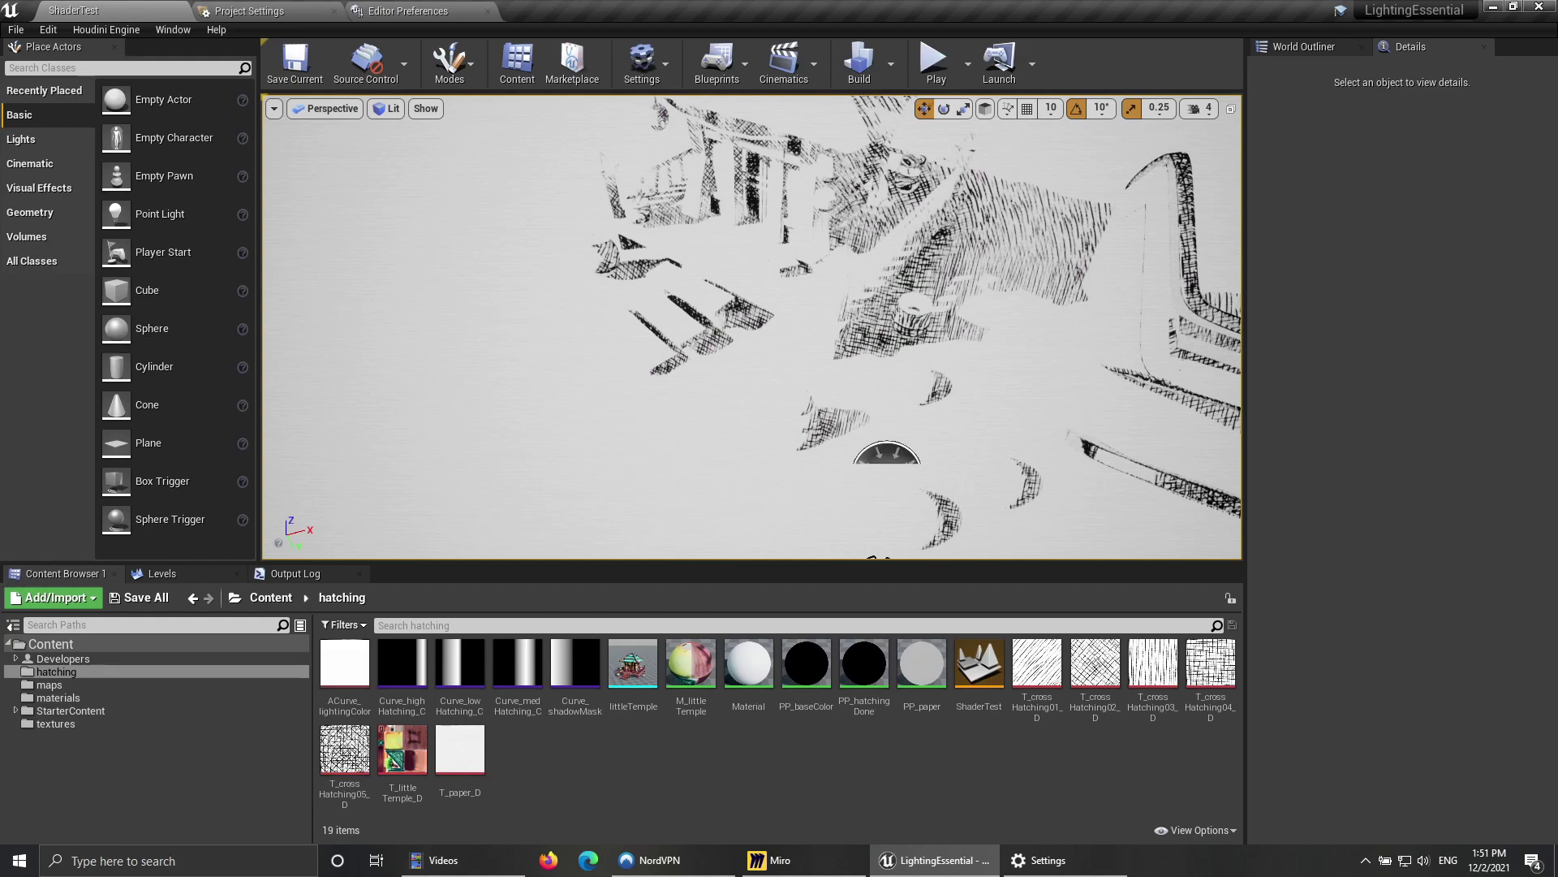
# Step: Switch to Miro and examine the hatching reference drawings on the Notes board
pyautogui.moveTo(751, 326)
pyautogui.mouseDown(button='right')
pyautogui.moveTo(820, 284)
pyautogui.moveTo(811, 164)
pyautogui.moveTo(812, 195)
pyautogui.moveTo(862, 257)
pyautogui.moveTo(1047, 280)
pyautogui.moveTo(942, 284)
pyautogui.moveTo(826, 237)
pyautogui.moveTo(860, 263)
pyautogui.moveTo(1031, 280)
pyautogui.moveTo(917, 272)
pyautogui.moveTo(933, 284)
pyautogui.moveTo(913, 253)
pyautogui.moveTo(907, 280)
pyautogui.mouseUp(button='right')
pyautogui.press('w')
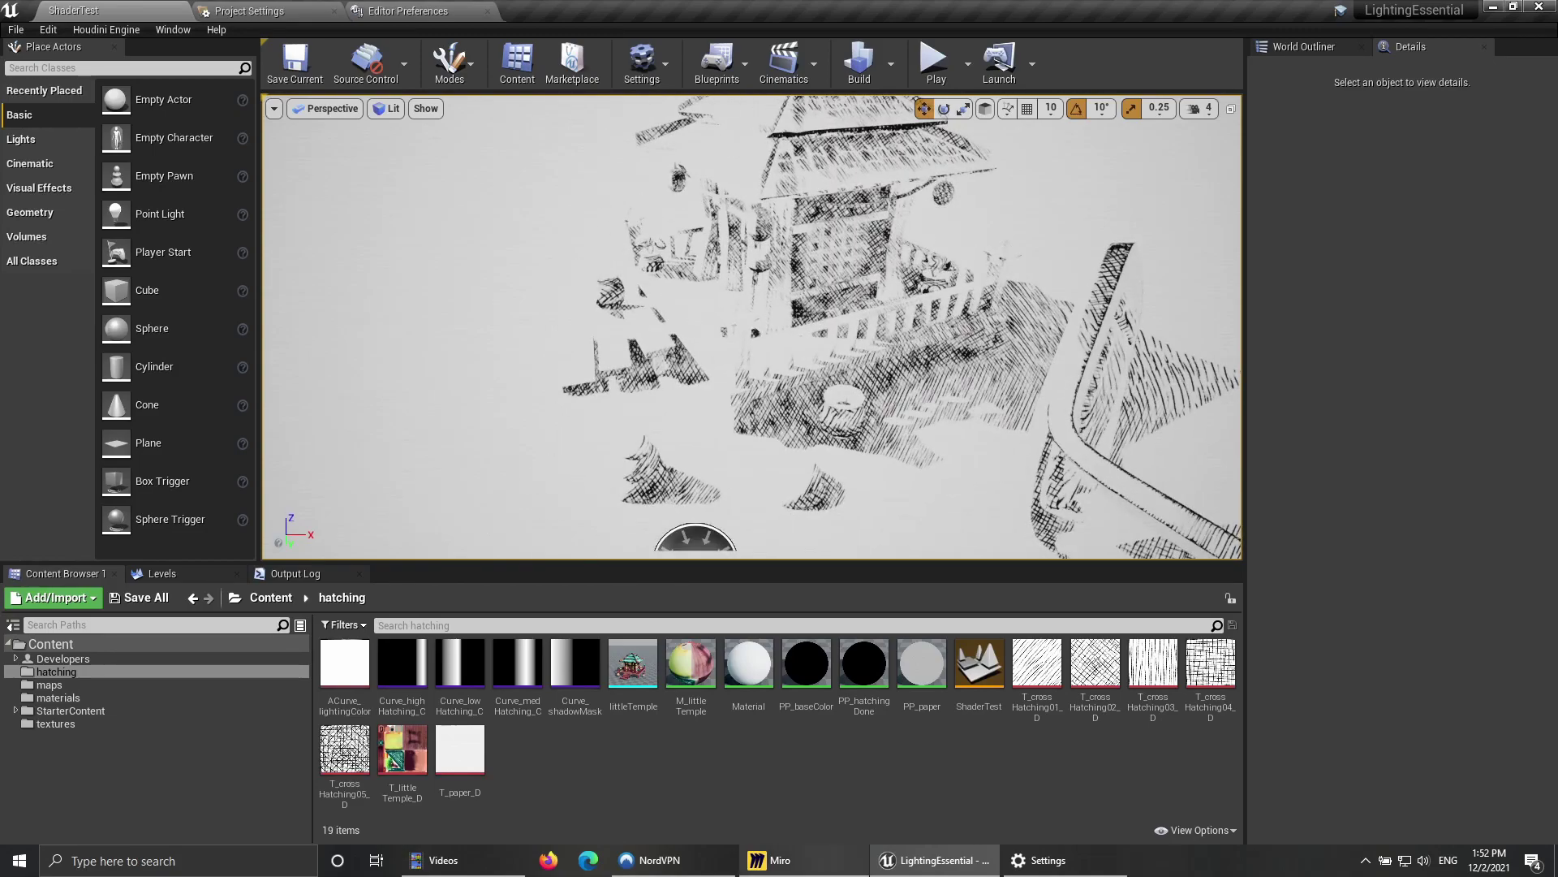
pyautogui.click(767, 860)
pyautogui.moveTo(779, 487); pyautogui.dragTo(780, 522, button='right')
pyautogui.scroll(1, 779, 454)
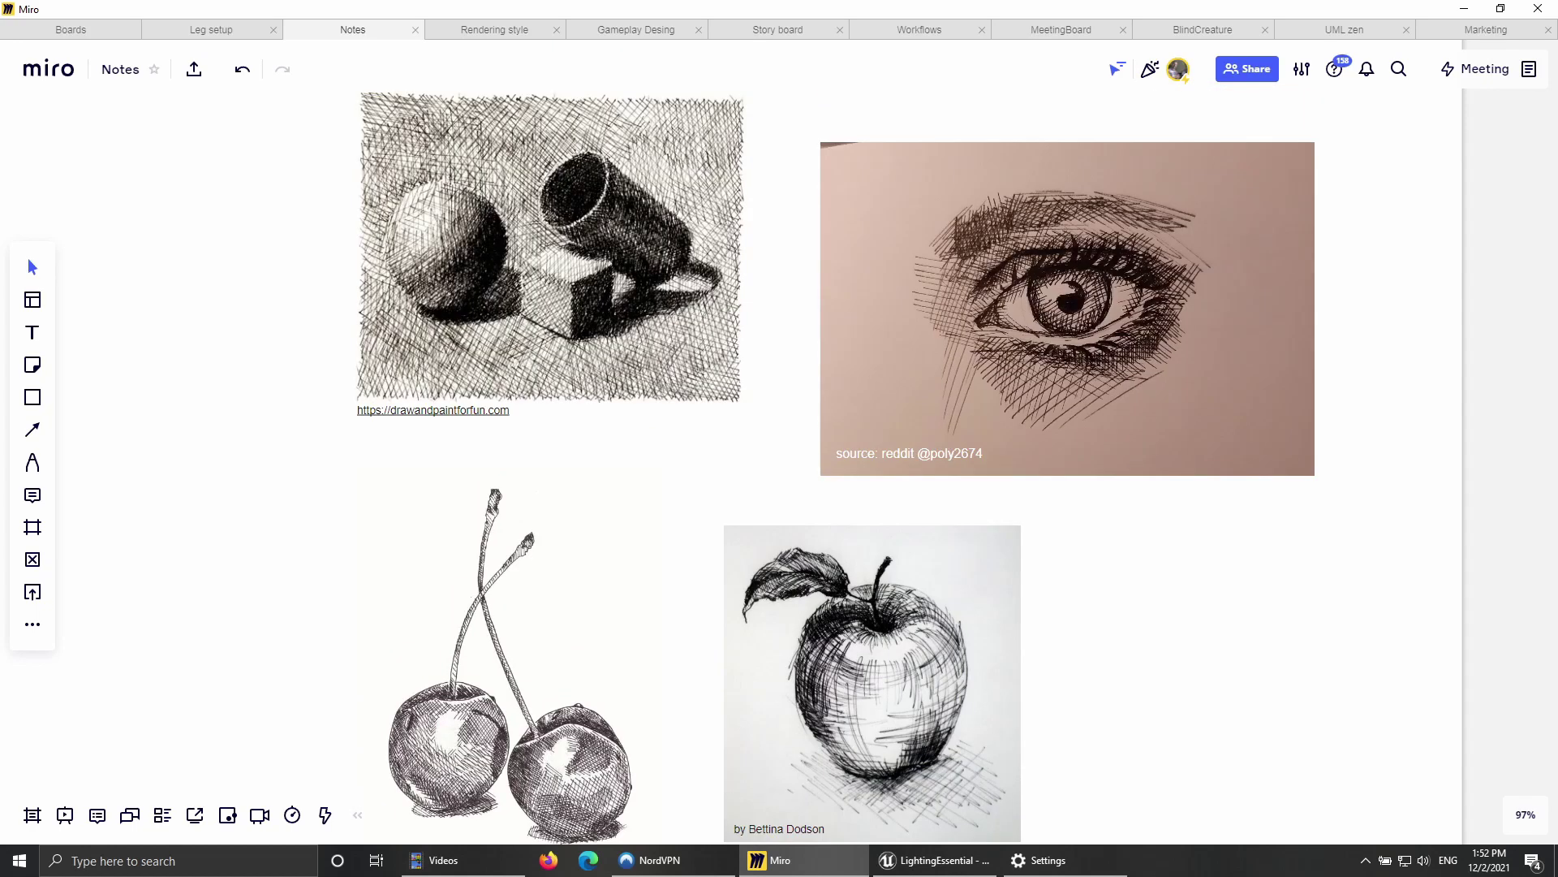
pyautogui.scroll(1, 911, 466)
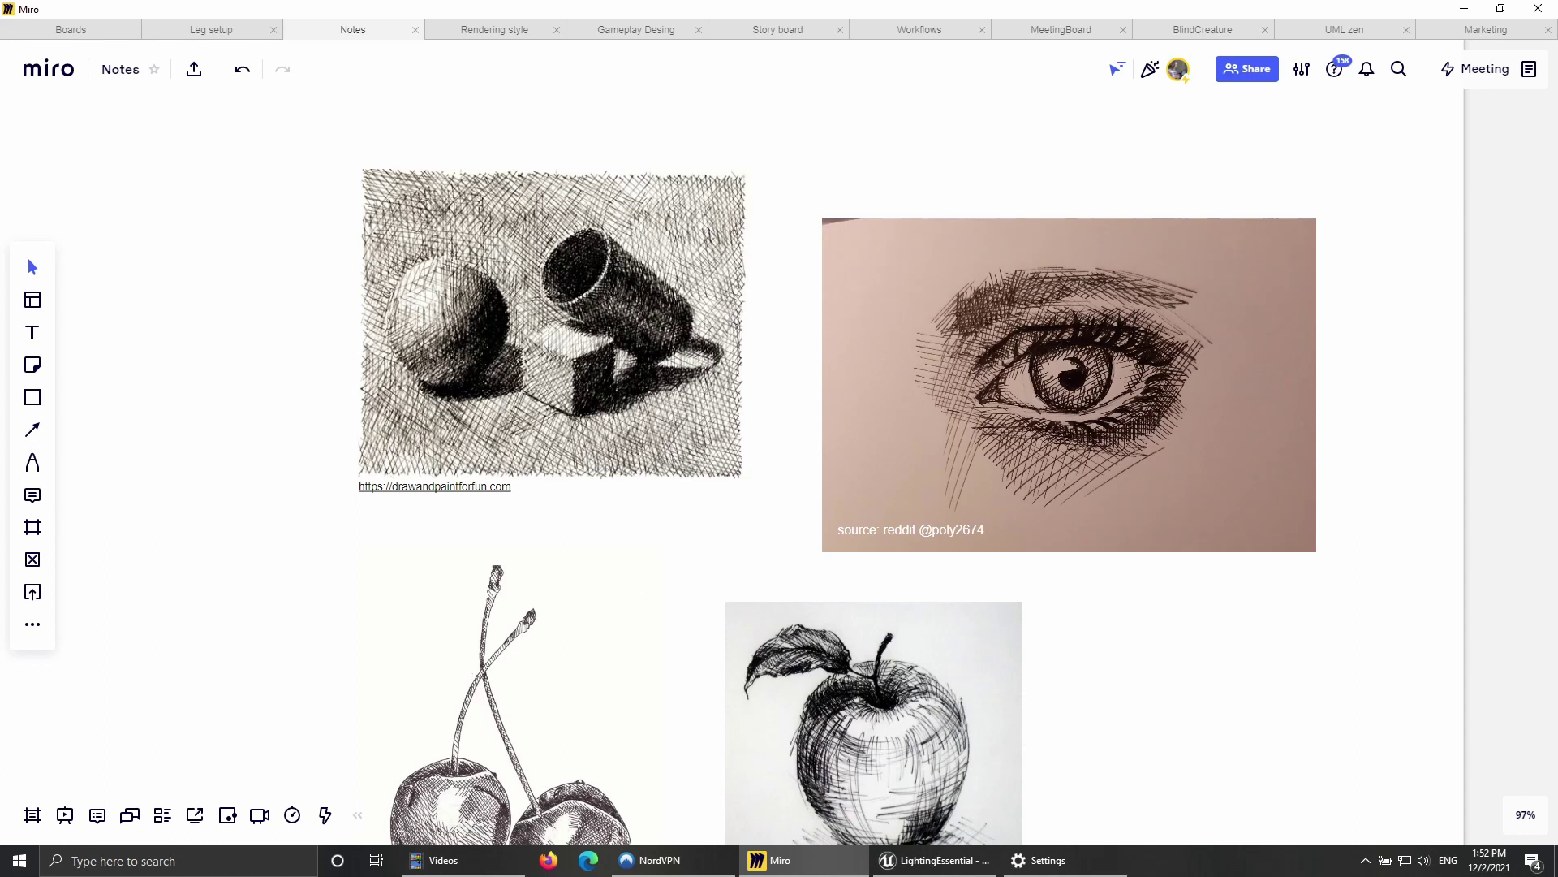
pyautogui.moveTo(780, 439); pyautogui.dragTo(785, 469, button='right')
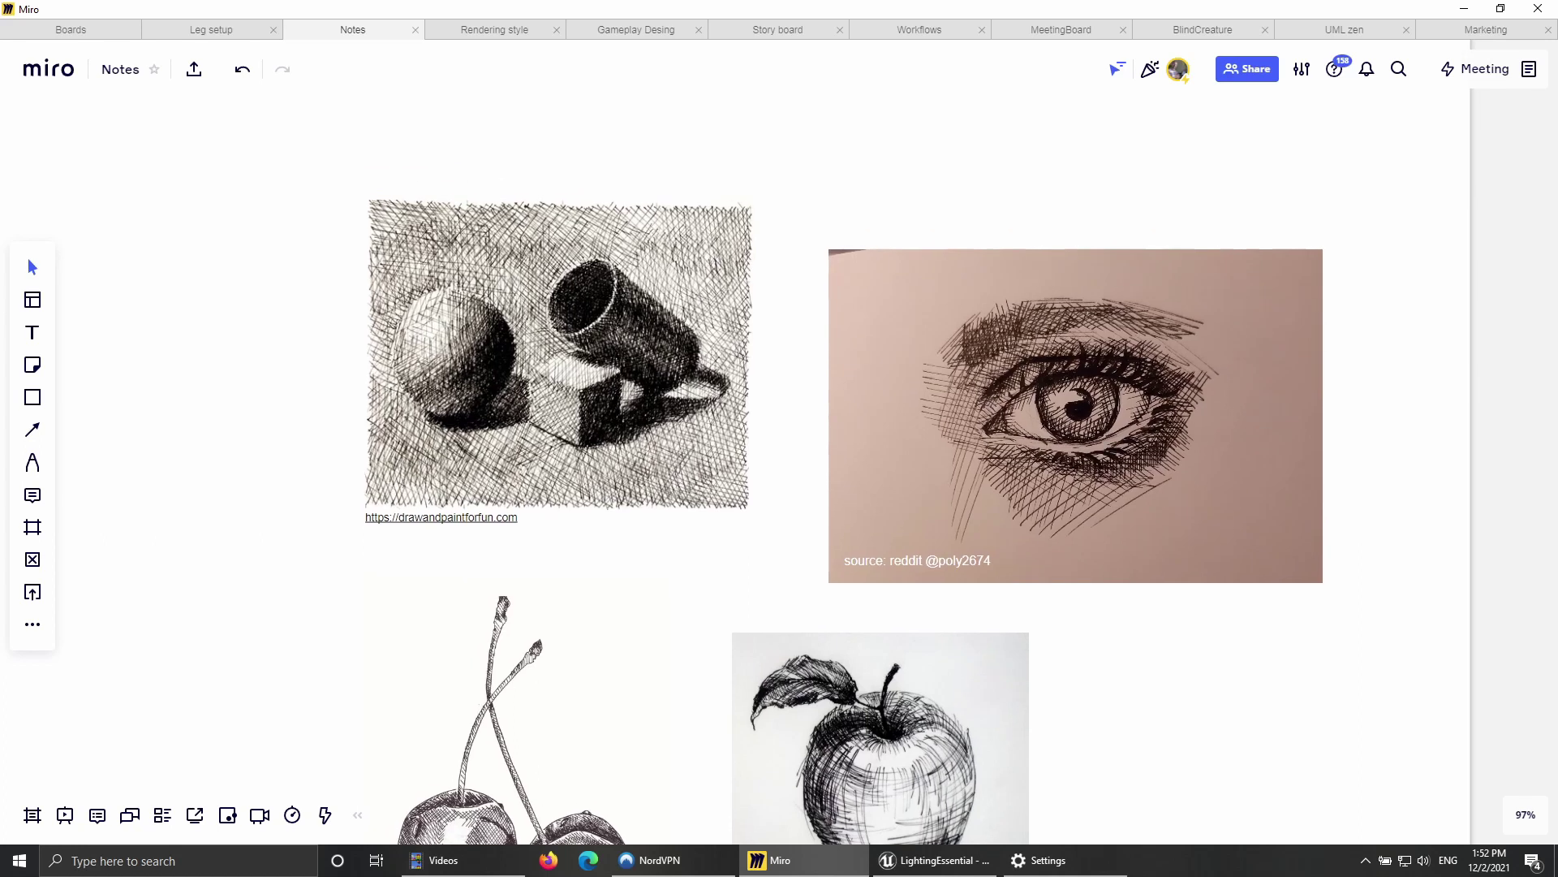
# Step: Activate the Pen tool and set its colour to red
pyautogui.press('p')
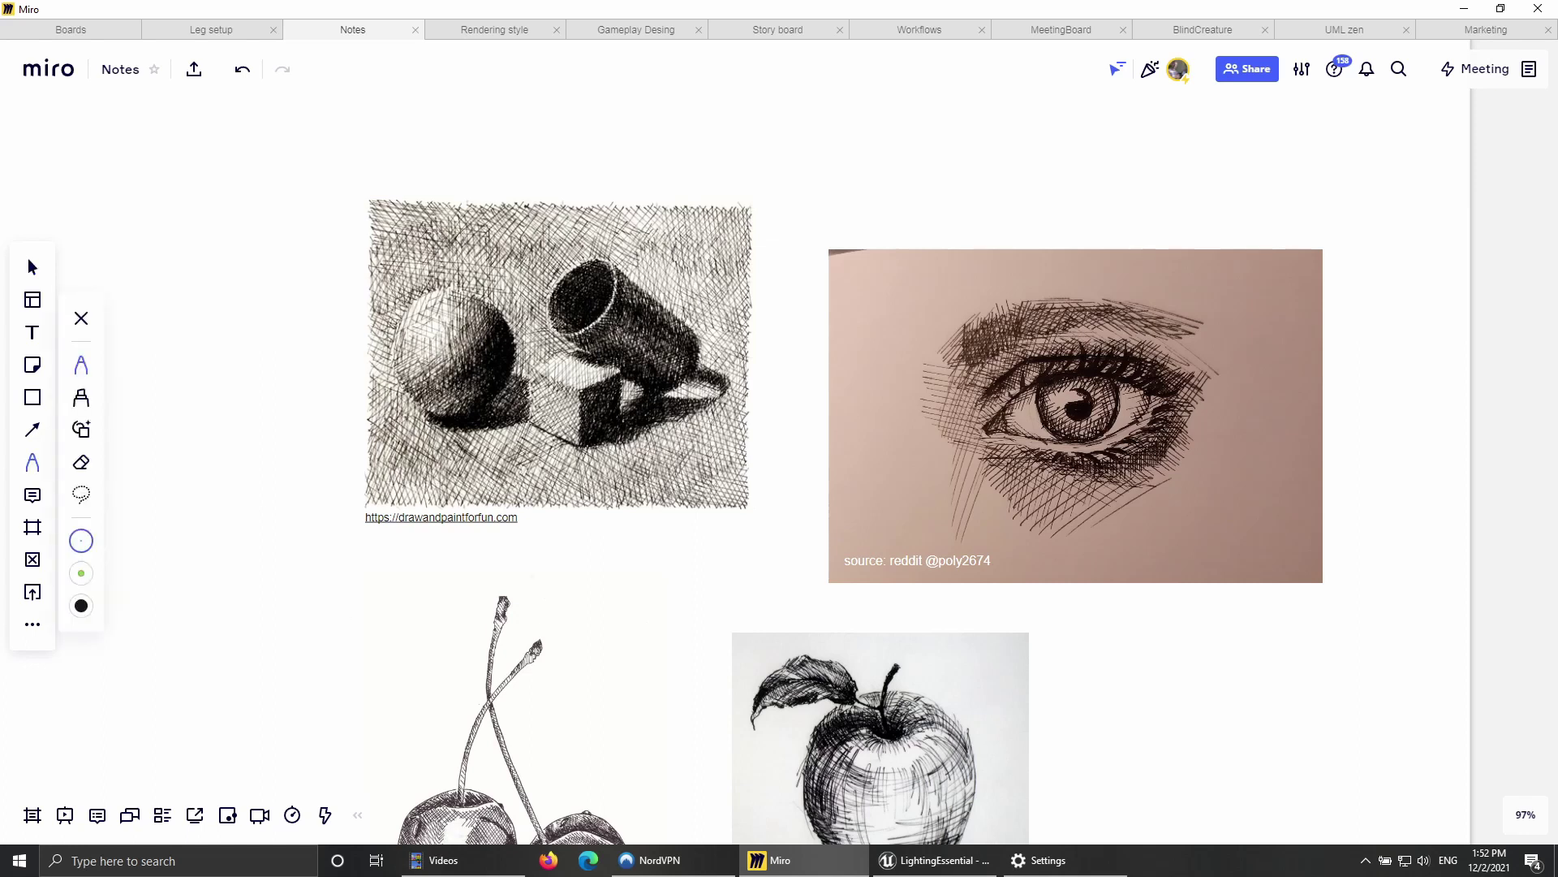
pyautogui.moveTo(779, 439); pyautogui.dragTo(757, 271, button='right')
pyautogui.moveTo(779, 438); pyautogui.dragTo(772, 493, button='right')
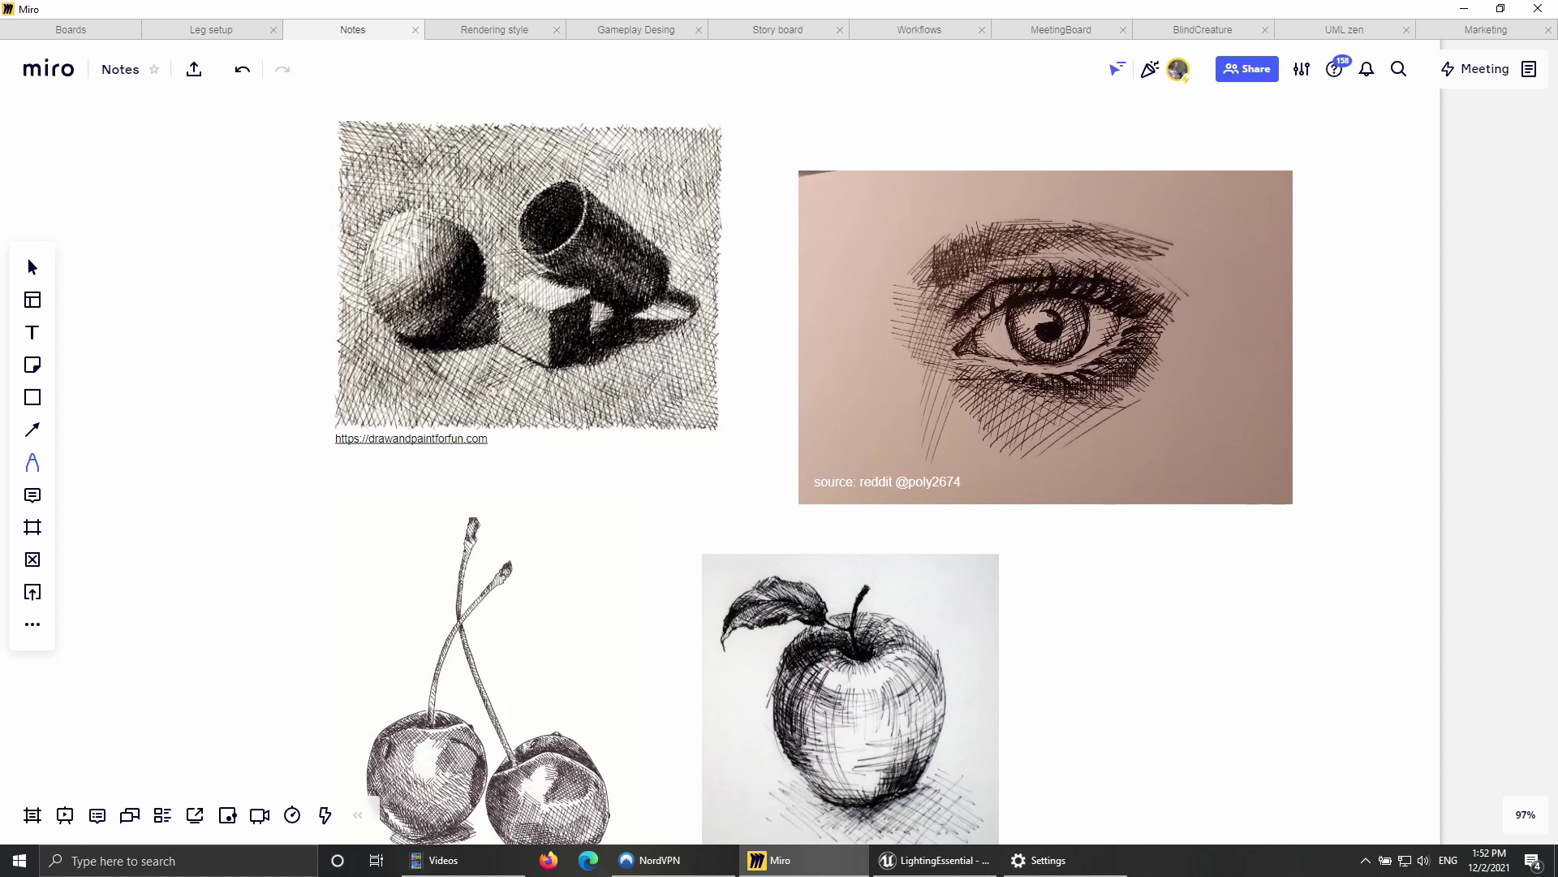
pyautogui.moveTo(779, 439); pyautogui.dragTo(773, 391, button='right')
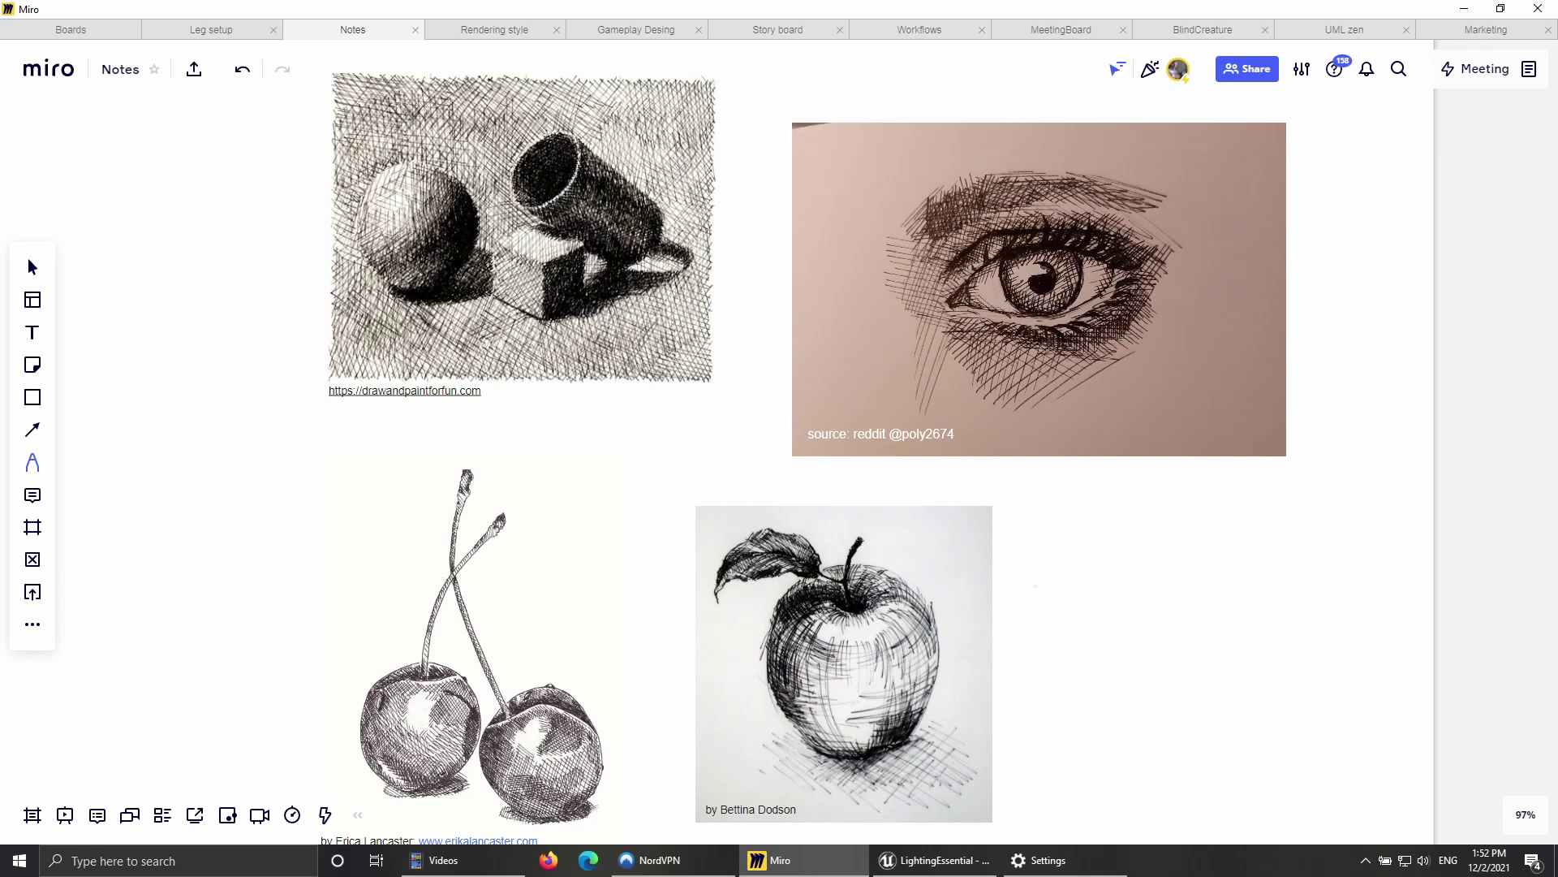
pyautogui.click(32, 463)
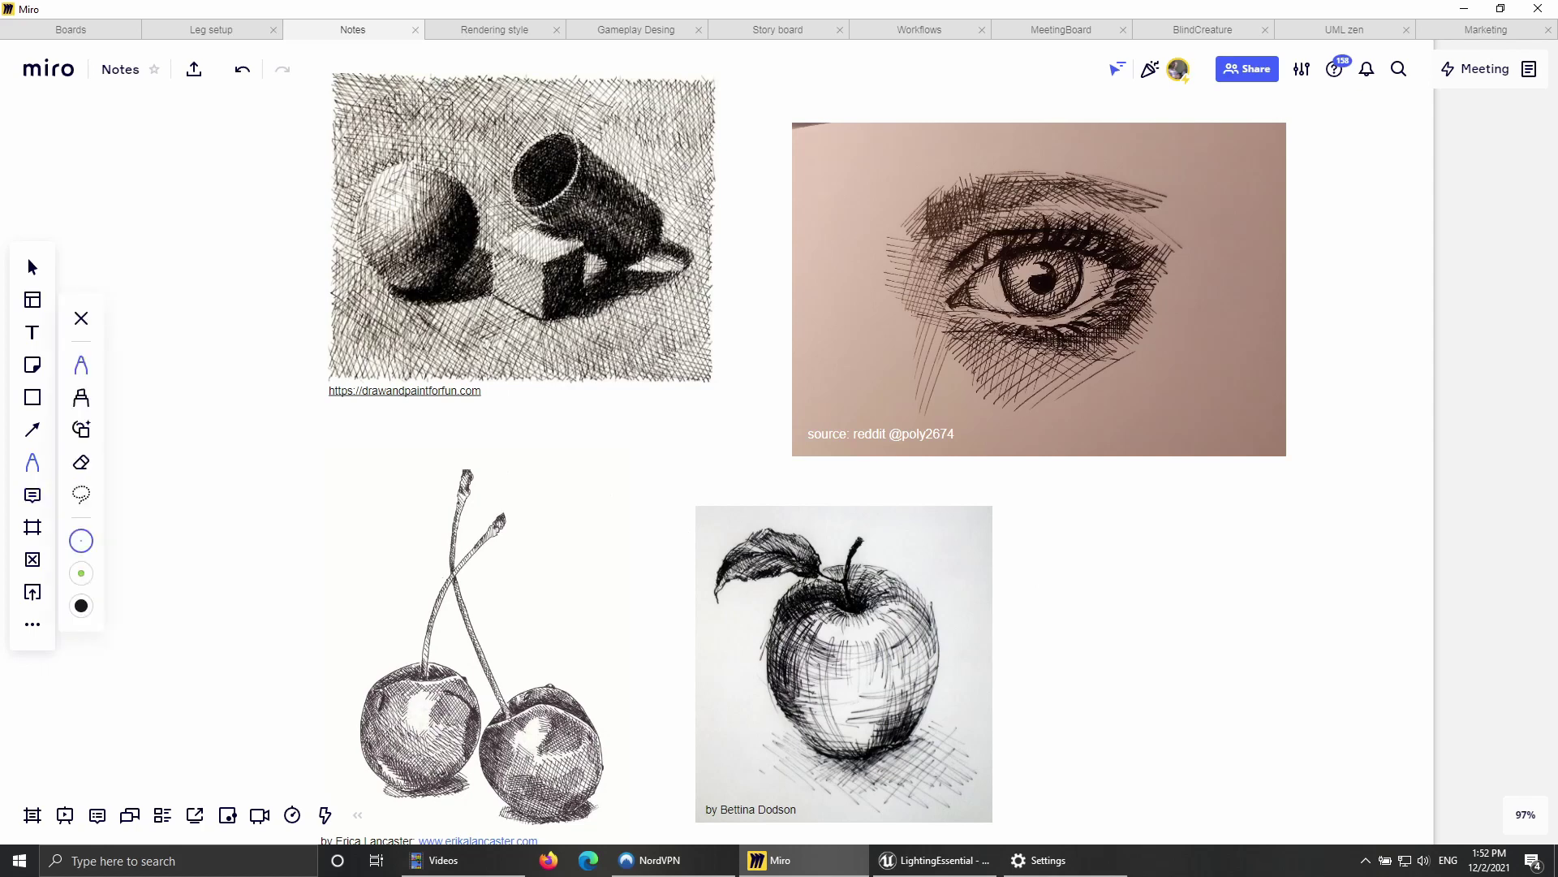
pyautogui.click(81, 540)
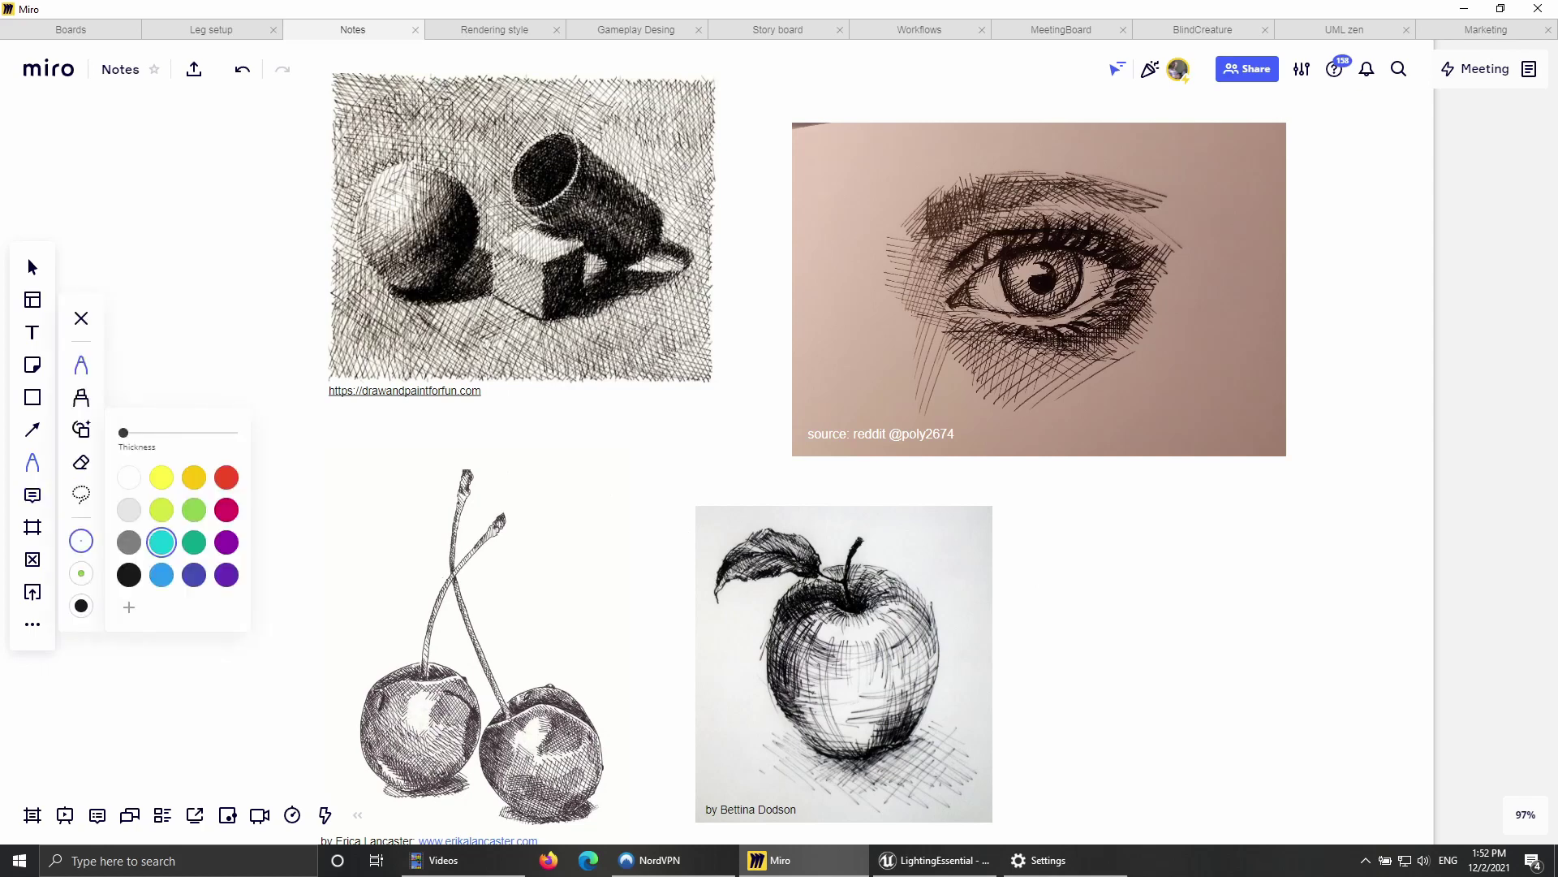
pyautogui.moveTo(617, 479); pyautogui.dragTo(601, 530, button='right')
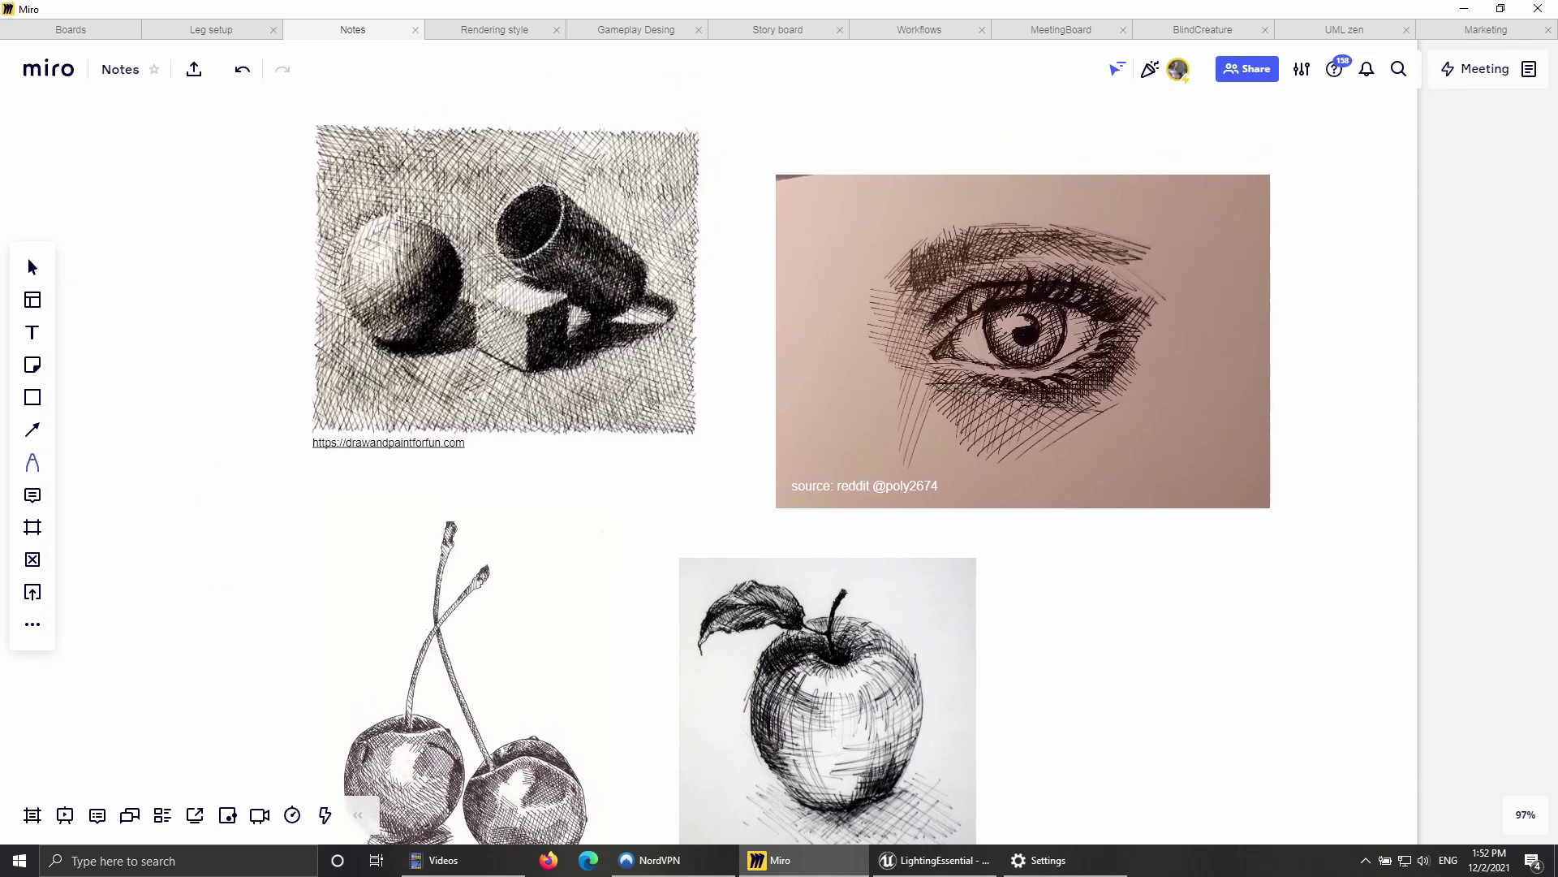
# Step: Outline the unhatched highlights on the iris, the eye white and below the eyebrow of the eye drawing in red
pyautogui.moveTo(1014, 320)
pyautogui.mouseDown(button='right')
pyautogui.moveTo(1003, 354)
pyautogui.moveTo(933, 357)
pyautogui.moveTo(865, 306)
pyautogui.moveTo(865, 341)
pyautogui.mouseUp(button='right')
pyautogui.scroll(5, 864, 307)
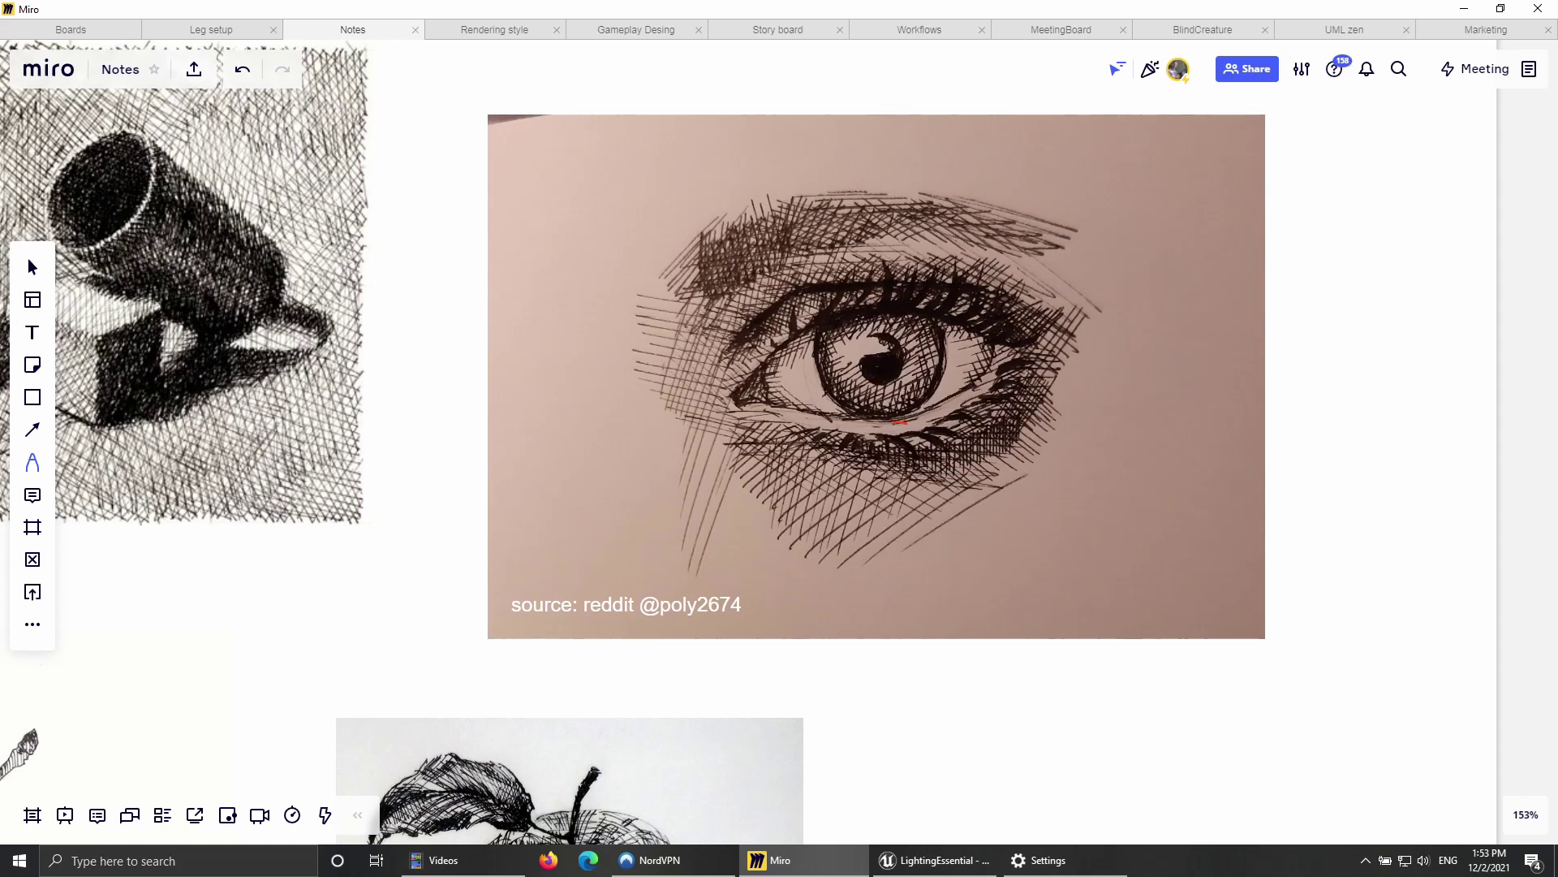
pyautogui.moveTo(839, 357)
pyautogui.mouseDown()
pyautogui.moveTo(865, 357)
pyautogui.moveTo(864, 337)
pyautogui.mouseUp()
pyautogui.moveTo(782, 382)
pyautogui.mouseDown()
pyautogui.moveTo(795, 397)
pyautogui.moveTo(828, 390)
pyautogui.moveTo(812, 407)
pyautogui.mouseUp()
pyautogui.moveTo(1017, 248)
pyautogui.mouseDown()
pyautogui.moveTo(876, 244)
pyautogui.moveTo(950, 256)
pyautogui.moveTo(1074, 315)
pyautogui.mouseUp()
pyautogui.moveTo(1040, 261); pyautogui.dragTo(1096, 315)
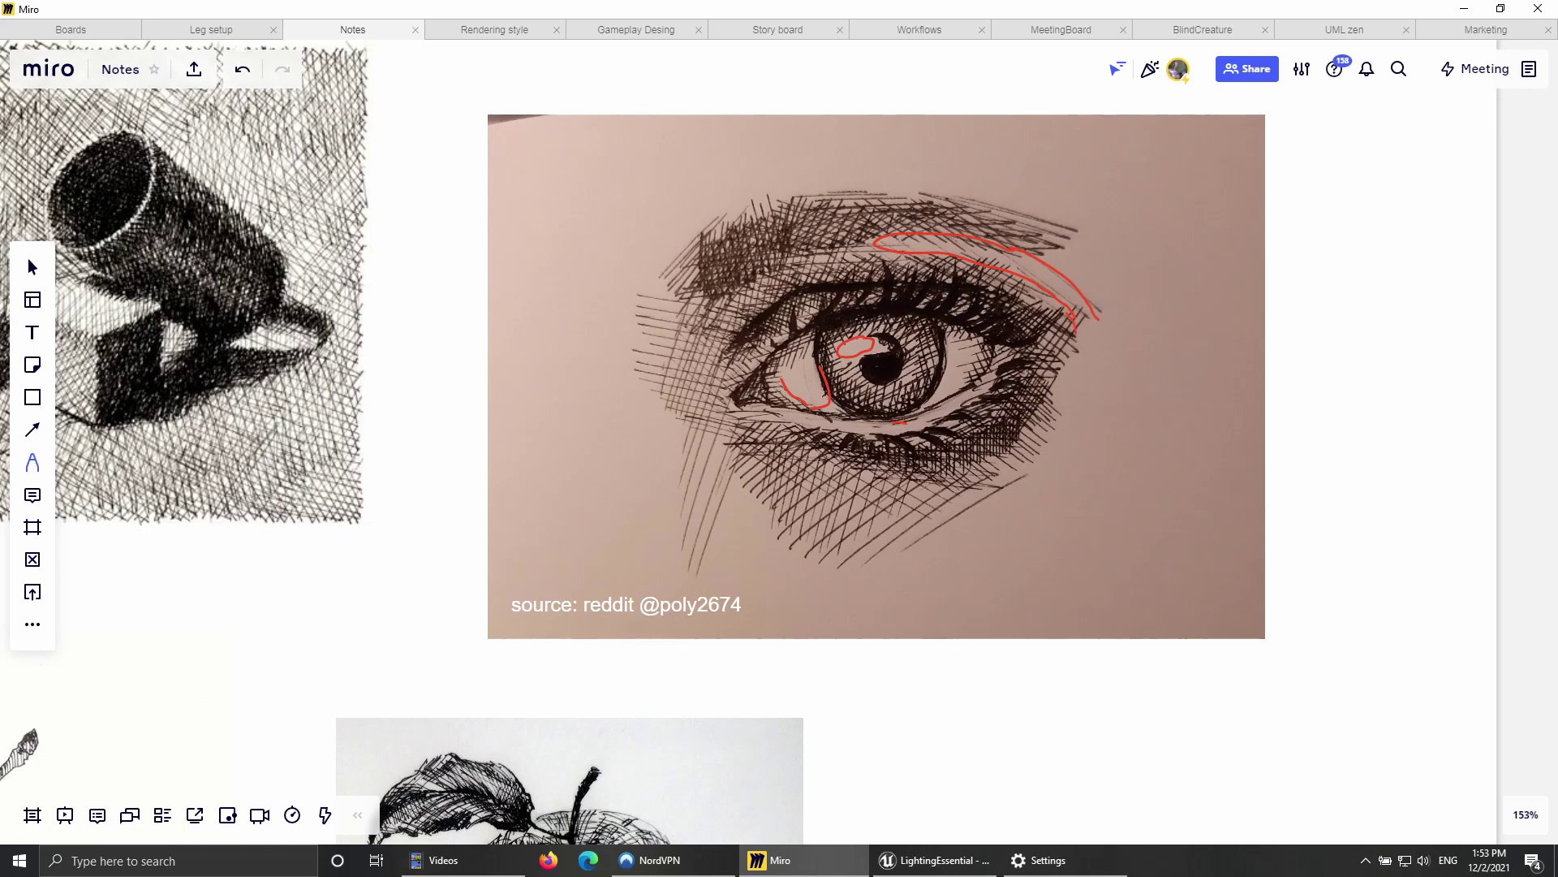
# Step: Trace two hatch lines below the eye's inner corner and draw sample patches of three parallel strokes and a small crossed grid beside them
pyautogui.moveTo(907, 423); pyautogui.dragTo(901, 467, button='right')
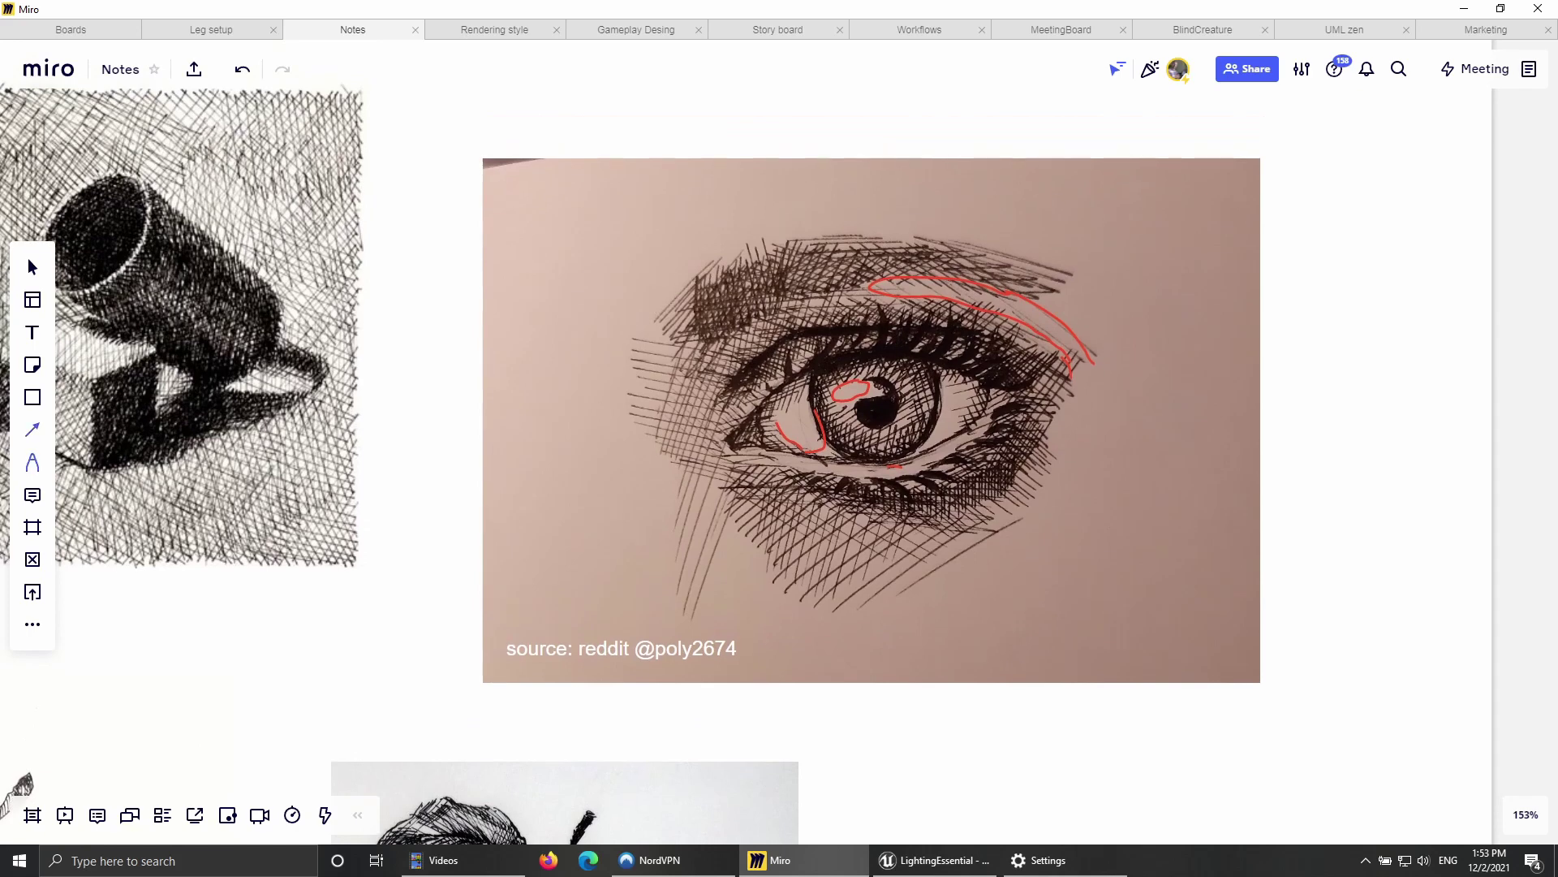
pyautogui.moveTo(902, 466); pyautogui.dragTo(923, 447, button='right')
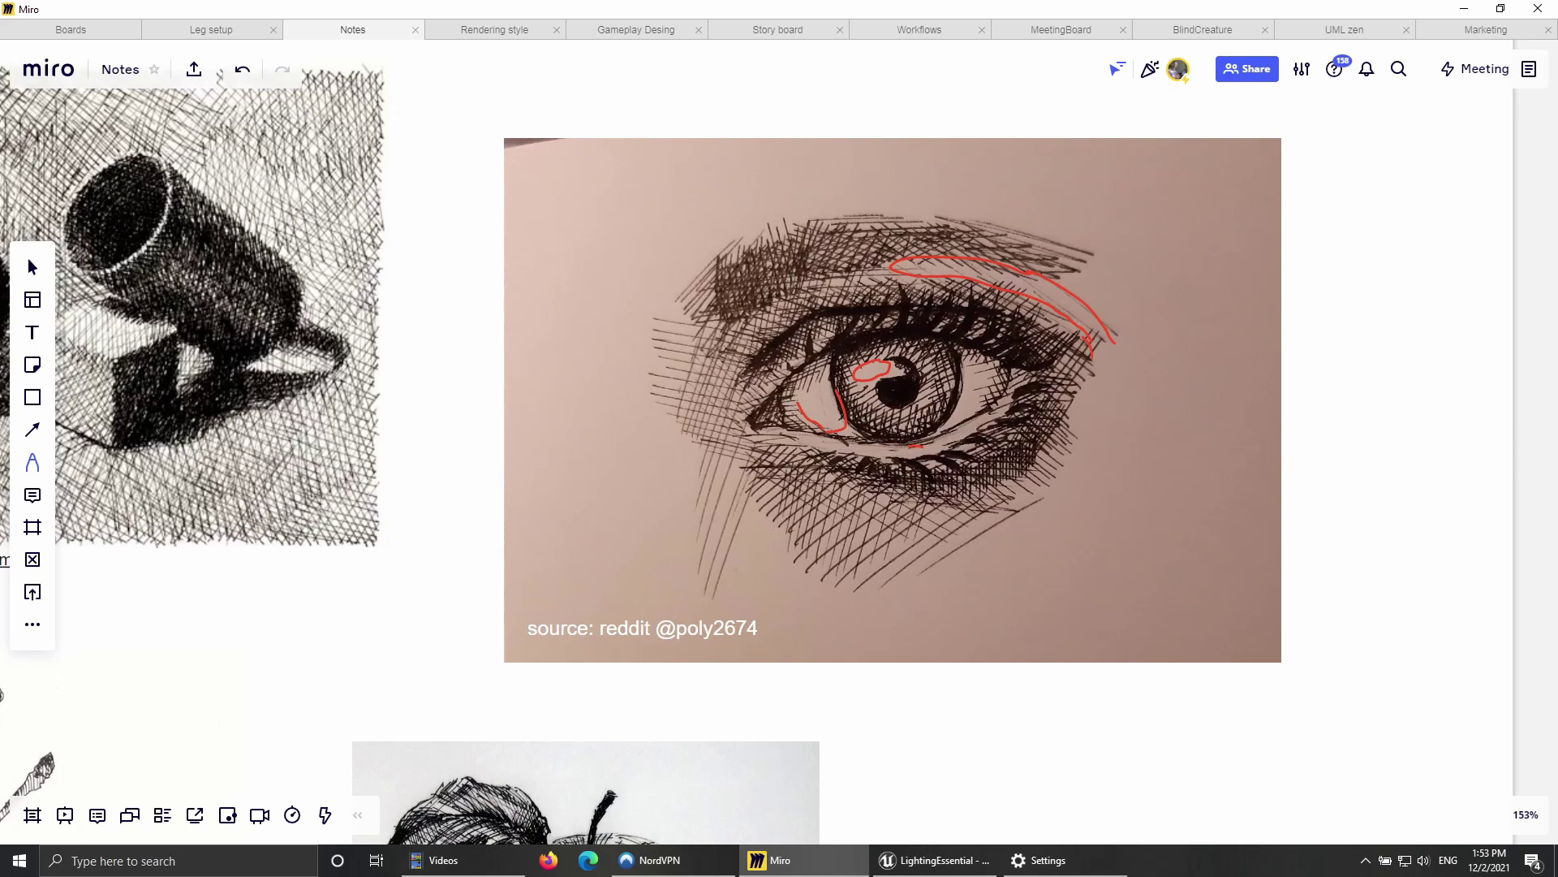
pyautogui.moveTo(714, 588); pyautogui.dragTo(752, 503)
pyautogui.moveTo(714, 446); pyautogui.dragTo(679, 488)
pyautogui.moveTo(538, 598)
pyautogui.mouseDown()
pyautogui.moveTo(576, 536)
pyautogui.moveTo(583, 563)
pyautogui.moveTo(613, 560)
pyautogui.mouseUp()
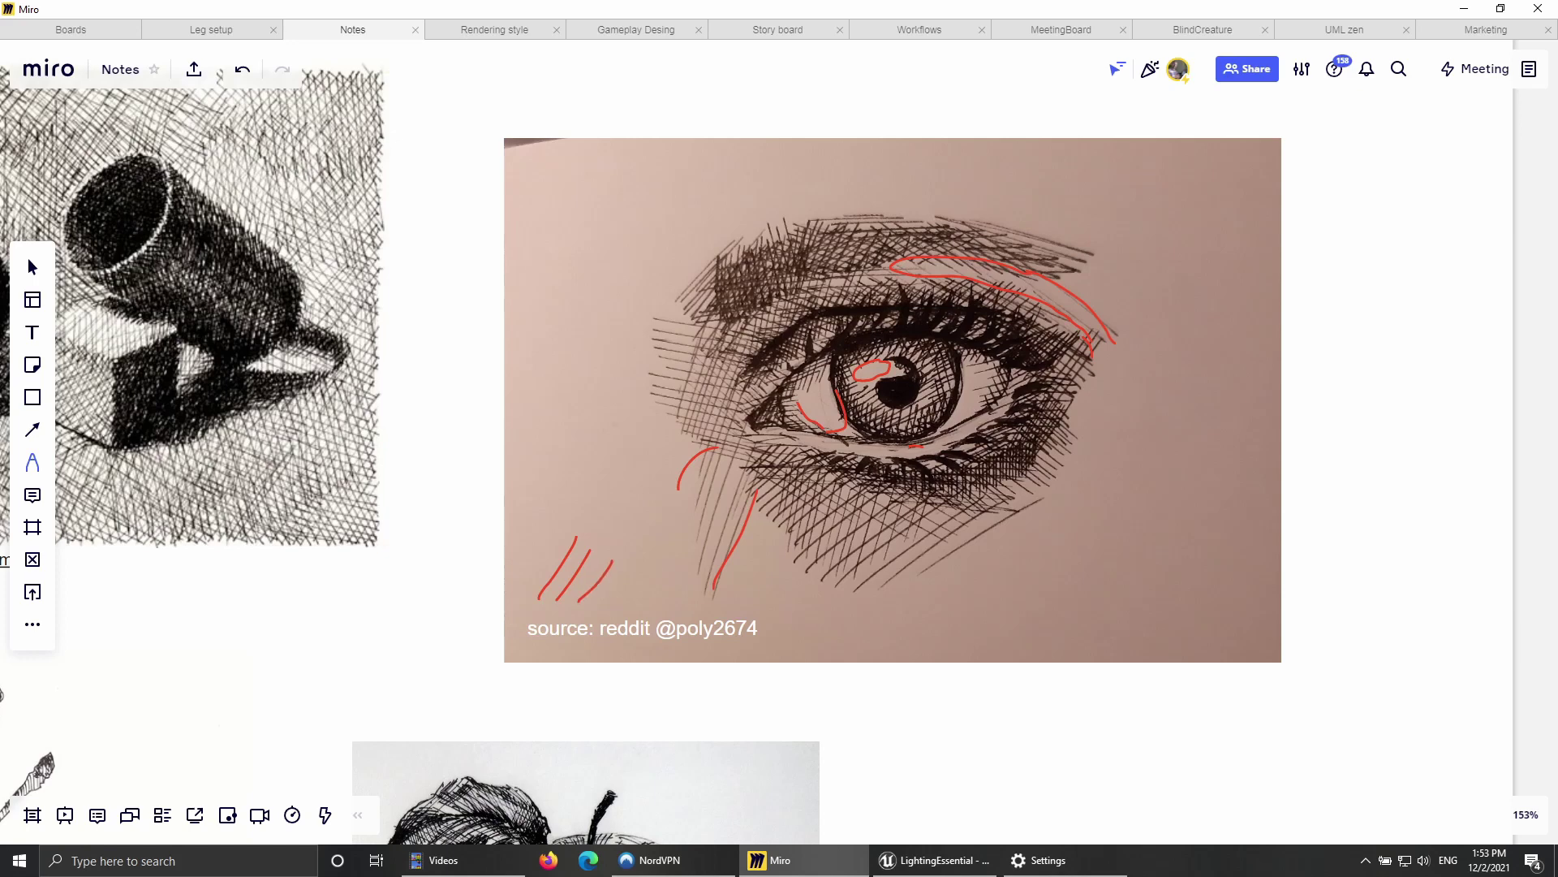
pyautogui.moveTo(568, 440)
pyautogui.mouseDown()
pyautogui.moveTo(643, 457)
pyautogui.moveTo(625, 433)
pyautogui.moveTo(643, 435)
pyautogui.moveTo(593, 459)
pyautogui.mouseUp()
pyautogui.moveTo(617, 405)
pyautogui.mouseDown()
pyautogui.moveTo(600, 469)
pyautogui.moveTo(617, 484)
pyautogui.mouseUp()
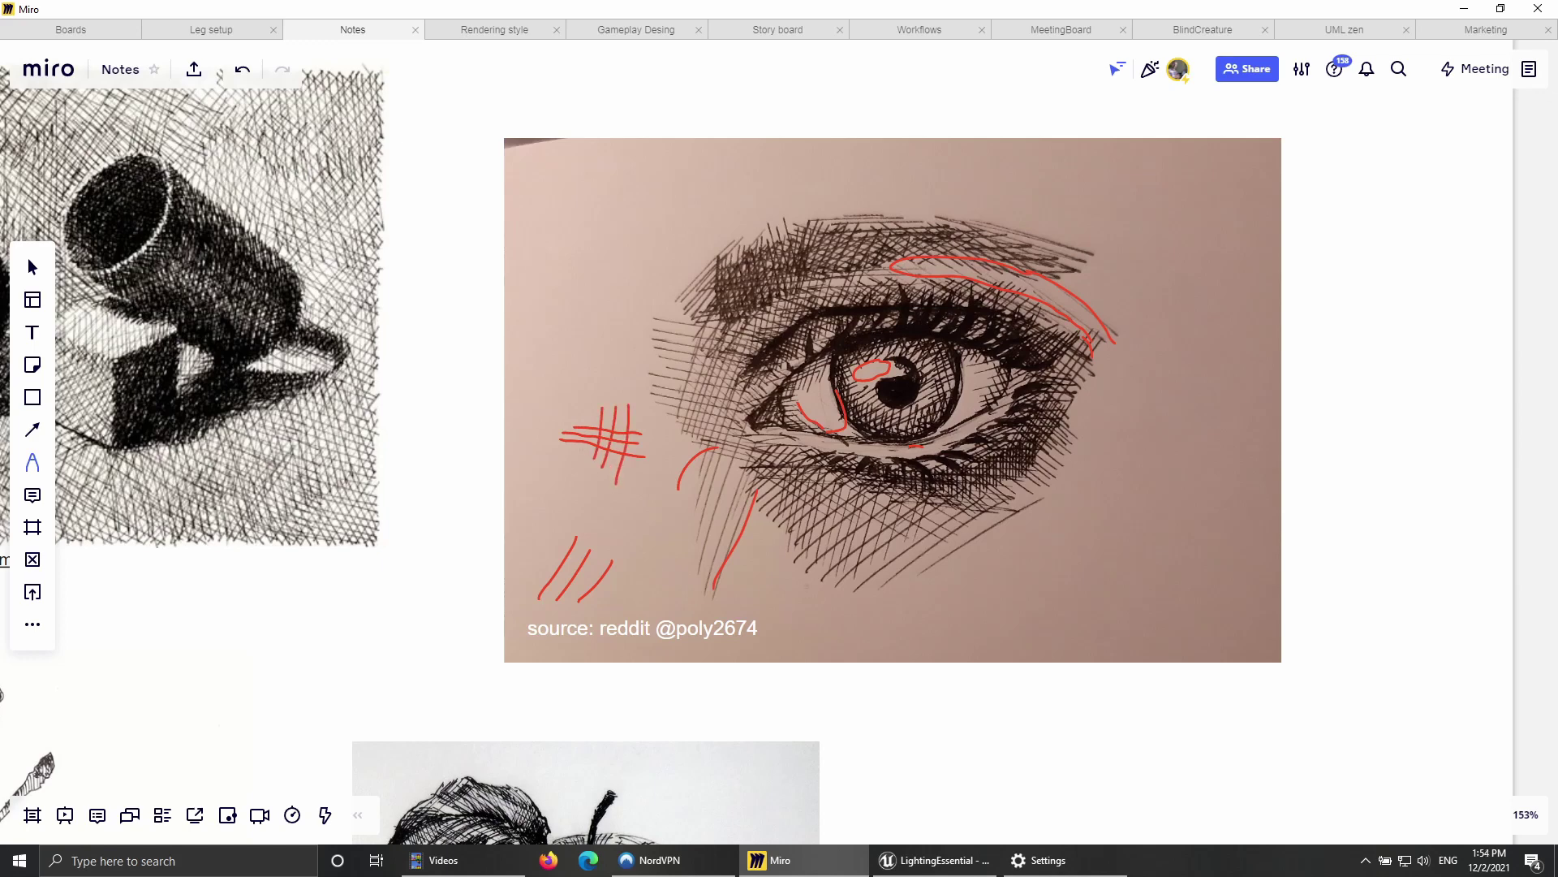
# Step: Draw a dense multi-directional cross-hatch sample below the eye's outer corner and link it to that corner with a curved line
pyautogui.moveTo(1047, 535)
pyautogui.mouseDown()
pyautogui.moveTo(1116, 638)
pyautogui.moveTo(1126, 629)
pyautogui.mouseUp()
pyautogui.moveTo(1078, 516); pyautogui.dragTo(1141, 622)
pyautogui.moveTo(1044, 588)
pyautogui.mouseDown()
pyautogui.moveTo(1128, 519)
pyautogui.moveTo(1161, 520)
pyautogui.mouseUp()
pyautogui.moveTo(1091, 617)
pyautogui.mouseDown()
pyautogui.moveTo(1167, 552)
pyautogui.moveTo(1066, 604)
pyautogui.mouseUp()
pyautogui.moveTo(1098, 516)
pyautogui.mouseDown()
pyautogui.moveTo(1077, 628)
pyautogui.moveTo(1100, 606)
pyautogui.moveTo(1093, 643)
pyautogui.mouseUp()
pyautogui.moveTo(1147, 512); pyautogui.dragTo(1113, 631)
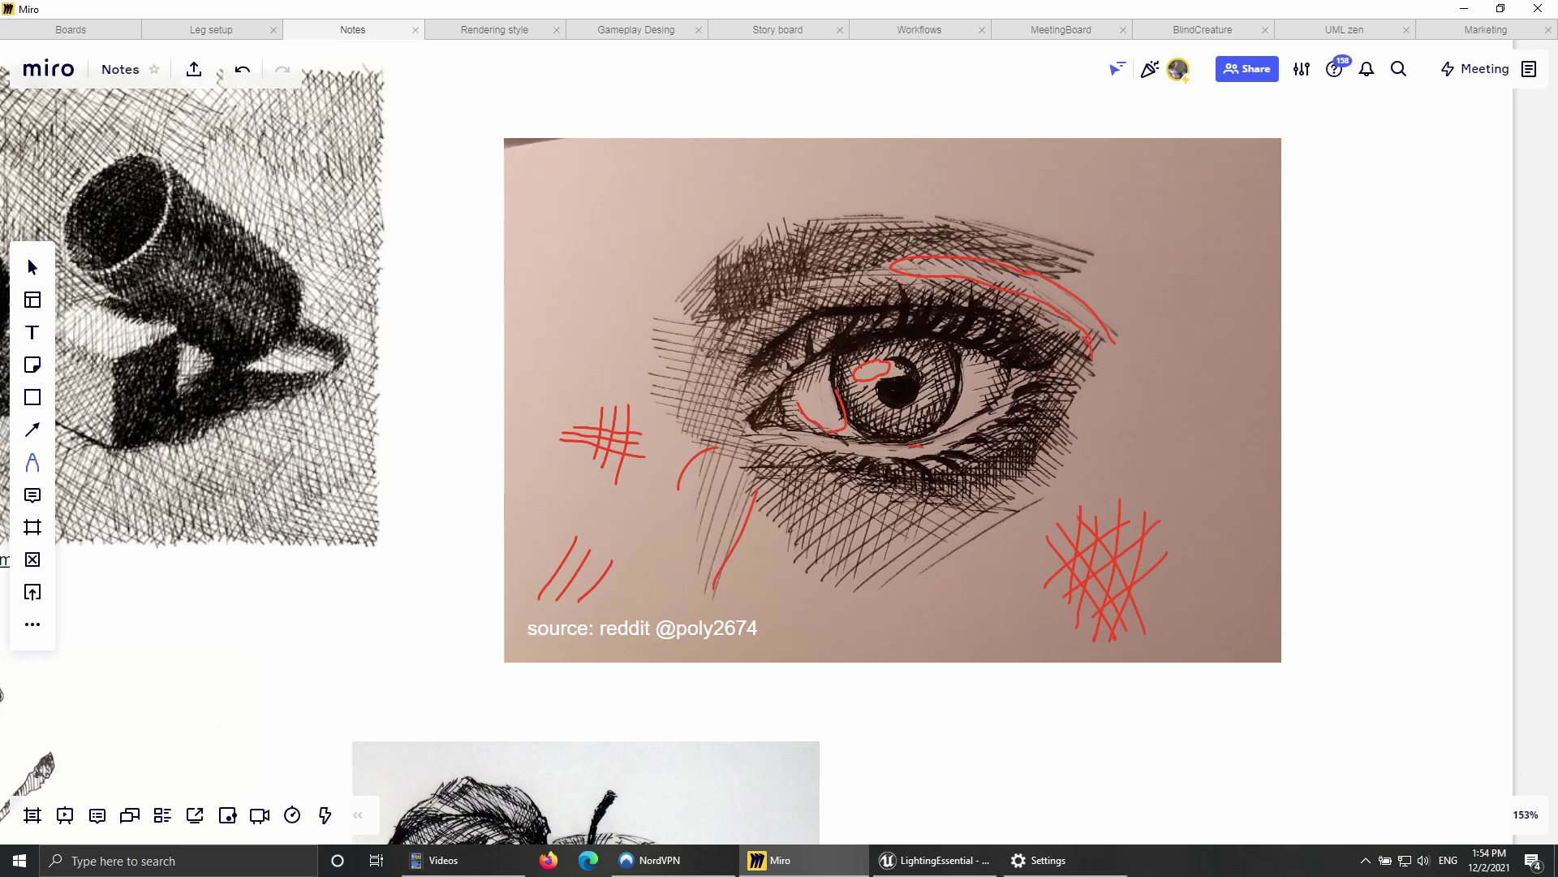
pyautogui.scroll(1, 758, 441)
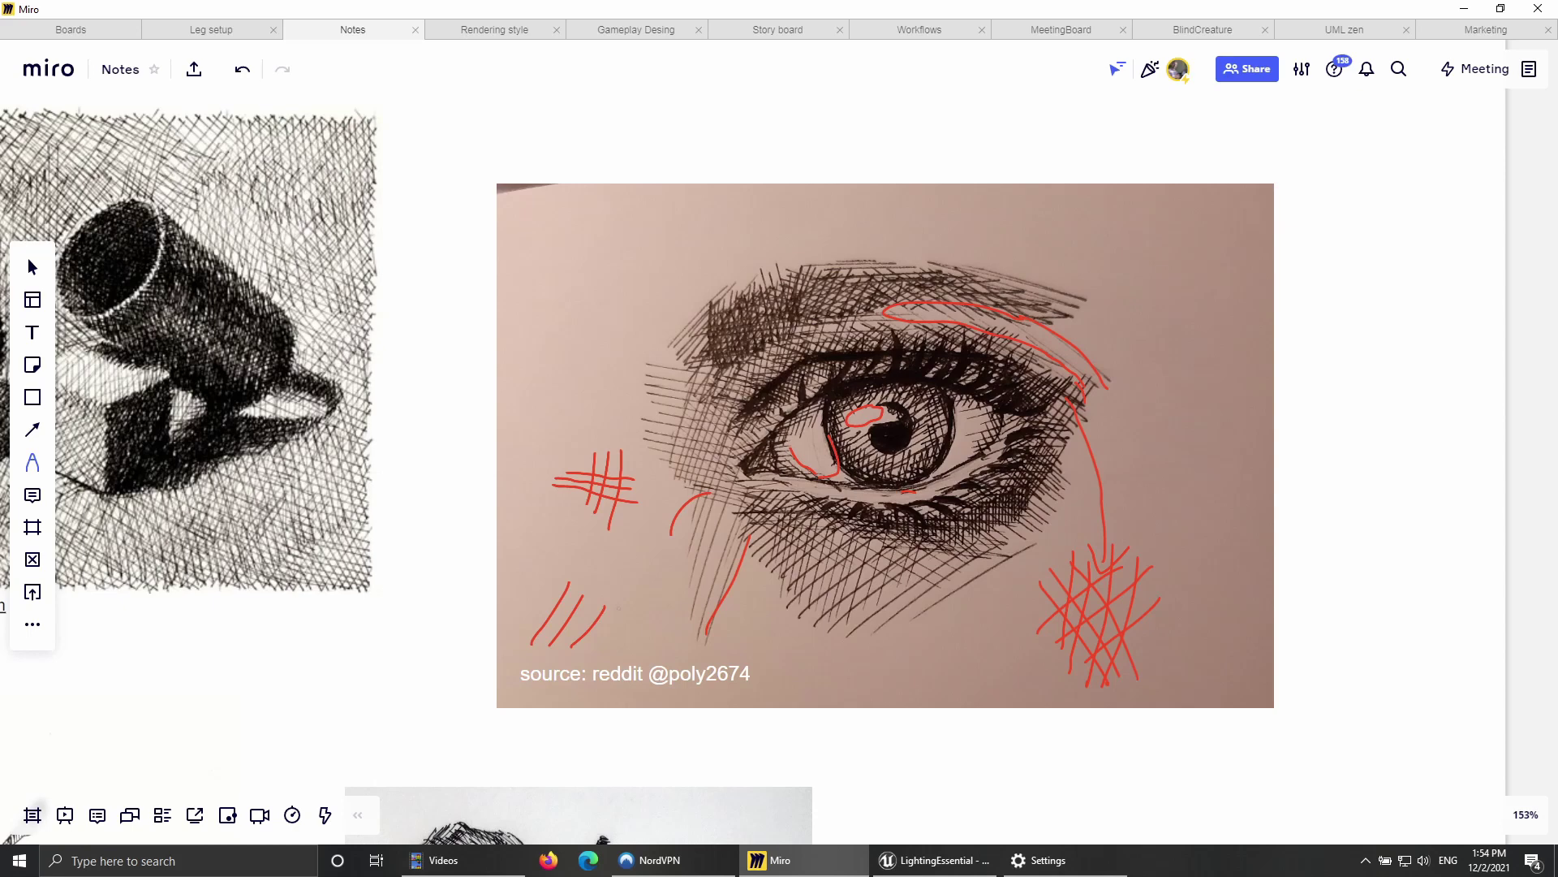
# Step: Circle the parallel-stroke and crossed-grid samples, and draw an arrow pointing to the dense cross-hatch sample
pyautogui.moveTo(555, 573)
pyautogui.mouseDown()
pyautogui.moveTo(516, 654)
pyautogui.moveTo(629, 607)
pyautogui.moveTo(504, 575)
pyautogui.mouseUp()
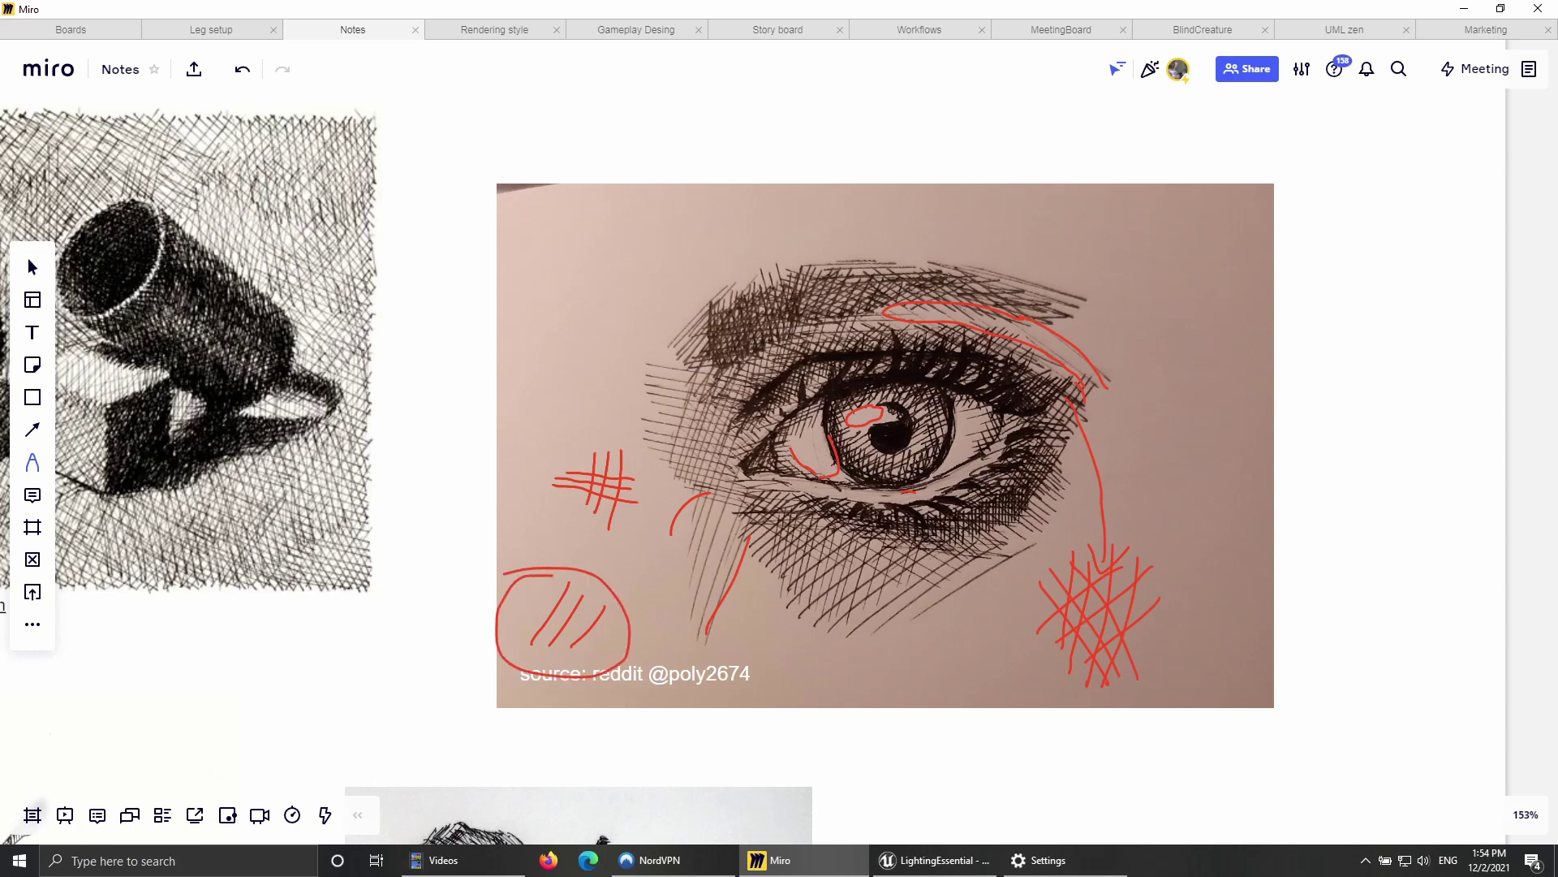
pyautogui.moveTo(547, 436)
pyautogui.mouseDown()
pyautogui.moveTo(597, 423)
pyautogui.moveTo(617, 533)
pyautogui.moveTo(580, 439)
pyautogui.mouseUp()
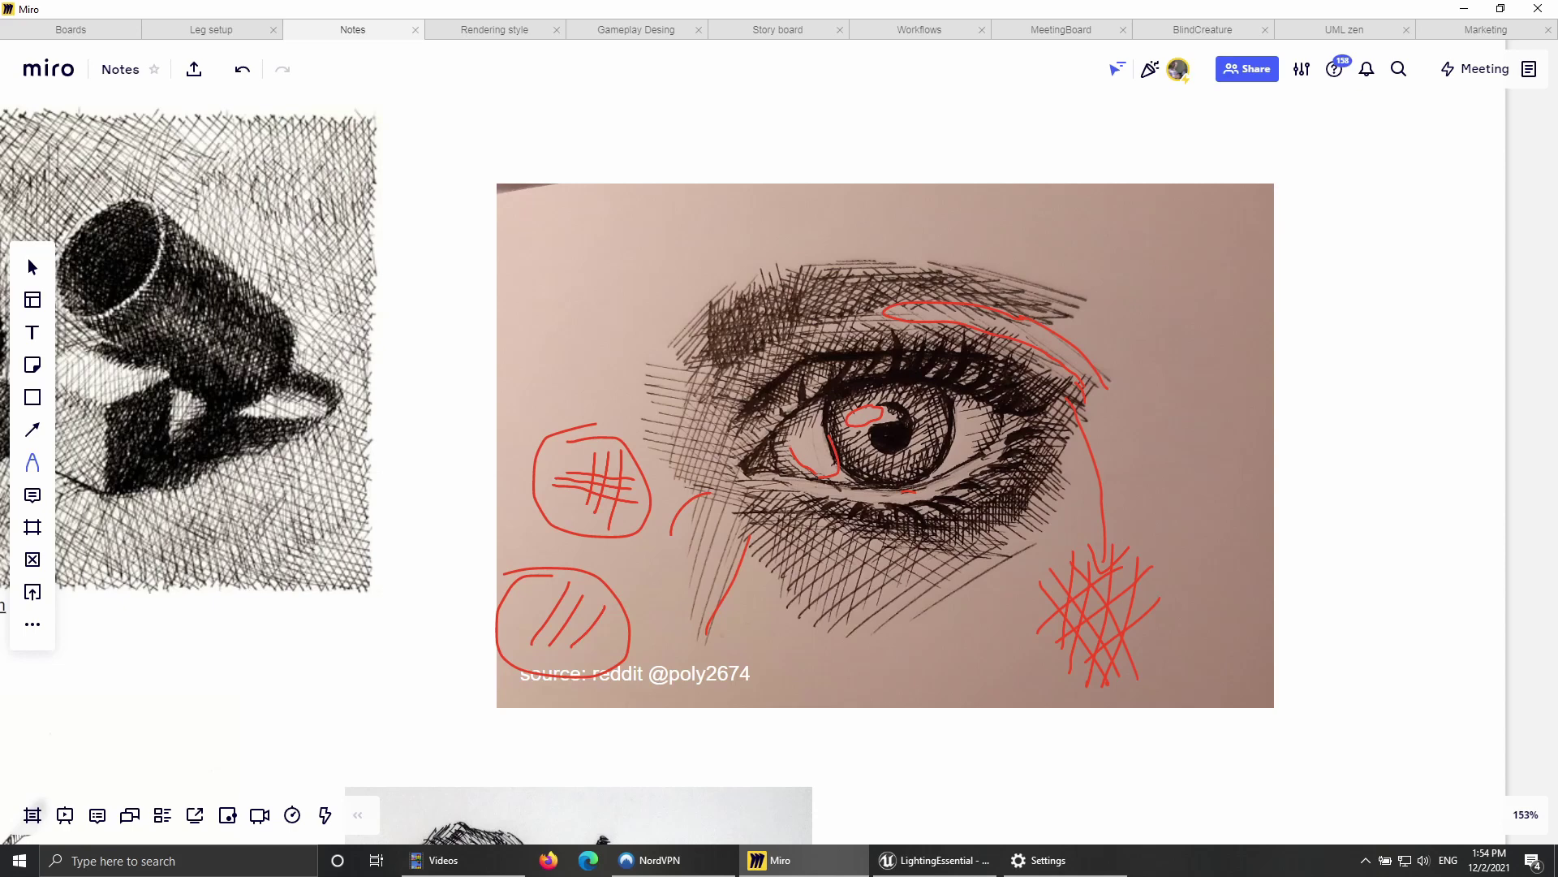
pyautogui.moveTo(893, 678)
pyautogui.mouseDown()
pyautogui.moveTo(1001, 639)
pyautogui.moveTo(992, 673)
pyautogui.mouseUp()
# Step: Outline the eye opening in red along its lower lid and inner corner
pyautogui.moveTo(752, 478); pyautogui.dragTo(792, 477)
pyautogui.moveTo(963, 470); pyautogui.dragTo(1006, 410)
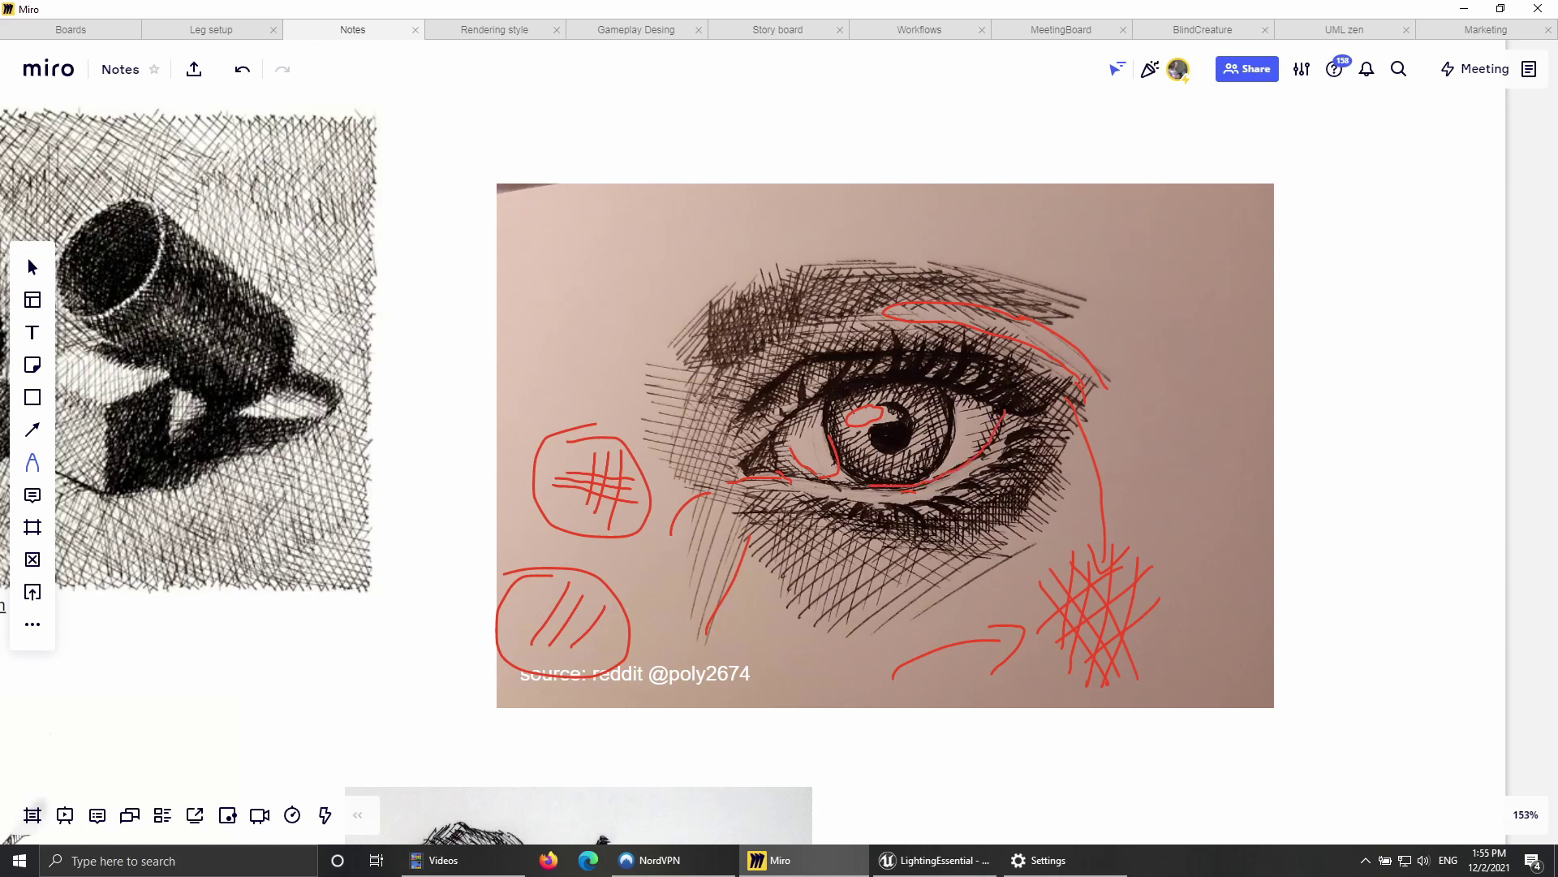
pyautogui.moveTo(752, 448); pyautogui.dragTo(818, 394)
# Step: Review the cherry, apple and sphere-cube-mug drawings for their hatching density
pyautogui.keyDown('ctrl'); pyautogui.scroll(-3, 885, 446); pyautogui.keyUp('ctrl')
pyautogui.scroll(-8, 885, 446)
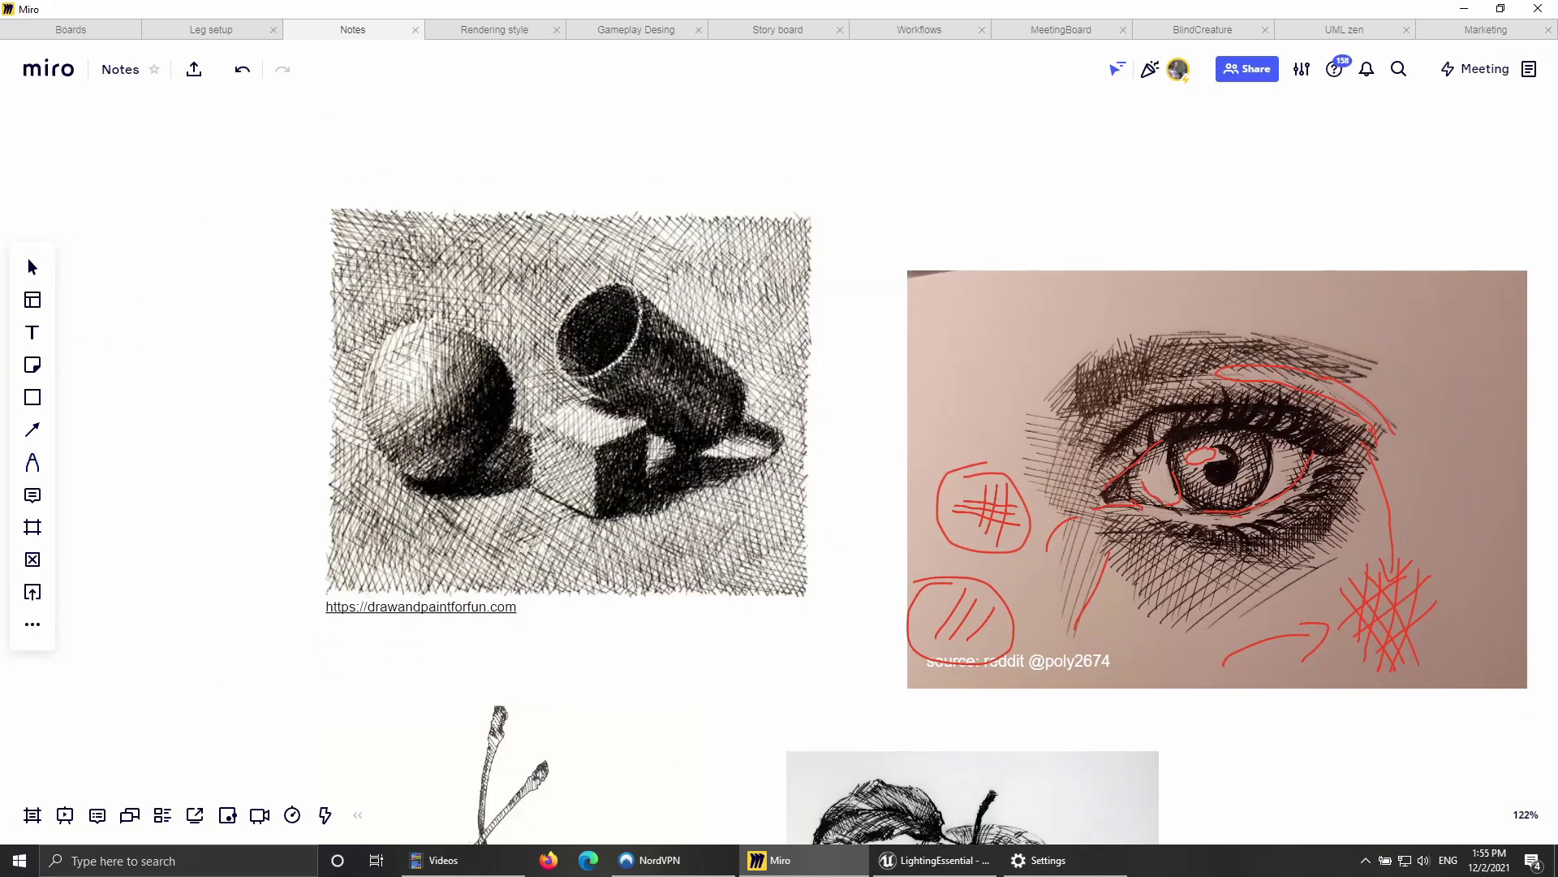
pyautogui.scroll(-4, 779, 438)
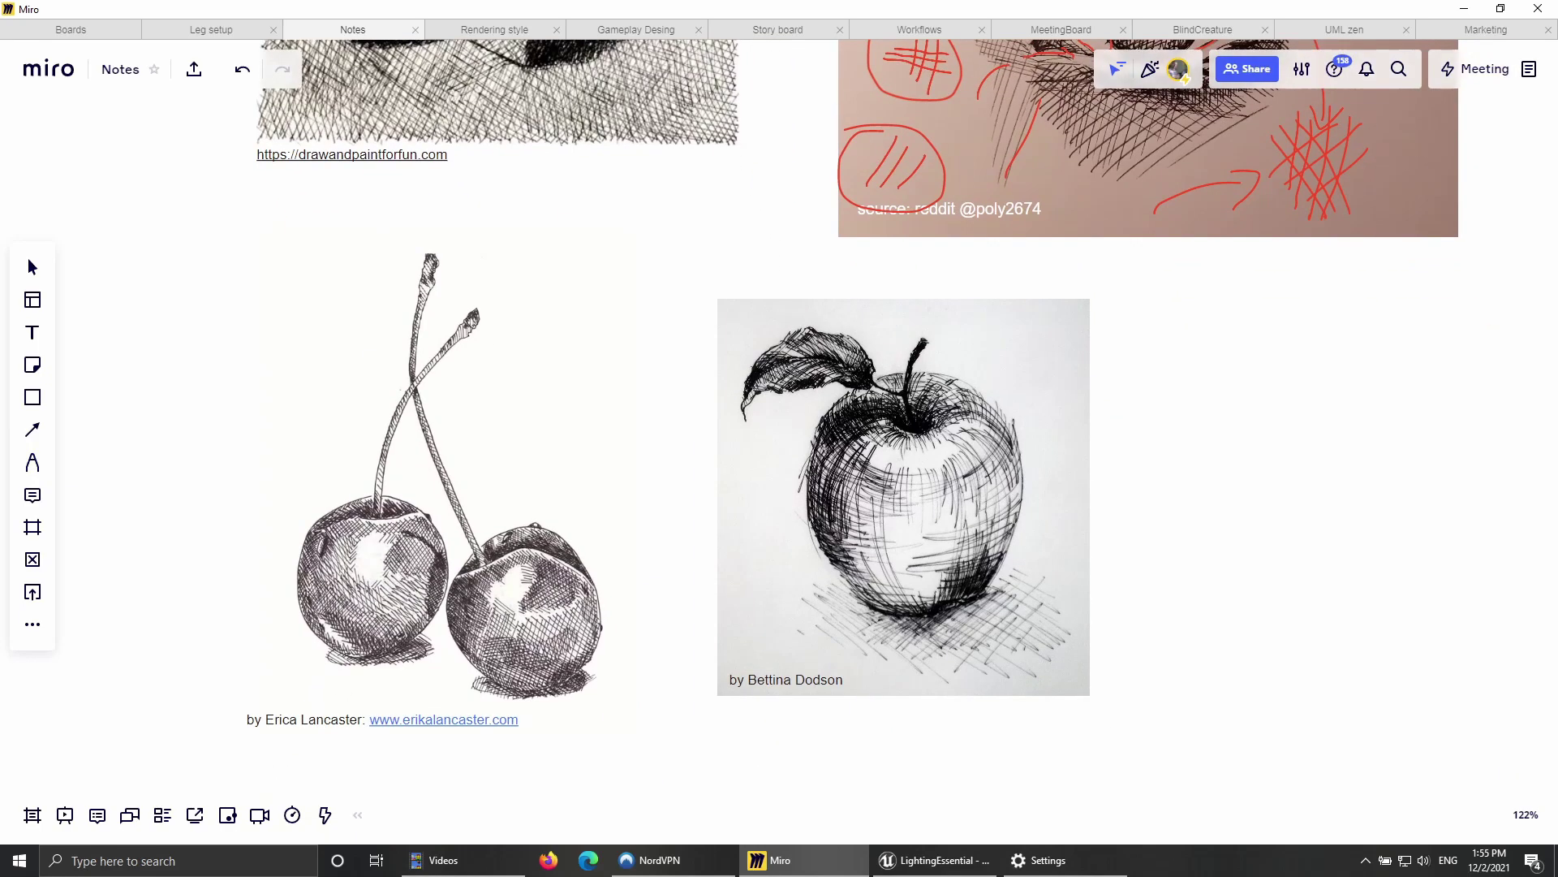
pyautogui.scroll(5, 779, 439)
pyautogui.scroll(1, 779, 438)
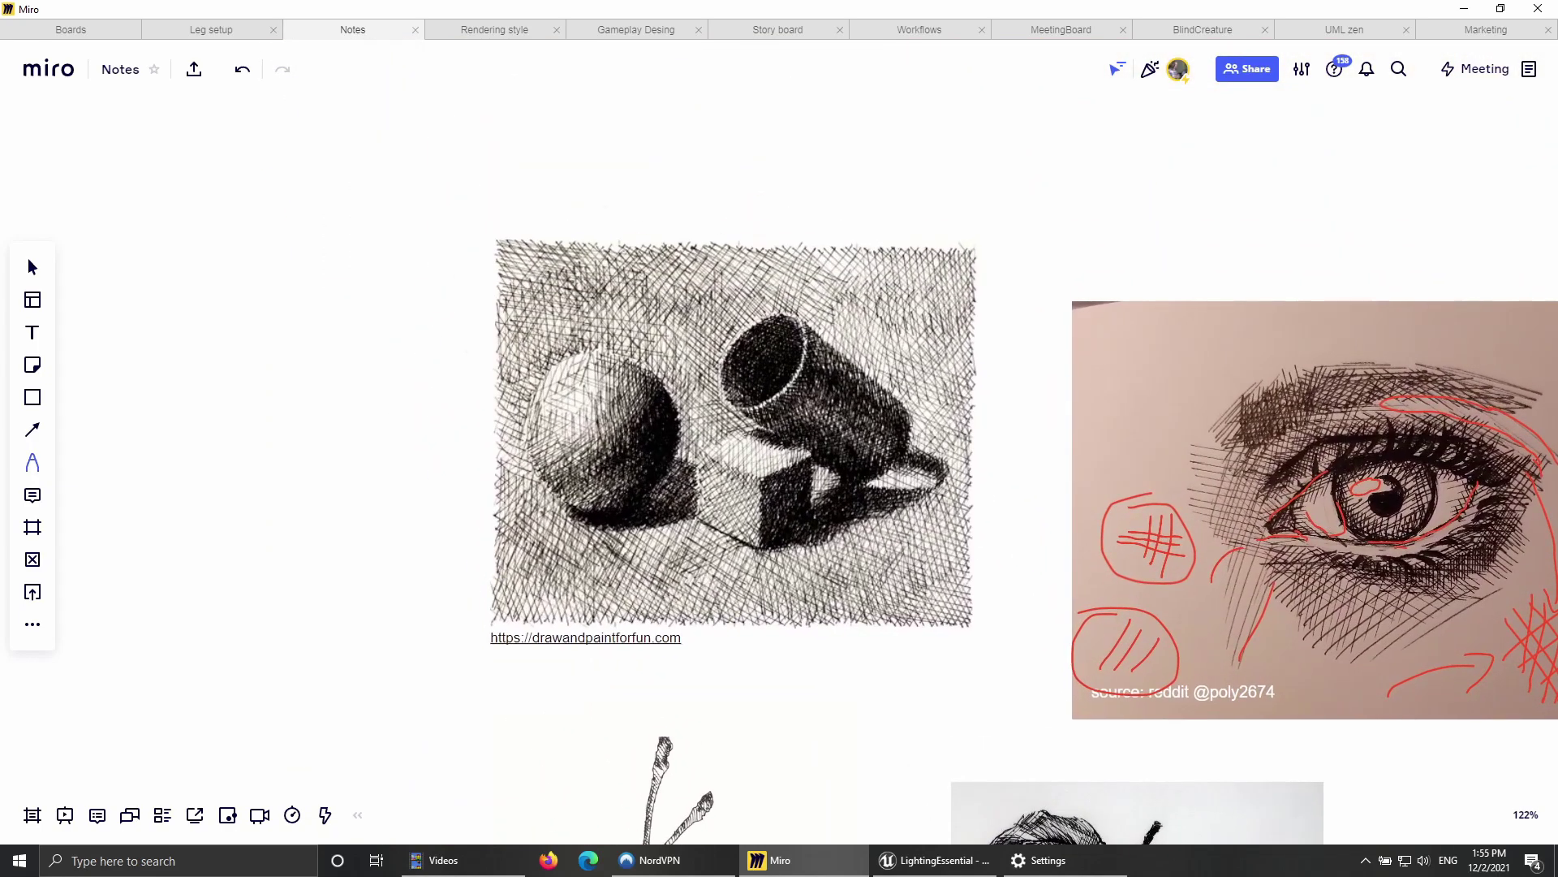
pyautogui.keyDown('ctrl'); pyautogui.scroll(5, 722, 499); pyautogui.keyUp('ctrl')
pyautogui.scroll(2, 779, 438)
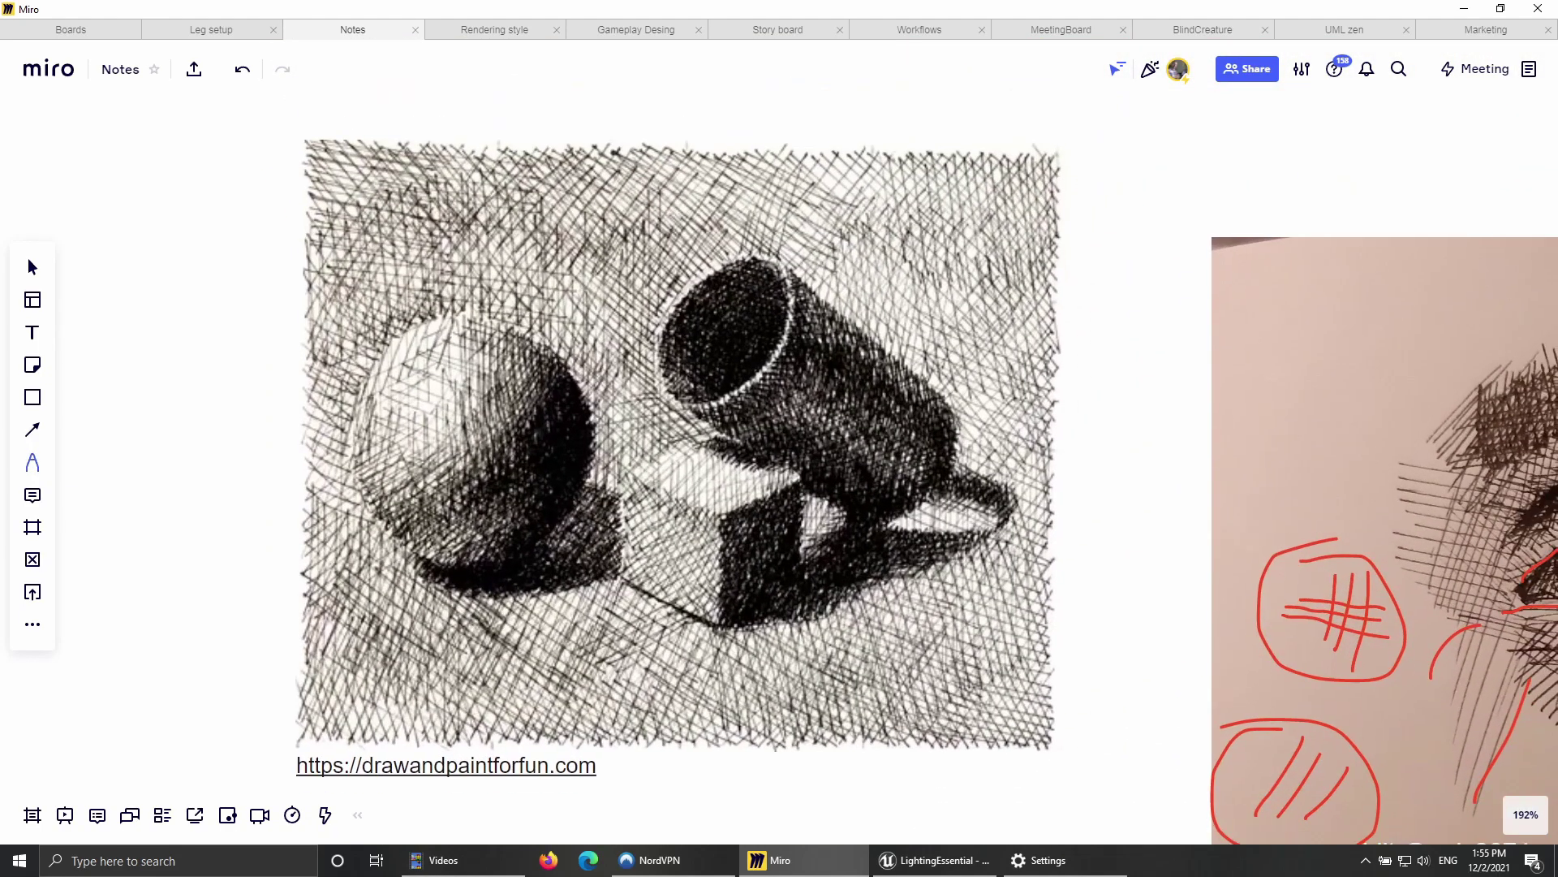
pyautogui.keyDown('ctrl'); pyautogui.scroll(-5, 763, 818); pyautogui.keyUp('ctrl')
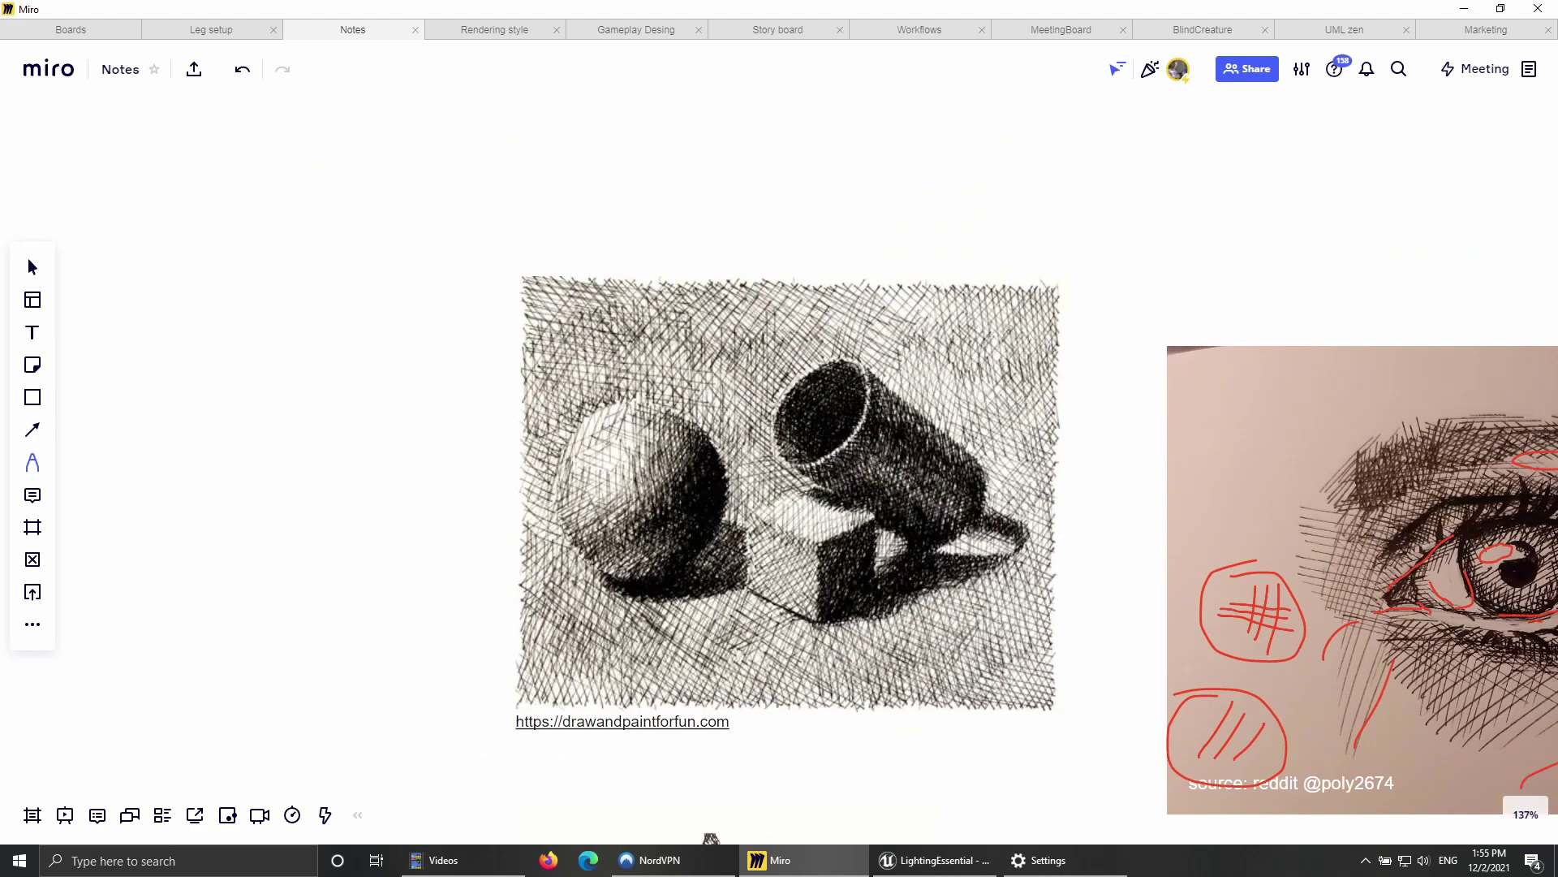
pyautogui.keyDown('ctrl'); pyautogui.scroll(4, 1069, 570); pyautogui.keyUp('ctrl')
pyautogui.keyDown('ctrl'); pyautogui.scroll(-2, 835, 560); pyautogui.keyUp('ctrl')
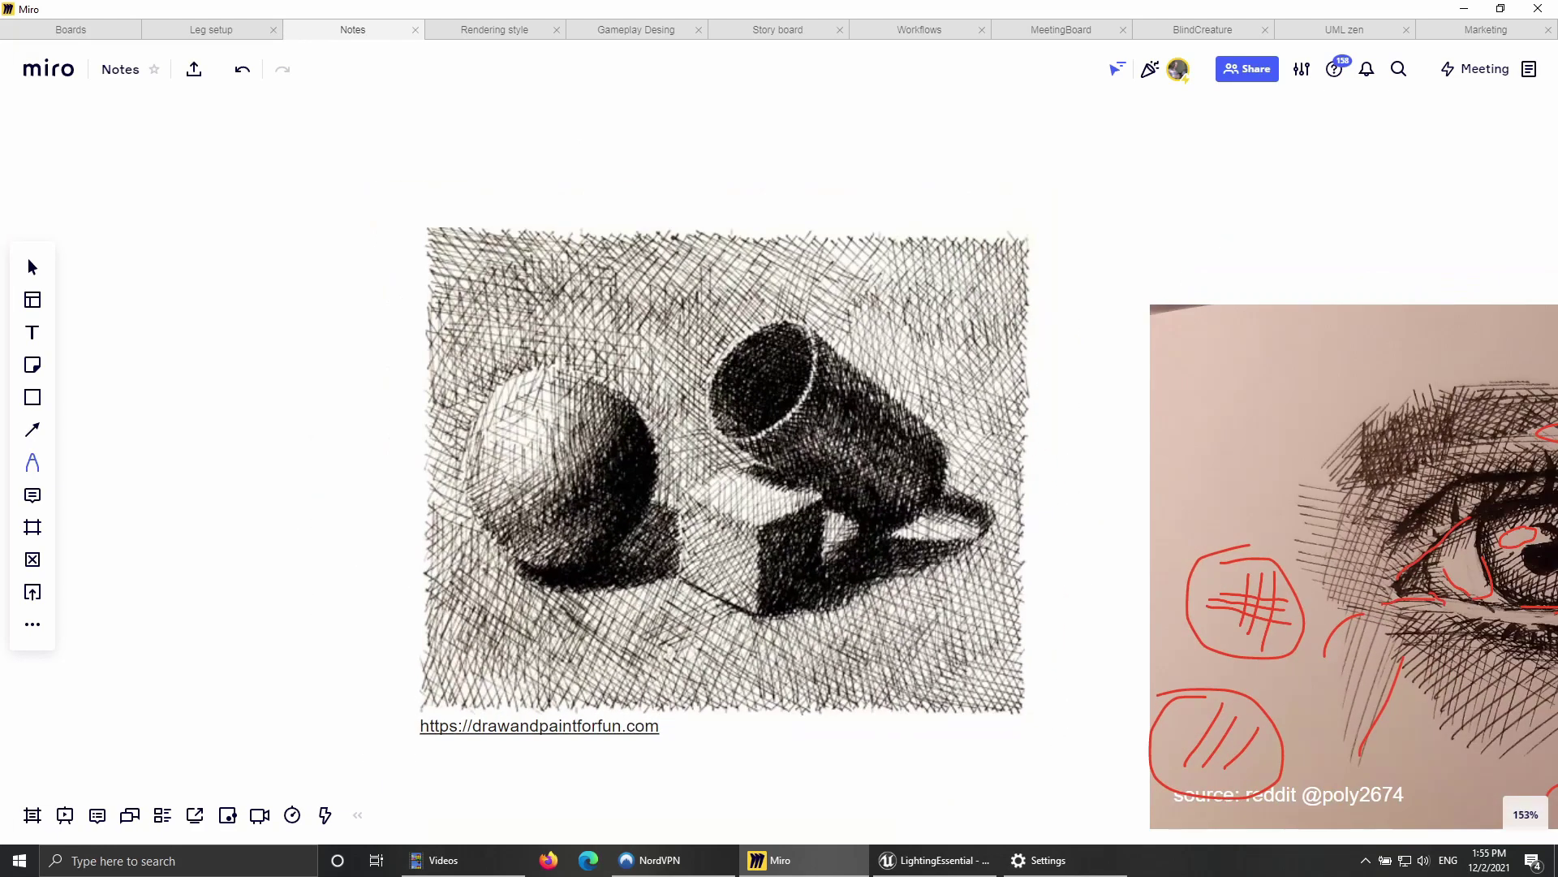
# Step: Circle the sphere's highlight and draw arrows at the bright gap in the mug handle and into the mug's dark opening
pyautogui.moveTo(516, 388)
pyautogui.mouseDown()
pyautogui.moveTo(497, 412)
pyautogui.moveTo(520, 451)
pyautogui.moveTo(555, 395)
pyautogui.moveTo(510, 390)
pyautogui.mouseUp()
pyautogui.moveTo(916, 531)
pyautogui.mouseDown()
pyautogui.moveTo(950, 535)
pyautogui.moveTo(915, 548)
pyautogui.mouseUp()
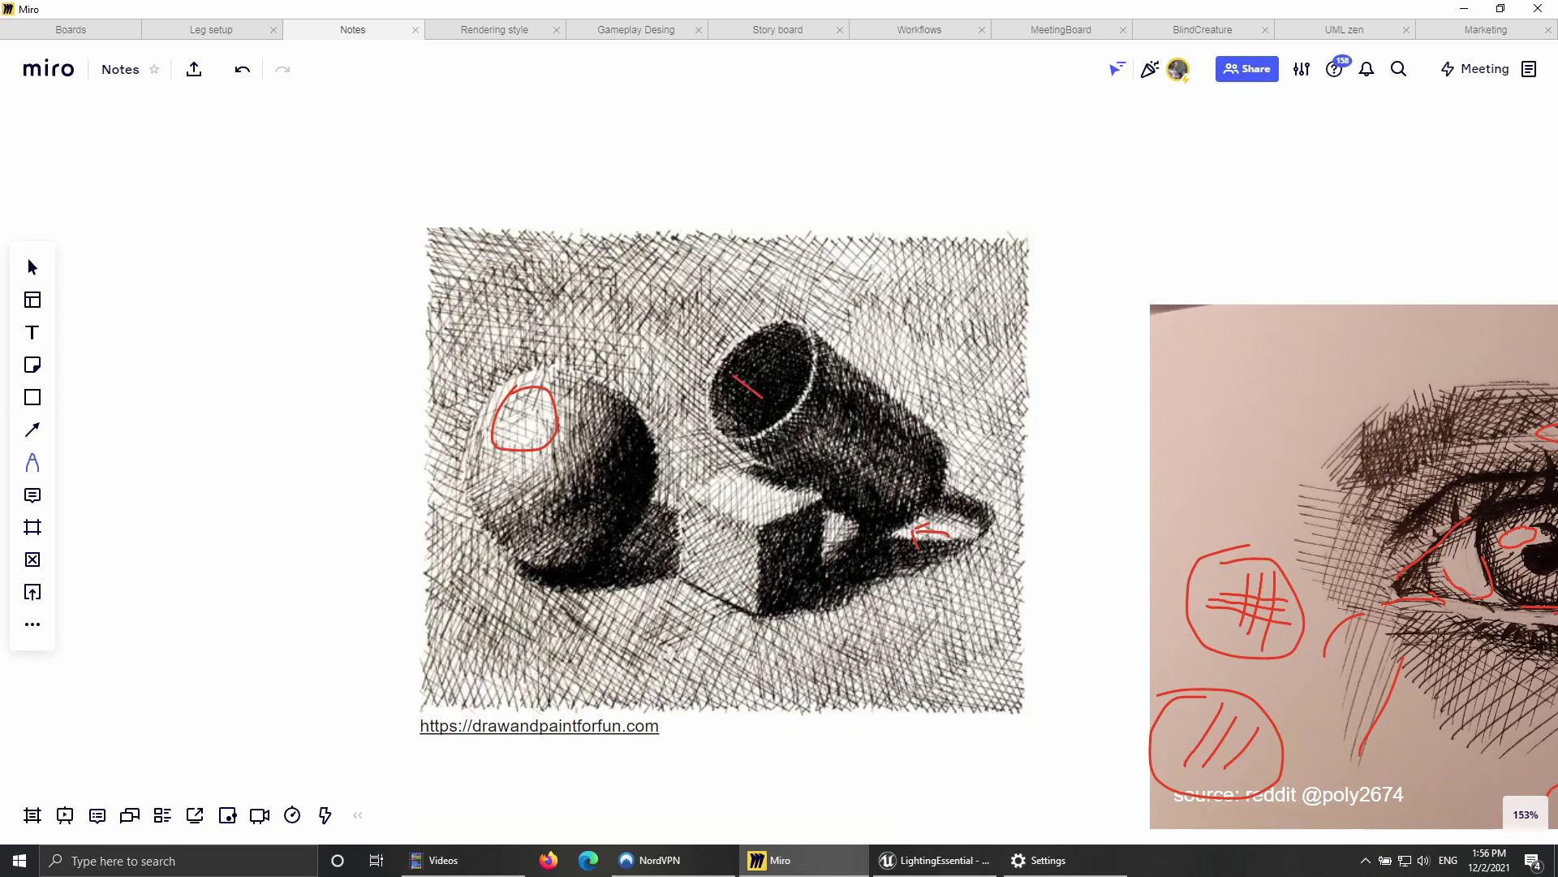
pyautogui.moveTo(651, 316)
pyautogui.mouseDown()
pyautogui.moveTo(762, 398)
pyautogui.moveTo(759, 374)
pyautogui.moveTo(757, 407)
pyautogui.mouseUp()
# Step: Mark the highlight on the left cherry and draw three parallel hatch strokes in the blank area beside the cherries
pyautogui.moveTo(737, 470); pyautogui.dragTo(765, 471, button='right')
pyautogui.moveTo(751, 672); pyautogui.dragTo(787, 504, button='right')
pyautogui.scroll(-3, 788, 504)
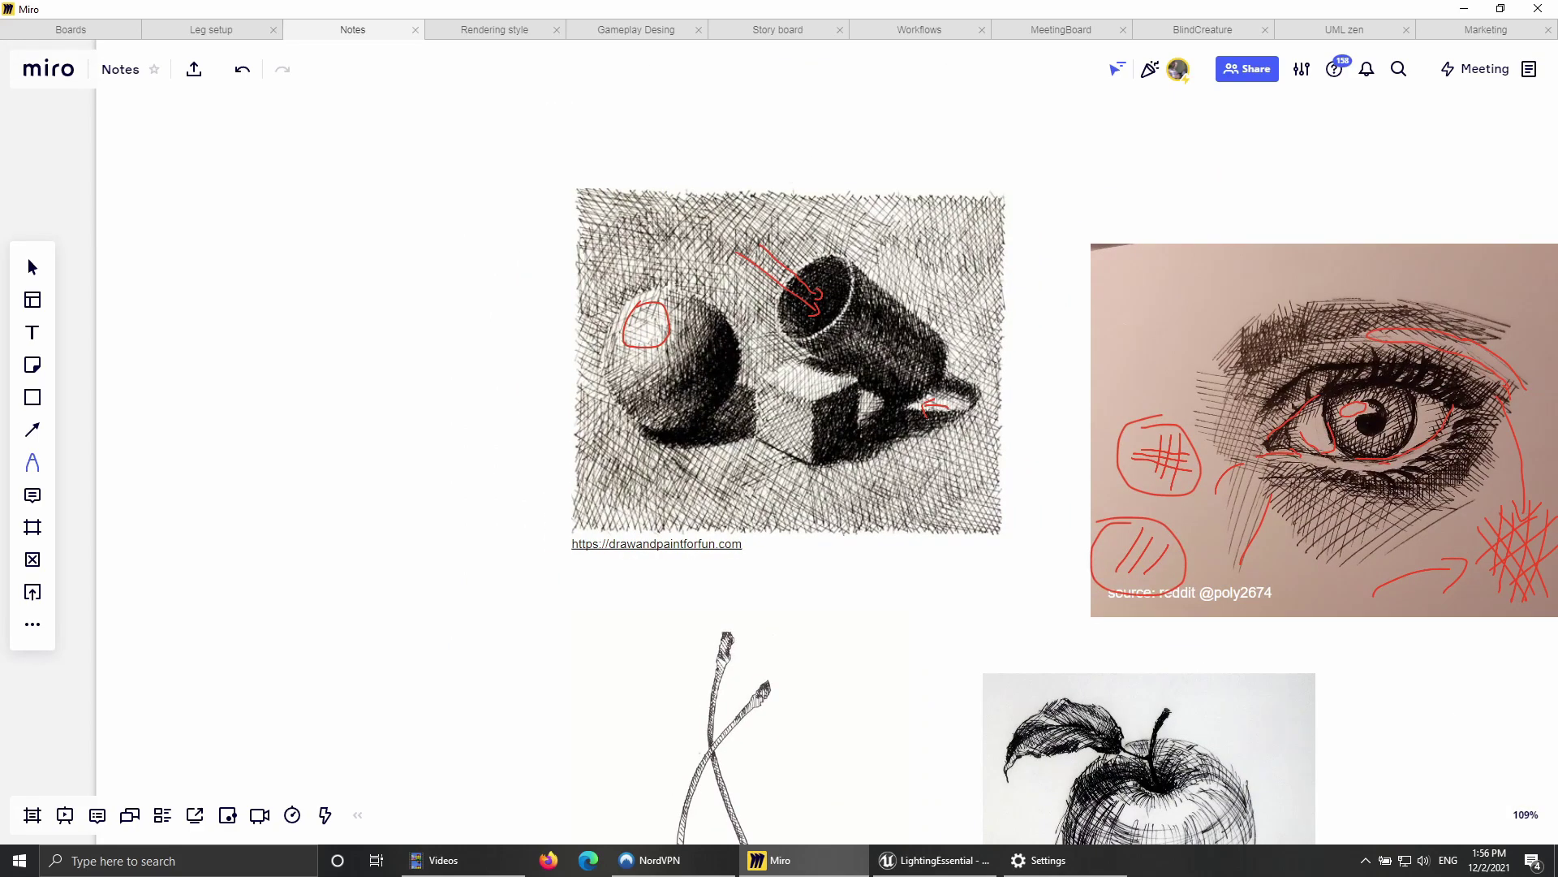
pyautogui.moveTo(763, 584); pyautogui.dragTo(780, 414, button='right')
pyautogui.moveTo(893, 702); pyautogui.dragTo(943, 485, button='right')
pyautogui.scroll(3, 866, 426)
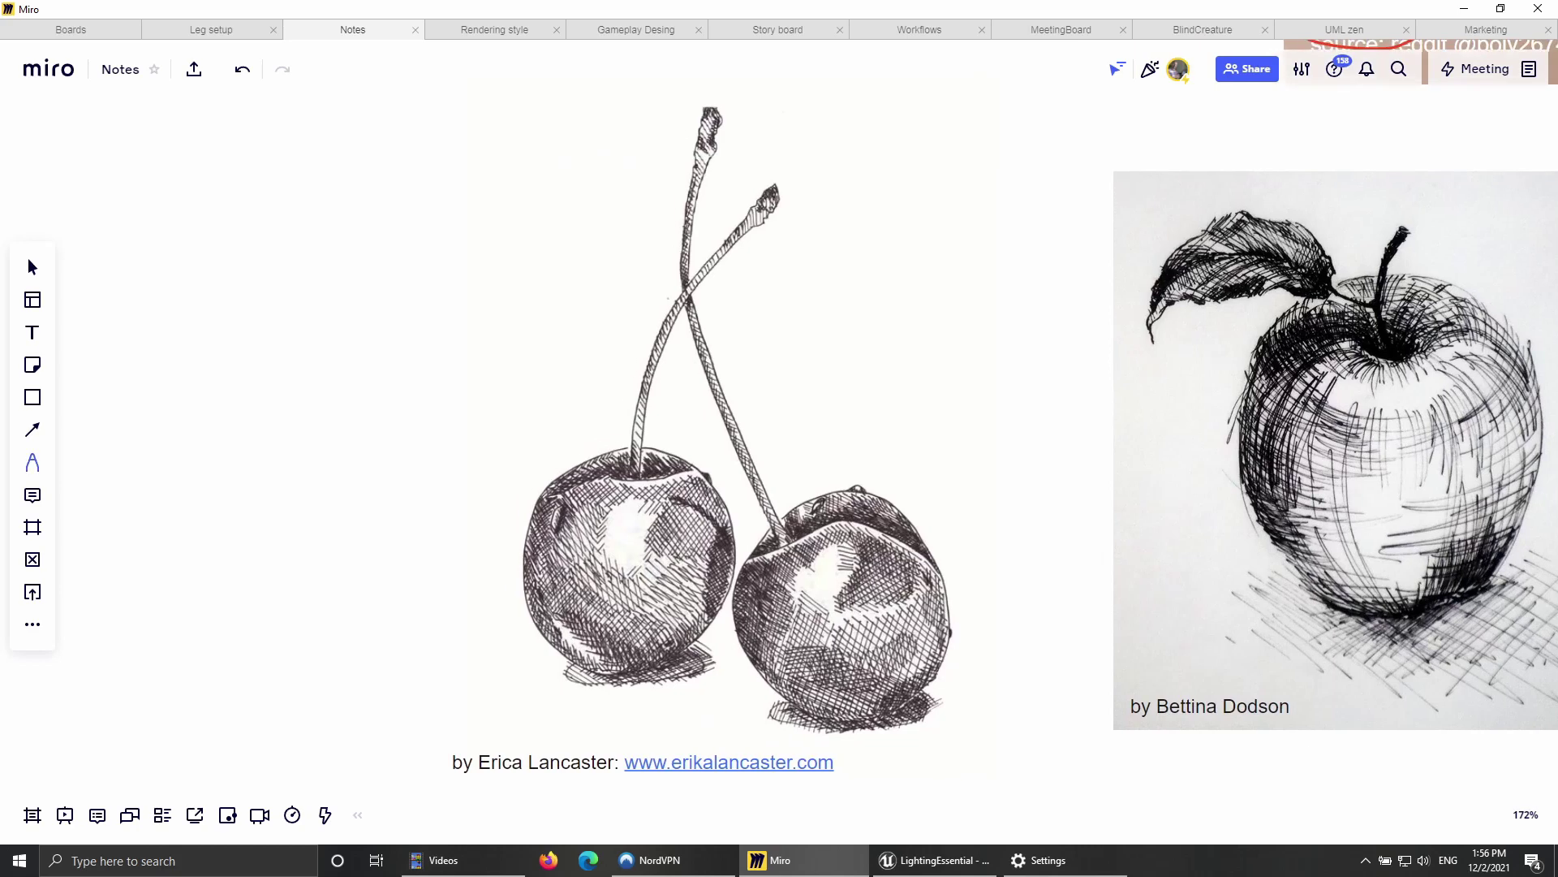
pyautogui.moveTo(882, 436)
pyautogui.mouseDown(button='right')
pyautogui.moveTo(888, 469)
pyautogui.moveTo(888, 413)
pyautogui.mouseUp(button='right')
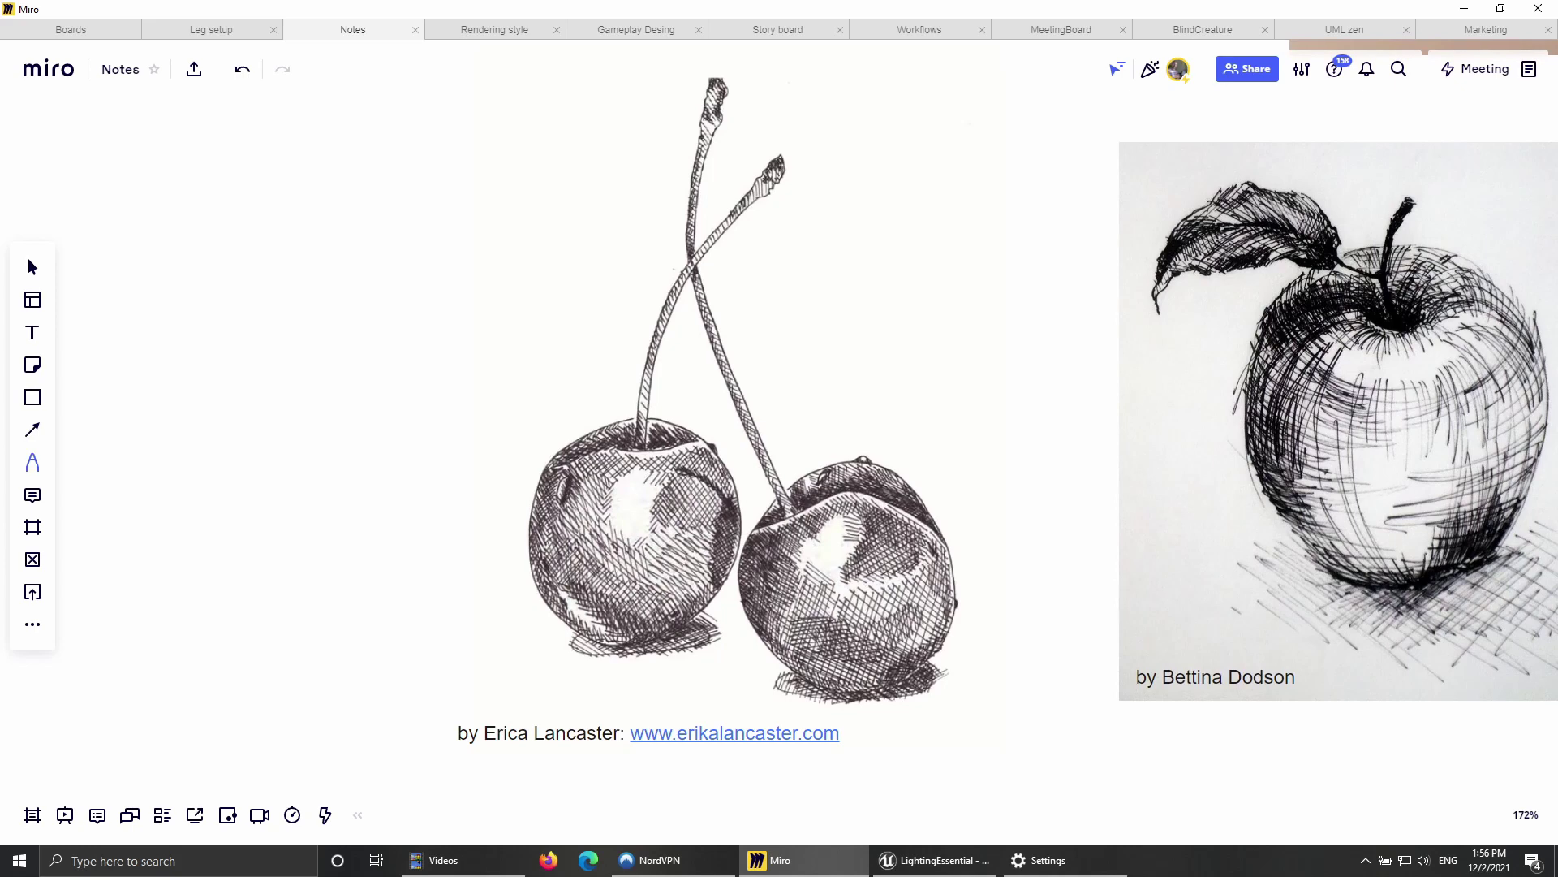
pyautogui.moveTo(621, 481); pyautogui.dragTo(625, 519)
pyautogui.moveTo(286, 493)
pyautogui.mouseDown()
pyautogui.moveTo(343, 575)
pyautogui.moveTo(361, 571)
pyautogui.mouseUp()
pyautogui.moveTo(330, 464); pyautogui.dragTo(390, 571)
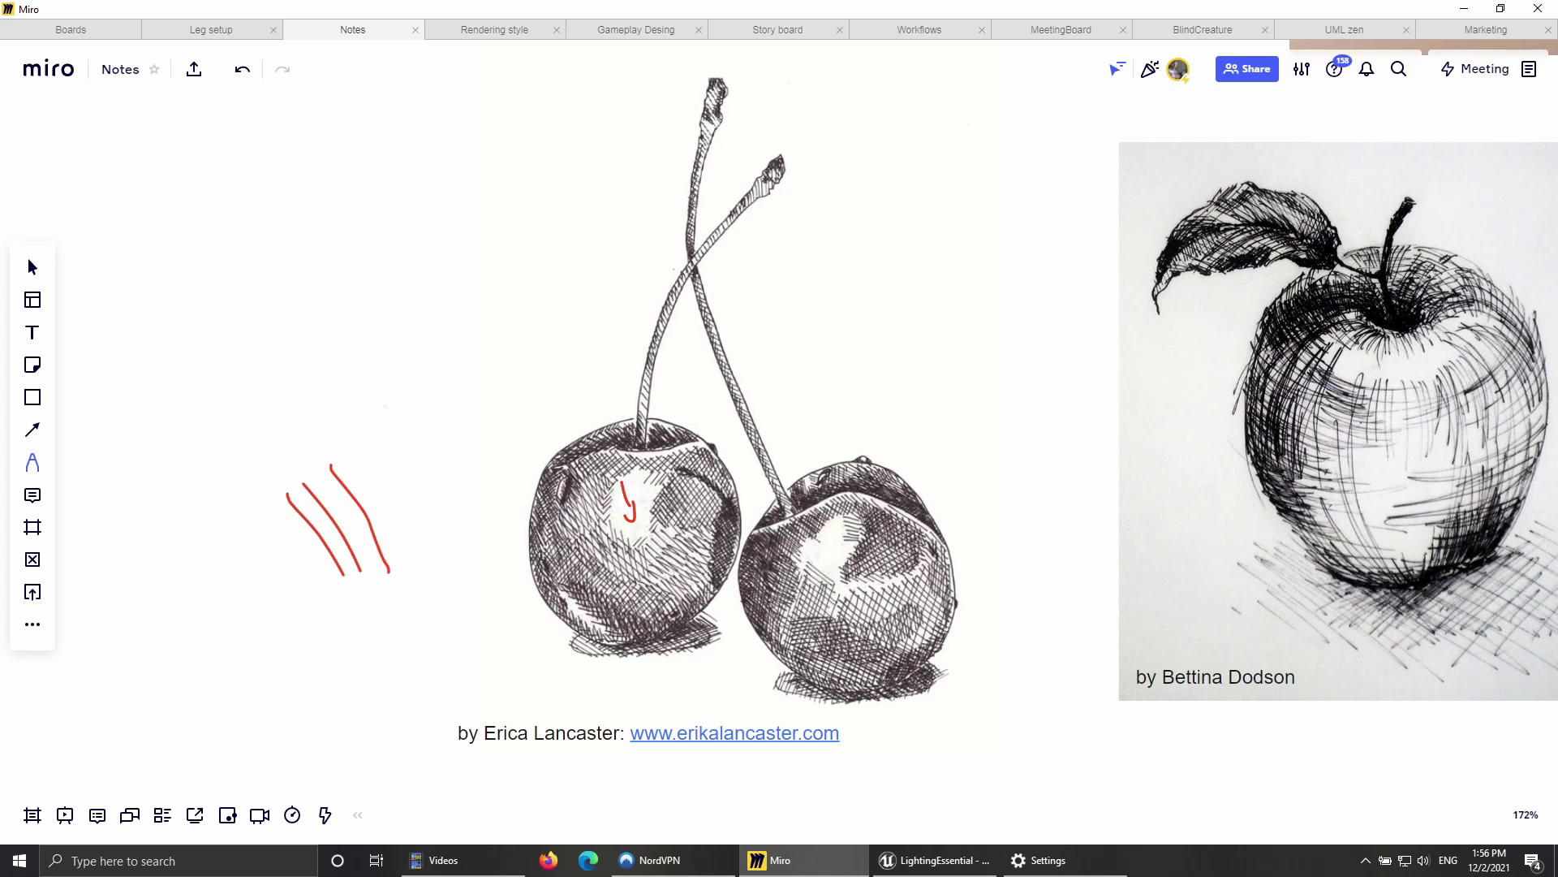
# Step: Draw a dense cross-hatch sample above the three parallel strokes by layering lines in several directions
pyautogui.moveTo(387, 357)
pyautogui.mouseDown()
pyautogui.moveTo(438, 441)
pyautogui.moveTo(460, 349)
pyautogui.mouseUp()
pyautogui.moveTo(395, 404); pyautogui.dragTo(466, 372)
pyautogui.moveTo(385, 427); pyautogui.dragTo(474, 389)
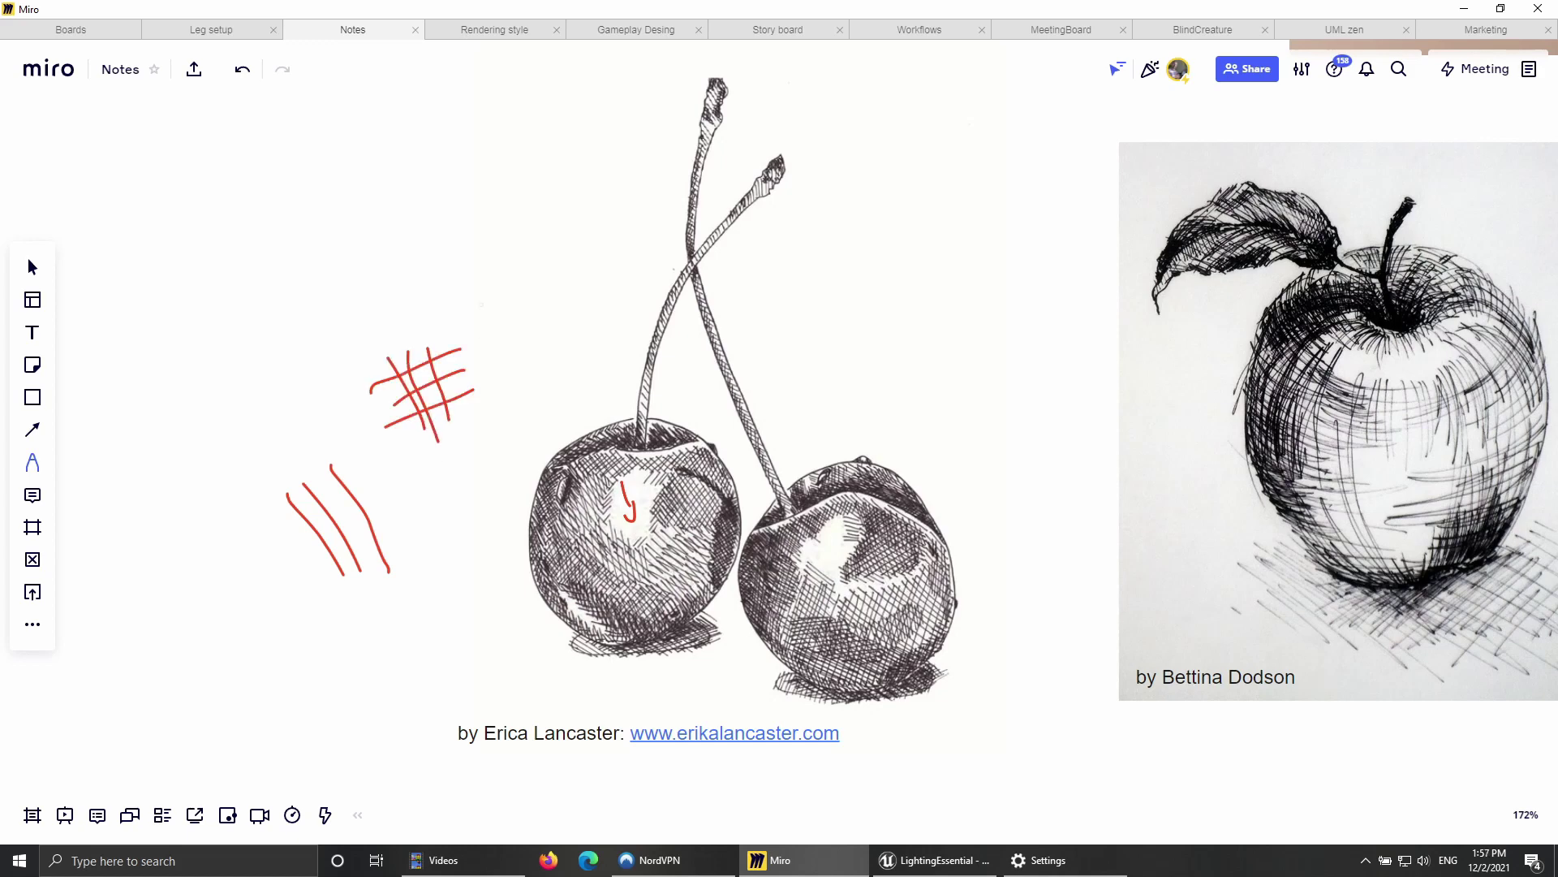
pyautogui.moveTo(415, 318); pyautogui.dragTo(403, 447)
pyautogui.moveTo(430, 342); pyautogui.dragTo(429, 451)
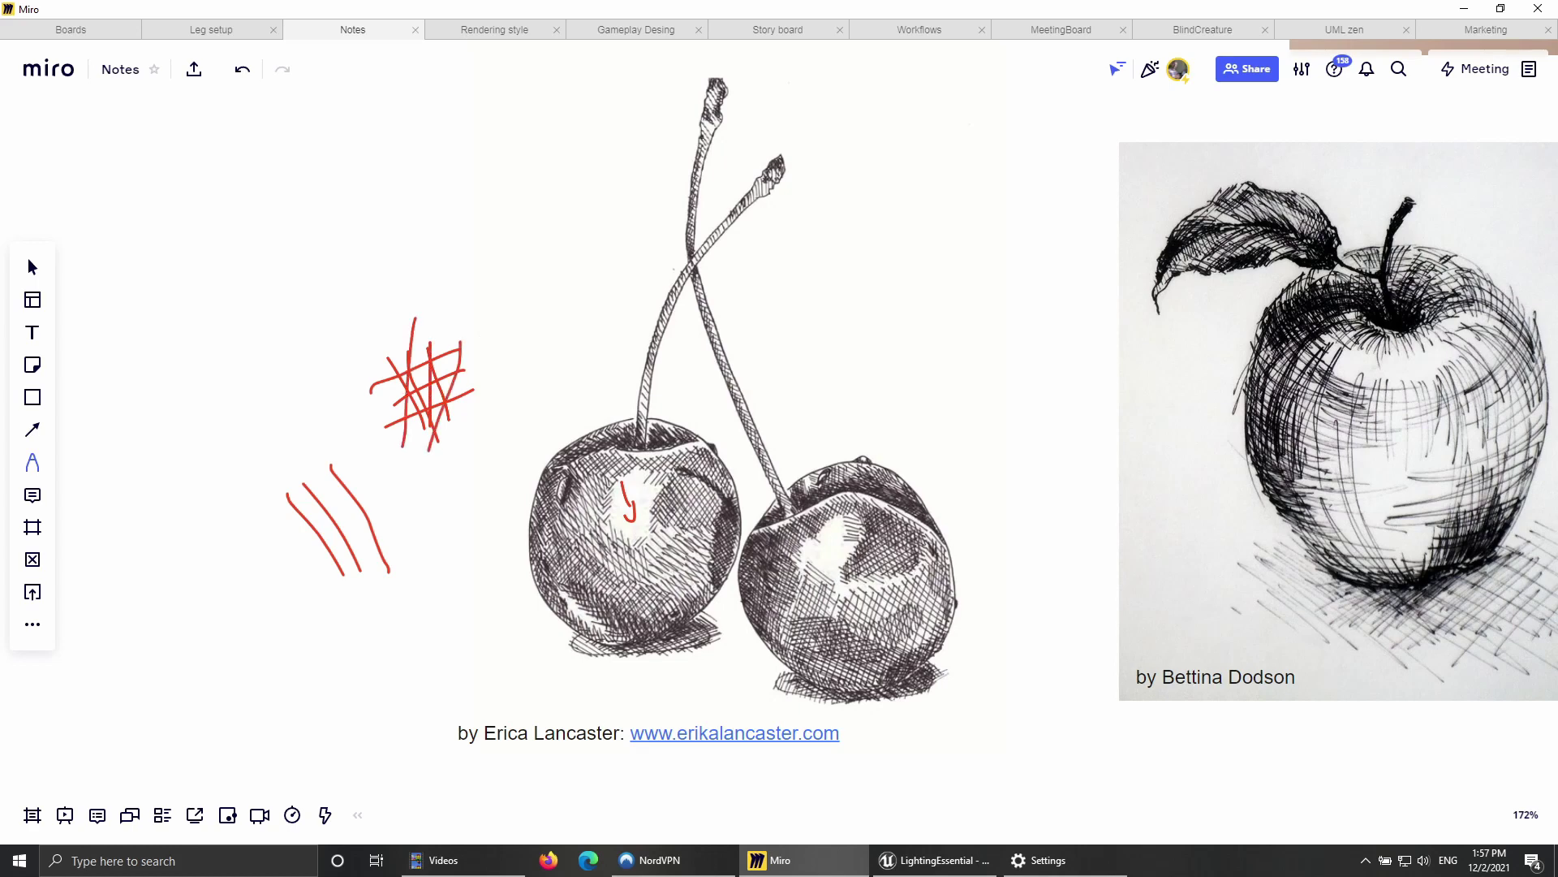
pyautogui.moveTo(375, 384); pyautogui.dragTo(481, 414)
pyautogui.moveTo(379, 348)
pyautogui.mouseDown()
pyautogui.moveTo(453, 383)
pyautogui.moveTo(428, 396)
pyautogui.moveTo(465, 386)
pyautogui.mouseUp()
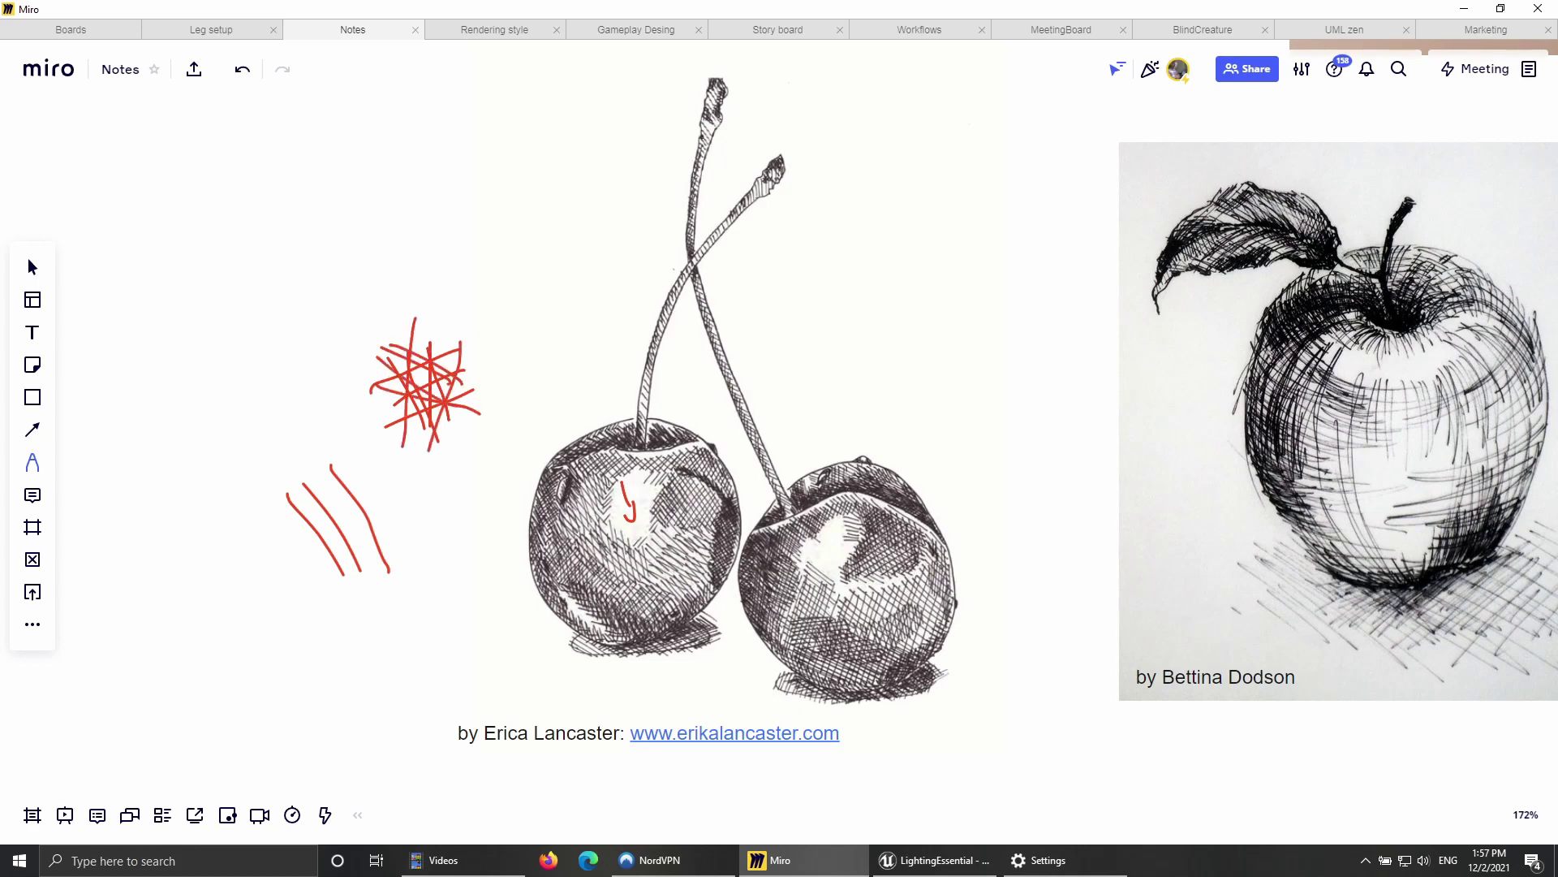
# Step: Draw four near-vertical hatch strokes in the blank area above the dense cross-hatch sample
pyautogui.moveTo(969, 590); pyautogui.dragTo(929, 536, button='right')
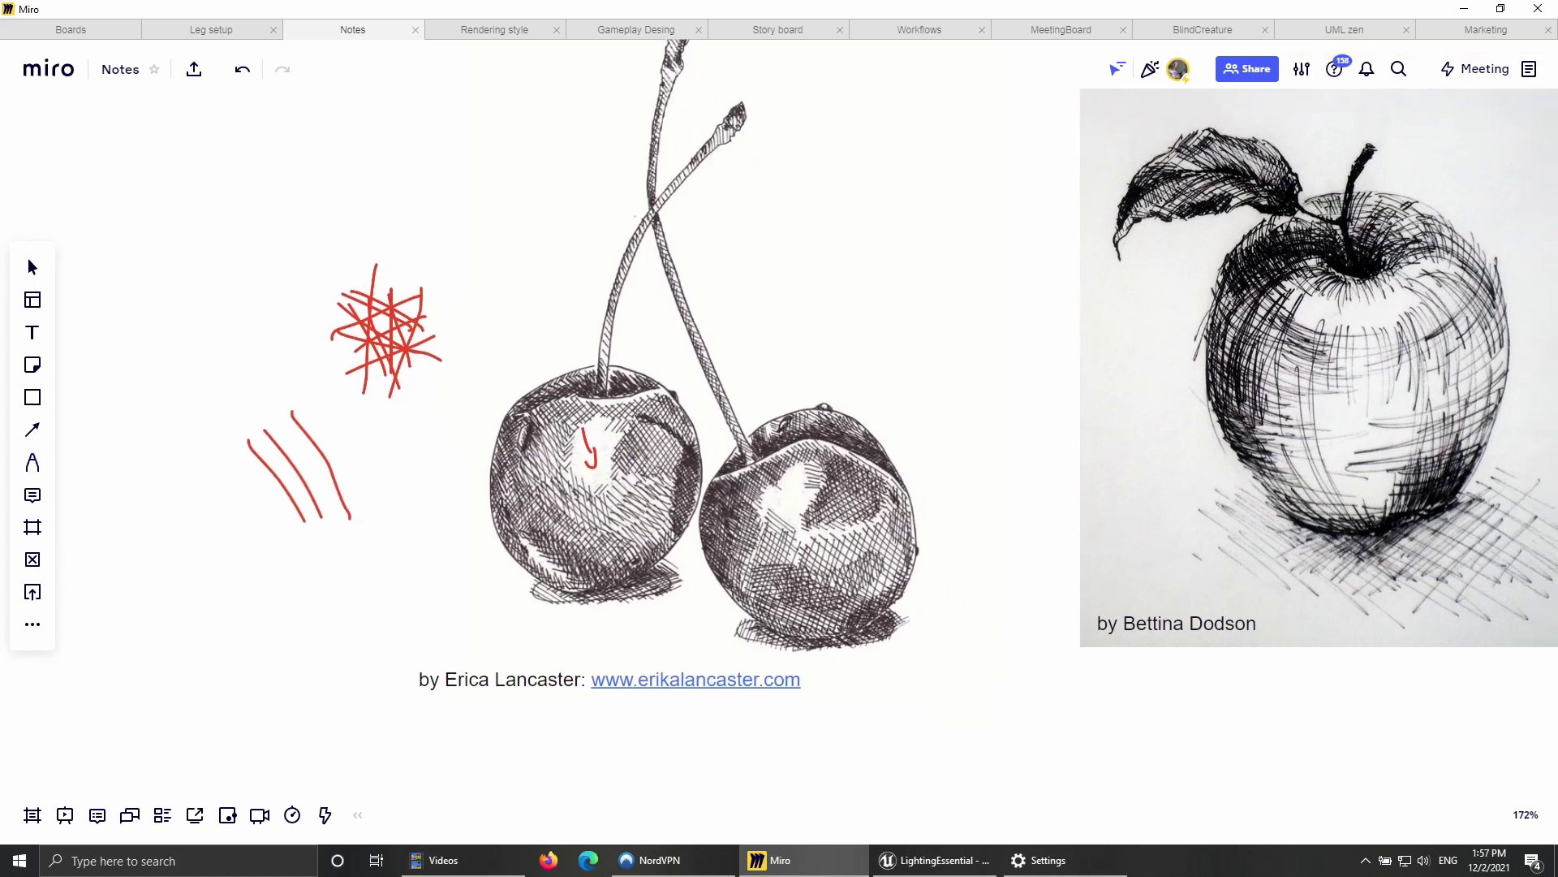
pyautogui.moveTo(745, 334); pyautogui.dragTo(773, 462, button='right')
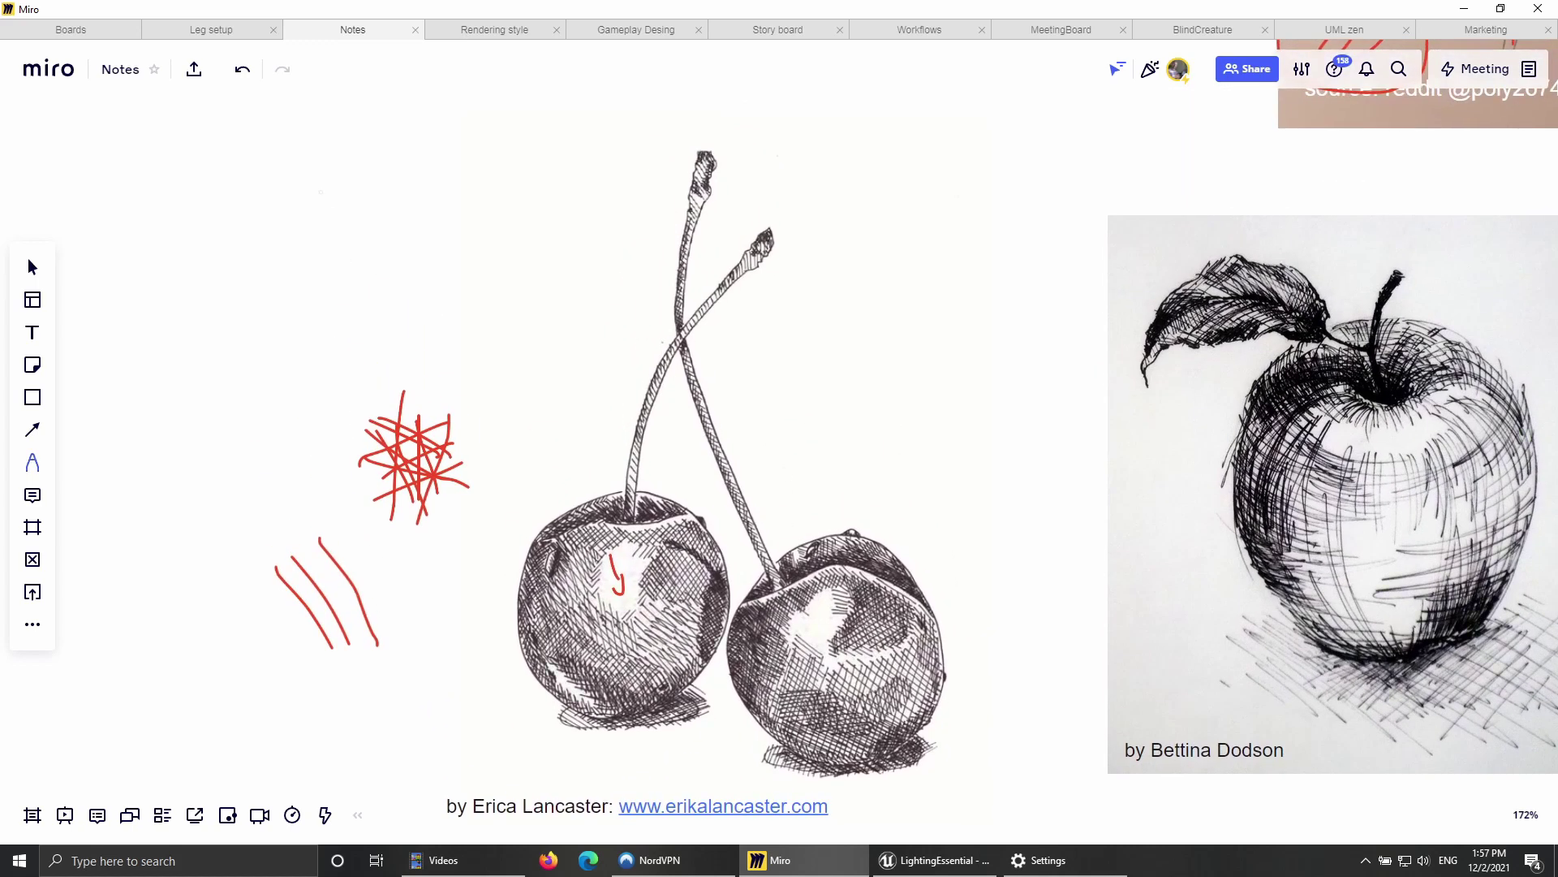
pyautogui.moveTo(297, 191)
pyautogui.mouseDown()
pyautogui.moveTo(317, 288)
pyautogui.moveTo(338, 289)
pyautogui.mouseUp()
pyautogui.moveTo(342, 170)
pyautogui.mouseDown()
pyautogui.moveTo(377, 308)
pyautogui.moveTo(410, 307)
pyautogui.mouseUp()
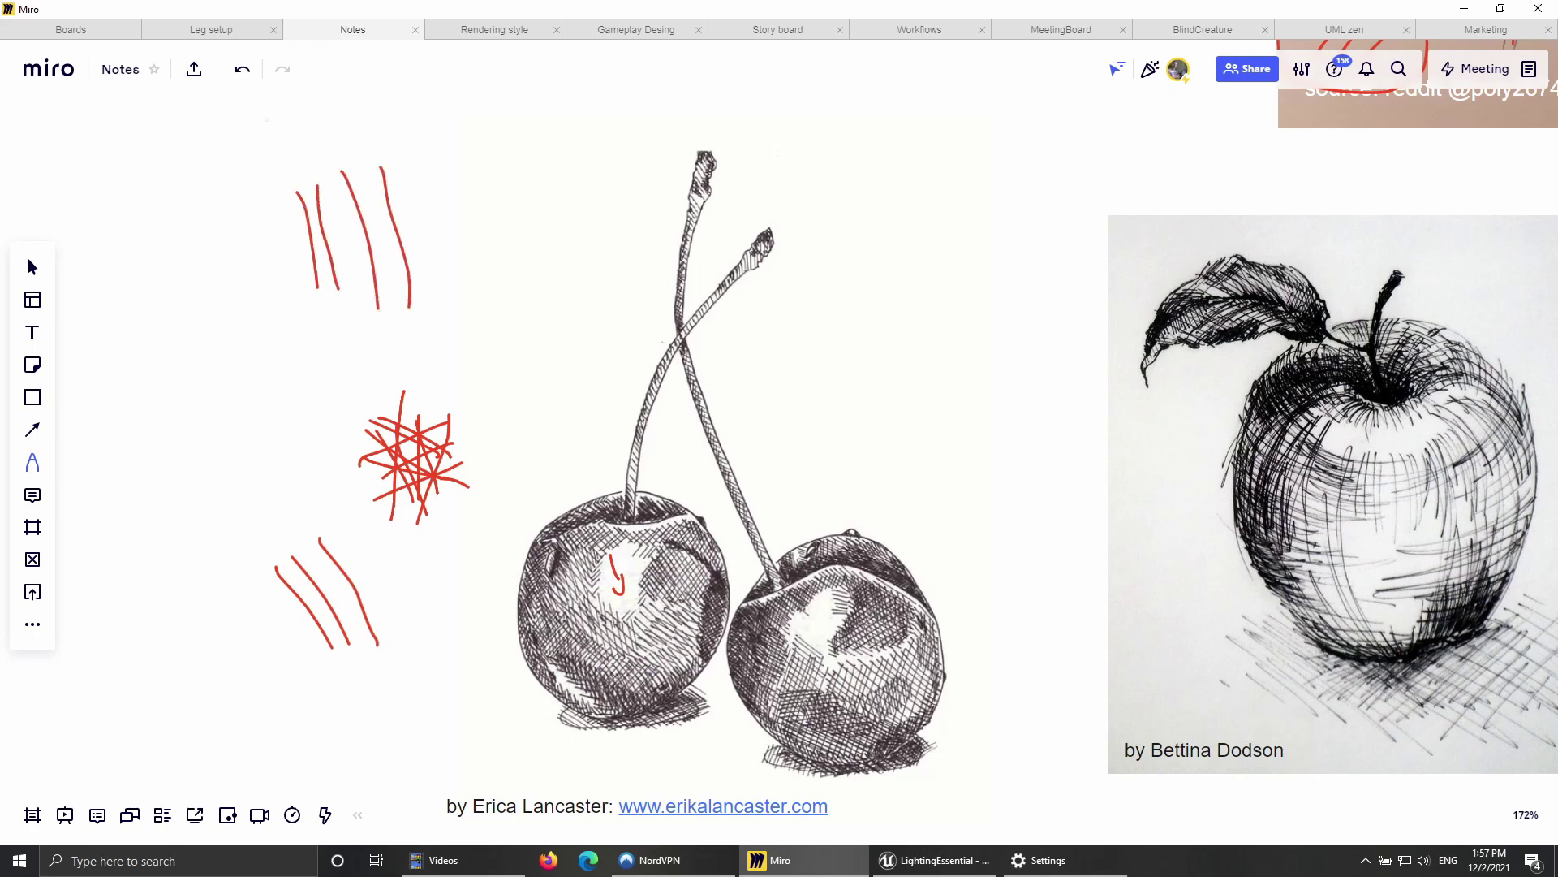
# Step: Draw a horizontal arrow from the cherry drawing towards the apple drawing
pyautogui.moveTo(881, 288); pyautogui.dragTo(518, 292, button='right')
pyautogui.scroll(-3, 661, 112)
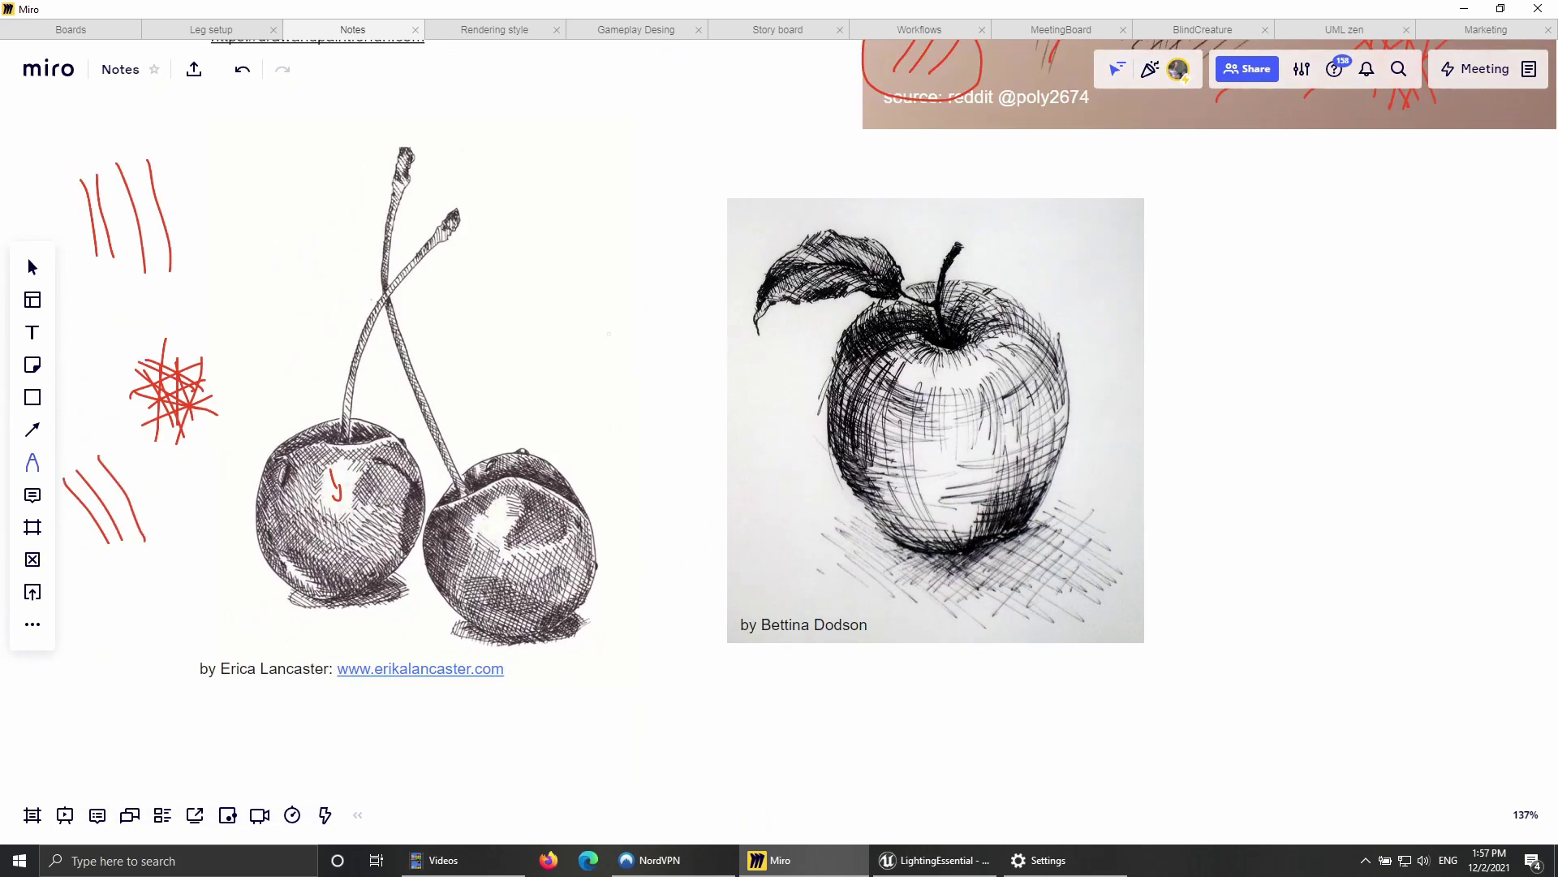
pyautogui.moveTo(717, 359); pyautogui.dragTo(662, 540, button='right')
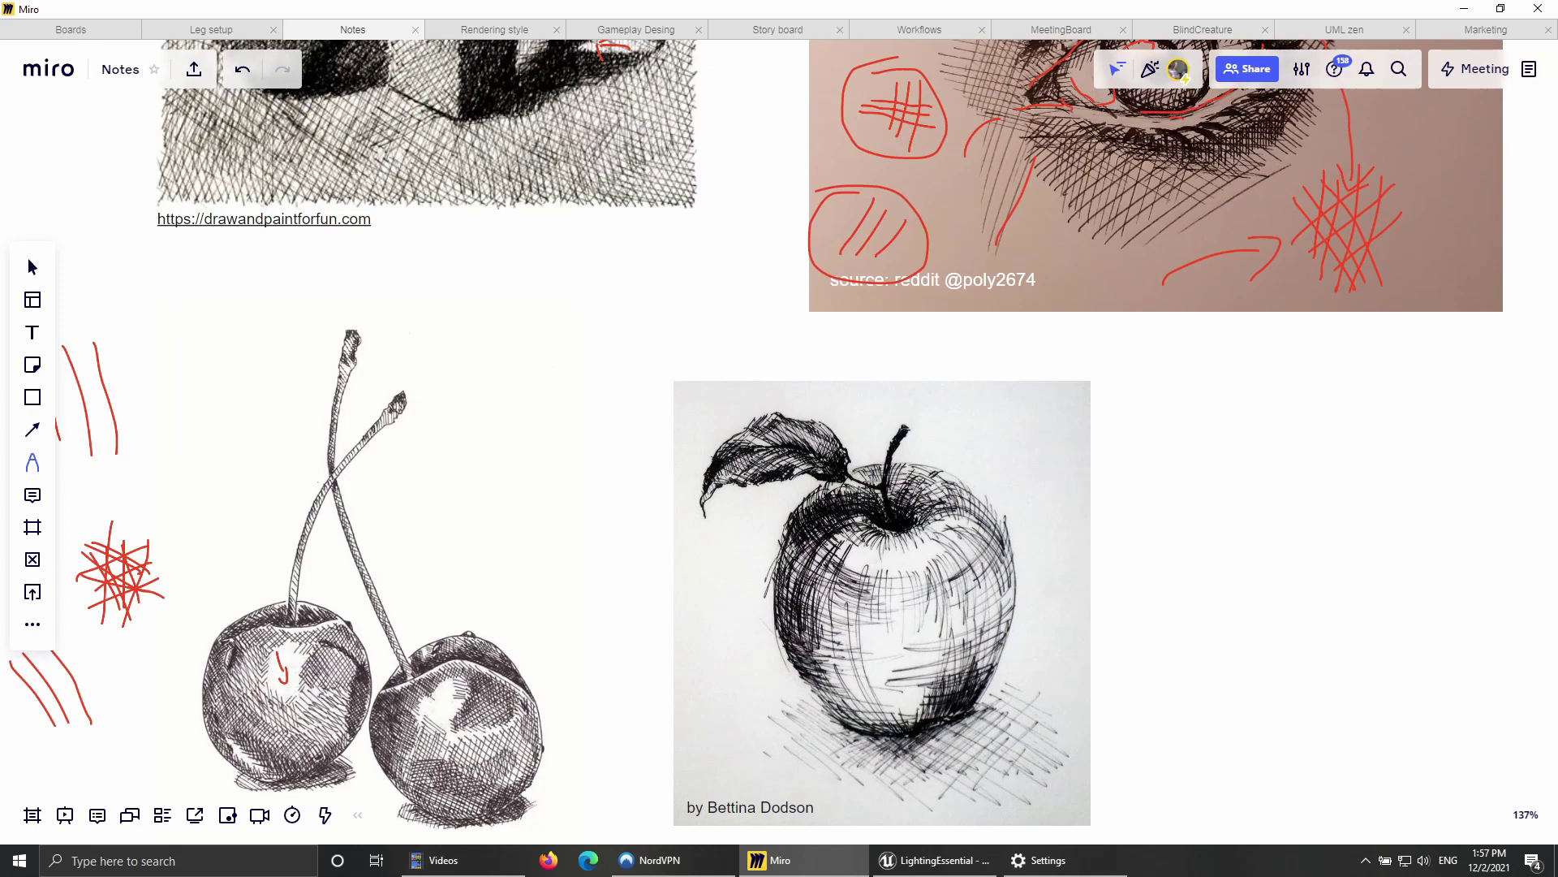
pyautogui.moveTo(891, 641); pyautogui.dragTo(907, 593, button='right')
pyautogui.scroll(1, 907, 592)
pyautogui.moveTo(601, 600); pyautogui.dragTo(1070, 414, button='right')
pyautogui.moveTo(900, 369)
pyautogui.mouseDown()
pyautogui.moveTo(1047, 360)
pyautogui.moveTo(1021, 396)
pyautogui.mouseUp()
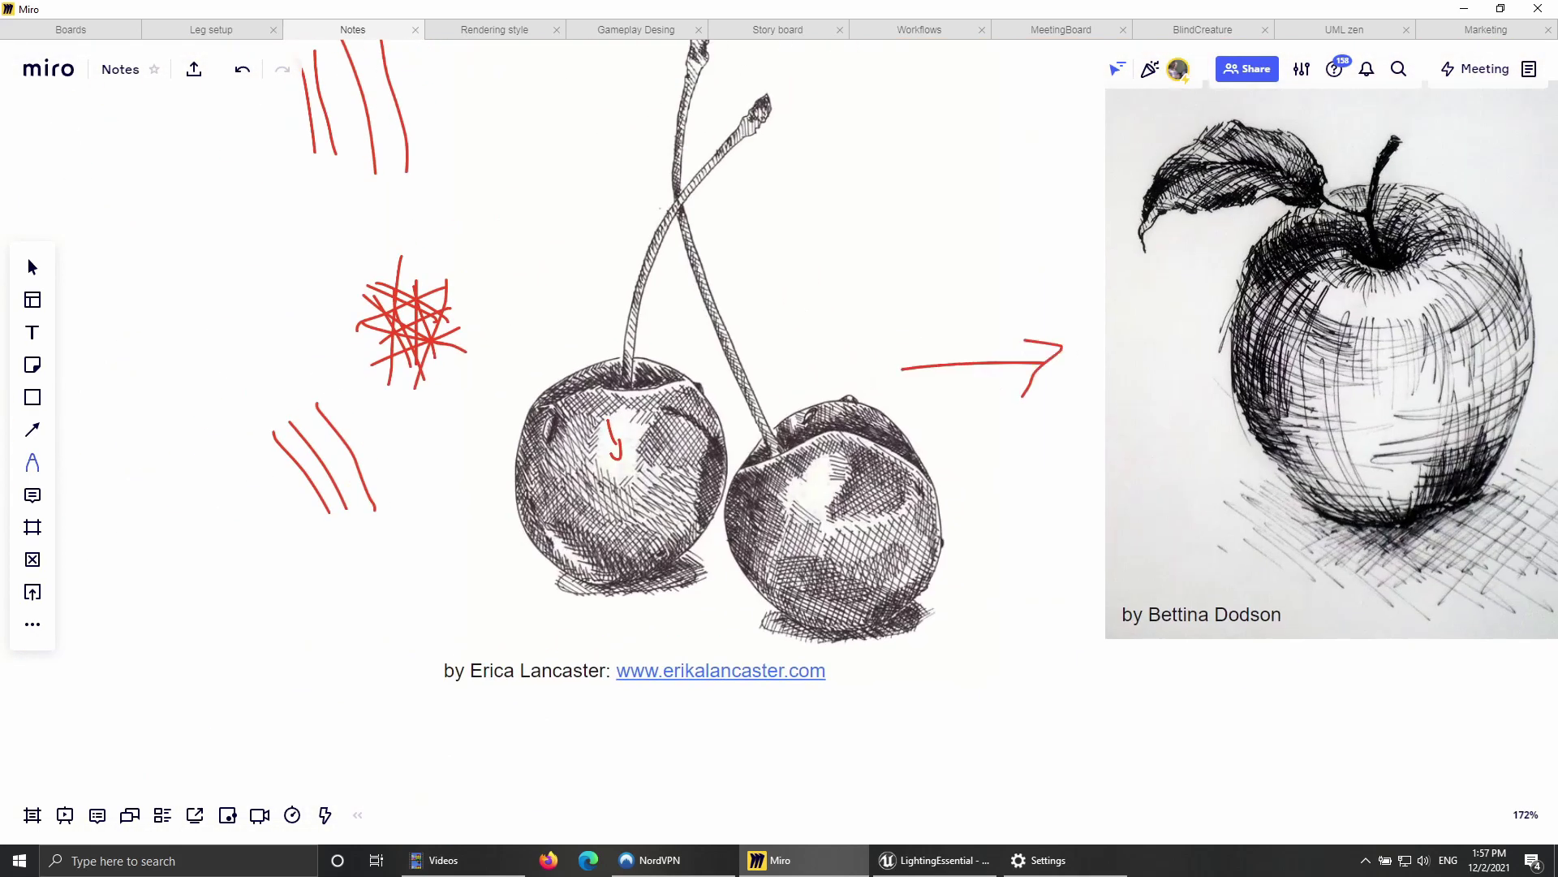
# Step: Add a short curved stroke above the arrow and draw a curved arrow from the apple's dark shoulder to its lit area
pyautogui.moveTo(885, 556); pyautogui.dragTo(933, 502, button='right')
pyautogui.scroll(1, 934, 501)
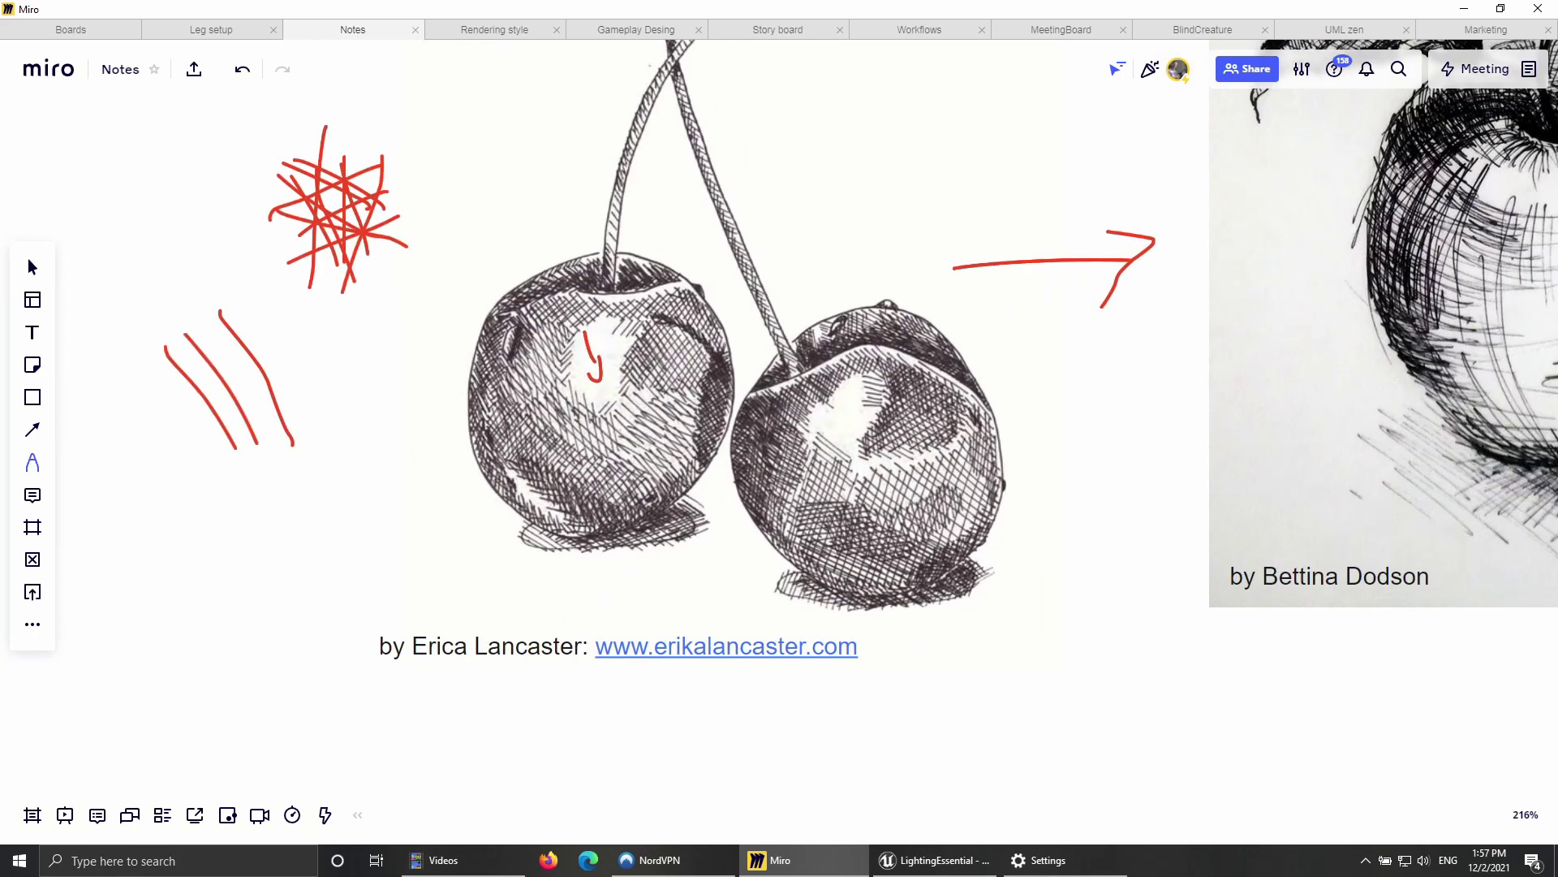
pyautogui.moveTo(1146, 410); pyautogui.dragTo(1054, 534, button='right')
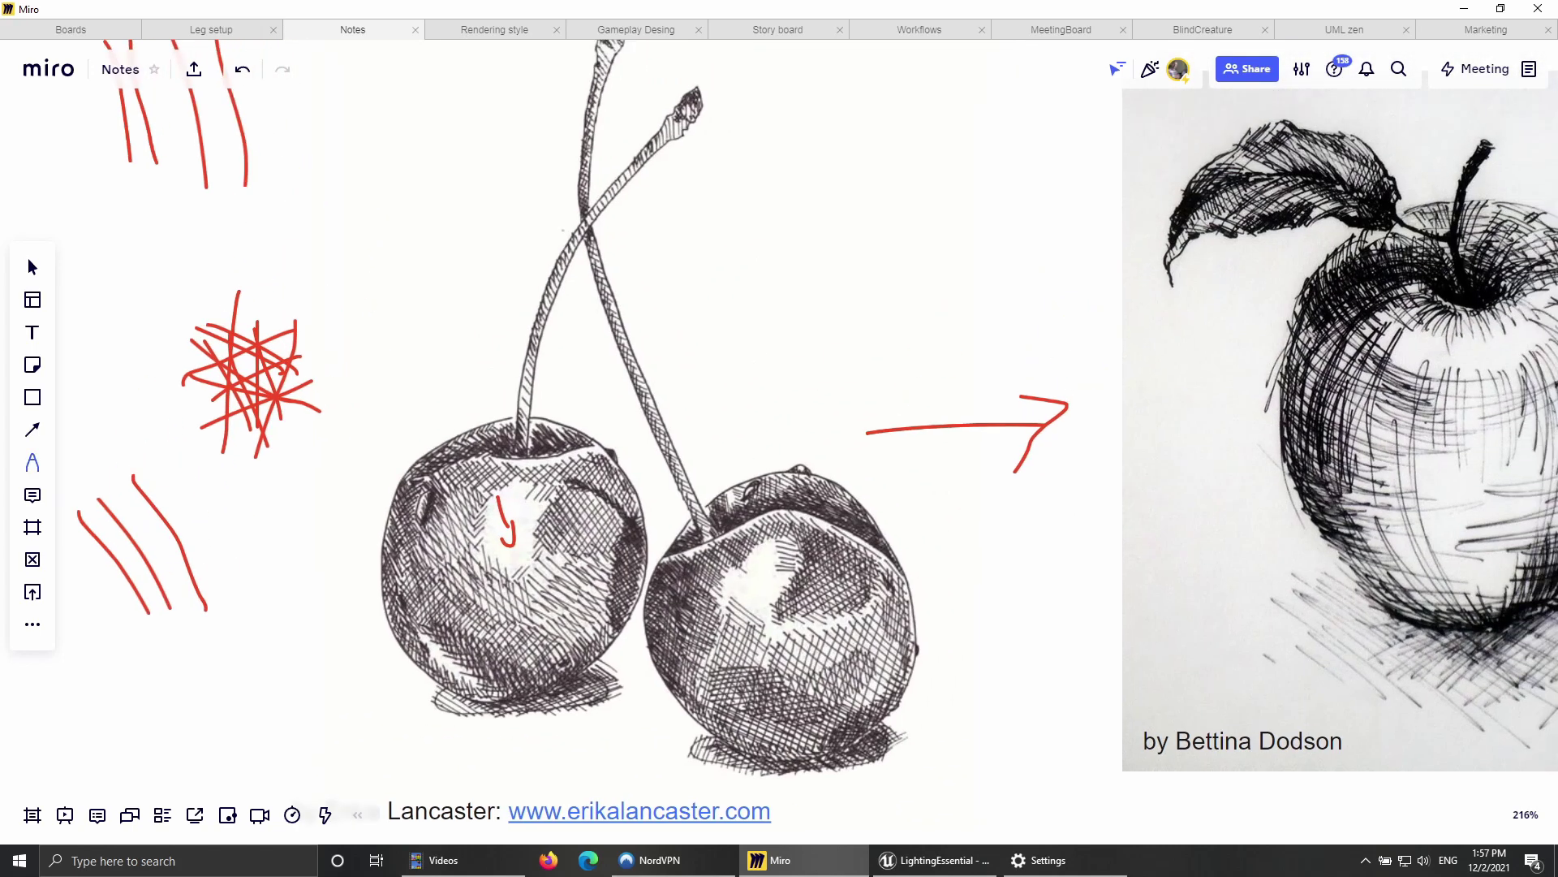
pyautogui.moveTo(720, 375)
pyautogui.mouseDown()
pyautogui.moveTo(761, 414)
pyautogui.moveTo(786, 412)
pyautogui.mouseUp()
pyautogui.moveTo(1020, 531); pyautogui.dragTo(575, 568, button='right')
pyautogui.moveTo(881, 302)
pyautogui.mouseDown()
pyautogui.moveTo(897, 365)
pyautogui.moveTo(964, 422)
pyautogui.mouseUp()
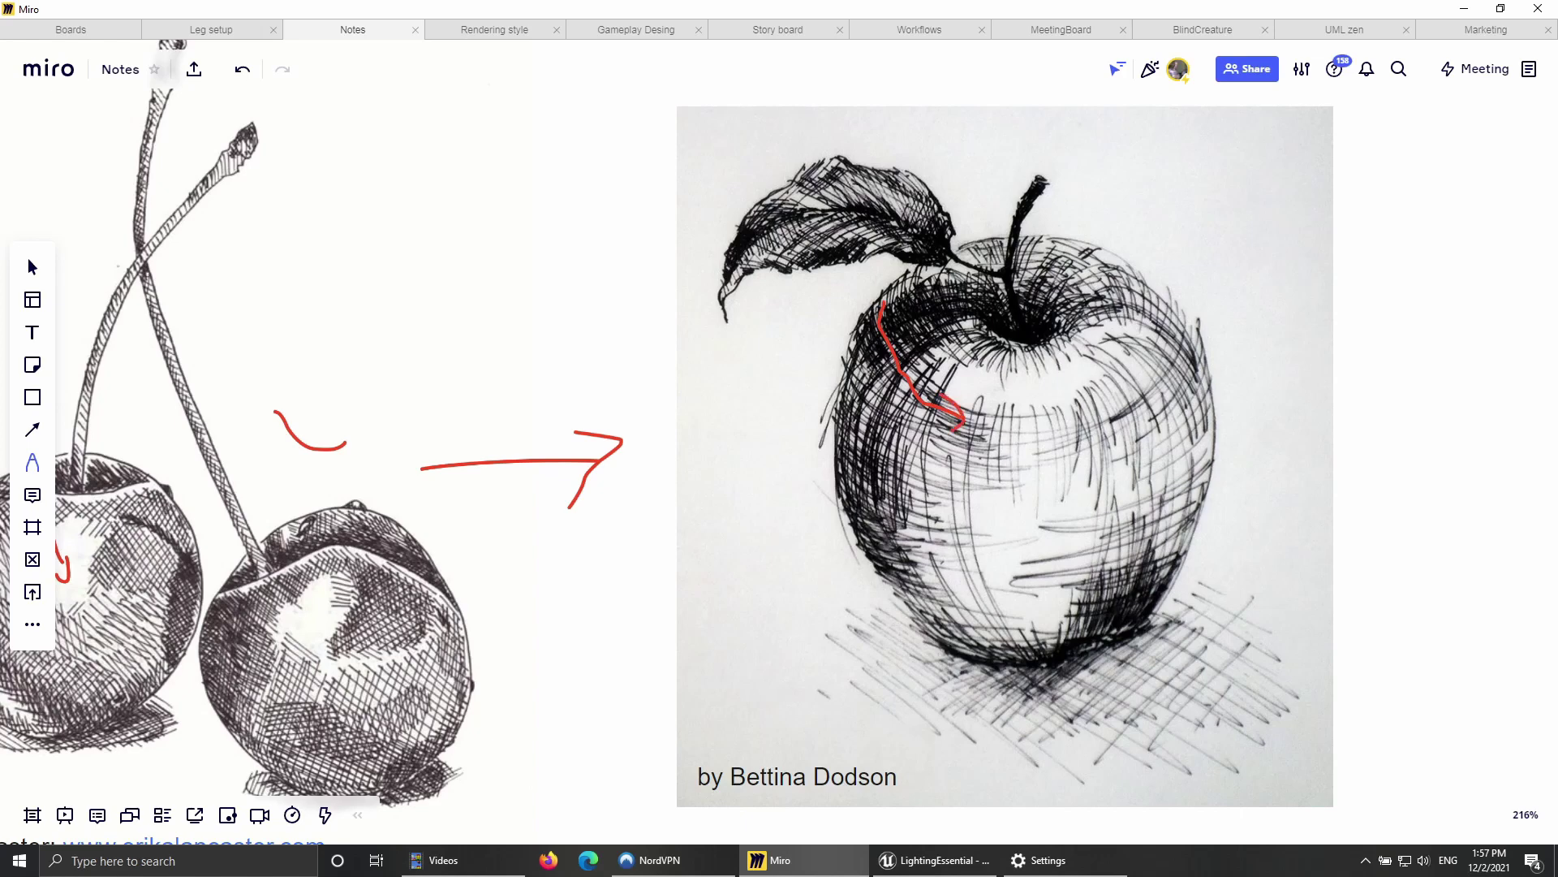
pyautogui.moveTo(1076, 292)
pyautogui.mouseDown()
pyautogui.moveTo(1120, 294)
pyautogui.moveTo(1134, 349)
pyautogui.mouseUp()
pyautogui.hotkey('ctrl', 'z')
pyautogui.moveTo(1006, 455); pyautogui.dragTo(964, 451, button='right')
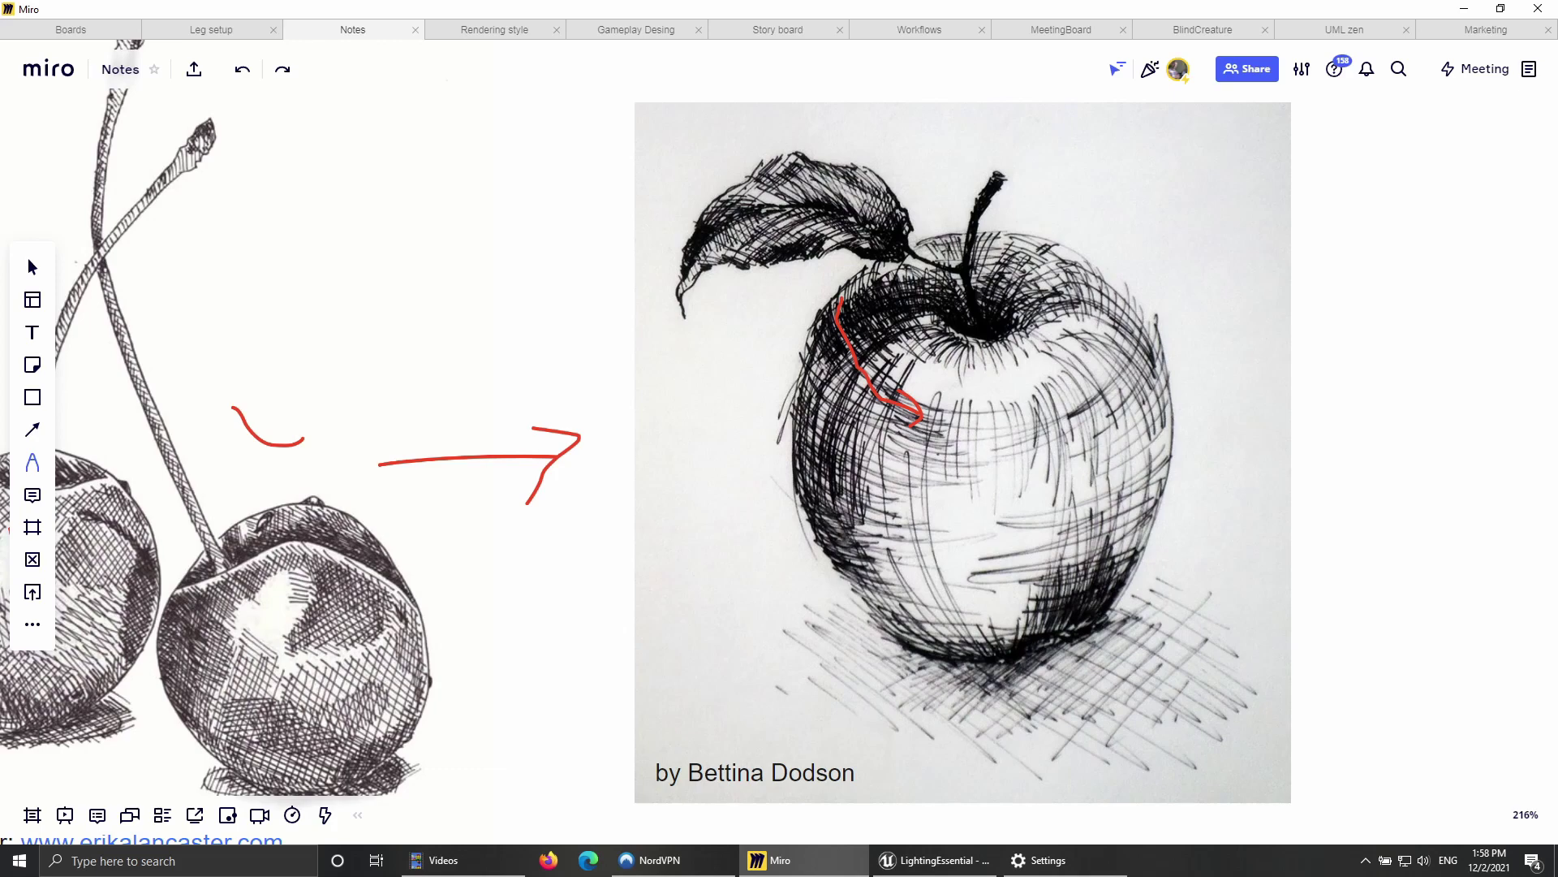
# Step: Draw a downward arrow above the densest hatching tile and an upward arrow below the black end of the grayscale gradient
pyautogui.scroll(-8, 831, 631)
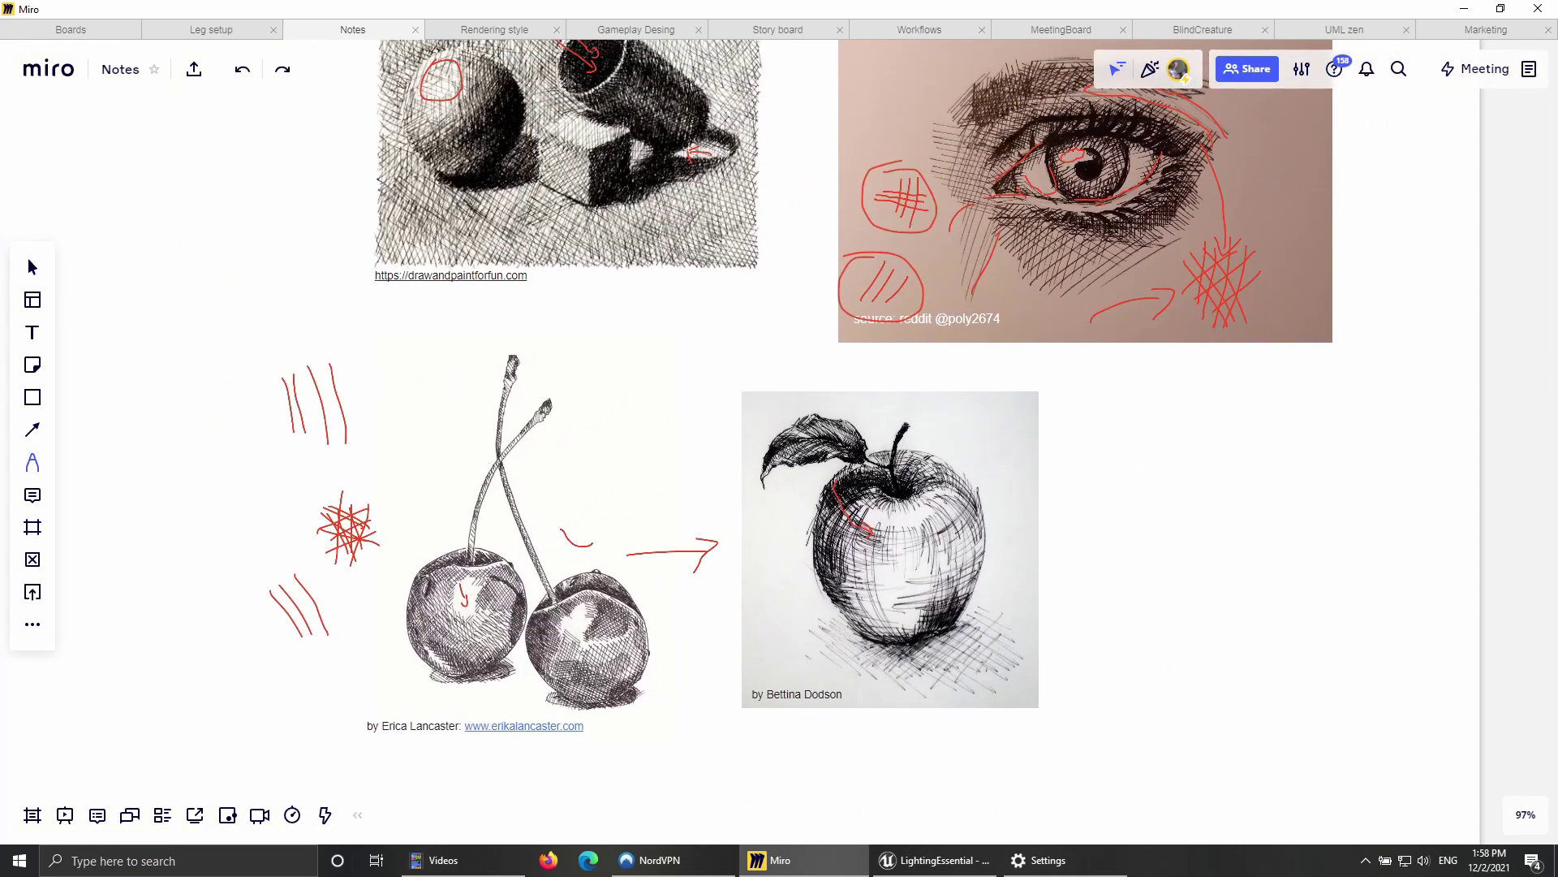
pyautogui.moveTo(831, 631); pyautogui.dragTo(777, 707, button='right')
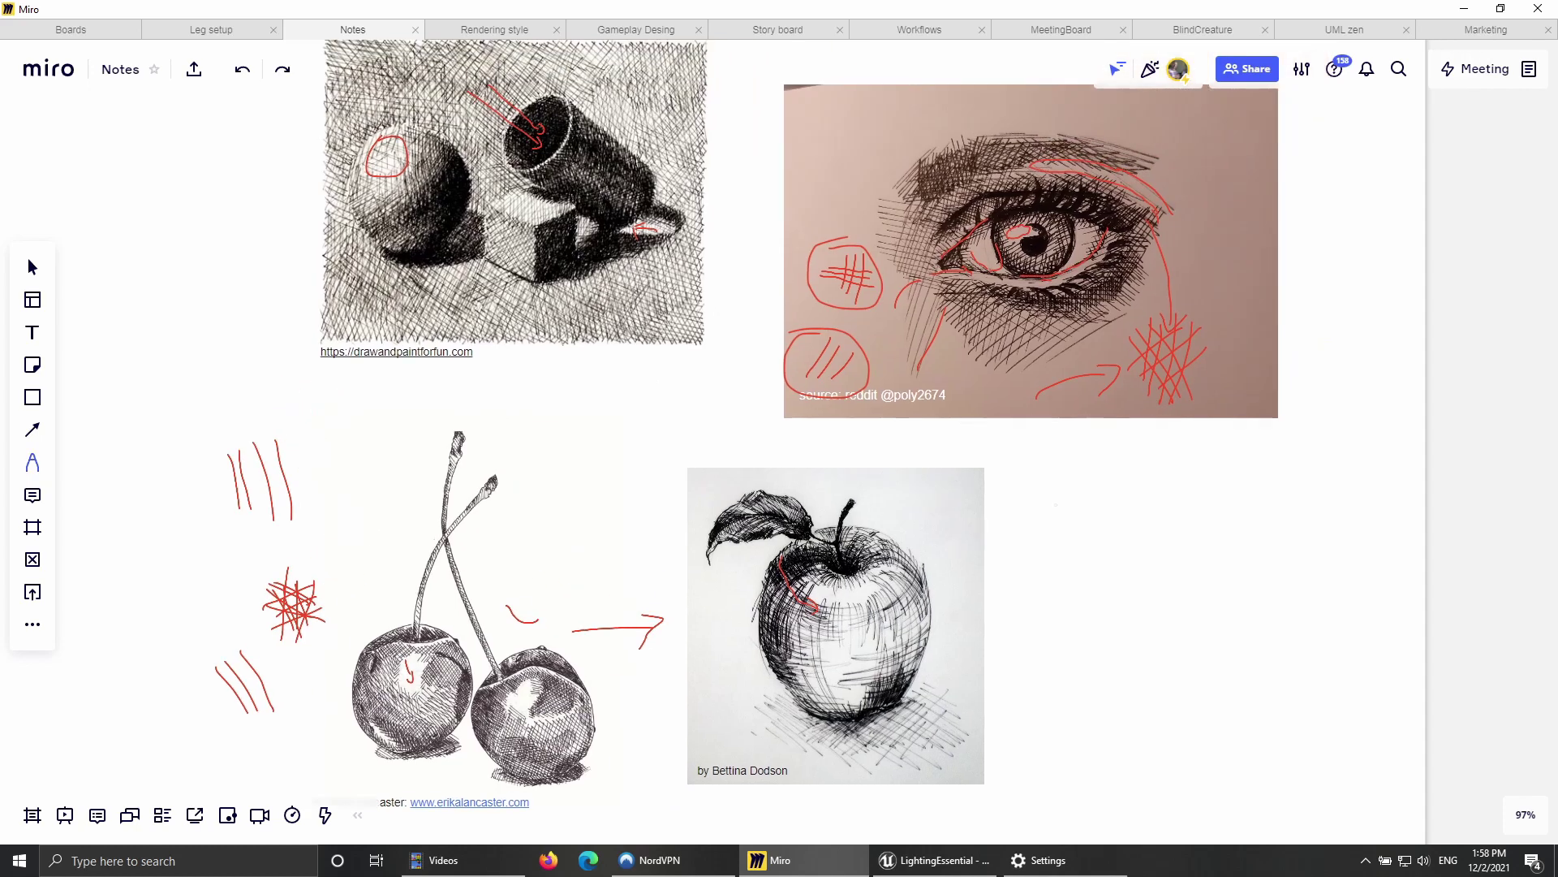
pyautogui.click(33, 267)
pyautogui.moveTo(1136, 504); pyautogui.dragTo(343, 346, button='right')
pyautogui.scroll(10, 1153, 276)
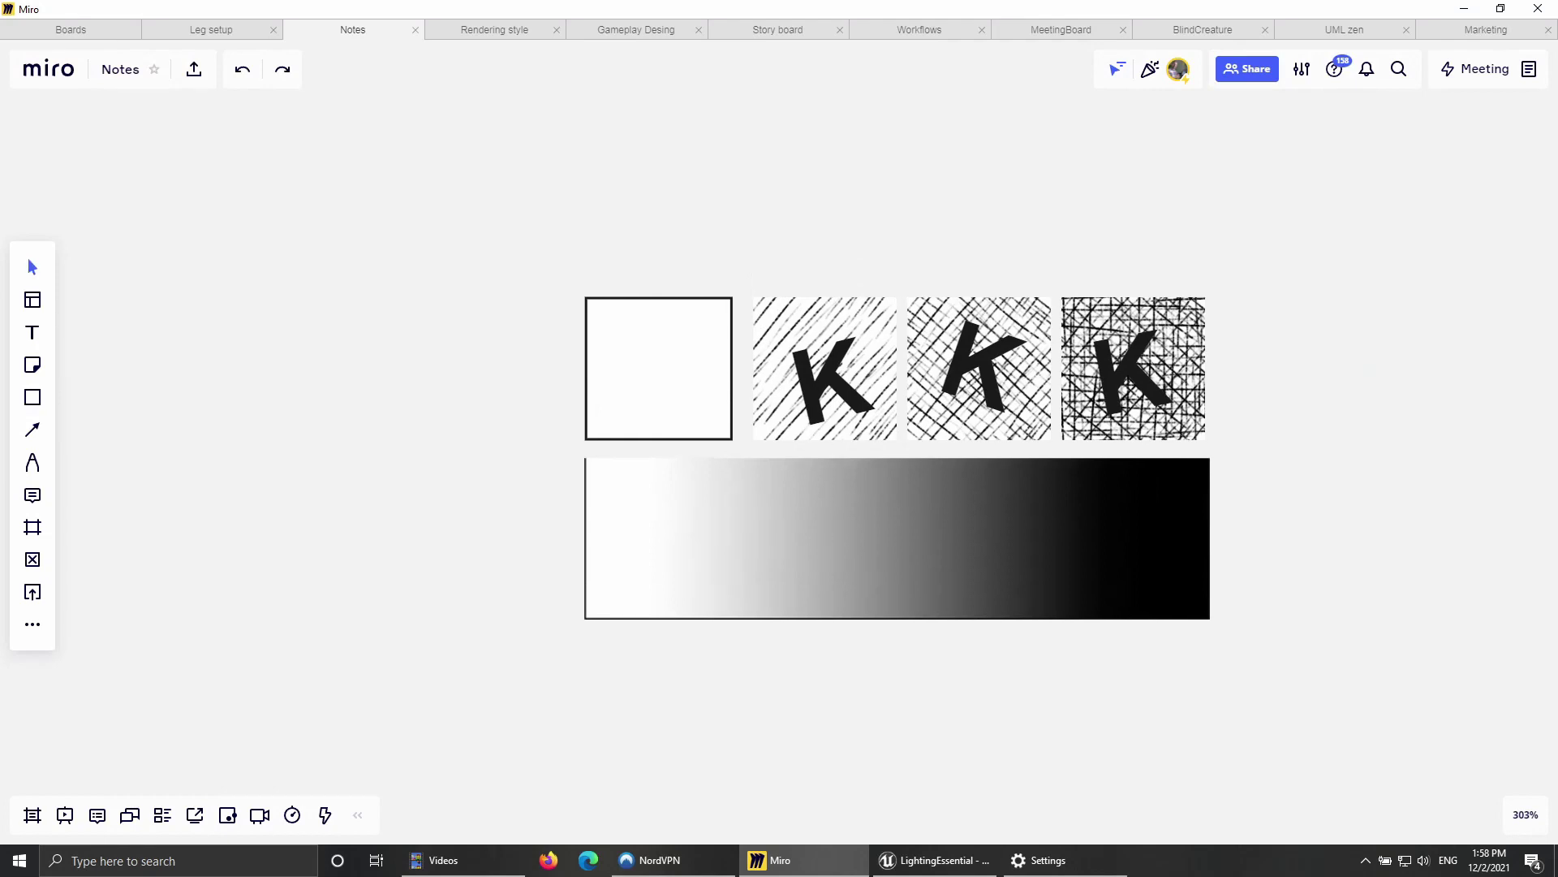
pyautogui.moveTo(893, 455); pyautogui.dragTo(743, 490, button='right')
pyautogui.press('p')
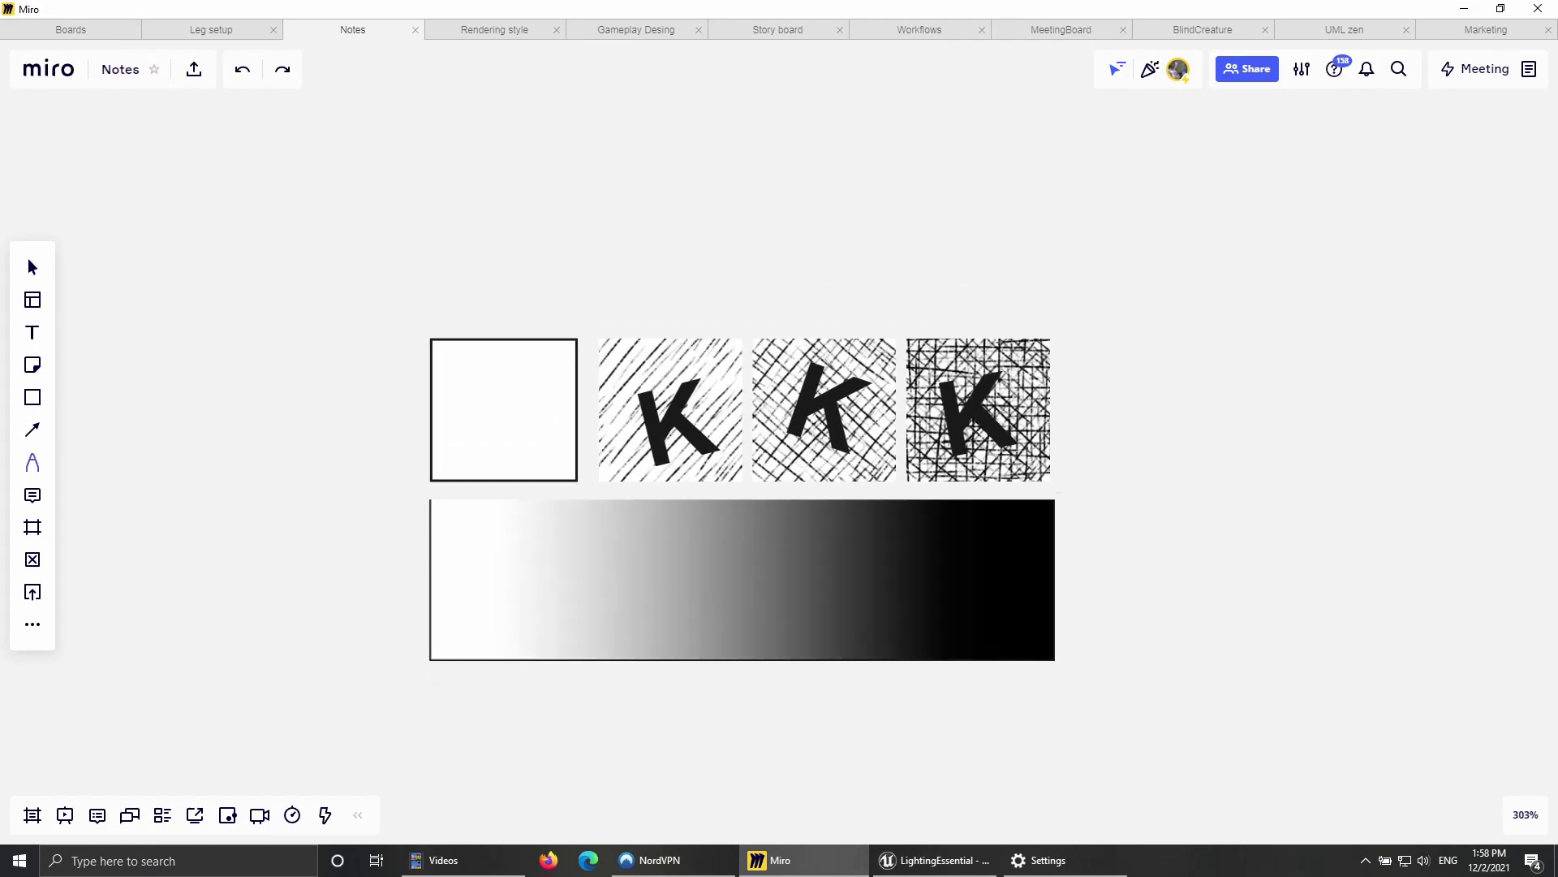
pyautogui.moveTo(973, 224); pyautogui.dragTo(989, 268)
pyautogui.moveTo(1004, 684); pyautogui.dragTo(1003, 746)
pyautogui.moveTo(1004, 683)
pyautogui.mouseDown()
pyautogui.moveTo(979, 725)
pyautogui.moveTo(1026, 718)
pyautogui.mouseUp()
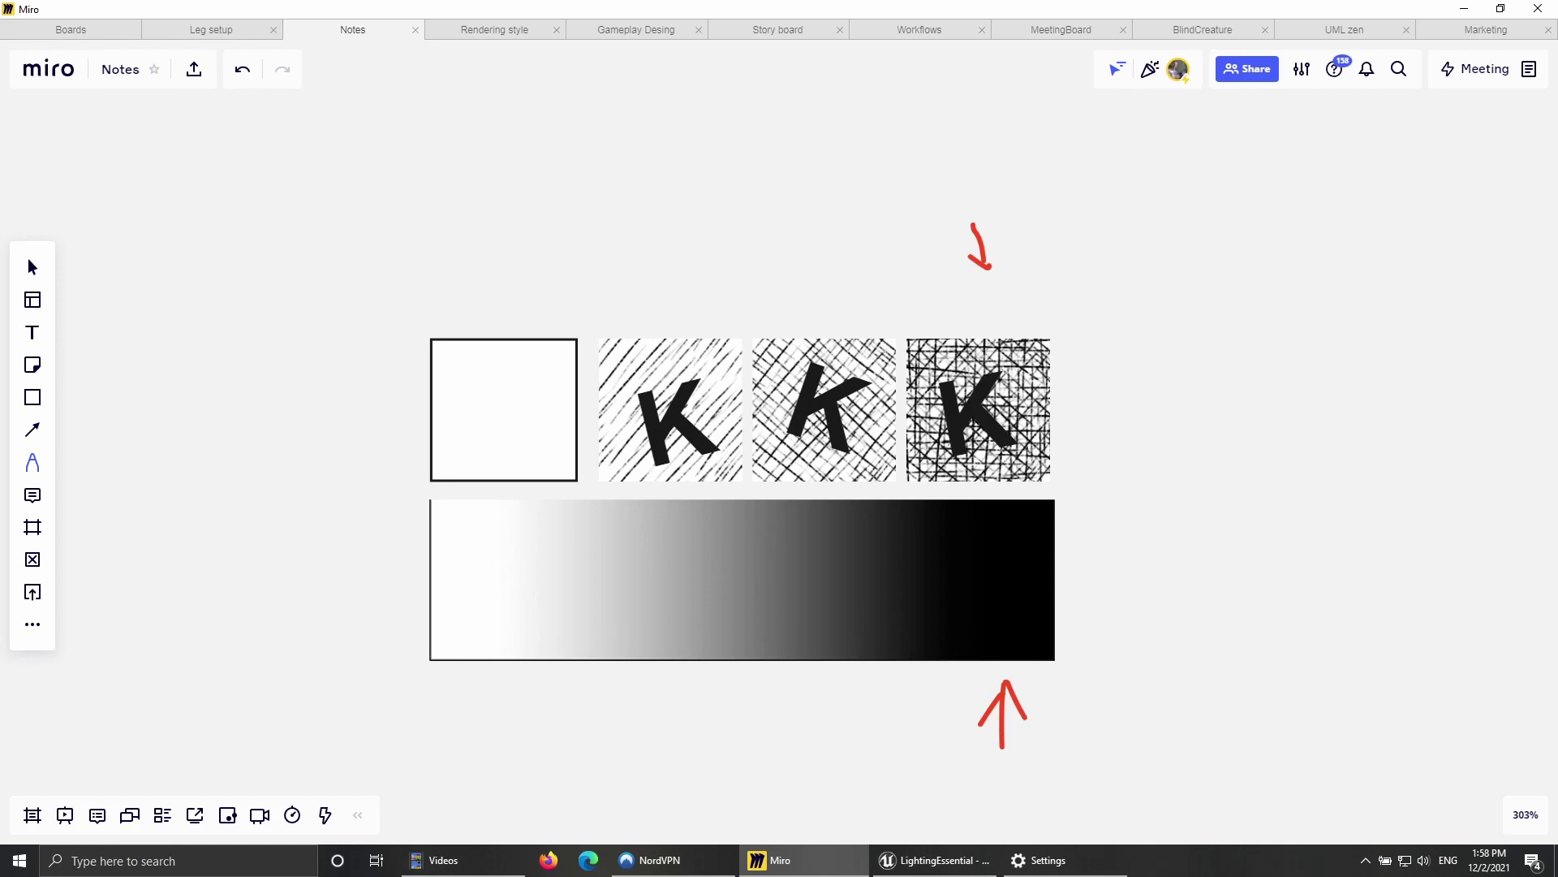
pyautogui.scroll(-2, 743, 487)
pyautogui.scroll(2, 743, 487)
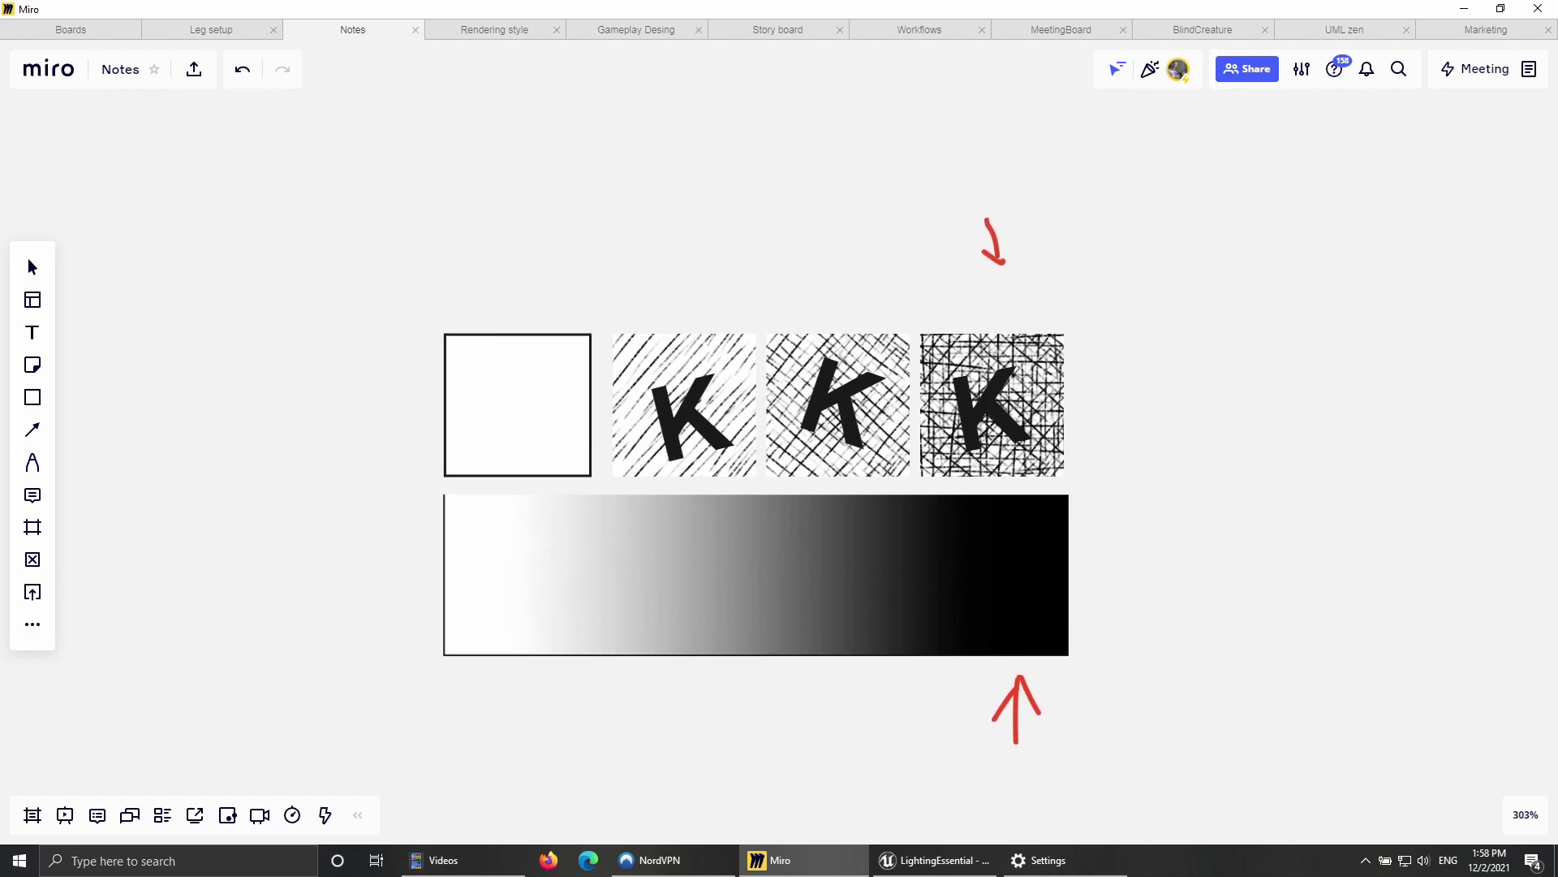
pyautogui.moveTo(1004, 241); pyautogui.dragTo(1000, 269)
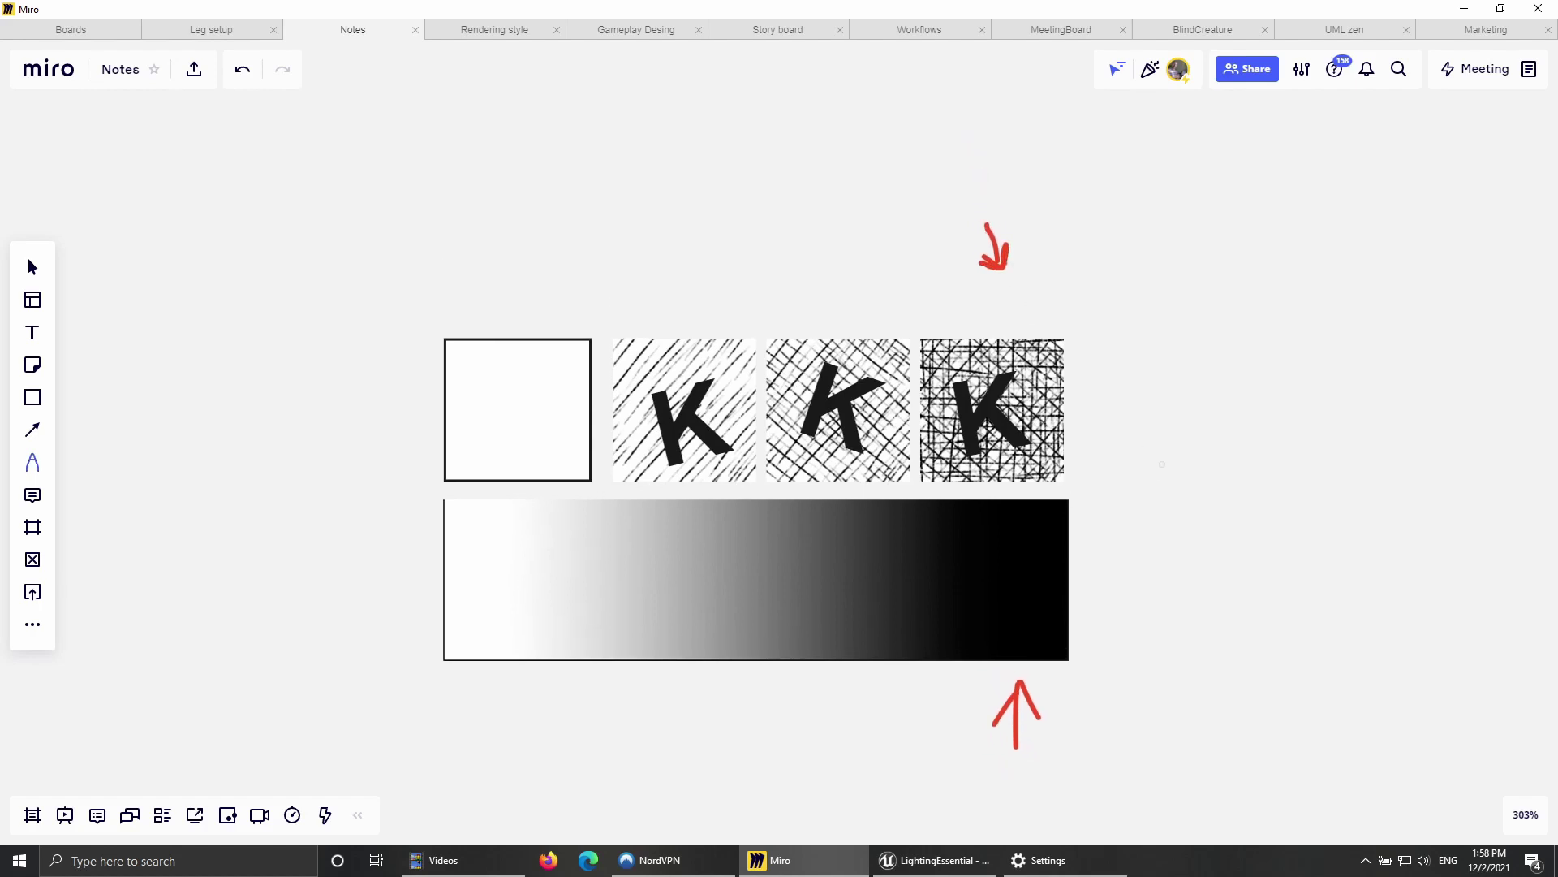
# Step: Compare the four tiles, from blank to densest hatching, with the grayscale gradient beneath them
pyautogui.hscroll(-1, 766, 486)
pyautogui.scroll(-1, 765, 487)
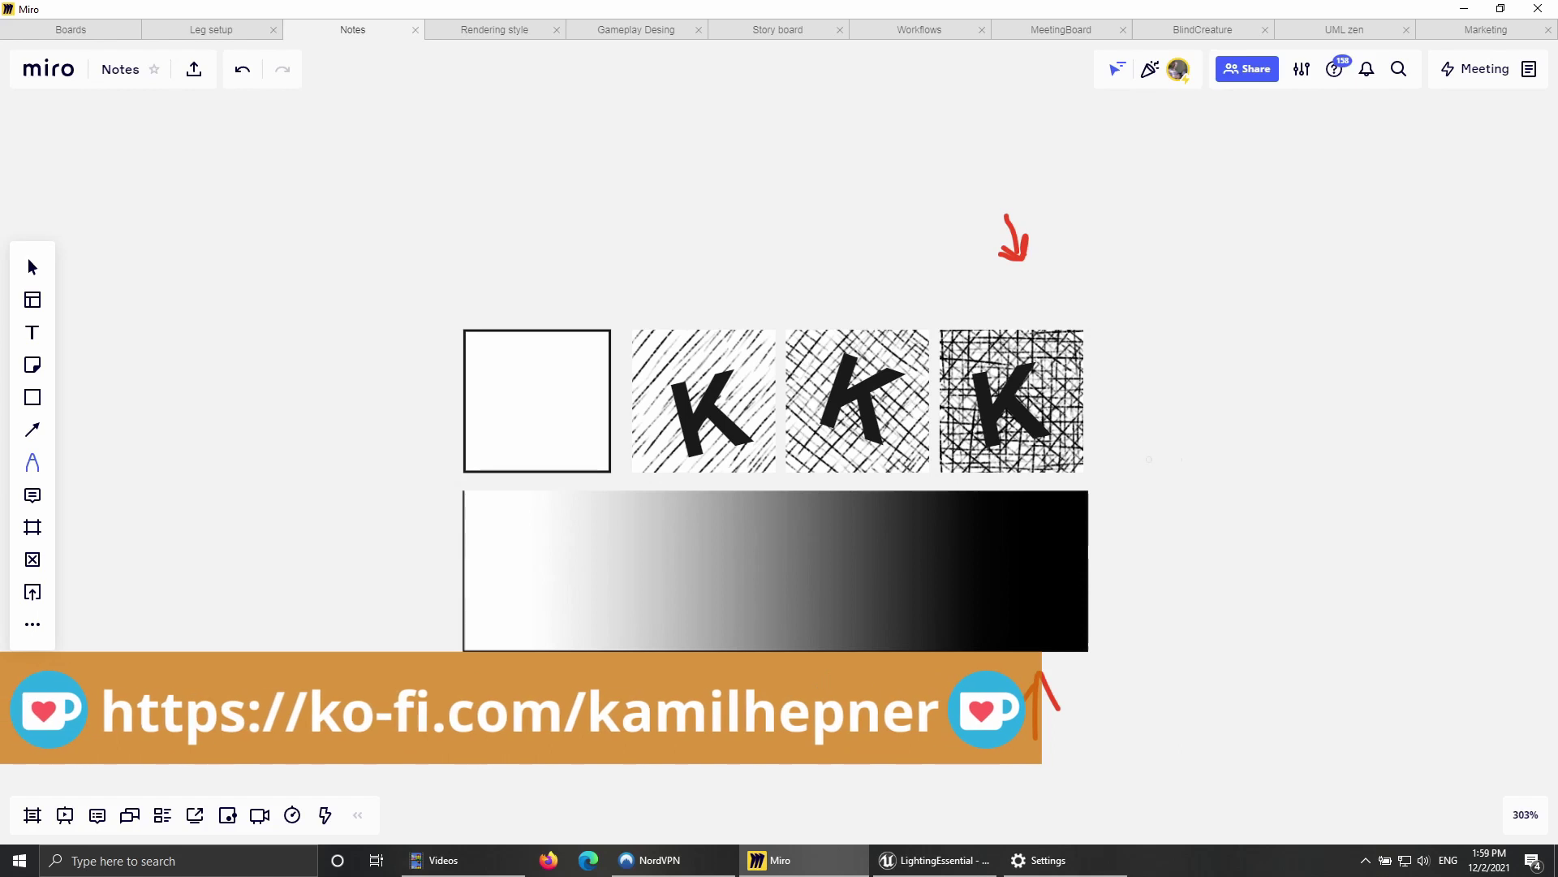
pyautogui.scroll(-2, 765, 487)
pyautogui.hscroll(1, 765, 487)
pyautogui.press('p')
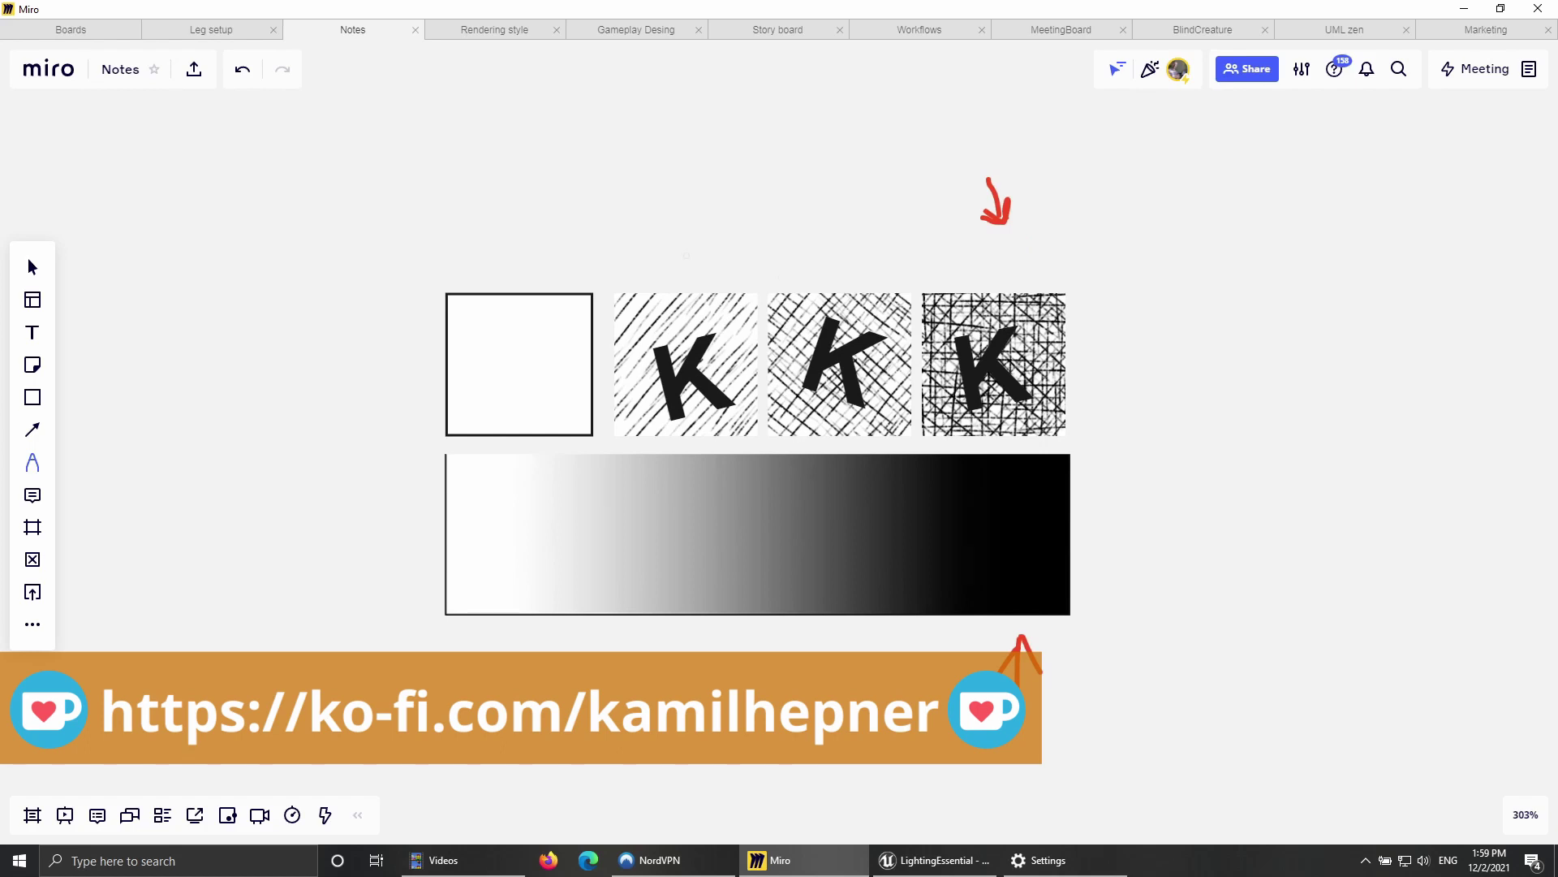
pyautogui.scroll(2, 949, 276)
pyautogui.hscroll(-1, 950, 277)
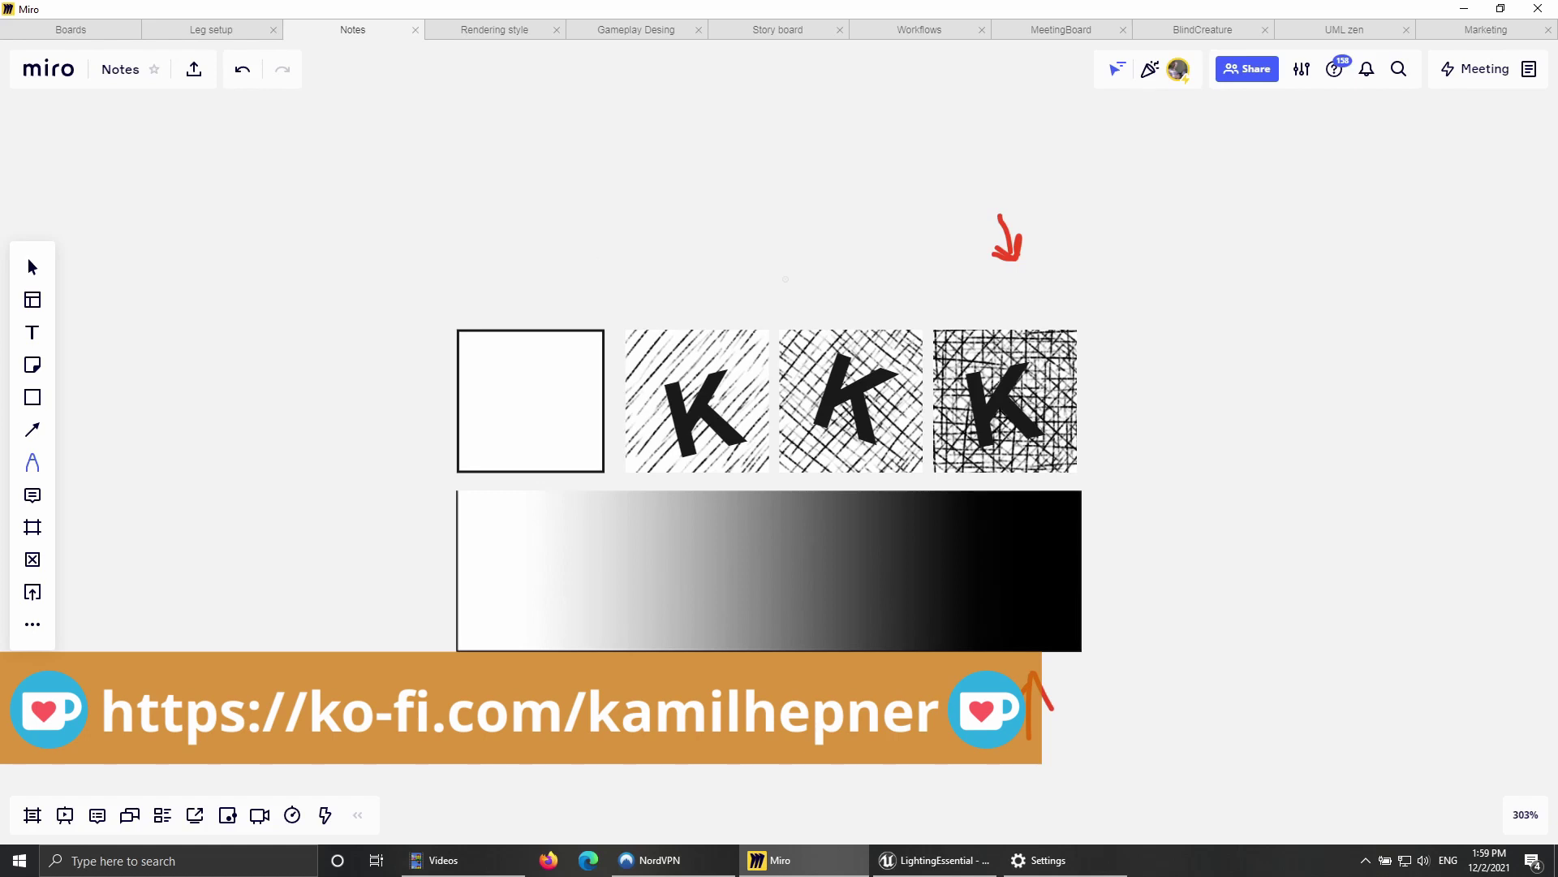
pyautogui.scroll(-5, 779, 406)
pyautogui.hscroll(-2, 779, 406)
pyautogui.scroll(3, 779, 406)
pyautogui.hscroll(1, 779, 406)
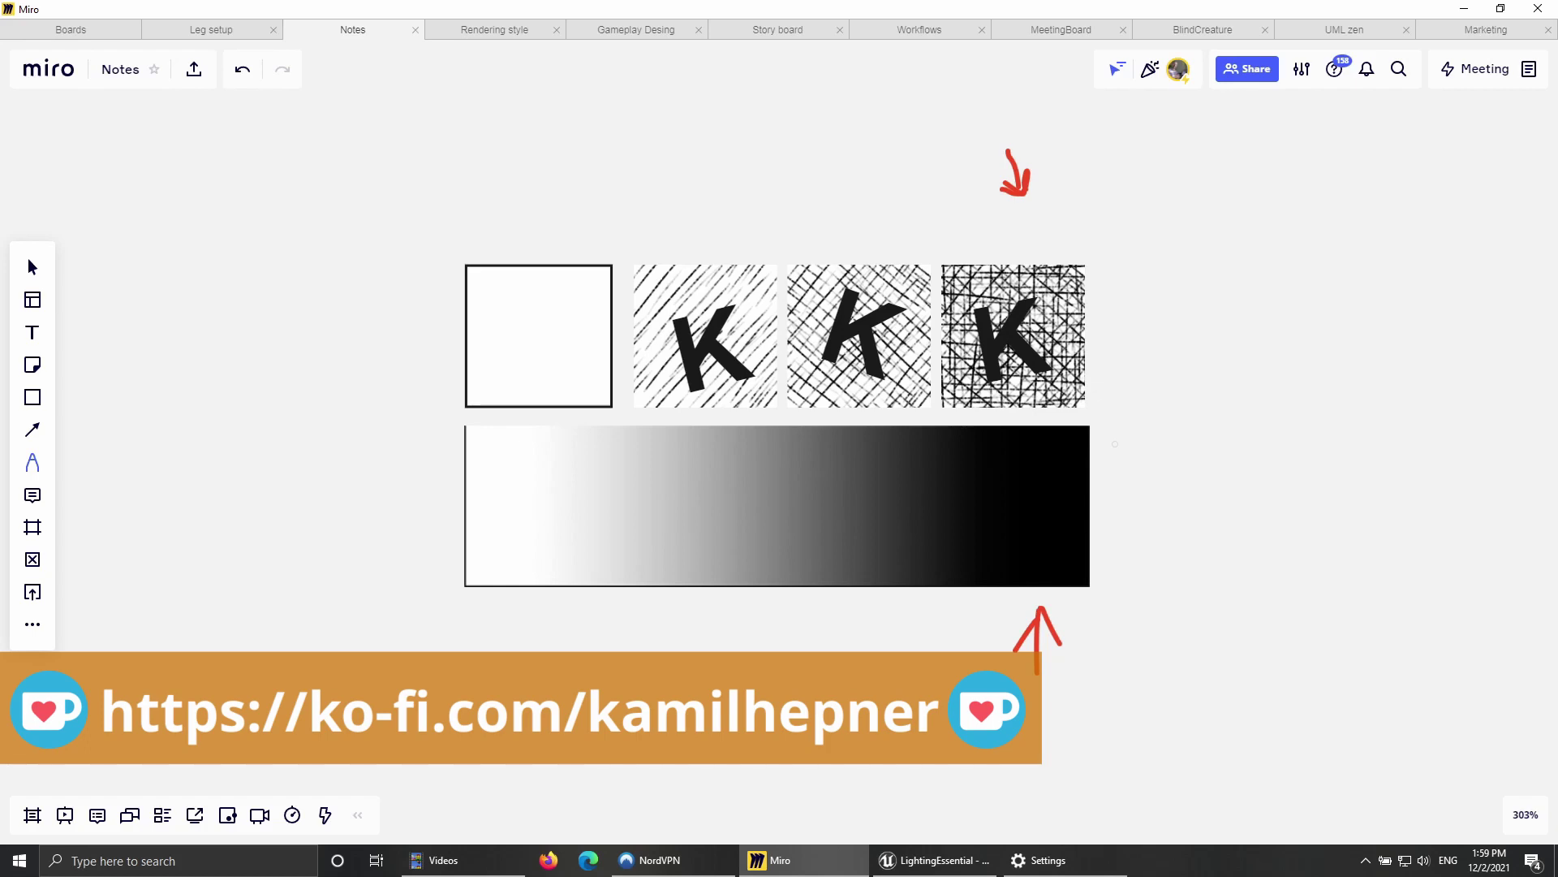
# Step: Examine the row of ten hatching texture tiles further down the board for their stroke direction and density
pyautogui.moveTo(1116, 444); pyautogui.dragTo(1158, 236, button='right')
pyautogui.scroll(-2, 1159, 236)
pyautogui.moveTo(1152, 390); pyautogui.dragTo(1107, 308, button='right')
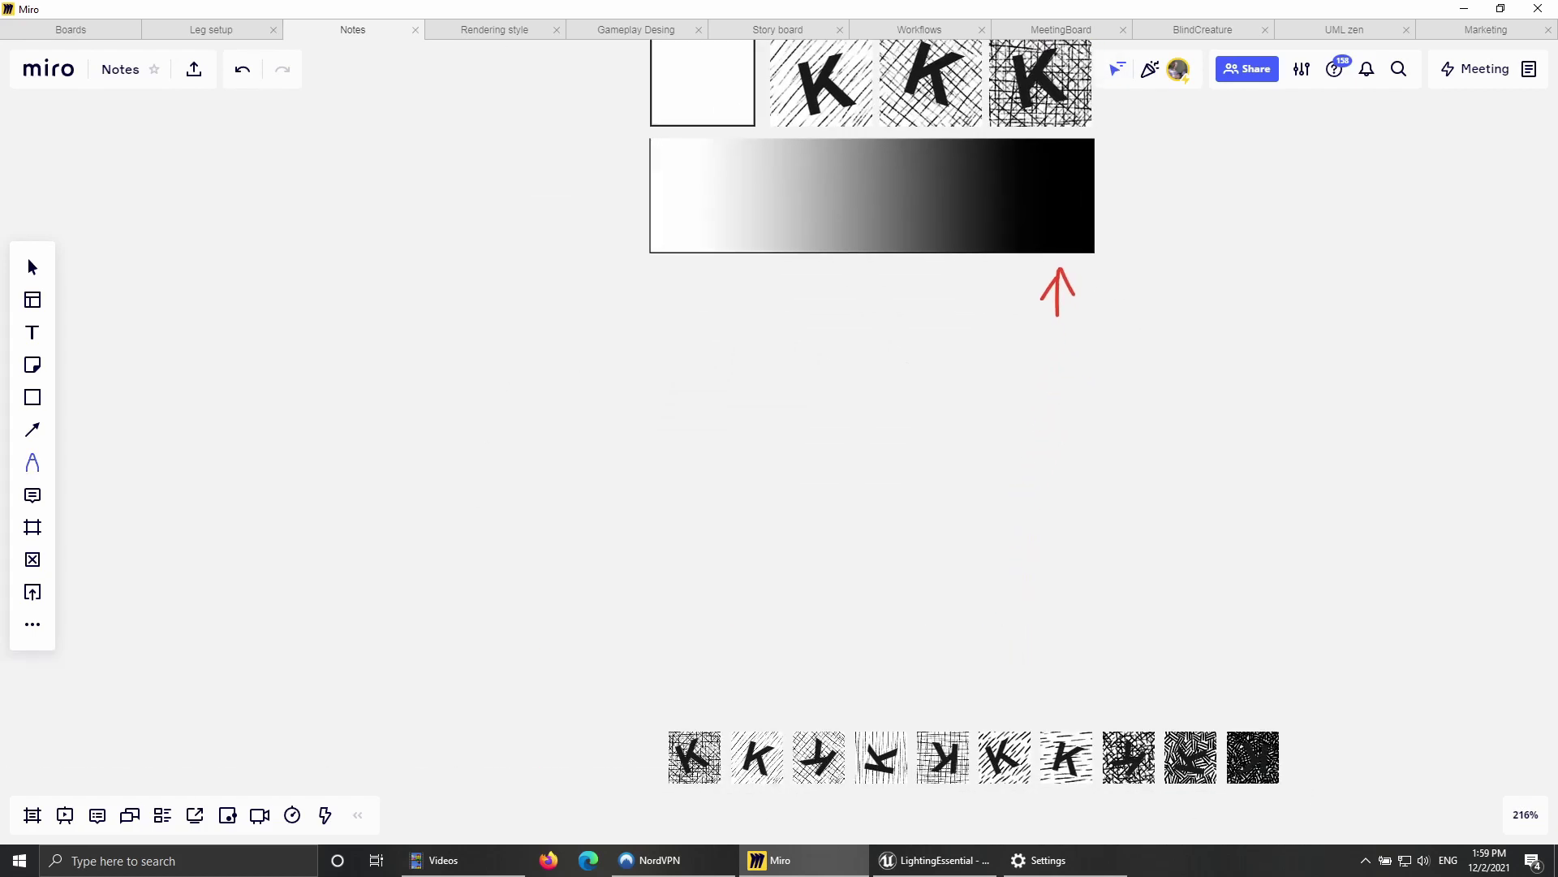
pyautogui.moveTo(954, 657); pyautogui.dragTo(877, 360, button='right')
pyautogui.scroll(2, 877, 360)
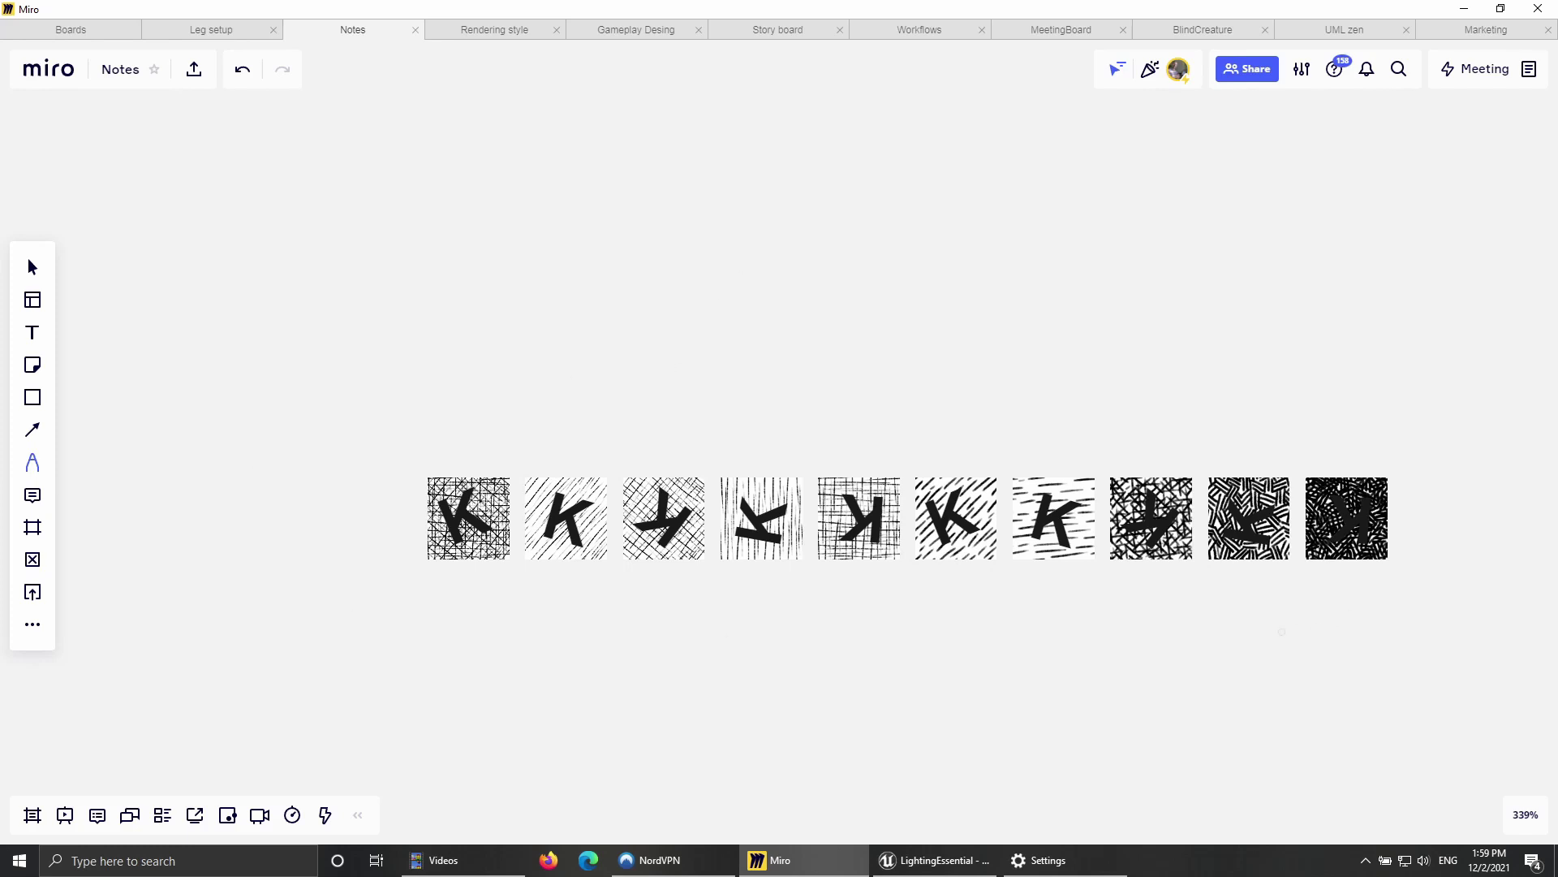
pyautogui.moveTo(1134, 399); pyautogui.dragTo(1114, 499, button='right')
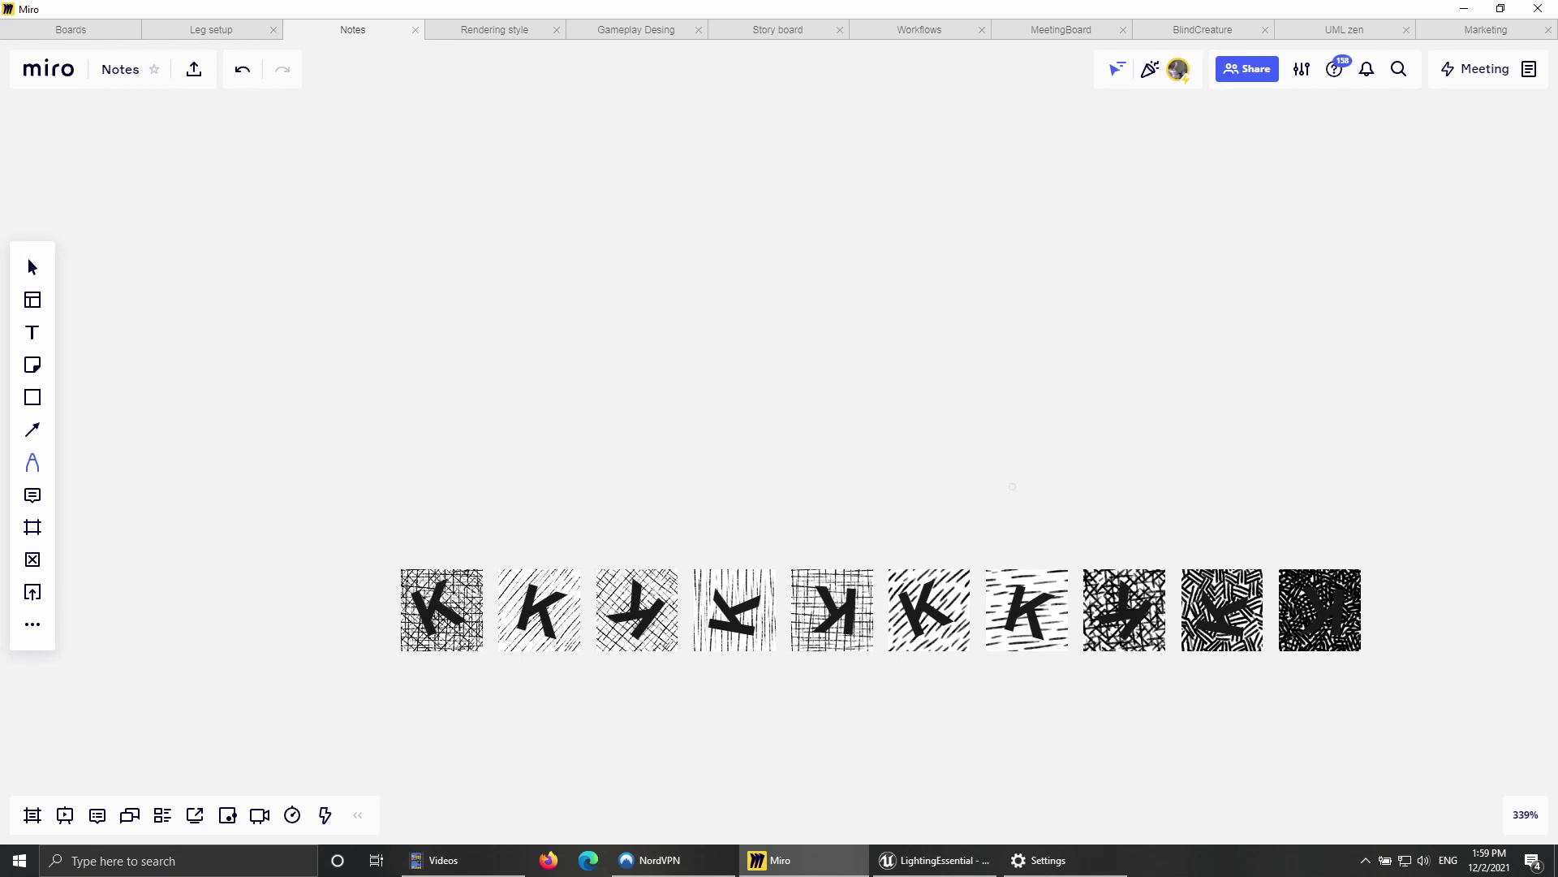
pyautogui.moveTo(1038, 510); pyautogui.dragTo(1059, 488, button='right')
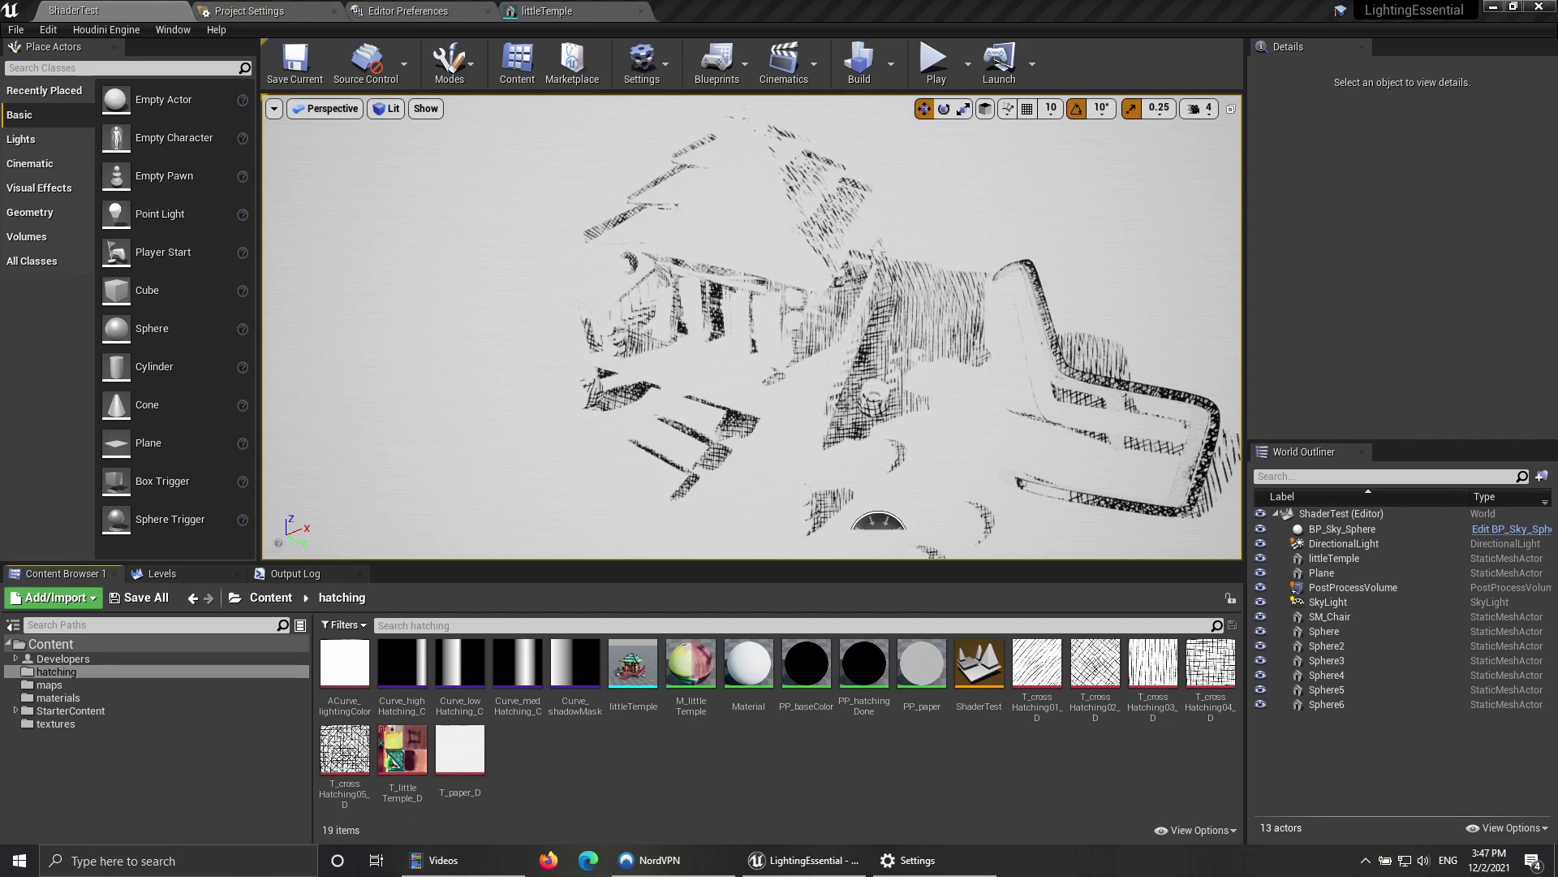
# Step: In Unreal Engine, compare the painted roof in the littleTemple mesh editor with the hatched temple roof in the ShaderTest level
pyautogui.click(560, 10)
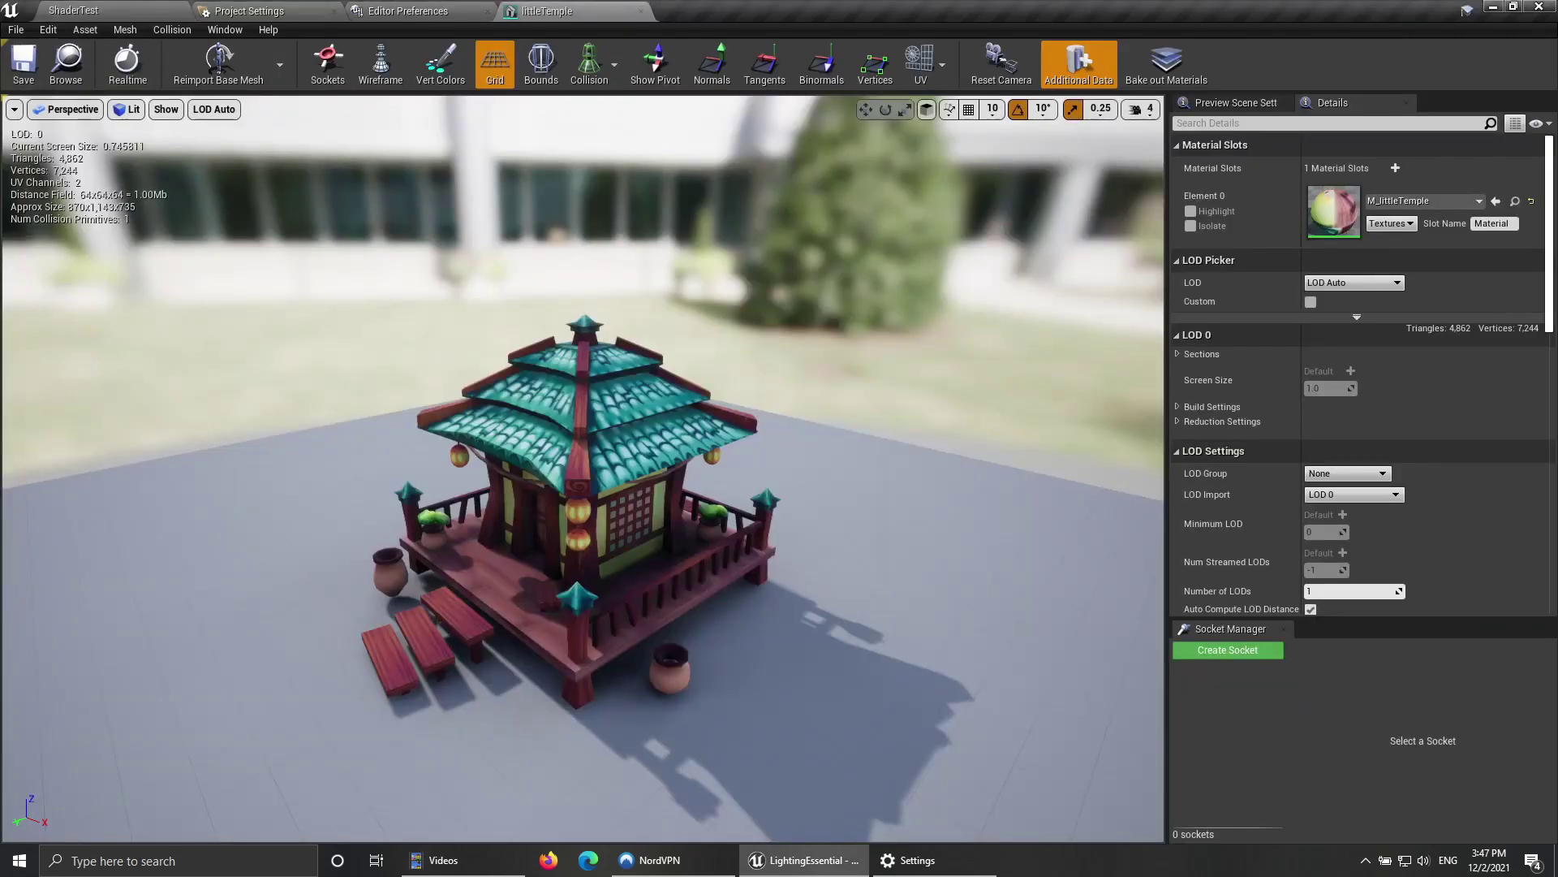
pyautogui.keyDown('alt'); pyautogui.moveTo(584, 487); pyautogui.dragTo(596, 545); pyautogui.keyUp('alt')
pyautogui.keyDown('alt'); pyautogui.moveTo(597, 545); pyautogui.dragTo(686, 519, button='right'); pyautogui.keyUp('alt')
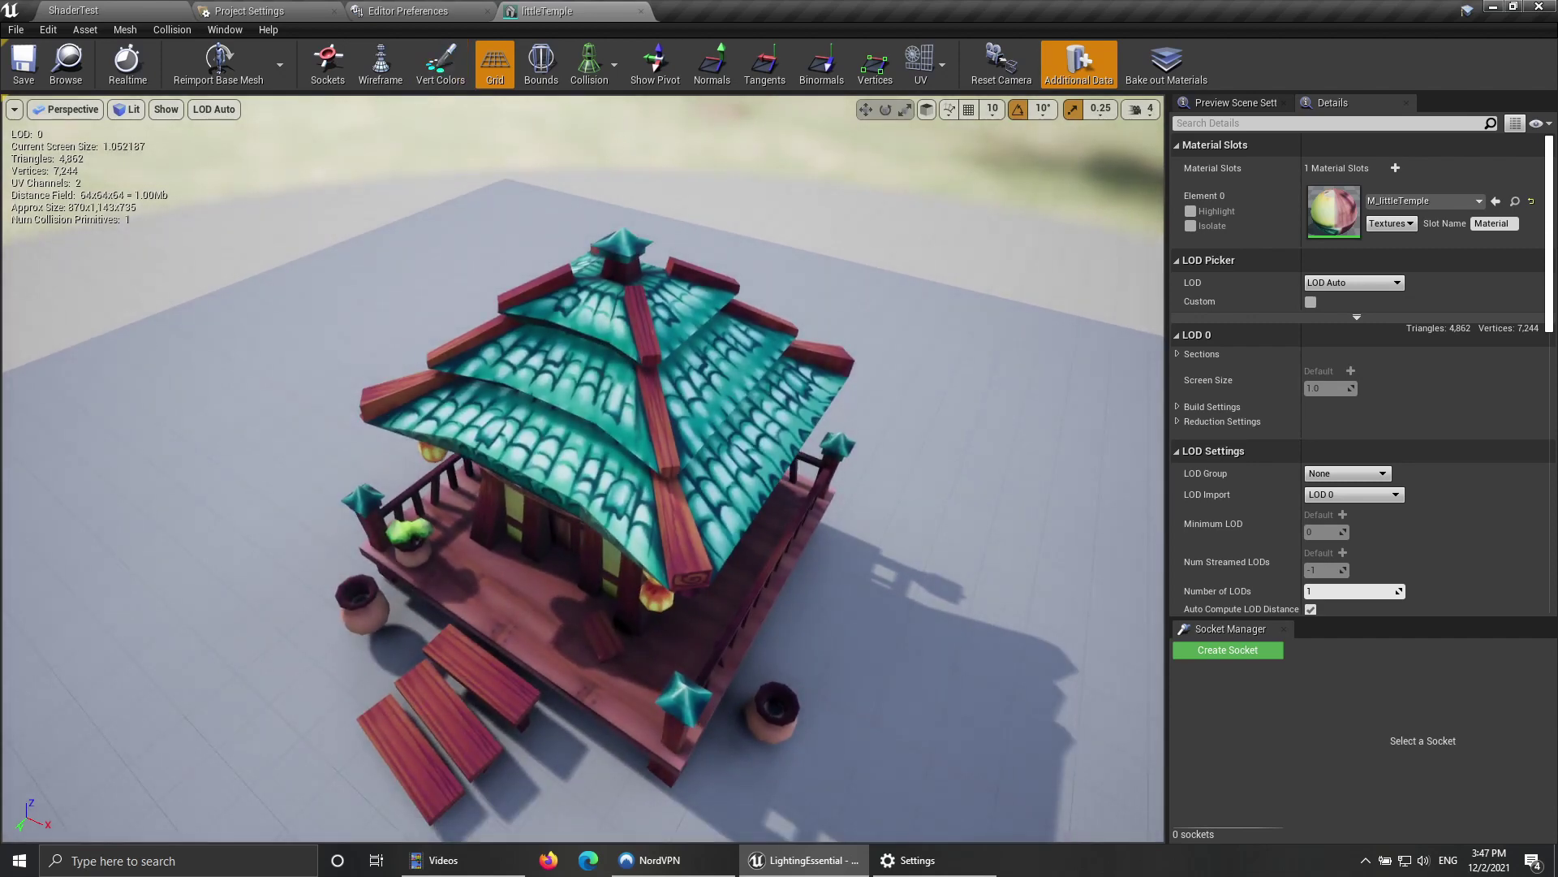
pyautogui.click(146, 11)
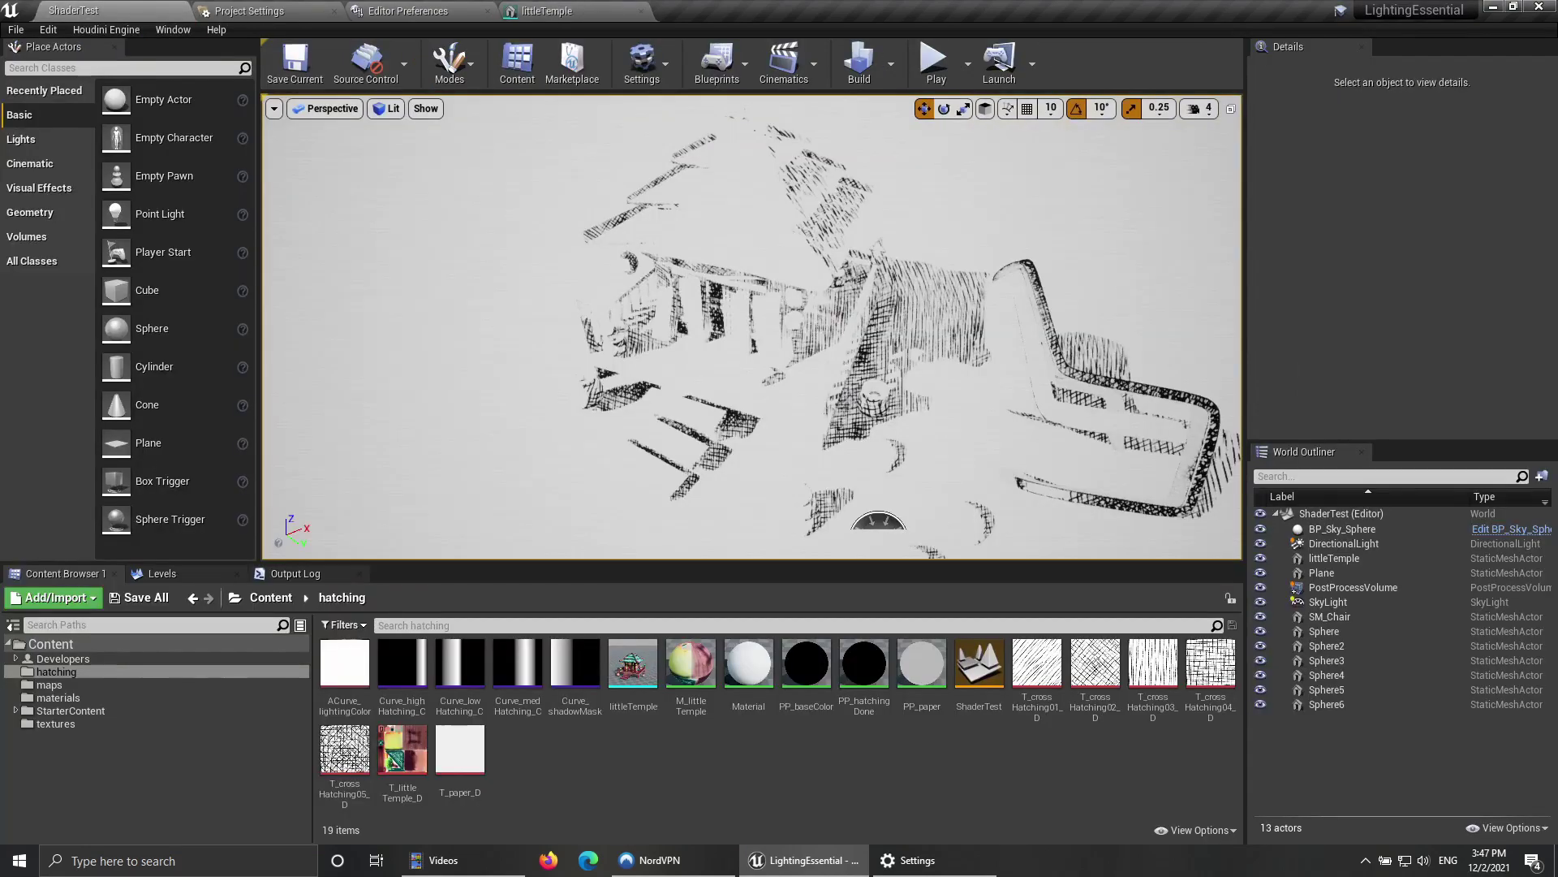
pyautogui.moveTo(750, 341)
pyautogui.mouseDown(button='right')
pyautogui.moveTo(747, 280)
pyautogui.moveTo(690, 280)
pyautogui.moveTo(707, 323)
pyautogui.mouseUp(button='right')
pyautogui.press('w')
pyautogui.press('d')
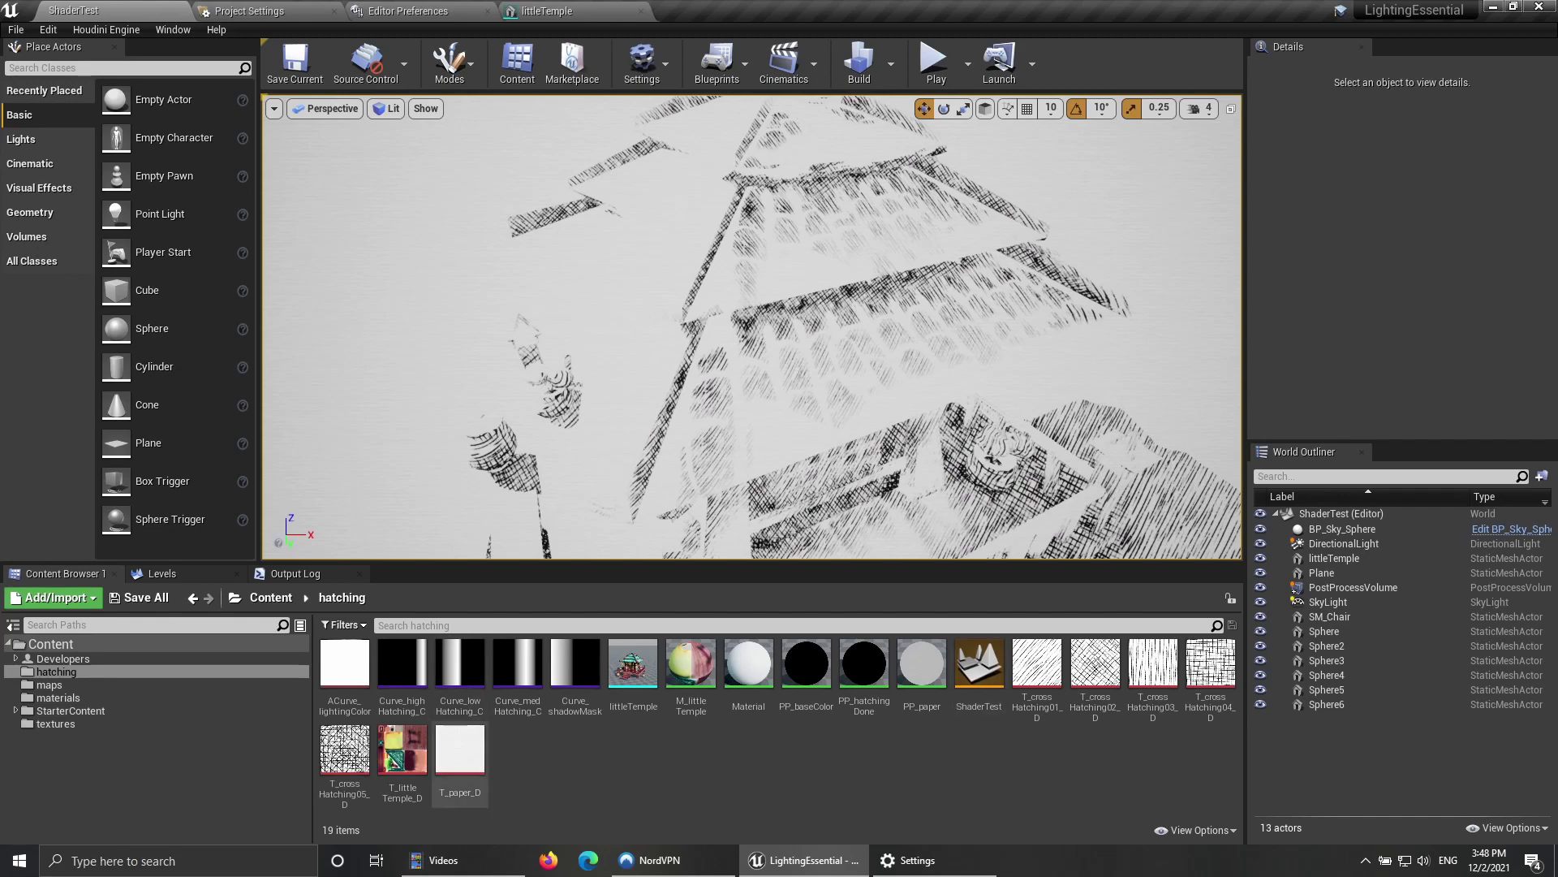
# Step: Create a folder named video_hatching directly under the Content root
pyautogui.click(81, 599)
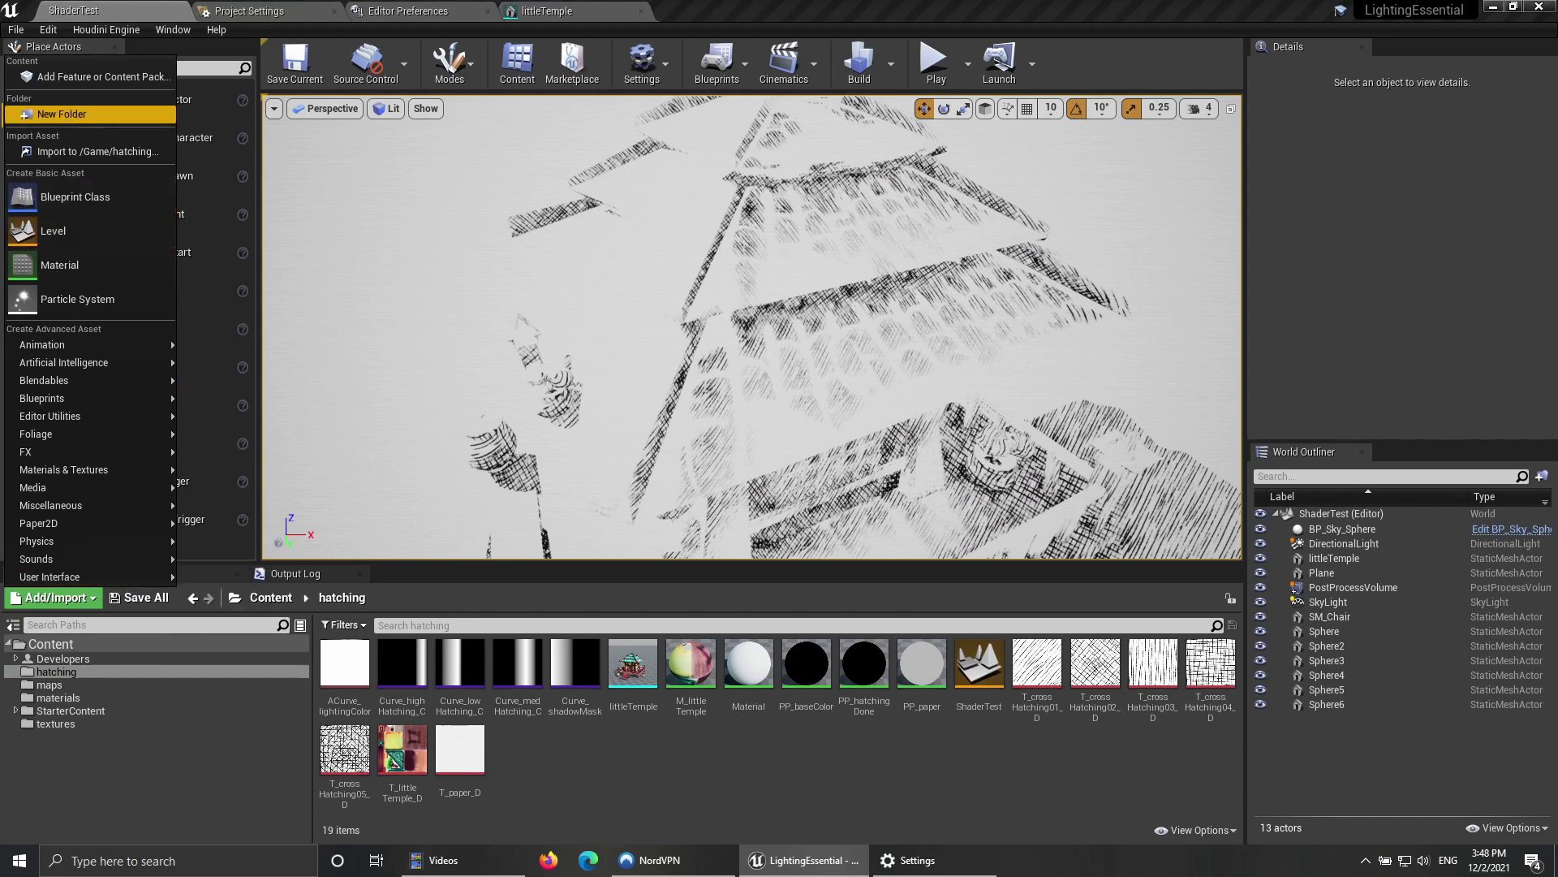
pyautogui.click(50, 644)
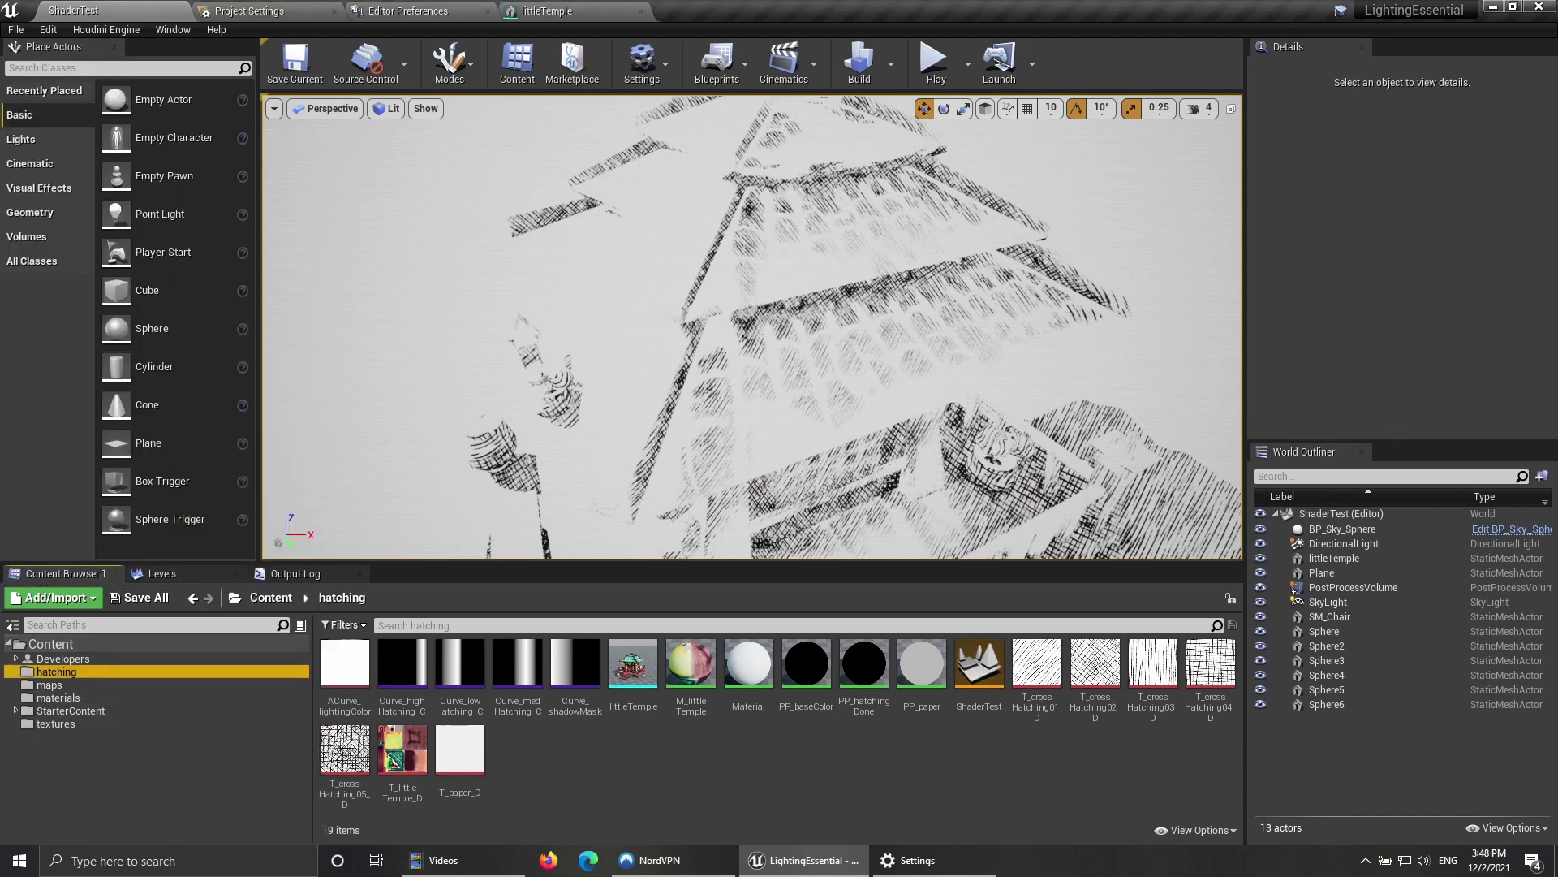
pyautogui.rightClick(73, 785)
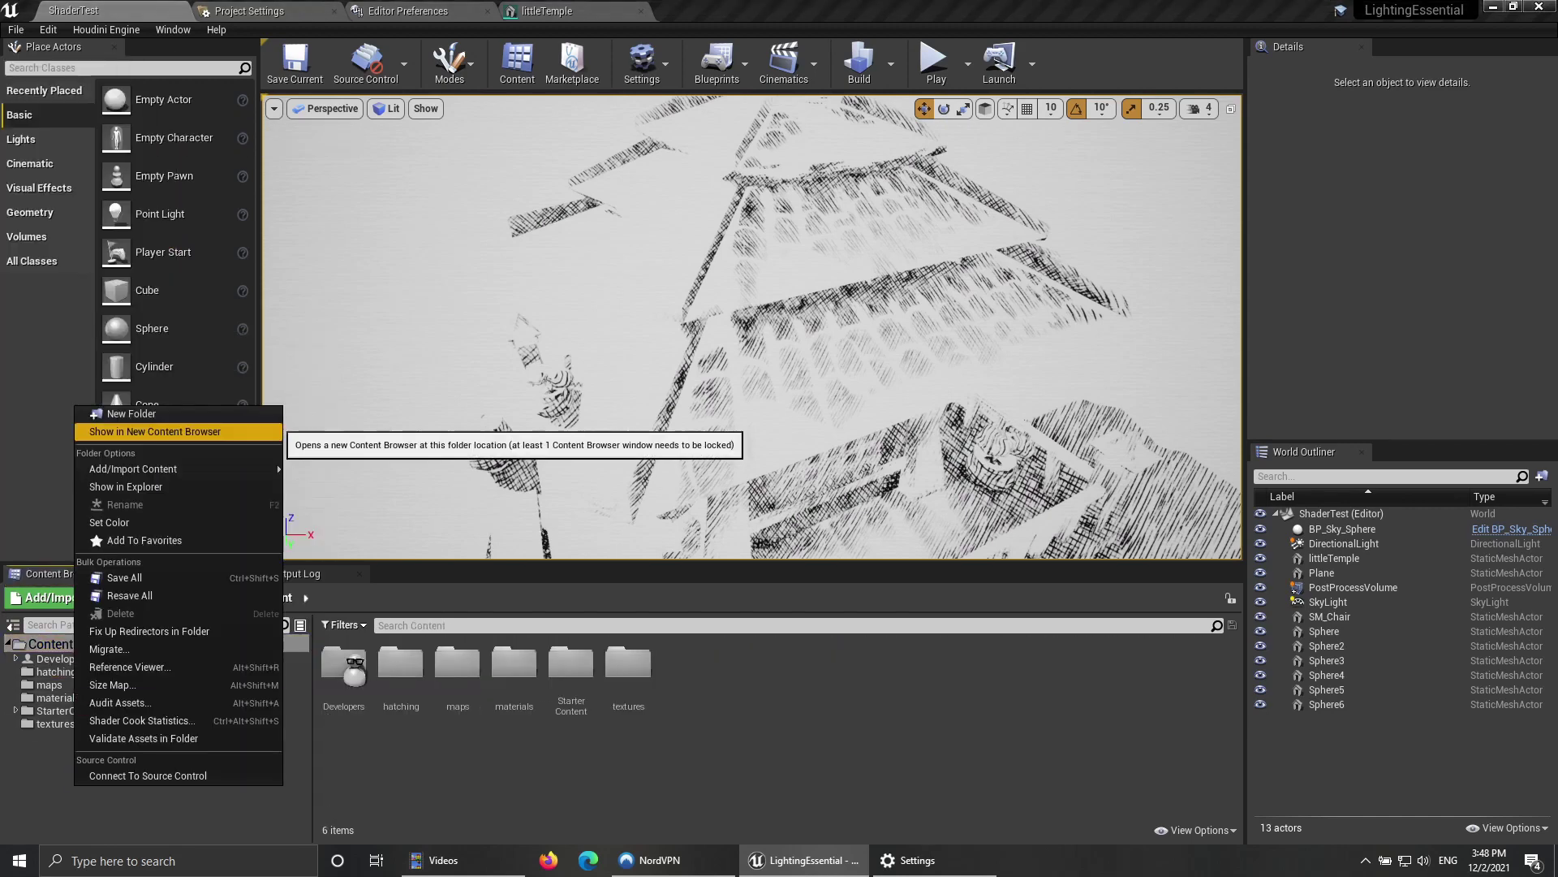
pyautogui.click(122, 412)
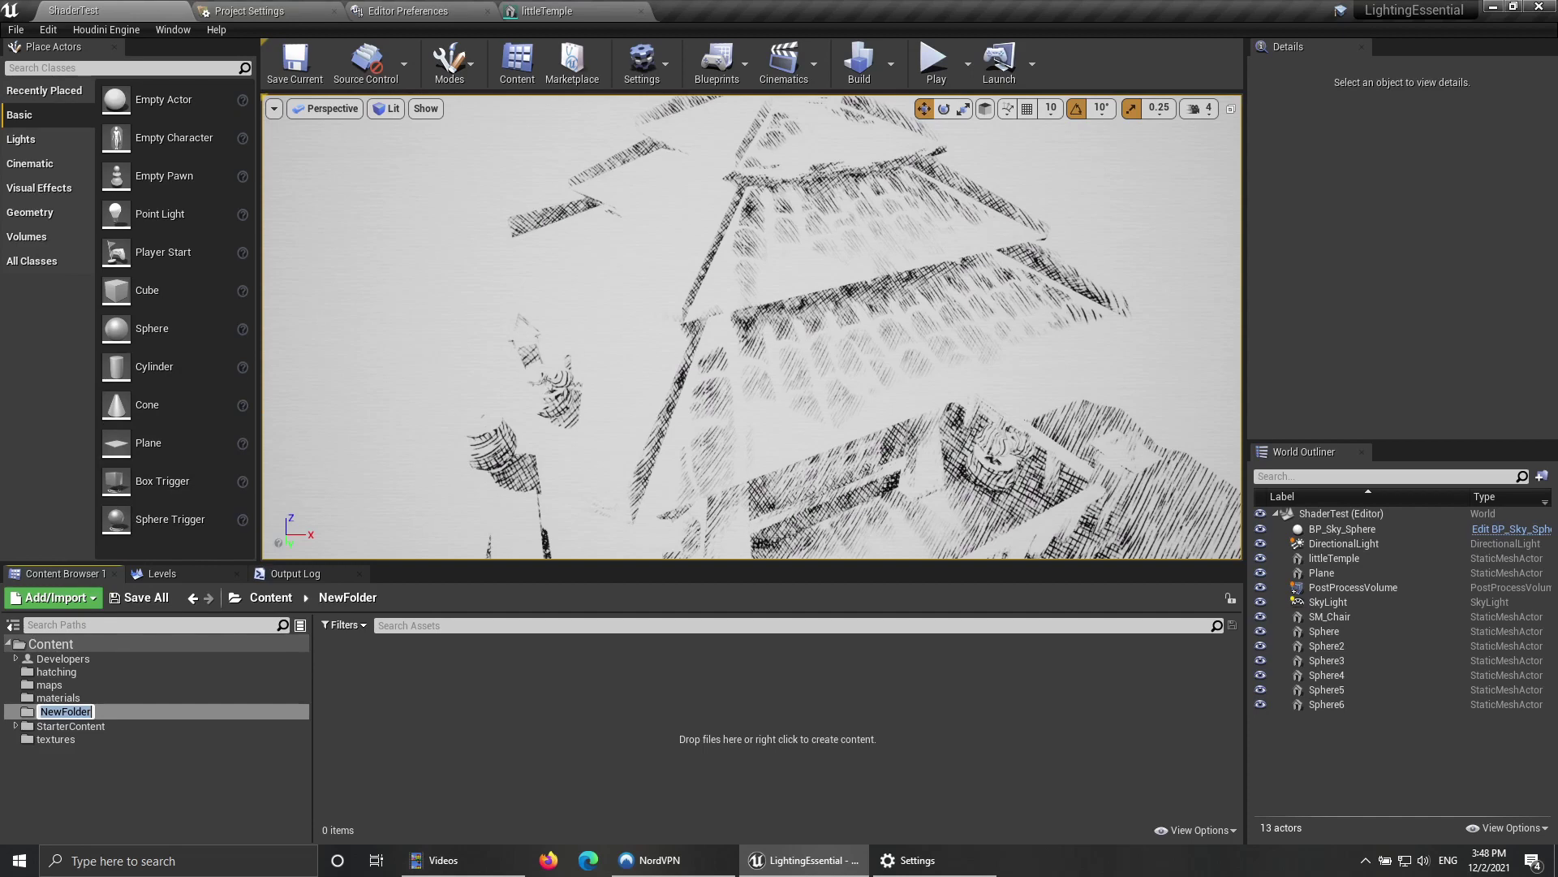
pyautogui.write('video_hatching')
pyautogui.press('Return')
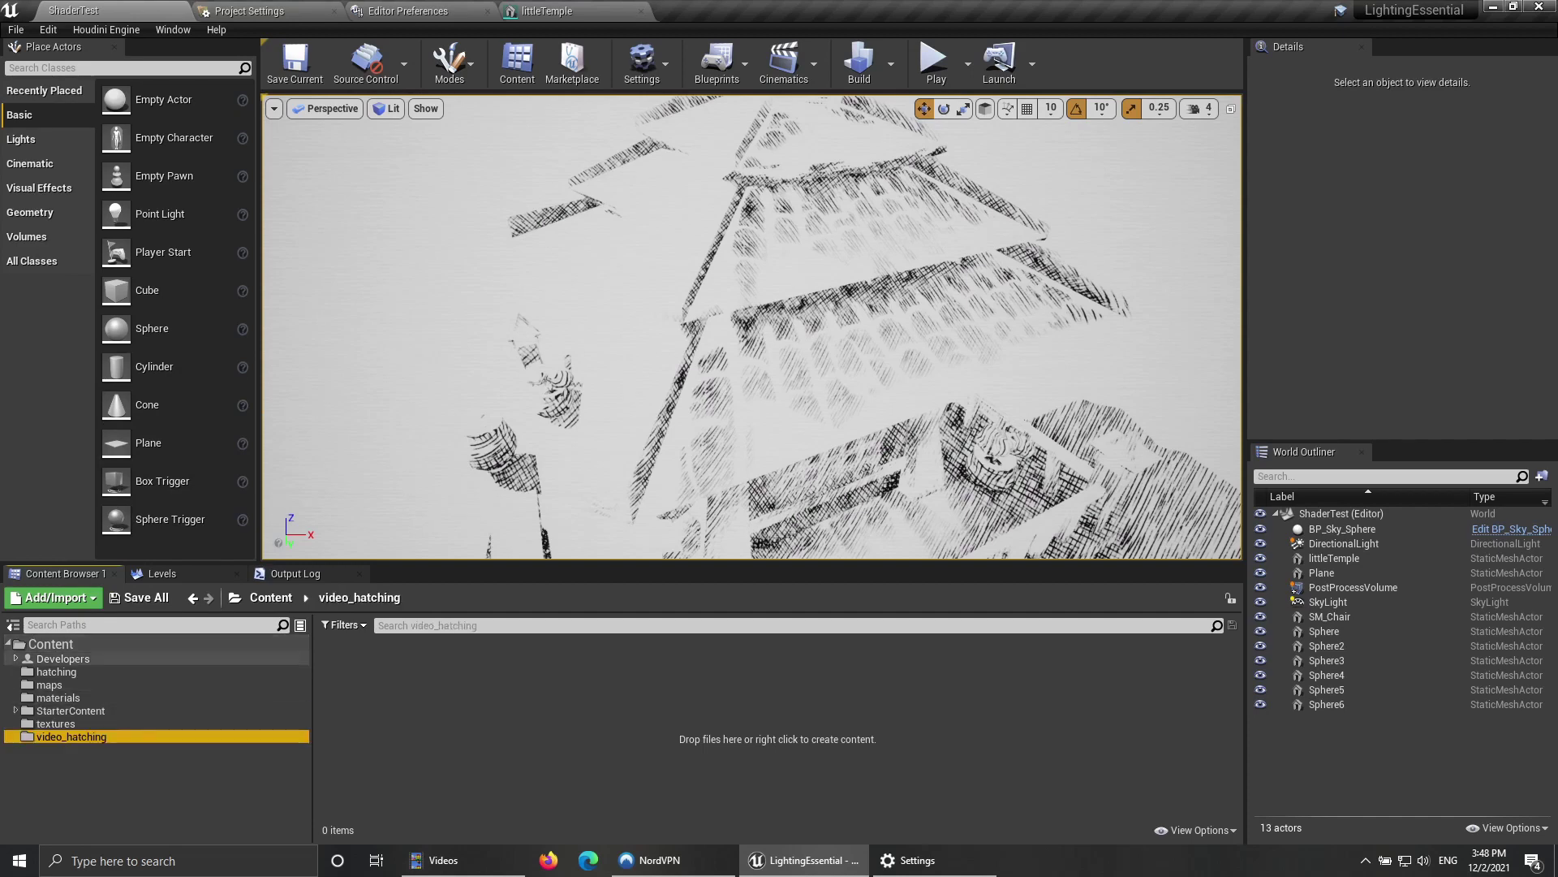
# Step: Create a level named hatching_video in the video_hatching folder, then open it and save it as part of opening
pyautogui.rightClick(601, 721)
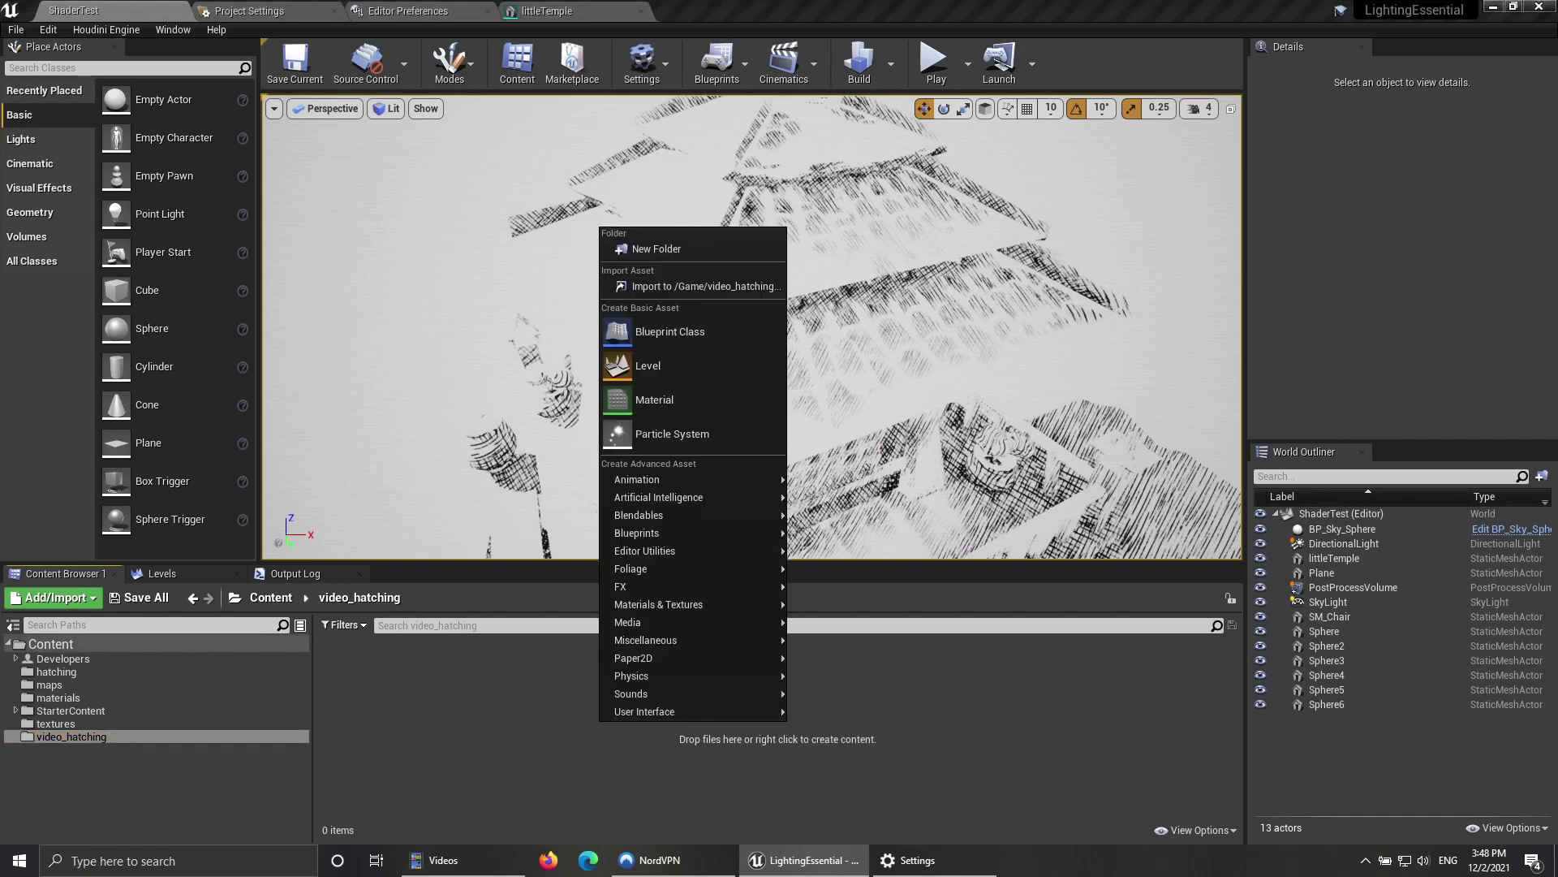
pyautogui.click(649, 303)
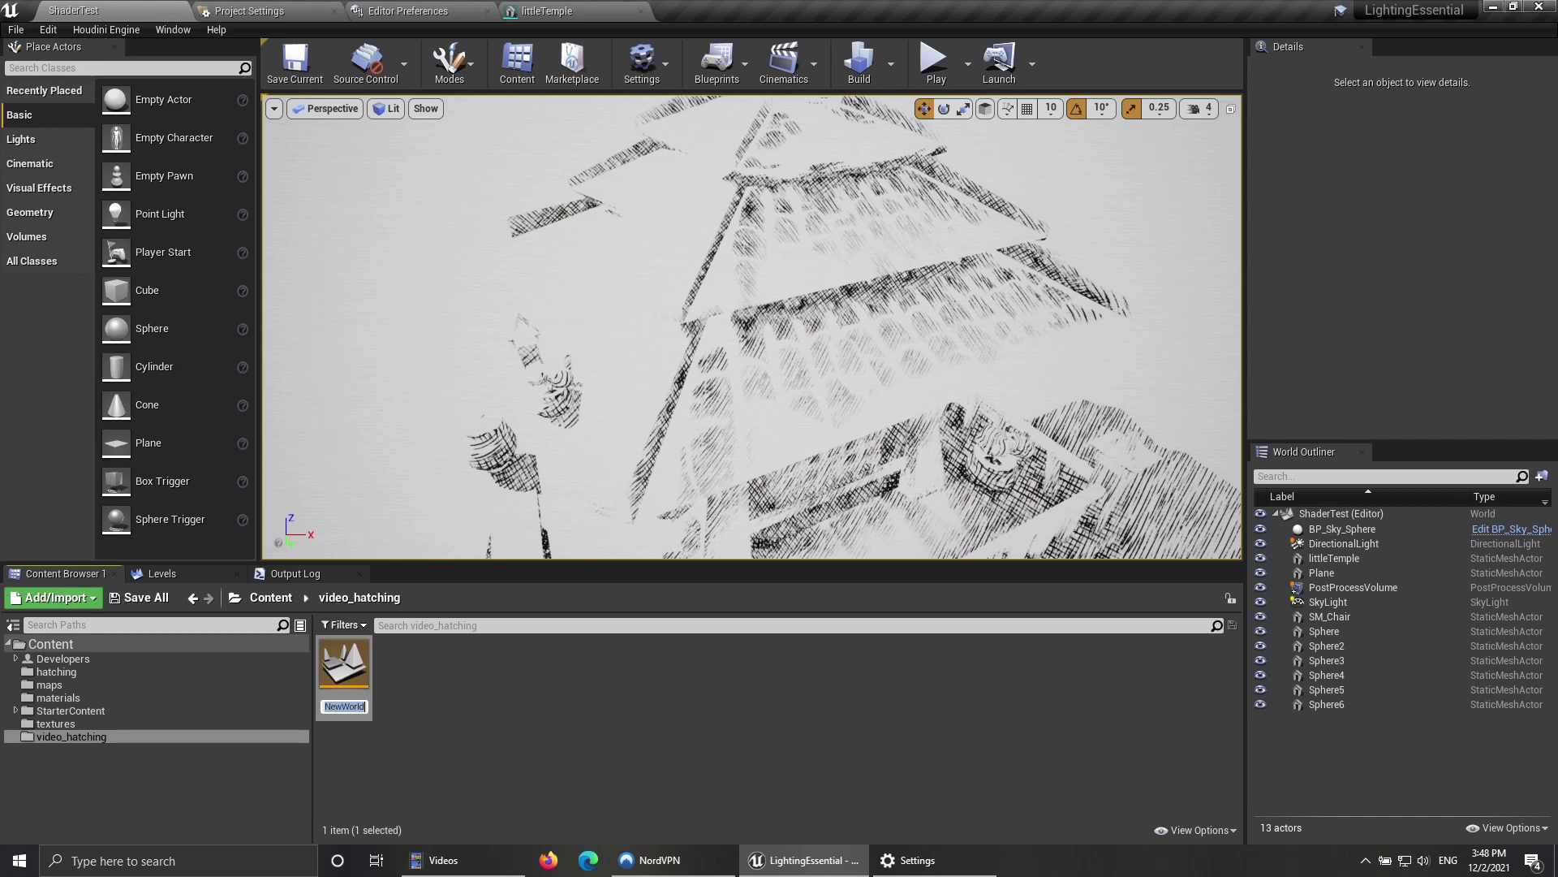
pyautogui.write('hatching_video')
pyautogui.press('Return')
pyautogui.click(455, 706)
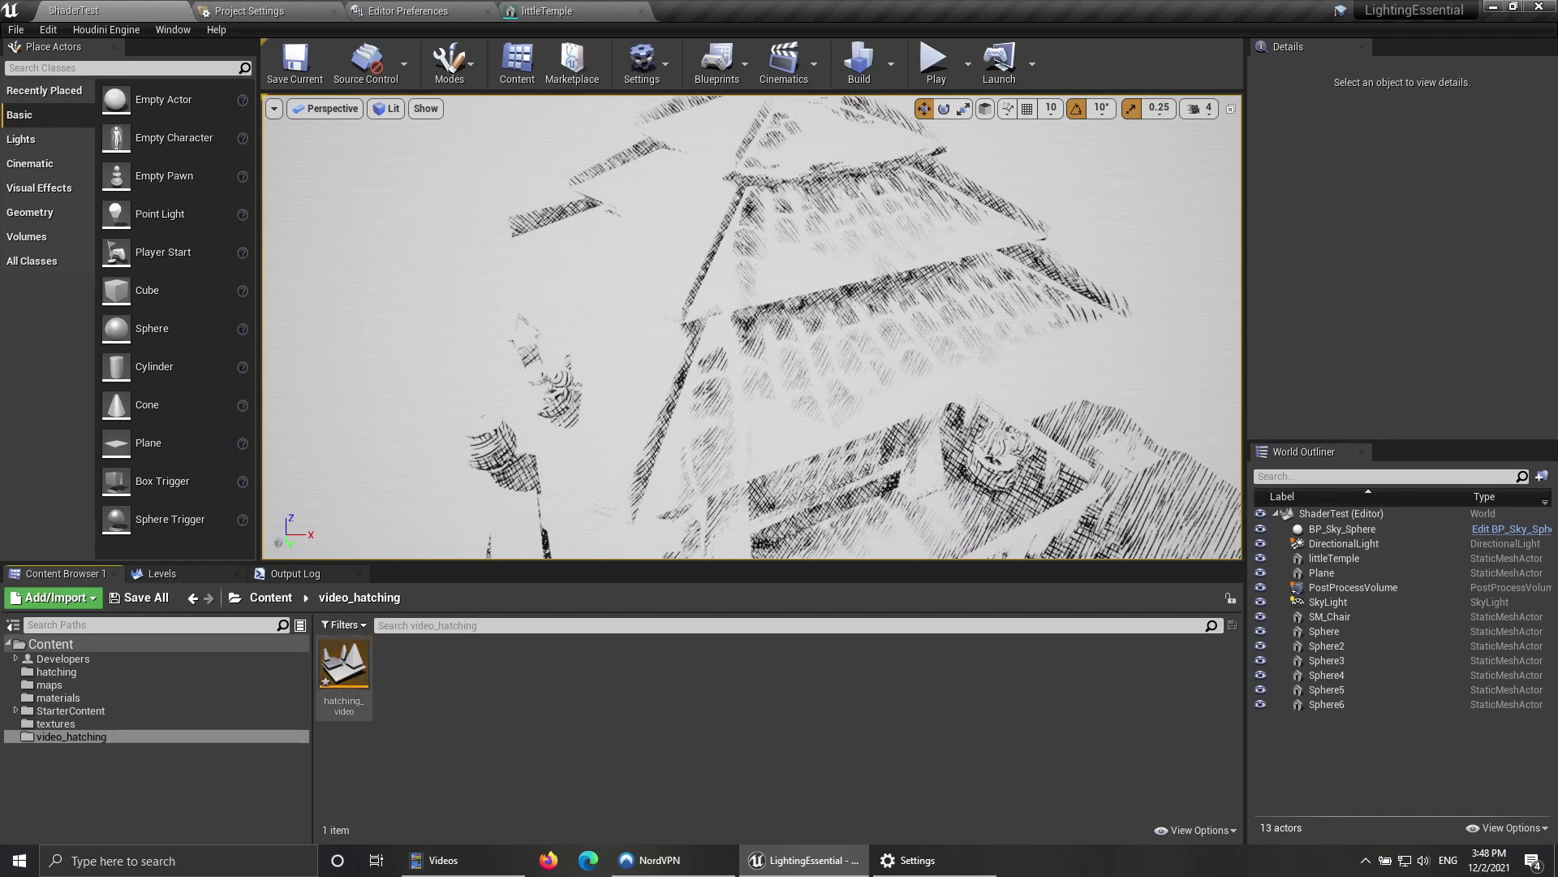
pyautogui.doubleClick(344, 670)
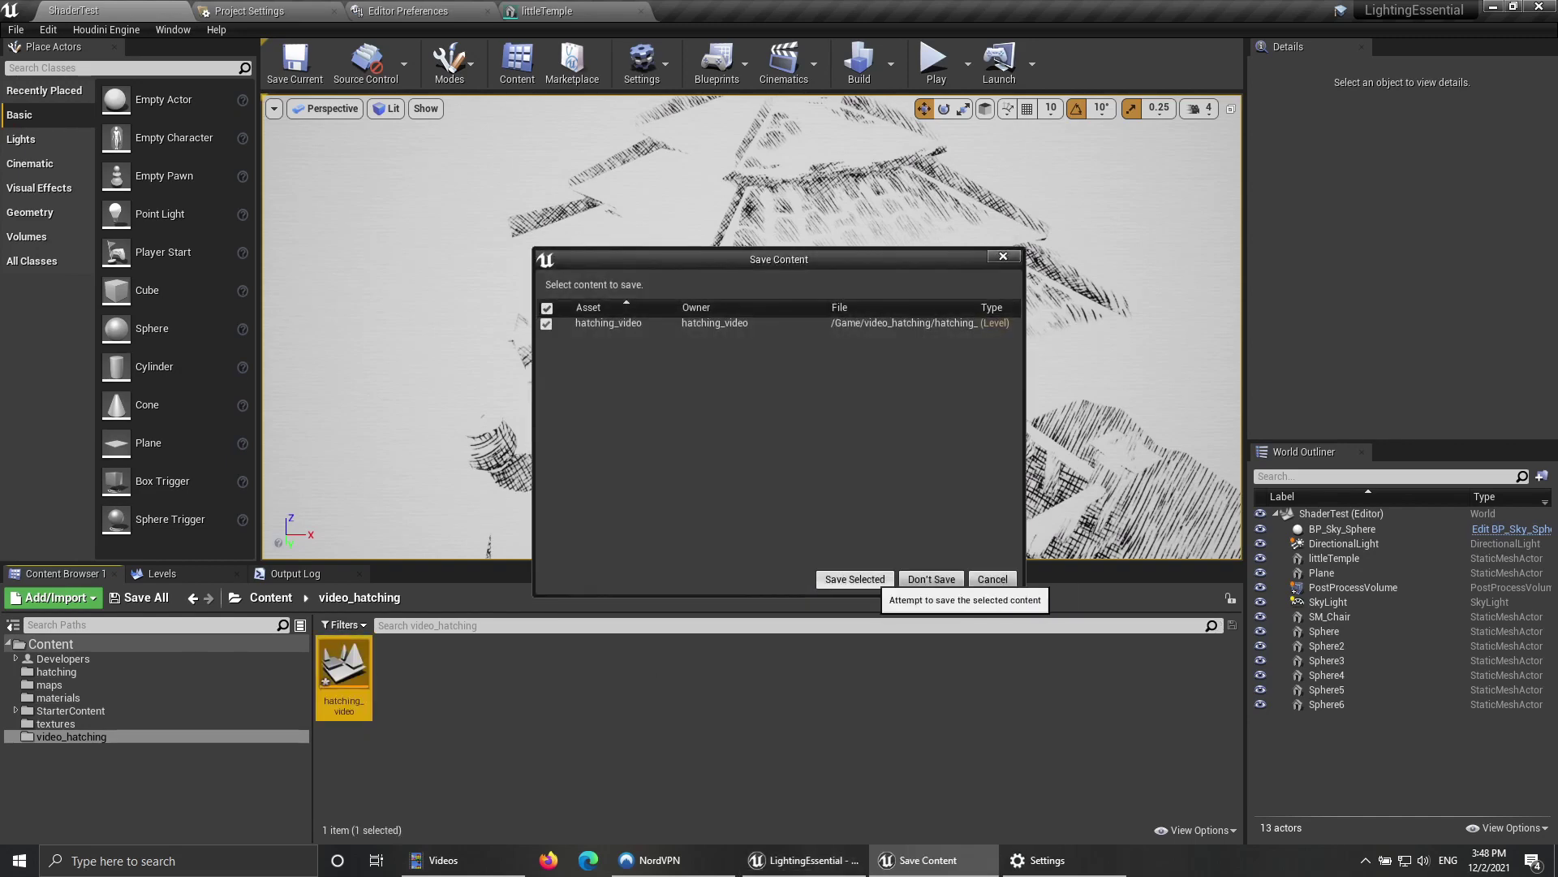
pyautogui.click(854, 579)
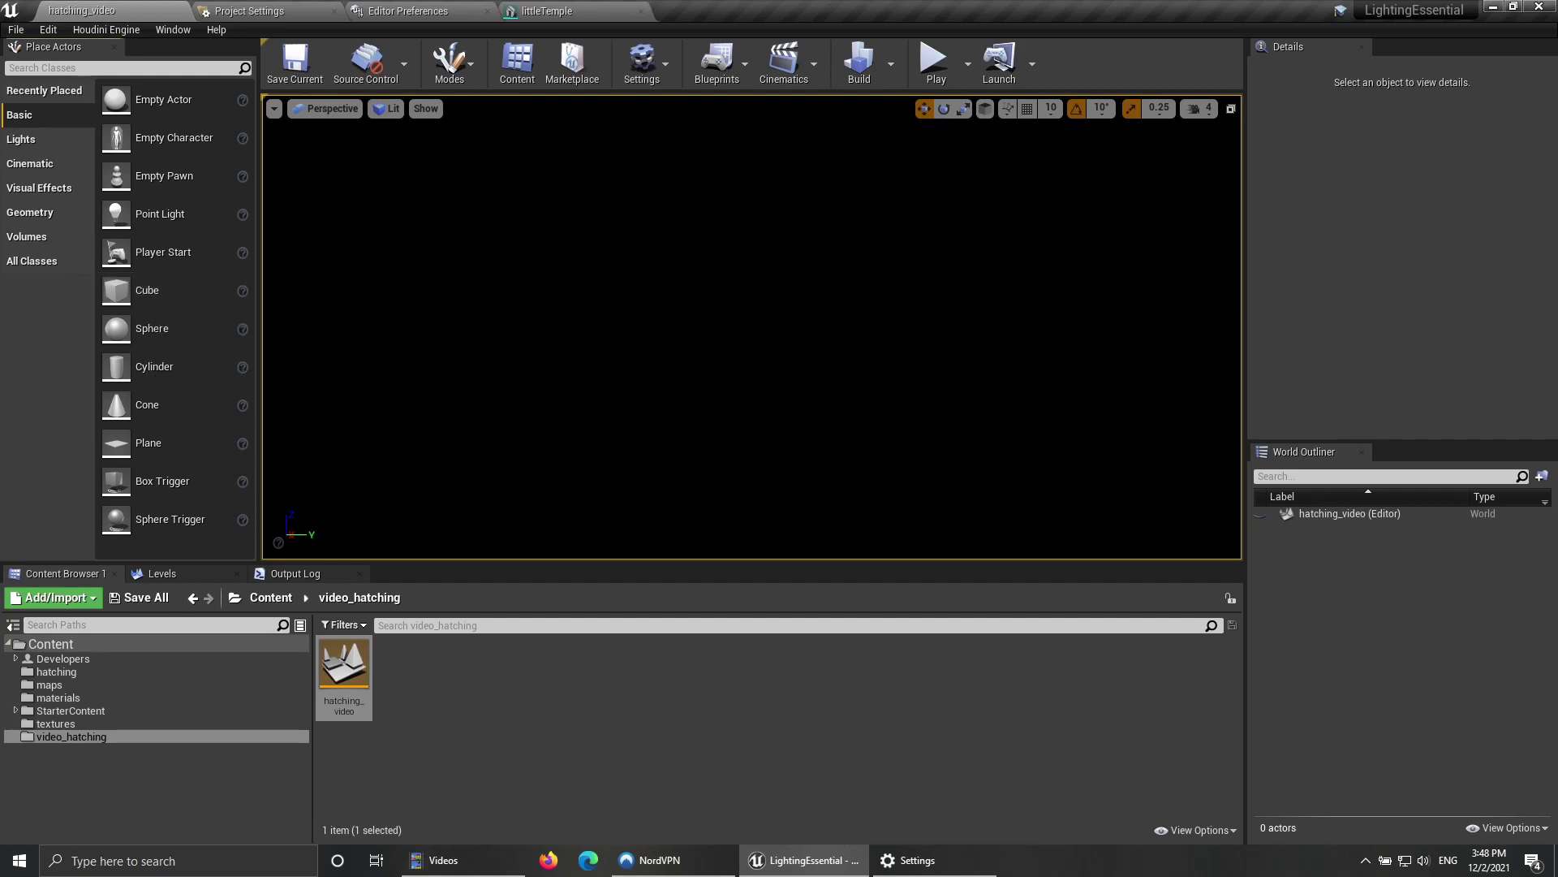
# Step: Place a cube in the empty level and switch the viewport to Brush Wireframe view
pyautogui.moveTo(138, 300); pyautogui.dragTo(649, 341)
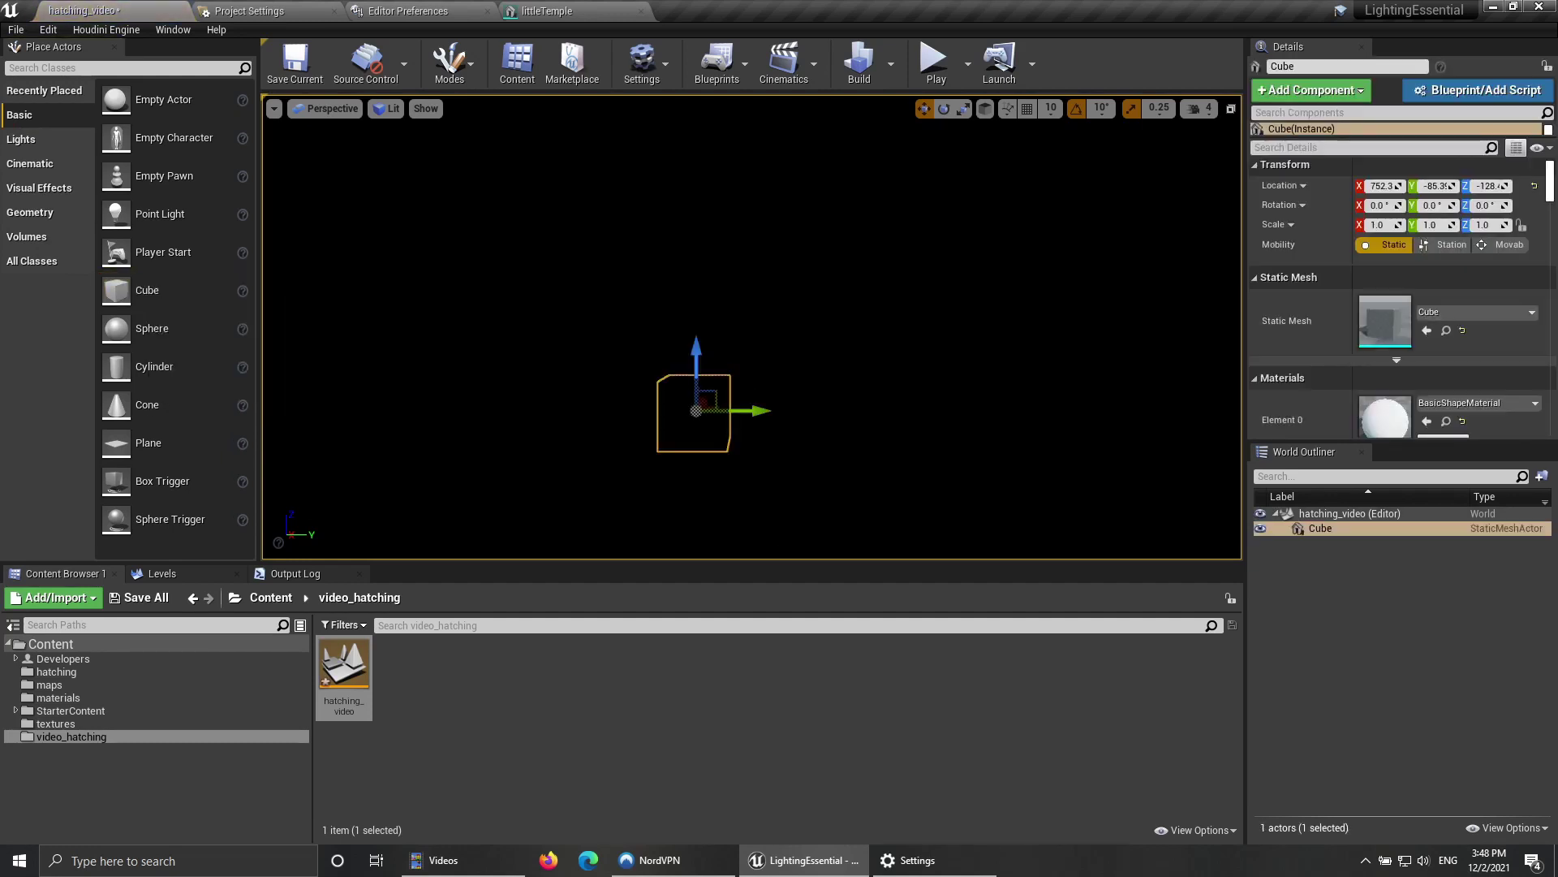
pyautogui.click(387, 108)
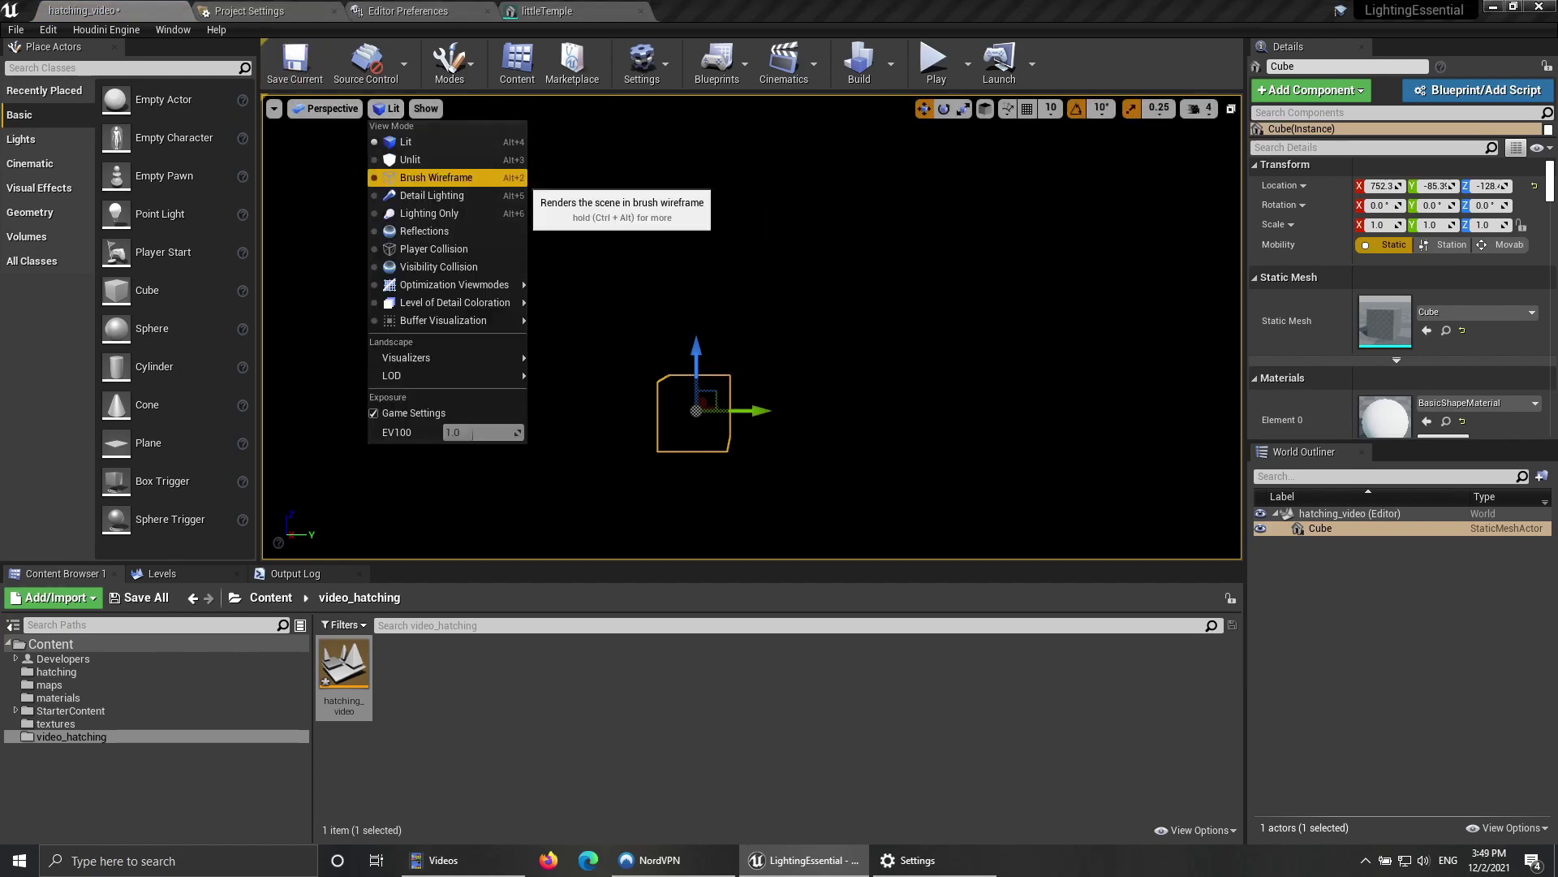
pyautogui.click(436, 177)
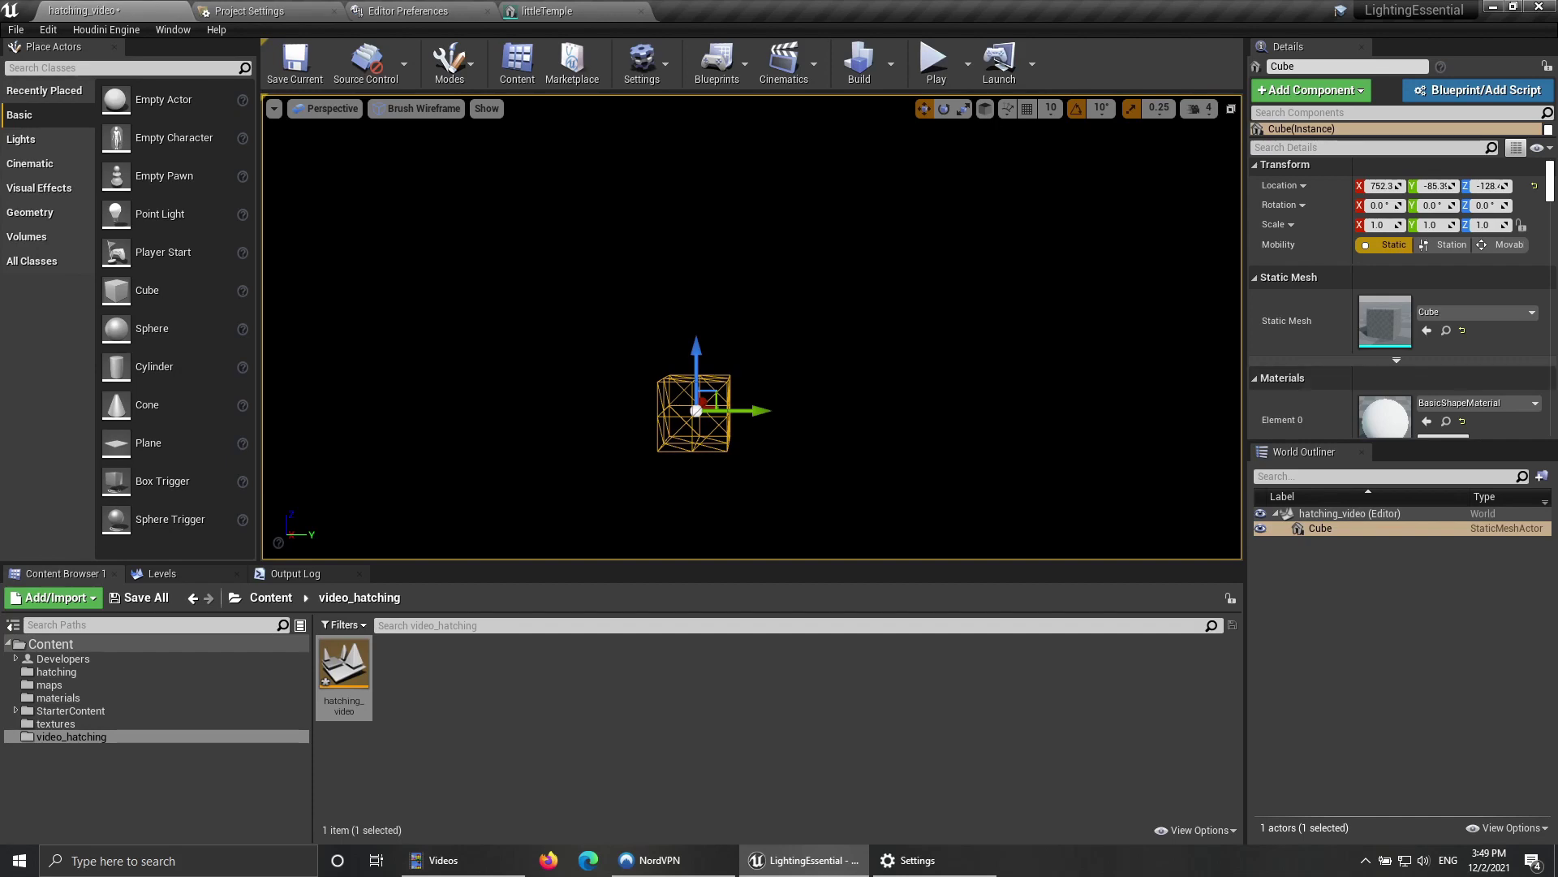
# Step: Reset the cube's location to the origin and delete the cube
pyautogui.click(1534, 186)
pyautogui.moveTo(752, 327); pyautogui.dragTo(747, 385, button='right')
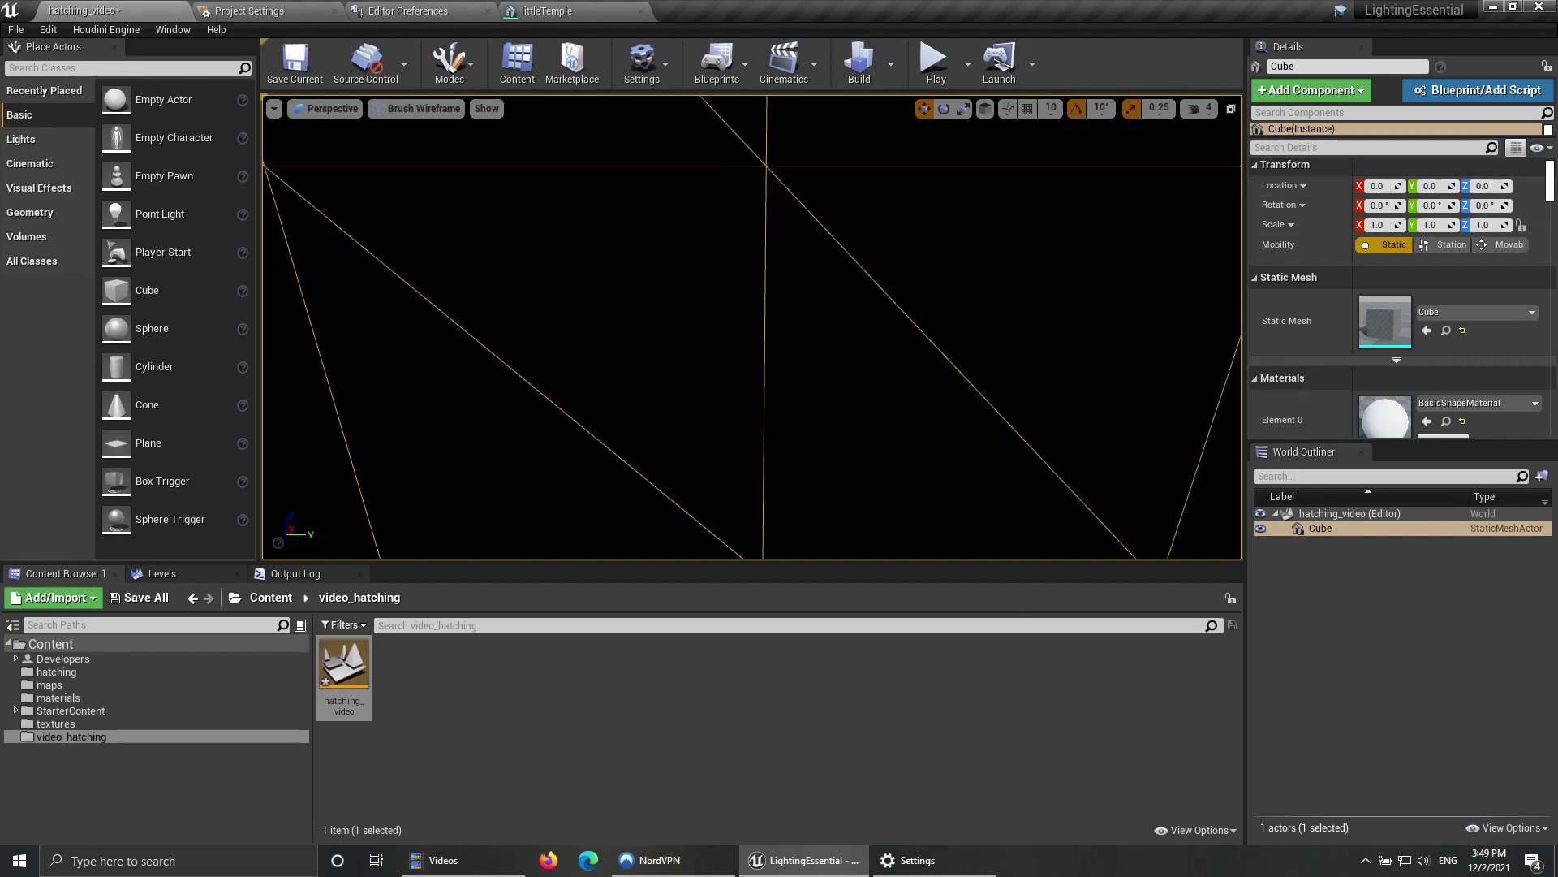
pyautogui.press('s')
pyautogui.moveTo(751, 327); pyautogui.dragTo(598, 417, button='right')
pyautogui.press('w')
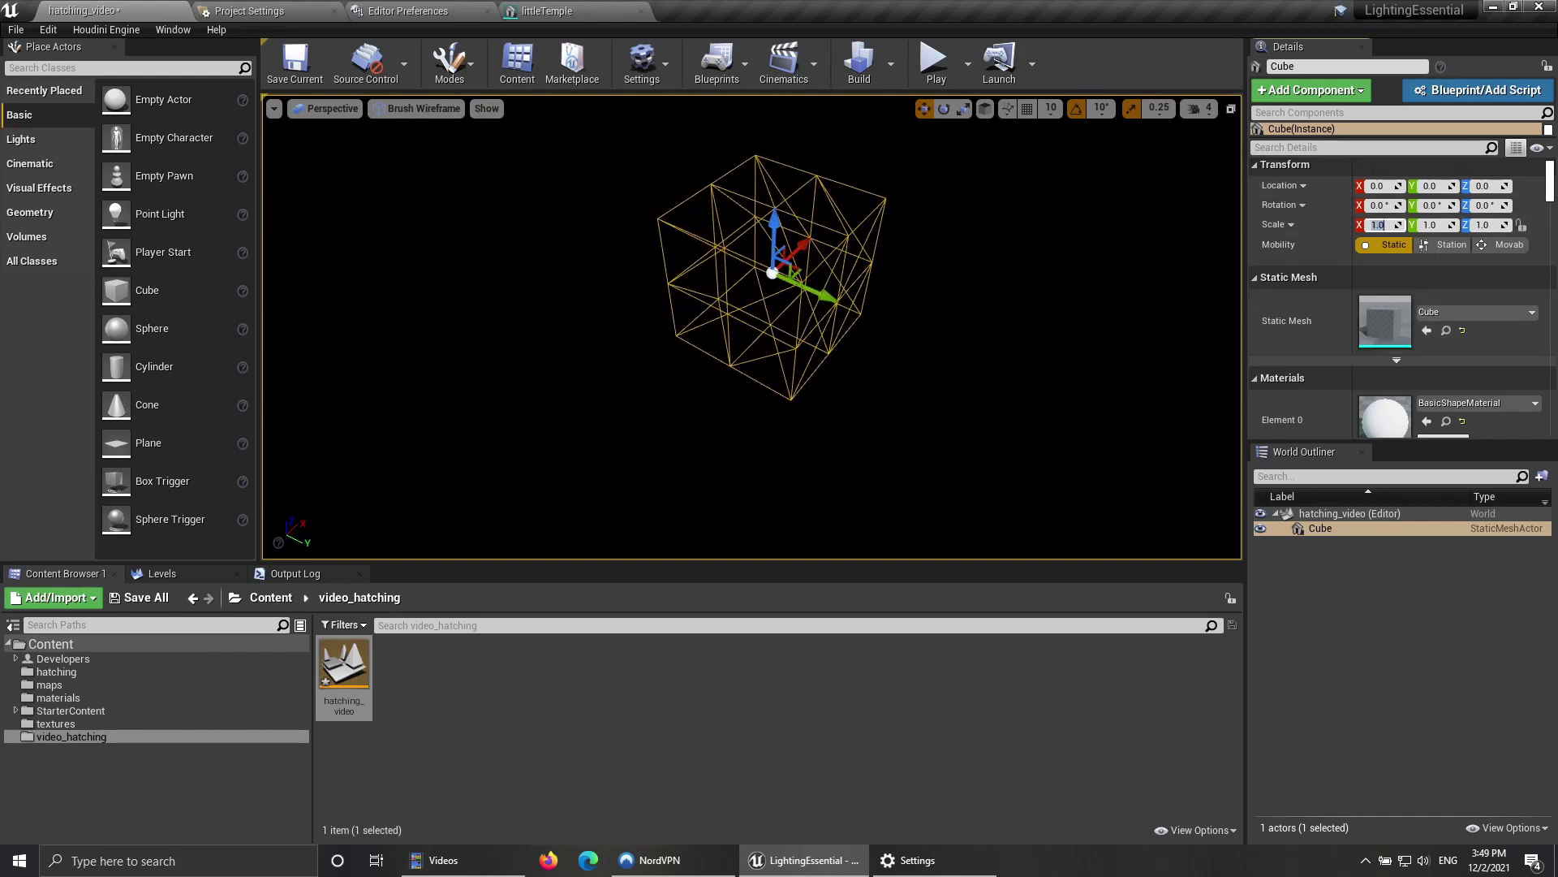
pyautogui.press('Escape')
pyautogui.click(802, 285)
pyautogui.press('Delete')
# Step: Place a plane at the origin and set its X and Y scale to 400
pyautogui.moveTo(147, 442); pyautogui.dragTo(702, 350)
pyautogui.press('f')
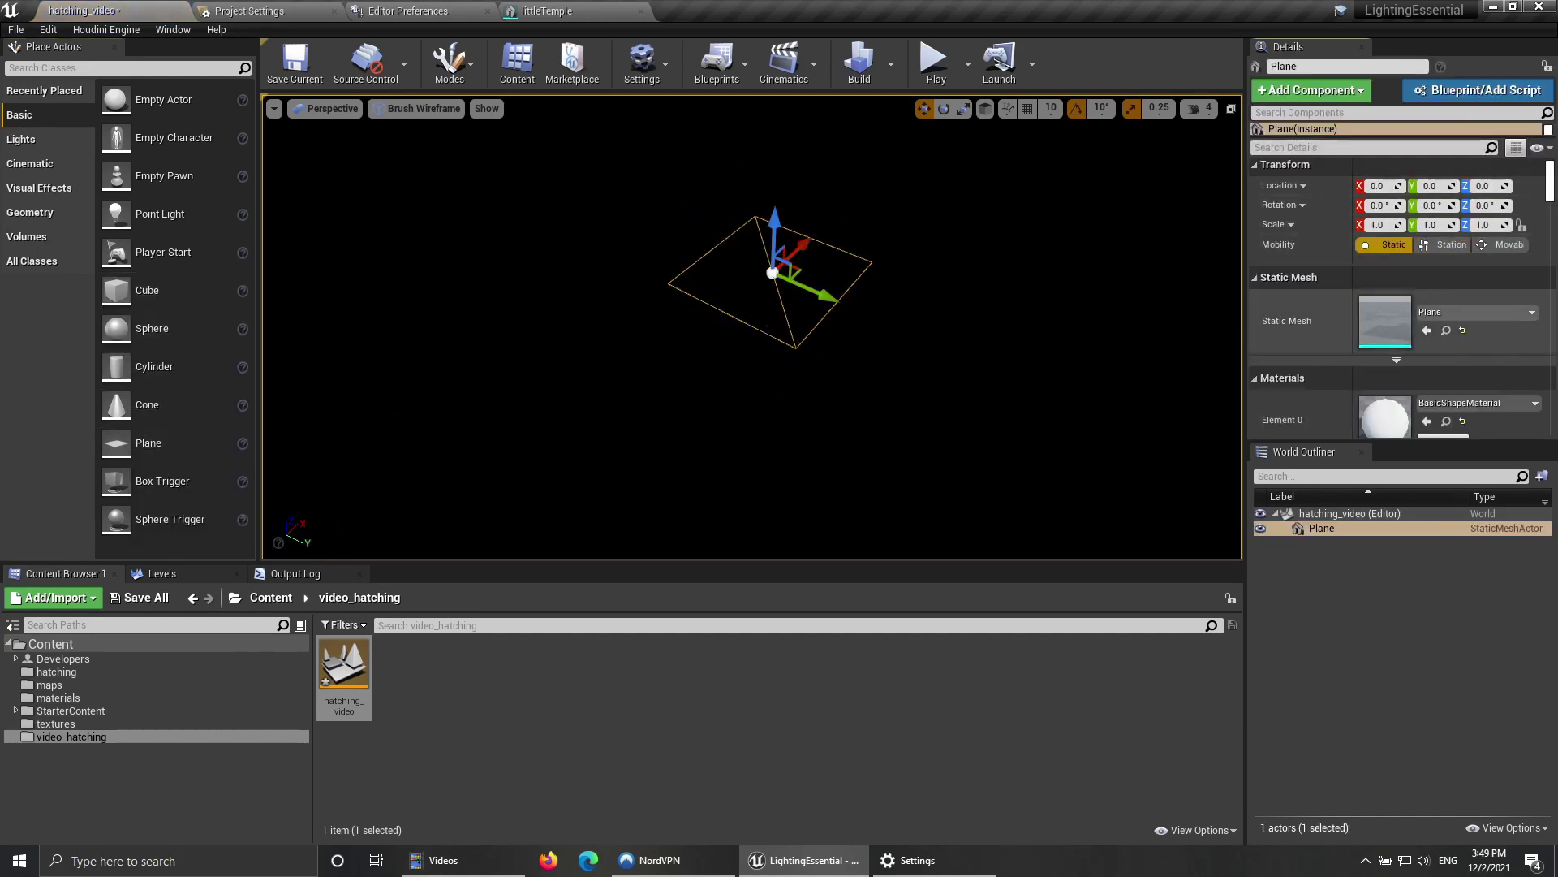
pyautogui.click(1378, 225)
pyautogui.write('40')
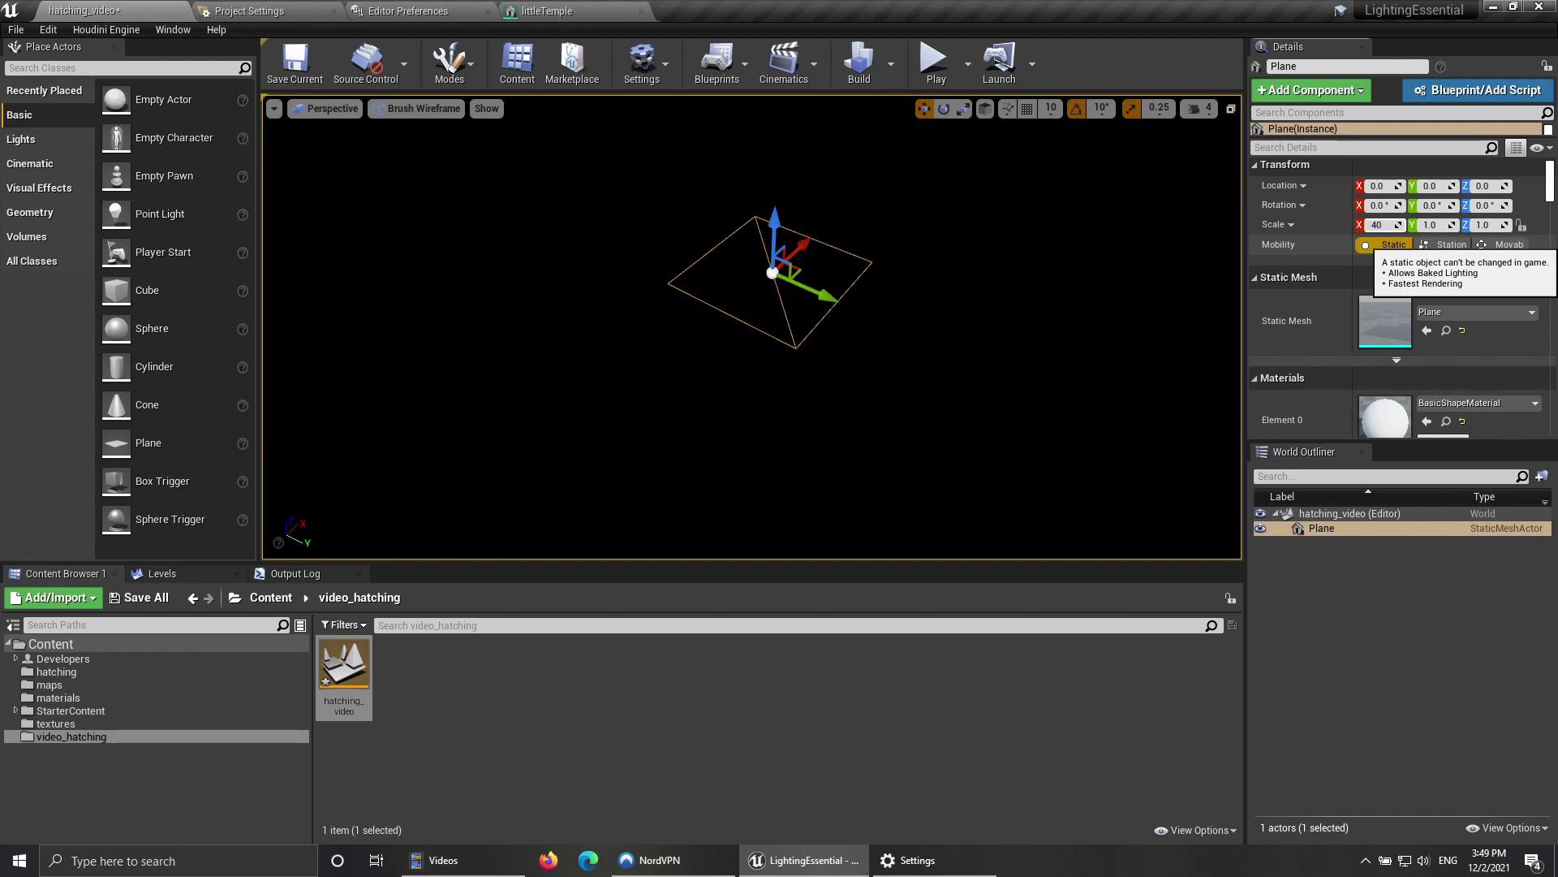
pyautogui.write('0')
pyautogui.press('Return')
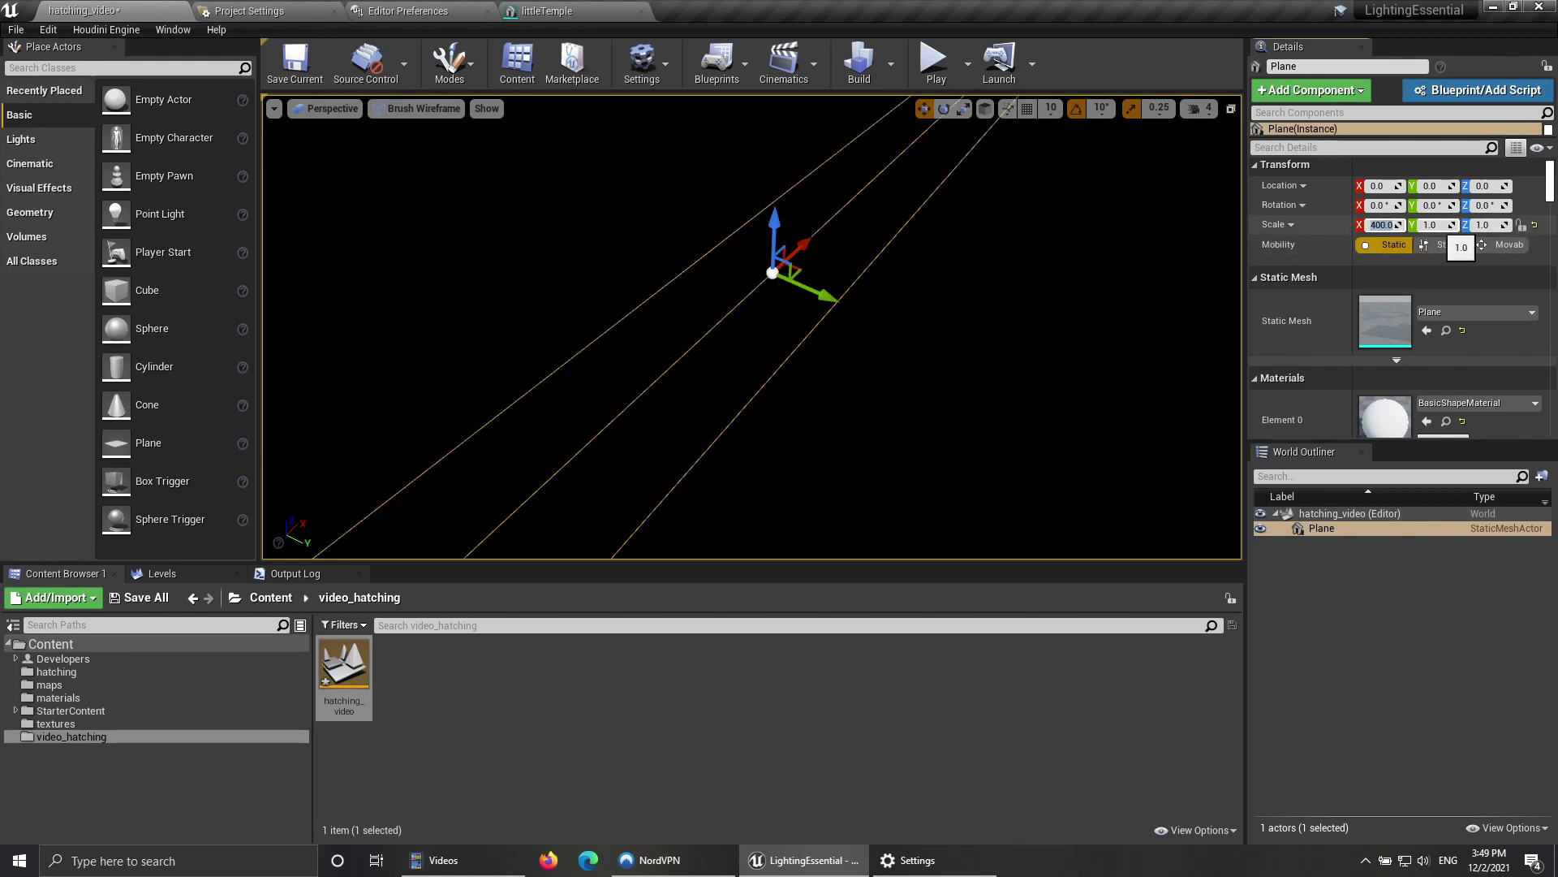
pyautogui.click(1431, 225)
pyautogui.write('400')
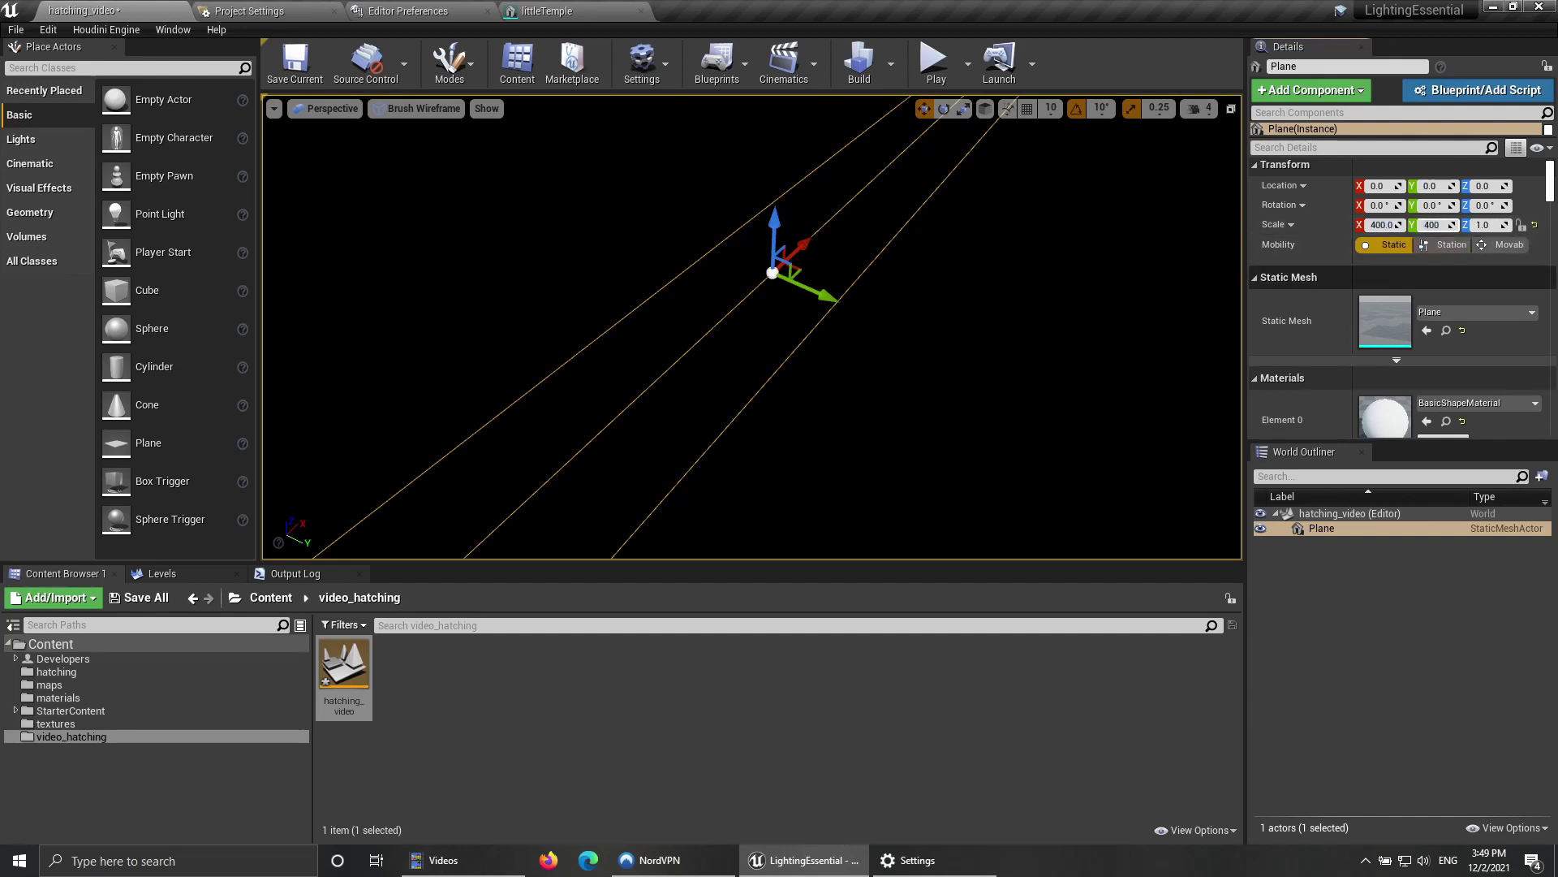
pyautogui.press('Return')
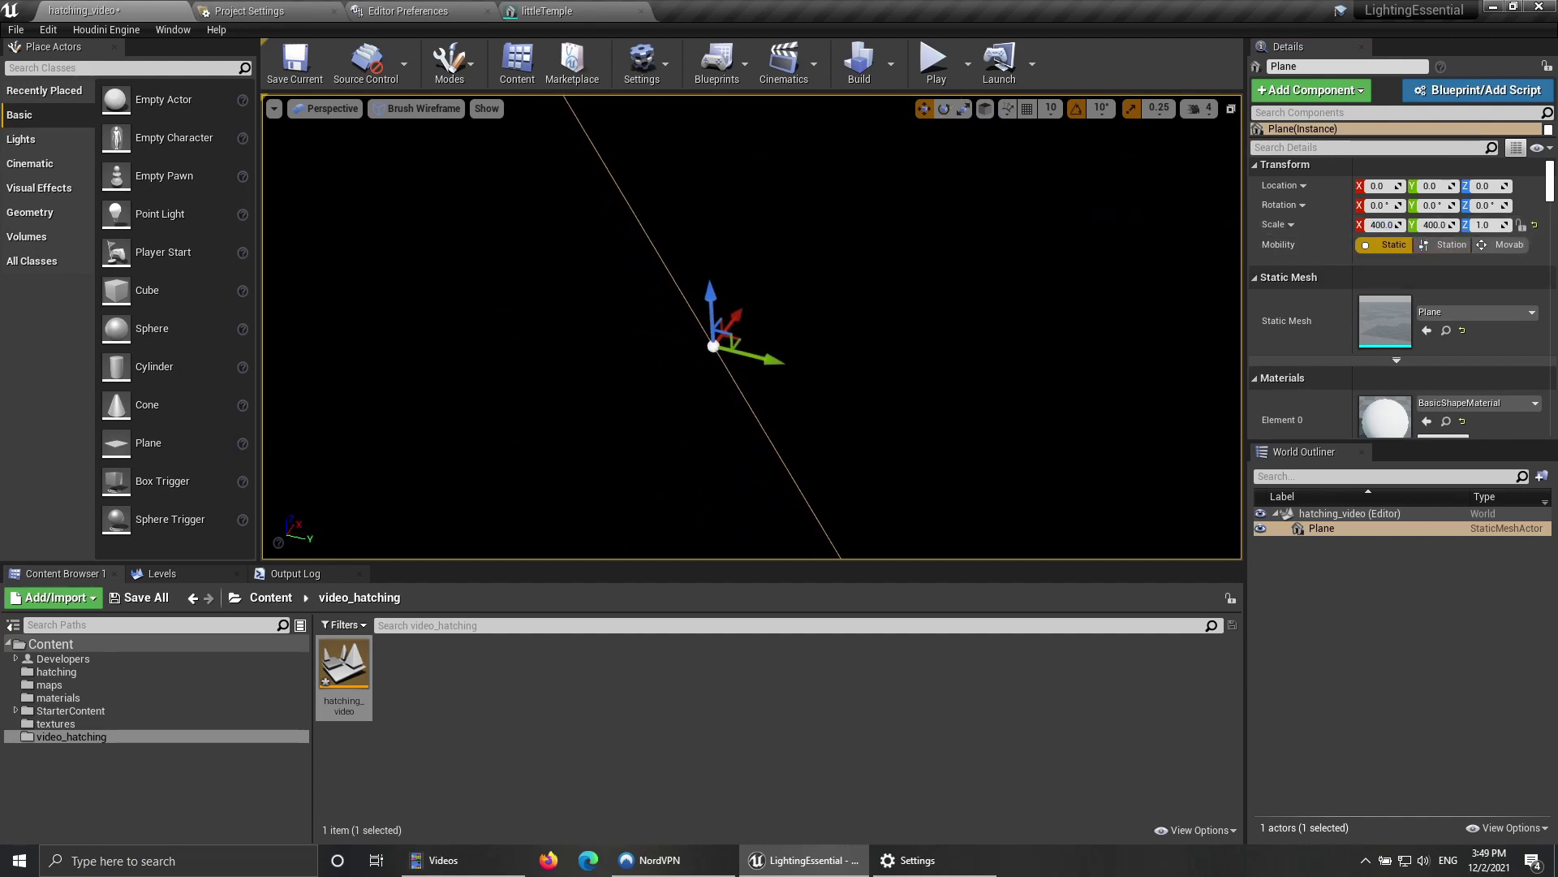
# Step: Place a cube on the plane near the origin and add a directional light beside it
pyautogui.moveTo(116, 289); pyautogui.dragTo(718, 324)
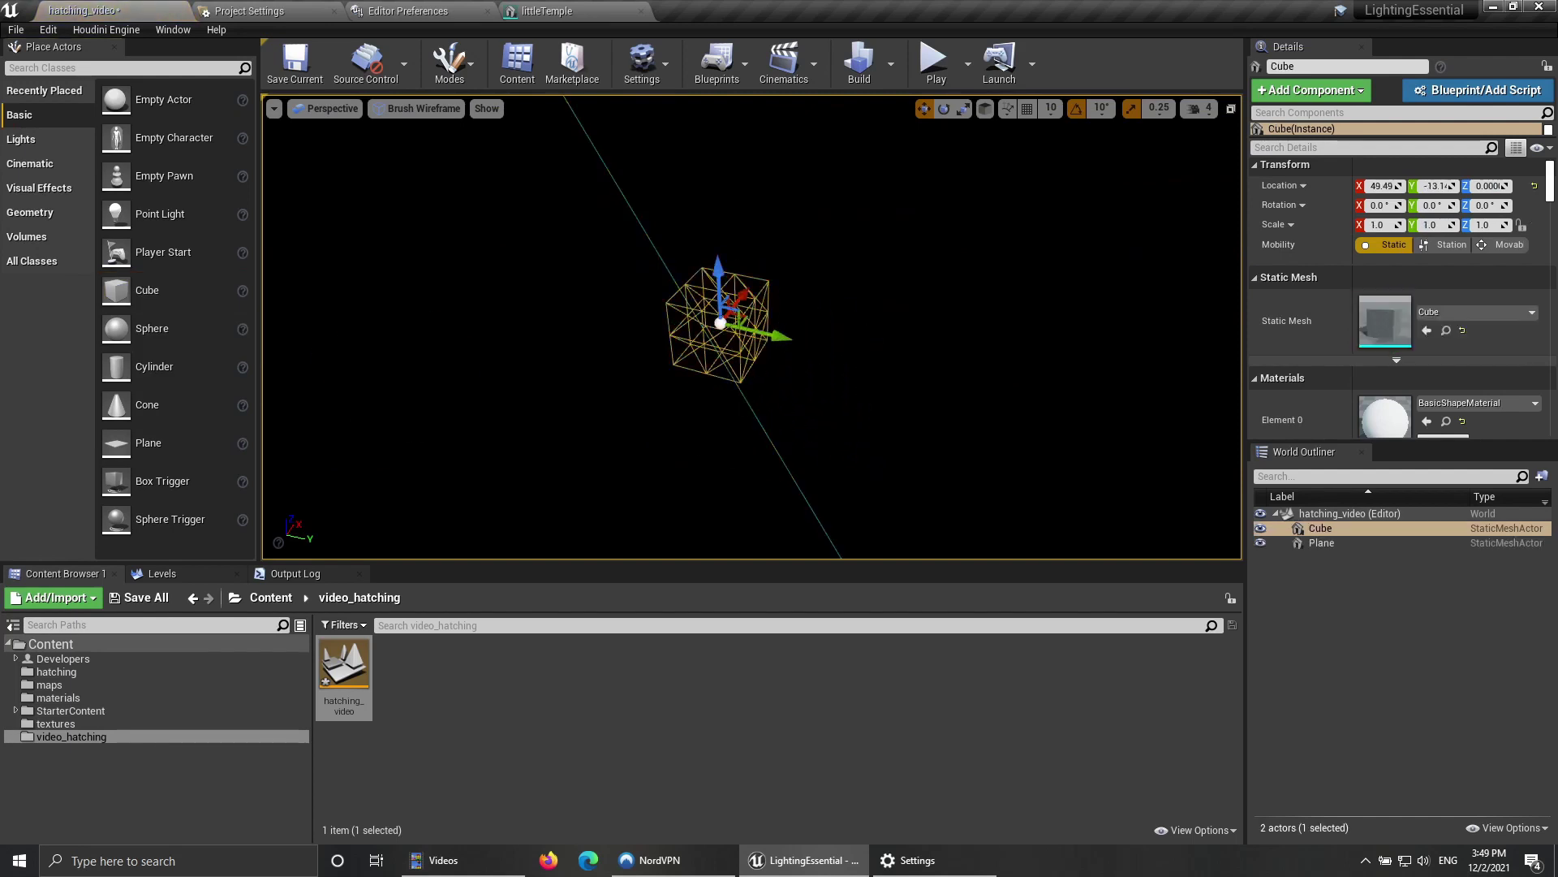
pyautogui.press('Escape')
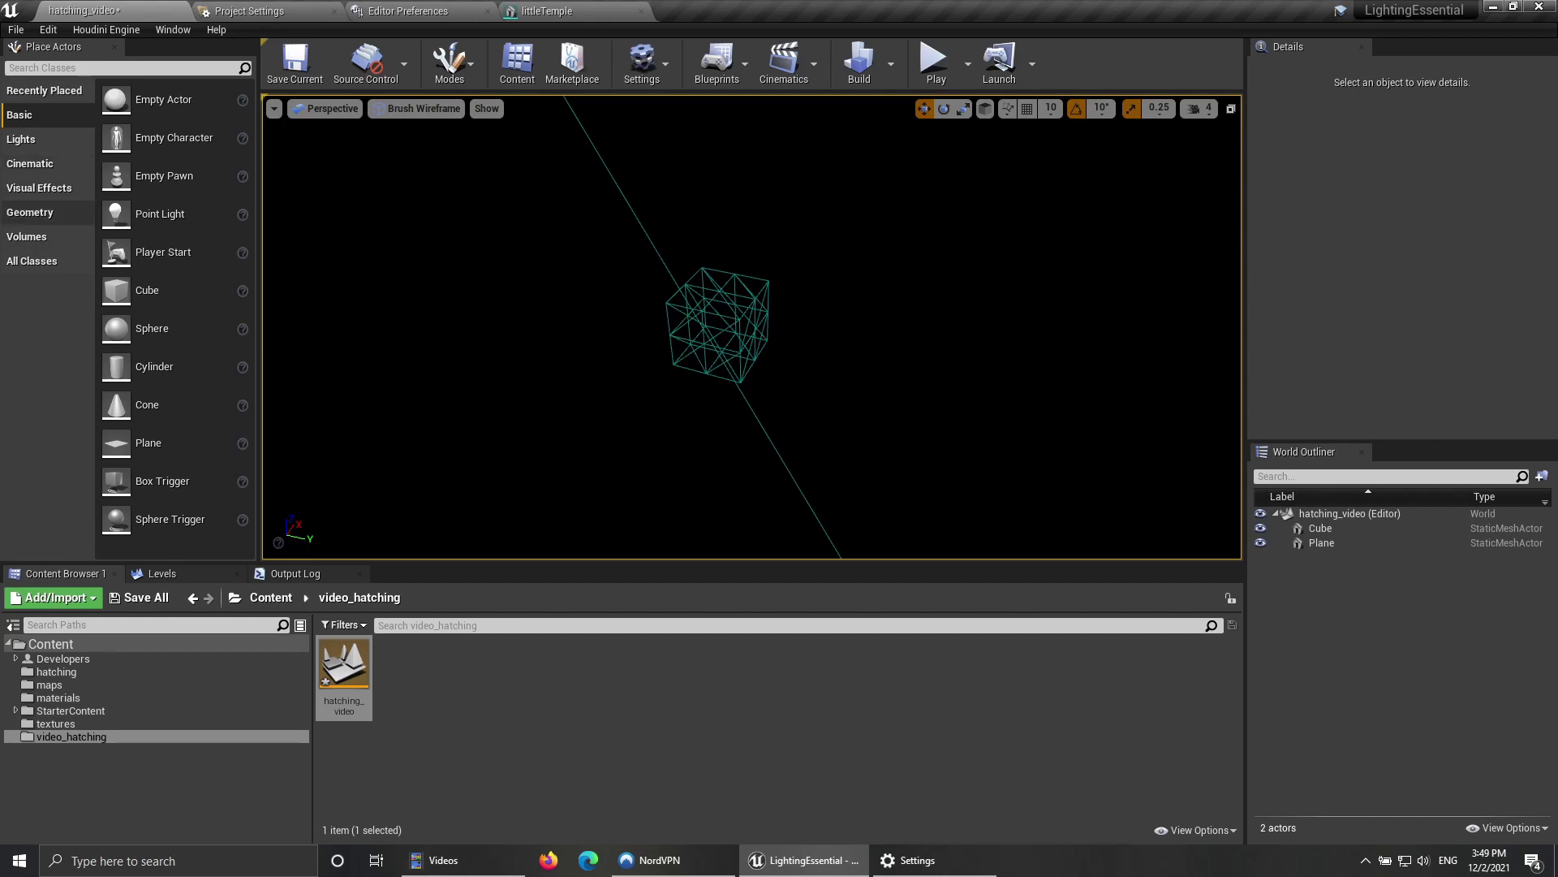
pyautogui.click(21, 139)
pyautogui.moveTo(173, 99); pyautogui.dragTo(632, 294)
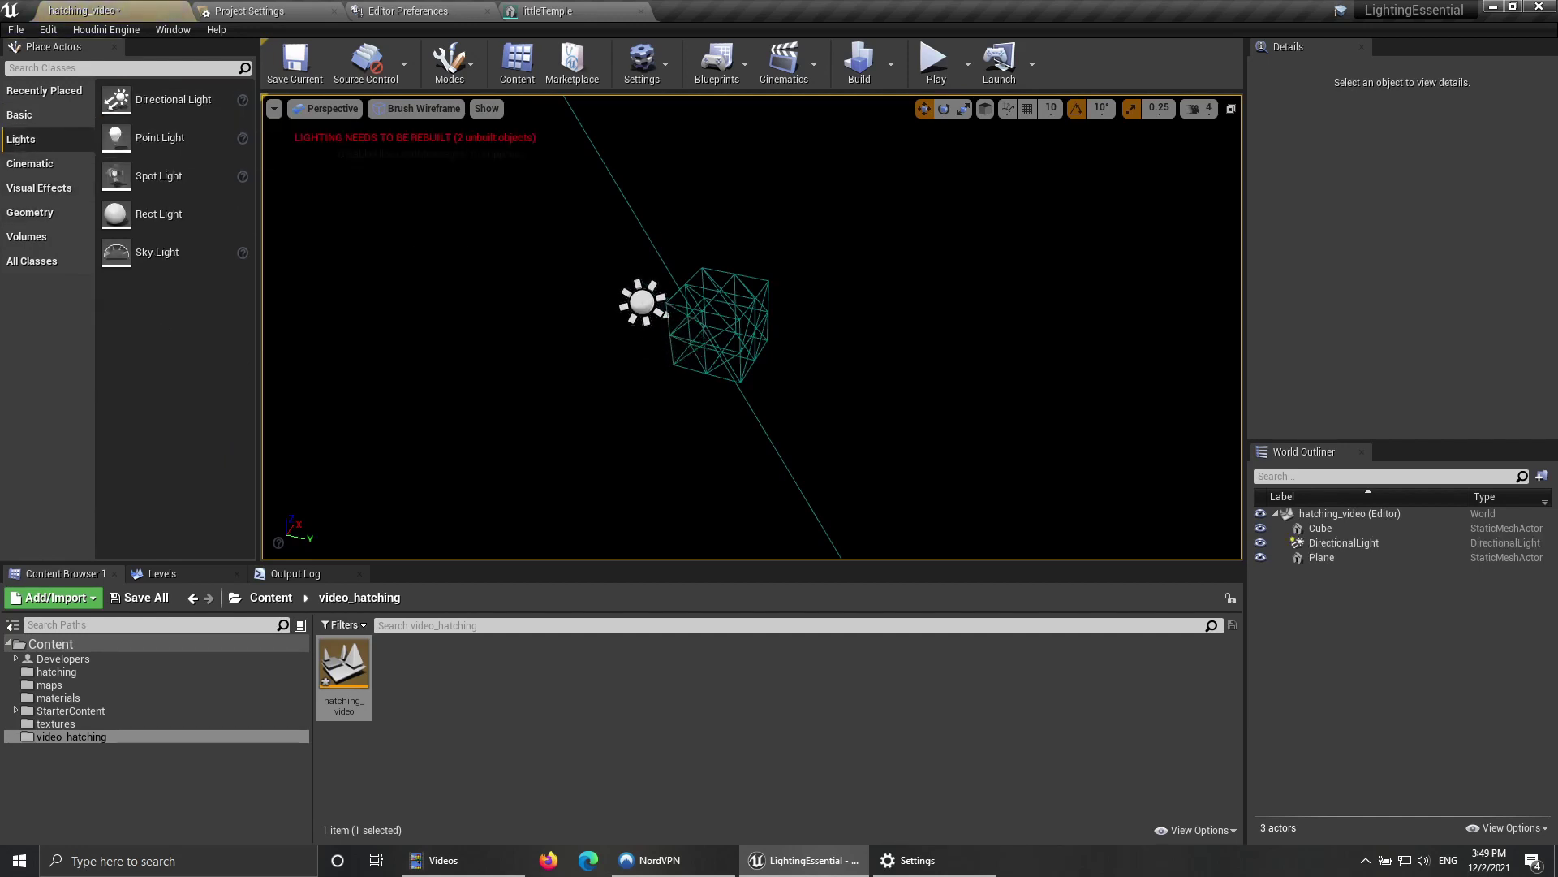
# Step: Show the viewport in Lit view and move the directional light to about X -108, Z 165
pyautogui.click(417, 108)
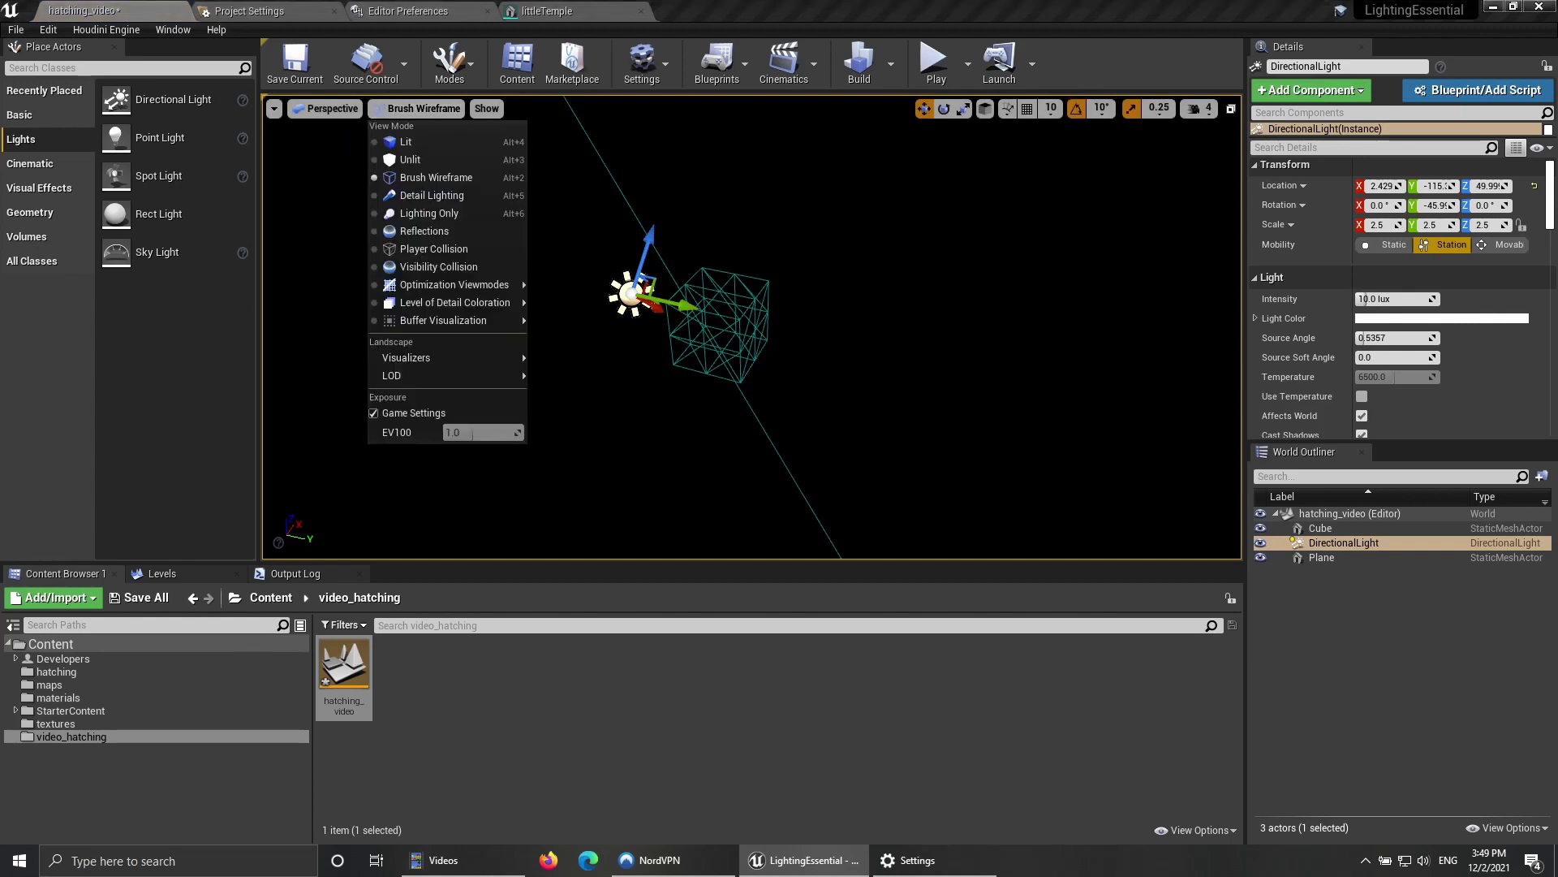
pyautogui.click(391, 139)
pyautogui.keyDown('alt'); pyautogui.moveTo(751, 326); pyautogui.dragTo(495, 195); pyautogui.keyUp('alt')
pyautogui.press('s')
pyautogui.moveTo(496, 194); pyautogui.dragTo(489, 248, button='right')
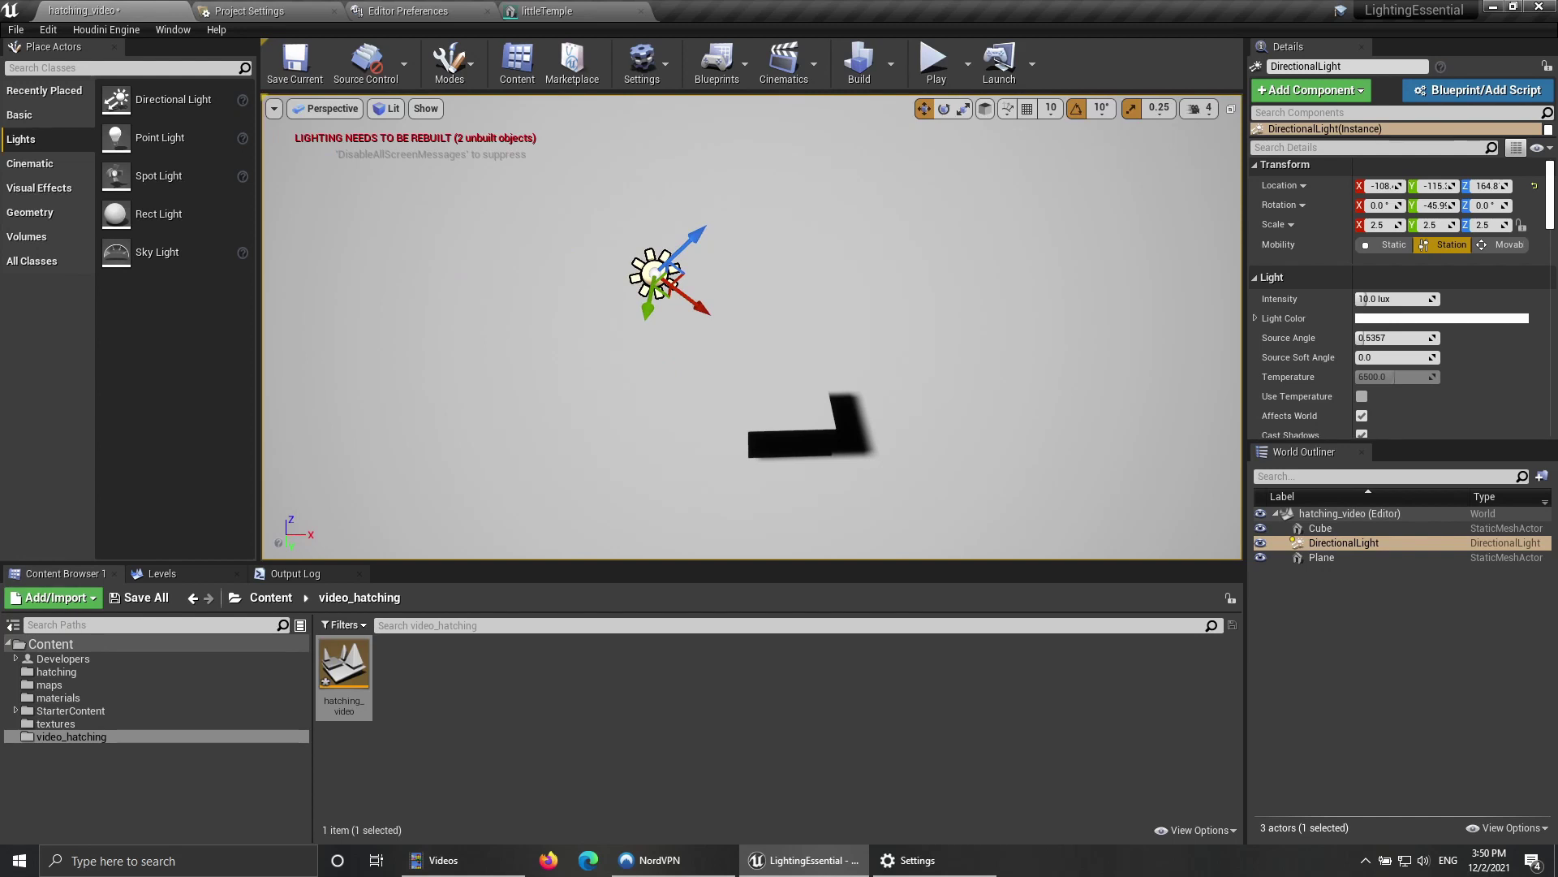
# Step: Set the directional light's intensity to 2 lux
pyautogui.click(1366, 299)
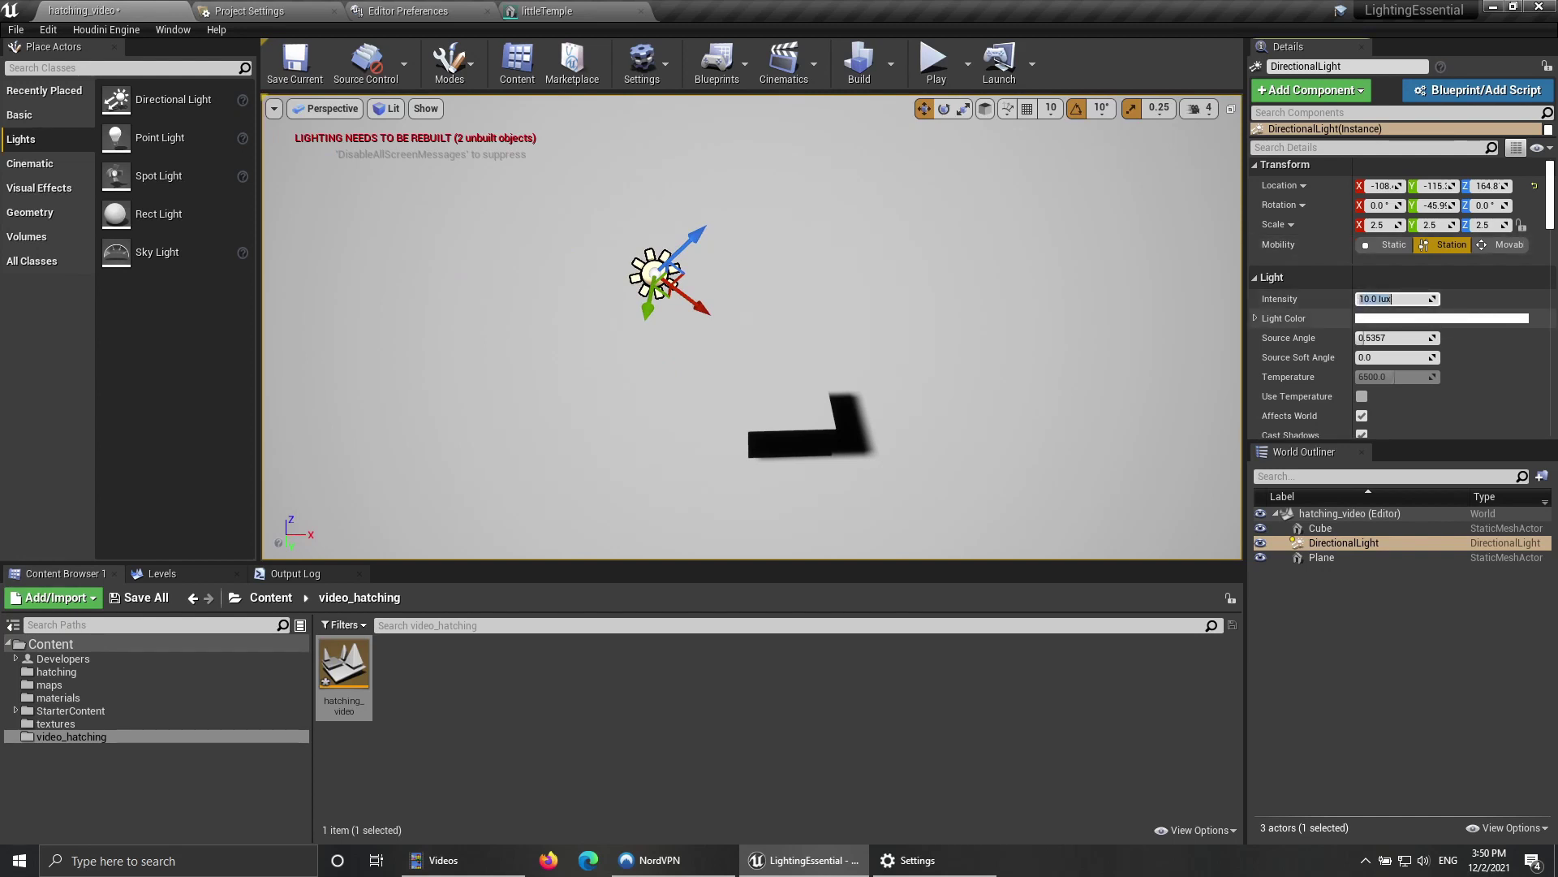
pyautogui.write('2')
pyautogui.press('Return')
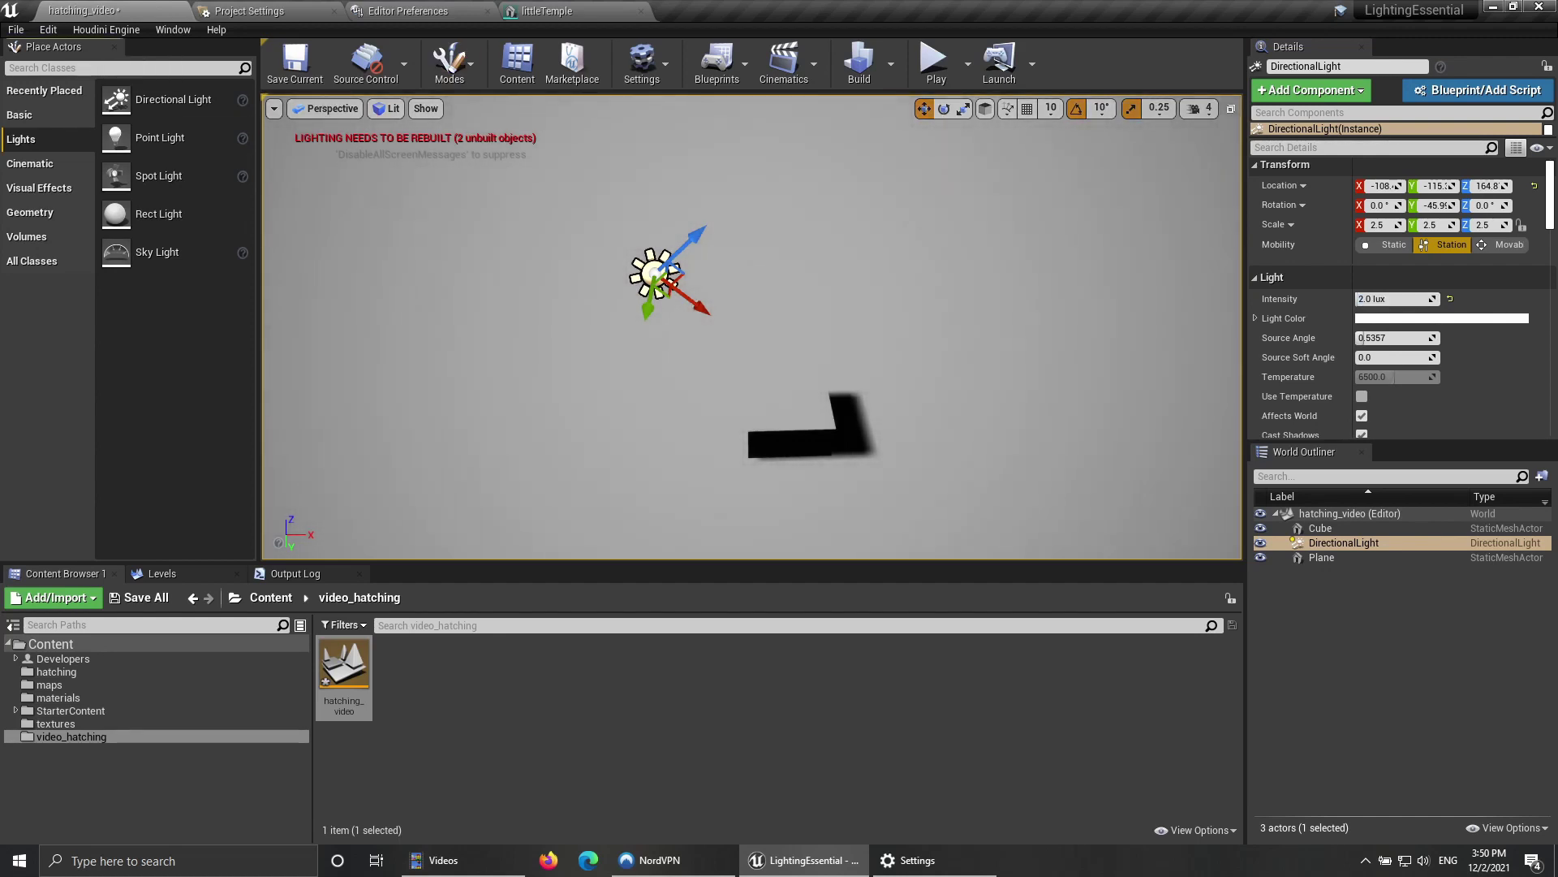
# Step: Find the Post Process Volume actor and place it above the plane at about X -323, Y 390, Z 128
pyautogui.write('post')
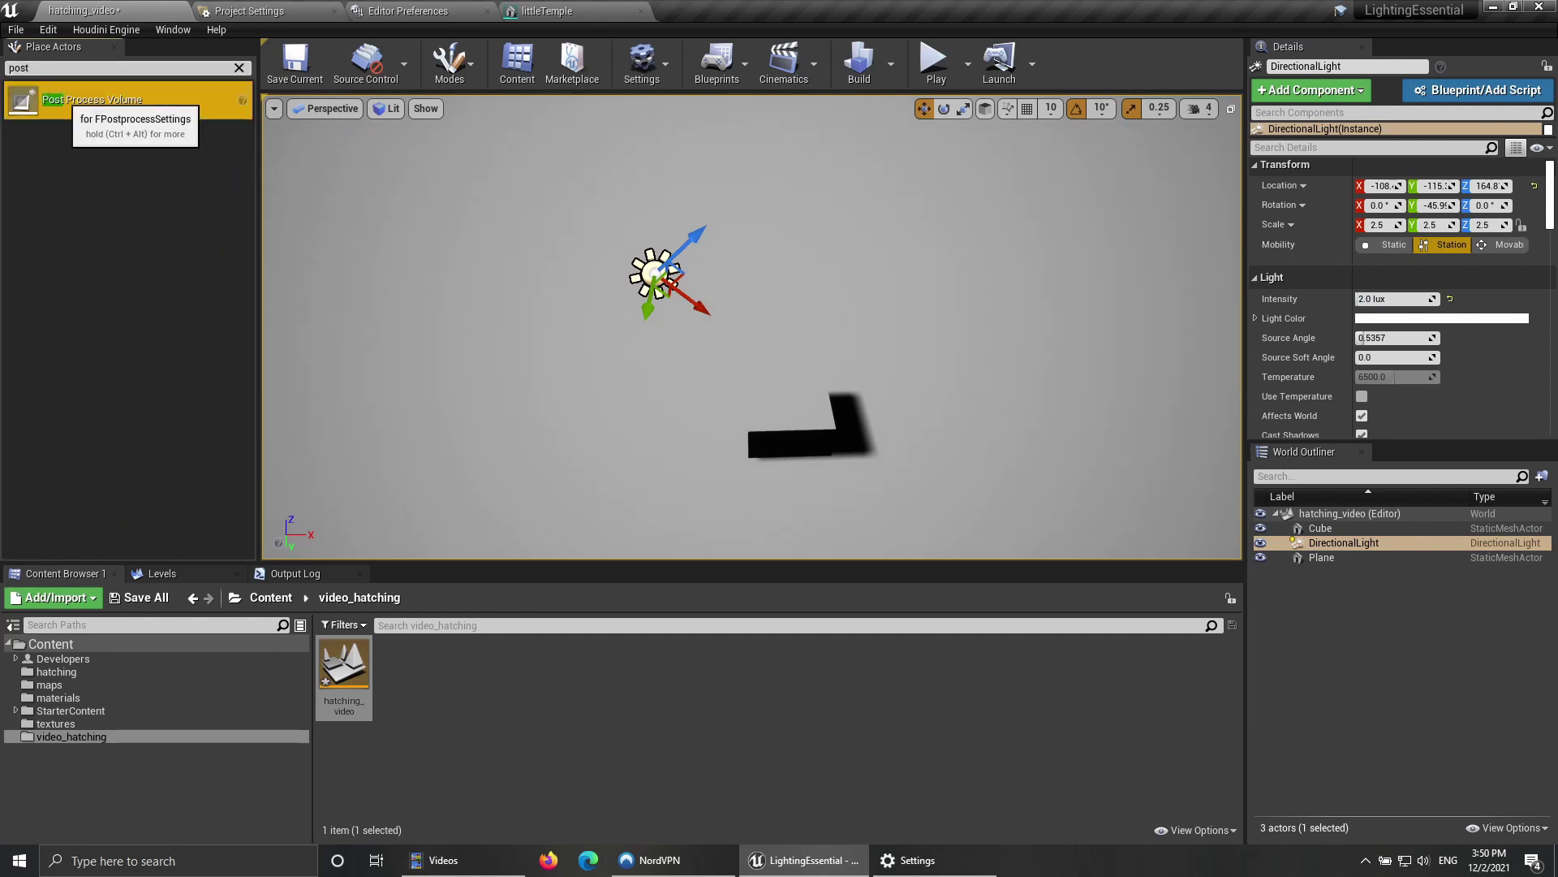
pyautogui.moveTo(91, 99); pyautogui.dragTo(462, 431)
pyautogui.moveTo(463, 431); pyautogui.dragTo(334, 427, button='right')
pyautogui.moveTo(543, 346); pyautogui.dragTo(335, 459)
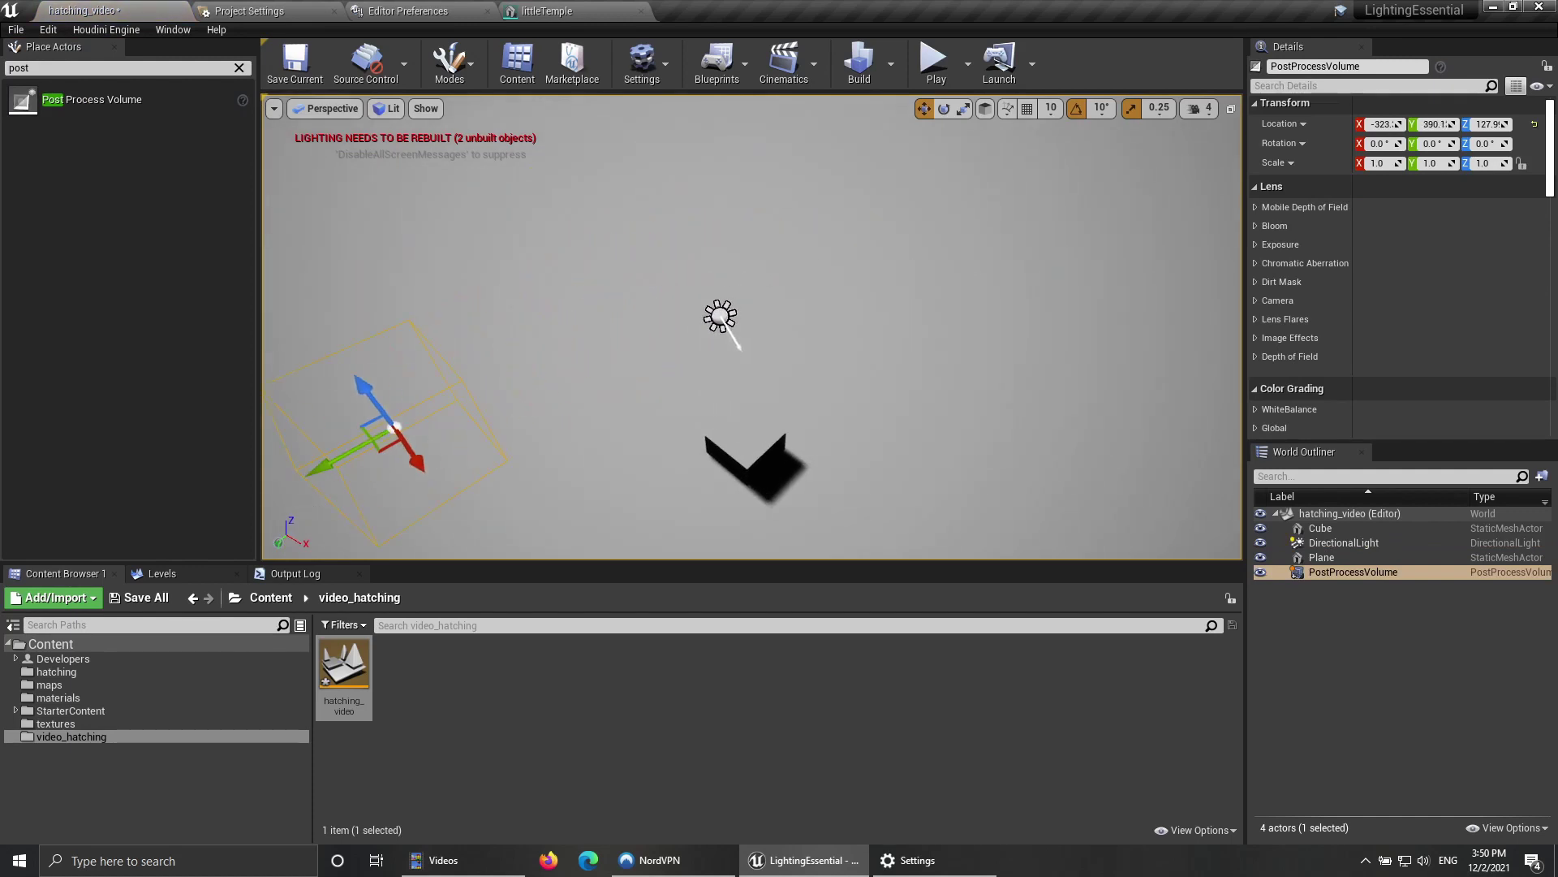
pyautogui.moveTo(336, 460); pyautogui.dragTo(276, 519, button='right')
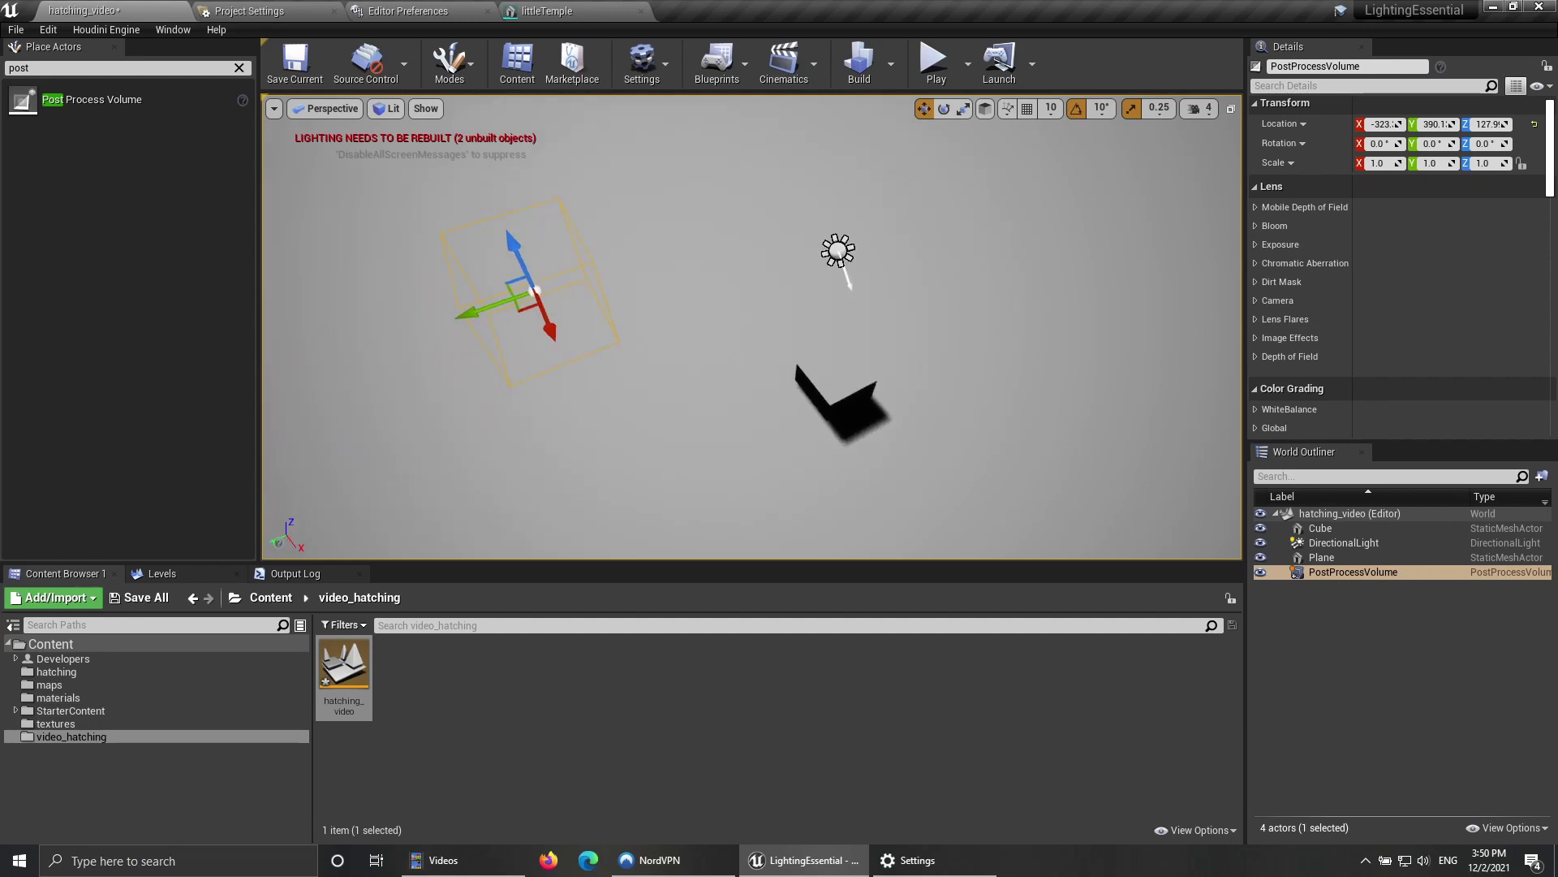
# Step: Enable the Min Brightness and Max Brightness overrides in the post process volume's exposure settings
pyautogui.scroll(-1, 1396, 274)
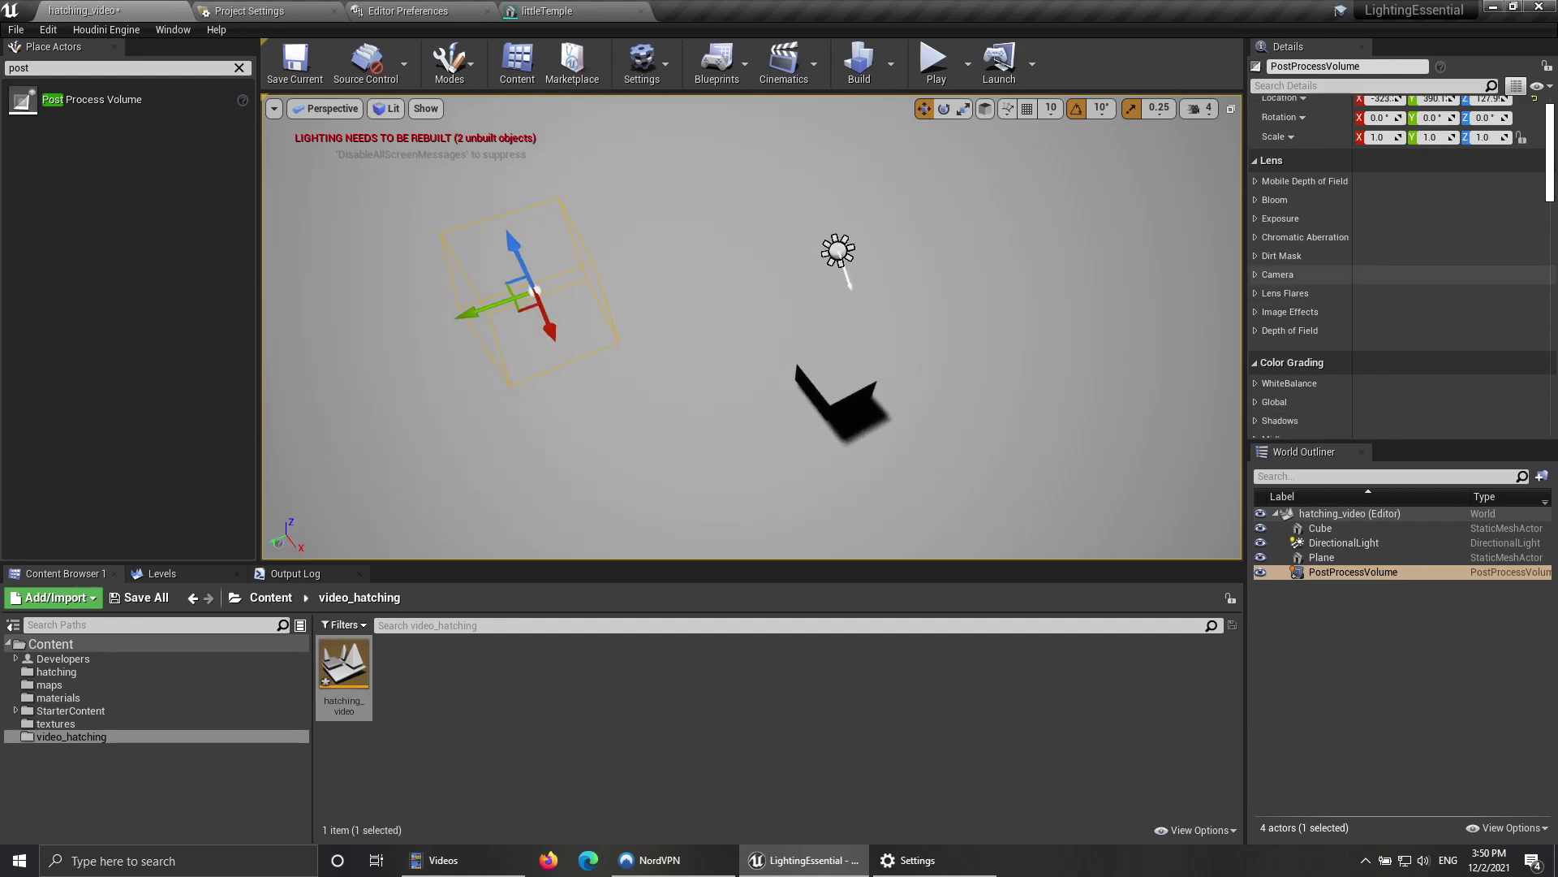
pyautogui.scroll(-4, 1396, 276)
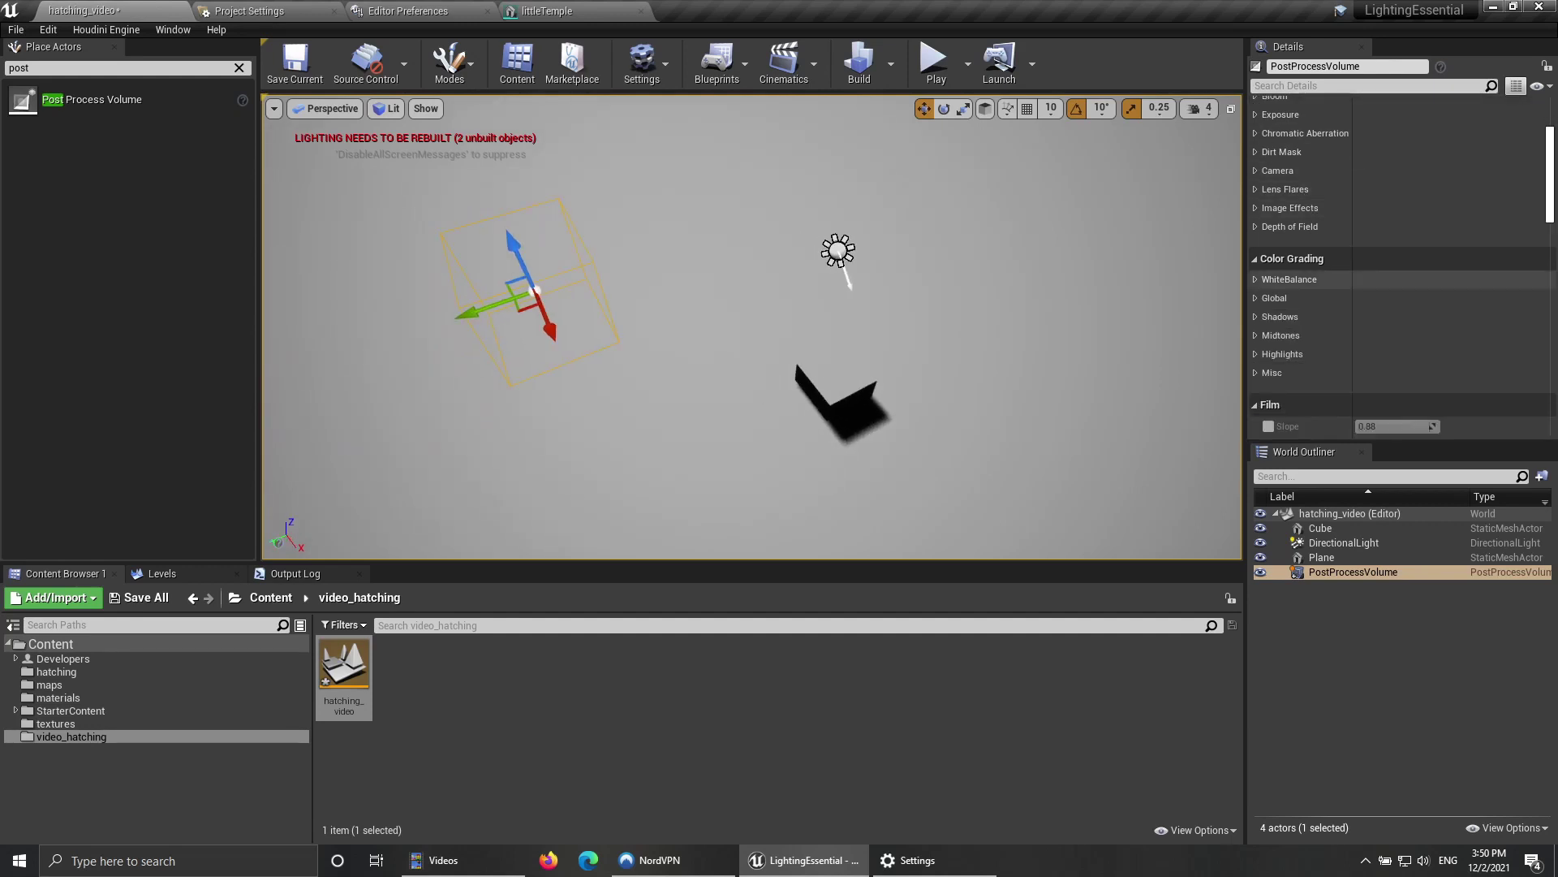
pyautogui.scroll(5, 1396, 324)
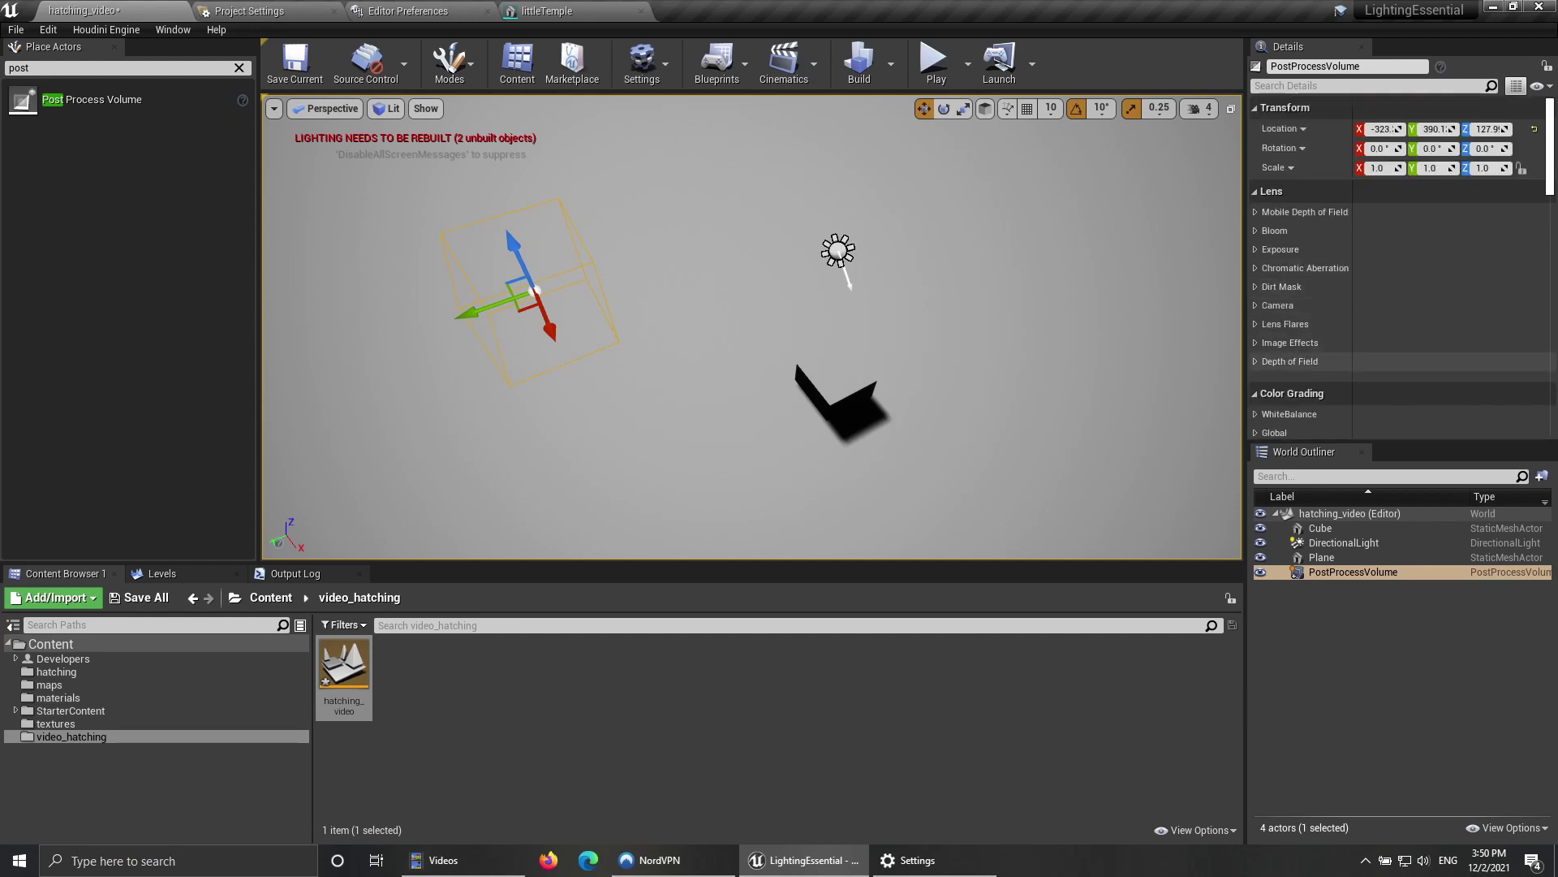
pyautogui.scroll(-5, 1395, 359)
pyautogui.scroll(4, 1396, 359)
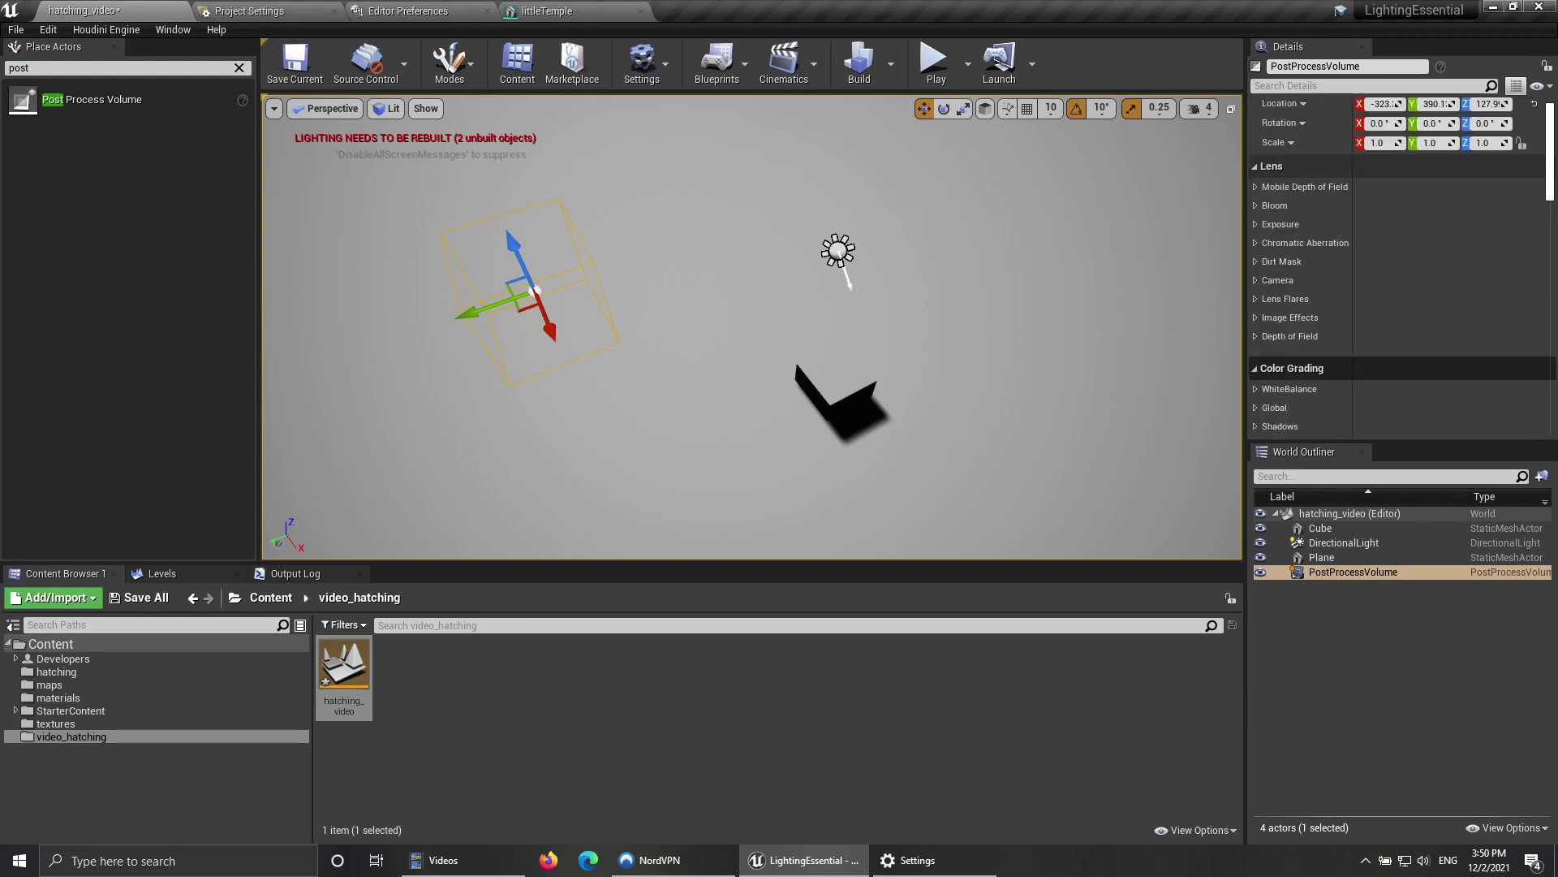
pyautogui.scroll(1, 1396, 373)
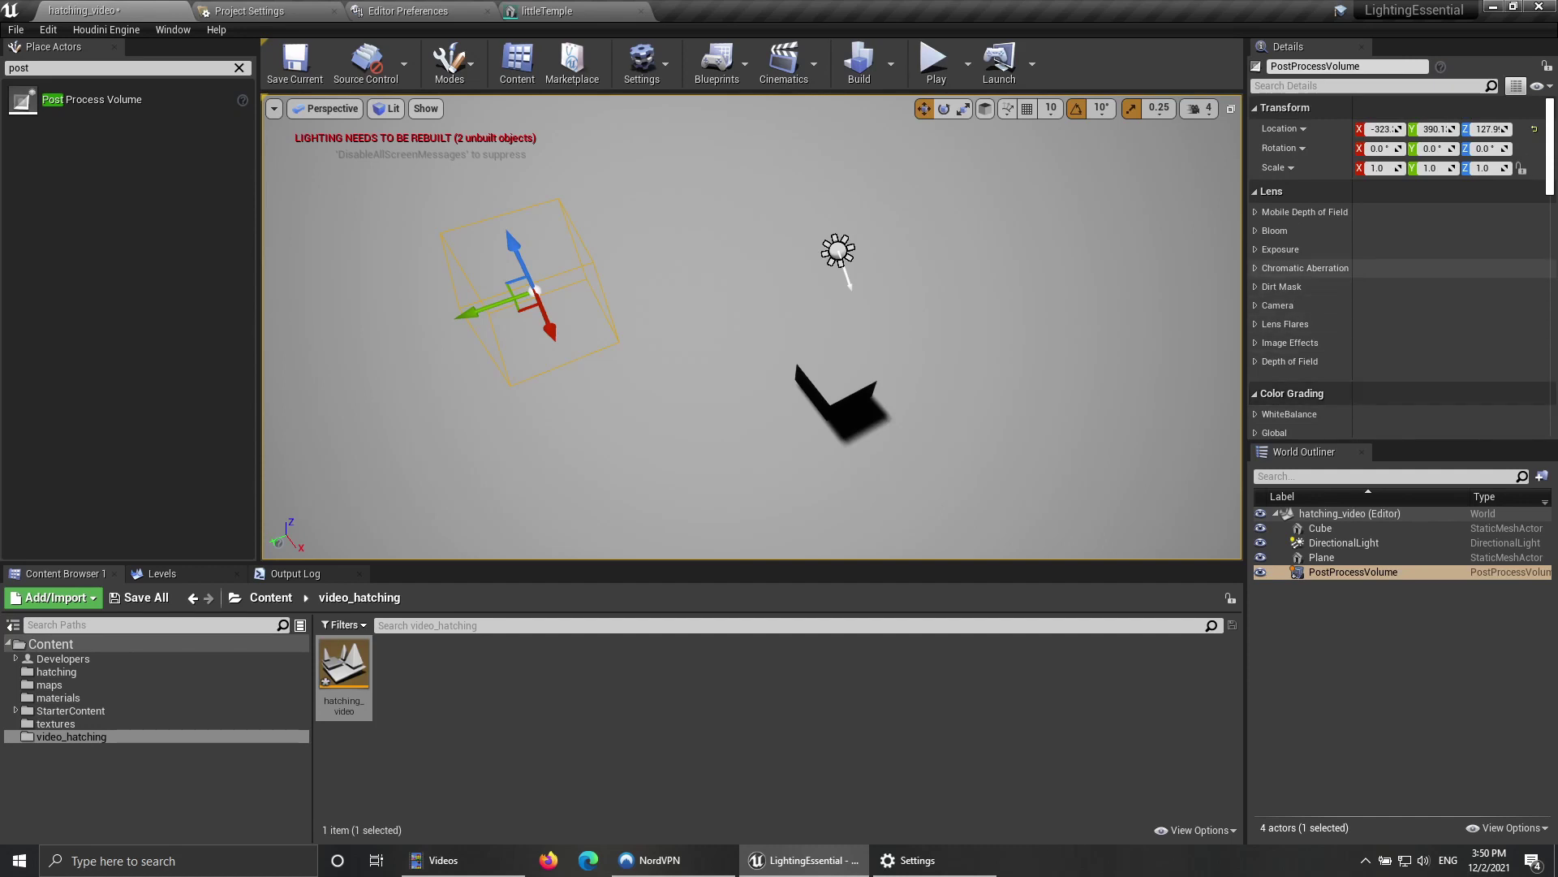
pyautogui.click(1280, 249)
pyautogui.scroll(-4, 1280, 249)
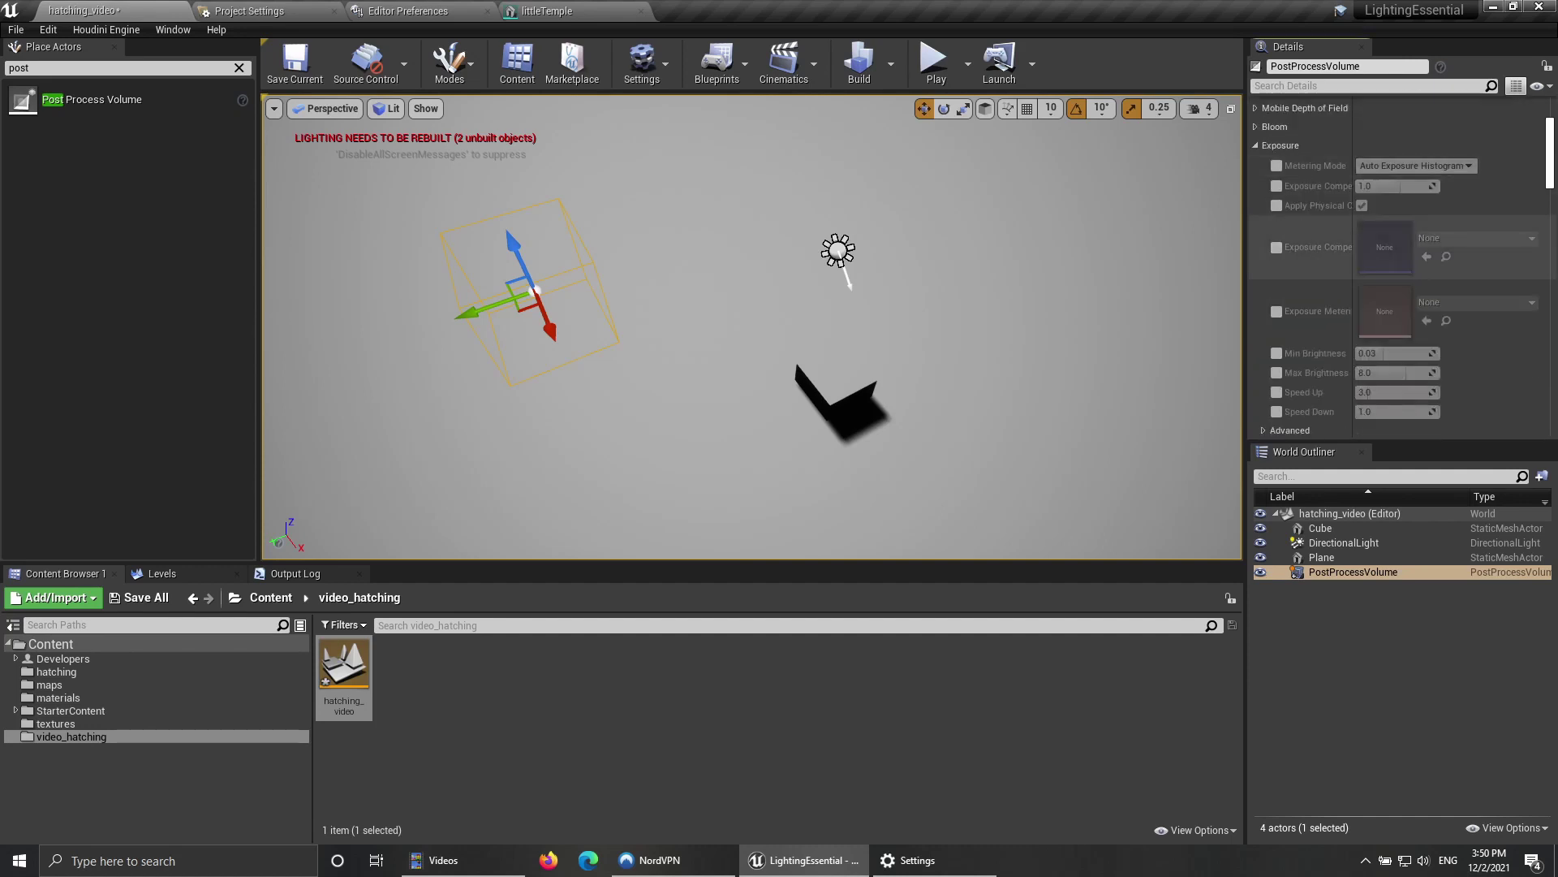
pyautogui.scroll(-1, 1299, 341)
pyautogui.click(1276, 327)
pyautogui.click(1275, 346)
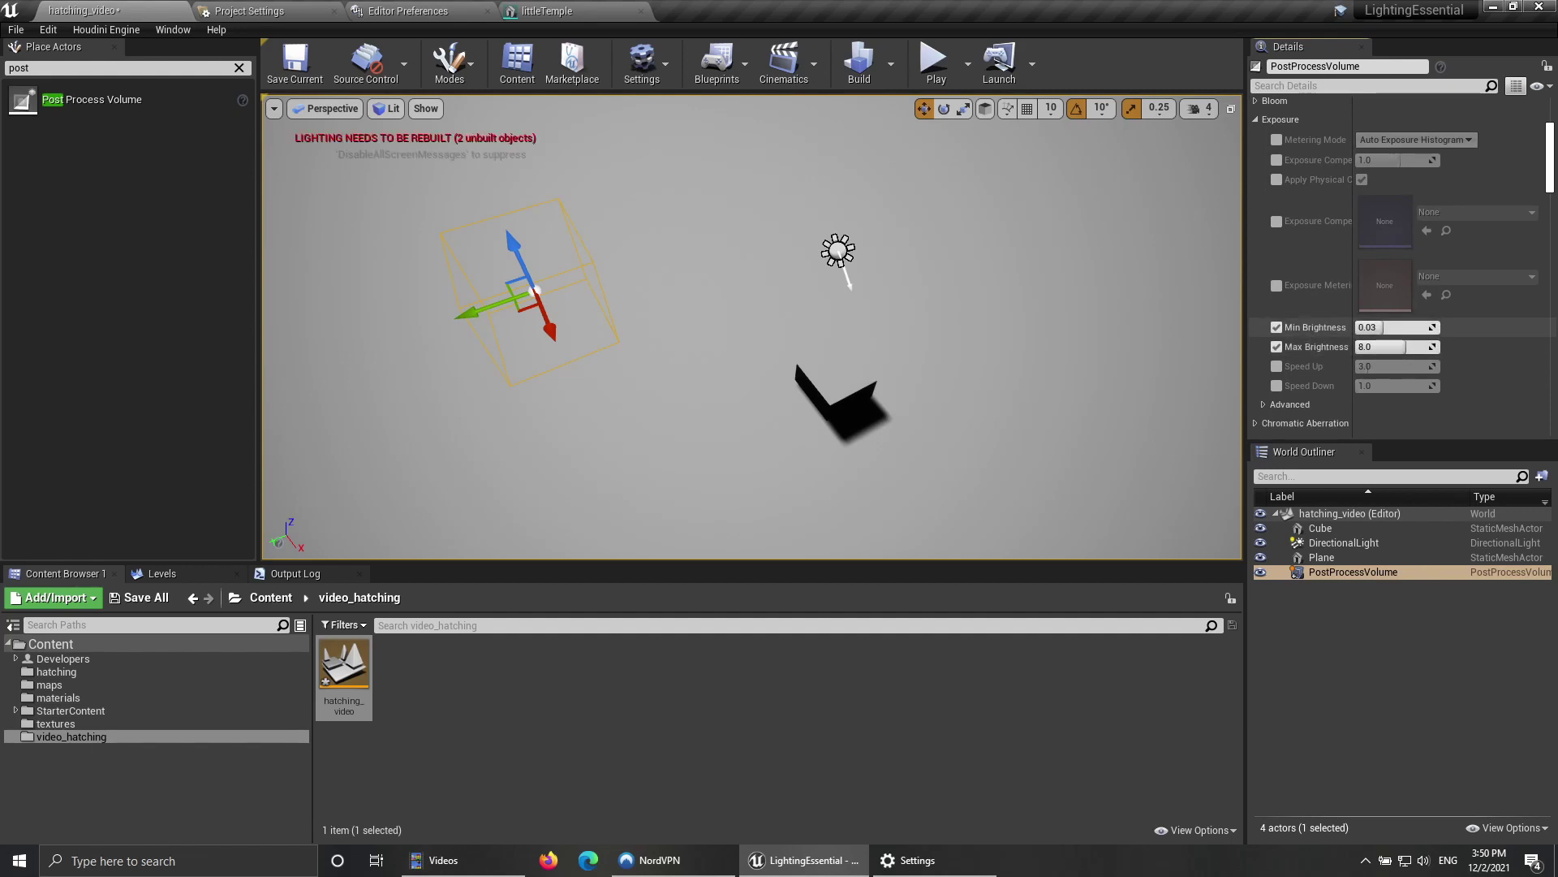
# Step: Set the post process volume's Min Brightness and Max Brightness both to 1.0, leaving the volume selected
pyautogui.write('1')
pyautogui.click(1393, 347)
pyautogui.write('1')
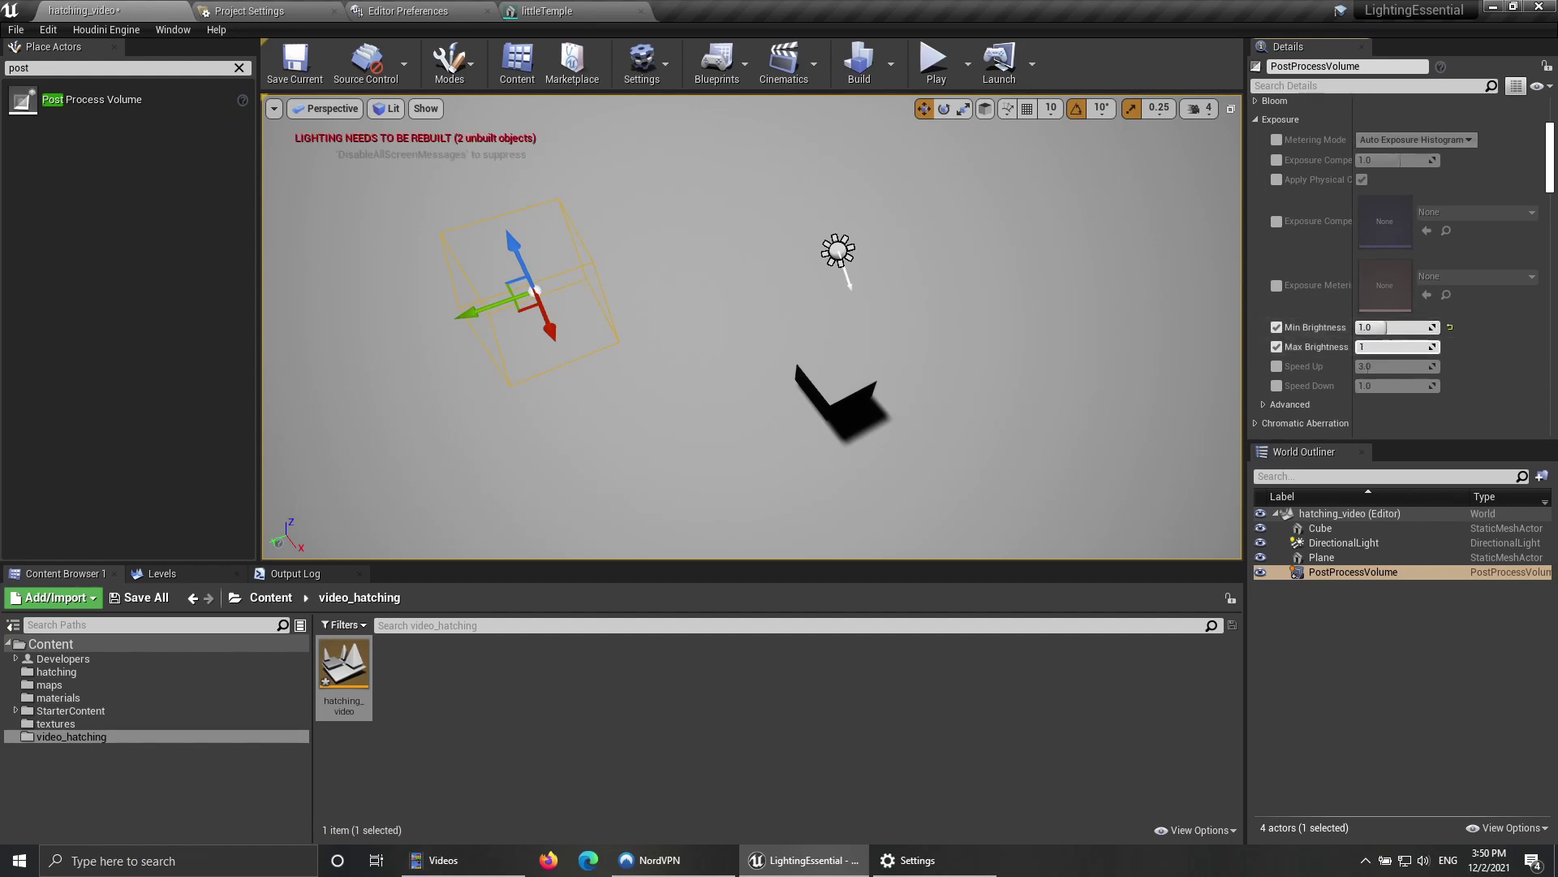
pyautogui.click(1014, 349)
pyautogui.moveTo(1015, 349)
pyautogui.mouseDown(button='right')
pyautogui.moveTo(1039, 284)
pyautogui.moveTo(1015, 349)
pyautogui.mouseUp(button='right')
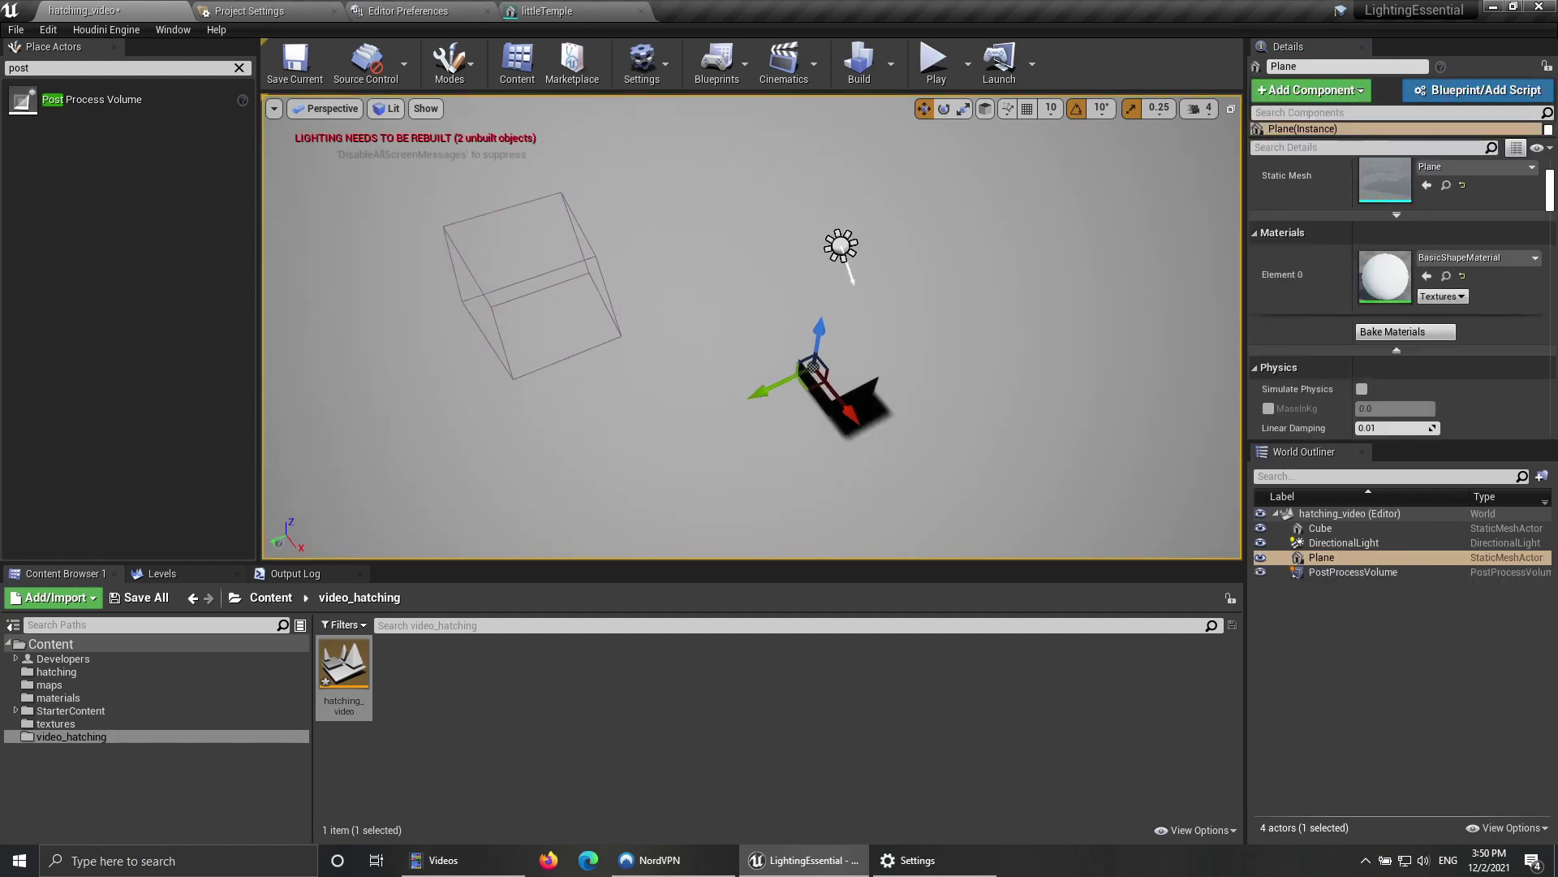
pyautogui.click(538, 284)
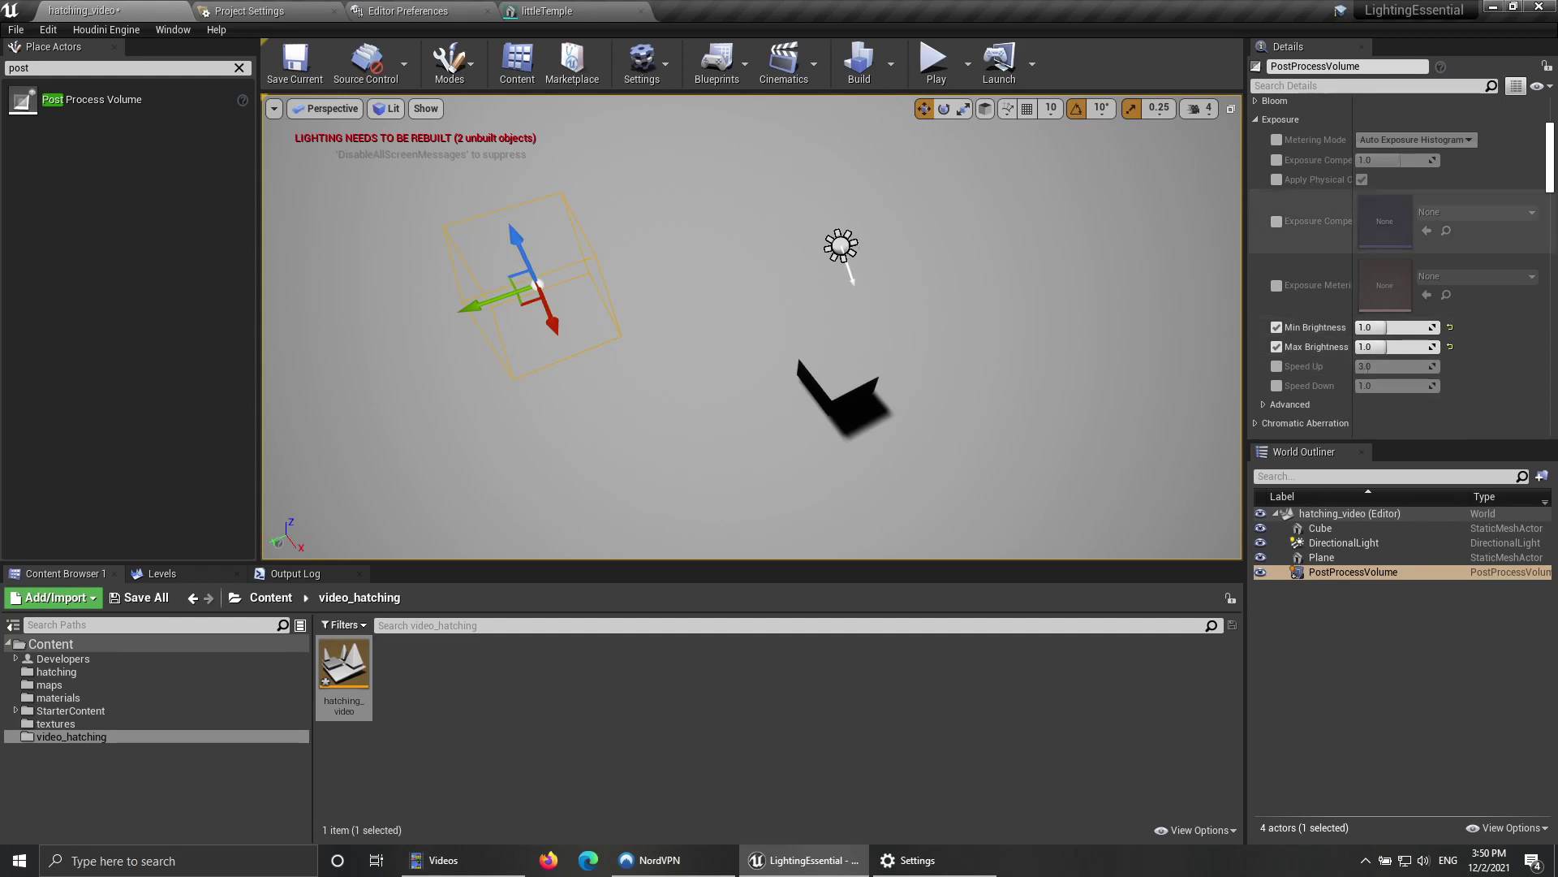
# Step: Enable Infinite Extent (Unbound) in the post process volume's settings
pyautogui.click(1256, 119)
pyautogui.scroll(3, 1299, 324)
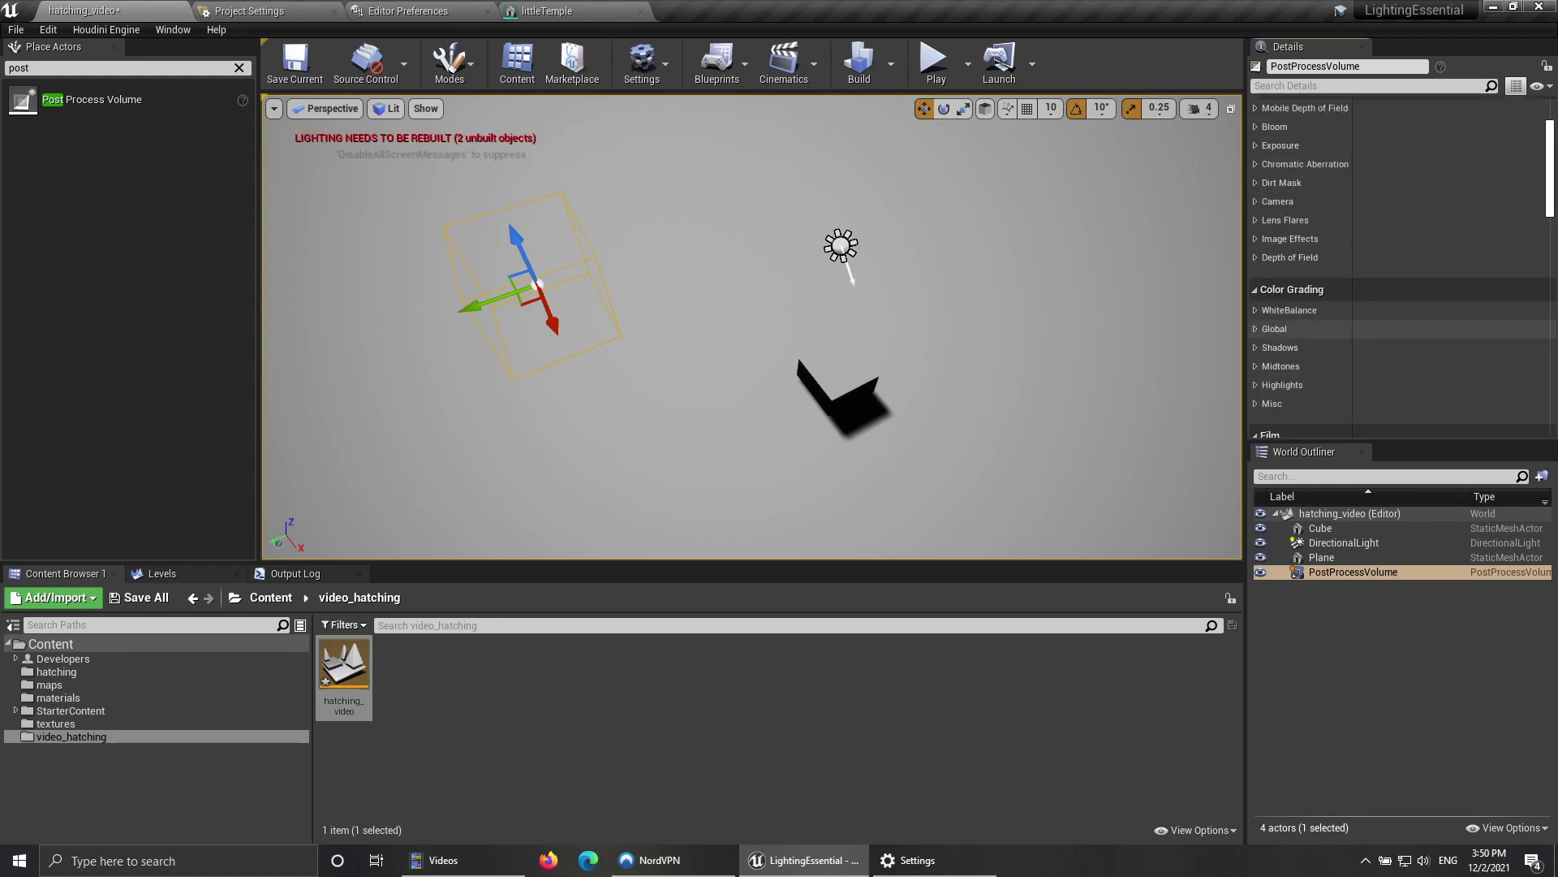
pyautogui.scroll(-2, 1299, 313)
pyautogui.scroll(-15, 1403, 268)
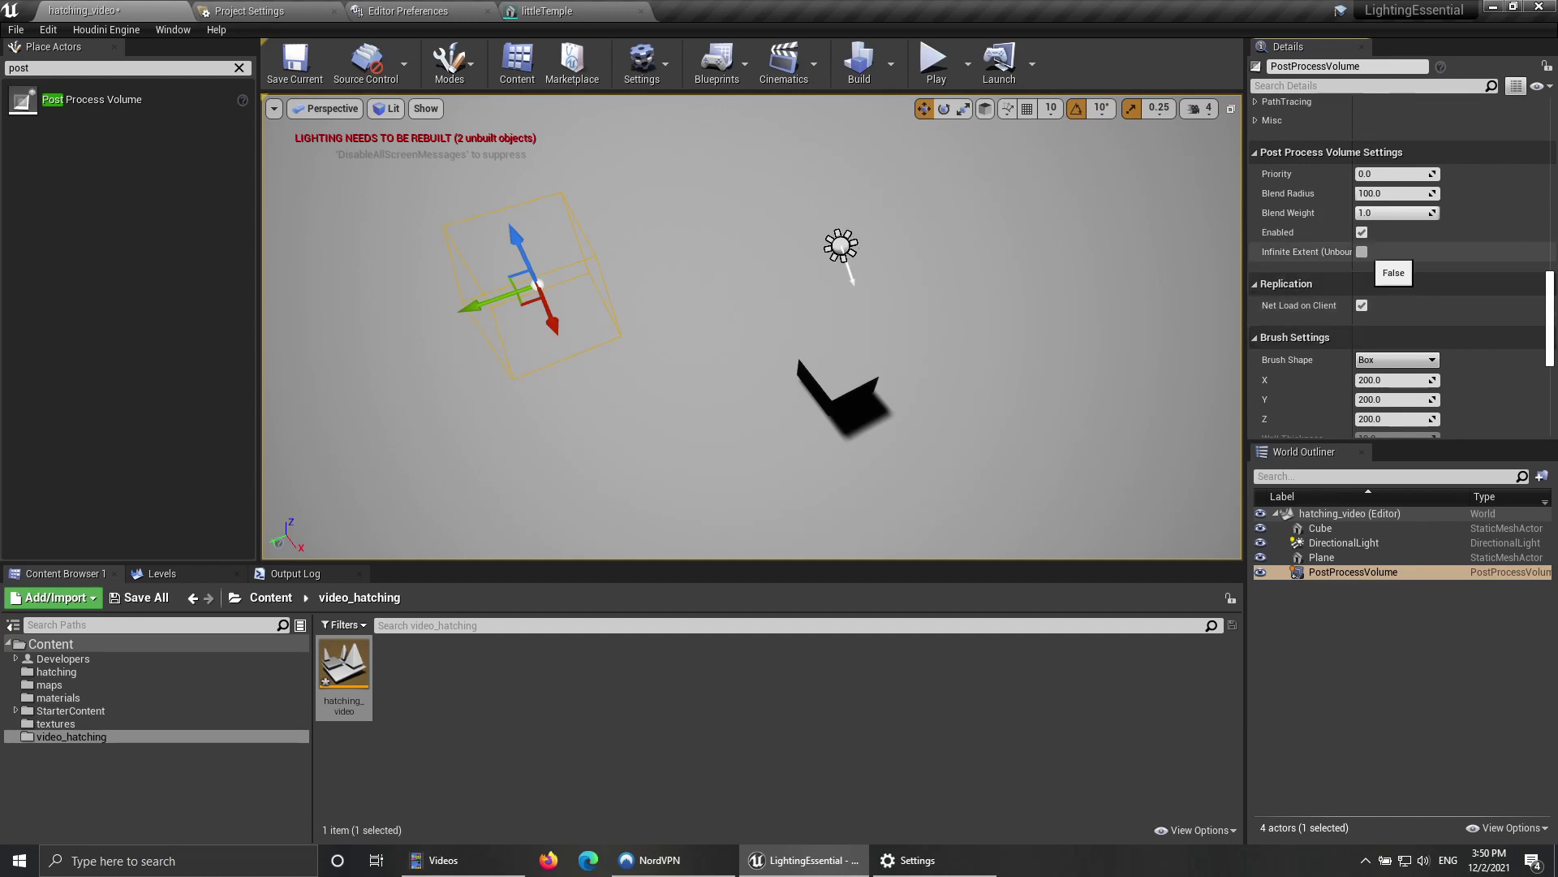
pyautogui.click(1362, 252)
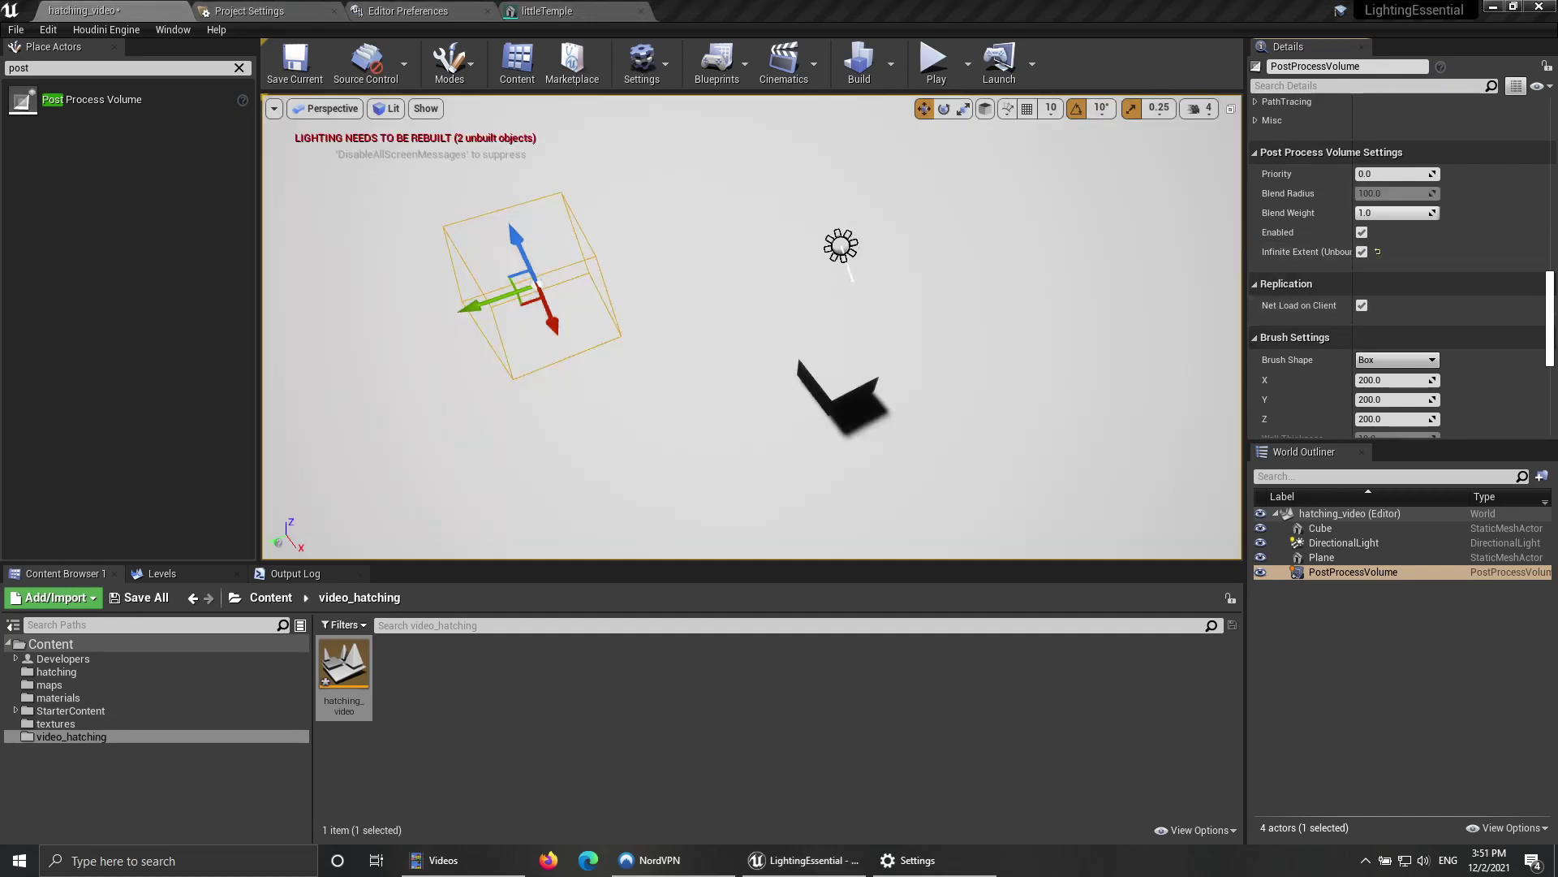
# Step: Place a Sky Light in front of the cube with its source type set to SLS Captured Scene
pyautogui.moveTo(571, 487); pyautogui.dragTo(690, 462, button='right')
pyautogui.click(714, 362)
pyautogui.moveTo(716, 339)
pyautogui.mouseDown(button='right')
pyautogui.moveTo(715, 309)
pyautogui.moveTo(712, 351)
pyautogui.mouseUp(button='right')
pyautogui.click(238, 67)
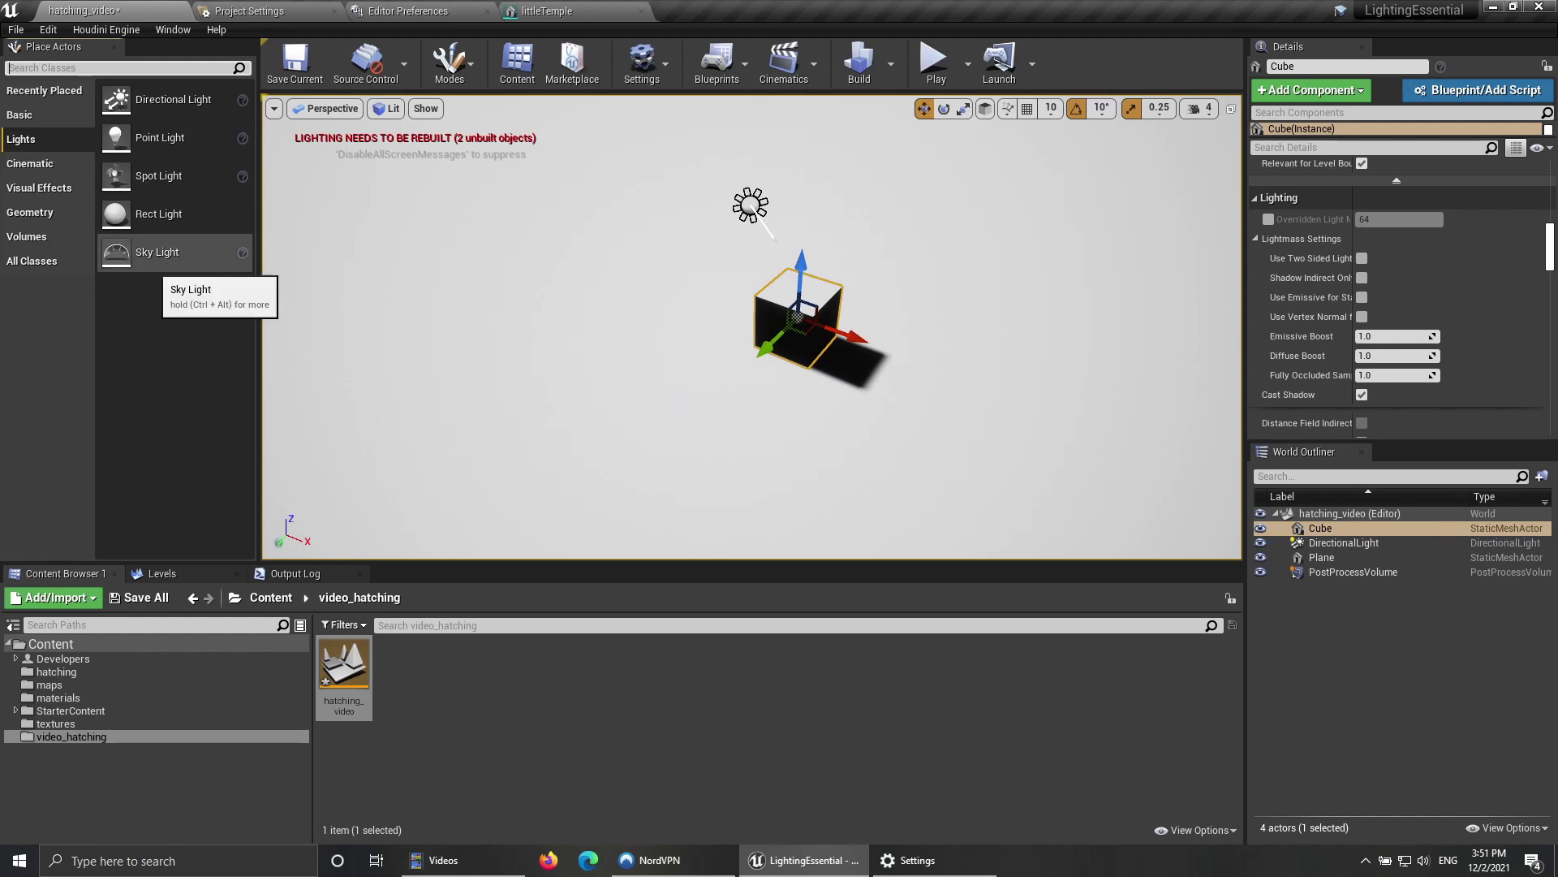
pyautogui.moveTo(156, 252); pyautogui.dragTo(794, 397)
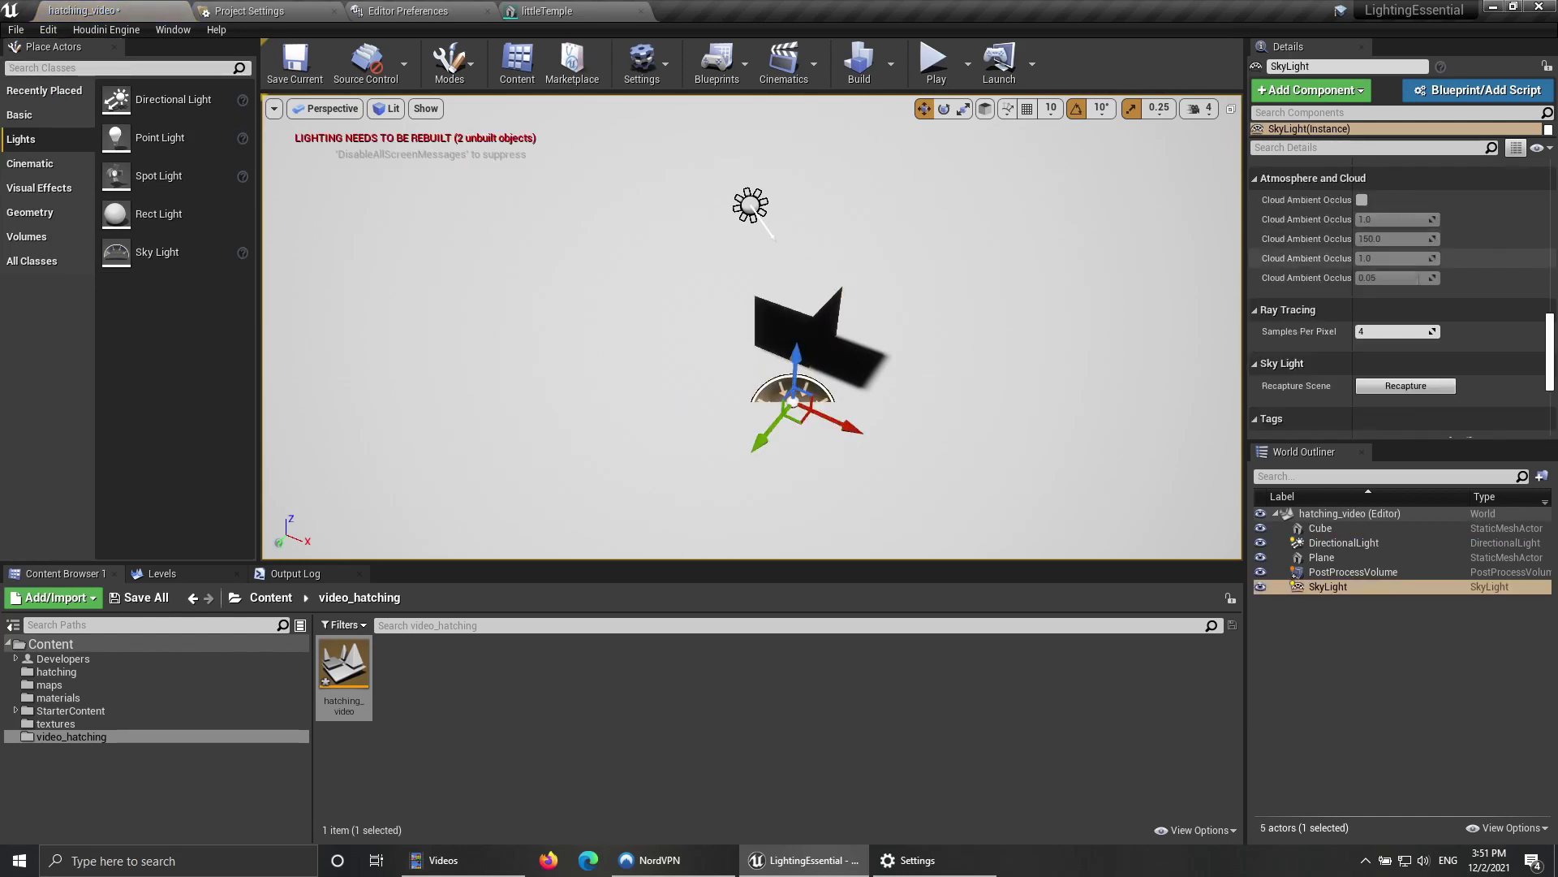
pyautogui.scroll(10, 1380, 325)
pyautogui.click(1405, 272)
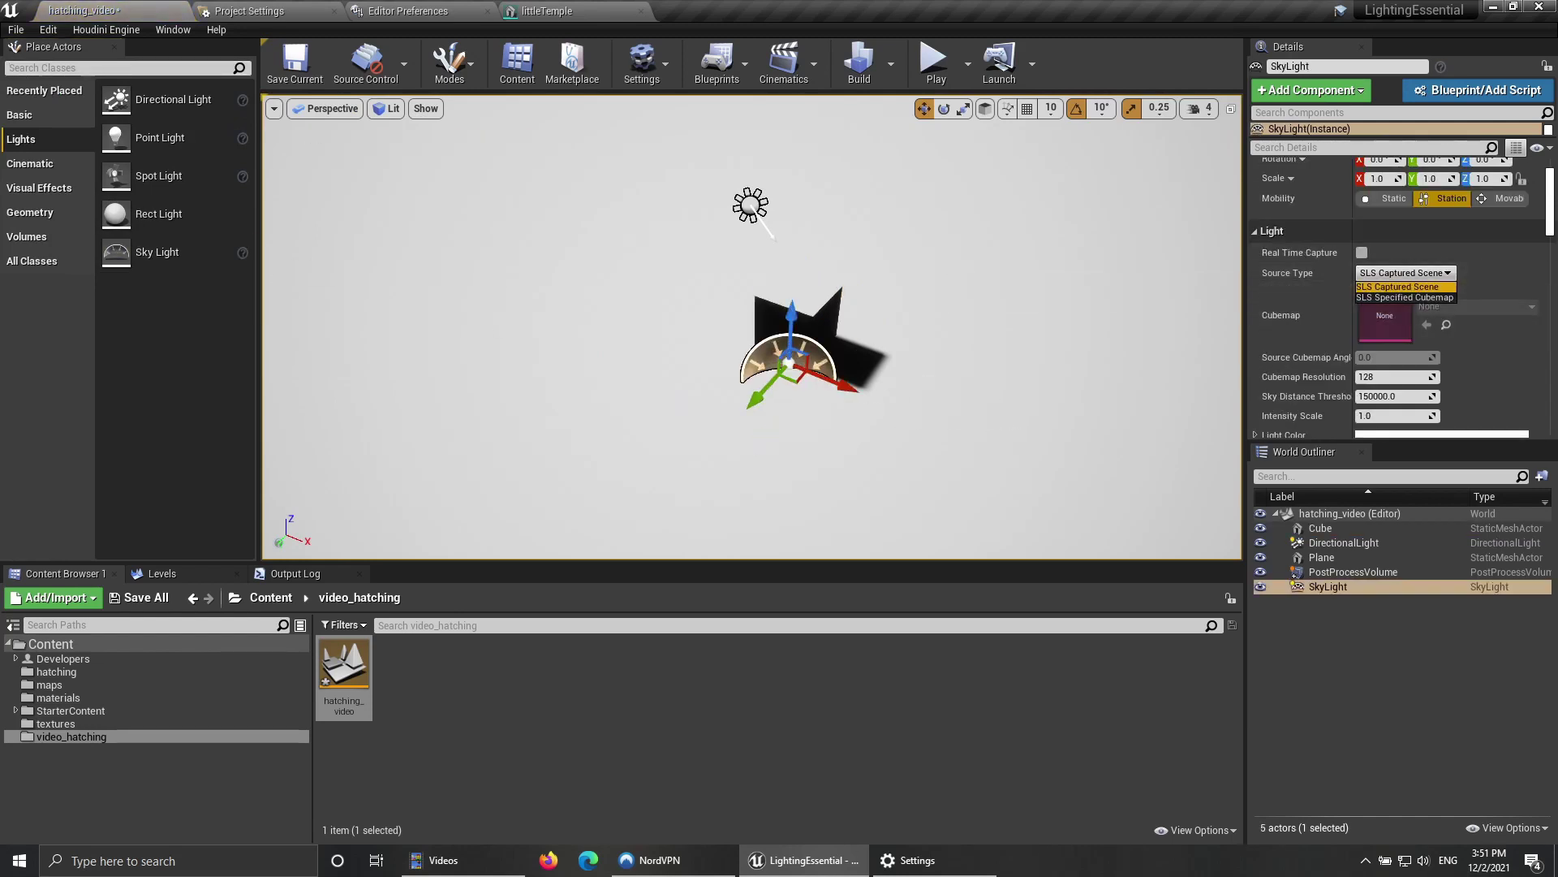
pyautogui.click(1406, 287)
# Step: Search the placeable actors for sky and place a BP_Sky_Sphere in the level near the cube
pyautogui.scroll(-6, 1400, 304)
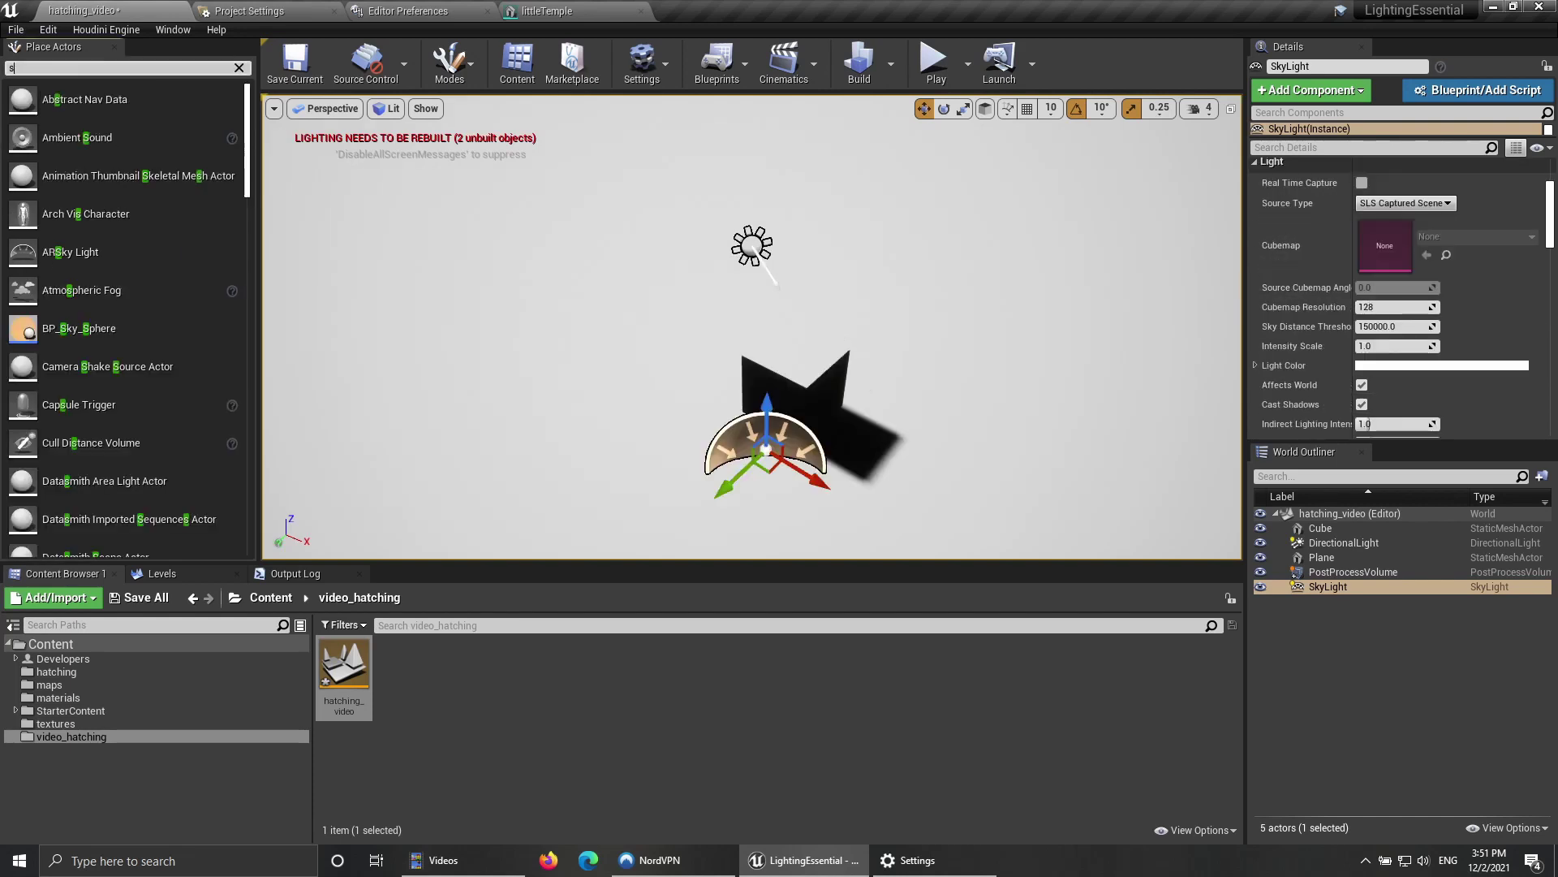
pyautogui.write('ky')
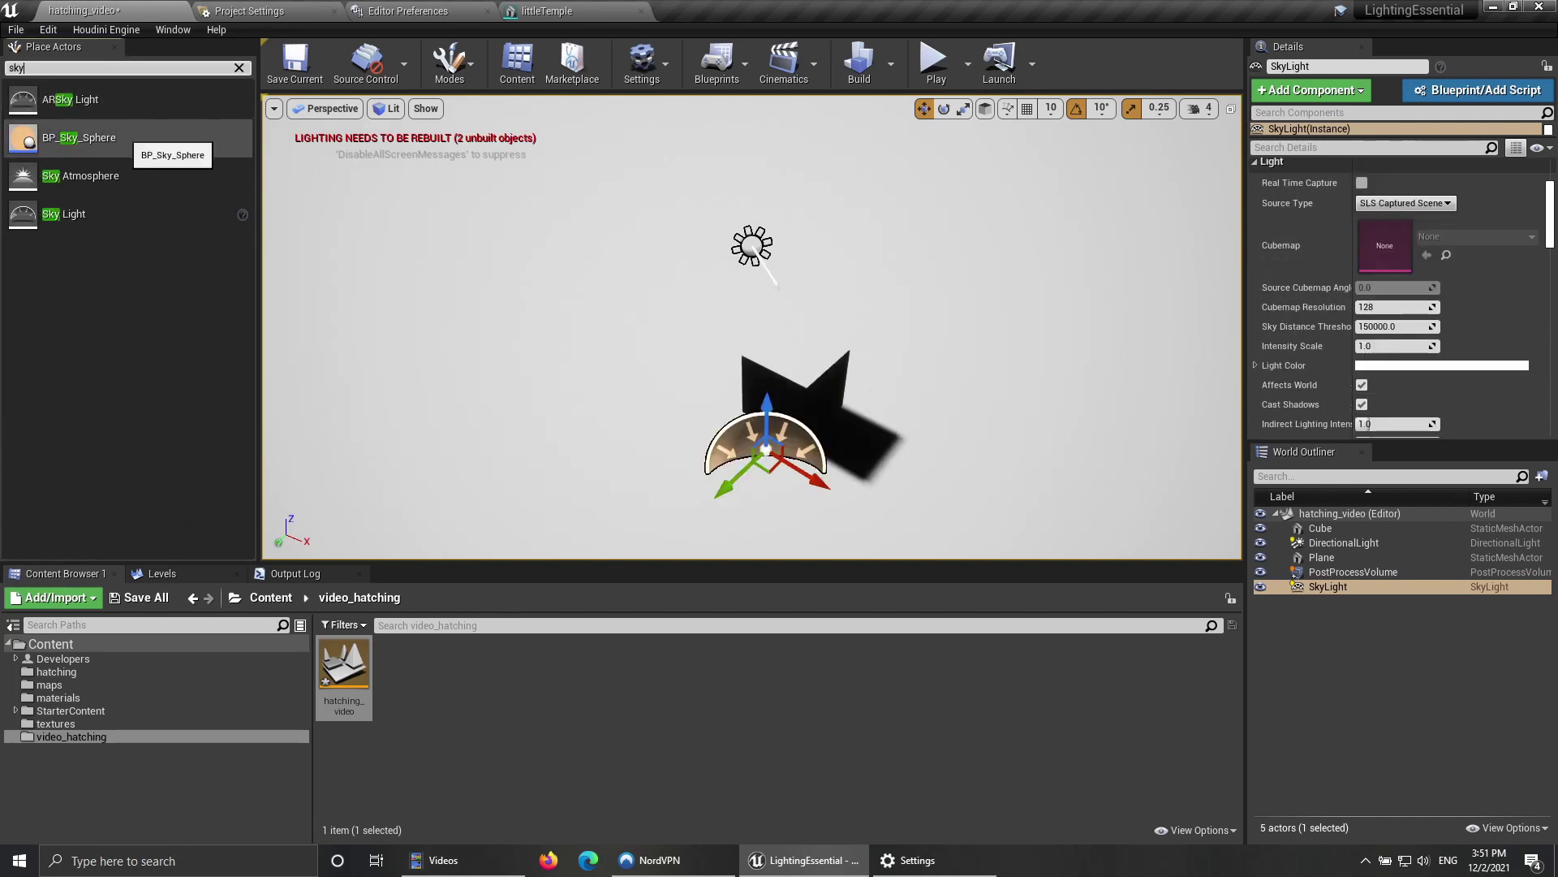
pyautogui.moveTo(119, 138); pyautogui.dragTo(884, 309)
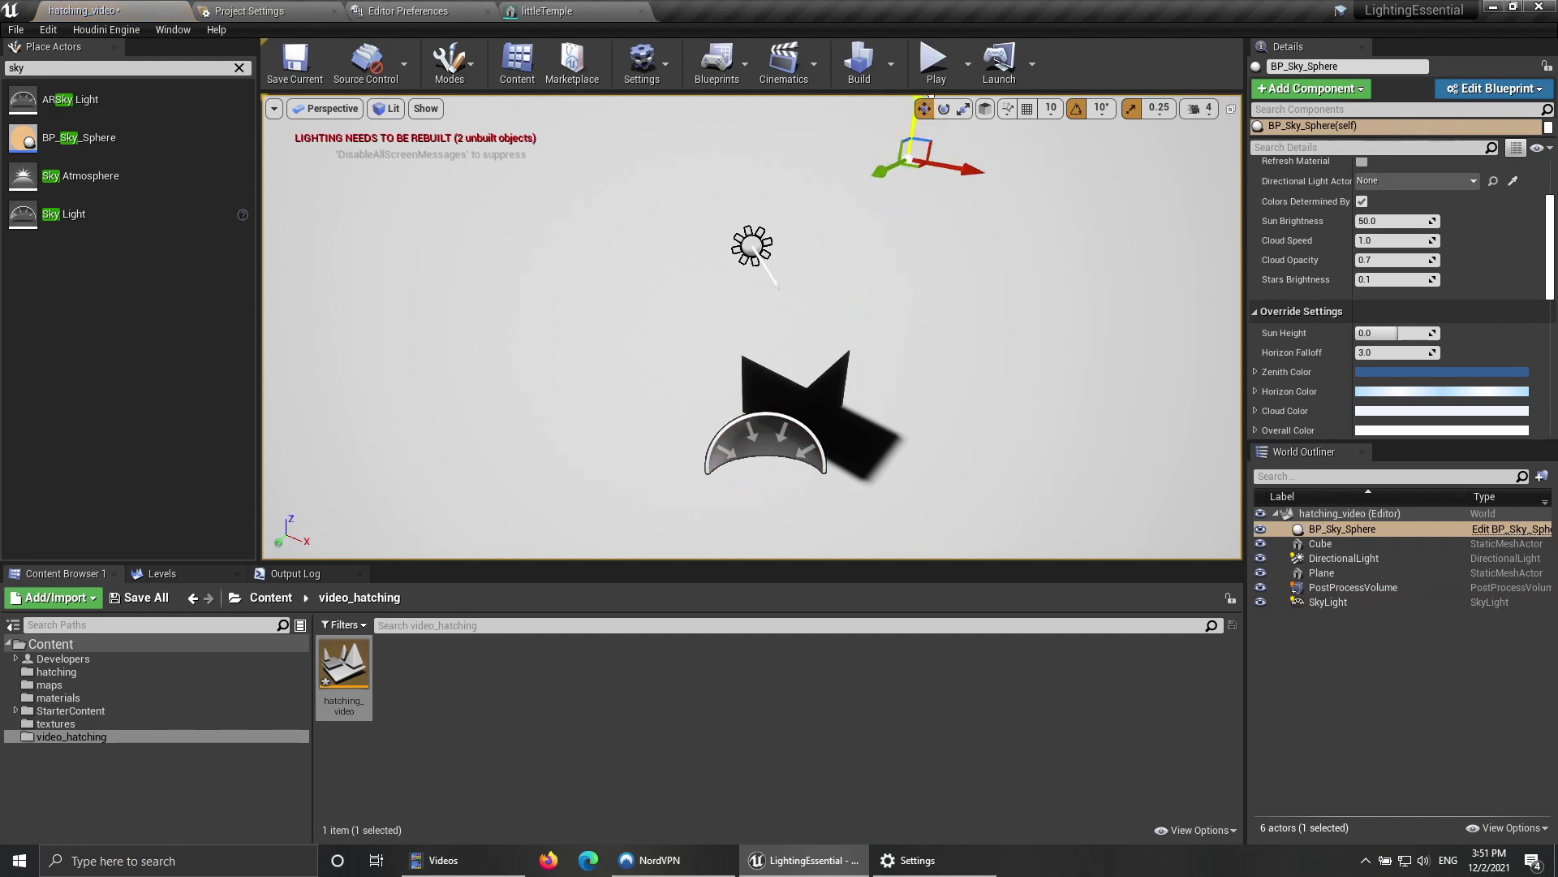
pyautogui.moveTo(931, 95); pyautogui.dragTo(898, 204)
pyautogui.moveTo(899, 205)
pyautogui.mouseDown(button='right')
pyautogui.moveTo(891, 106)
pyautogui.moveTo(779, 203)
pyautogui.moveTo(903, 212)
pyautogui.mouseUp(button='right')
pyautogui.moveTo(863, 315); pyautogui.dragTo(695, 322)
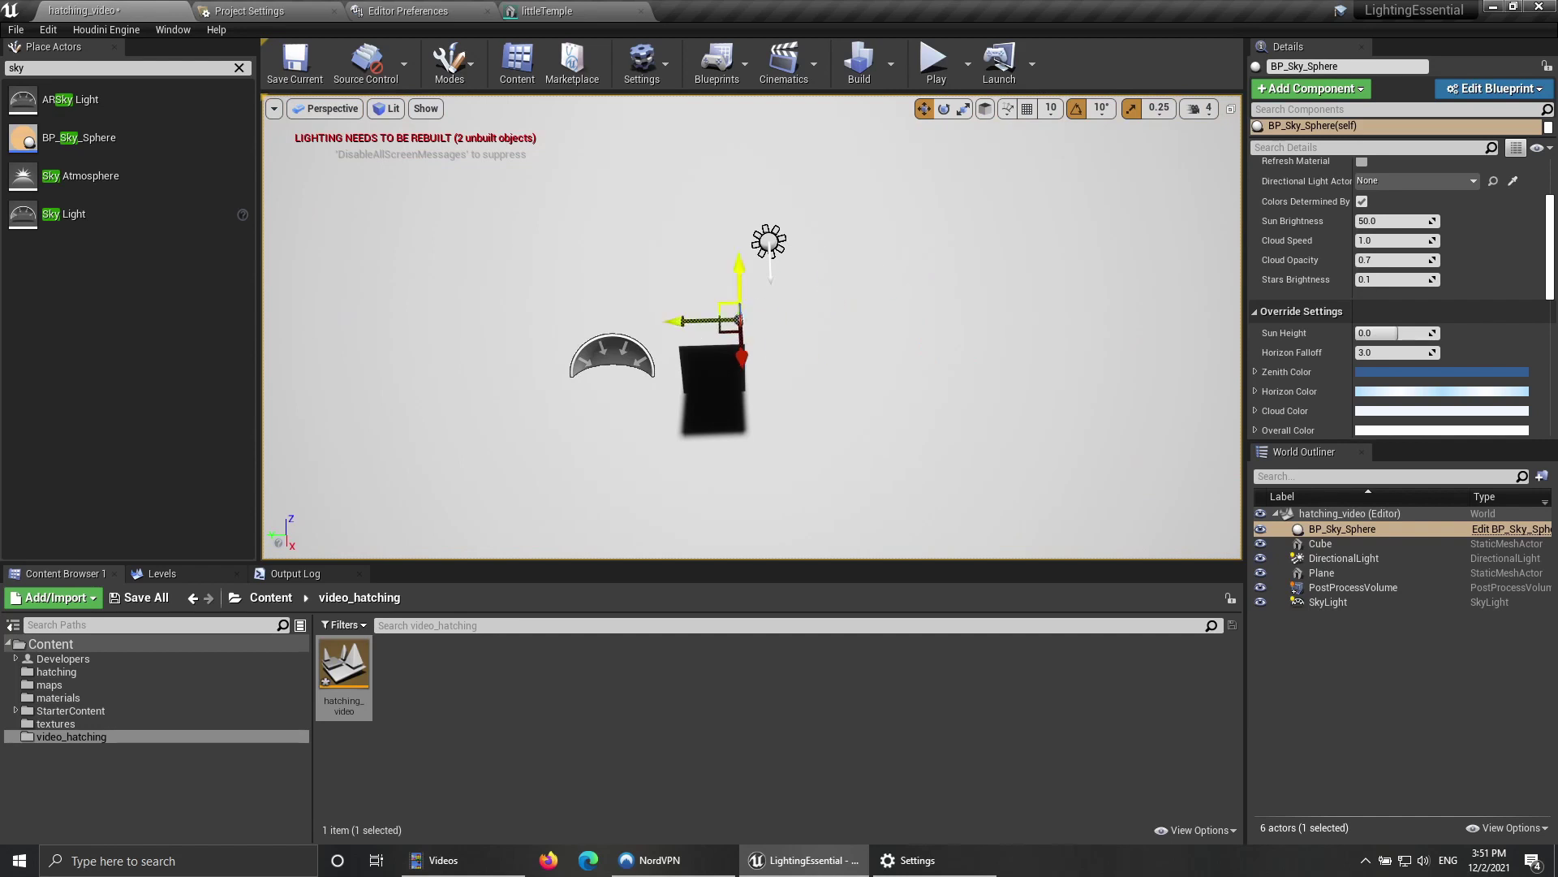
pyautogui.moveTo(758, 181); pyautogui.dragTo(758, 187)
pyautogui.moveTo(758, 188); pyautogui.dragTo(1006, 219, button='right')
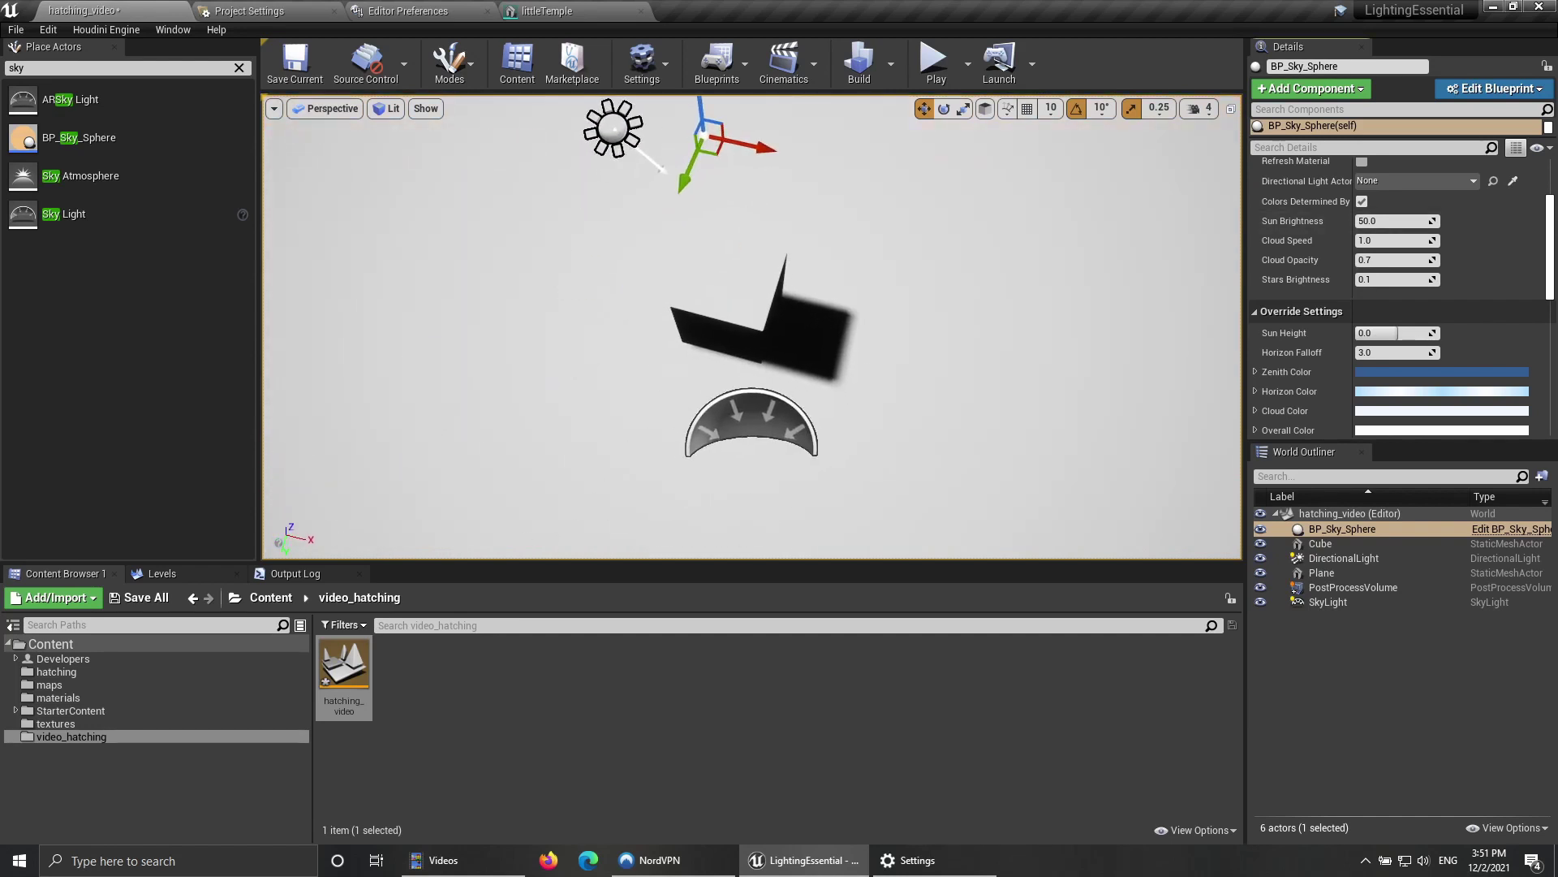
# Step: Reset the sky sphere's location to 0, 0, 0 and assign DirectionalLight as its directional light actor
pyautogui.scroll(3, 1402, 296)
pyautogui.click(1535, 191)
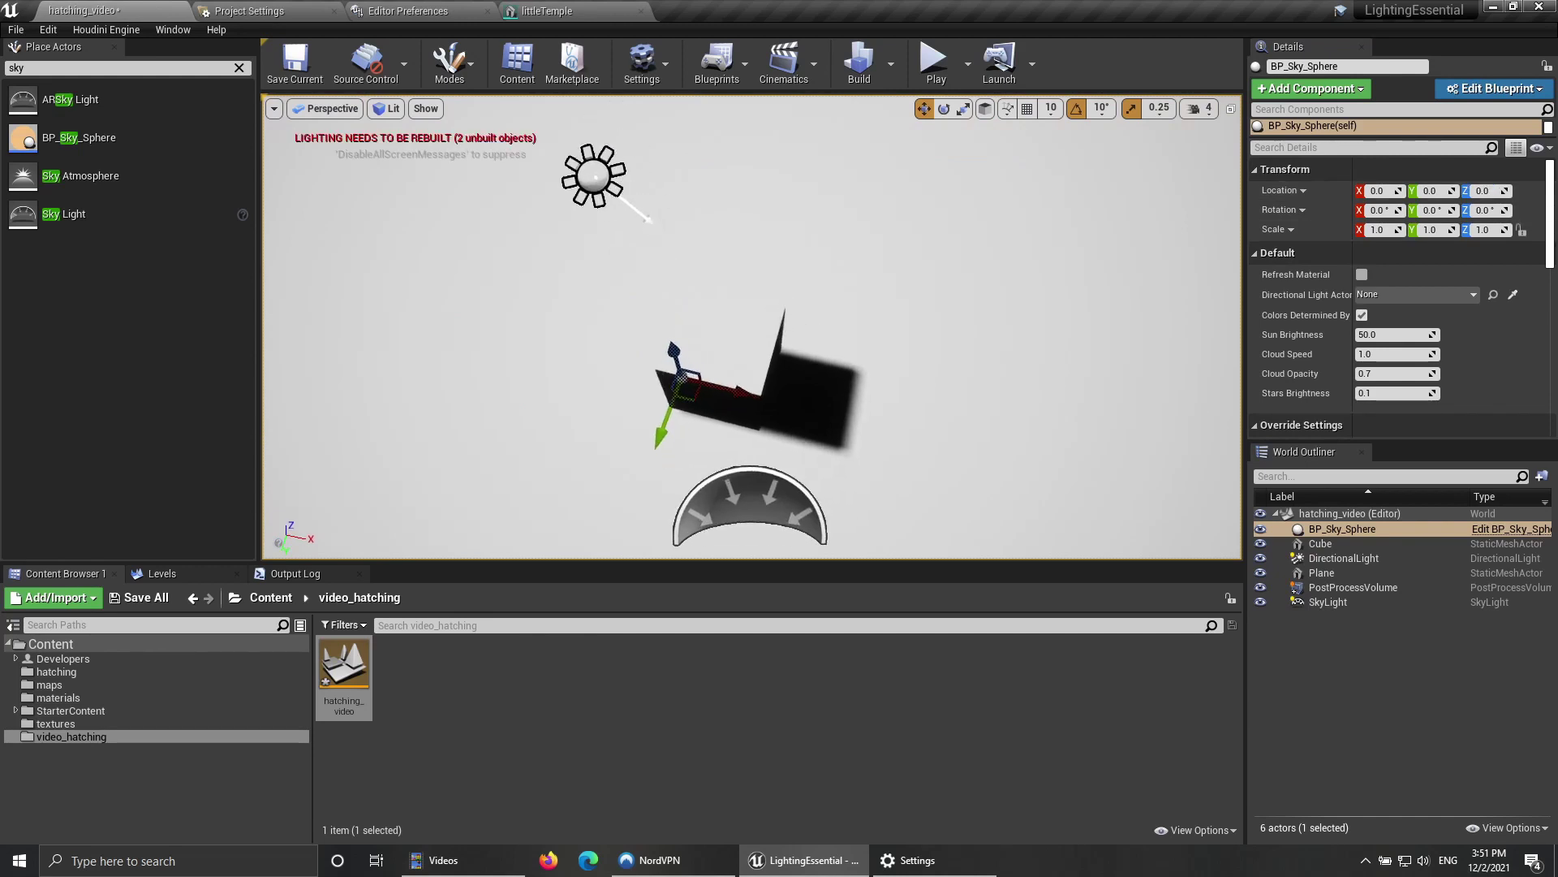
pyautogui.click(1417, 294)
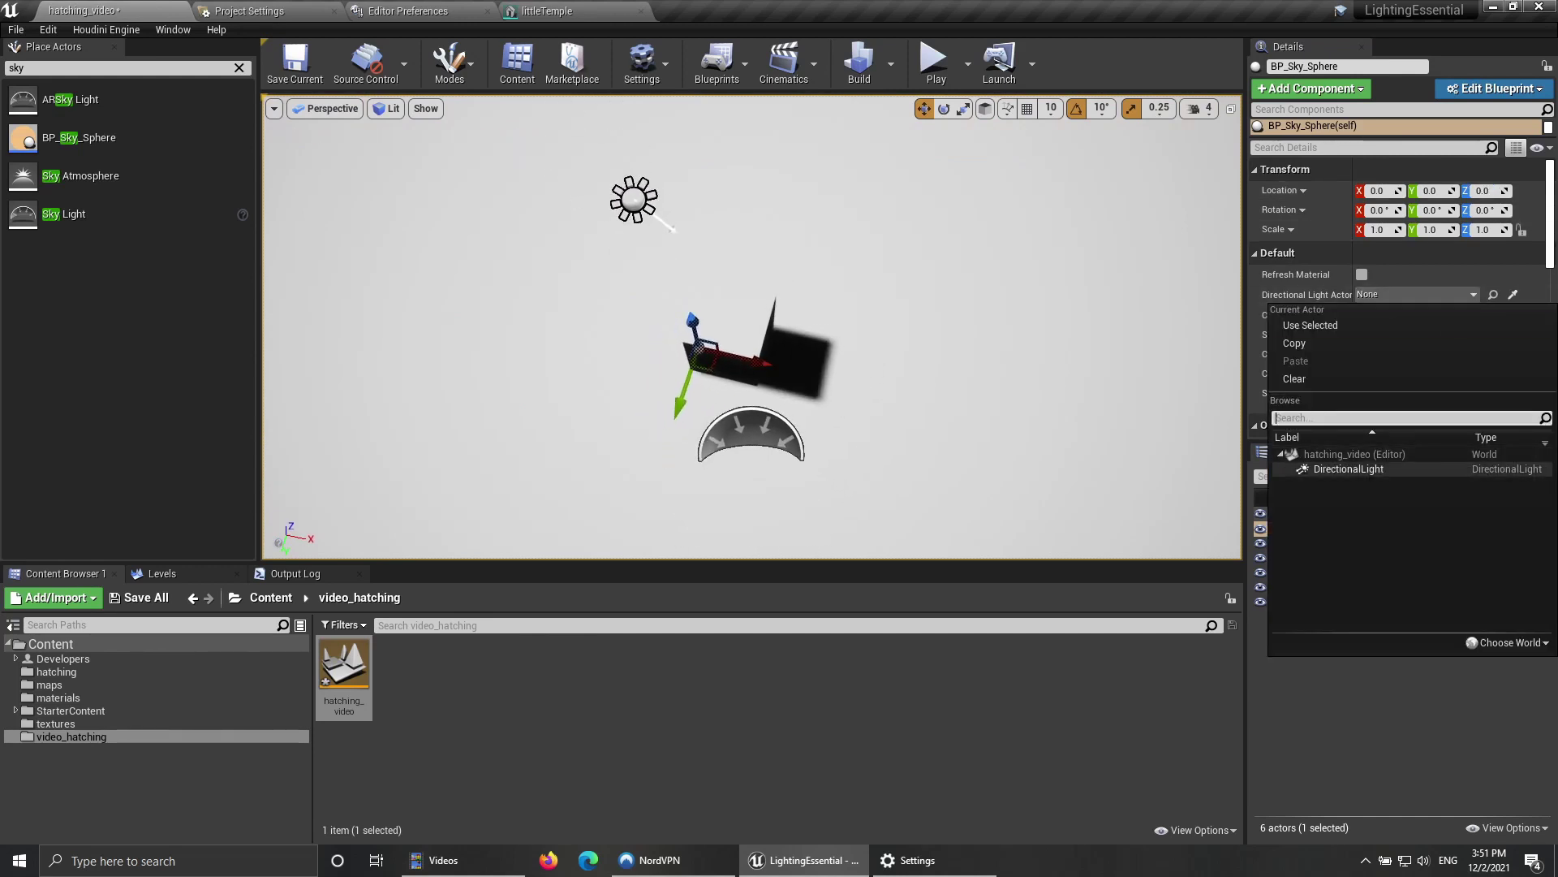
pyautogui.click(1348, 469)
# Step: Move the Sky Light away from the cube along the X axis to about X -112
pyautogui.moveTo(966, 455); pyautogui.dragTo(901, 398, button='right')
pyautogui.click(968, 457)
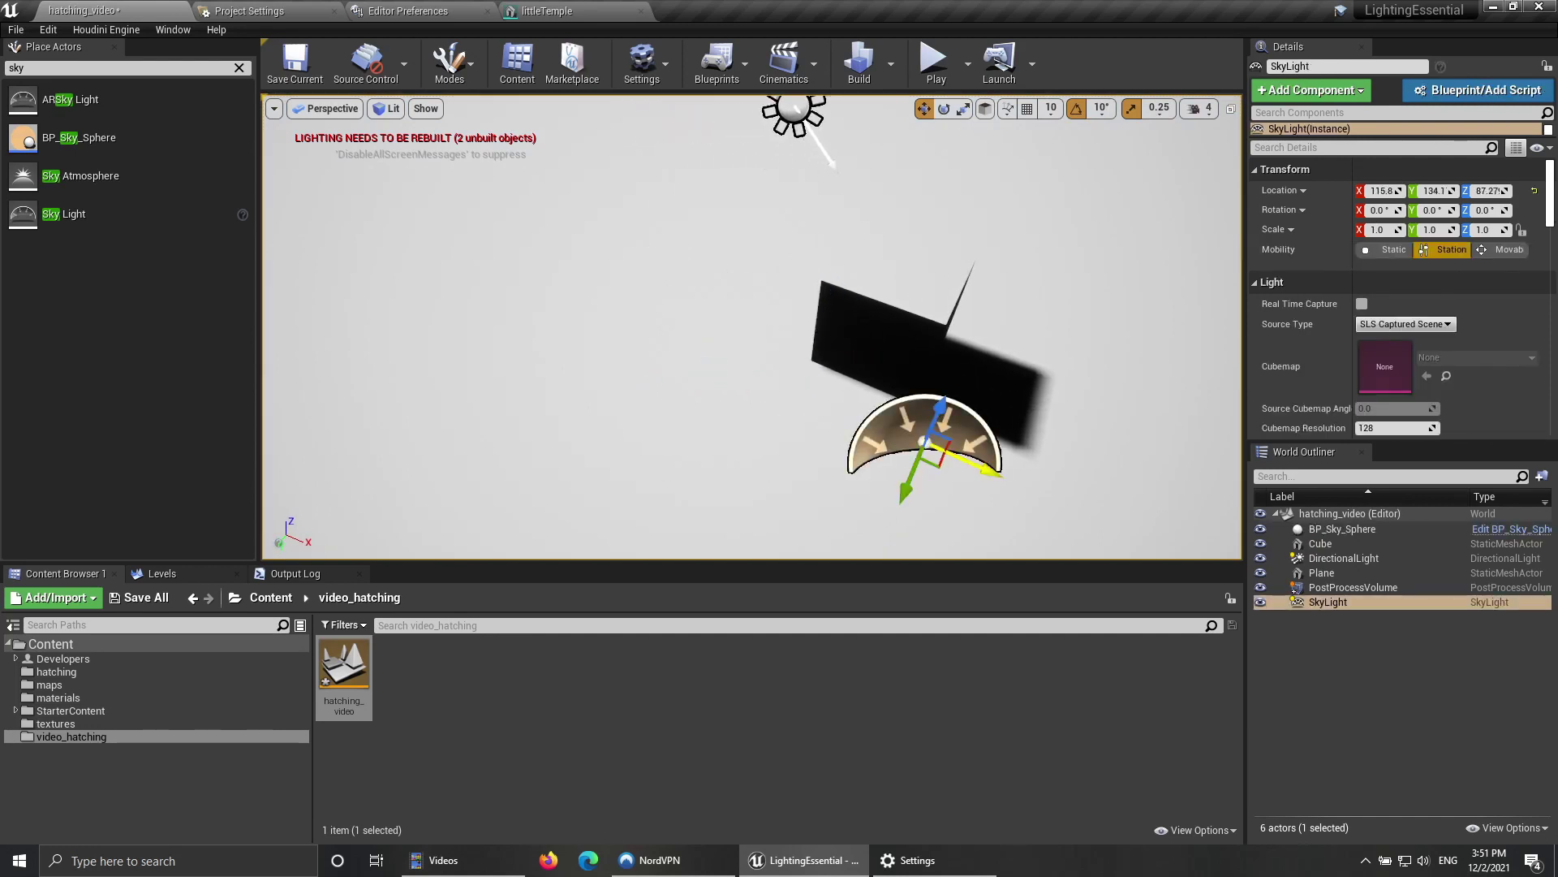
pyautogui.moveTo(968, 461); pyautogui.dragTo(630, 370)
# Step: Try an intensity scale of 2.0 on the Sky Light and return it to 1.0
pyautogui.scroll(-4, 1380, 364)
pyautogui.click(1379, 363)
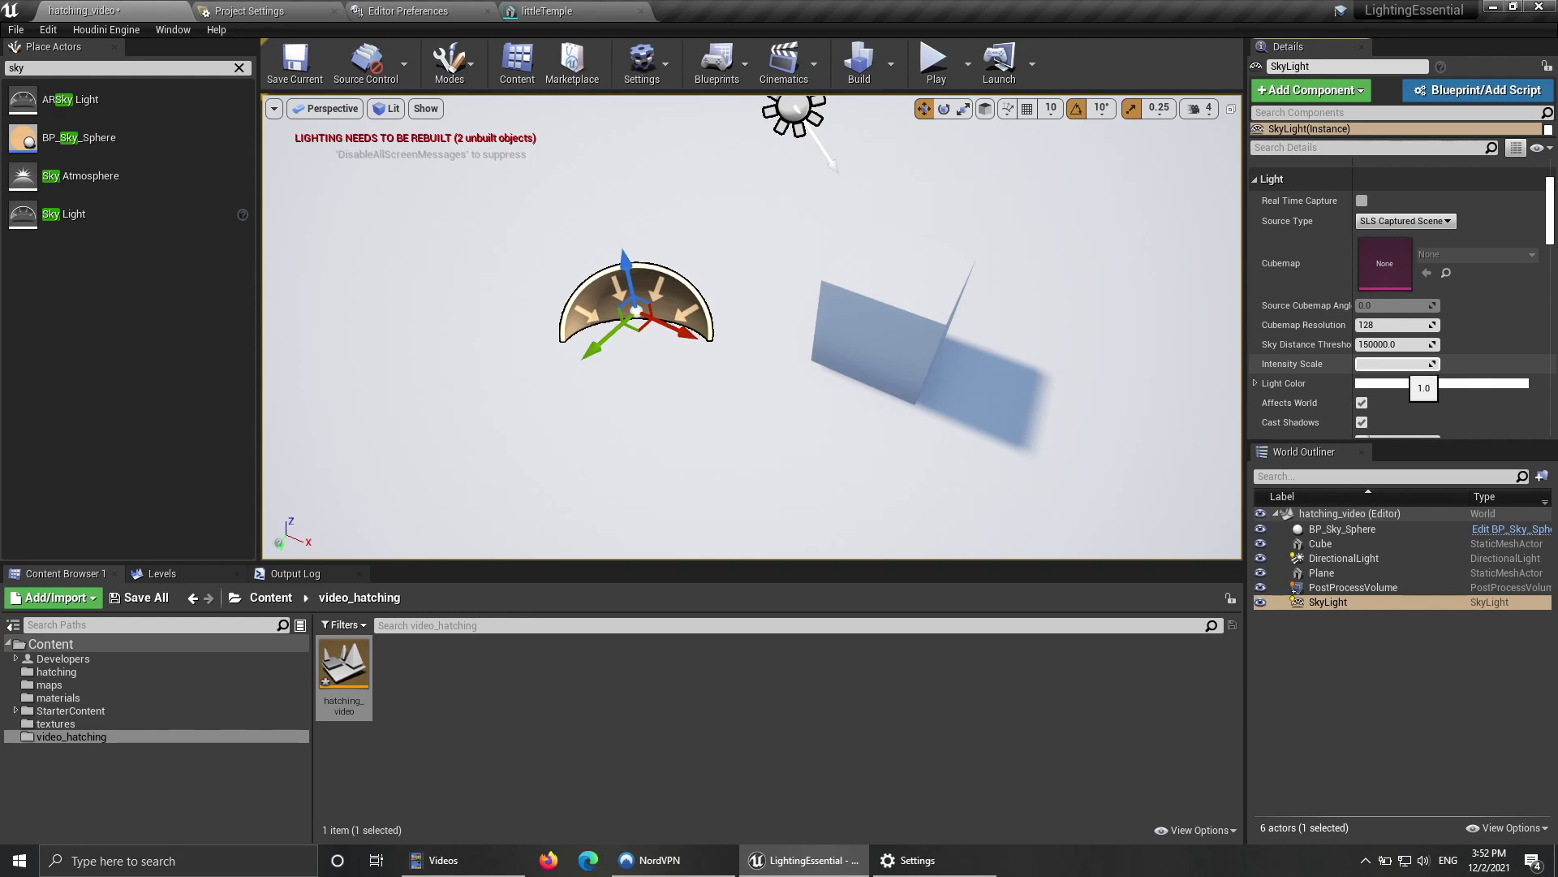
pyautogui.write('2.0')
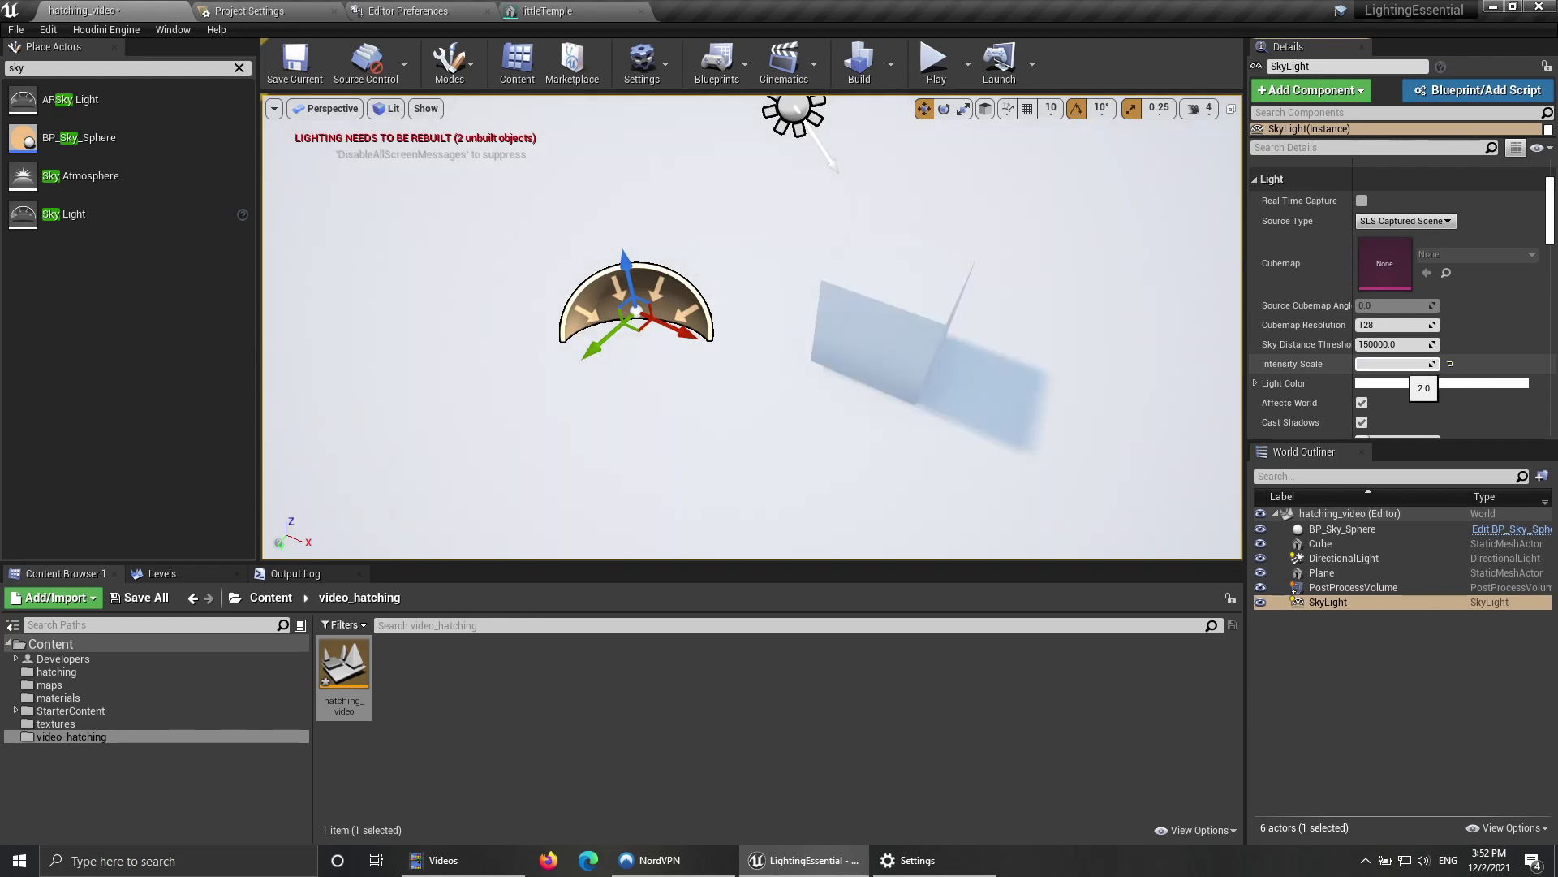
pyautogui.write('1.0')
# Step: Rotate the directional light so that the cube's shadow falls in a different direction
pyautogui.moveTo(1014, 324); pyautogui.dragTo(1018, 276, button='right')
pyautogui.press('s')
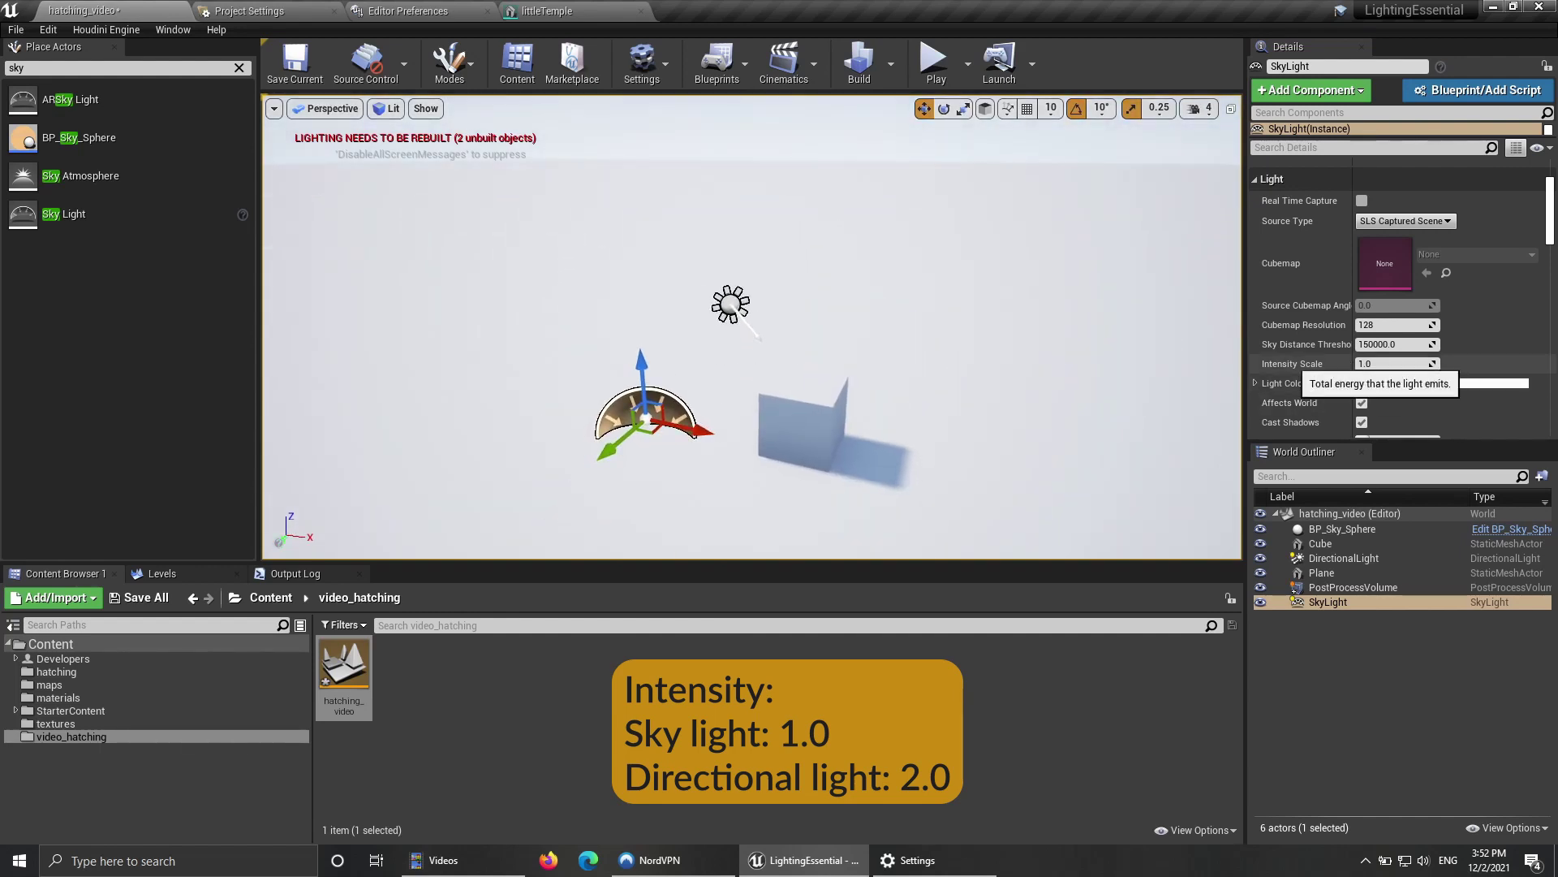
pyautogui.moveTo(1015, 341); pyautogui.dragTo(990, 390, button='right')
pyautogui.press('w')
pyautogui.press('s')
pyautogui.press('d')
pyautogui.press('s')
pyautogui.click(690, 312)
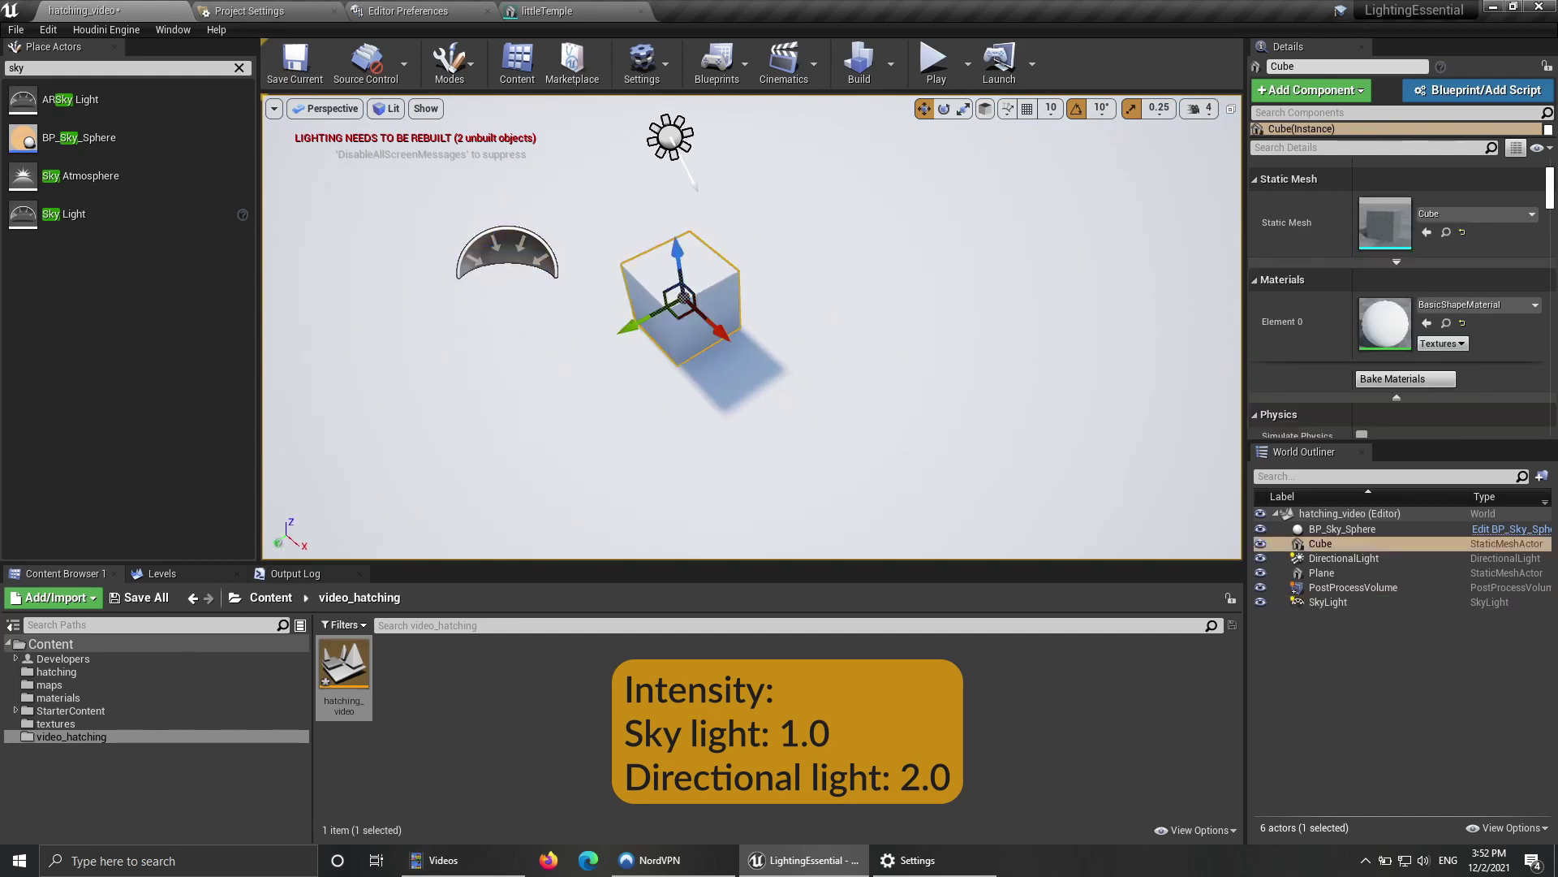
pyautogui.click(676, 145)
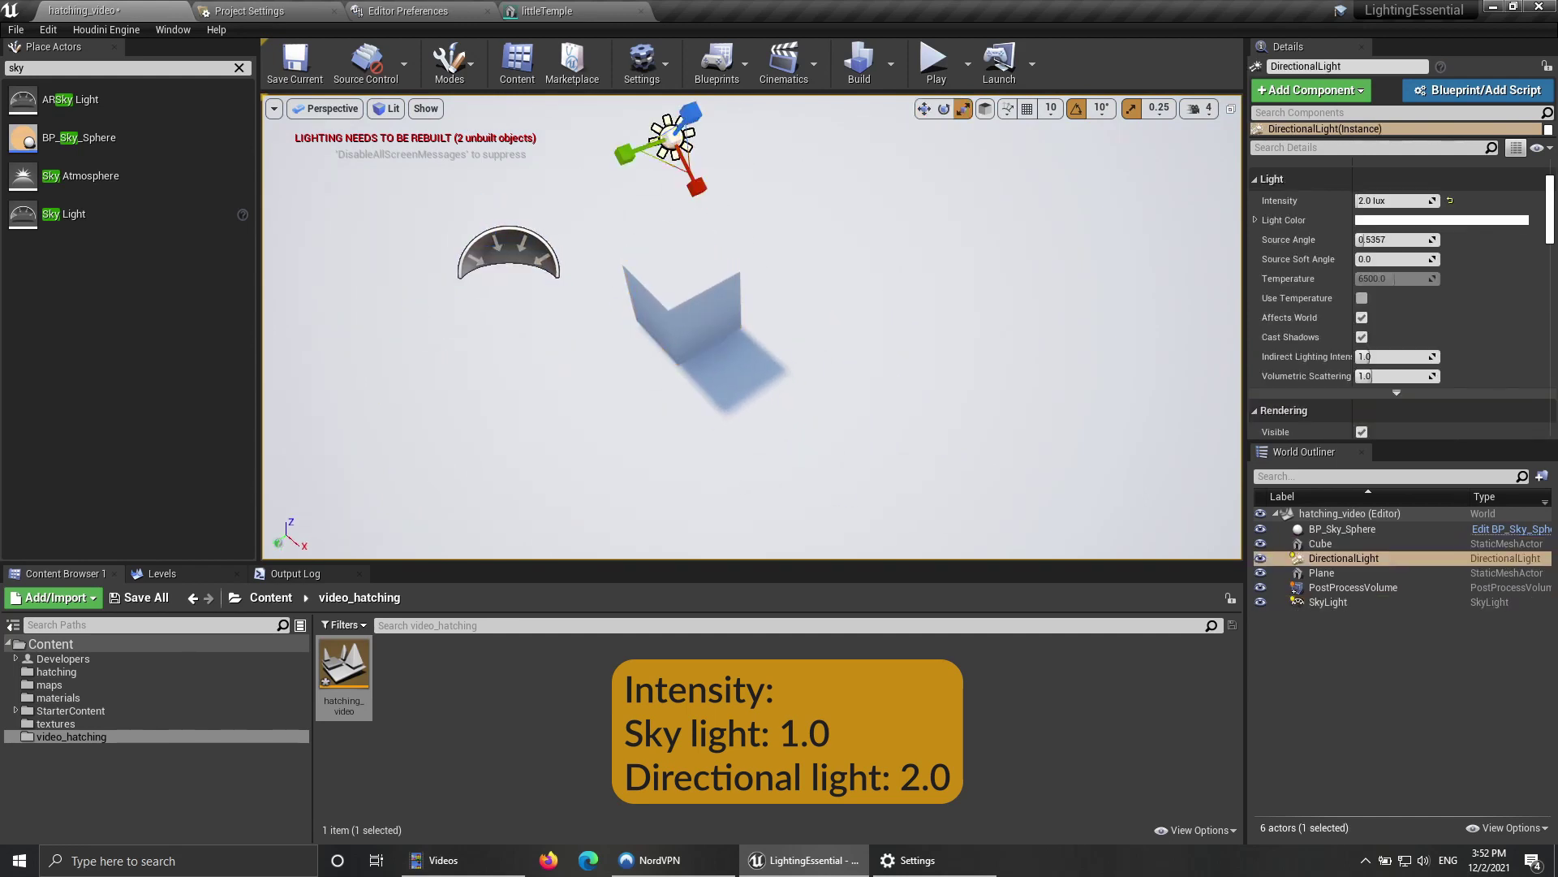
pyautogui.press('e')
pyautogui.moveTo(691, 216); pyautogui.dragTo(633, 213)
# Step: Set the cube's mobility to Movable
pyautogui.press('a')
pyautogui.moveTo(698, 325); pyautogui.dragTo(690, 356, button='right')
pyautogui.press('a')
pyautogui.press('d')
pyautogui.press('a')
pyautogui.click(698, 357)
pyautogui.press('a')
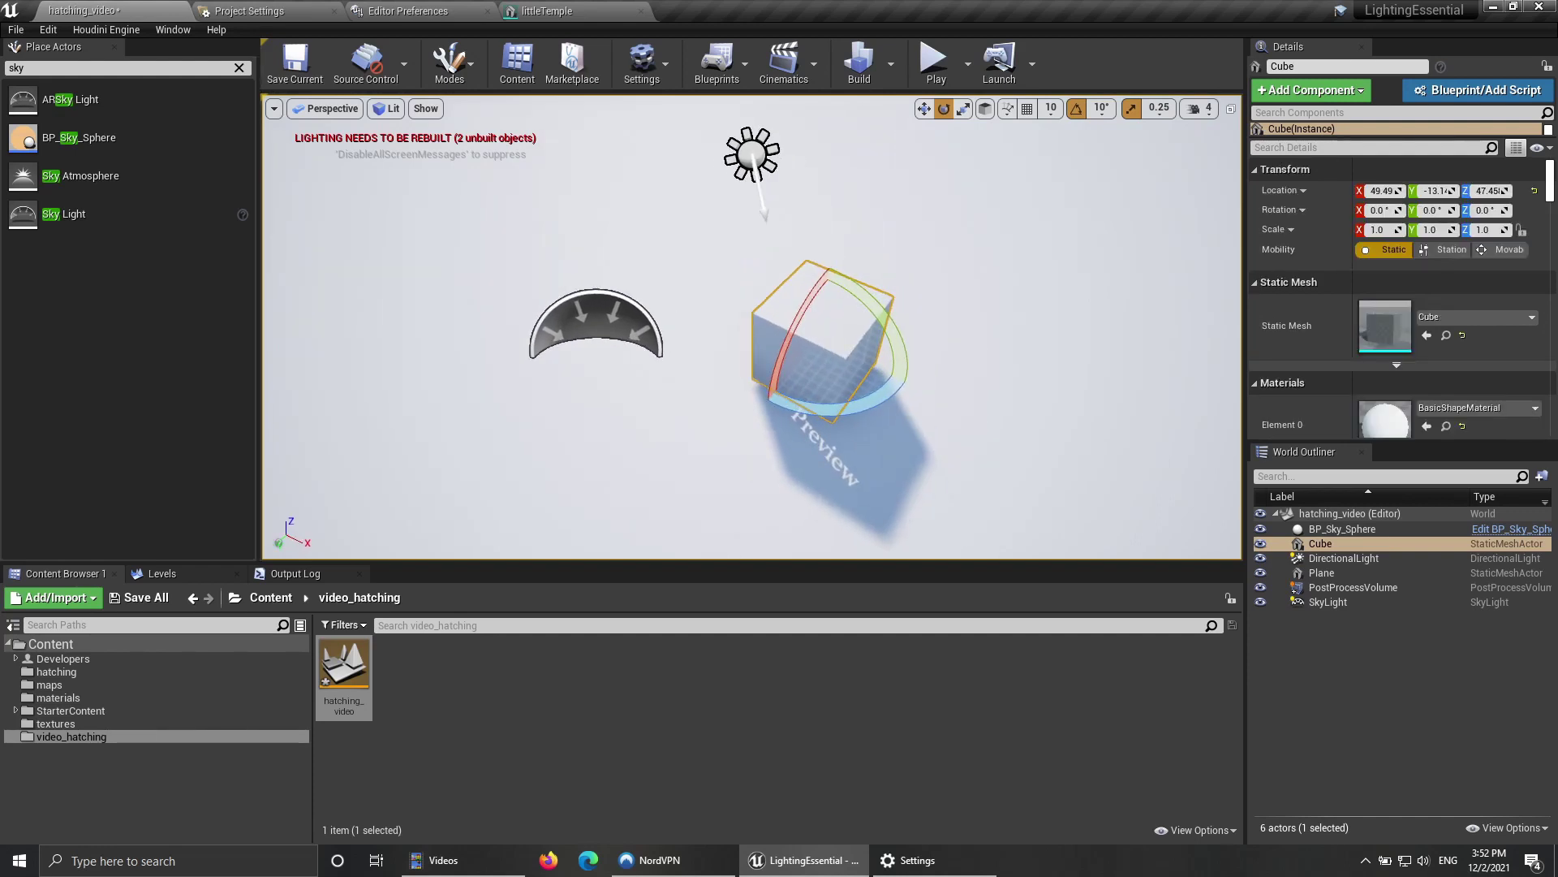
pyautogui.click(1505, 250)
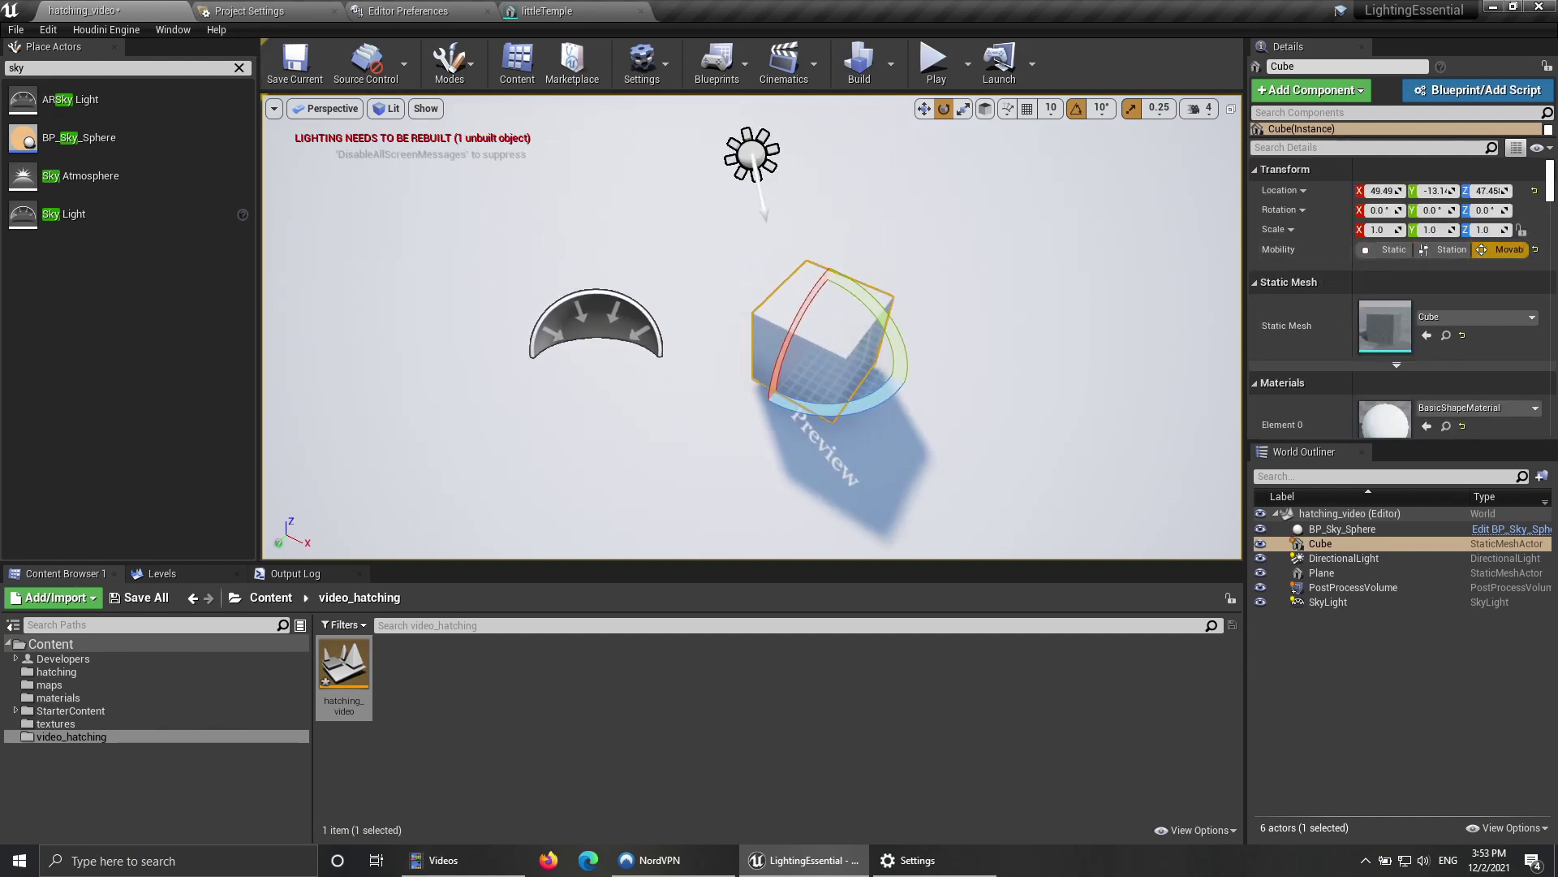
# Step: Set the Sky Light's mobility to Movable
pyautogui.click(621, 369)
pyautogui.click(598, 318)
pyautogui.click(1506, 249)
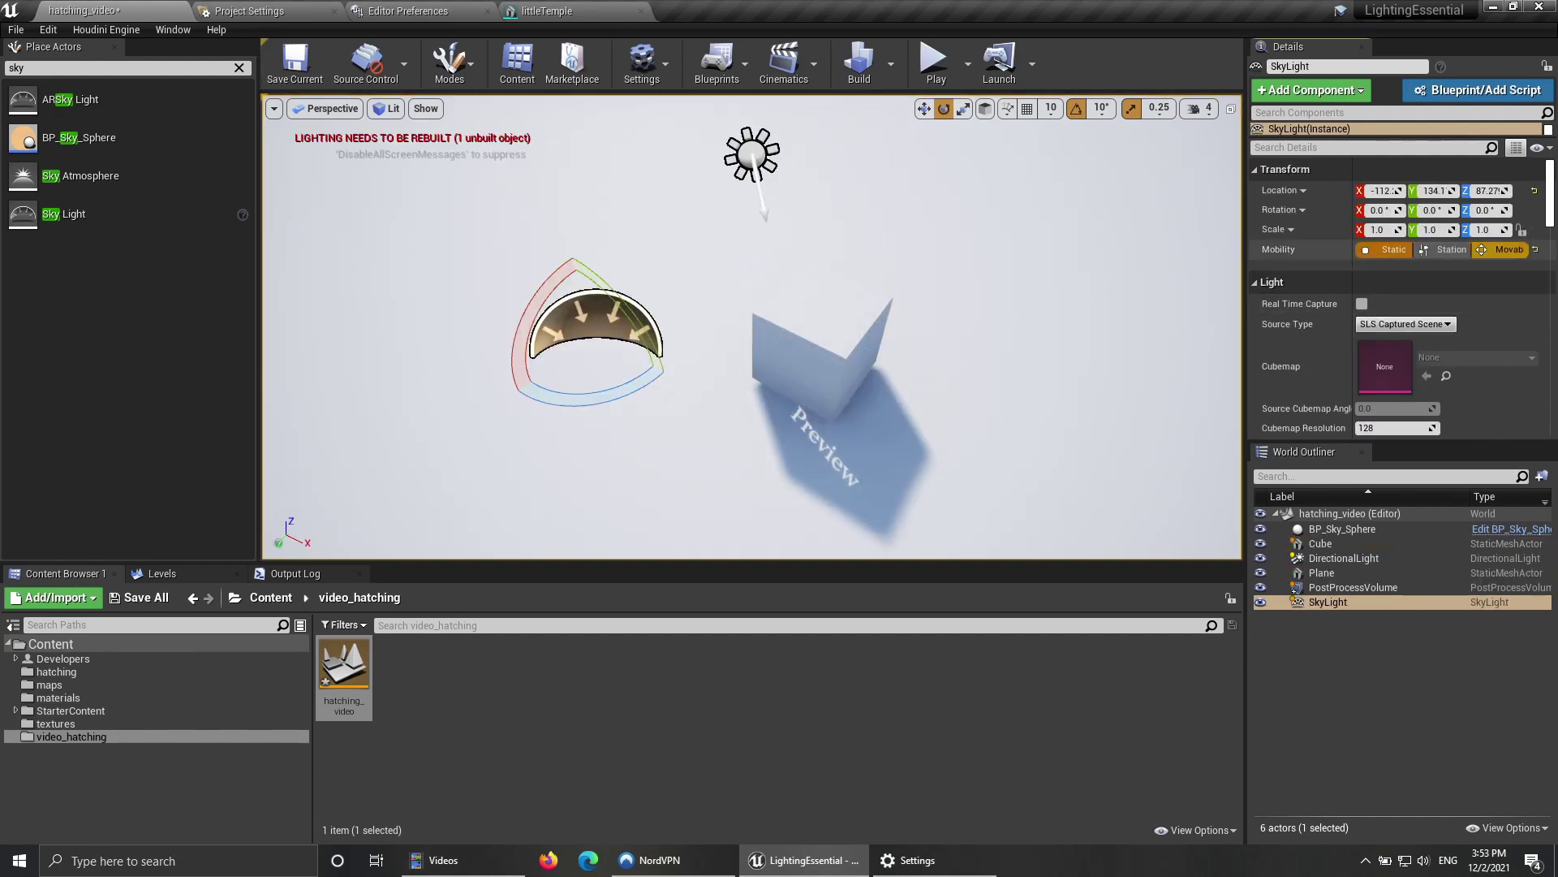
# Step: Move the cube along the Y axis to about Y -56
pyautogui.moveTo(852, 325)
pyautogui.mouseDown(button='right')
pyautogui.moveTo(901, 280)
pyautogui.moveTo(891, 335)
pyautogui.moveTo(876, 331)
pyautogui.mouseUp(button='right')
pyautogui.press('w')
pyautogui.press('s')
pyautogui.click(783, 365)
pyautogui.press('w')
pyautogui.moveTo(779, 389); pyautogui.dragTo(743, 349, button='right')
pyautogui.press('d')
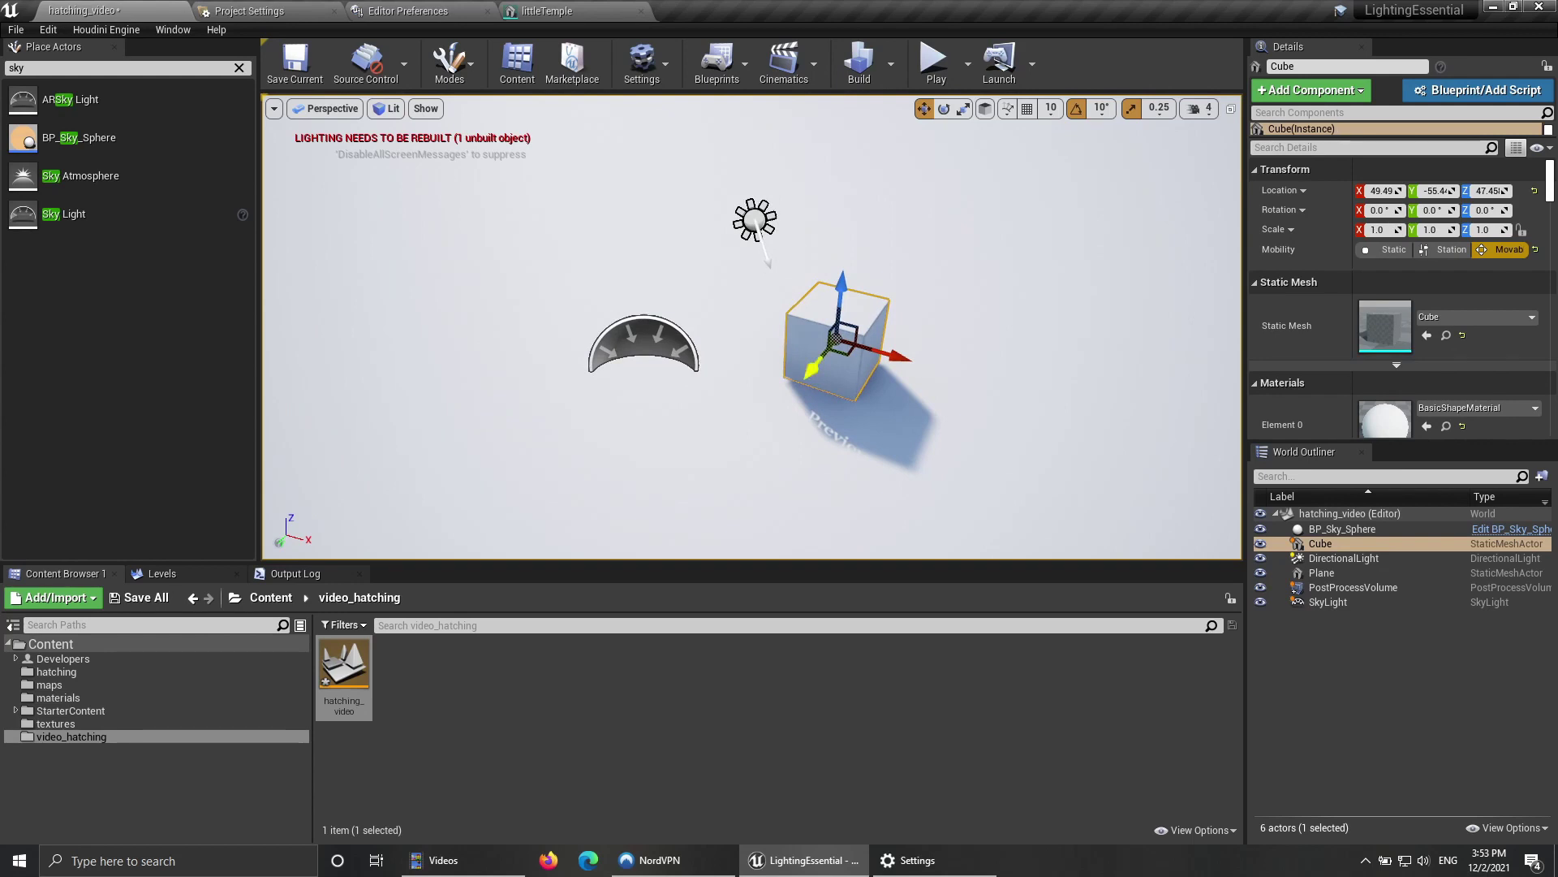
pyautogui.moveTo(812, 369); pyautogui.dragTo(790, 396)
pyautogui.moveTo(790, 395); pyautogui.dragTo(852, 380, button='right')
pyautogui.press('a')
pyautogui.press('w')
pyautogui.moveTo(798, 503); pyautogui.dragTo(799, 480)
# Step: Set the directional light's mobility to Movable
pyautogui.scroll(-5, 798, 481)
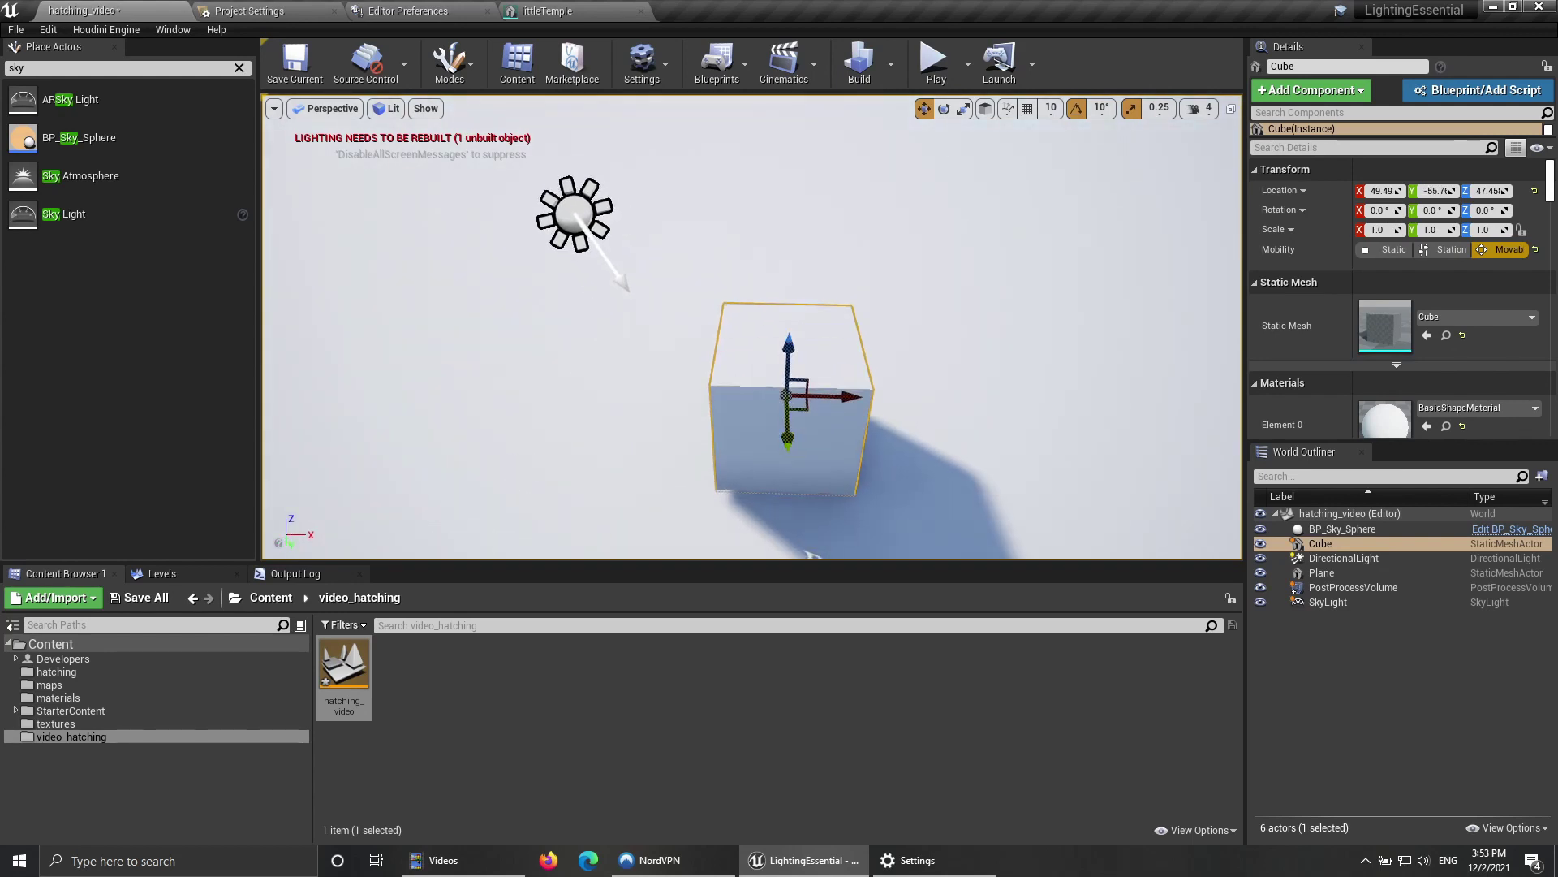
pyautogui.click(609, 234)
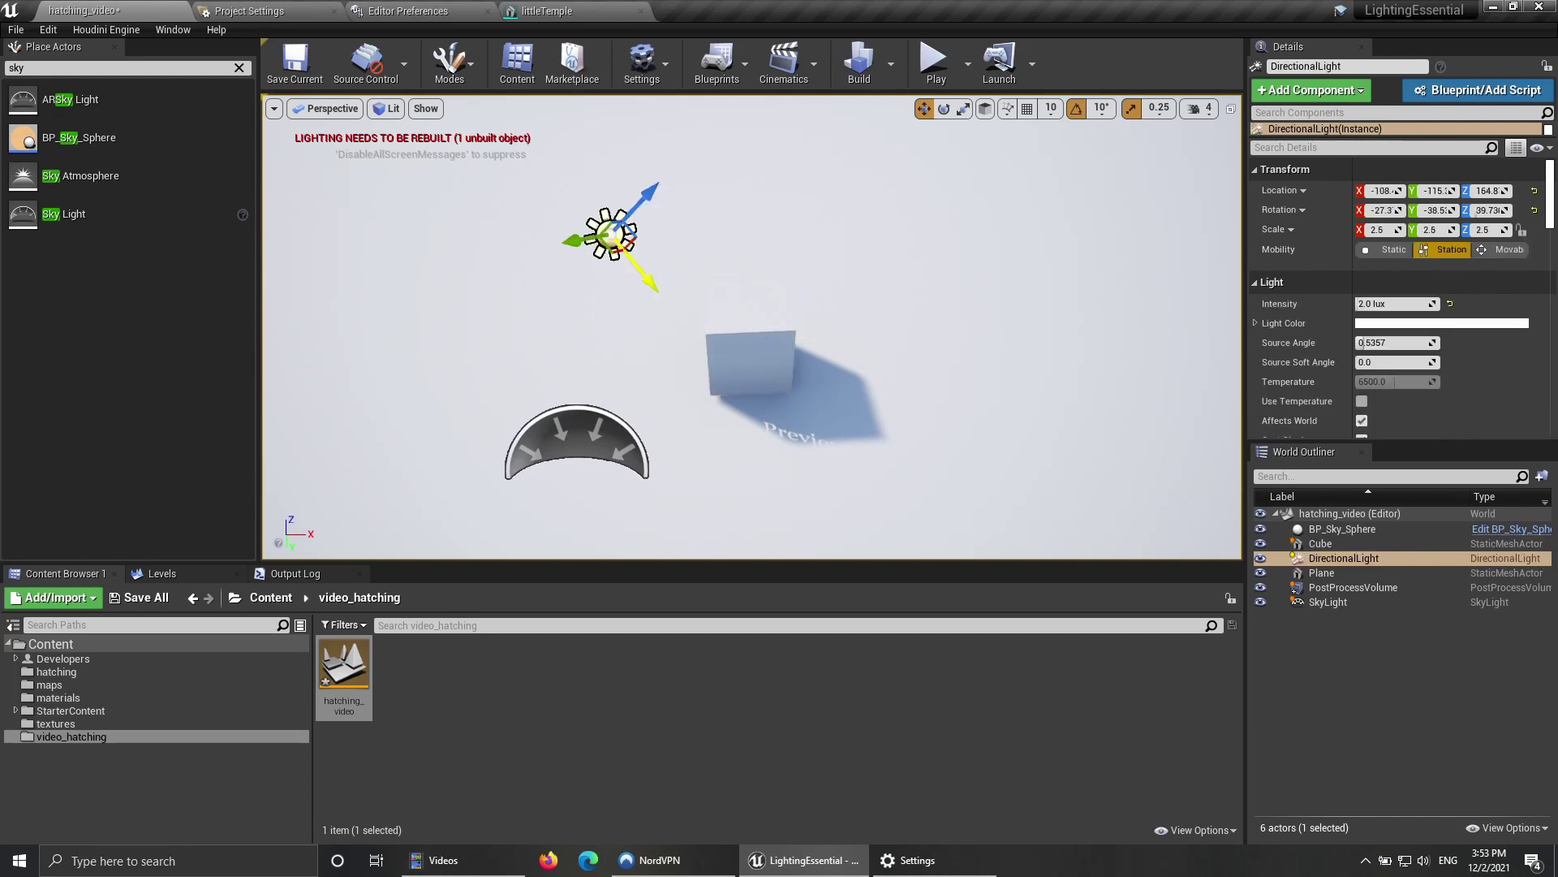
pyautogui.click(1501, 249)
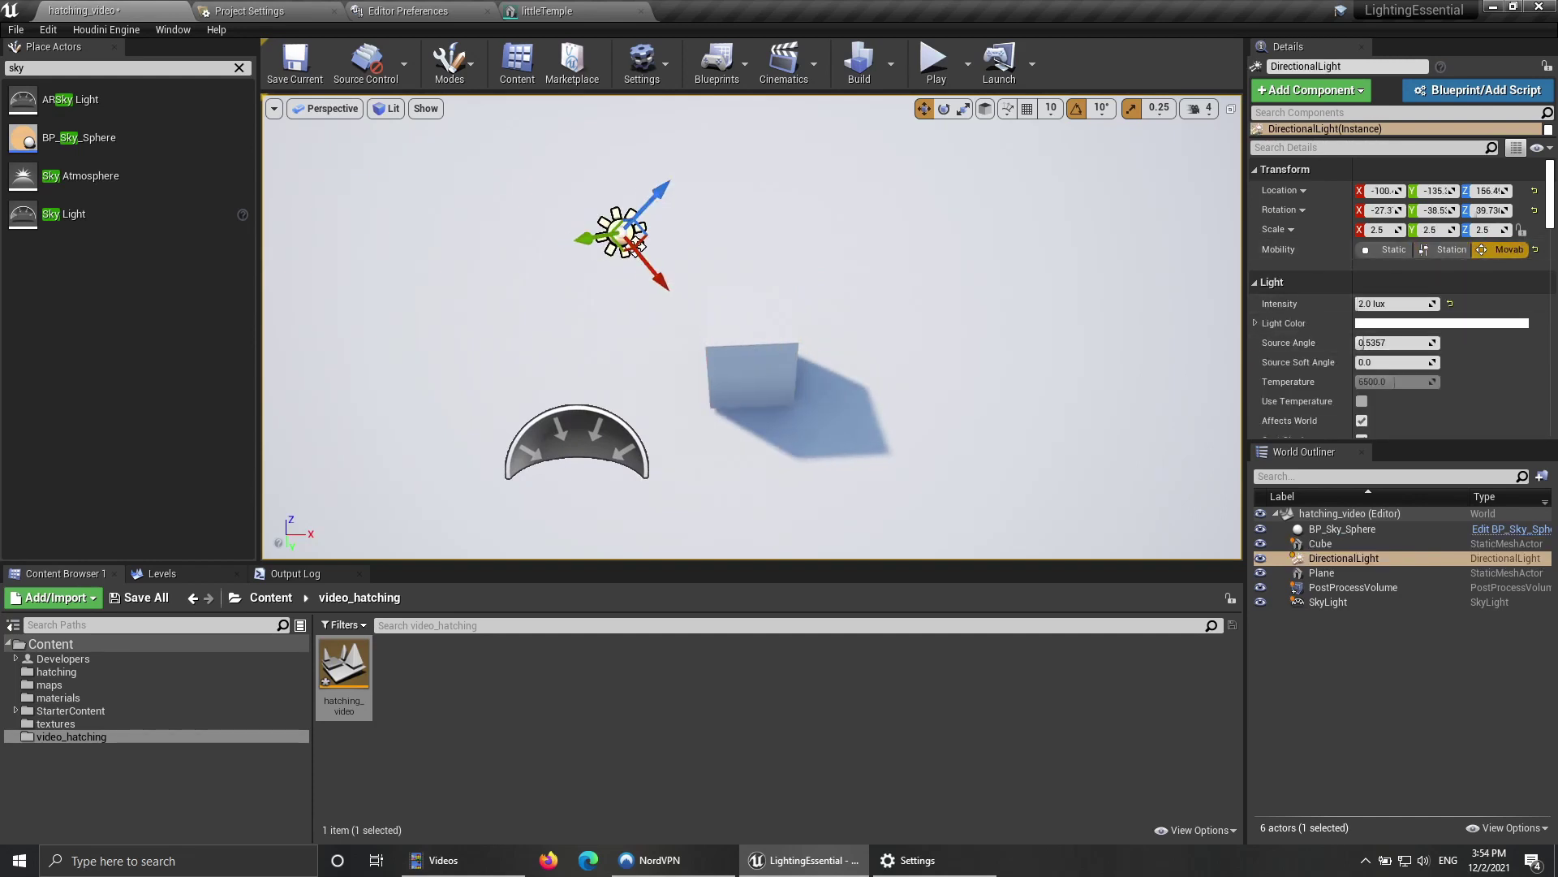
# Step: Select the cube and inspect its shading and shadow from several angles
pyautogui.moveTo(751, 327)
pyautogui.mouseDown(button='right')
pyautogui.moveTo(752, 284)
pyautogui.moveTo(730, 341)
pyautogui.moveTo(752, 304)
pyautogui.moveTo(738, 316)
pyautogui.mouseUp(button='right')
pyautogui.press('s')
pyautogui.press('w')
pyautogui.click(767, 392)
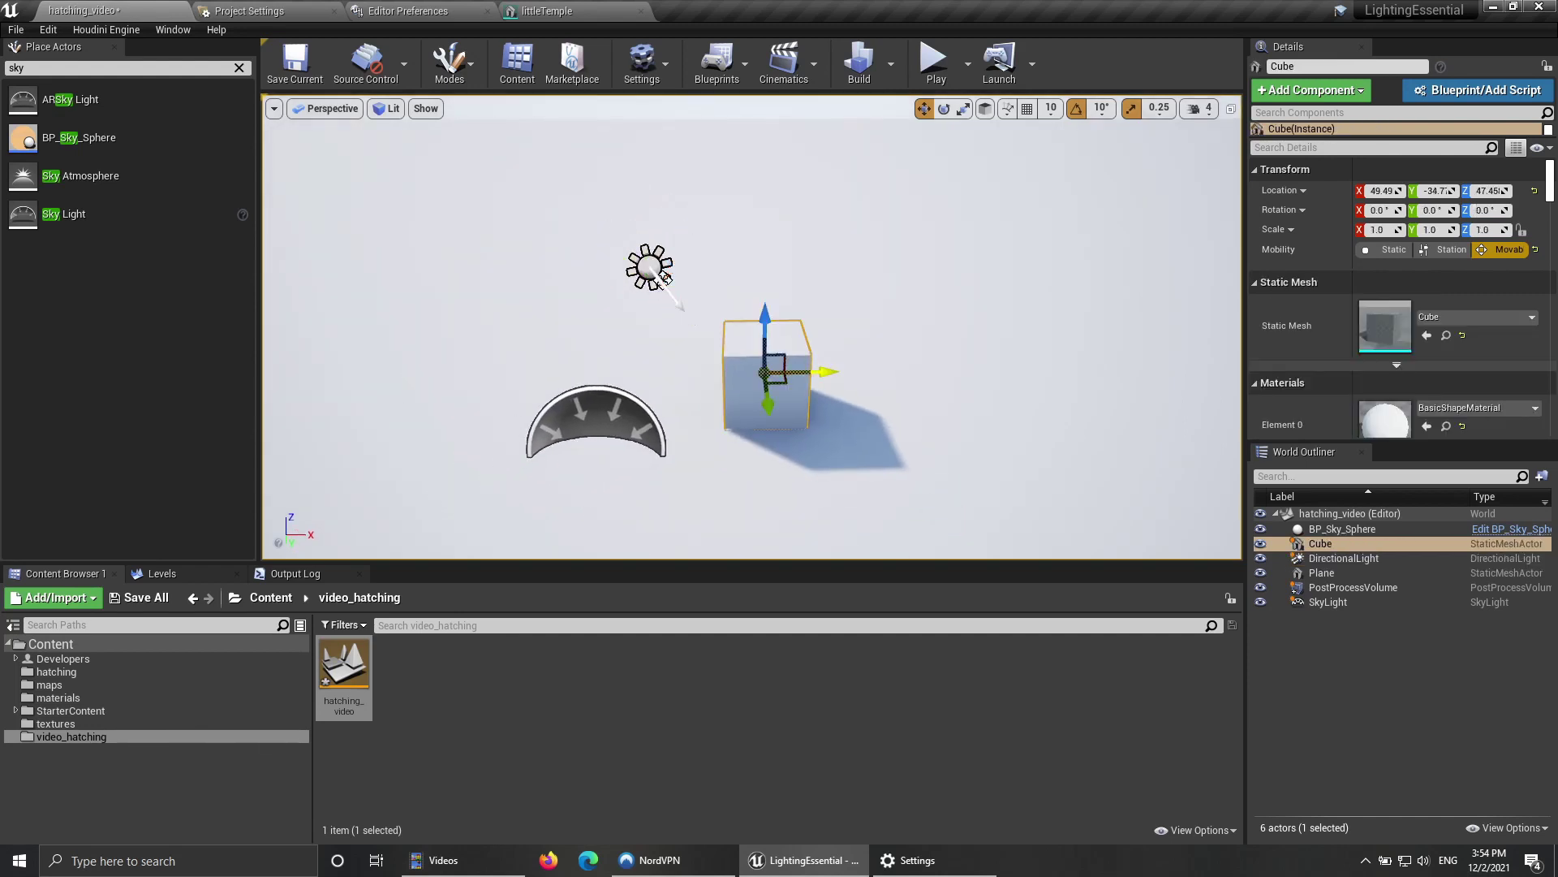
pyautogui.press('a')
pyautogui.moveTo(767, 391); pyautogui.dragTo(877, 418, button='right')
pyautogui.press('w')
pyautogui.press('s')
pyautogui.click(767, 391)
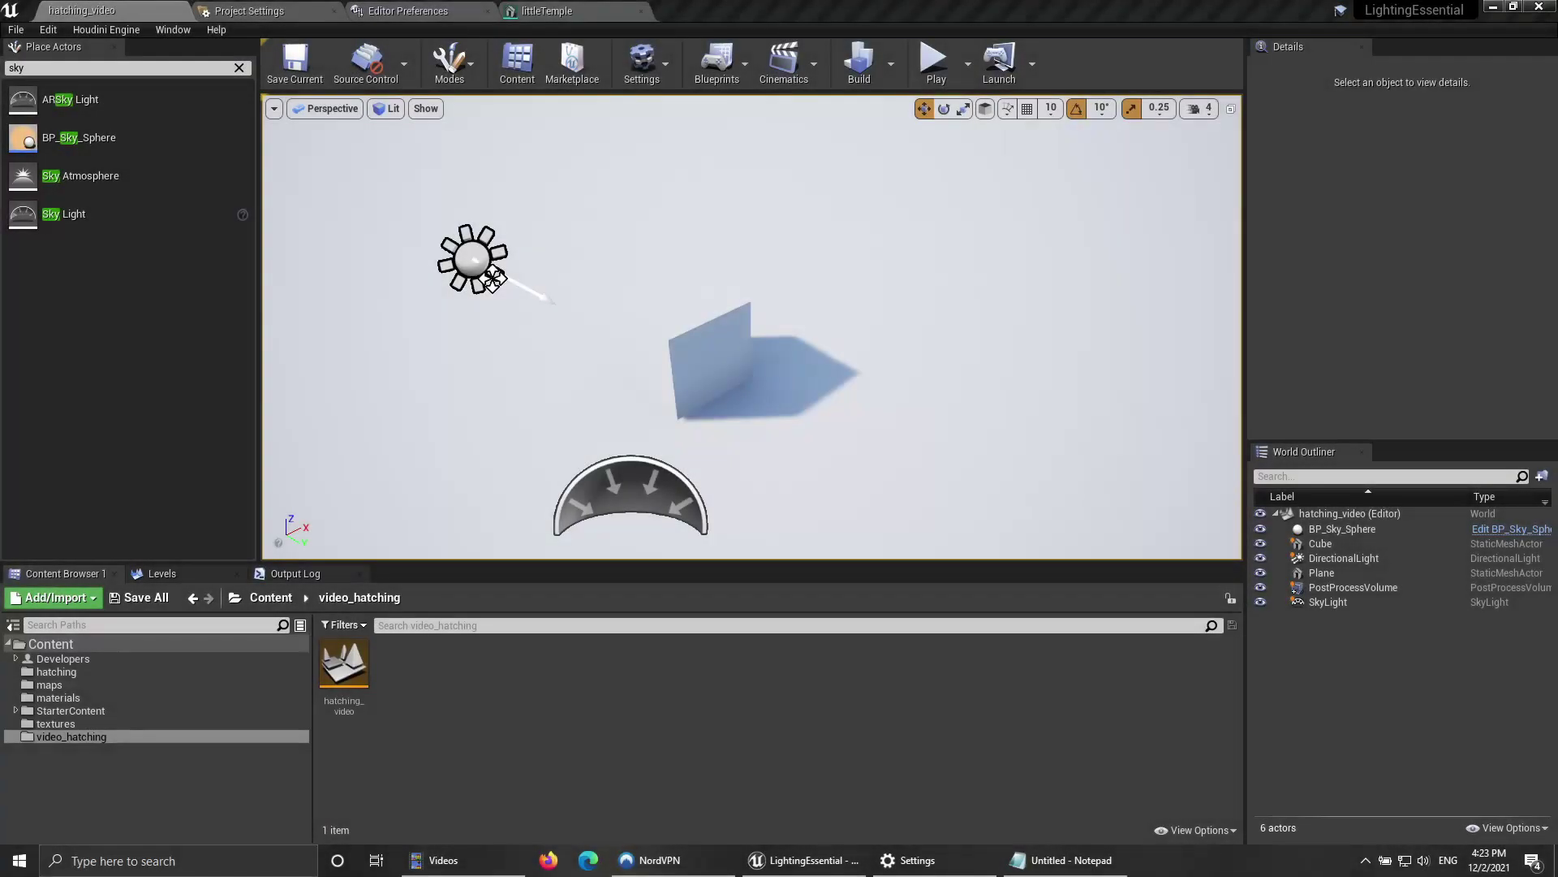
# Step: Create a new material named PP_hatchingVideo in the video_hatching folder
pyautogui.rightClick(418, 683)
pyautogui.click(472, 361)
pyautogui.write('M_hat')
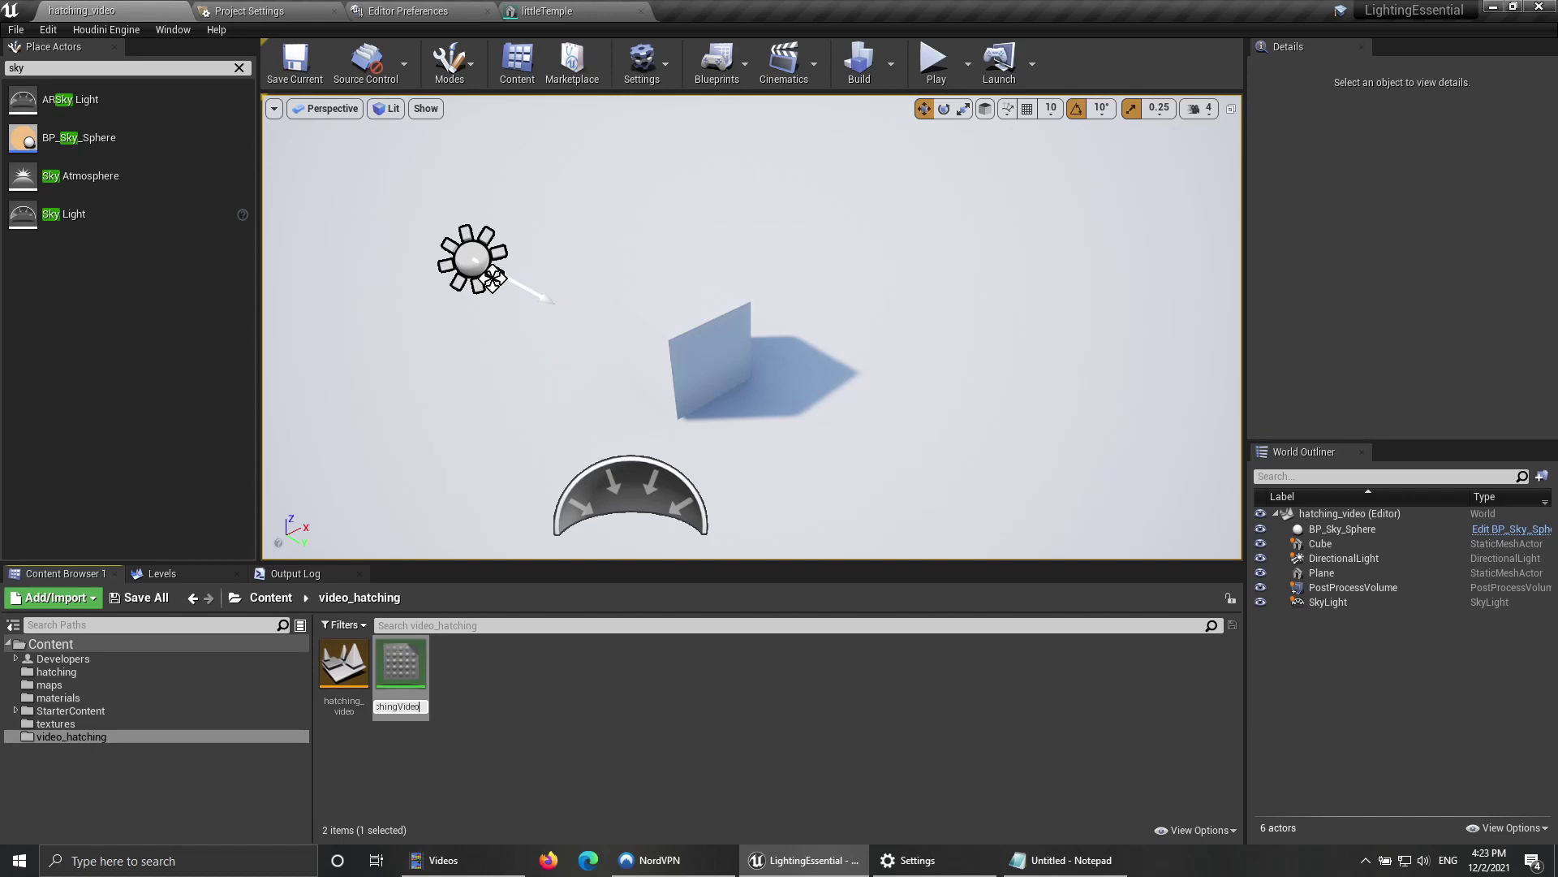
pyautogui.press('Return')
pyautogui.press('Escape')
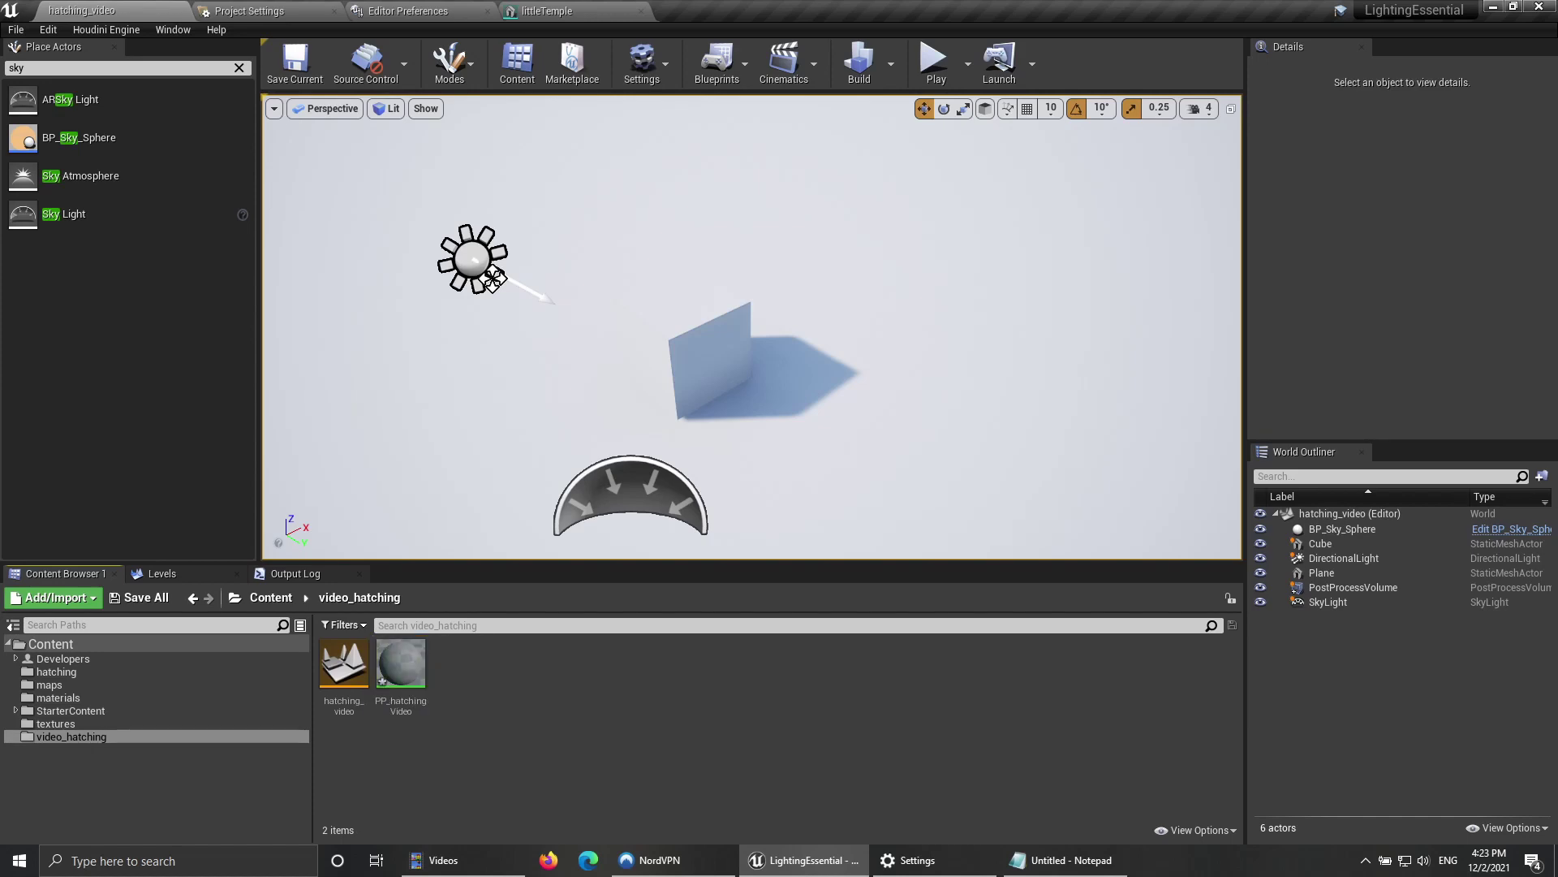
# Step: Open the PP_hatchingVideo material and set its Material Domain to Post Process
pyautogui.doubleClick(401, 664)
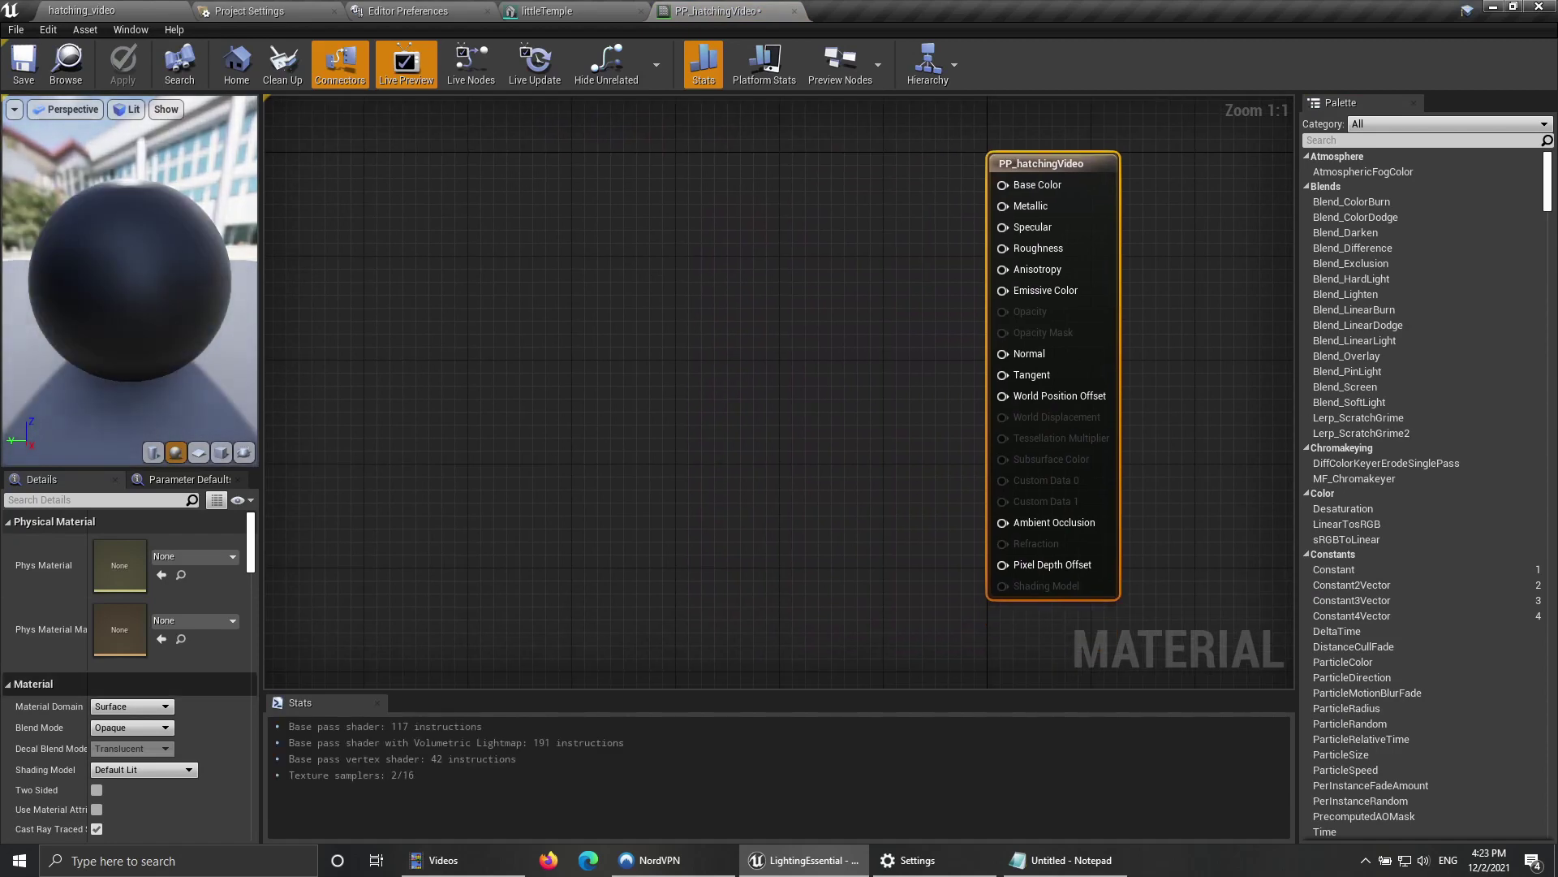
pyautogui.click(132, 706)
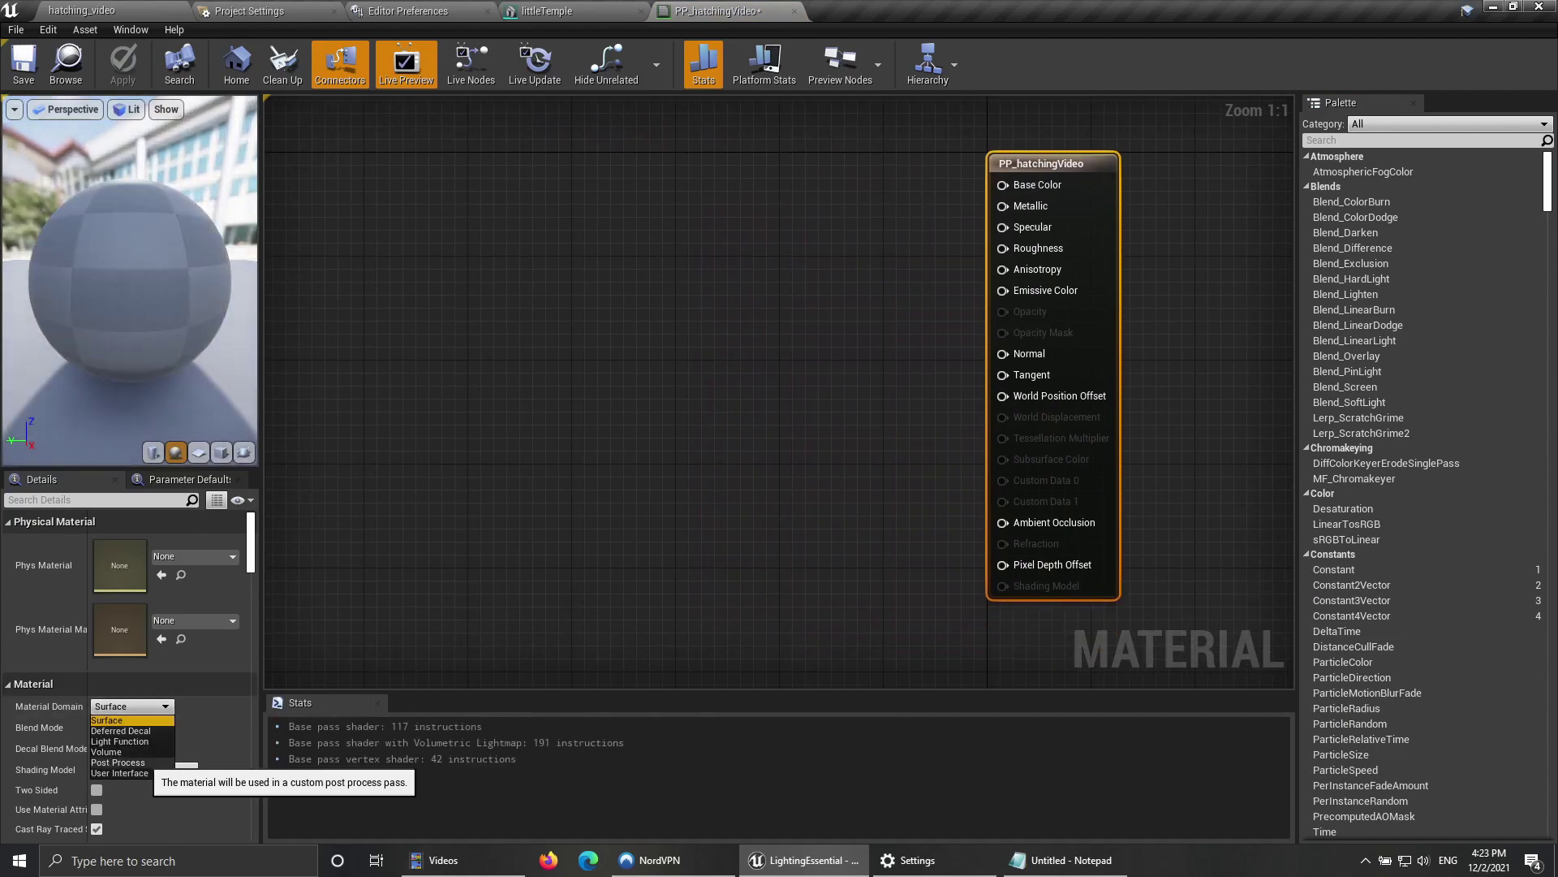
pyautogui.click(122, 763)
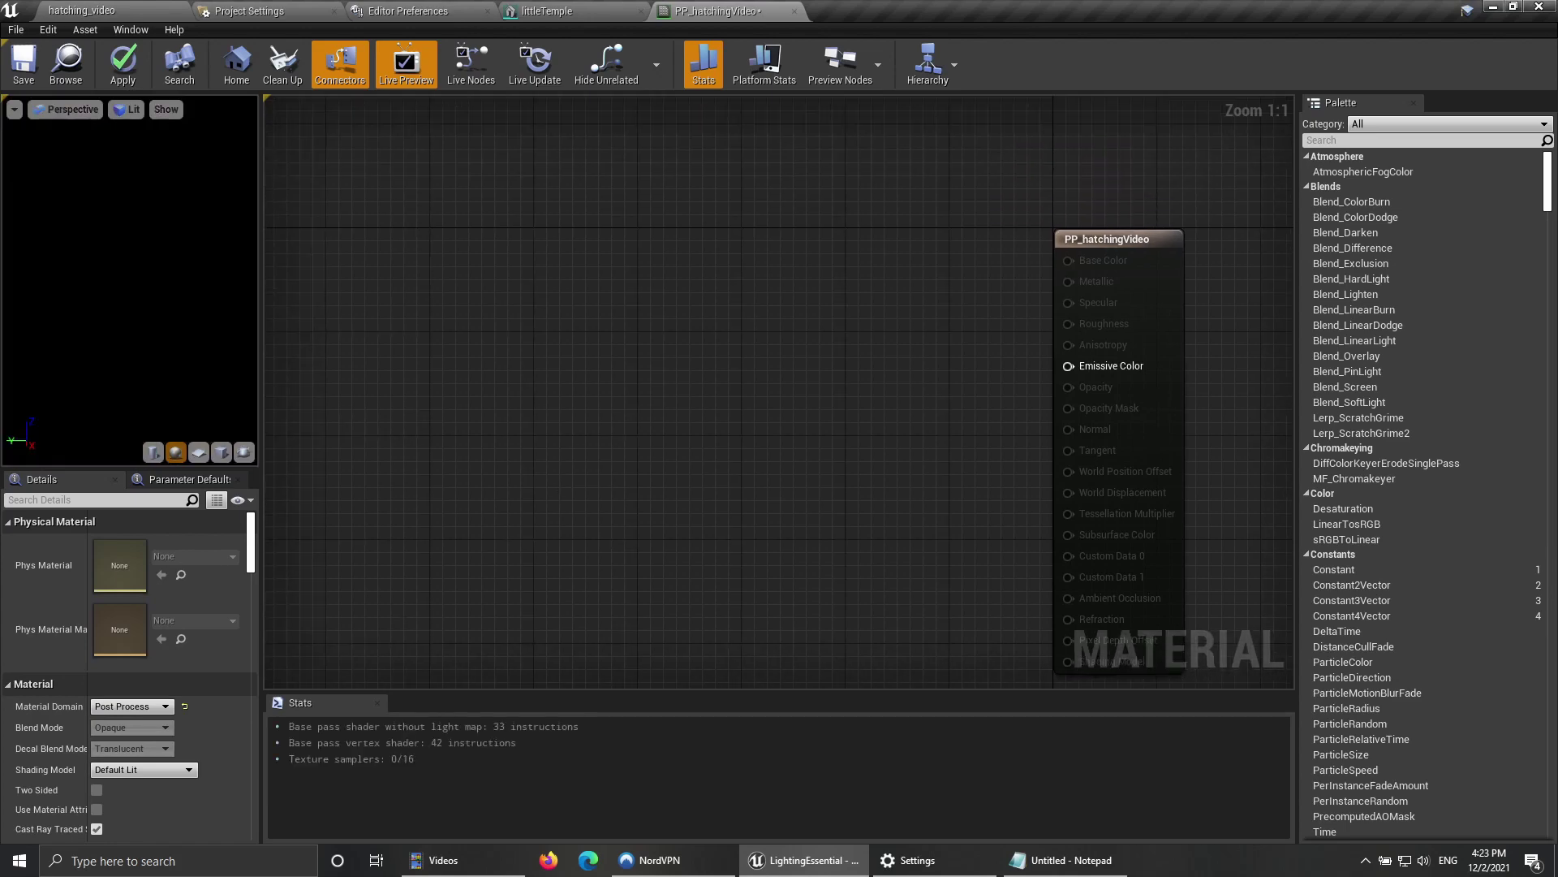
# Step: Set the material's Blendable Location to Before Tonemapping, then apply and save the material
pyautogui.scroll(-10, 130, 674)
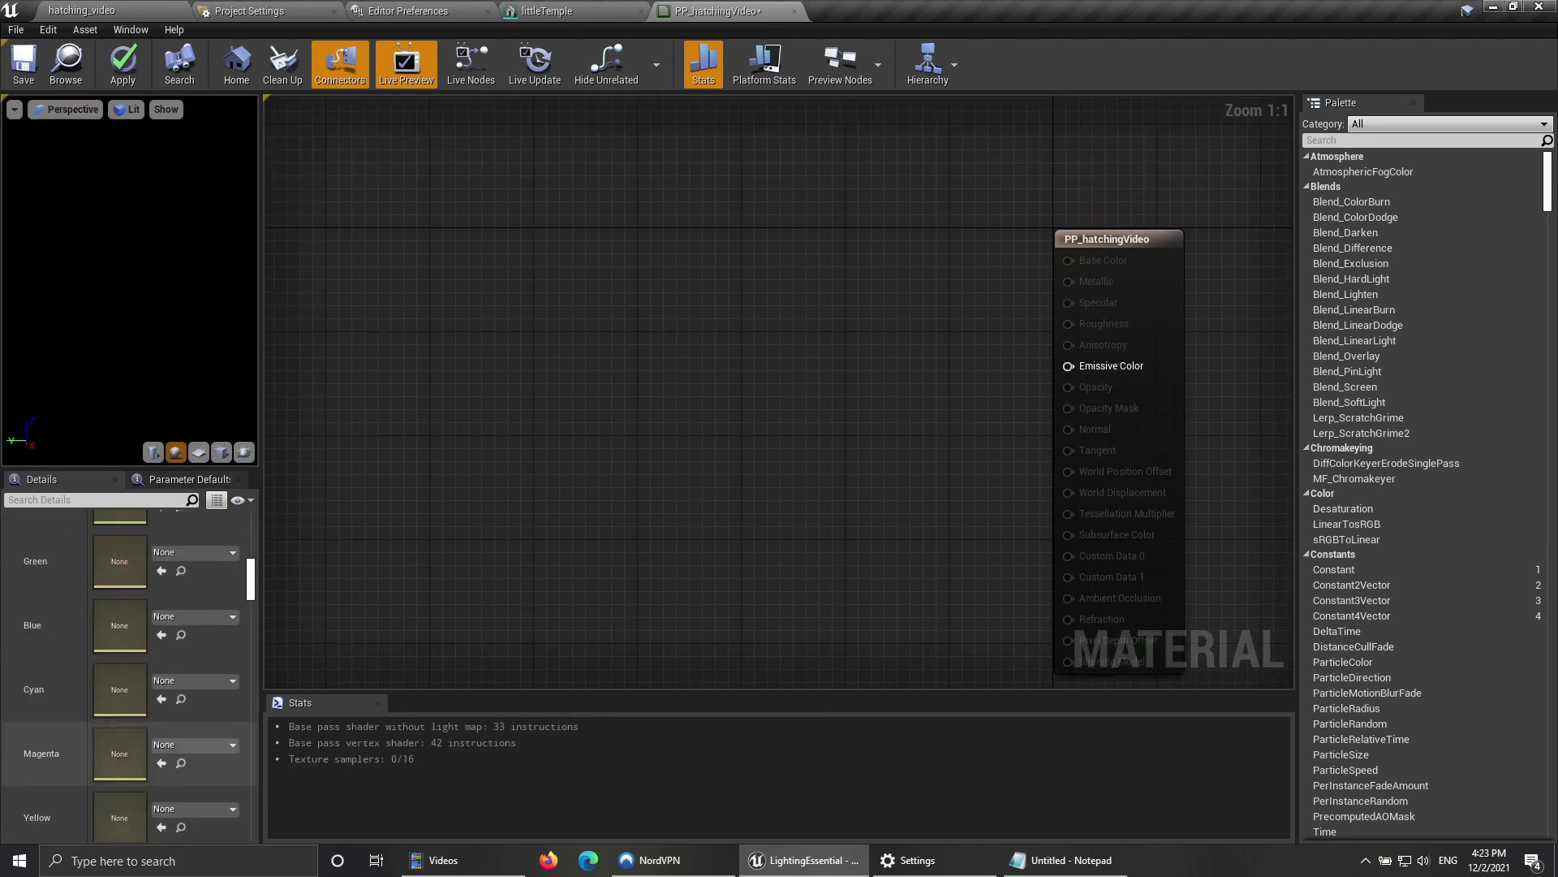
pyautogui.scroll(-10, 130, 673)
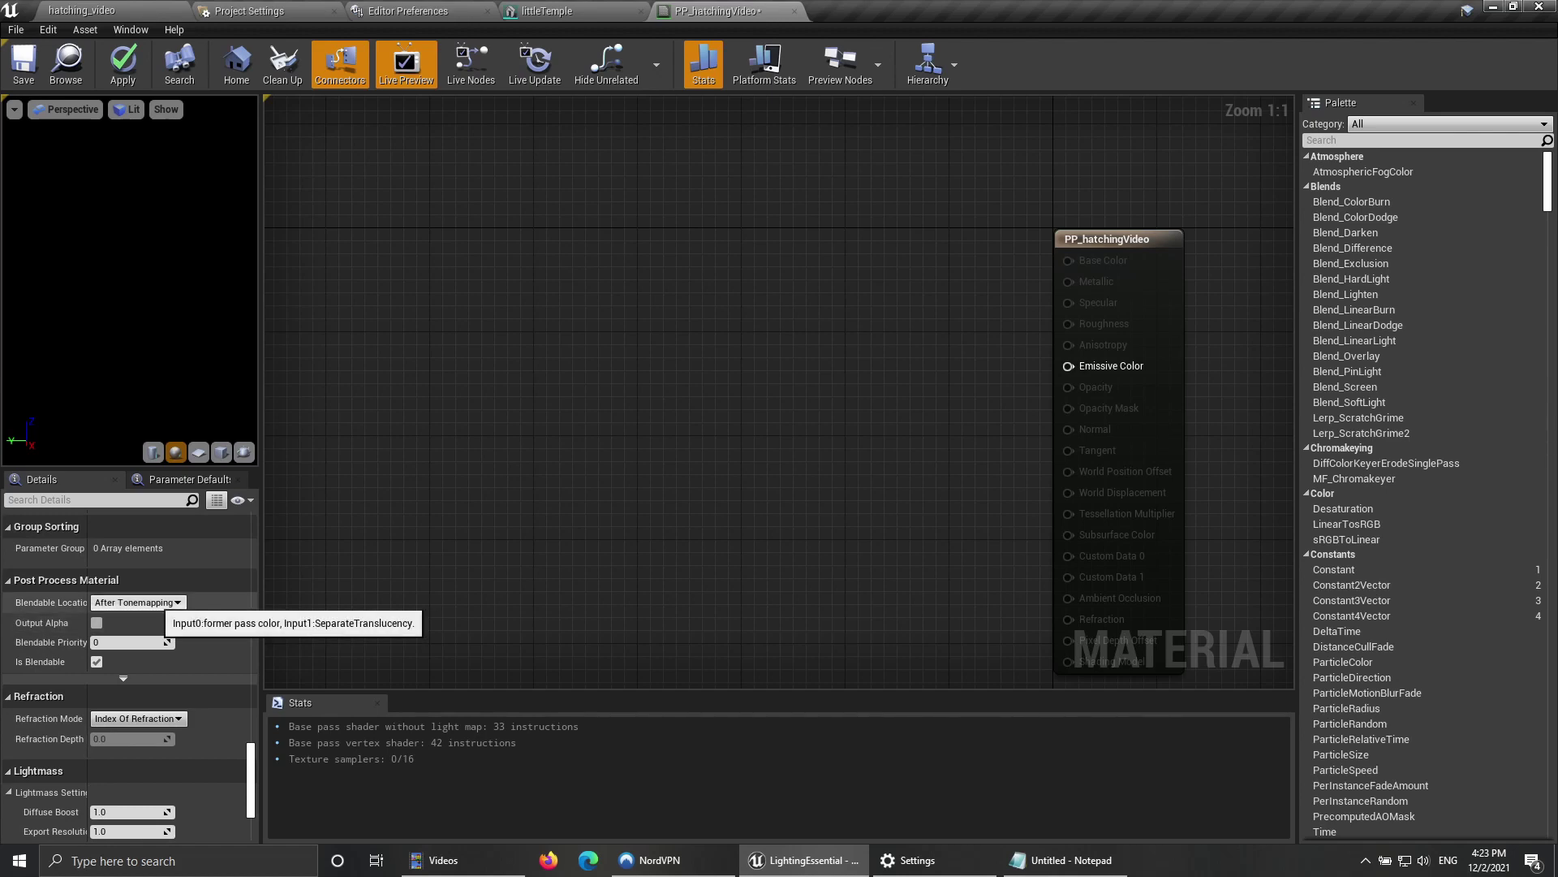
pyautogui.click(136, 602)
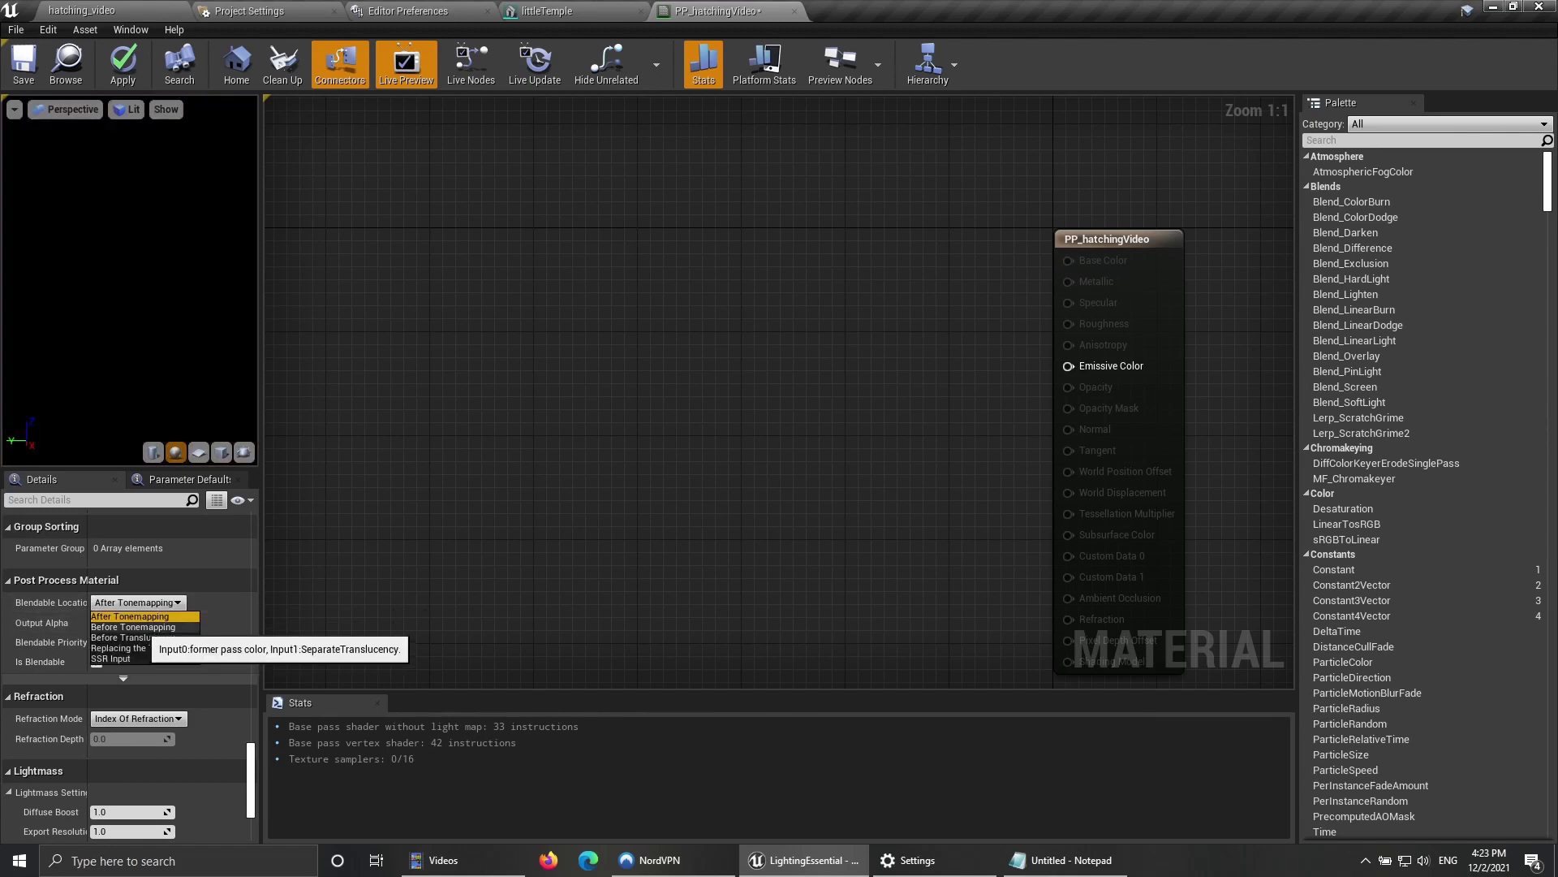
pyautogui.click(133, 627)
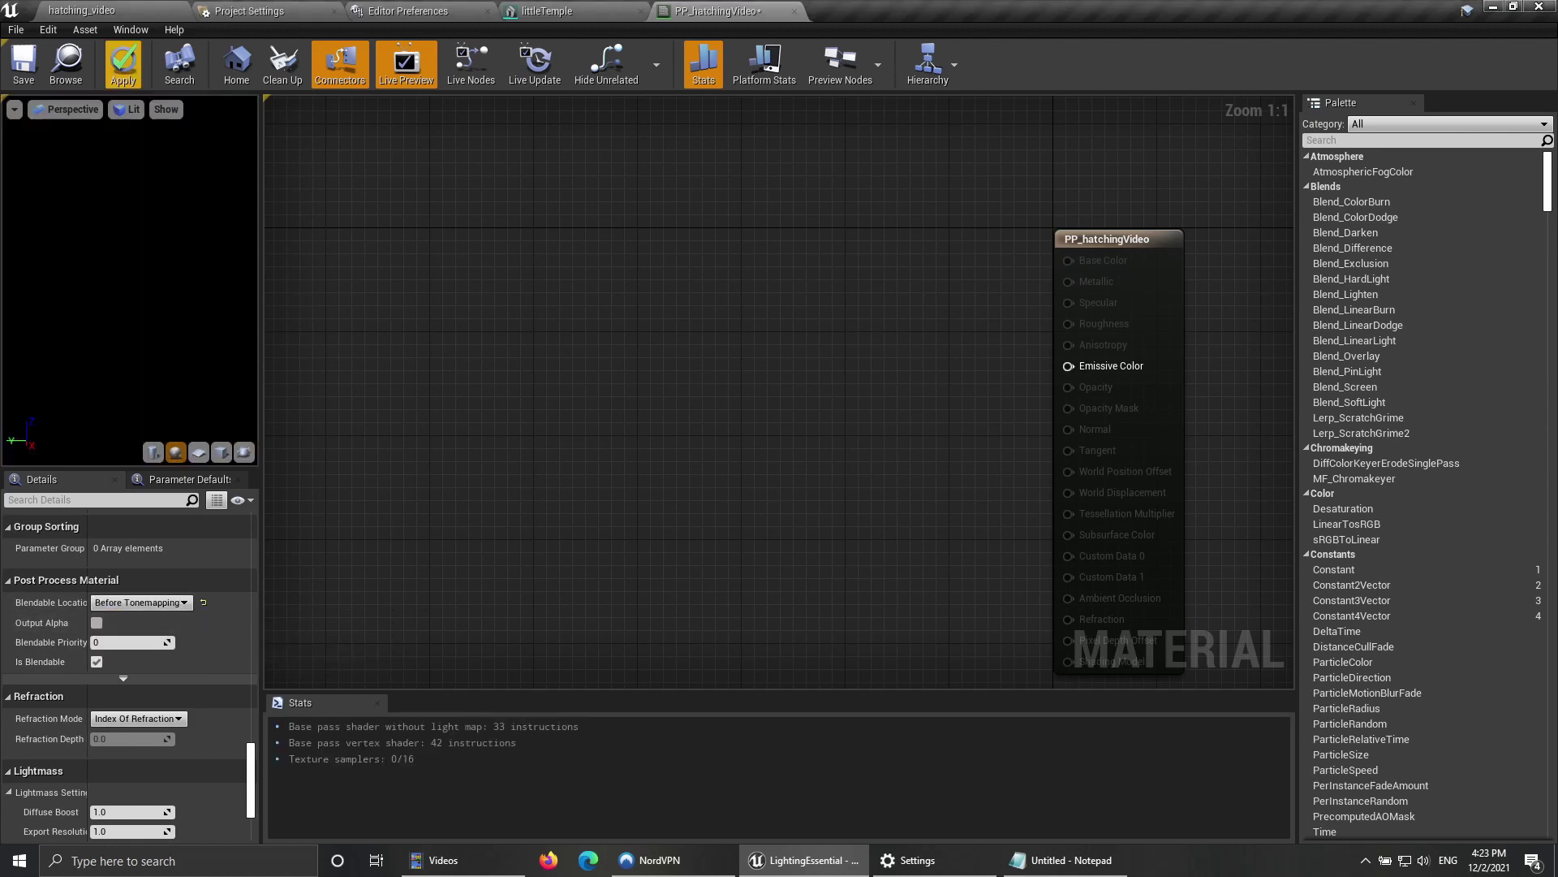
pyautogui.click(122, 63)
pyautogui.click(23, 65)
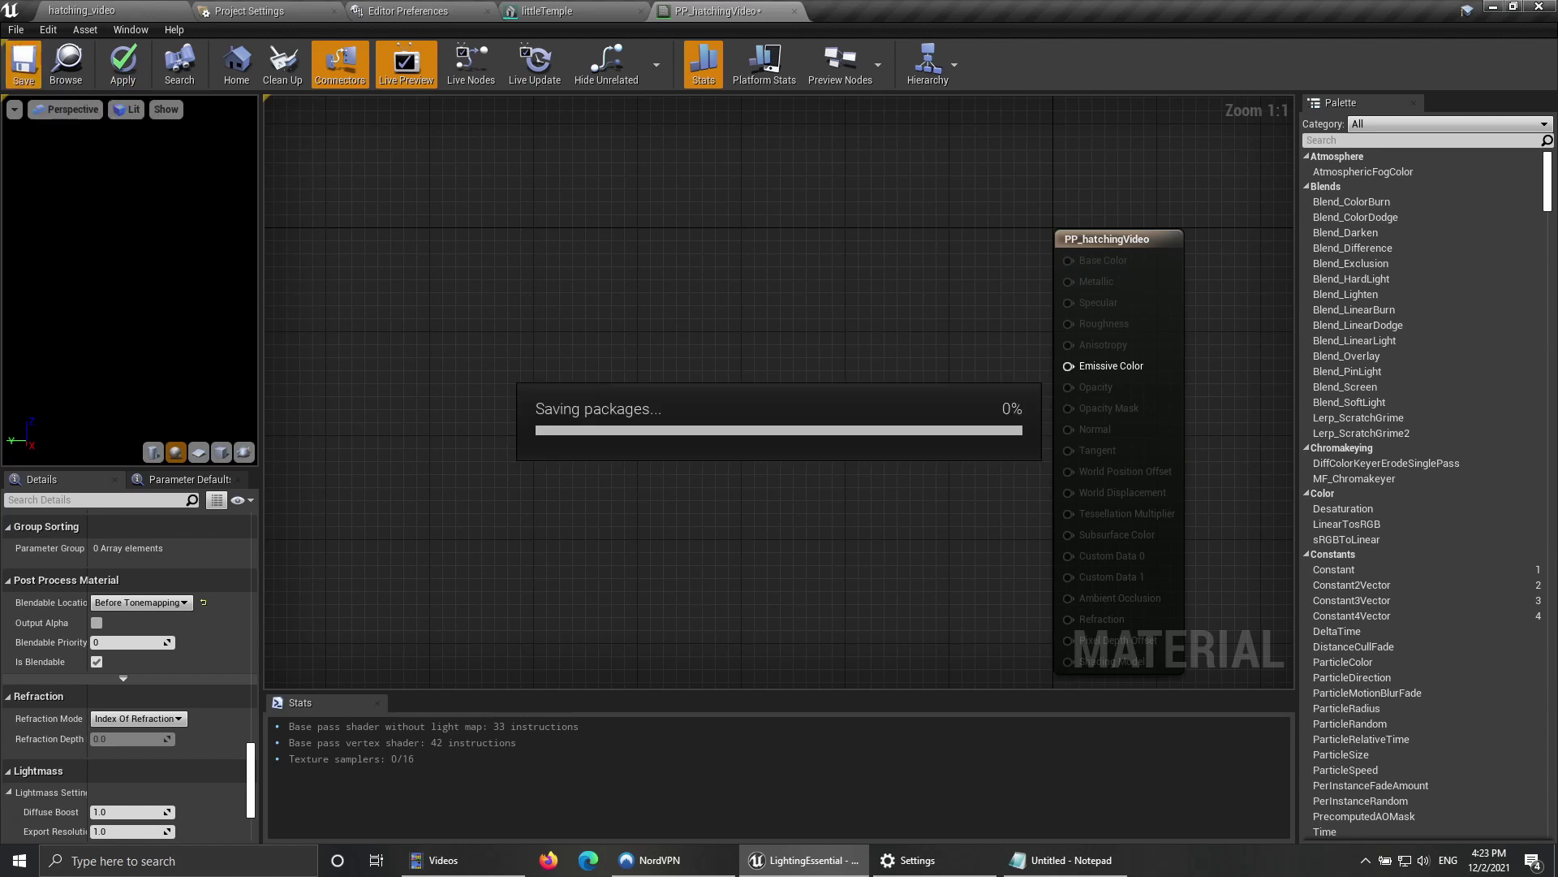
# Step: Add a SceneTexture node in the empty area of the material graph, well before the output node
pyautogui.scroll(-9, 1013, 274)
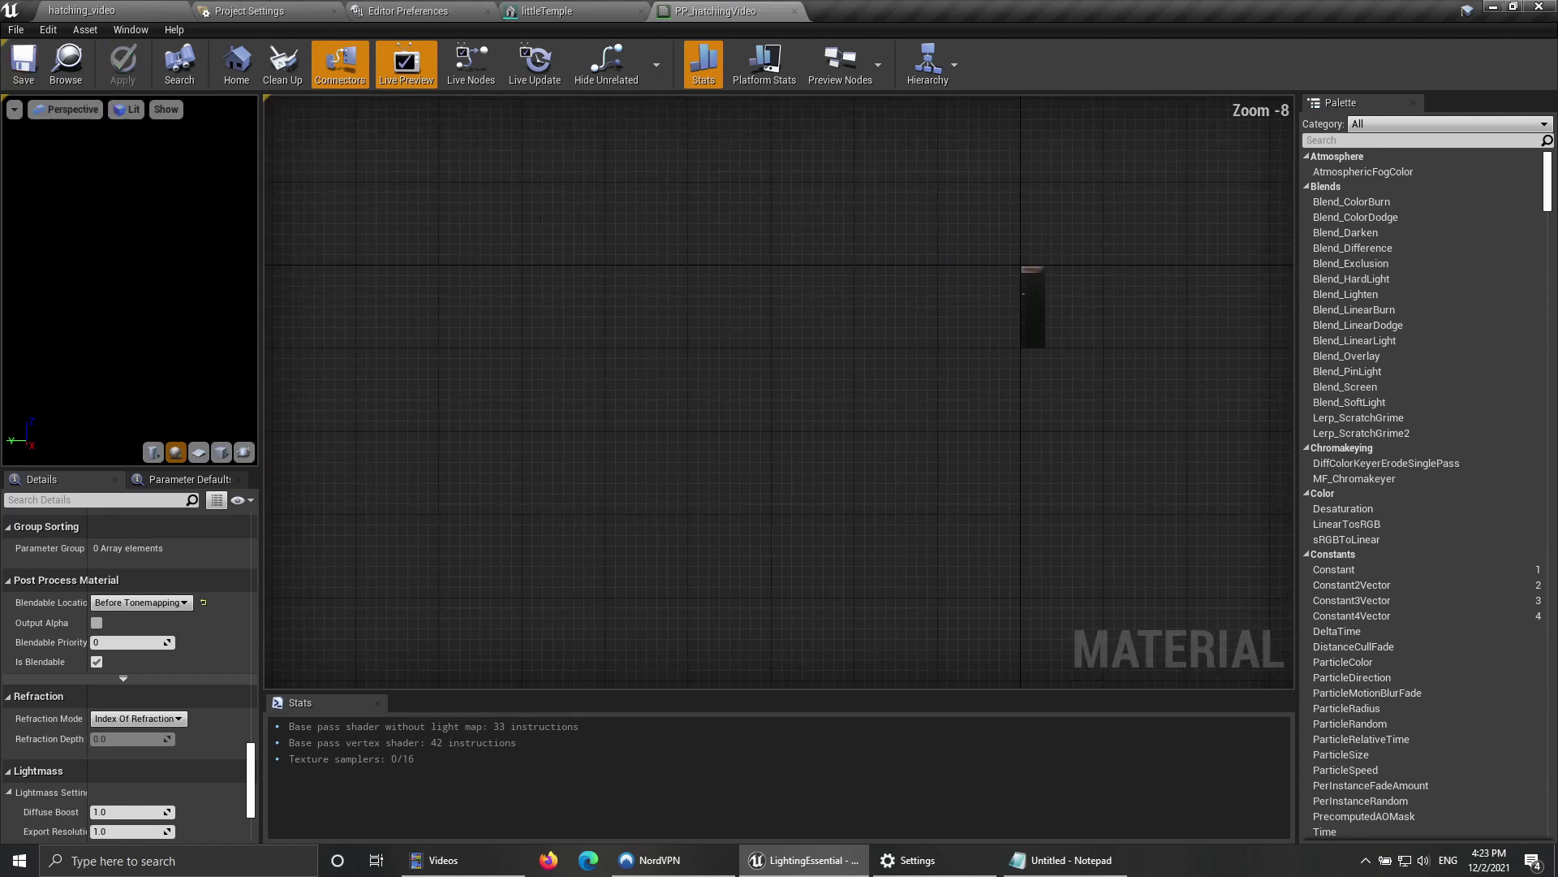
pyautogui.scroll(3, 587, 282)
pyautogui.scroll(3, 608, 332)
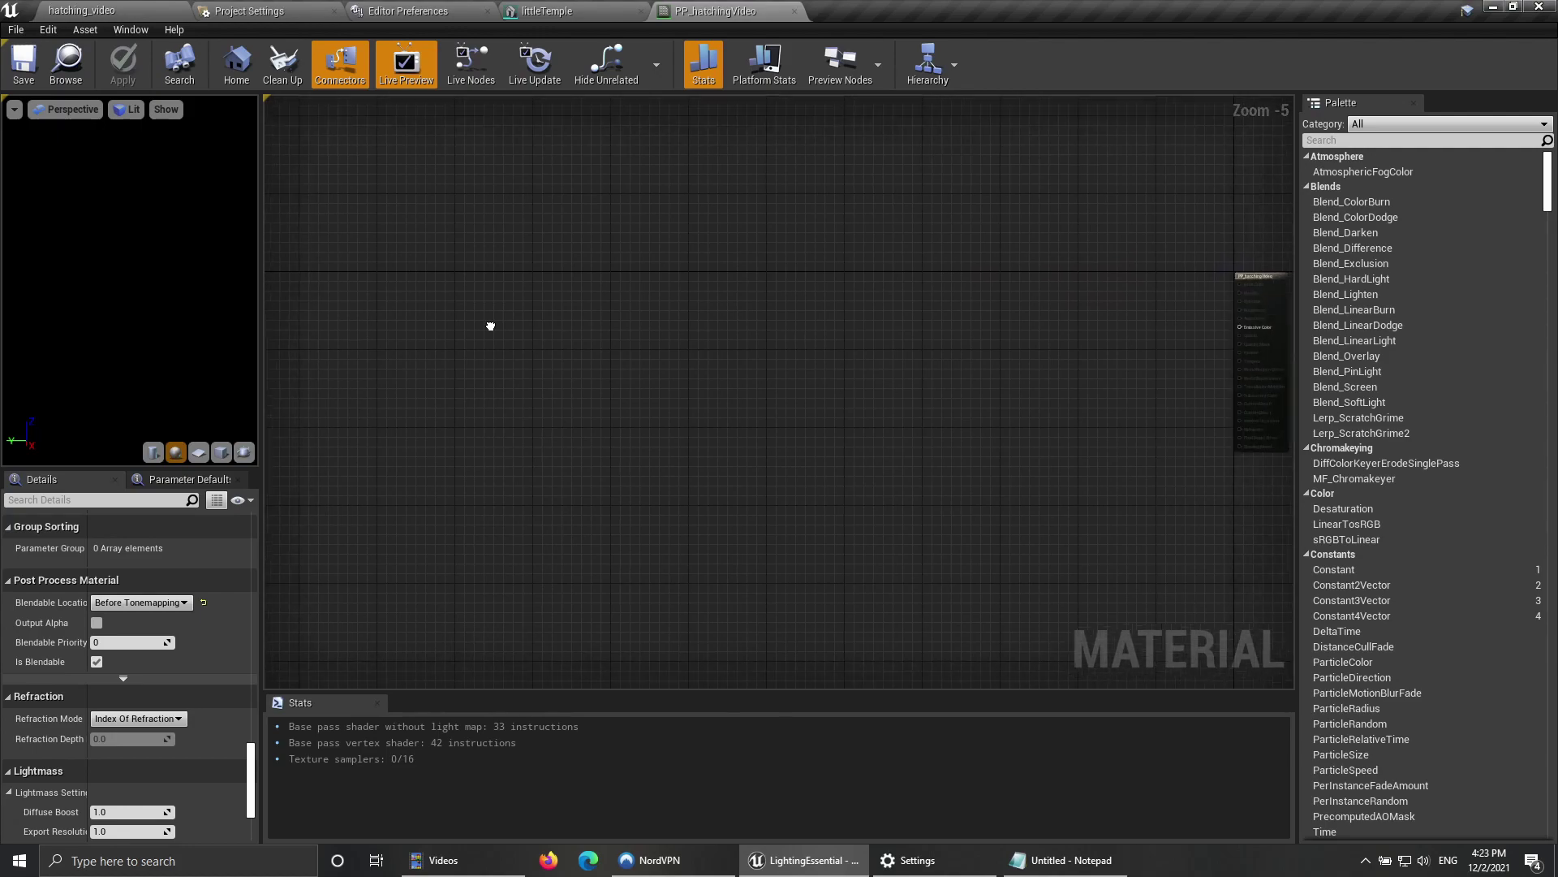
pyautogui.scroll(-1, 758, 320)
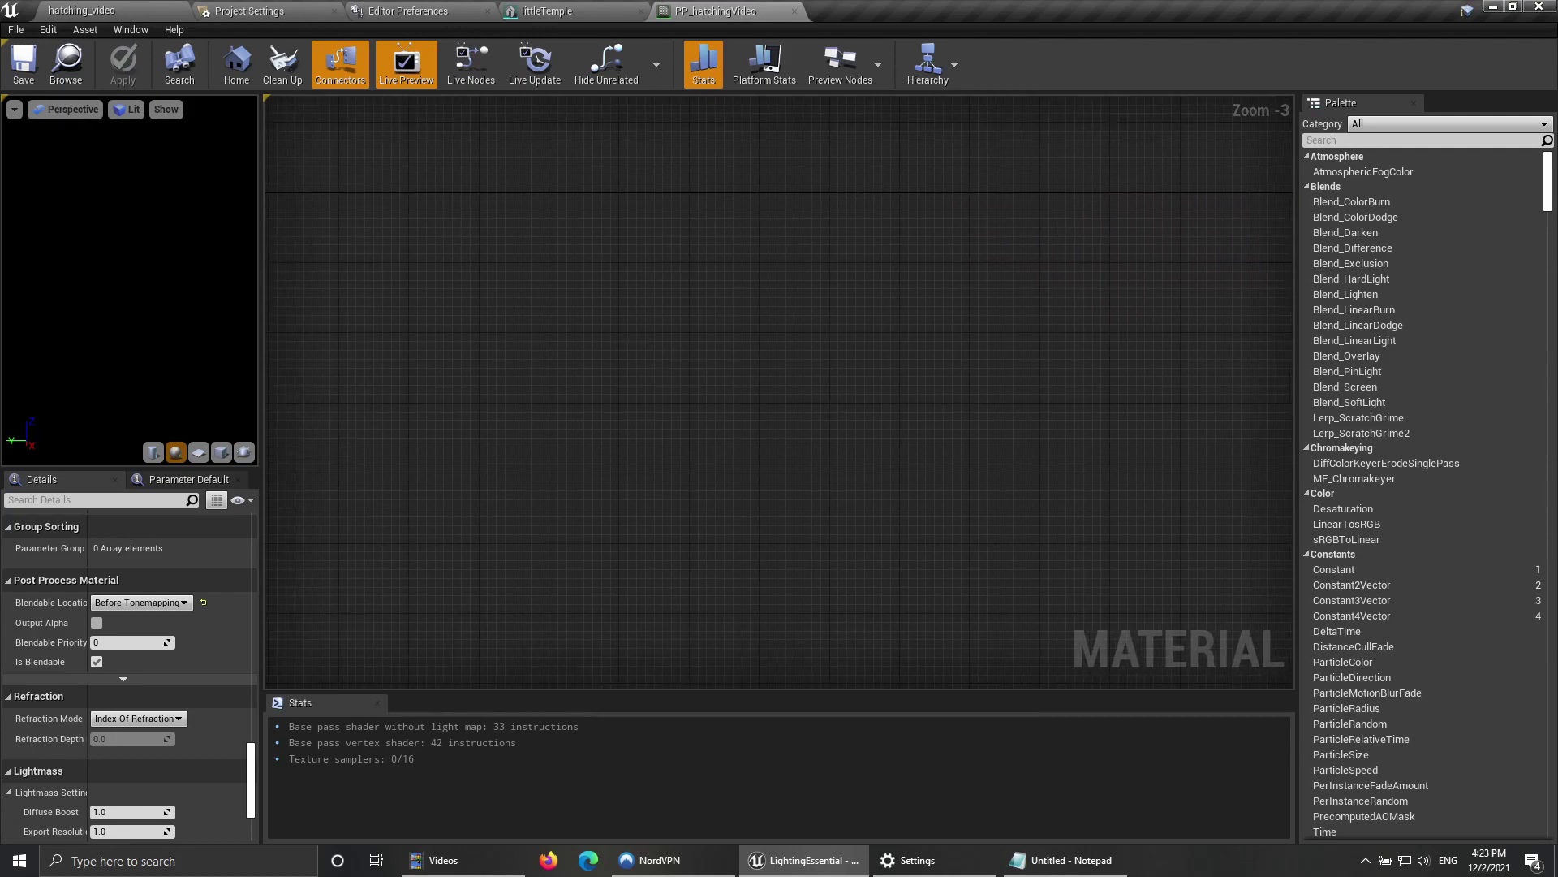
pyautogui.rightClick(590, 289)
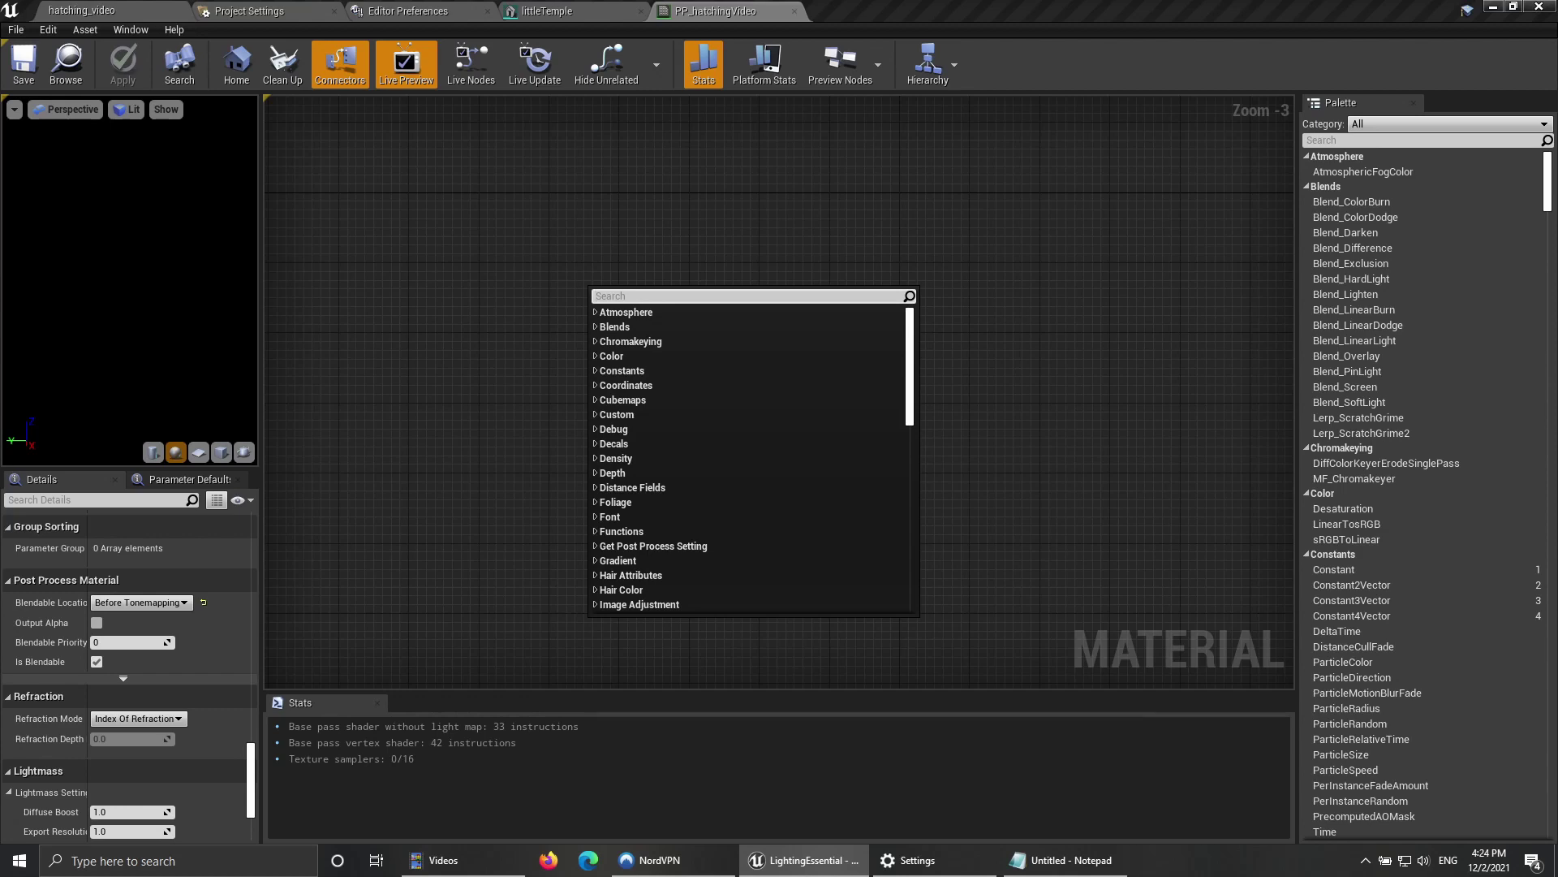
pyautogui.press('Escape')
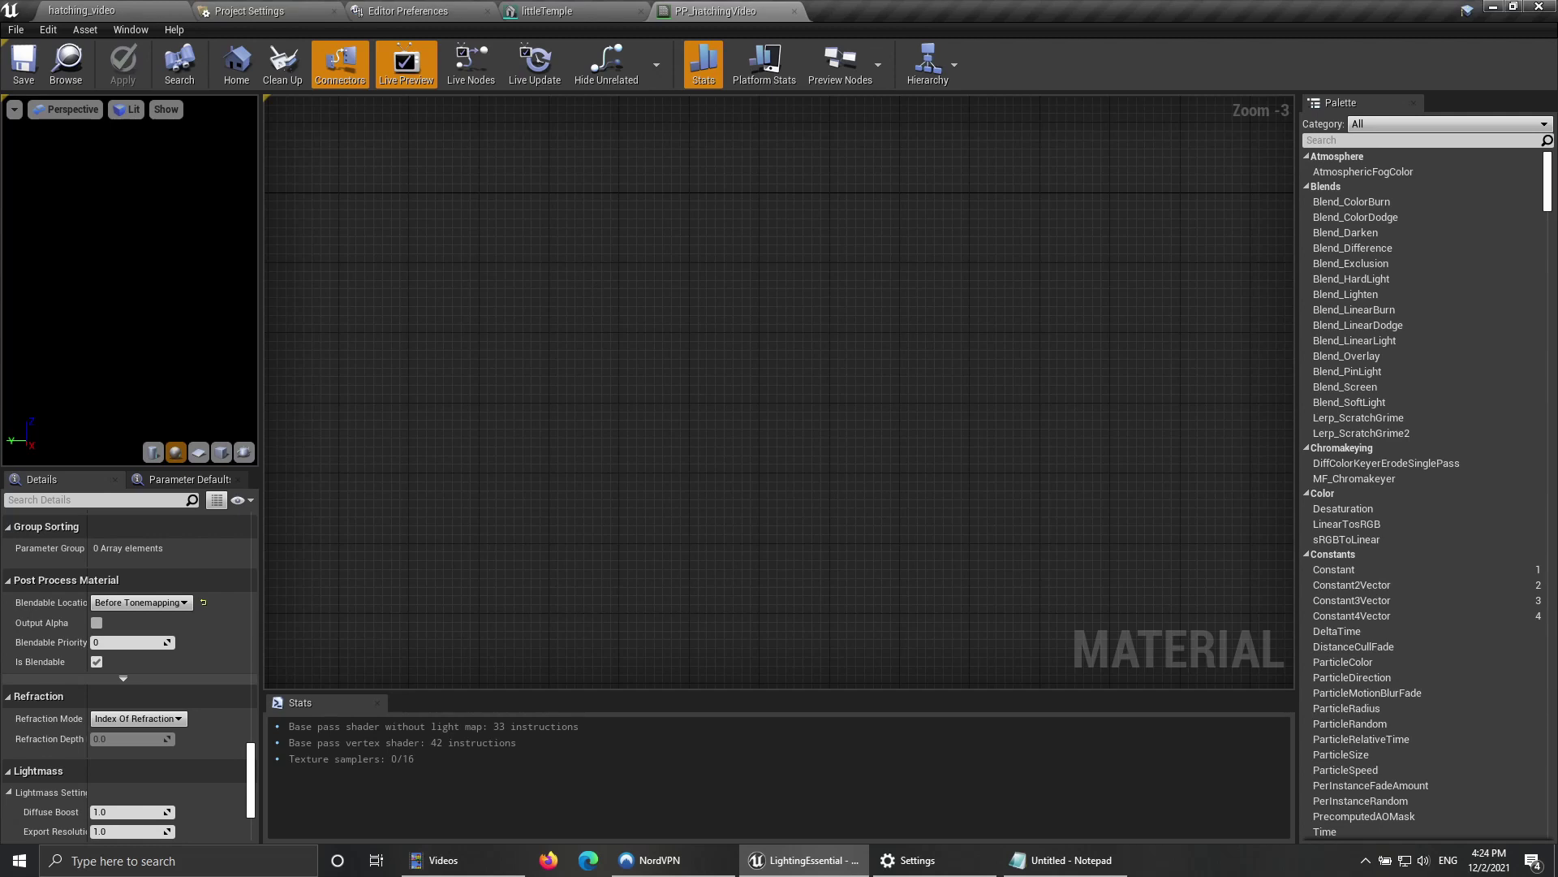
pyautogui.rightClick(444, 385)
pyautogui.write('p')
pyautogui.press('BackSpace')
pyautogui.write('sce')
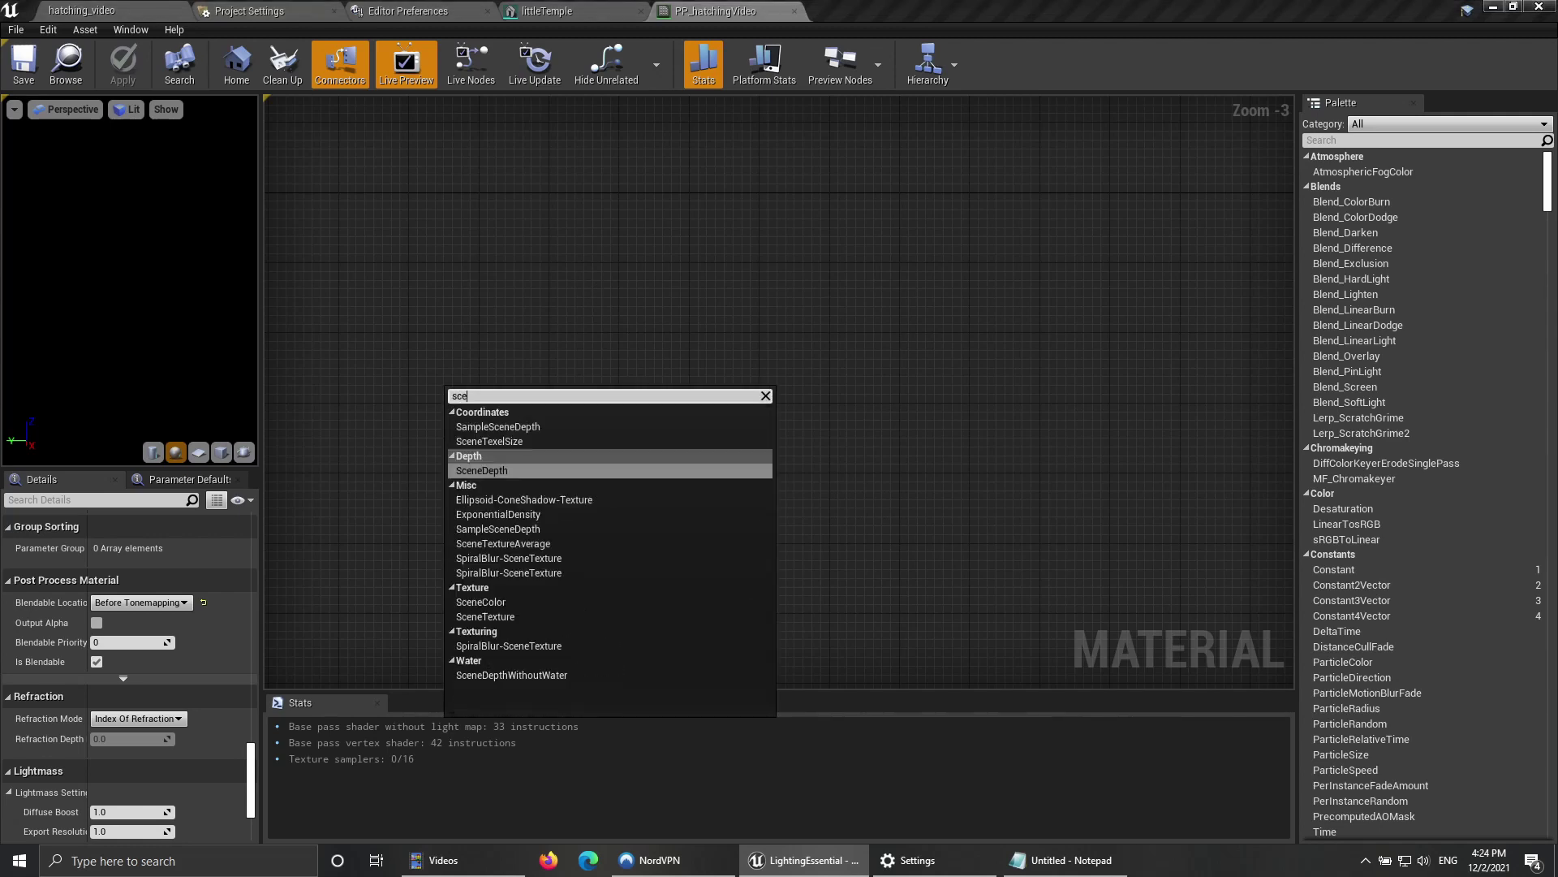
pyautogui.press('BackSpace')
pyautogui.press('BackSpace')
pyautogui.write('cene')
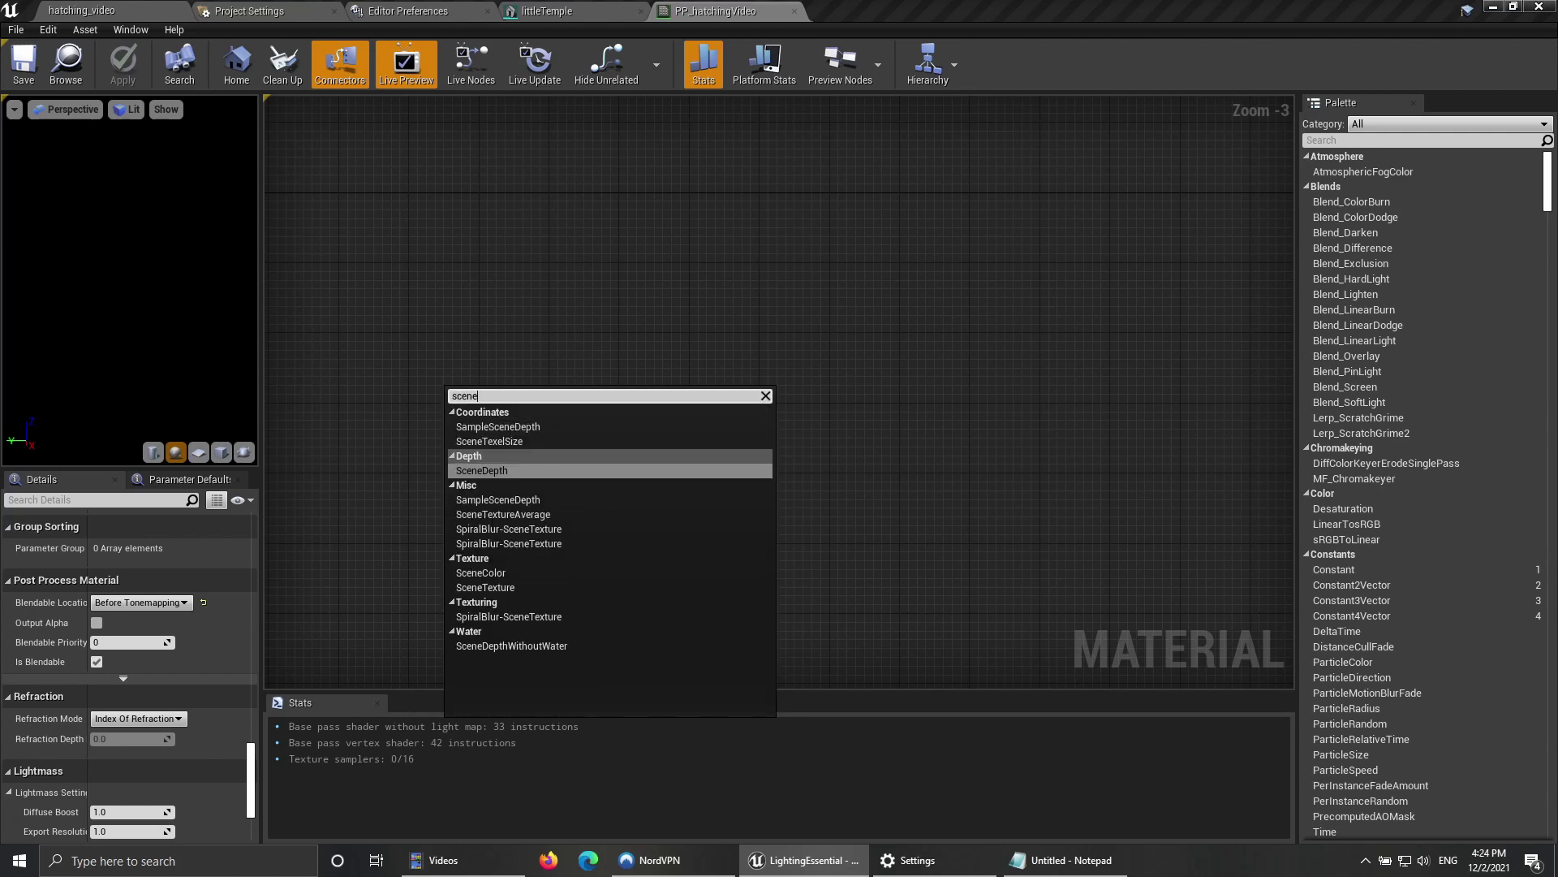
pyautogui.click(485, 587)
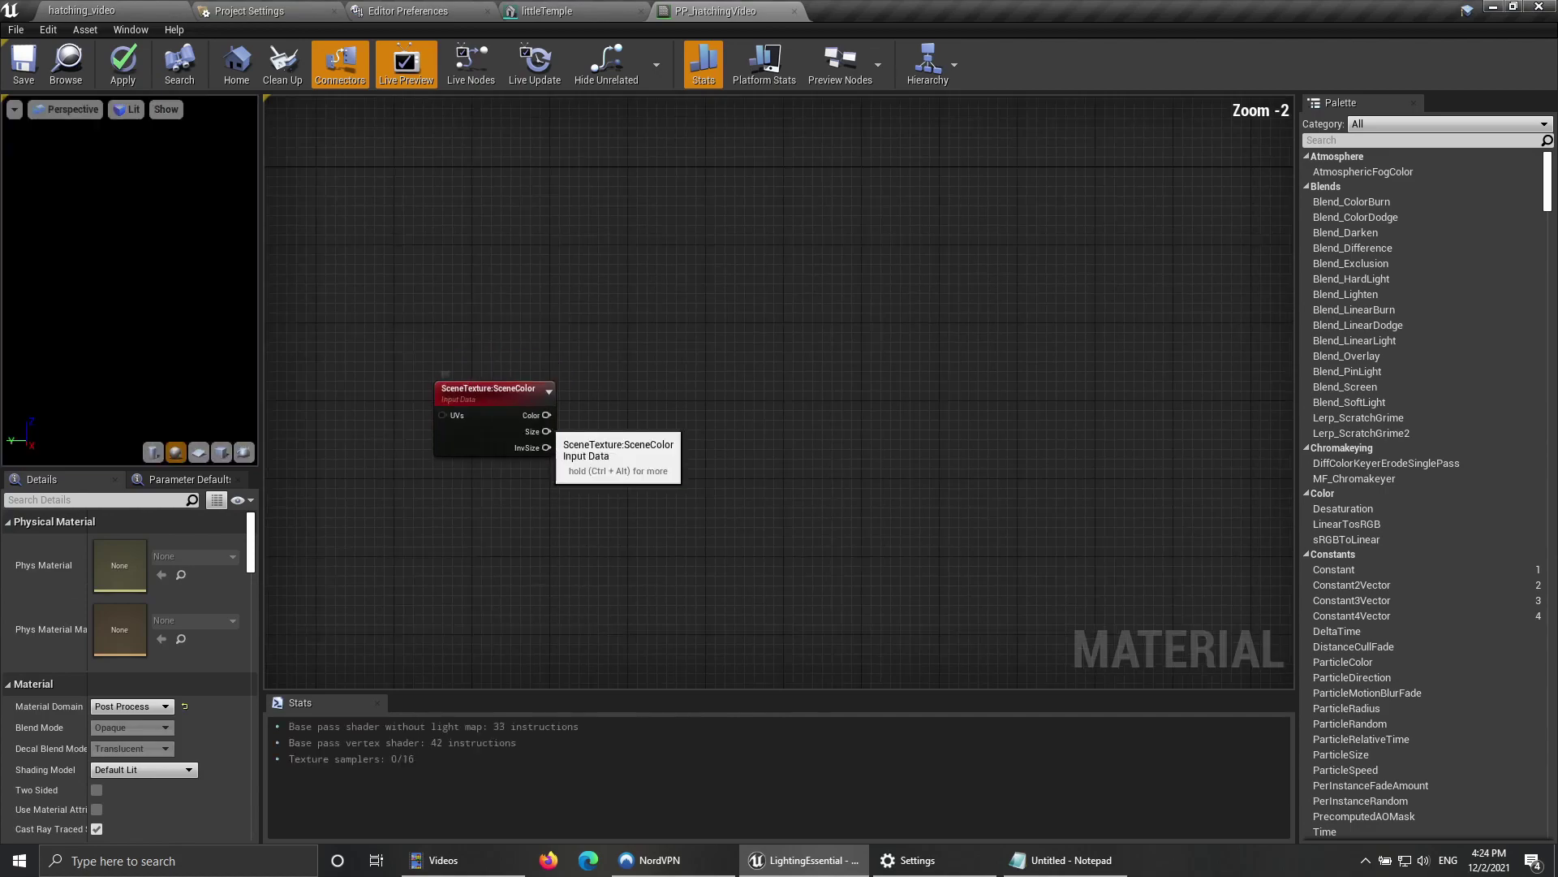
# Step: Connect the SceneTexture node's Color output to the material's Emissive Color
pyautogui.scroll(2, 546, 415)
pyautogui.rightClick(543, 410)
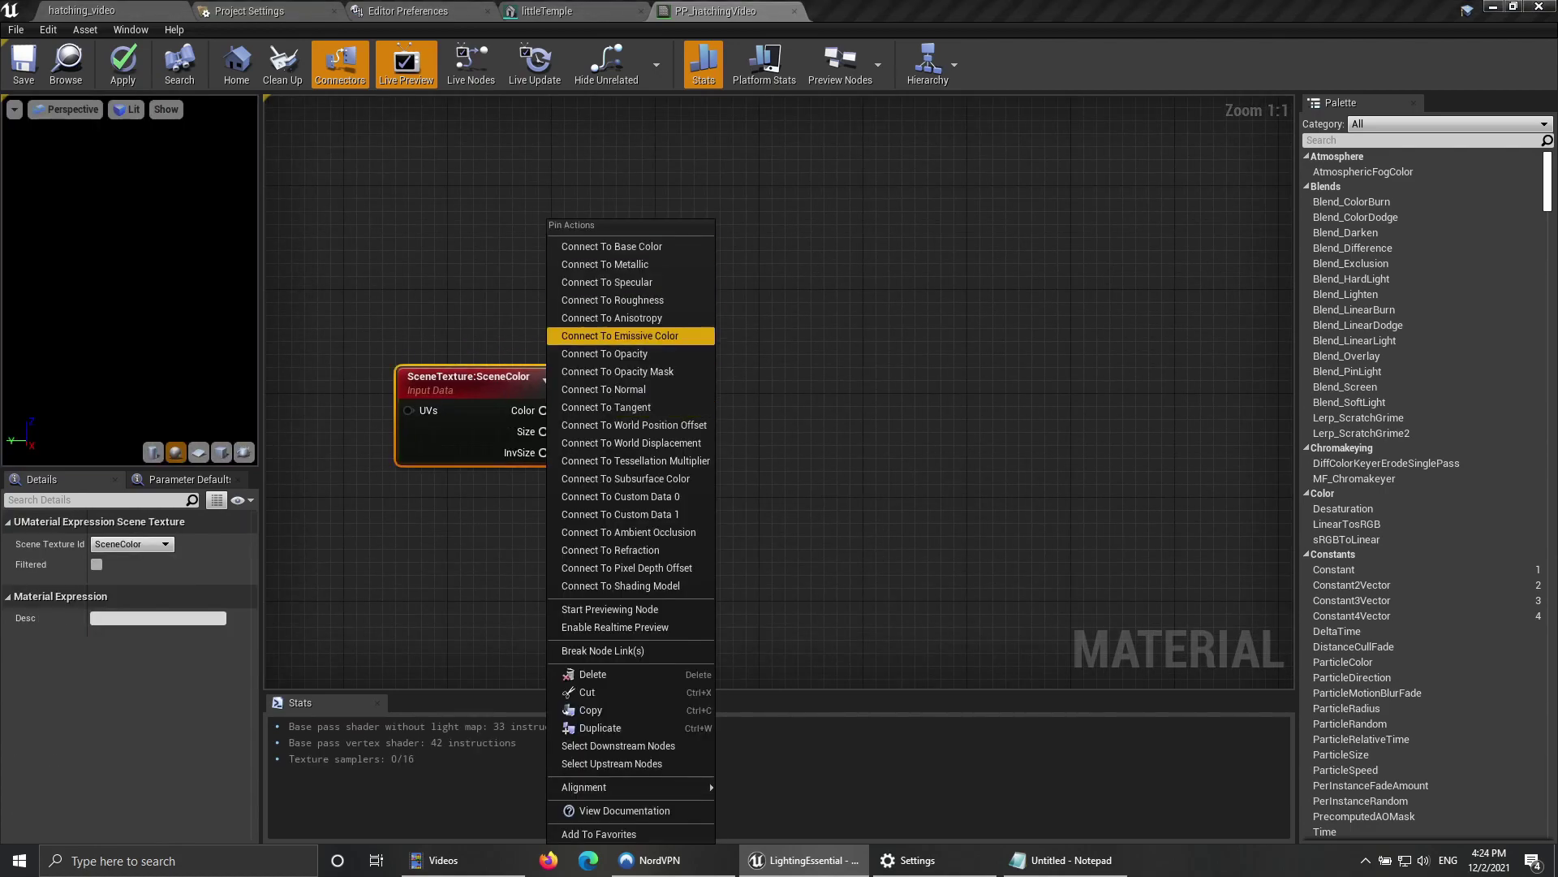
pyautogui.click(621, 335)
pyautogui.scroll(-6, 621, 335)
pyautogui.moveTo(779, 365); pyautogui.dragTo(536, 414, button='right')
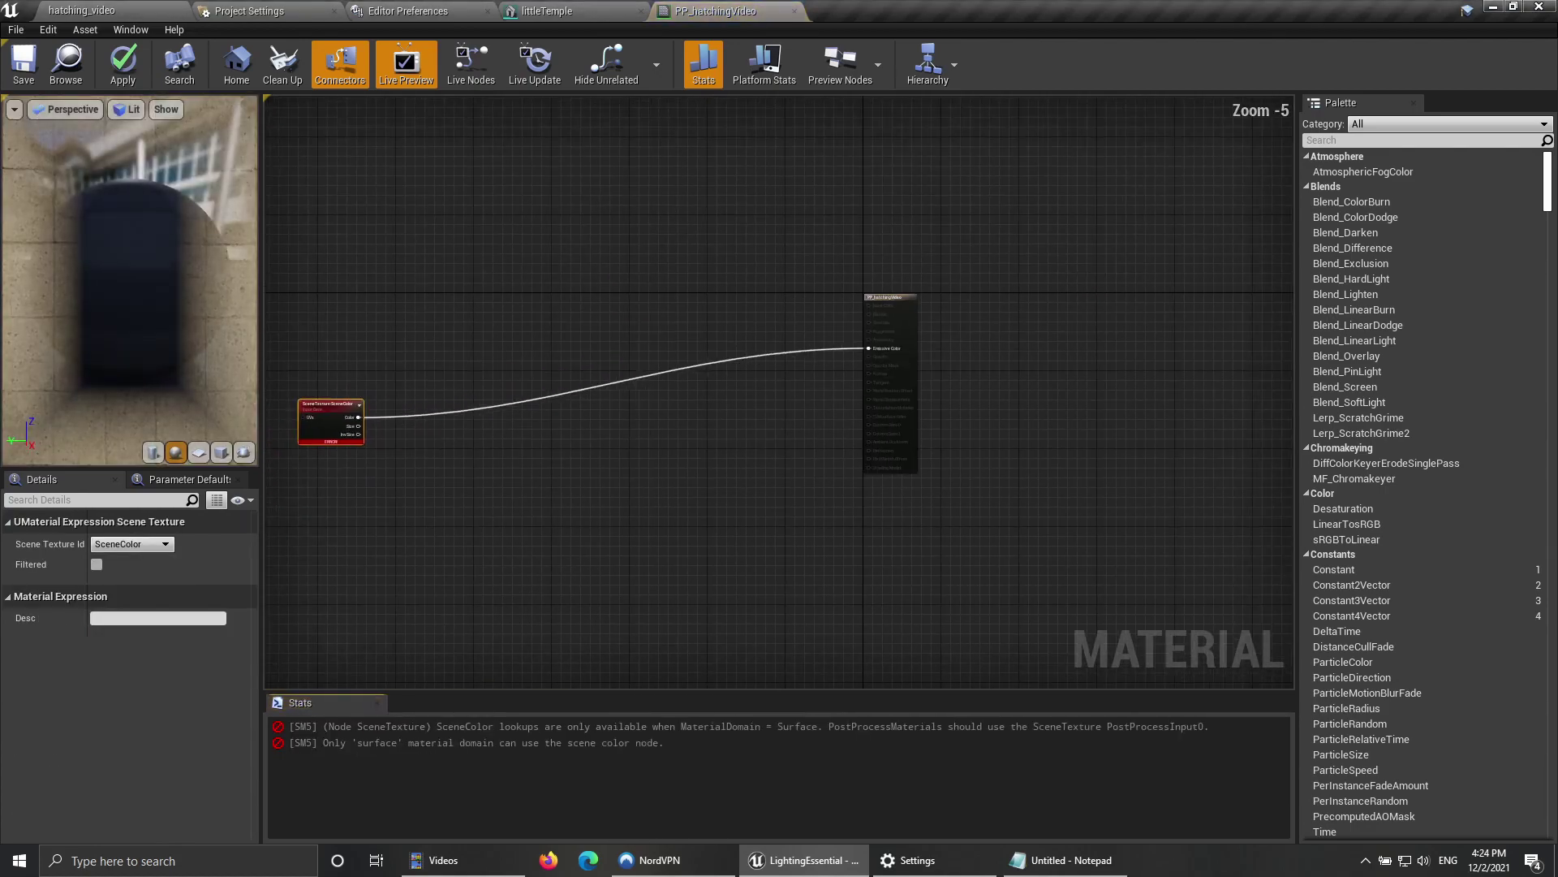
# Step: Set the SceneTexture node's Scene Texture Id to BaseColor (as stored in GBuffer), shift the node slightly, and save the material
pyautogui.scroll(3, 727, 364)
pyautogui.moveTo(706, 351); pyautogui.dragTo(1030, 349, button='right')
pyautogui.moveTo(237, 458); pyautogui.dragTo(645, 411, button='right')
pyautogui.scroll(2, 644, 412)
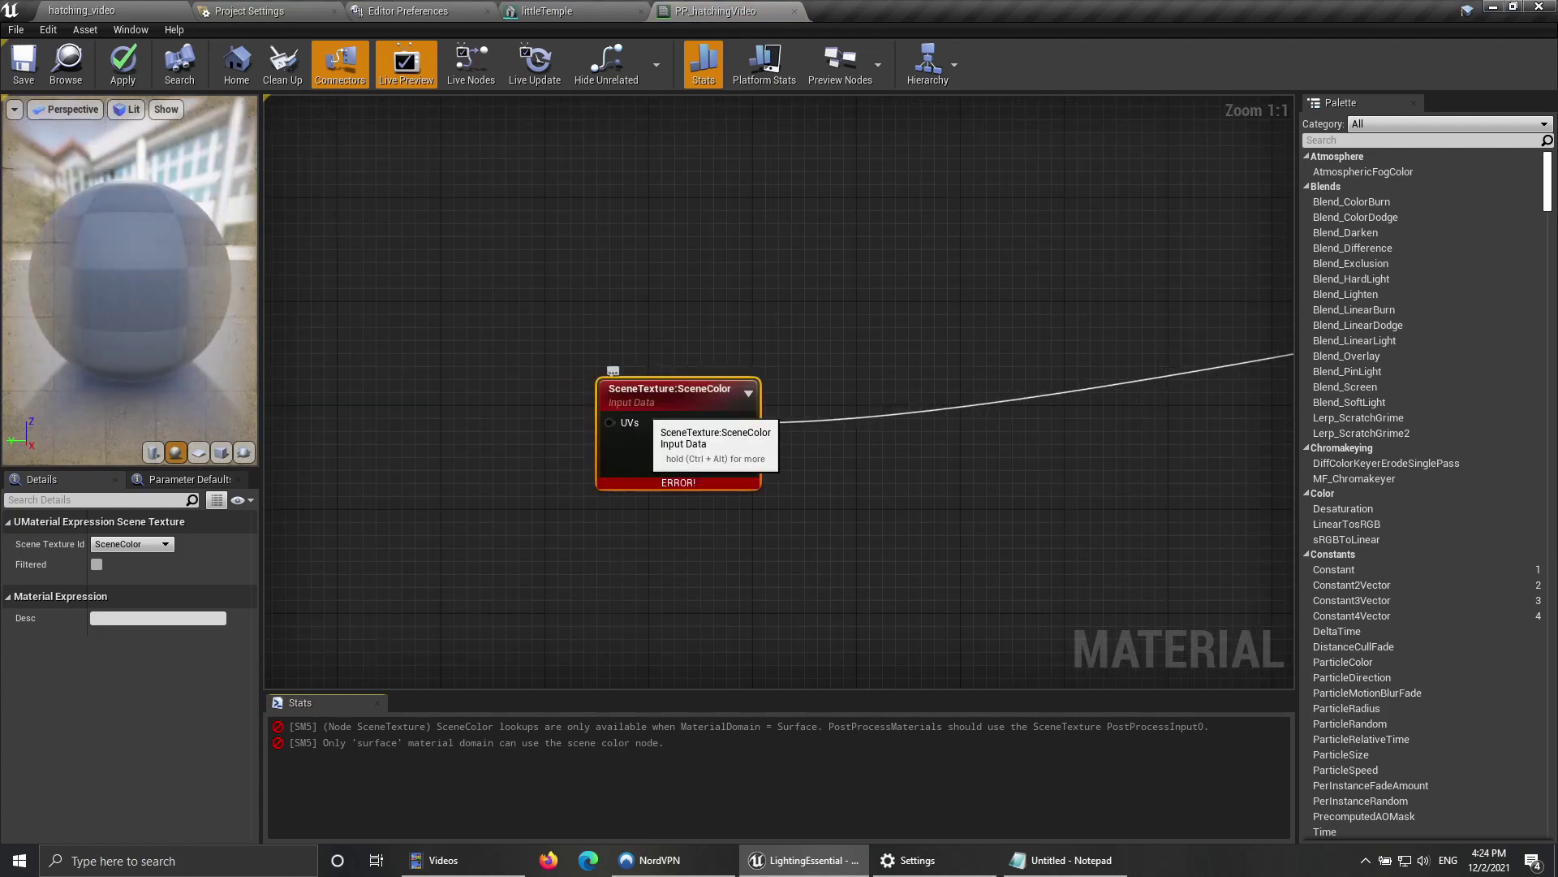
pyautogui.click(132, 543)
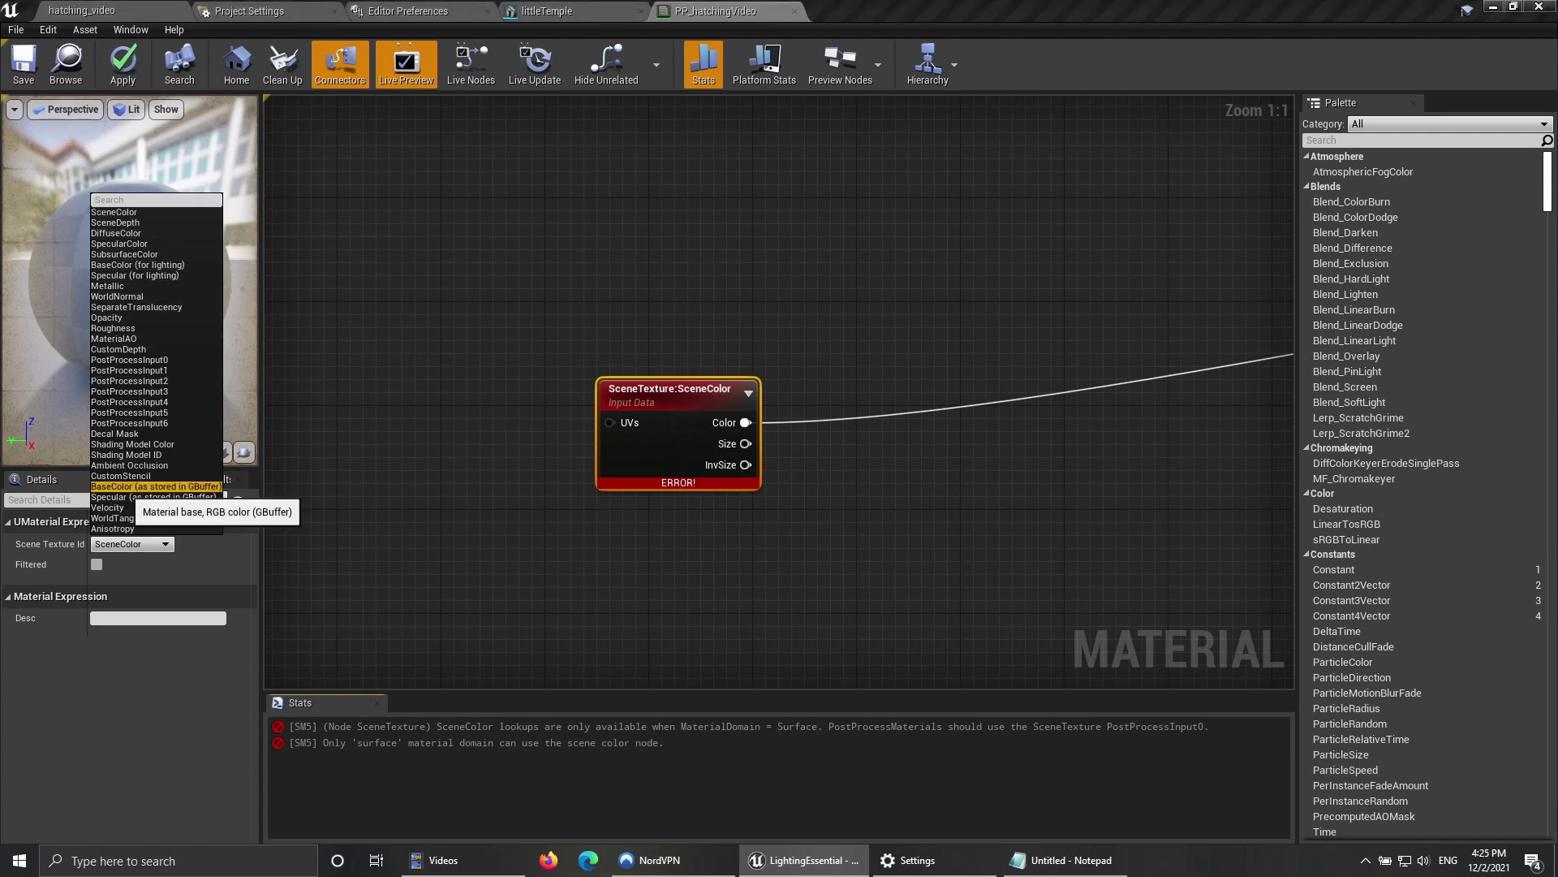
pyautogui.click(154, 487)
pyautogui.moveTo(689, 460); pyautogui.dragTo(637, 436)
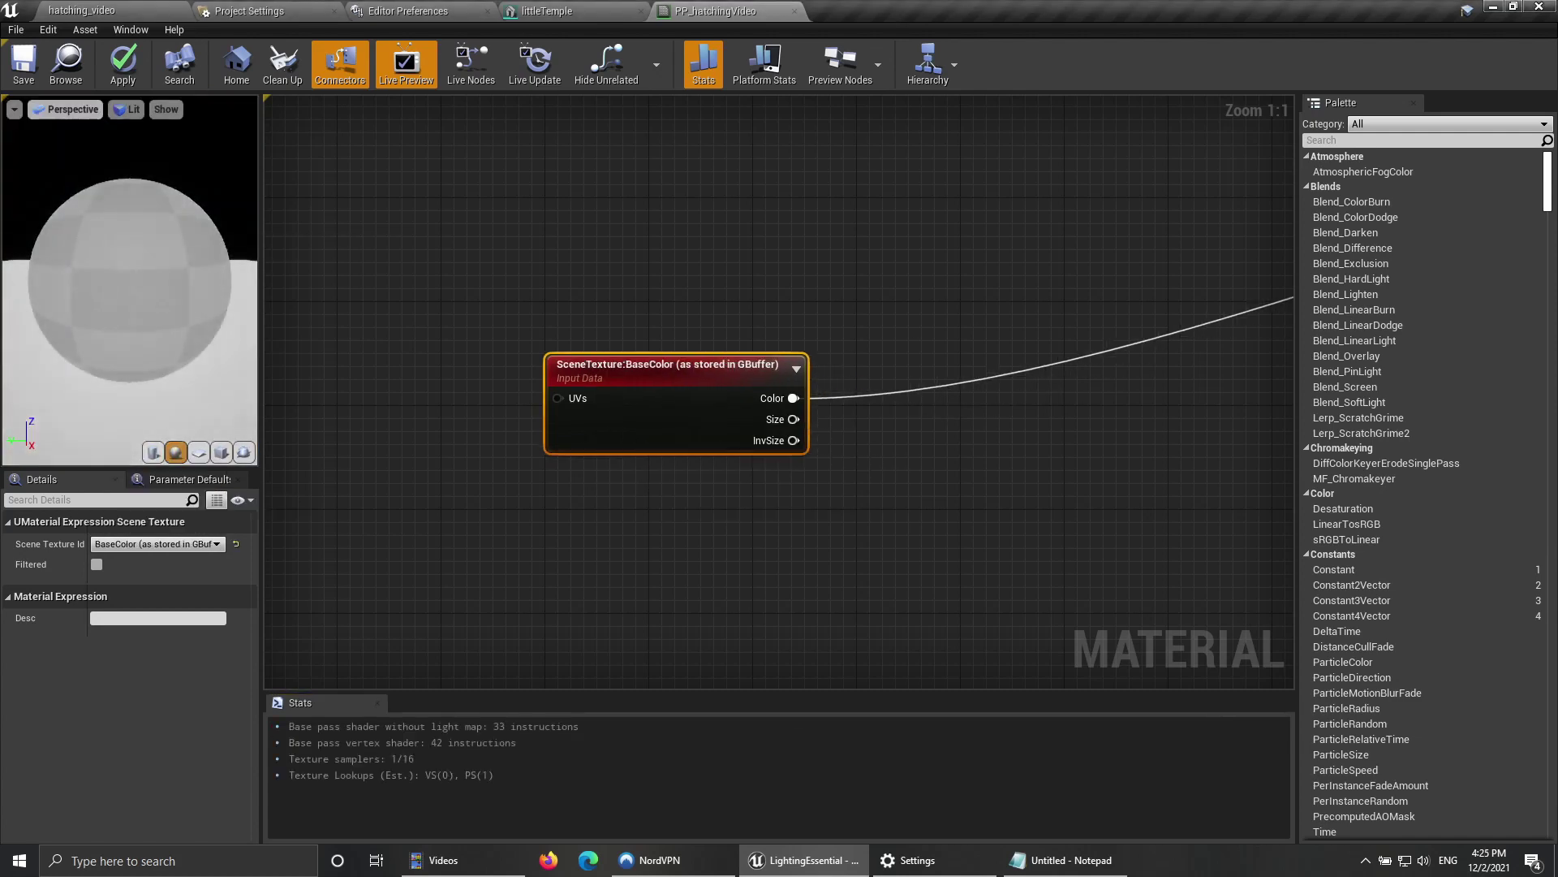
pyautogui.click(24, 63)
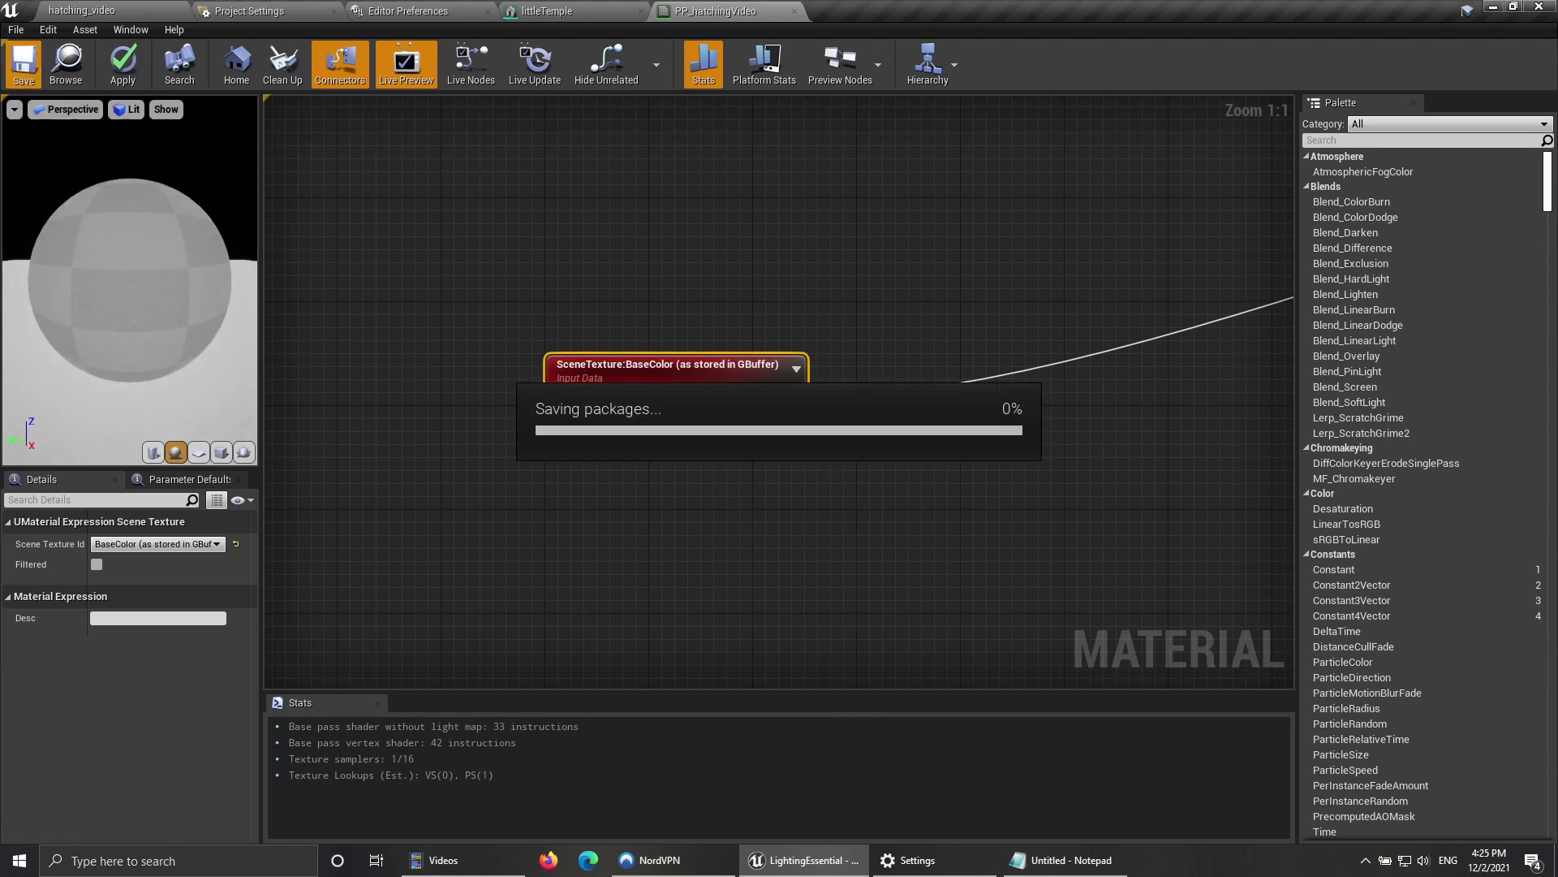
pyautogui.scroll(-4, 521, 514)
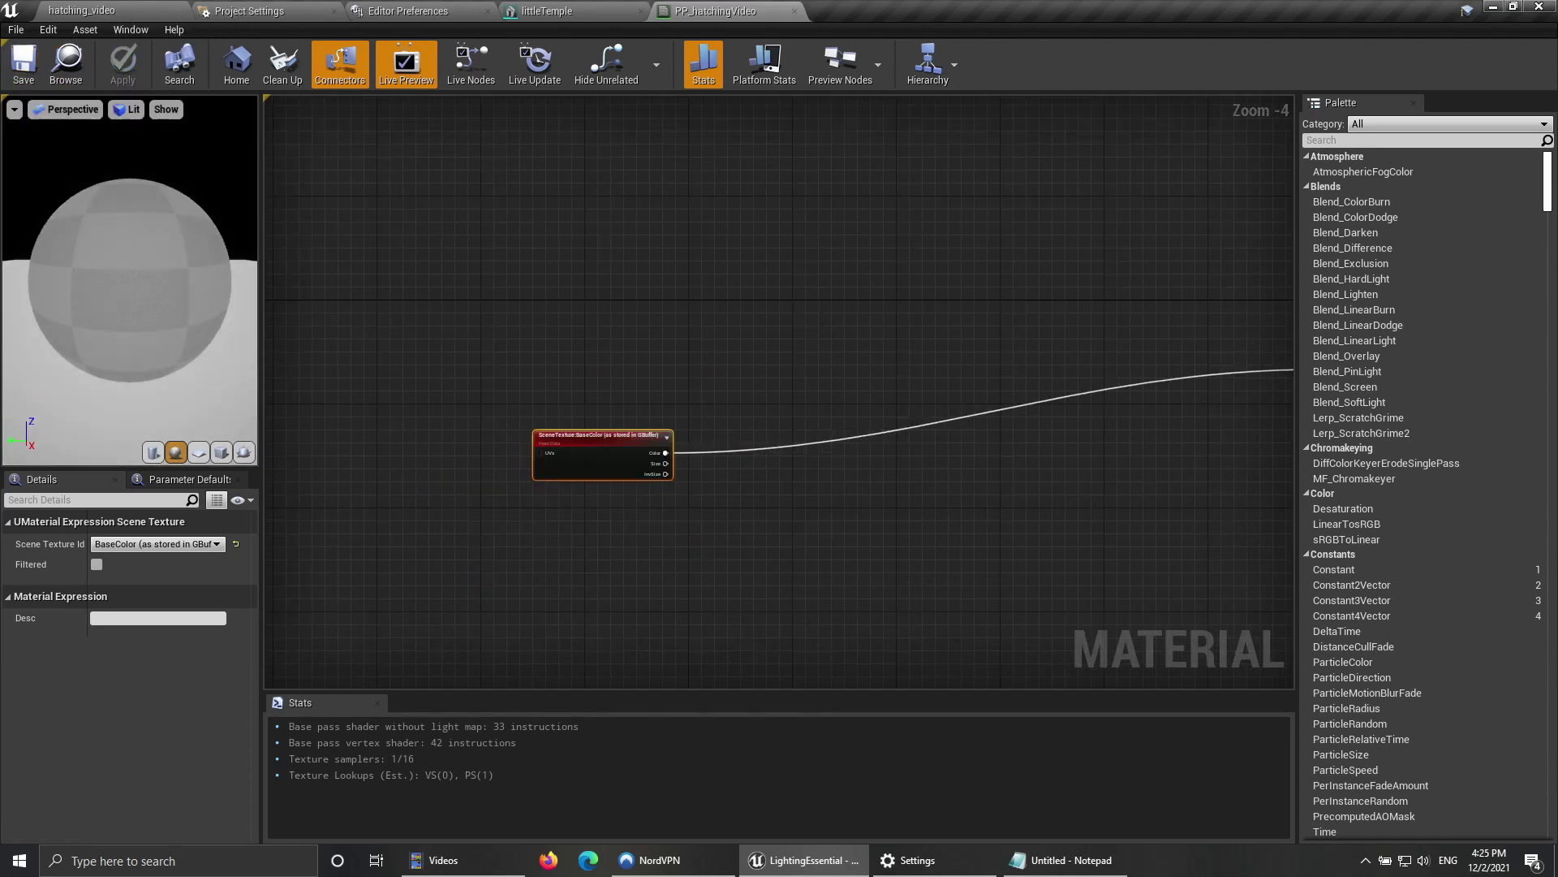
# Step: In the hatching_video level, add one element to the PostProcessVolume's Post Process Materials array
pyautogui.click(82, 10)
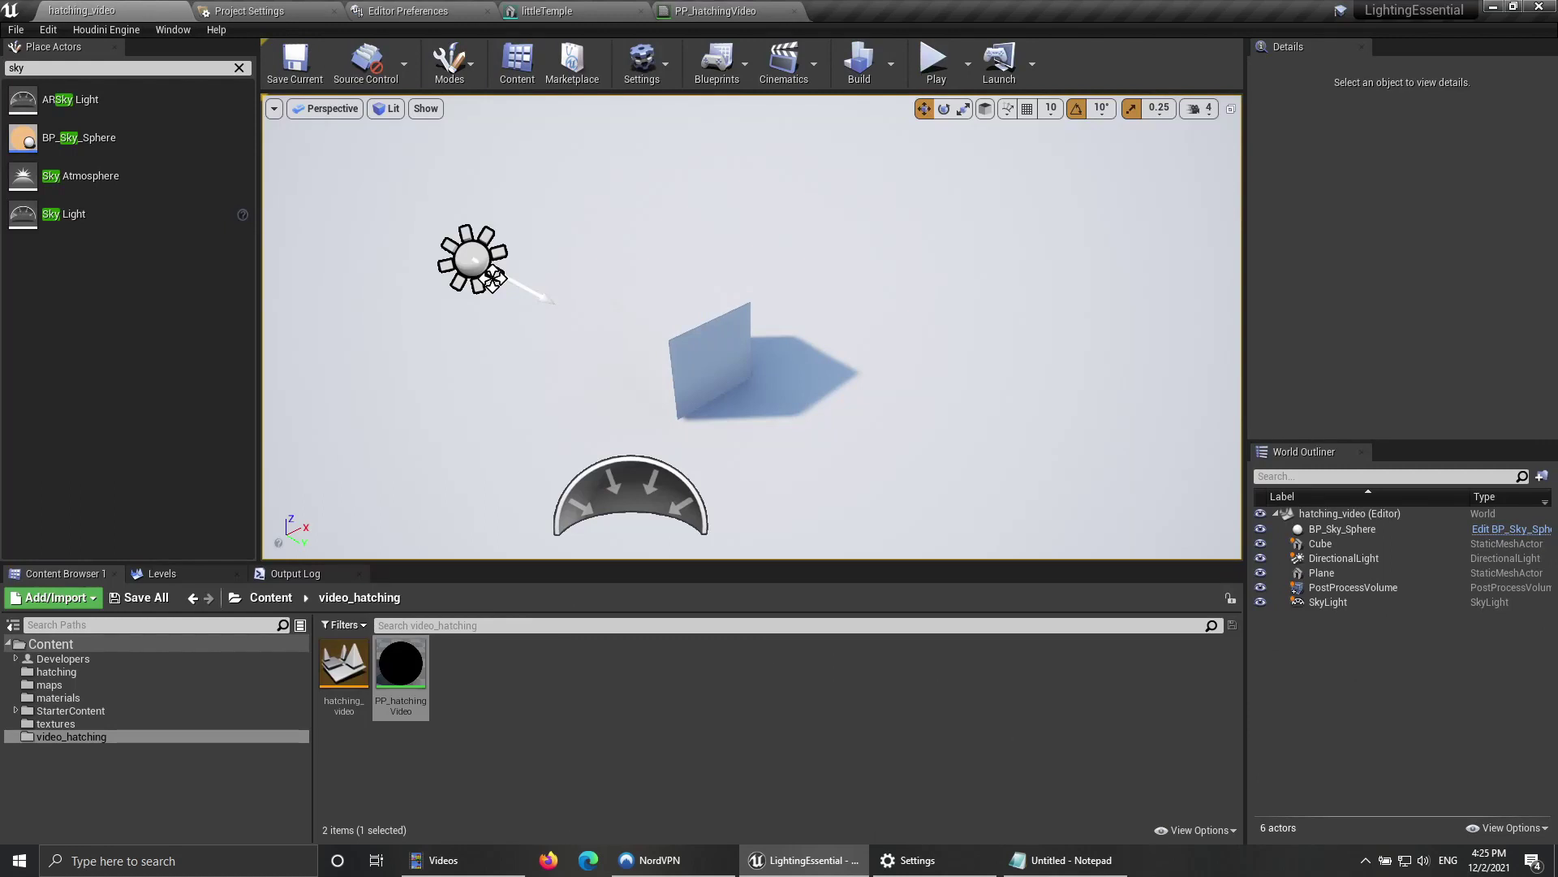
pyautogui.click(1353, 586)
pyautogui.scroll(-10, 1400, 243)
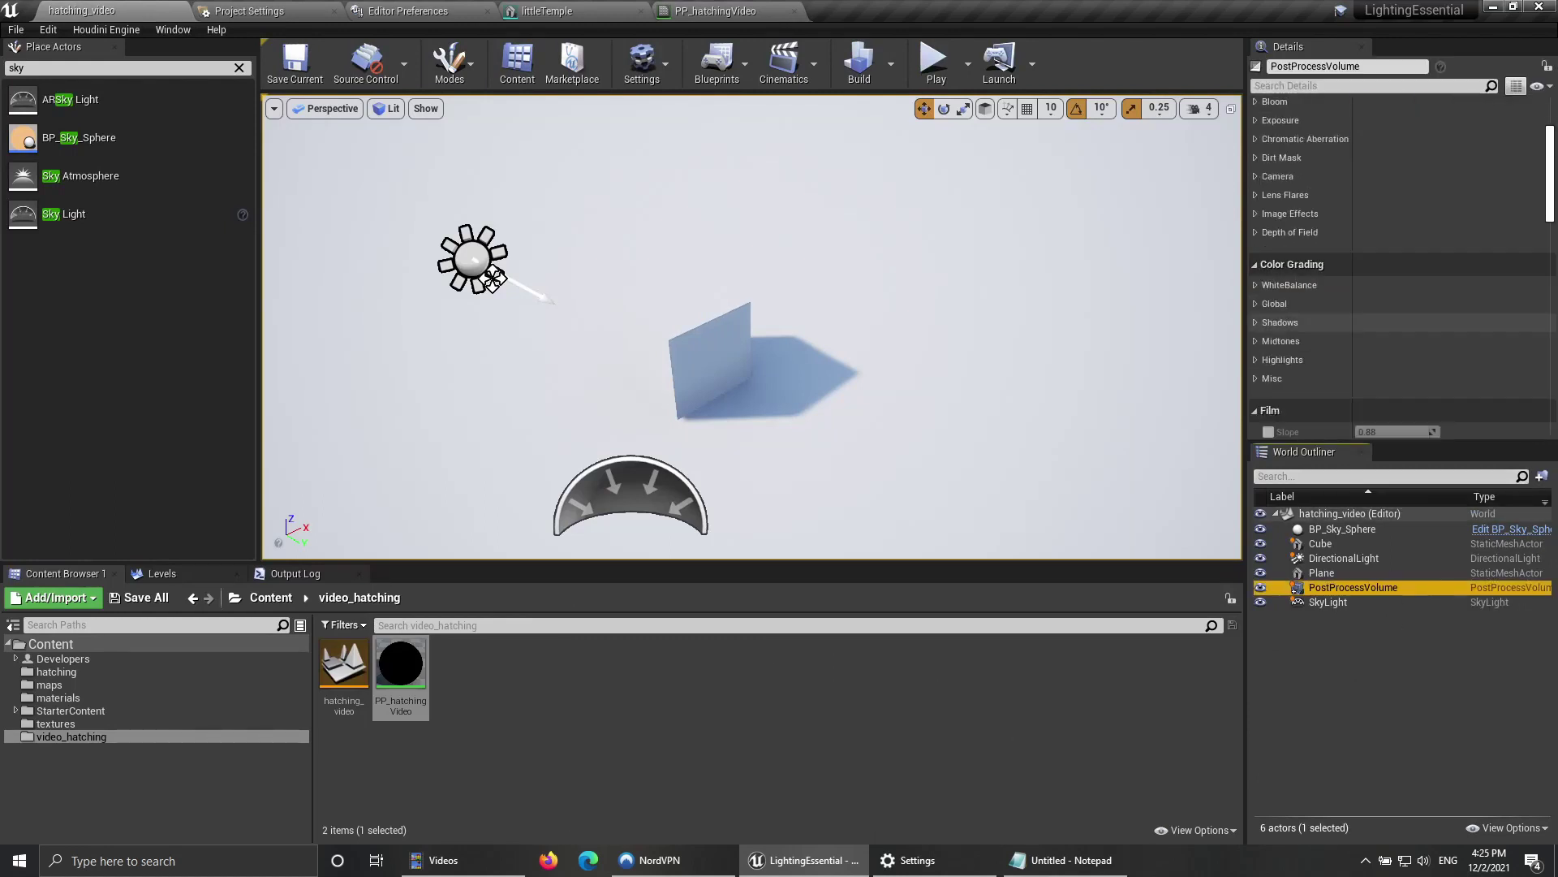
pyautogui.scroll(-6, 1400, 268)
pyautogui.scroll(-5, 1400, 268)
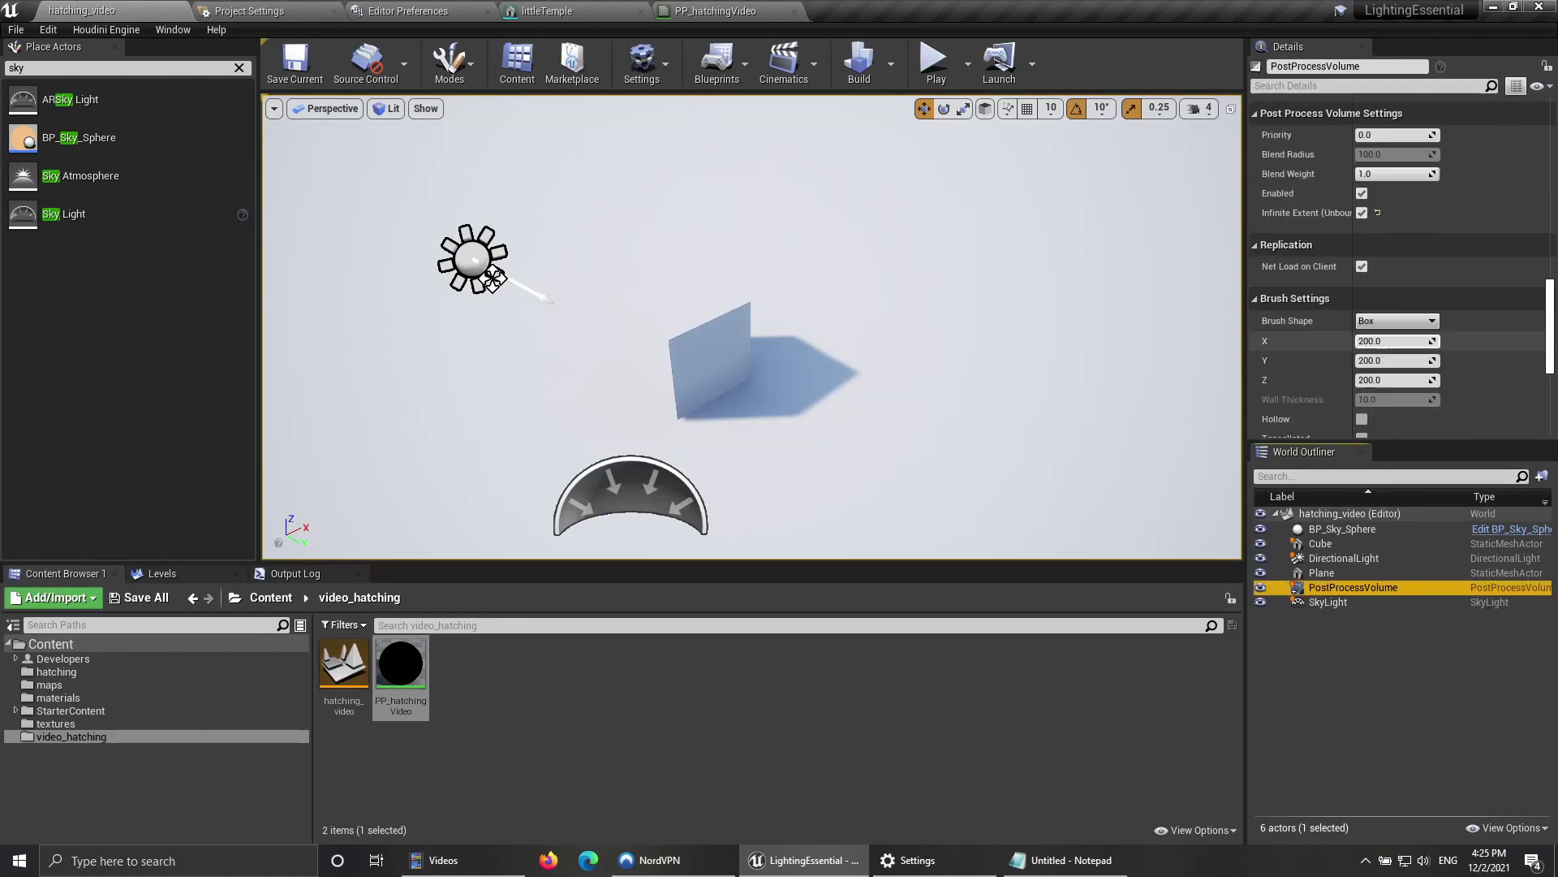
pyautogui.scroll(7, 1400, 267)
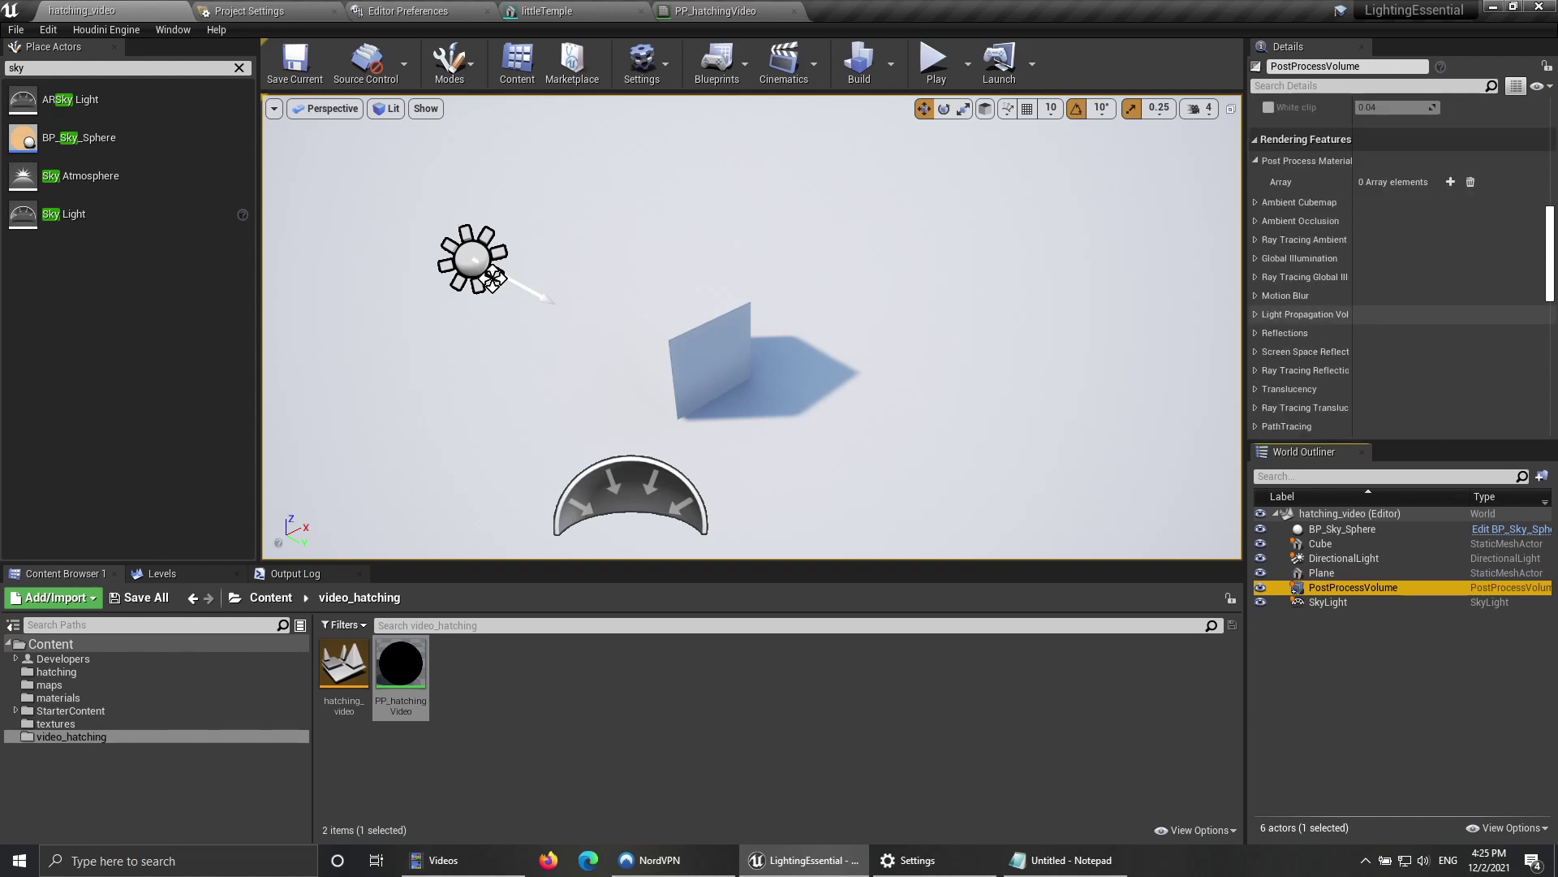
pyautogui.scroll(2, 1400, 268)
pyautogui.click(1450, 234)
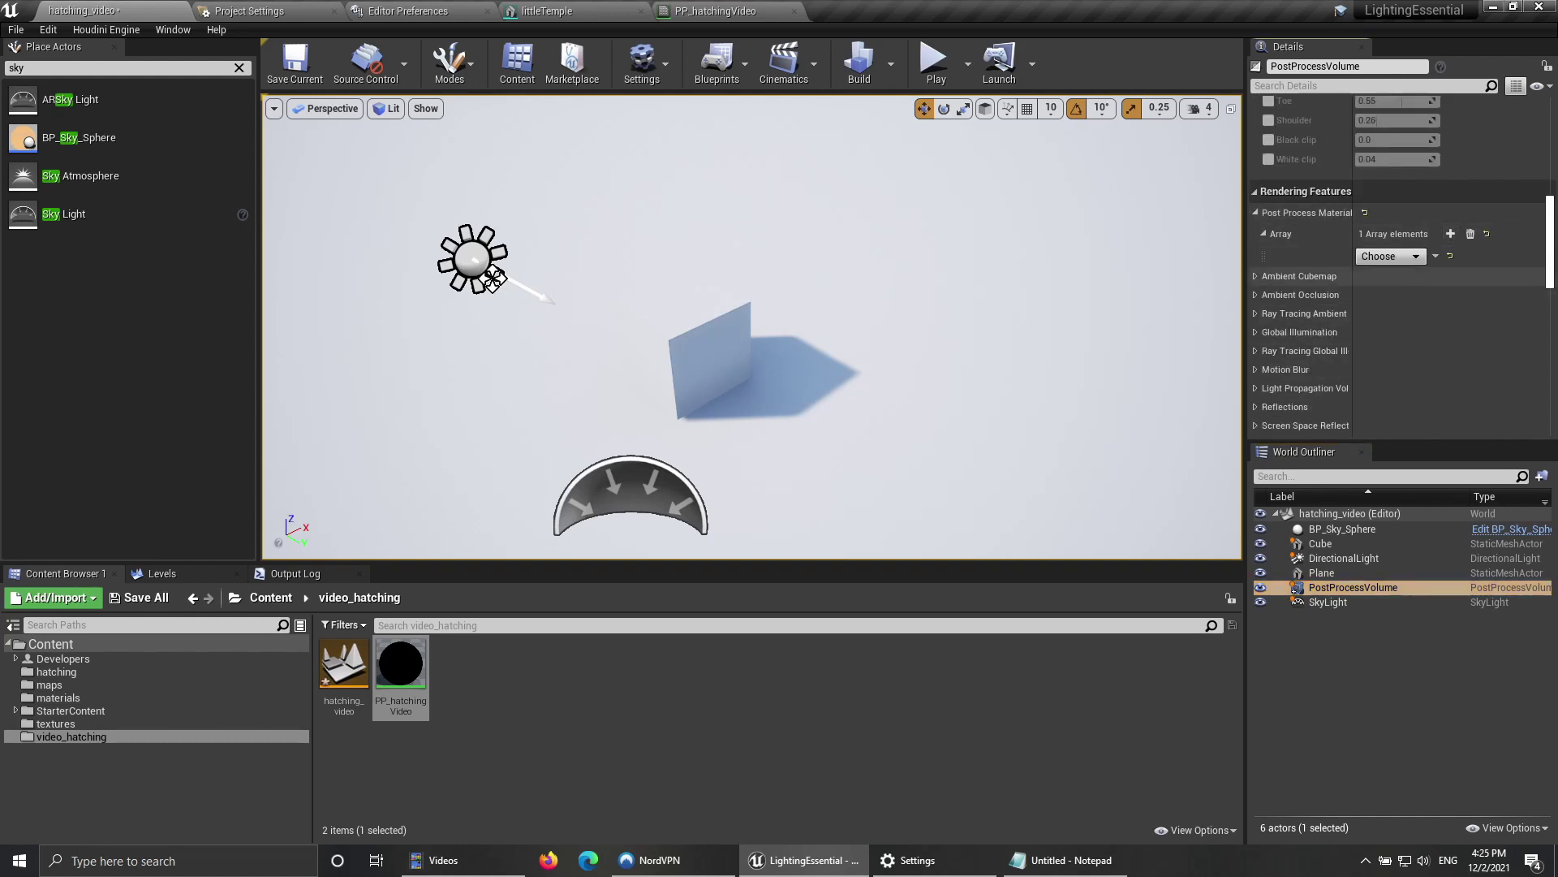
# Step: Make the new Post Process Materials element an asset reference and assign PP_hatchingVideo to it
pyautogui.click(1389, 256)
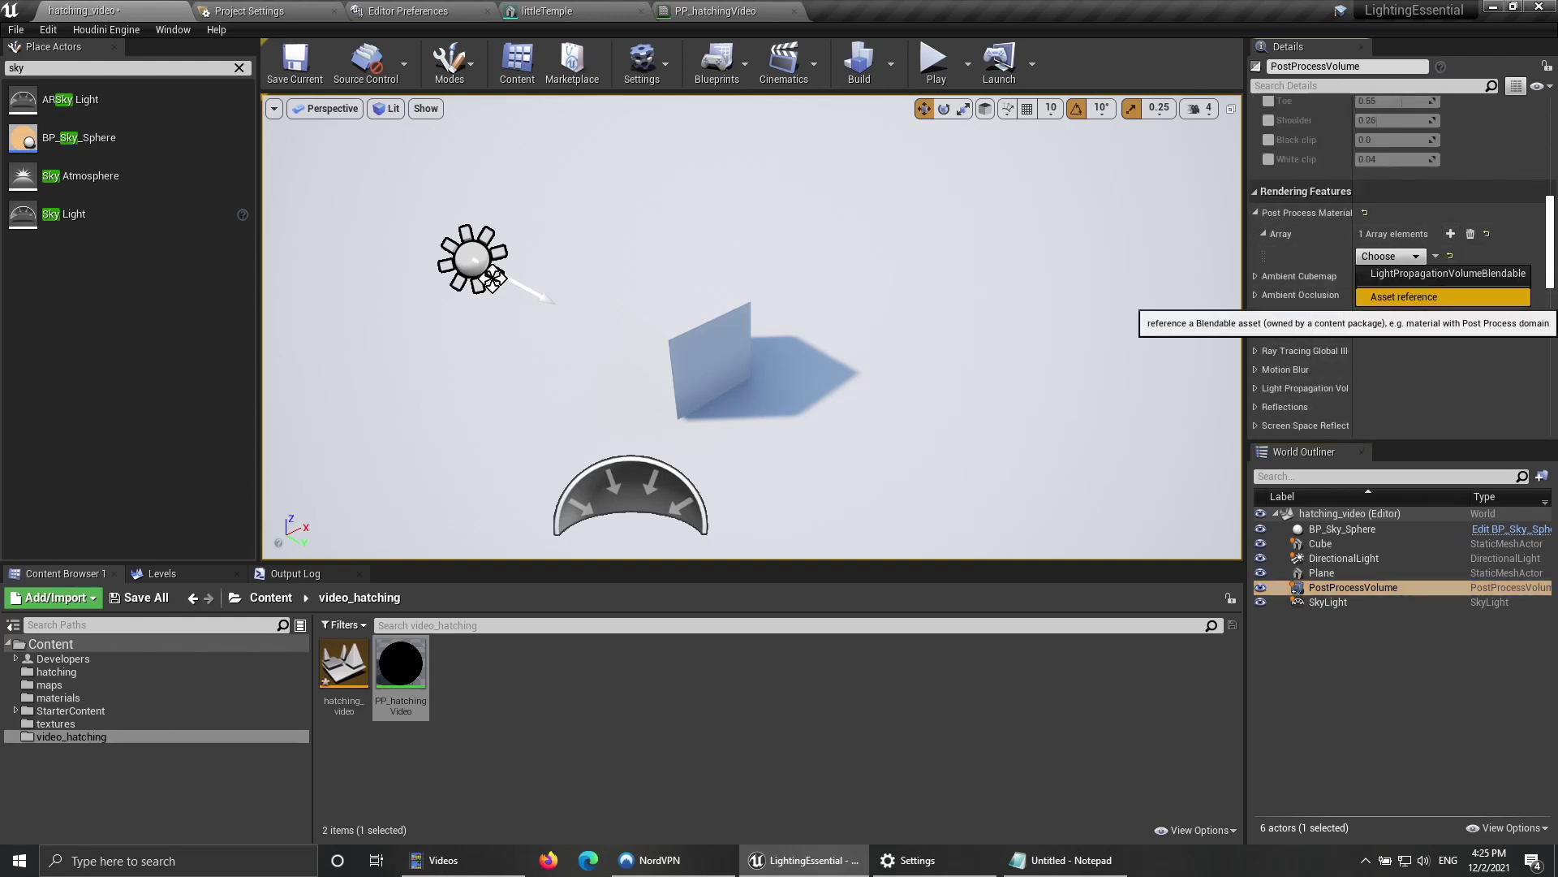
pyautogui.click(1404, 296)
pyautogui.click(1372, 256)
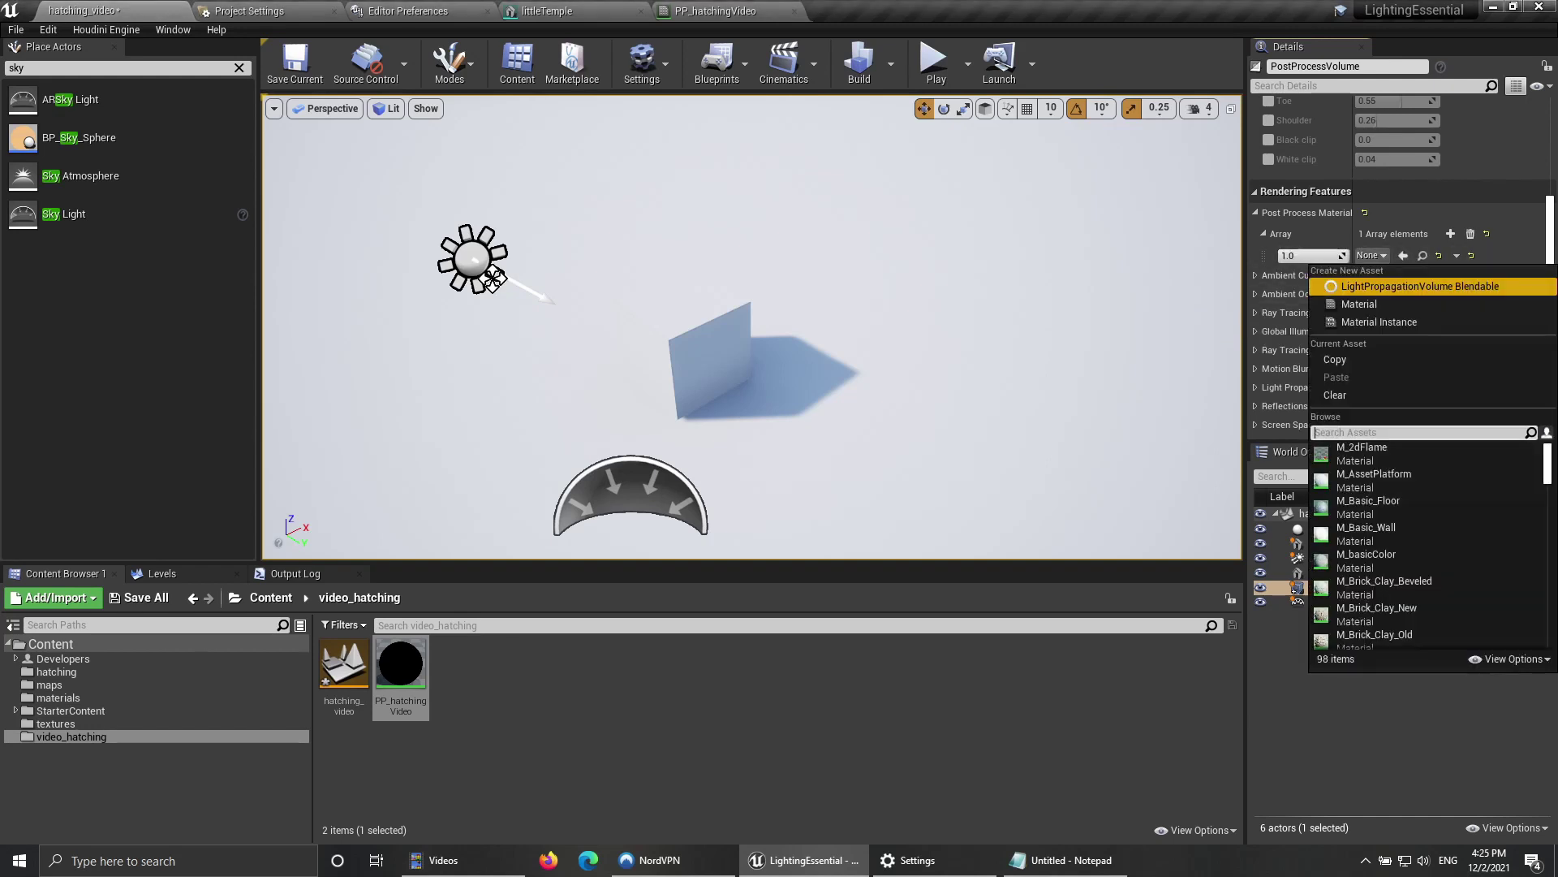
pyautogui.write('PP-')
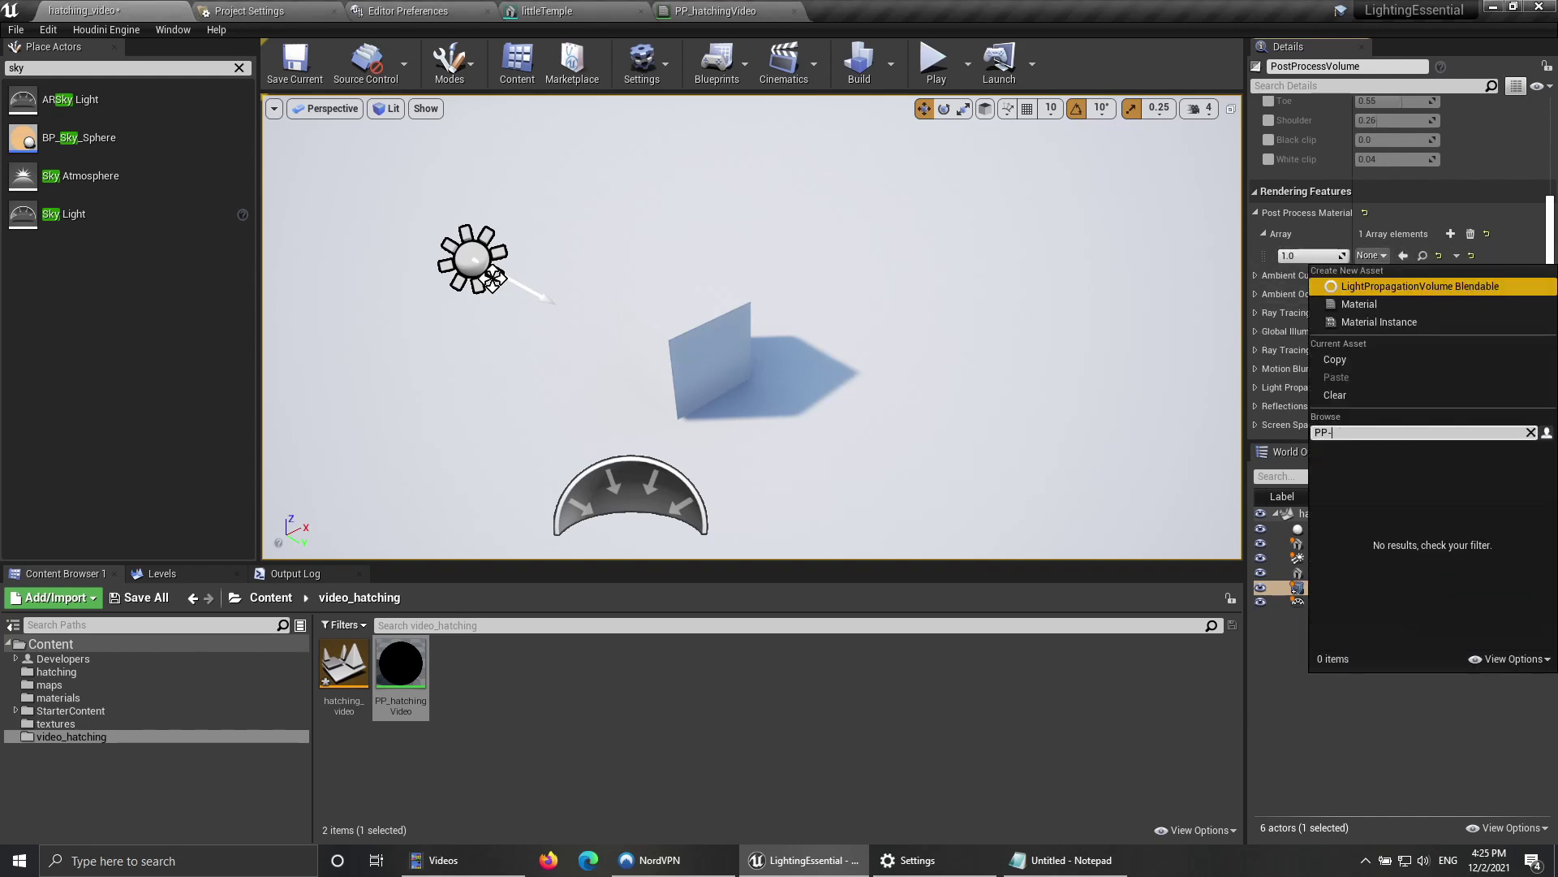
pyautogui.write('_hat')
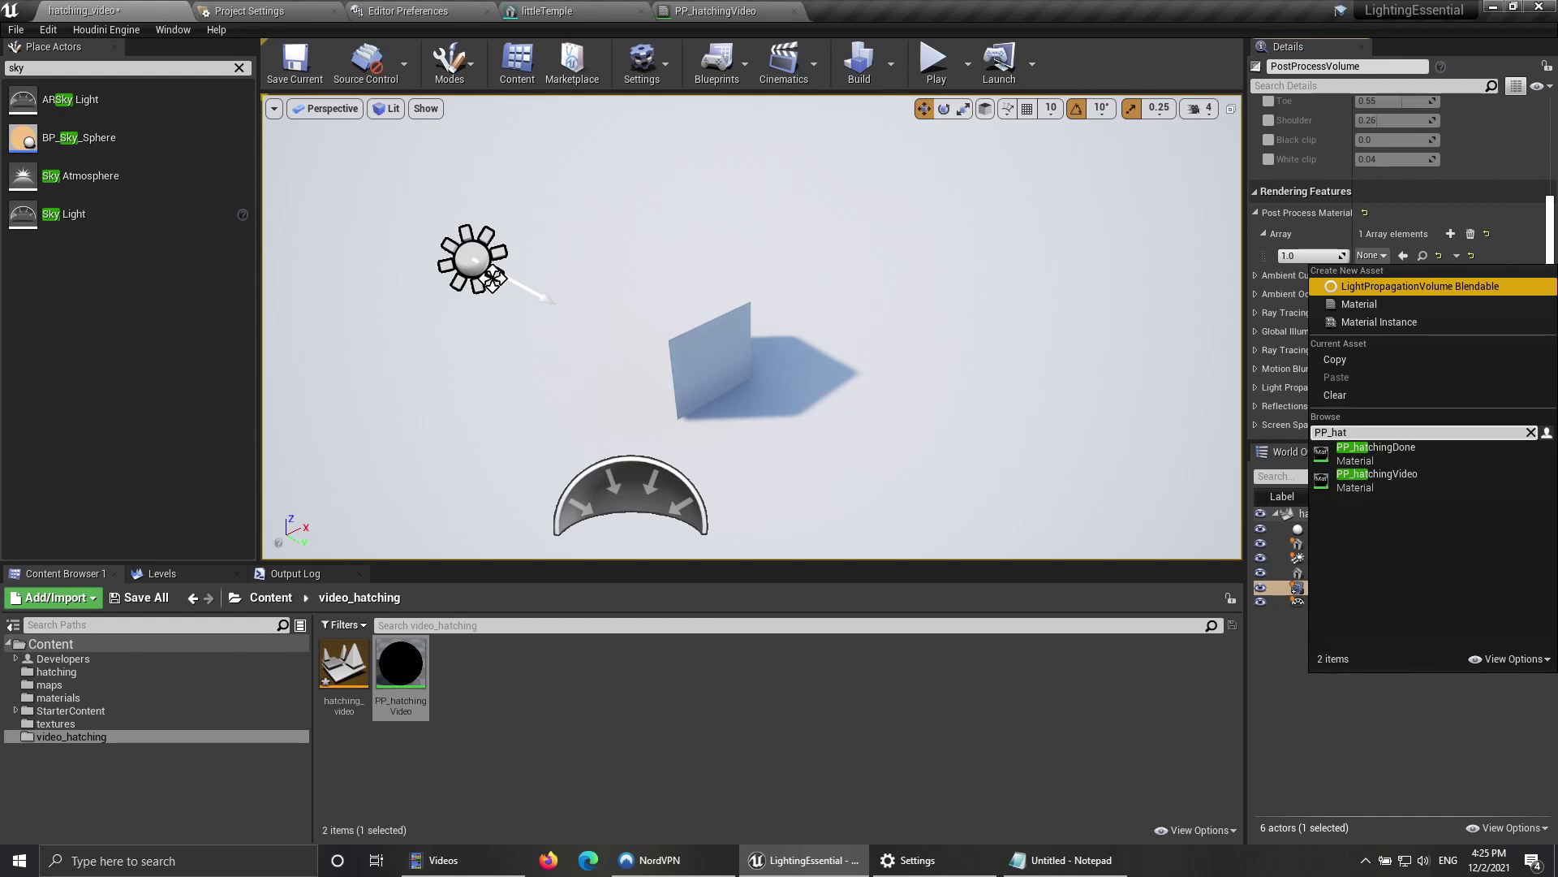
pyautogui.click(1380, 479)
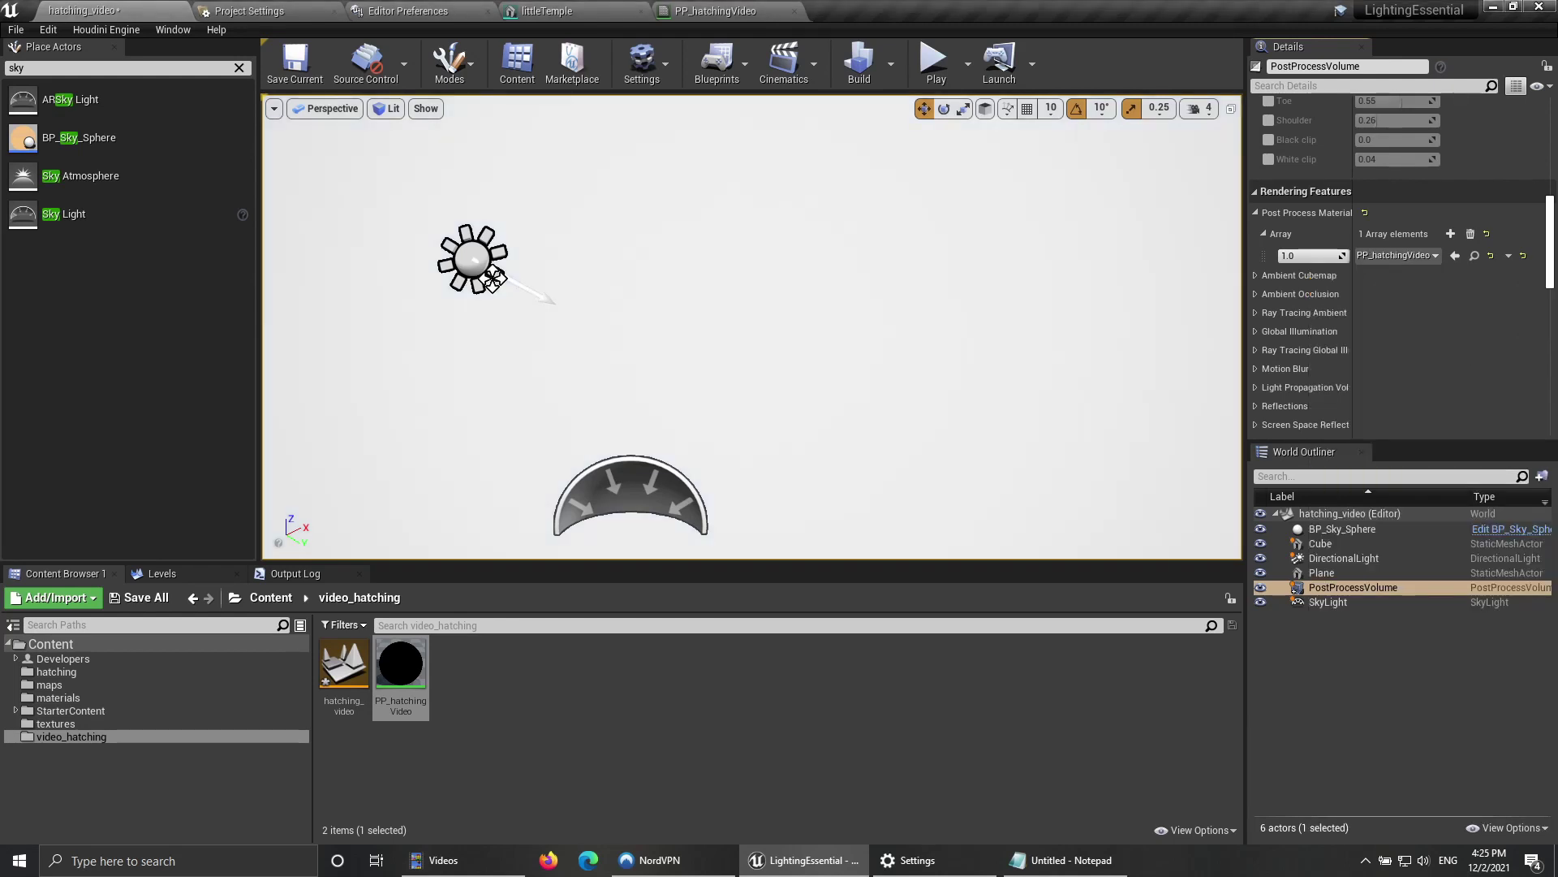
# Step: Place the littleTemple mesh from the hatching folder into the hatching_video level
pyautogui.moveTo(750, 325); pyautogui.dragTo(775, 361, button='right')
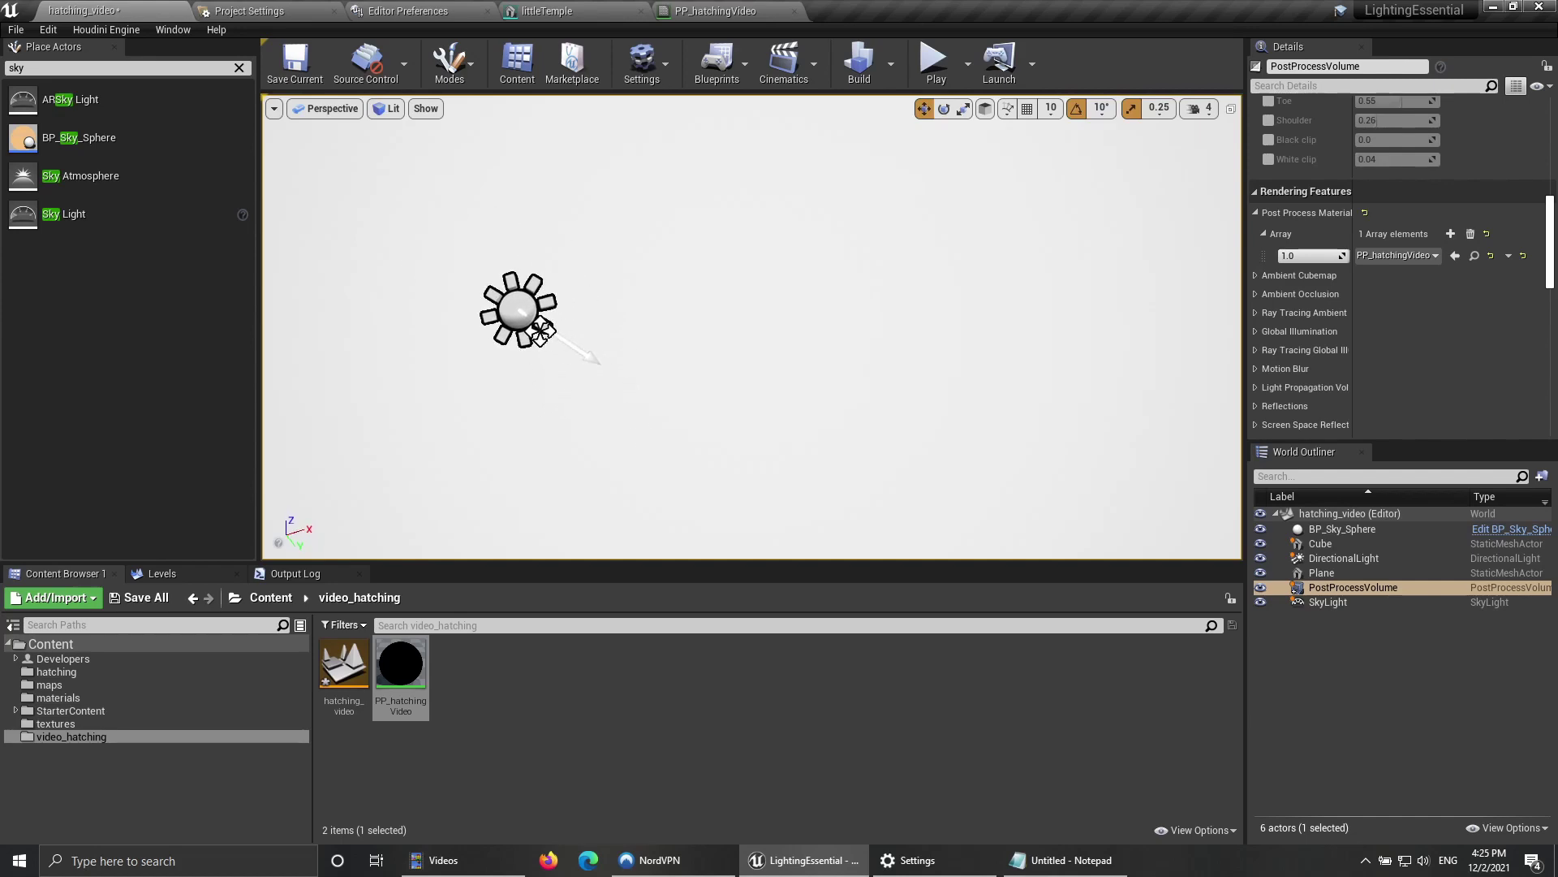
pyautogui.click(56, 671)
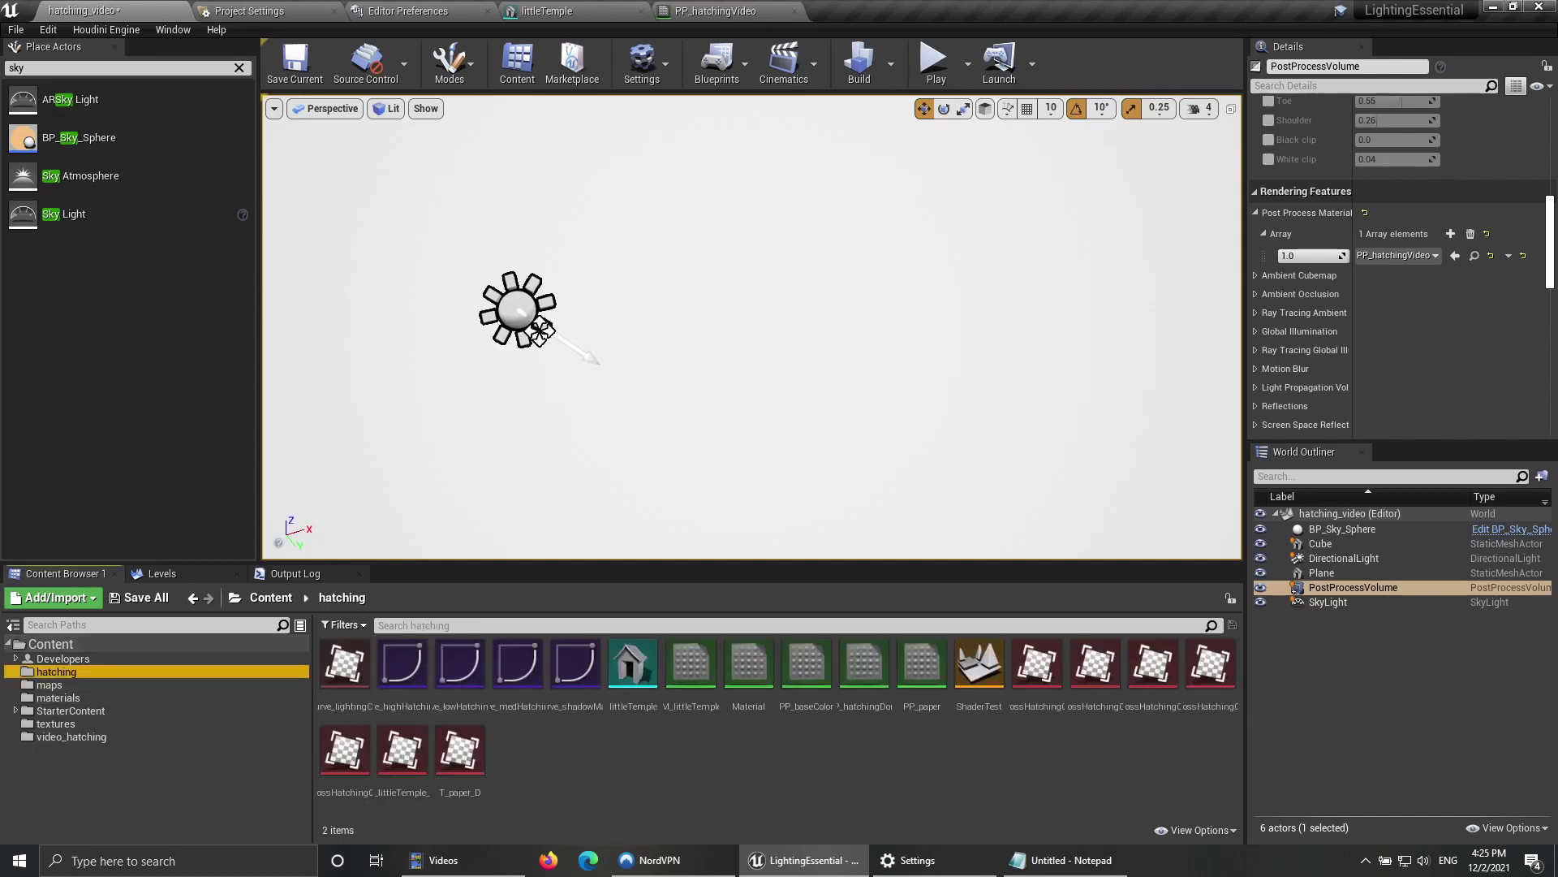
pyautogui.moveTo(633, 668); pyautogui.dragTo(799, 244)
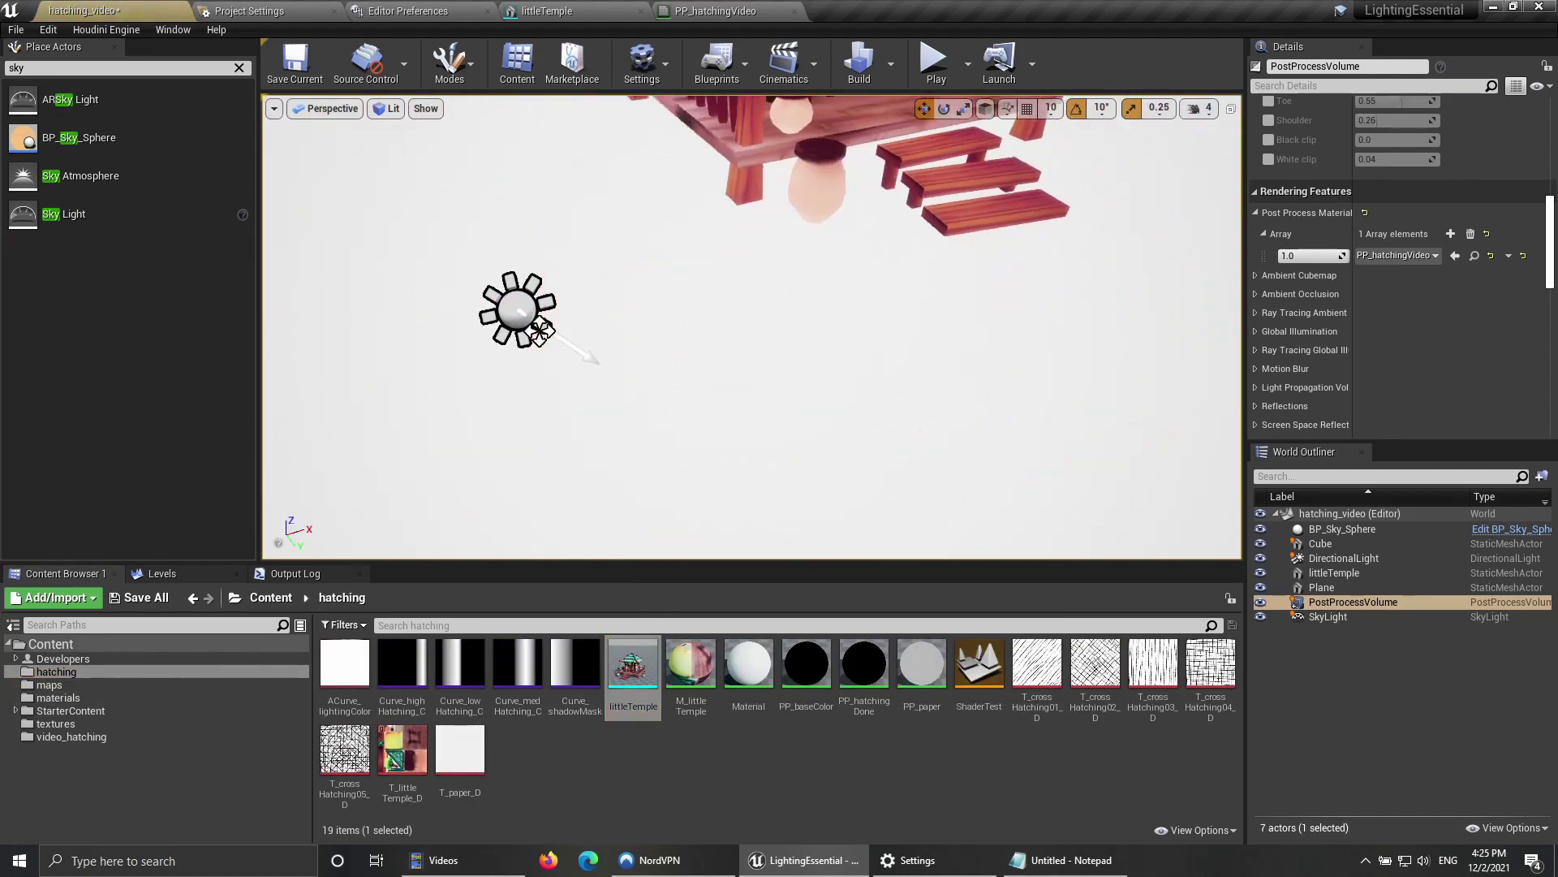
# Step: Select the placed littleTemple mesh and reposition it in the level
pyautogui.moveTo(836, 122); pyautogui.dragTo(796, 223)
pyautogui.moveTo(795, 223); pyautogui.dragTo(682, 227, button='right')
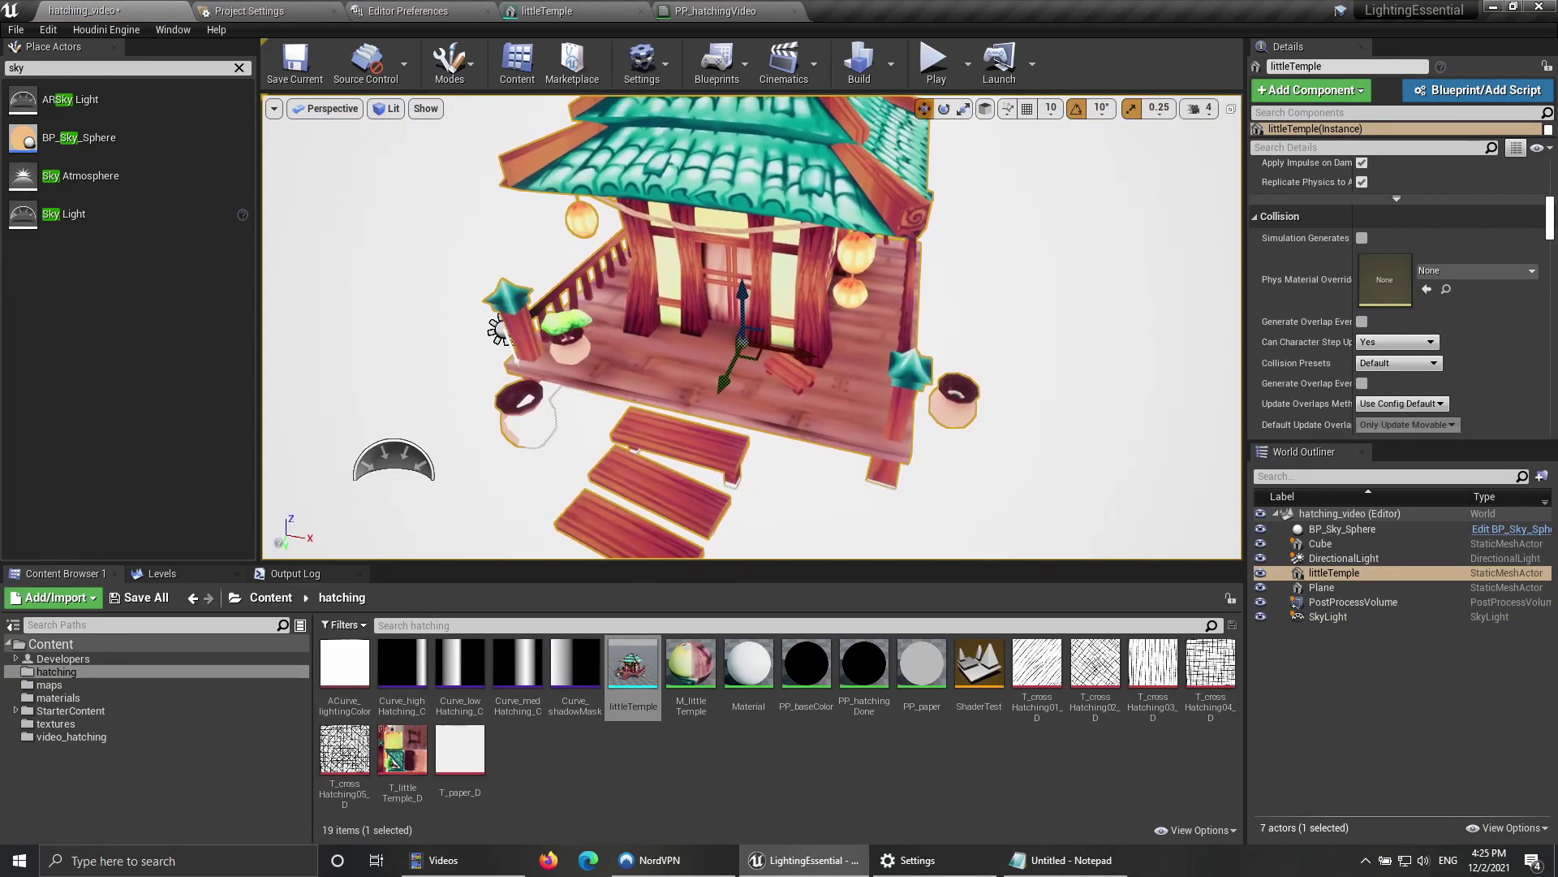
pyautogui.moveTo(790, 352); pyautogui.dragTo(939, 382)
pyautogui.press('r')
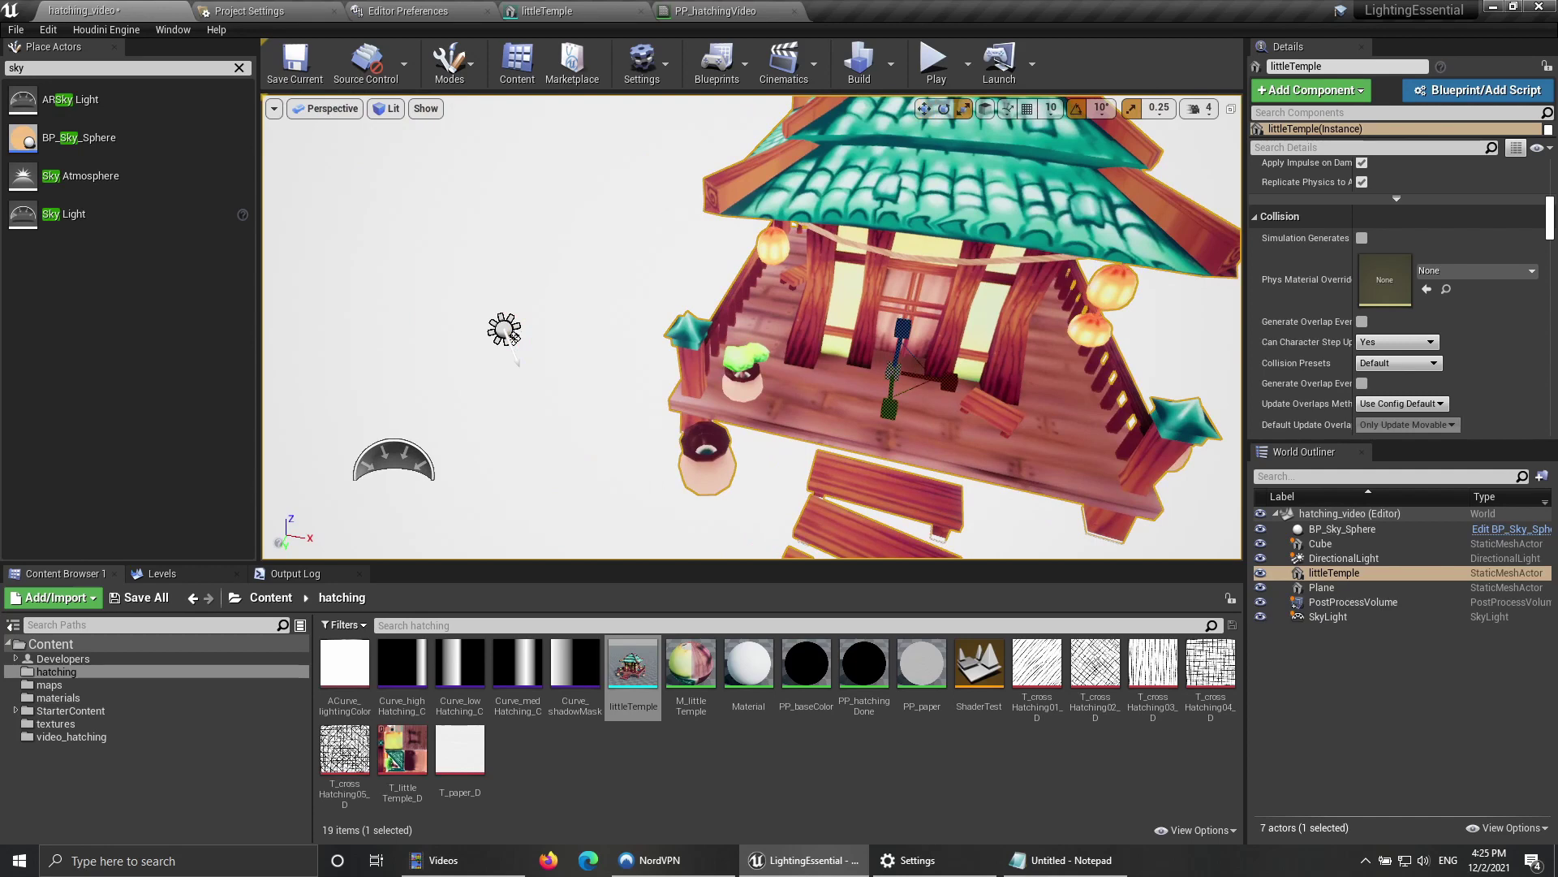
pyautogui.press('e')
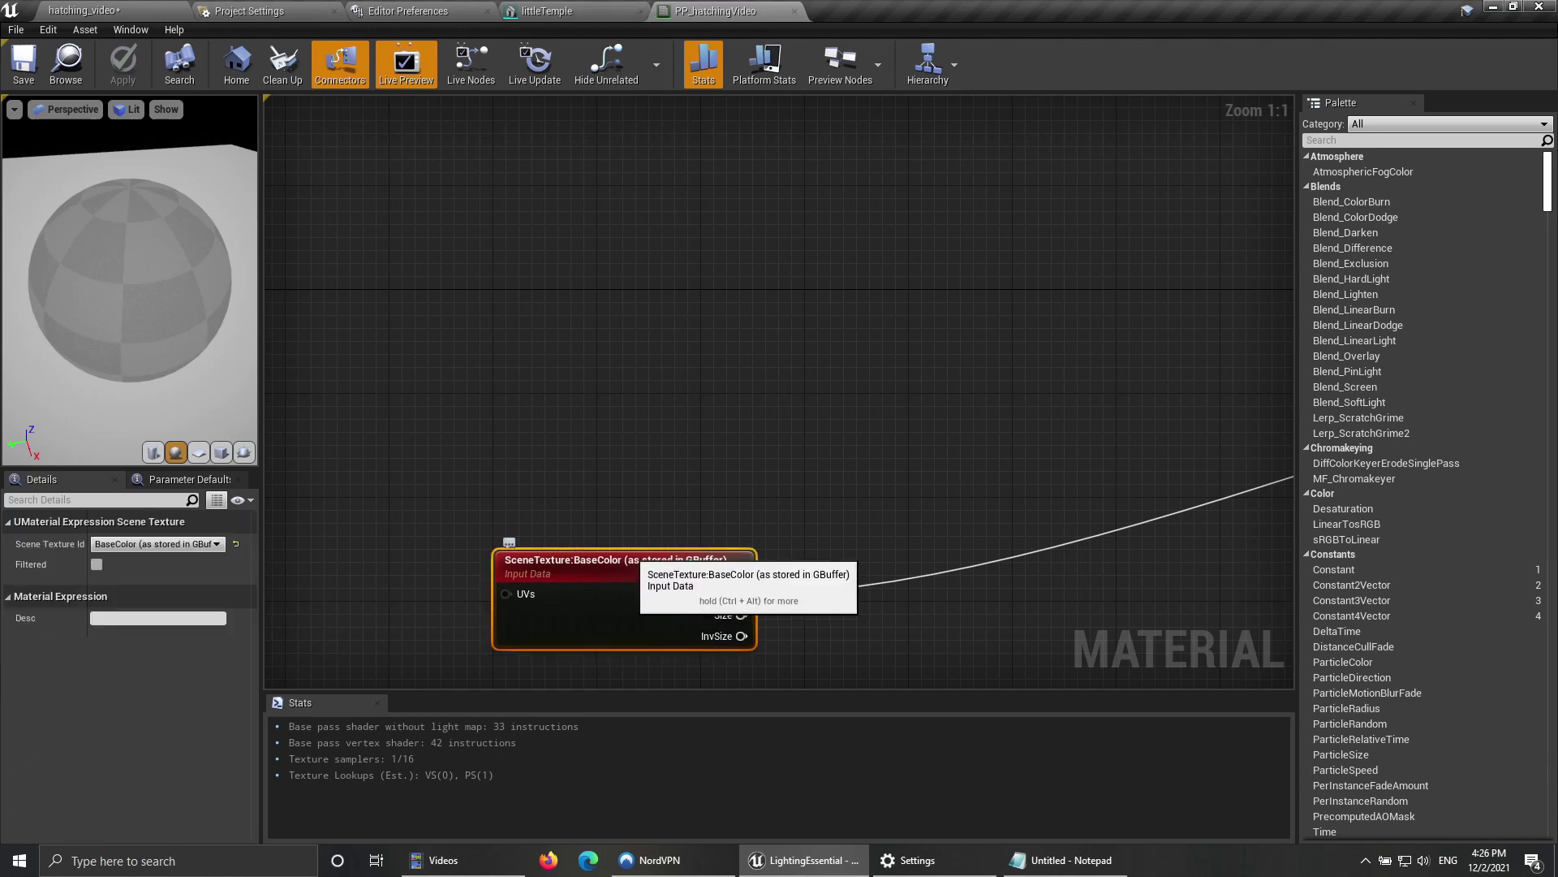
# Step: In PP_hatchingVideo, duplicate the SceneTexture node above the original and set the copy's Scene Texture Id to PostProcessInput0
pyautogui.click(638, 386)
pyautogui.hotkey('ctrl', 'v')
pyautogui.click(155, 544)
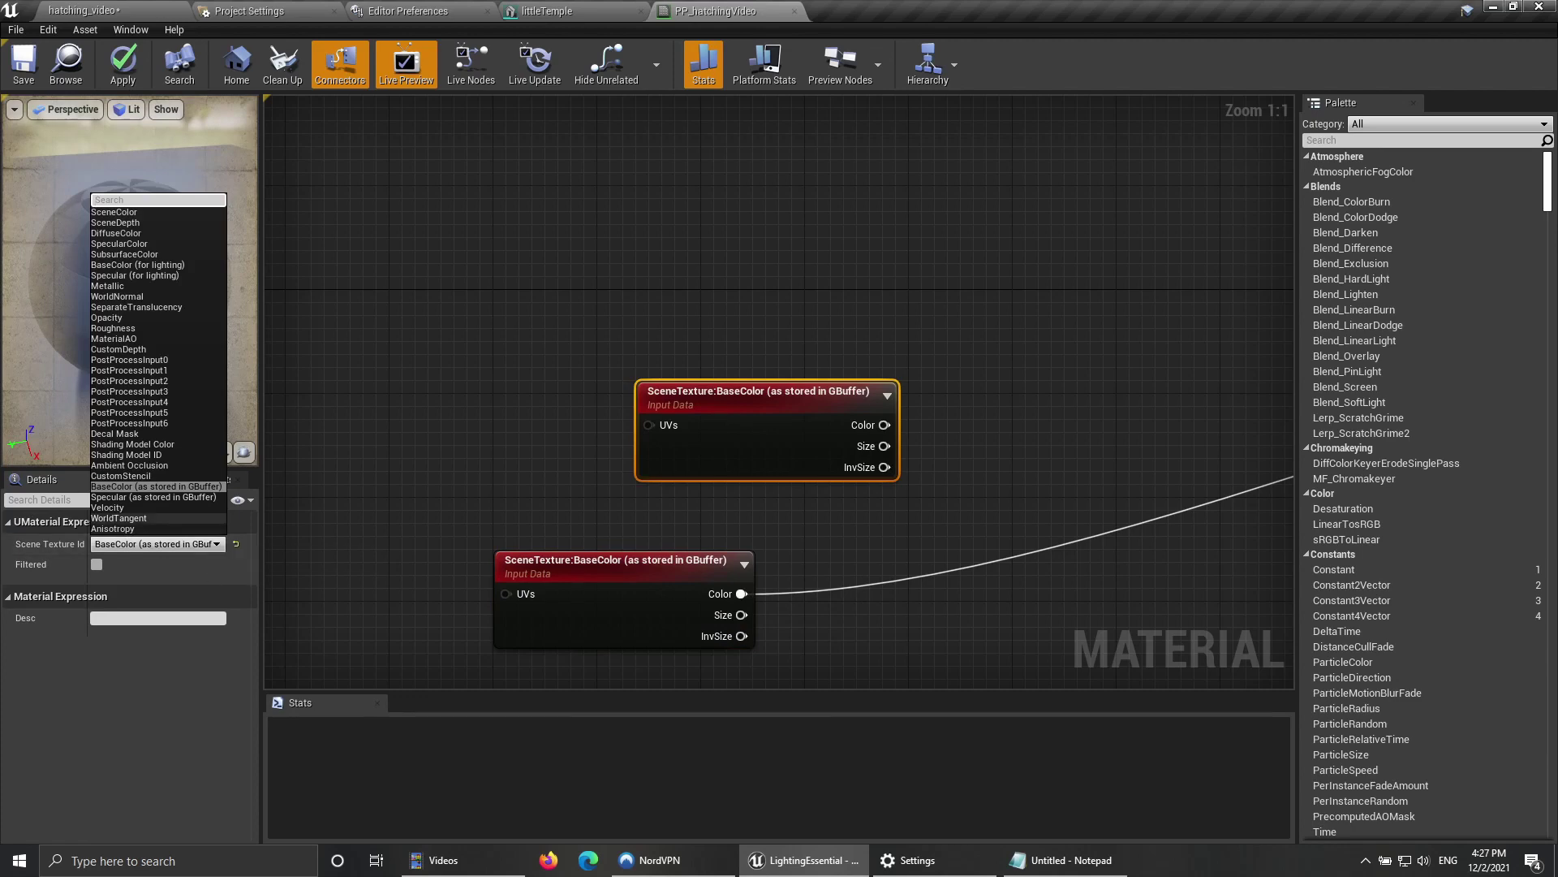
pyautogui.click(171, 358)
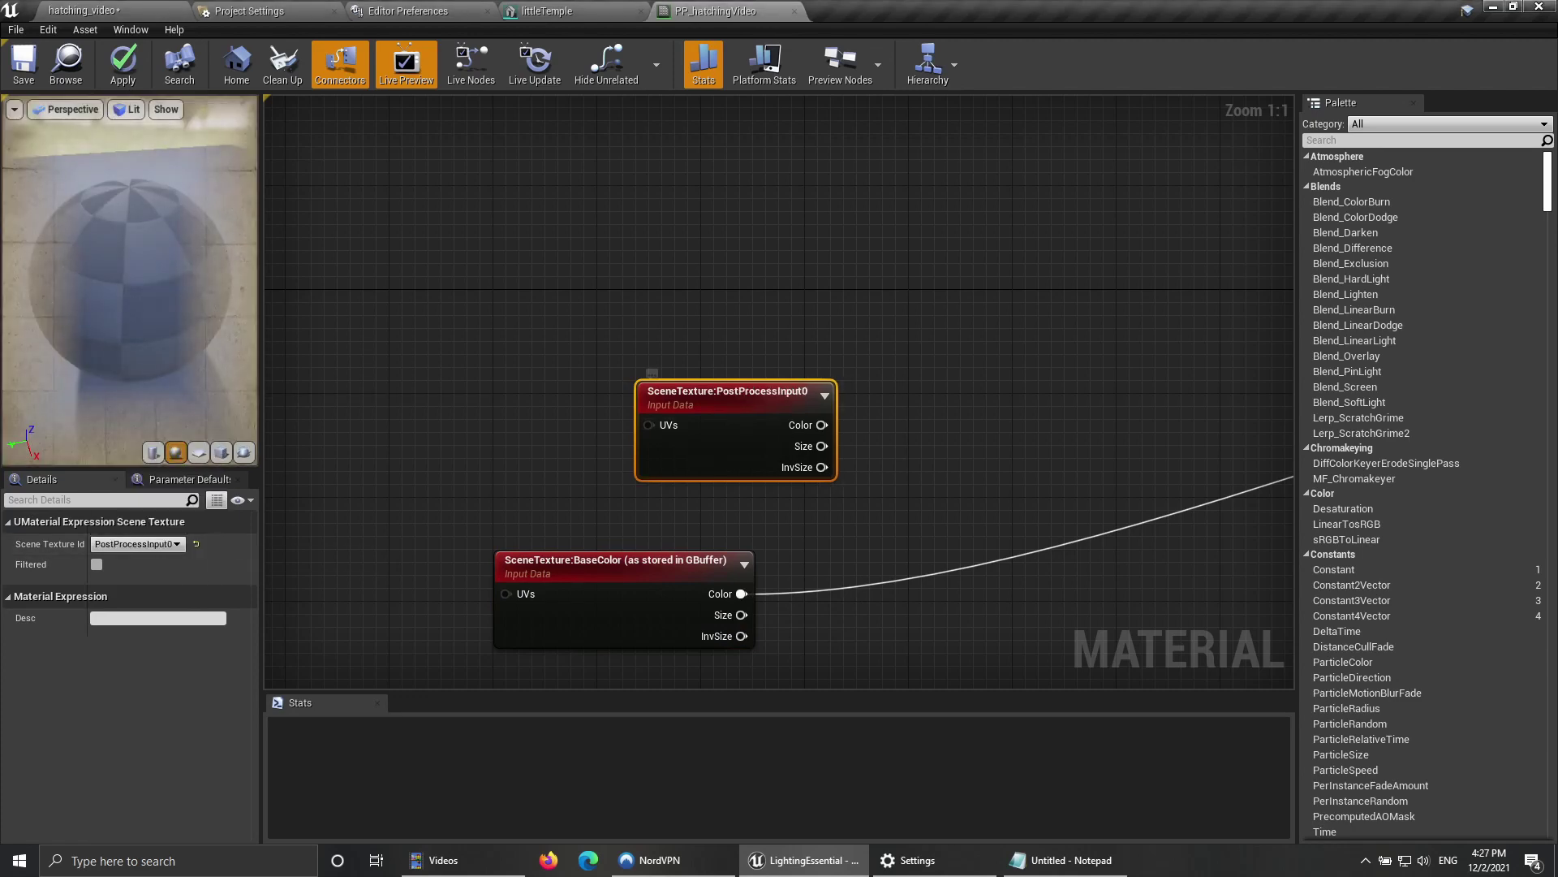
pyautogui.moveTo(761, 401); pyautogui.dragTo(658, 402)
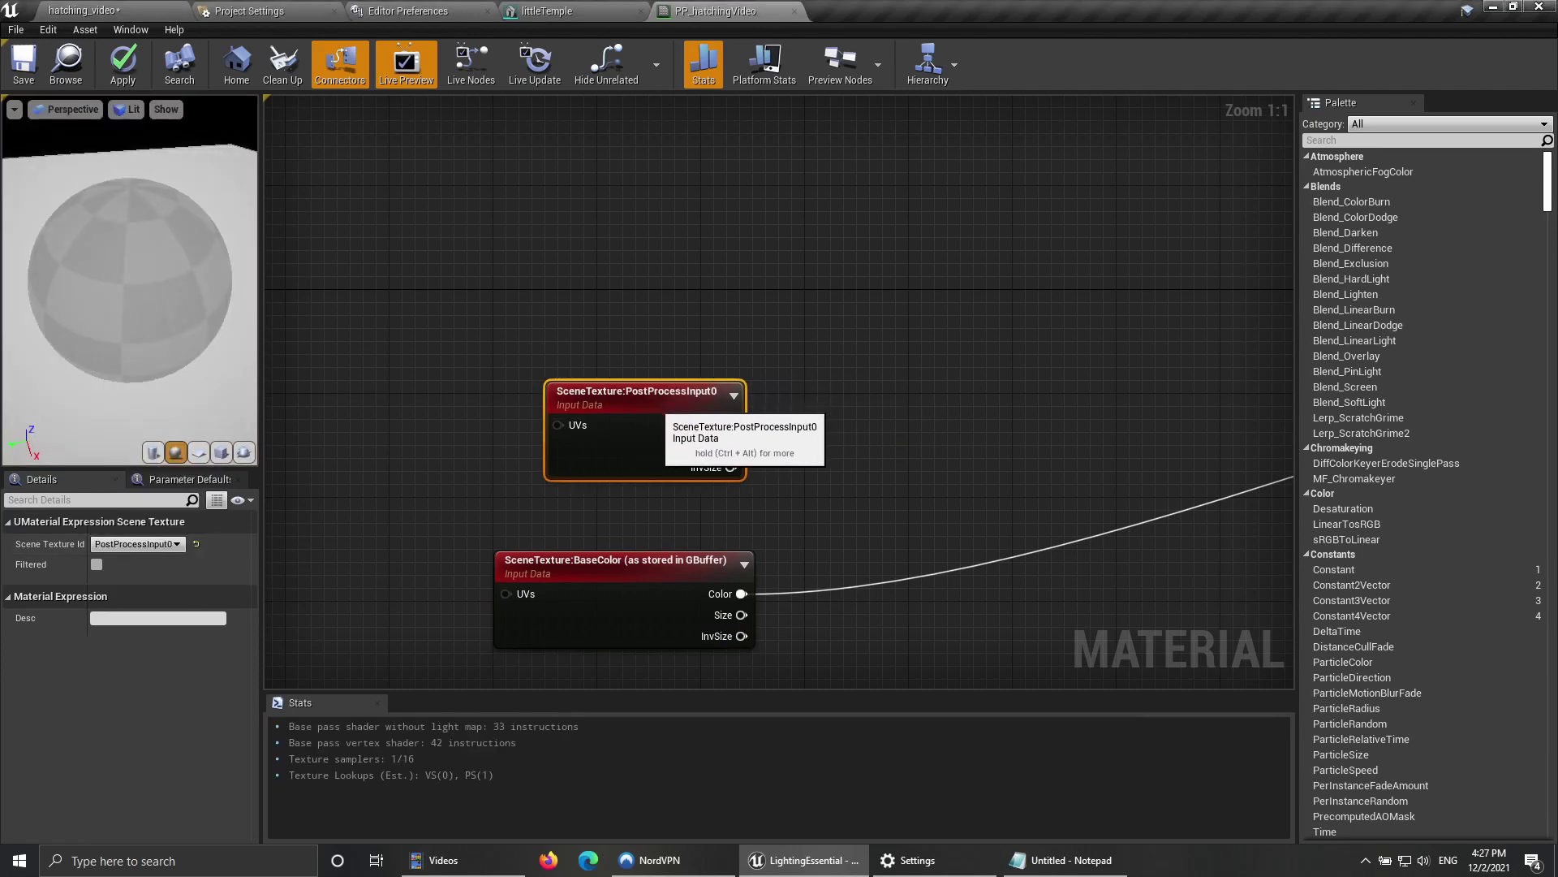
# Step: Try the PostProcessInput0 node's Color output on the material's Emissive Color and remove that connection
pyautogui.rightClick(730, 424)
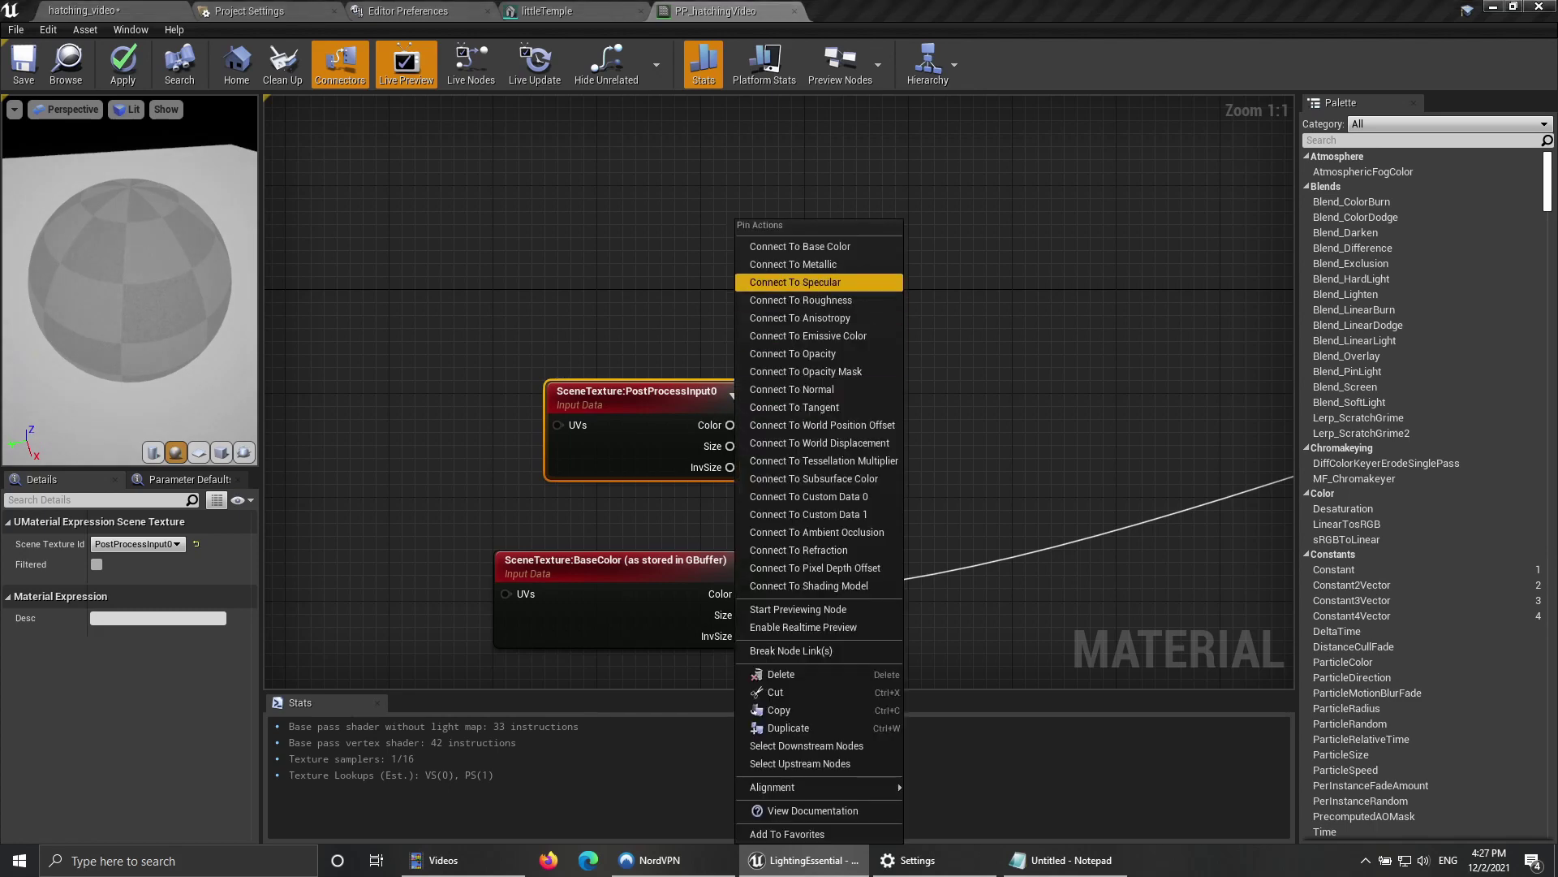
pyautogui.click(808, 336)
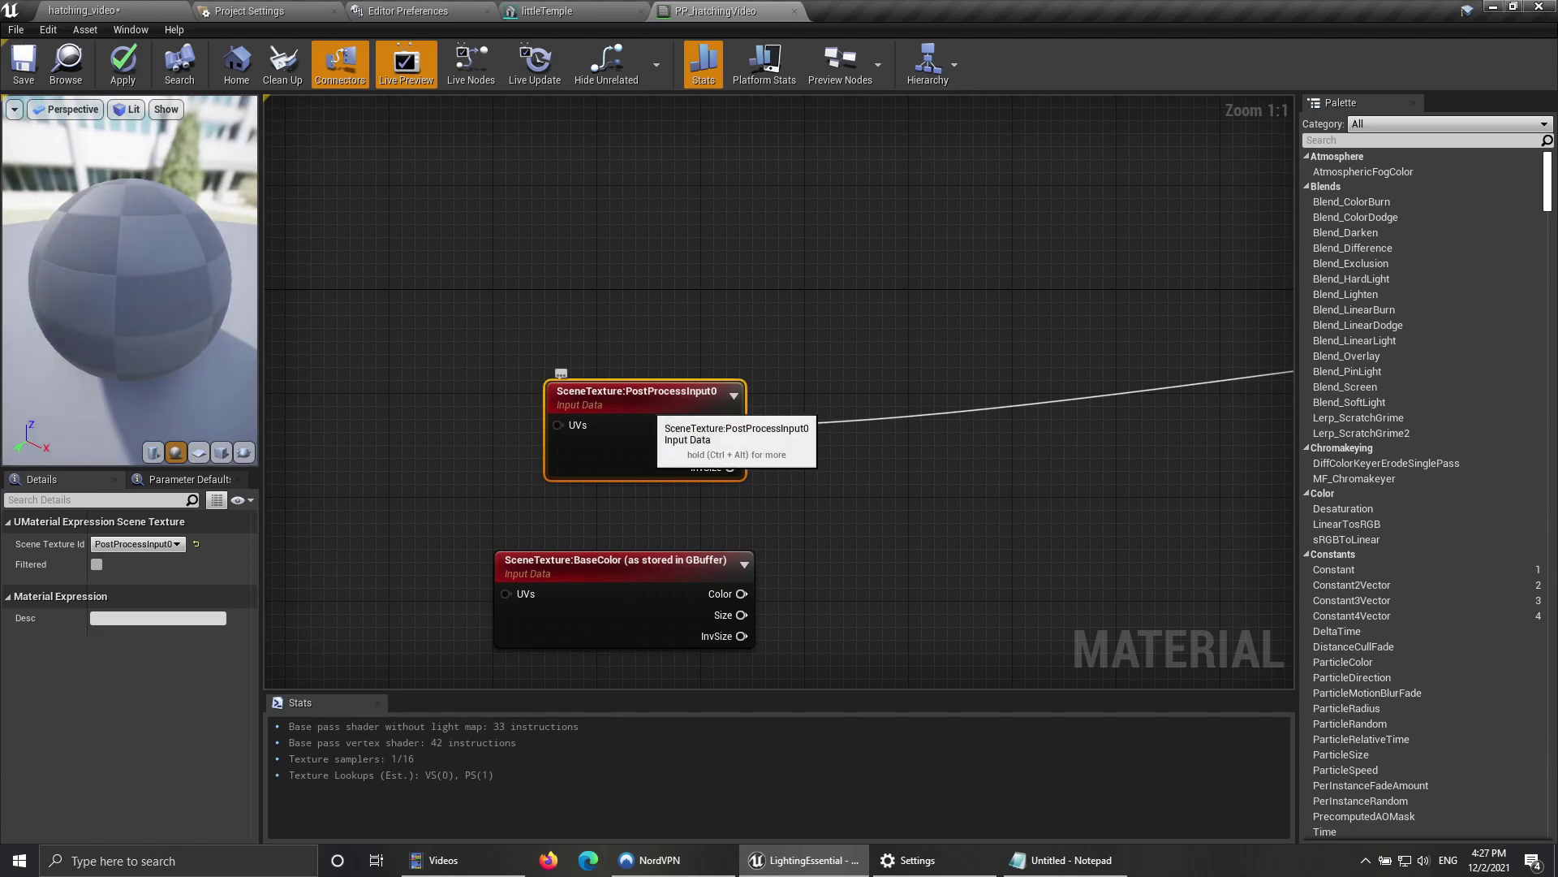
pyautogui.moveTo(648, 407); pyautogui.dragTo(661, 407)
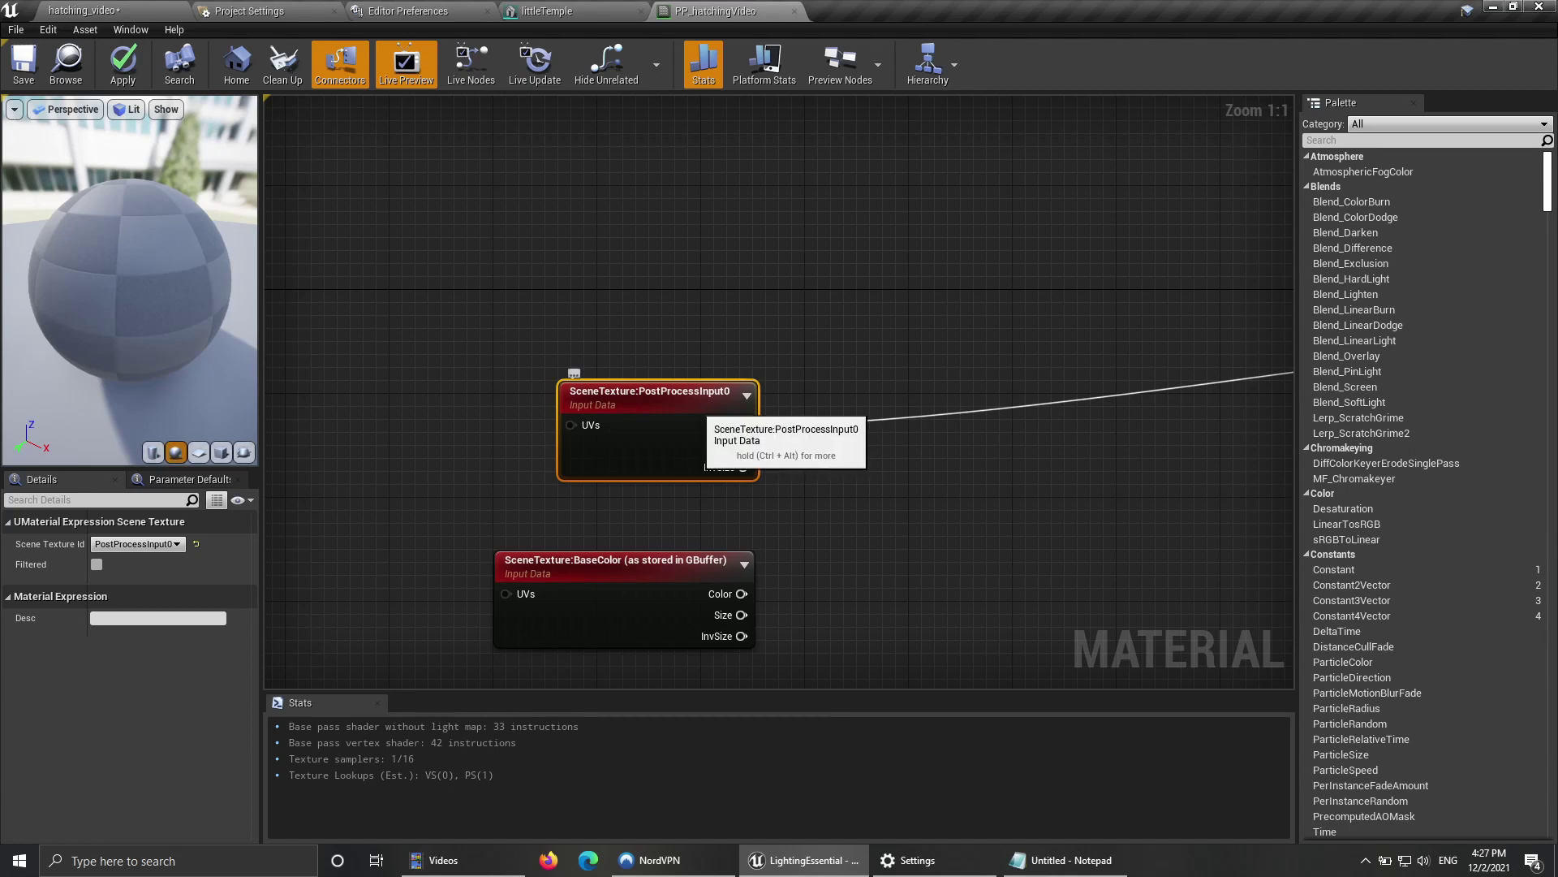
pyautogui.moveTo(692, 404); pyautogui.dragTo(614, 392)
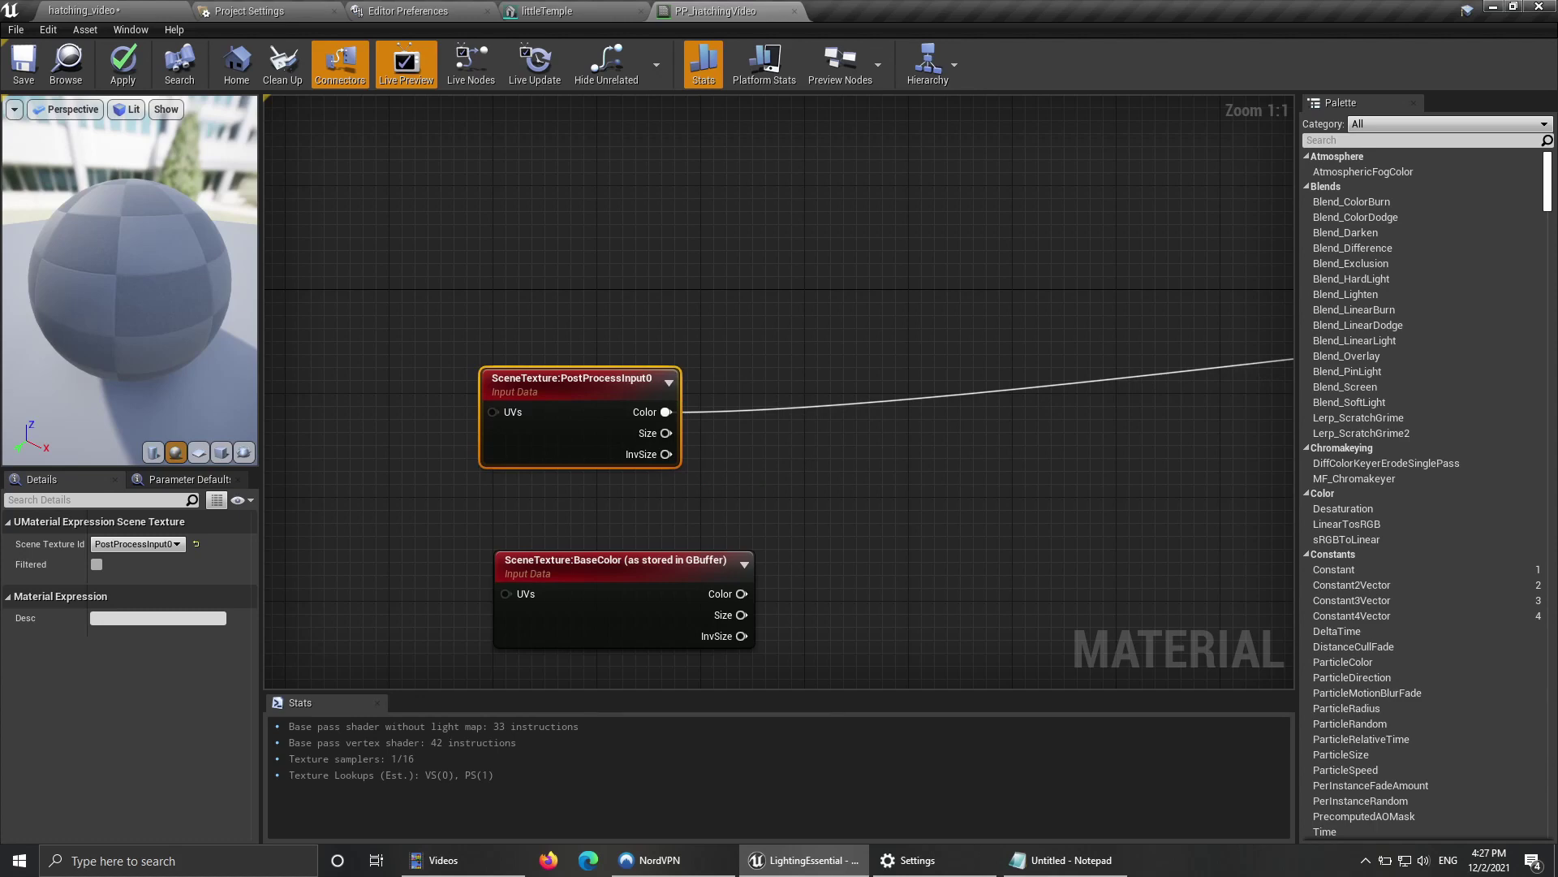
pyautogui.keyDown('alt'); pyautogui.click(666, 411); pyautogui.keyUp('alt')
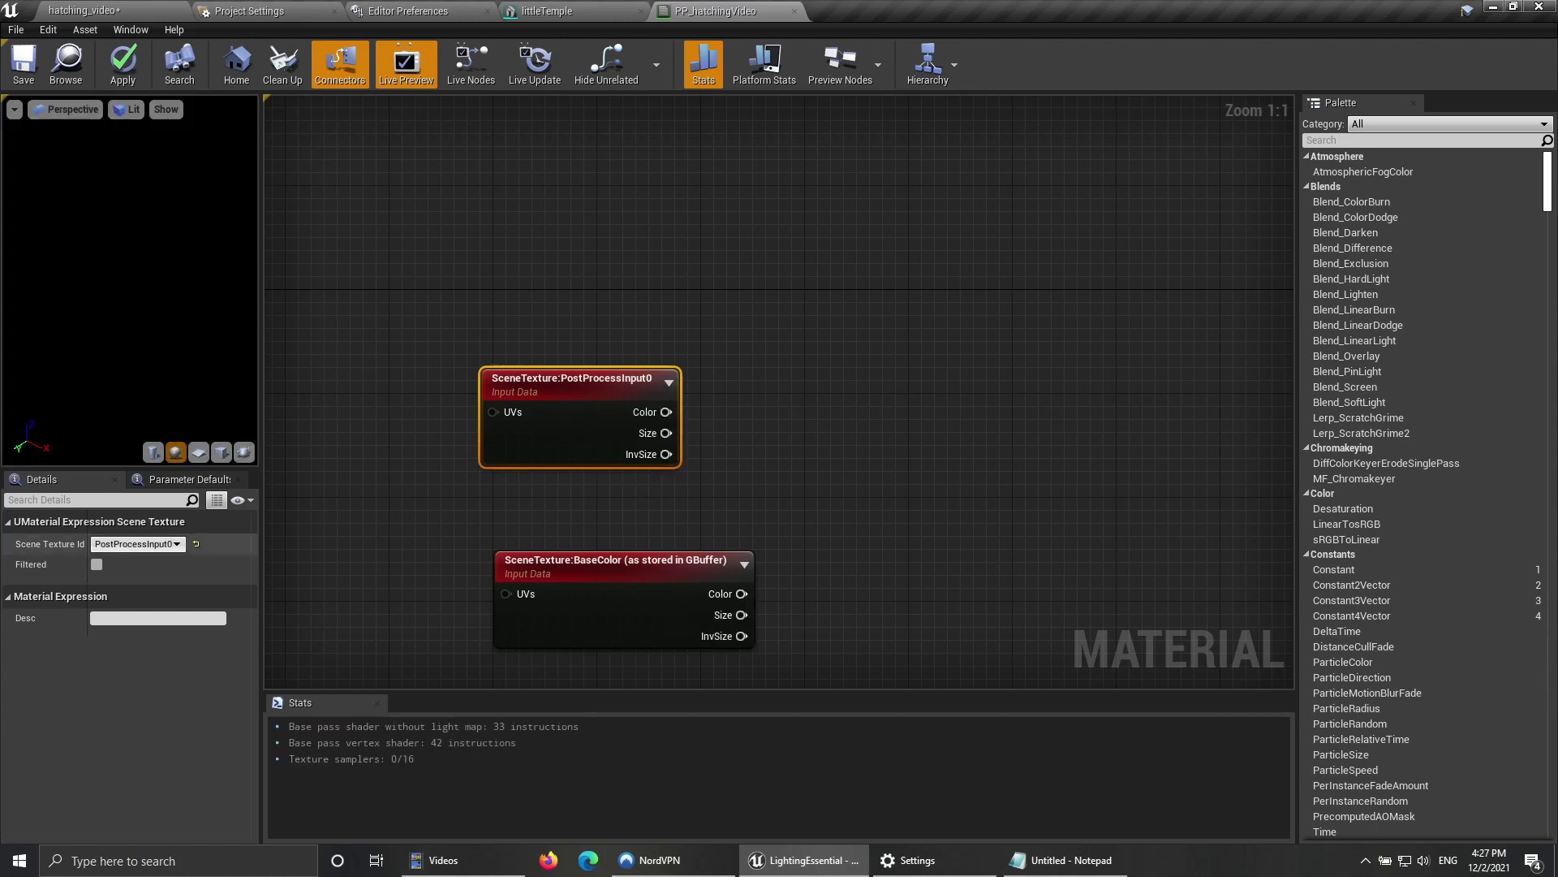
# Step: Set the upper SceneTexture node's Scene Texture Id to WorldNormal and align the node above the BaseColor node
pyautogui.click(138, 543)
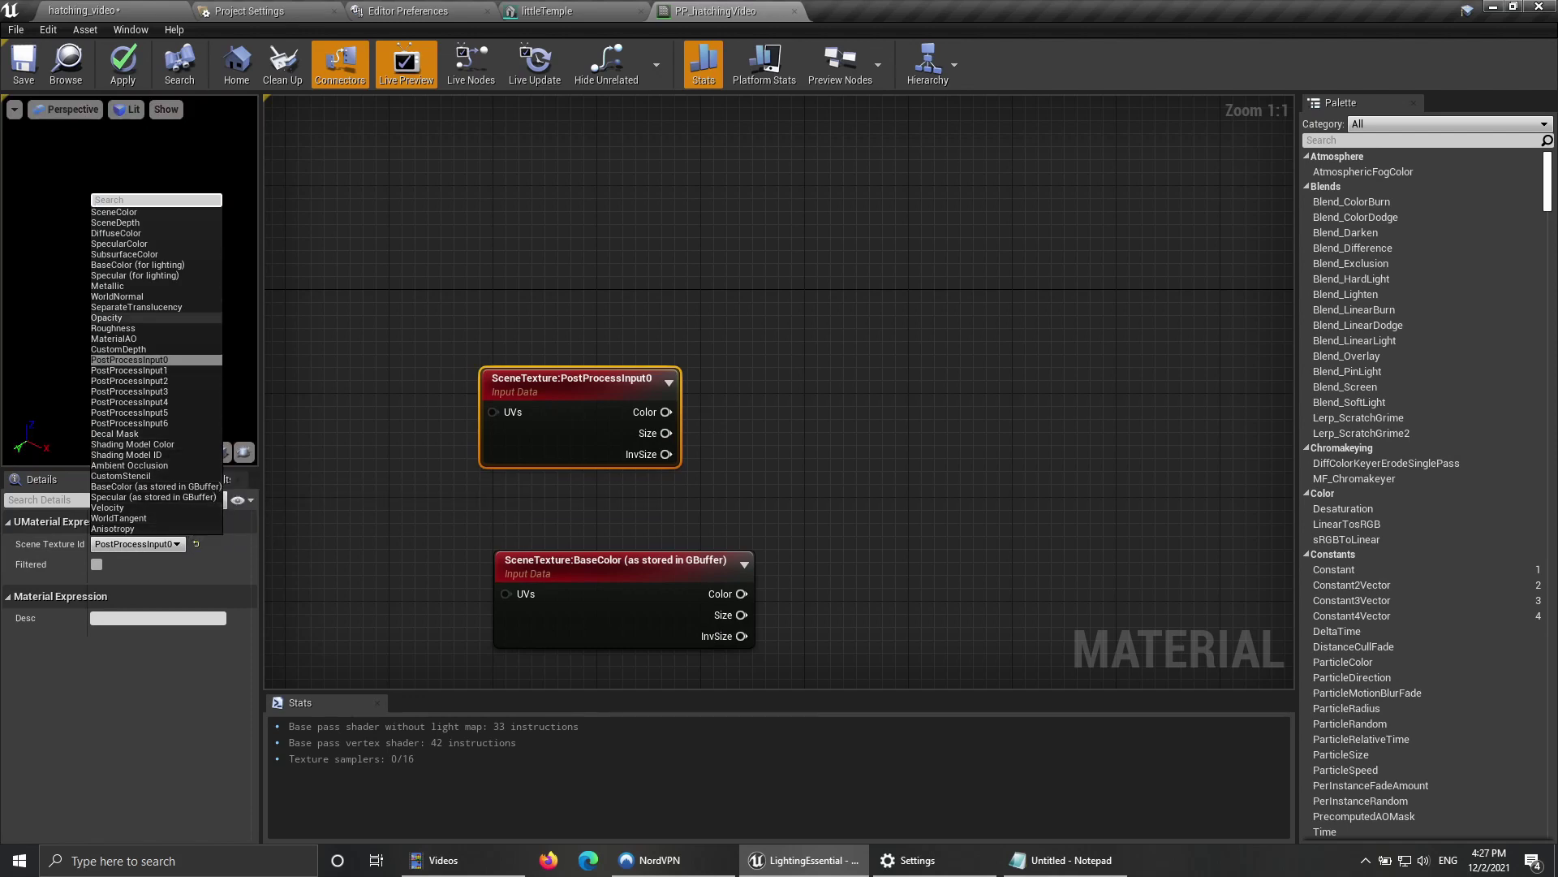
pyautogui.click(117, 296)
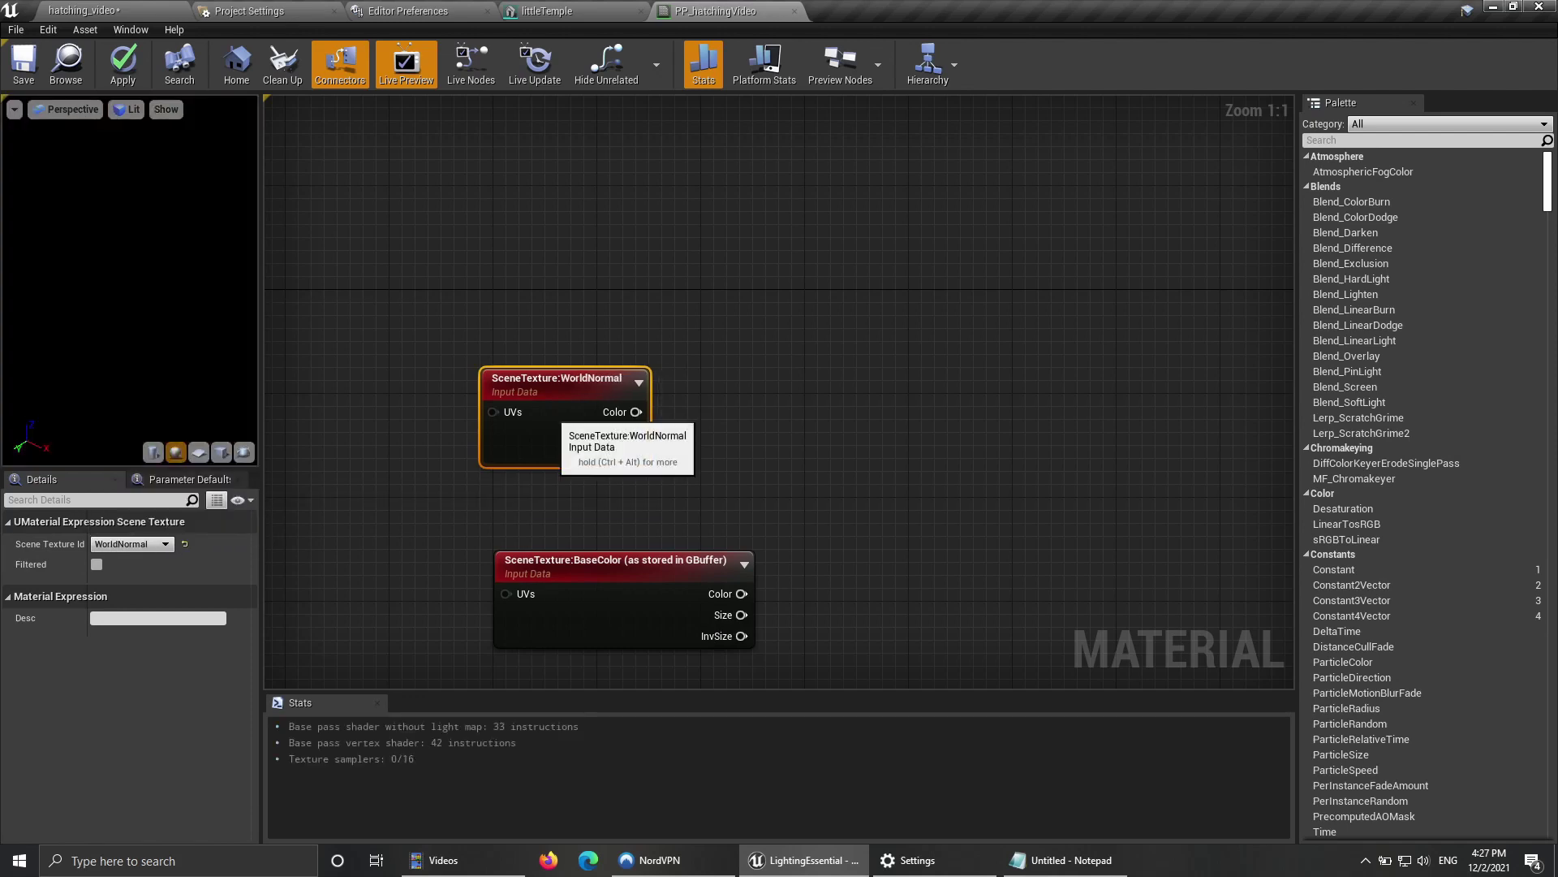
pyautogui.moveTo(552, 405); pyautogui.dragTo(571, 405)
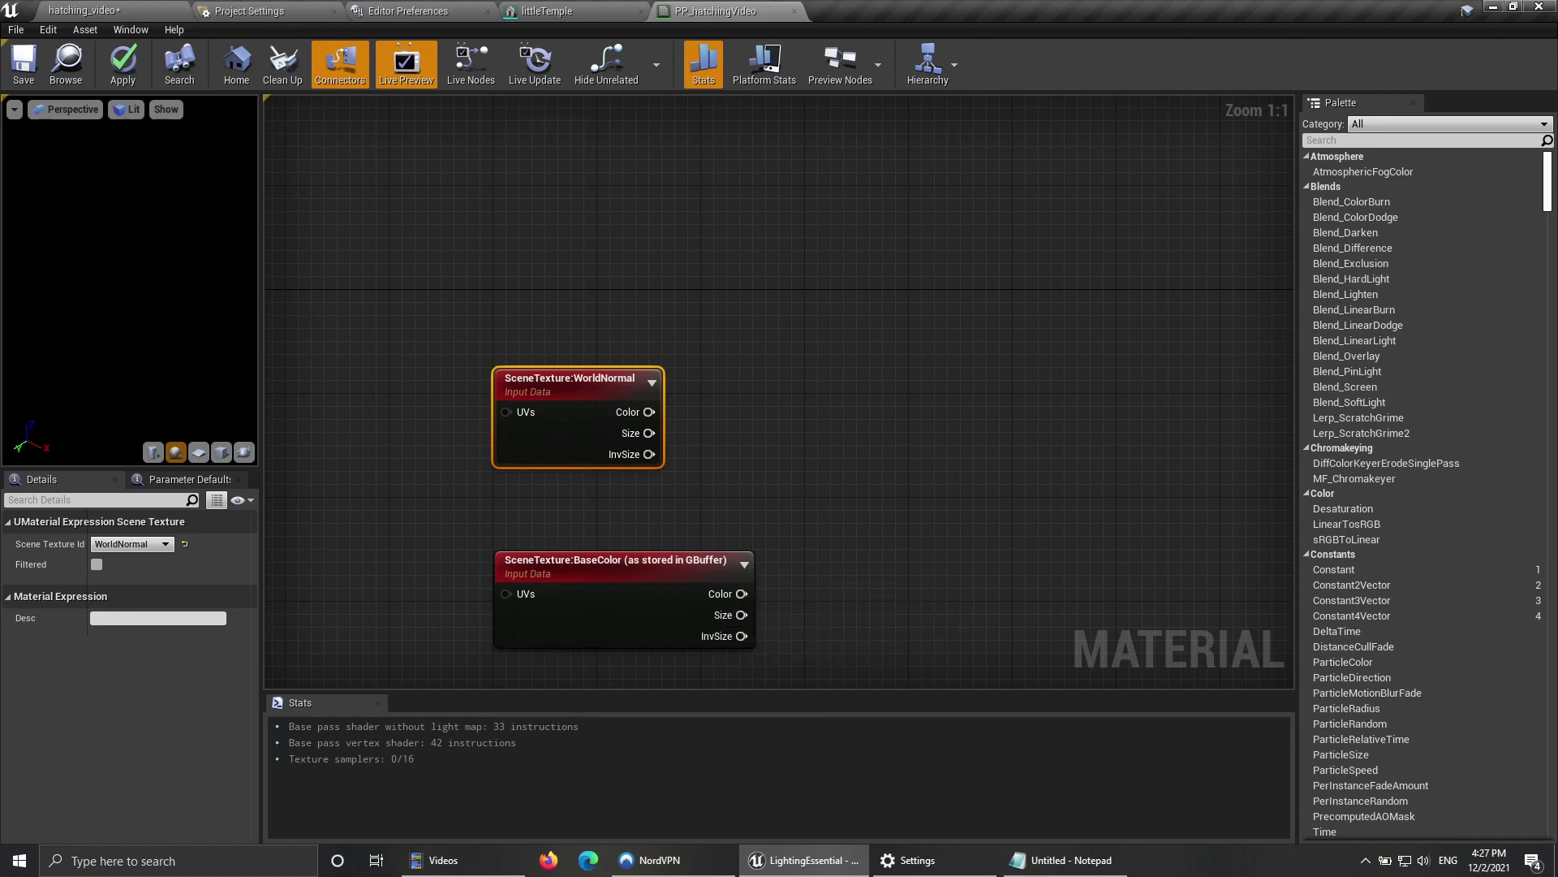
pyautogui.click(580, 507)
pyautogui.click(563, 386)
# Step: Add a Custom node beside the WorldNormal node and connect the WorldNormal Color output to its input
pyautogui.click(784, 426)
pyautogui.moveTo(784, 426); pyautogui.dragTo(710, 427, button='right')
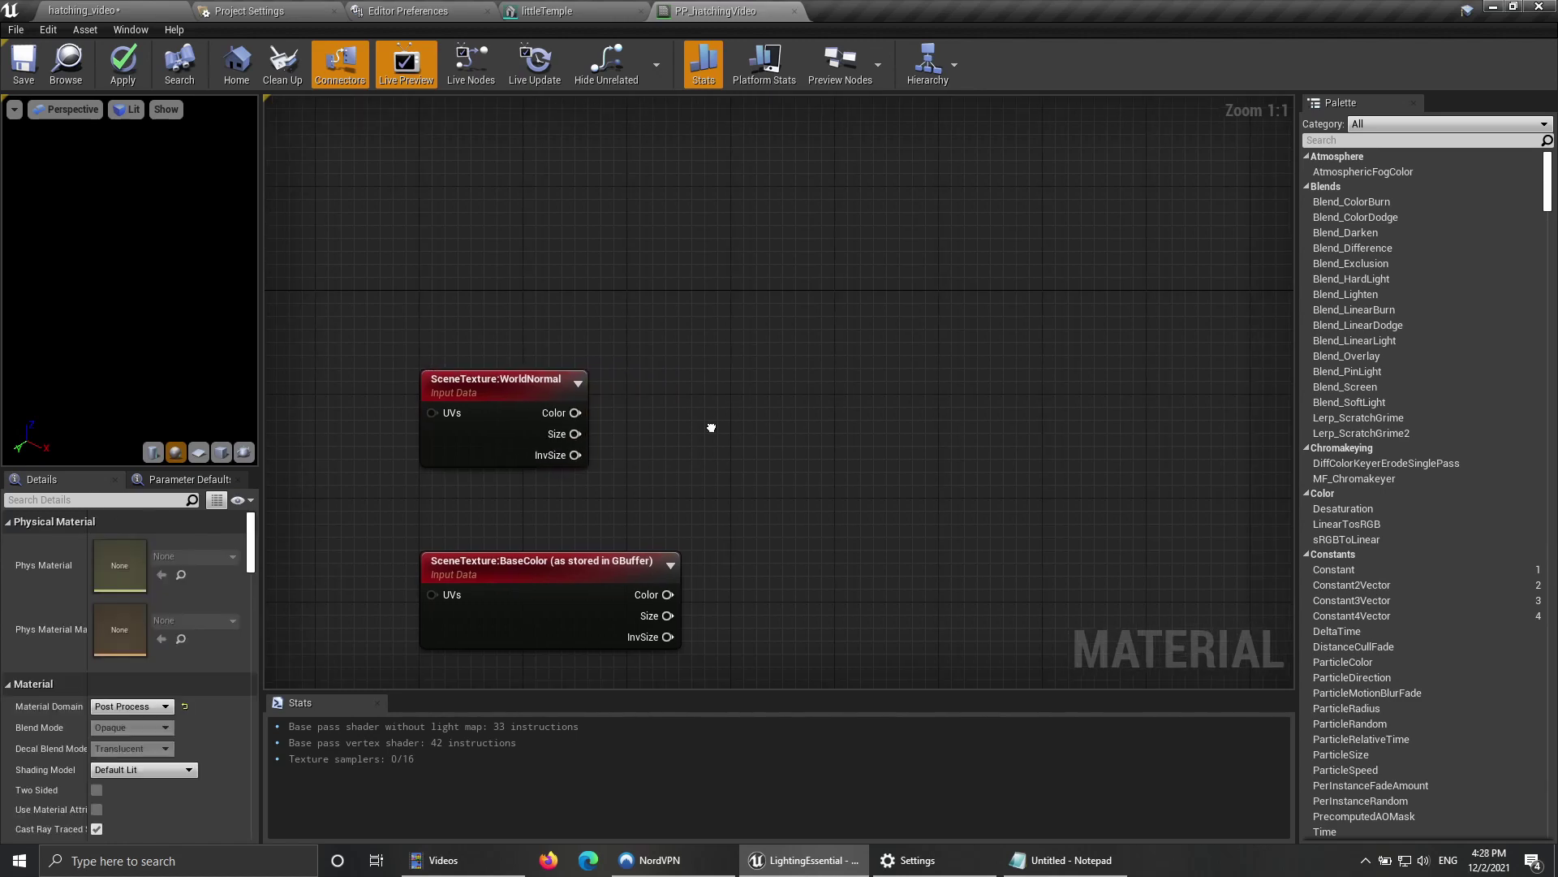
pyautogui.rightClick(674, 414)
pyautogui.write('Cus')
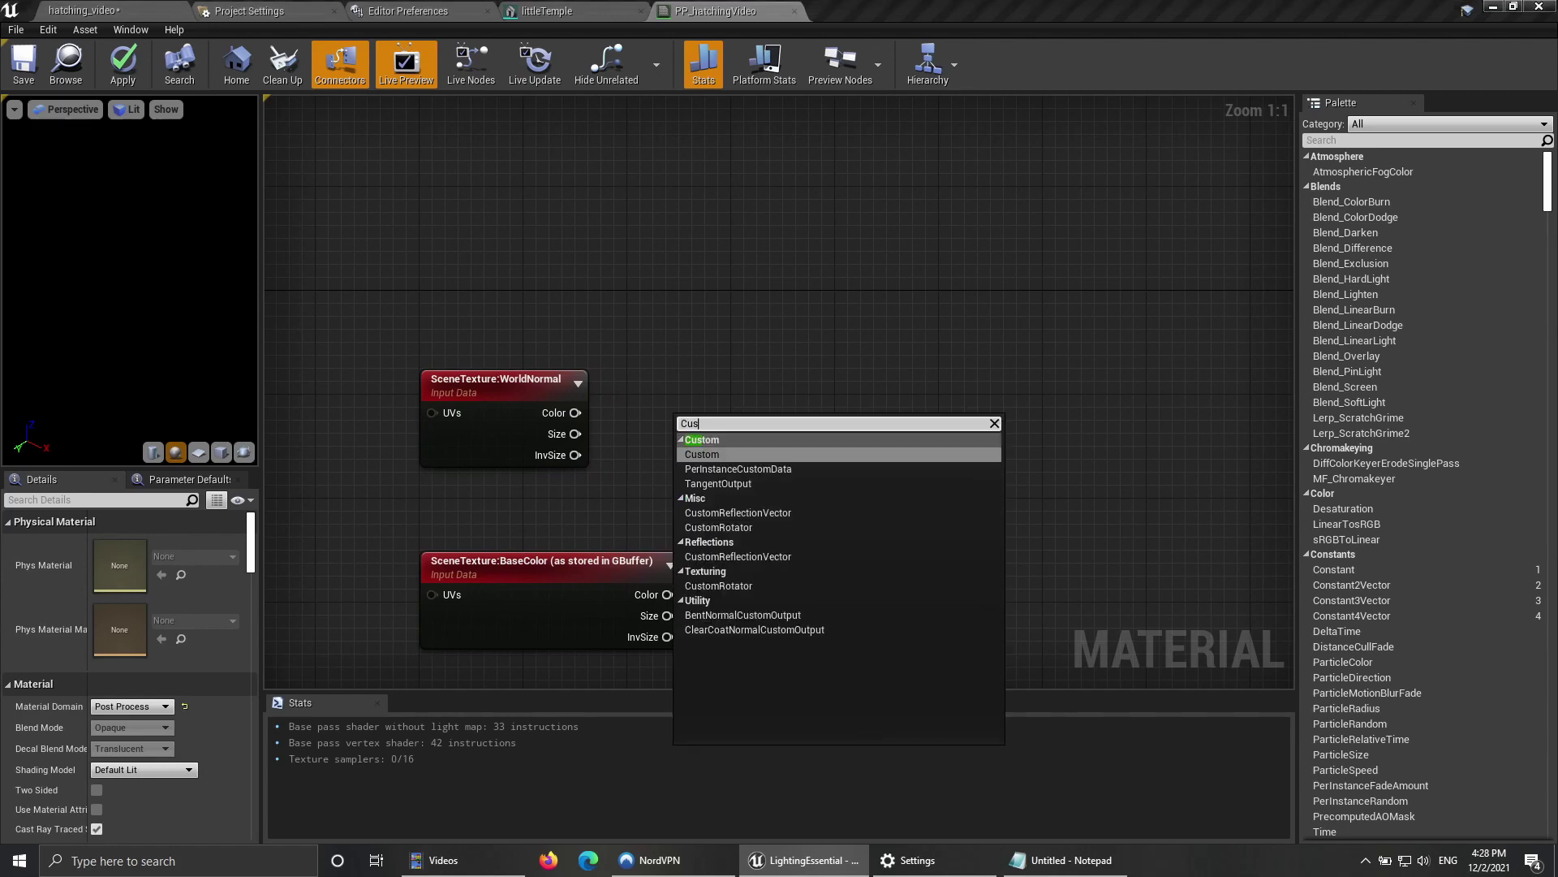
pyautogui.press('Return')
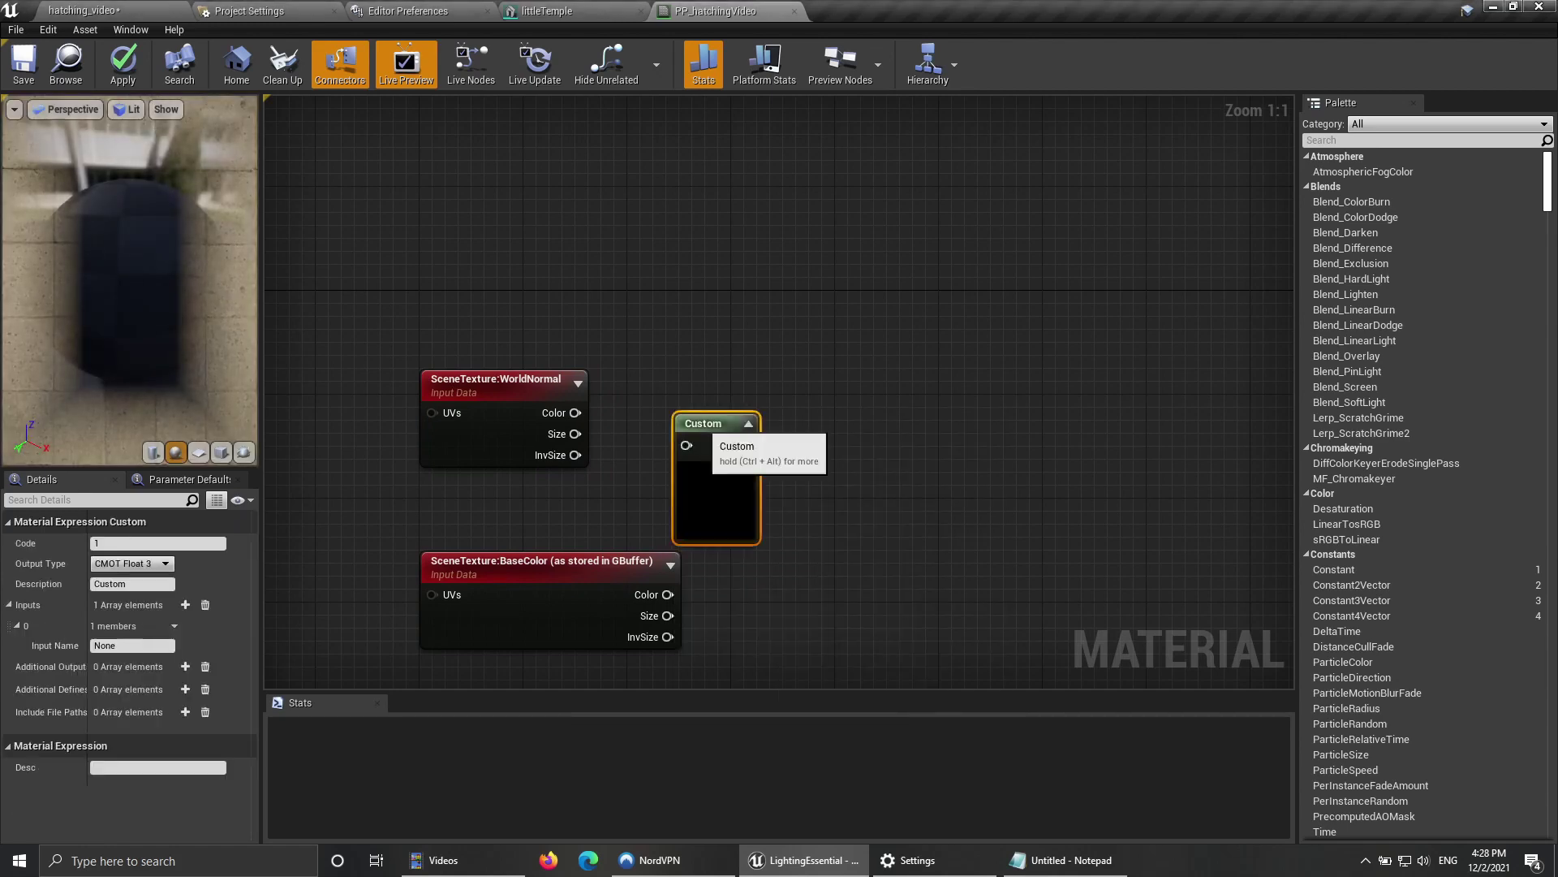
pyautogui.moveTo(731, 442); pyautogui.dragTo(640, 414)
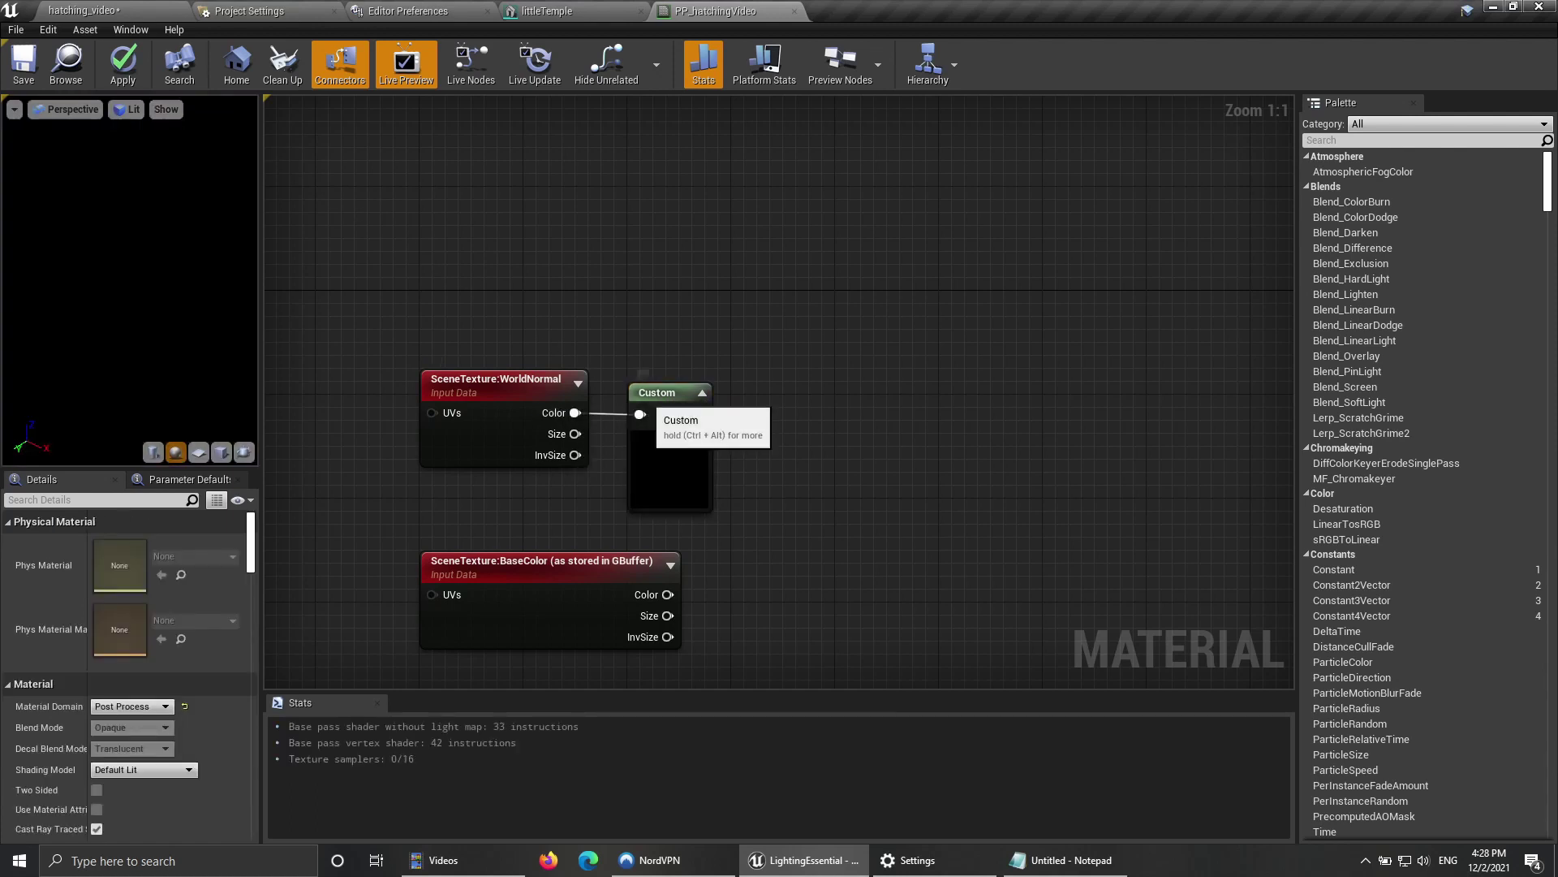
pyautogui.moveTo(639, 469); pyautogui.dragTo(715, 468, button='right')
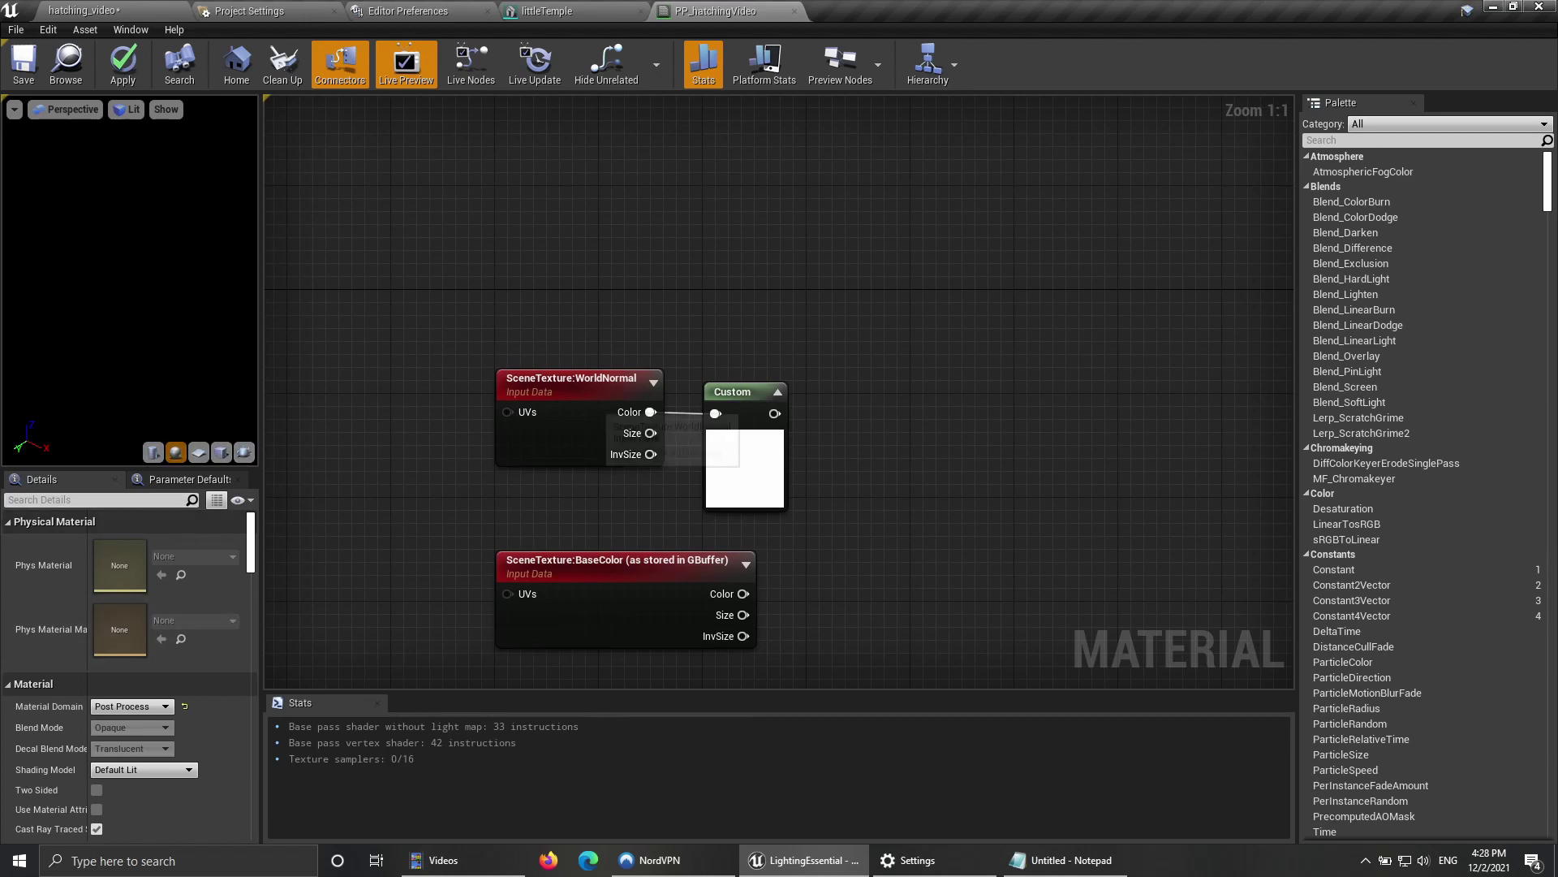
pyautogui.click(616, 430)
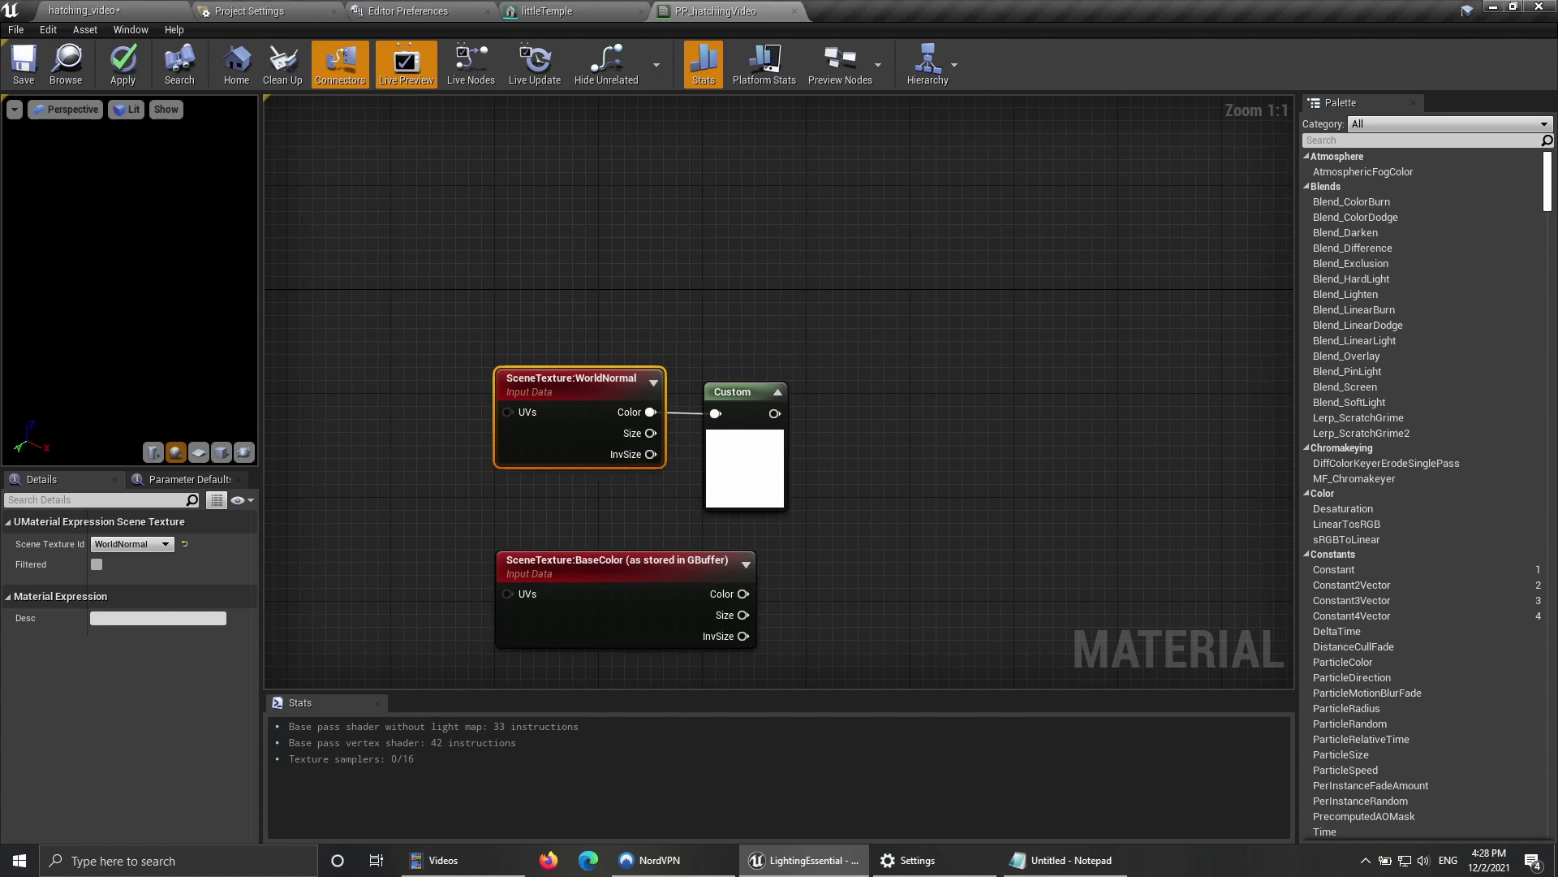
pyautogui.moveTo(739, 538); pyautogui.dragTo(739, 414, button='right')
pyautogui.click(739, 414)
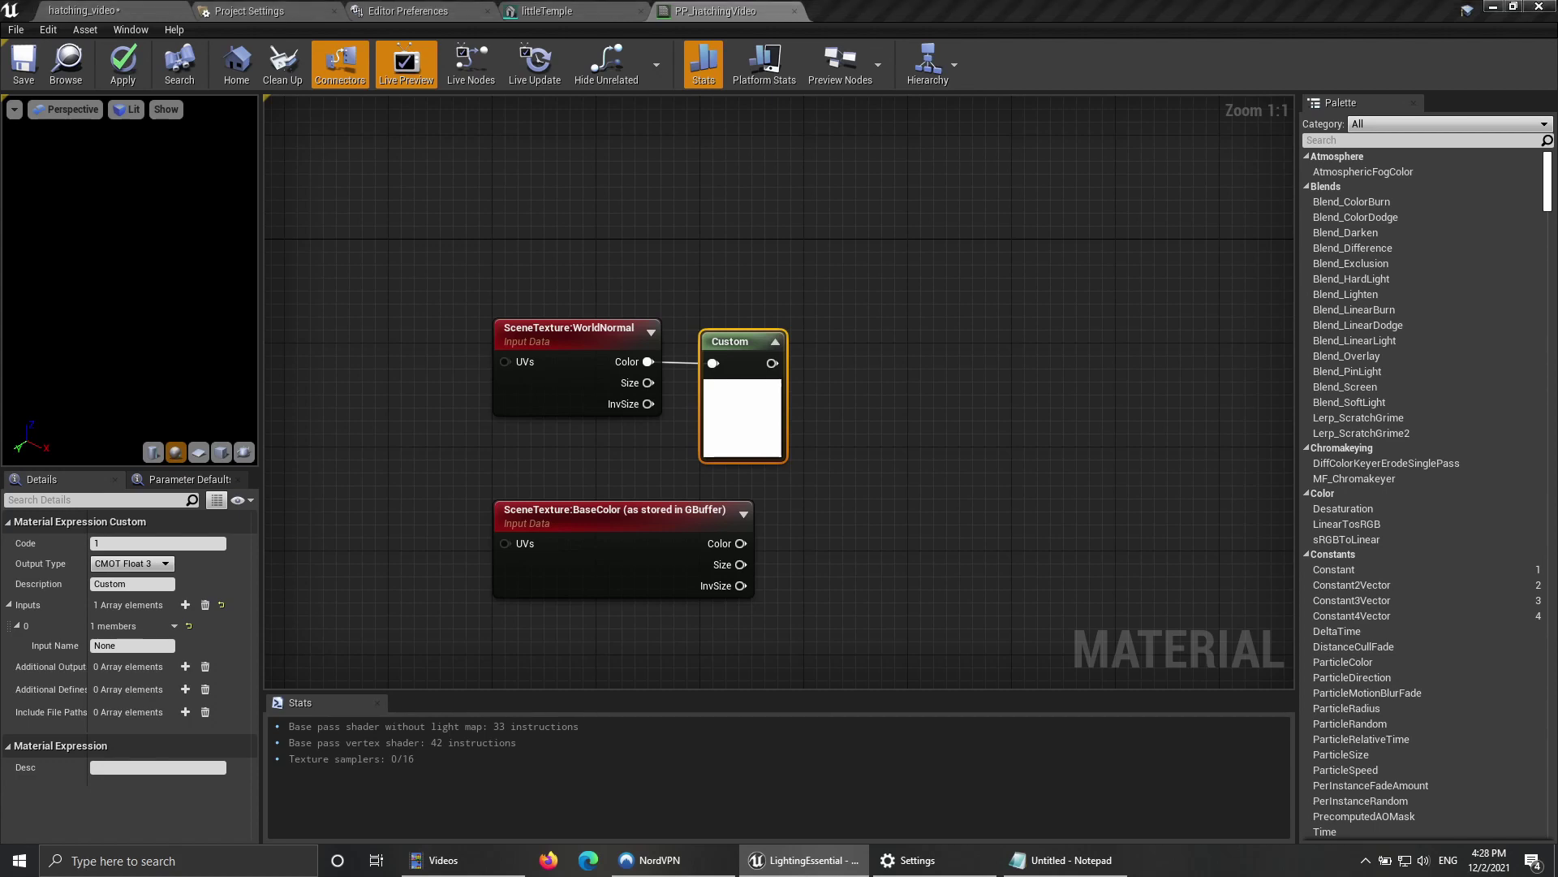
# Step: Switch to Notepad and write "return SceneTextureLookup(GetDefaultSceneTextureUV(Parameters, 0), 0, false);", keeping its window clear of the material nodes
pyautogui.click(1063, 860)
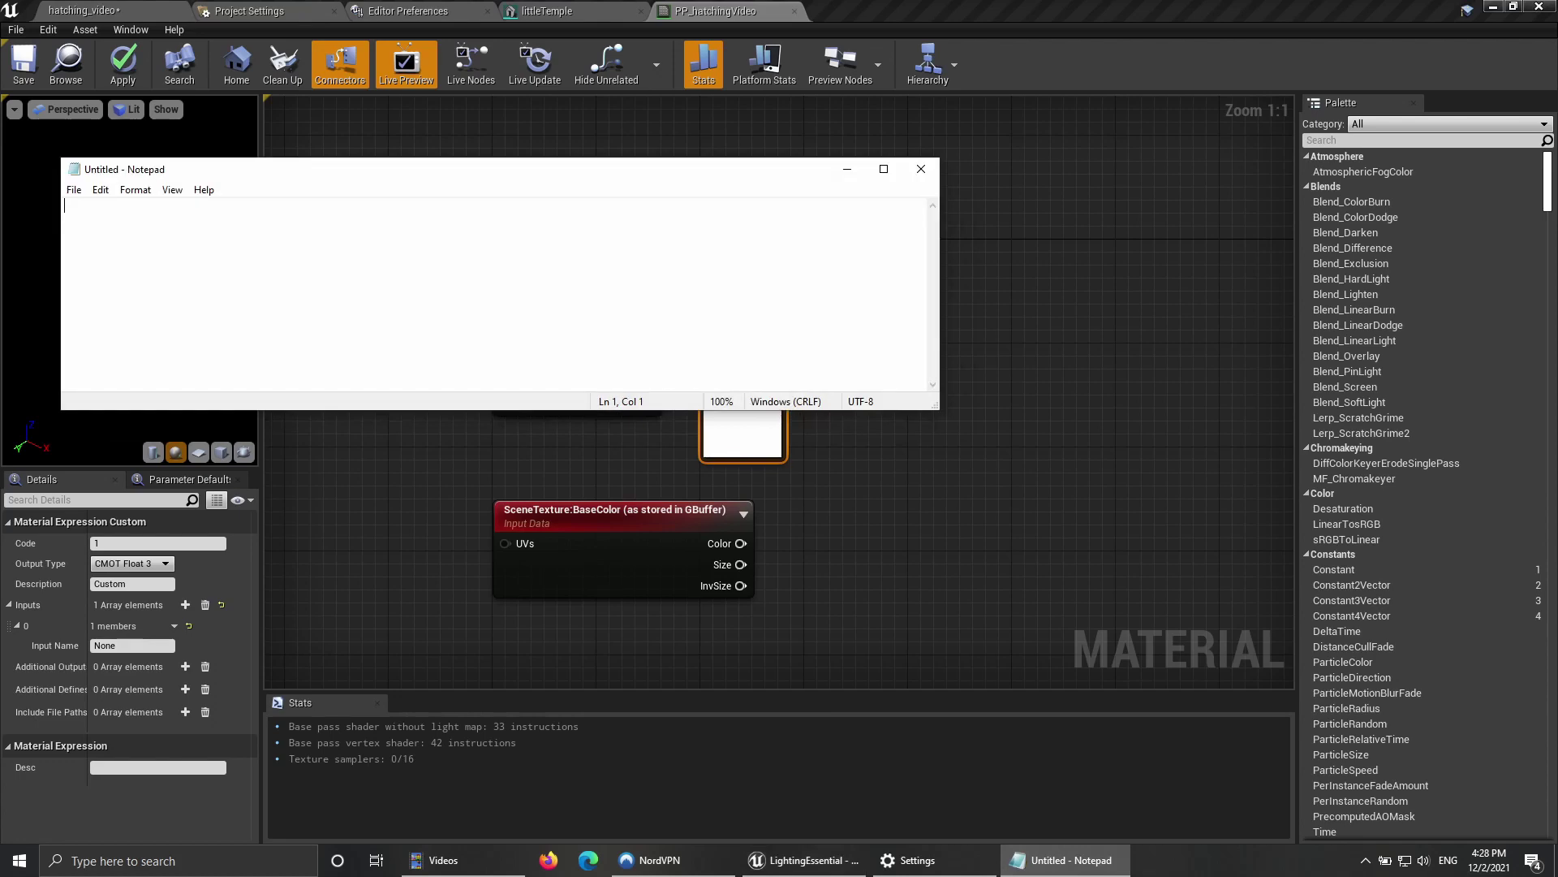
pyautogui.write('return SceneTextureLookup(GetDefaultSceneTextureUV(Parameters, 0), 0, false);')
pyautogui.doubleClick(167, 206)
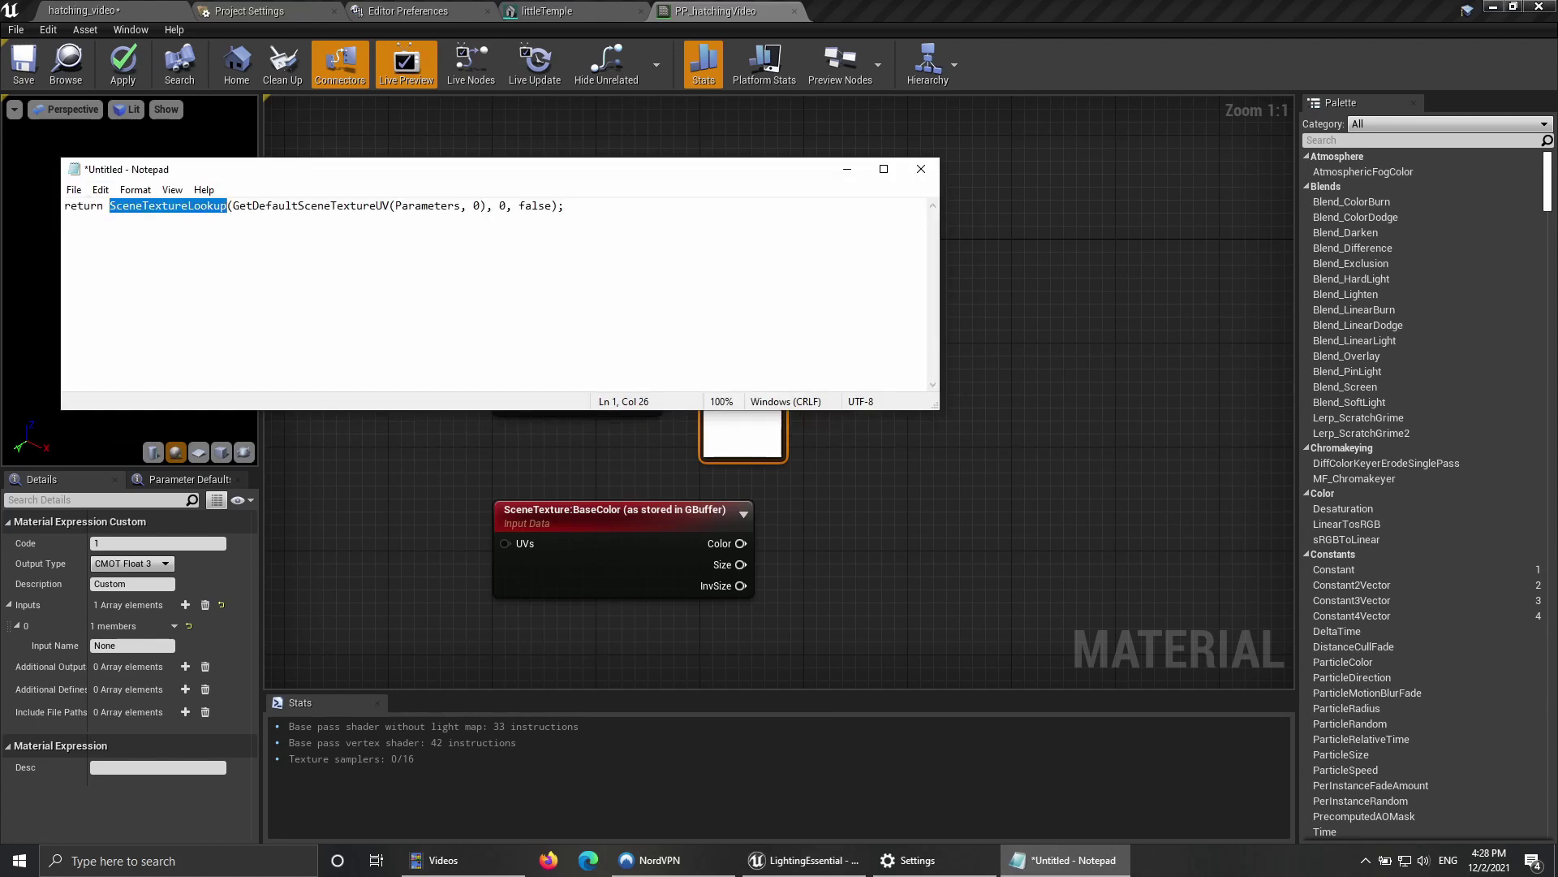
pyautogui.moveTo(406, 169); pyautogui.dragTo(698, 68)
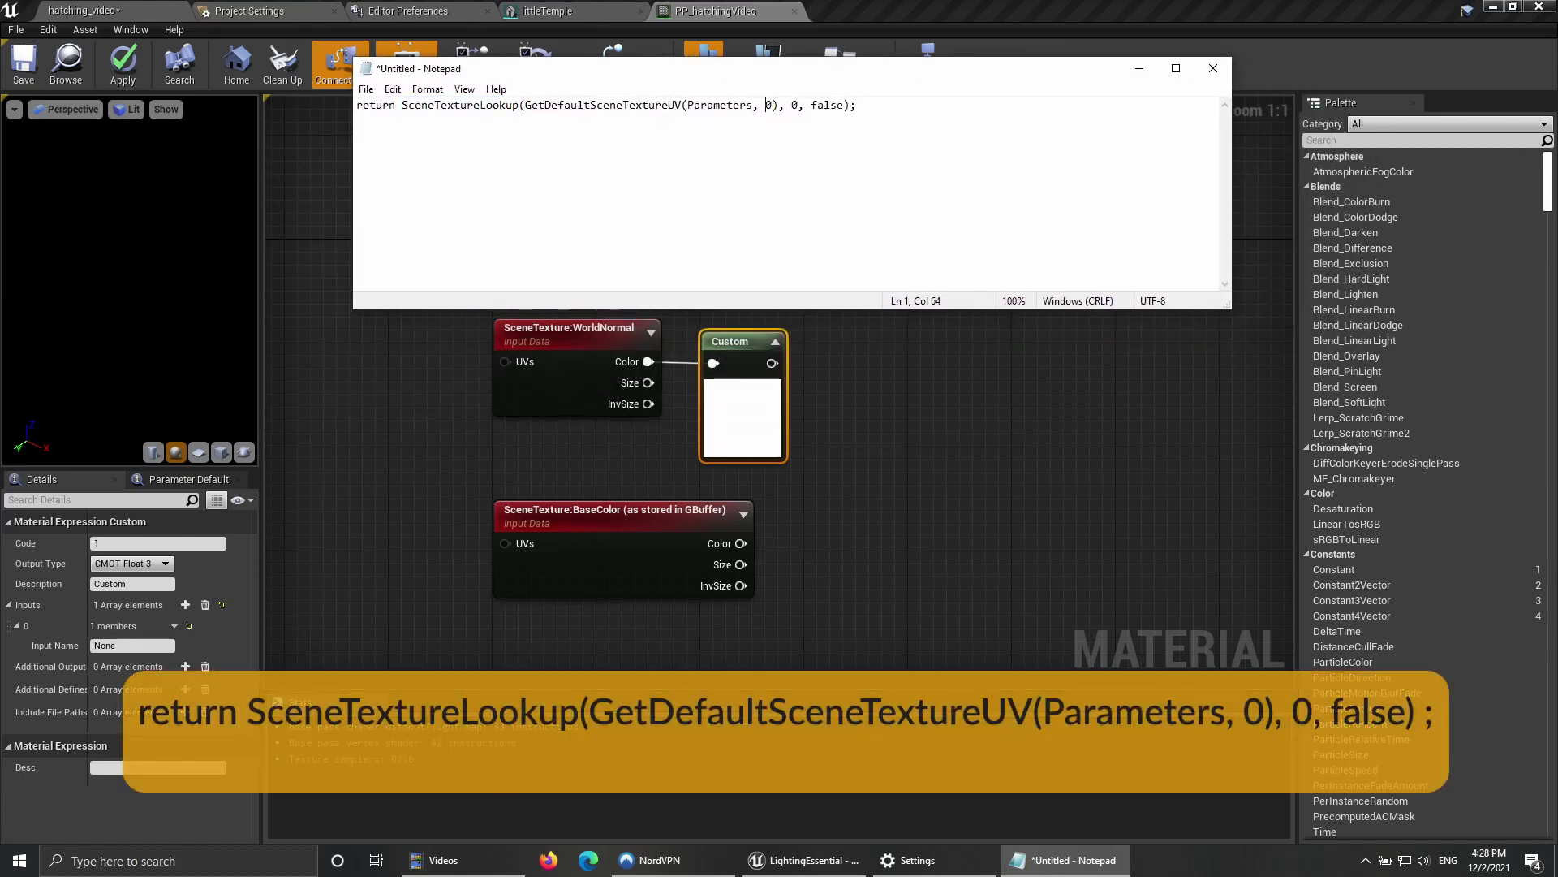
# Step: Select the scene texture index argument in the code and consult the Scene Texture index table in Miro
pyautogui.moveTo(792, 105)
pyautogui.mouseDown()
pyautogui.moveTo(811, 105)
pyautogui.moveTo(799, 105)
pyautogui.mouseUp()
pyautogui.click(799, 105)
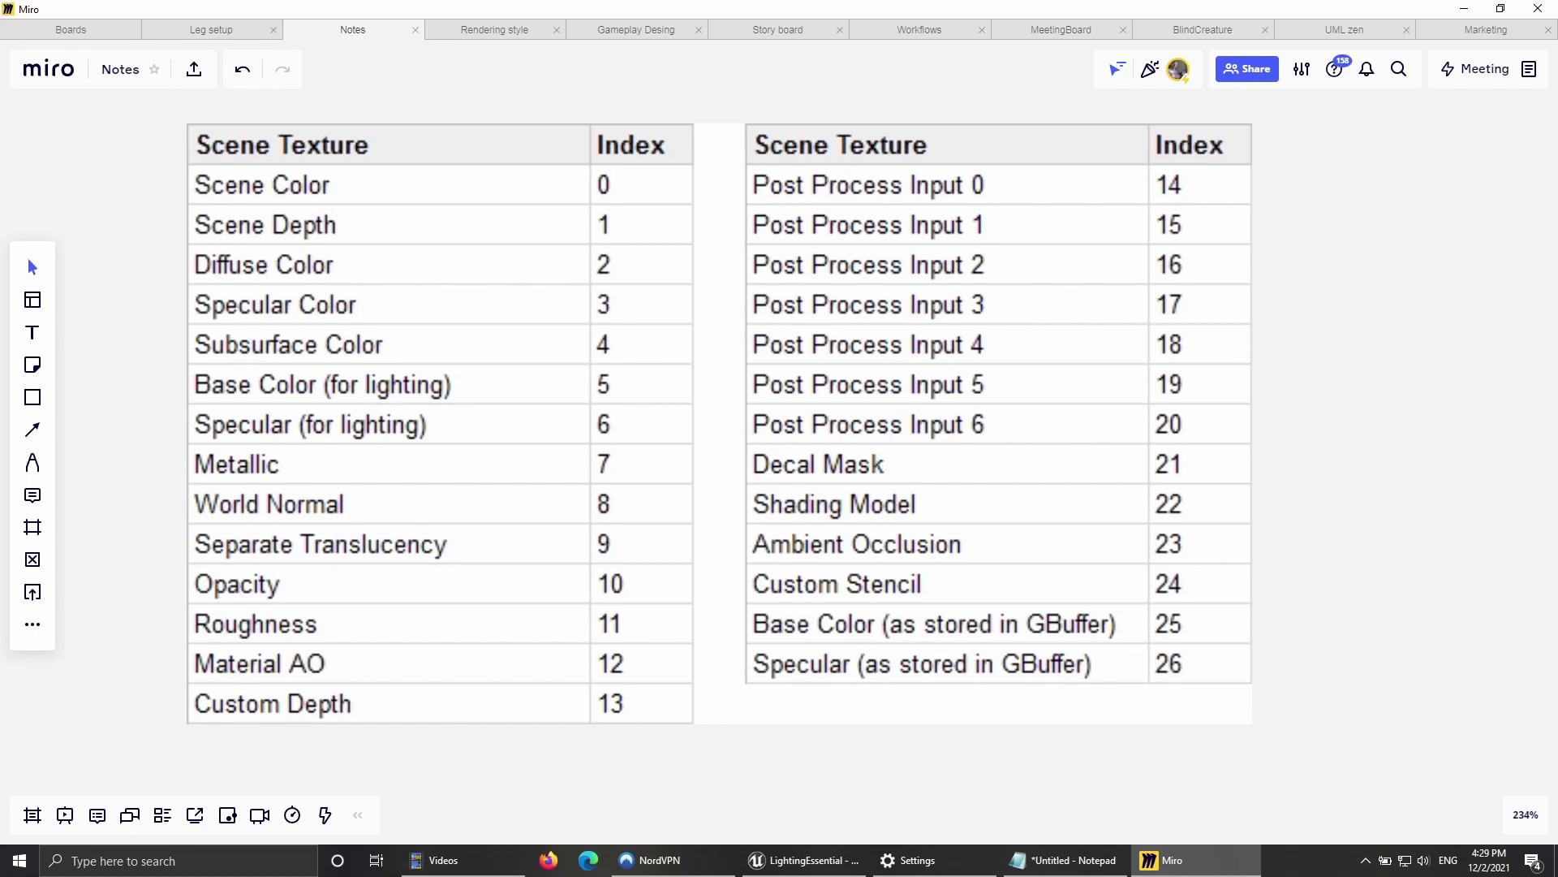
pyautogui.click(190, 719)
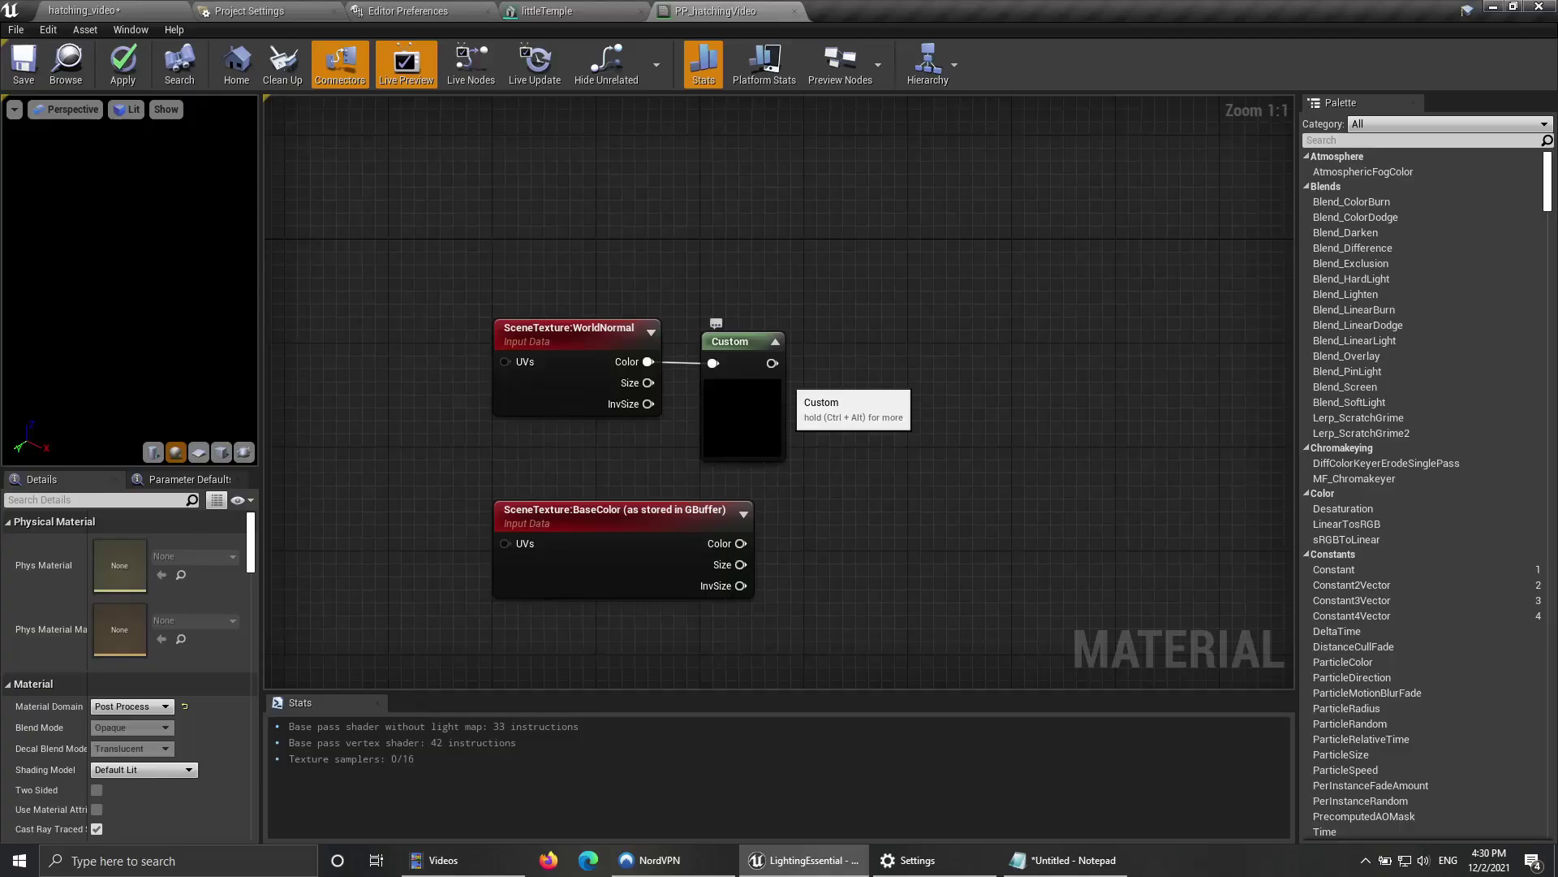
# Step: Connect the Custom node's output to the material's Emissive Color and save PP_hatchingVideo
pyautogui.rightClick(771, 363)
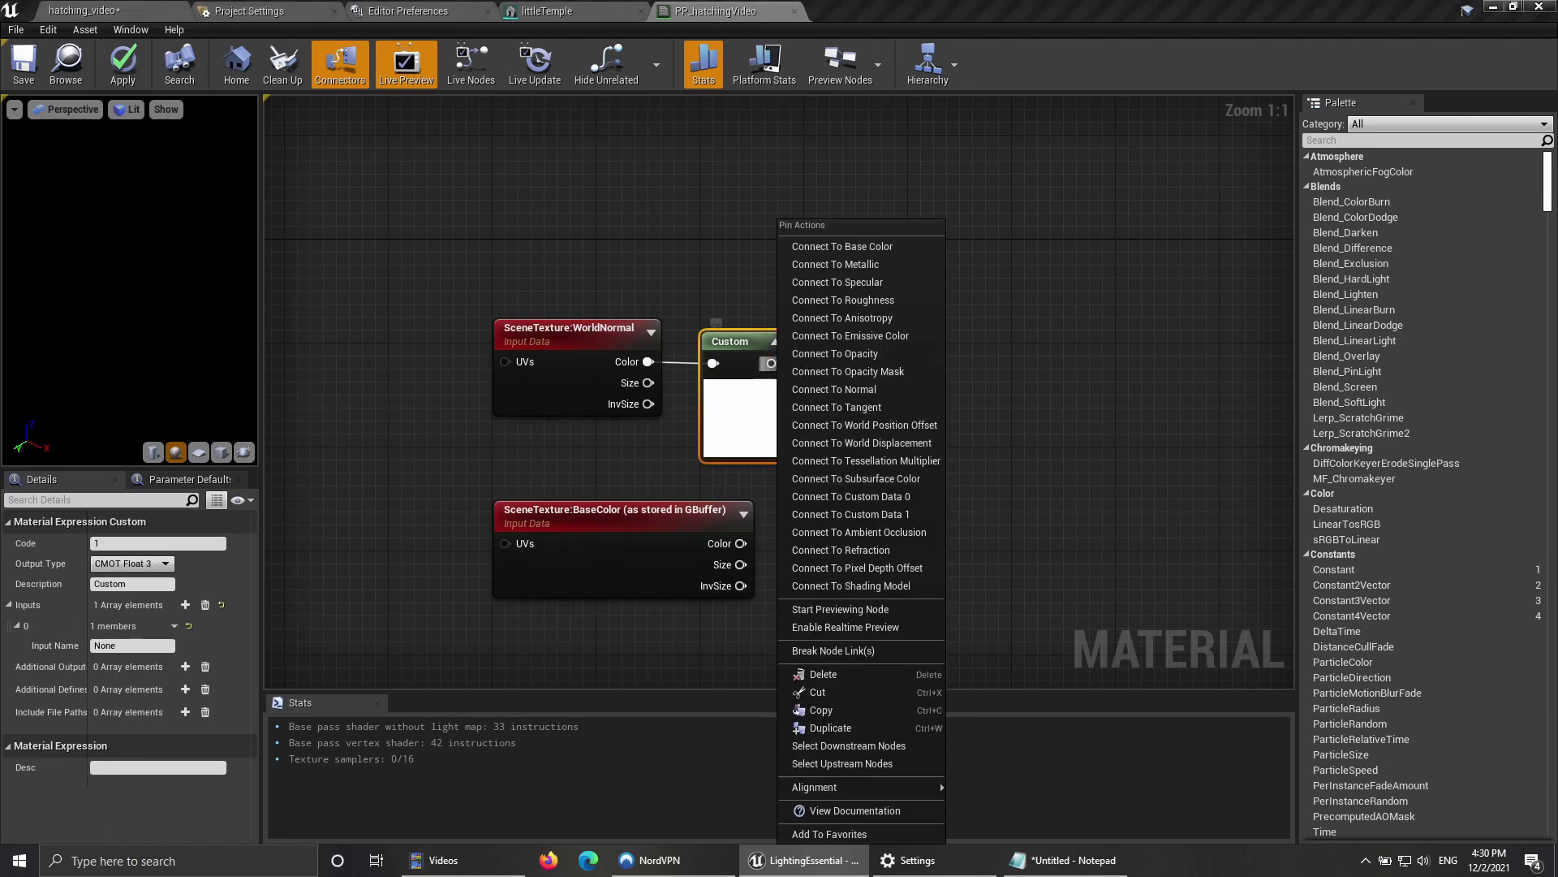
pyautogui.click(852, 338)
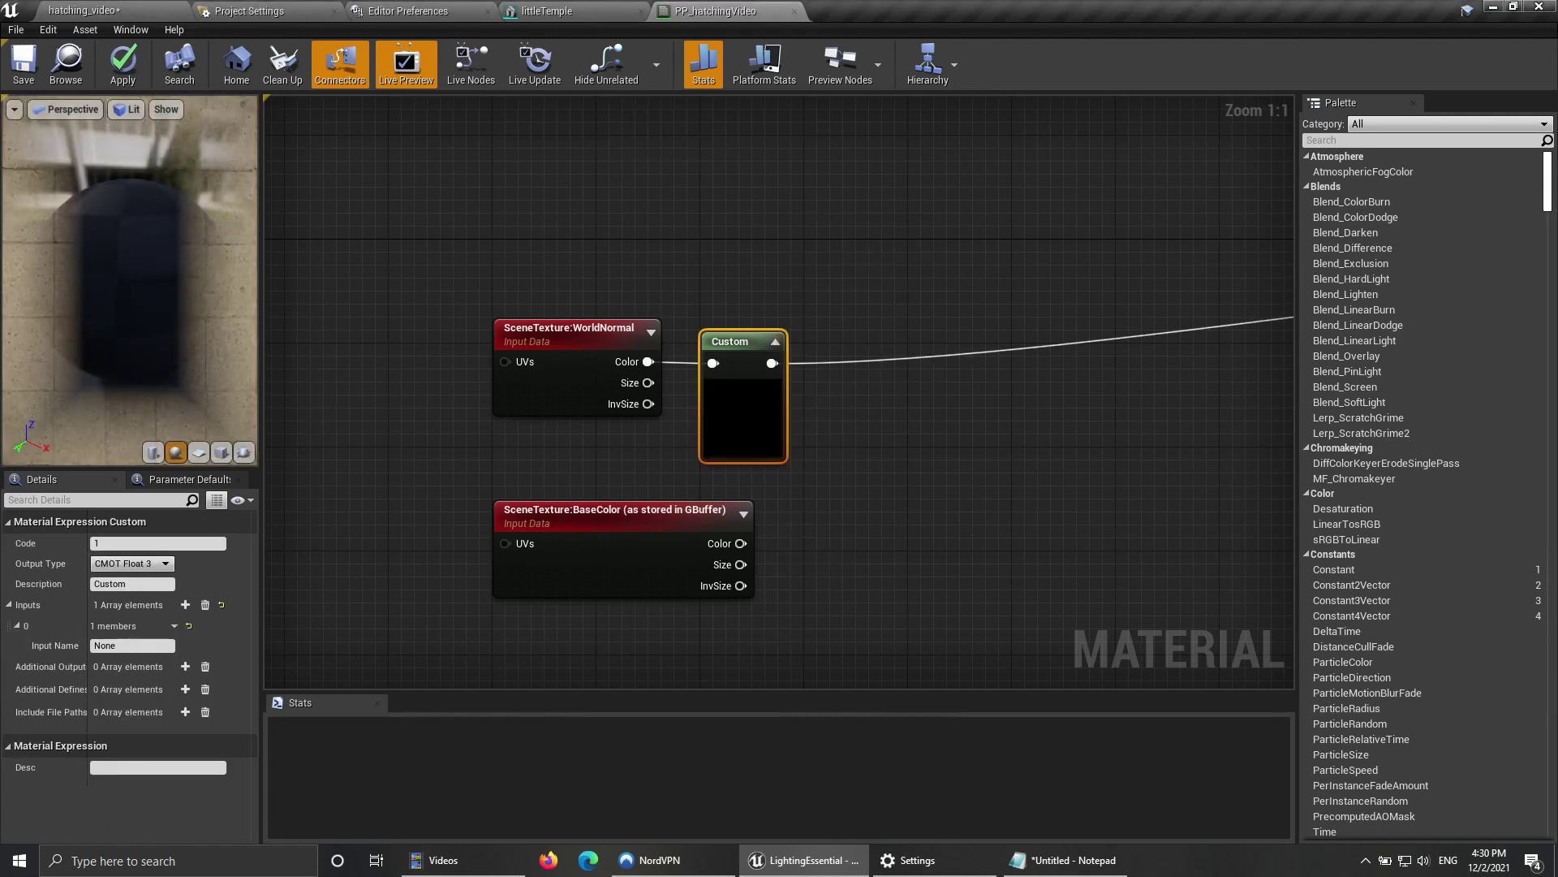
pyautogui.click(24, 63)
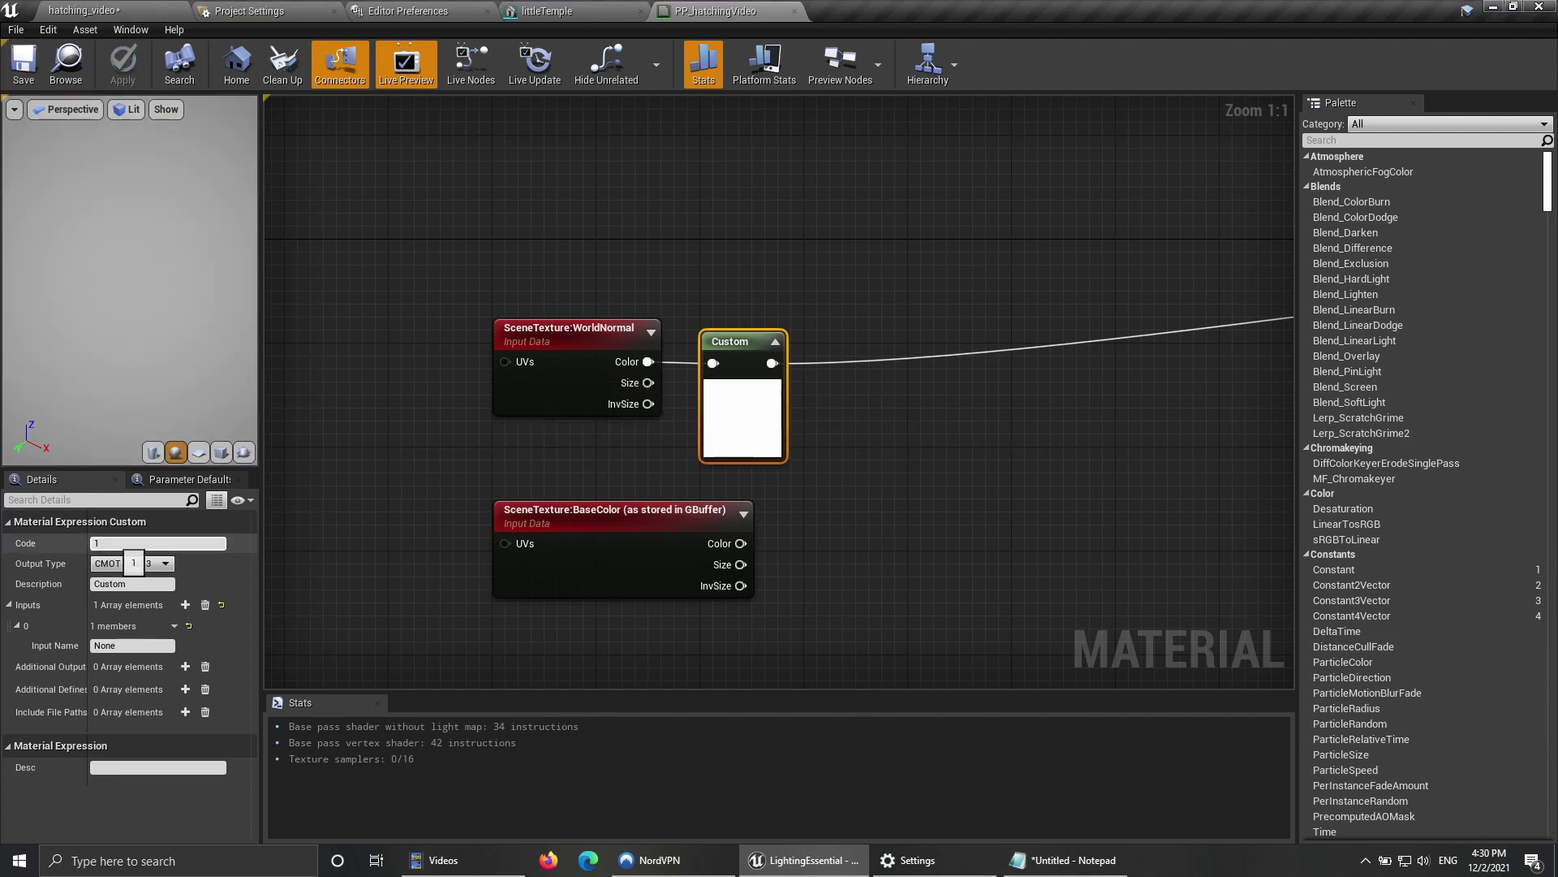
# Step: Replace the Custom node's code with the SceneTextureLookup line copied from Notepad and save the material, continuing past the compilation warning
pyautogui.click(134, 547)
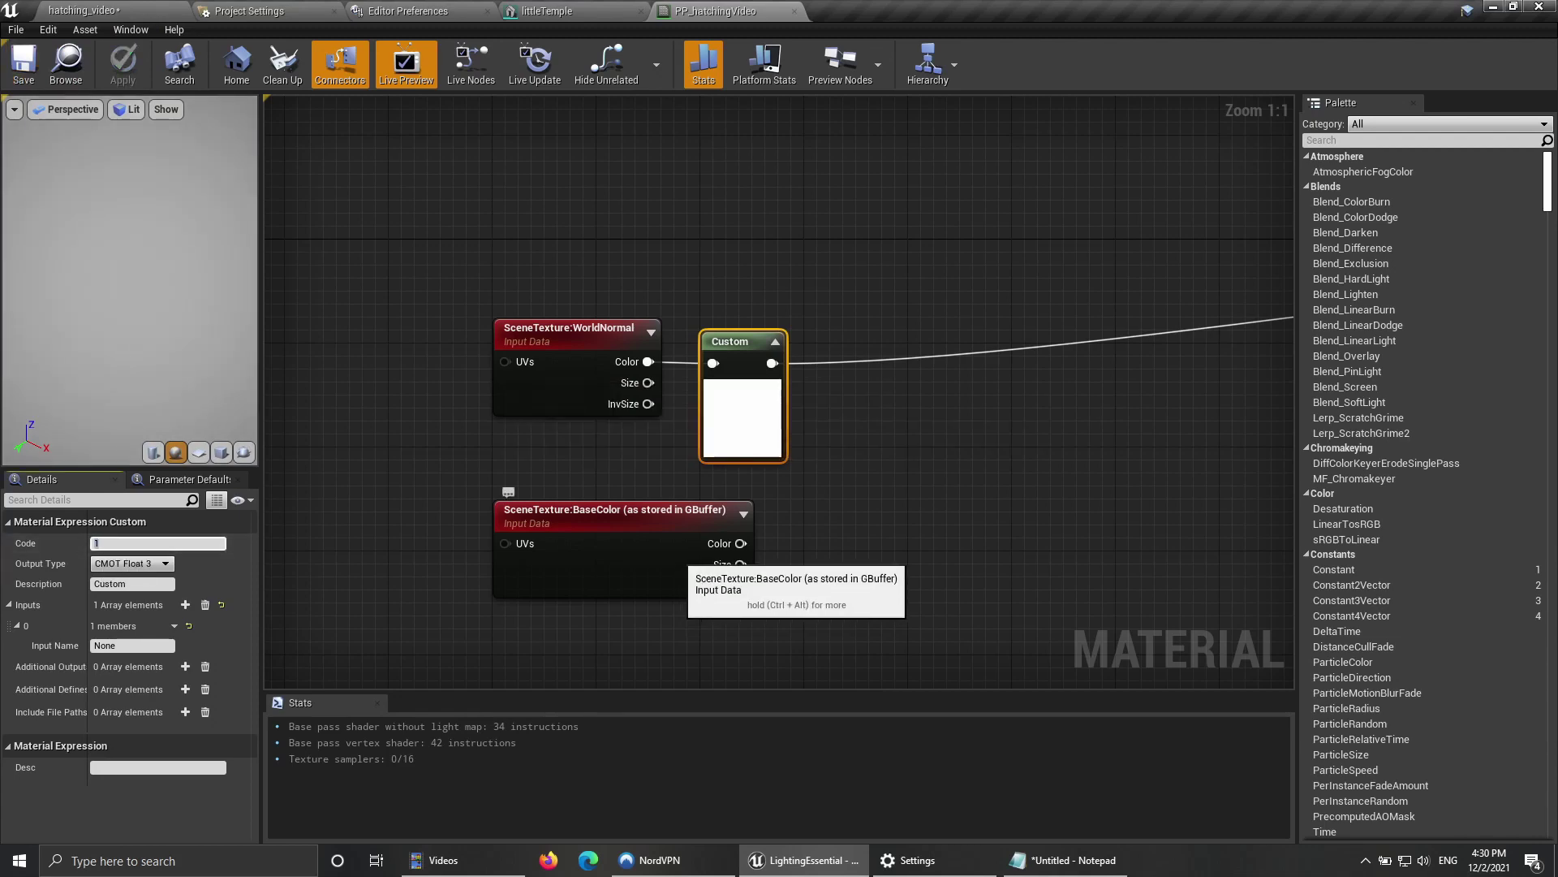
pyautogui.click(1063, 859)
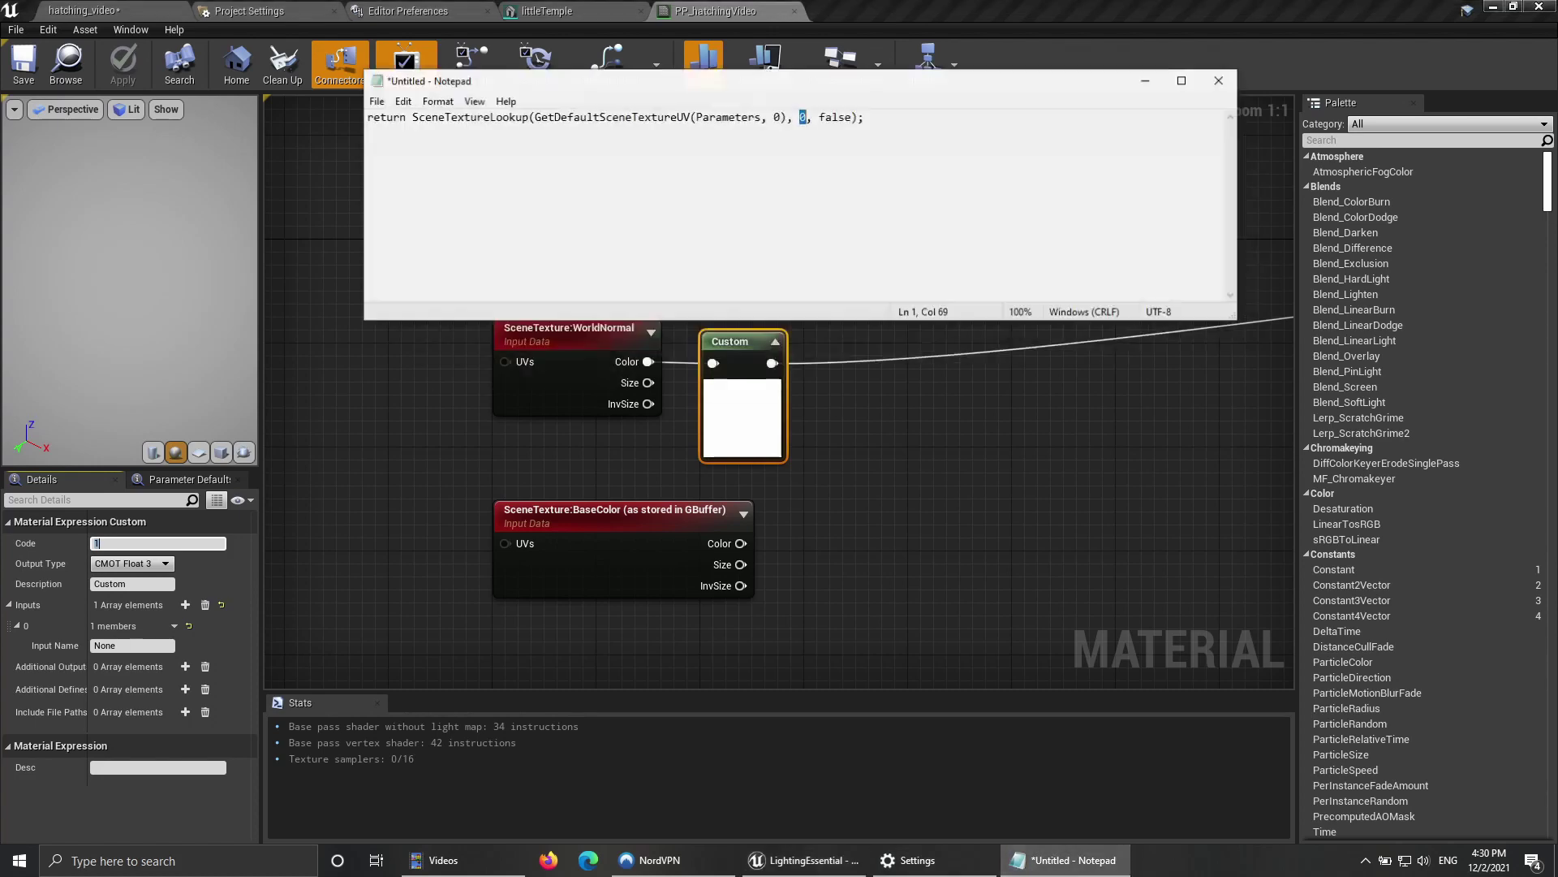
pyautogui.hotkey('ctrl', 'a')
pyautogui.hotkey('ctrl', 'c')
pyautogui.click(1139, 68)
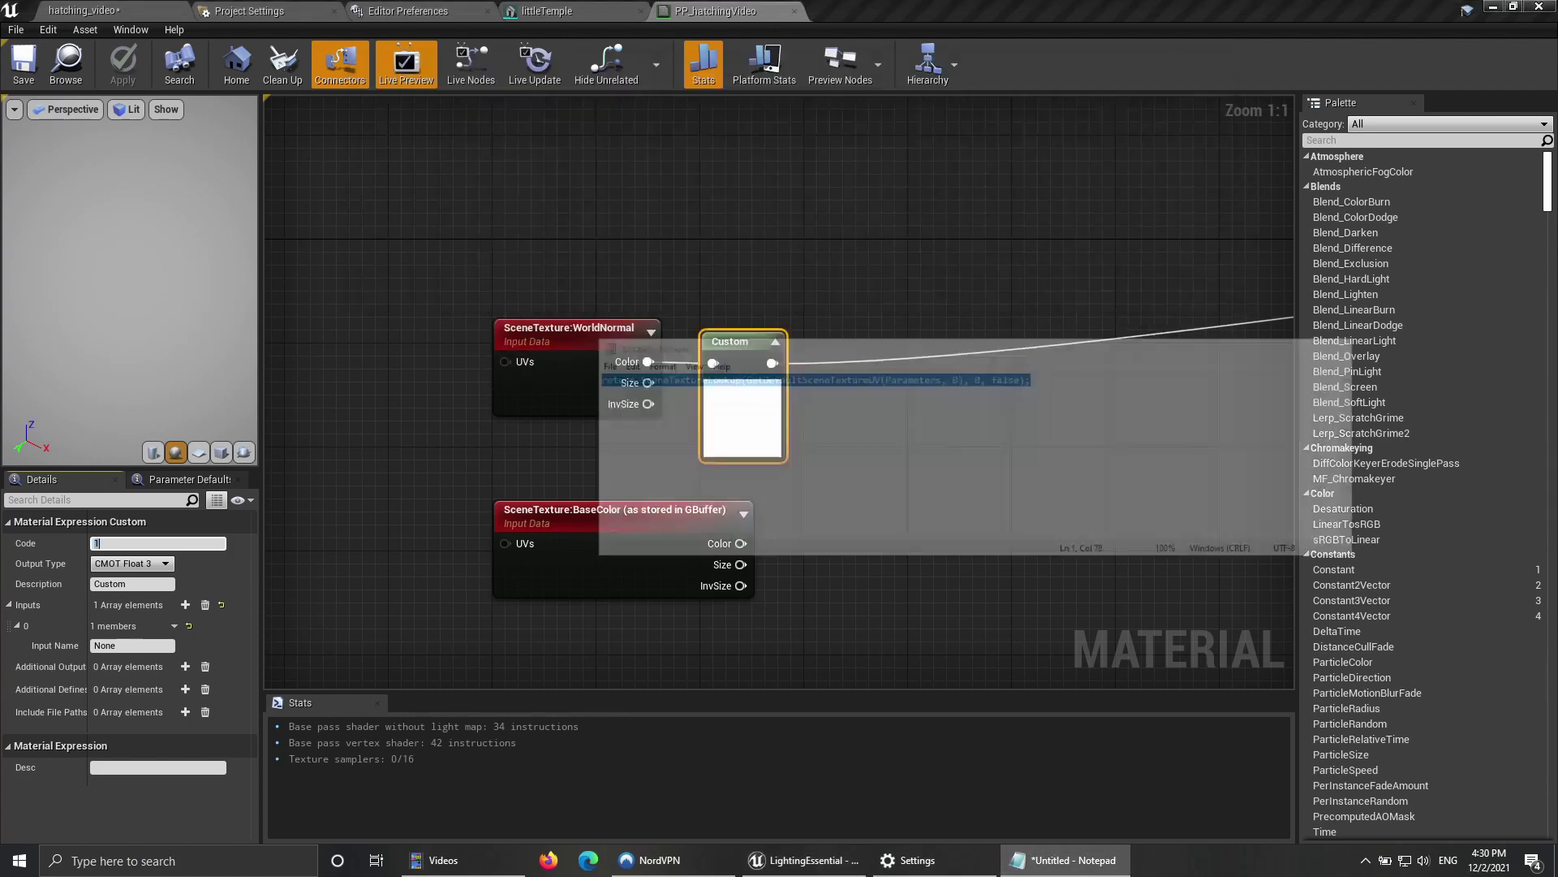
pyautogui.hotkey('ctrl', 'v')
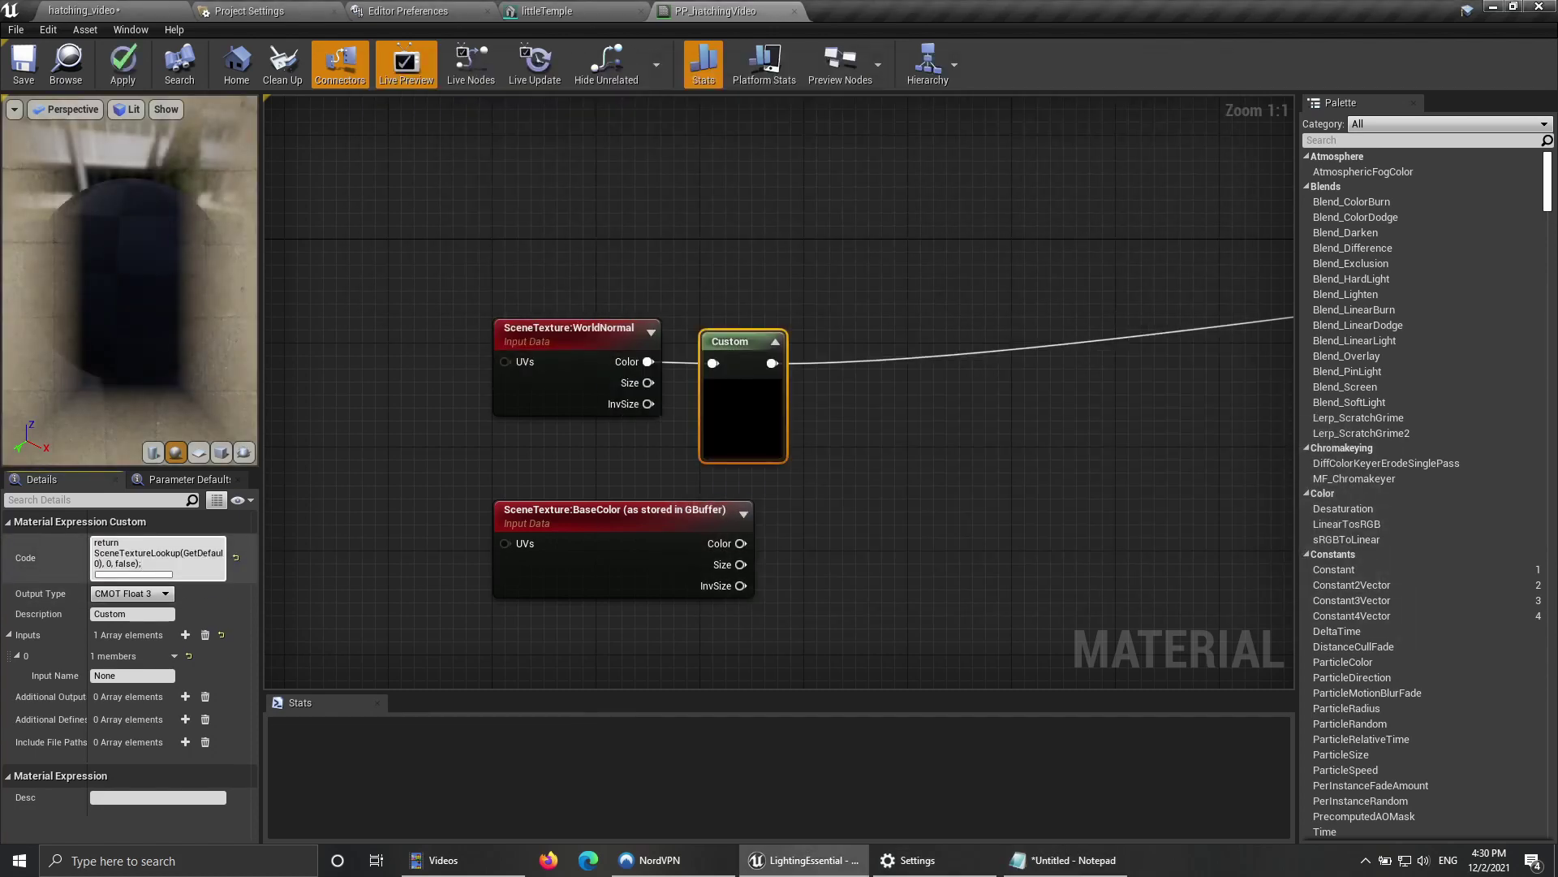
pyautogui.click(23, 65)
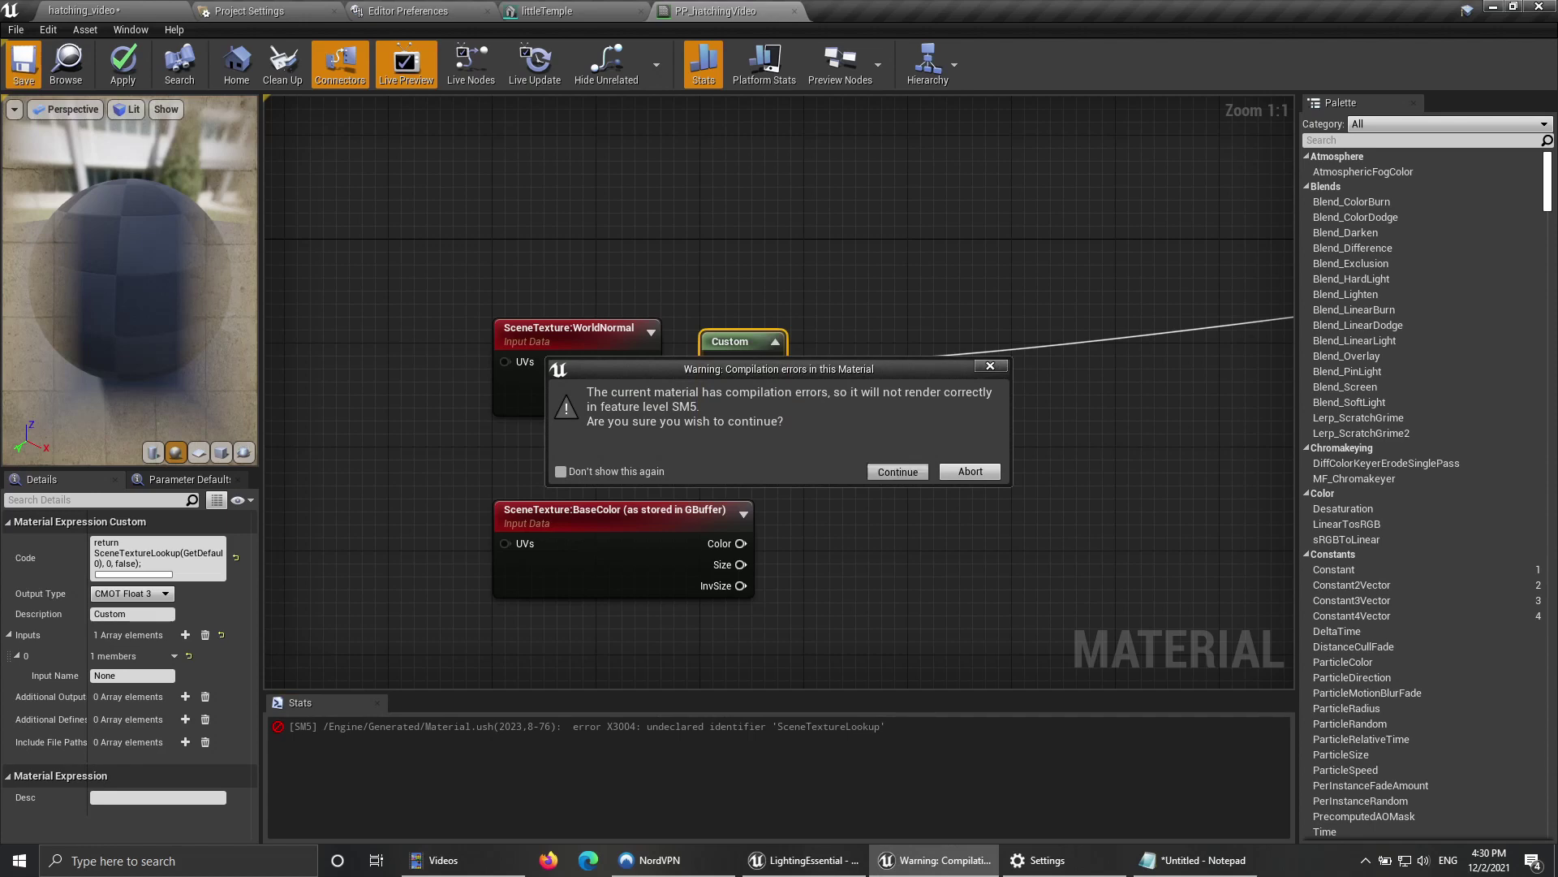
pyautogui.click(897, 471)
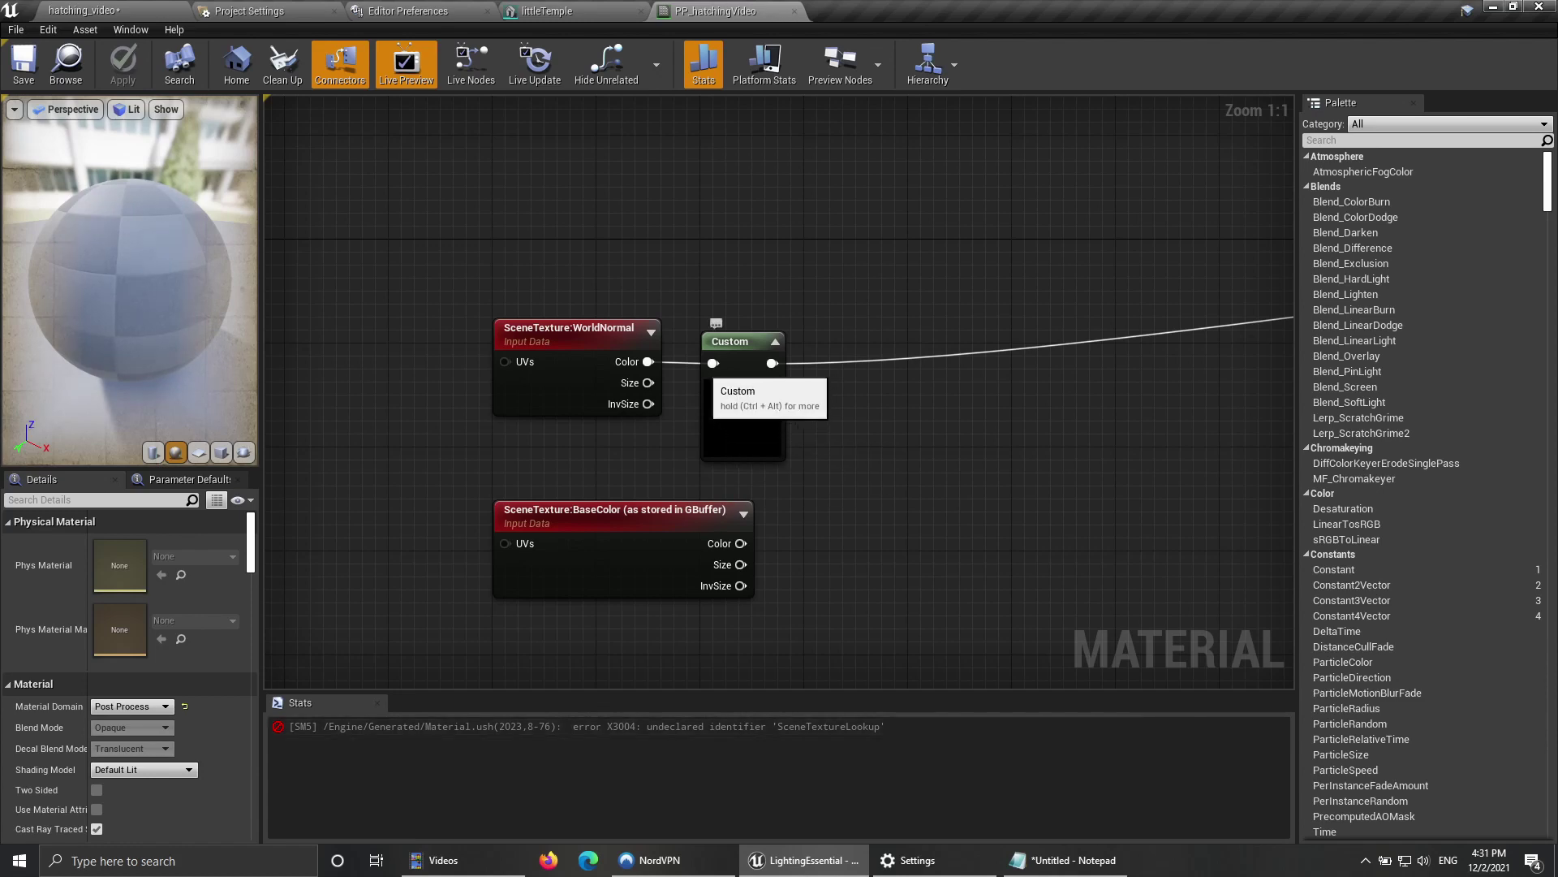
# Step: Disconnect WorldNormal from the Custom node's input and save the material, continuing past the compilation warning
pyautogui.keyDown('alt'); pyautogui.click(713, 363); pyautogui.keyUp('alt')
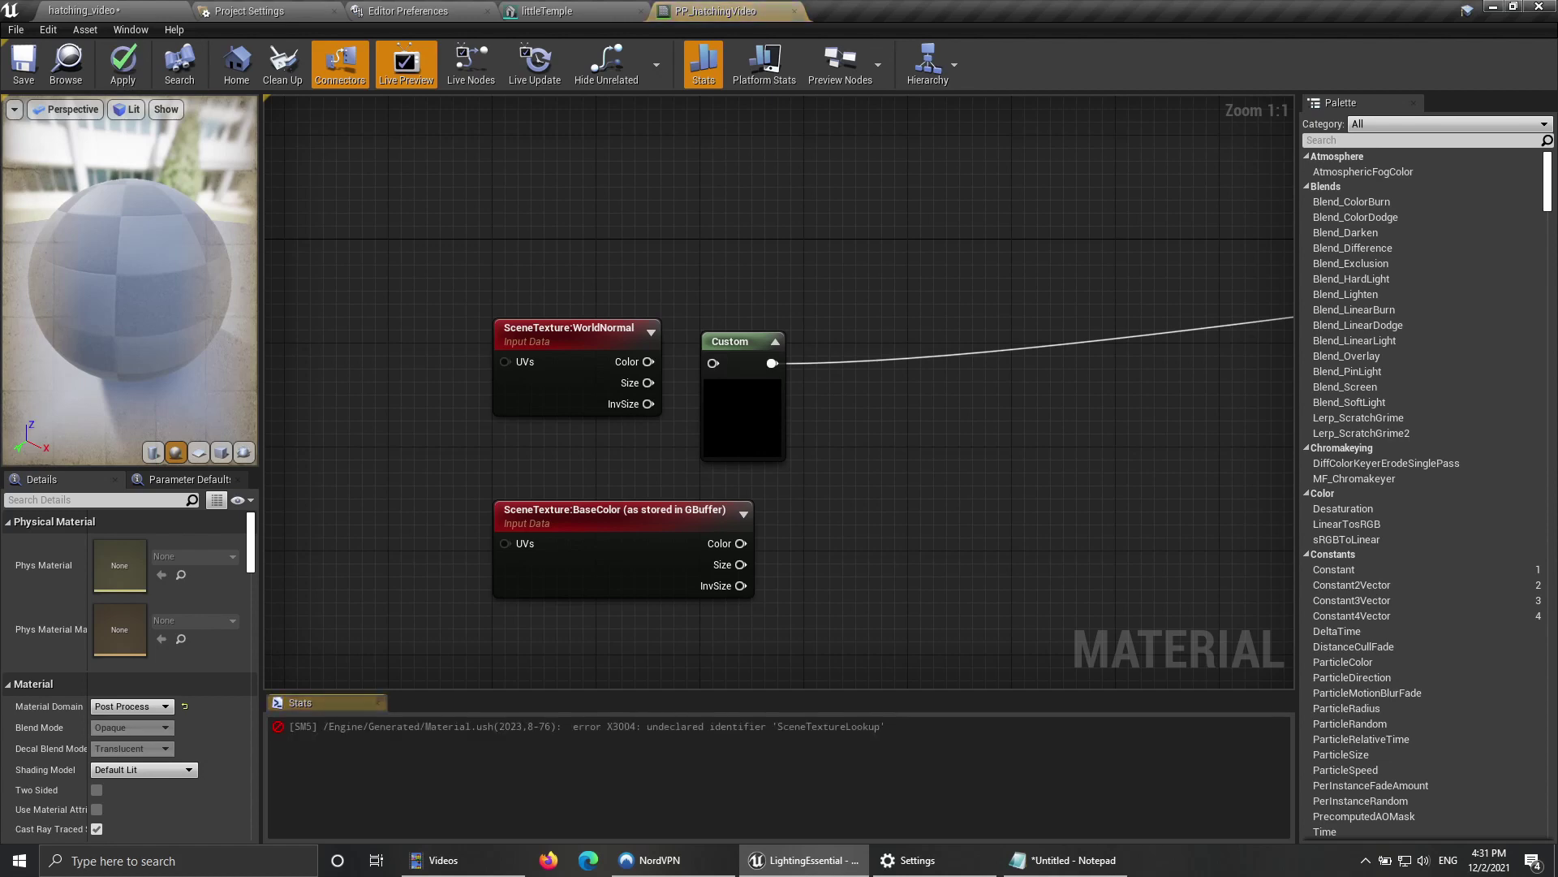
pyautogui.click(23, 65)
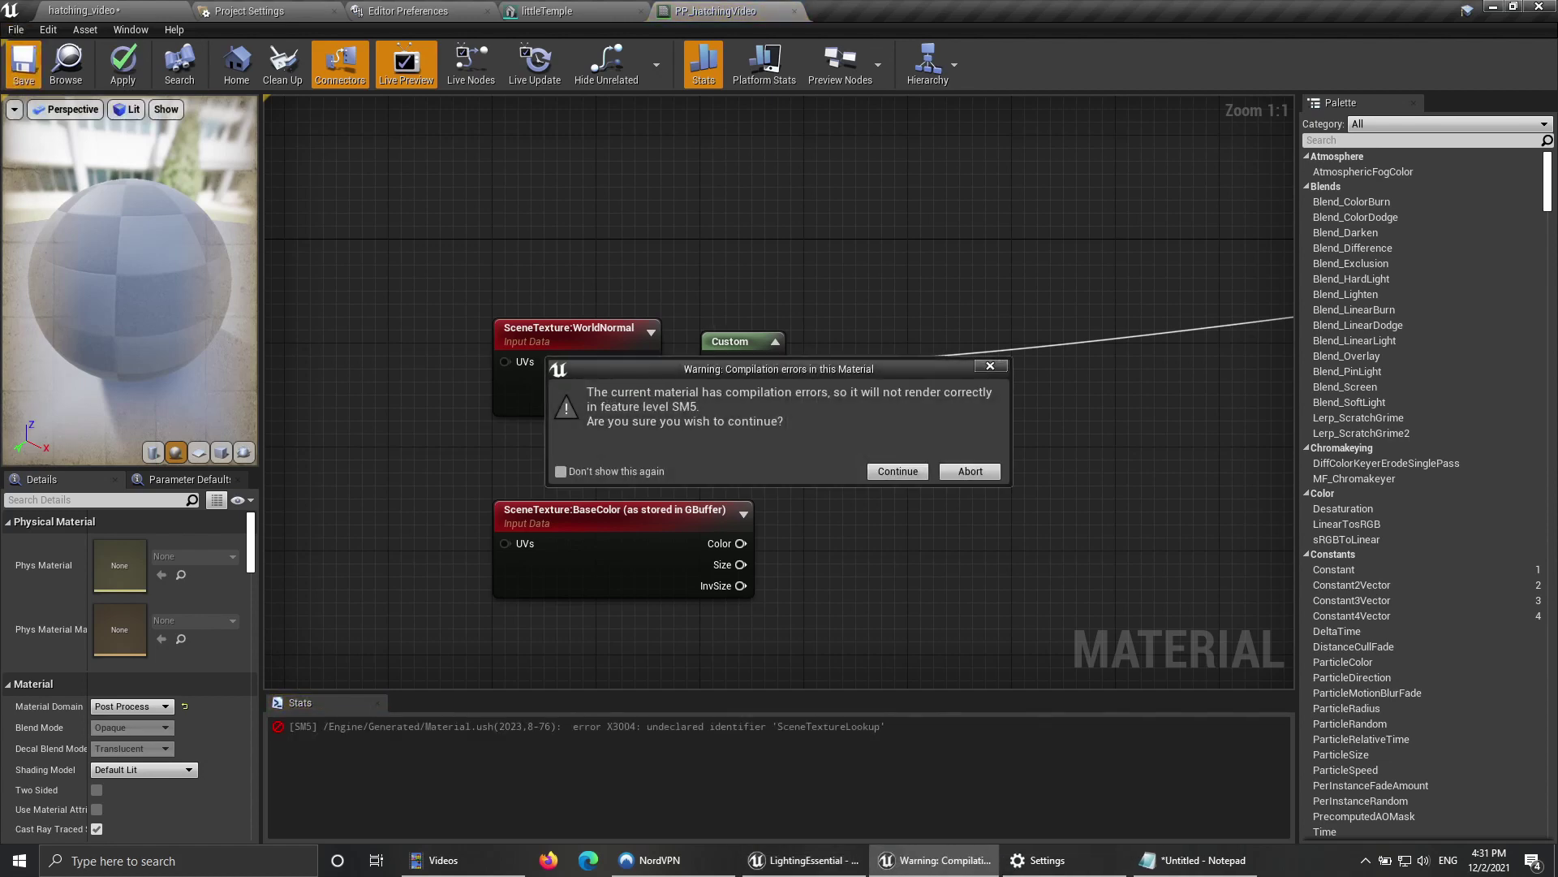
pyautogui.click(898, 472)
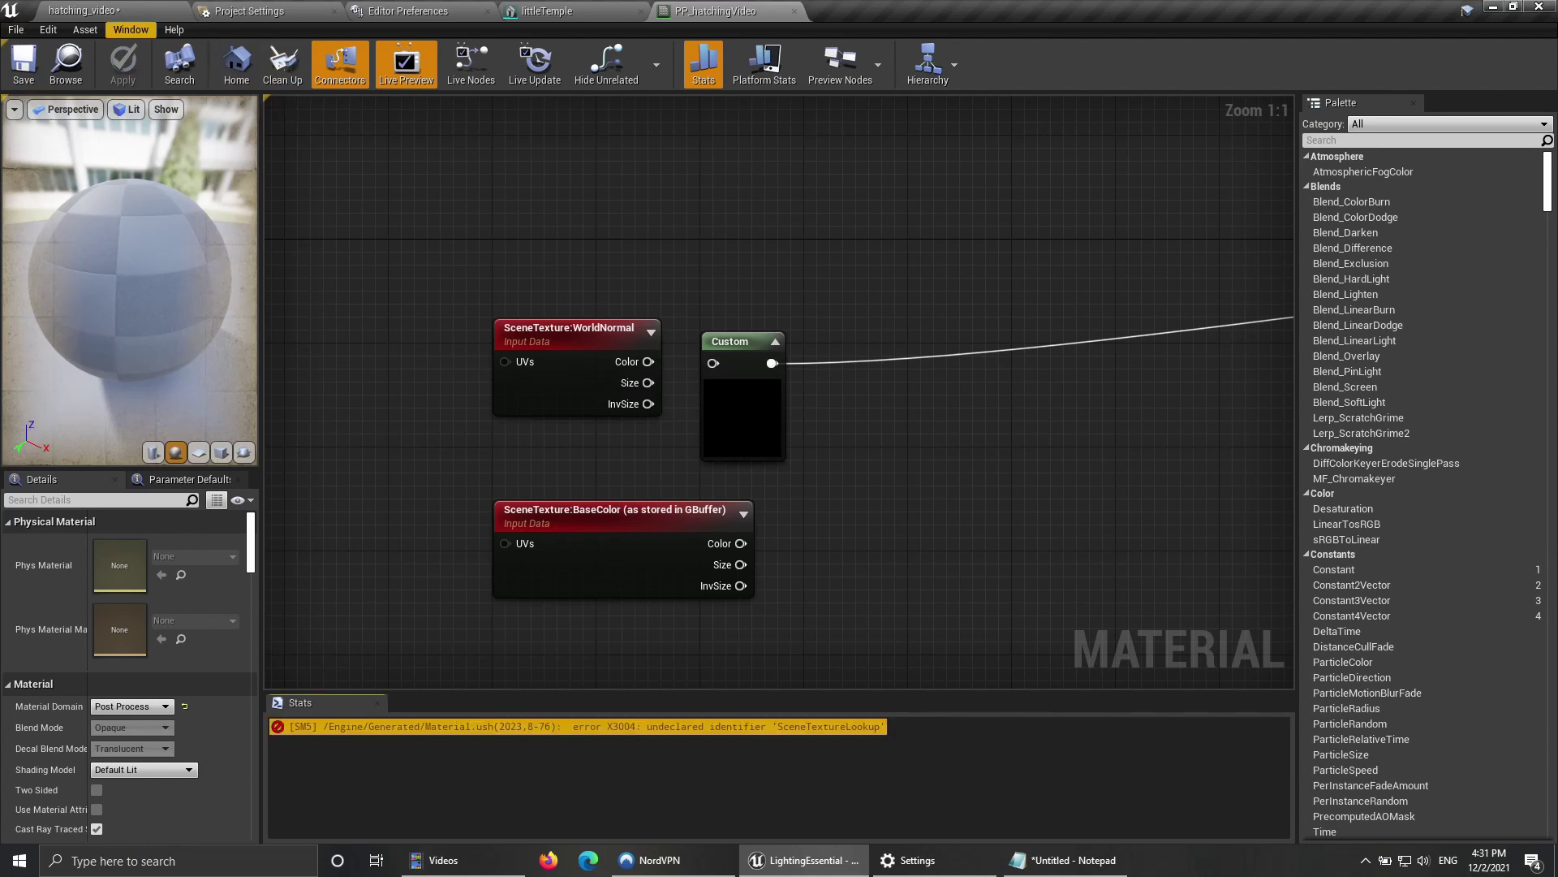
# Step: Open the material's generated HLSL code, examine its includes and scene texture ID definitions, and close it
pyautogui.click(84, 30)
pyautogui.moveTo(131, 30)
pyautogui.moveTo(174, 275)
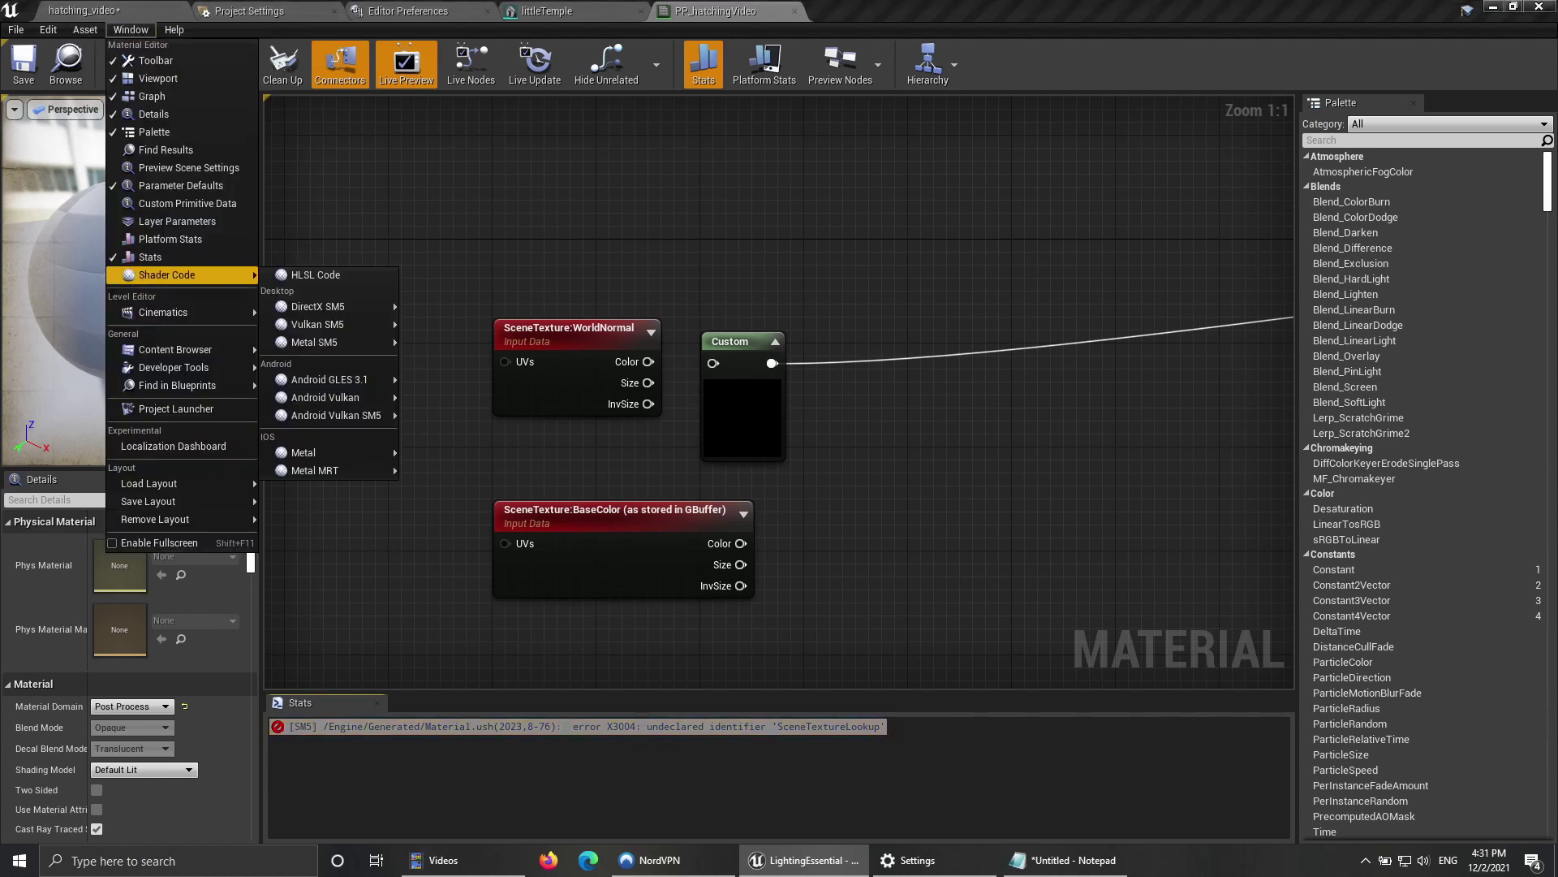
pyautogui.click(315, 275)
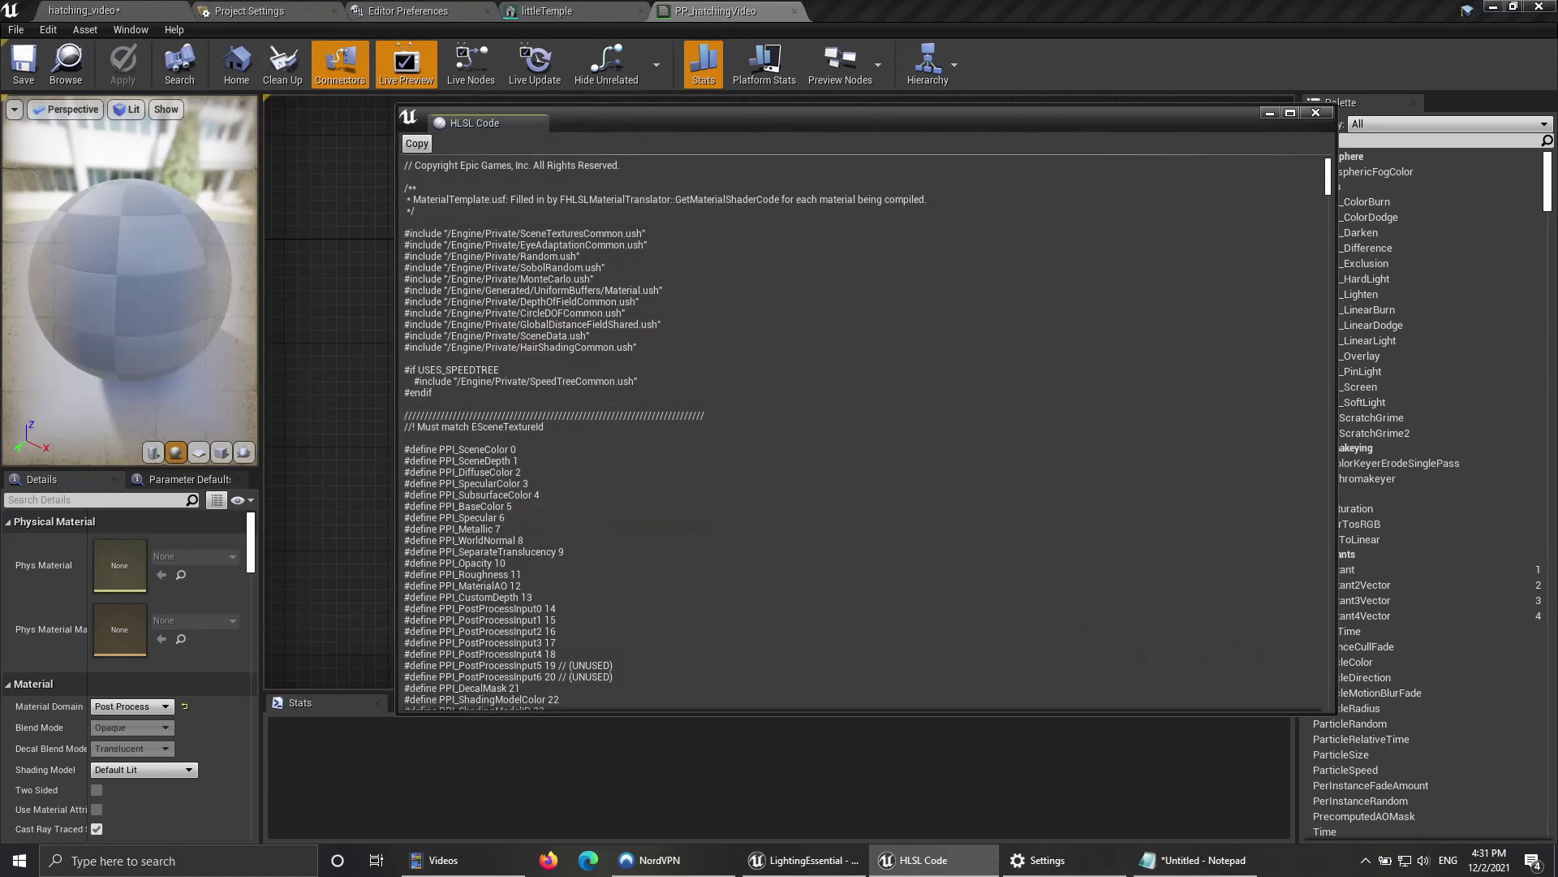
pyautogui.scroll(-5, 861, 430)
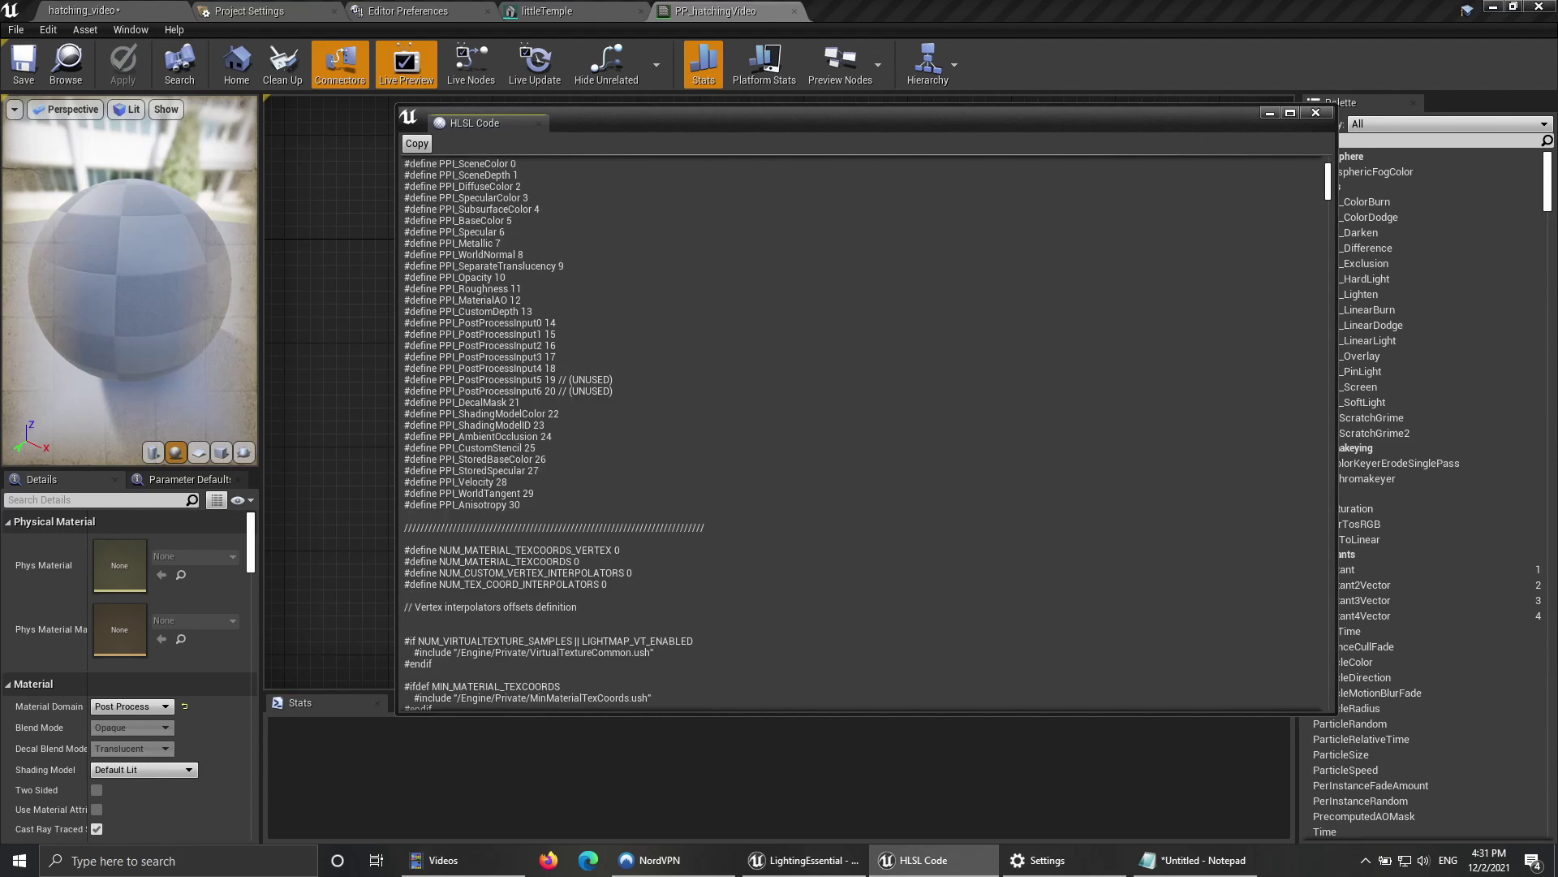
pyautogui.scroll(5, 860, 430)
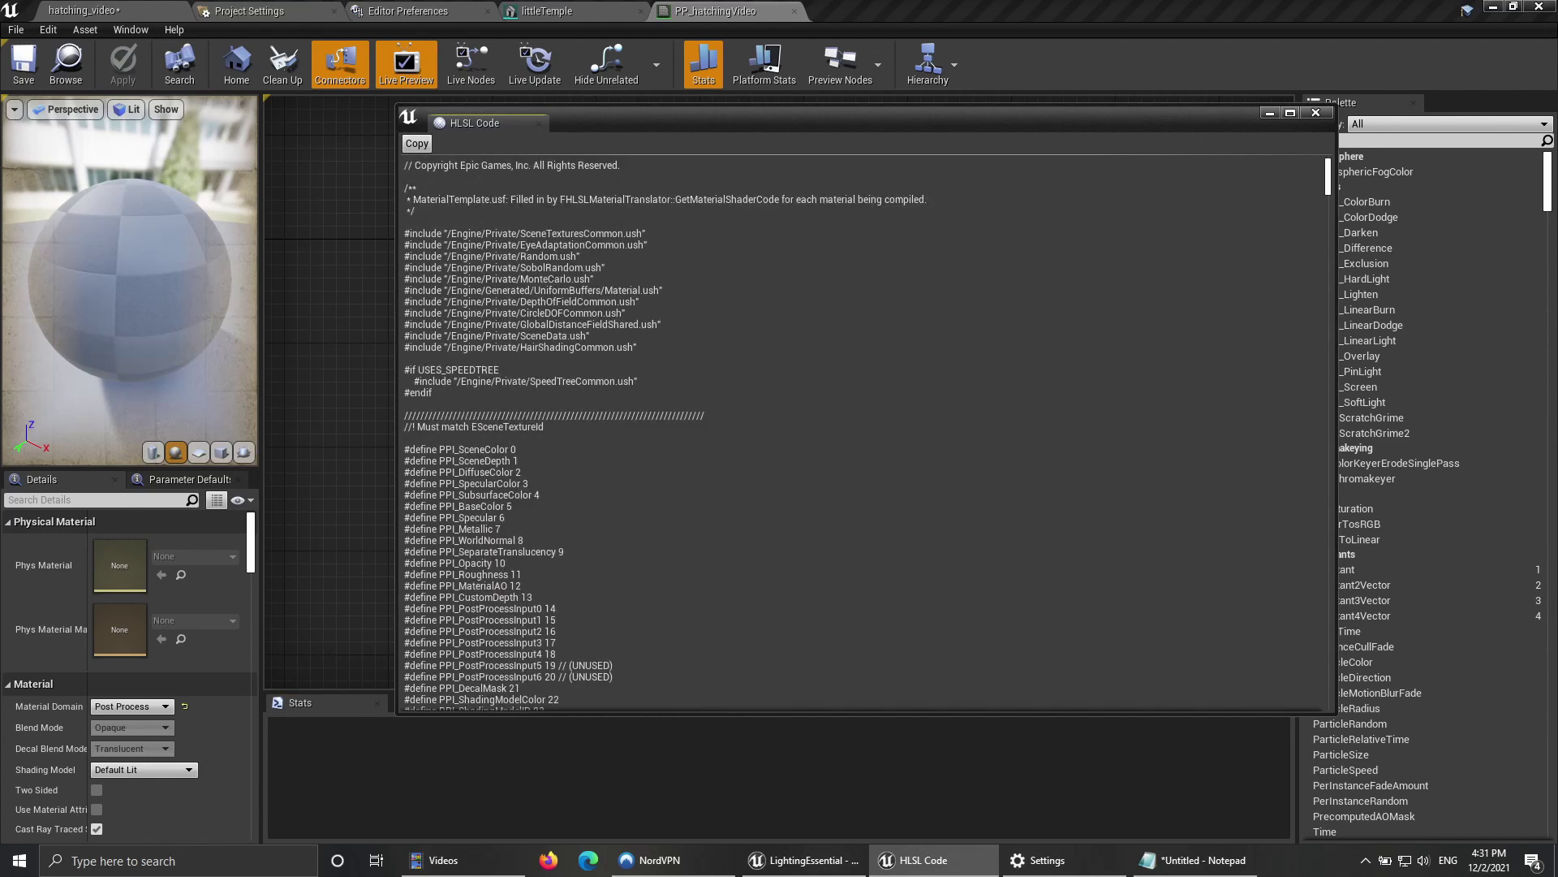
pyautogui.moveTo(779, 115); pyautogui.dragTo(1166, 113)
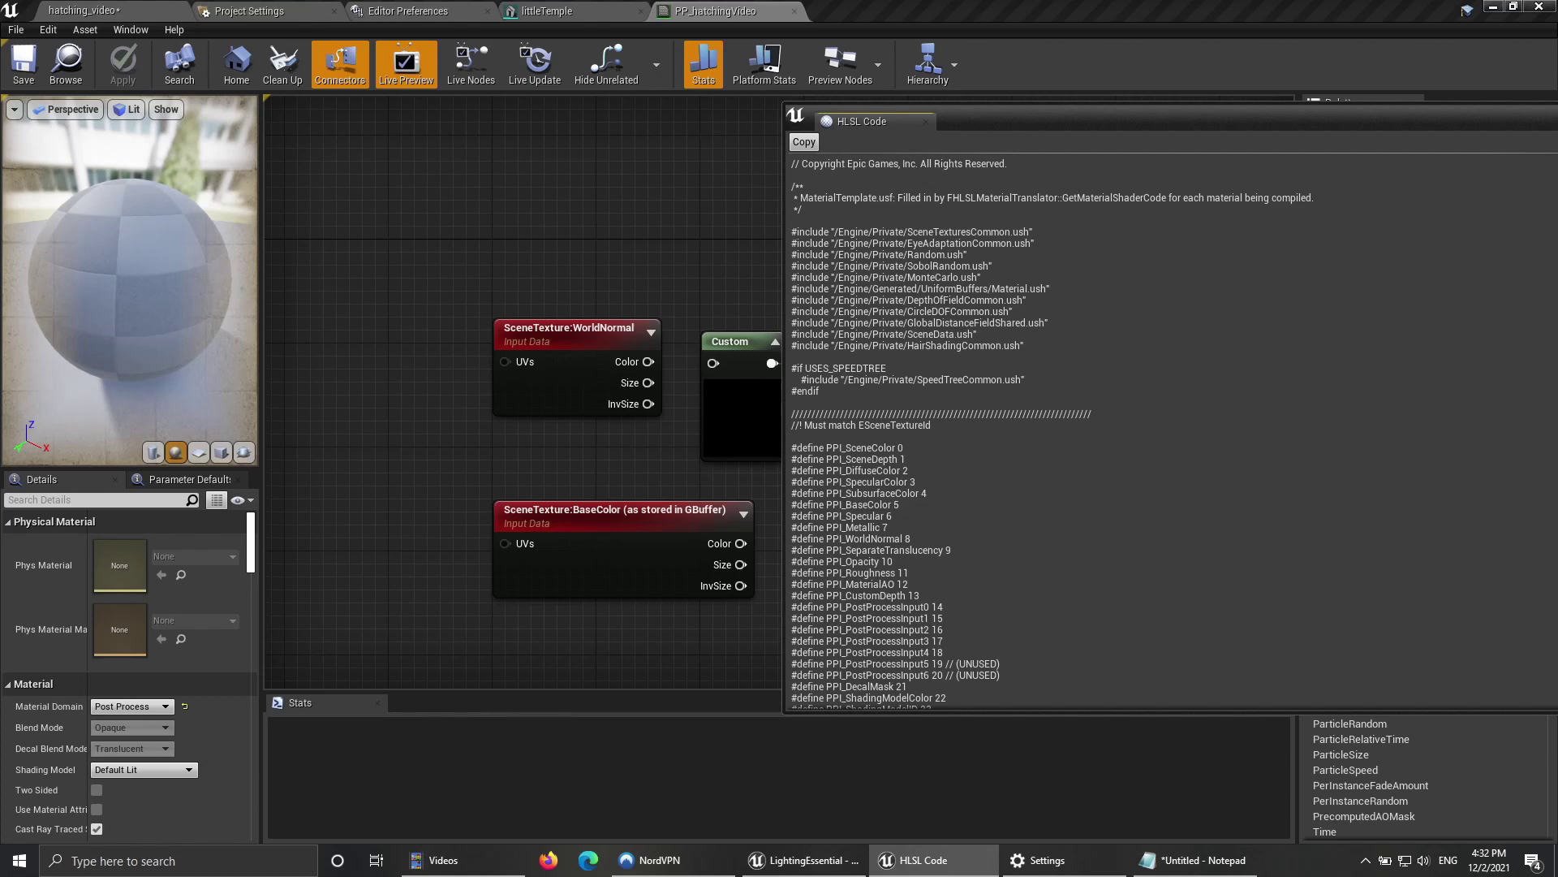
pyautogui.moveTo(1225, 121); pyautogui.dragTo(873, 133)
pyautogui.click(1353, 120)
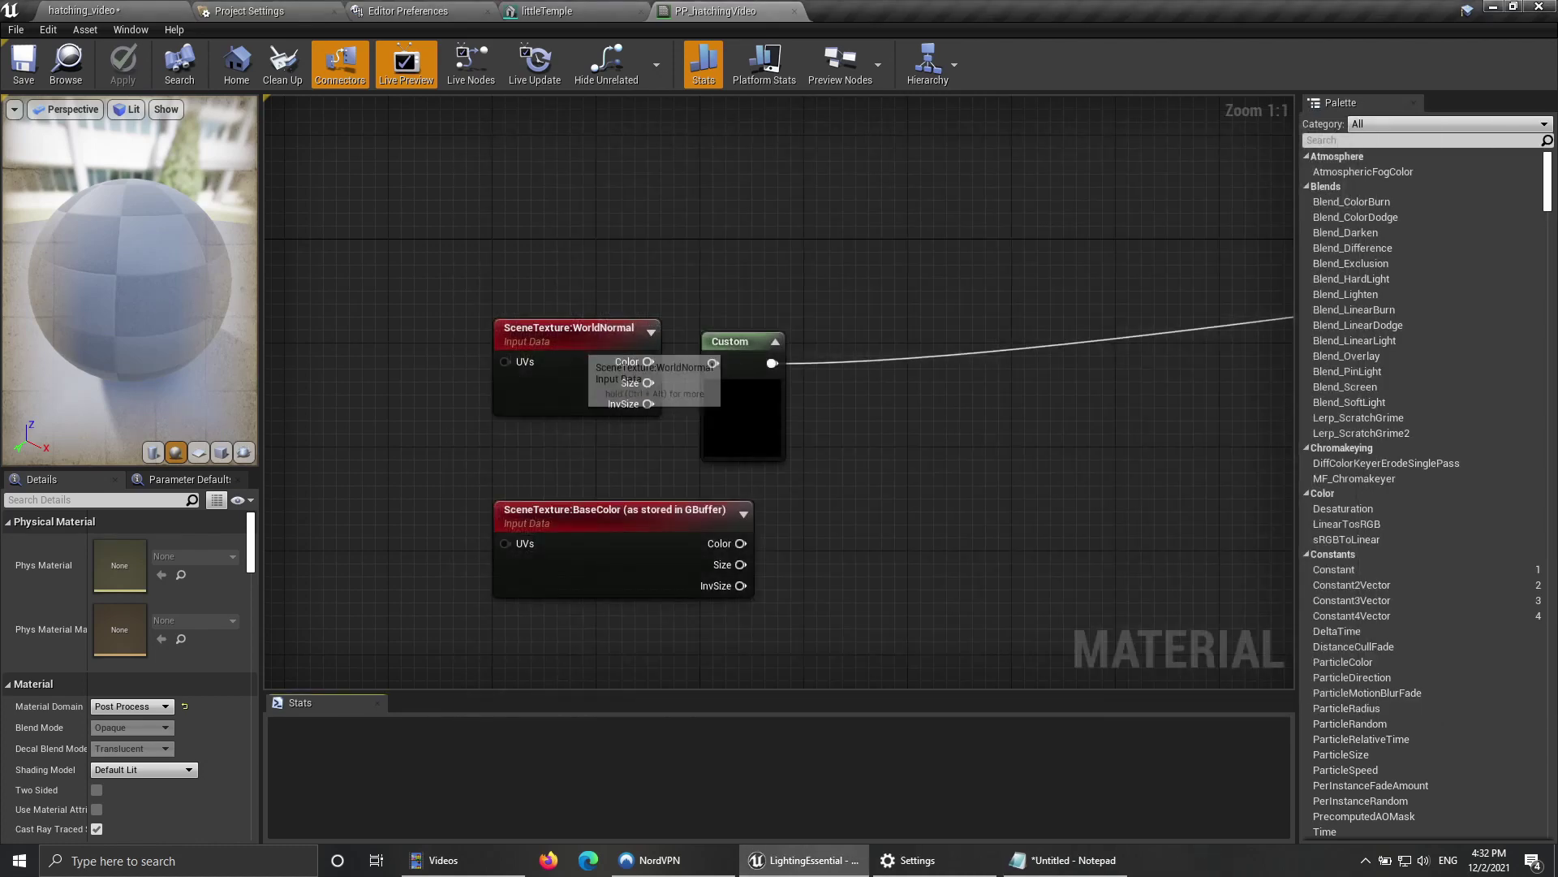
# Step: Reconnect the WorldNormal node's Color output to the Custom node's input
pyautogui.click(578, 345)
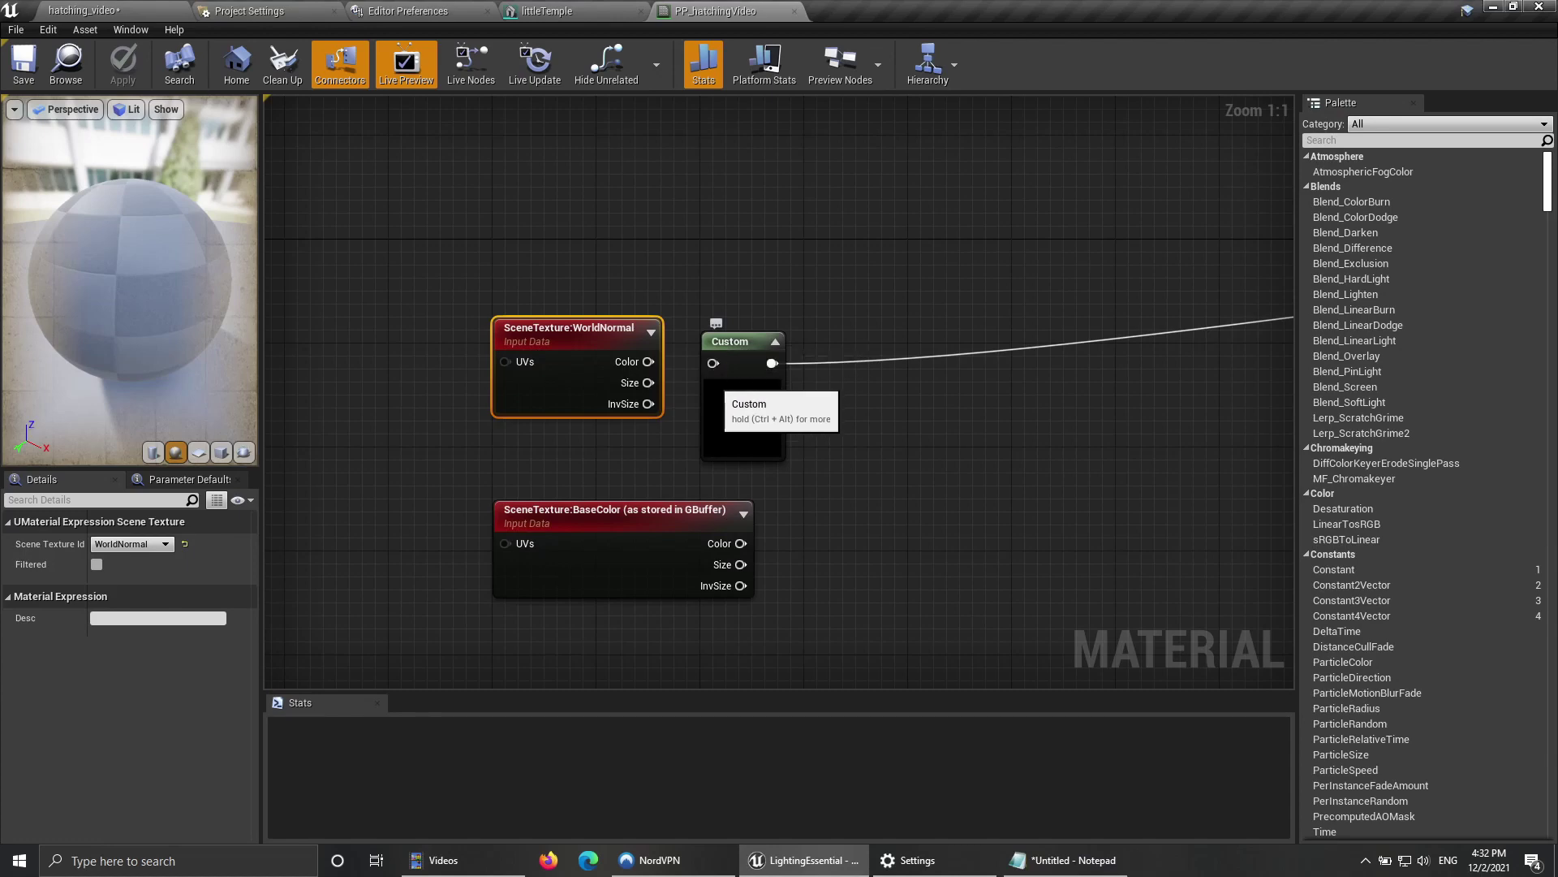
pyautogui.moveTo(649, 362); pyautogui.dragTo(714, 363)
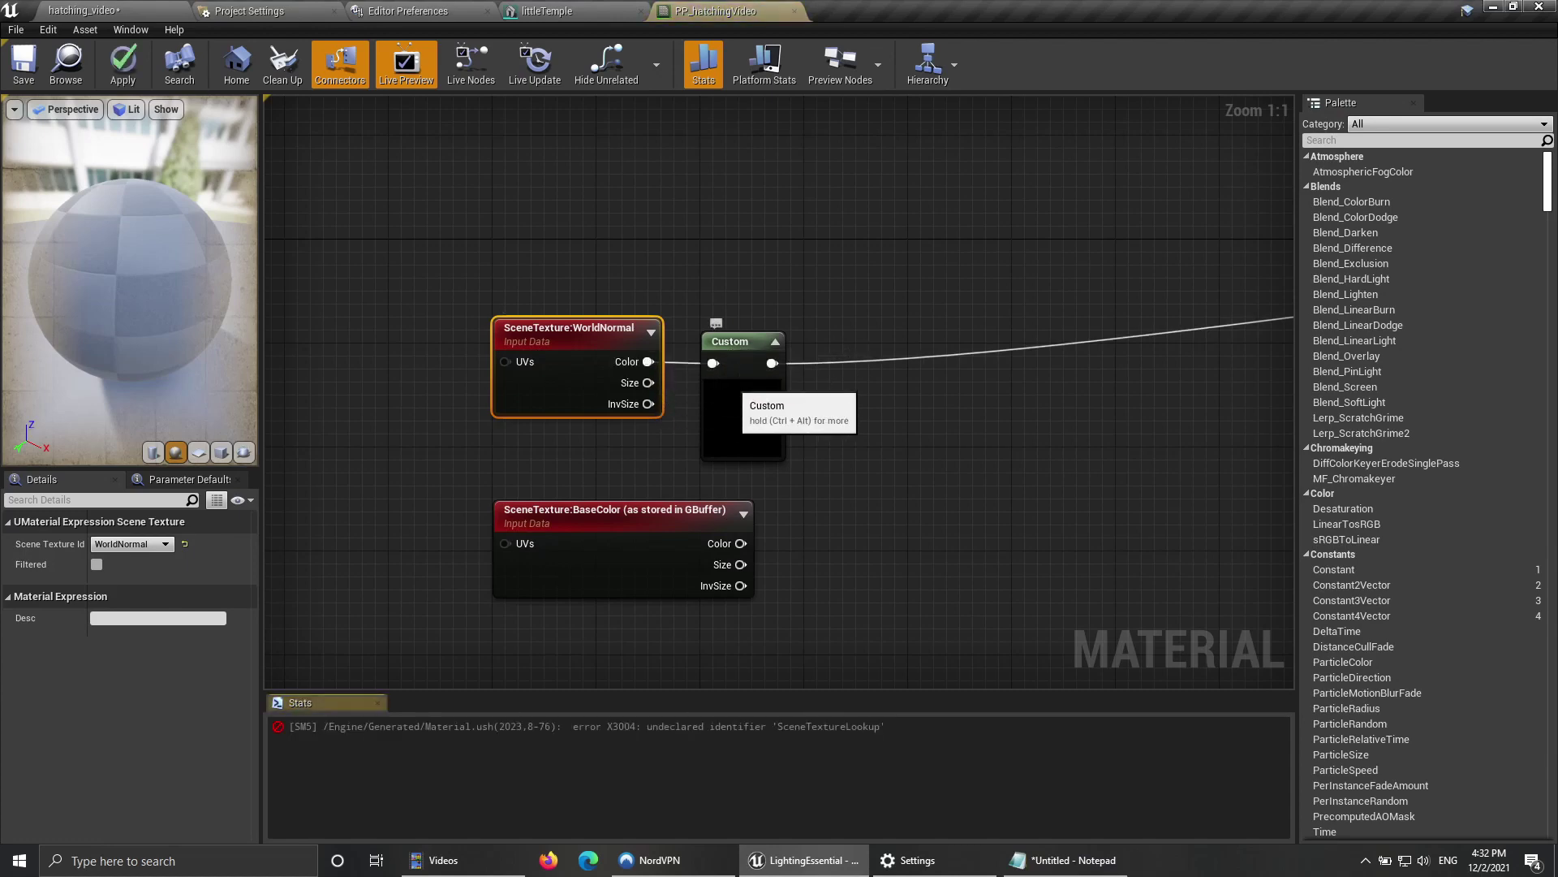
pyautogui.click(718, 373)
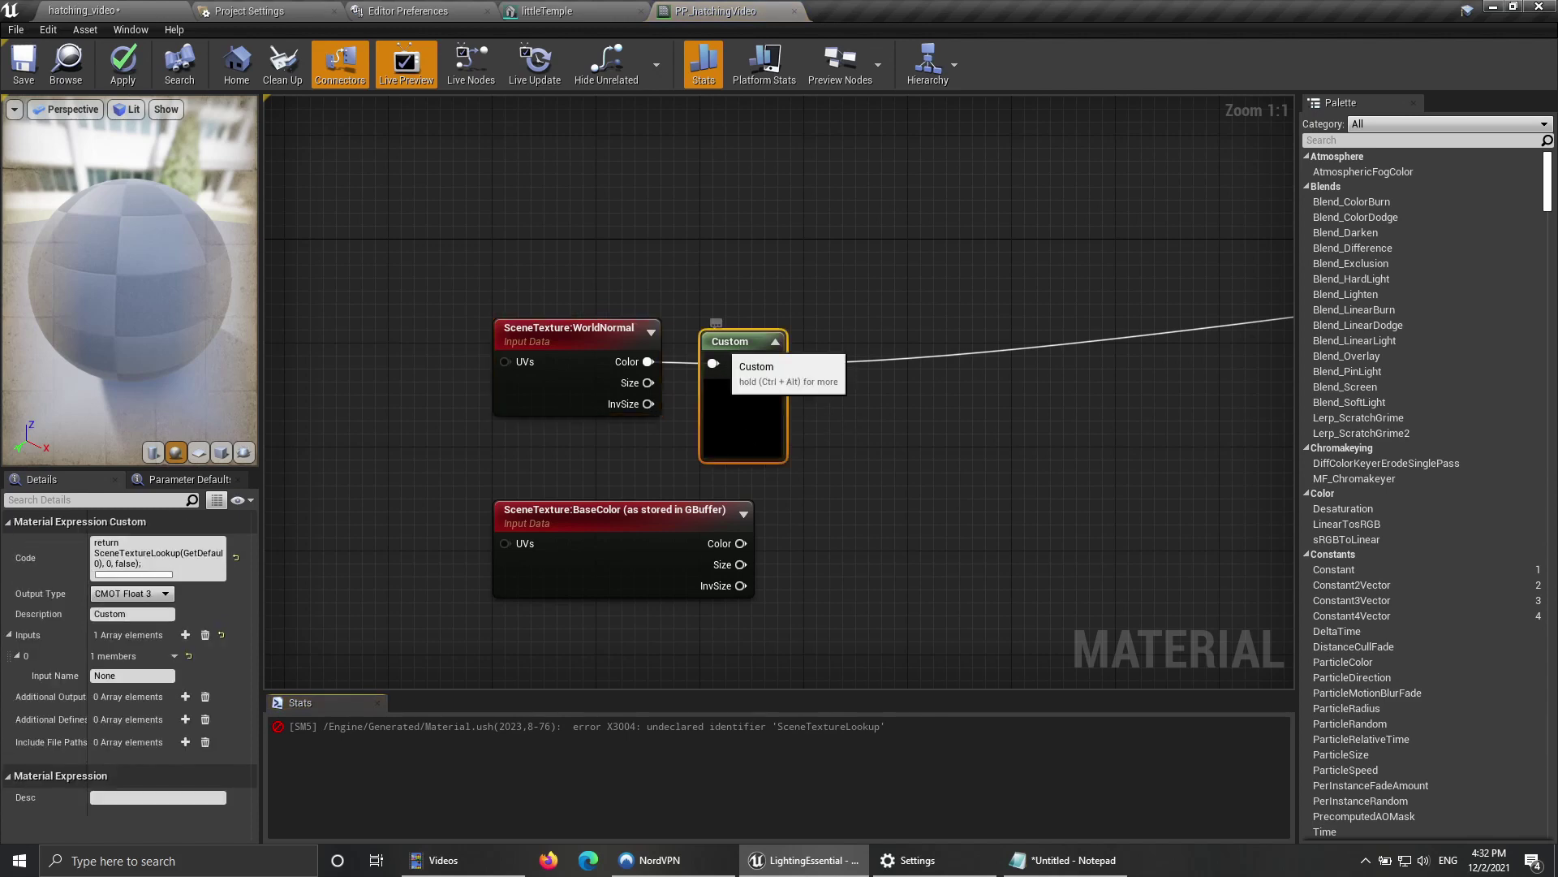
pyautogui.click(586, 348)
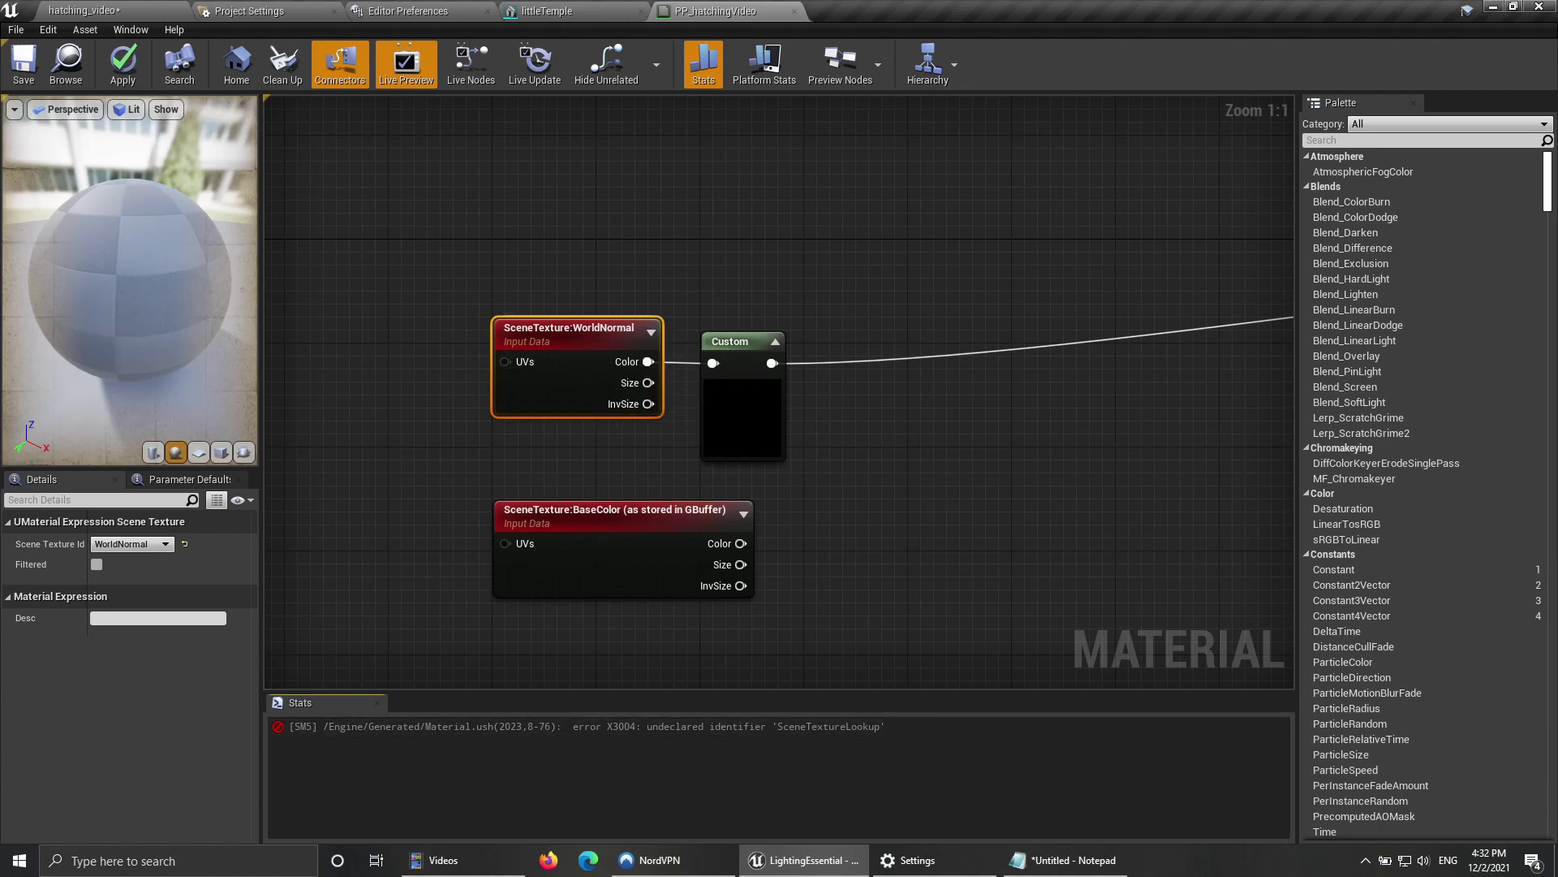
# Step: Name the Custom node's input "uv" and save the material
pyautogui.click(755, 340)
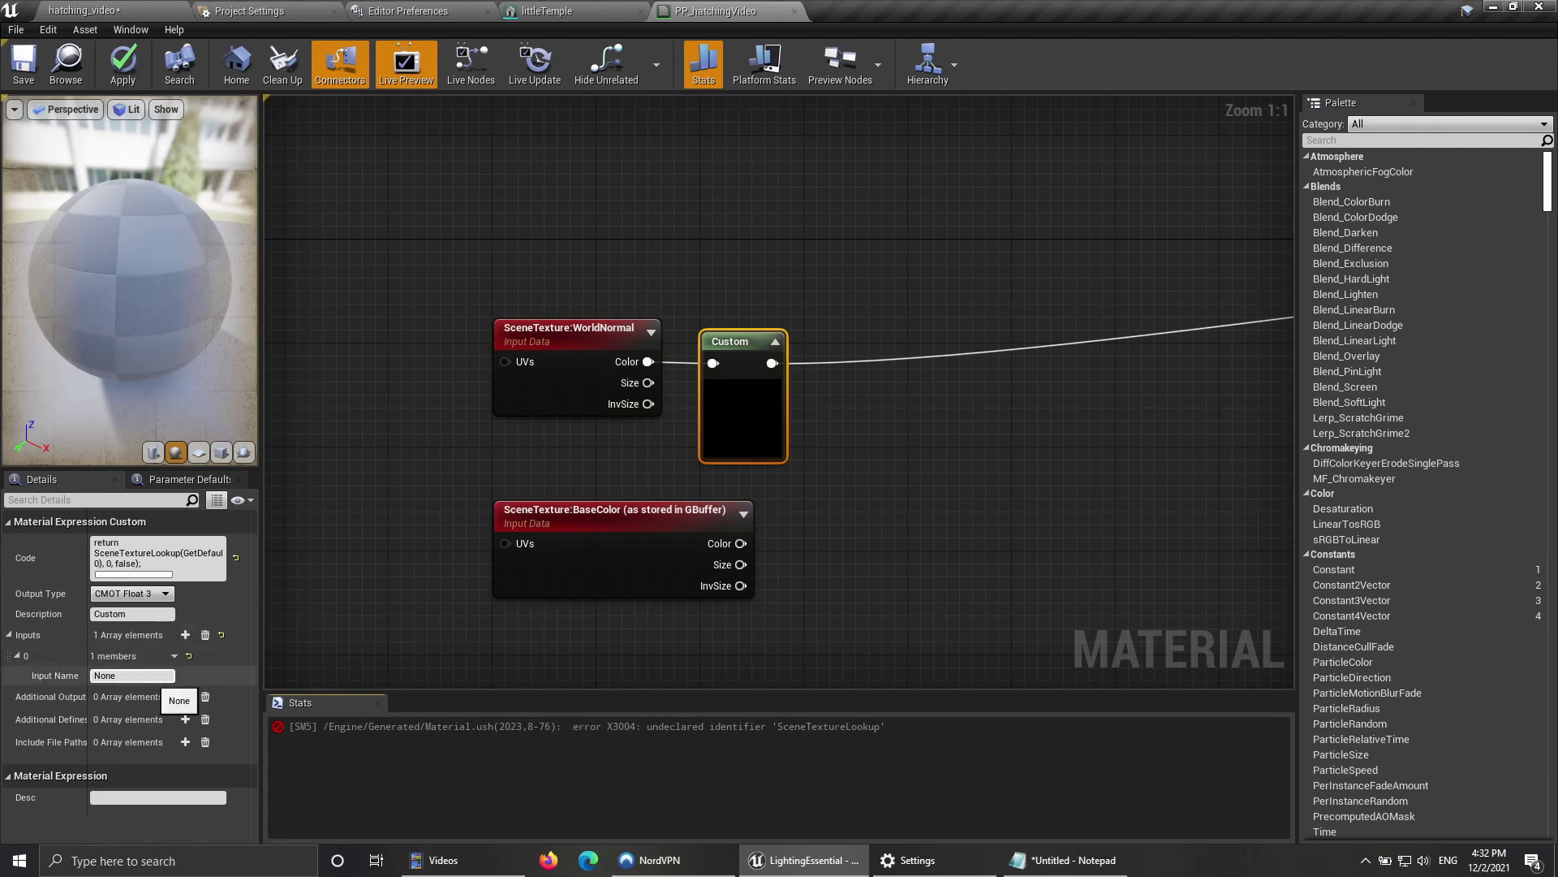
pyautogui.click(154, 675)
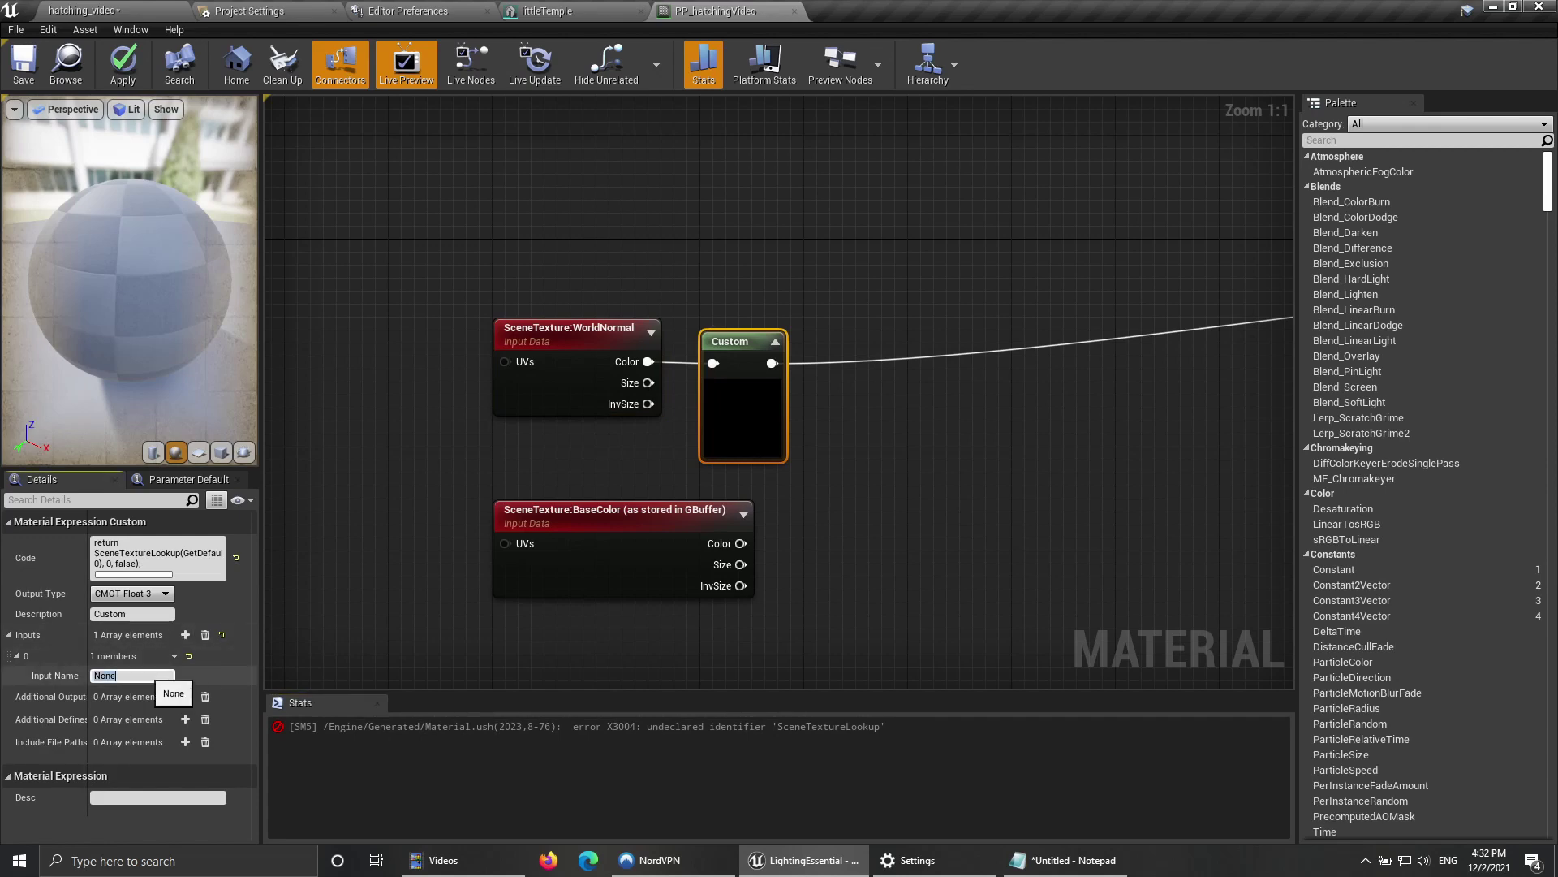
pyautogui.write('uv')
pyautogui.press('Return')
pyautogui.click(382, 535)
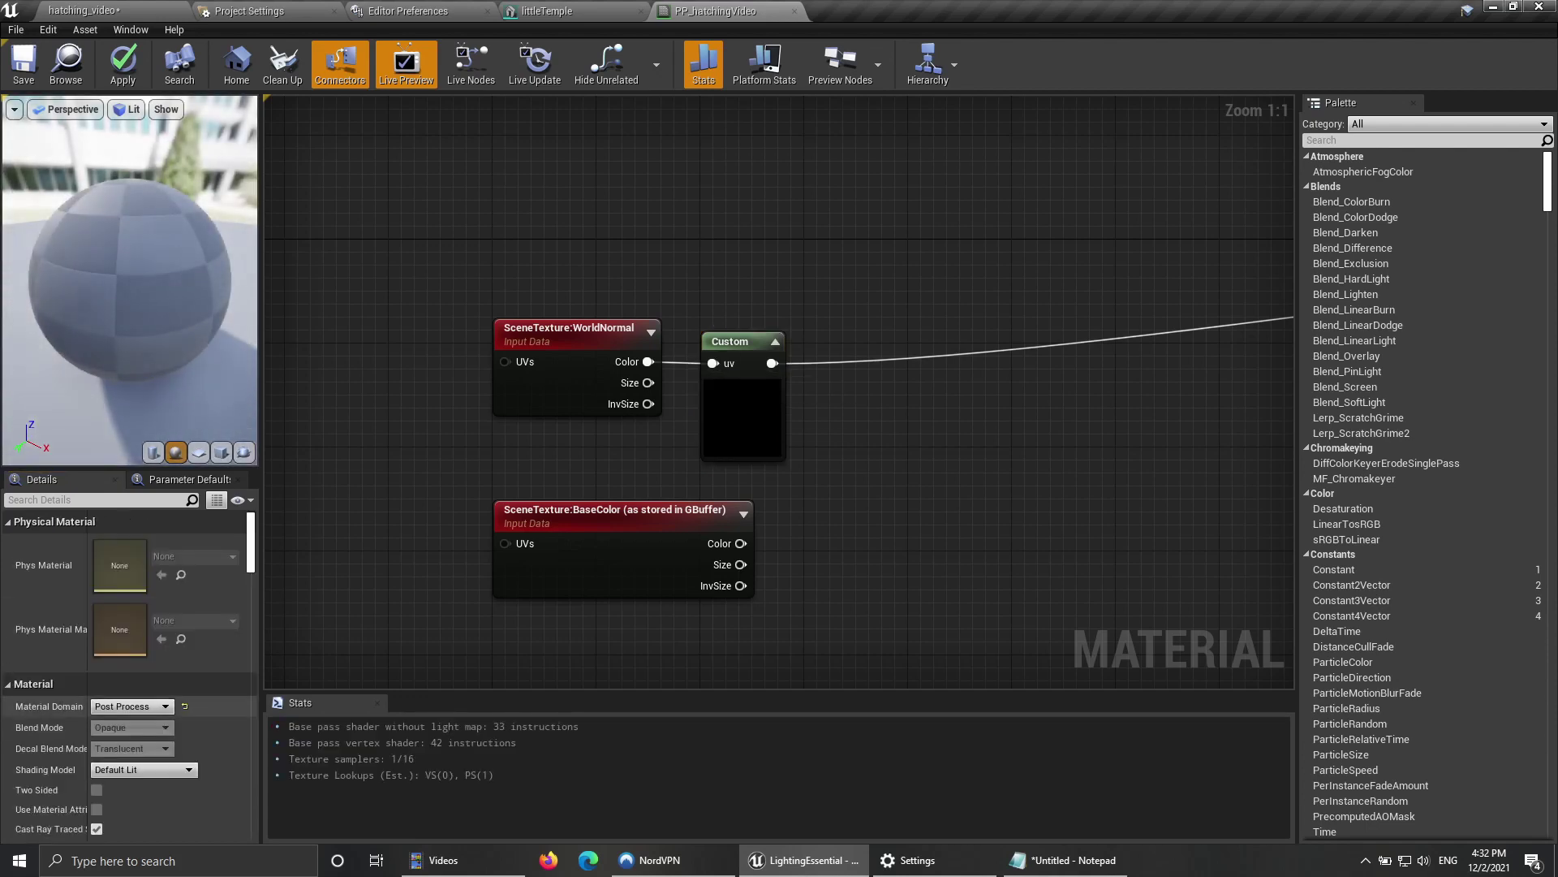
pyautogui.click(725, 345)
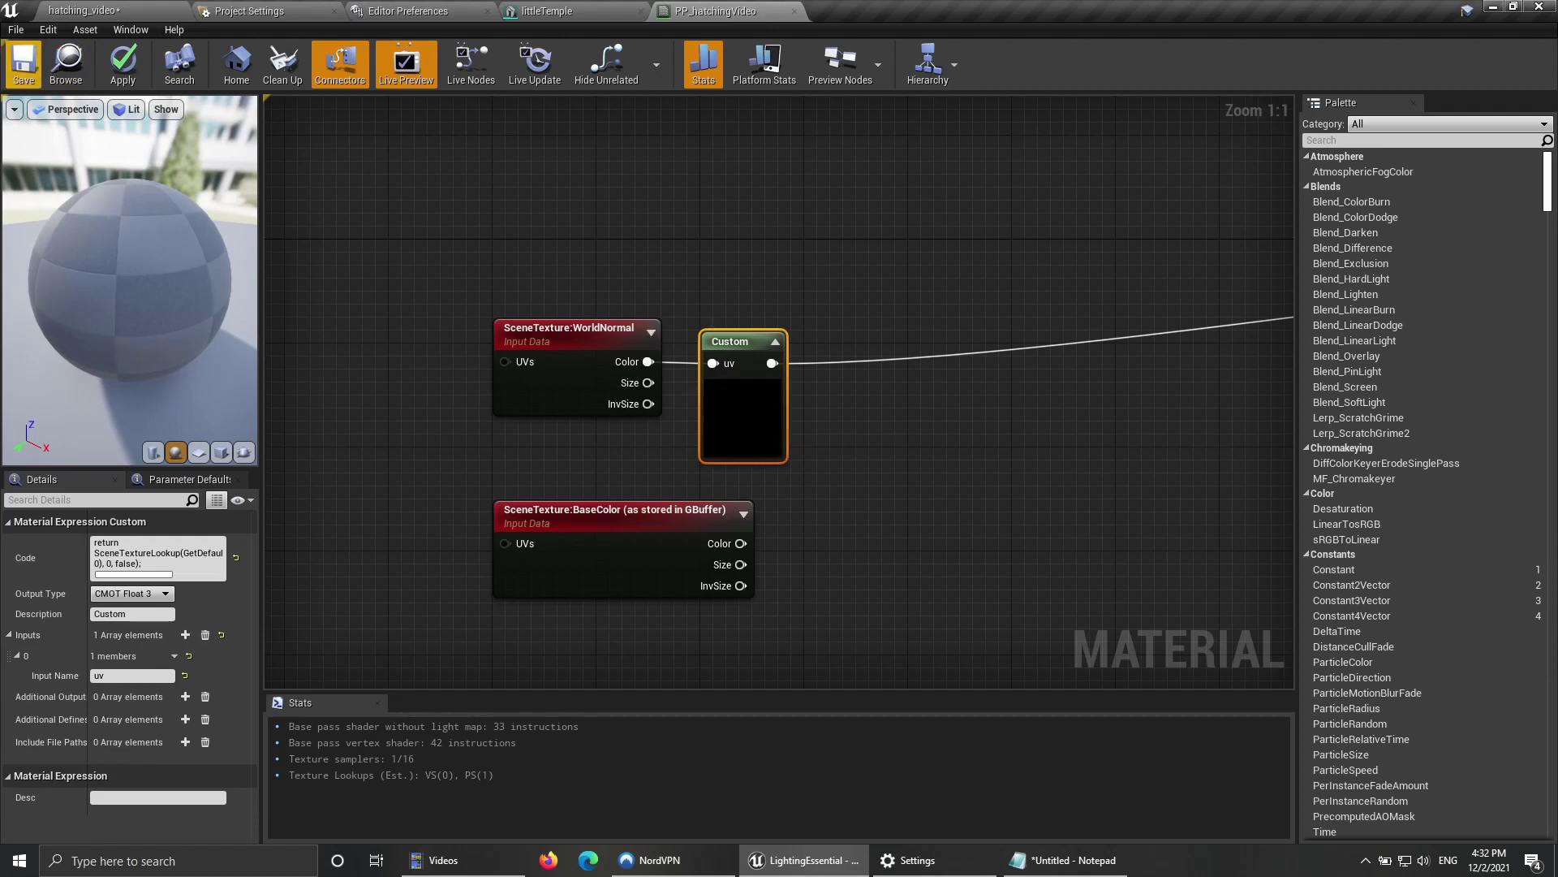
pyautogui.click(25, 69)
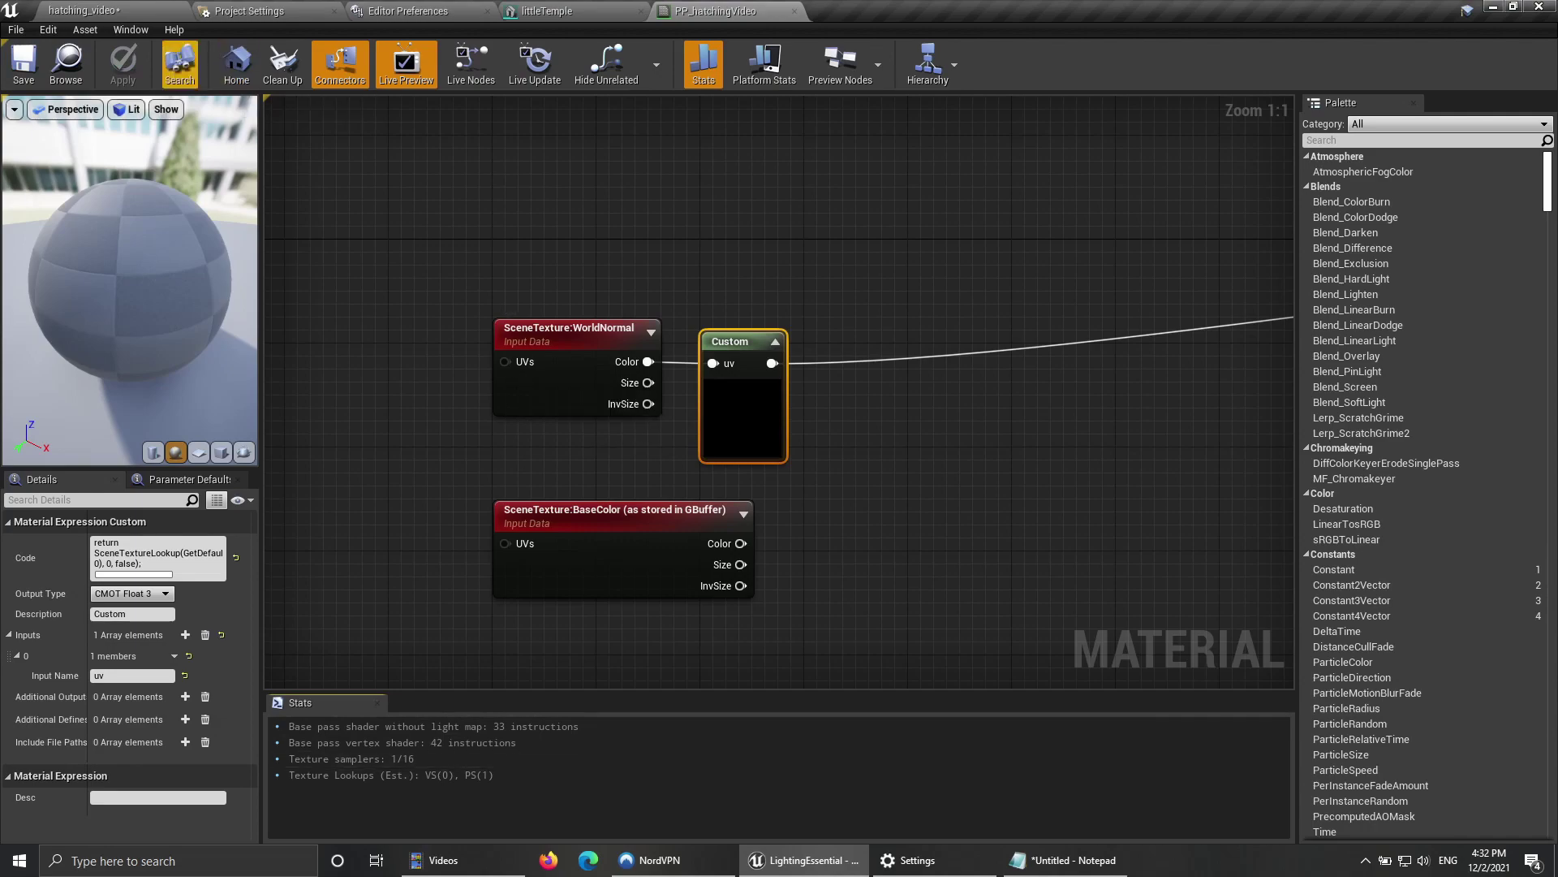
# Step: Reopen the material's HLSL code, look through its definitions and preprocessor sections, and close it
pyautogui.click(131, 30)
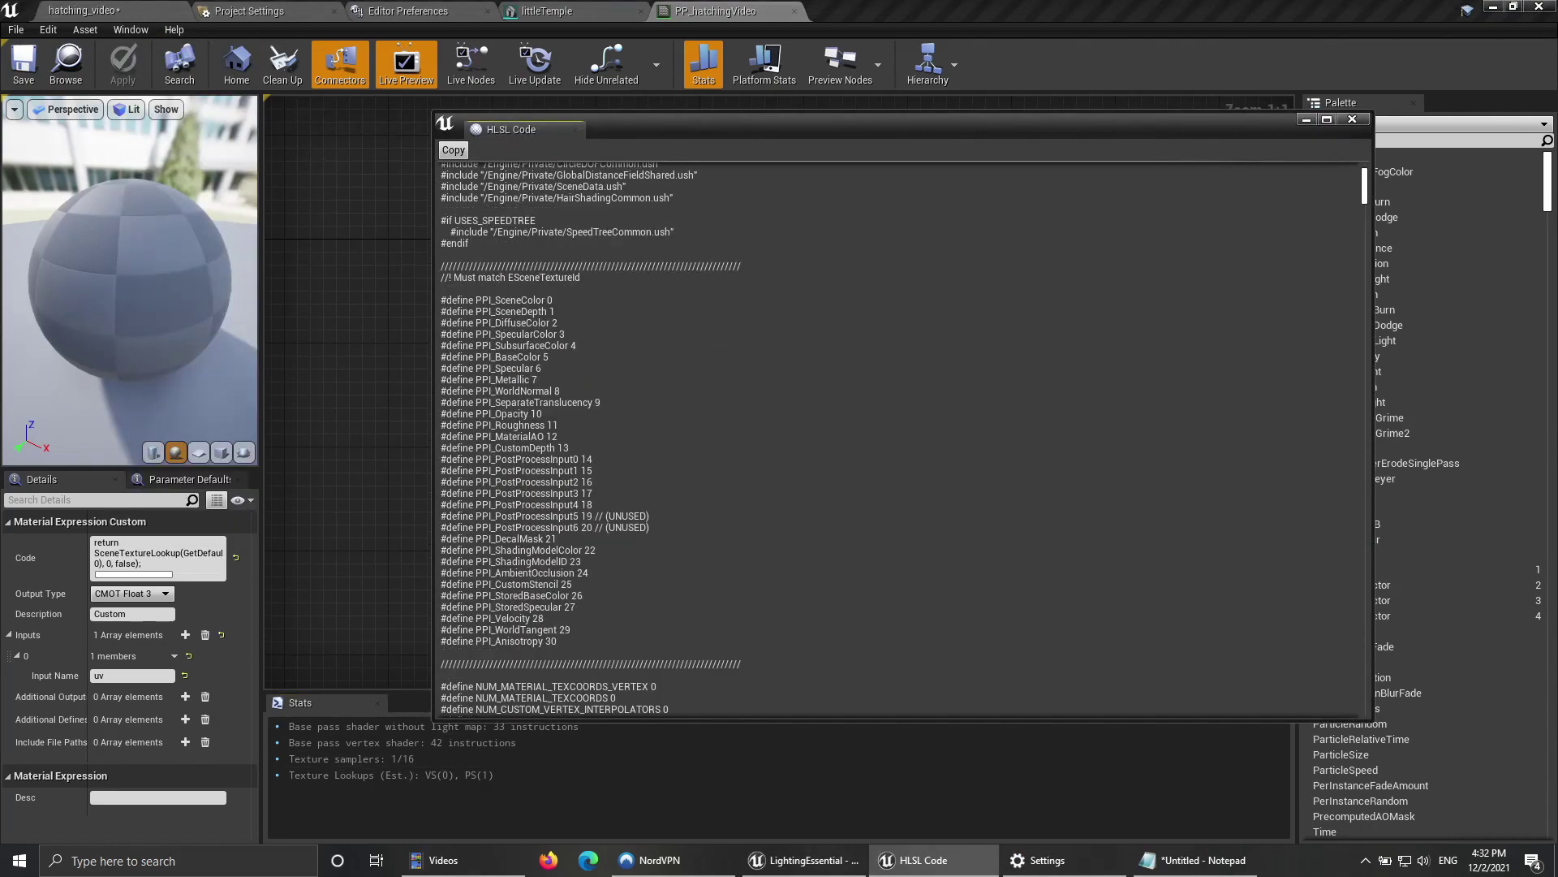
pyautogui.scroll(-7, 901, 439)
pyautogui.scroll(-10, 901, 438)
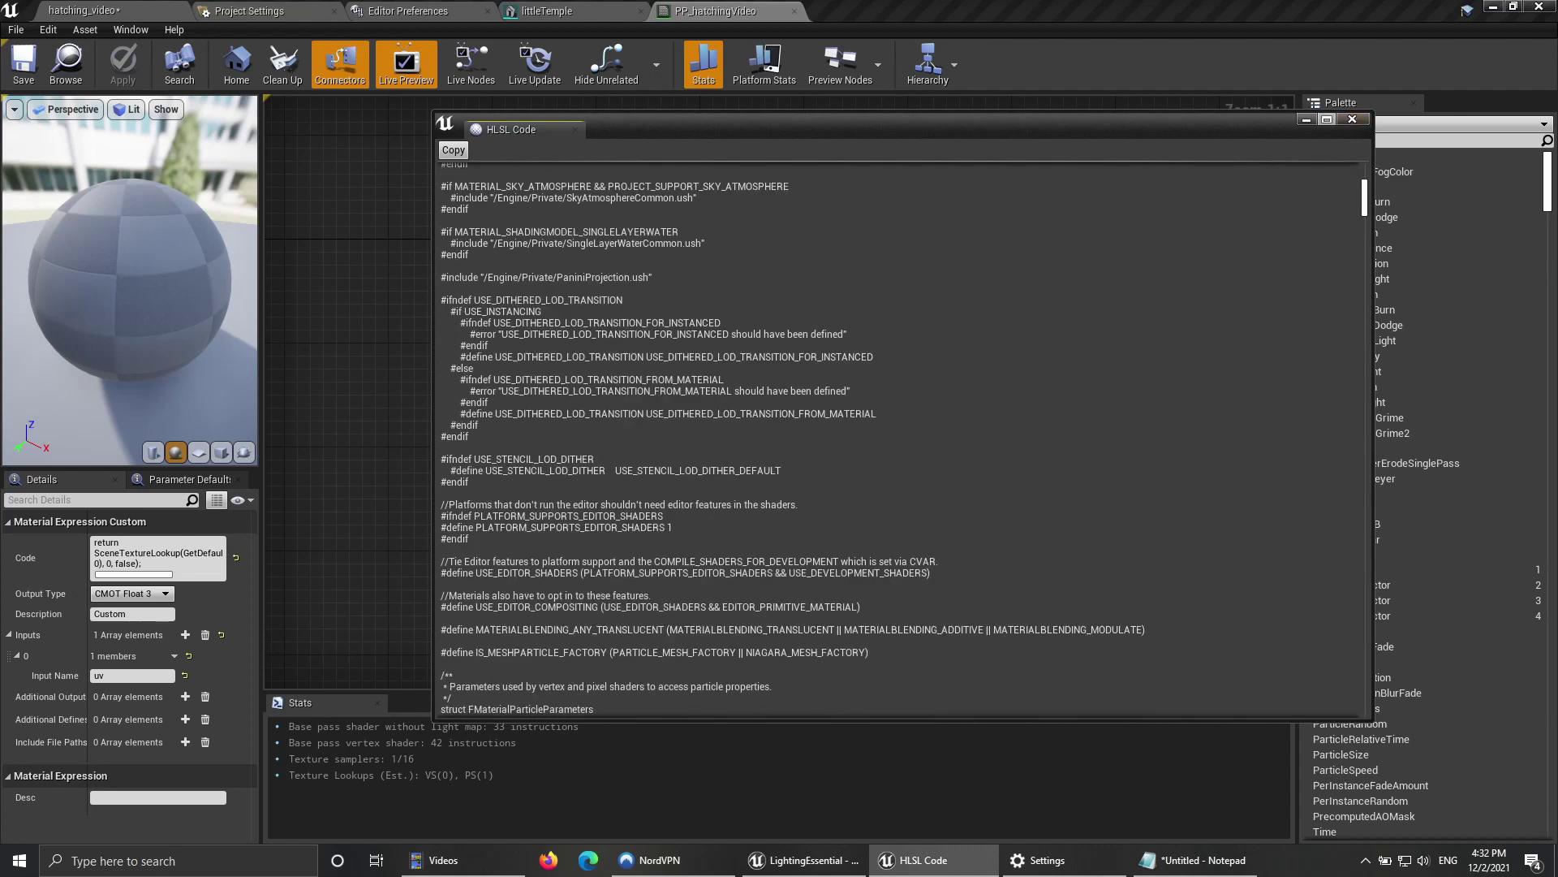
pyautogui.click(1353, 119)
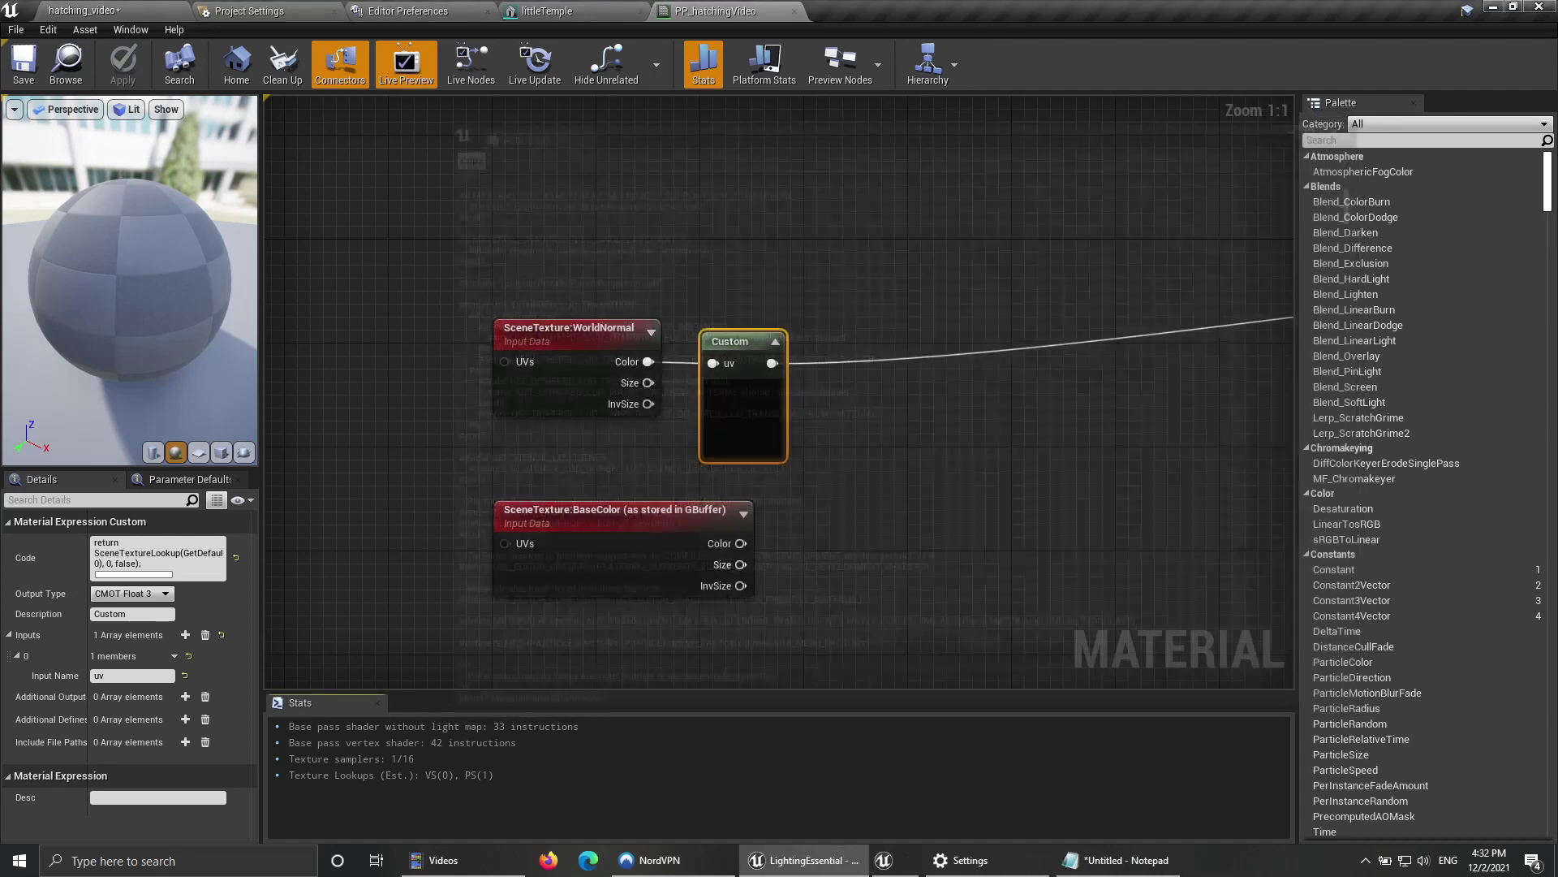
# Step: Add the comment "Original scene color" to the Custom node
pyautogui.click(957, 465)
pyautogui.moveTo(957, 465); pyautogui.dragTo(917, 484, button='right')
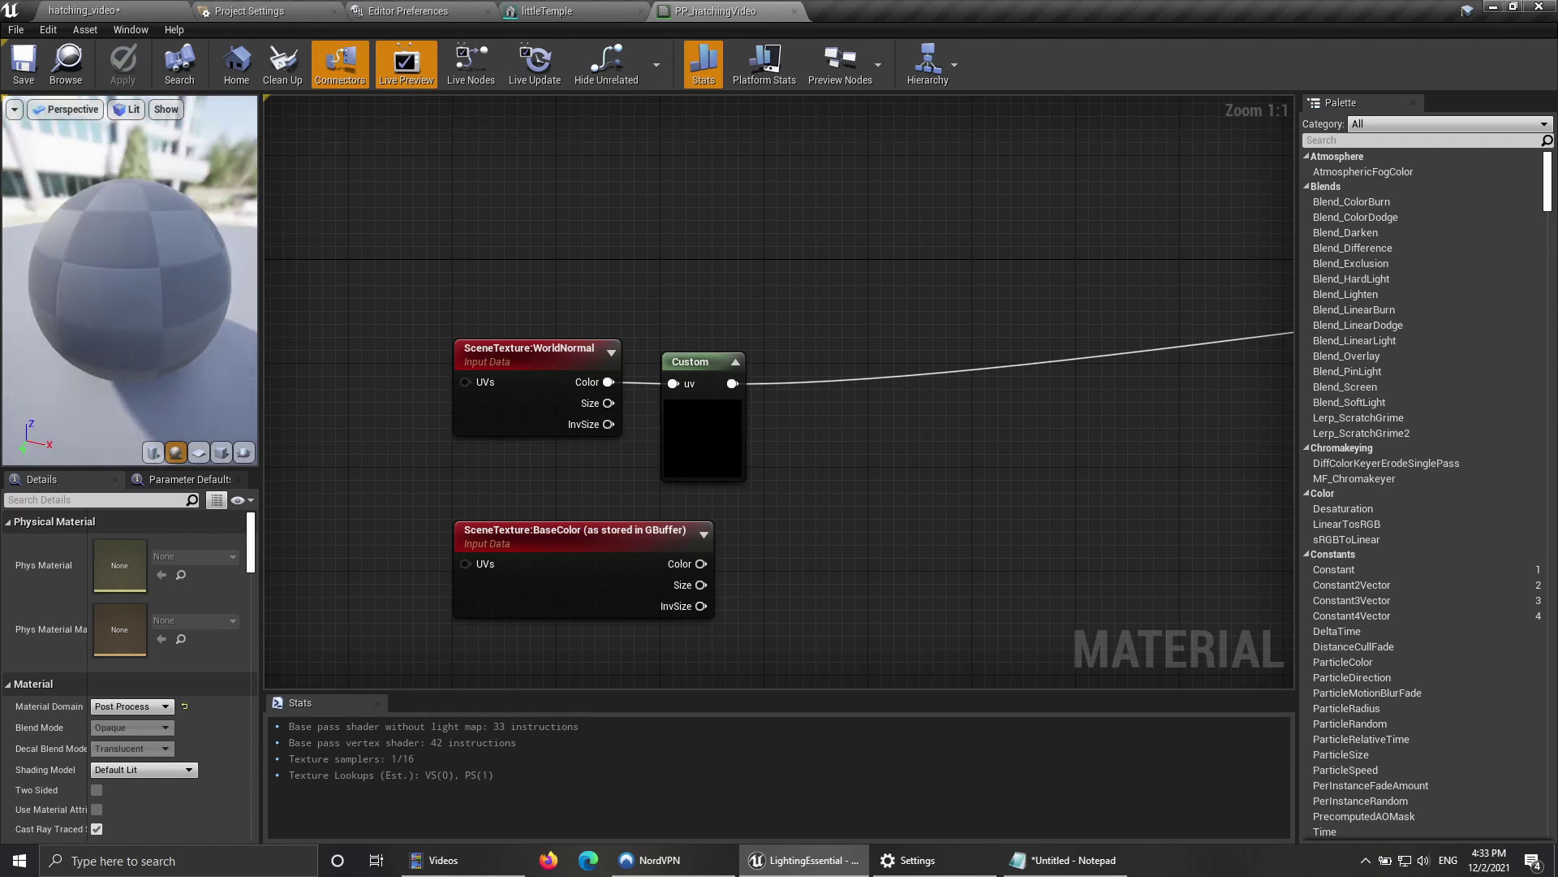
pyautogui.click(690, 363)
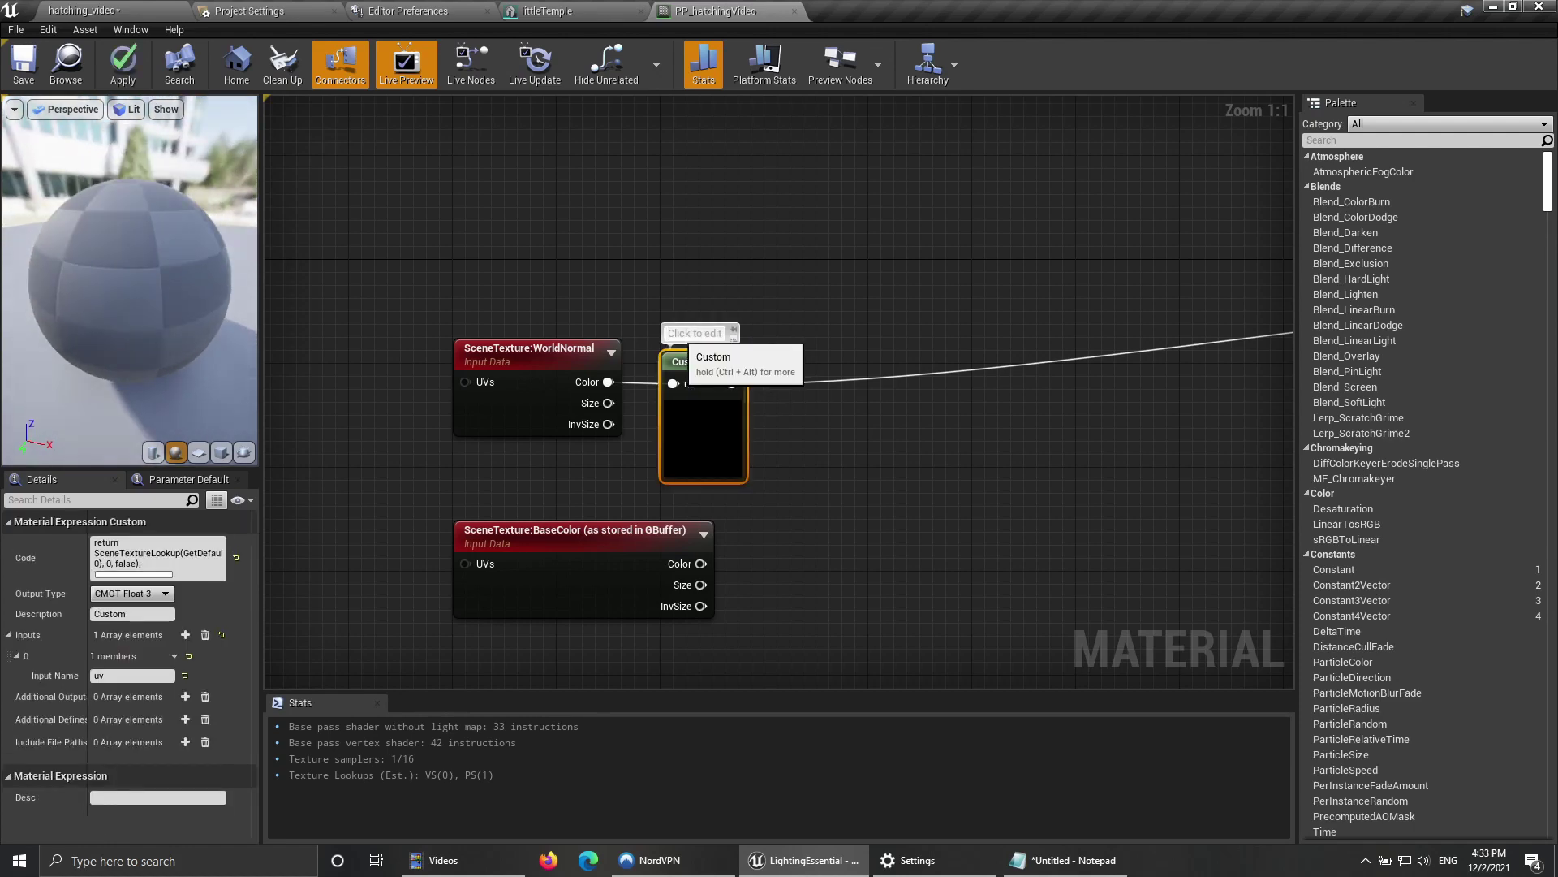
pyautogui.write('Original scene color')
pyautogui.press('Return')
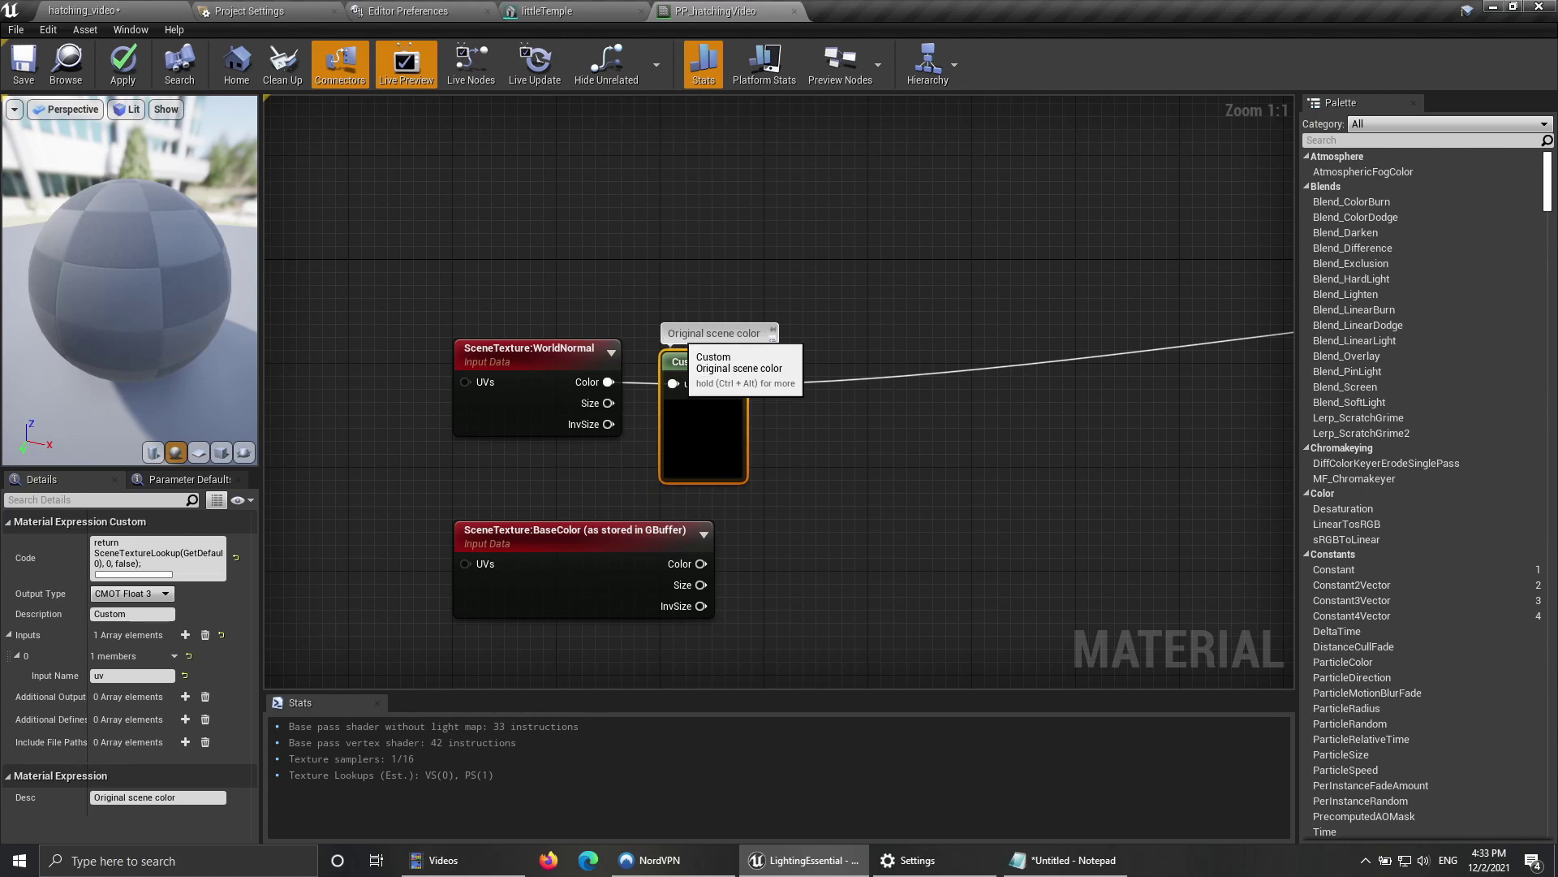
pyautogui.click(811, 284)
# Step: Add a ComponentMask node fed by the BaseColor node's Color output and enable its B channel alongside R and G
pyautogui.moveTo(928, 480); pyautogui.dragTo(832, 359, button='right')
pyautogui.moveTo(608, 444); pyautogui.dragTo(708, 416)
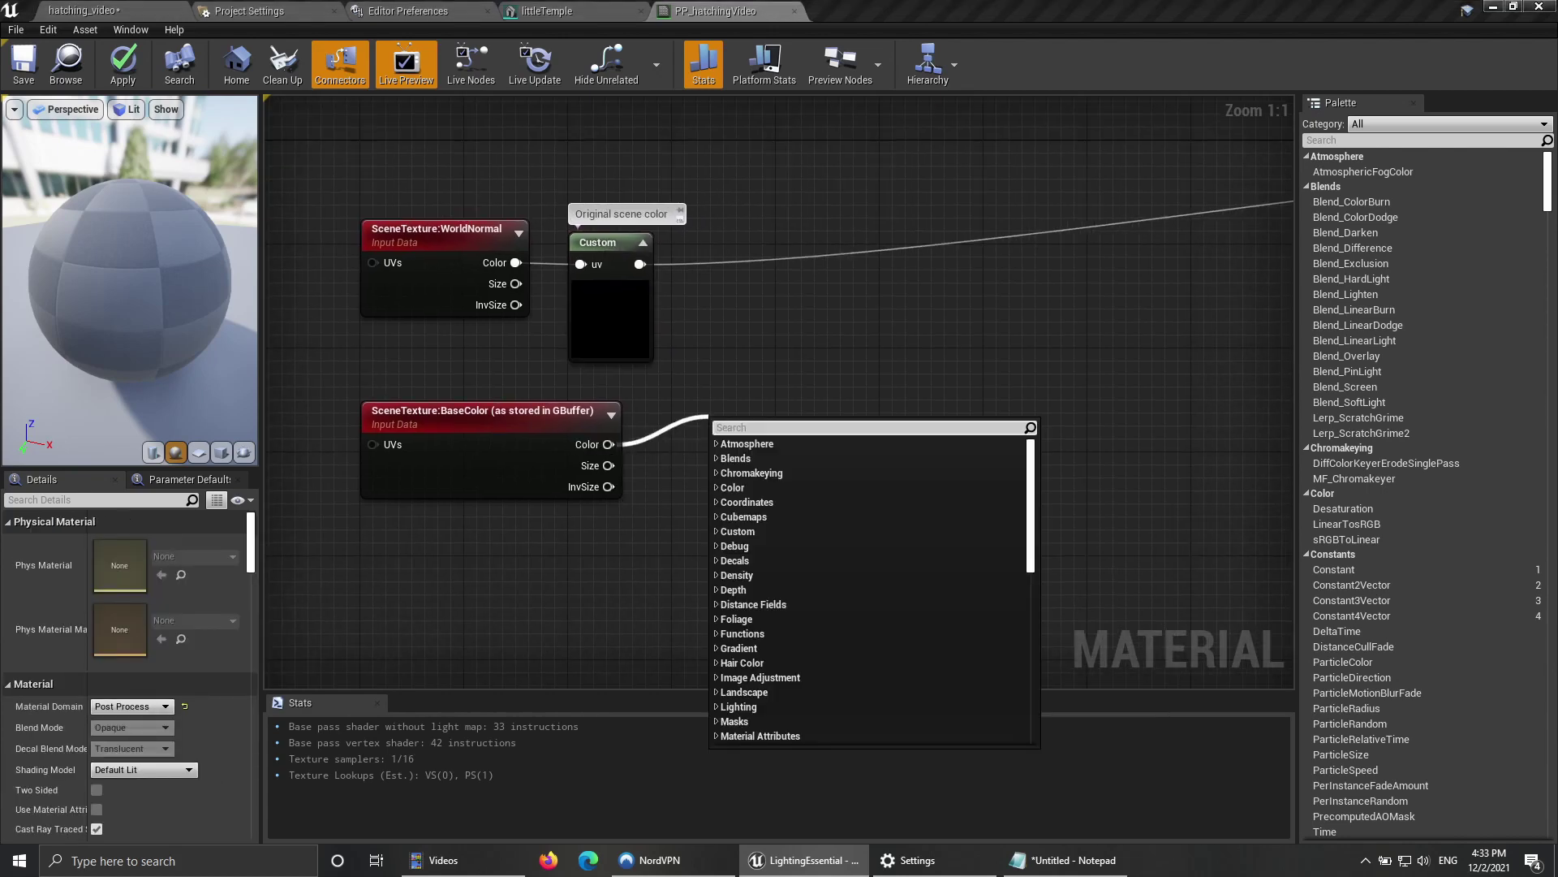
pyautogui.write('mask')
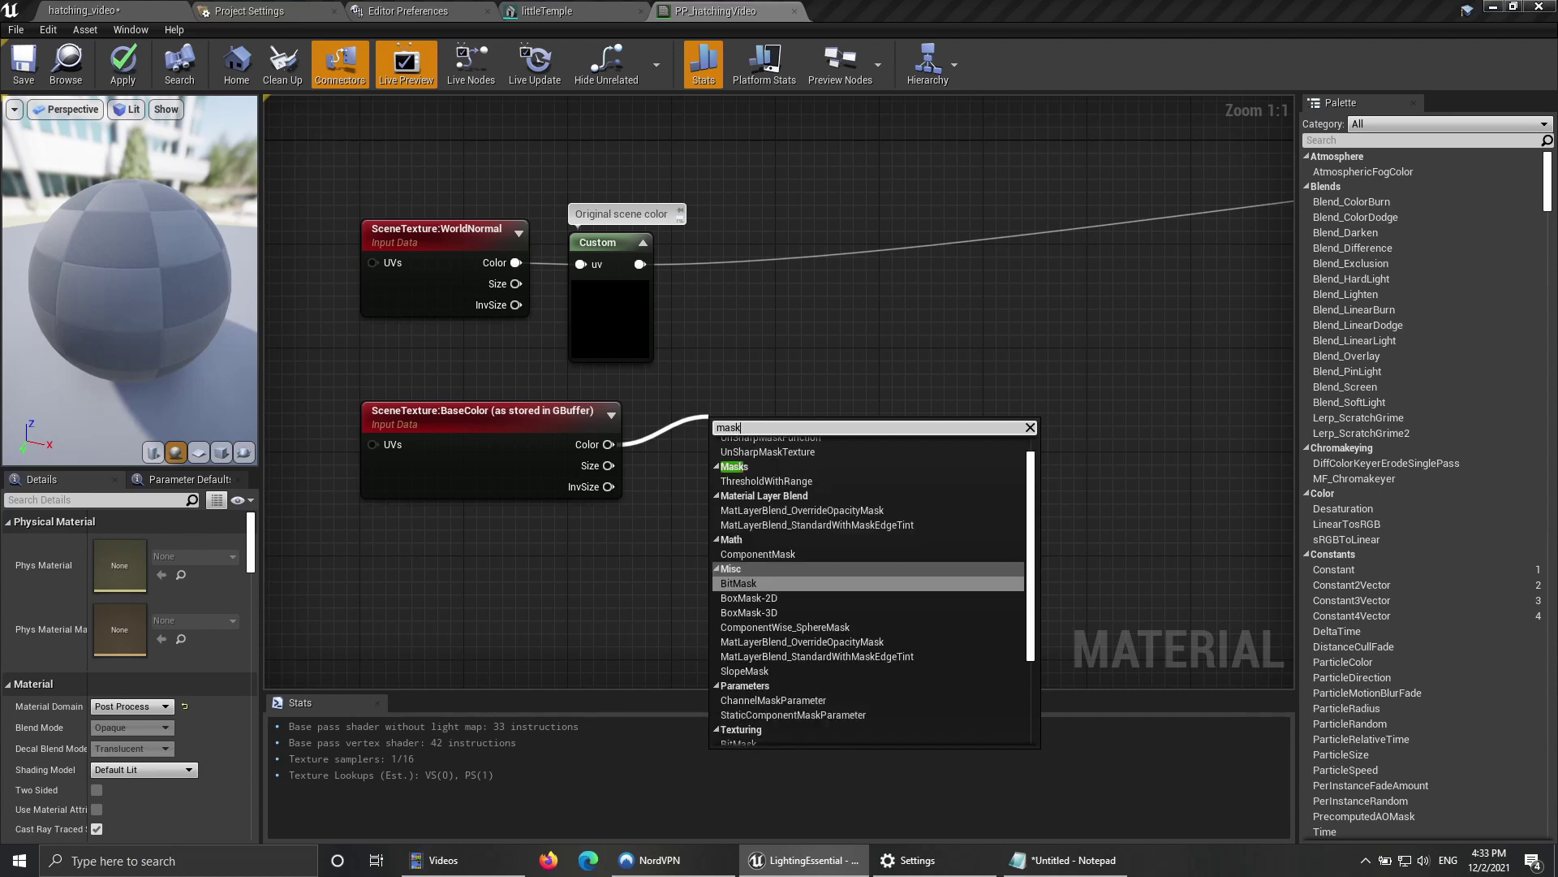
pyautogui.click(758, 553)
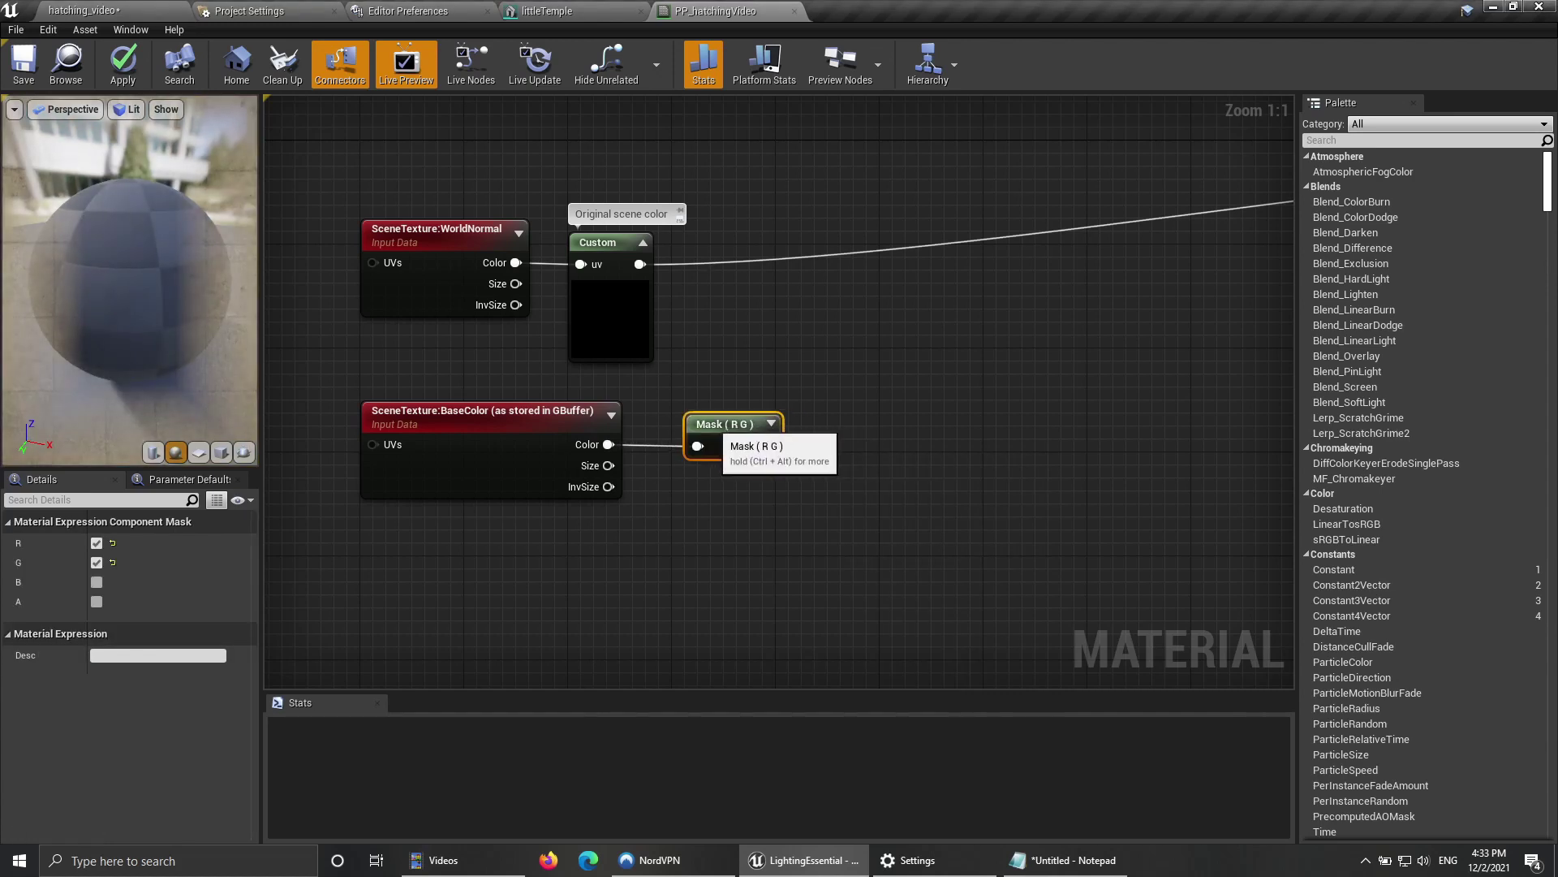
pyautogui.click(96, 582)
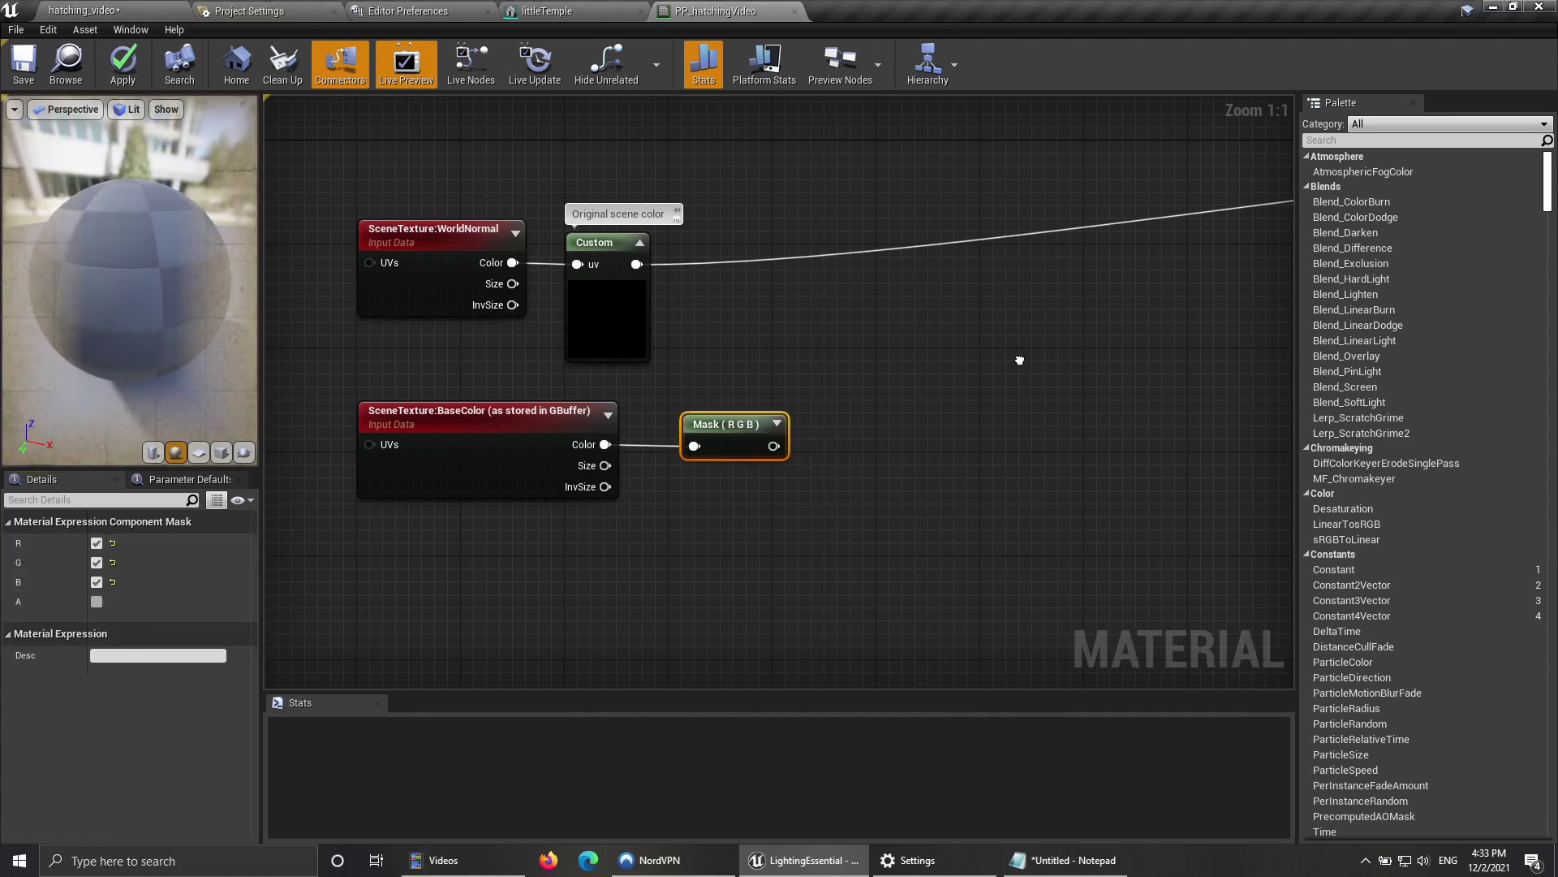
# Step: Select the Custom node and check its Output Type setting
pyautogui.moveTo(1019, 358); pyautogui.dragTo(968, 378, button='right')
pyautogui.click(560, 324)
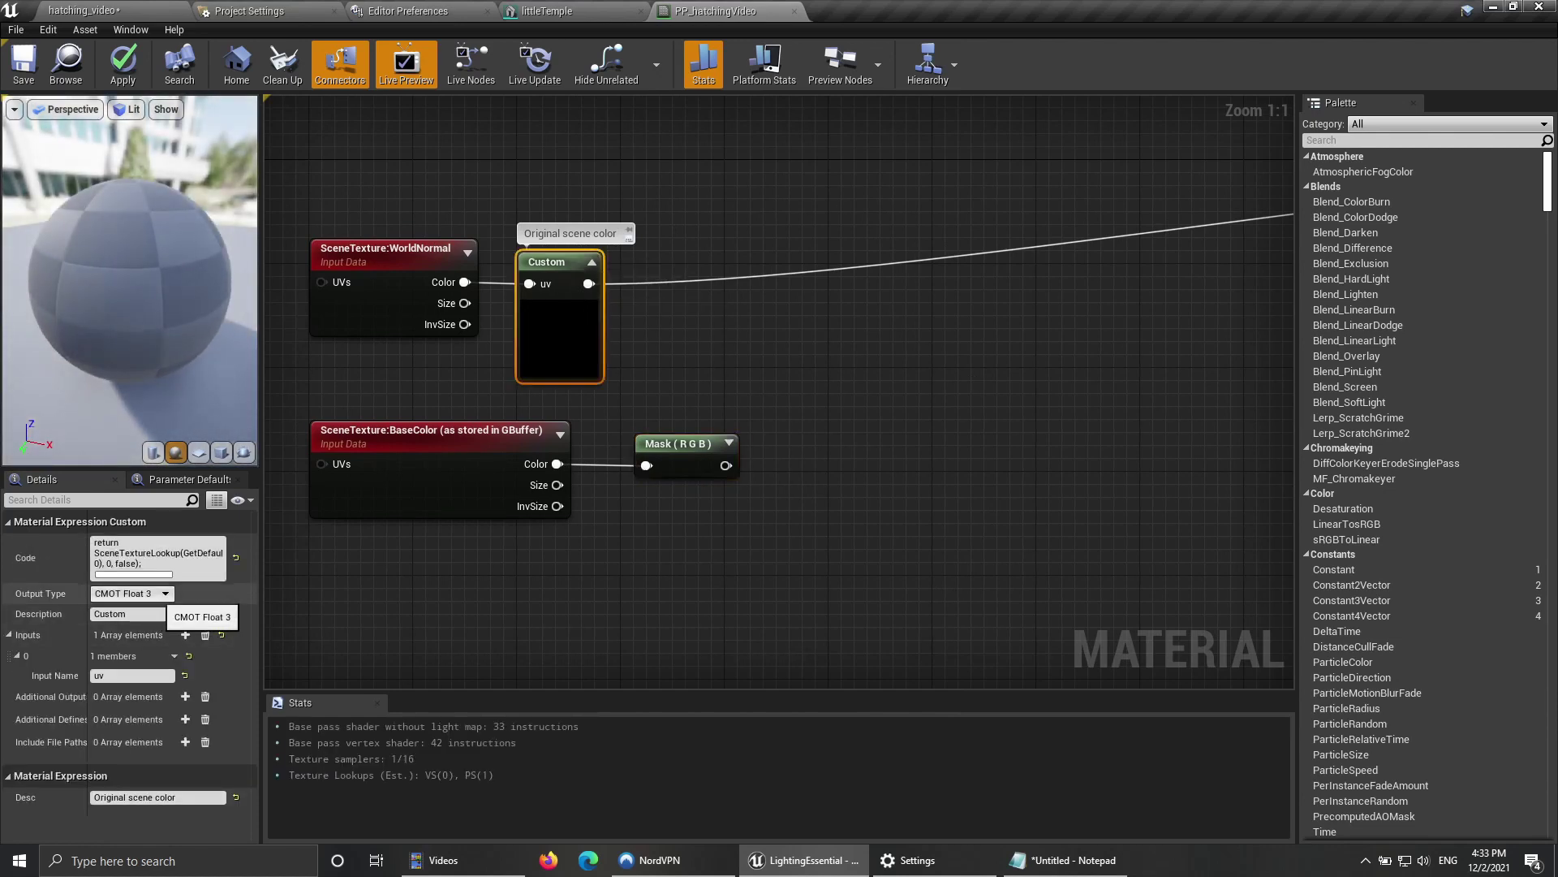
# Step: Add a Divide node that divides the Custom node's output by the RGB-masked BaseColor
pyautogui.click(495, 373)
pyautogui.moveTo(588, 283); pyautogui.dragTo(810, 315)
pyautogui.write('divide')
pyautogui.press('Return')
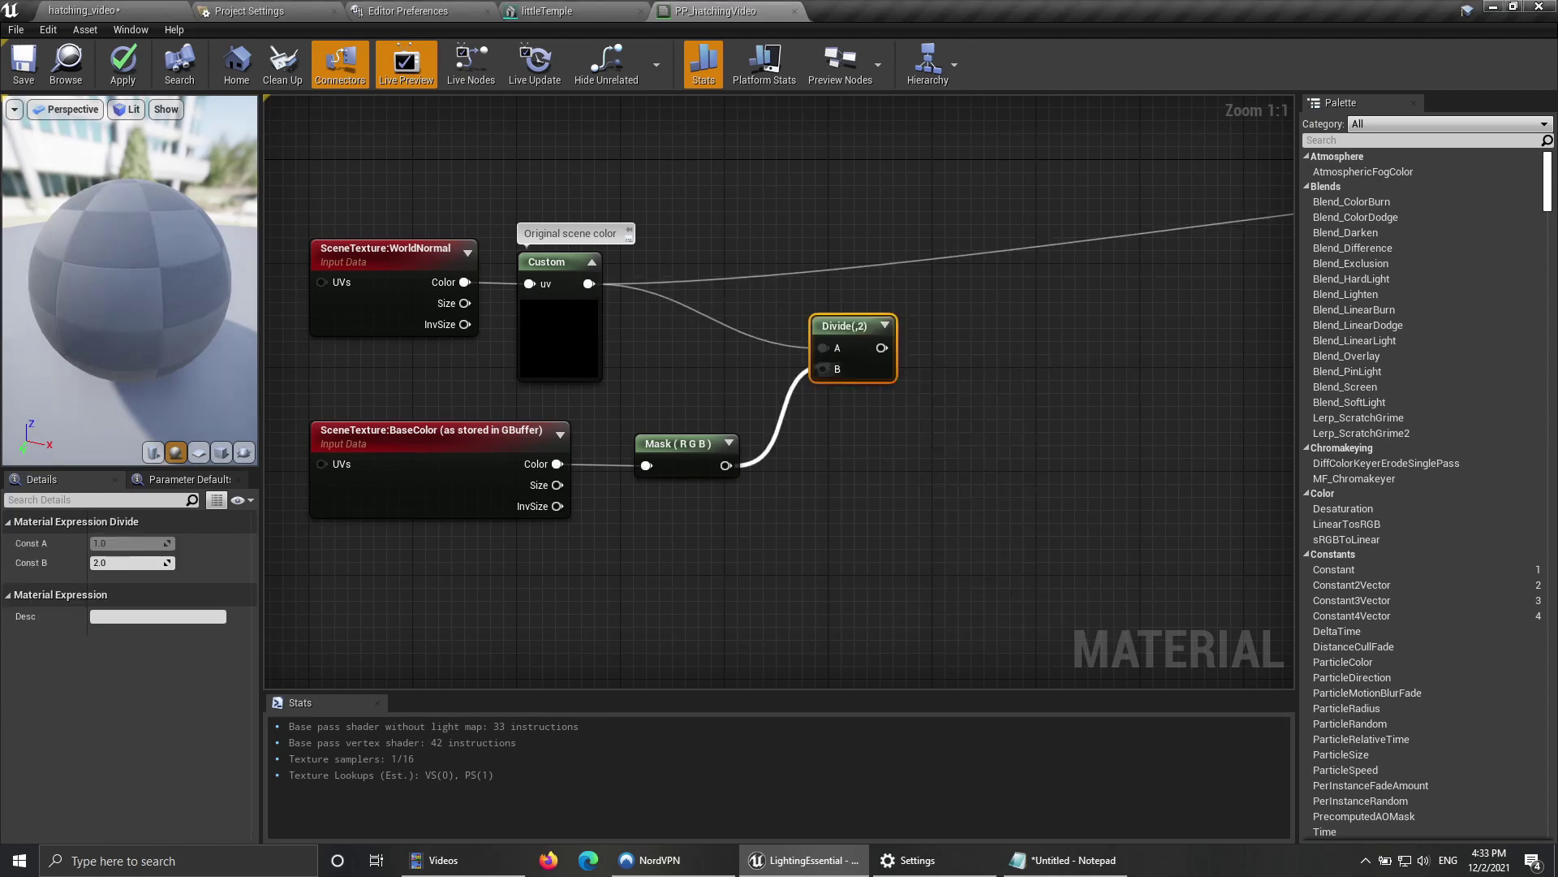
# Step: Connect the Divide node's output to the material's Emissive Color and save the material
pyautogui.moveTo(893, 528); pyautogui.dragTo(703, 514, button='right')
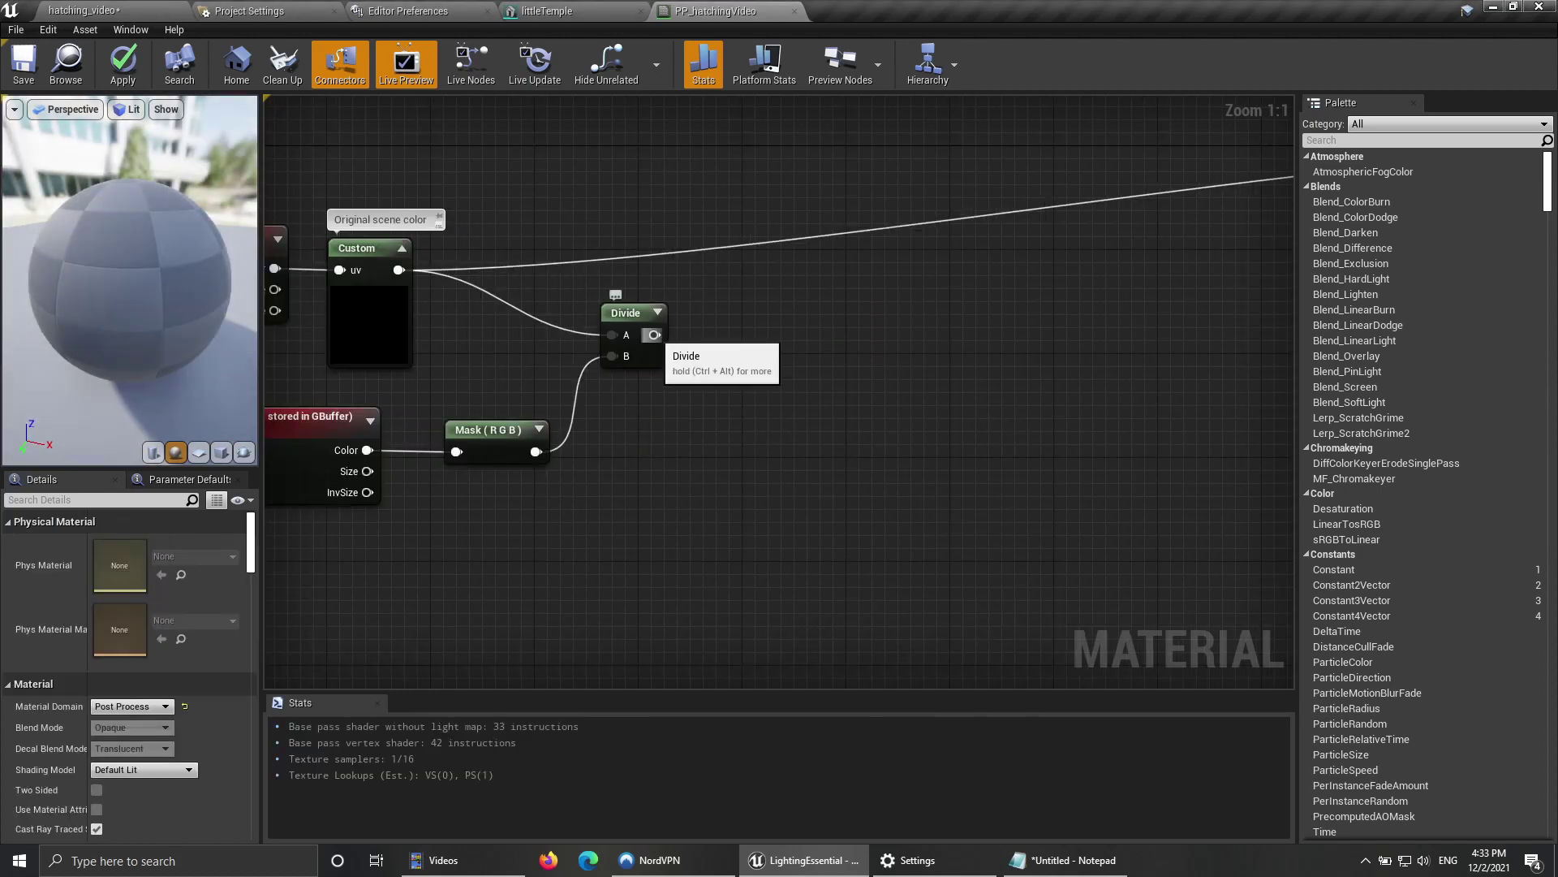
pyautogui.rightClick(826, 348)
pyautogui.click(720, 300)
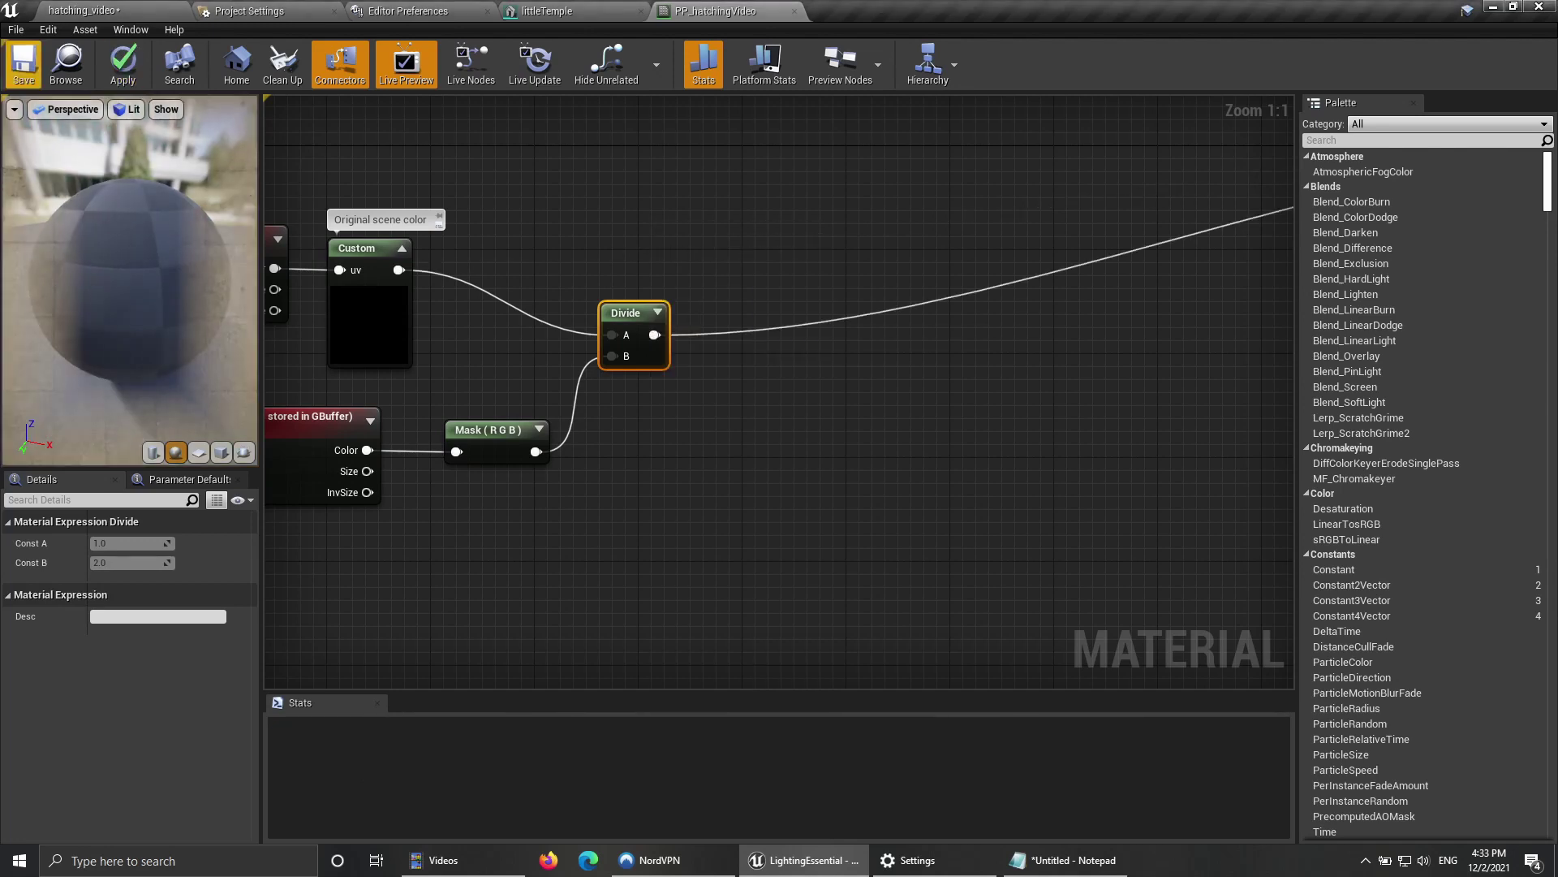
pyautogui.click(24, 63)
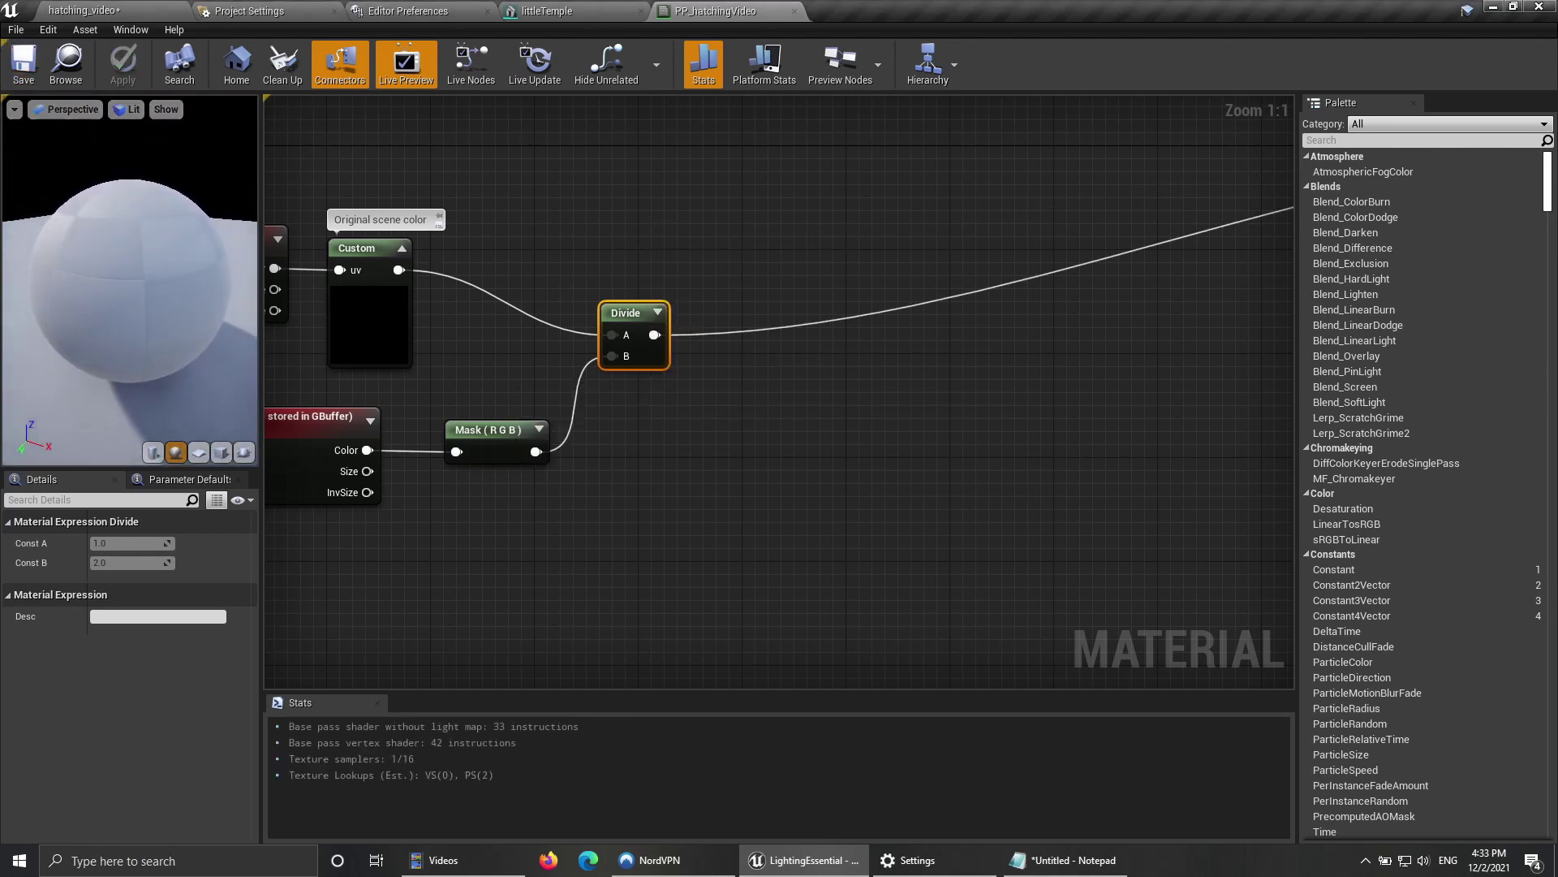
# Step: Inspect the divided scene color on the temple from several angles in the hatching_video level
pyautogui.click(148, 12)
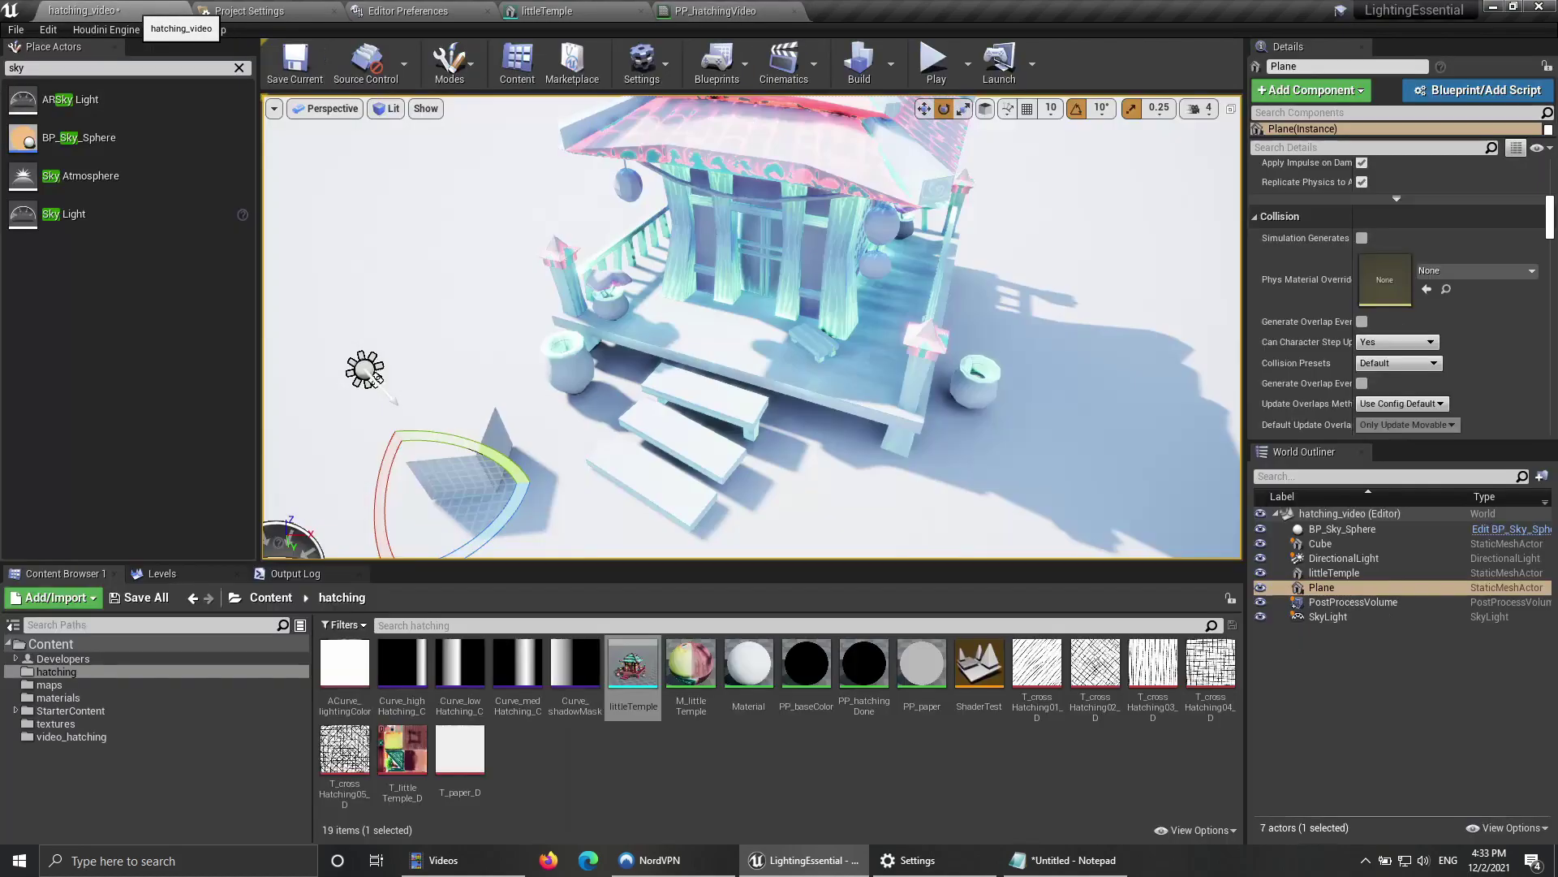
pyautogui.moveTo(751, 325); pyautogui.dragTo(735, 248, button='right')
pyautogui.moveTo(752, 326); pyautogui.dragTo(885, 304, button='right')
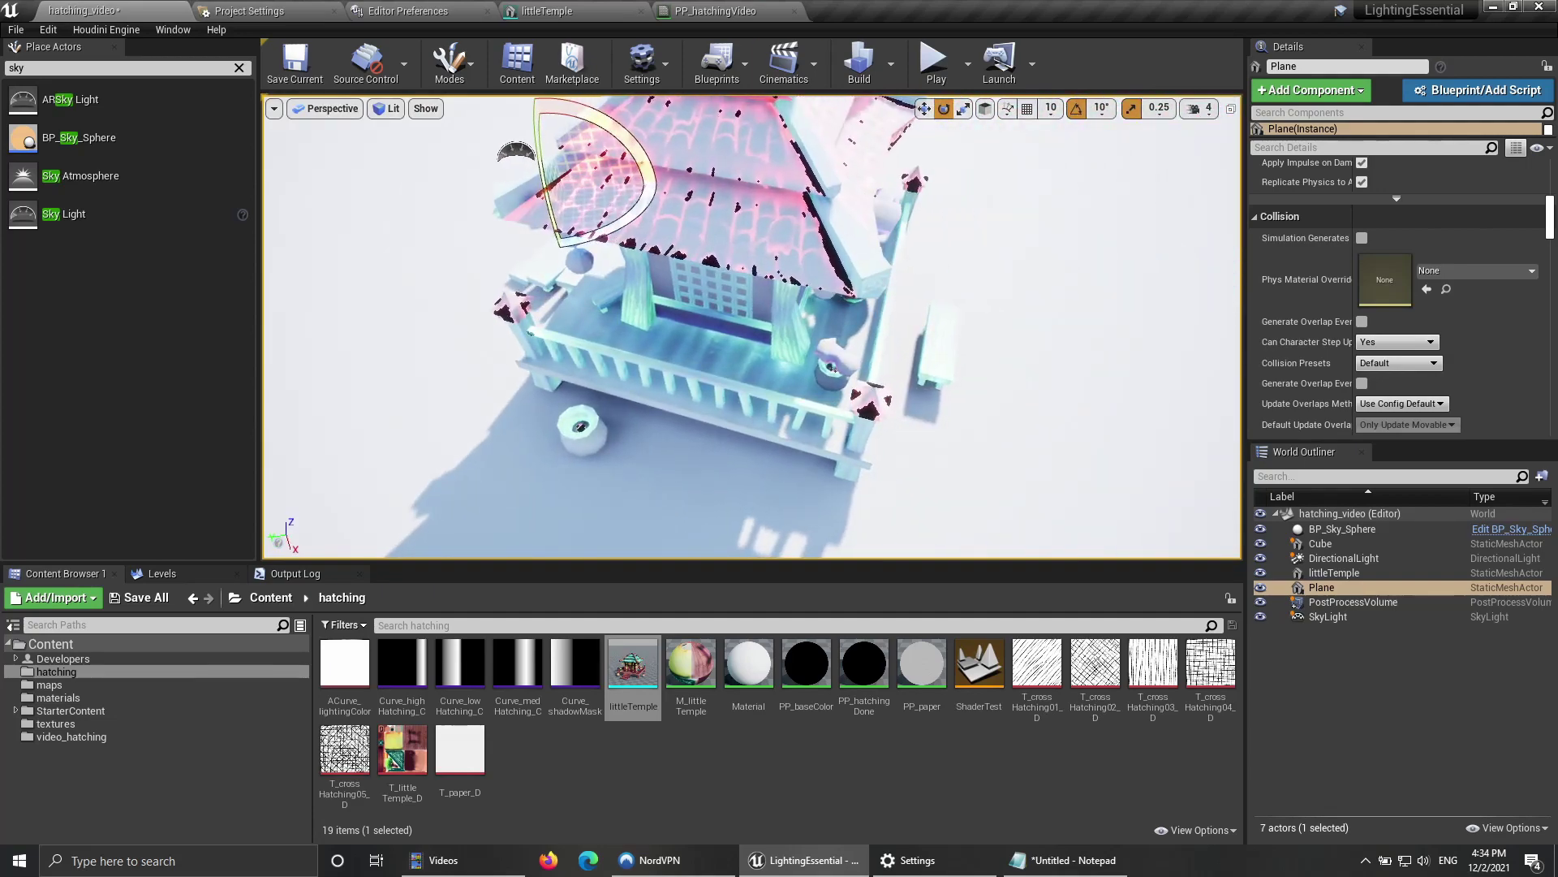
pyautogui.moveTo(884, 304); pyautogui.dragTo(925, 438, button='right')
pyautogui.click(743, 312)
pyautogui.moveTo(742, 312); pyautogui.dragTo(797, 305, button='right')
pyautogui.press('s')
pyautogui.press('s')
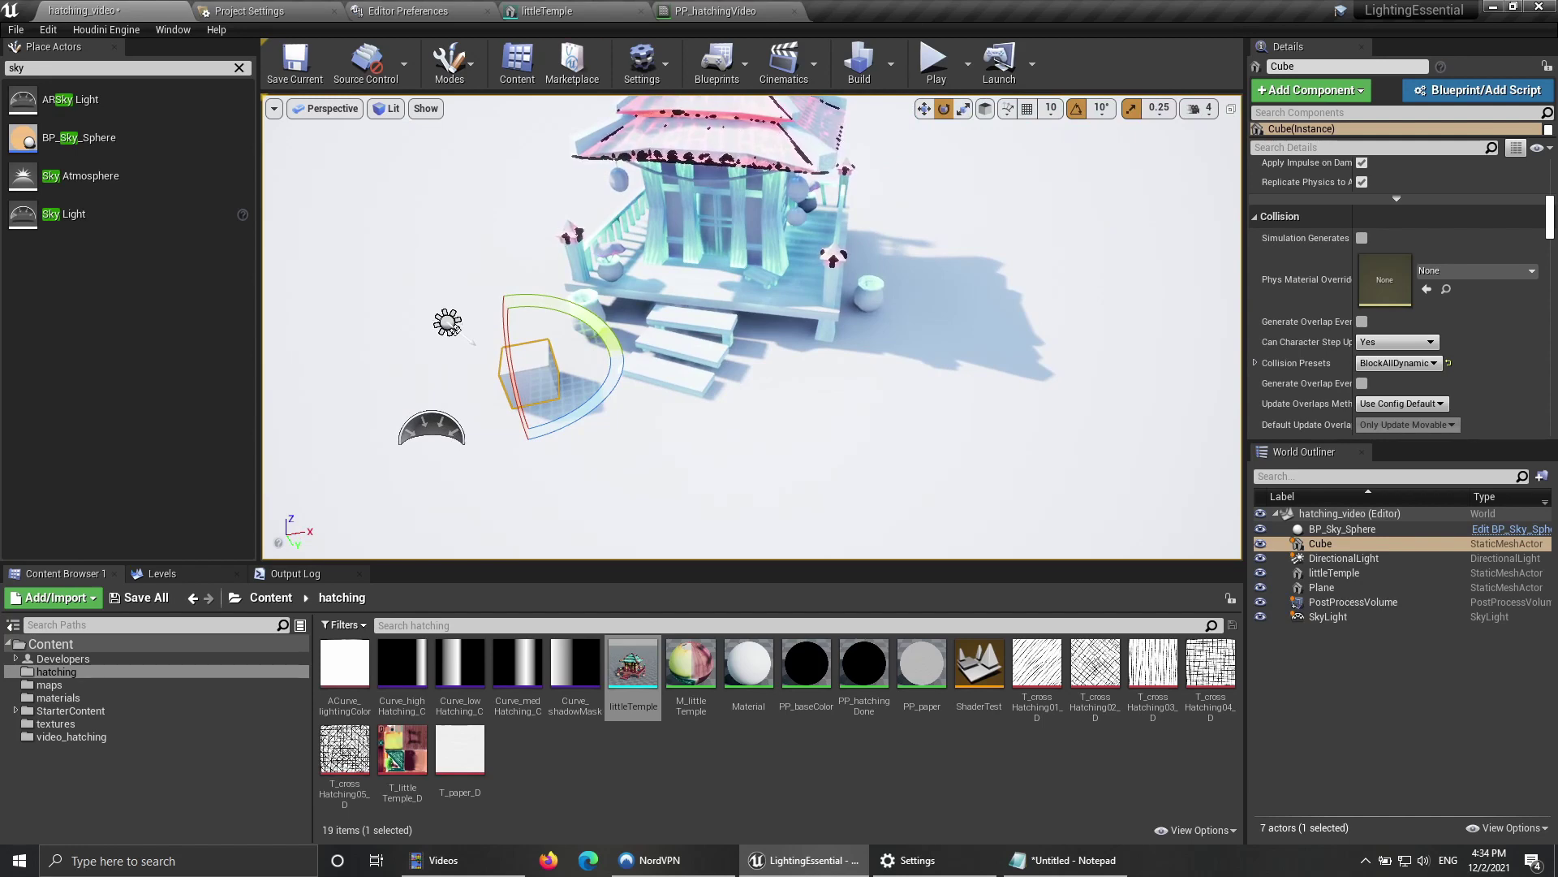
# Step: Align the Divide node with the Custom node in PP_hatchingVideo and add a Desaturation node fed by Divide's output
pyautogui.click(706, 10)
pyautogui.click(672, 439)
pyautogui.moveTo(673, 440); pyautogui.dragTo(861, 488, button='right')
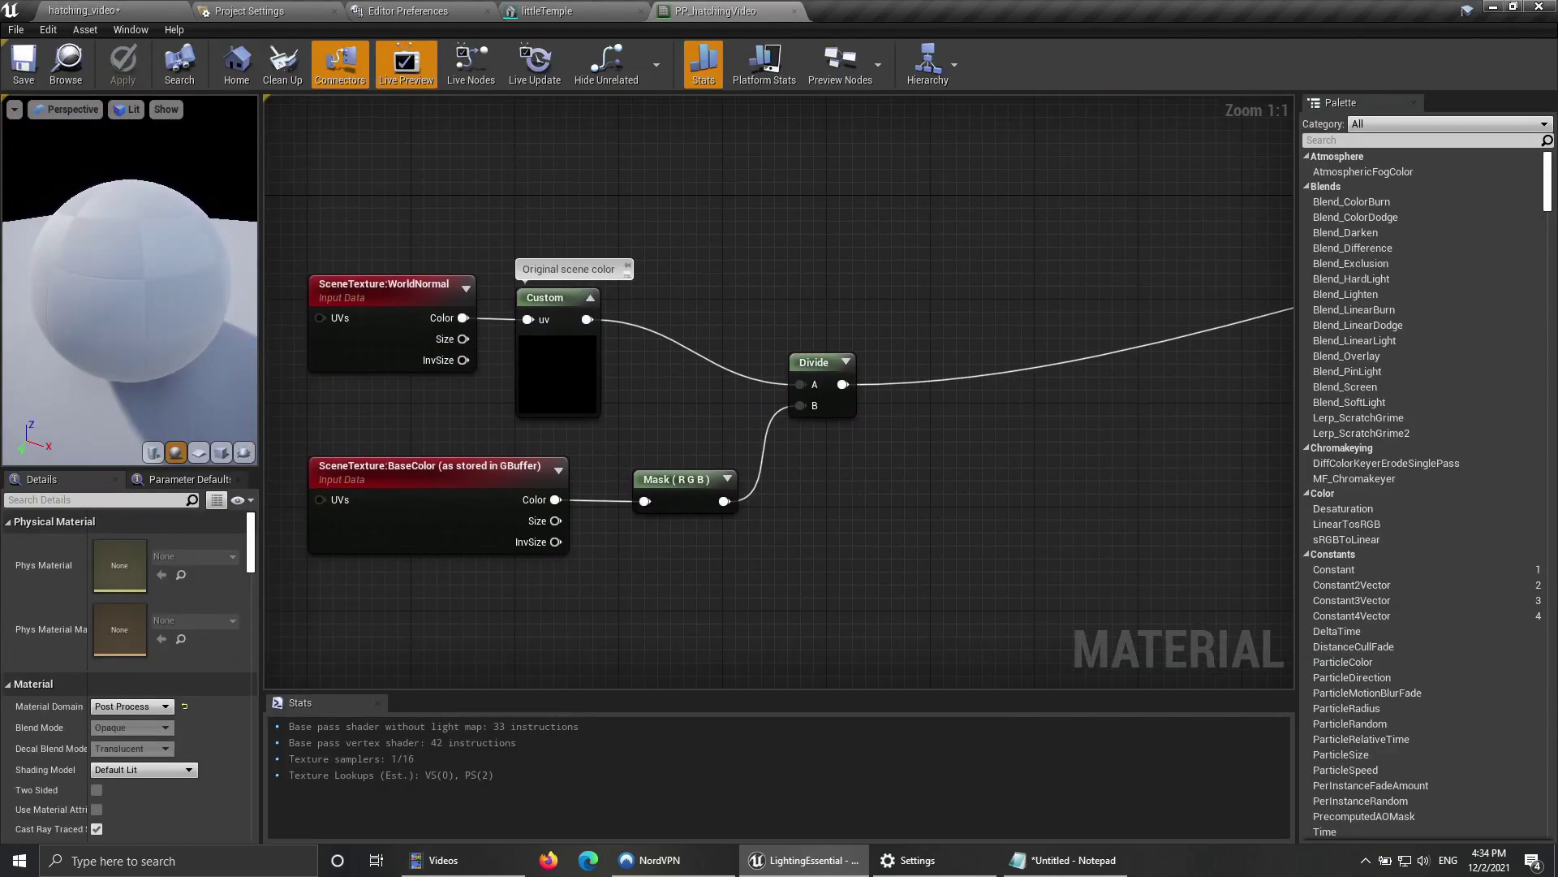
pyautogui.moveTo(814, 363); pyautogui.dragTo(814, 298)
pyautogui.moveTo(815, 298); pyautogui.dragTo(670, 305, button='right')
pyautogui.moveTo(701, 327); pyautogui.dragTo(743, 327)
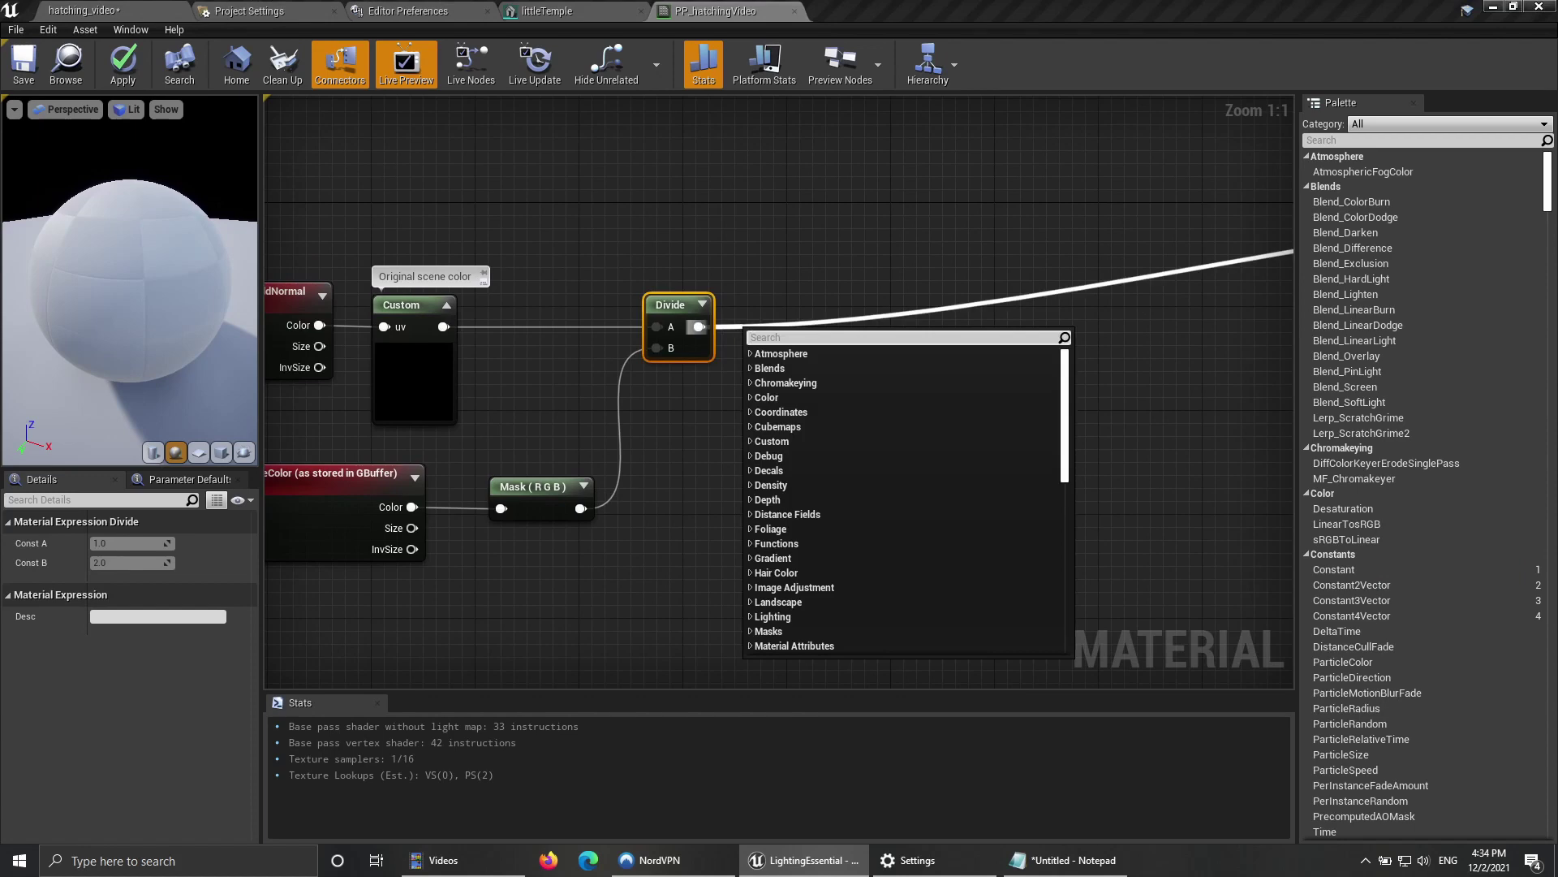
pyautogui.write('de')
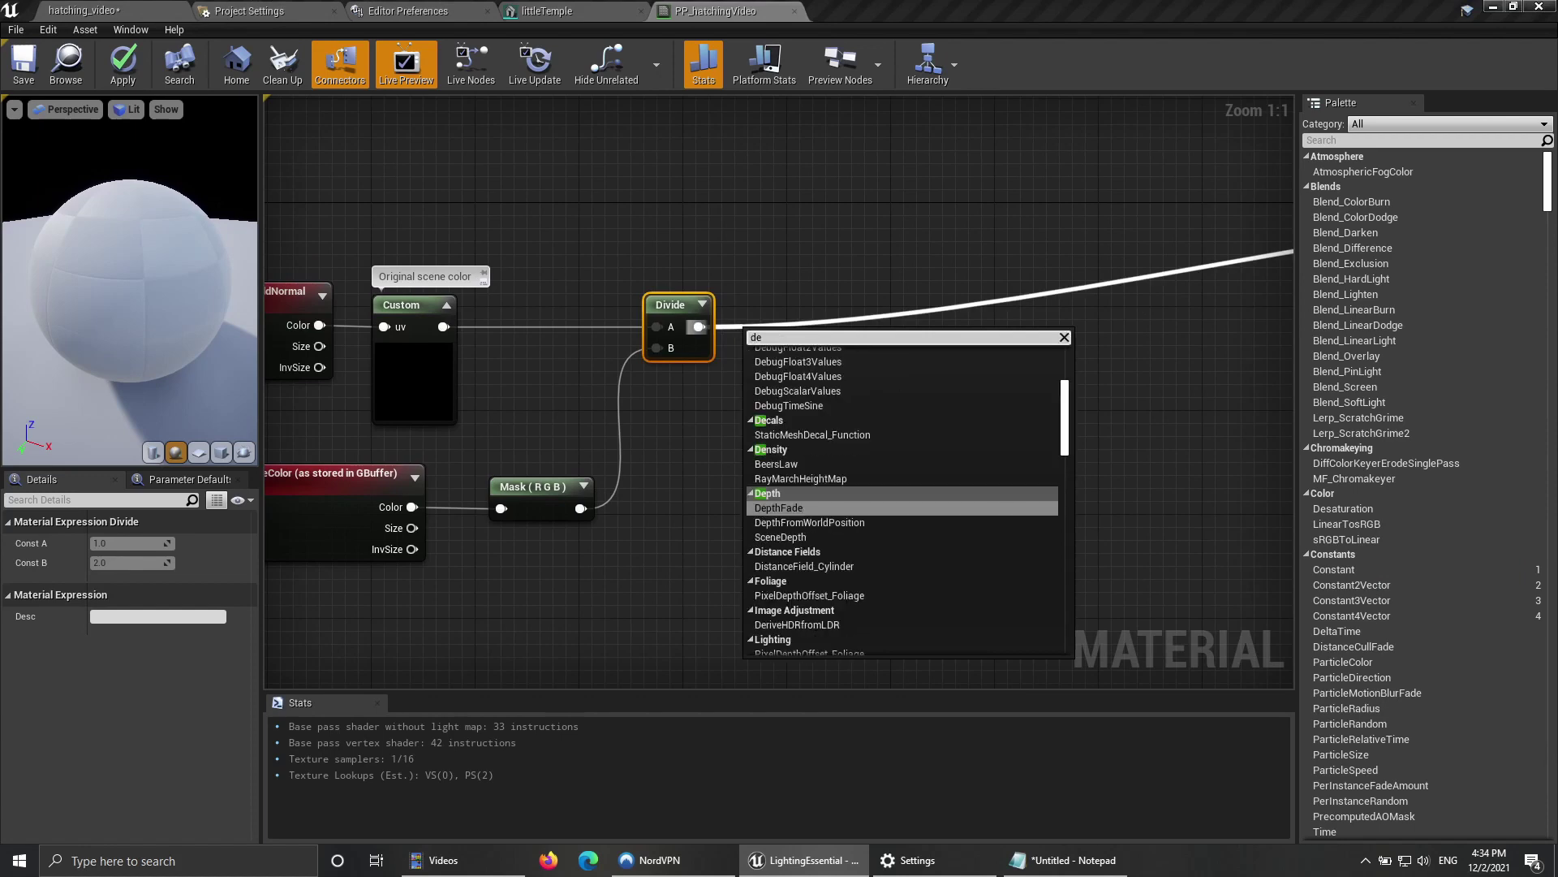
pyautogui.write('sat')
pyautogui.press('Return')
pyautogui.click(836, 434)
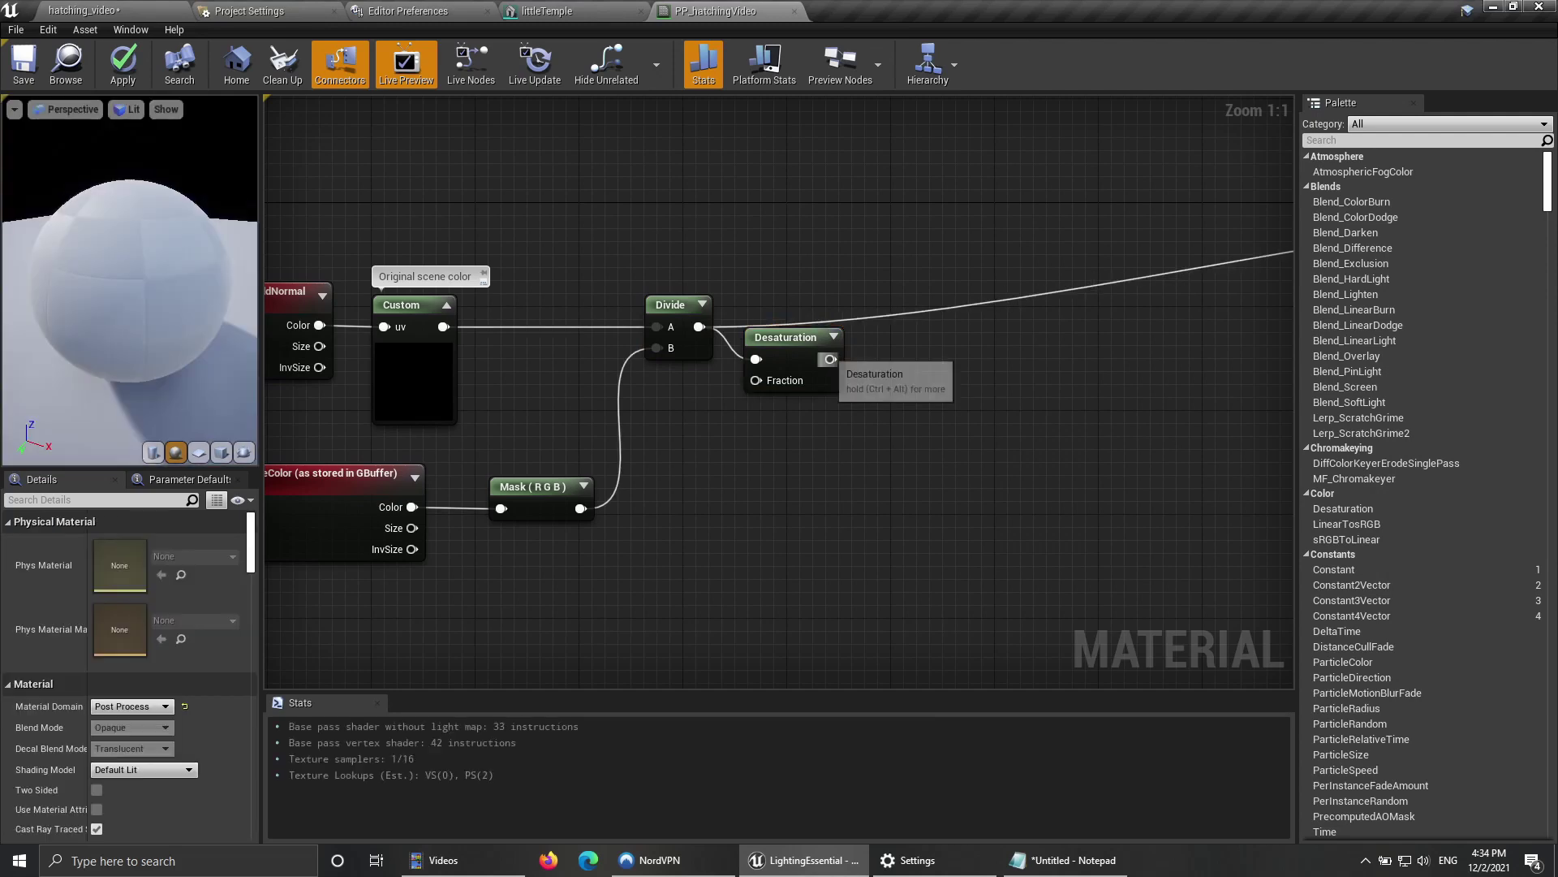
# Step: Connect the Desaturation node's output to the material's Emissive Color and save the material
pyautogui.rightClick(830, 359)
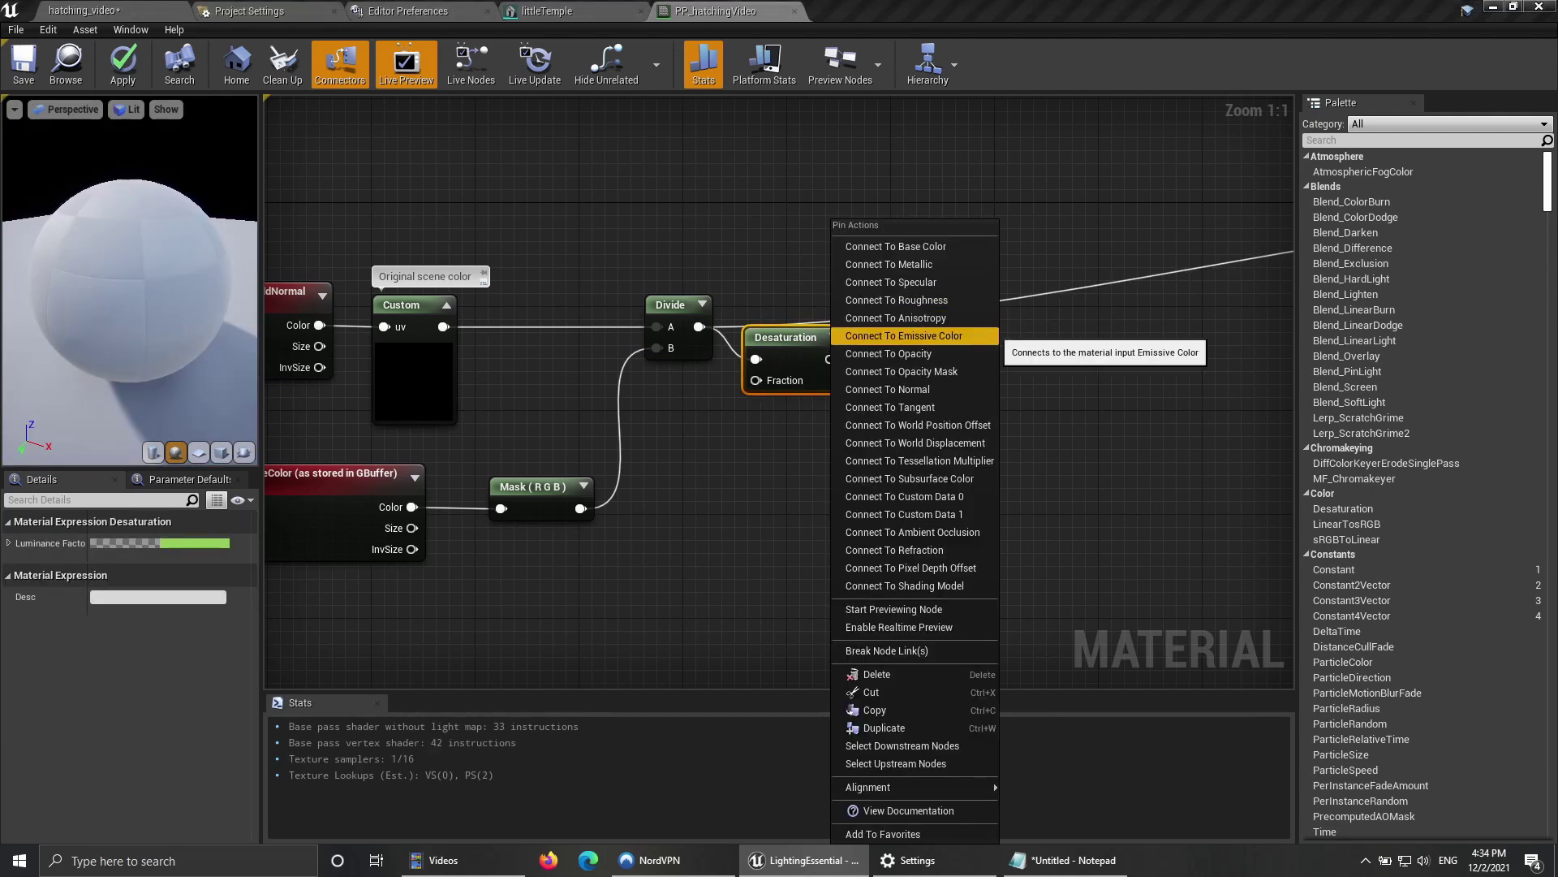
pyautogui.click(895, 318)
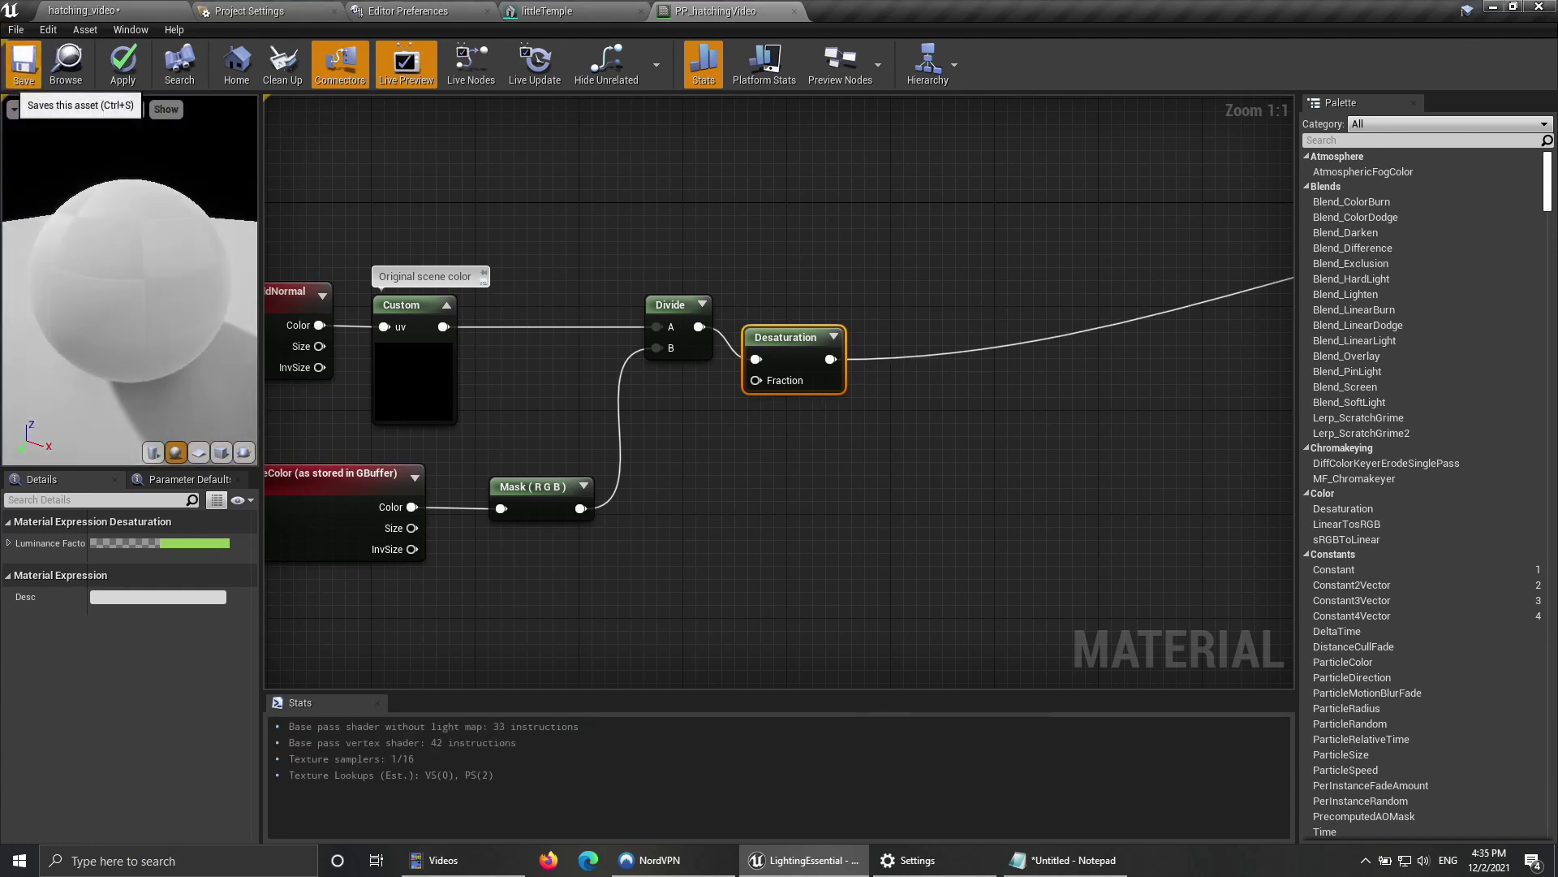
pyautogui.click(23, 65)
# Step: Examine the desaturated lighting on the temple up close in the hatching_video level
pyautogui.click(126, 11)
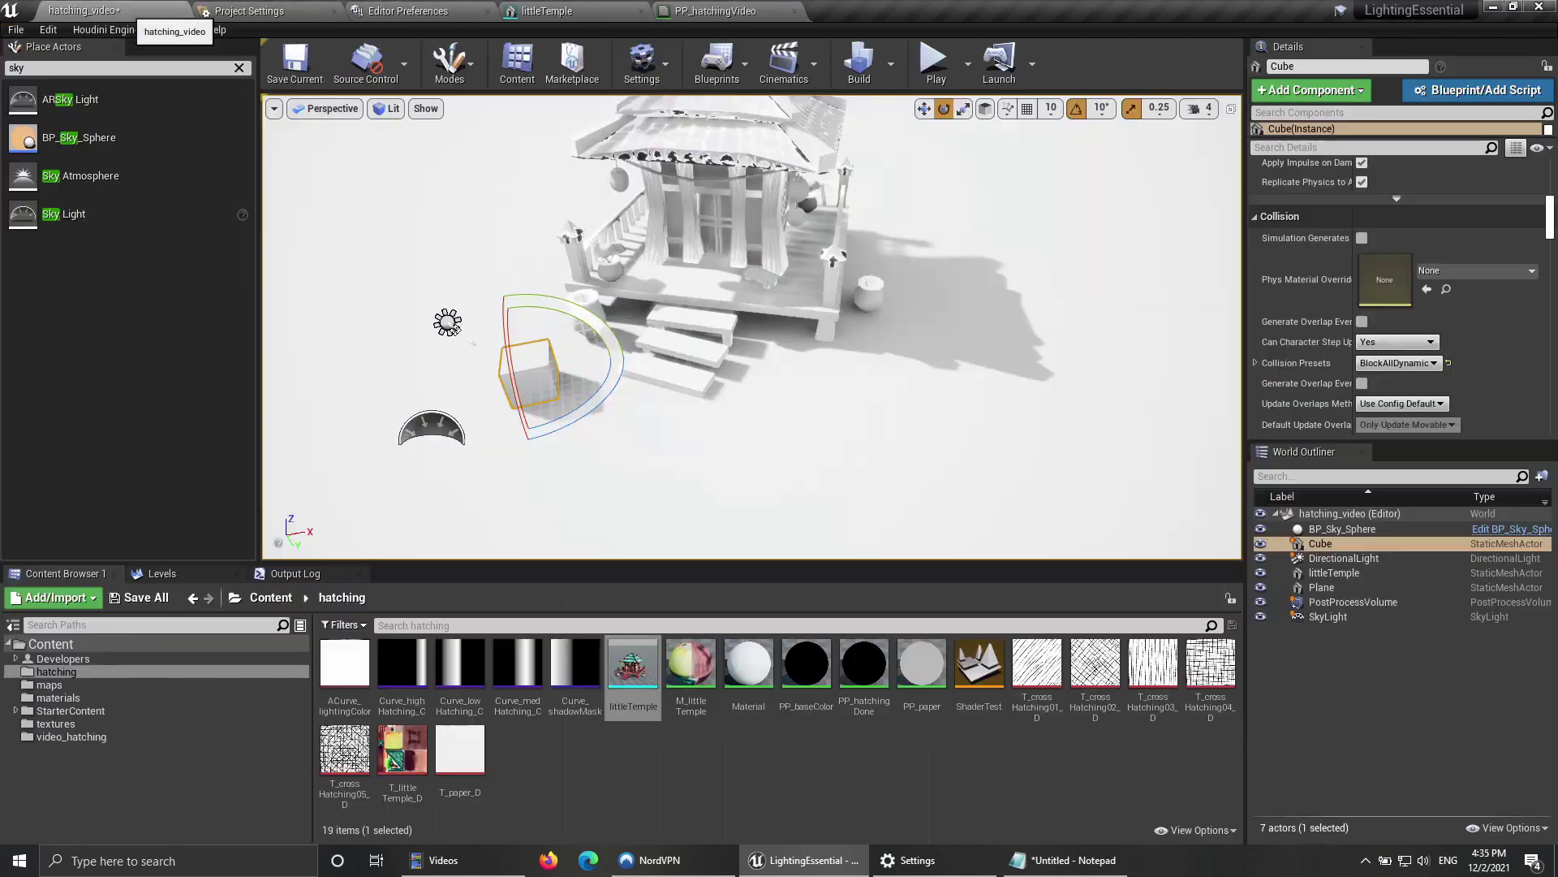
pyautogui.click(731, 471)
pyautogui.moveTo(730, 471); pyautogui.dragTo(634, 474, button='right')
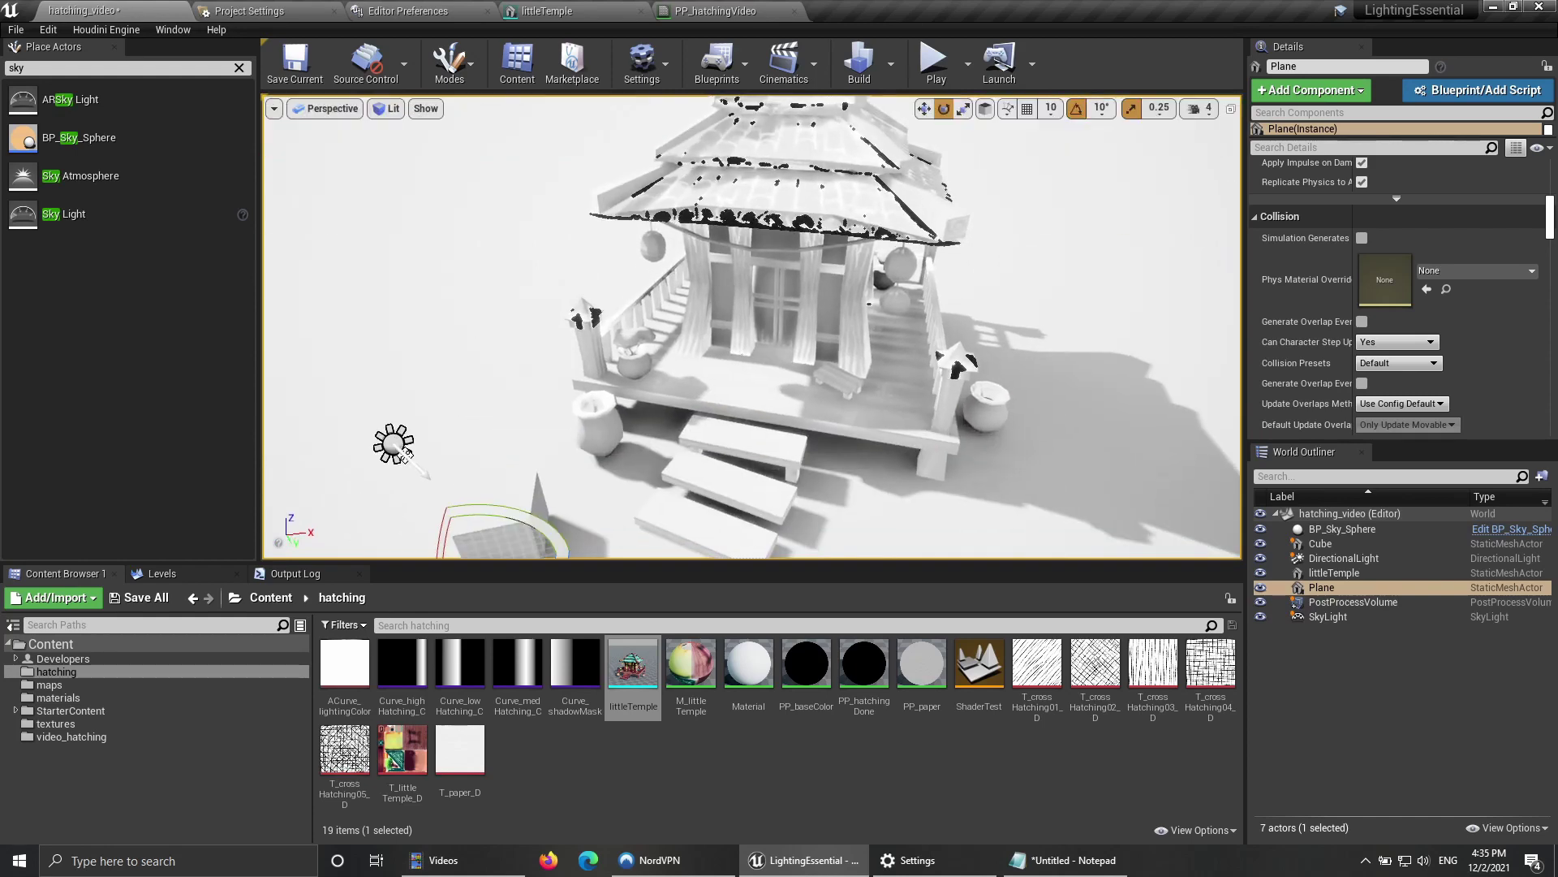
pyautogui.moveTo(633, 475); pyautogui.dragTo(625, 471, button='right')
# Step: Add a SceneTexture node below the BaseColor nodes in PP_hatchingVideo and set its Scene Texture Id to Ambient Occlusion
pyautogui.click(714, 11)
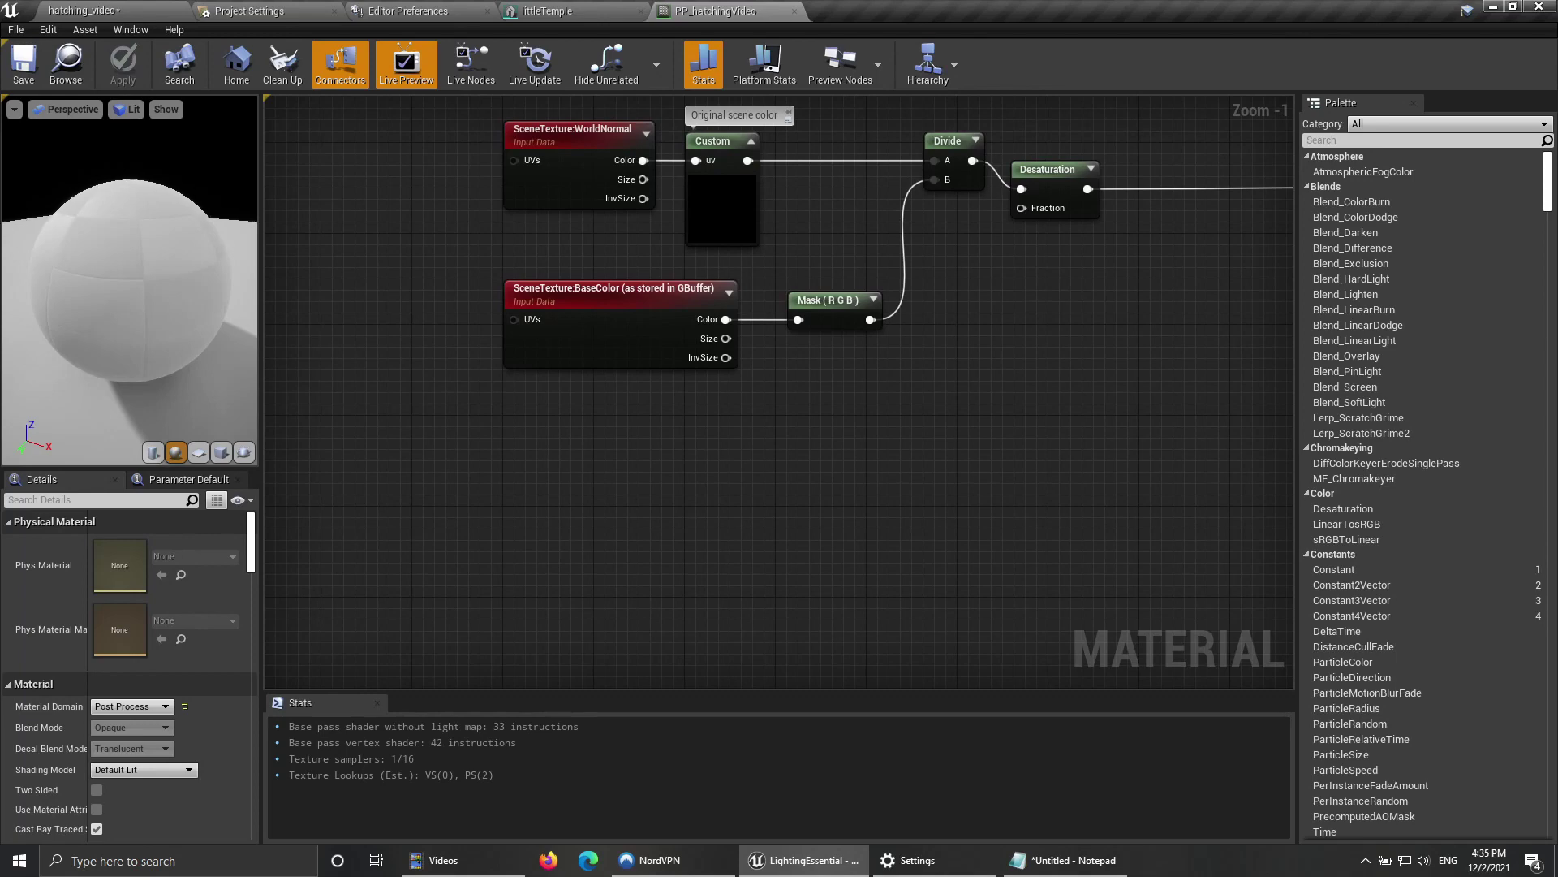
pyautogui.moveTo(709, 544); pyautogui.dragTo(519, 489, button='right')
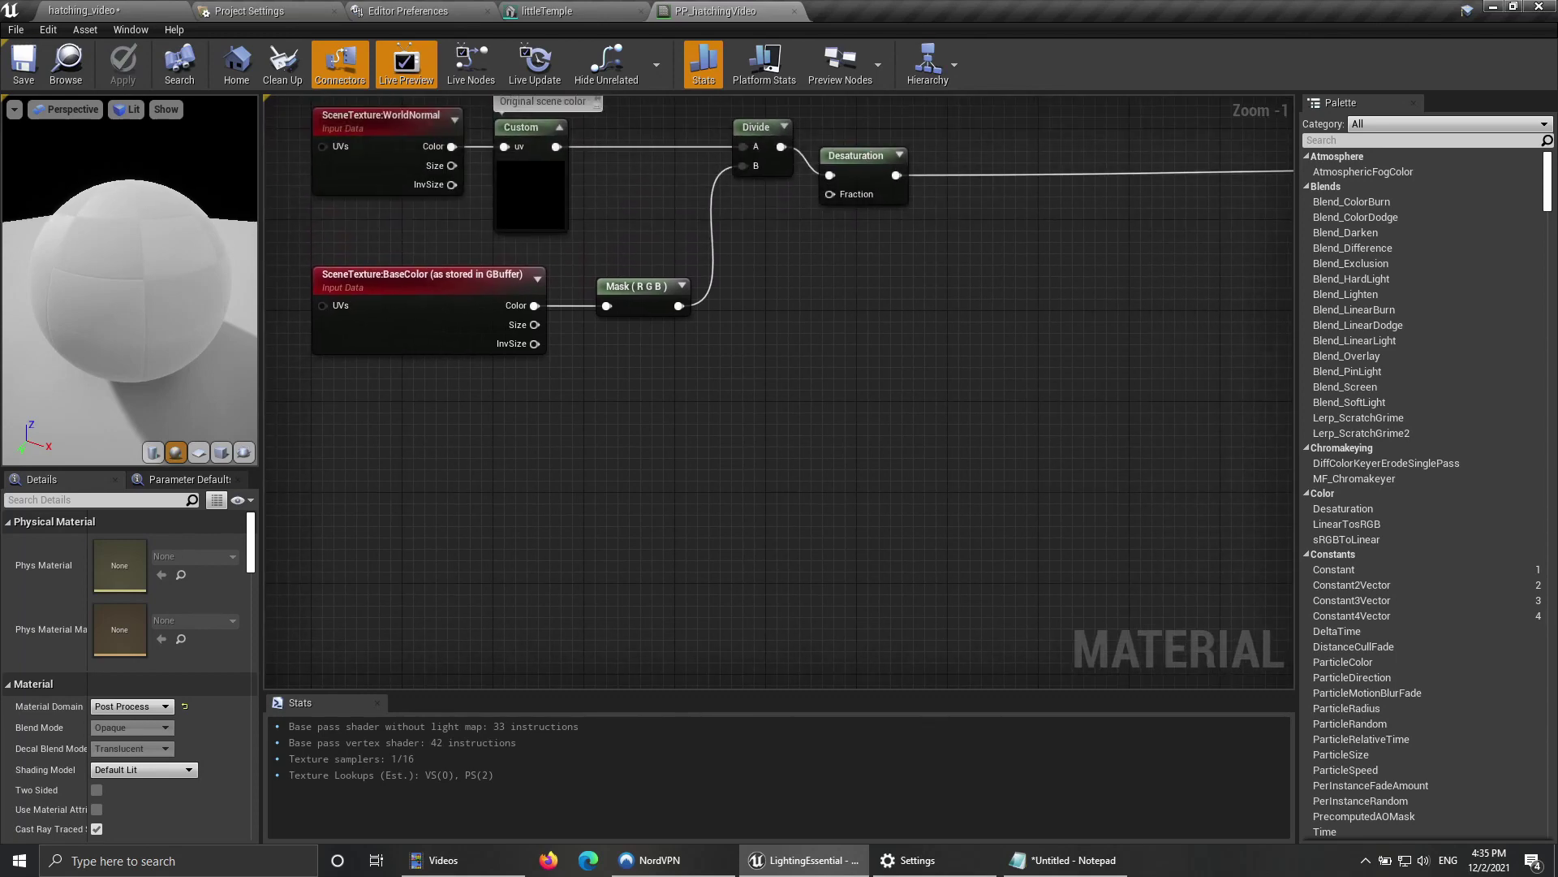
pyautogui.rightClick(674, 216)
pyautogui.write('Sce')
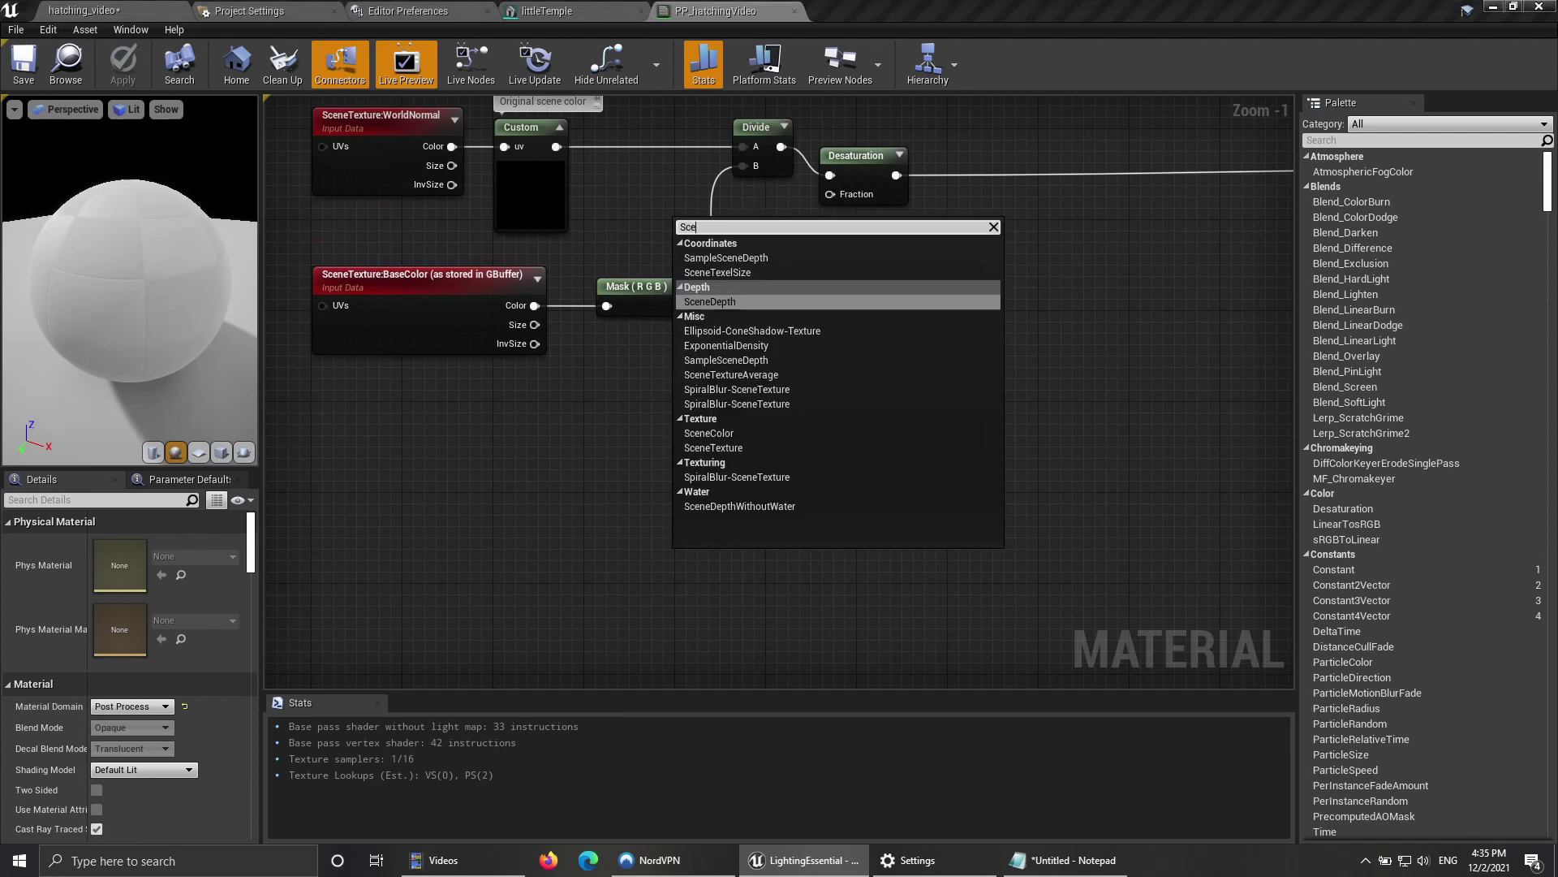
pyautogui.click(713, 448)
pyautogui.moveTo(903, 522); pyautogui.dragTo(851, 458, button='right')
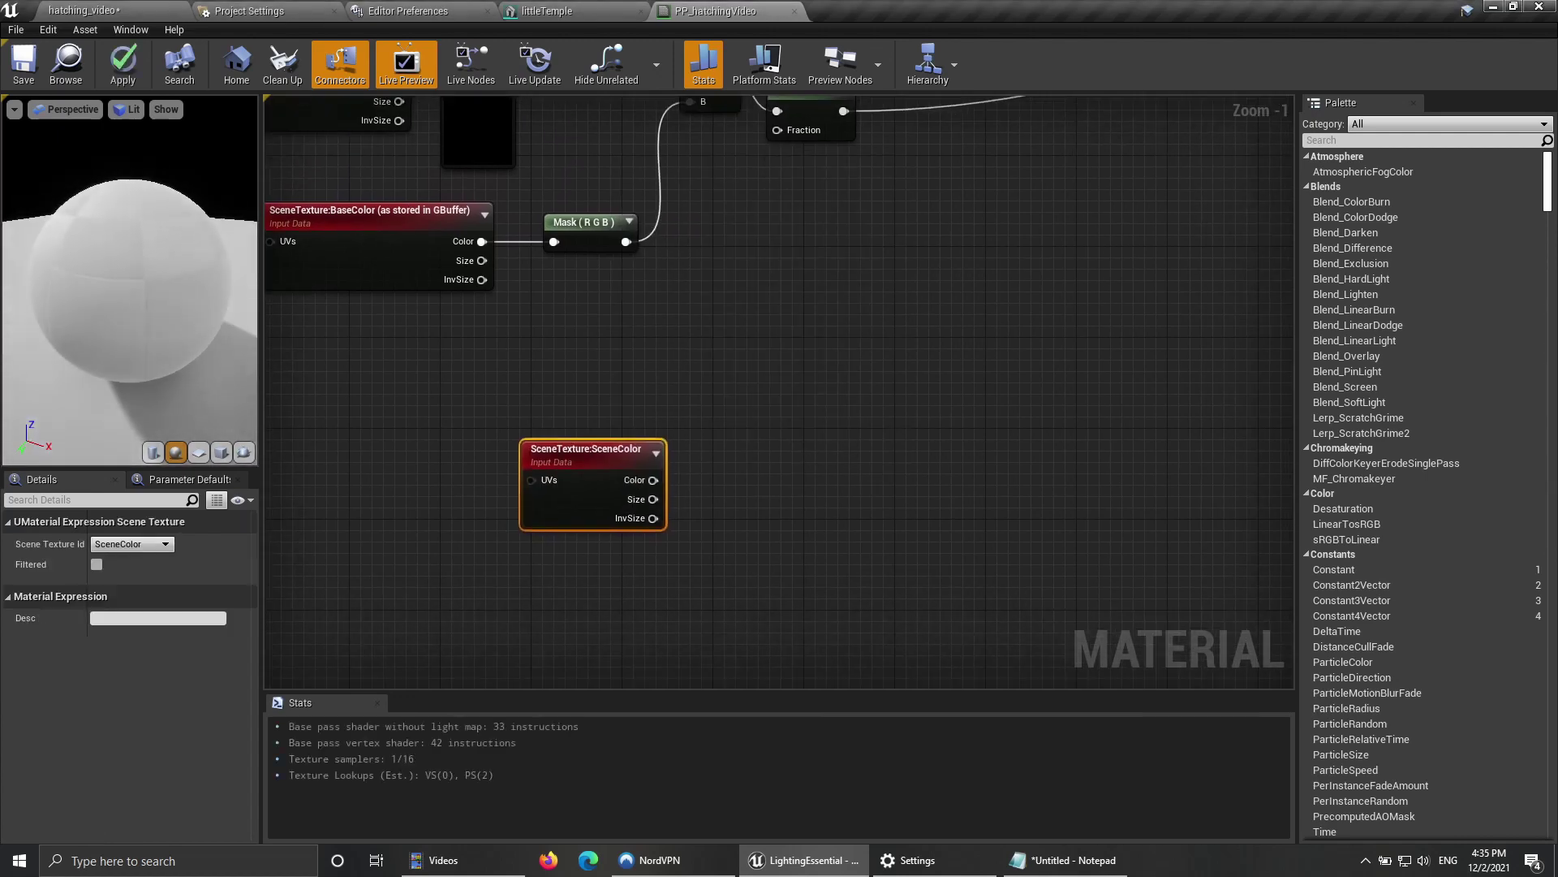
pyautogui.click(133, 544)
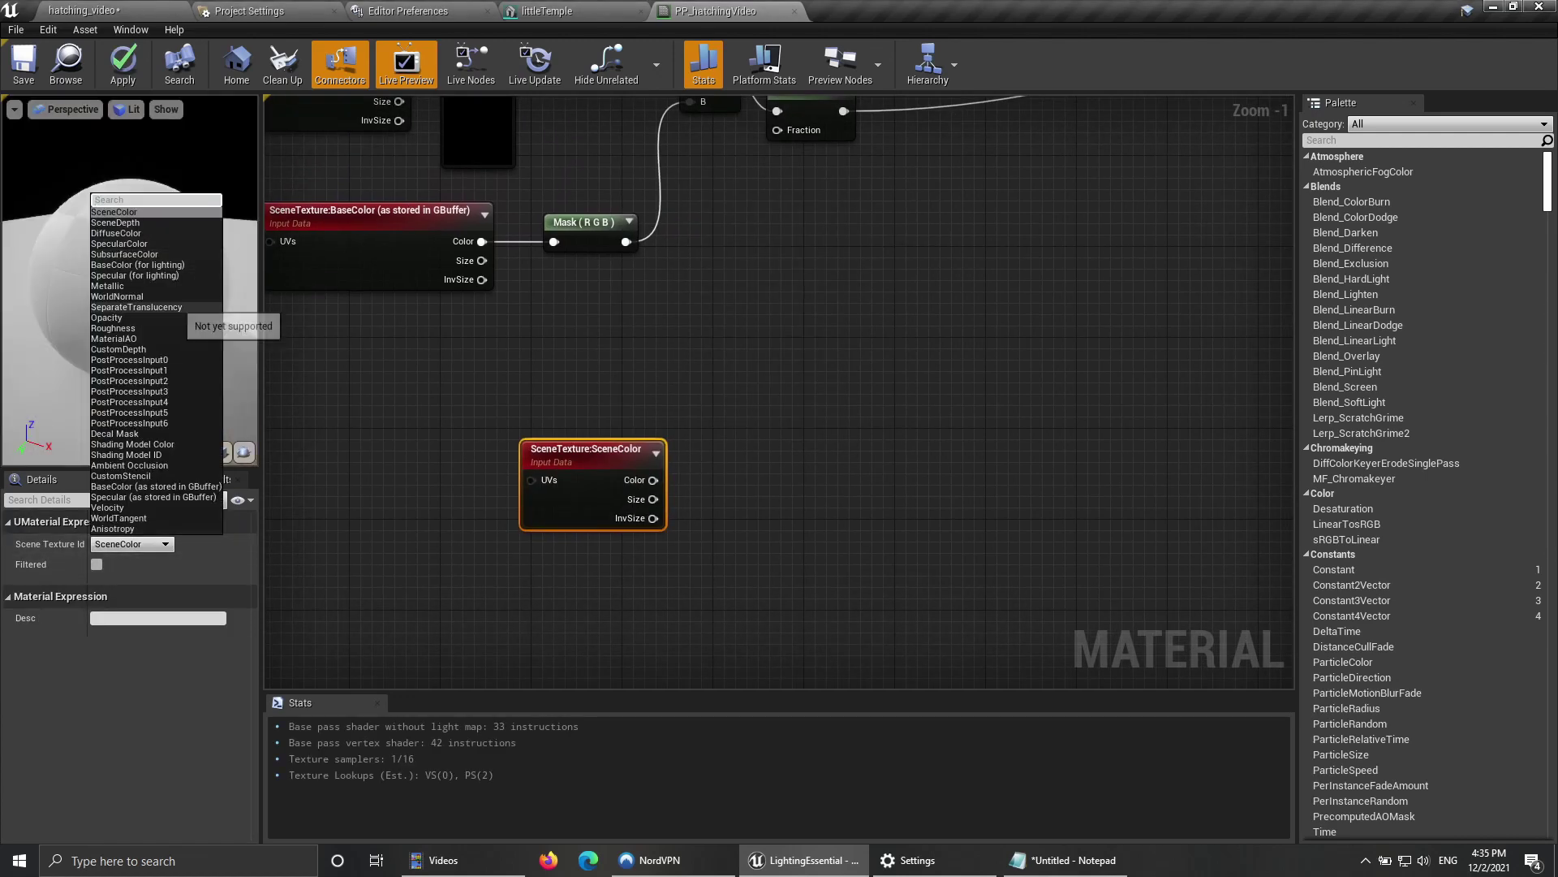
pyautogui.click(154, 466)
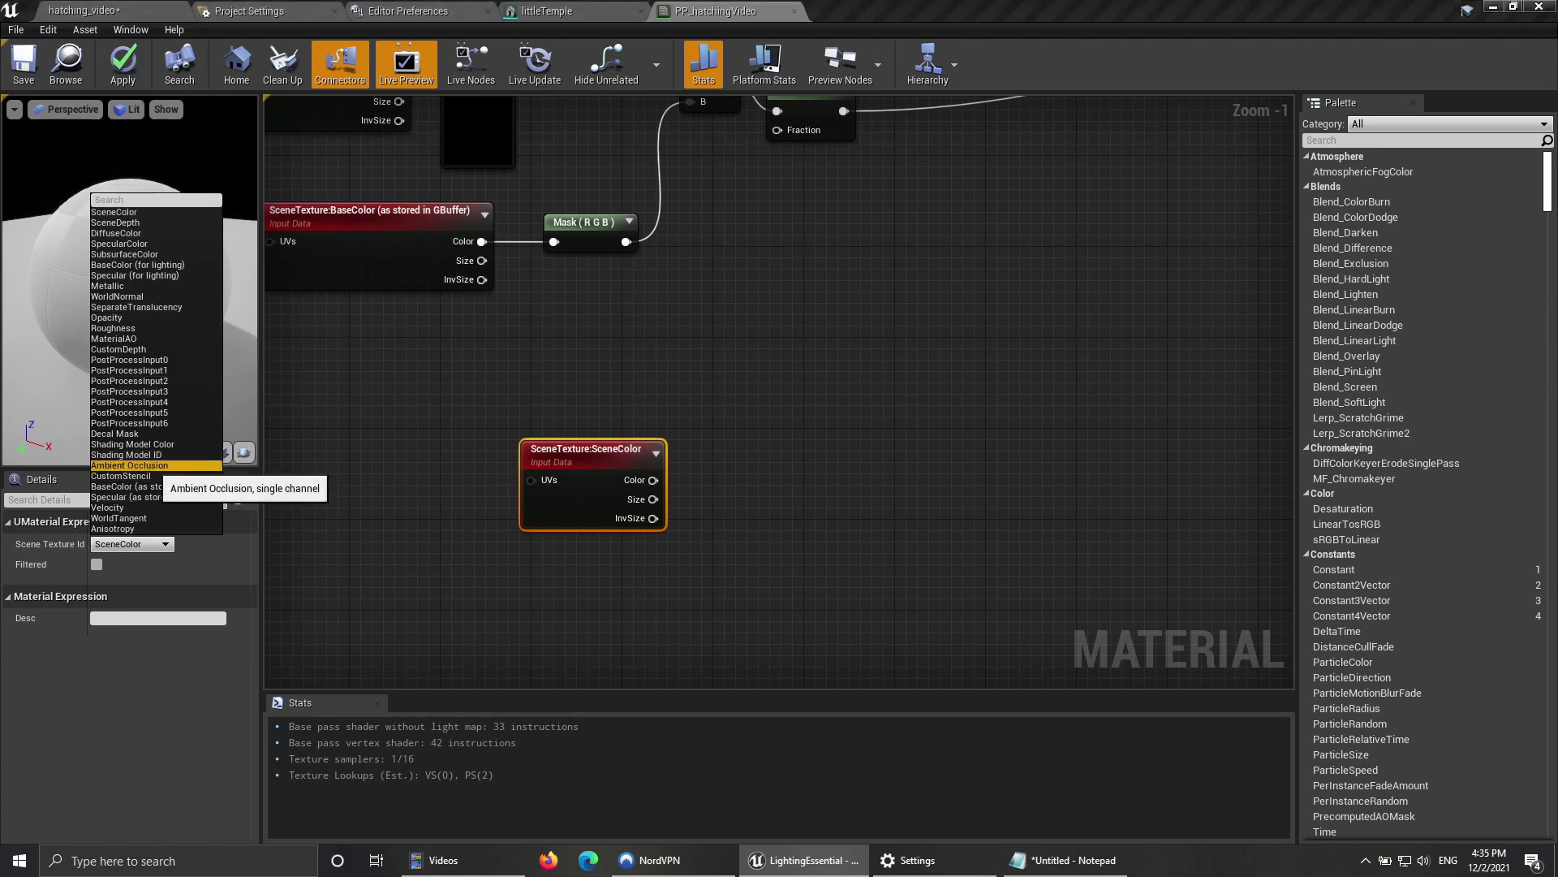
# Step: Add a ComponentMask node fed by the Ambient Occlusion Color output, keep only its R channel, and place it close to that node
pyautogui.moveTo(854, 400); pyautogui.dragTo(834, 444, button='right')
pyautogui.moveTo(605, 499); pyautogui.dragTo(675, 500)
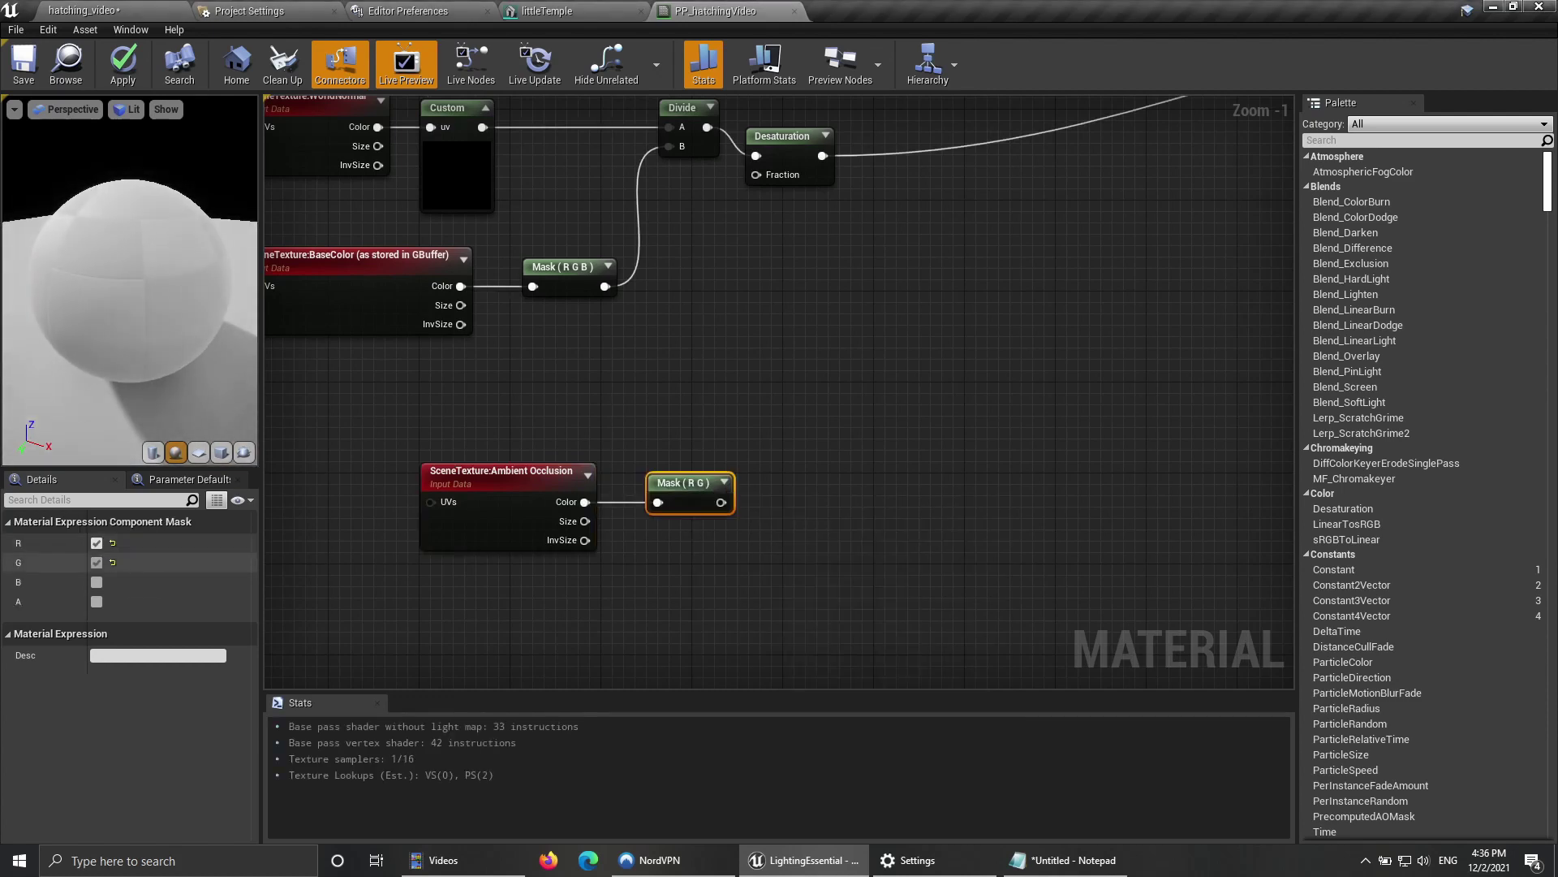
pyautogui.click(96, 563)
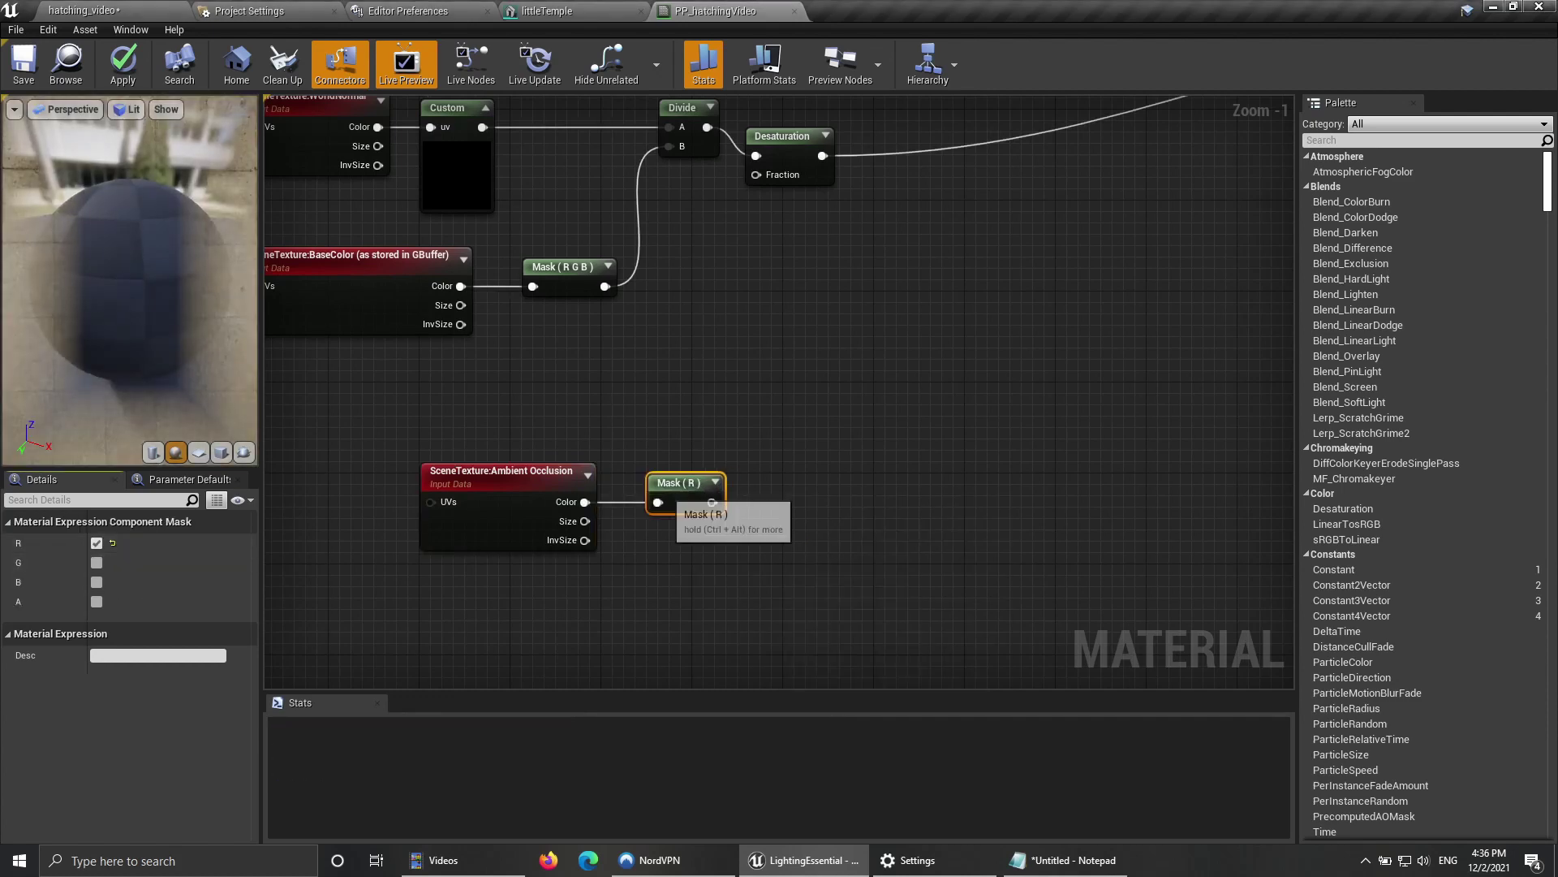
pyautogui.moveTo(682, 497); pyautogui.dragTo(659, 496)
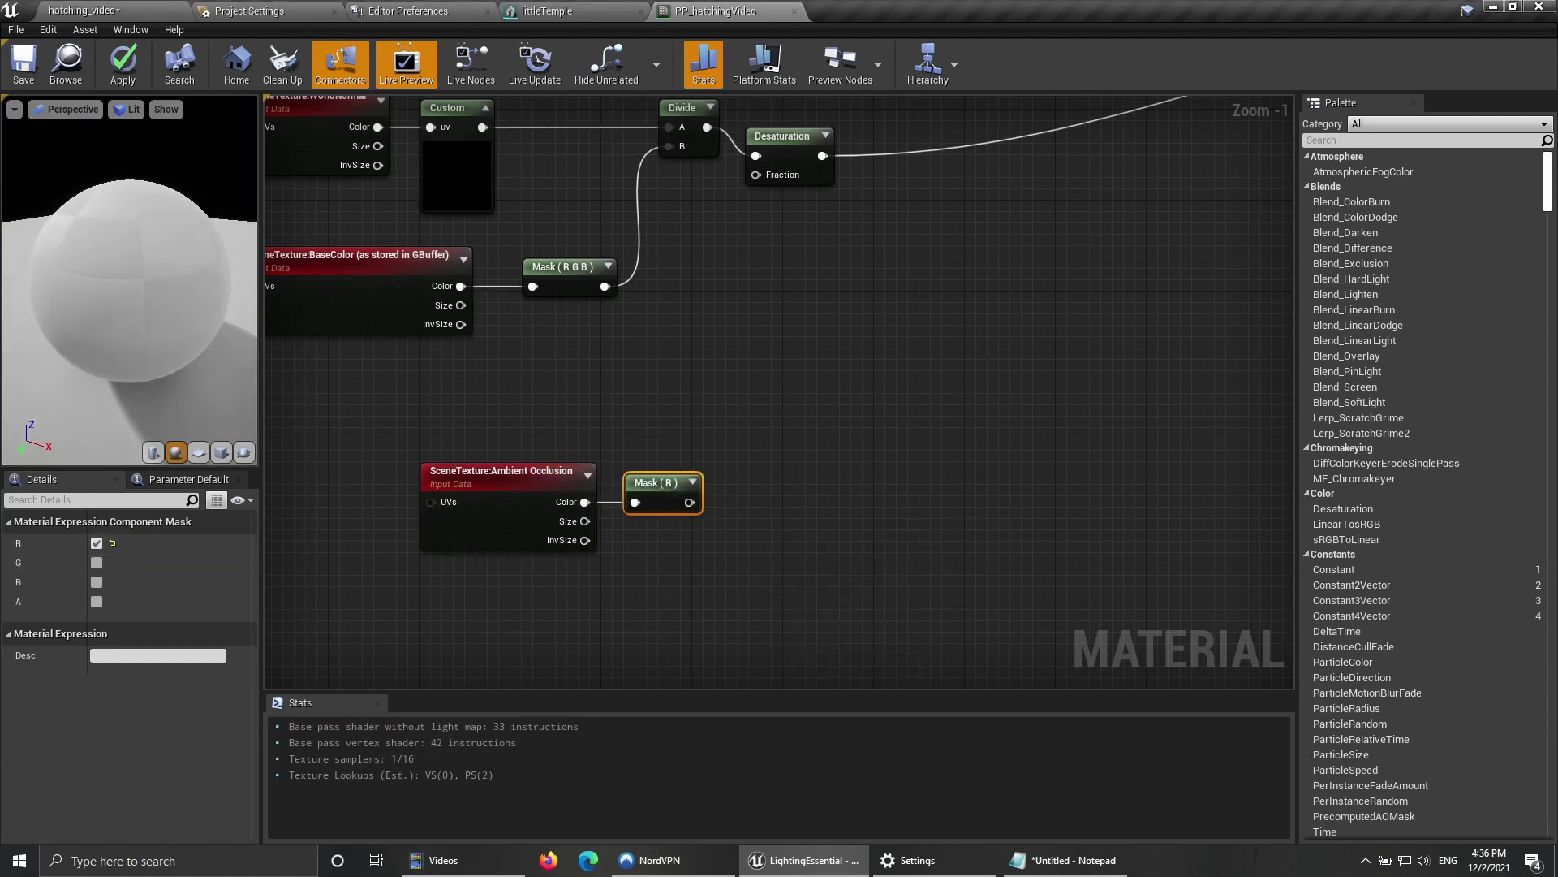
# Step: Connect the Ambient Occlusion R mask's output to the material's Emissive Color
pyautogui.moveTo(745, 388); pyautogui.dragTo(771, 526, button='right')
pyautogui.scroll(-1, 743, 495)
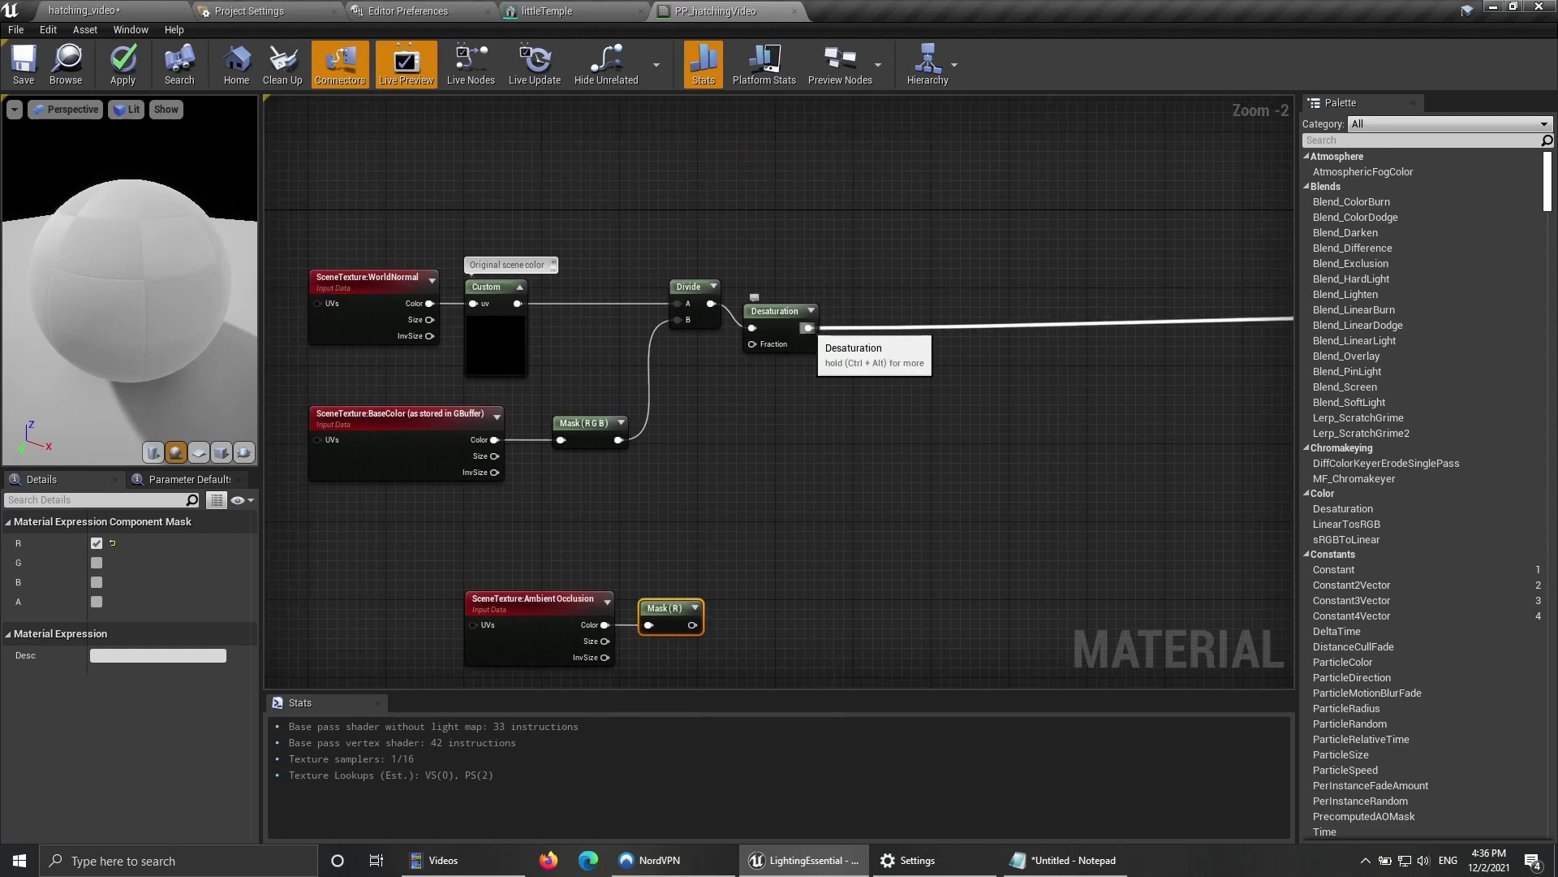
pyautogui.moveTo(817, 497); pyautogui.dragTo(791, 380, button='right')
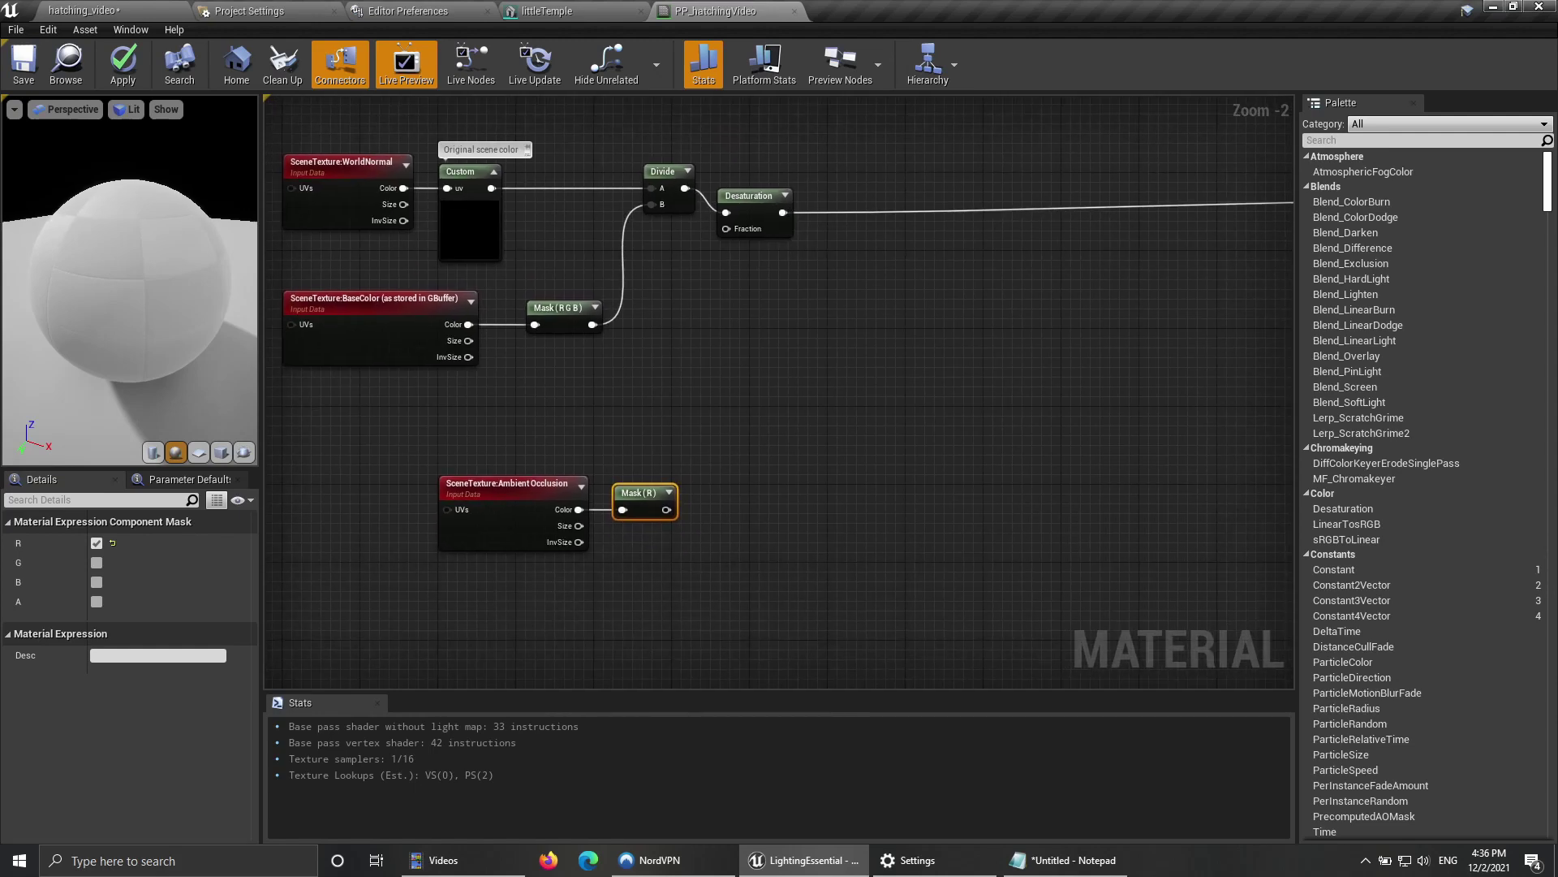
pyautogui.scroll(1, 644, 498)
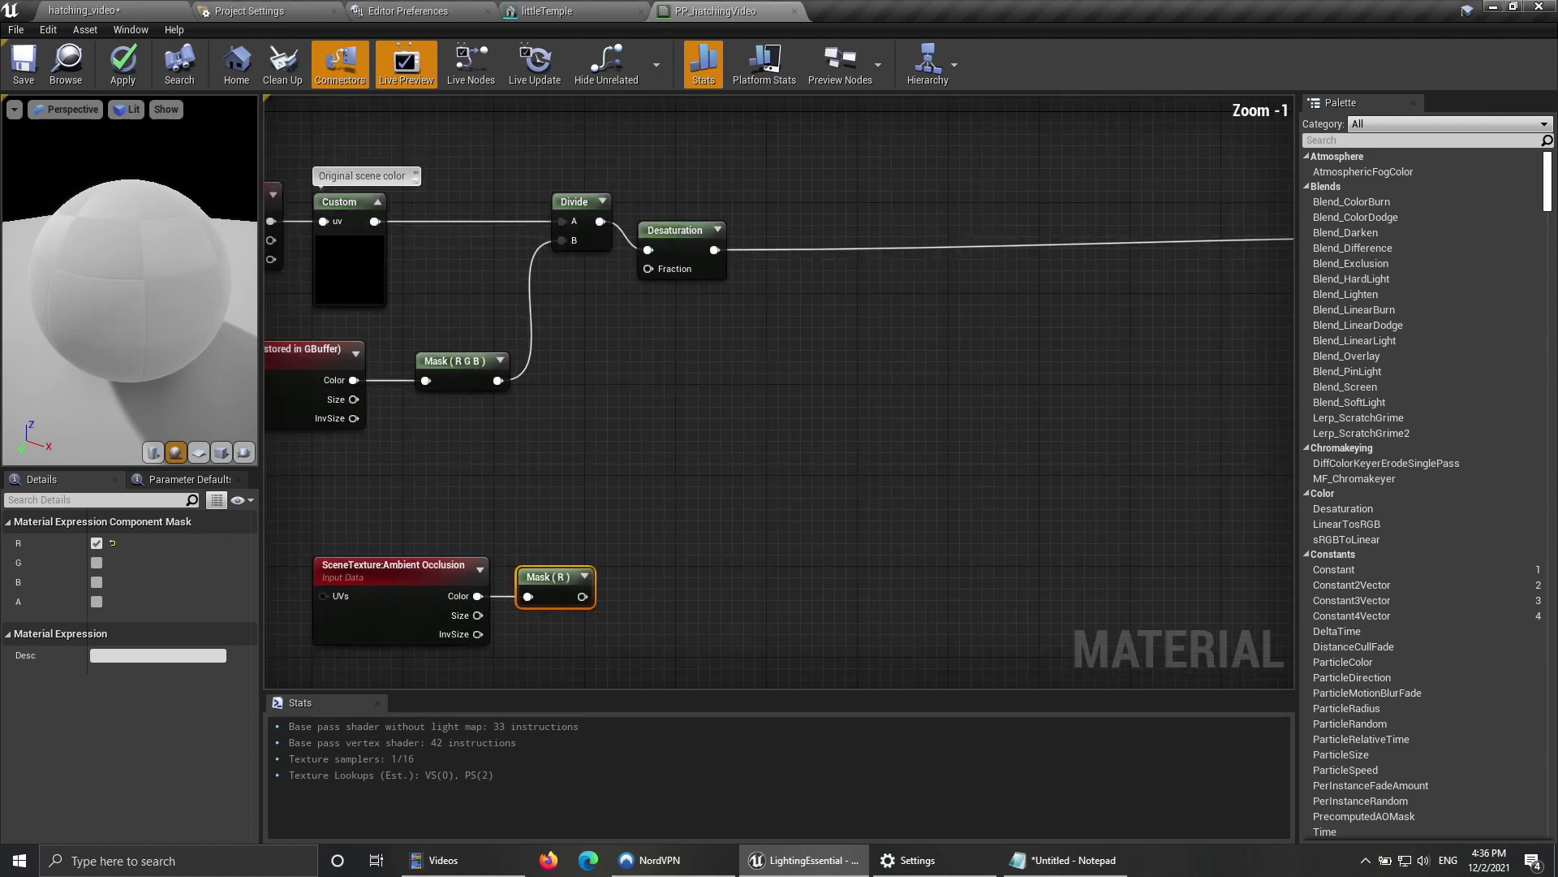
pyautogui.rightClick(581, 596)
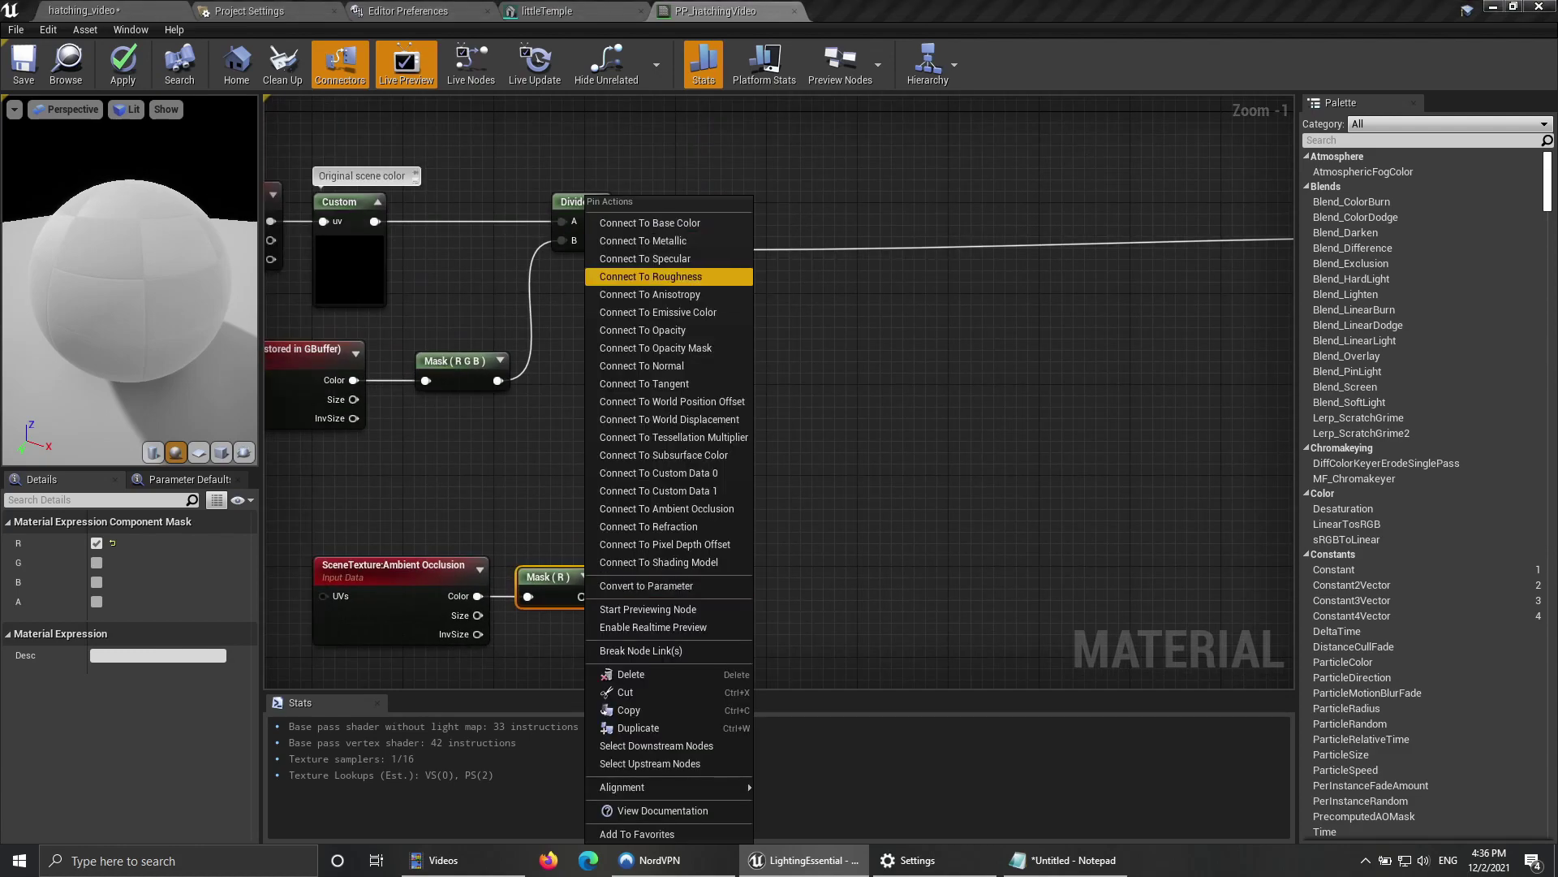
pyautogui.click(657, 312)
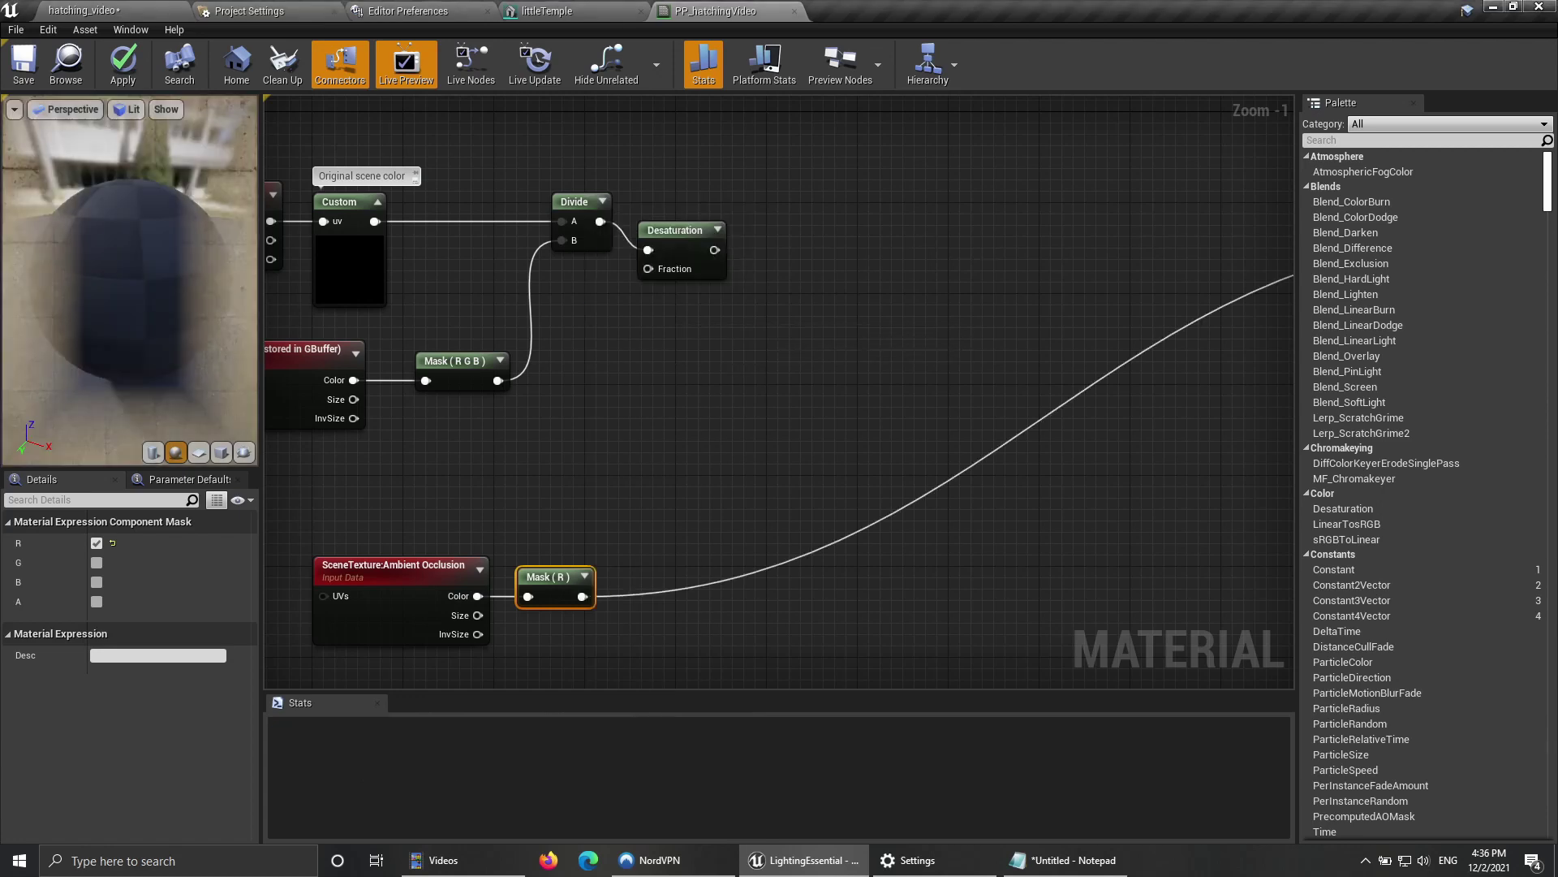
# Step: Save the material and examine the ambient occlusion pass on the temple in the hatching_video level
pyautogui.click(149, 12)
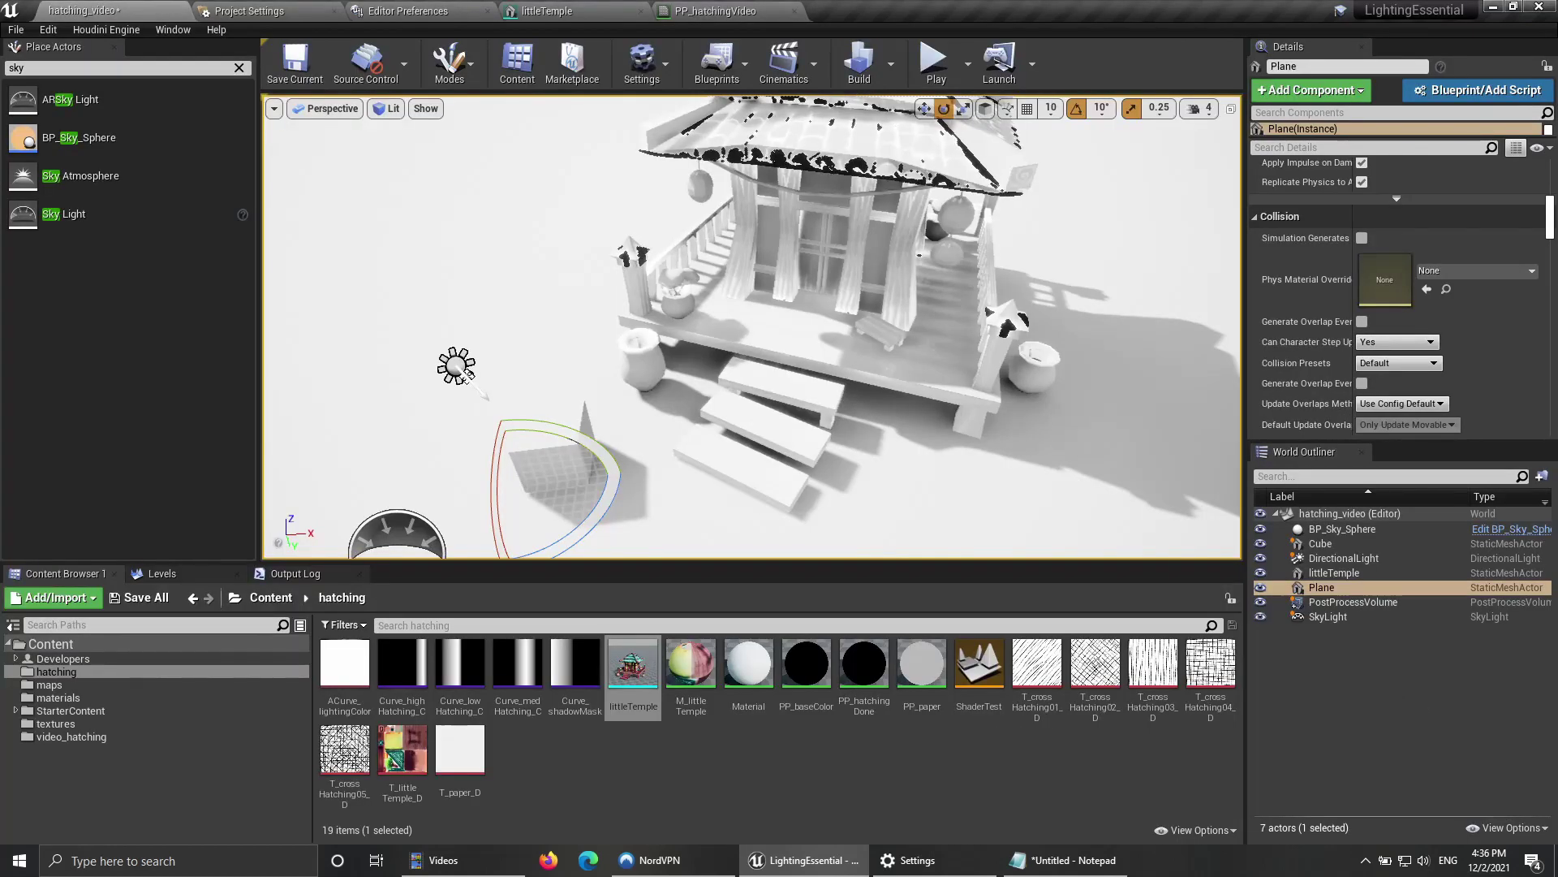
pyautogui.click(717, 11)
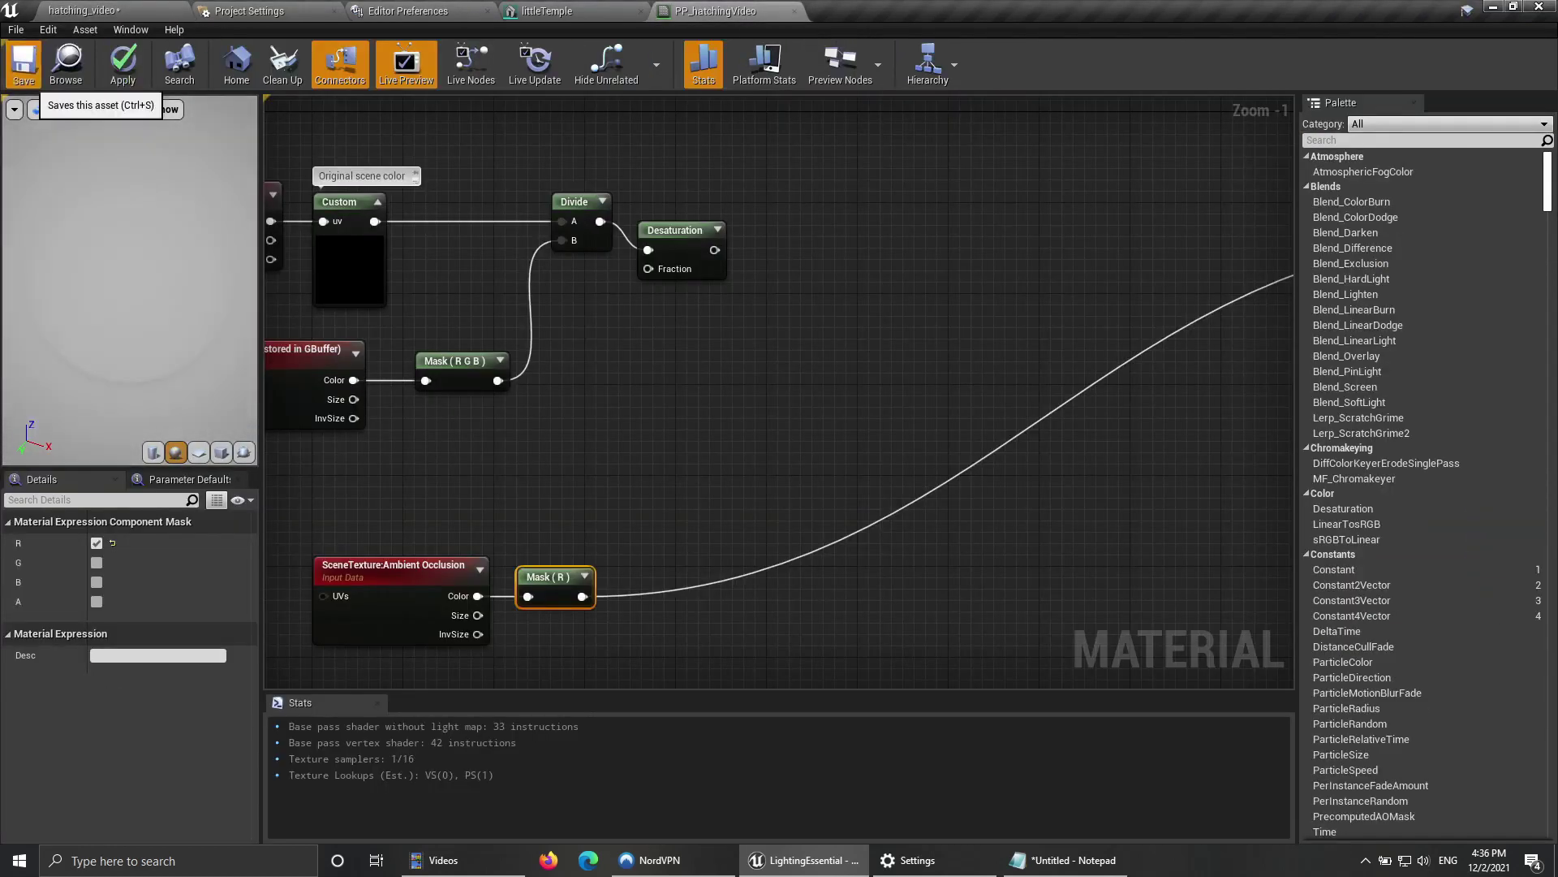
pyautogui.click(23, 63)
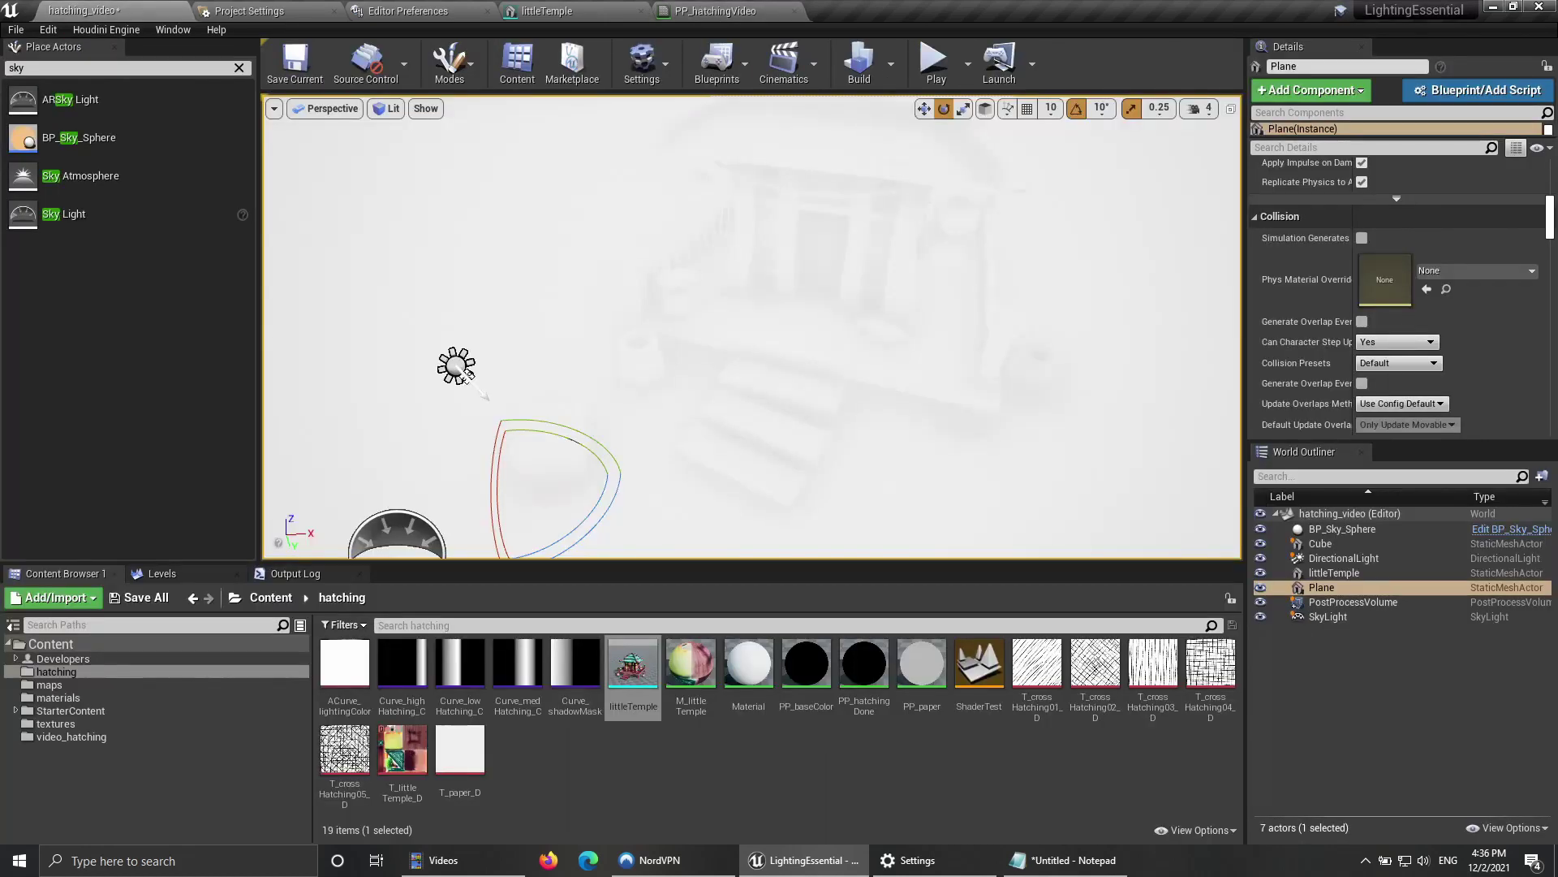
pyautogui.moveTo(751, 327); pyautogui.dragTo(792, 349, button='right')
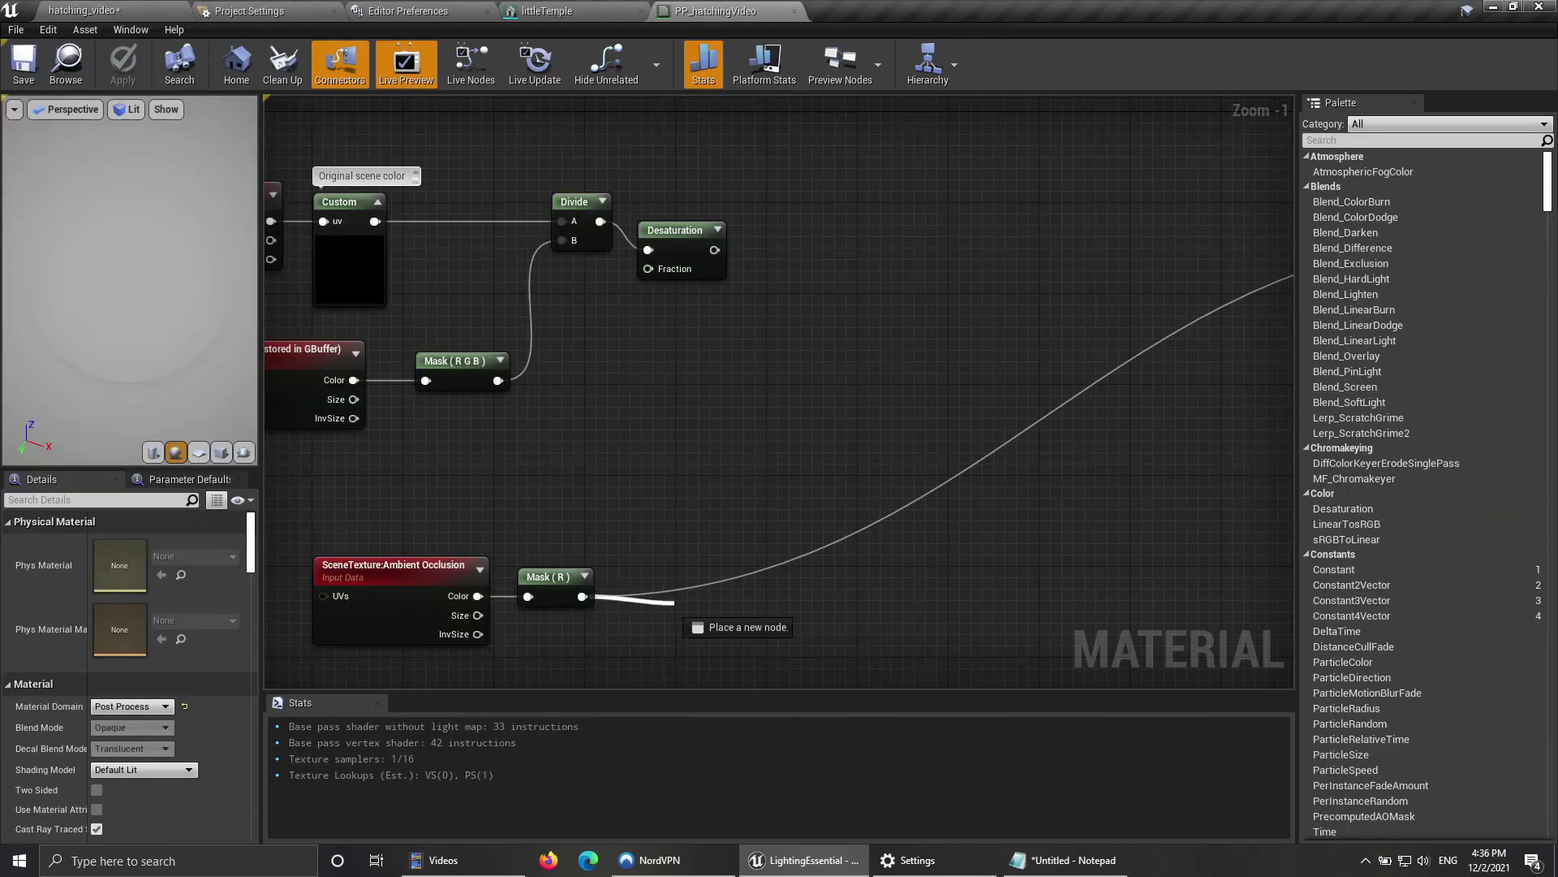
# Step: Add a Power node with its Base fed by the Ambient Occlusion R mask
pyautogui.moveTo(673, 603); pyautogui.dragTo(659, 602)
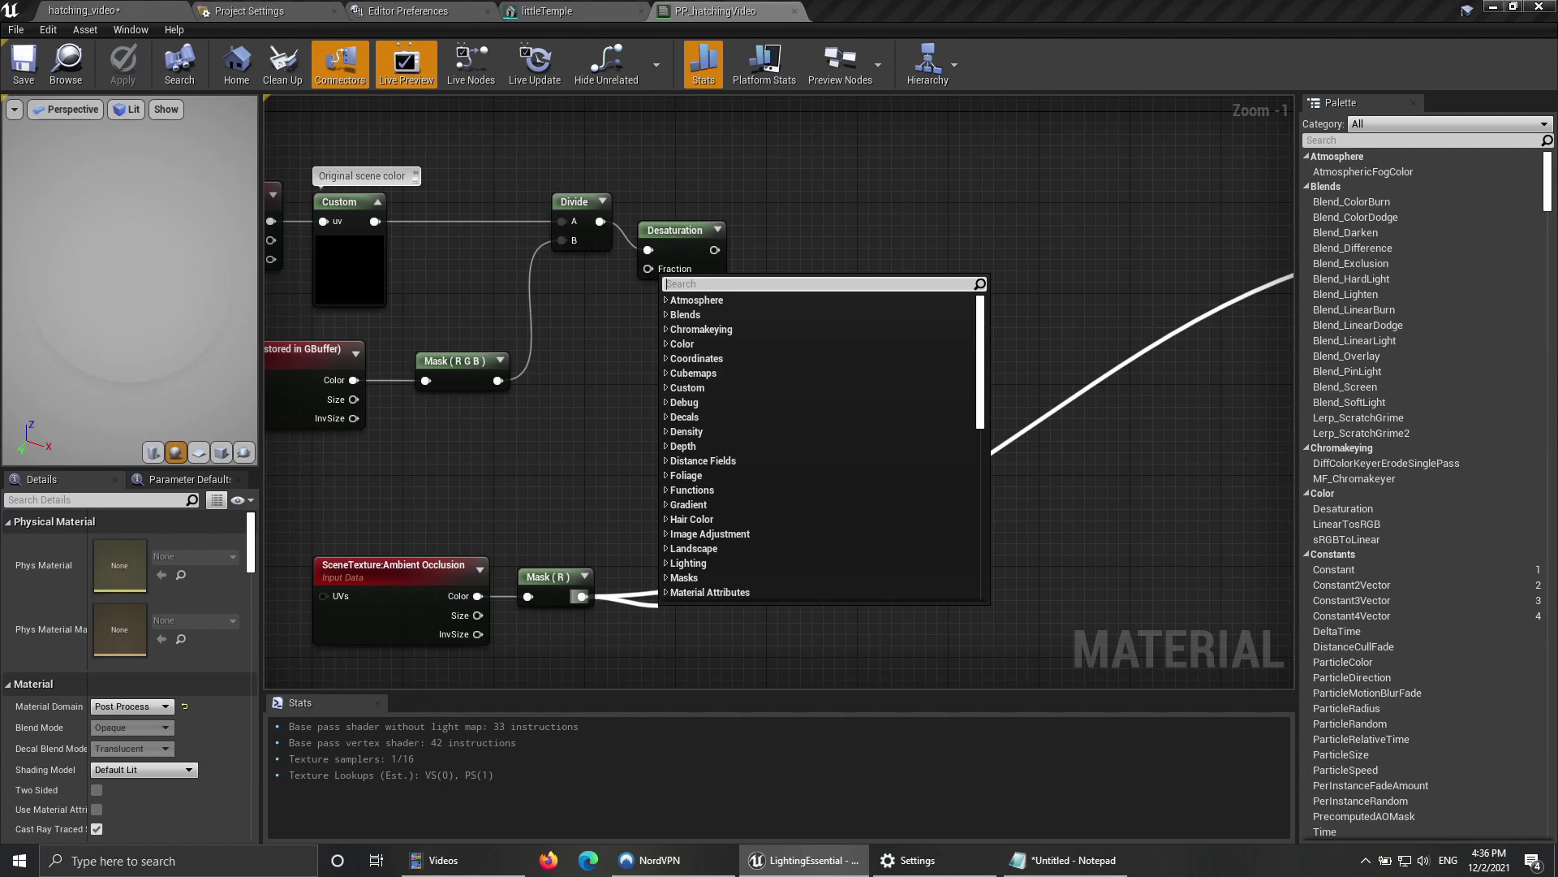
pyautogui.write('power')
pyautogui.press('Return')
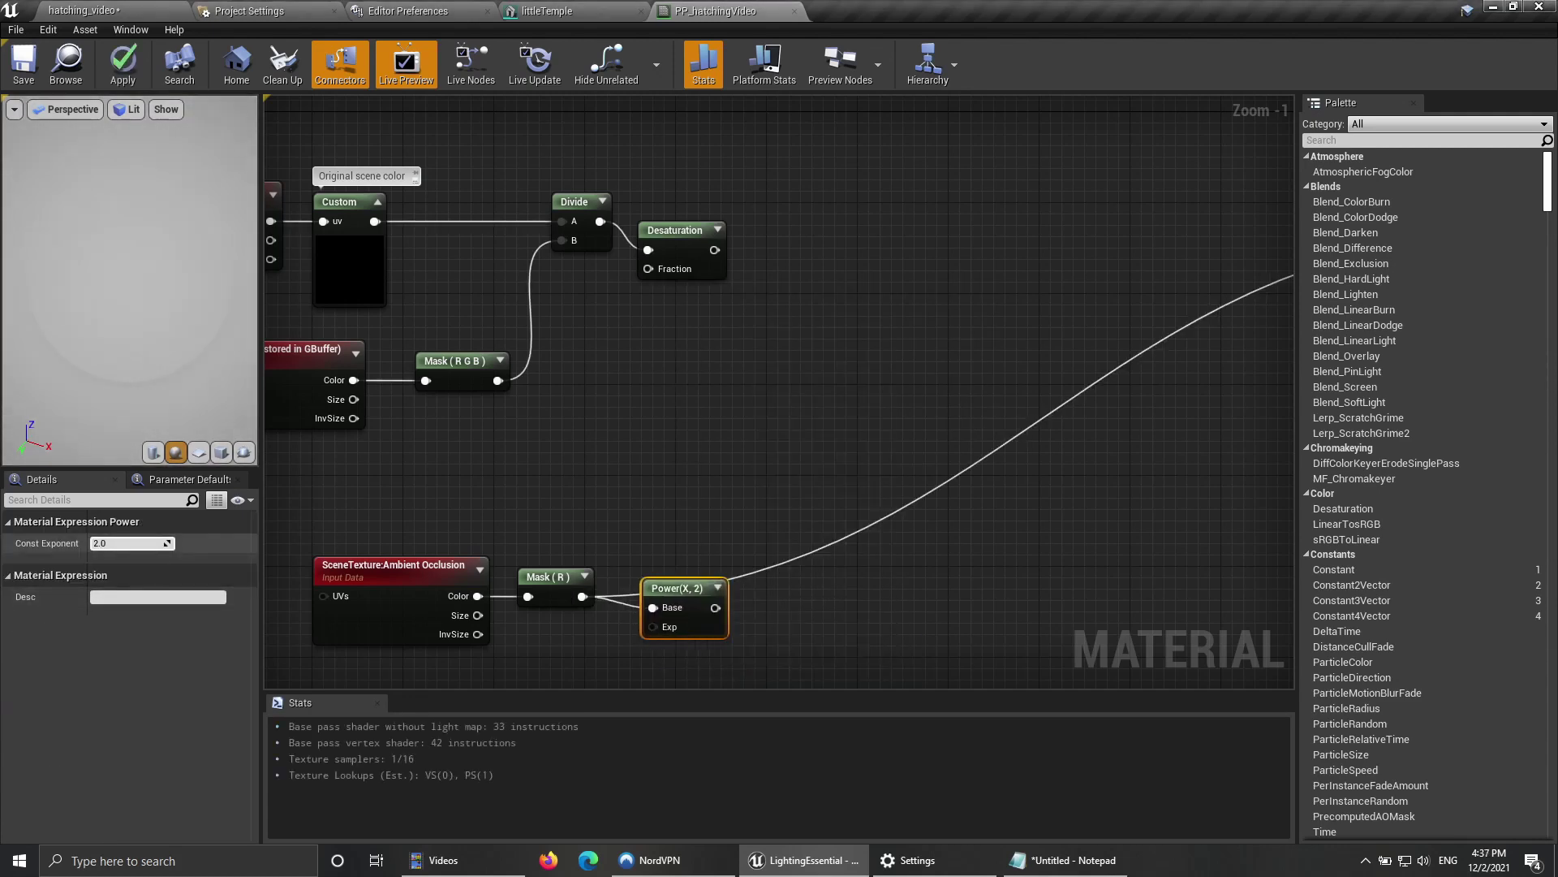
# Step: Set the Power node's constant exponent to 0.3 and move the node slightly closer to the R mask
pyautogui.write('0.3')
pyautogui.press('Return')
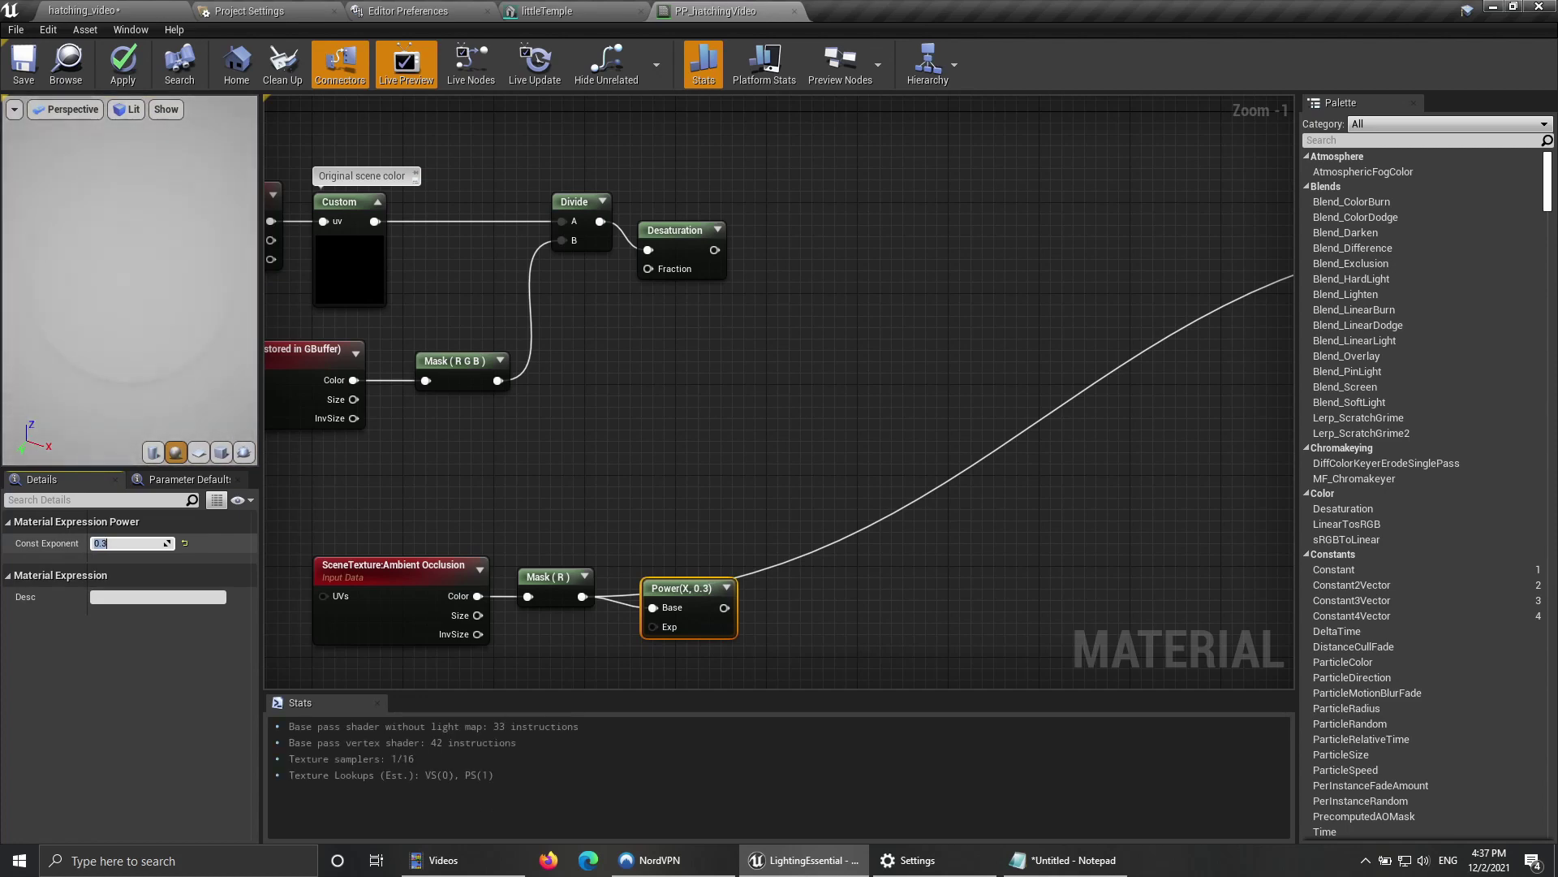
pyautogui.click(637, 523)
pyautogui.moveTo(675, 592); pyautogui.dragTo(663, 603)
pyautogui.moveTo(675, 526); pyautogui.dragTo(692, 407, button='right')
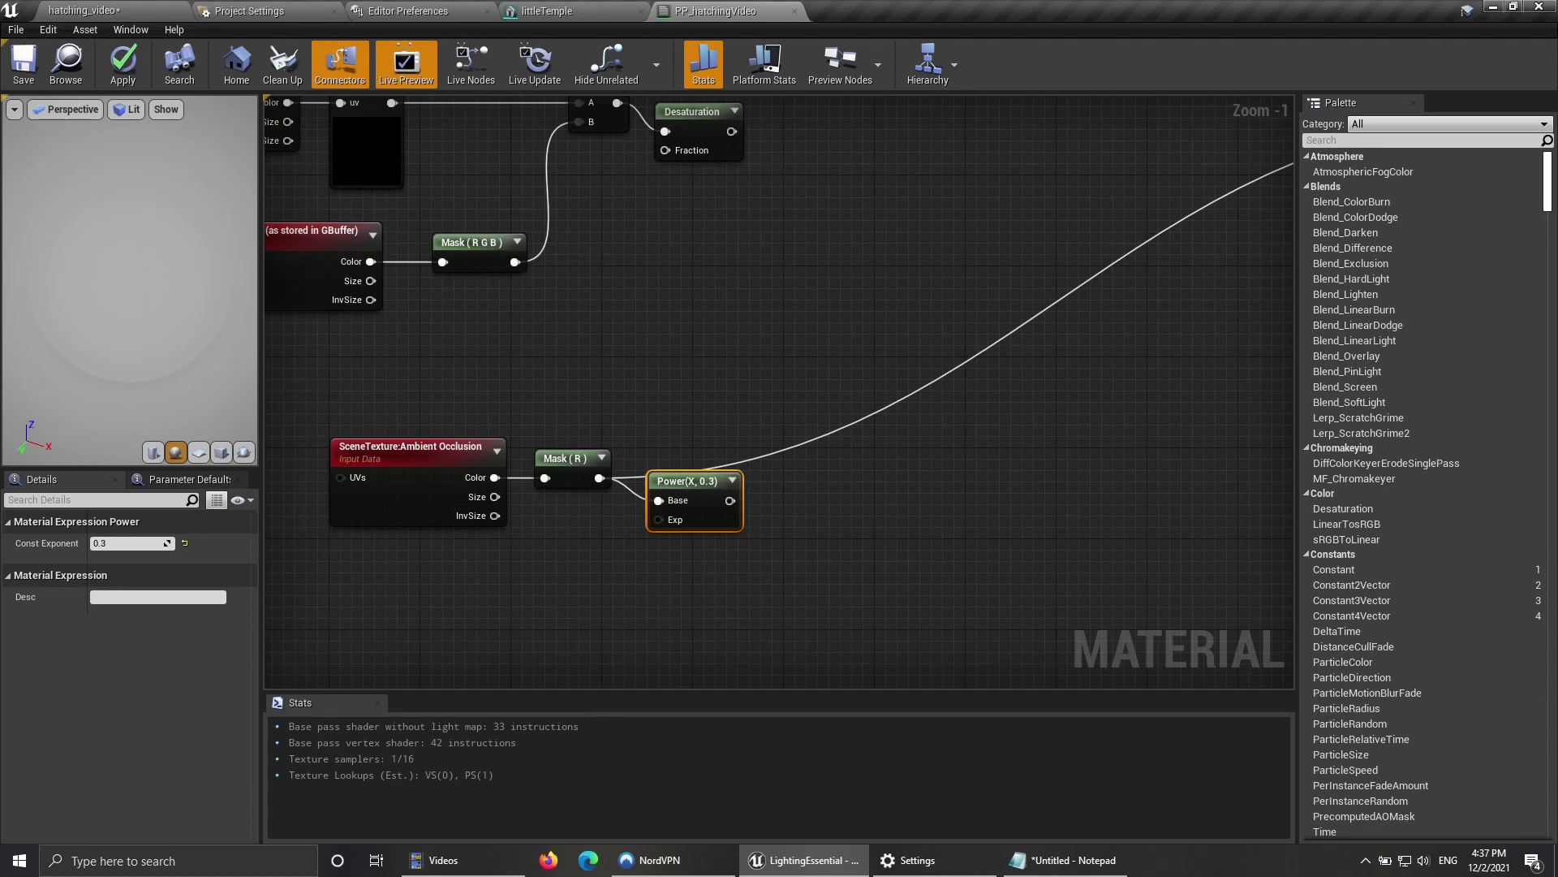
# Step: Connect the Power node's output to the material's Emissive Color and check the result in the hatching_video level
pyautogui.rightClick(729, 500)
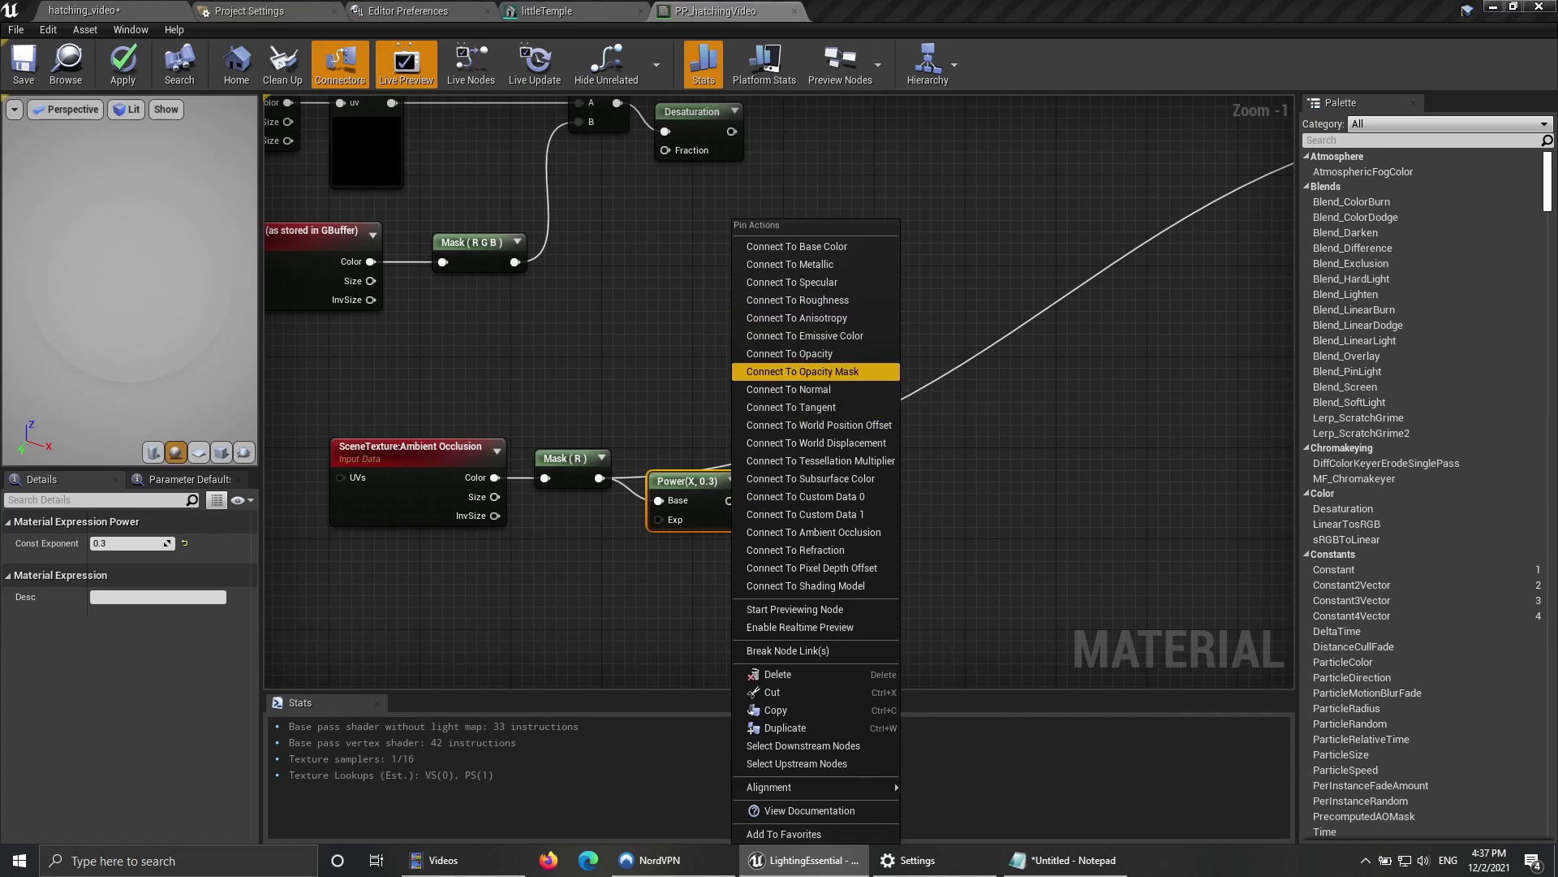
pyautogui.click(805, 336)
pyautogui.click(85, 11)
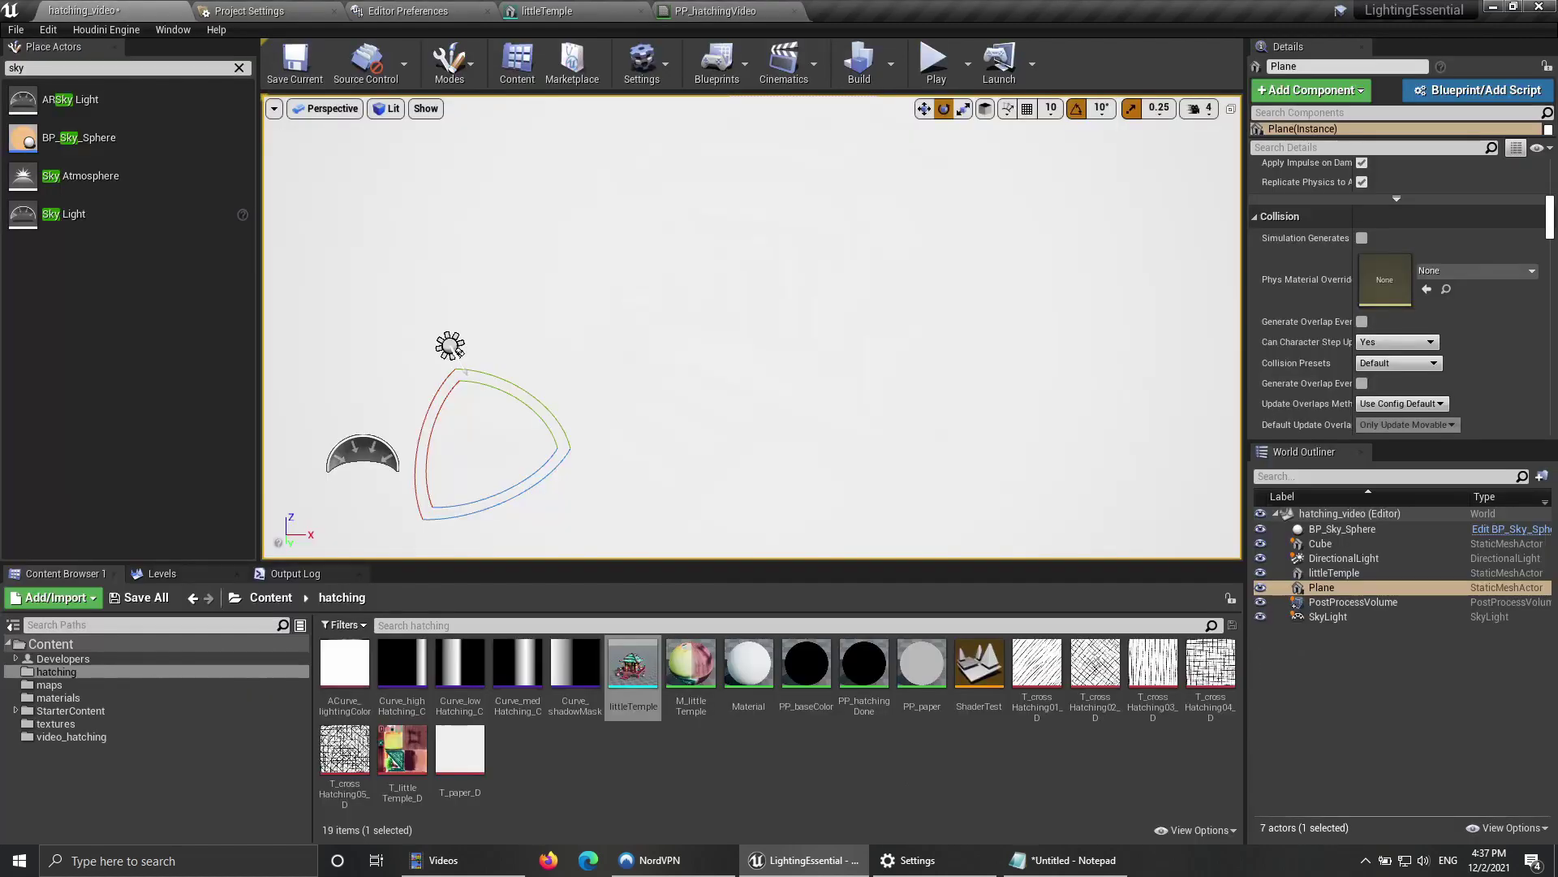
pyautogui.click(719, 11)
# Step: Add a OneMinus node fed by the Power output and place it just beside the Power node
pyautogui.moveTo(730, 500); pyautogui.dragTo(804, 512)
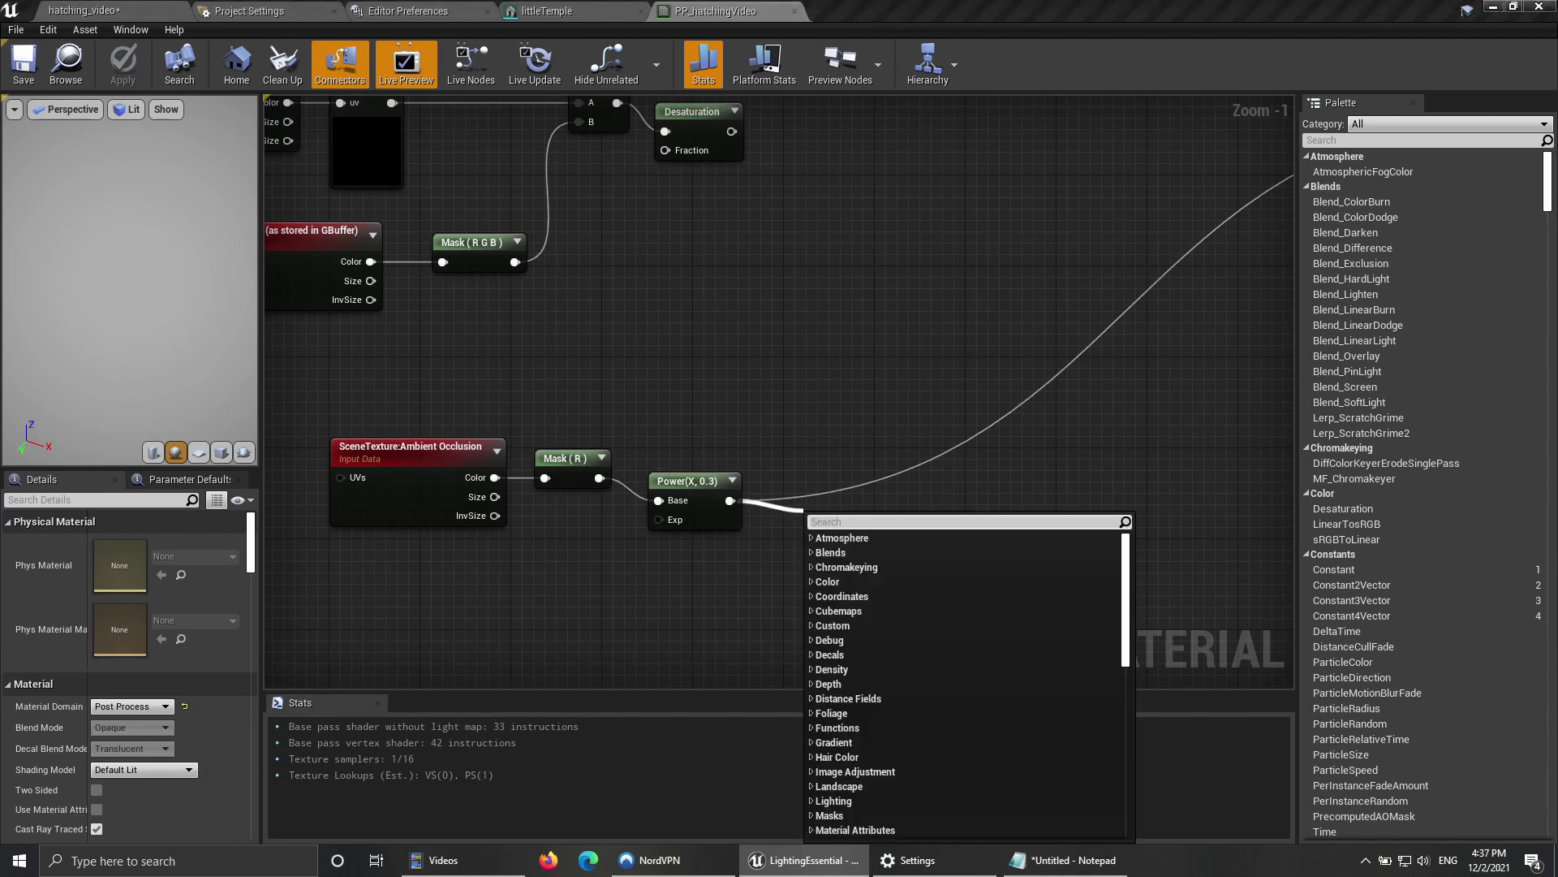
pyautogui.write('one')
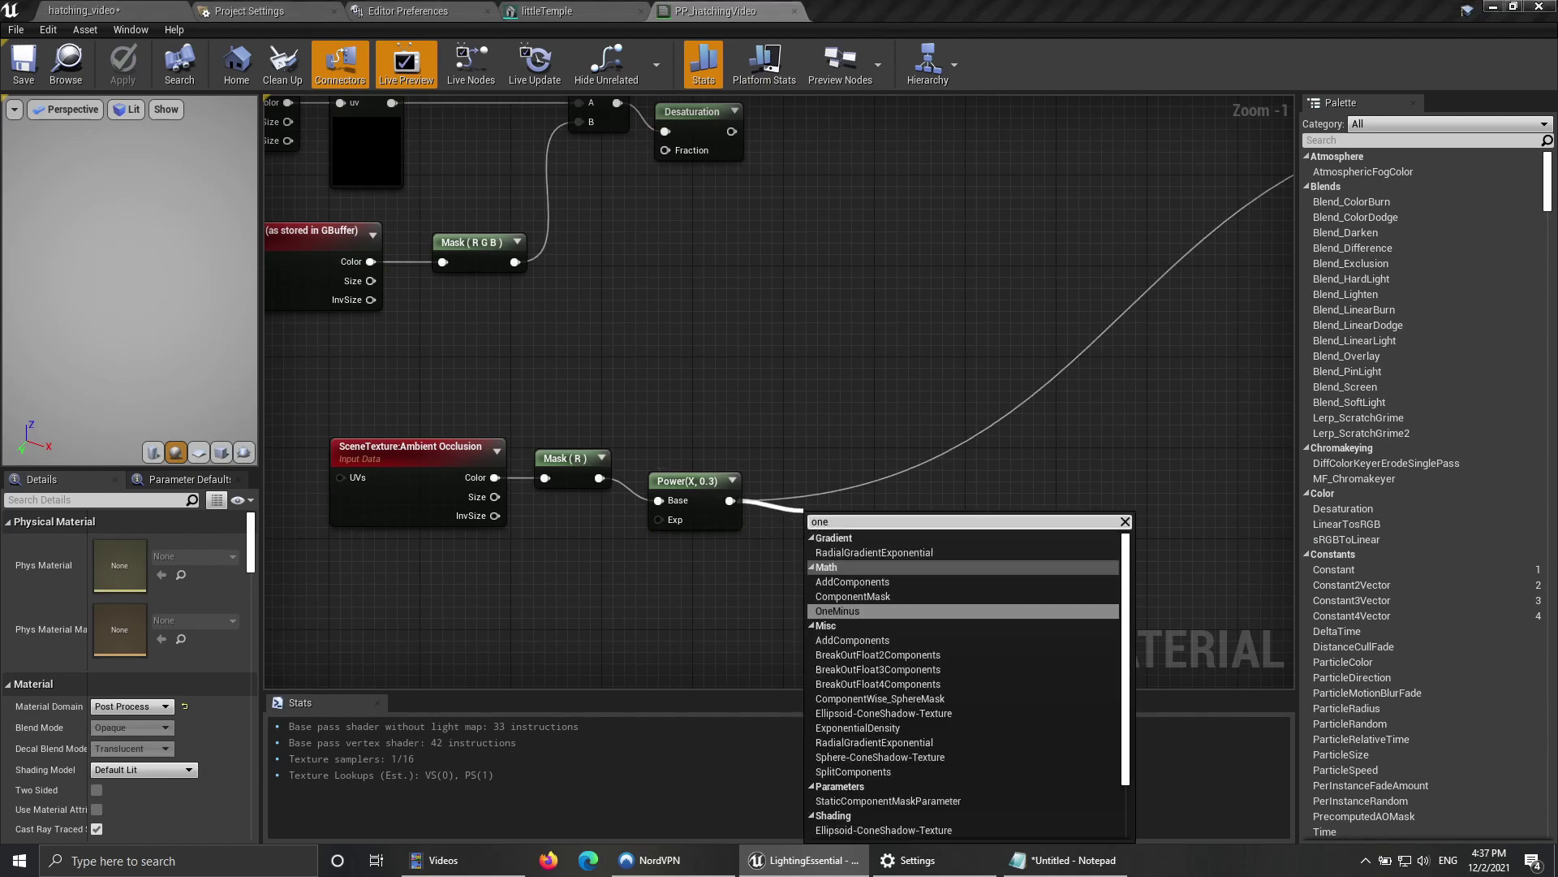
pyautogui.press('Return')
pyautogui.moveTo(829, 525); pyautogui.dragTo(785, 510)
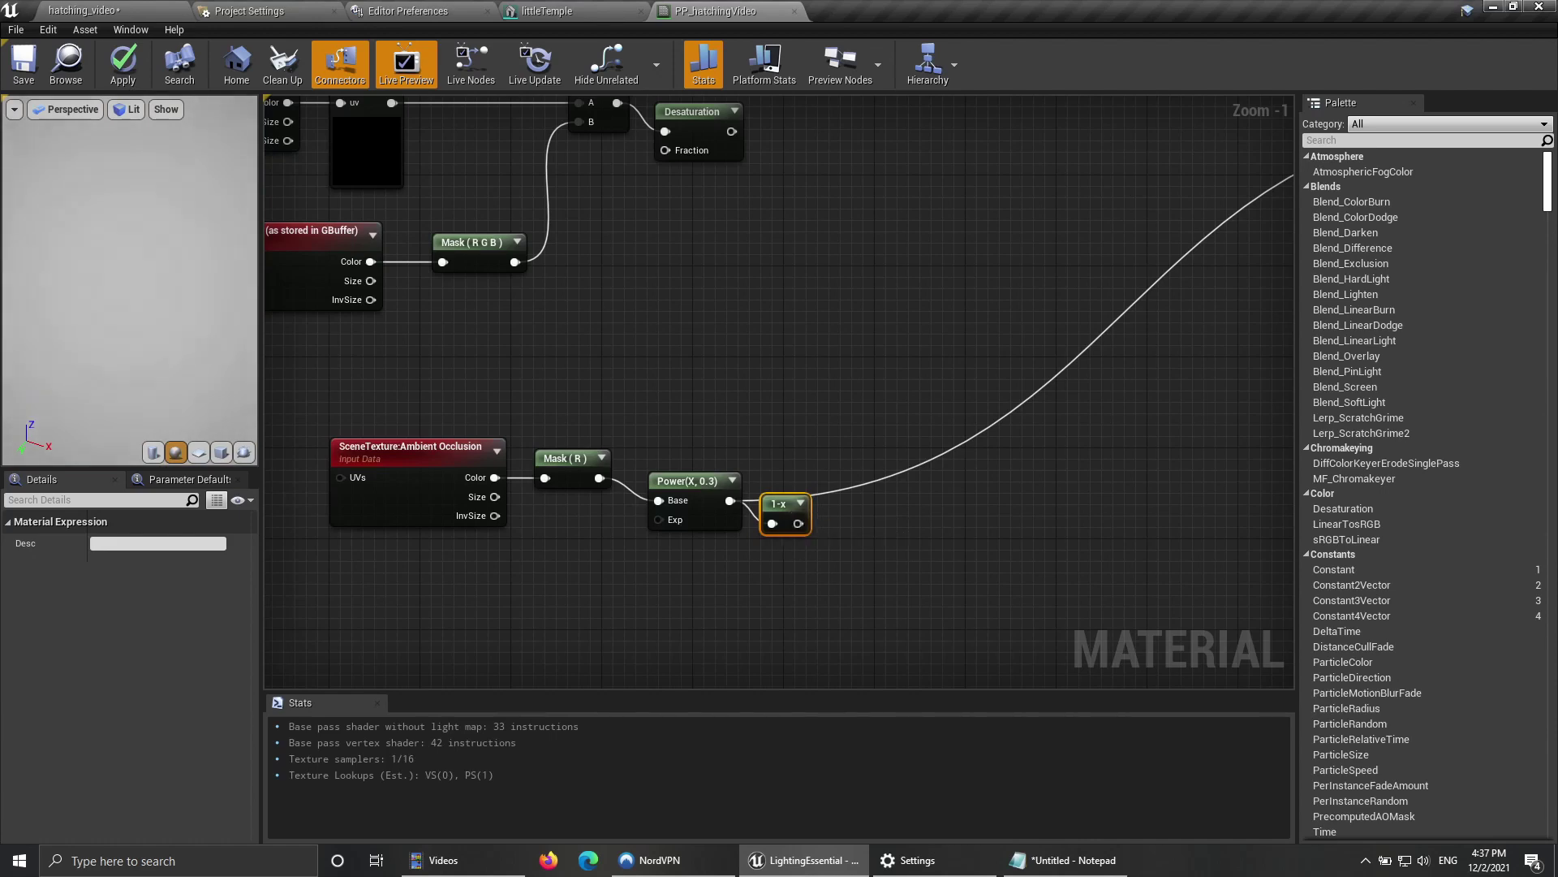
pyautogui.moveTo(908, 537); pyautogui.dragTo(696, 553, button='right')
pyautogui.moveTo(536, 353); pyautogui.dragTo(614, 461, button='right')
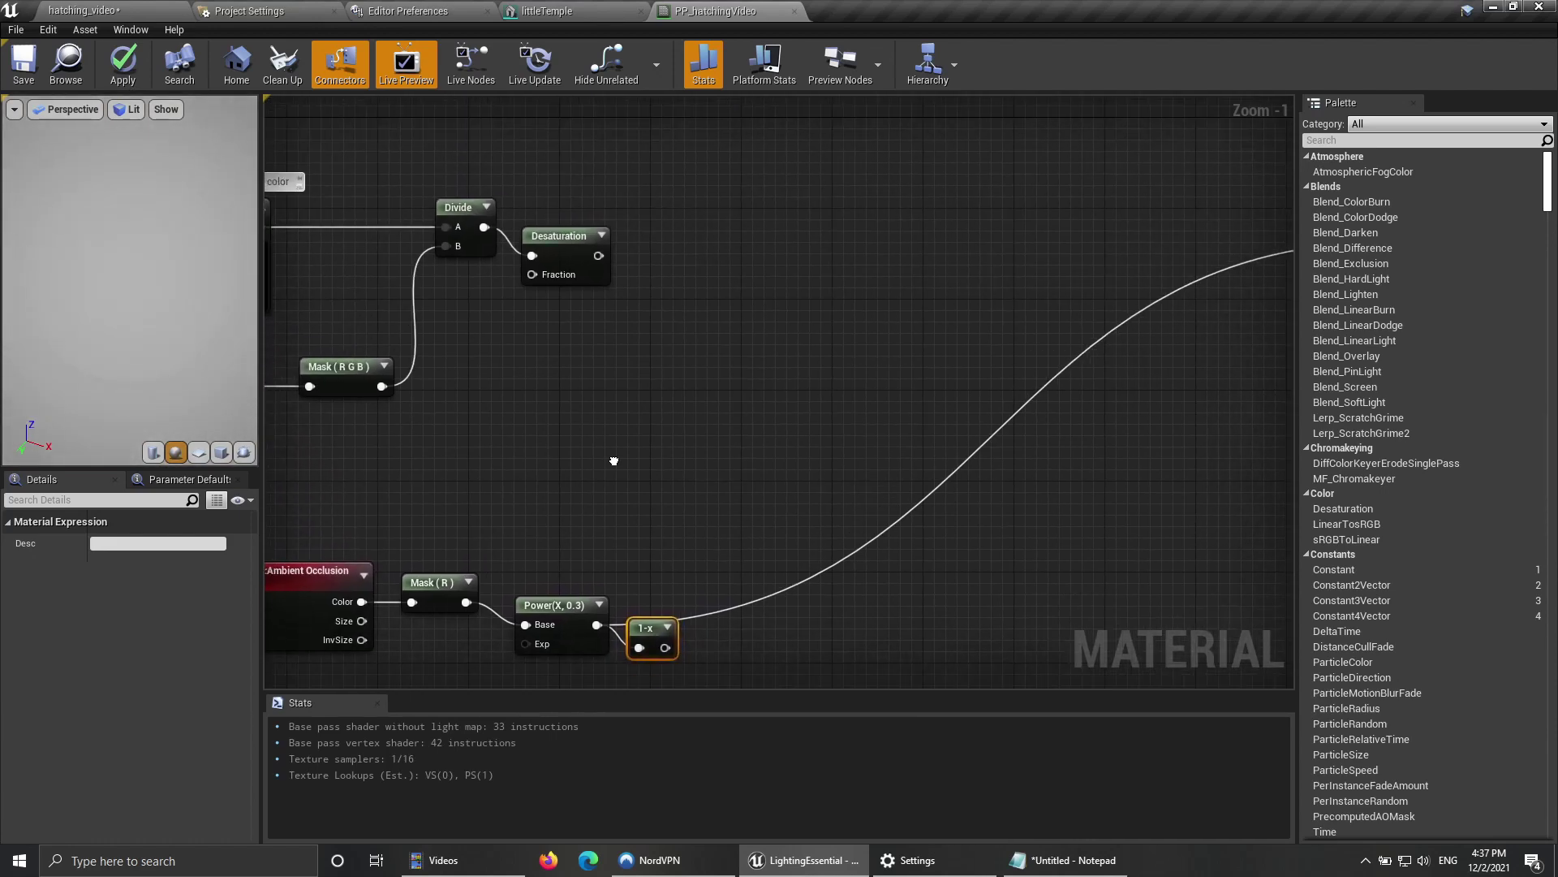
pyautogui.moveTo(634, 549); pyautogui.dragTo(646, 582)
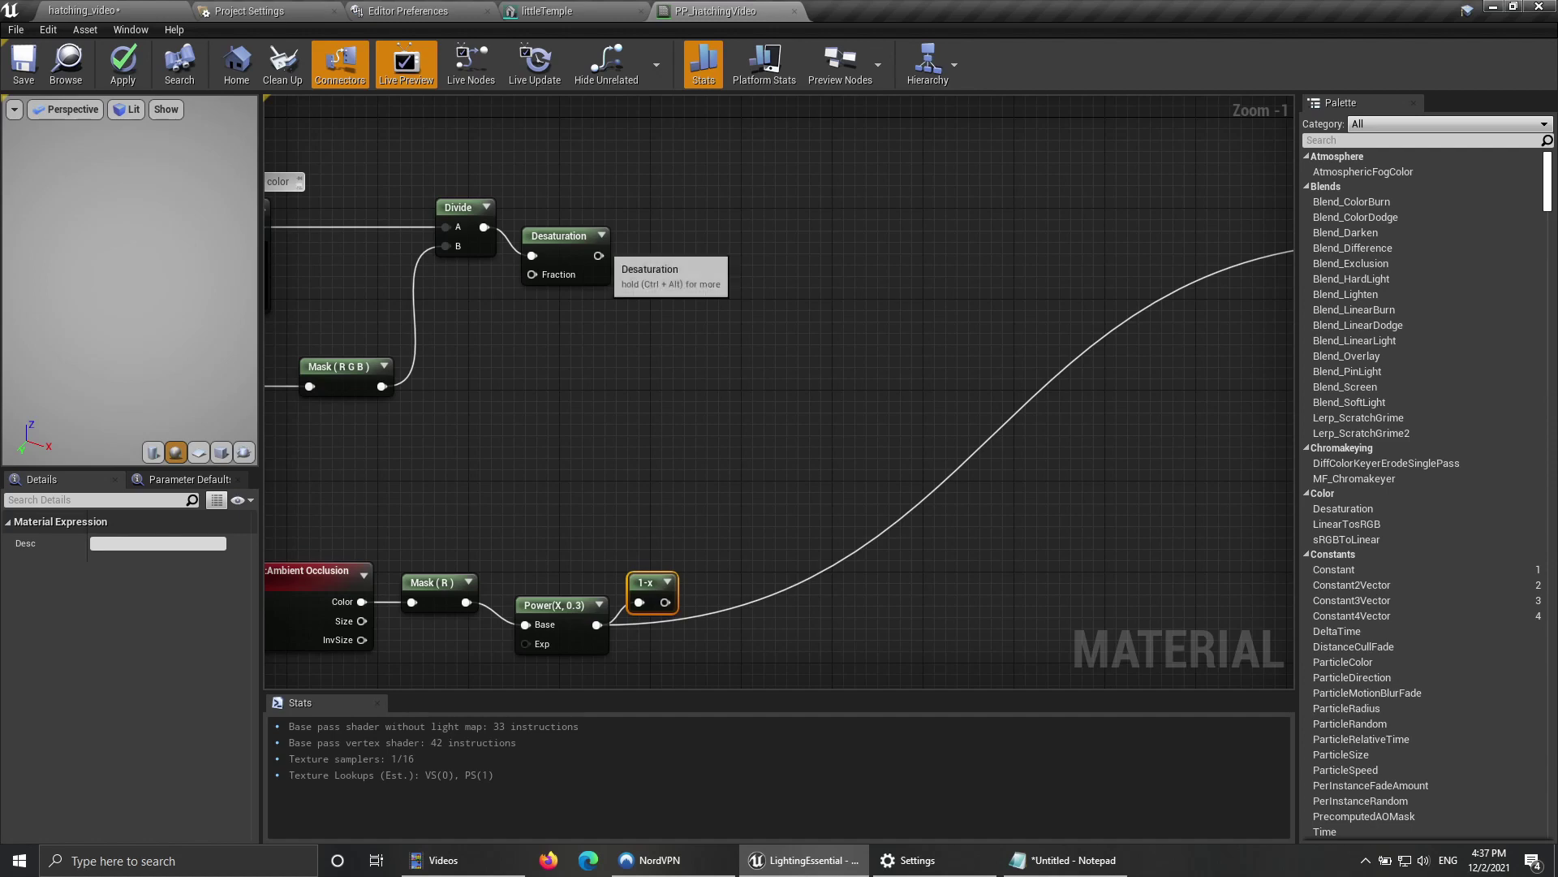
# Step: Add a Subtract node with A fed by Desaturation and B by OneMinus, and connect its output to Emissive Color
pyautogui.moveTo(569, 264); pyautogui.dragTo(766, 456)
pyautogui.write('sub')
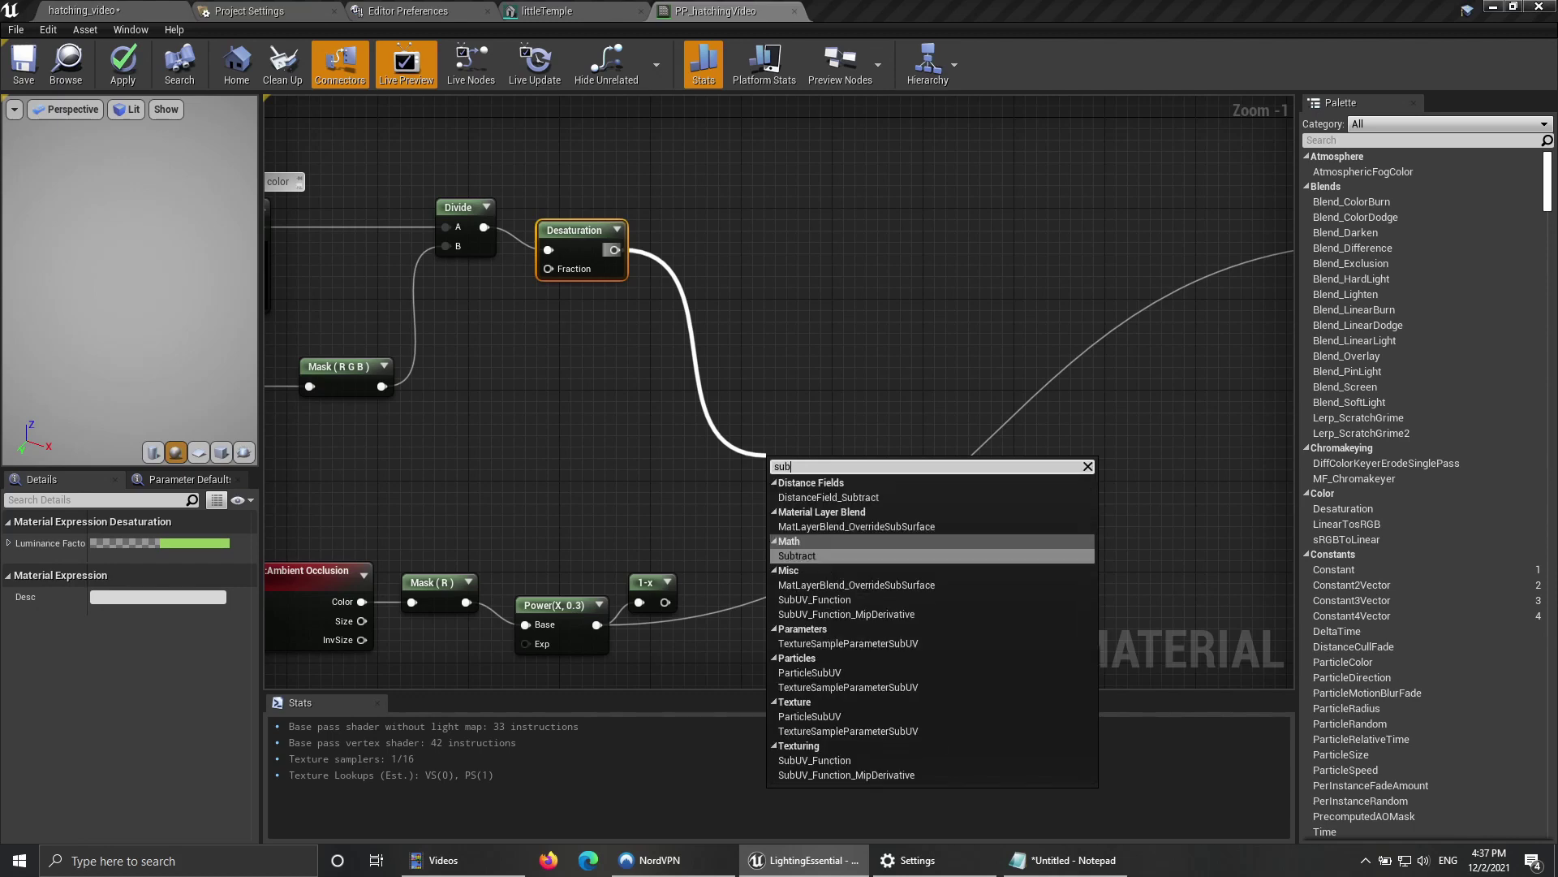
pyautogui.press('Return')
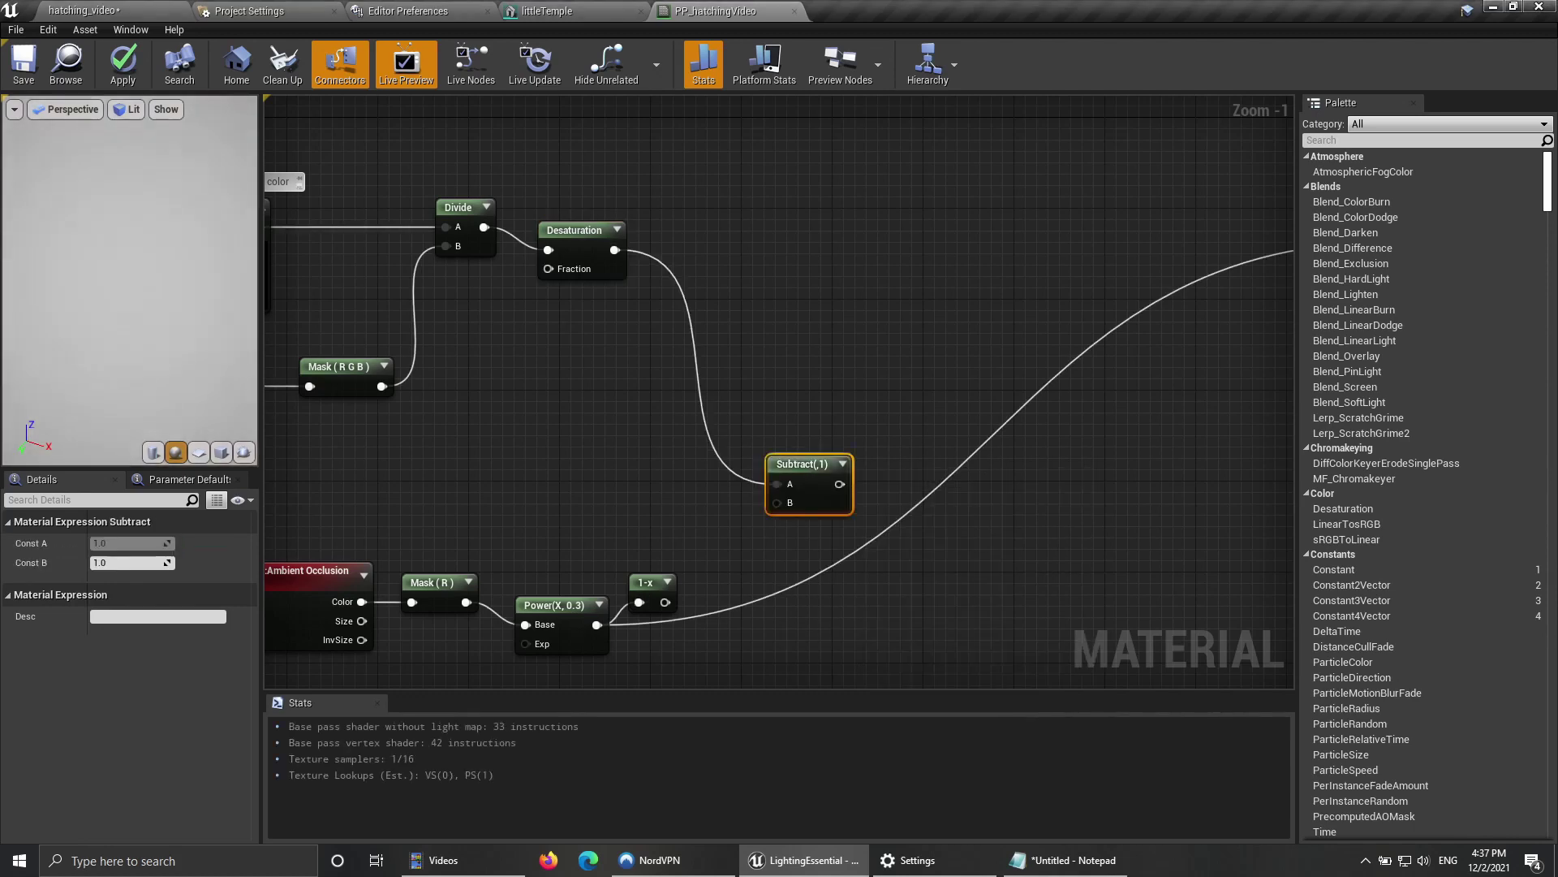
pyautogui.moveTo(665, 602); pyautogui.dragTo(777, 503)
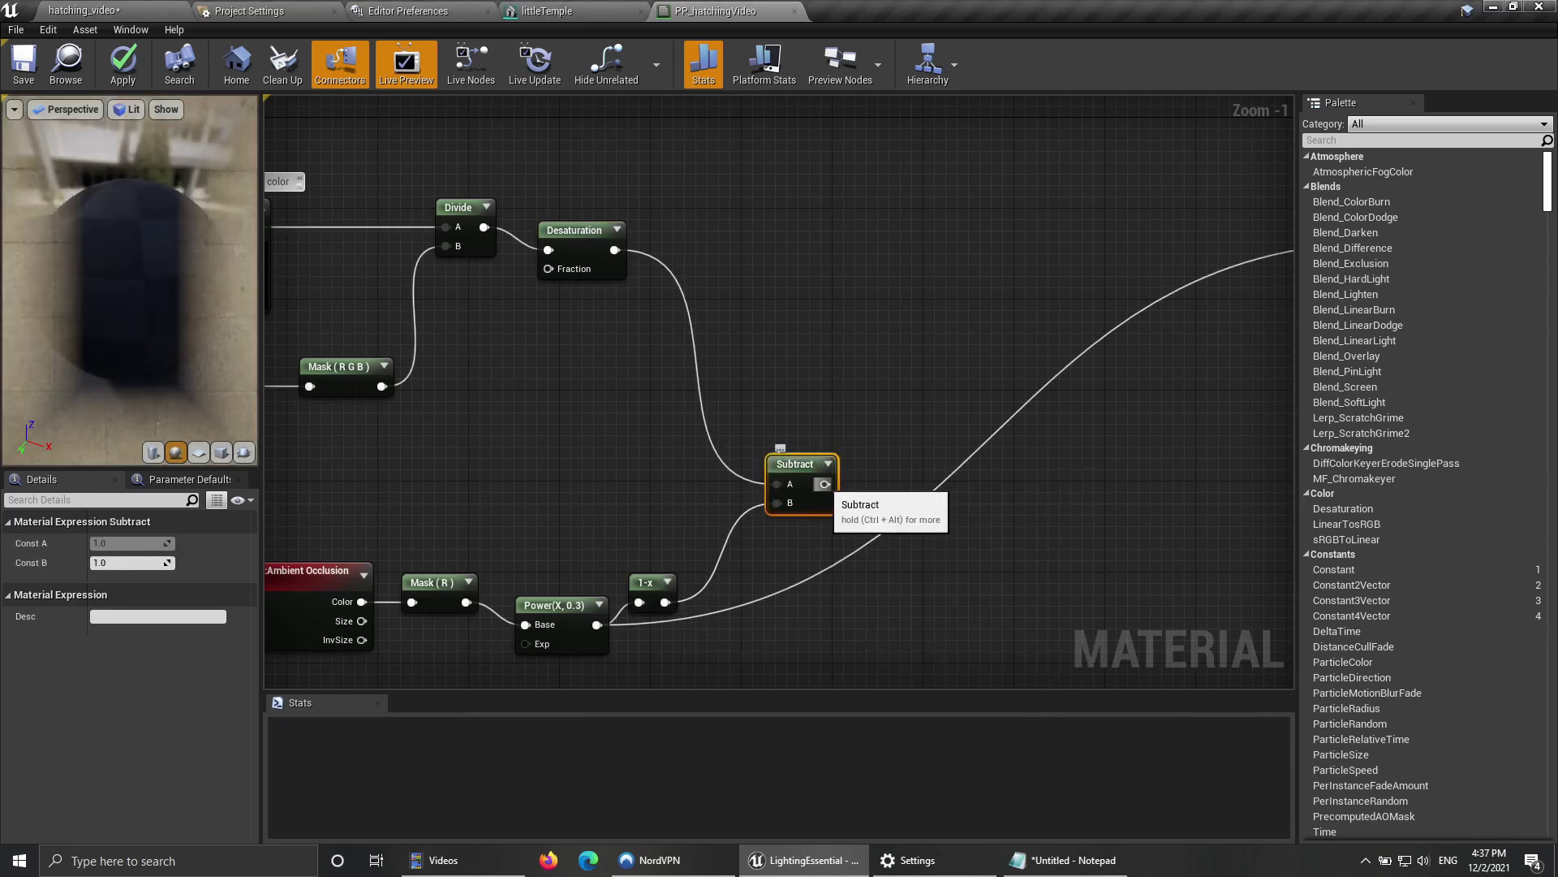
pyautogui.rightClick(839, 484)
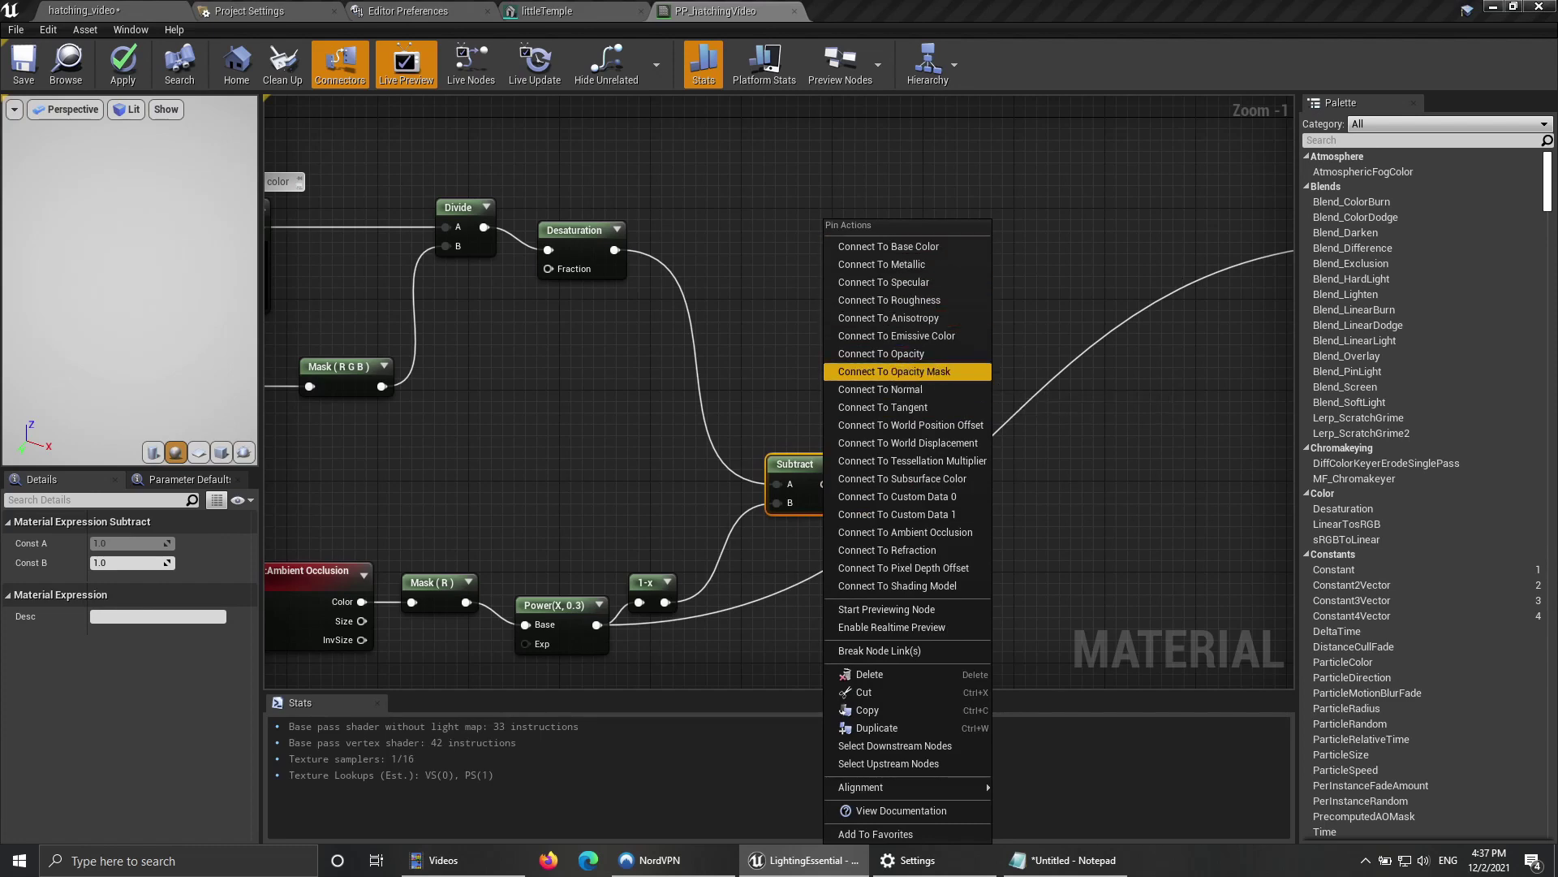
pyautogui.click(893, 370)
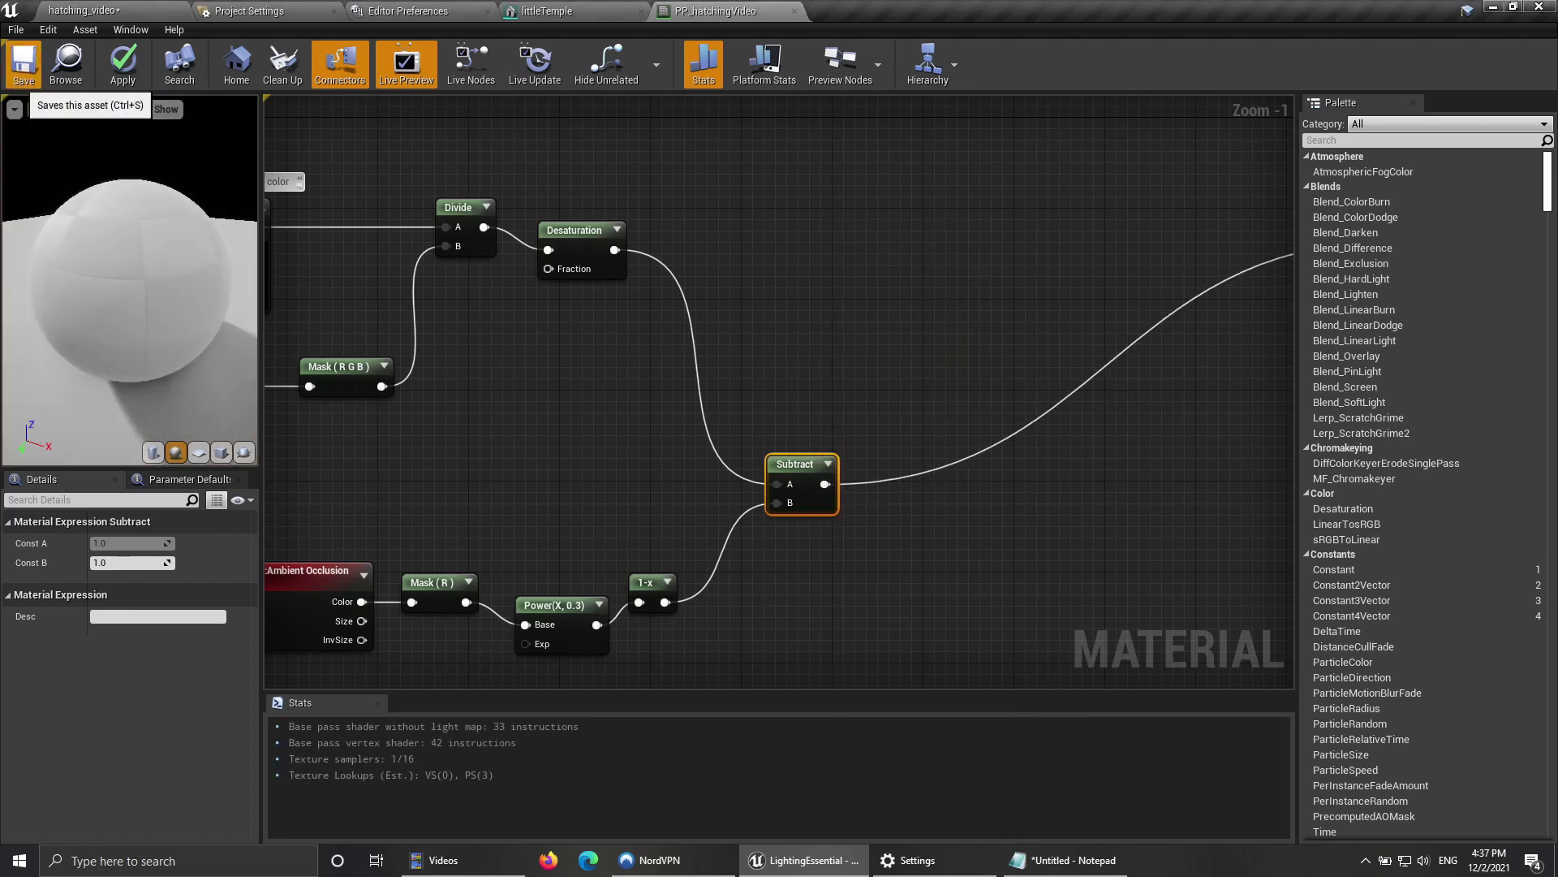
# Step: Save the material and examine the combined lighting and ambient occlusion on the temple in the hatching_video level
pyautogui.click(25, 71)
pyautogui.click(85, 11)
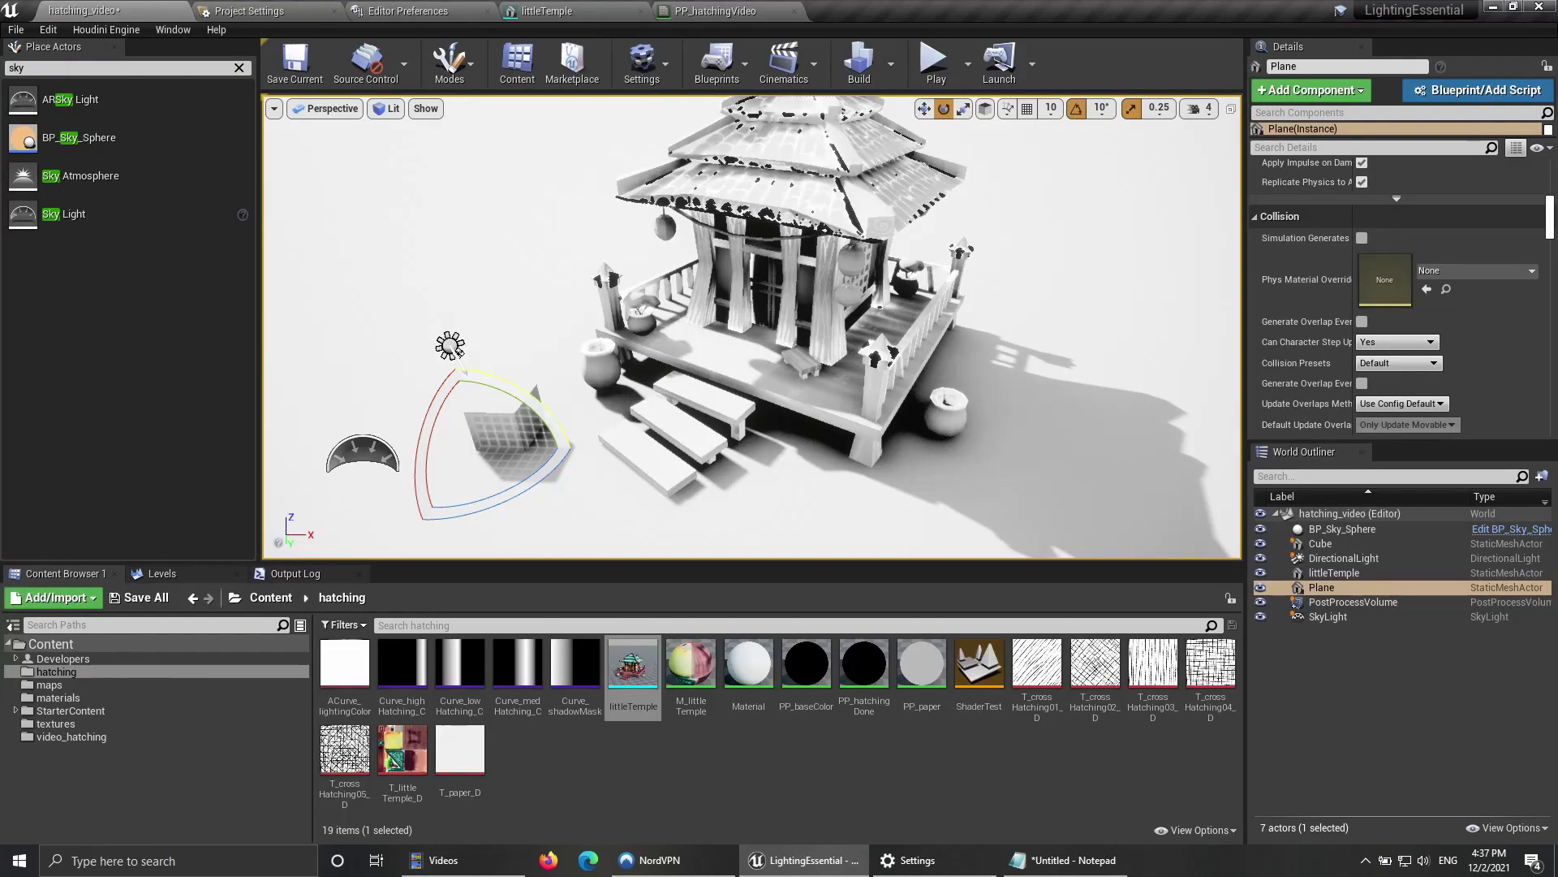
pyautogui.moveTo(674, 381)
pyautogui.mouseDown(button='right')
pyautogui.moveTo(723, 430)
pyautogui.moveTo(738, 426)
pyautogui.moveTo(730, 389)
pyautogui.moveTo(820, 349)
pyautogui.moveTo(804, 361)
pyautogui.moveTo(812, 438)
pyautogui.moveTo(796, 414)
pyautogui.moveTo(807, 436)
pyautogui.moveTo(752, 432)
pyautogui.mouseUp(button='right')
pyautogui.rightClick(751, 432)
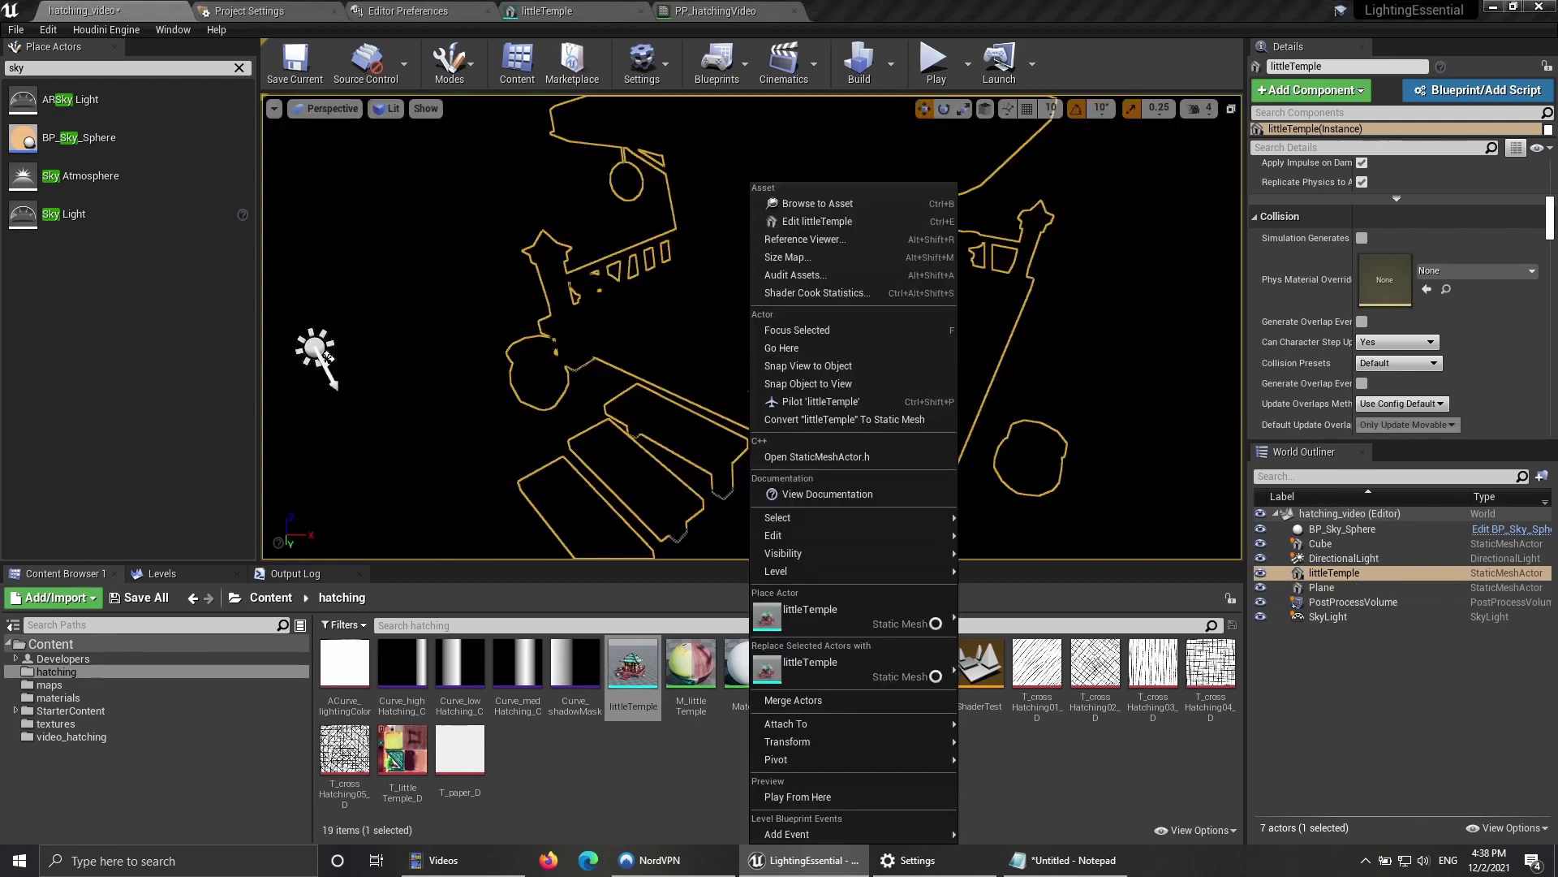
pyautogui.click(328, 358)
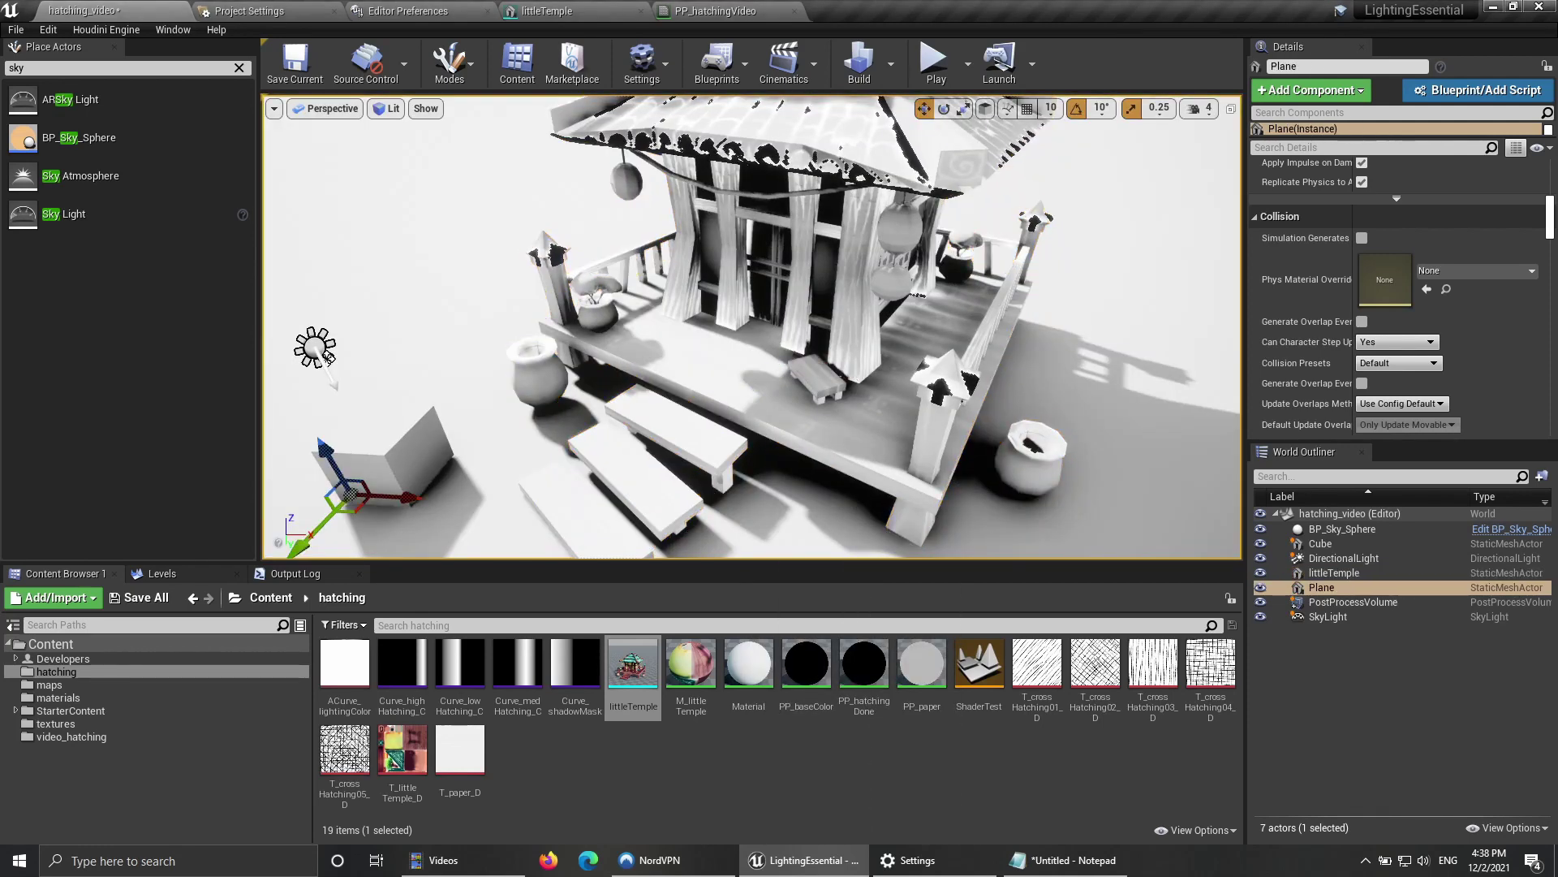
pyautogui.moveTo(751, 328); pyautogui.dragTo(820, 397, button='right')
pyautogui.moveTo(753, 327); pyautogui.dragTo(908, 290, button='right')
# Step: In the PP_hatchingVideo graph, move the Ambient Occlusion node chain closer to the BaseColor nodes
pyautogui.click(716, 12)
pyautogui.scroll(-1, 731, 357)
pyautogui.moveTo(775, 401); pyautogui.dragTo(271, 540)
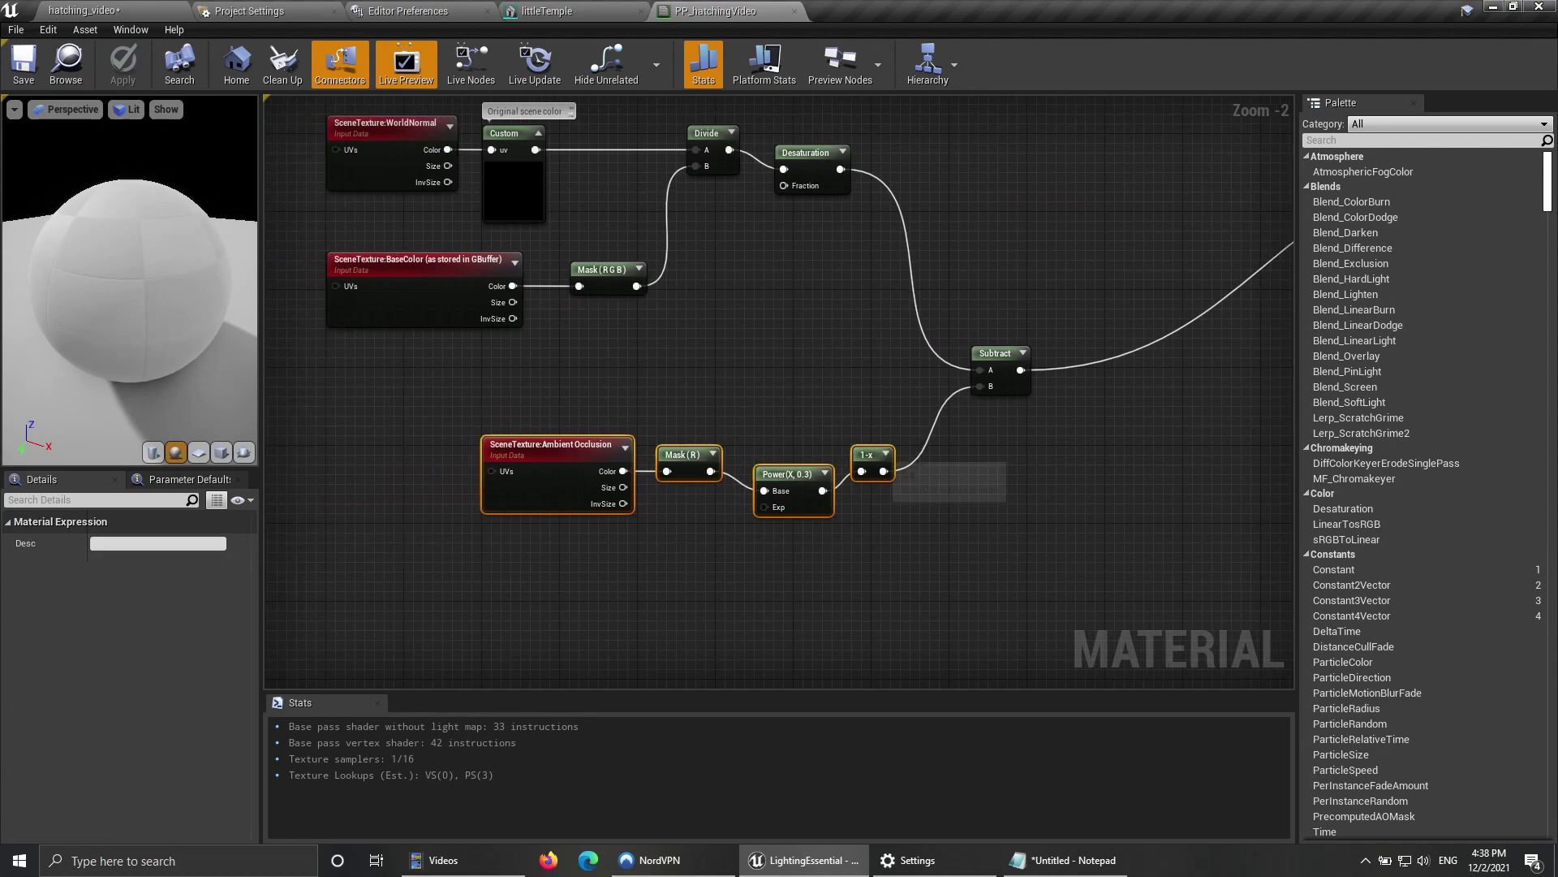
pyautogui.moveTo(881, 456); pyautogui.dragTo(849, 417)
pyautogui.moveTo(1081, 217); pyautogui.dragTo(665, 402, button='right')
pyautogui.moveTo(1104, 249); pyautogui.dragTo(1229, 463)
# Step: Create a curve asset of class CurveLinearColor in the video_hatching folder
pyautogui.click(129, 12)
pyautogui.moveTo(649, 324)
pyautogui.mouseDown(button='right')
pyautogui.moveTo(633, 300)
pyautogui.moveTo(678, 335)
pyautogui.moveTo(706, 305)
pyautogui.mouseUp(button='right')
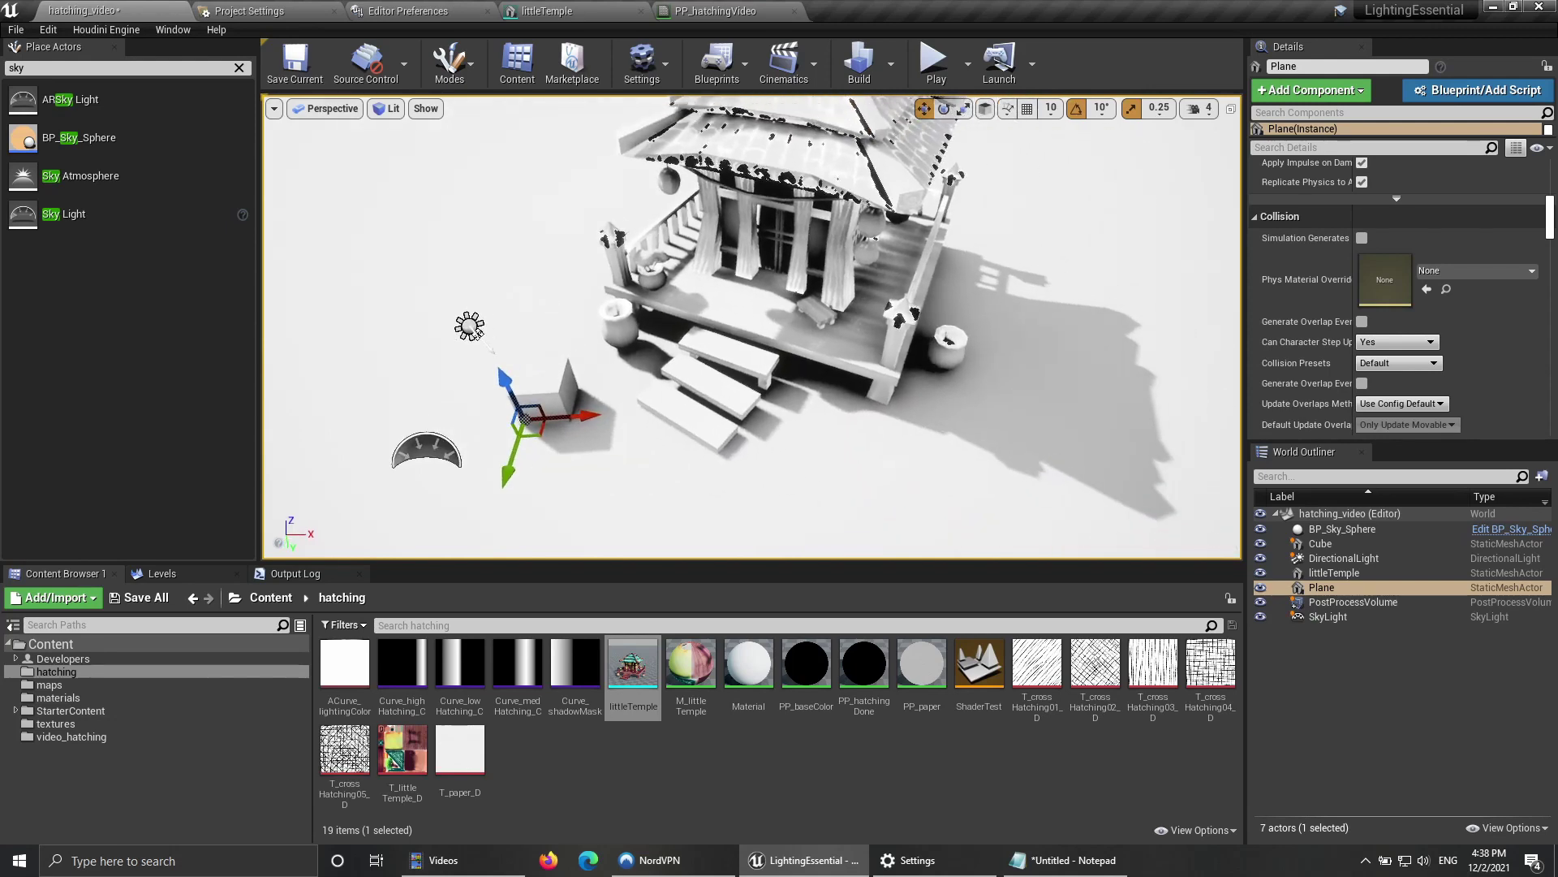
pyautogui.click(714, 11)
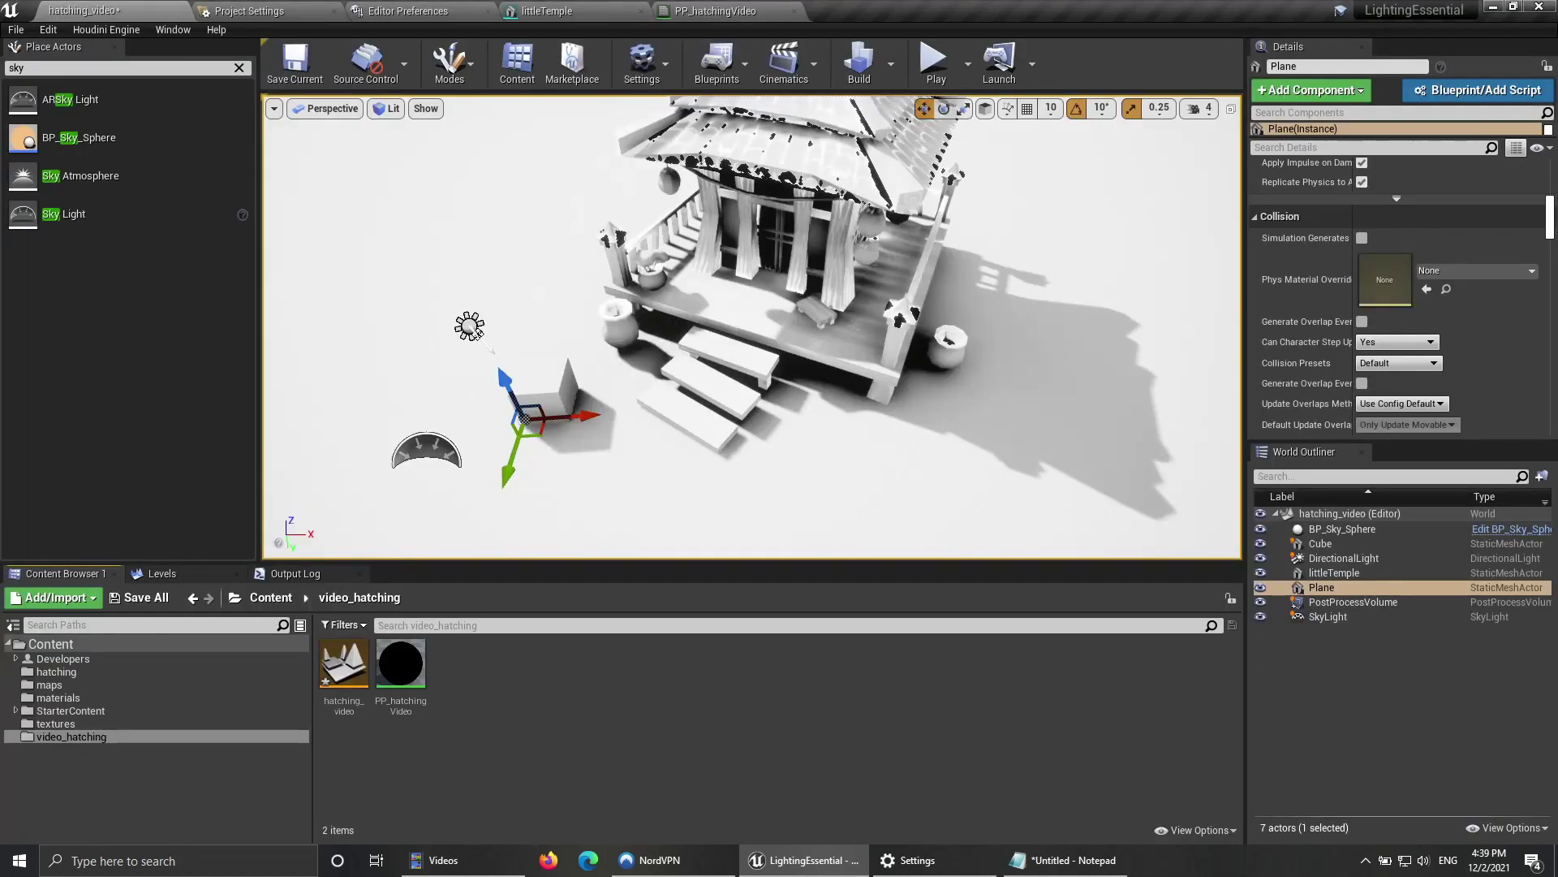
pyautogui.rightClick(467, 689)
pyautogui.moveTo(560, 677)
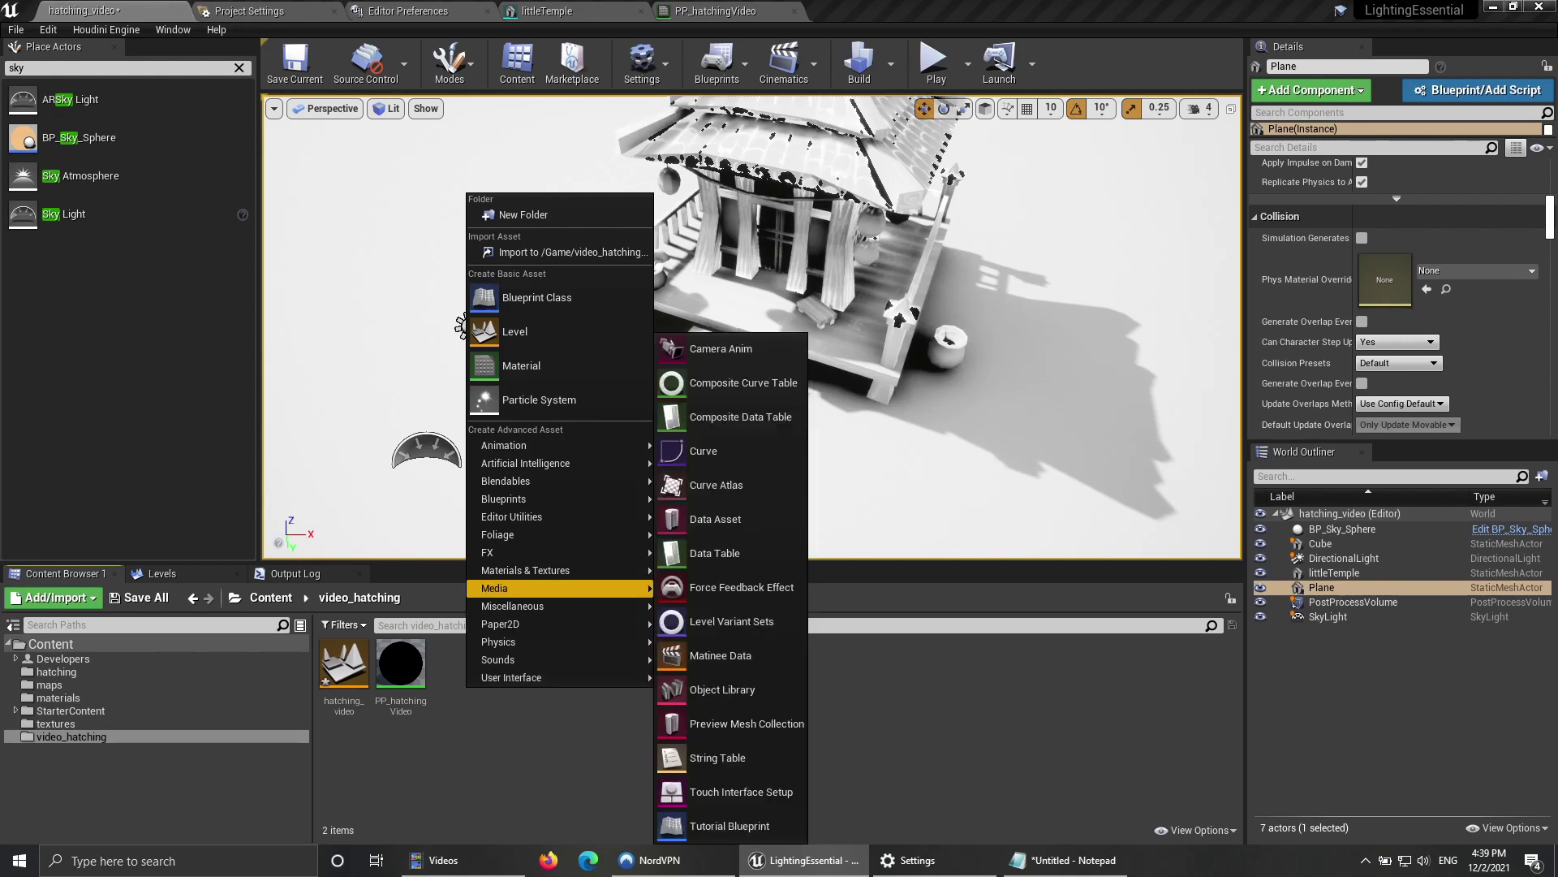
pyautogui.moveTo(560, 588)
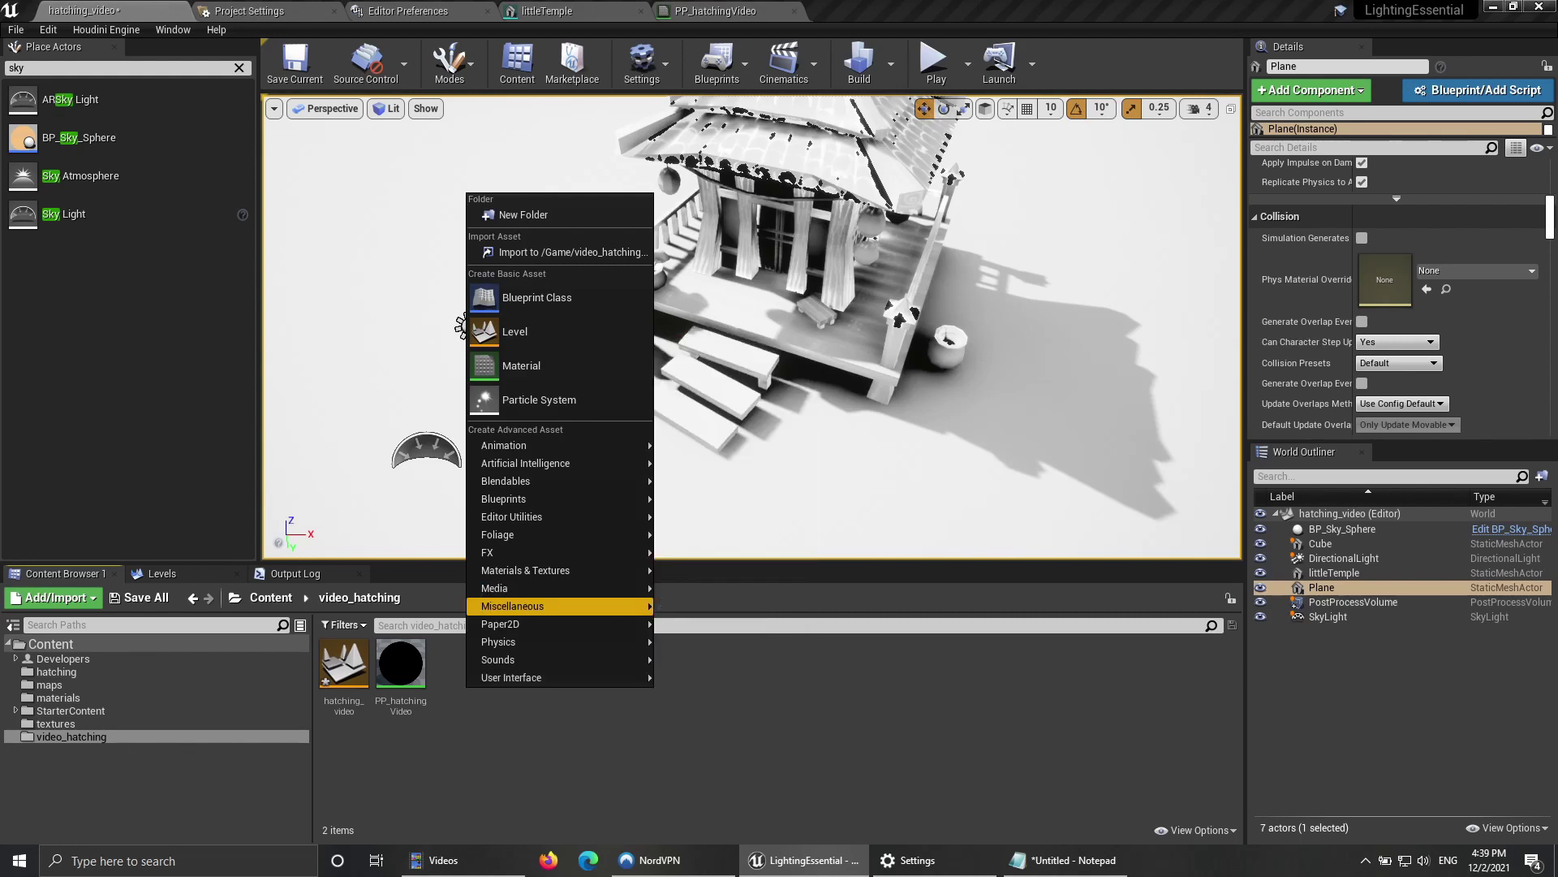
pyautogui.click(731, 452)
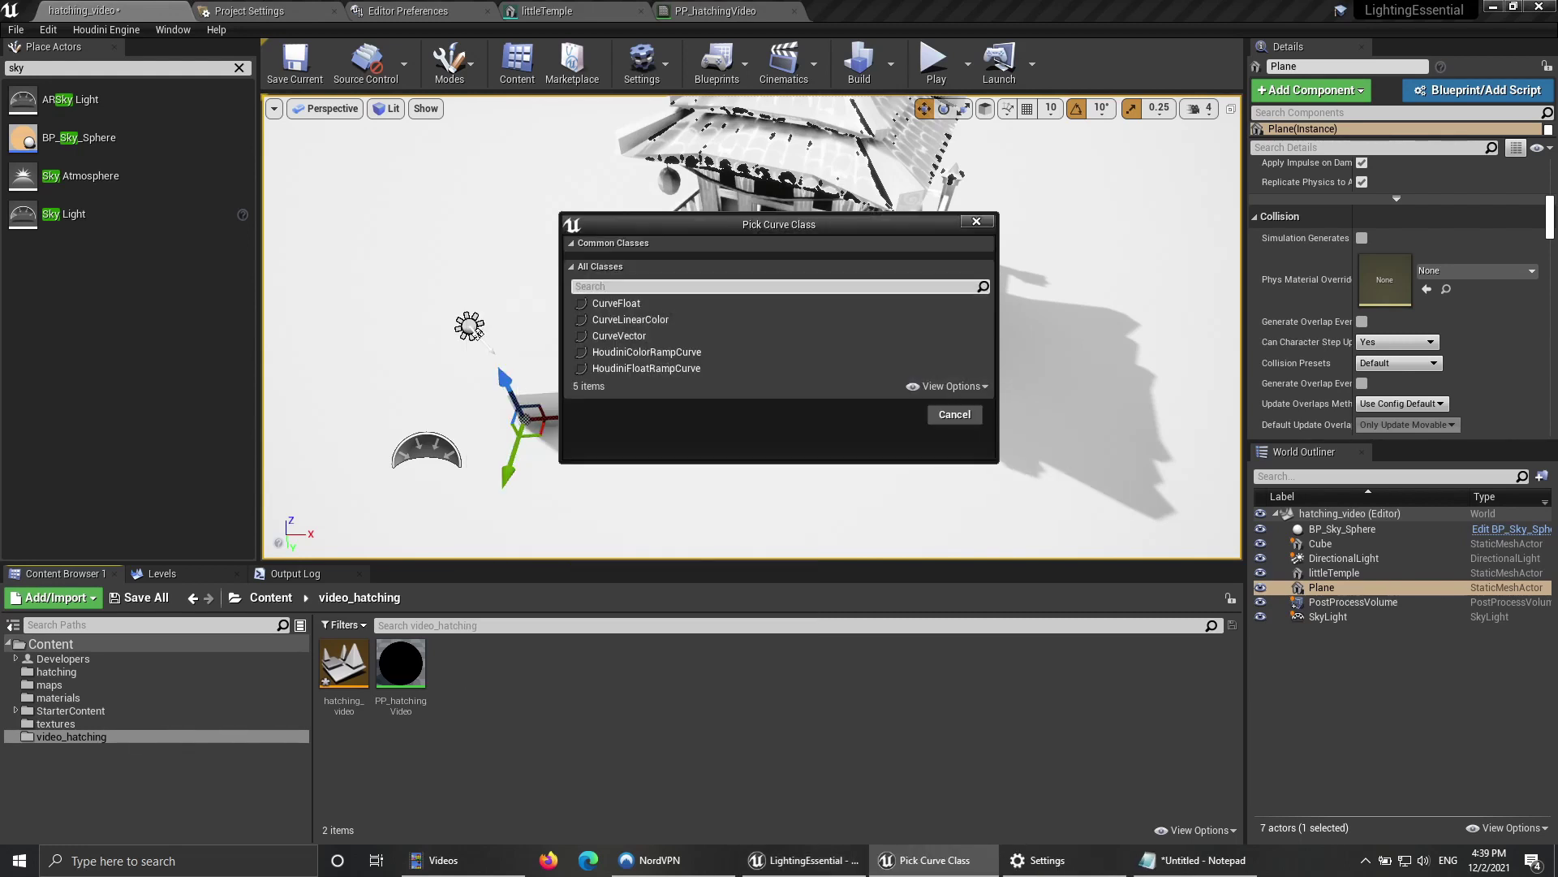
pyautogui.click(630, 319)
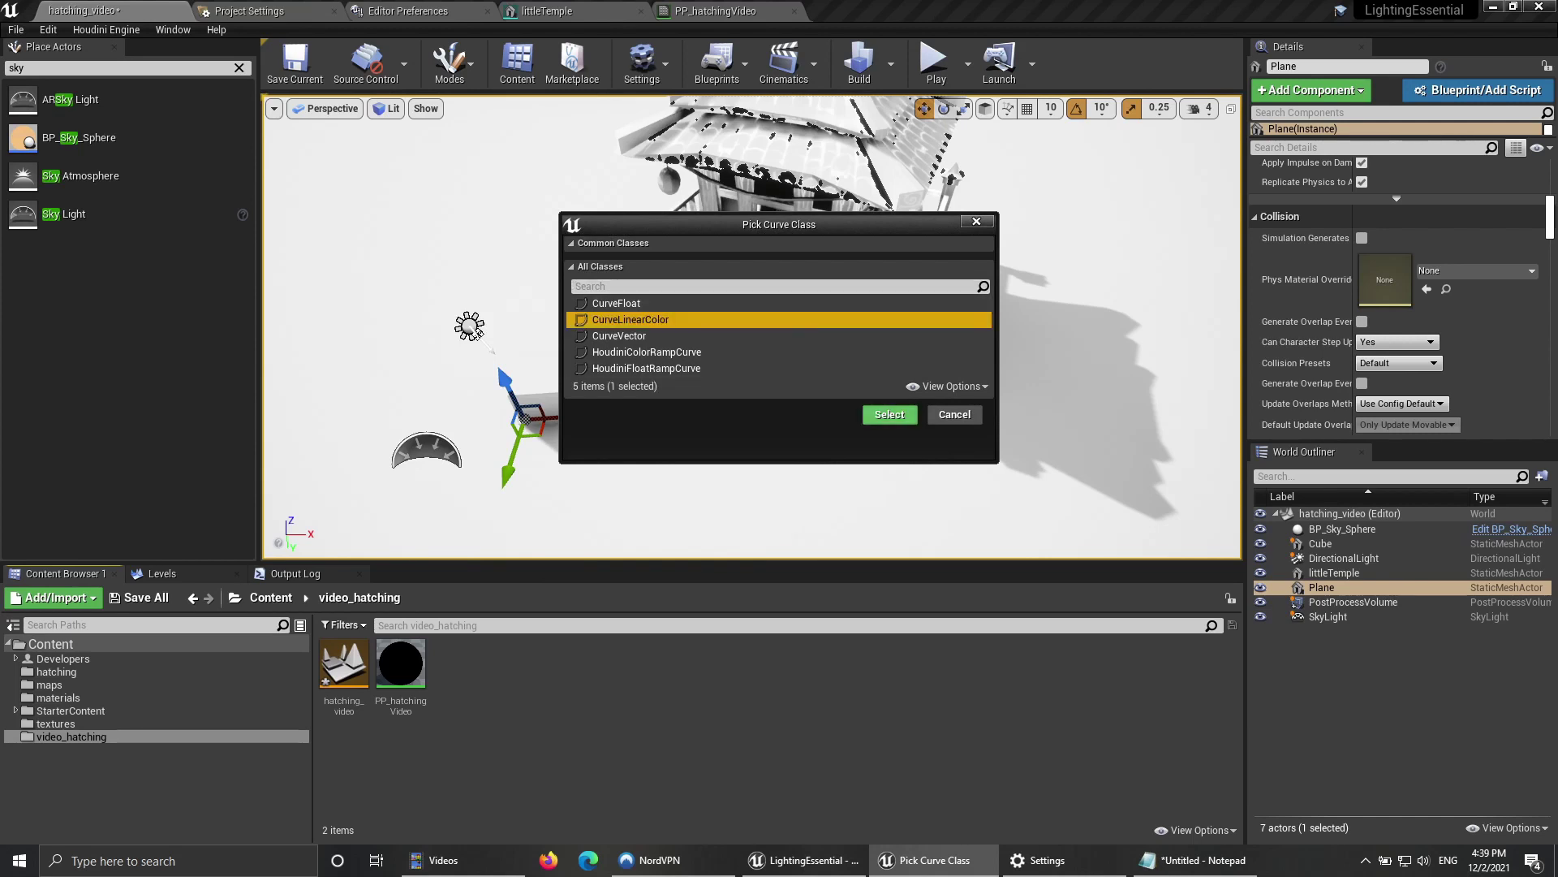
pyautogui.click(890, 414)
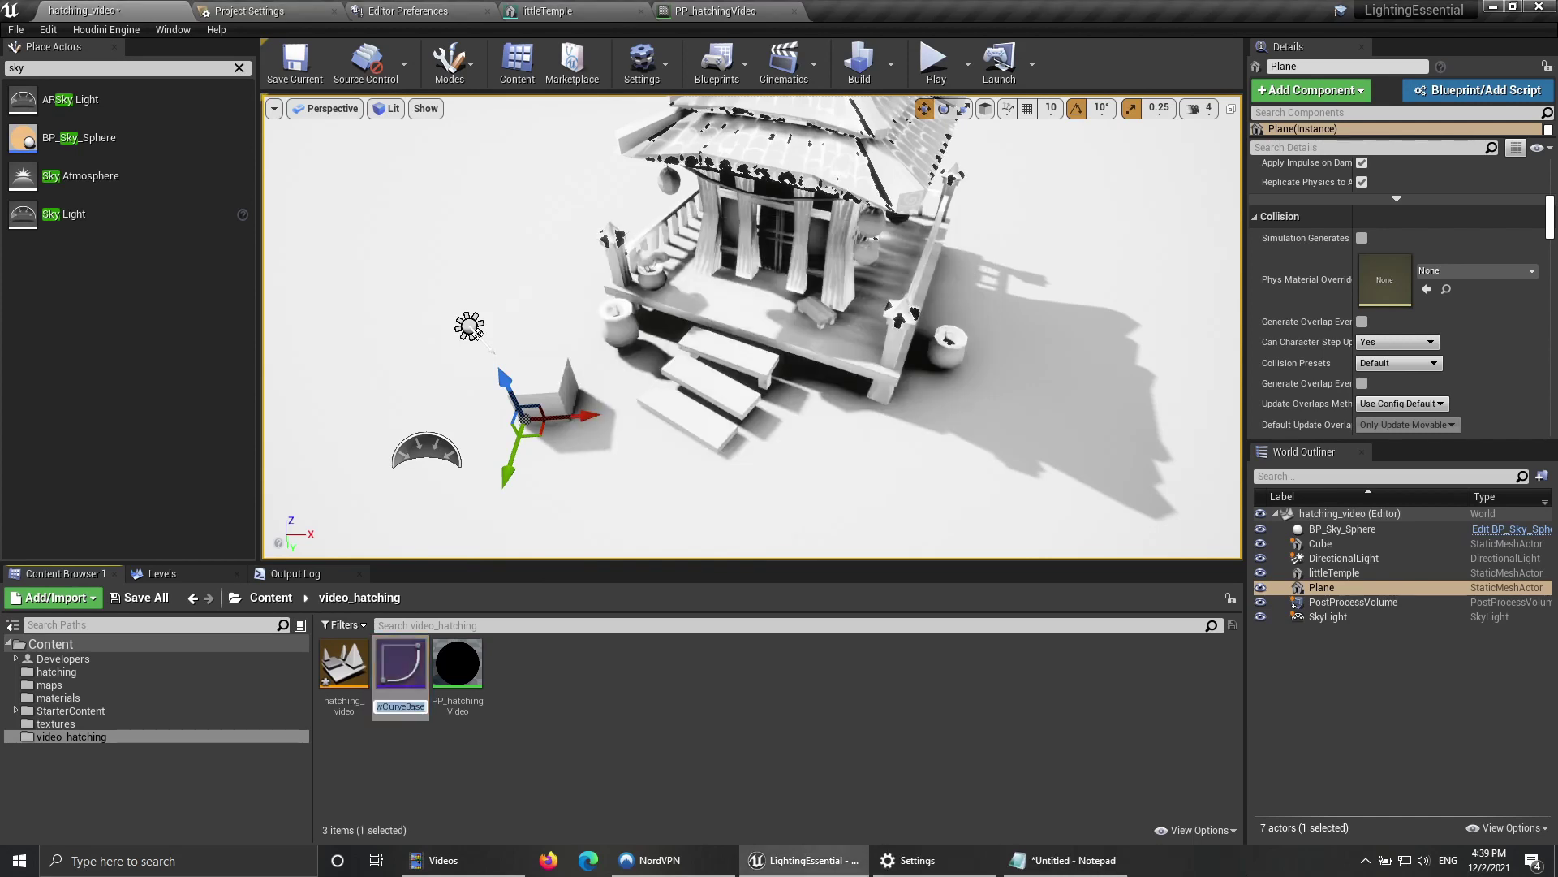
# Step: Name the new color curve asset Curve_shadowM
pyautogui.write('CC')
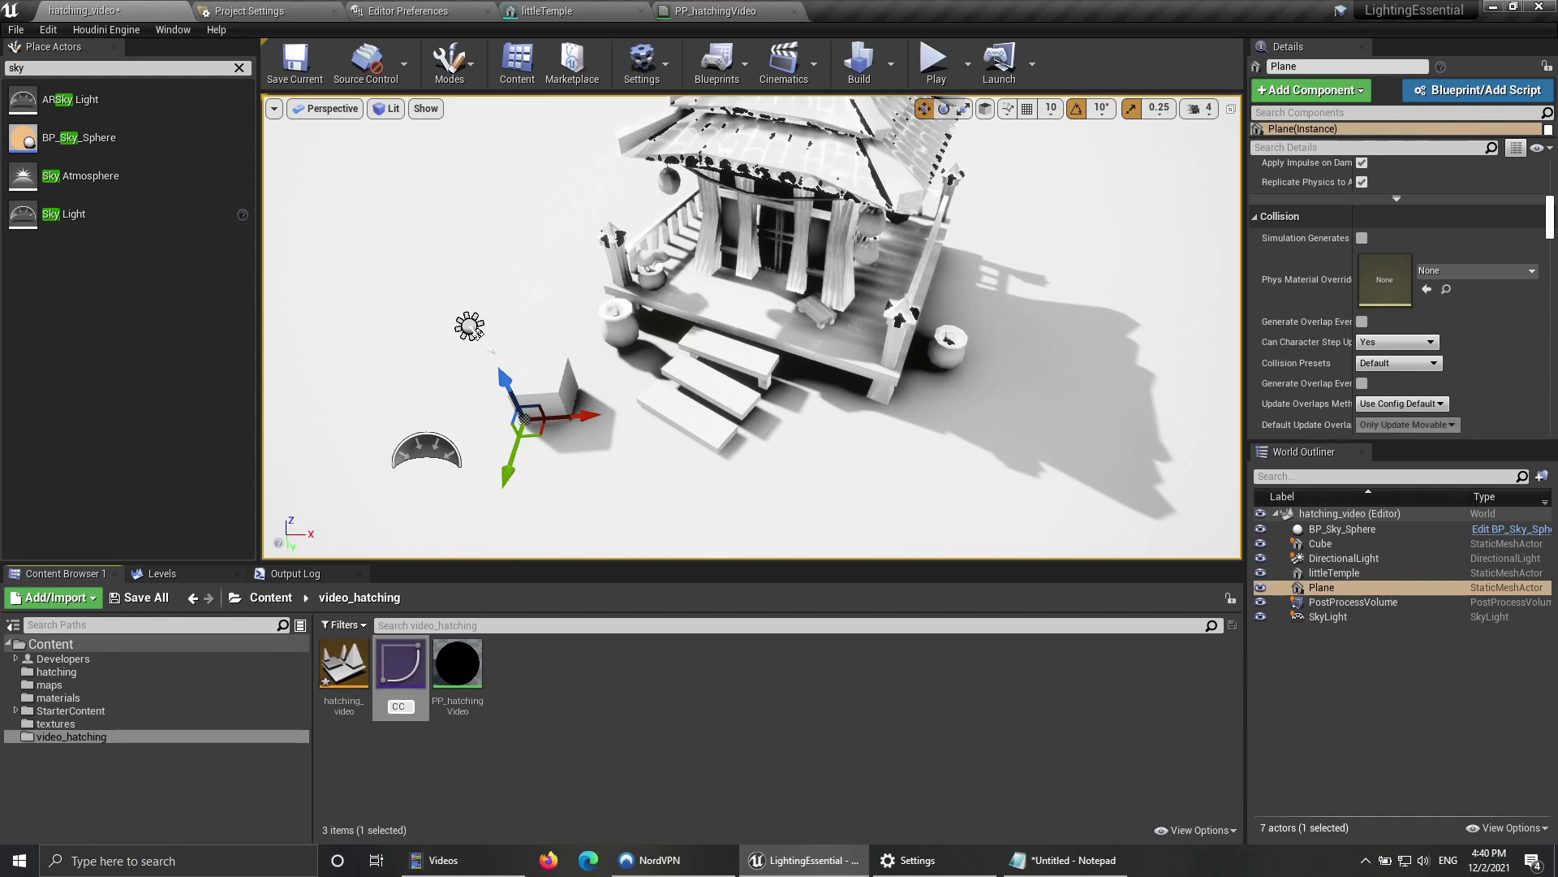
pyautogui.press('BackSpace')
pyautogui.write('c')
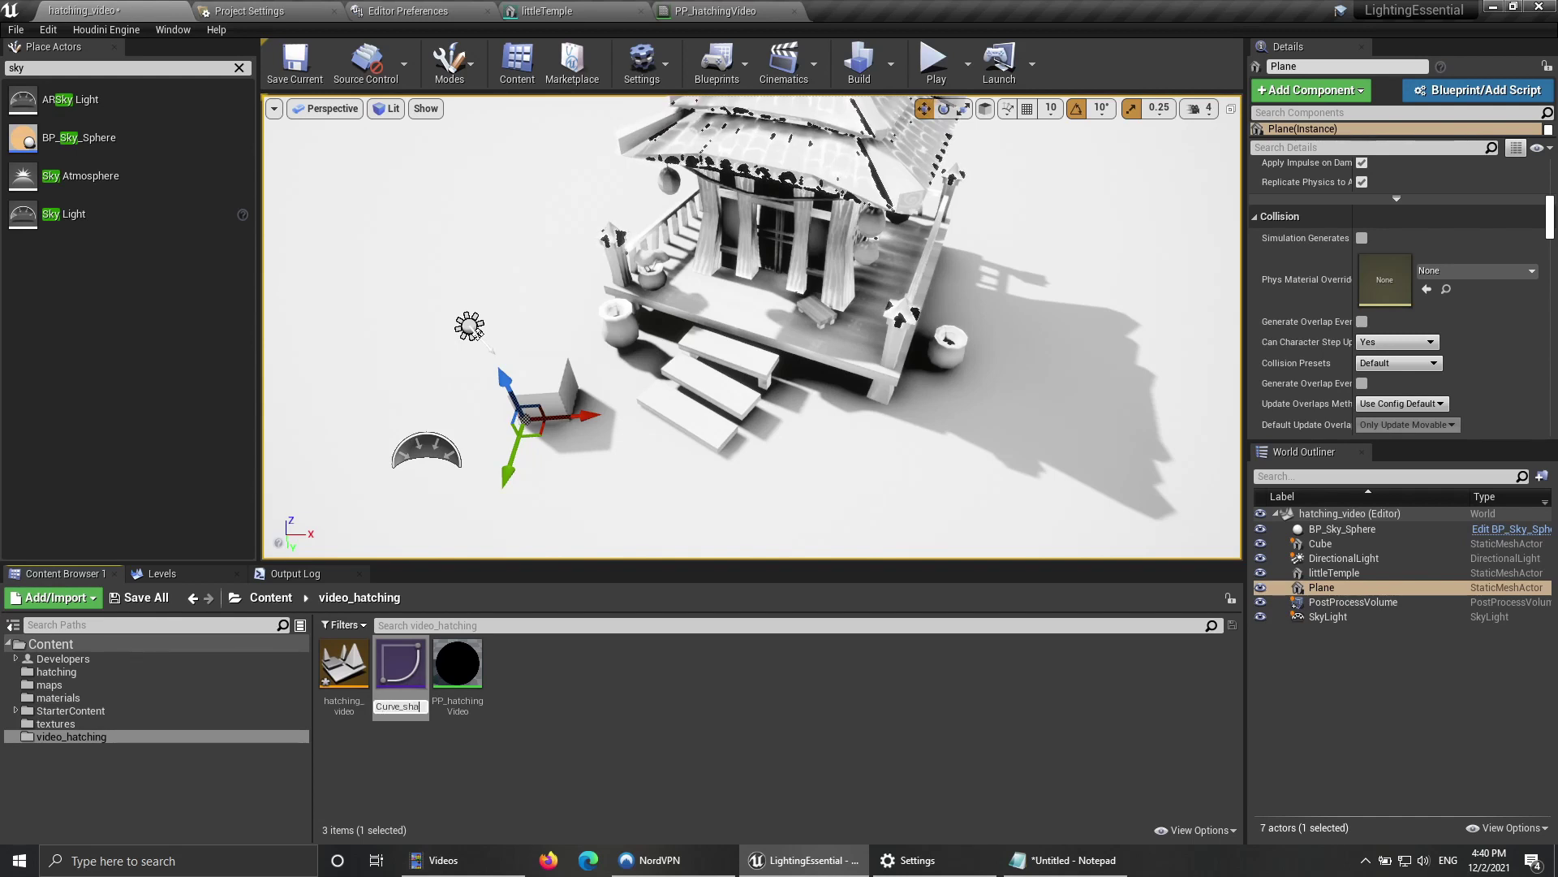
pyautogui.press('Return')
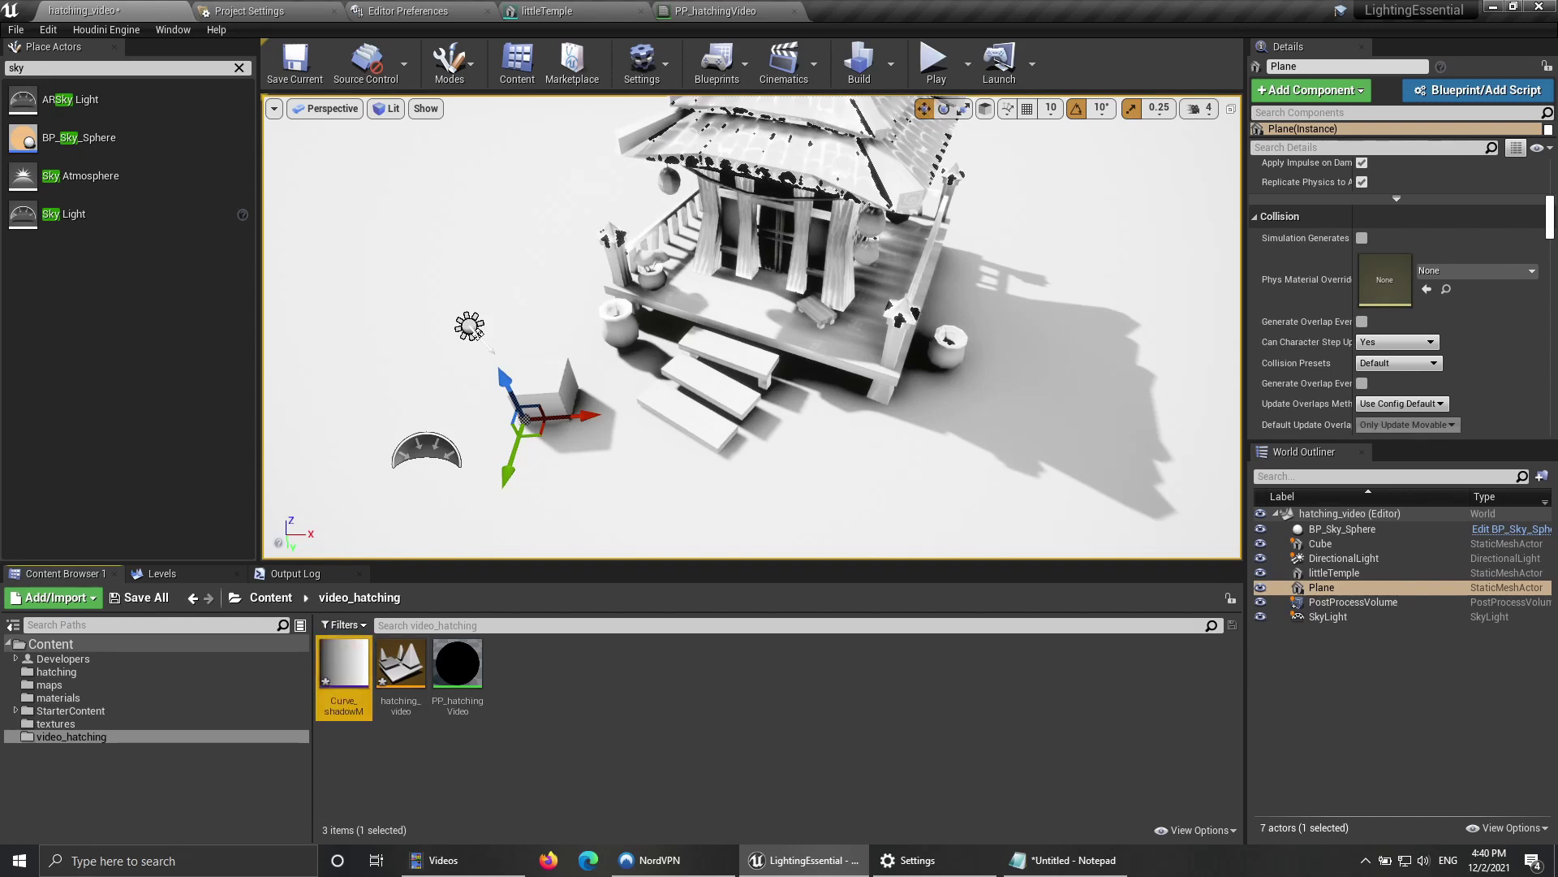
pyautogui.press('Escape')
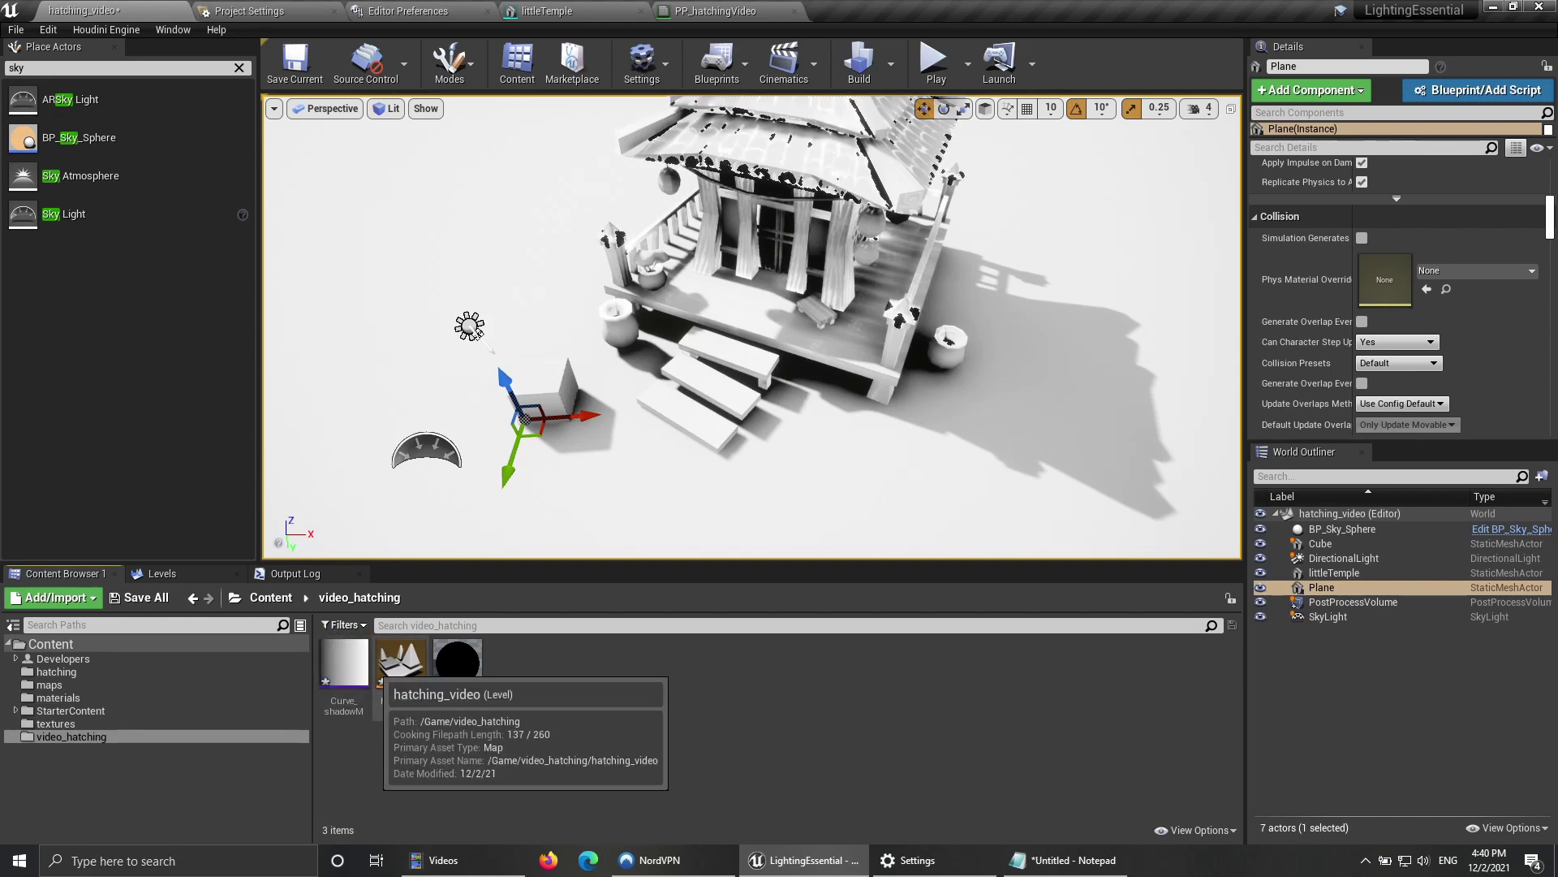
pyautogui.rightClick(343, 667)
pyautogui.click(486, 763)
# Step: Create a Curve Atlas asset named ACurve_hatching in the video_hatching folder
pyautogui.rightClick(637, 762)
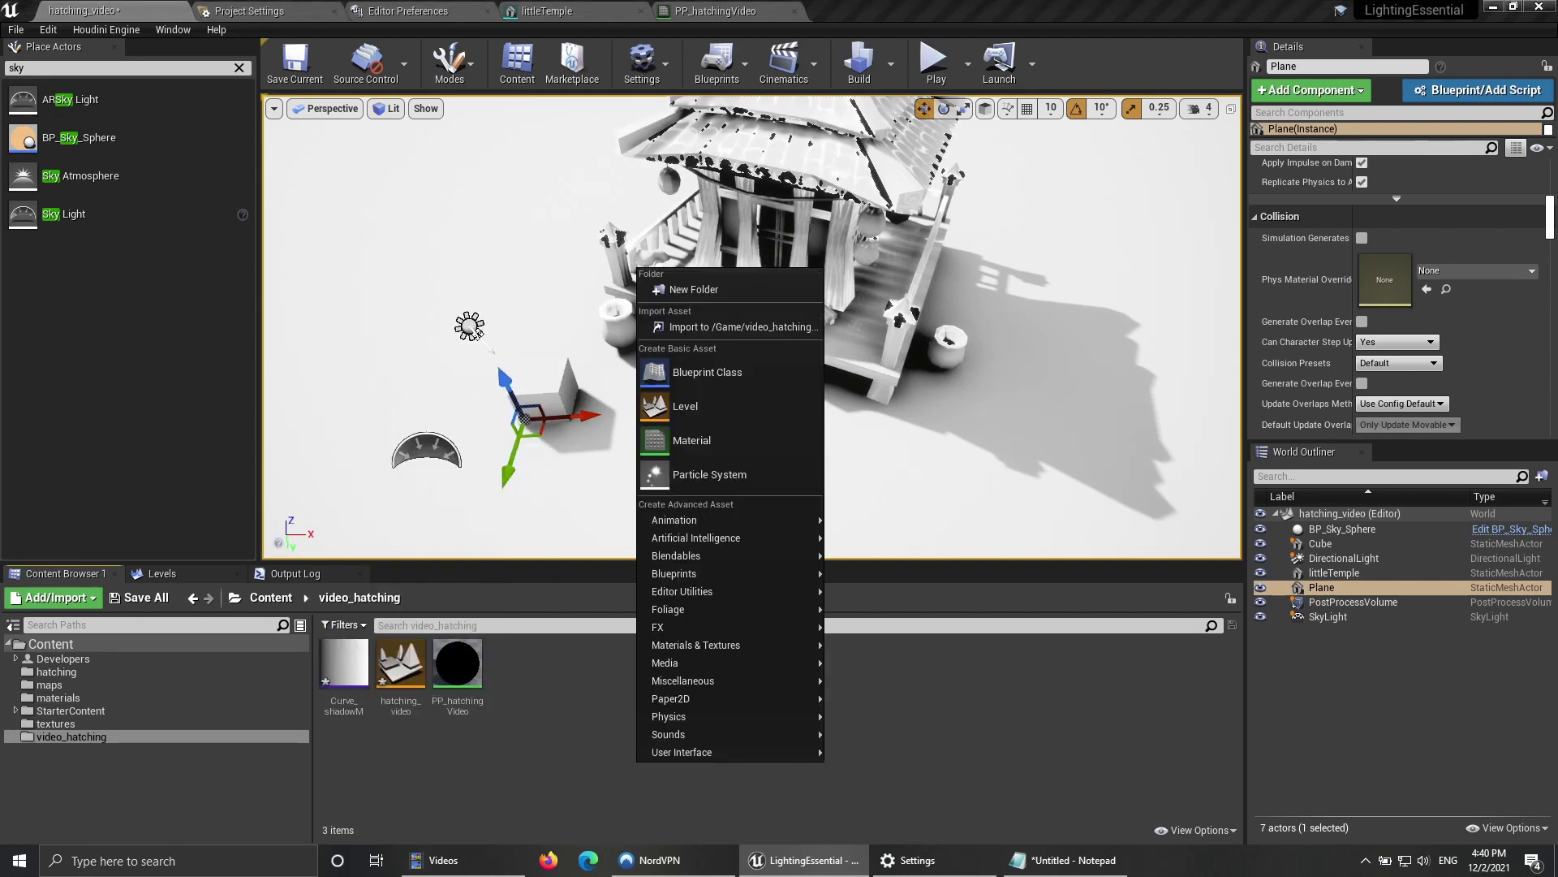
pyautogui.moveTo(686, 681)
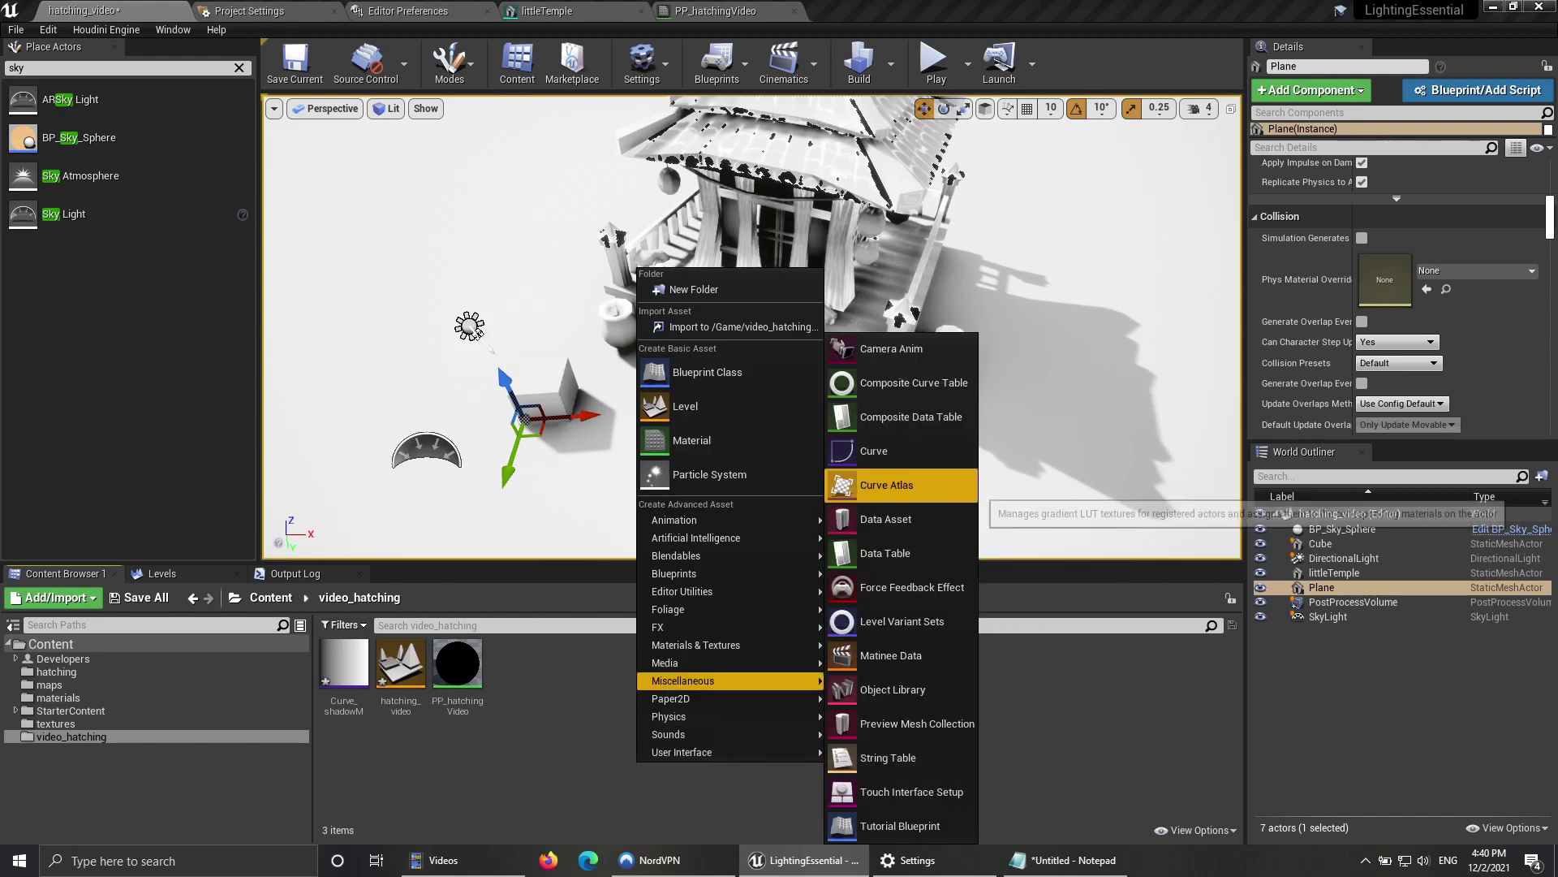
pyautogui.click(887, 484)
pyautogui.write('ACurve')
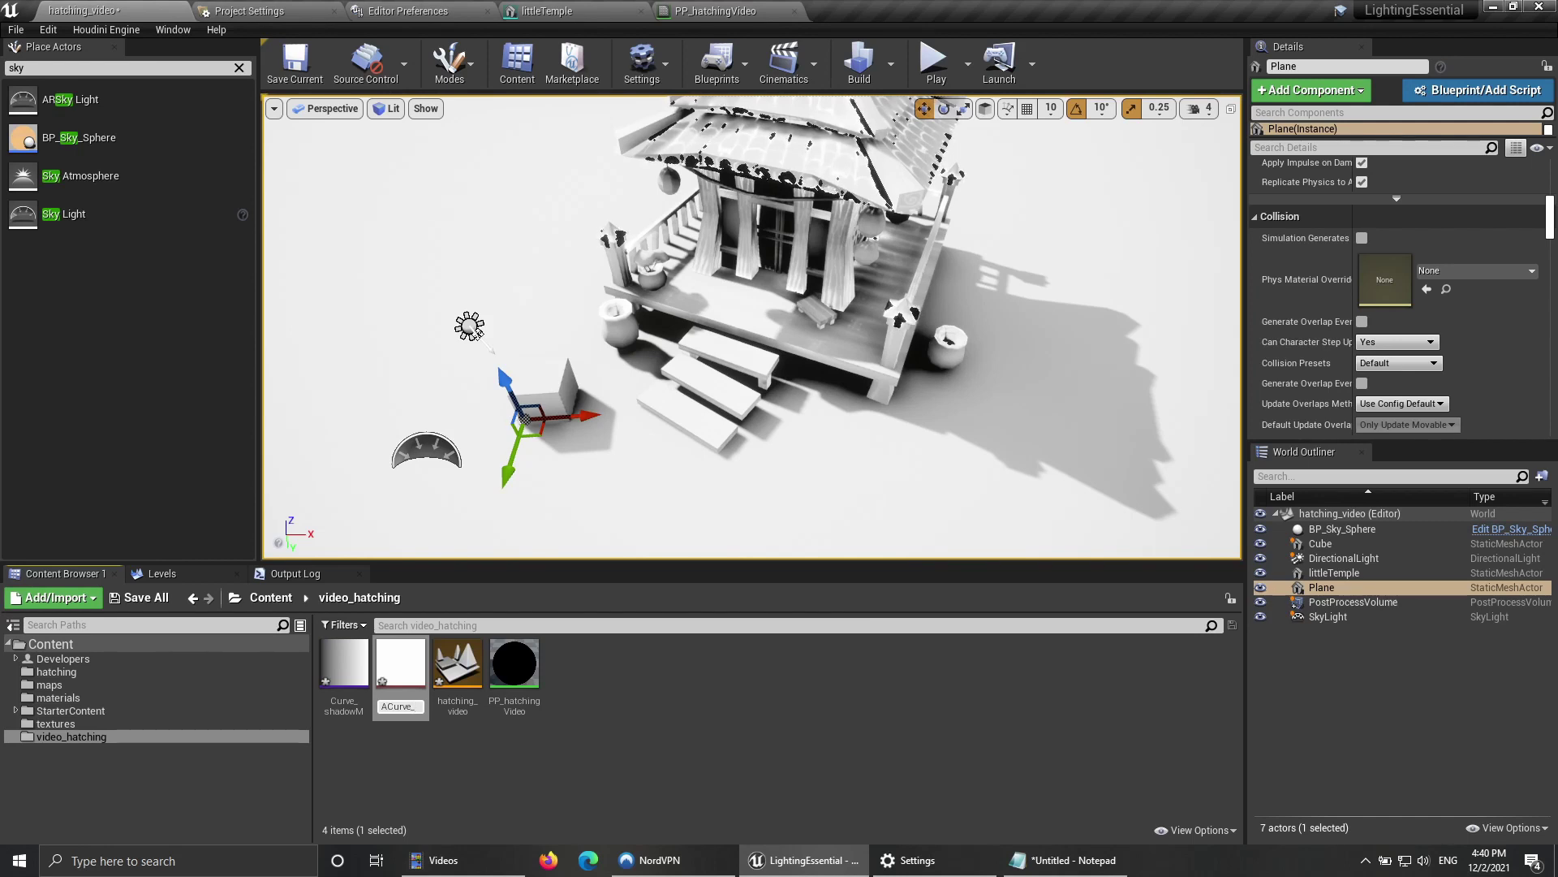
pyautogui.write('_hatching')
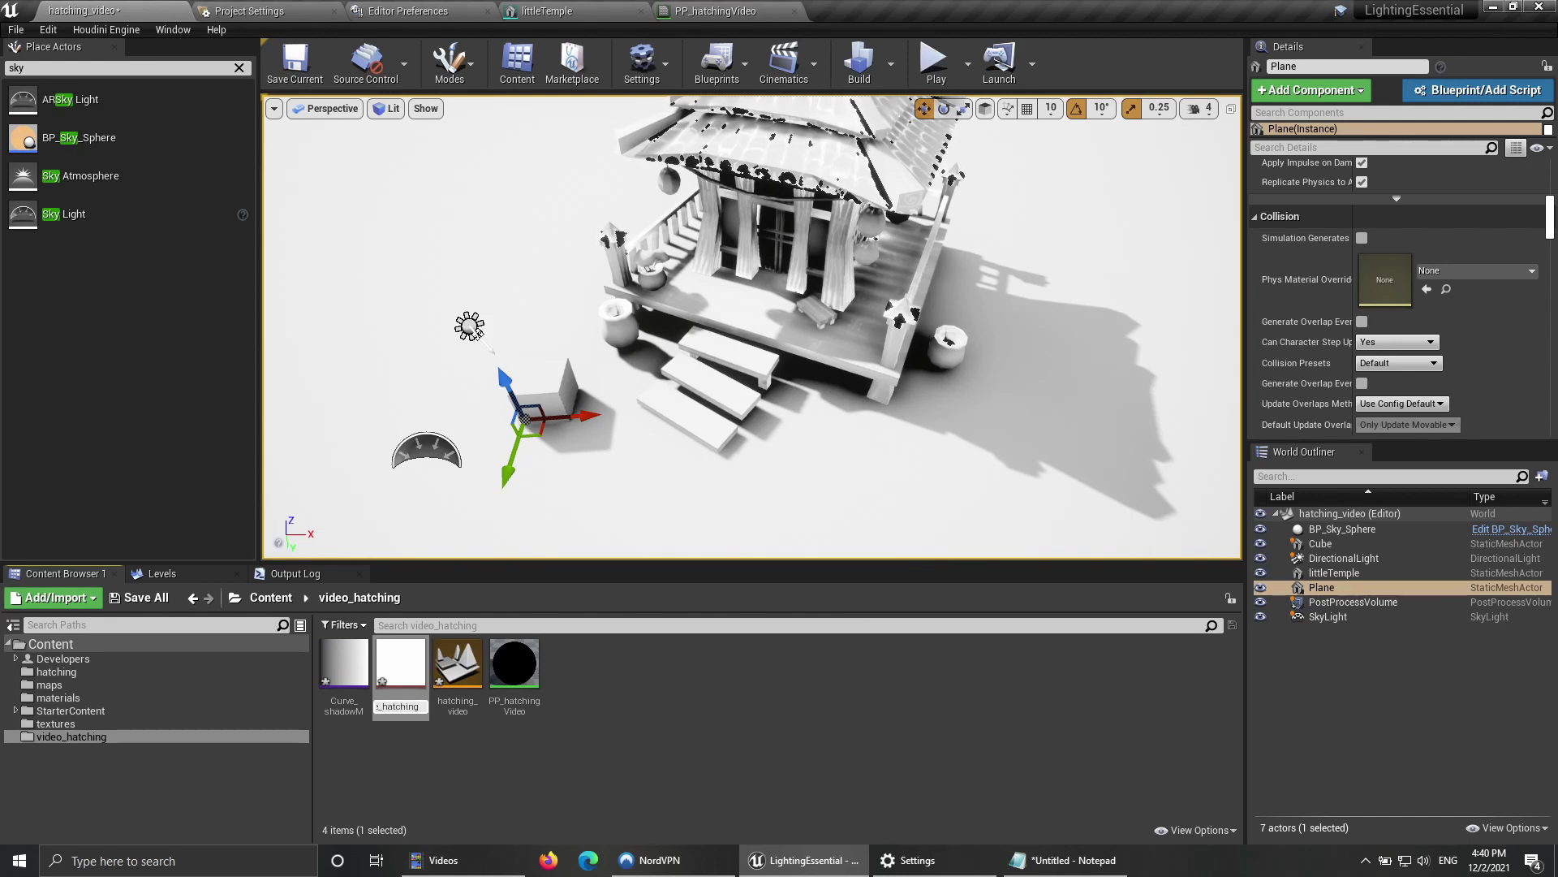
pyautogui.press('Return')
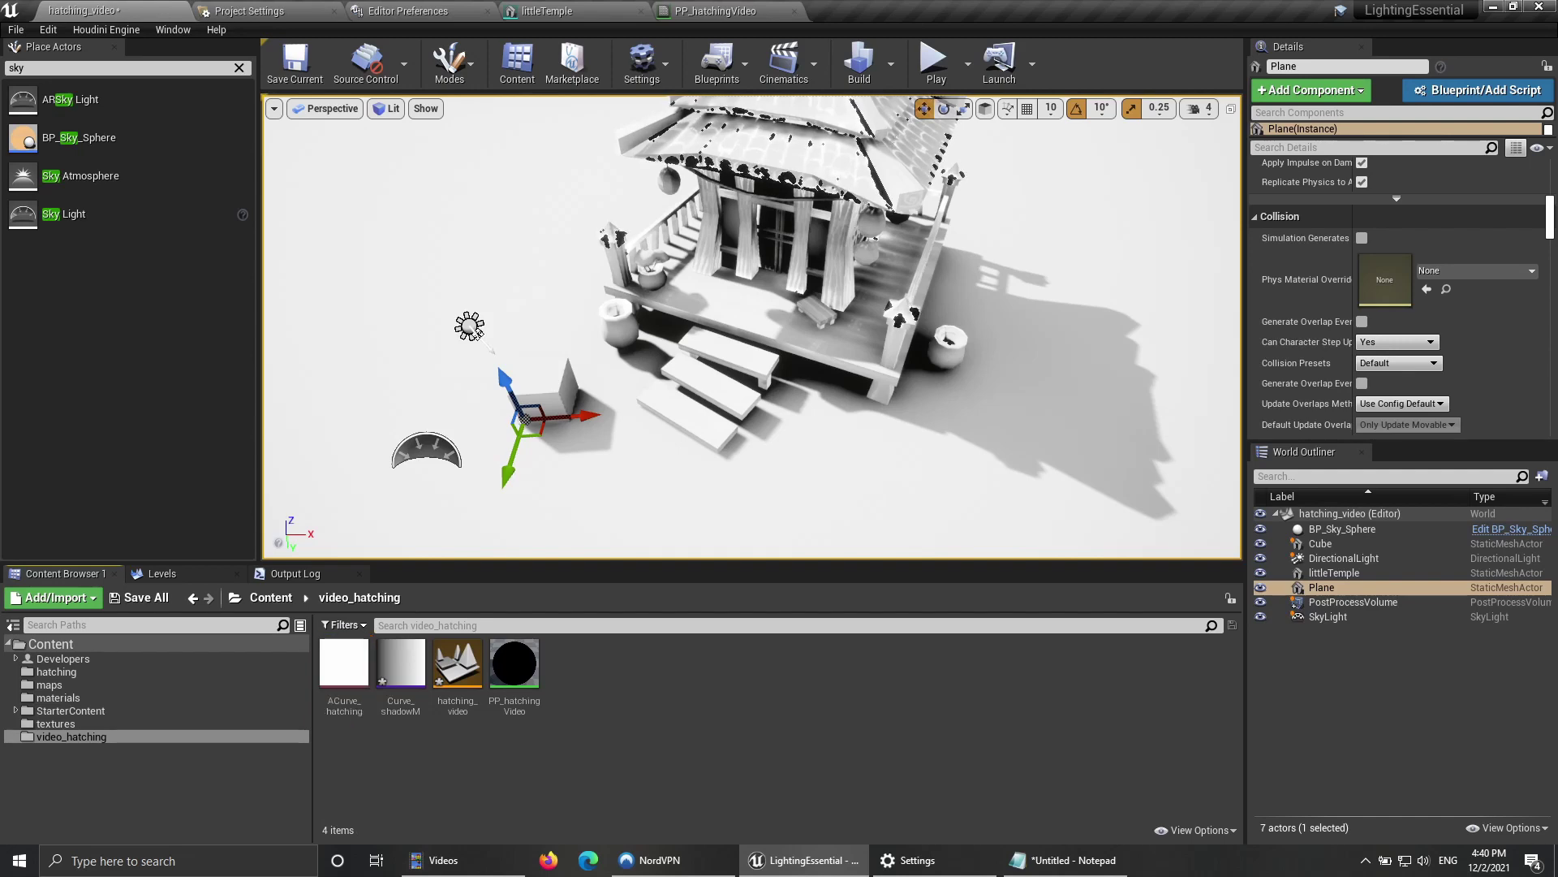
# Step: Open the ACurve_hatching atlas, add one Gradient Curves element, and search for "sh" among the curves for it
pyautogui.doubleClick(344, 667)
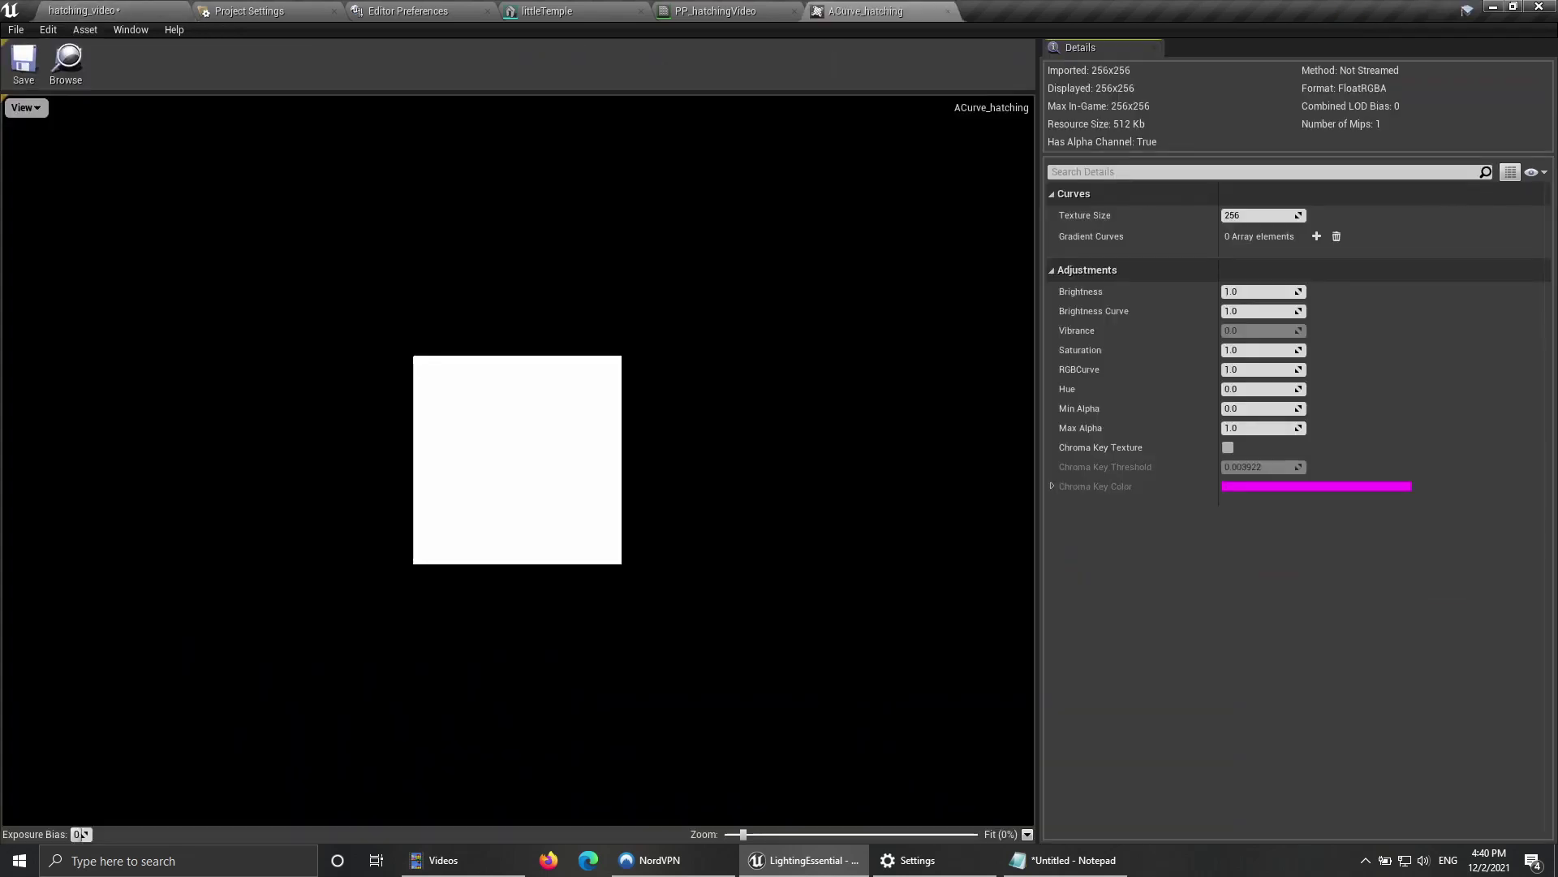
pyautogui.click(1316, 236)
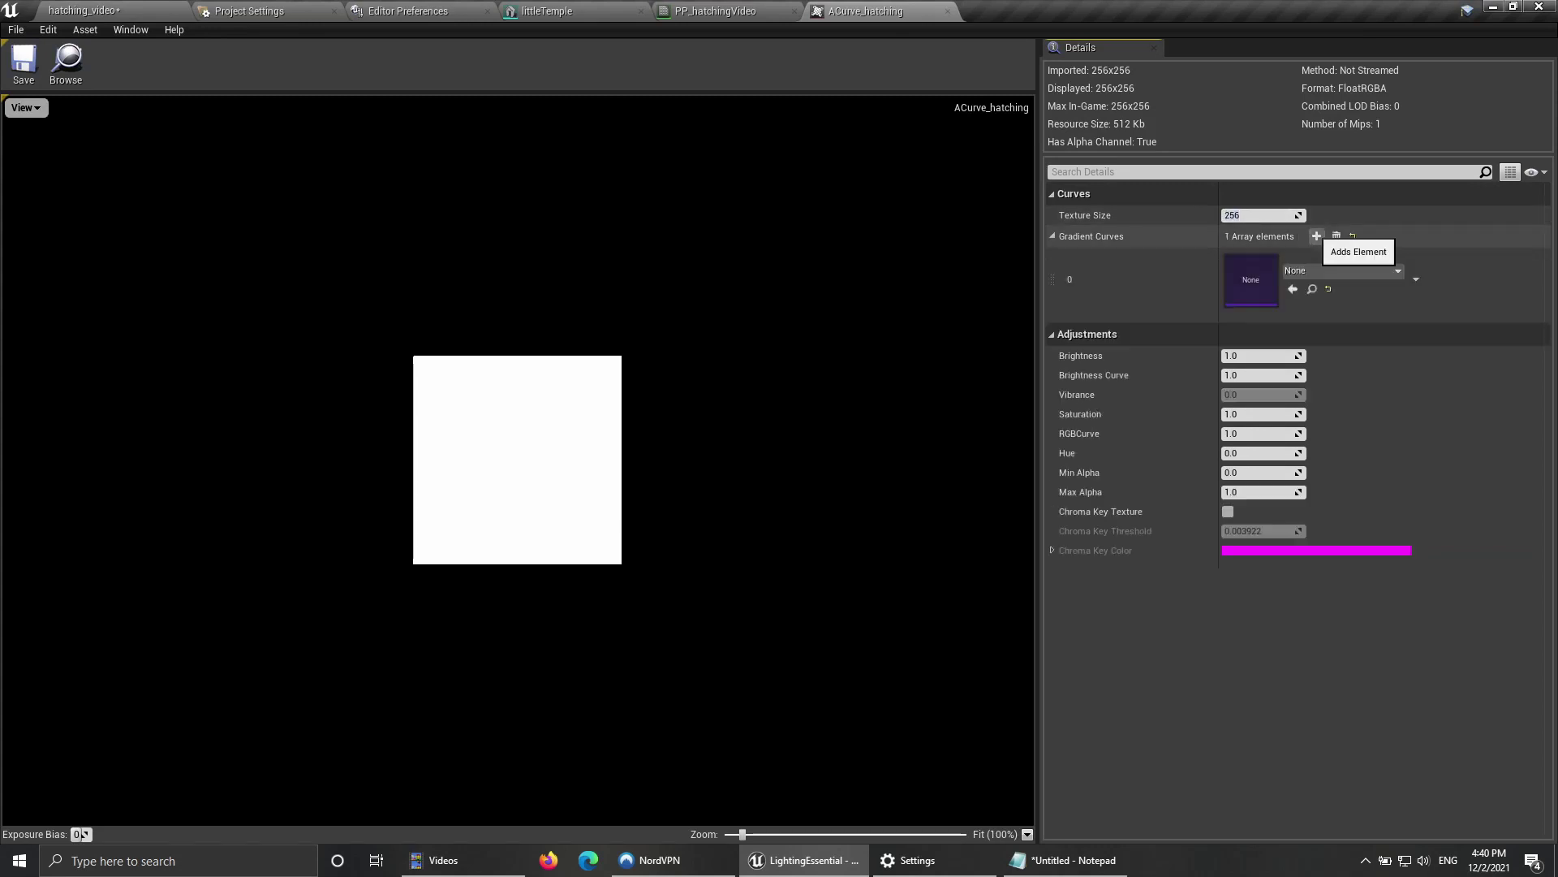
pyautogui.click(1339, 270)
pyautogui.write('s')
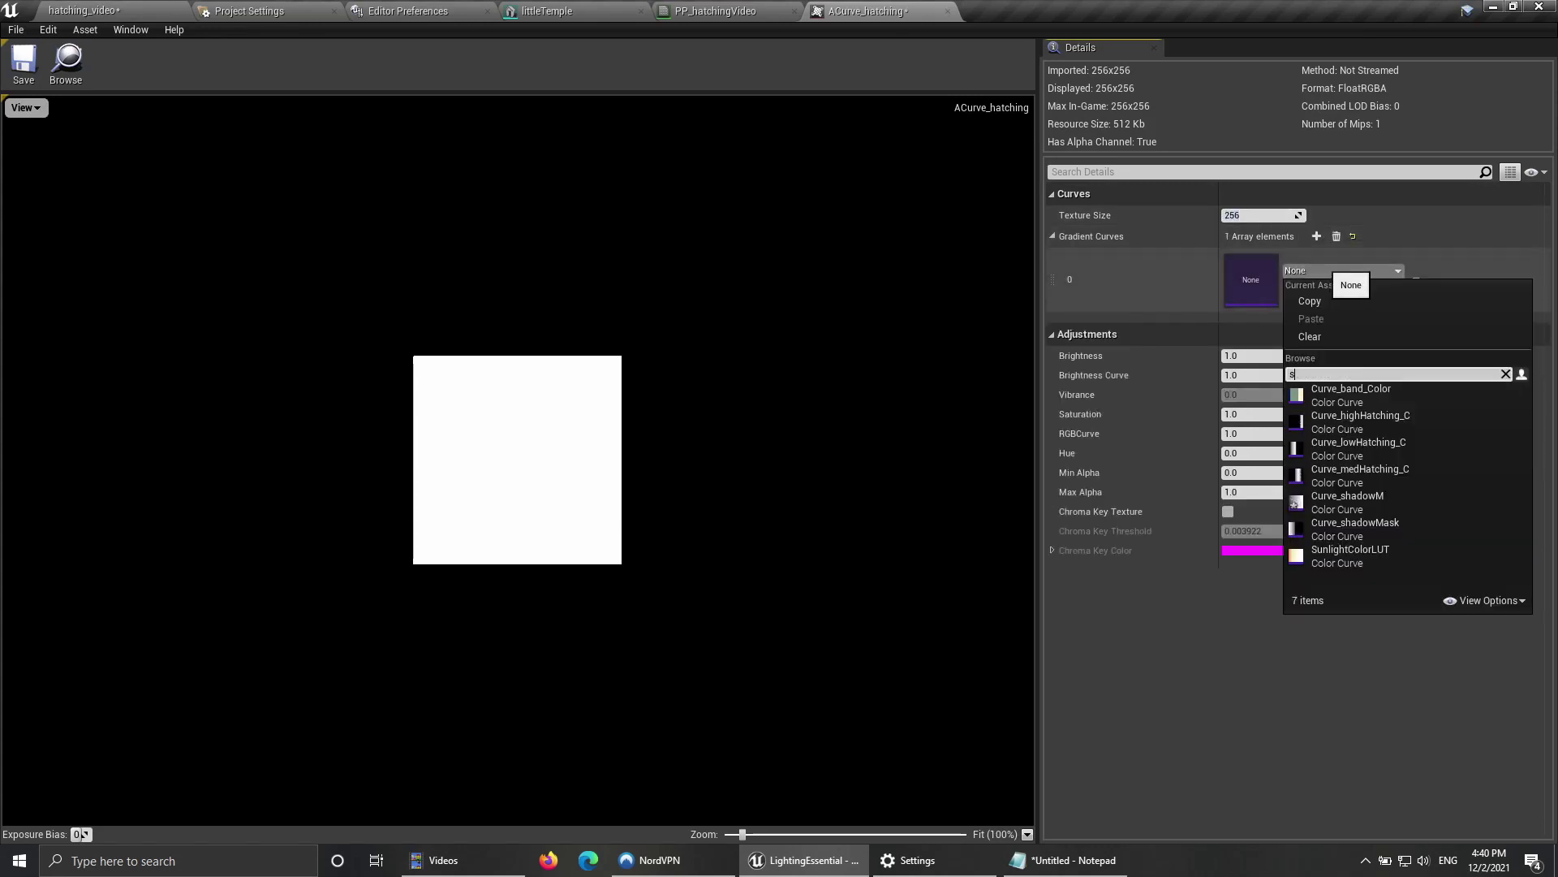
pyautogui.write('h')
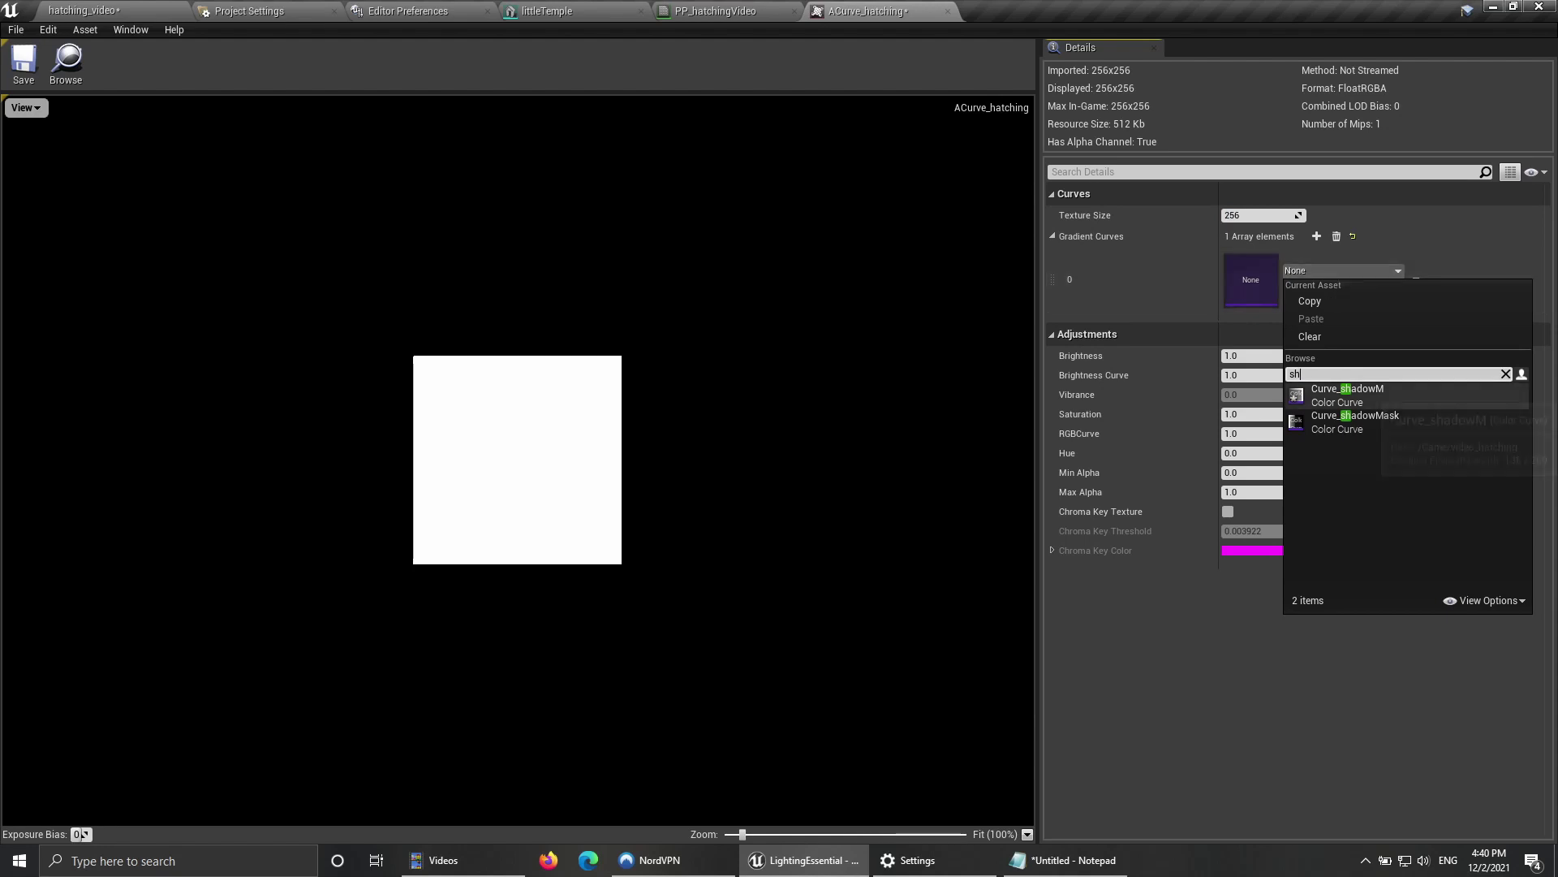
# Step: Assign Curve_shadowM as the gradient curve of the ACurve_hatching atlas and save the atlas
pyautogui.click(1347, 395)
pyautogui.click(24, 61)
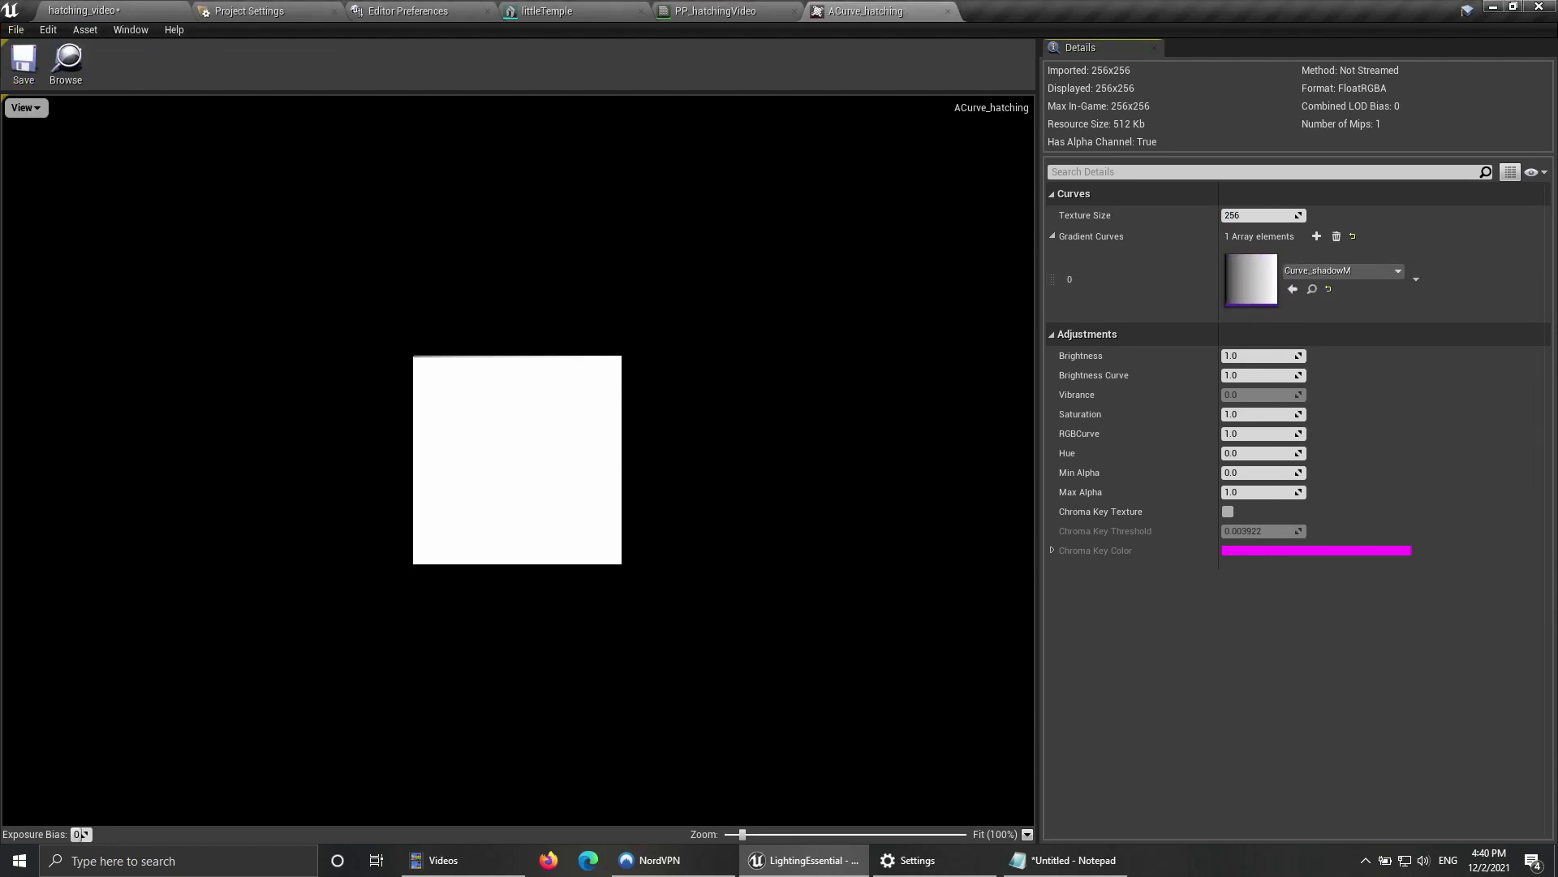
# Step: Open Curve_shadowM in a separate enlarged window over the level editor and frame its whole curve
pyautogui.click(89, 10)
pyautogui.doubleClick(401, 664)
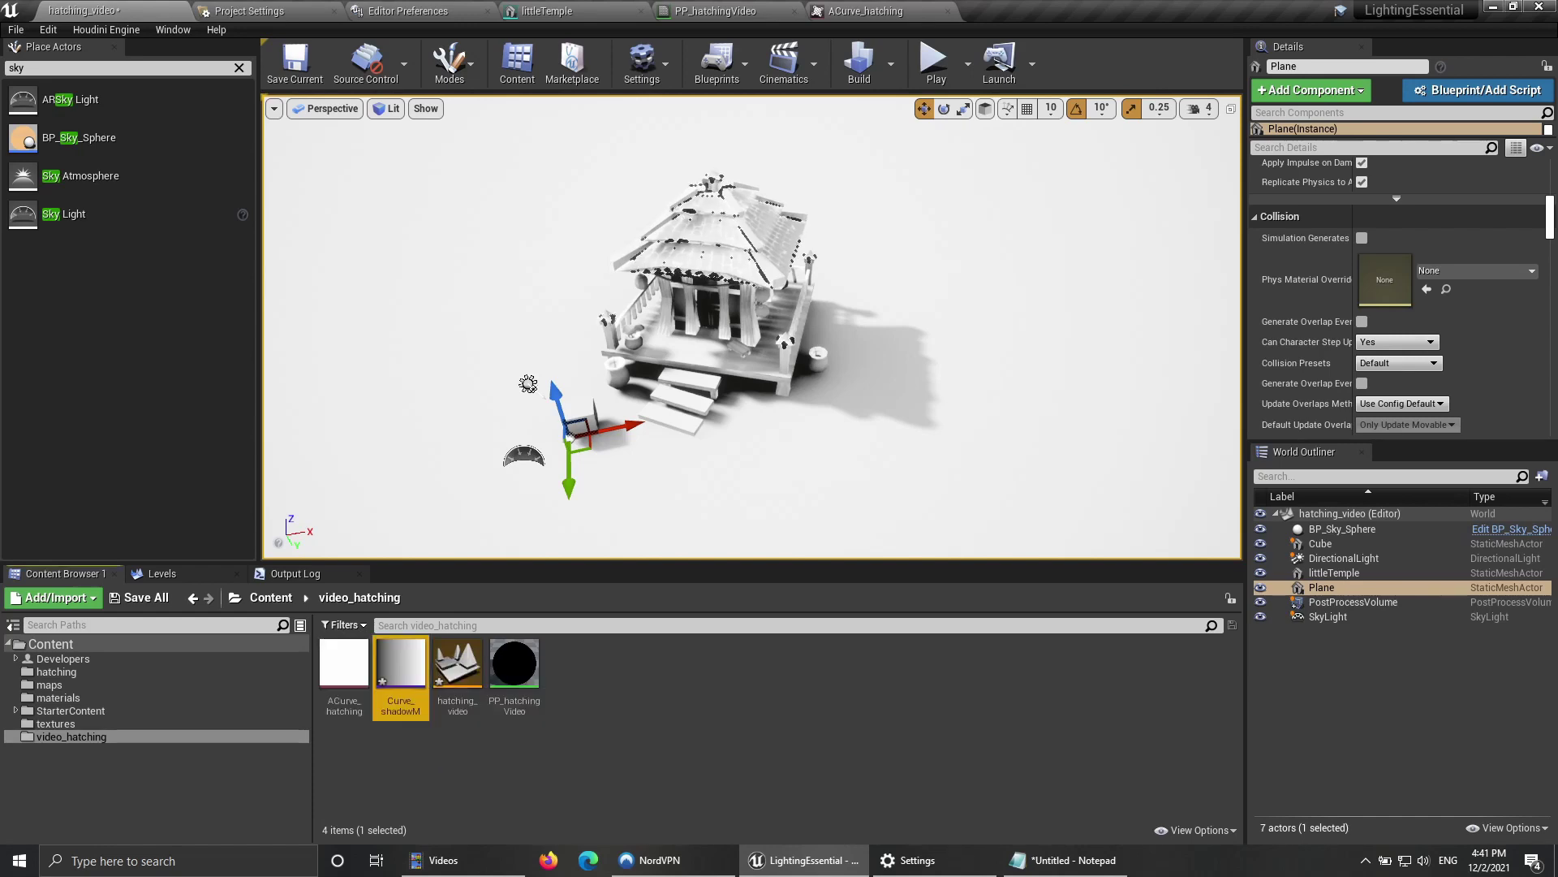
pyautogui.moveTo(1021, 10); pyautogui.dragTo(738, 191)
pyautogui.click(106, 11)
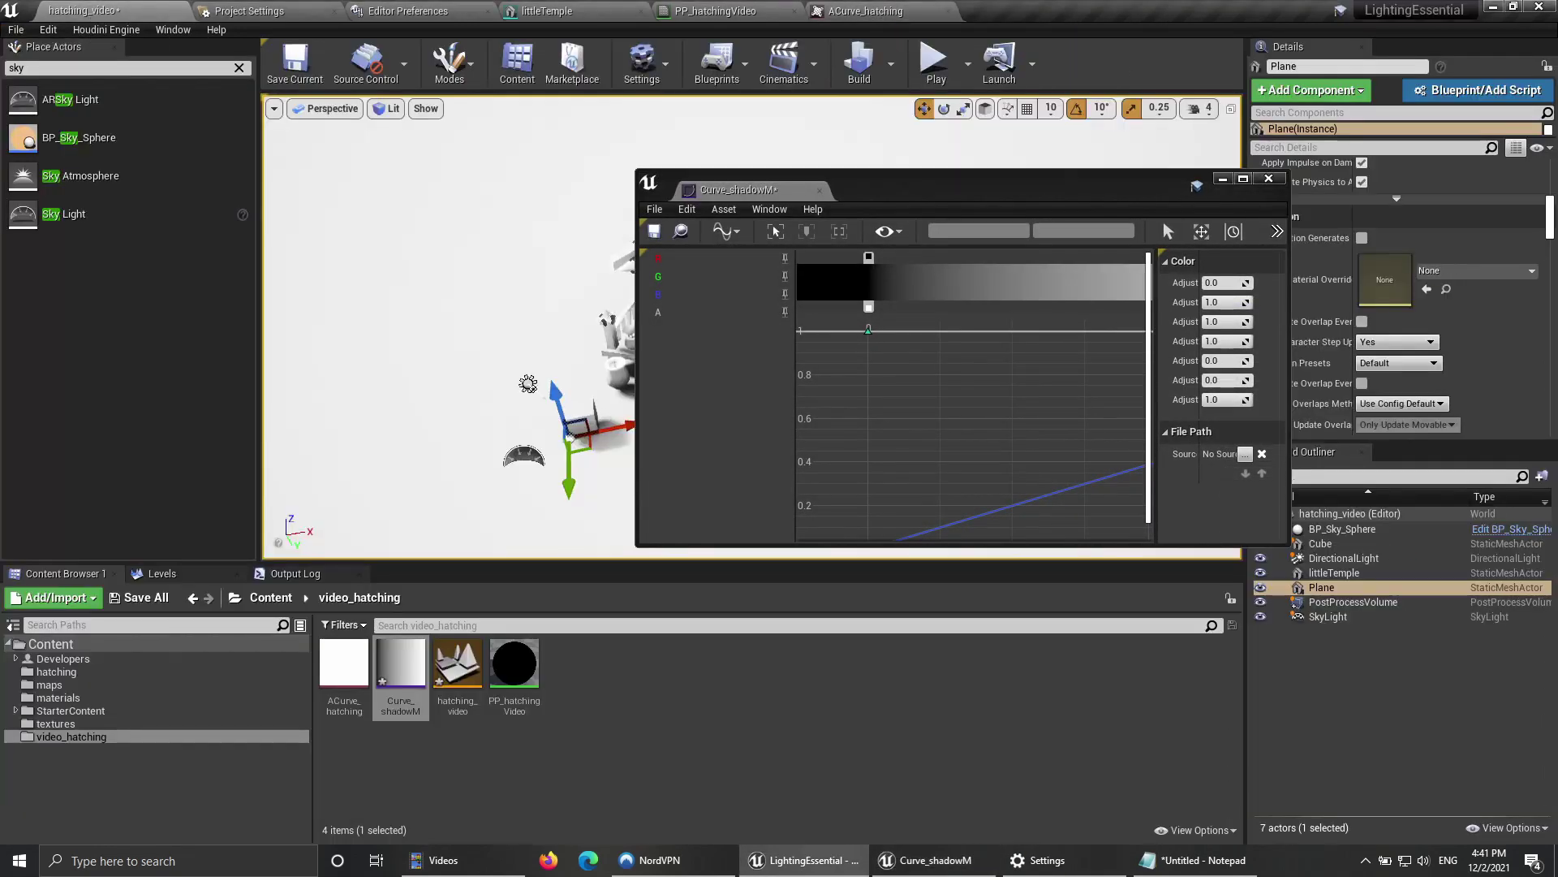
pyautogui.moveTo(958, 186); pyautogui.dragTo(969, 125)
pyautogui.moveTo(1301, 485); pyautogui.dragTo(1419, 763)
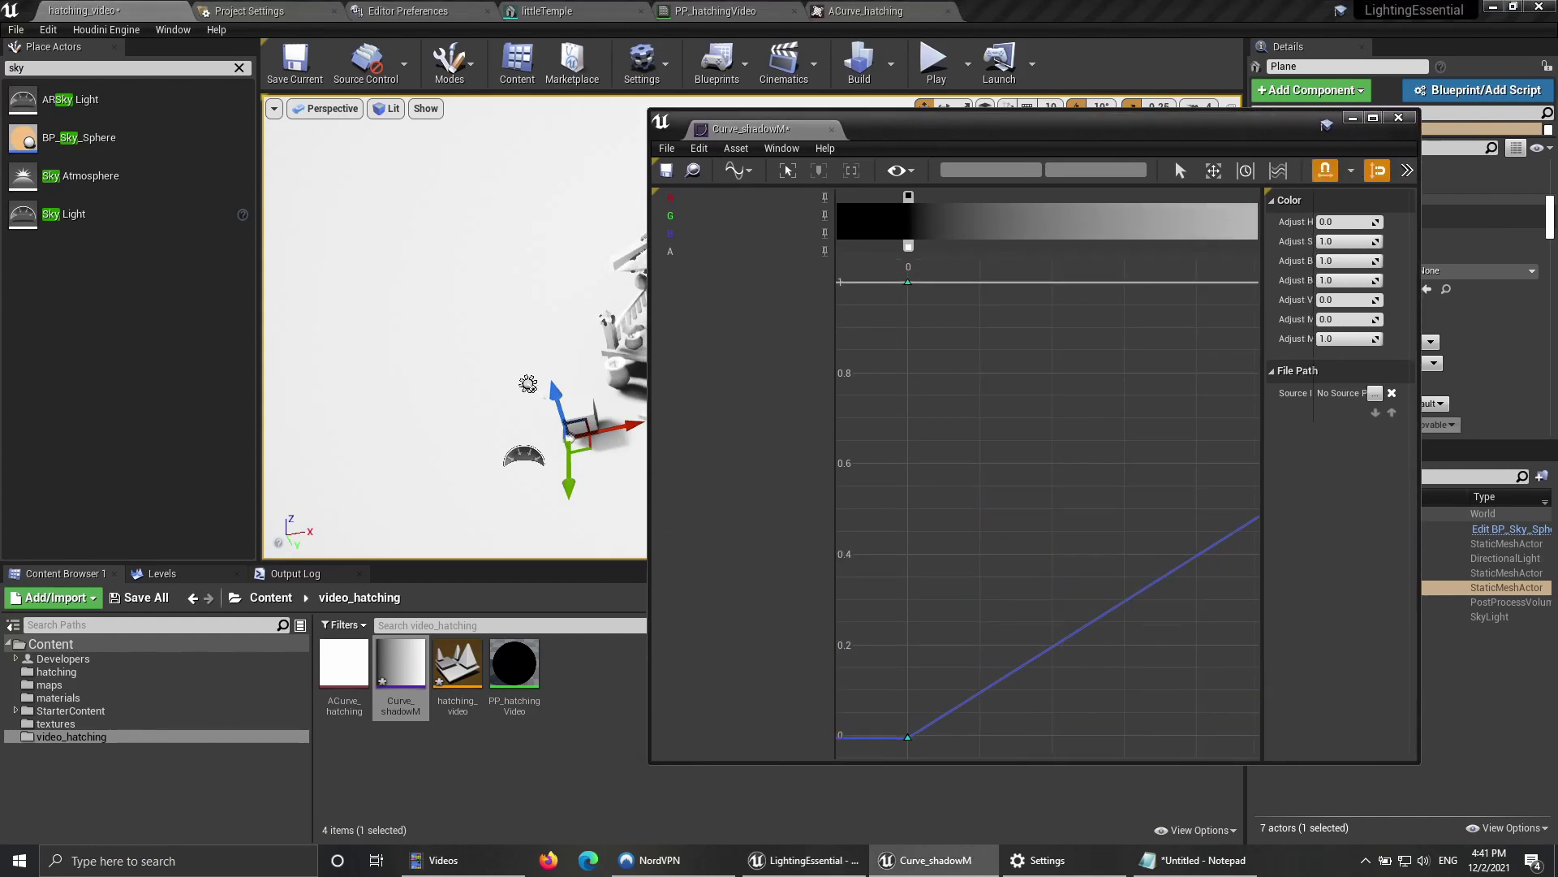
pyautogui.moveTo(911, 123); pyautogui.dragTo(967, 115)
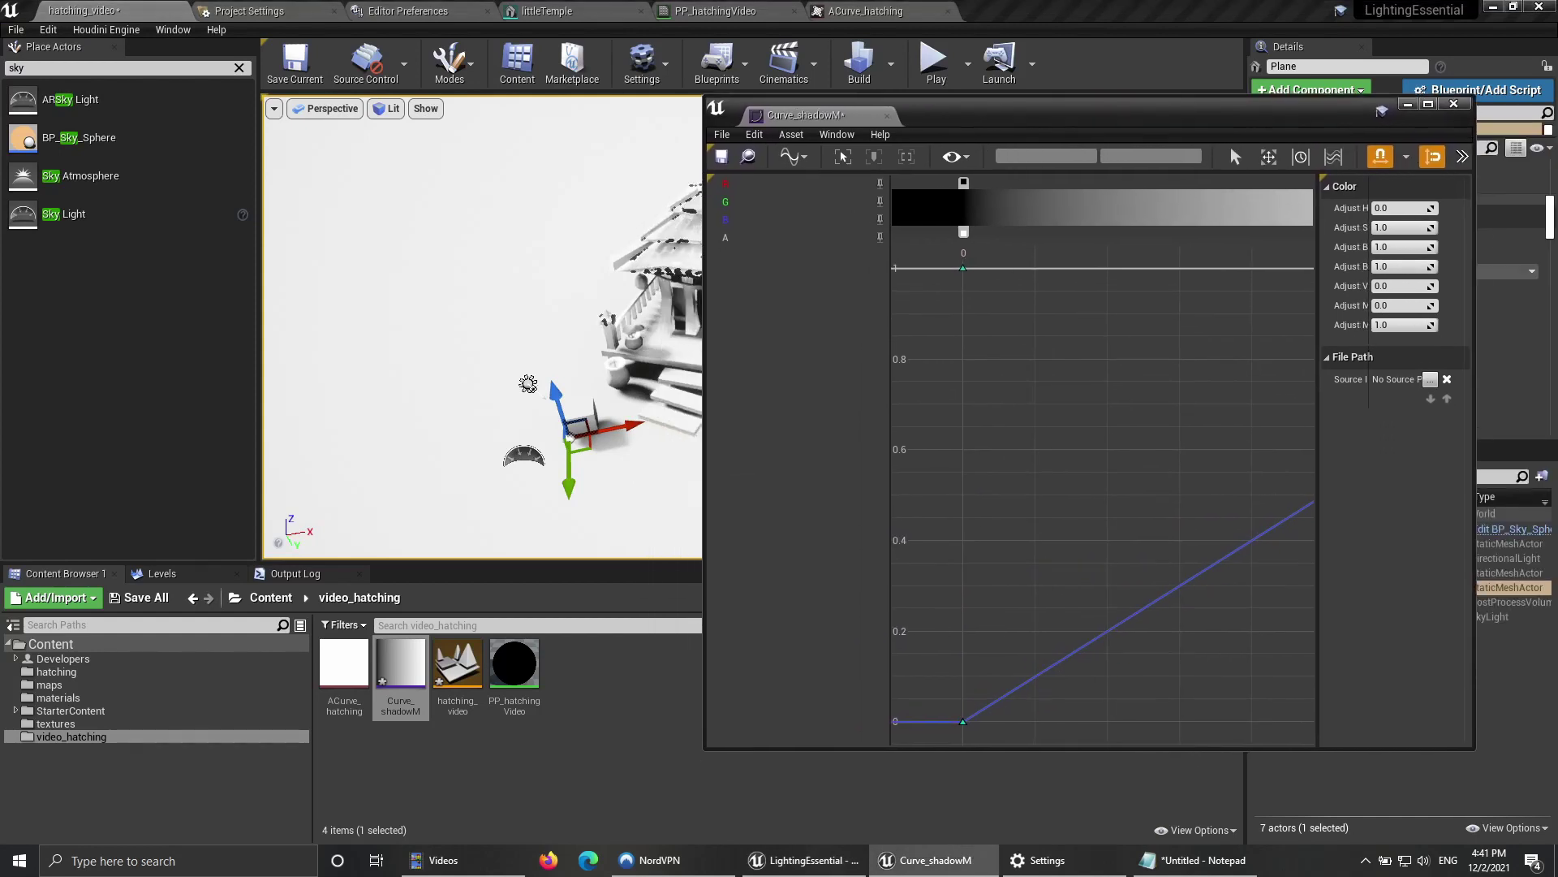
pyautogui.moveTo(704, 357); pyautogui.dragTo(741, 354)
pyautogui.moveTo(1091, 414); pyautogui.dragTo(1020, 426, button='right')
pyautogui.scroll(-12, 1020, 427)
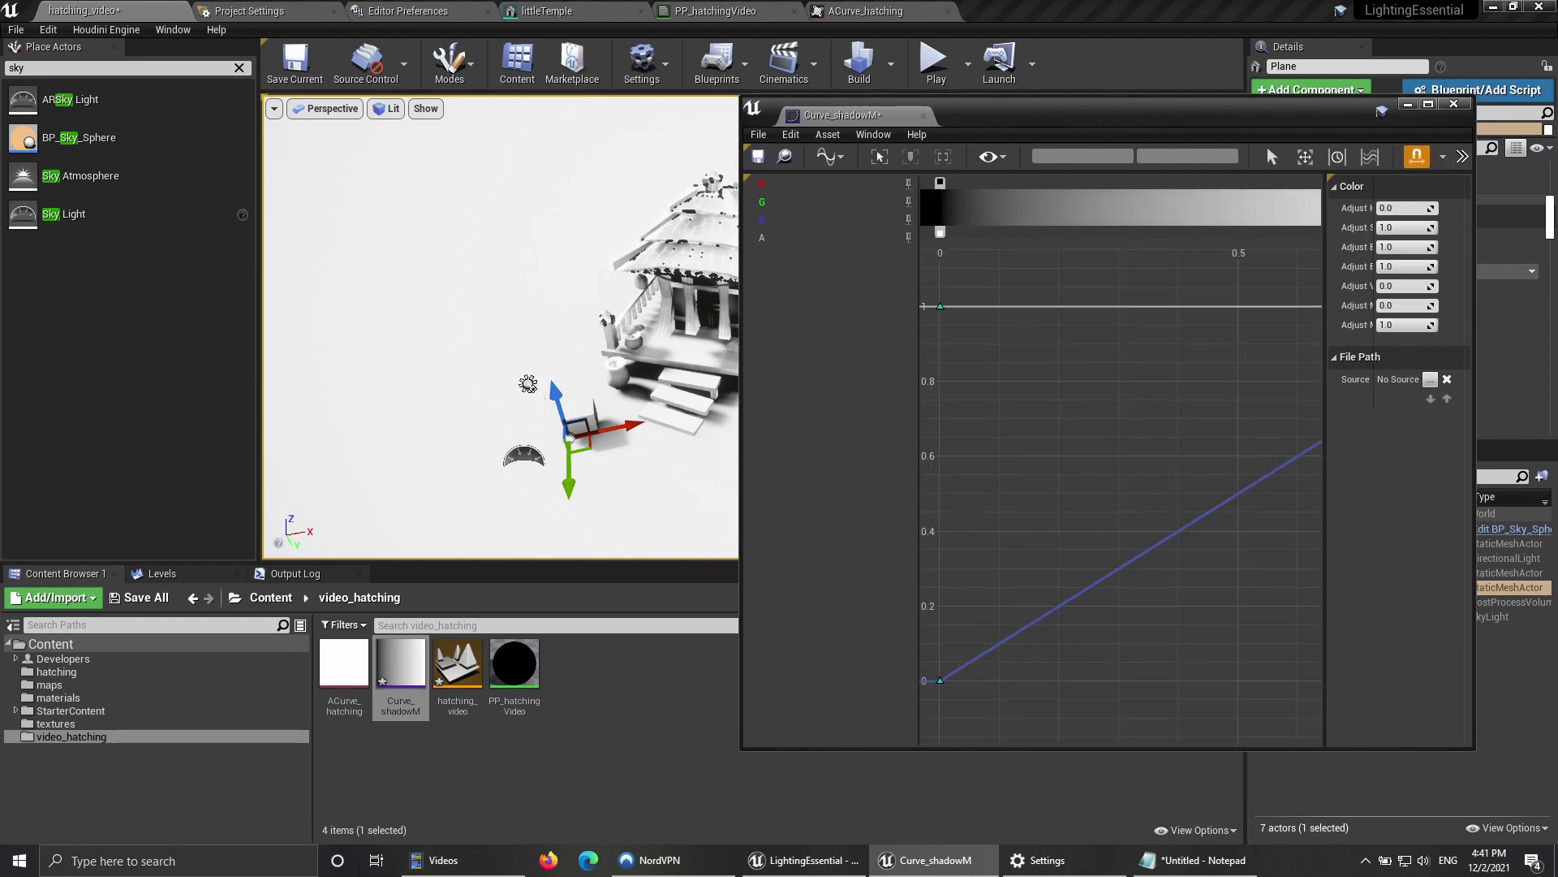
pyautogui.press('f')
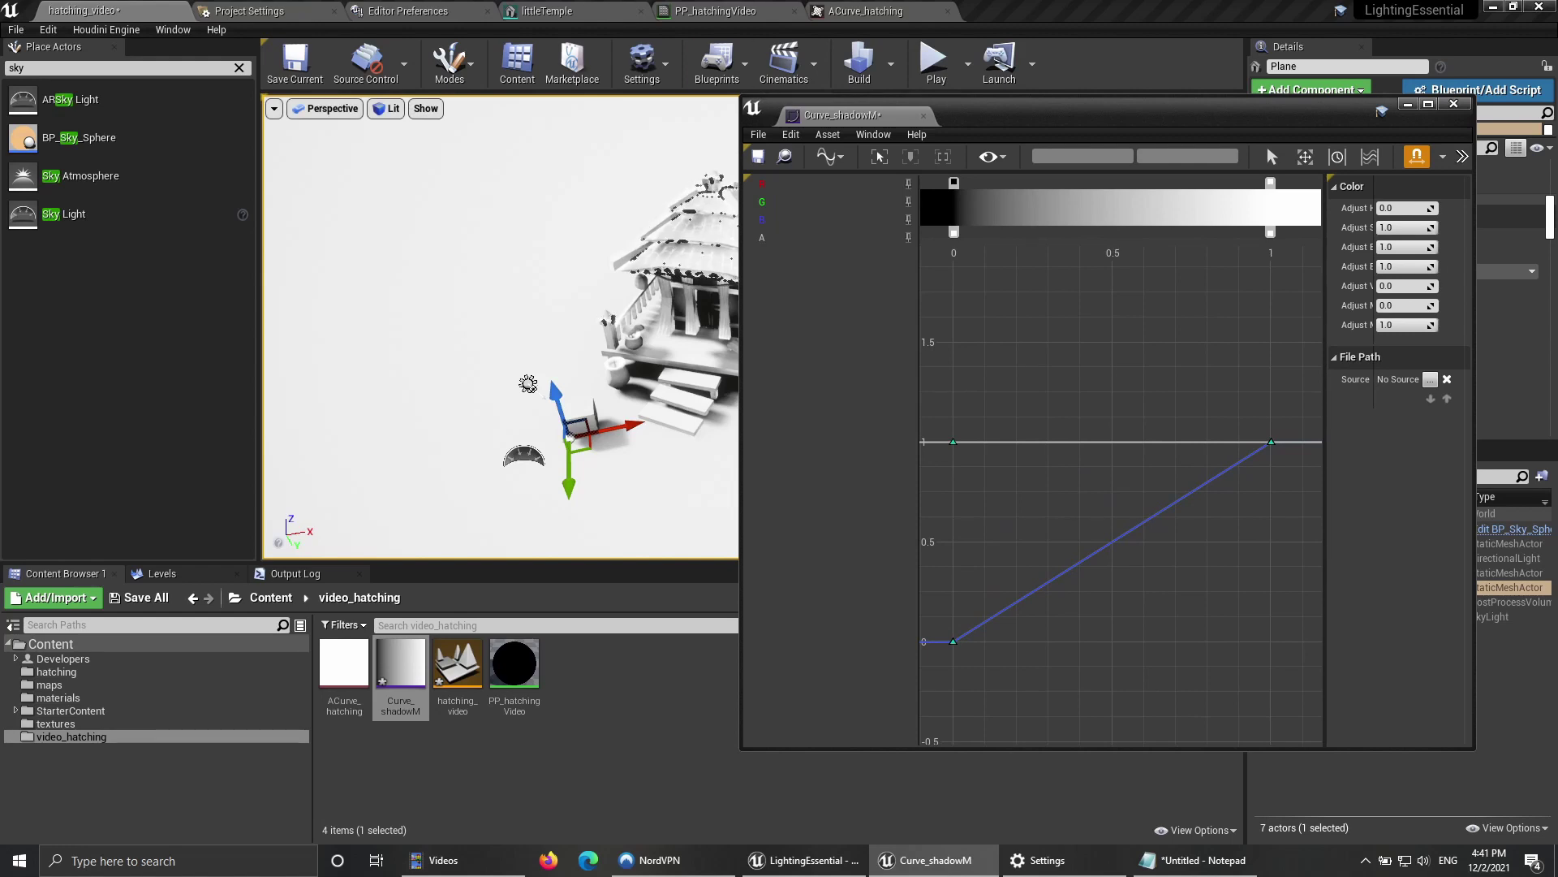
# Step: Add a CurveAtlasRowParameter node near the Subtract node in the PP_hatchingVideo material graph
pyautogui.click(715, 11)
pyautogui.moveTo(974, 121); pyautogui.dragTo(1557, 211)
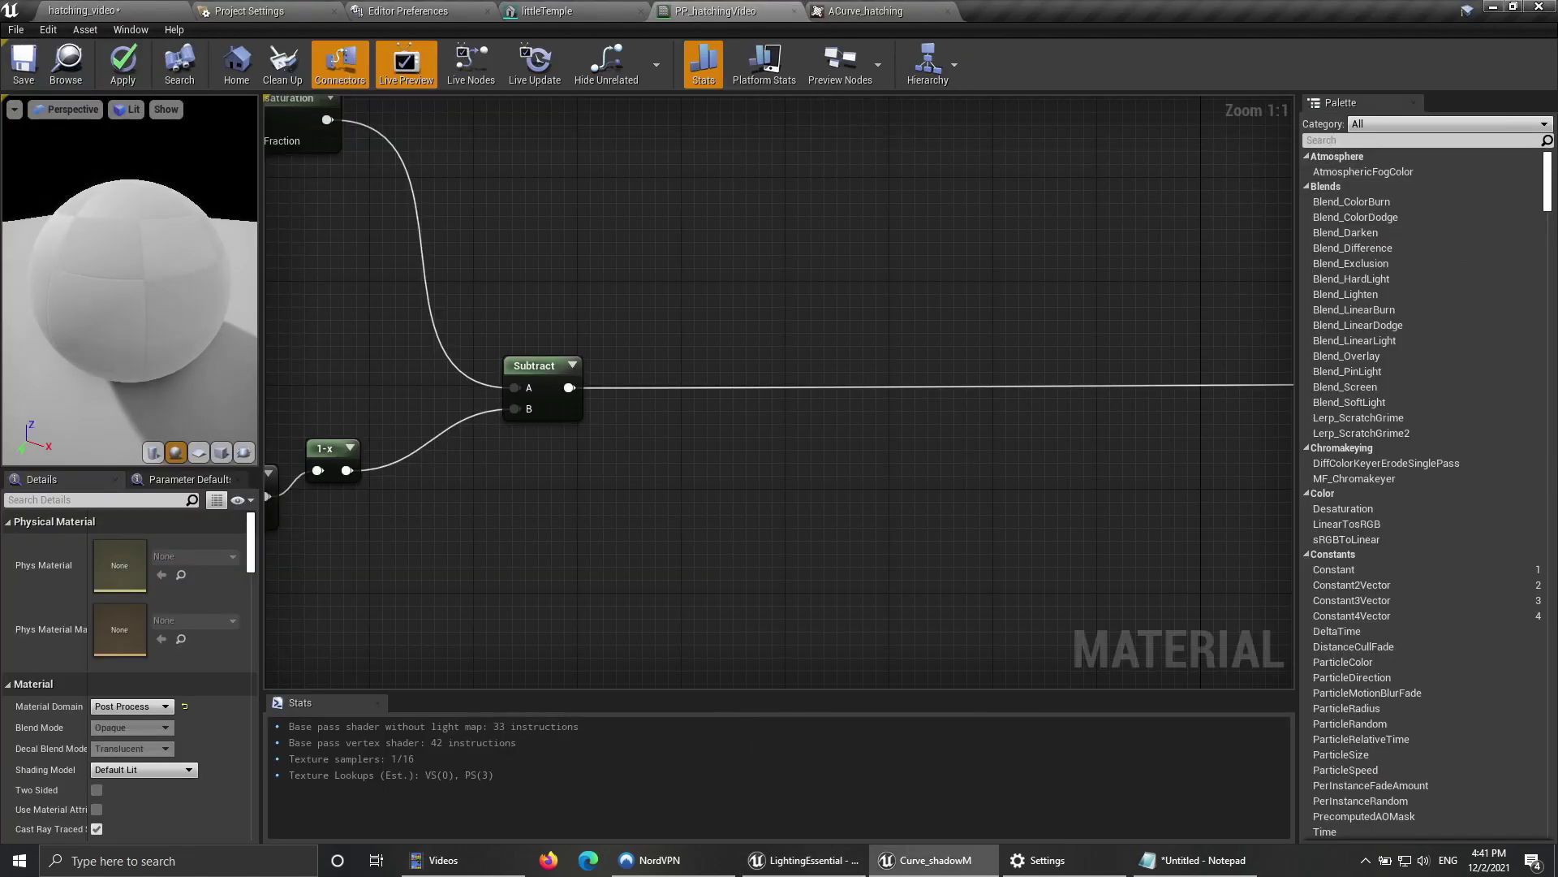
pyautogui.moveTo(614, 500)
pyautogui.mouseDown(button='right')
pyautogui.moveTo(794, 444)
pyautogui.moveTo(610, 513)
pyautogui.mouseUp(button='right')
pyautogui.scroll(-3, 794, 445)
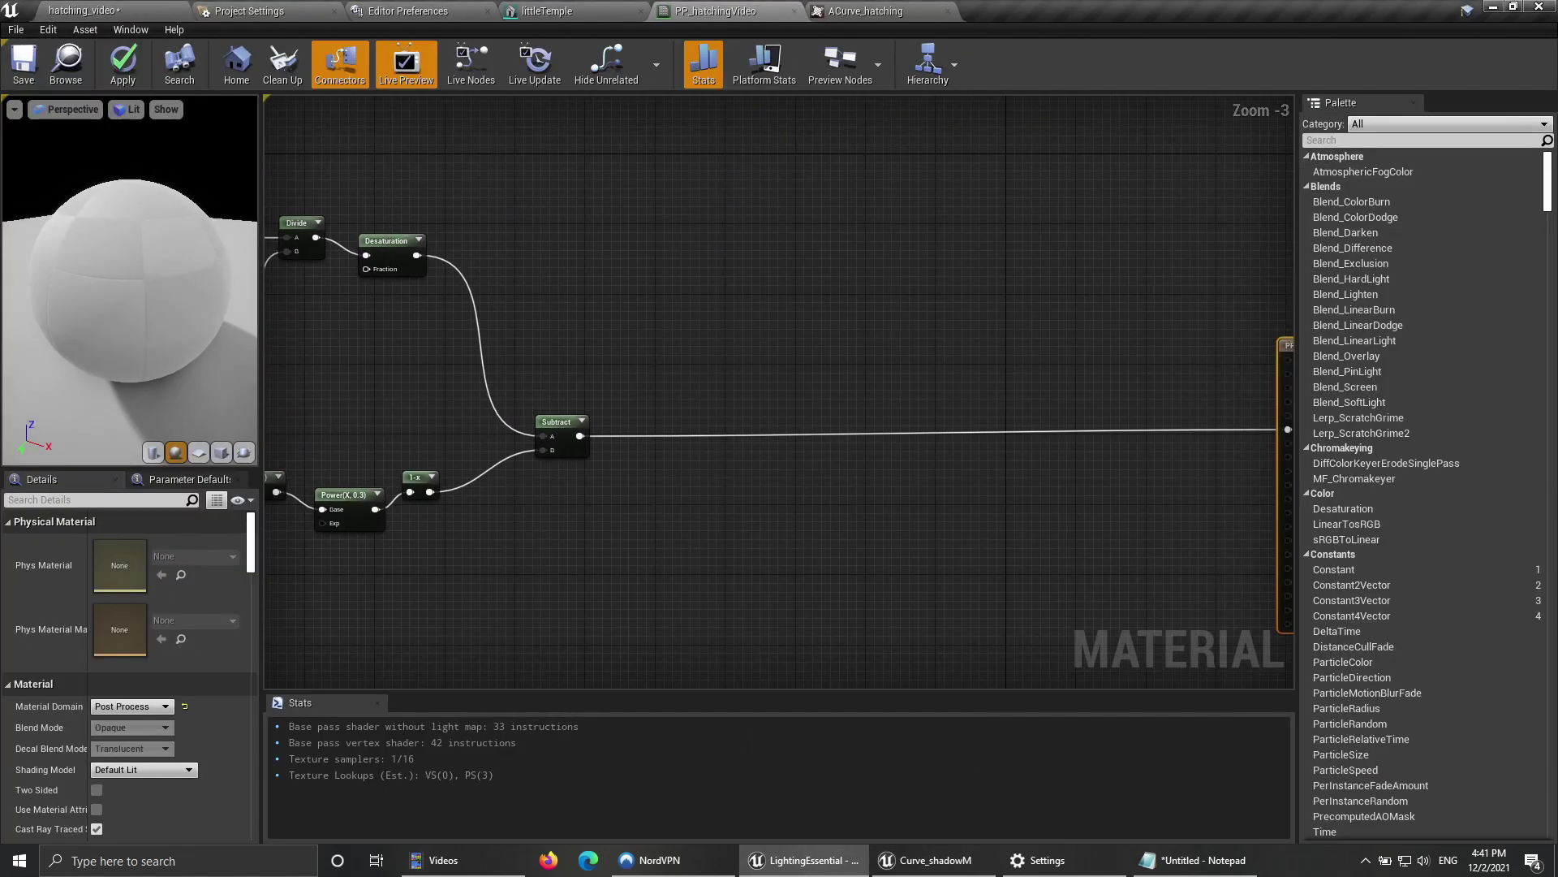
pyautogui.rightClick(646, 343)
pyautogui.write('Curve')
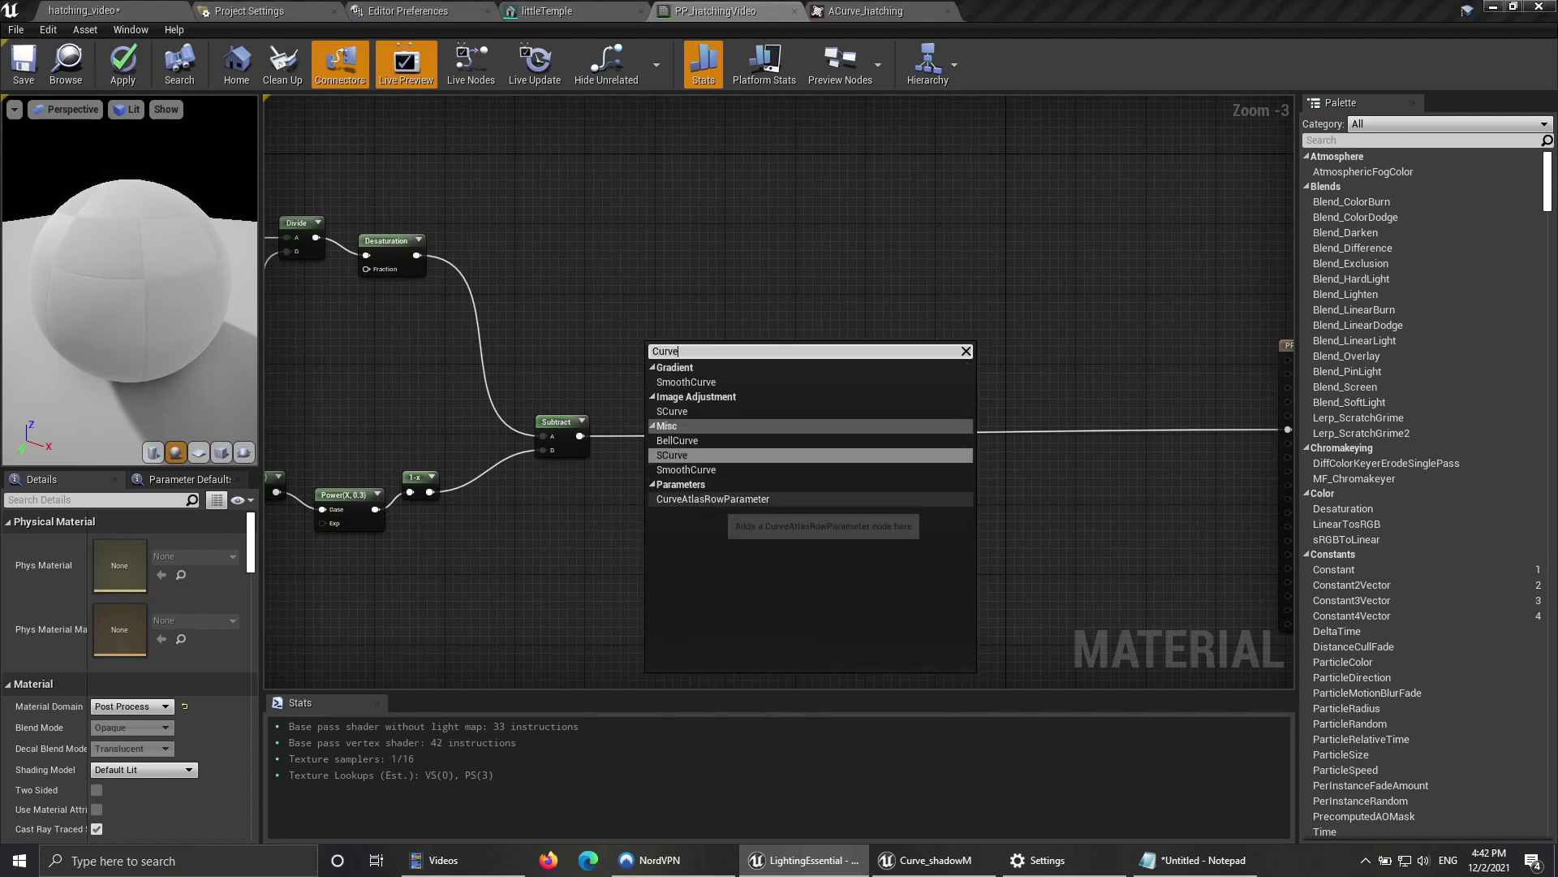
pyautogui.click(713, 498)
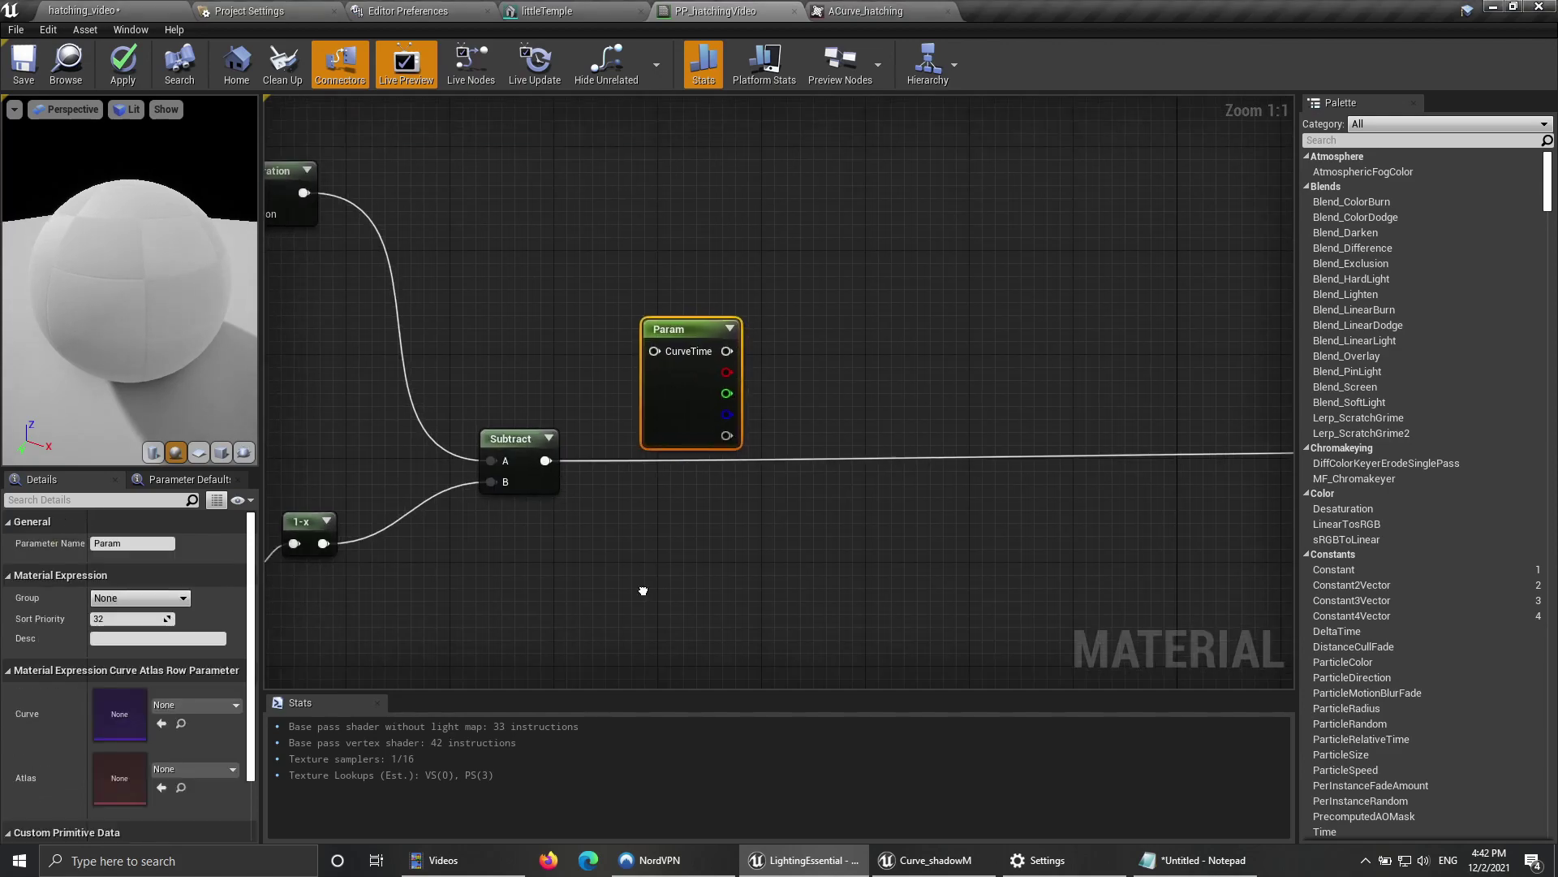
# Step: Name the curve parameter ShadowMask and assign it the ACurve_hatching atlas and the Curve_shadowM curve
pyautogui.click(131, 543)
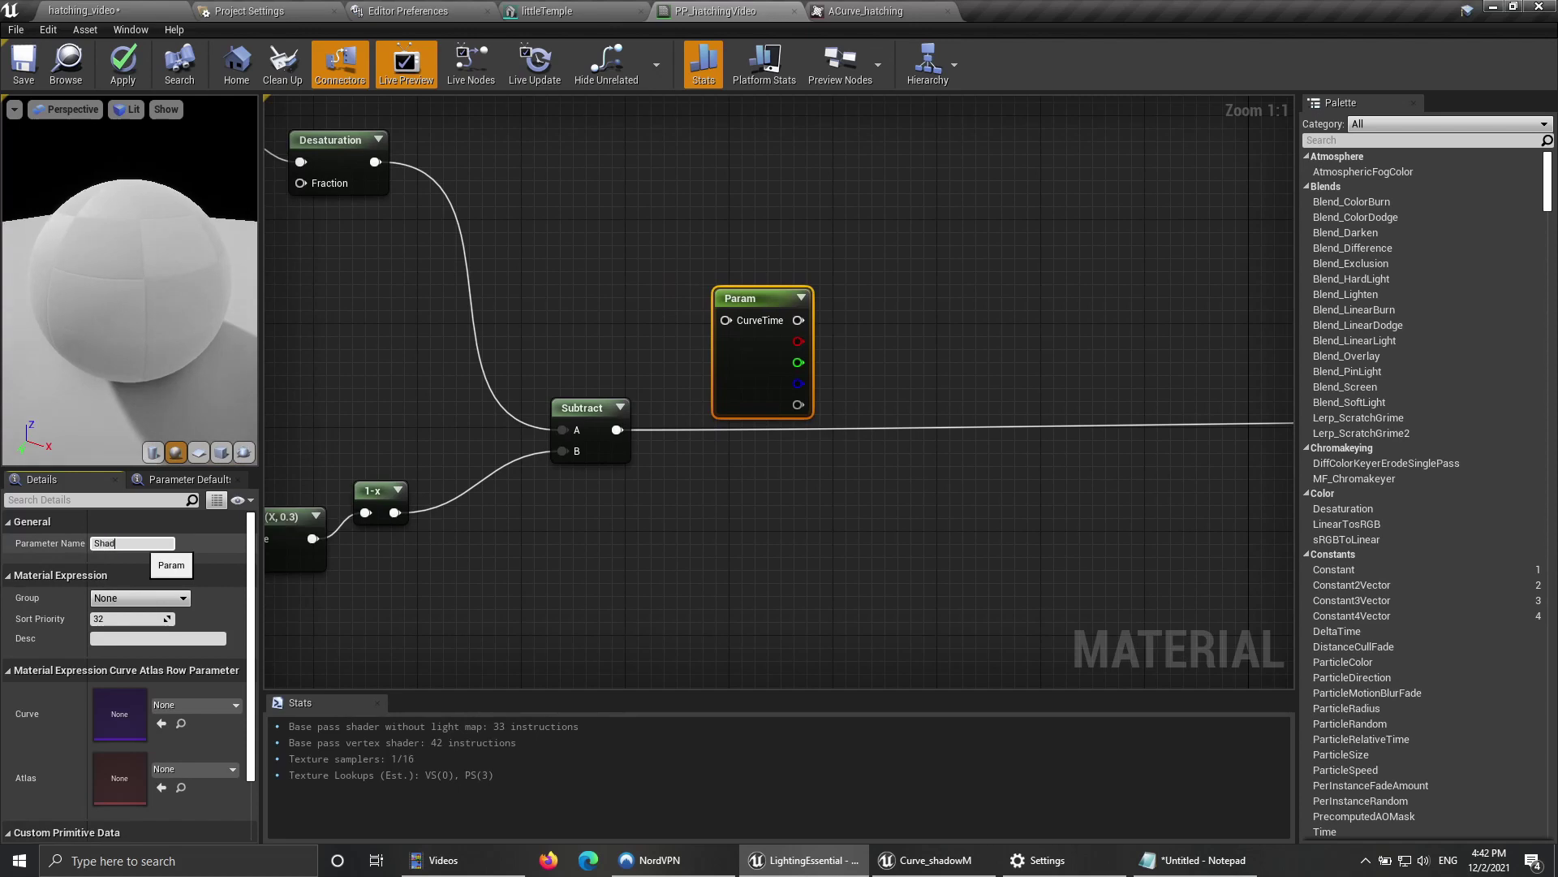
pyautogui.press('Return')
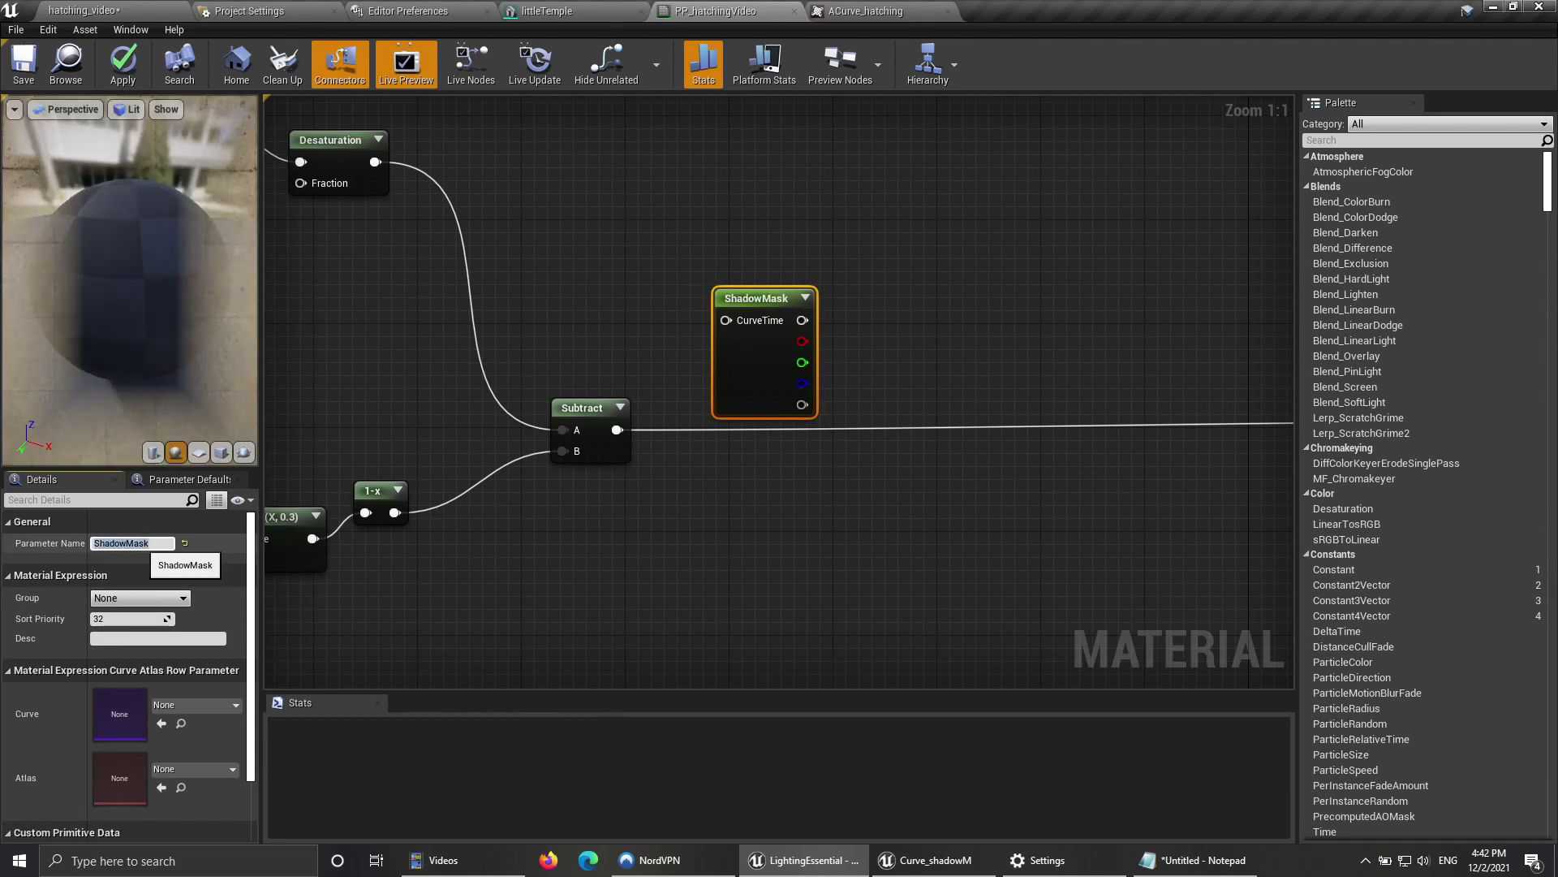
pyautogui.click(194, 704)
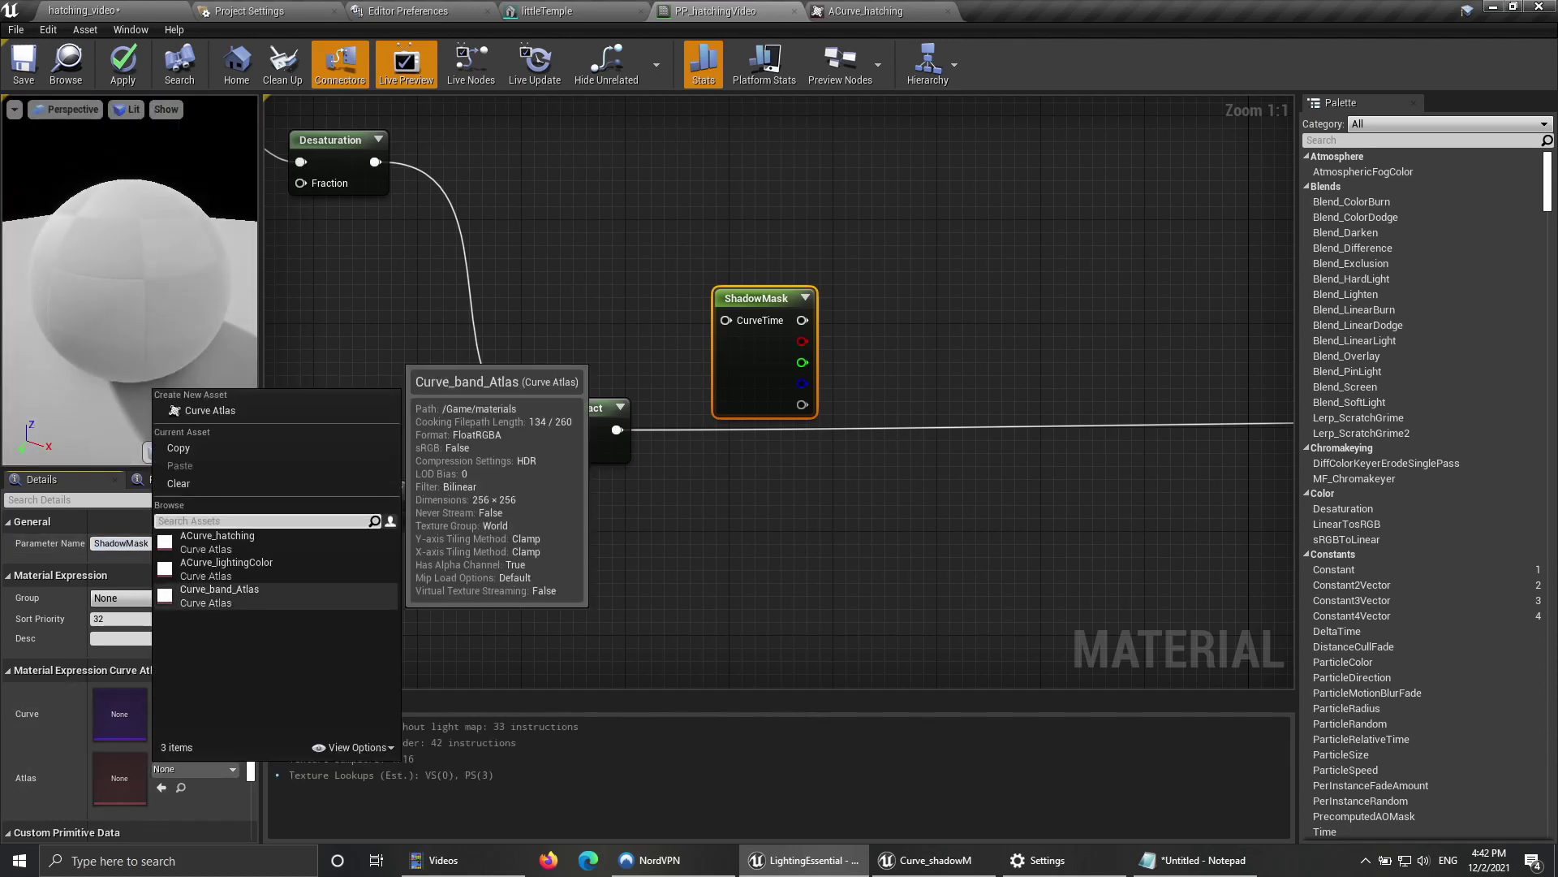
pyautogui.click(217, 541)
pyautogui.click(195, 706)
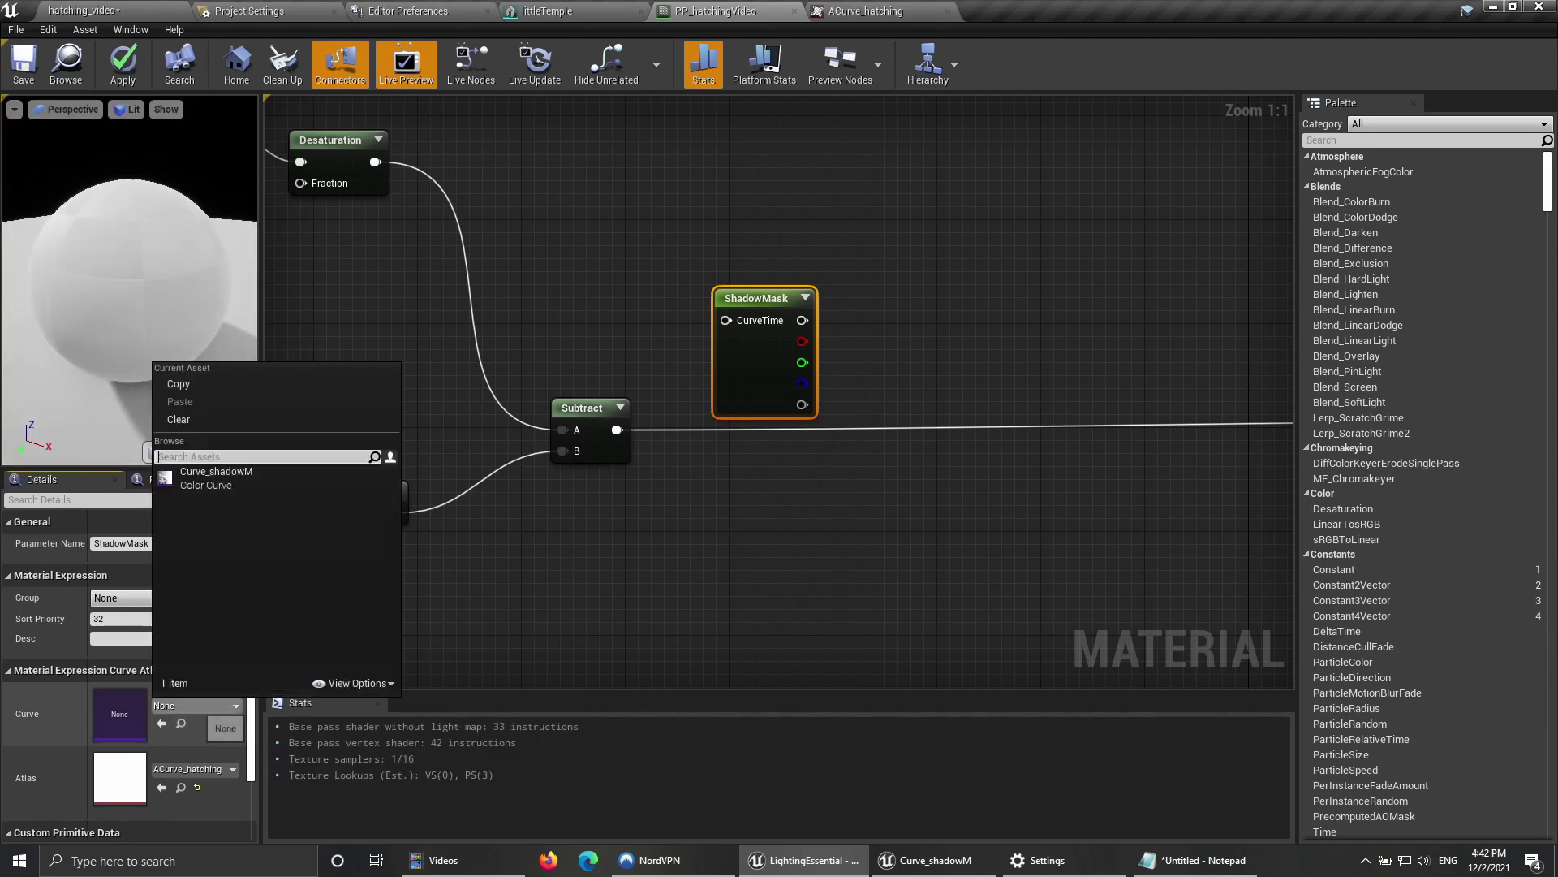
pyautogui.click(216, 477)
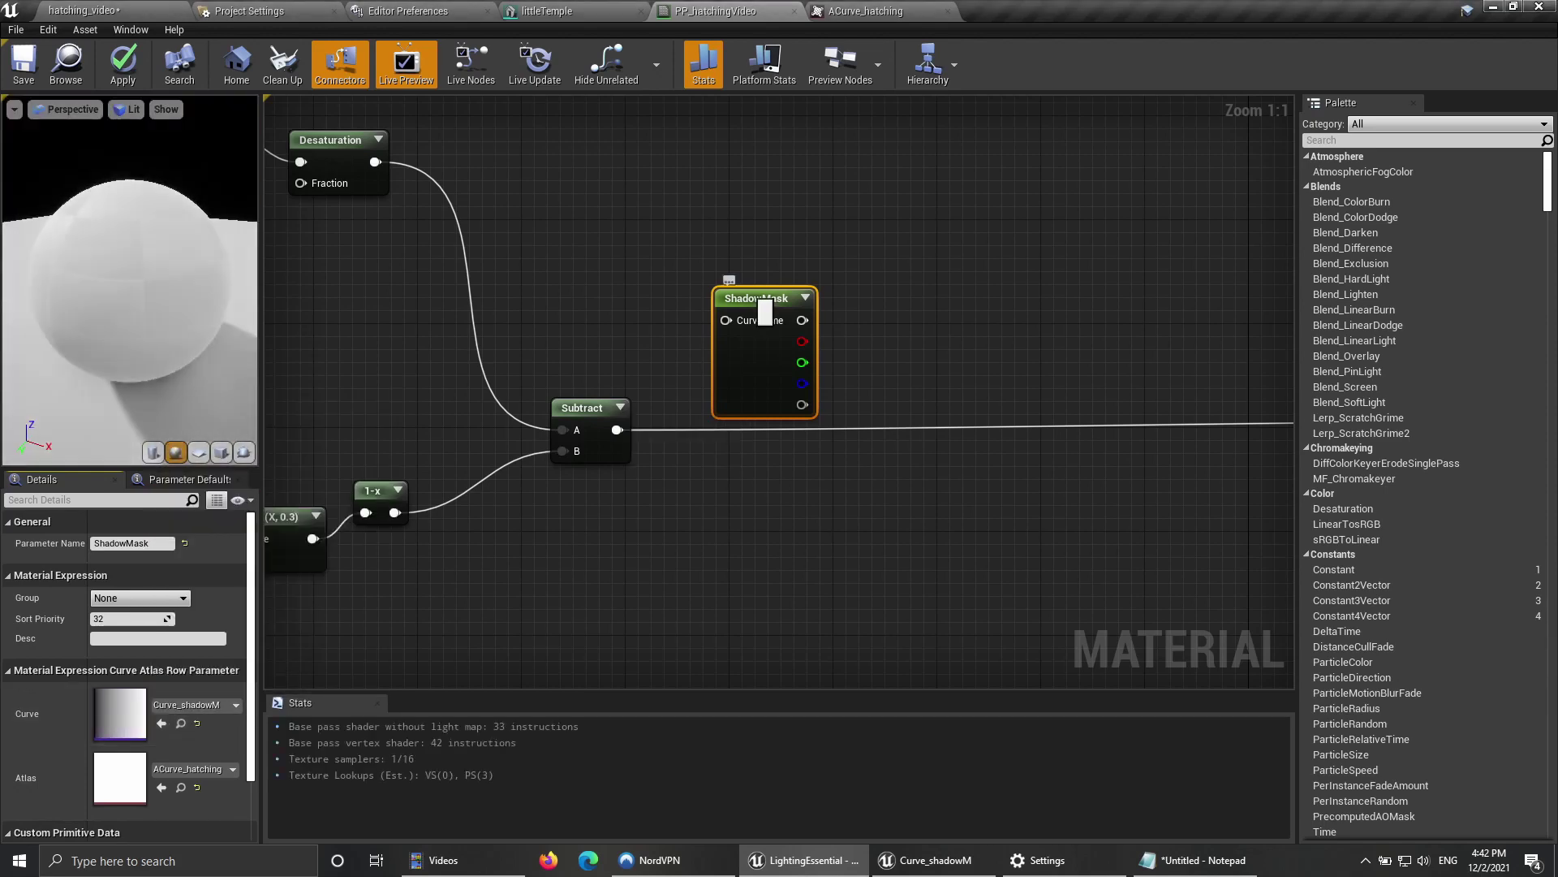
# Step: Connect Subtract to ShadowMask's CurveTime input and ShadowMask's output to Emissive Color, and save the material
pyautogui.moveTo(765, 310); pyautogui.dragTo(755, 398)
pyautogui.moveTo(617, 429); pyautogui.dragTo(747, 421)
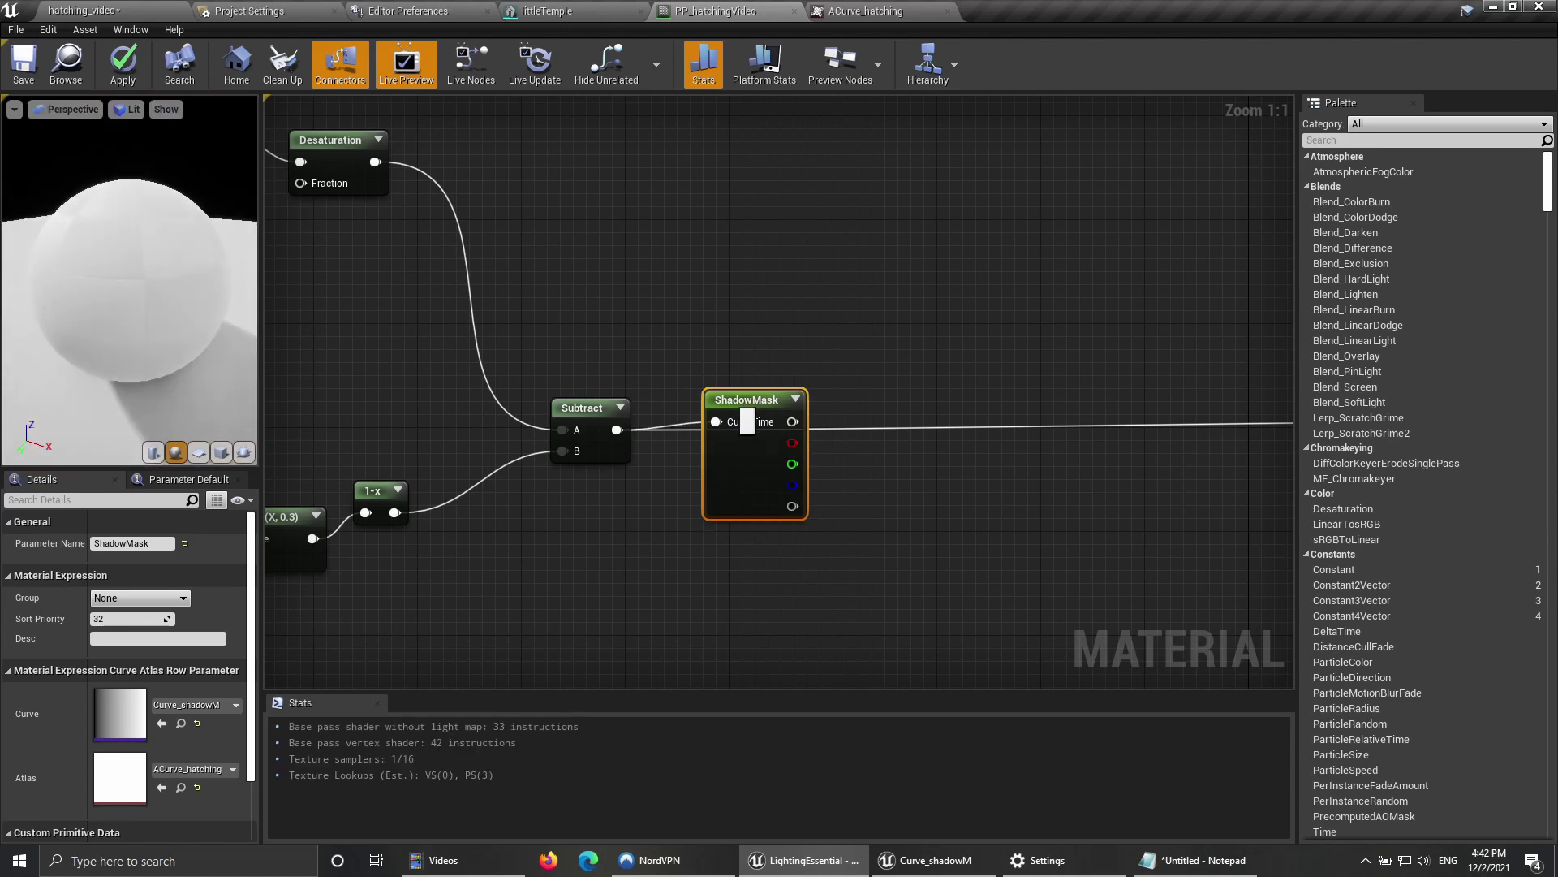
pyautogui.moveTo(747, 421); pyautogui.dragTo(745, 435)
pyautogui.rightClick(750, 498)
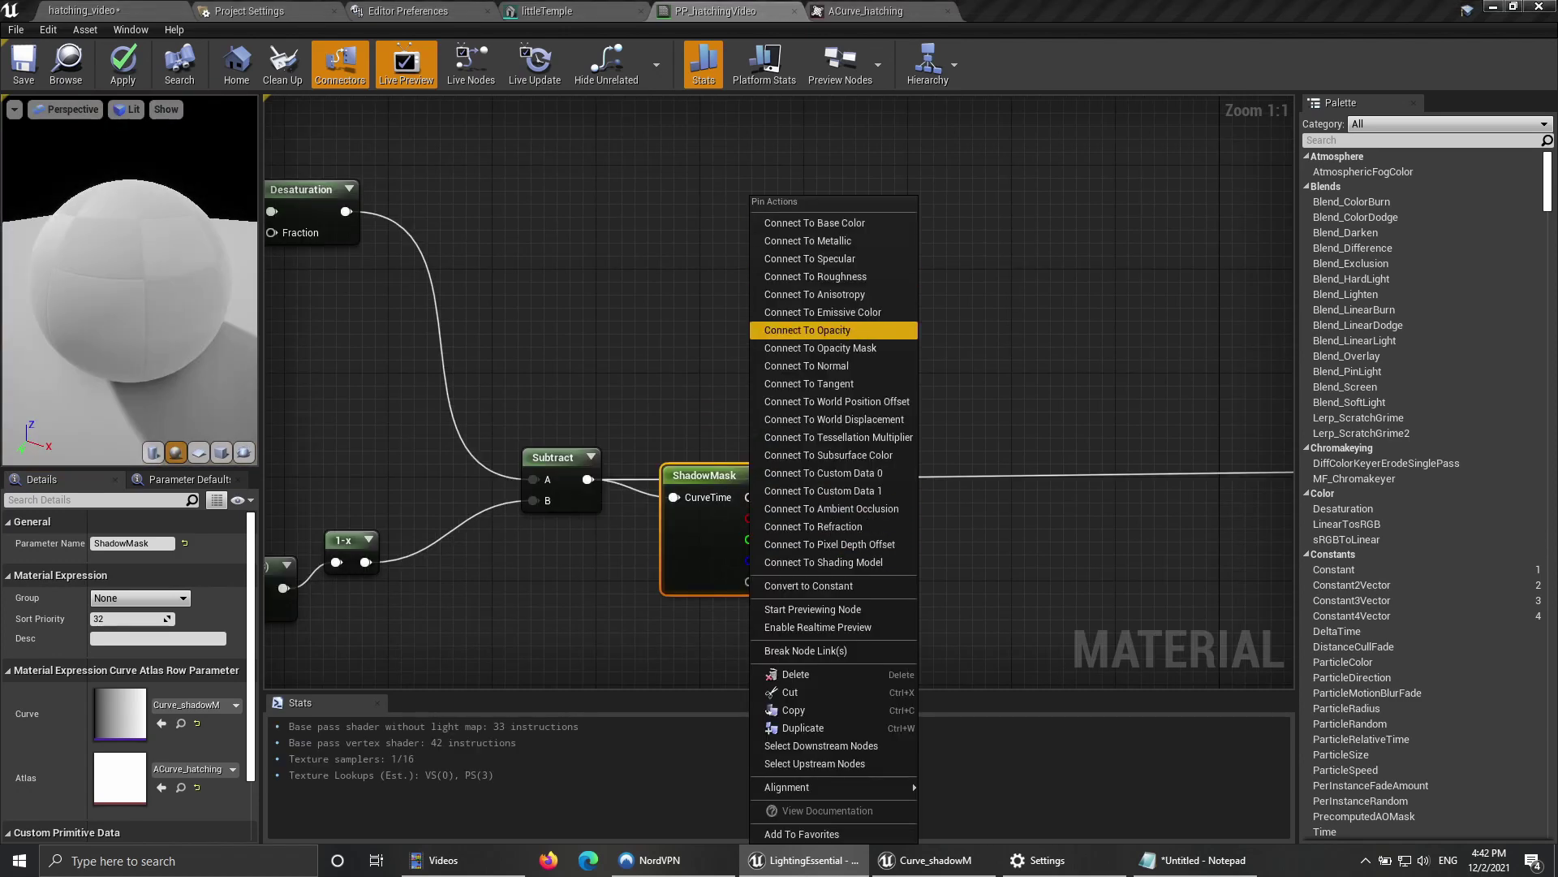
pyautogui.click(822, 312)
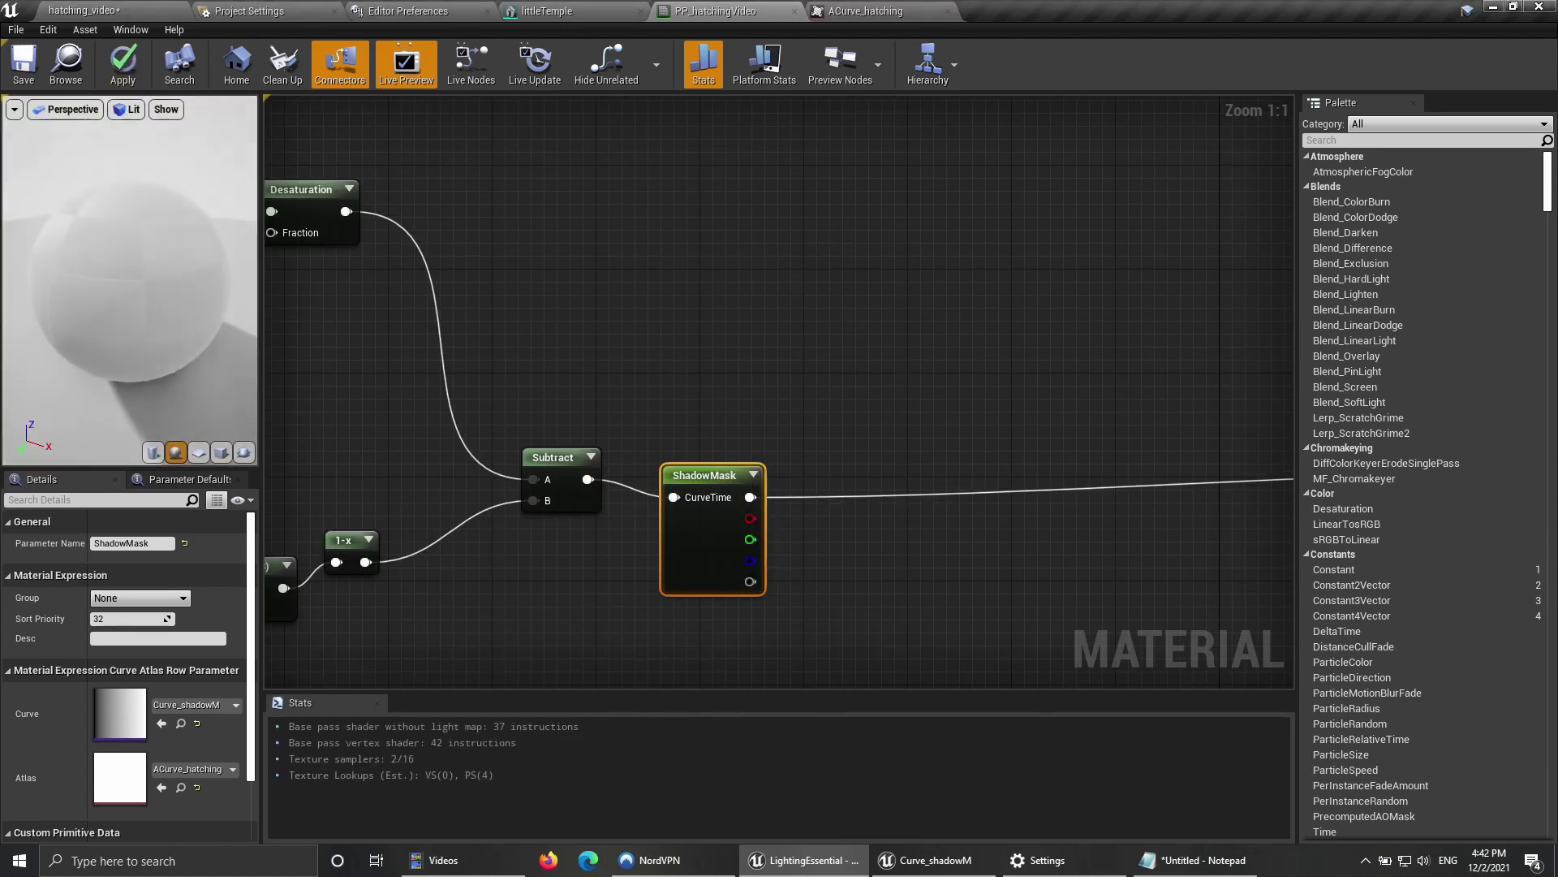
pyautogui.click(24, 65)
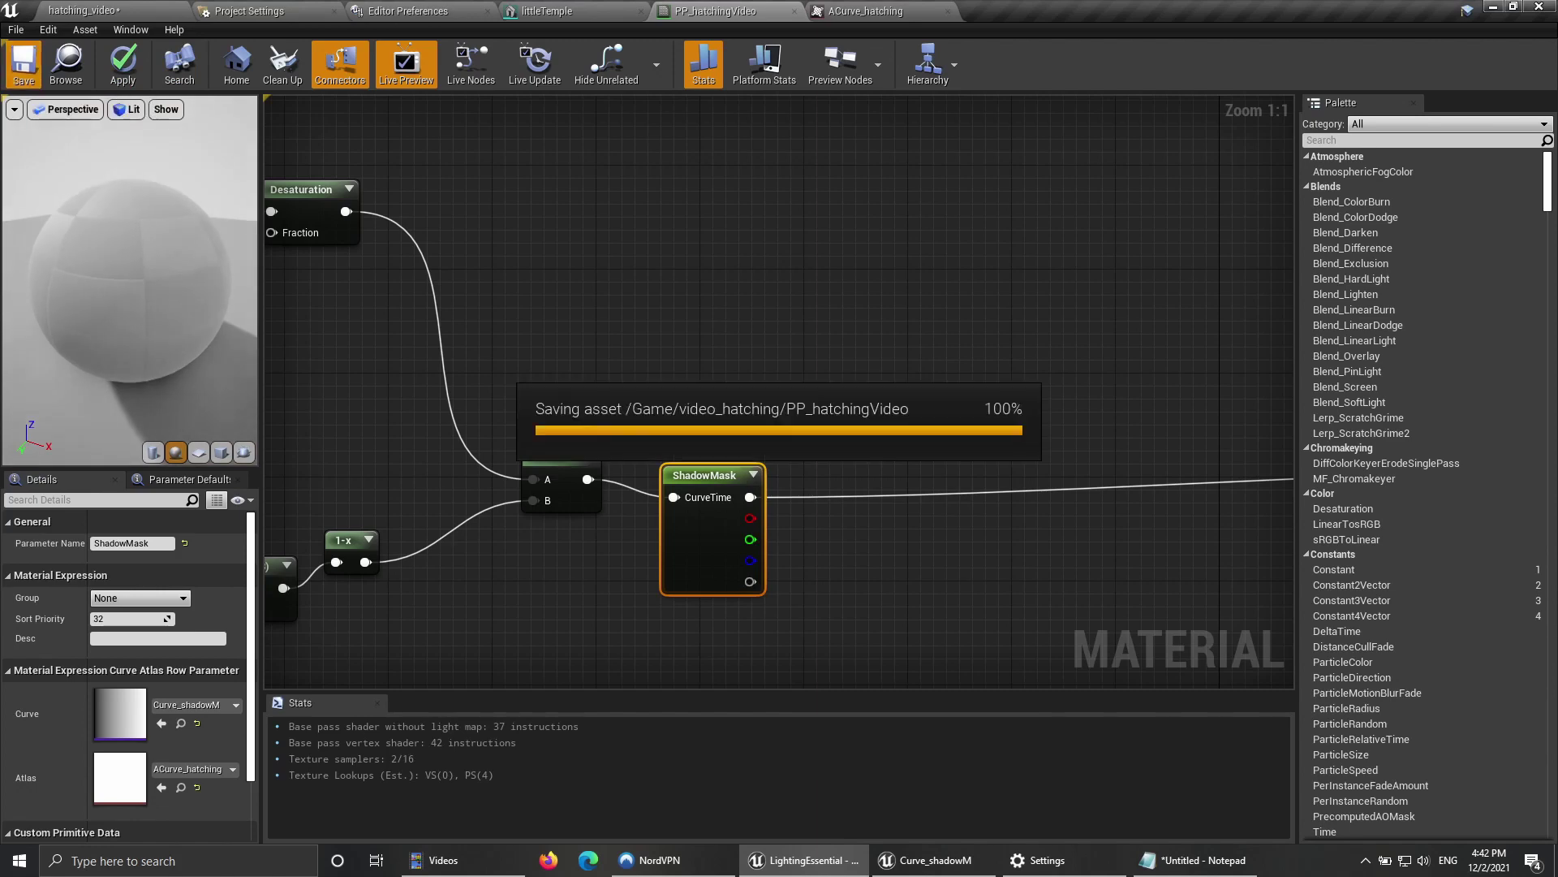
# Step: With the temple in view, reverse Curve_shadowM's gradient by moving the black stop to about 0.34 and the white stop close to 0
pyautogui.click(98, 11)
pyautogui.moveTo(751, 326); pyautogui.dragTo(633, 335, button='right')
pyautogui.press('w')
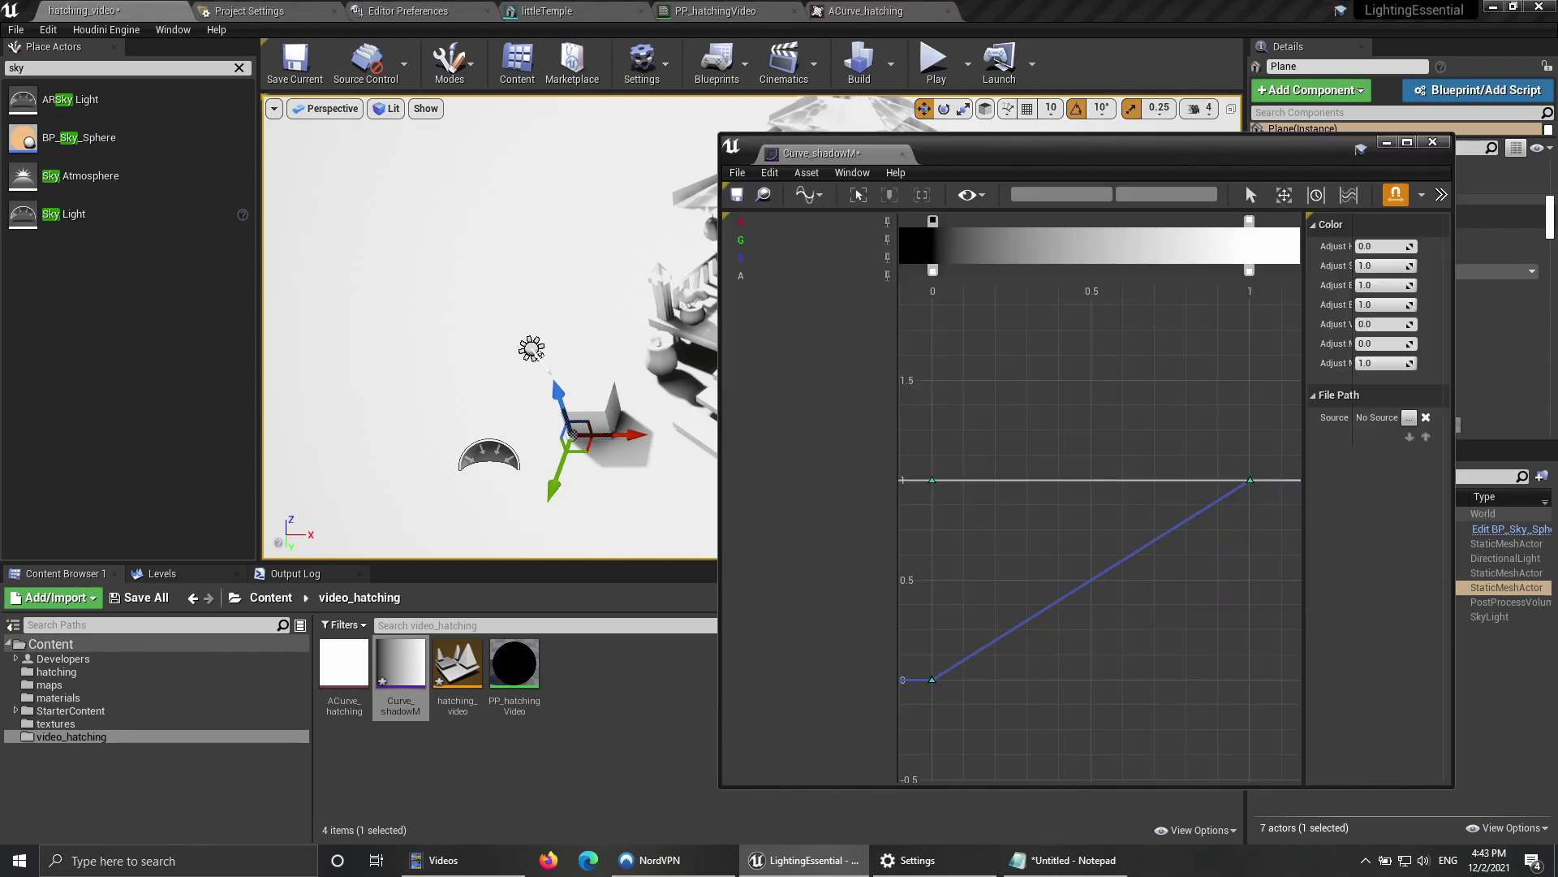
pyautogui.moveTo(487, 325); pyautogui.dragTo(641, 324, button='right')
pyautogui.moveTo(297, 551); pyautogui.dragTo(288, 524, button='right')
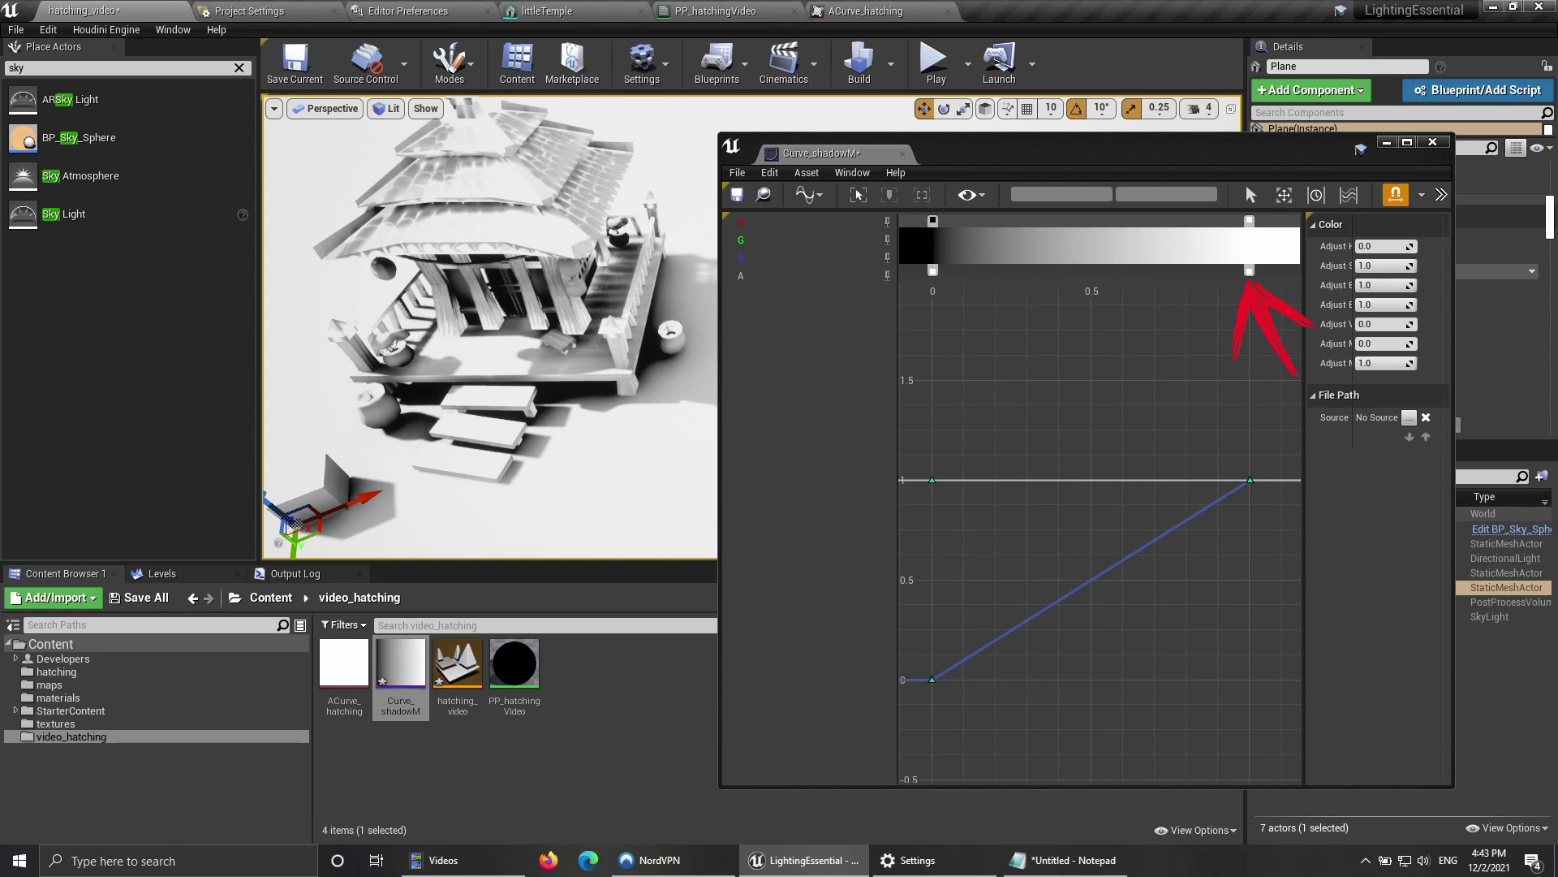
pyautogui.moveTo(487, 324)
pyautogui.mouseDown(button='right')
pyautogui.moveTo(544, 349)
pyautogui.moveTo(520, 305)
pyautogui.moveTo(475, 341)
pyautogui.moveTo(503, 327)
pyautogui.moveTo(487, 334)
pyautogui.mouseUp(button='right')
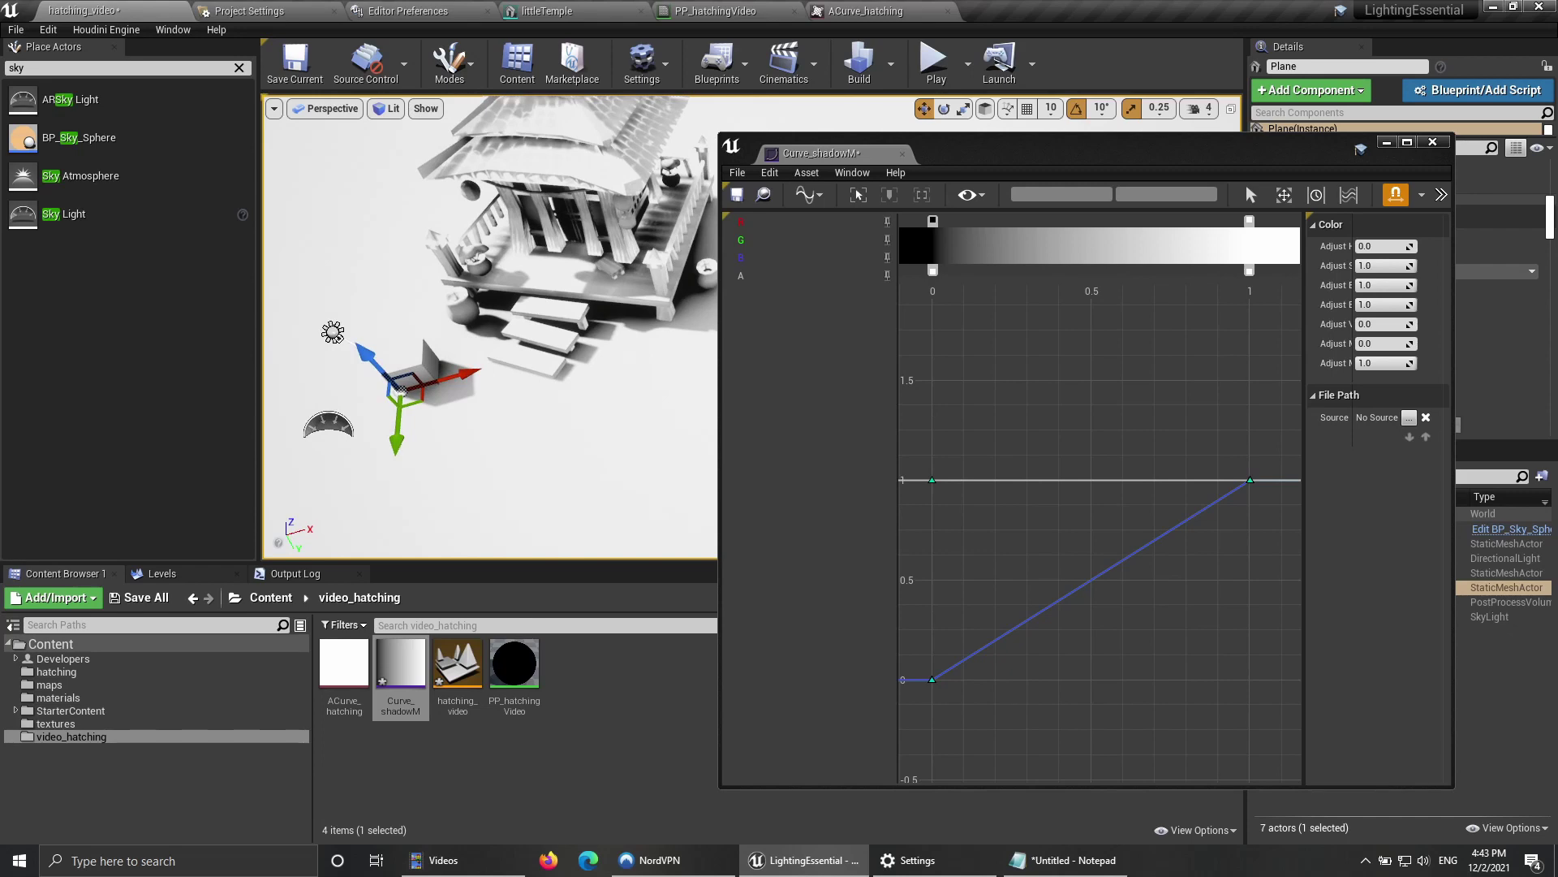
pyautogui.moveTo(487, 334); pyautogui.dragTo(485, 336, button='right')
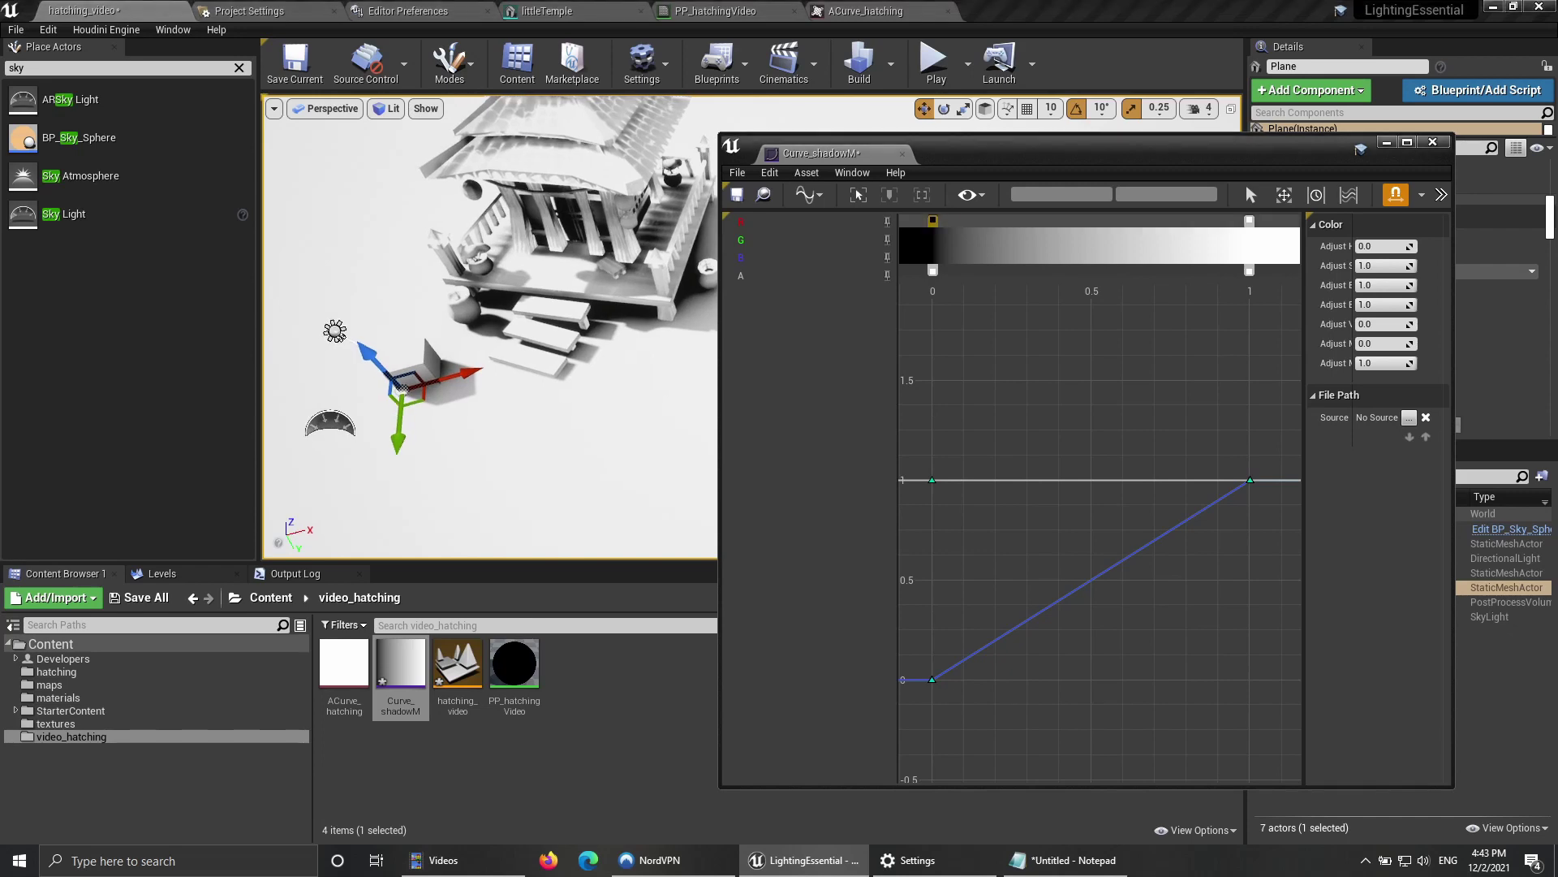
pyautogui.moveTo(932, 221); pyautogui.dragTo(1039, 221)
pyautogui.moveTo(1249, 221); pyautogui.dragTo(939, 220)
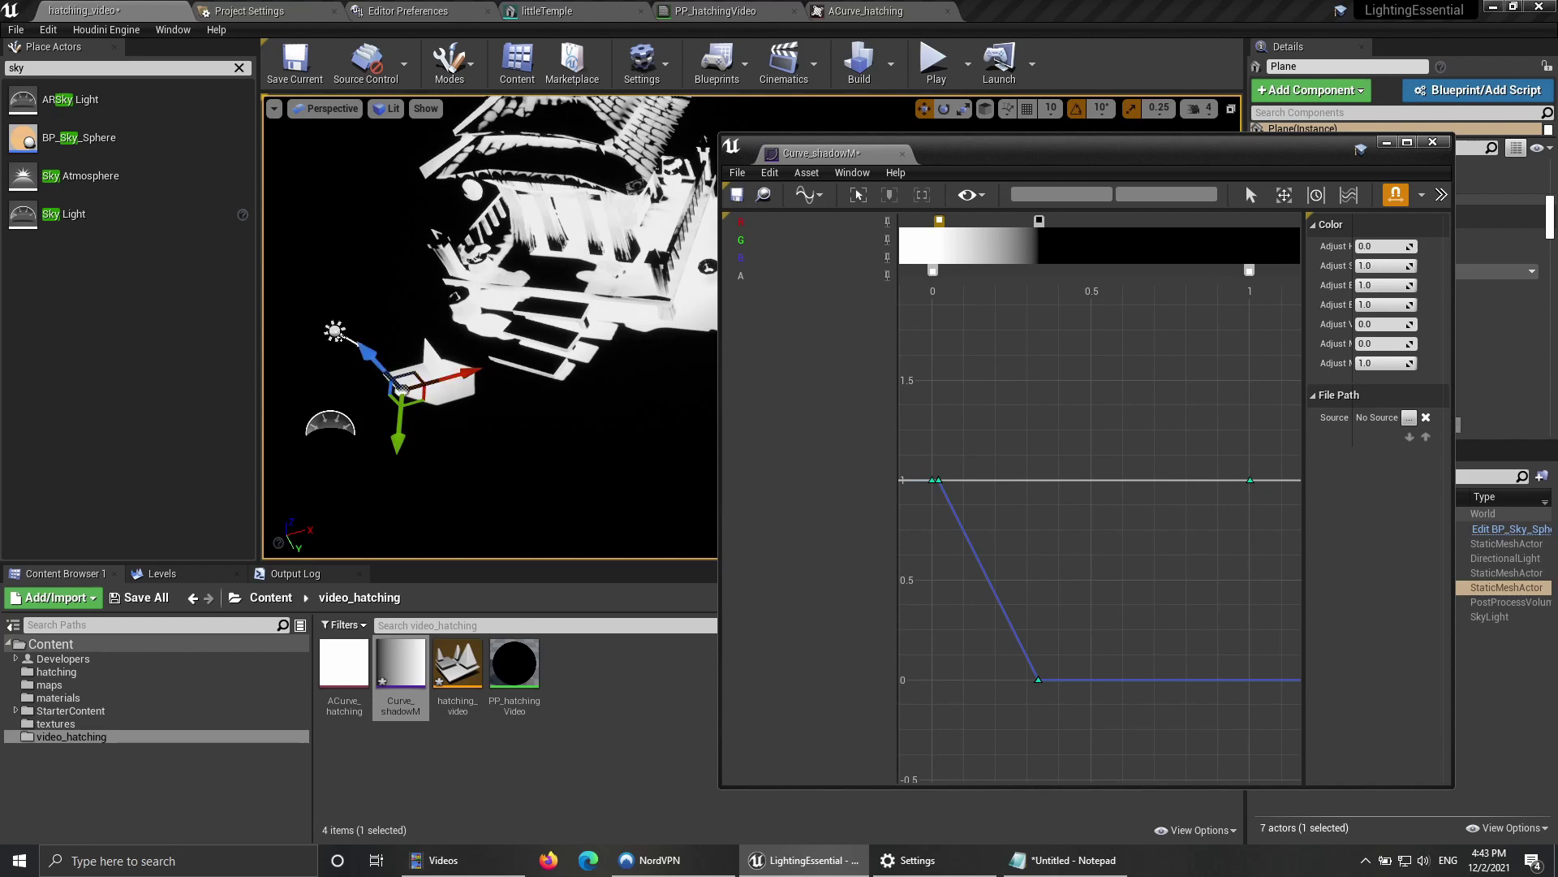
# Step: Set the white colour stop's time to 0 in Curve_shadowM, leaving its colour unedited
pyautogui.moveTo(487, 325); pyautogui.dragTo(454, 320, button='right')
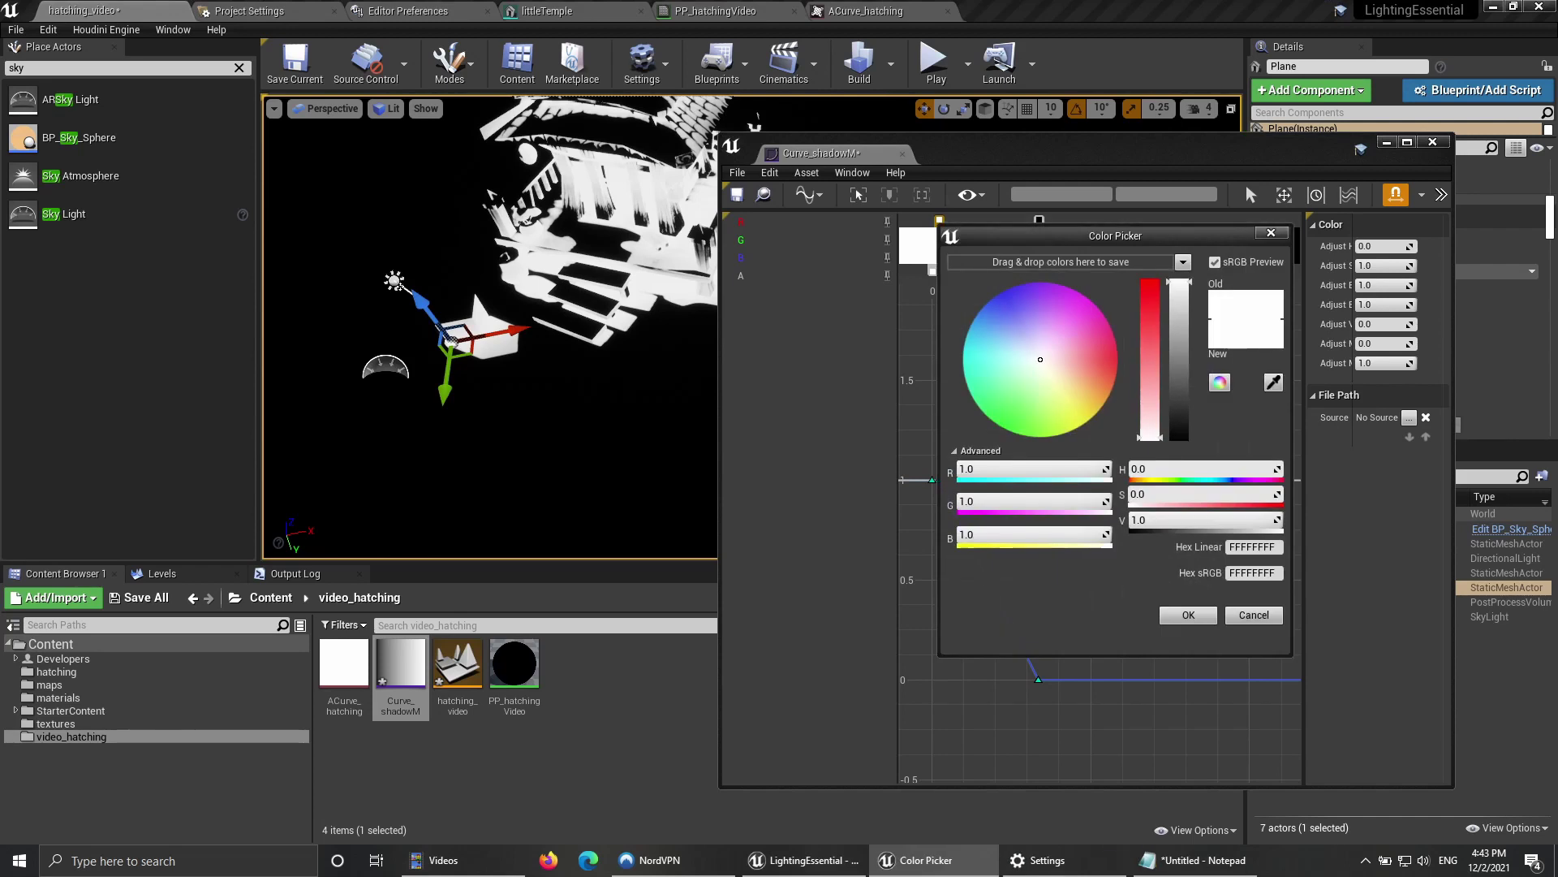
pyautogui.click(1254, 615)
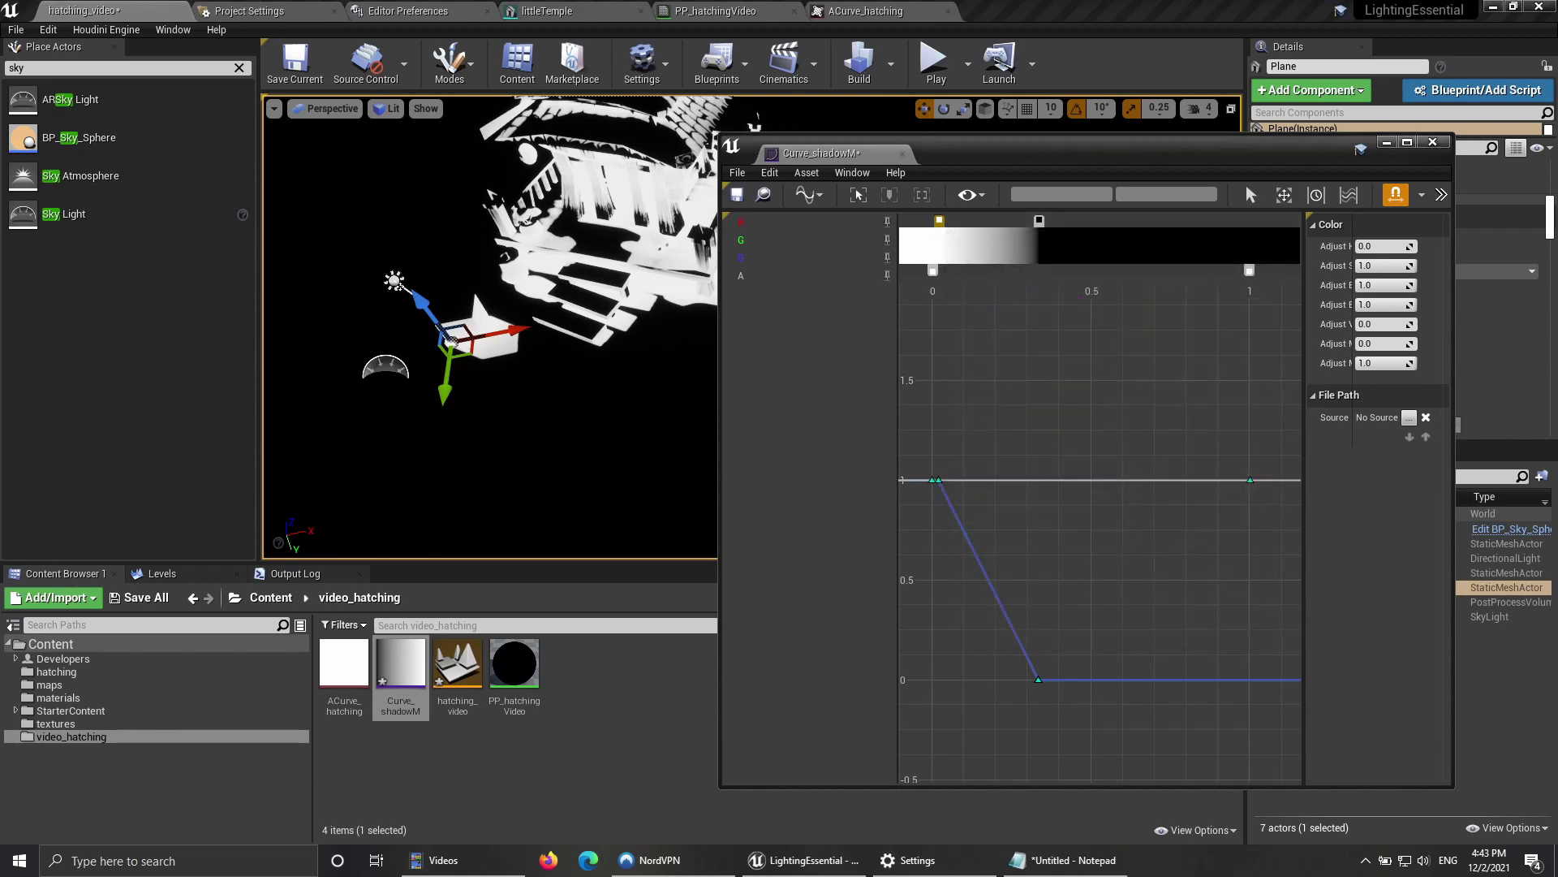
pyautogui.rightClick(939, 220)
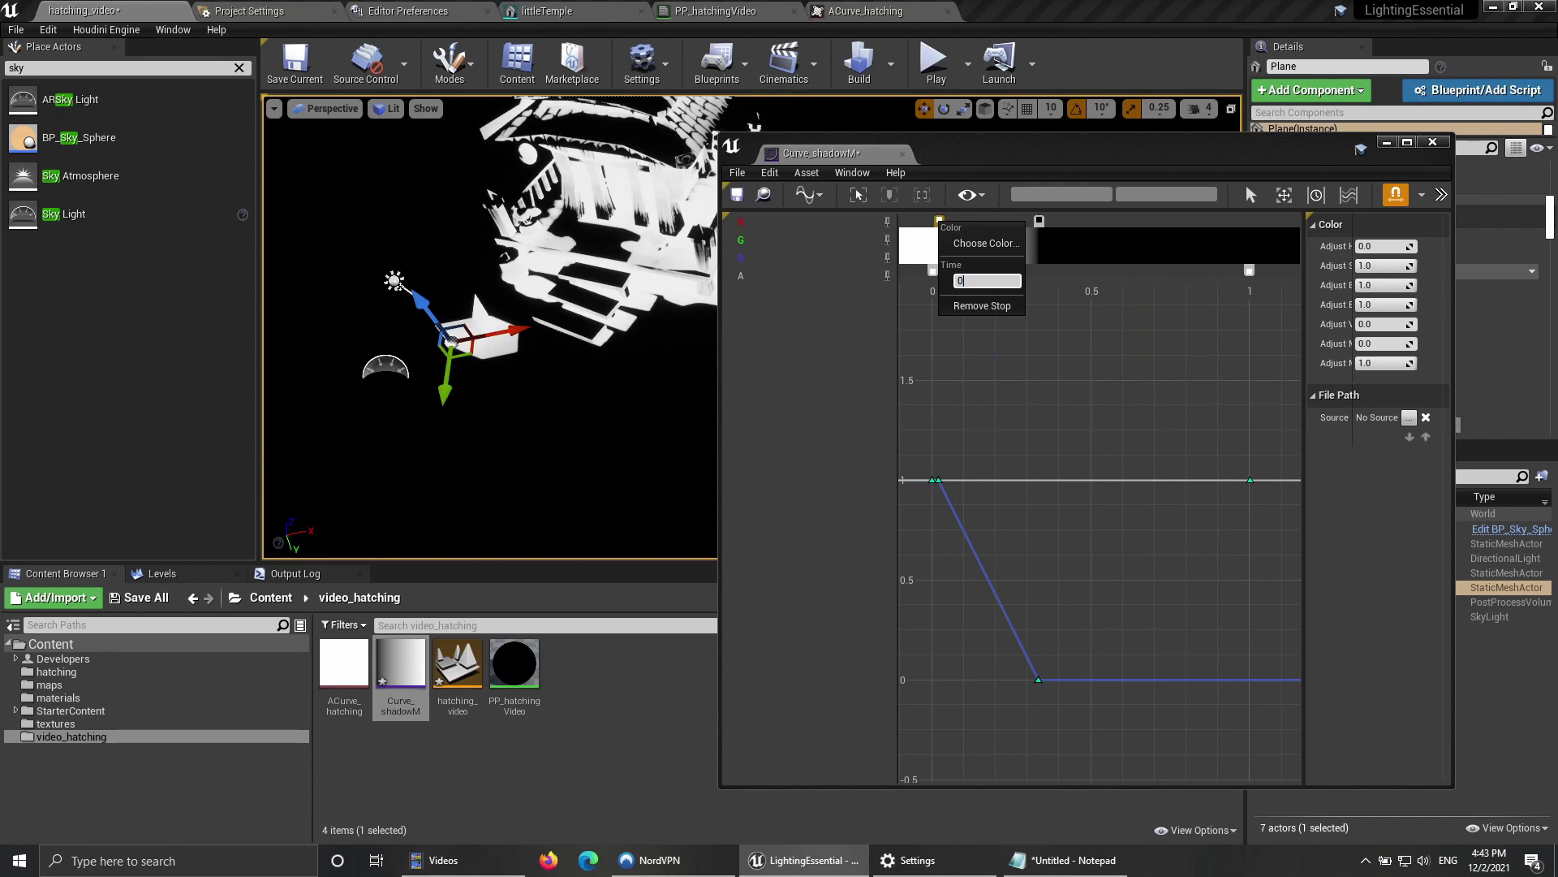
pyautogui.write('0')
pyautogui.press('Return')
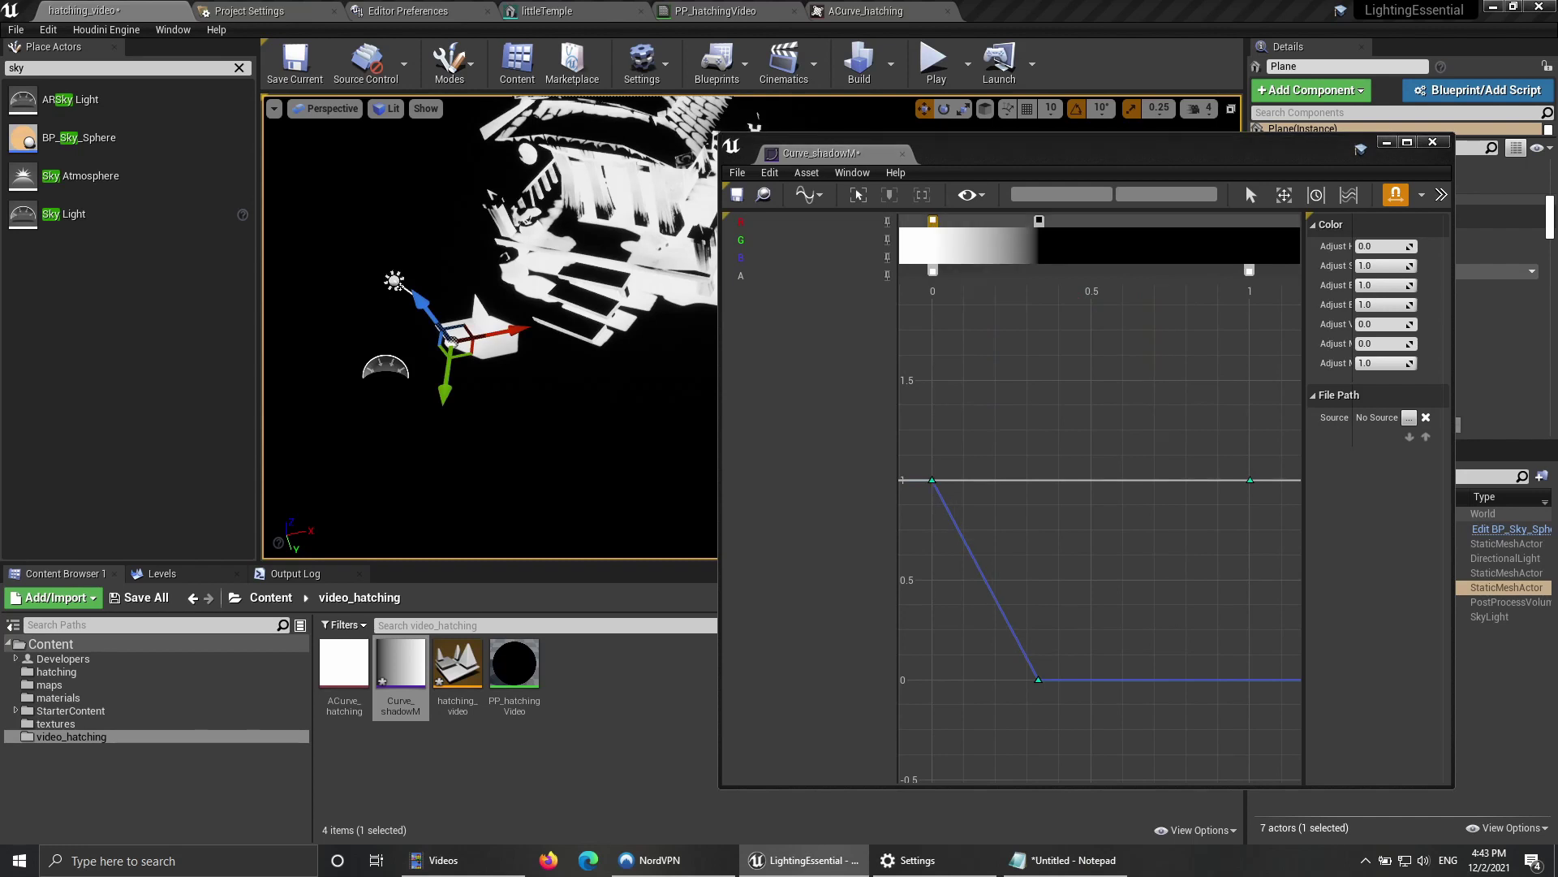
# Step: Move Curve_shadowM's black stop to about 0.47 and inspect the shadow mask on the temple
pyautogui.moveTo(1049, 220); pyautogui.dragTo(1081, 221)
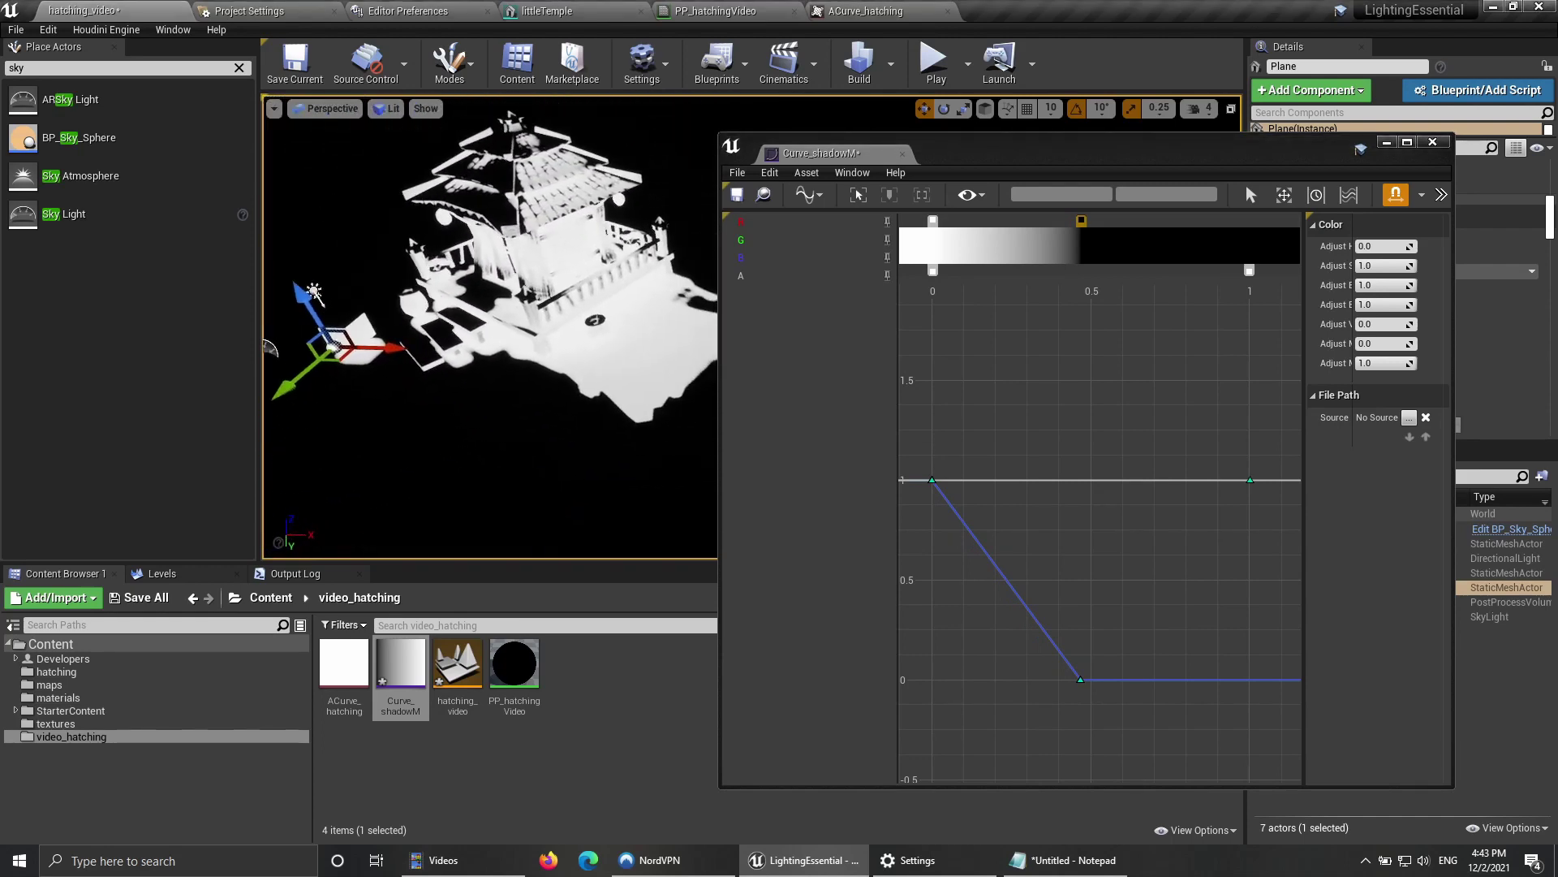
pyautogui.moveTo(1245, 183); pyautogui.dragTo(1351, 167)
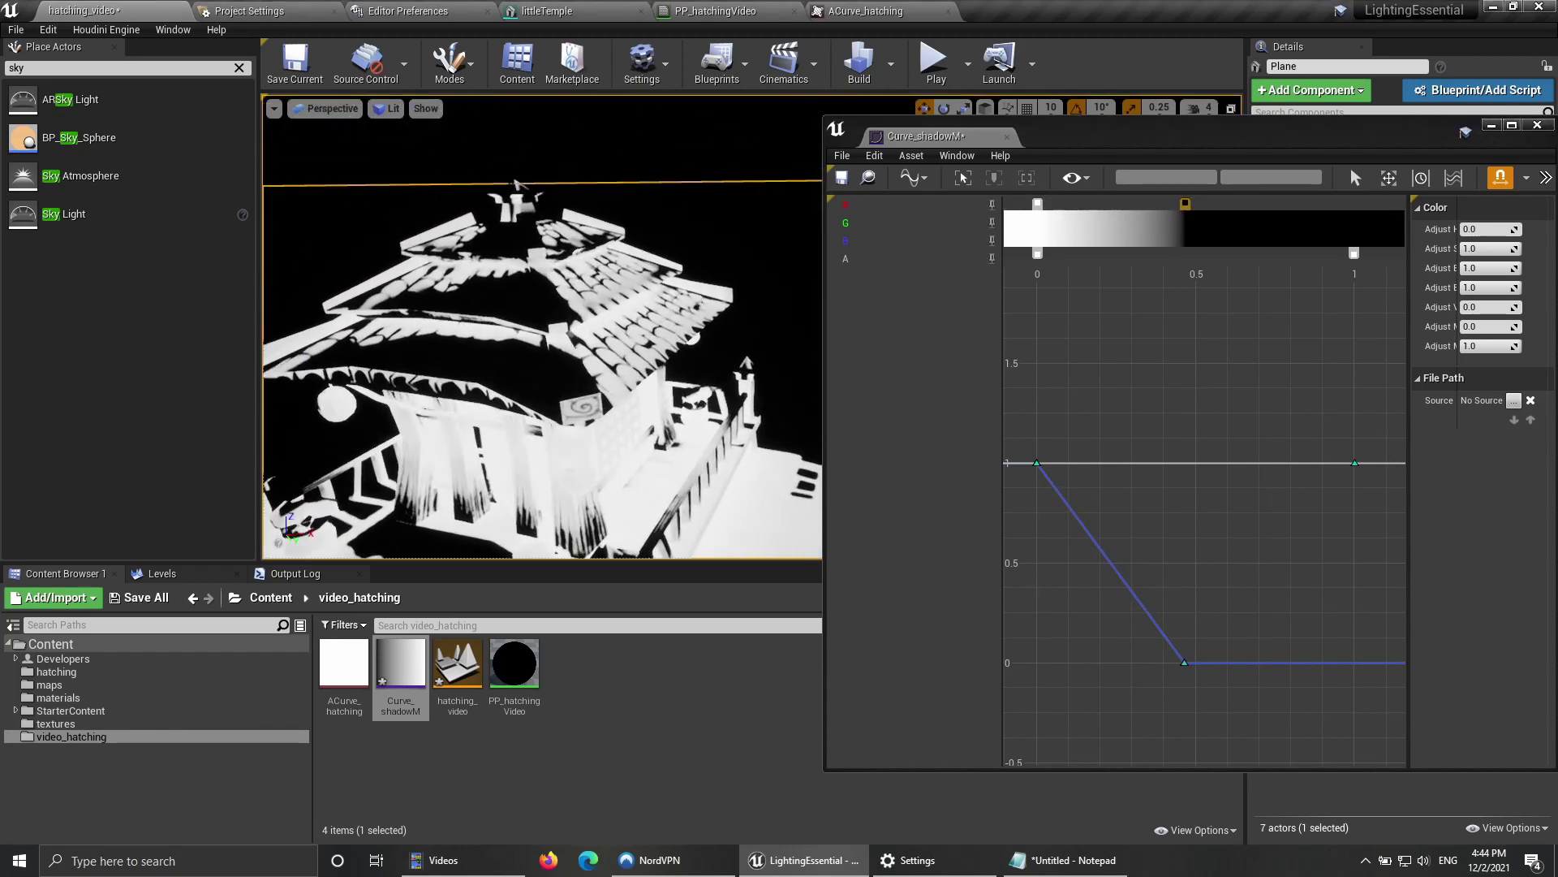
pyautogui.moveTo(542, 327); pyautogui.dragTo(450, 316, button='right')
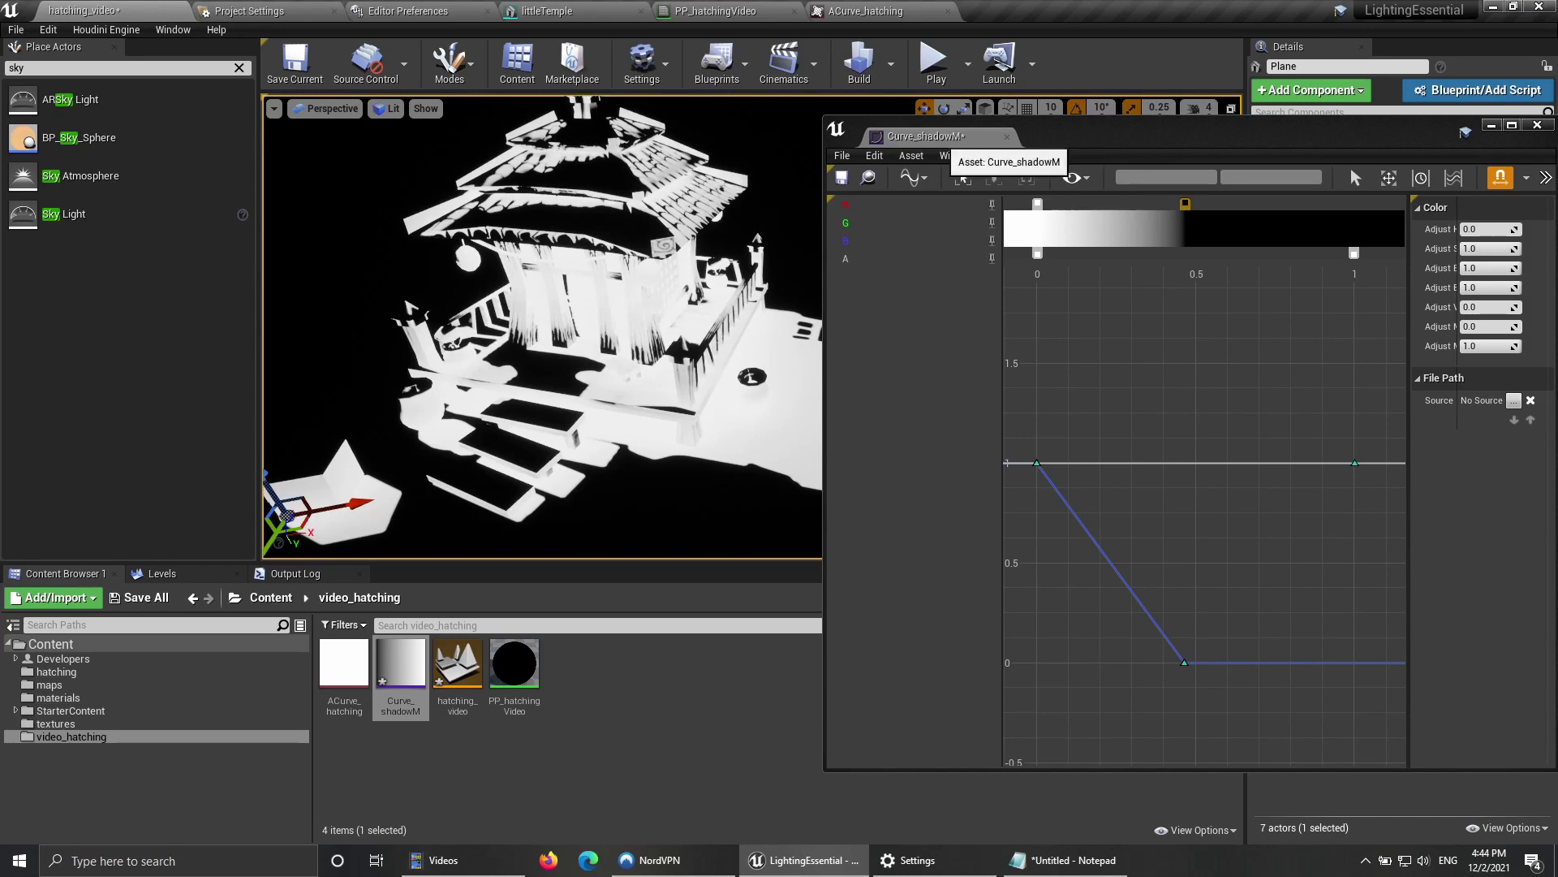
# Step: Dock the Curve_shadowM editor among the other editor tabs and return to the hatching_video level
pyautogui.moveTo(942, 139); pyautogui.dragTo(995, 11)
pyautogui.click(84, 11)
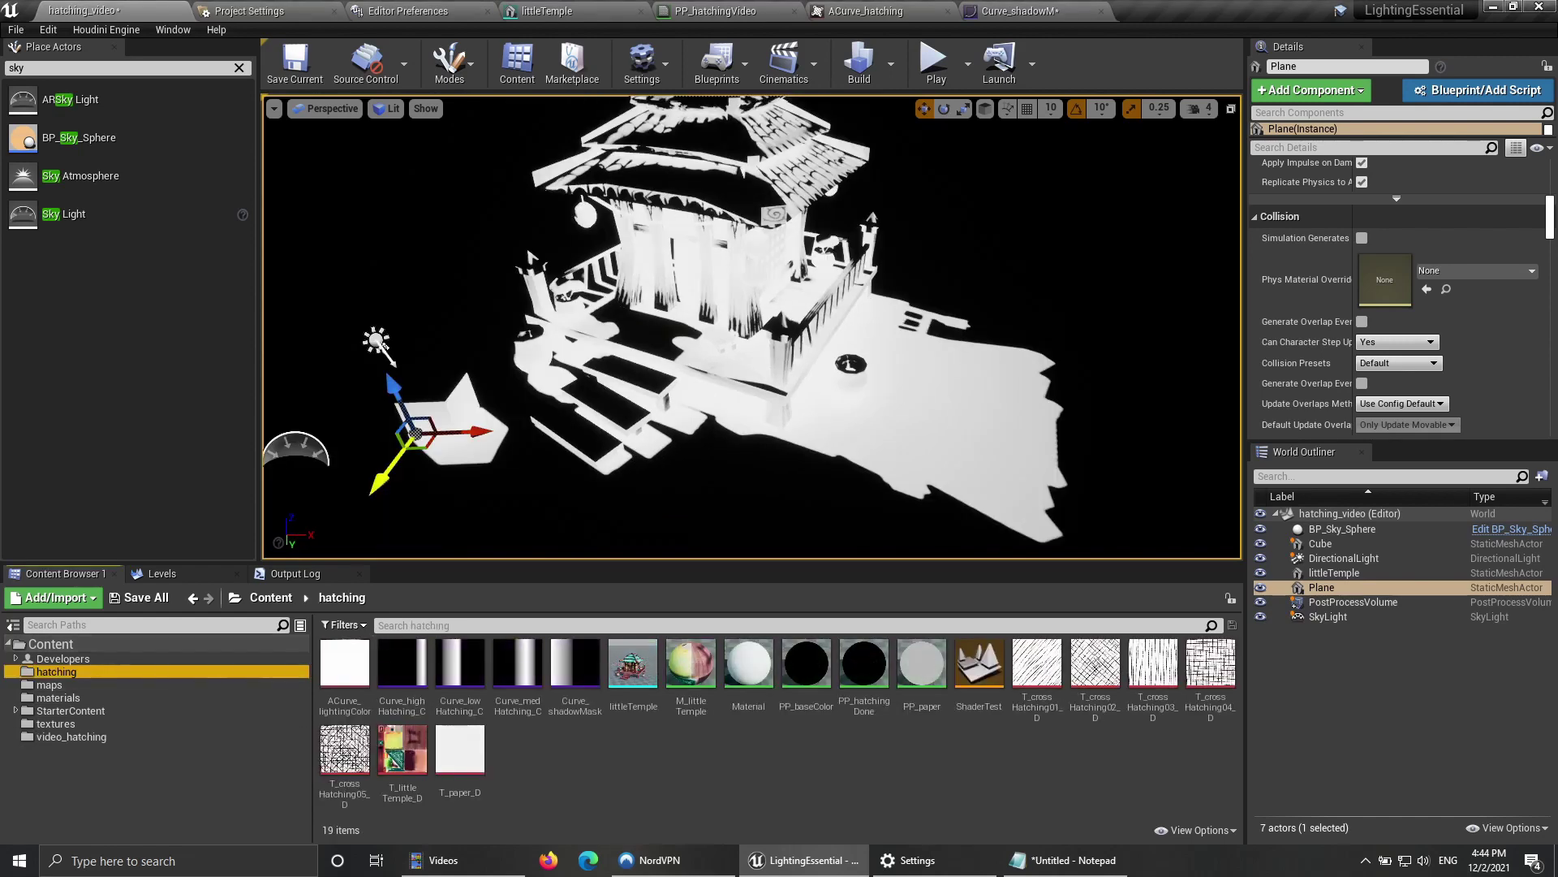
# Step: Look over the T_crossHatching01_D to T_crossHatching05_D textures in the hatching folder, and go back to the video_hatching folder
pyautogui.keyDown('shift'); pyautogui.click(1096, 678); pyautogui.keyUp('shift')
pyautogui.keyDown('shift'); pyautogui.click(1205, 682); pyautogui.keyUp('shift')
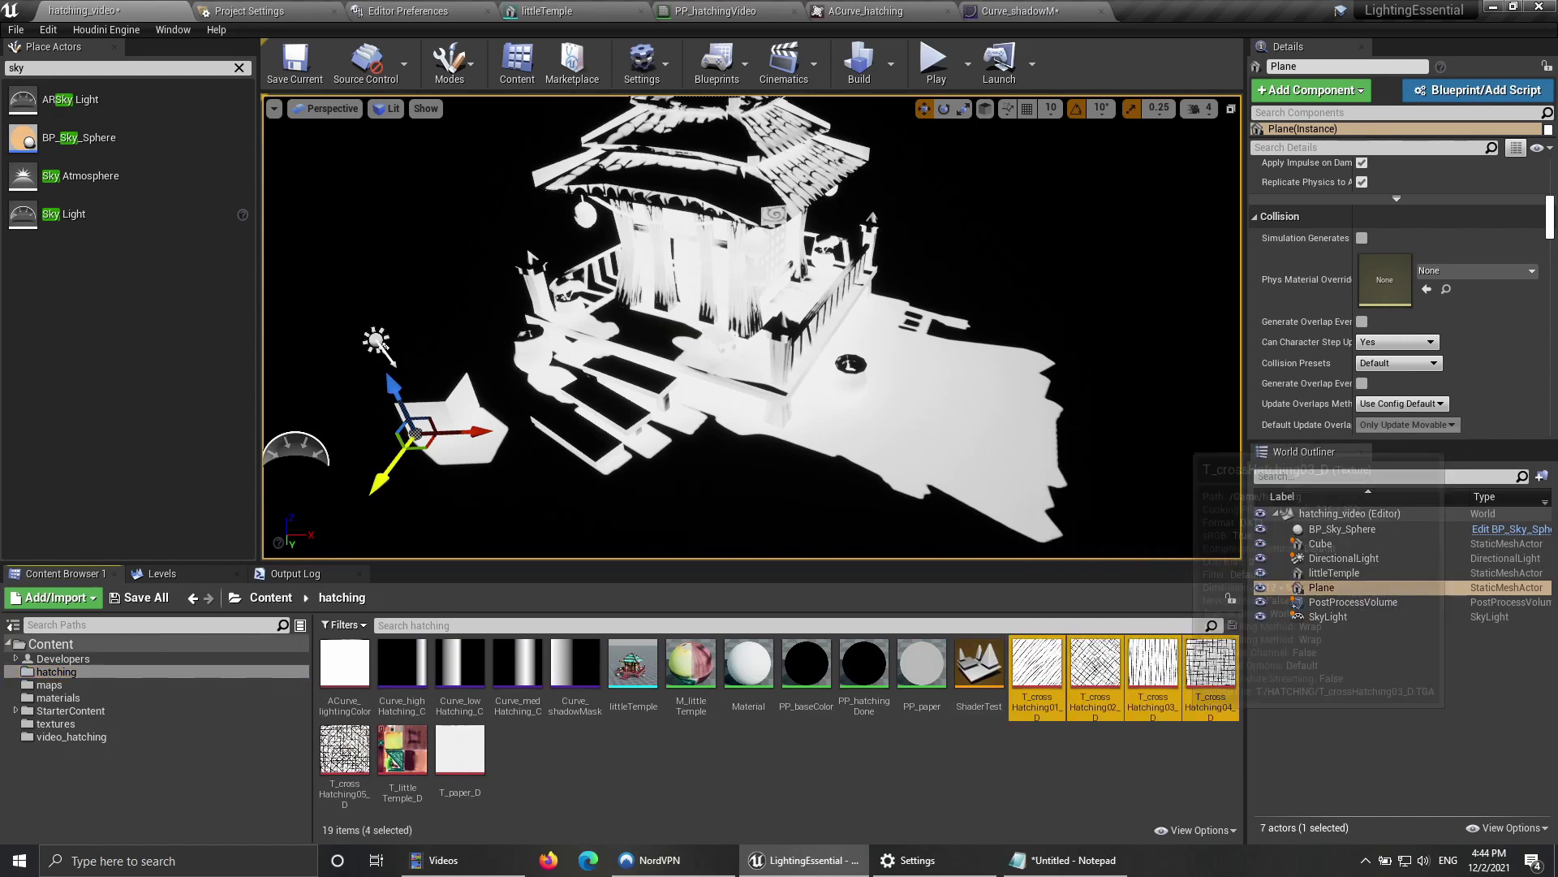
pyautogui.keyDown('shift'); pyautogui.click(344, 754); pyautogui.keyUp('shift')
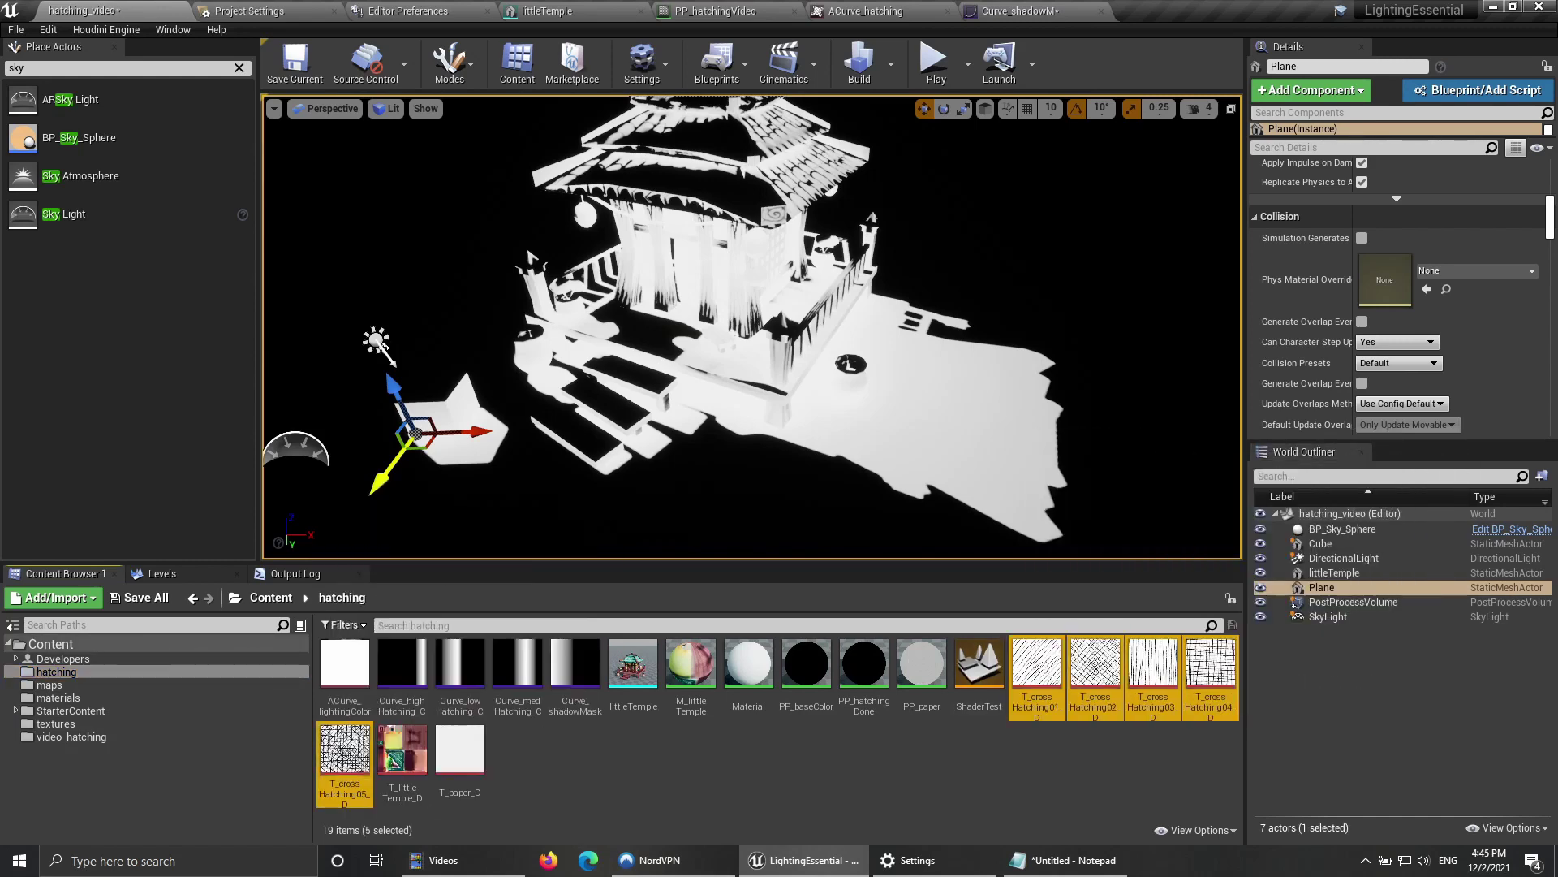
pyautogui.click(812, 774)
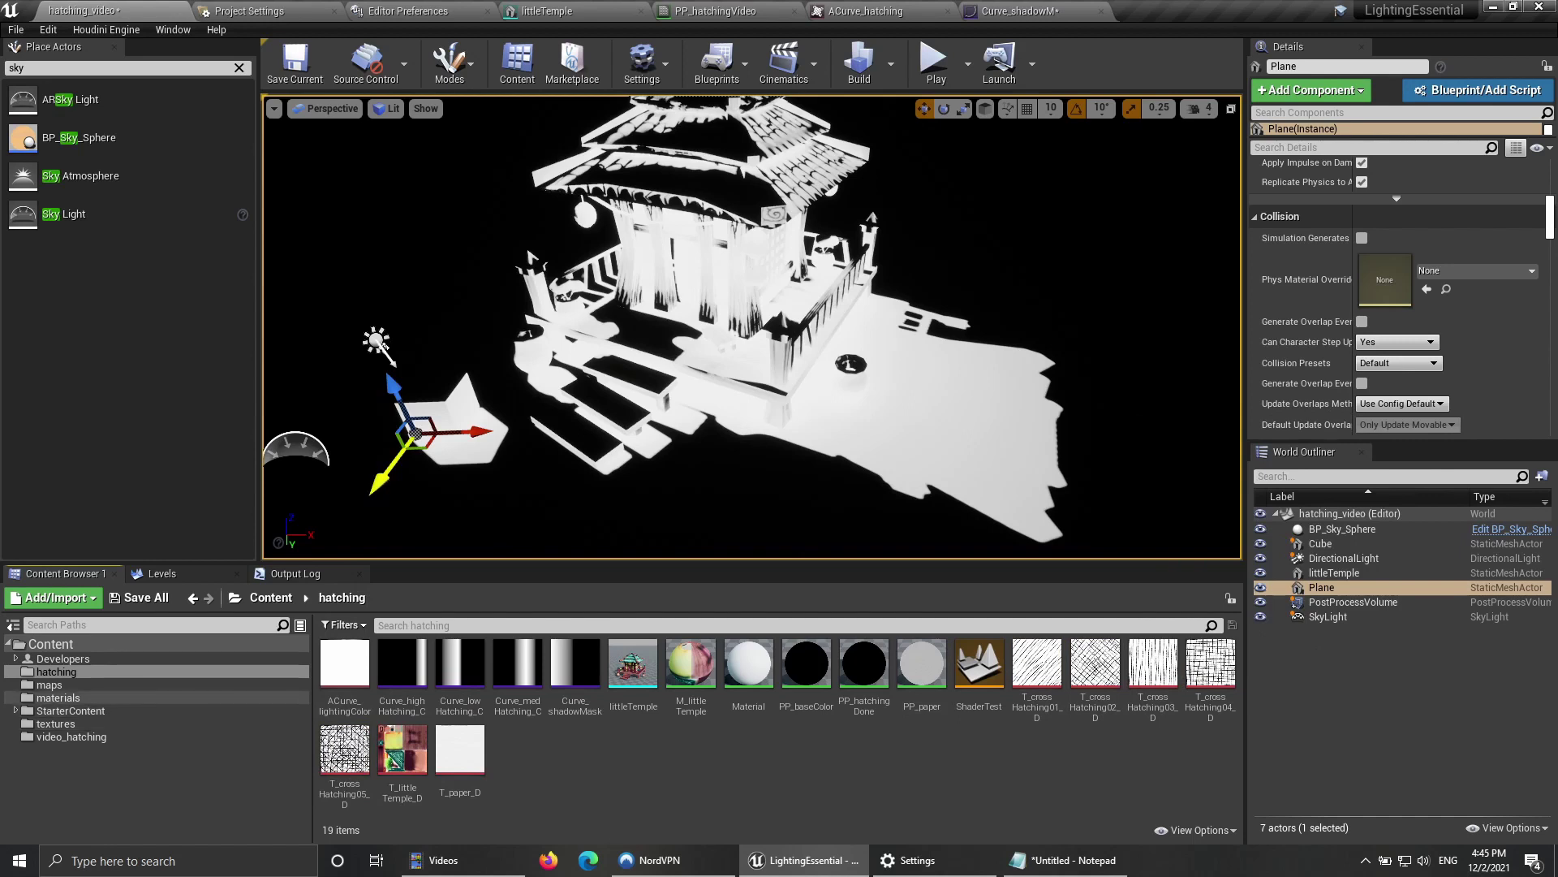
pyautogui.click(90, 736)
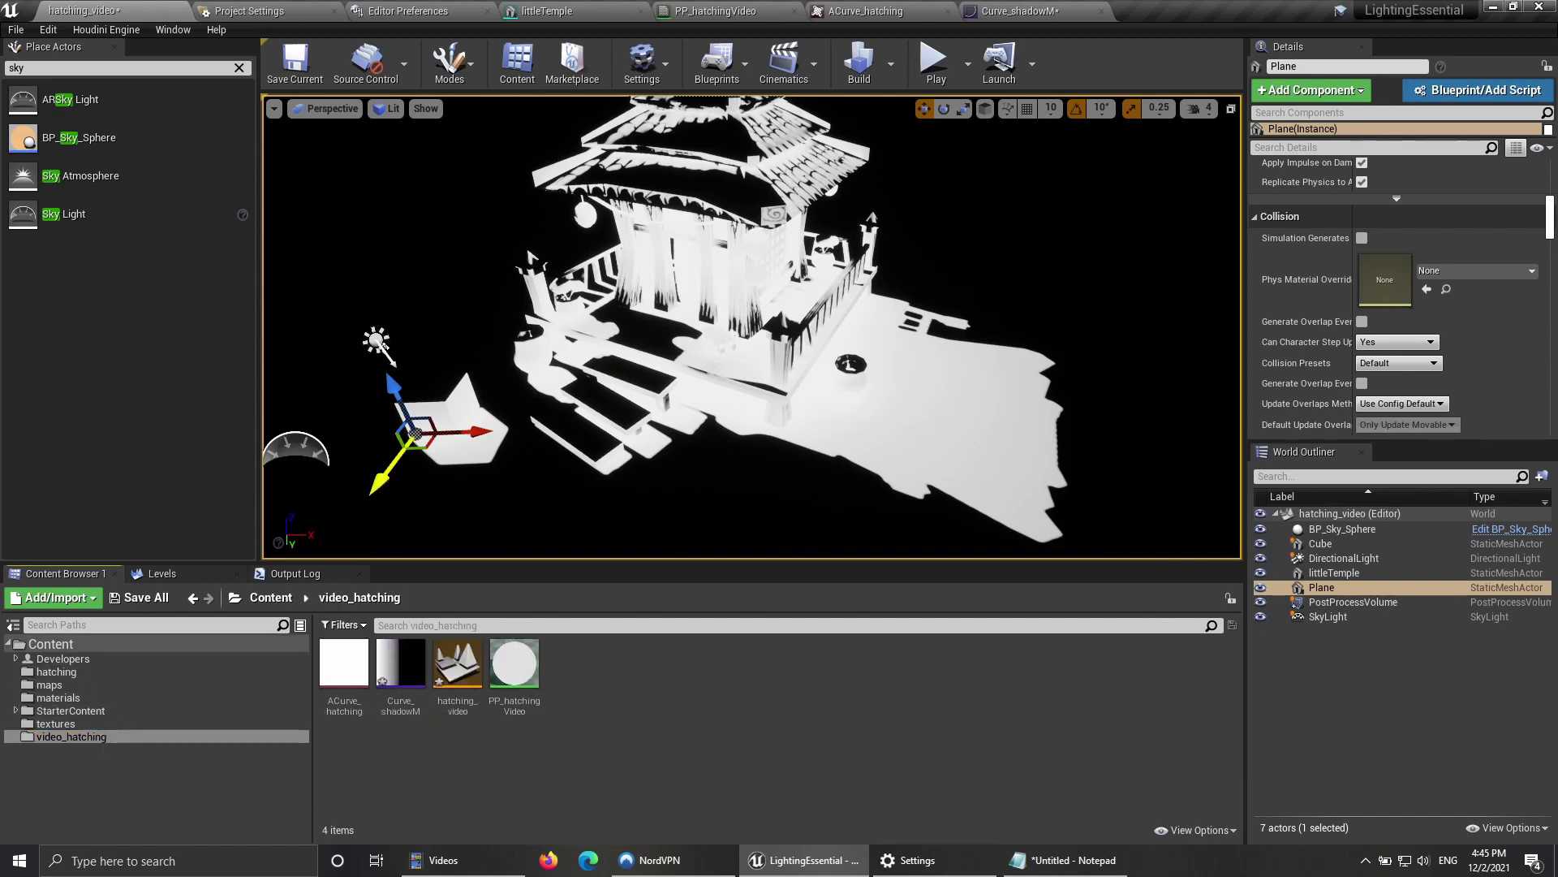
pyautogui.moveTo(503, 389); pyautogui.dragTo(527, 403, button='right')
pyautogui.press('s')
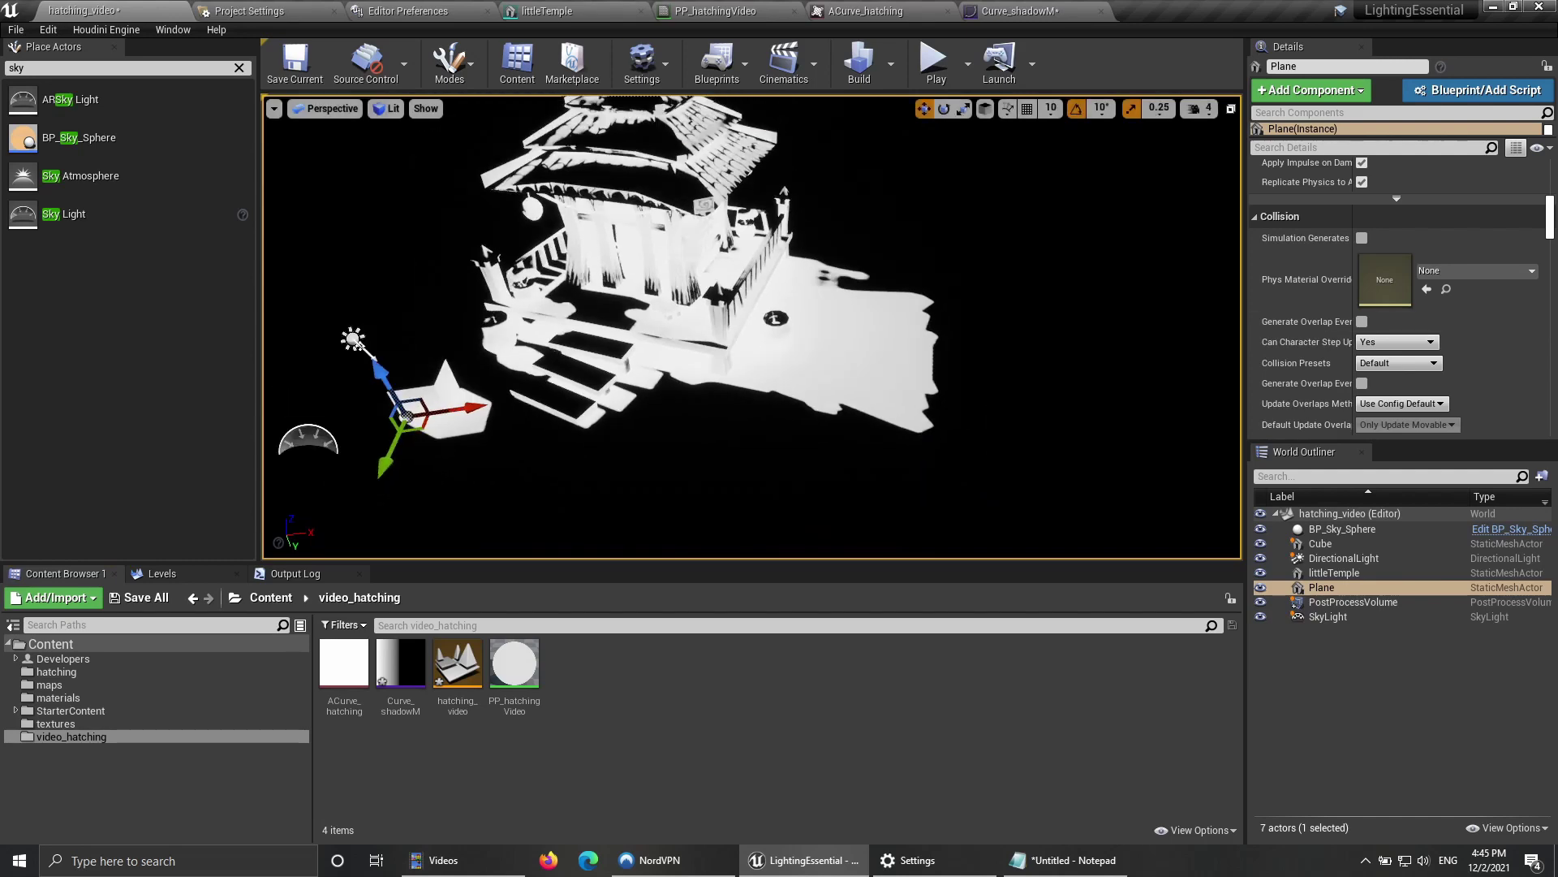
# Step: Add a Texture Object node in an empty area above ShadowMask in the PP_hatchingVideo material graph
pyautogui.click(715, 11)
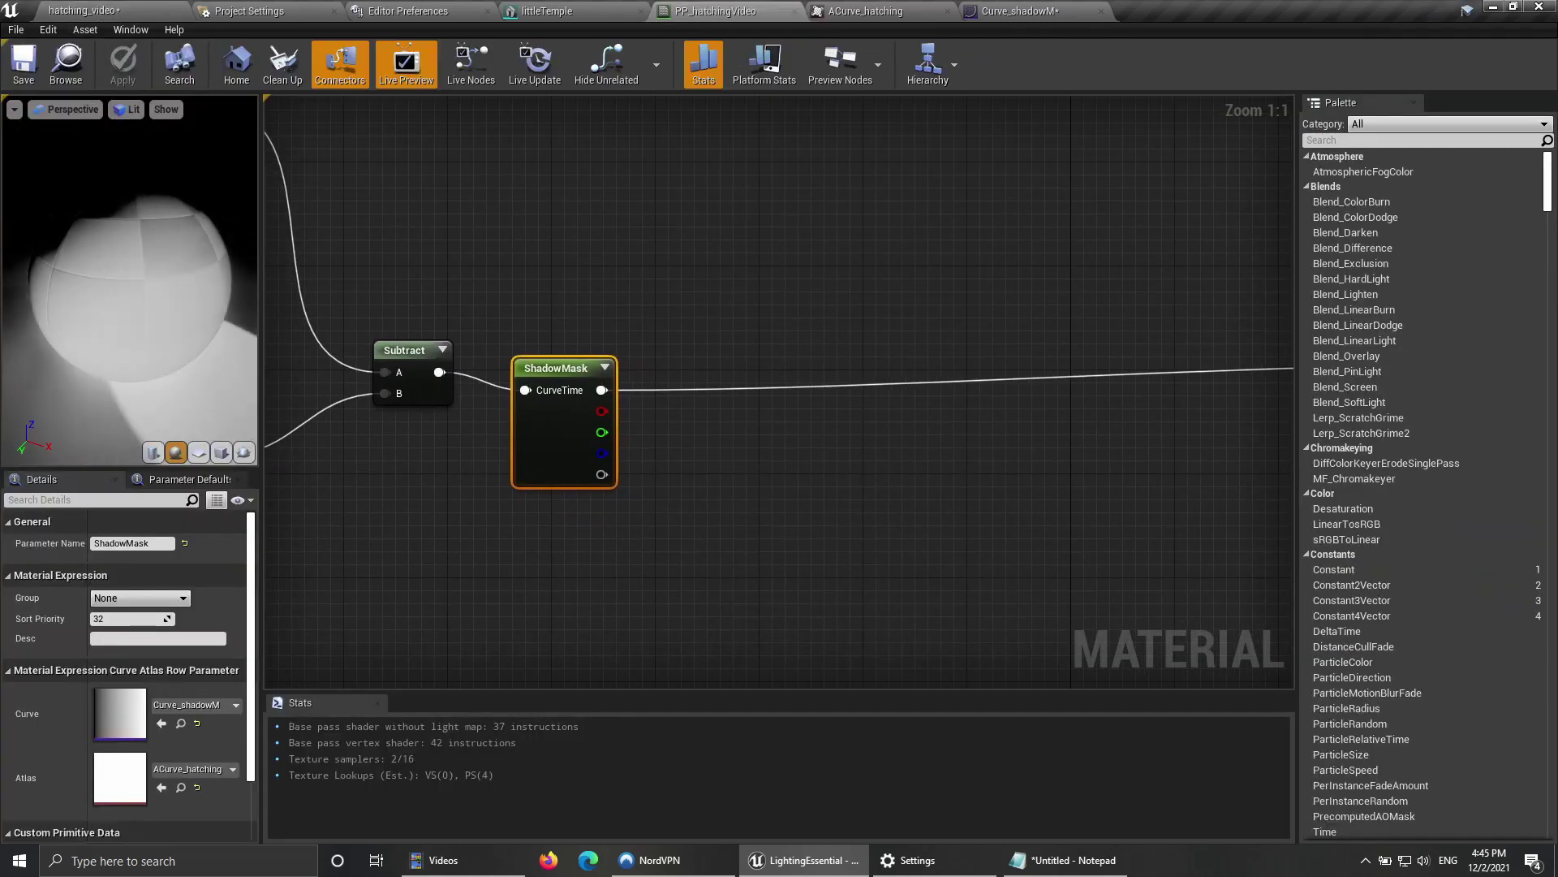
pyautogui.moveTo(905, 309); pyautogui.dragTo(879, 379, button='right')
pyautogui.rightClick(839, 220)
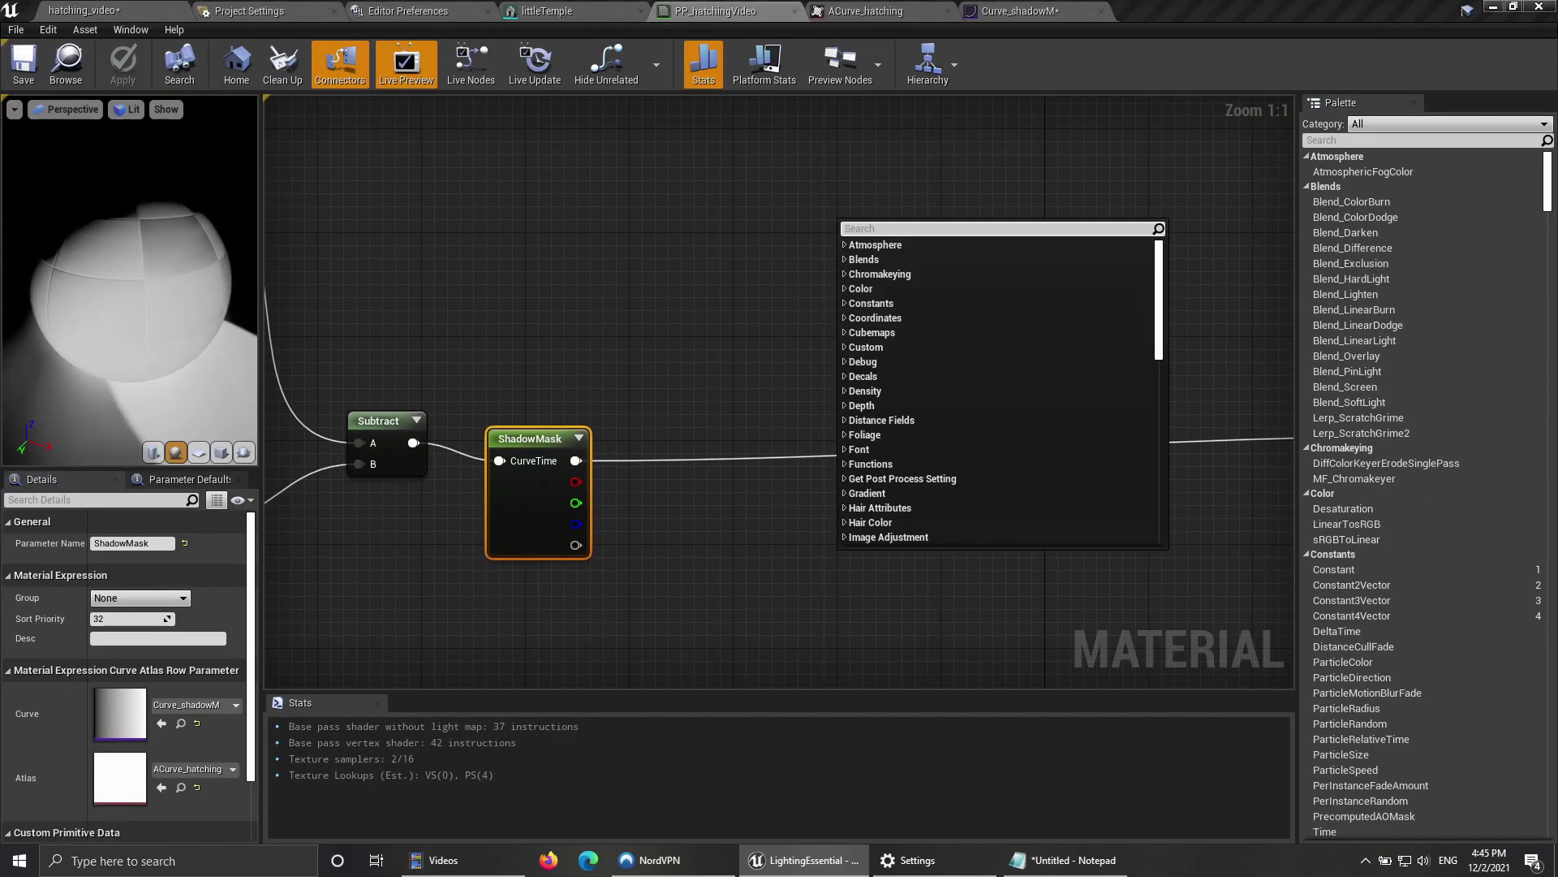
pyautogui.write('tex')
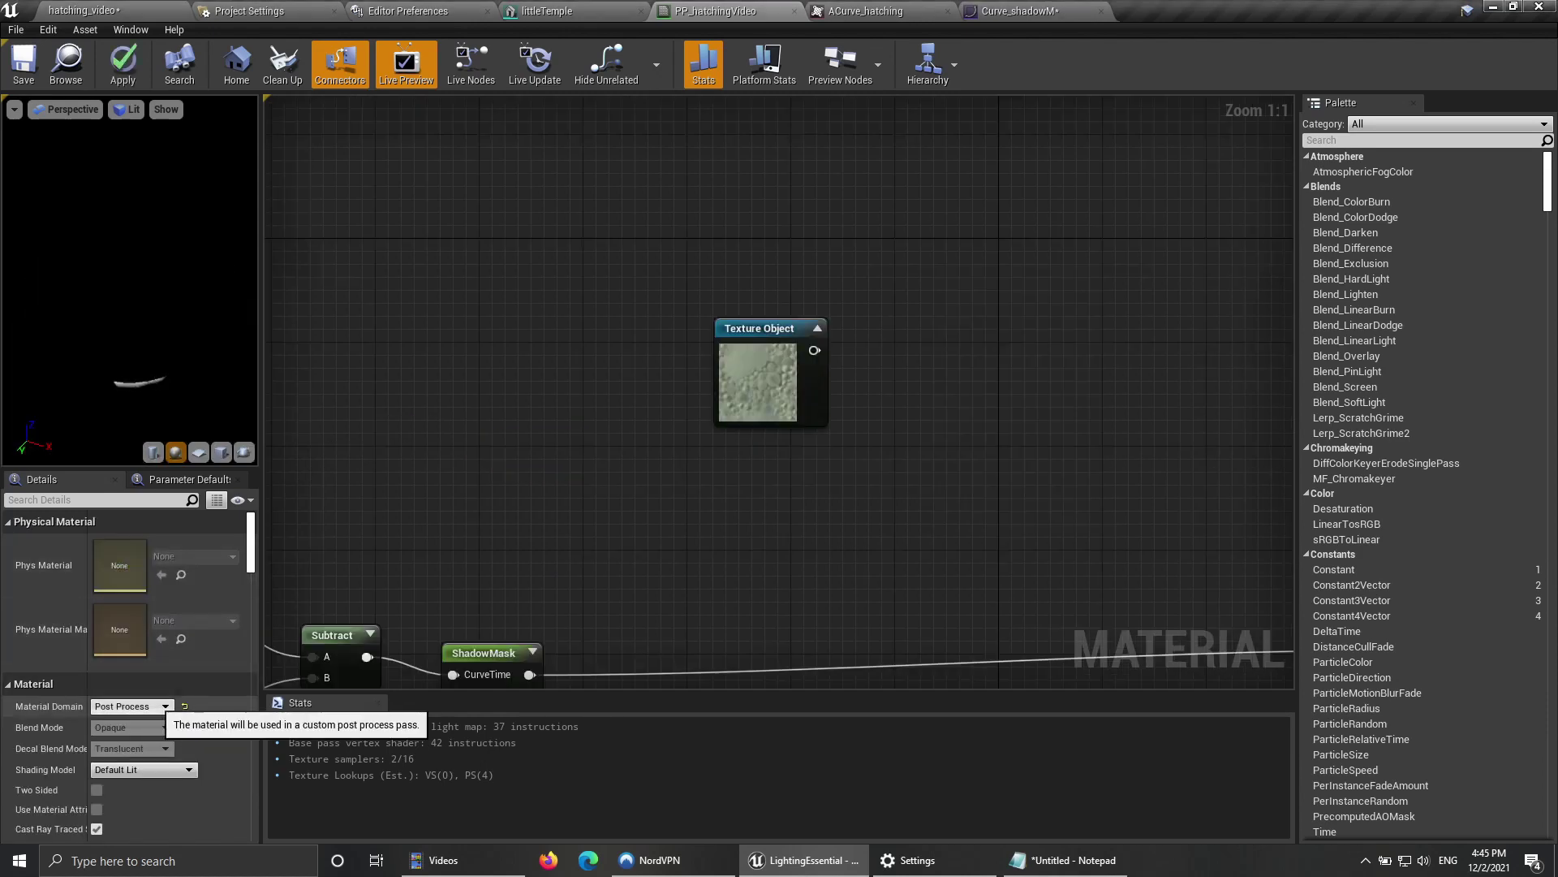
pyautogui.click(130, 706)
pyautogui.press('Escape')
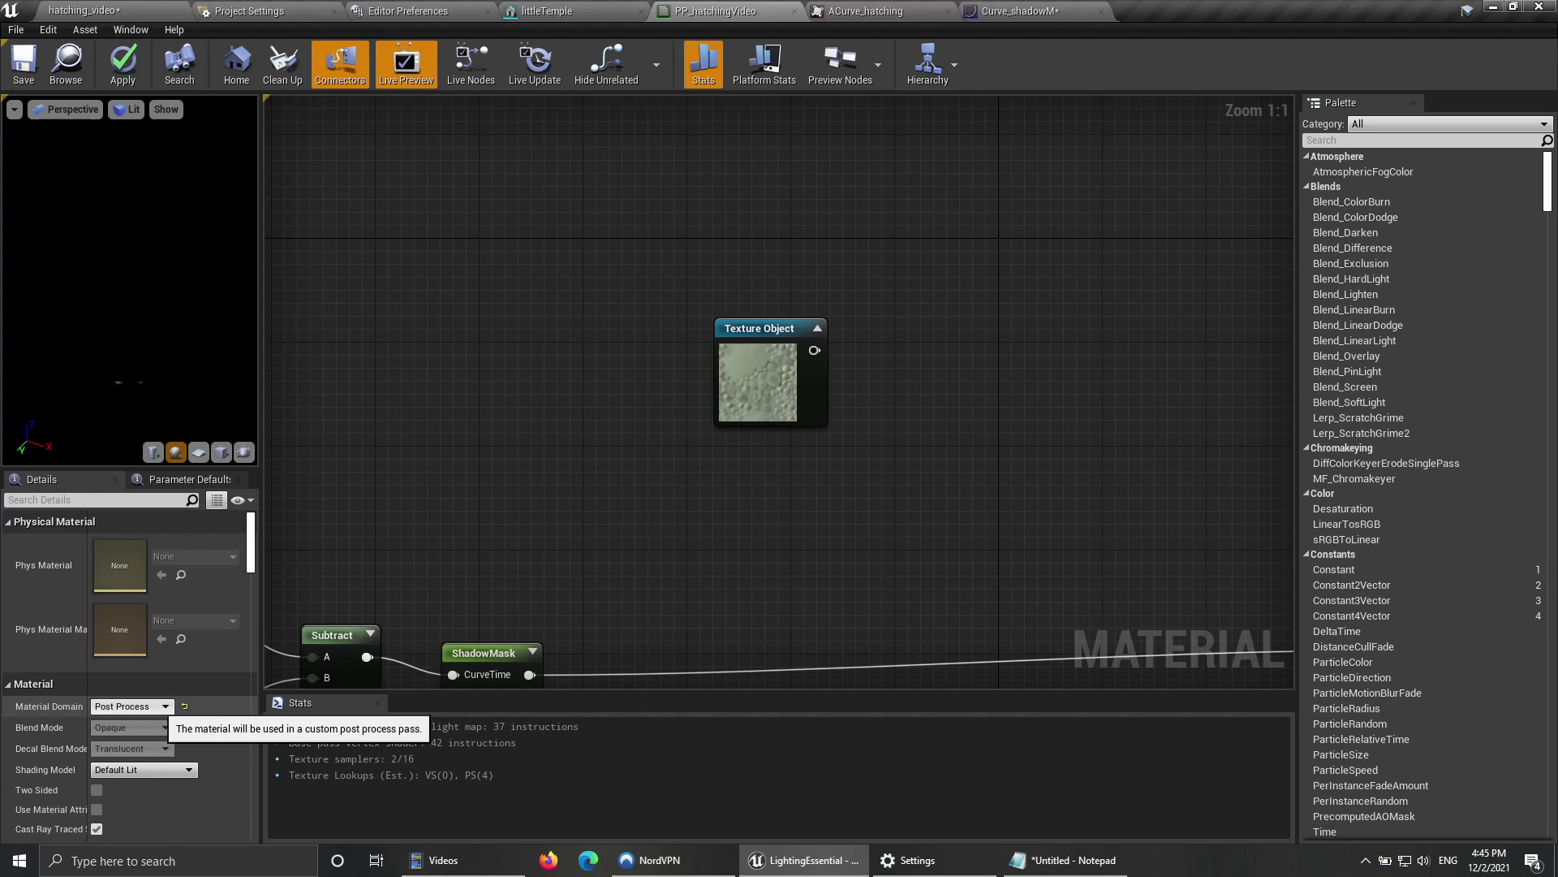
# Step: Assign the T_crossHatching01_D texture to the Texture Object node
pyautogui.click(771, 382)
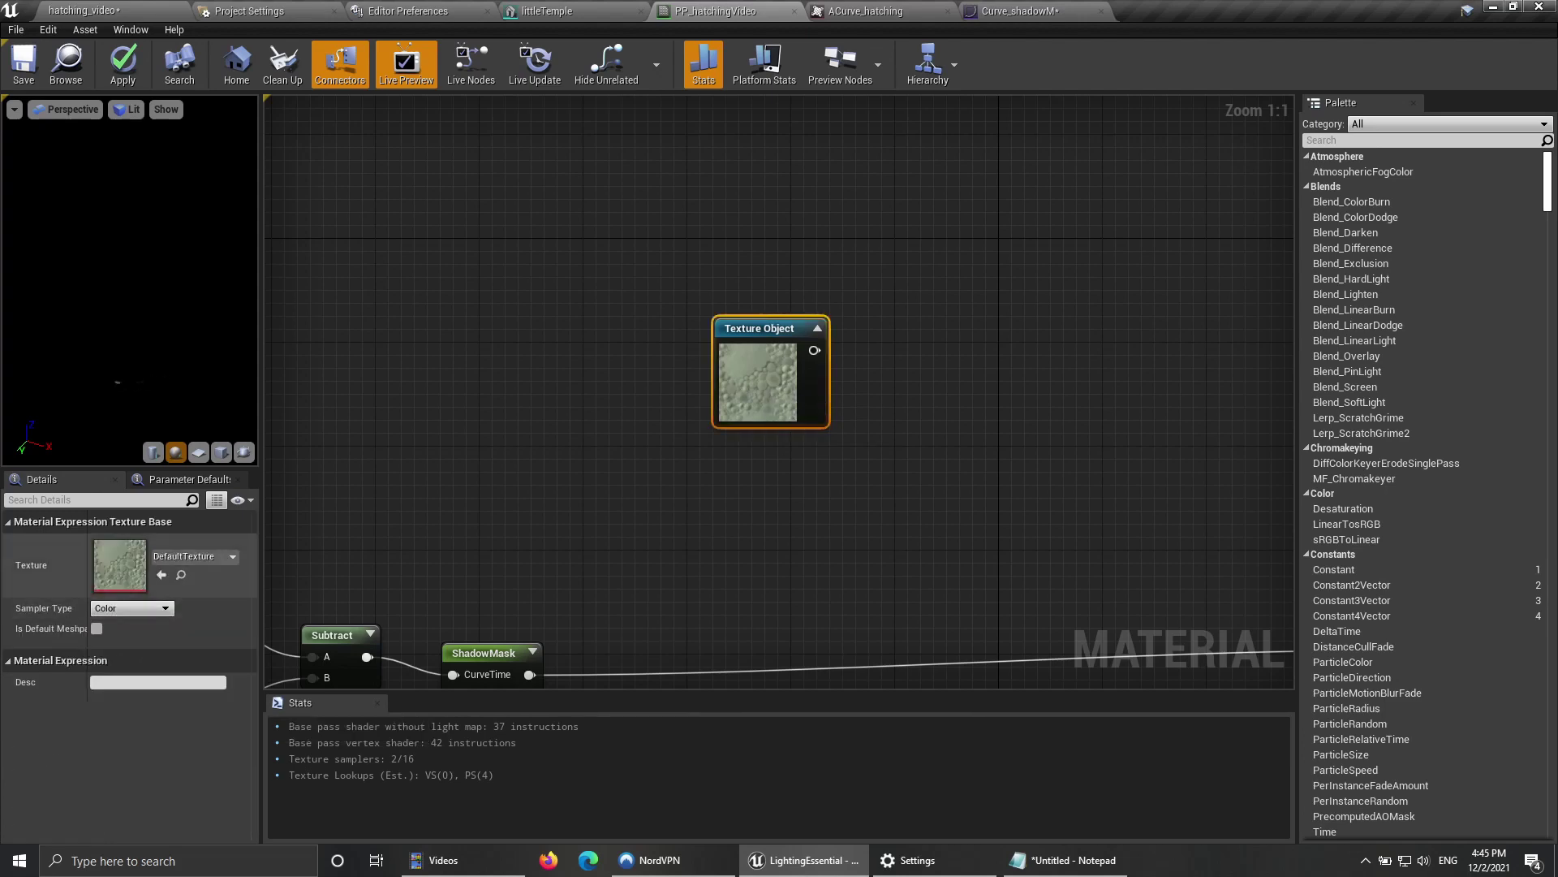
pyautogui.click(212, 556)
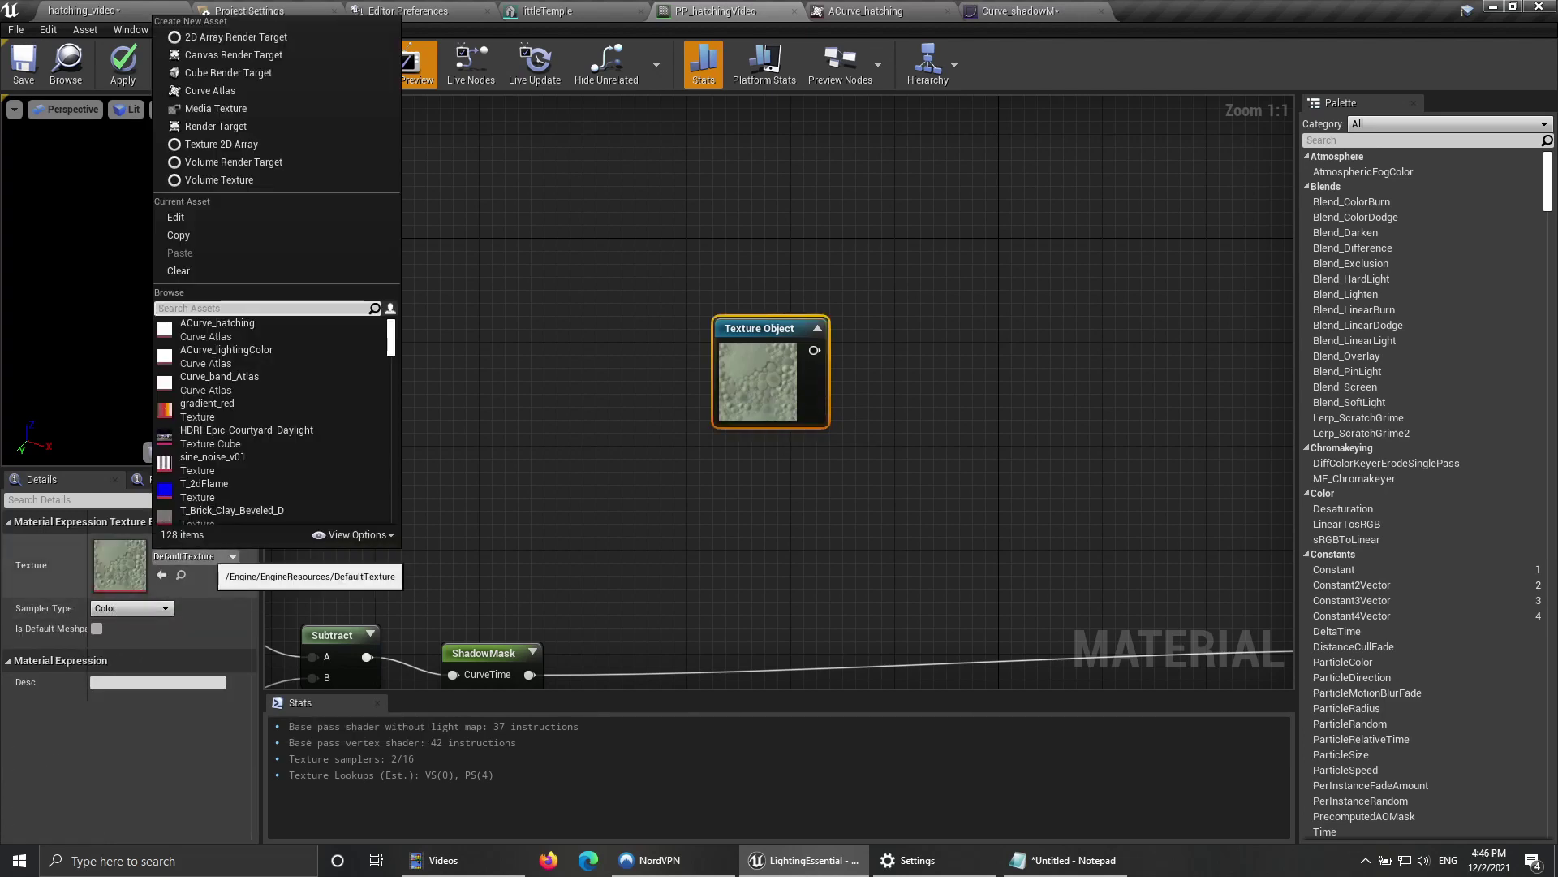
pyautogui.write('T_cros')
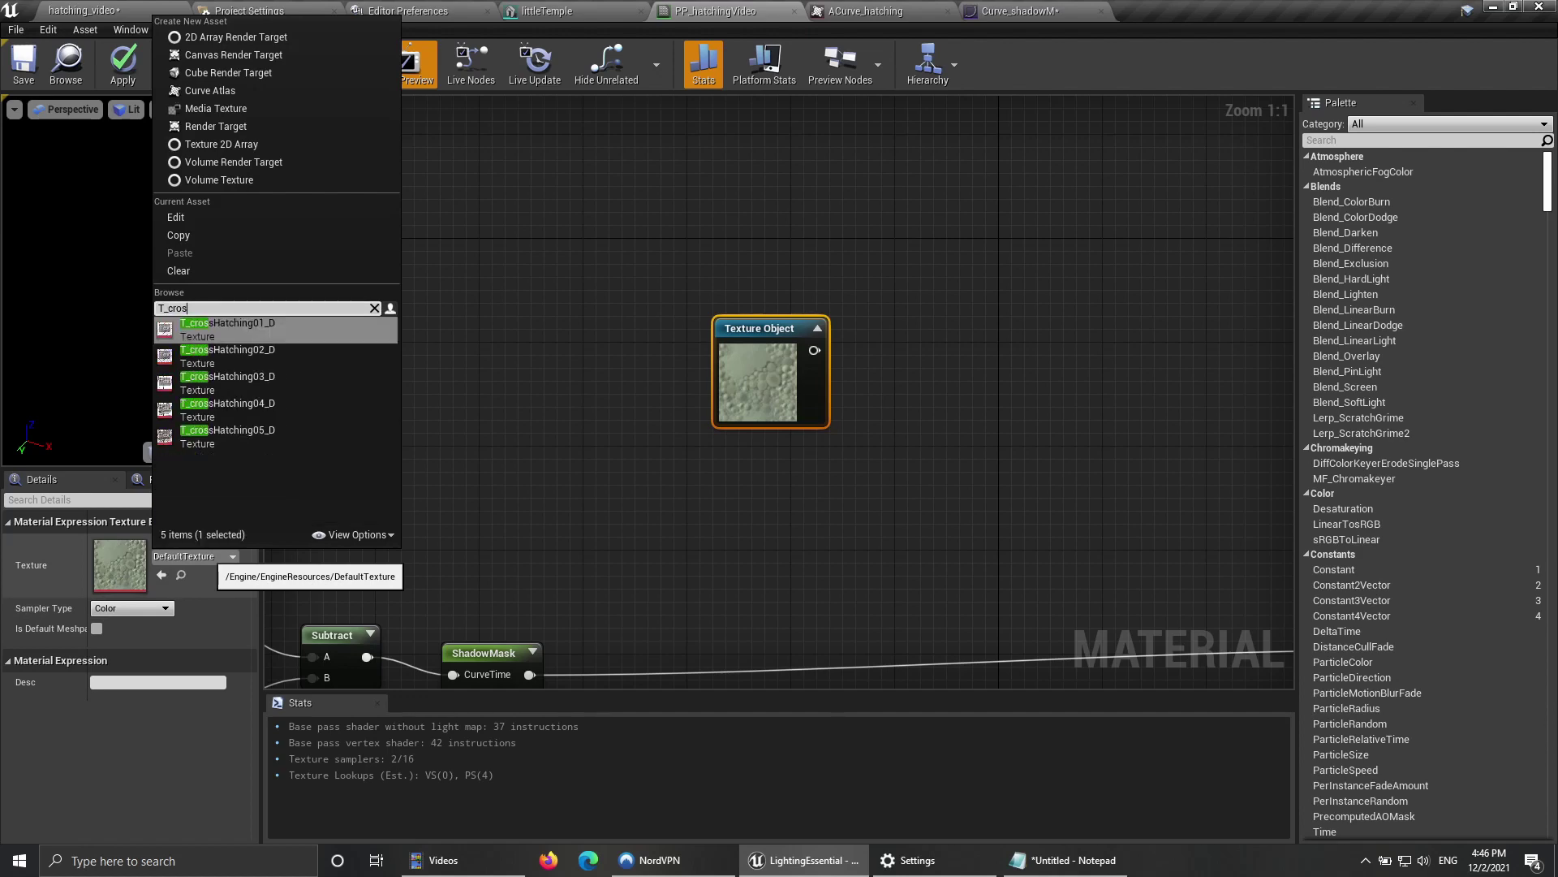
pyautogui.press('Return')
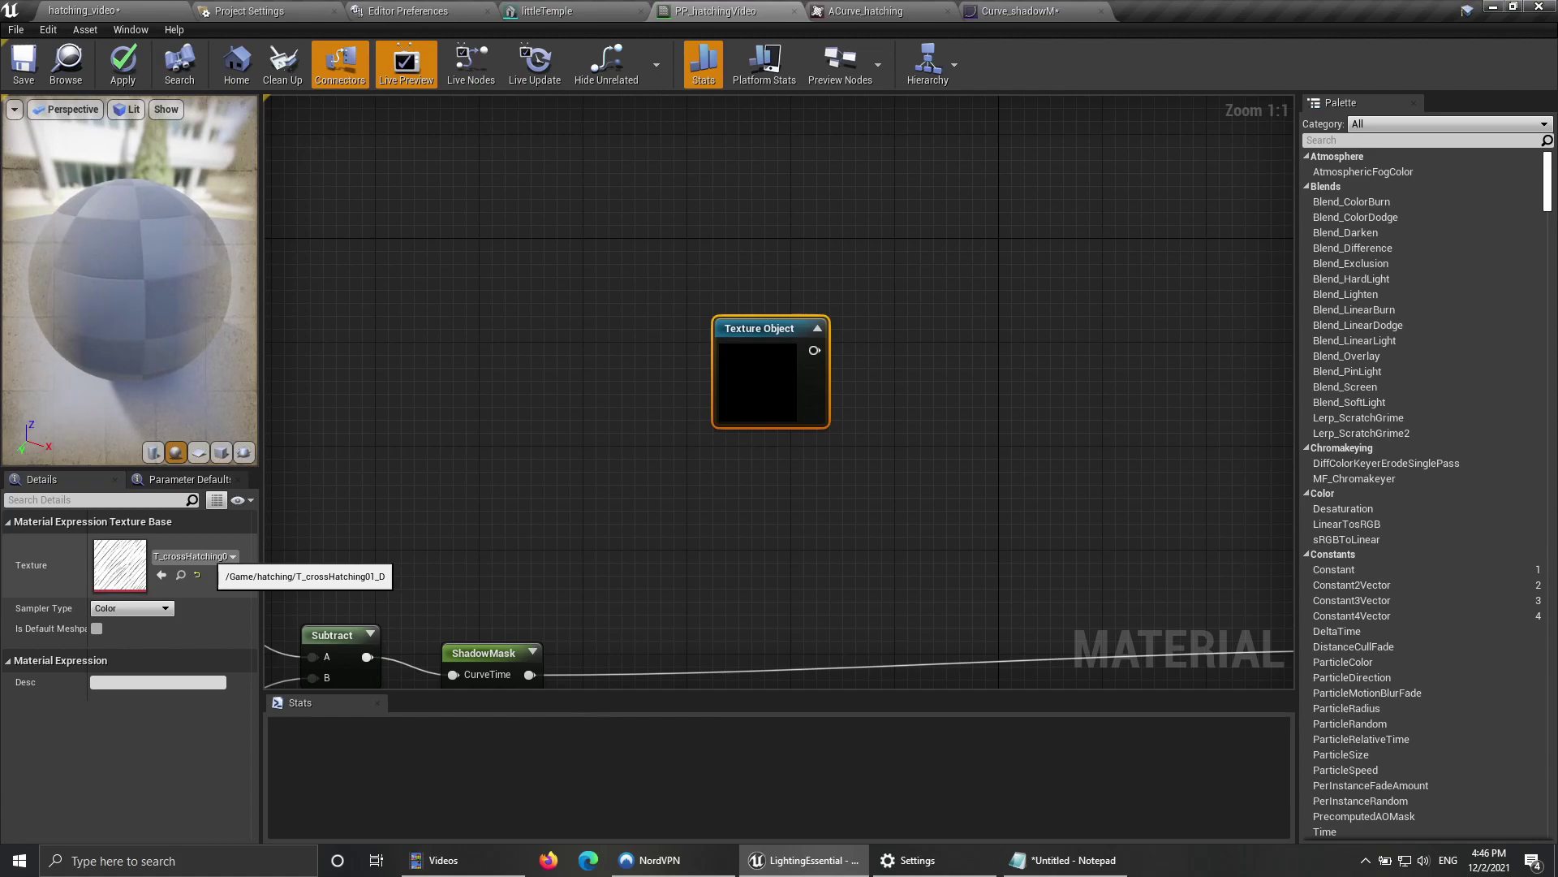
pyautogui.scroll(-2, 728, 526)
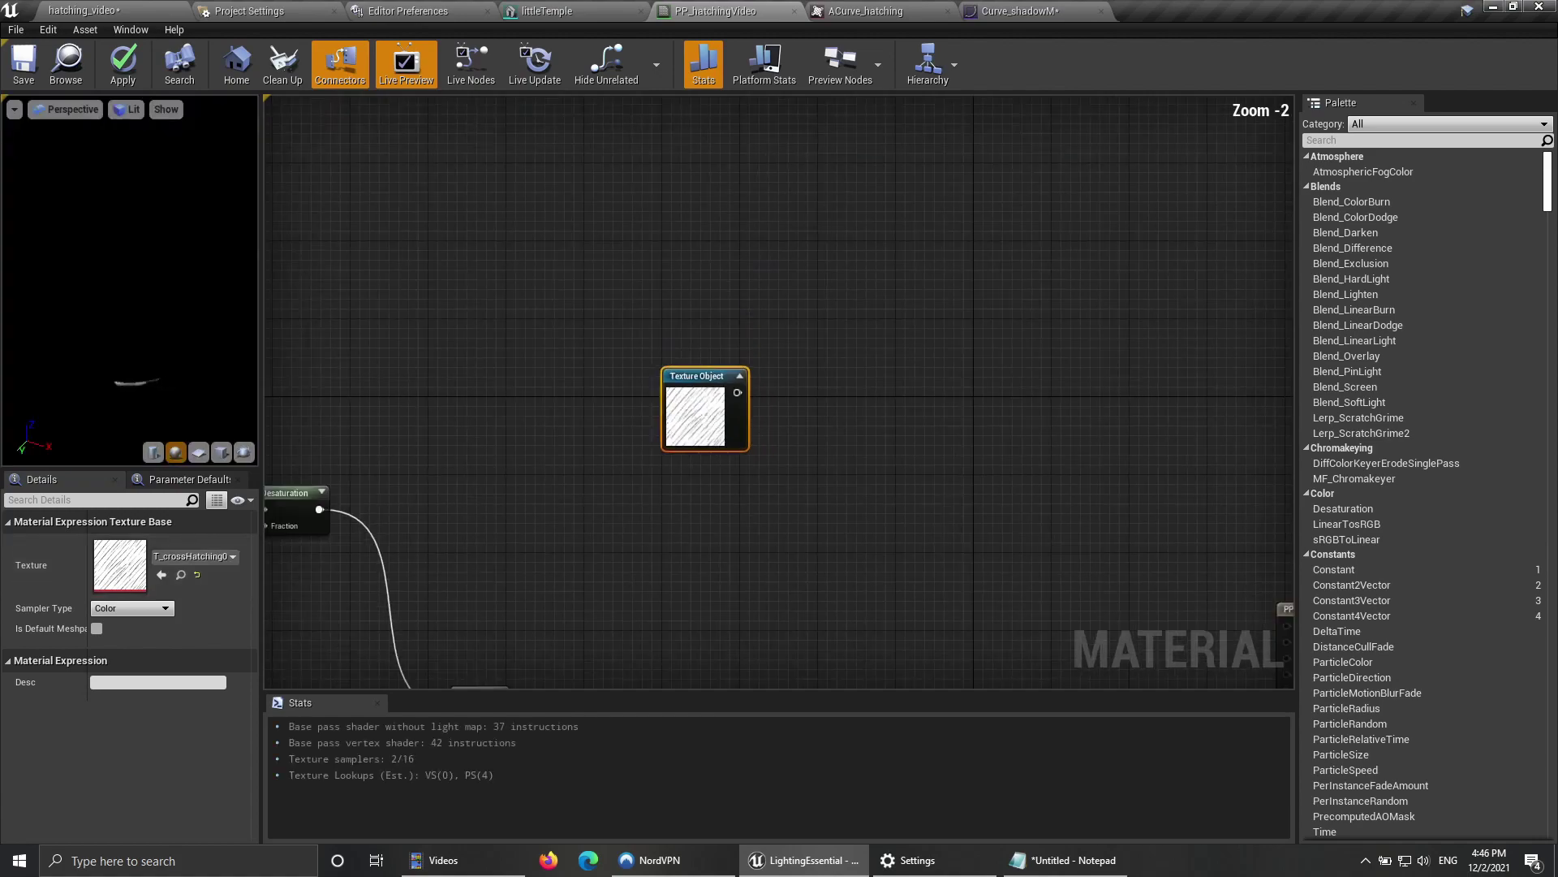
pyautogui.scroll(2, 727, 526)
pyautogui.moveTo(725, 527); pyautogui.dragTo(714, 522, button='right')
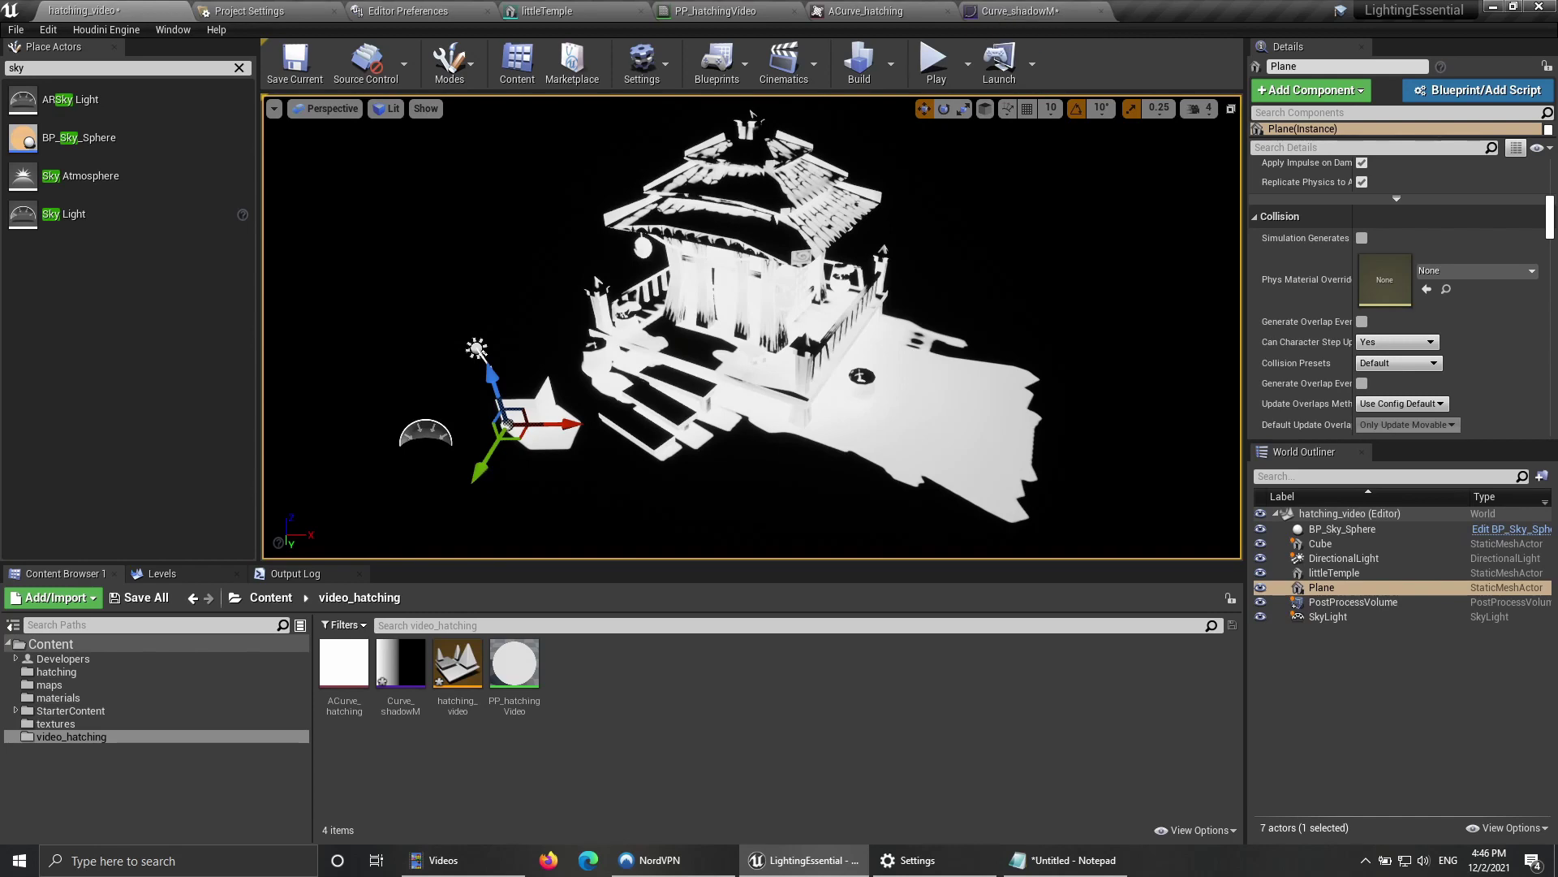
# Step: Add a TriplanarCameraVector node in the PP_hatchingVideo graph and place it beside the Texture Object
pyautogui.click(713, 12)
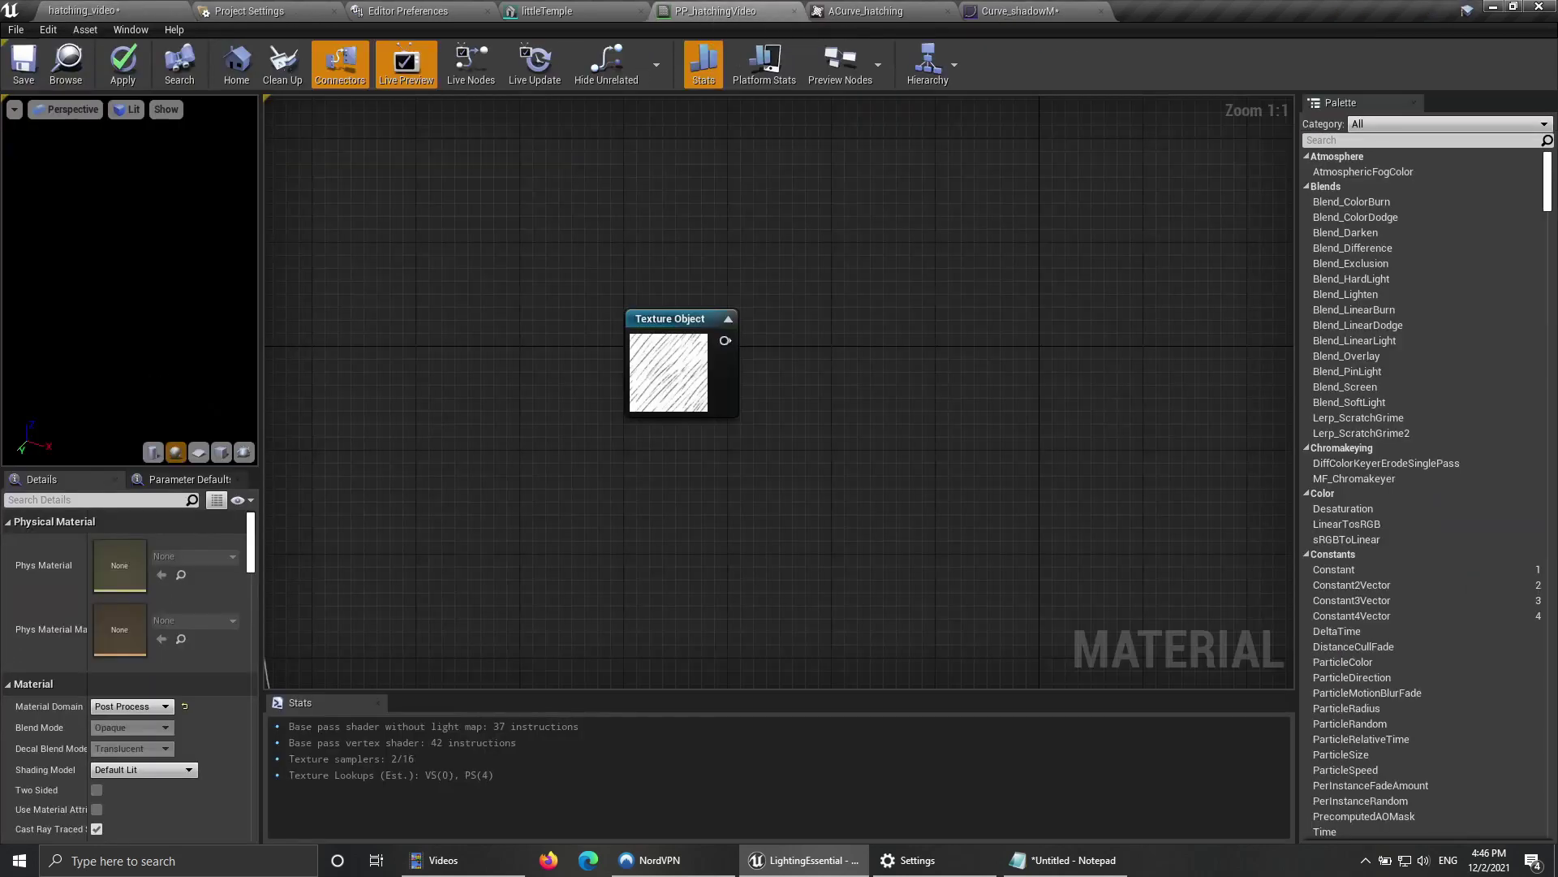
pyautogui.rightClick(754, 362)
pyautogui.write('tripla')
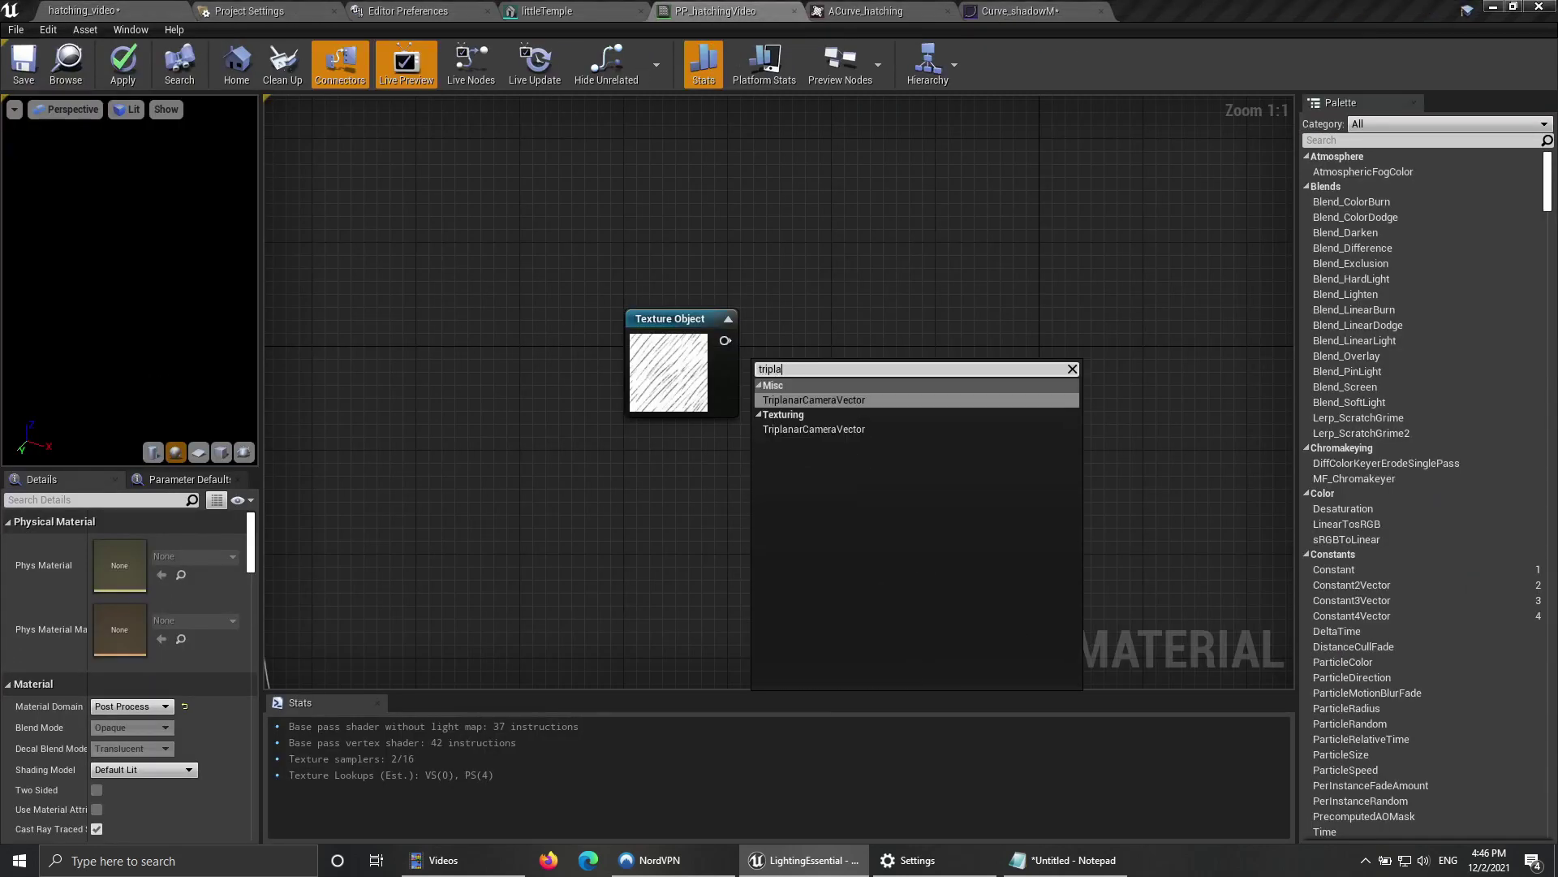
pyautogui.press('Return')
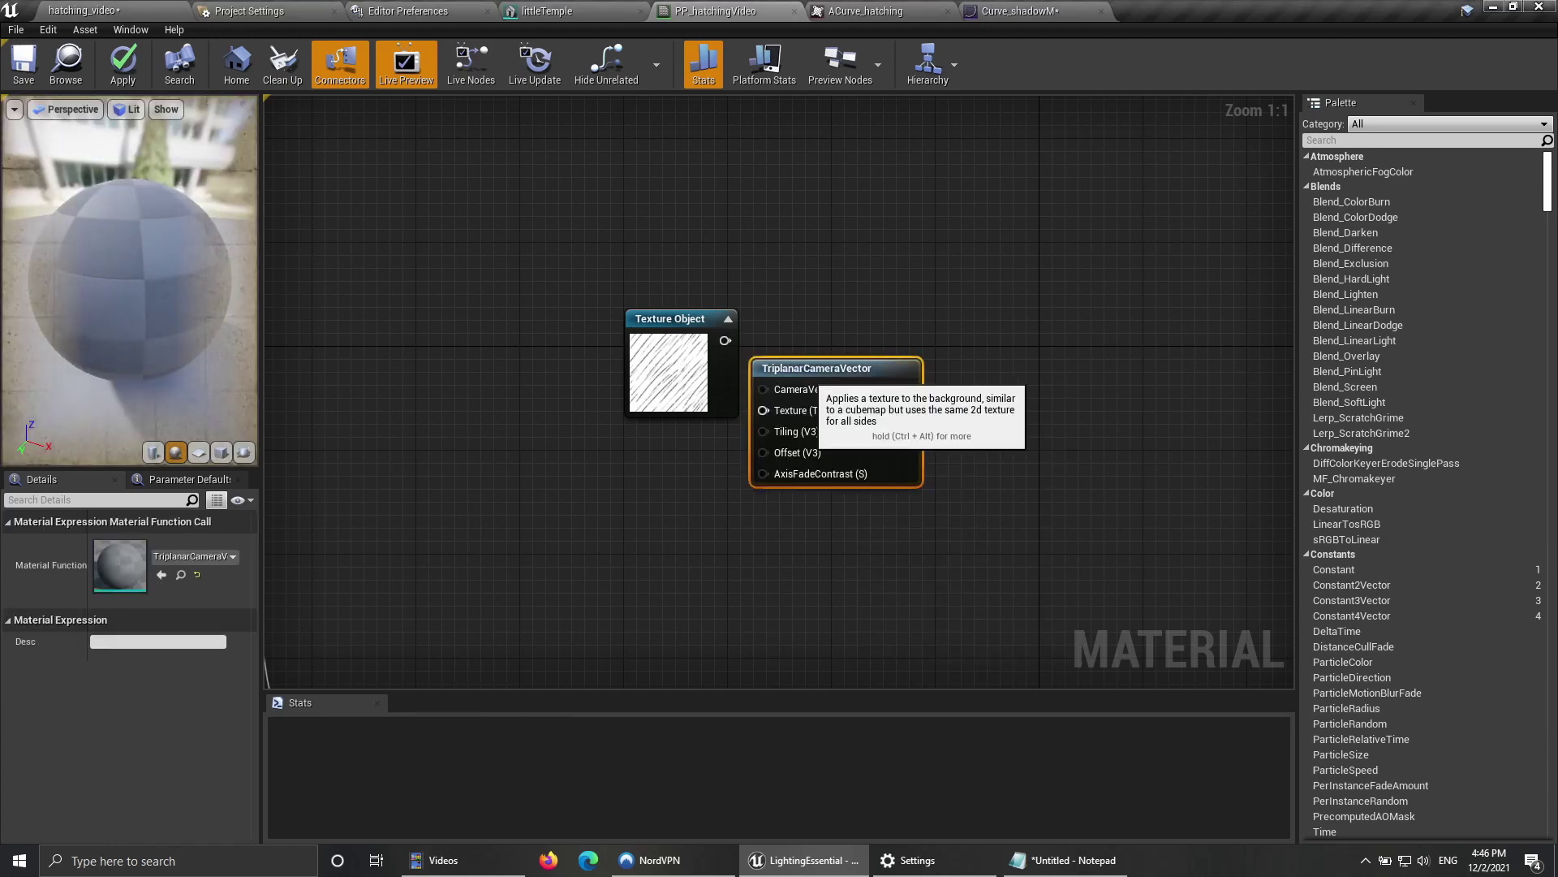
pyautogui.moveTo(816, 380); pyautogui.dragTo(883, 342)
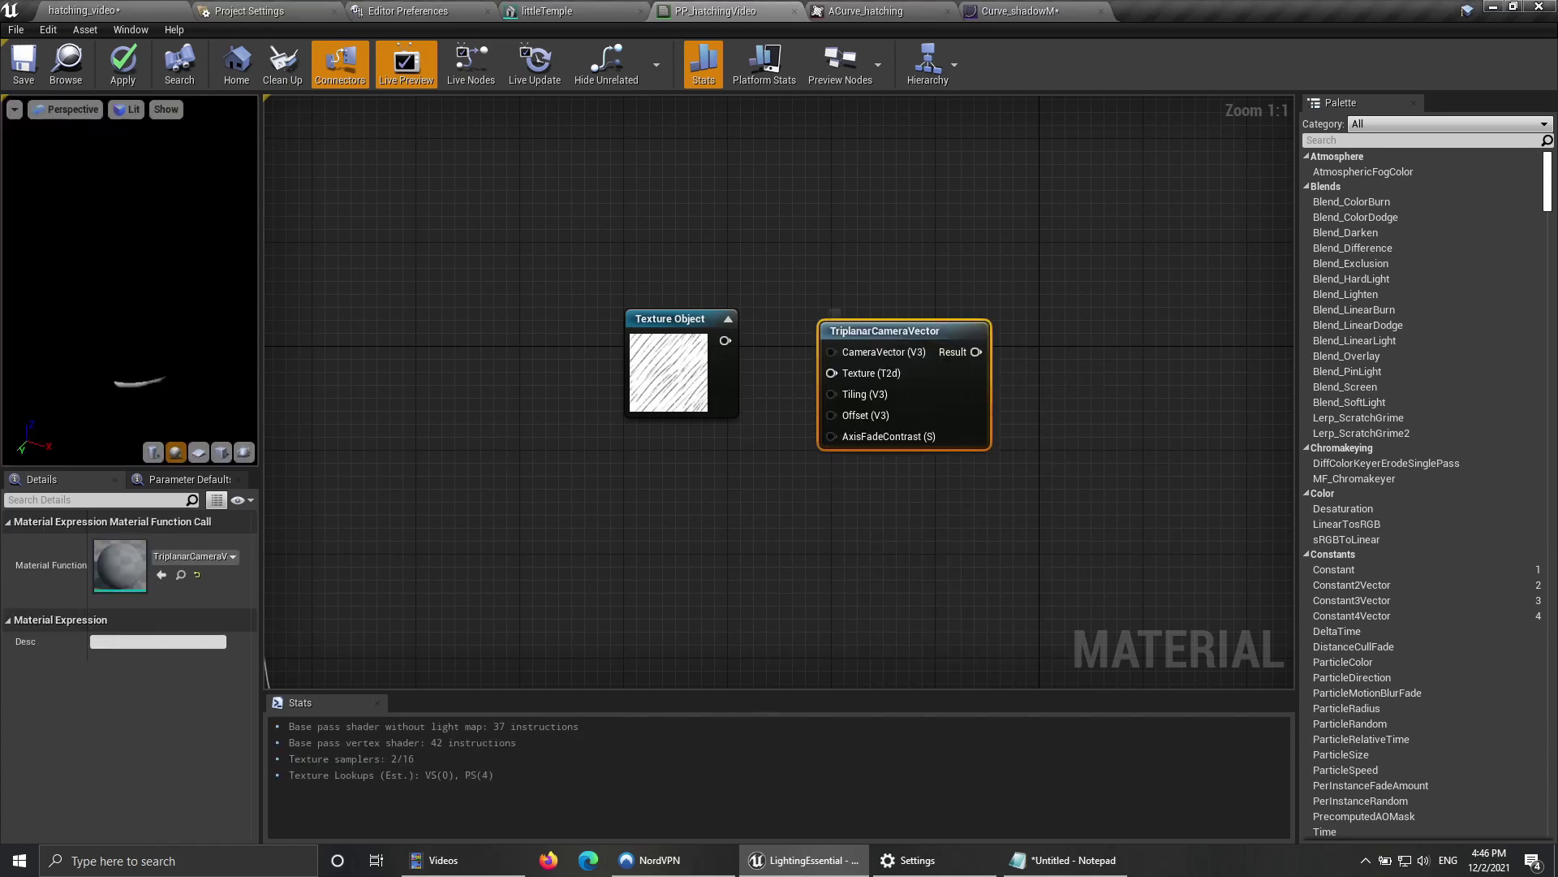
# Step: Align the Texture Object with TriplanarCameraVector and connect it to that node's Texture (T2d) input
pyautogui.moveTo(731, 388)
pyautogui.mouseDown(button='right')
pyautogui.moveTo(705, 377)
pyautogui.moveTo(711, 390)
pyautogui.mouseUp(button='right')
pyautogui.scroll(1, 704, 377)
pyautogui.moveTo(665, 415); pyautogui.dragTo(665, 428)
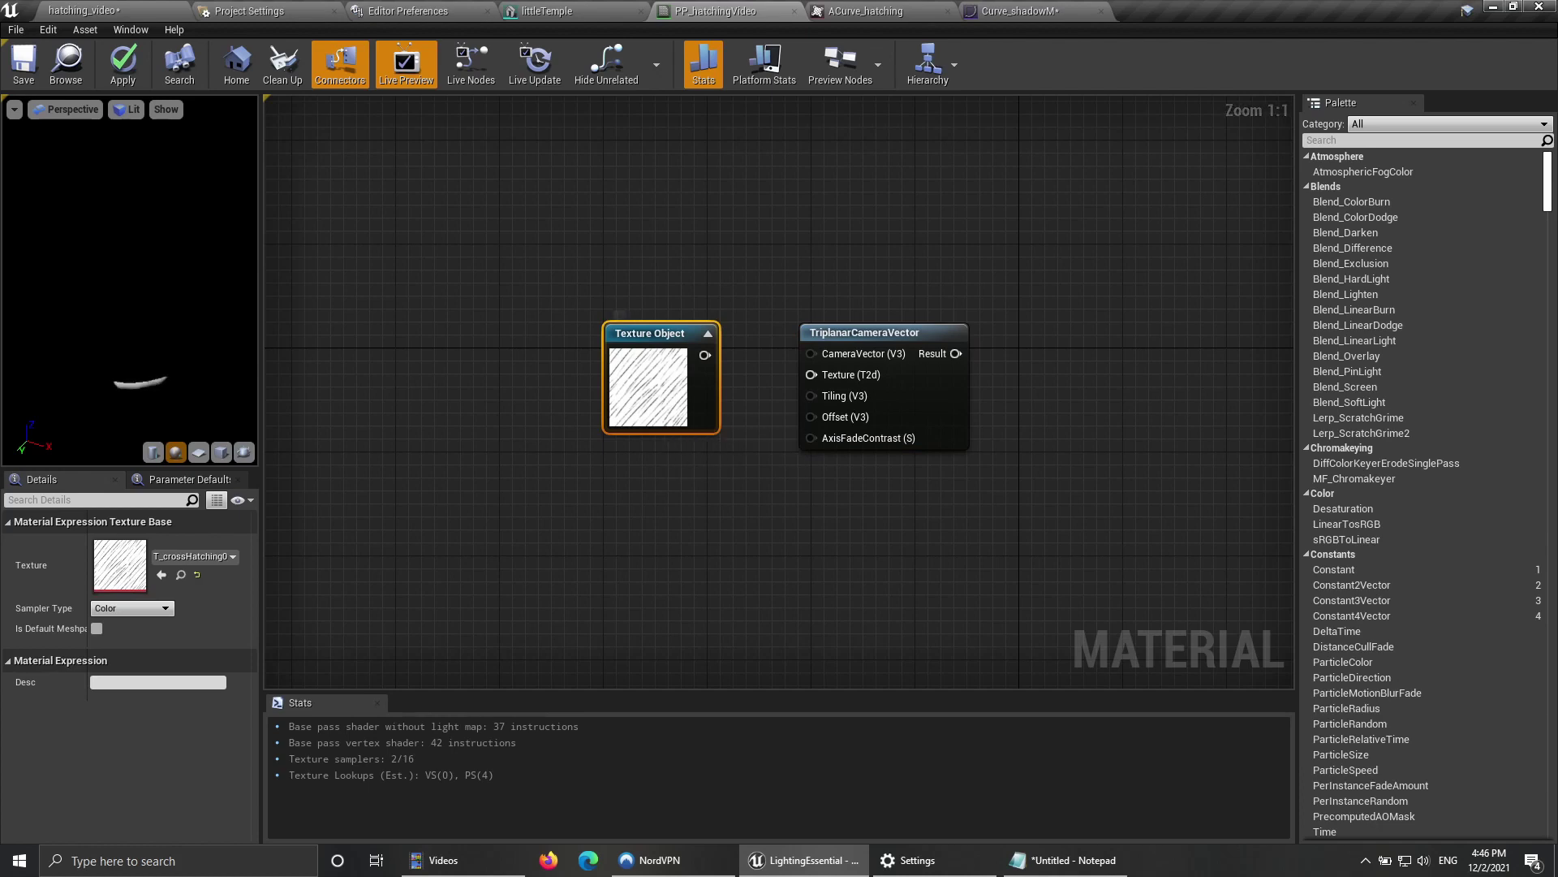
pyautogui.moveTo(704, 355); pyautogui.dragTo(825, 378)
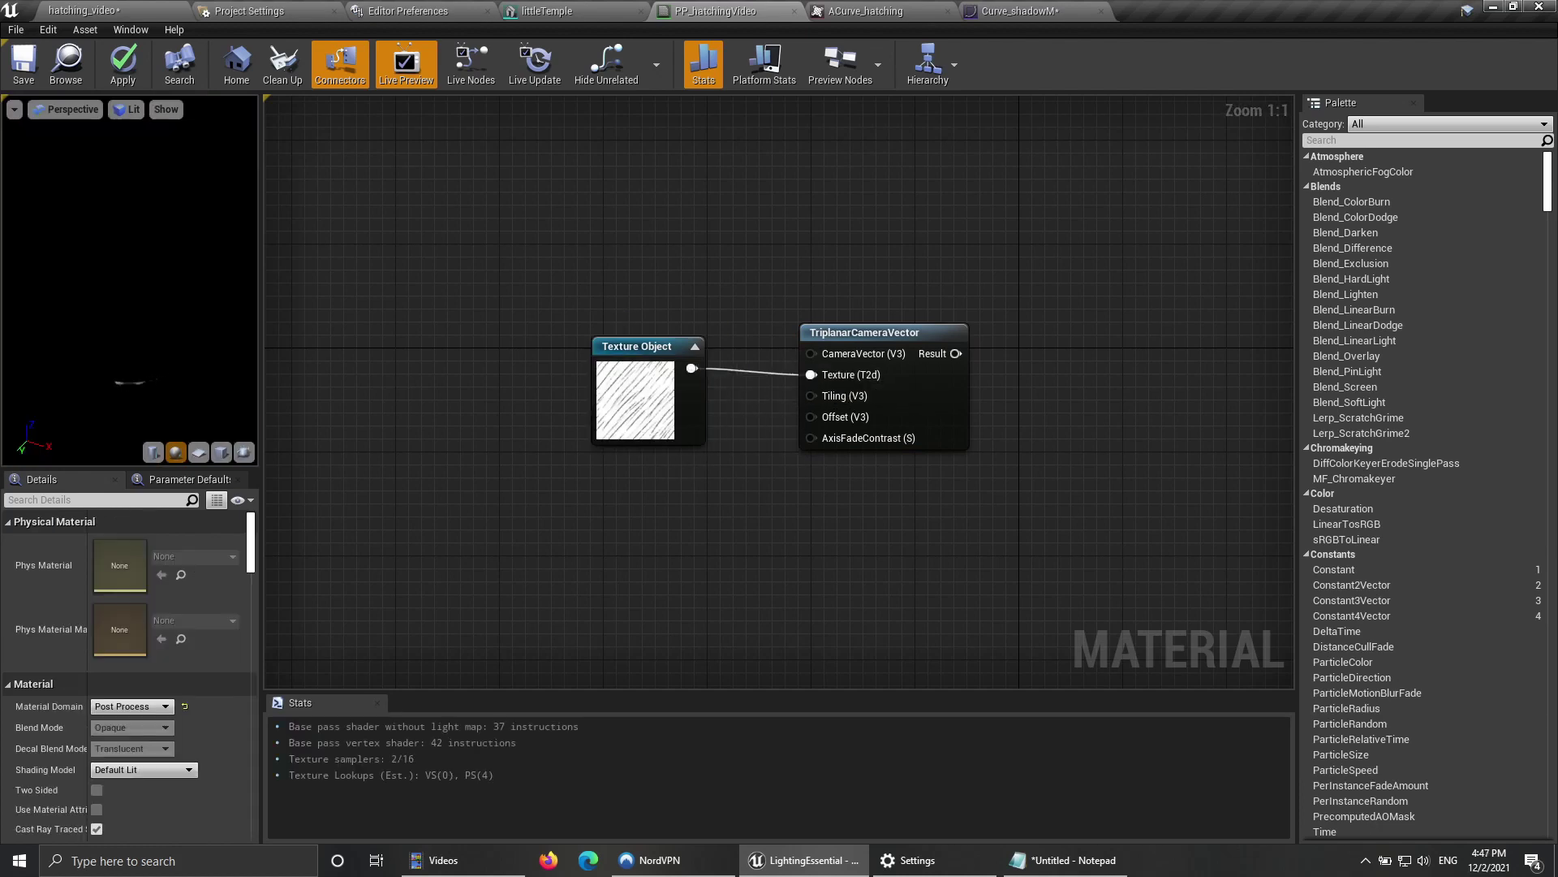
# Step: Add a Constant3Vector of 15, 15, 15, connect it to TriplanarCameraVector's Tiling input and place it under the Texture Object
pyautogui.click(669, 477)
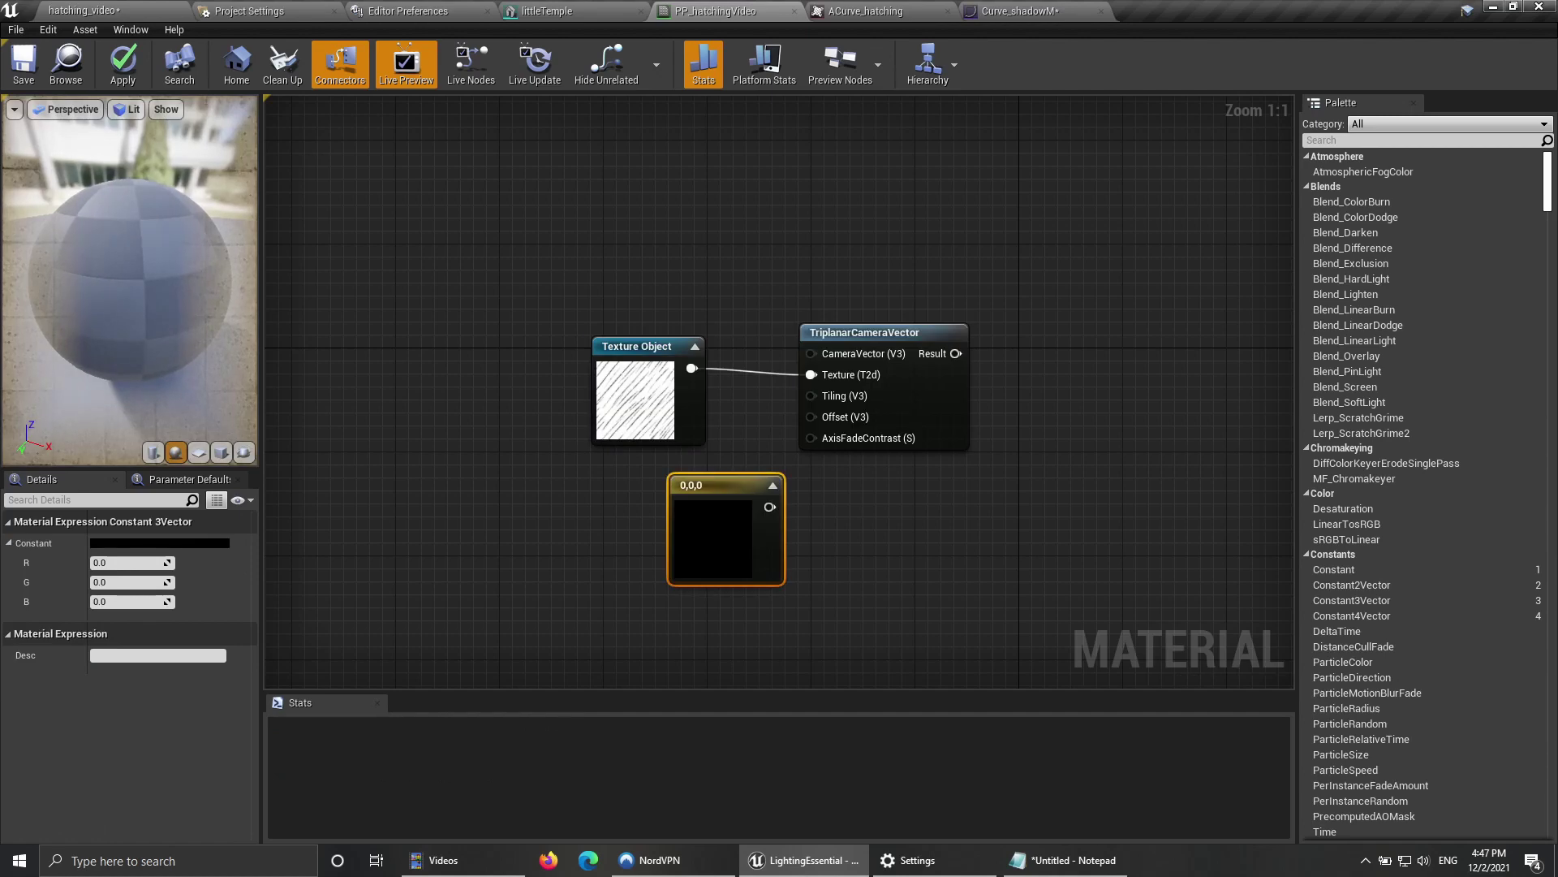
pyautogui.write('15')
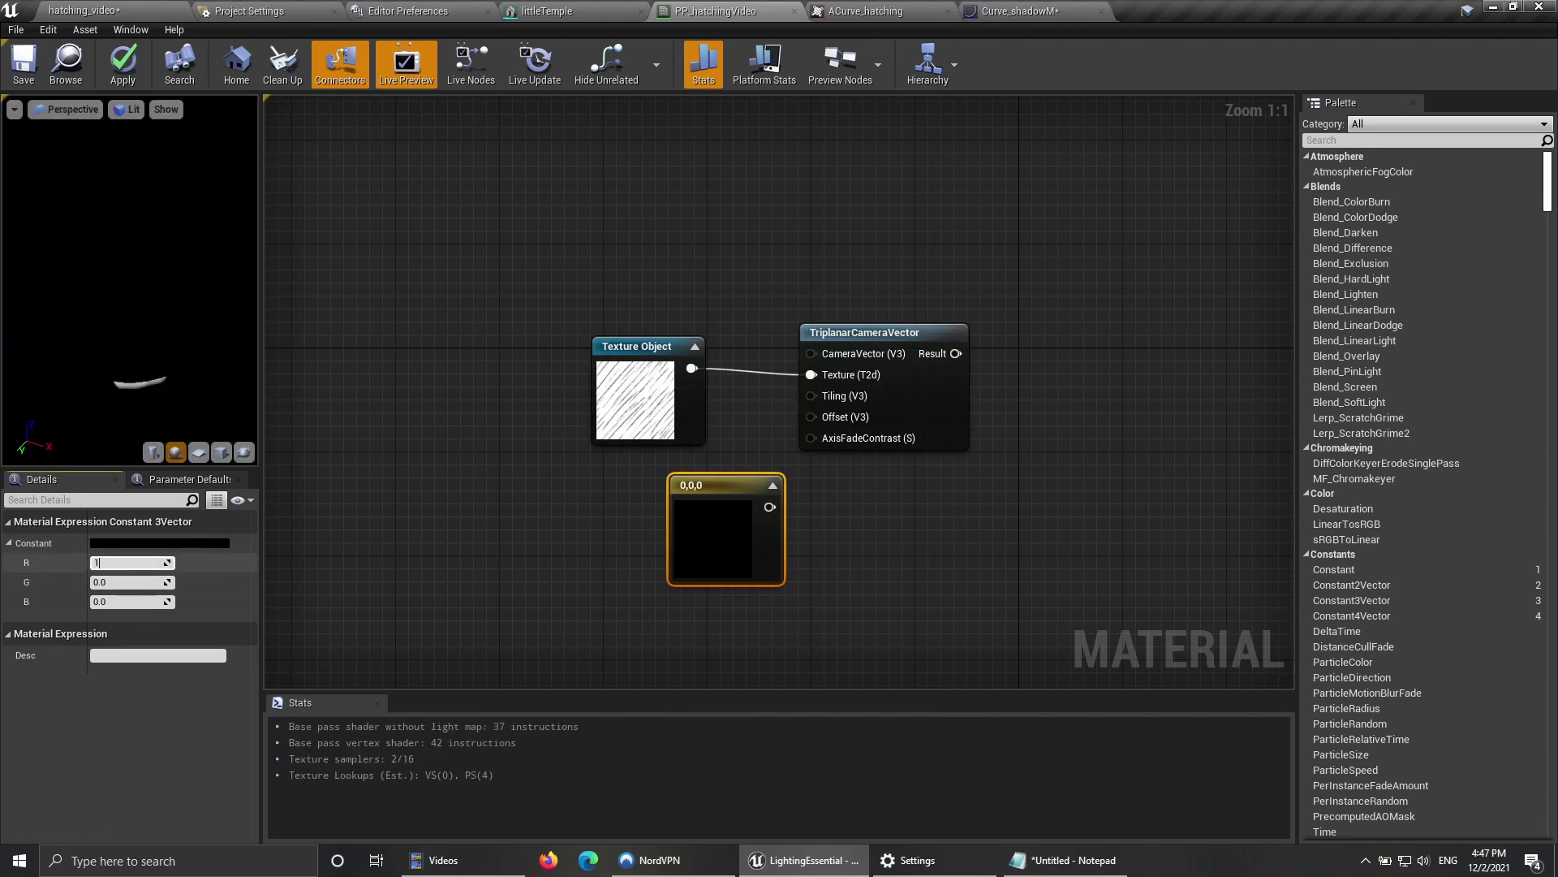
pyautogui.press('Tab')
pyautogui.write('15')
pyautogui.click(122, 602)
pyautogui.write('15')
pyautogui.click(121, 582)
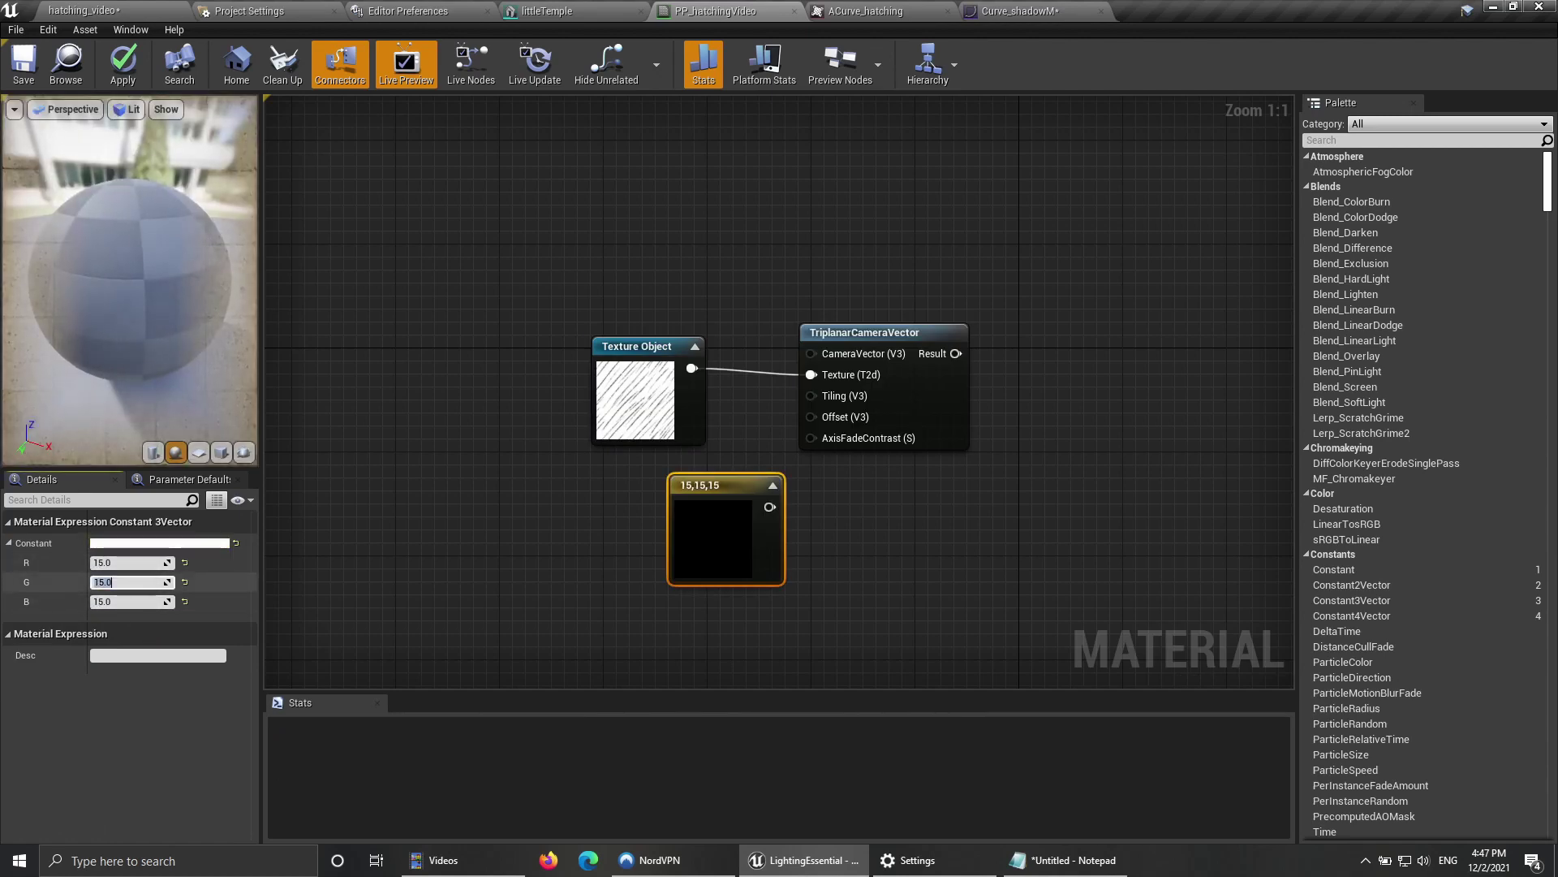
pyautogui.moveTo(768, 506); pyautogui.dragTo(810, 395)
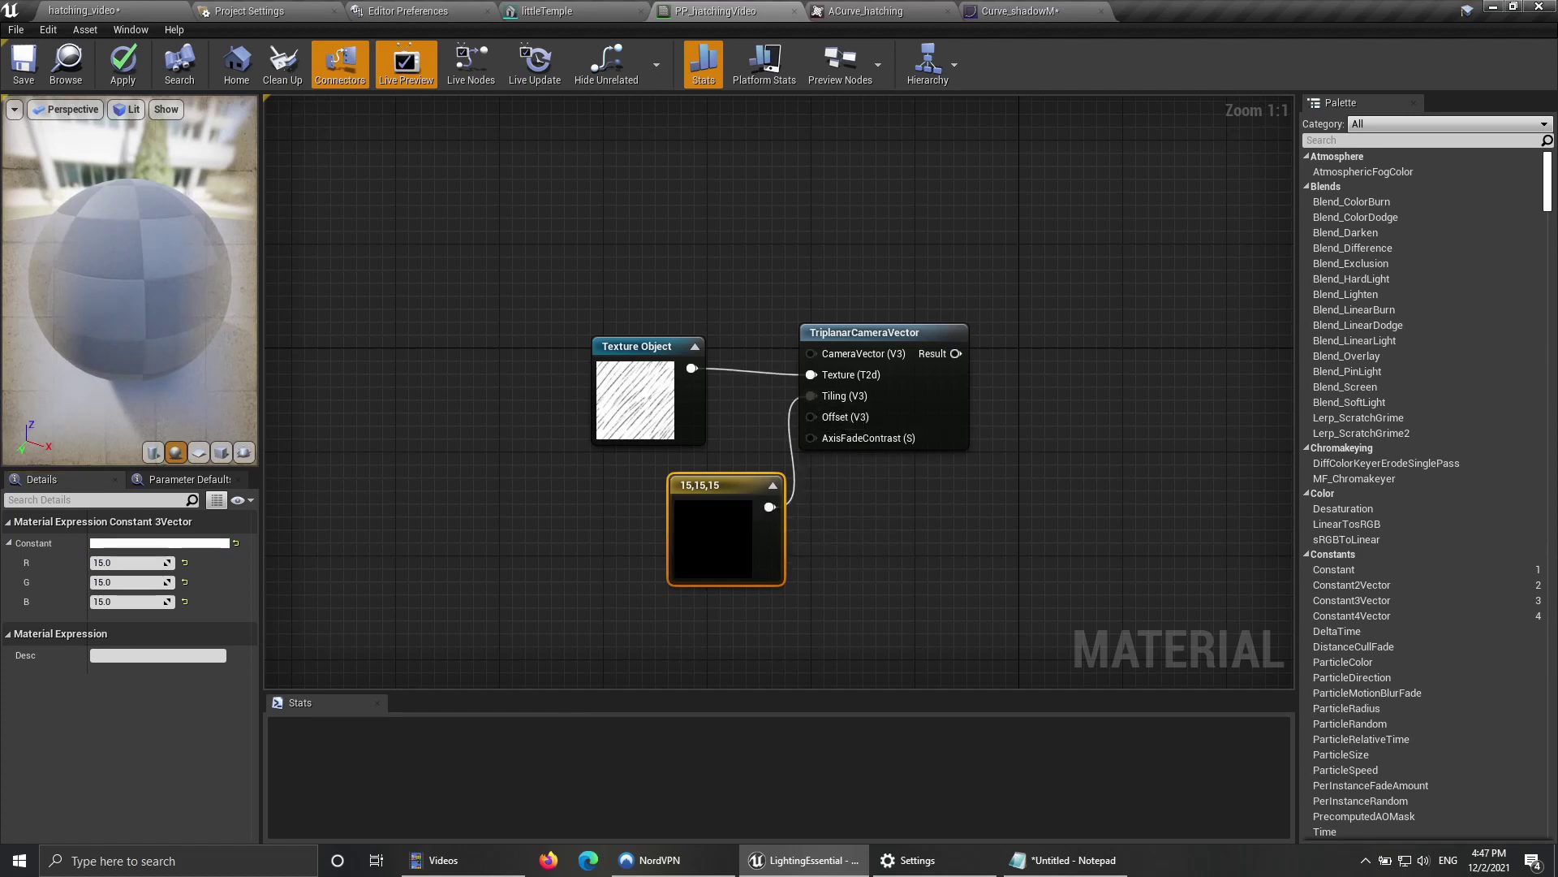
pyautogui.moveTo(706, 484); pyautogui.dragTo(628, 476)
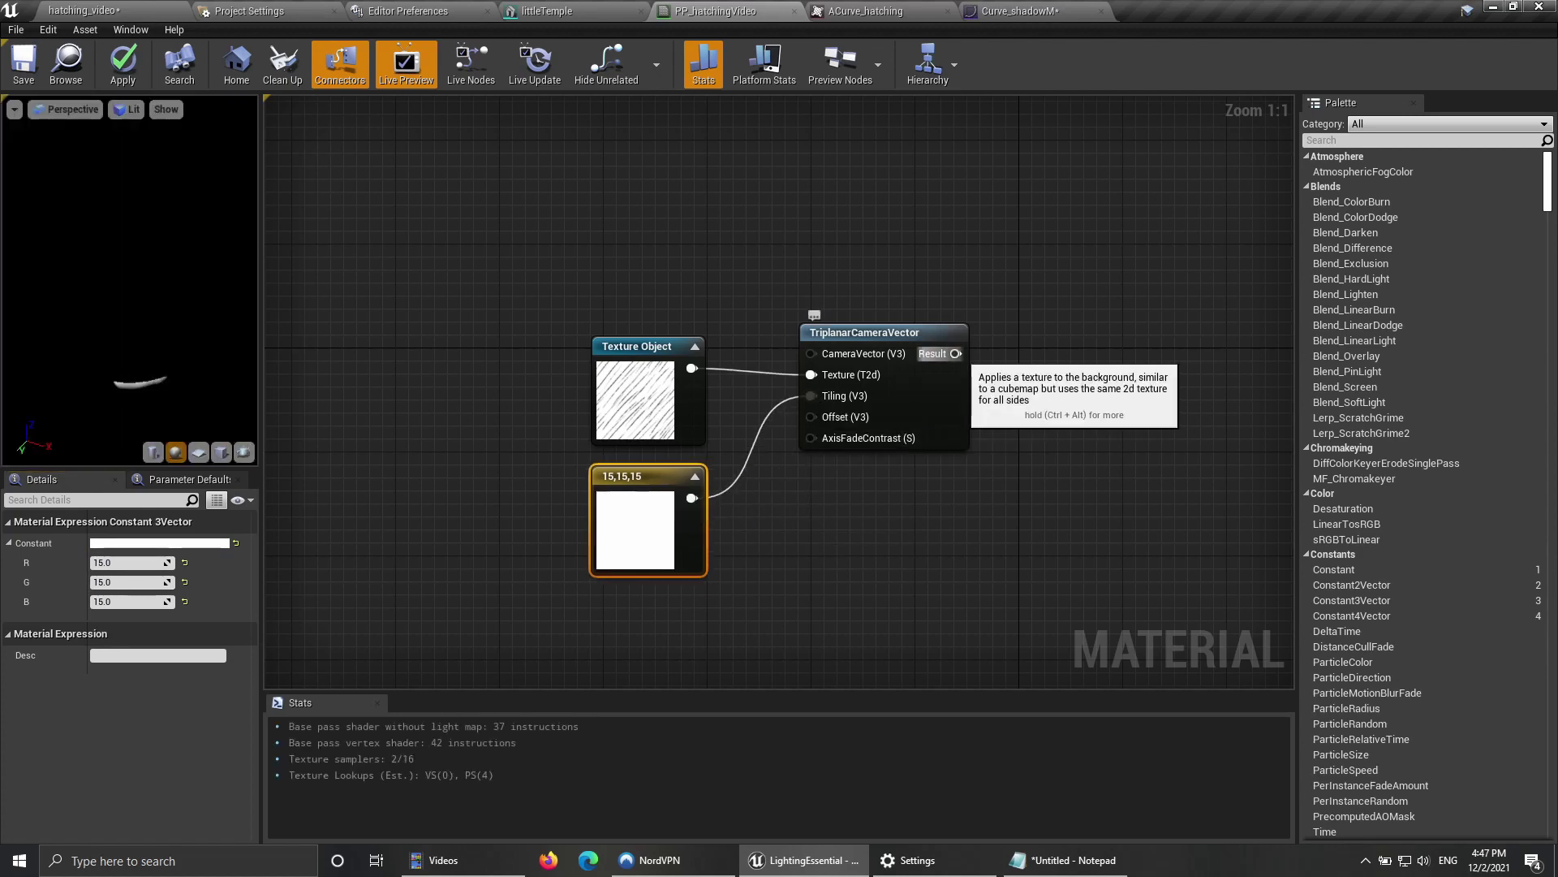
# Step: Connect TriplanarCameraVector's Result to Emissive Color, save the material and inspect the hatching in the level viewport
pyautogui.rightClick(956, 354)
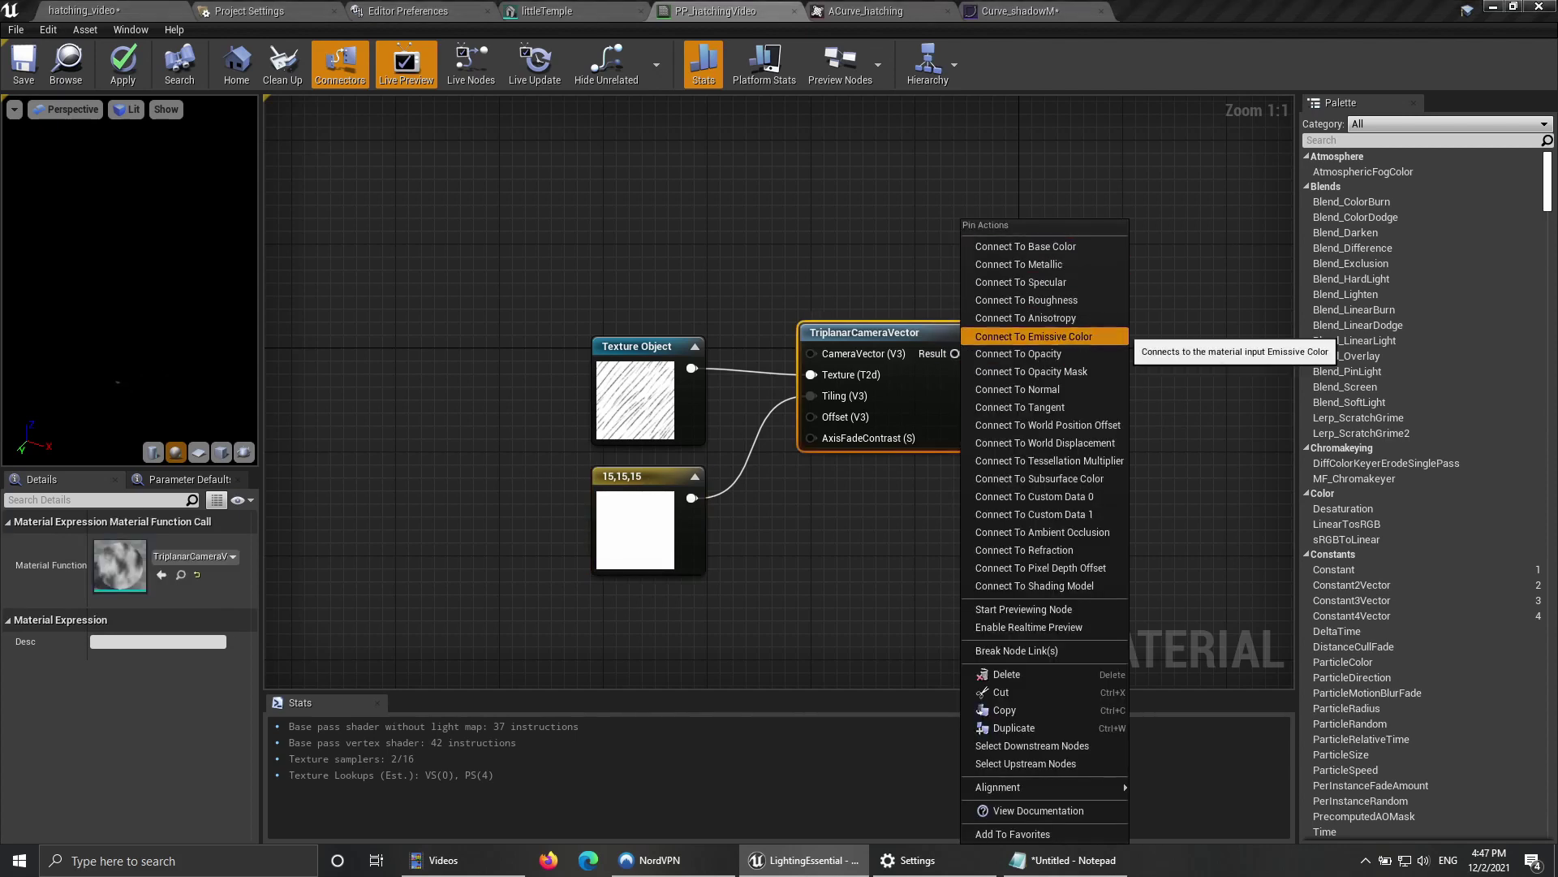
pyautogui.click(1034, 335)
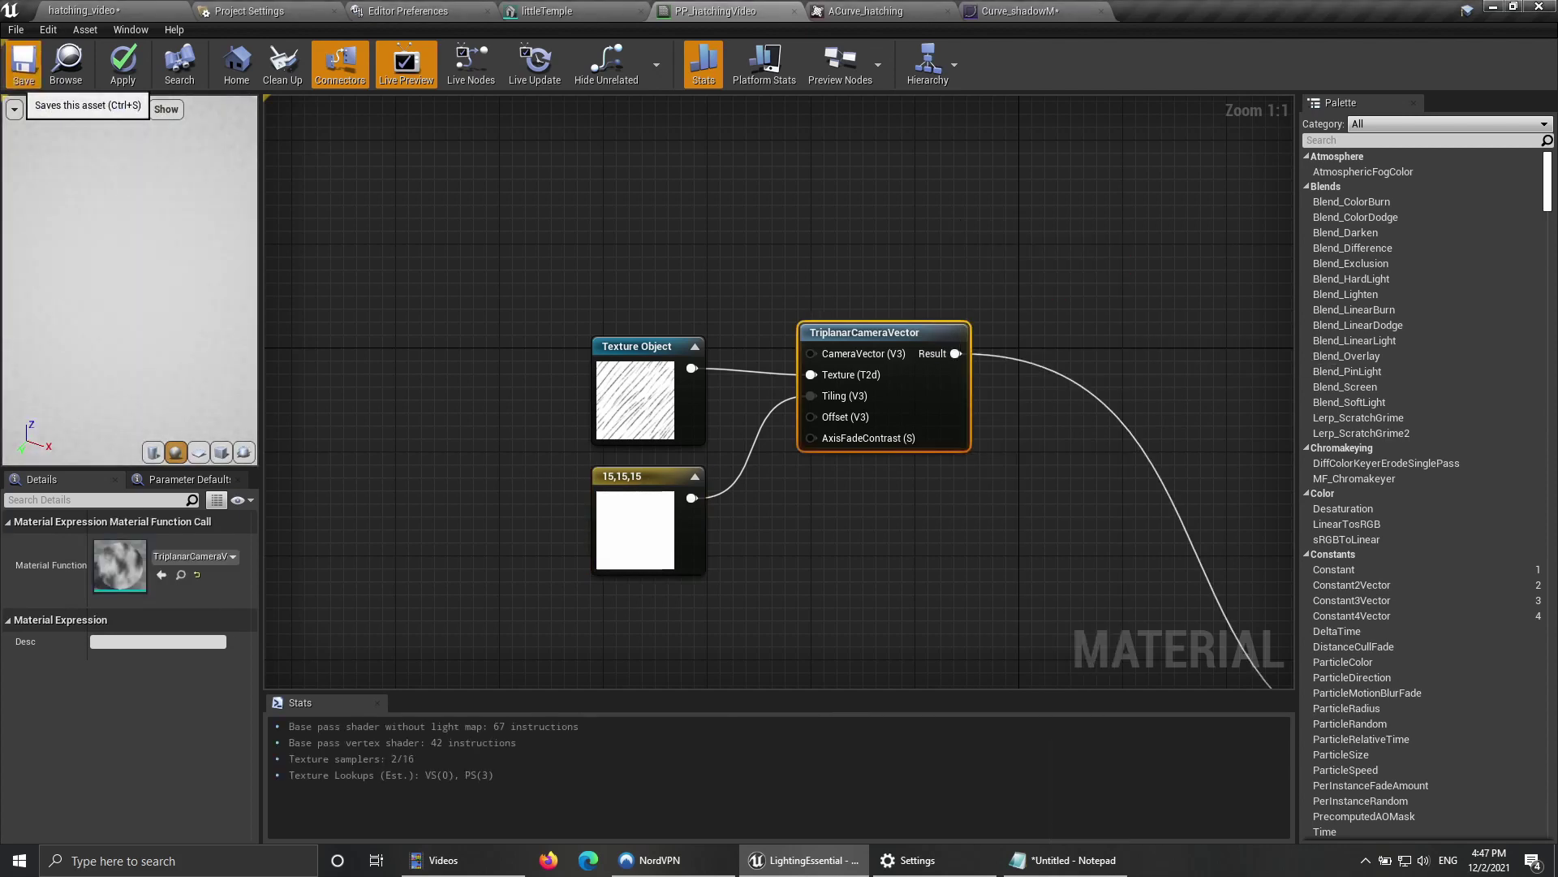
pyautogui.click(23, 67)
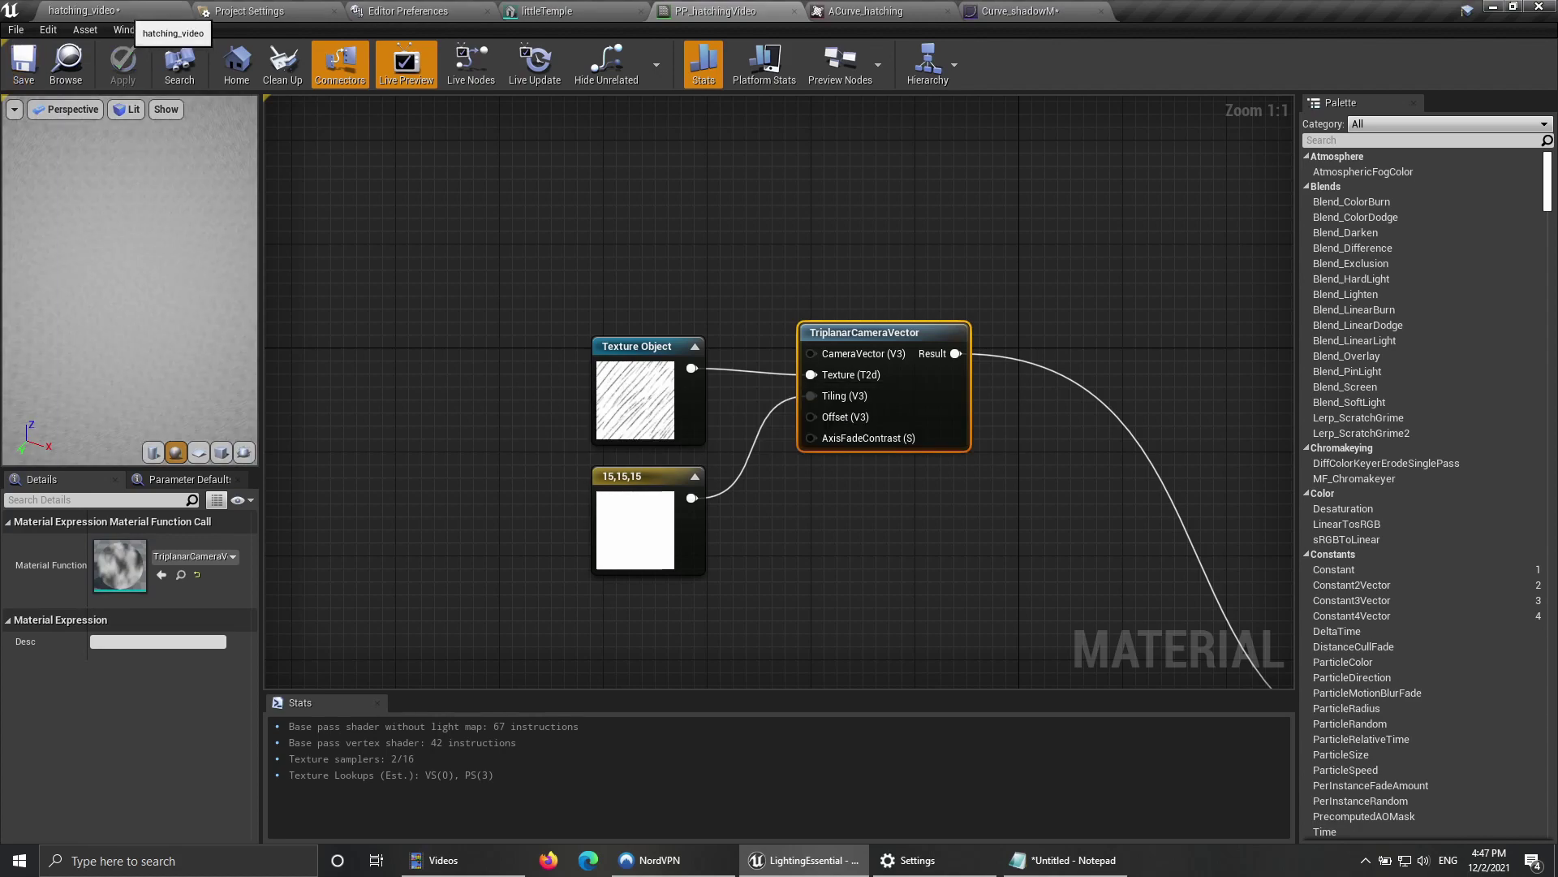
pyautogui.click(81, 11)
pyautogui.moveTo(650, 325); pyautogui.dragTo(633, 398, button='right')
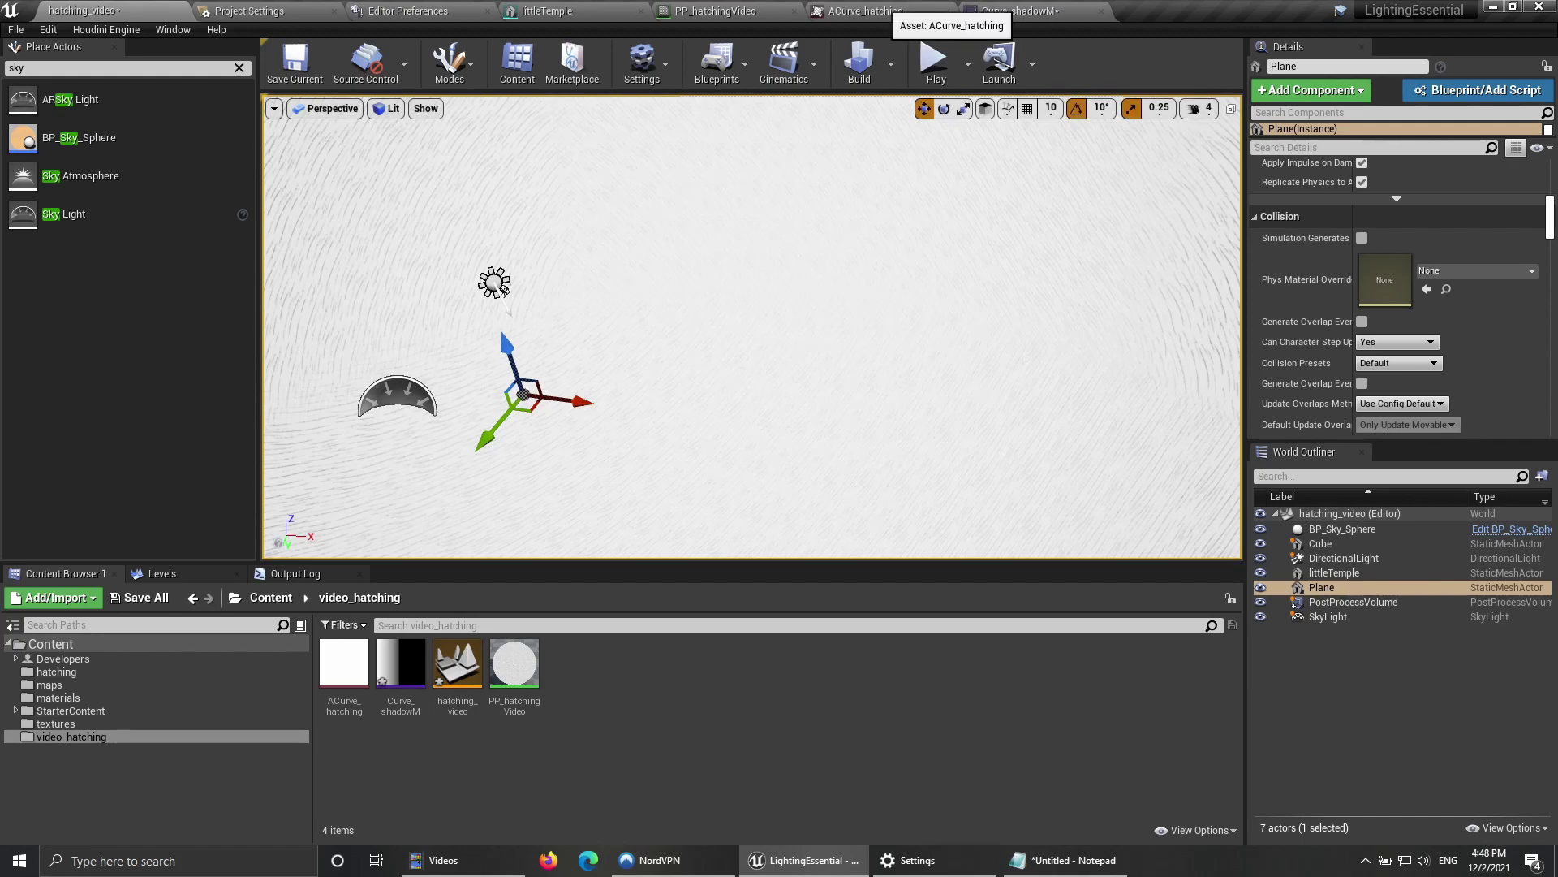
# Step: In PP_hatchingVideo, nudge ShadowMask closer to Subtract and add a OneMinus node fed by TriplanarCameraVector's Result
pyautogui.click(679, 15)
pyautogui.moveTo(905, 489); pyautogui.dragTo(1017, 252, button='right')
pyautogui.scroll(-3, 762, 365)
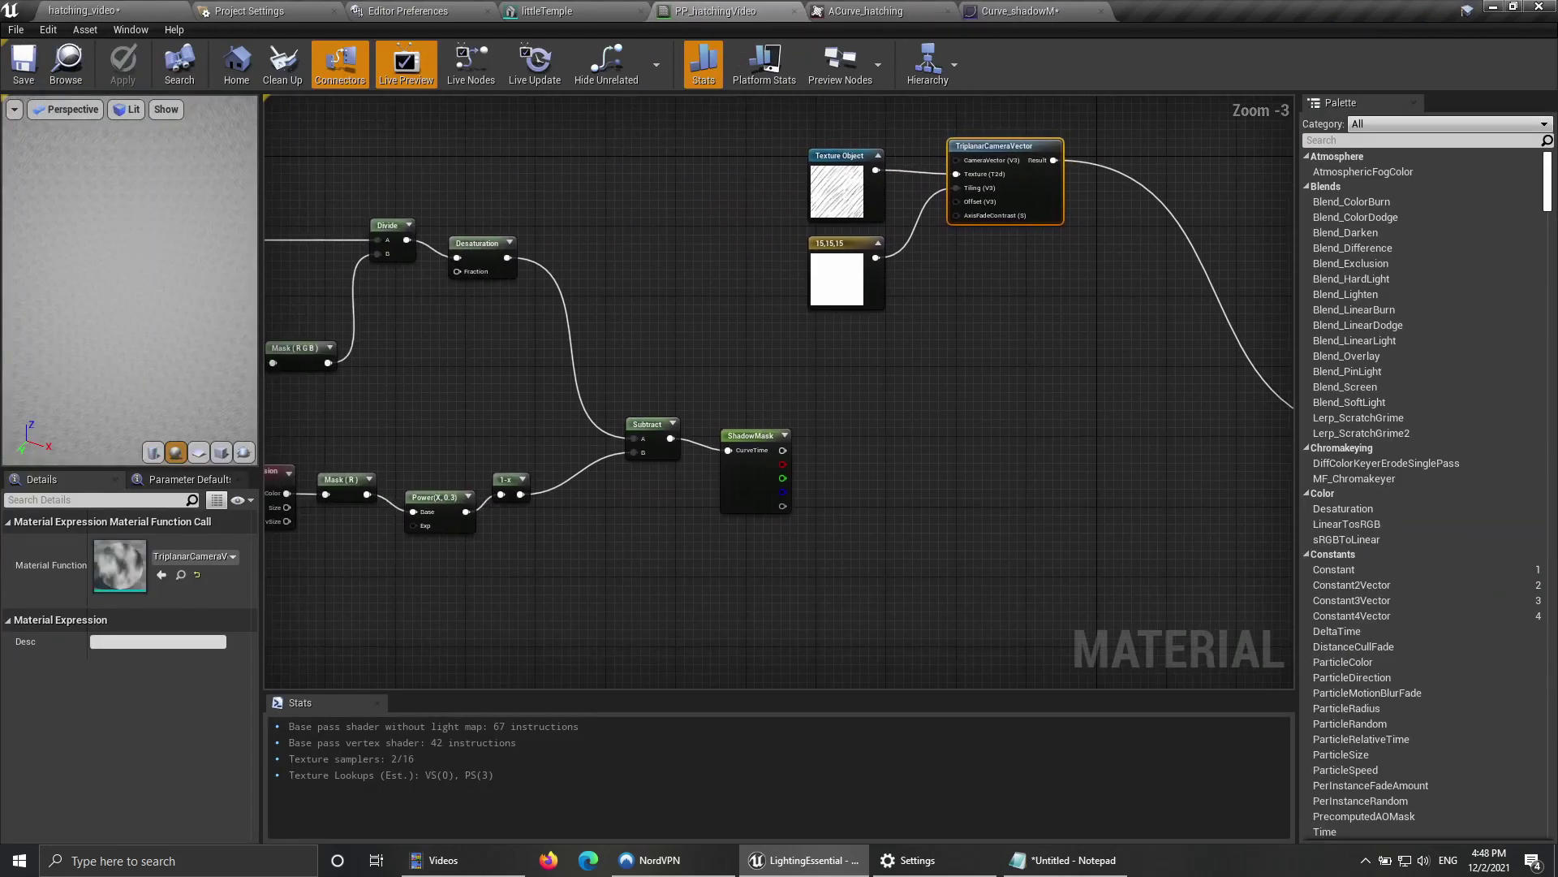
pyautogui.click(752, 438)
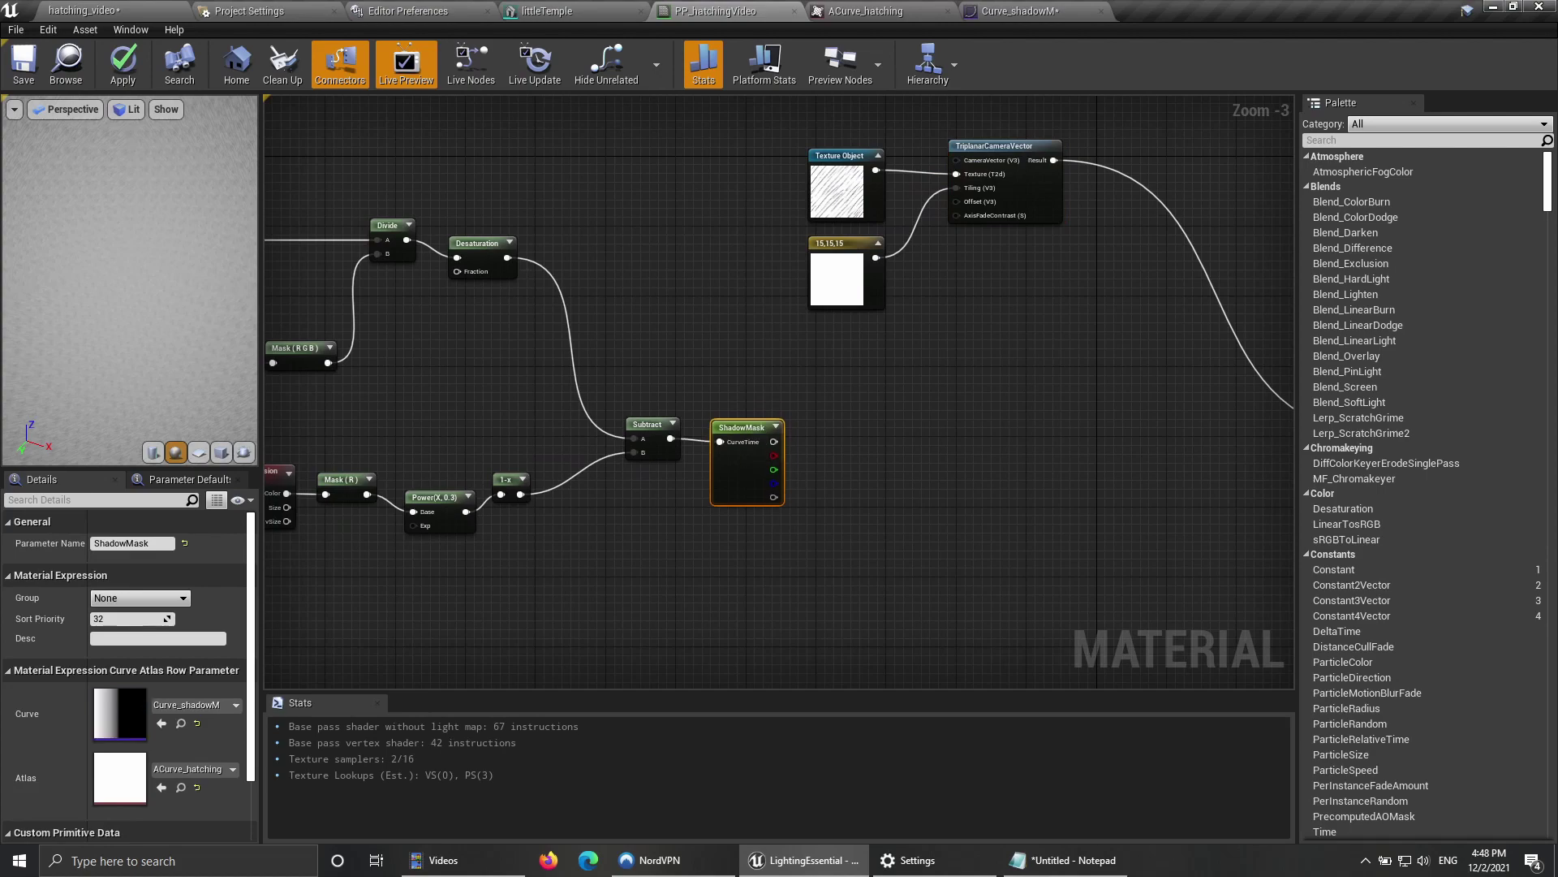
pyautogui.moveTo(990, 355); pyautogui.dragTo(658, 423, button='right')
pyautogui.moveTo(724, 230); pyautogui.dragTo(784, 218)
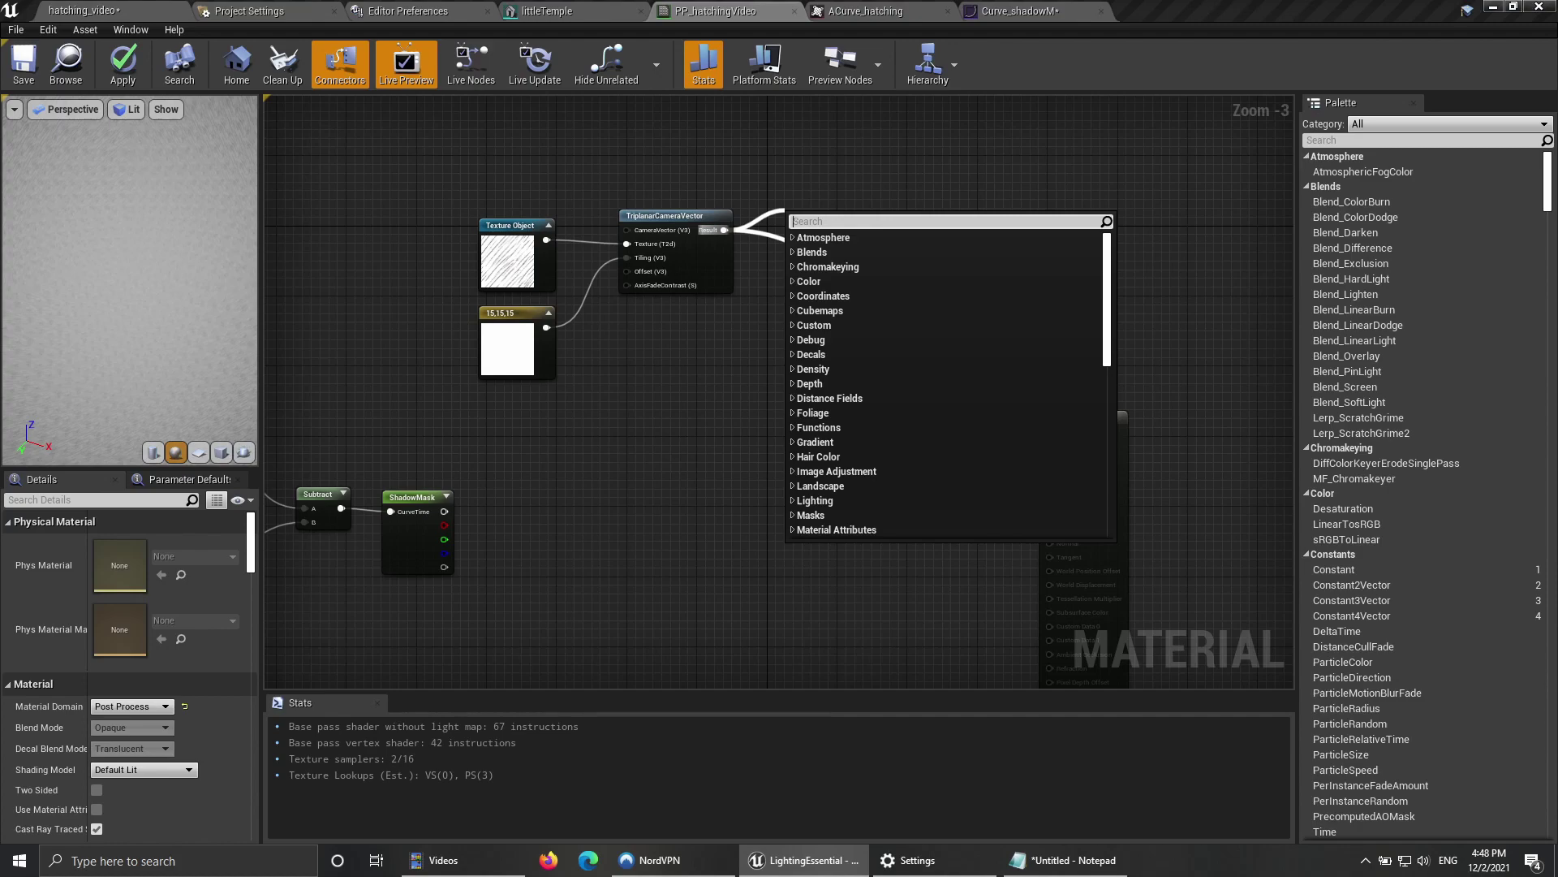
pyautogui.write('one')
pyautogui.press('Return')
# Step: Add a Multiply node with its A input fed by the OneMinus output
pyautogui.moveTo(763, 248); pyautogui.dragTo(792, 327)
pyautogui.write('m')
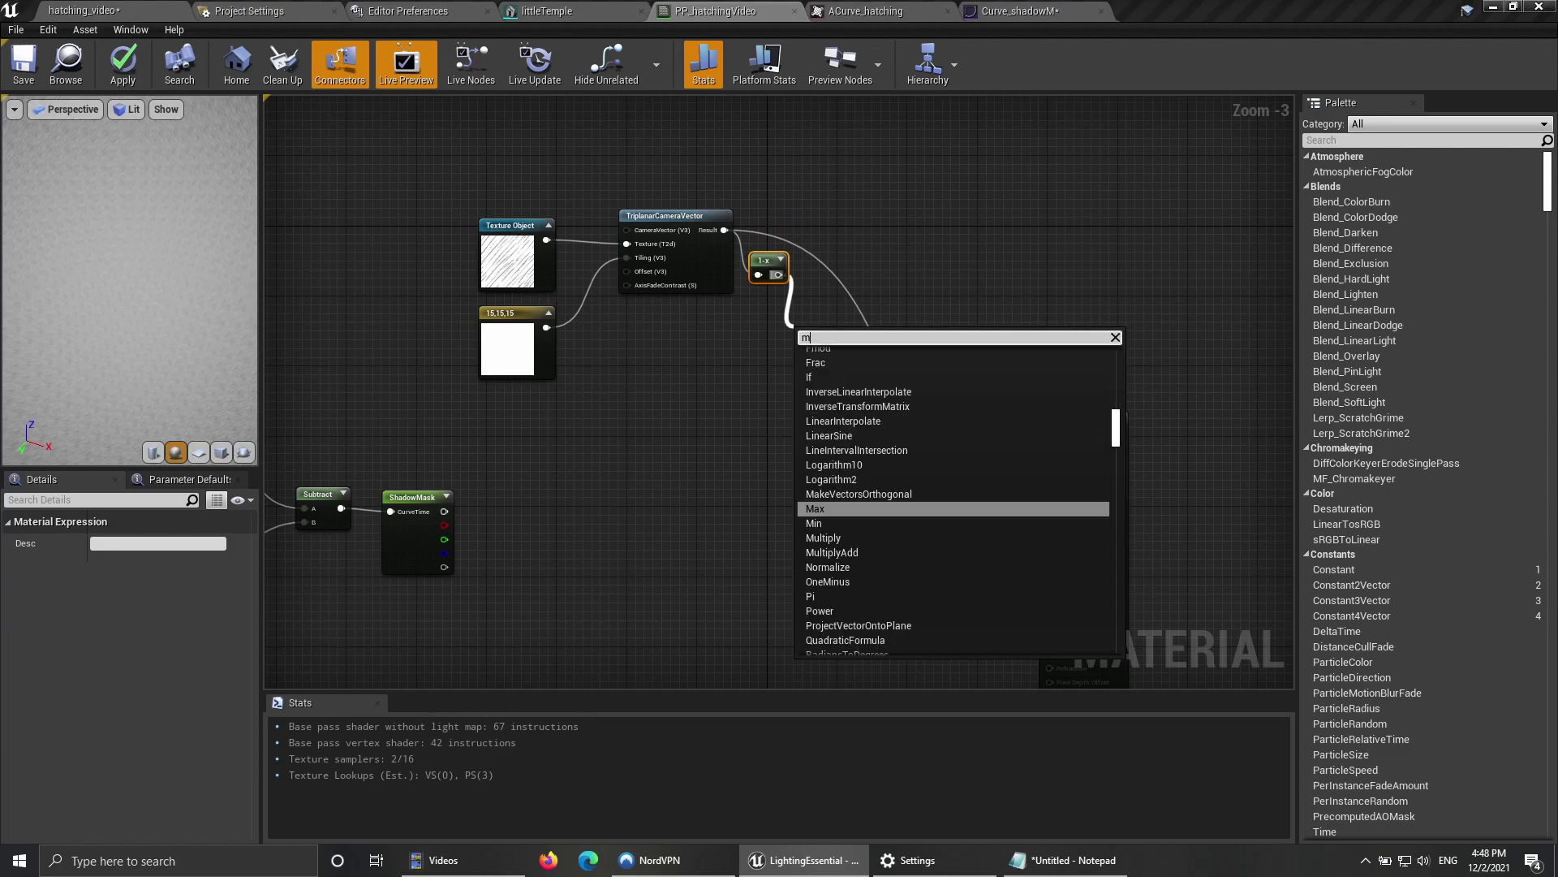
pyautogui.write('ult')
pyautogui.press('Return')
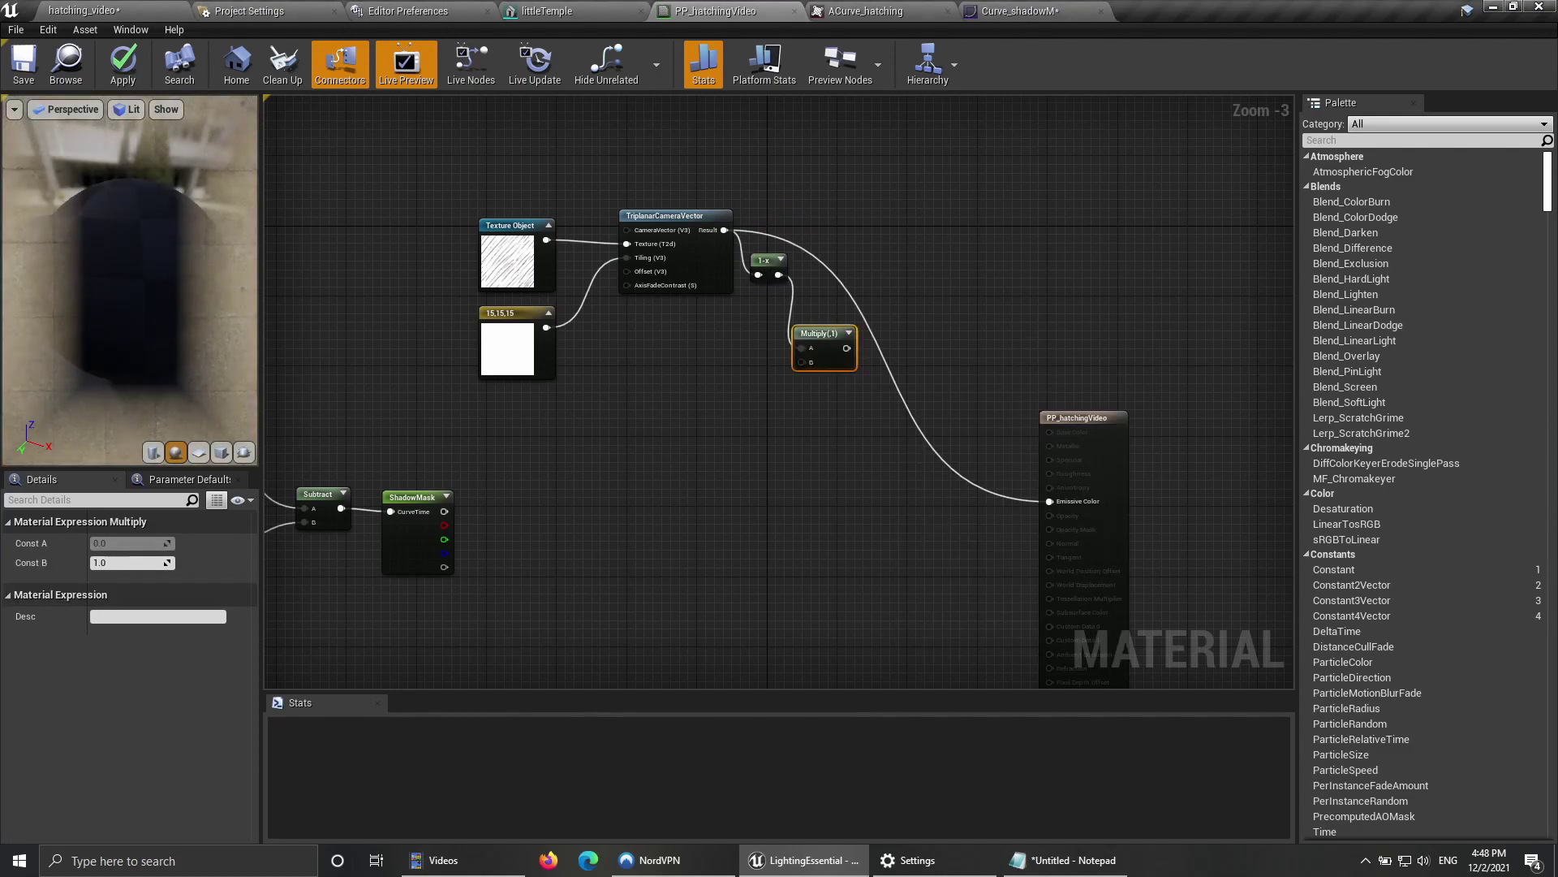
# Step: Connect ShadowMask's output to Multiply's B input, feed the Multiply result into Emissive Color and save the material
pyautogui.scroll(-1, 779, 357)
pyautogui.scroll(4, 532, 480)
pyautogui.moveTo(547, 456); pyautogui.dragTo(1078, 236)
pyautogui.moveTo(1078, 236); pyautogui.dragTo(719, 269, button='right')
pyautogui.moveTo(779, 245); pyautogui.dragTo(1095, 474)
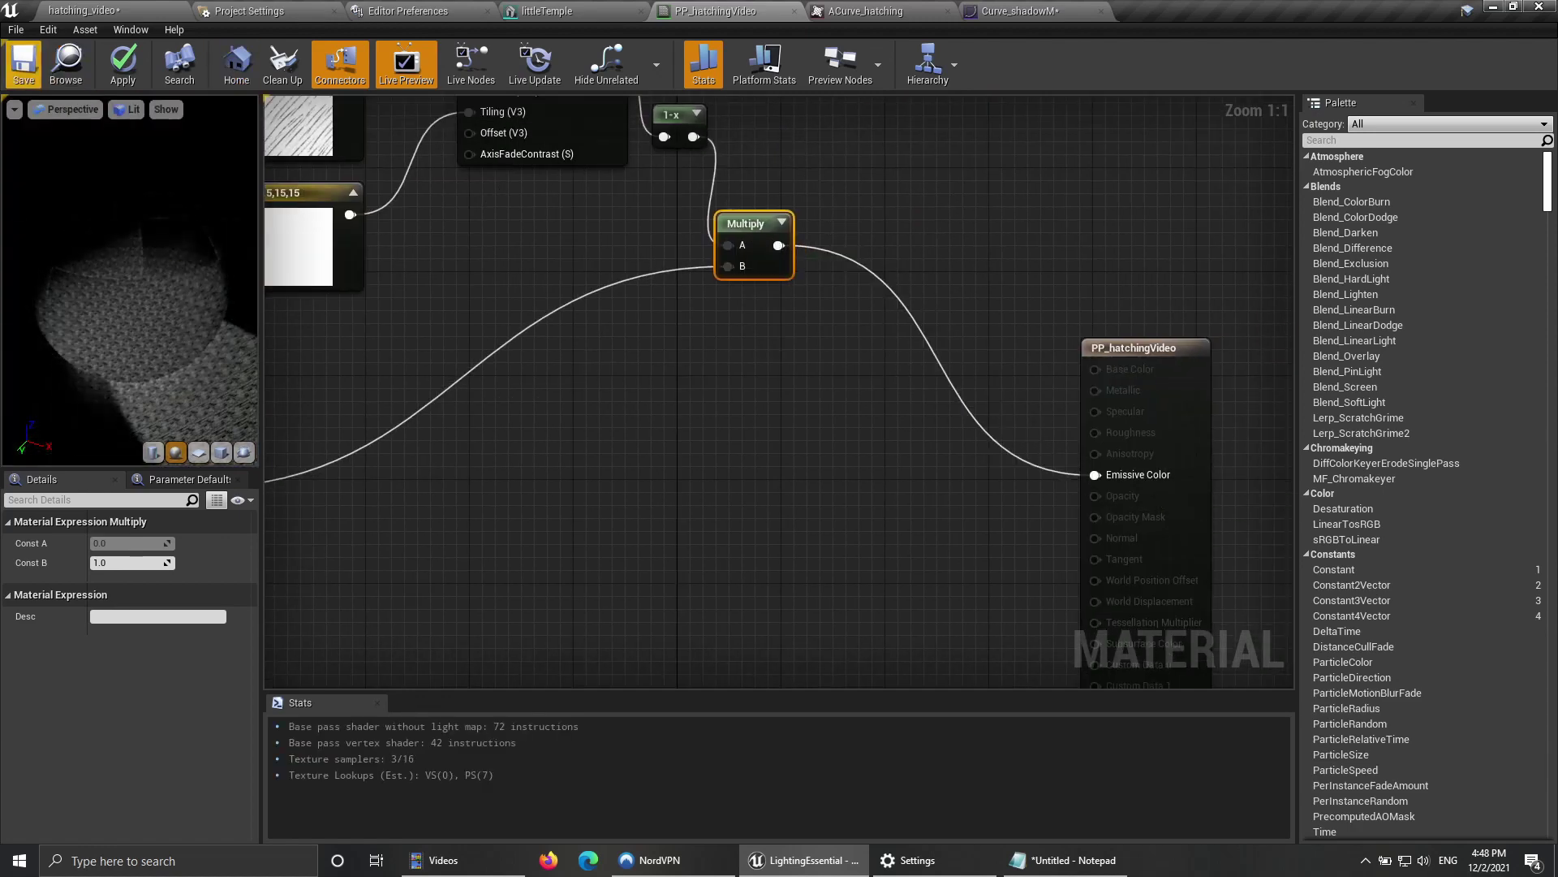
pyautogui.click(24, 63)
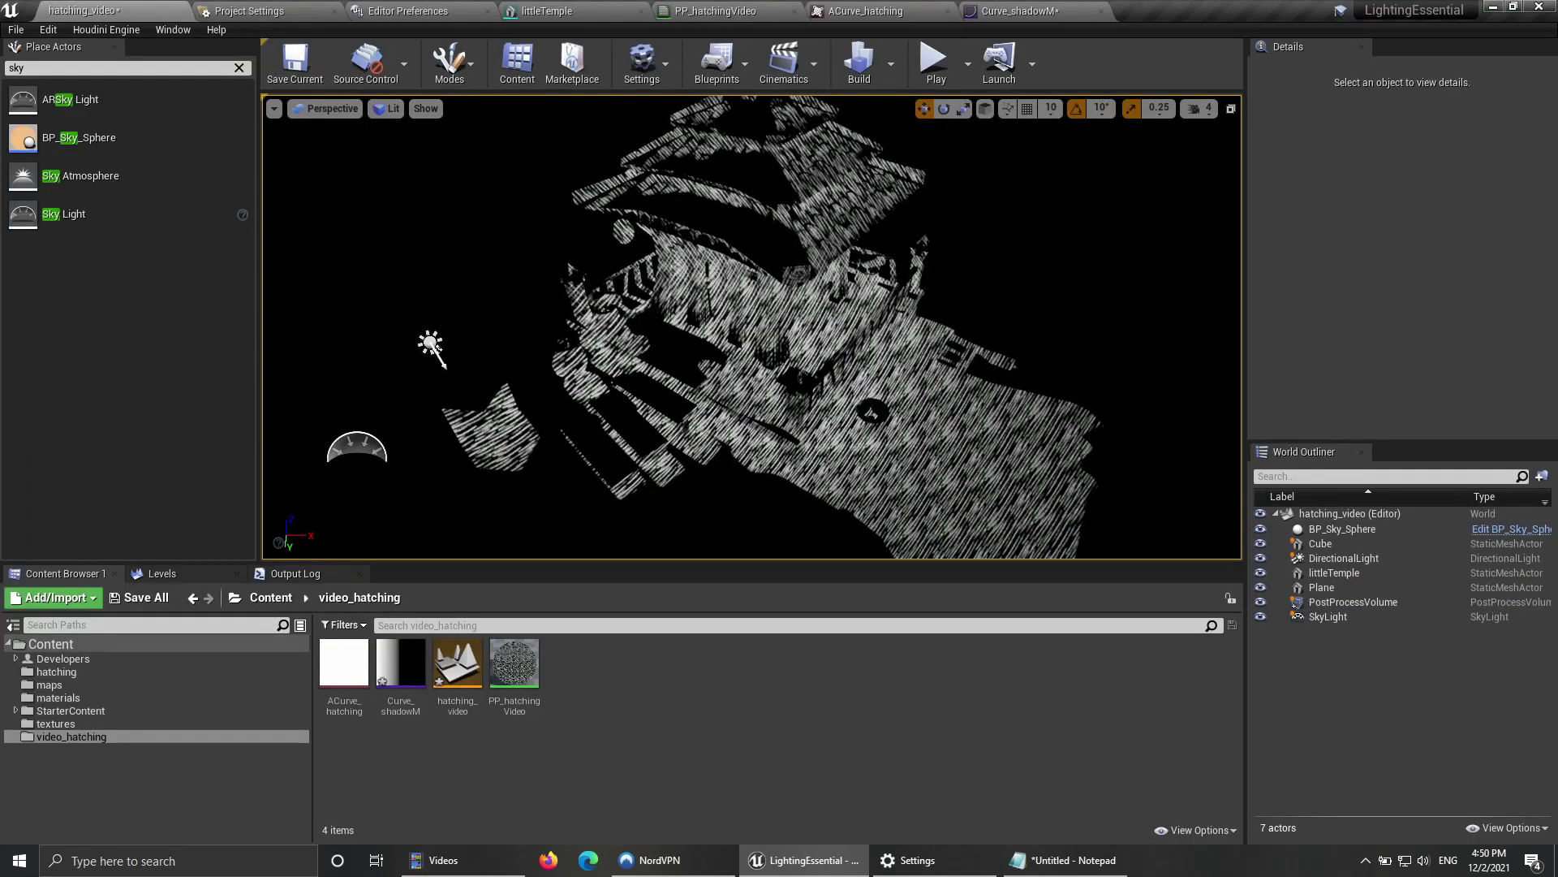
# Step: Inspect the masked hatching on the temple and ground from several angles in the hatching_video level viewport
pyautogui.moveTo(752, 324); pyautogui.dragTo(874, 291, button='right')
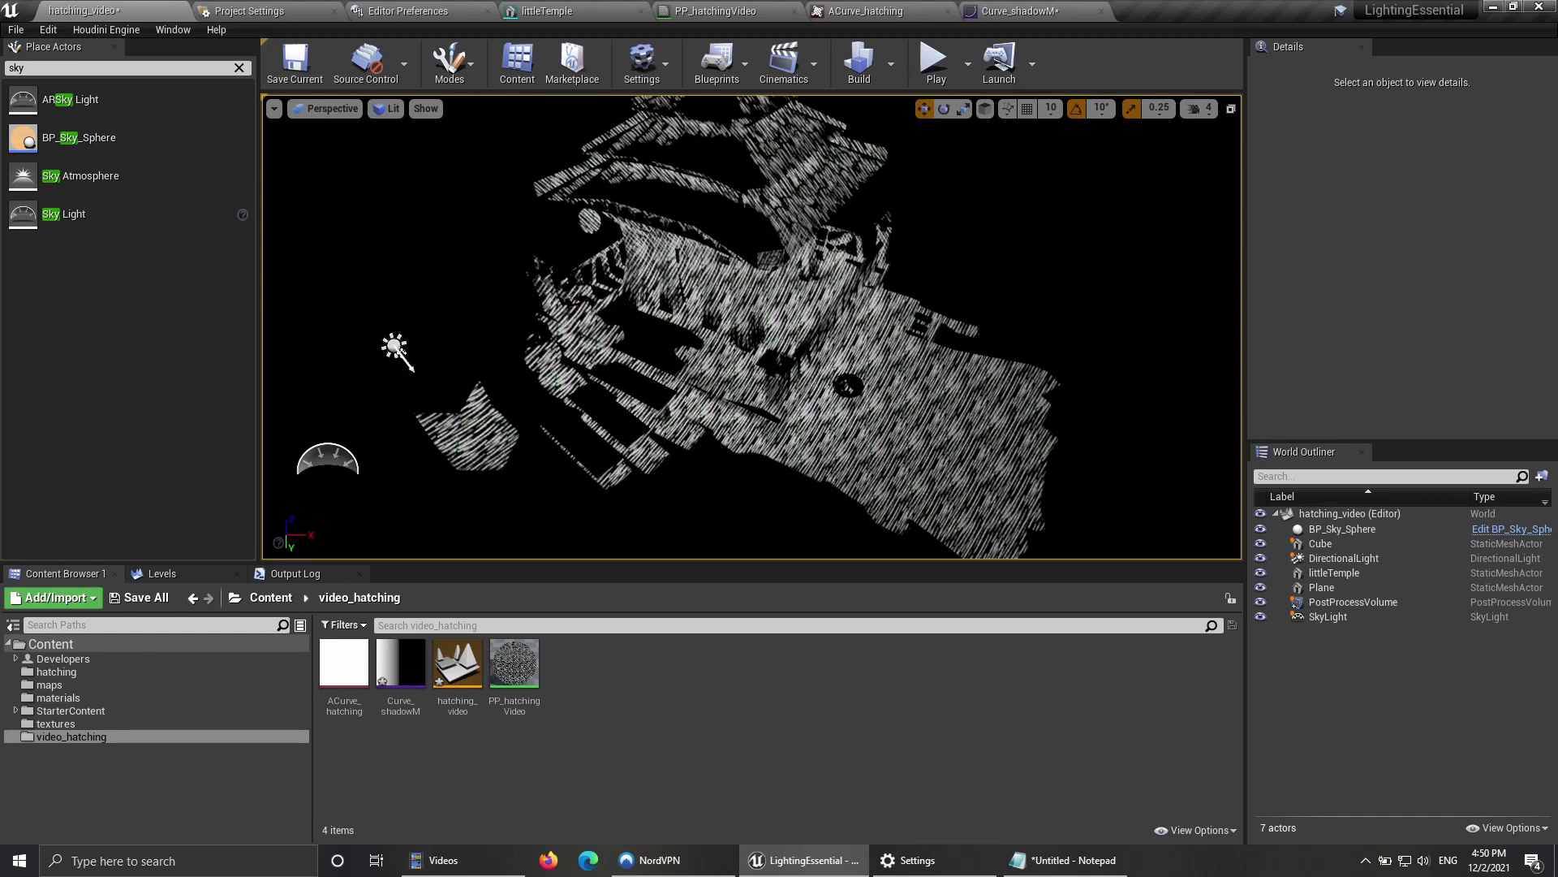
pyautogui.moveTo(752, 327)
pyautogui.mouseDown(button='right')
pyautogui.moveTo(781, 336)
pyautogui.moveTo(757, 318)
pyautogui.moveTo(772, 321)
pyautogui.mouseUp(button='right')
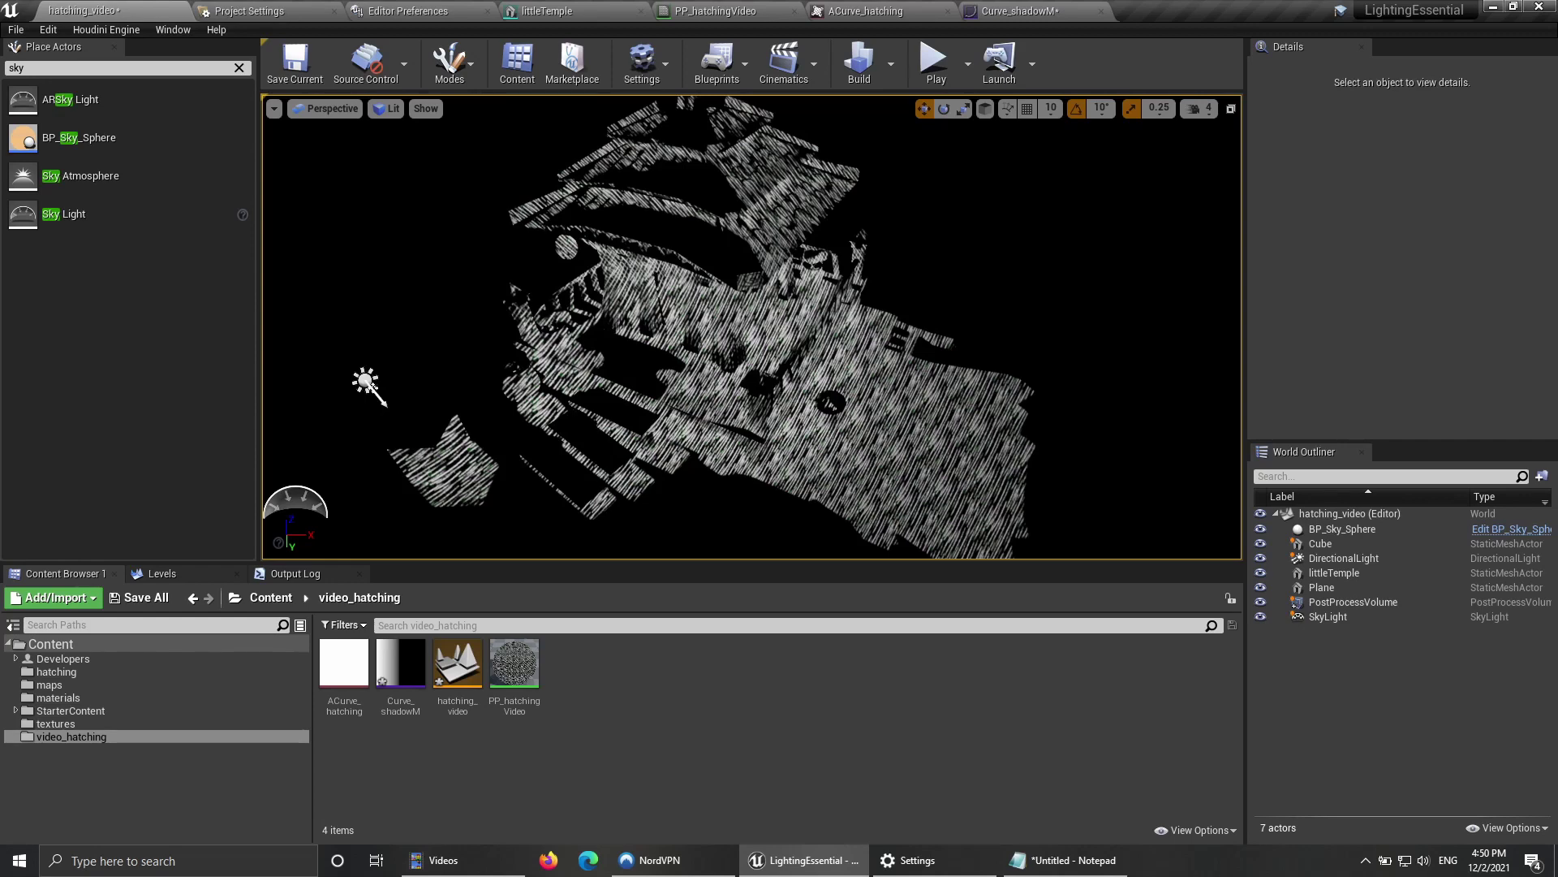
pyautogui.moveTo(772, 321); pyautogui.dragTo(779, 325, button='right')
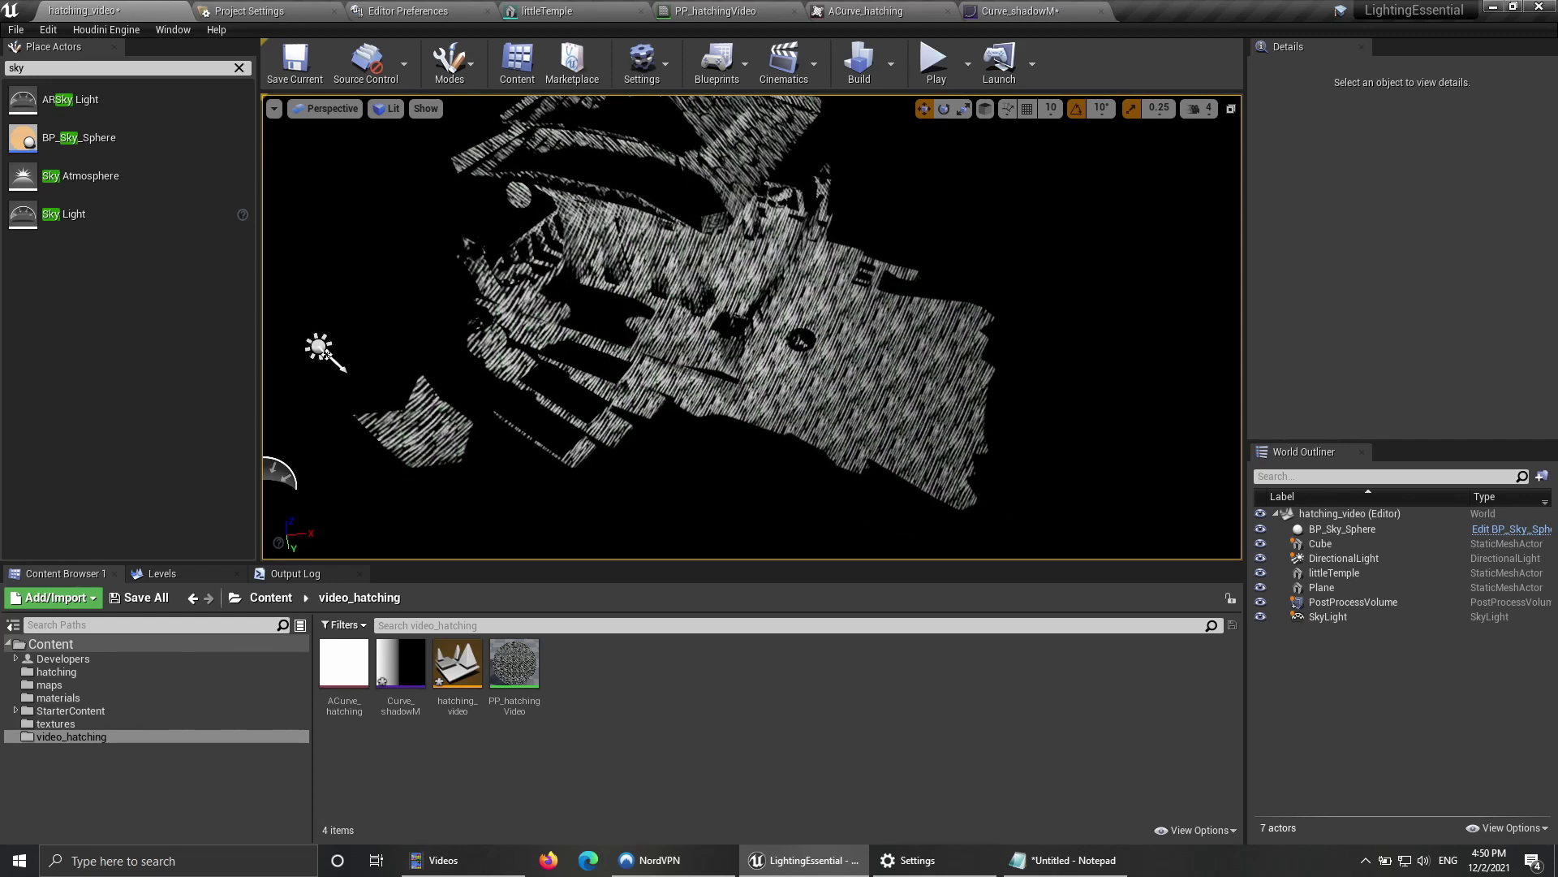
pyautogui.moveTo(779, 325)
pyautogui.mouseDown(button='right')
pyautogui.moveTo(763, 323)
pyautogui.moveTo(761, 276)
pyautogui.moveTo(776, 326)
pyautogui.moveTo(761, 329)
pyautogui.mouseUp(button='right')
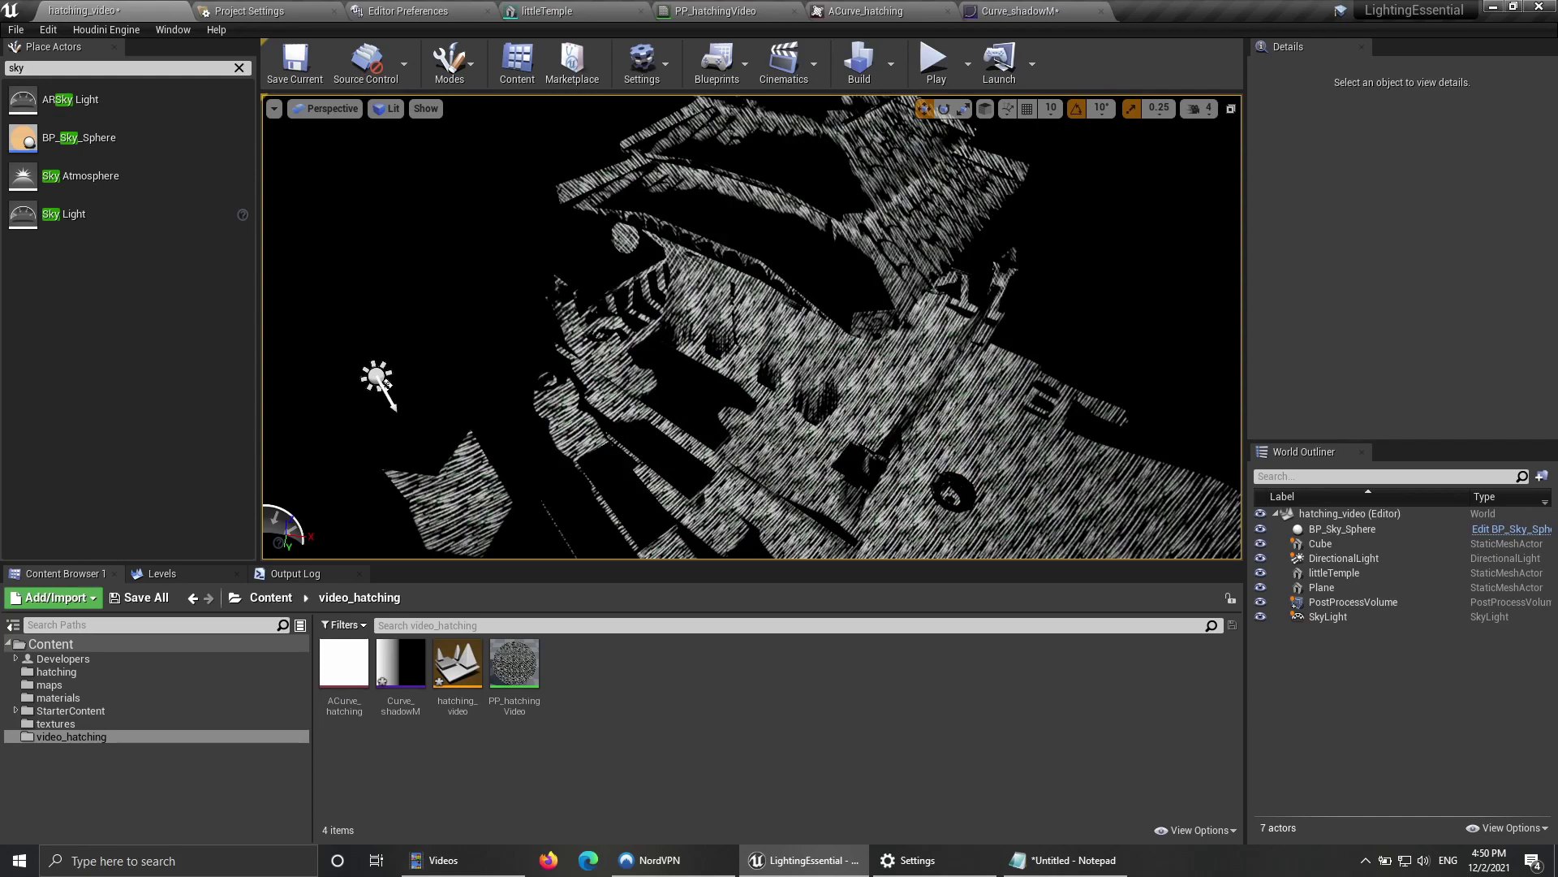
pyautogui.moveTo(762, 330); pyautogui.dragTo(739, 349, button='right')
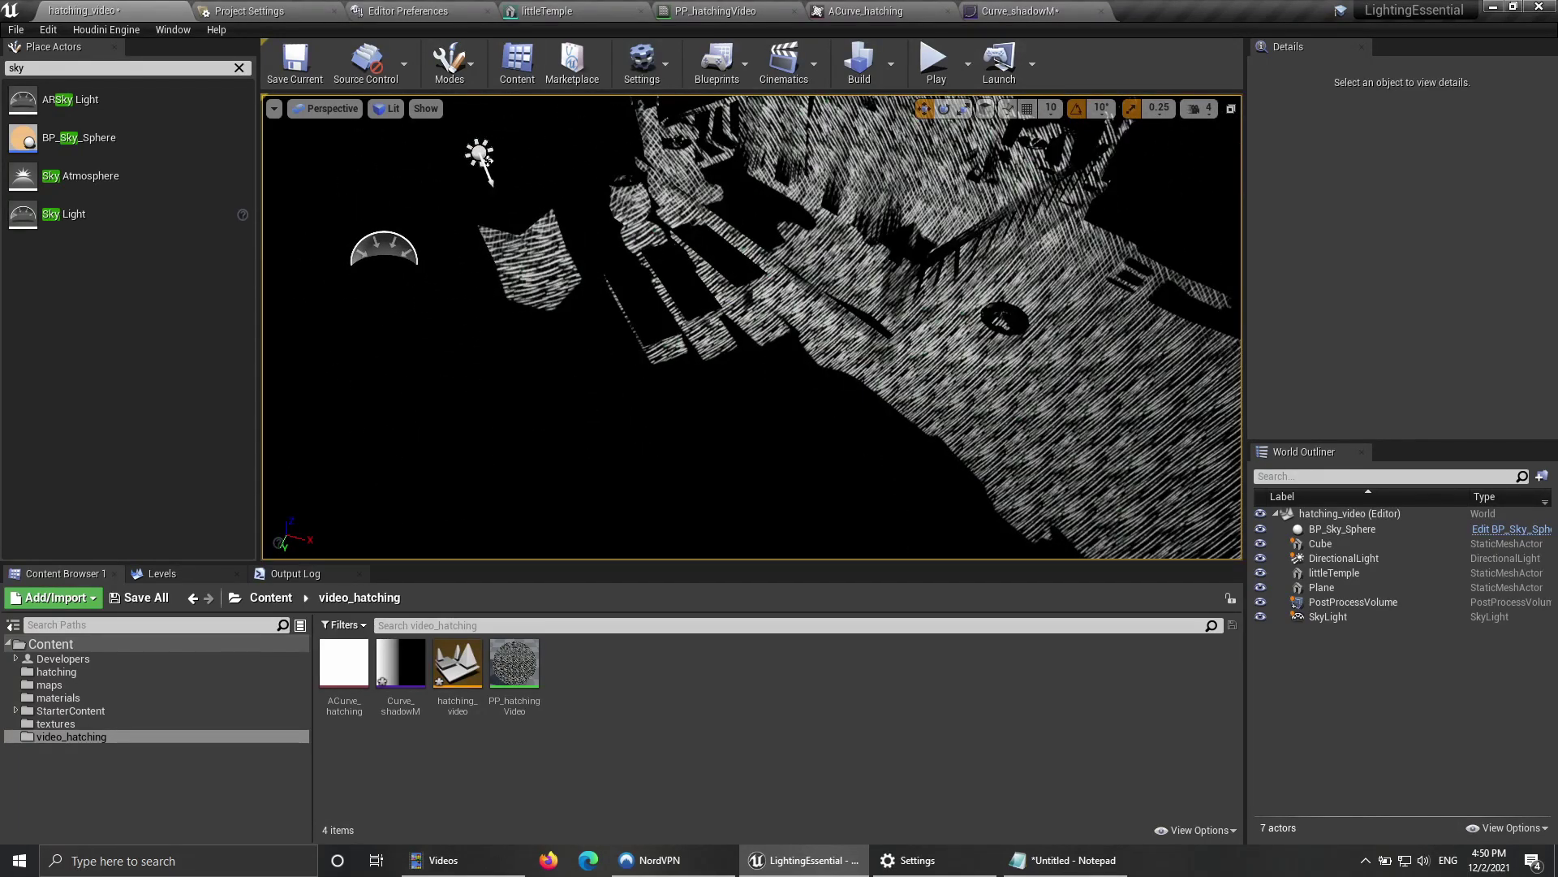
pyautogui.moveTo(739, 349)
pyautogui.mouseDown(button='right')
pyautogui.moveTo(795, 337)
pyautogui.moveTo(785, 291)
pyautogui.mouseUp(button='right')
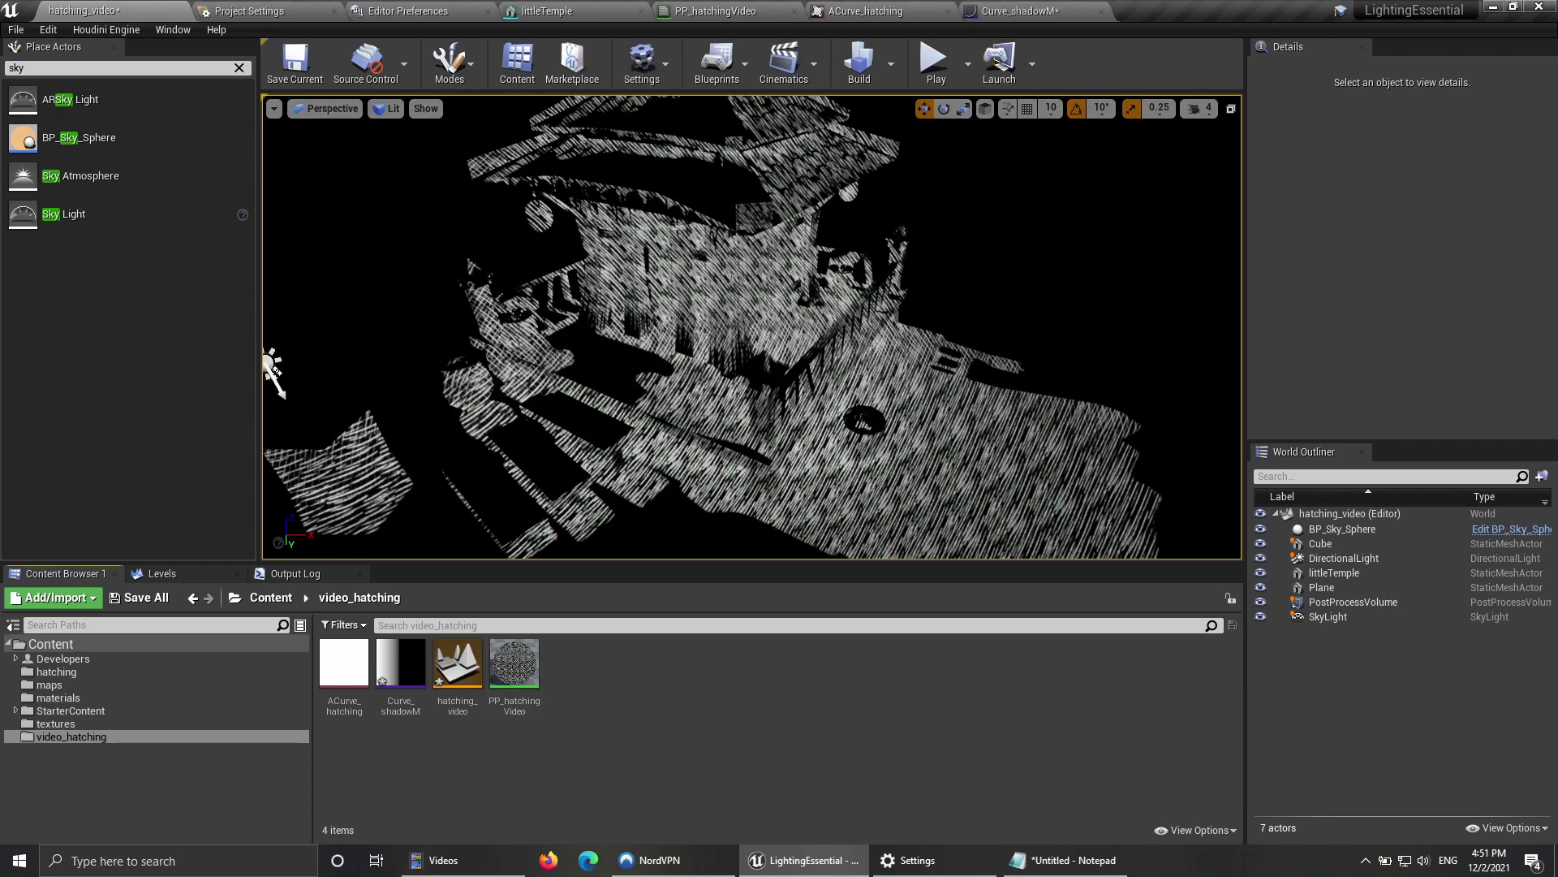
# Step: Create a CurveLinearColor asset named Curve_low_HC in the video_hatching folder and open it
pyautogui.rightClick(547, 684)
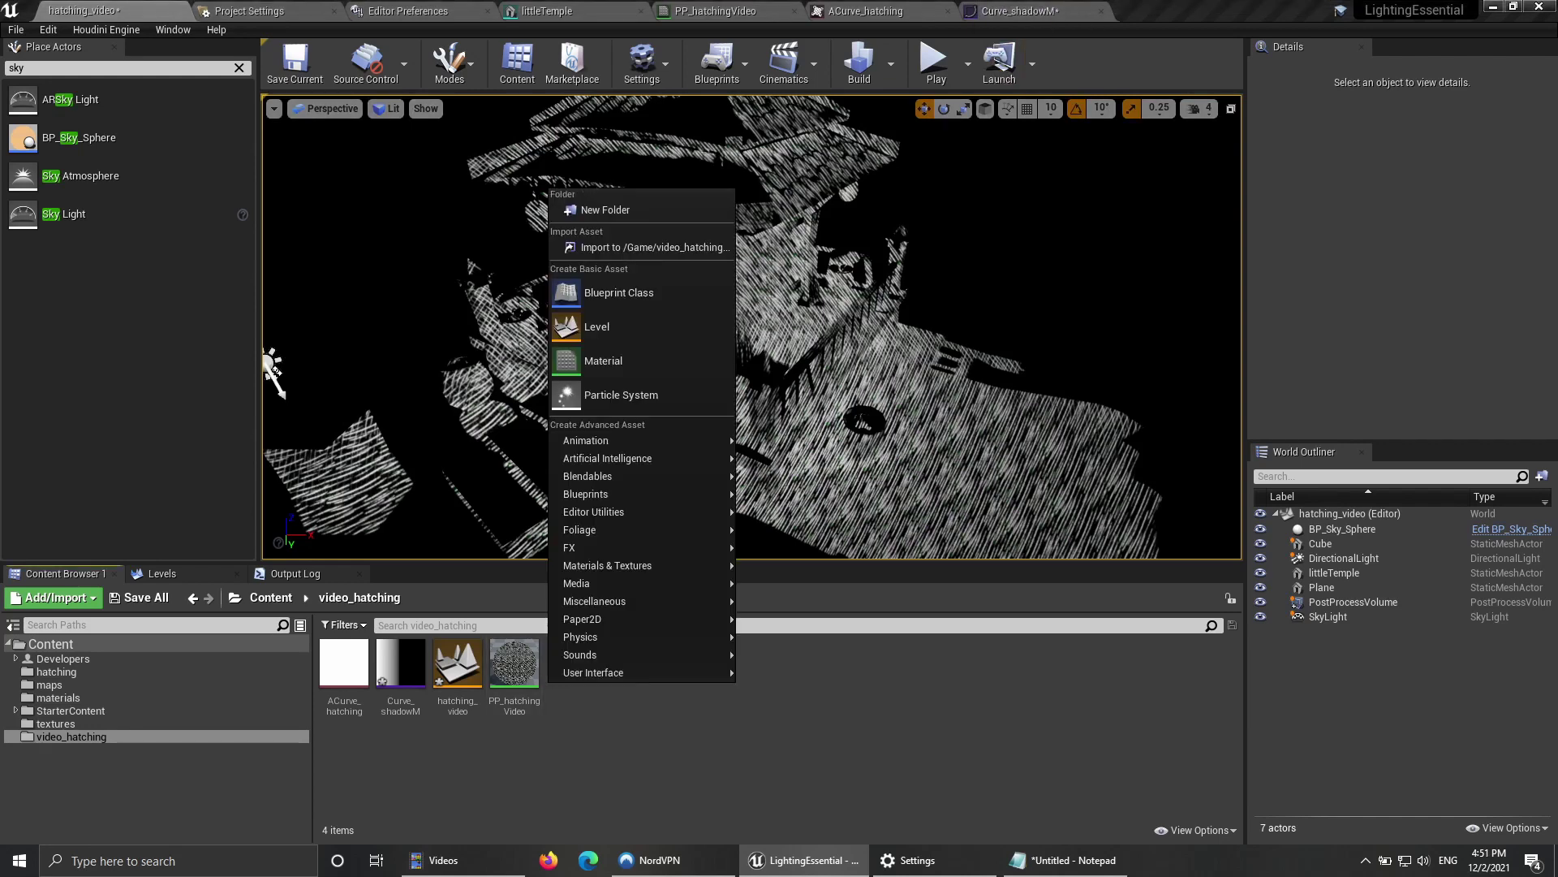
pyautogui.moveTo(633, 601)
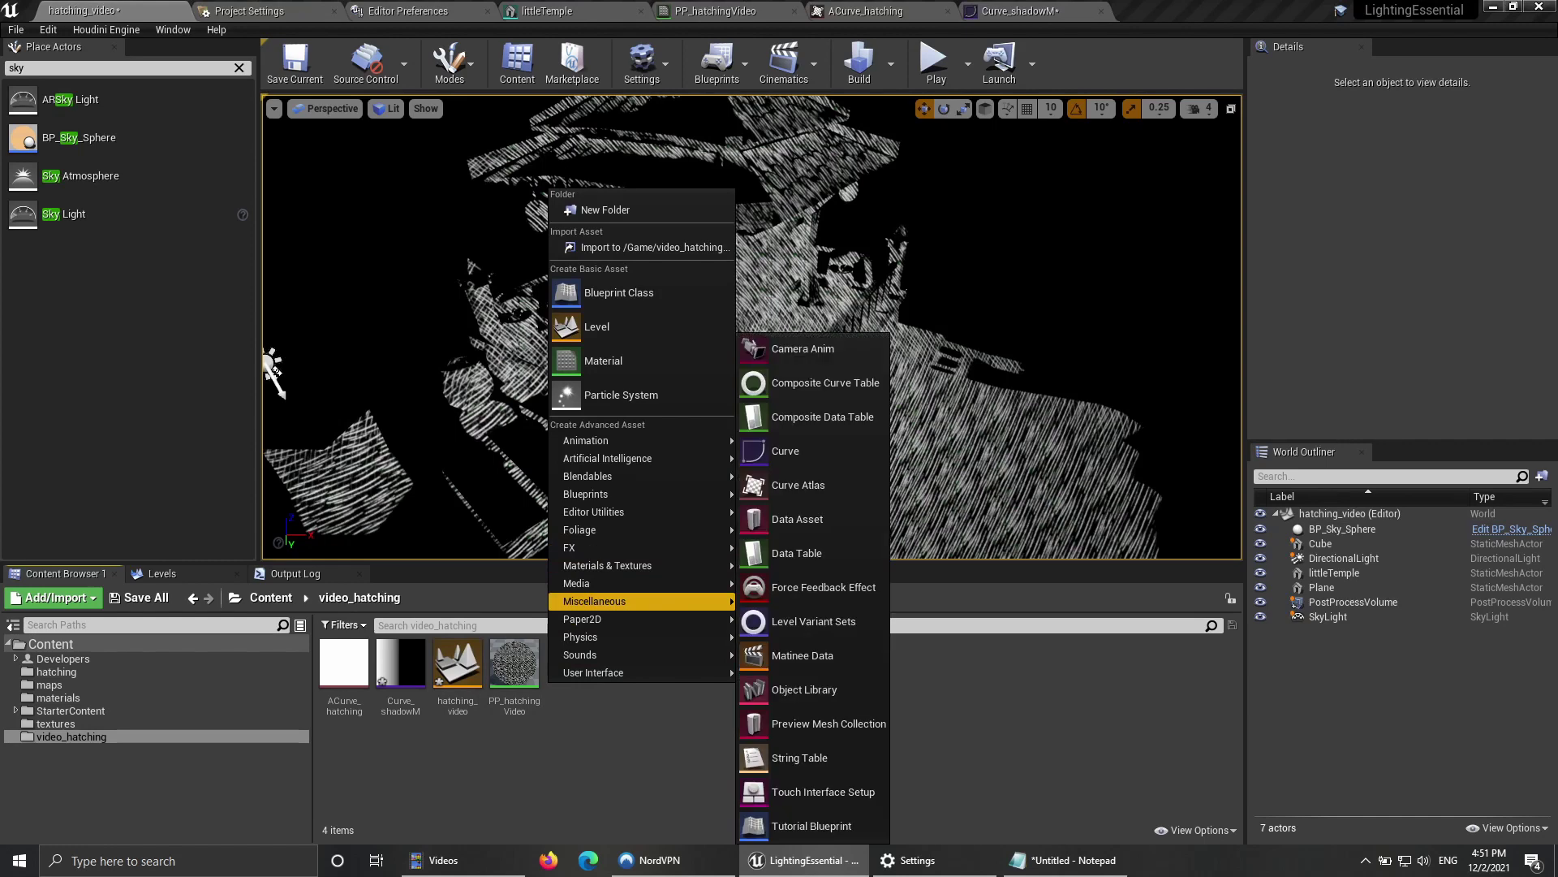
pyautogui.click(804, 450)
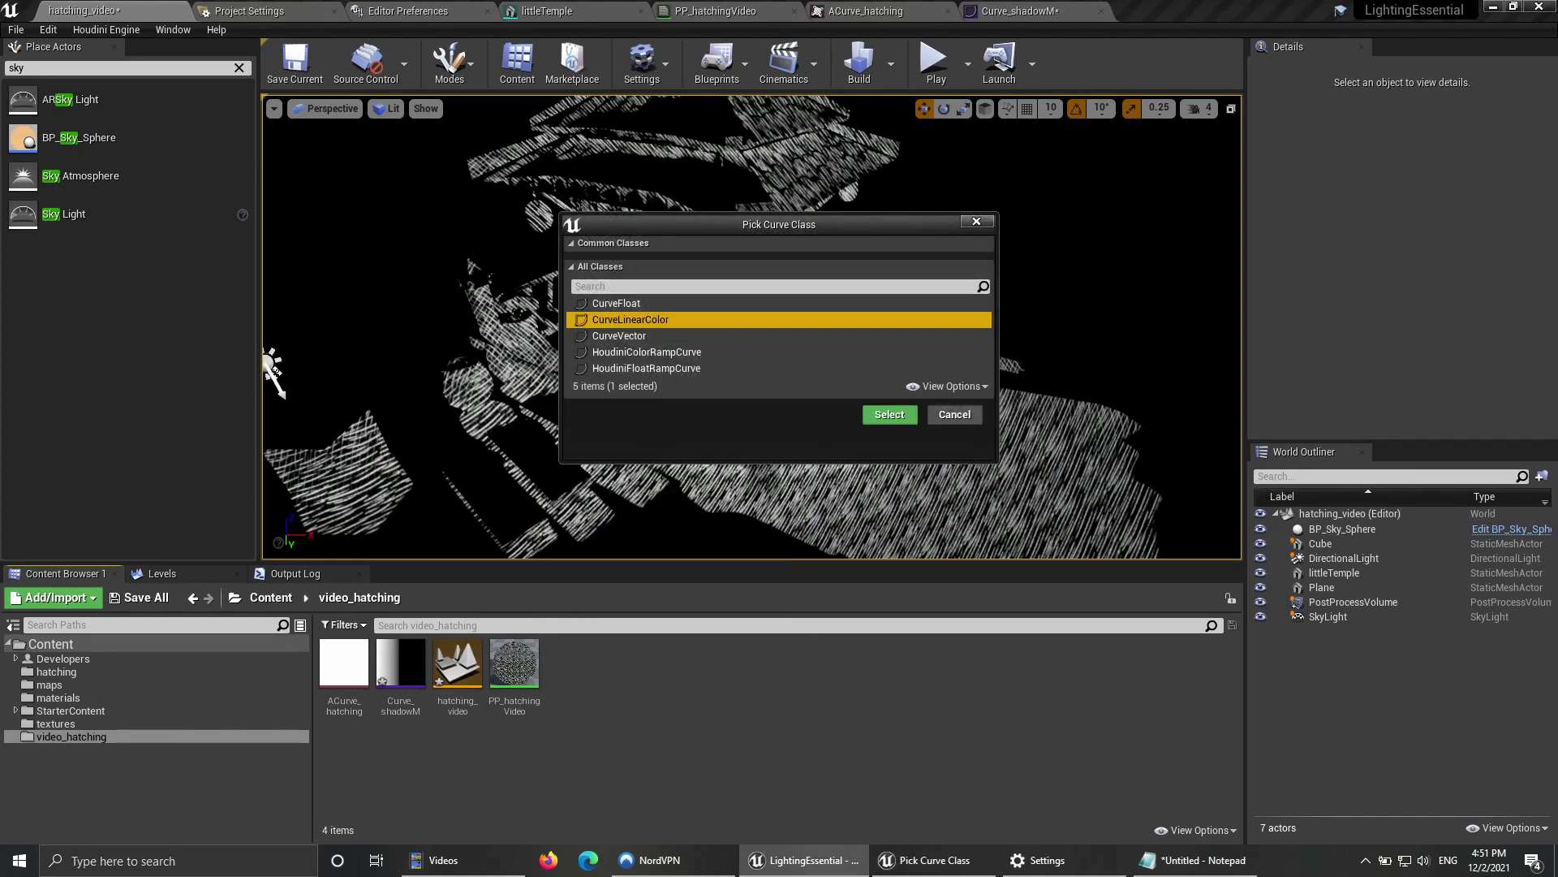
pyautogui.click(889, 413)
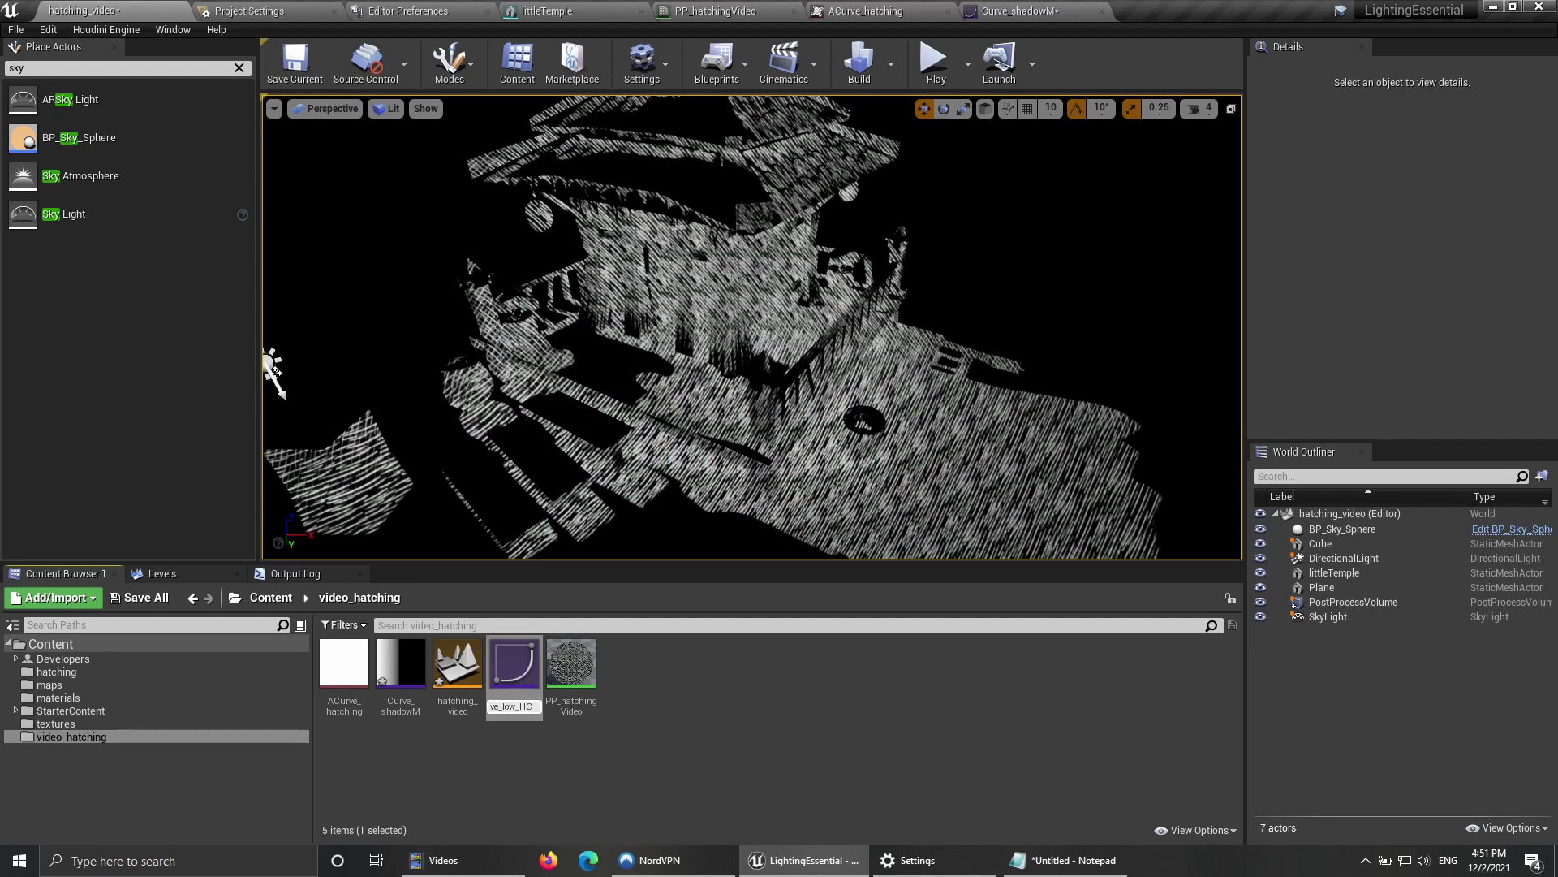
pyautogui.press('Return')
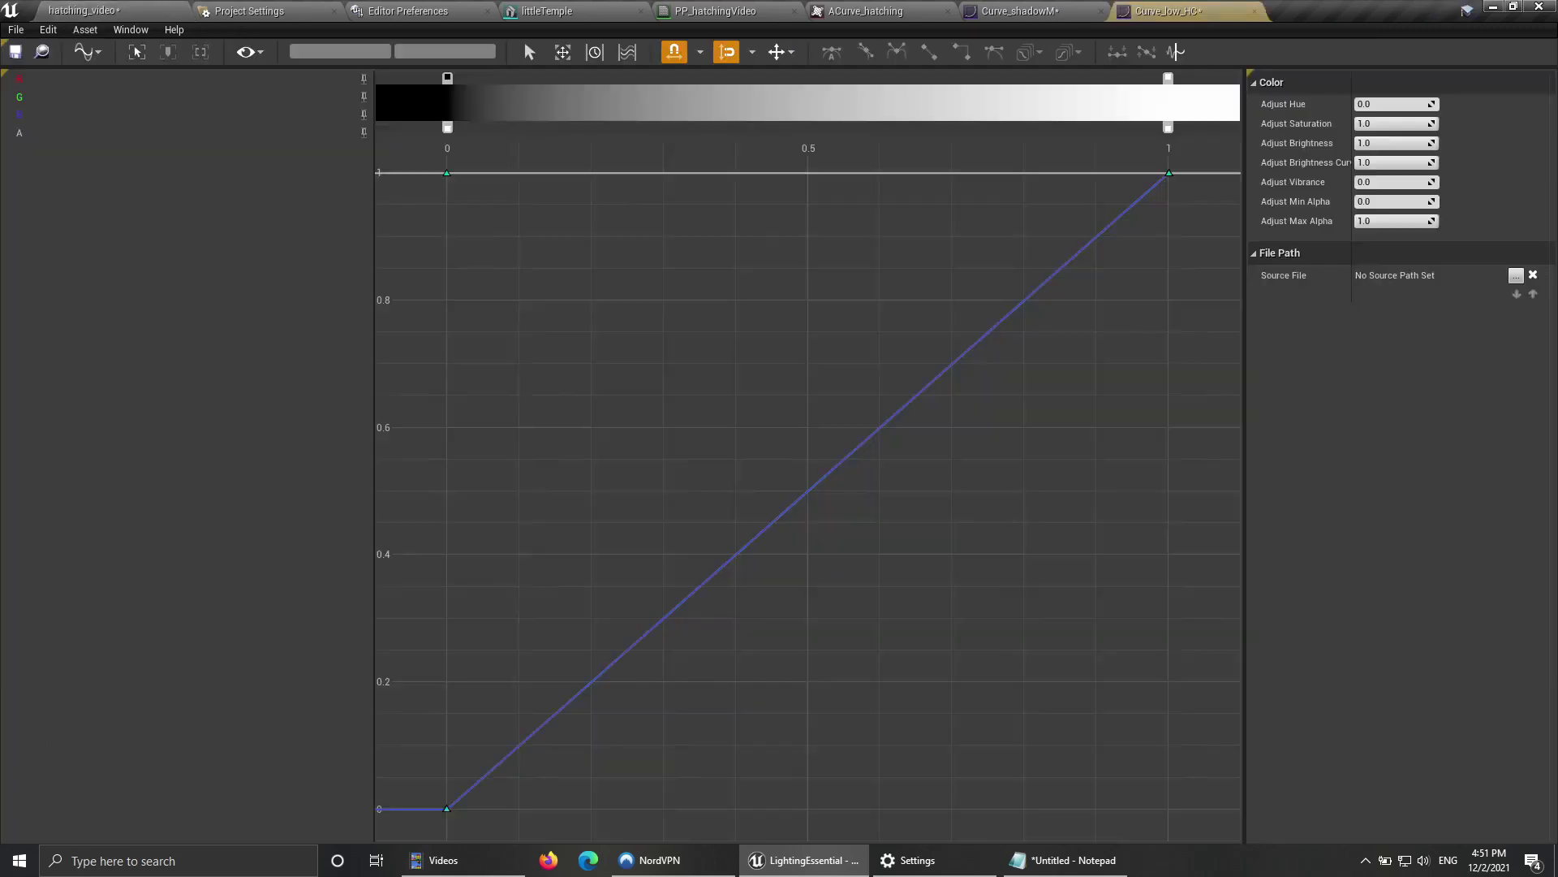
# Step: Detach the Curve_low_HC editor into its own enlarged floating window, then return to PP_hatchingVideo and minimize that window
pyautogui.moveTo(1160, 11); pyautogui.dragTo(940, 237)
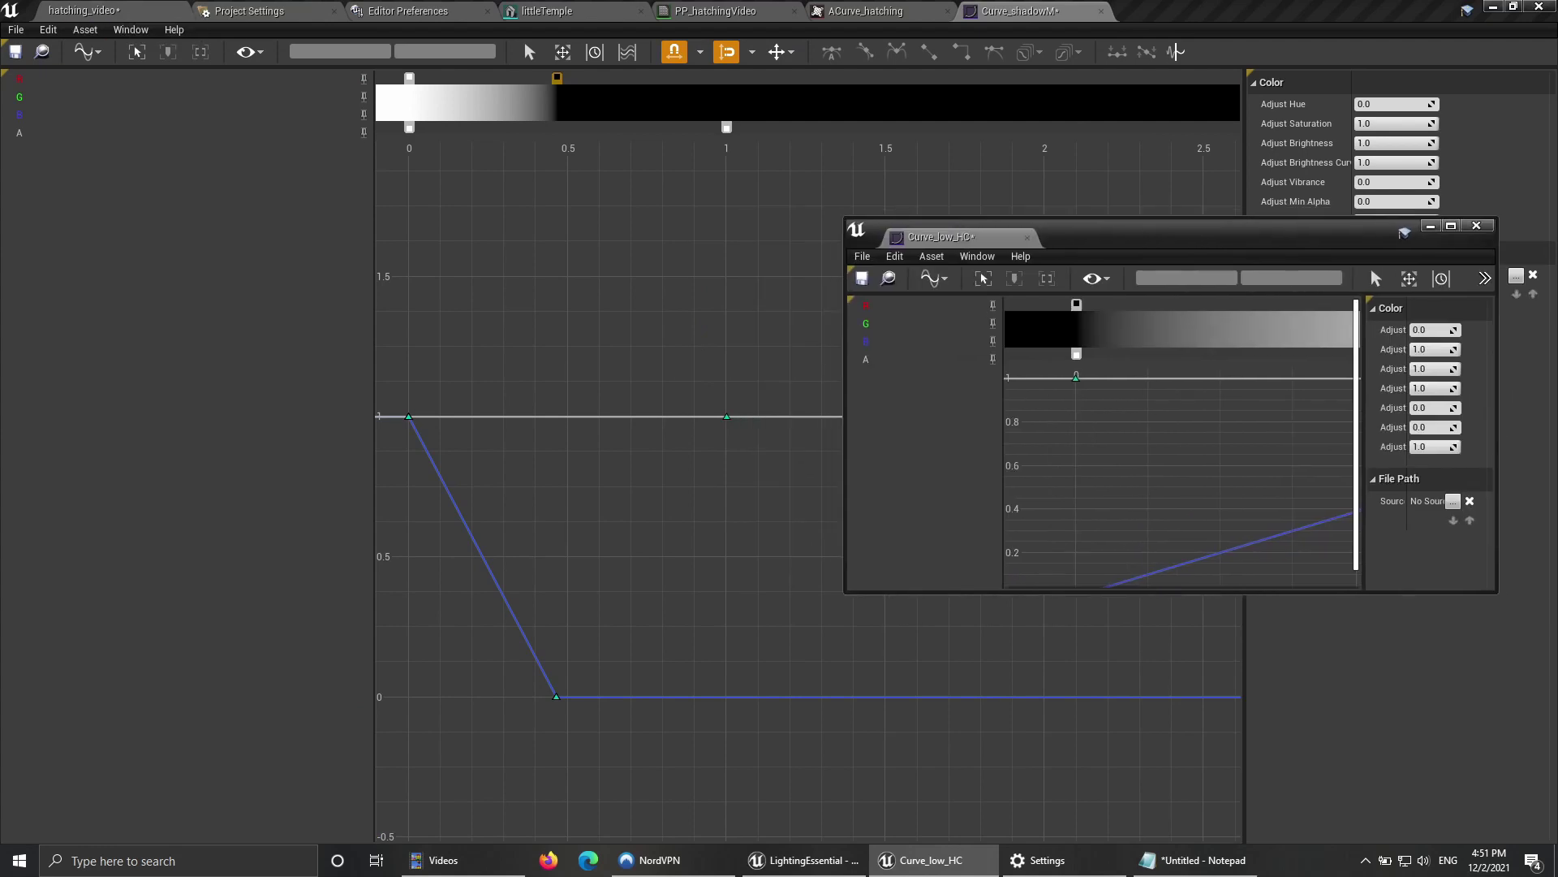
pyautogui.moveTo(1136, 233); pyautogui.dragTo(1034, 161)
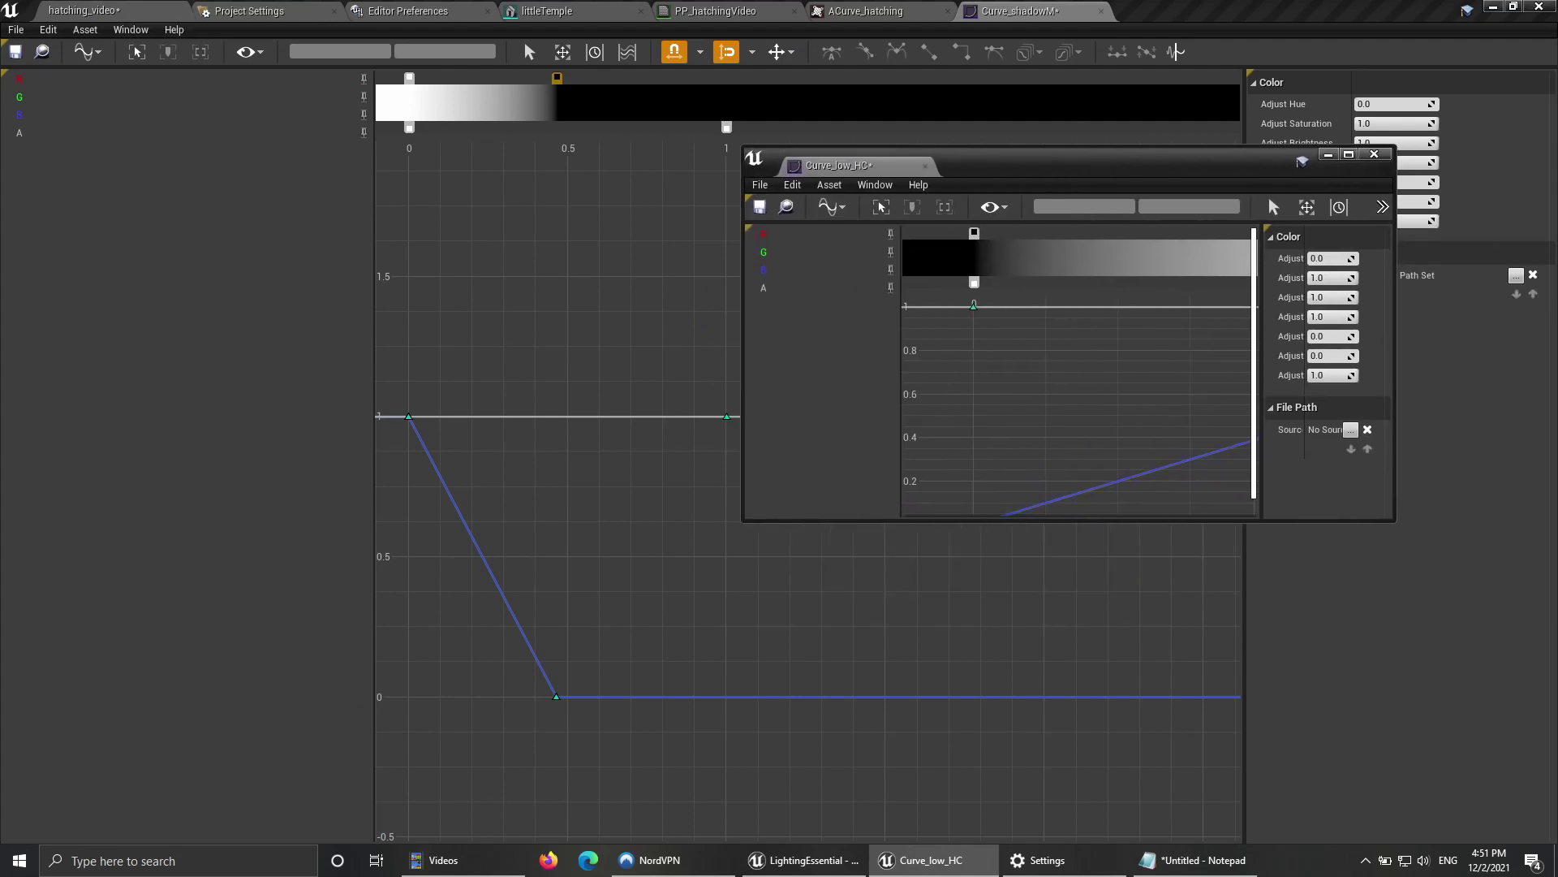
pyautogui.moveTo(1394, 521); pyautogui.dragTo(1474, 708)
pyautogui.click(86, 13)
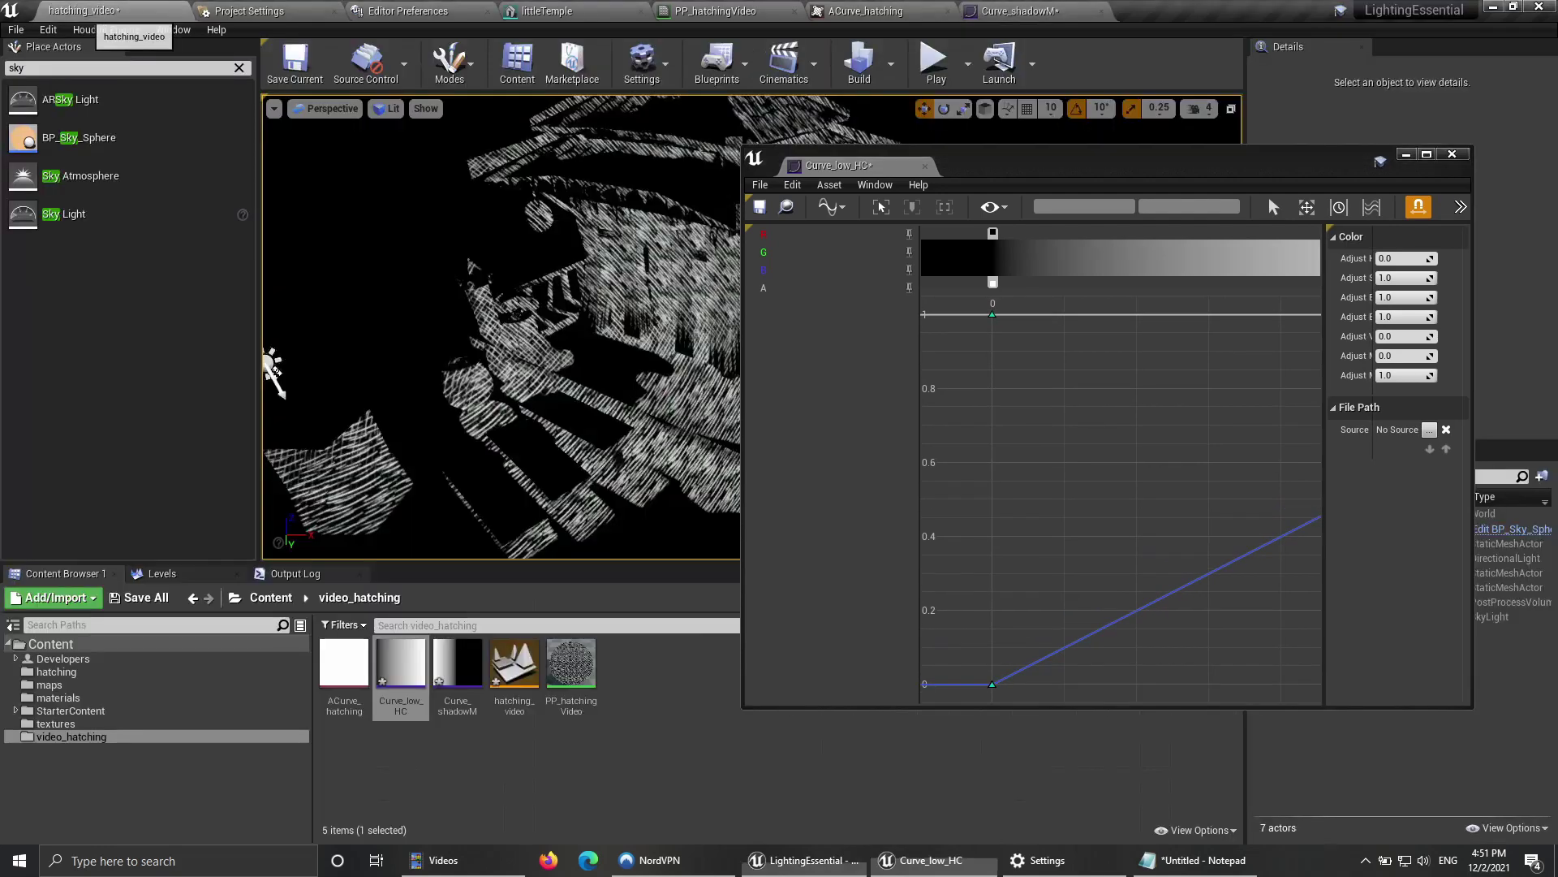
pyautogui.moveTo(997, 164); pyautogui.dragTo(1055, 198)
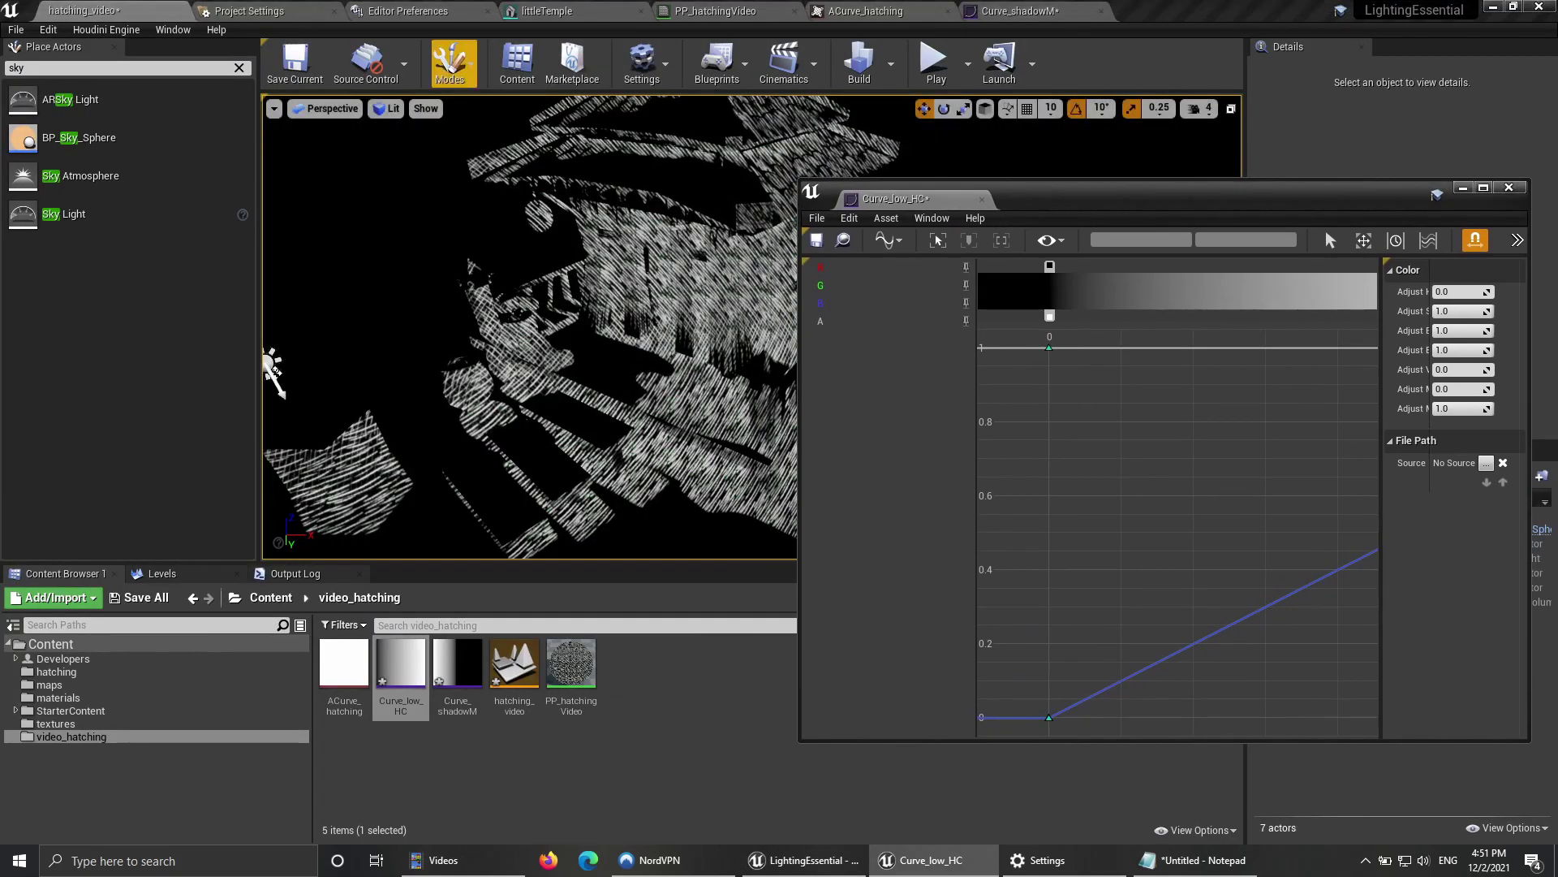
pyautogui.click(714, 12)
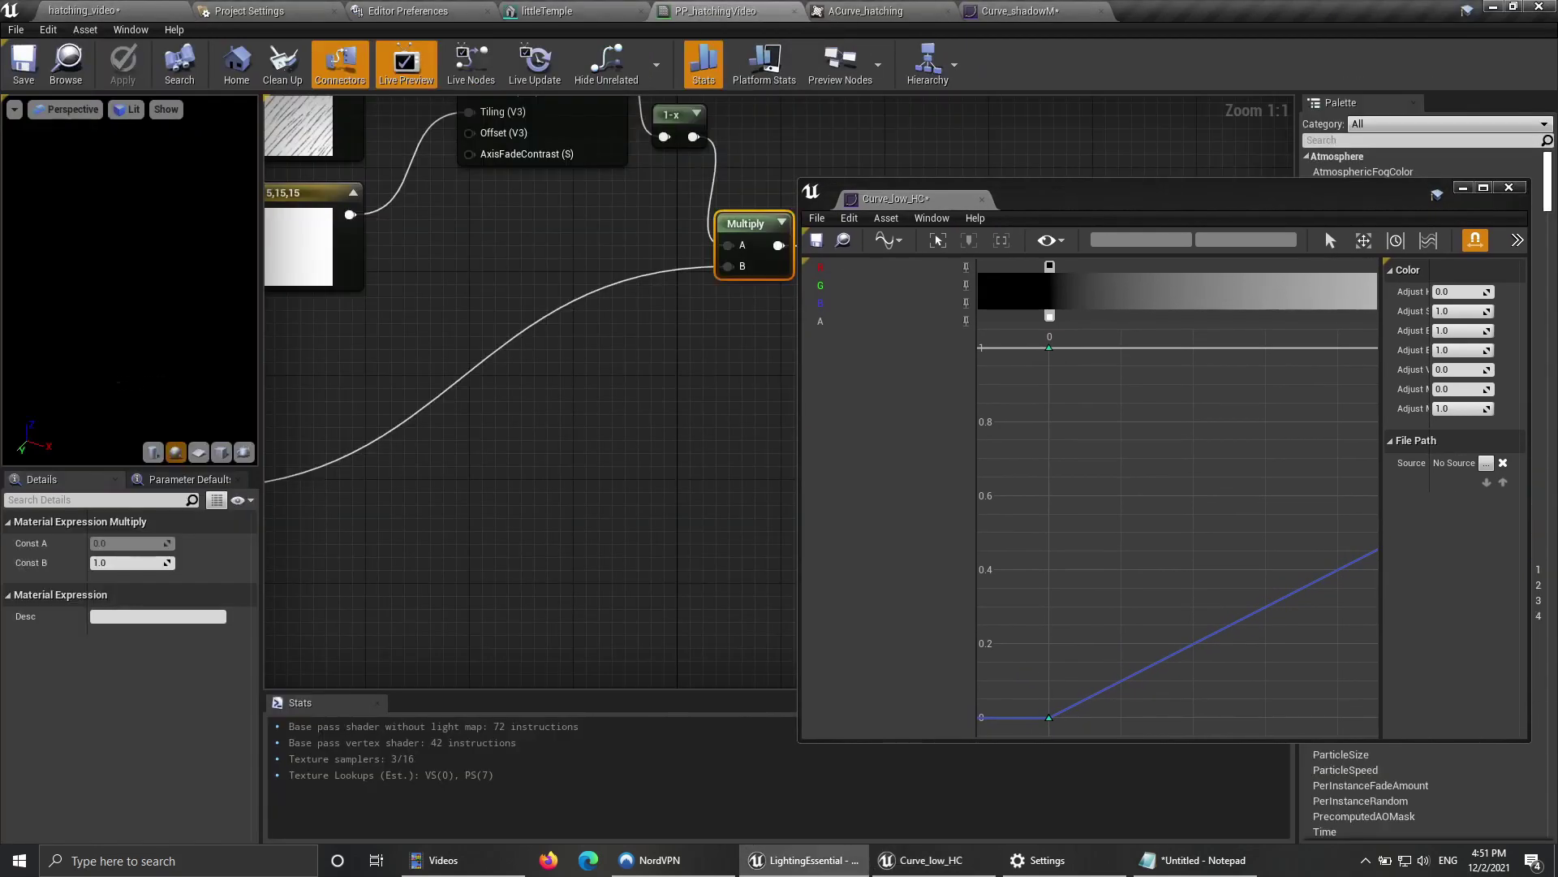
pyautogui.click(1463, 187)
# Step: Move the PP_hatchingVideo output node farther from Multiply to make room and select the ShadowMask node
pyautogui.scroll(-4, 563, 452)
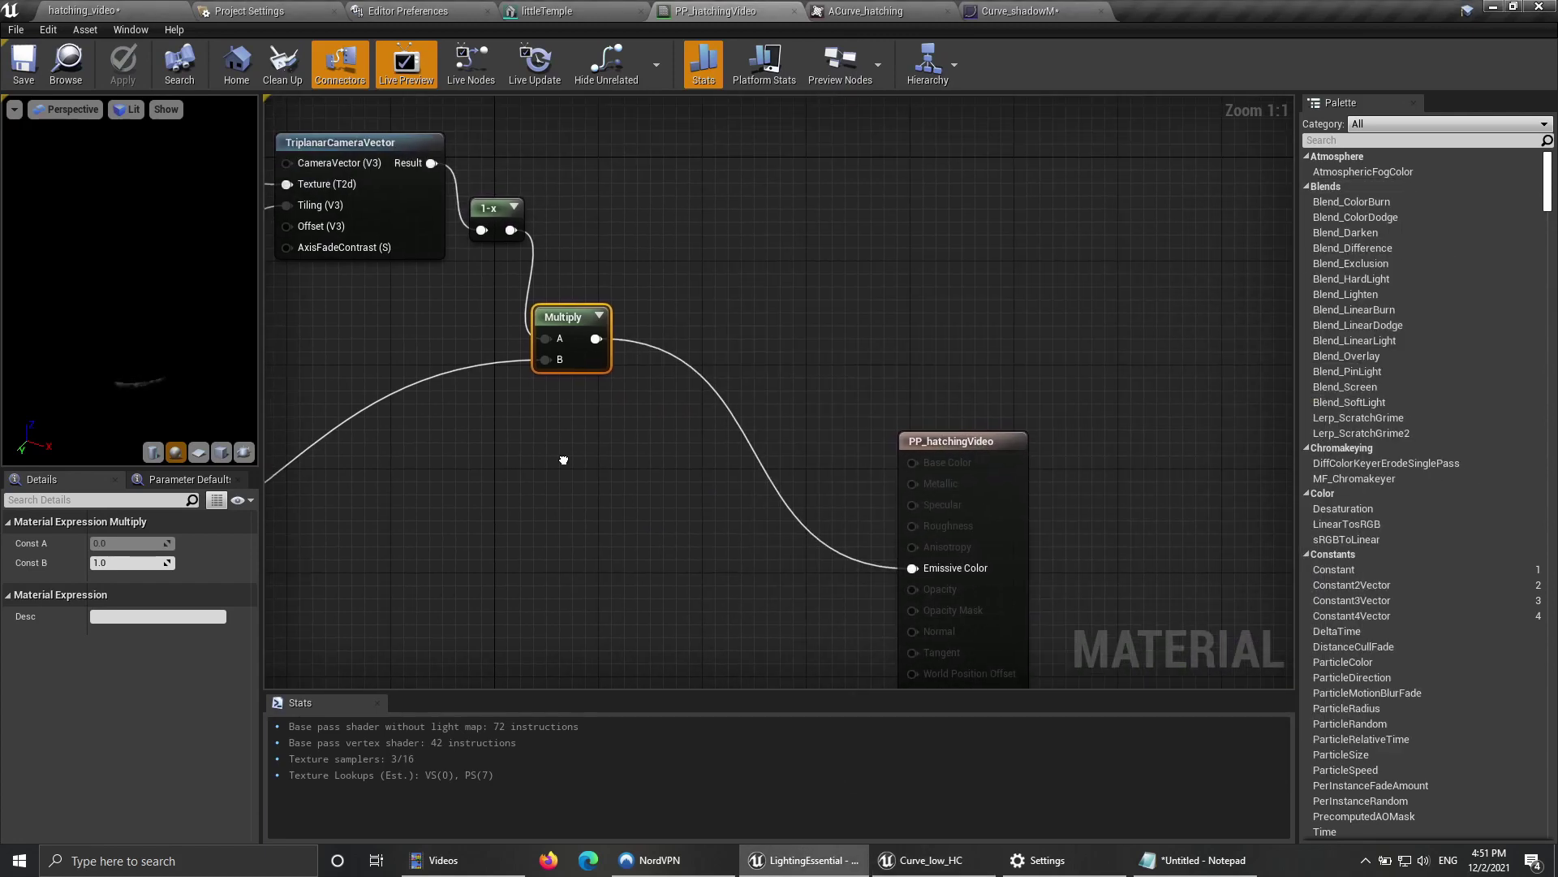
pyautogui.moveTo(861, 419); pyautogui.dragTo(844, 359, button='right')
pyautogui.moveTo(844, 359); pyautogui.dragTo(1092, 370)
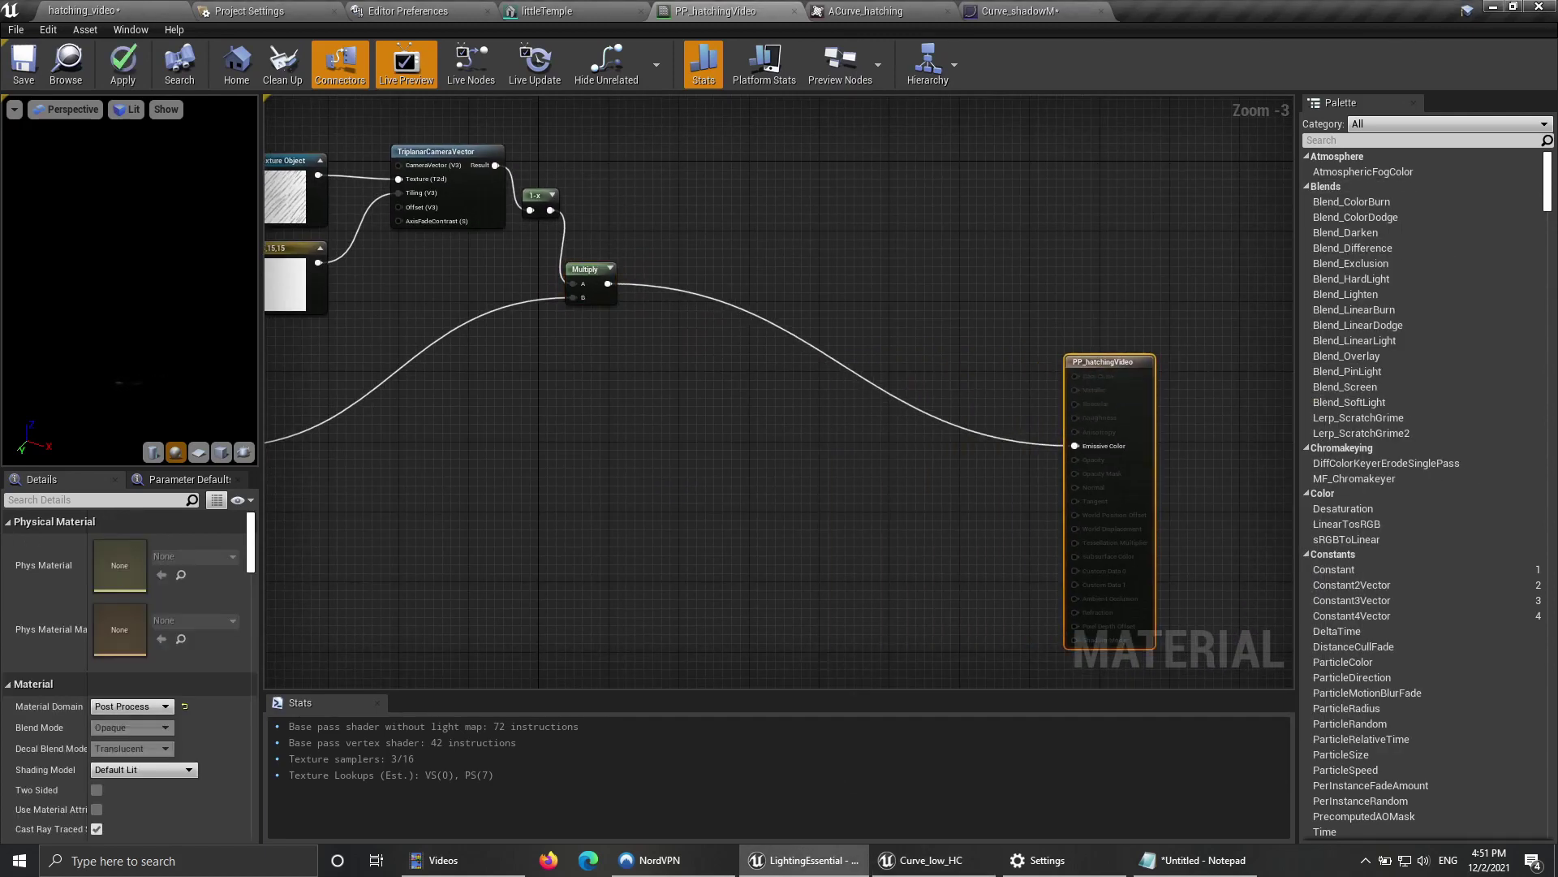
pyautogui.moveTo(1092, 369); pyautogui.dragTo(1344, 410, button='right')
pyautogui.click(439, 520)
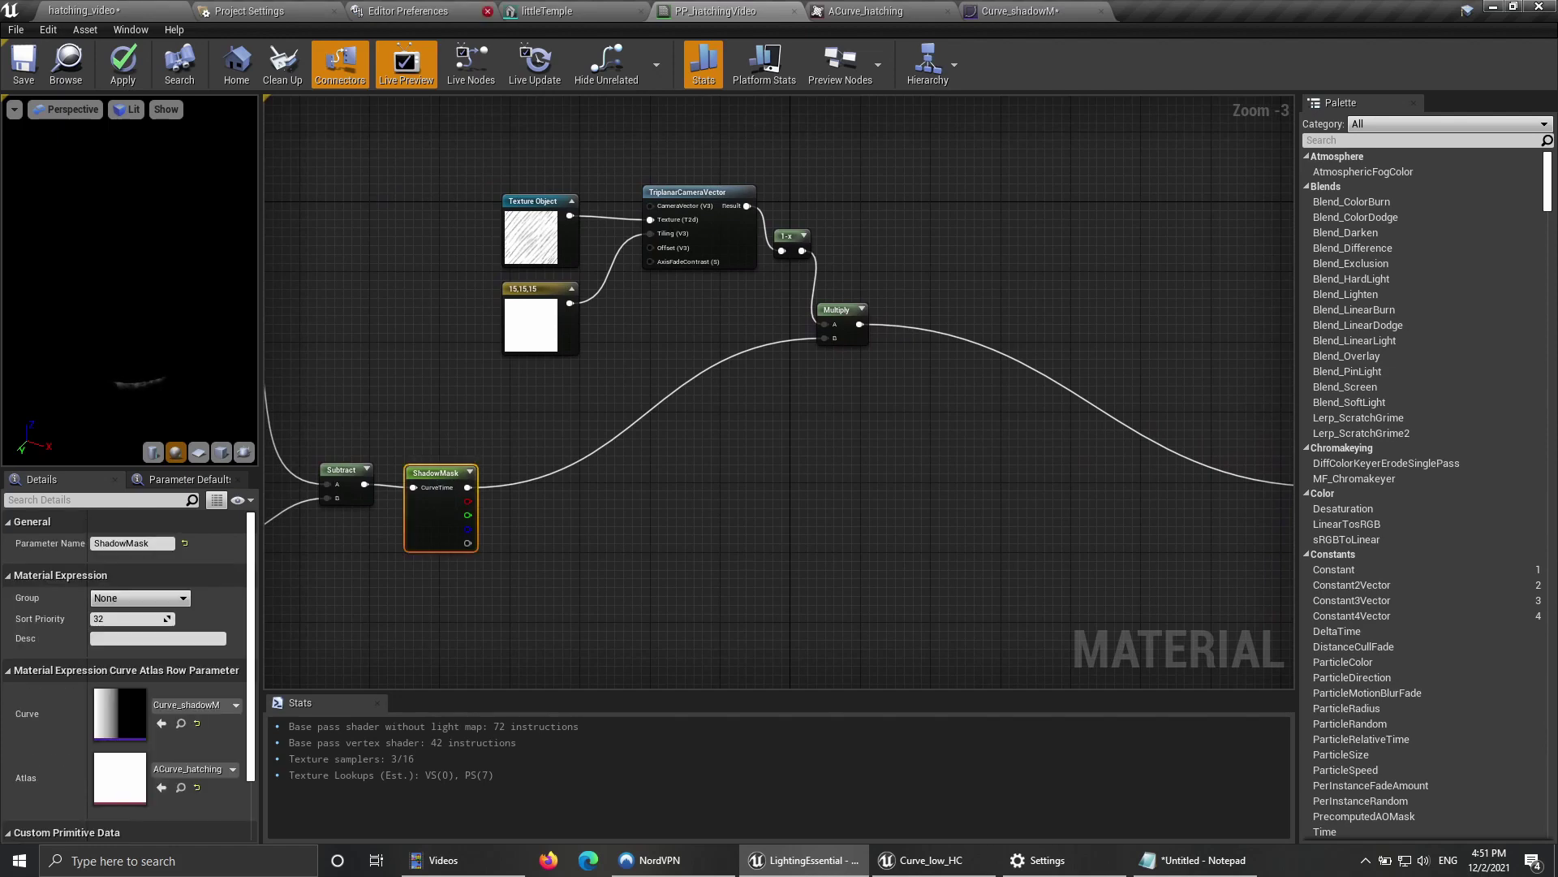
# Step: Add Curve_low_HC as a second gradient curve in the ACurve_hatching atlas and save the atlas
pyautogui.click(901, 12)
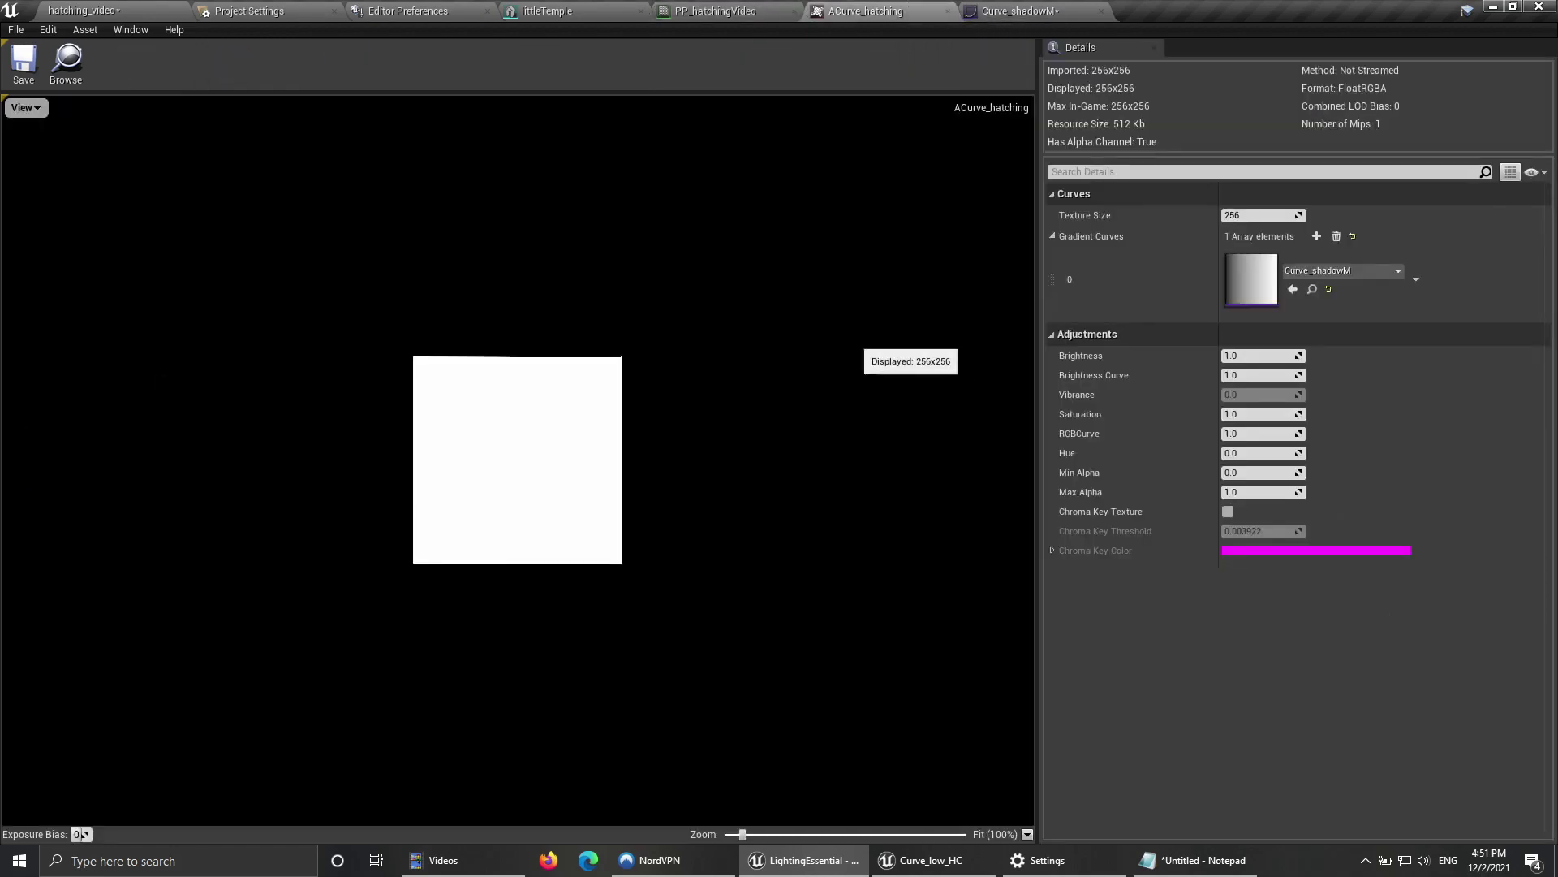
pyautogui.click(1316, 236)
pyautogui.click(1343, 335)
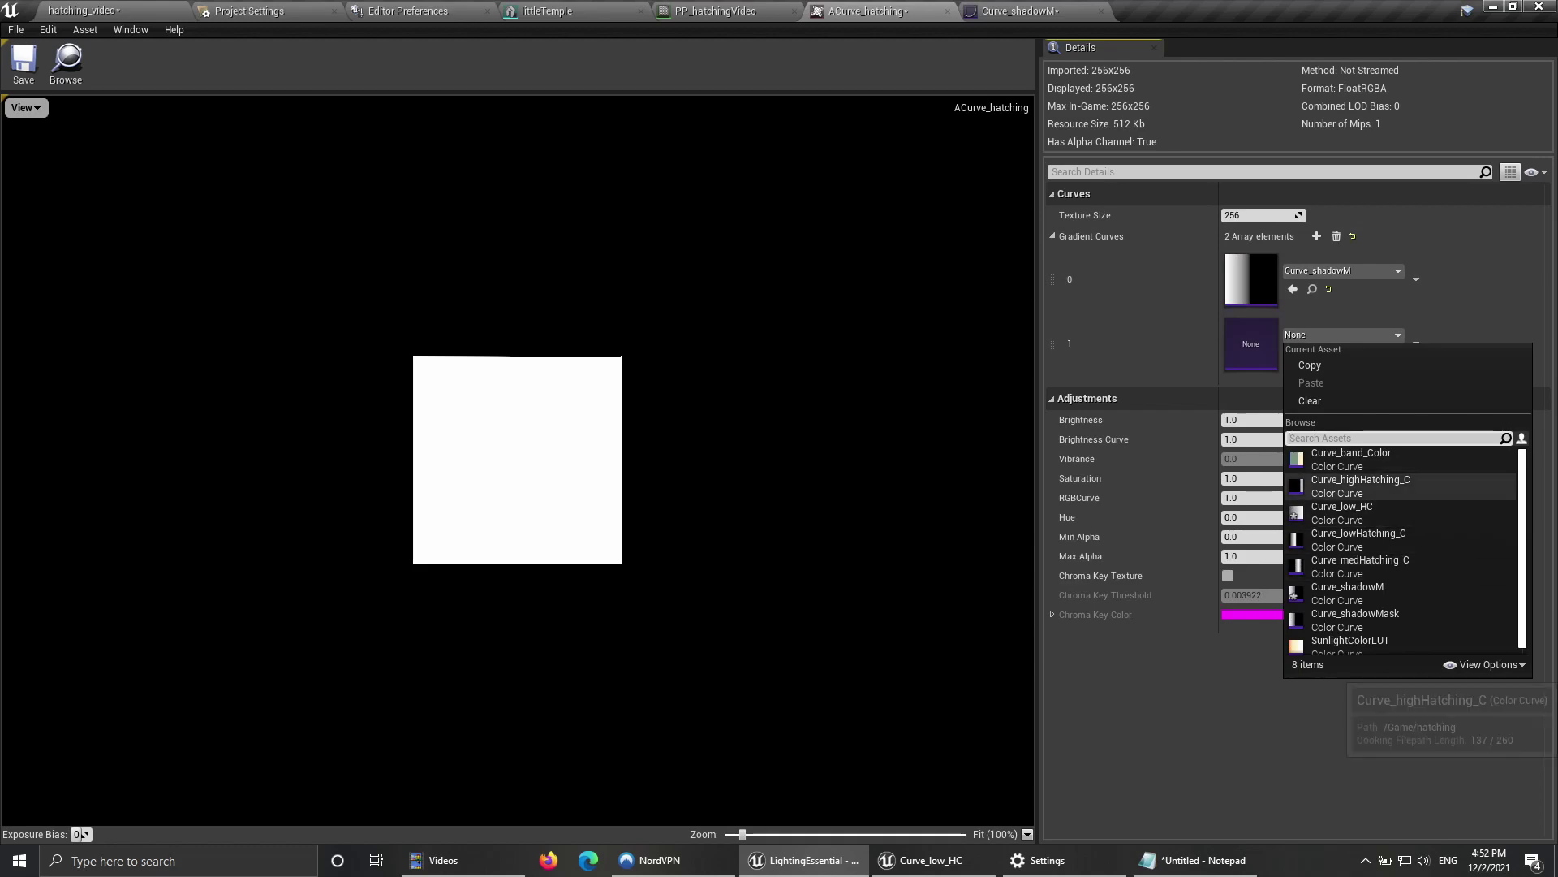
pyautogui.click(1340, 511)
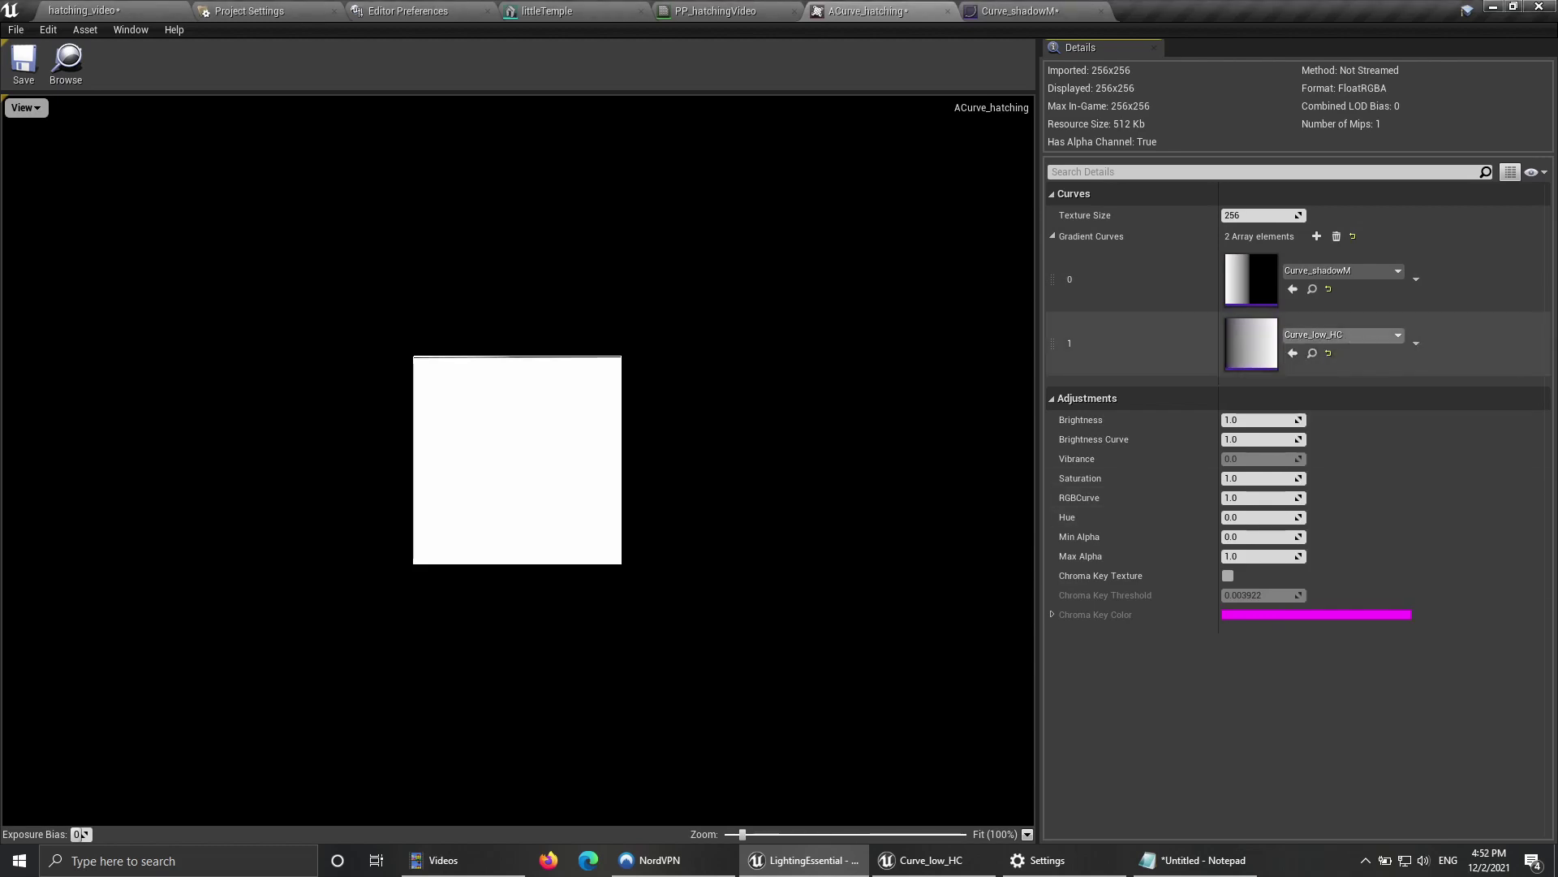
pyautogui.click(23, 65)
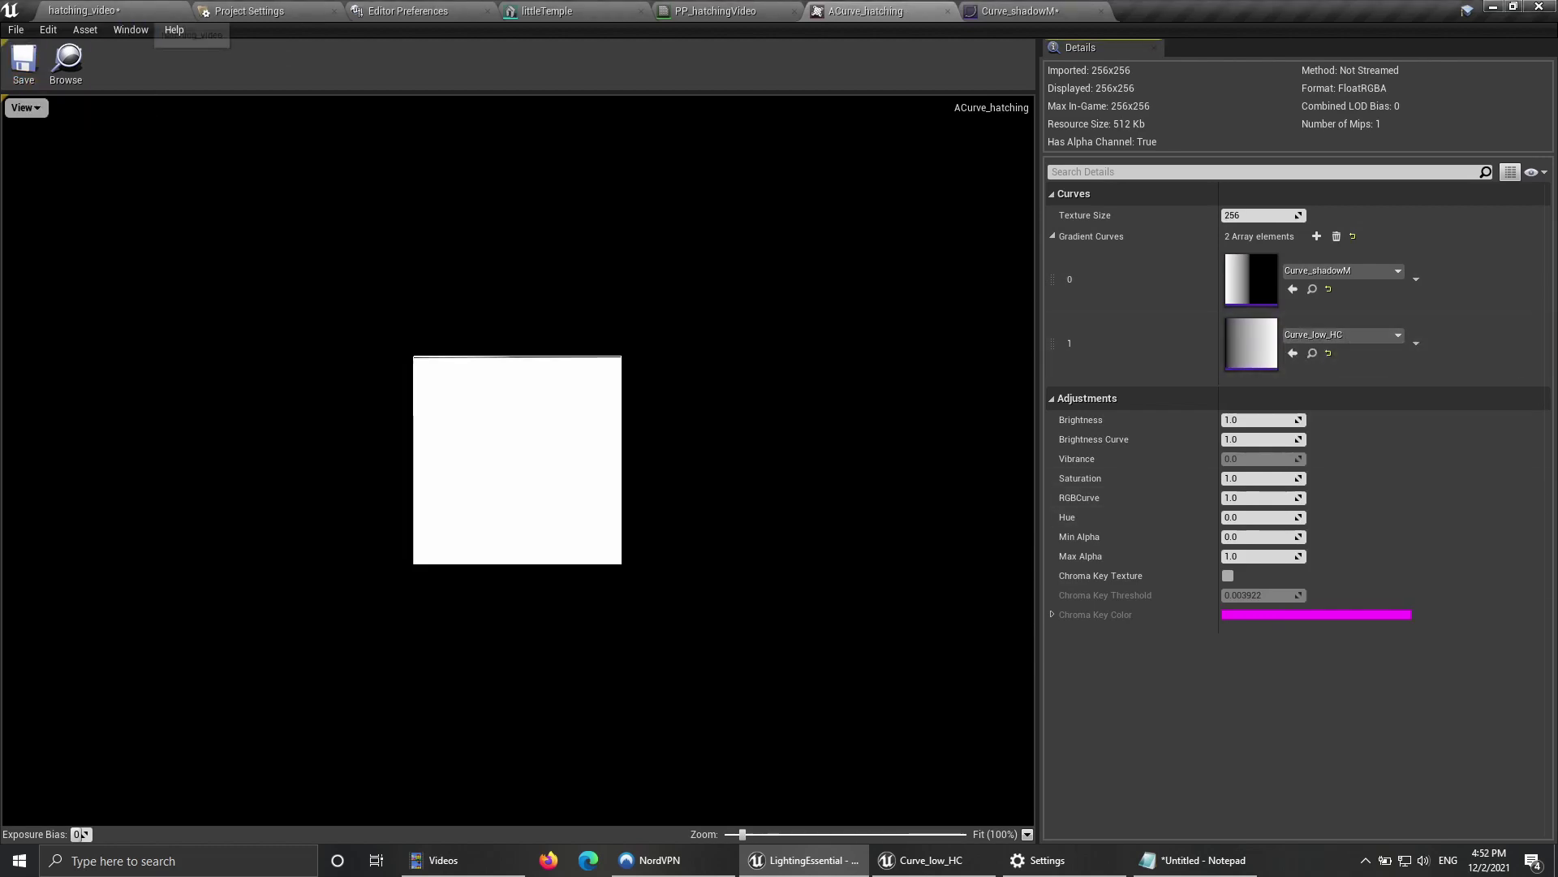
# Step: In PP_hatchingVideo, duplicate the ShadowMask node and set the copy's curve to Curve_low_HC
pyautogui.click(714, 10)
pyautogui.hotkey('ctrl', 'd')
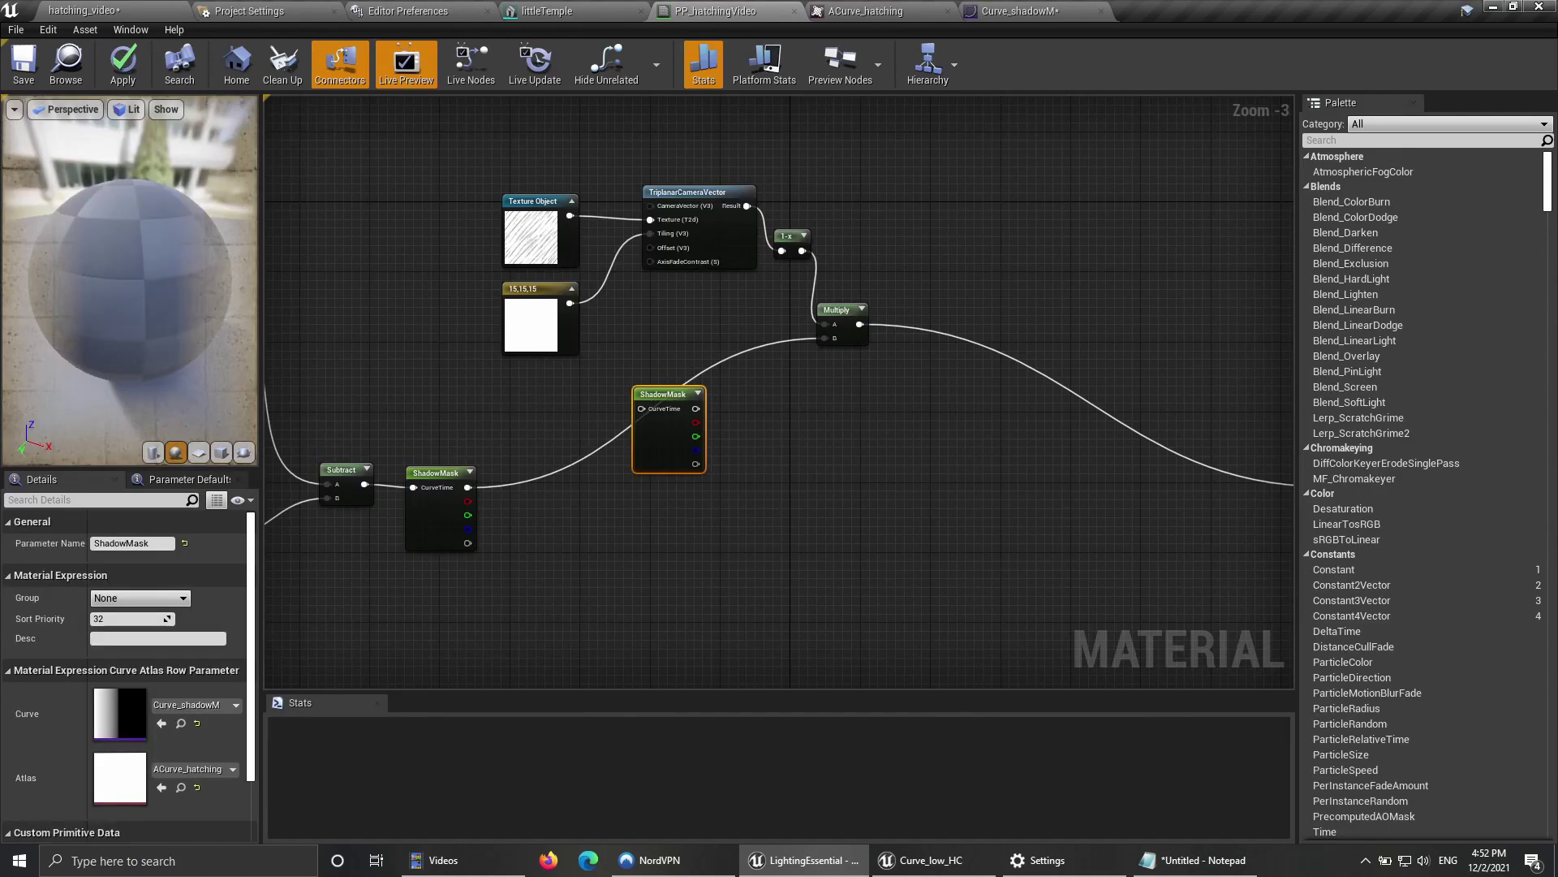
pyautogui.click(235, 705)
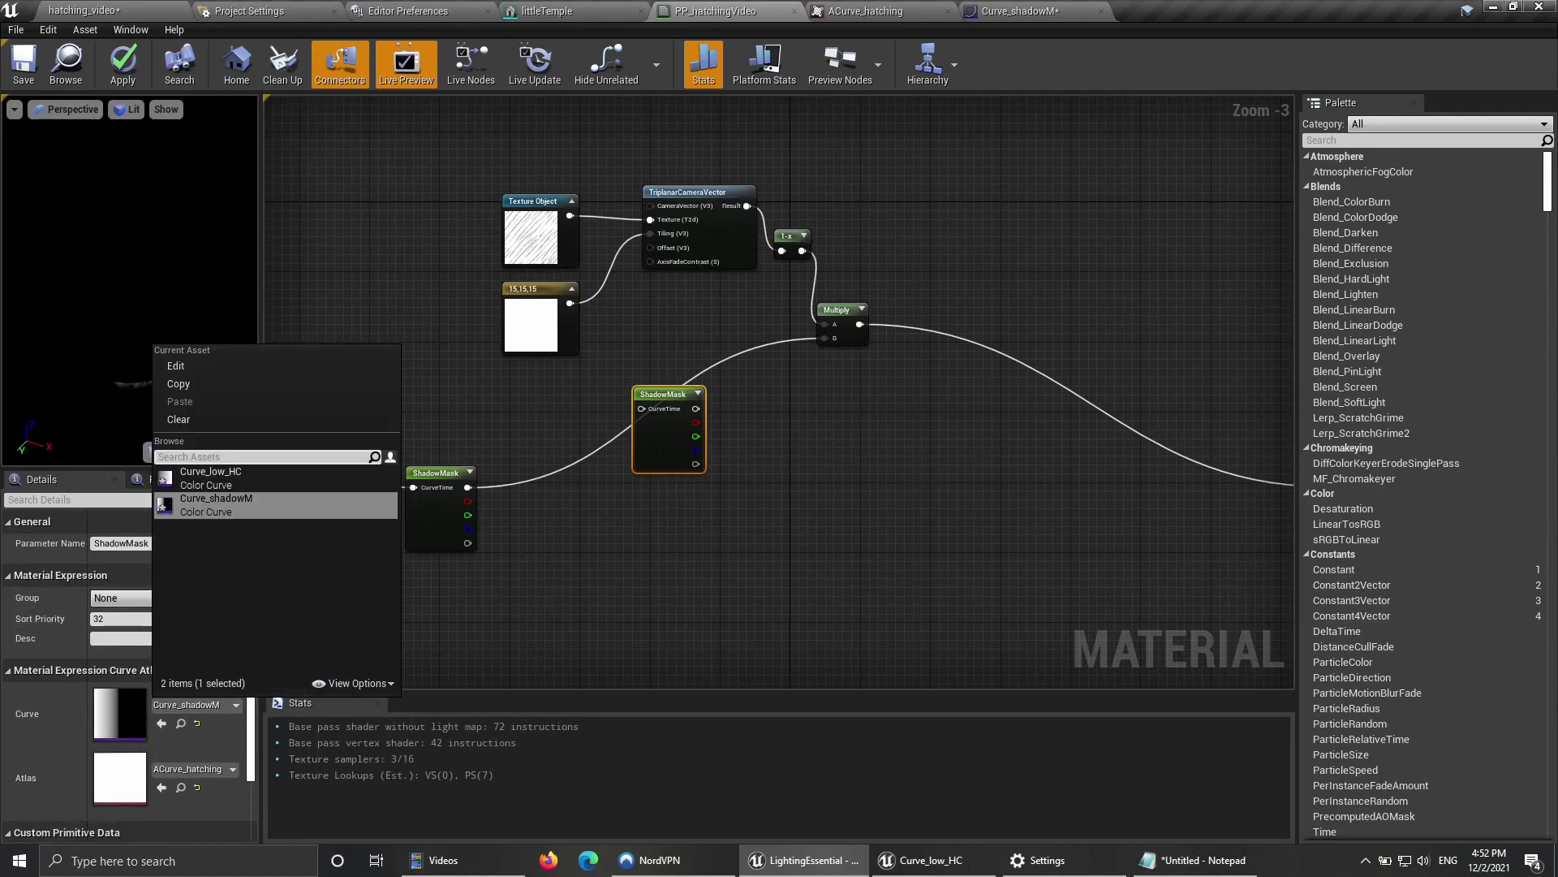
pyautogui.click(207, 479)
# Step: Place the duplicated node just before Multiply and connect the original ShadowMask's output to its CurveTime input
pyautogui.scroll(2, 844, 403)
pyautogui.scroll(1, 568, 499)
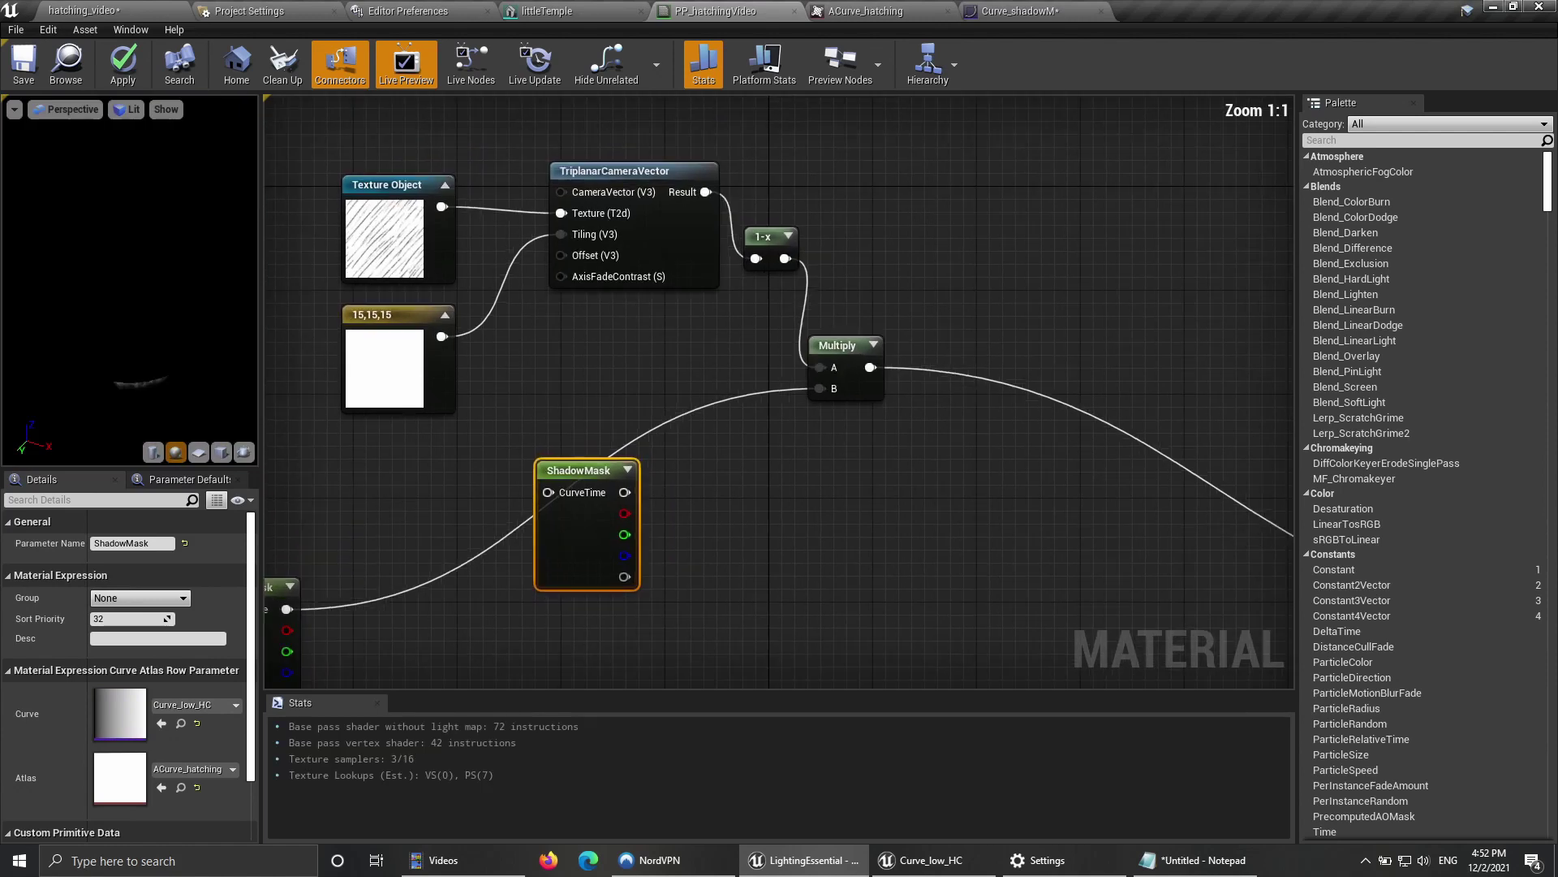
pyautogui.moveTo(568, 499); pyautogui.dragTo(682, 386)
pyautogui.moveTo(682, 386); pyautogui.dragTo(648, 450, button='right')
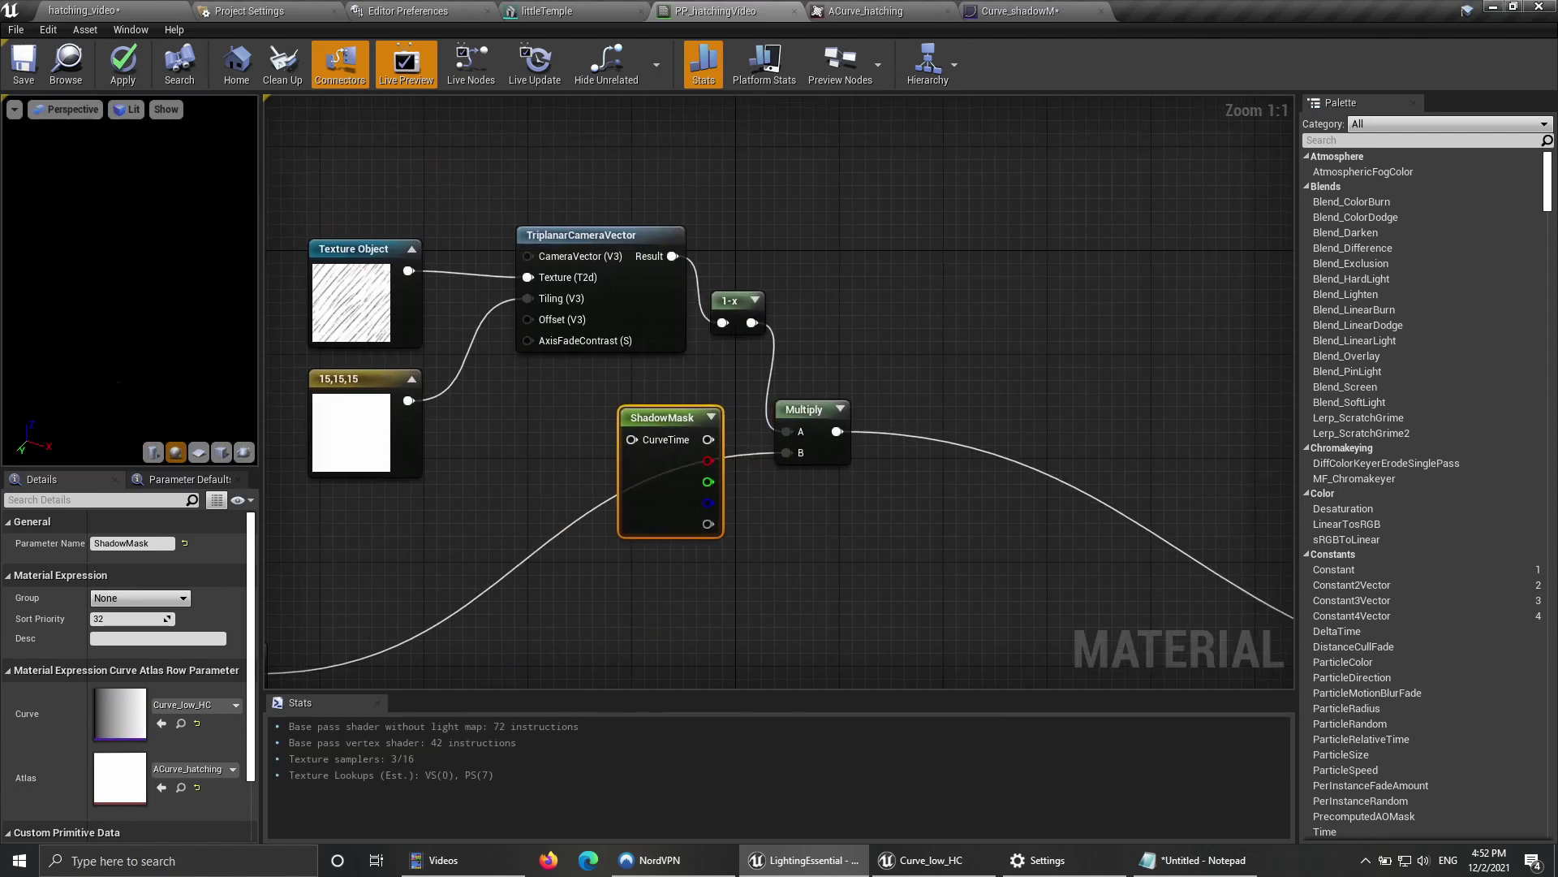
pyautogui.moveTo(481, 644); pyautogui.dragTo(724, 494, button='right')
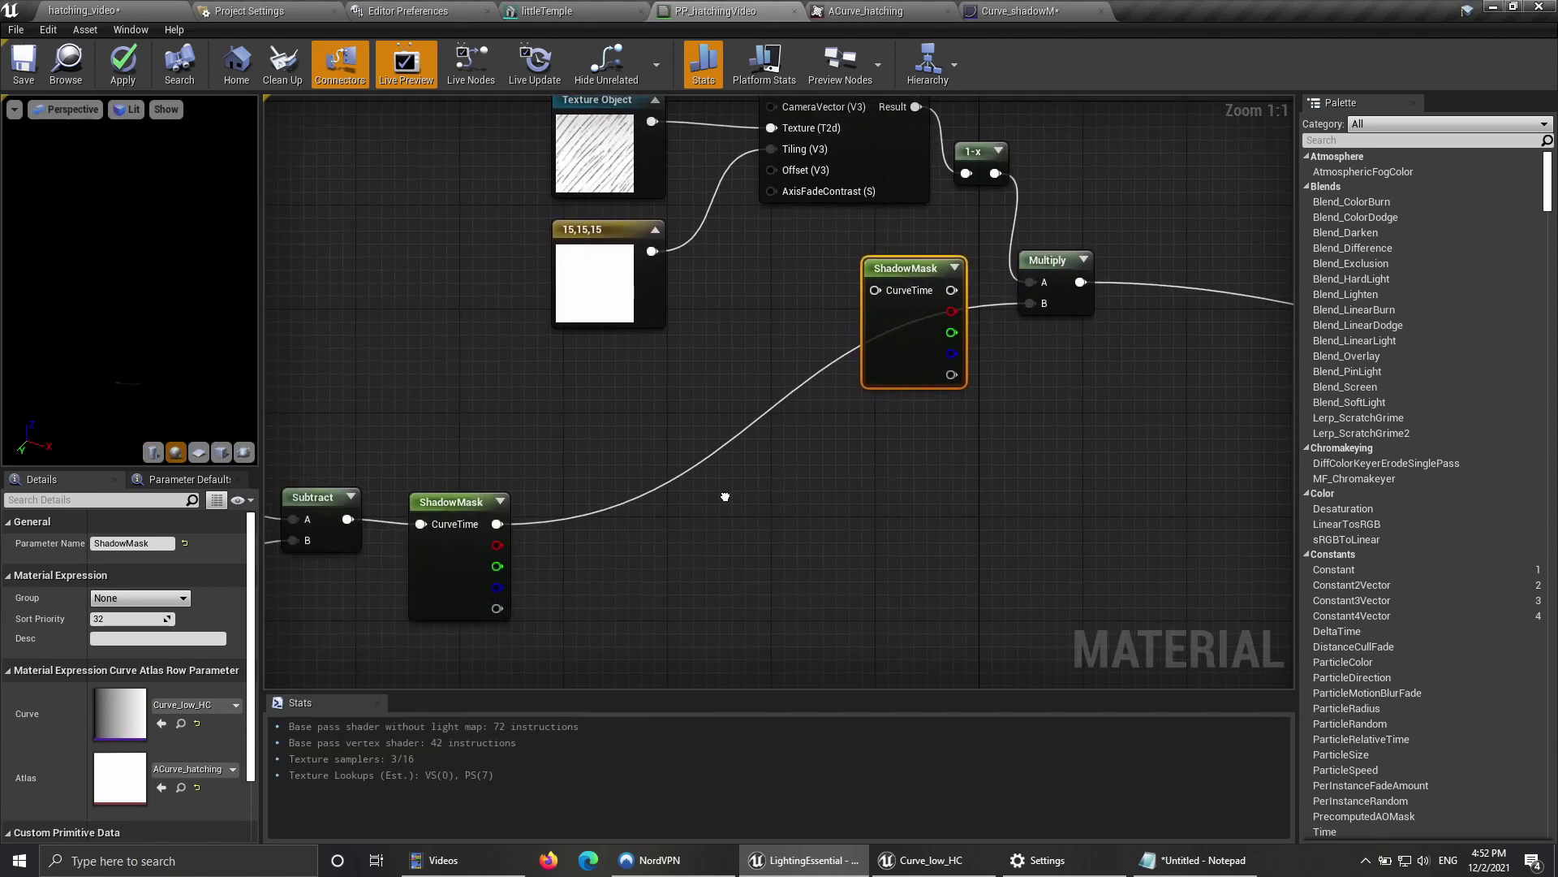
pyautogui.moveTo(496, 523); pyautogui.dragTo(874, 290)
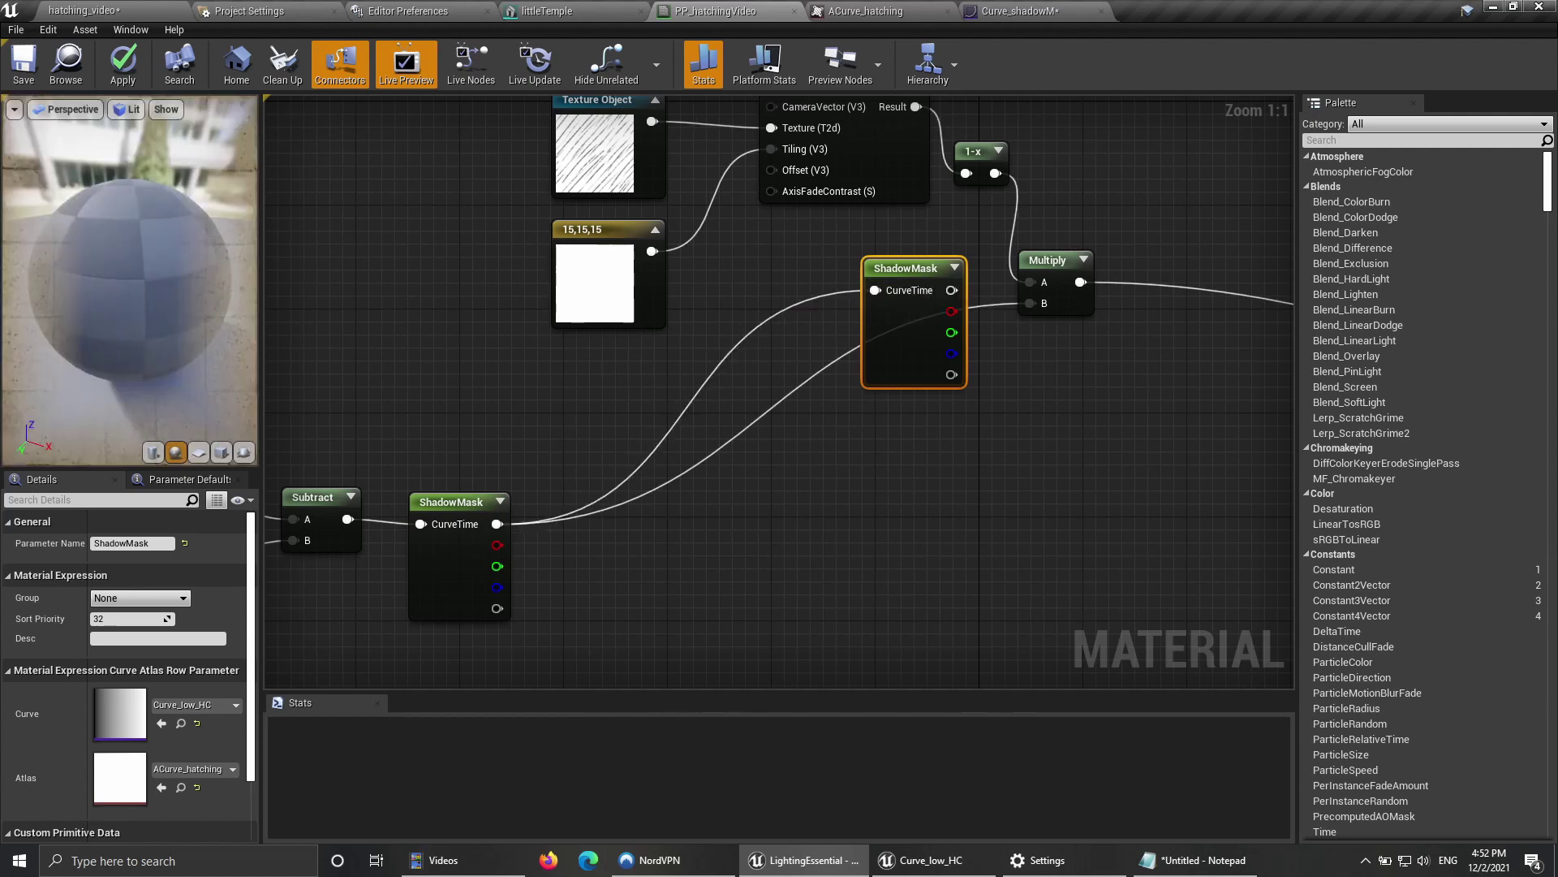
pyautogui.moveTo(875, 290); pyautogui.dragTo(631, 413, button='right')
pyautogui.moveTo(528, 508); pyautogui.dragTo(786, 470, button='right')
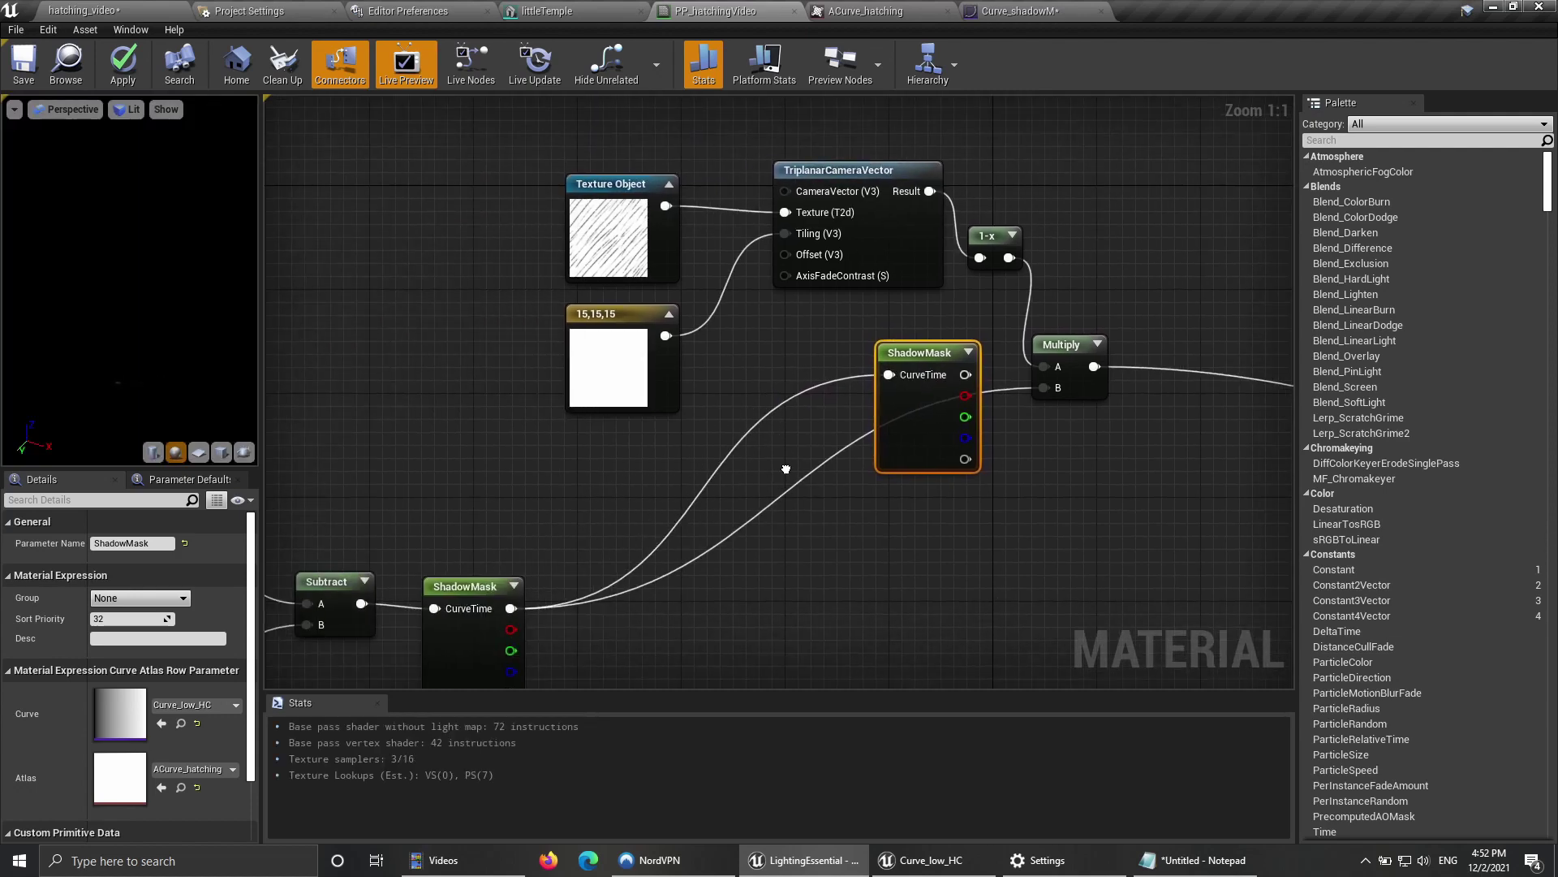
pyautogui.moveTo(844, 319); pyautogui.dragTo(591, 358, button='right')
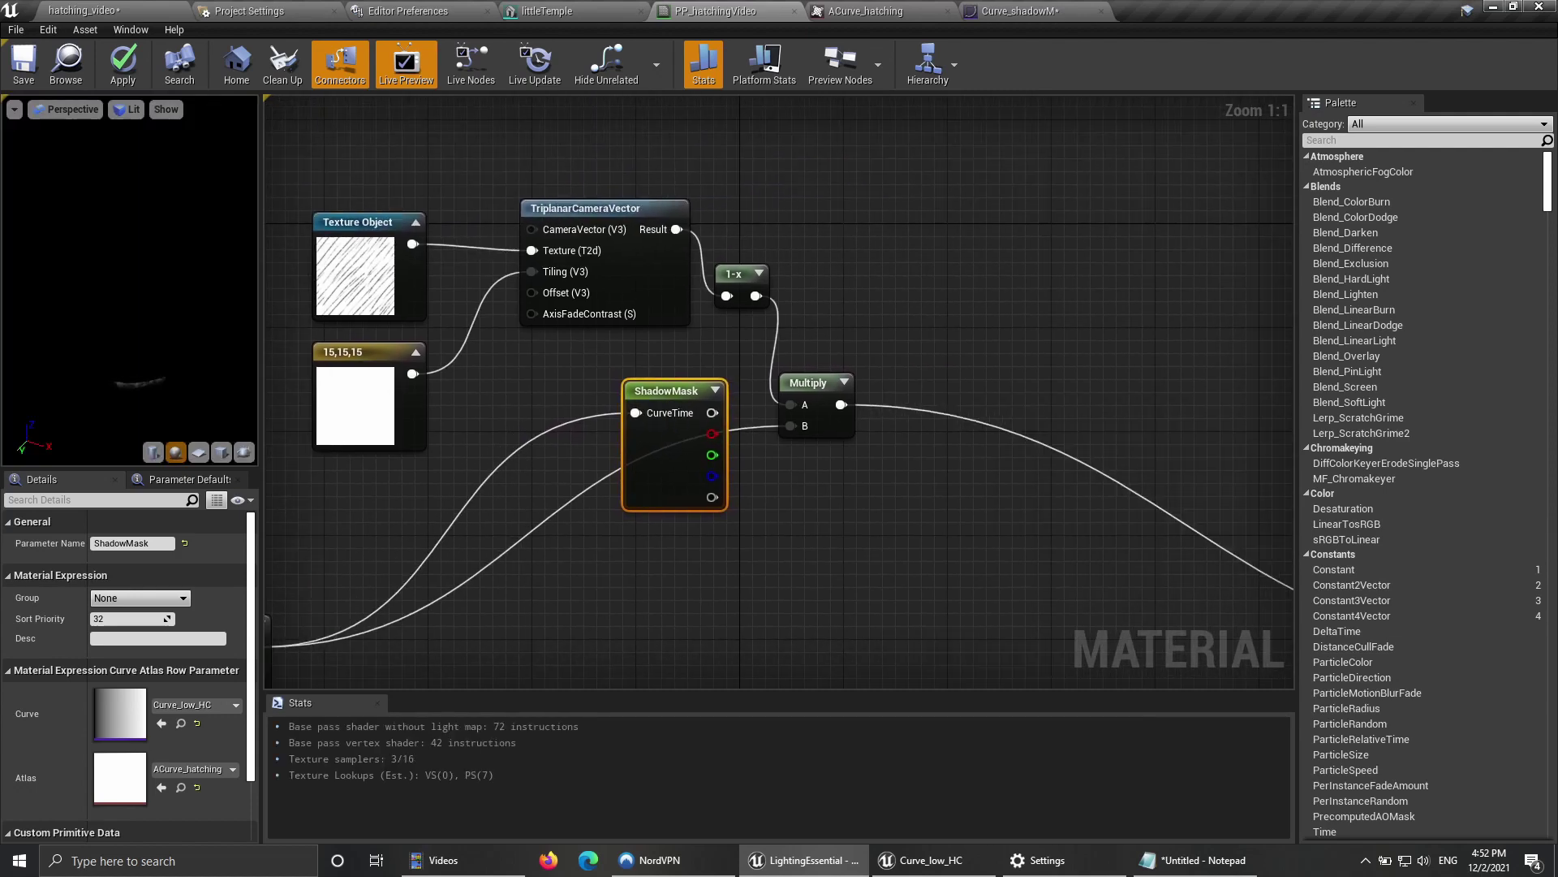
# Step: Connect the Curve_low_HC ShadowMask's main output to Multiply's B input and space the two nodes apart
pyautogui.moveTo(683, 405); pyautogui.dragTo(801, 427)
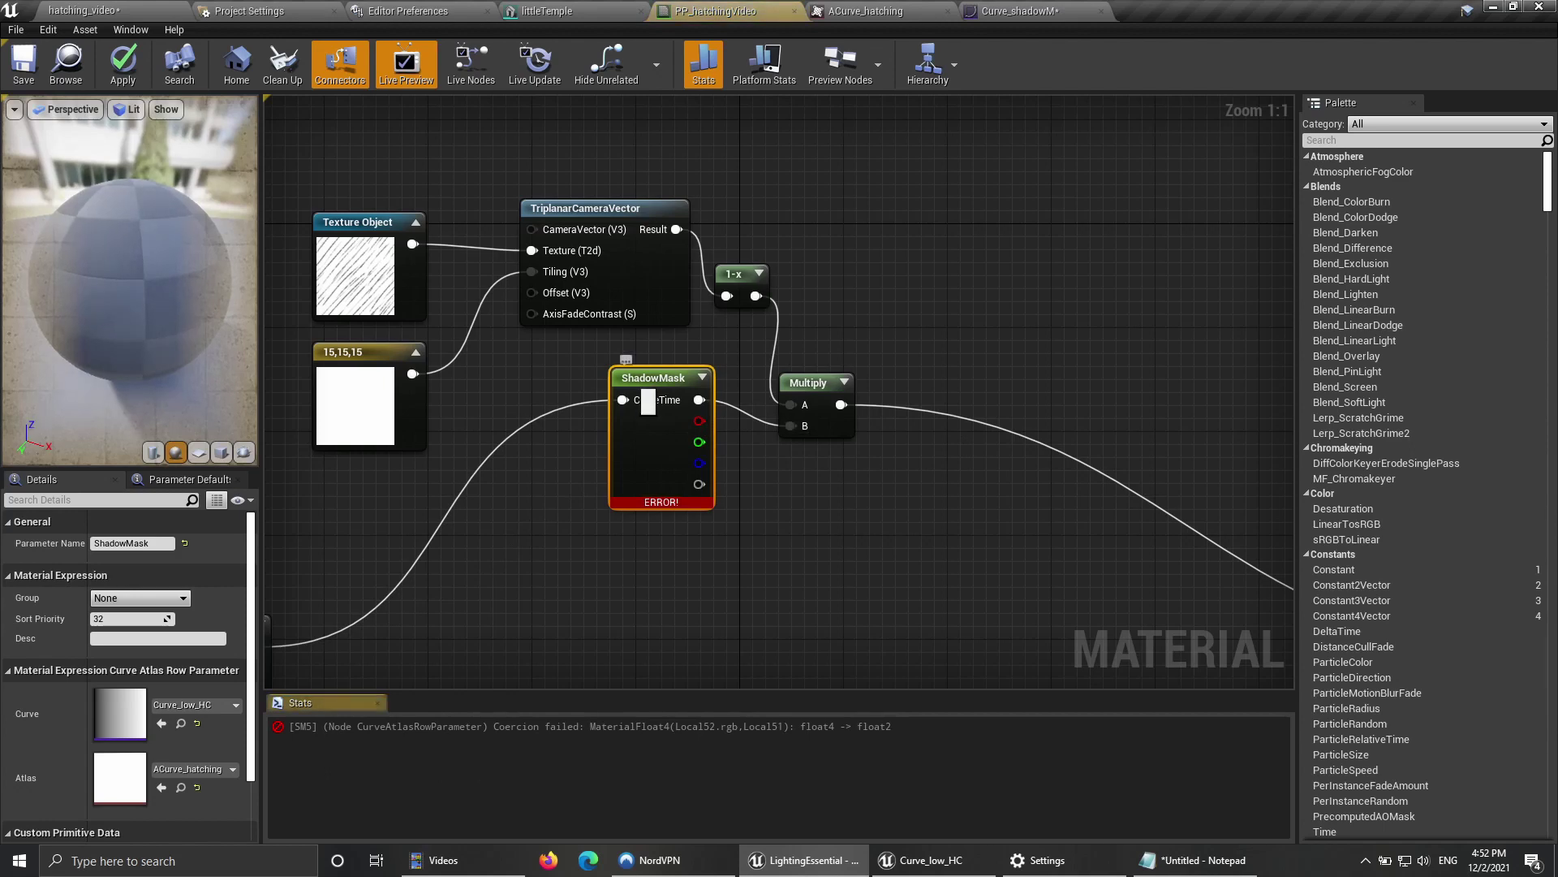
pyautogui.moveTo(642, 396); pyautogui.dragTo(681, 422)
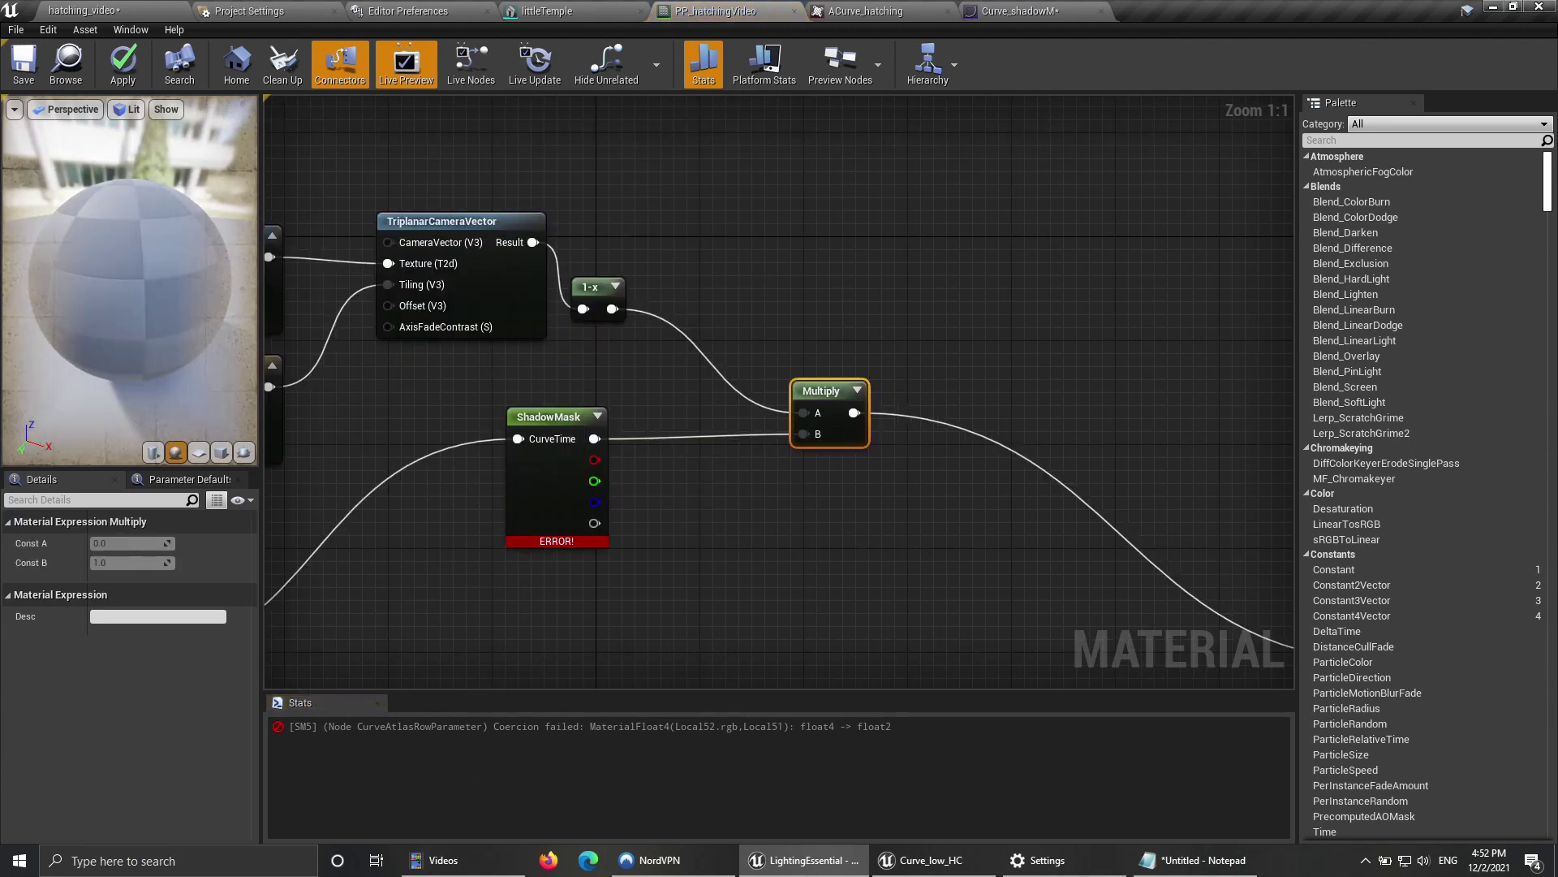
pyautogui.moveTo(651, 545); pyautogui.dragTo(737, 590, button='right')
pyautogui.click(627, 469)
pyautogui.moveTo(632, 484); pyautogui.dragTo(919, 361, button='right')
pyautogui.scroll(2, 198, 705)
pyautogui.moveTo(666, 487); pyautogui.dragTo(411, 522, button='right')
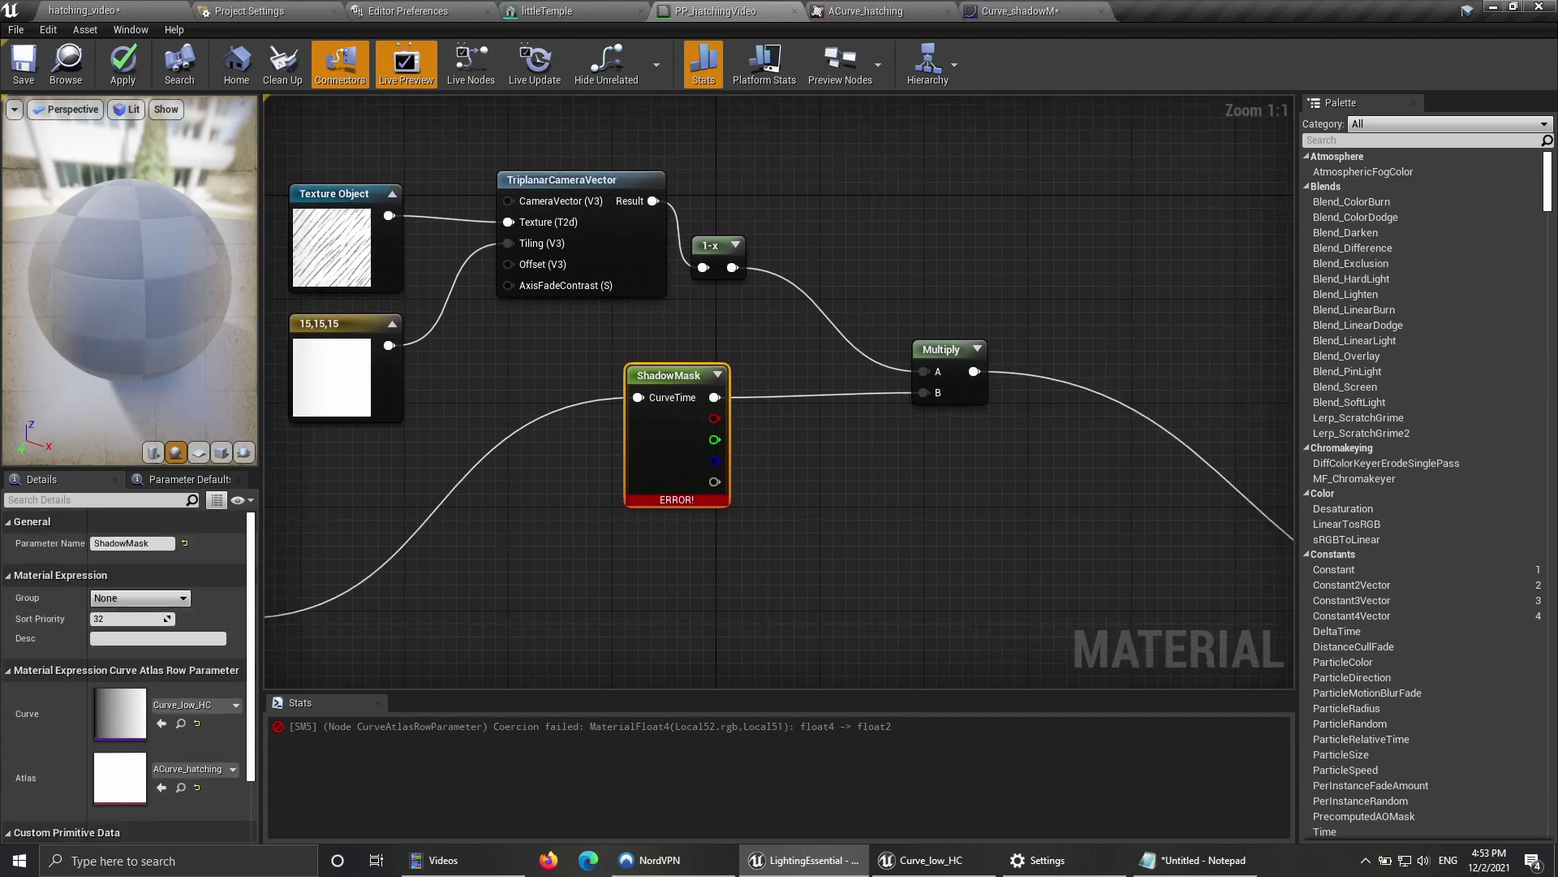
# Step: Try inserting a ComponentMask with R, G and B enabled between ShadowMask and Multiply's B input, and save the material
pyautogui.moveTo(714, 396); pyautogui.dragTo(845, 431)
pyautogui.write('mask')
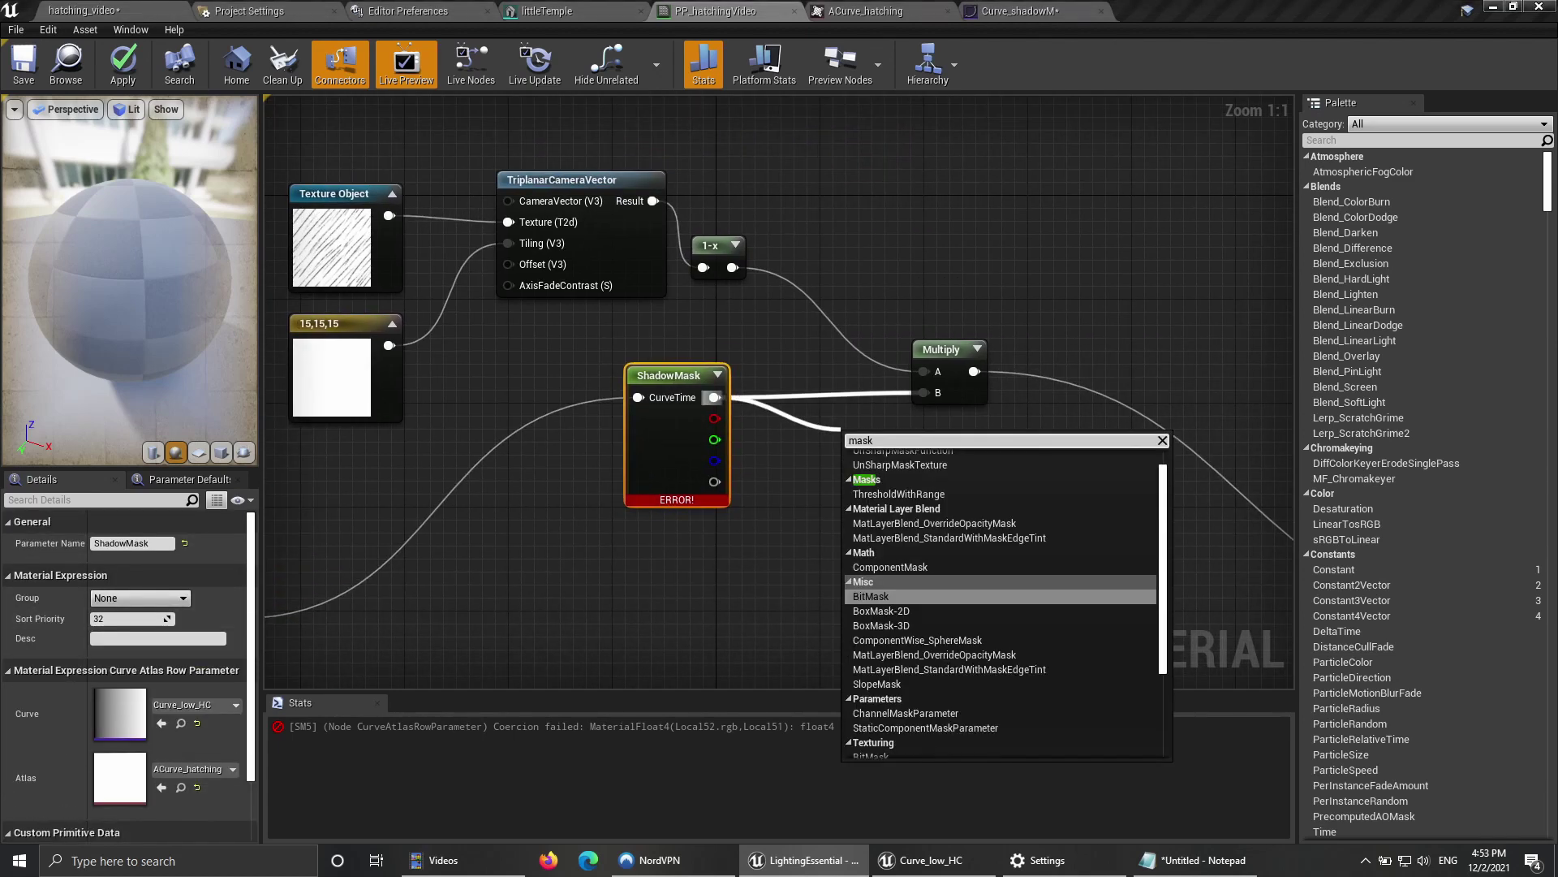
pyautogui.scroll(-5, 893, 626)
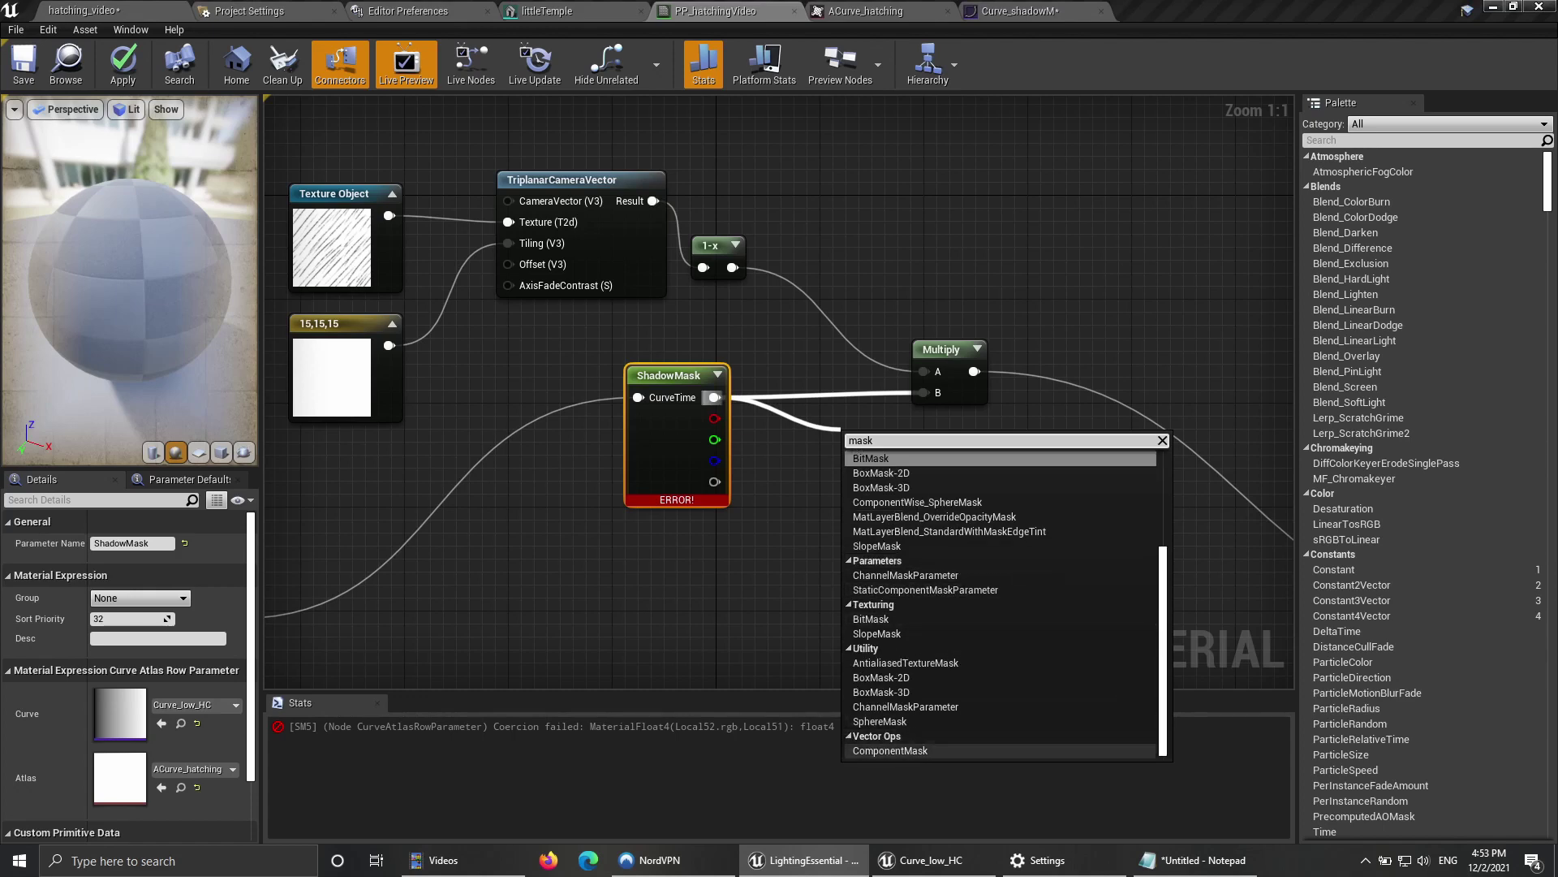
pyautogui.click(885, 750)
pyautogui.click(97, 581)
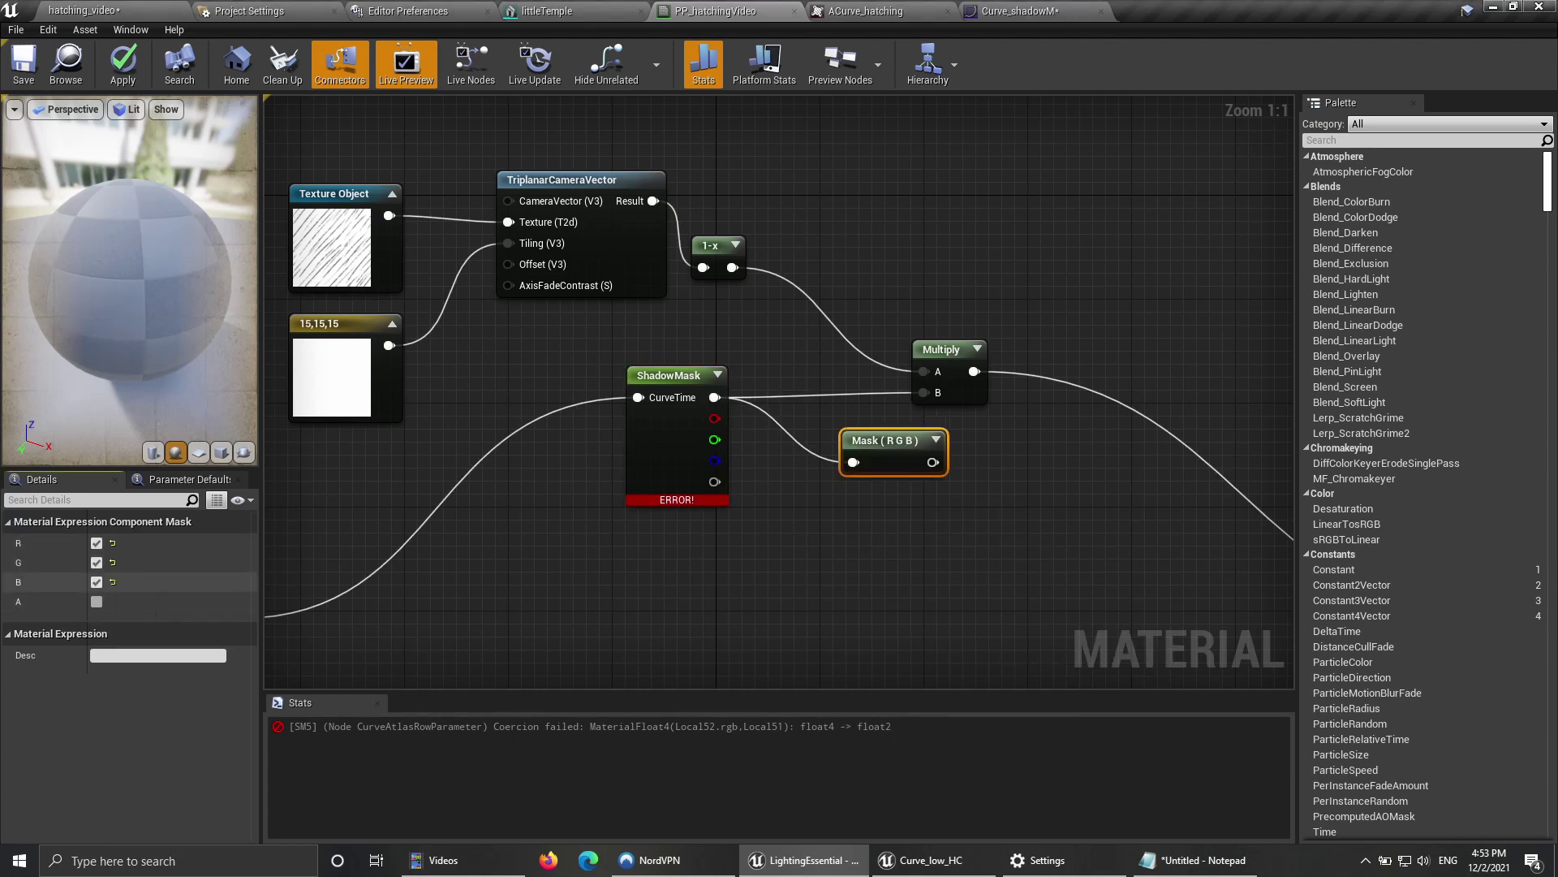
pyautogui.moveTo(933, 462); pyautogui.dragTo(924, 392)
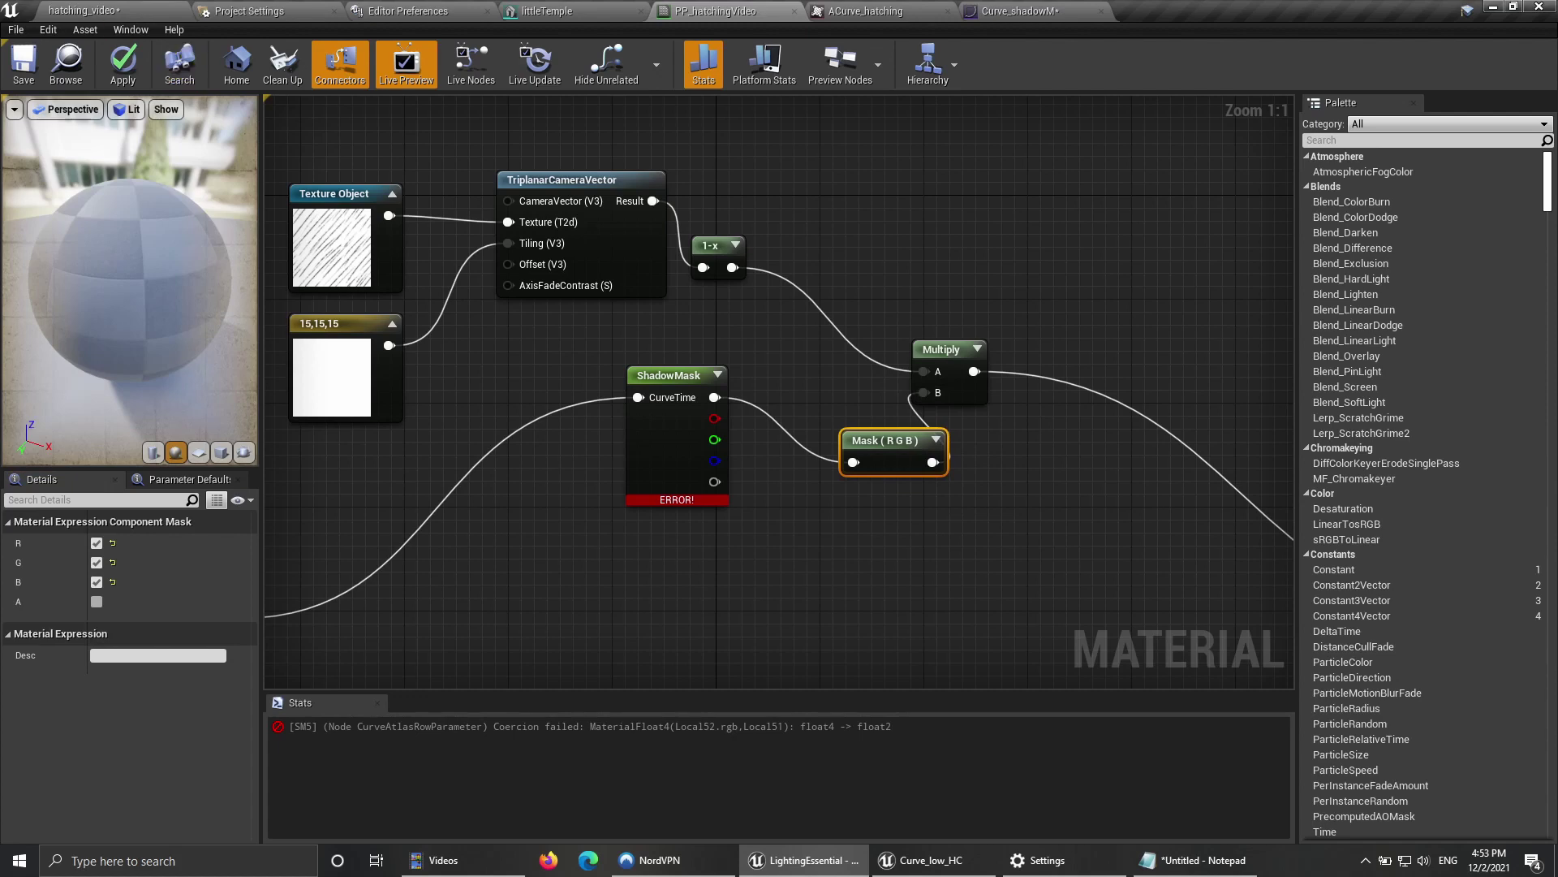
pyautogui.click(24, 64)
pyautogui.click(897, 474)
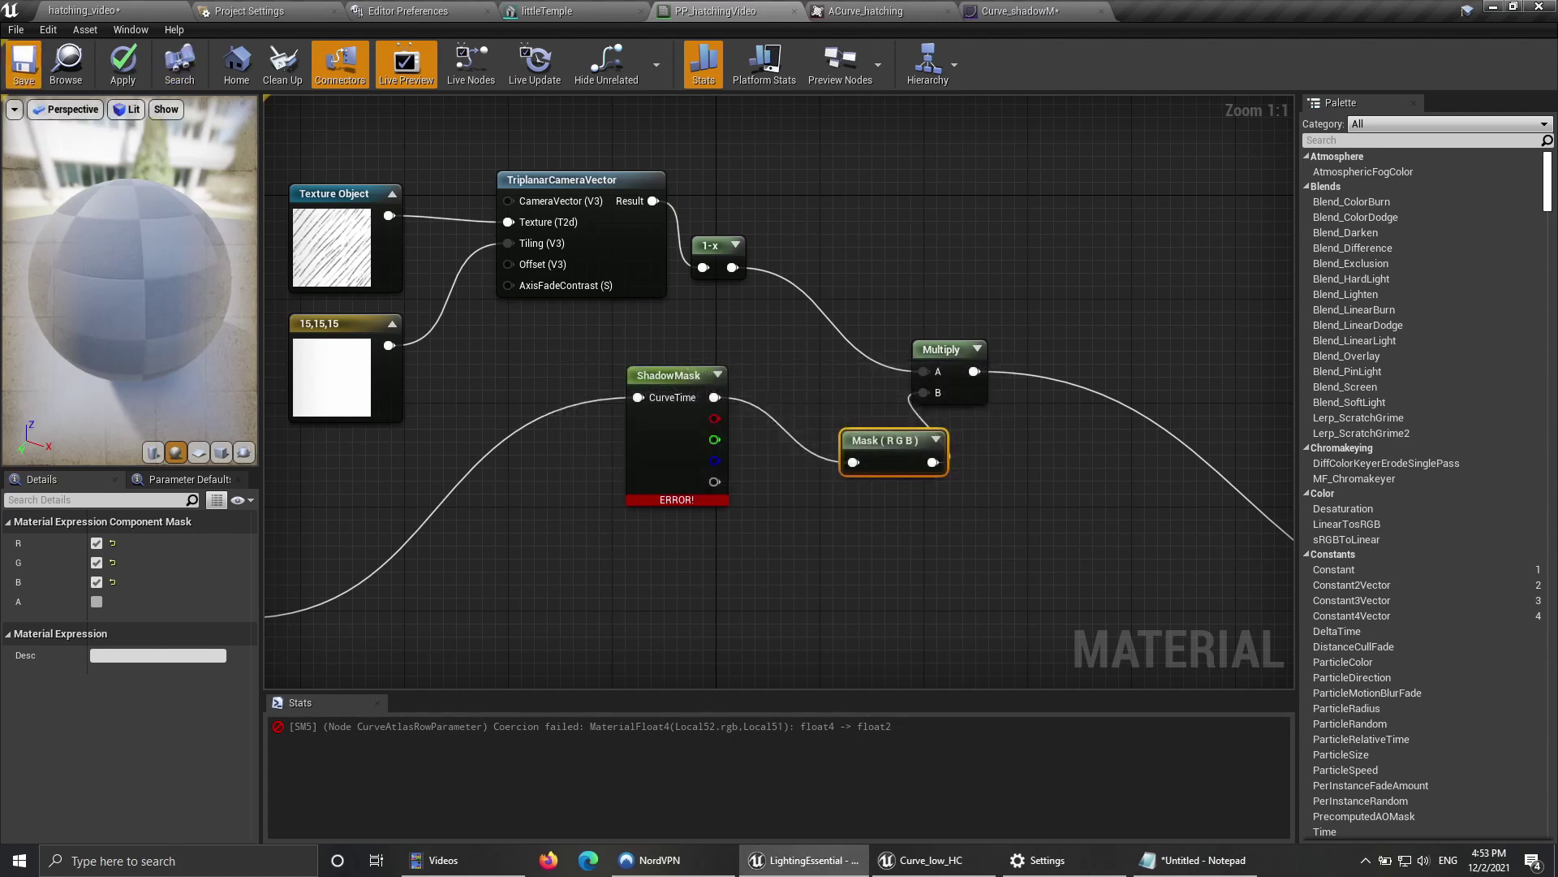
# Step: Try the RGB mask after the 1-x node, reconnect ShadowMask directly to Multiply's B input, and delete the mask
pyautogui.moveTo(881, 440); pyautogui.dragTo(807, 307)
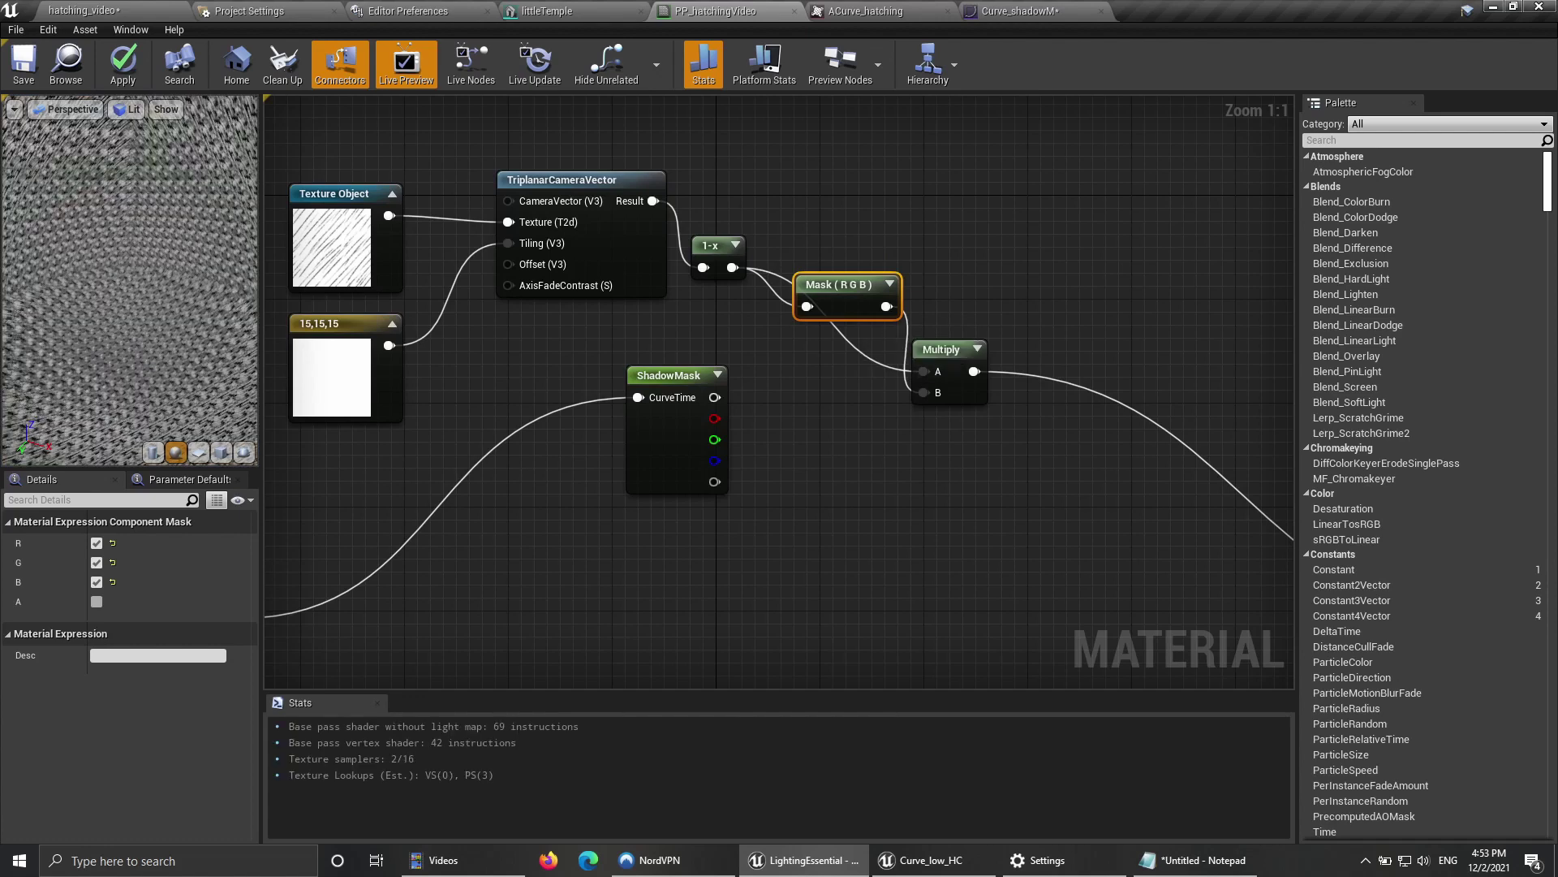
pyautogui.moveTo(714, 397); pyautogui.dragTo(924, 393)
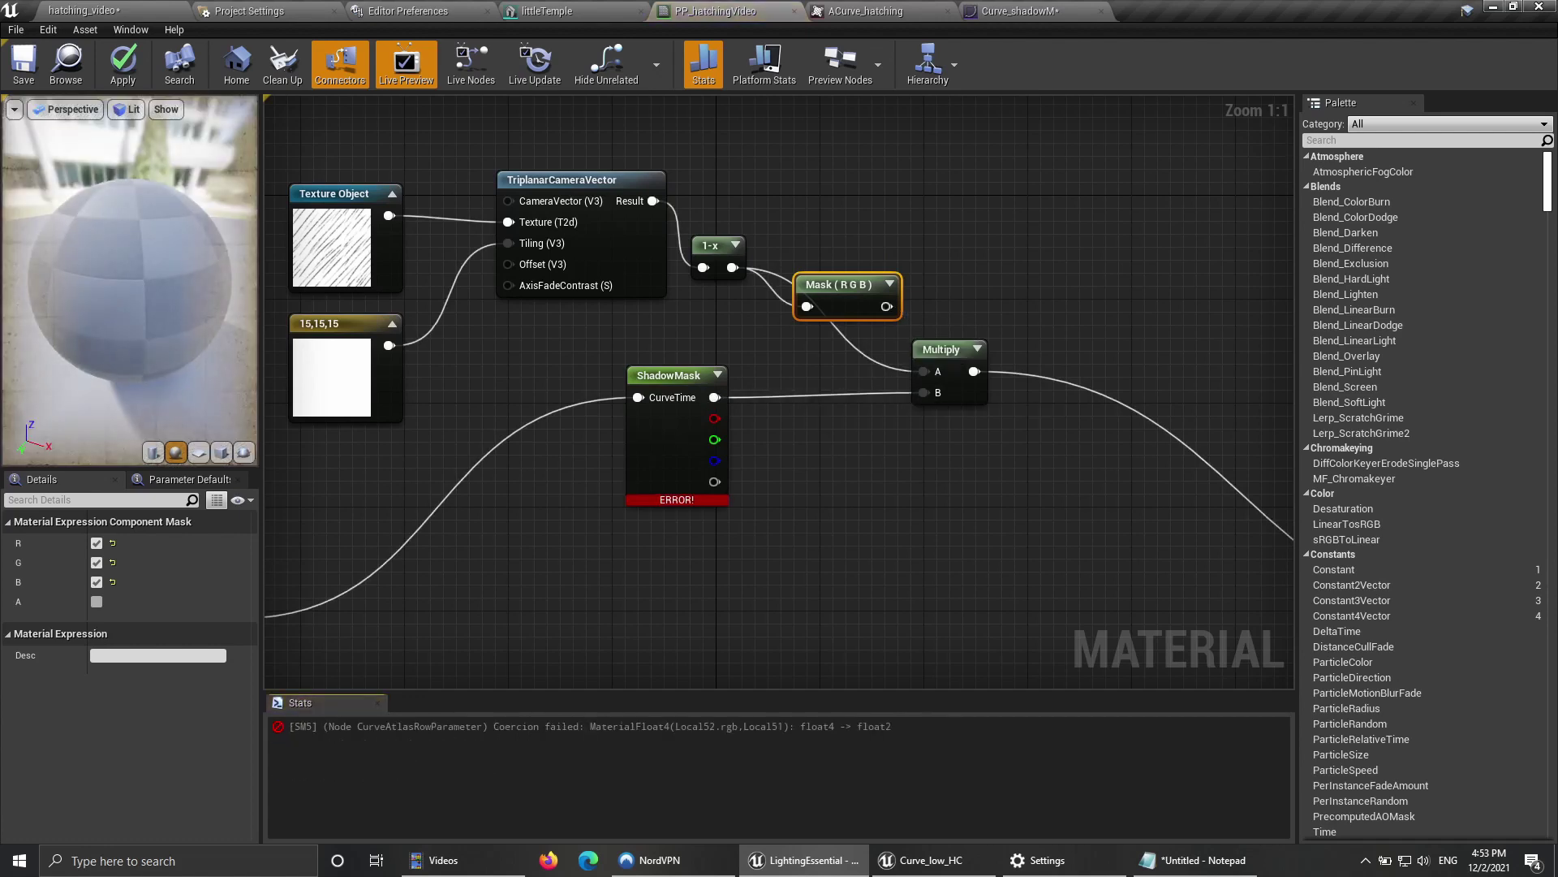
pyautogui.click(23, 65)
pyautogui.click(898, 470)
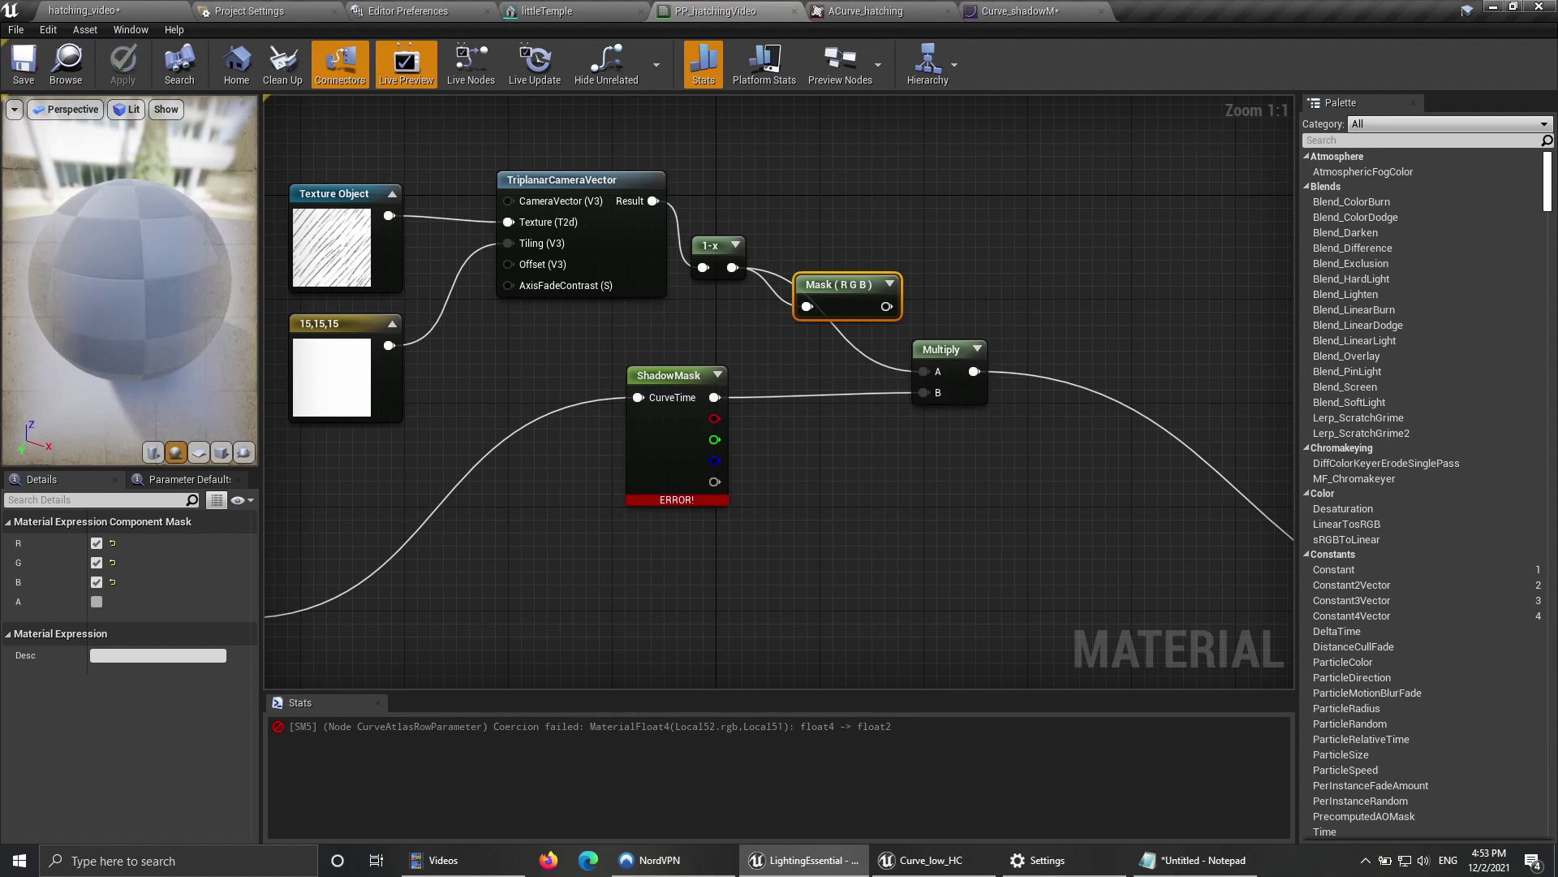
pyautogui.moveTo(859, 287); pyautogui.dragTo(1118, 222, button='right')
pyautogui.press('Delete')
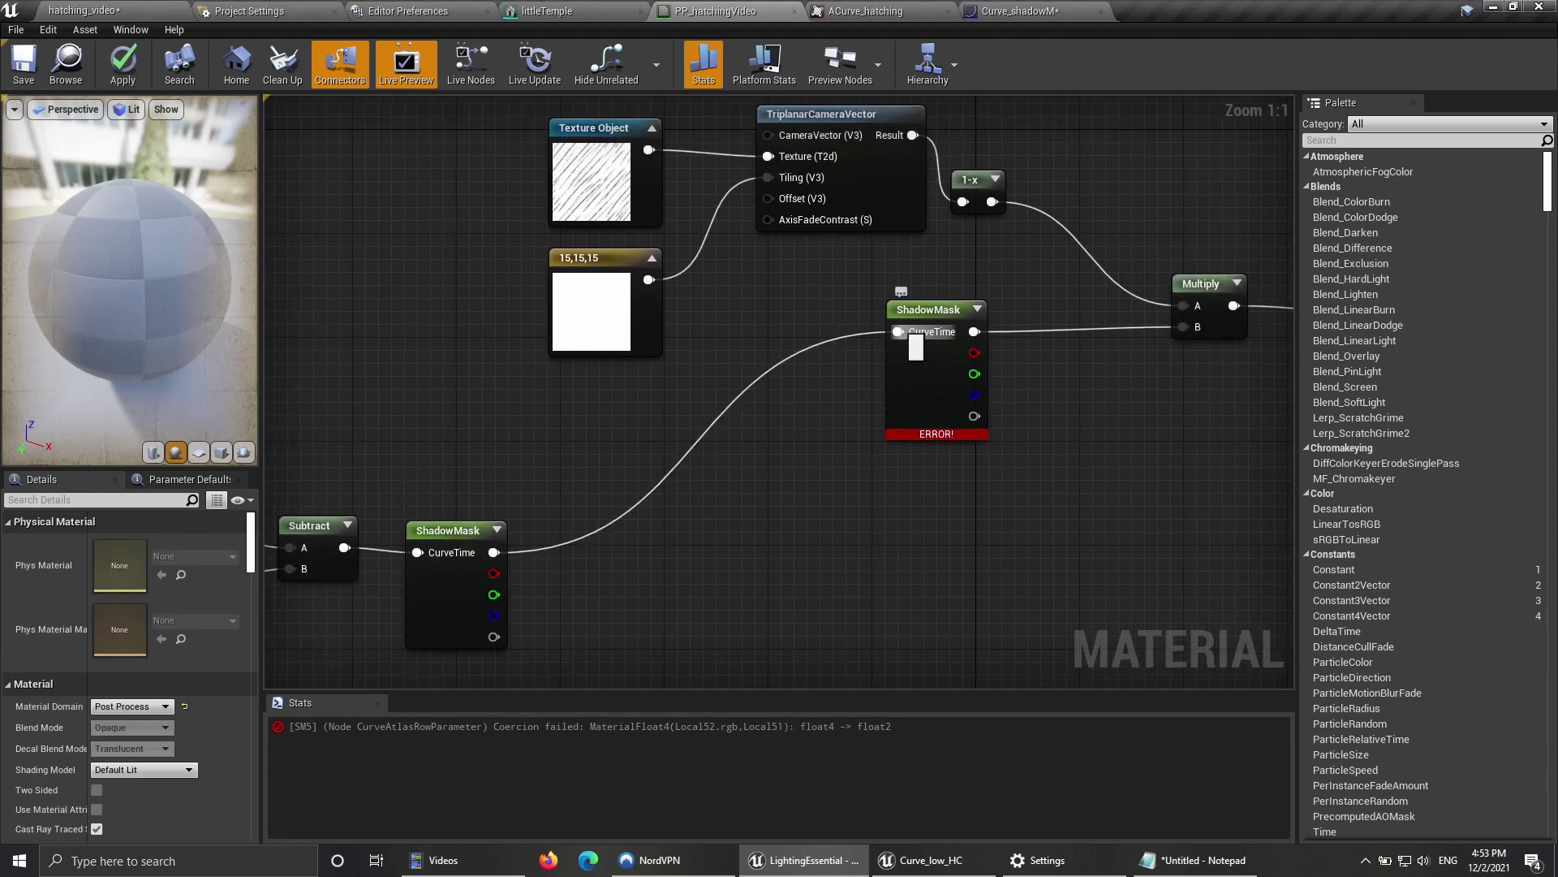
# Step: Replace the link between the two ShadowMask nodes by feeding the first one's red output into the second's CurveTime, and save the material
pyautogui.keyDown('alt'); pyautogui.click(898, 332); pyautogui.keyUp('alt')
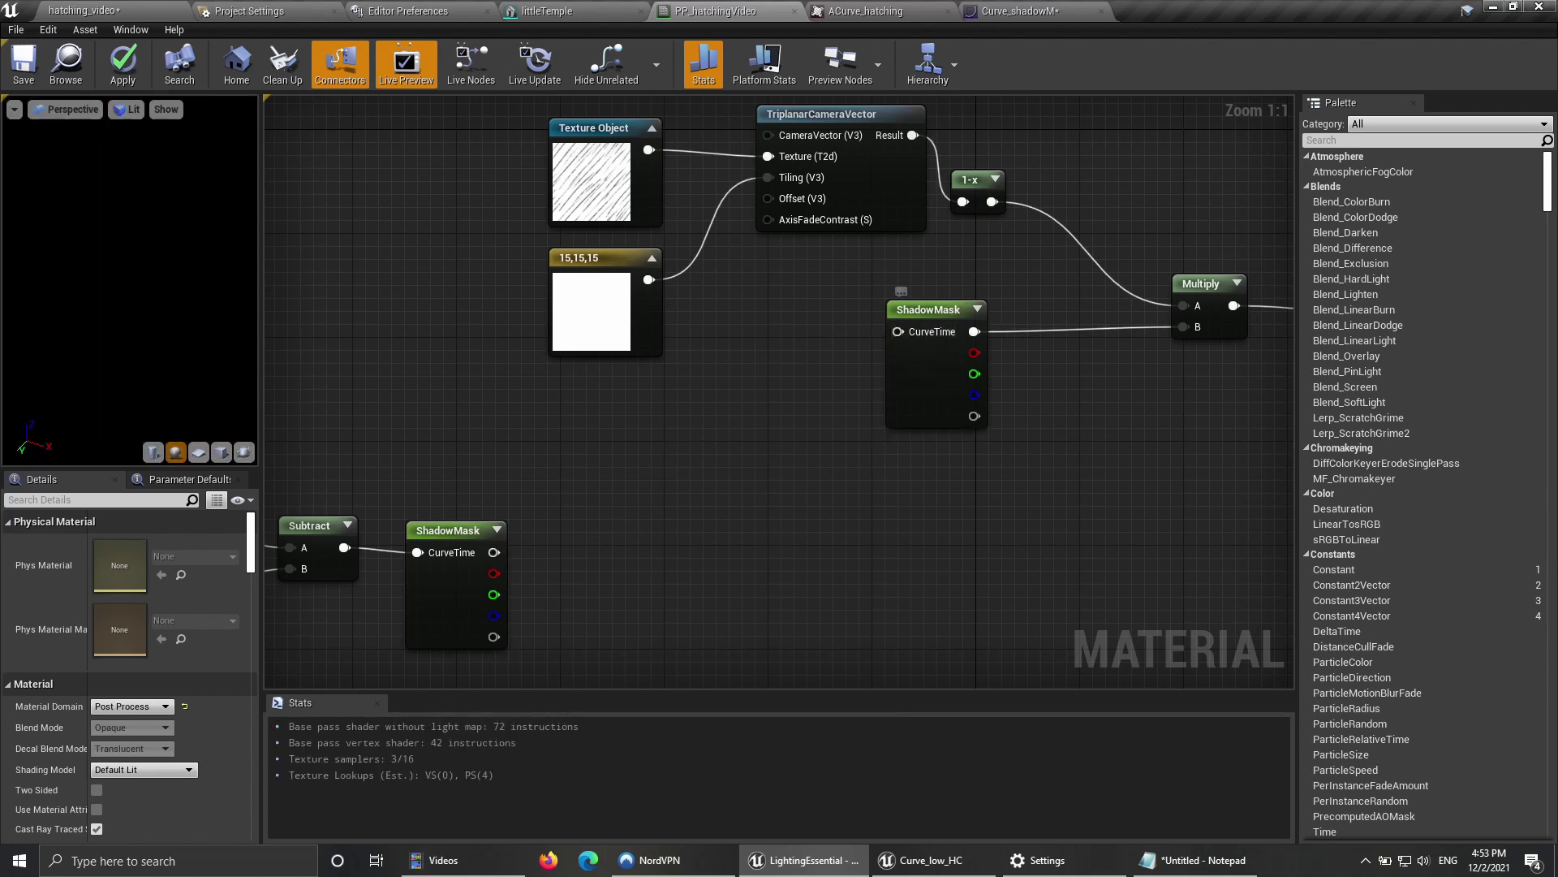
pyautogui.moveTo(493, 573); pyautogui.dragTo(712, 478)
pyautogui.click(623, 513)
pyautogui.click(484, 546)
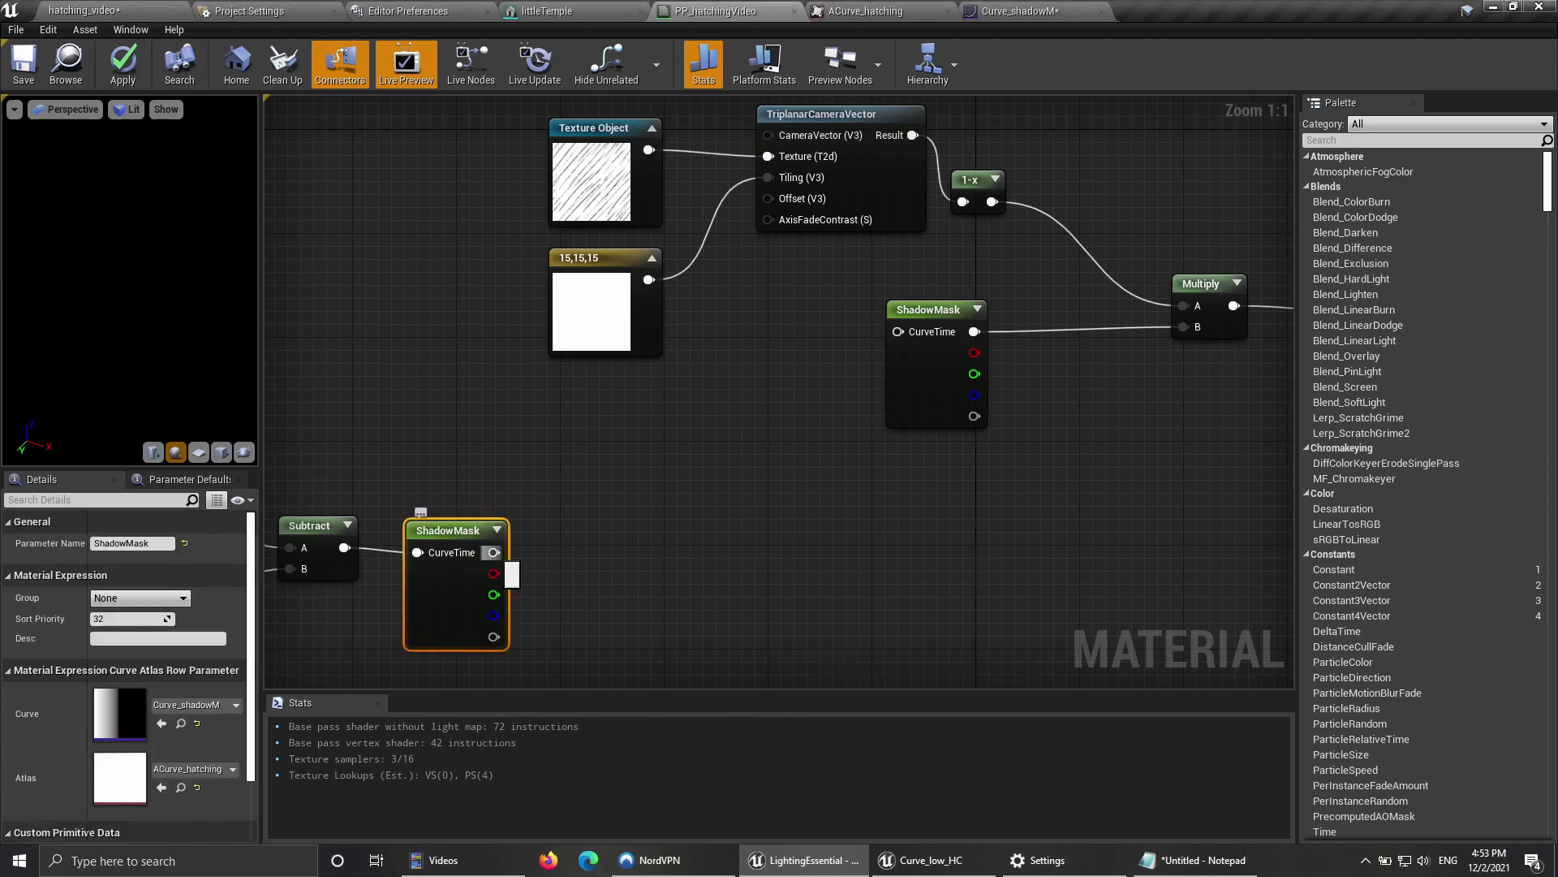
pyautogui.moveTo(494, 573); pyautogui.dragTo(897, 331)
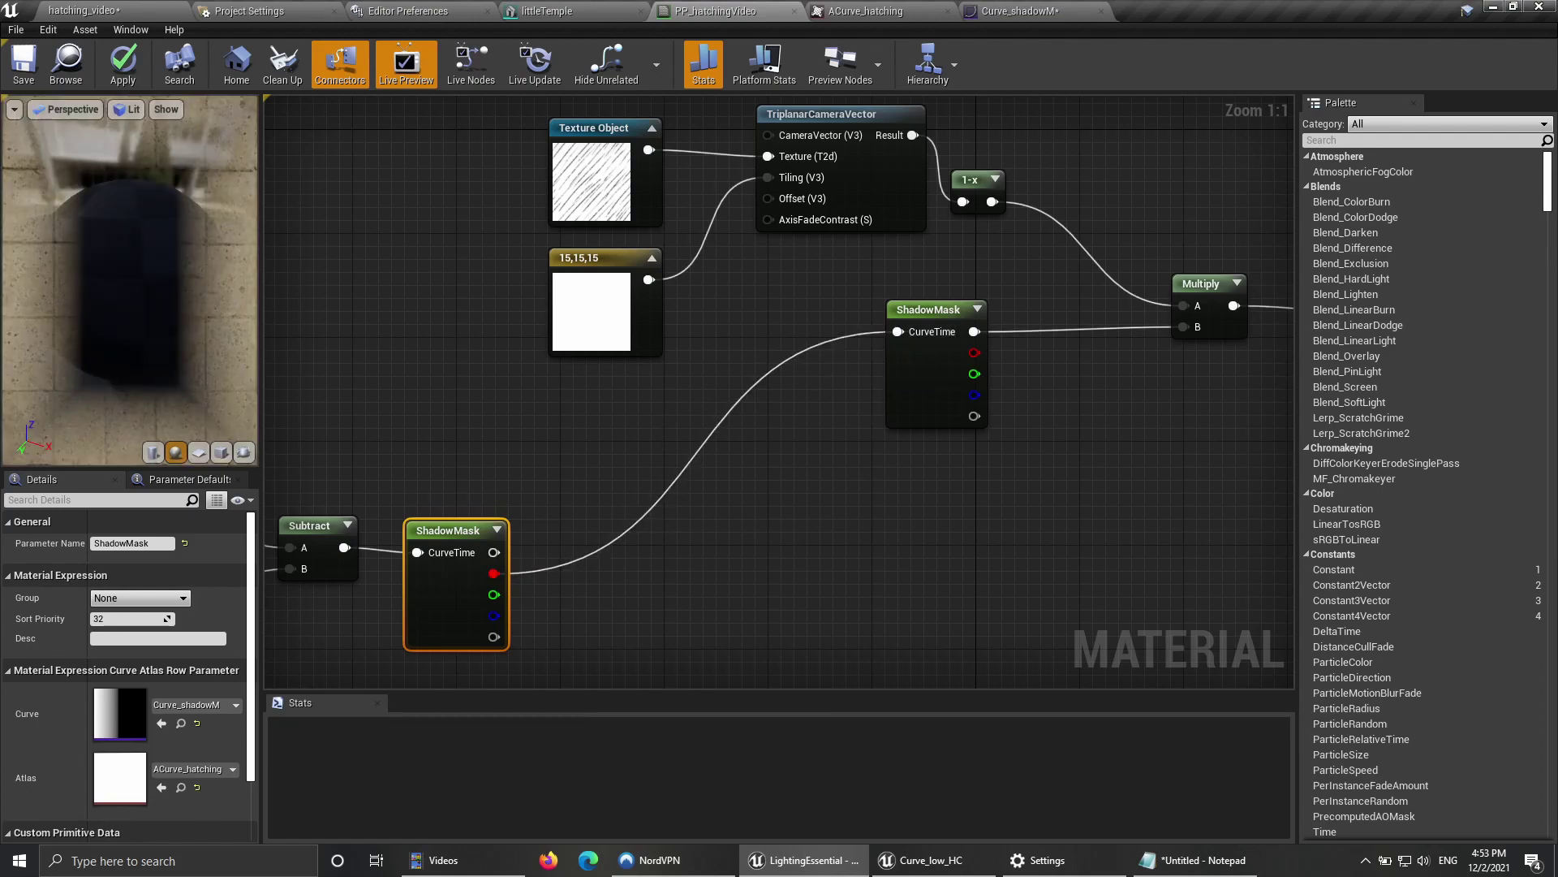
pyautogui.moveTo(844, 389); pyautogui.dragTo(792, 415, button='right')
pyautogui.click(24, 70)
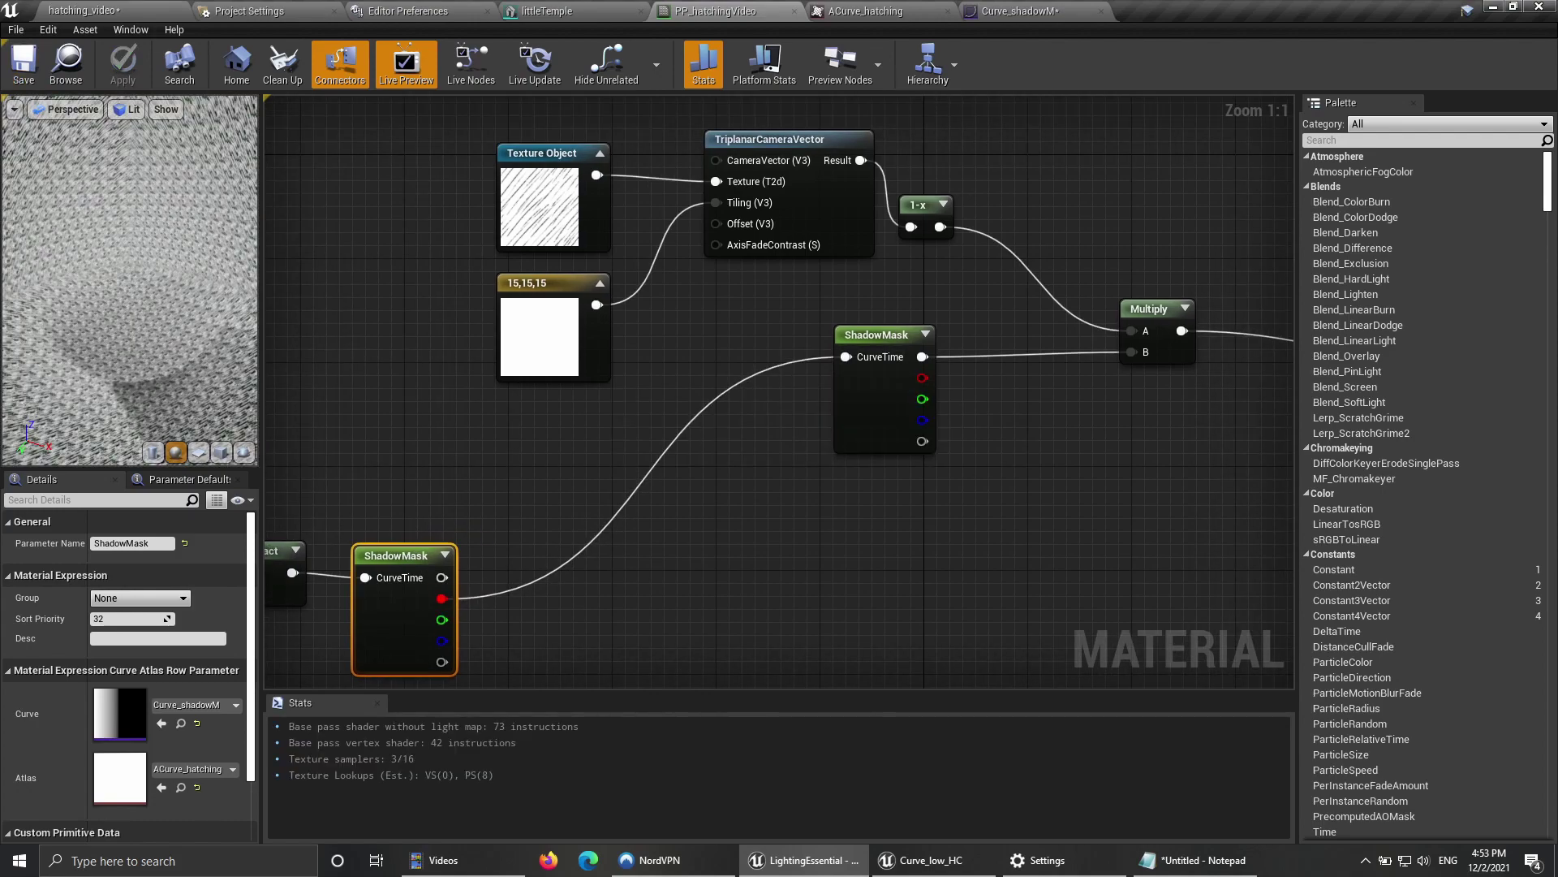
# Step: Examine the hatching on the temple and its shadows in the hatching_video level viewport
pyautogui.click(121, 11)
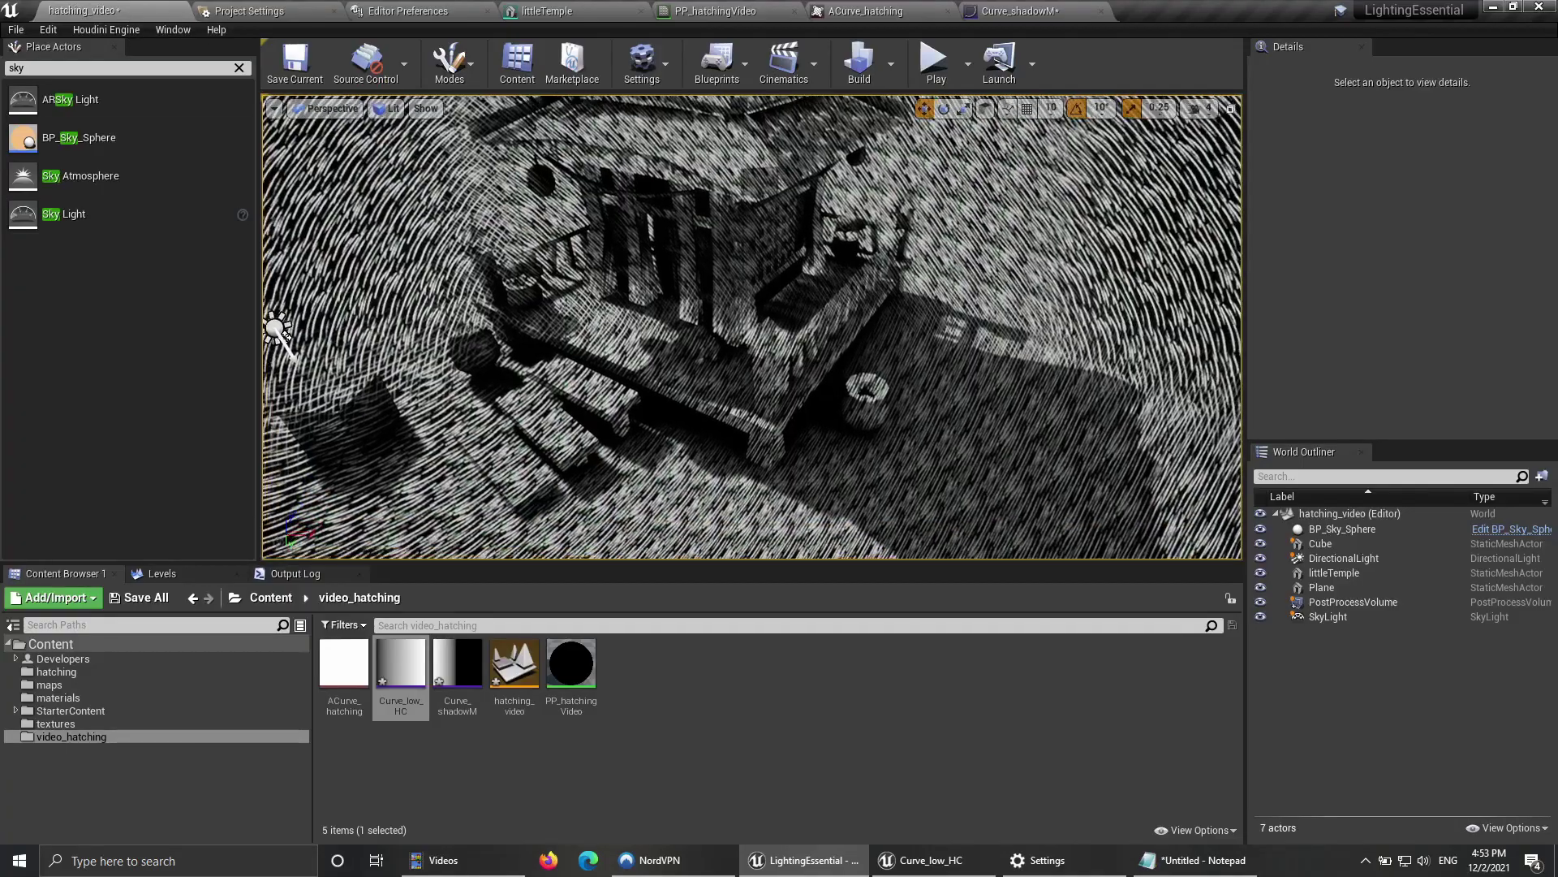
pyautogui.press('s')
pyautogui.moveTo(753, 327)
pyautogui.mouseDown(button='right')
pyautogui.moveTo(752, 349)
pyautogui.moveTo(751, 280)
pyautogui.moveTo(751, 339)
pyautogui.mouseUp(button='right')
pyautogui.press('w')
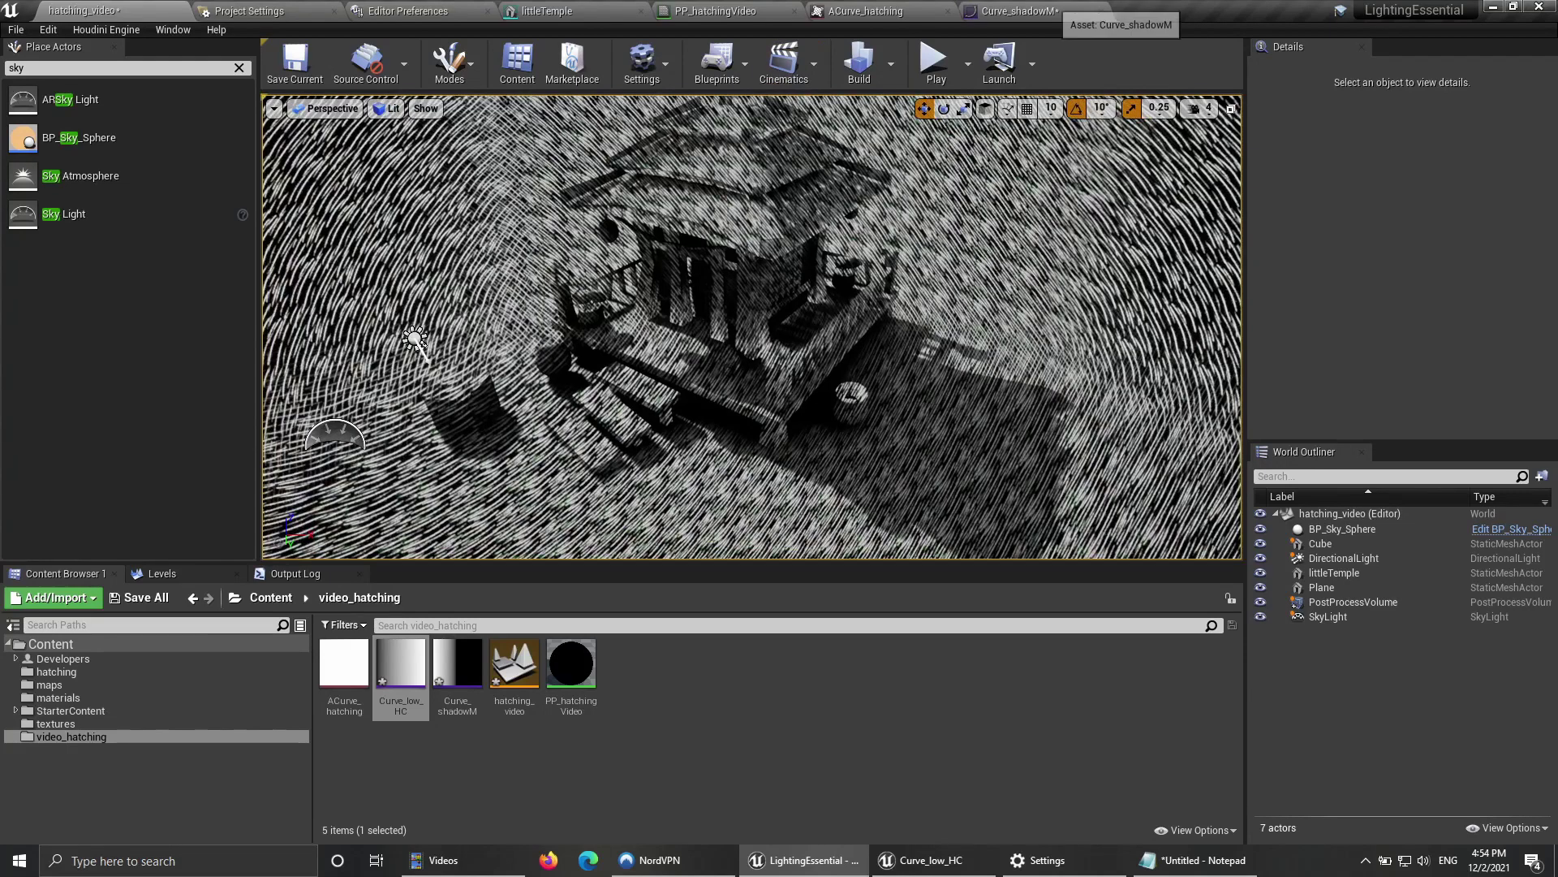
# Step: Dock Curve_shadowM beside Curve_low_HC in the floating curve window, enlarge the window, and show Curve_low_HC over the level viewport
pyautogui.click(929, 860)
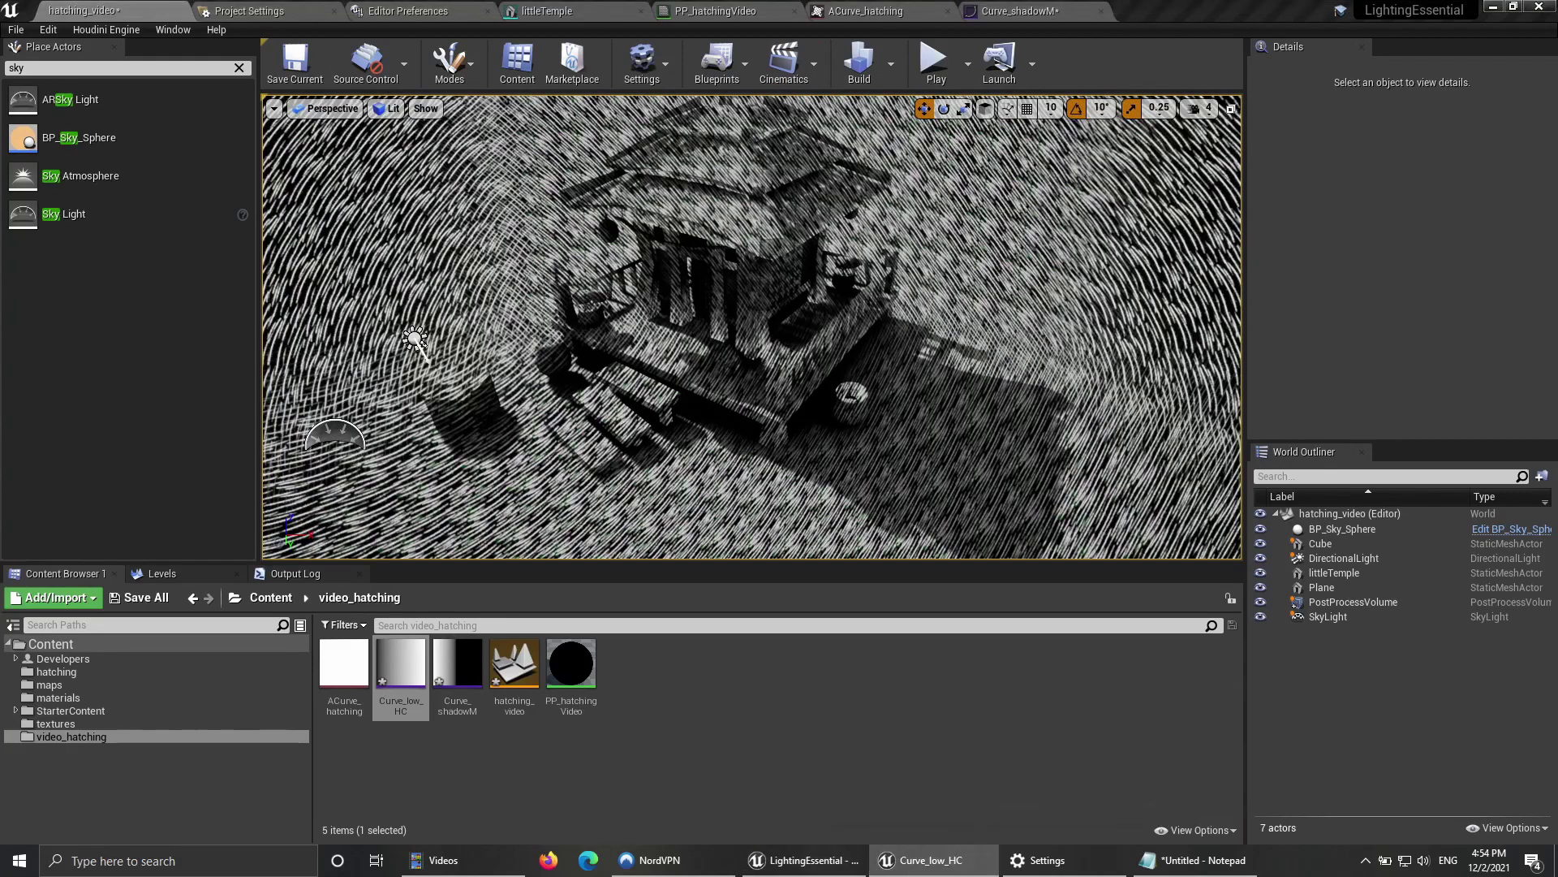
pyautogui.moveTo(1066, 190); pyautogui.dragTo(1020, 202)
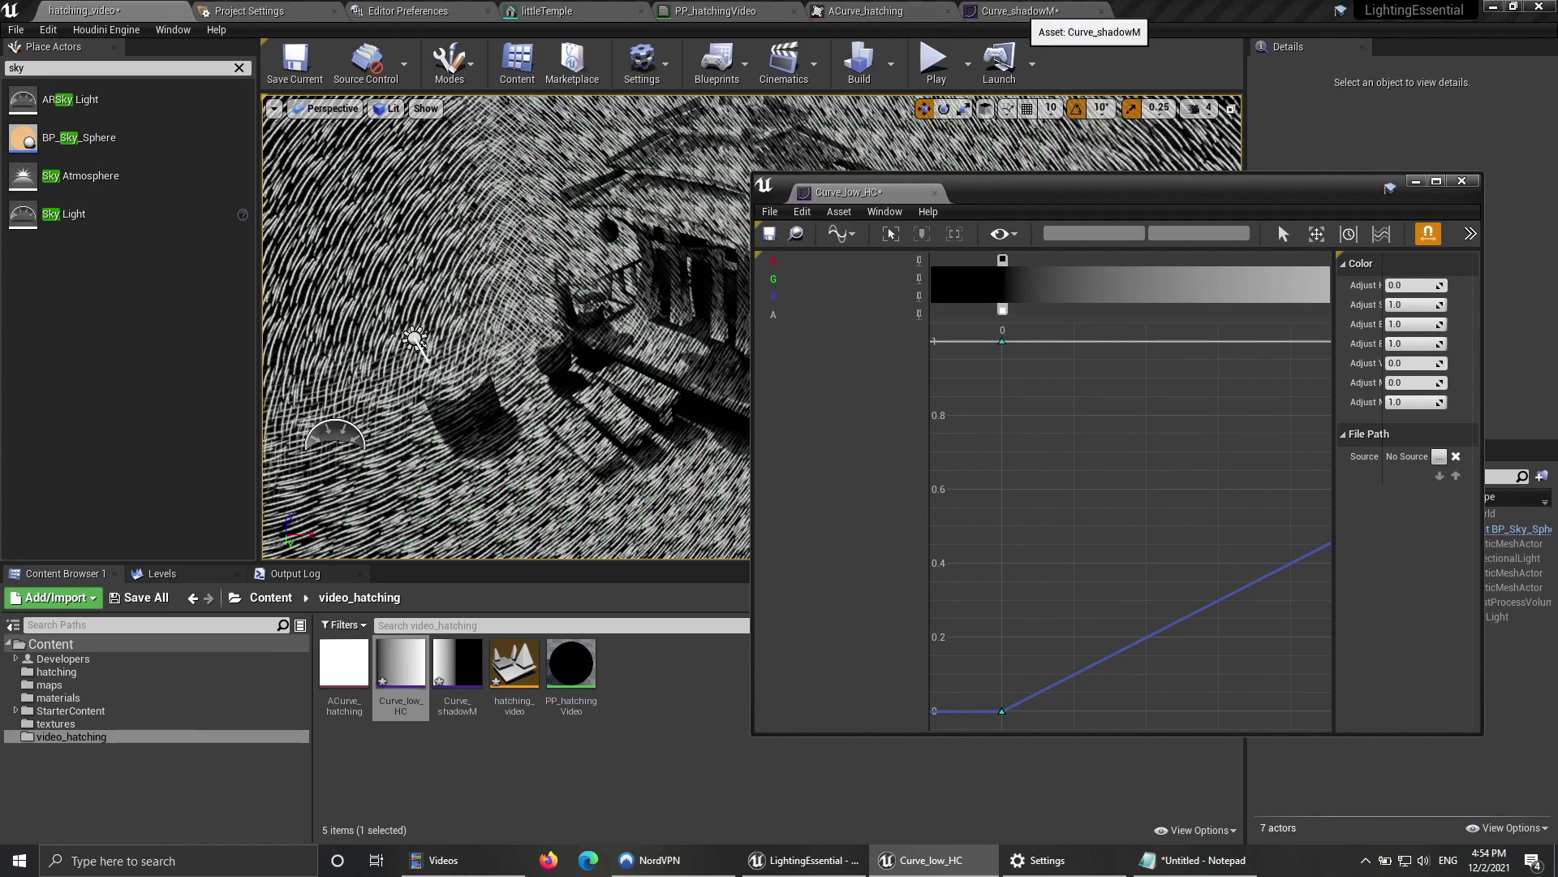
pyautogui.moveTo(1020, 11); pyautogui.dragTo(1011, 191)
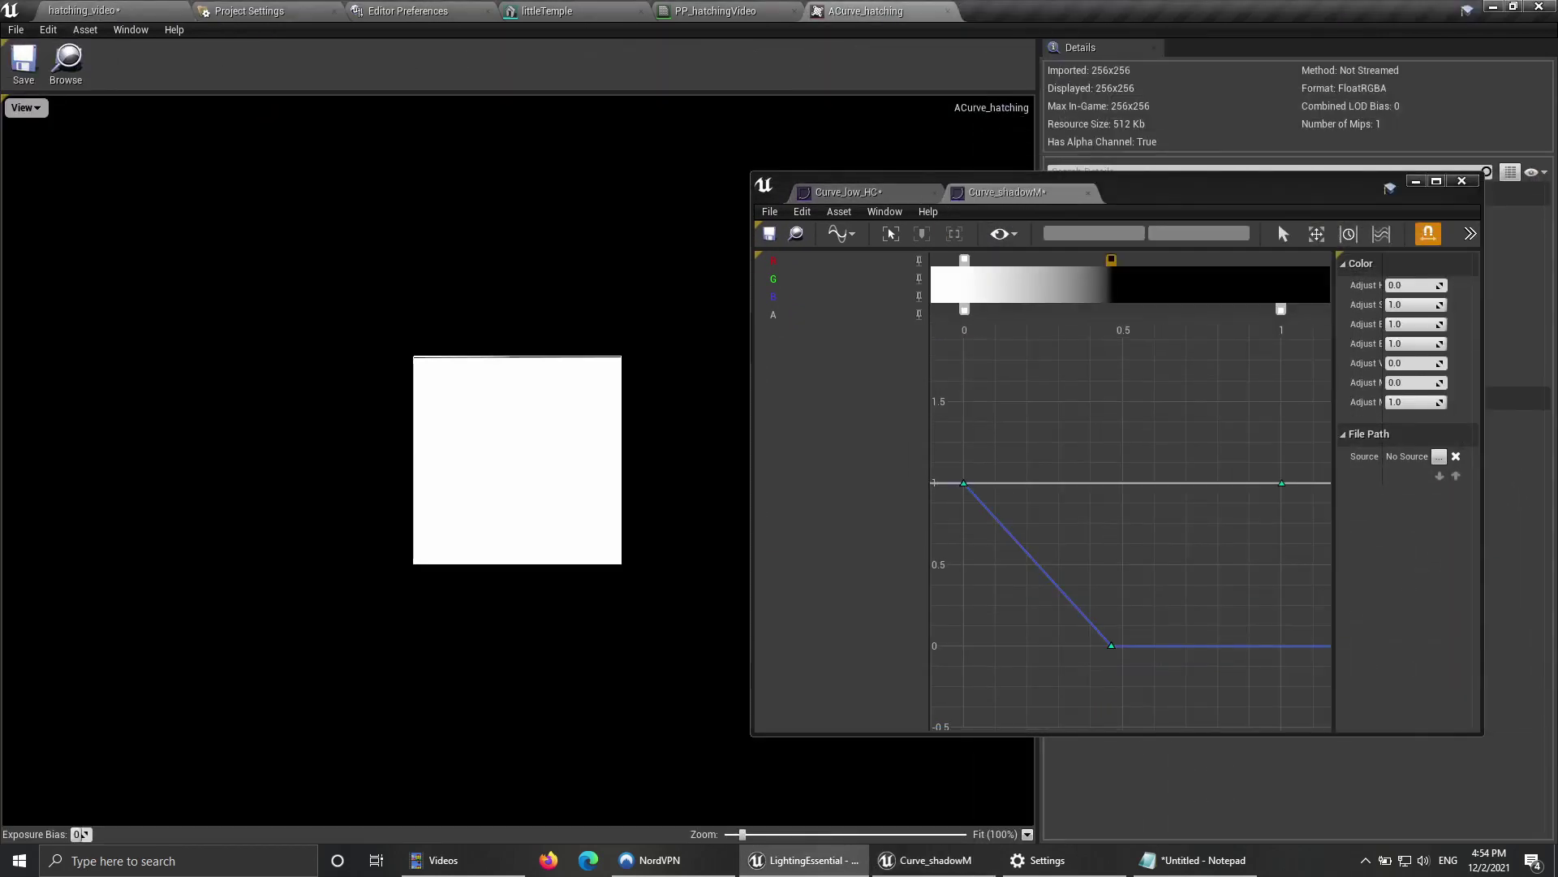
pyautogui.moveTo(1483, 736); pyautogui.dragTo(1554, 836)
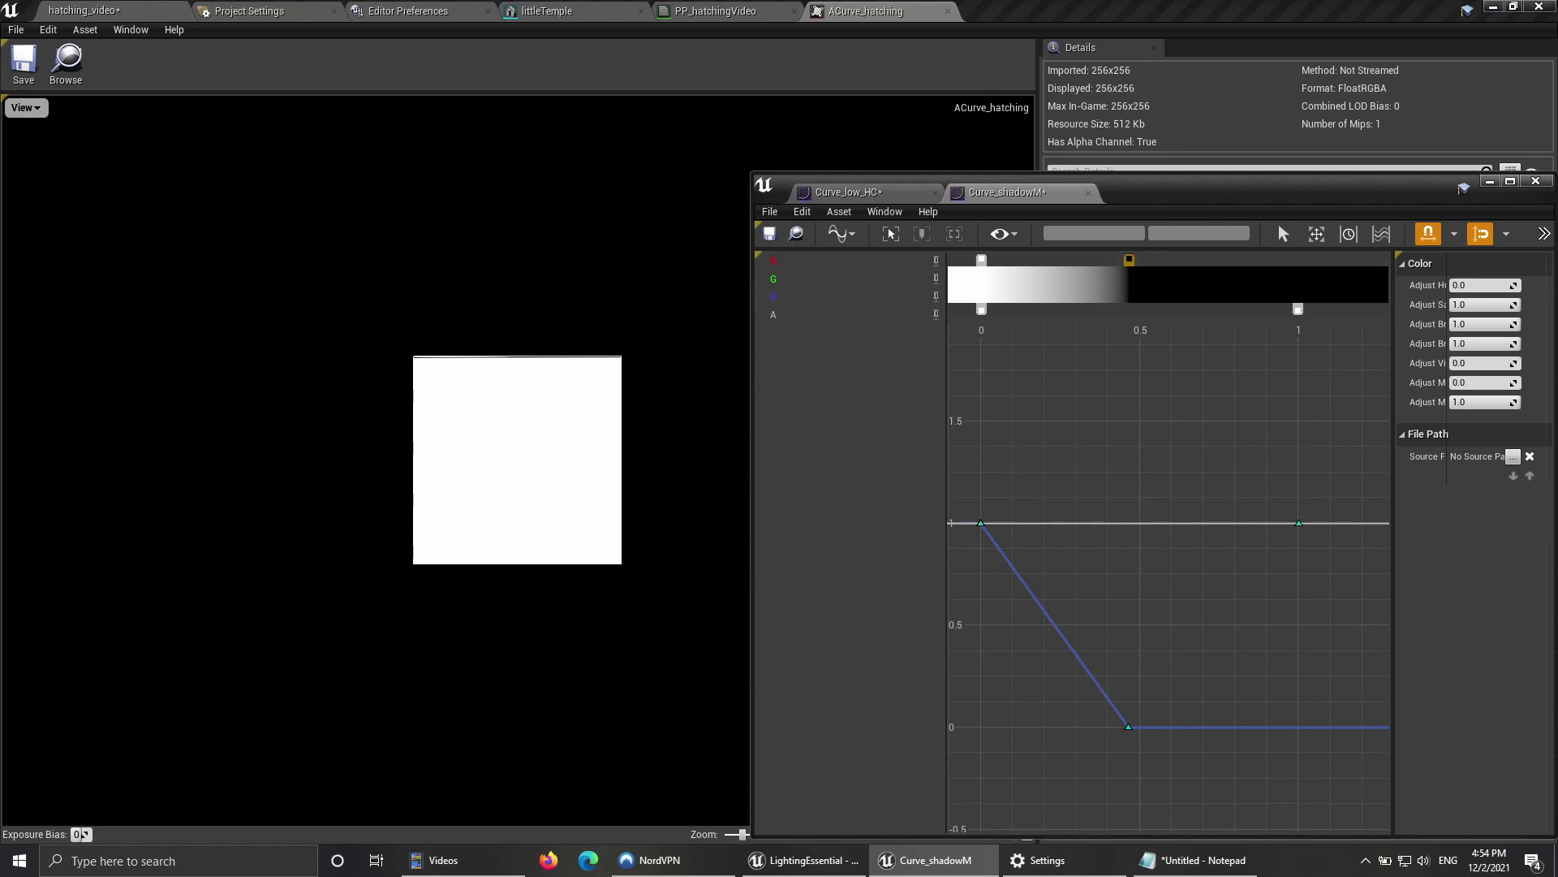
pyautogui.hotkey('ctrl', 'Tab')
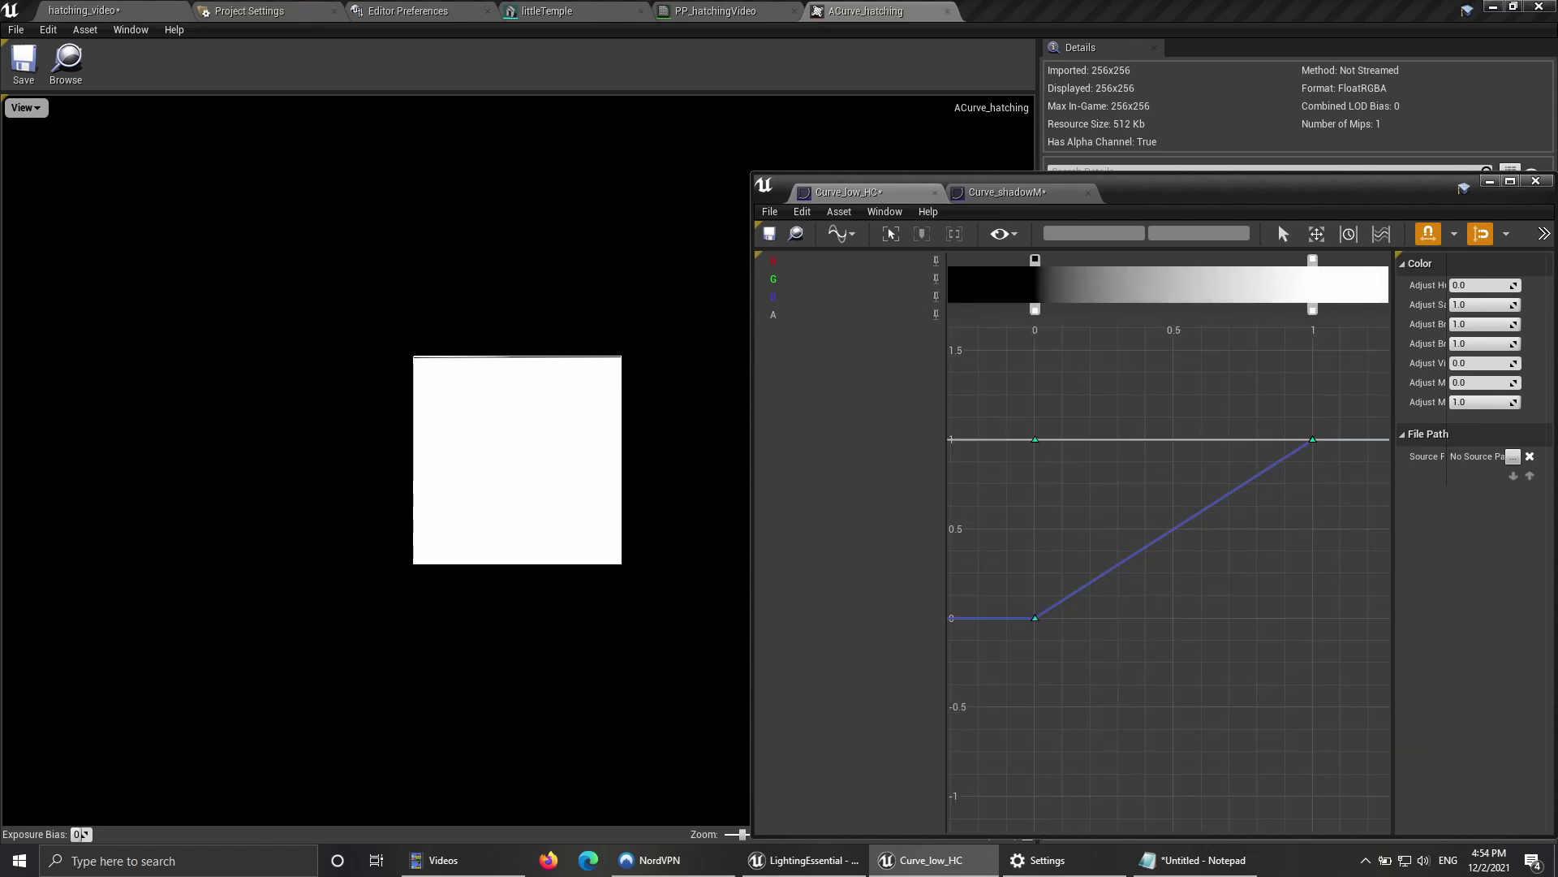
pyautogui.hotkey('ctrl', 'Tab')
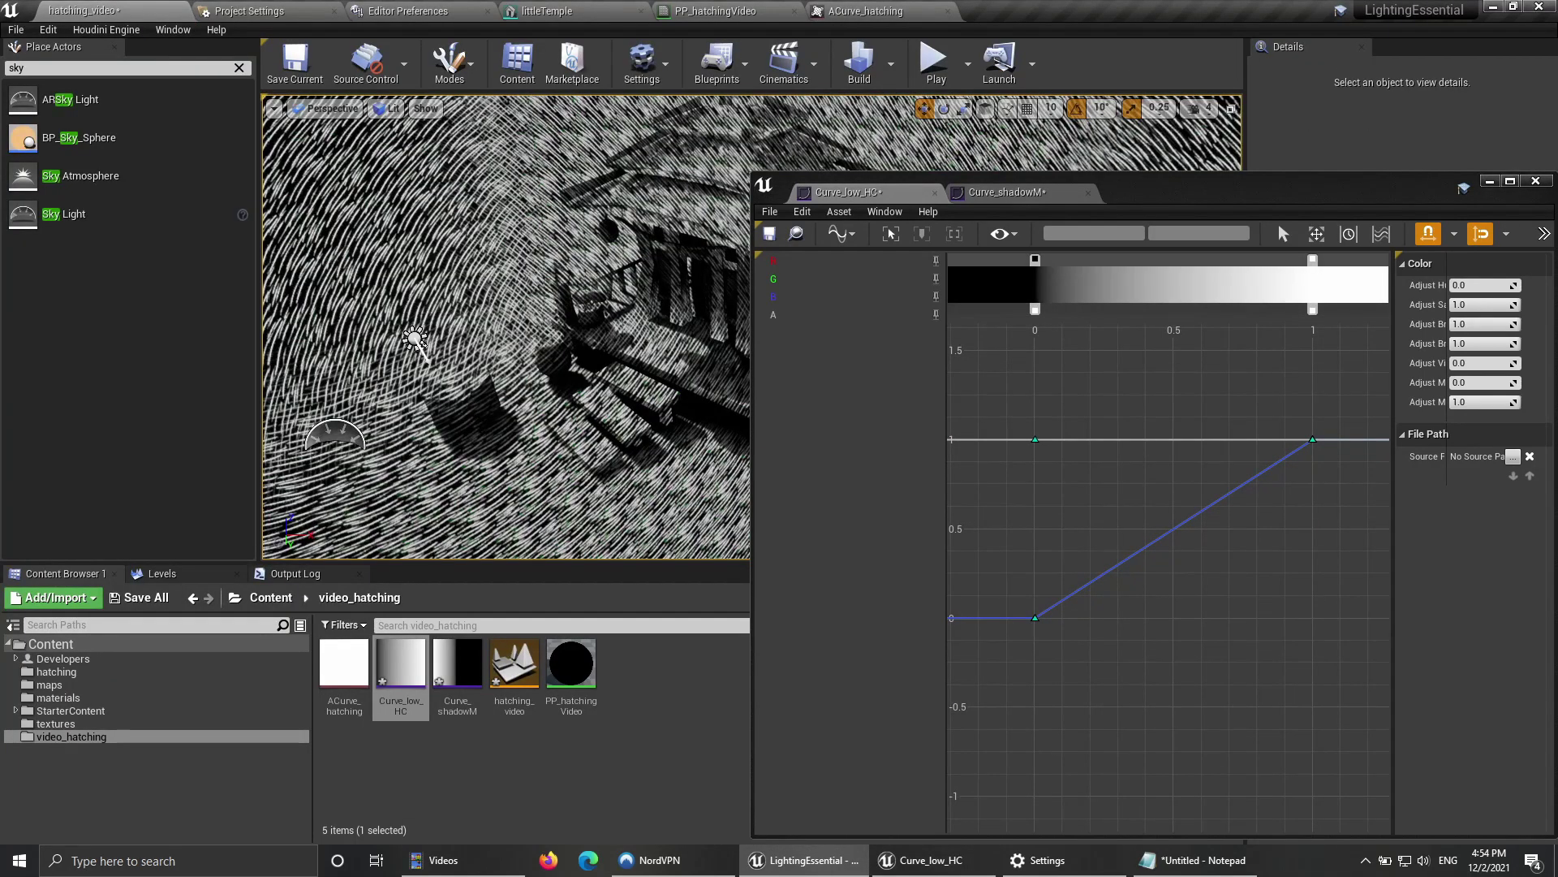
# Step: Try reversing the Curve_low_HC gradient by moving its black stop past the white one and setting the white stop's time to 0
pyautogui.moveTo(1313, 260)
pyautogui.mouseDown()
pyautogui.moveTo(1014, 259)
pyautogui.moveTo(1193, 260)
pyautogui.mouseUp()
pyautogui.moveTo(1014, 260); pyautogui.dragTo(1033, 260)
pyautogui.rightClick(1032, 259)
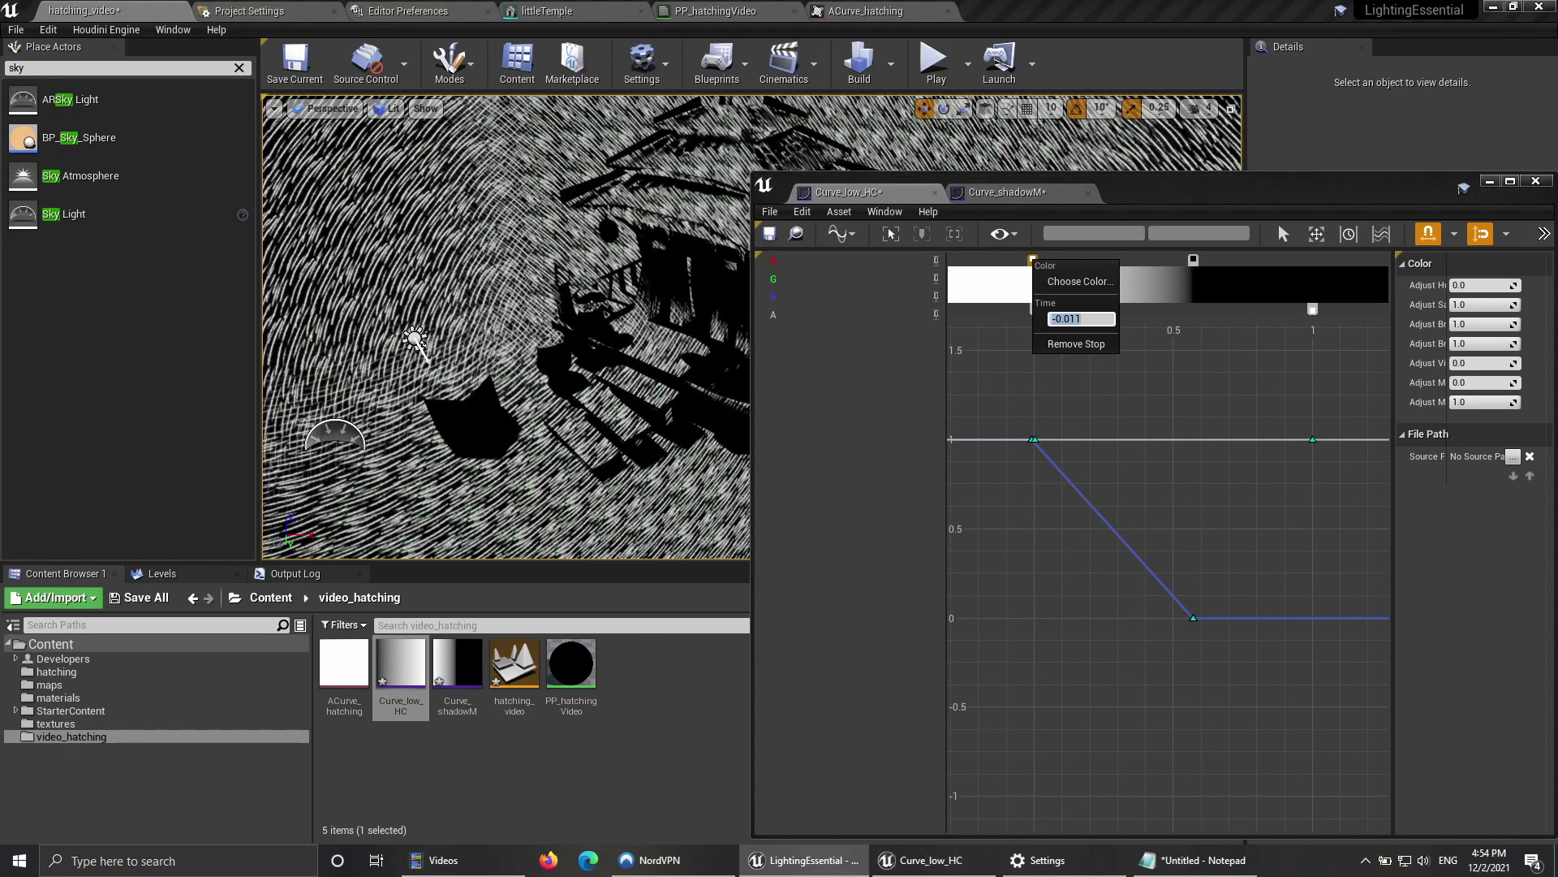
pyautogui.write('0')
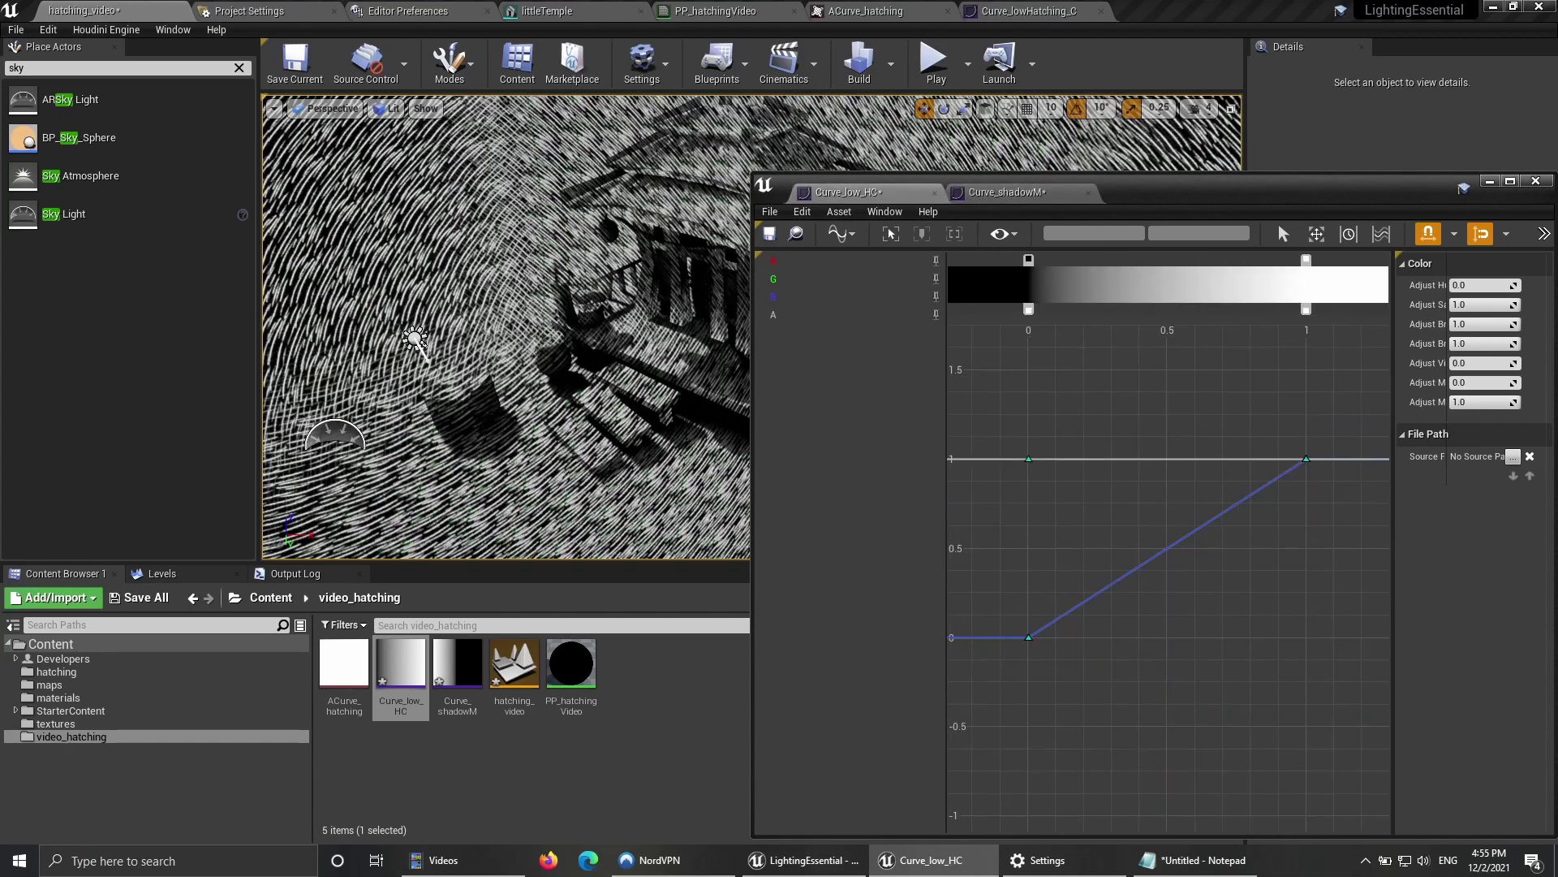
# Step: Move the curve window off the temple and look over the hatching in the level viewport
pyautogui.moveTo(1145, 191); pyautogui.dragTo(1354, 176)
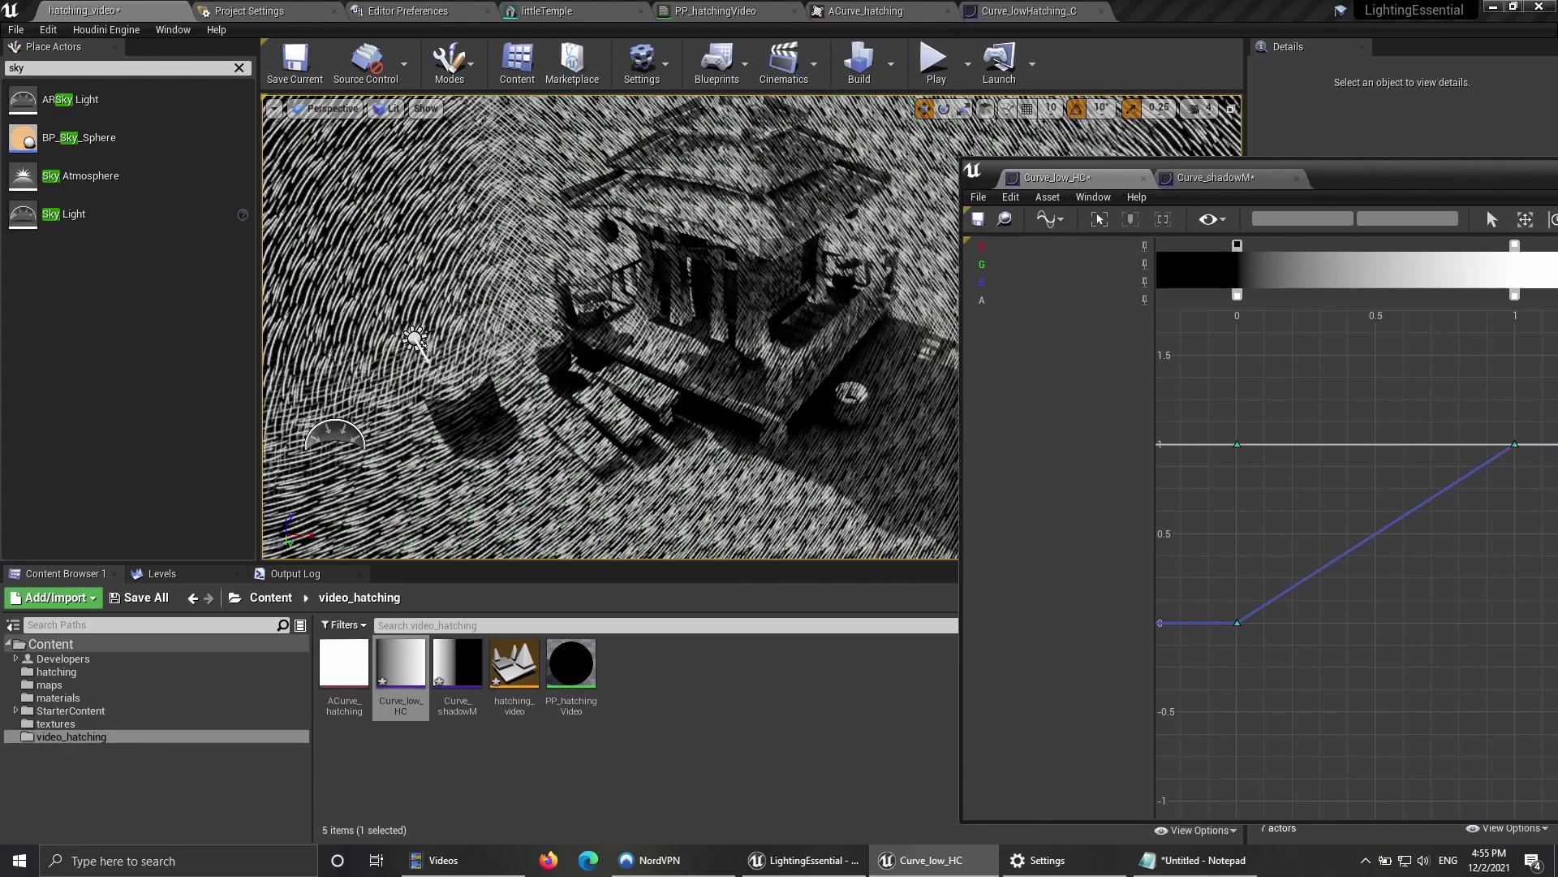
pyautogui.moveTo(714, 325)
pyautogui.mouseDown(button='right')
pyautogui.moveTo(780, 320)
pyautogui.moveTo(694, 324)
pyautogui.mouseUp(button='right')
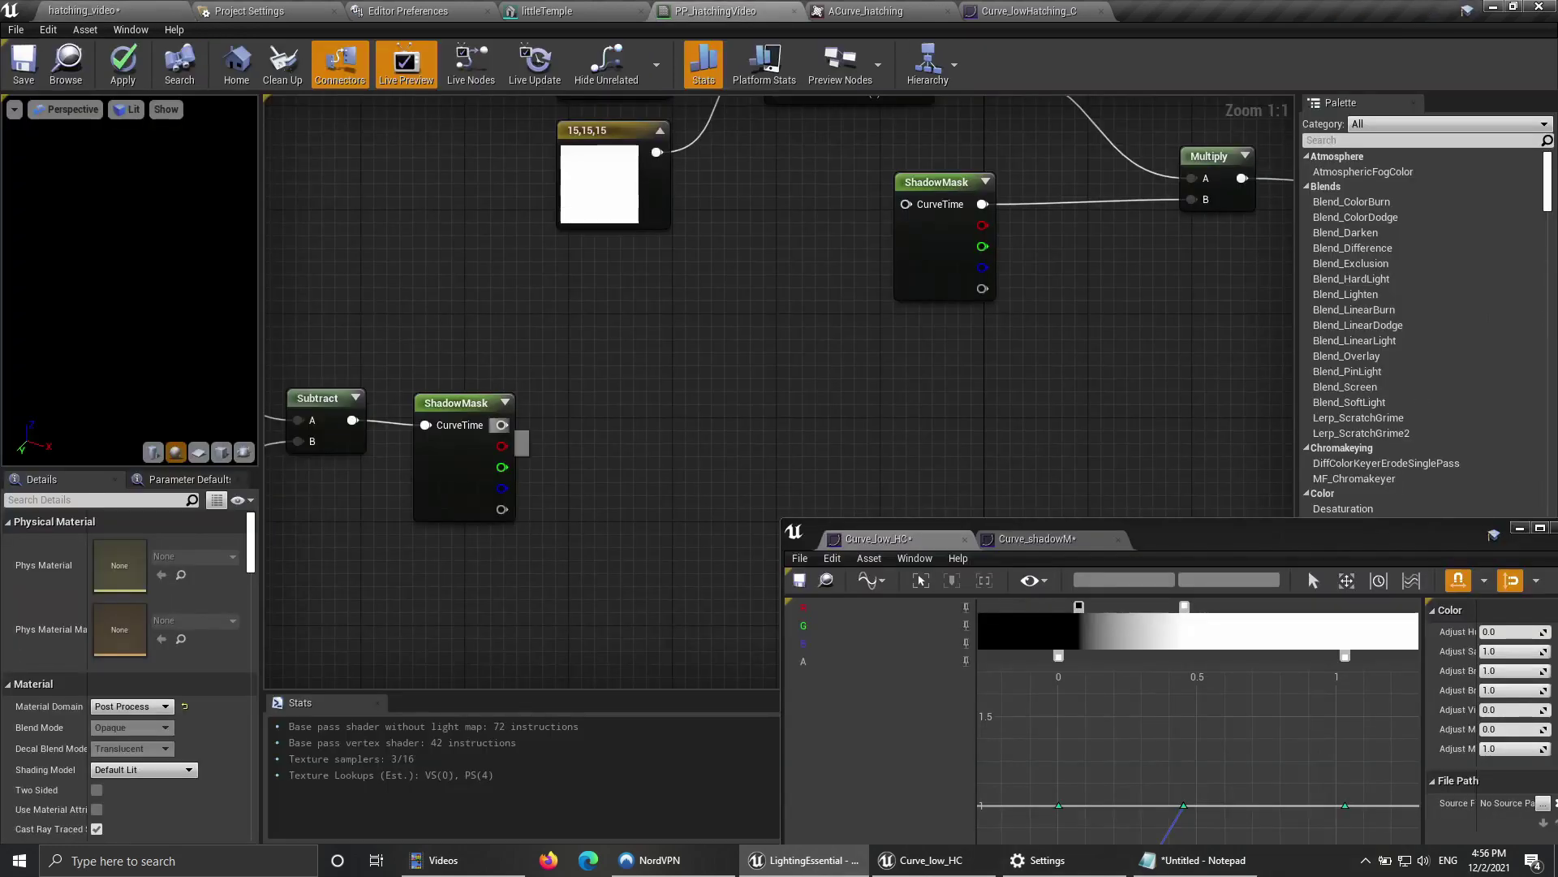
# Step: Reconnect the first ShadowMask's red output to the second's CurveTime, save PP_hatchingVideo, and check the curve assigned to each node
pyautogui.moveTo(501, 445); pyautogui.dragTo(906, 204)
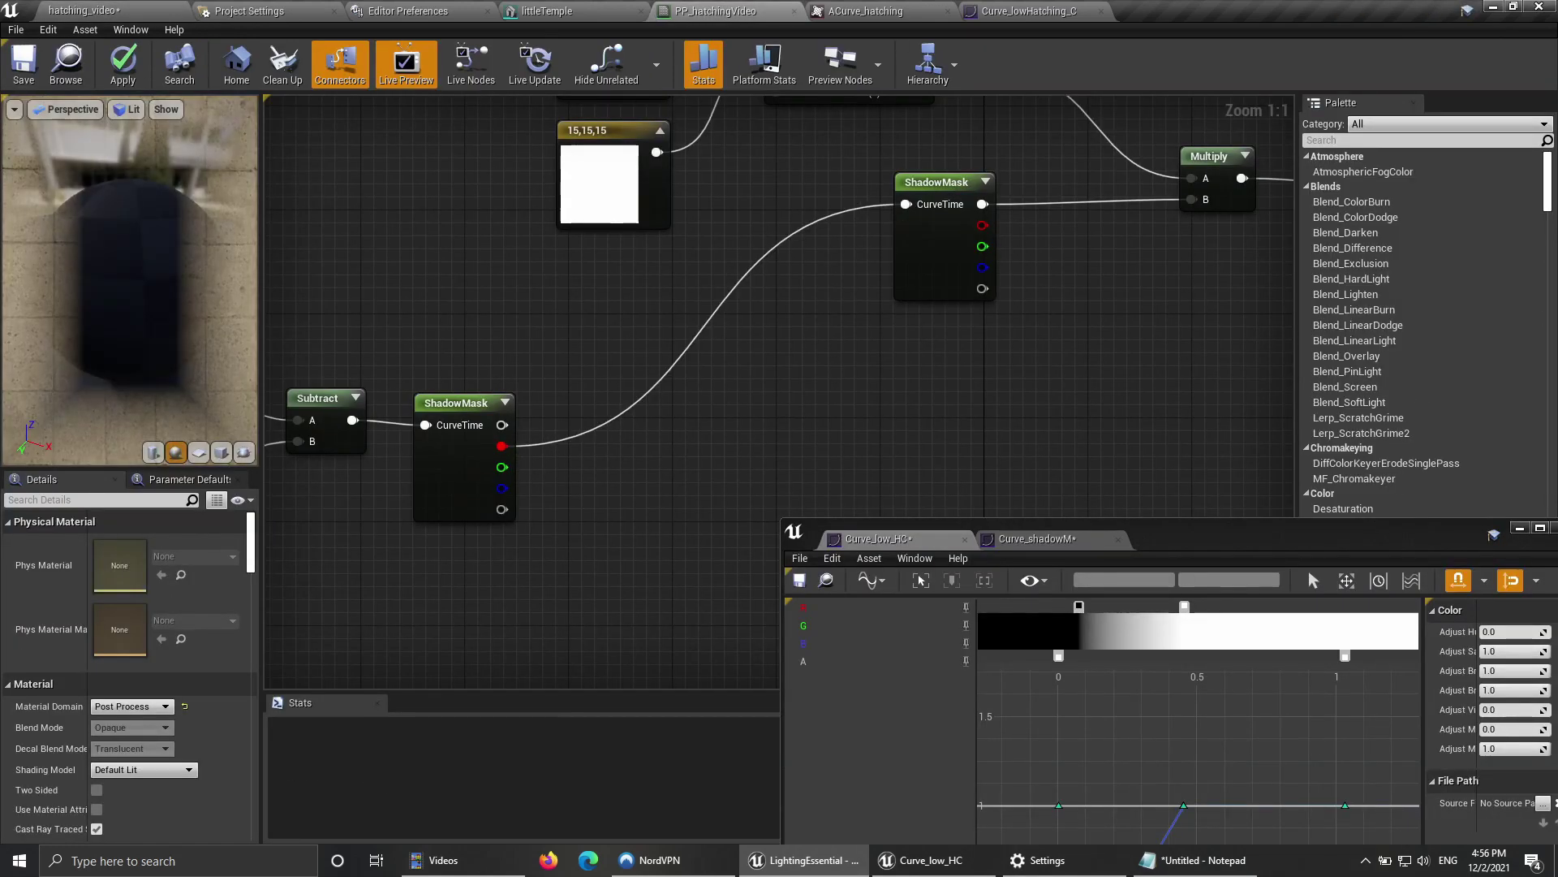
pyautogui.hotkey('ctrl', 's')
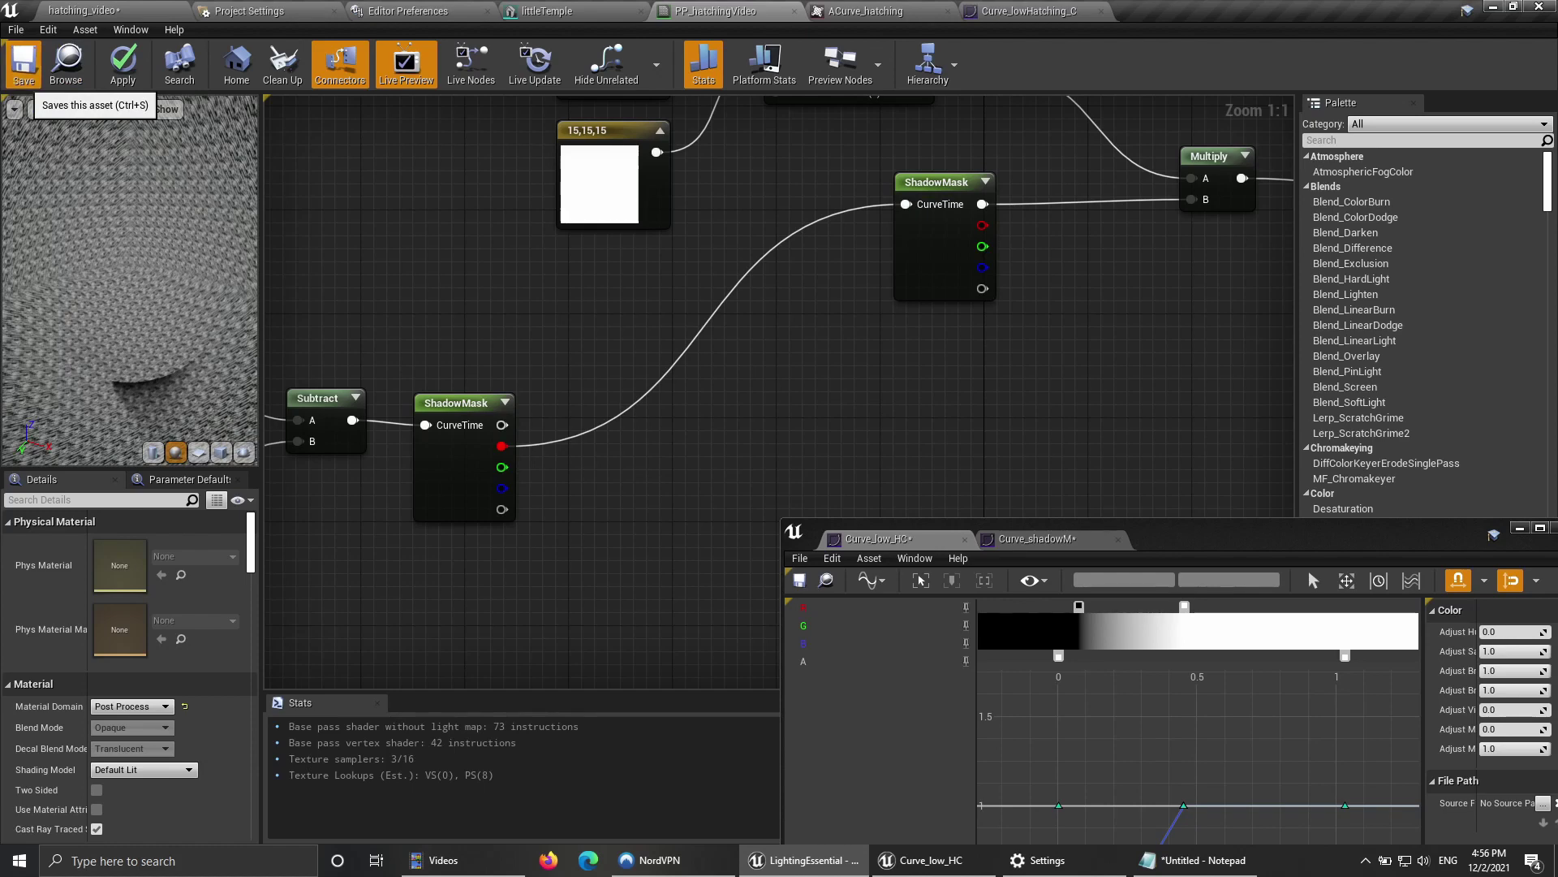
pyautogui.click(949, 209)
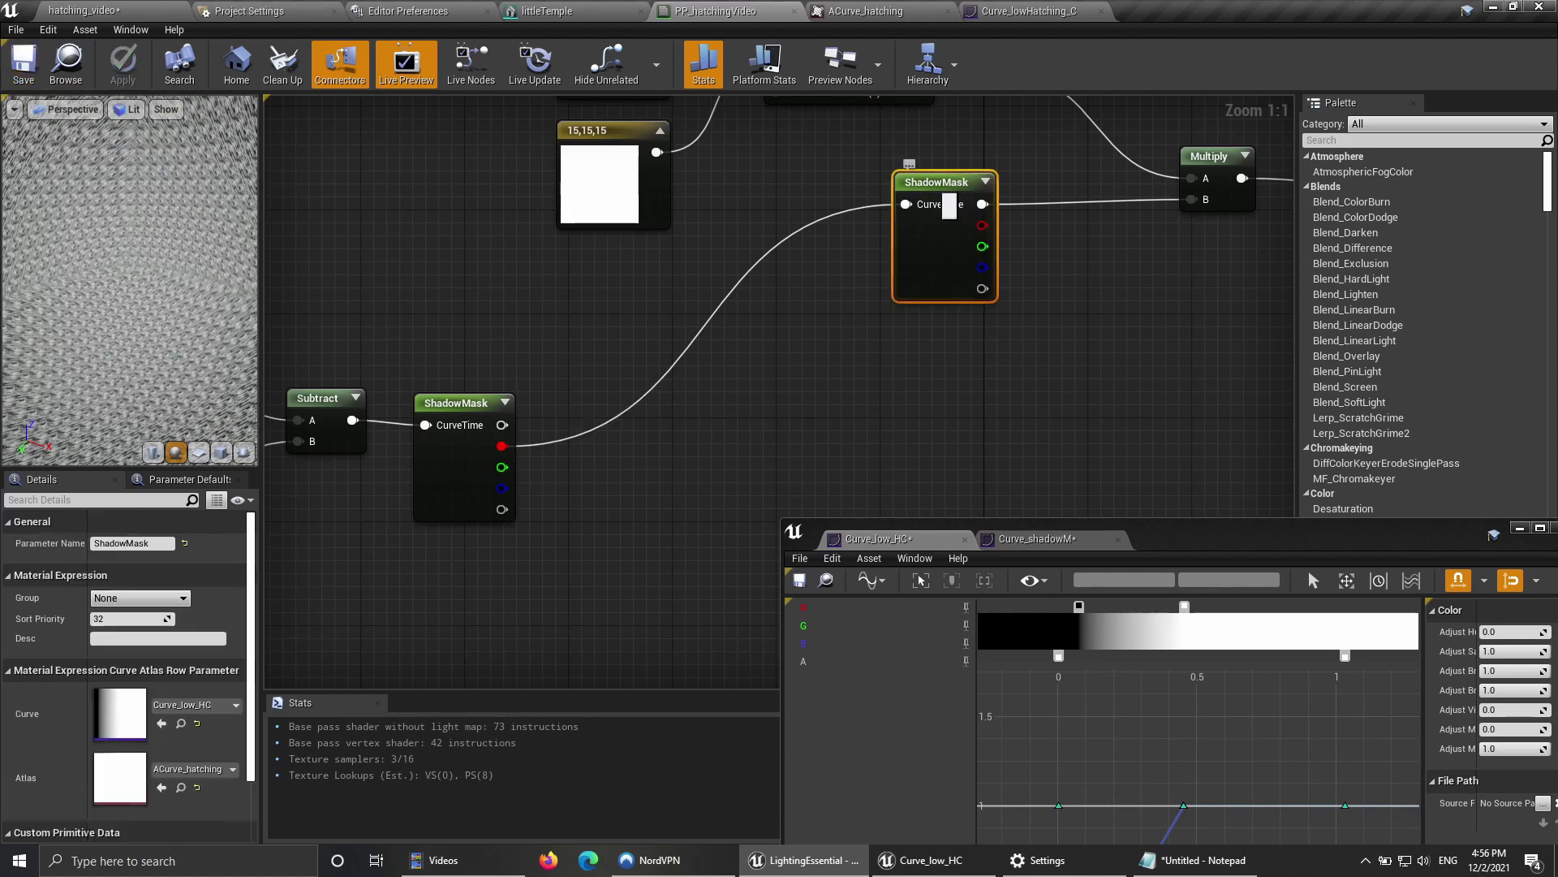
pyautogui.click(449, 485)
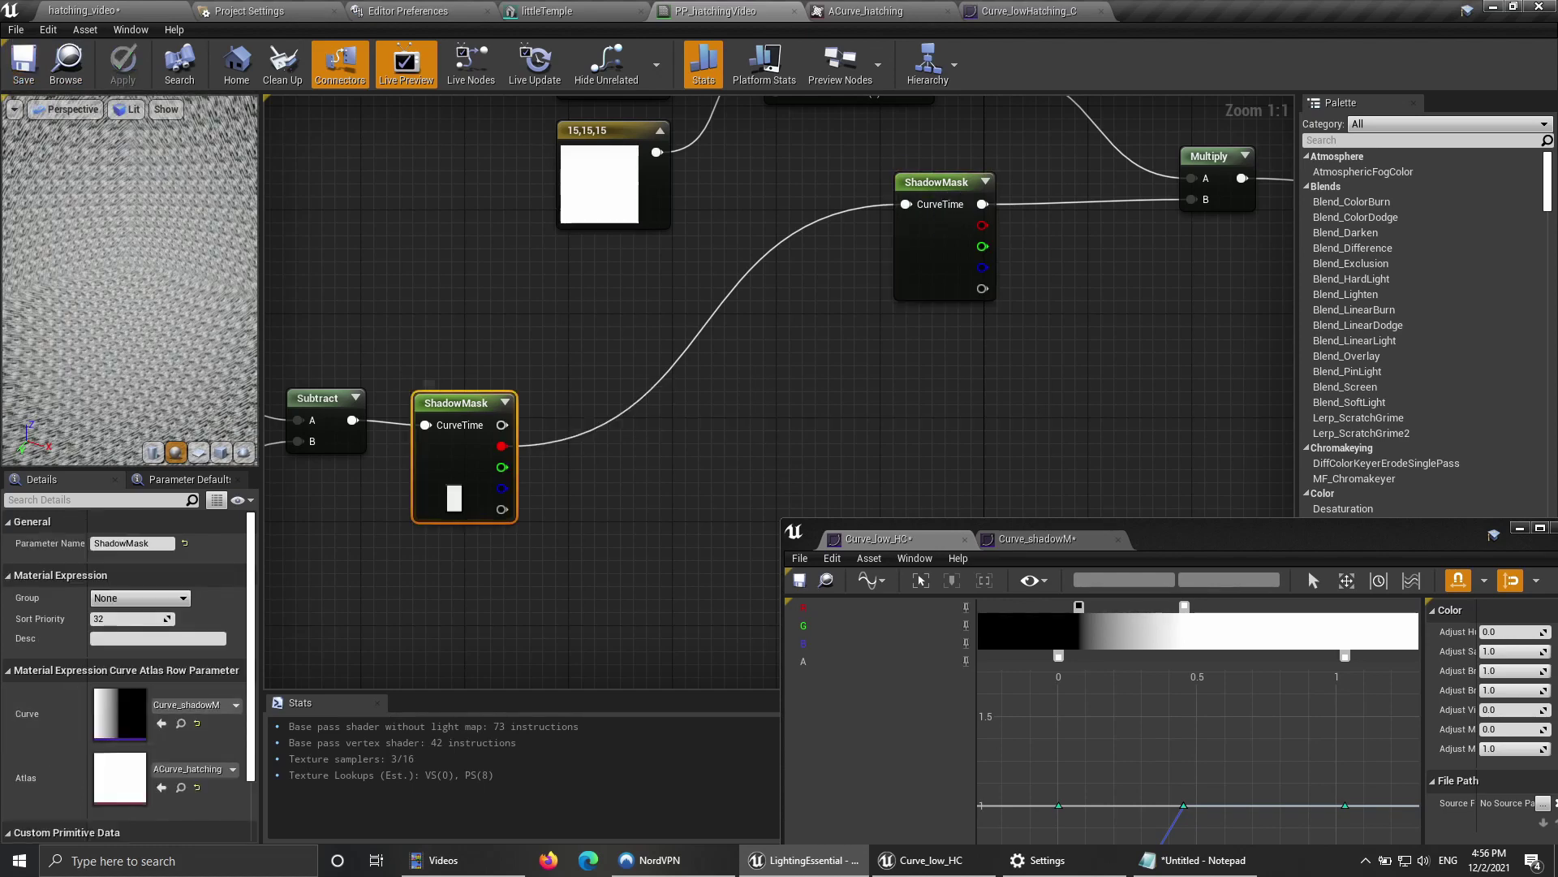
pyautogui.click(956, 269)
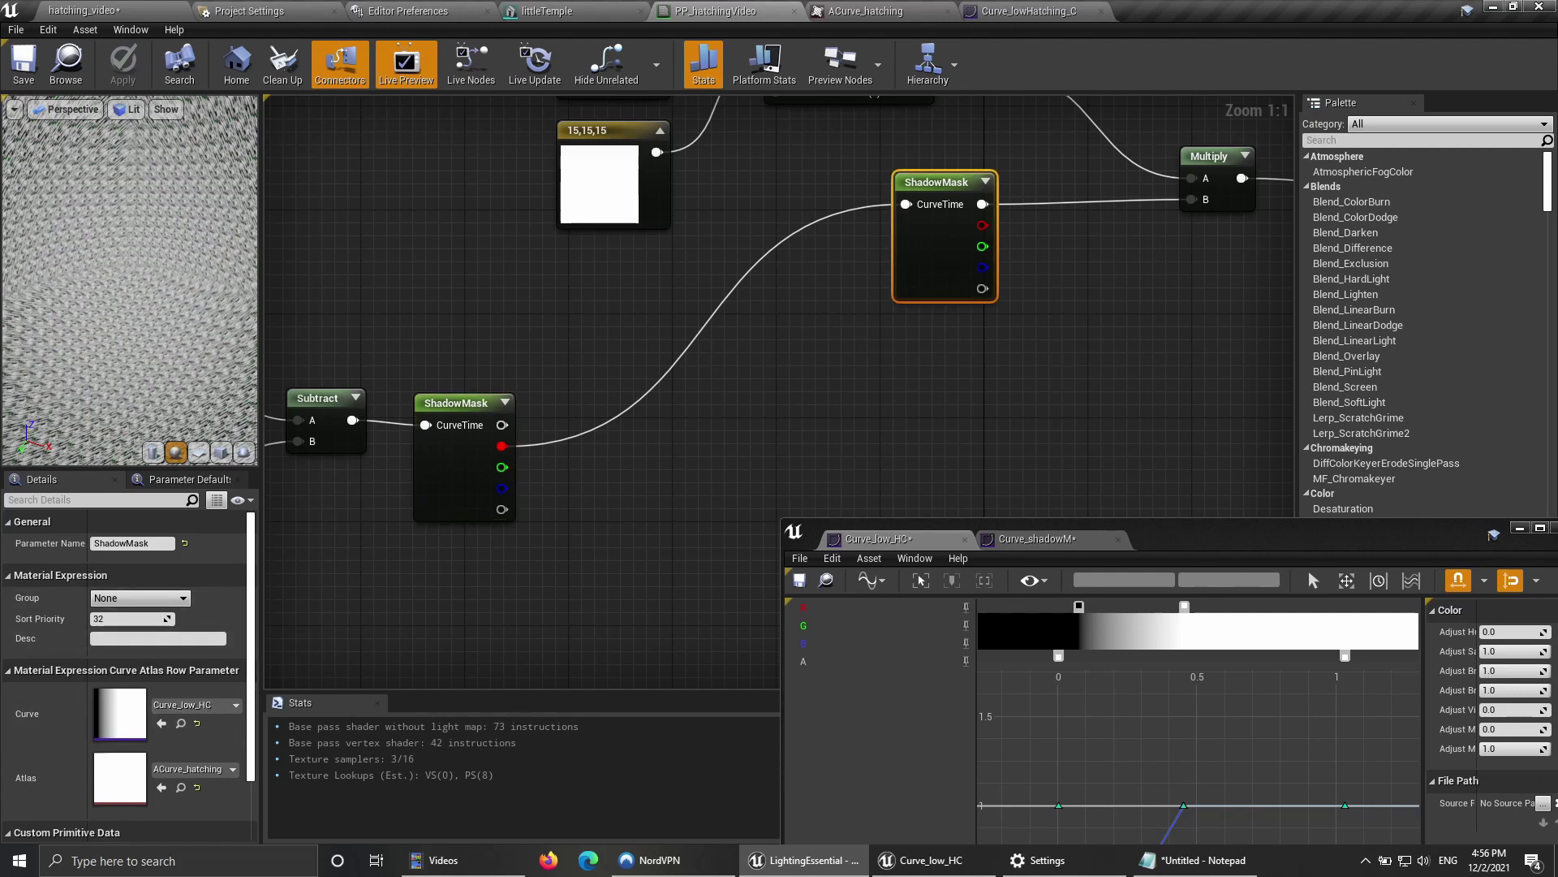
# Step: Bring the hatching_video level back into view and place the Curve_low_HC window beside the temple
pyautogui.moveTo(1309, 571); pyautogui.dragTo(1168, 169)
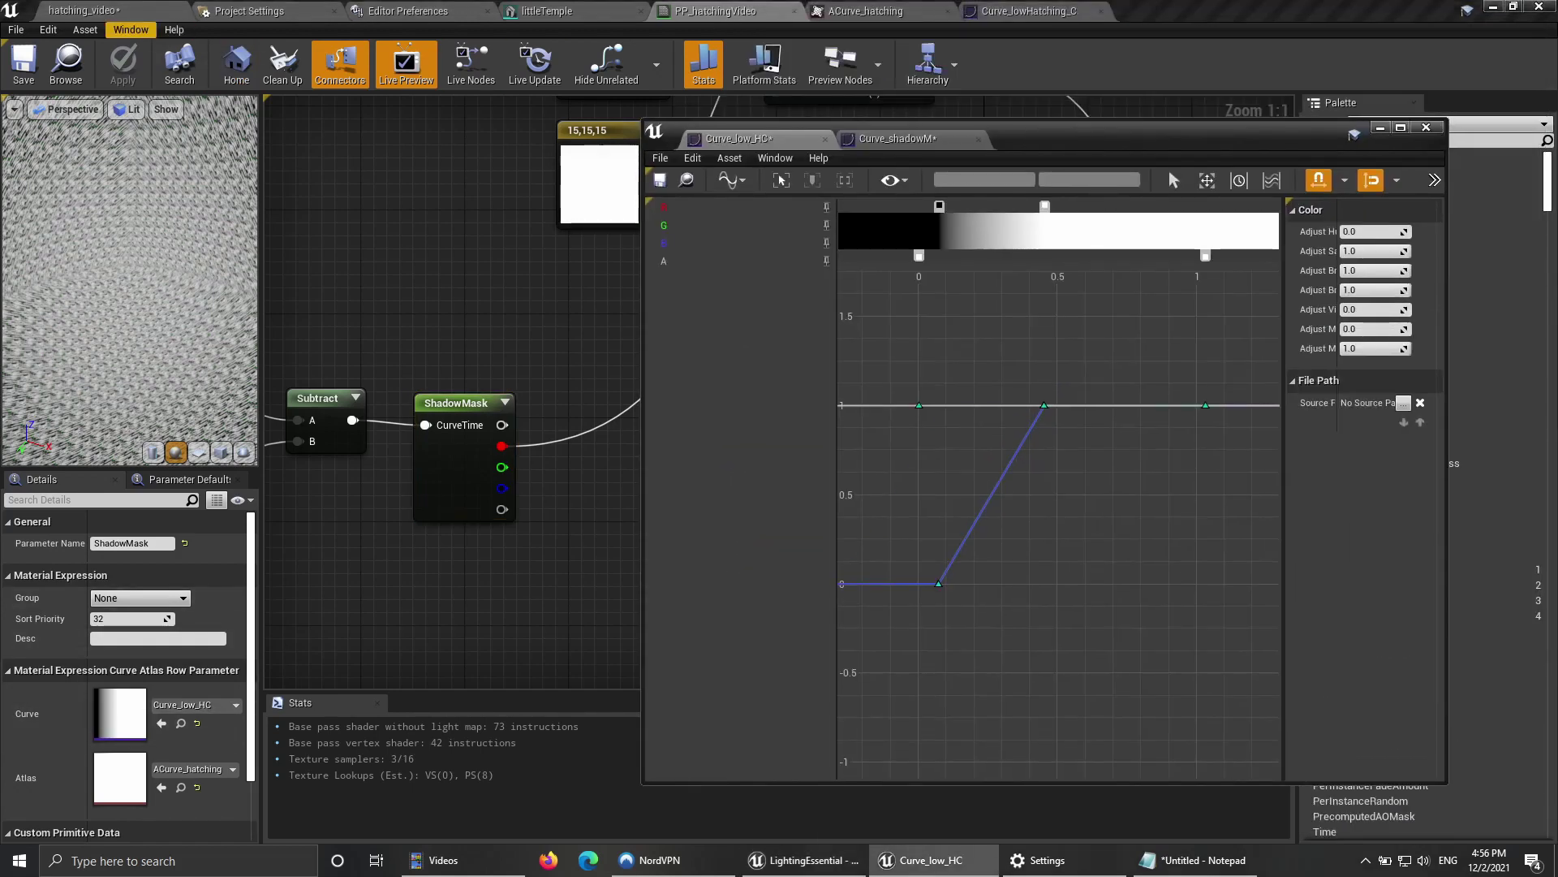
pyautogui.click(109, 12)
pyautogui.moveTo(1046, 136); pyautogui.dragTo(1255, 147)
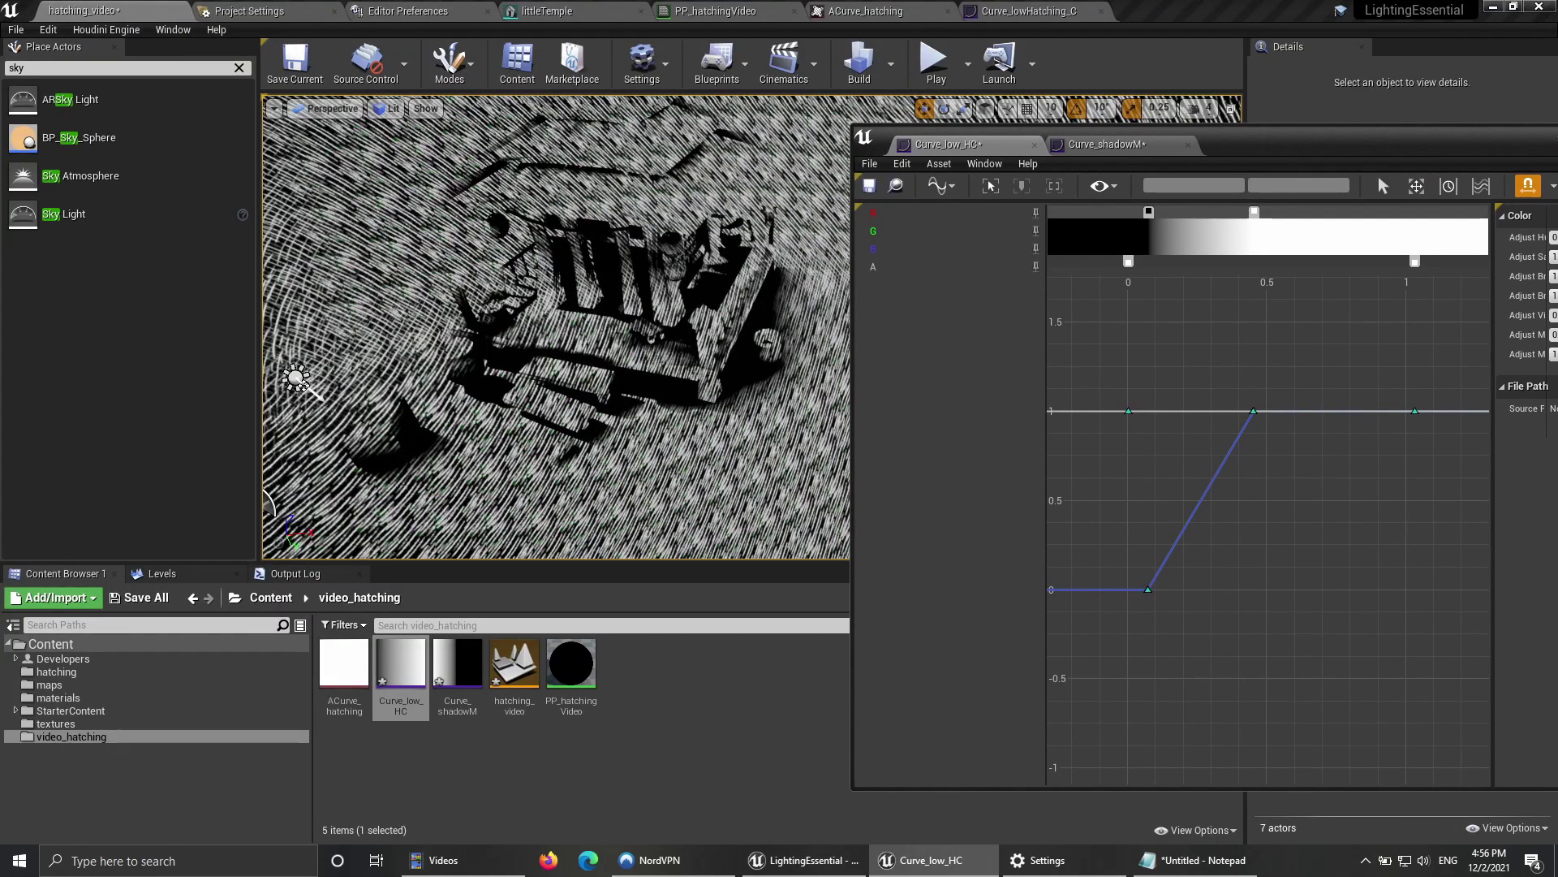
# Step: Move the white stop of the Curve_low_HC gradient to about 0.4 and add a black stop past it at about 0.52
pyautogui.moveTo(1254, 212); pyautogui.dragTo(1241, 212)
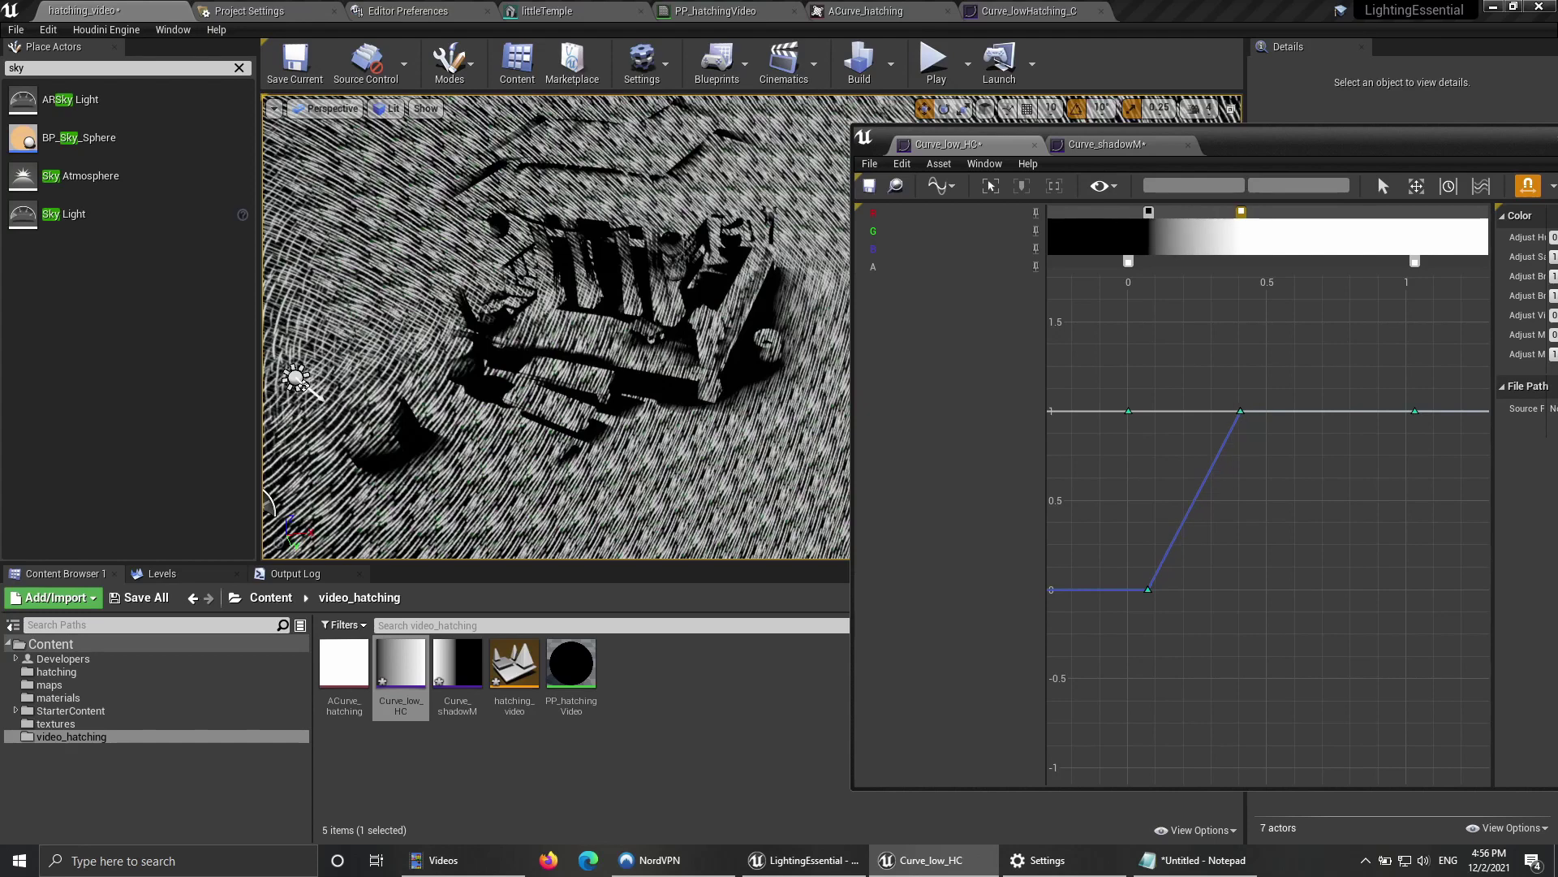
pyautogui.click(1082, 212)
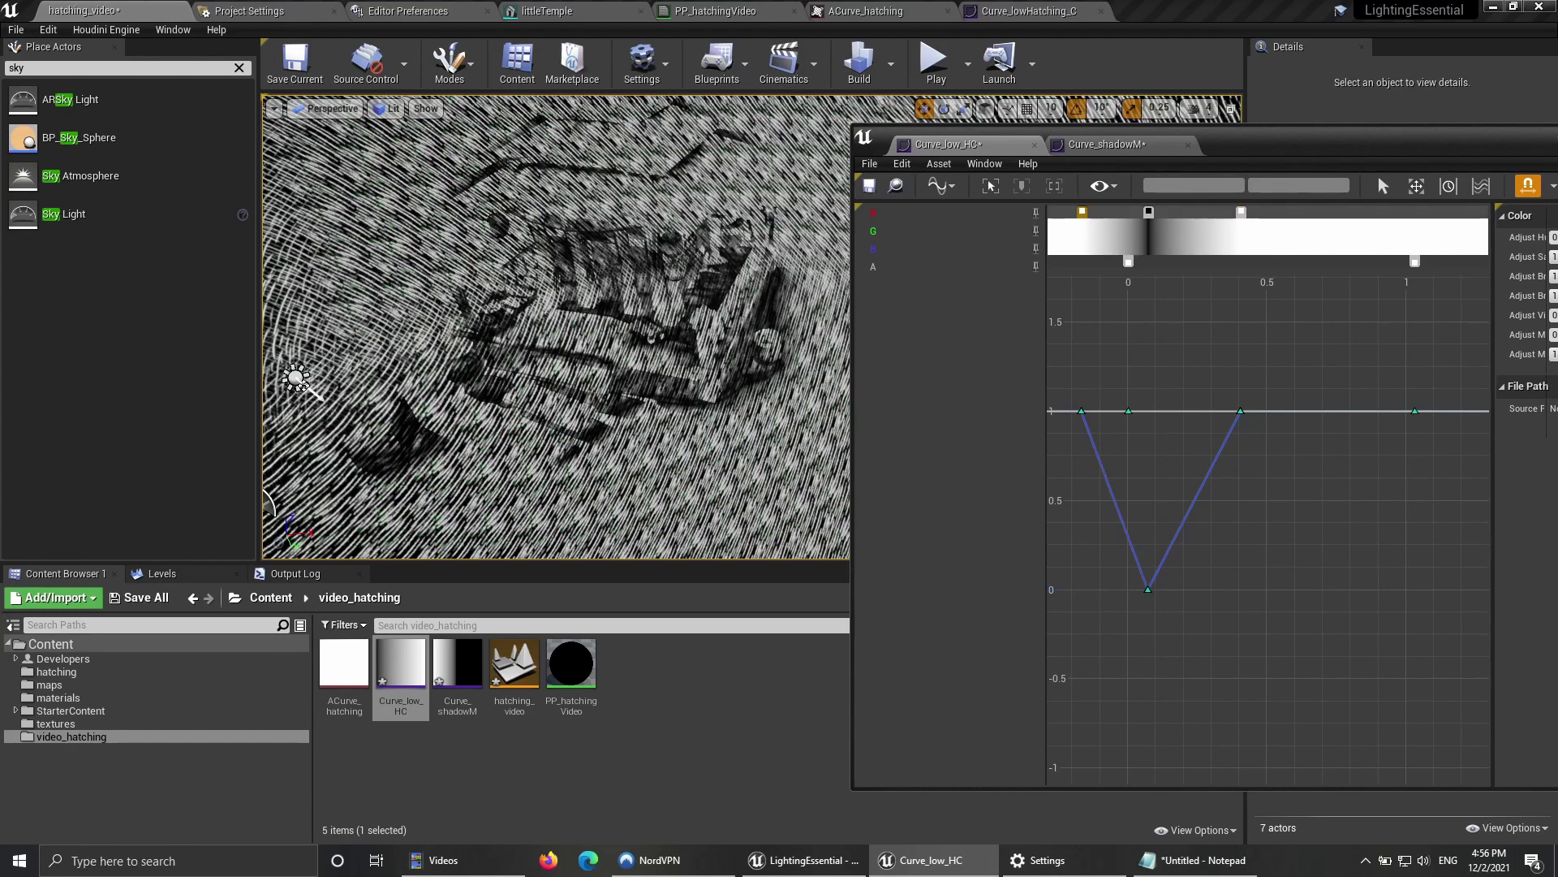
pyautogui.moveTo(1082, 212); pyautogui.dragTo(1093, 211)
pyautogui.doubleClick(1092, 212)
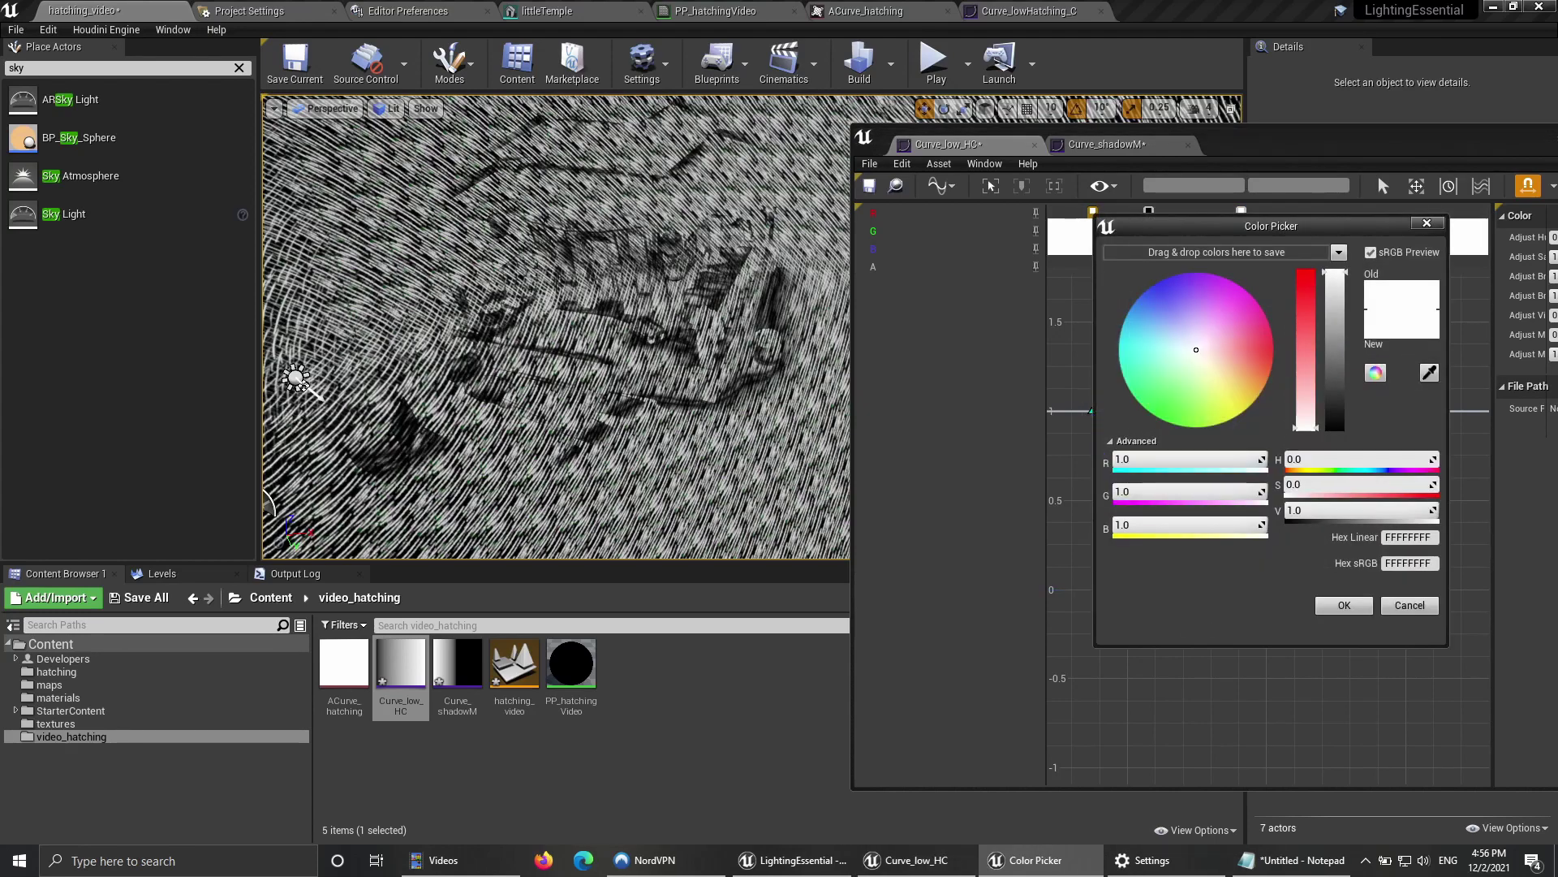
pyautogui.click(1335, 429)
pyautogui.click(1344, 605)
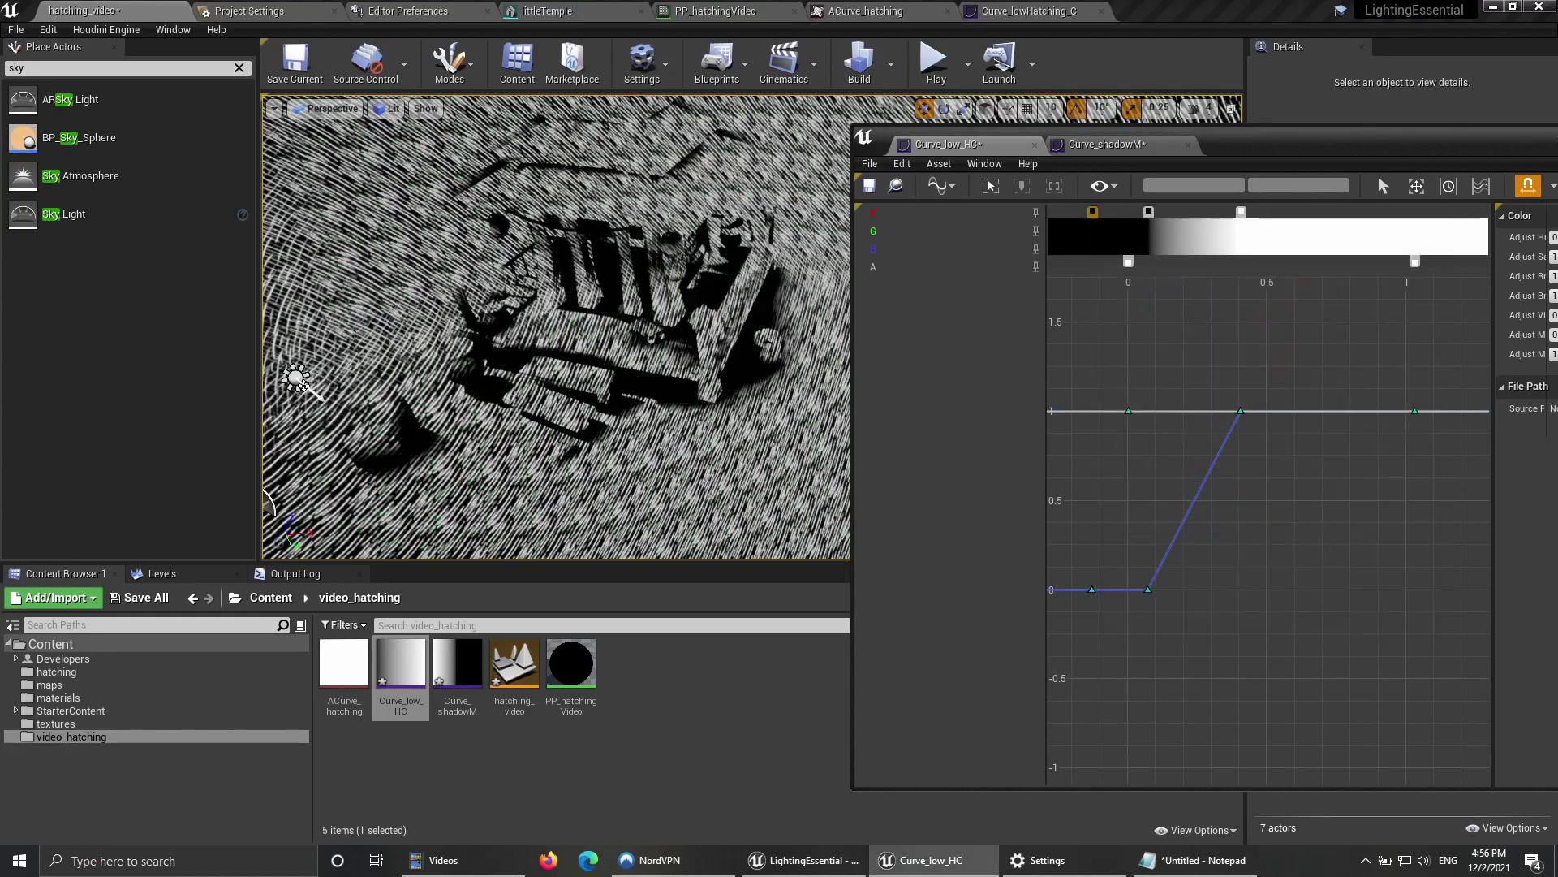
pyautogui.moveTo(1092, 212); pyautogui.dragTo(1273, 212)
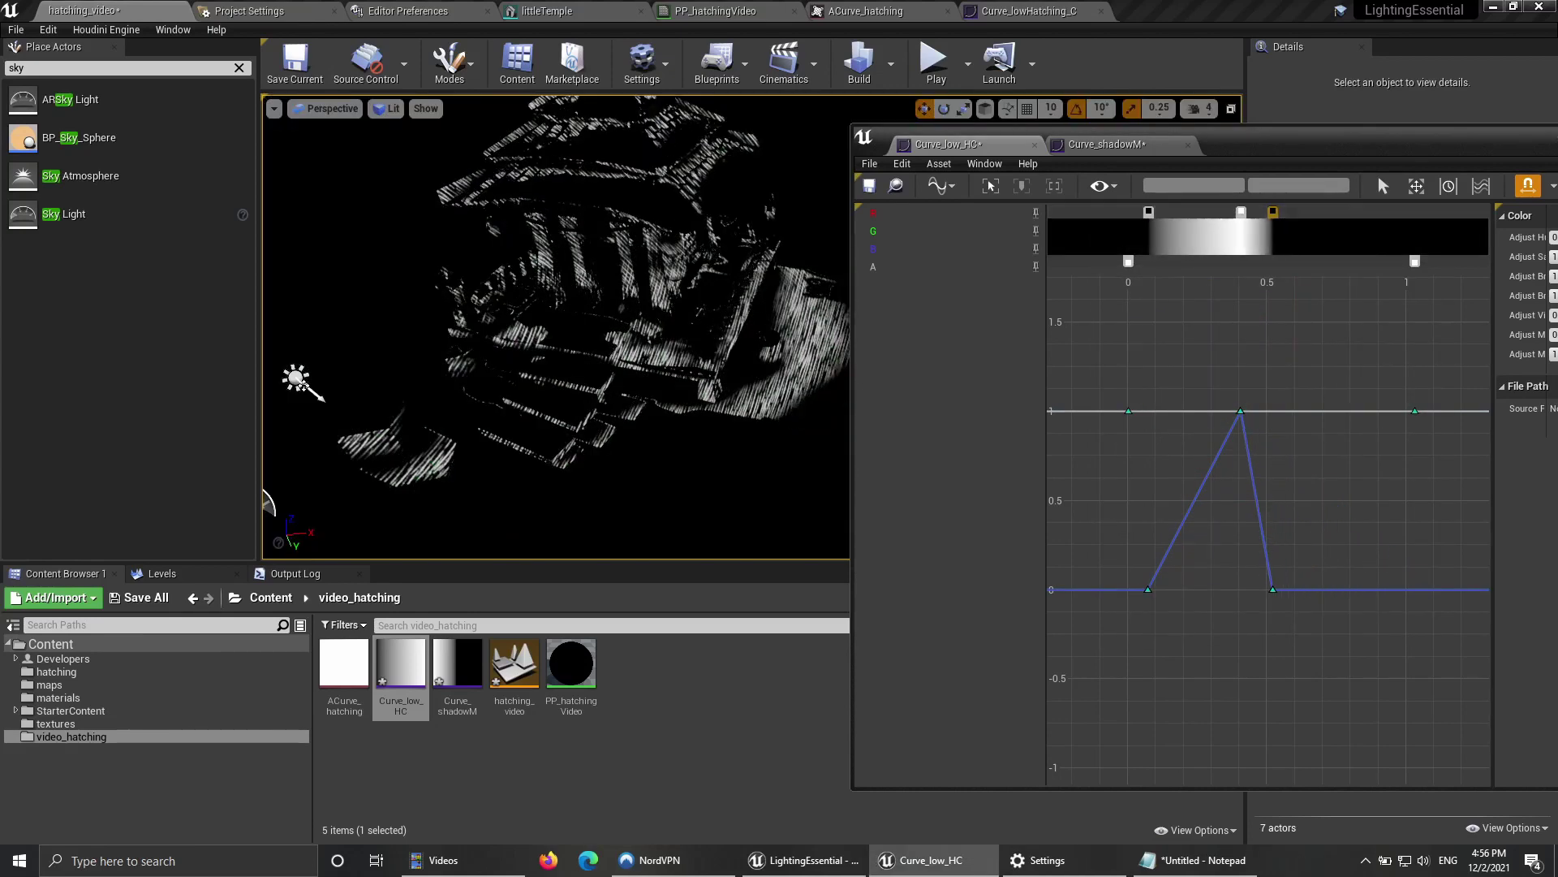
# Step: Narrow the white band of Curve_low_HC by moving its first black stop to about 0.11 and its white stop to about 0.446
pyautogui.moveTo(568, 325); pyautogui.dragTo(534, 294, button='right')
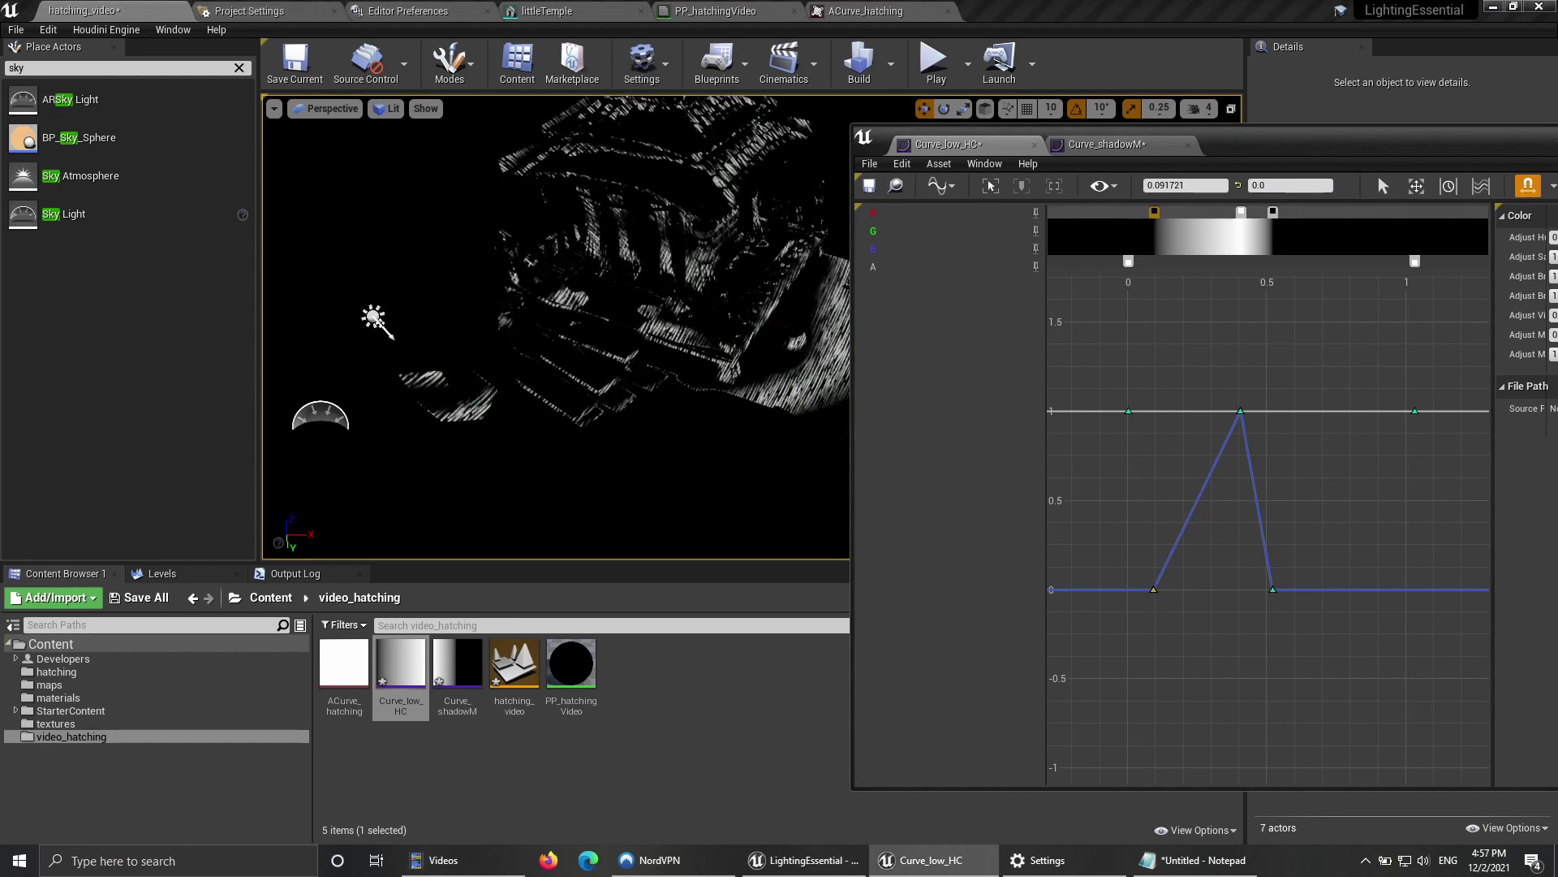
pyautogui.moveTo(1155, 212); pyautogui.dragTo(1253, 212)
pyautogui.click(1232, 411)
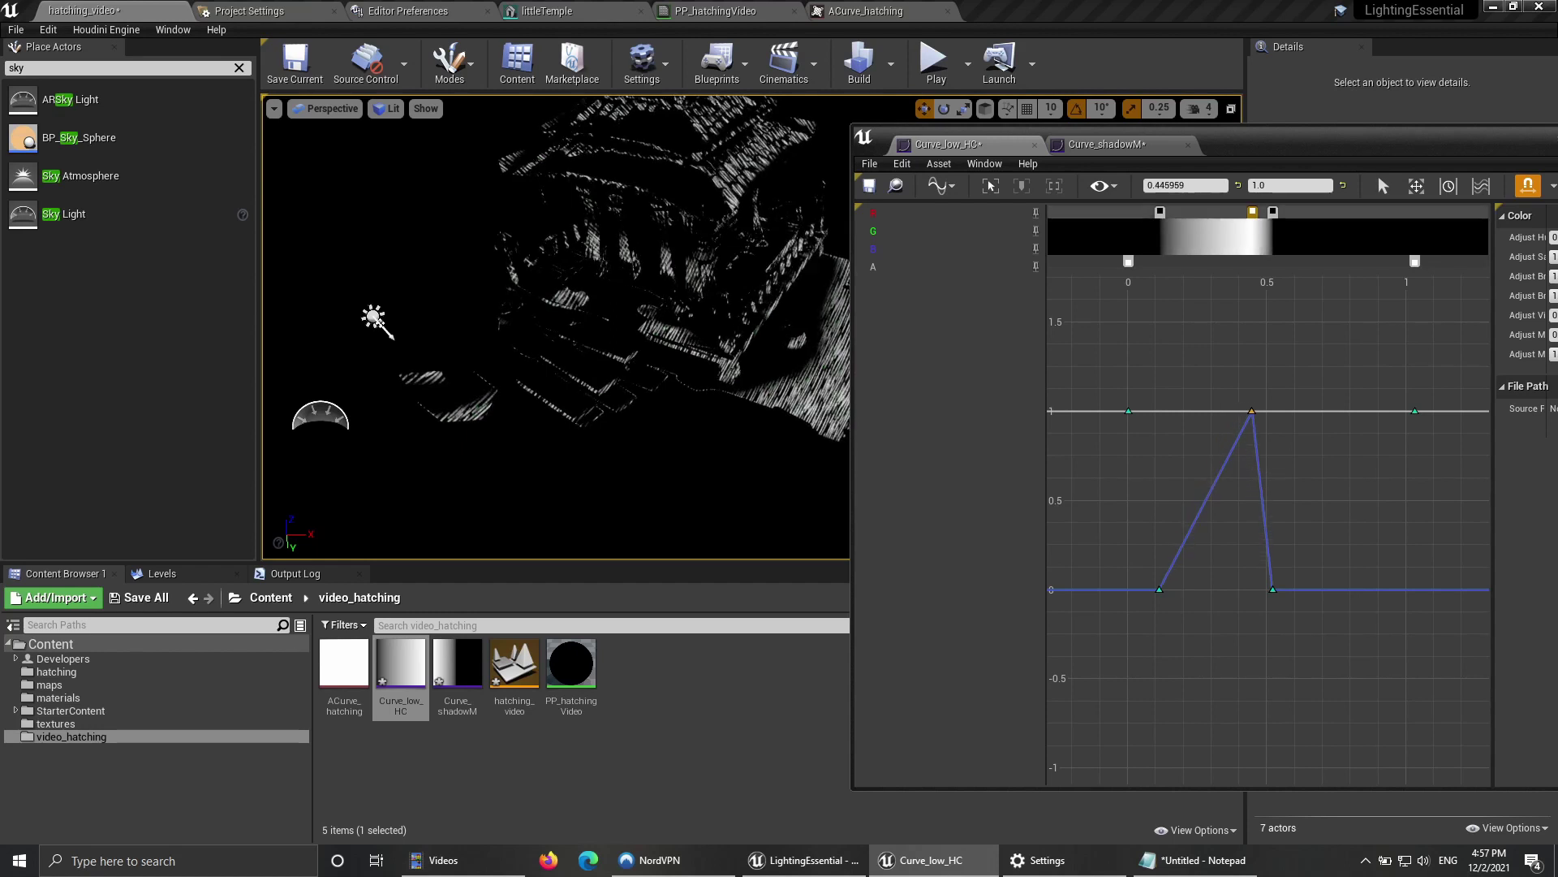
pyautogui.click(1272, 212)
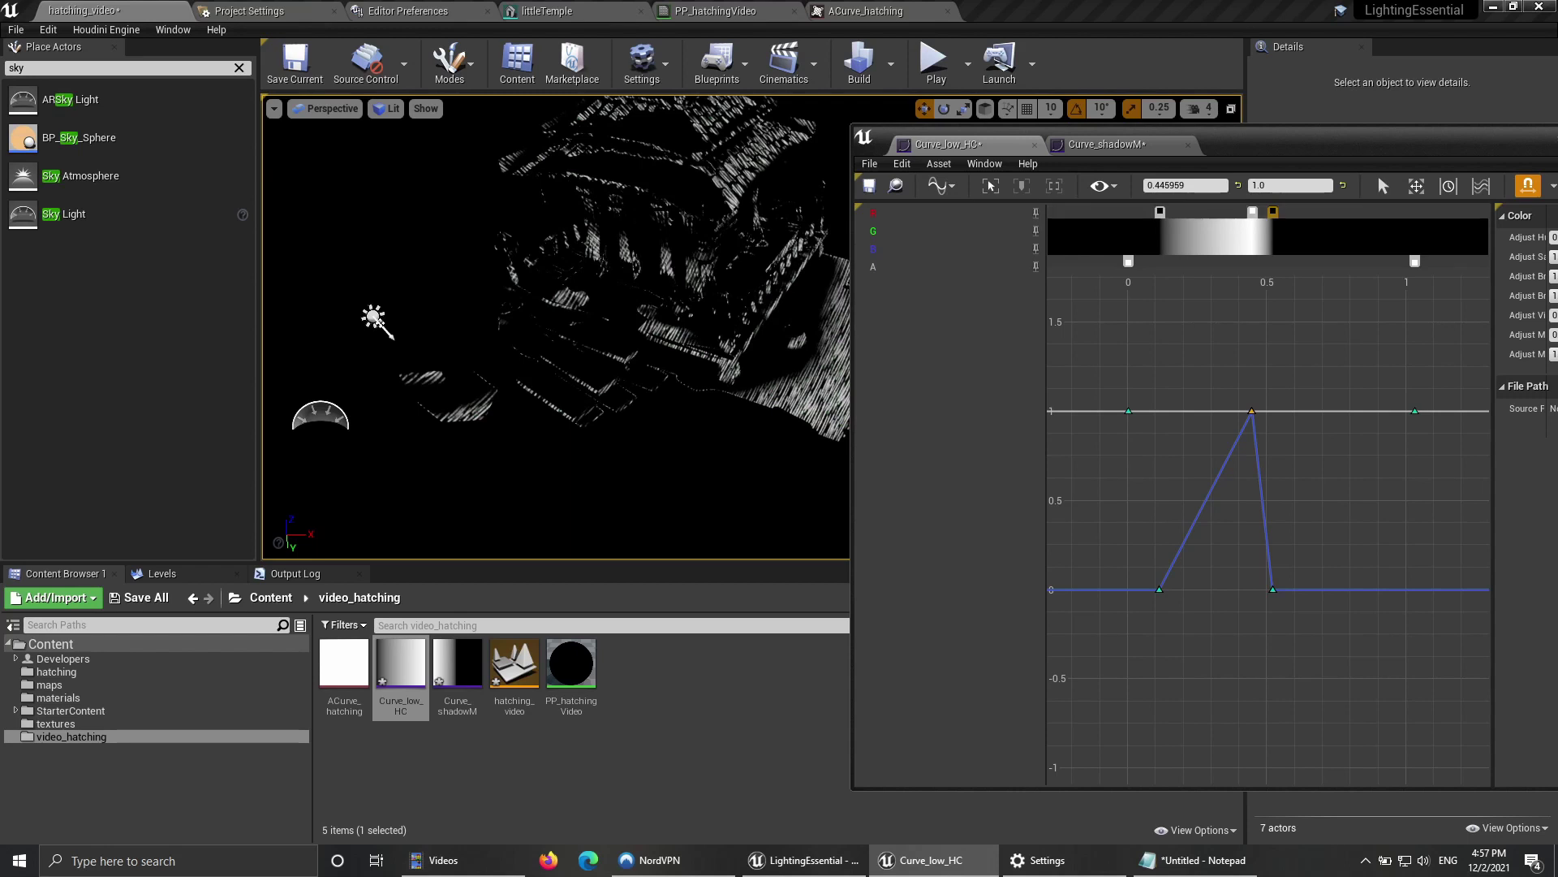
pyautogui.moveTo(1246, 532); pyautogui.dragTo(1301, 649)
pyautogui.moveTo(601, 324); pyautogui.dragTo(701, 277, button='right')
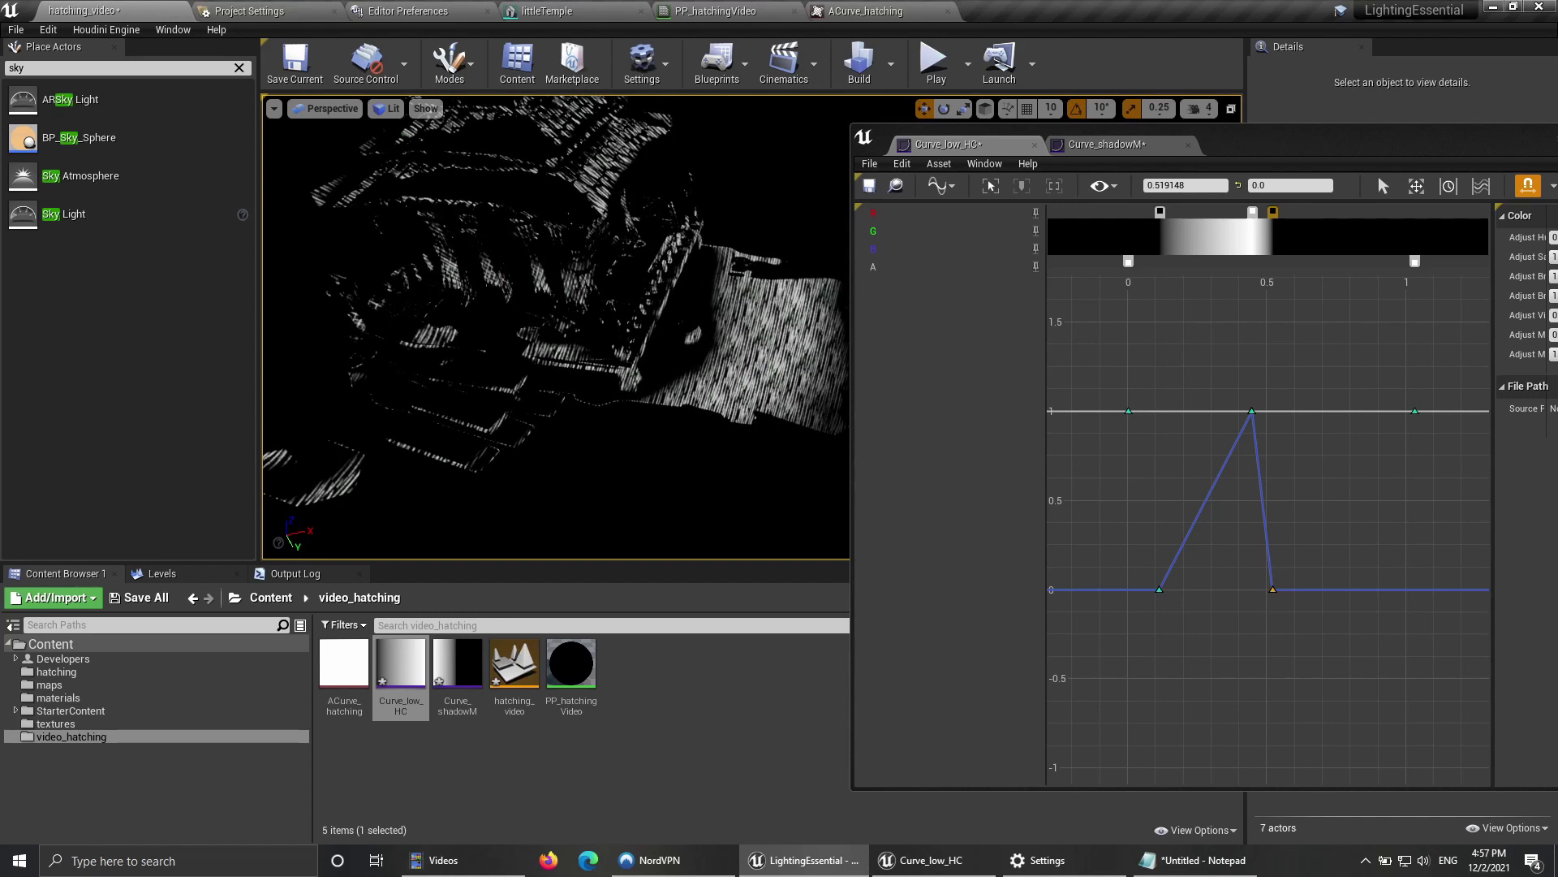
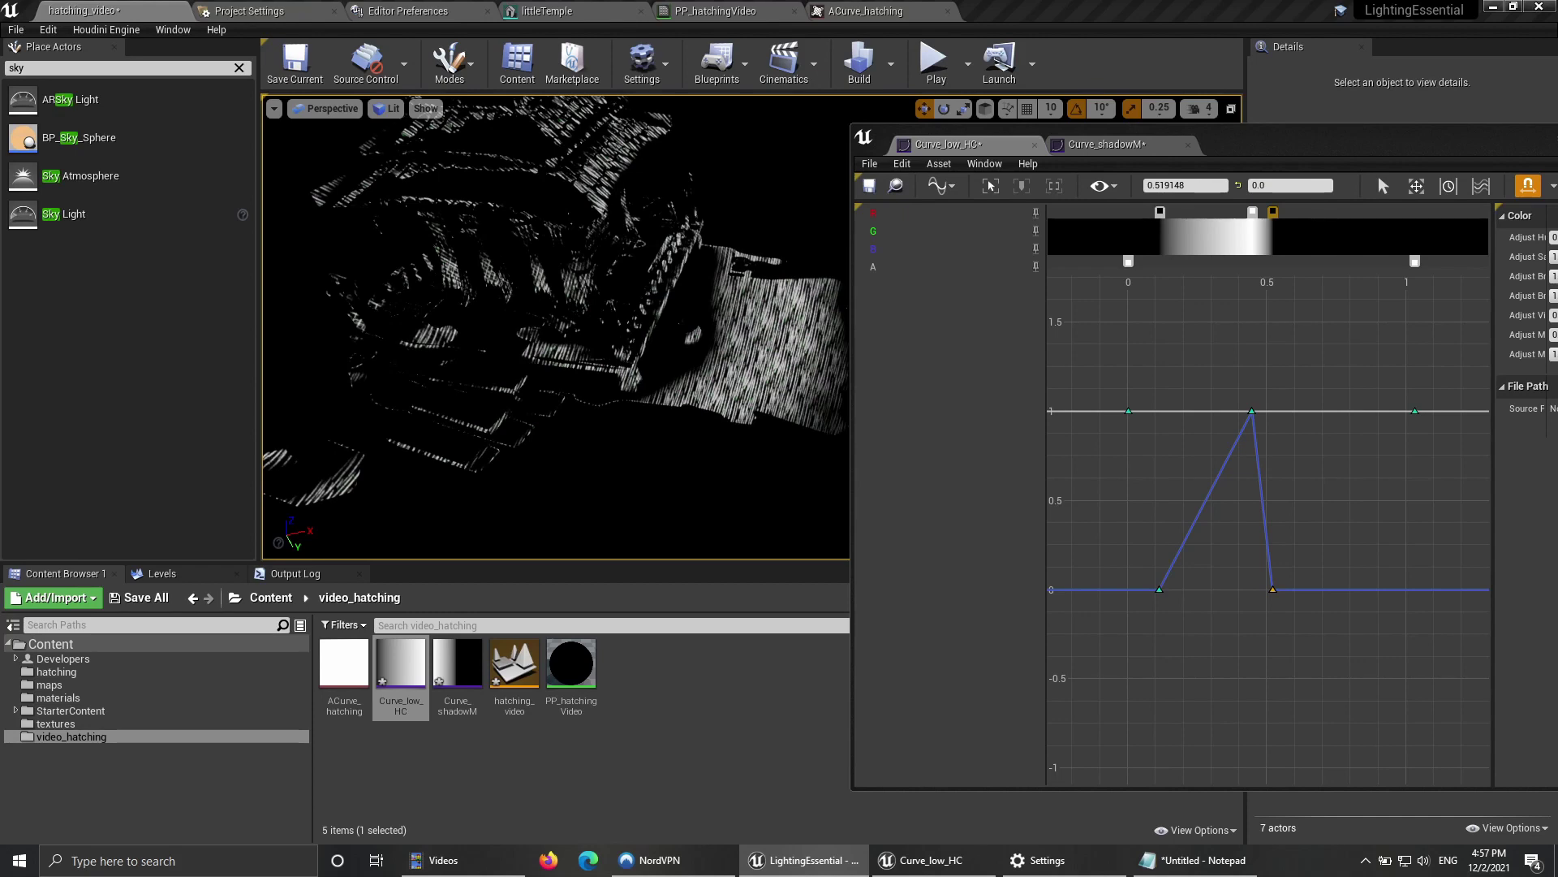
# Step: Look over the masked hatching on the temple and ground from other angles and move the curve window off the scene
pyautogui.click(585, 479)
pyautogui.moveTo(585, 479); pyautogui.dragTo(552, 450, button='right')
pyautogui.click(552, 349)
pyautogui.click(690, 454)
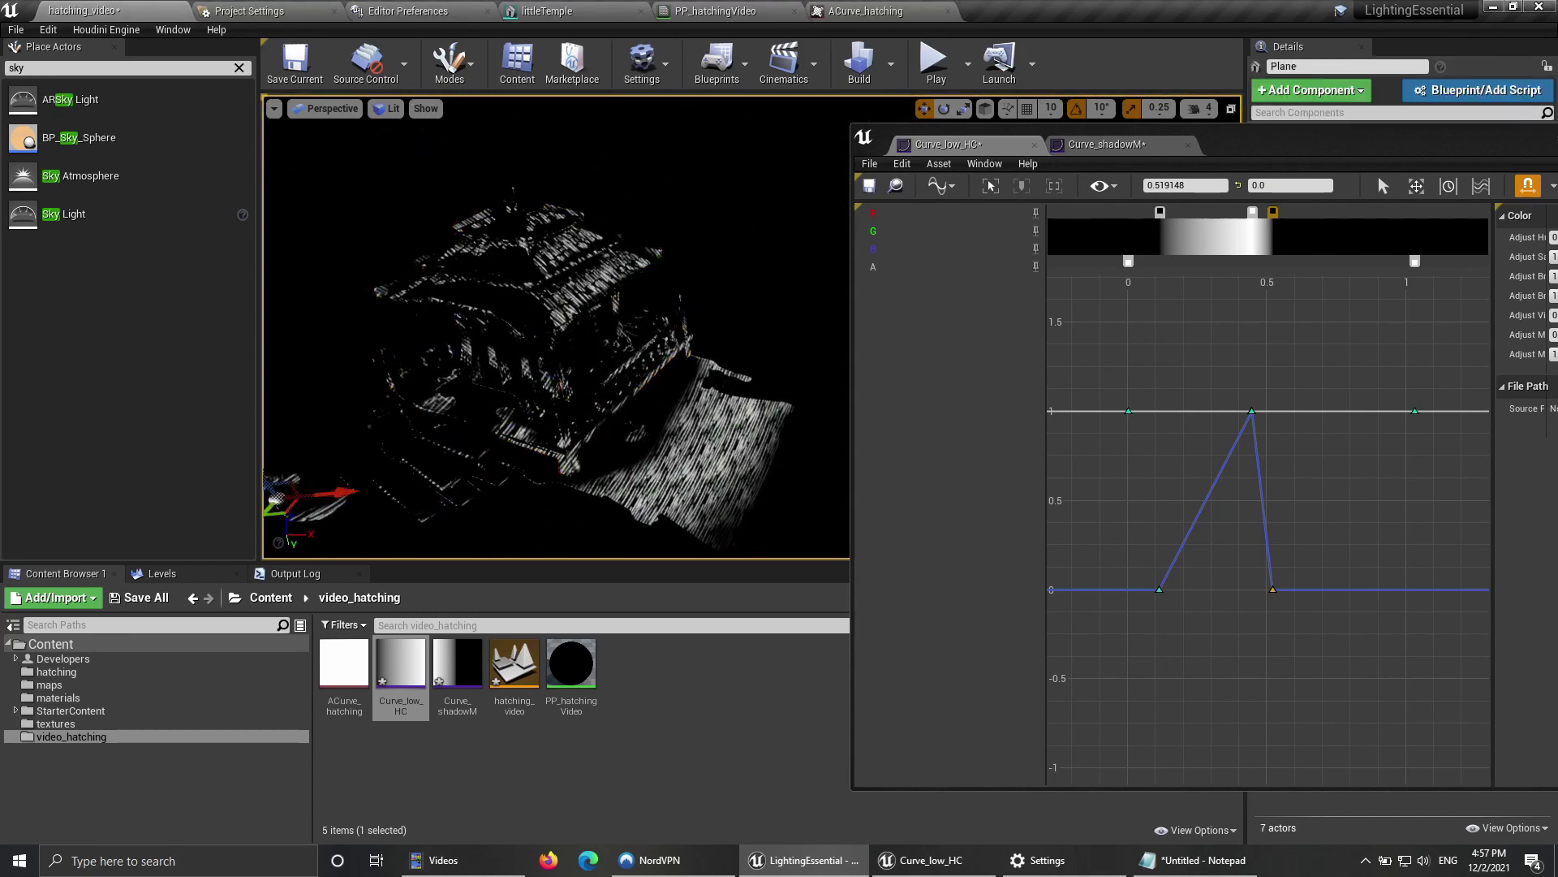
pyautogui.moveTo(690, 455); pyautogui.dragTo(556, 492, button='right')
pyautogui.moveTo(1087, 148); pyautogui.dragTo(791, 122)
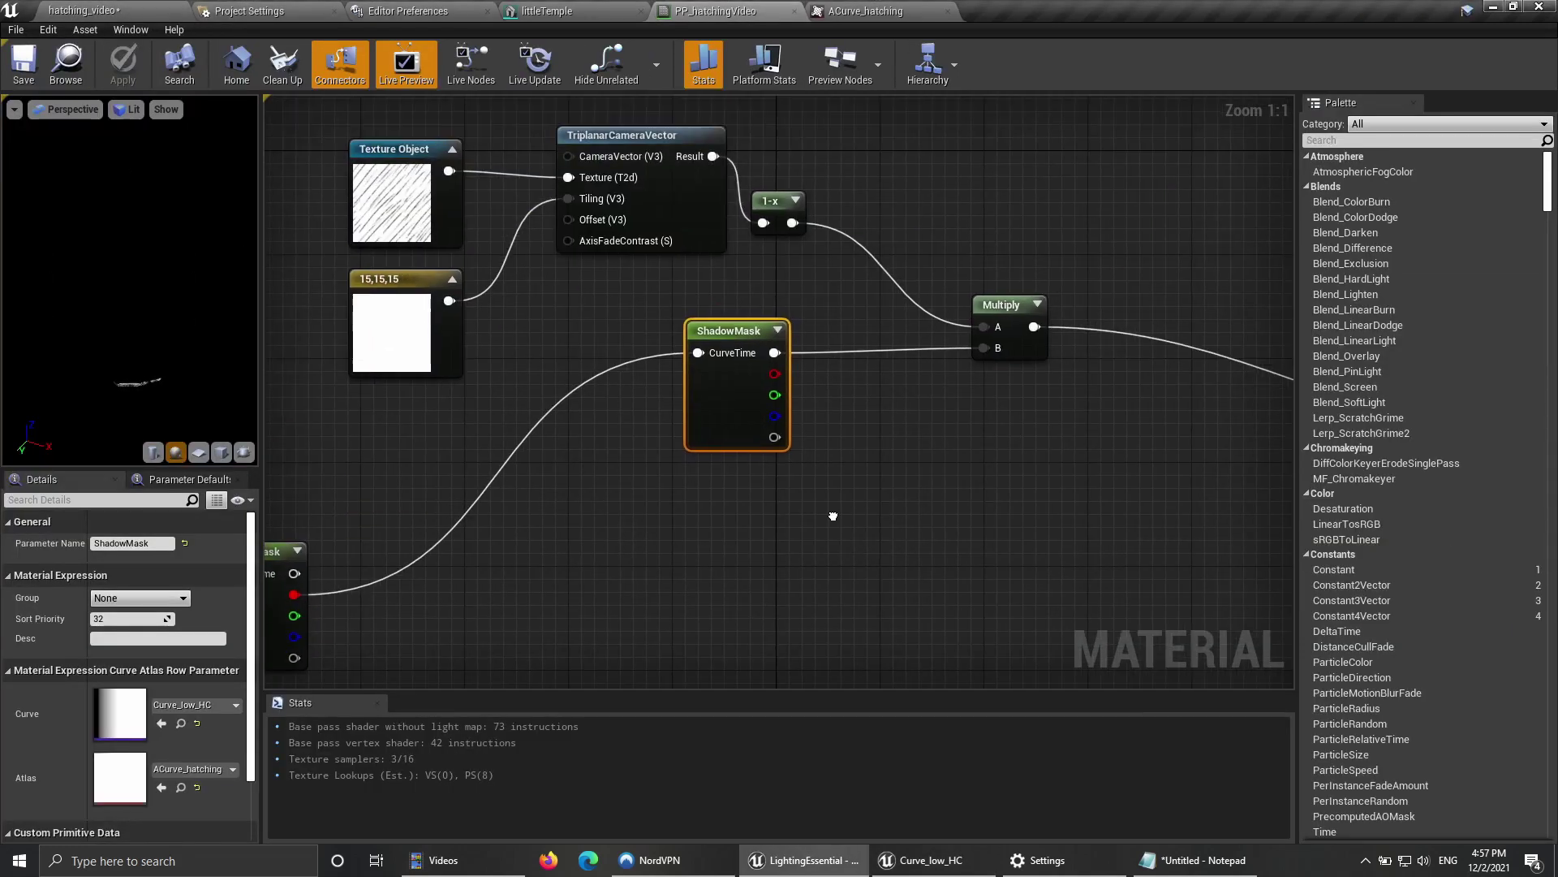
# Step: In PP_hatchingVideo, move the triplanar hatching nodes with their ShadowMask and Multiply upward in the graph to make room for further groups
pyautogui.scroll(-2, 833, 516)
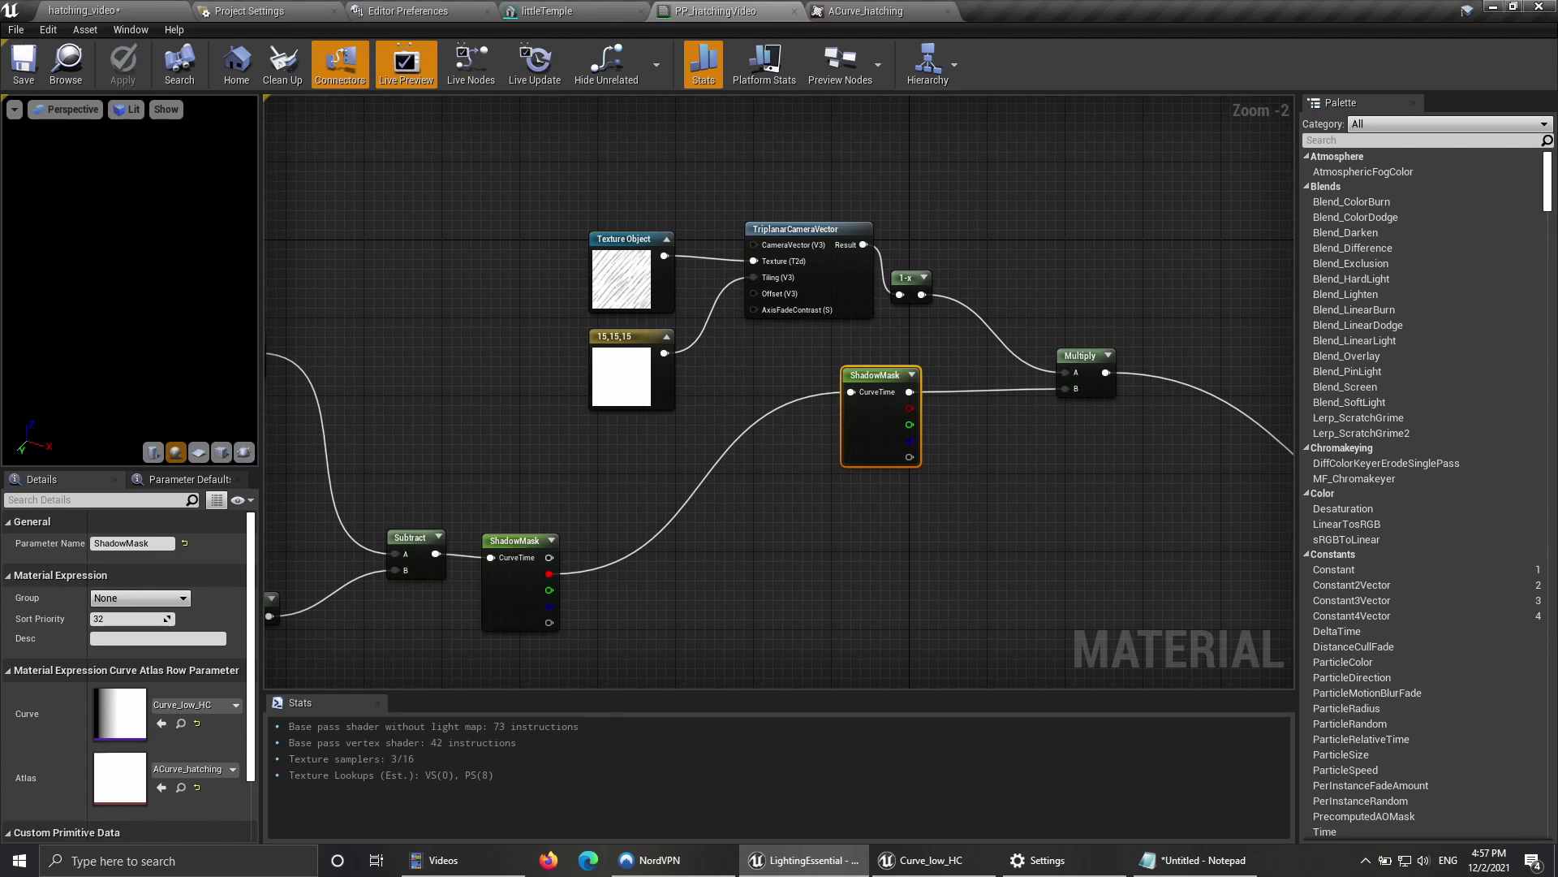
pyautogui.moveTo(741, 502); pyautogui.dragTo(669, 457, button='right')
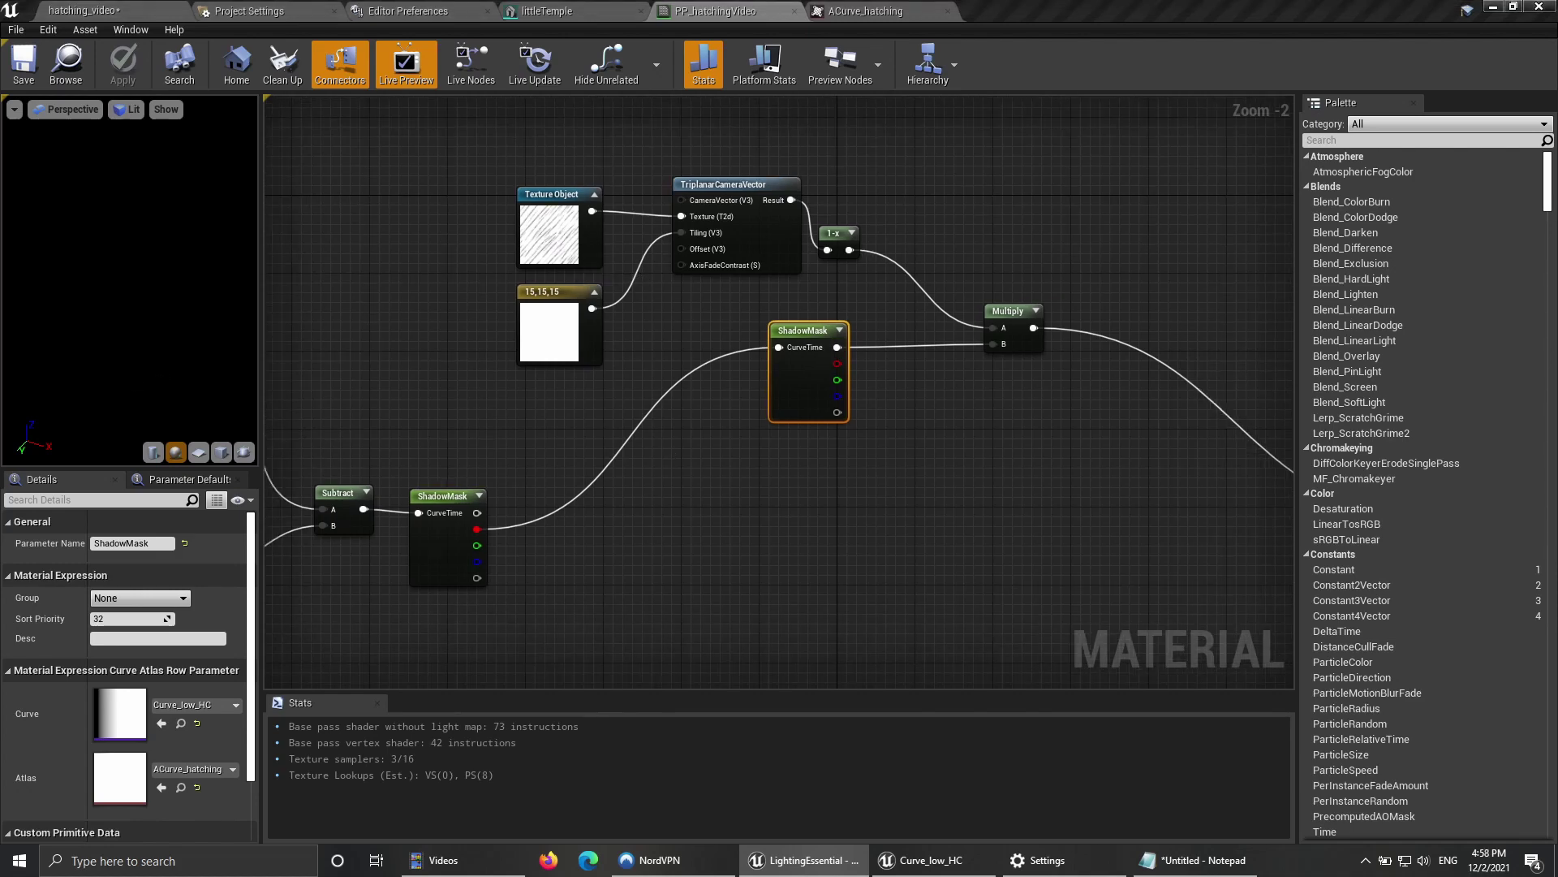
pyautogui.moveTo(859, 494); pyautogui.dragTo(871, 508, button='right')
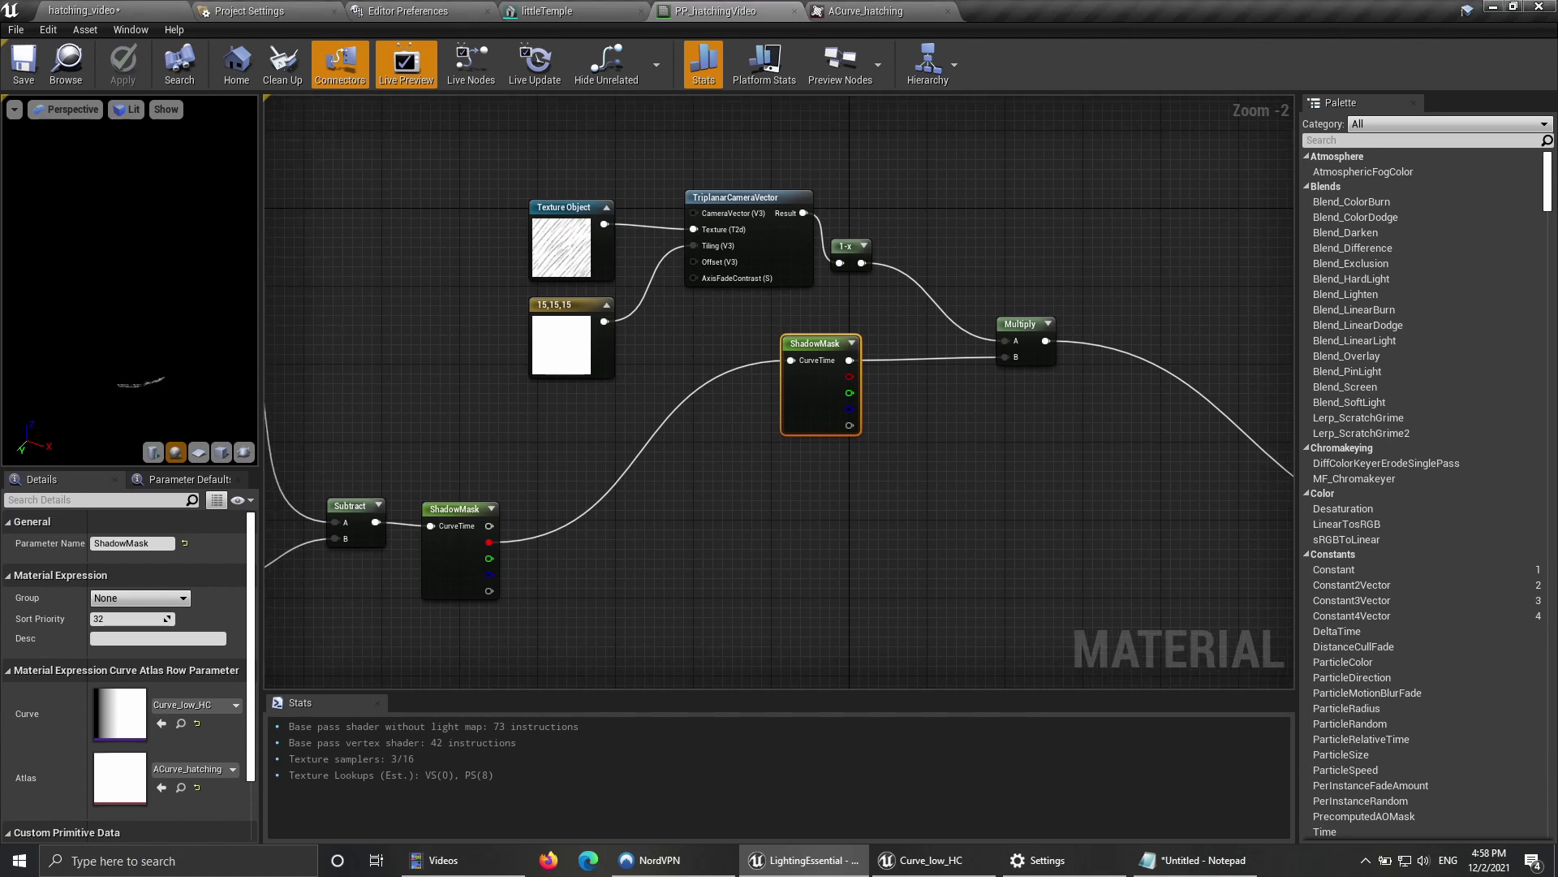
pyautogui.click(556, 242)
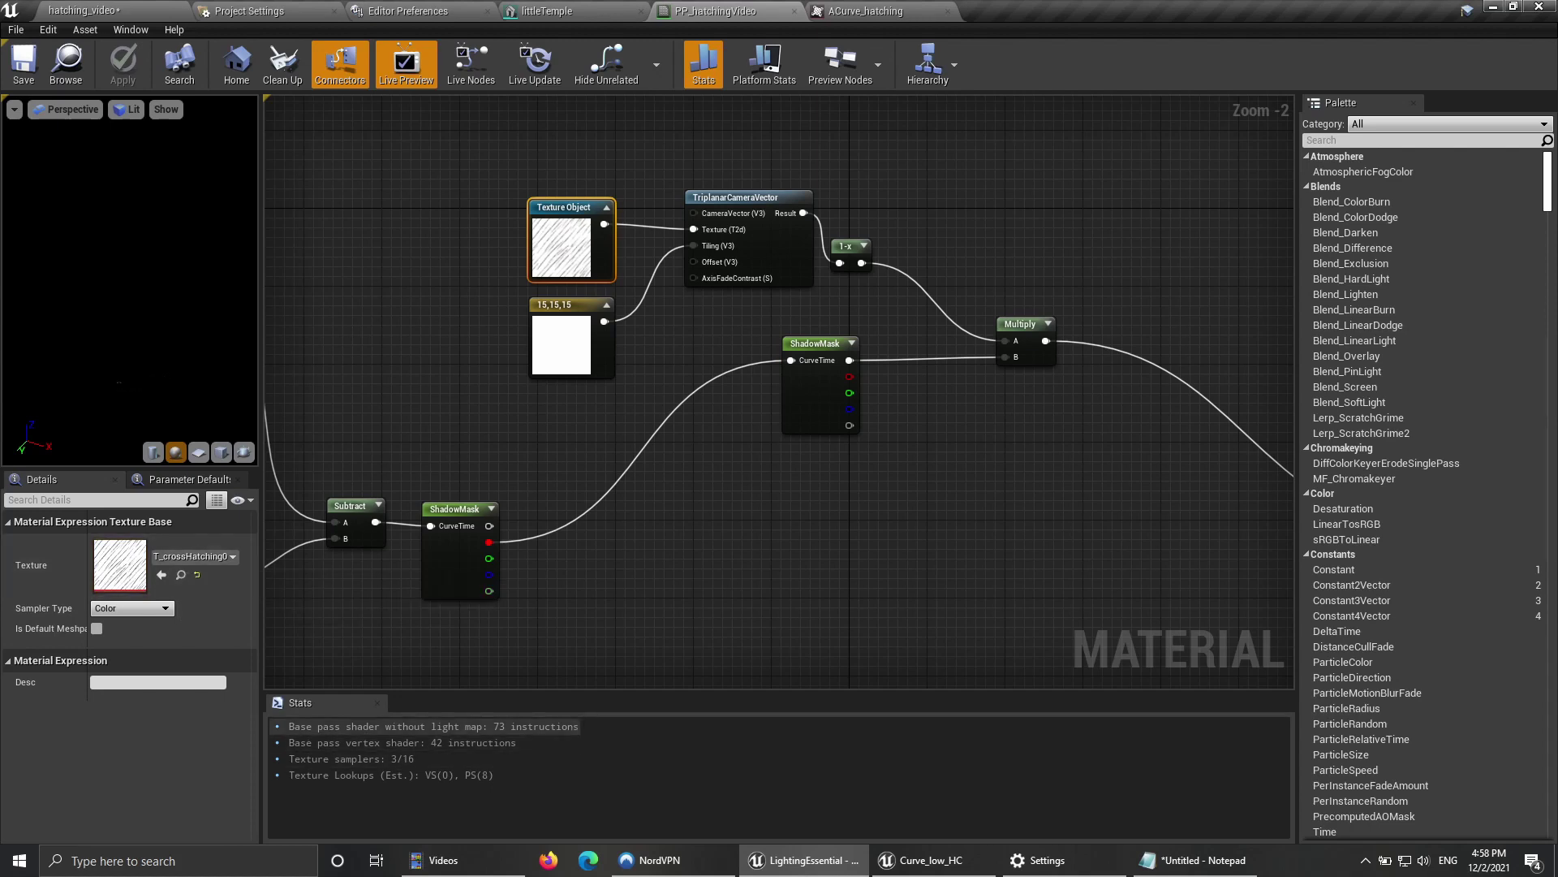
pyautogui.moveTo(827, 467); pyautogui.dragTo(888, 562, button='right')
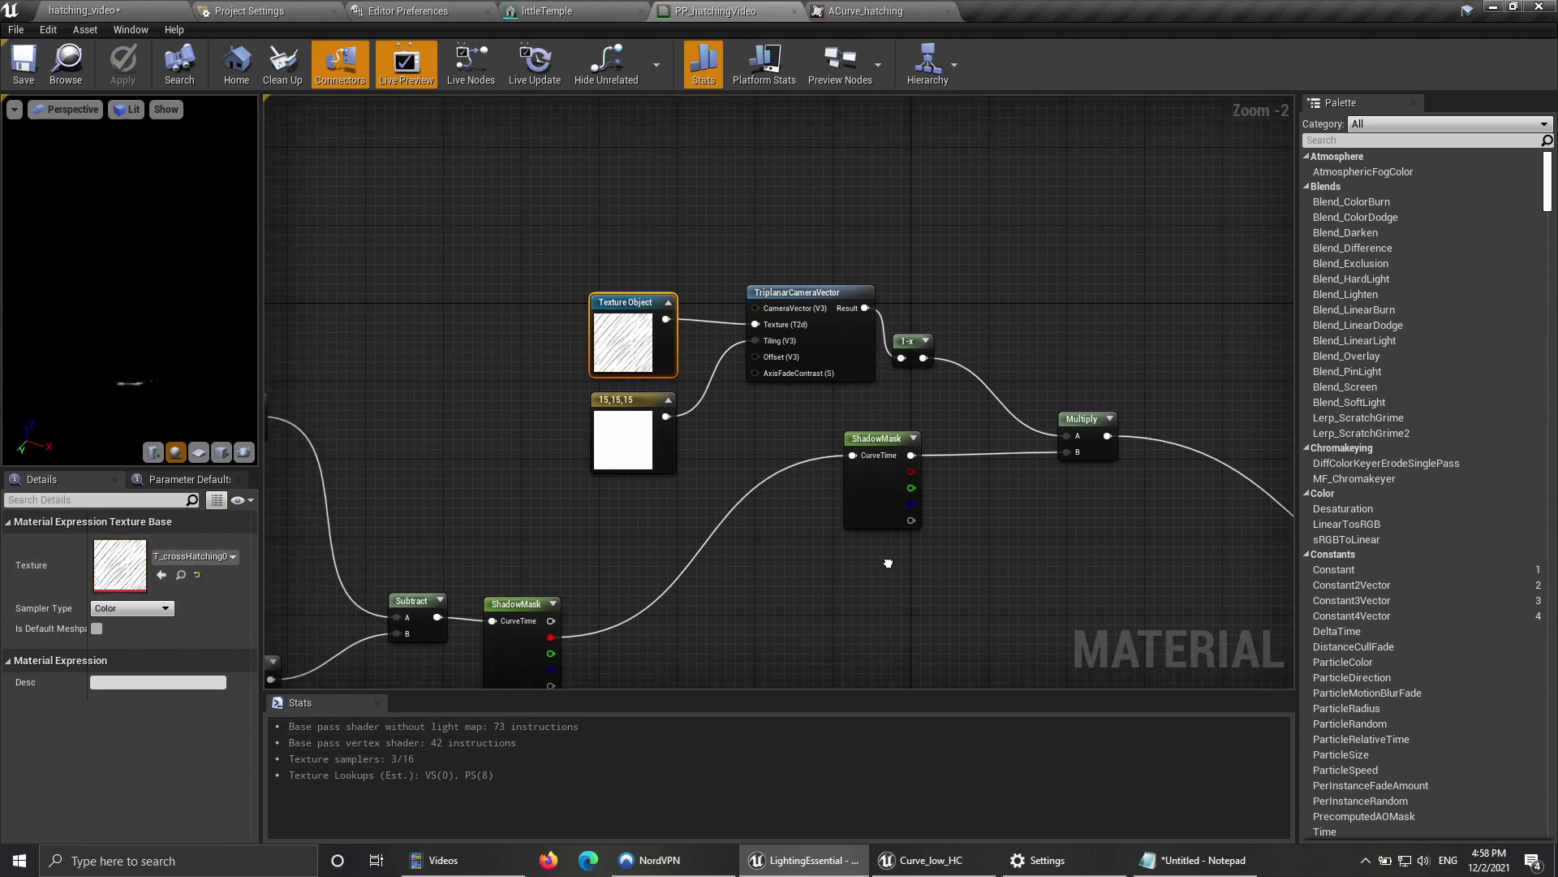
pyautogui.moveTo(595, 173); pyautogui.dragTo(1085, 549)
pyautogui.moveTo(883, 438); pyautogui.dragTo(973, 281)
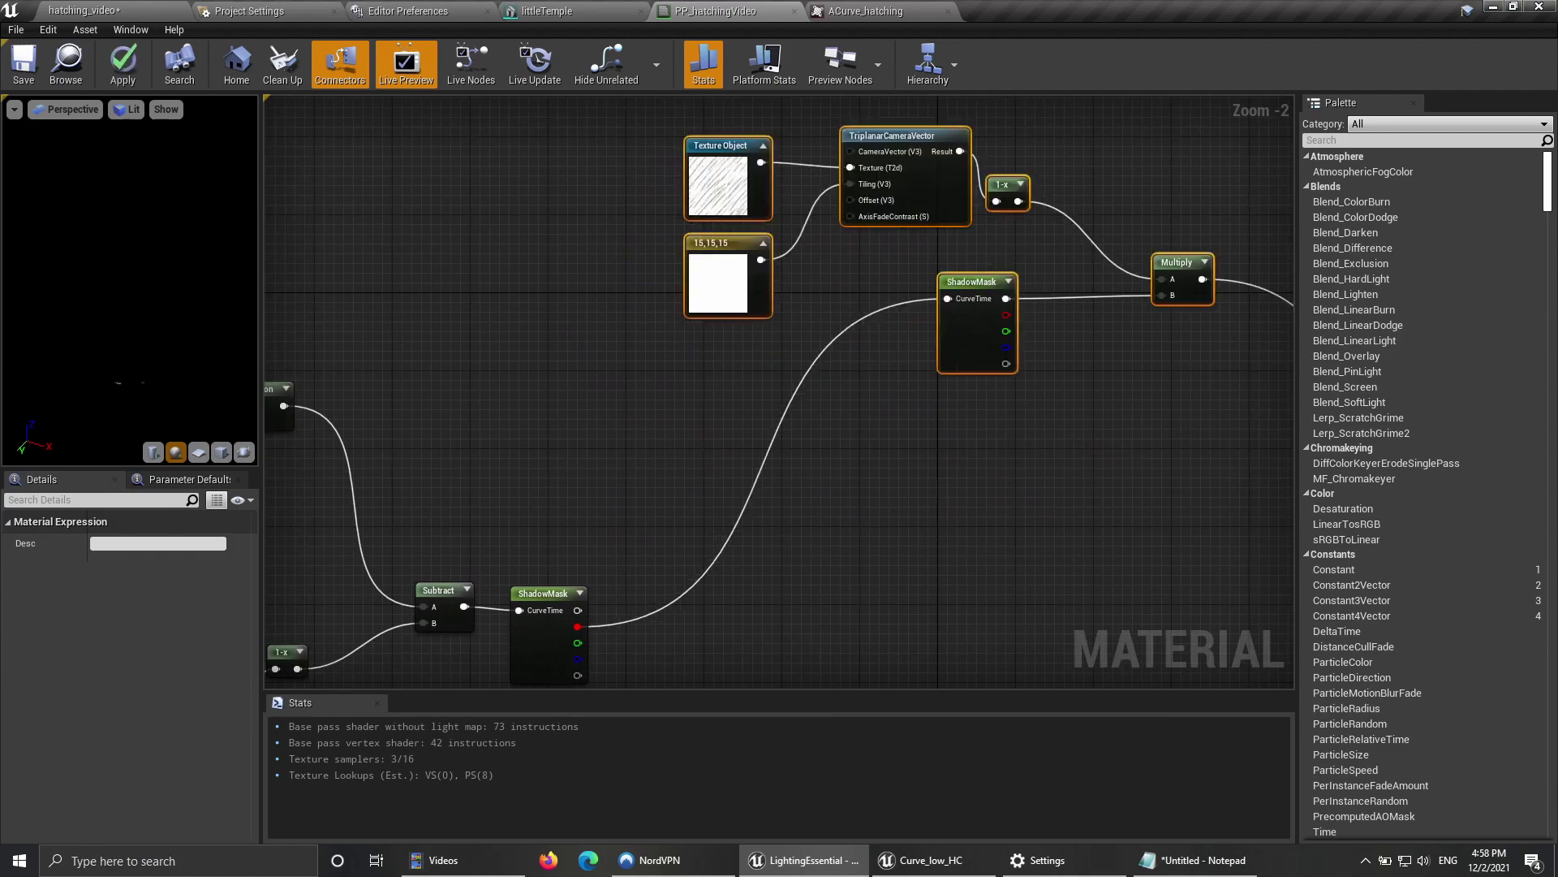
pyautogui.moveTo(844, 478); pyautogui.dragTo(838, 401, button='right')
# Step: Duplicate the hatching node group below the original and connect the first ShadowMask's red output to the copied ShadowMask's CurveTime
pyautogui.hotkey('ctrl', 'c')
pyautogui.hotkey('ctrl', 'v')
pyautogui.moveTo(844, 398); pyautogui.dragTo(842, 378)
pyautogui.click(779, 560)
pyautogui.moveTo(574, 550); pyautogui.dragTo(906, 475)
# Step: Respace the hatching groups, paste a second copy below them and connect the first ShadowMask's red output to its CurveTime
pyautogui.scroll(-4, 908, 470)
pyautogui.moveTo(442, 272); pyautogui.dragTo(681, 383)
pyautogui.scroll(2, 681, 382)
pyautogui.moveTo(623, 606); pyautogui.dragTo(991, 406)
pyautogui.moveTo(834, 495); pyautogui.dragTo(824, 573)
pyautogui.moveTo(698, 611); pyautogui.dragTo(725, 417, button='right')
pyautogui.hotkey('ctrl', 'v')
pyautogui.moveTo(799, 430); pyautogui.dragTo(788, 417)
pyautogui.moveTo(535, 287); pyautogui.dragTo(824, 530)
# Step: Add reroute nodes to the CurveTime wires of the three hatching groups and position them in front of each group
pyautogui.scroll(2, 663, 346)
pyautogui.doubleClick(663, 393)
pyautogui.moveTo(663, 390); pyautogui.dragTo(628, 616)
pyautogui.click(632, 411)
pyautogui.scroll(-2, 630, 573)
pyautogui.moveTo(631, 411); pyautogui.dragTo(630, 586, button='right')
pyautogui.doubleClick(684, 381)
pyautogui.moveTo(684, 378); pyautogui.dragTo(637, 297)
pyautogui.click(621, 455)
pyautogui.moveTo(621, 455); pyautogui.dragTo(622, 317, button='right')
pyautogui.doubleClick(621, 364)
pyautogui.moveTo(621, 364); pyautogui.dragTo(630, 404)
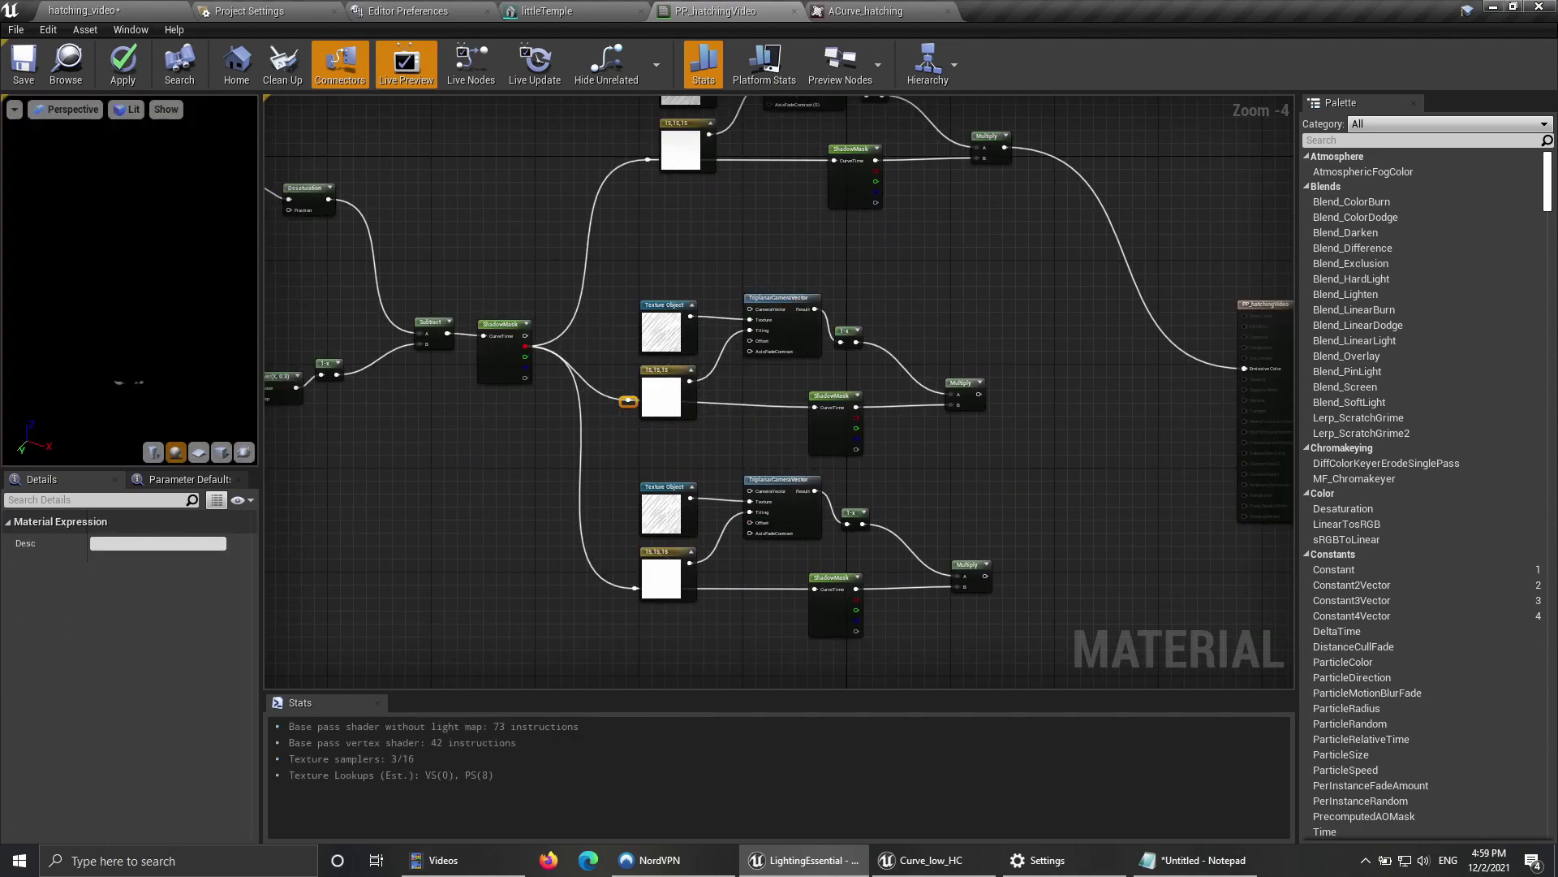
# Step: Examine the cross-hatching textures and the ShadowMask curves assigned in the two copied hatching groups
pyautogui.scroll(3, 626, 416)
pyautogui.click(629, 443)
pyautogui.scroll(-3, 631, 445)
pyautogui.moveTo(632, 445); pyautogui.dragTo(610, 469, button='right')
pyautogui.scroll(1, 937, 355)
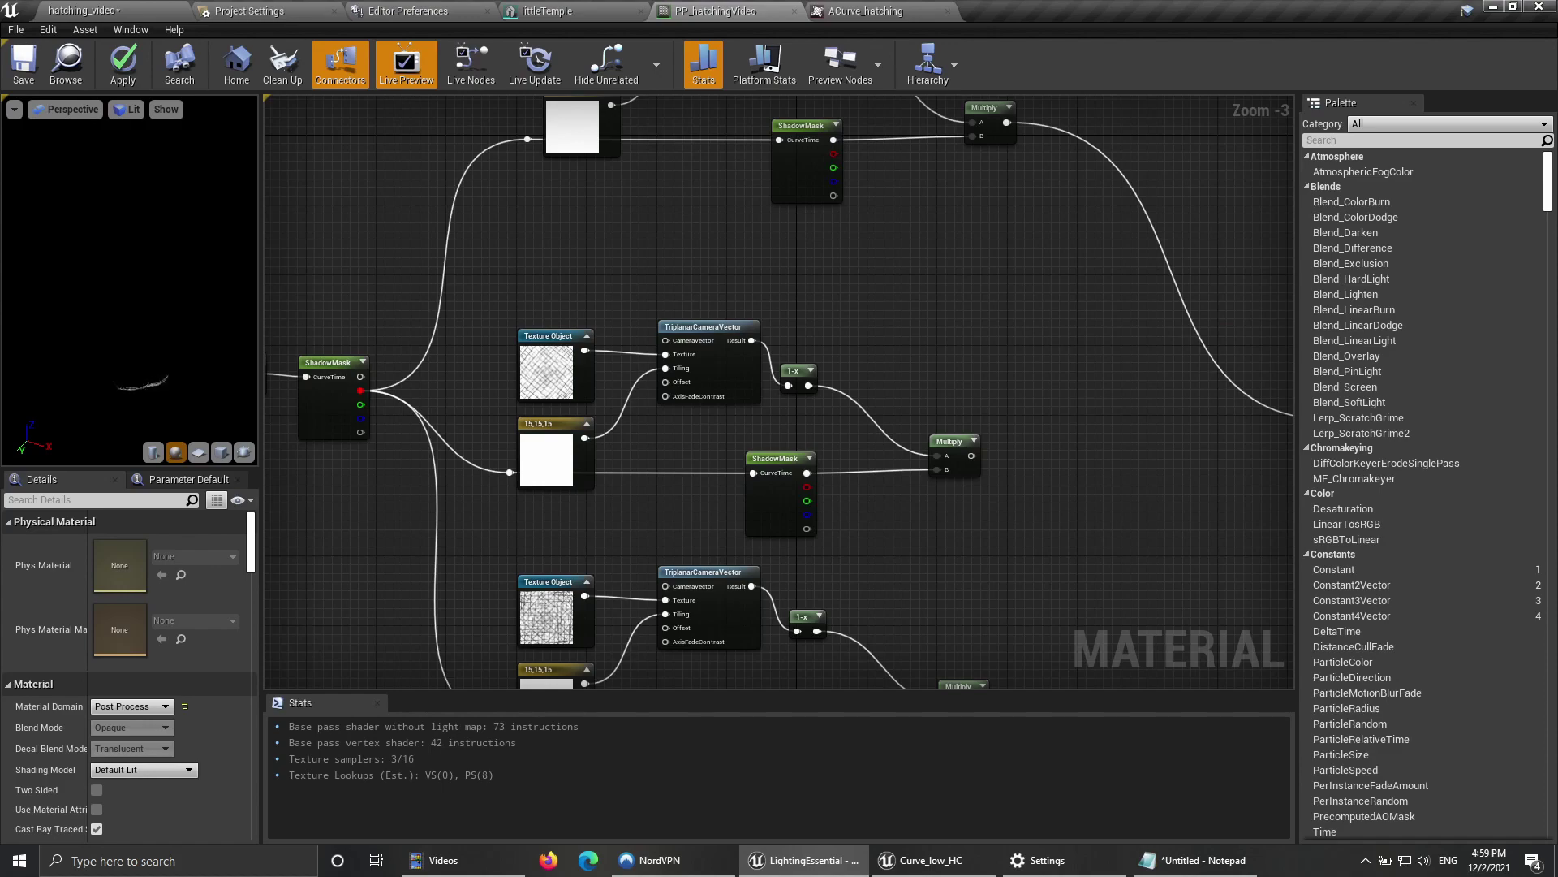
pyautogui.moveTo(937, 354); pyautogui.dragTo(962, 364, button='right')
pyautogui.moveTo(555, 267); pyautogui.dragTo(636, 198, button='right')
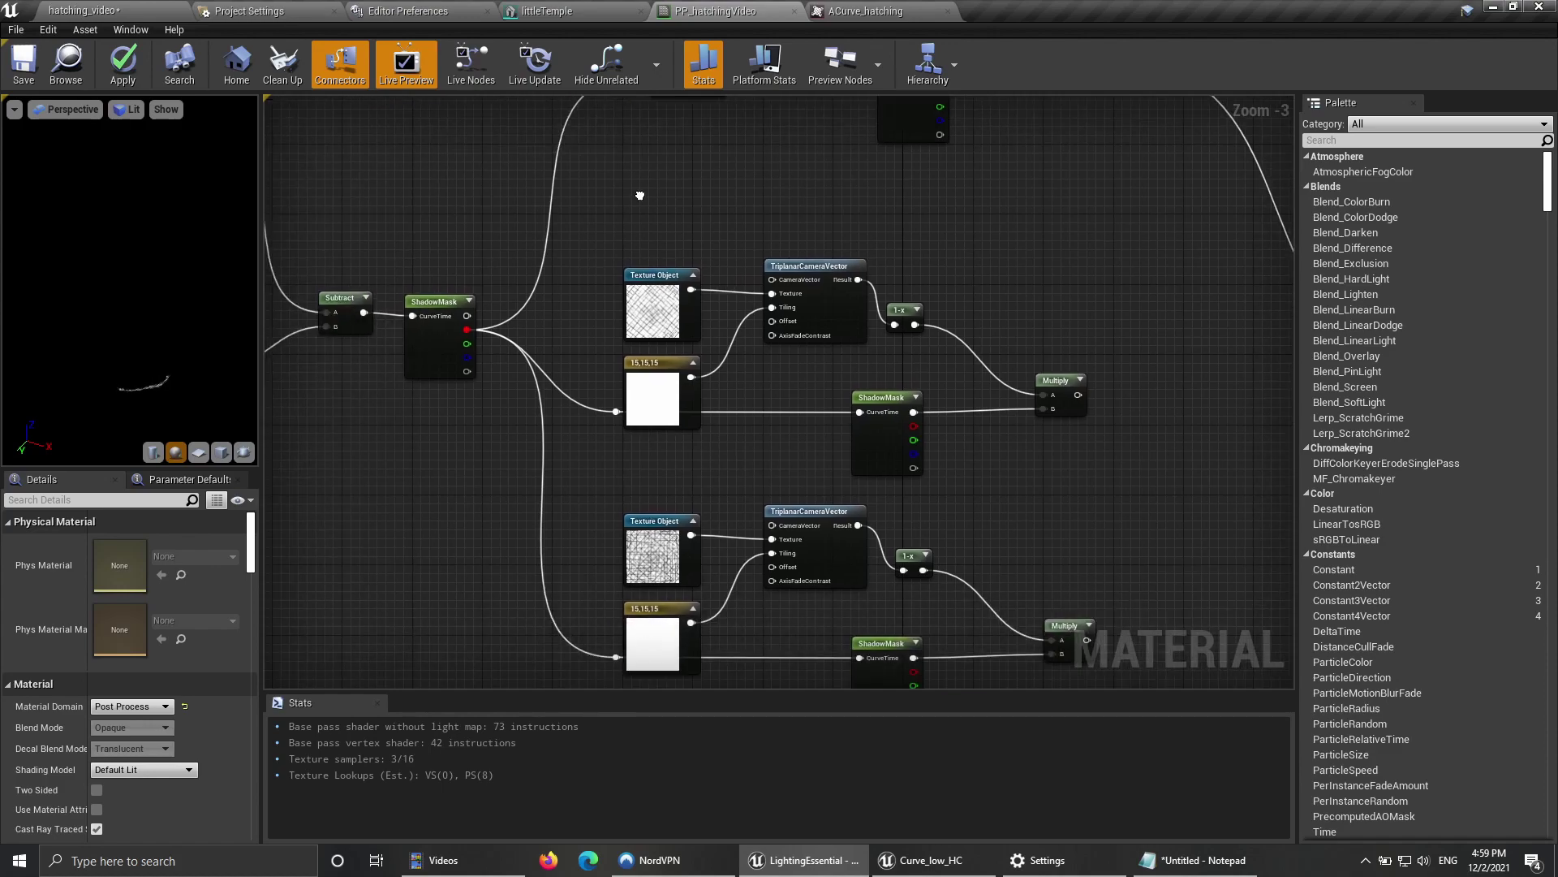
pyautogui.click(658, 560)
pyautogui.click(652, 317)
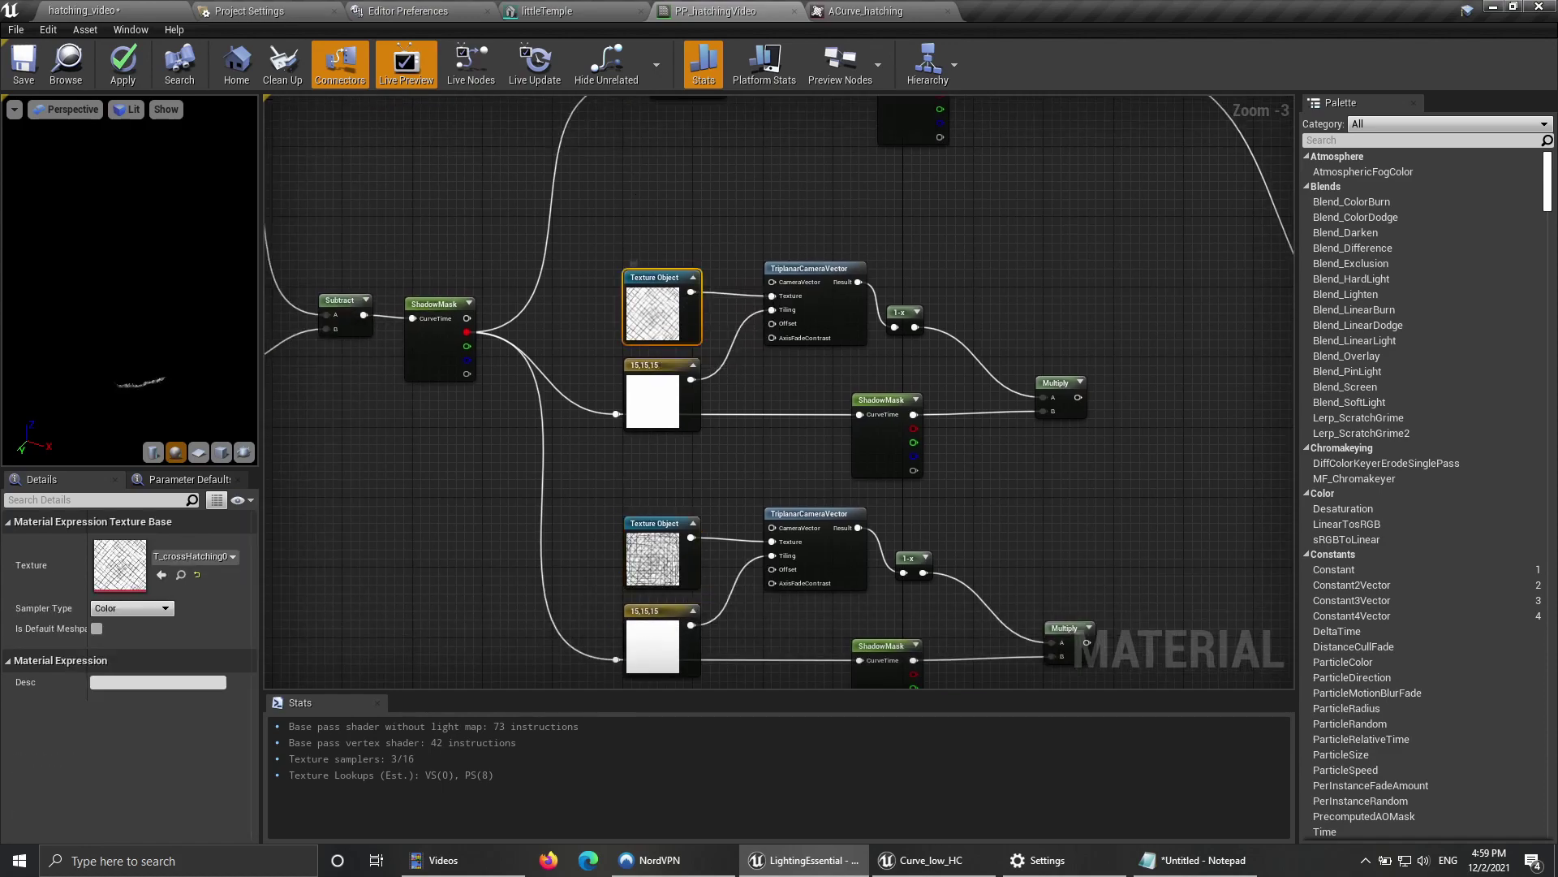
pyautogui.moveTo(652, 317); pyautogui.dragTo(621, 496, button='right')
pyautogui.click(856, 609)
pyautogui.moveTo(857, 609); pyautogui.dragTo(879, 339, button='right')
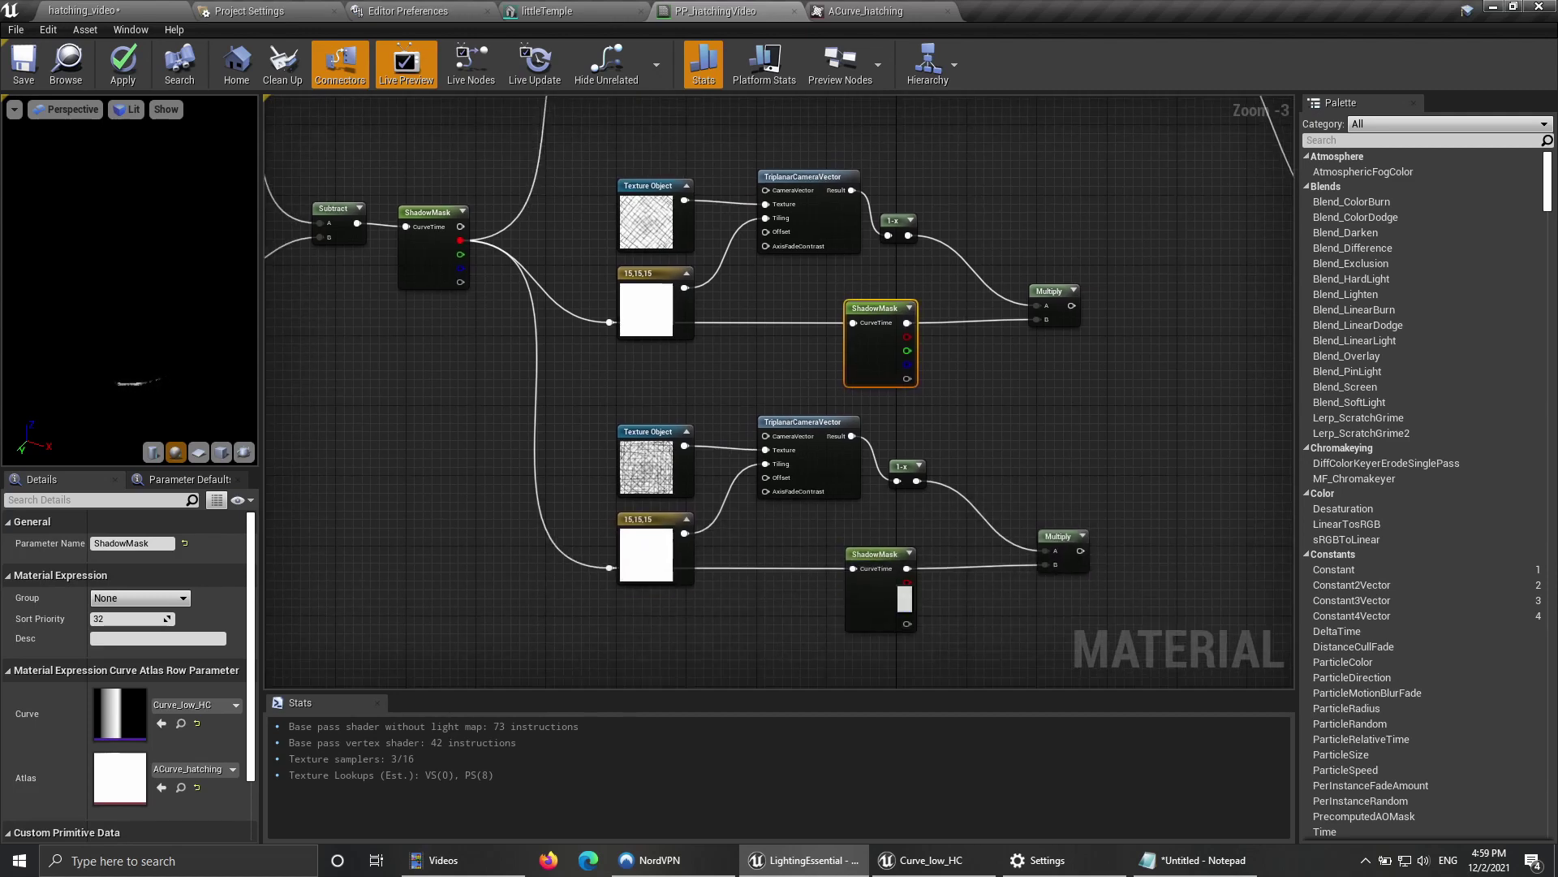
pyautogui.click(860, 552)
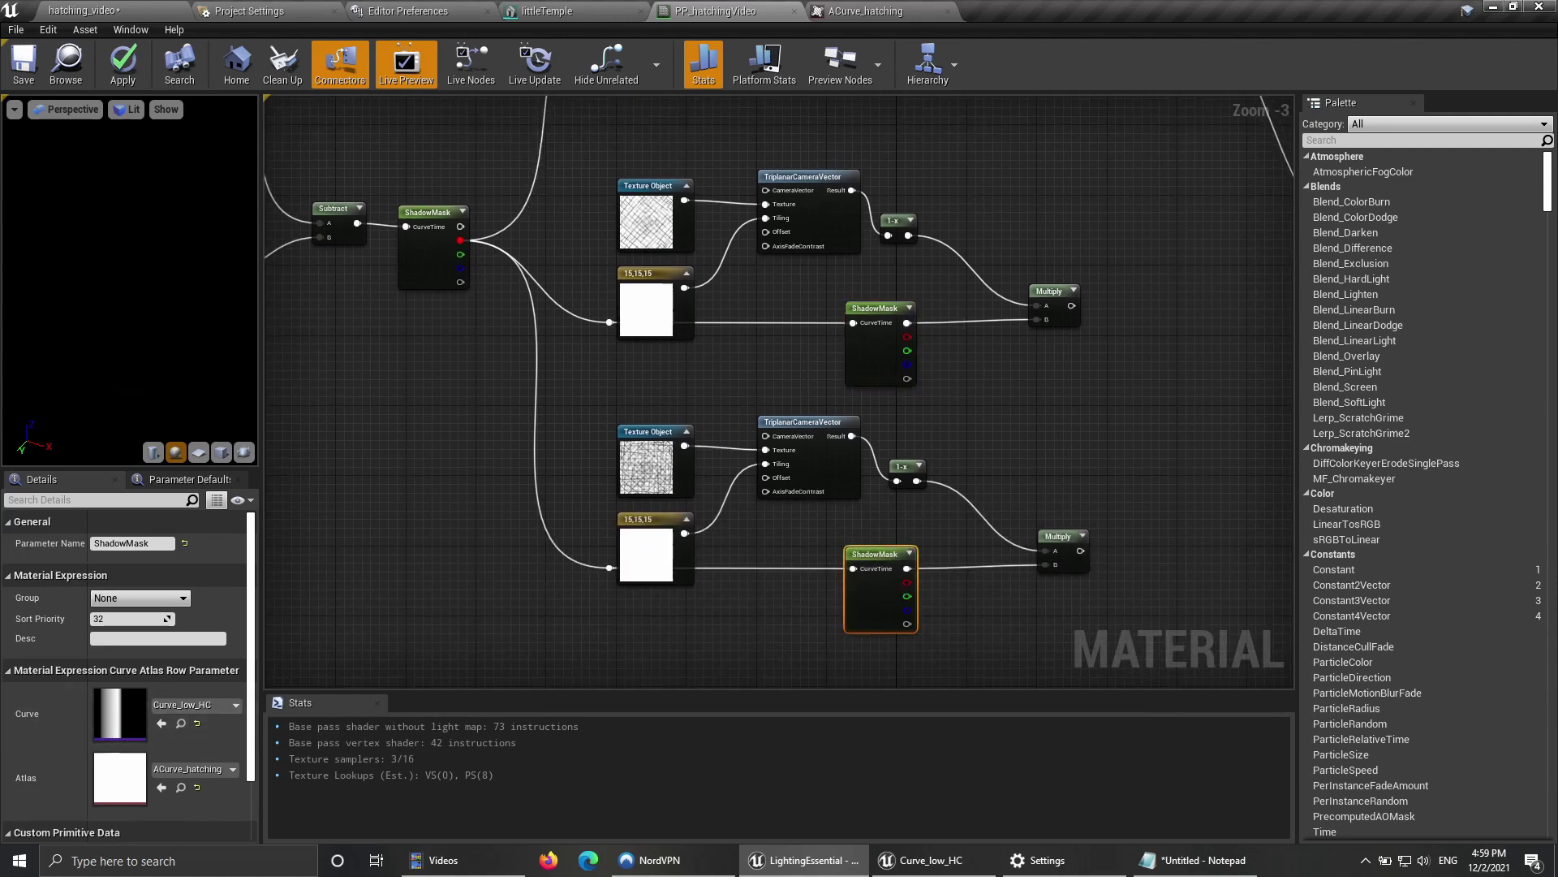
pyautogui.moveTo(537, 475); pyautogui.dragTo(527, 563, button='right')
pyautogui.click(645, 555)
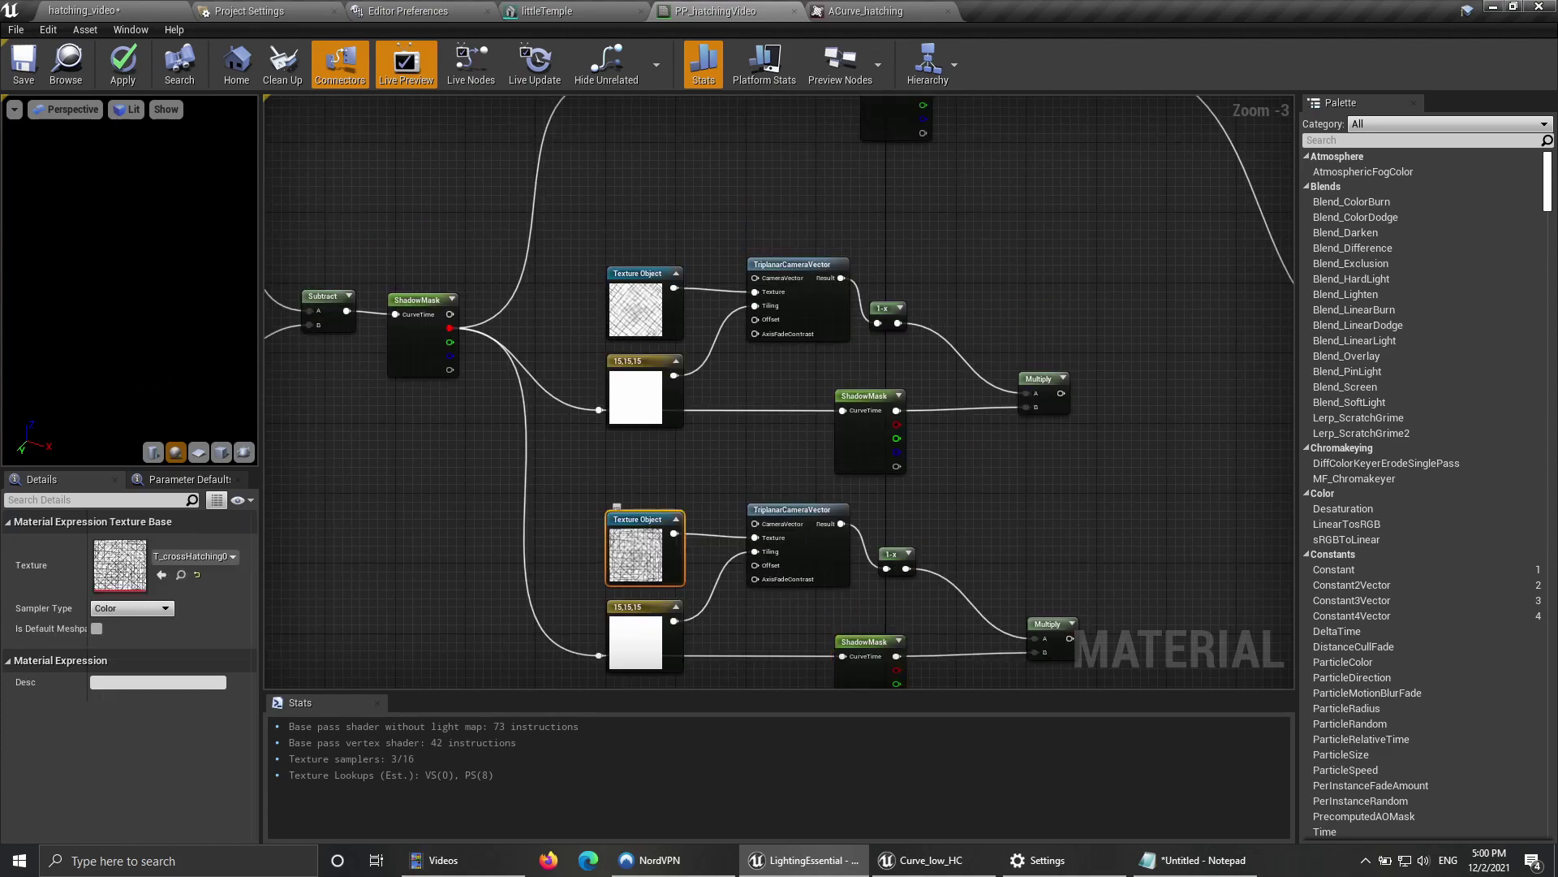
pyautogui.moveTo(645, 555); pyautogui.dragTo(657, 402, button='right')
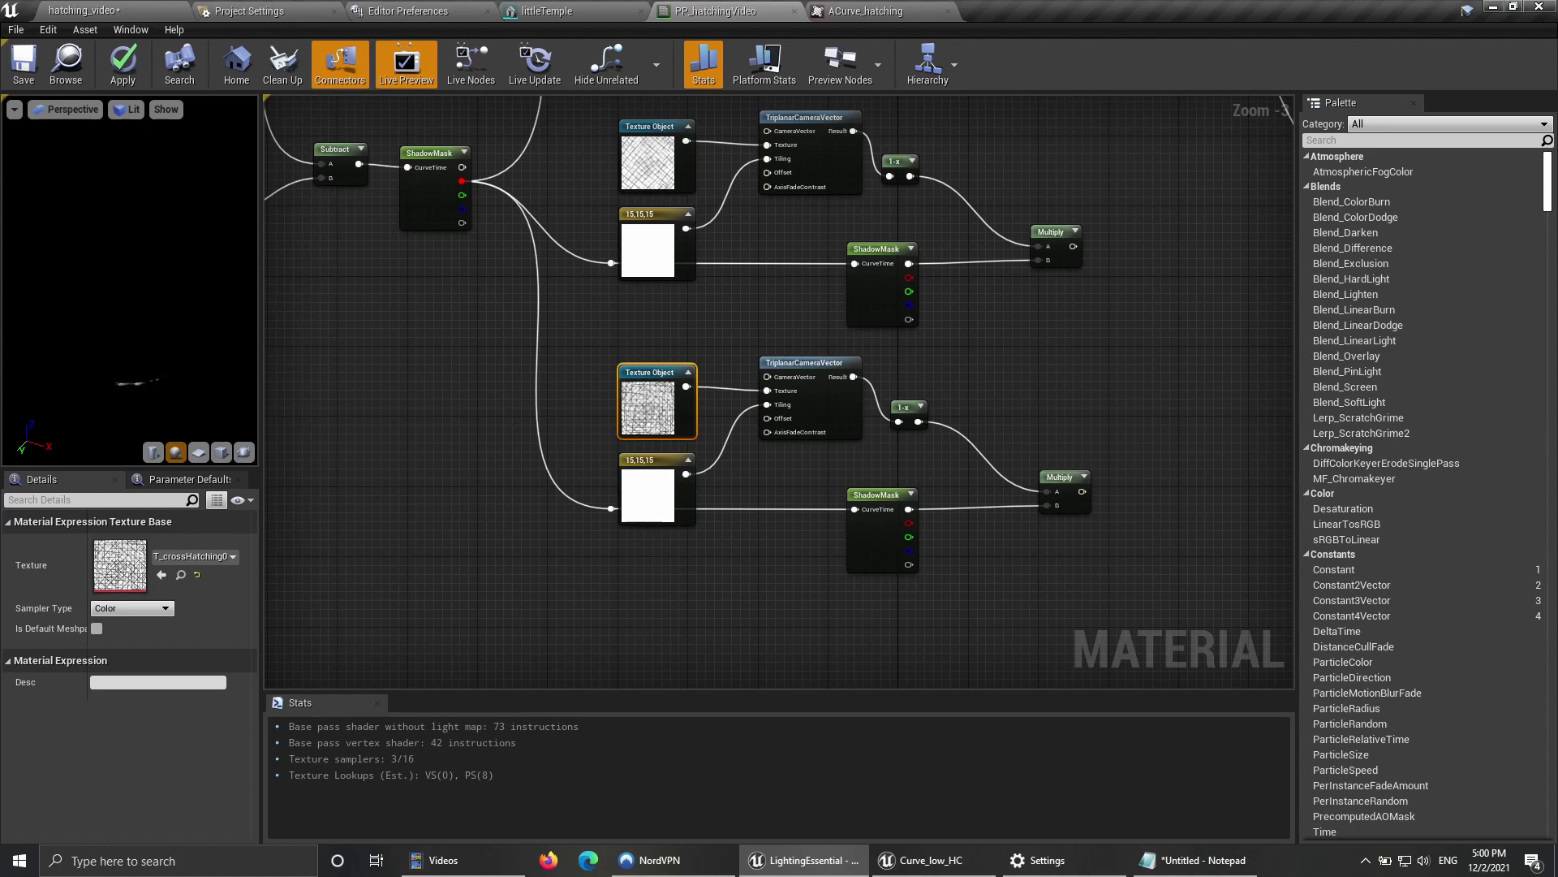
# Step: Return to the hatching_video level and duplicate the Curve_low_HC asset as Curve_mid_HC
pyautogui.click(154, 11)
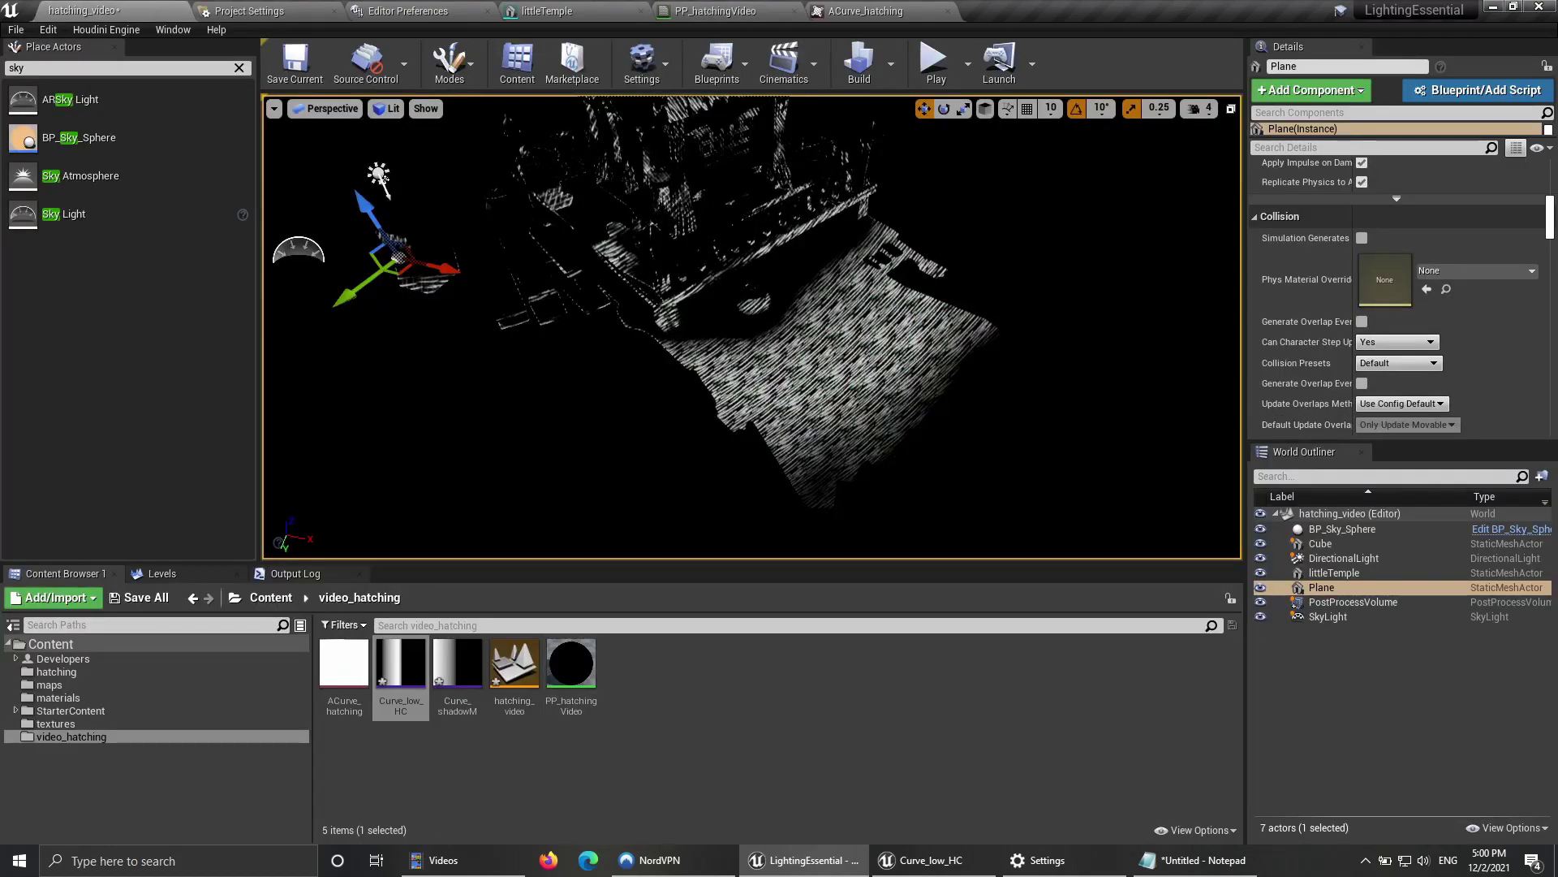
pyautogui.click(401, 670)
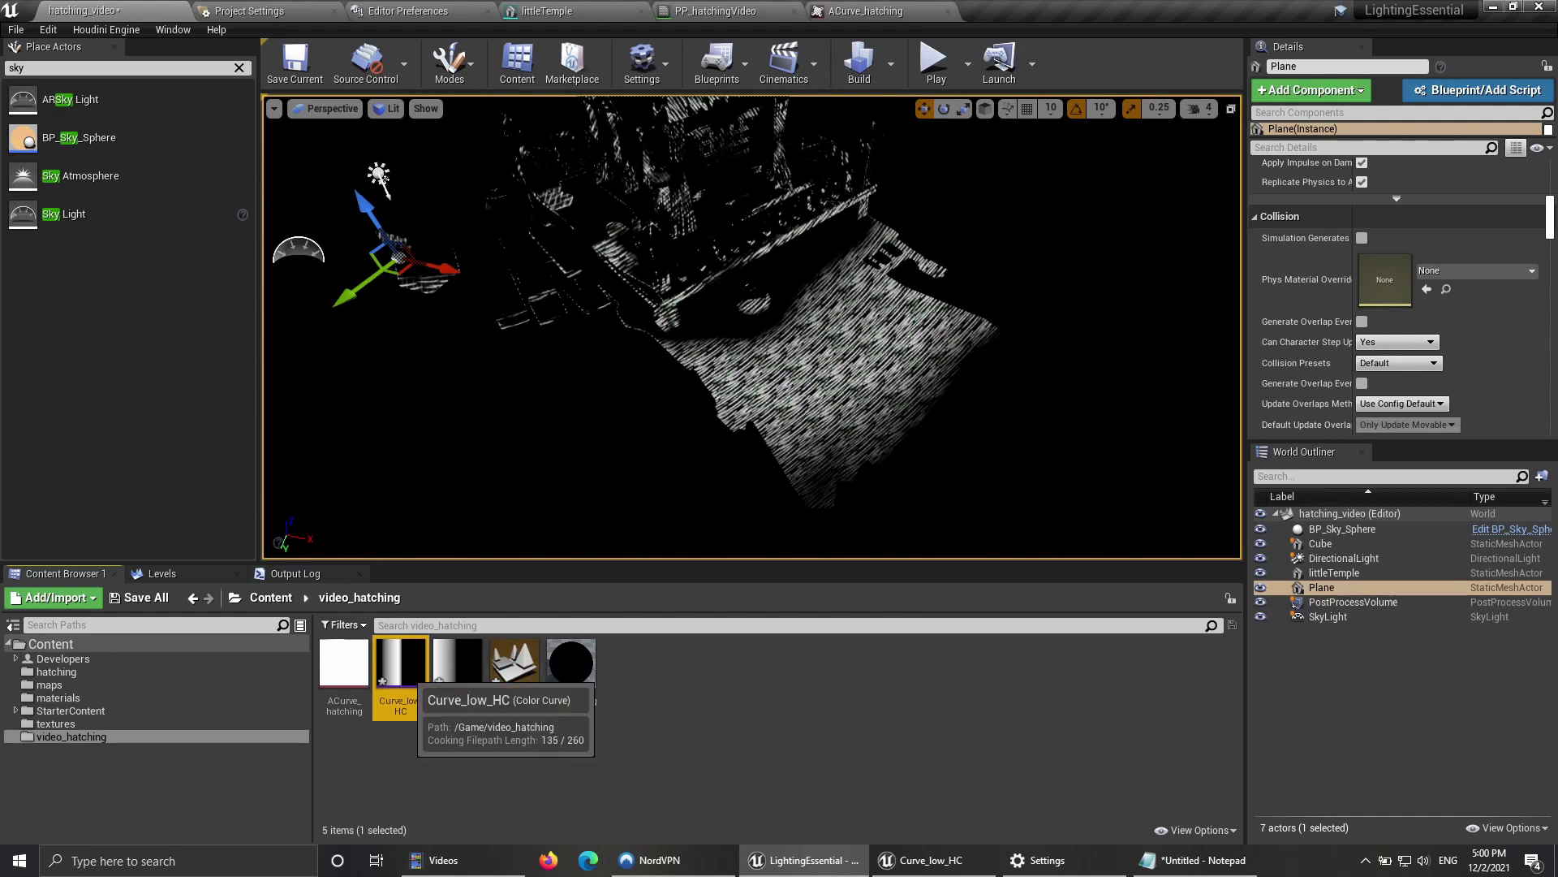
pyautogui.rightClick(412, 678)
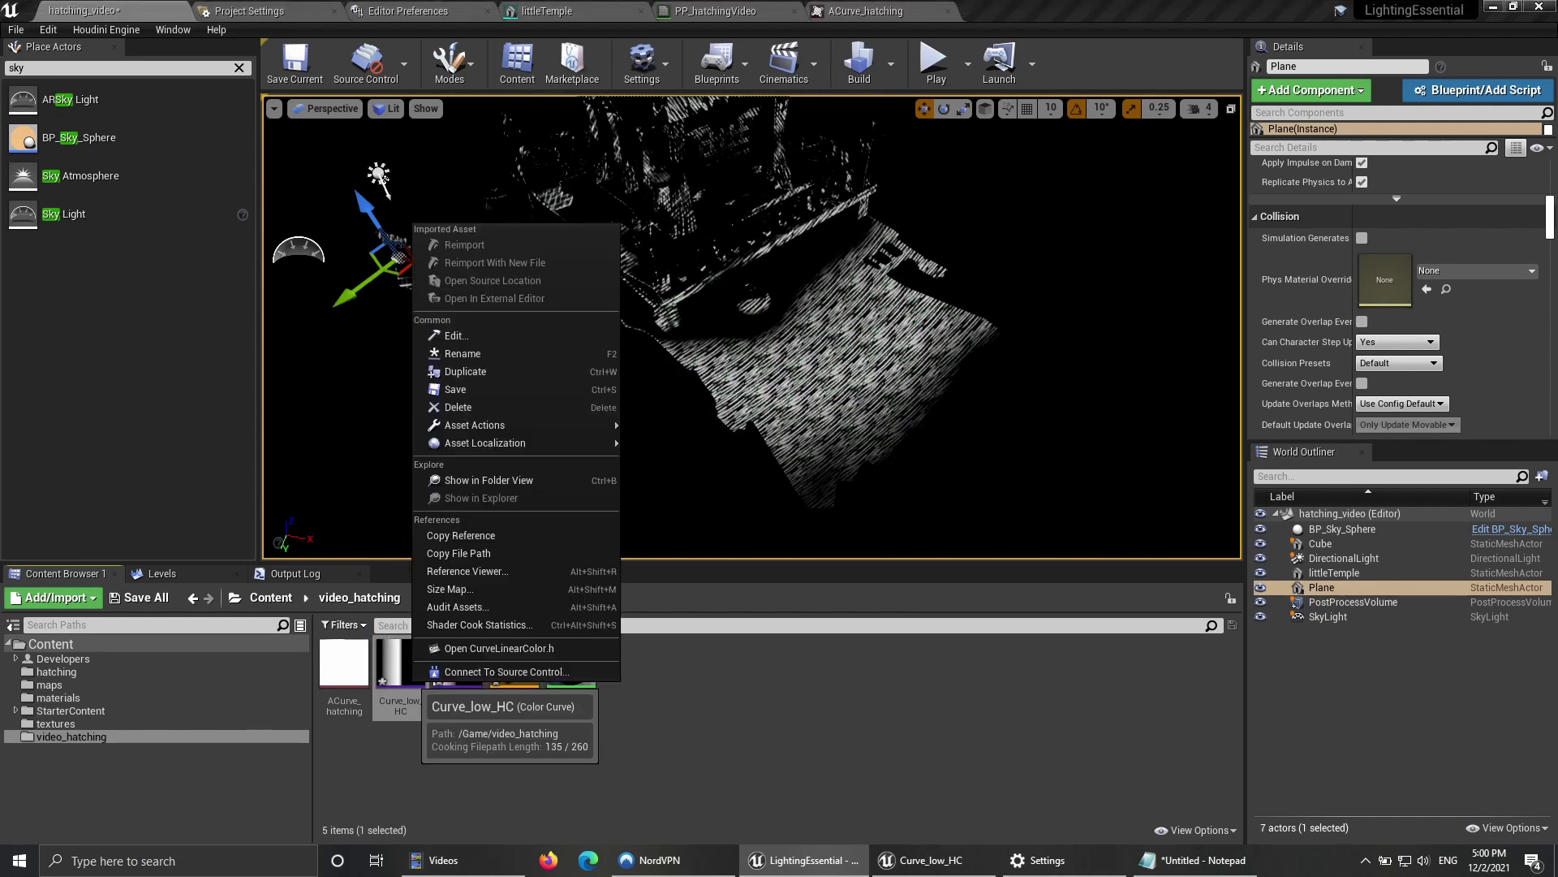
pyautogui.click(465, 371)
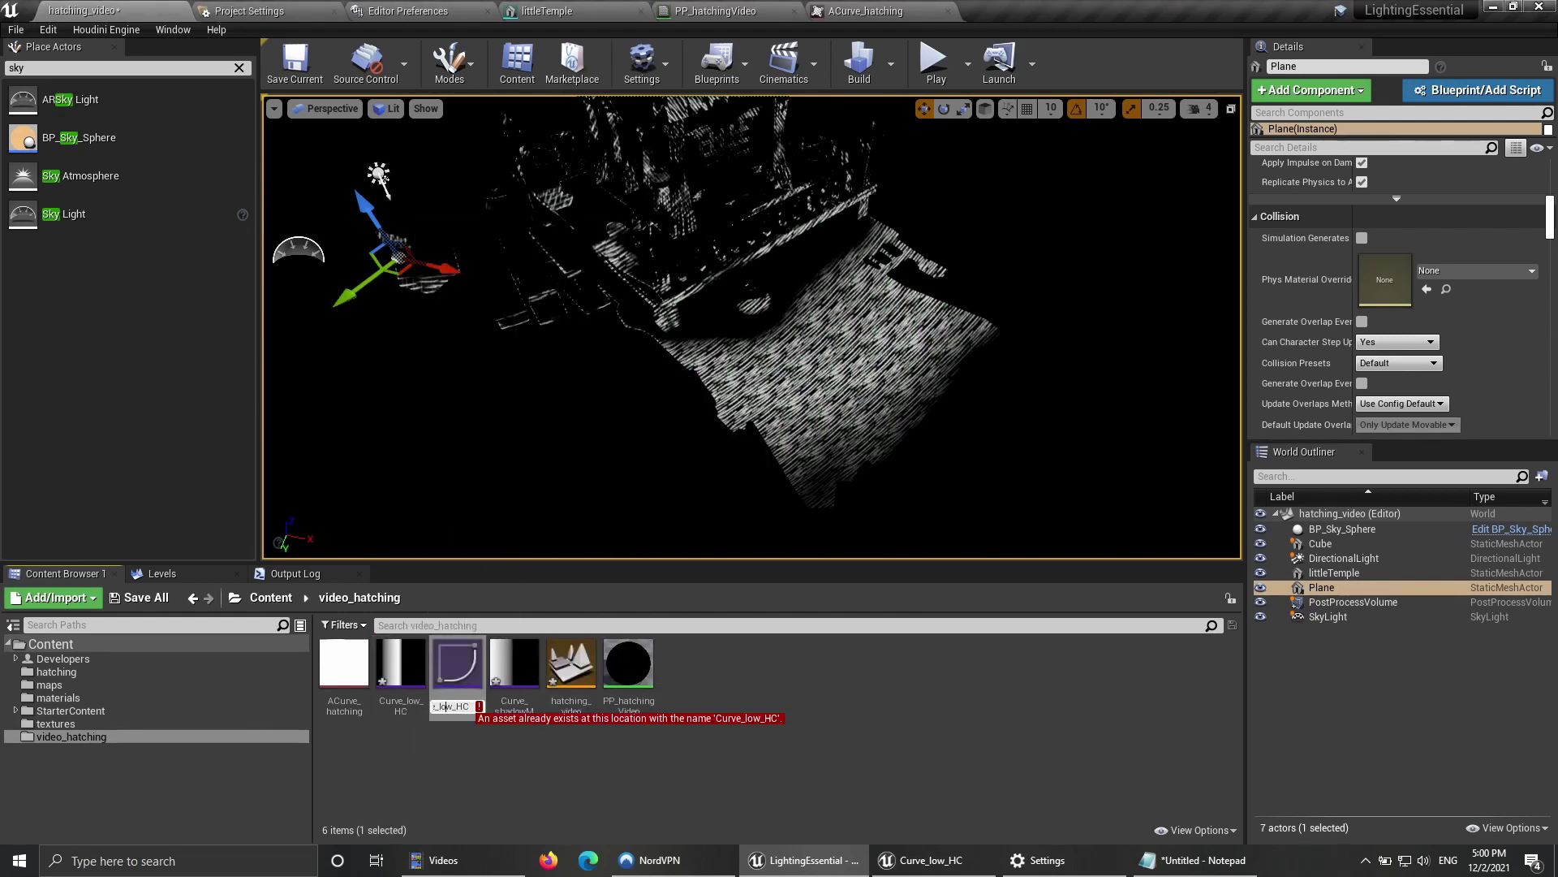
pyautogui.press('BackSpace')
pyautogui.press('BackSpace')
pyautogui.press('BackSpace')
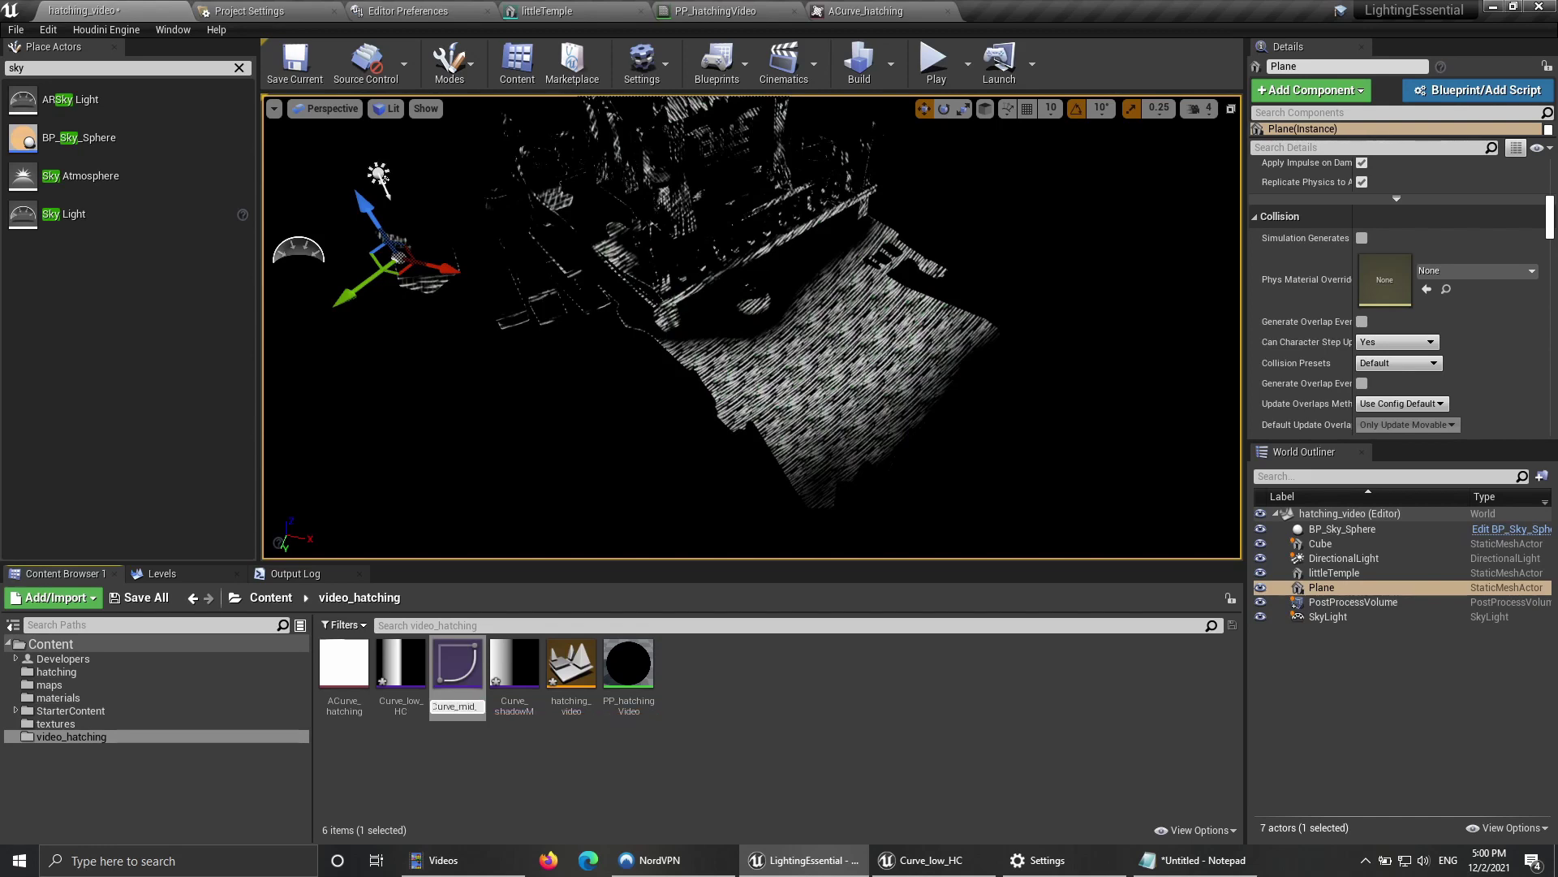
# Step: Duplicate the Curve_mid_HC asset as Curve_high_HC
pyautogui.rightClick(457, 670)
pyautogui.click(511, 389)
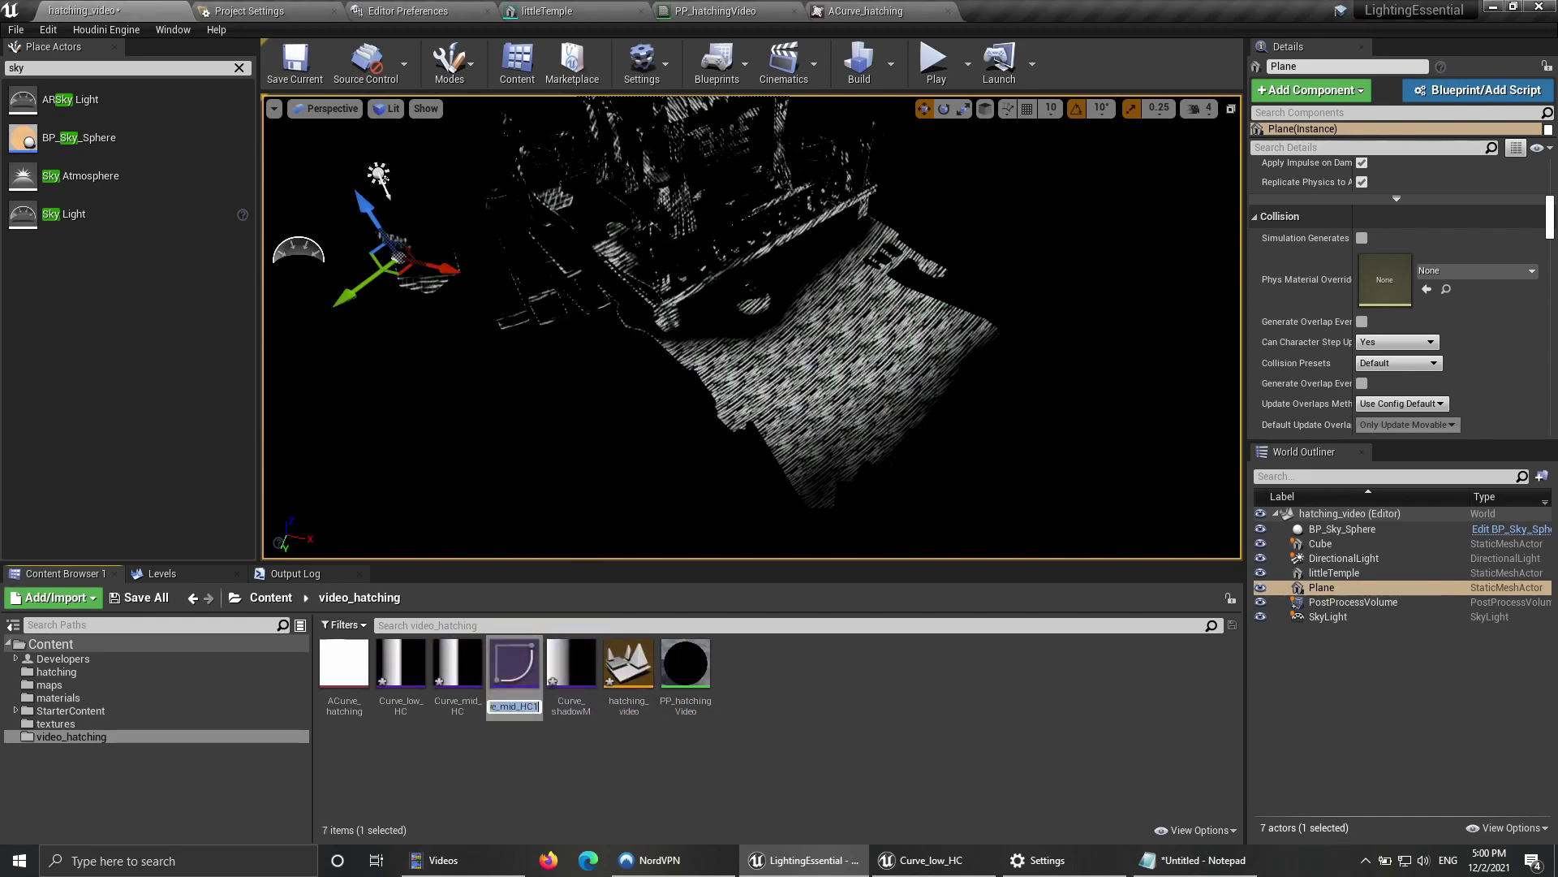
pyautogui.press('Left')
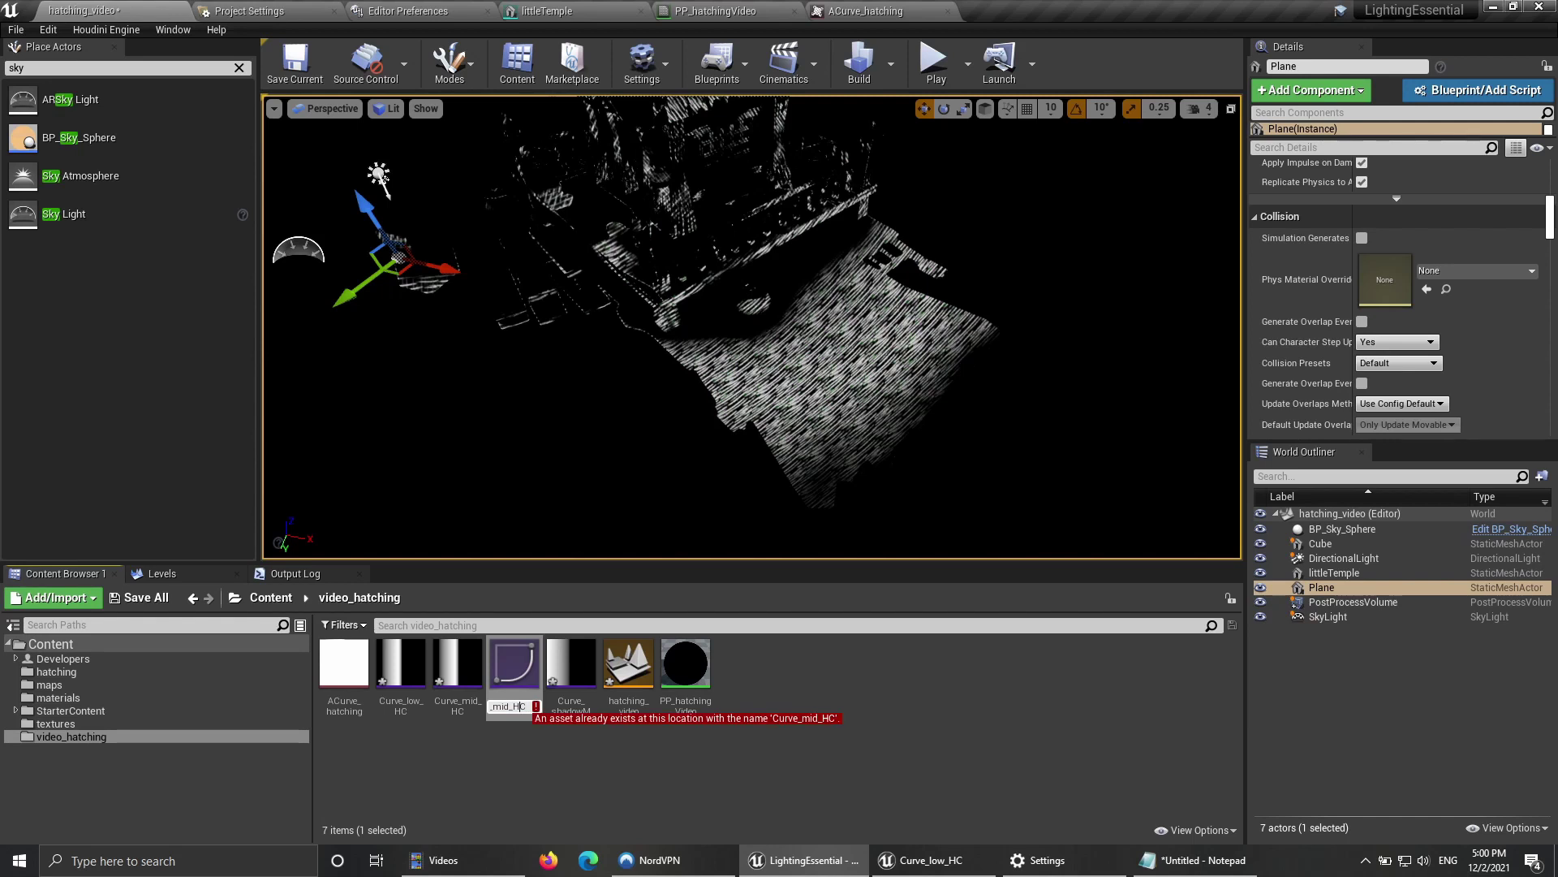
pyautogui.write('high_')
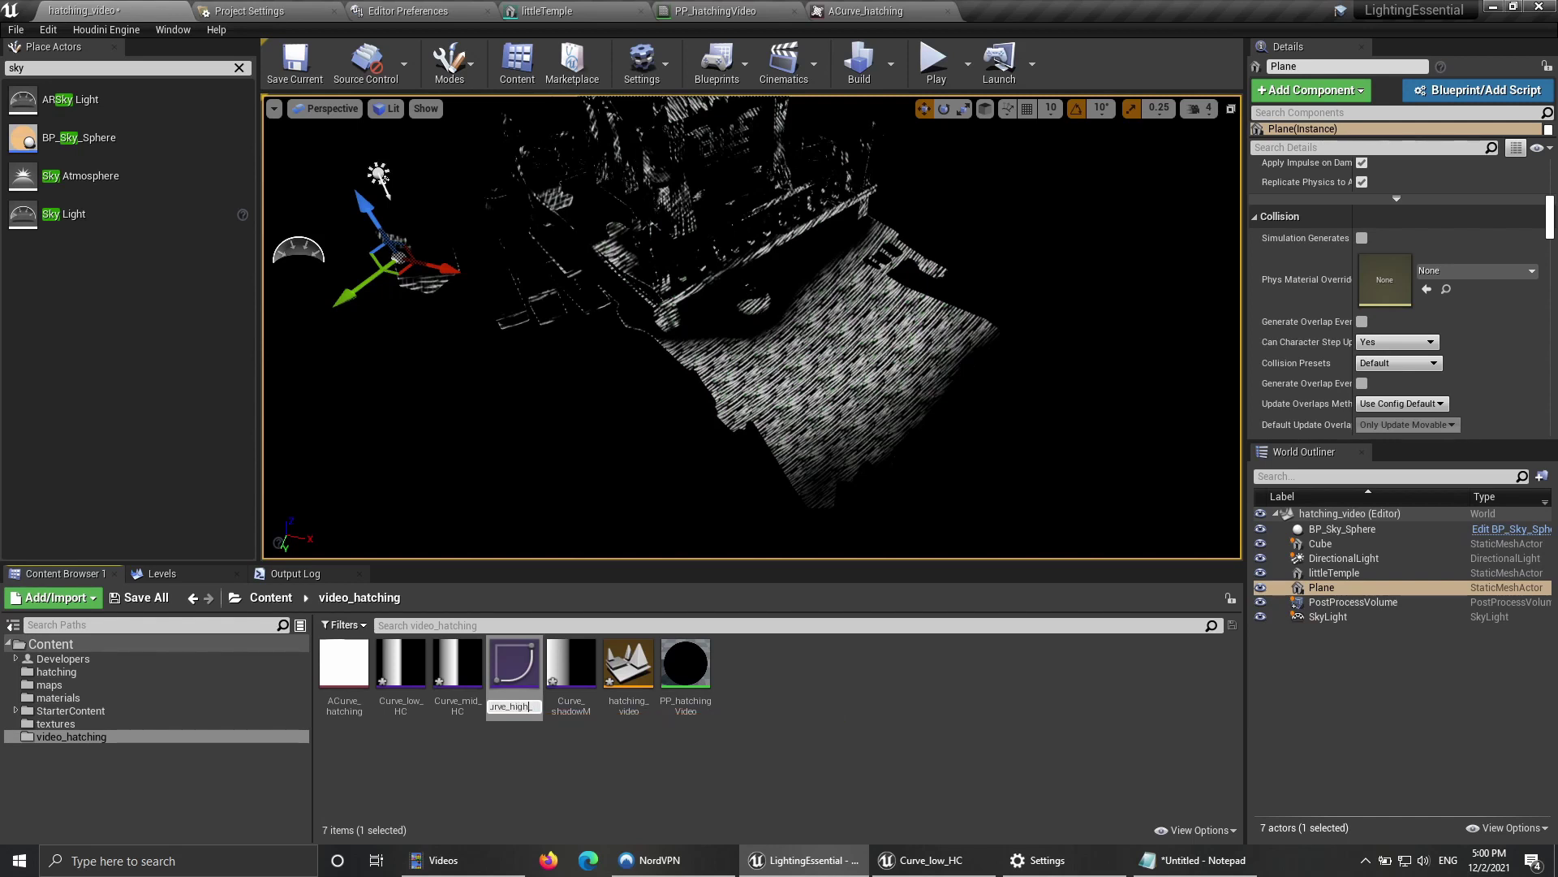
pyautogui.press('Return')
pyautogui.click(578, 762)
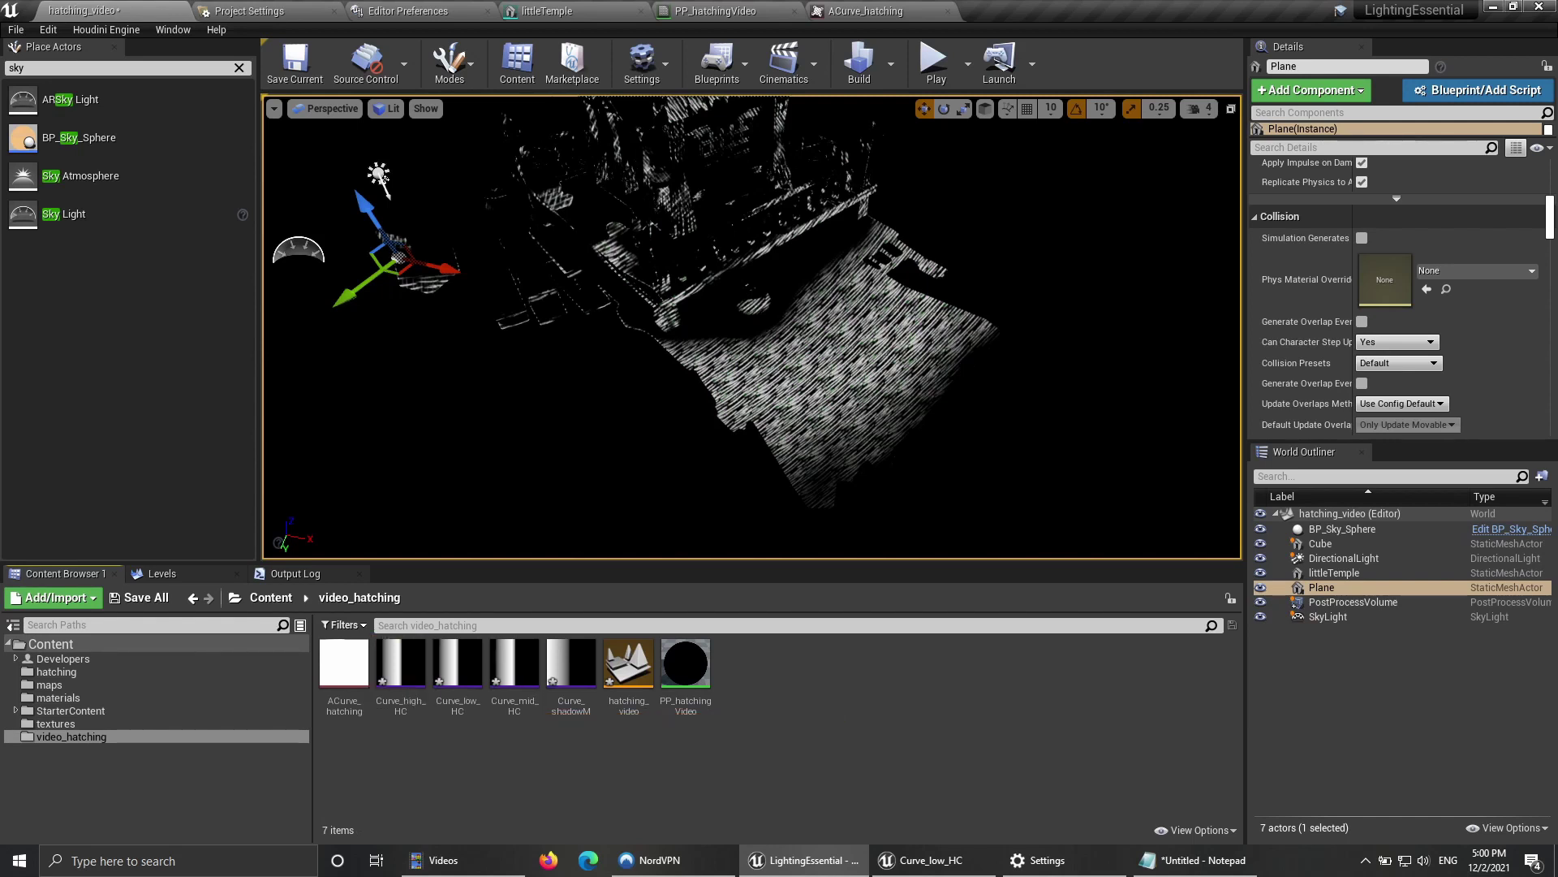
# Step: Add two gradient curve slots to the ACurve_hatching atlas and assign Curve_mid_HC to slot 2
pyautogui.click(865, 10)
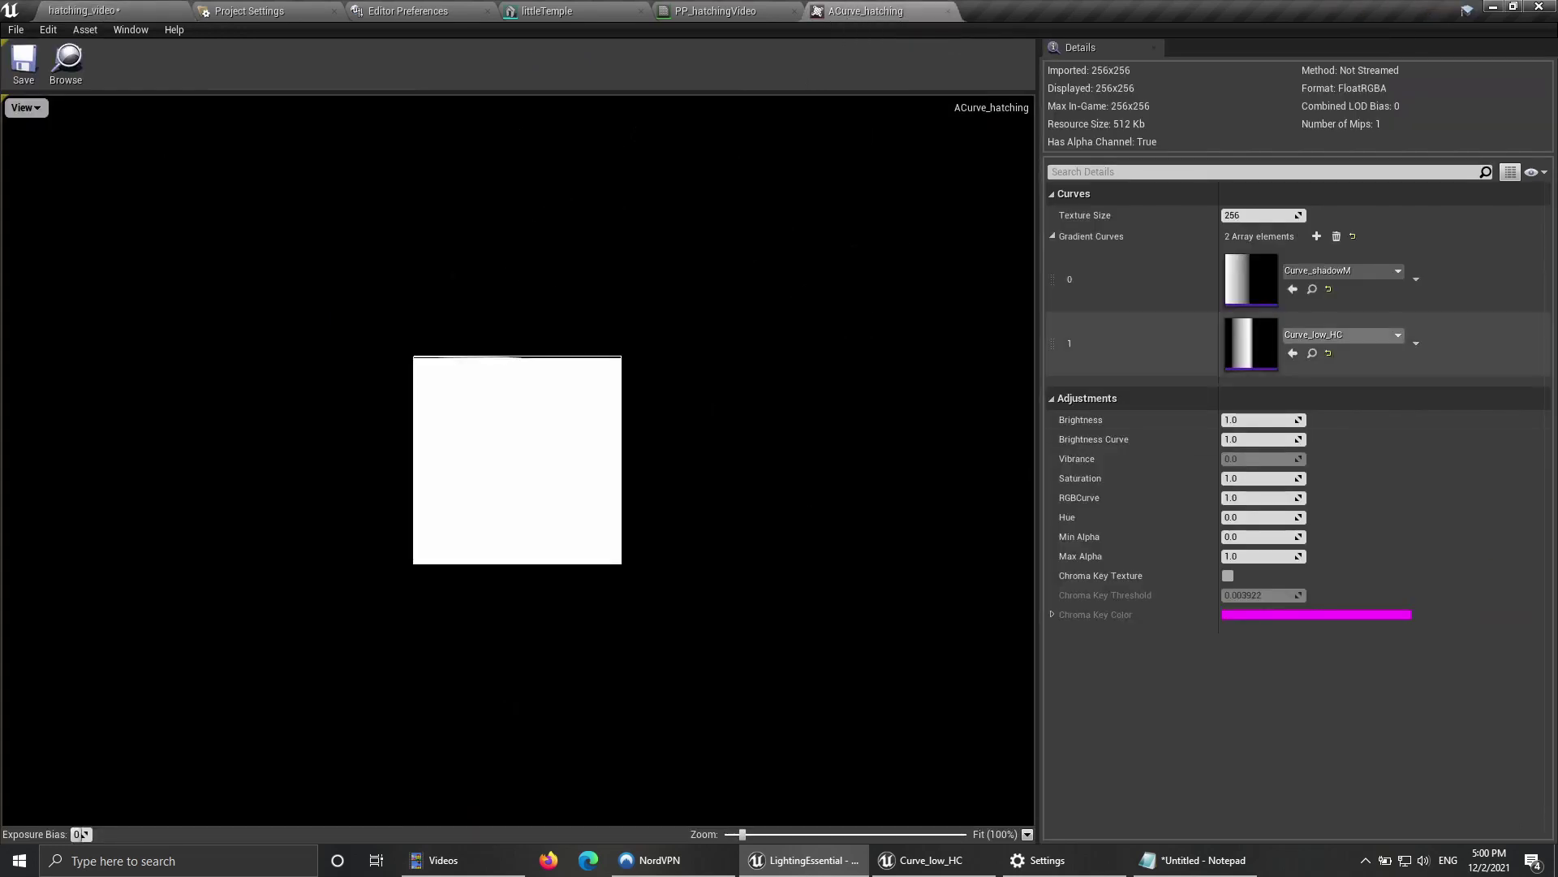
pyautogui.click(1317, 236)
pyautogui.click(1316, 236)
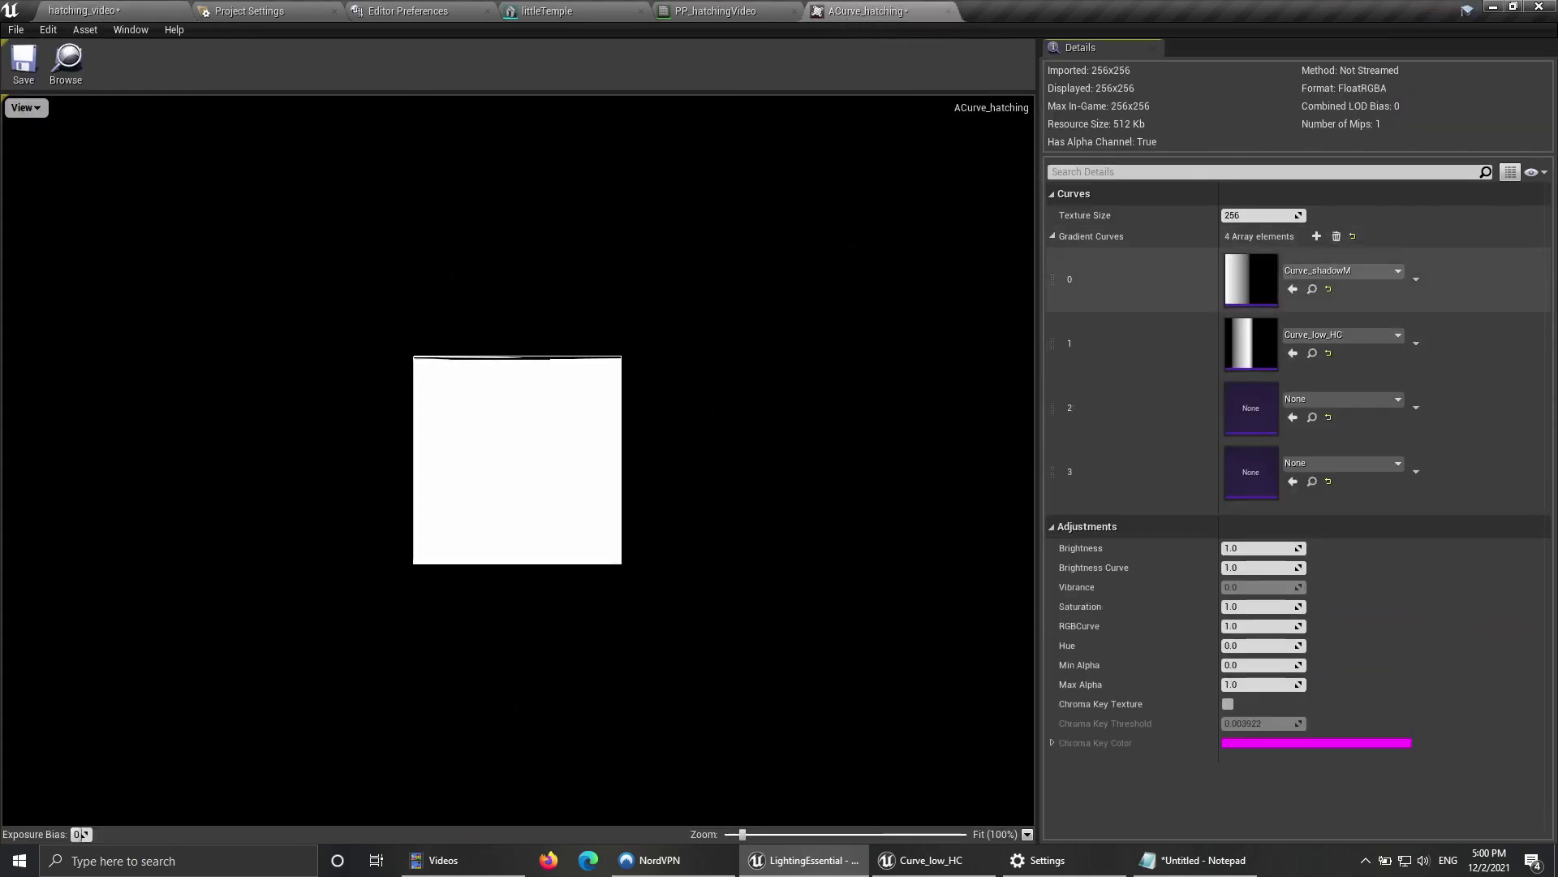
pyautogui.click(1343, 398)
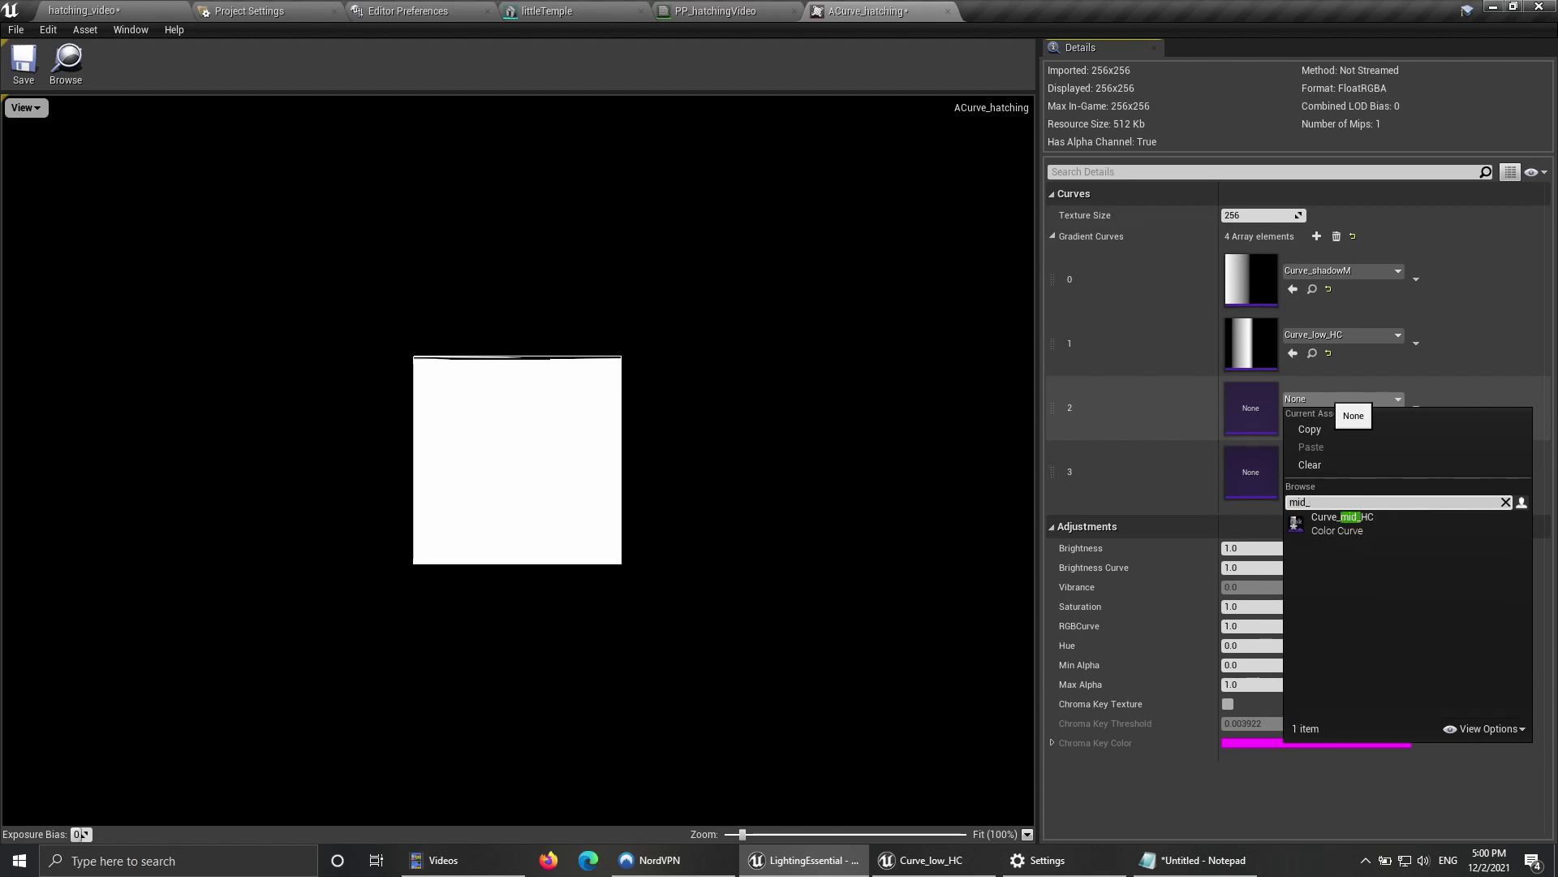
pyautogui.press('Return')
# Step: Assign Curve_high_HC to gradient curve slot 3 of the atlas and save it
pyautogui.click(1347, 463)
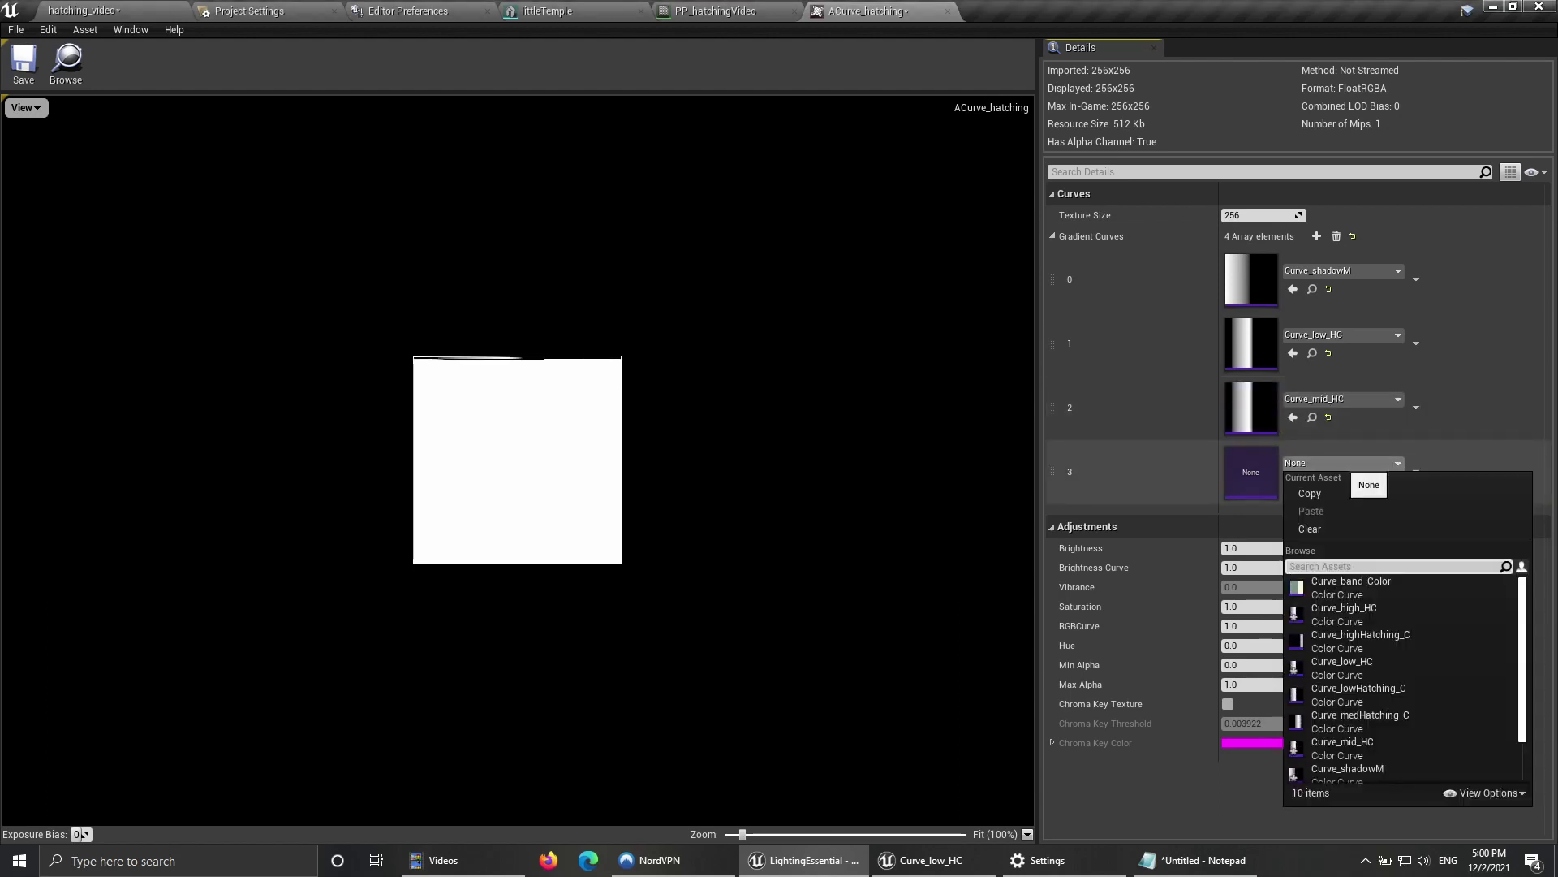
pyautogui.write('HC')
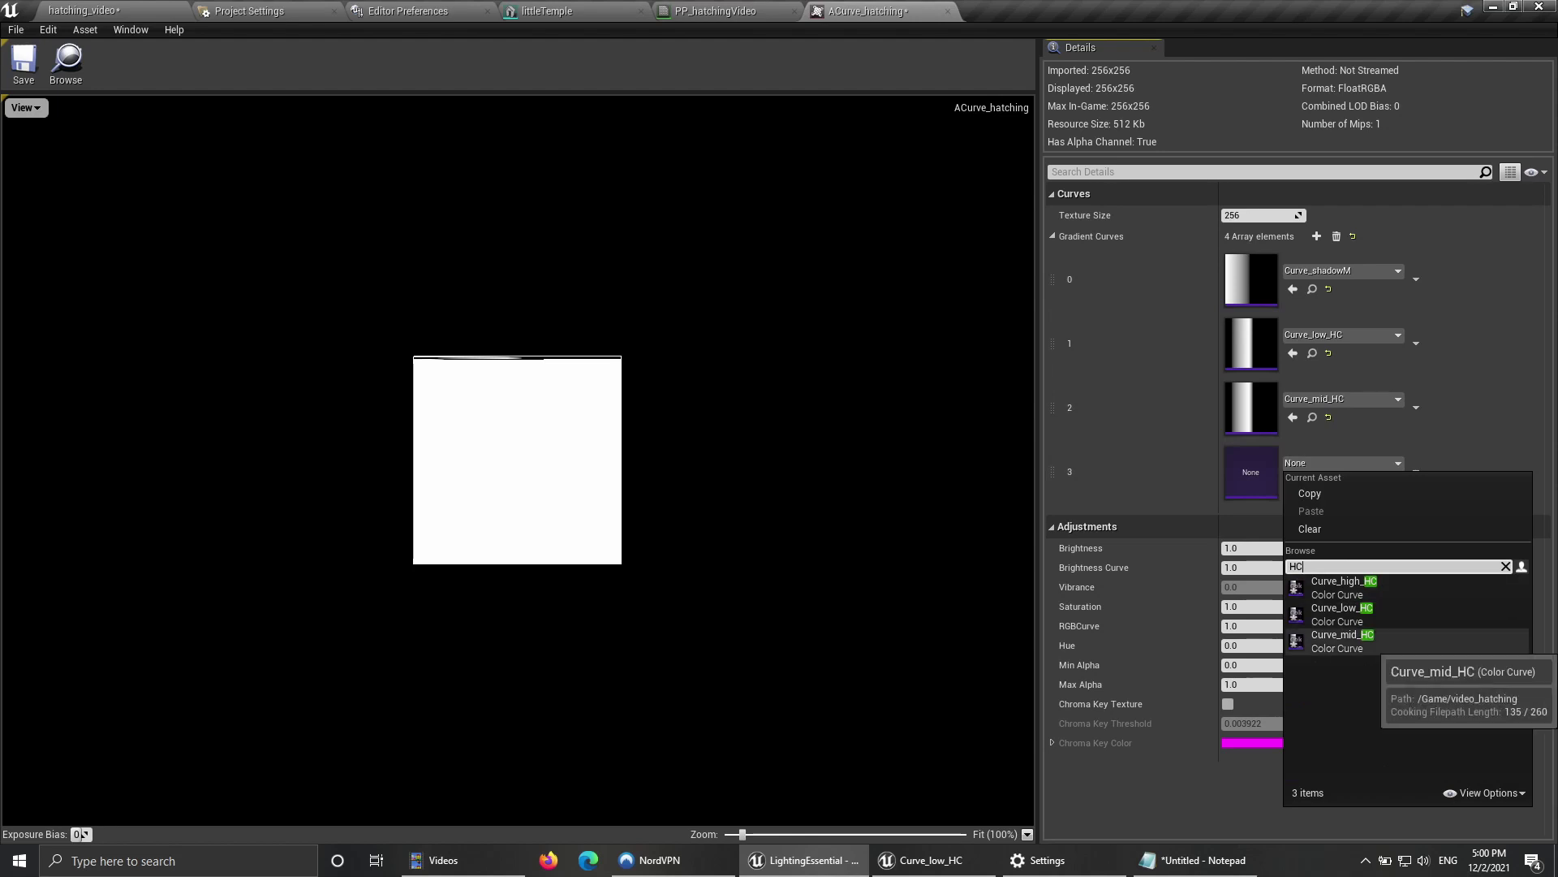
pyautogui.click(1331, 577)
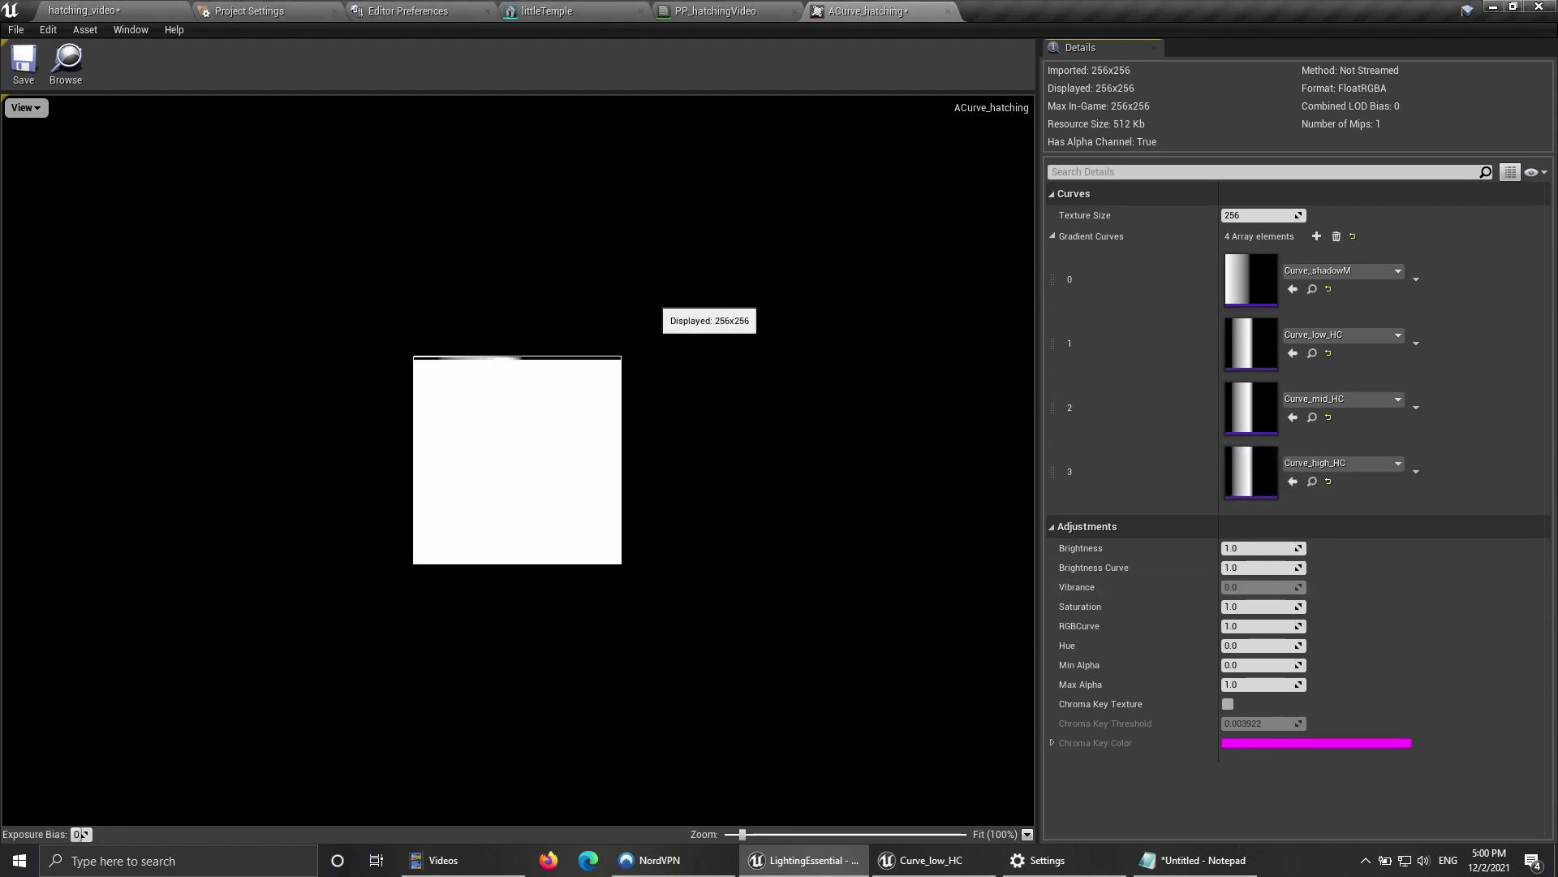
pyautogui.click(23, 65)
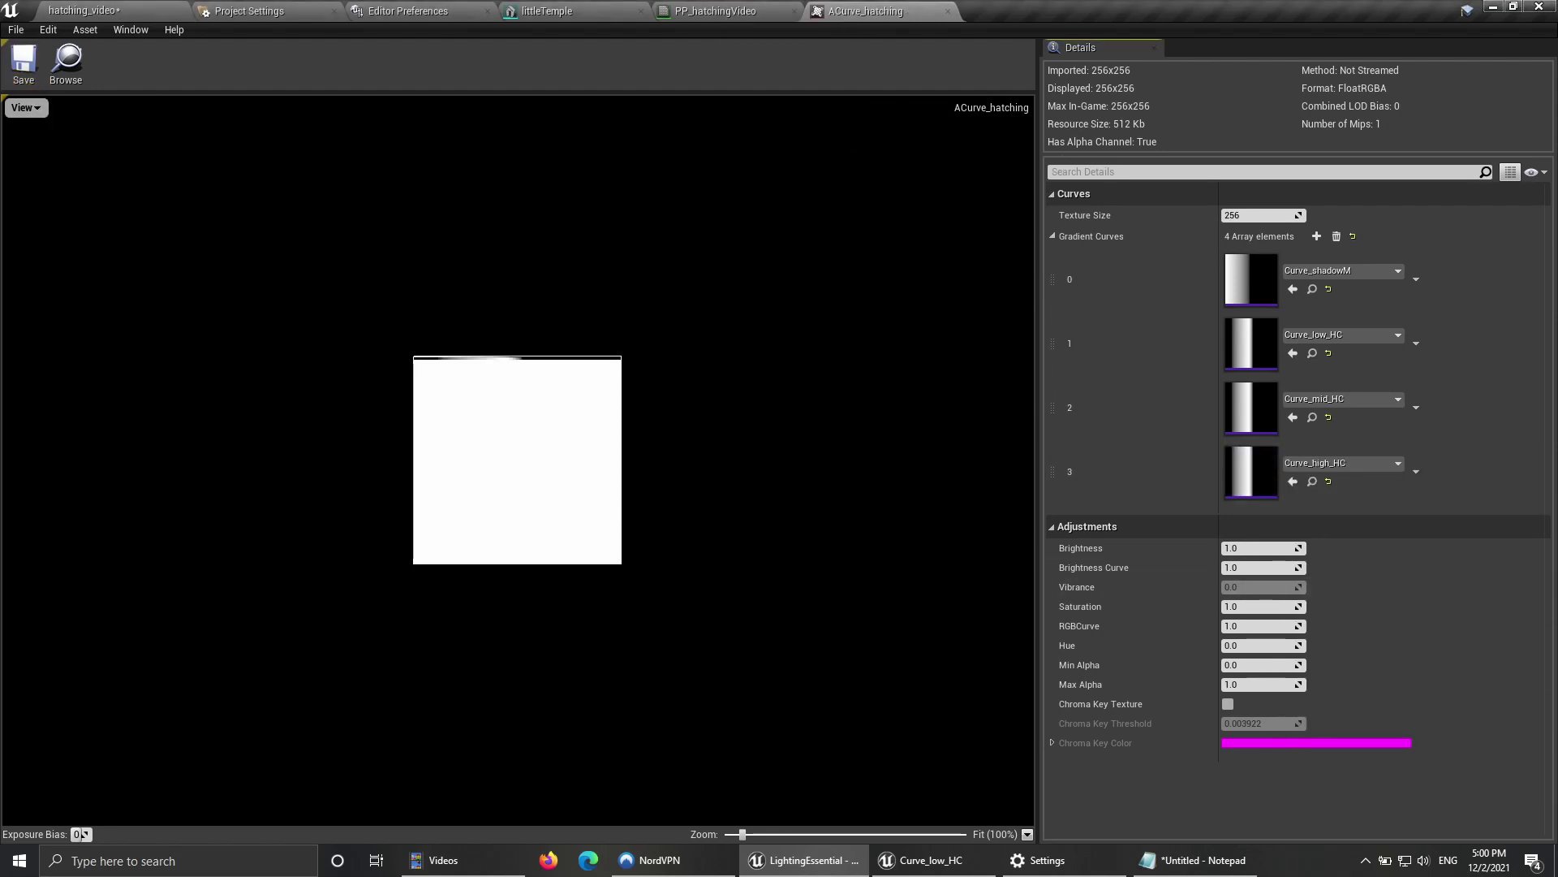
# Step: Open Curve_mid_HC and shift its gradient stops to about 0.45 for the start, 0.74 for the white peak and 0.87 for the end
pyautogui.click(84, 11)
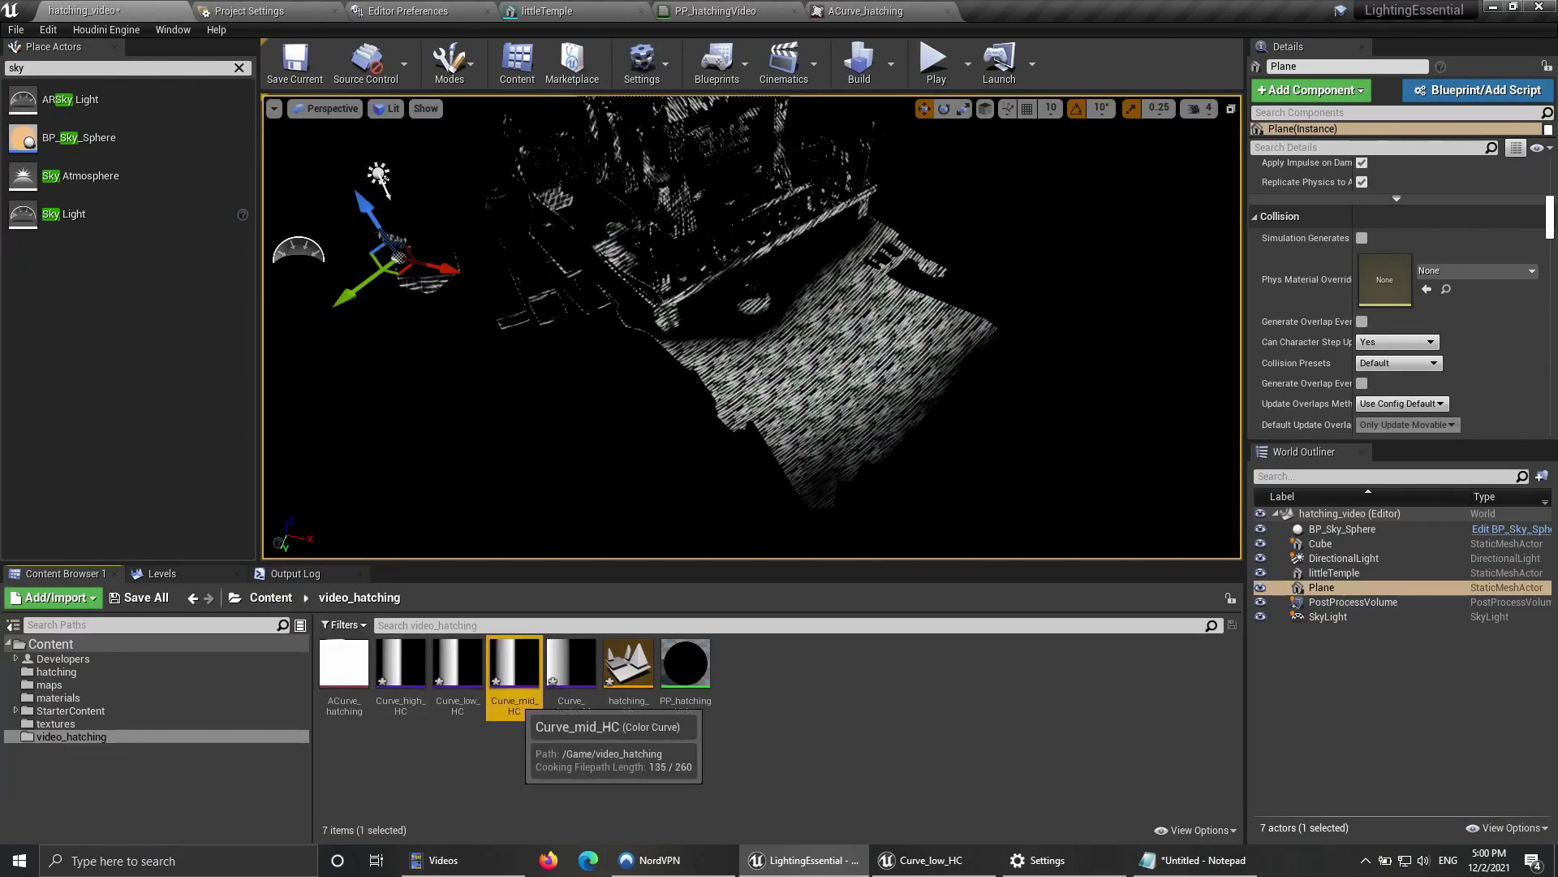
pyautogui.doubleClick(515, 663)
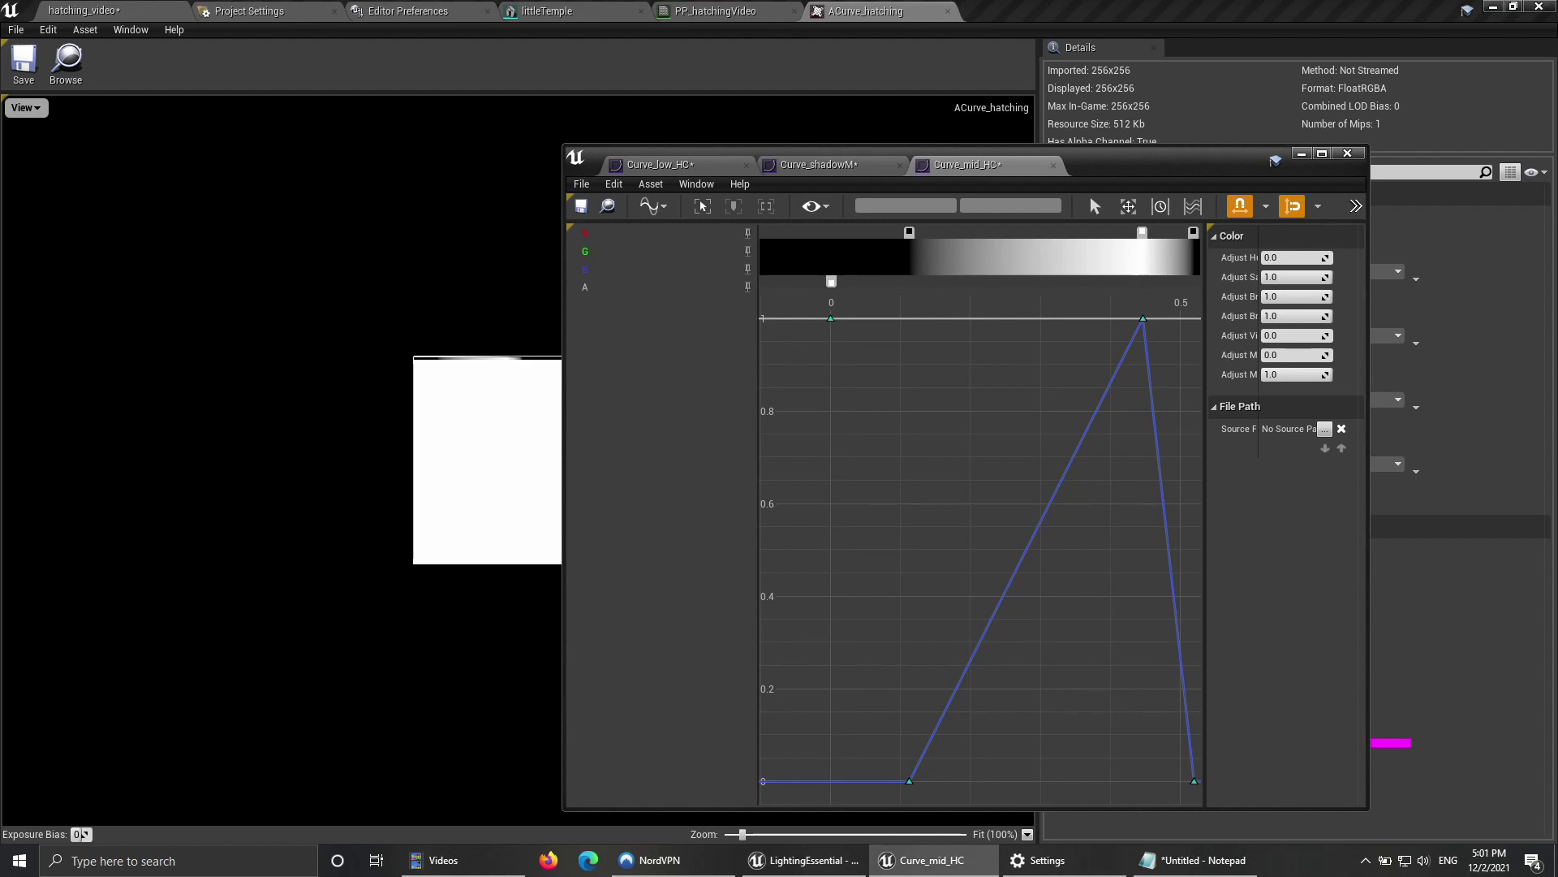
pyautogui.moveTo(1055, 487); pyautogui.dragTo(1024, 495, button='right')
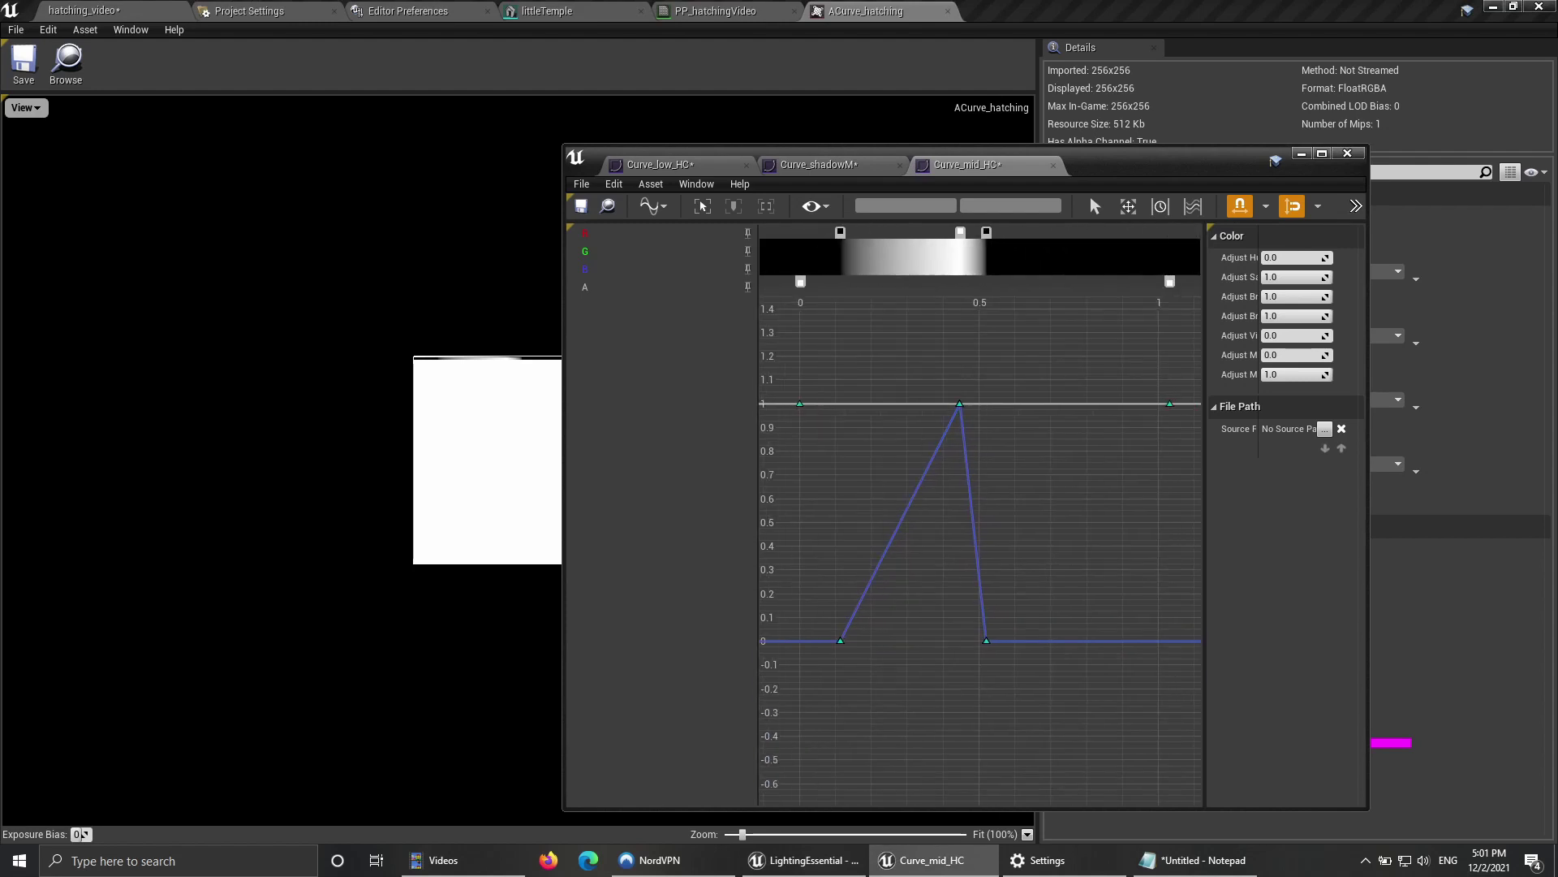
pyautogui.moveTo(986, 233); pyautogui.dragTo(1110, 232)
pyautogui.moveTo(960, 233); pyautogui.dragTo(1064, 233)
pyautogui.moveTo(892, 233); pyautogui.dragTo(961, 233)
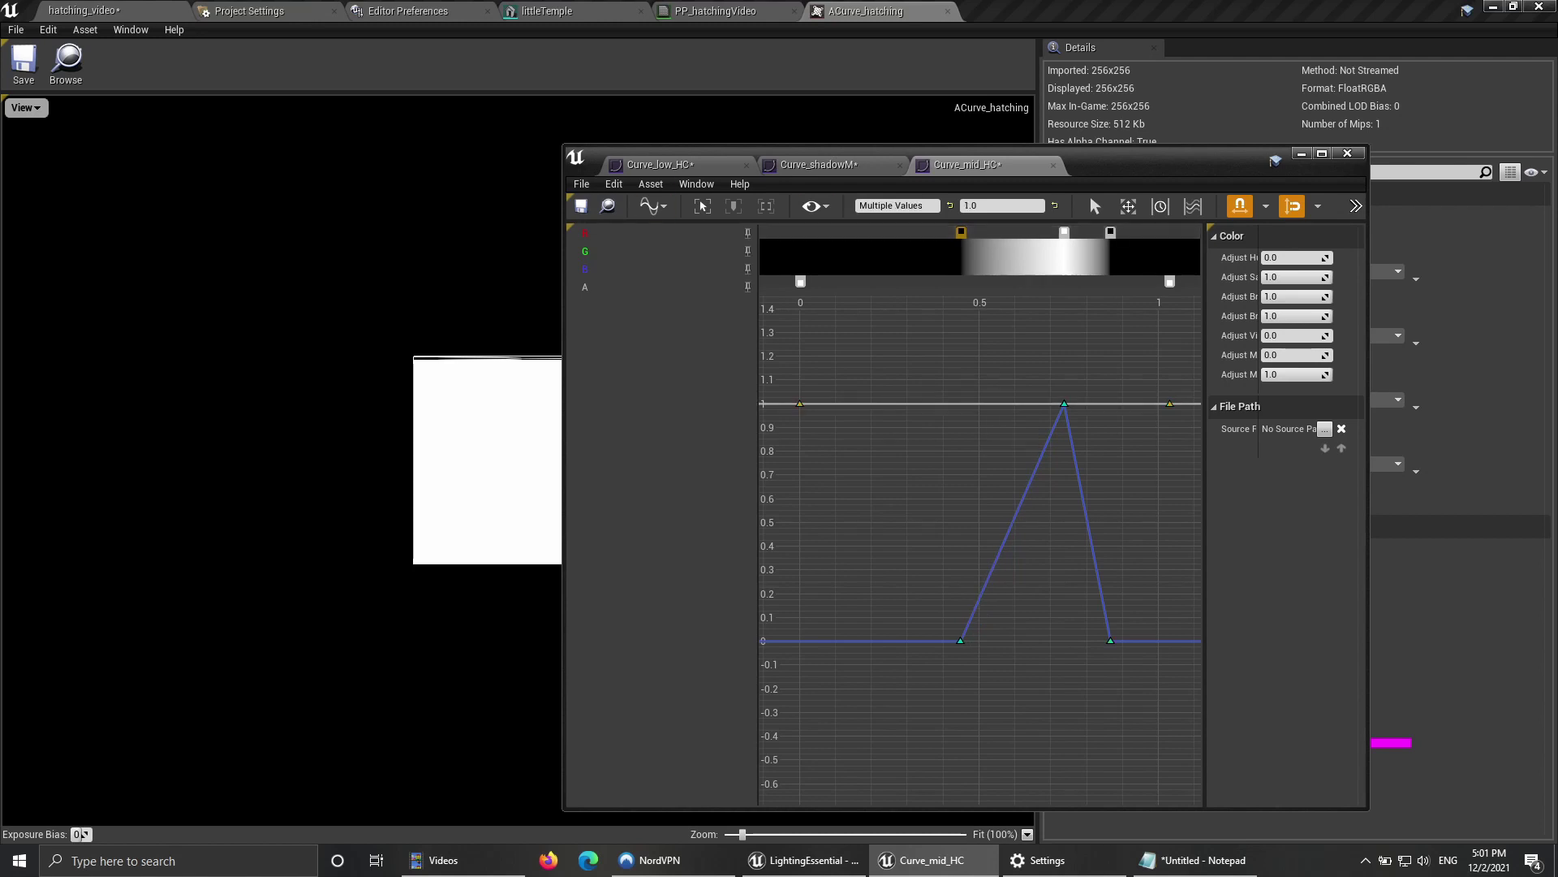
pyautogui.click(881, 714)
# Step: Open Curve_high_HC alongside the other curves and set the time of its black end stop to 1
pyautogui.click(101, 11)
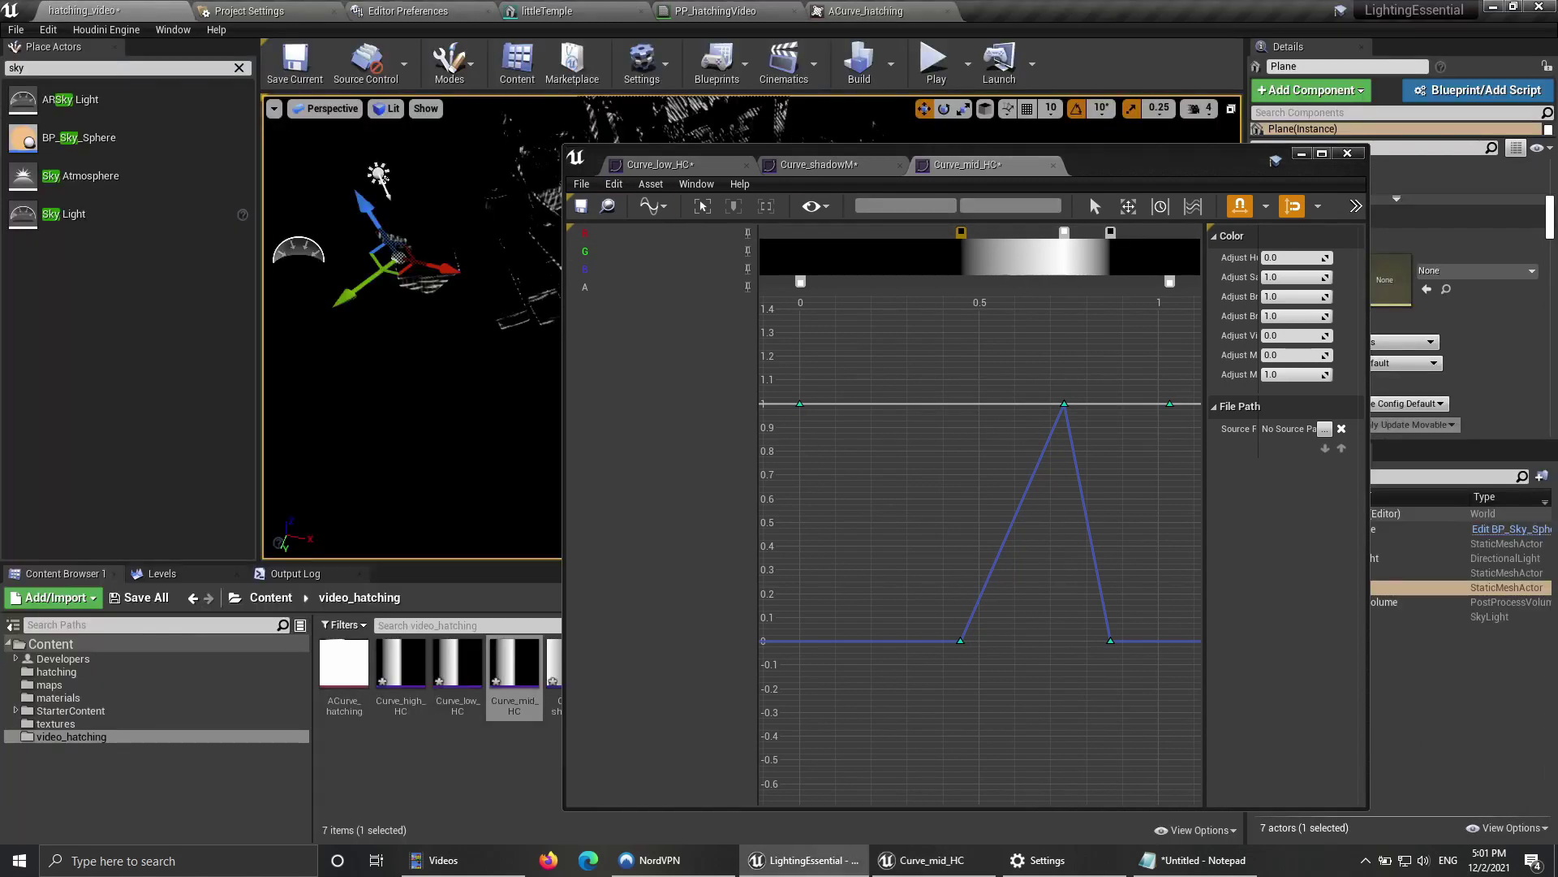
pyautogui.doubleClick(401, 667)
pyautogui.moveTo(1021, 12); pyautogui.dragTo(1089, 197)
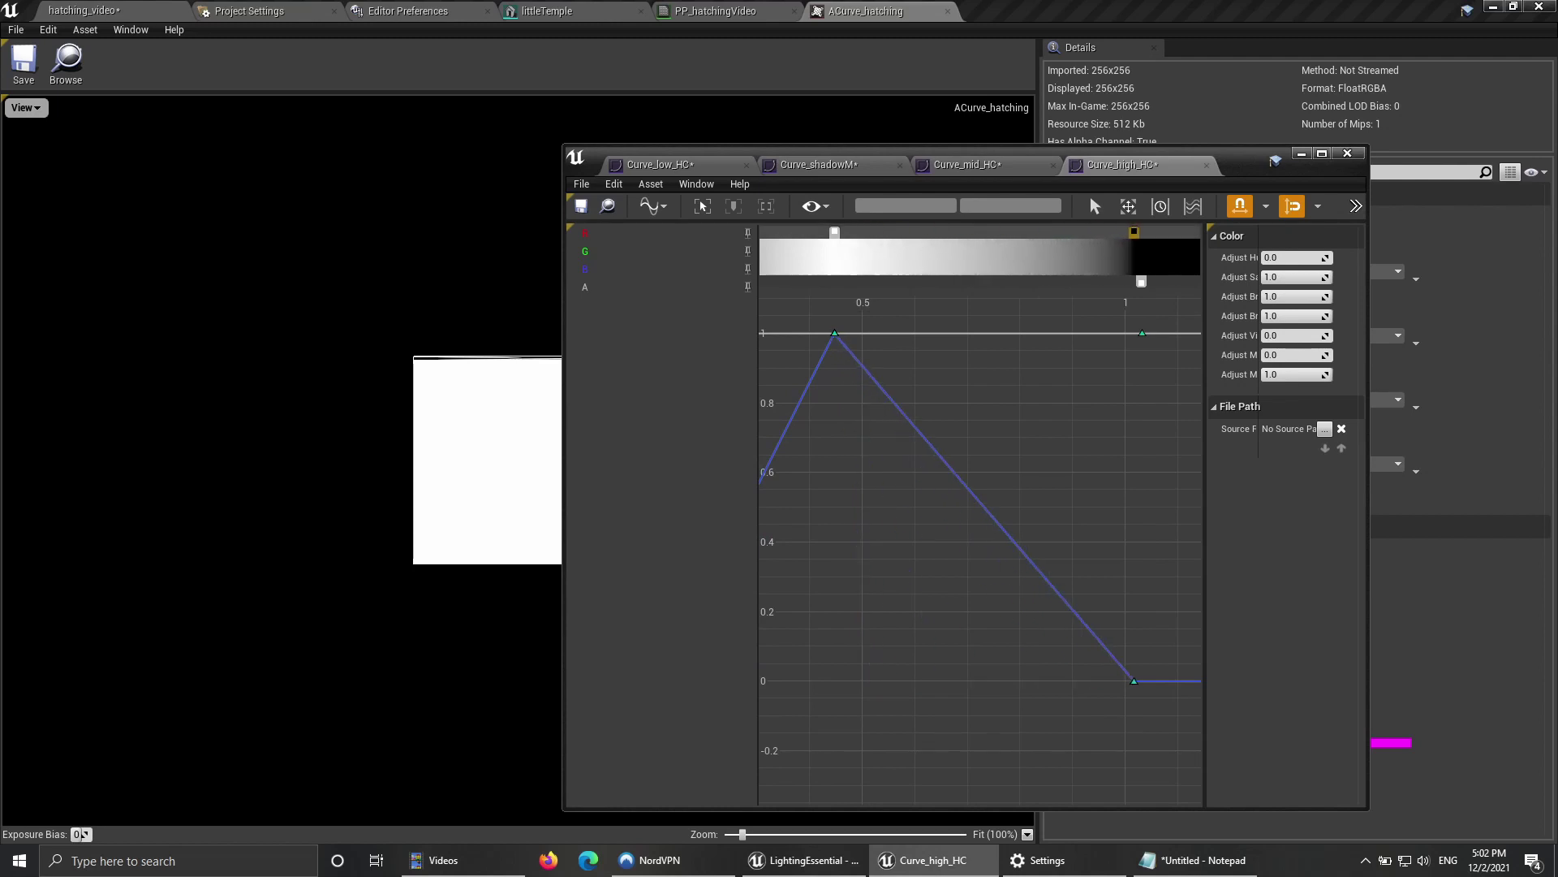
pyautogui.doubleClick(1134, 233)
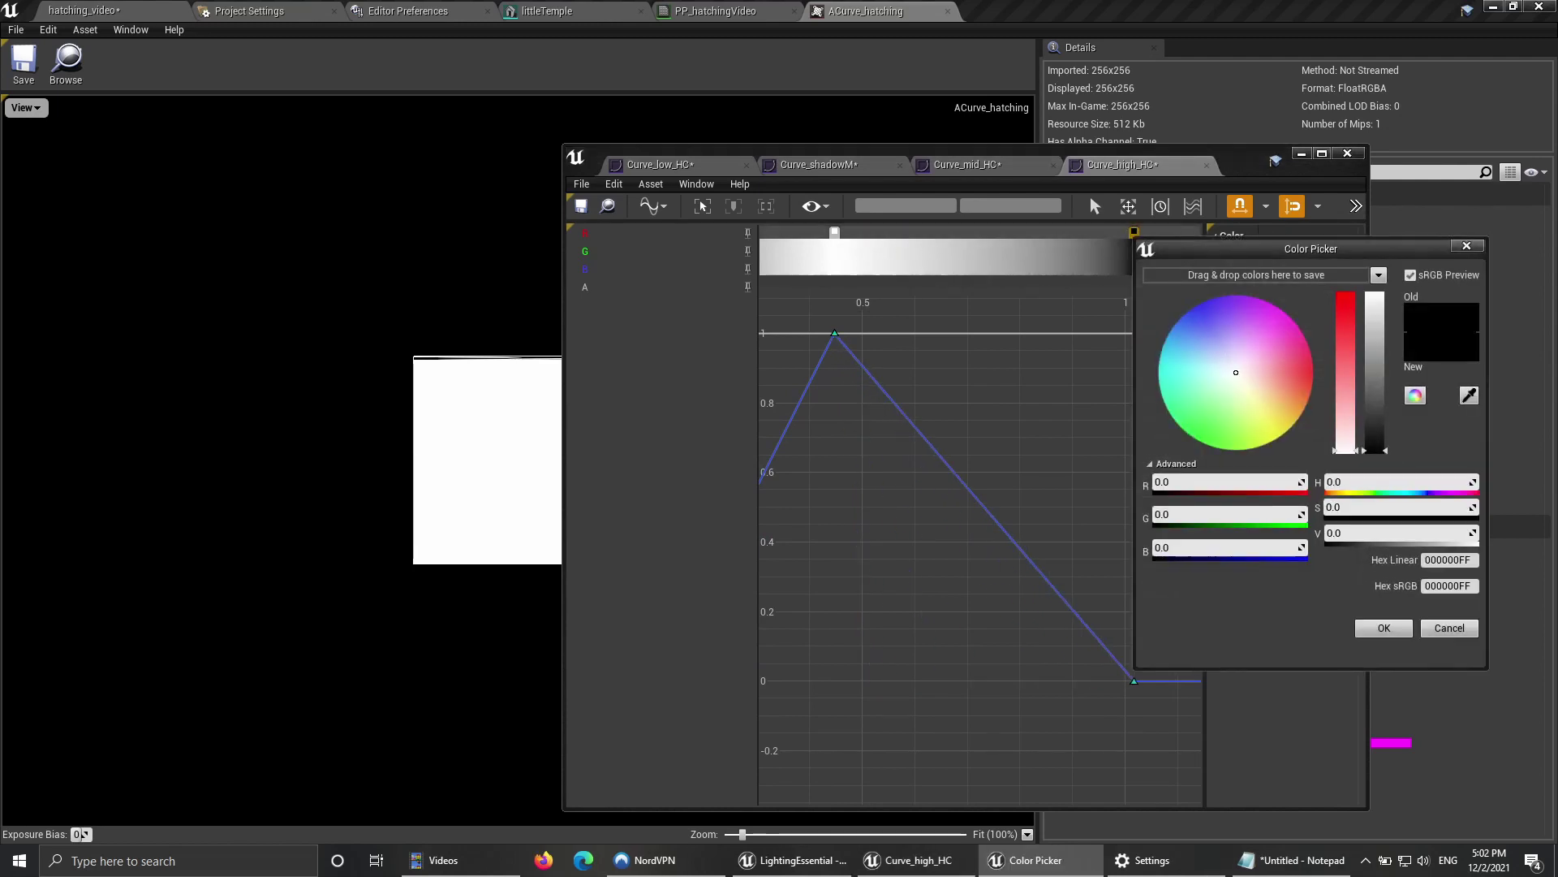
pyautogui.click(1449, 627)
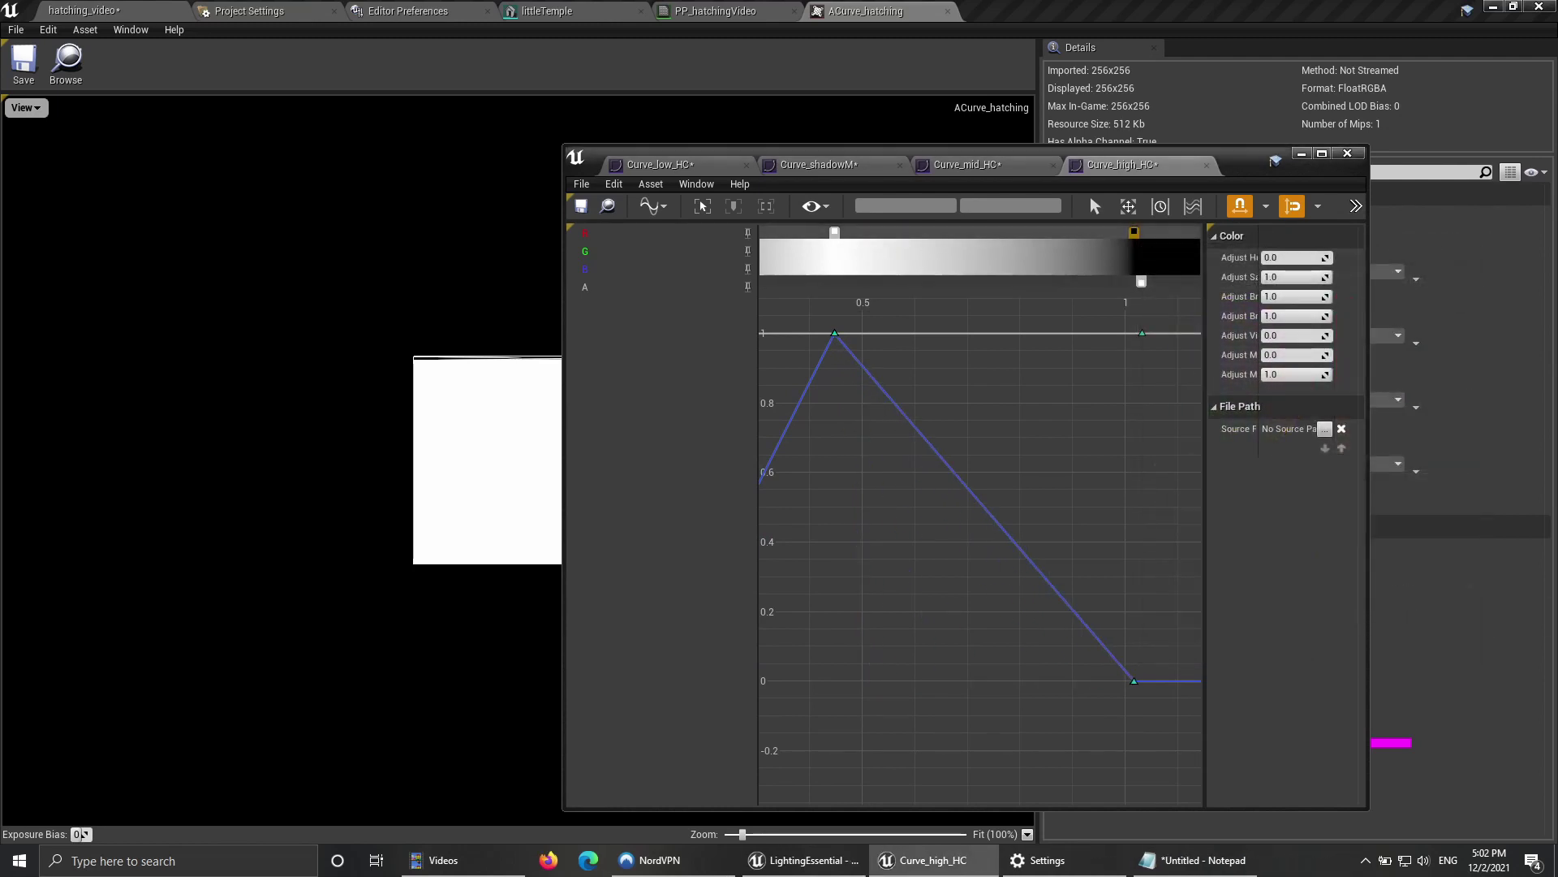
pyautogui.rightClick(1132, 233)
pyautogui.write('1')
pyautogui.press('Return')
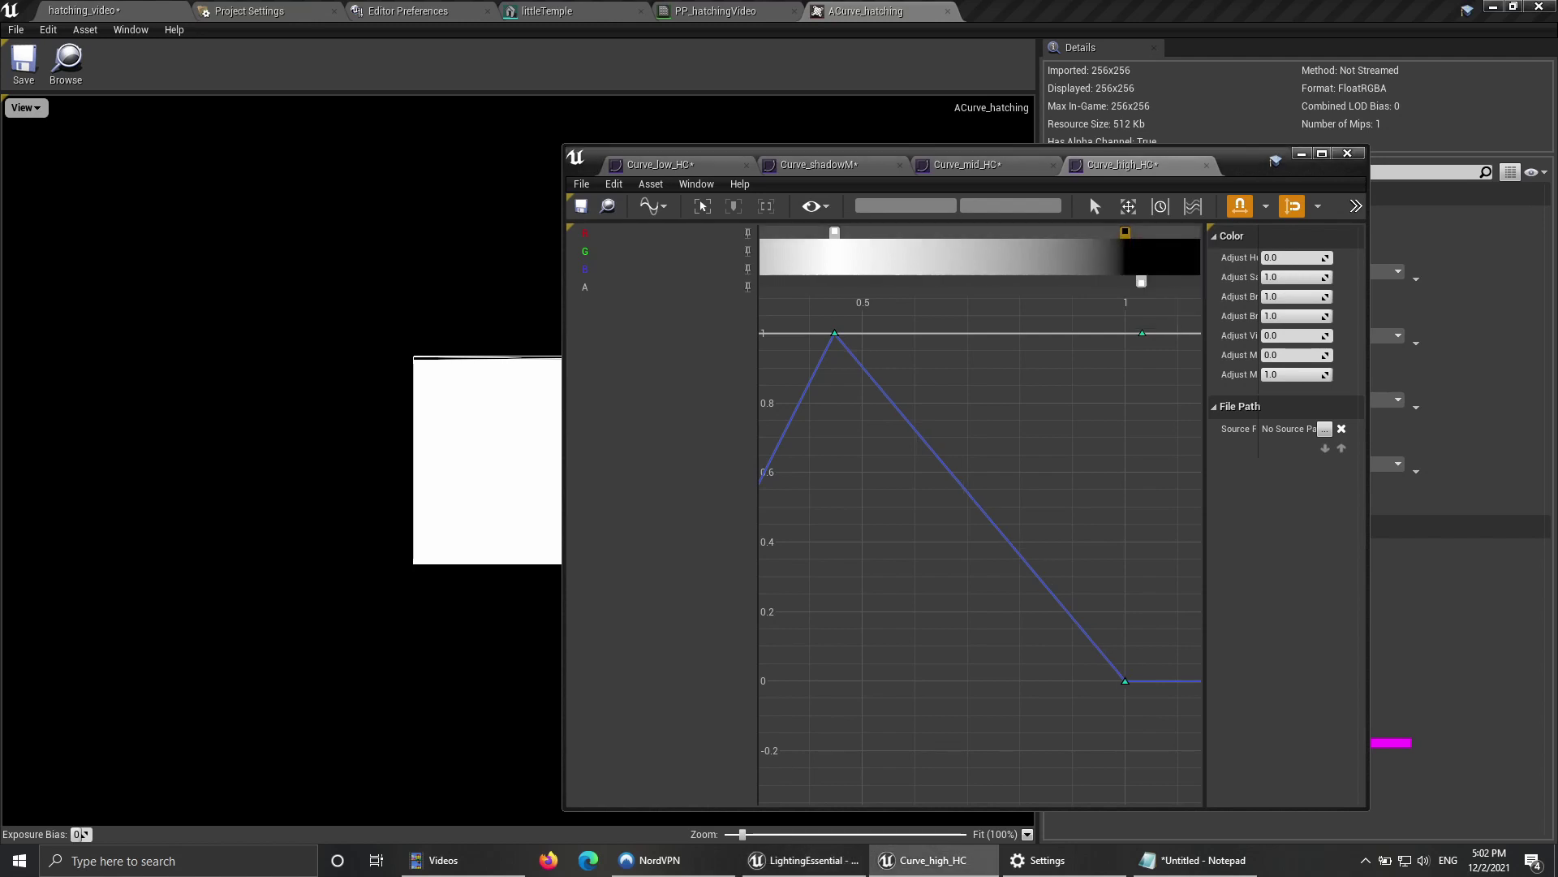
# Step: Move the white peak of Curve_high_HC to about 0.93 and its black start stop to about 0.77, and save the curve
pyautogui.moveTo(834, 232); pyautogui.dragTo(1087, 232)
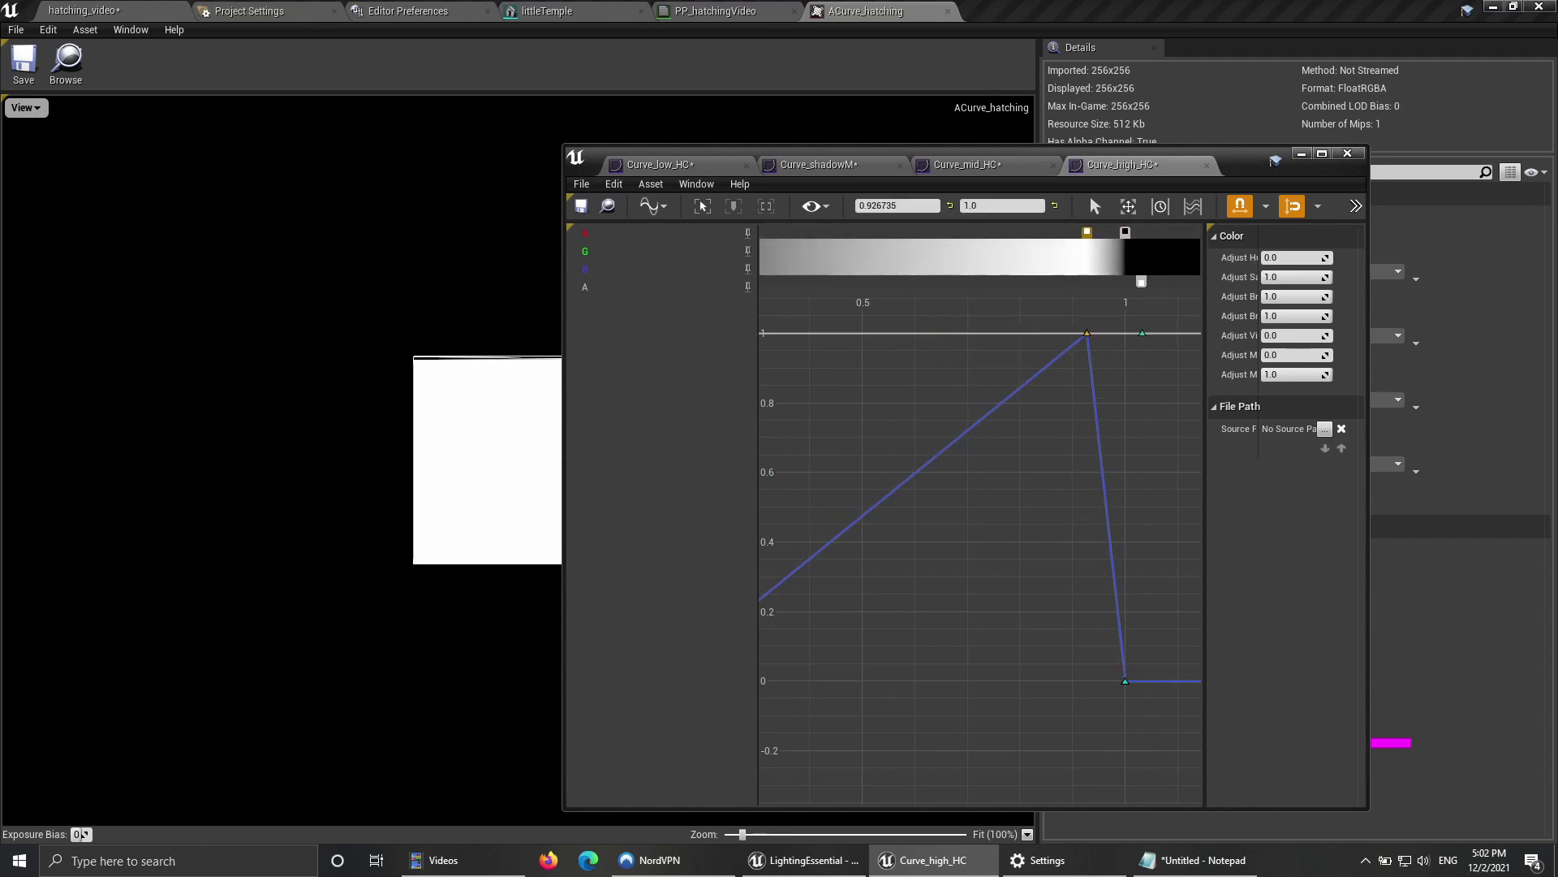
pyautogui.moveTo(883, 571); pyautogui.dragTo(1066, 537, button='right')
pyautogui.scroll(-3, 1066, 536)
pyautogui.moveTo(1013, 654); pyautogui.dragTo(881, 602)
pyautogui.moveTo(982, 560); pyautogui.dragTo(804, 650, button='right')
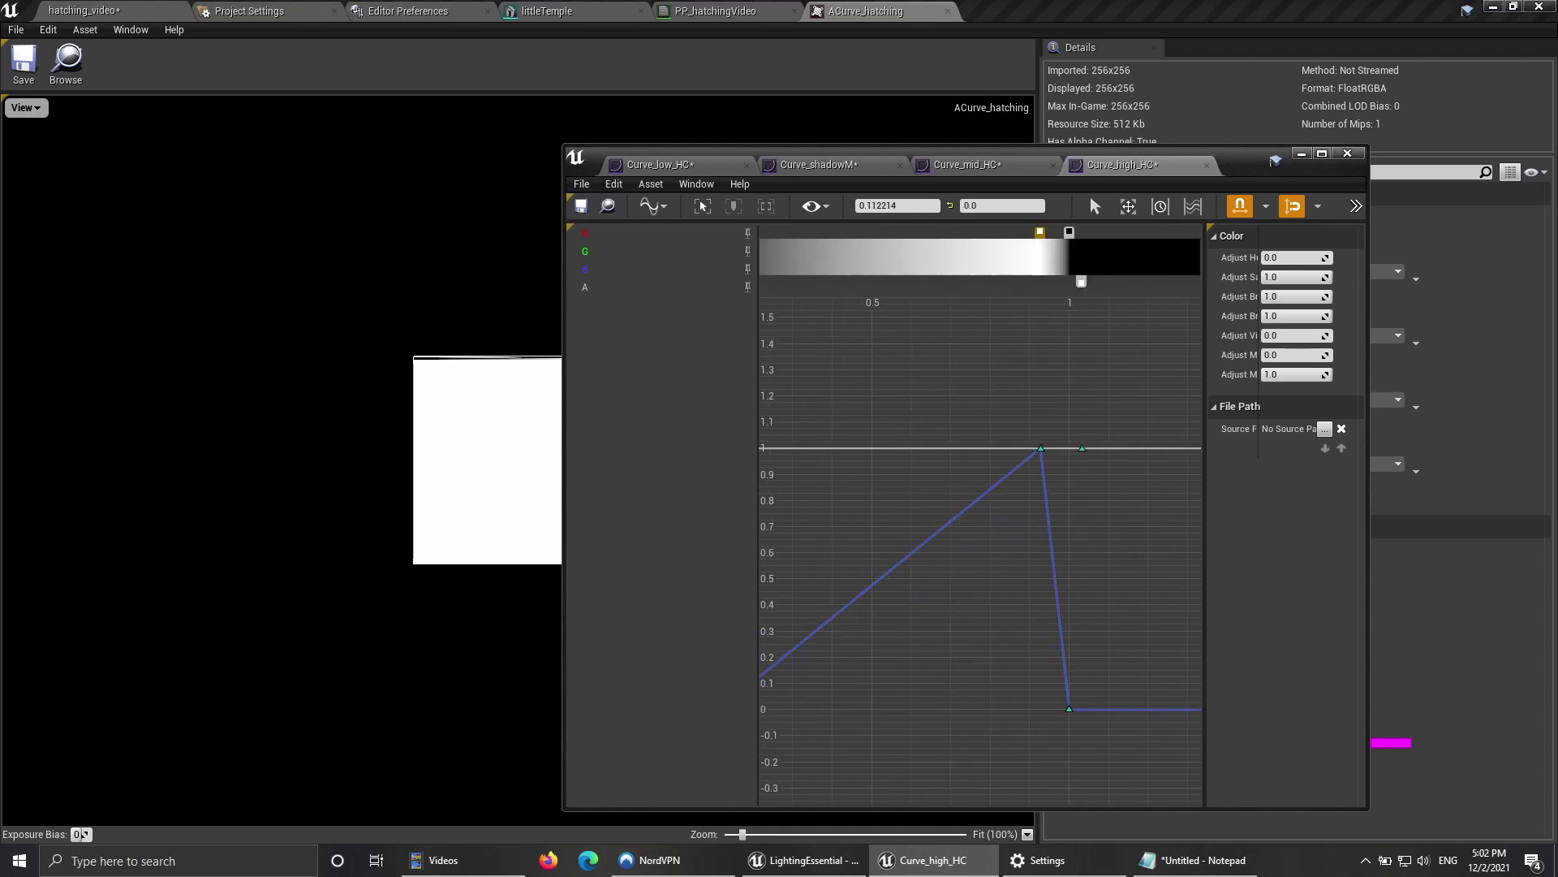
pyautogui.press('f')
pyautogui.moveTo(789, 232); pyautogui.dragTo(966, 232)
pyautogui.hotkey('ctrl', 's')
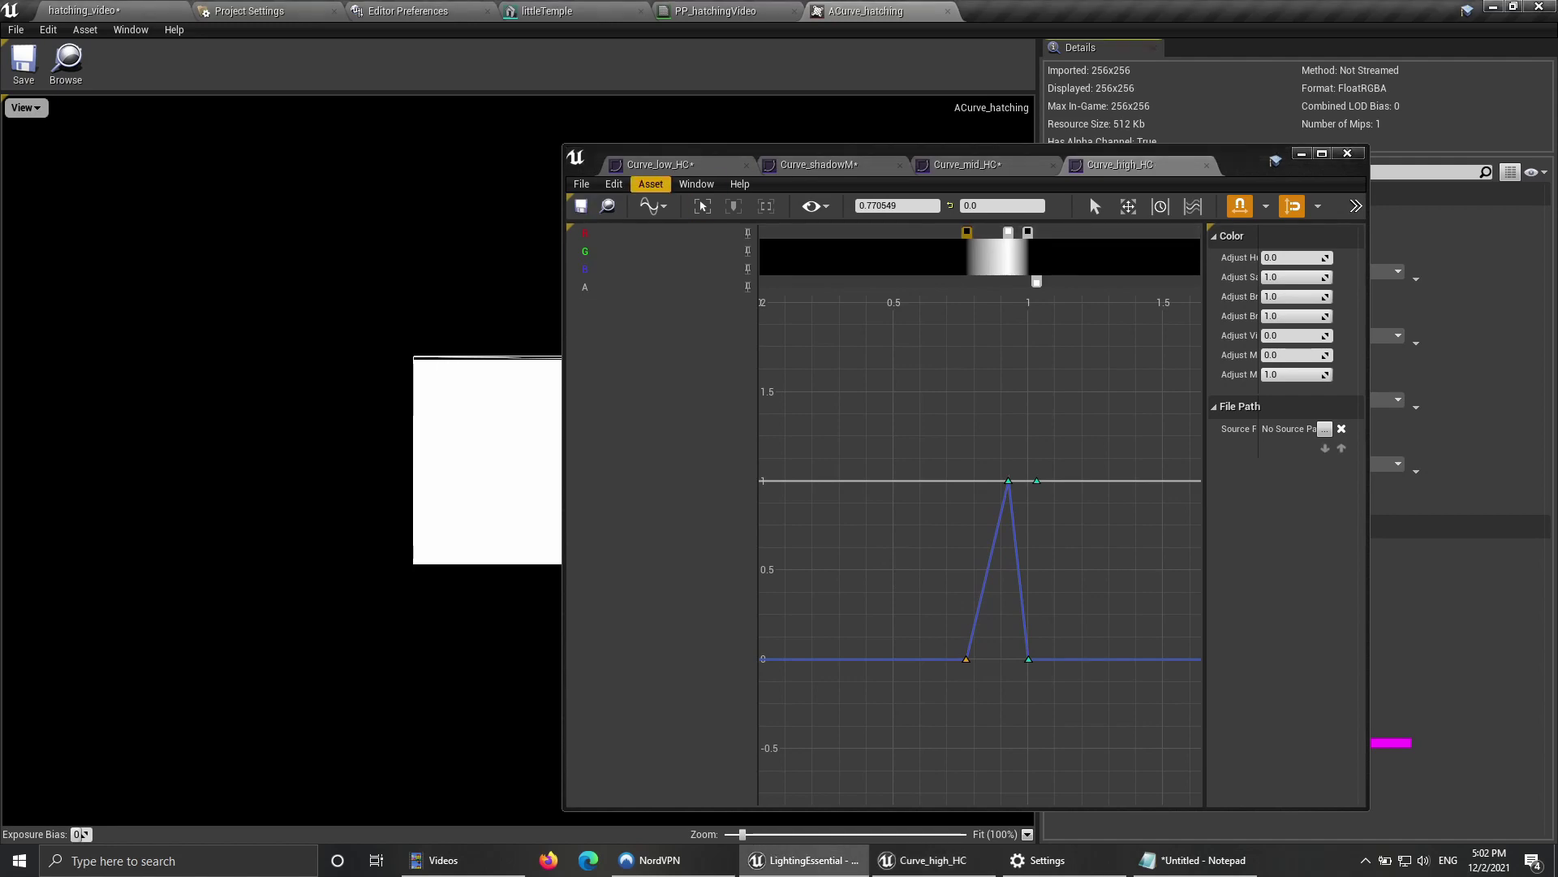
# Step: Return to the PP_hatchingVideo material and assign Curve_mid_HC to the ShadowMask node of the middle hatching group
pyautogui.click(720, 13)
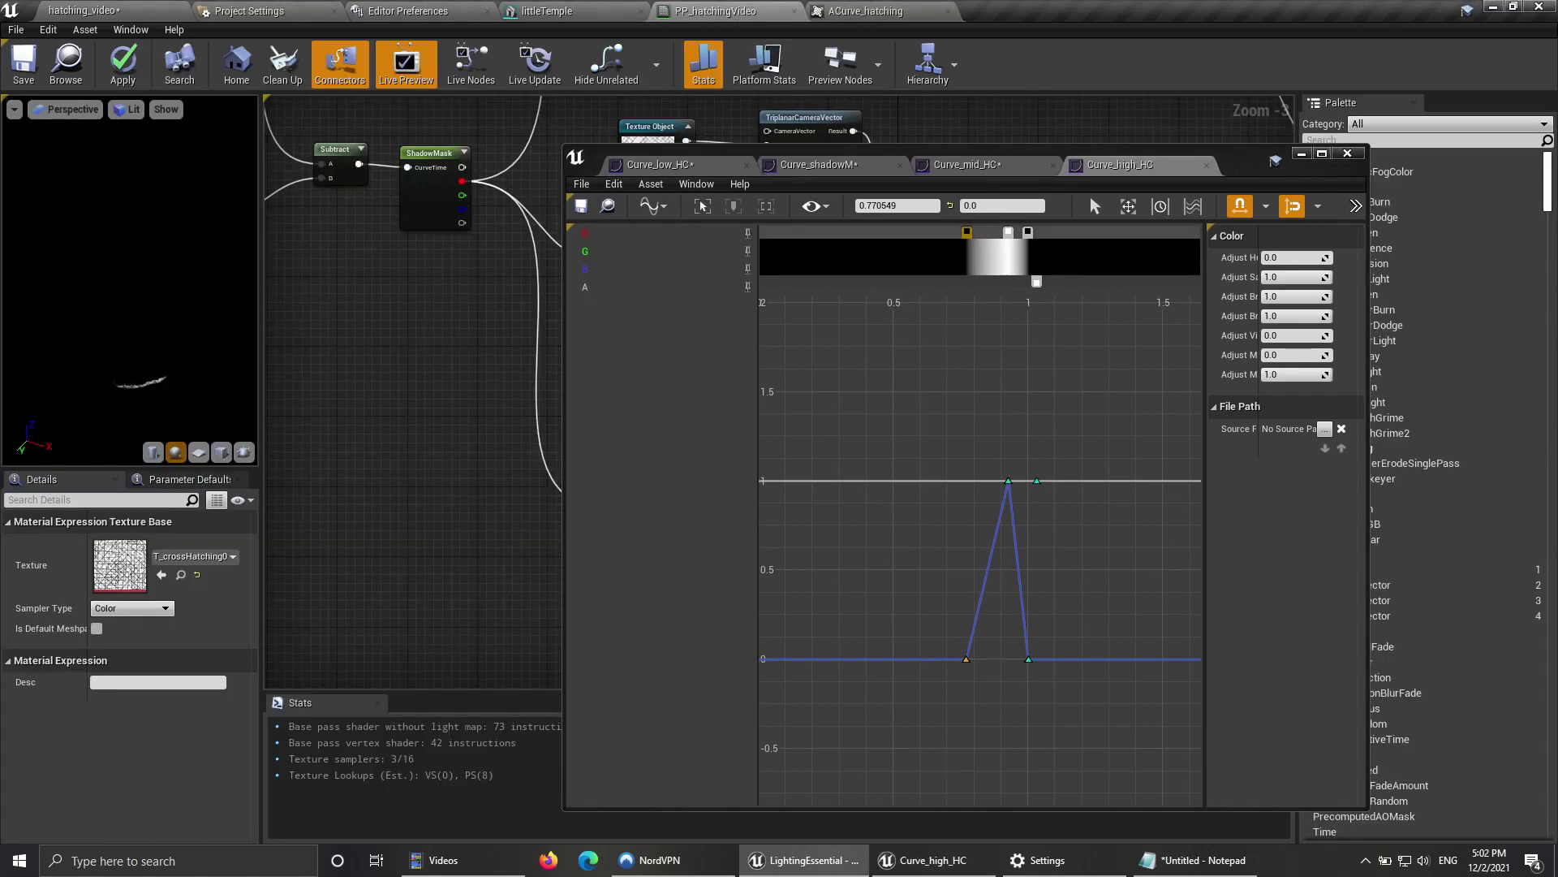
pyautogui.click(1302, 153)
pyautogui.scroll(2, 759, 357)
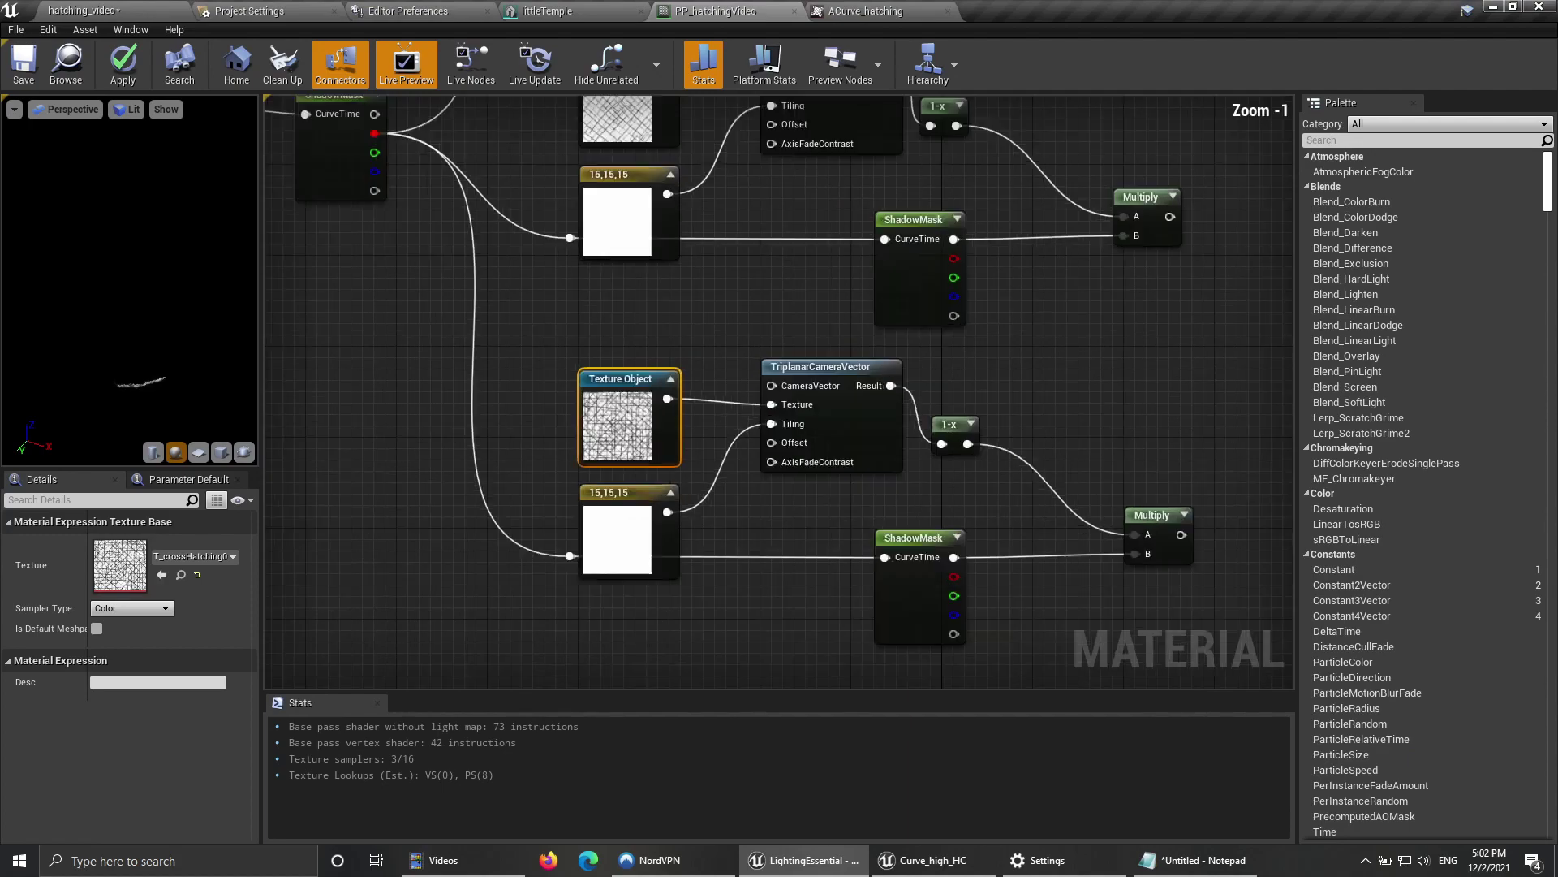
pyautogui.moveTo(988, 513); pyautogui.dragTo(985, 681, button='right')
pyautogui.click(899, 450)
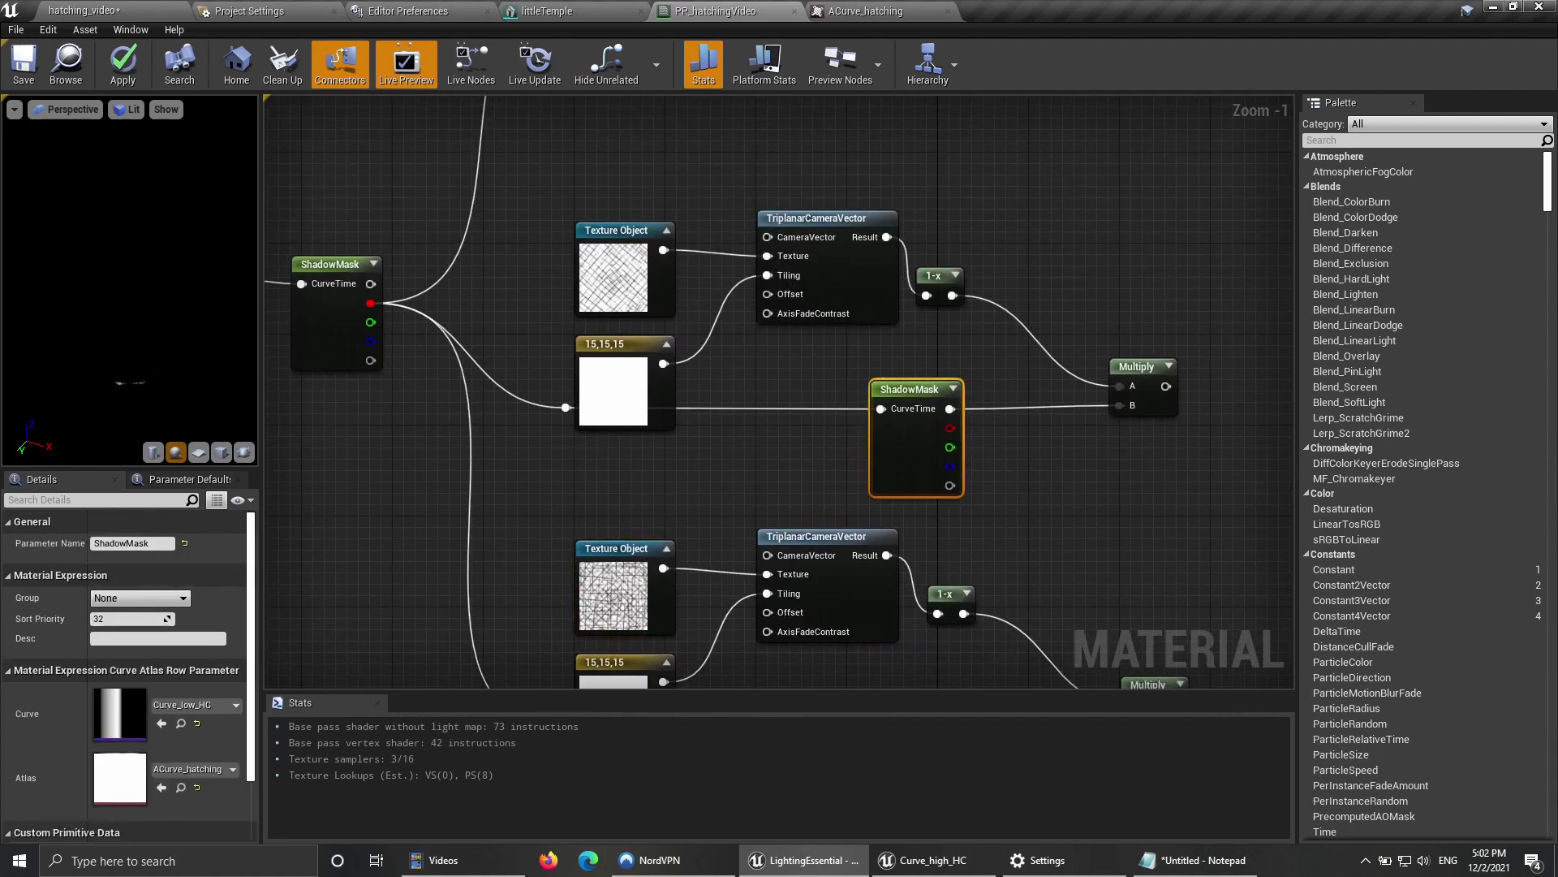
pyautogui.click(235, 706)
pyautogui.click(220, 532)
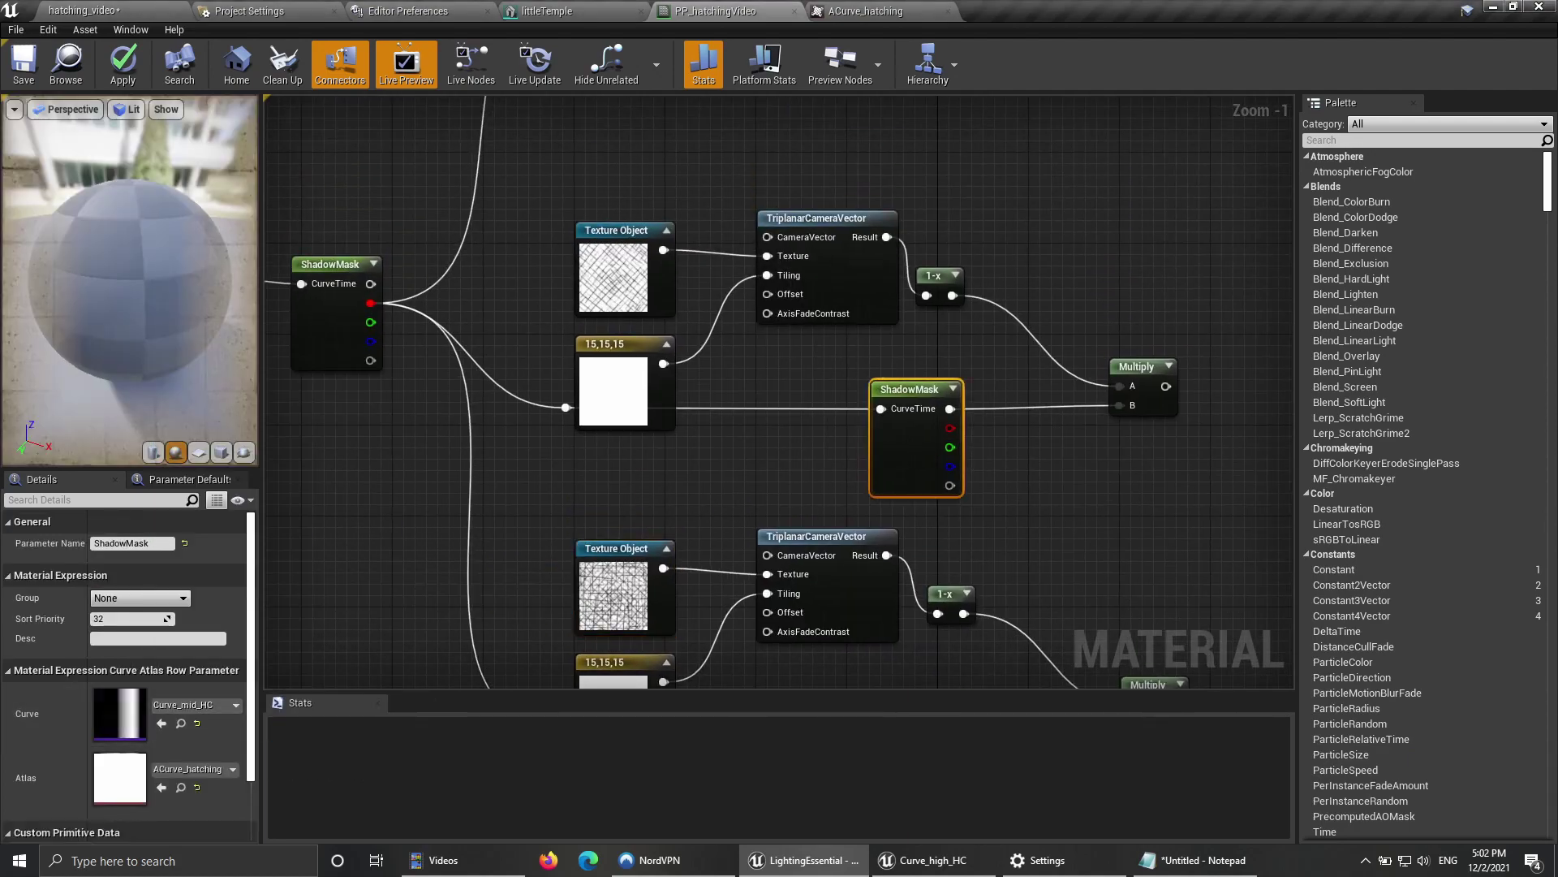
# Step: Assign Curve_high_HC to the ShadowMask node of the lowest hatching group in the graph
pyautogui.moveTo(927, 601); pyautogui.dragTo(910, 347, button='right')
pyautogui.click(913, 498)
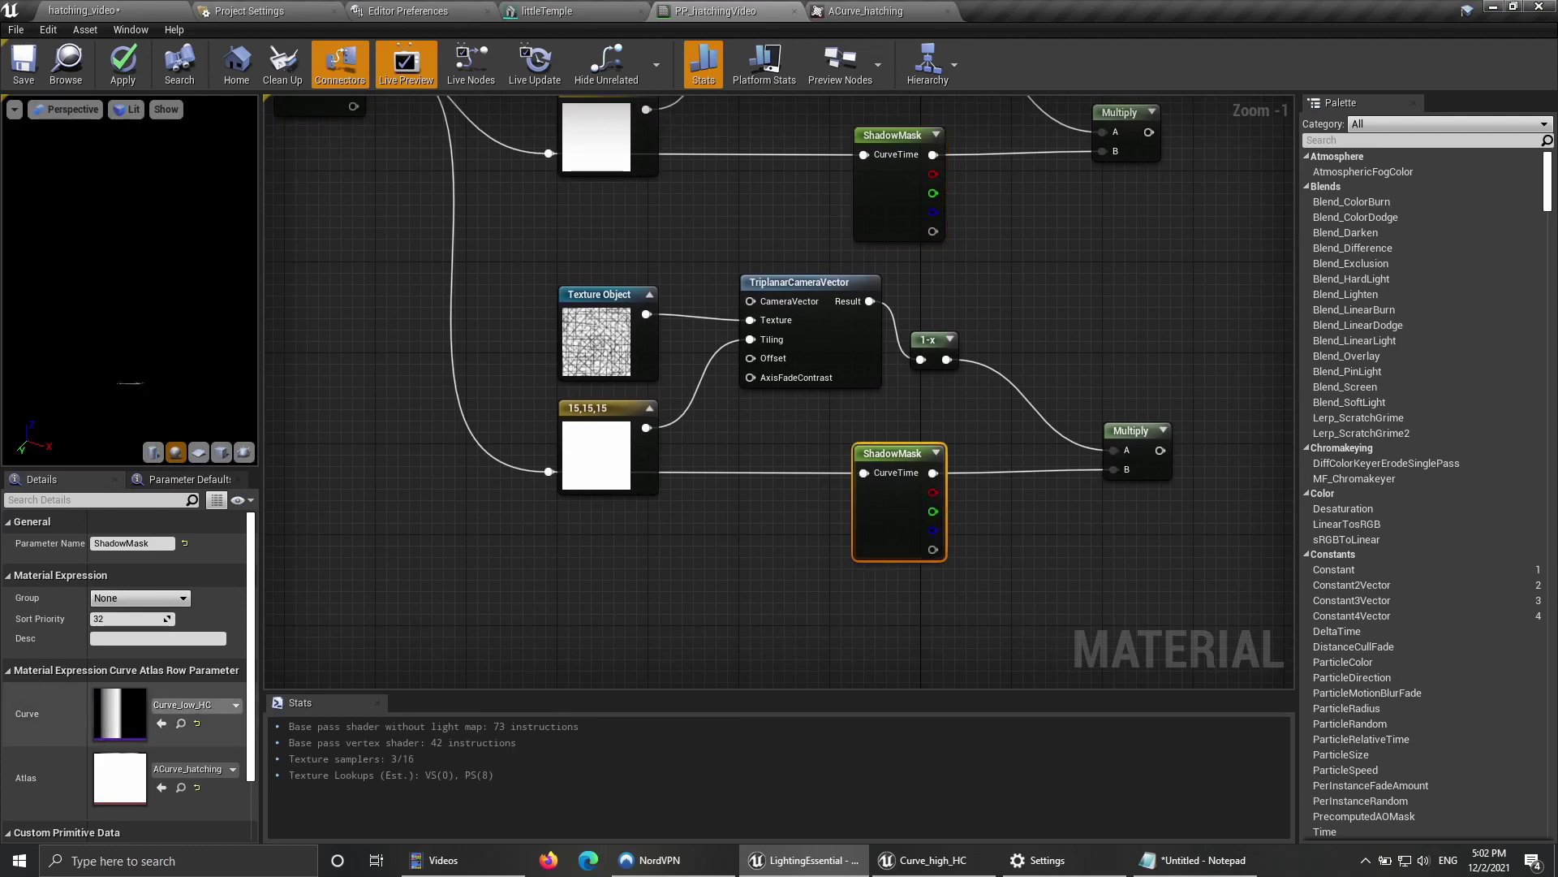
pyautogui.click(234, 705)
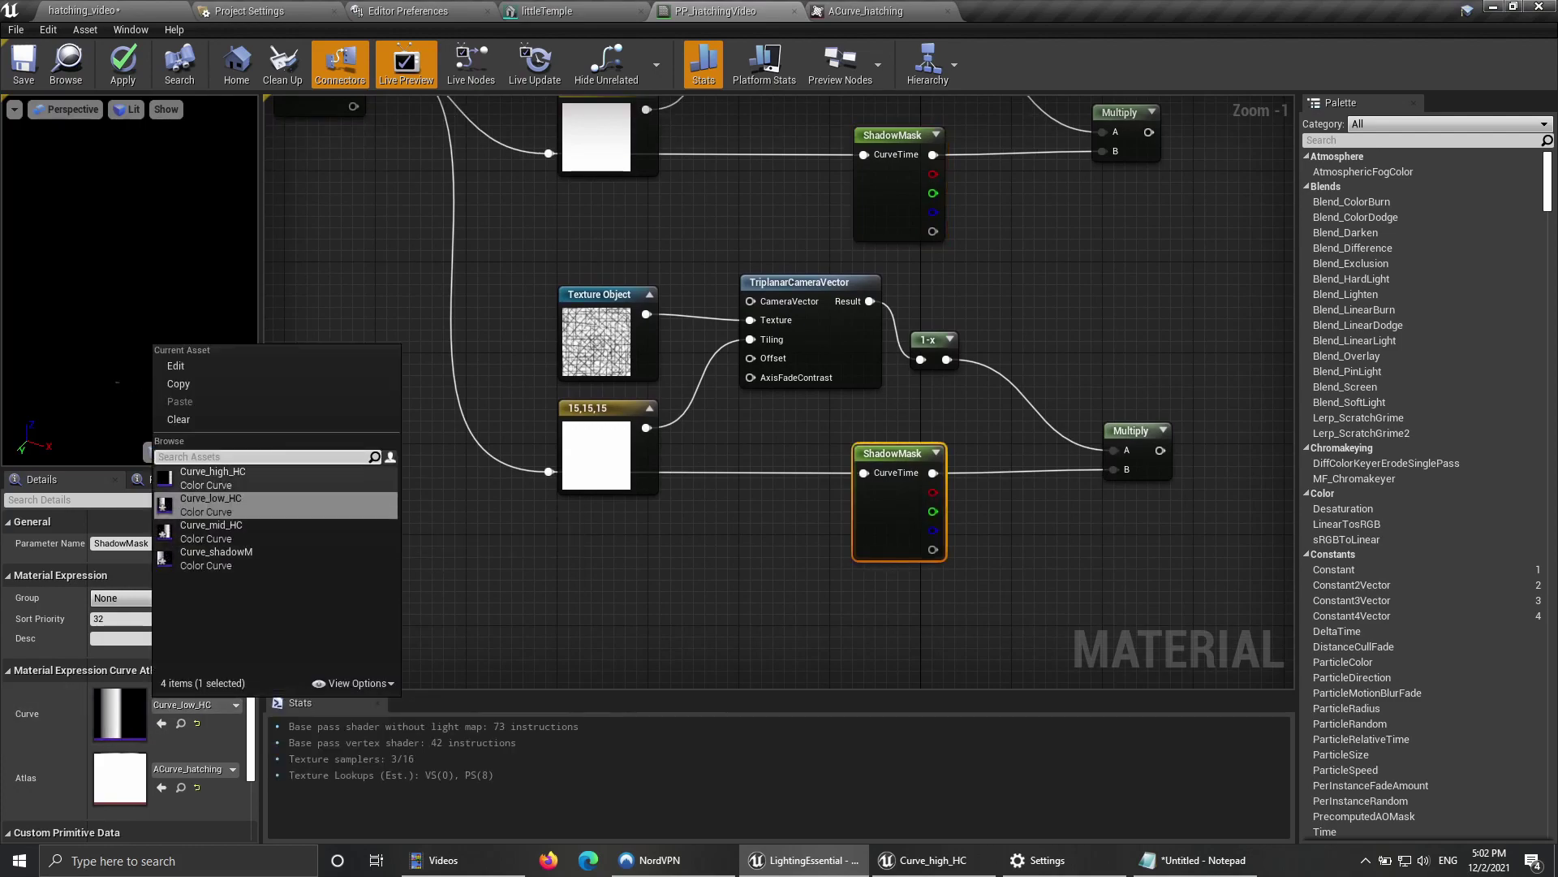
pyautogui.click(213, 478)
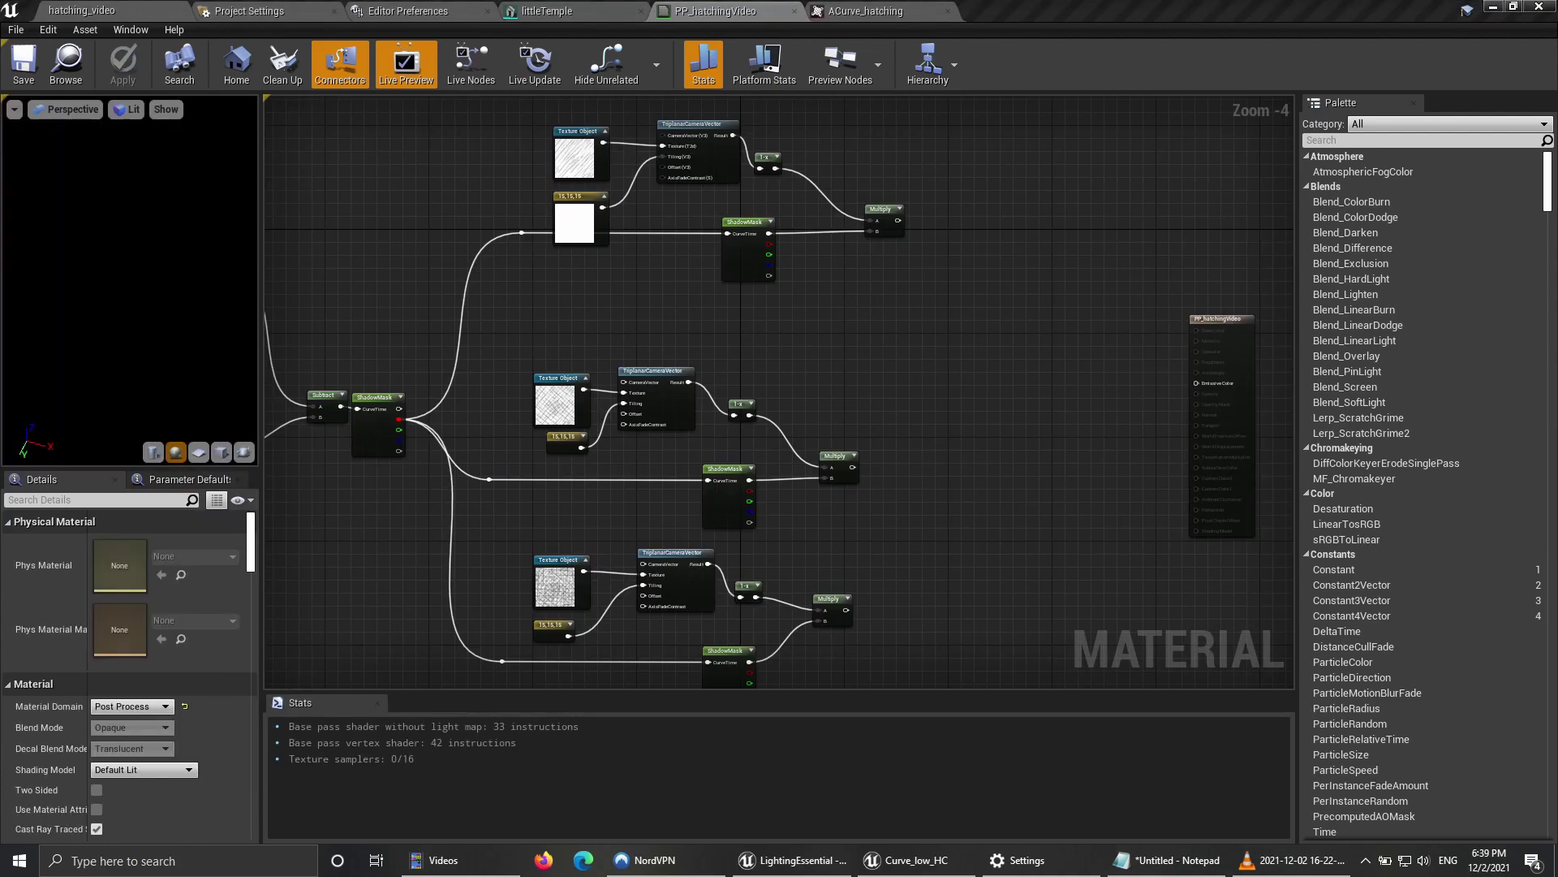
# Step: Examine the three hatching groups and the curves assigned to their ShadowMask nodes
pyautogui.moveTo(914, 385); pyautogui.dragTo(995, 334, button='right')
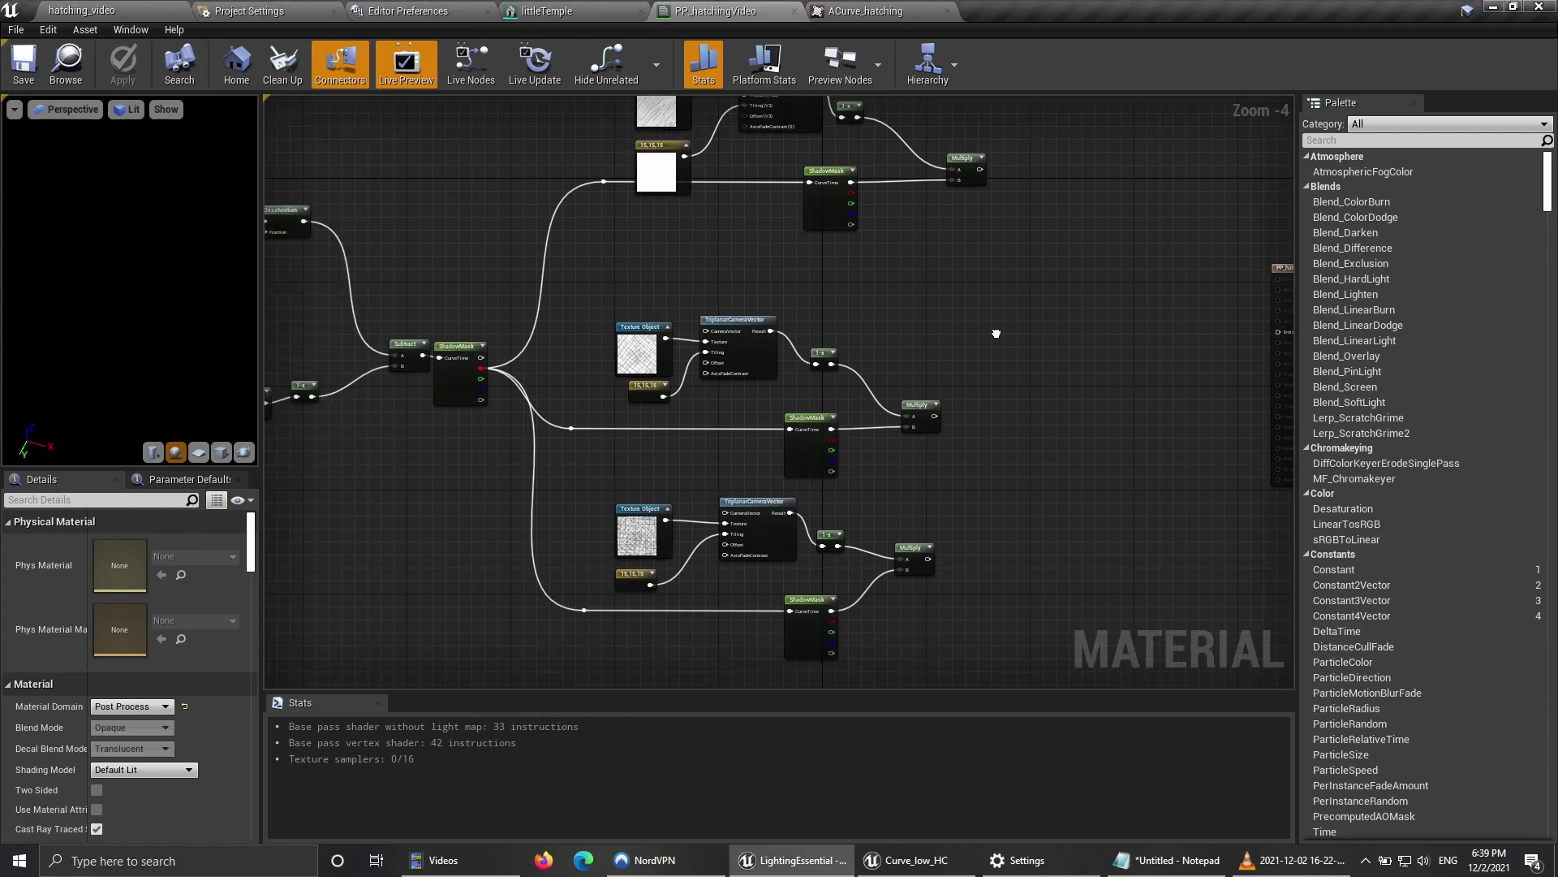
pyautogui.moveTo(870, 286); pyautogui.dragTo(892, 404, button='right')
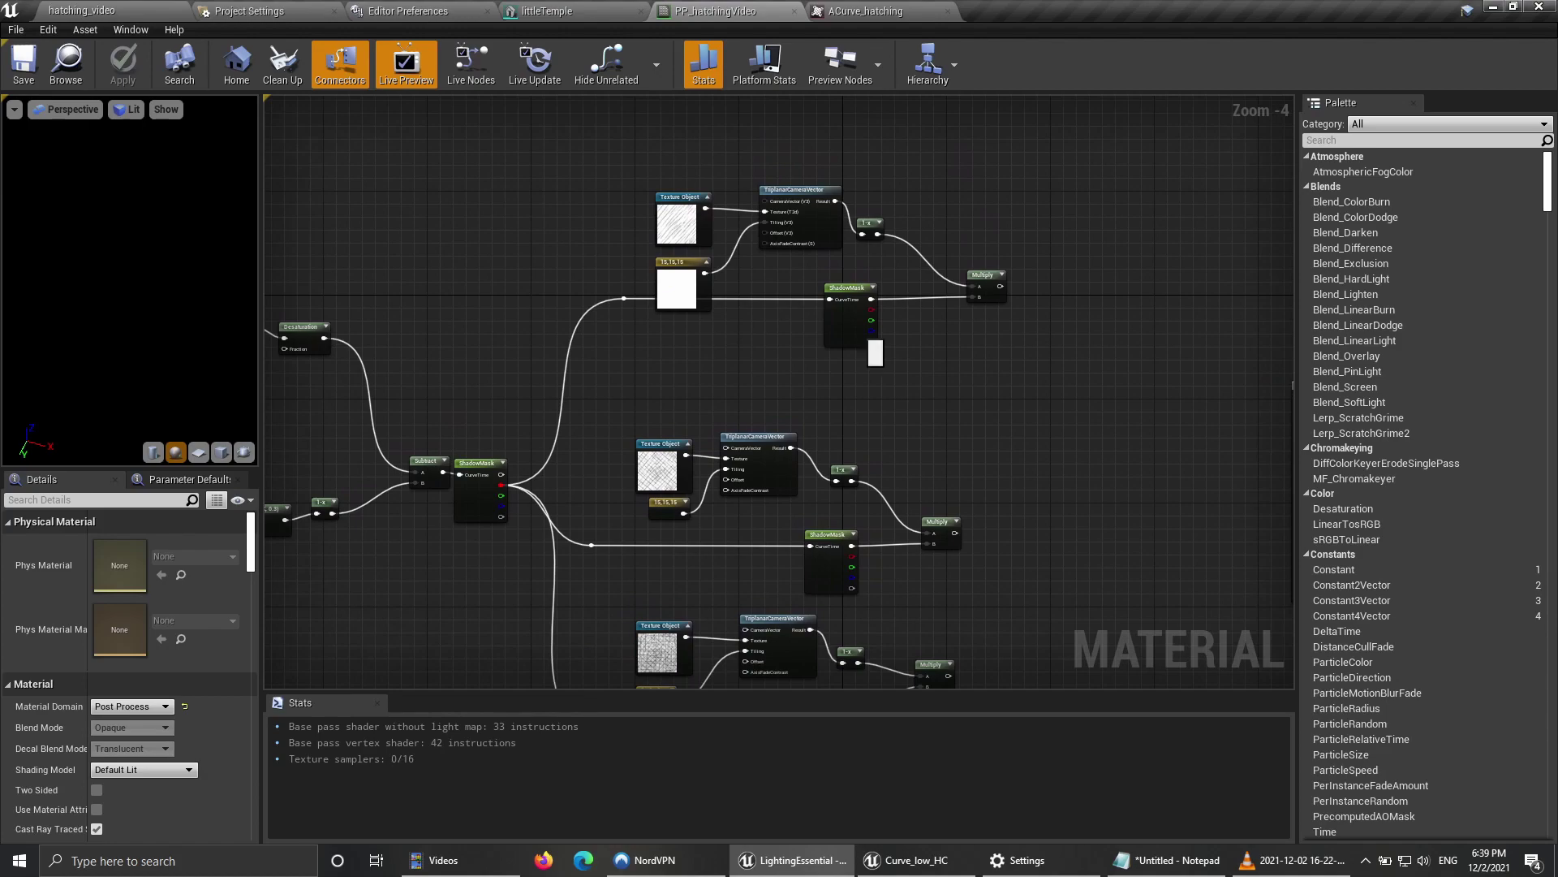
pyautogui.click(836, 289)
pyautogui.scroll(3, 661, 368)
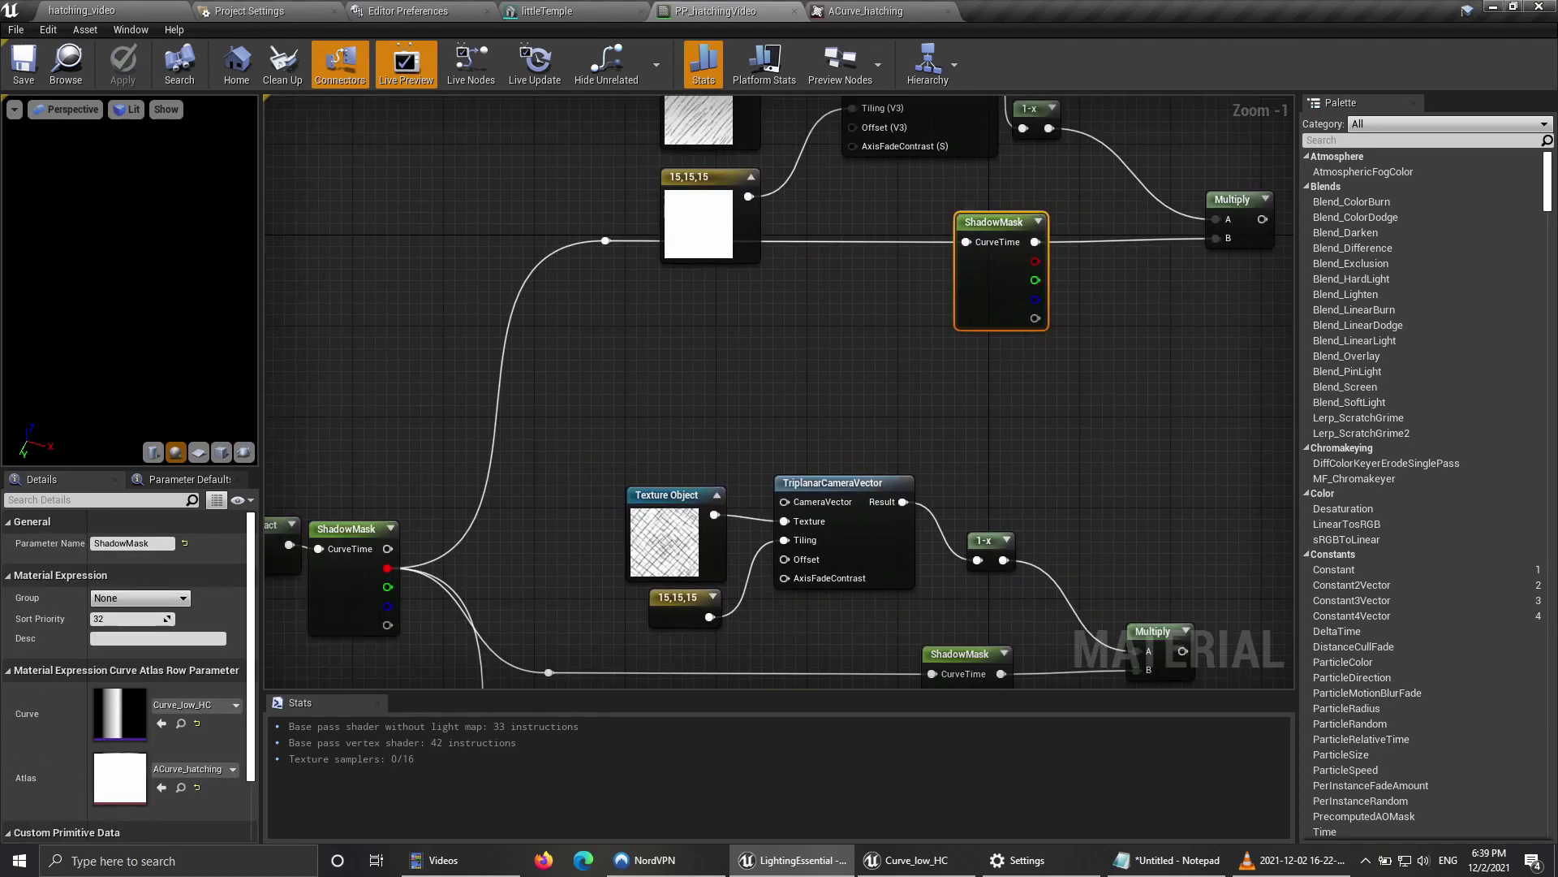
pyautogui.moveTo(660, 368); pyautogui.dragTo(670, 262, button='right')
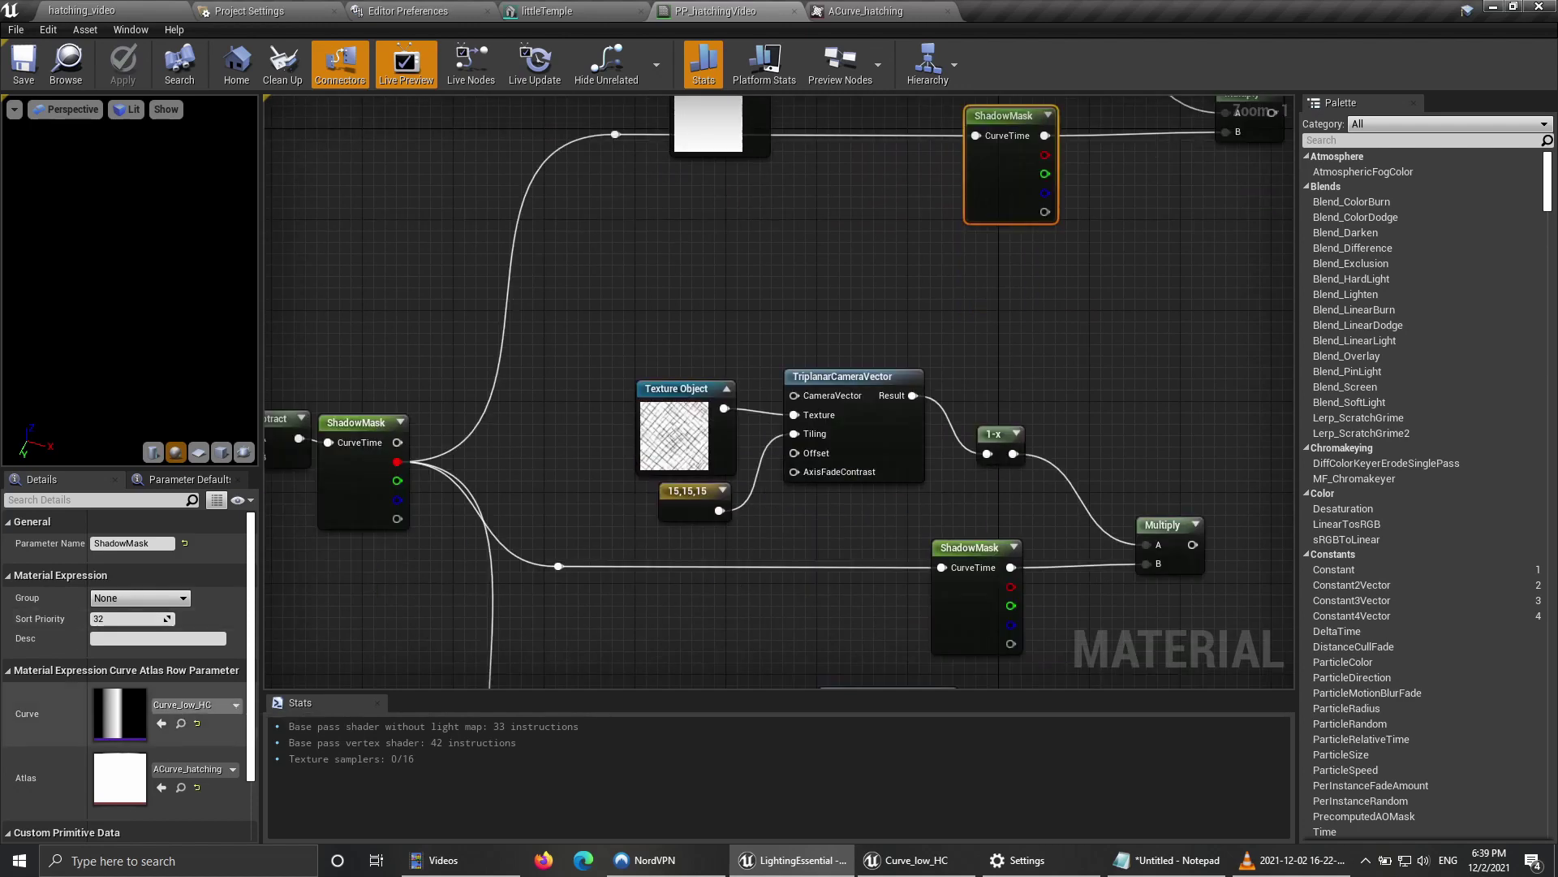
pyautogui.moveTo(971, 567); pyautogui.dragTo(967, 452, button='right')
pyautogui.click(994, 512)
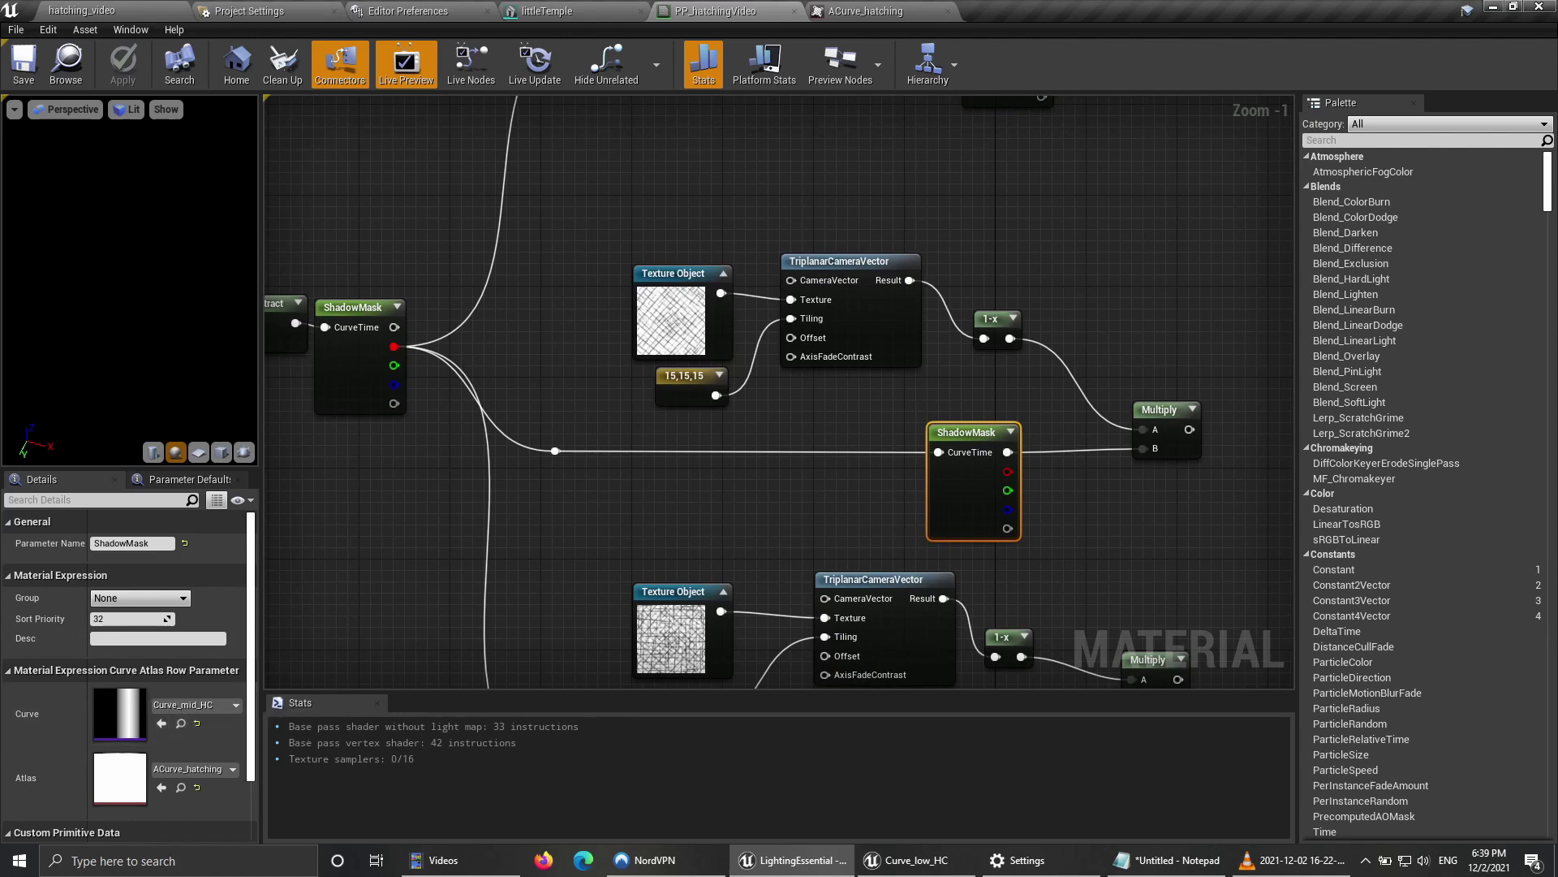
pyautogui.moveTo(585, 535); pyautogui.dragTo(541, 672, button='right')
pyautogui.click(978, 624)
# Step: Rename the ShadowMask parameter that uses Curve_low_HC in the uppermost hatching group as LowMask
pyautogui.click(963, 207)
pyautogui.moveTo(962, 207); pyautogui.dragTo(955, 269, button='right')
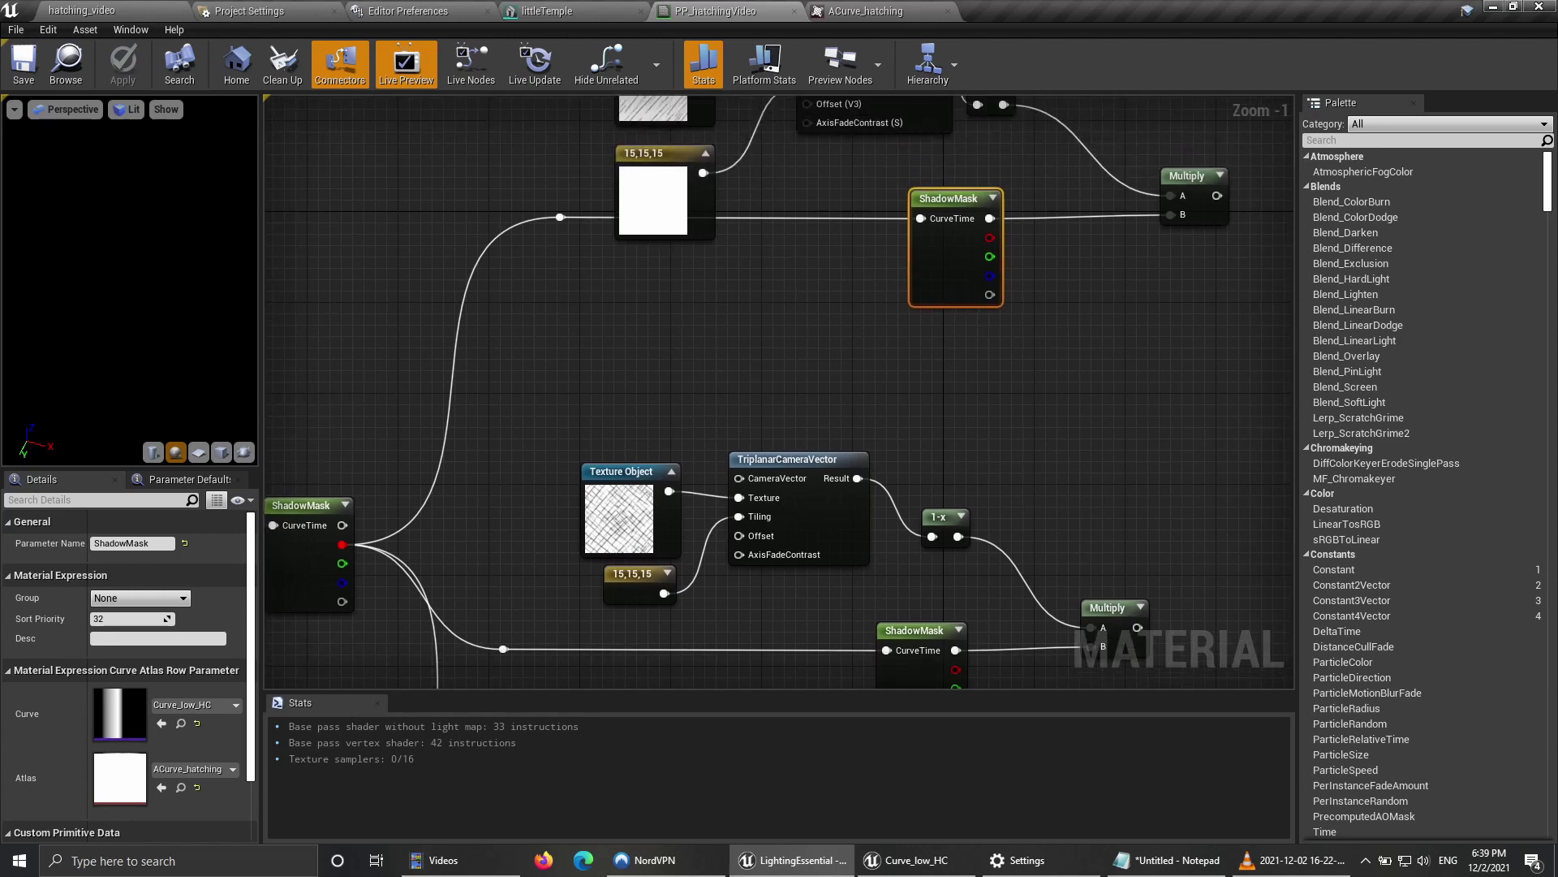
pyautogui.moveTo(812, 375); pyautogui.dragTo(742, 569, button='right')
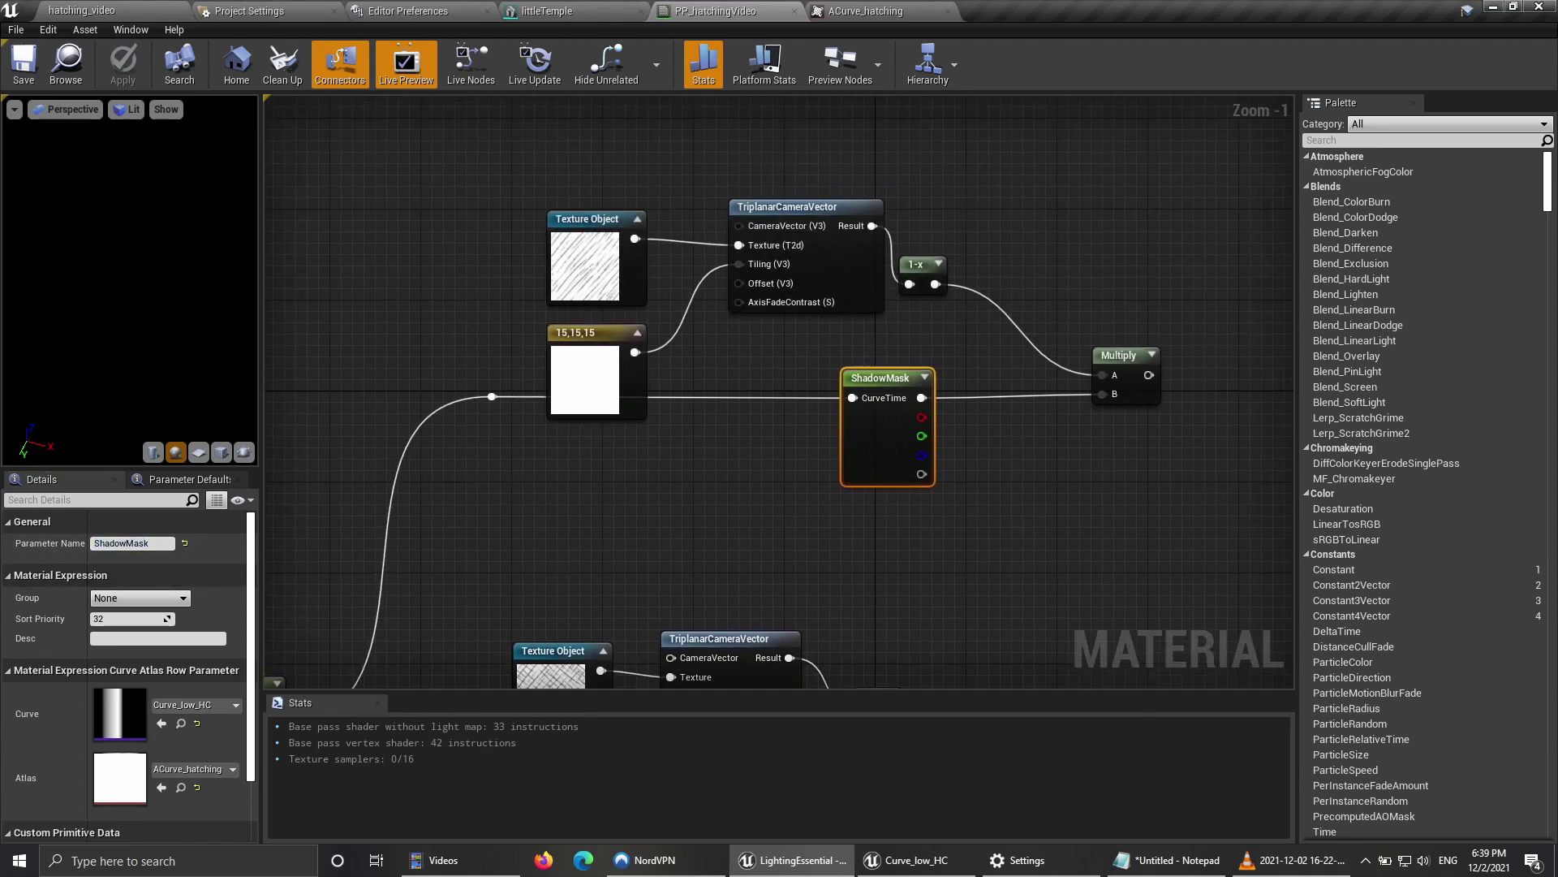
pyautogui.click(161, 543)
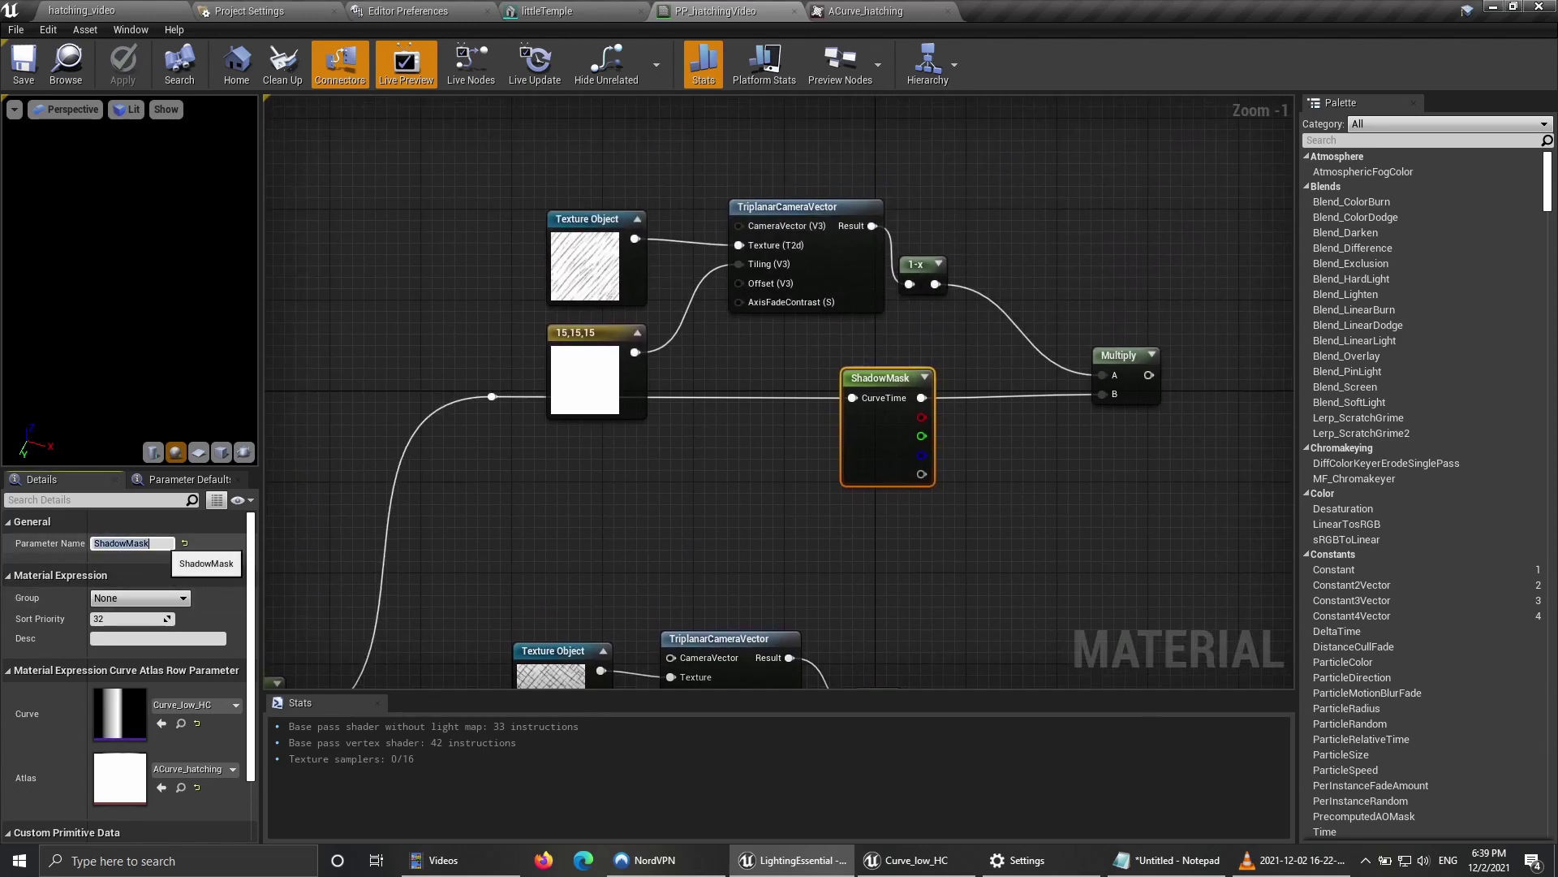
pyautogui.write('LowMask')
pyautogui.press('Return')
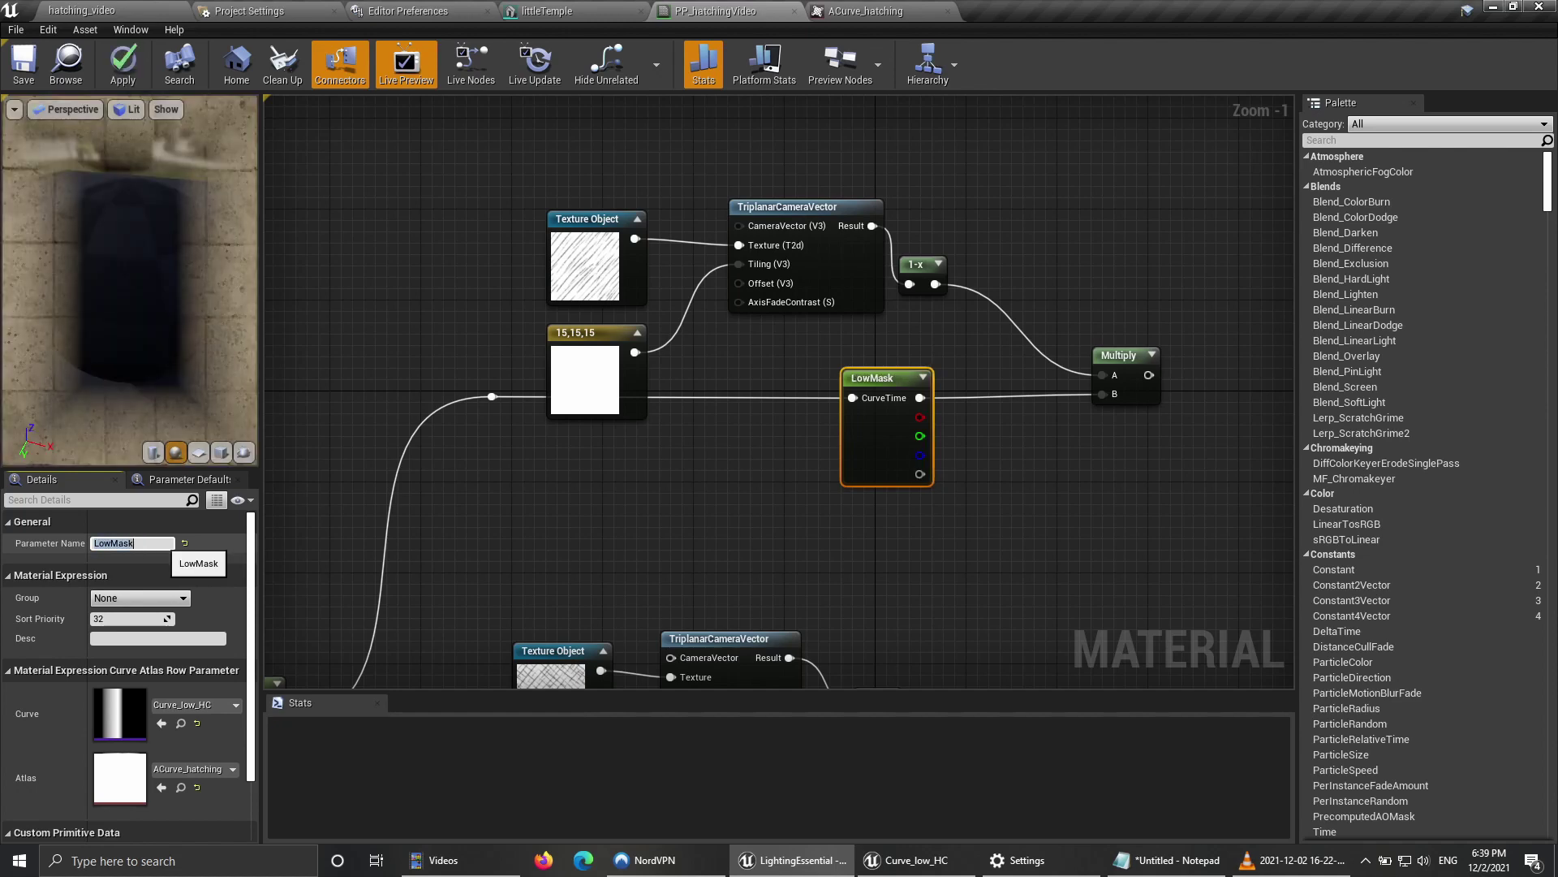
# Step: Rename the ShadowMask parameter of the middle hatching group, which uses Curve_mid_HC, as MidMask
pyautogui.moveTo(780, 527); pyautogui.dragTo(816, 256, button='right')
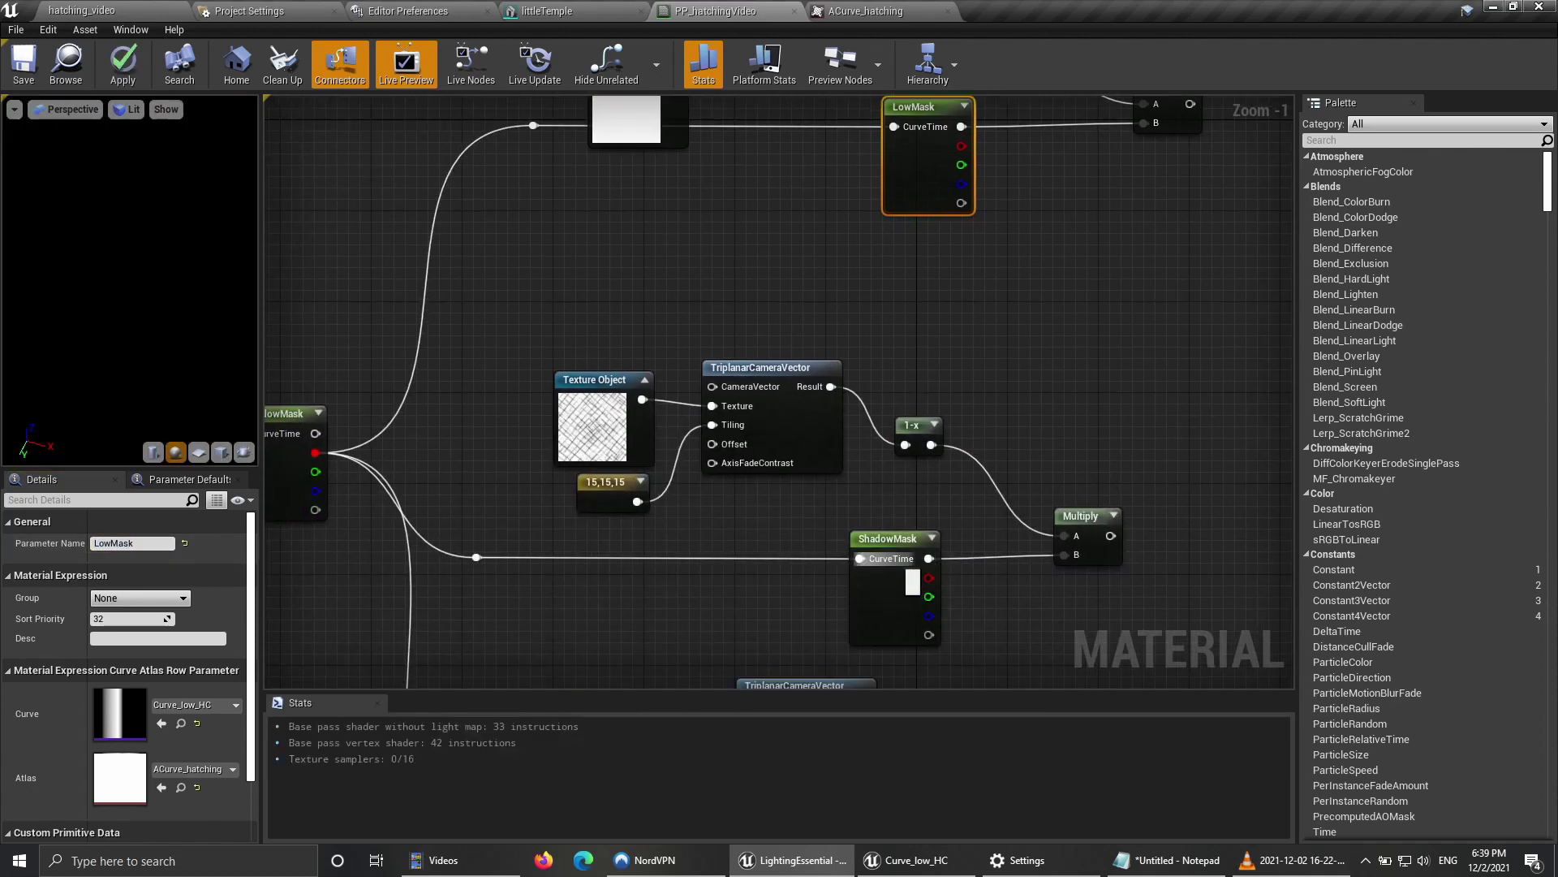
pyautogui.click(887, 543)
pyautogui.click(155, 543)
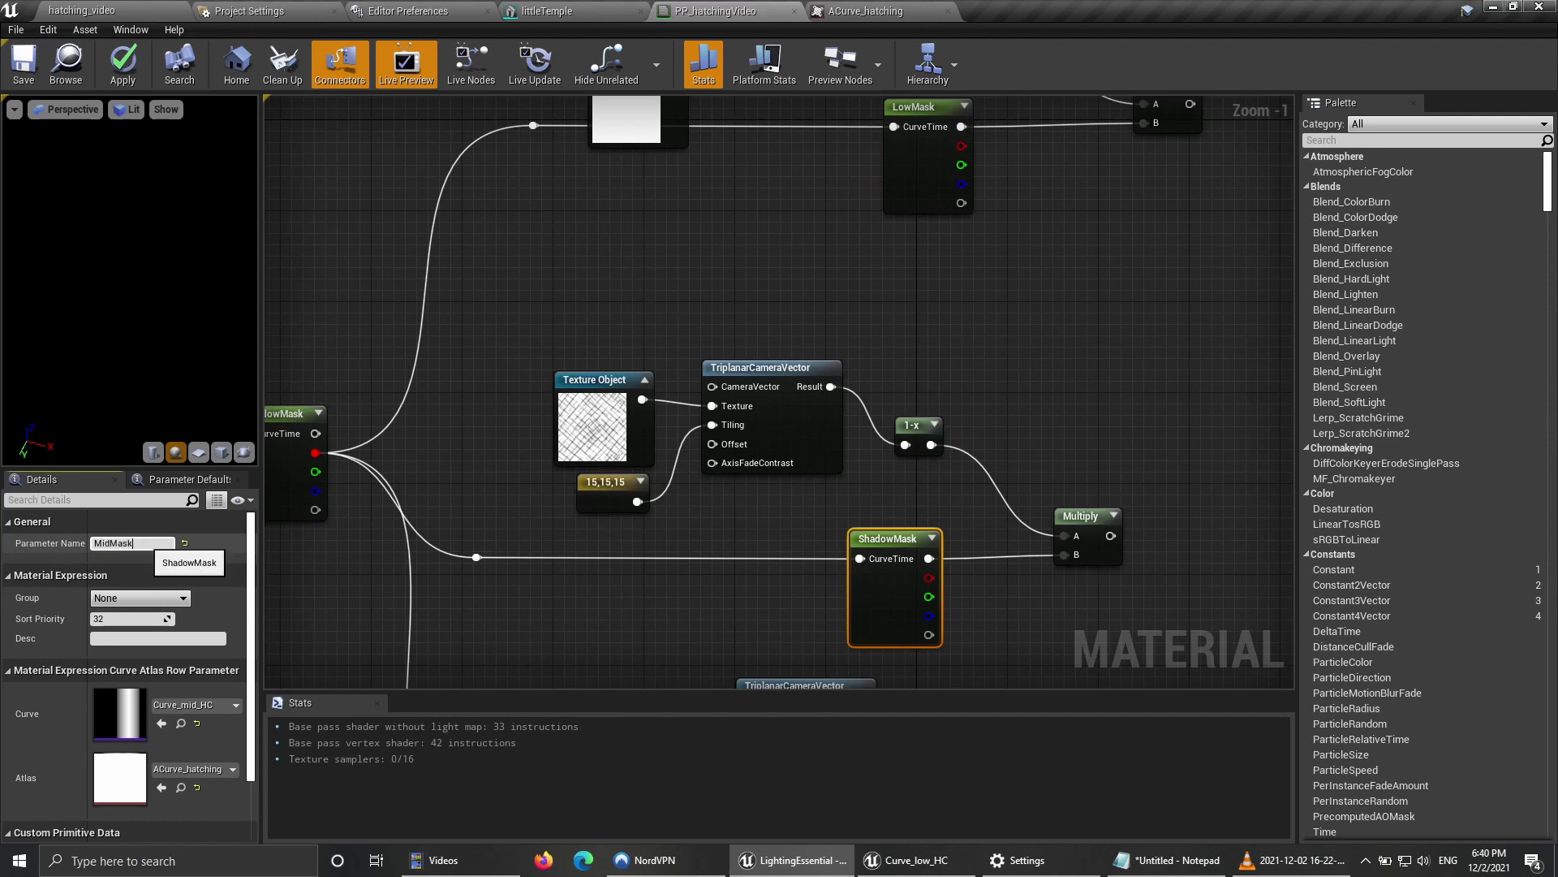
pyautogui.write('MidMask')
pyautogui.press('Return')
# Step: Rename the ShadowMask parameter of the lowest hatching group, which uses Curve_high_HC, as HighMask
pyautogui.moveTo(811, 568); pyautogui.dragTo(790, 320, button='right')
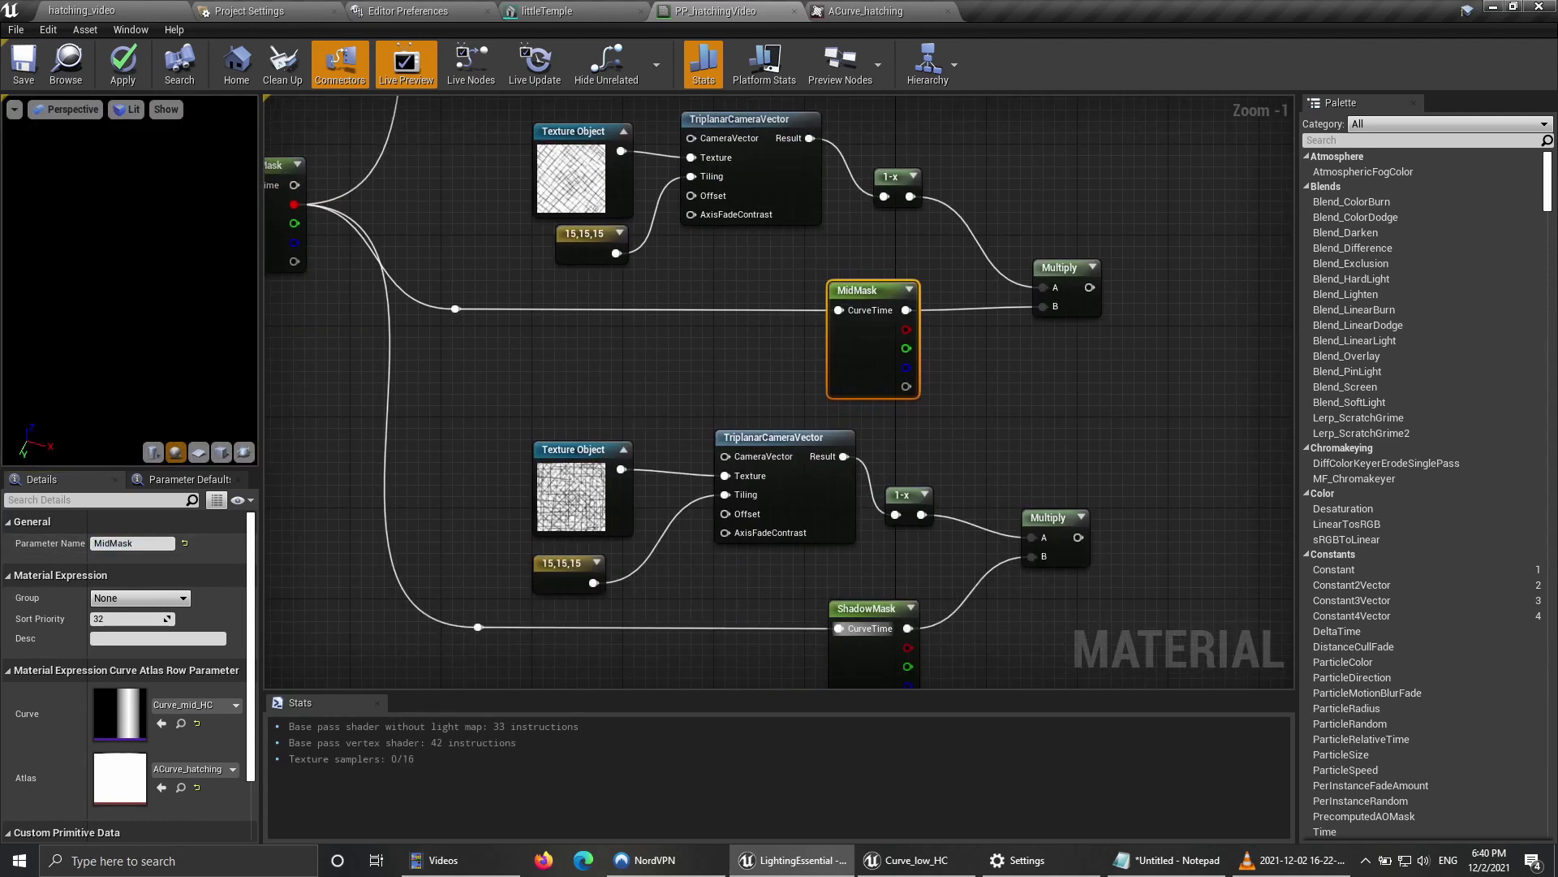
pyautogui.click(898, 627)
pyautogui.click(134, 543)
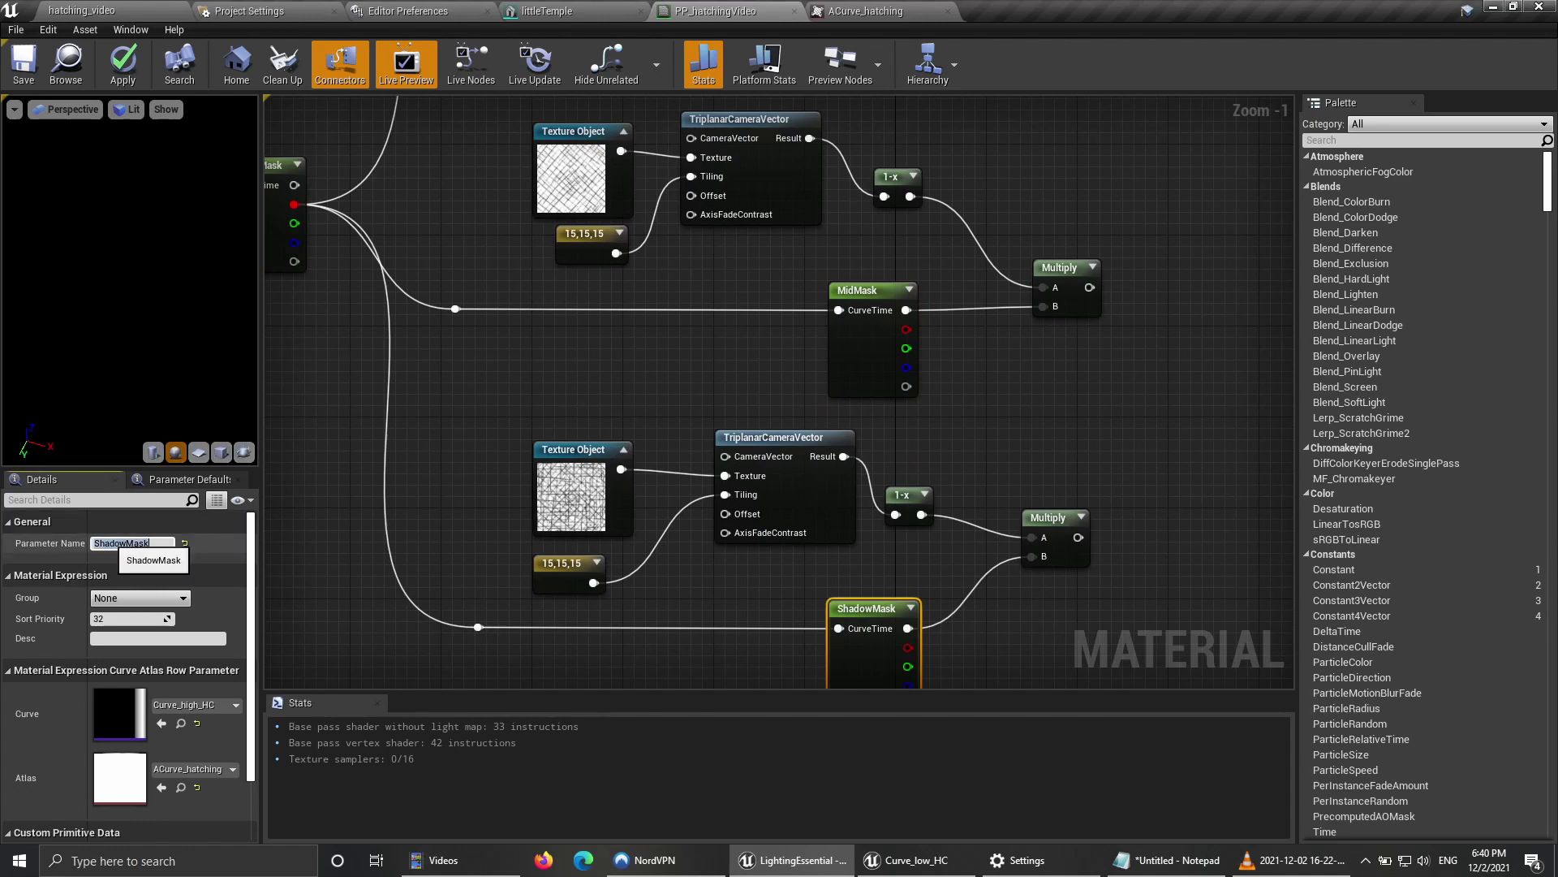
pyautogui.write('HighMask')
pyautogui.press('Return')
# Step: Add a Constant3Vector node beside the LowMask hatching group and set it to red (1,0,0)
pyautogui.moveTo(984, 461); pyautogui.dragTo(834, 567, button='right')
pyautogui.scroll(-3, 835, 567)
pyautogui.moveTo(849, 362); pyautogui.dragTo(761, 452, button='right')
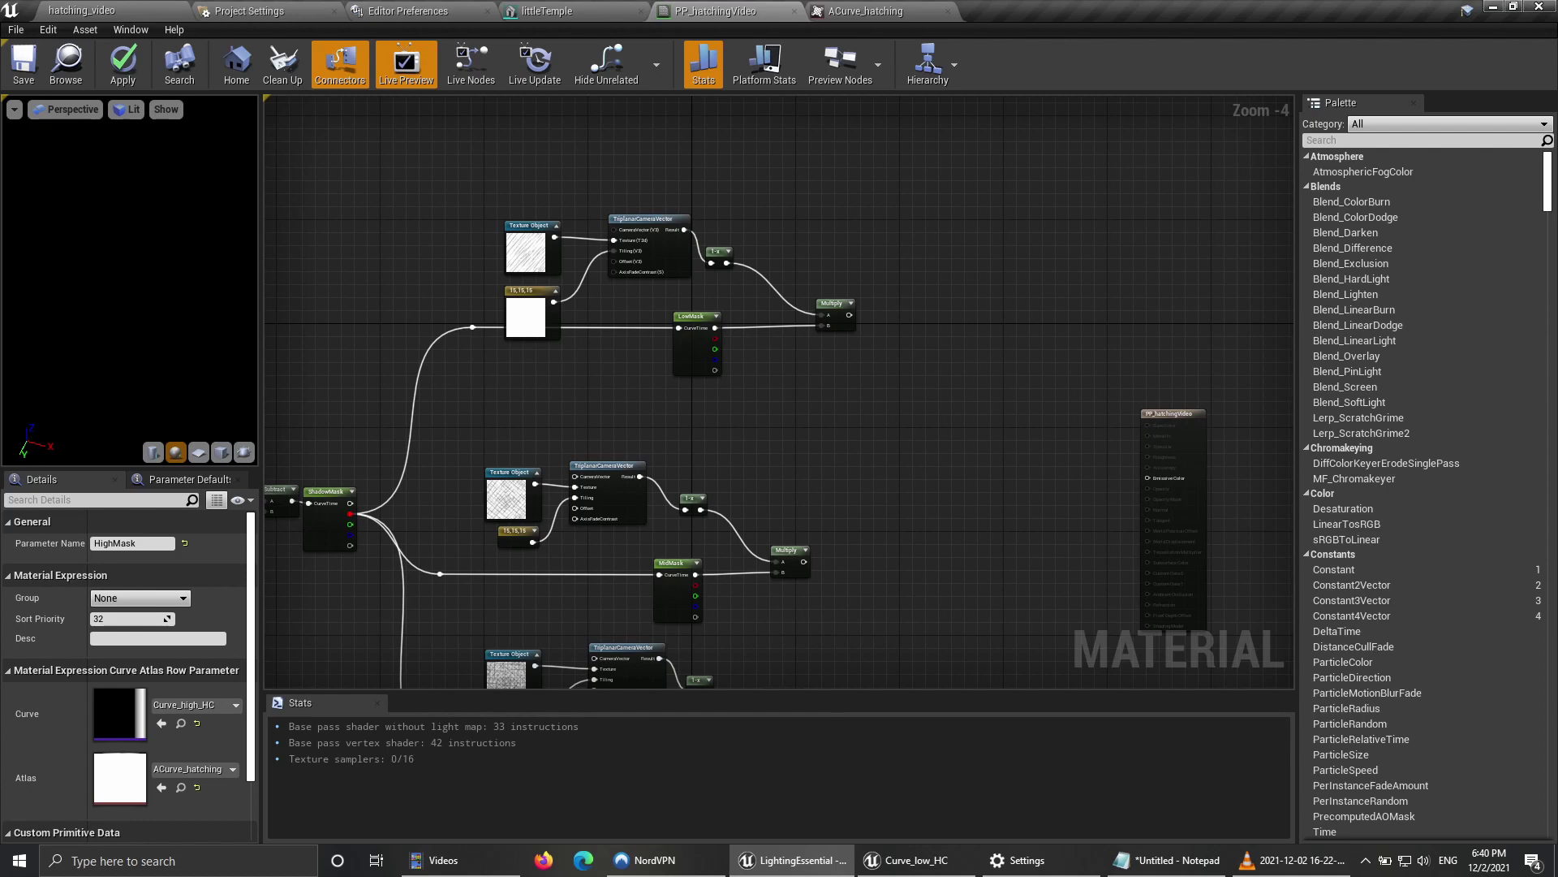
pyautogui.moveTo(756, 453); pyautogui.dragTo(771, 466, button='right')
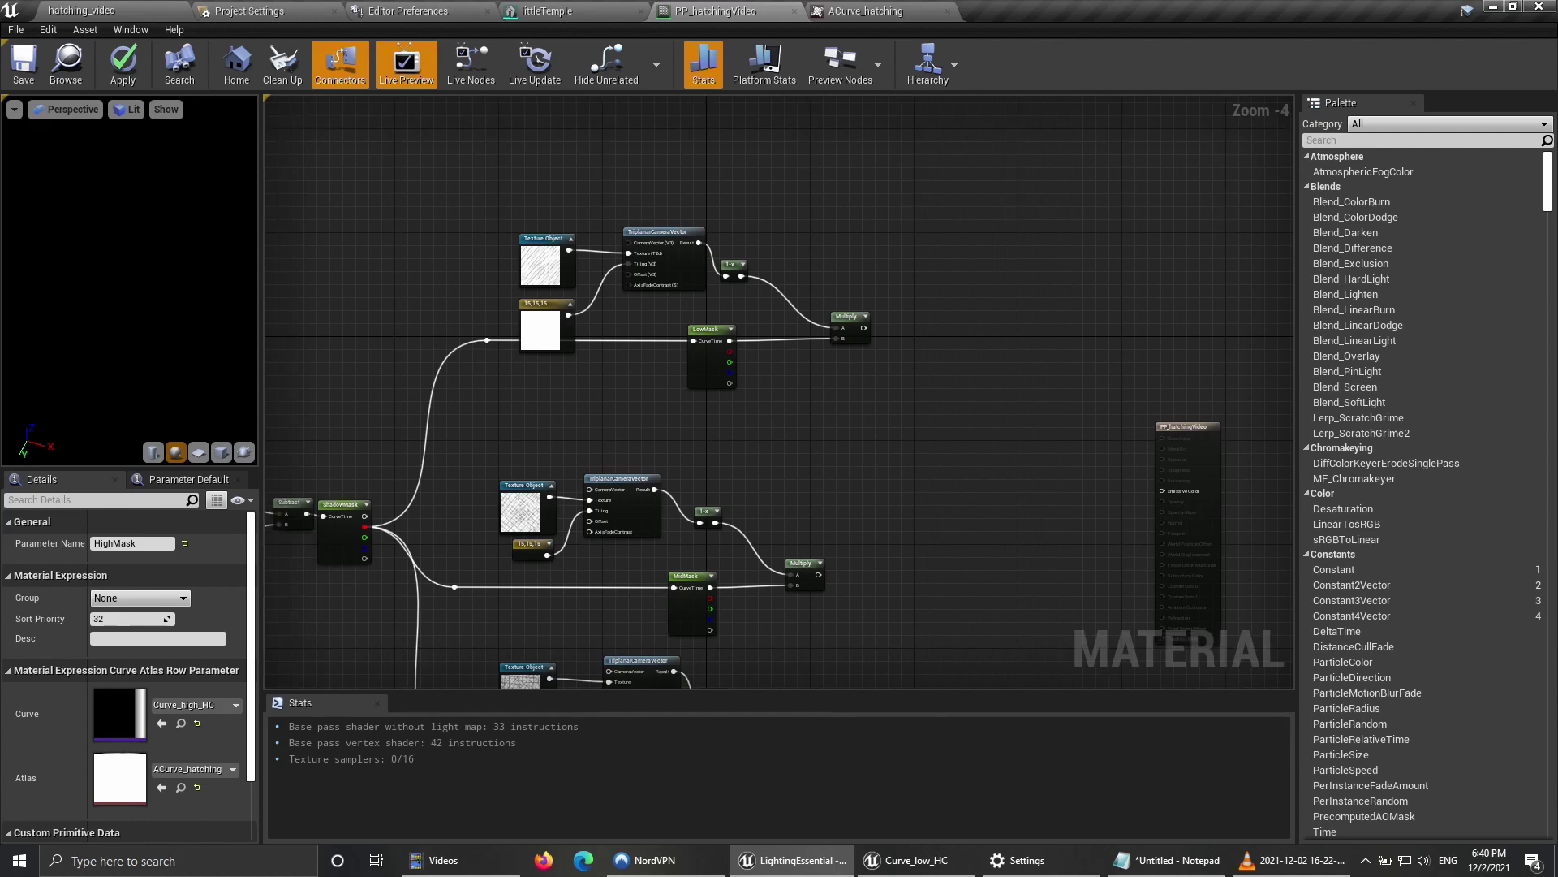
pyautogui.scroll(3, 755, 366)
pyautogui.moveTo(755, 365); pyautogui.dragTo(793, 497, button='right')
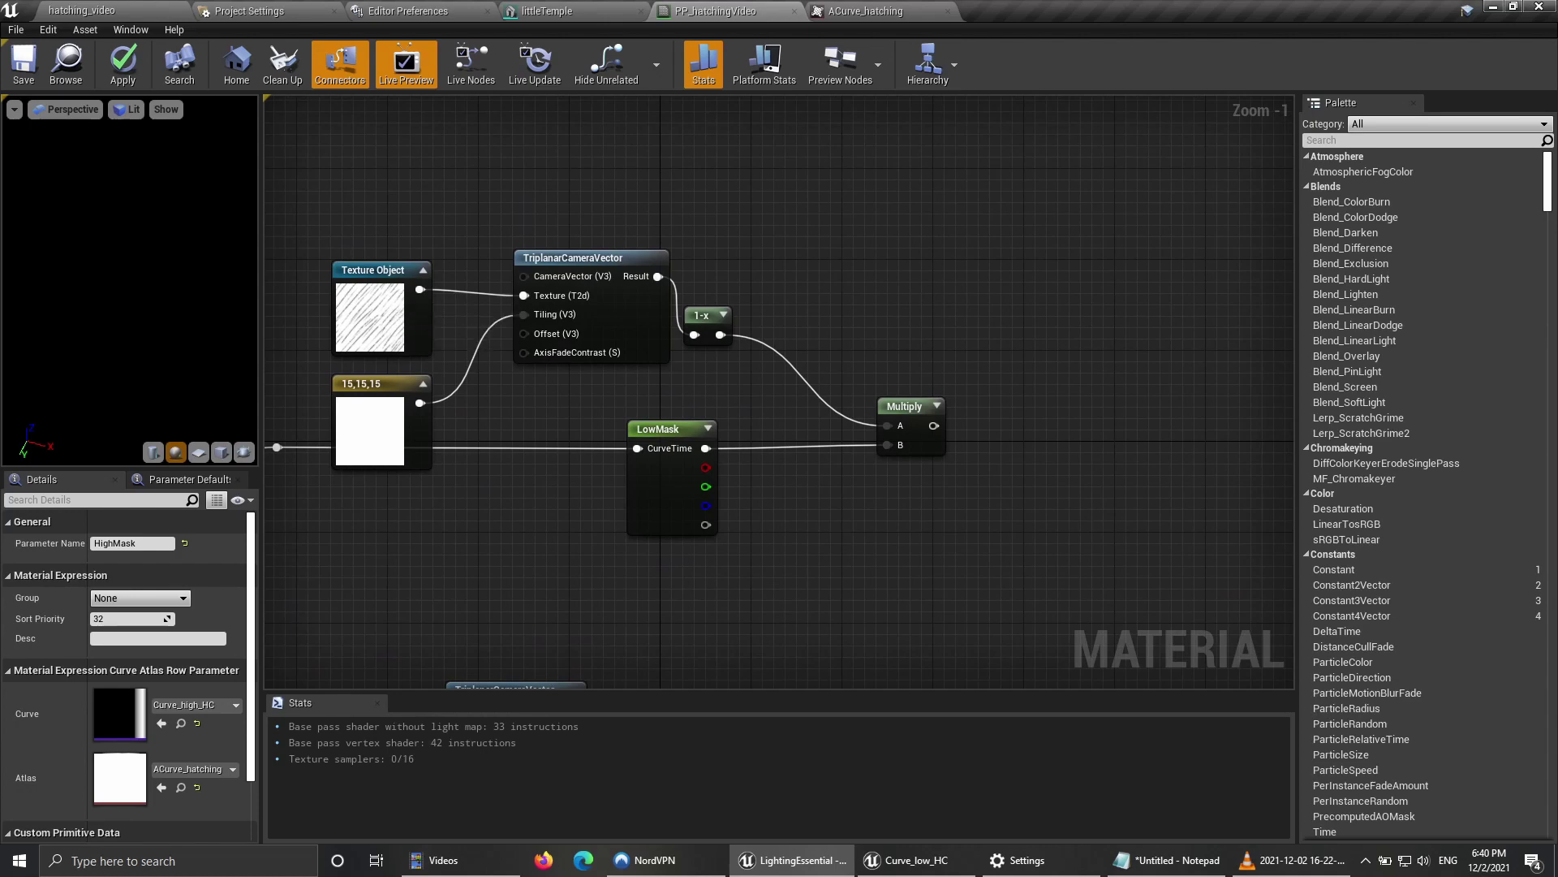
pyautogui.click(755, 220)
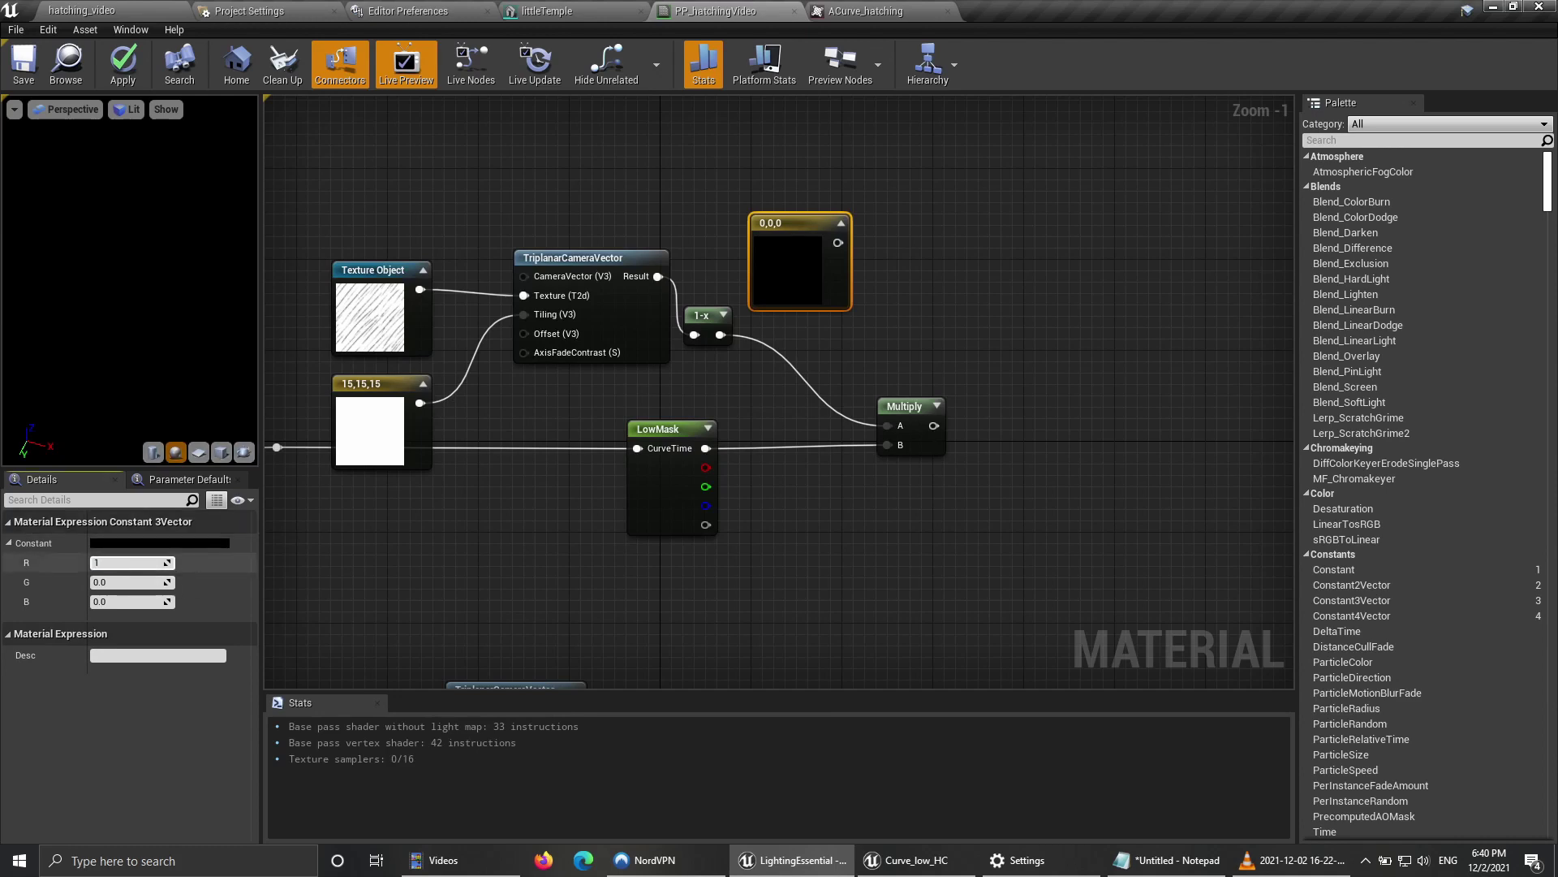
pyautogui.write('1')
pyautogui.press('Return')
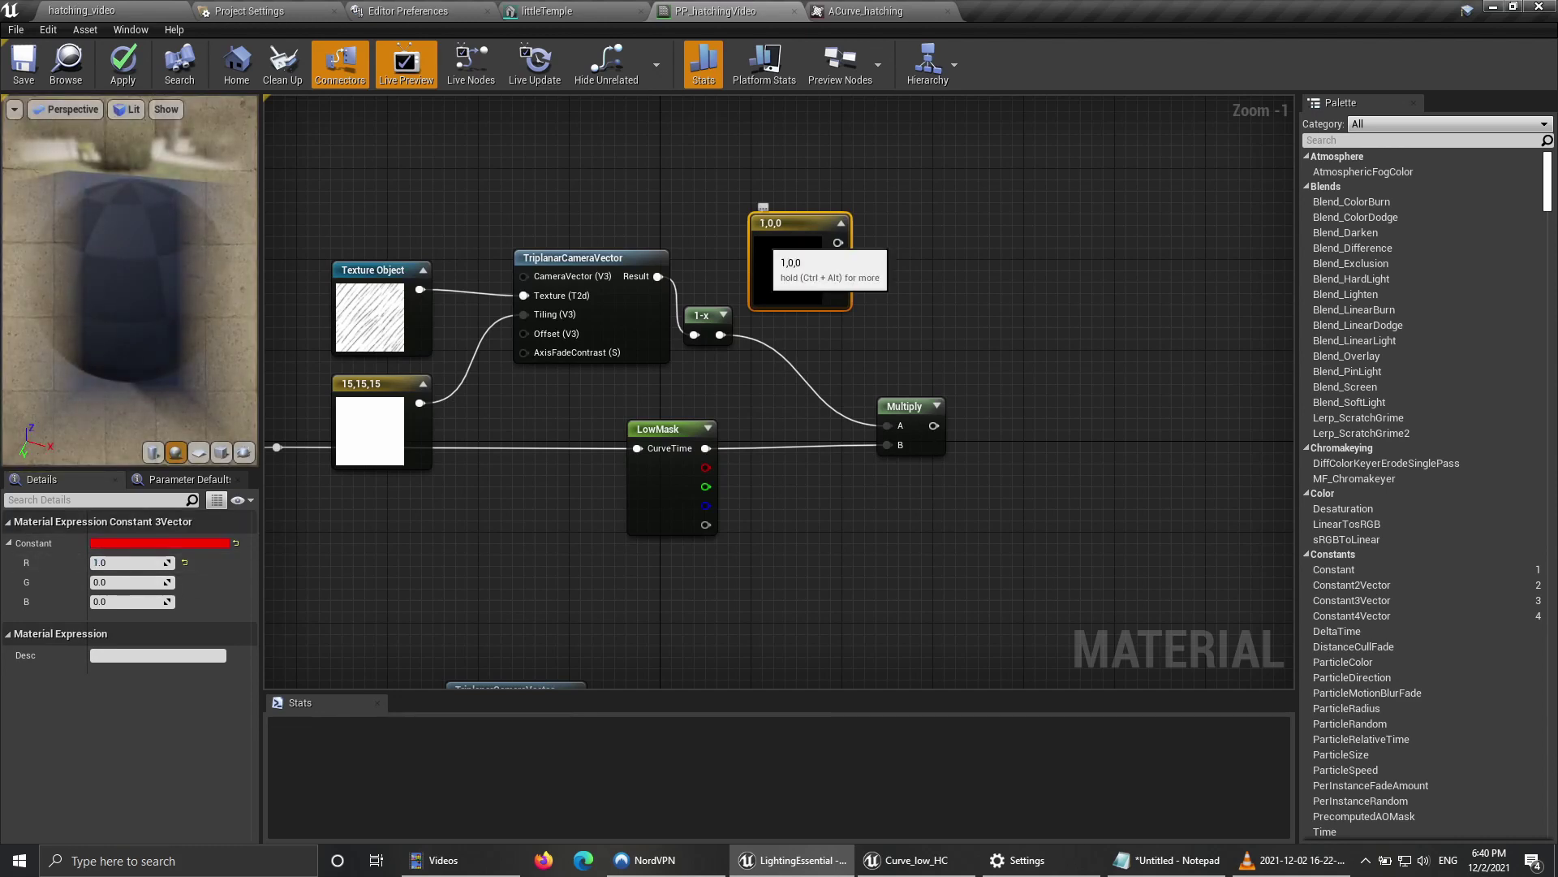
# Step: Copy the red Constant3Vector to the MidMask hatching group and change the copy to green (0,1,0)
pyautogui.hotkey('ctrl', 'c')
pyautogui.moveTo(781, 534); pyautogui.dragTo(799, 224, button='right')
pyautogui.click(758, 373)
pyautogui.hotkey('ctrl', 'v')
pyautogui.moveTo(804, 392); pyautogui.dragTo(759, 334)
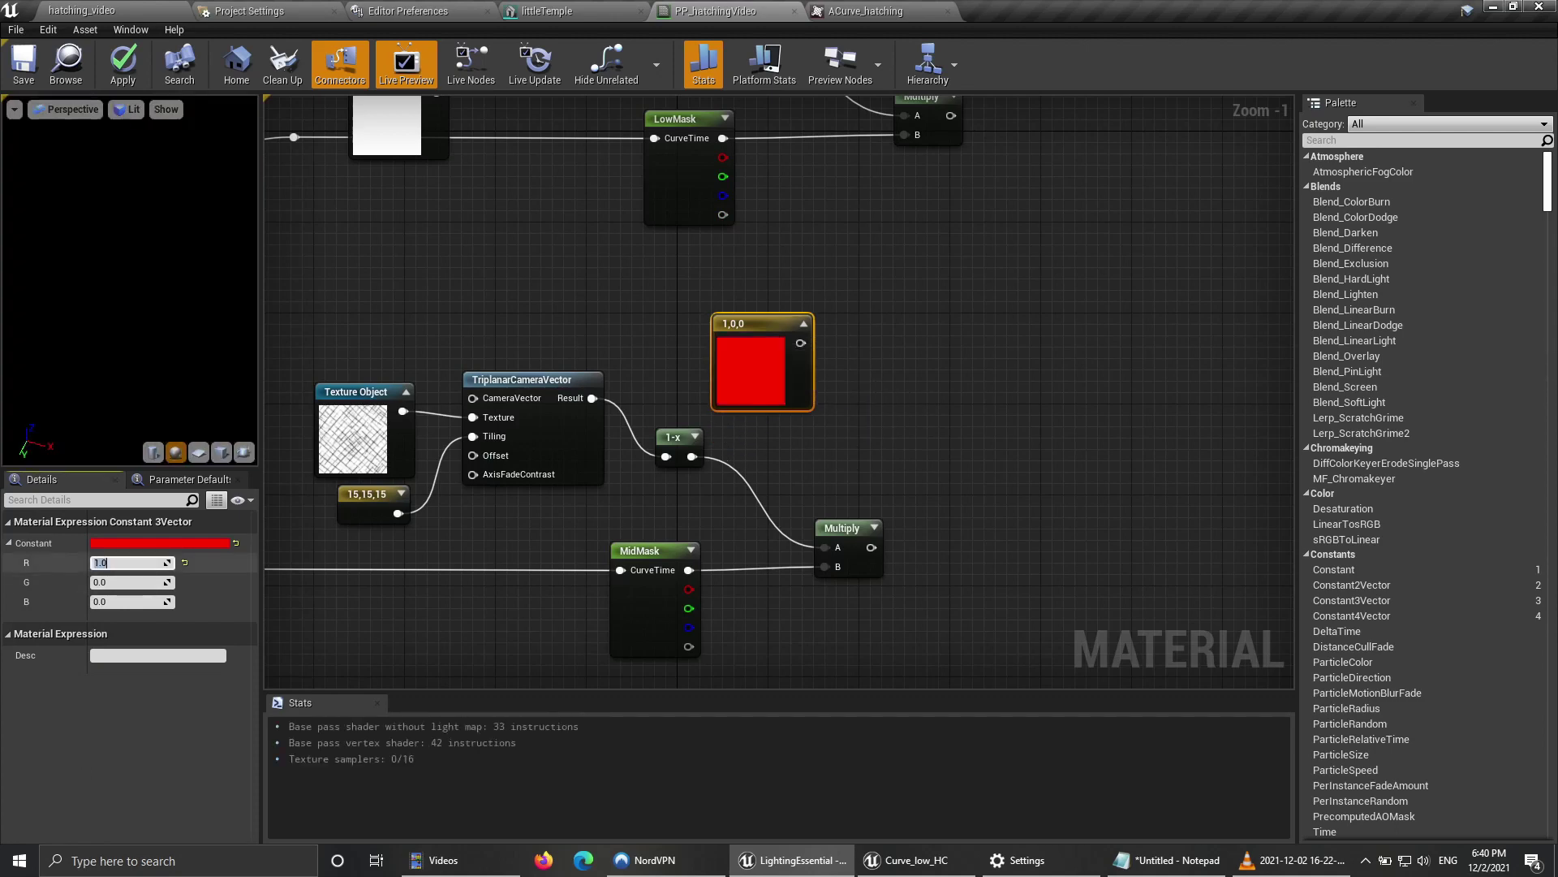
pyautogui.write('0')
pyautogui.press('Tab')
pyautogui.write('1')
pyautogui.press('Return')
# Step: Copy the green Constant3Vector to the HighMask hatching group and change the copy to blue (0,0,1)
pyautogui.moveTo(781, 542); pyautogui.dragTo(810, 262, button='right')
pyautogui.hotkey('ctrl', 'c')
pyautogui.click(808, 409)
pyautogui.hotkey('ctrl', 'v')
pyautogui.moveTo(841, 422); pyautogui.dragTo(784, 387)
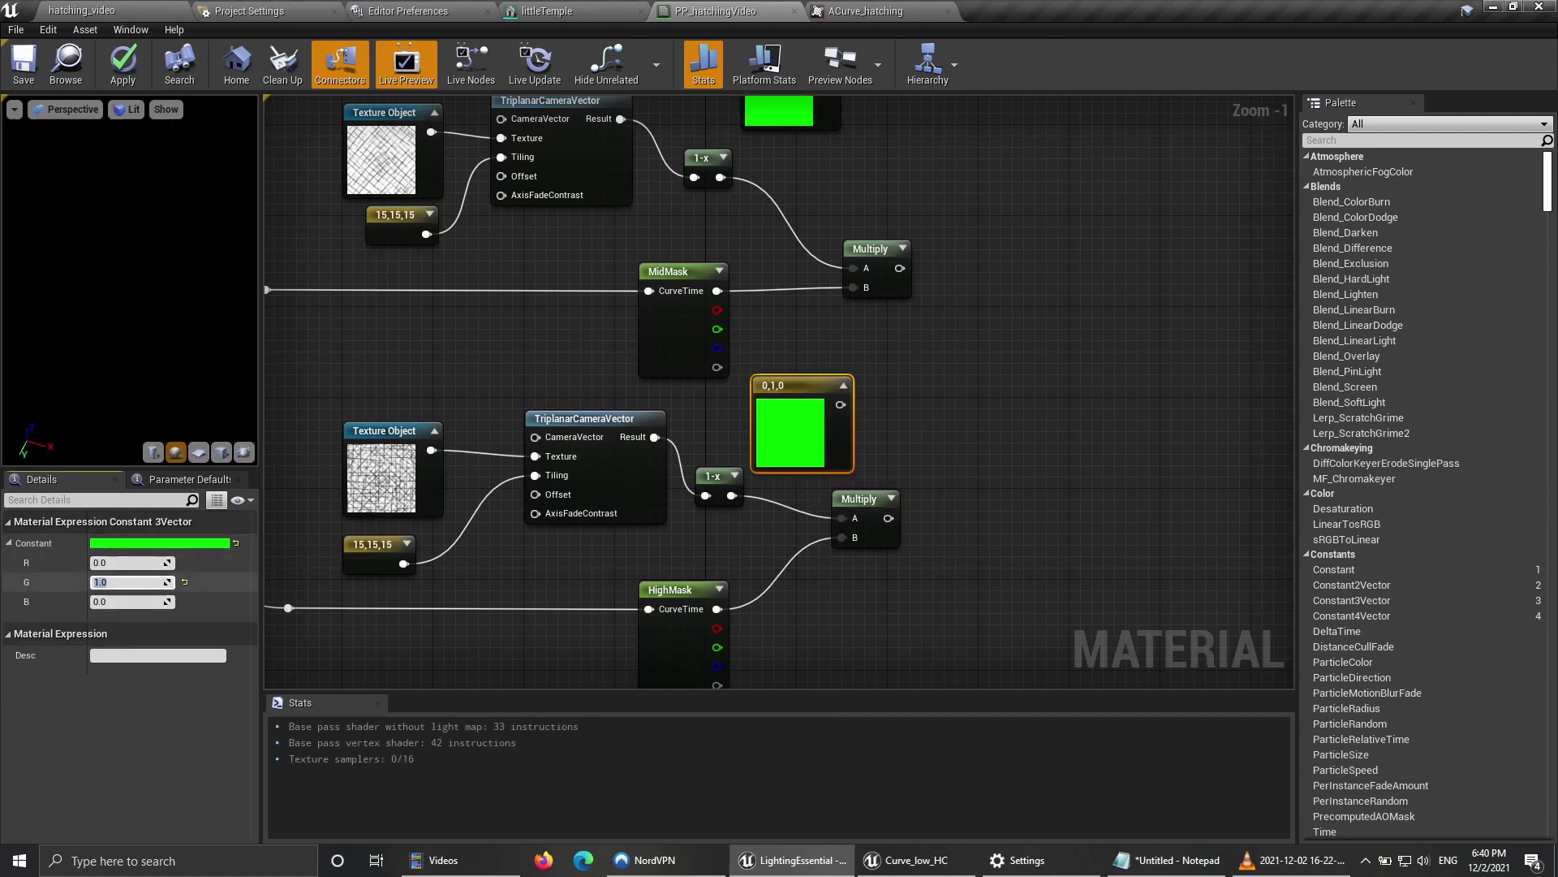
pyautogui.write('0')
pyautogui.press('Tab')
pyautogui.write('1')
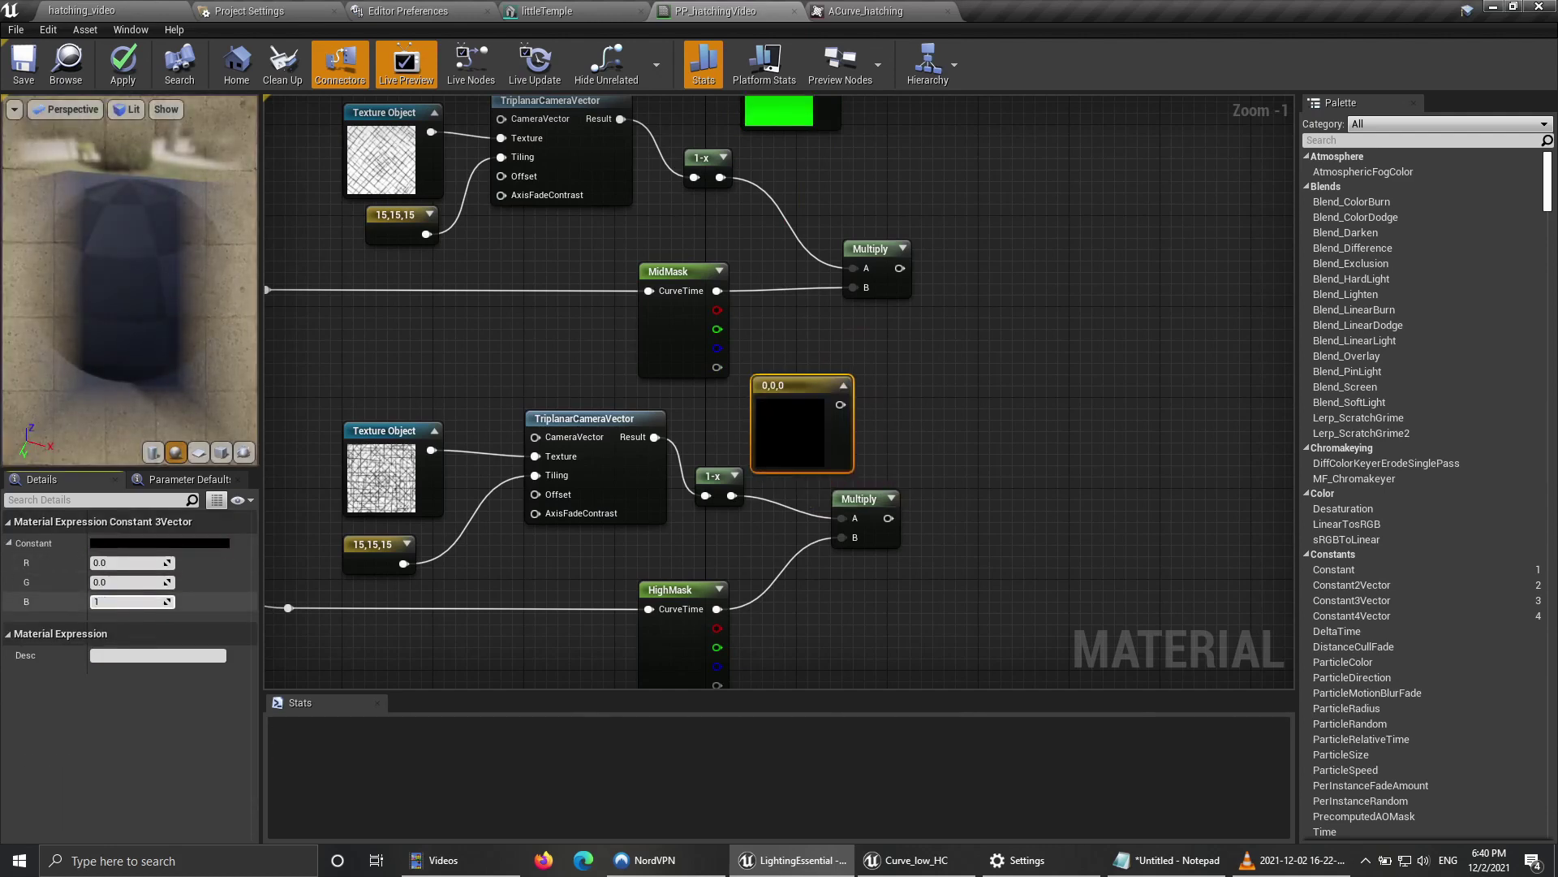
pyautogui.press('Return')
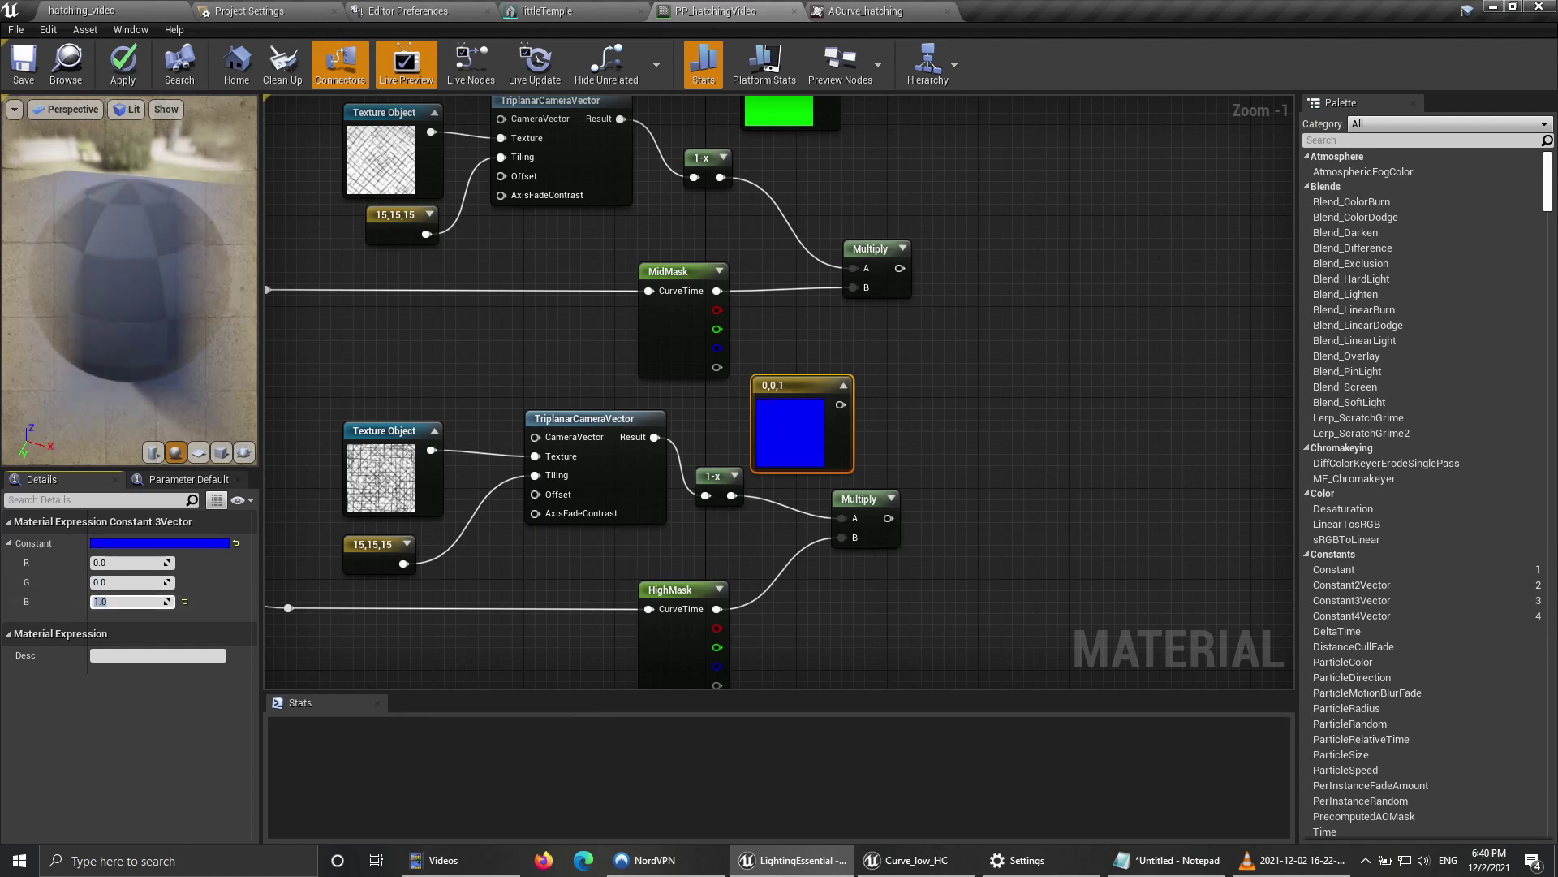
# Step: Connect the blue, green and red constants to input A of the Multiply node in their respective hatching groups
pyautogui.moveTo(840, 405); pyautogui.dragTo(841, 517)
pyautogui.moveTo(842, 518); pyautogui.dragTo(796, 684, button='right')
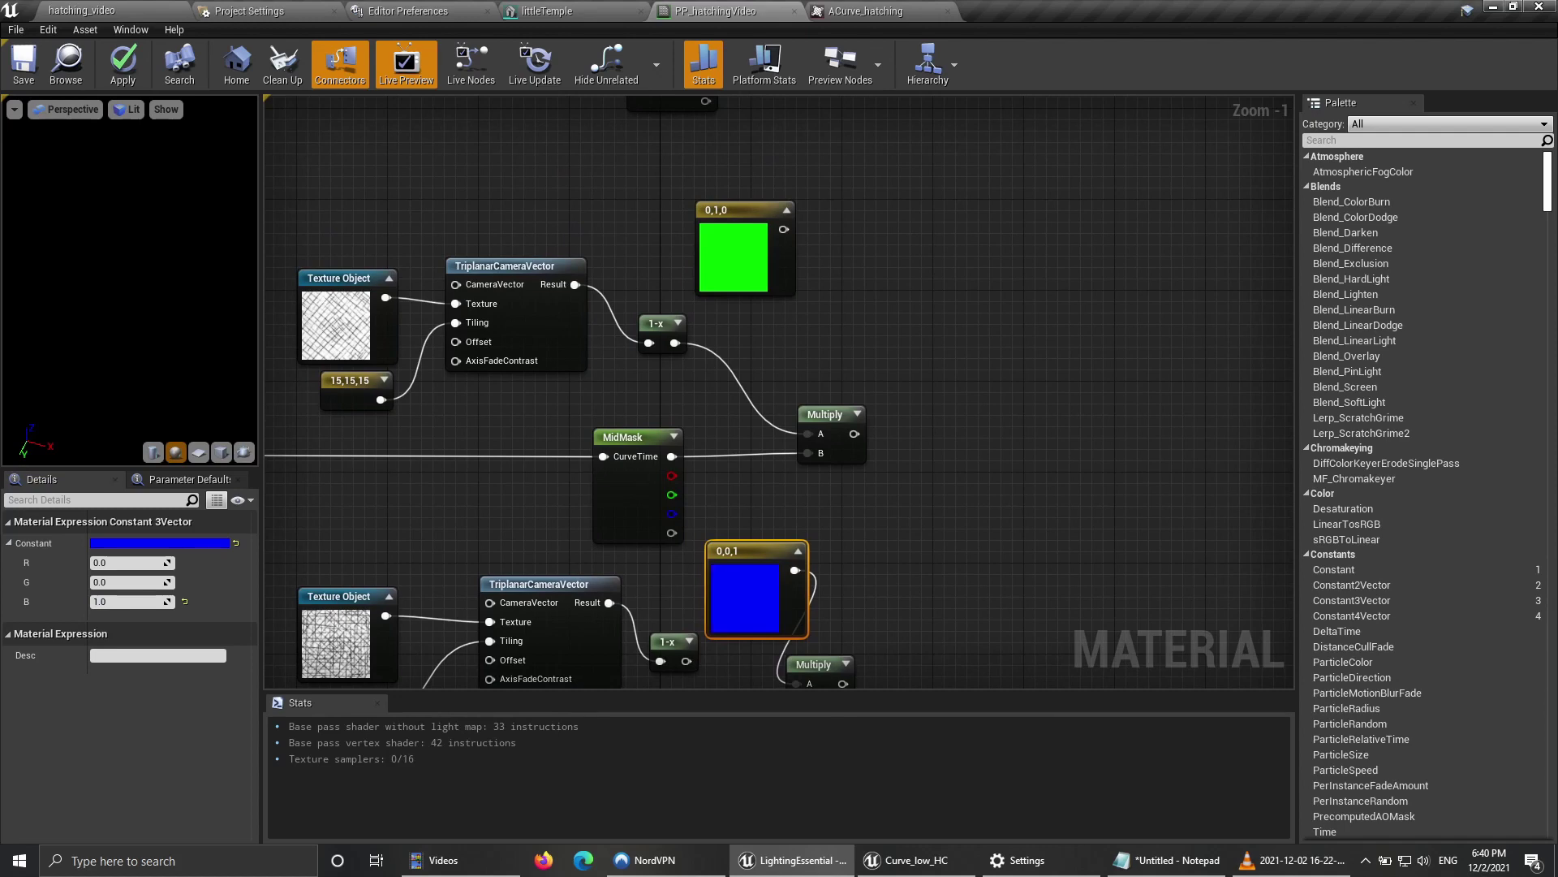
pyautogui.moveTo(783, 229); pyautogui.dragTo(808, 433)
pyautogui.moveTo(892, 266); pyautogui.dragTo(870, 465, button='right')
pyautogui.moveTo(746, 197); pyautogui.dragTo(743, 378, button='right')
pyautogui.moveTo(815, 201); pyautogui.dragTo(866, 385)
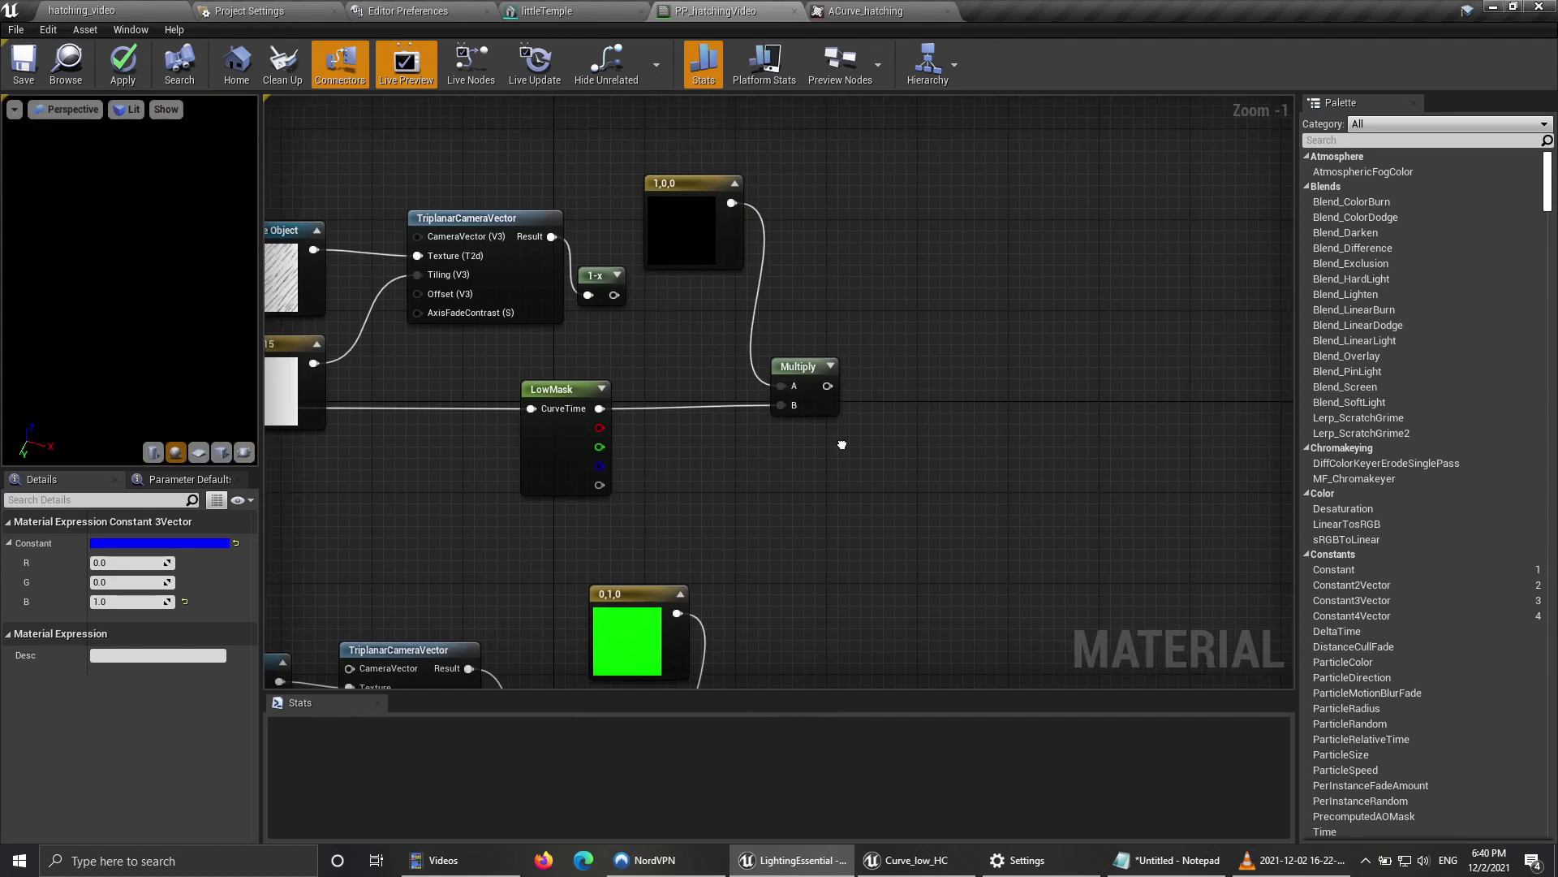
# Step: Connect the red output of the ShadowMask node after Subtract to the material's Emissive Color
pyautogui.moveTo(339, 506); pyautogui.dragTo(865, 328, button='right')
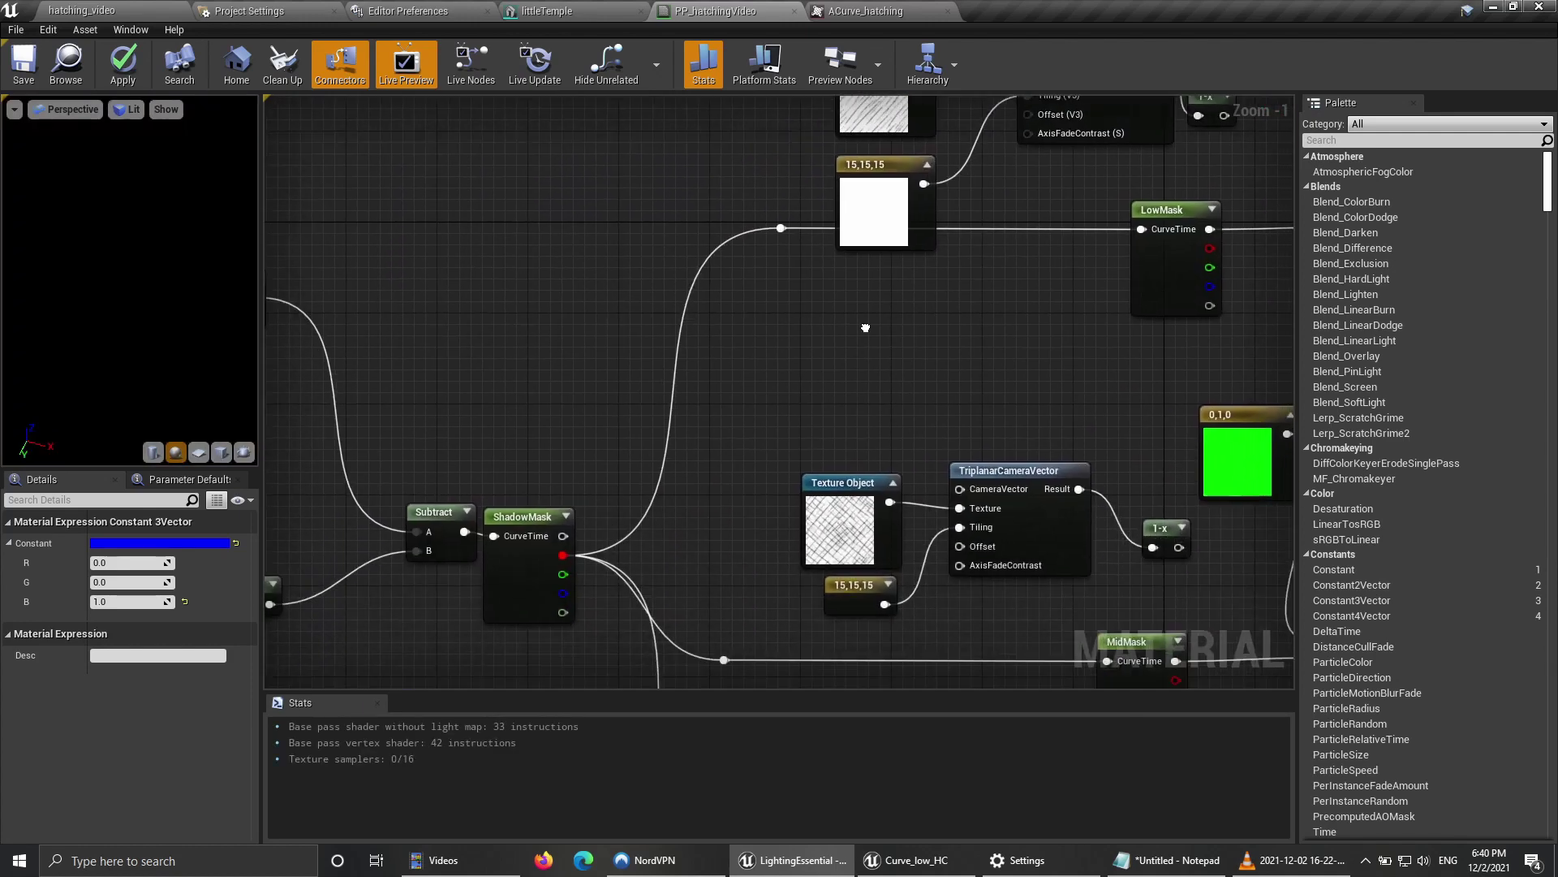
pyautogui.rightClick(563, 555)
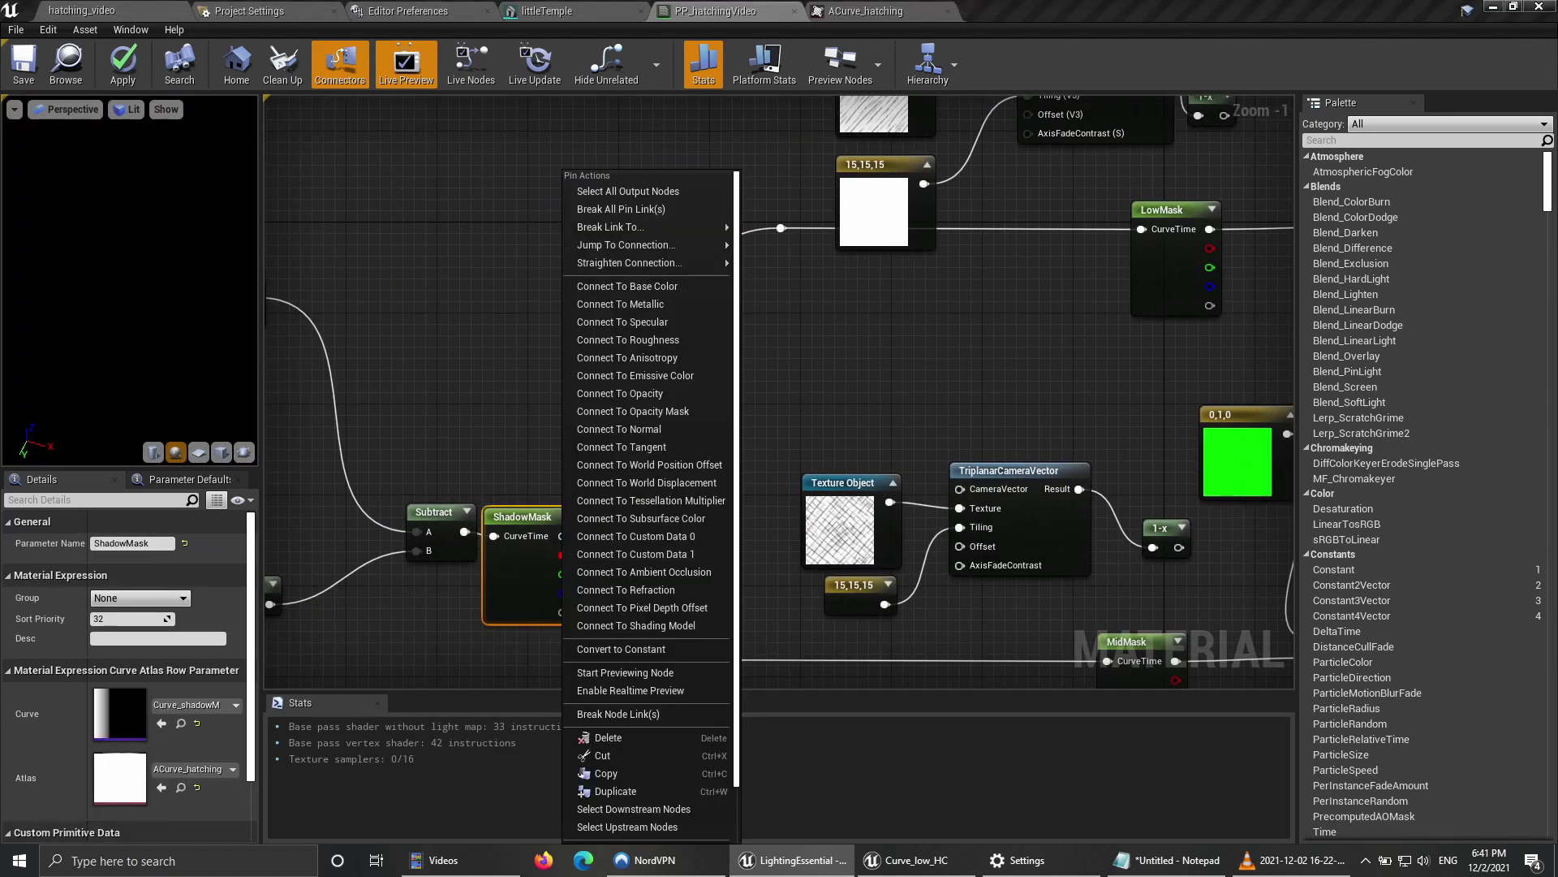
pyautogui.click(558, 556)
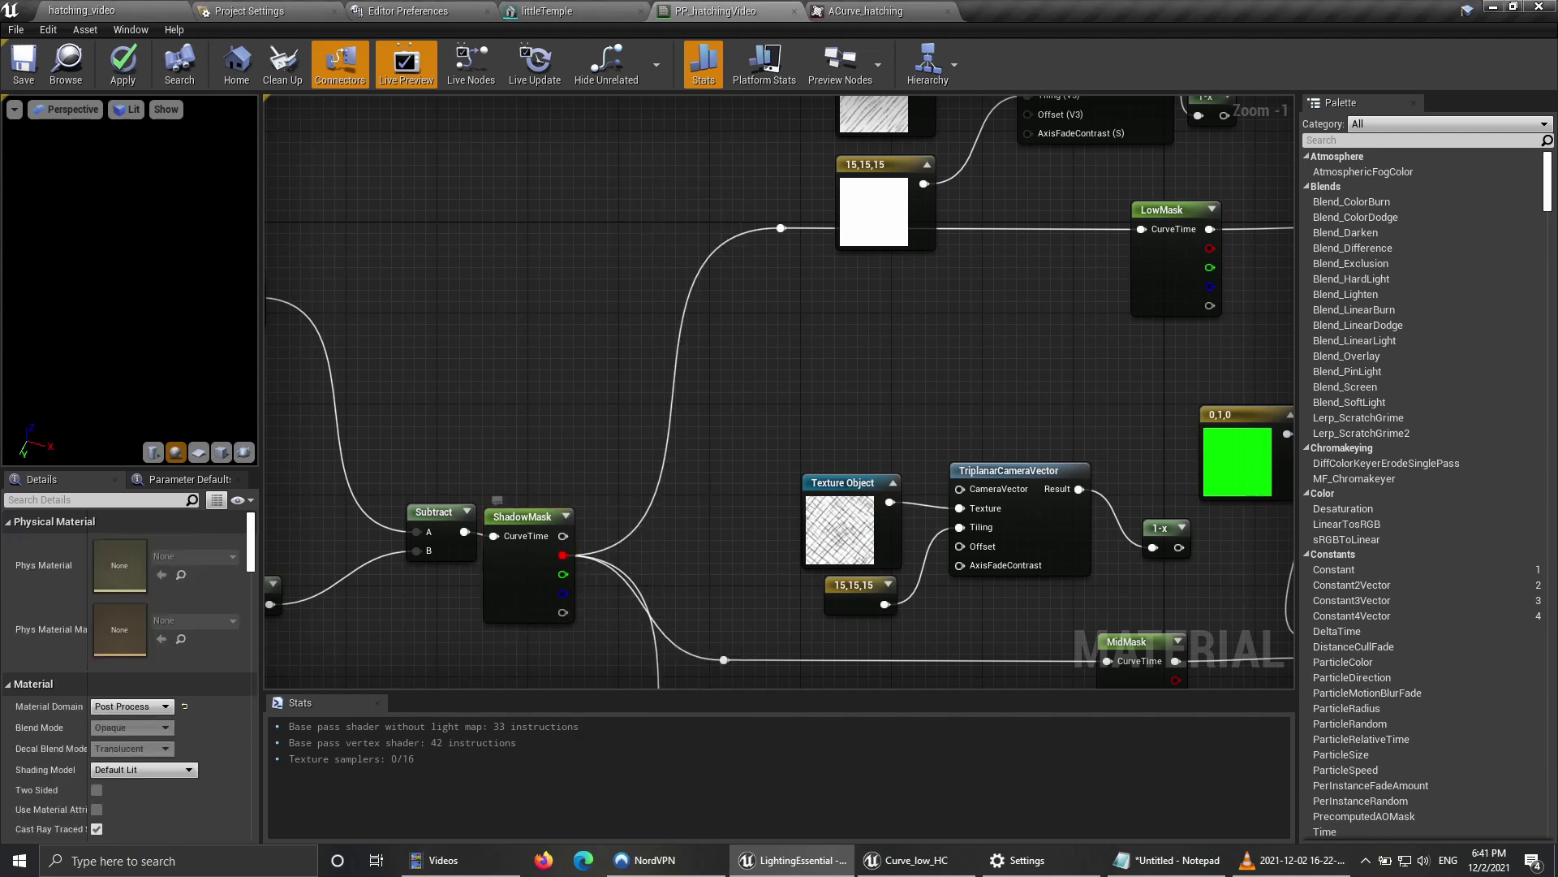
pyautogui.rightClick(562, 555)
pyautogui.click(649, 373)
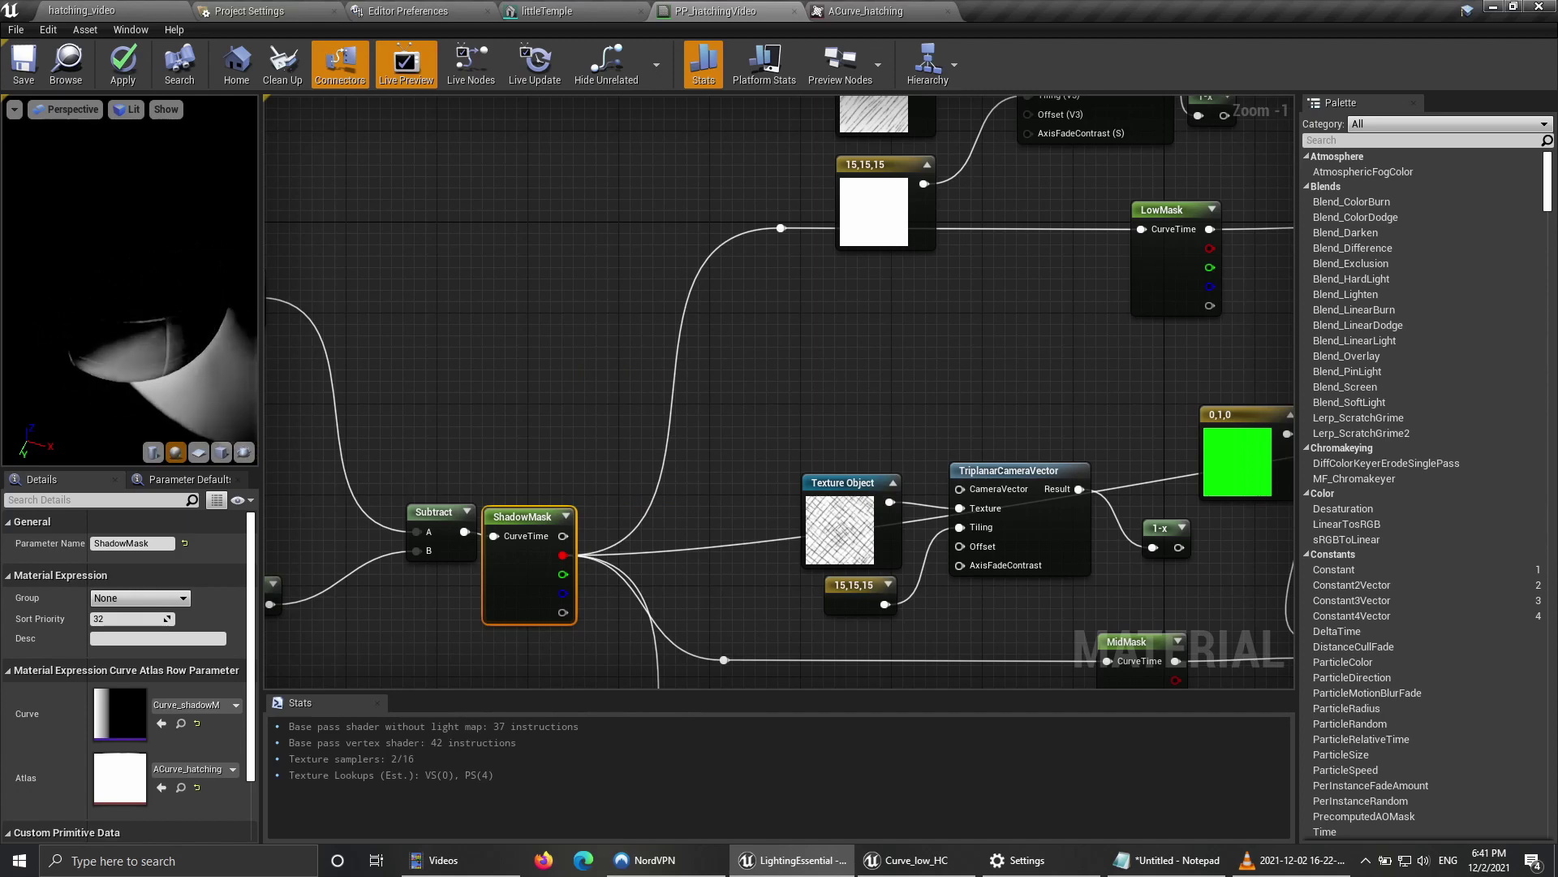
# Step: Save the PP_hatchingVideo material and view the shadow mask on the whole temple in the hatching_video level
pyautogui.moveTo(551, 549); pyautogui.dragTo(506, 492, button='right')
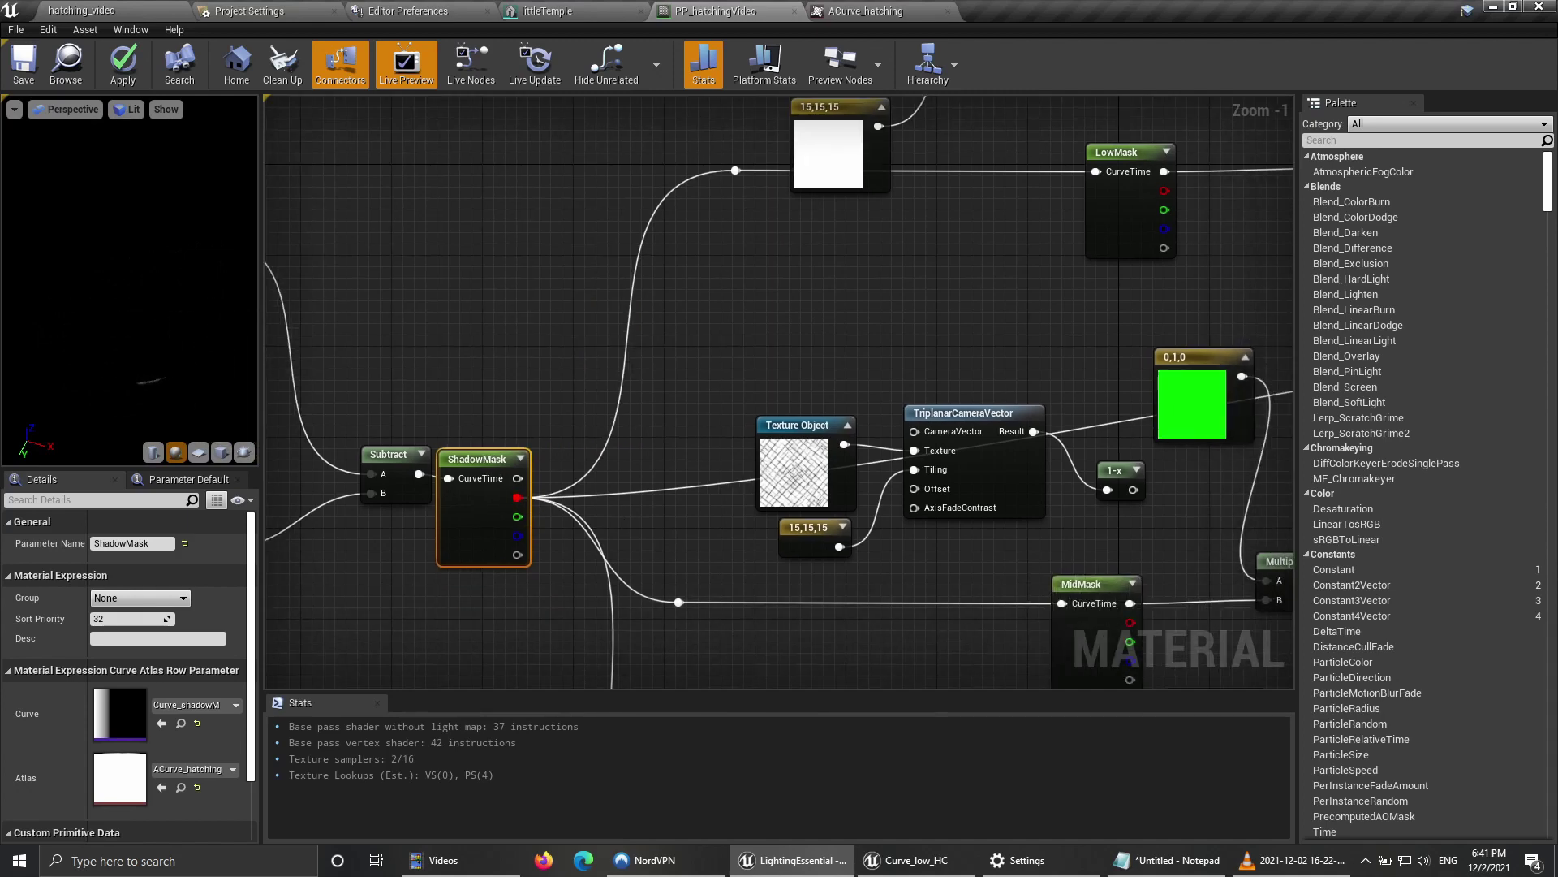
pyautogui.scroll(-2, 779, 392)
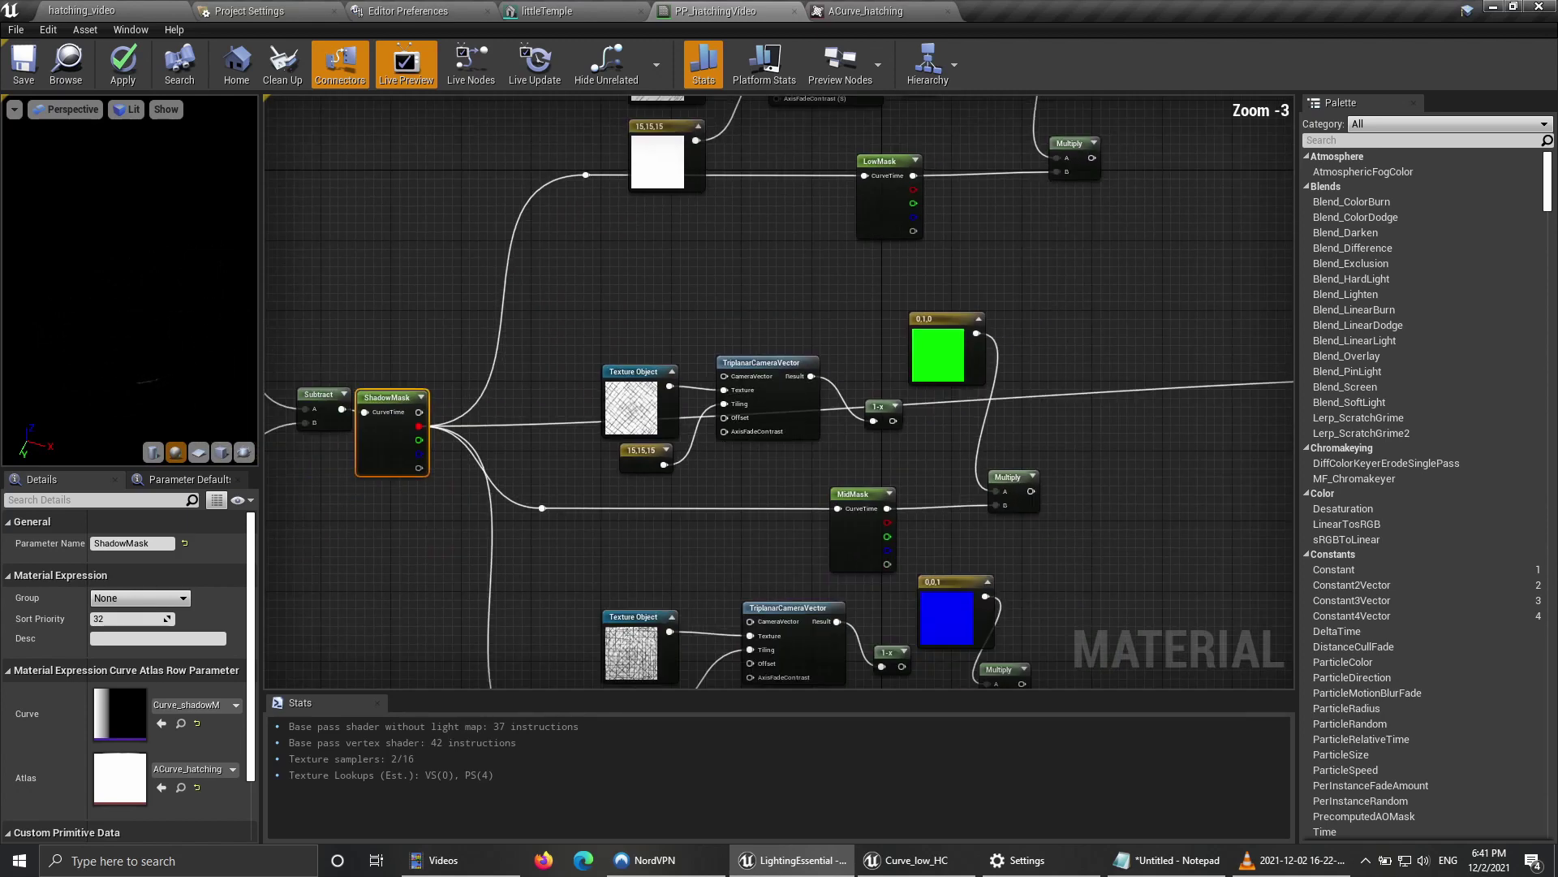
pyautogui.rightClick(417, 425)
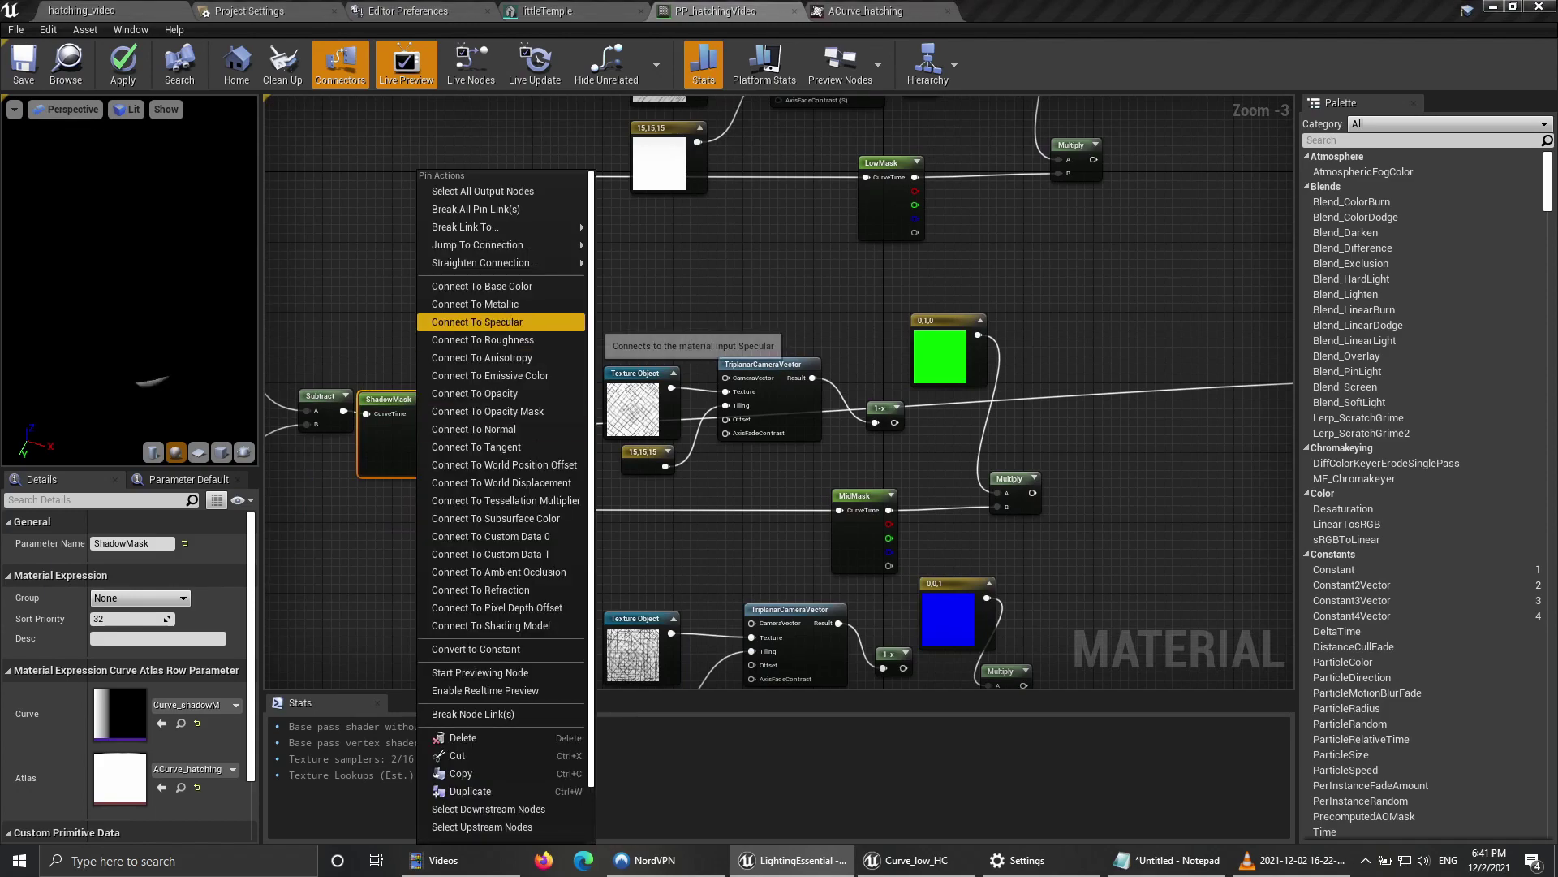
pyautogui.moveTo(1156, 326); pyautogui.dragTo(1027, 349, button='right')
pyautogui.hotkey('ctrl', 's')
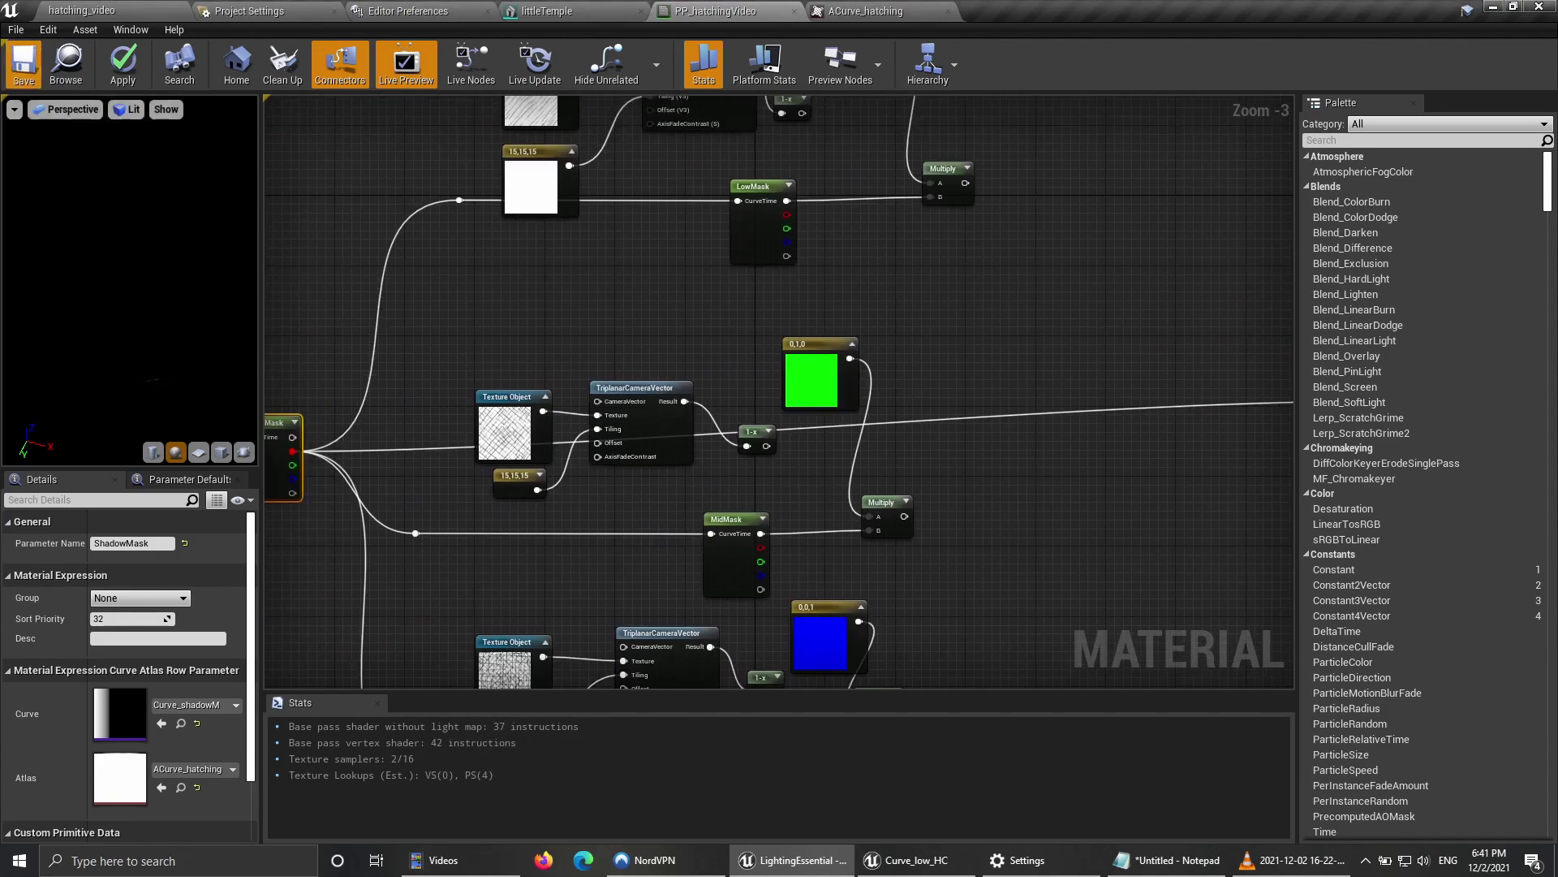
pyautogui.click(82, 11)
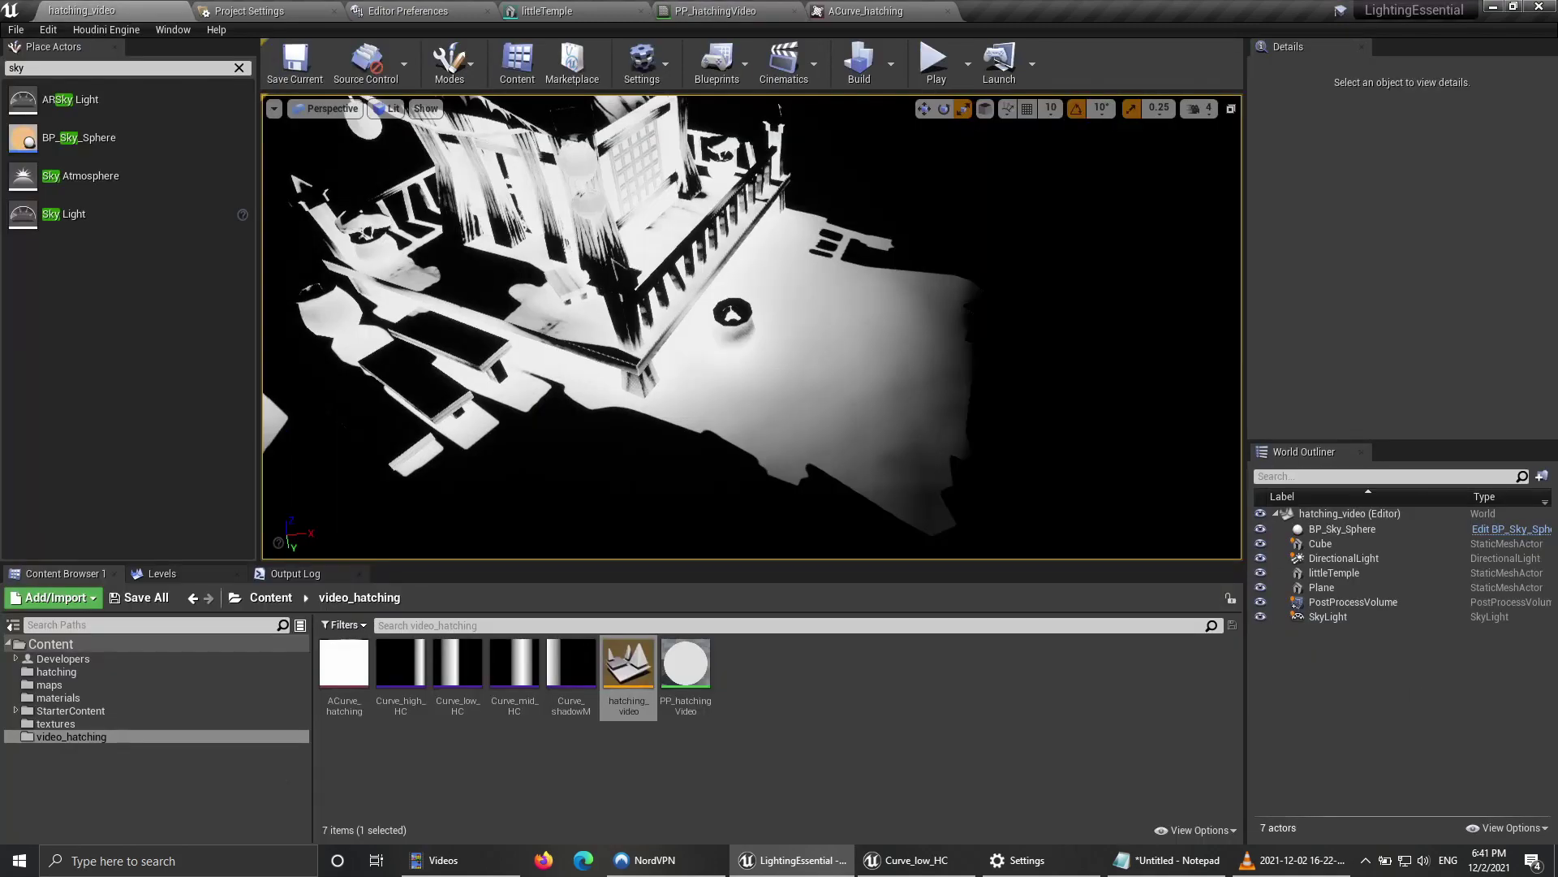
pyautogui.press('s')
pyautogui.moveTo(752, 327); pyautogui.dragTo(719, 290, button='right')
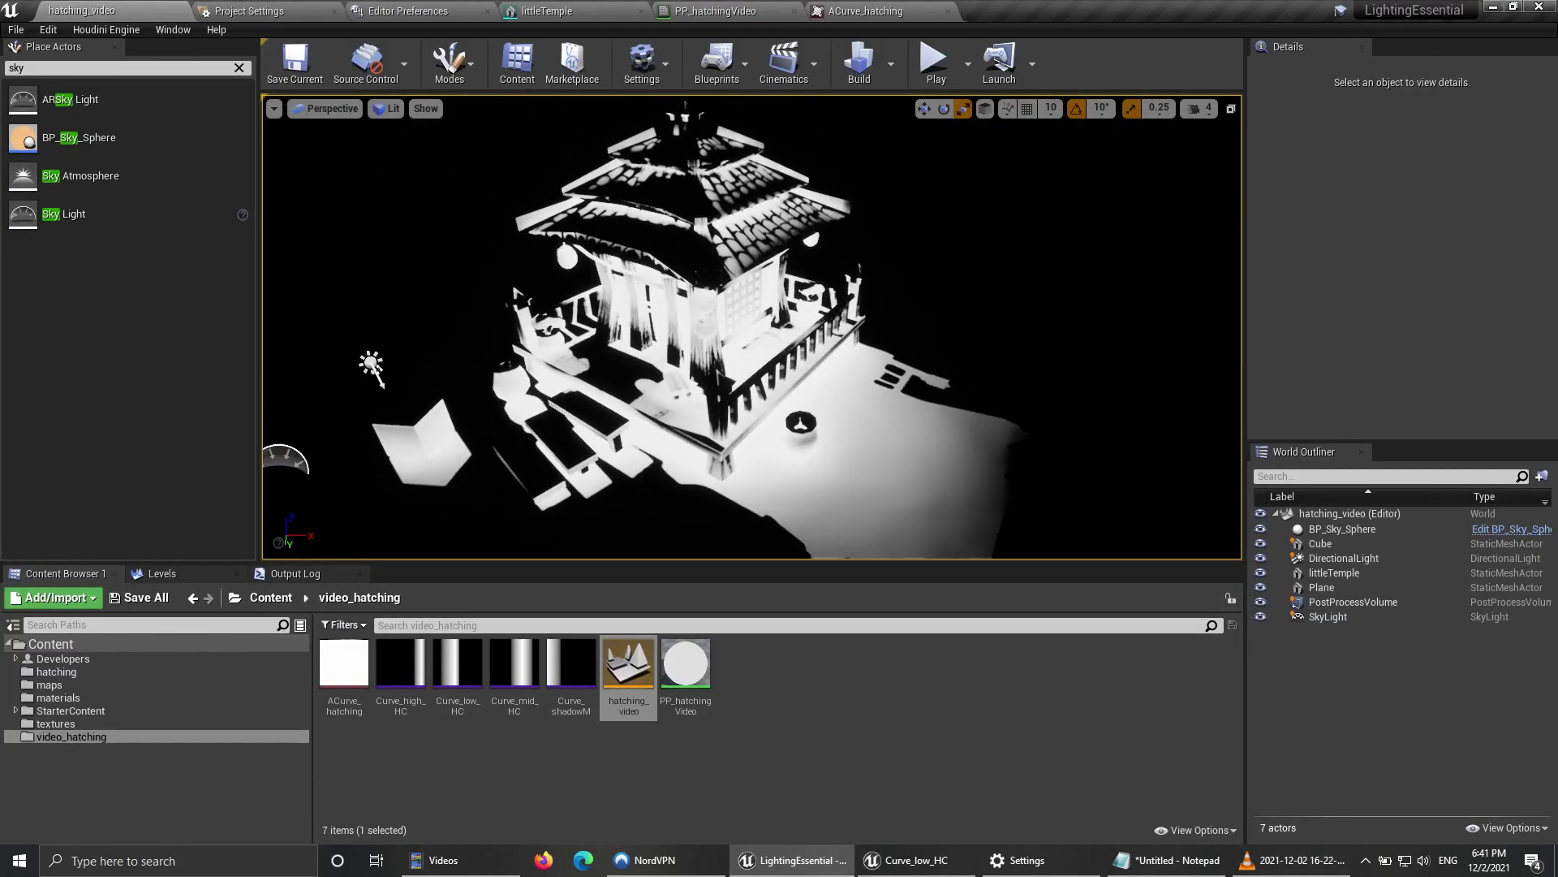
# Step: Bring up Curve_shadowM in the curve editor and select the key where the curve reaches 0
pyautogui.click(905, 860)
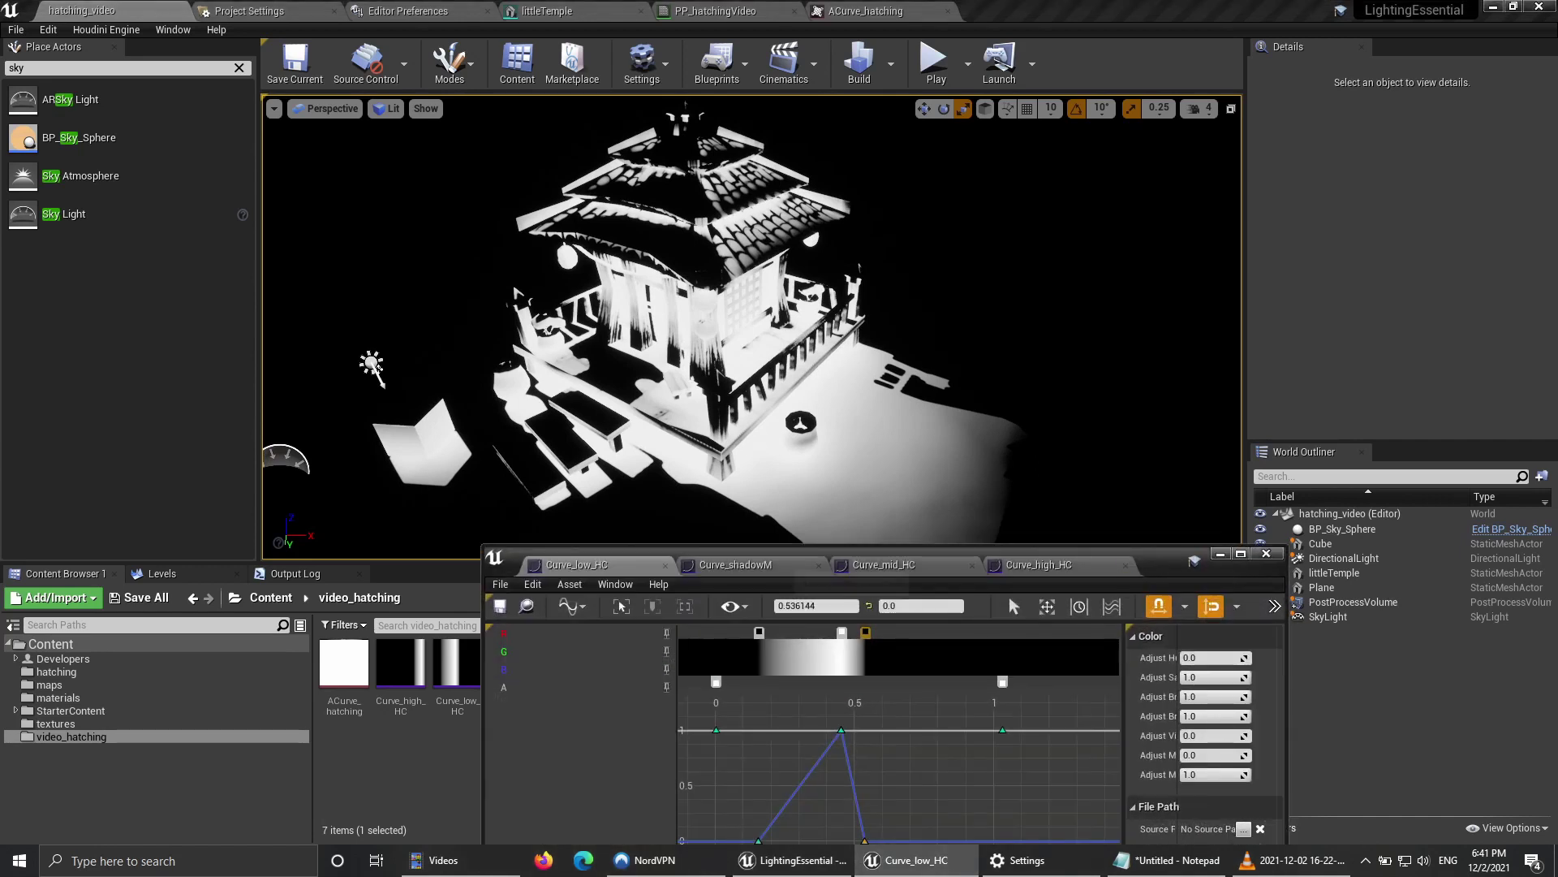
pyautogui.click(750, 565)
pyautogui.press('f')
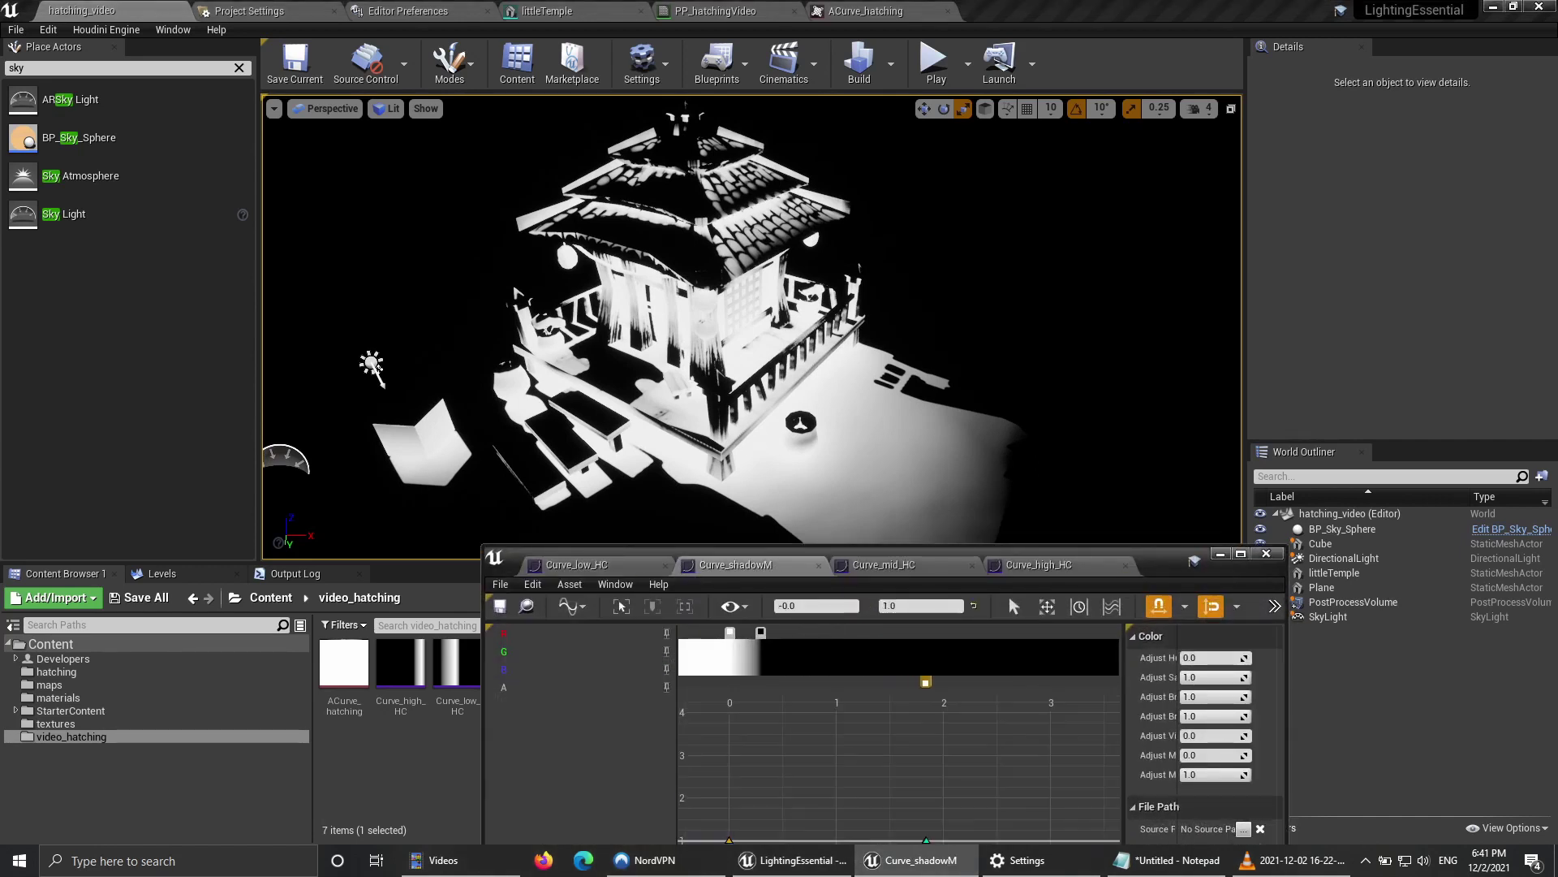
pyautogui.press('f')
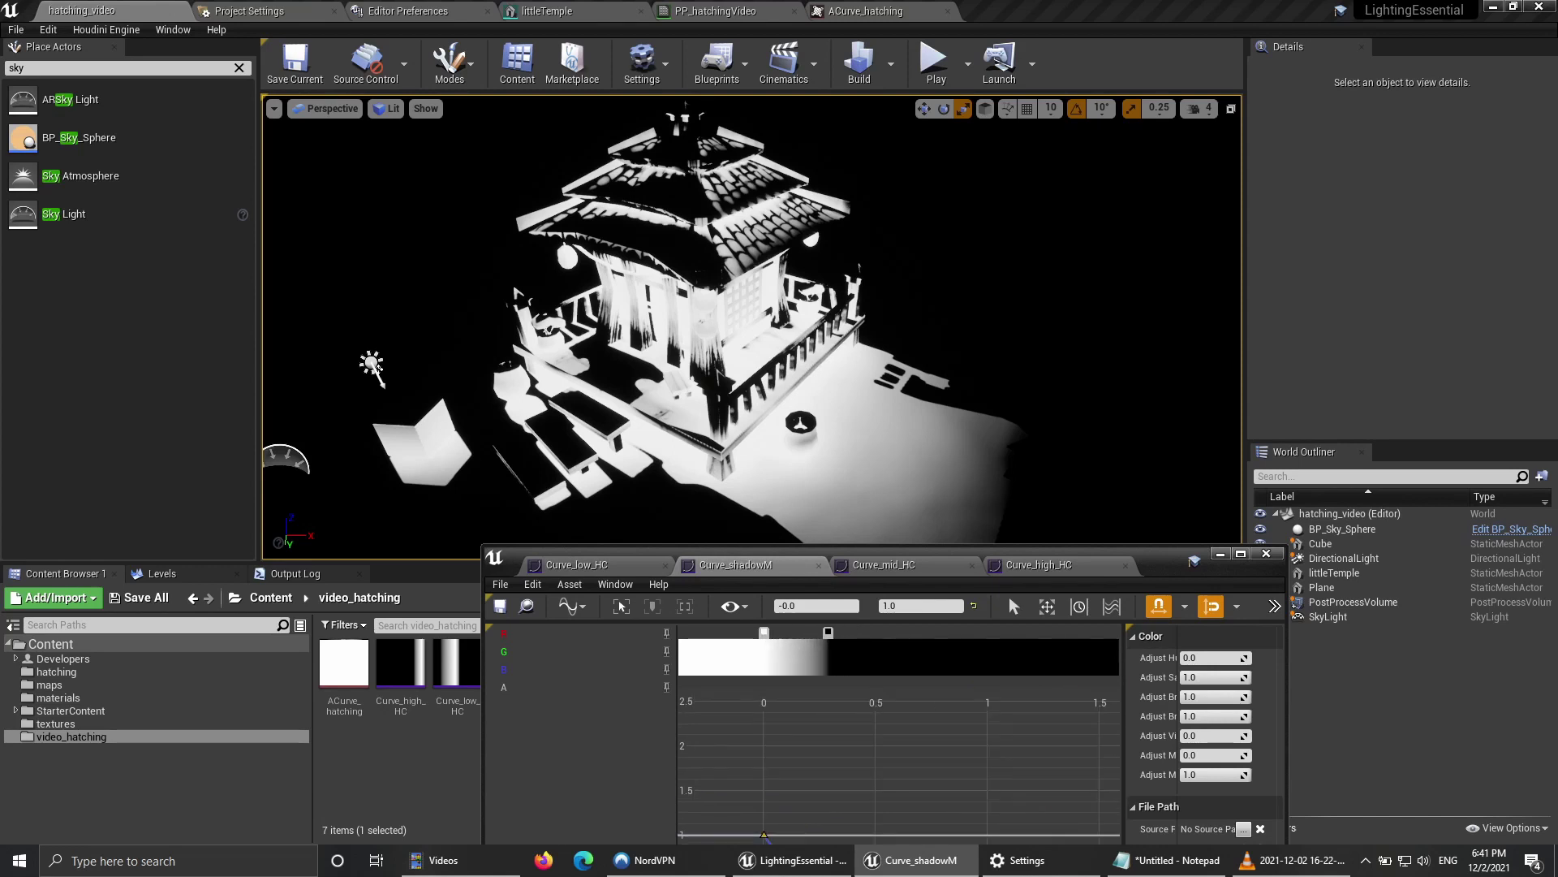
pyautogui.press('f')
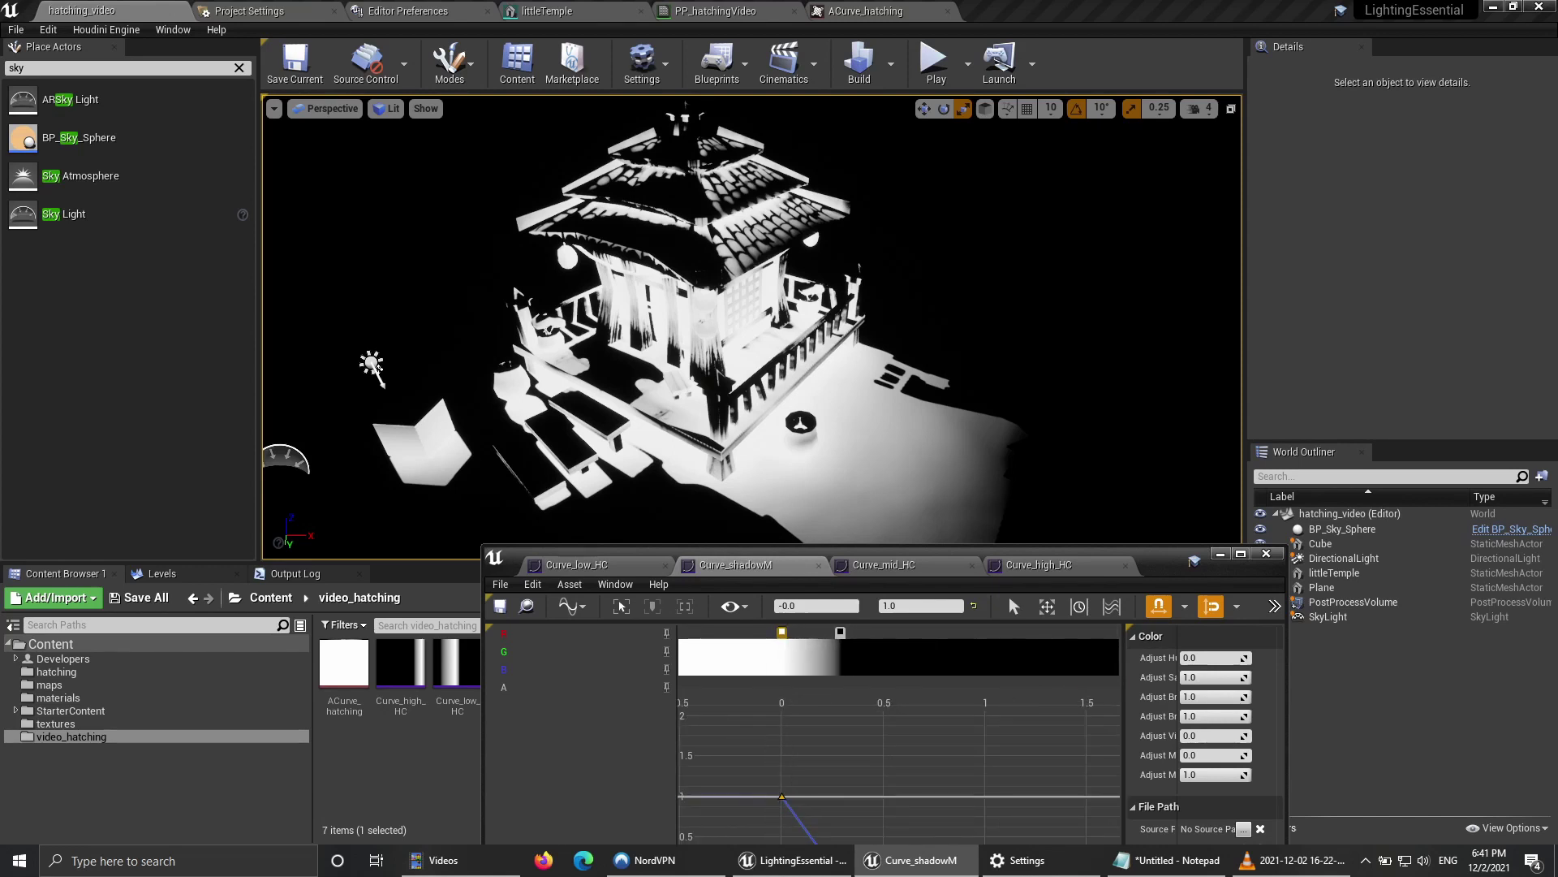
pyautogui.press('f')
pyautogui.click(820, 803)
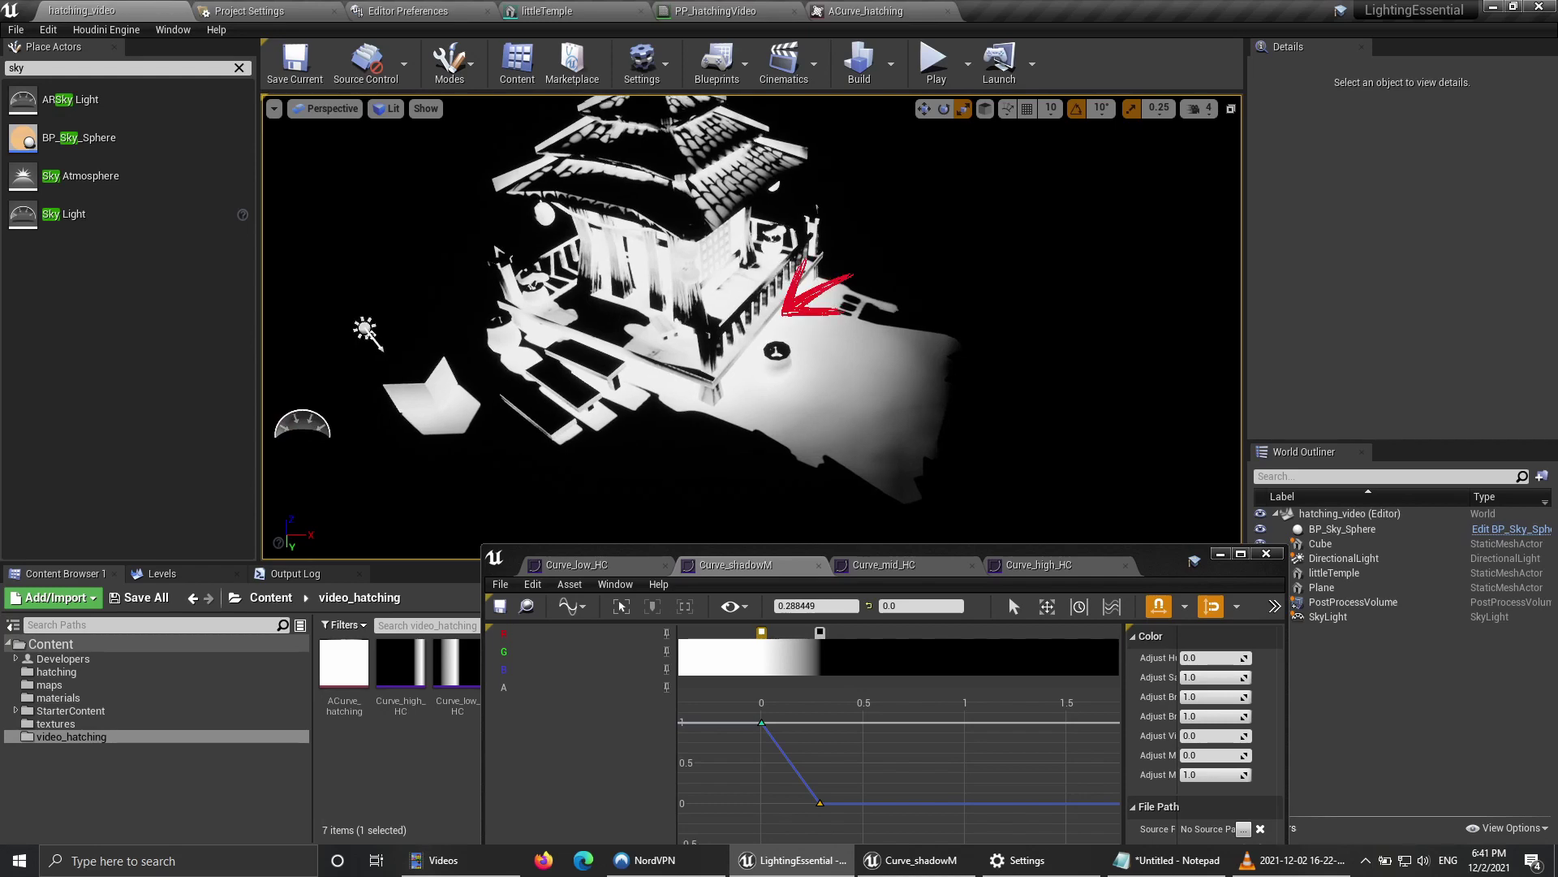
# Step: Shift the zero-value key of Curve_shadowM to a time of about 0.33 while checking the ground shadow around the temple
pyautogui.click(426, 398)
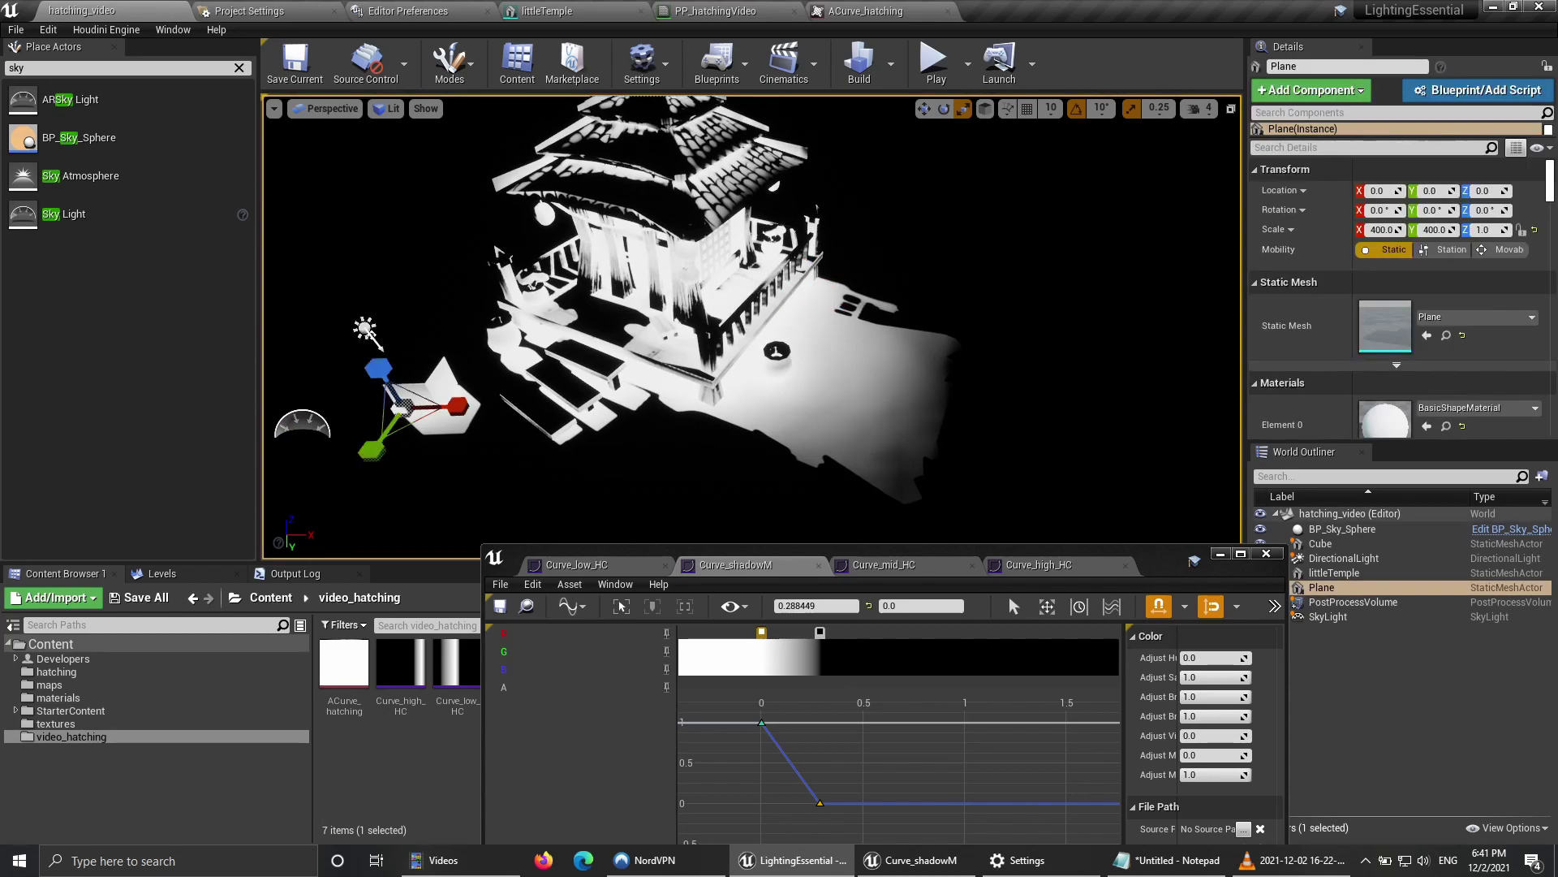
pyautogui.scroll(2, 631, 319)
pyautogui.scroll(1, 711, 319)
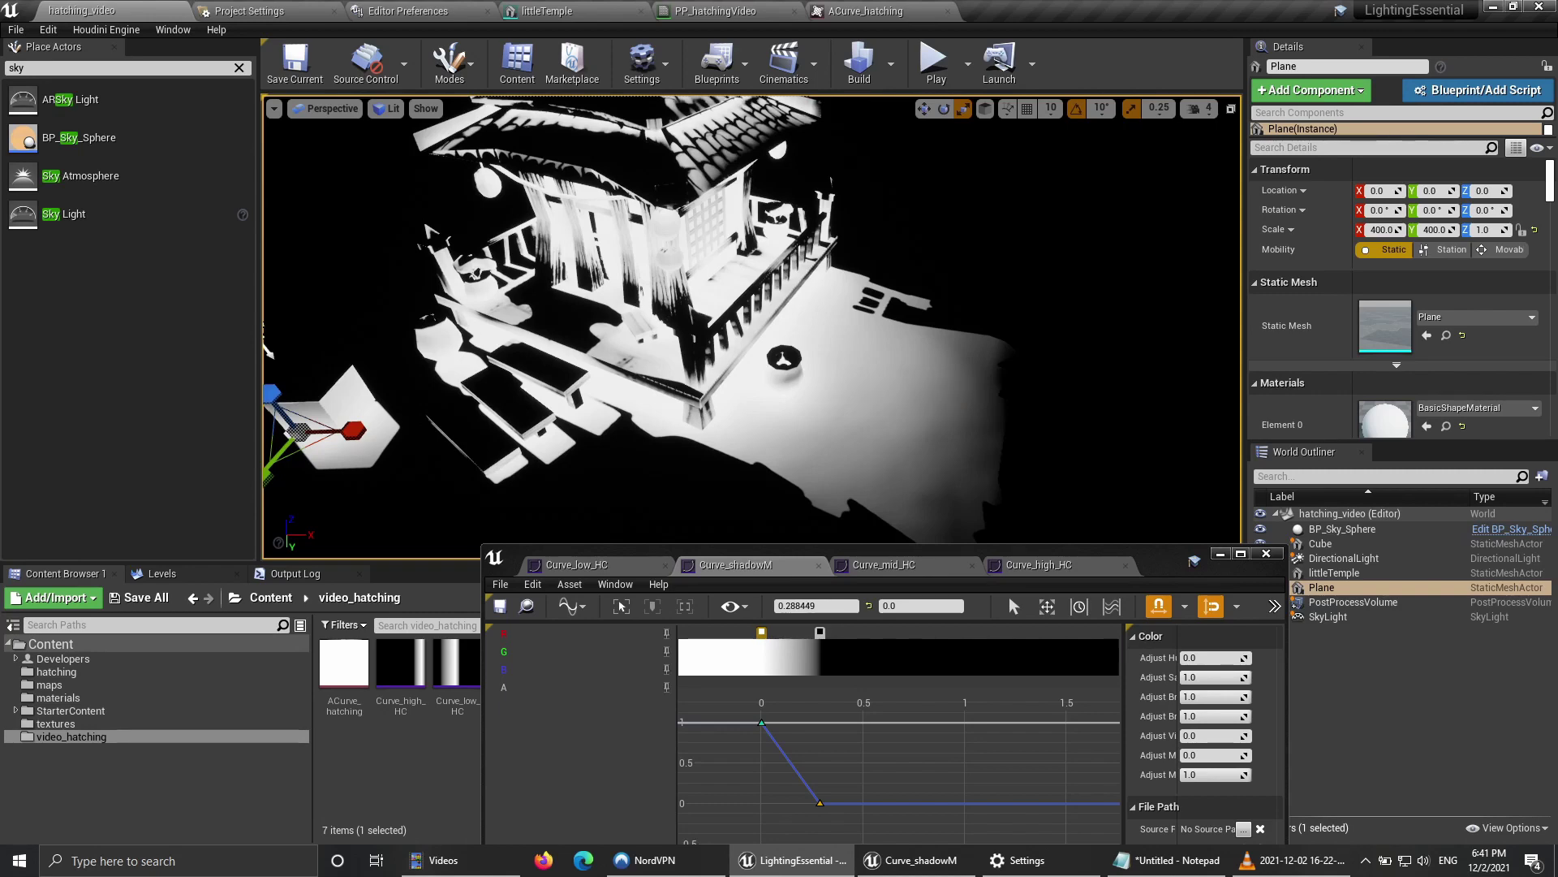
pyautogui.moveTo(752, 327); pyautogui.dragTo(747, 337, button='right')
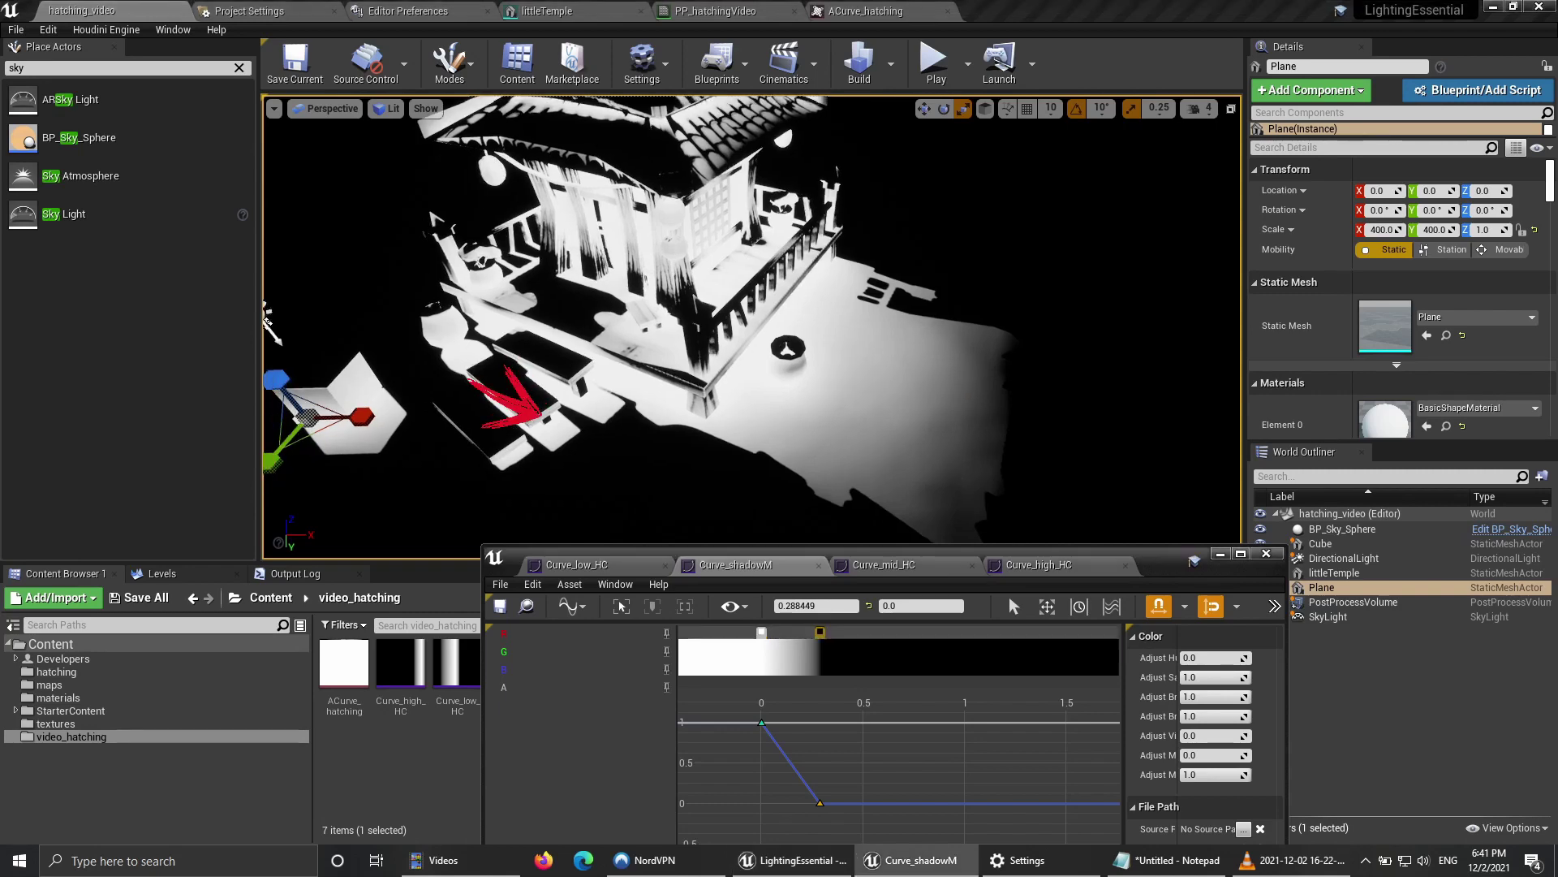
pyautogui.moveTo(820, 802); pyautogui.dragTo(827, 802)
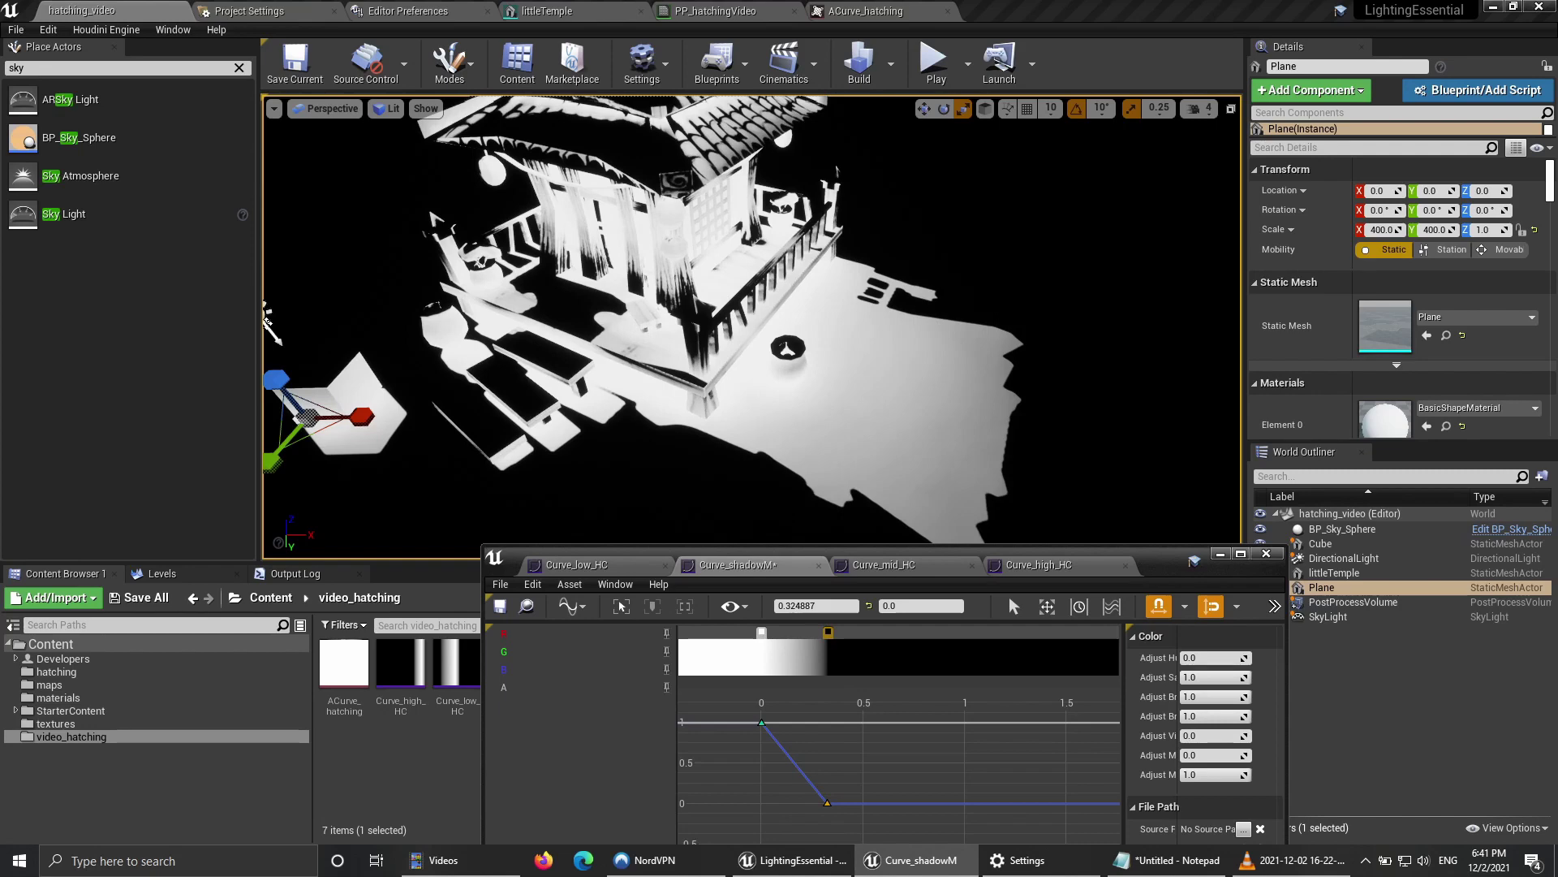
pyautogui.moveTo(827, 802); pyautogui.dragTo(828, 803)
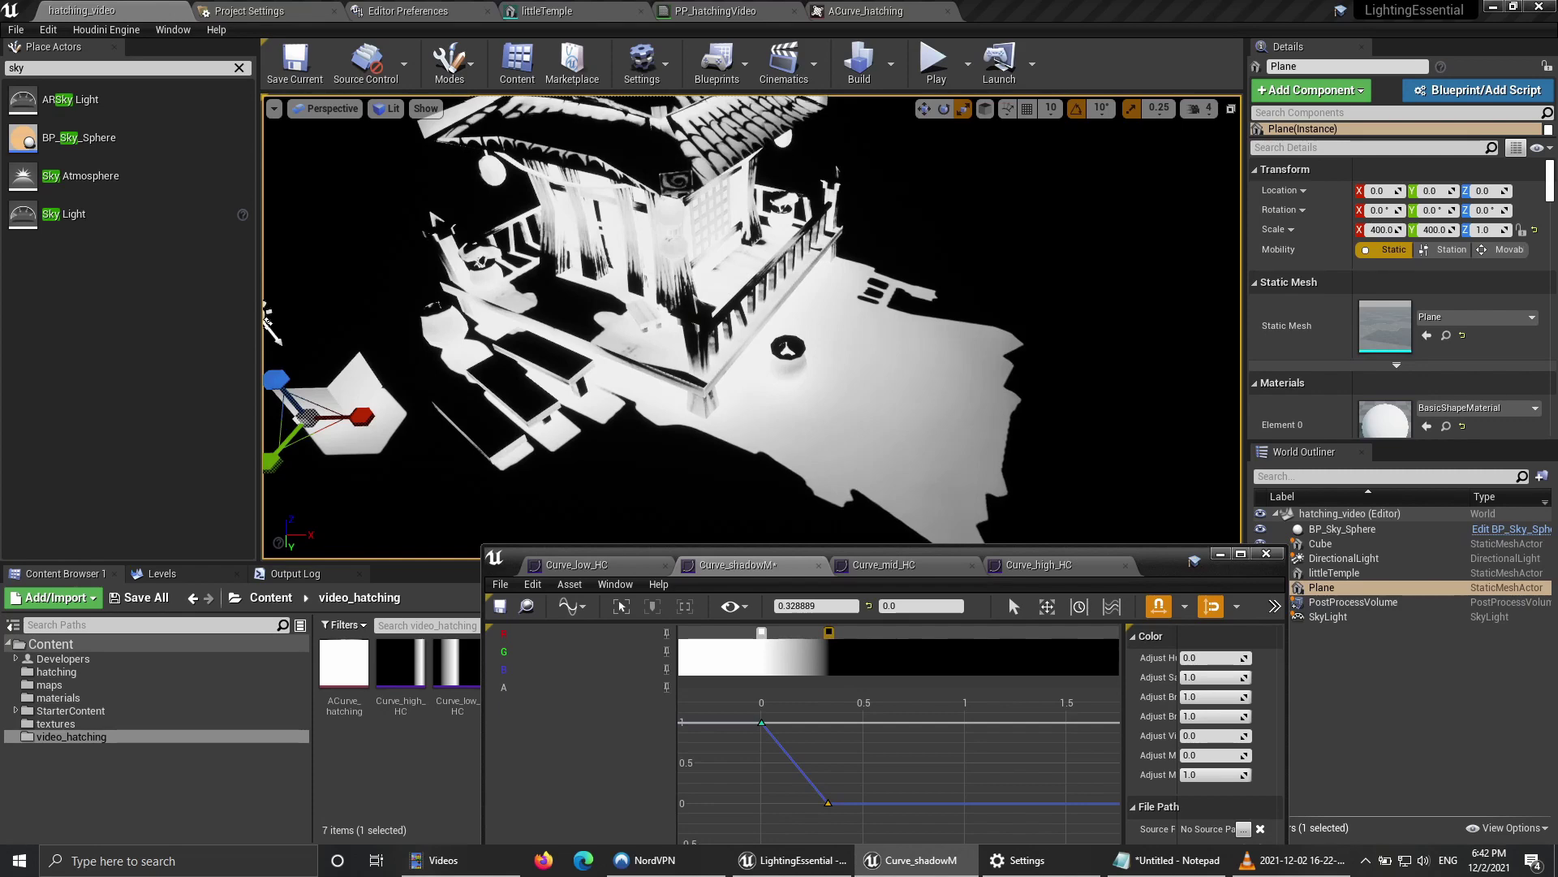
# Step: Fine-tune the zero-value key of Curve_shadowM to a time of about 0.317 and save the curve
pyautogui.moveTo(828, 803); pyautogui.dragTo(827, 803)
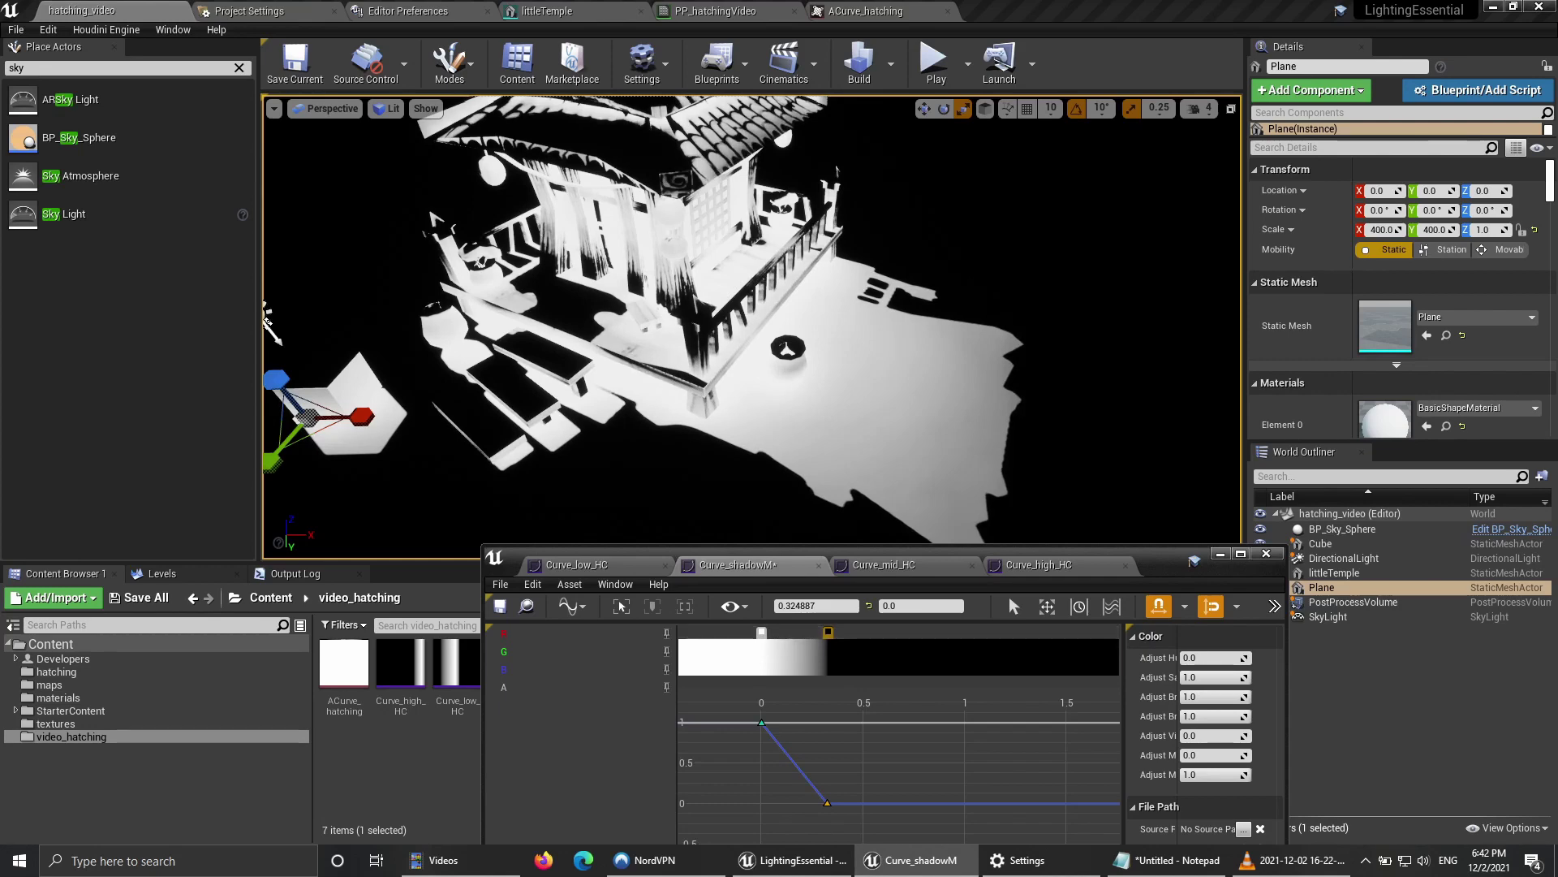
pyautogui.scroll(7, 840, 715)
pyautogui.moveTo(839, 716); pyautogui.dragTo(928, 787, button='right')
pyautogui.moveTo(879, 632); pyautogui.dragTo(871, 631)
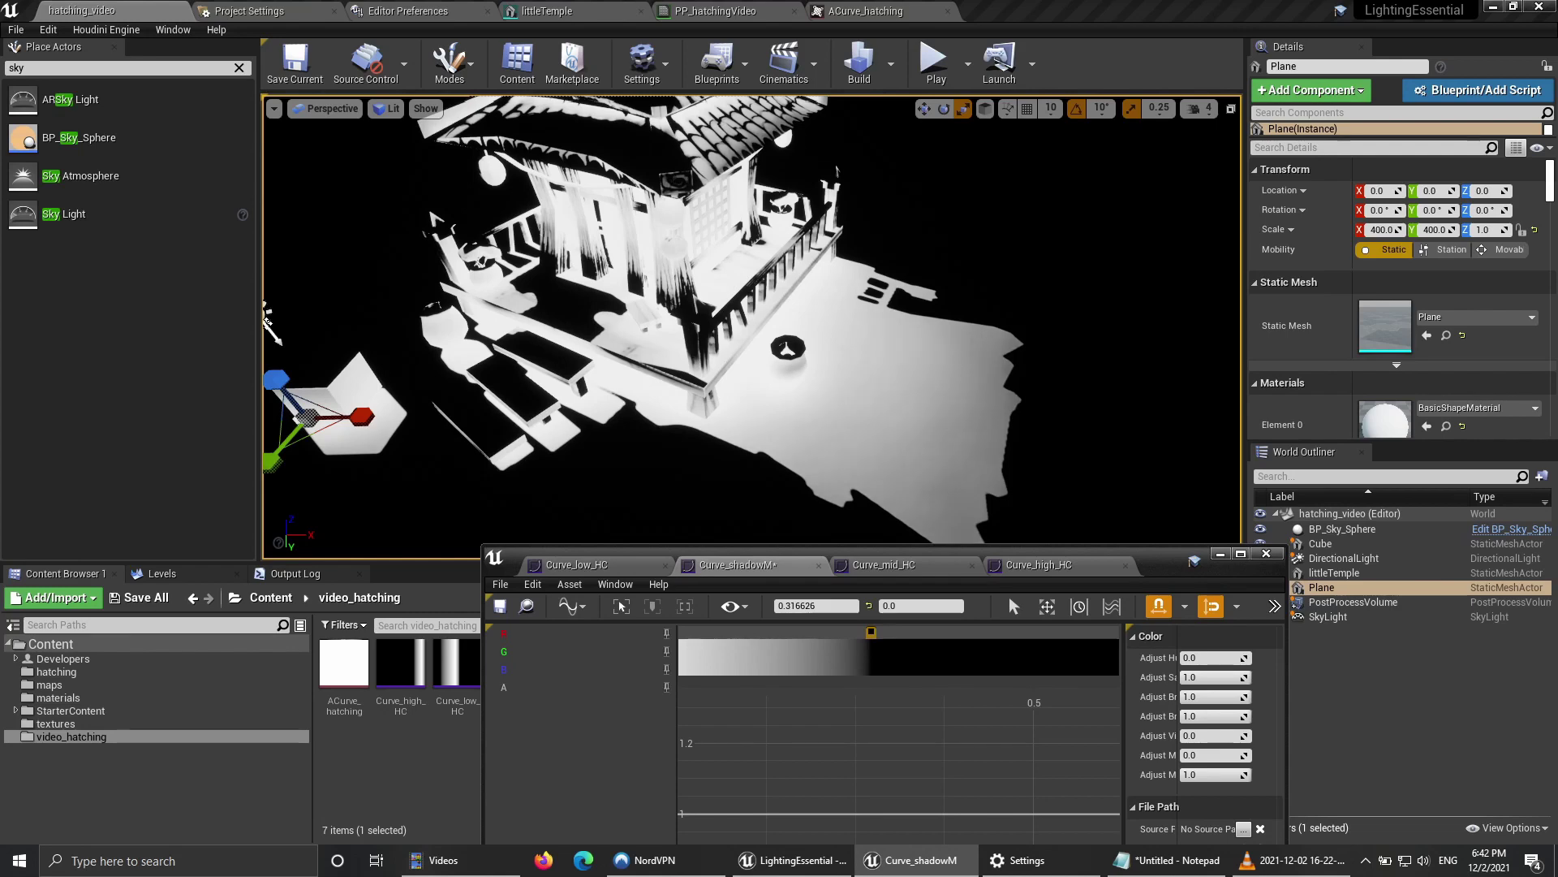
pyautogui.click(500, 605)
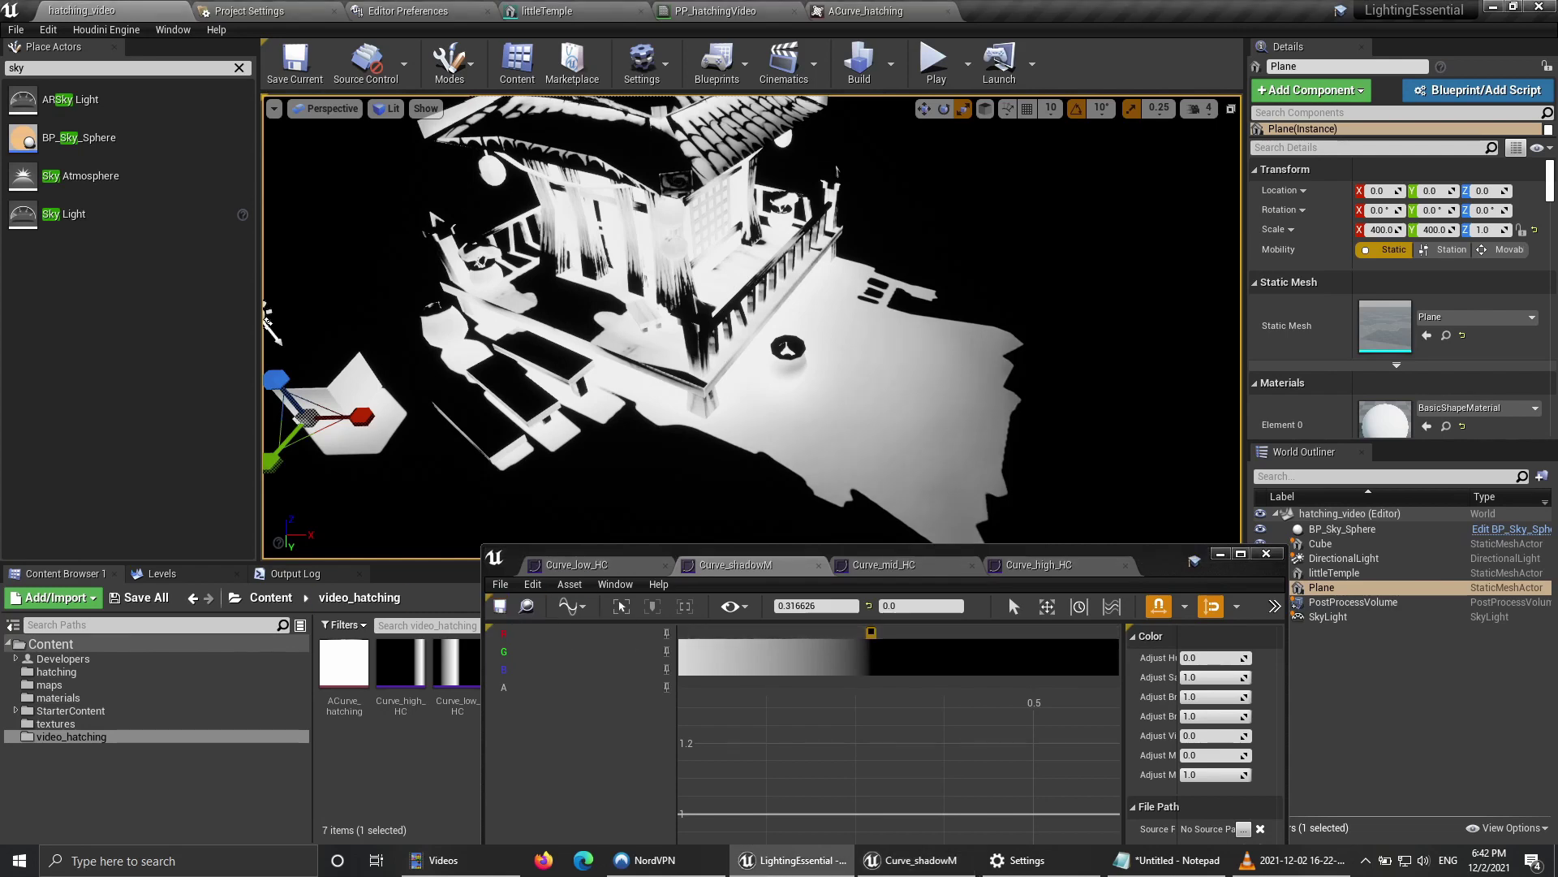
pyautogui.moveTo(730, 341); pyautogui.dragTo(799, 268, button='right')
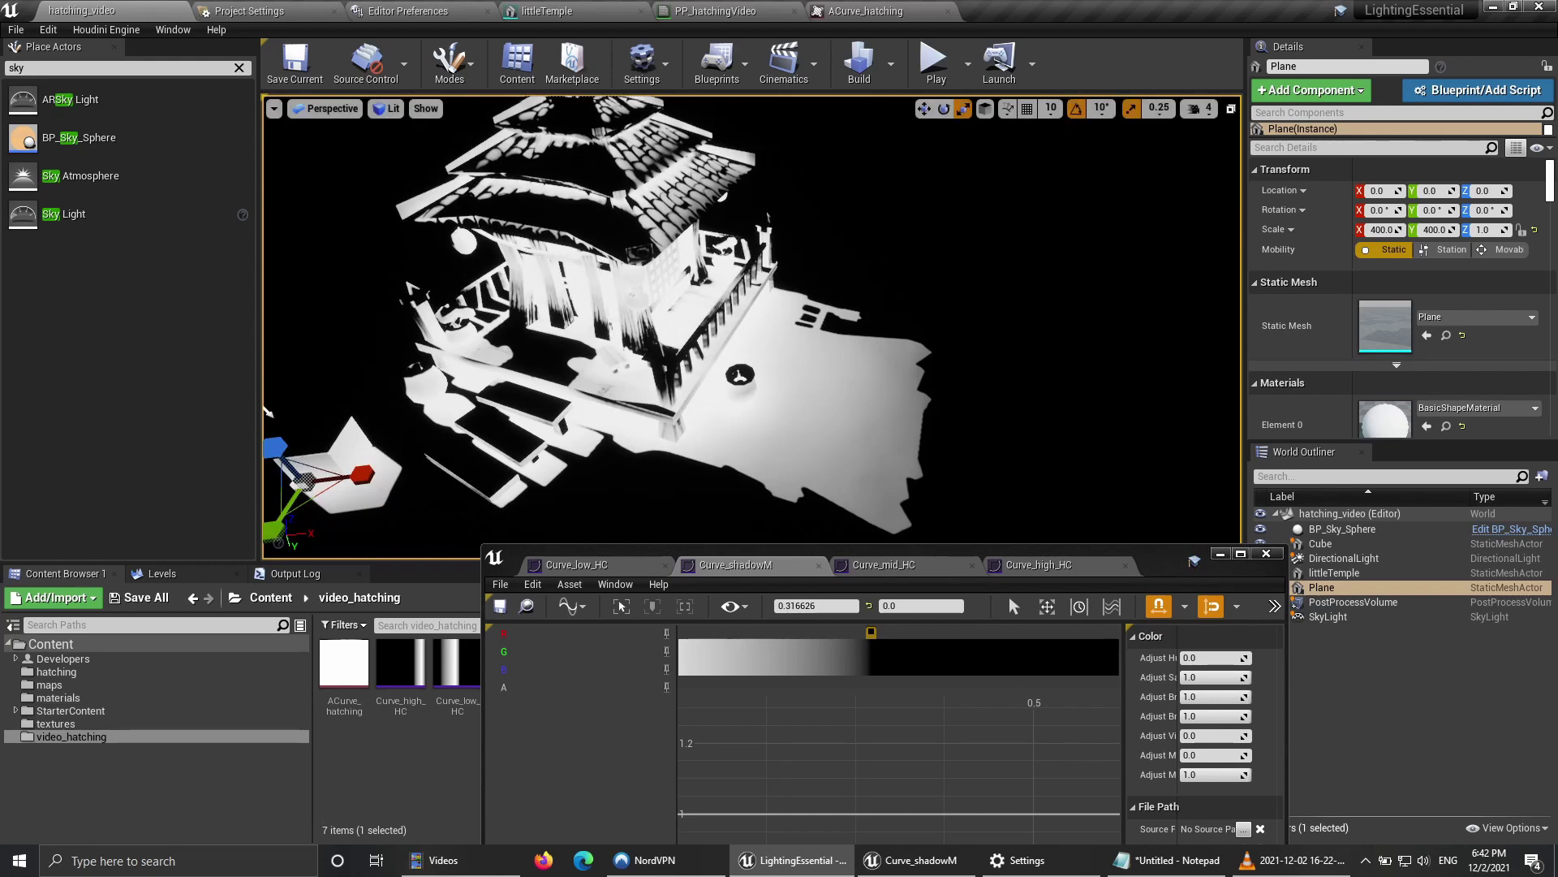
# Step: Reorder the open curves so Curve_low_HC follows Curve_shadowM, and look through the mid, high and shadow curves
pyautogui.moveTo(586, 566); pyautogui.dragTo(816, 566)
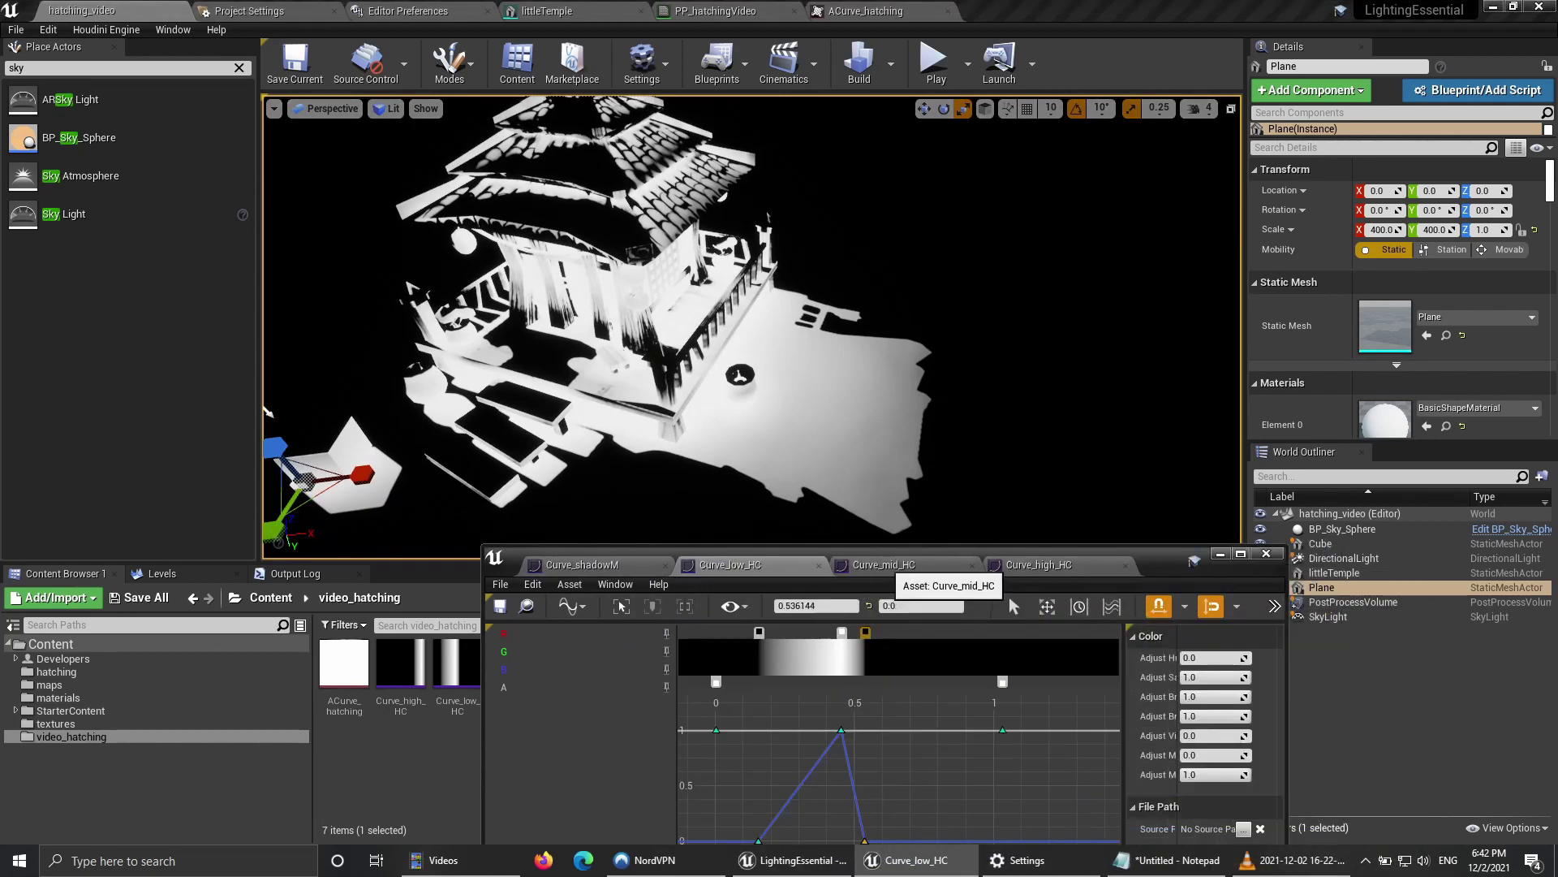
pyautogui.click(893, 566)
pyautogui.click(1039, 566)
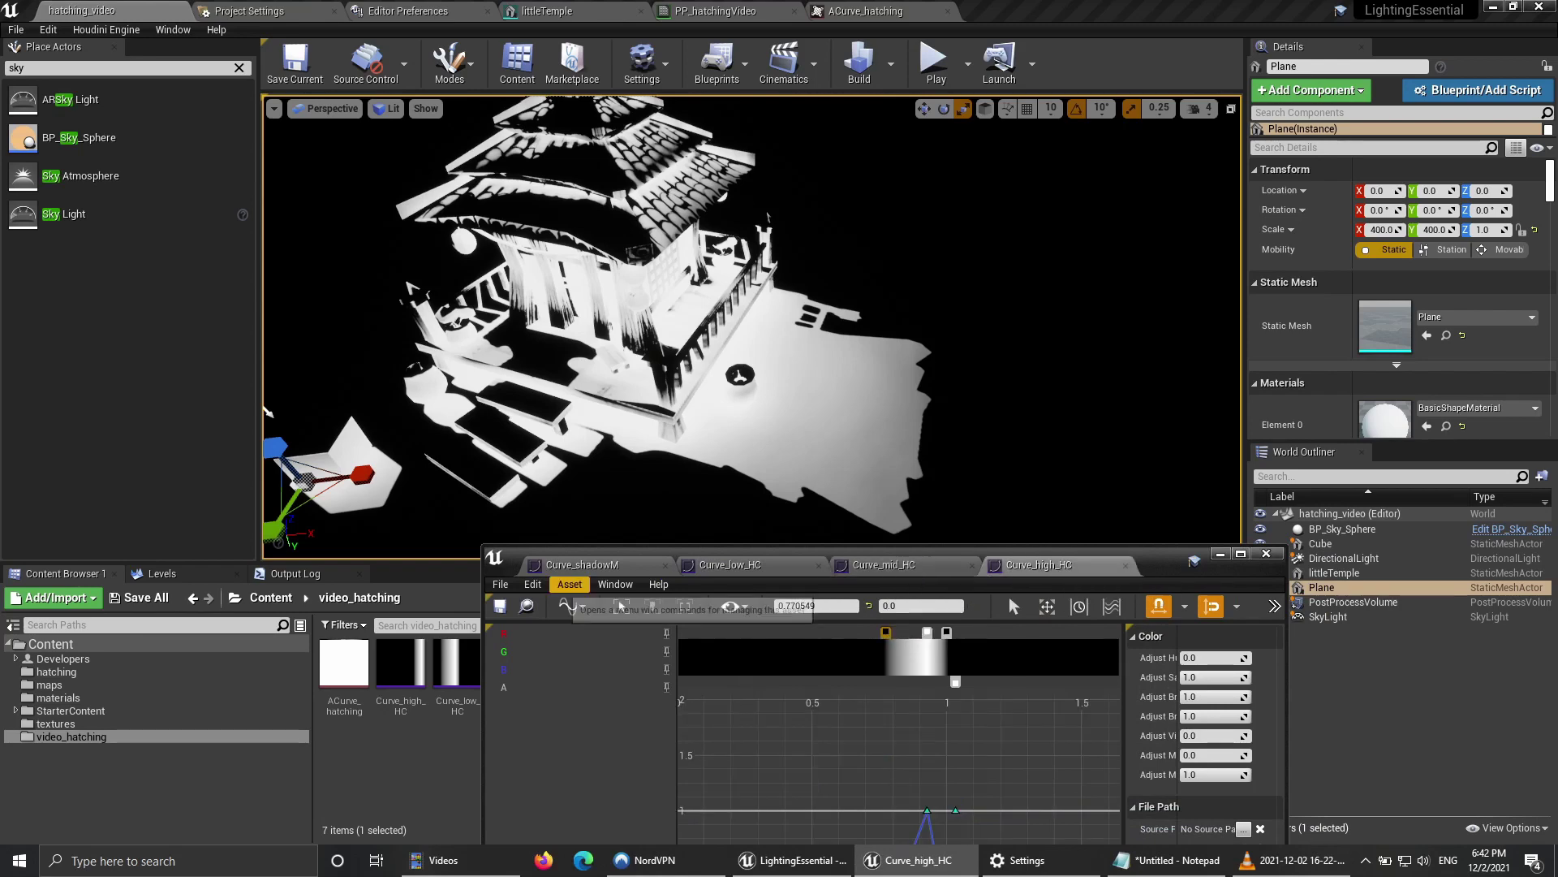
pyautogui.click(581, 565)
# Step: In PP_hatchingVideo, connect the output of the red LowMask Multiply node to the material's Emissive Color
pyautogui.click(714, 11)
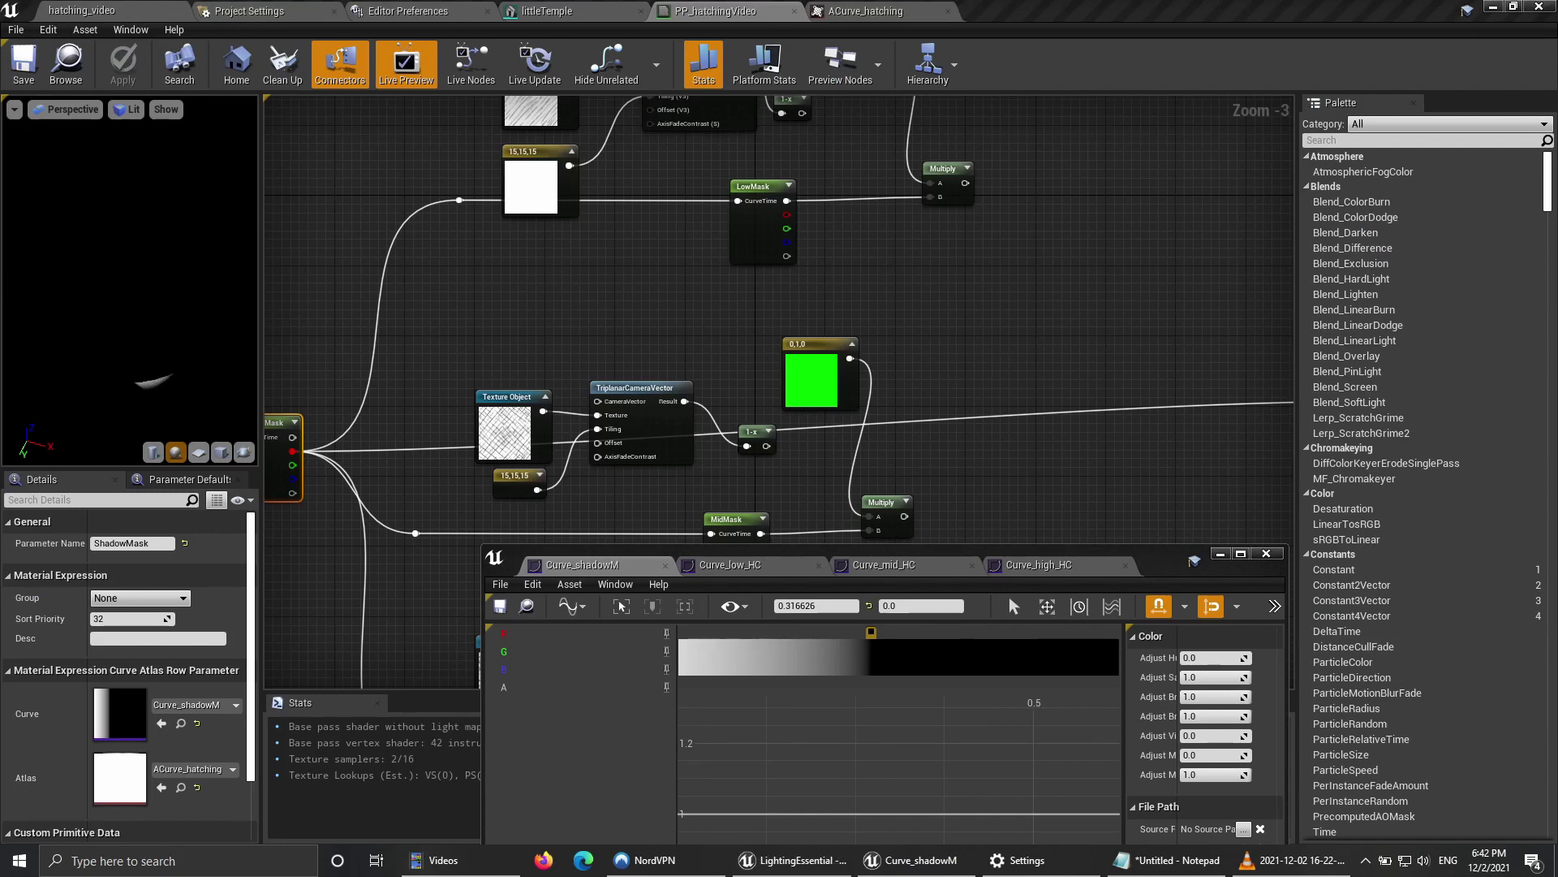
pyautogui.click(680, 497)
pyautogui.scroll(-2, 680, 497)
pyautogui.moveTo(916, 341); pyautogui.dragTo(929, 296, button='right')
pyautogui.scroll(4, 797, 296)
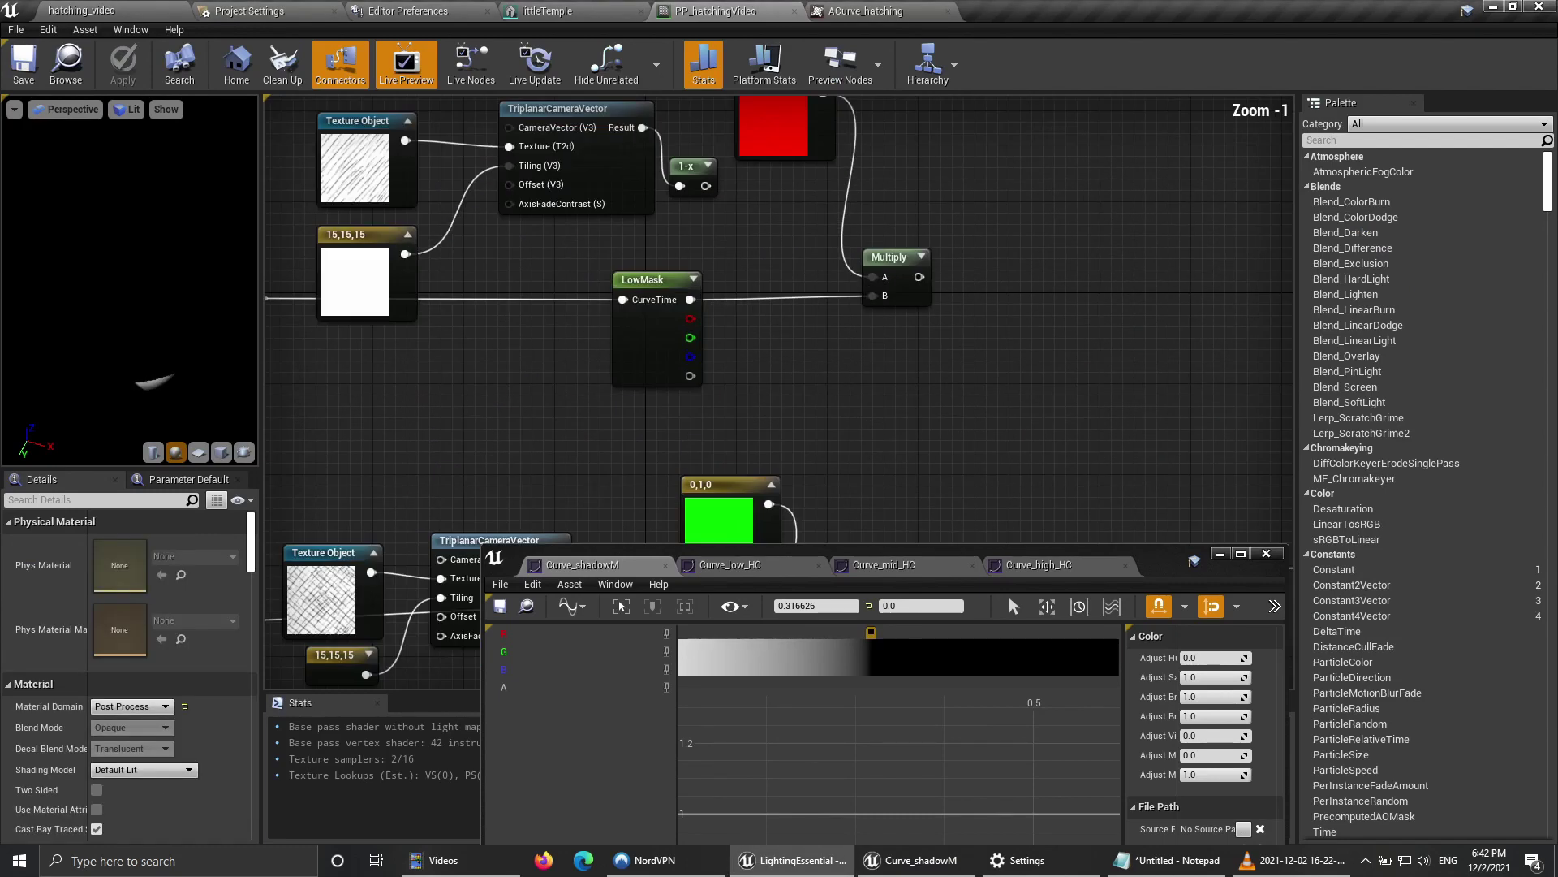
pyautogui.rightClick(919, 277)
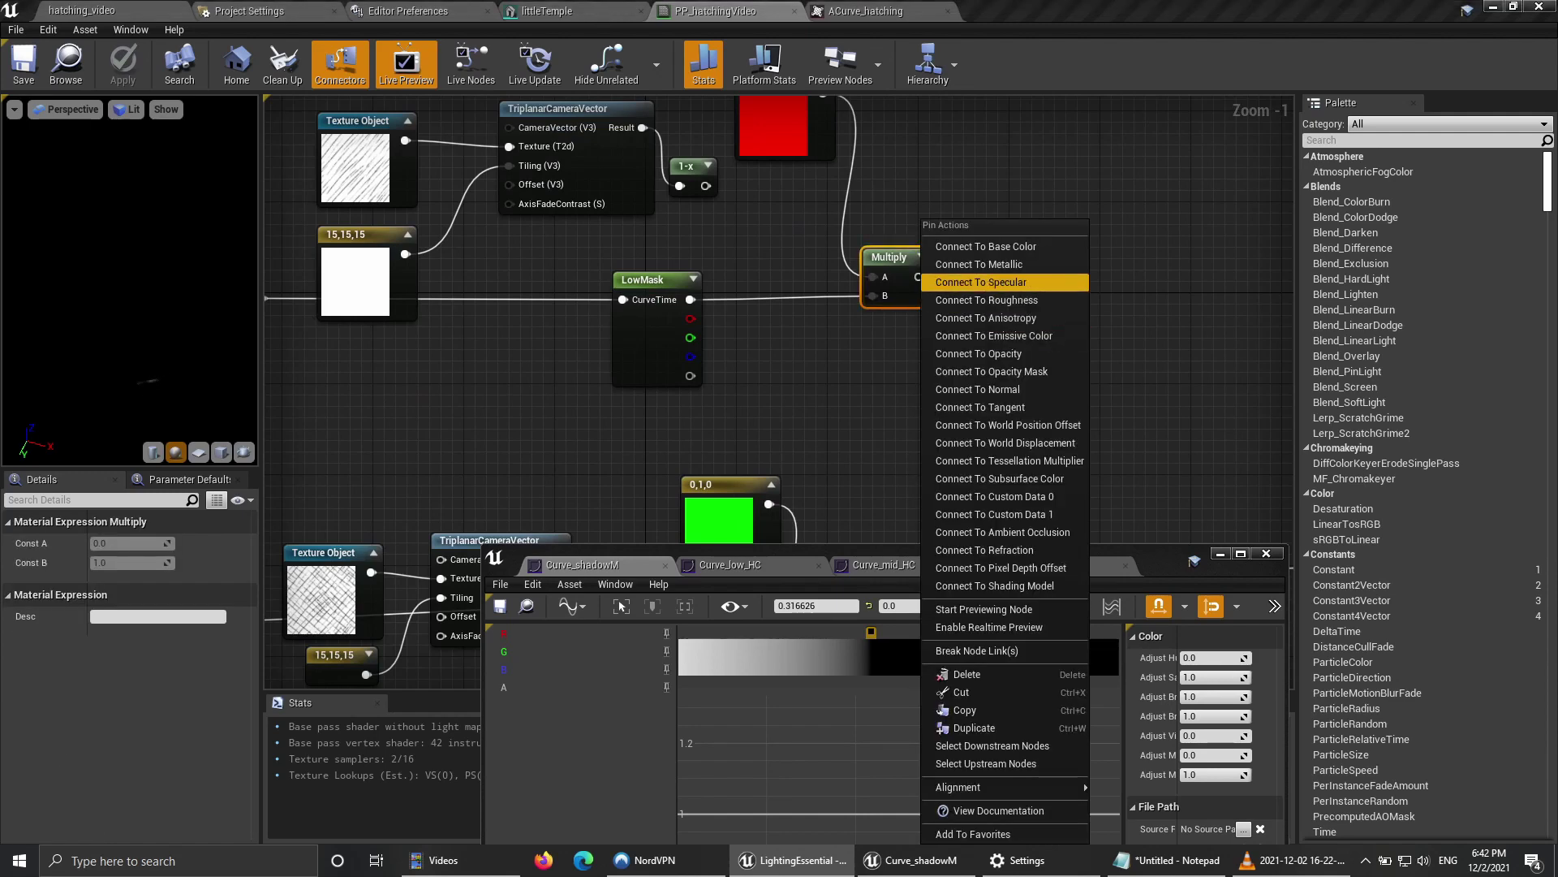
pyautogui.click(1055, 335)
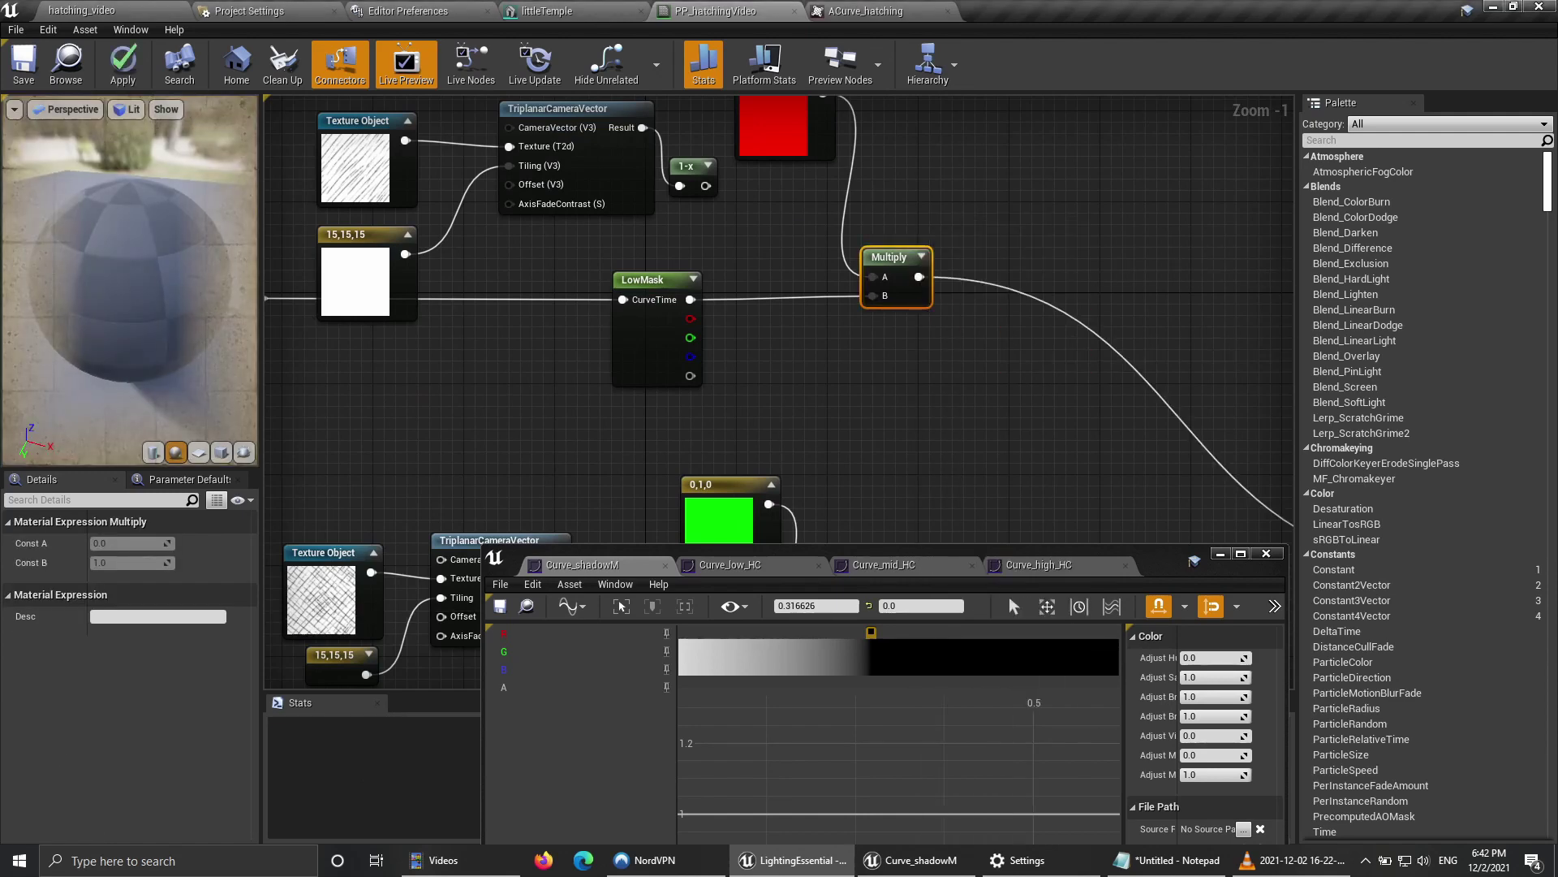
# Step: Apply the material change and view the red low mask around the temple in the hatching_video level
pyautogui.click(123, 64)
pyautogui.click(82, 11)
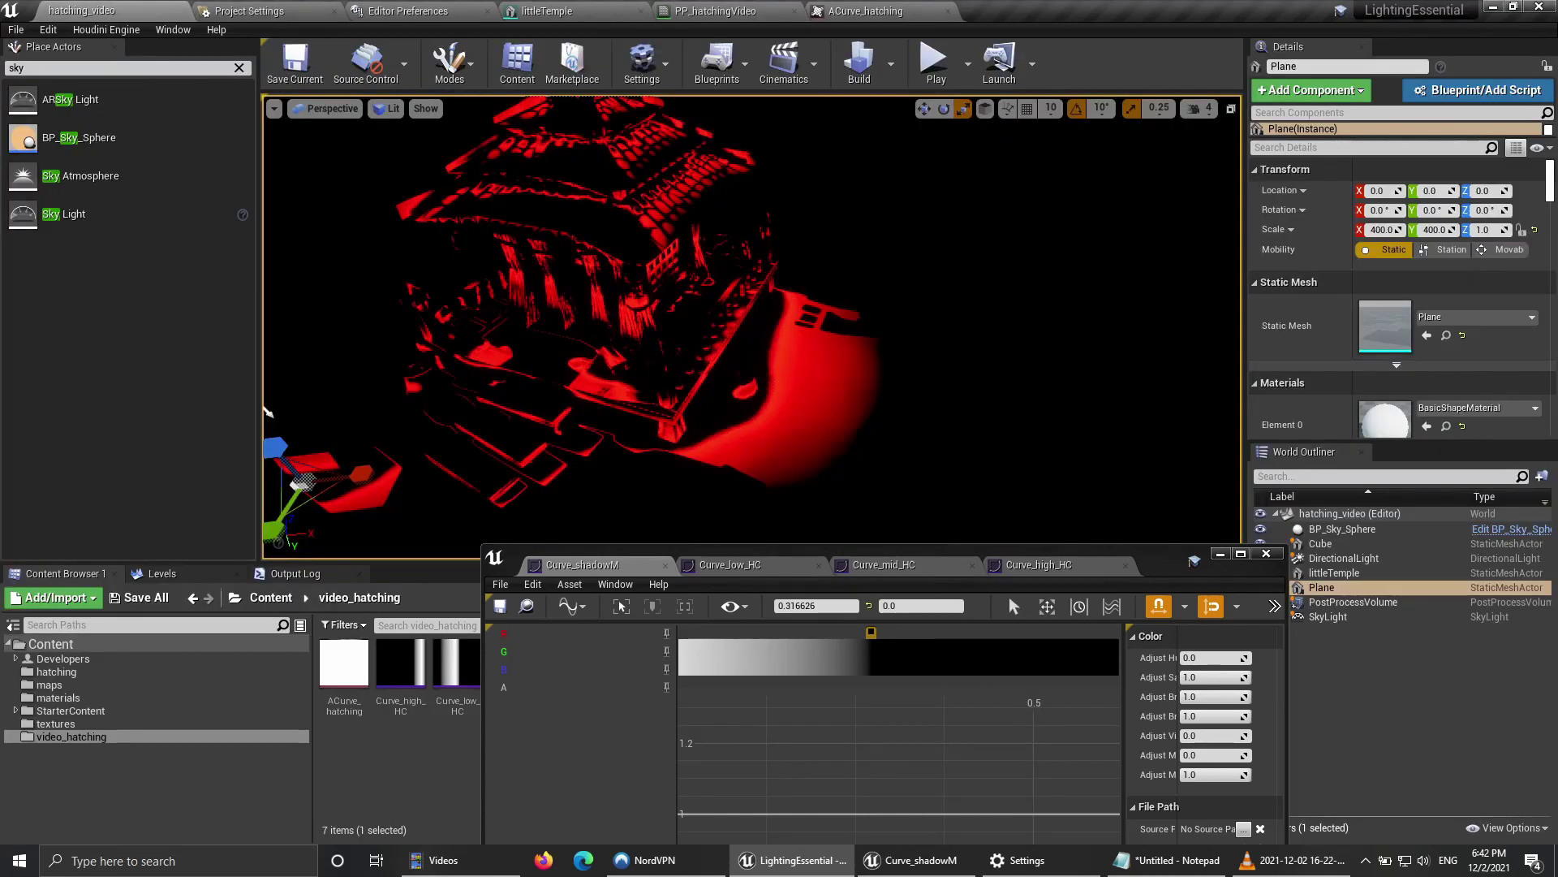
pyautogui.moveTo(267, 412); pyautogui.dragTo(223, 442, button='right')
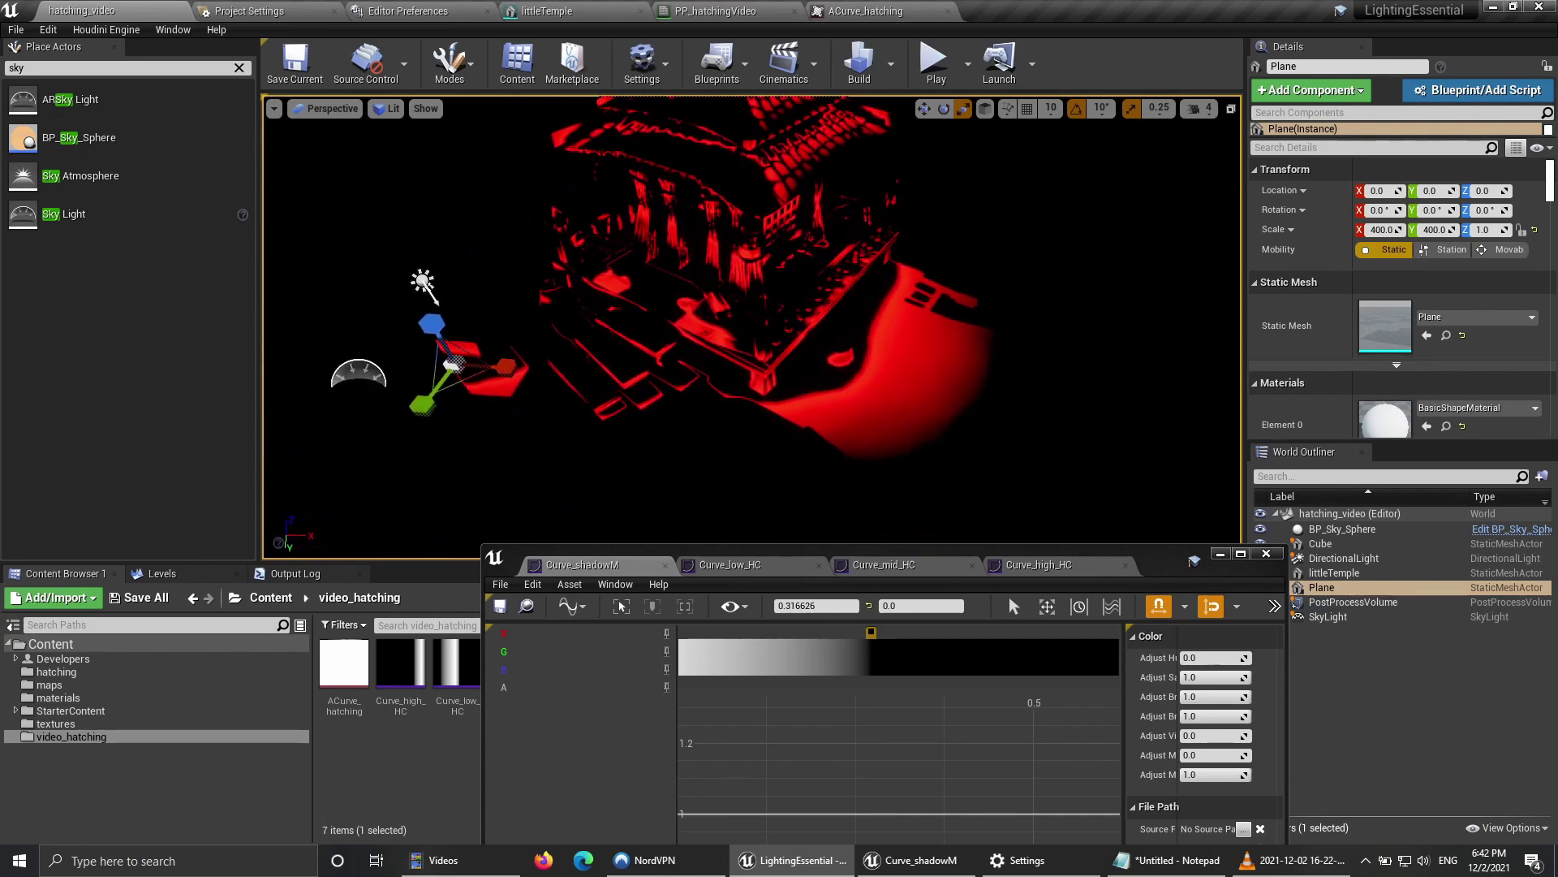
pyautogui.moveTo(730, 325); pyautogui.dragTo(799, 372, button='right')
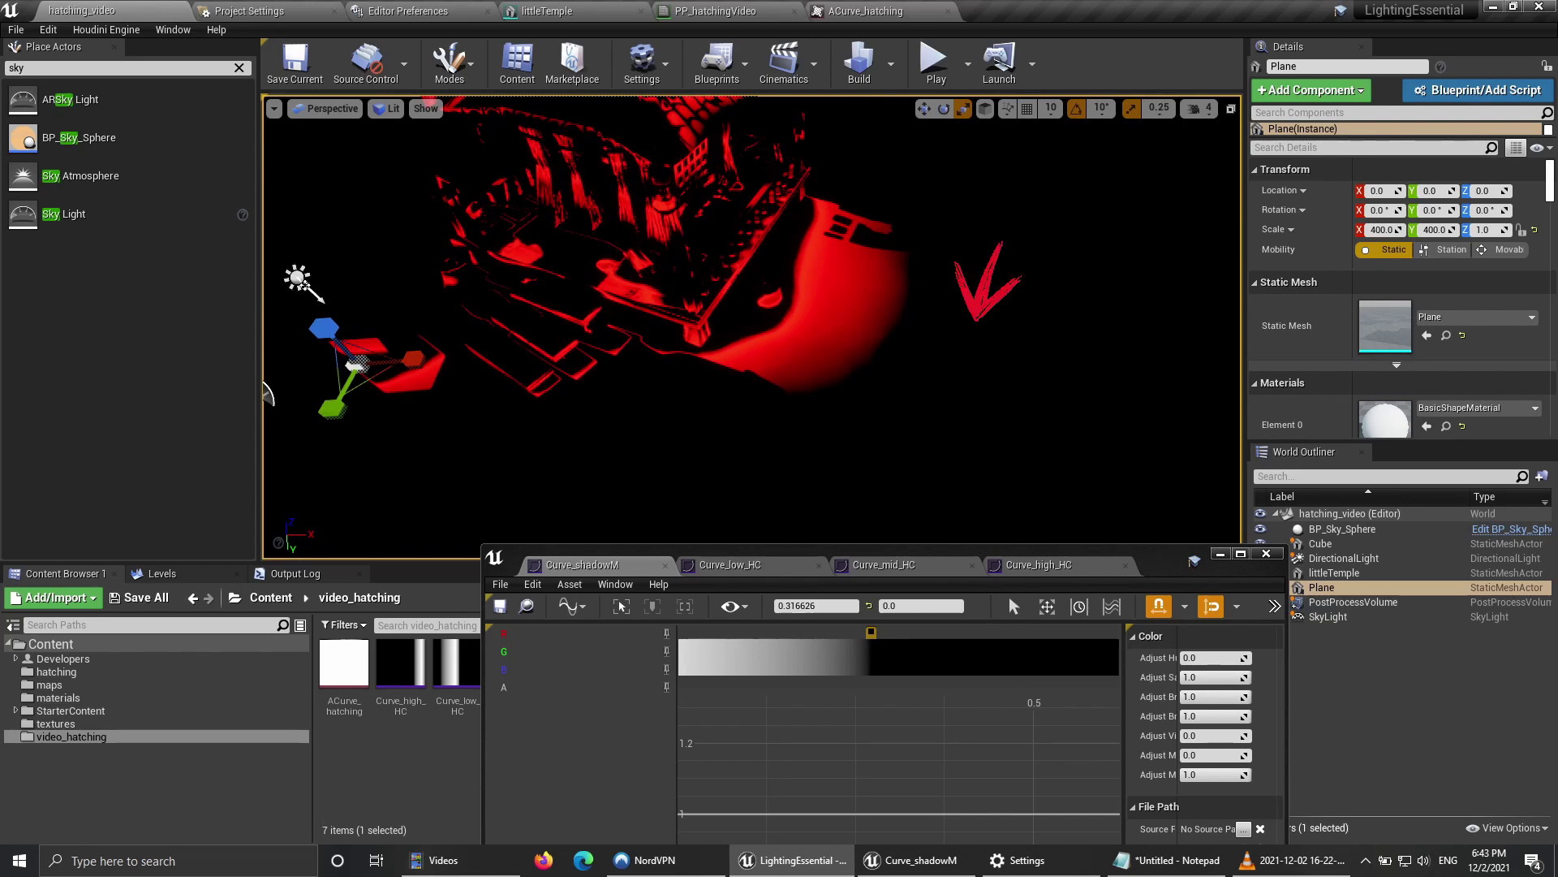
# Step: Shift the first zero-value key of Curve_low_HC to a time of about 0.05 while checking the ground around the temple
pyautogui.click(770, 567)
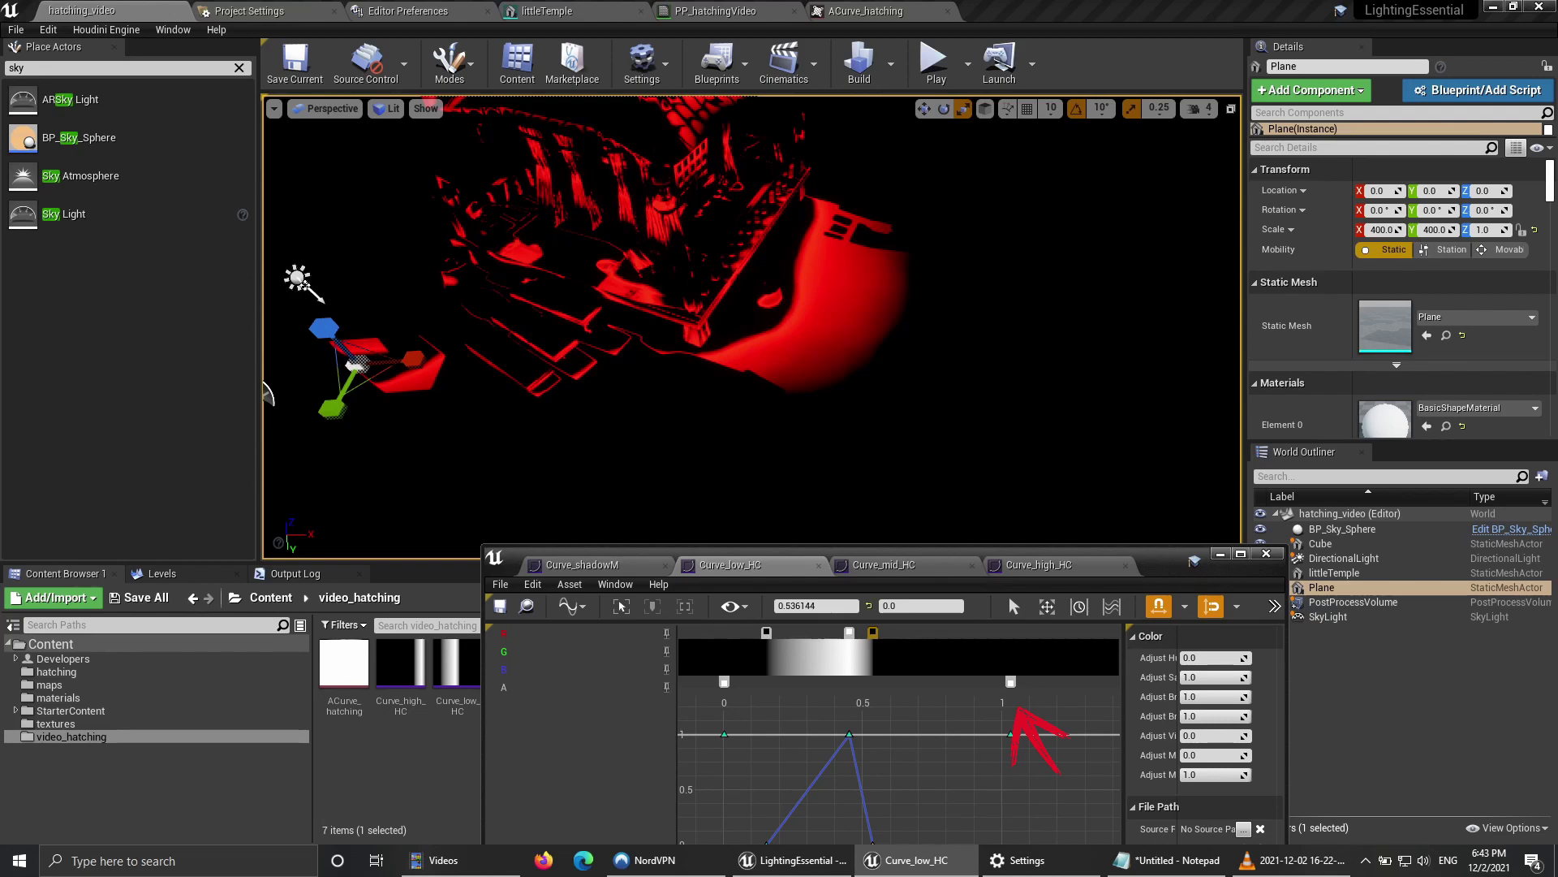
pyautogui.moveTo(752, 325); pyautogui.dragTo(808, 316, button='right')
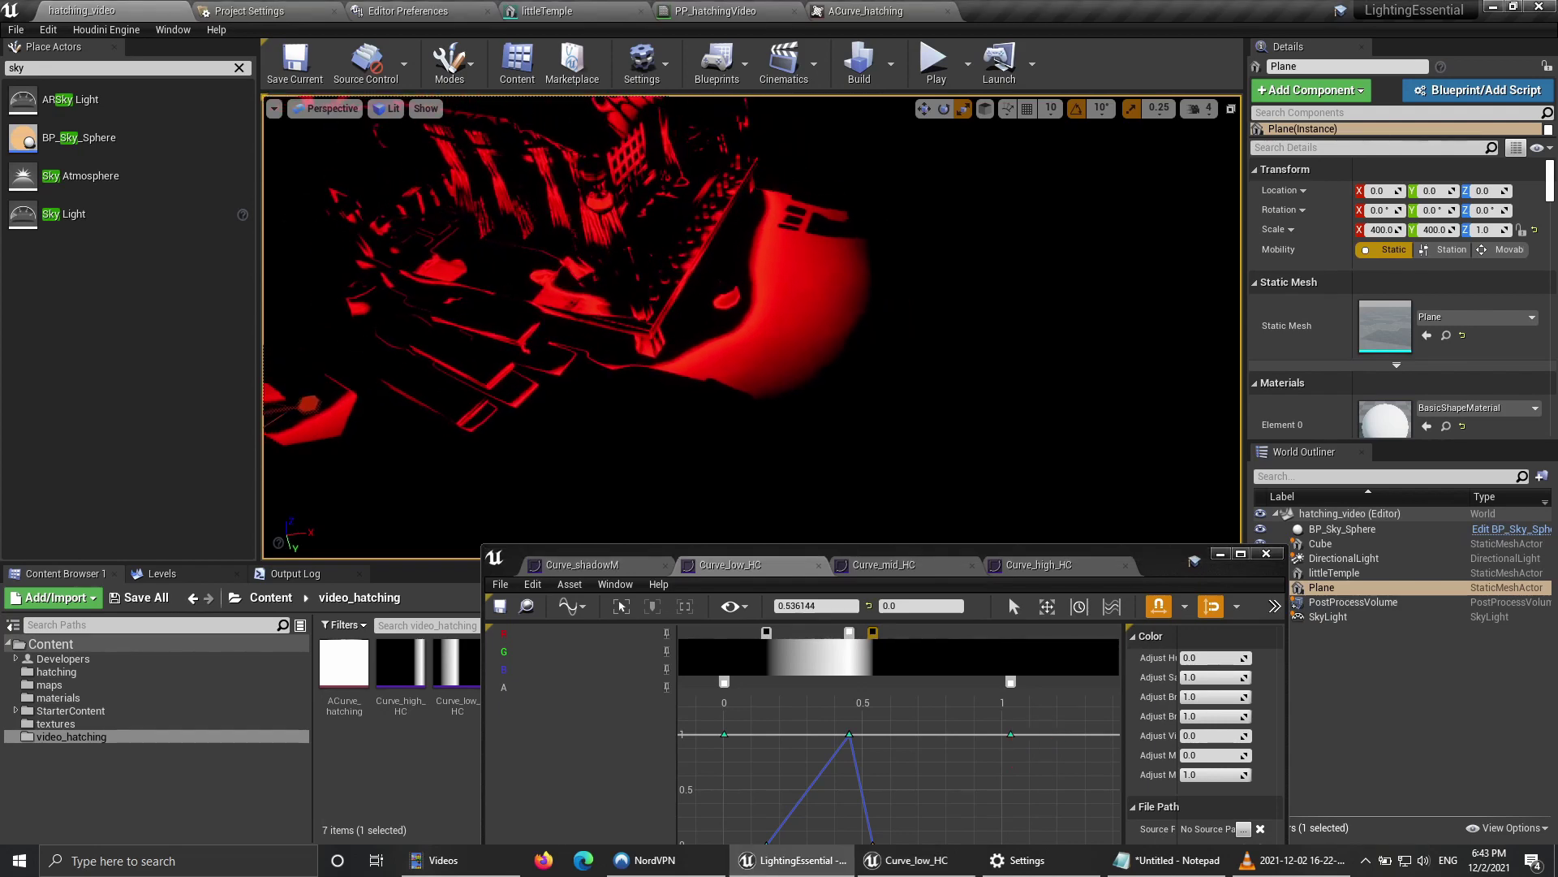
pyautogui.moveTo(767, 633); pyautogui.dragTo(747, 632)
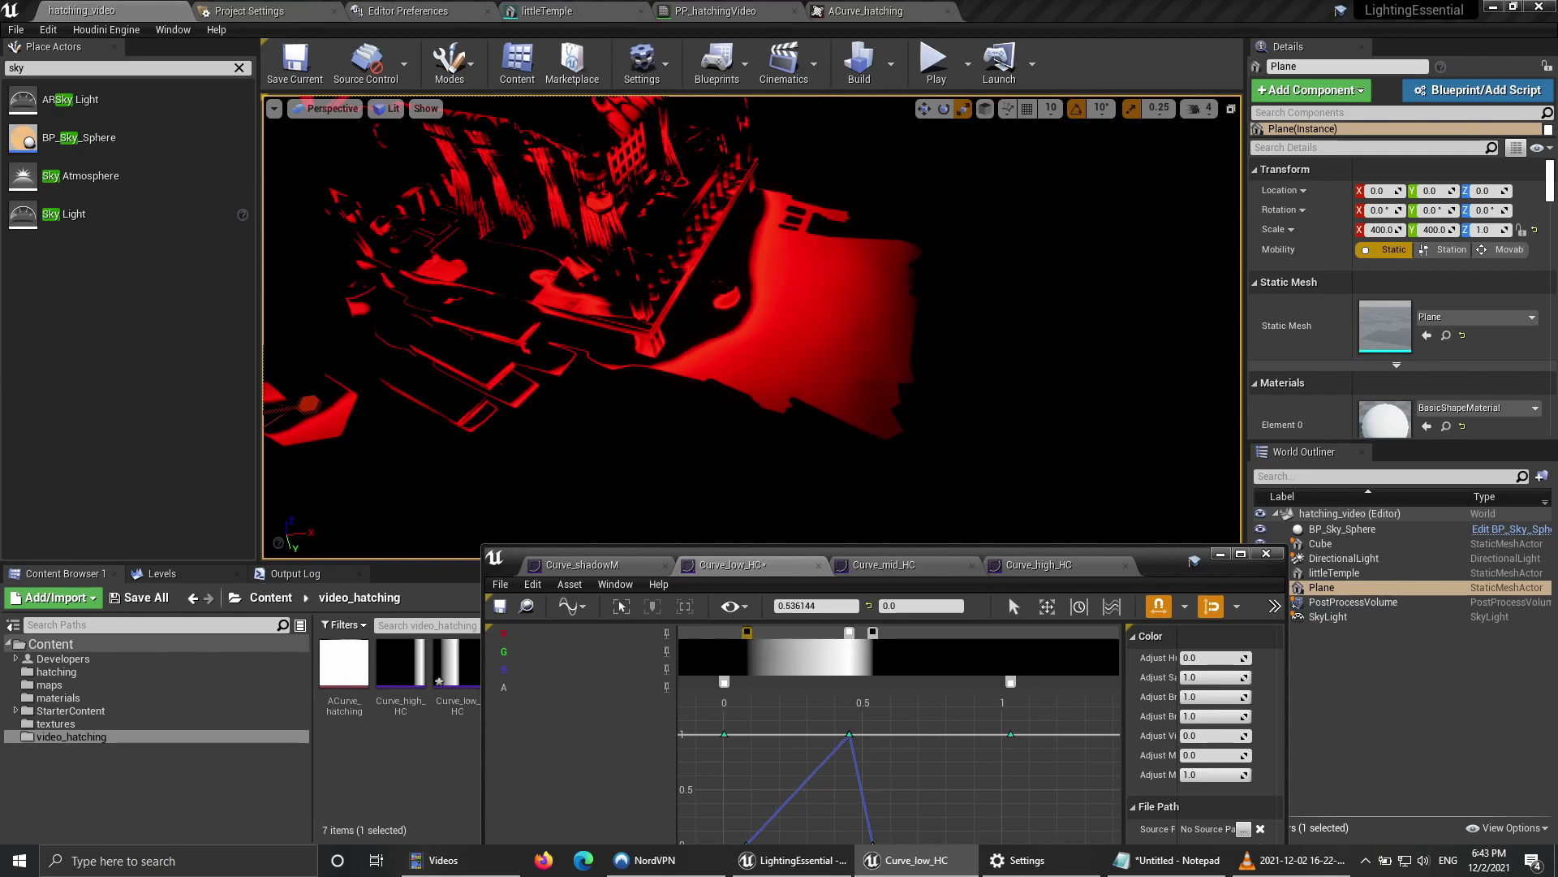
pyautogui.moveTo(730, 390); pyautogui.dragTo(686, 372, button='right')
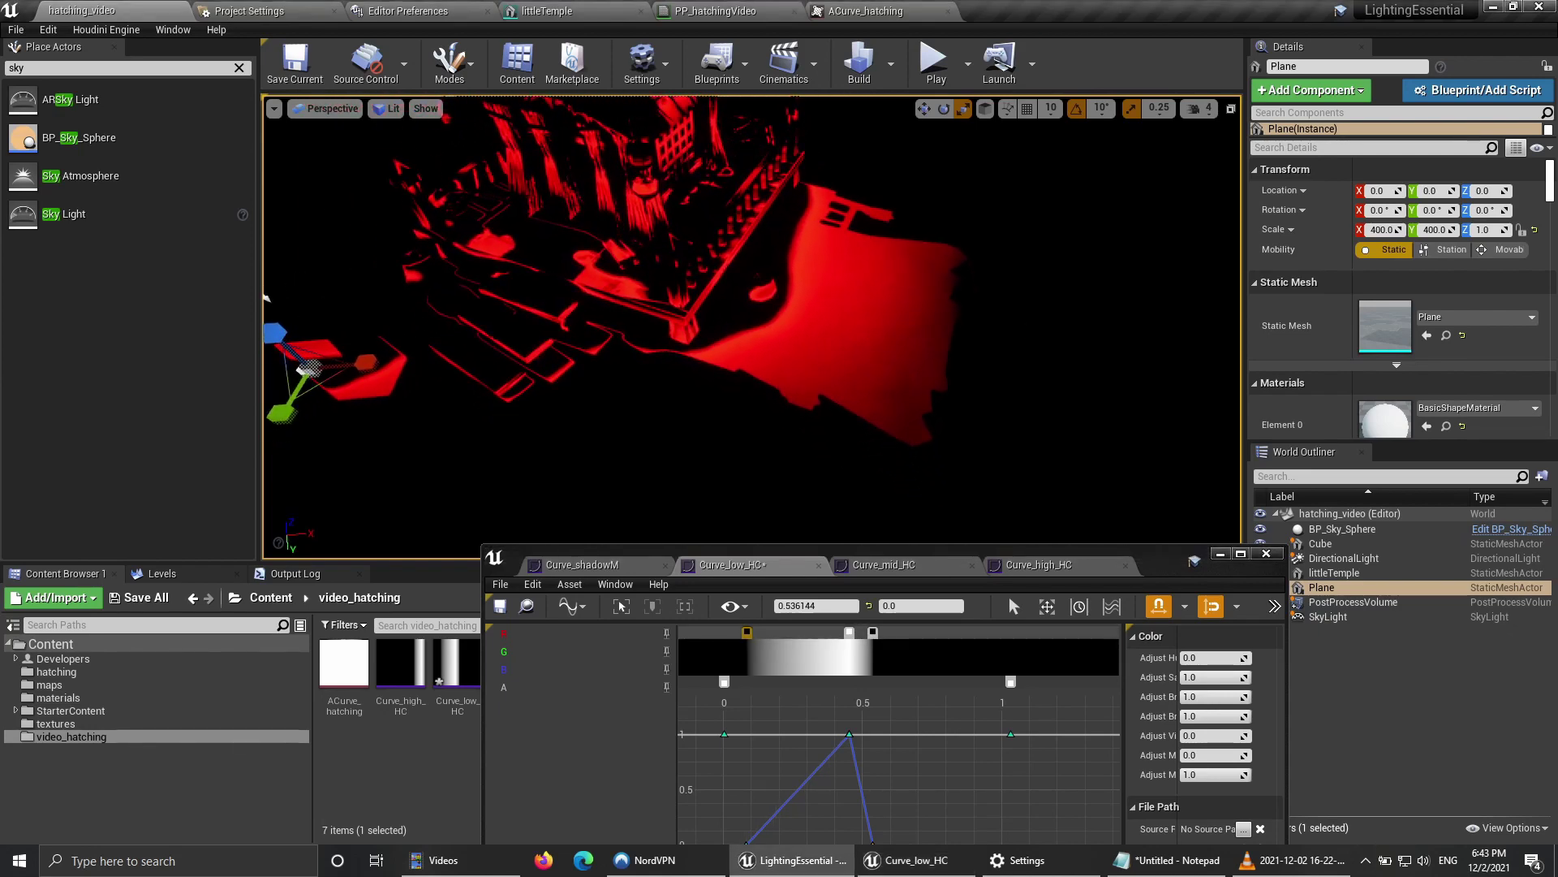
pyautogui.moveTo(747, 632); pyautogui.dragTo(738, 632)
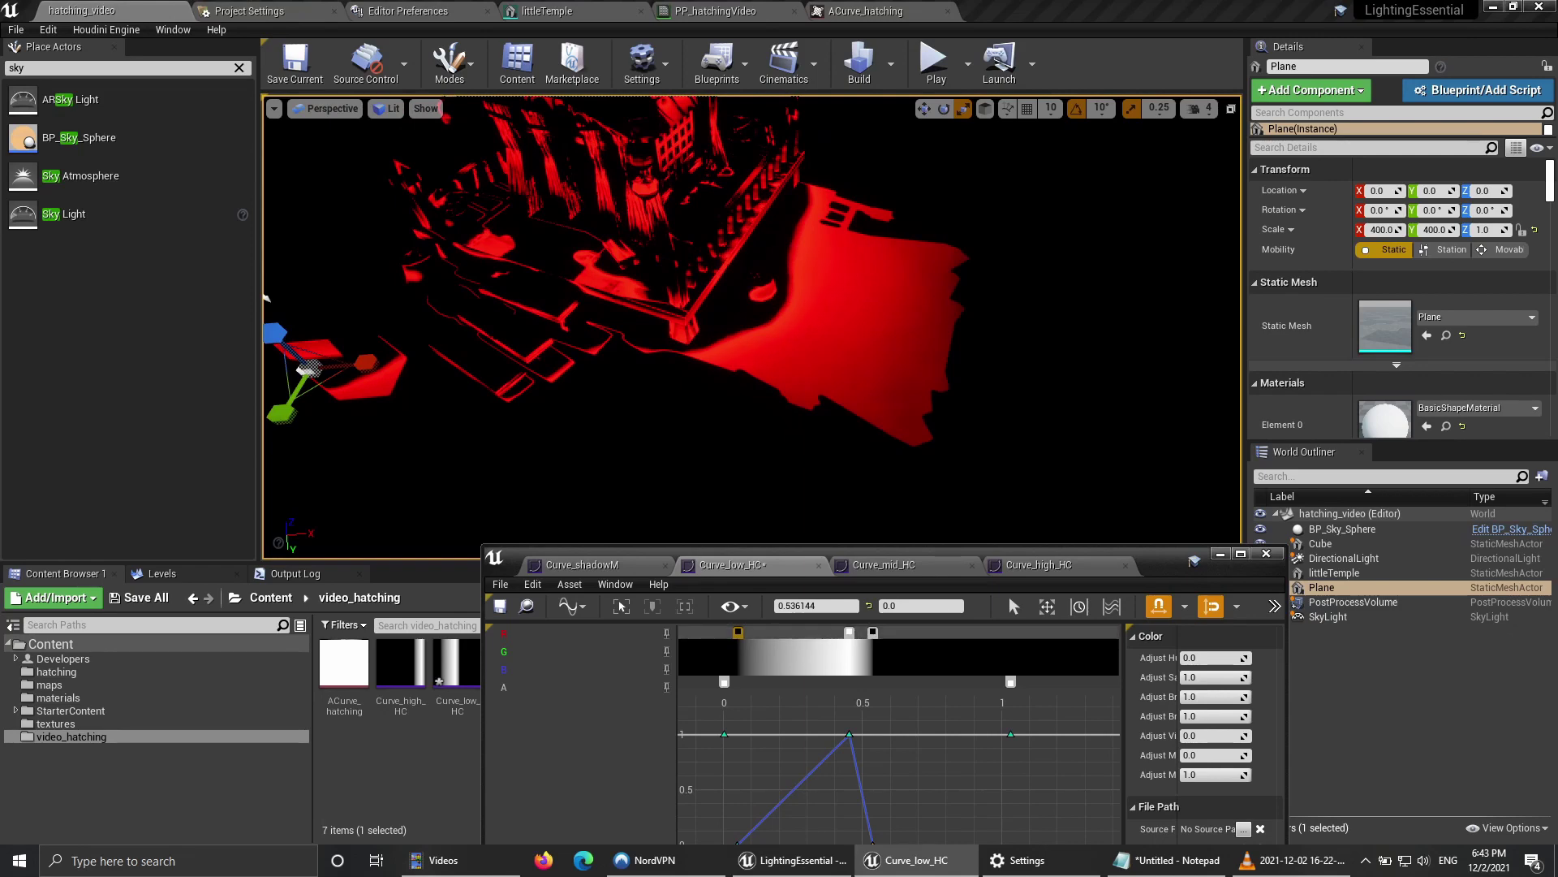
# Step: Move the end zero key of Curve_low_HC to about 0.448 and its peak to about 0.28, and save the curve
pyautogui.moveTo(849, 632)
pyautogui.mouseDown()
pyautogui.moveTo(785, 632)
pyautogui.moveTo(849, 632)
pyautogui.mouseUp()
pyautogui.moveTo(791, 632); pyautogui.dragTo(803, 632)
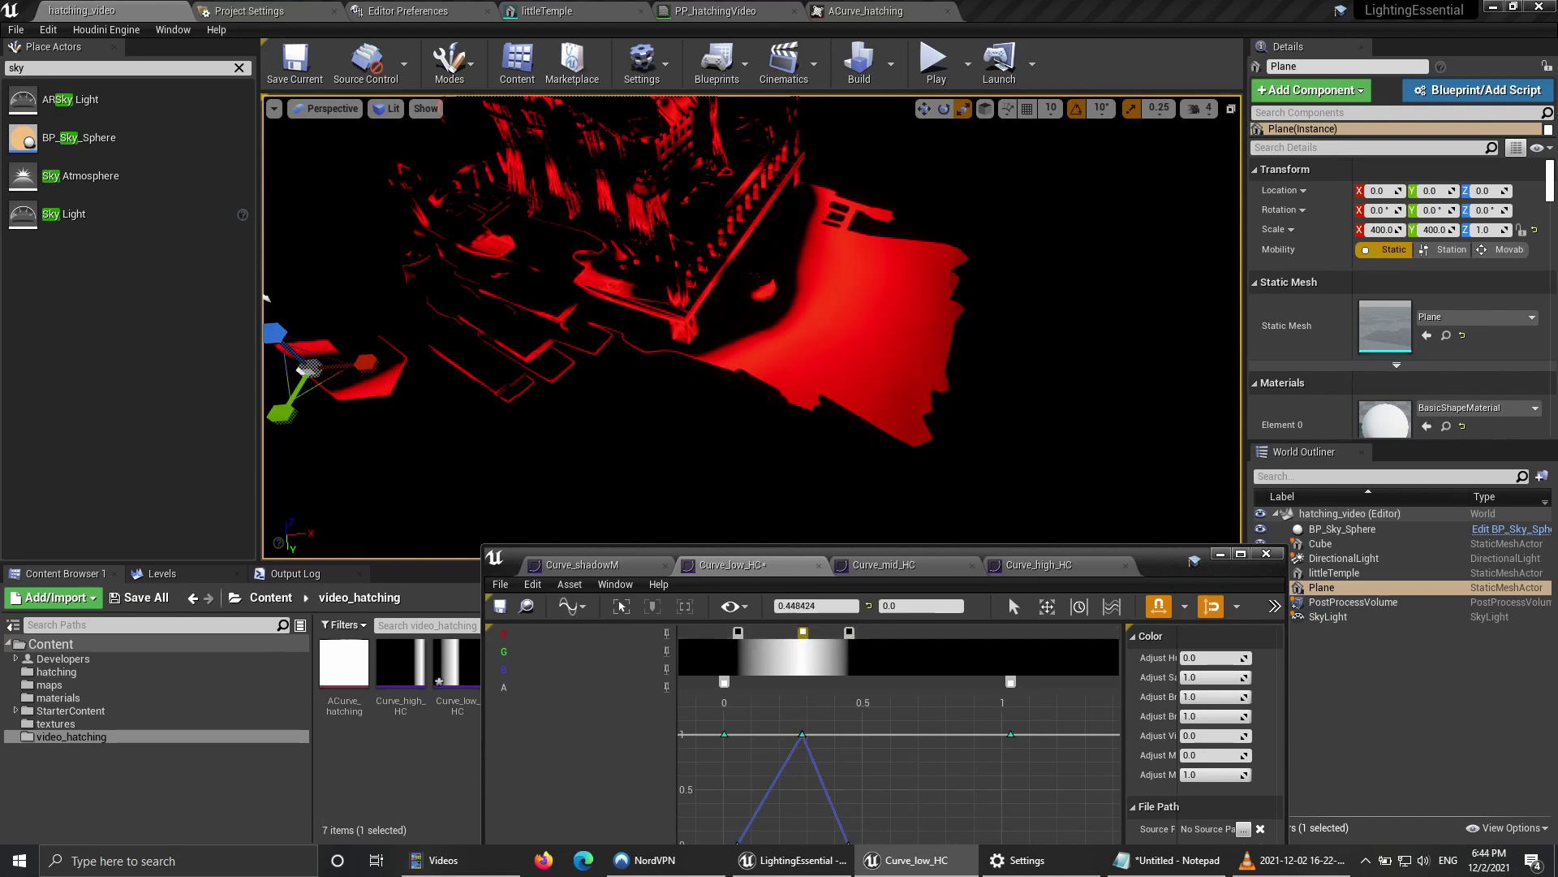
pyautogui.click(500, 605)
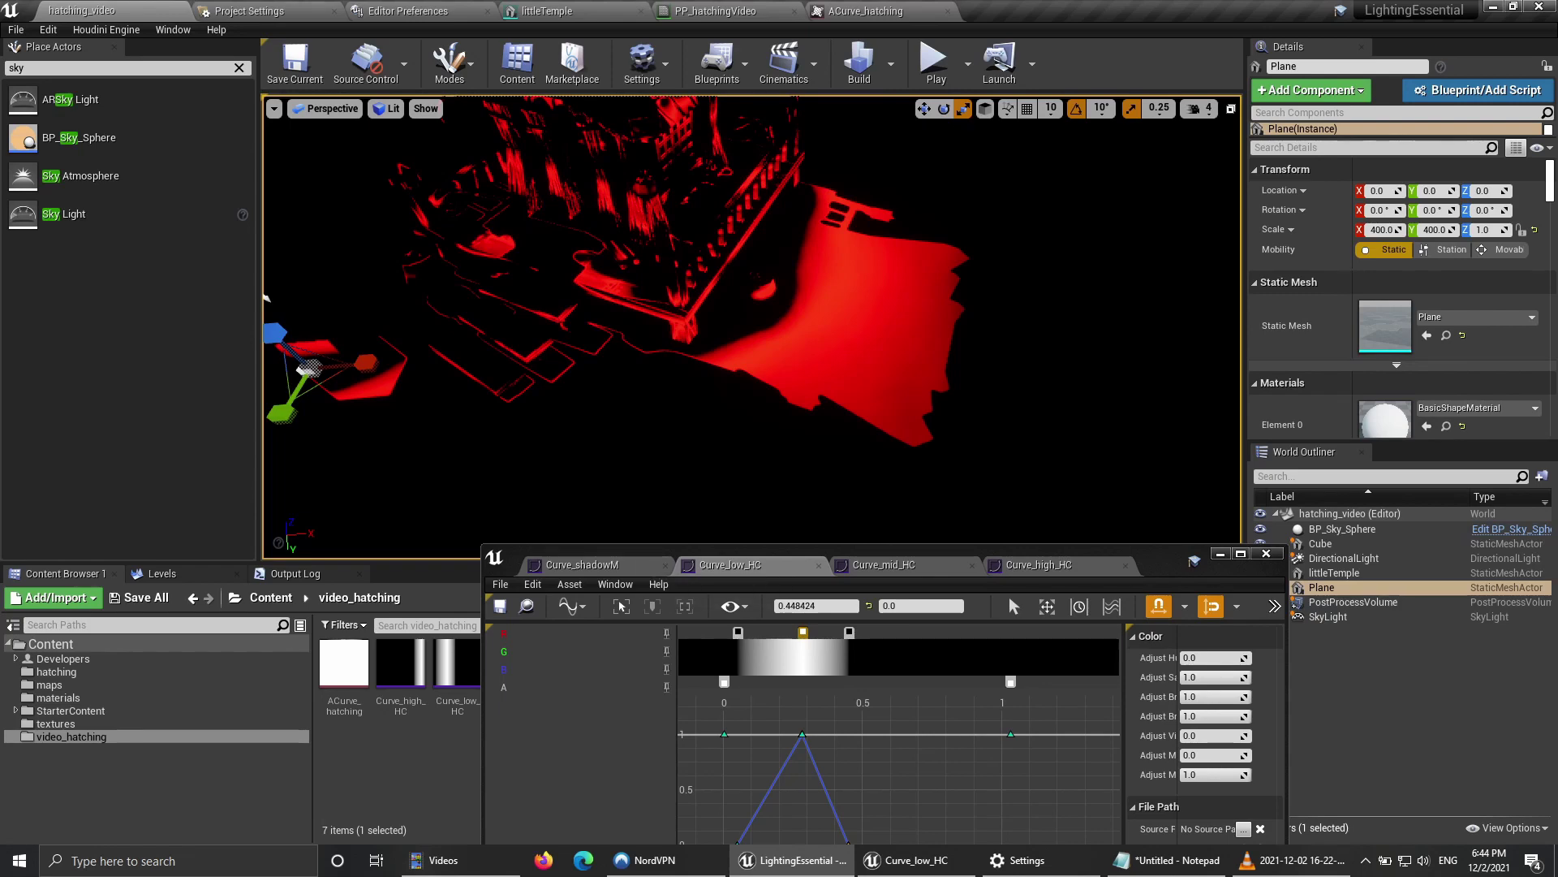
# Step: Connect the green MidMask Multiply to Emissive Color and save the material to view the mid mask on the temple in the level
pyautogui.click(715, 10)
pyautogui.moveTo(982, 463); pyautogui.dragTo(929, 284, button='right')
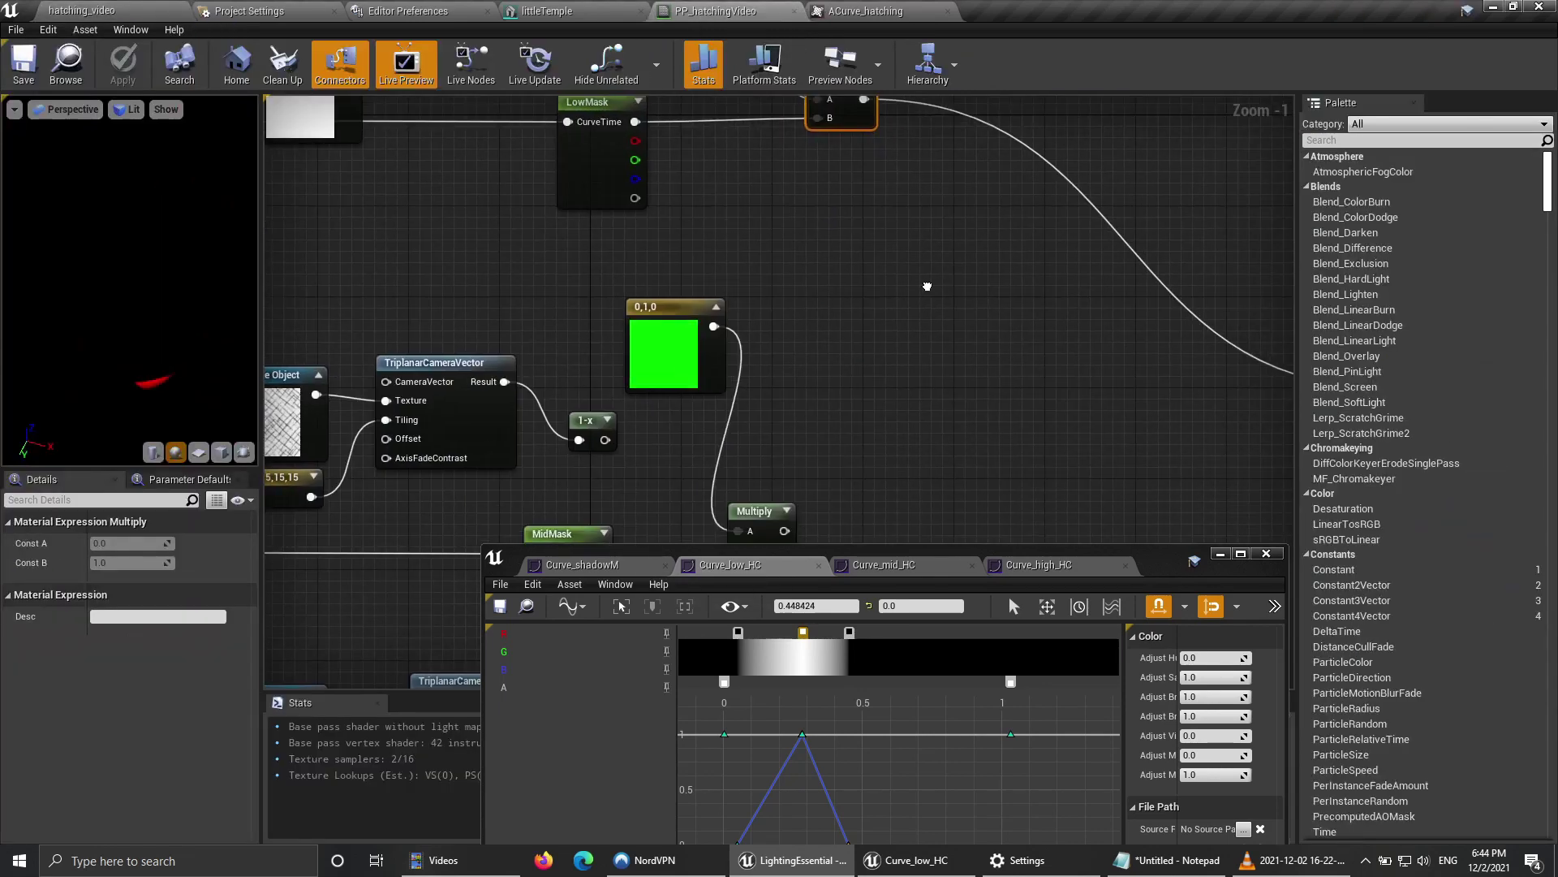
pyautogui.scroll(-2, 928, 285)
pyautogui.rightClick(954, 299)
pyautogui.click(927, 294)
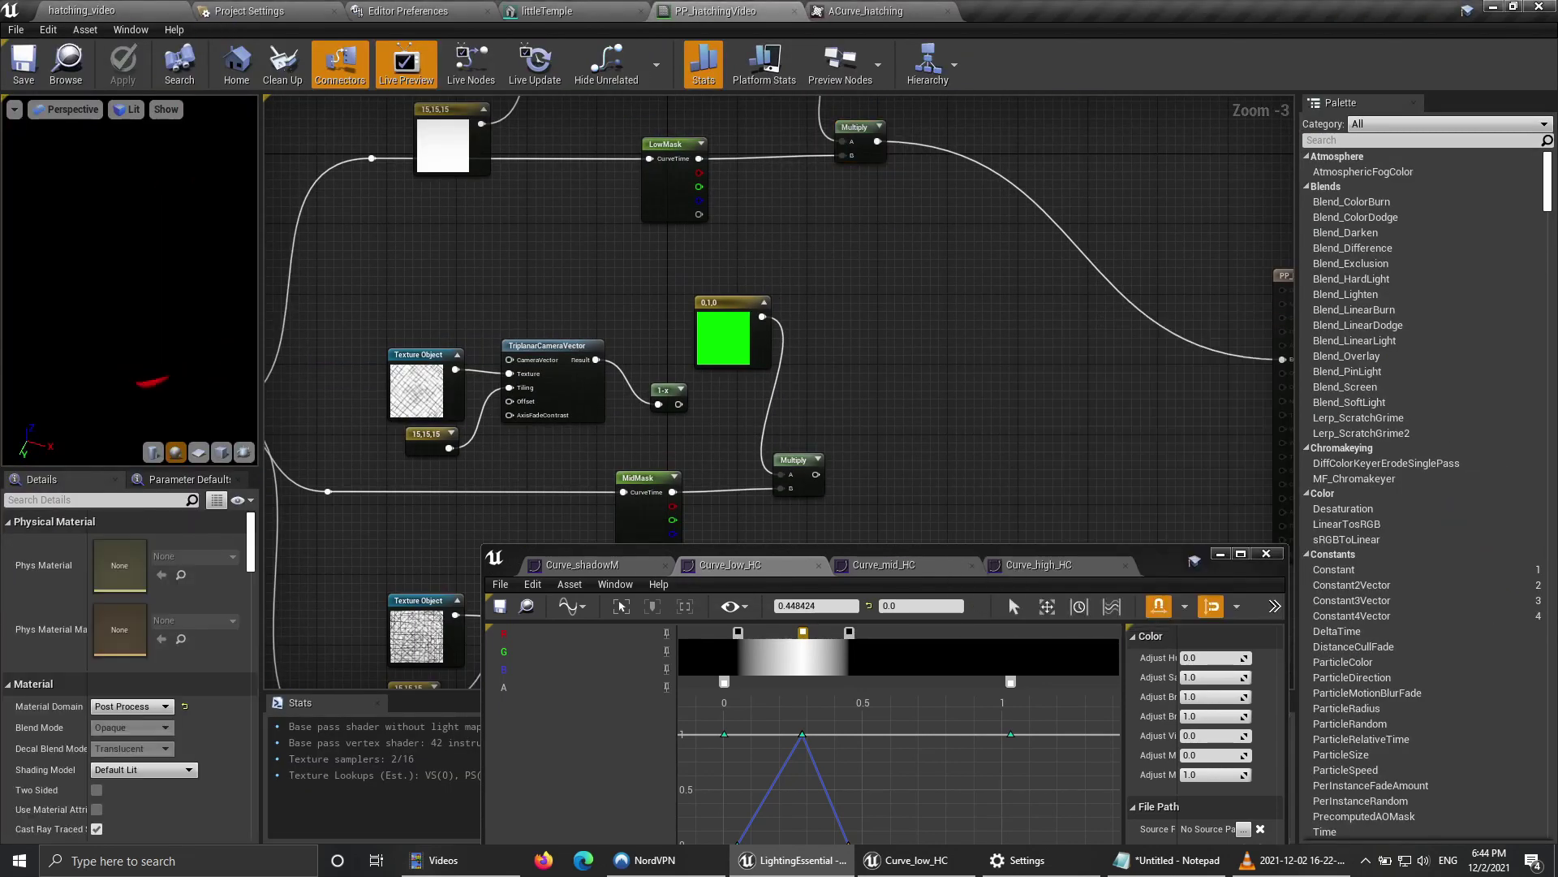
pyautogui.rightClick(926, 276)
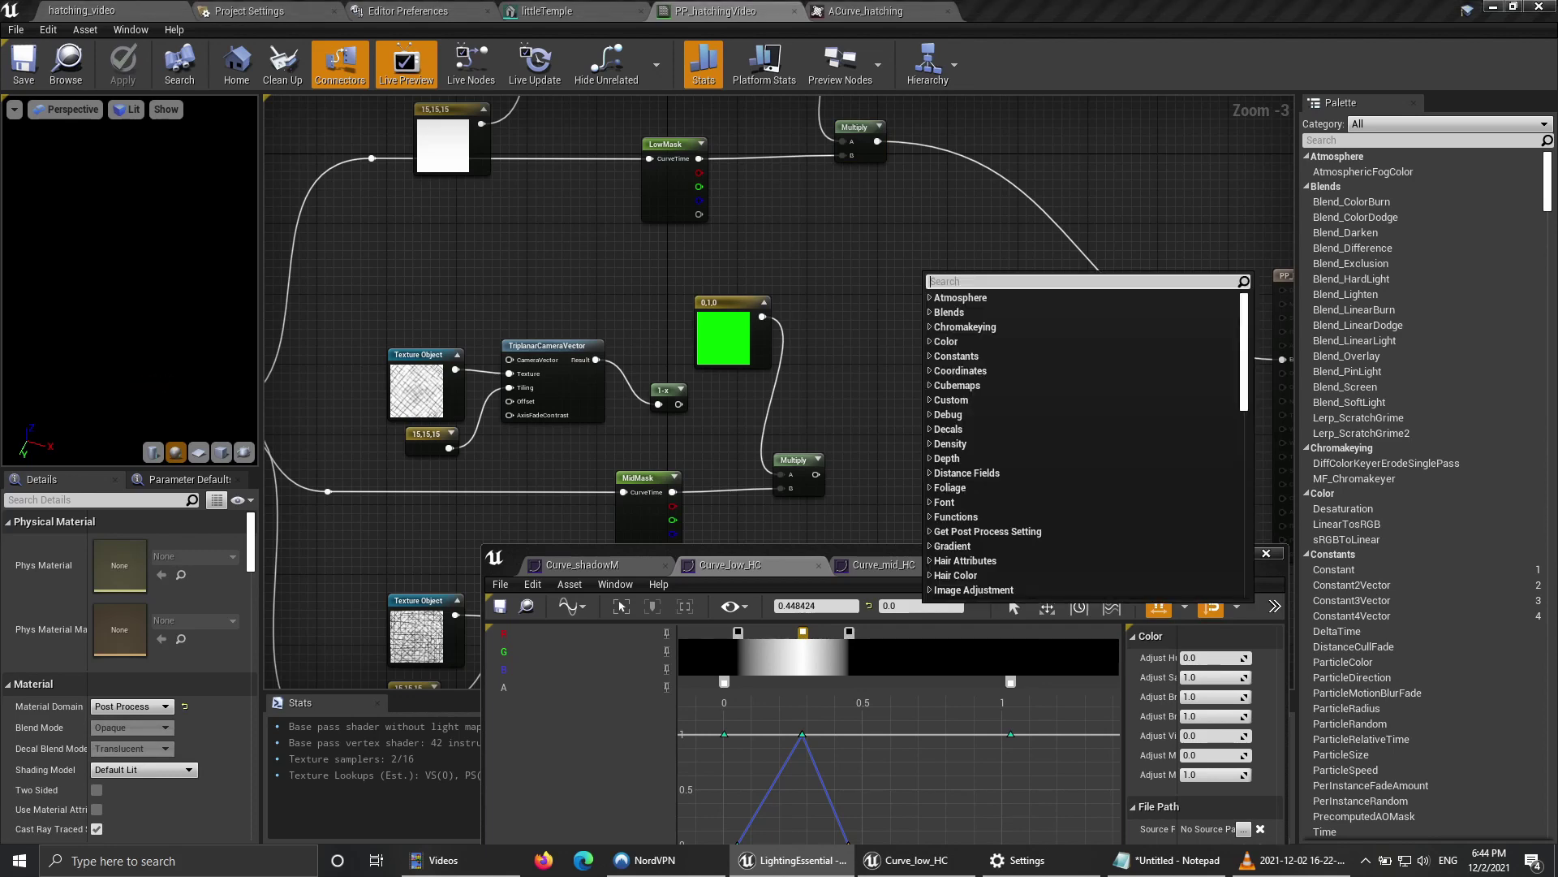
pyautogui.click(909, 282)
pyautogui.moveTo(909, 283); pyautogui.dragTo(853, 265, button='right')
pyautogui.rightClick(759, 457)
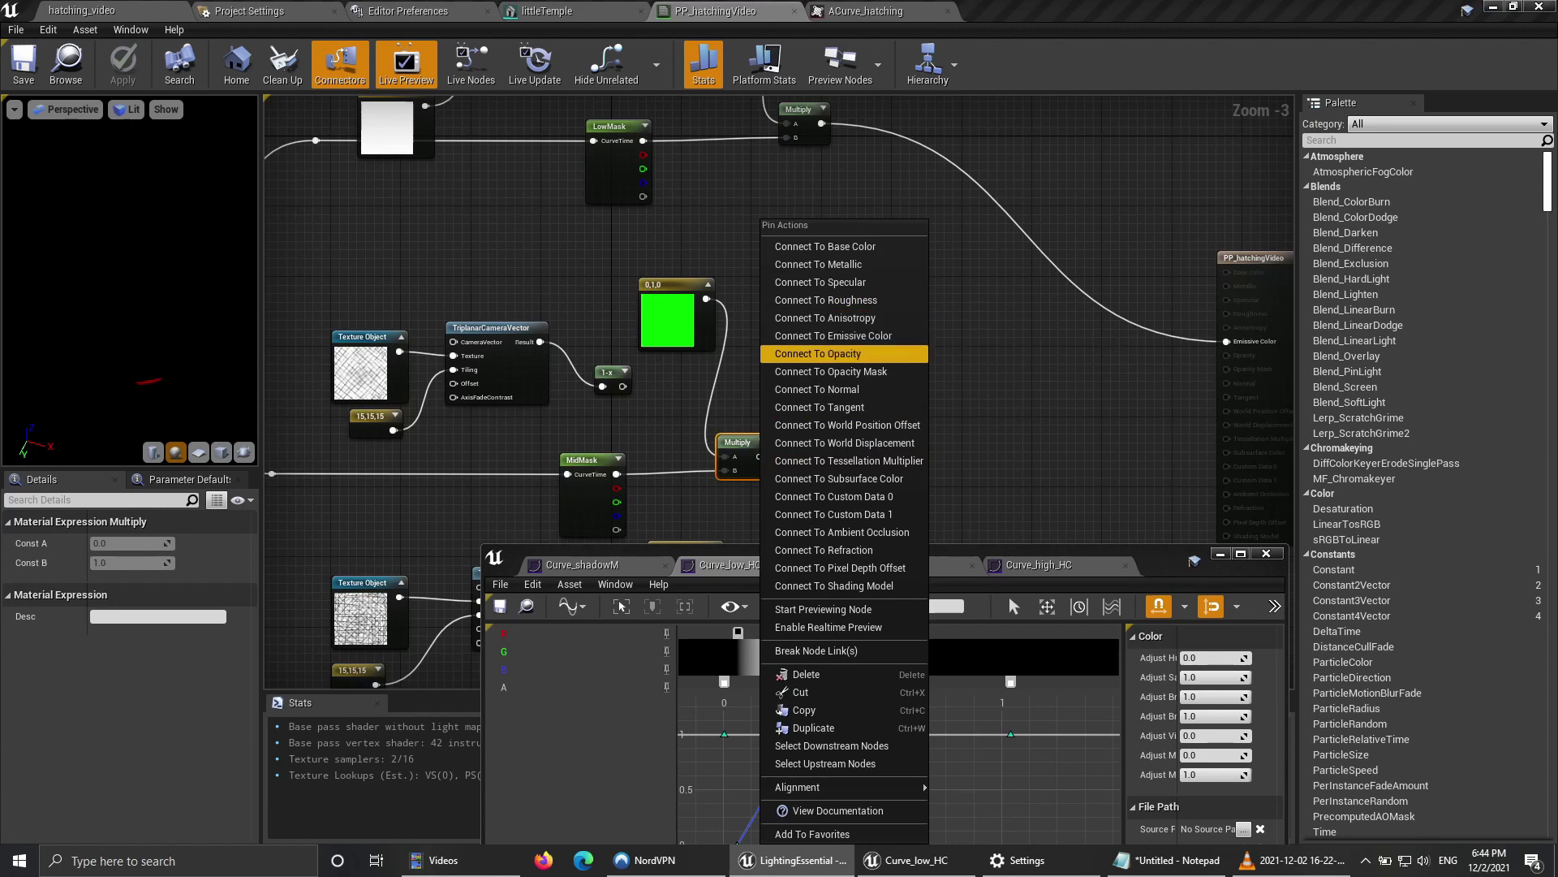
pyautogui.click(824, 335)
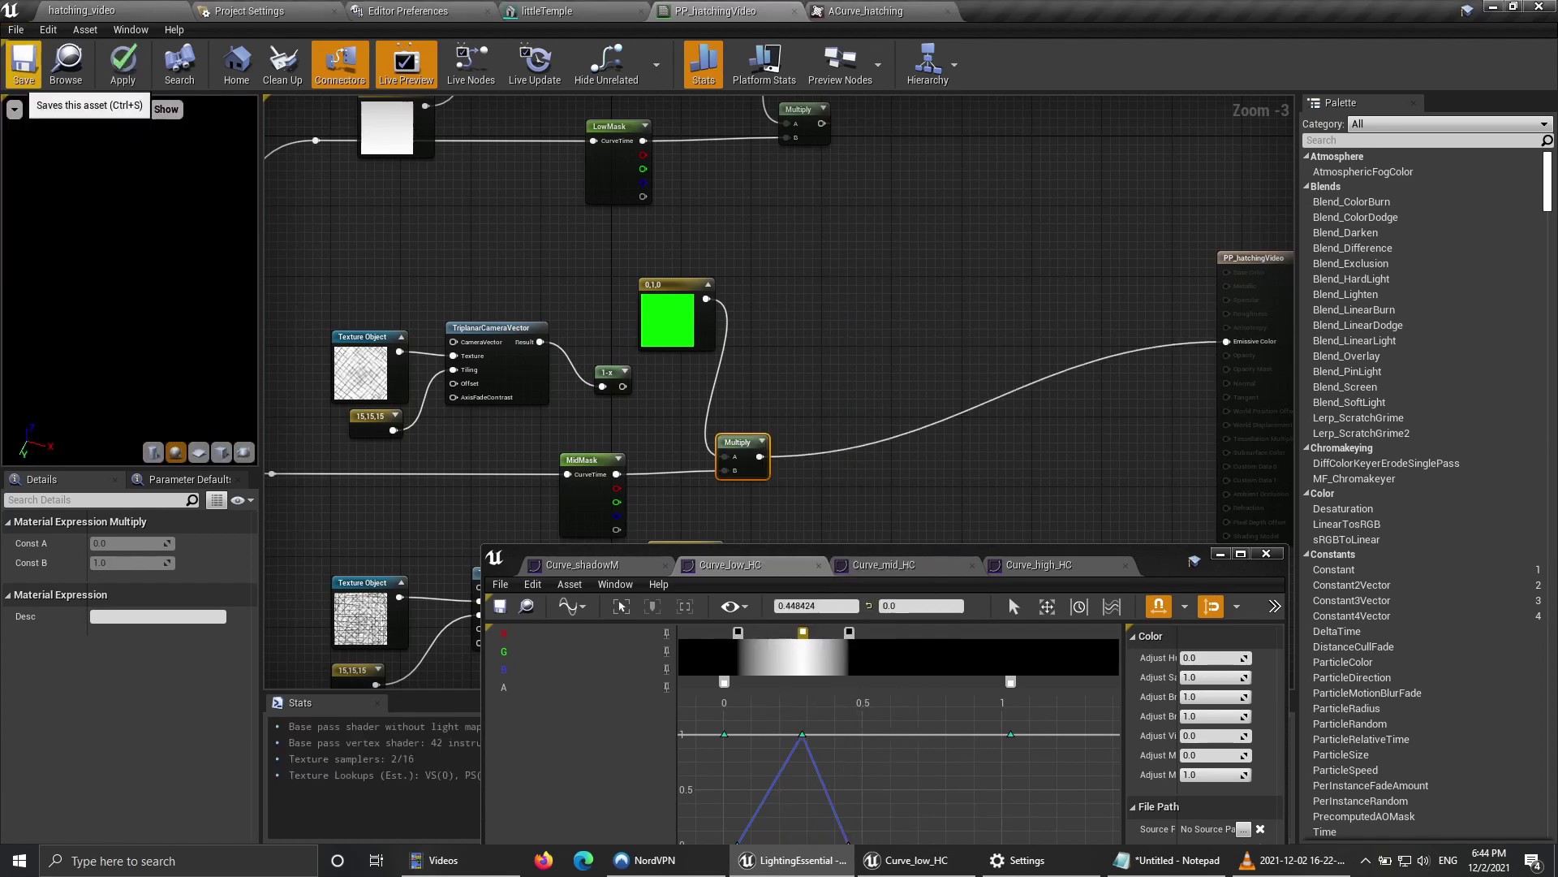
pyautogui.click(23, 71)
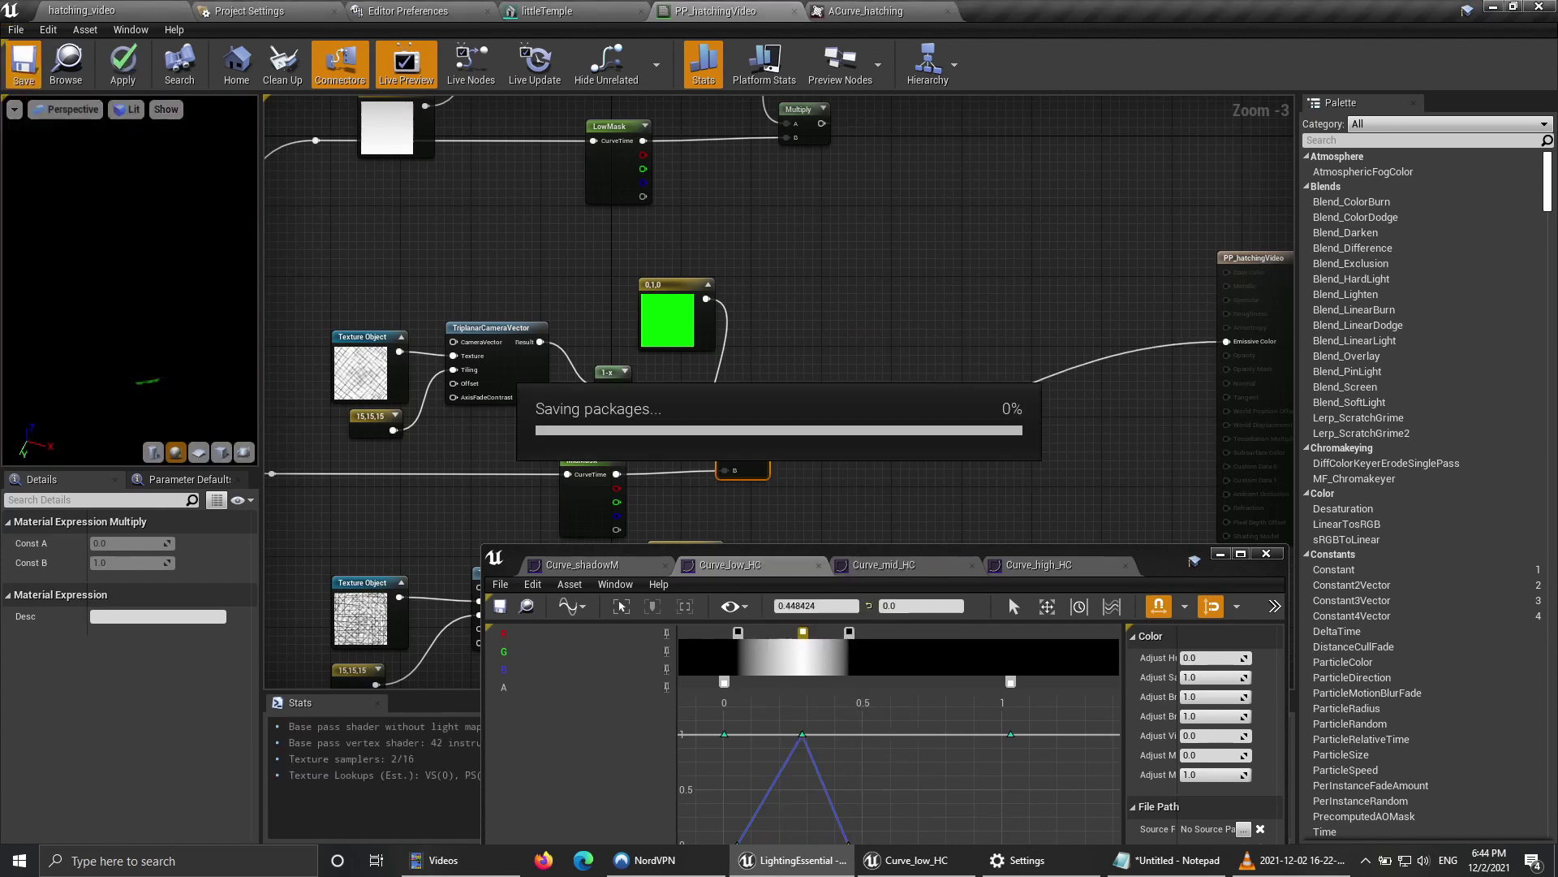
pyautogui.click(81, 11)
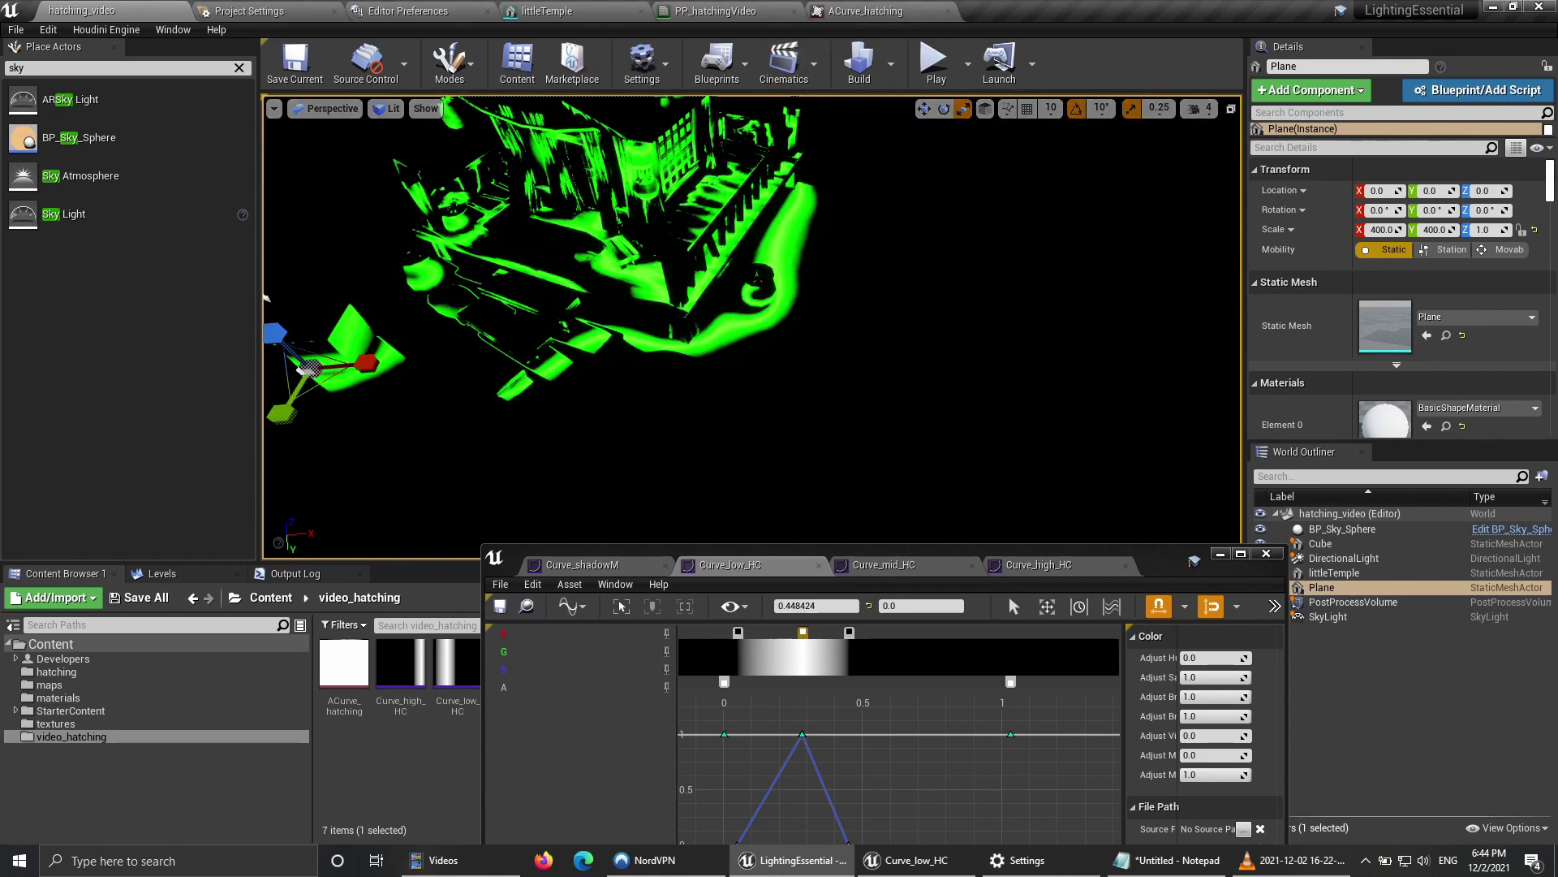
# Step: Create an Add node in PP_hatchingVideo with the LowMask Multiply as input A and the MidMask Multiply as input B
pyautogui.click(704, 11)
pyautogui.moveTo(864, 284); pyautogui.dragTo(825, 340, button='right')
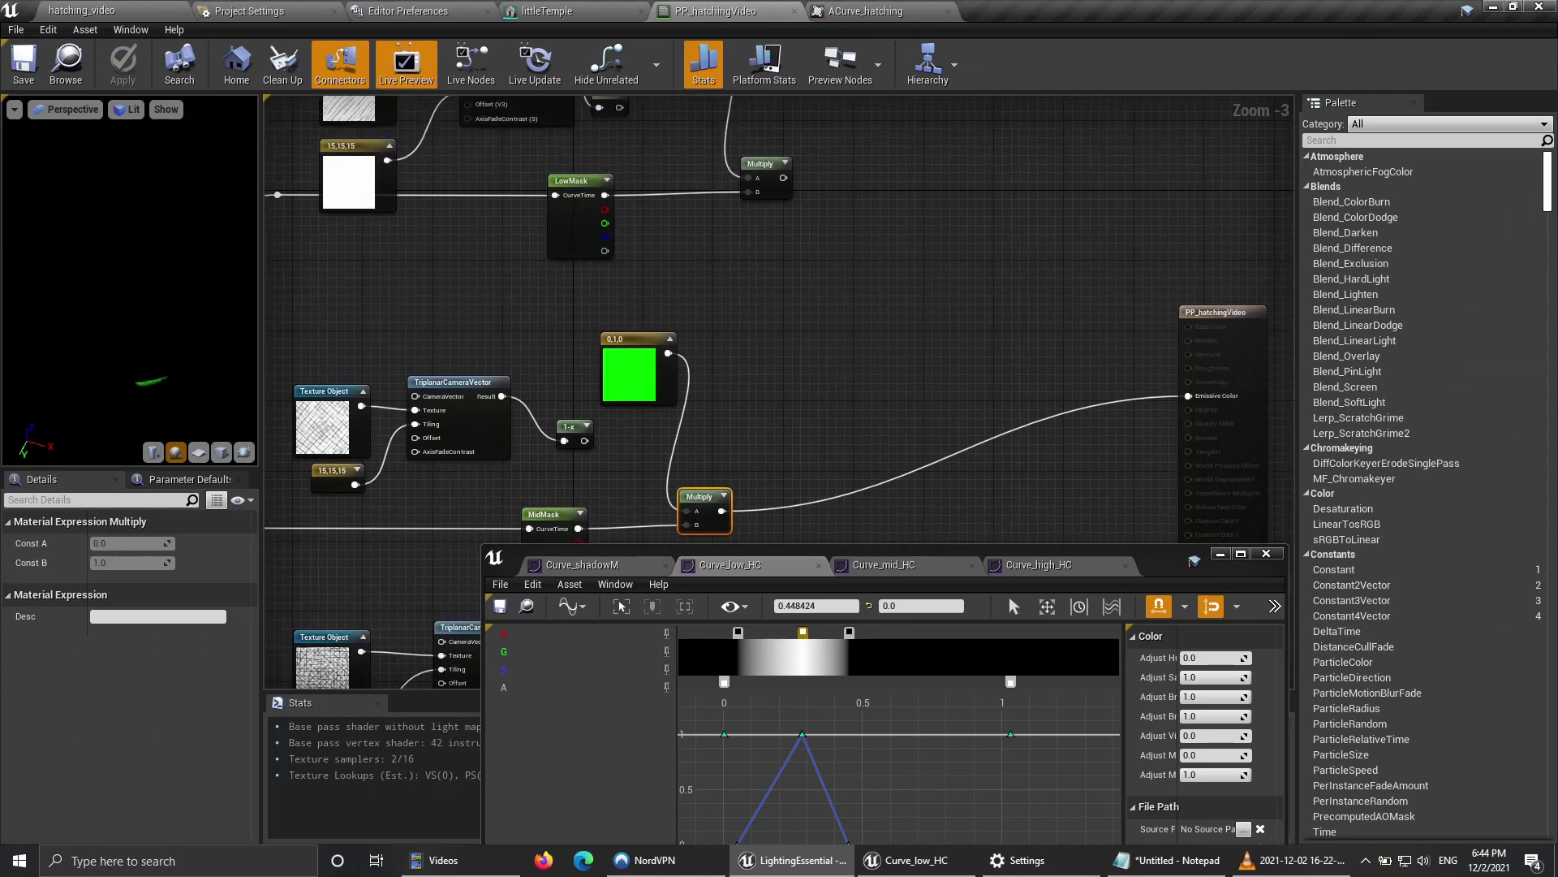
pyautogui.rightClick(824, 340)
pyautogui.write('add')
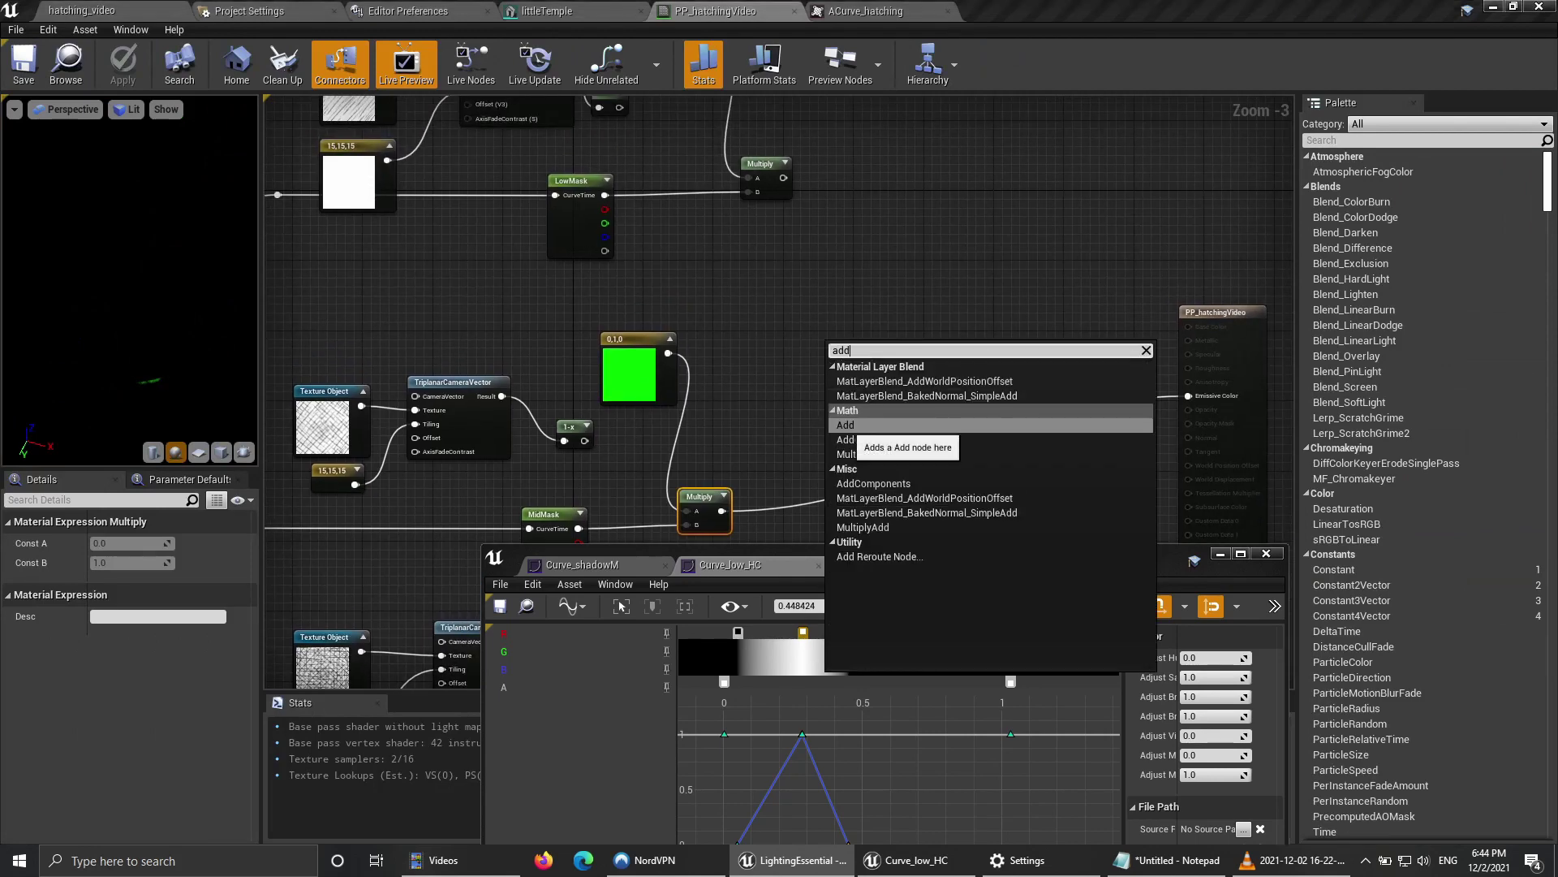
pyautogui.click(868, 422)
pyautogui.click(767, 179)
pyautogui.moveTo(804, 219); pyautogui.dragTo(756, 217, button='right')
pyautogui.moveTo(729, 175); pyautogui.dragTo(787, 357)
pyautogui.moveTo(675, 509); pyautogui.dragTo(787, 372)
# Step: Connect the Add node to Emissive Color and save the material to inspect the combined red and green masks up close in the level
pyautogui.rightClick(810, 359)
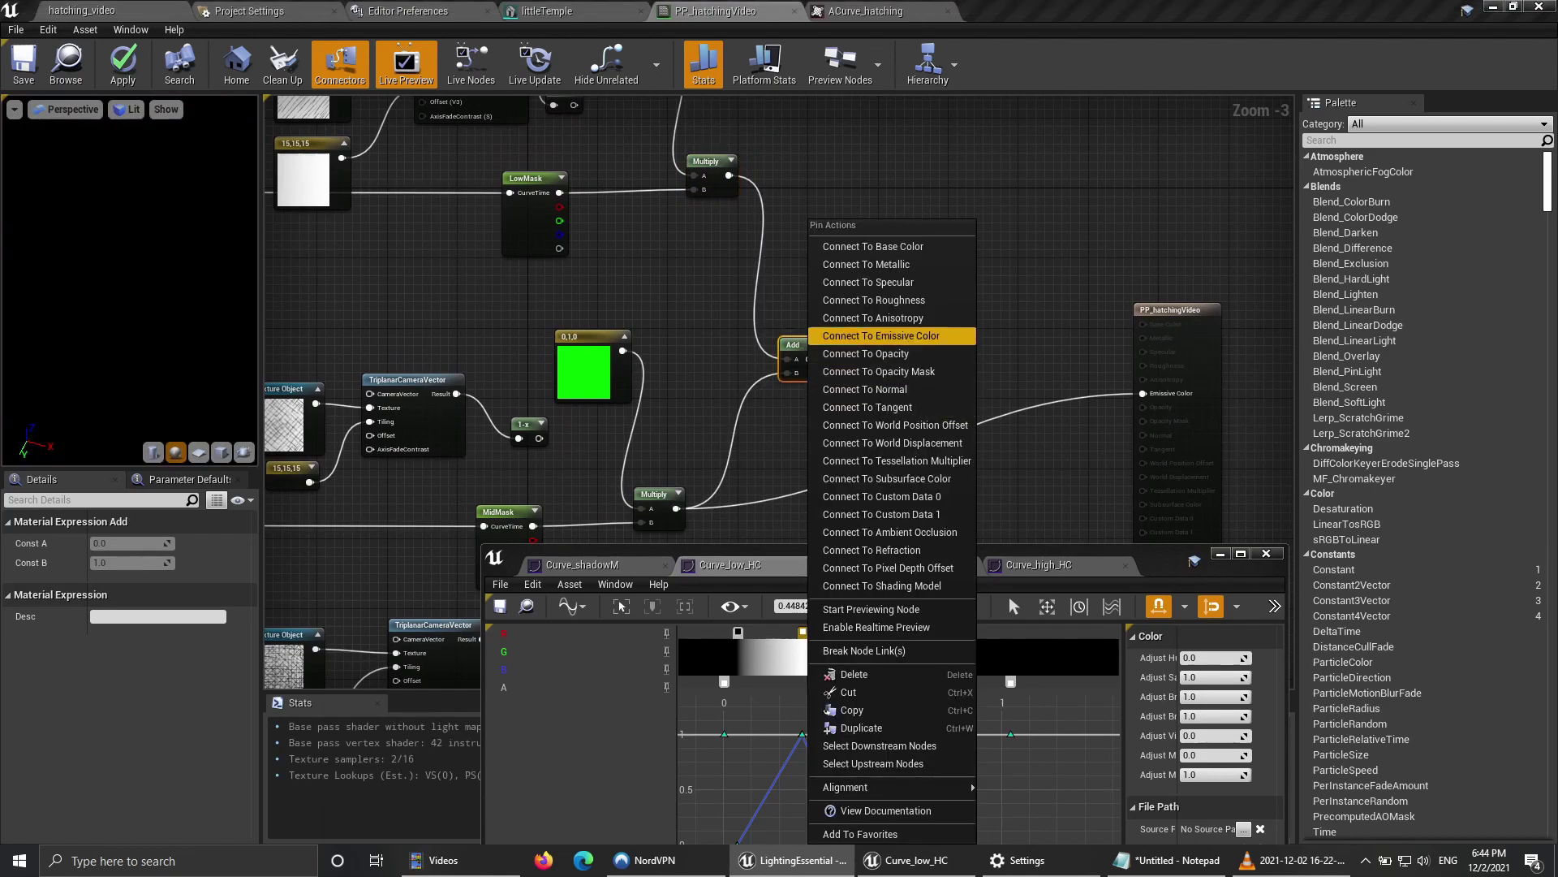
pyautogui.click(881, 336)
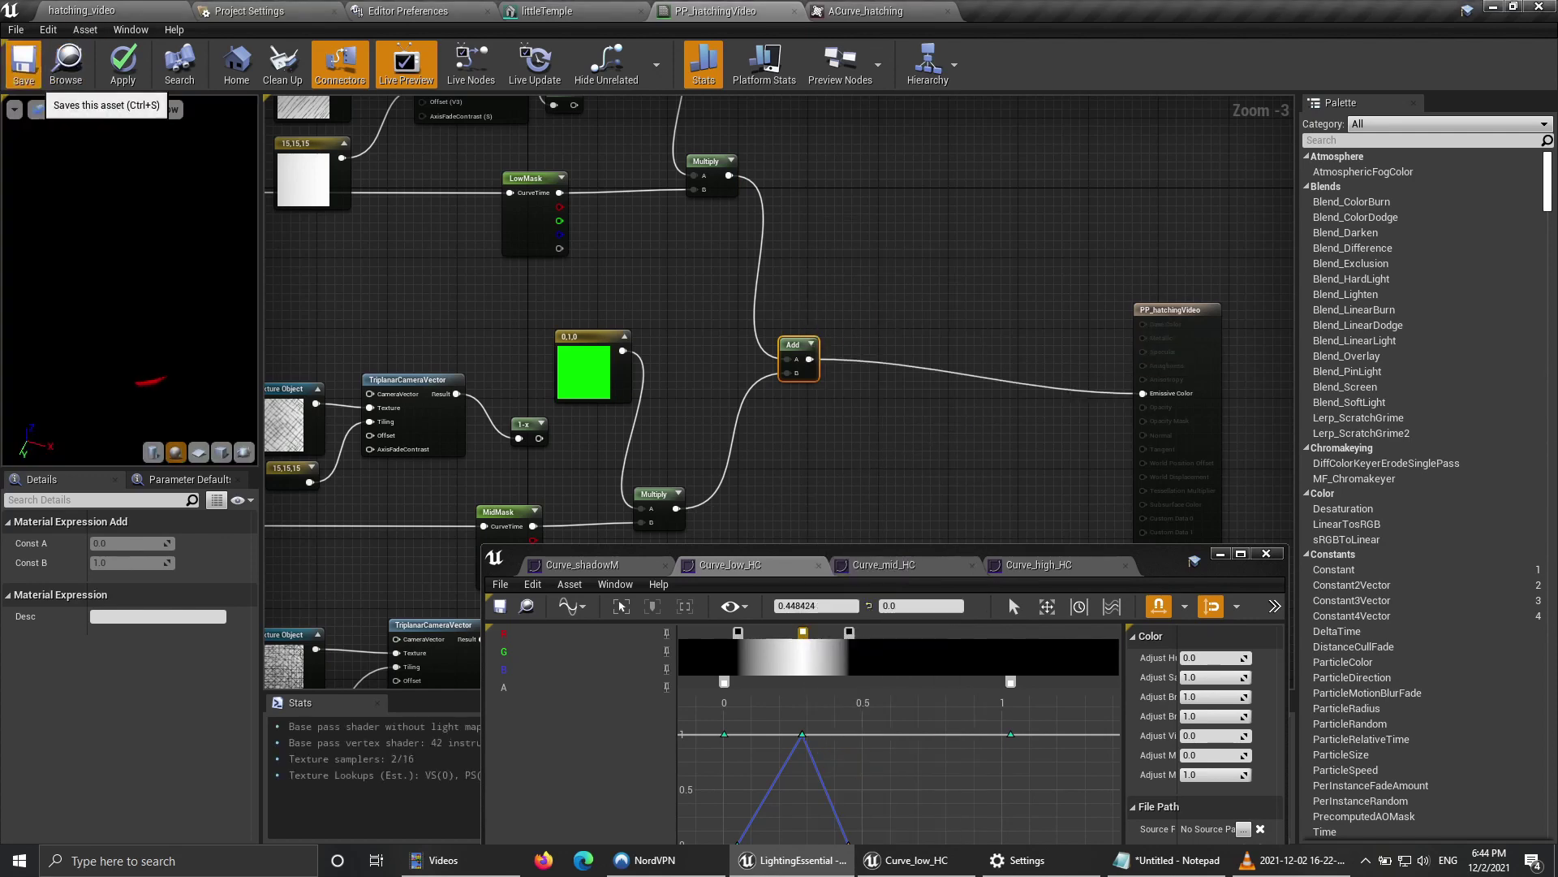
pyautogui.click(29, 77)
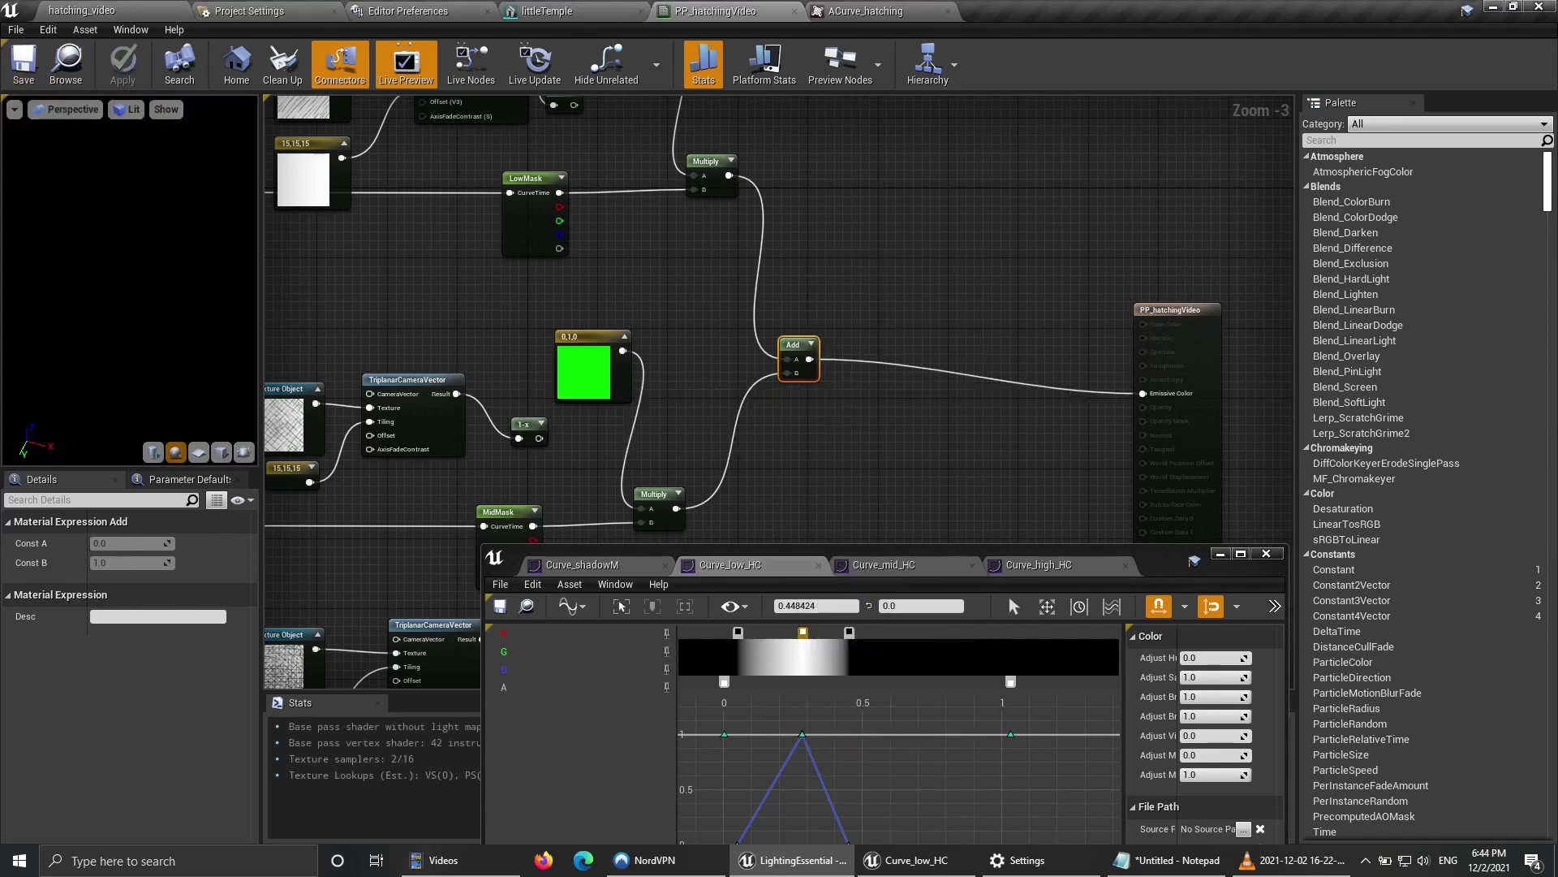
pyautogui.click(83, 10)
pyautogui.moveTo(731, 325)
pyautogui.mouseDown(button='right')
pyautogui.moveTo(706, 381)
pyautogui.moveTo(738, 276)
pyautogui.moveTo(718, 318)
pyautogui.mouseUp(button='right')
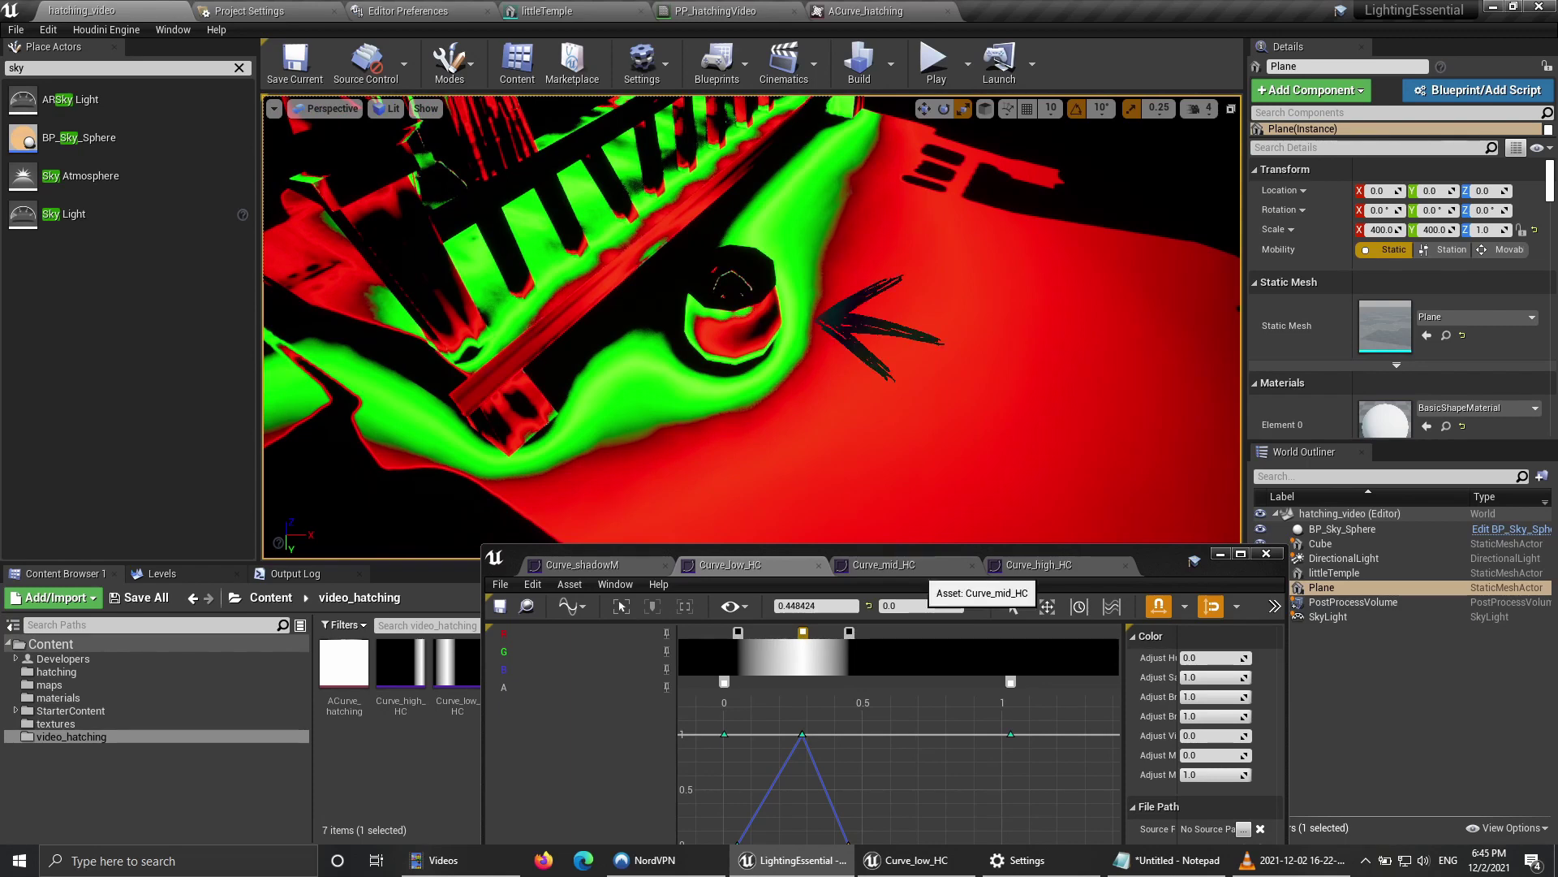
# Step: Move the starting zero key of Curve_mid_HC earlier to about 0.39 to overlap the low mask, and save the curve
pyautogui.click(921, 566)
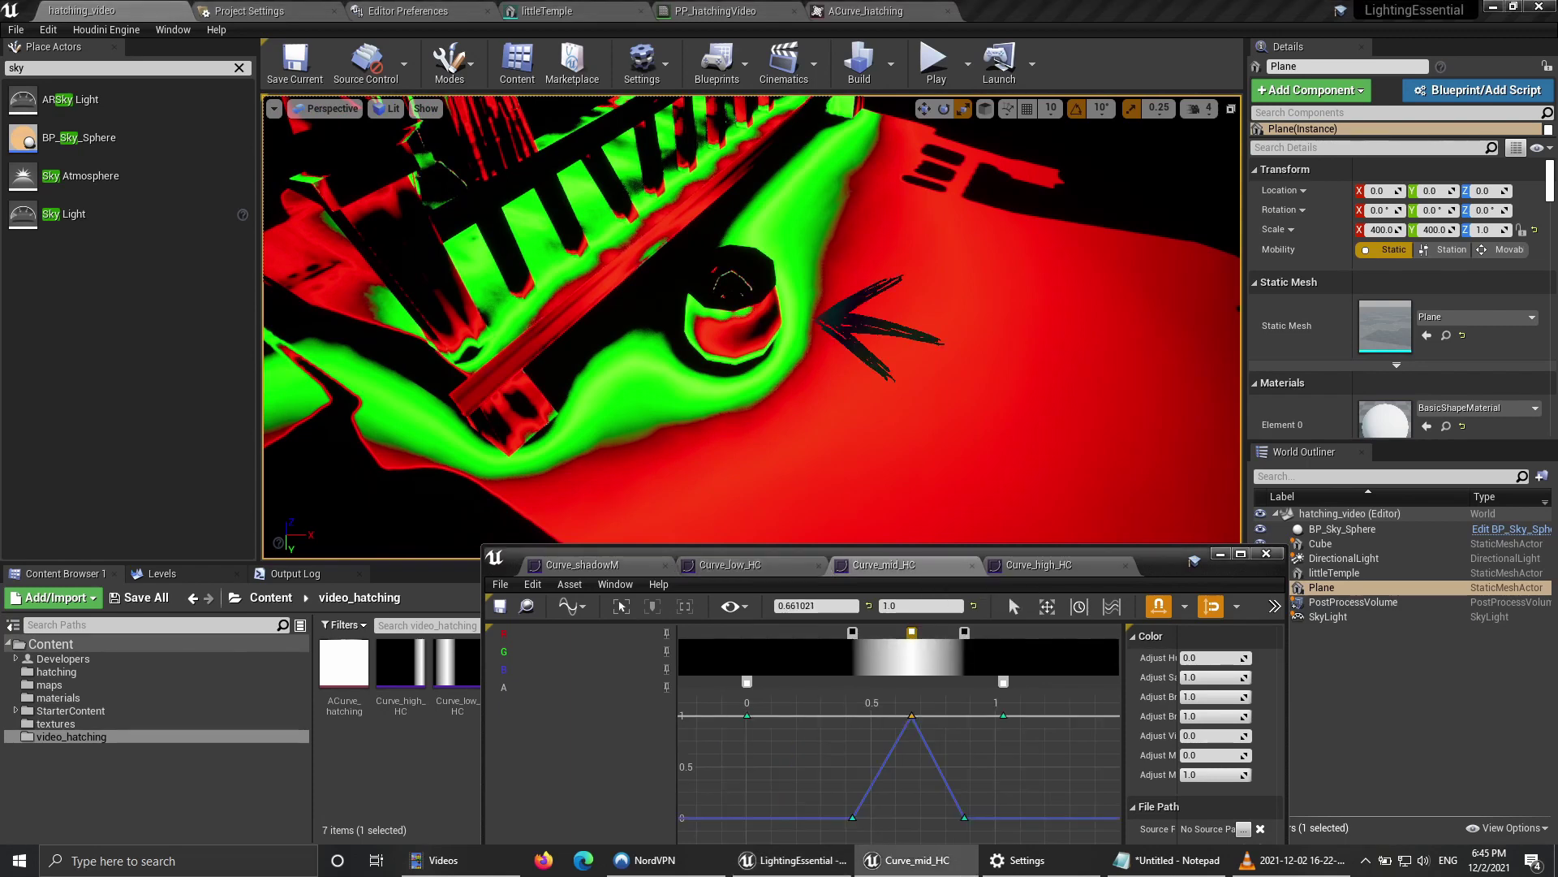
pyautogui.click(852, 632)
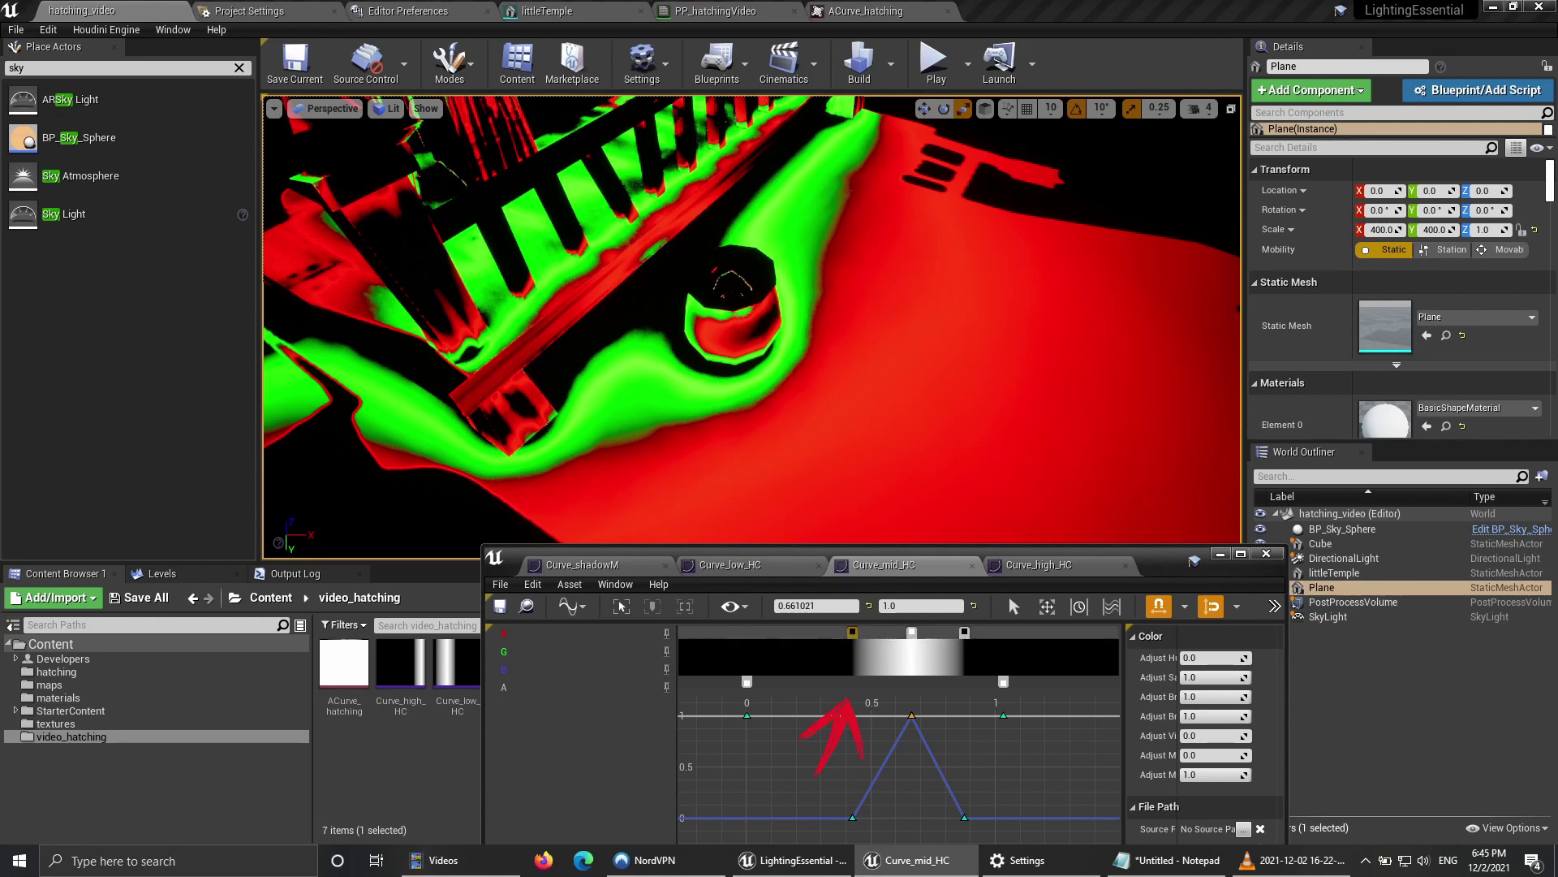
pyautogui.moveTo(853, 632); pyautogui.dragTo(845, 632)
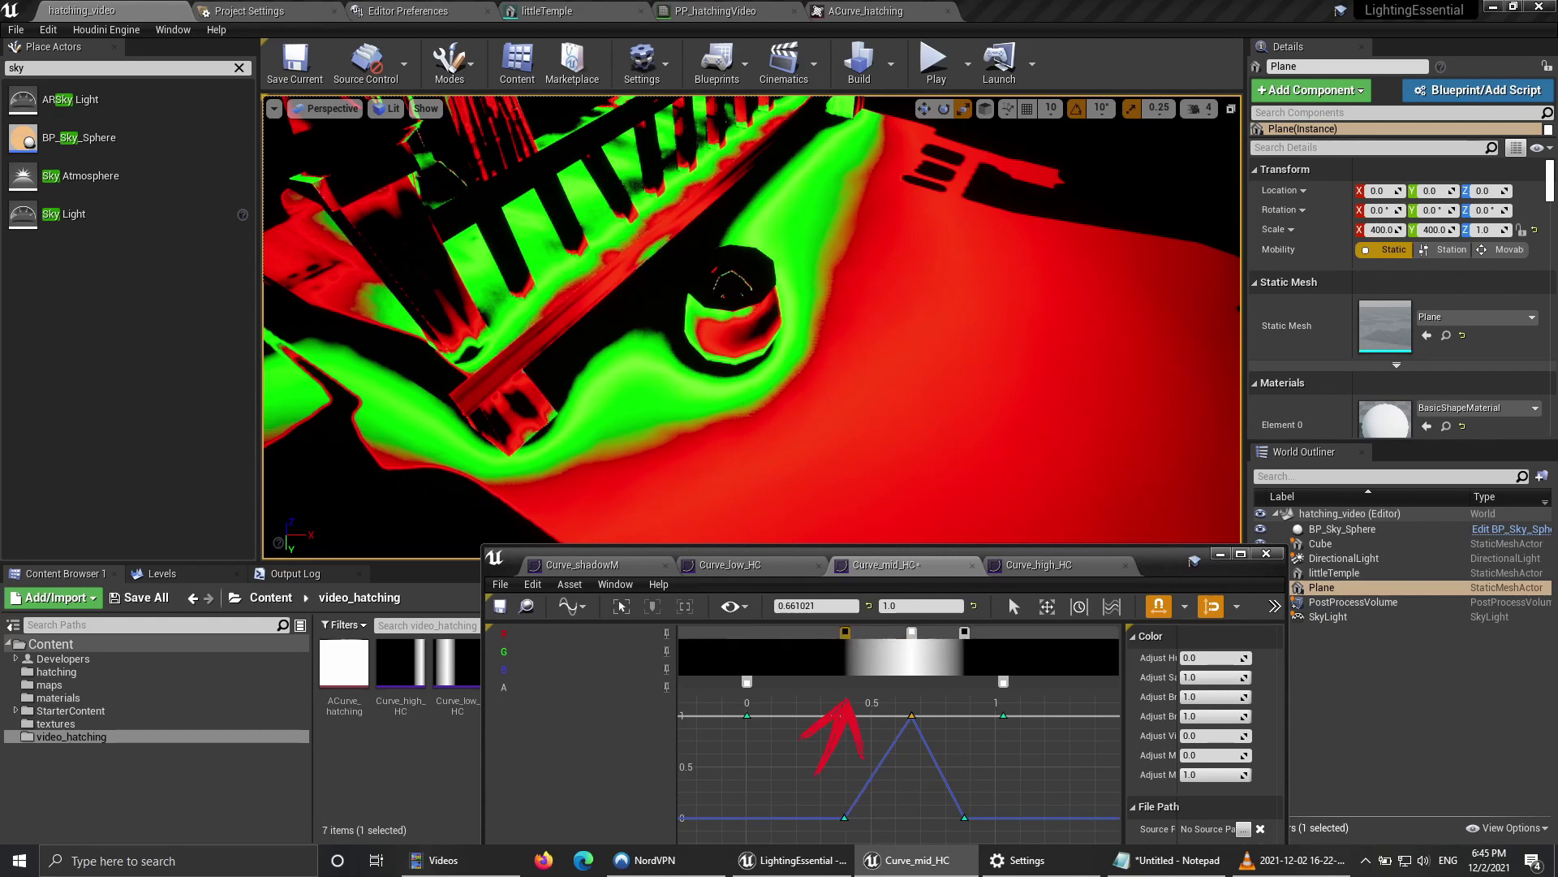
pyautogui.moveTo(845, 633); pyautogui.dragTo(844, 632)
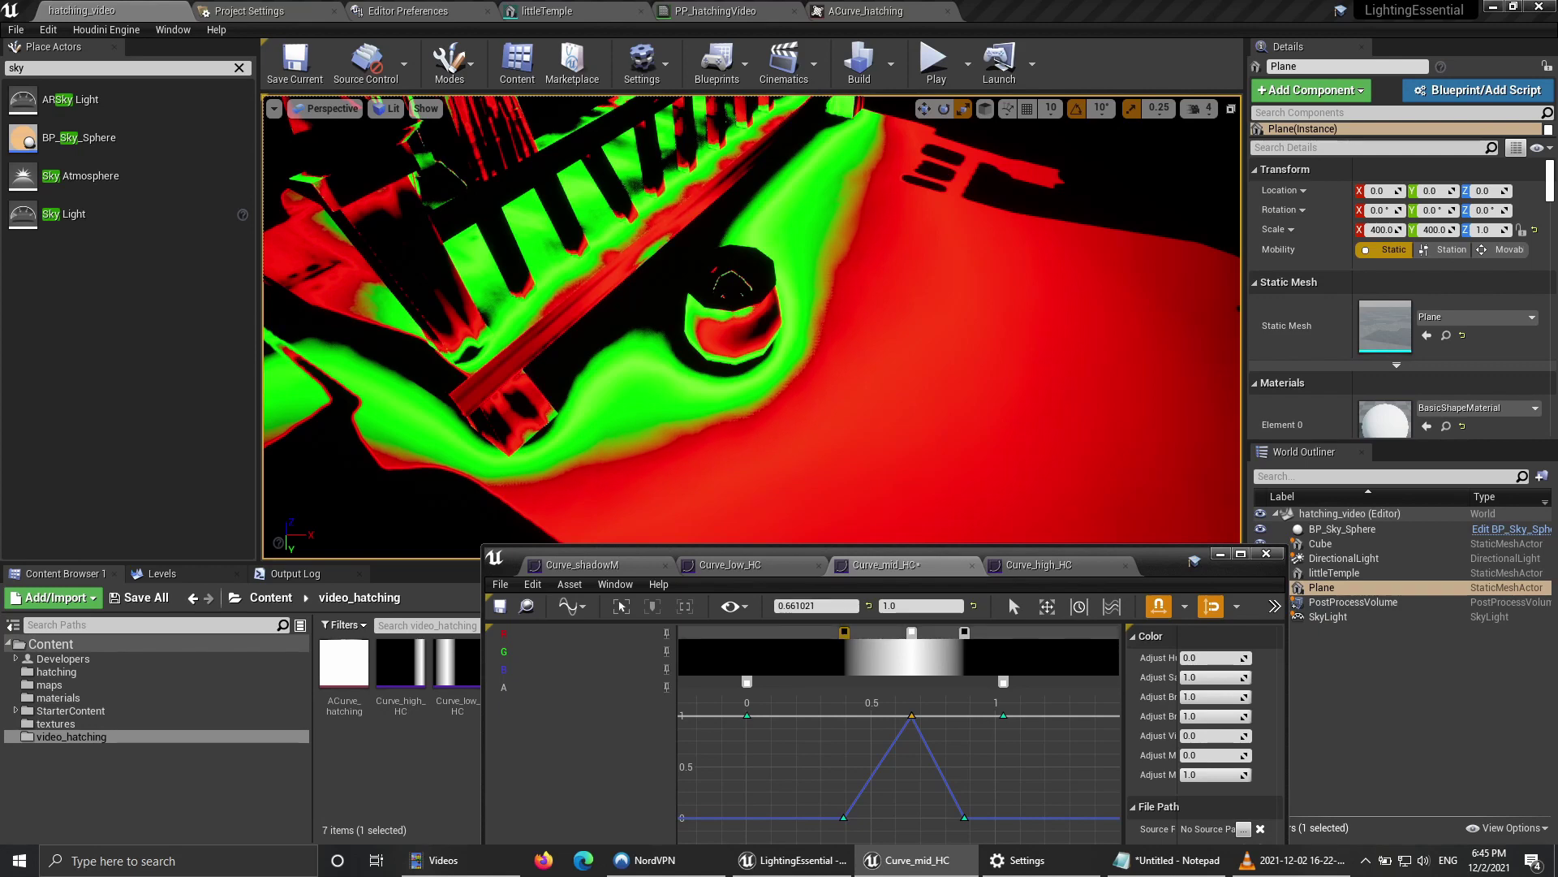
pyautogui.moveTo(844, 631); pyautogui.dragTo(837, 631)
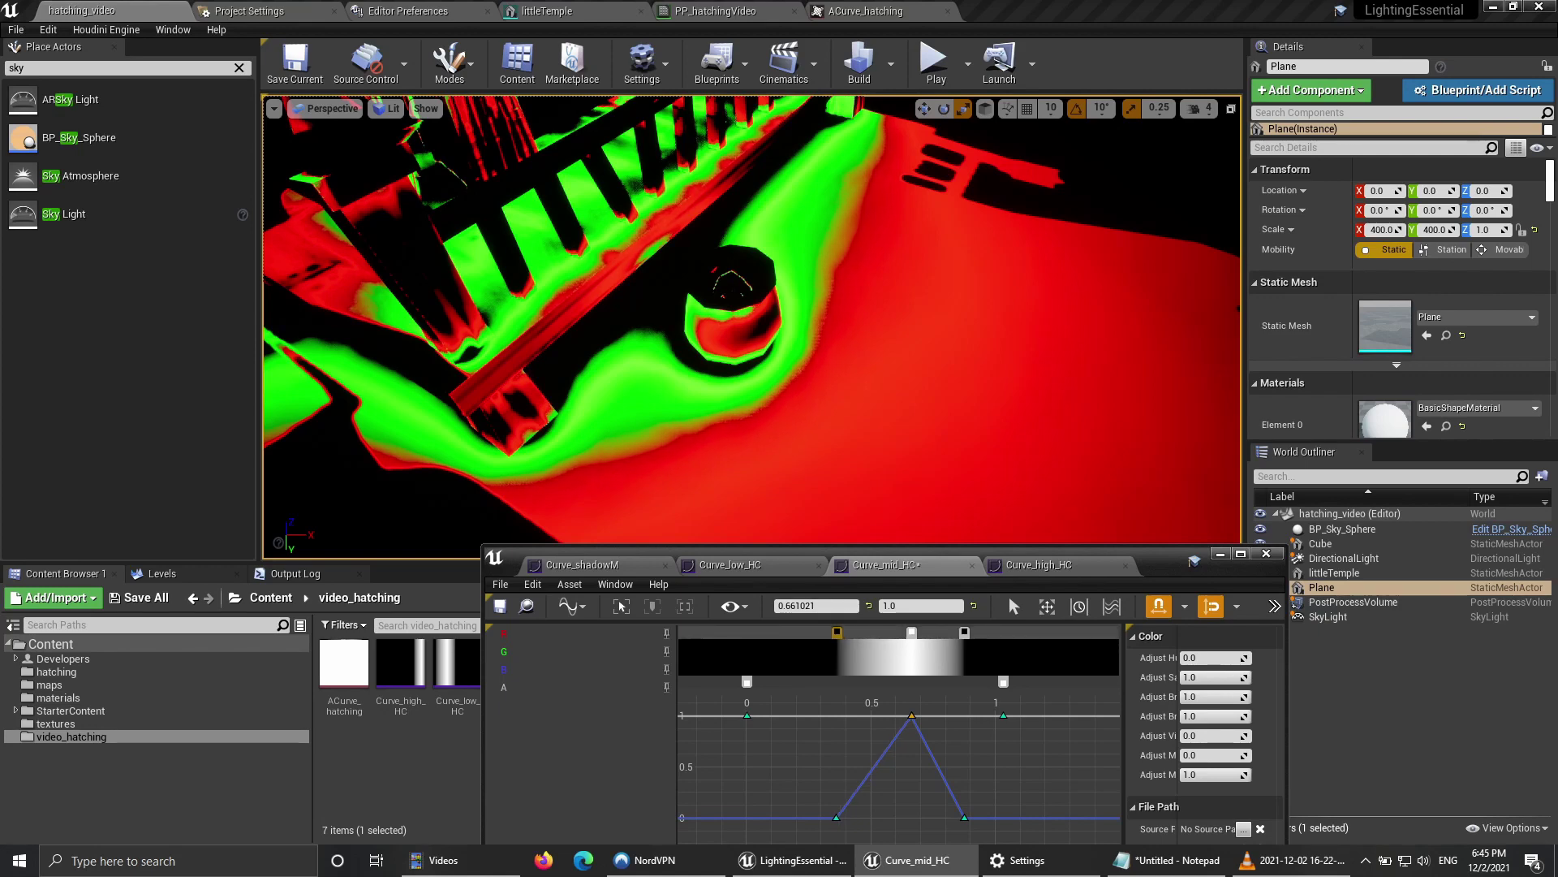
pyautogui.hotkey('ctrl', 'z')
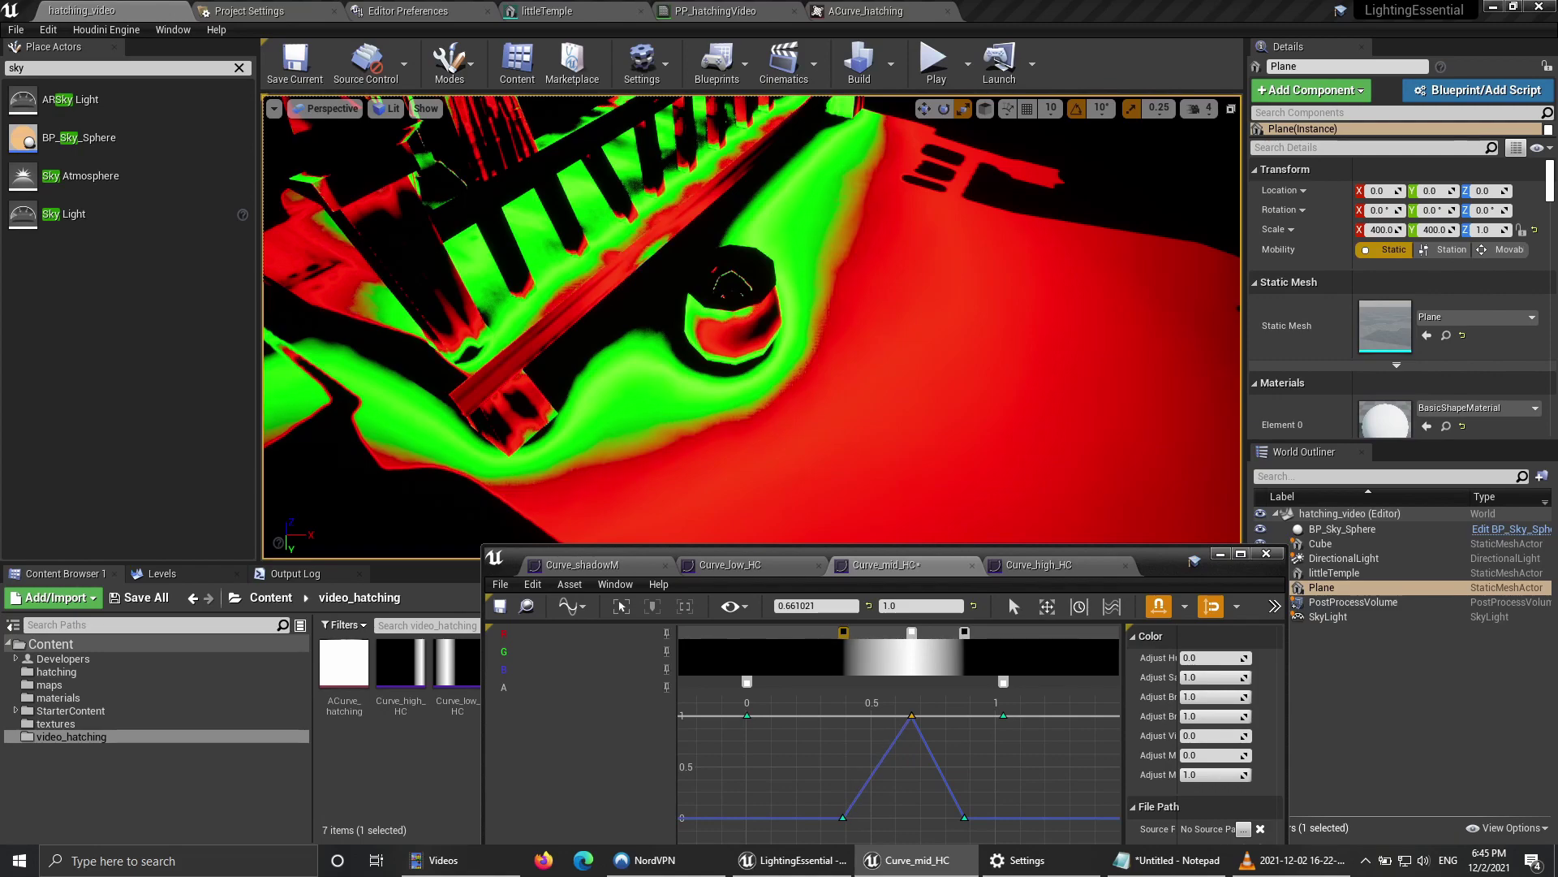
pyautogui.moveTo(751, 324)
pyautogui.mouseDown(button='right')
pyautogui.moveTo(722, 289)
pyautogui.moveTo(743, 349)
pyautogui.moveTo(743, 328)
pyautogui.mouseUp(button='right')
pyautogui.scroll(3, 722, 289)
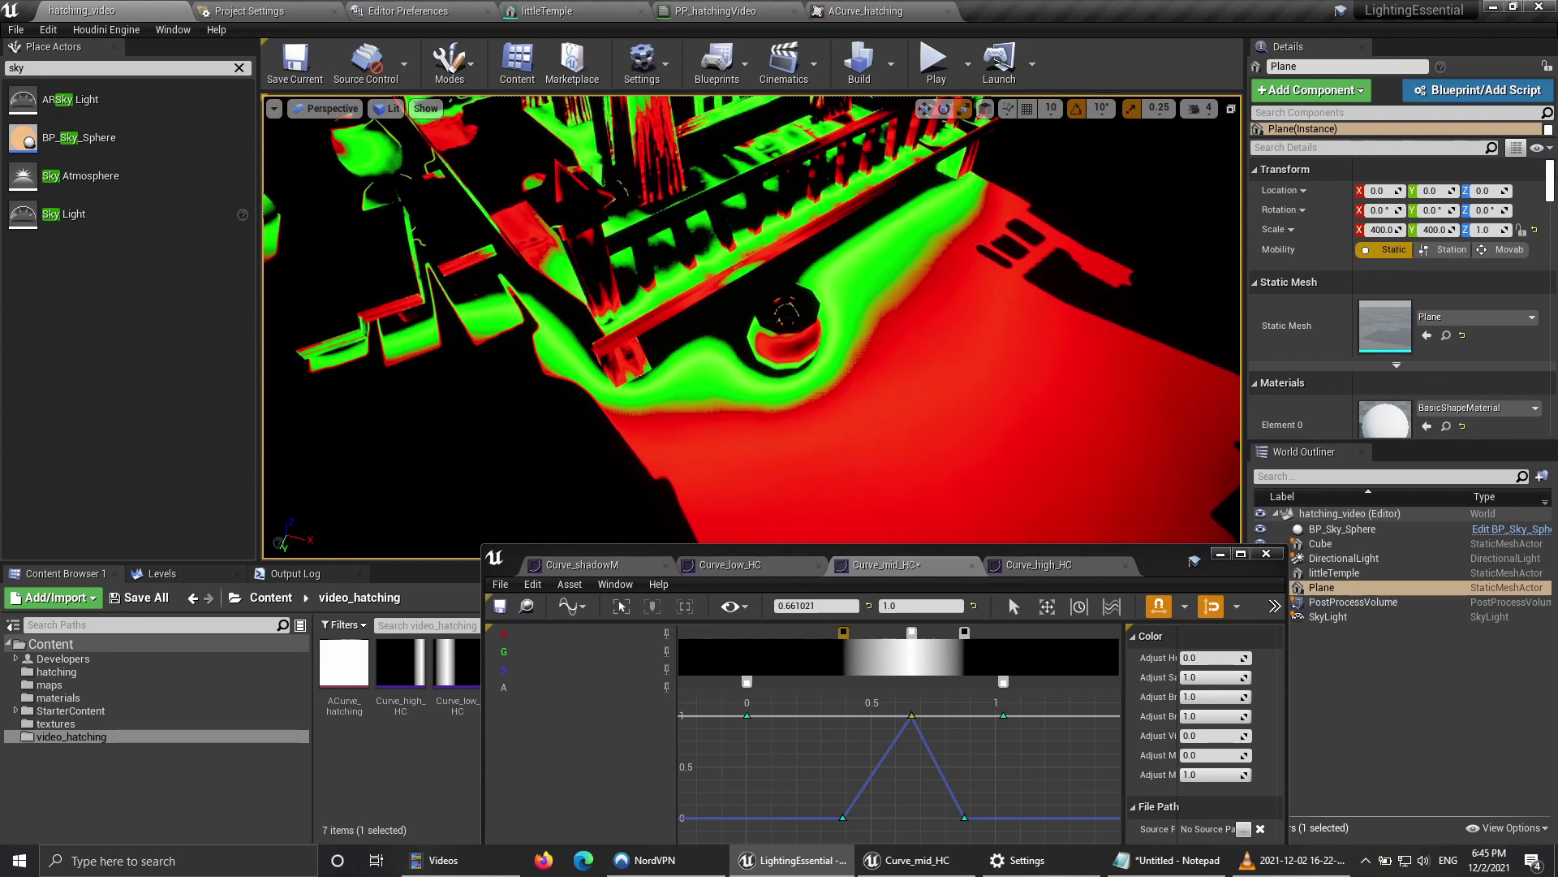
pyautogui.click(1039, 565)
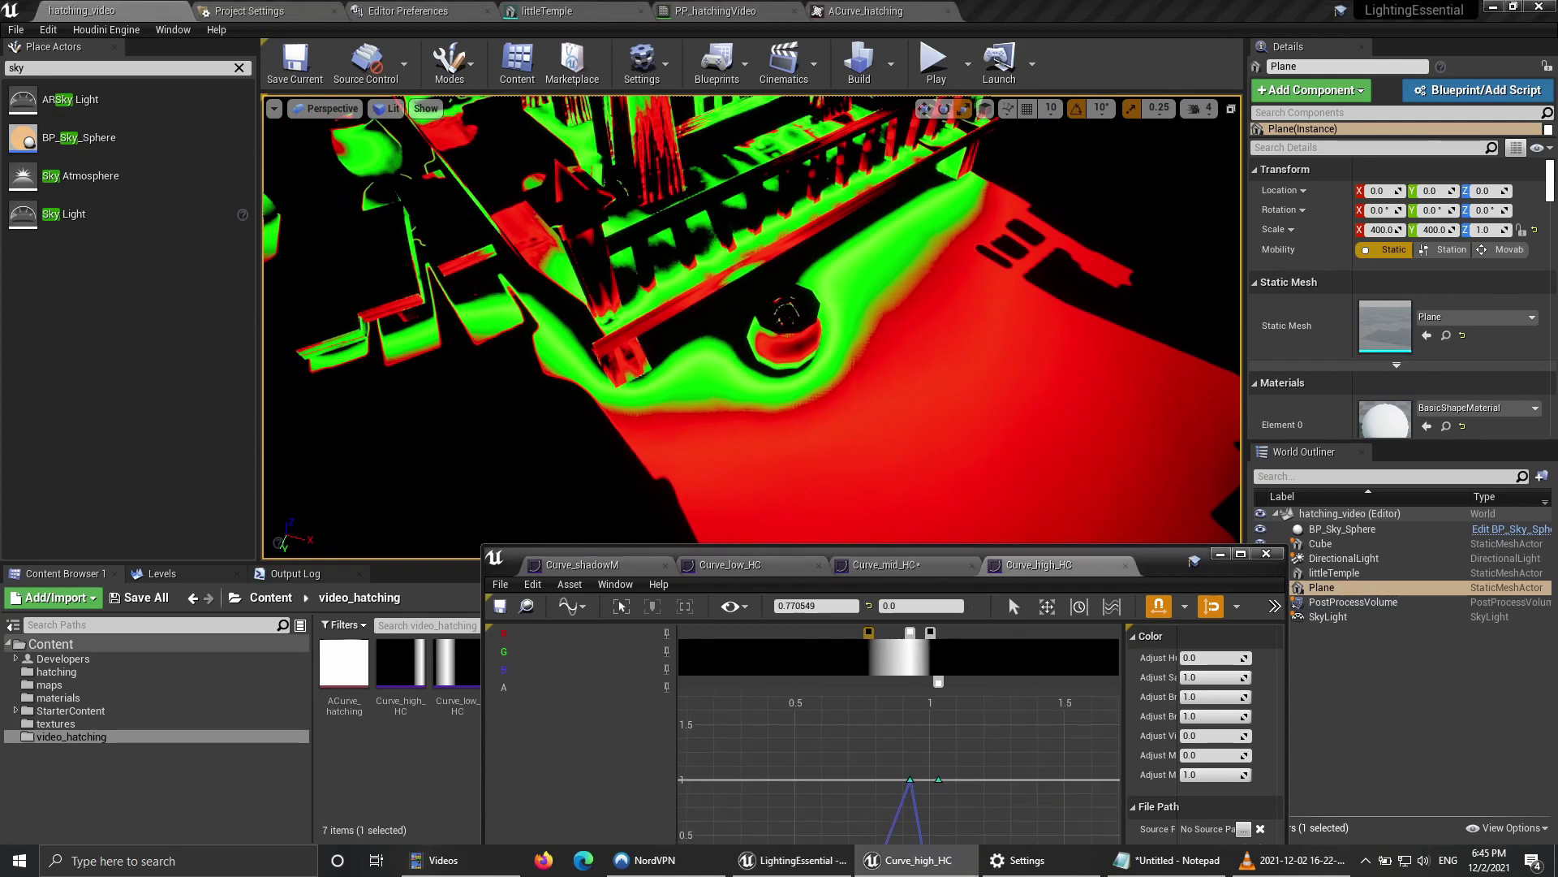
pyautogui.click(885, 565)
pyautogui.click(500, 606)
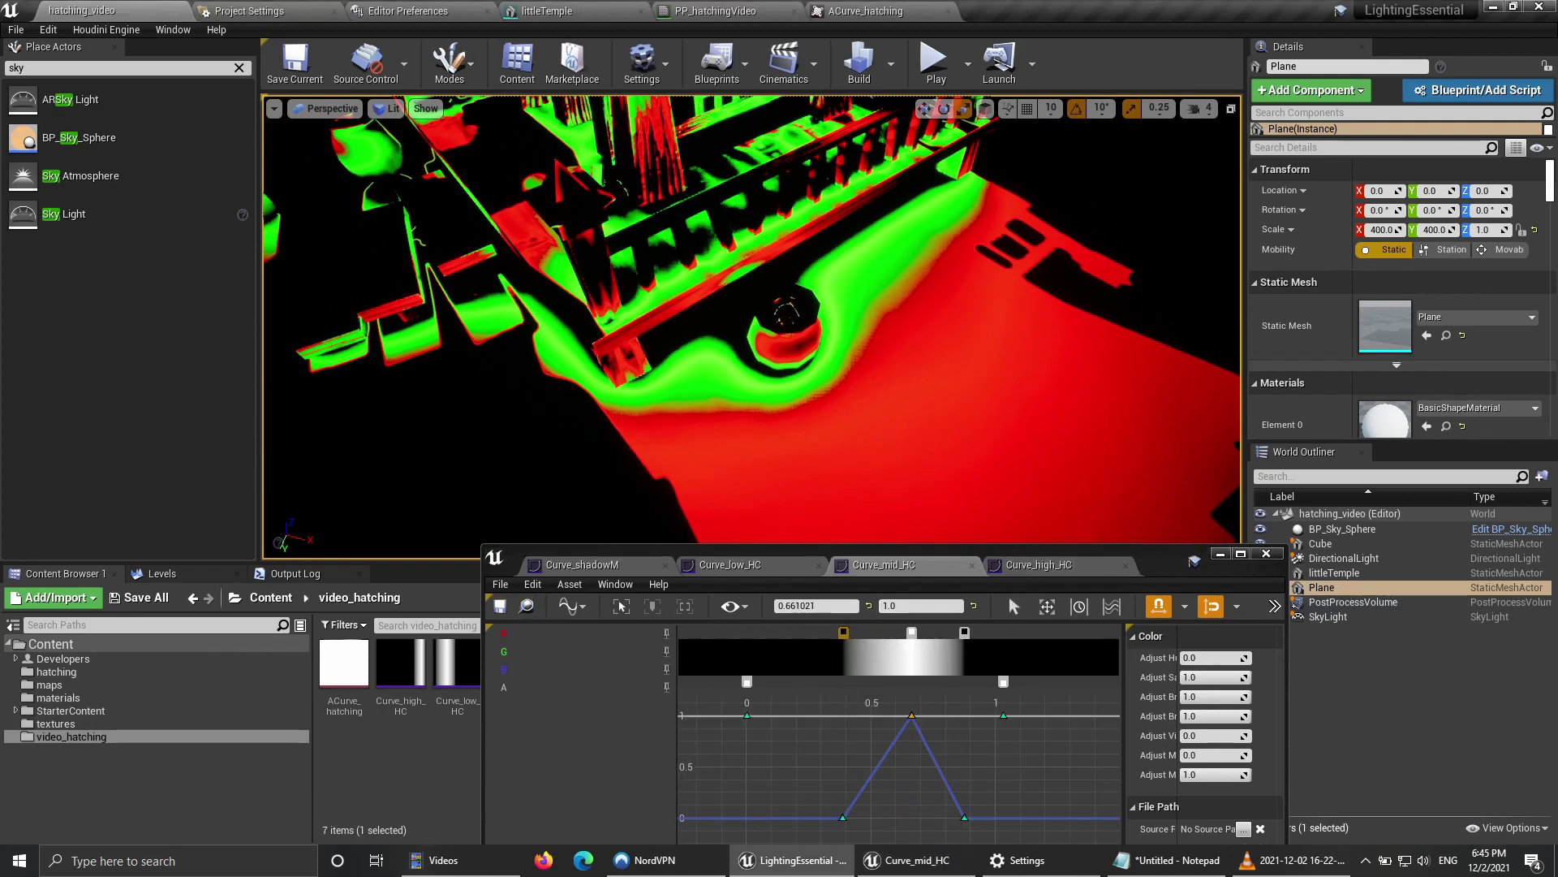
# Step: Duplicate the Add node in PP_hatchingVideo, with the first Add as input A and the blue HighMask Multiply as input B
pyautogui.click(731, 11)
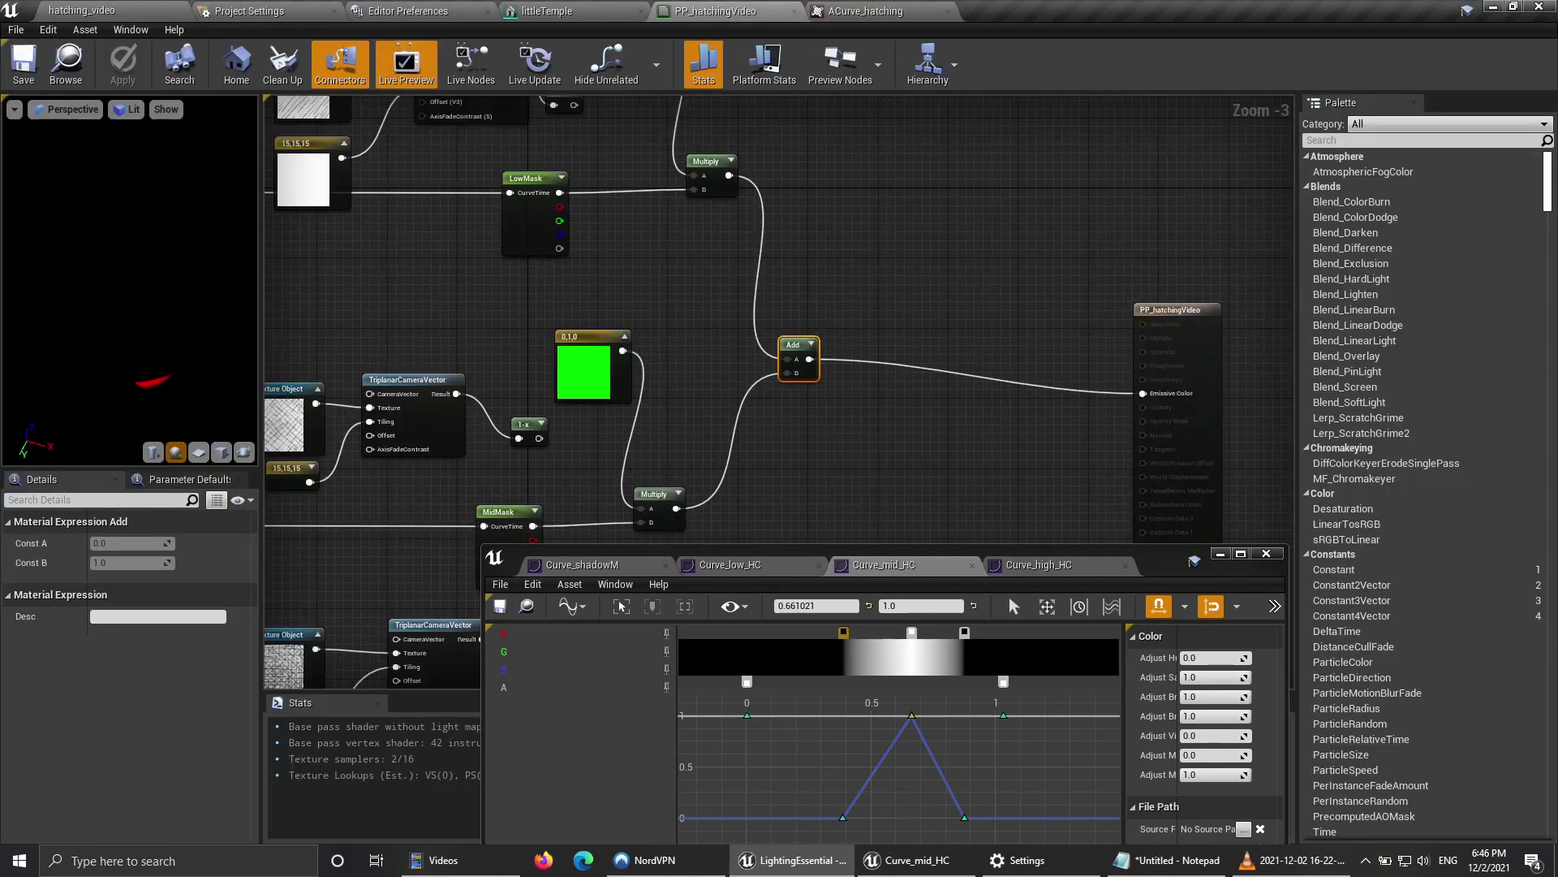
pyautogui.moveTo(908, 428)
pyautogui.mouseDown(button='right')
pyautogui.moveTo(928, 150)
pyautogui.moveTo(929, 254)
pyautogui.mouseUp(button='right')
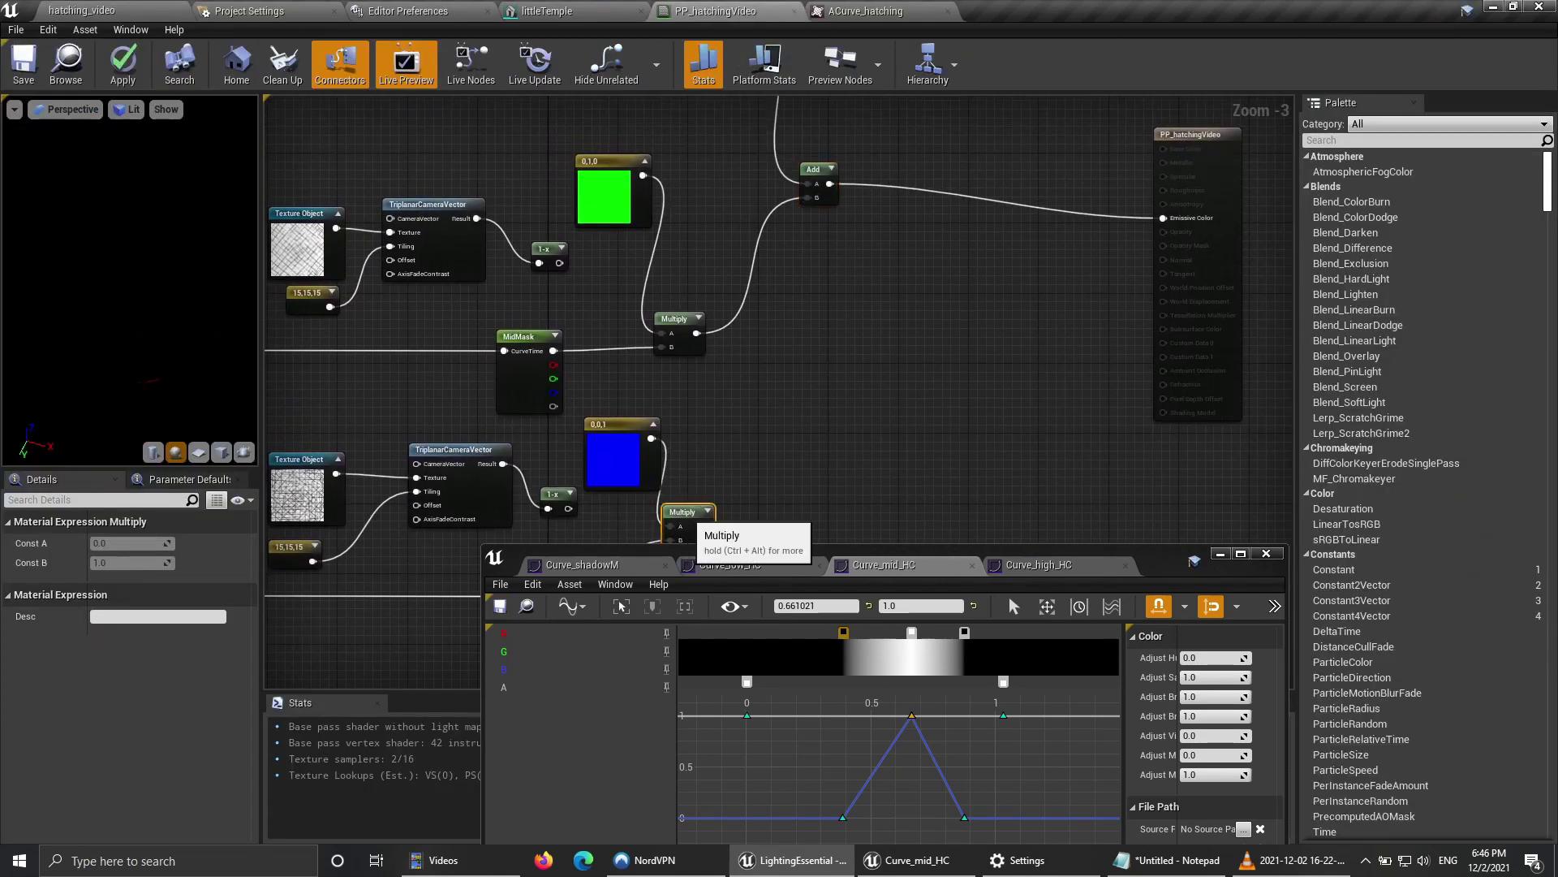
pyautogui.moveTo(669, 512); pyautogui.dragTo(723, 512)
pyautogui.click(813, 169)
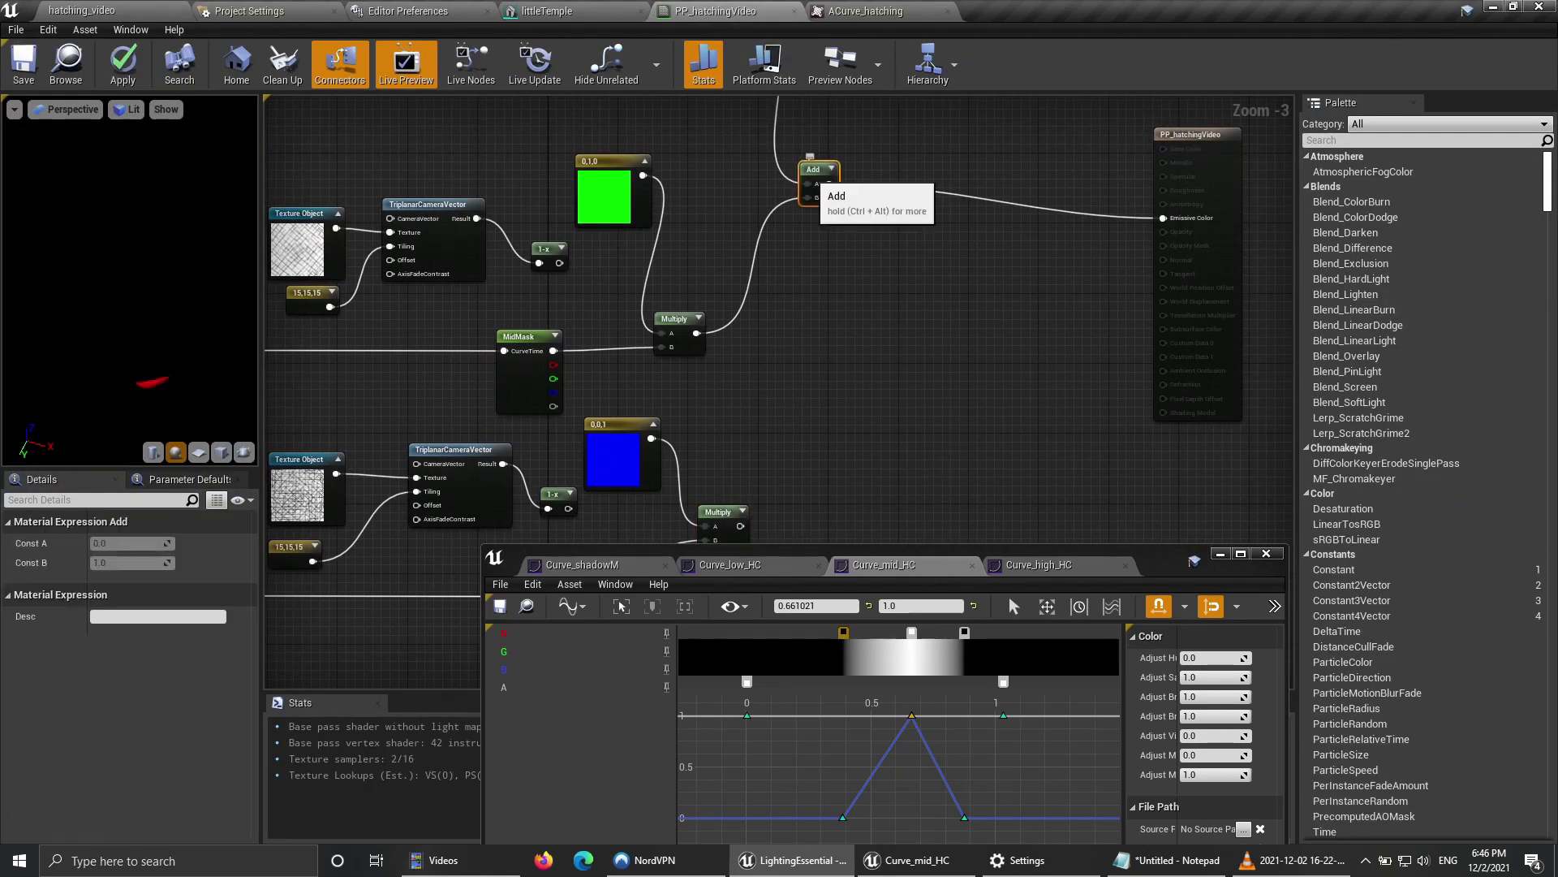
pyautogui.moveTo(880, 372); pyautogui.dragTo(850, 374, button='right')
pyautogui.hotkey('ctrl', 'v')
pyautogui.moveTo(799, 185); pyautogui.dragTo(860, 398)
pyautogui.moveTo(657, 214); pyautogui.dragTo(665, 243, button='right')
pyautogui.moveTo(743, 453); pyautogui.dragTo(735, 377, button='right')
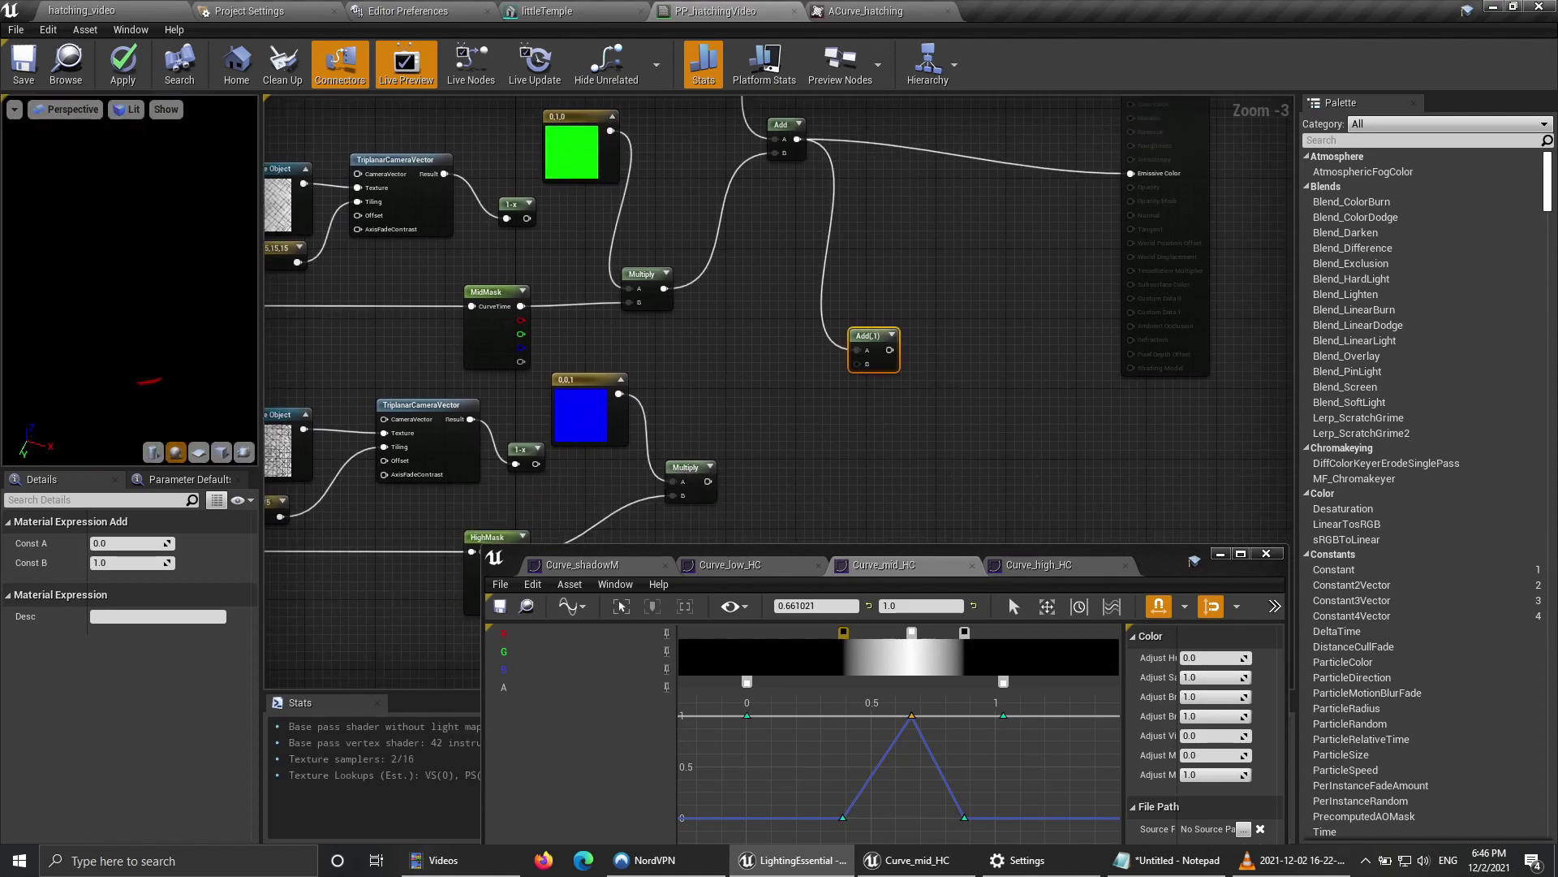
pyautogui.moveTo(708, 481); pyautogui.dragTo(865, 364)
# Step: Connect the second Add node to Emissive Color, save the material and check the three combined mask colours in the preview
pyautogui.moveTo(877, 354); pyautogui.dragTo(771, 468, button='right')
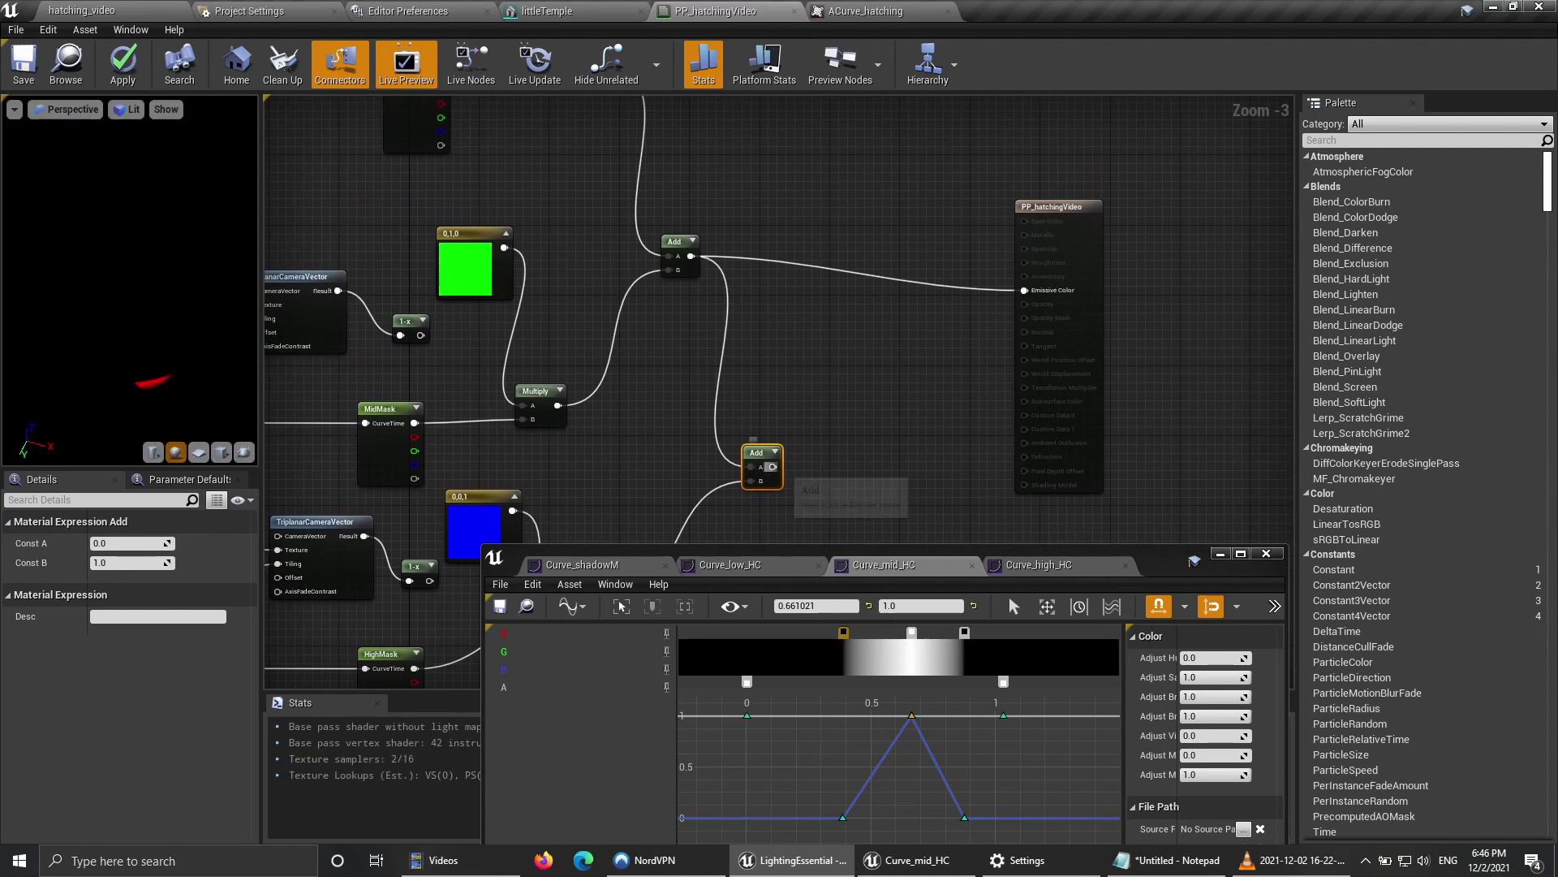
pyautogui.moveTo(773, 466); pyautogui.dragTo(1024, 290)
pyautogui.click(24, 61)
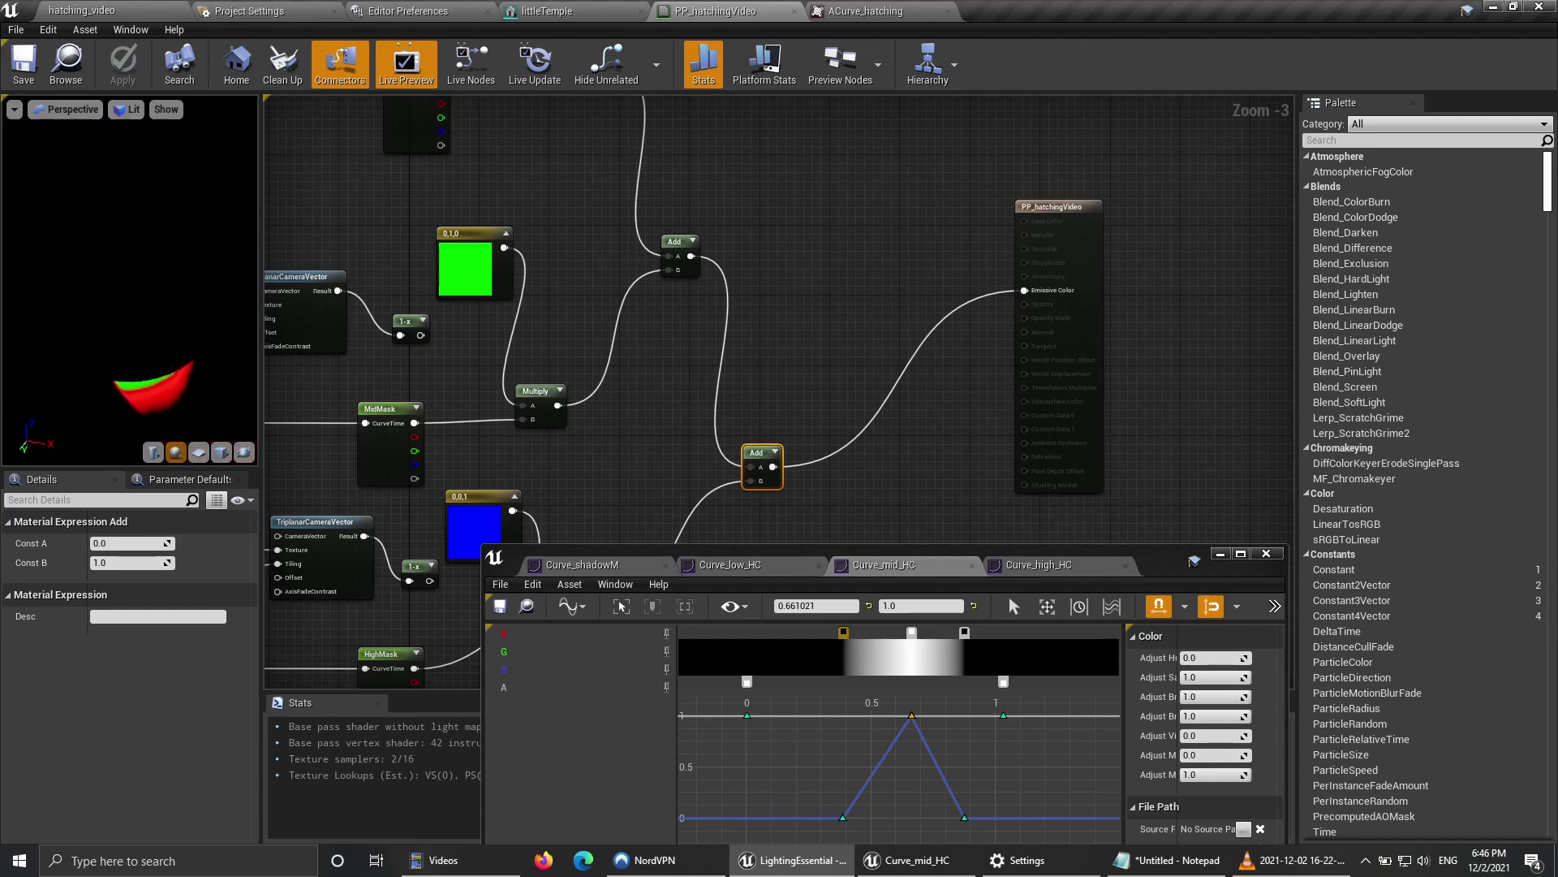
pyautogui.click(126, 109)
pyautogui.click(137, 396)
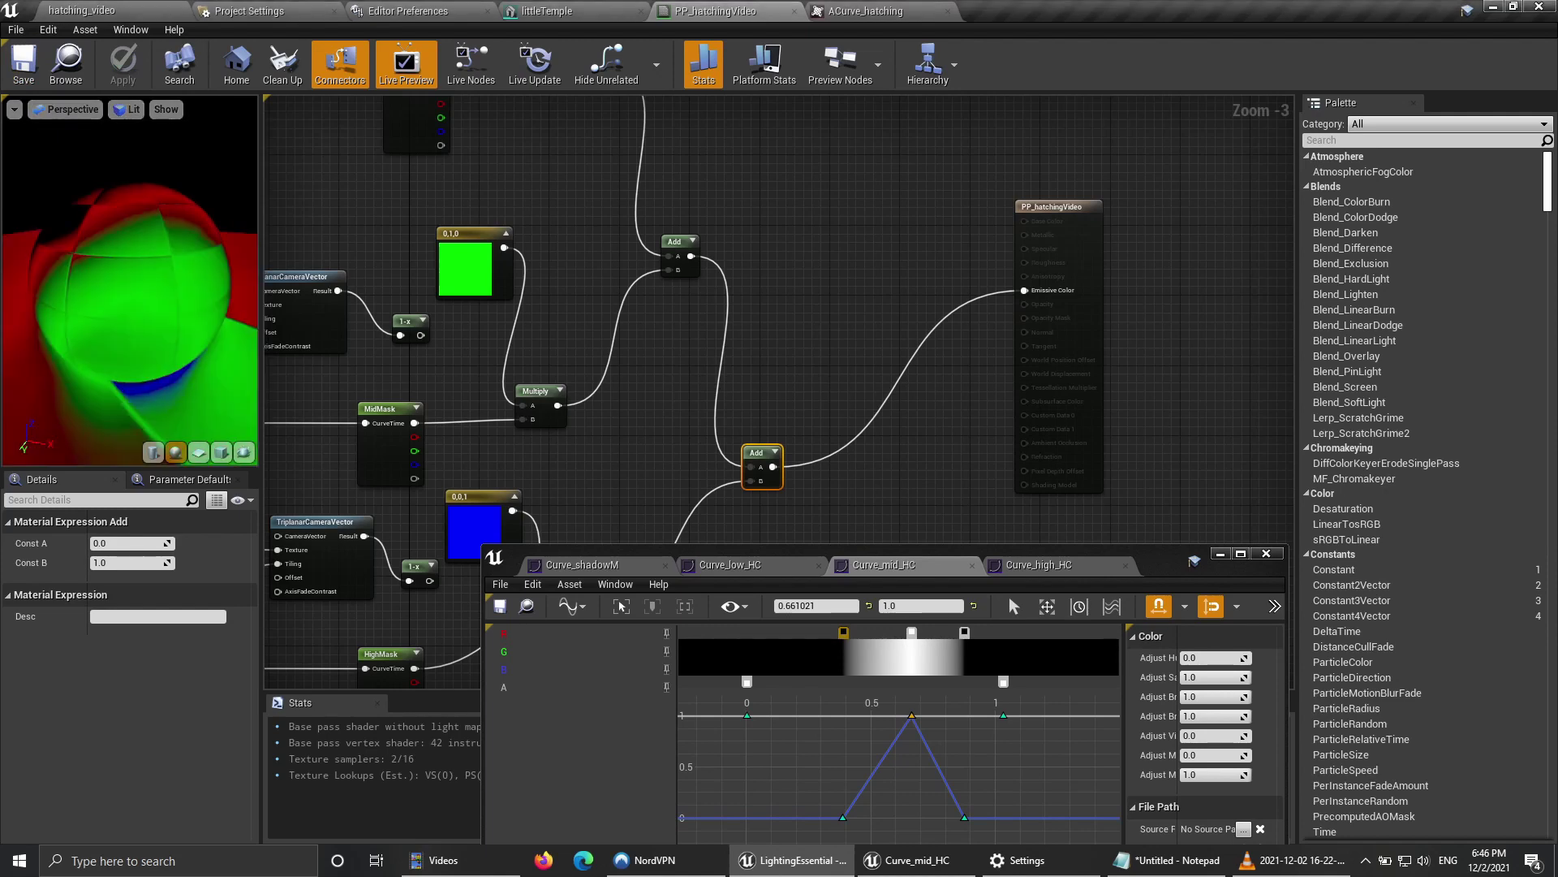
pyautogui.click(128, 110)
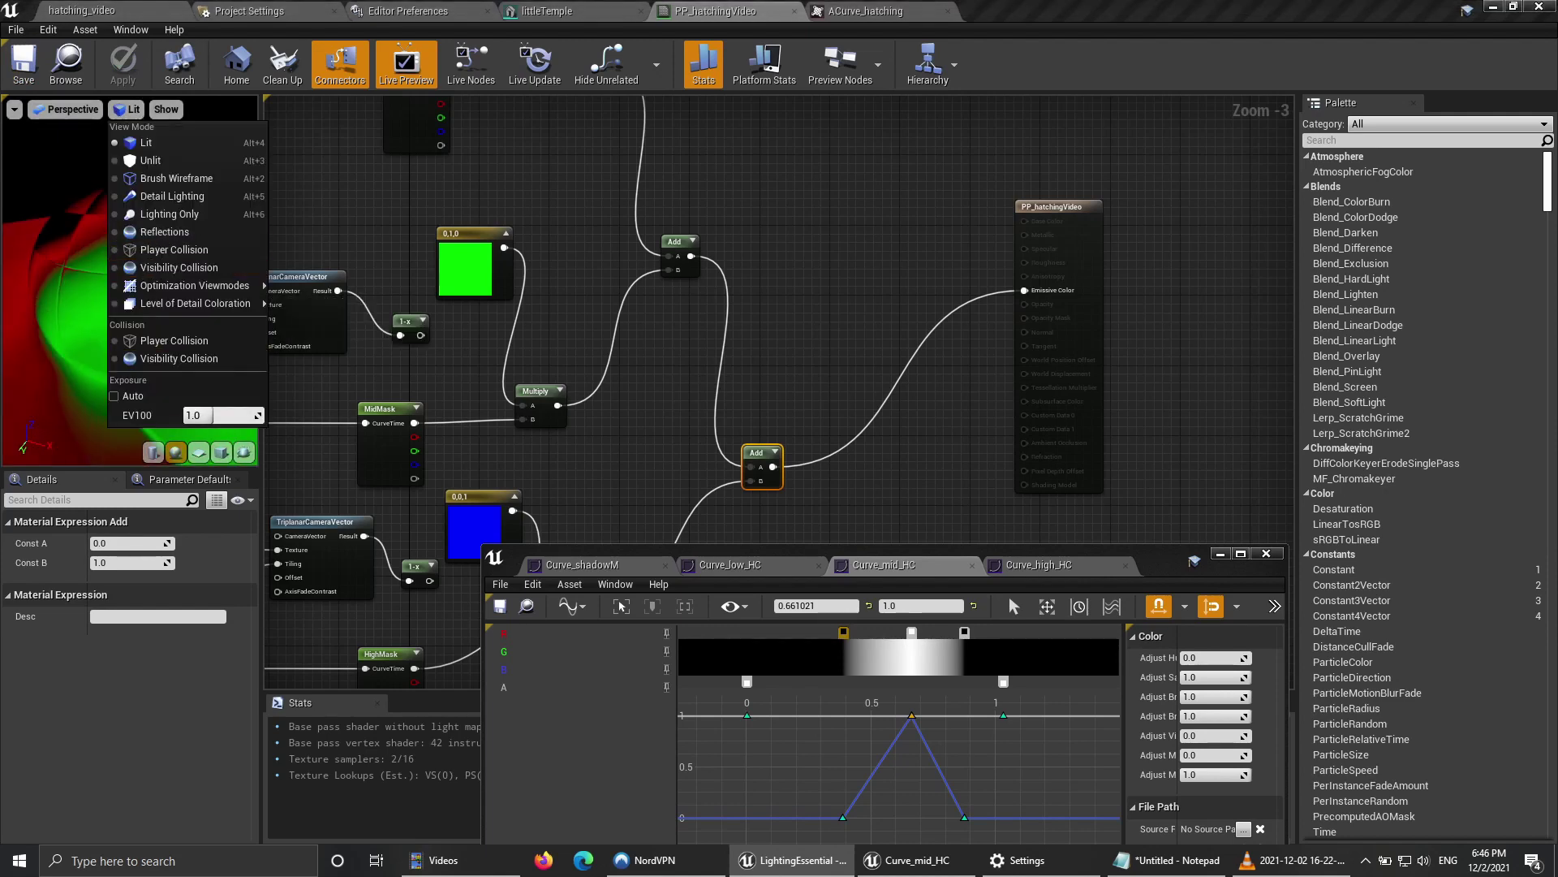
pyautogui.click(73, 268)
pyautogui.moveTo(122, 292)
pyautogui.mouseDown()
pyautogui.moveTo(97, 268)
pyautogui.moveTo(81, 280)
pyautogui.moveTo(114, 292)
pyautogui.moveTo(102, 284)
pyautogui.moveTo(130, 275)
pyautogui.mouseUp()
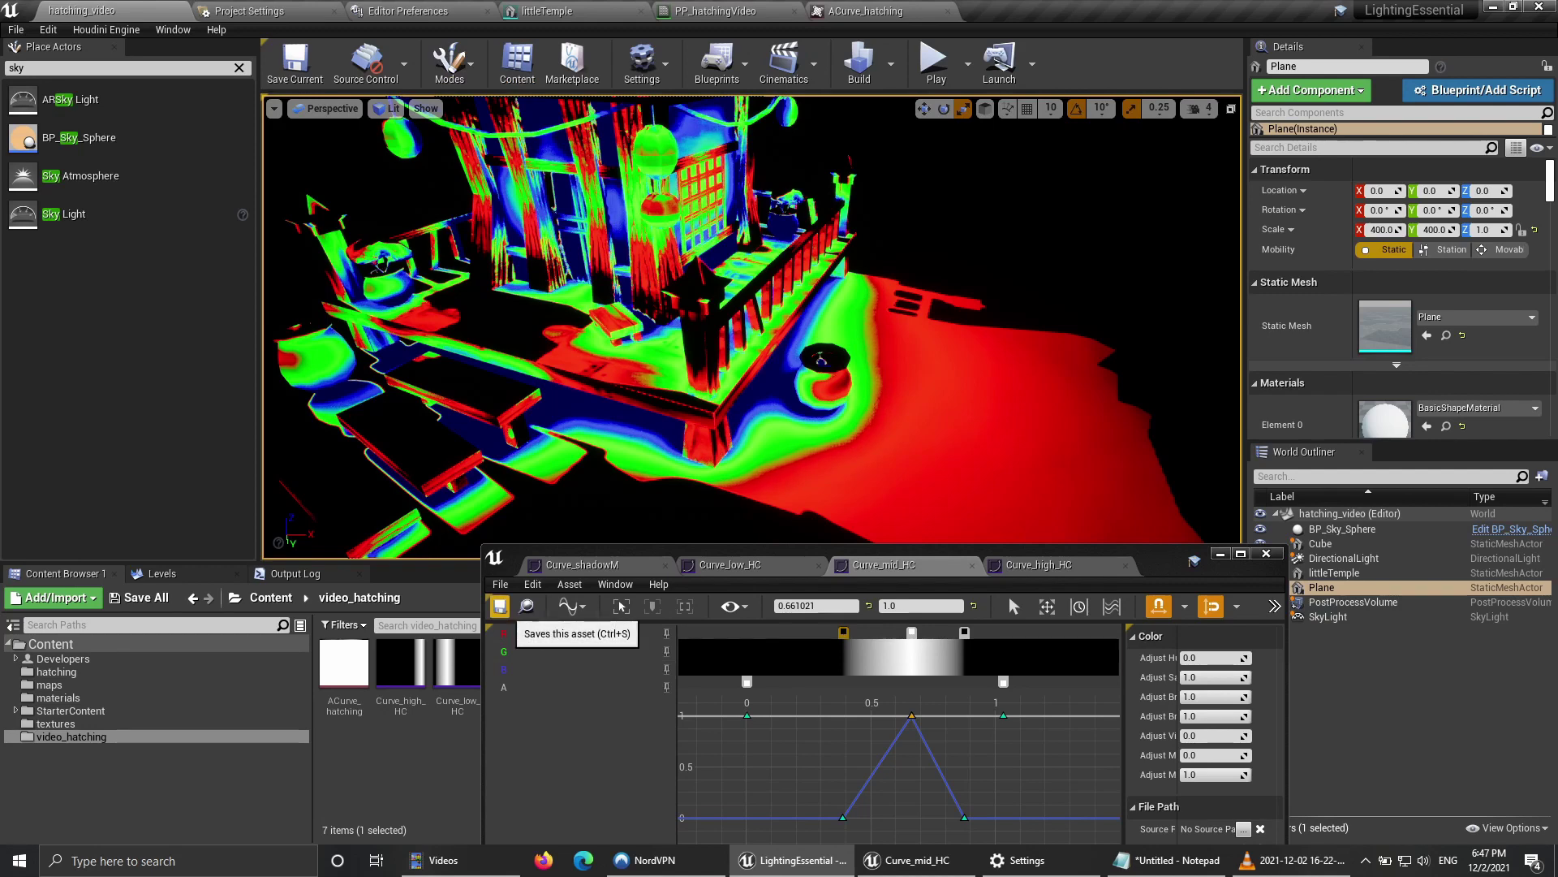
# Step: Compare the key positions of Curve_high_HC with the ending zero key of Curve_mid_HC
pyautogui.click(1039, 565)
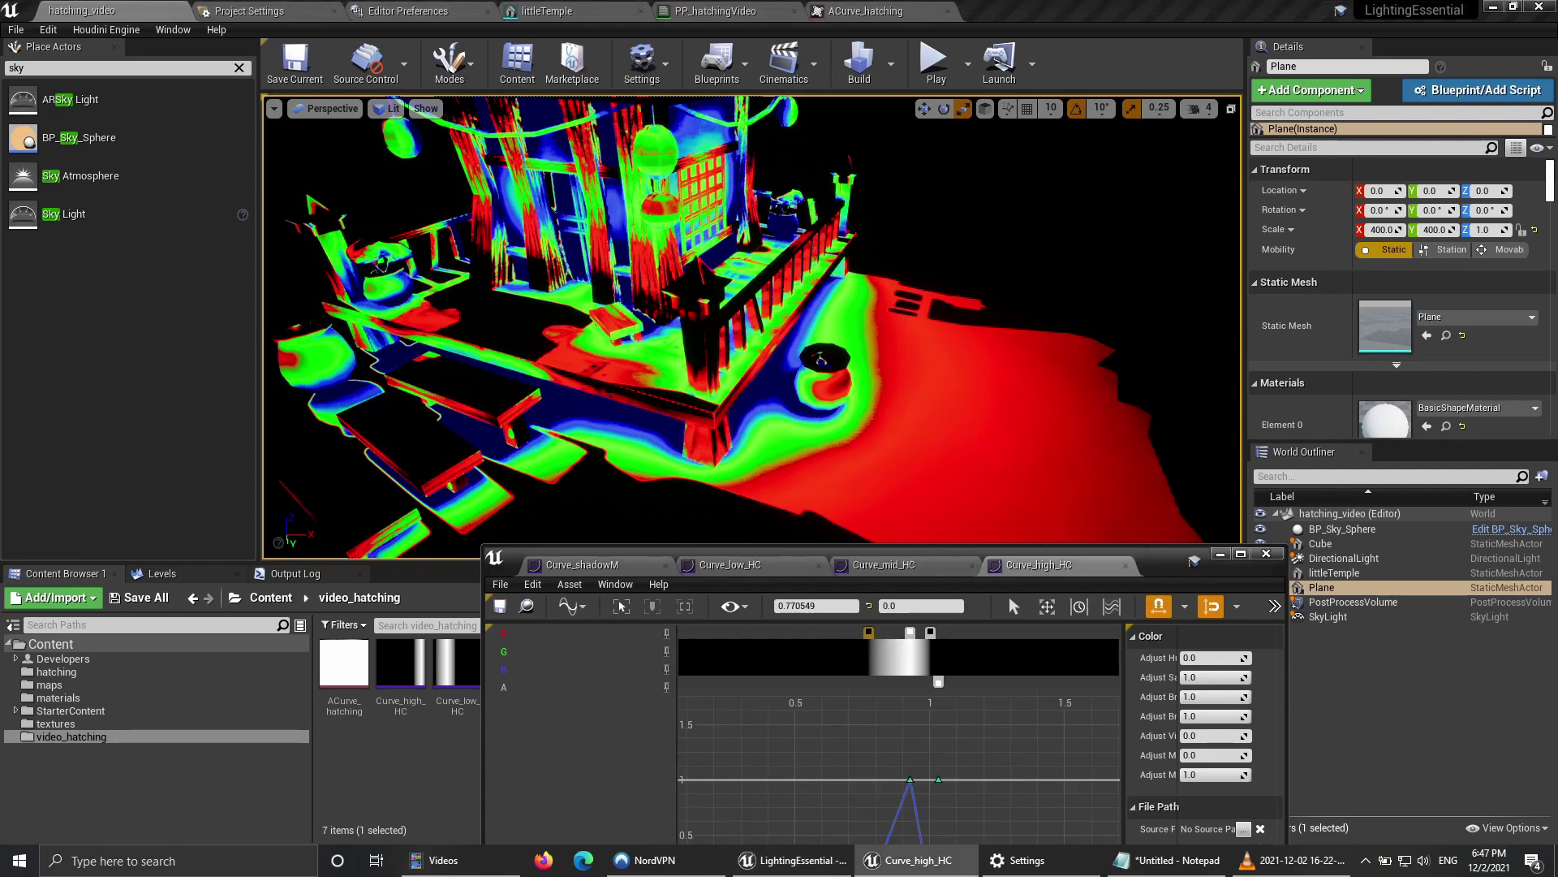
pyautogui.scroll(6, 883, 719)
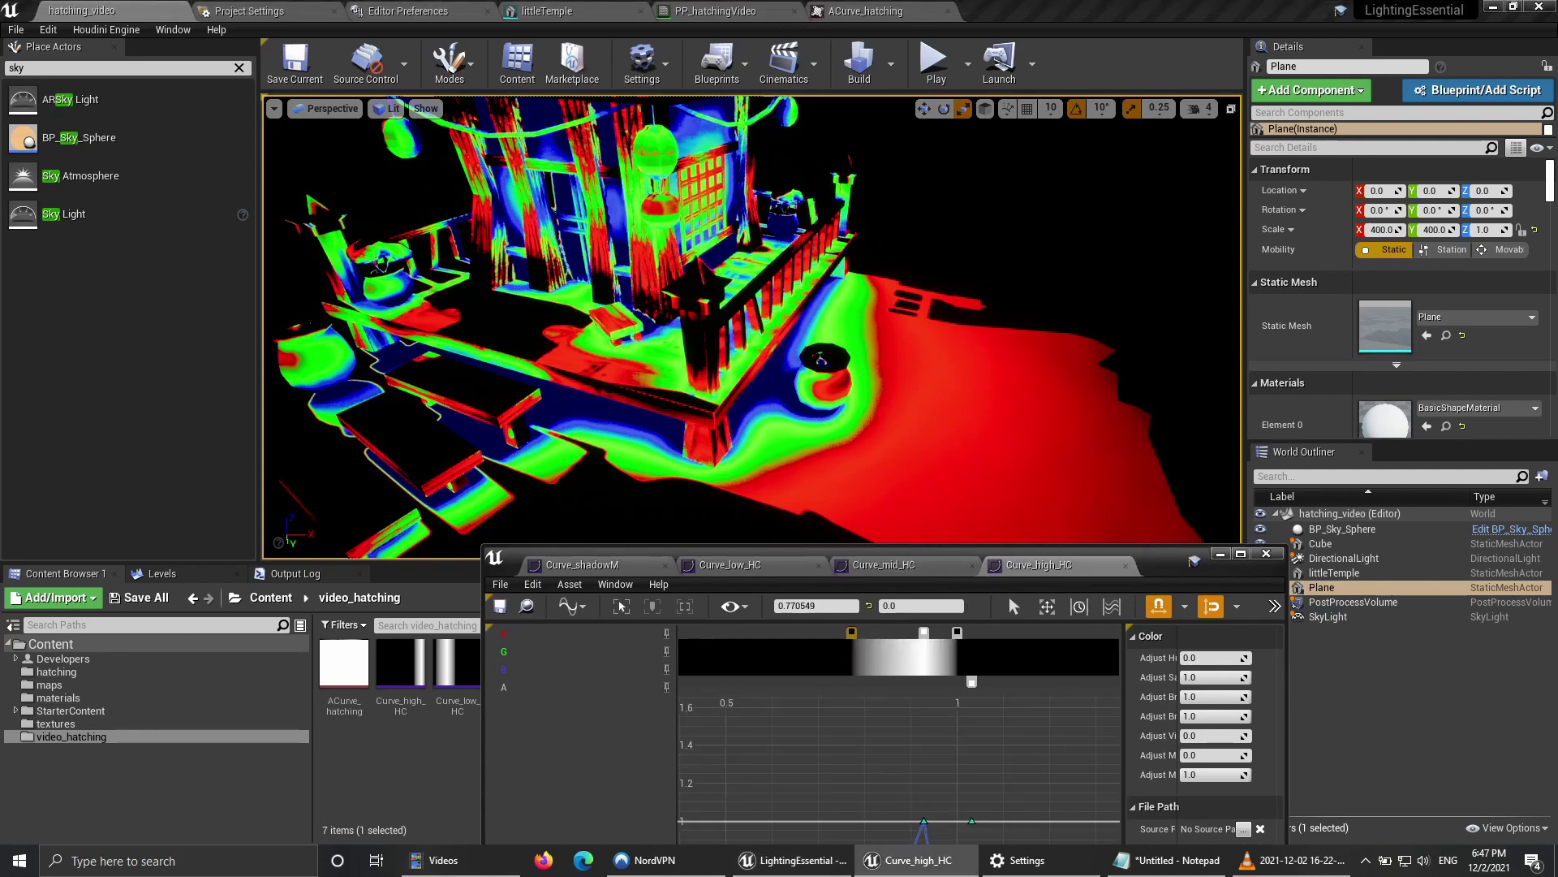
pyautogui.click(884, 565)
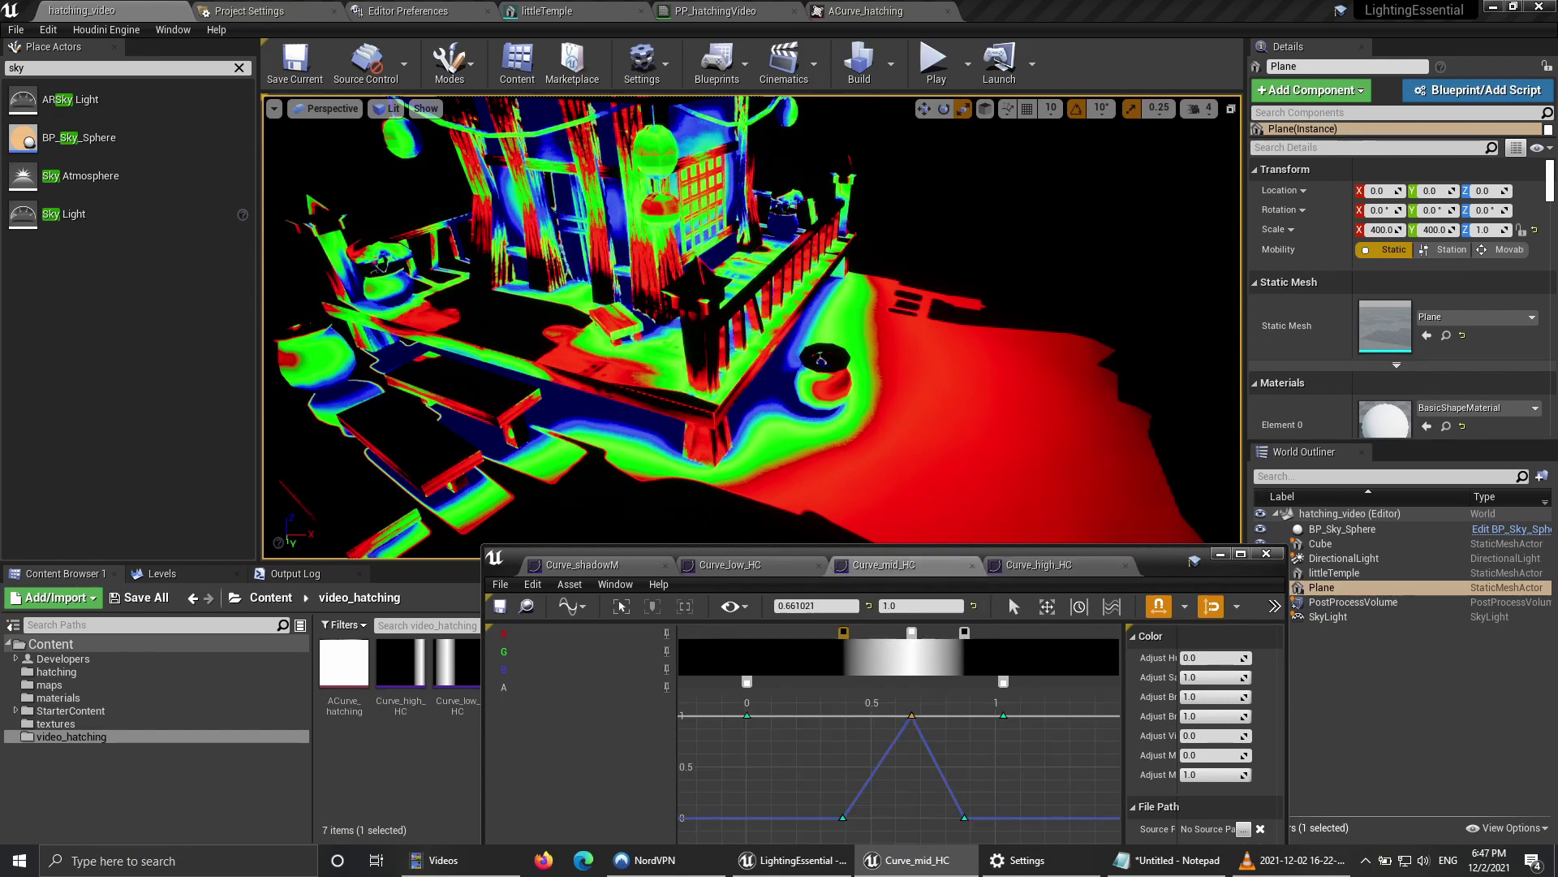
pyautogui.click(1039, 565)
pyautogui.moveTo(799, 724); pyautogui.dragTo(921, 734, button='right')
pyautogui.scroll(-7, 921, 734)
pyautogui.scroll(2, 901, 734)
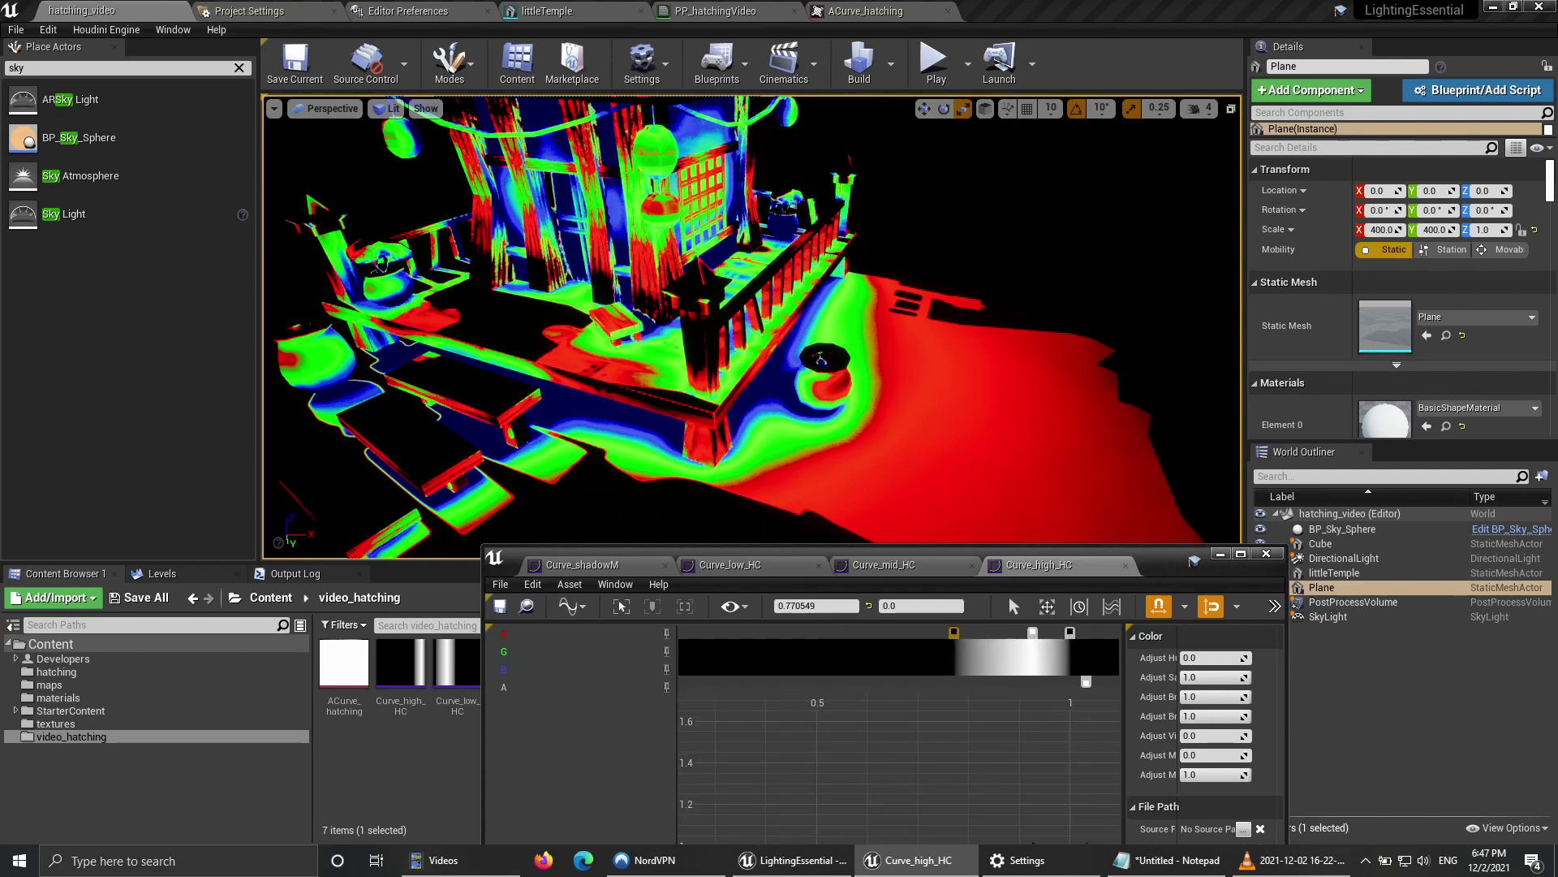
pyautogui.click(883, 565)
pyautogui.click(964, 632)
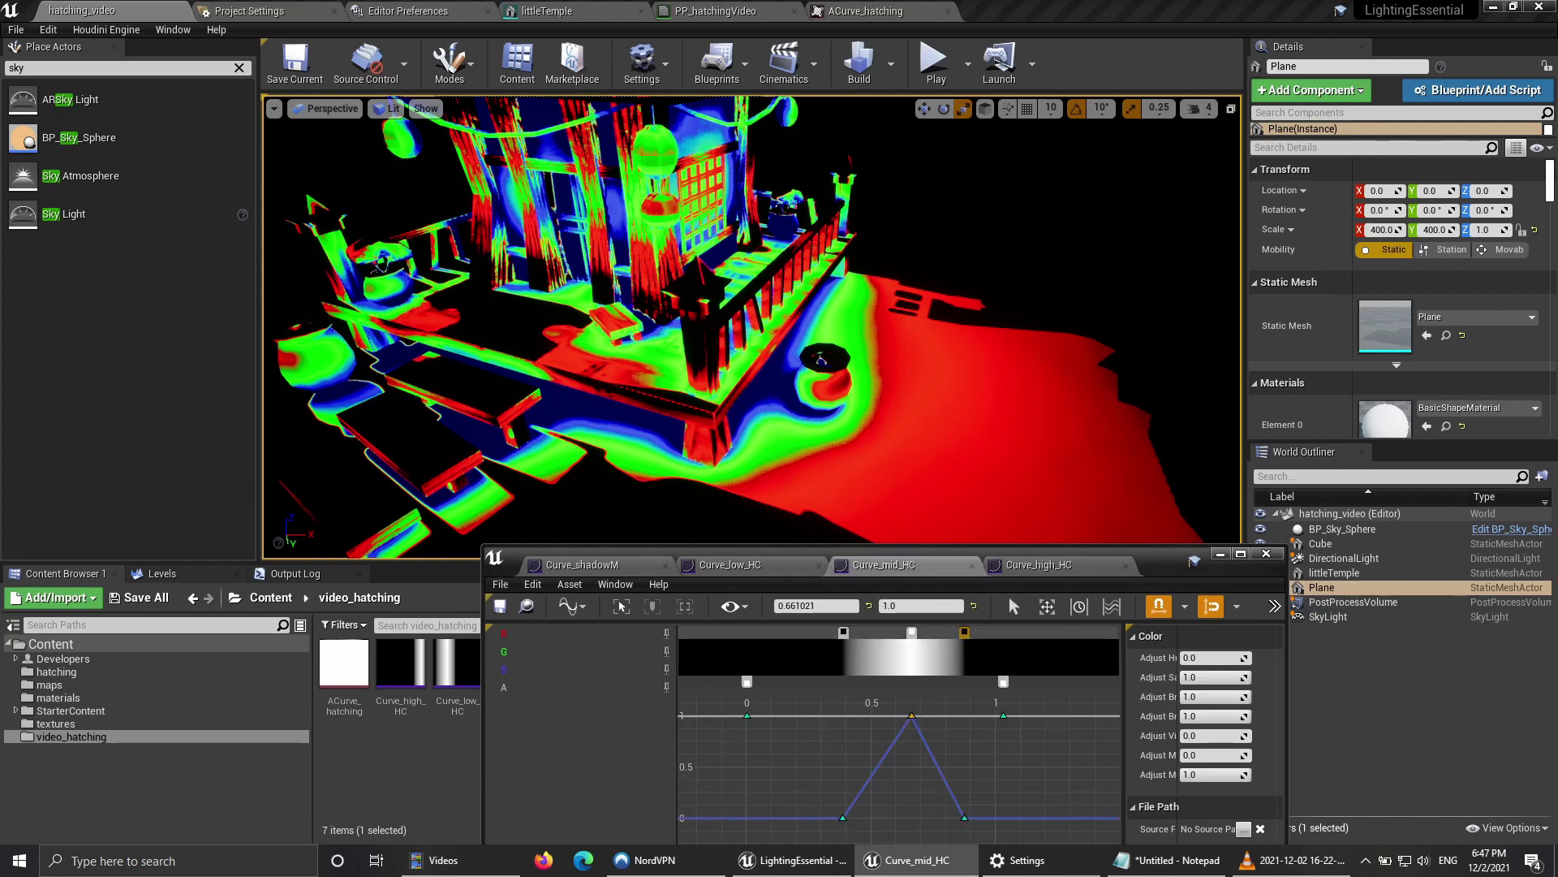
pyautogui.click(964, 818)
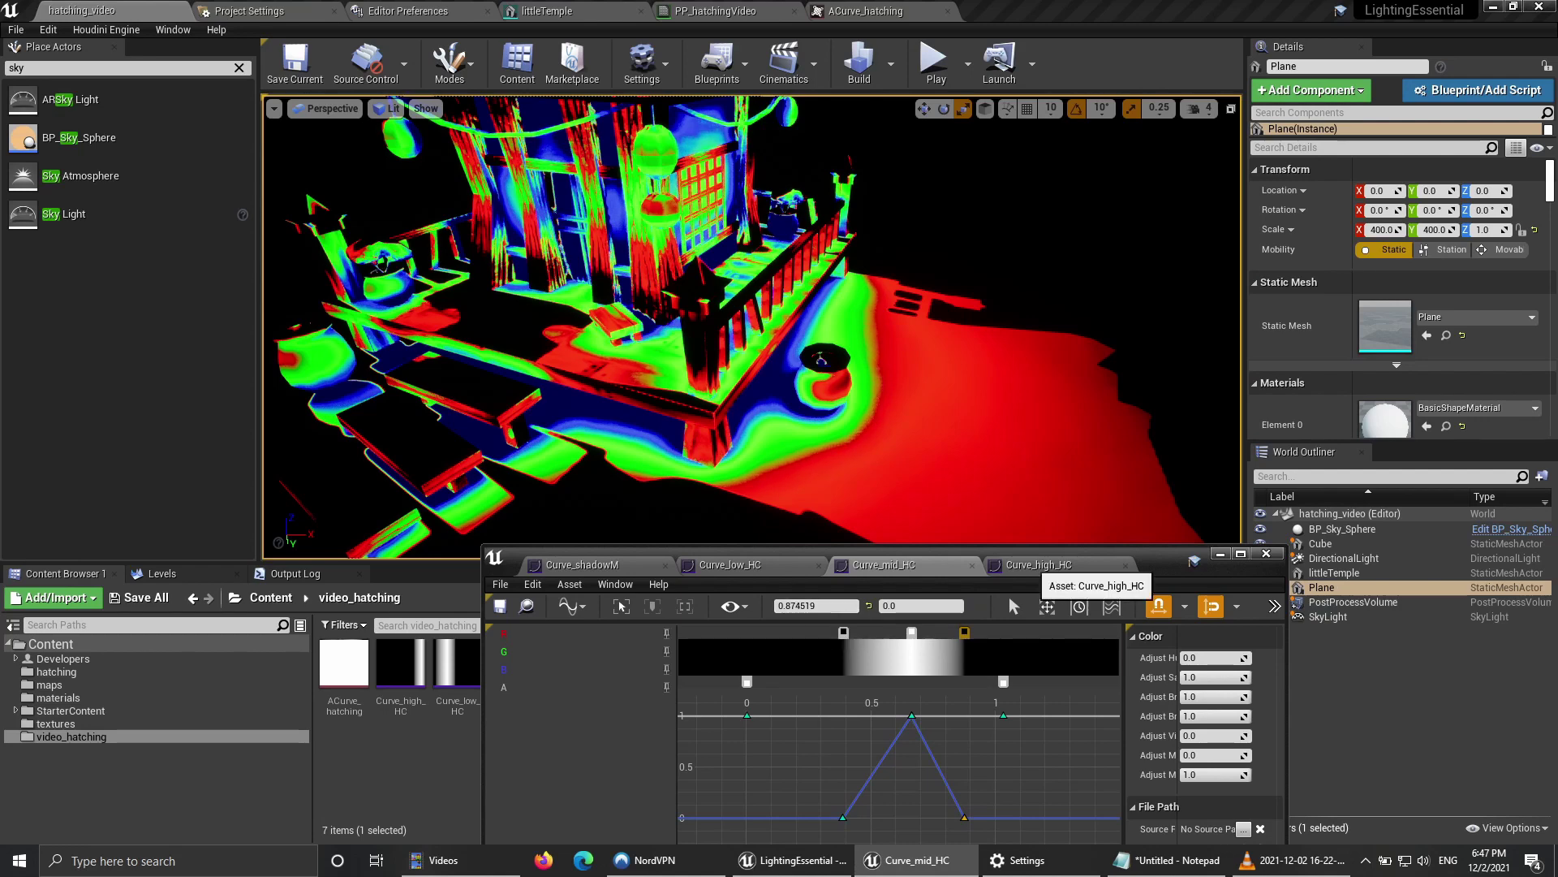
# Step: Move the starting zero key of Curve_high_HC to about 0.785, save the curve and check the blue mask near the temple
pyautogui.click(1043, 565)
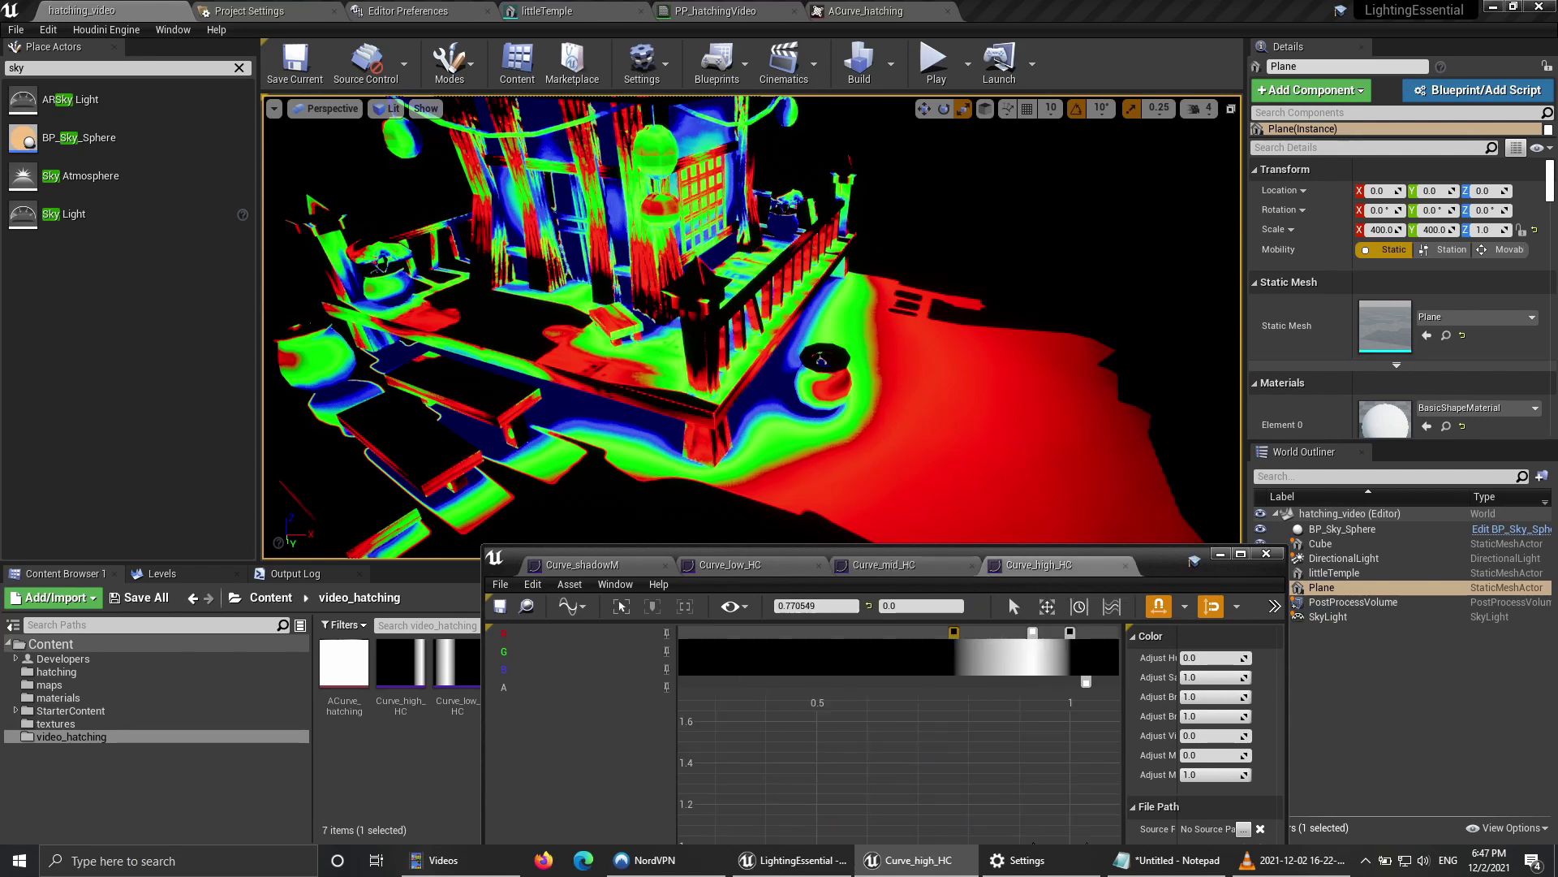
pyautogui.click(958, 751)
pyautogui.moveTo(958, 751); pyautogui.dragTo(953, 748, button='right')
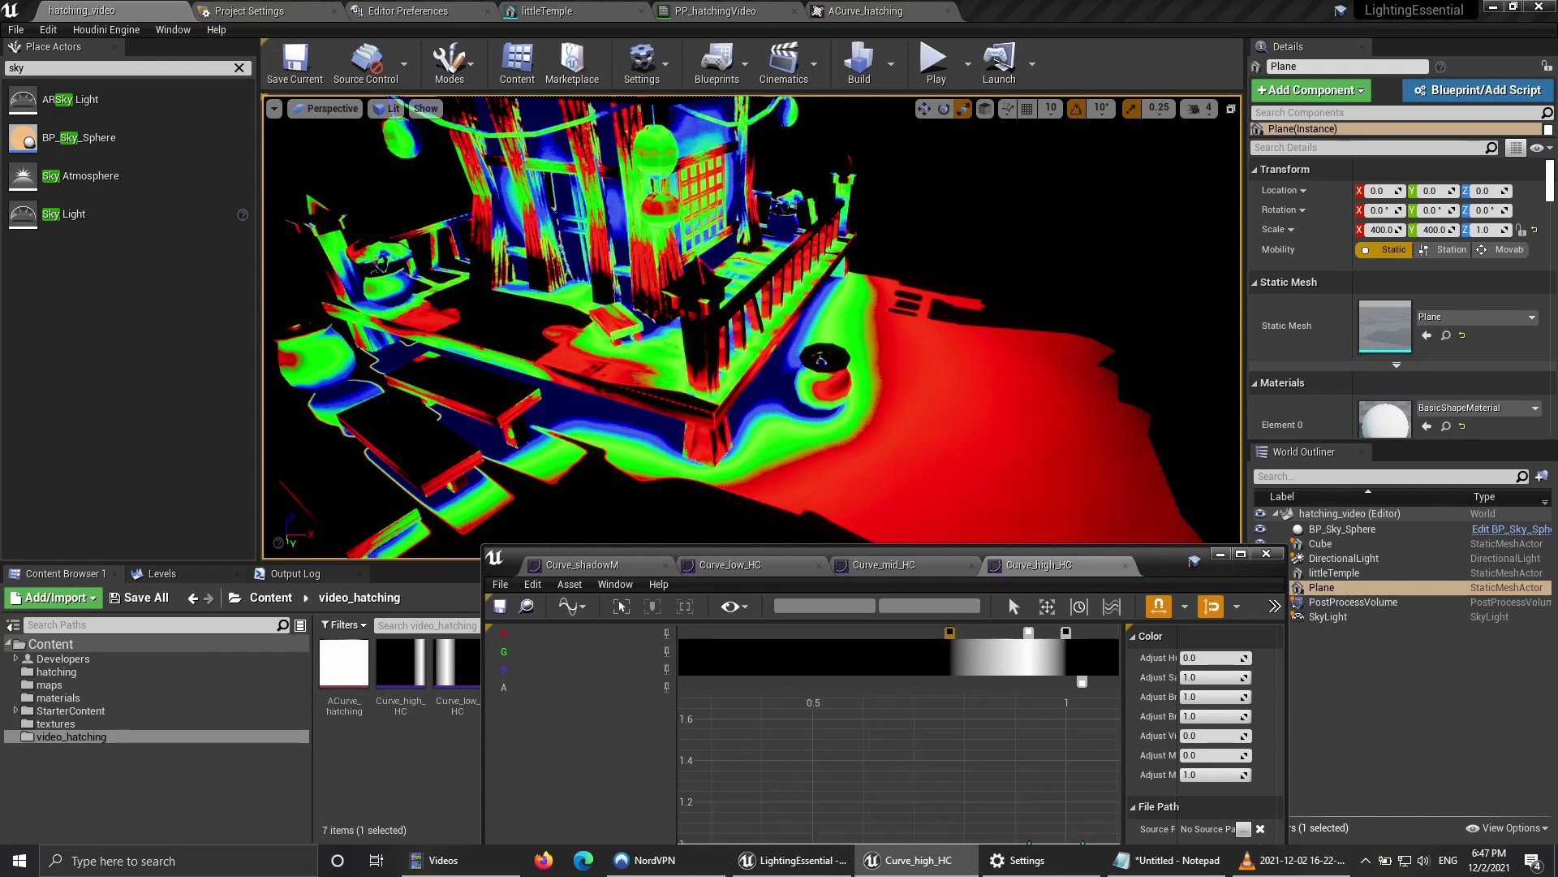
pyautogui.moveTo(946, 820); pyautogui.dragTo(901, 795, button='right')
pyautogui.scroll(-7, 934, 728)
pyautogui.scroll(6, 930, 702)
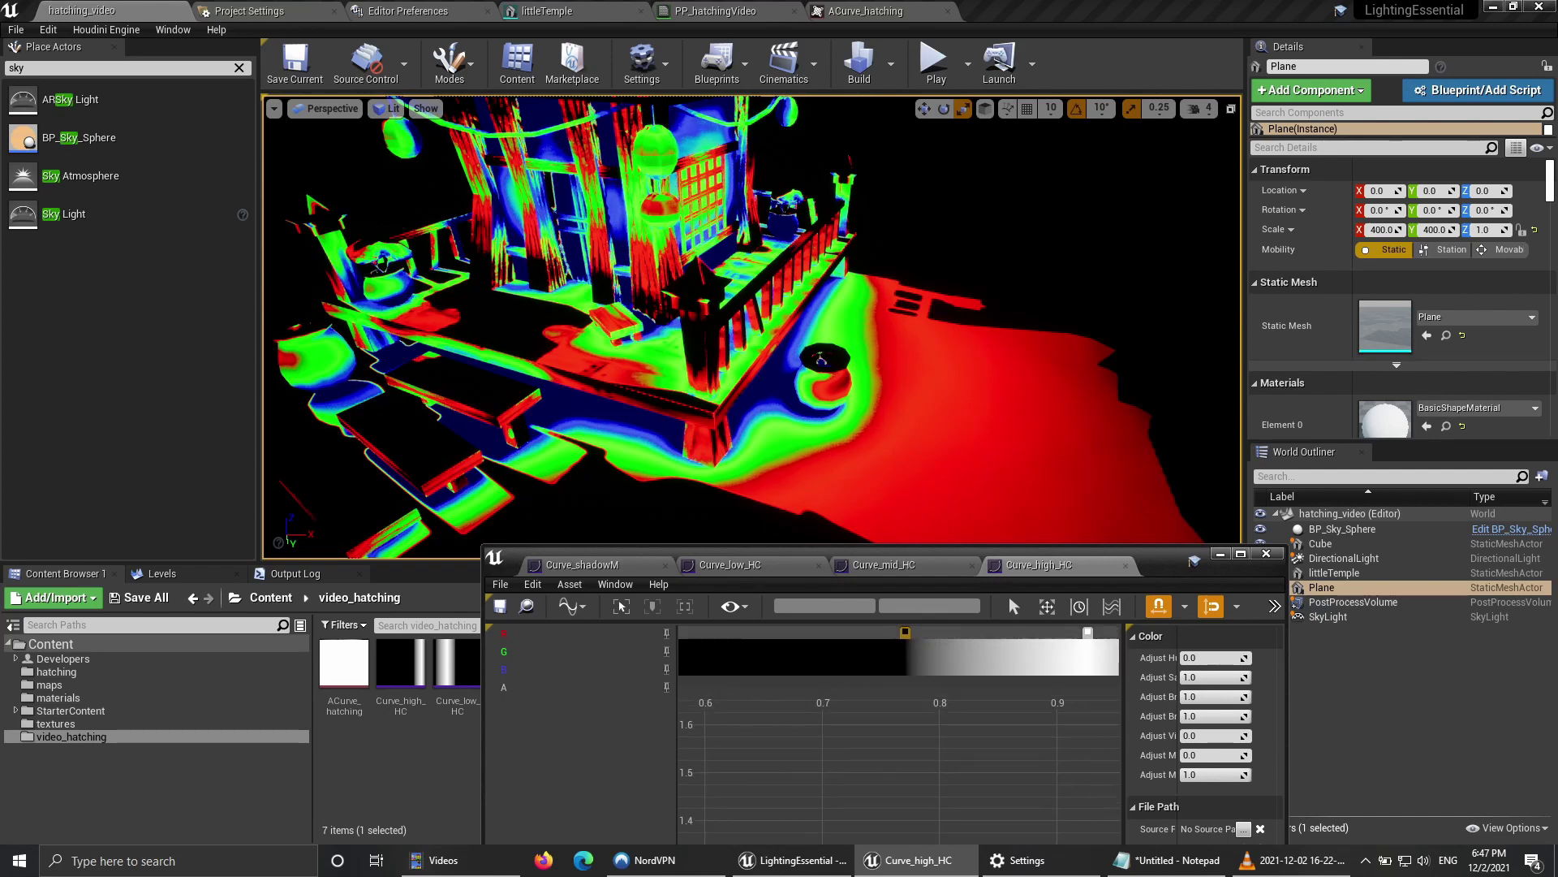
pyautogui.moveTo(915, 633); pyautogui.dragTo(922, 632)
pyautogui.click(500, 606)
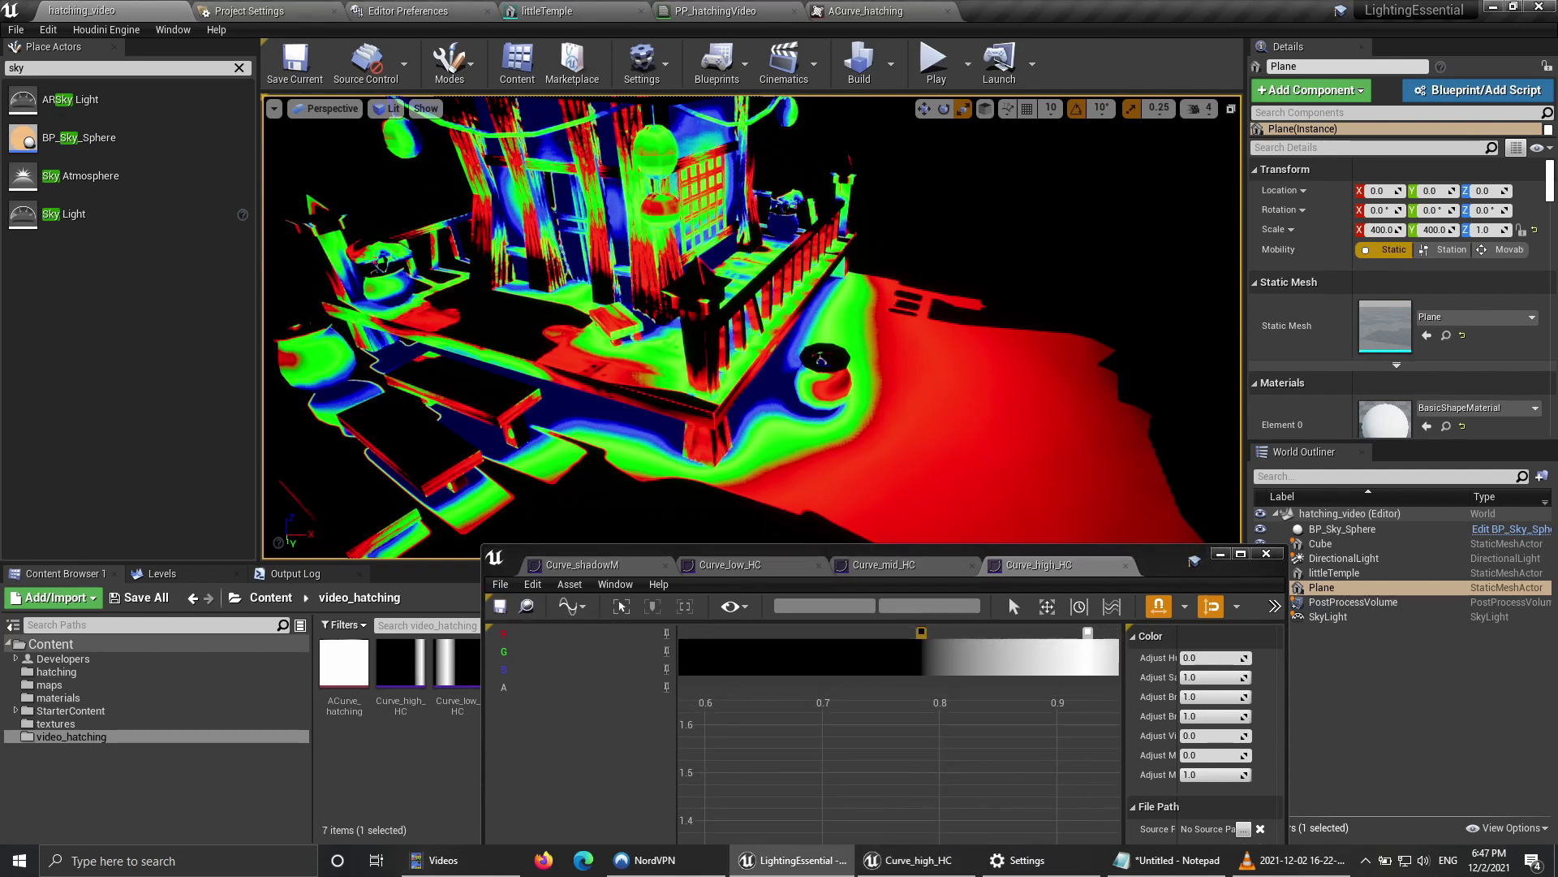
pyautogui.moveTo(752, 327); pyautogui.dragTo(771, 356, button='right')
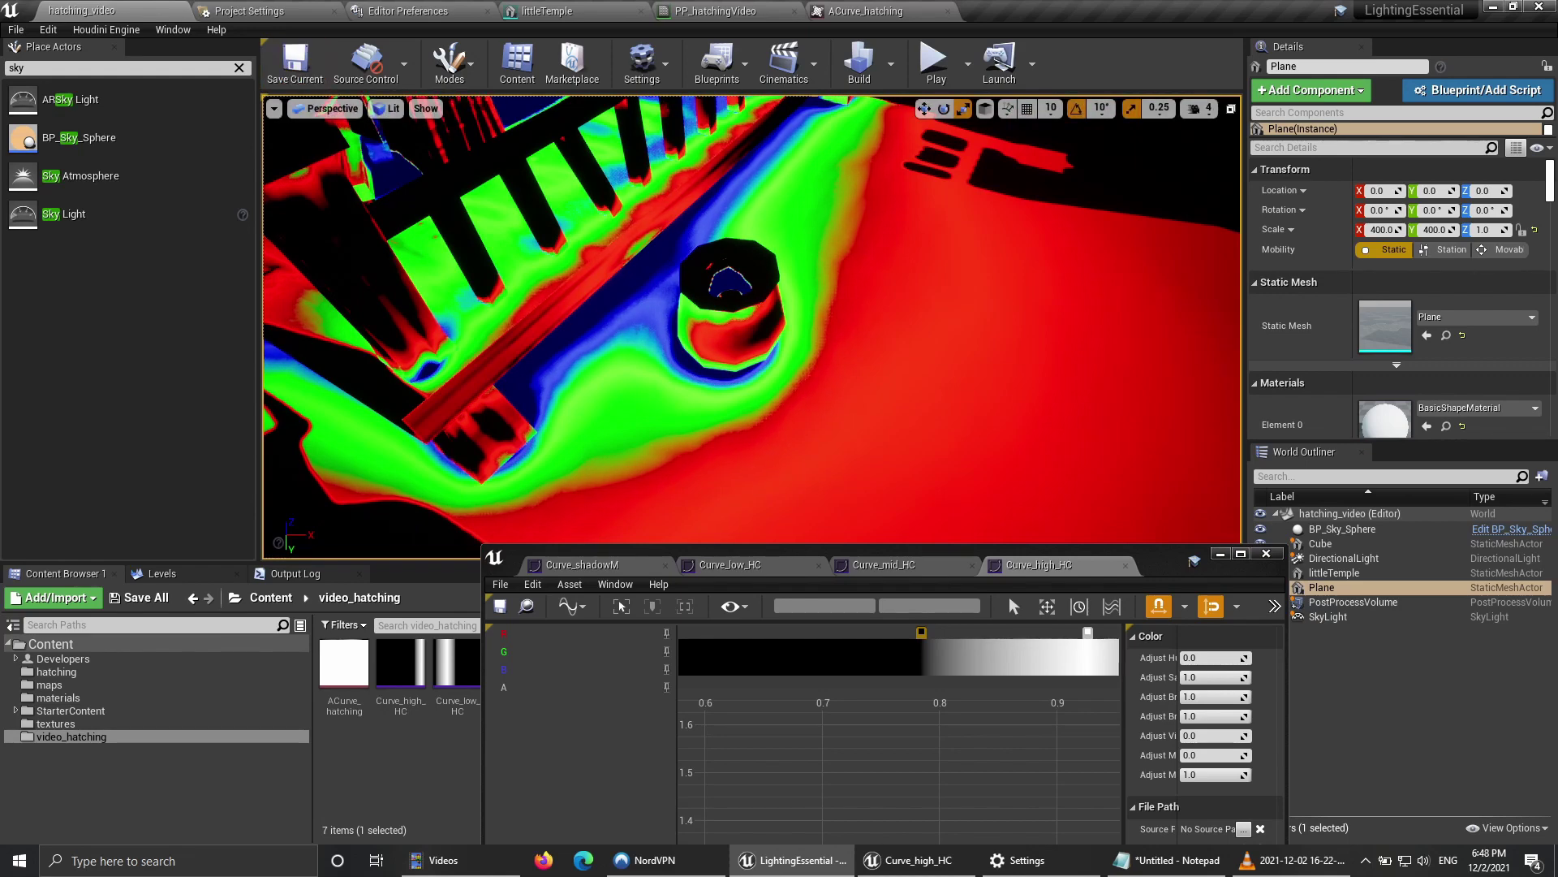
# Step: Replace the red, green and blue test colours on the three mask Multiply nodes with their inverted triplanar hatching textures, and save the material
pyautogui.click(714, 10)
pyautogui.scroll(-2, 1079, 118)
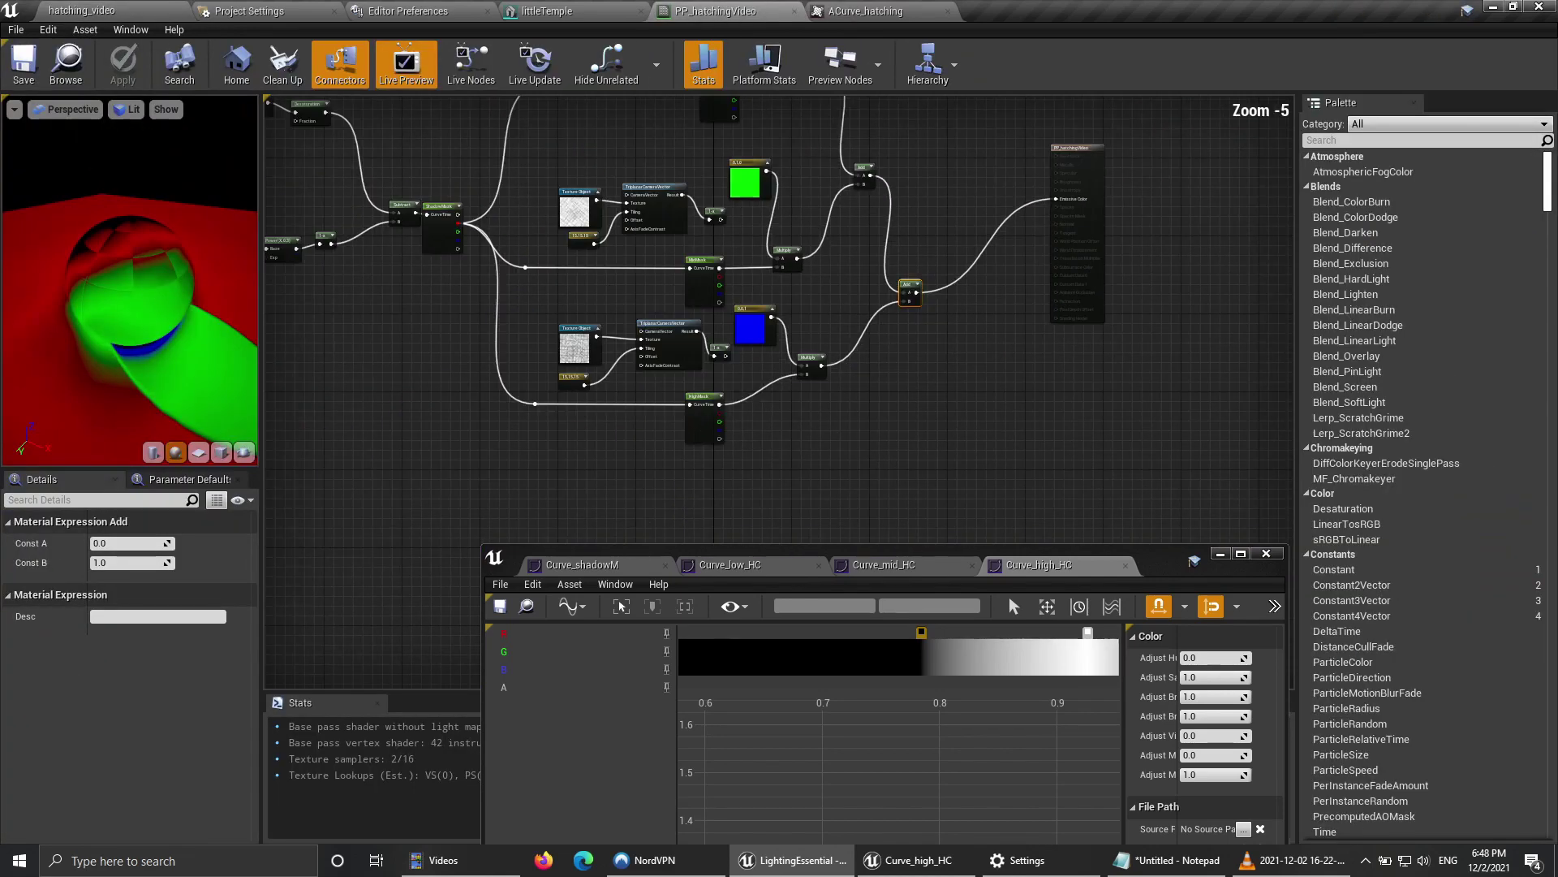
pyautogui.moveTo(926, 233); pyautogui.dragTo(967, 372, button='right')
pyautogui.scroll(3, 924, 371)
pyautogui.moveTo(834, 251); pyautogui.dragTo(844, 597, button='right')
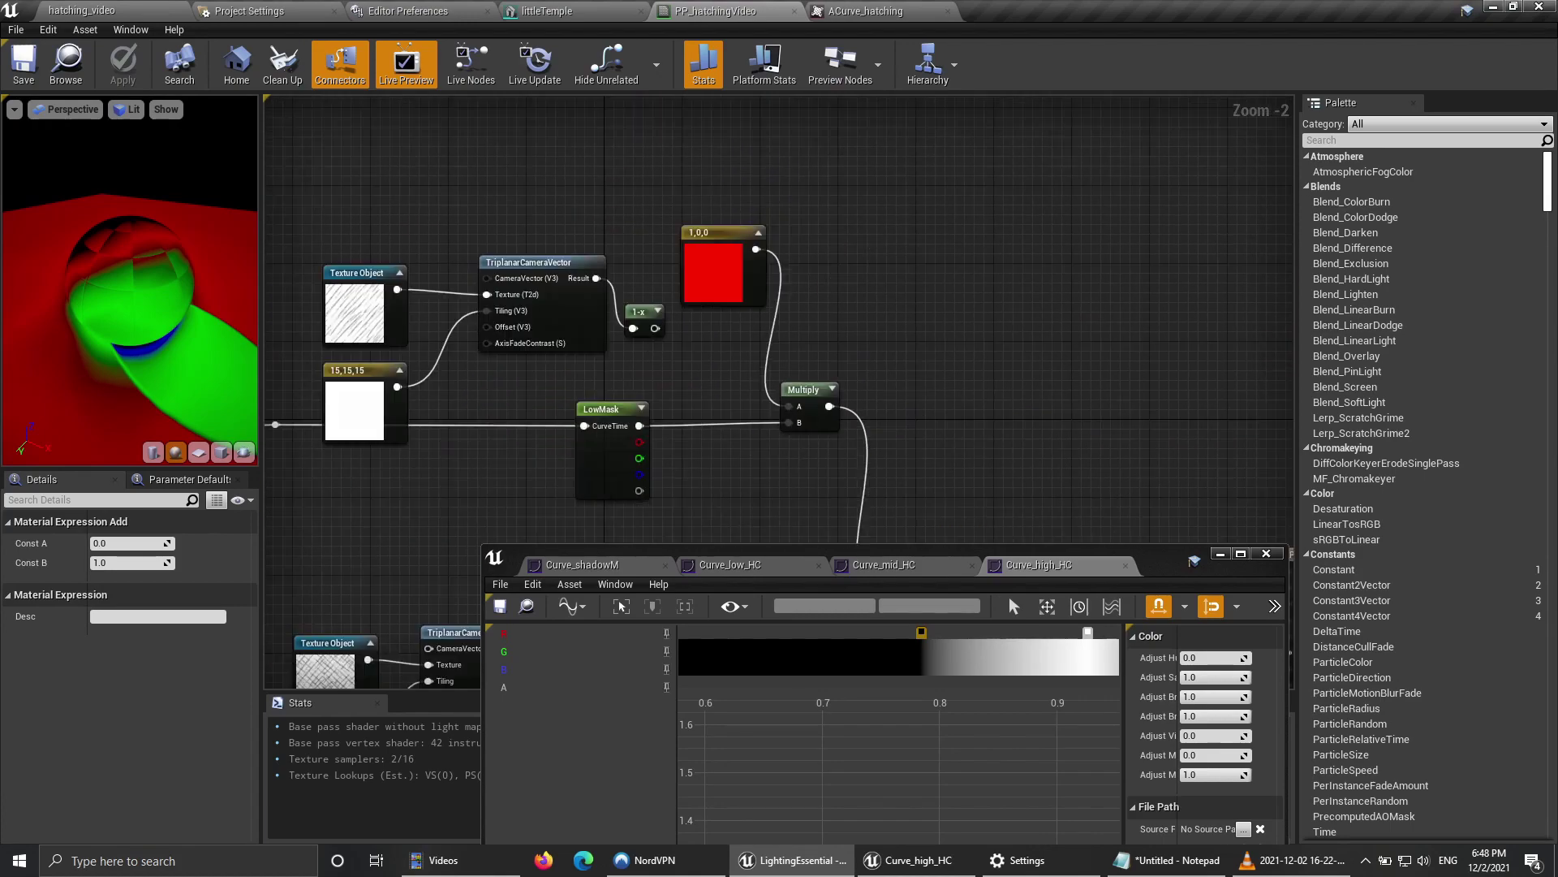
pyautogui.moveTo(655, 328); pyautogui.dragTo(789, 406)
pyautogui.moveTo(747, 460); pyautogui.dragTo(852, 297, button='right')
pyautogui.moveTo(676, 311); pyautogui.dragTo(807, 406)
pyautogui.moveTo(808, 406); pyautogui.dragTo(845, 159, button='right')
pyautogui.moveTo(739, 353); pyautogui.dragTo(892, 372)
pyautogui.moveTo(957, 264); pyautogui.dragTo(942, 330, button='right')
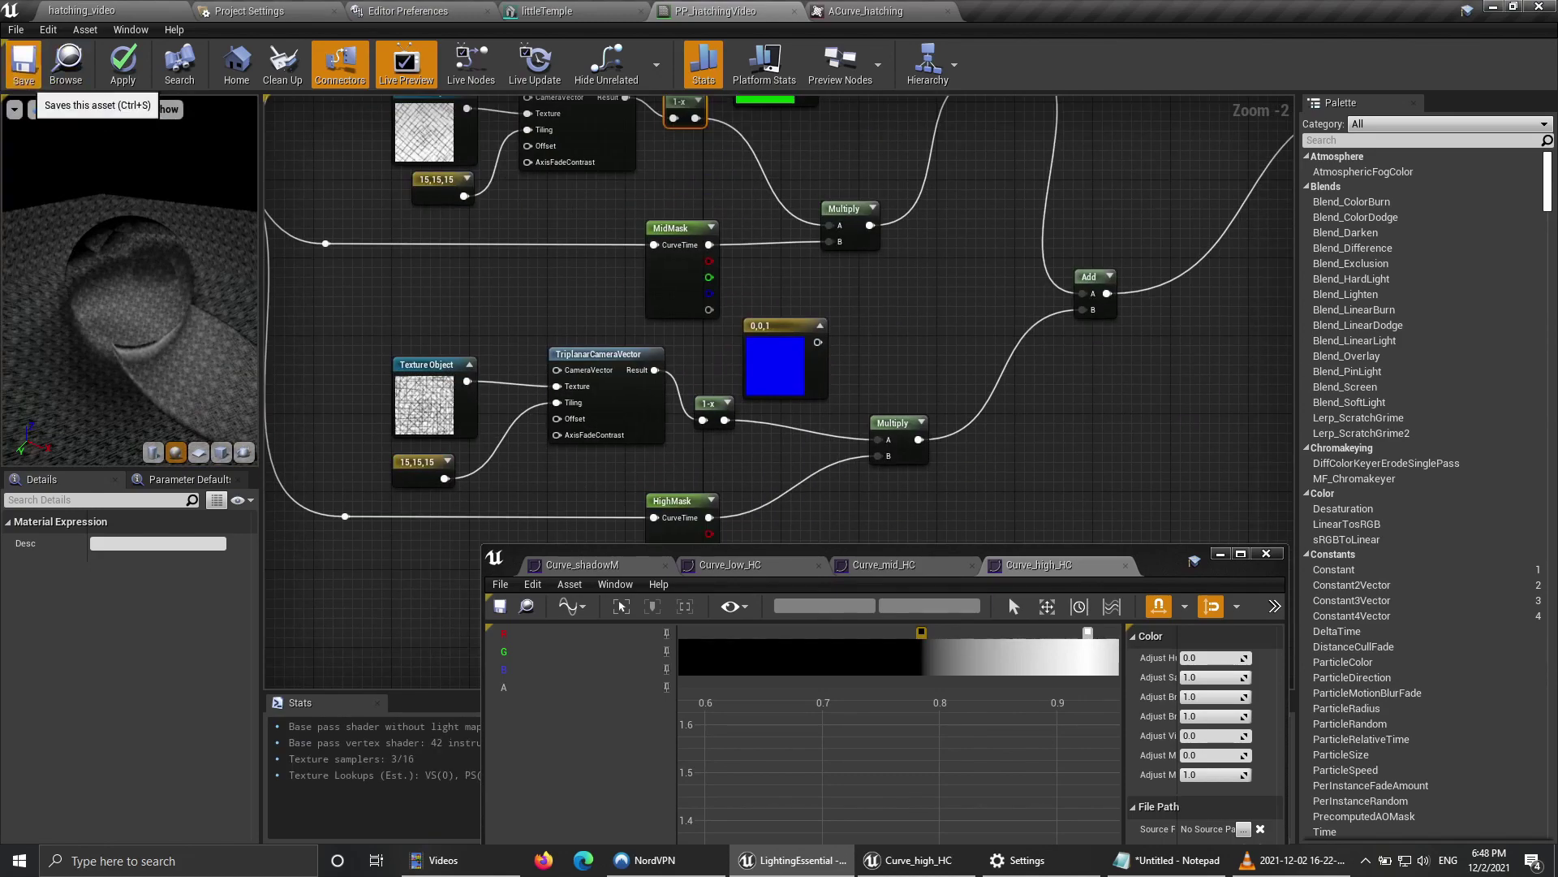
pyautogui.click(23, 65)
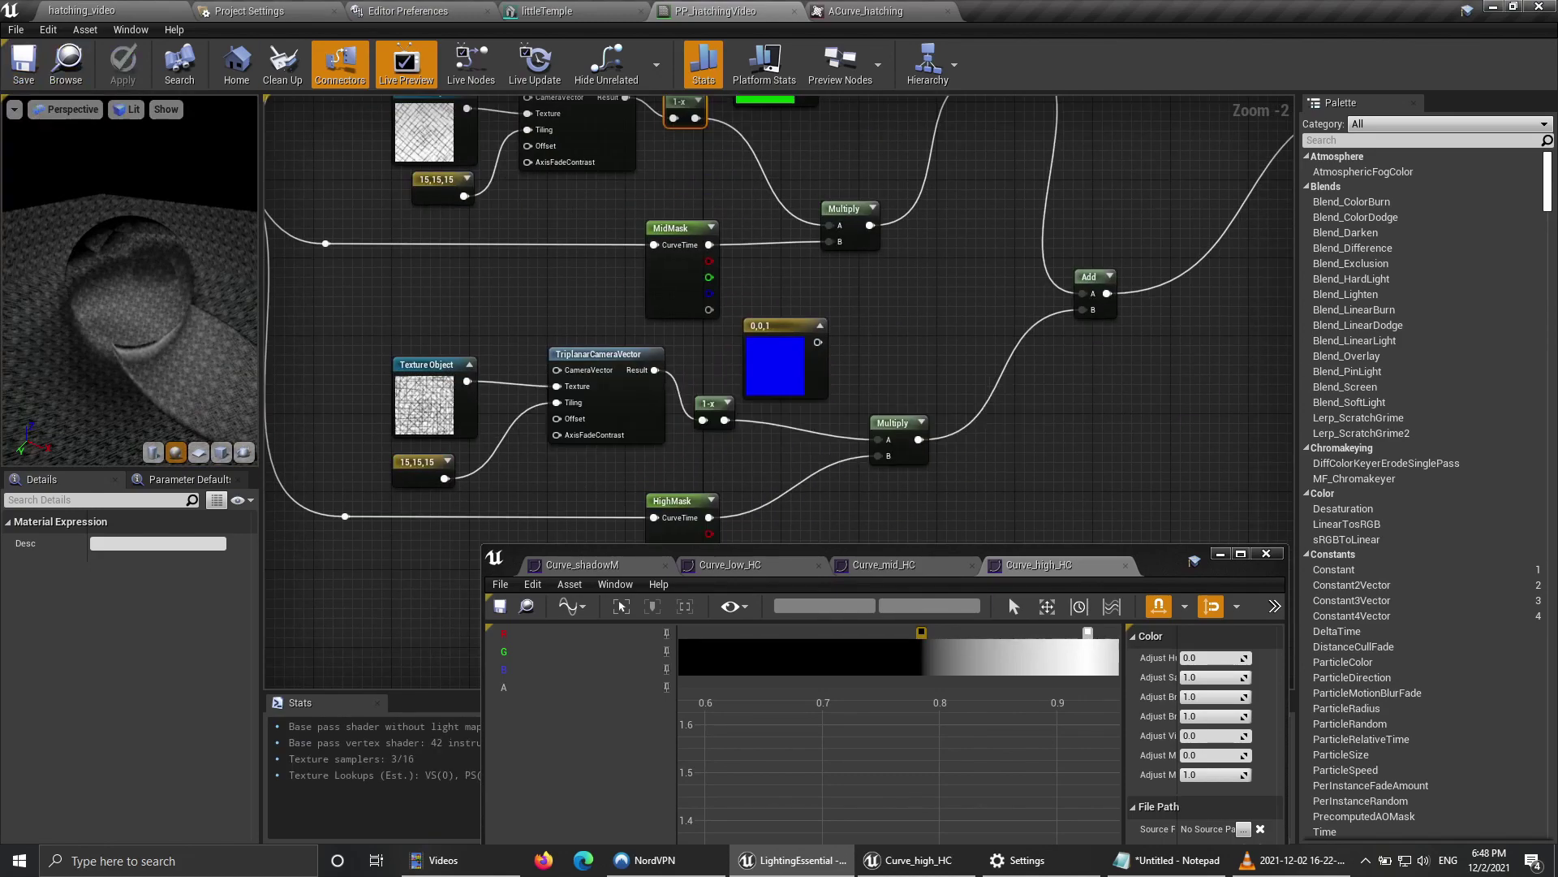
# Step: Examine the masked cross-hatching on the temple and ground from several viewpoints in the hatching_video level
pyautogui.click(140, 14)
pyautogui.moveTo(752, 341); pyautogui.dragTo(734, 305, button='right')
pyautogui.press('s')
pyautogui.press('w')
pyautogui.press('s')
pyautogui.moveTo(506, 236); pyautogui.dragTo(471, 236, button='right')
pyautogui.press('w')
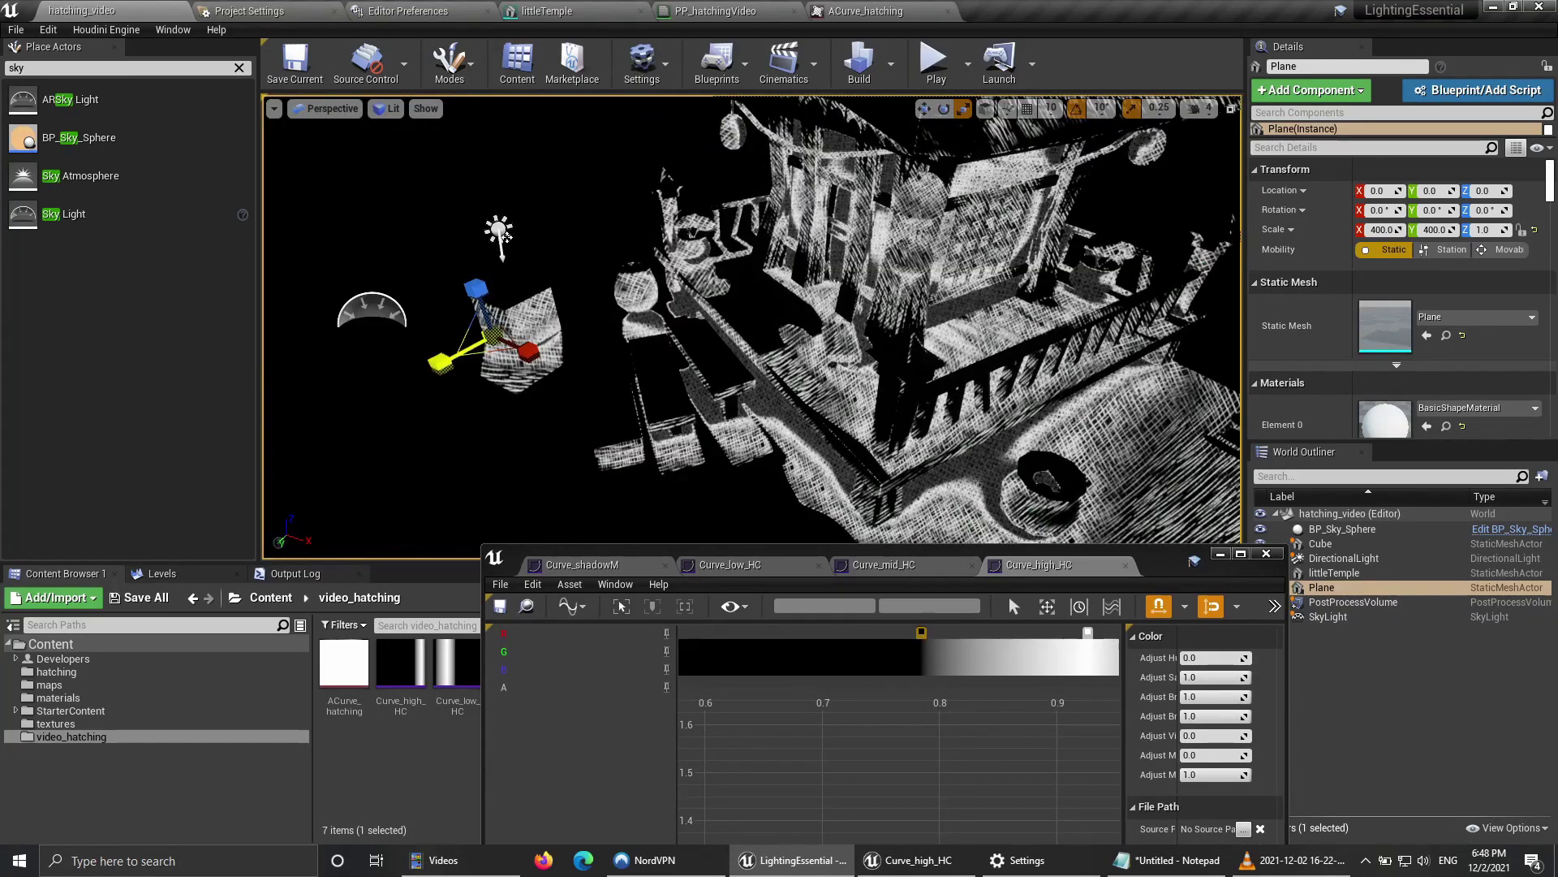
# Step: Examine the hatching pattern on the ground plane, around the stone basin and along the temple railing from several viewpoints
pyautogui.moveTo(506, 236); pyautogui.dragTo(609, 285, button='right')
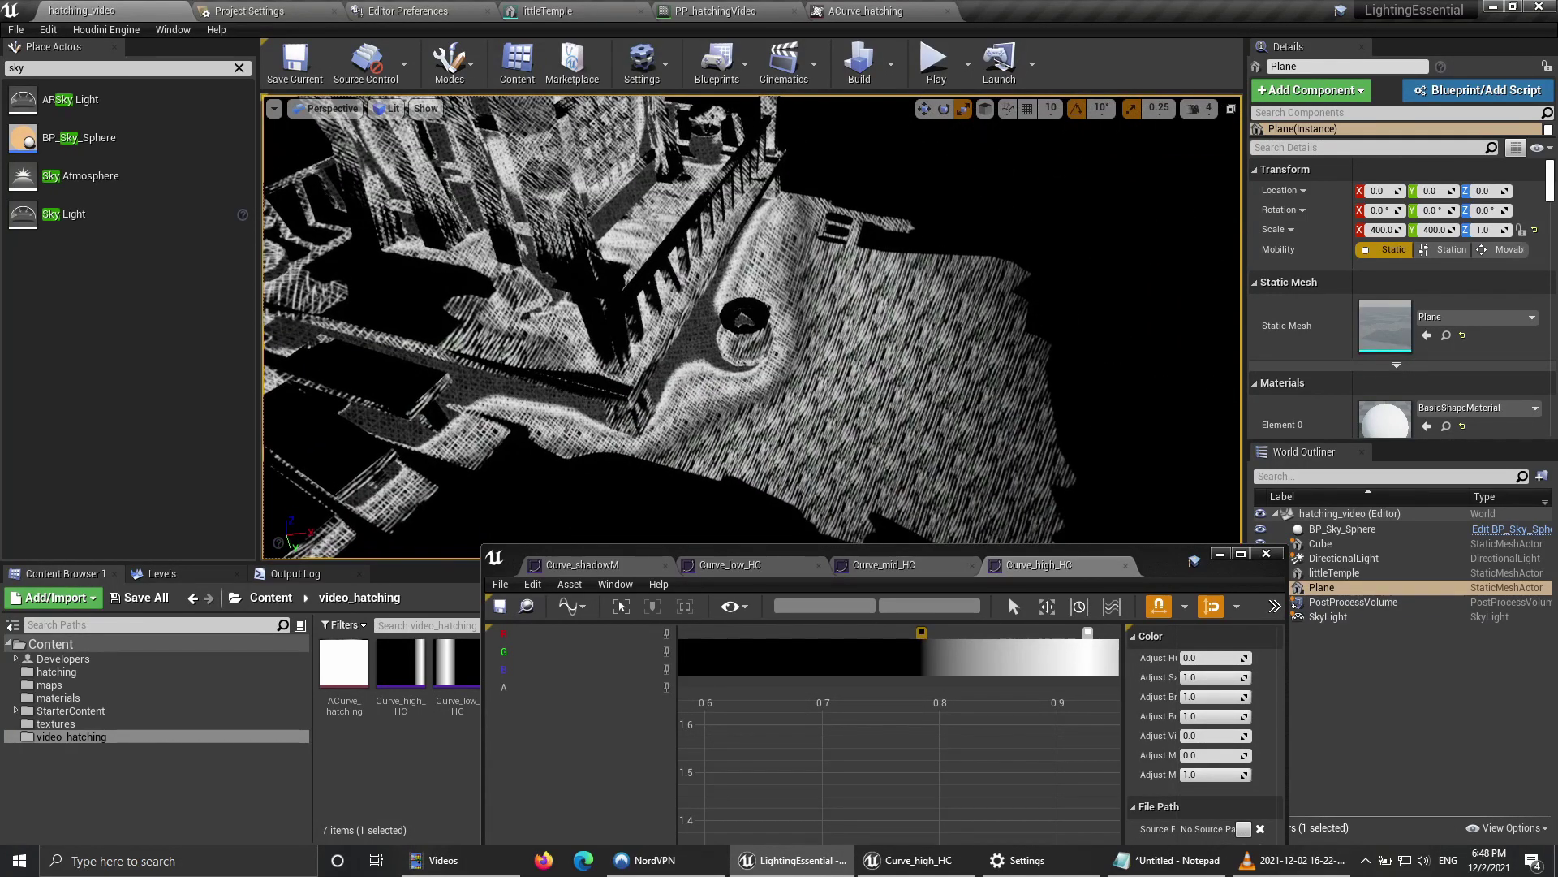
pyautogui.press('w')
pyautogui.moveTo(751, 325); pyautogui.dragTo(794, 338, button='right')
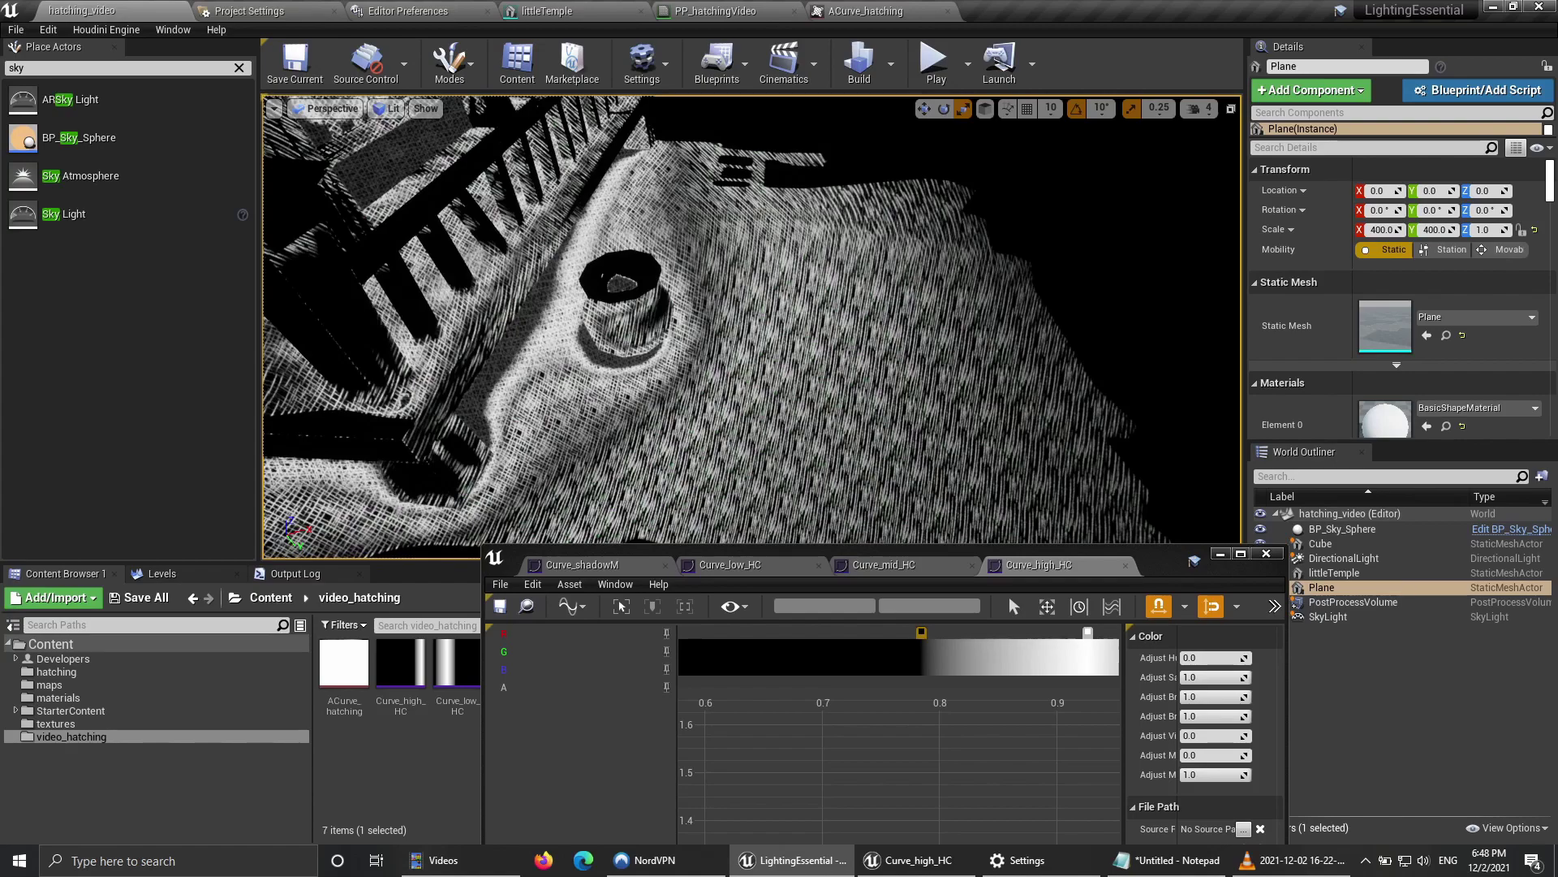
pyautogui.press('d')
pyautogui.moveTo(752, 328); pyautogui.dragTo(709, 372, button='right')
pyautogui.press('w')
pyautogui.press('s')
pyautogui.press('e')
pyautogui.press('a')
pyautogui.press('w')
pyautogui.press('s')
pyautogui.press('e')
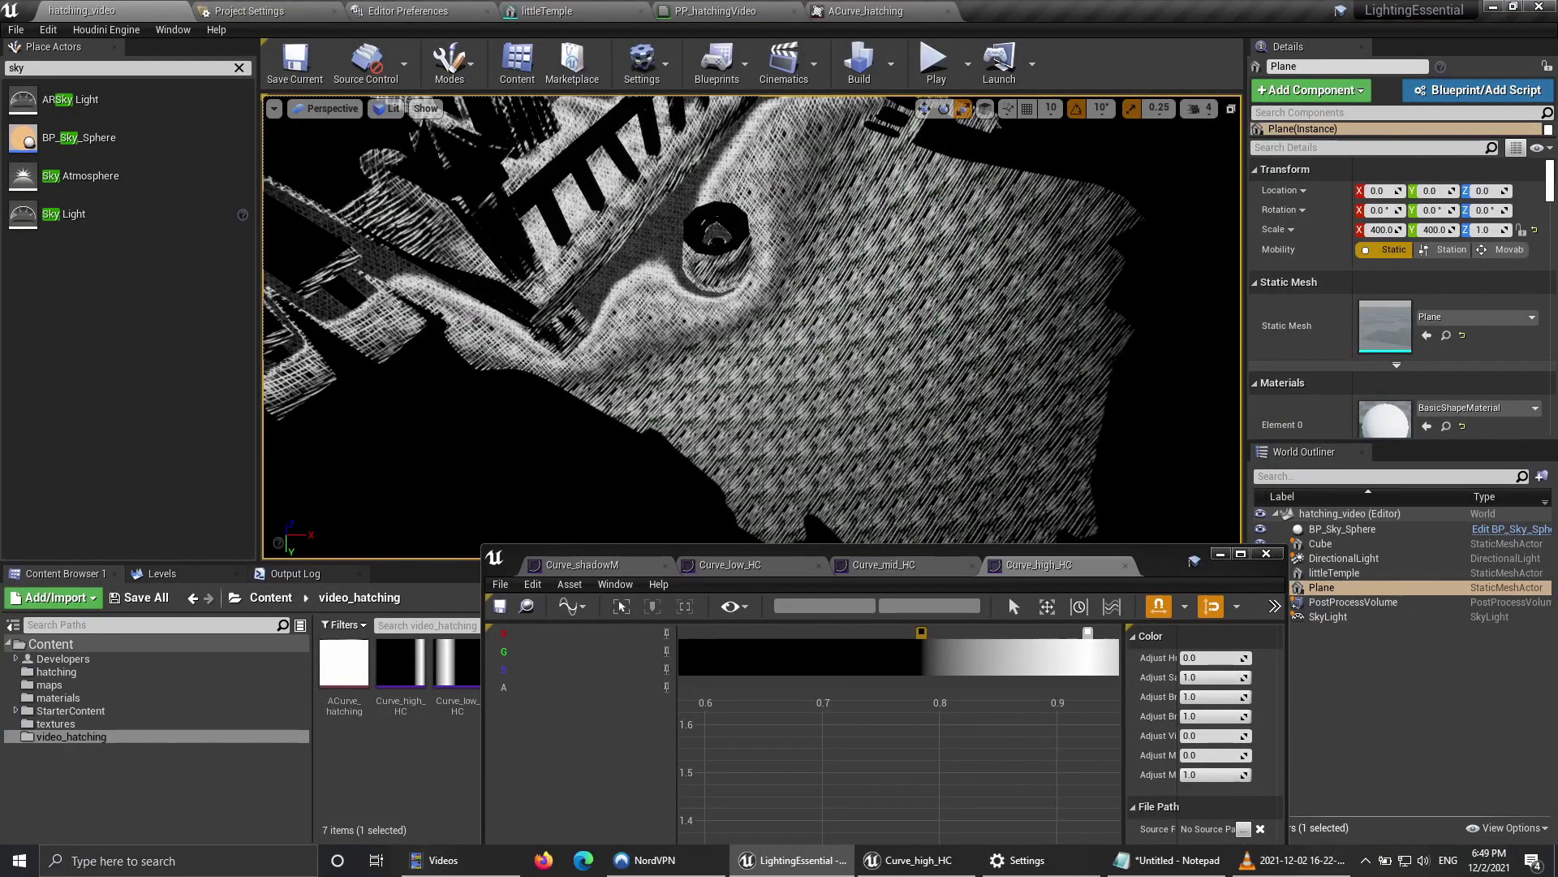
# Step: Move the closing black key of the Curve_low_HC curve to about 0.51
pyautogui.click(884, 564)
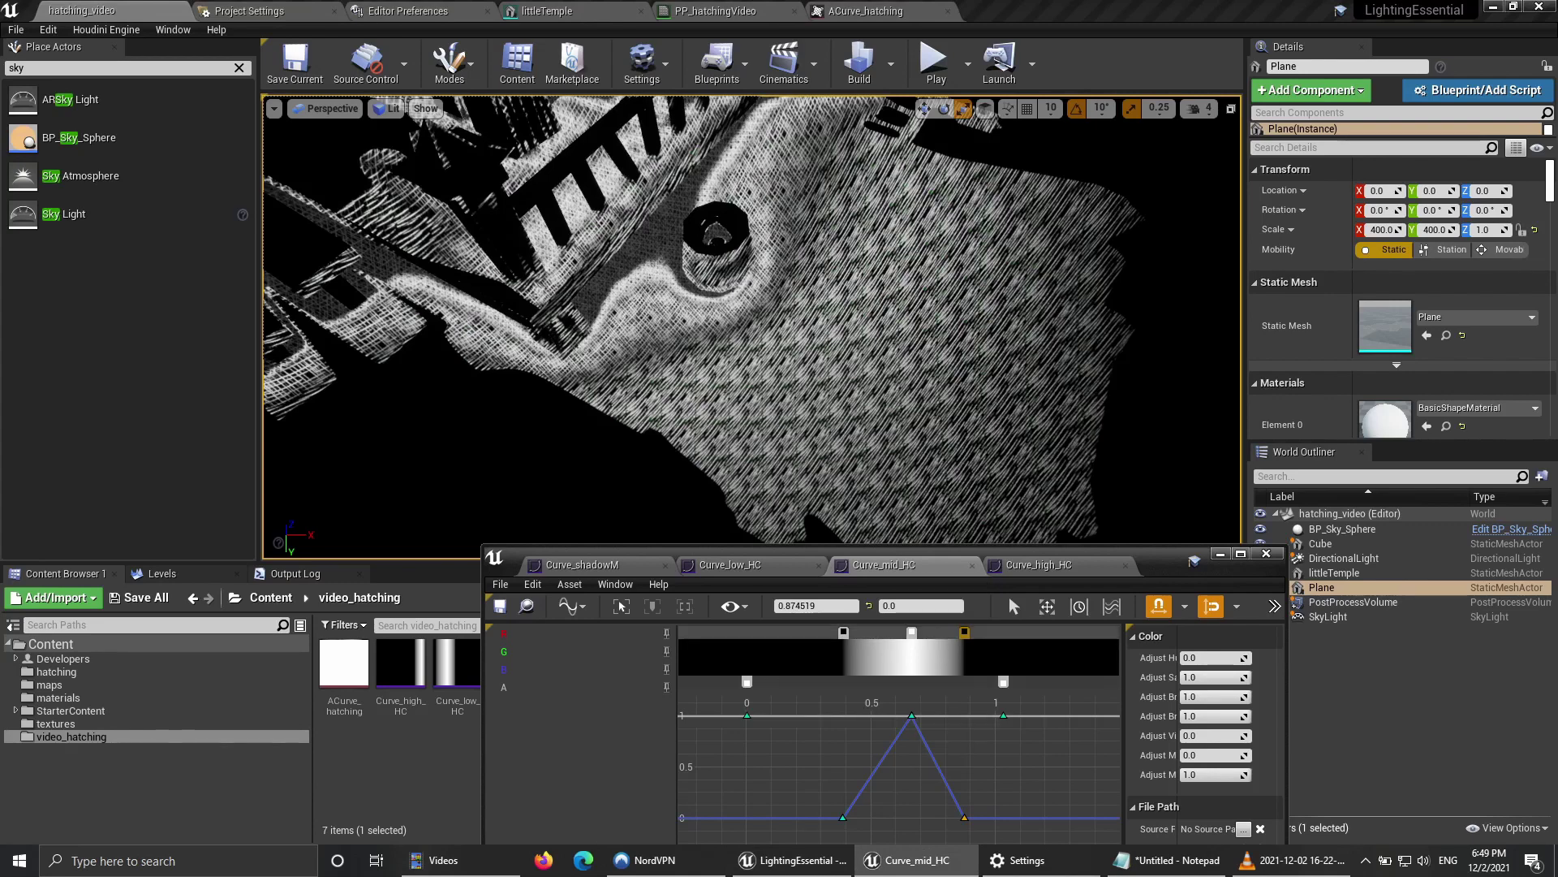
pyautogui.click(729, 565)
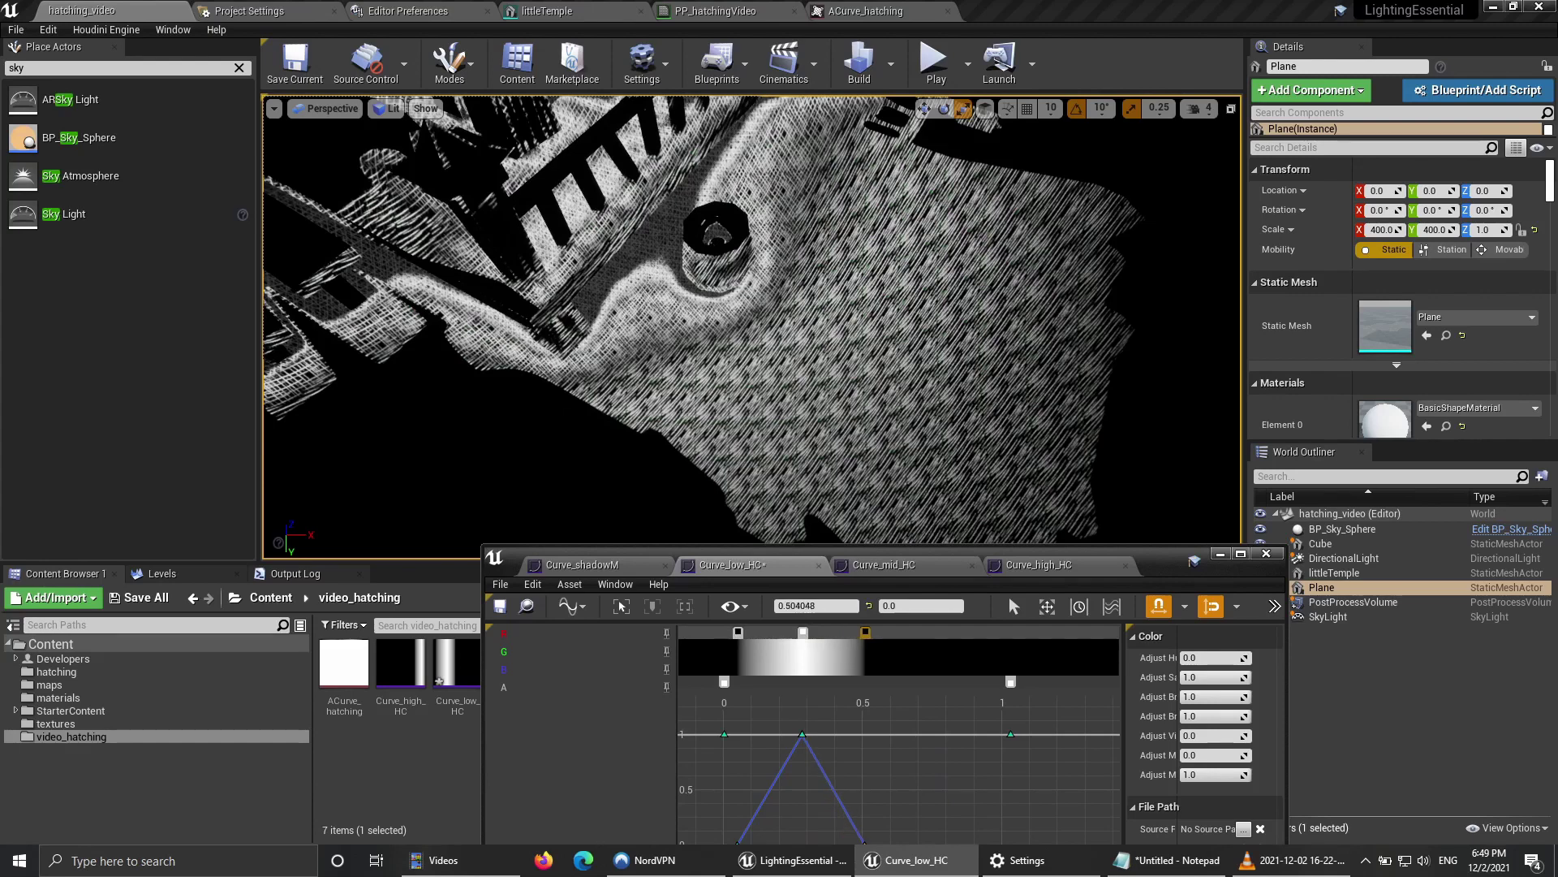
pyautogui.moveTo(865, 632); pyautogui.dragTo(866, 632)
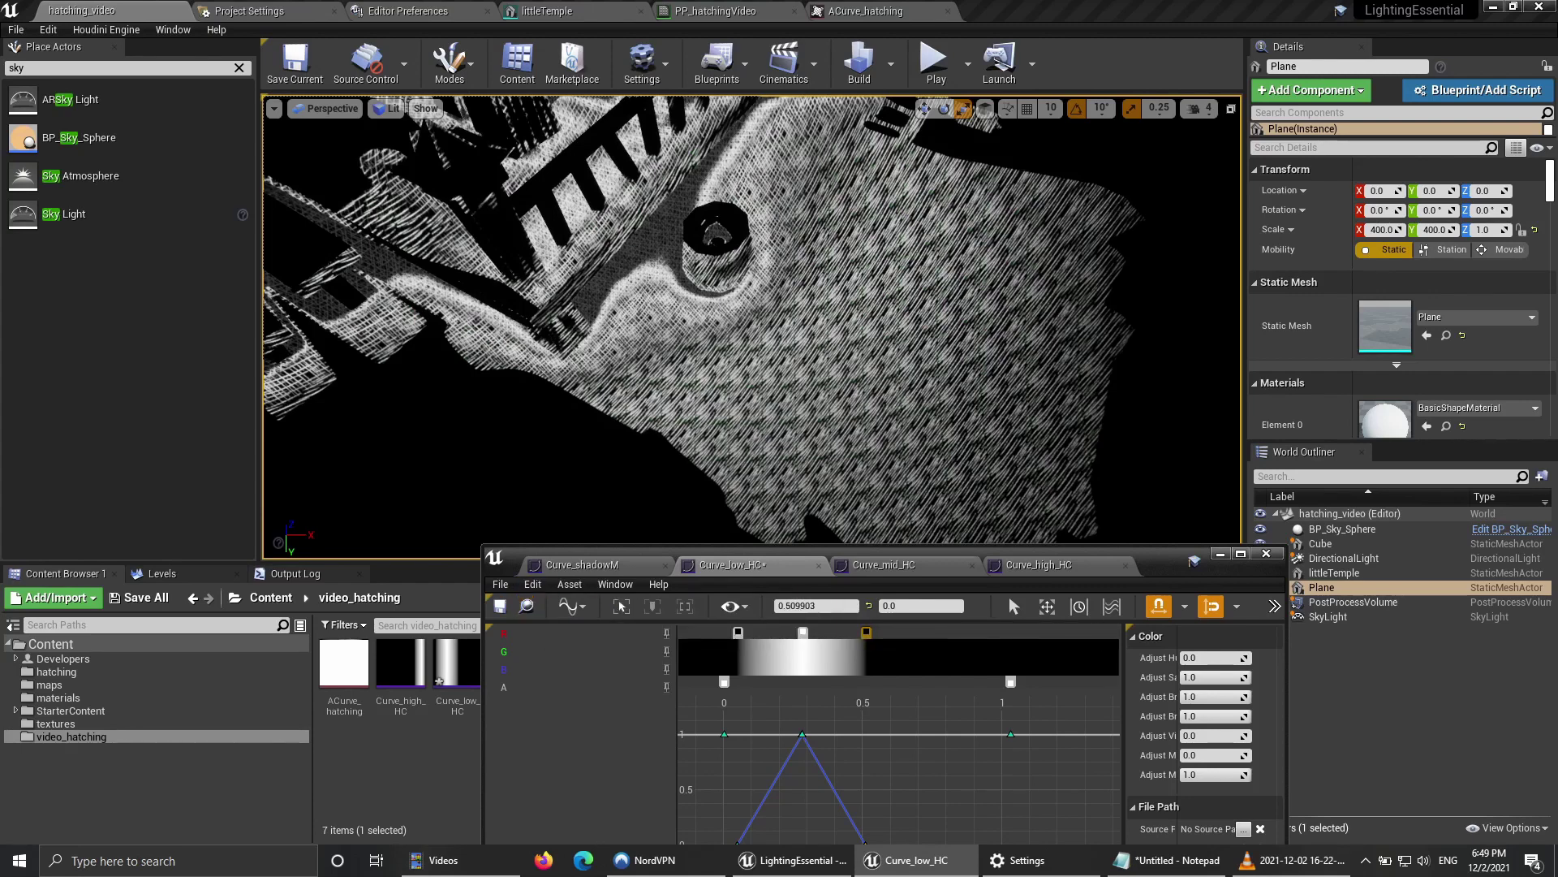
# Step: Shift the white peak key of Curve_mid_HC slightly toward the start of the curve and save that curve
pyautogui.click(892, 566)
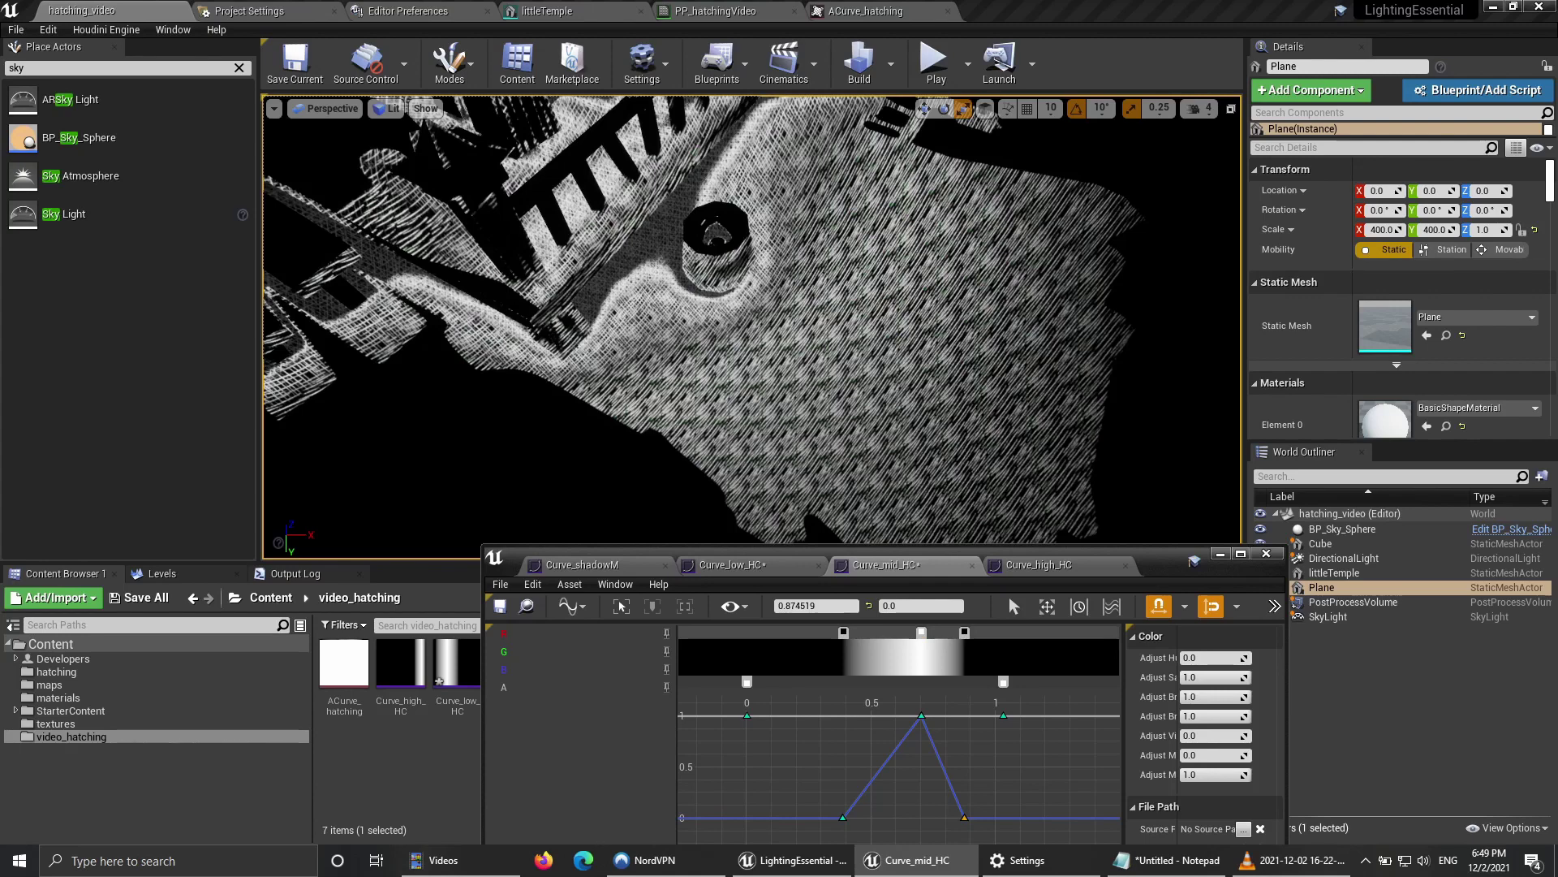
pyautogui.moveTo(921, 632)
pyautogui.mouseDown()
pyautogui.moveTo(886, 632)
pyautogui.moveTo(916, 632)
pyautogui.mouseUp()
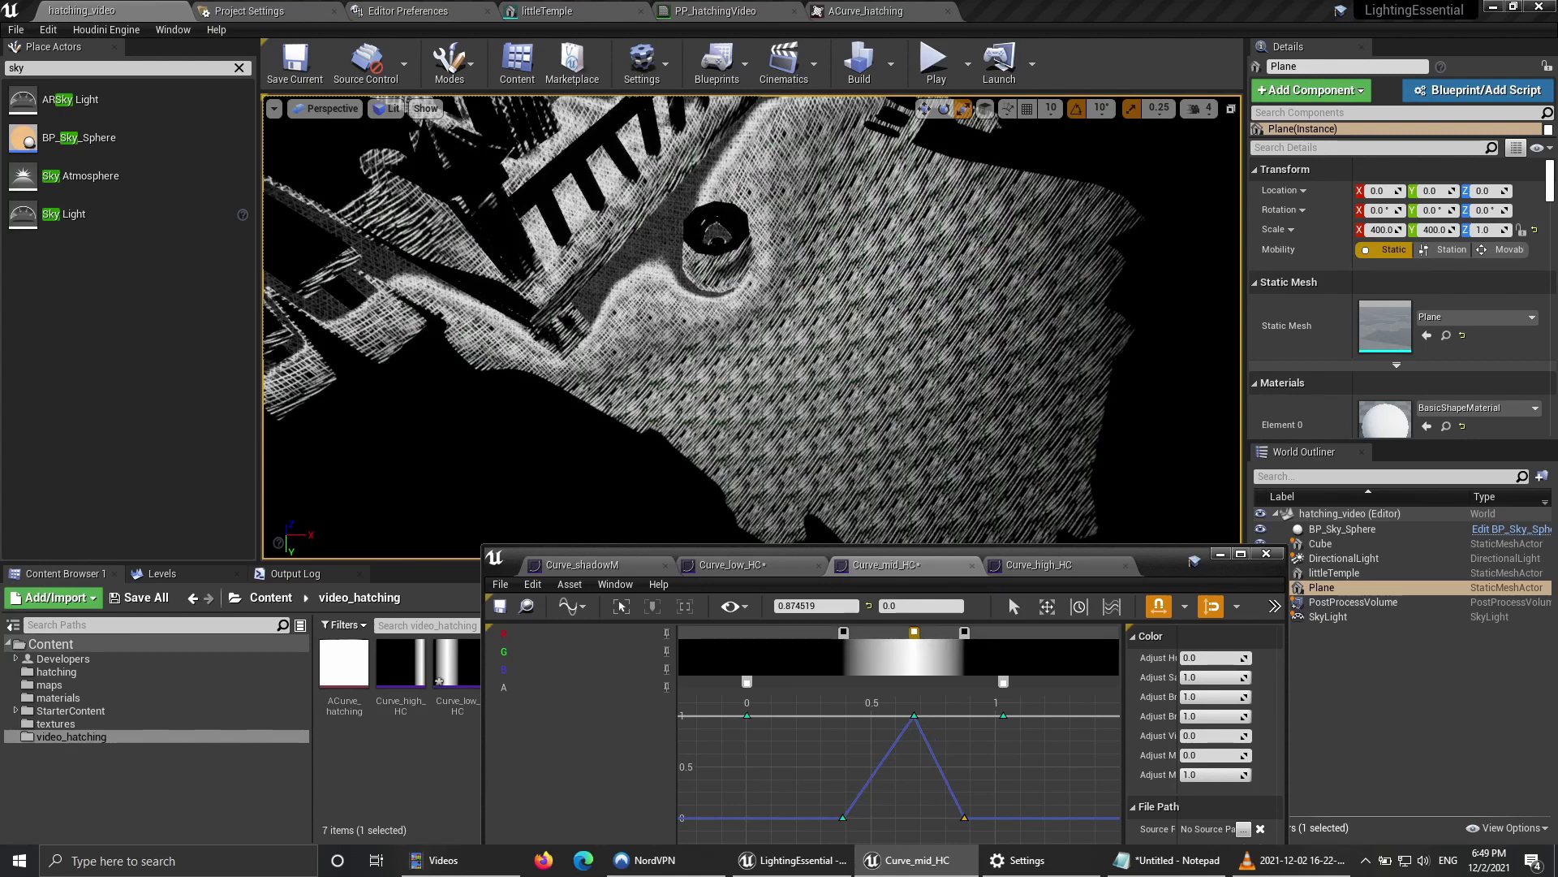
pyautogui.hotkey('ctrl', 's')
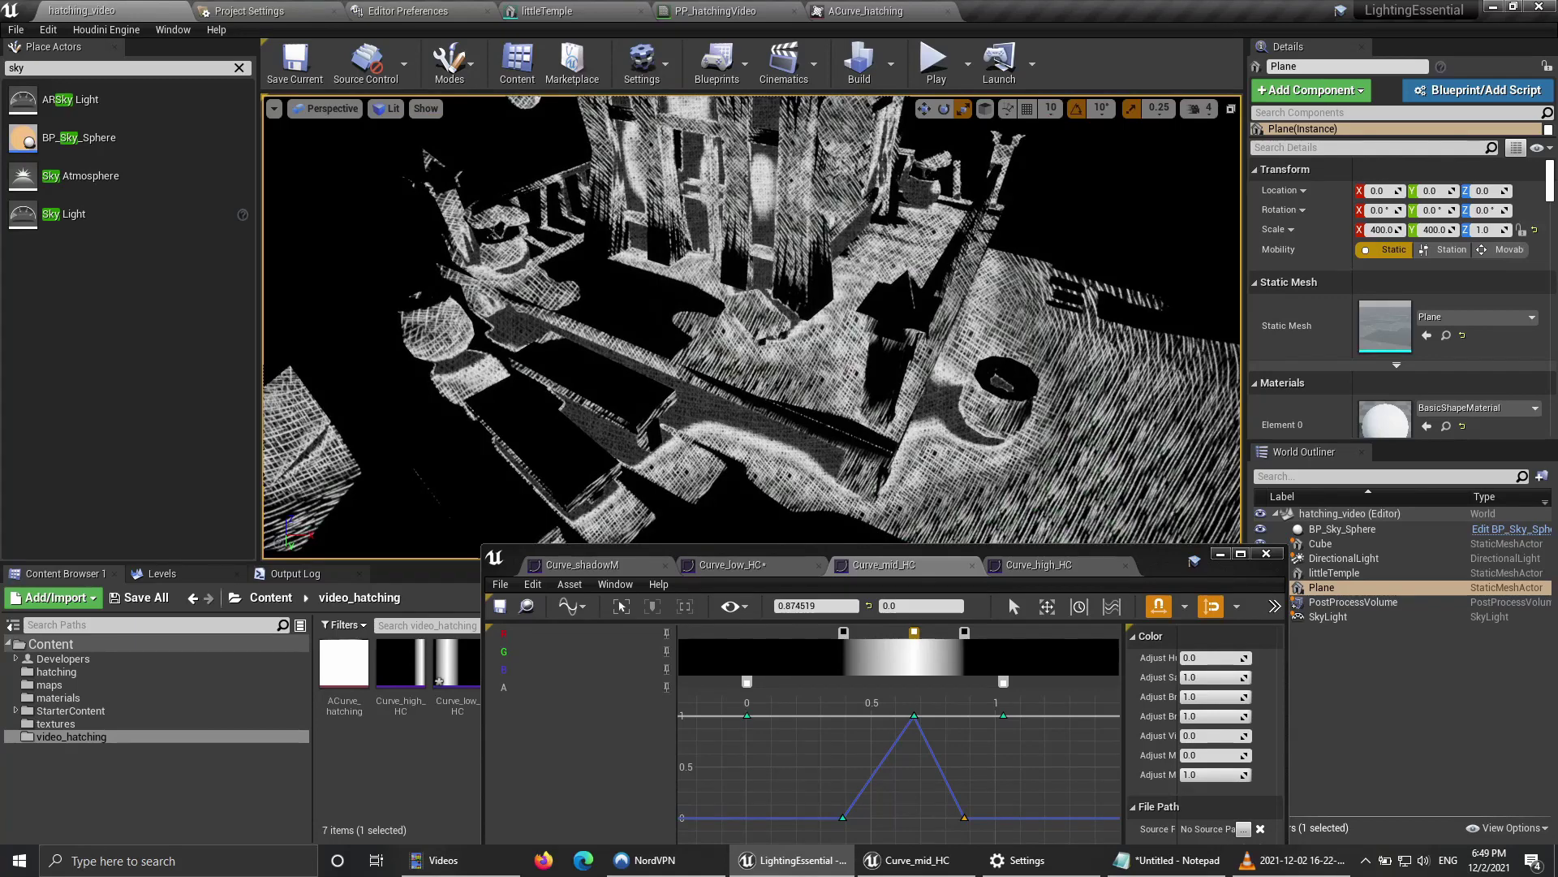
pyautogui.keyDown('alt'); pyautogui.moveTo(751, 325); pyautogui.dragTo(747, 276); pyautogui.keyUp('alt')
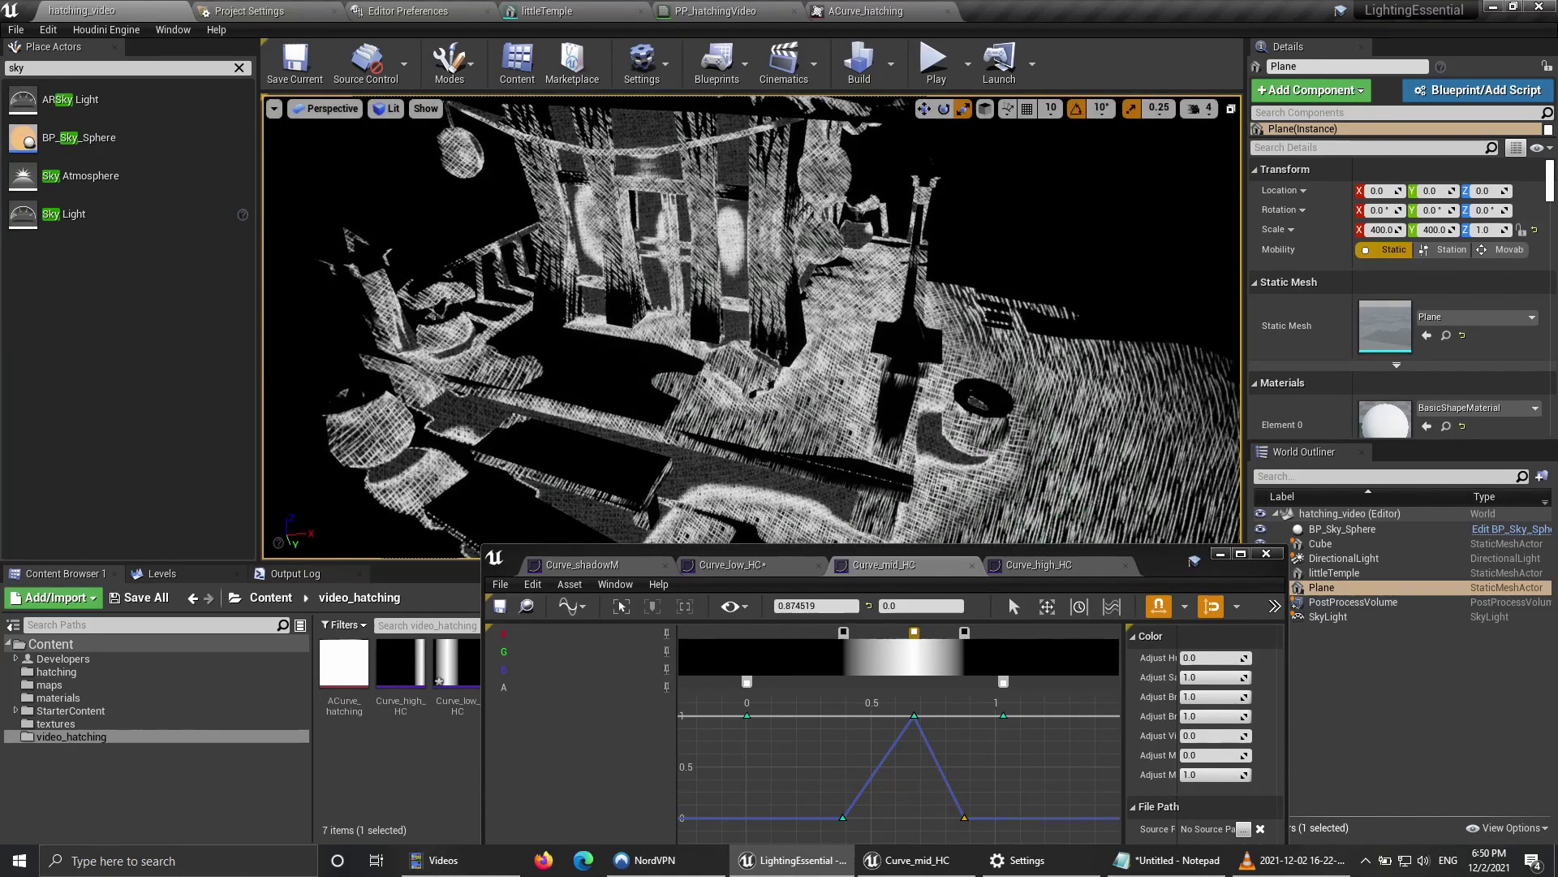
# Step: In the PP_hatchingVideo material, add a Saturate node fed by the final Add node and place it beside that Add
pyautogui.click(714, 10)
pyautogui.scroll(2, 877, 340)
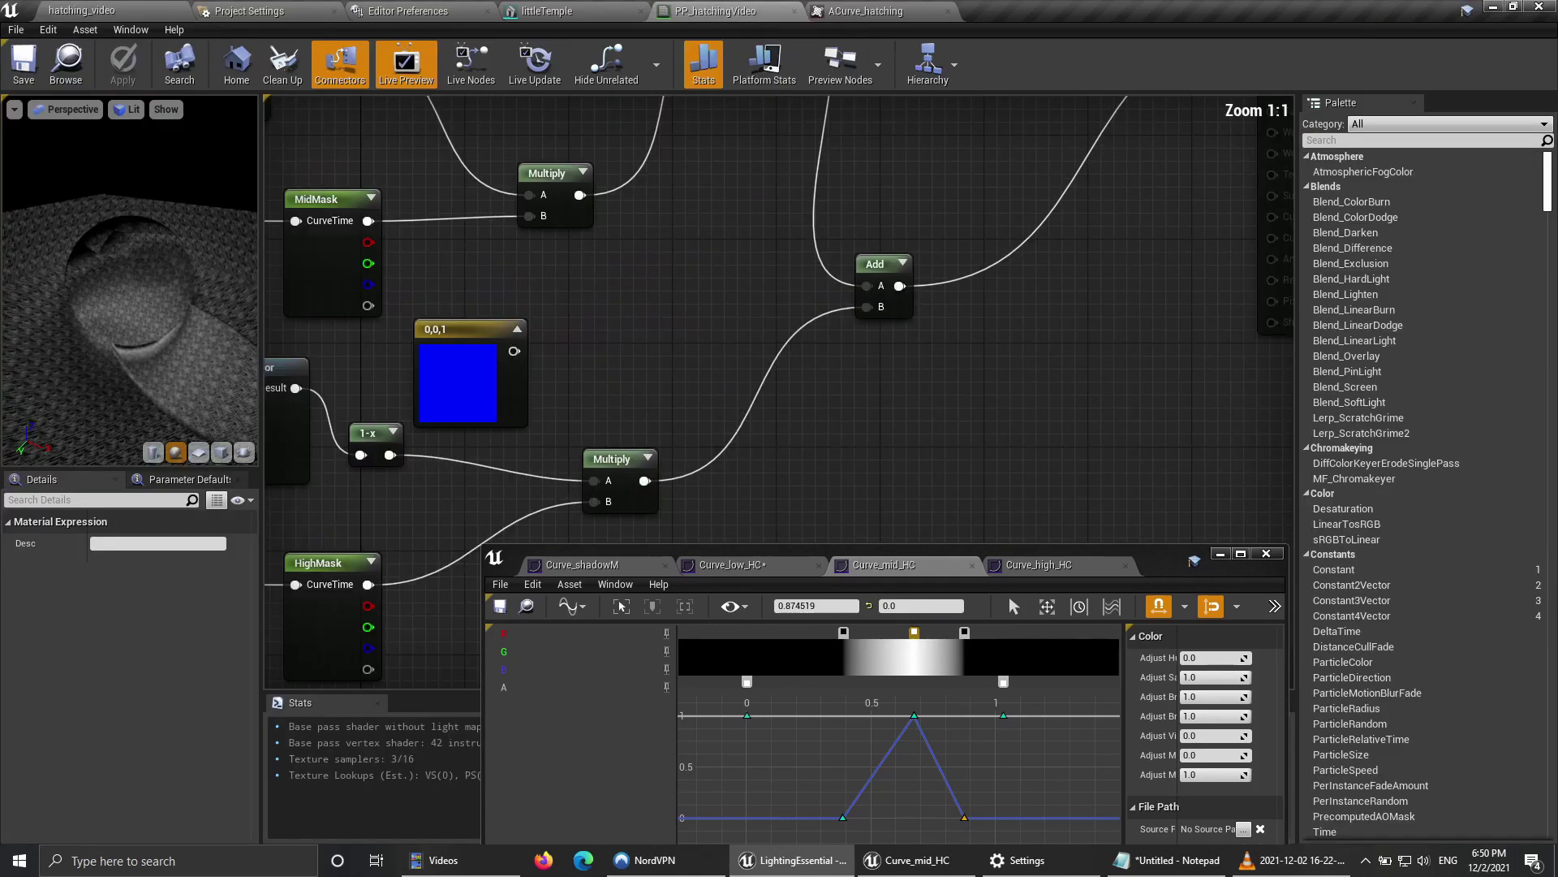
pyautogui.moveTo(881, 361); pyautogui.dragTo(869, 518, button='right')
pyautogui.scroll(-2, 799, 532)
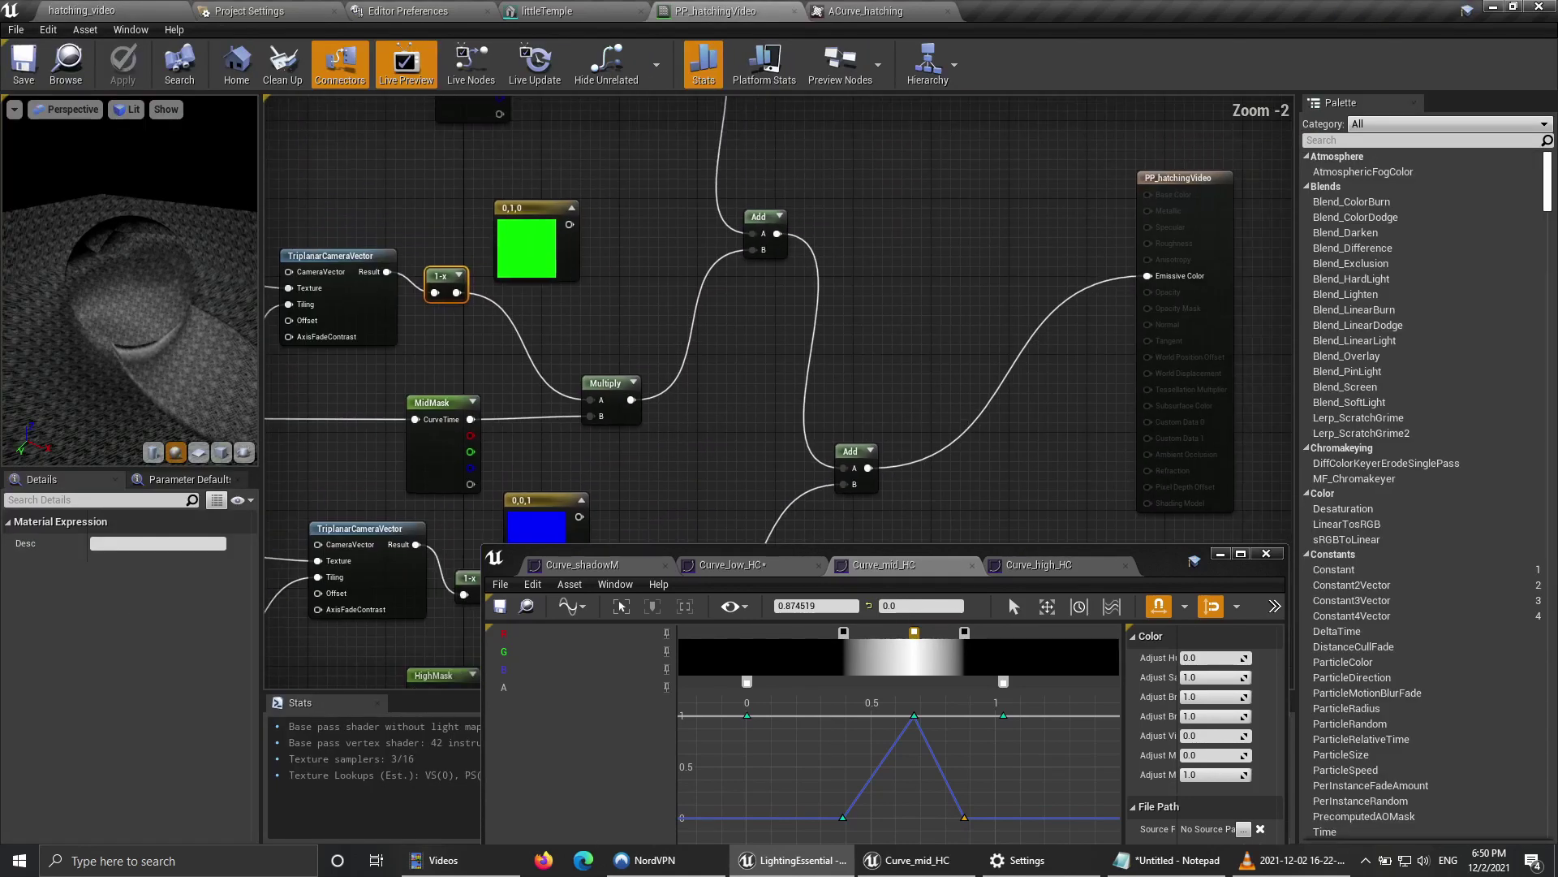
pyautogui.moveTo(868, 468); pyautogui.dragTo(935, 478)
pyautogui.write('s')
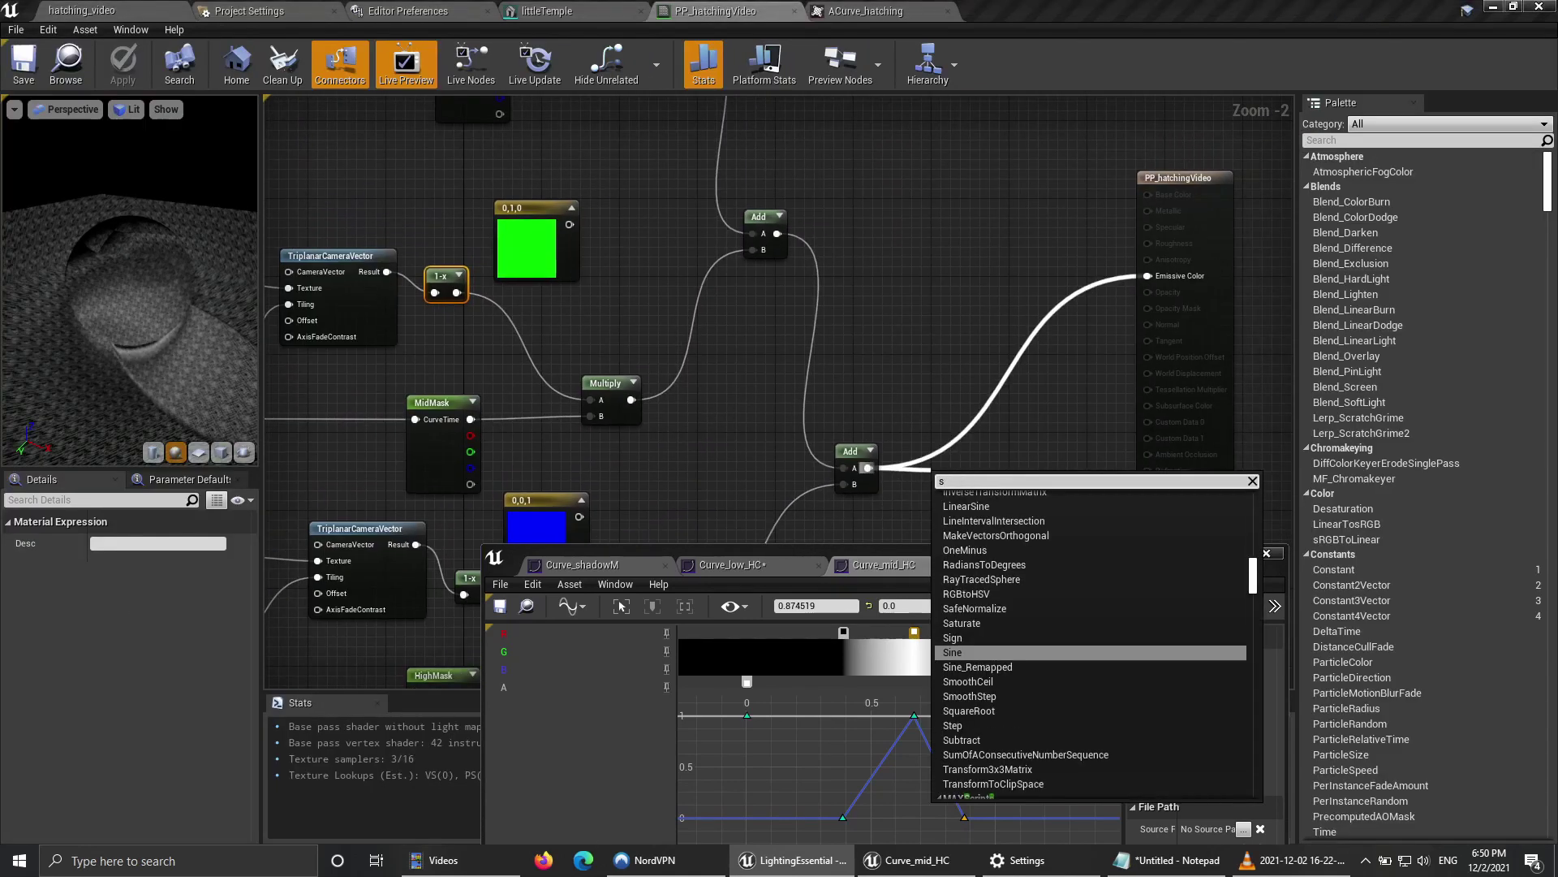
pyautogui.write('a')
pyautogui.press('Return')
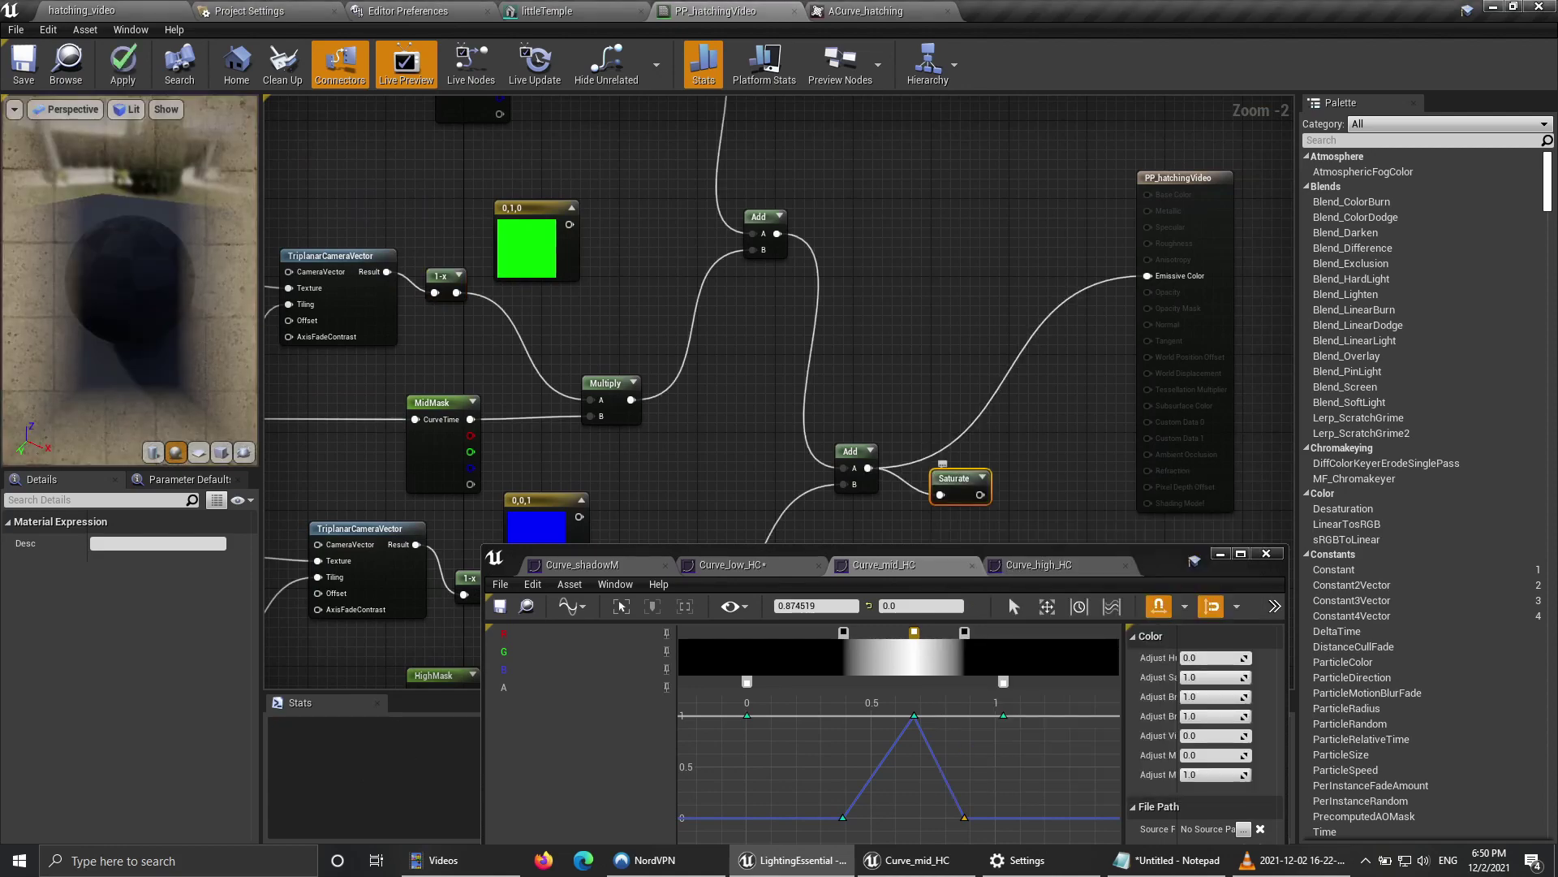
pyautogui.moveTo(960, 482)
pyautogui.mouseDown()
pyautogui.moveTo(939, 448)
pyautogui.moveTo(939, 465)
pyautogui.mouseUp()
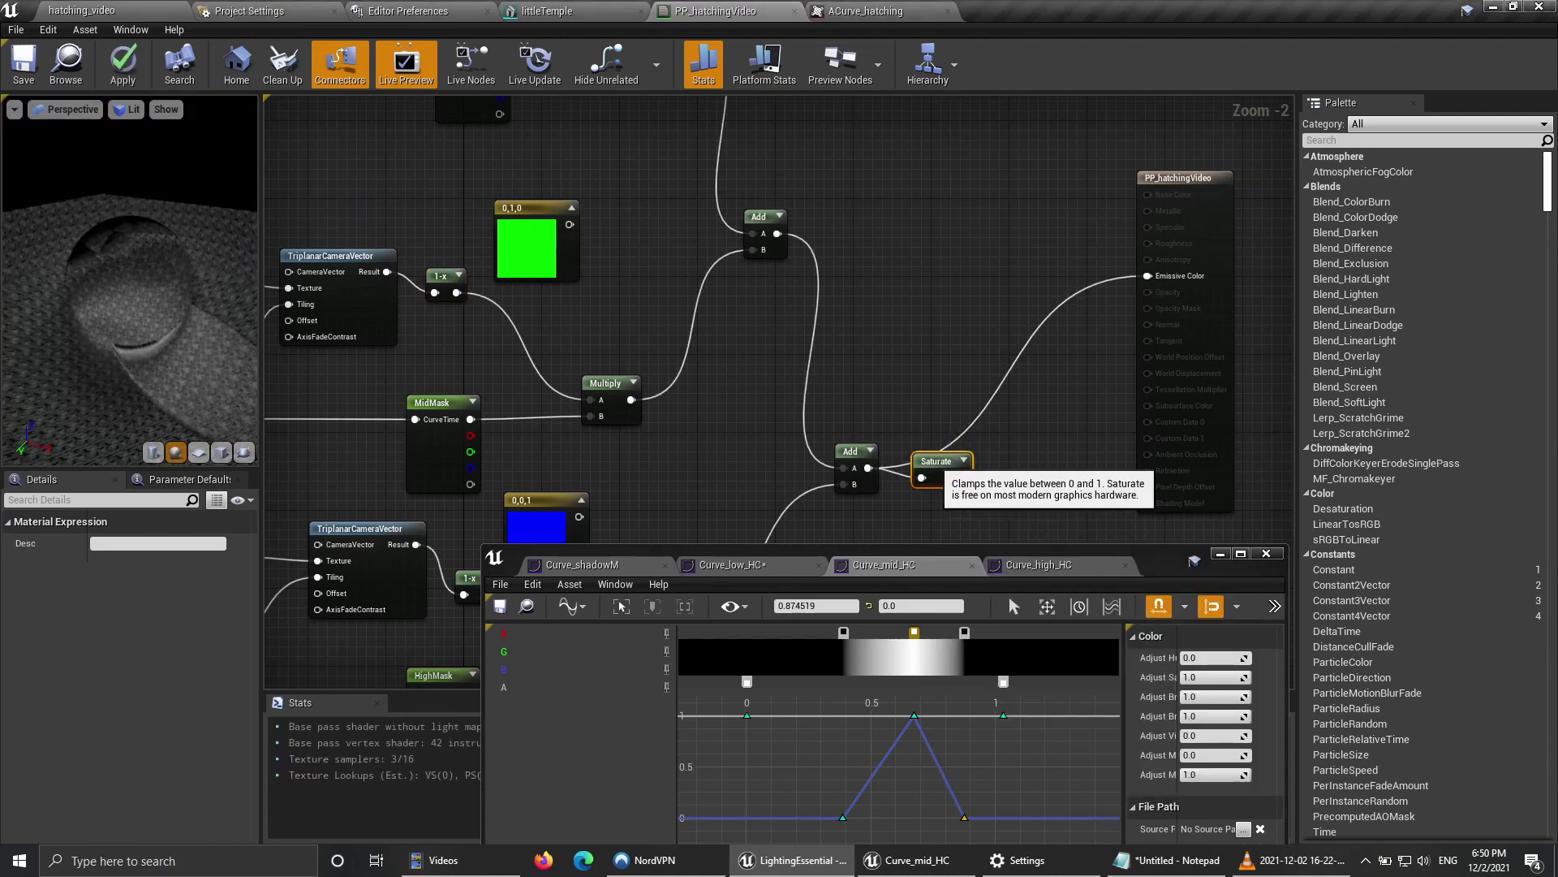
# Step: Add a LinearInterpolate node to the material graph between the Add nodes and the material output
pyautogui.moveTo(906, 285)
pyautogui.mouseDown(button='right')
pyautogui.moveTo(914, 352)
pyautogui.moveTo(884, 302)
pyautogui.mouseUp(button='right')
pyautogui.rightClick(884, 302)
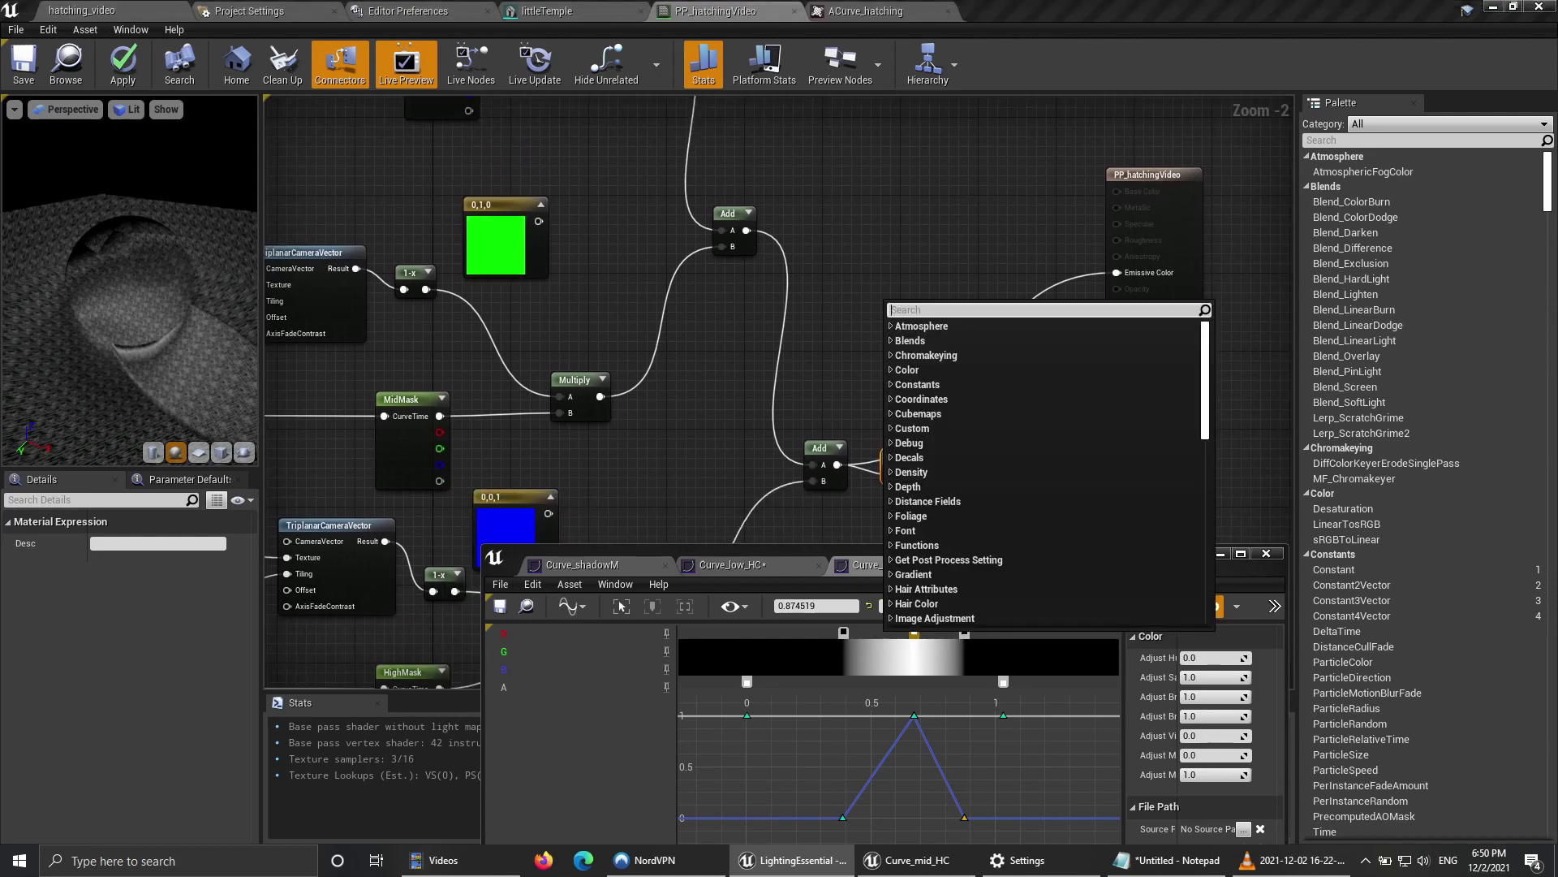
pyautogui.write('lerp')
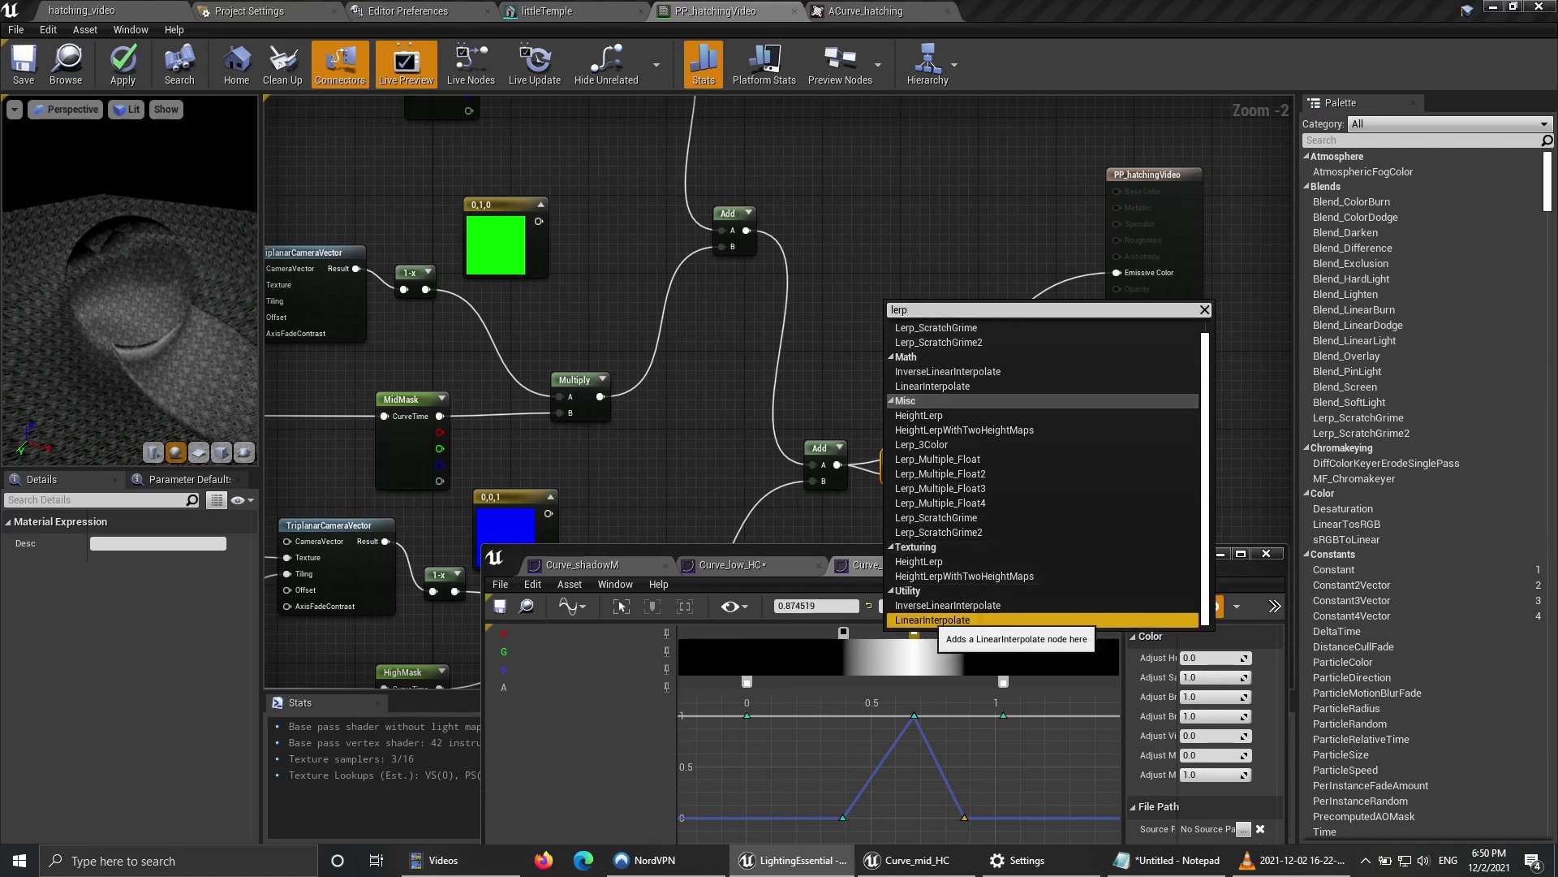
pyautogui.click(932, 619)
pyautogui.moveTo(958, 427); pyautogui.dragTo(1009, 426, button='right')
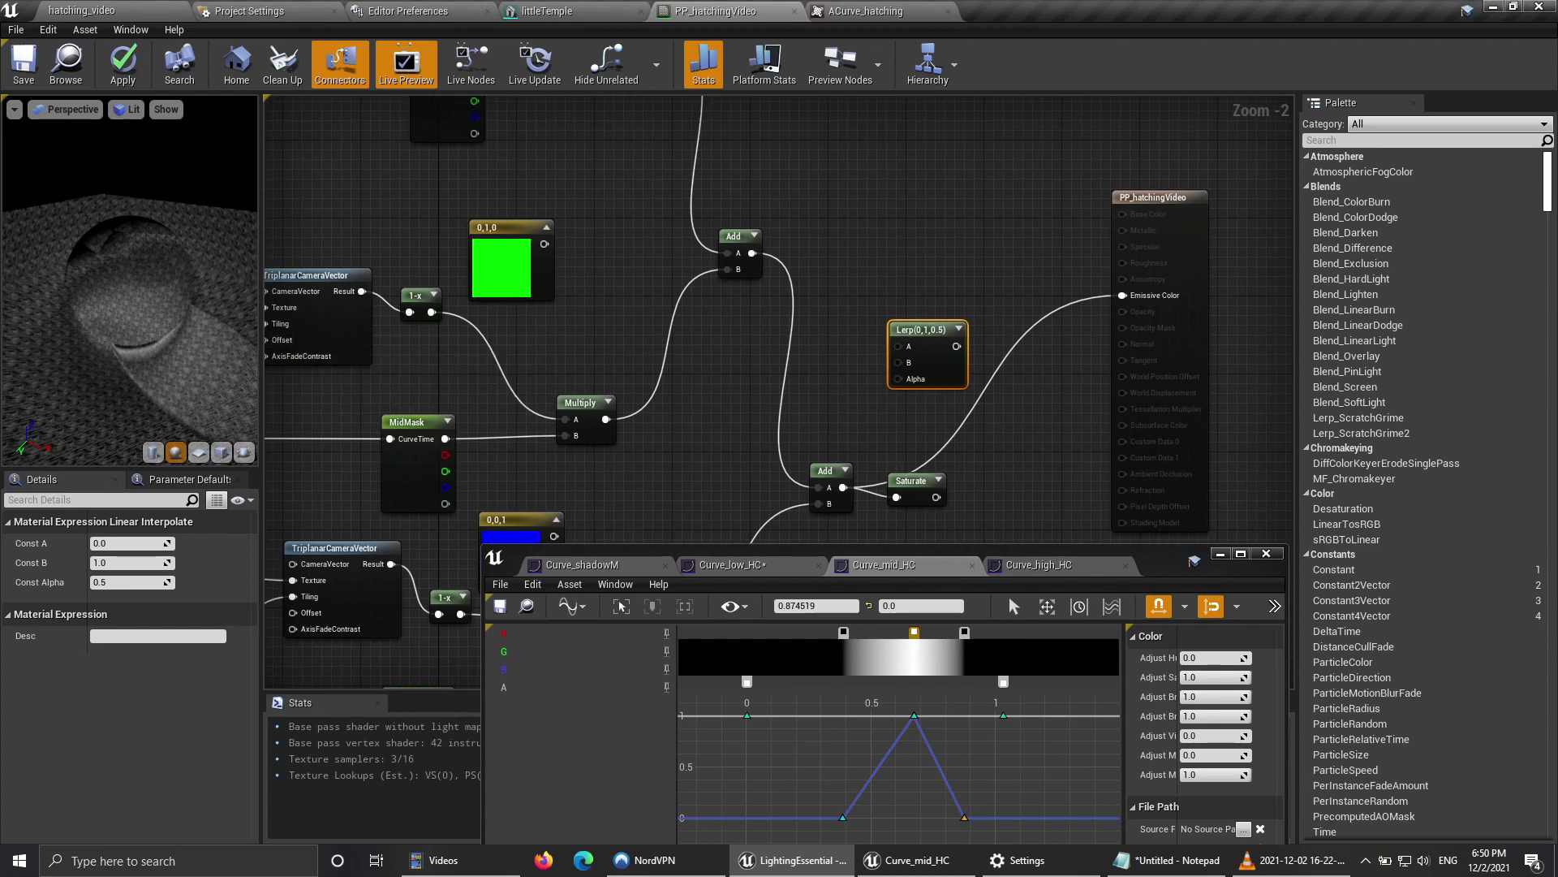
# Step: Feed the Lerp's B input from a new black Constant3Vector (0,0,0) and its Alpha from the Saturate output
pyautogui.click(505, 467)
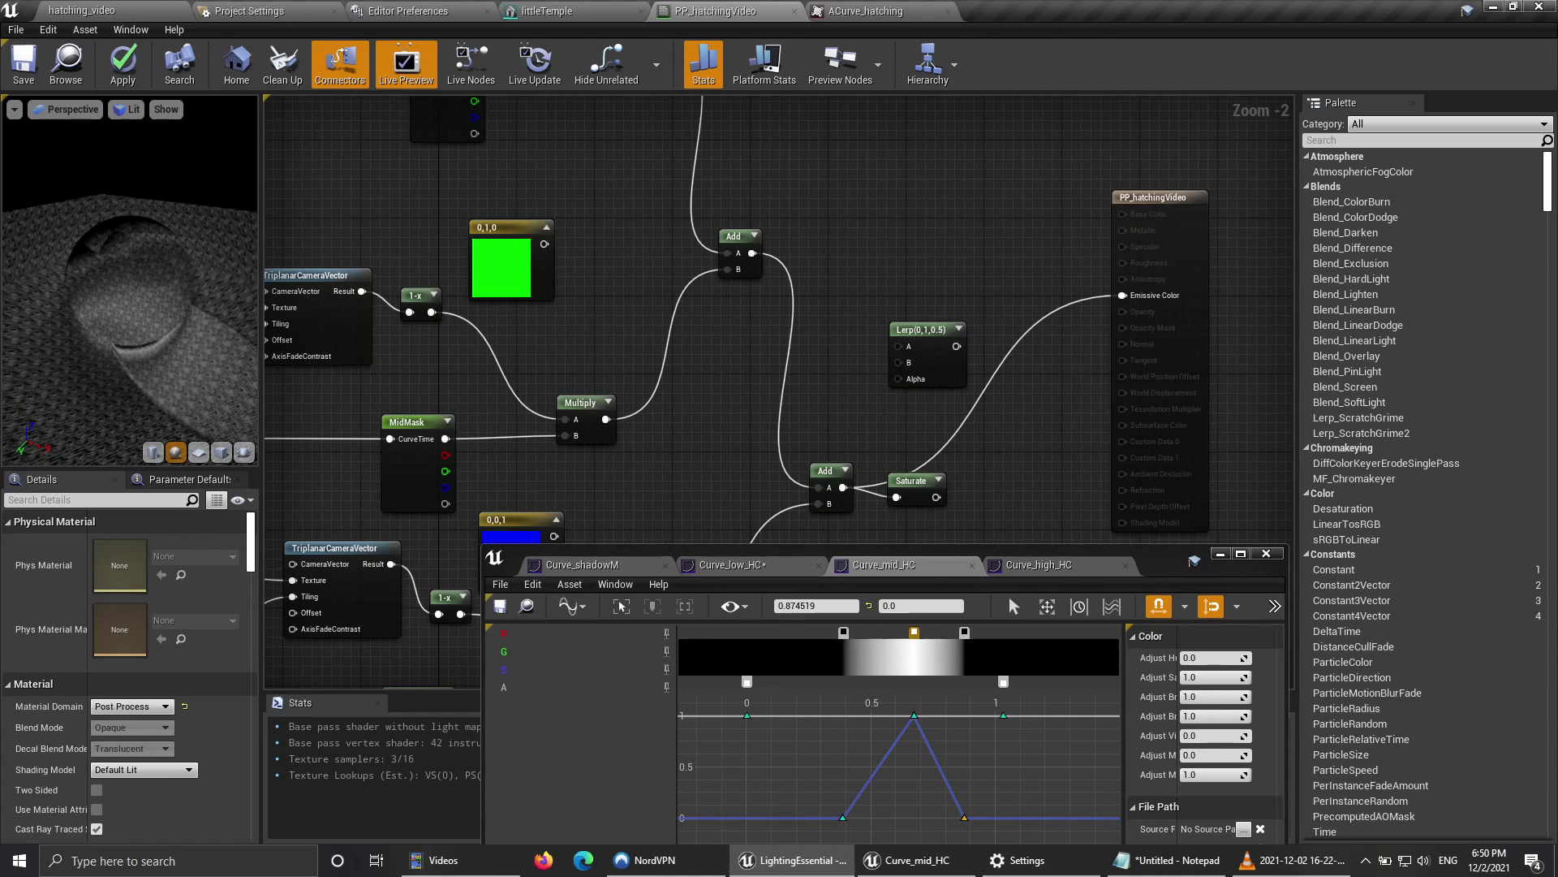
pyautogui.press('3')
pyautogui.click(833, 361)
pyautogui.moveTo(843, 388); pyautogui.dragTo(802, 365)
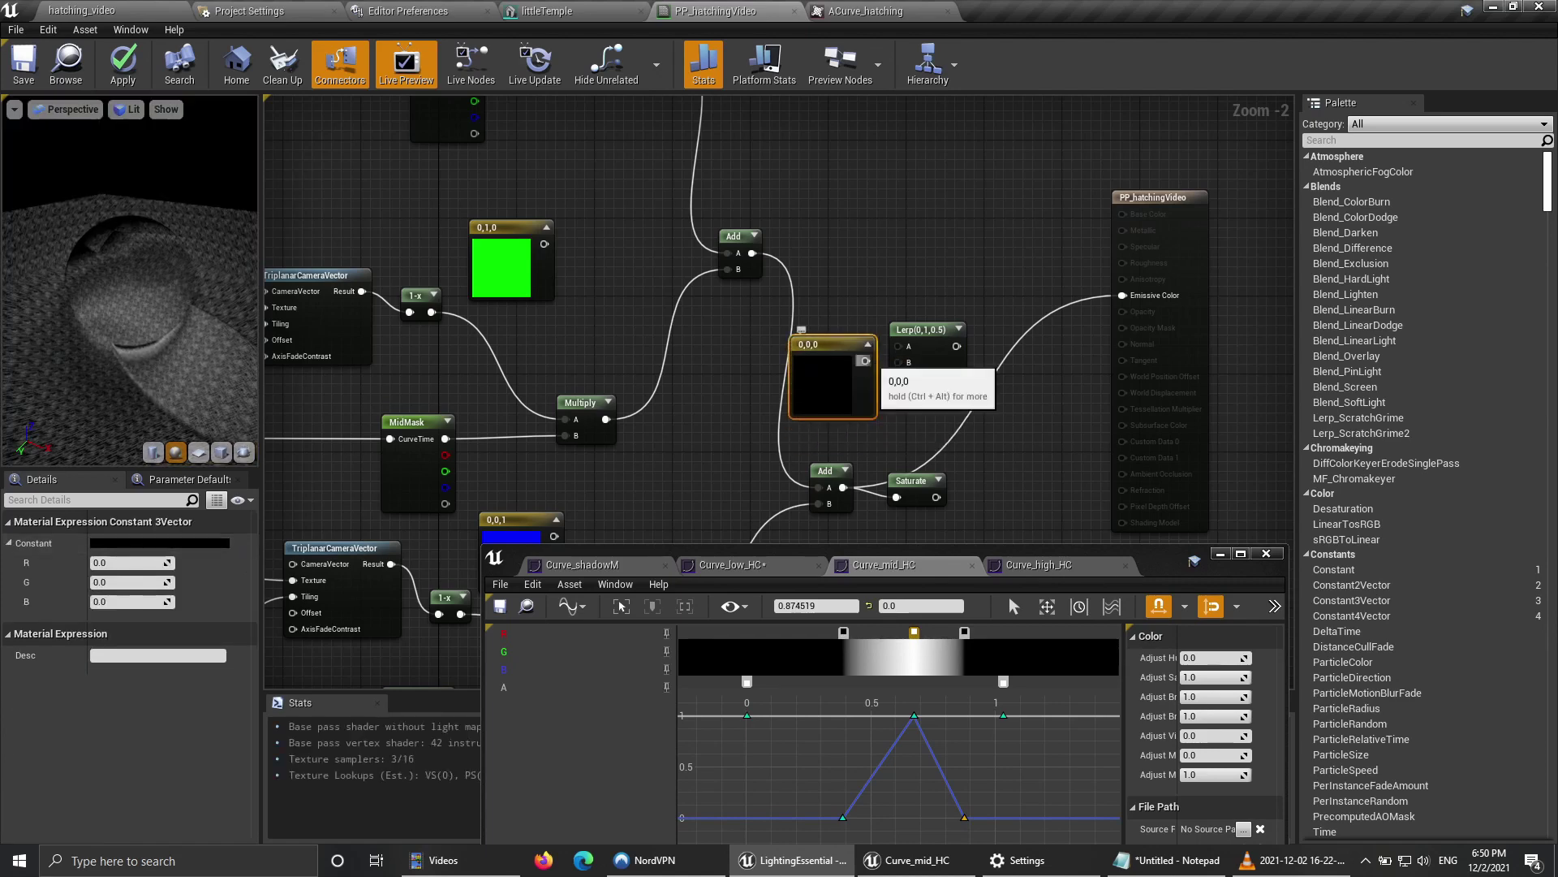
pyautogui.moveTo(866, 360); pyautogui.dragTo(933, 324)
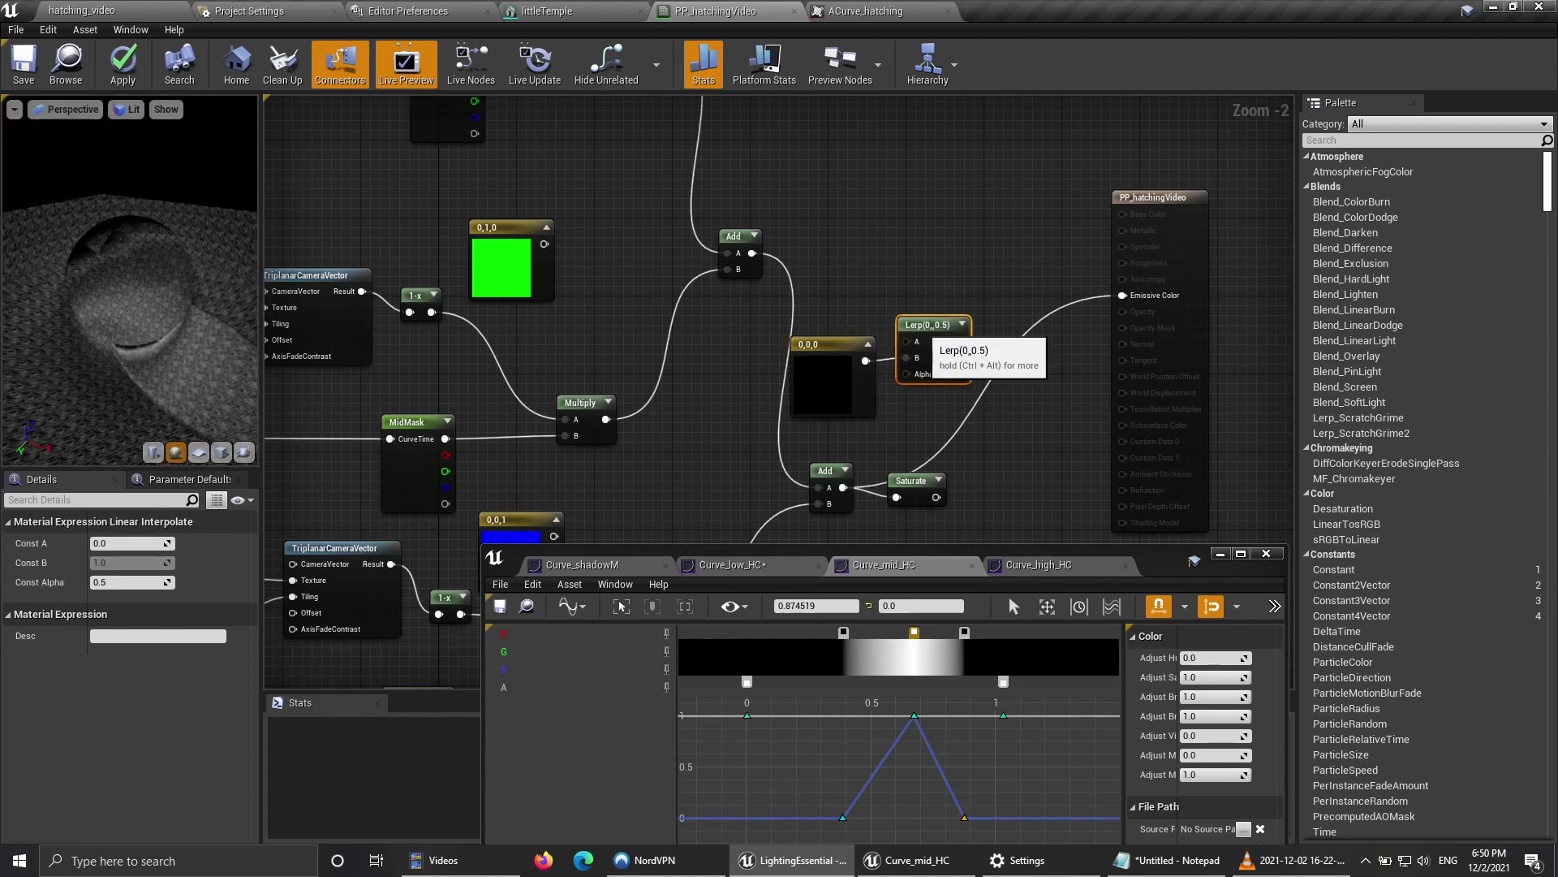
pyautogui.scroll(2, 917, 370)
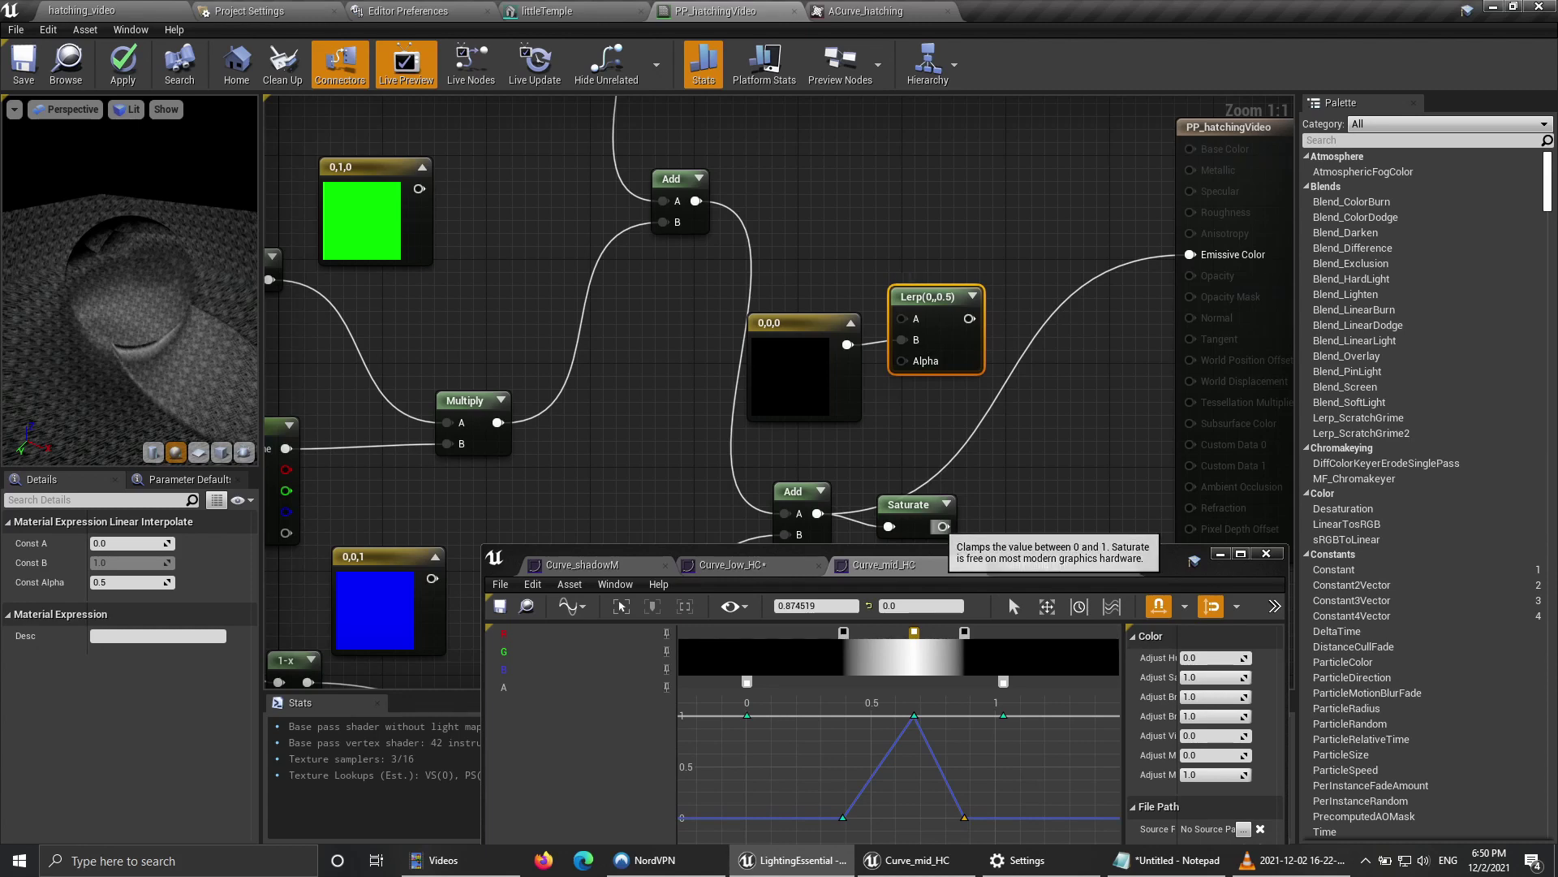
pyautogui.moveTo(943, 526); pyautogui.dragTo(904, 361)
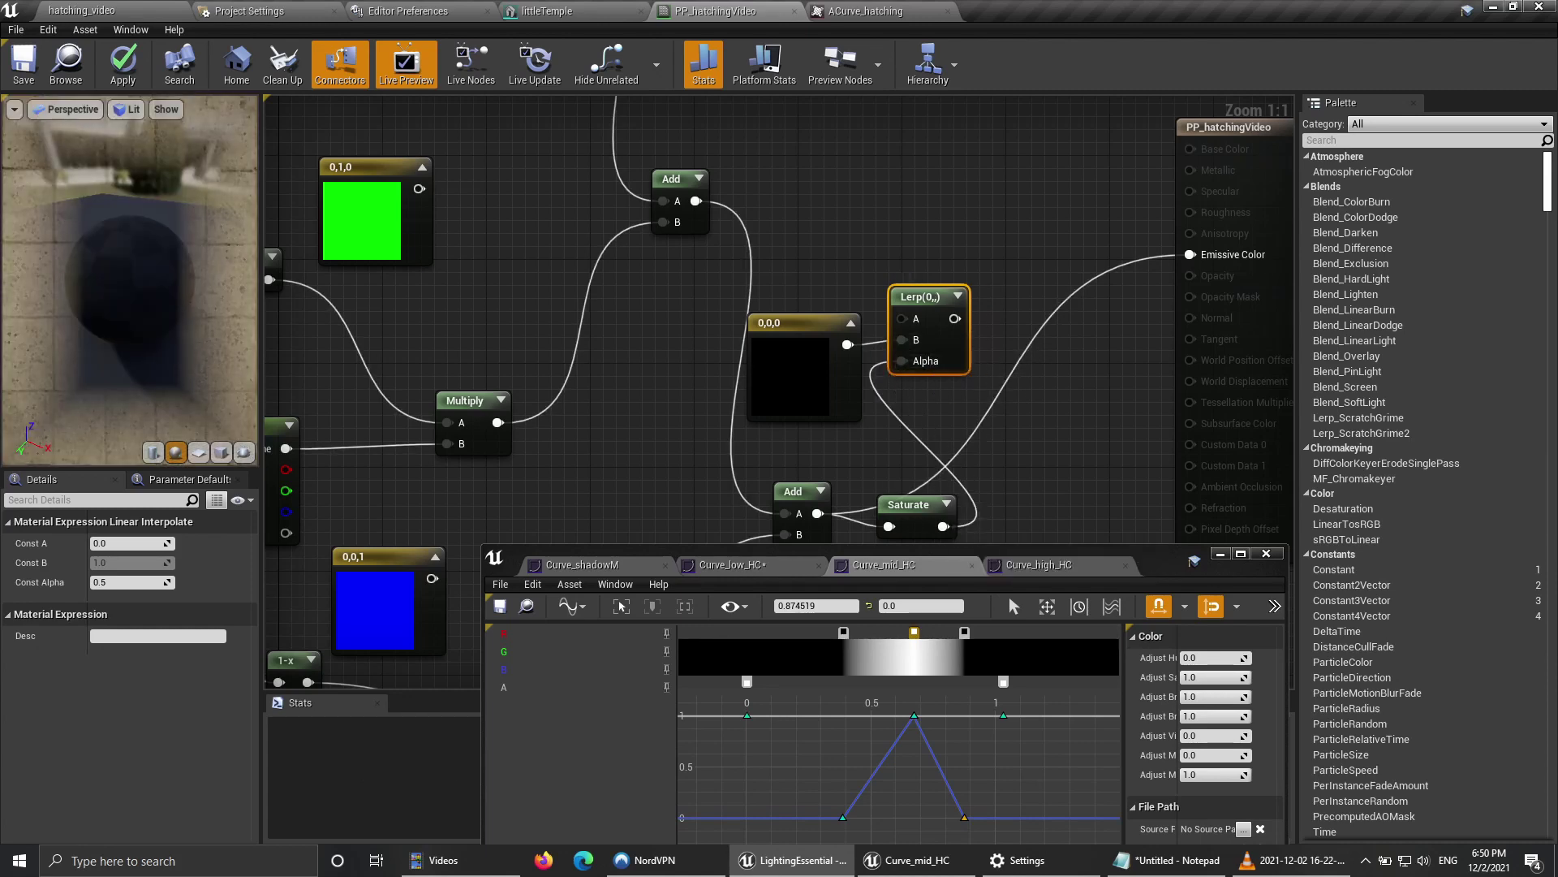
# Step: Duplicate the black constant above the Lerp node and set the copy's color to white (1,1,1)
pyautogui.moveTo(714, 312); pyautogui.dragTo(725, 374, button='right')
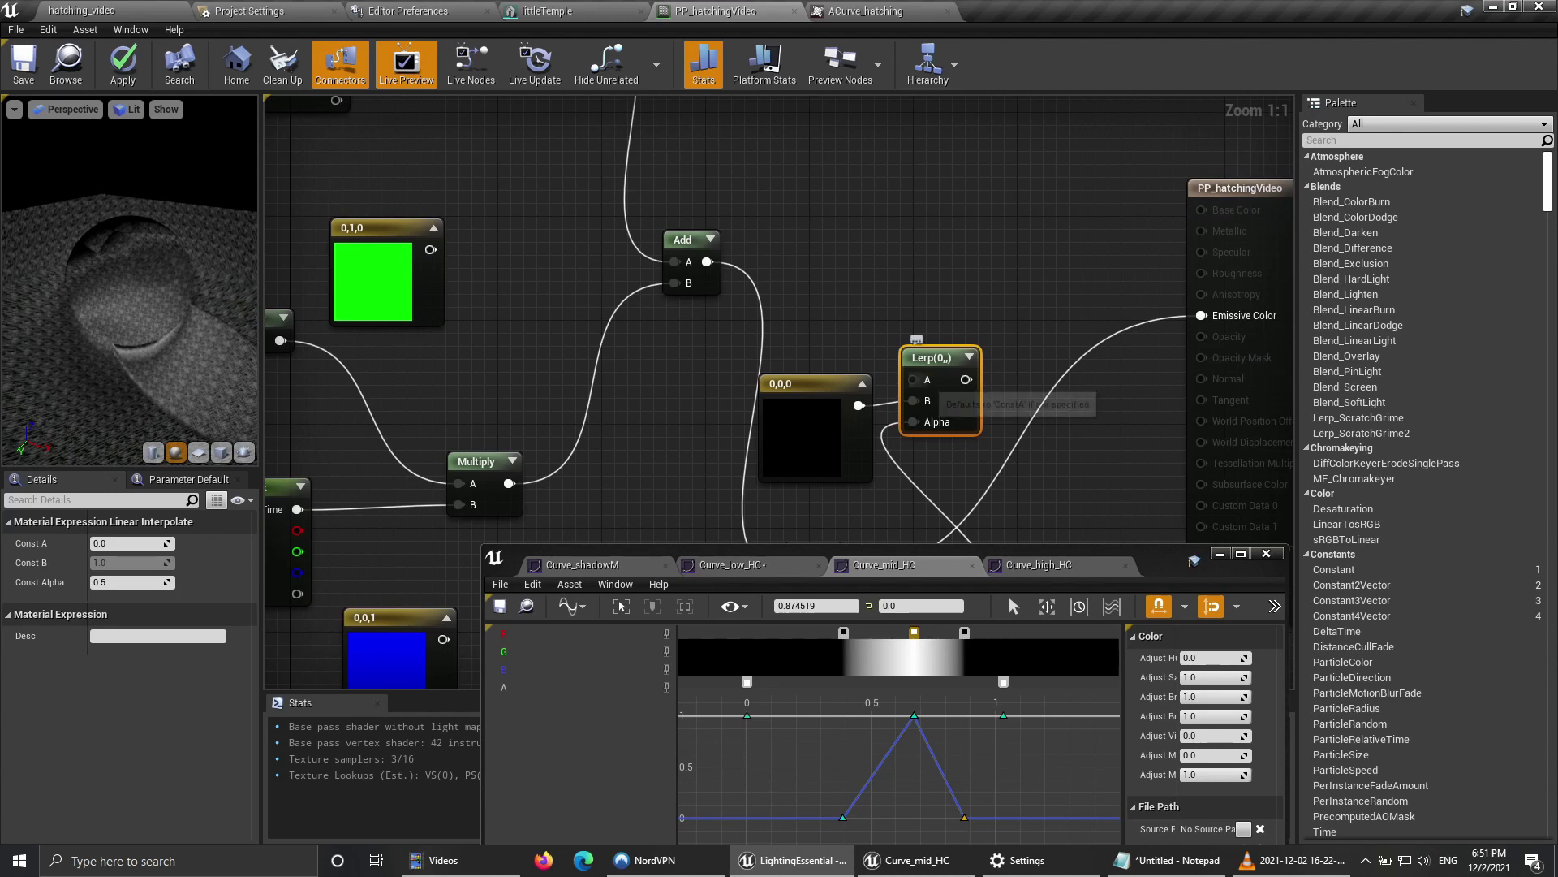
pyautogui.click(819, 429)
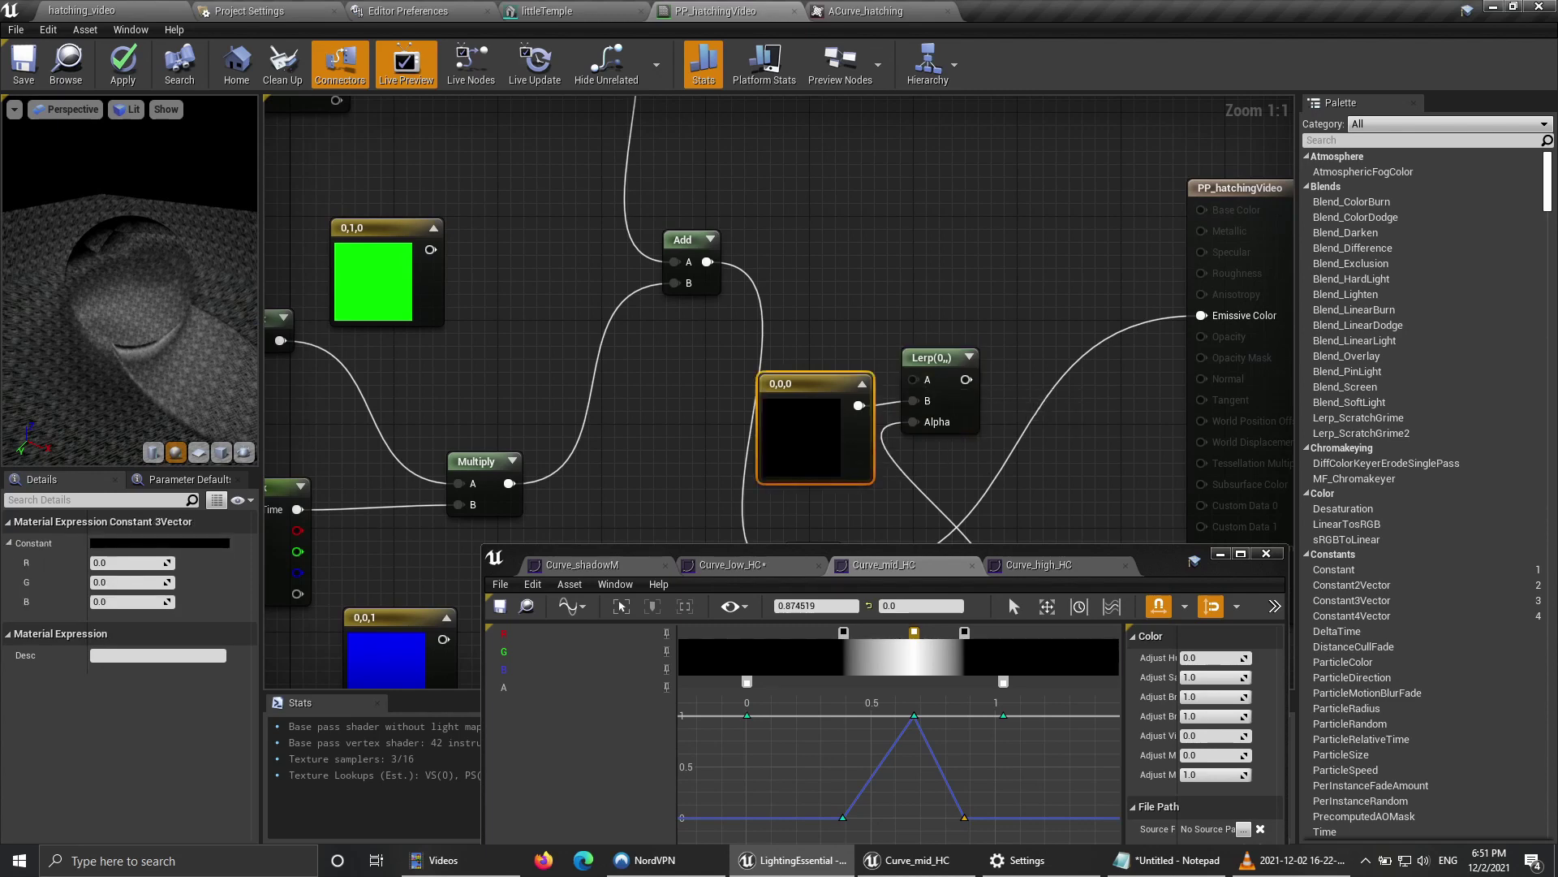
pyautogui.click(837, 207)
pyautogui.hotkey('ctrl', 'v')
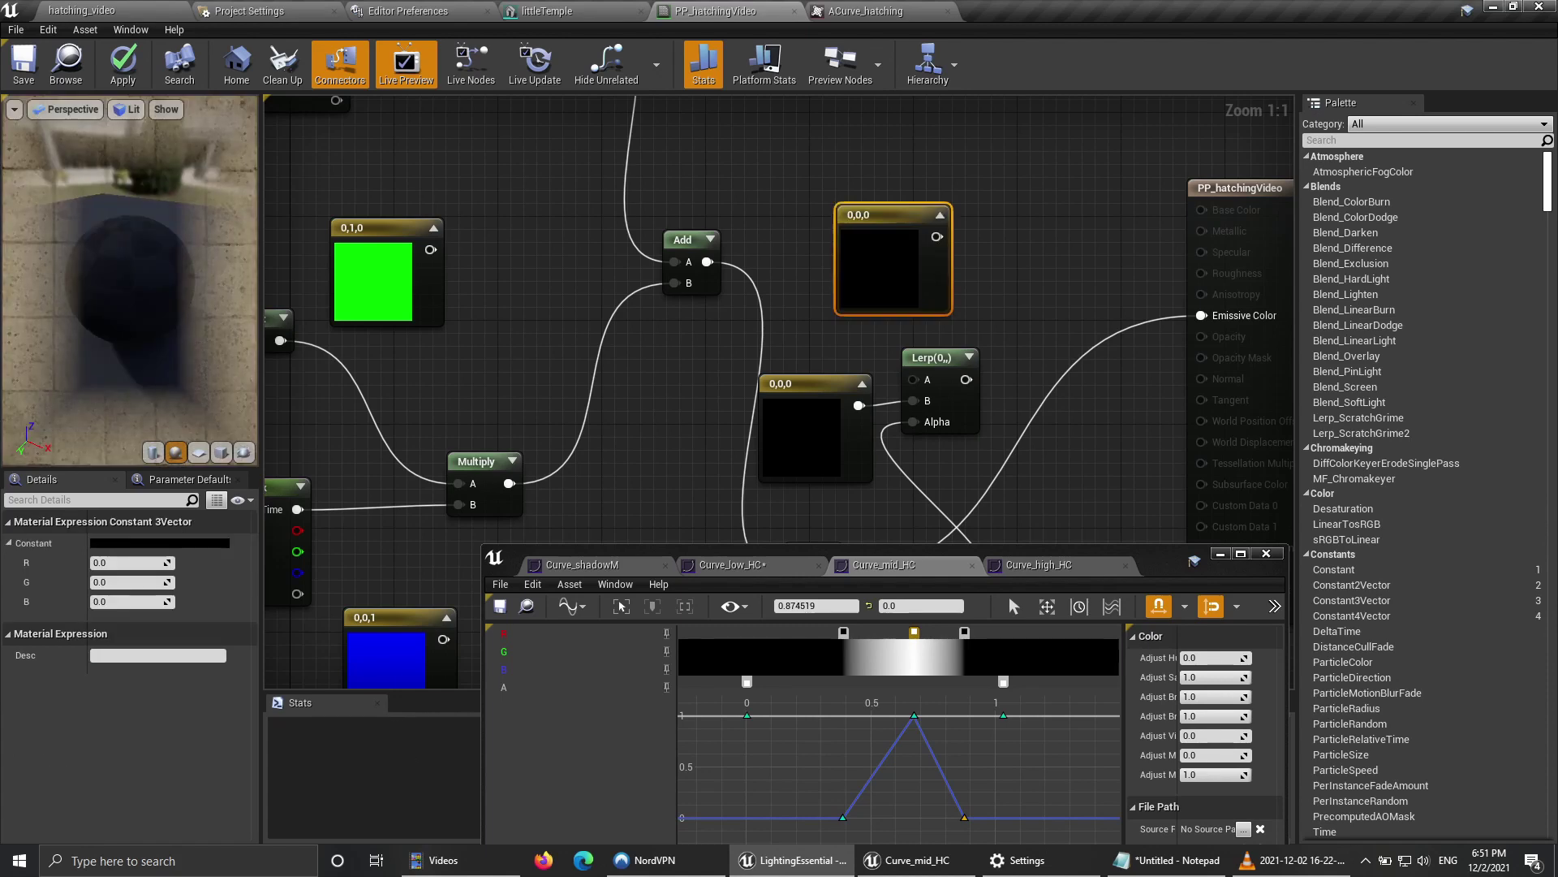
pyautogui.moveTo(848, 255); pyautogui.dragTo(783, 229)
pyautogui.click(160, 542)
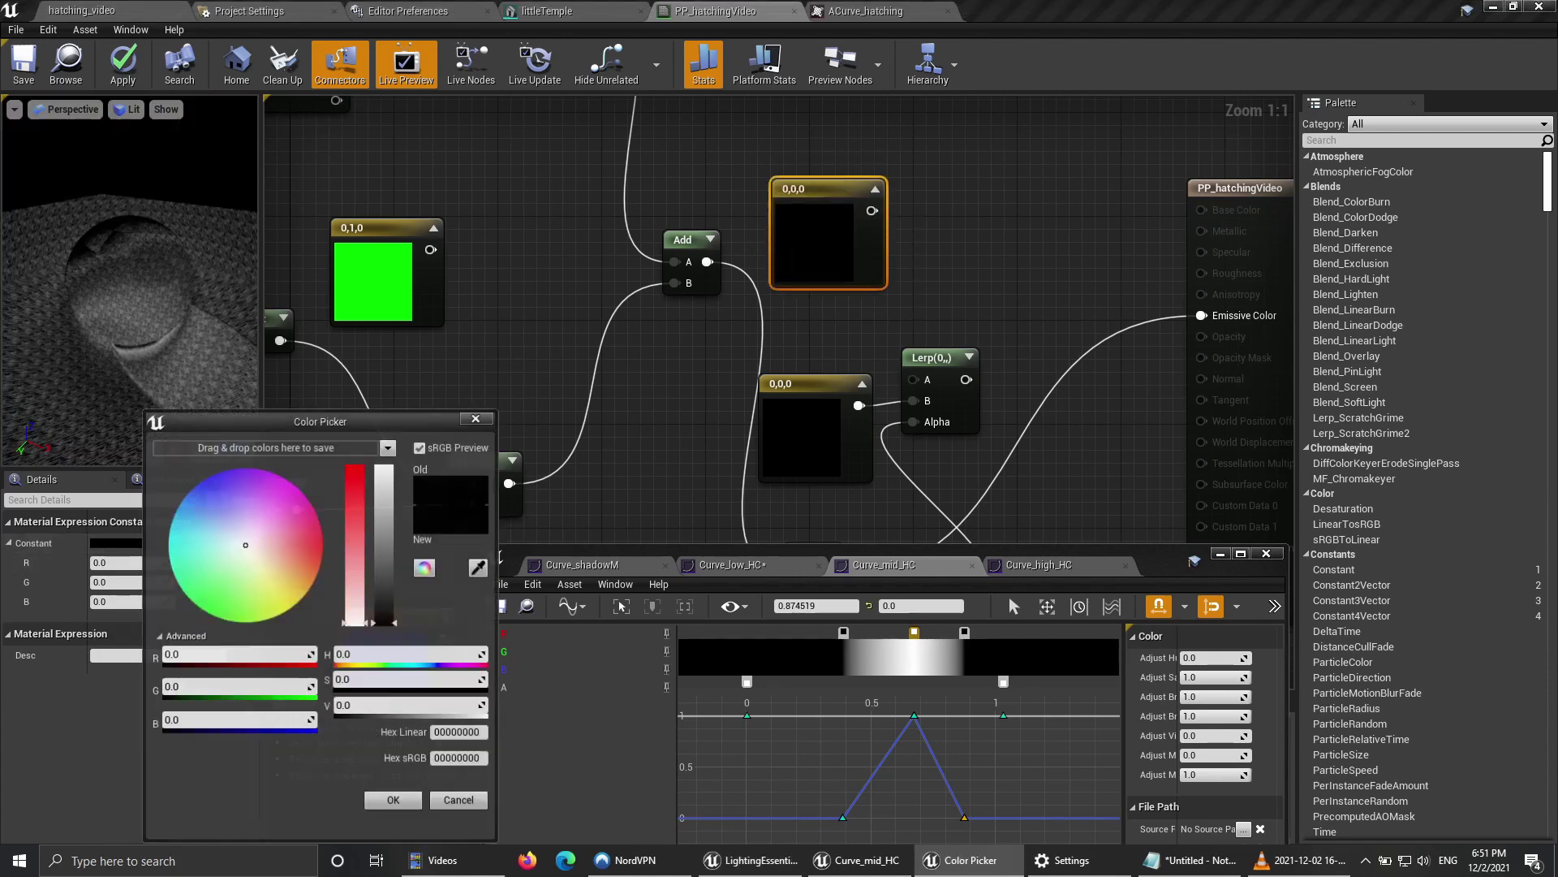
pyautogui.click(384, 489)
pyautogui.moveTo(385, 489); pyautogui.dragTo(385, 468)
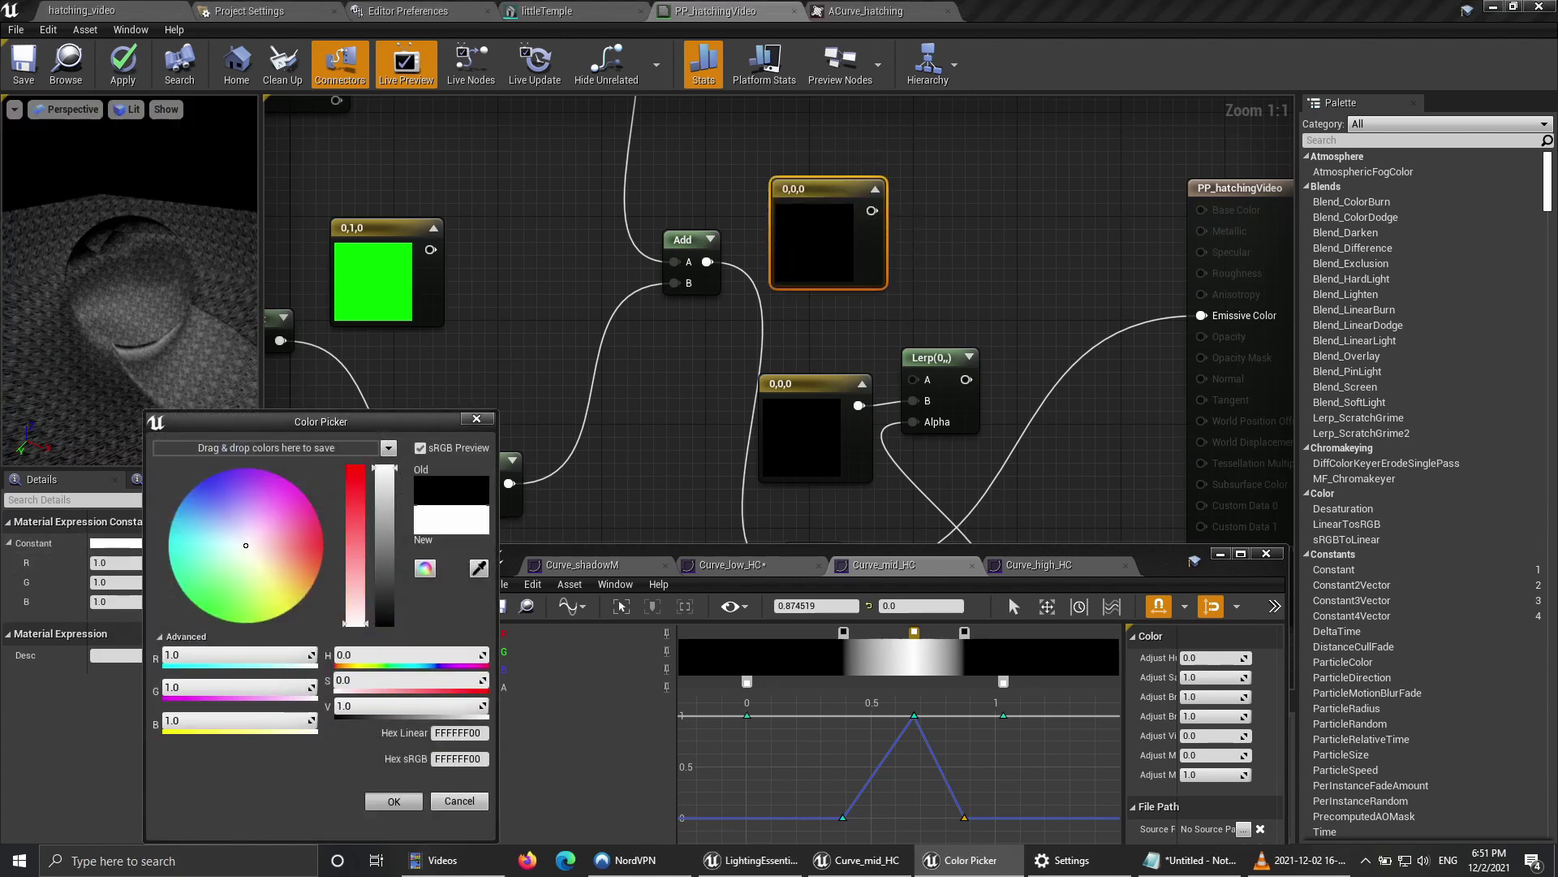
pyautogui.click(393, 801)
# Step: Connect the white constant to the Lerp's A input and the Lerp output to the material's Emissive Color
pyautogui.moveTo(1064, 486); pyautogui.dragTo(1015, 414, button='right')
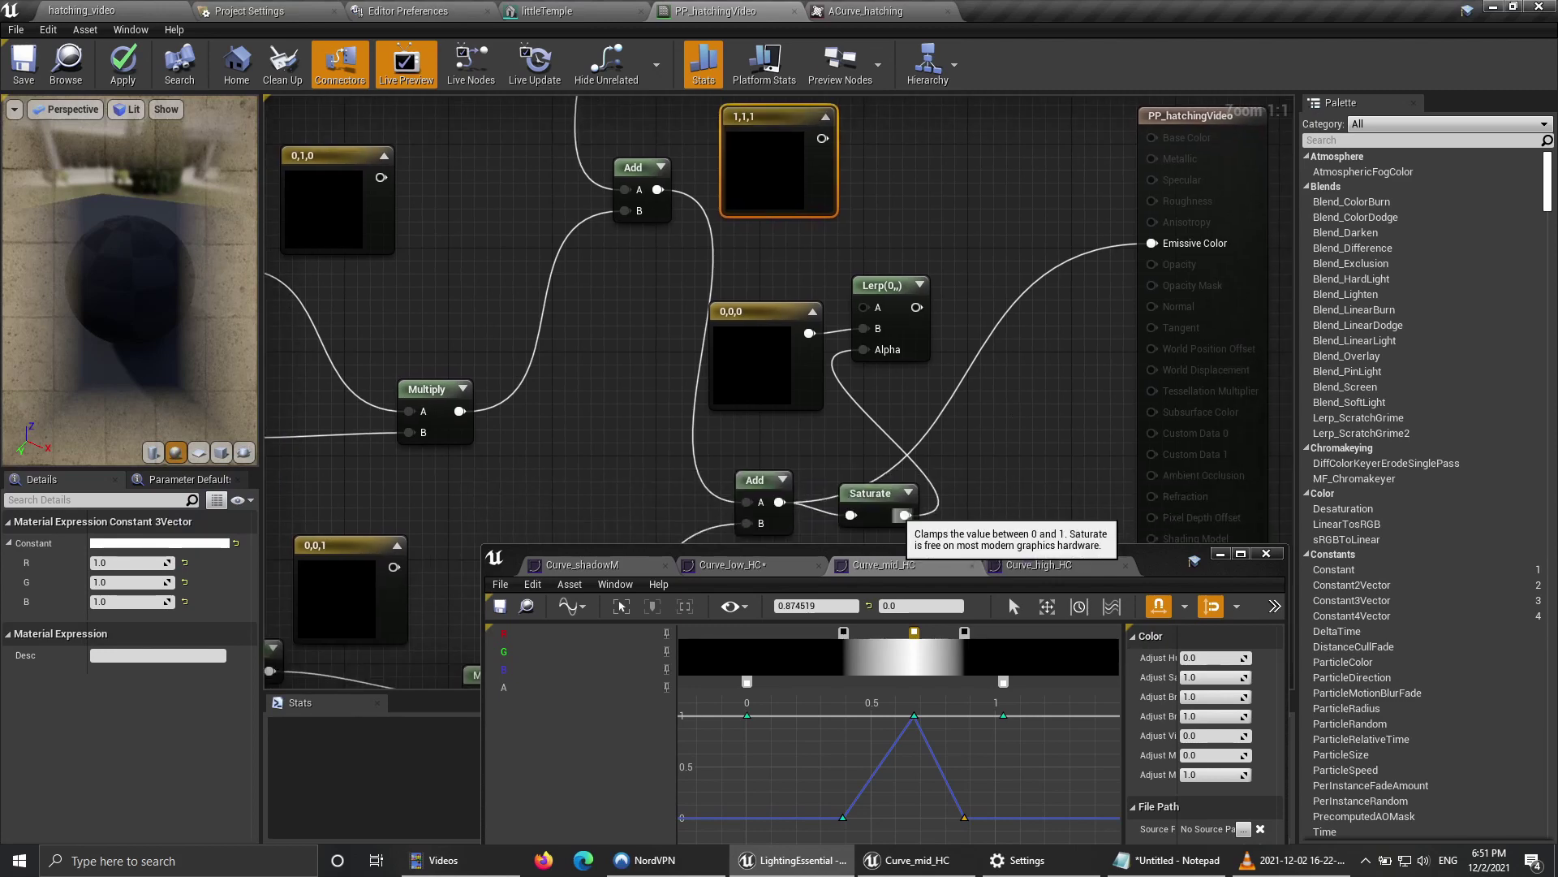
pyautogui.moveTo(854, 454); pyautogui.dragTo(844, 400, button='right')
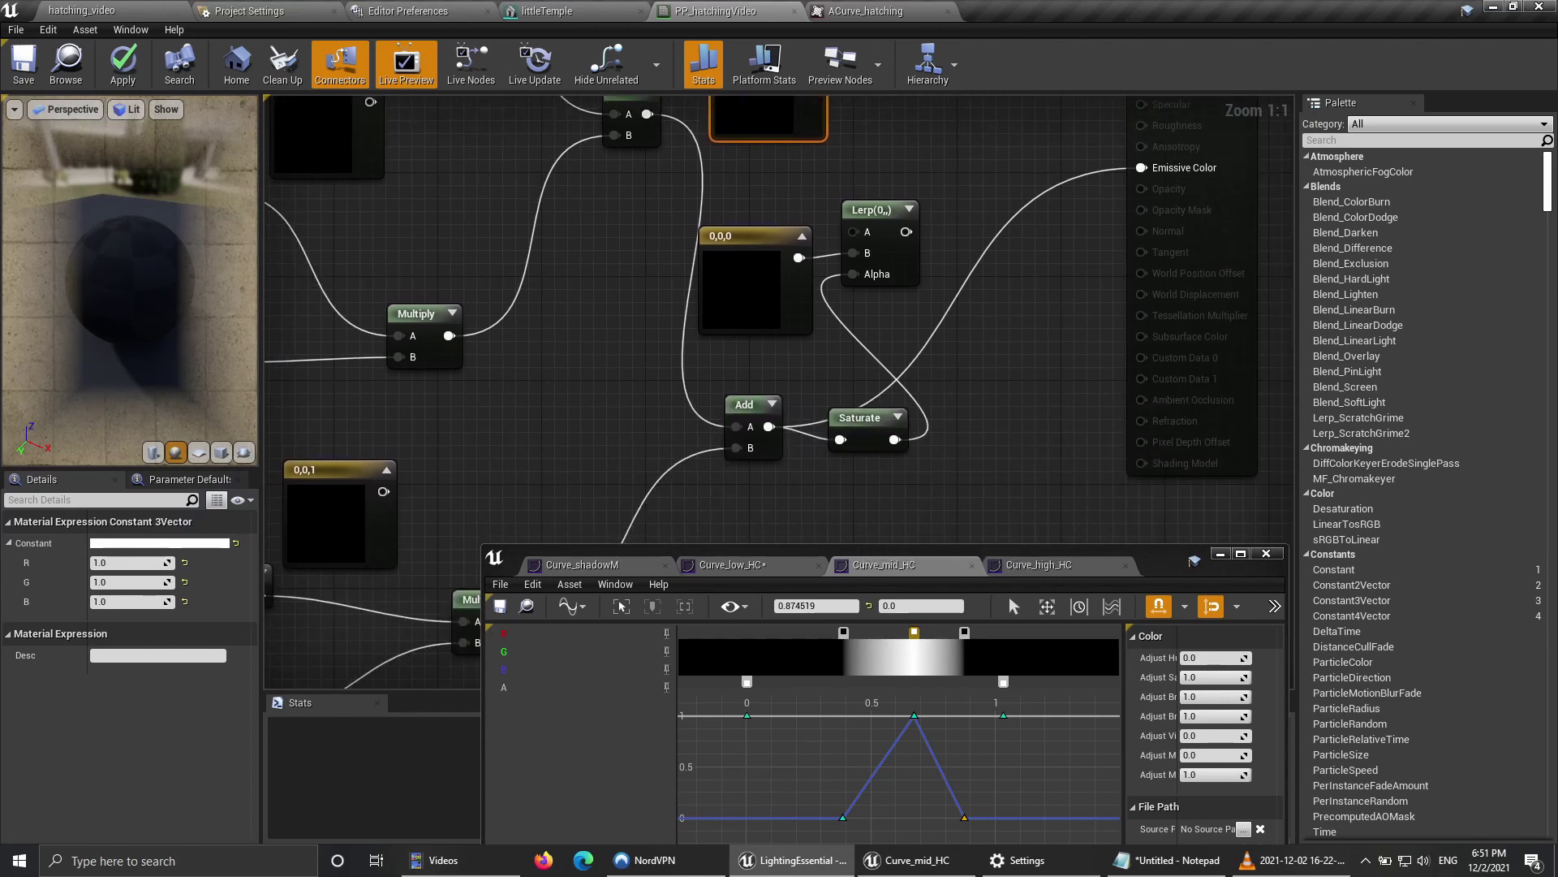
pyautogui.moveTo(899, 337); pyautogui.dragTo(888, 416, button='right')
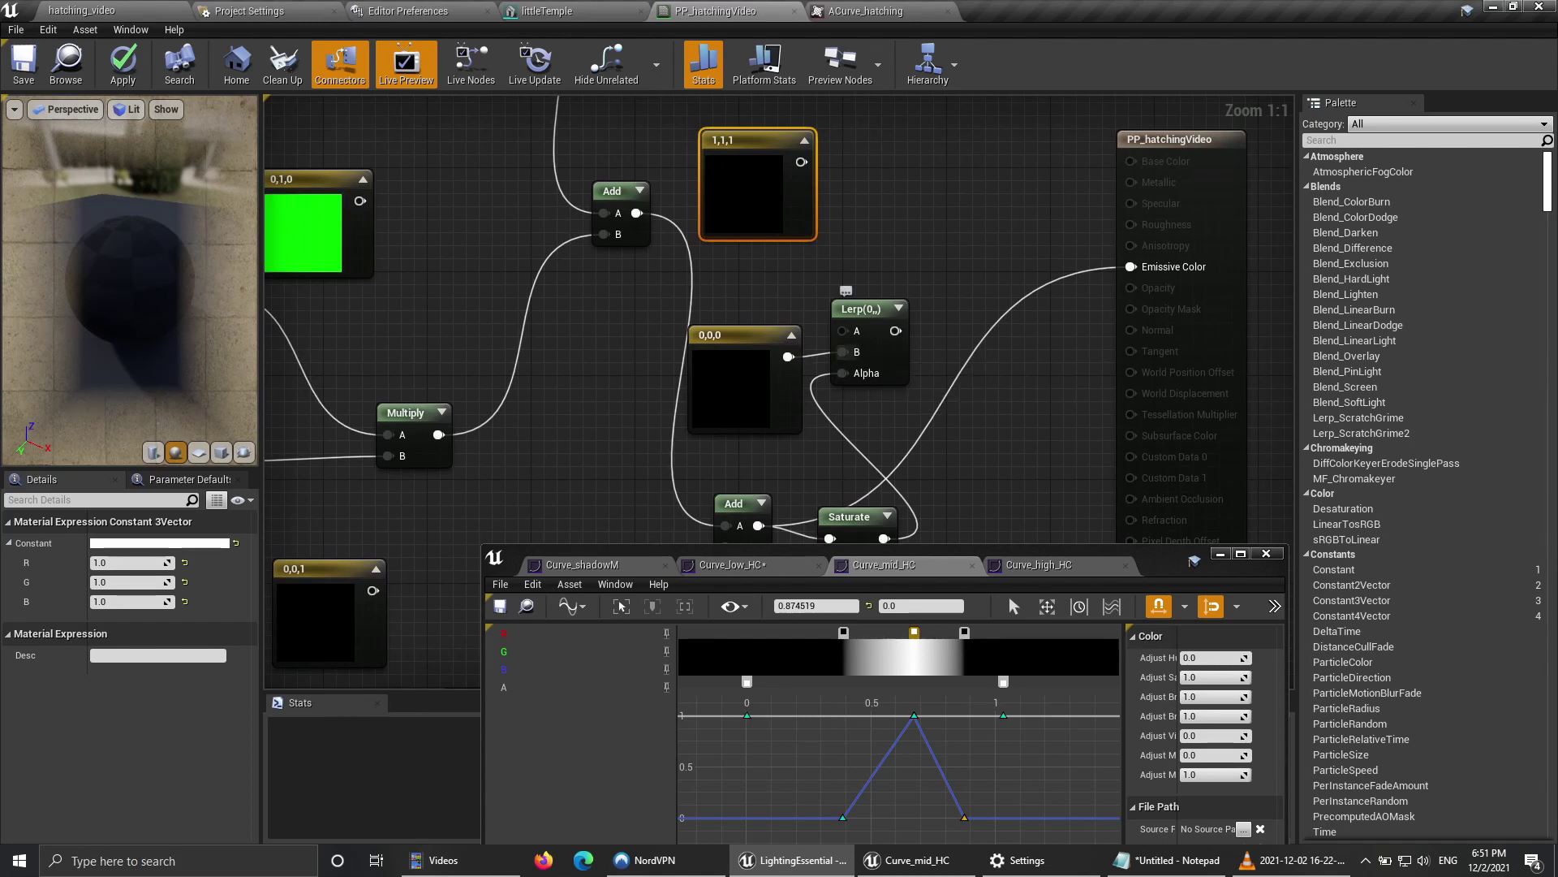
pyautogui.moveTo(801, 161); pyautogui.dragTo(1130, 266)
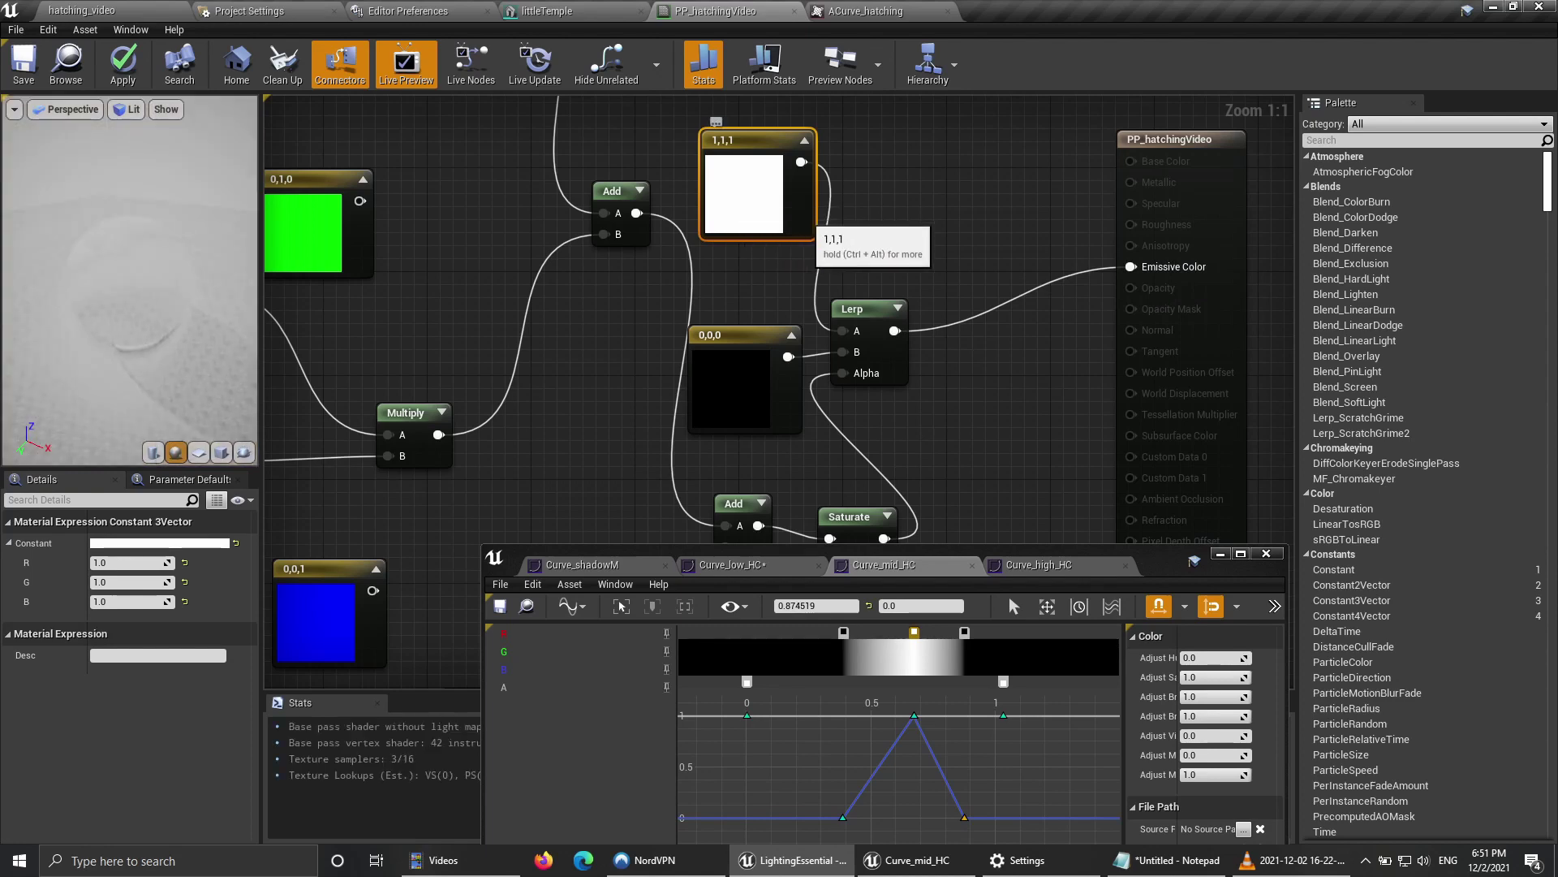
pyautogui.moveTo(766, 203)
pyautogui.mouseDown()
pyautogui.moveTo(756, 214)
pyautogui.moveTo(788, 213)
pyautogui.moveTo(768, 216)
pyautogui.mouseUp()
pyautogui.moveTo(916, 251); pyautogui.dragTo(963, 284, button='right')
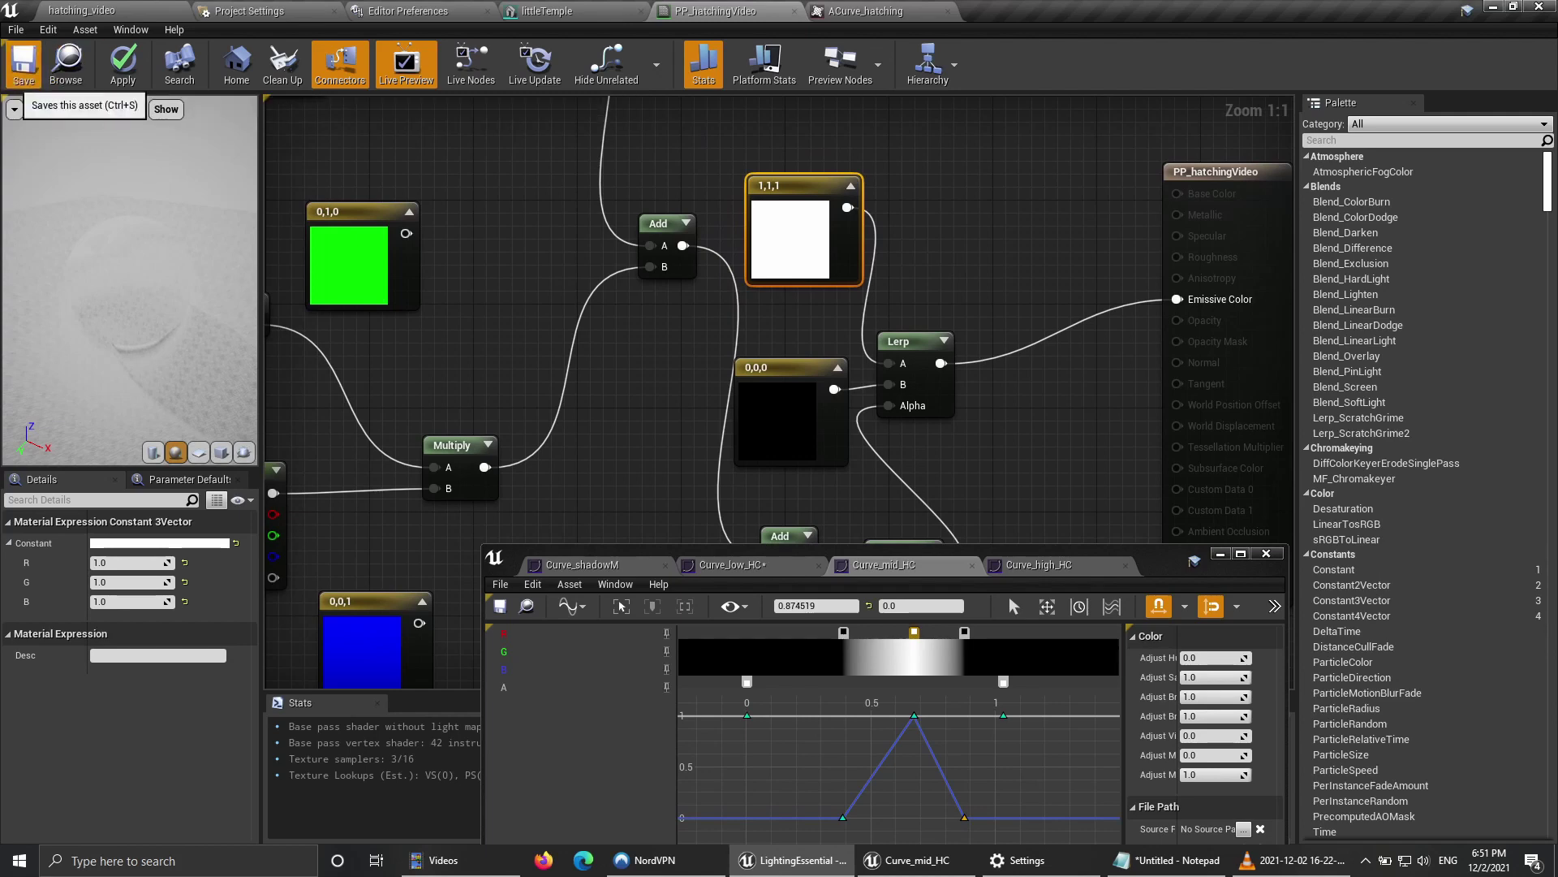
# Step: Save the PP_hatchingVideo material and return to the hatching_video level
pyautogui.click(23, 65)
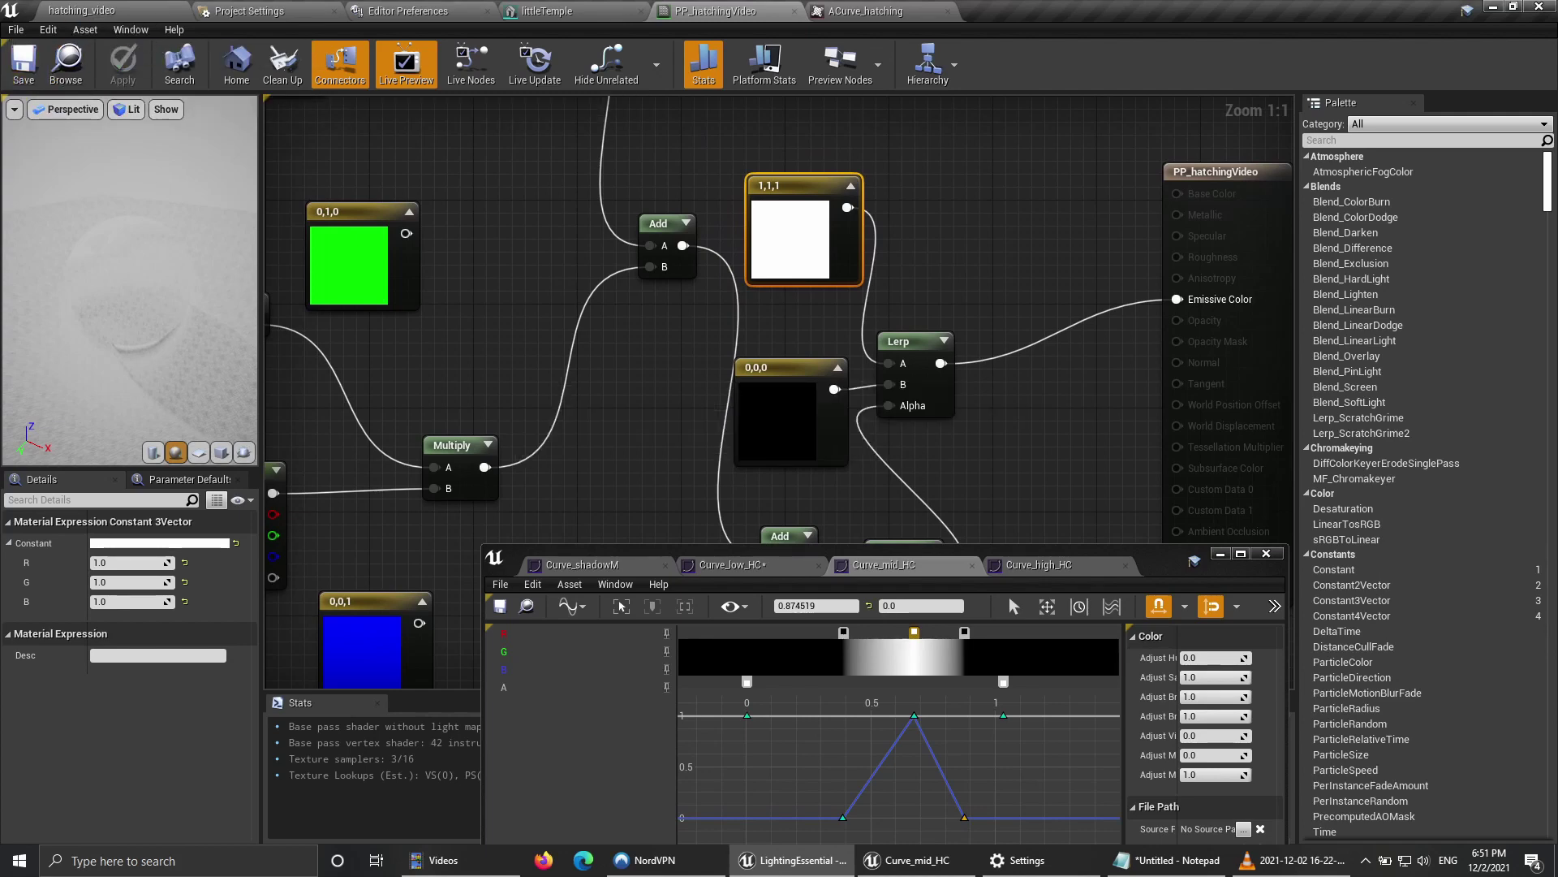
pyautogui.click(114, 10)
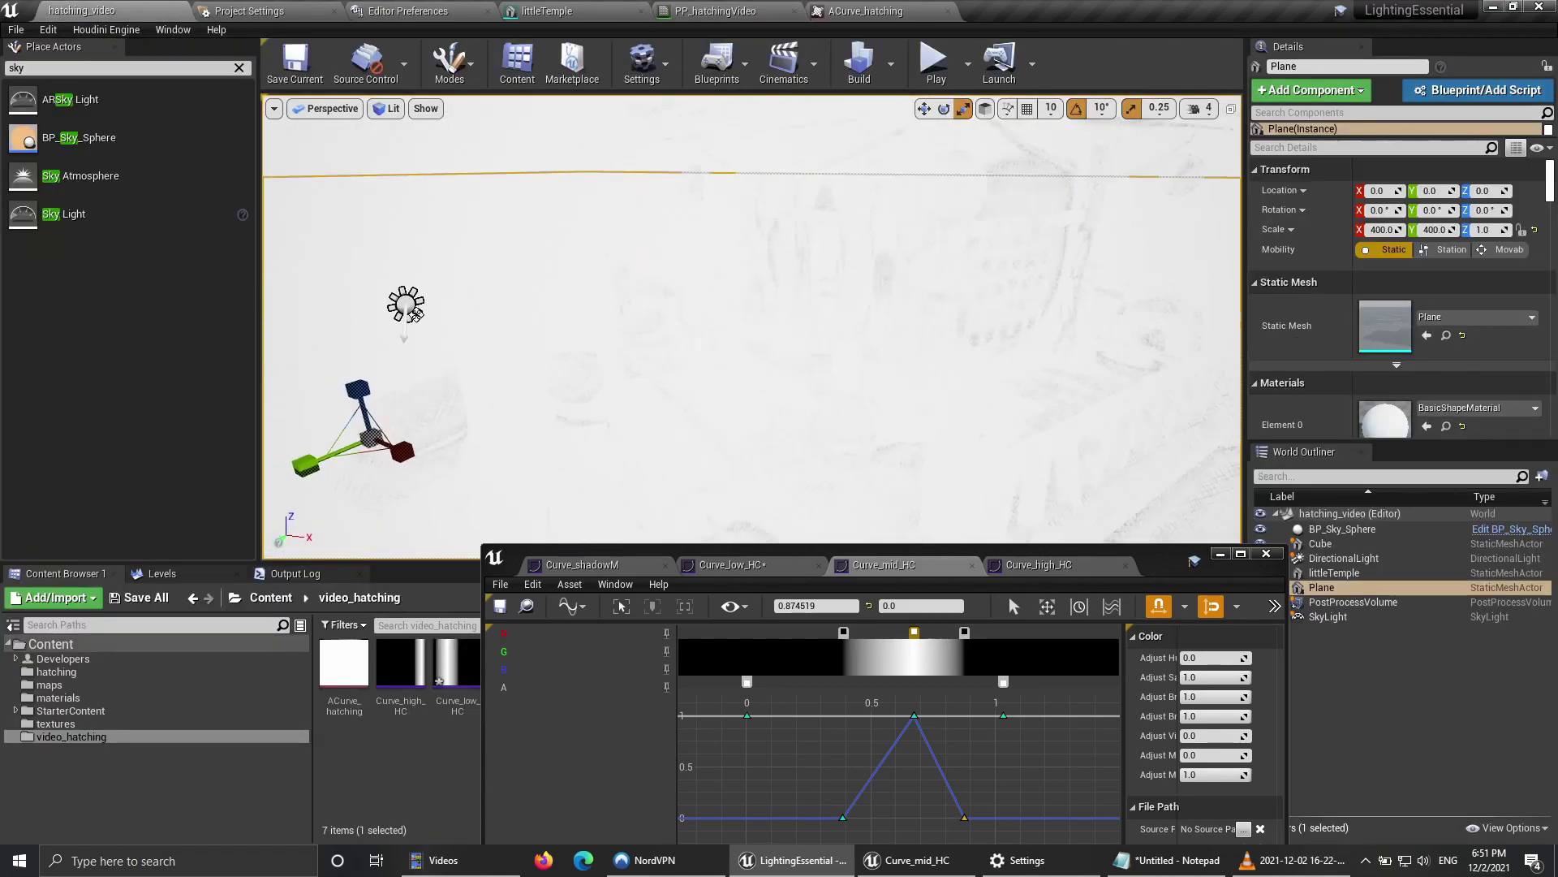
# Step: In PP_hatchingVideo, move the output, Lerp and color constant nodes away from the Saturate node, and reposition Saturate beside the Add node
pyautogui.press('w')
pyautogui.moveTo(752, 325); pyautogui.dragTo(836, 381, button='right')
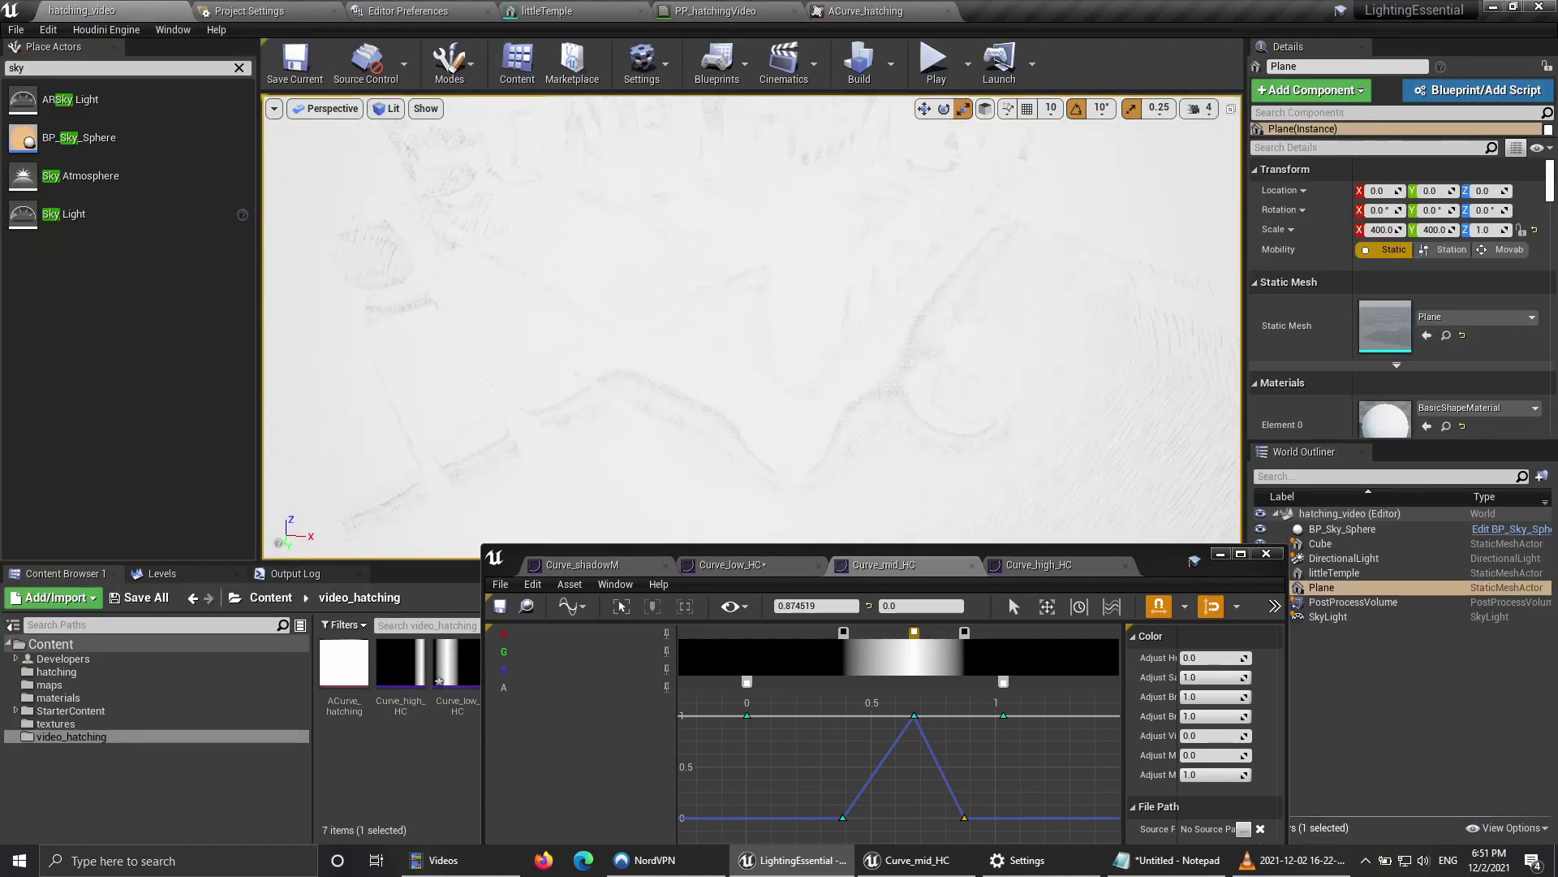
pyautogui.click(714, 11)
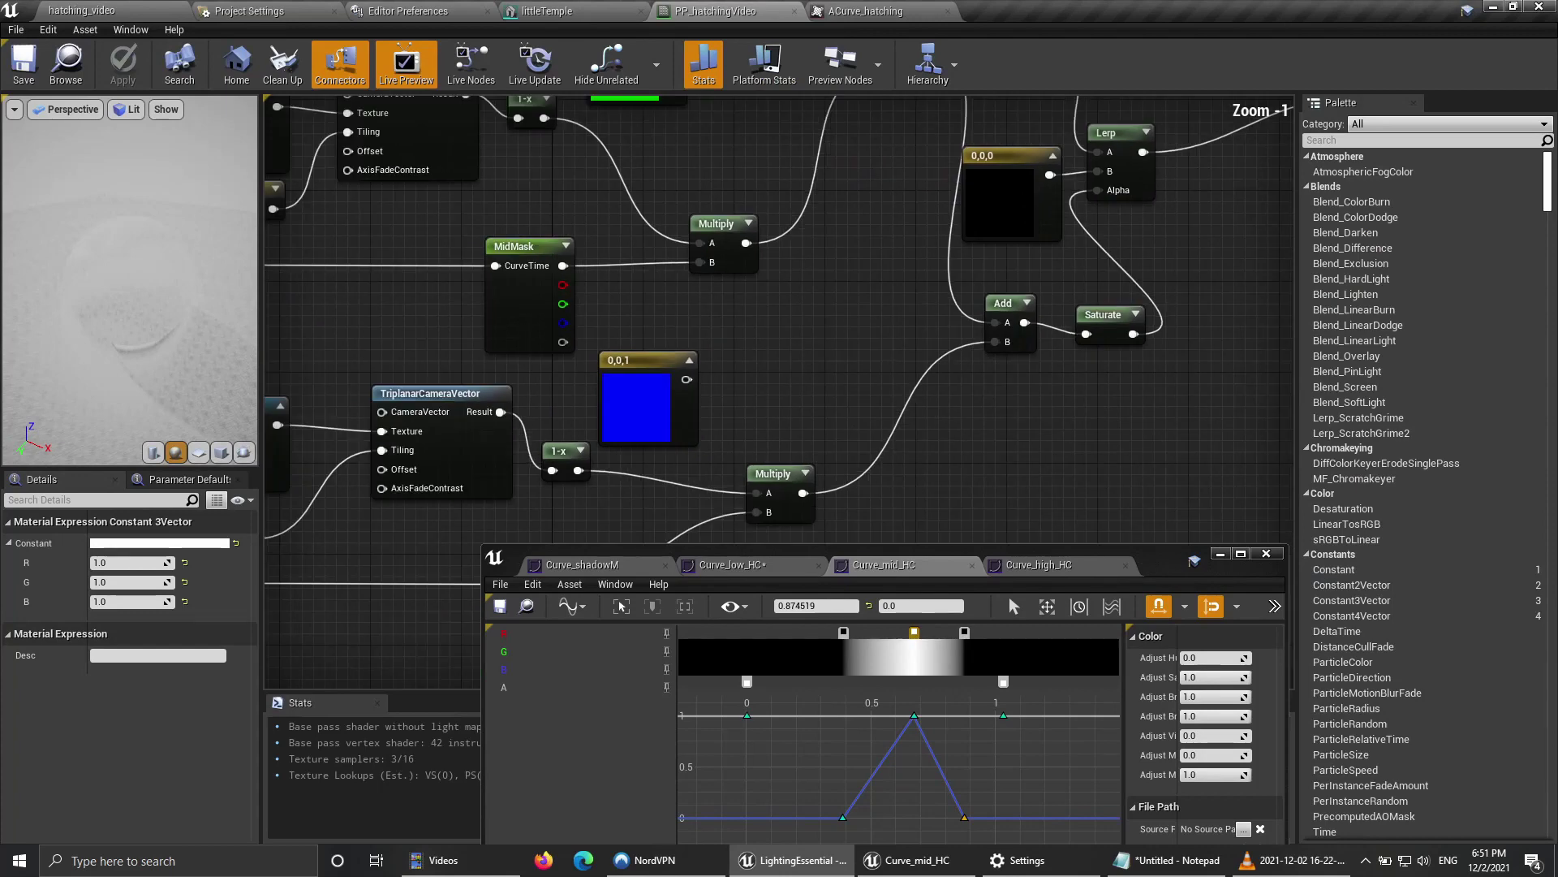
pyautogui.moveTo(1286, 245); pyautogui.dragTo(914, 432, button='right')
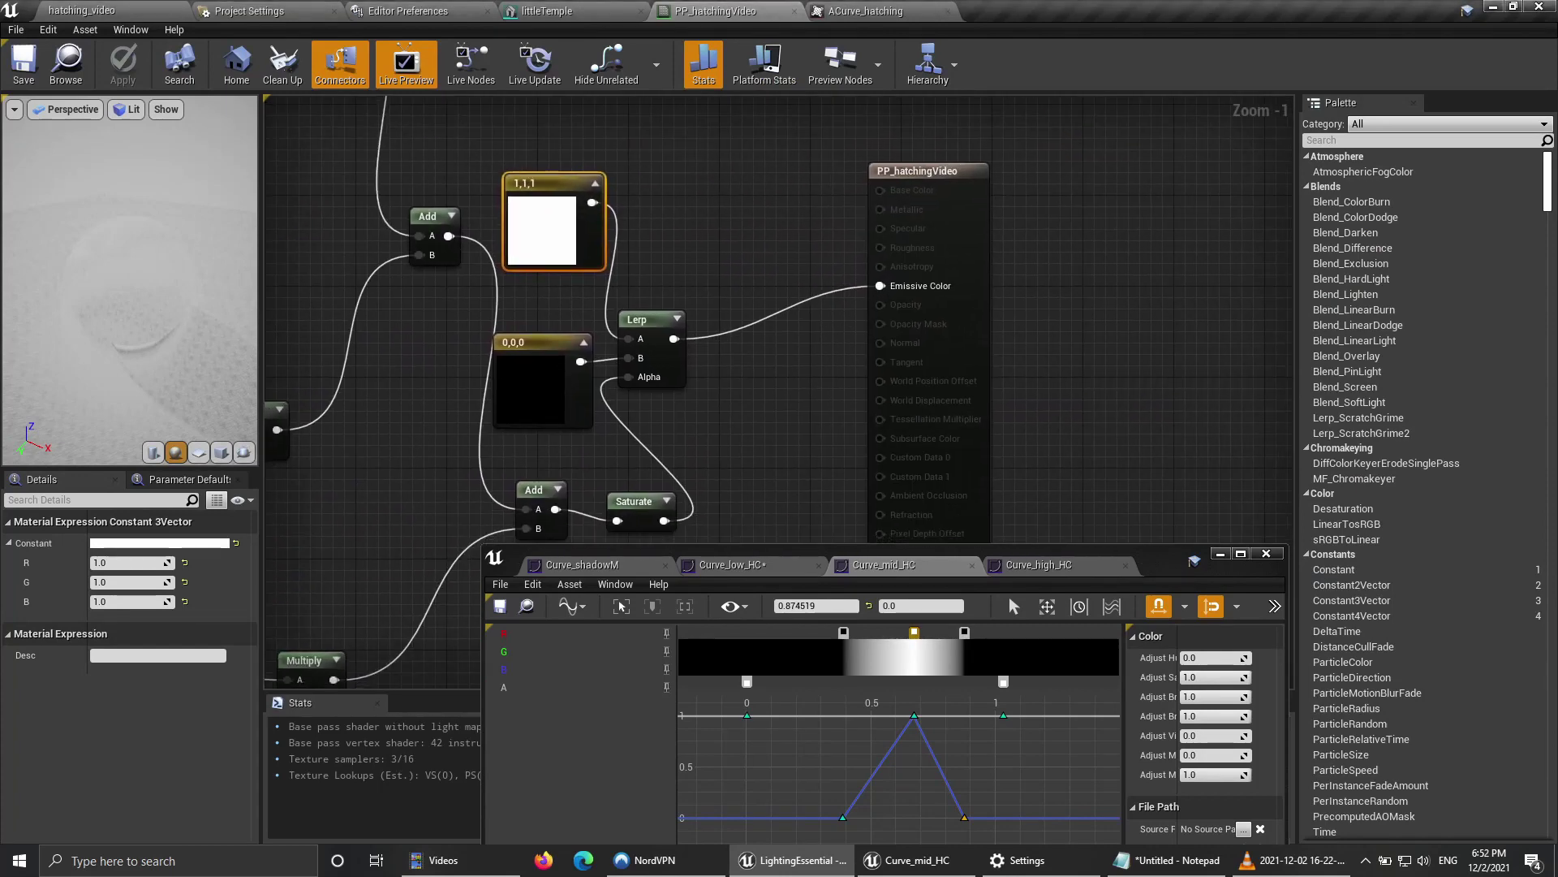
pyautogui.scroll(-2, 770, 412)
pyautogui.moveTo(892, 224); pyautogui.dragTo(1129, 217)
pyautogui.moveTo(798, 195); pyautogui.dragTo(887, 371)
pyautogui.moveTo(660, 480); pyautogui.dragTo(643, 471)
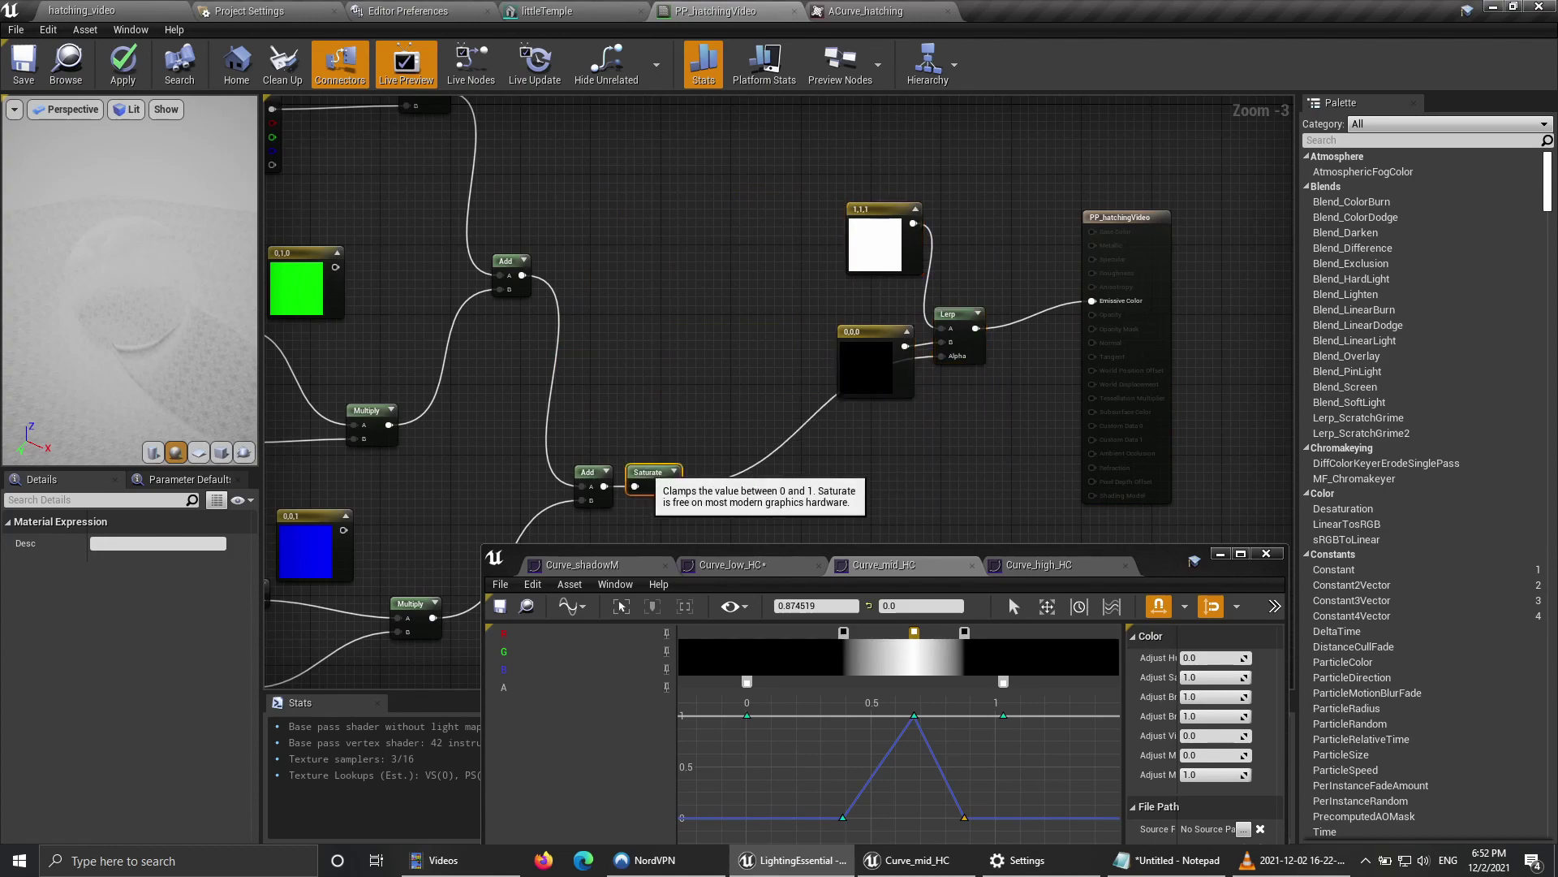
# Step: Insert a Multiply node with Const B set to 4 between the Saturate output and the Lerp's Alpha input
pyautogui.scroll(3, 826, 503)
pyautogui.moveTo(812, 499); pyautogui.dragTo(881, 474, button='right')
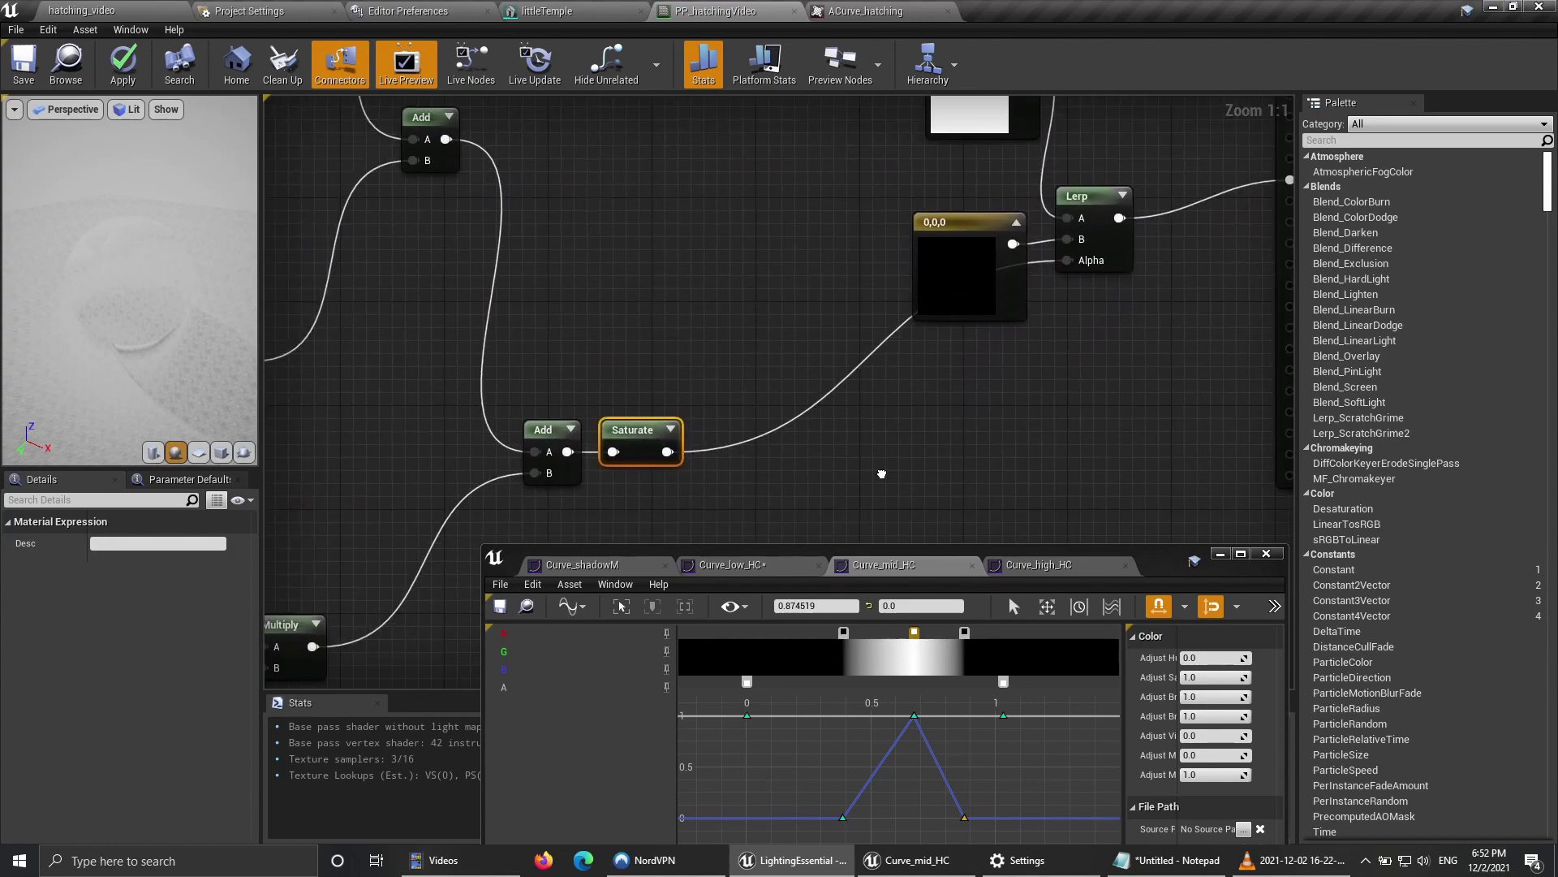
pyautogui.moveTo(667, 451); pyautogui.dragTo(780, 445)
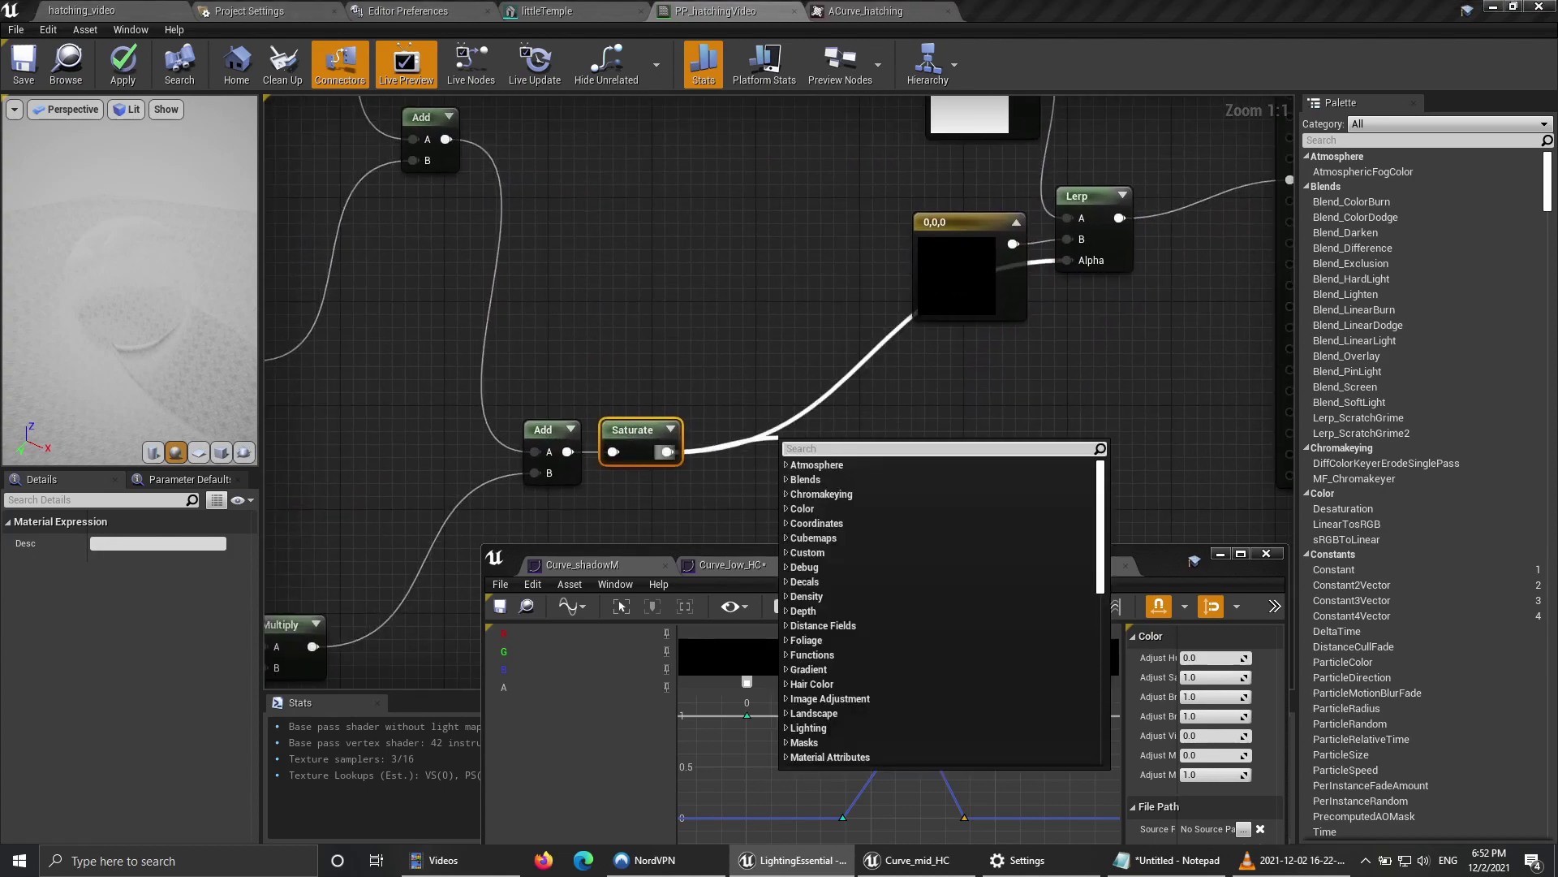
pyautogui.write('mul')
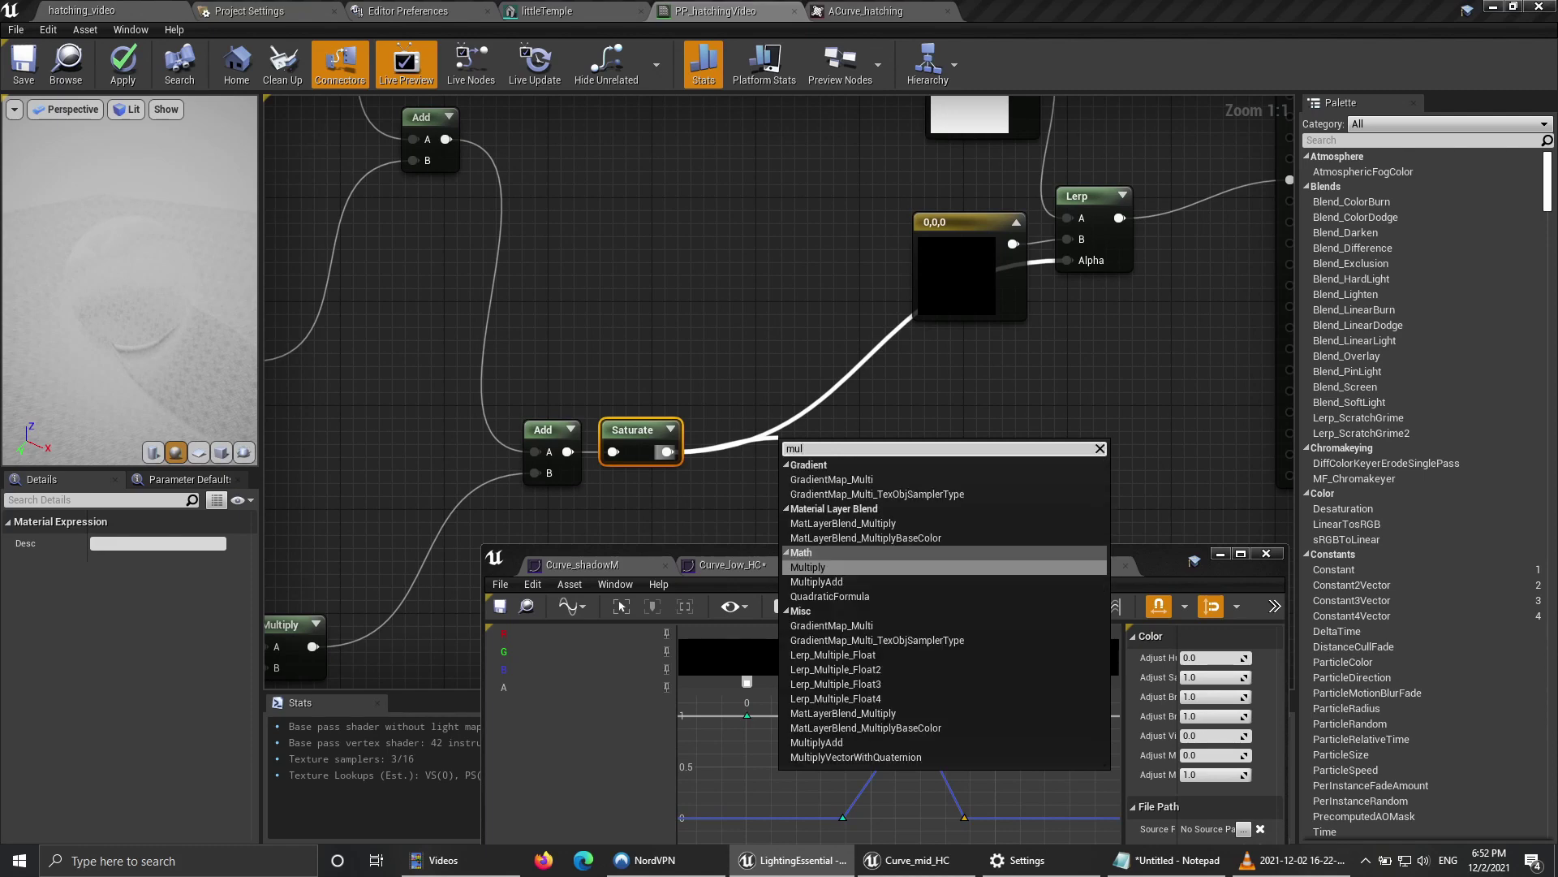
pyautogui.press('Return')
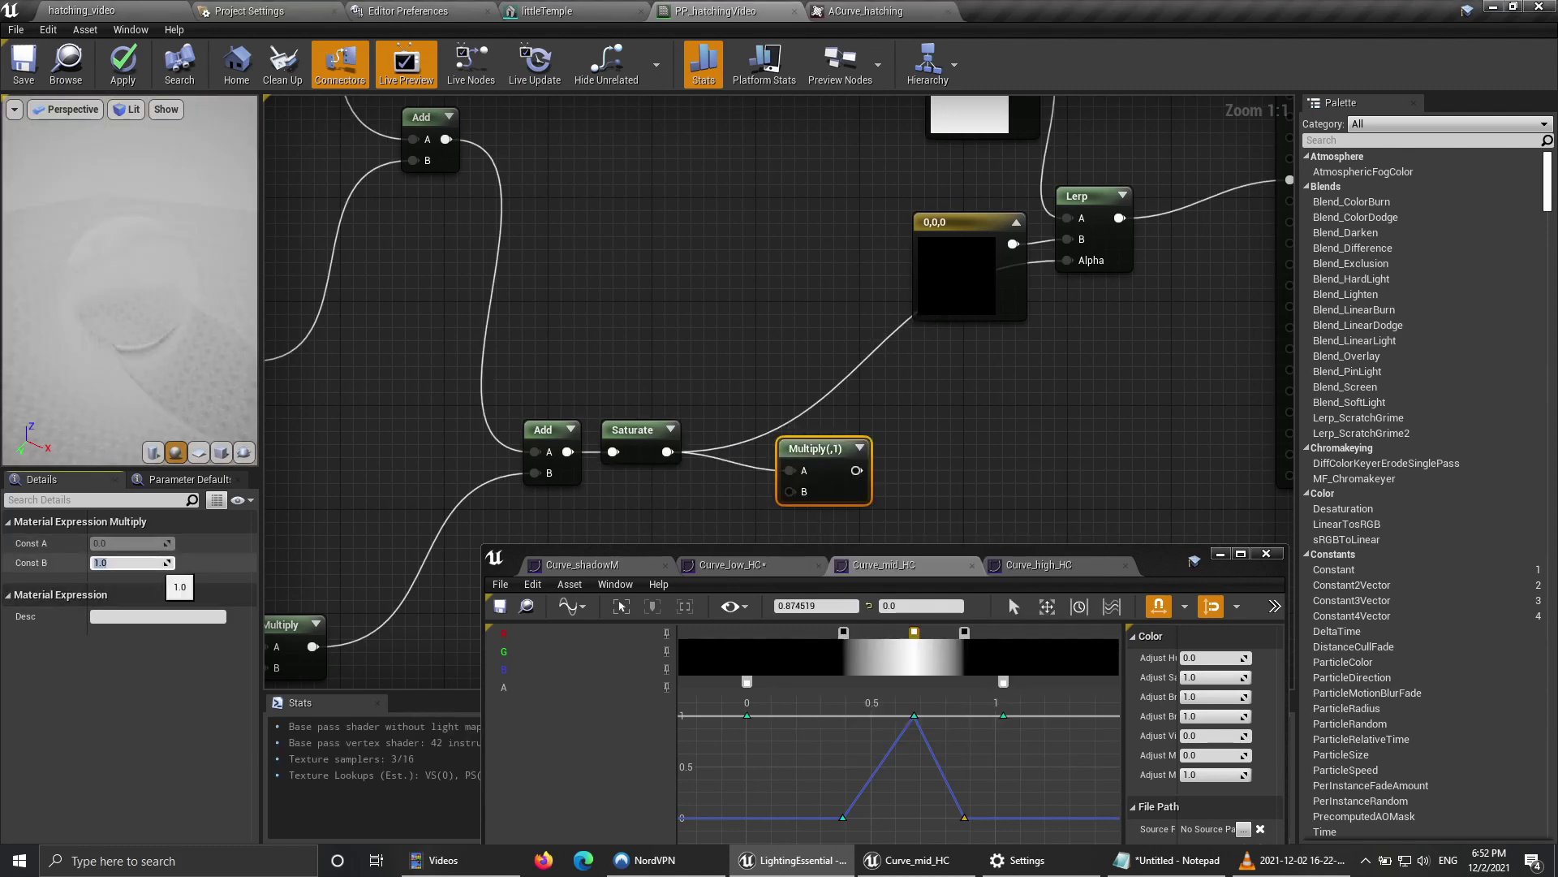
pyautogui.write('4')
pyautogui.press('Return')
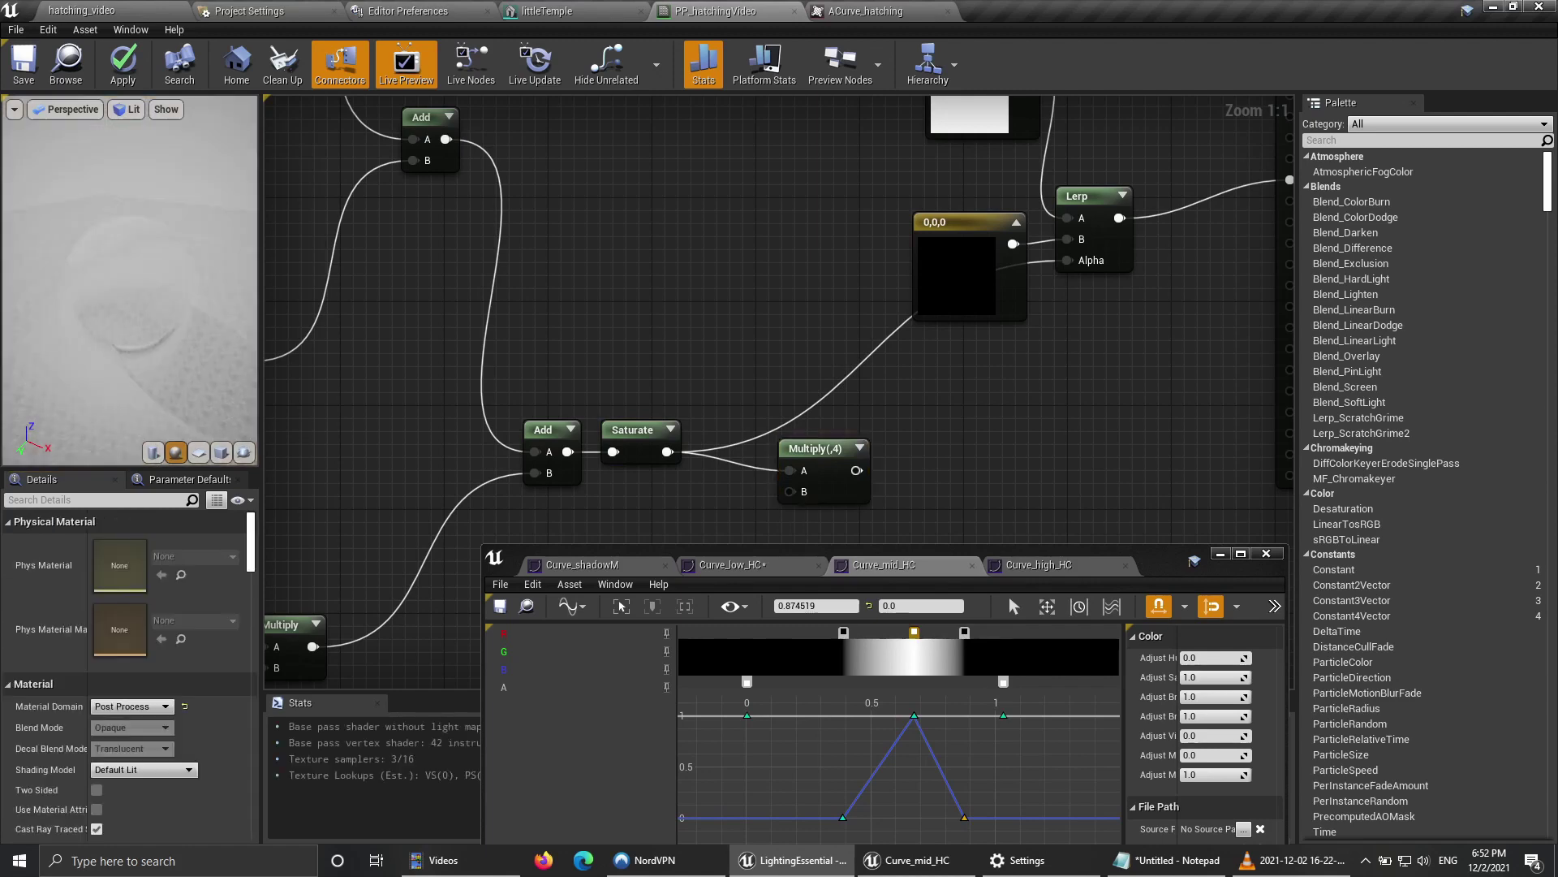
pyautogui.moveTo(855, 470); pyautogui.dragTo(1067, 260)
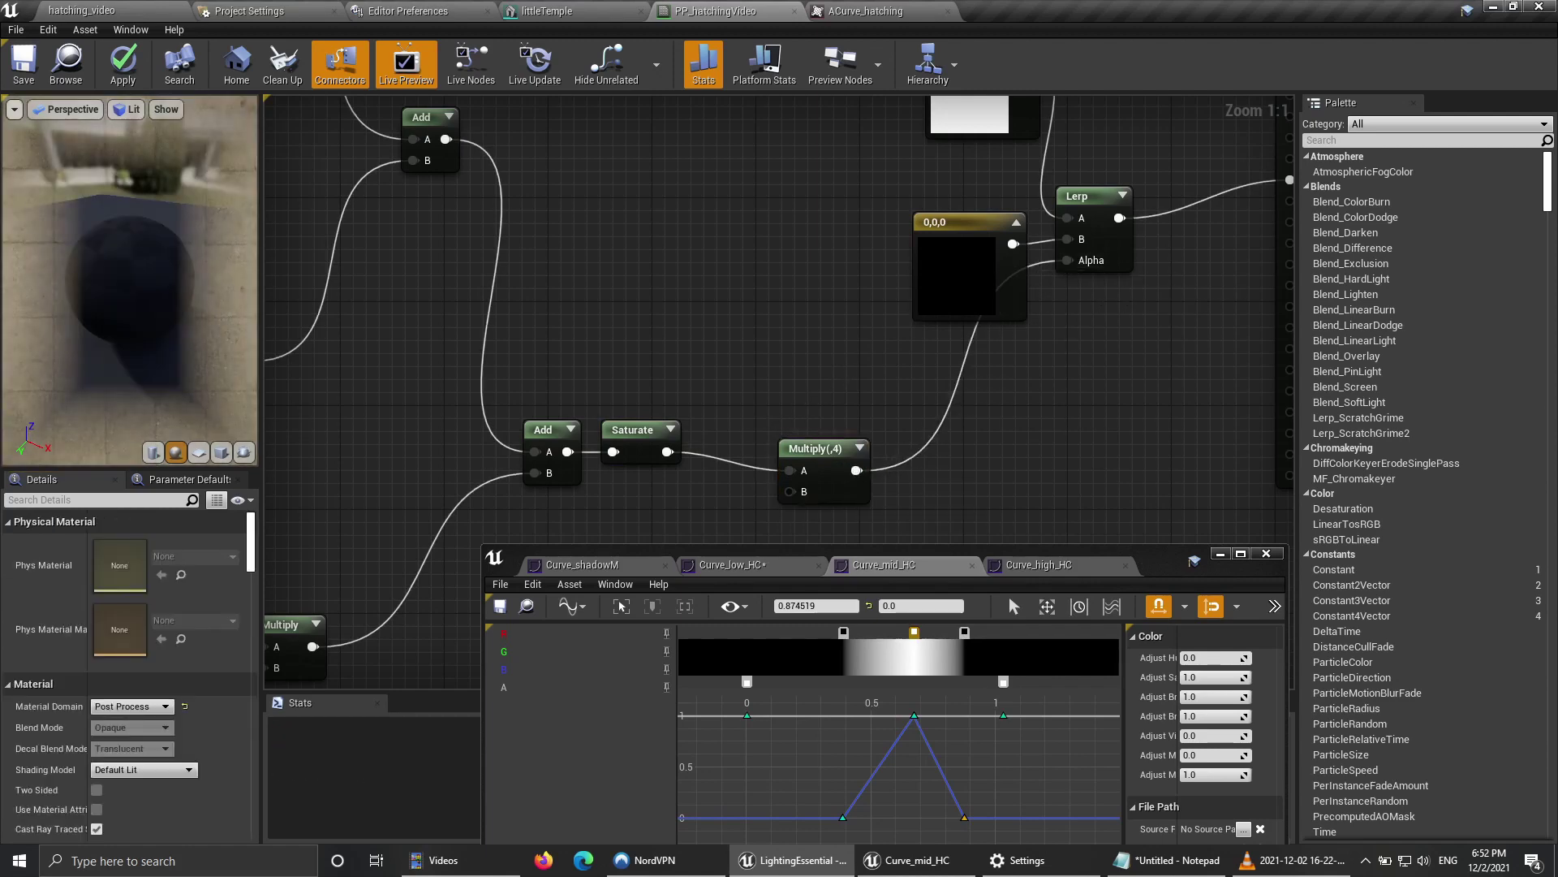
# Step: Save the material and inspect the intensified hatching around the temple in the hatching_video level
pyautogui.click(24, 65)
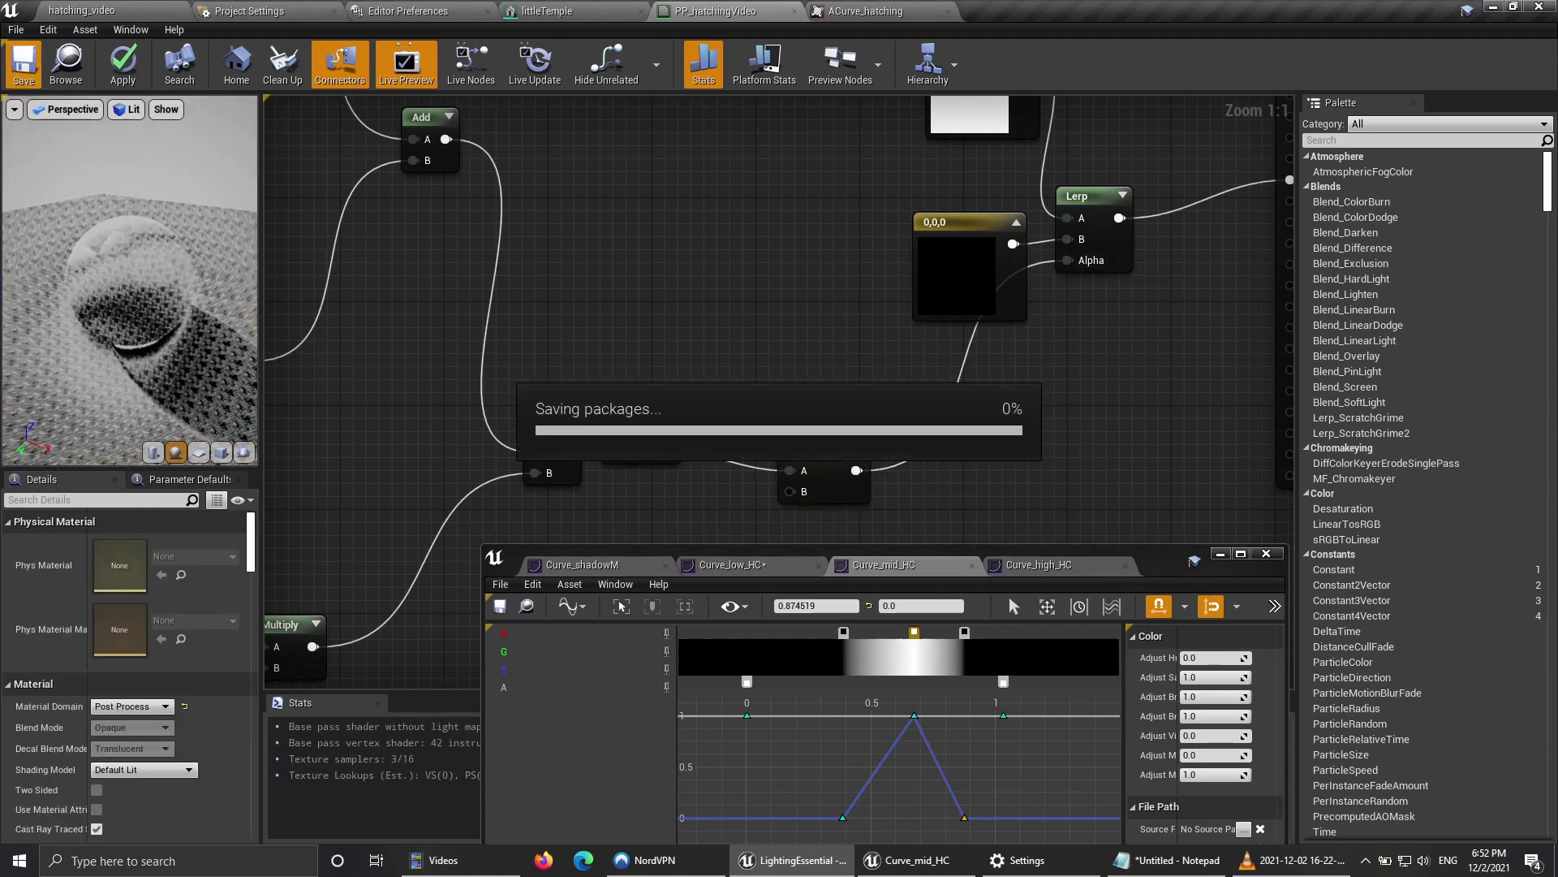
pyautogui.click(83, 11)
pyautogui.moveTo(747, 324)
pyautogui.mouseDown(button='right')
pyautogui.moveTo(861, 329)
pyautogui.moveTo(857, 357)
pyautogui.moveTo(780, 300)
pyautogui.moveTo(771, 333)
pyautogui.moveTo(885, 414)
pyautogui.moveTo(827, 365)
pyautogui.moveTo(755, 389)
pyautogui.moveTo(779, 316)
pyautogui.moveTo(820, 430)
pyautogui.moveTo(779, 414)
pyautogui.moveTo(731, 325)
pyautogui.moveTo(698, 382)
pyautogui.moveTo(734, 333)
pyautogui.mouseUp(button='right')
pyautogui.press('Escape')
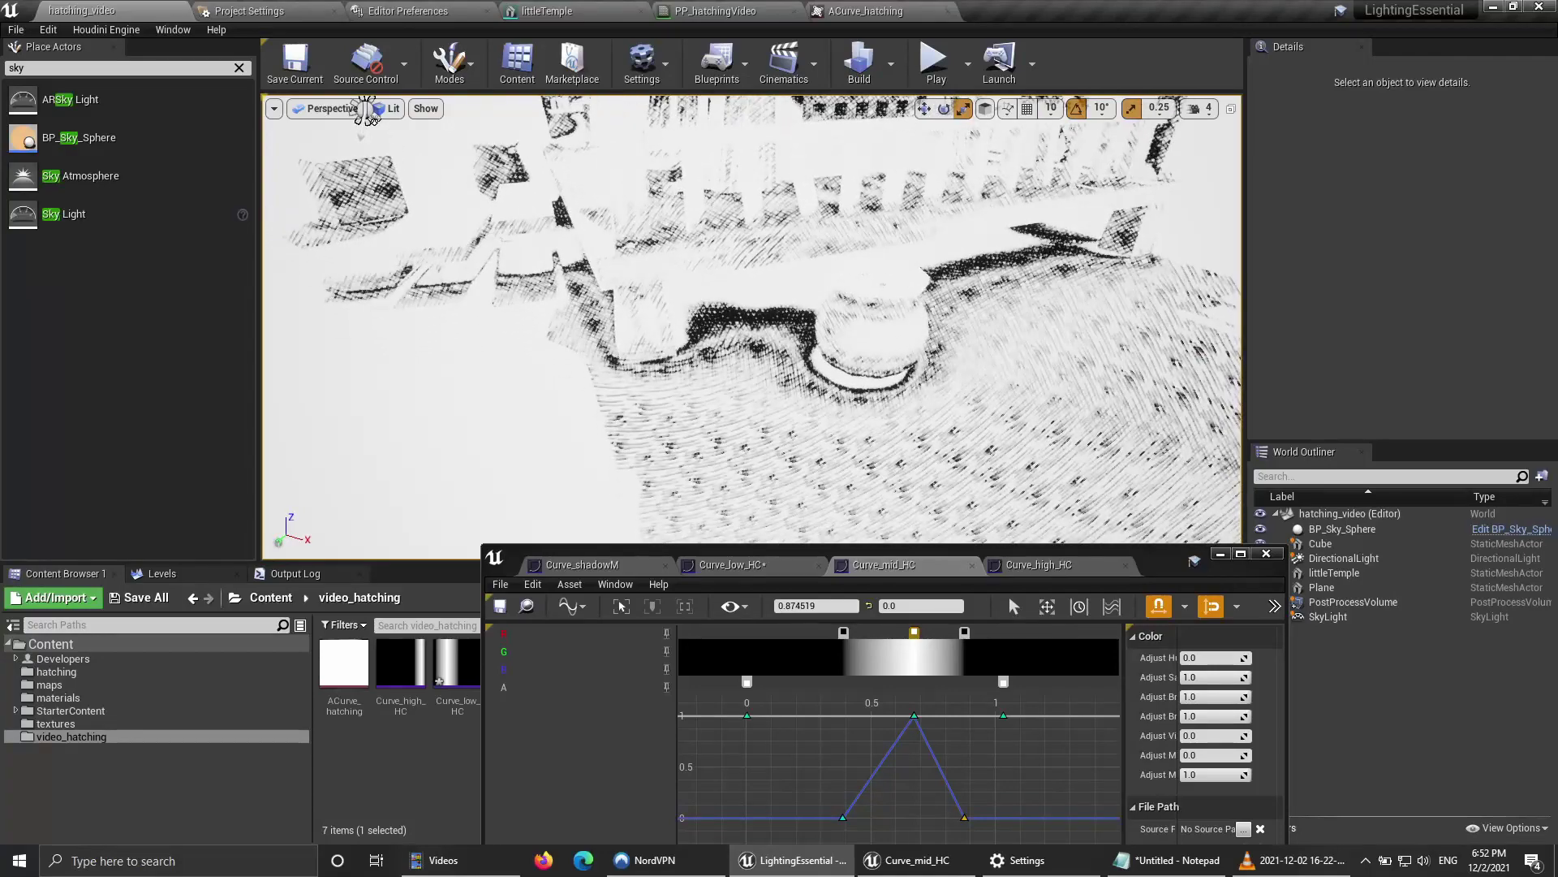
pyautogui.click(734, 389)
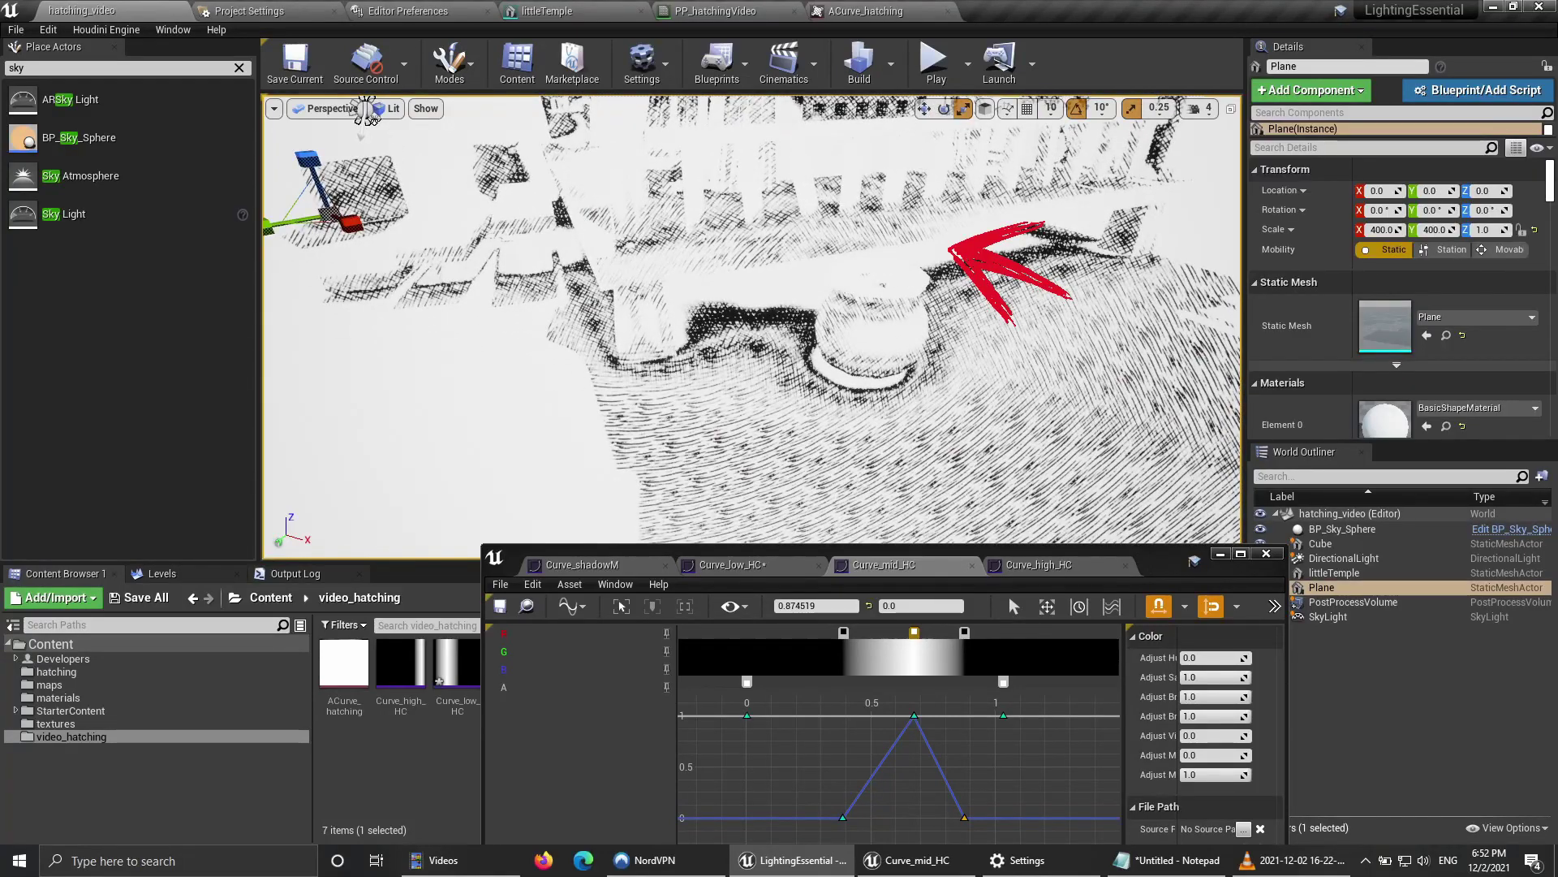
pyautogui.moveTo(734, 390); pyautogui.dragTo(737, 438, button='right')
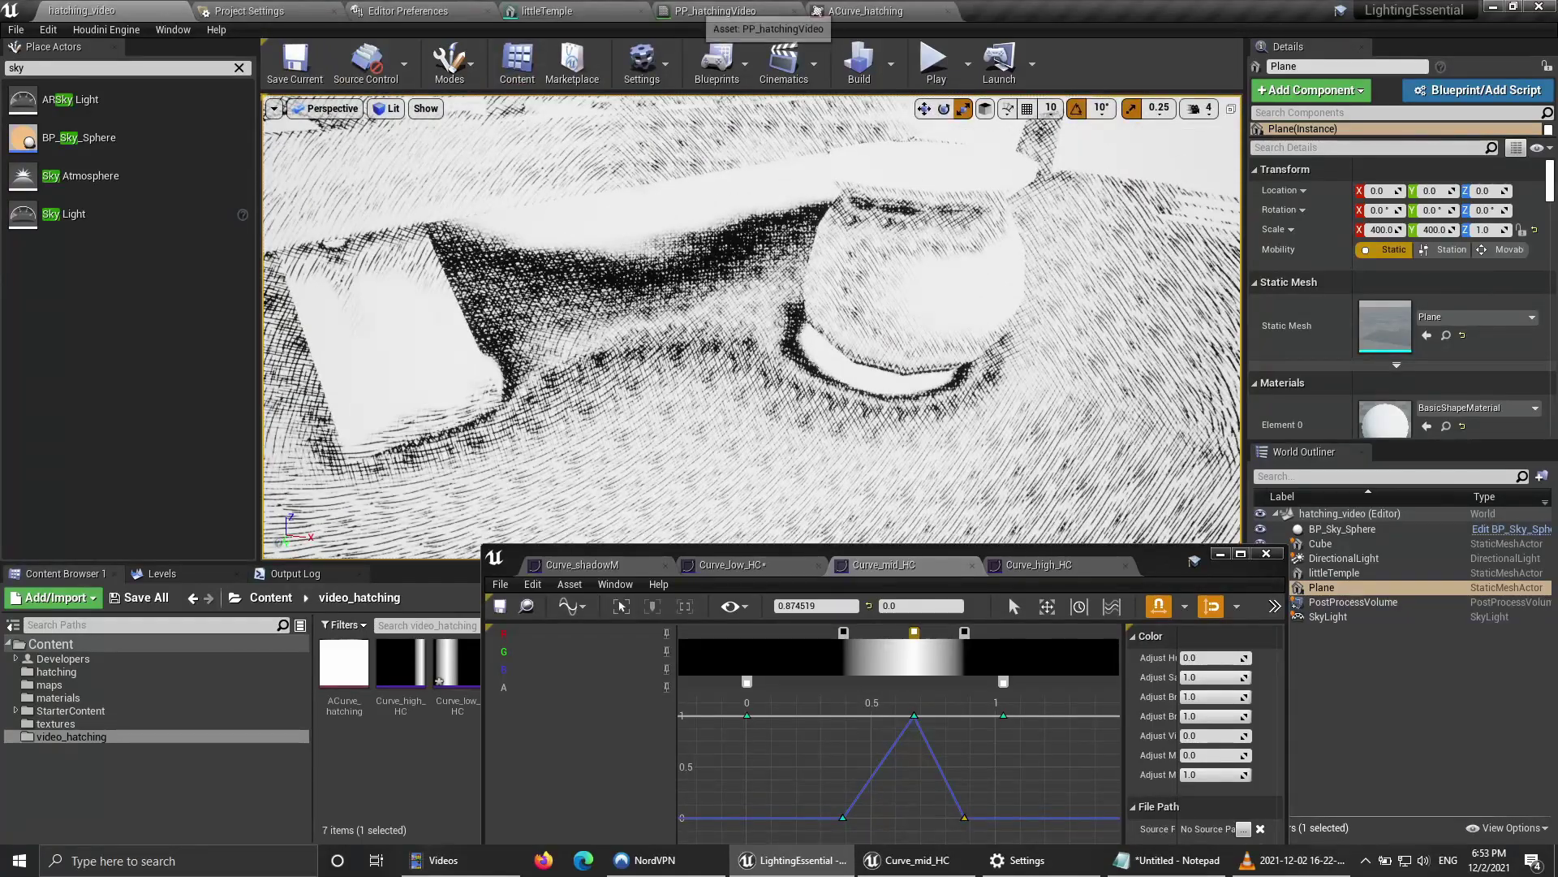
# Step: Connect the ShadowMask node's red output directly to the material's Emissive Color
pyautogui.click(700, 10)
pyautogui.scroll(-4, 1197, 276)
pyautogui.moveTo(638, 391); pyautogui.dragTo(850, 467, button='right')
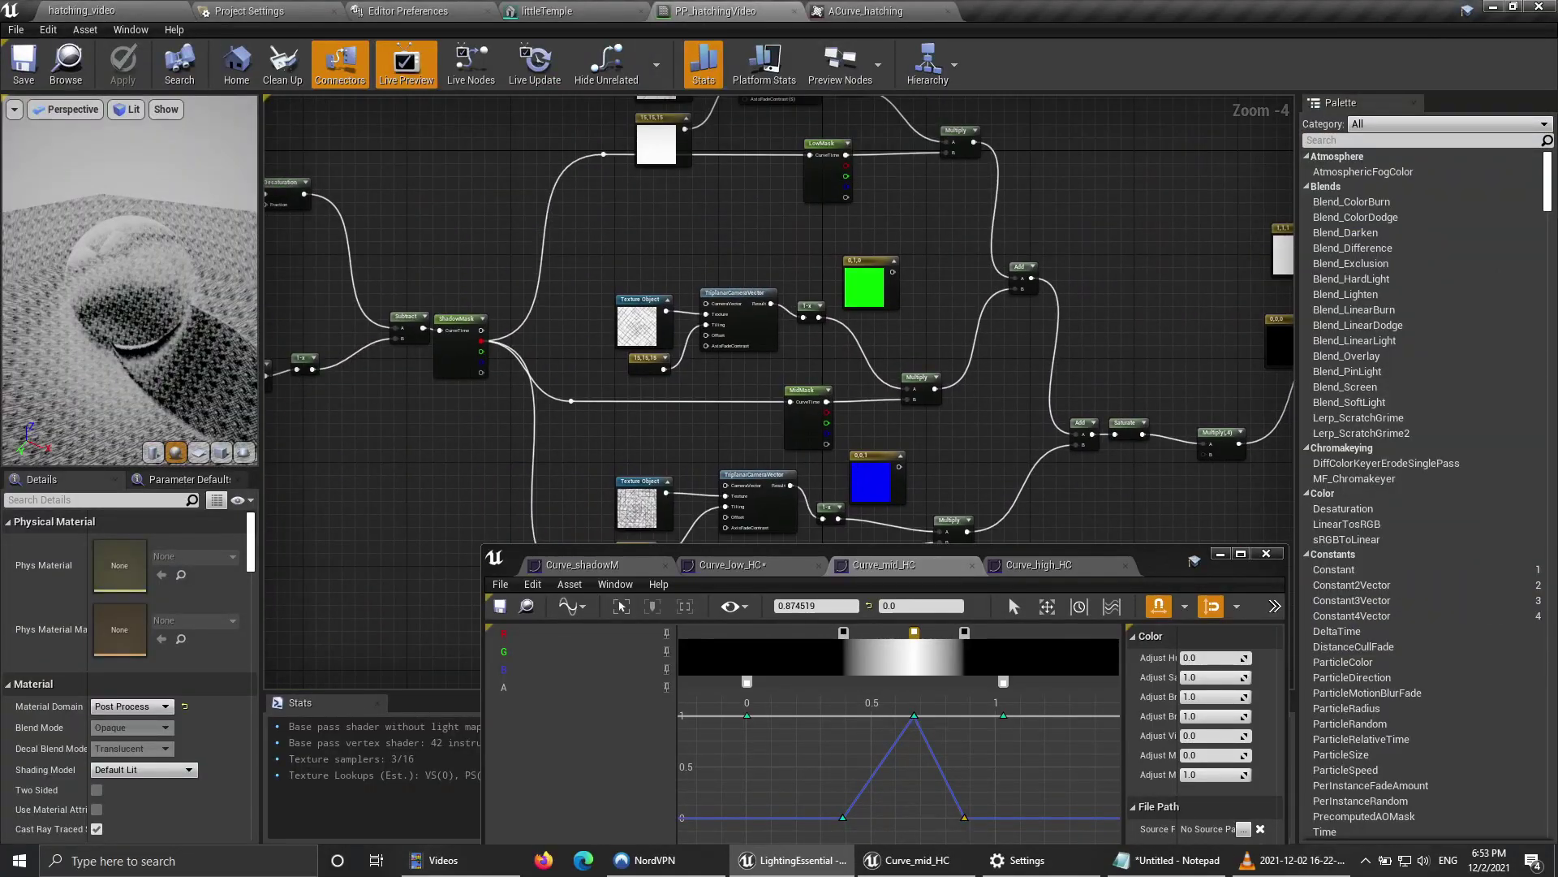
pyautogui.scroll(4, 507, 356)
pyautogui.rightClick(440, 325)
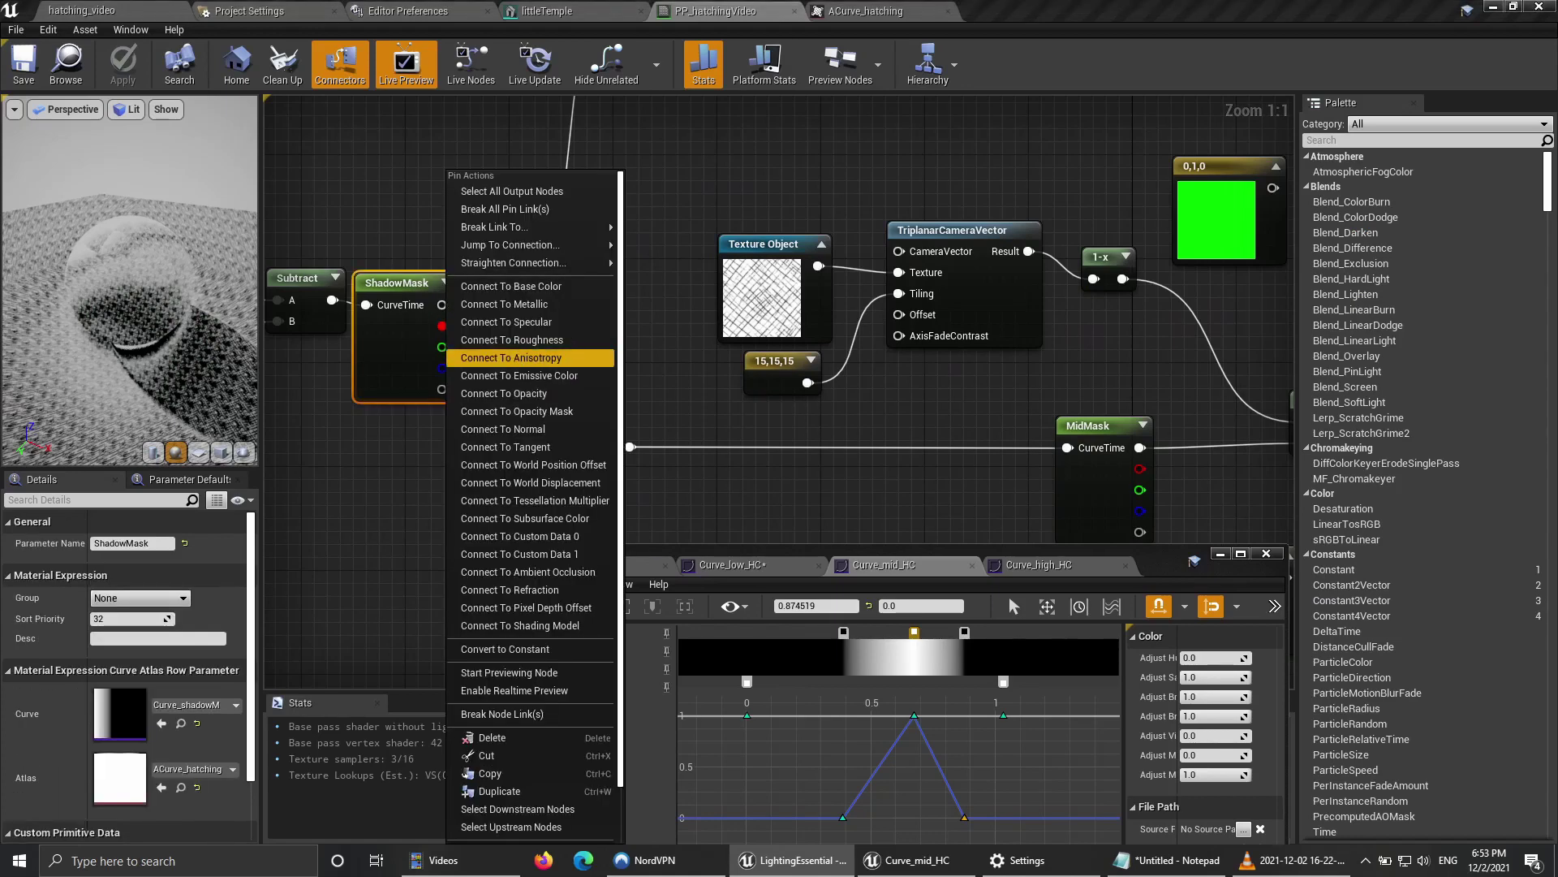
pyautogui.click(519, 375)
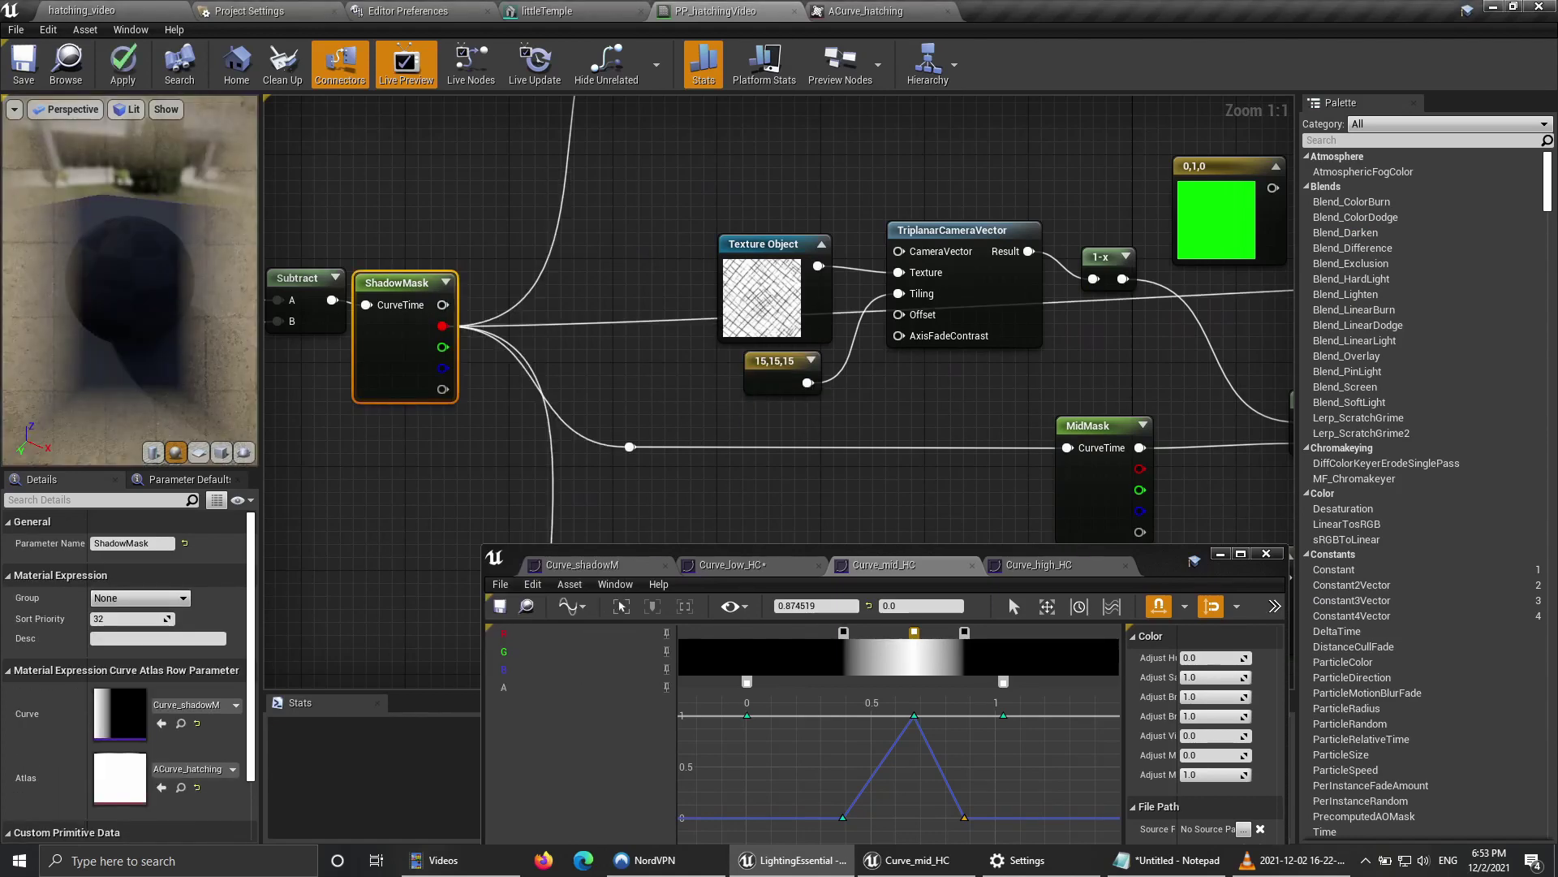
# Step: Save the material and examine the shadow mask up close in the hatching_video level
pyautogui.click(24, 72)
pyautogui.click(83, 11)
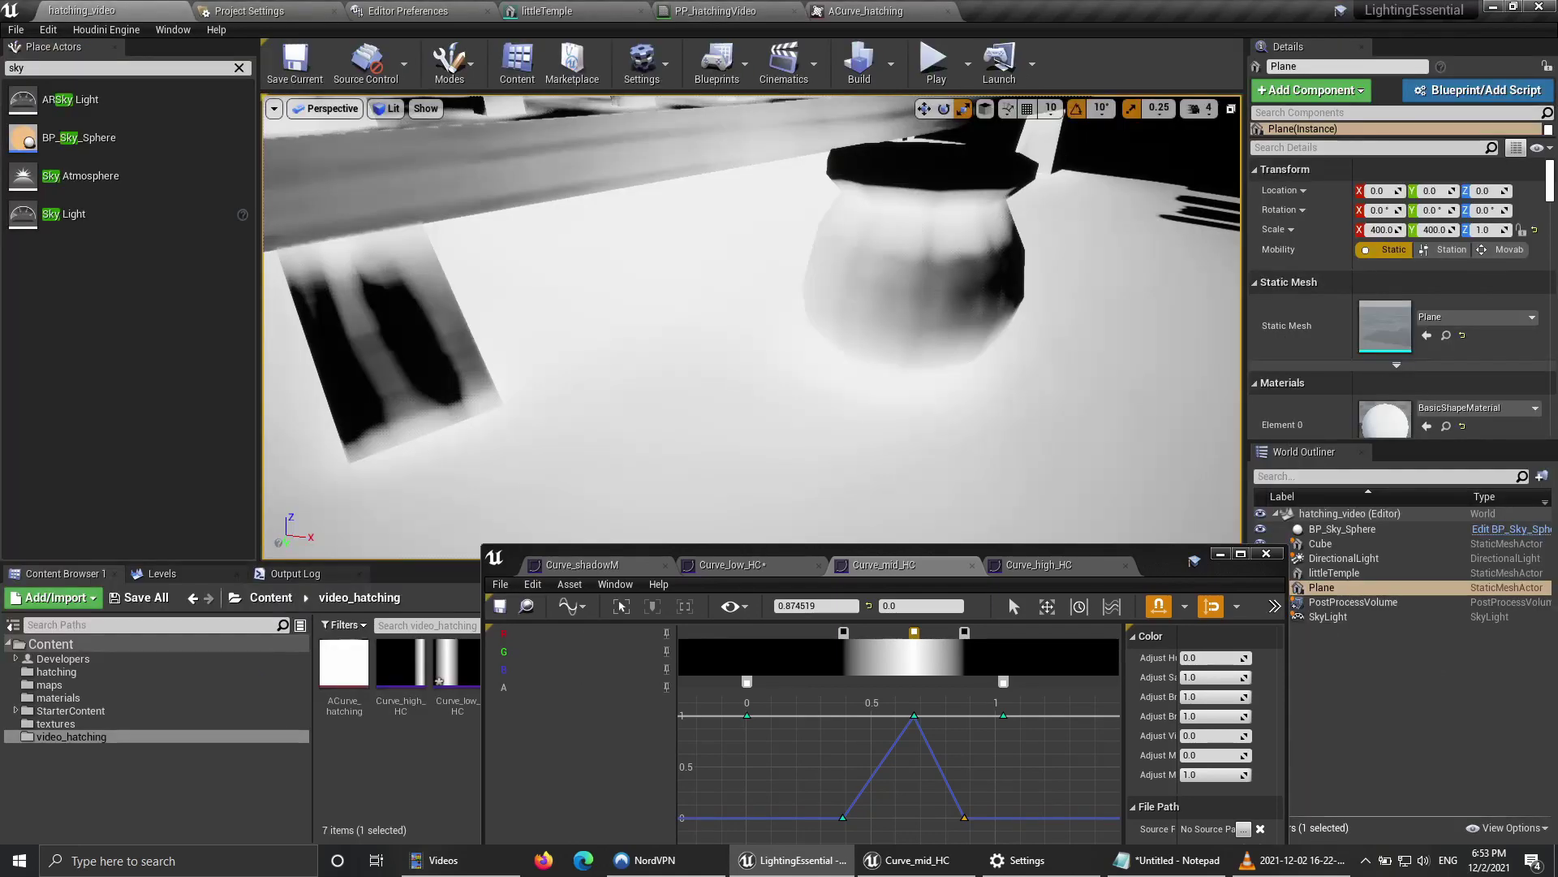
pyautogui.moveTo(649, 341)
pyautogui.mouseDown(button='right')
pyautogui.moveTo(568, 267)
pyautogui.moveTo(682, 398)
pyautogui.moveTo(669, 284)
pyautogui.moveTo(665, 349)
pyautogui.moveTo(702, 349)
pyautogui.moveTo(633, 344)
pyautogui.mouseUp(button='right')
pyautogui.press('w')
pyautogui.press('s')
pyautogui.press('w')
pyautogui.press('w')
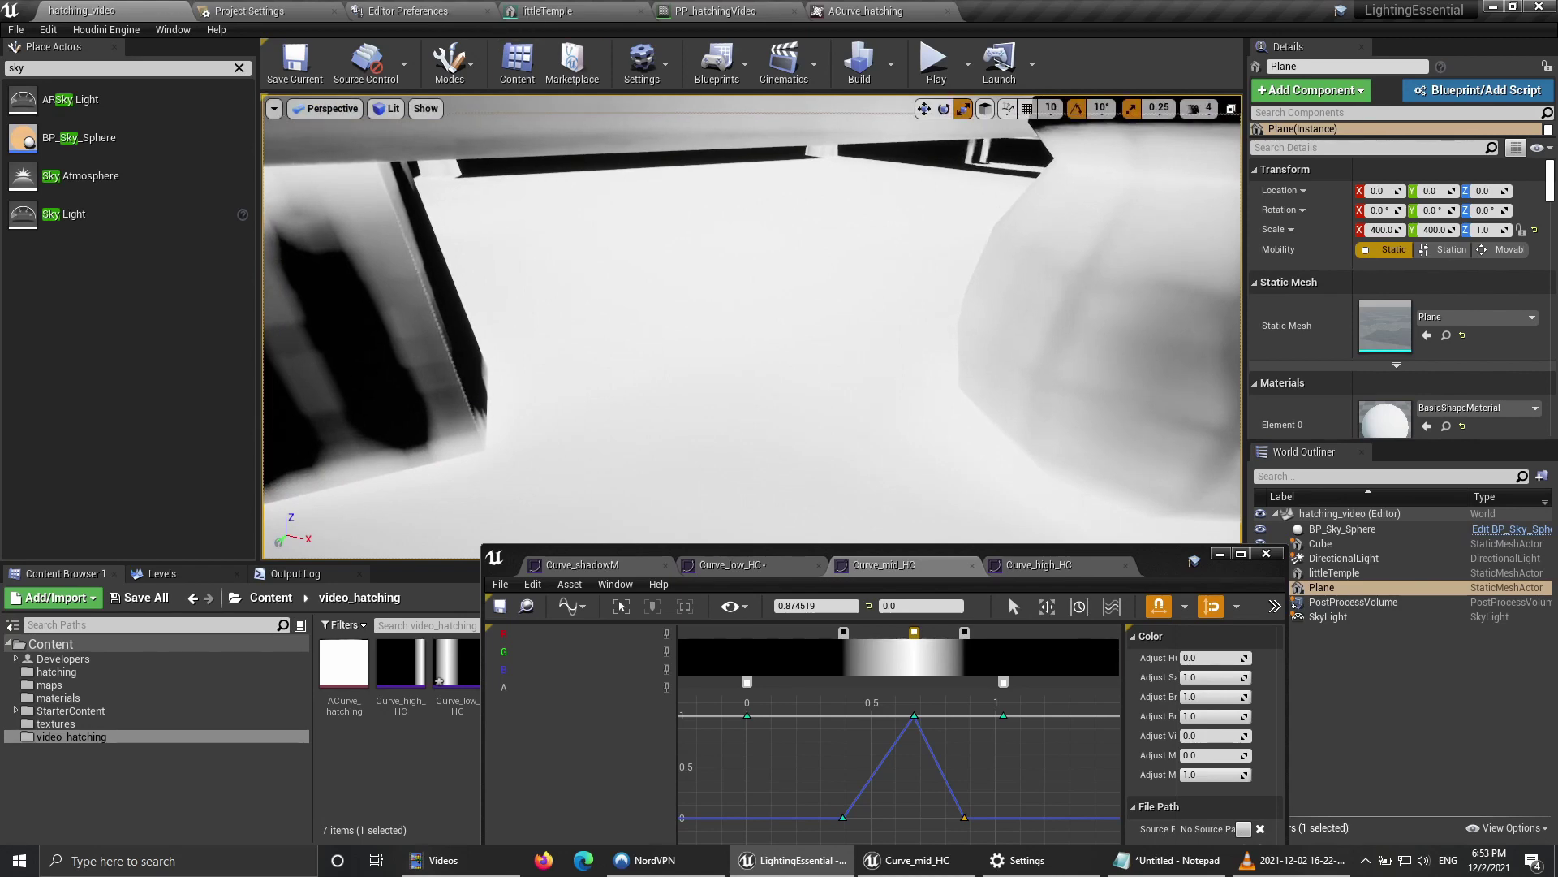
# Step: In PP_hatchingVideo, connect the blue (0,0,1) constant to the A input of the HighMask Multiply in place of the hatching texture
pyautogui.click(710, 10)
pyautogui.moveTo(949, 358); pyautogui.dragTo(787, 285, button='right')
pyautogui.scroll(-3, 787, 286)
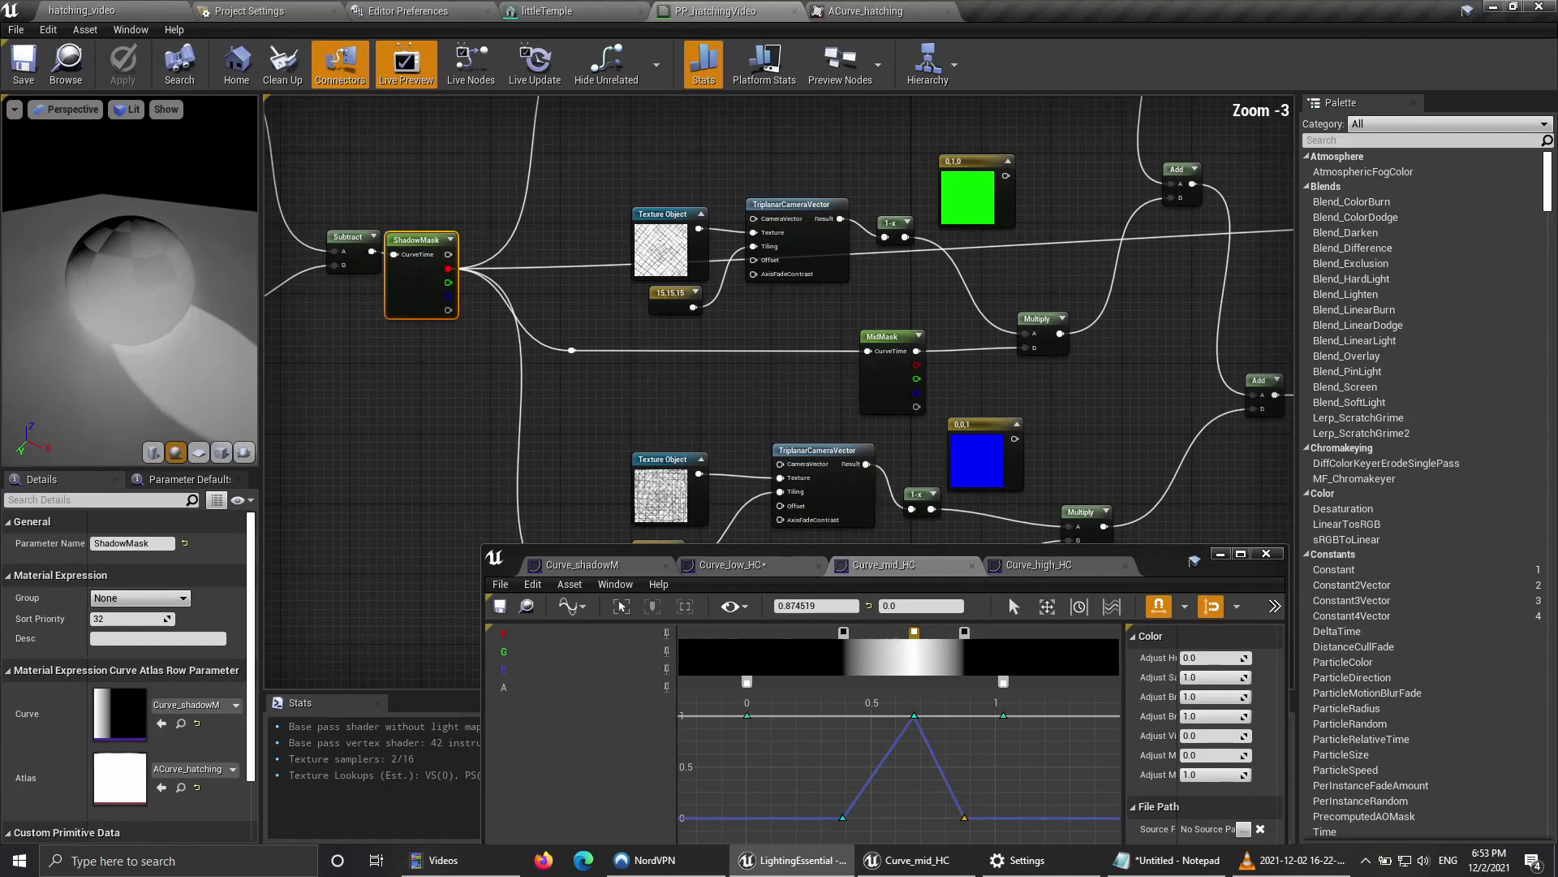
pyautogui.moveTo(1027, 398); pyautogui.dragTo(914, 251, button='right')
pyautogui.moveTo(899, 294); pyautogui.dragTo(954, 382)
pyautogui.moveTo(954, 383); pyautogui.dragTo(889, 407, button='right')
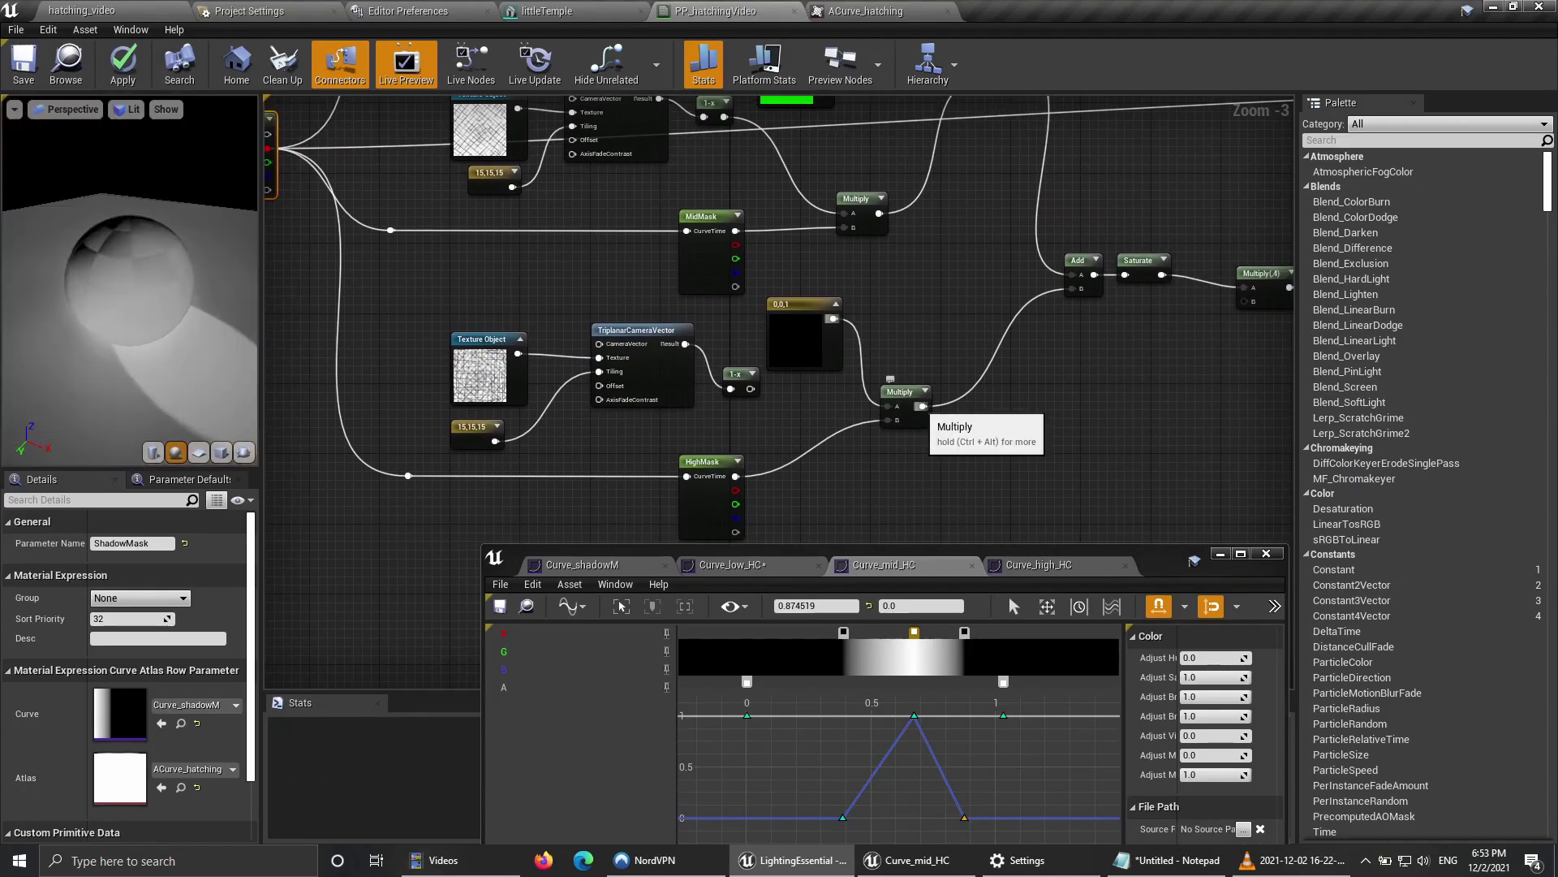
# Step: Connect the output of the HighMask Multiply node to the material's Emissive Color
pyautogui.rightClick(907, 404)
pyautogui.press('Escape')
pyautogui.scroll(3, 892, 405)
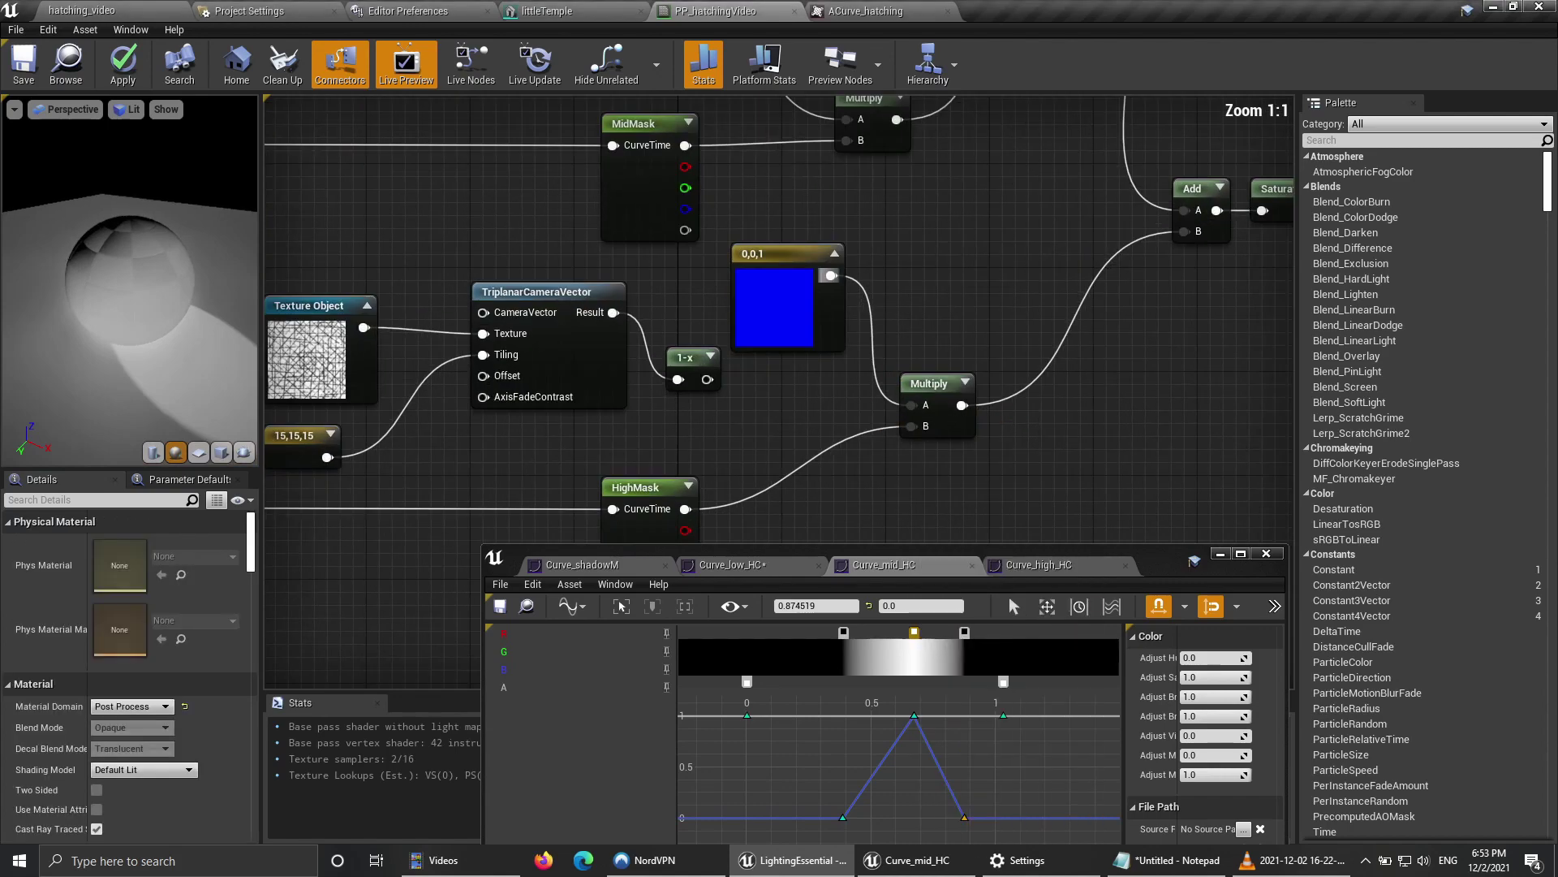
pyautogui.moveTo(893, 406); pyautogui.dragTo(800, 419, button='right')
pyautogui.rightClick(860, 418)
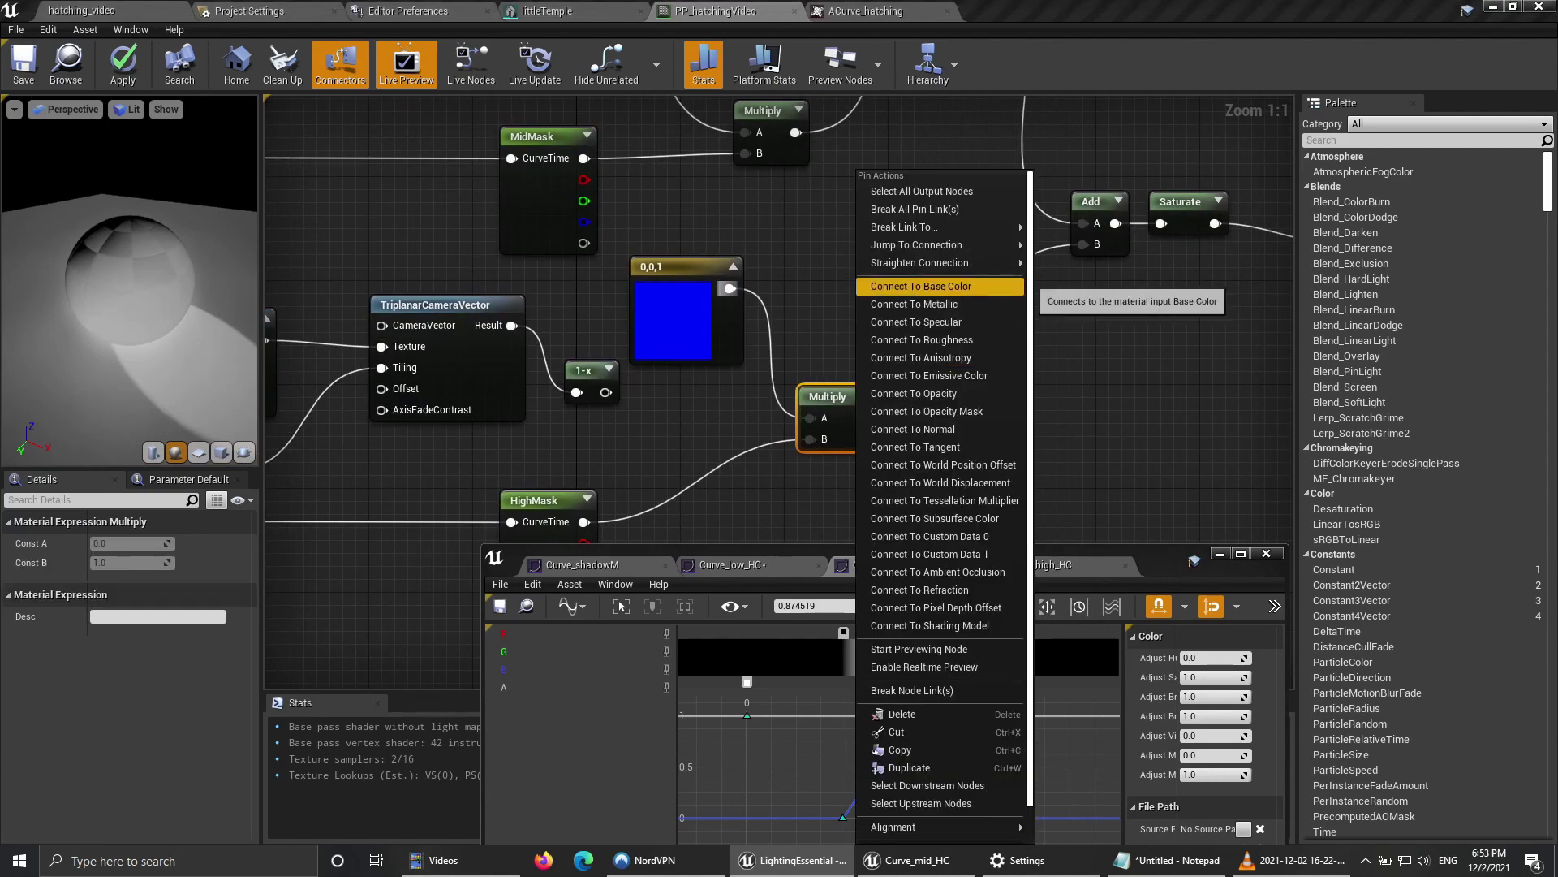
pyautogui.click(930, 375)
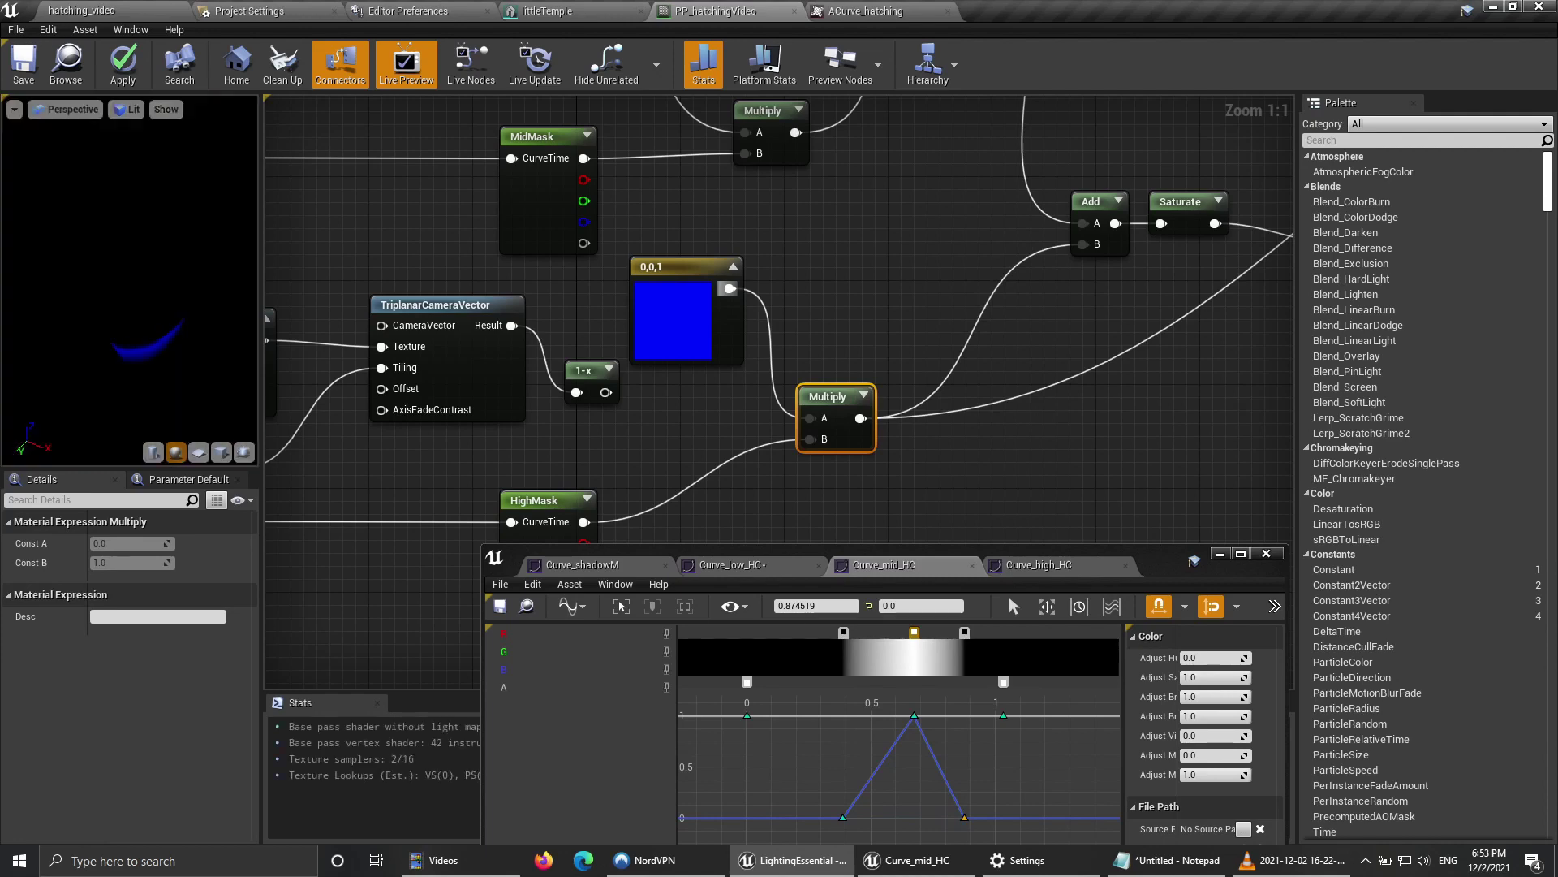
# Step: Save the material and inspect the blue high-mask areas in the hatching_video level
pyautogui.click(24, 64)
pyautogui.click(82, 10)
pyautogui.moveTo(750, 325)
pyautogui.mouseDown(button='right')
pyautogui.moveTo(750, 292)
pyautogui.moveTo(751, 341)
pyautogui.moveTo(722, 344)
pyautogui.mouseUp(button='right')
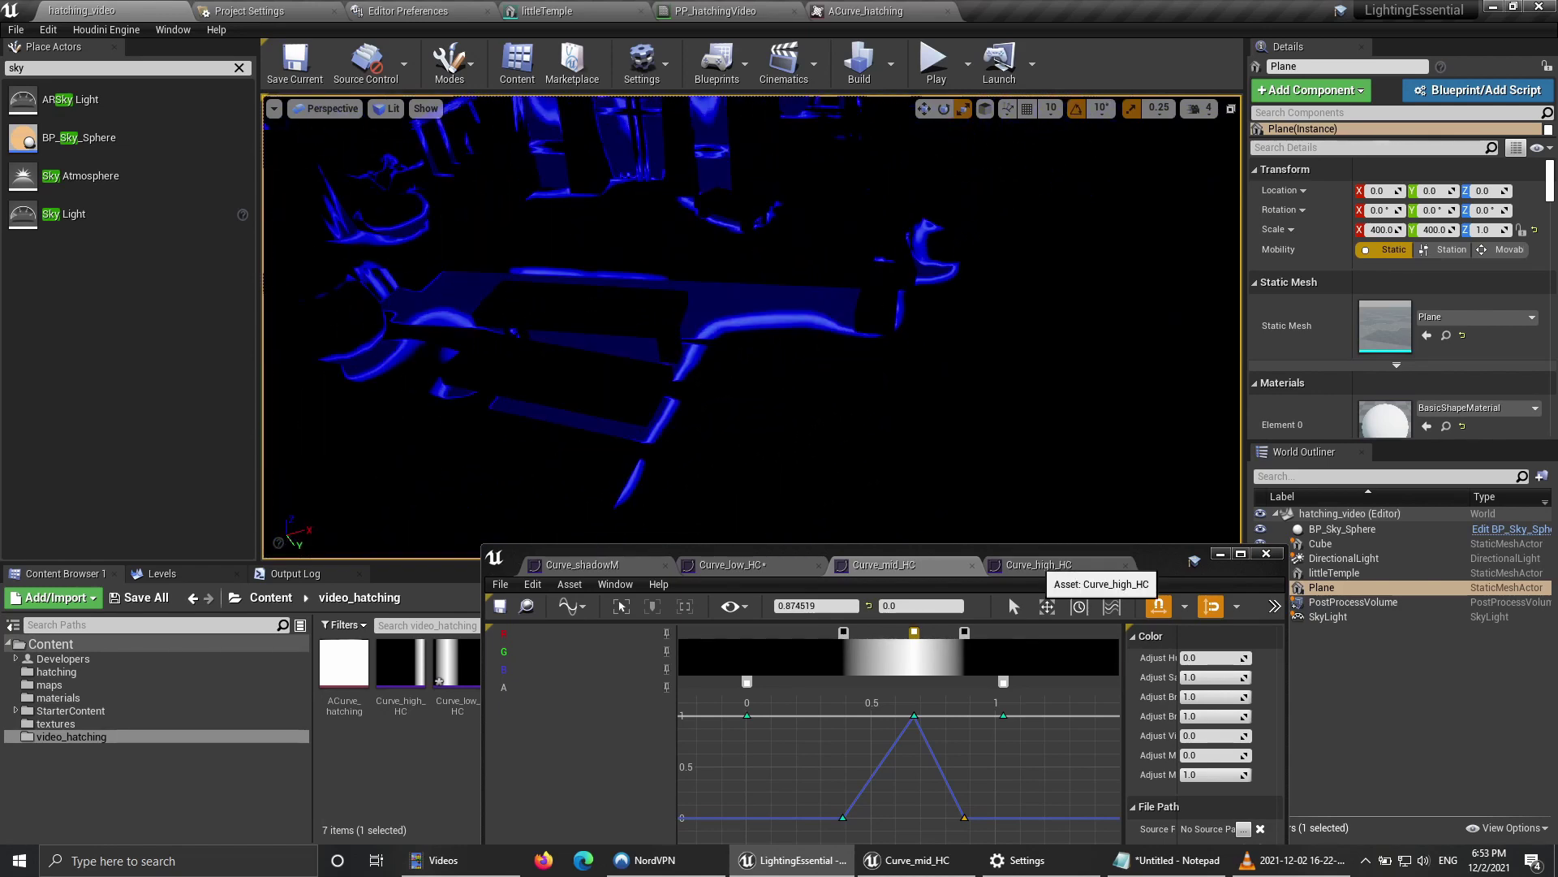
# Step: Open Curve_high_HC and move the gradient's white stop to about 0.95
pyautogui.click(1041, 565)
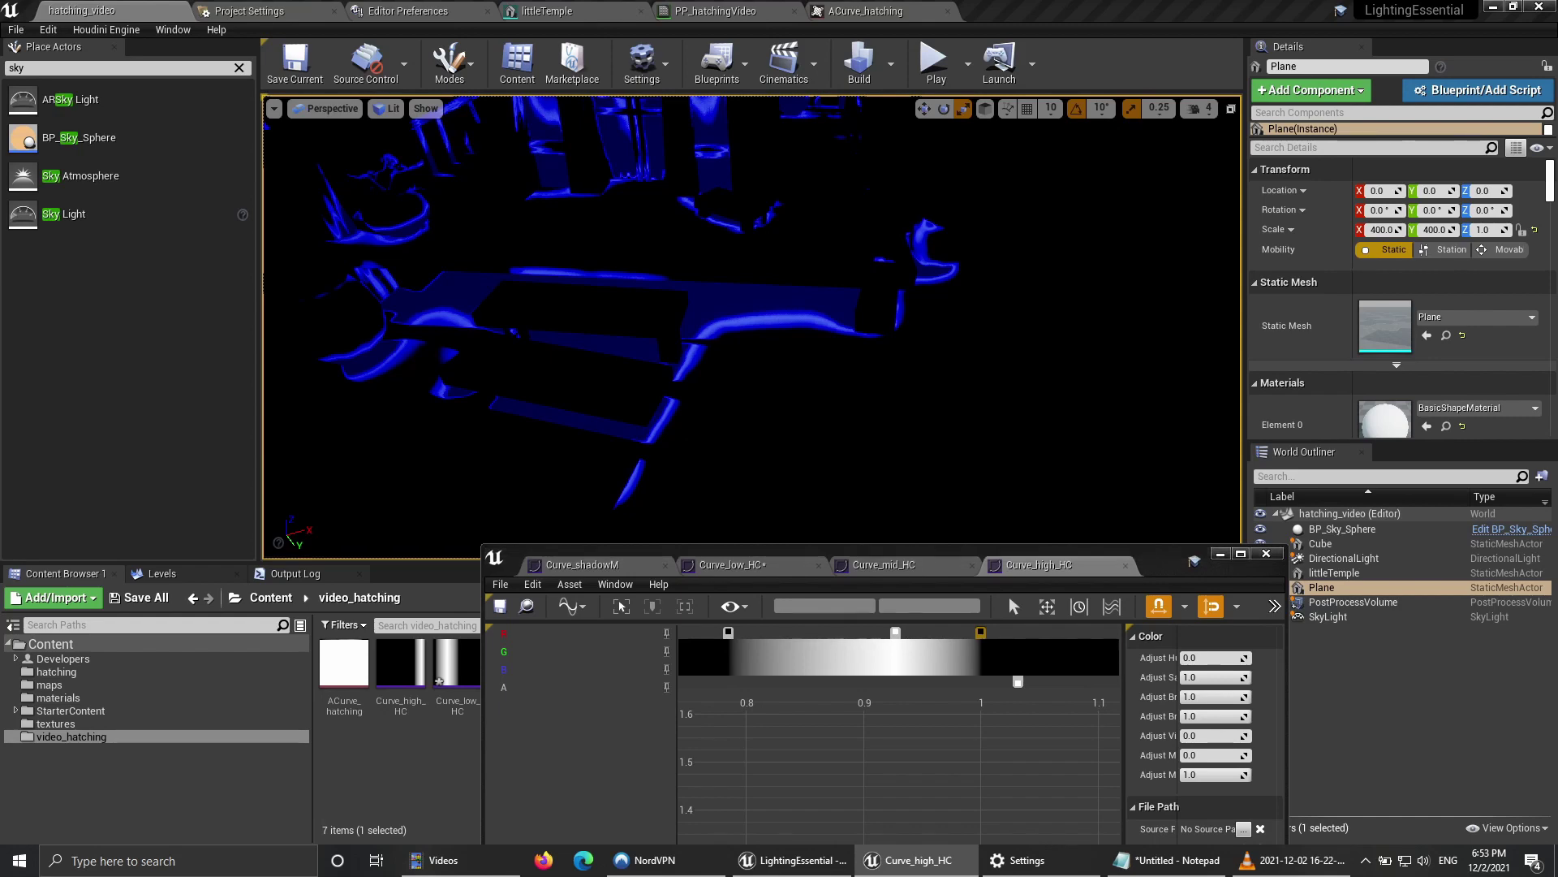
pyautogui.moveTo(752, 325); pyautogui.dragTo(657, 310, button='right')
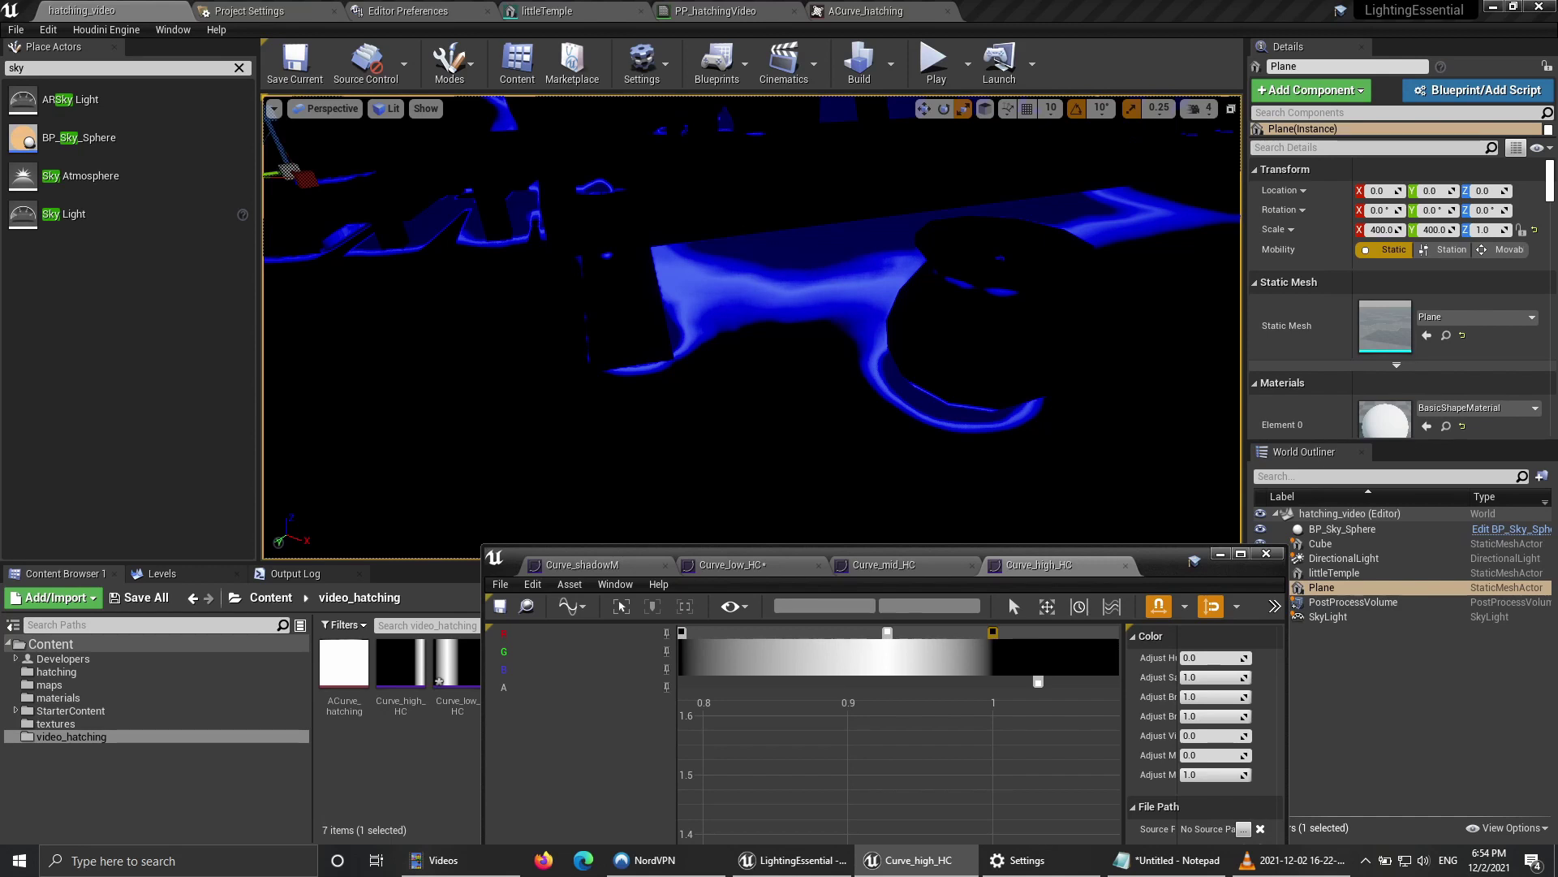
pyautogui.moveTo(887, 631)
pyautogui.mouseDown()
pyautogui.moveTo(925, 631)
pyautogui.moveTo(891, 632)
pyautogui.mouseUp()
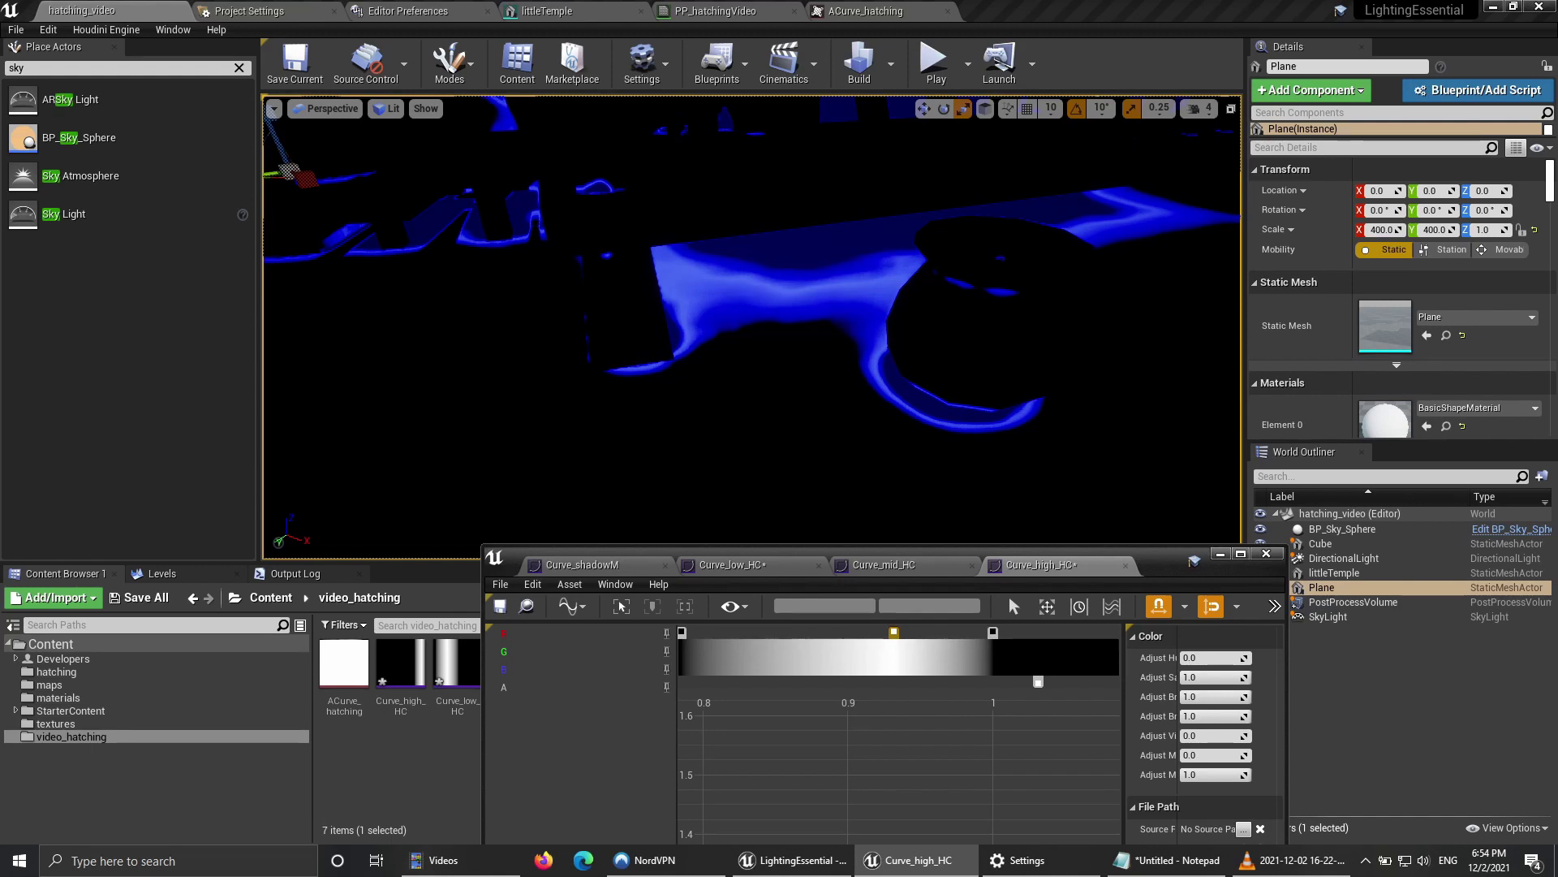
pyautogui.moveTo(894, 631); pyautogui.dragTo(914, 632)
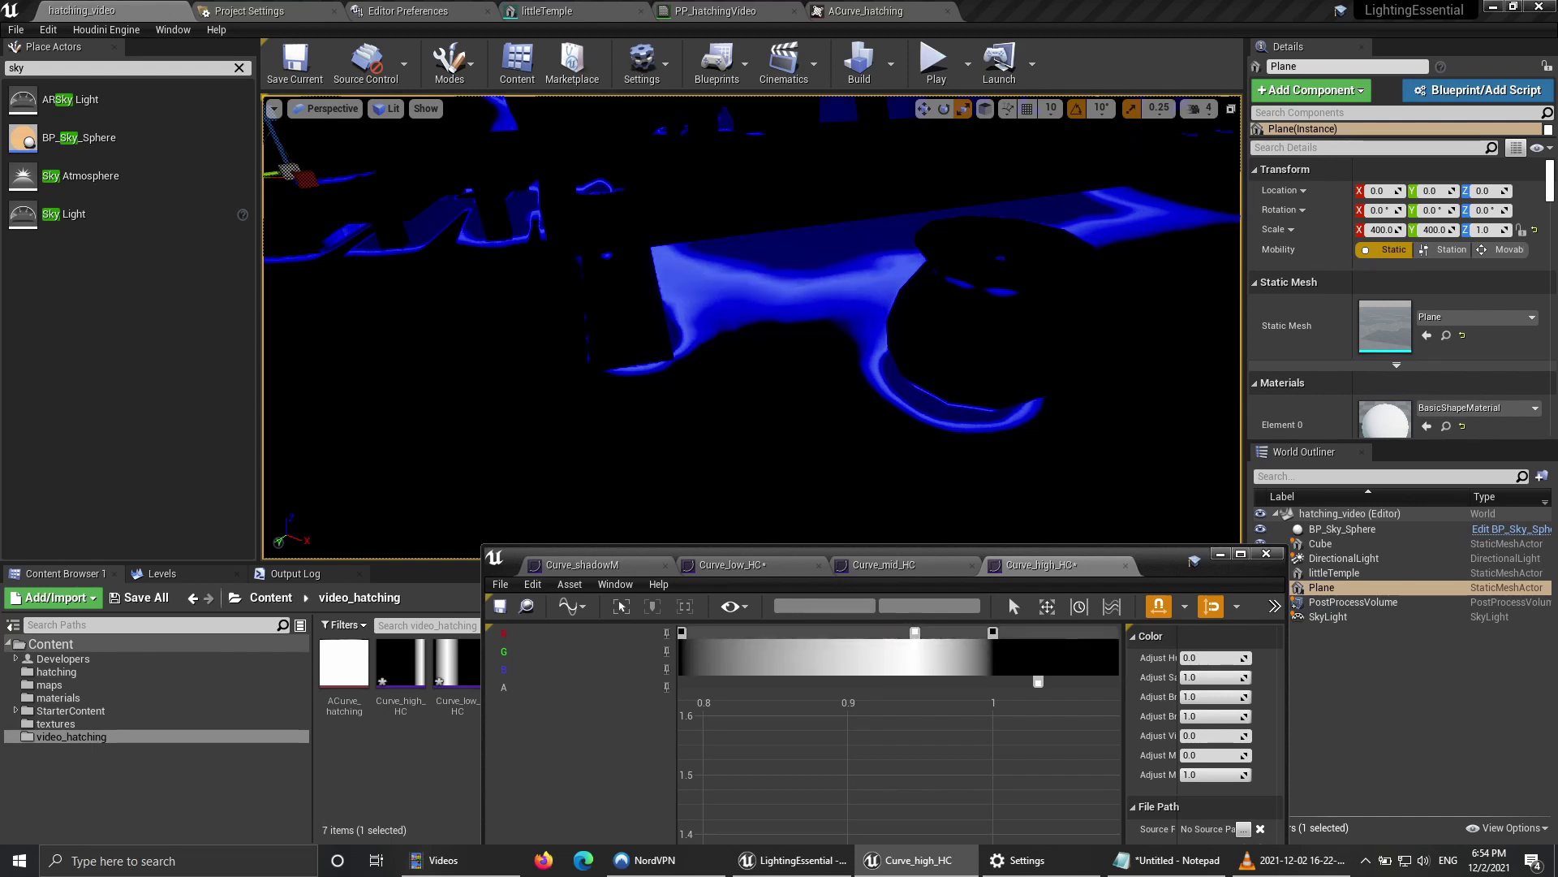
# Step: Replace the black end stop at time 1 in Curve_high_HC's gradient with a white stop
pyautogui.doubleClick(960, 631)
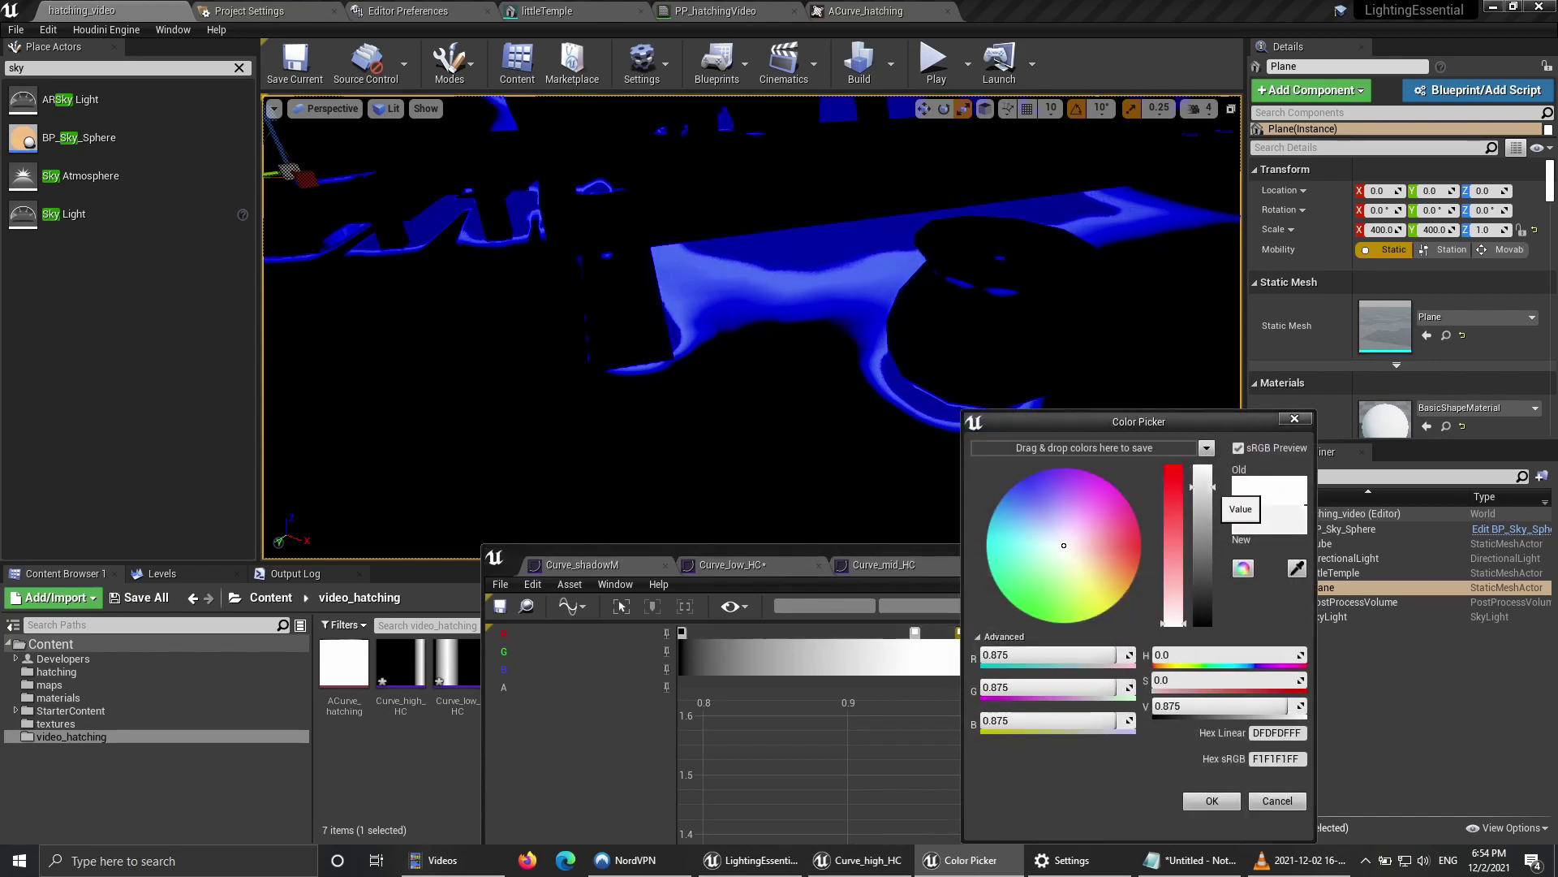
pyautogui.click(1211, 800)
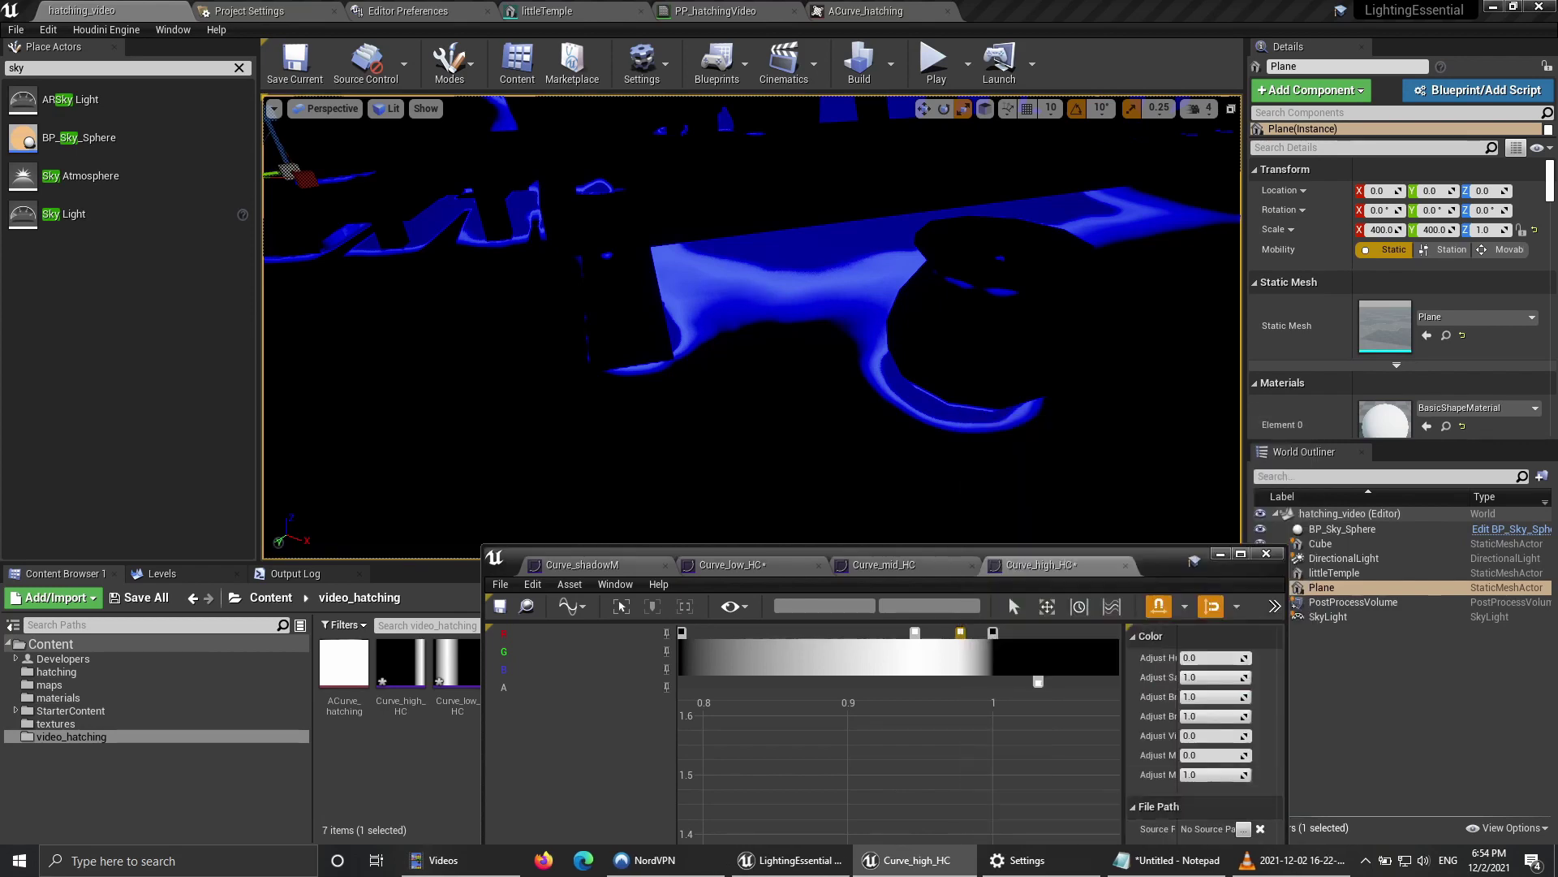
pyautogui.rightClick(992, 632)
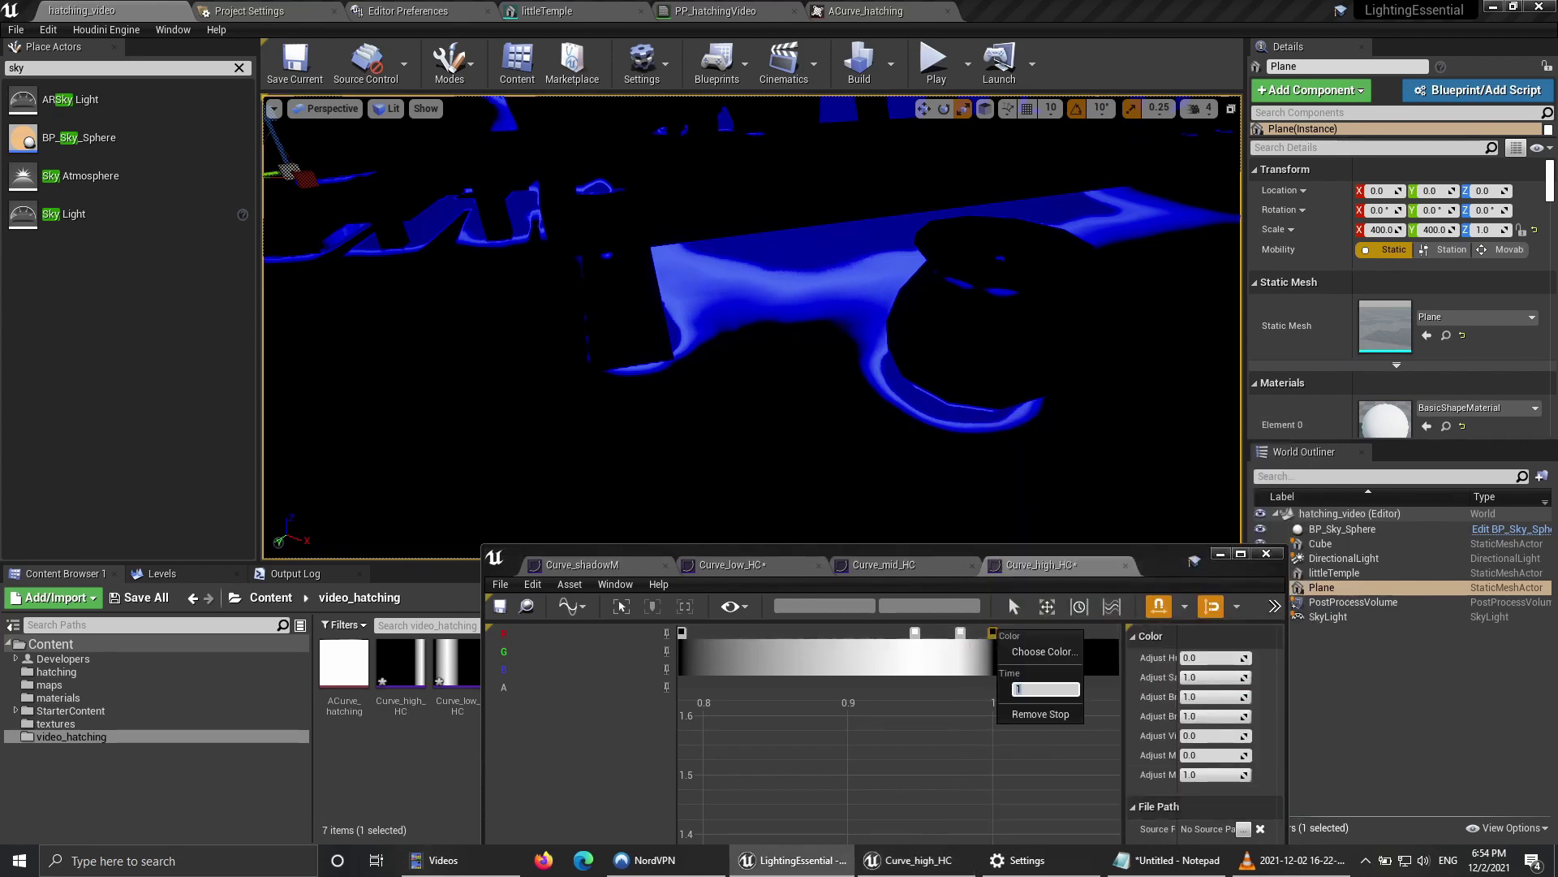
pyautogui.click(1041, 712)
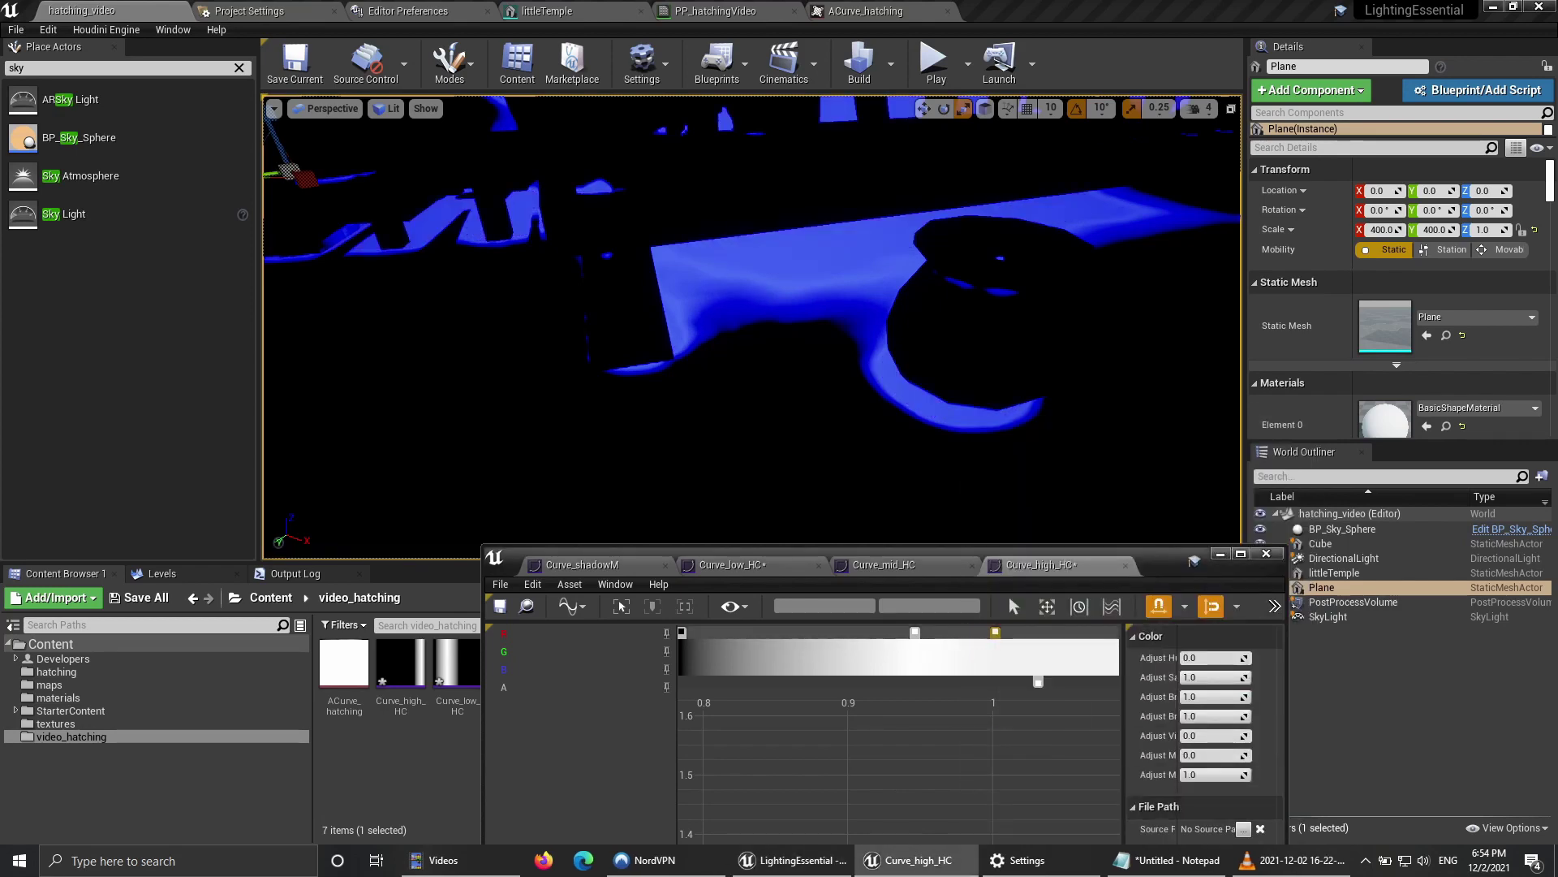
# Step: Check the widened high mask in the level, save the edited low and high curves, and open Curve_shadowM
pyautogui.moveTo(877, 365); pyautogui.dragTo(680, 353, button='right')
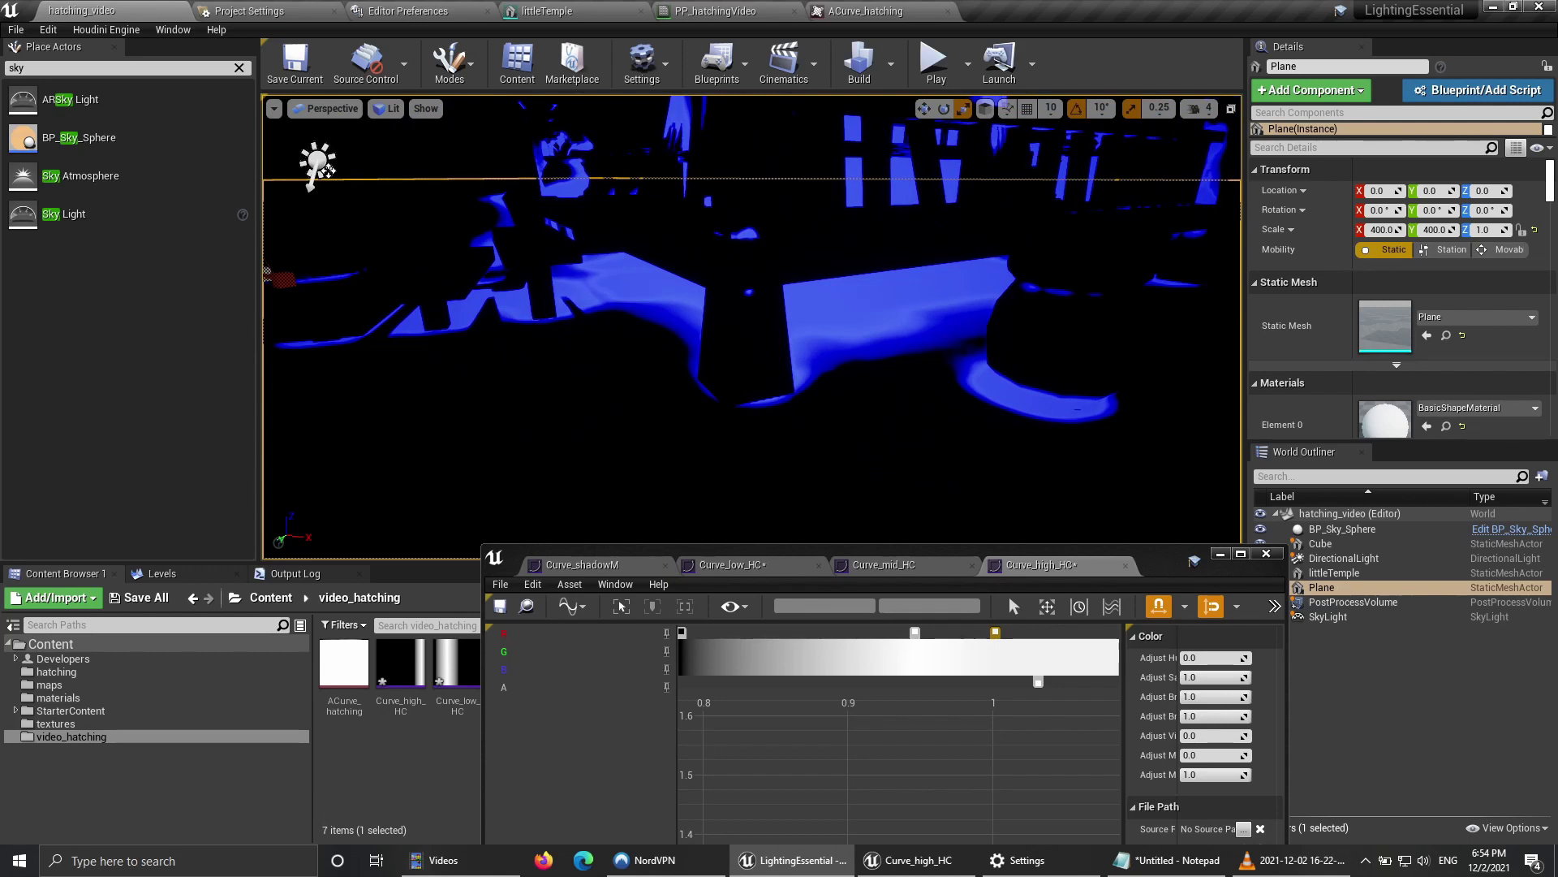
pyautogui.click(755, 565)
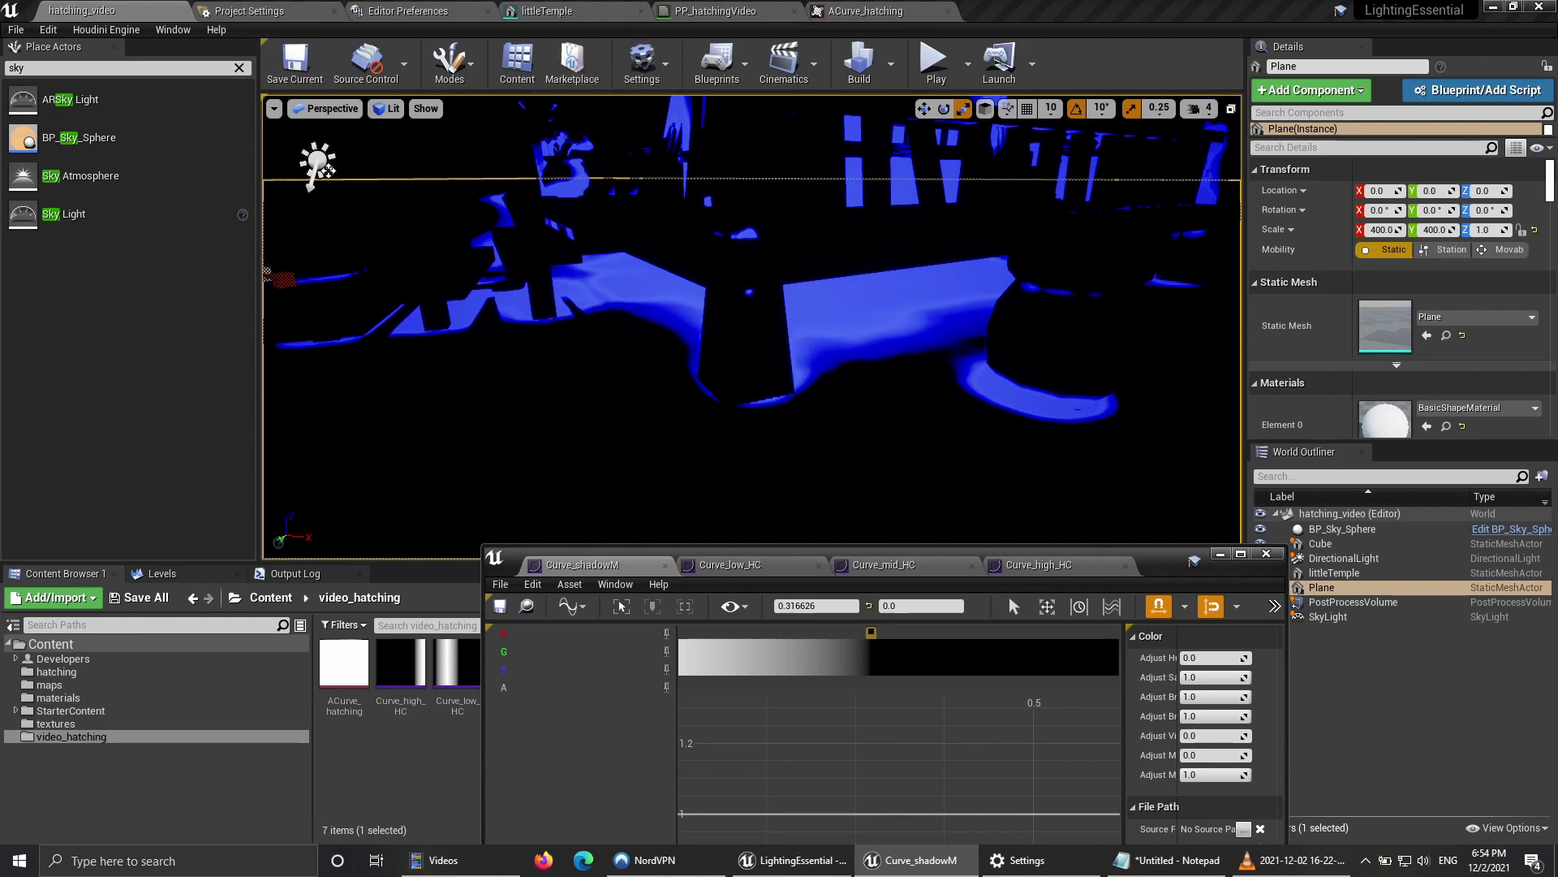
# Step: In PP_hatchingVideo, connect the high branch's 1-x output to its Multiply node's A input, replacing the blue constant
pyautogui.click(717, 12)
pyautogui.scroll(-3, 787, 471)
pyautogui.moveTo(787, 471); pyautogui.dragTo(591, 468, button='right')
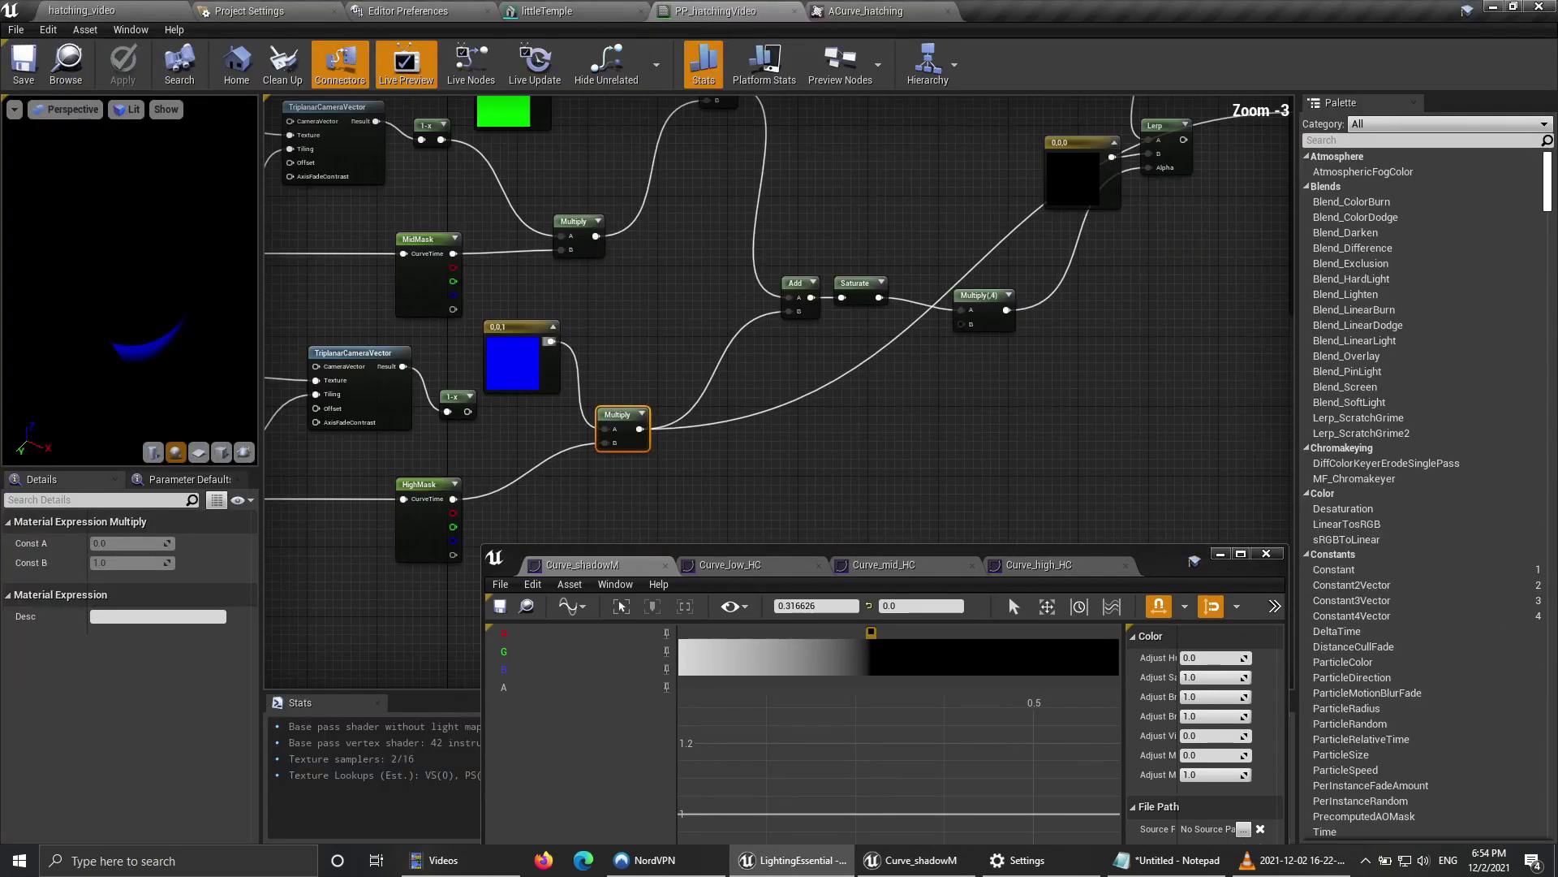
pyautogui.moveTo(889, 416); pyautogui.dragTo(629, 493, button='right')
pyautogui.moveTo(828, 373); pyautogui.dragTo(1185, 298, button='right')
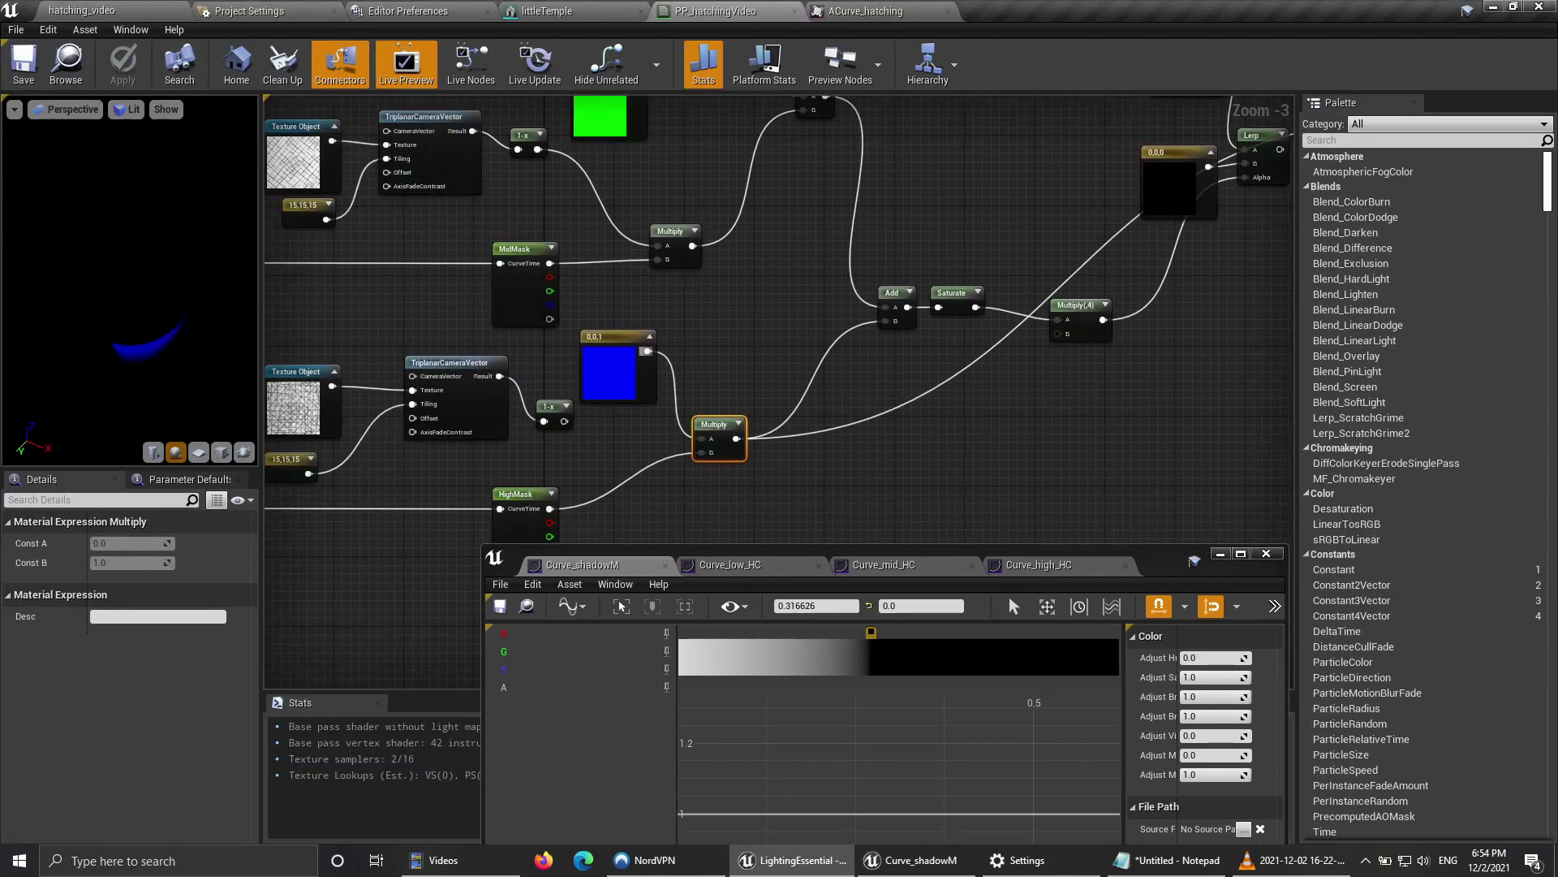
pyautogui.moveTo(564, 421); pyautogui.dragTo(701, 439)
# Step: Collapse the color previews of the disconnected green 0,1,0 and red 1,0,0 constants
pyautogui.moveTo(728, 346); pyautogui.dragTo(765, 545, button='right')
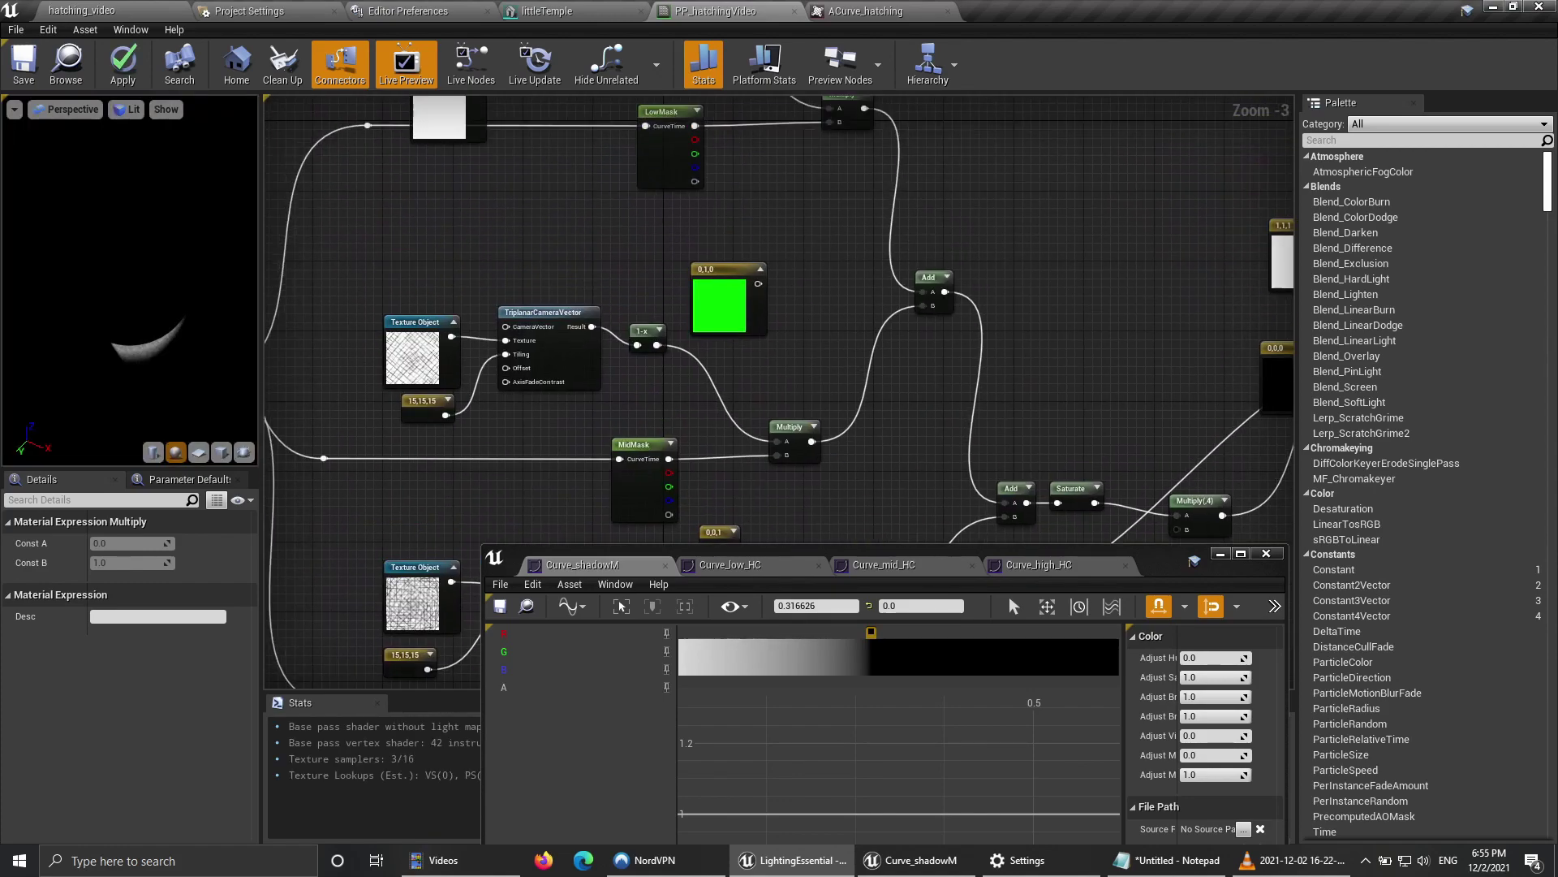
pyautogui.click(755, 269)
pyautogui.click(760, 268)
pyautogui.moveTo(763, 292); pyautogui.dragTo(749, 509, button='right')
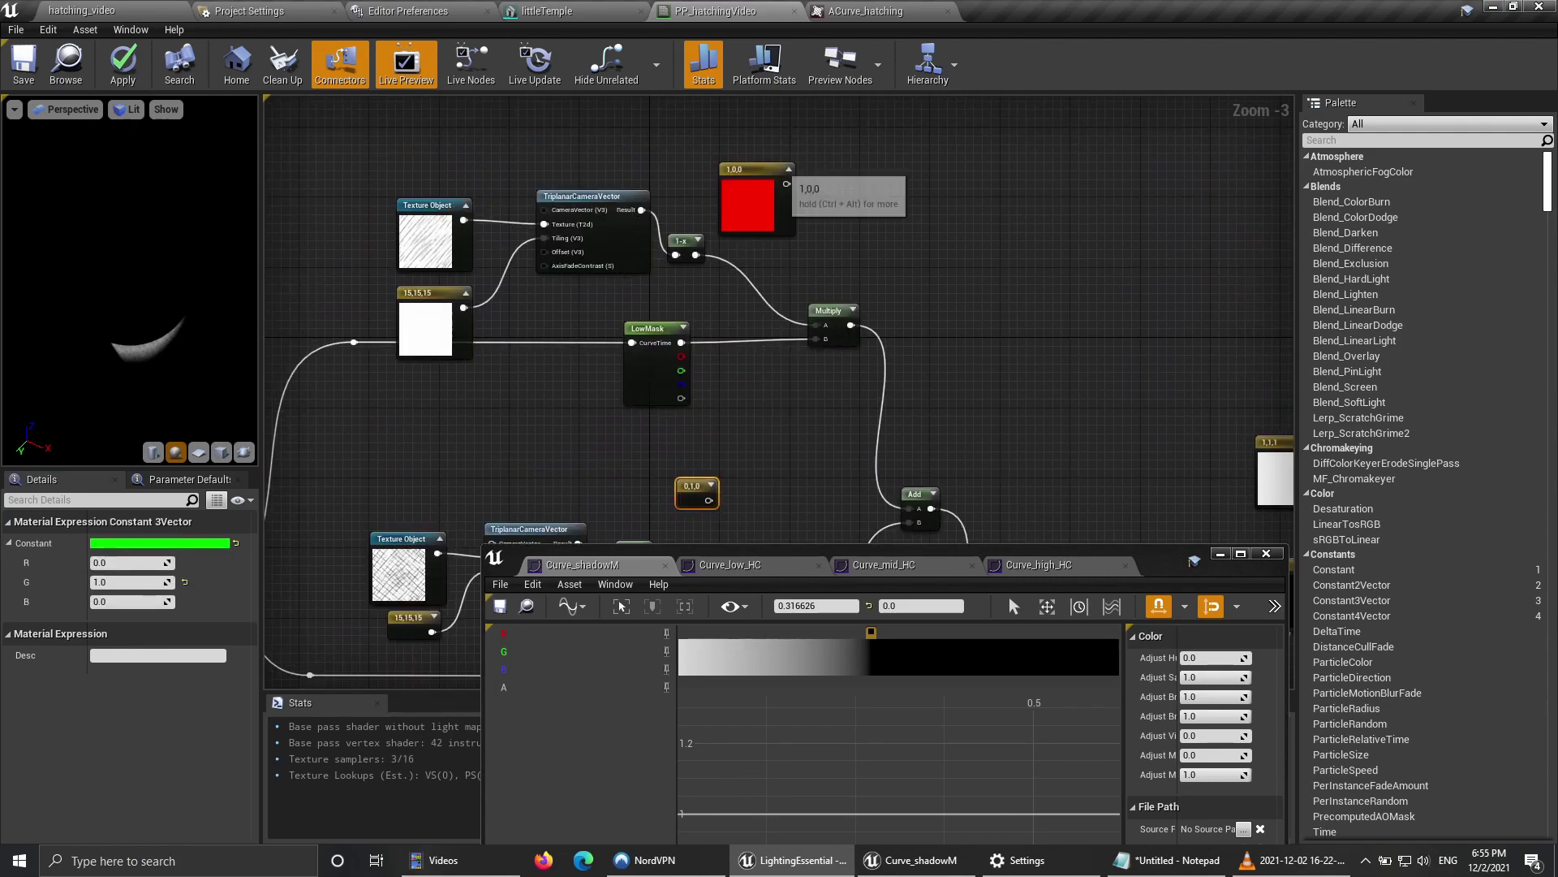
pyautogui.click(753, 168)
# Step: Connect the Lerp output to the material's Emissive Color
pyautogui.moveTo(971, 541); pyautogui.dragTo(546, 251, button='right')
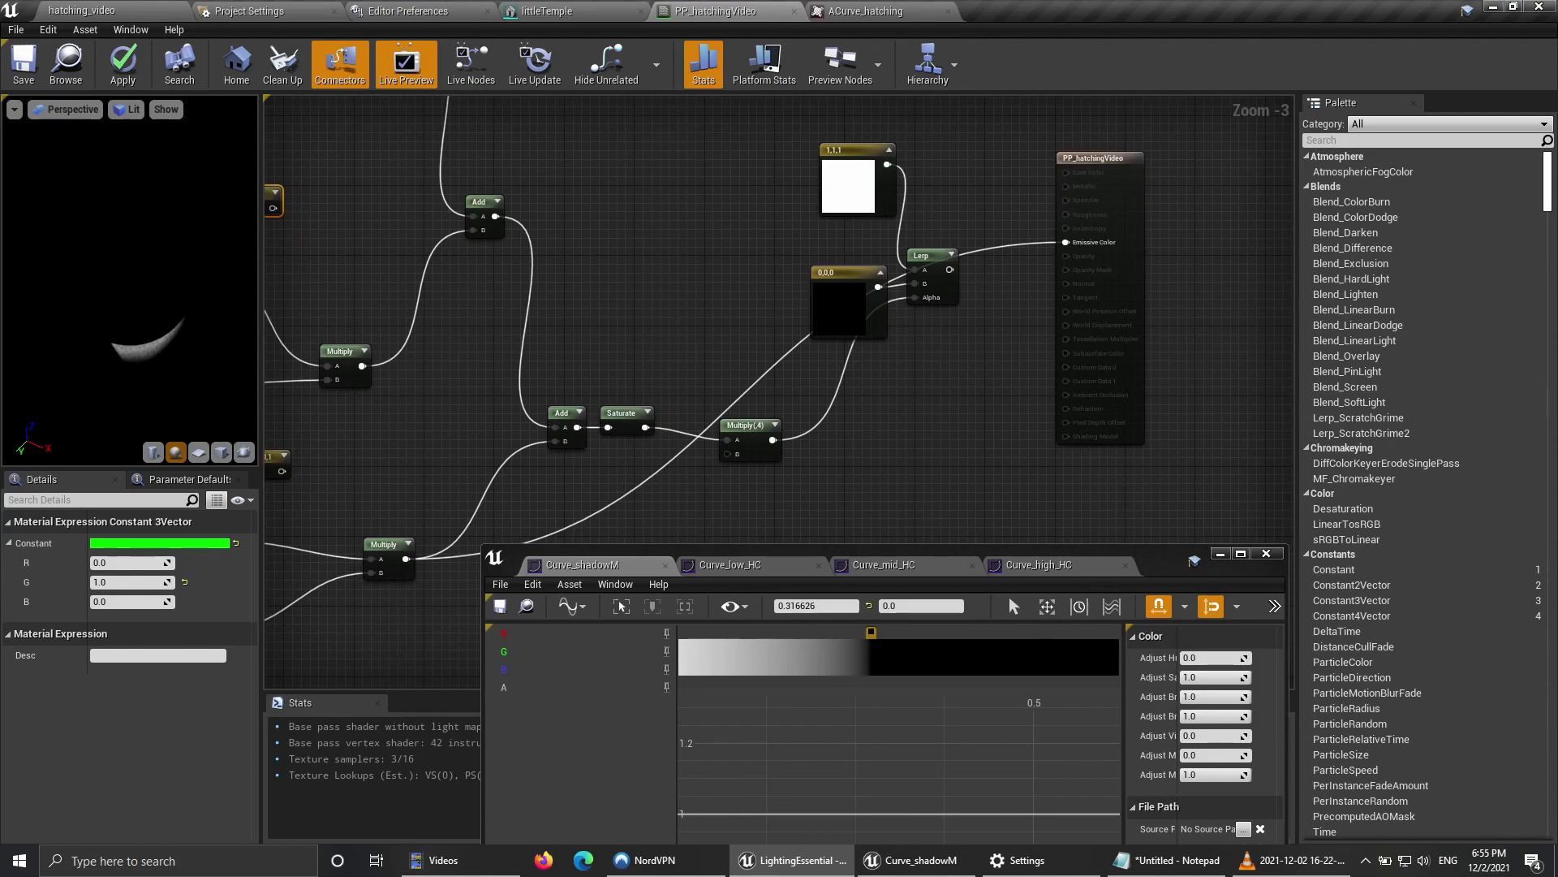
pyautogui.rightClick(948, 270)
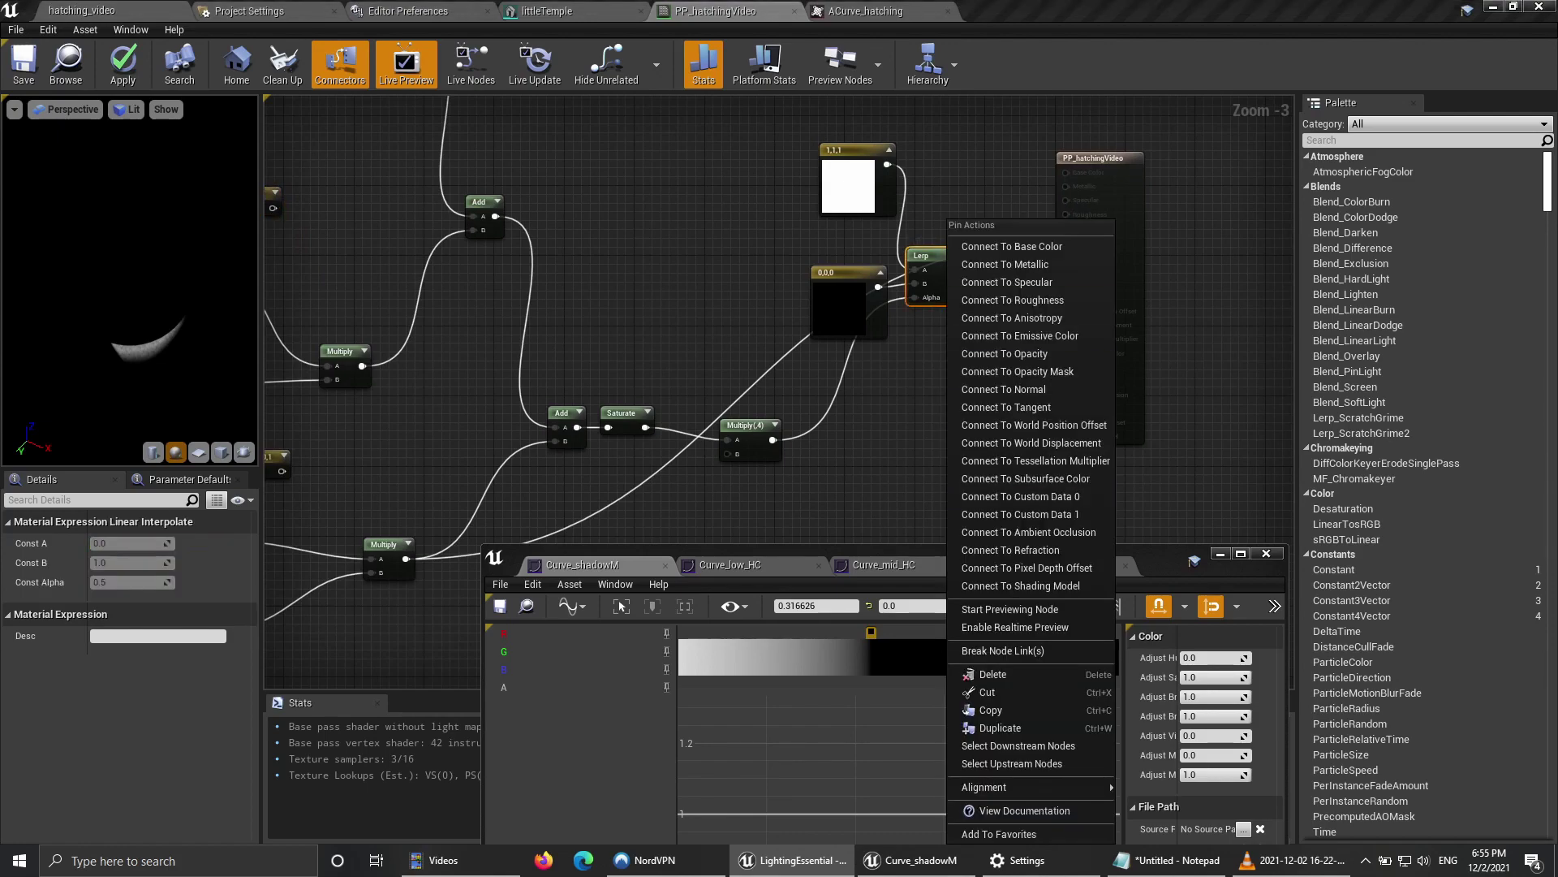
pyautogui.click(1020, 335)
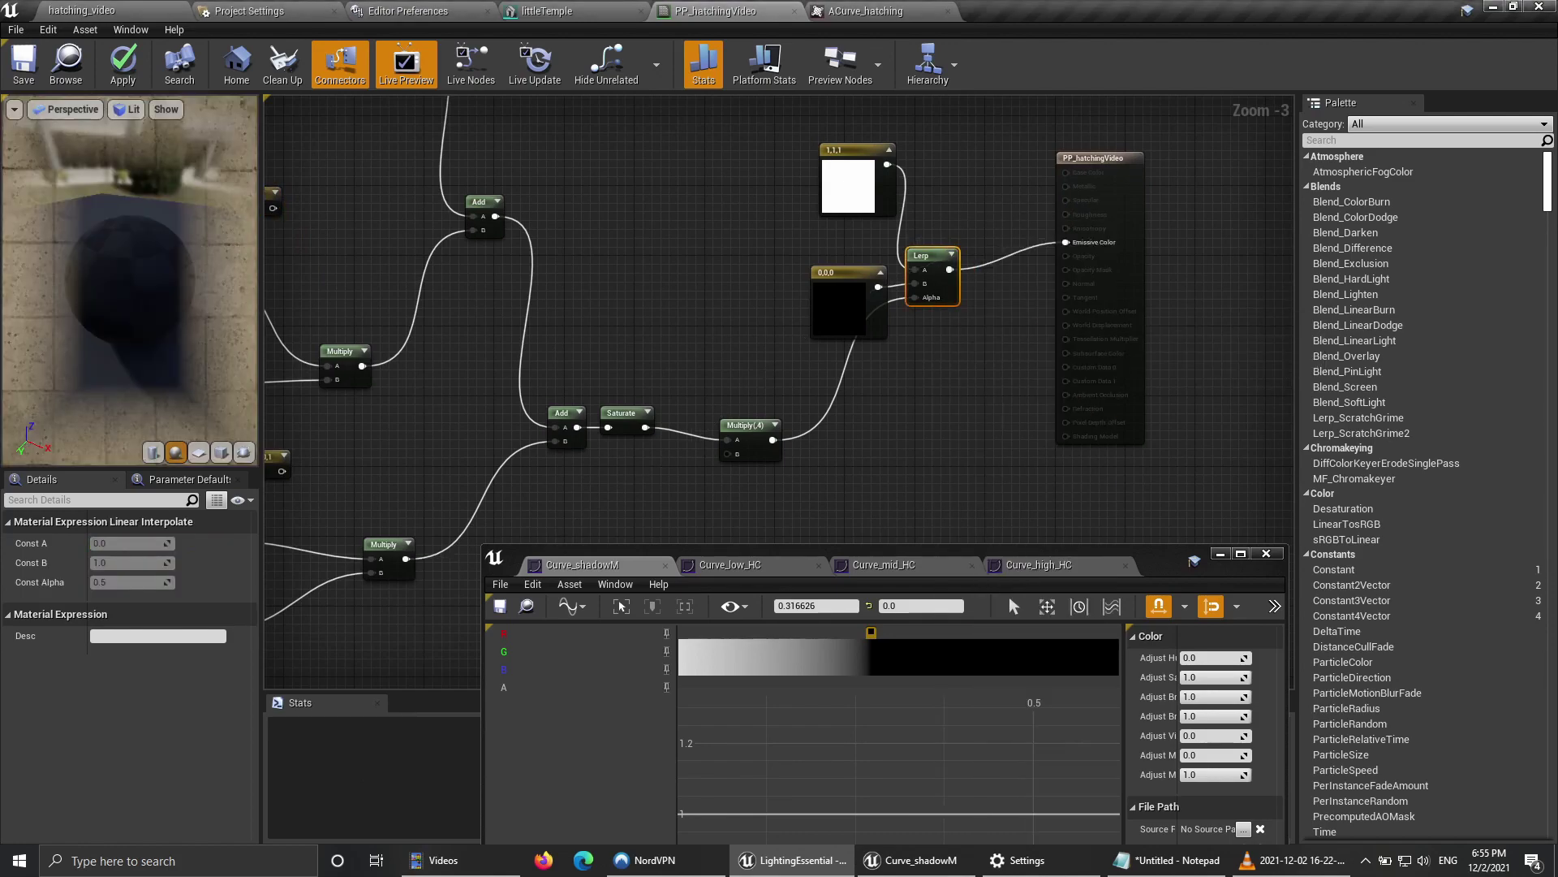
pyautogui.moveTo(974, 349); pyautogui.dragTo(1245, 323, button='right')
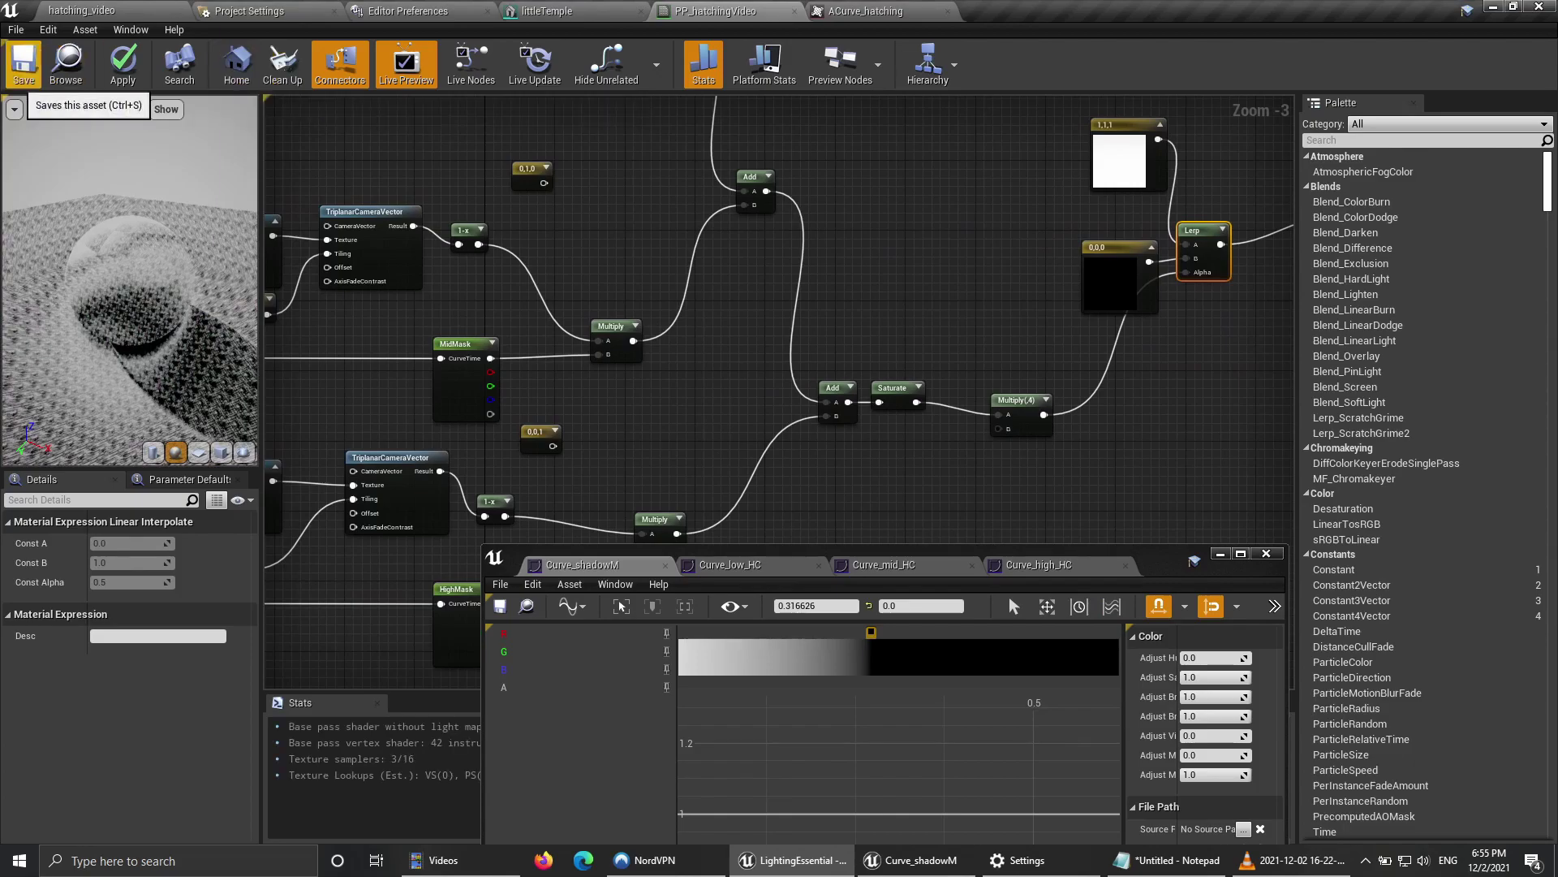
# Step: Save the material and inspect the combined hatching on the temple and ground in the hatching_video level
pyautogui.click(21, 71)
pyautogui.click(81, 11)
pyautogui.moveTo(730, 341)
pyautogui.keyDown('alt'); pyautogui.mouseDown()
pyautogui.moveTo(730, 228)
pyautogui.moveTo(731, 333)
pyautogui.mouseUp(); pyautogui.keyUp('alt')
pyautogui.moveTo(752, 341); pyautogui.dragTo(836, 292, button='right')
pyautogui.moveTo(752, 325); pyautogui.dragTo(740, 388, button='right')
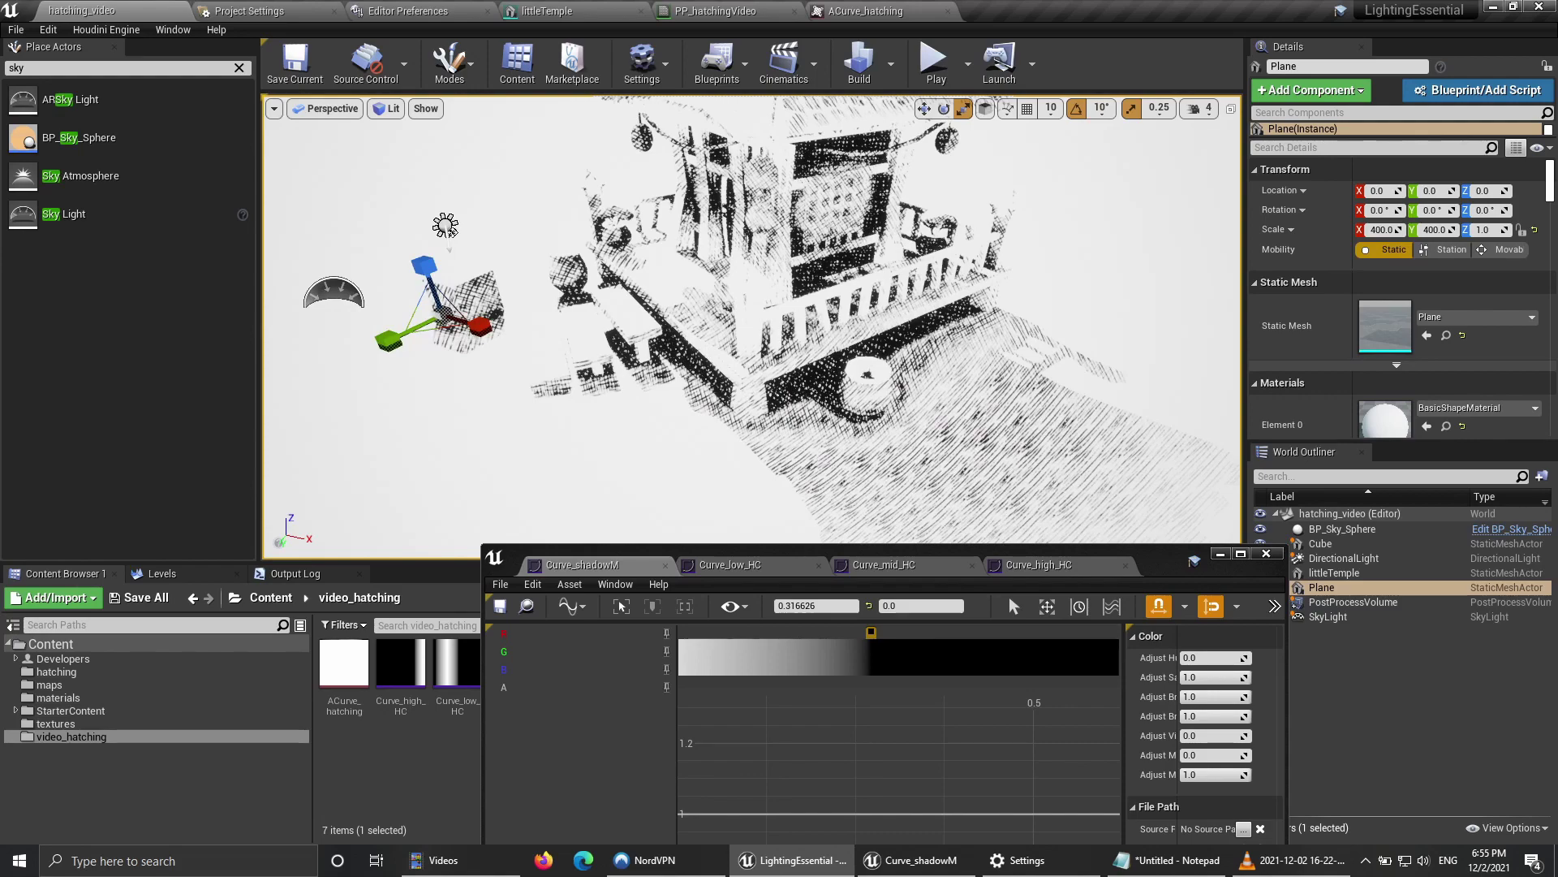
pyautogui.moveTo(740, 388); pyautogui.dragTo(724, 424, button='right')
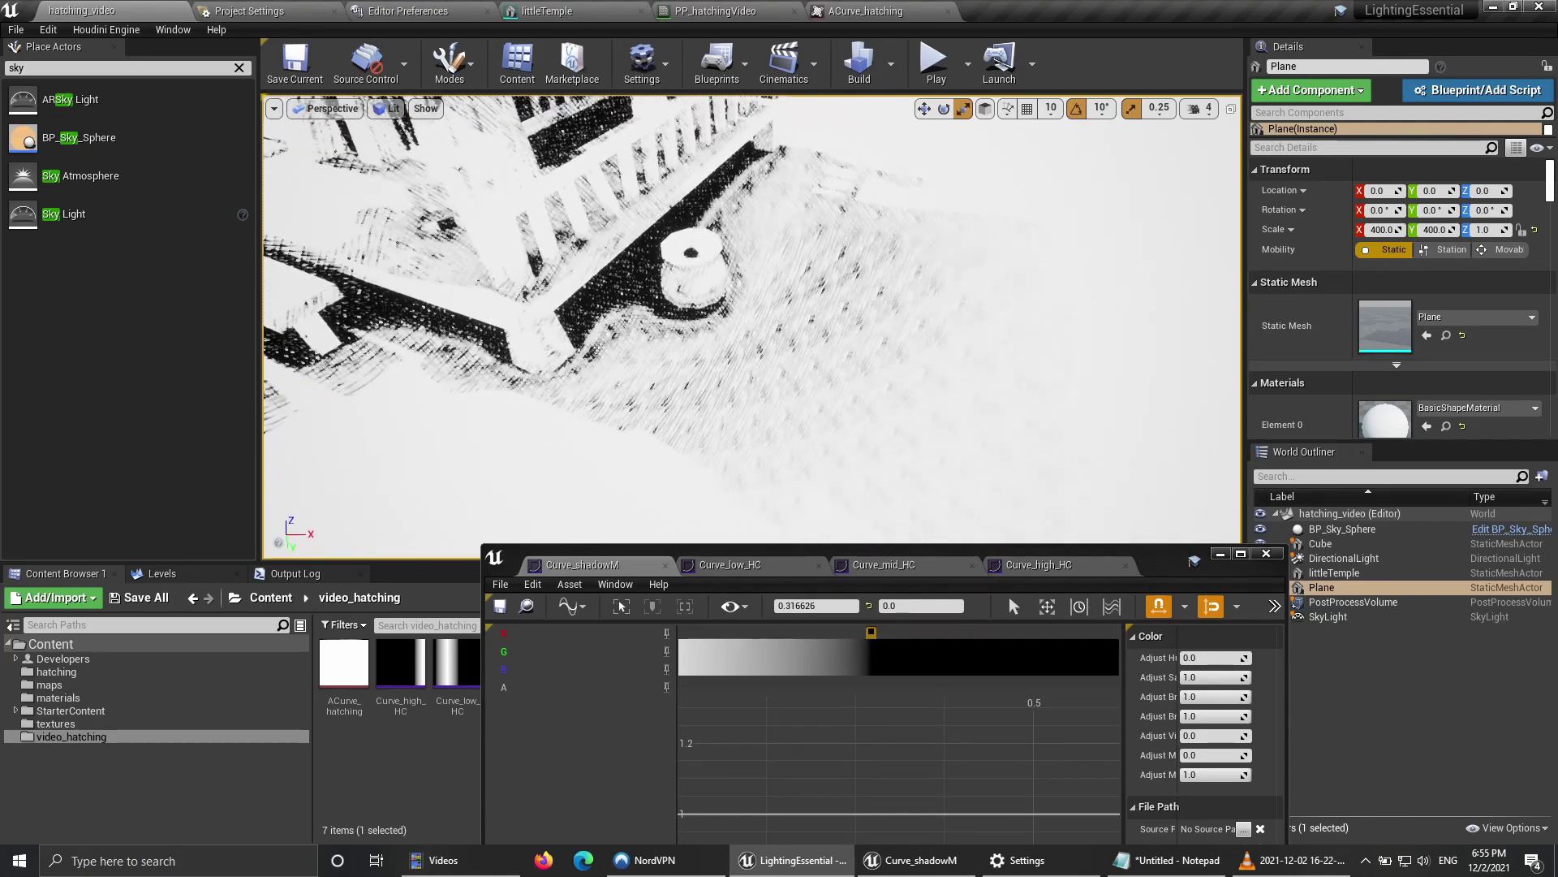
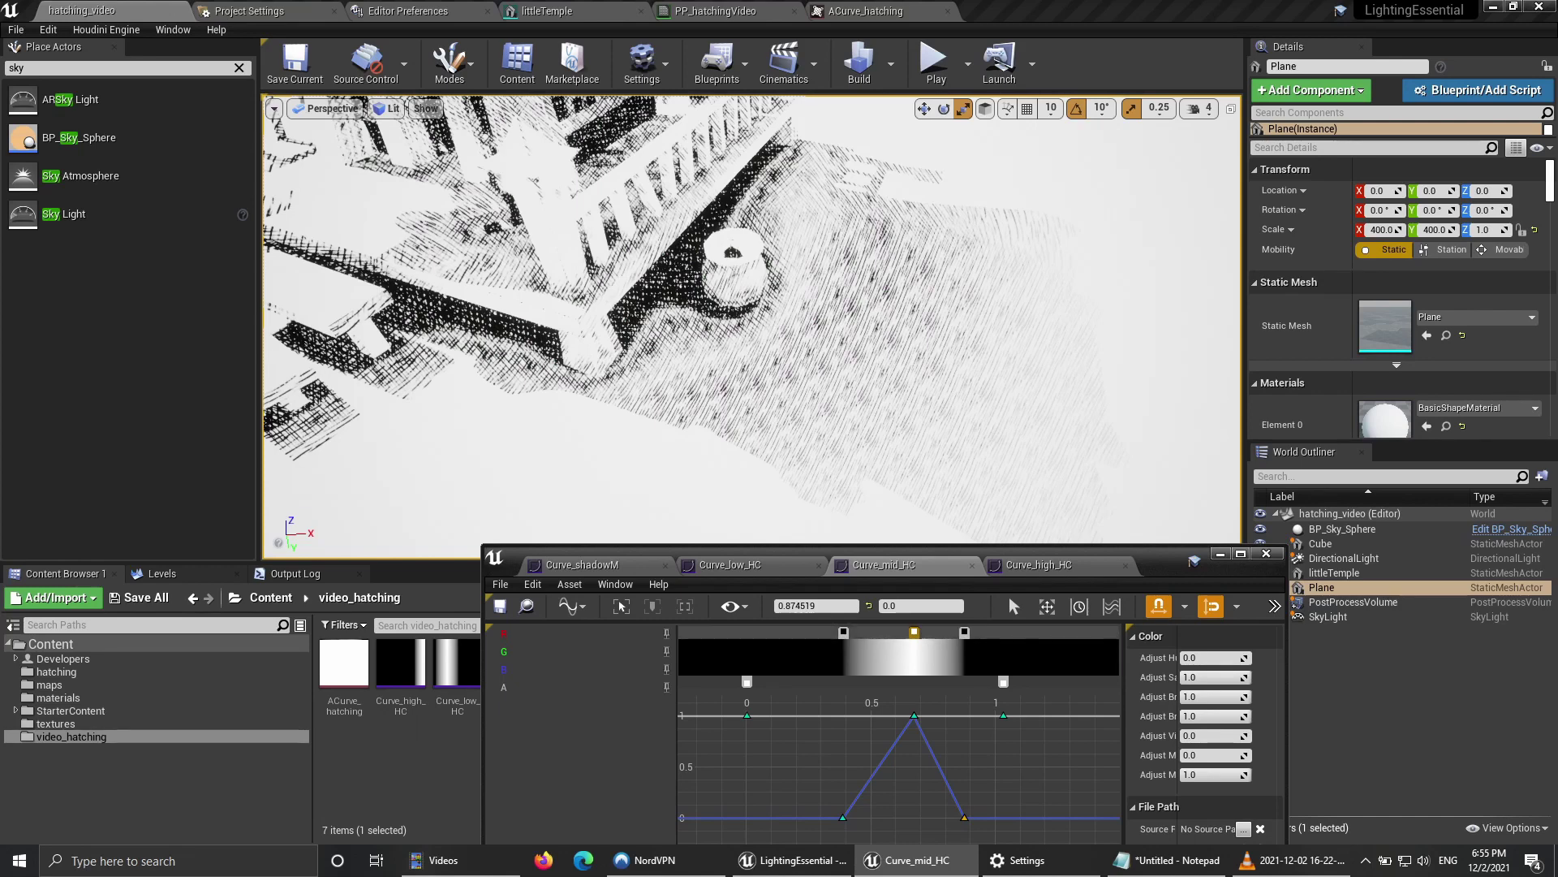
# Step: In Curve_mid_HC's gradient, move the first black stop to about 0.25 and the central white stop to about 0.6
pyautogui.moveTo(843, 632); pyautogui.dragTo(810, 631)
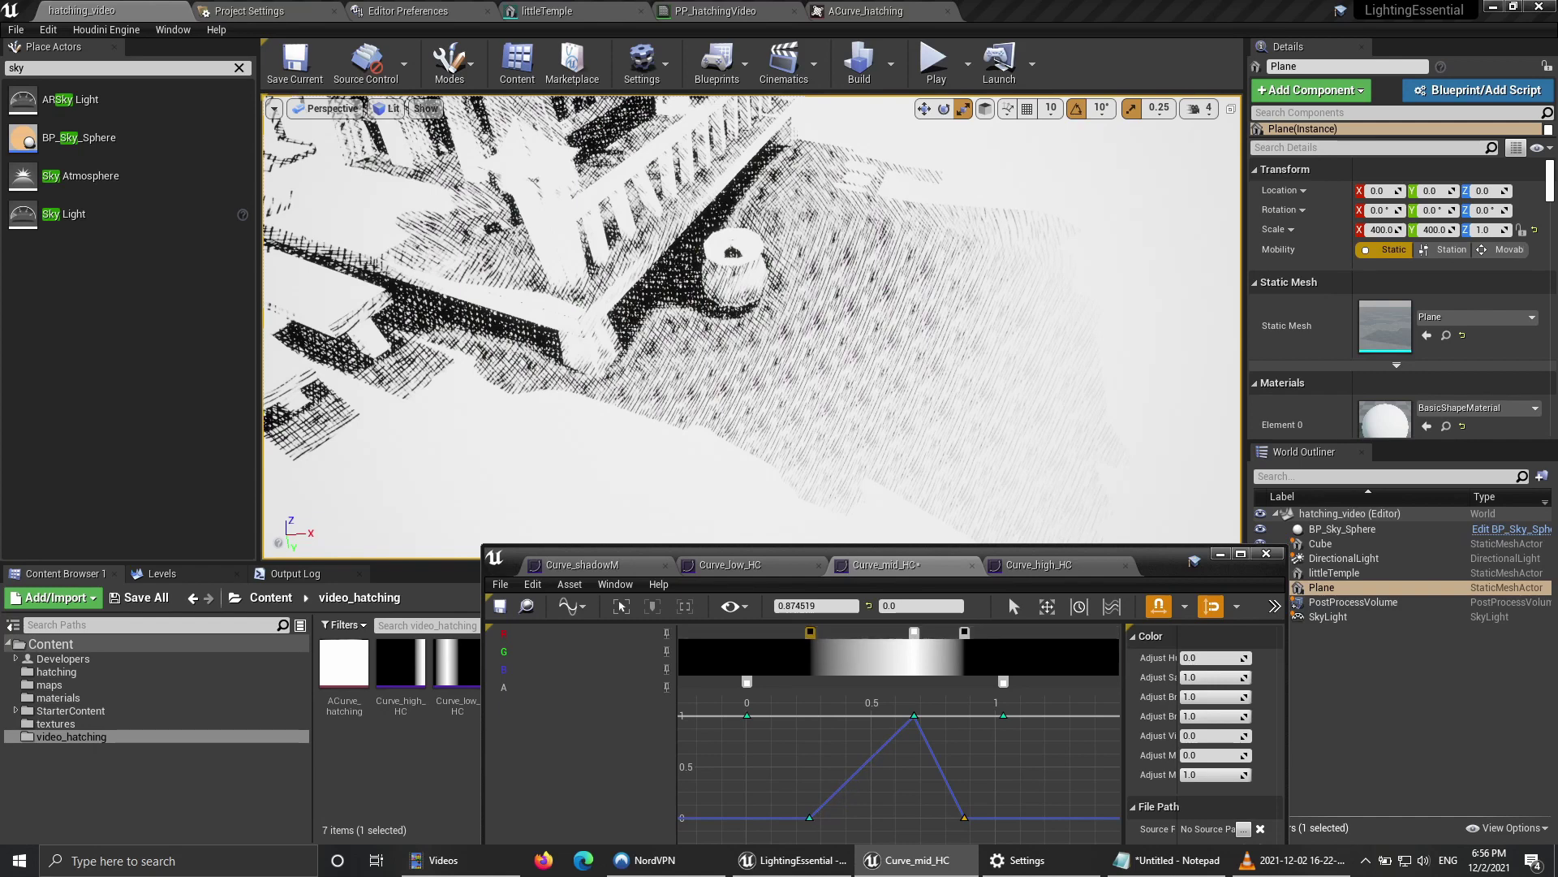
pyautogui.moveTo(818, 716); pyautogui.dragTo(879, 715, button='right')
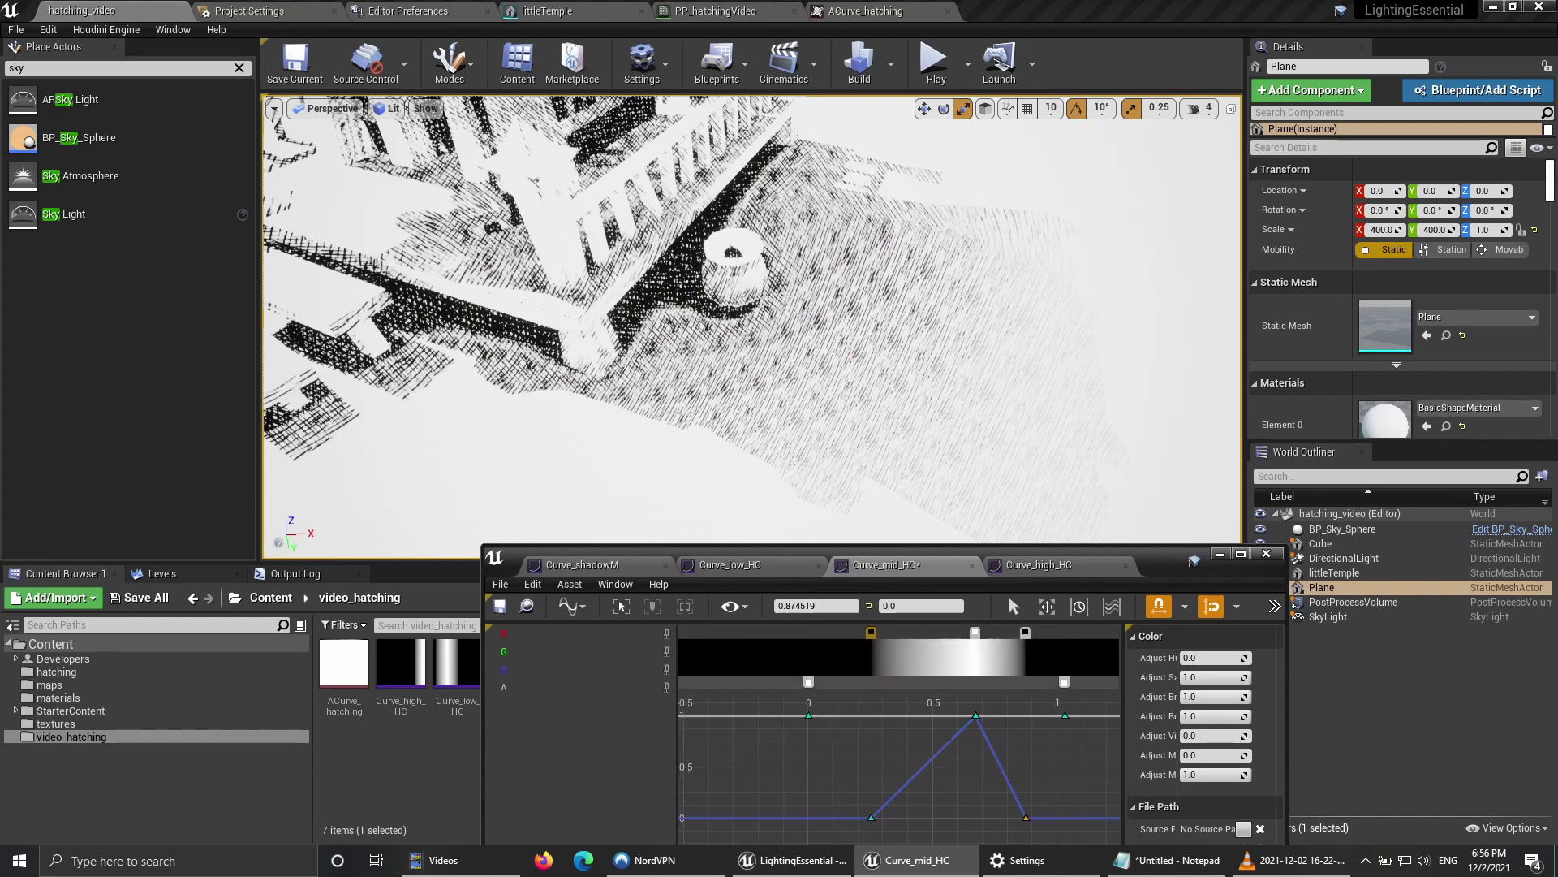
pyautogui.moveTo(975, 632); pyautogui.dragTo(957, 632)
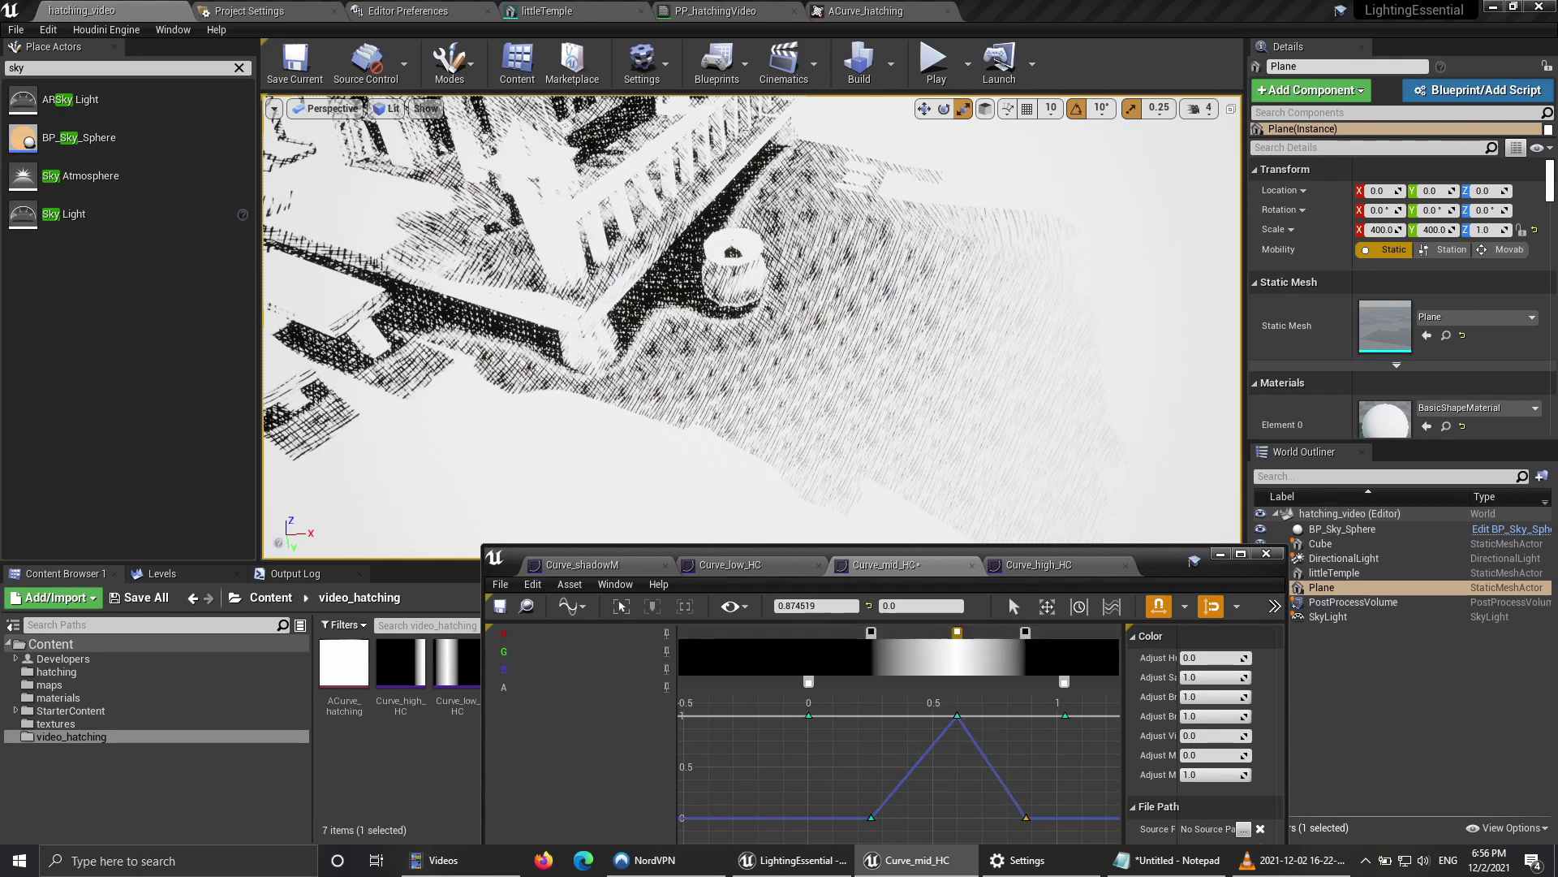
# Step: Move the last black stop in Curve_low_HC's gradient to about 0.44
pyautogui.click(793, 568)
pyautogui.moveTo(867, 632); pyautogui.dragTo(846, 631)
# Step: Select Curve_mid_HC's first black key and move its gradient stop to about 0.33
pyautogui.click(886, 565)
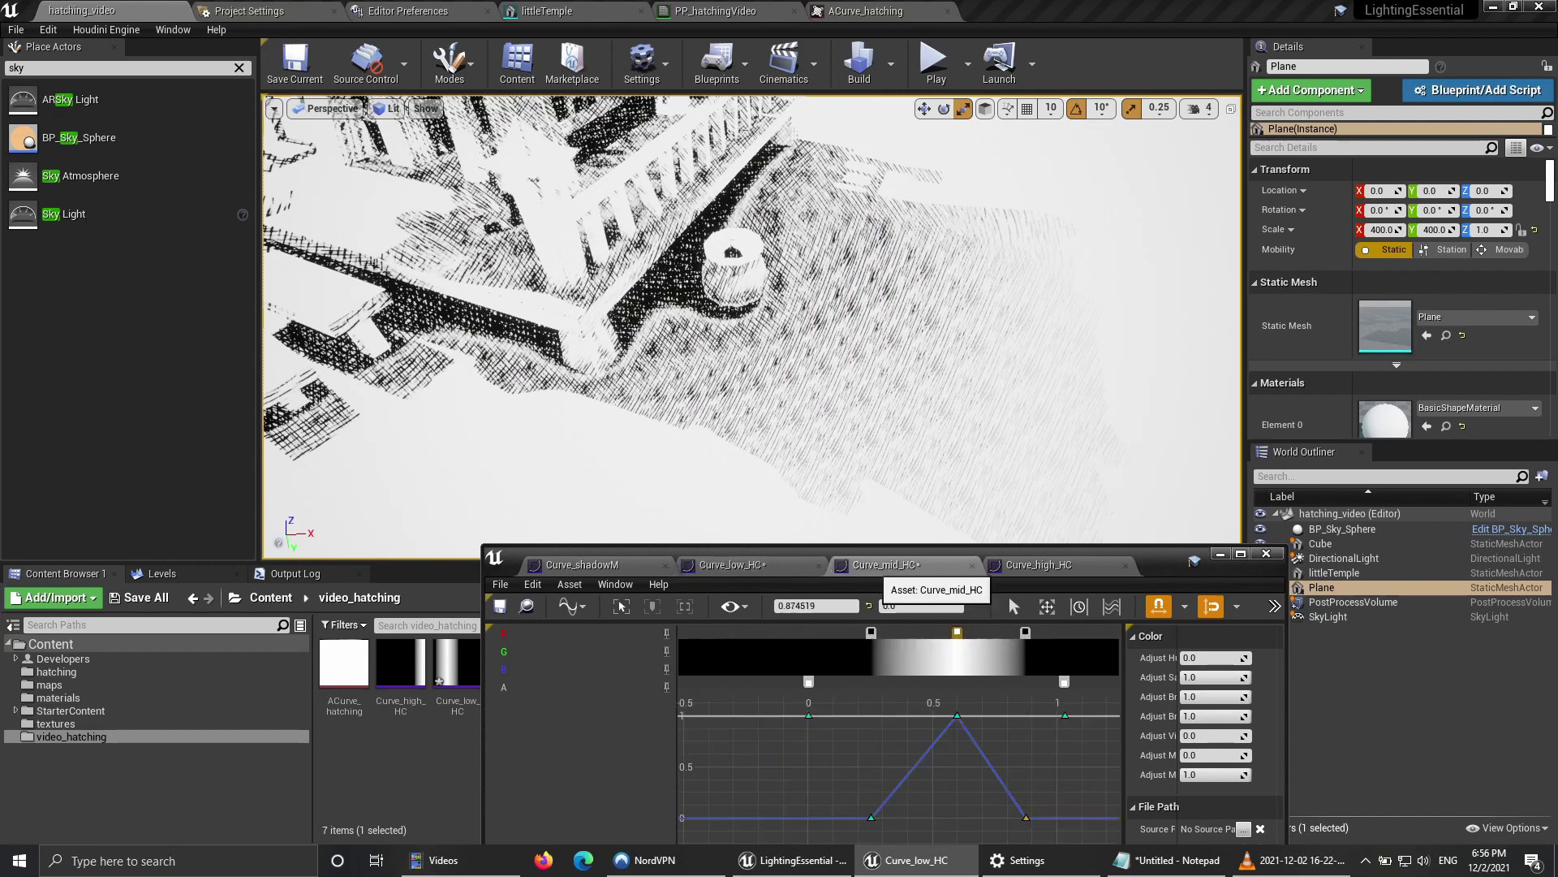
pyautogui.click(871, 632)
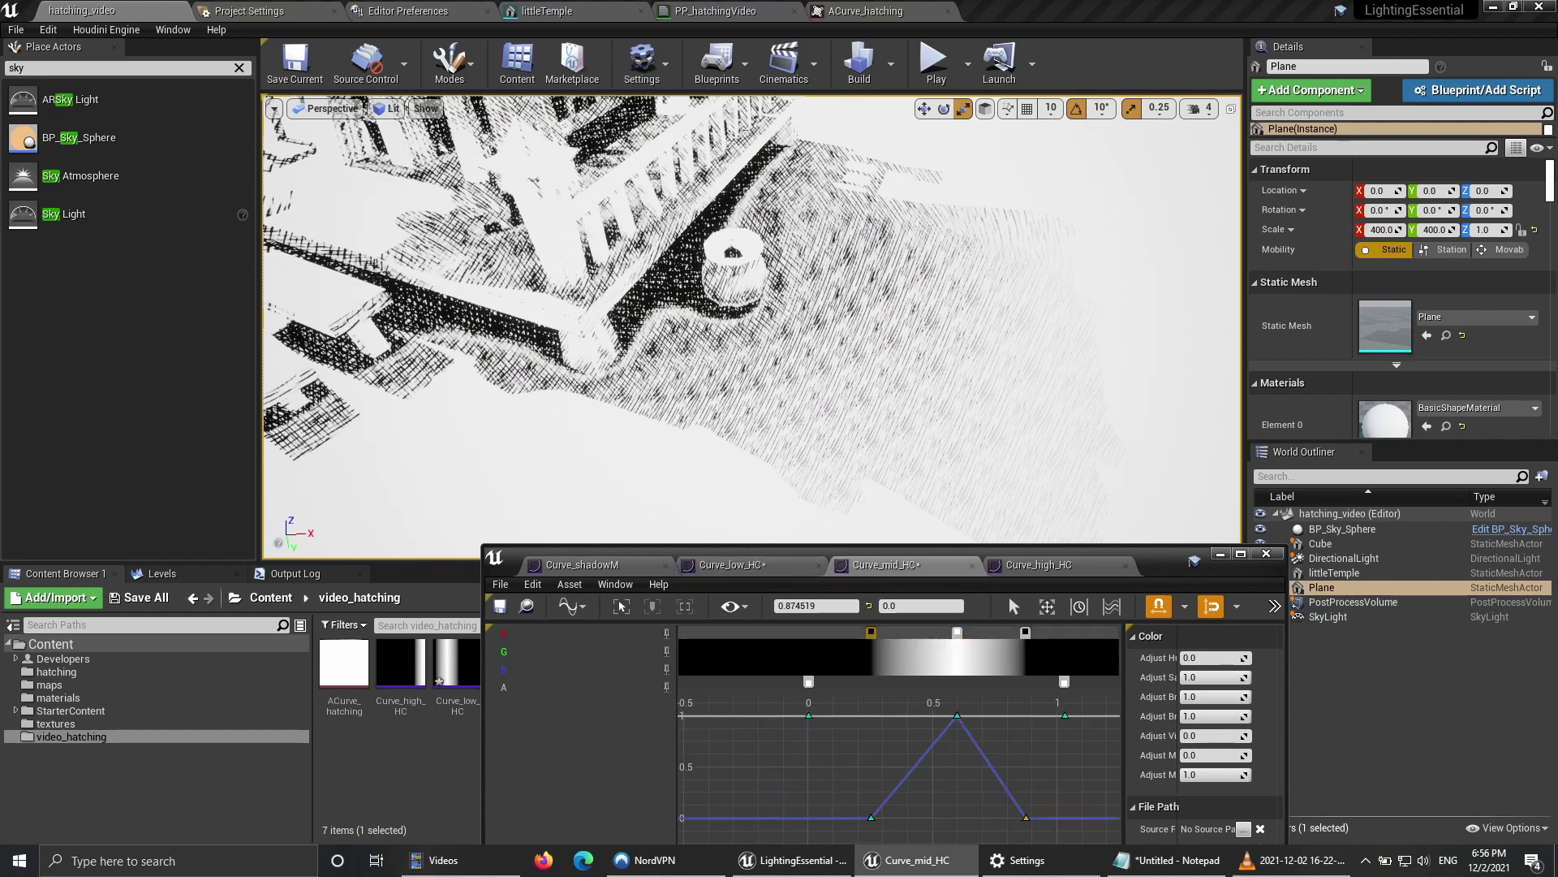
pyautogui.moveTo(812, 775); pyautogui.dragTo(795, 733, button='right')
pyautogui.moveTo(795, 733); pyautogui.dragTo(896, 787)
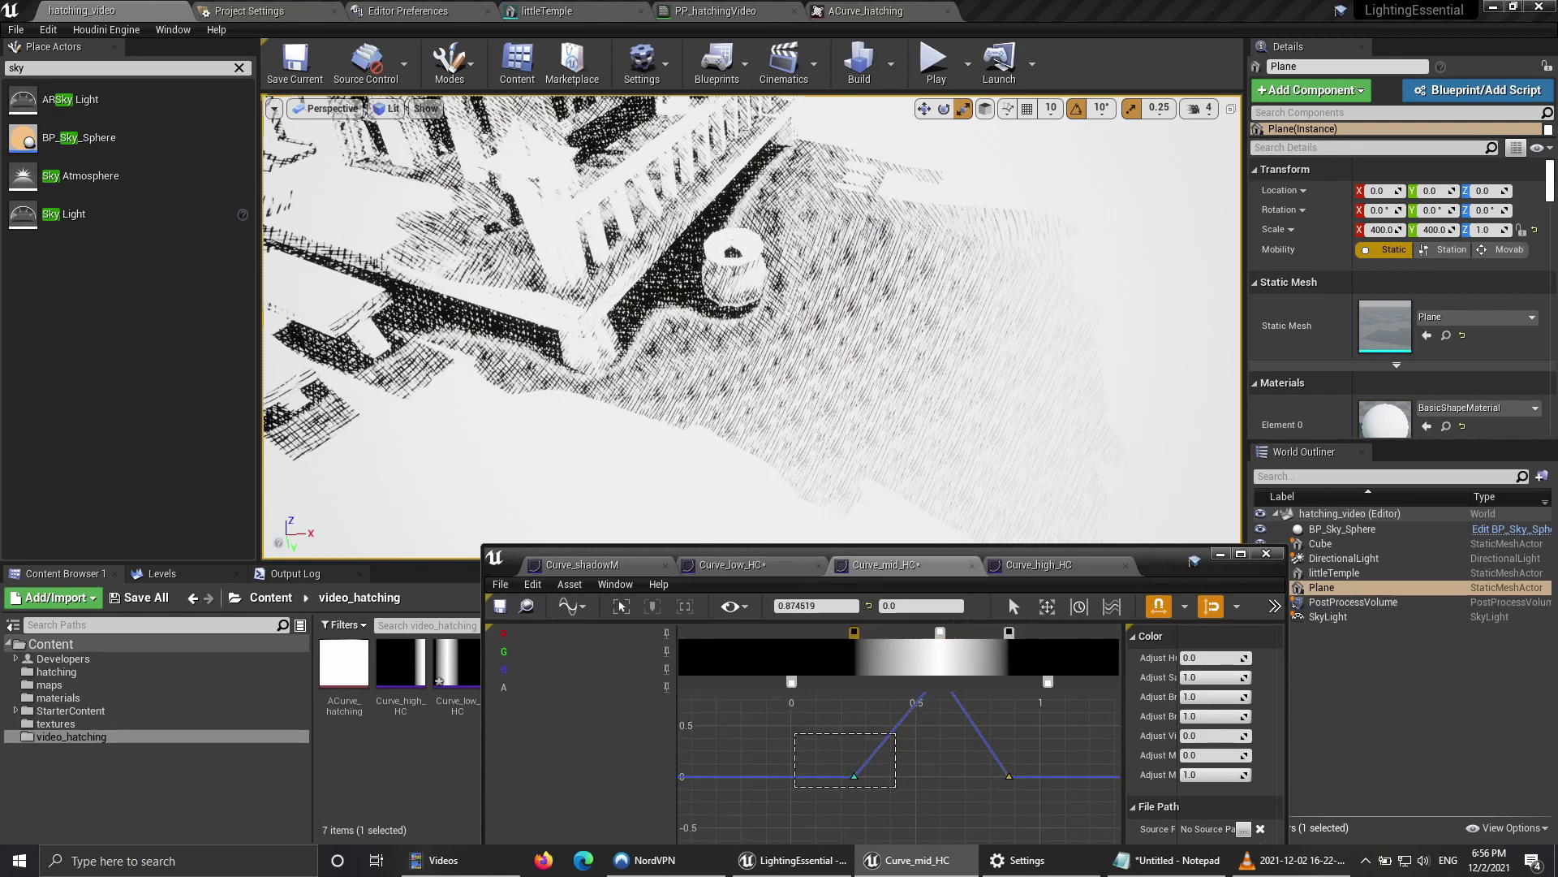
pyautogui.moveTo(893, 755); pyautogui.dragTo(865, 816, button='right')
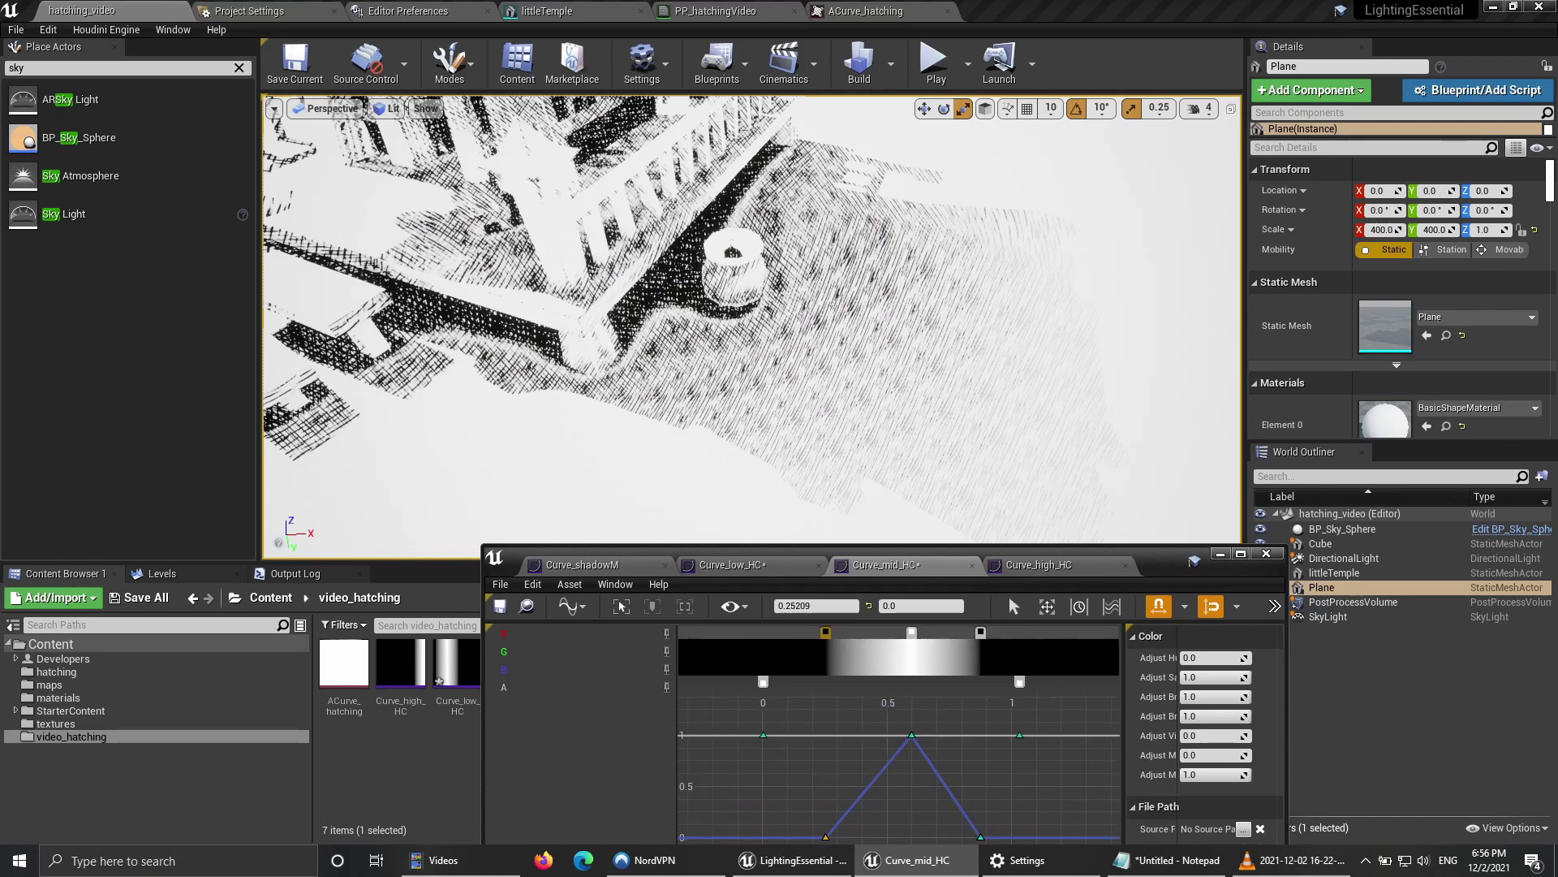
pyautogui.moveTo(826, 632); pyautogui.dragTo(839, 632)
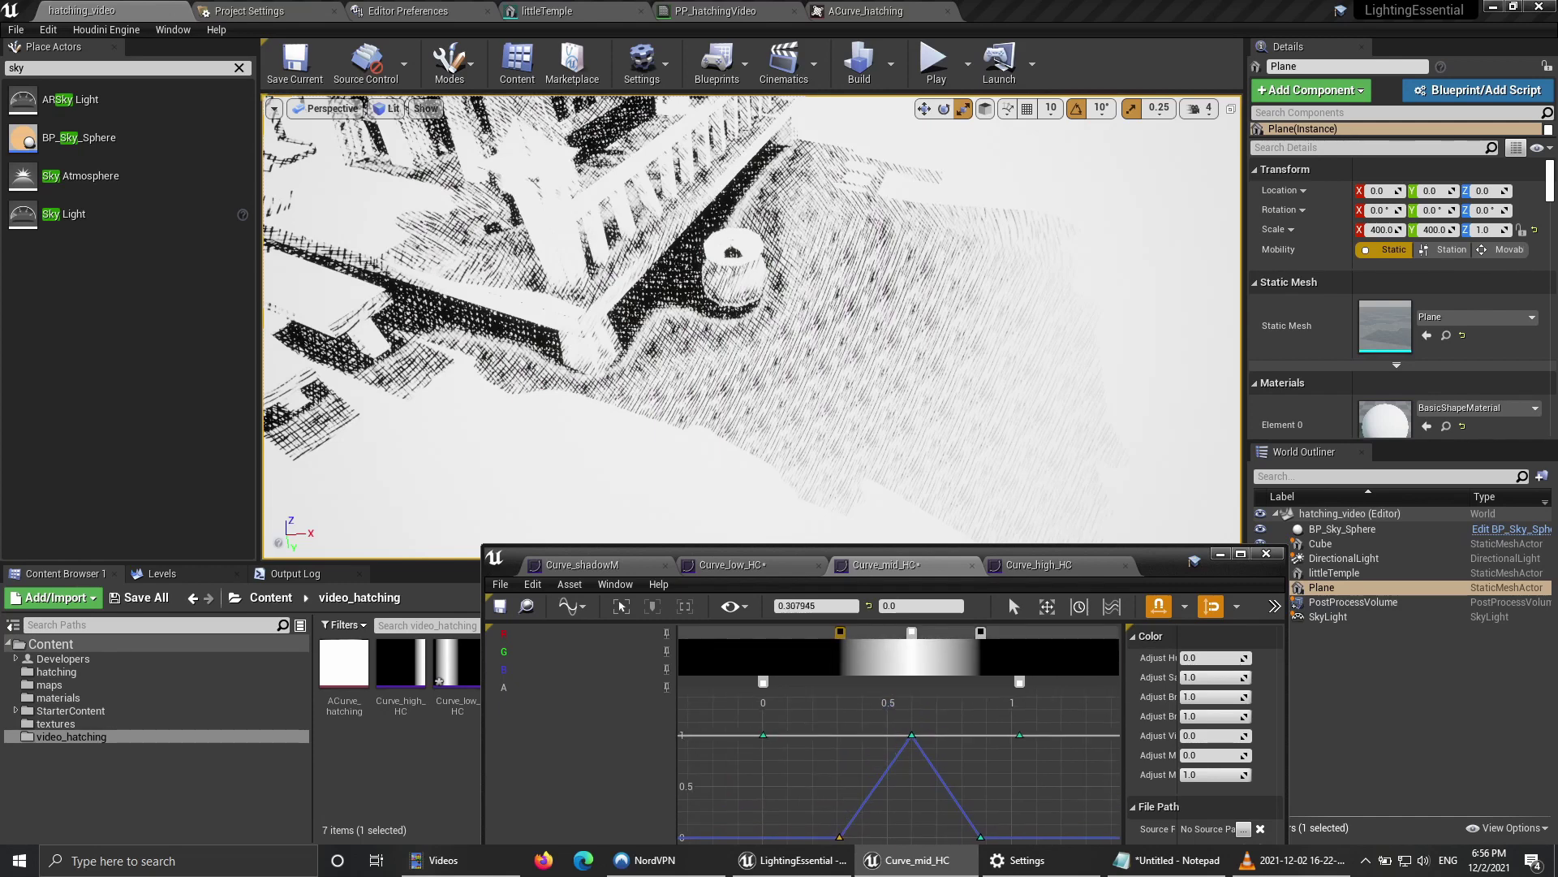
pyautogui.moveTo(840, 632); pyautogui.dragTo(845, 632)
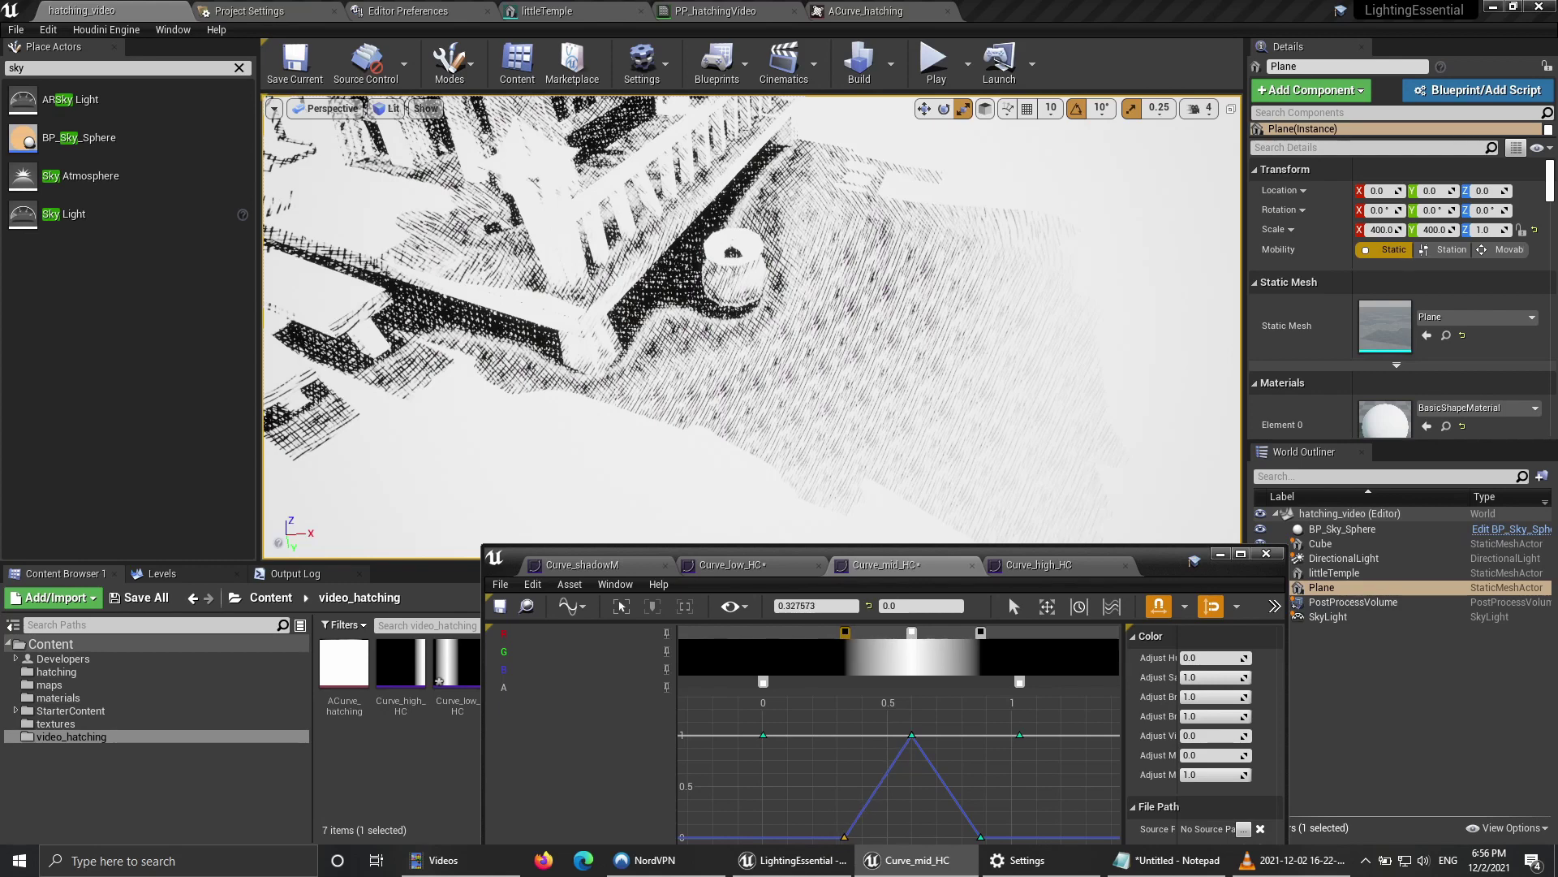
# Step: Check the last black key in Curve_low_HC, and move Curve_mid_HC's first black stop to about 0.28
pyautogui.click(730, 564)
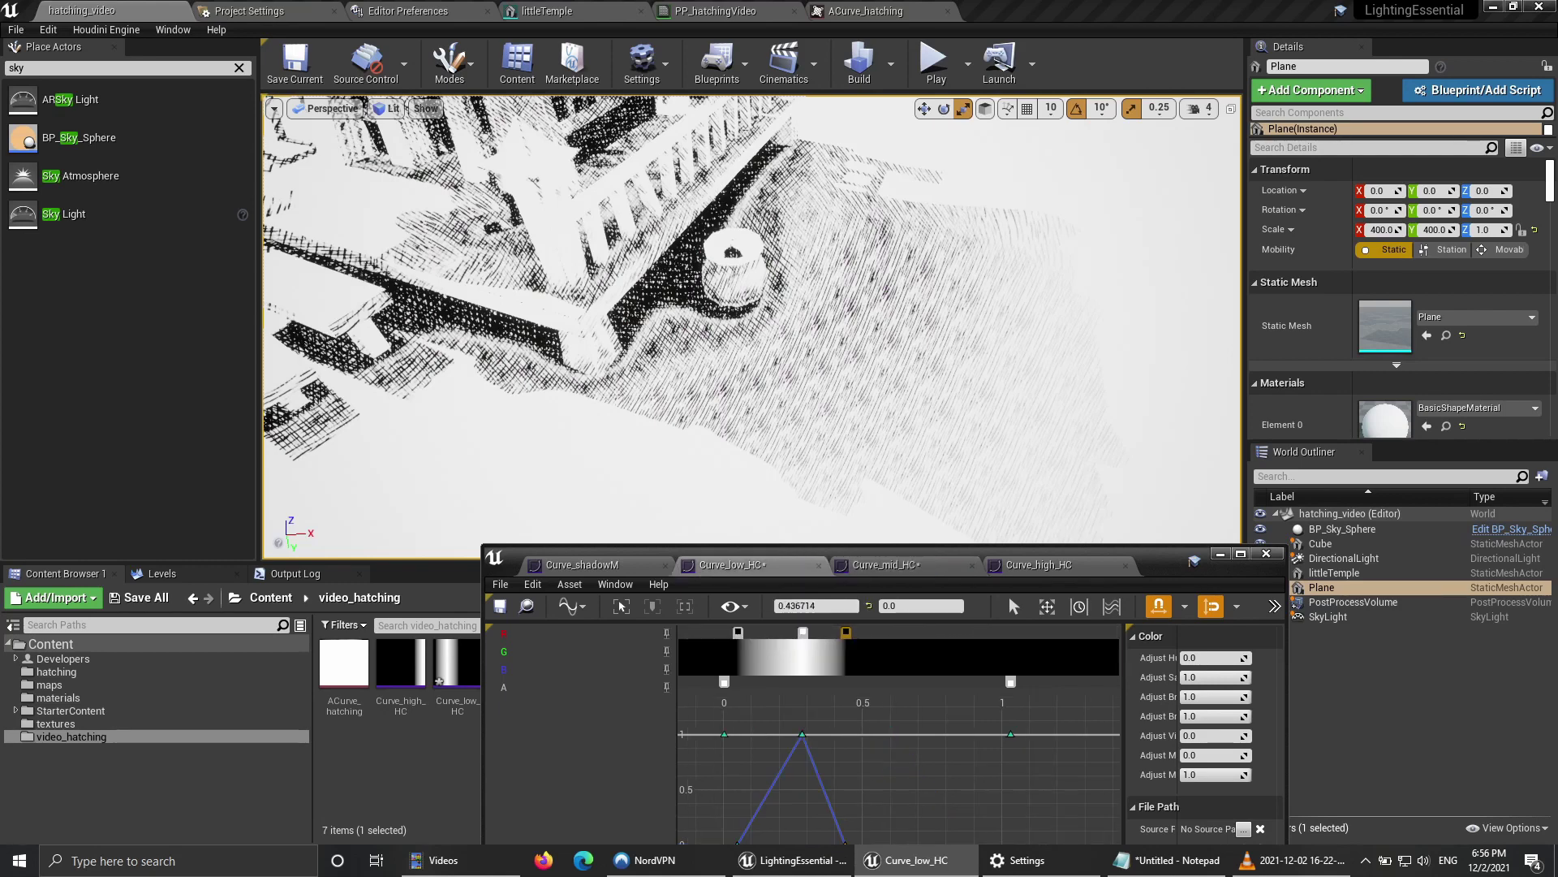
pyautogui.scroll(1, 936, 771)
pyautogui.moveTo(937, 771); pyautogui.dragTo(937, 710, button='right')
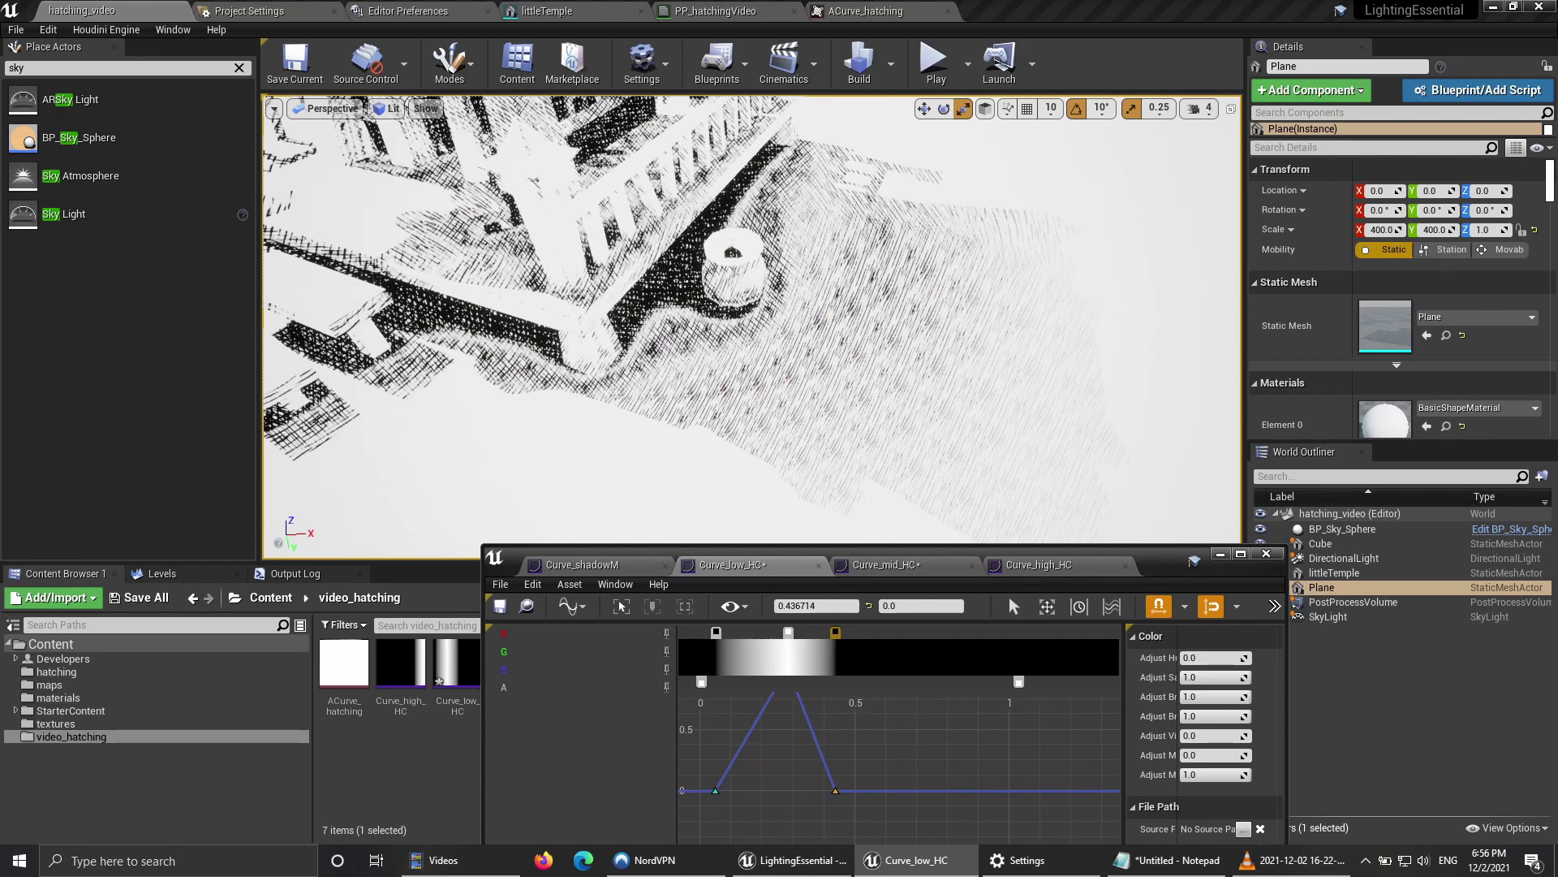
pyautogui.moveTo(858, 811)
pyautogui.mouseDown()
pyautogui.moveTo(829, 766)
pyautogui.moveTo(825, 790)
pyautogui.moveTo(855, 790)
pyautogui.moveTo(838, 790)
pyautogui.mouseUp()
pyautogui.click(886, 565)
pyautogui.moveTo(842, 632); pyautogui.dragTo(832, 633)
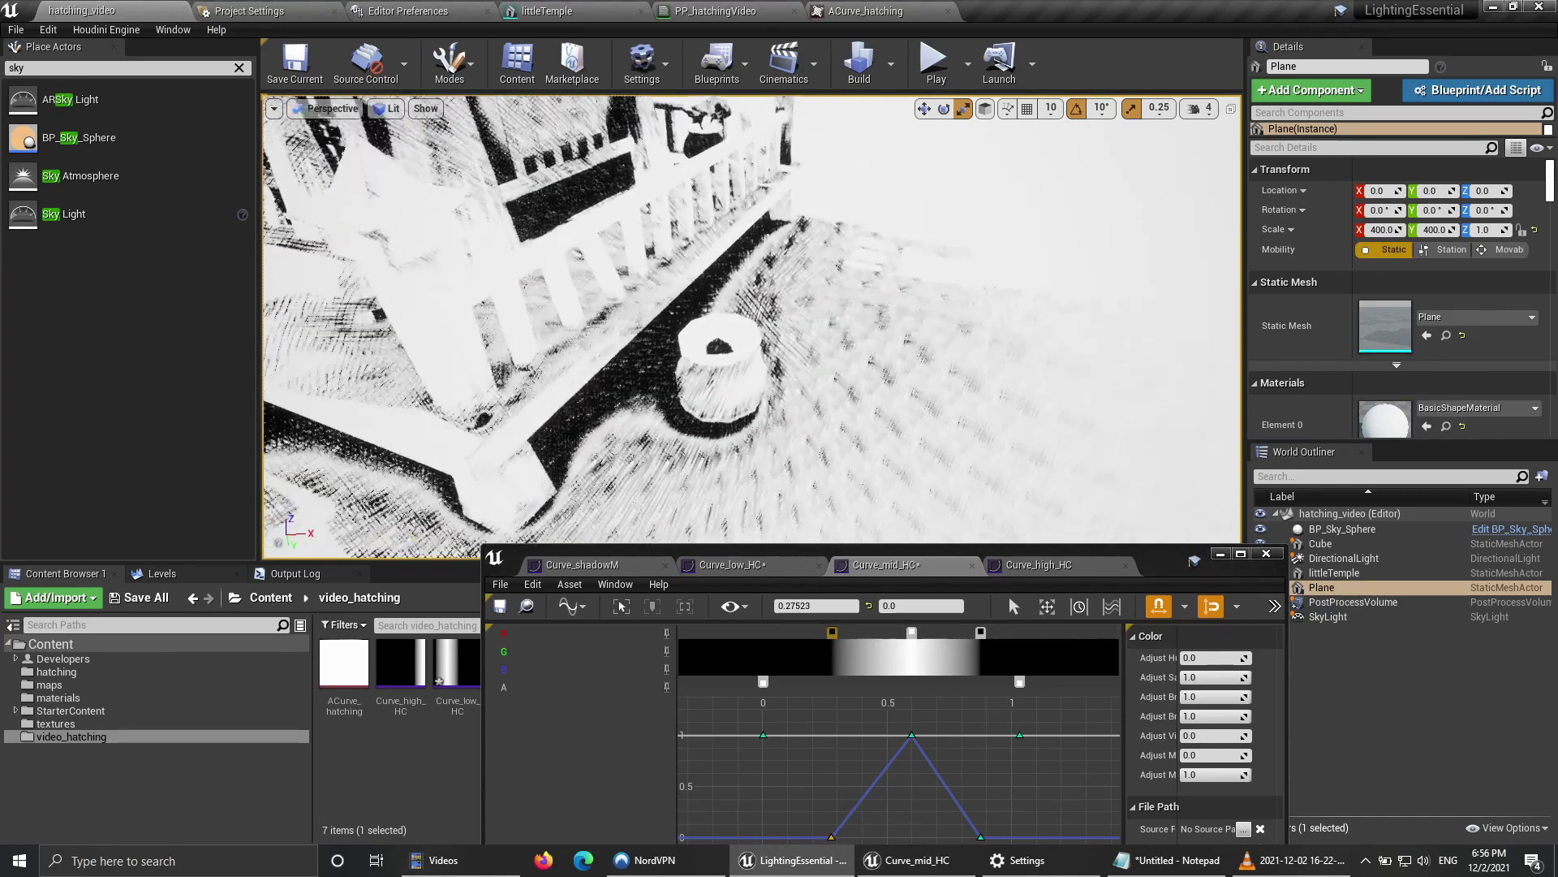
# Step: Examine the adjusted hatching on the temple, its steps, the cube and the ground from several distances in the level
pyautogui.moveTo(752, 325); pyautogui.dragTo(690, 328, button='right')
pyautogui.press('s')
pyautogui.press('w')
pyautogui.press('s')
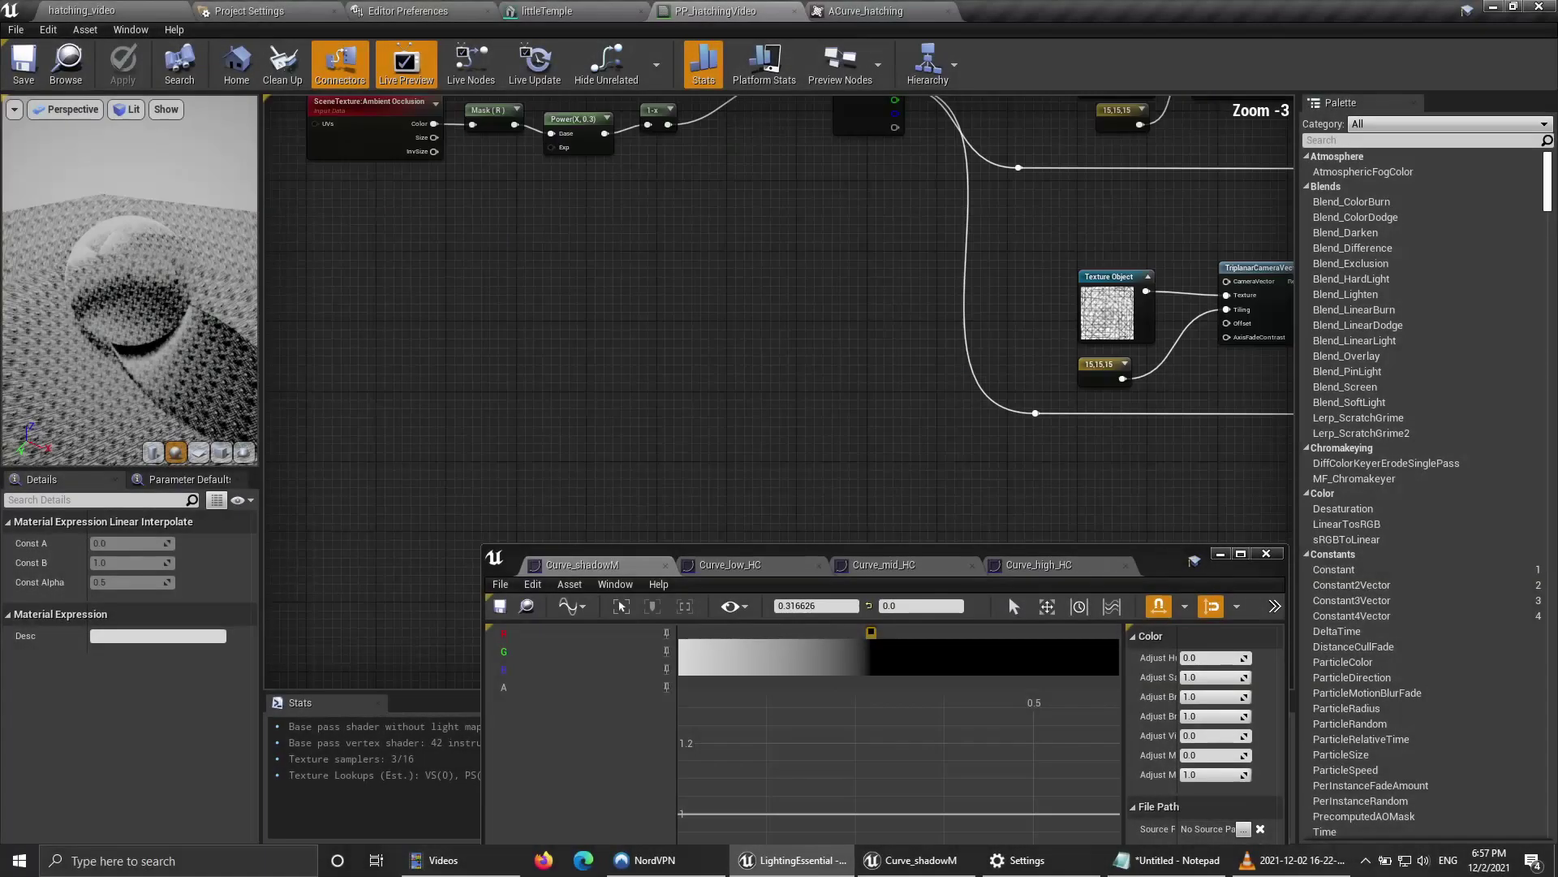
pyautogui.moveTo(753, 298); pyautogui.dragTo(642, 413, button='right')
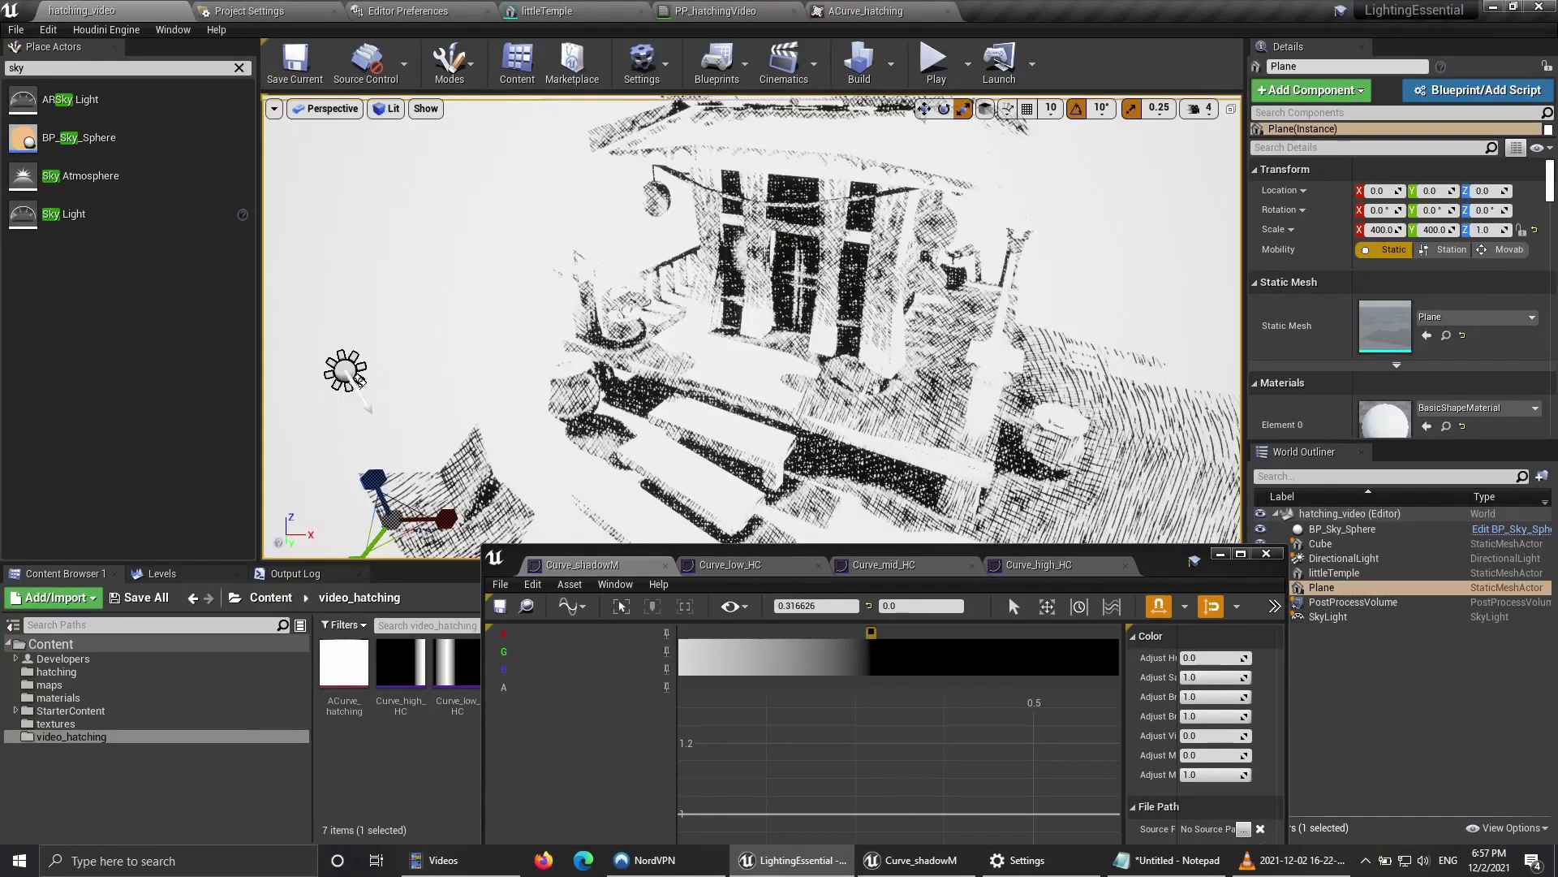
pyautogui.moveTo(500, 244); pyautogui.dragTo(500, 244, button='right')
pyautogui.moveTo(751, 325)
pyautogui.mouseDown(button='right')
pyautogui.moveTo(722, 316)
pyautogui.moveTo(737, 320)
pyautogui.mouseUp(button='right')
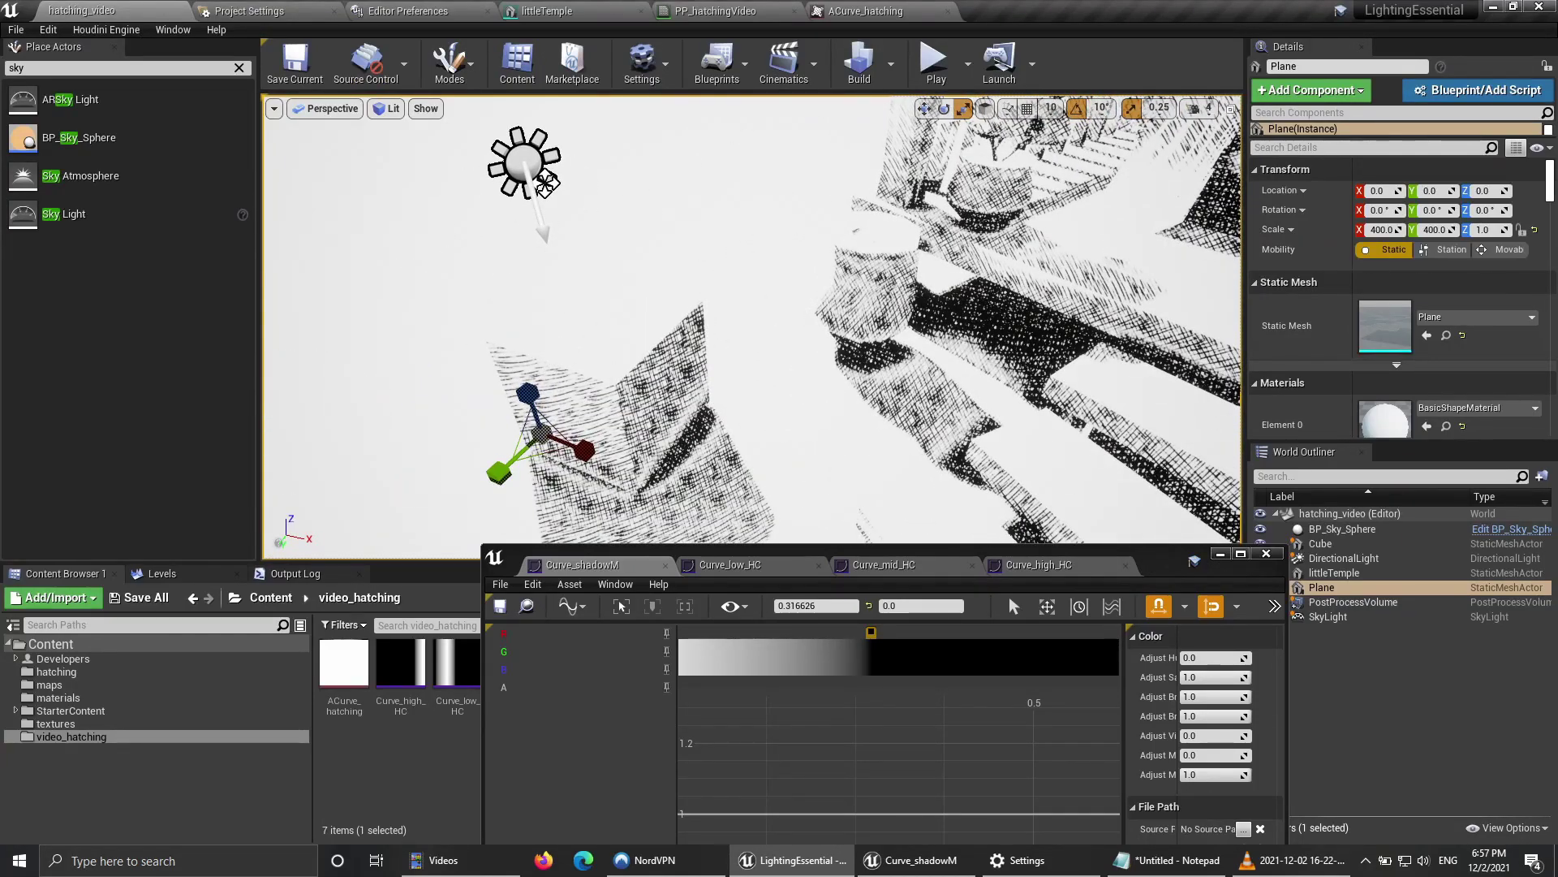
pyautogui.moveTo(737, 321); pyautogui.dragTo(737, 321, button='right')
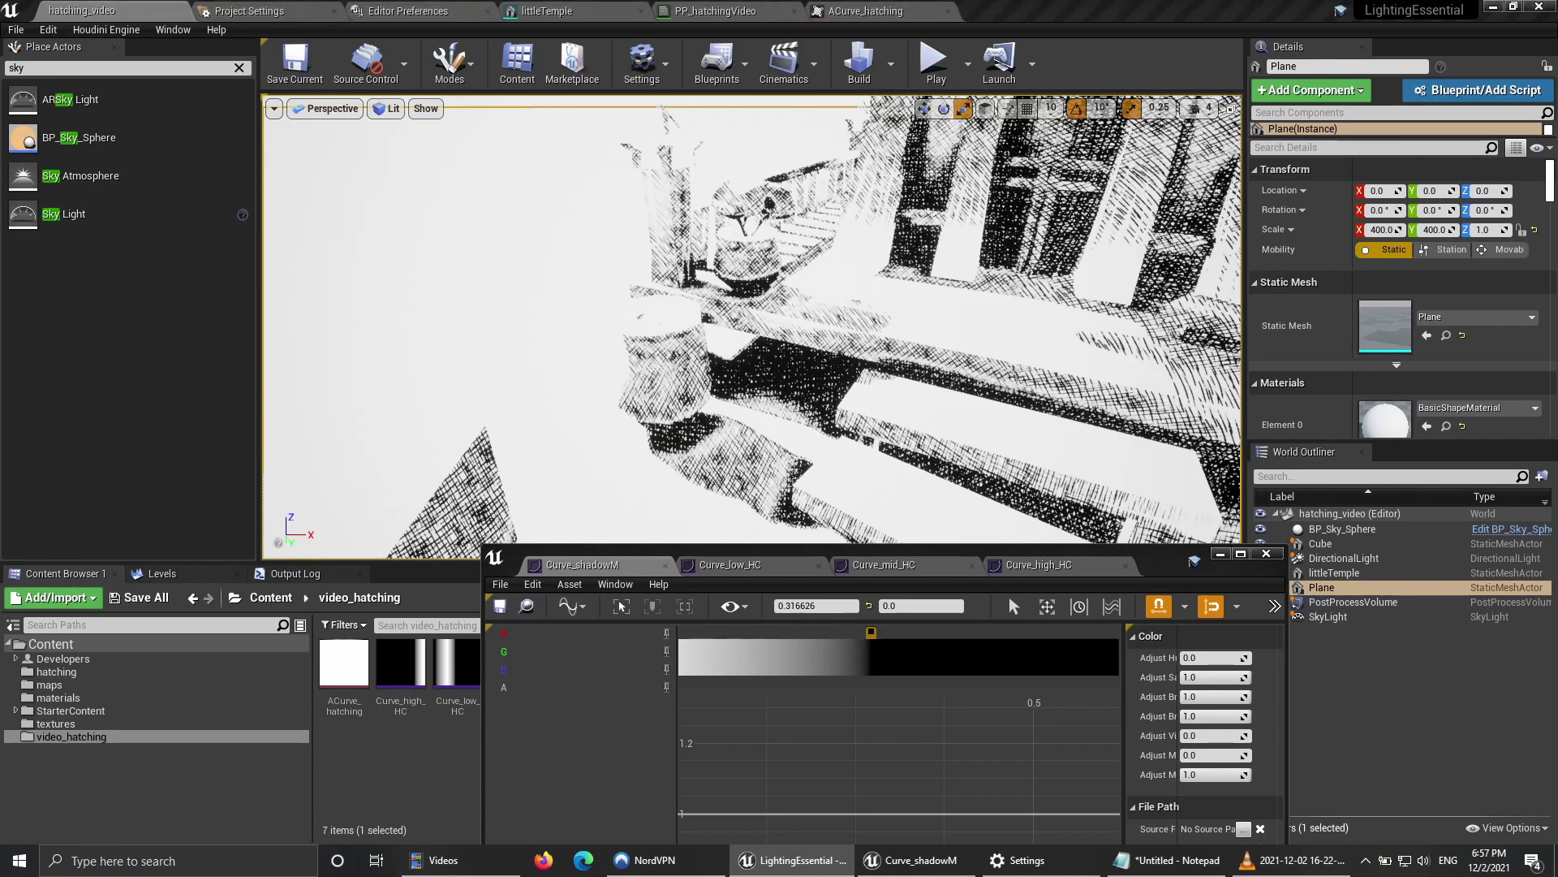
# Step: In the material graph, shift the 15,15,15 tiling constant slightly beneath the mid branch's Texture Object
pyautogui.click(714, 11)
pyautogui.moveTo(556, 375); pyautogui.dragTo(713, 315, button='right')
pyautogui.scroll(2, 713, 315)
pyautogui.moveTo(840, 349); pyautogui.dragTo(934, 212, button='right')
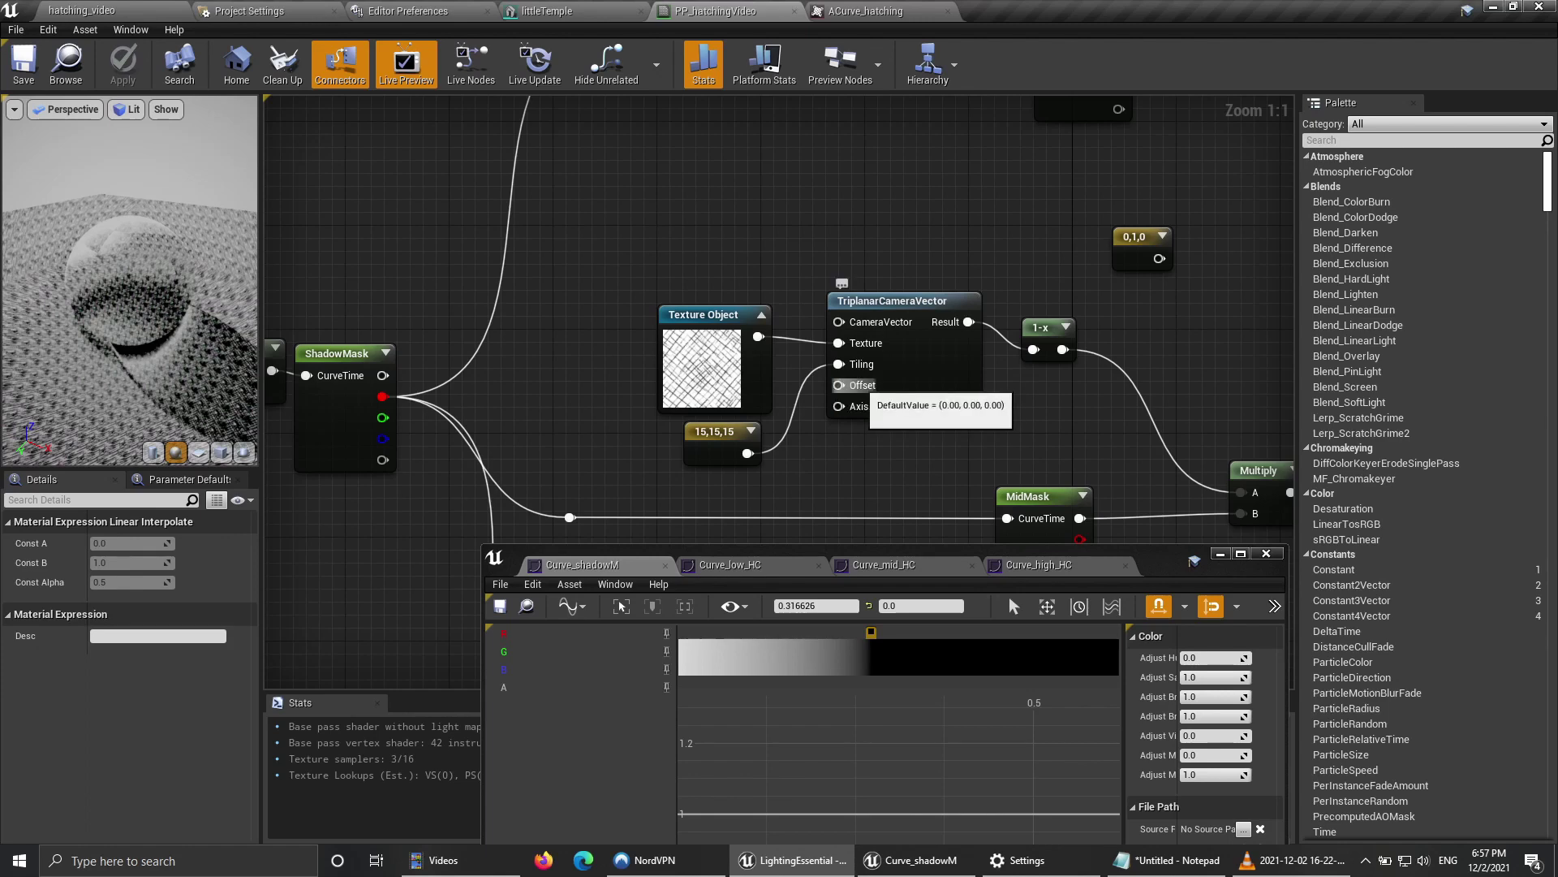
pyautogui.moveTo(711, 439); pyautogui.dragTo(698, 439)
# Step: Add a SceneTexture node below the Power and Subtract nodes, and close the floating curve editor window
pyautogui.moveTo(594, 447); pyautogui.dragTo(893, 314, button='right')
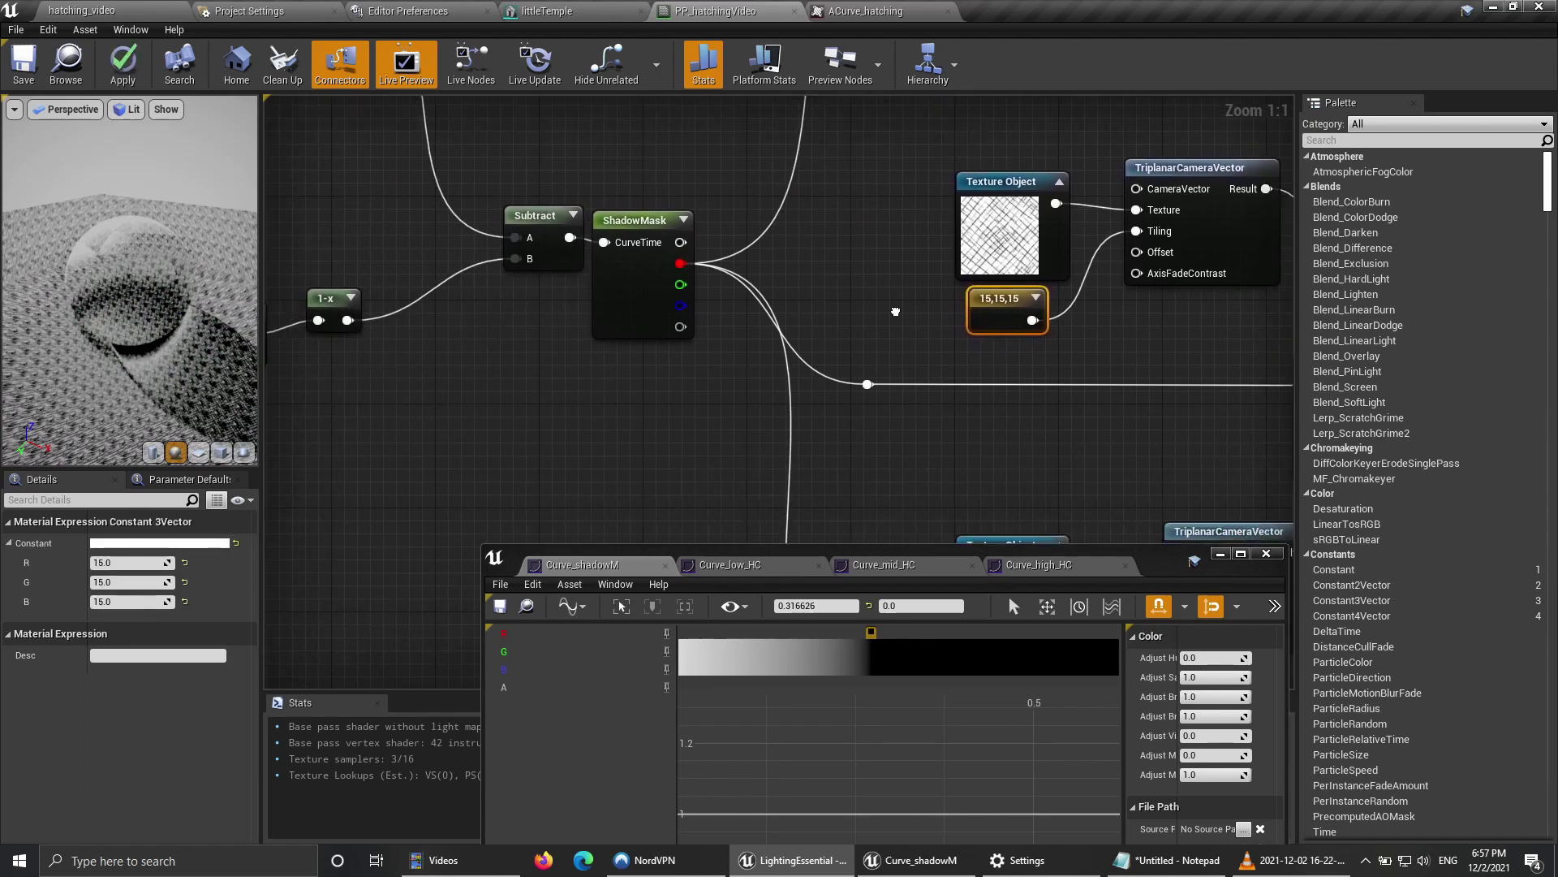
pyautogui.scroll(-2, 886, 331)
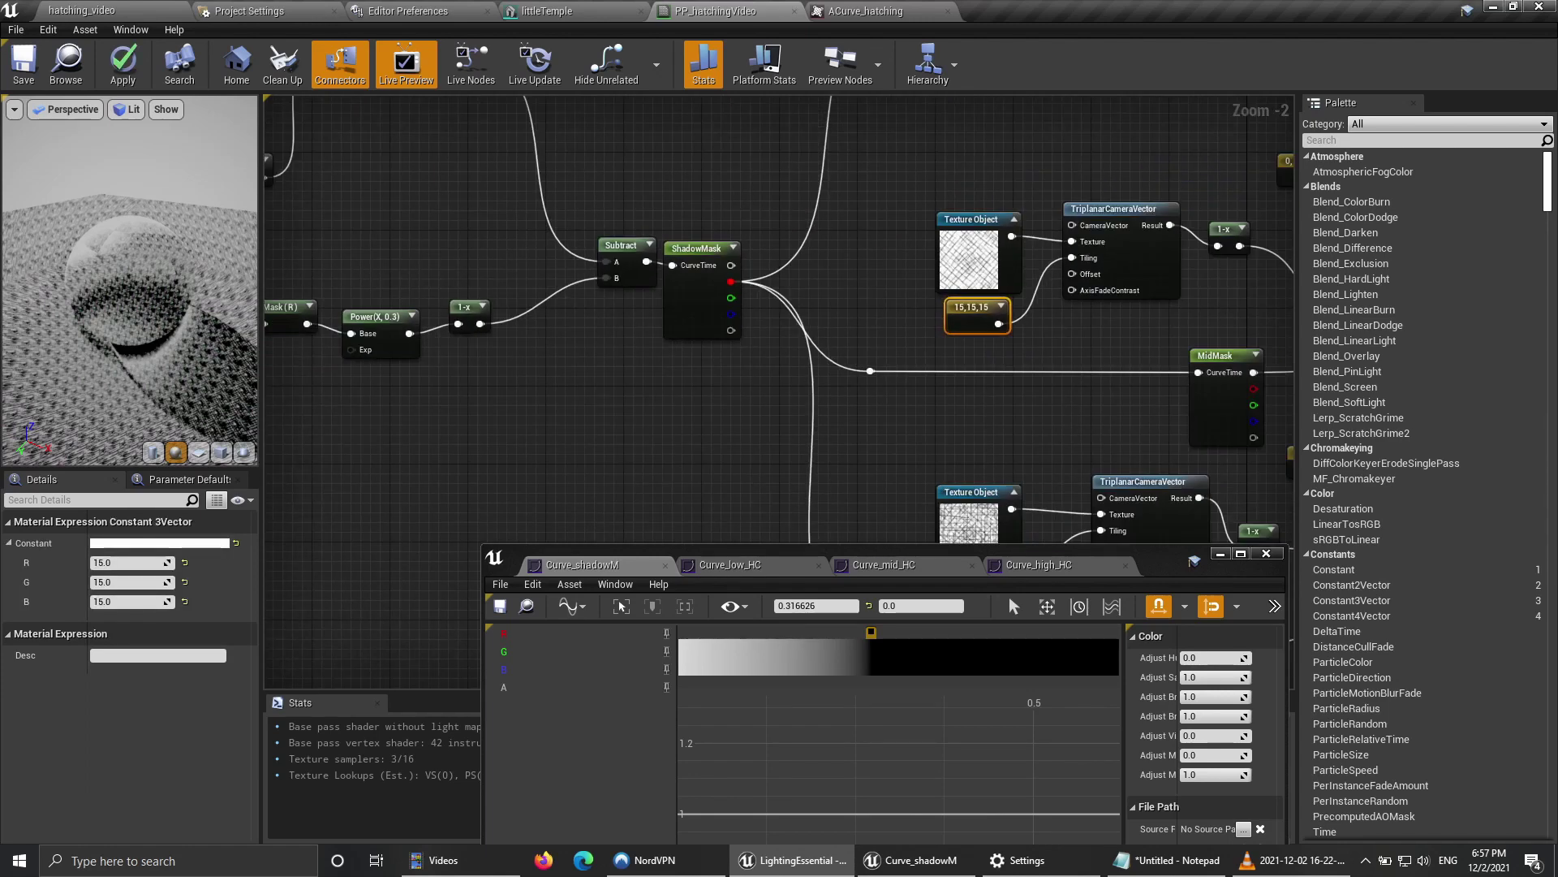
pyautogui.rightClick(613, 434)
pyautogui.write('sceneTe')
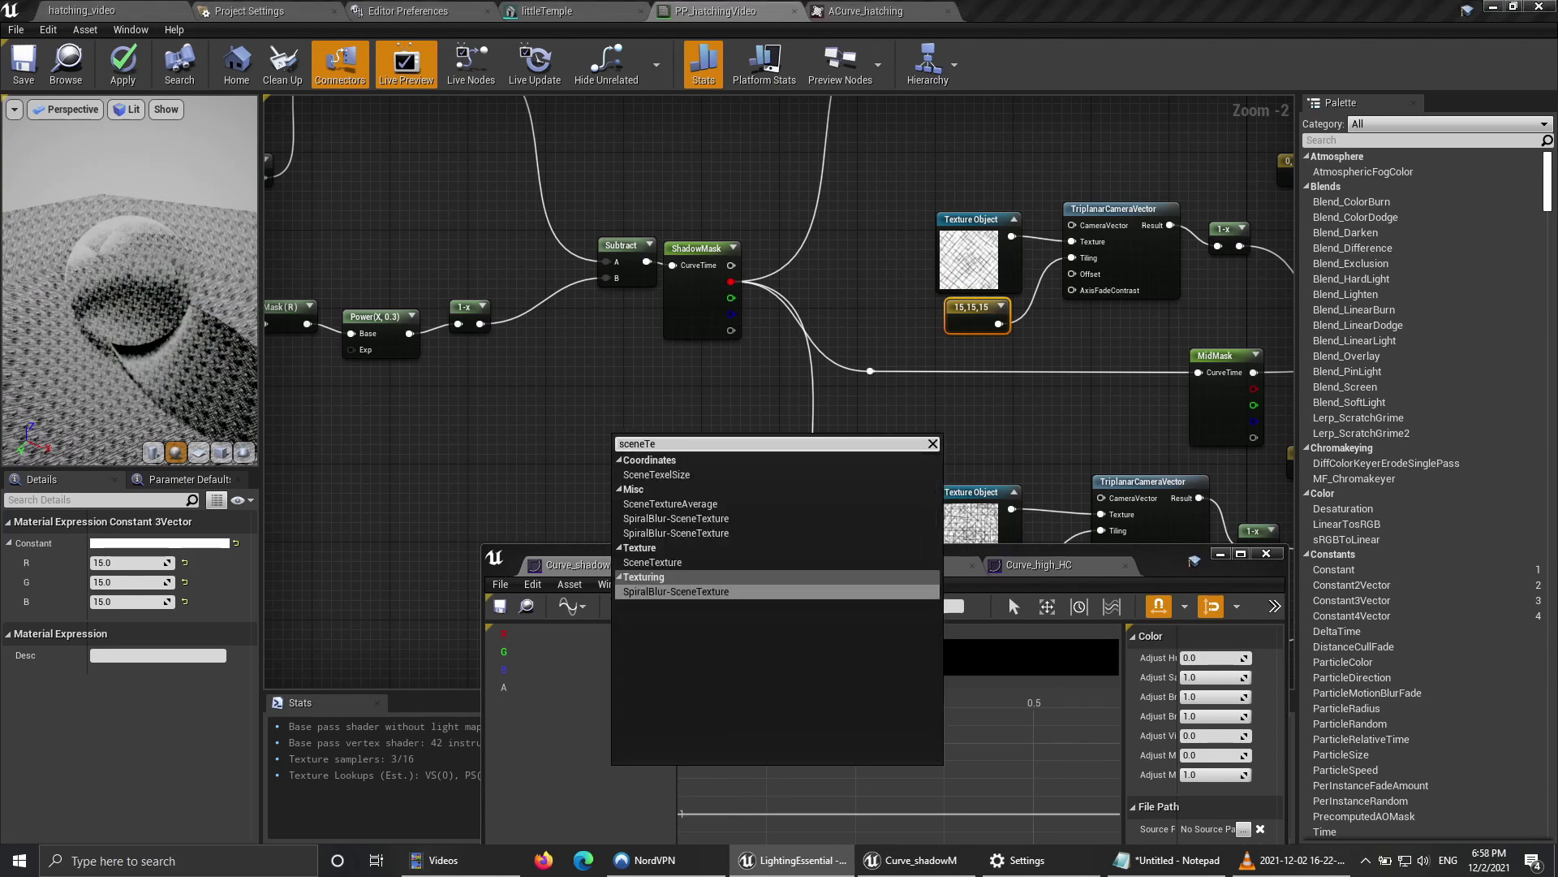
pyautogui.press('Return')
pyautogui.moveTo(665, 439); pyautogui.dragTo(581, 432)
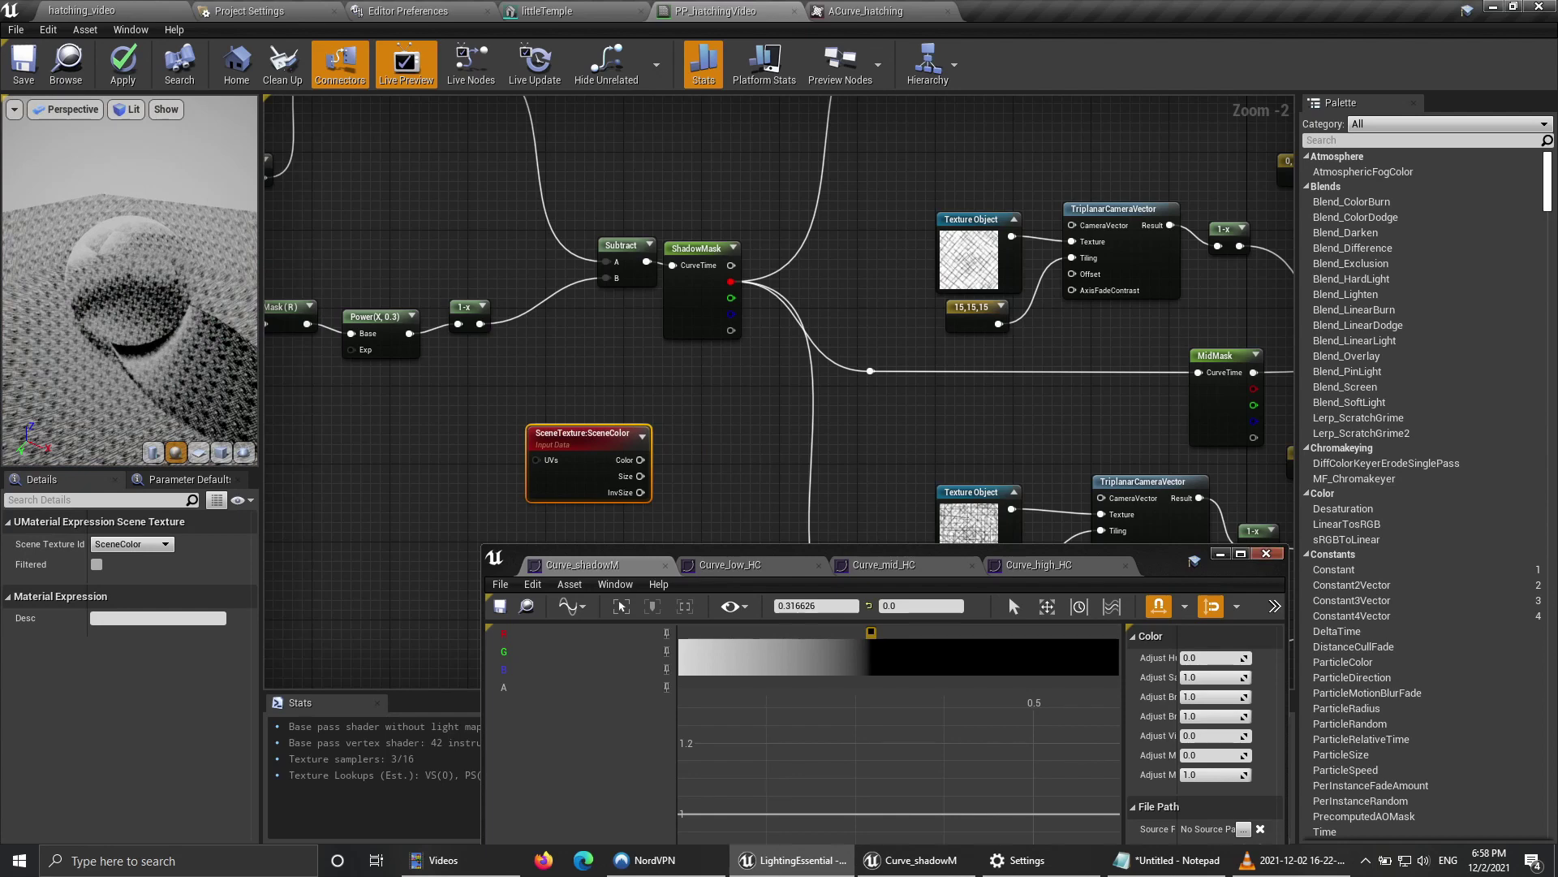
pyautogui.click(1266, 554)
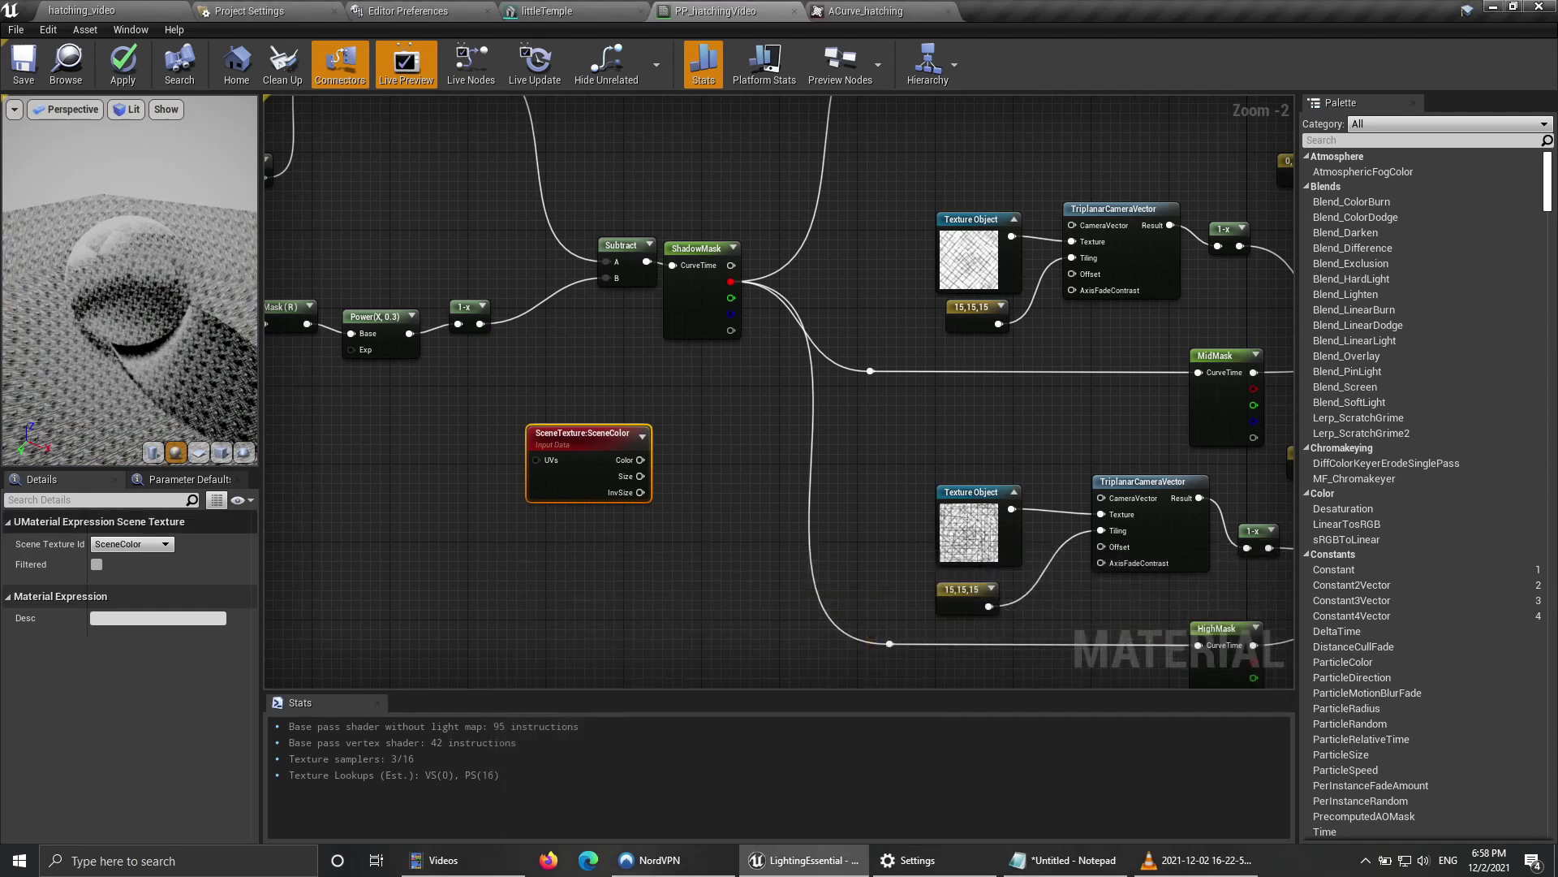
# Step: Set the new SceneTexture node to WorldNormal, connect its Color output to Emissive Color, and inspect it on the preview sphere
pyautogui.click(130, 544)
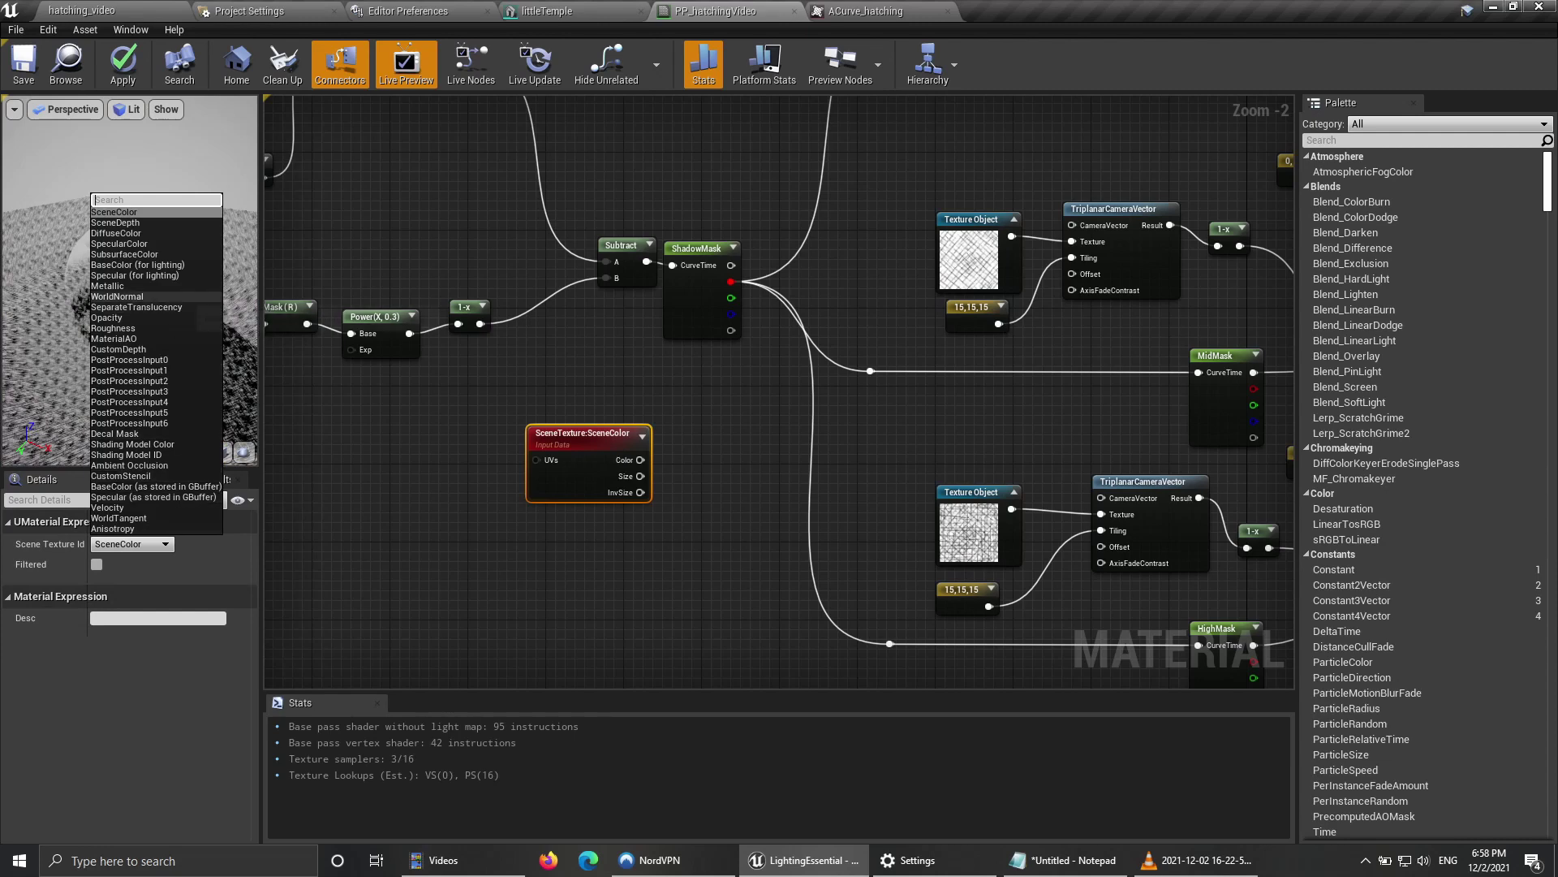
pyautogui.click(115, 296)
pyautogui.rightClick(640, 459)
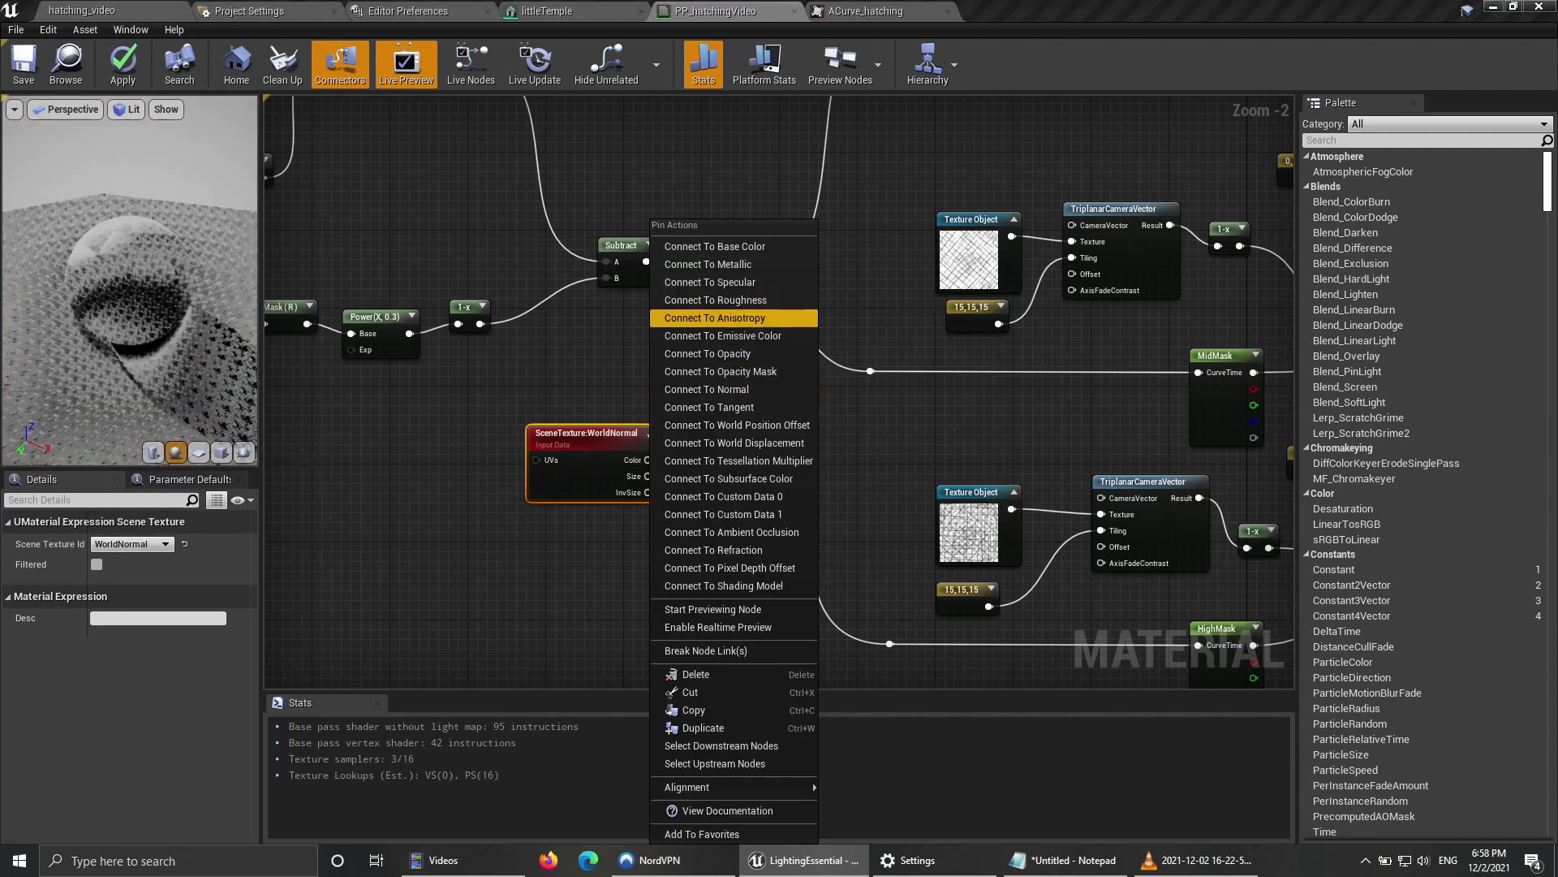
pyautogui.click(723, 335)
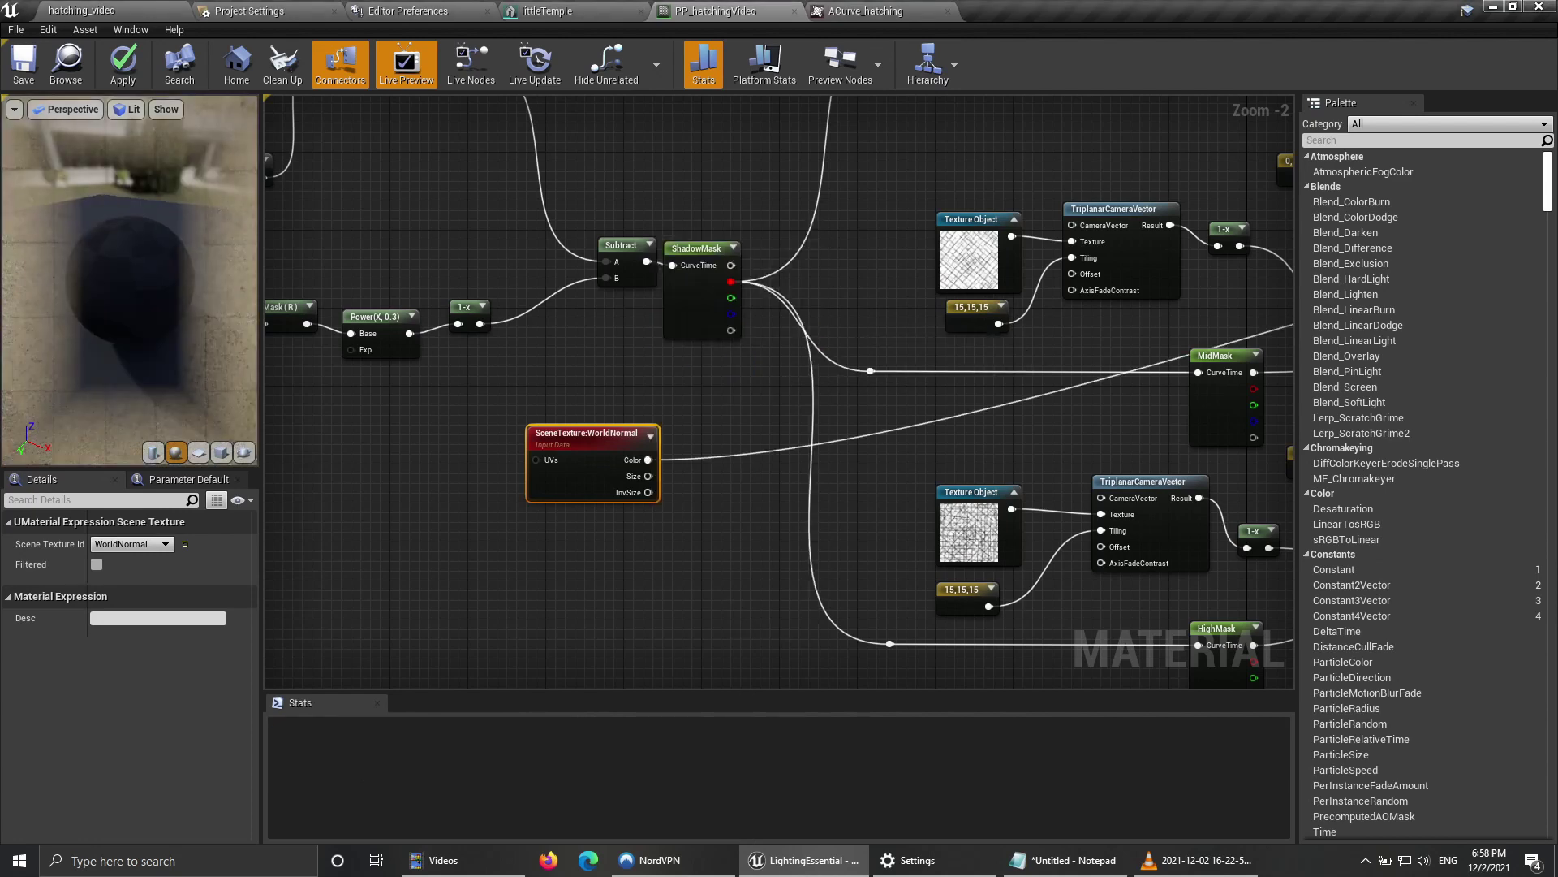
pyautogui.moveTo(130, 280)
pyautogui.mouseDown()
pyautogui.moveTo(239, 297)
pyautogui.moveTo(190, 357)
pyautogui.moveTo(174, 300)
pyautogui.mouseUp()
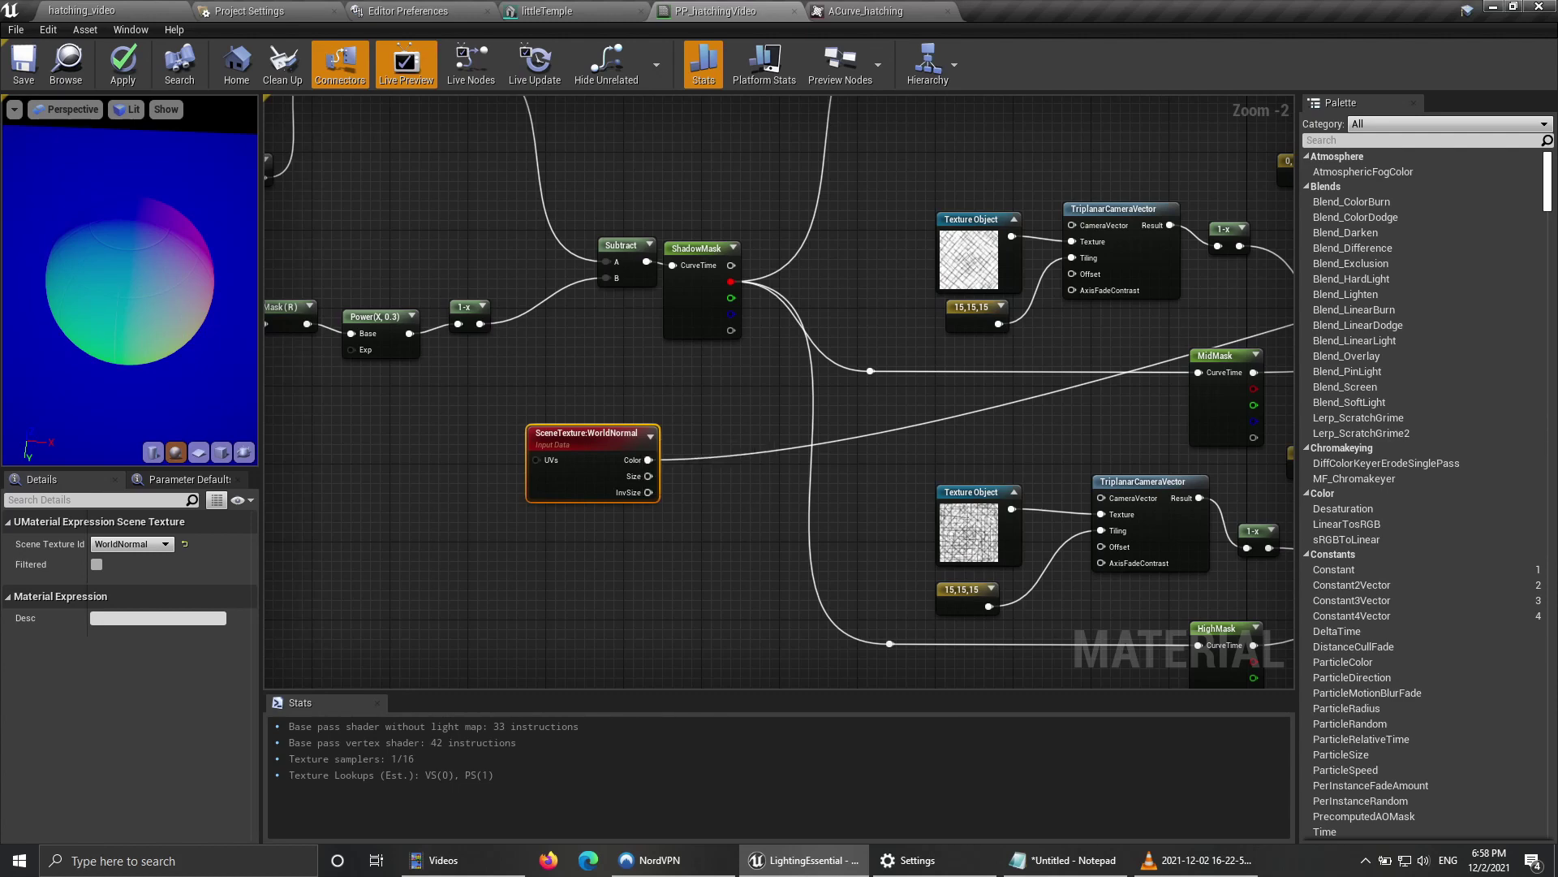
pyautogui.moveTo(752, 402); pyautogui.dragTo(695, 473, button='right')
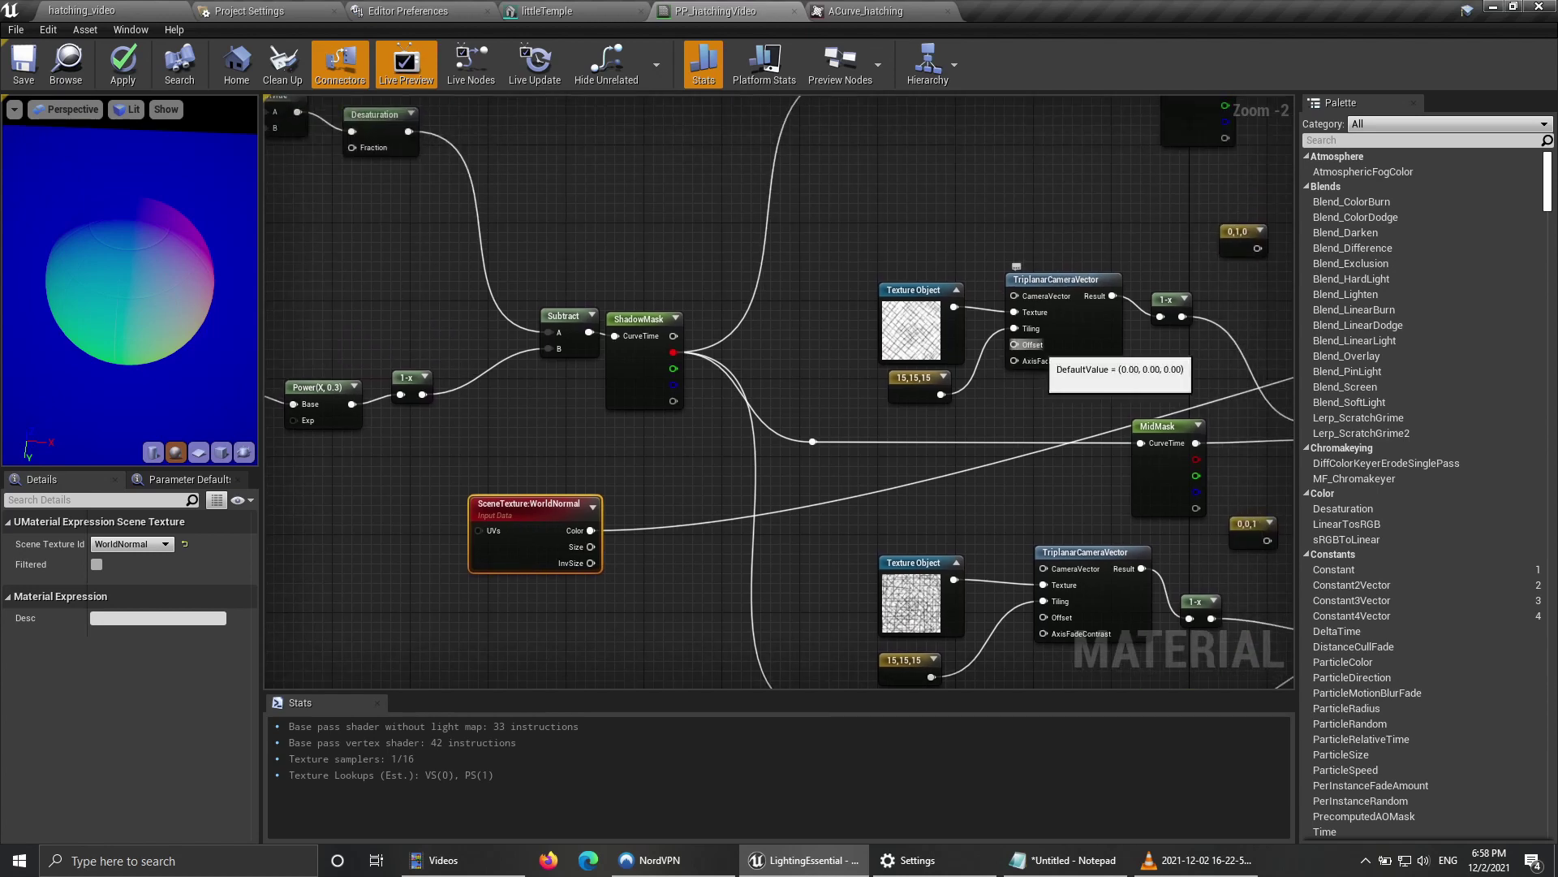
# Step: Add a ComponentMask fed by the WorldNormal Color output, with the R, G and B channels enabled
pyautogui.moveTo(524, 509); pyautogui.dragTo(485, 509)
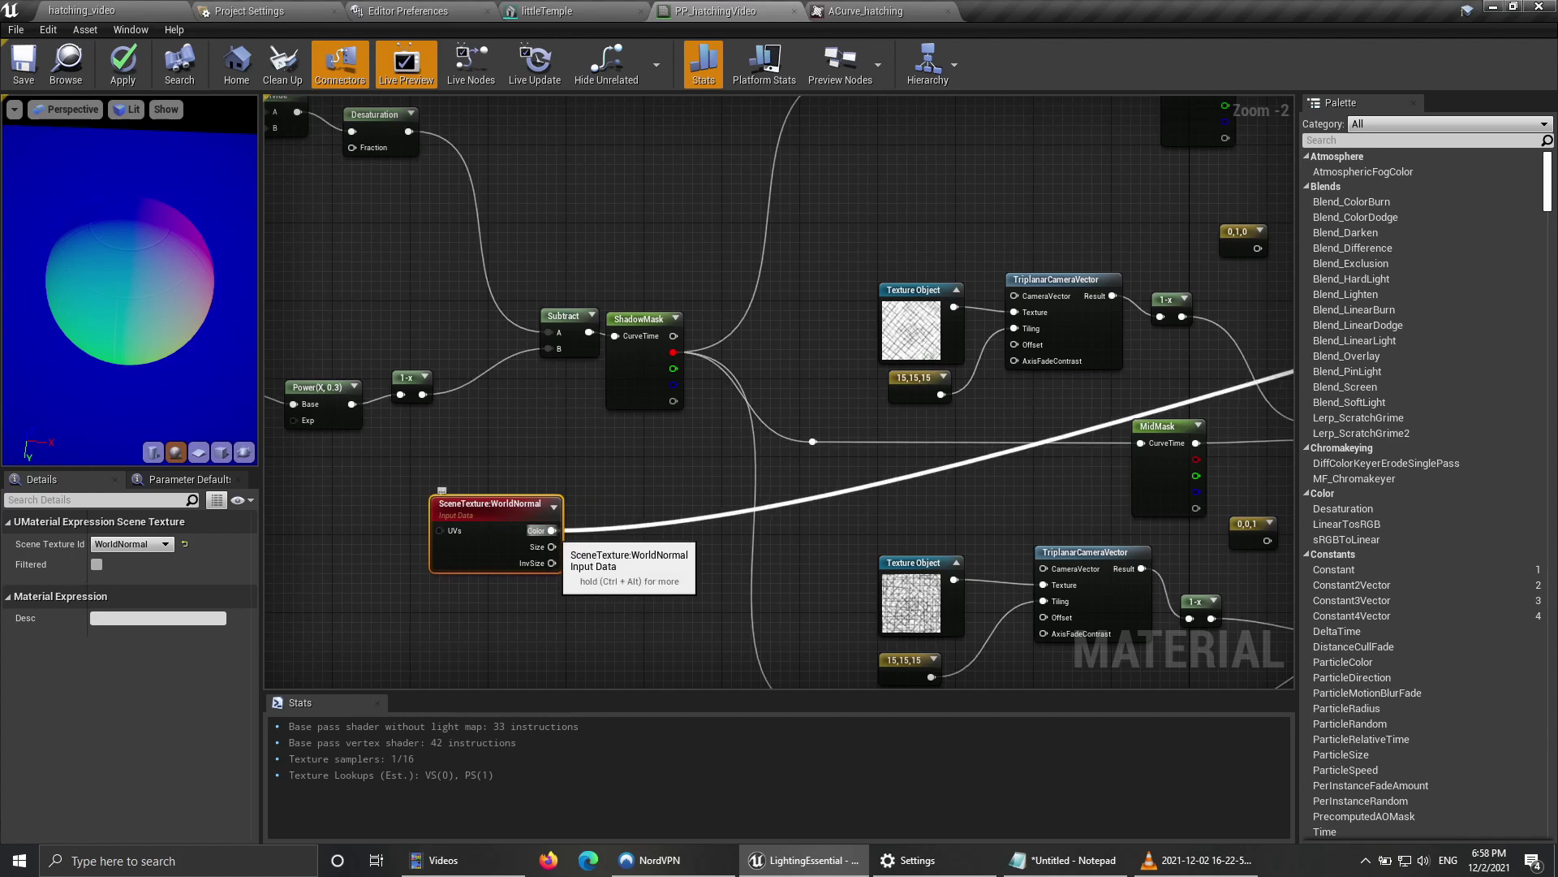
pyautogui.moveTo(552, 530); pyautogui.dragTo(633, 537)
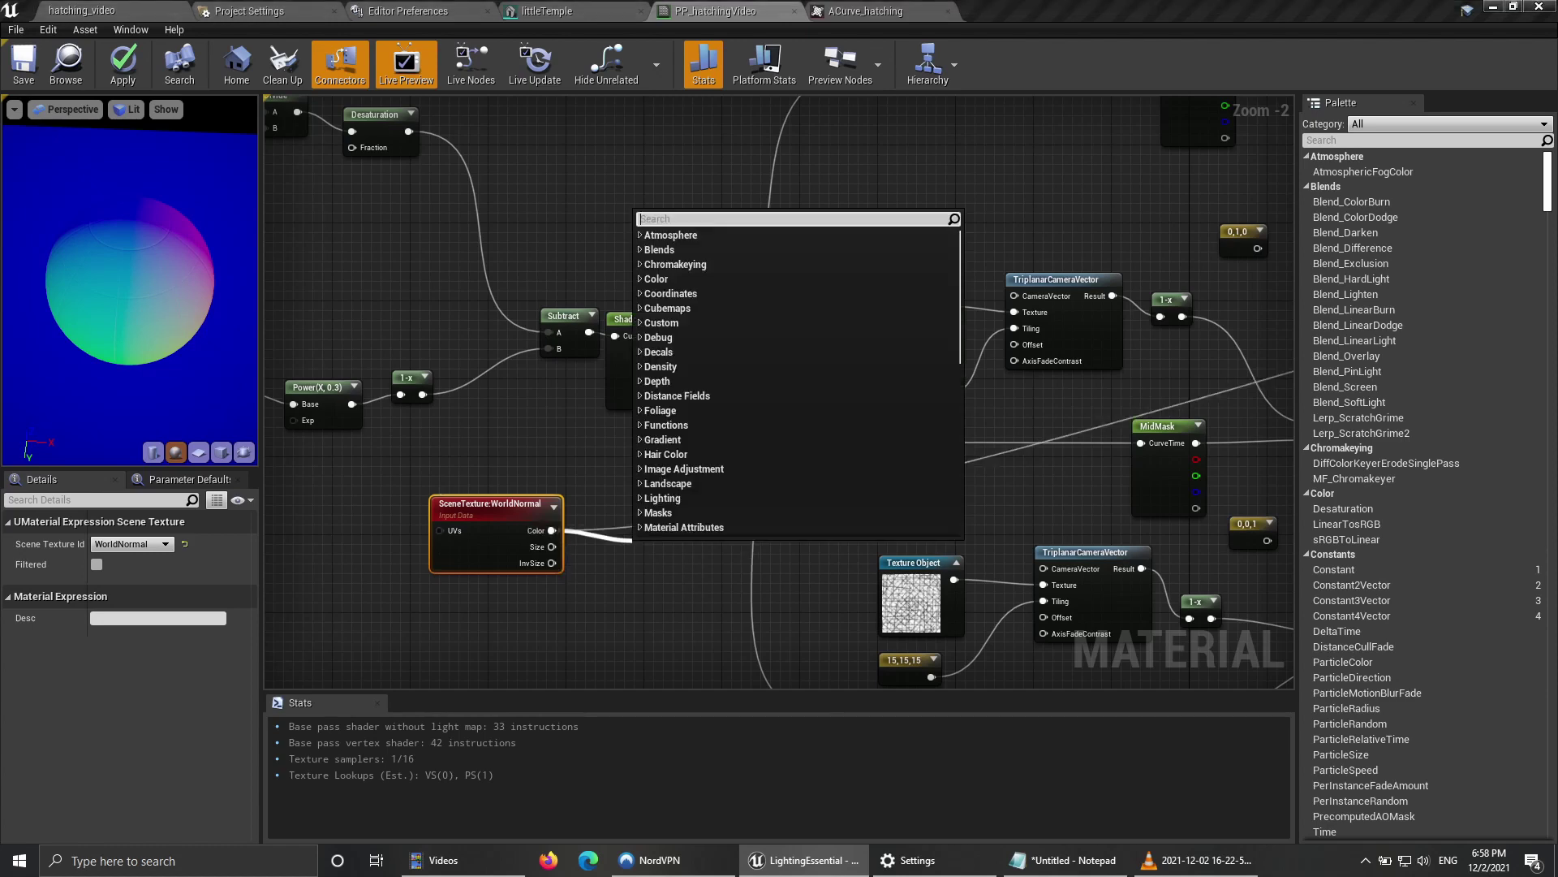
pyautogui.write('mar')
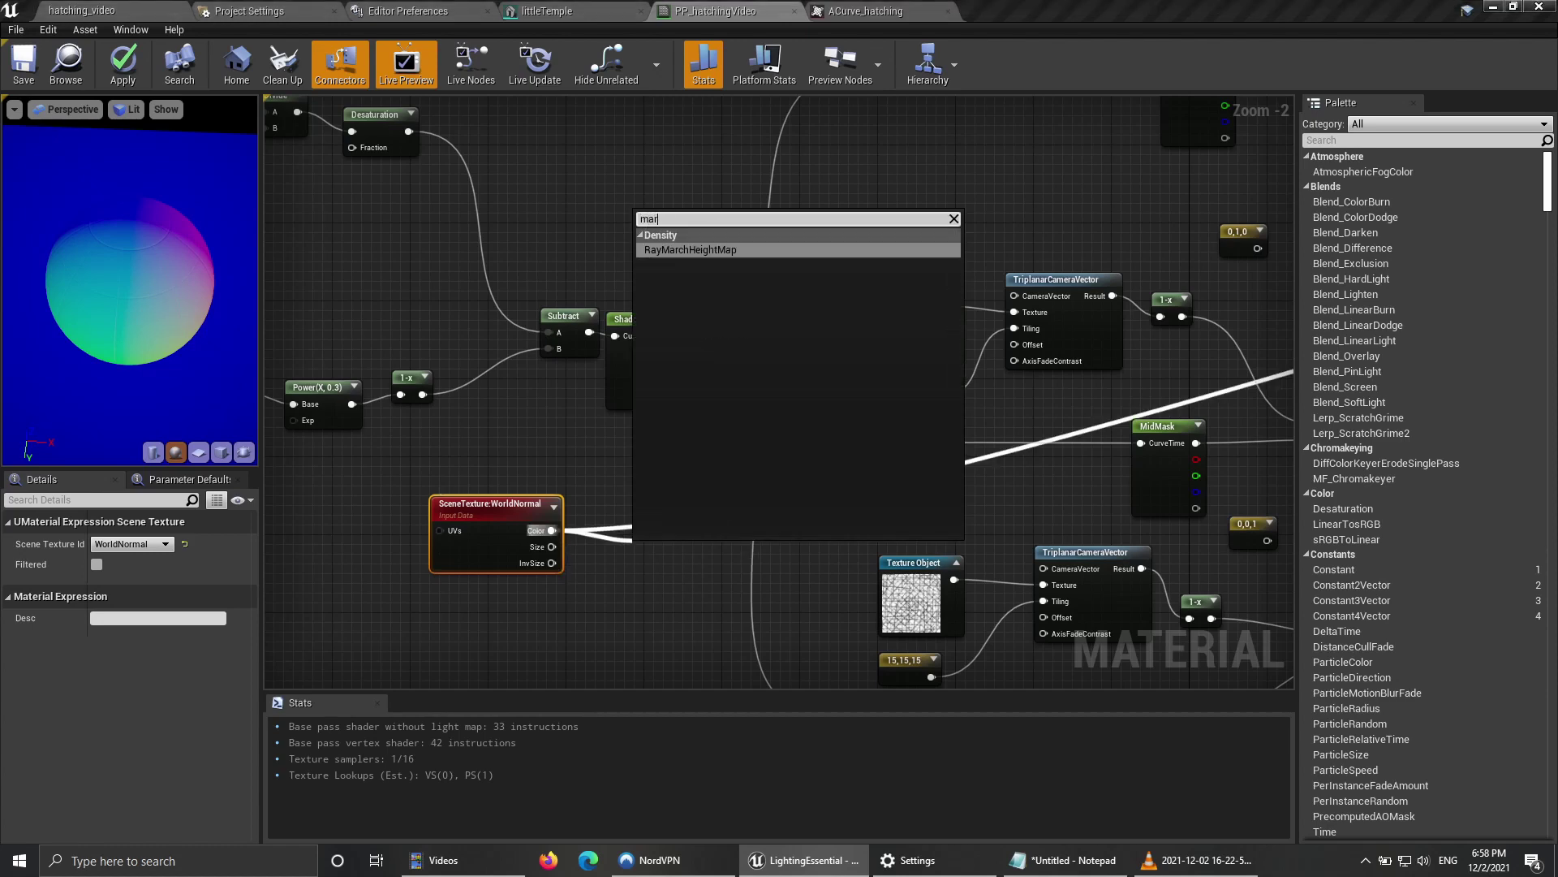
pyautogui.press('BackSpace')
pyautogui.write('sk')
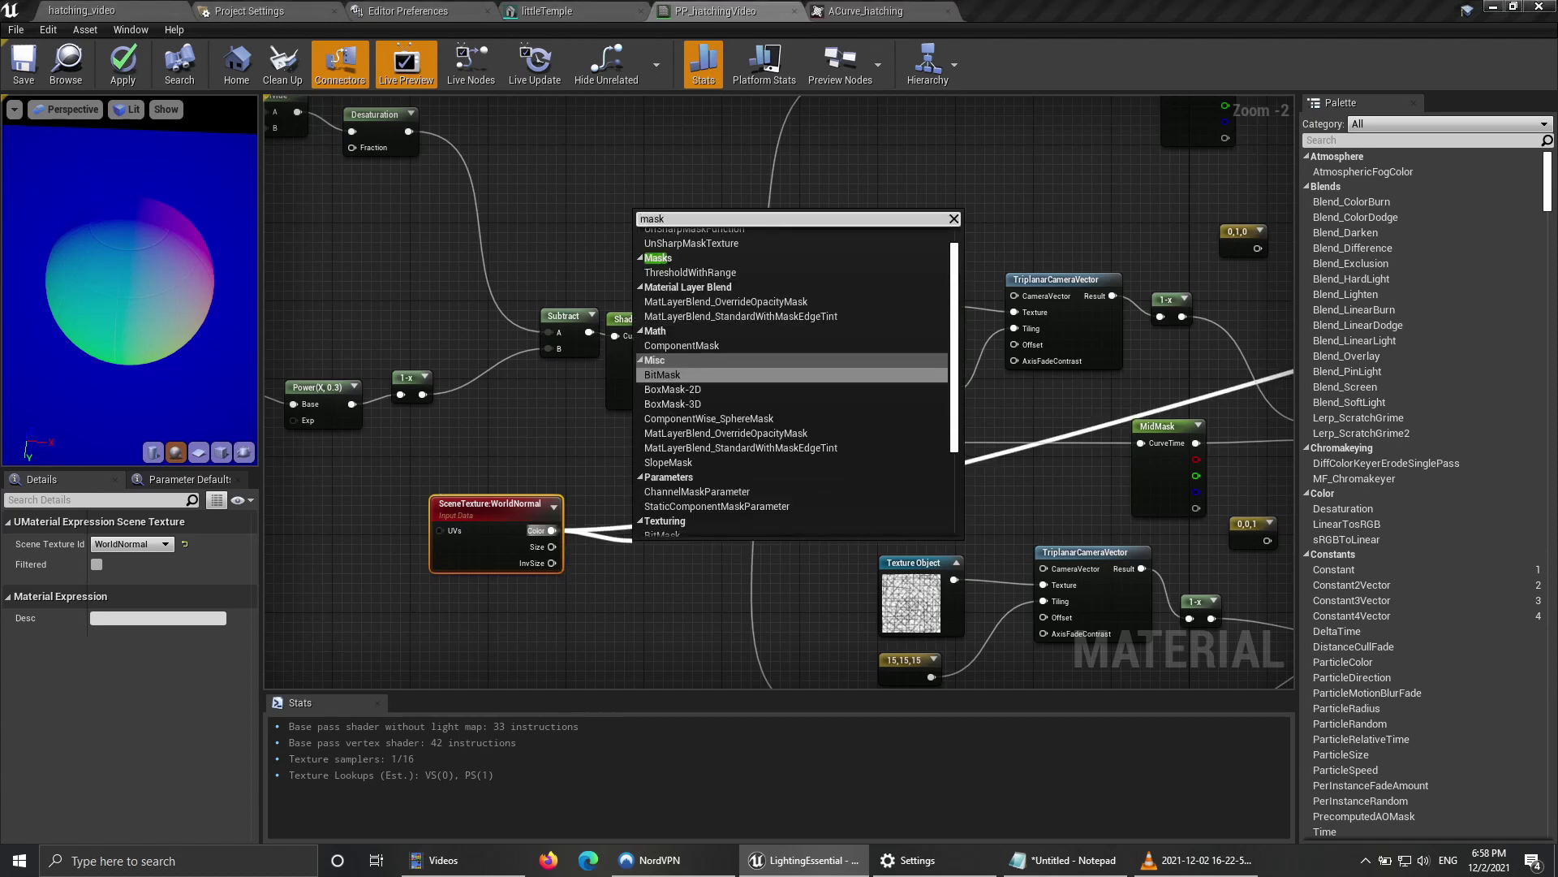
pyautogui.press('Up')
pyautogui.press('Return')
pyautogui.moveTo(661, 548); pyautogui.dragTo(701, 529)
pyautogui.click(96, 582)
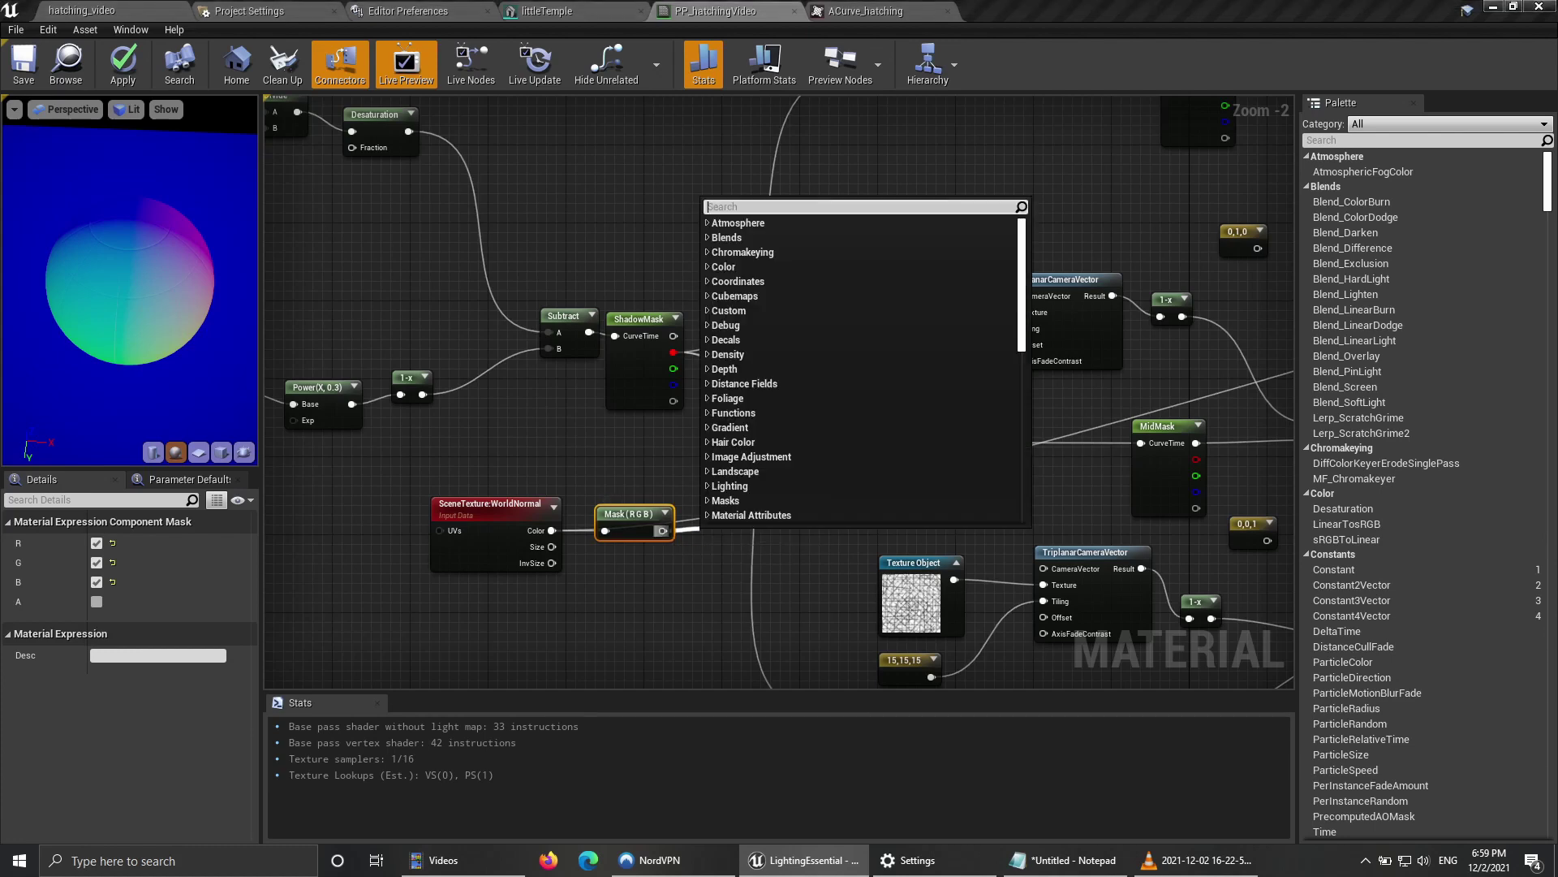
# Step: Add a Multiply node after the RGB mask and set its B constant to 0.2
pyautogui.write('mu')
pyautogui.press('Return')
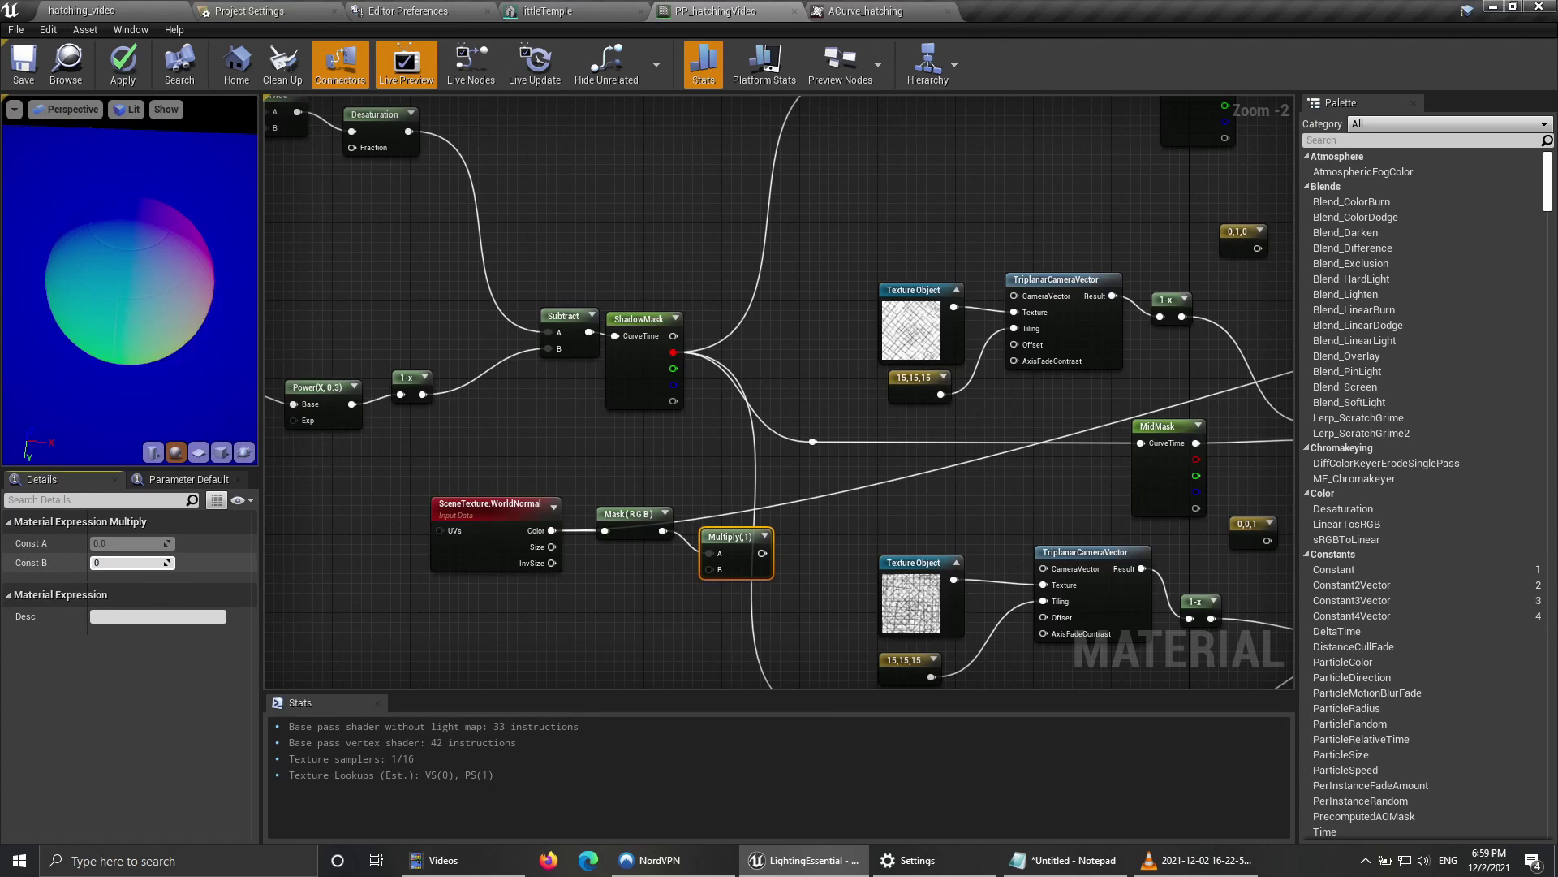
pyautogui.press('Return')
# Step: Connect the normal-based Multiply output to the Offset inputs of the mid, high and low TriplanarCameraVector nodes
pyautogui.moveTo(769, 553); pyautogui.dragTo(1014, 344)
pyautogui.moveTo(769, 553); pyautogui.dragTo(690, 468, button='right')
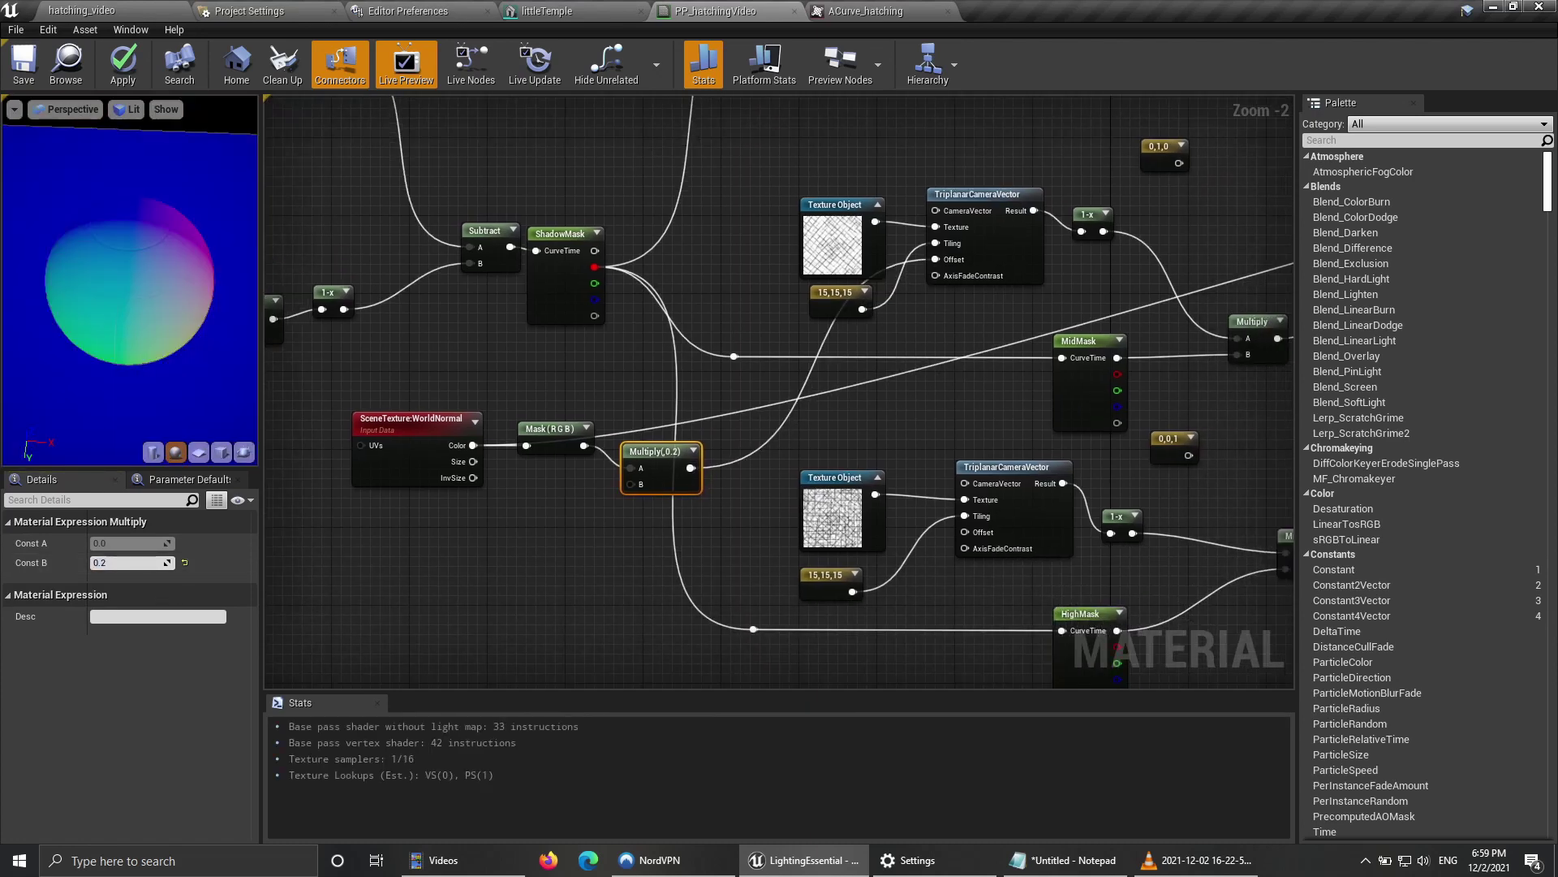
pyautogui.moveTo(689, 468); pyautogui.dragTo(965, 532)
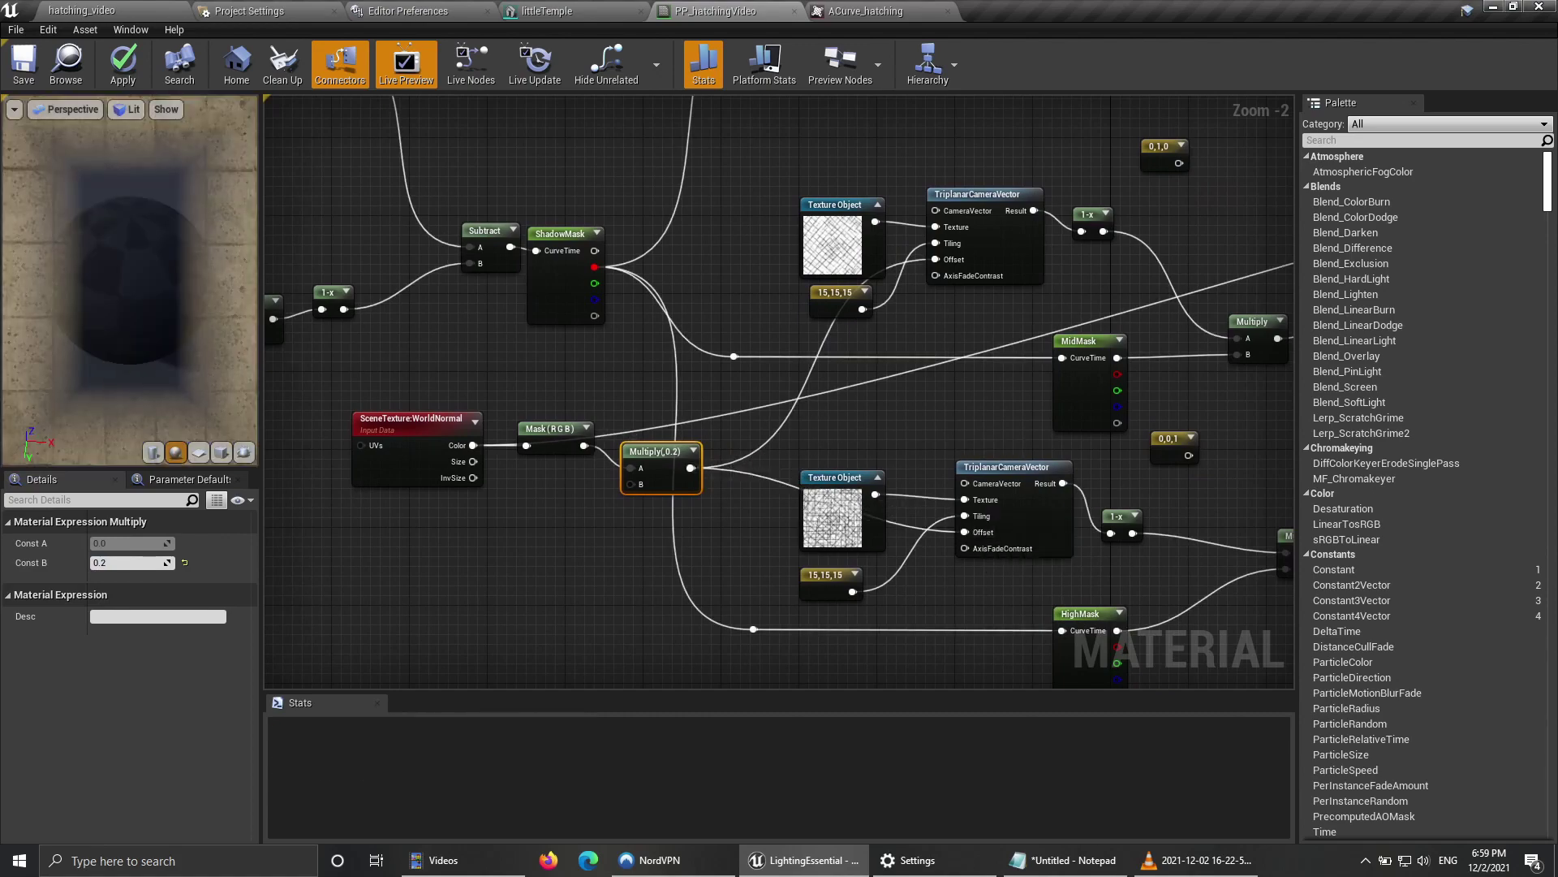
pyautogui.moveTo(881, 383); pyautogui.dragTo(842, 575, button='right')
pyautogui.scroll(-2, 625, 560)
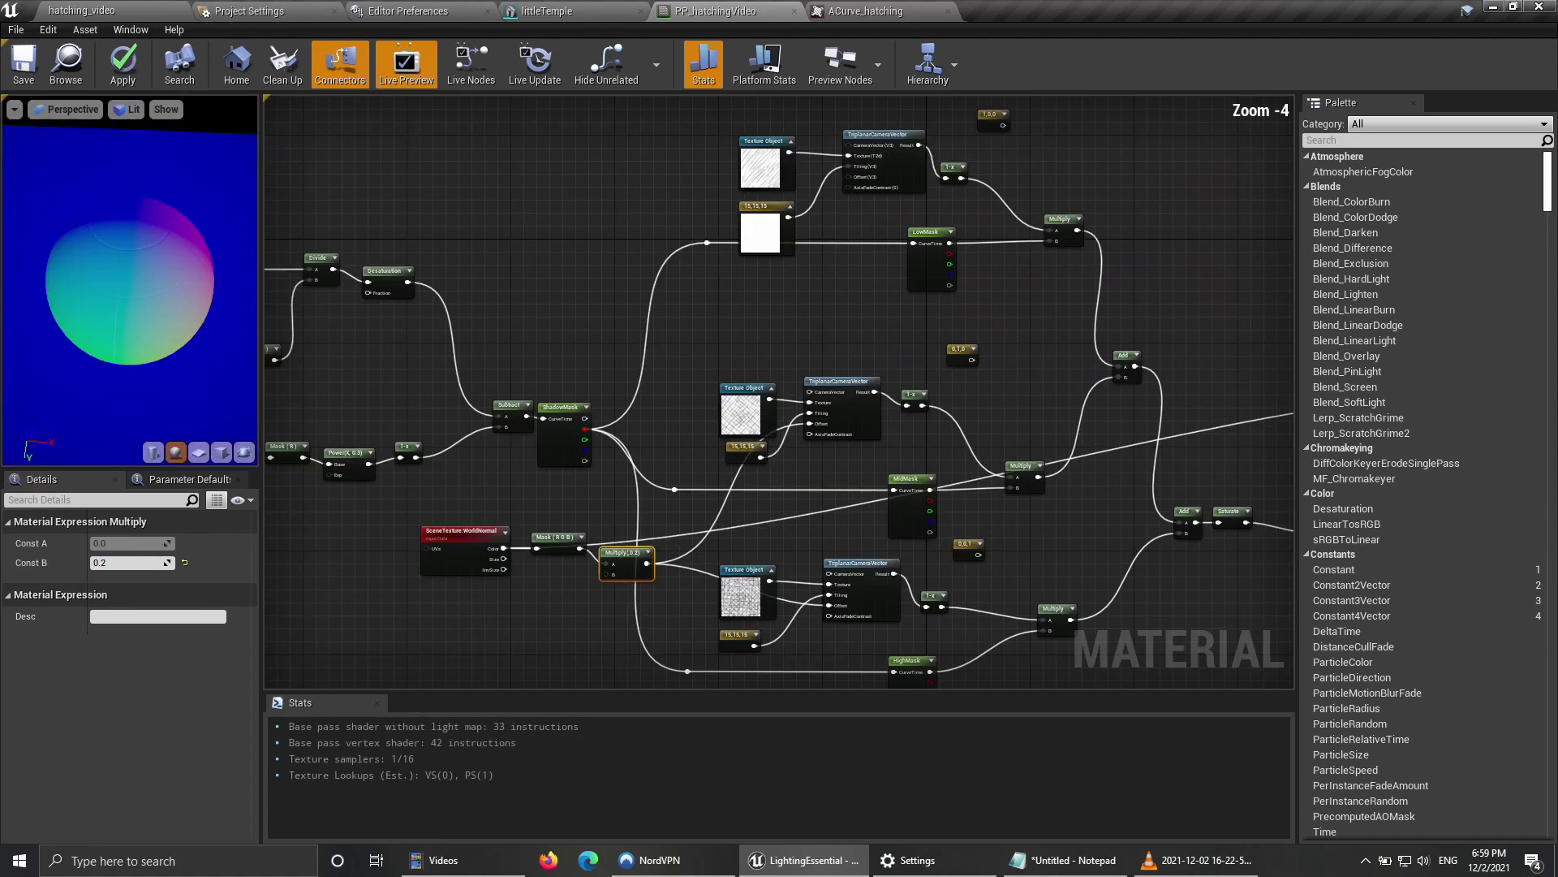
pyautogui.moveTo(646, 563); pyautogui.dragTo(848, 177)
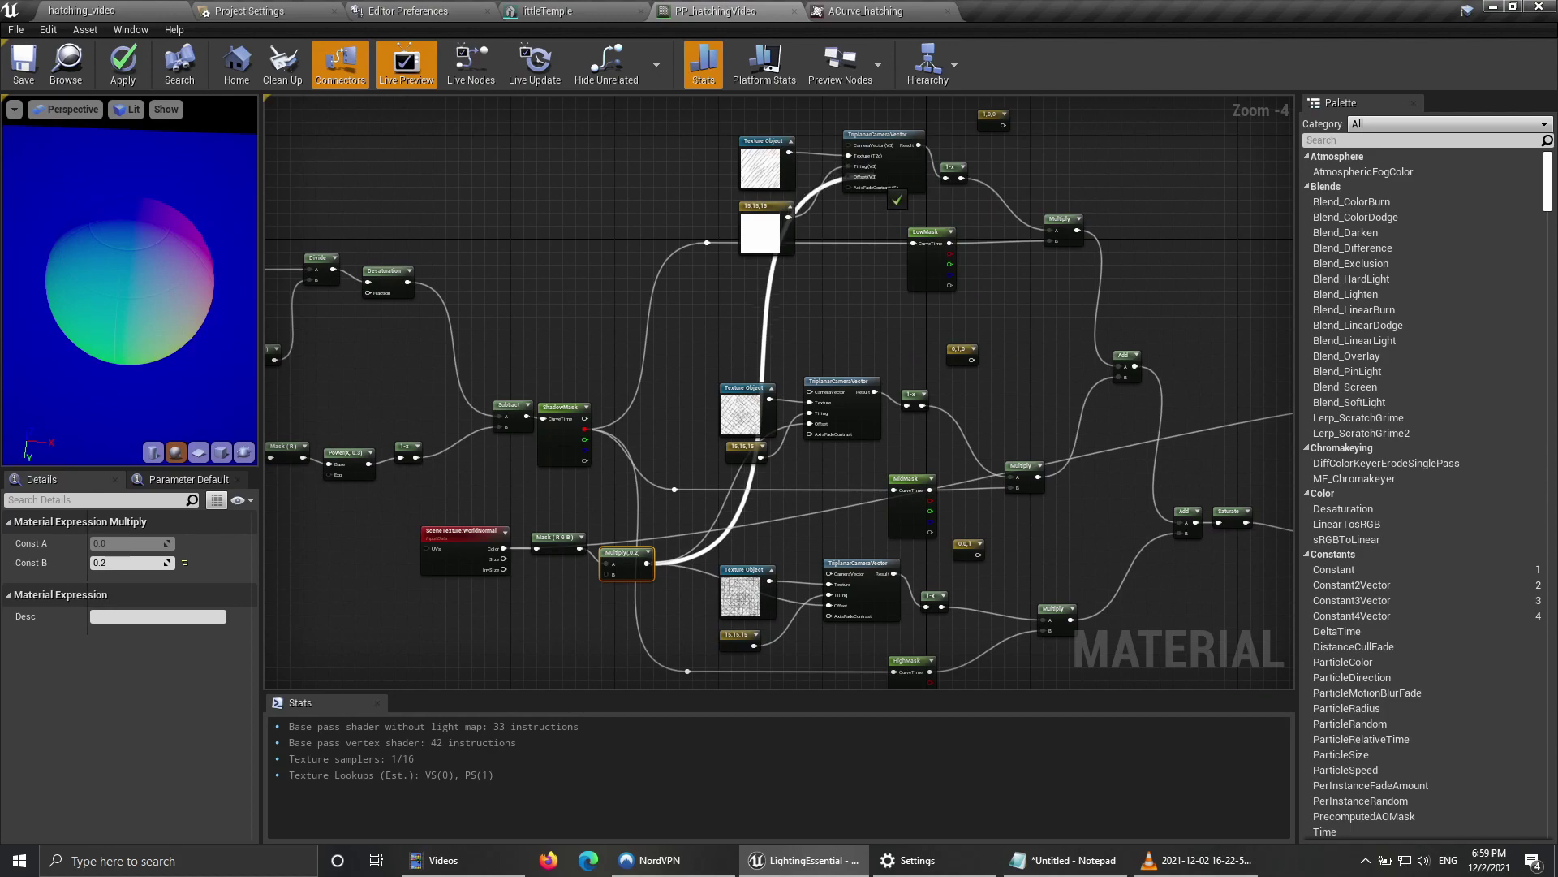
pyautogui.scroll(4, 677, 357)
pyautogui.moveTo(678, 357); pyautogui.dragTo(681, 150, button='right')
pyautogui.scroll(-1, 741, 334)
pyautogui.scroll(-2, 861, 398)
pyautogui.moveTo(860, 397); pyautogui.dragTo(881, 453, button='right')
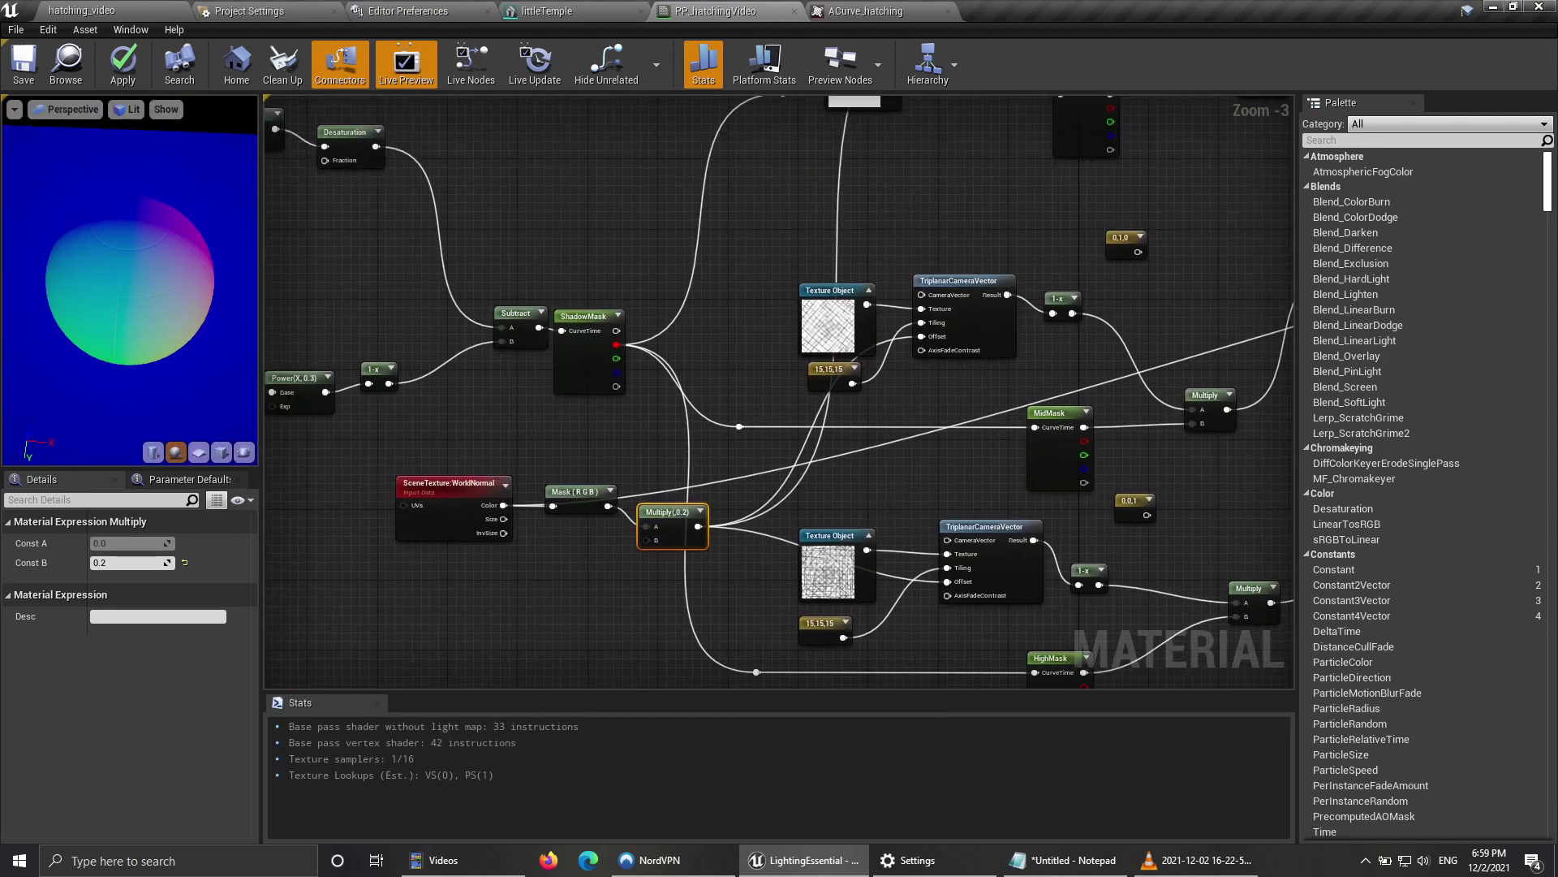
# Step: Move the WorldNormal, mask and Multiply nodes farther from the texture branches, and reconnect the final Lerp to Emissive Color
pyautogui.moveTo(667, 591); pyautogui.dragTo(371, 540)
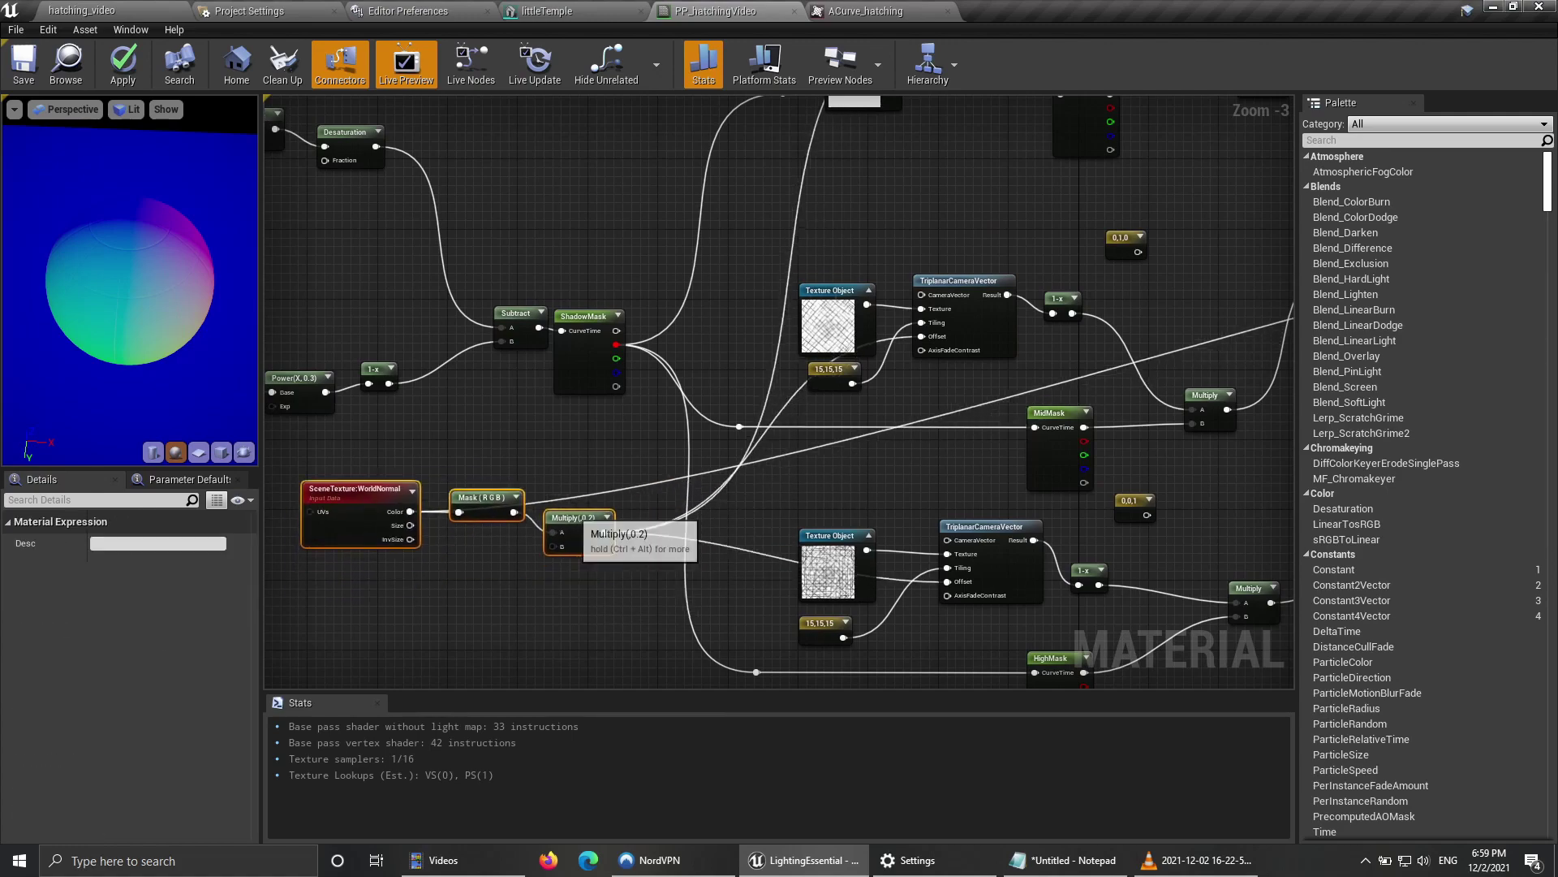
pyautogui.moveTo(1266, 389); pyautogui.dragTo(473, 372, button='right')
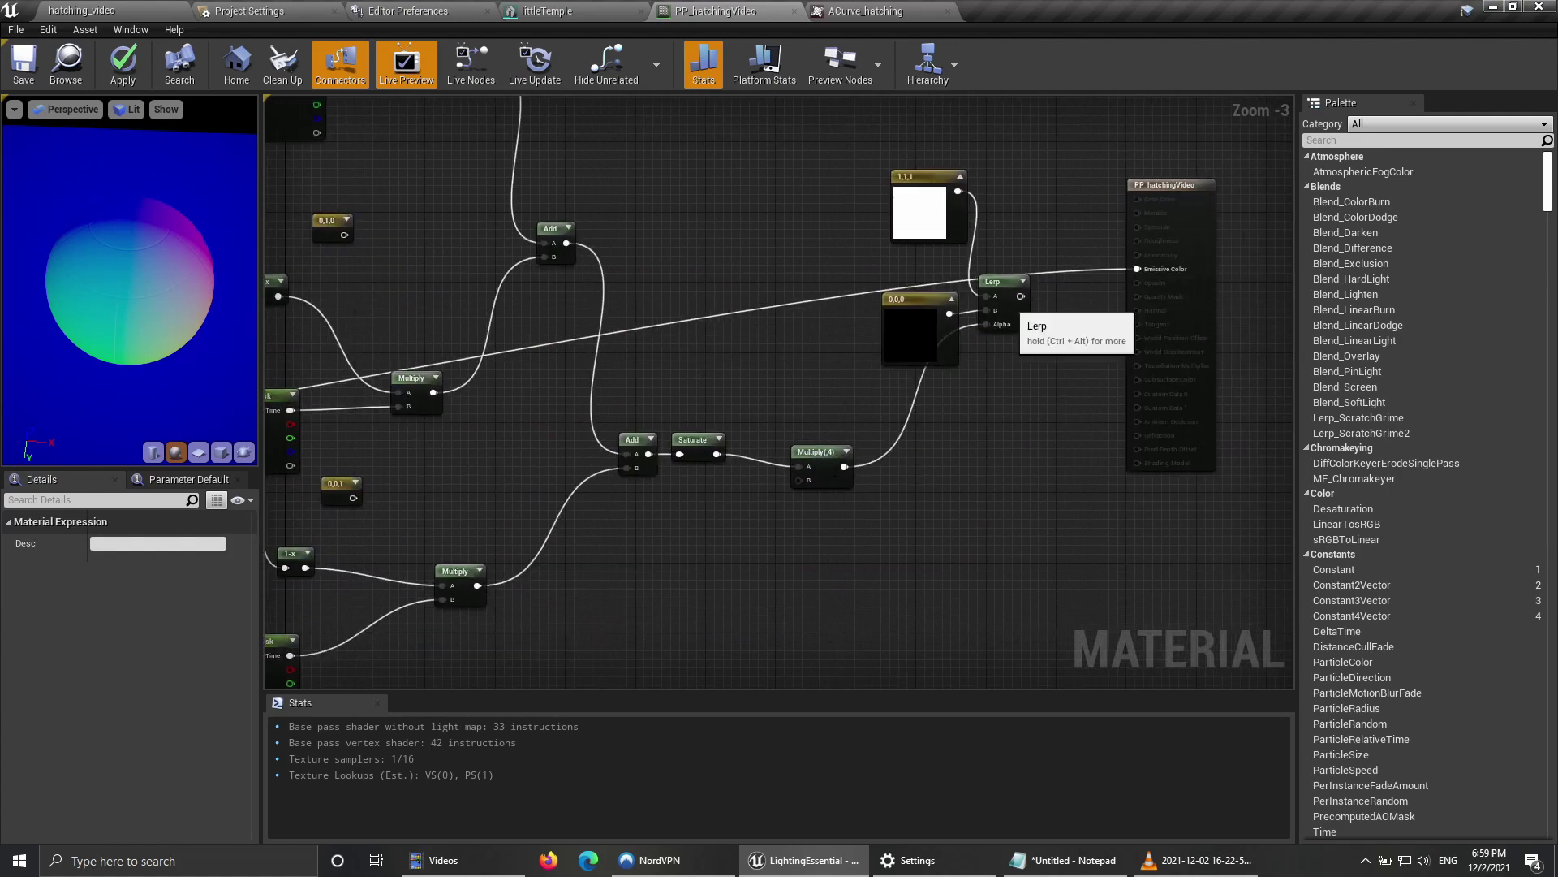
pyautogui.moveTo(1021, 295); pyautogui.dragTo(1138, 269)
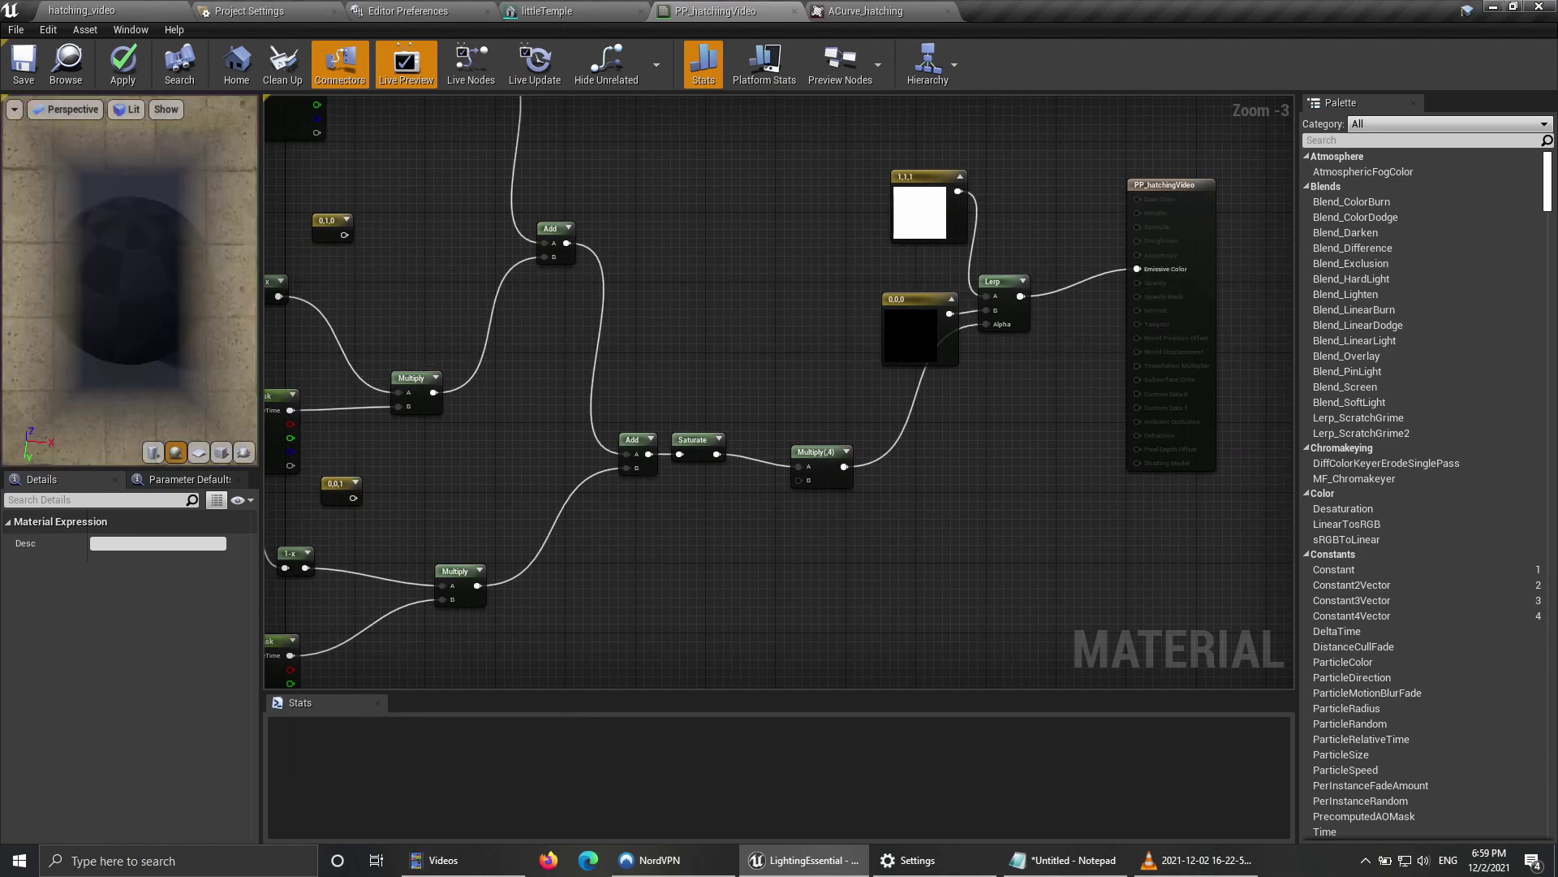
# Step: Label the reroute nodes on the three ShadowMask output wires HighMask, MidMask and LowMask
pyautogui.moveTo(520, 568); pyautogui.dragTo(956, 481, button='right')
pyautogui.moveTo(432, 548); pyautogui.dragTo(712, 518, button='right')
pyautogui.scroll(3, 712, 518)
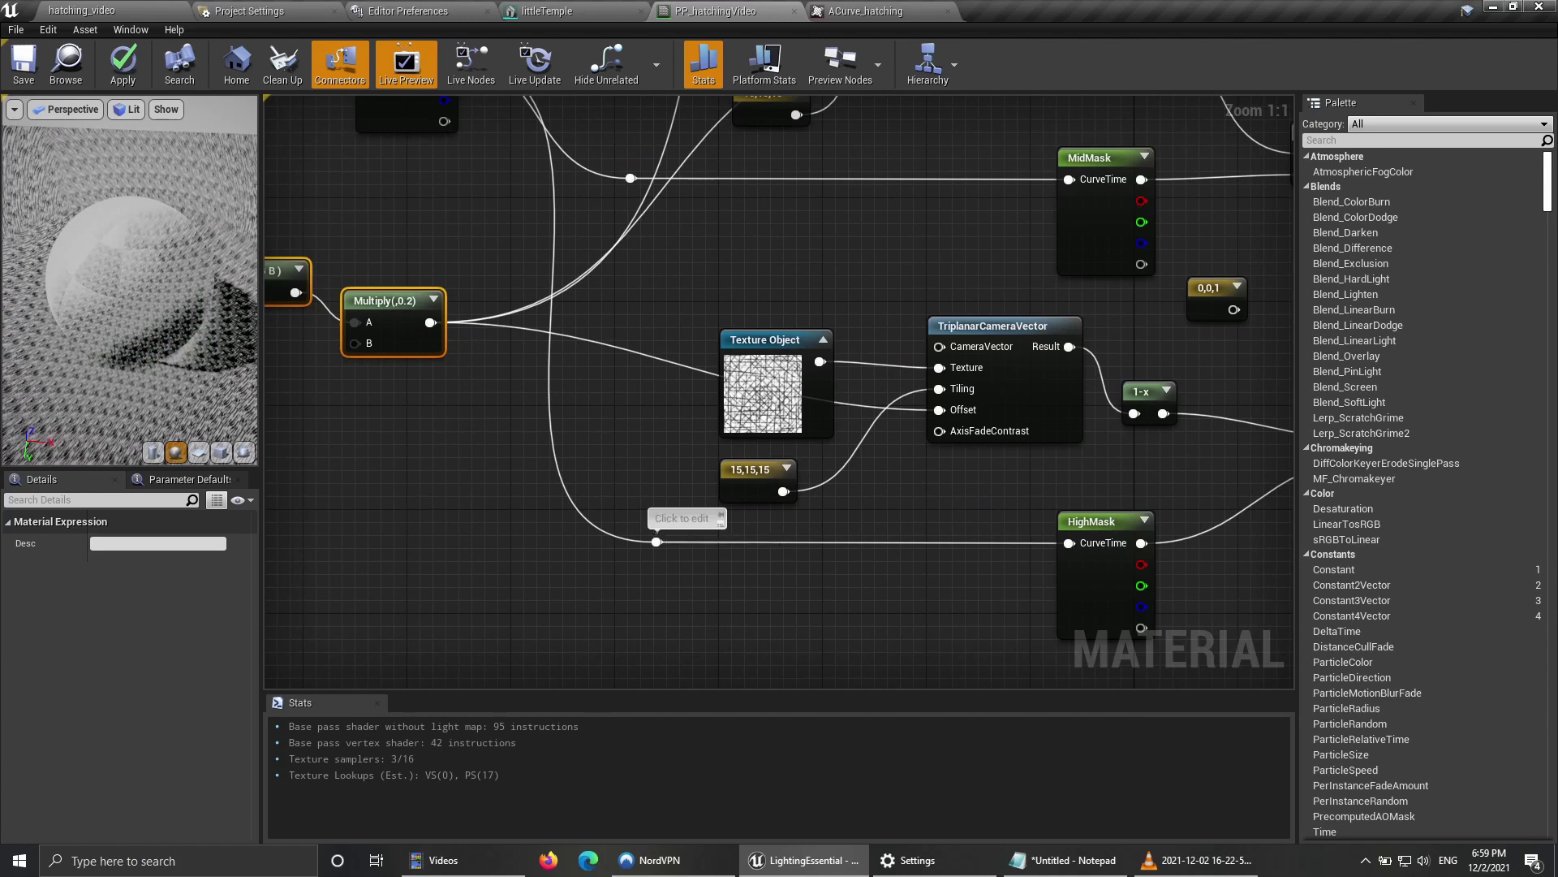
pyautogui.click(682, 518)
pyautogui.write('HighMashk')
pyautogui.moveTo(776, 256); pyautogui.dragTo(781, 511, button='right')
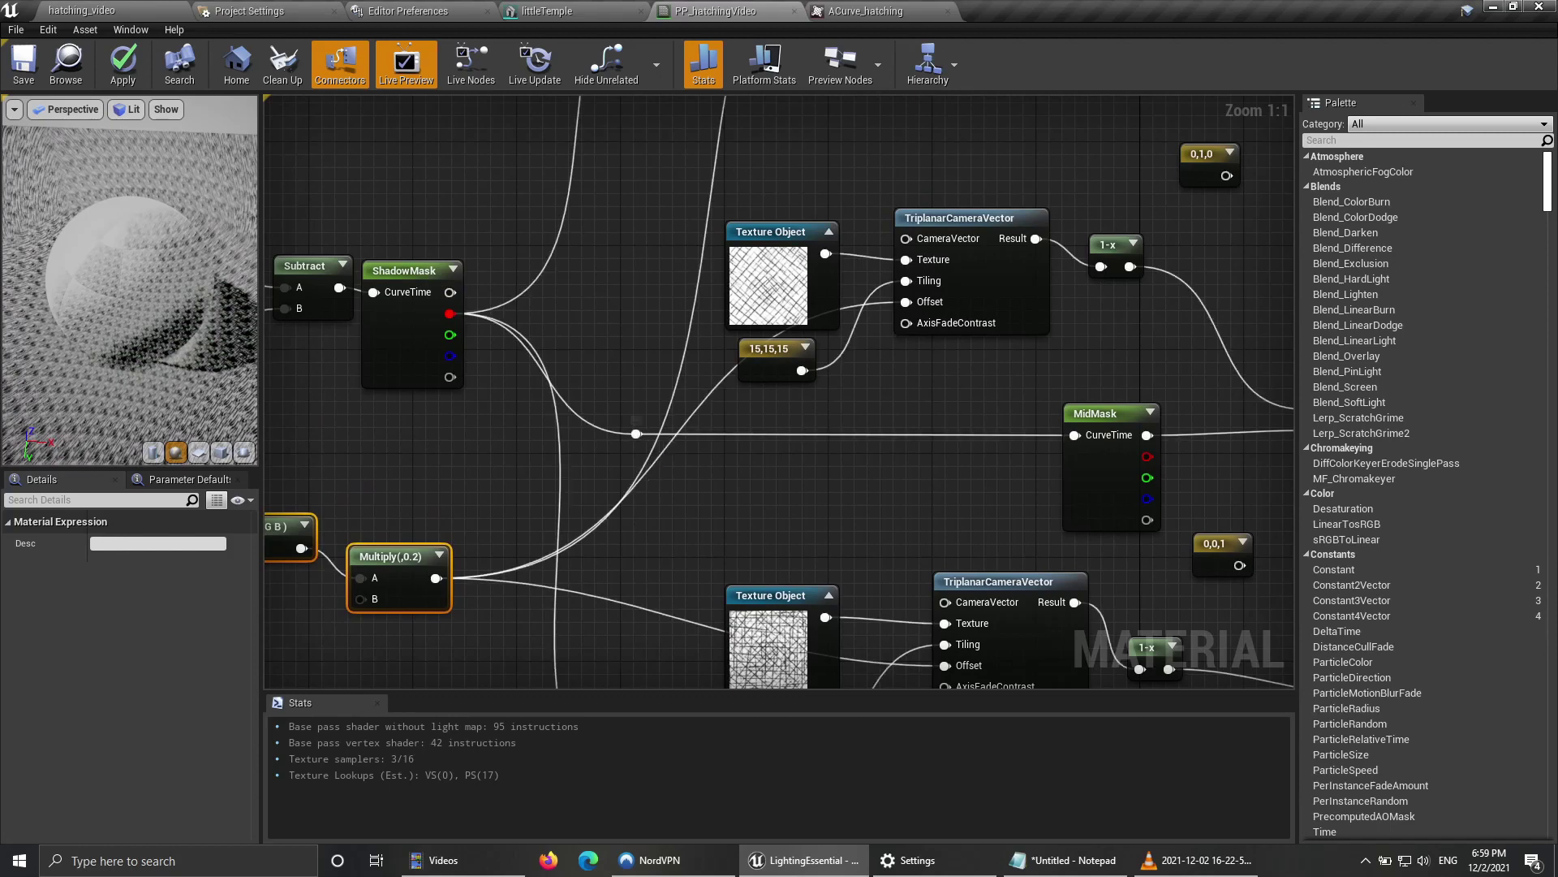
pyautogui.click(637, 420)
pyautogui.click(655, 411)
pyautogui.write('MidMask')
pyautogui.moveTo(653, 144); pyautogui.dragTo(649, 557, button='right')
pyautogui.click(697, 339)
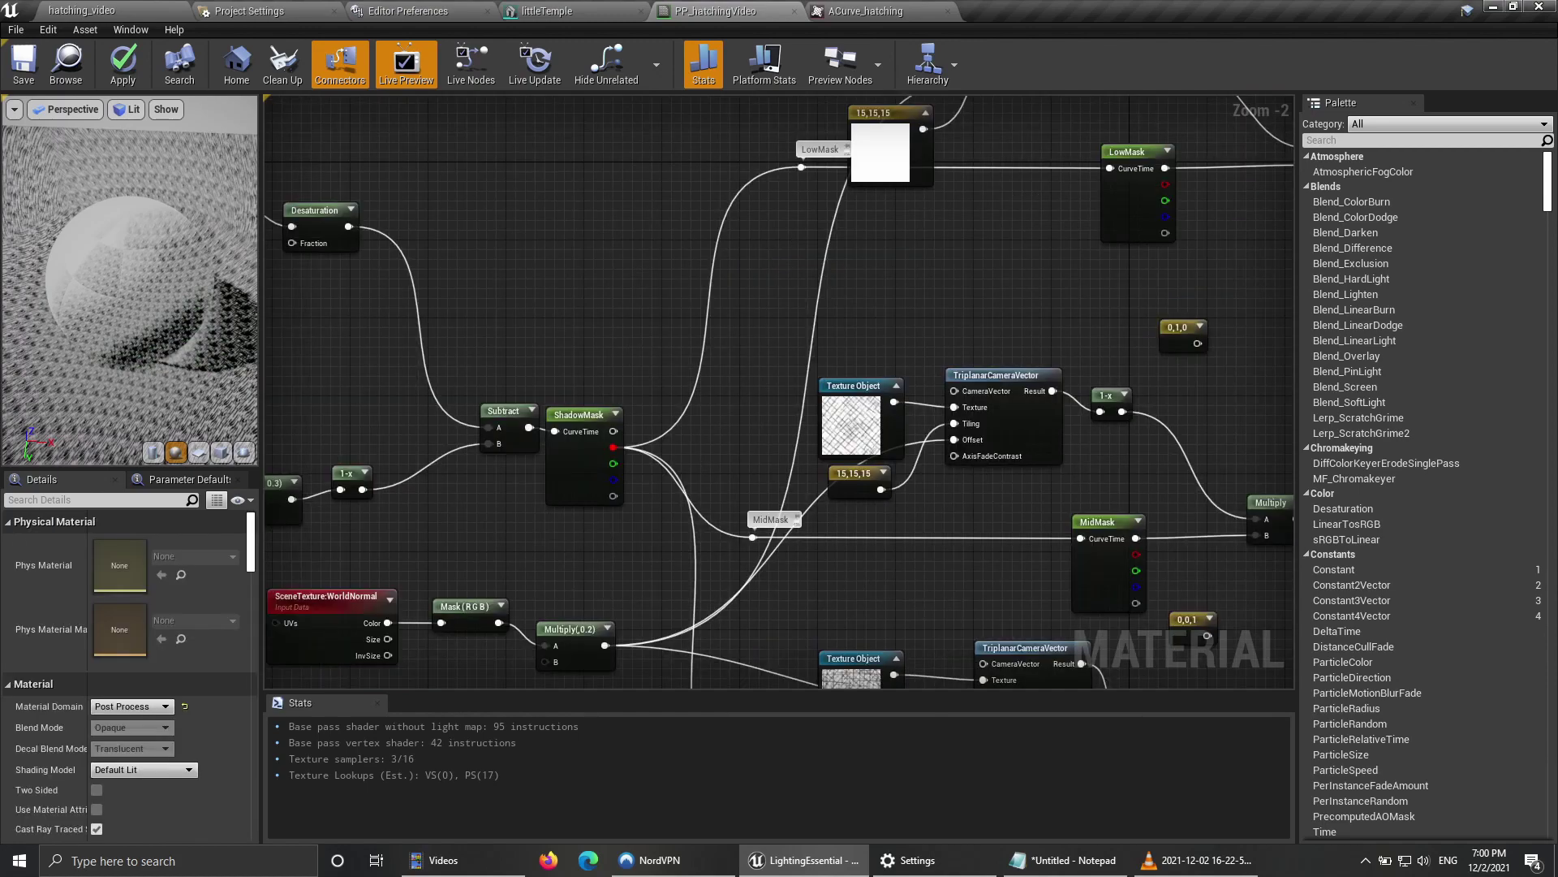
# Step: Add a reroute node on the offset wire to the high triplanar node and label it HighOffset
pyautogui.moveTo(890, 560); pyautogui.dragTo(851, 381, button='right')
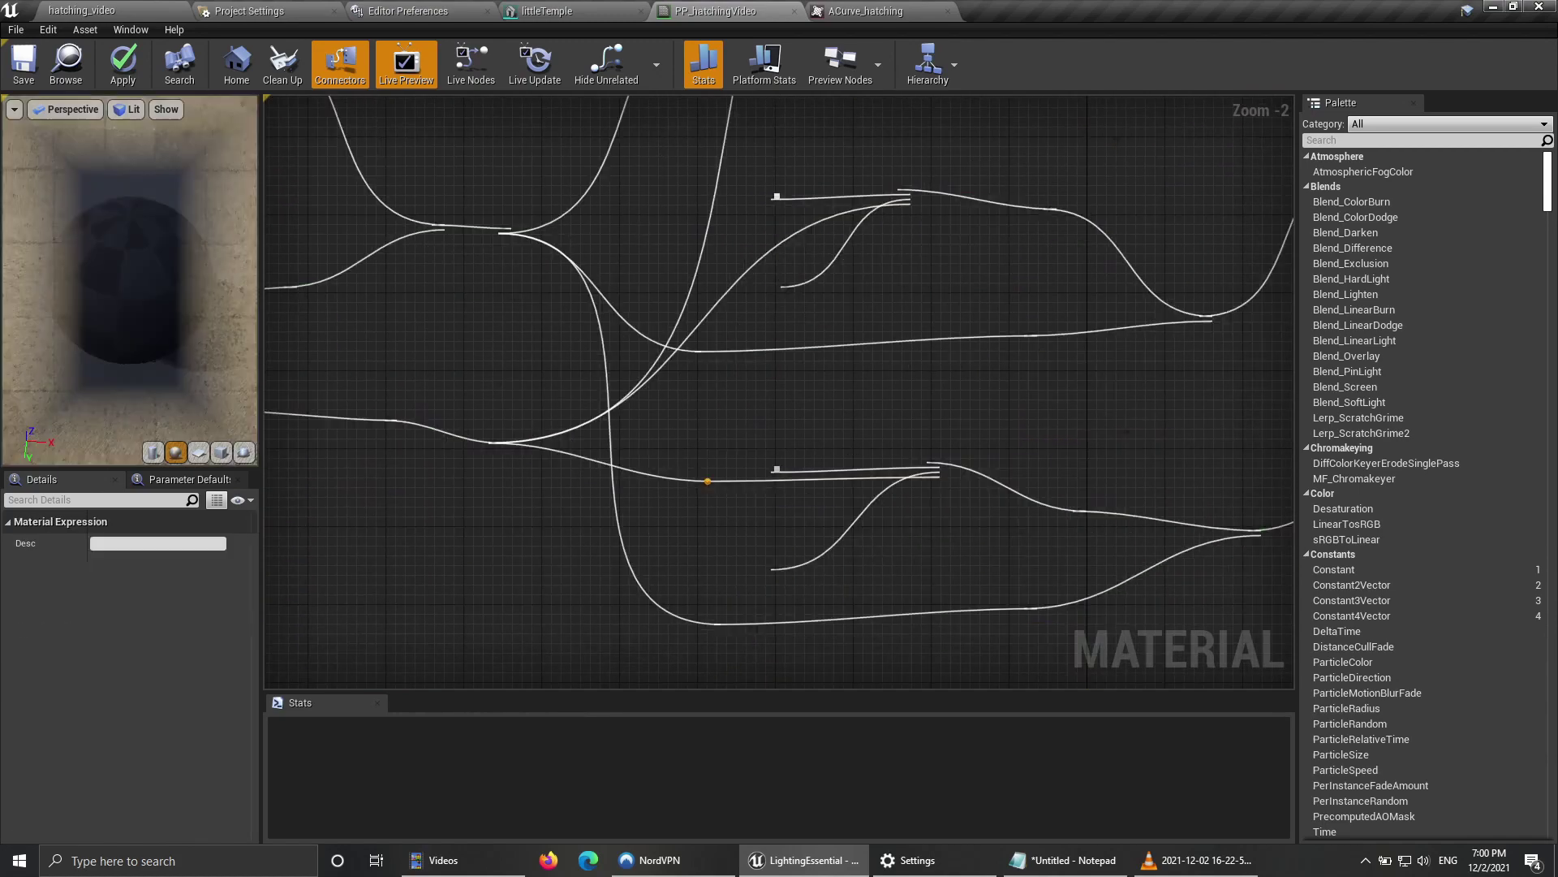
pyautogui.doubleClick(719, 485)
pyautogui.moveTo(719, 486); pyautogui.dragTo(730, 532)
pyautogui.click(725, 566)
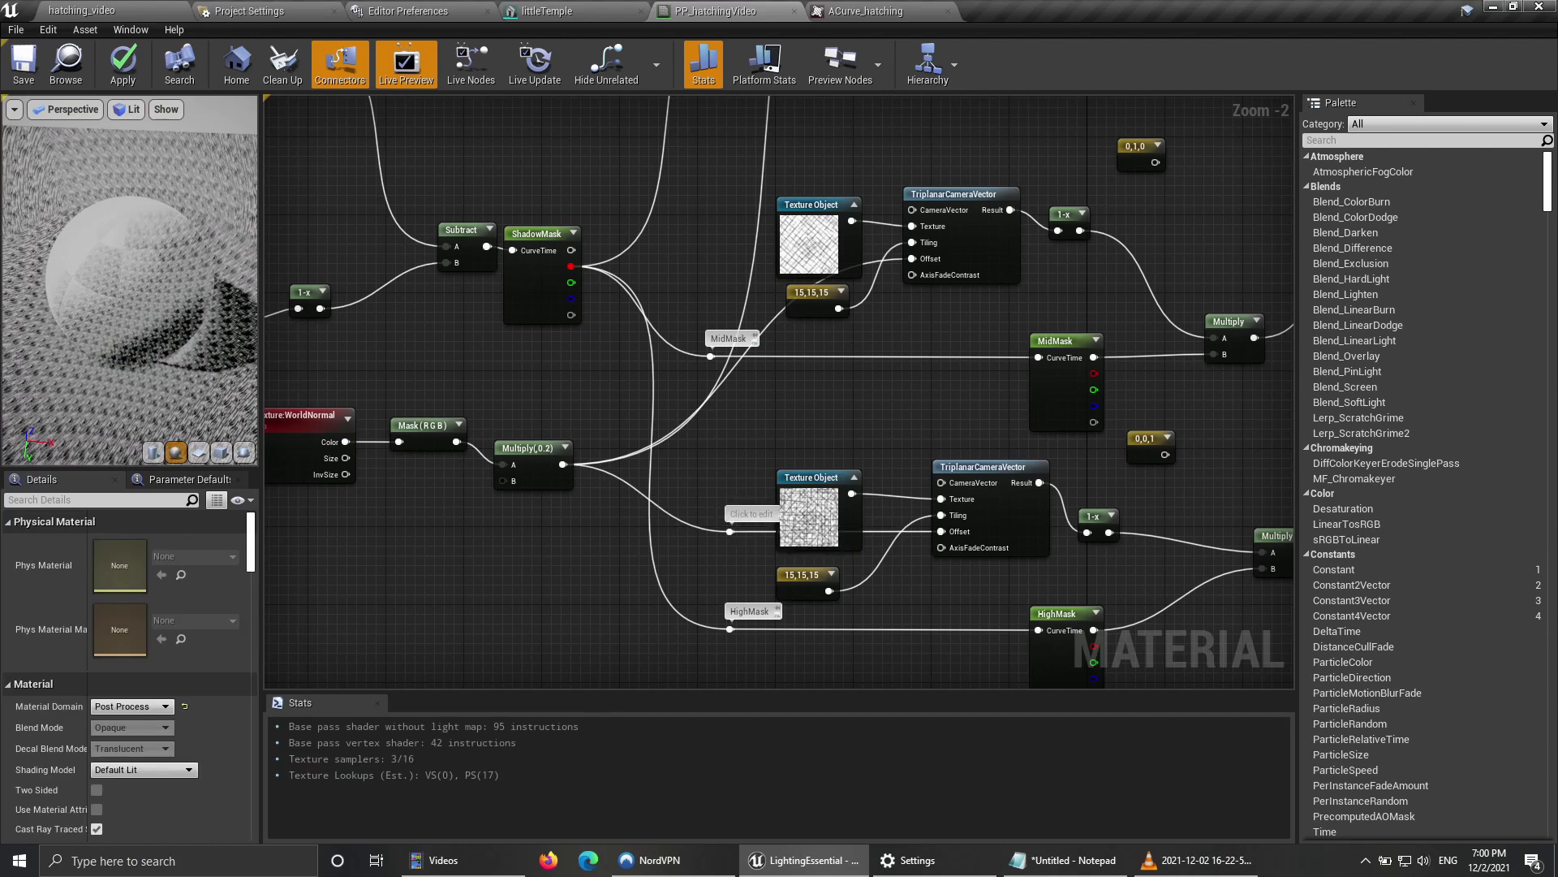
pyautogui.click(751, 513)
pyautogui.write('HighOffset')
pyautogui.press('Return')
# Step: Add a reroute node on the mid offset wire, place it above the MidMask reroute, and label it MidOffset
pyautogui.moveTo(781, 442); pyautogui.dragTo(821, 559, button='right')
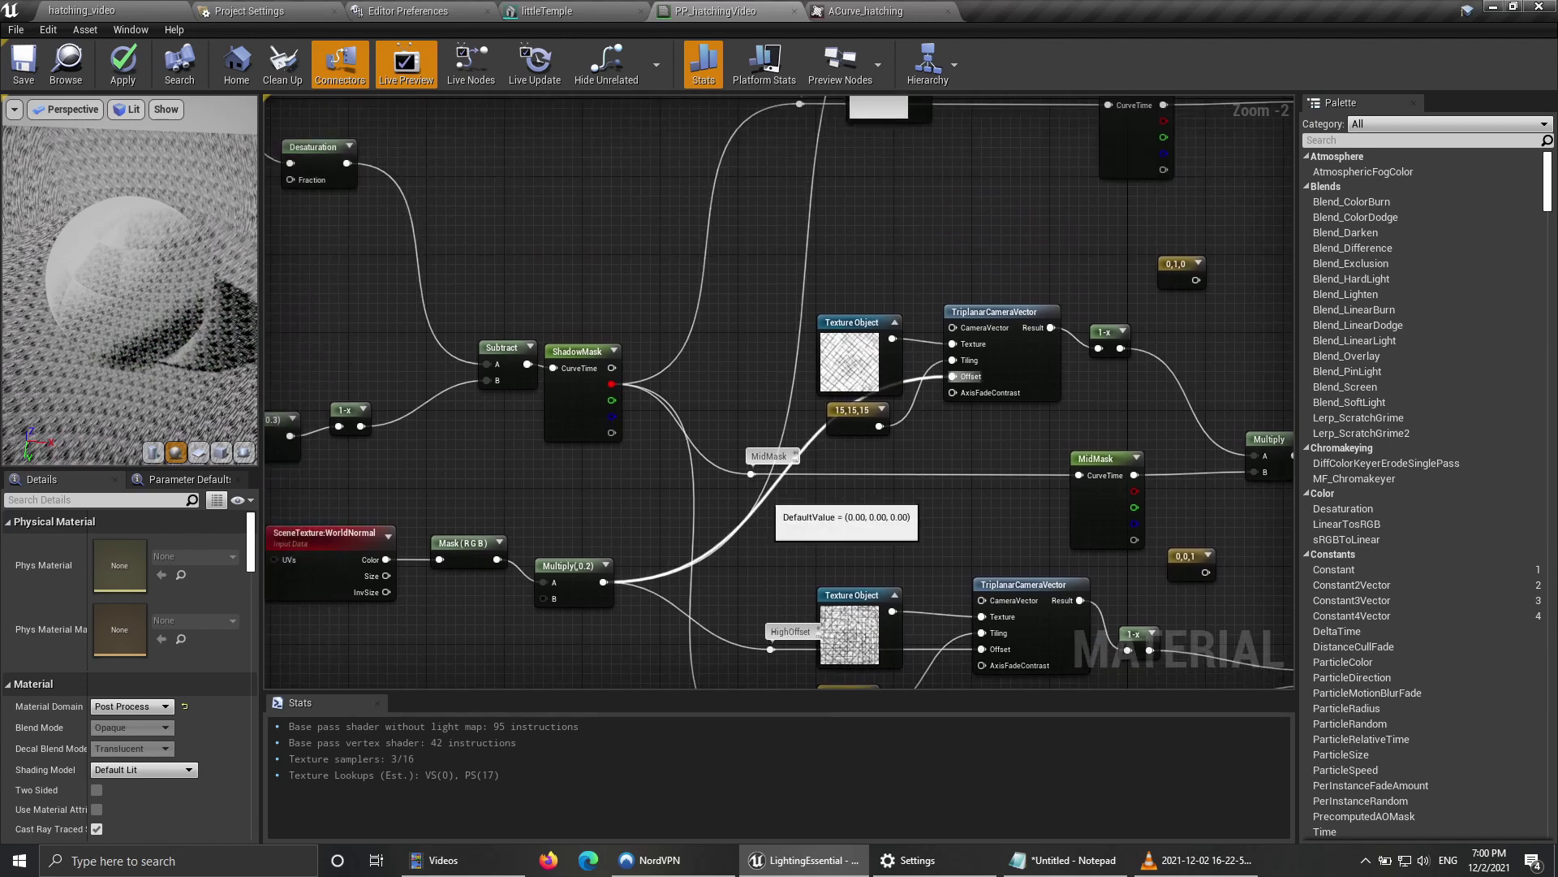
pyautogui.doubleClick(765, 493)
pyautogui.moveTo(764, 494); pyautogui.dragTo(750, 385)
pyautogui.click(781, 371)
pyautogui.click(782, 369)
pyautogui.write('MidOffset')
pyautogui.press('Return')
pyautogui.click(722, 349)
pyautogui.click(751, 385)
pyautogui.click(723, 349)
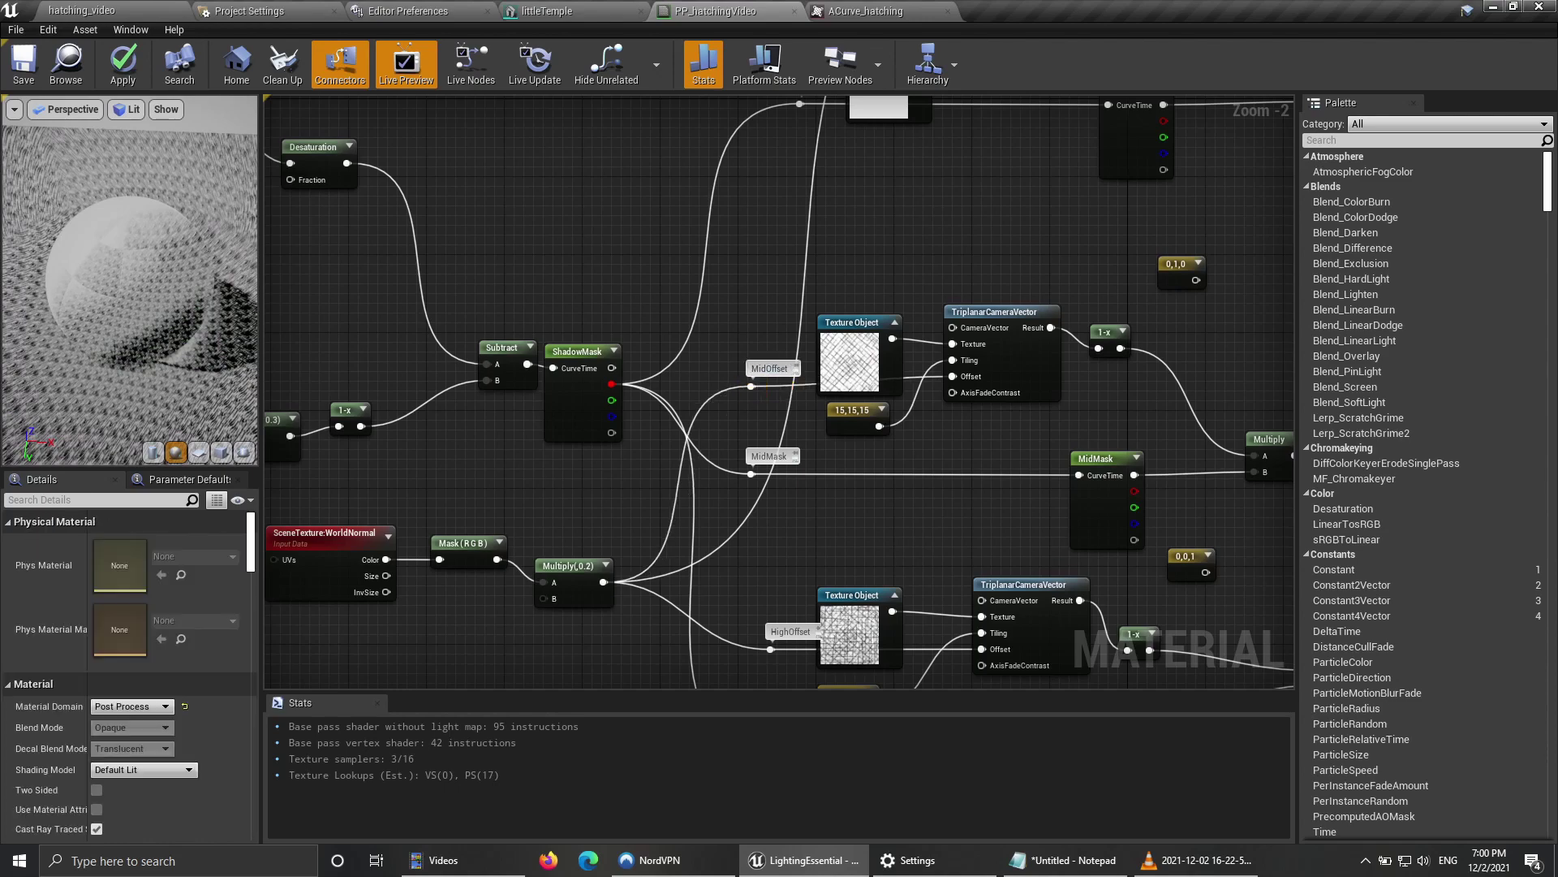
# Step: Add a reroute node on the low offset wire, place it just below the LowMask reroute, and label it LowOffset
pyautogui.moveTo(723, 349); pyautogui.dragTo(686, 488, button='right')
pyautogui.doubleClick(797, 300)
pyautogui.moveTo(797, 300)
pyautogui.mouseDown()
pyautogui.moveTo(815, 164)
pyautogui.moveTo(775, 285)
pyautogui.mouseUp()
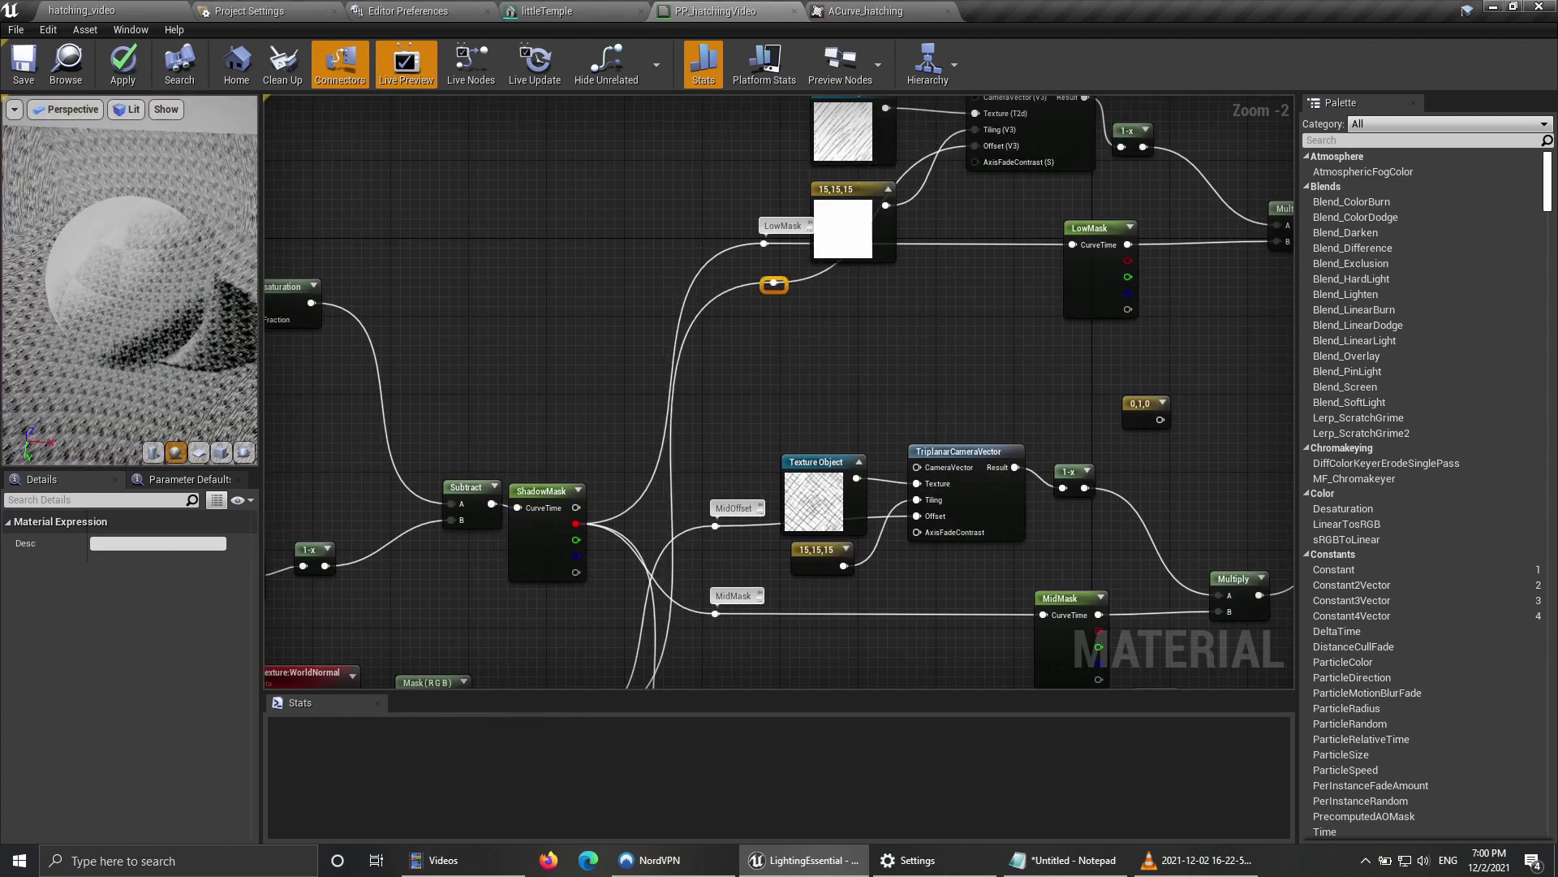
pyautogui.moveTo(777, 287); pyautogui.dragTo(811, 304, button='right')
pyautogui.scroll(2, 811, 304)
pyautogui.click(805, 286)
pyautogui.write('LowOffset')
pyautogui.press('Return')
pyautogui.click(799, 365)
pyautogui.moveTo(807, 304); pyautogui.dragTo(779, 304)
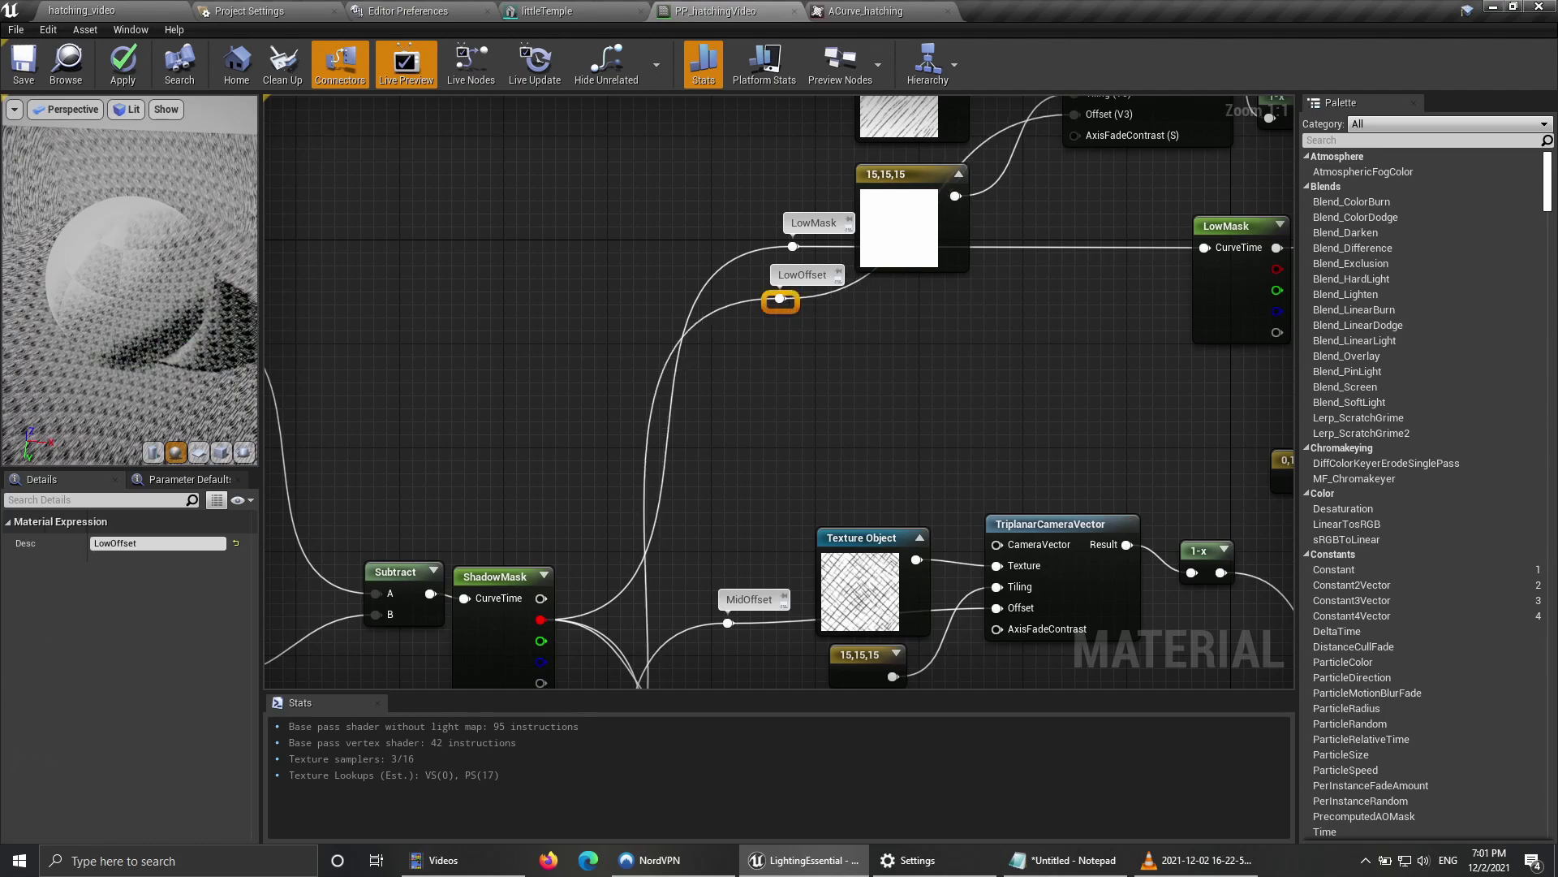
pyautogui.click(800, 373)
# Step: Review the tidied offset wiring and save the PP_hatchingVideo material
pyautogui.scroll(-5, 857, 518)
pyautogui.moveTo(868, 506); pyautogui.dragTo(888, 347, button='right')
pyautogui.scroll(4, 681, 511)
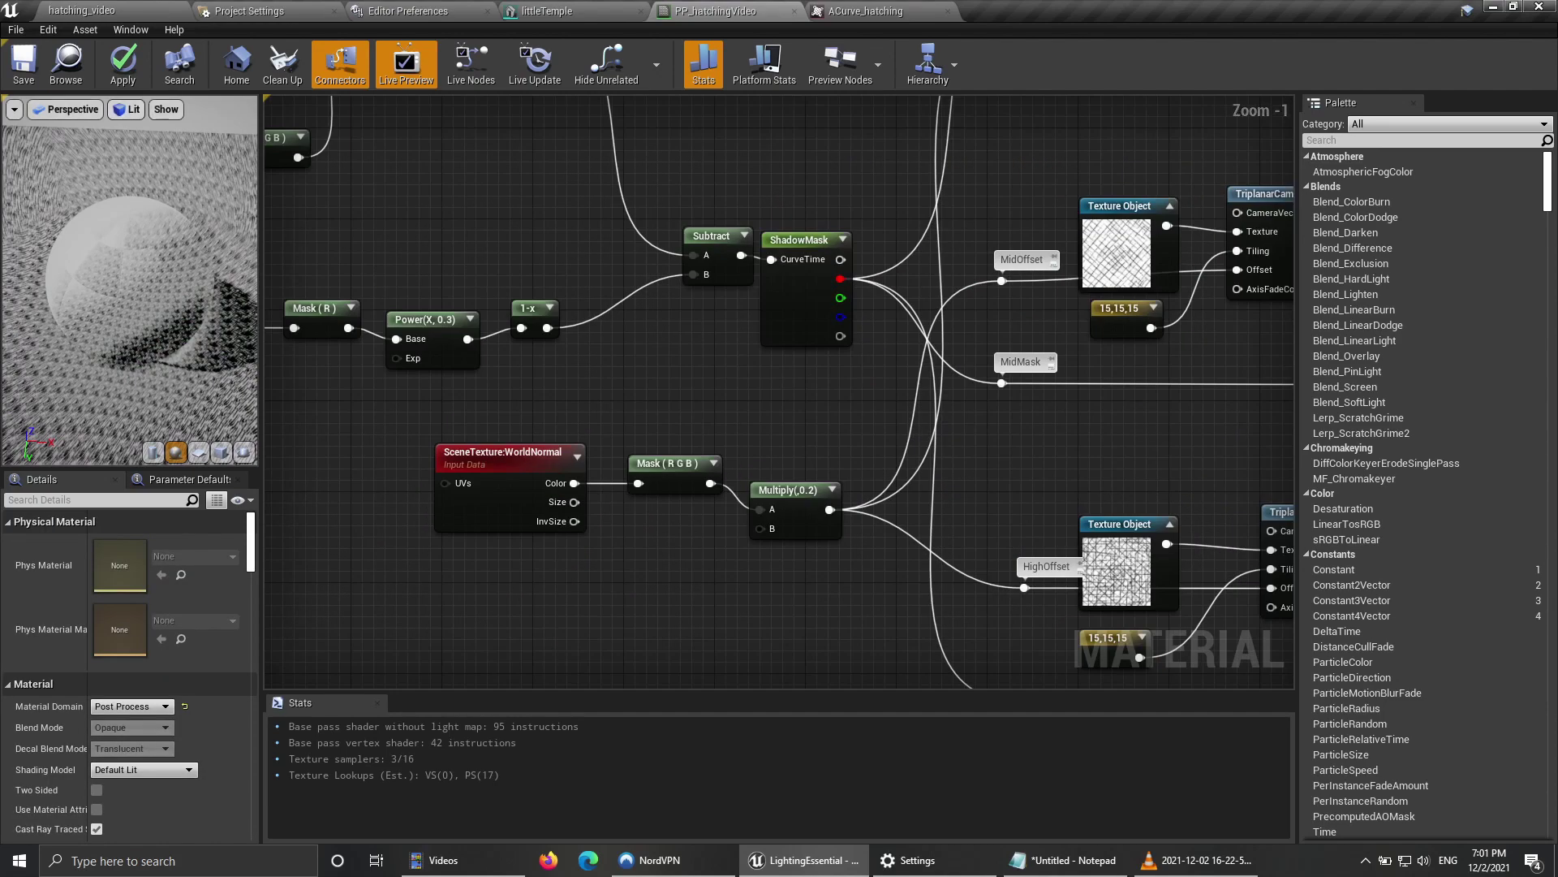
pyautogui.click(23, 64)
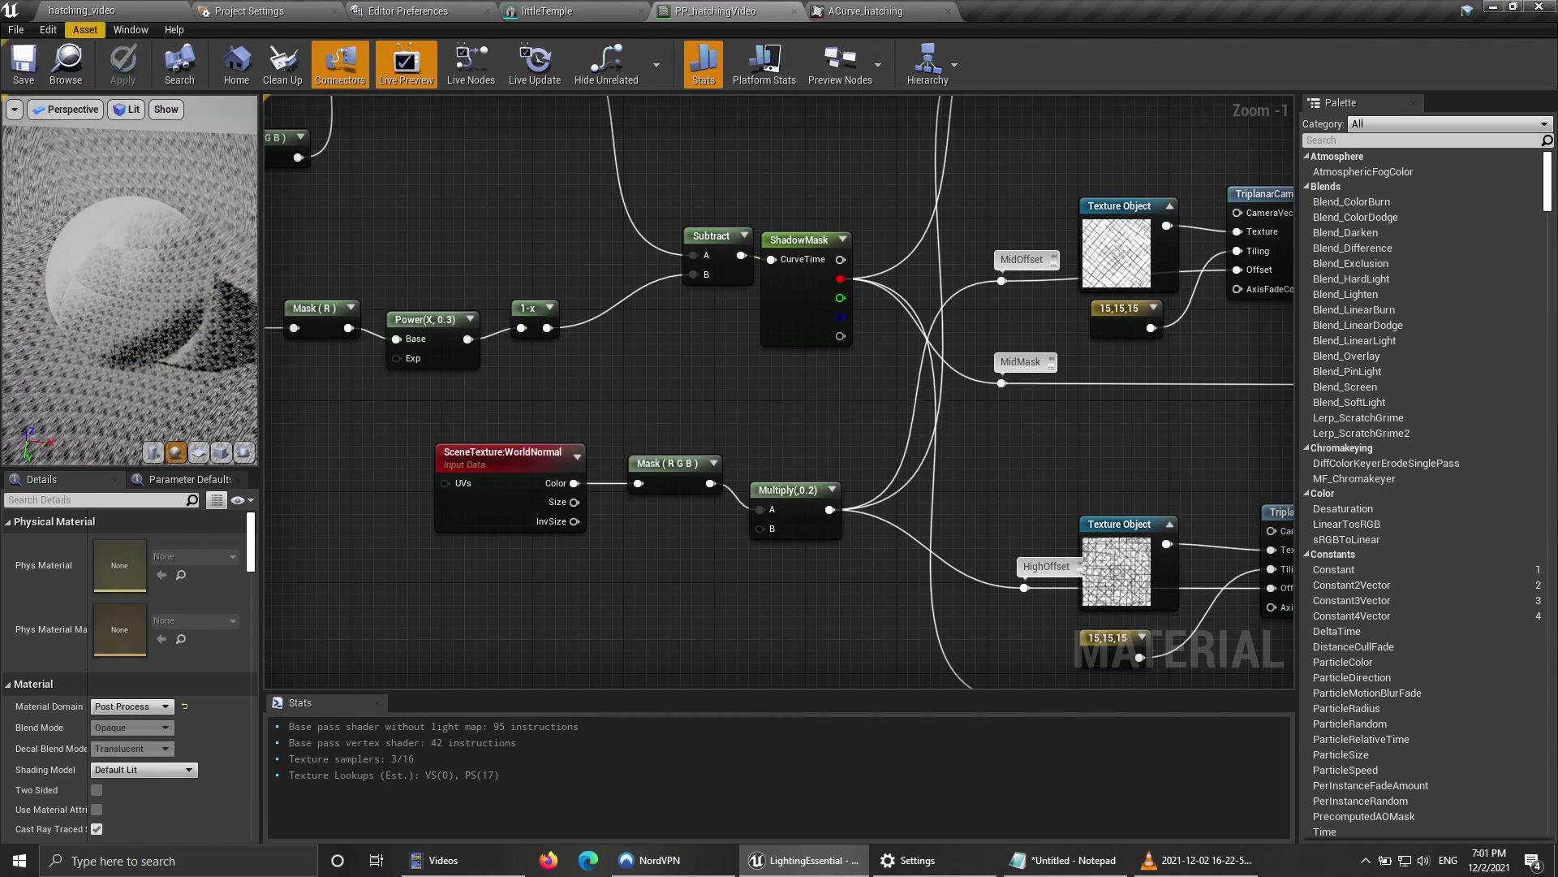
# Step: In the hatching_video level, examine the normal-offset hatching on the cube, the temple and their shadows from several distances
pyautogui.click(109, 13)
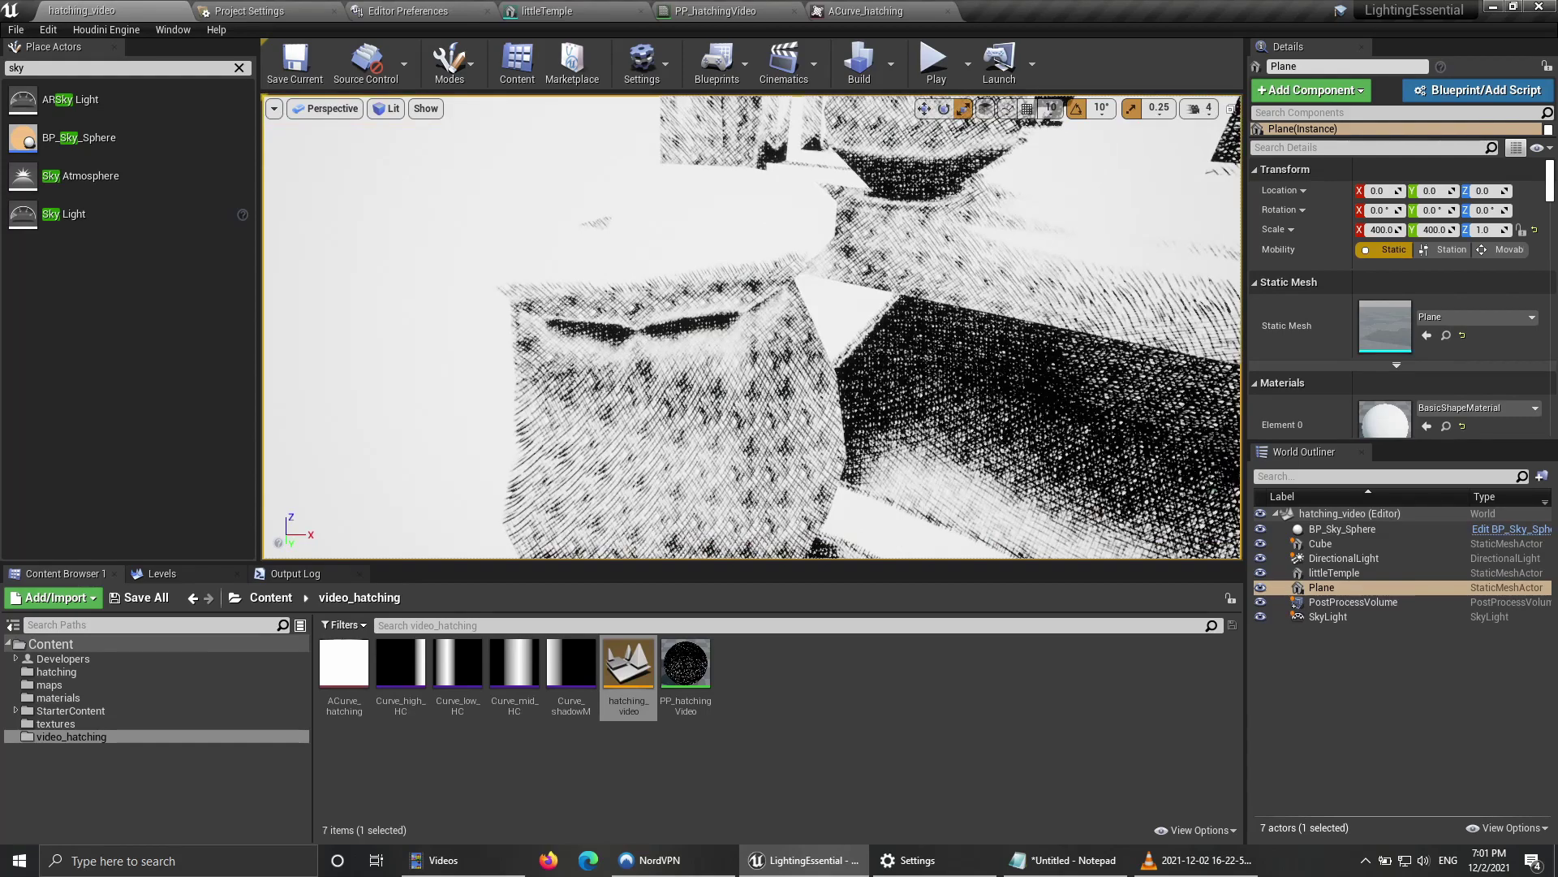
pyautogui.press('s')
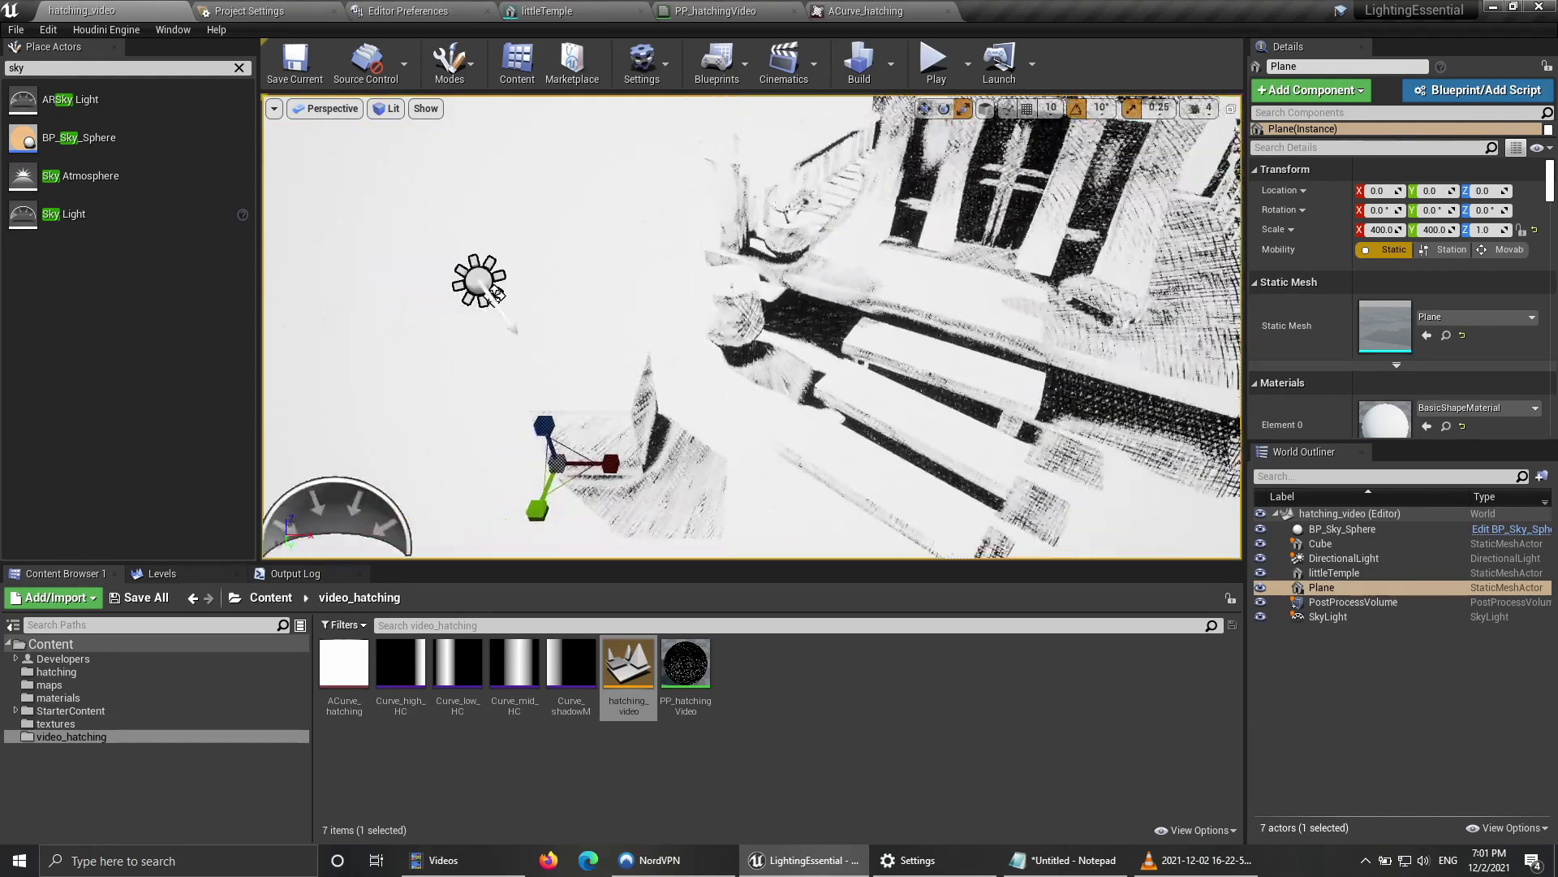
pyautogui.scroll(-8, 751, 327)
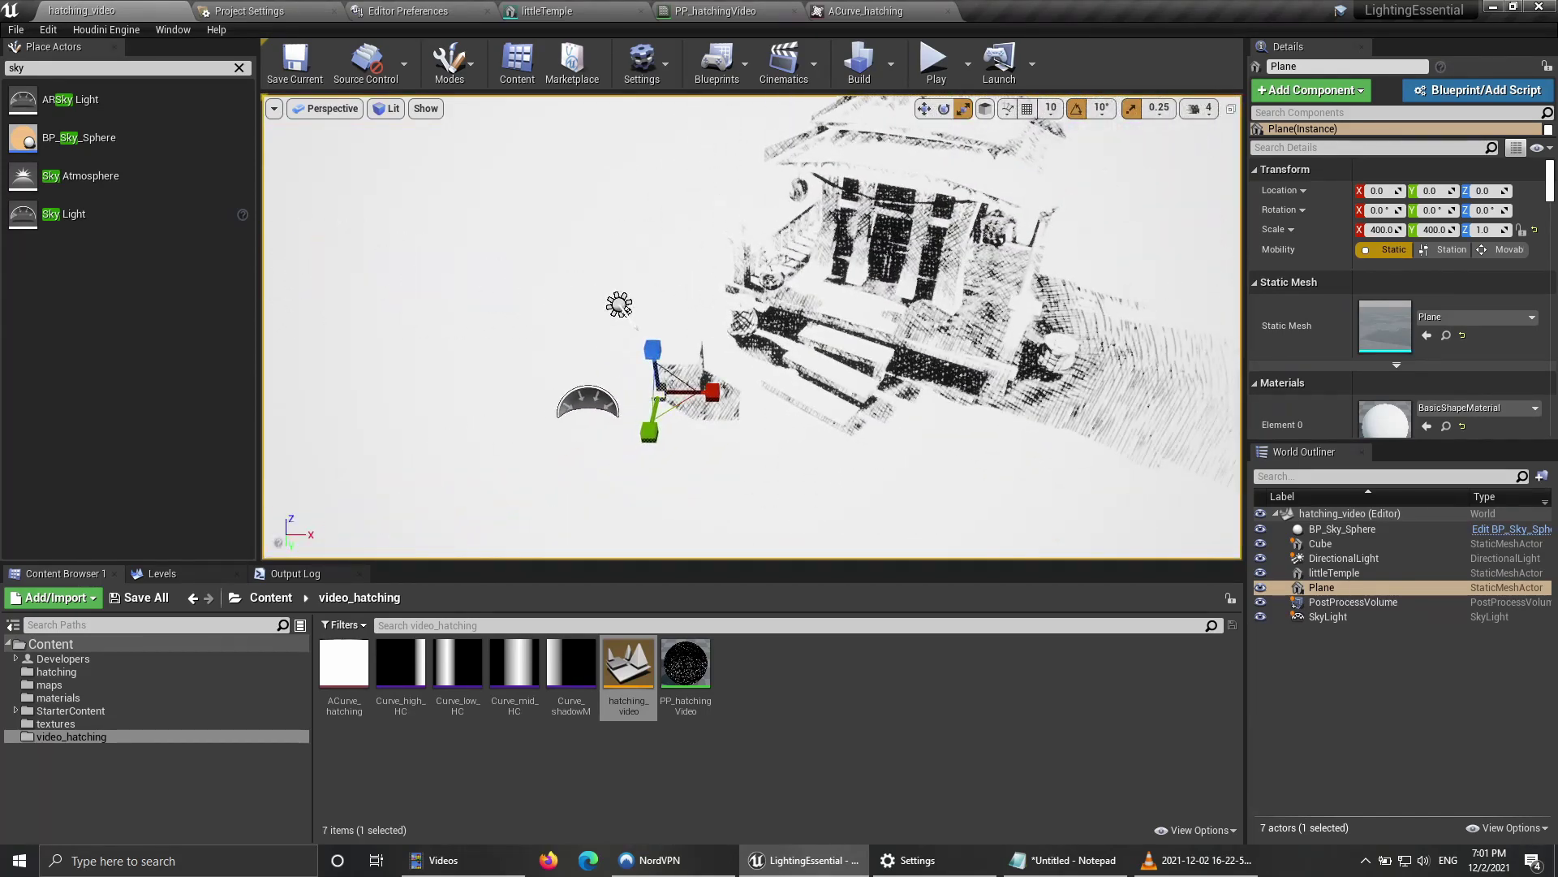
pyautogui.press('w')
pyautogui.moveTo(751, 327)
pyautogui.mouseDown(button='right')
pyautogui.moveTo(861, 252)
pyautogui.moveTo(889, 329)
pyautogui.moveTo(758, 339)
pyautogui.moveTo(739, 231)
pyautogui.moveTo(757, 328)
pyautogui.moveTo(820, 345)
pyautogui.moveTo(836, 388)
pyautogui.moveTo(722, 329)
pyautogui.moveTo(715, 378)
pyautogui.moveTo(621, 398)
pyautogui.moveTo(772, 320)
pyautogui.mouseUp(button='right')
pyautogui.press('w')
pyautogui.press('w')
pyautogui.press('s')
pyautogui.press('w')
pyautogui.press('w')
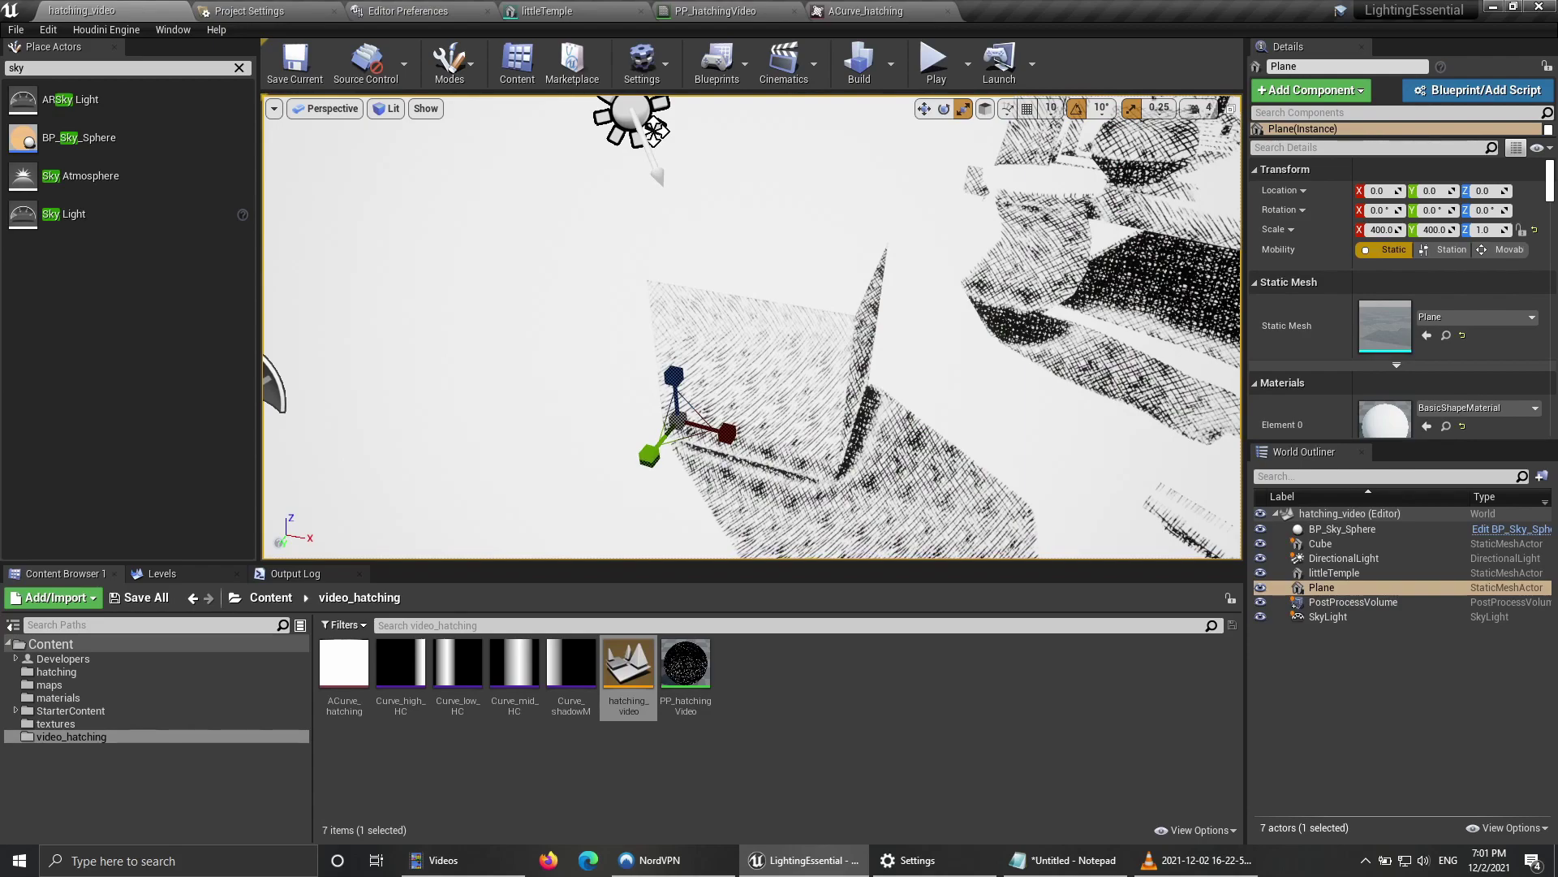
pyautogui.moveTo(752, 327)
pyautogui.mouseDown(button='right')
pyautogui.moveTo(783, 319)
pyautogui.moveTo(690, 361)
pyautogui.moveTo(661, 324)
pyautogui.moveTo(783, 332)
pyautogui.moveTo(785, 264)
pyautogui.moveTo(787, 345)
pyautogui.moveTo(771, 345)
pyautogui.mouseUp(button='right')
pyautogui.press('d')
pyautogui.press('s')
pyautogui.press('w')
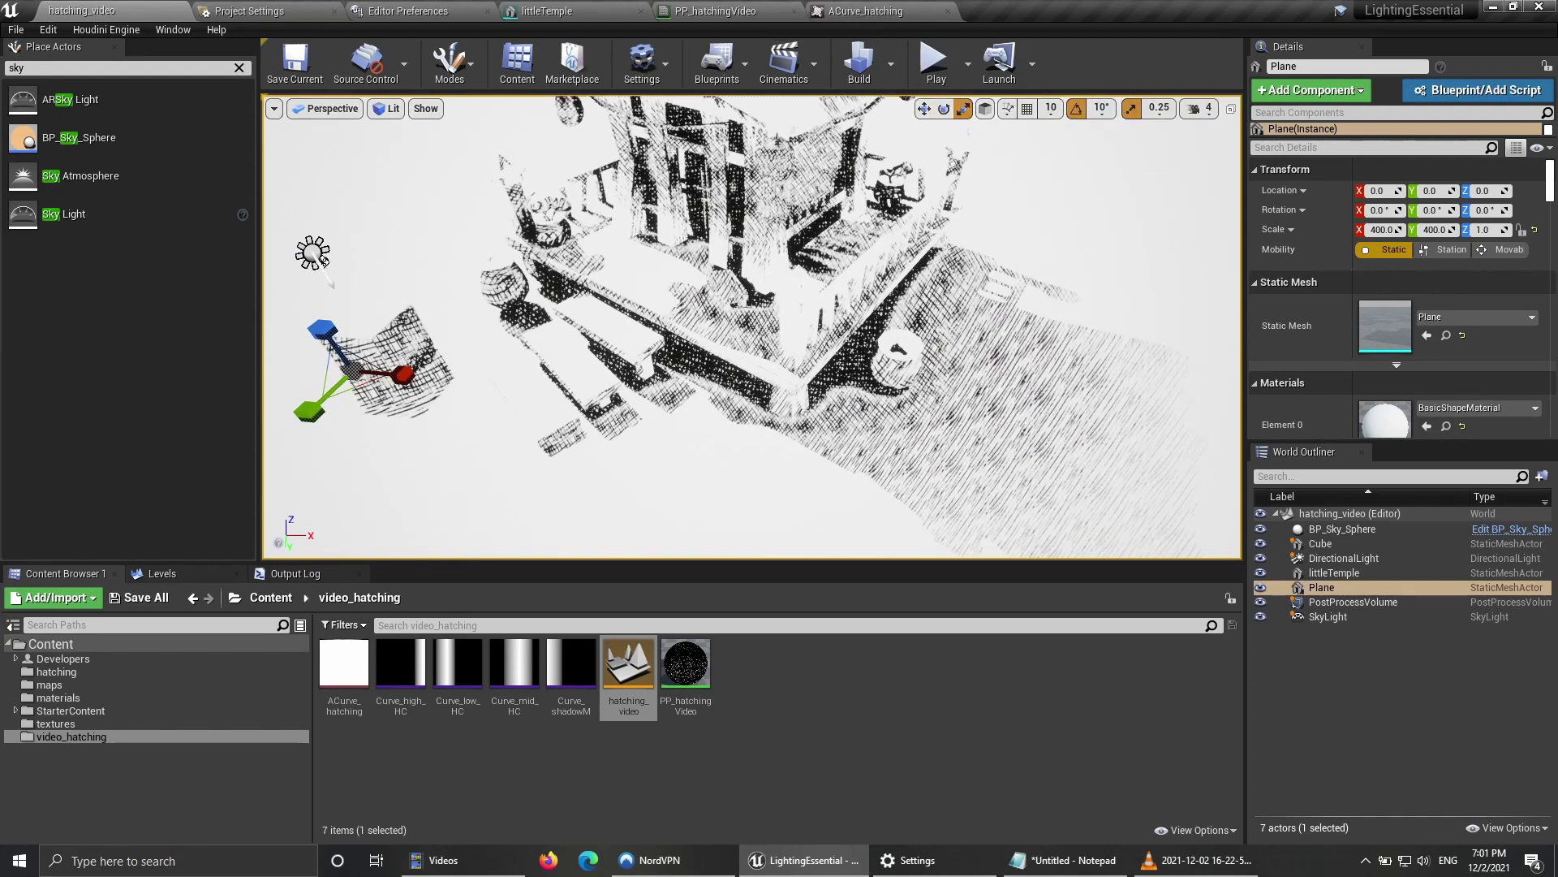
pyautogui.rightClick(703, 284)
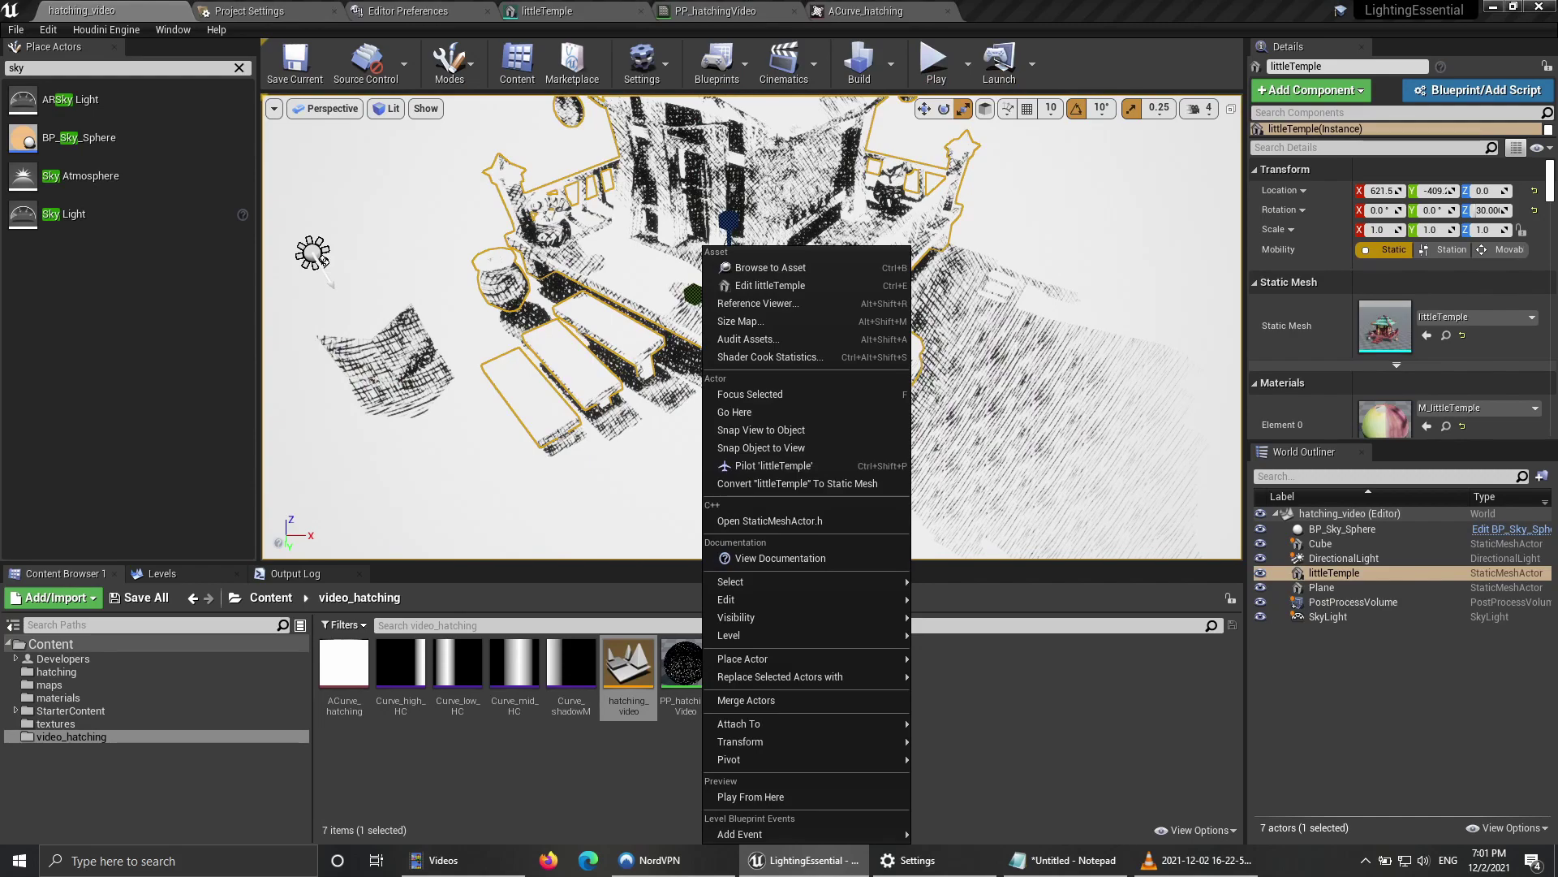
pyautogui.click(621, 491)
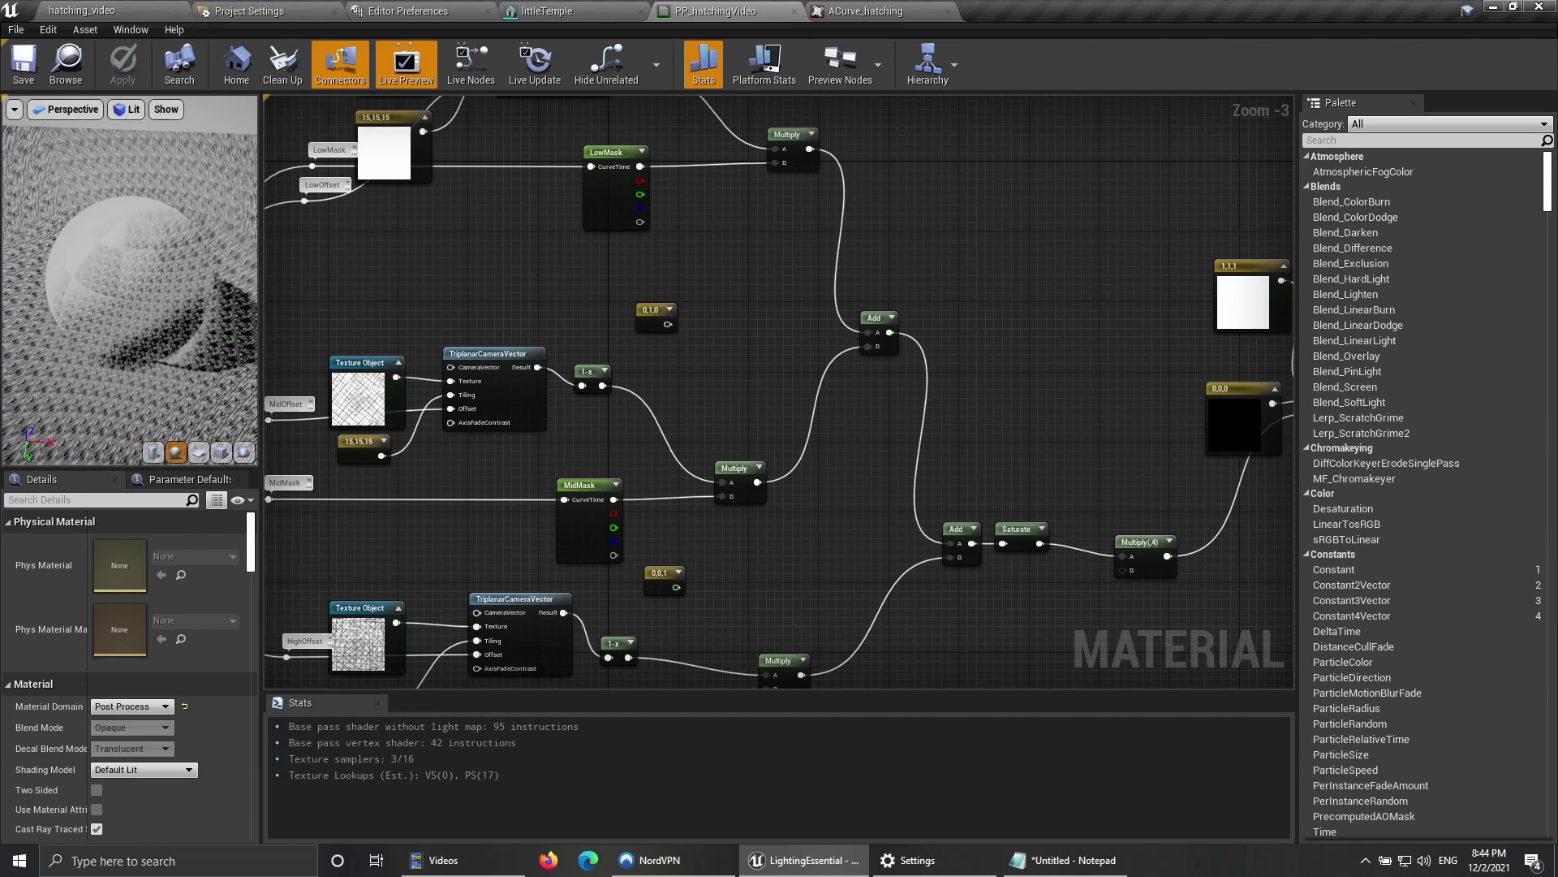
pyautogui.moveTo(779, 389); pyautogui.dragTo(831, 428, button='right')
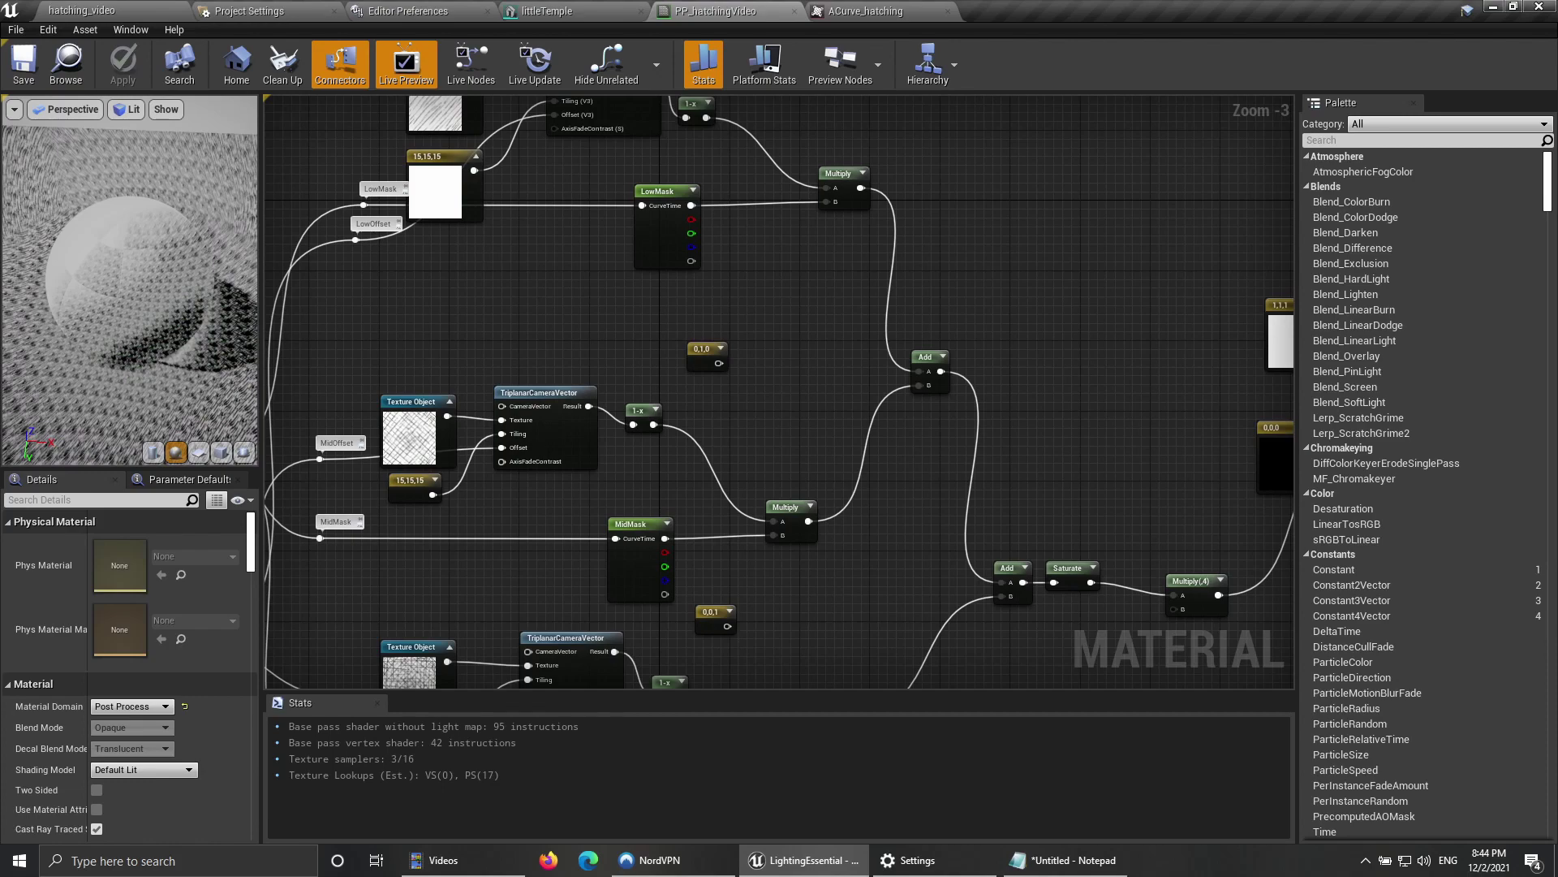
# Step: Create a new material named PP_paperVideo in the level's video_hatching content folder and open it for editing
pyautogui.click(113, 10)
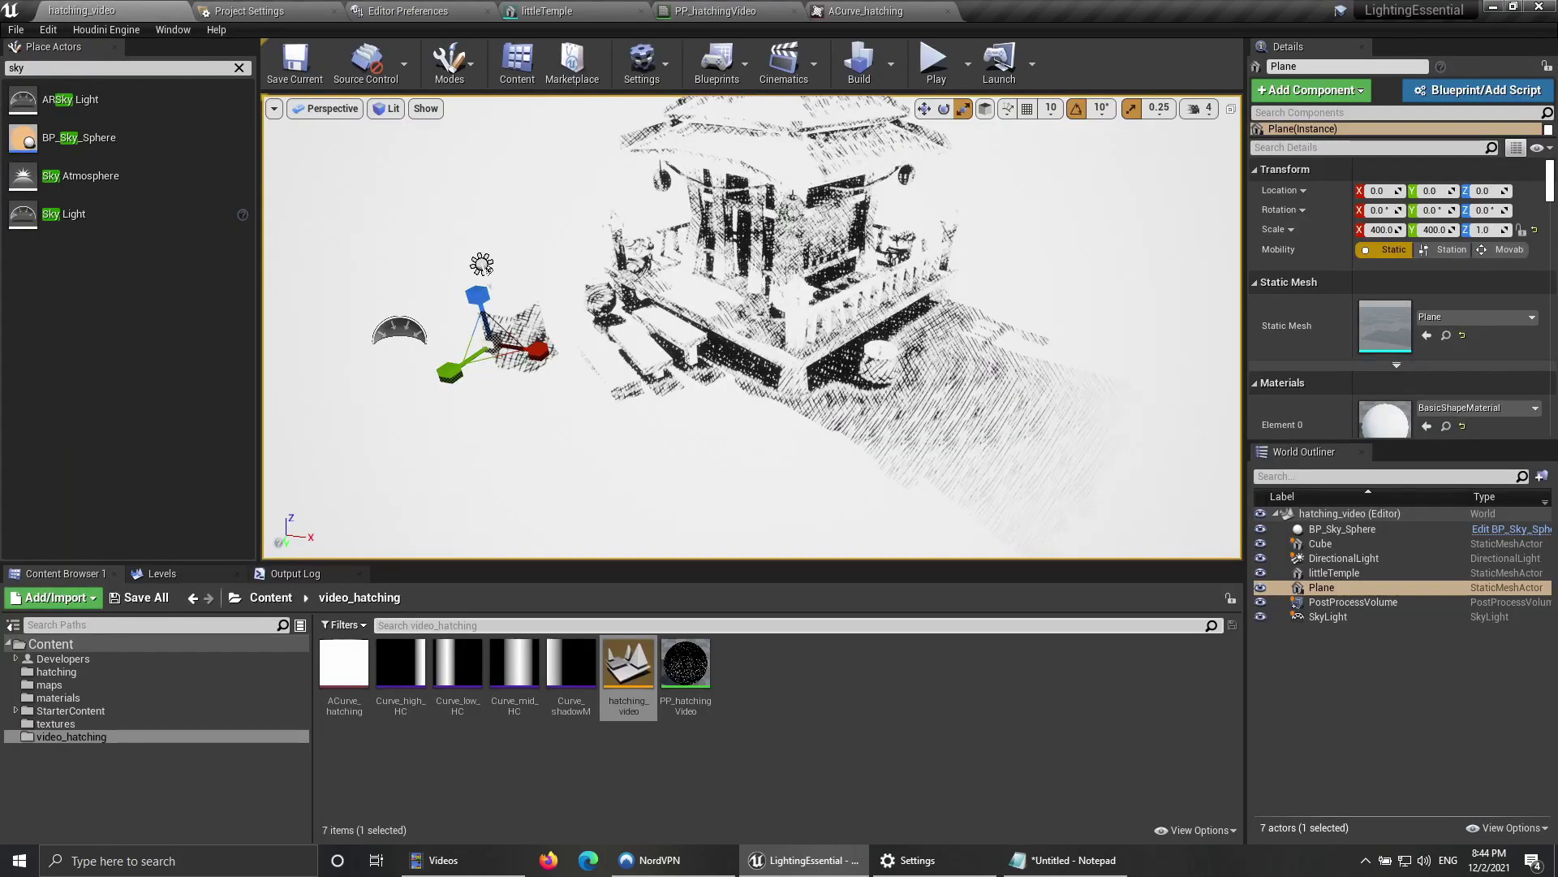
pyautogui.rightClick(828, 697)
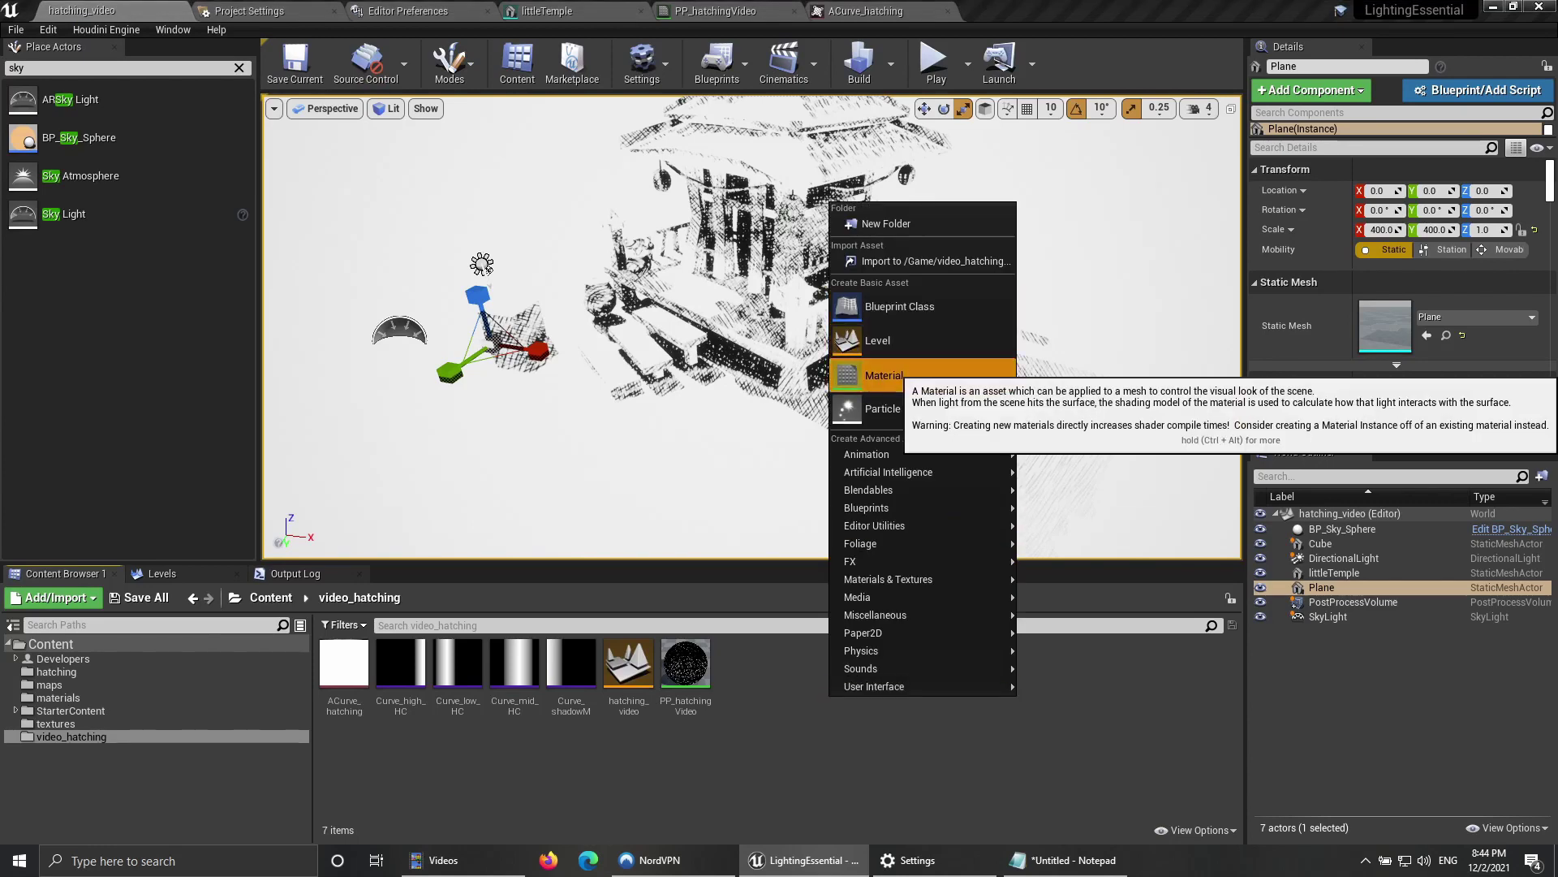
pyautogui.click(884, 375)
pyautogui.write('PP_')
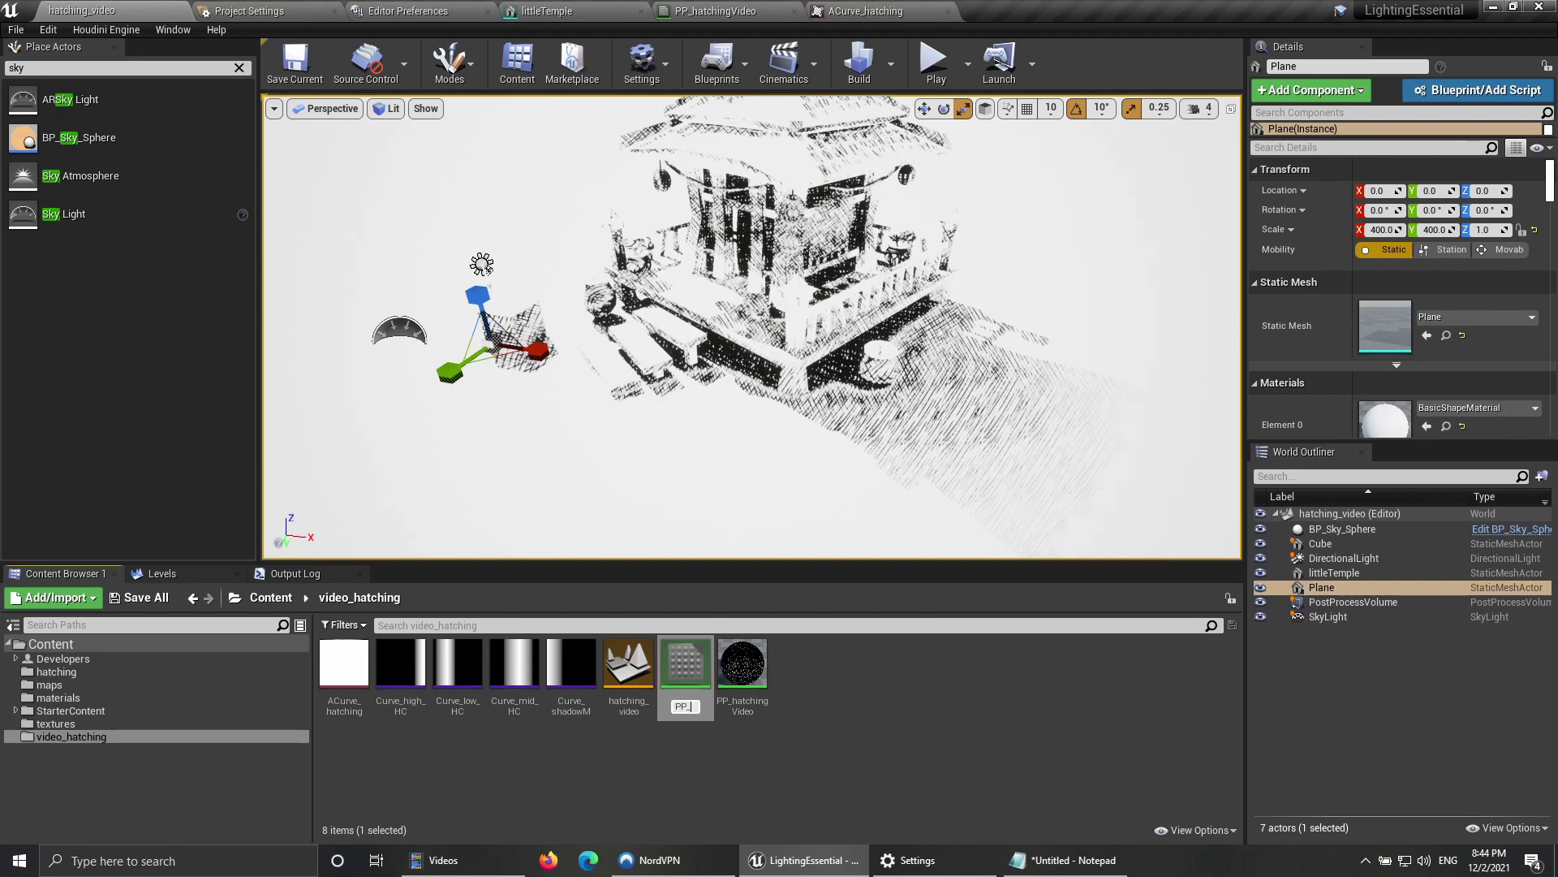
pyautogui.write('paper')
pyautogui.write('Video')
pyautogui.press('Return')
pyautogui.press('Return')
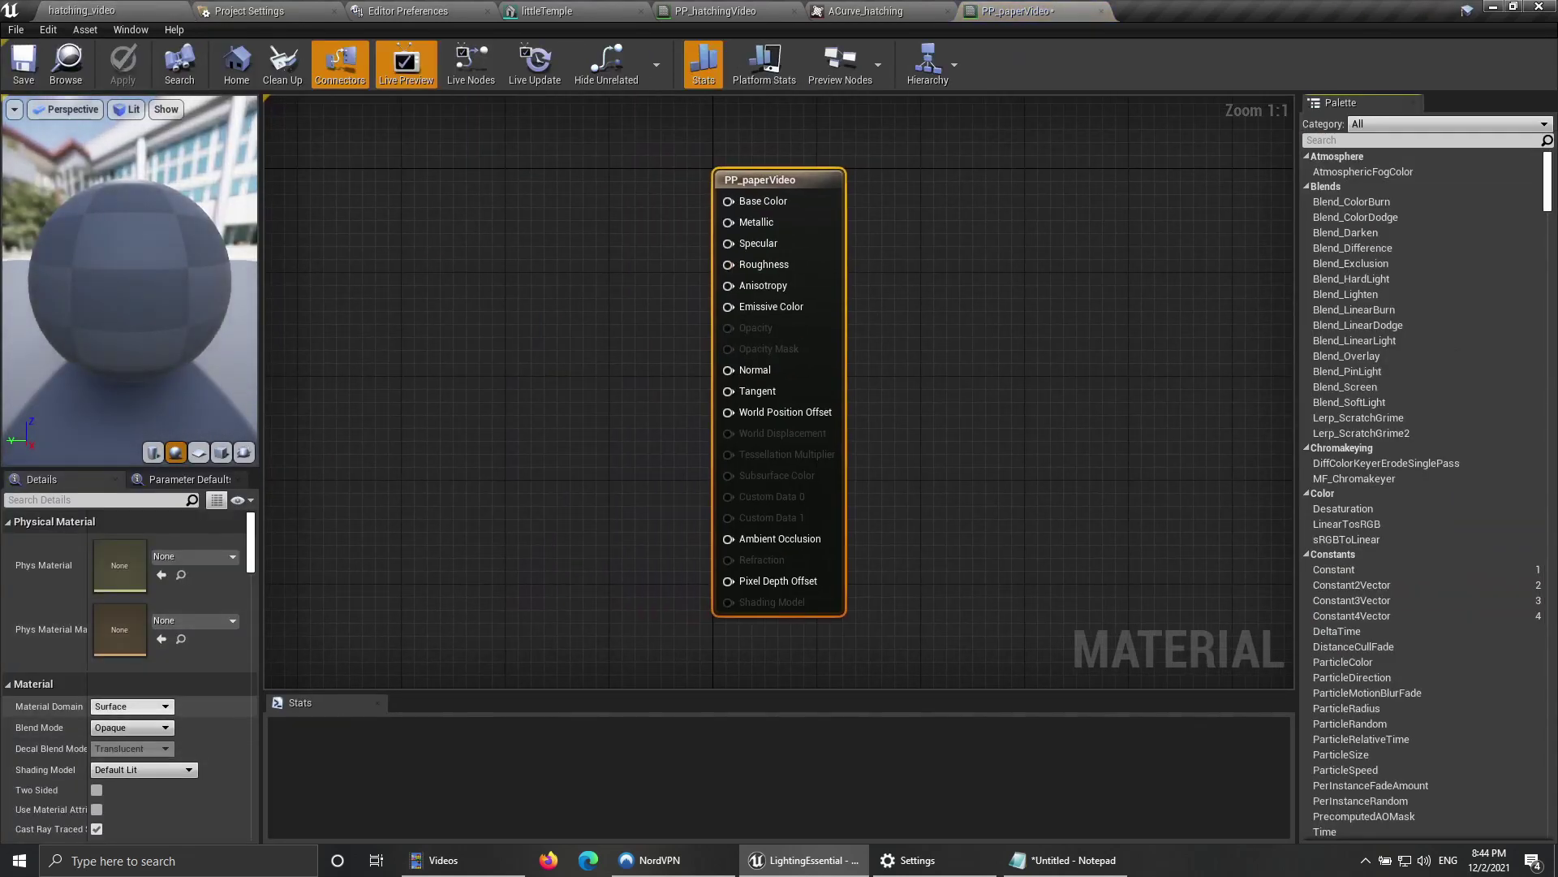
# Step: Set PP_paperVideo's material domain to Post Process and its blendable location to Before Tonemapping, and save the material
pyautogui.click(132, 706)
pyautogui.click(121, 763)
pyautogui.scroll(-3, 353, 610)
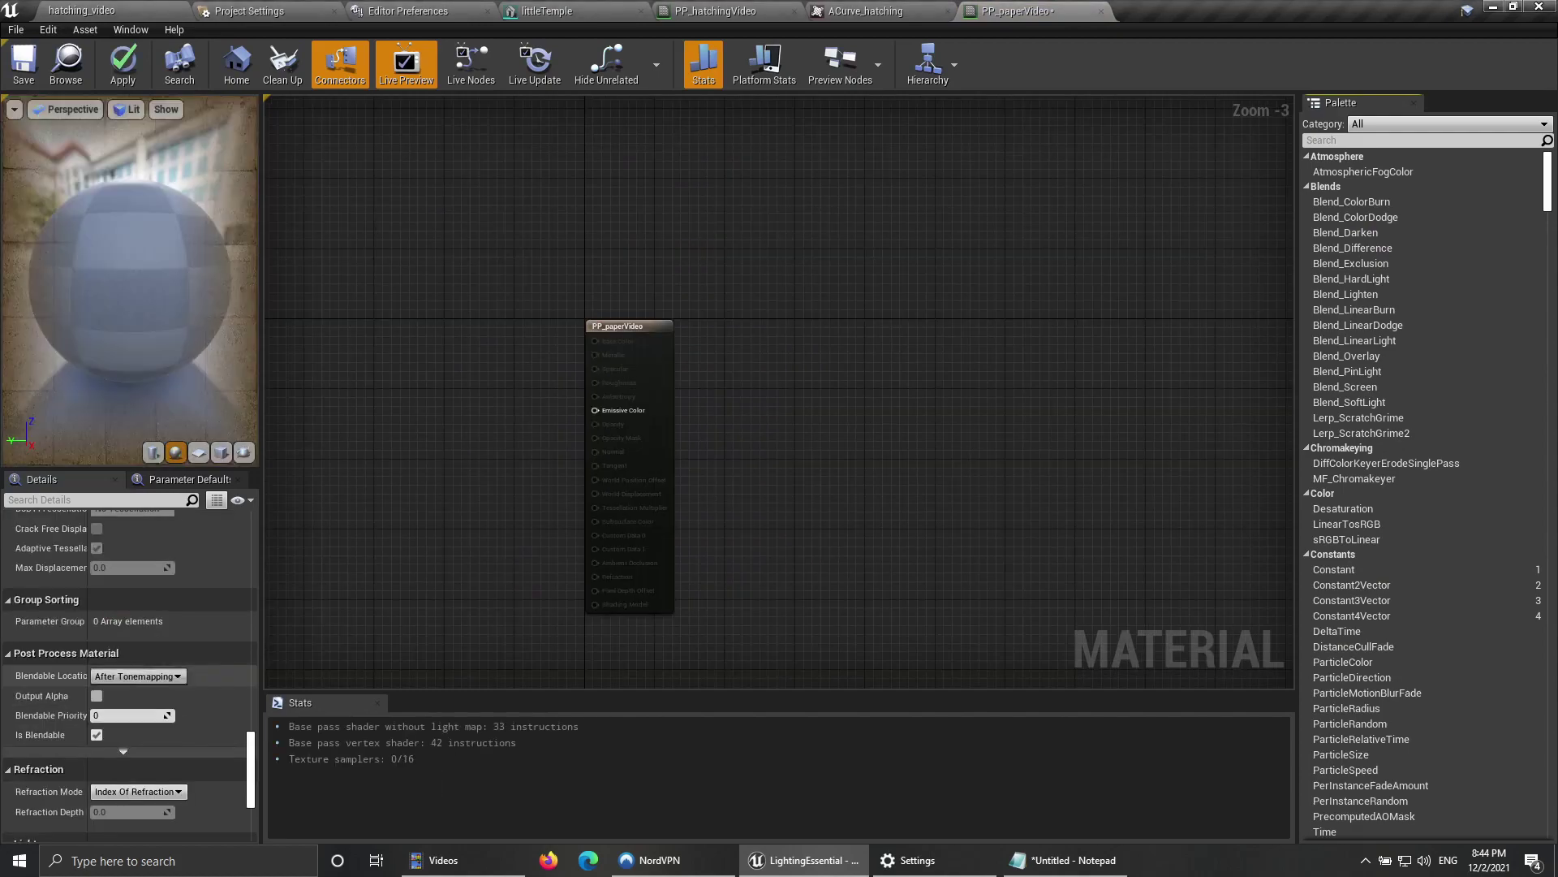
pyautogui.click(138, 675)
pyautogui.click(122, 710)
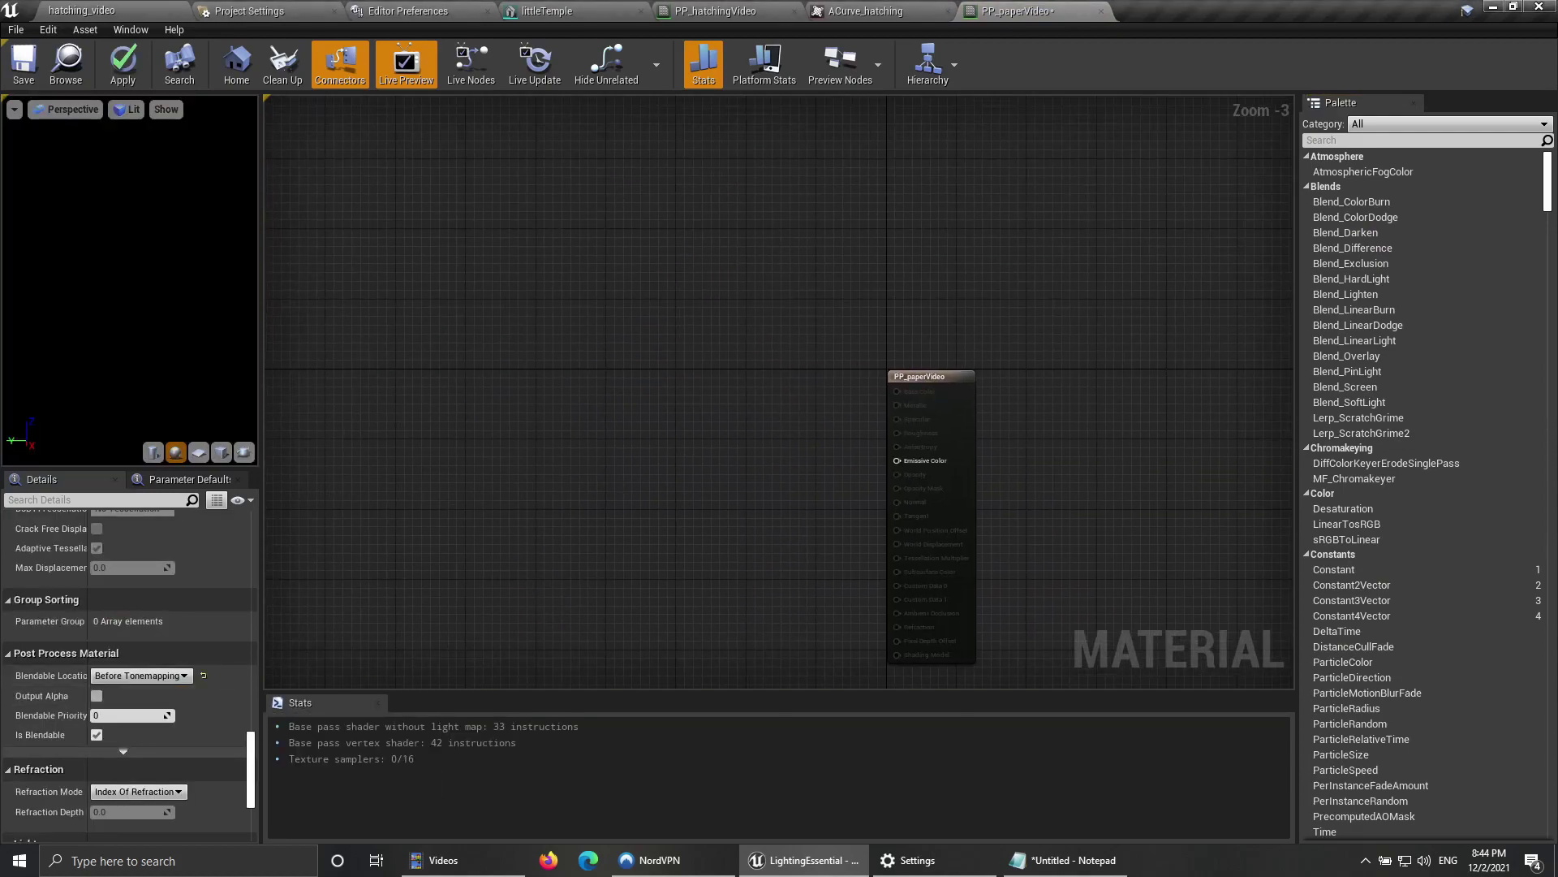
pyautogui.hotkey('ctrl', 's')
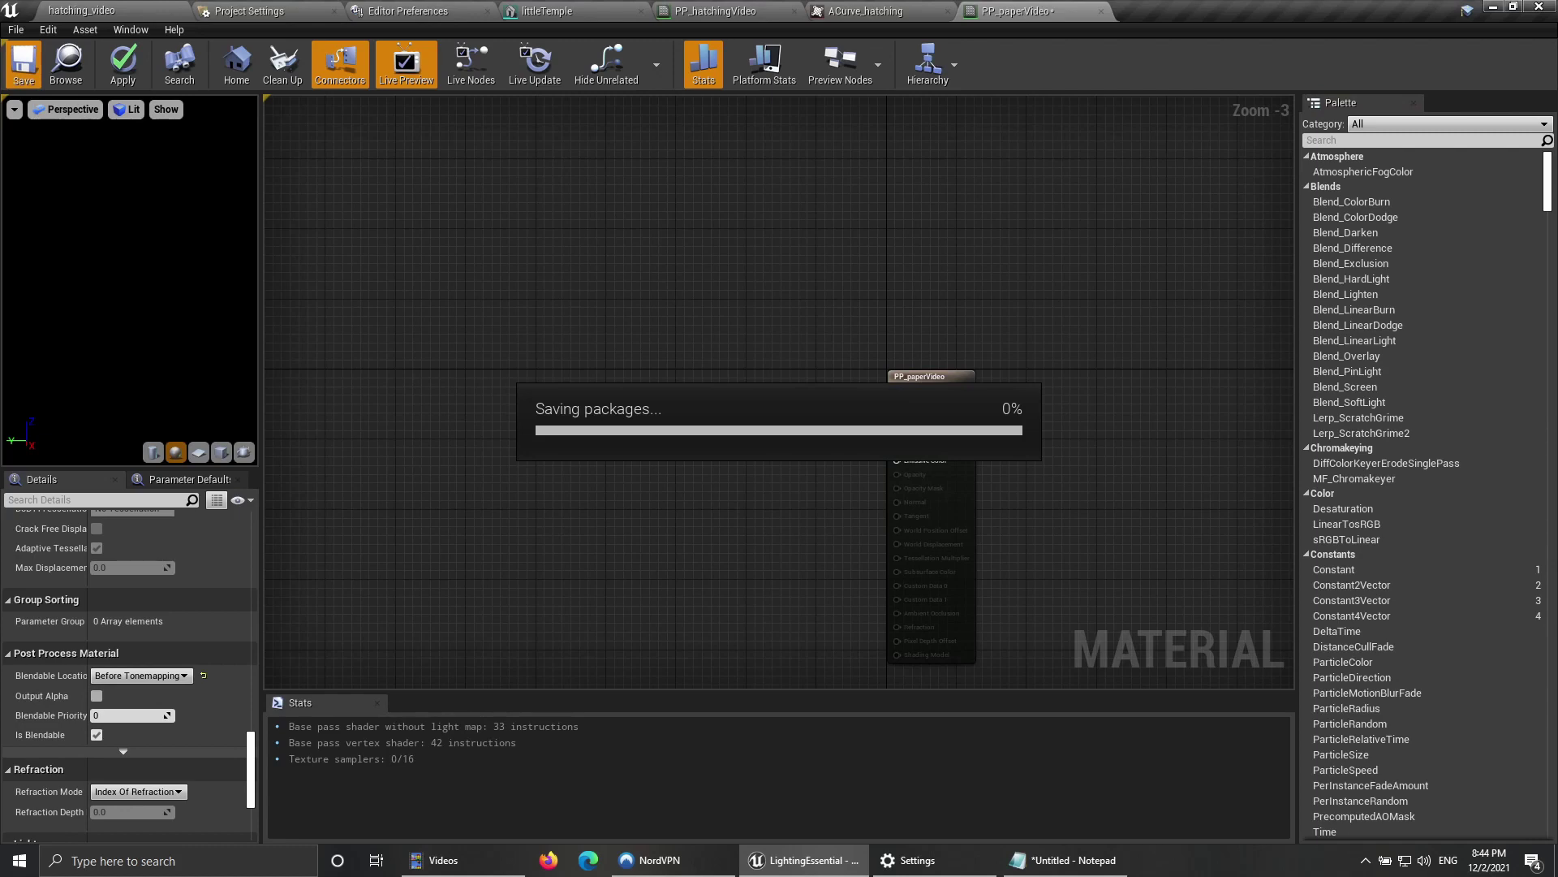
# Step: Add a Texture Sample node using the T_paper_D texture and place it well clear of the material's output node
pyautogui.scroll(2, 751, 418)
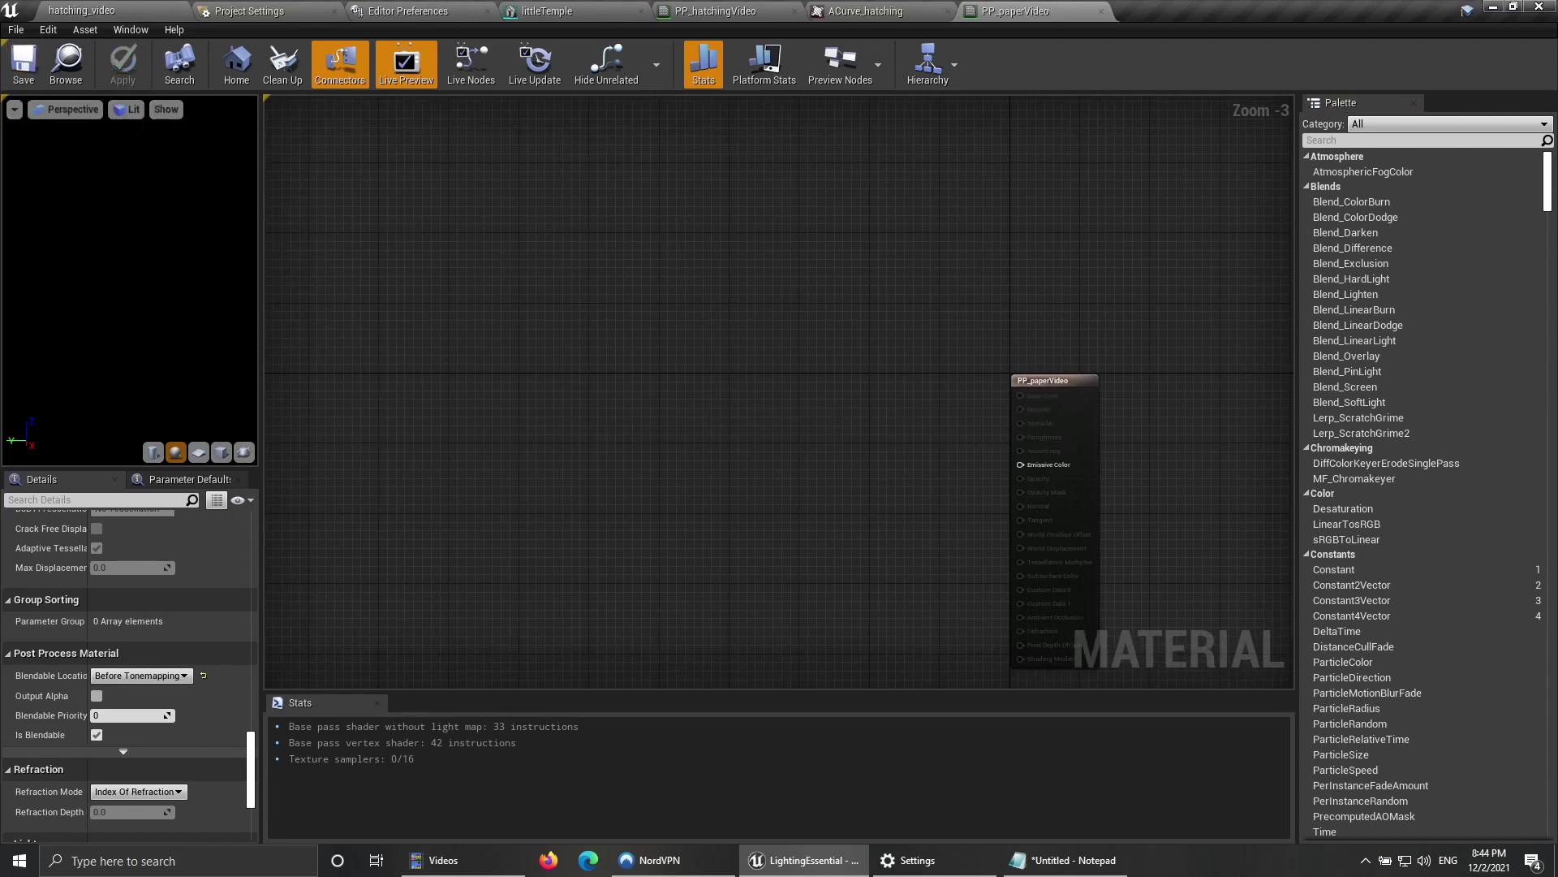
pyautogui.rightClick(613, 359)
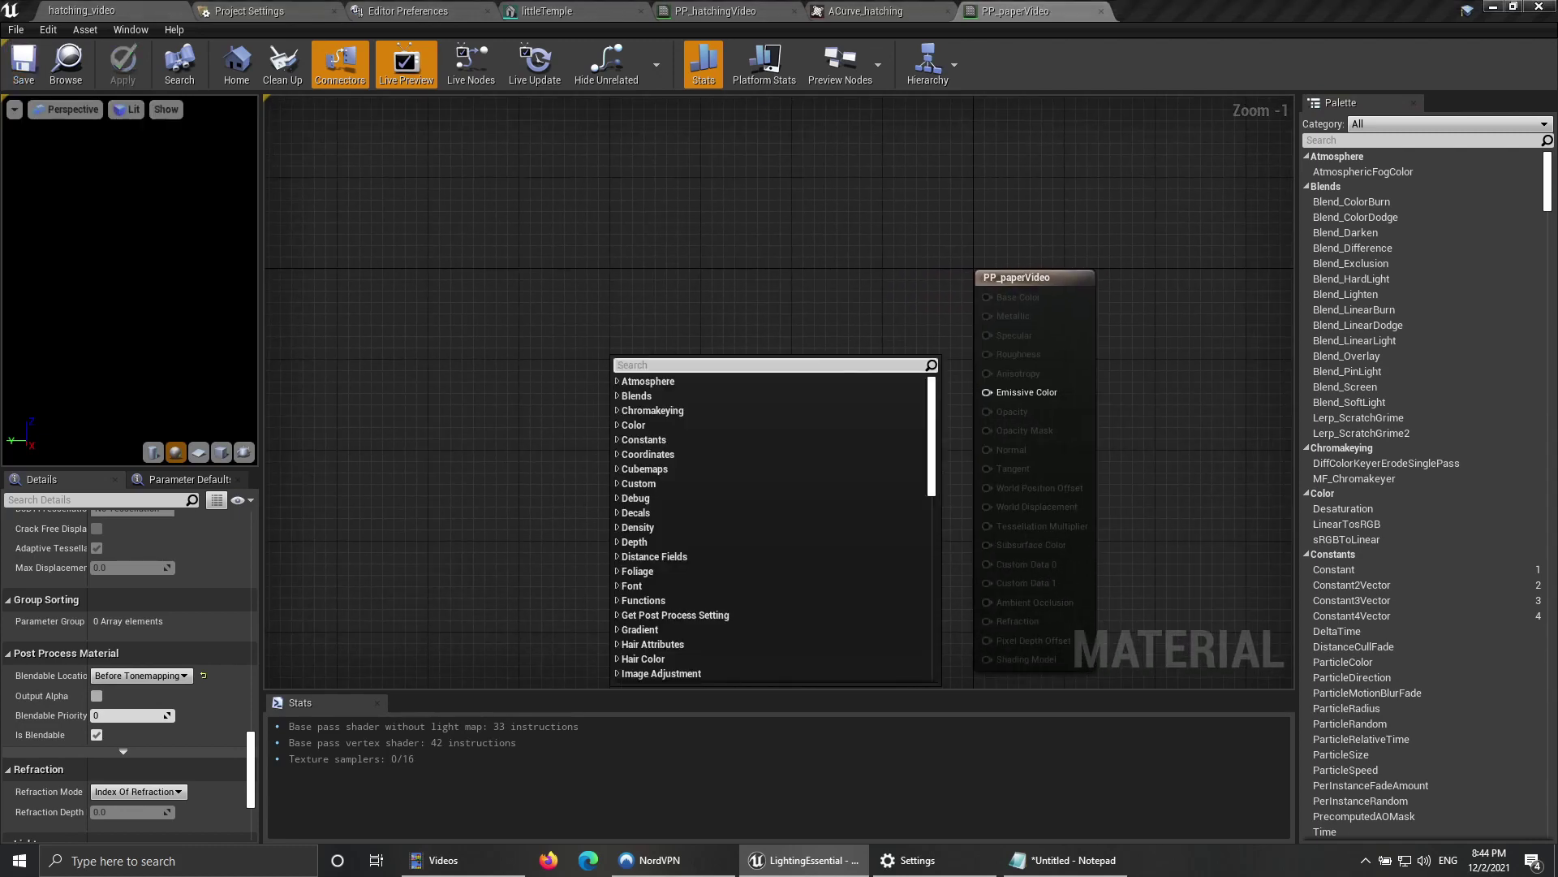
pyautogui.write('texture')
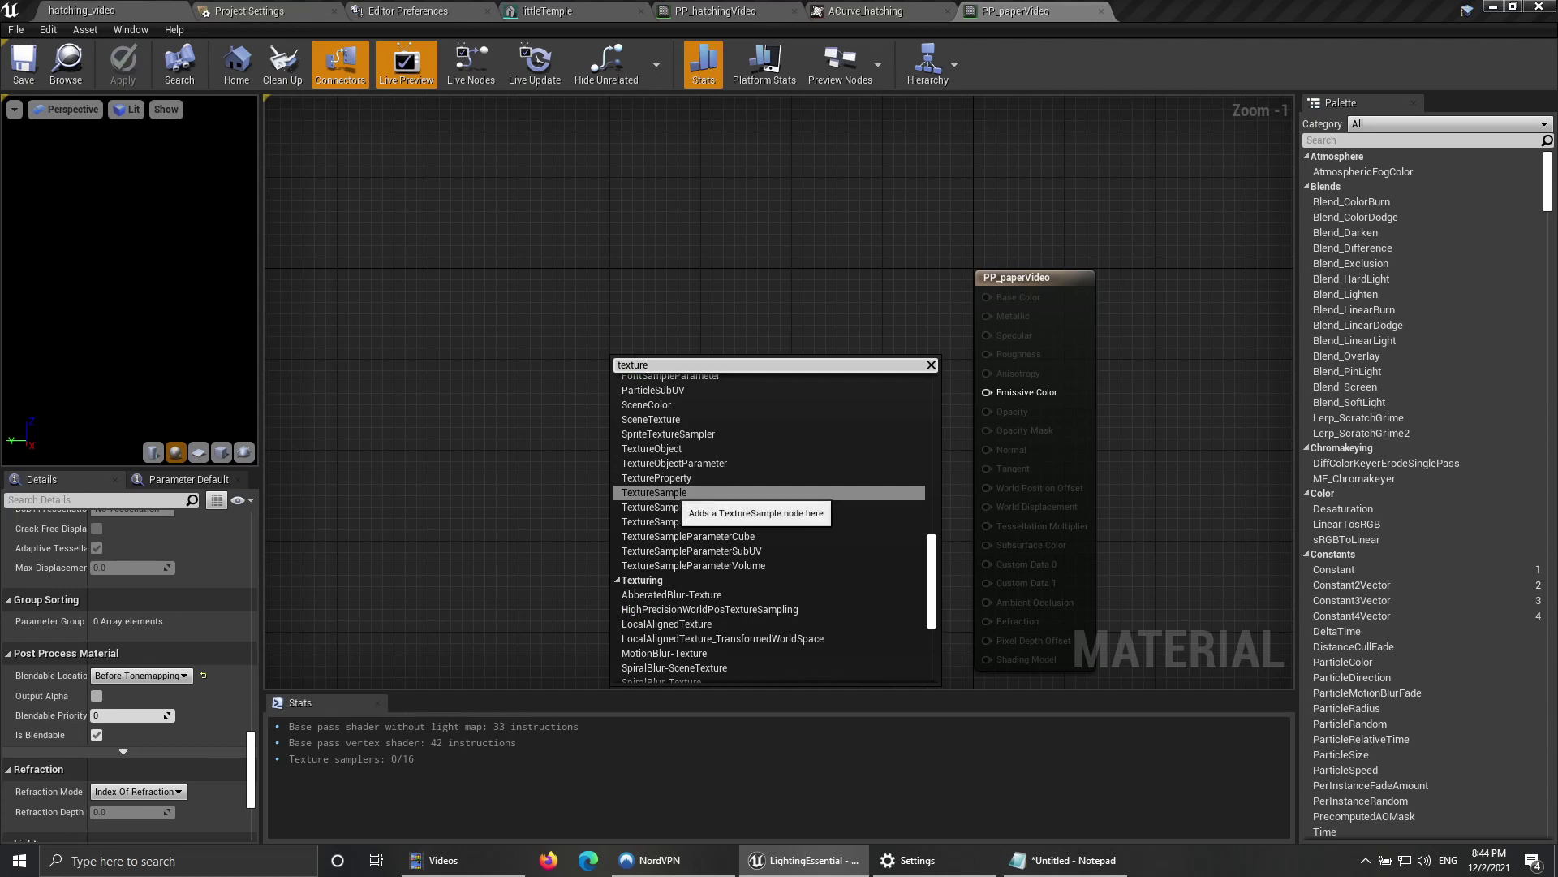
pyautogui.click(674, 492)
pyautogui.click(195, 692)
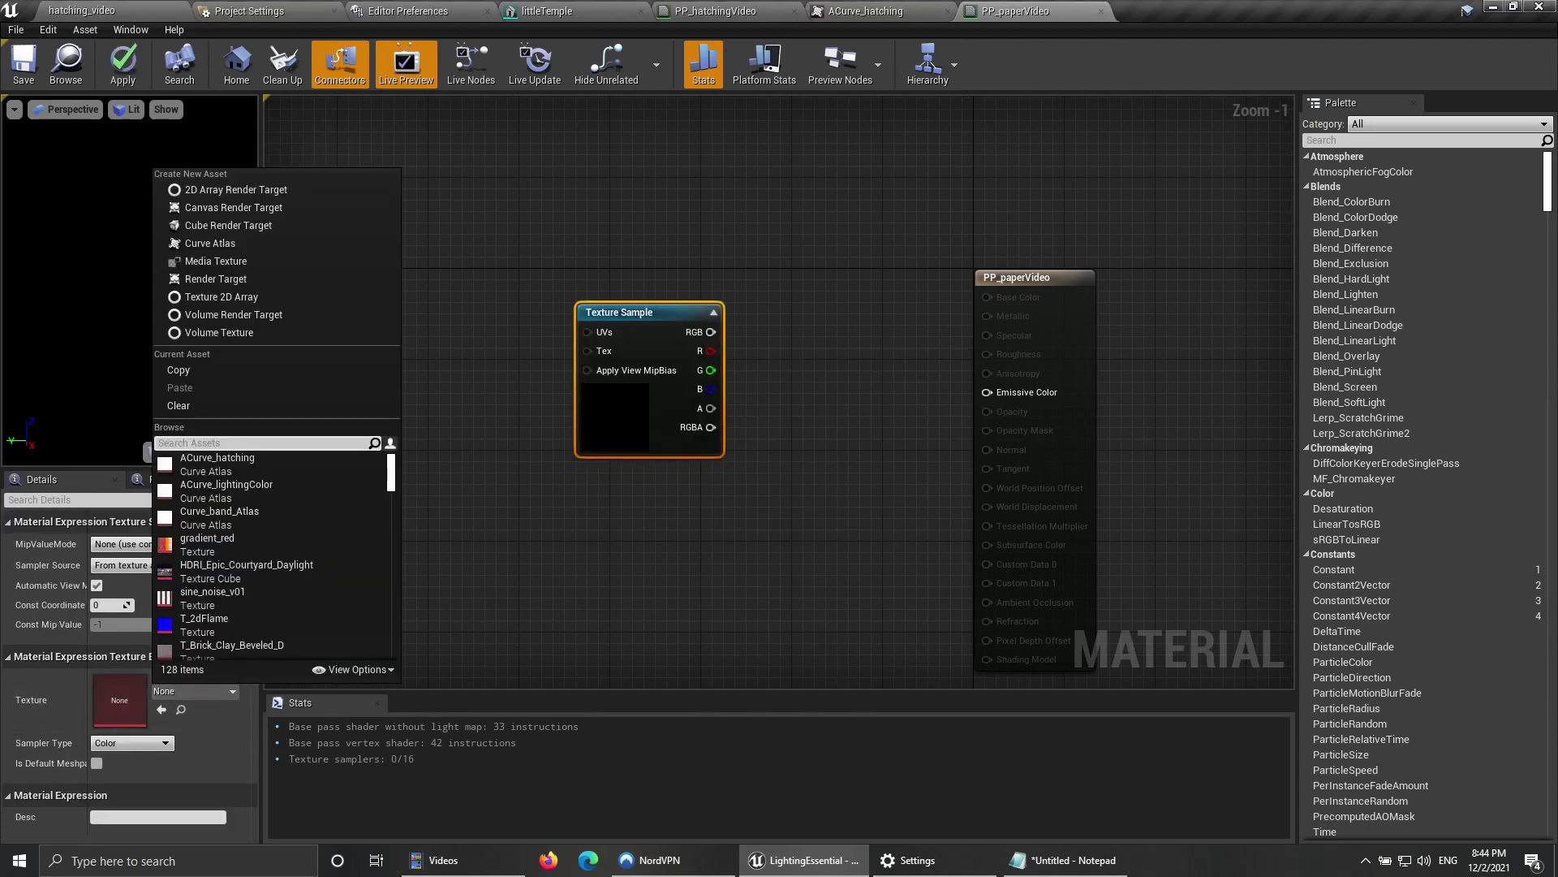
pyautogui.write('pe')
pyautogui.press('BackSpace')
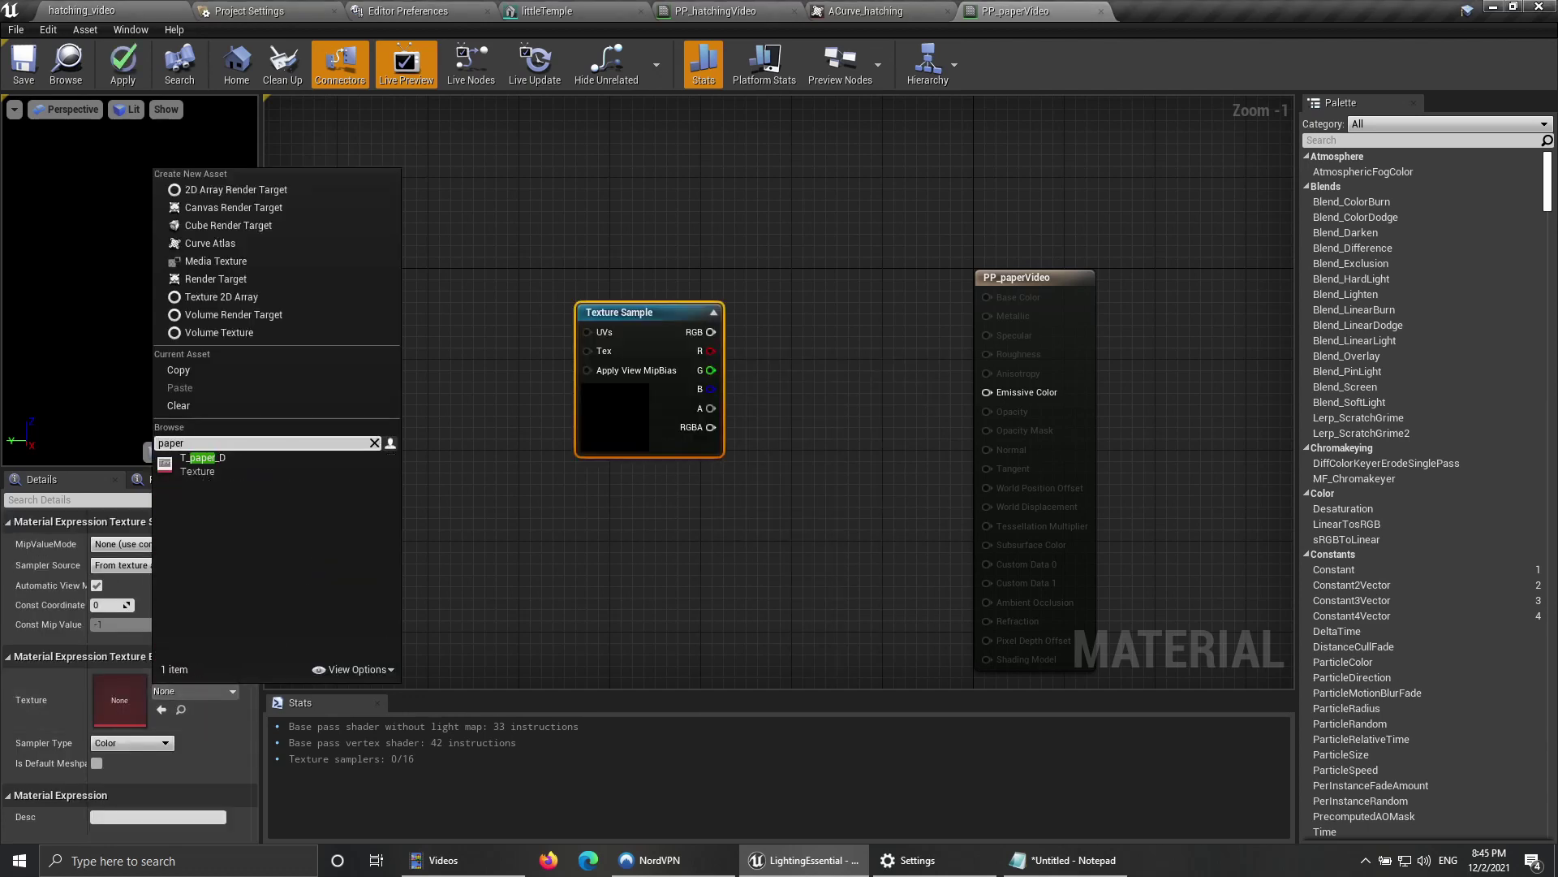
pyautogui.click(203, 460)
pyautogui.moveTo(642, 443); pyautogui.dragTo(457, 442)
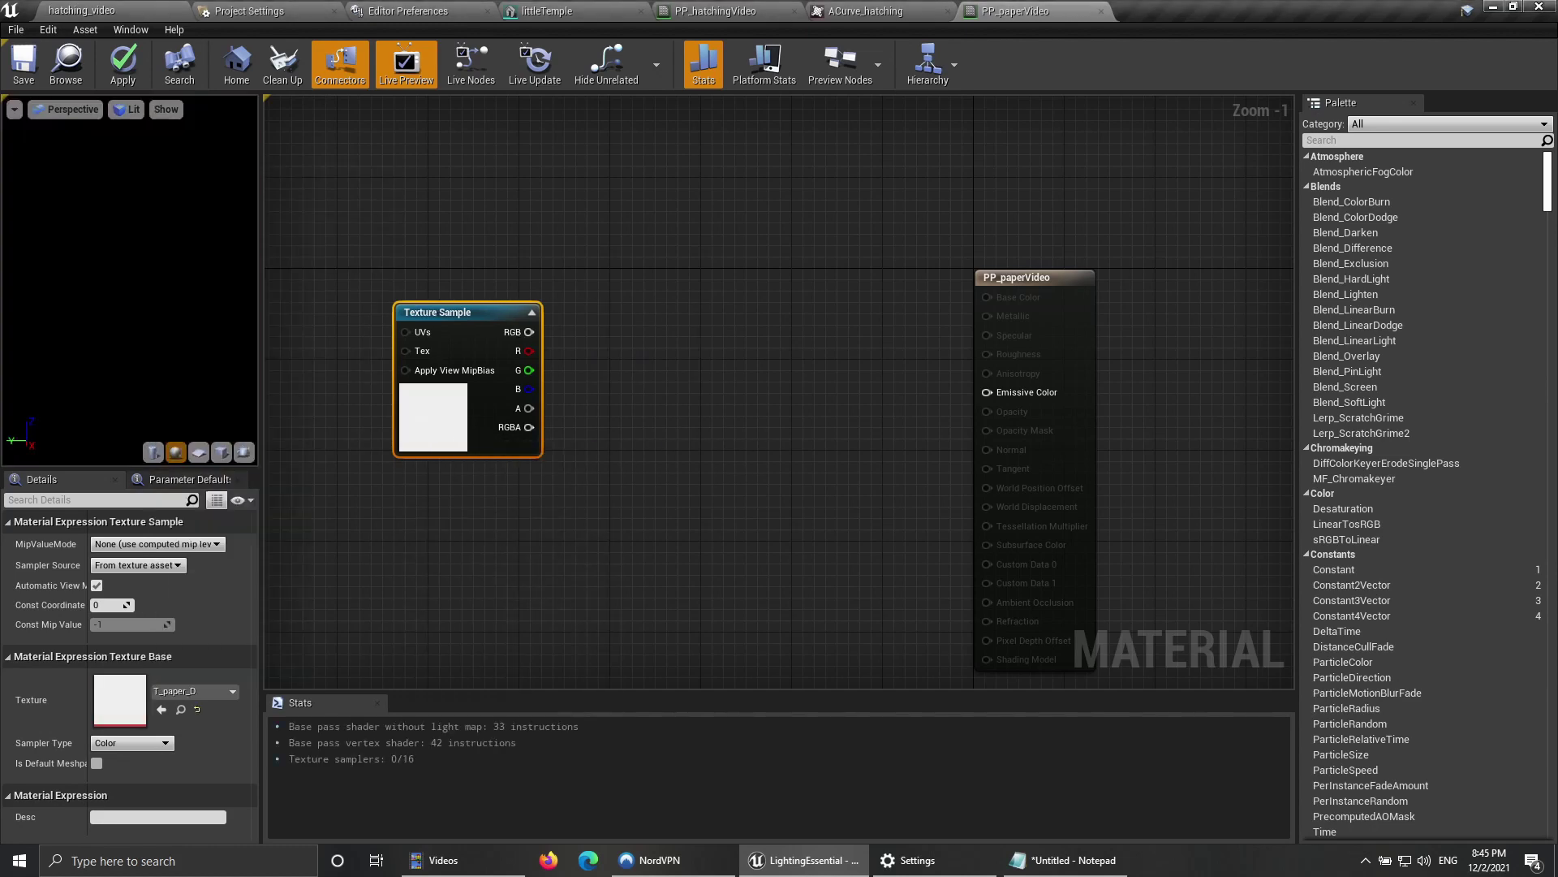
# Step: Feed a new TextureCoordinate node into the Texture Sample's UVs and connect the sample's RGB to Emissive Color
pyautogui.moveTo(457, 442); pyautogui.dragTo(761, 442, button='right')
pyautogui.rightClick(529, 332)
pyautogui.write('texCo')
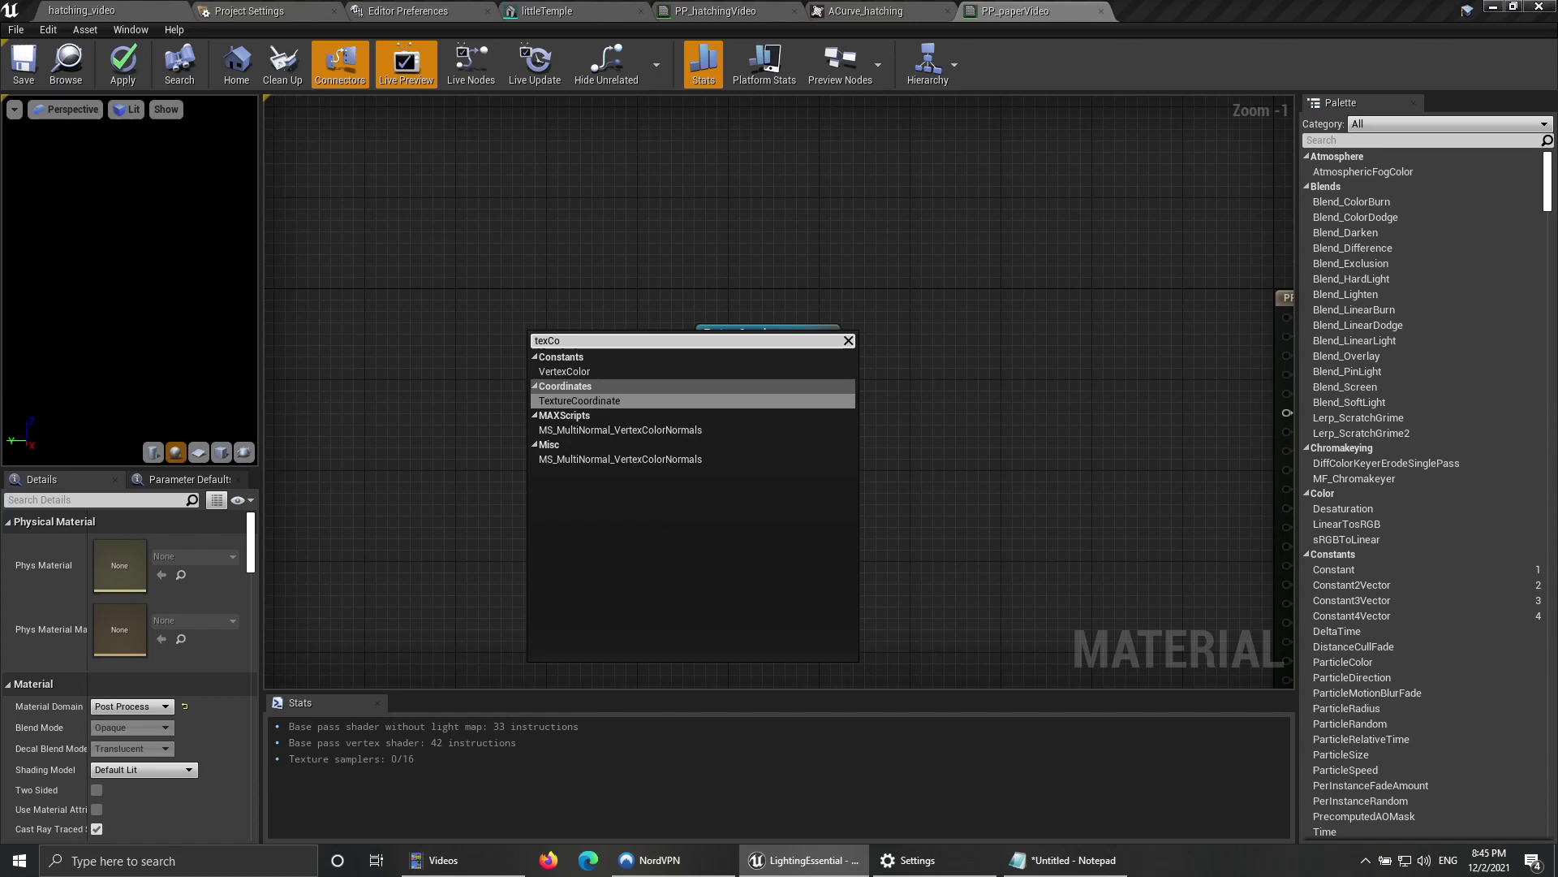
pyautogui.press('Return')
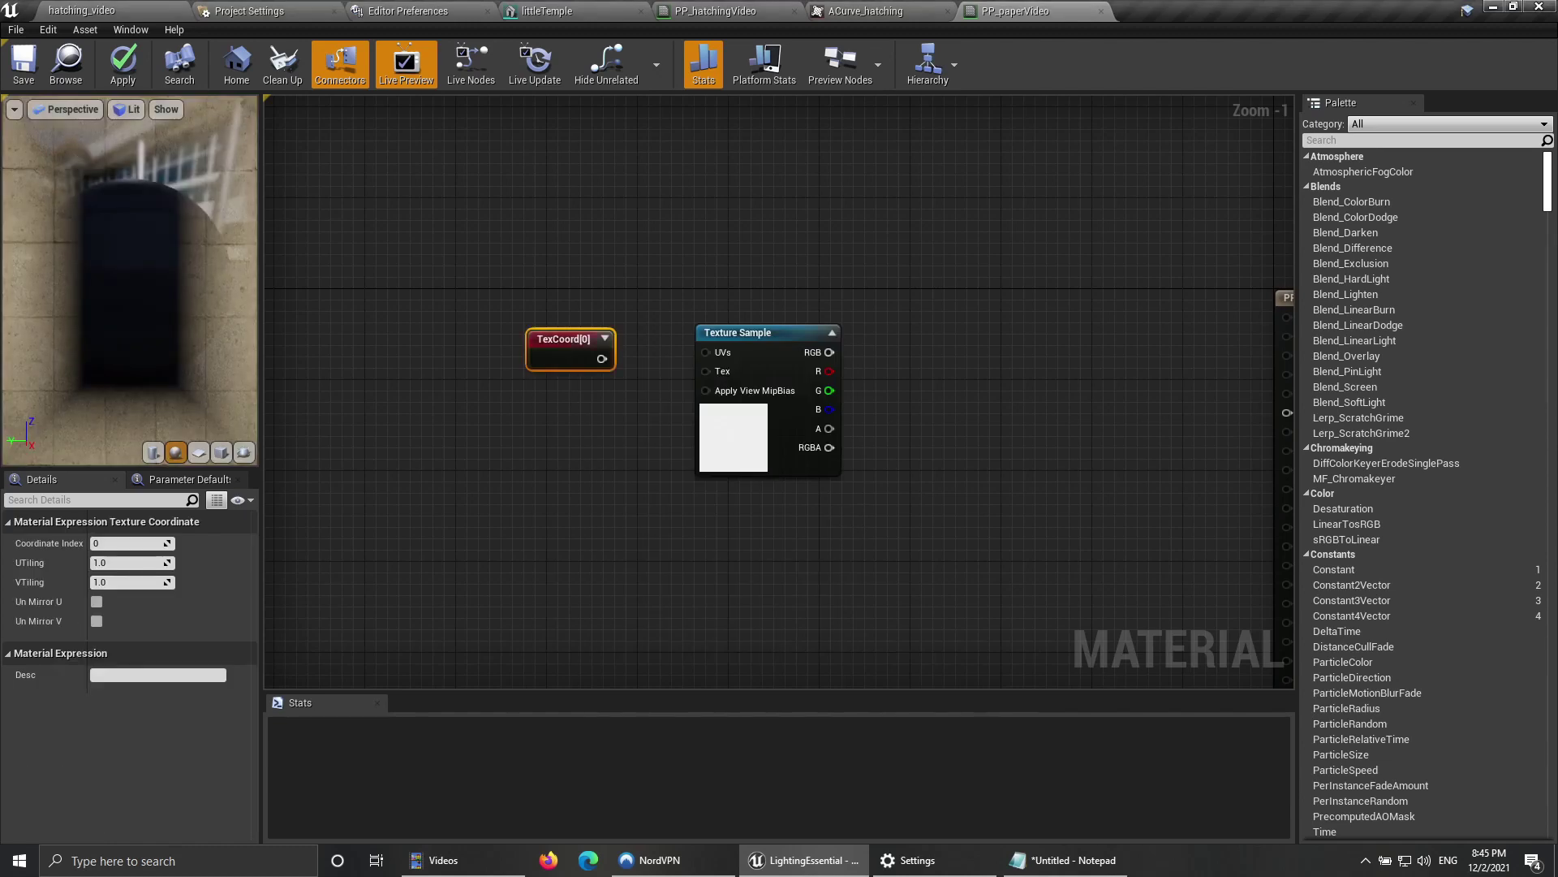
pyautogui.moveTo(705, 352); pyautogui.dragTo(600, 352)
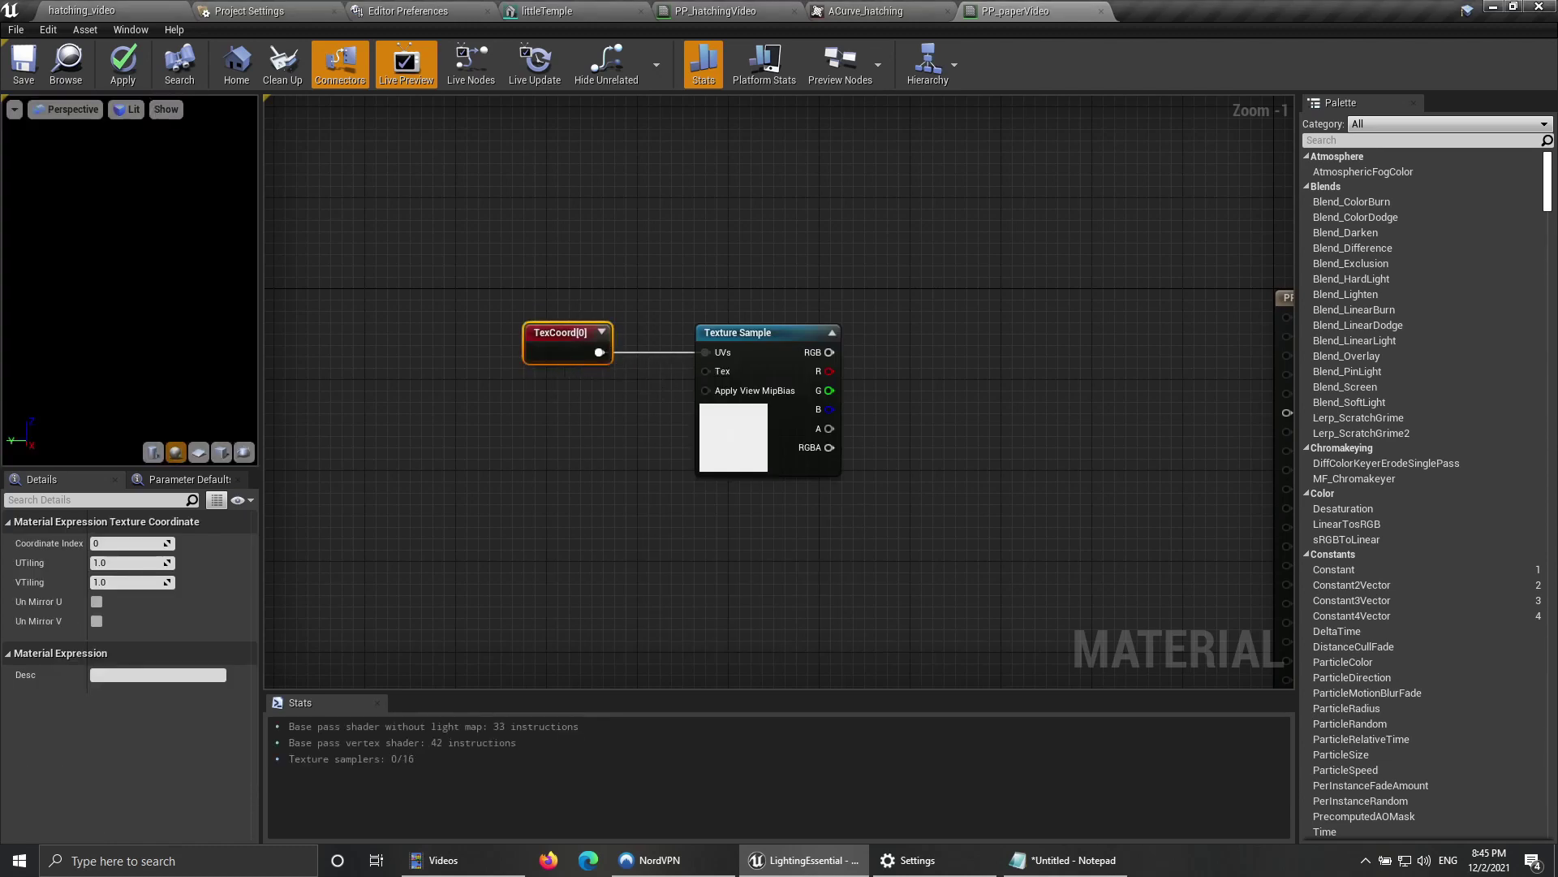
pyautogui.moveTo(974, 438); pyautogui.dragTo(693, 448, button='right')
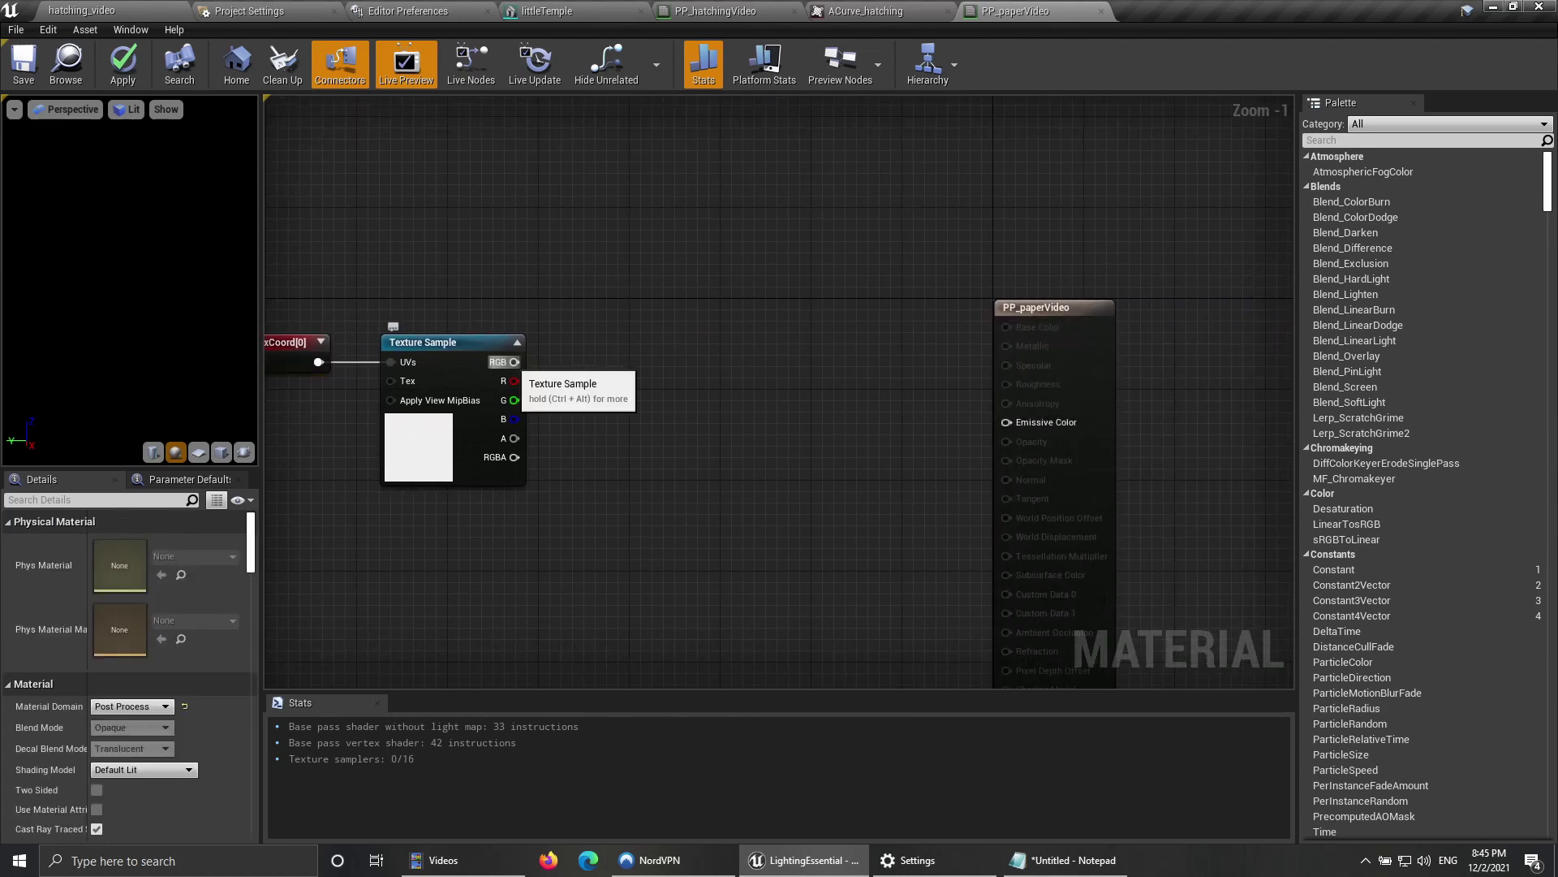
pyautogui.moveTo(514, 361); pyautogui.dragTo(1006, 422)
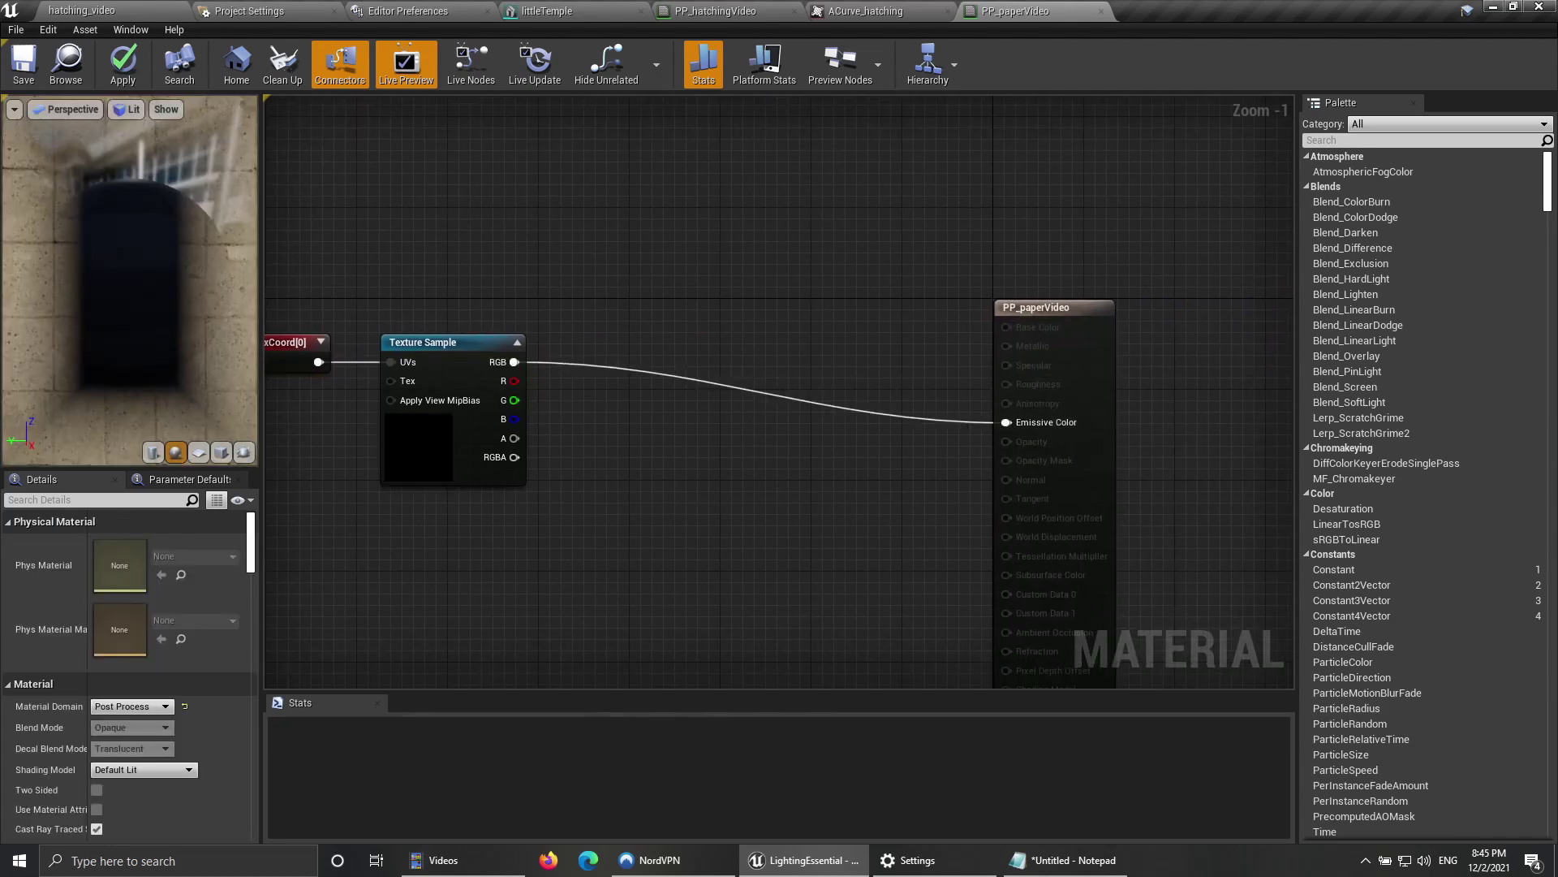
# Step: In the level's PostProcessVolume, replace the PP_hatchingDone post process material with PP_paperVideo and set its weight to 1
pyautogui.click(121, 11)
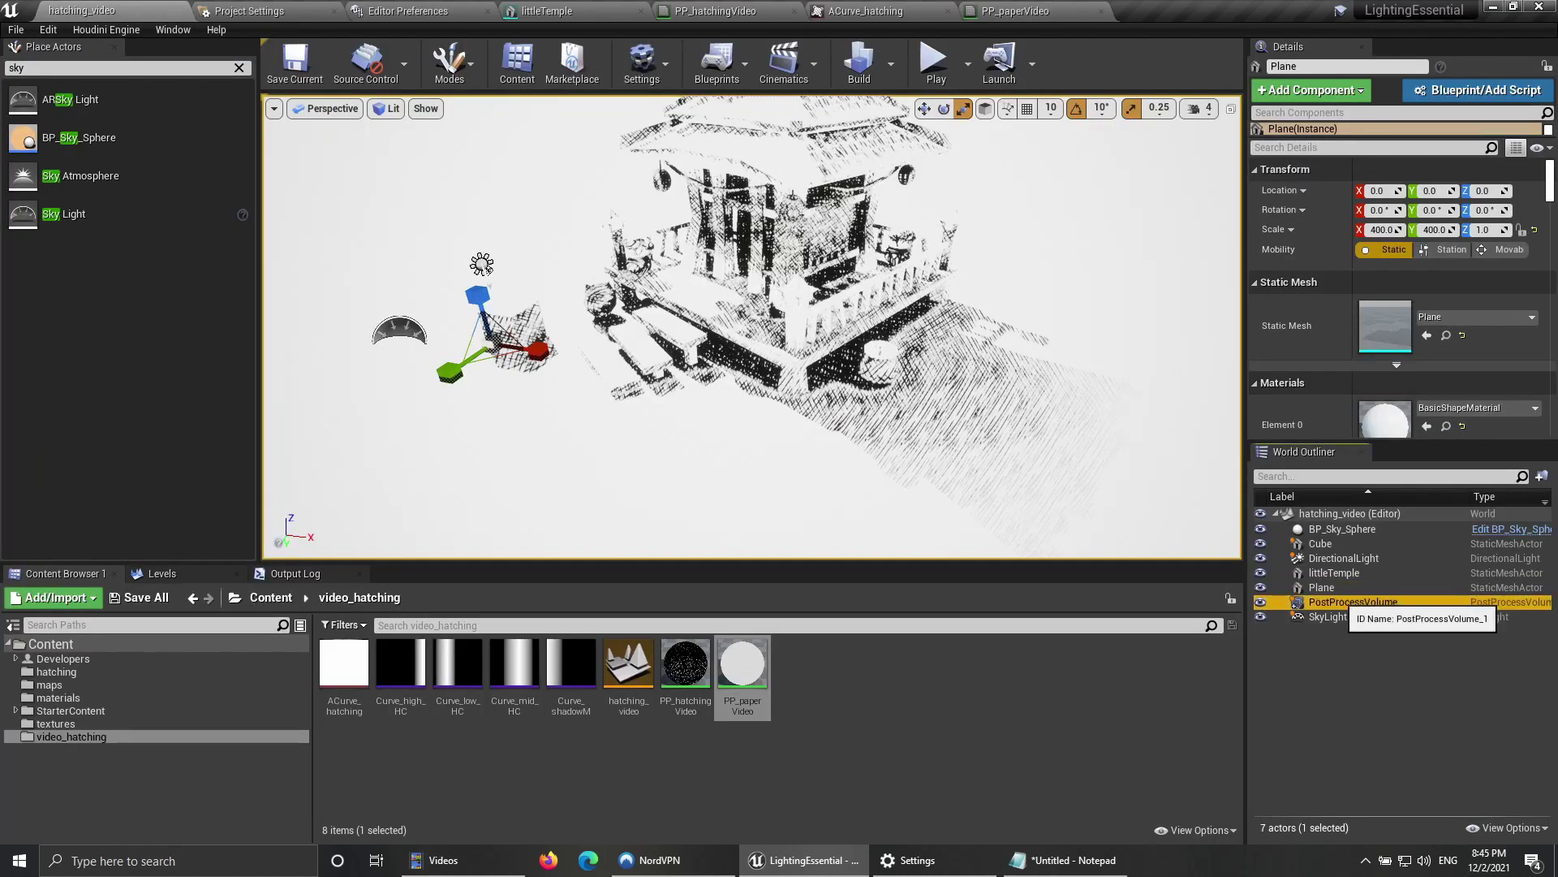
pyautogui.click(1314, 603)
pyautogui.scroll(-1, 1396, 325)
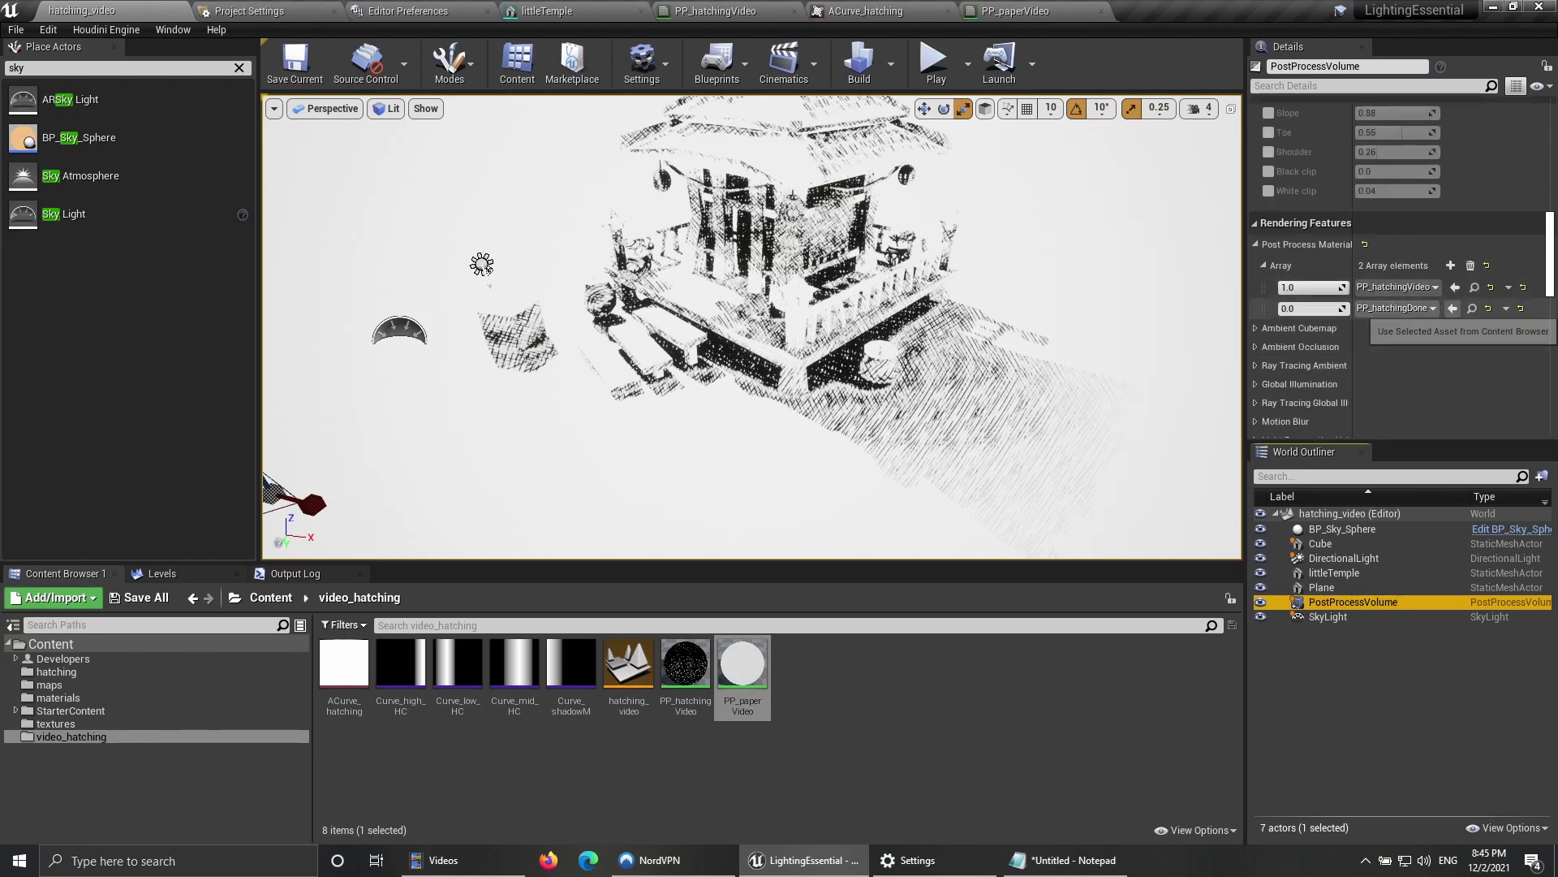
pyautogui.click(1395, 309)
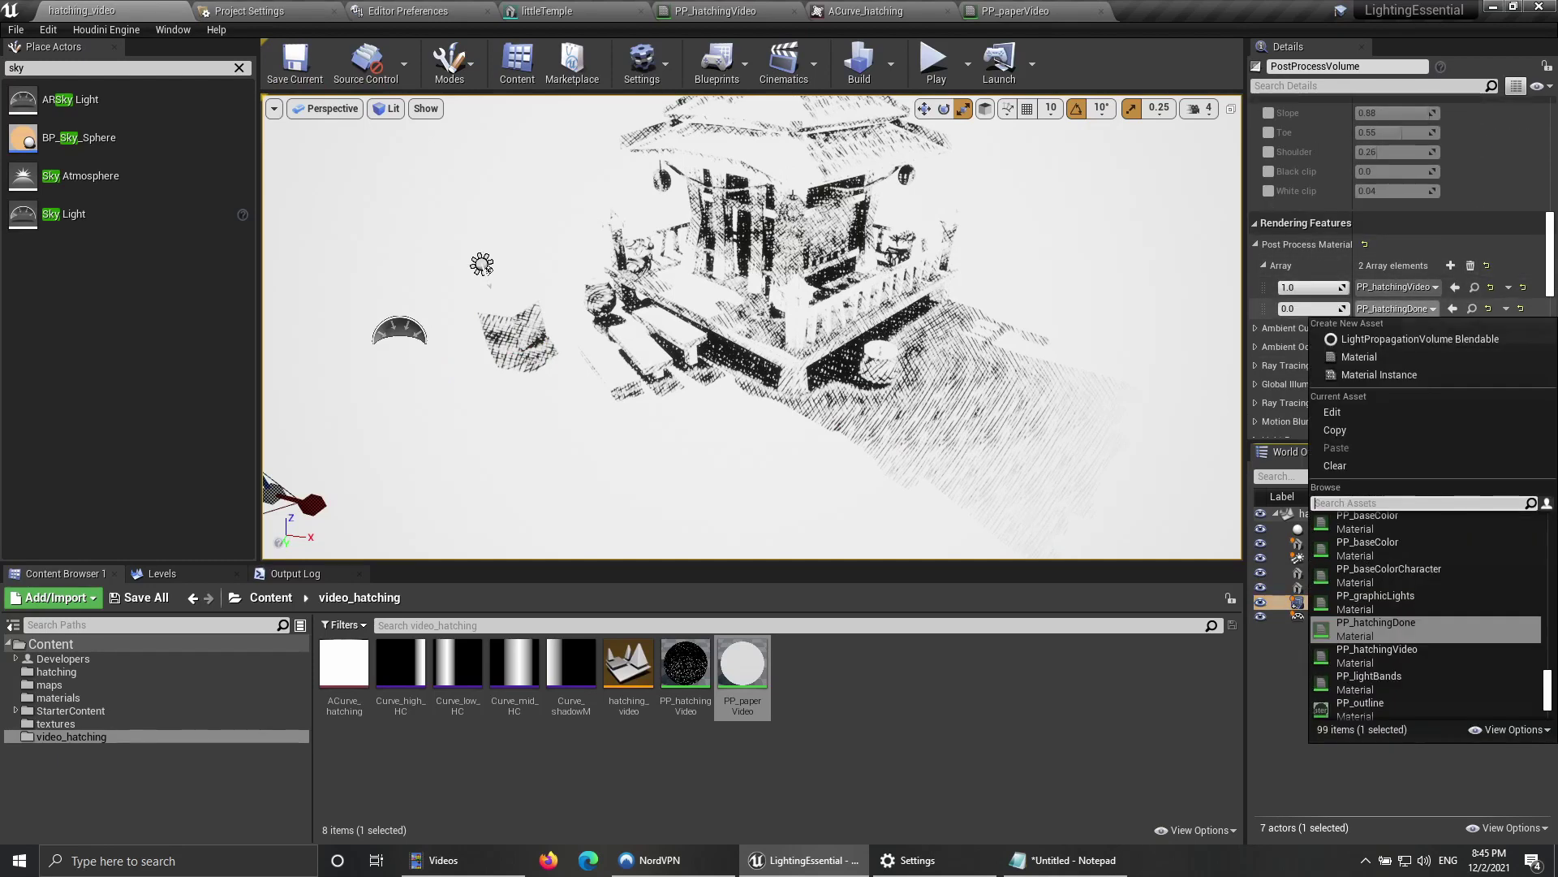
pyautogui.click(1382, 310)
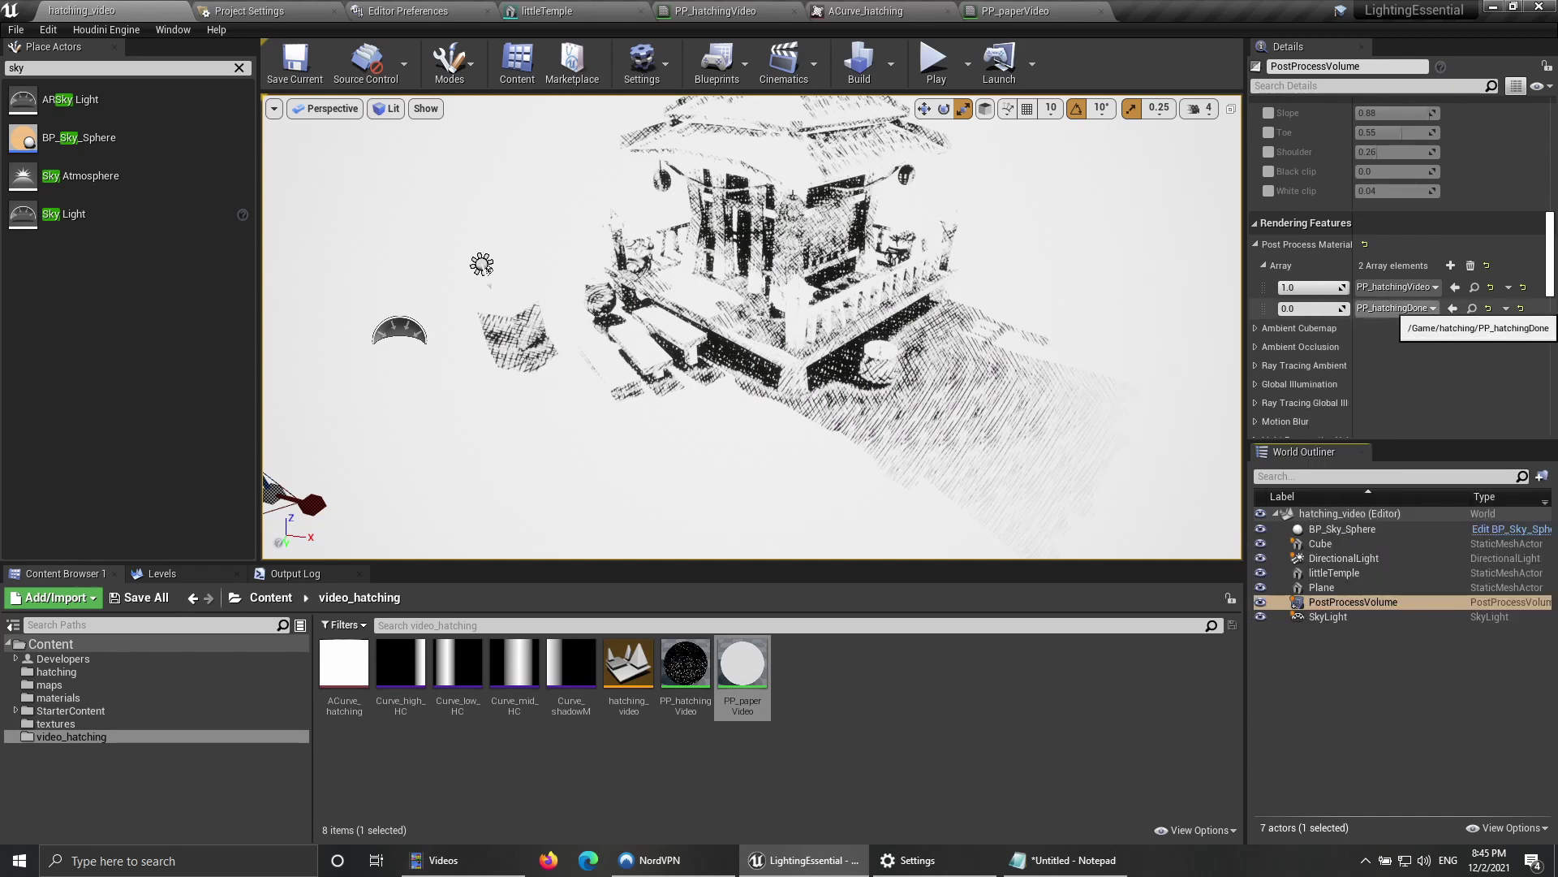
pyautogui.click(1394, 308)
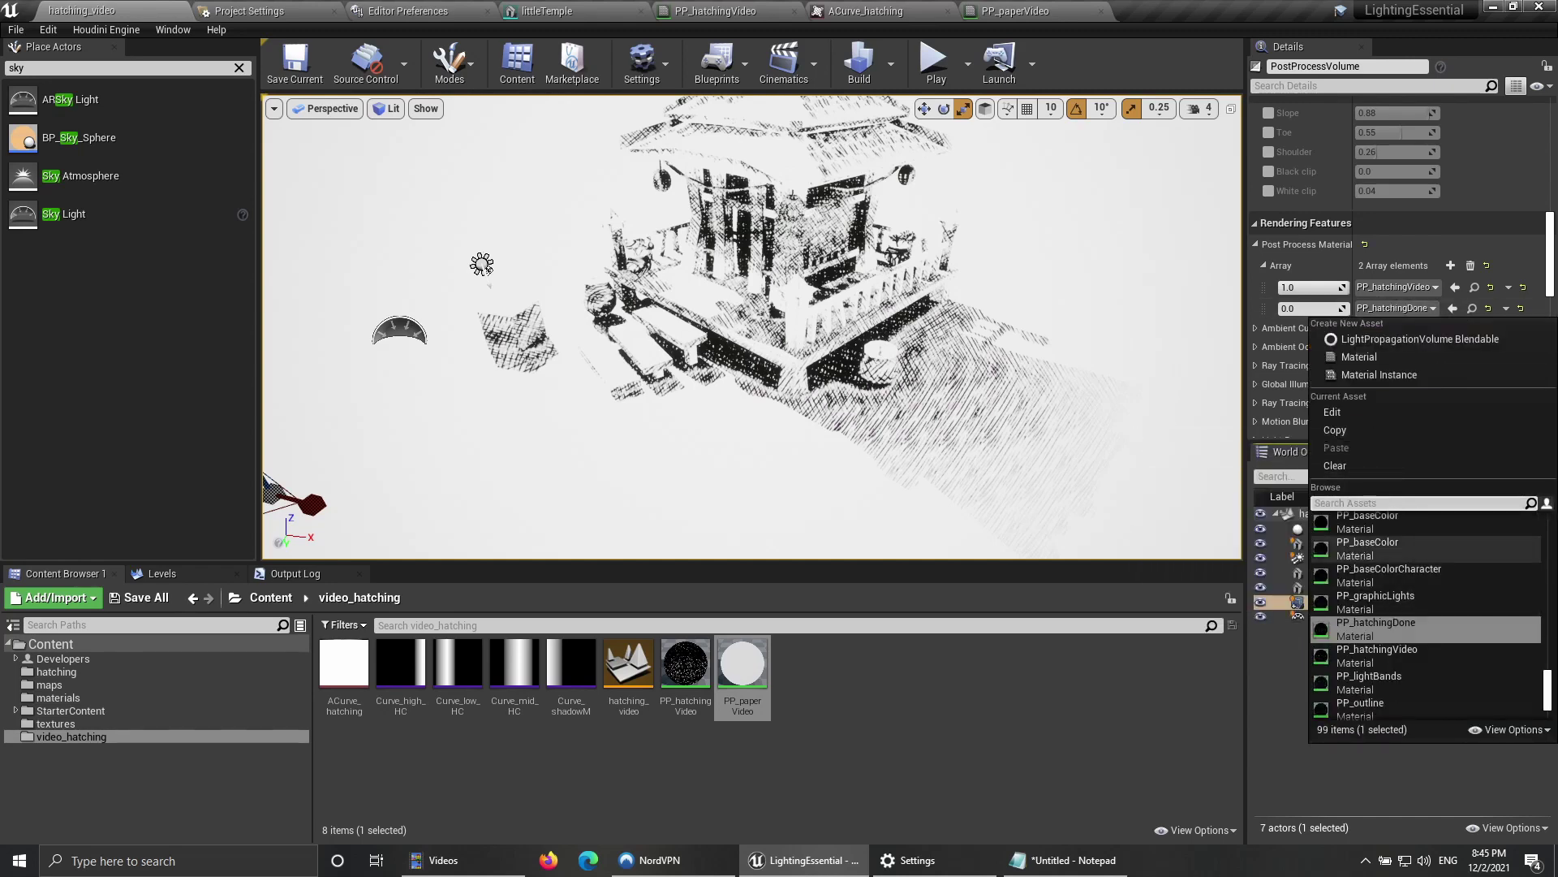
pyautogui.write('PP_pap')
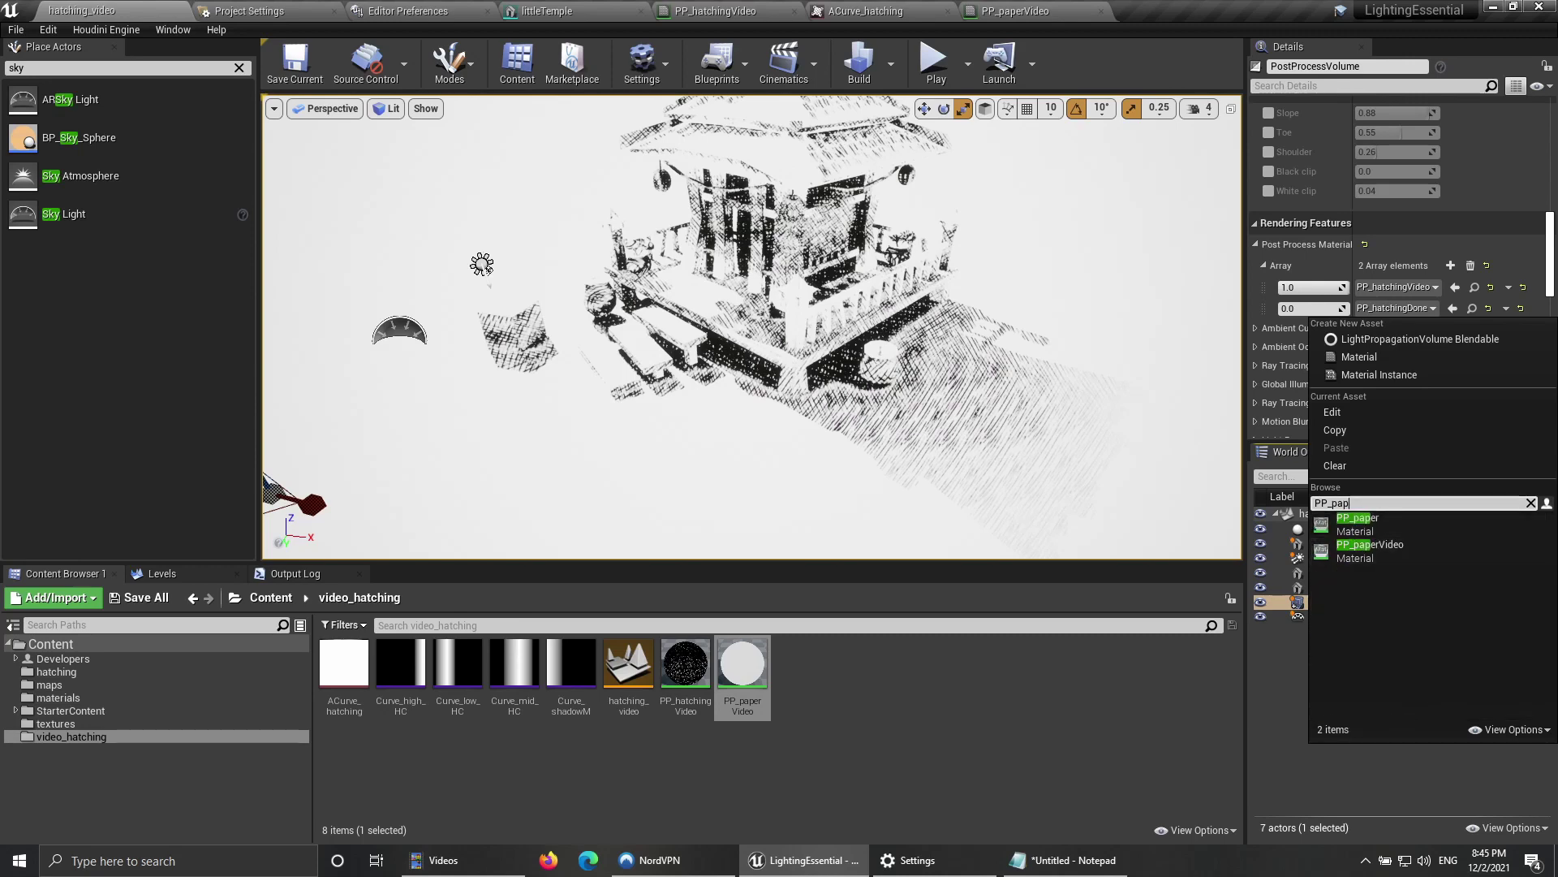
pyautogui.click(1372, 552)
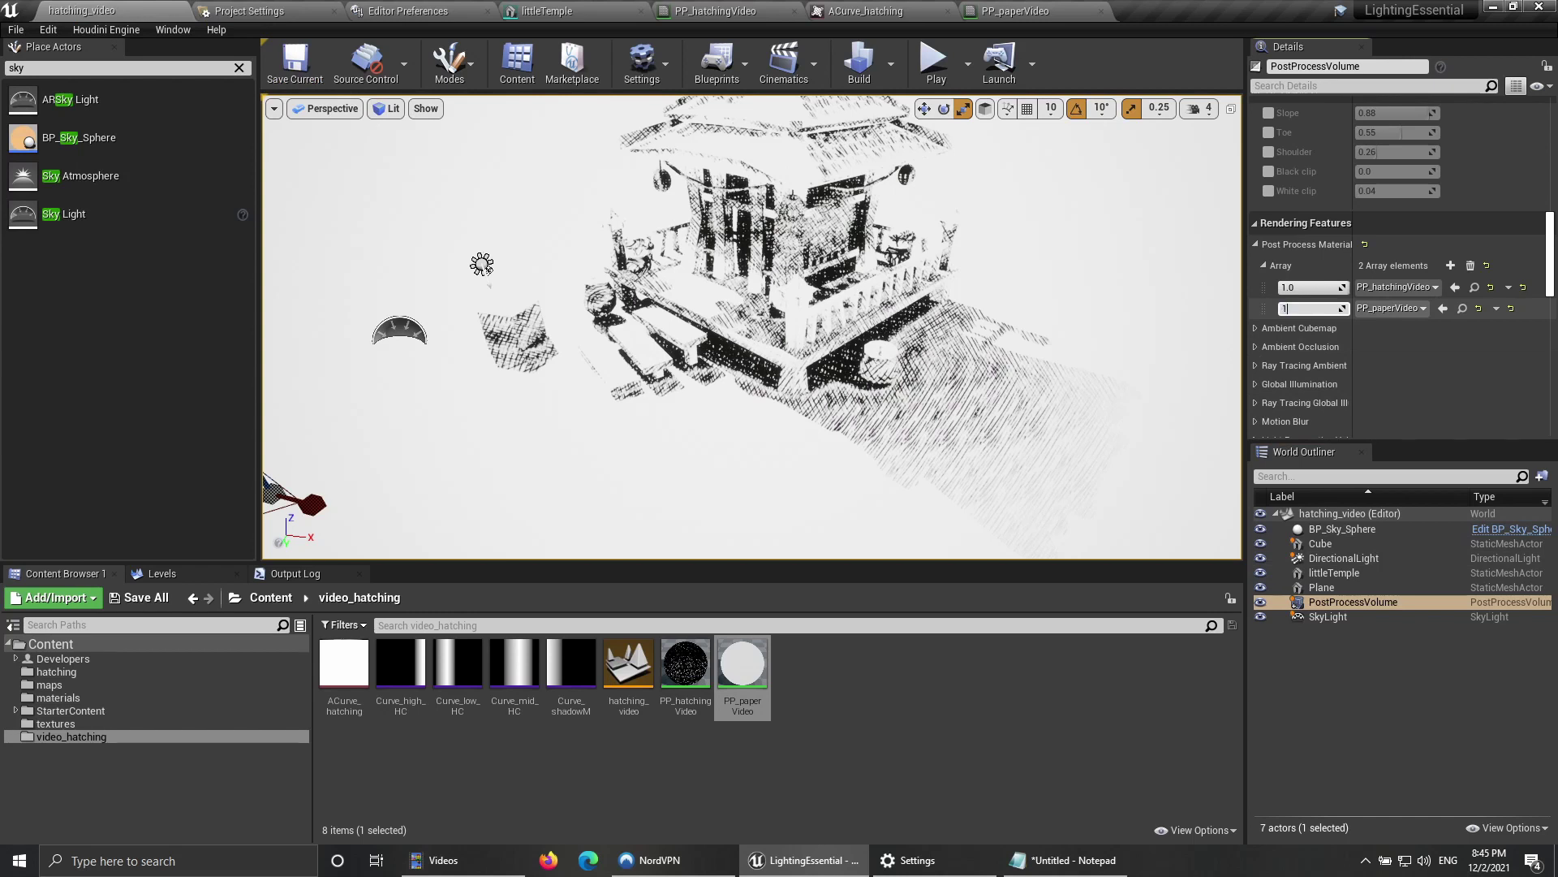
# Step: Set the weight of the PP_hatchingVideo post process material to 0 and save the level
pyautogui.click(1308, 287)
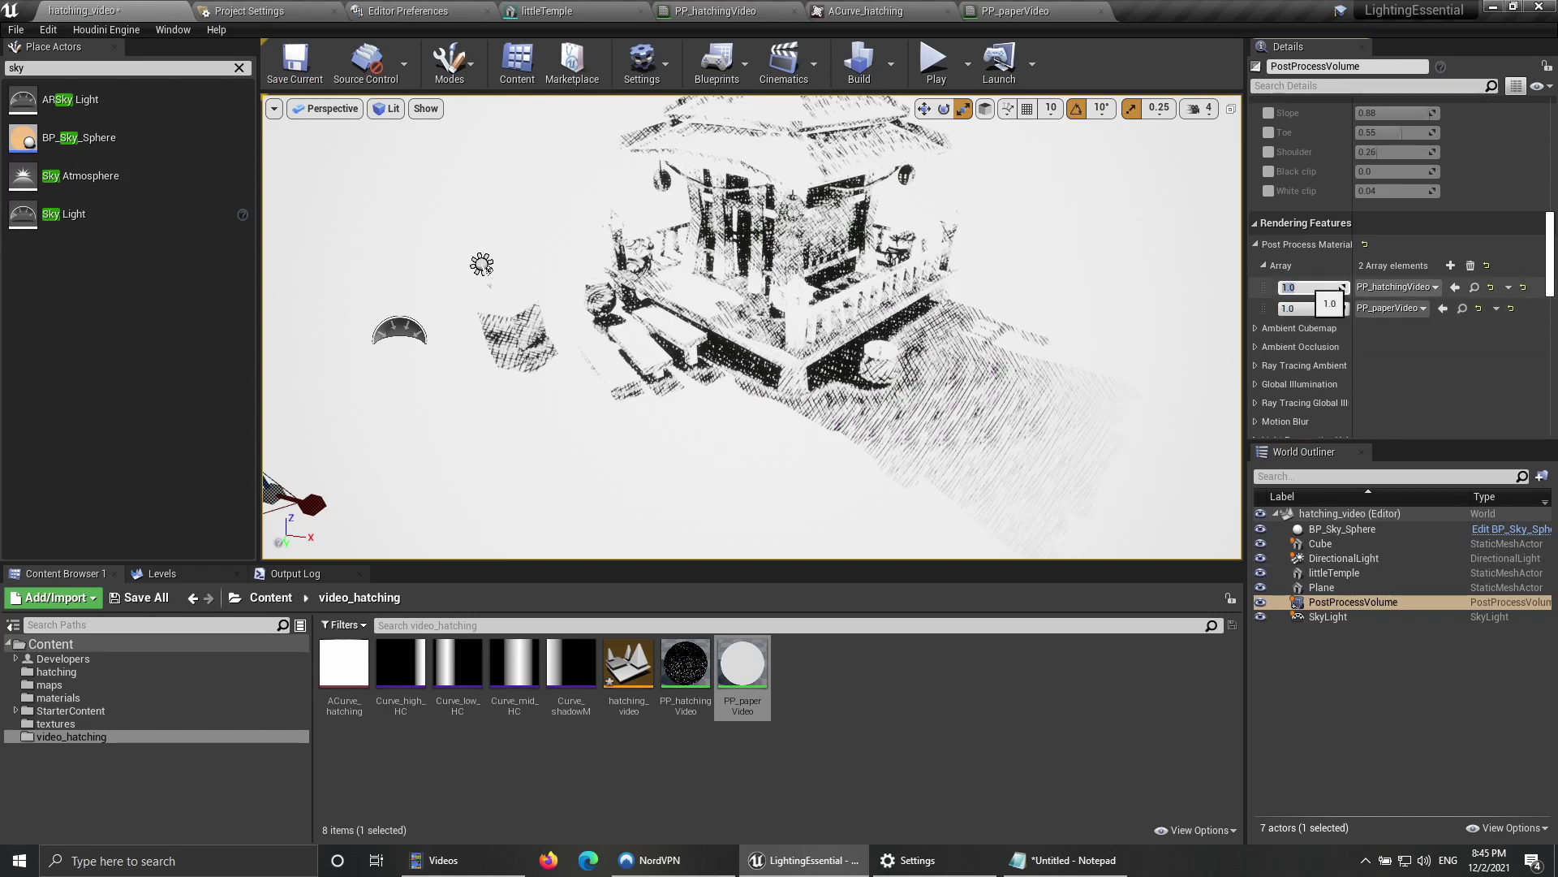
pyautogui.write('0')
pyautogui.press('Return')
pyautogui.click(295, 64)
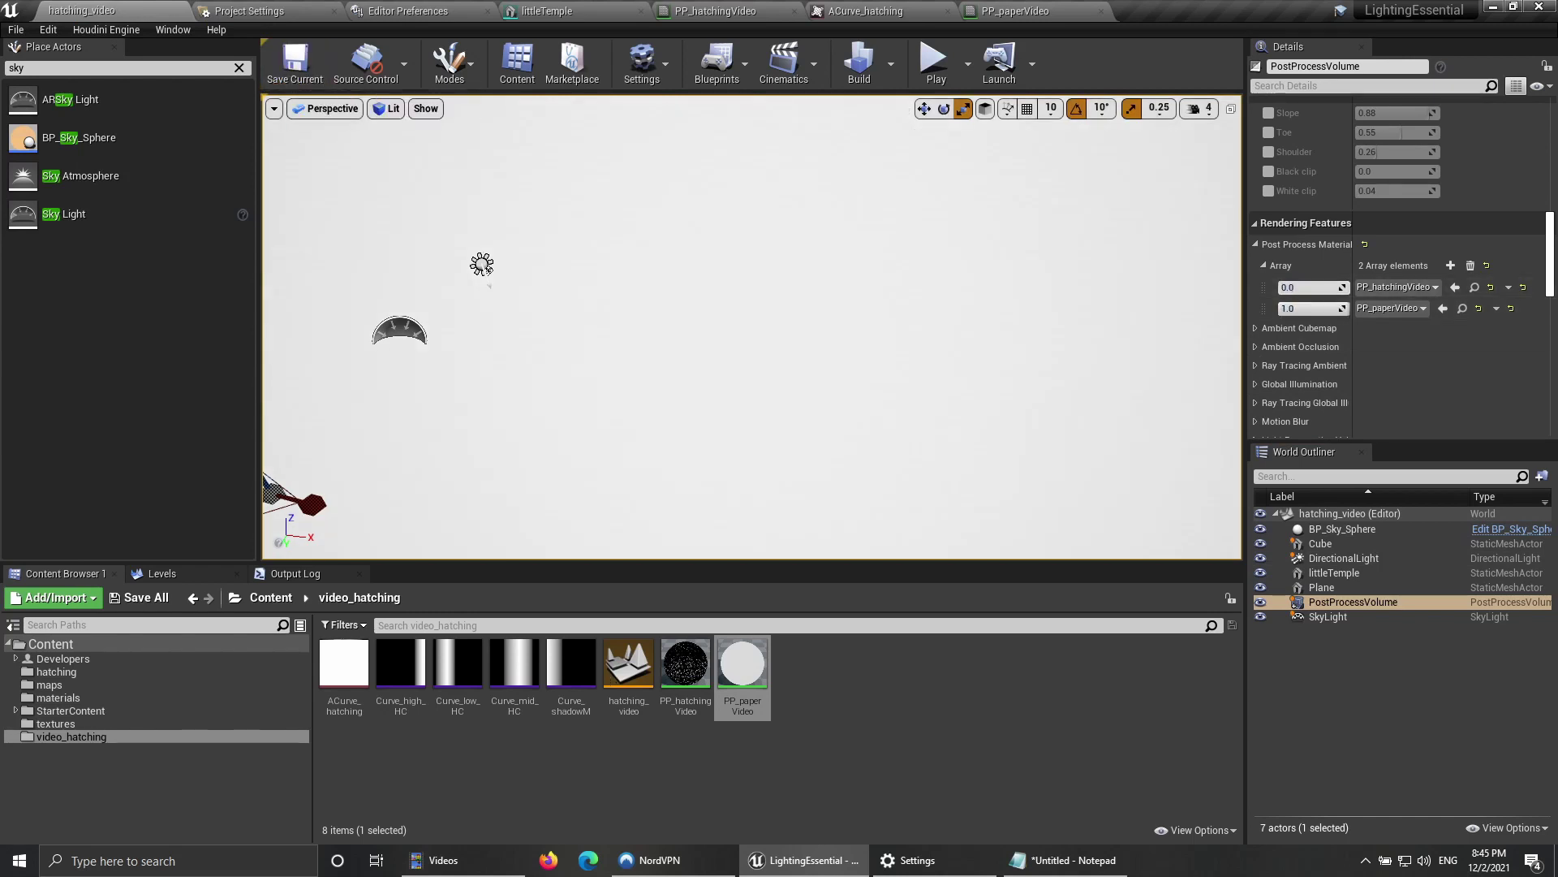
# Step: Examine the paper post-process effect in a full-screen level viewport from slightly different view angles
pyautogui.moveTo(730, 324)
pyautogui.mouseDown(button='right')
pyautogui.moveTo(747, 295)
pyautogui.moveTo(703, 325)
pyautogui.mouseUp(button='right')
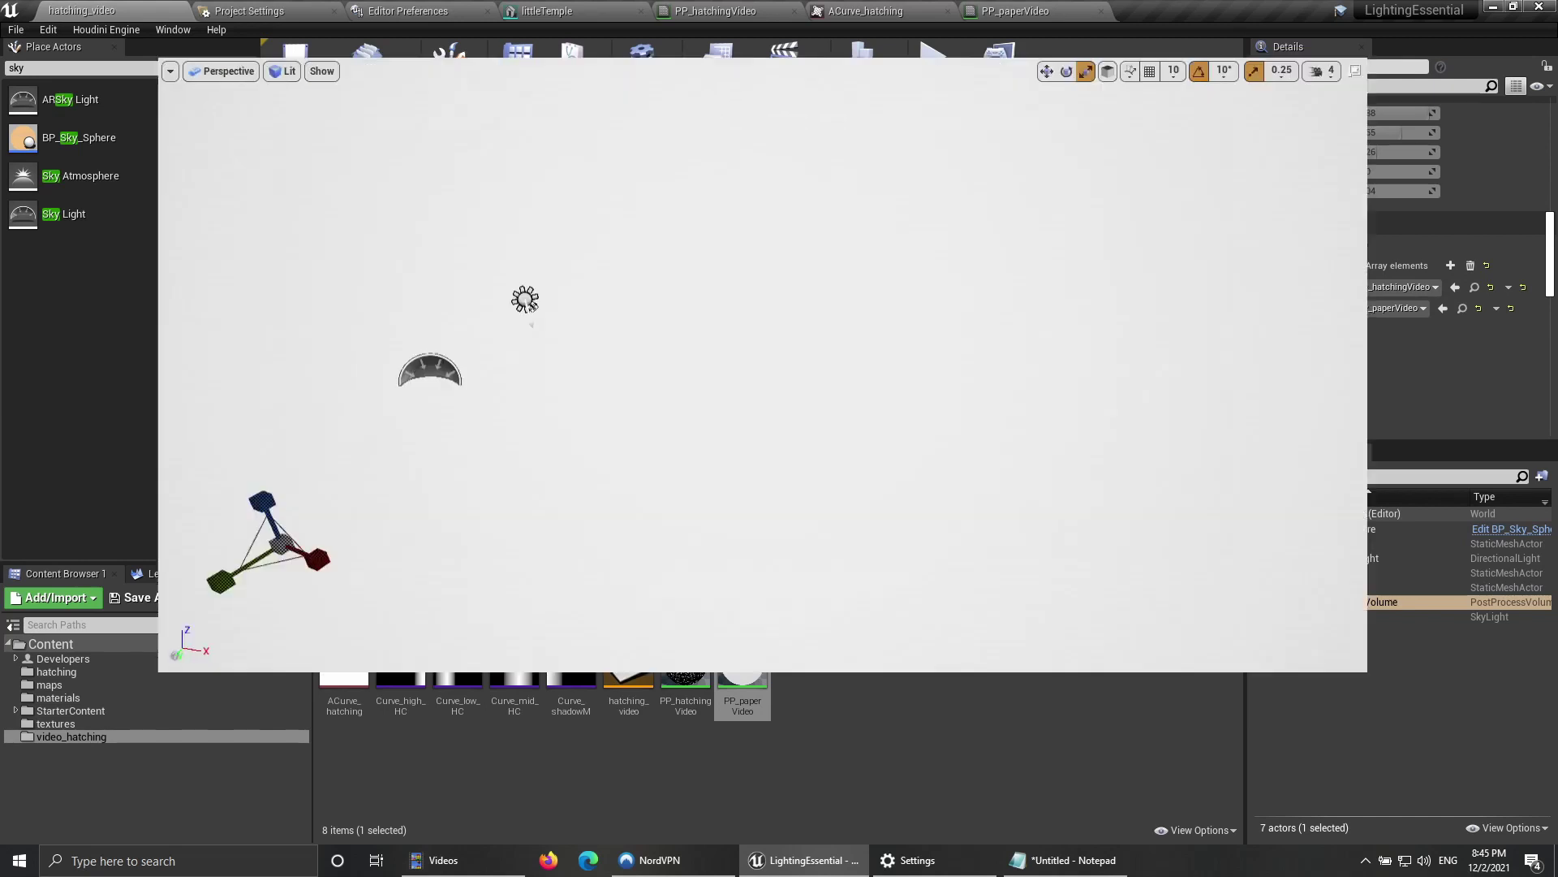
pyautogui.press('F11')
pyautogui.moveTo(731, 406); pyautogui.dragTo(701, 422, button='right')
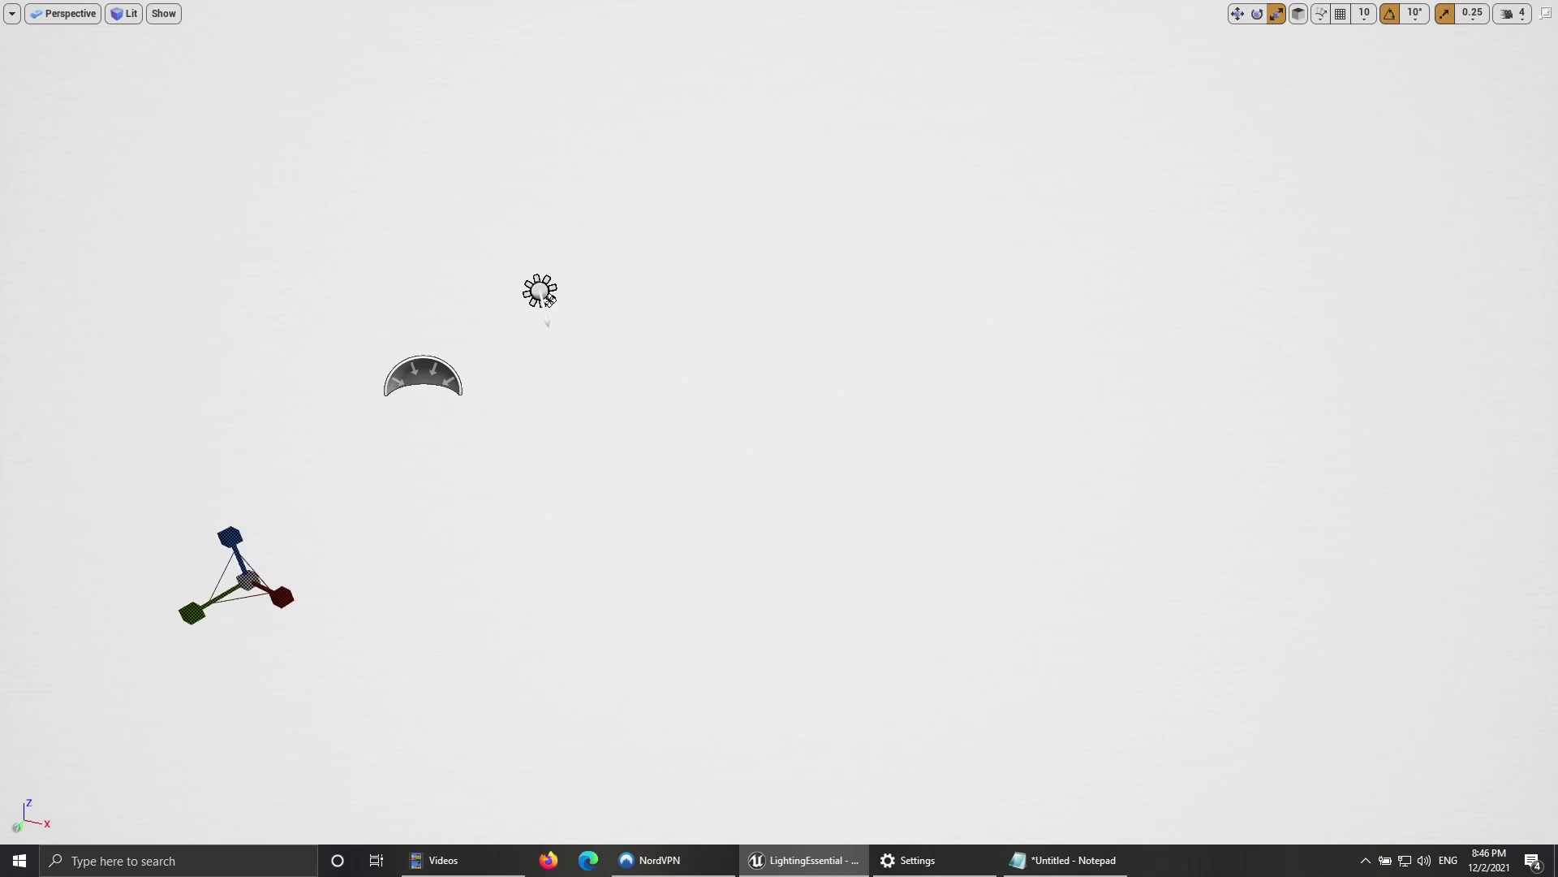
pyautogui.moveTo(702, 422); pyautogui.dragTo(725, 477, button='right')
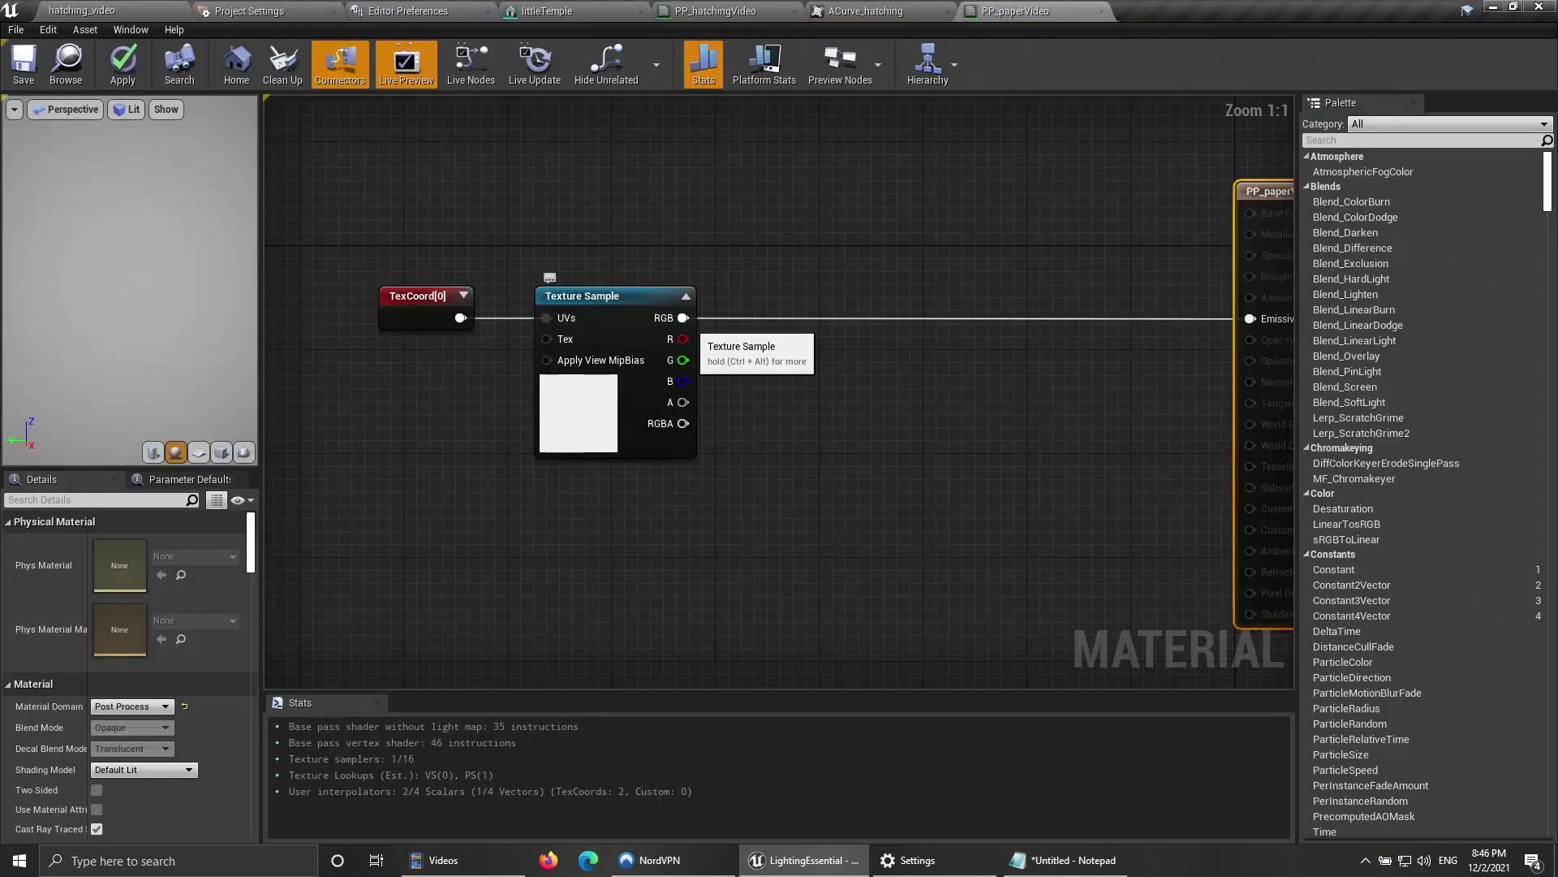
# Step: In the PP_paperVideo graph, add a Multiply node with the Texture Sample's RGB output as its A input
pyautogui.moveTo(683, 317); pyautogui.dragTo(806, 233)
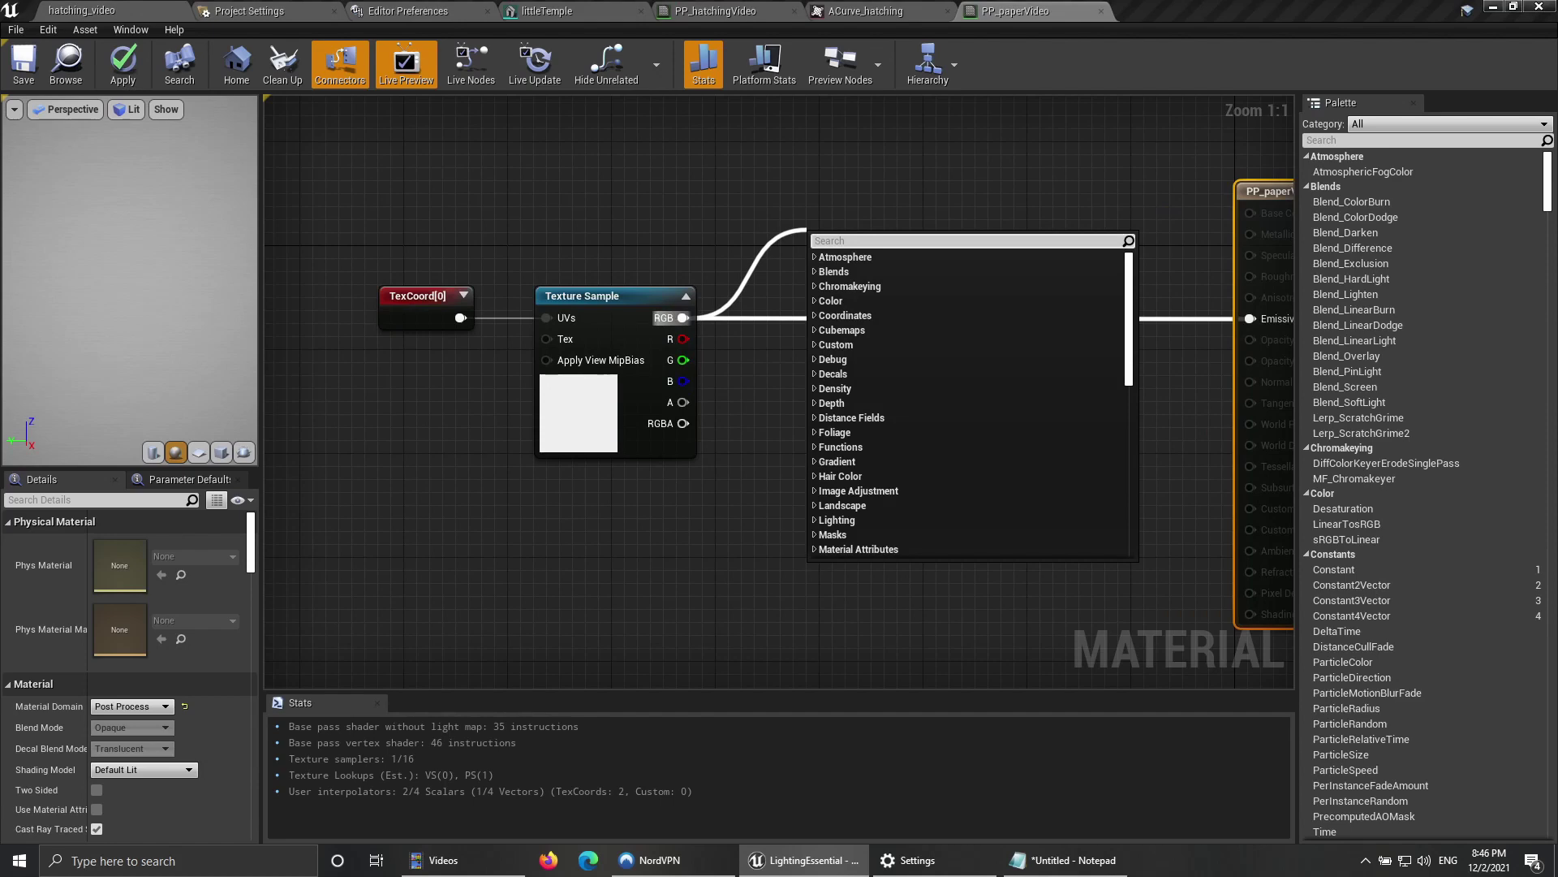
pyautogui.write('mul')
pyautogui.press('Return')
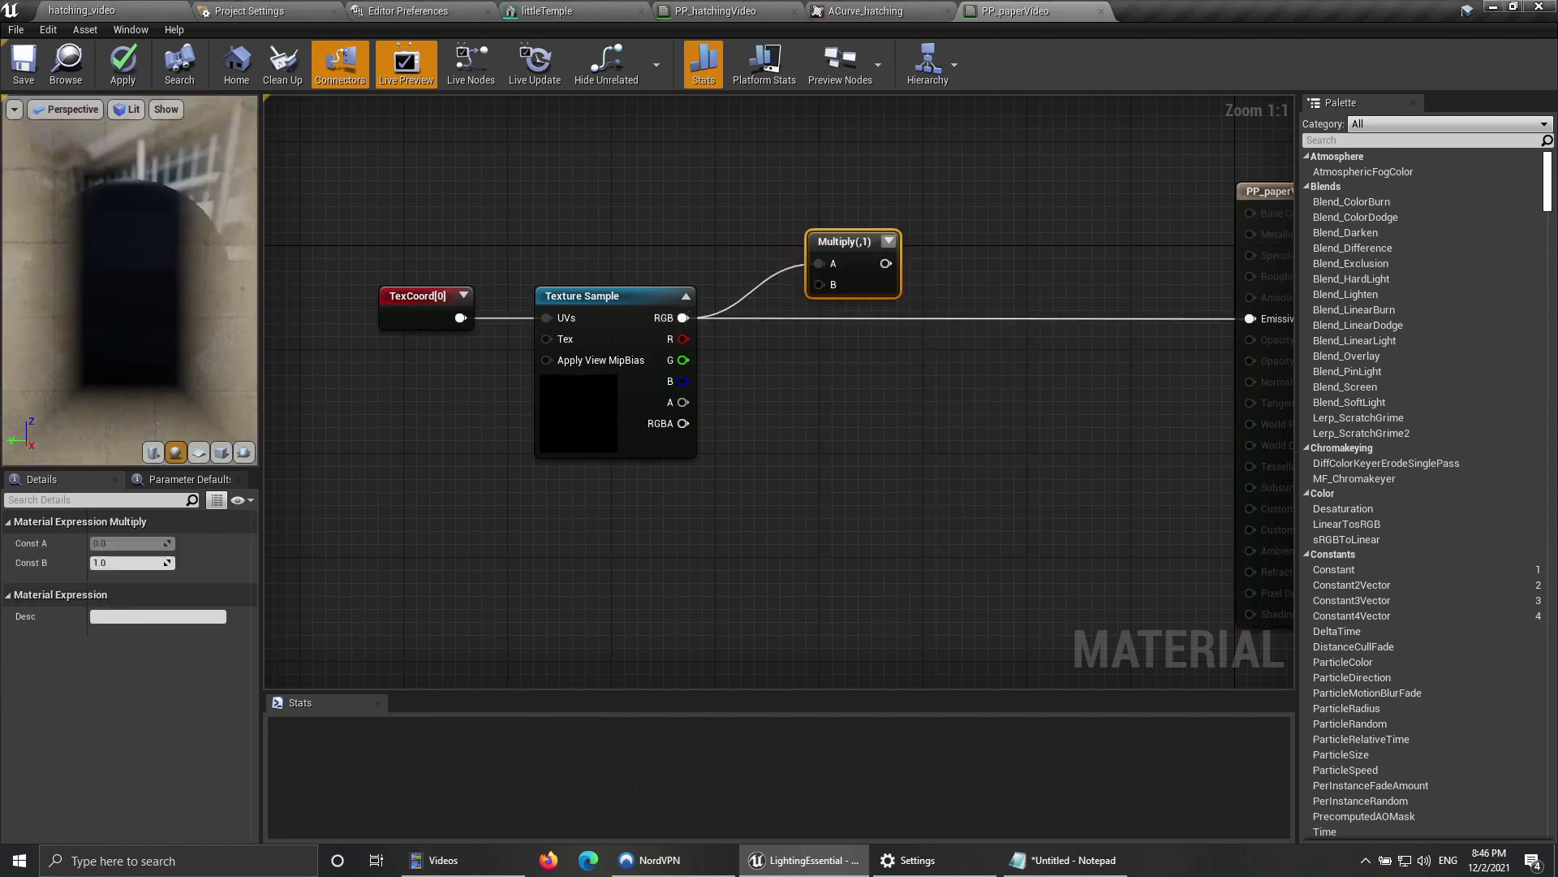
# Step: Multiply the paper texture by a constant B of 0.5, feed the result into Emissive Color, and save the material
pyautogui.click(130, 562)
pyautogui.write('0.5')
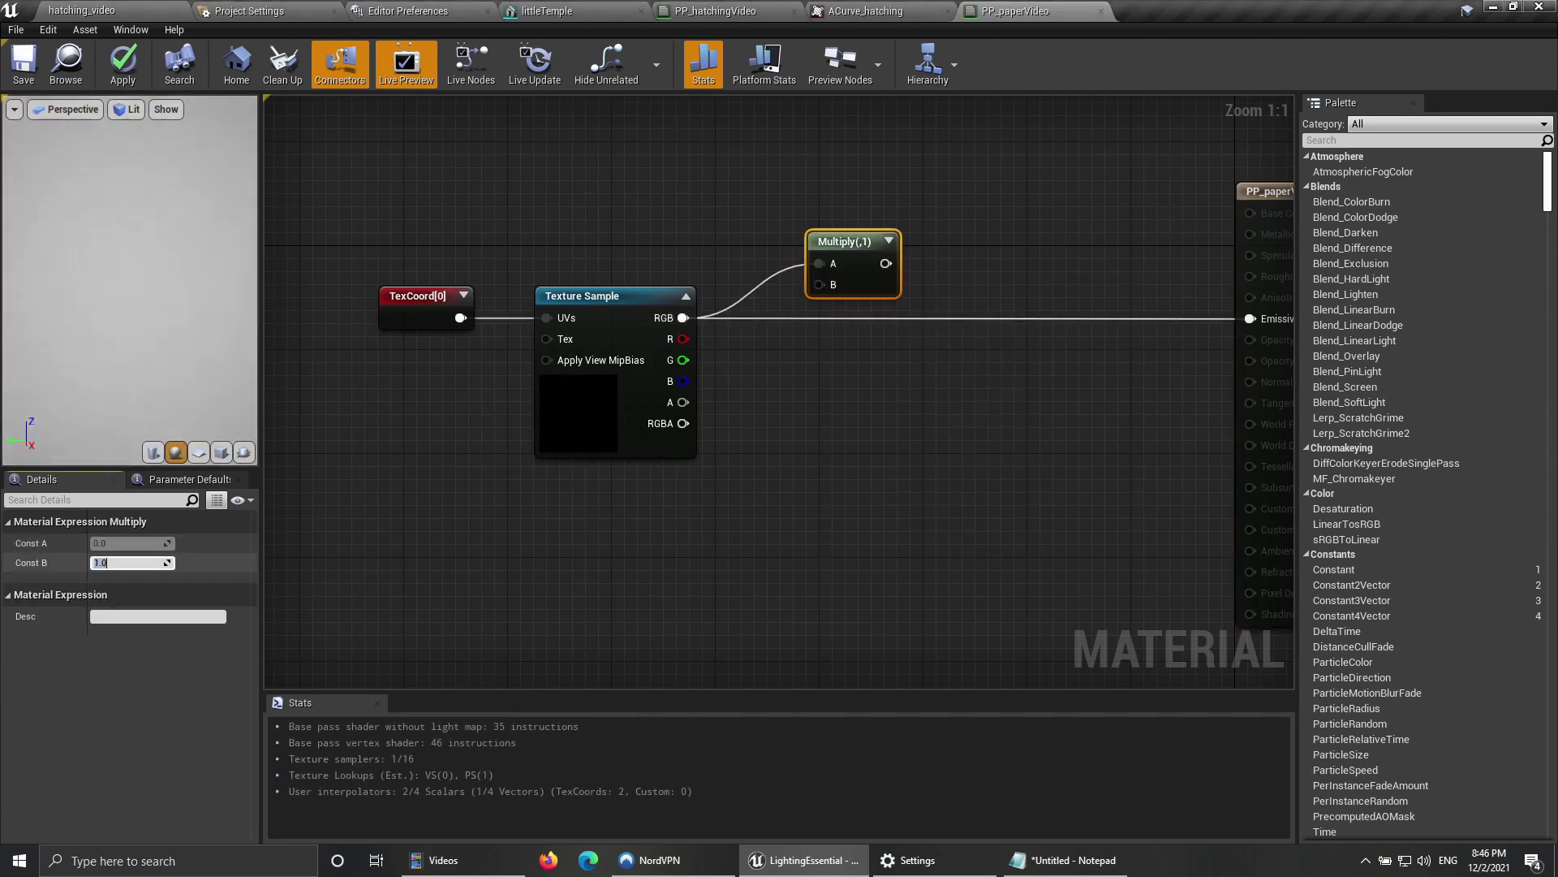
pyautogui.press('Return')
pyautogui.moveTo(894, 263); pyautogui.dragTo(1250, 318)
pyautogui.click(25, 69)
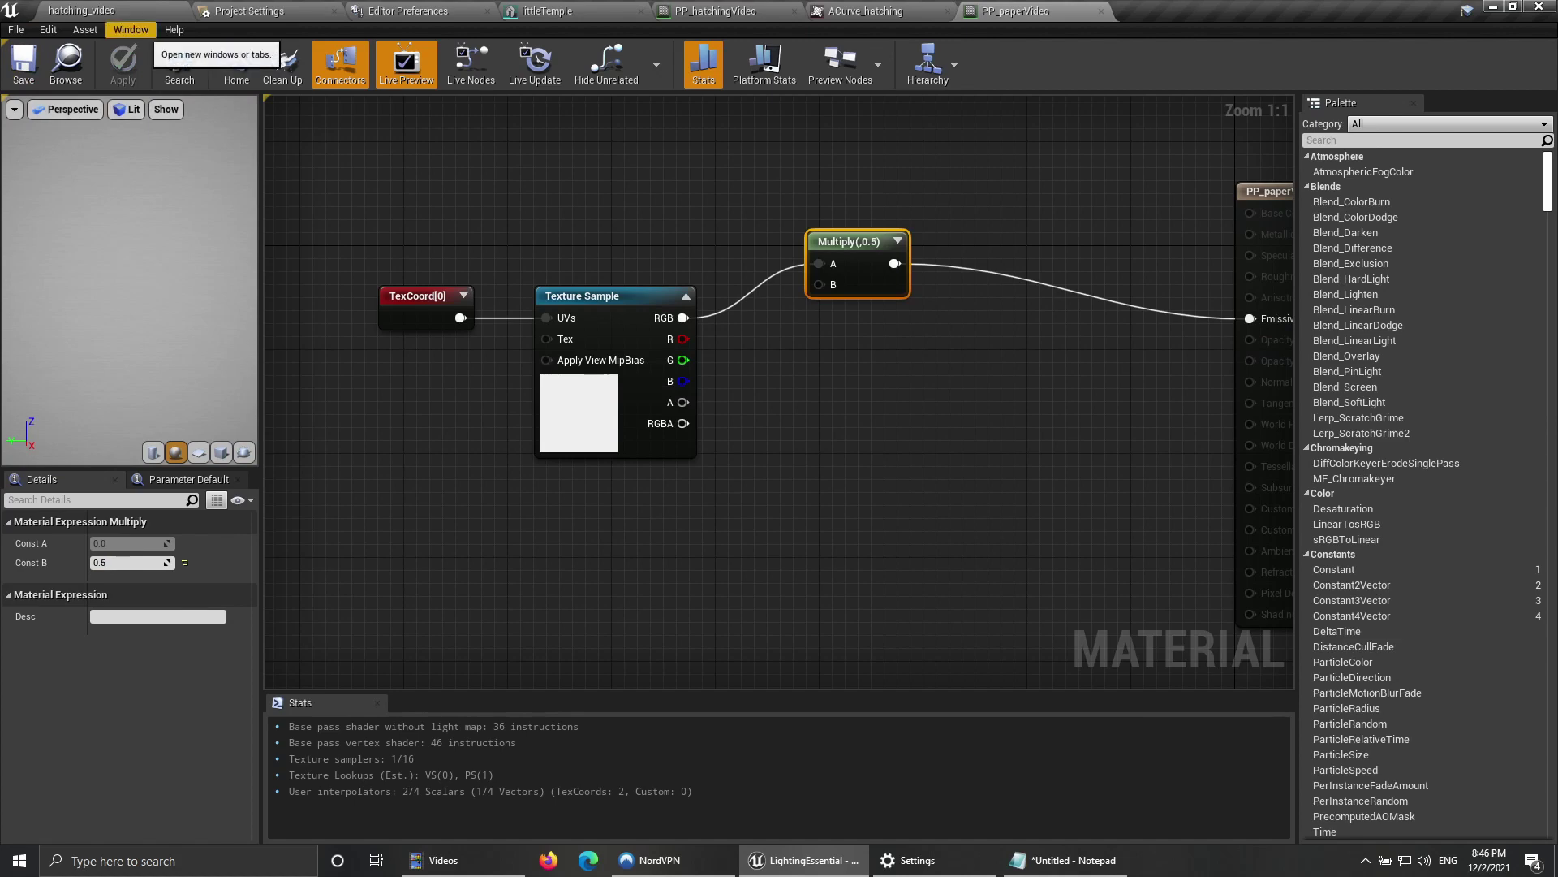
# Step: In the level's PostProcessVolume, set the weight of the PP_hatchingVideo post process material to 1
pyautogui.click(81, 11)
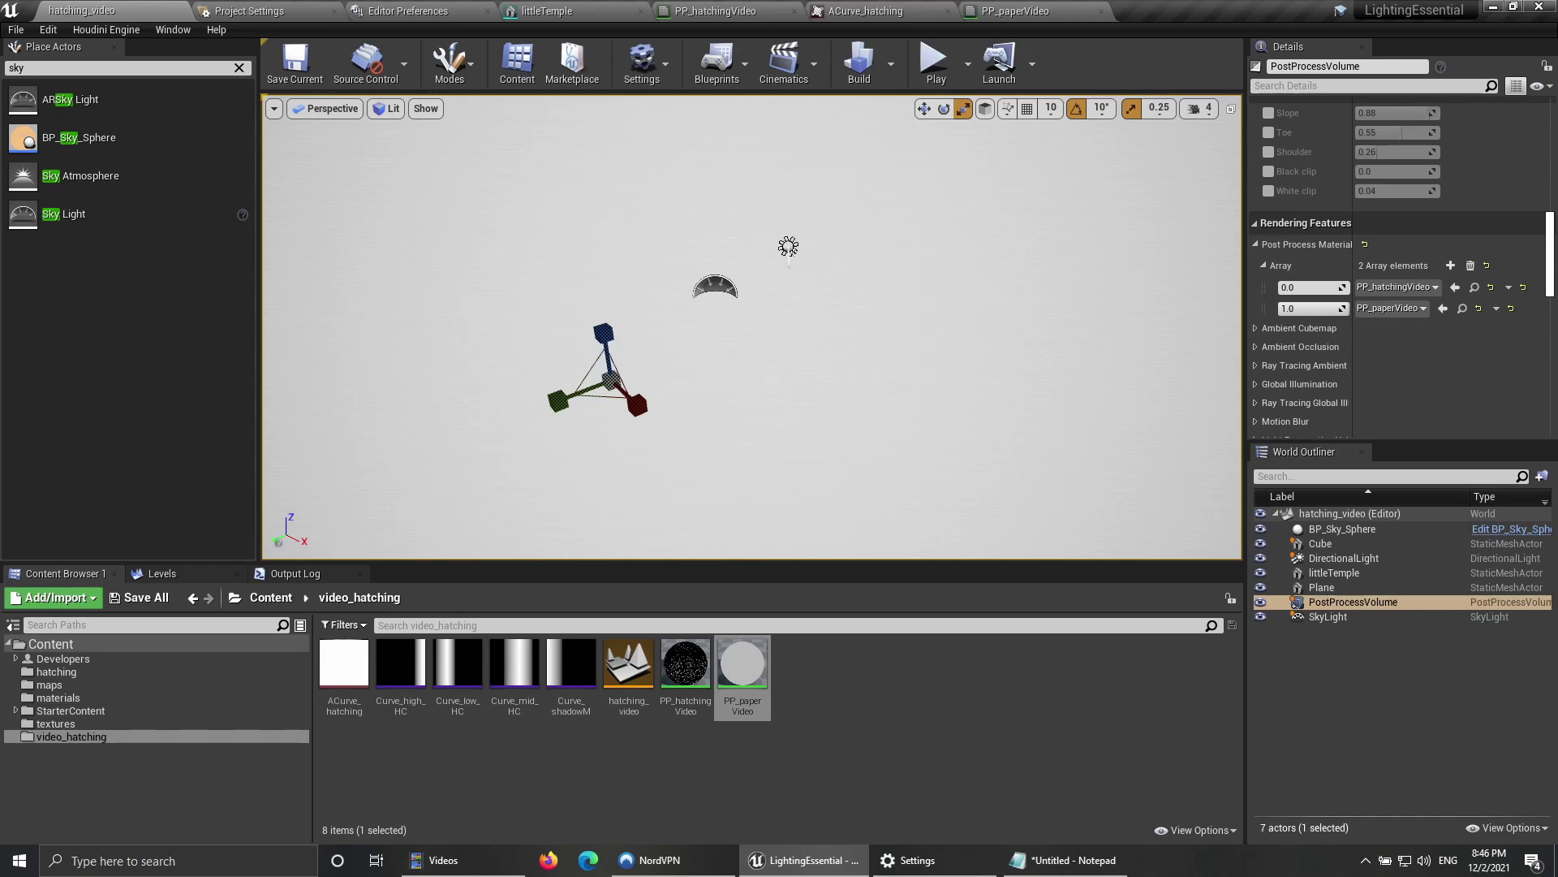
pyautogui.click(1306, 287)
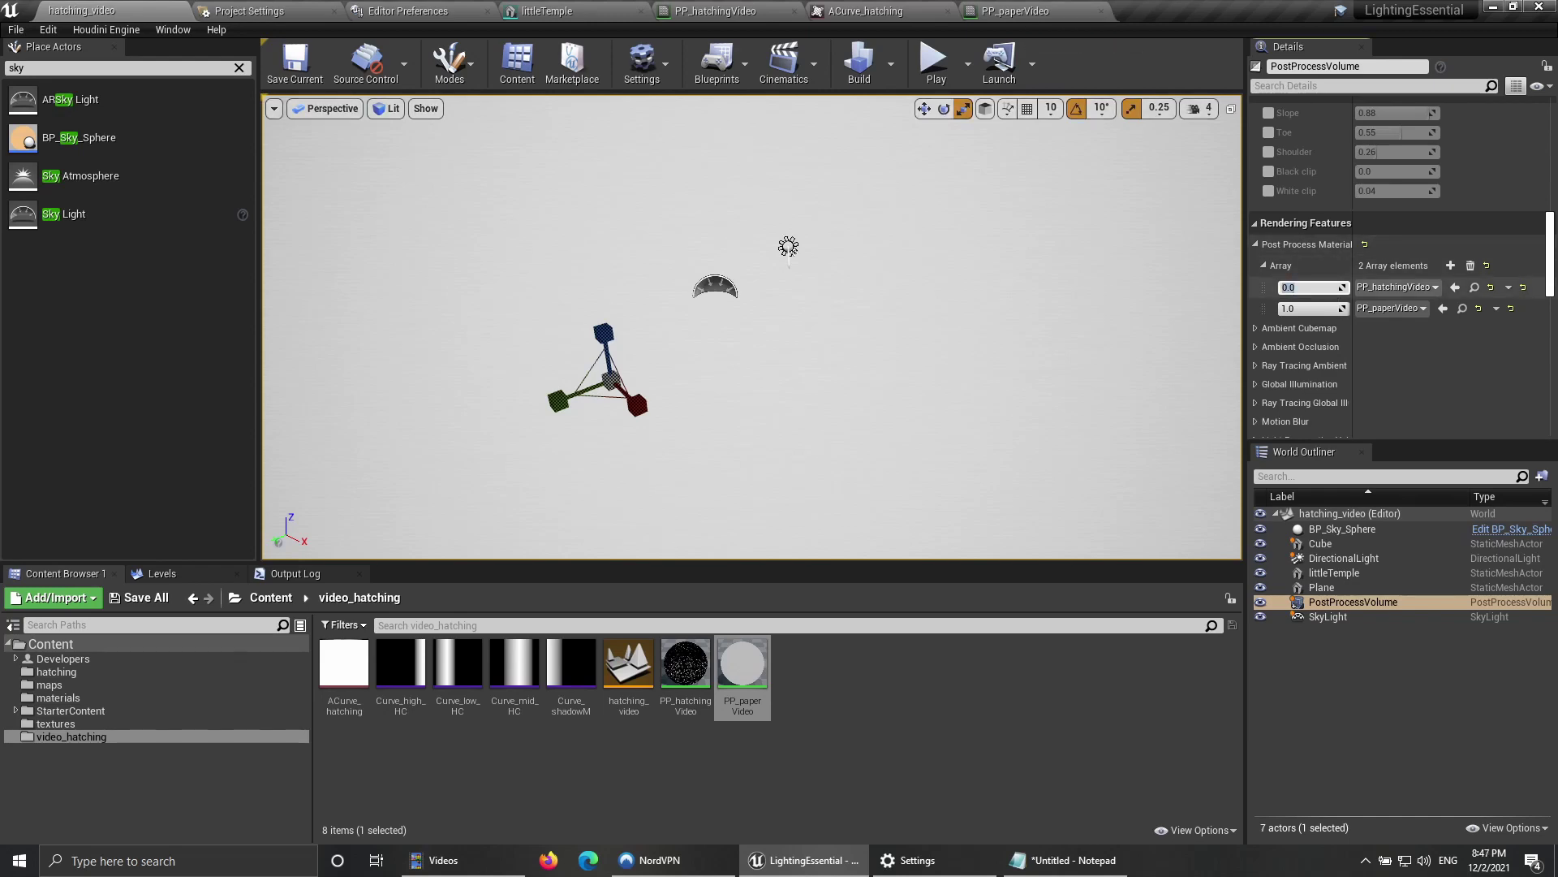
pyautogui.write('1')
pyautogui.press('Return')
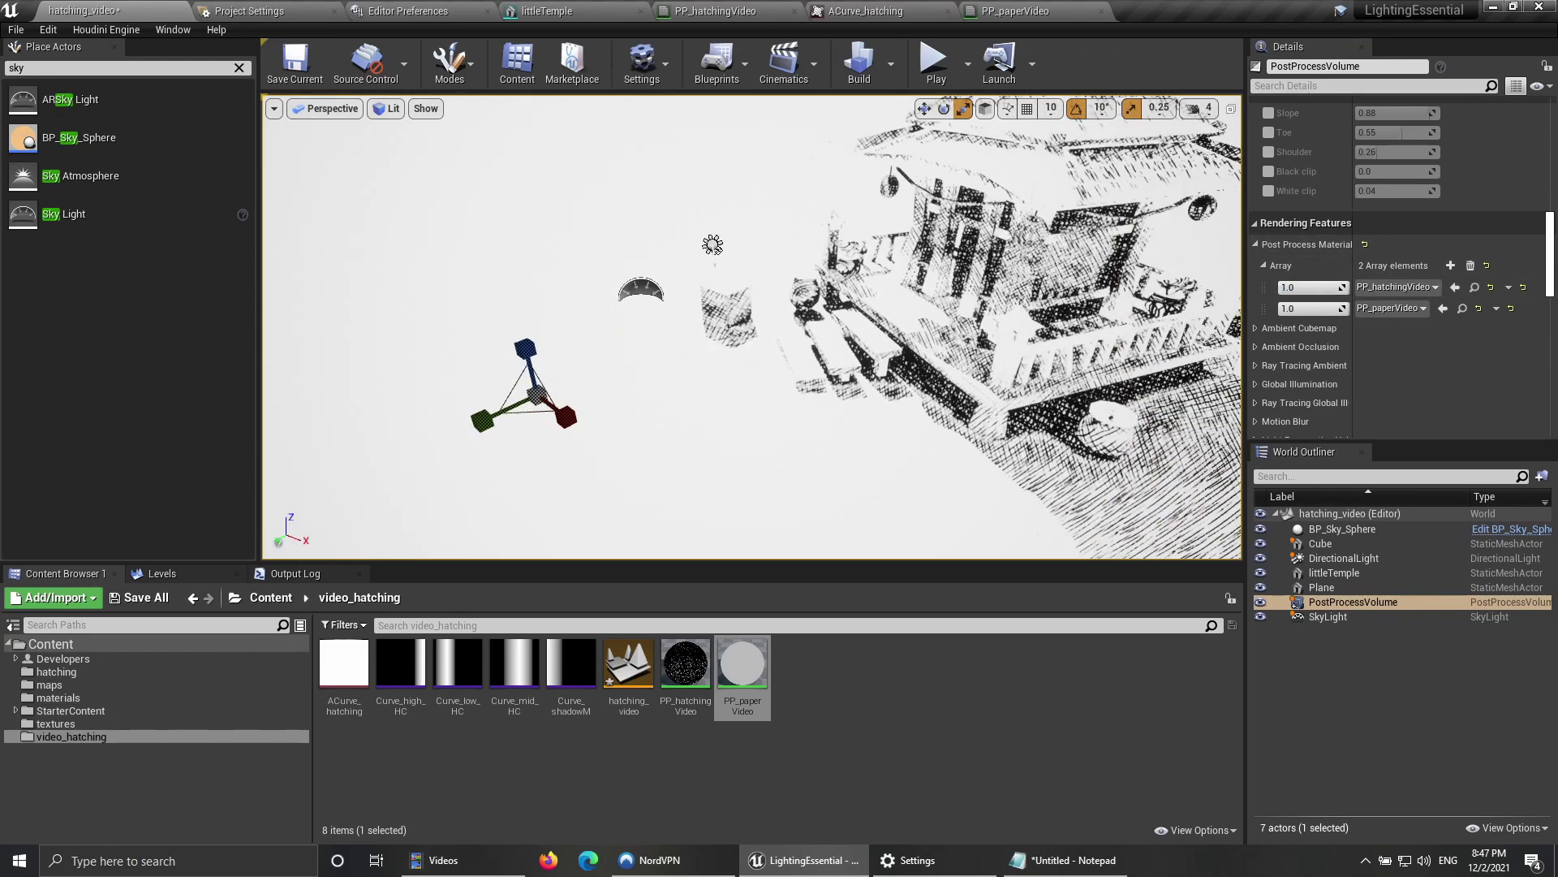
pyautogui.press('w')
pyautogui.moveTo(752, 327); pyautogui.dragTo(752, 367, button='right')
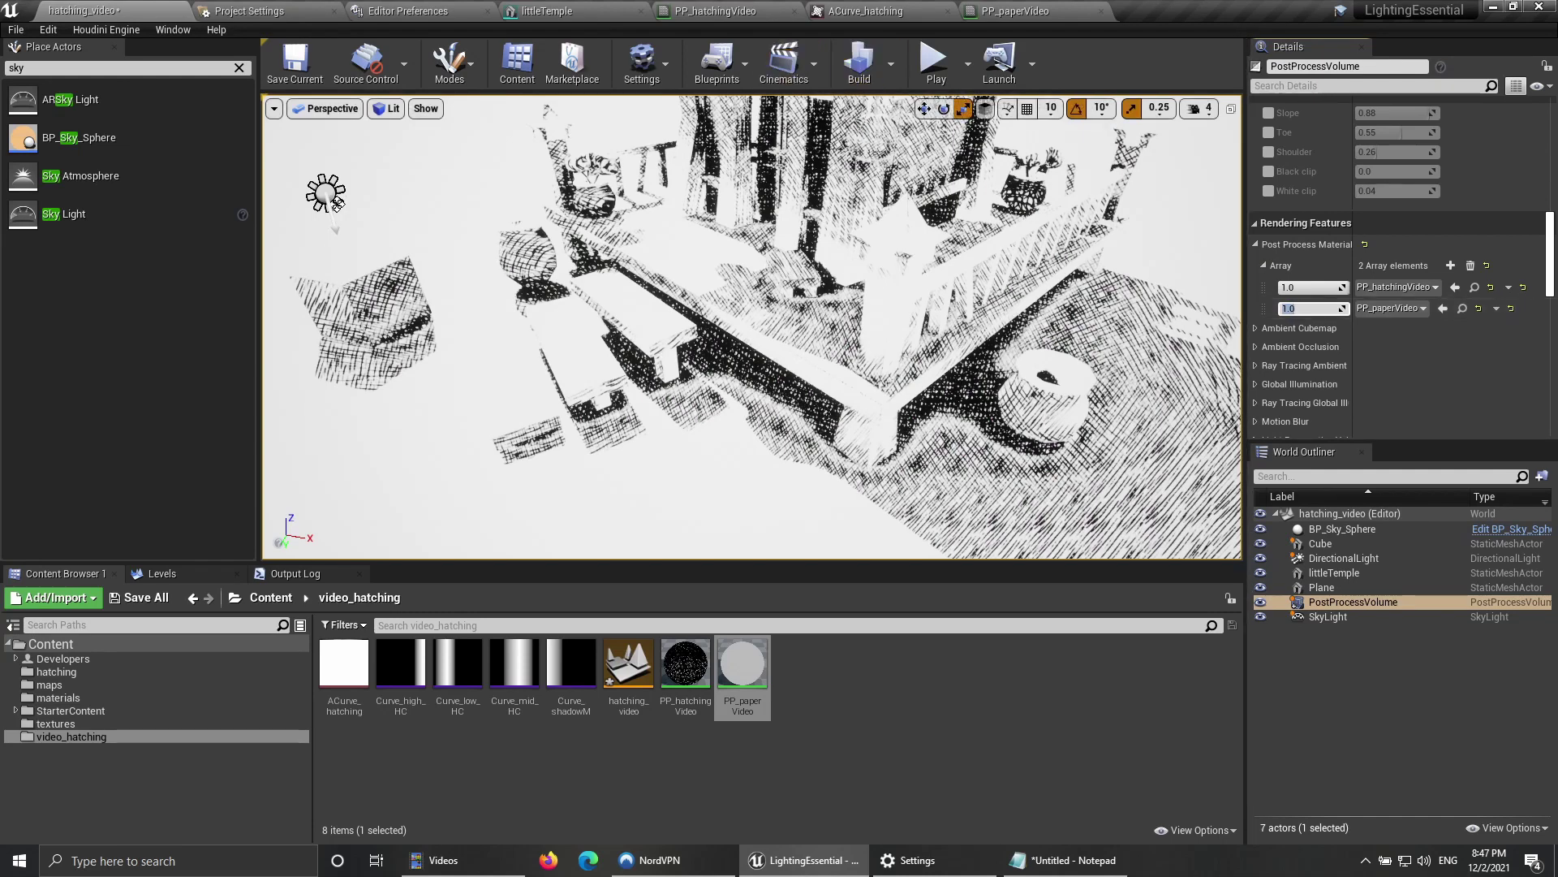
# Step: In the PP_hatchingVideo graph, make room around the Lerp by moving the white constant away from the Lerp and output nodes
pyautogui.click(755, 10)
pyautogui.moveTo(1078, 327); pyautogui.dragTo(592, 285, button='right')
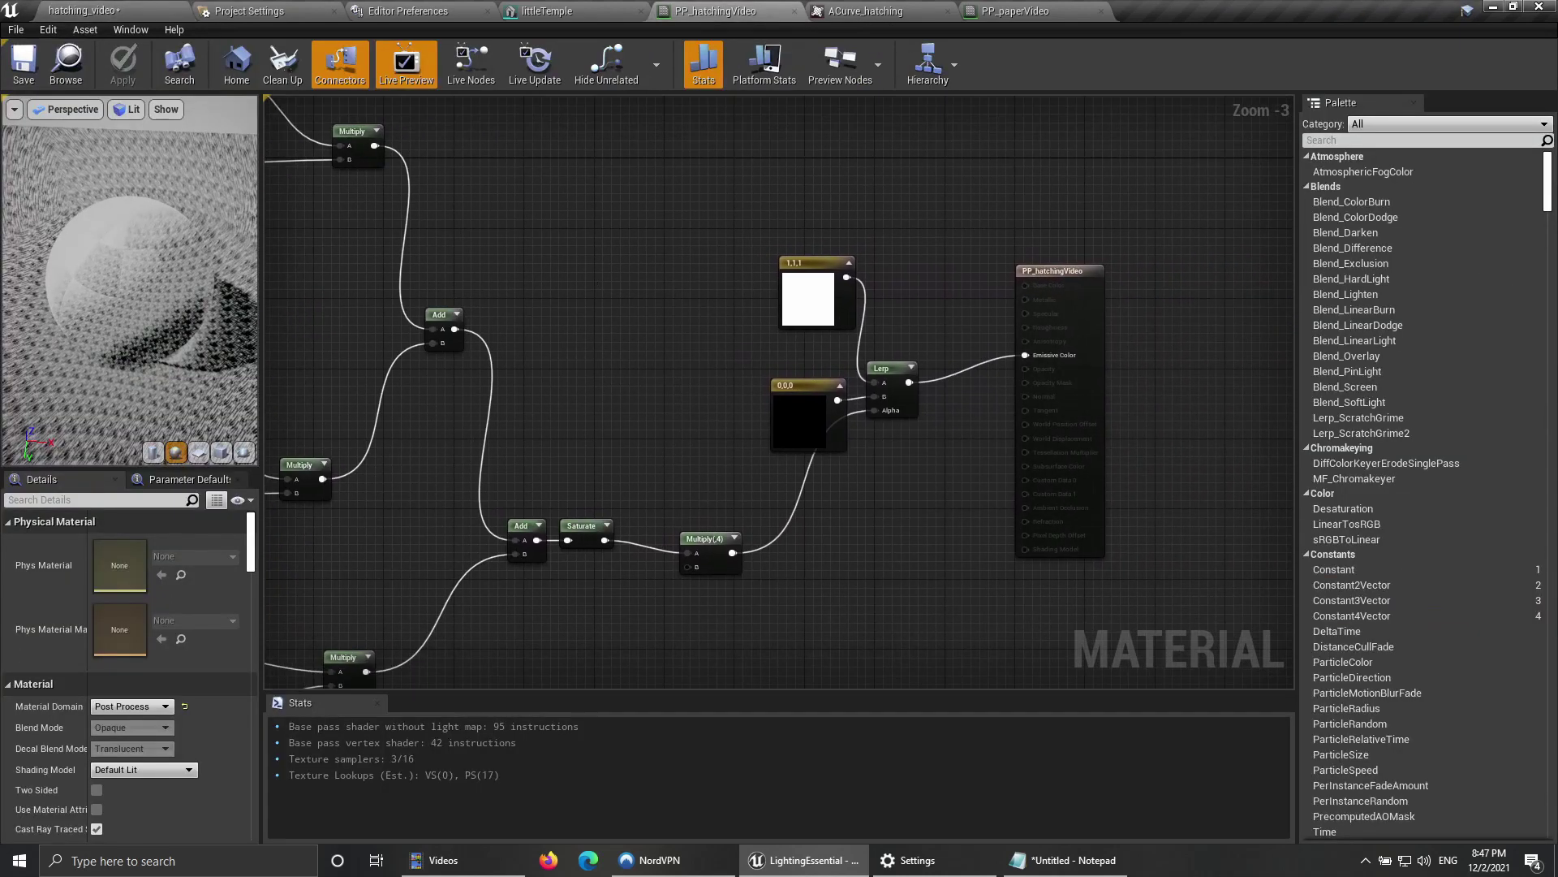
pyautogui.moveTo(793, 314); pyautogui.dragTo(749, 324)
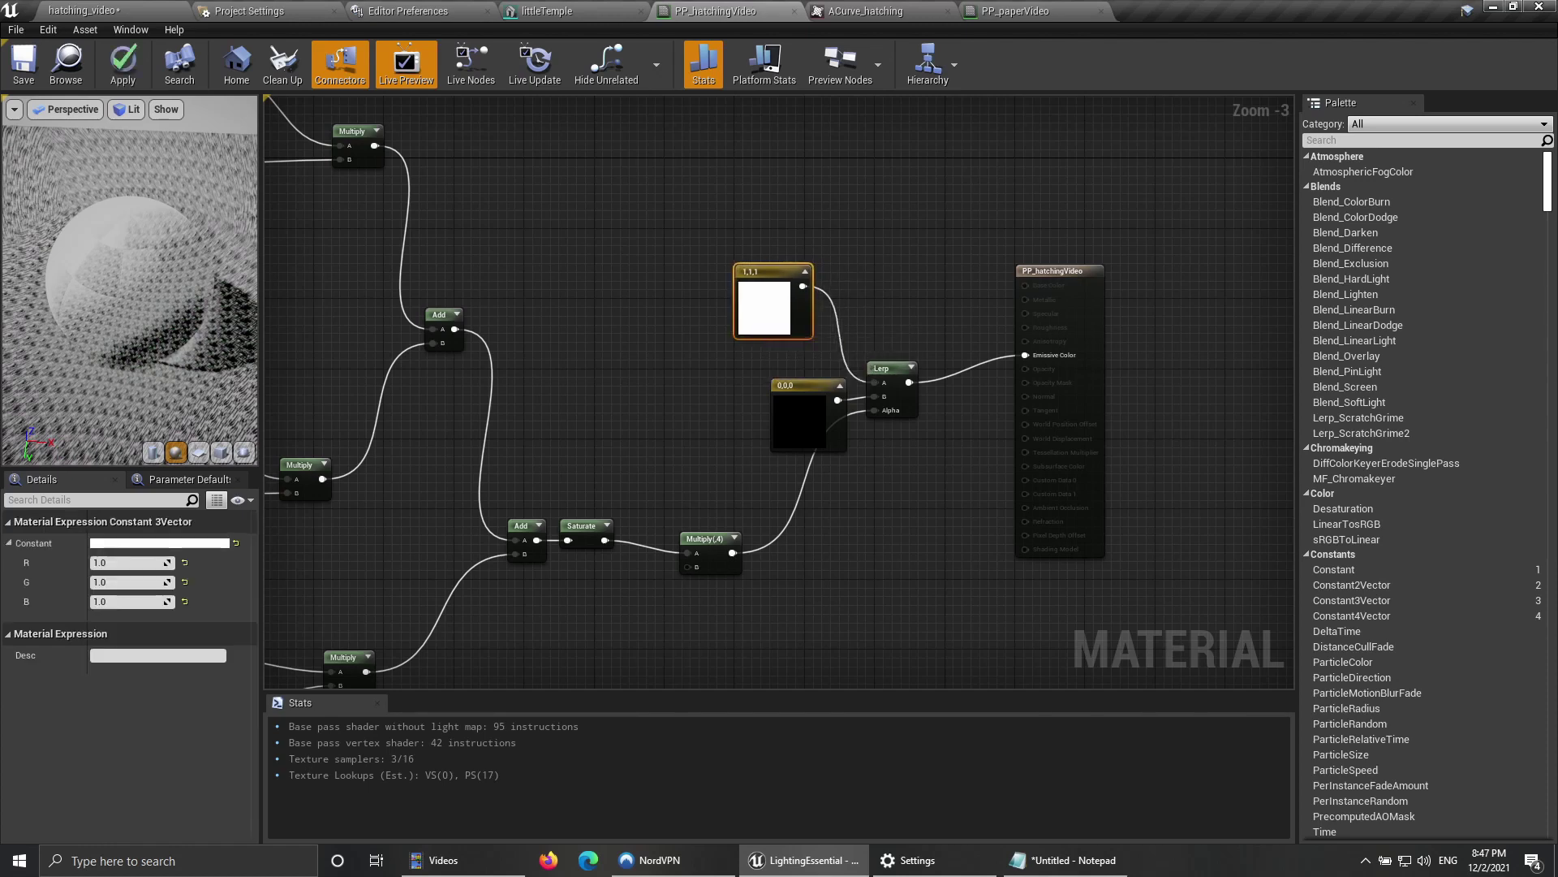
pyautogui.moveTo(881, 165); pyautogui.dragTo(1154, 594)
pyautogui.moveTo(1055, 325); pyautogui.dragTo(1125, 368)
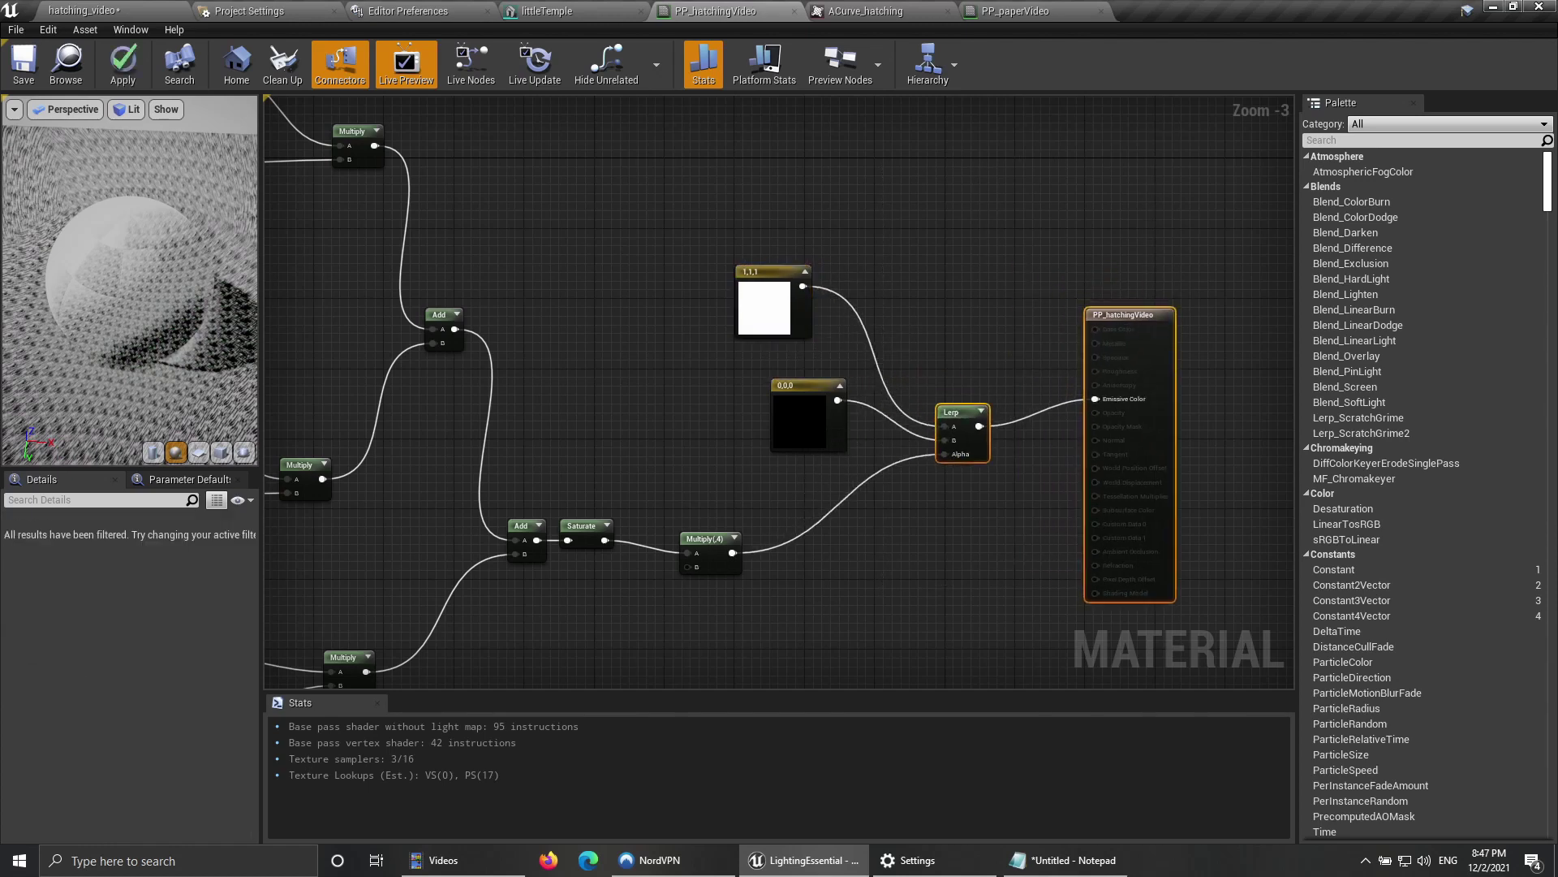
# Step: Replace the white 1,1,1 constant with a SceneTexture node whose Scene Texture Id is PostProcessInput0
pyautogui.click(763, 313)
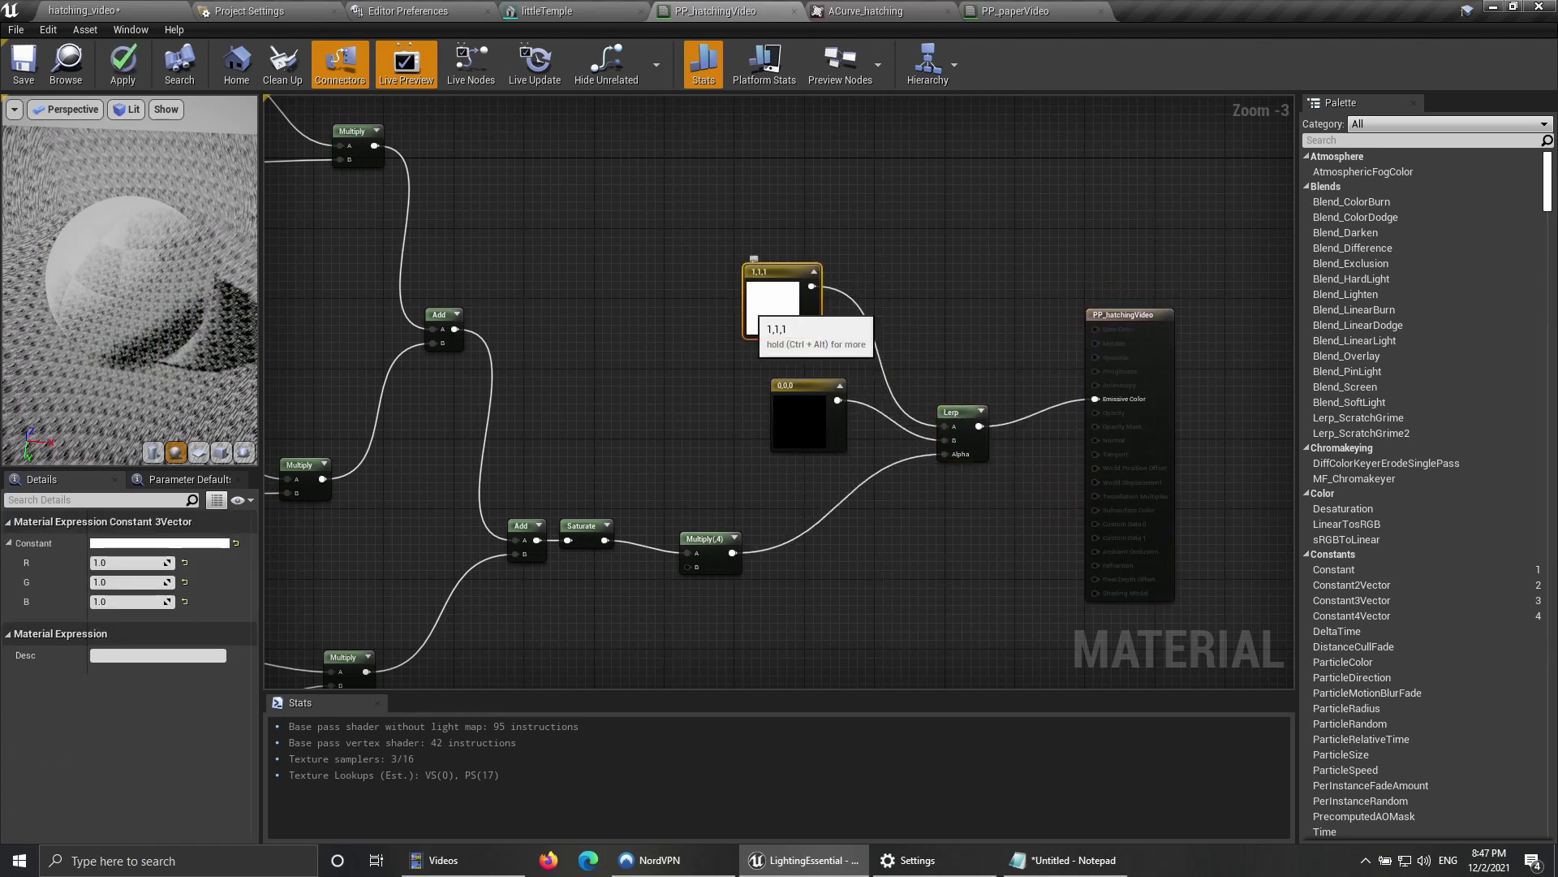
pyautogui.press('Delete')
pyautogui.rightClick(703, 265)
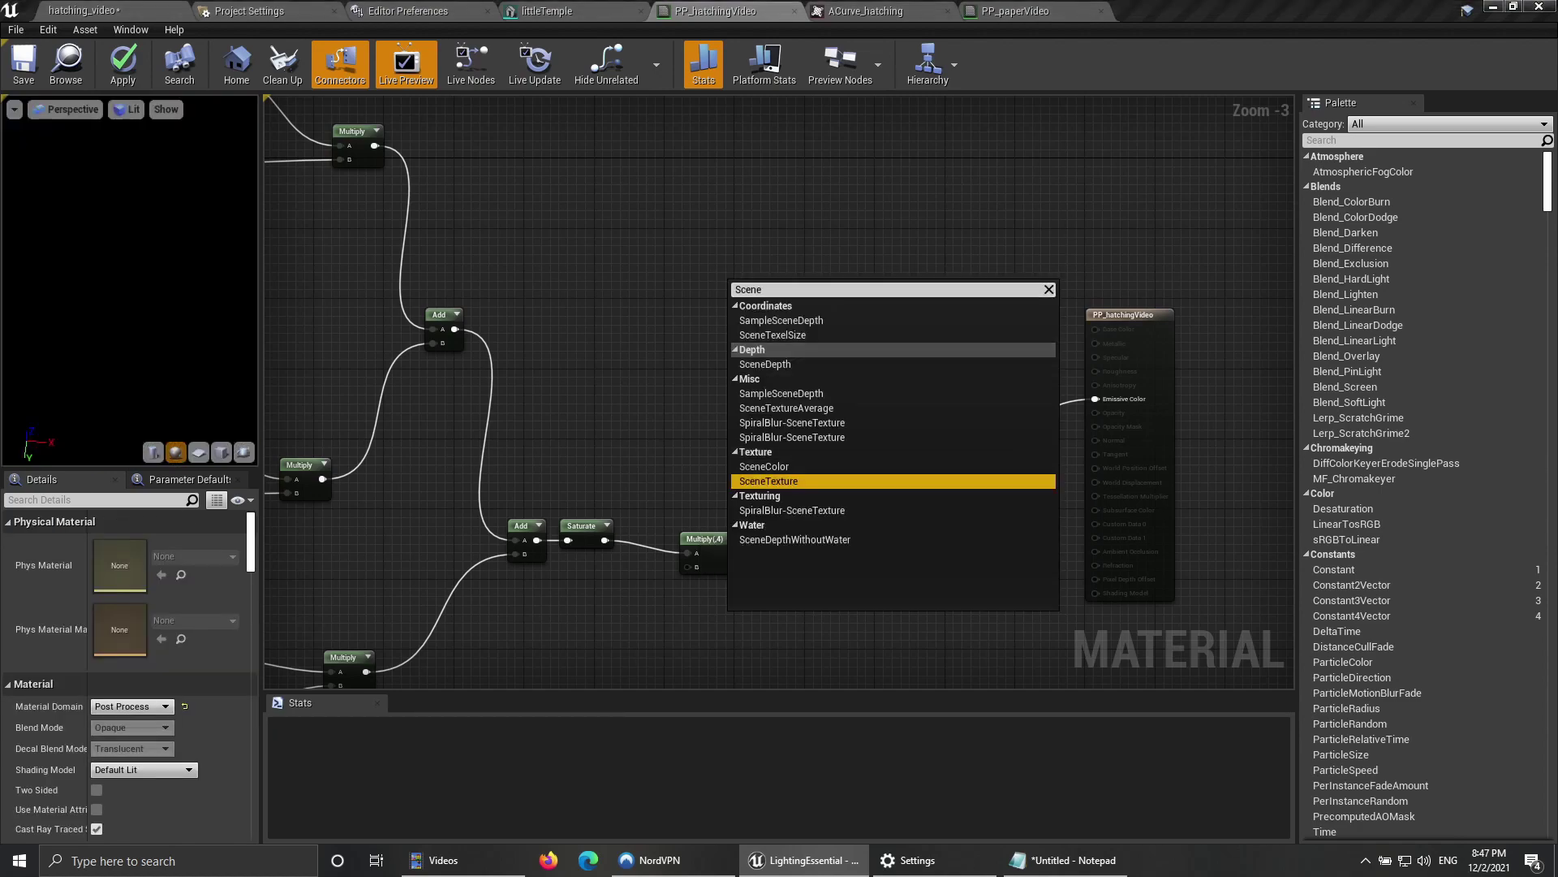
pyautogui.click(771, 480)
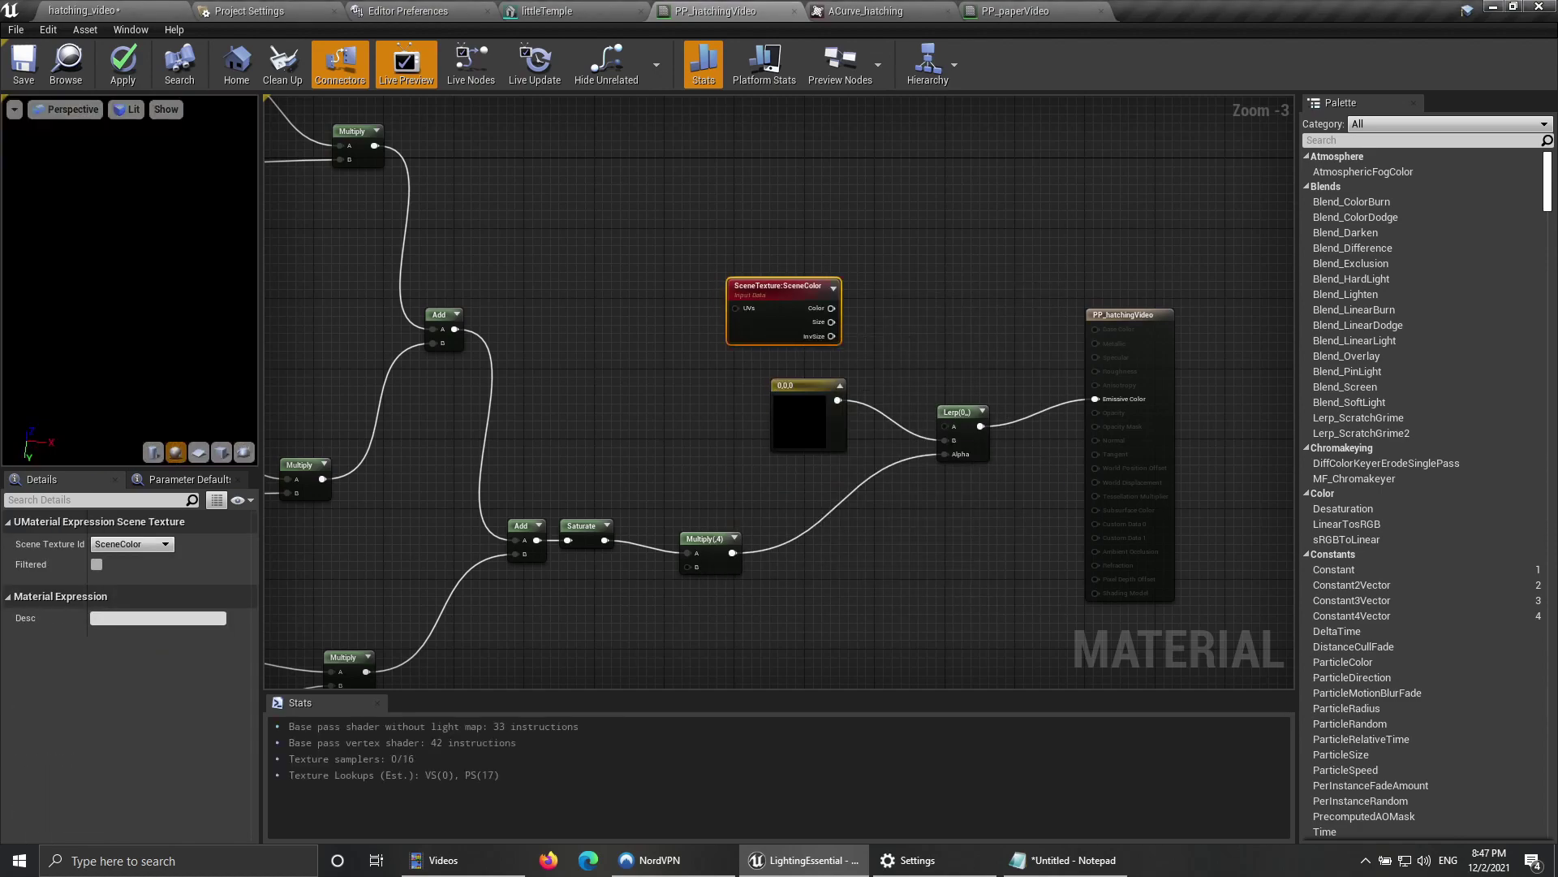
pyautogui.click(133, 544)
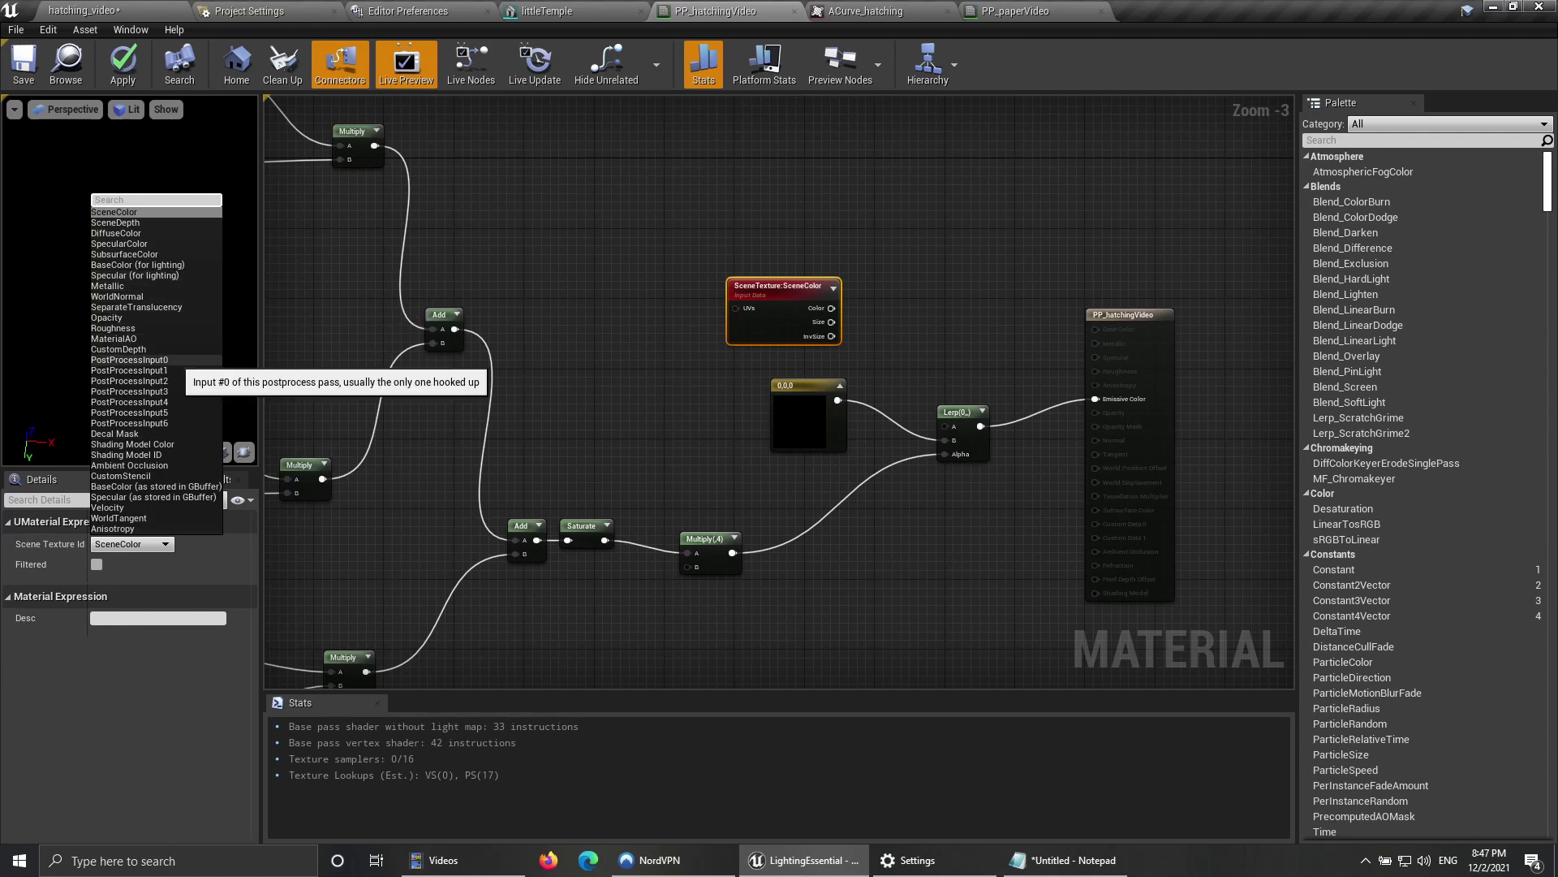
pyautogui.click(130, 360)
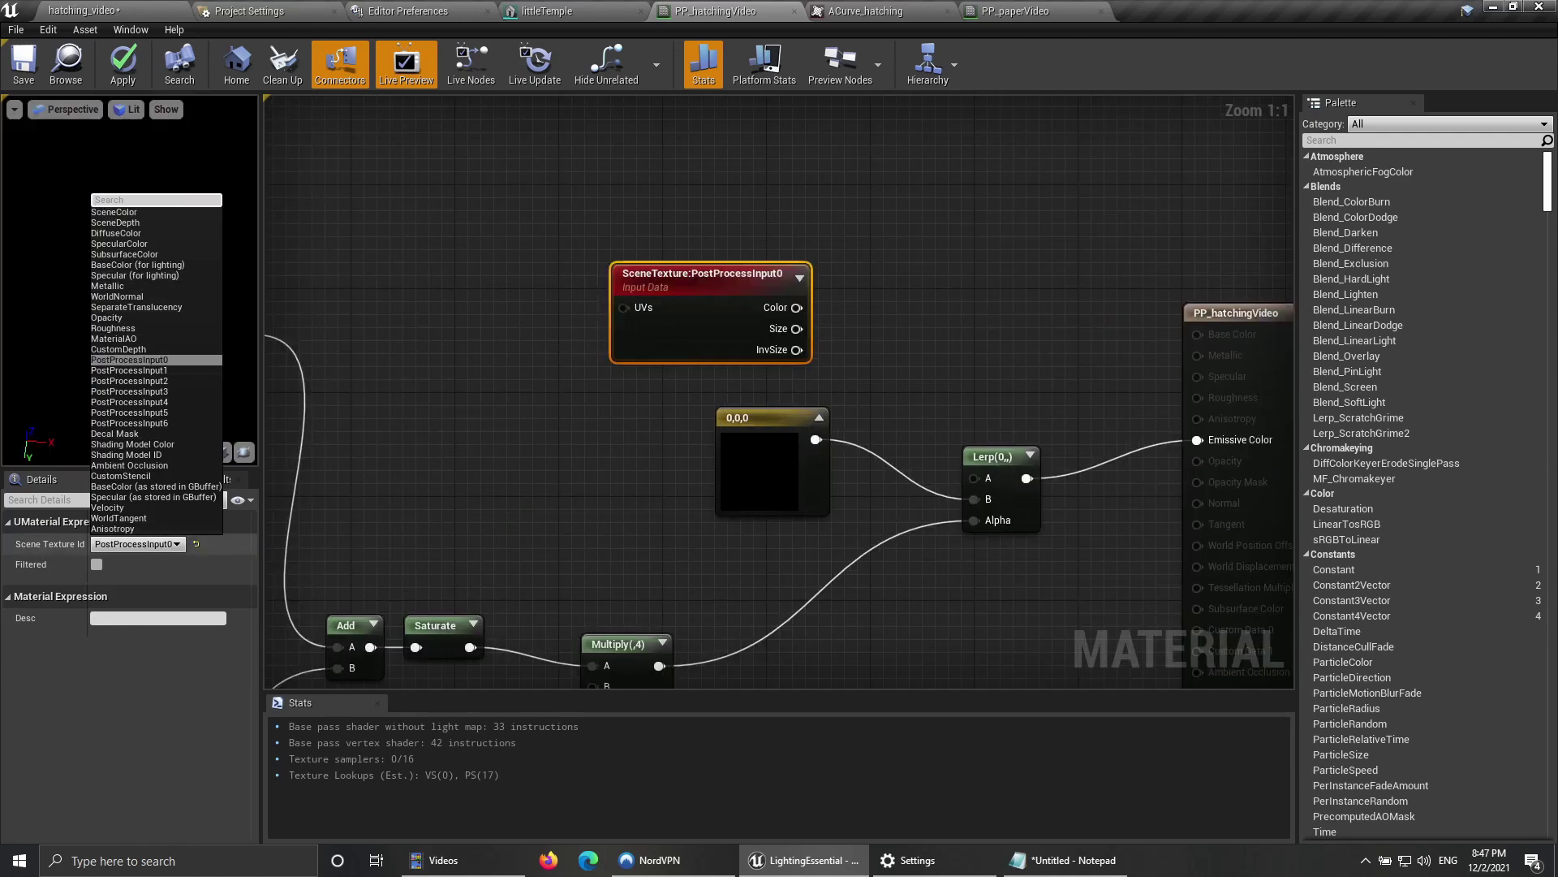
pyautogui.click(519, 357)
pyautogui.click(662, 281)
pyautogui.moveTo(507, 402); pyautogui.dragTo(683, 384, button='right')
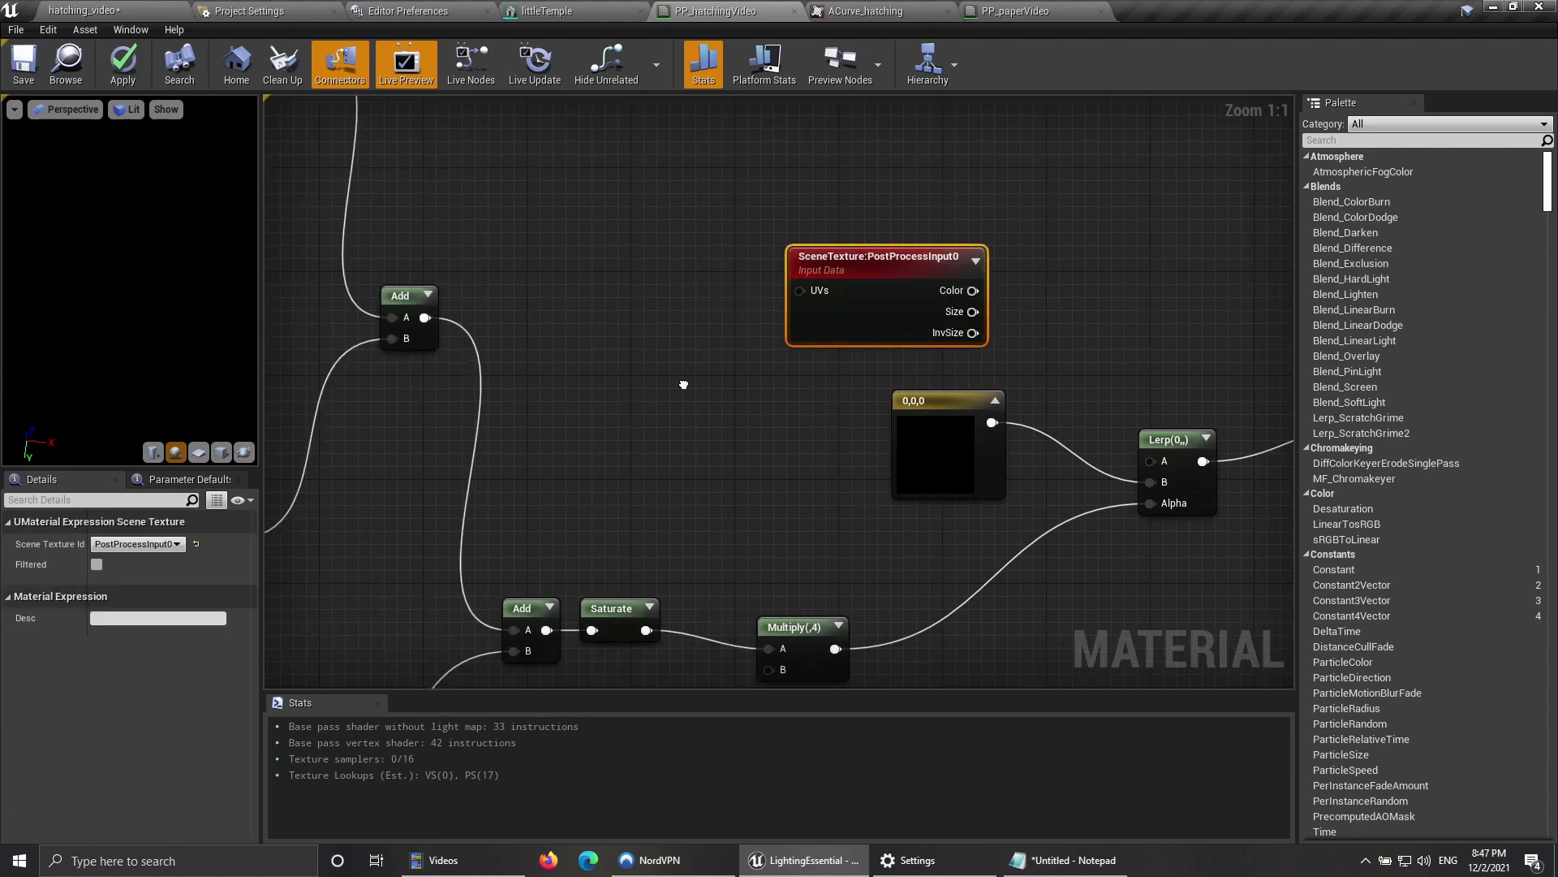
# Step: Examine the Custom "Original scene color" node's code and the scene texture options of the PostProcessInput0 node
pyautogui.scroll(-8, 683, 385)
pyautogui.scroll(4, 430, 325)
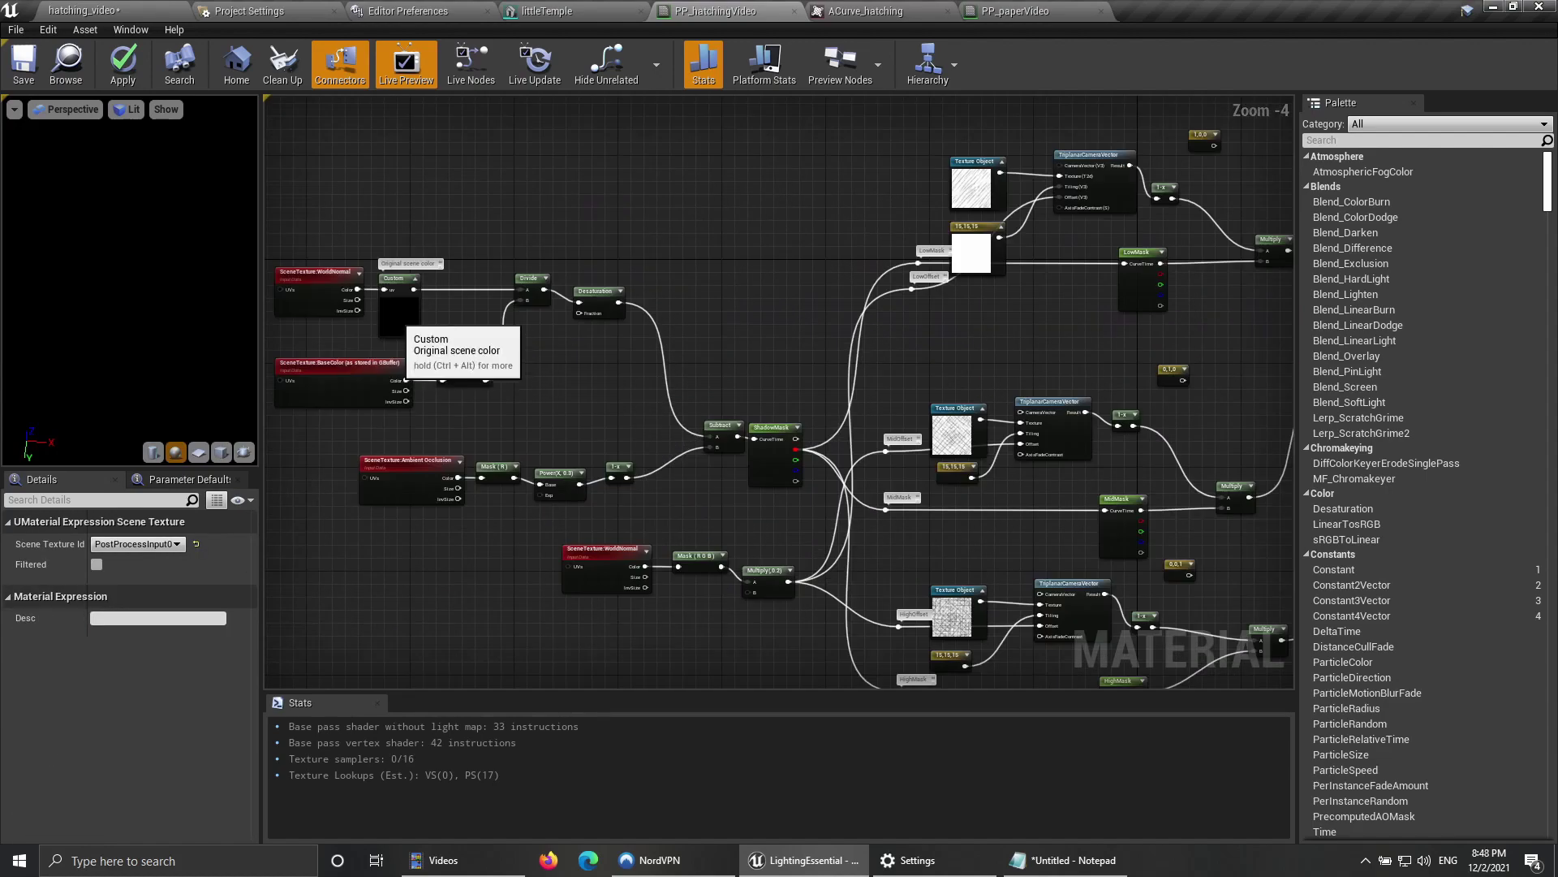
pyautogui.click(398, 313)
pyautogui.moveTo(1020, 365); pyautogui.dragTo(509, 331, button='right')
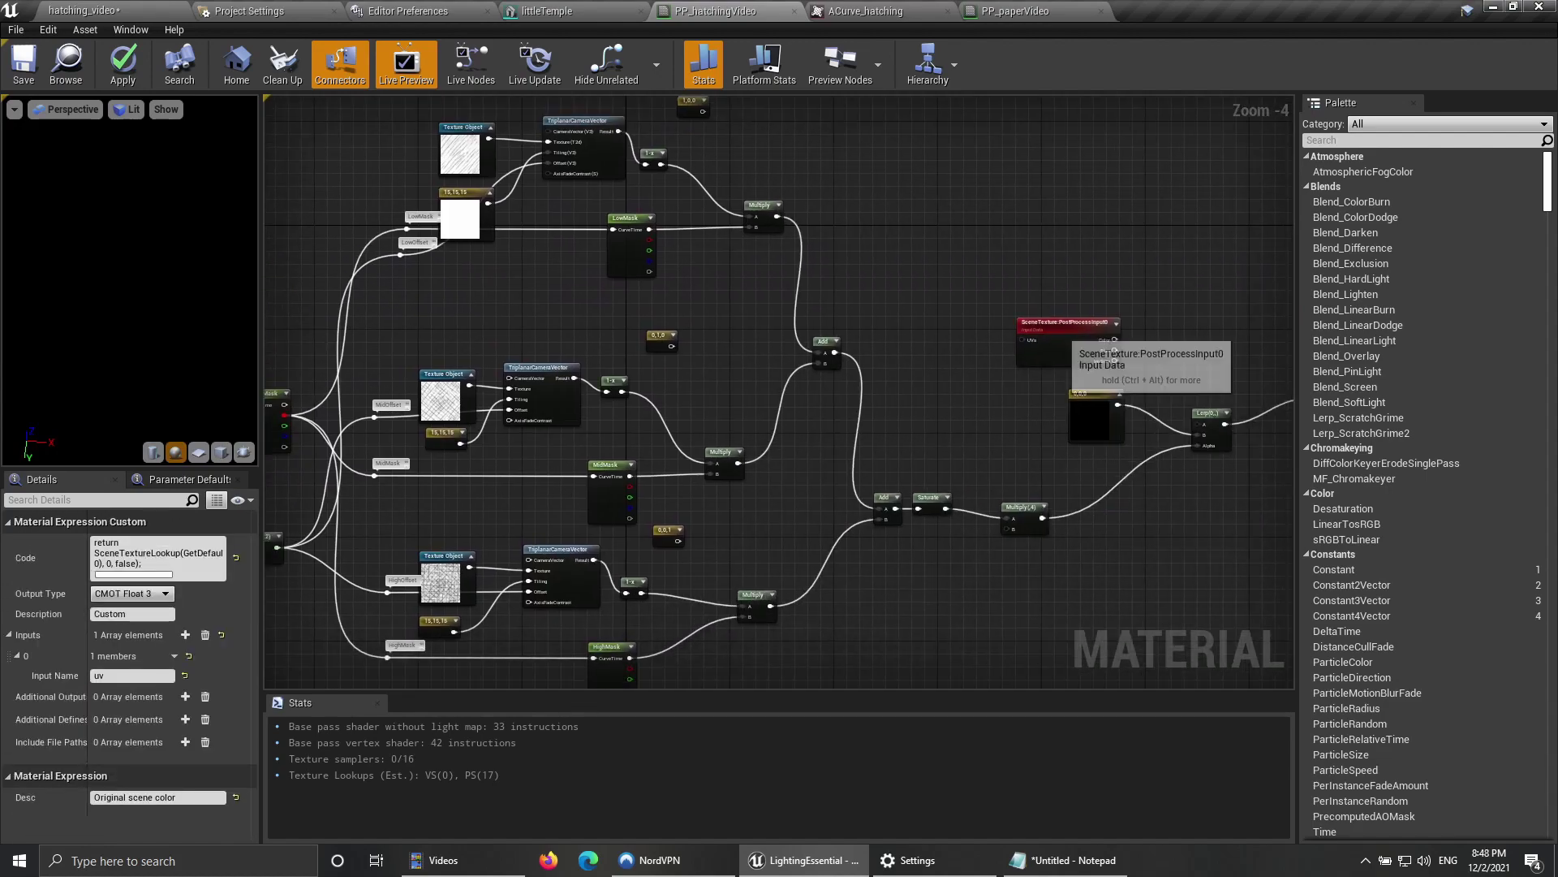
pyautogui.click(1060, 332)
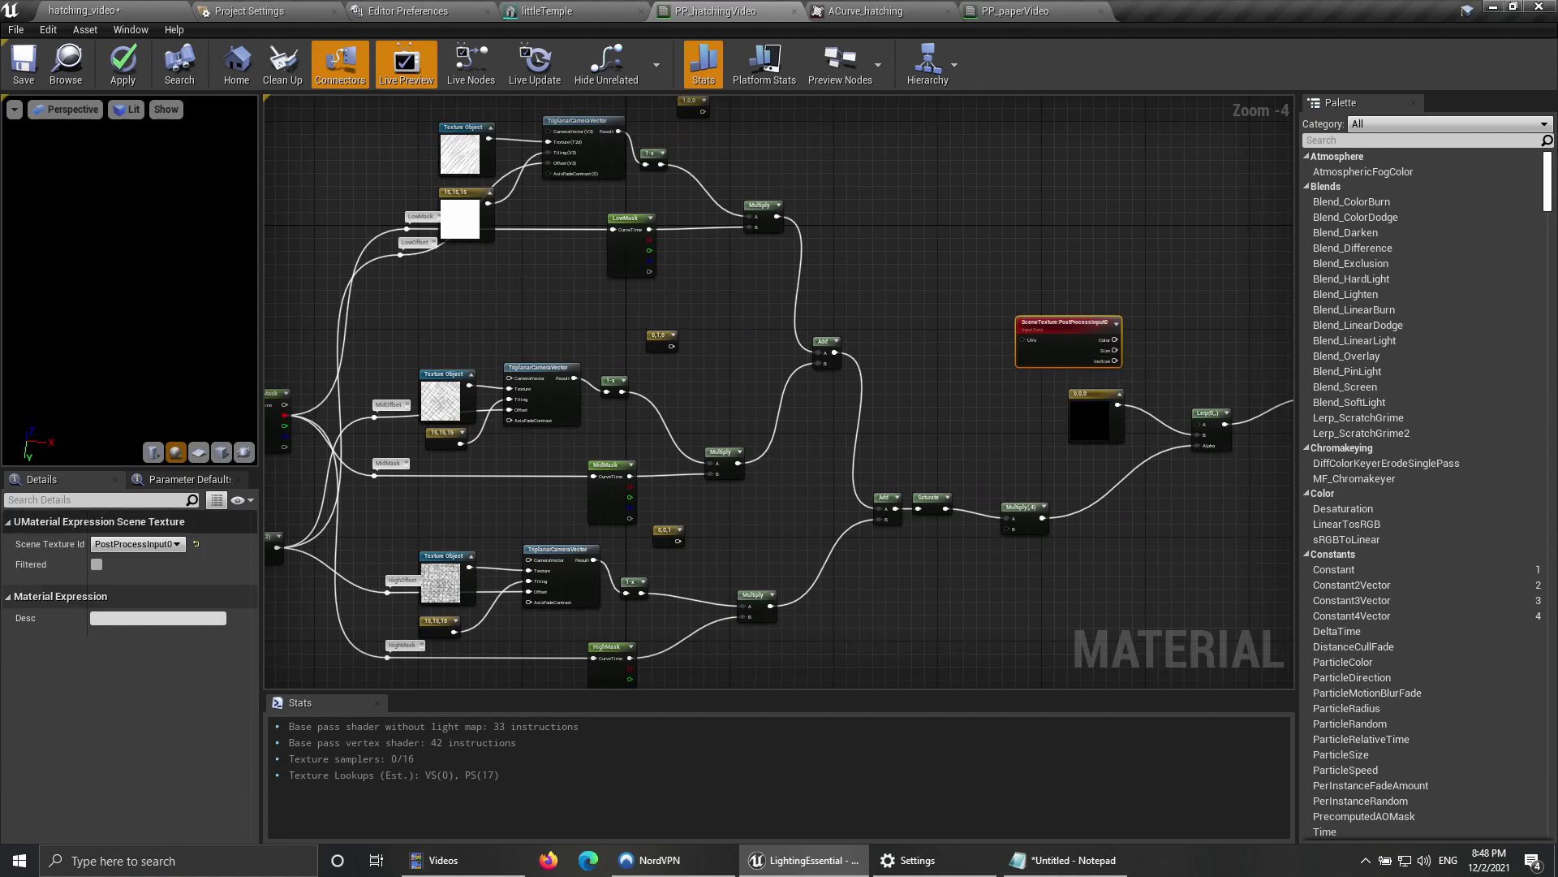
pyautogui.moveTo(487, 365); pyautogui.dragTo(970, 468, button='right')
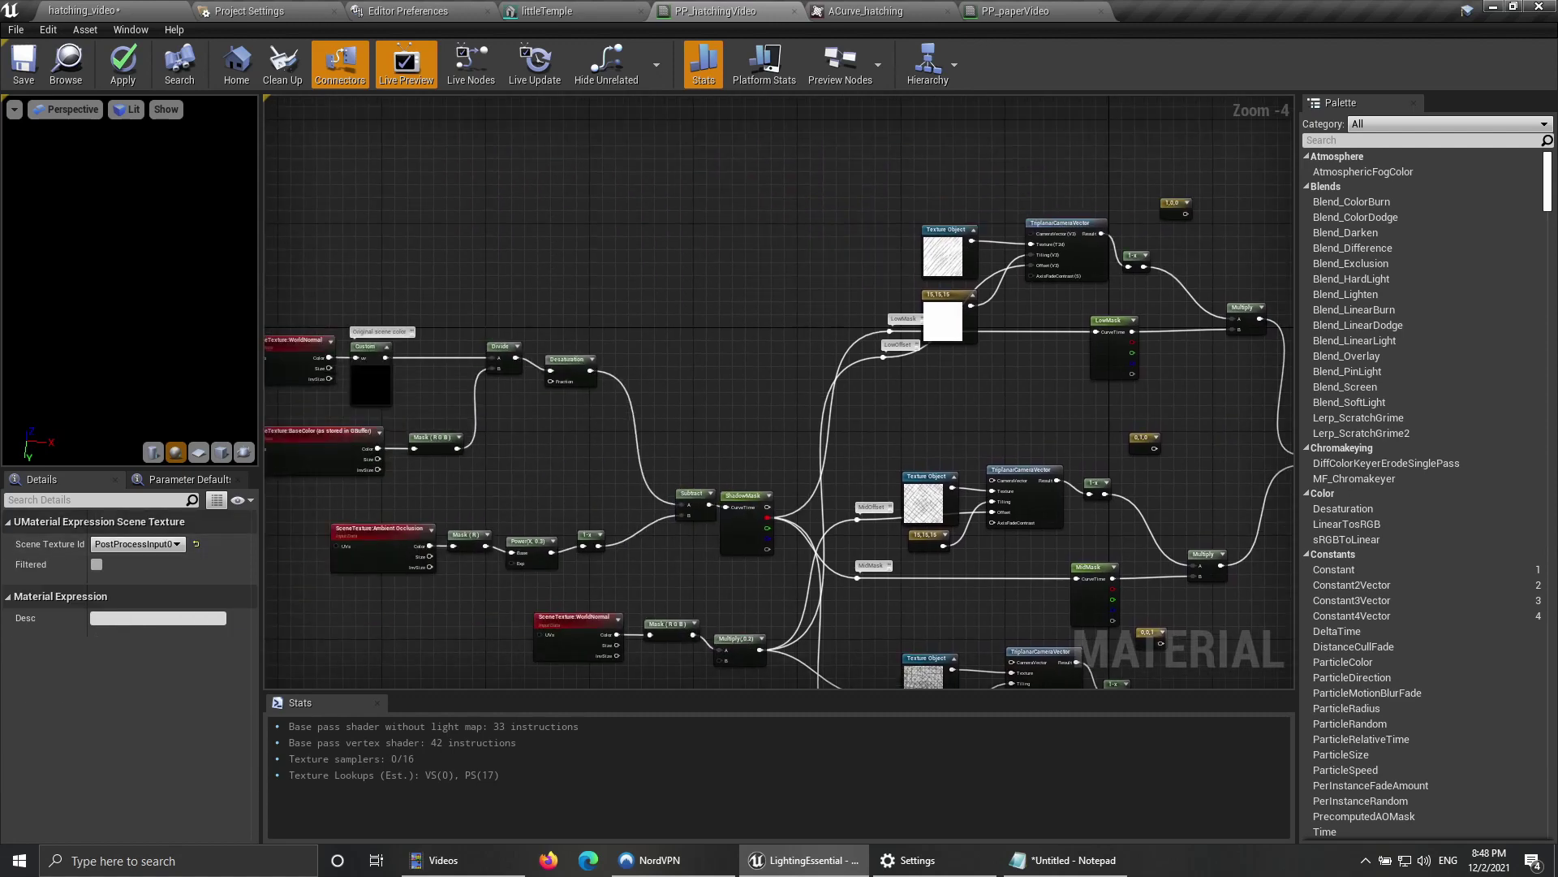
pyautogui.press('Home')
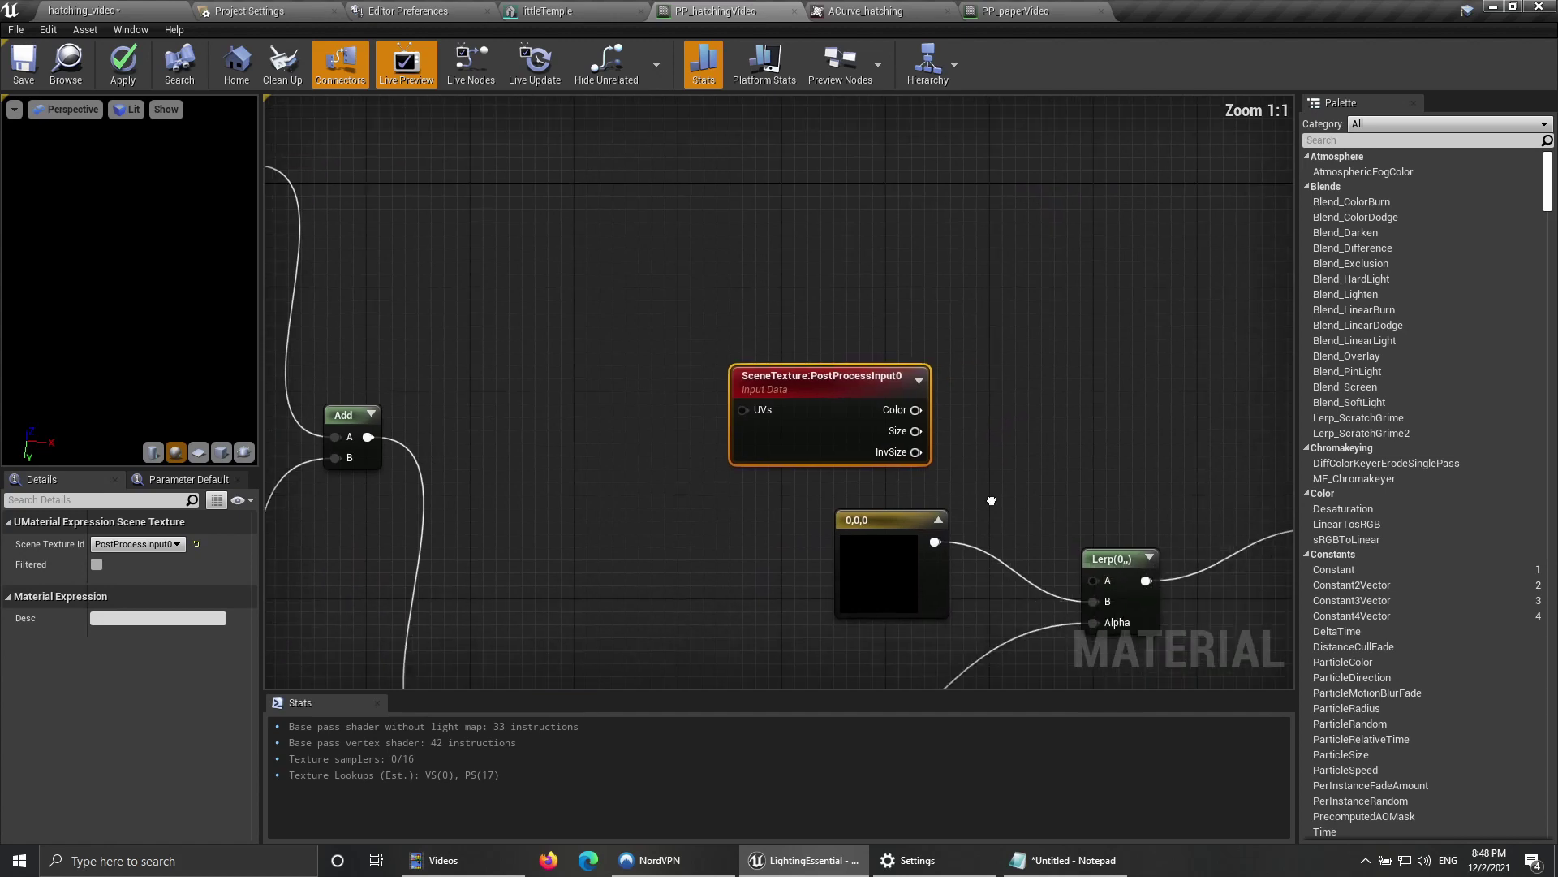
pyautogui.click(138, 543)
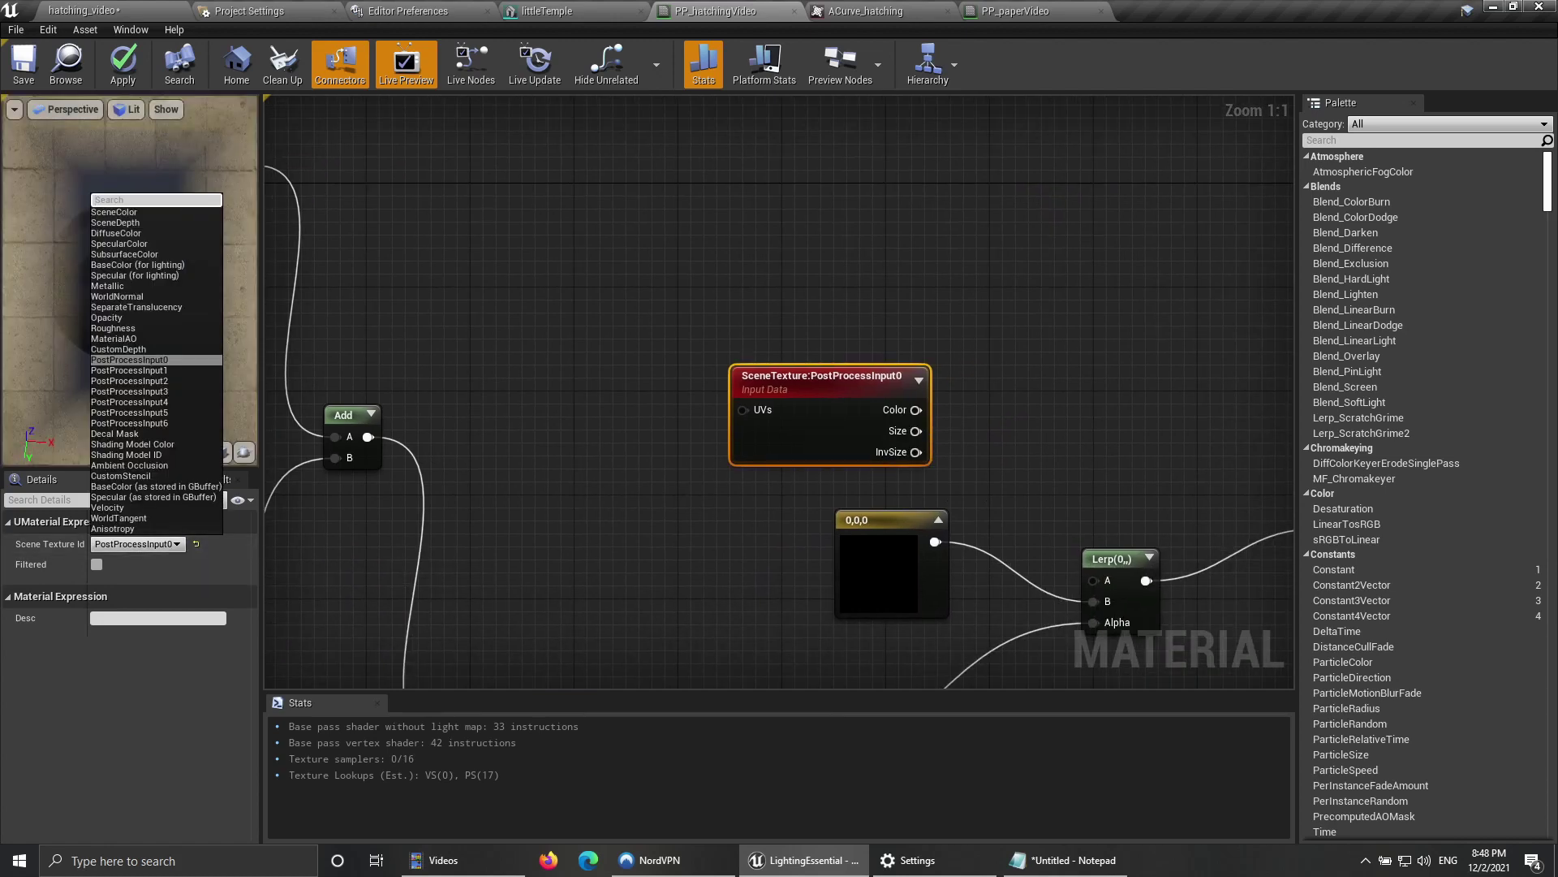
pyautogui.click(617, 479)
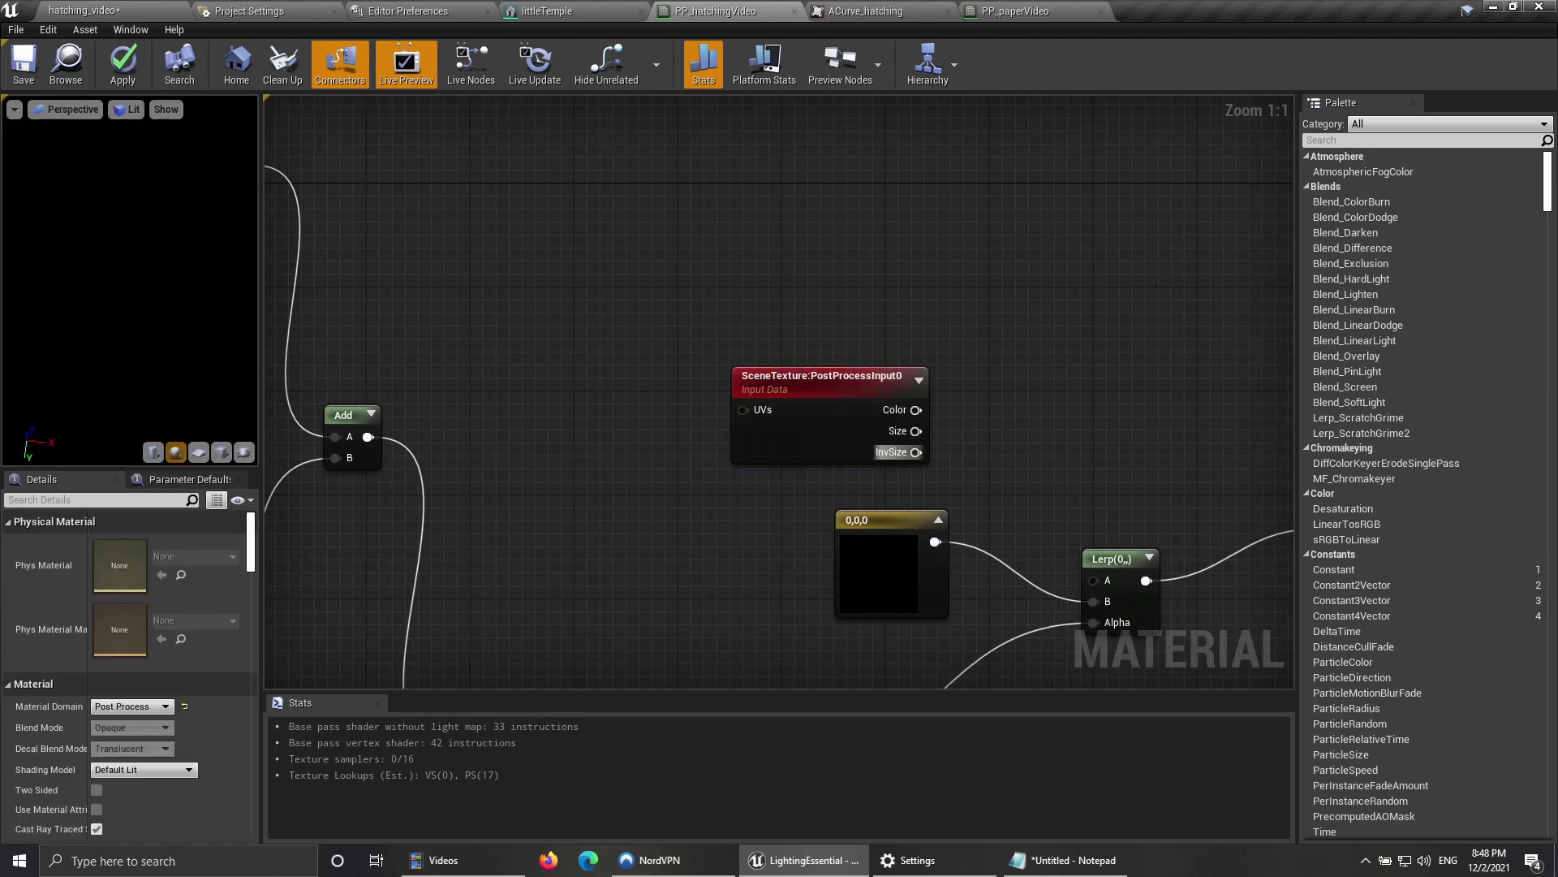
# Step: Try to connect the PostProcessInput0 node's Color output directly to the Lerp's A input
pyautogui.moveTo(988, 428); pyautogui.dragTo(866, 403, button='right')
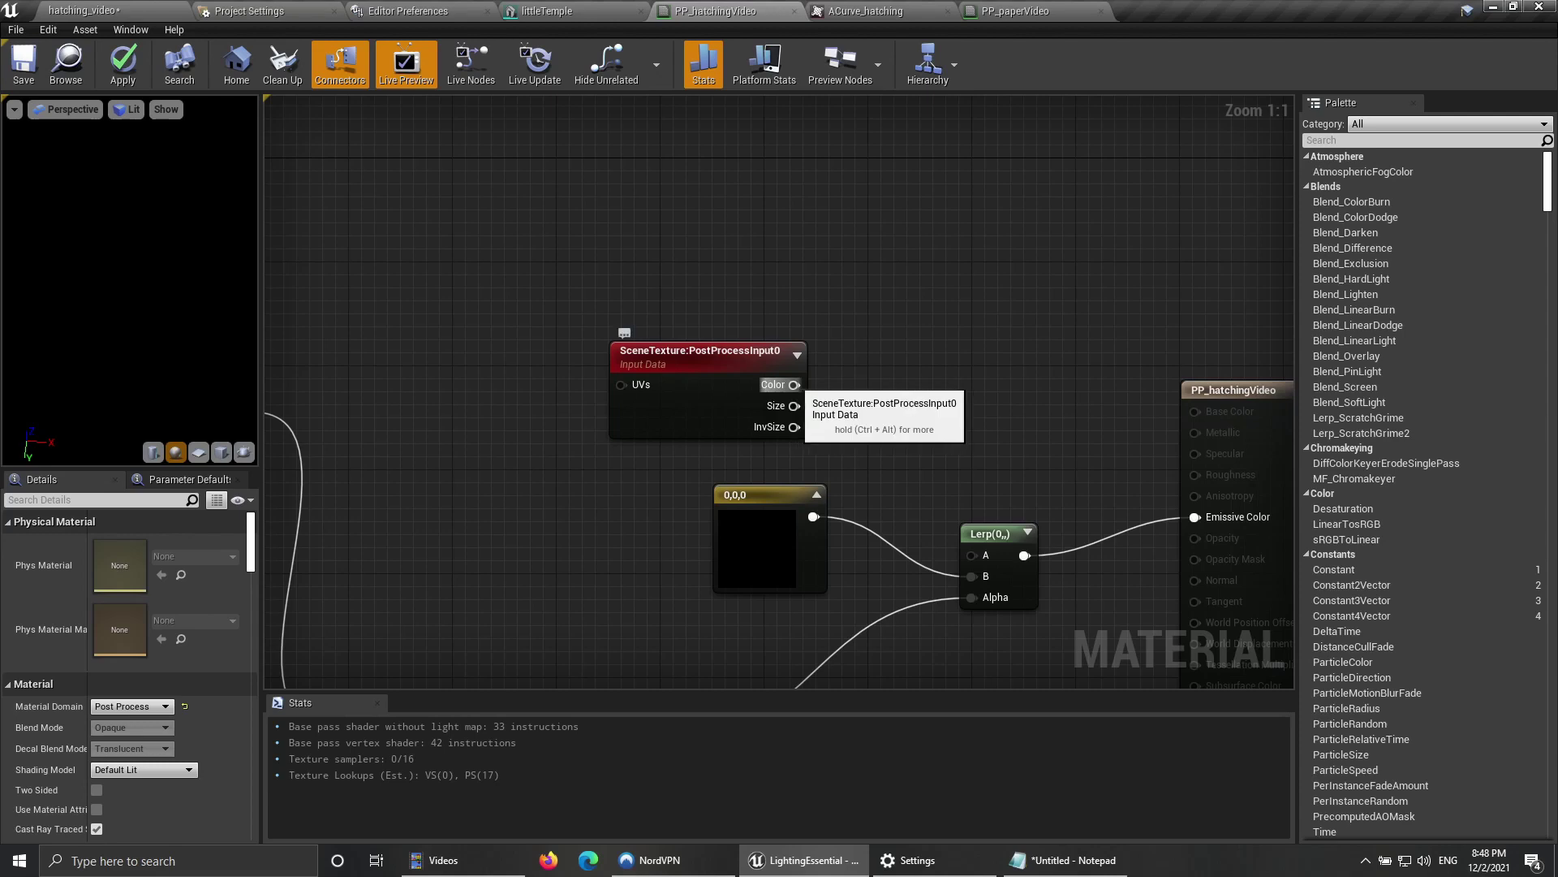
pyautogui.moveTo(794, 385); pyautogui.dragTo(972, 555)
pyautogui.moveTo(972, 555); pyautogui.dragTo(900, 442, button='right')
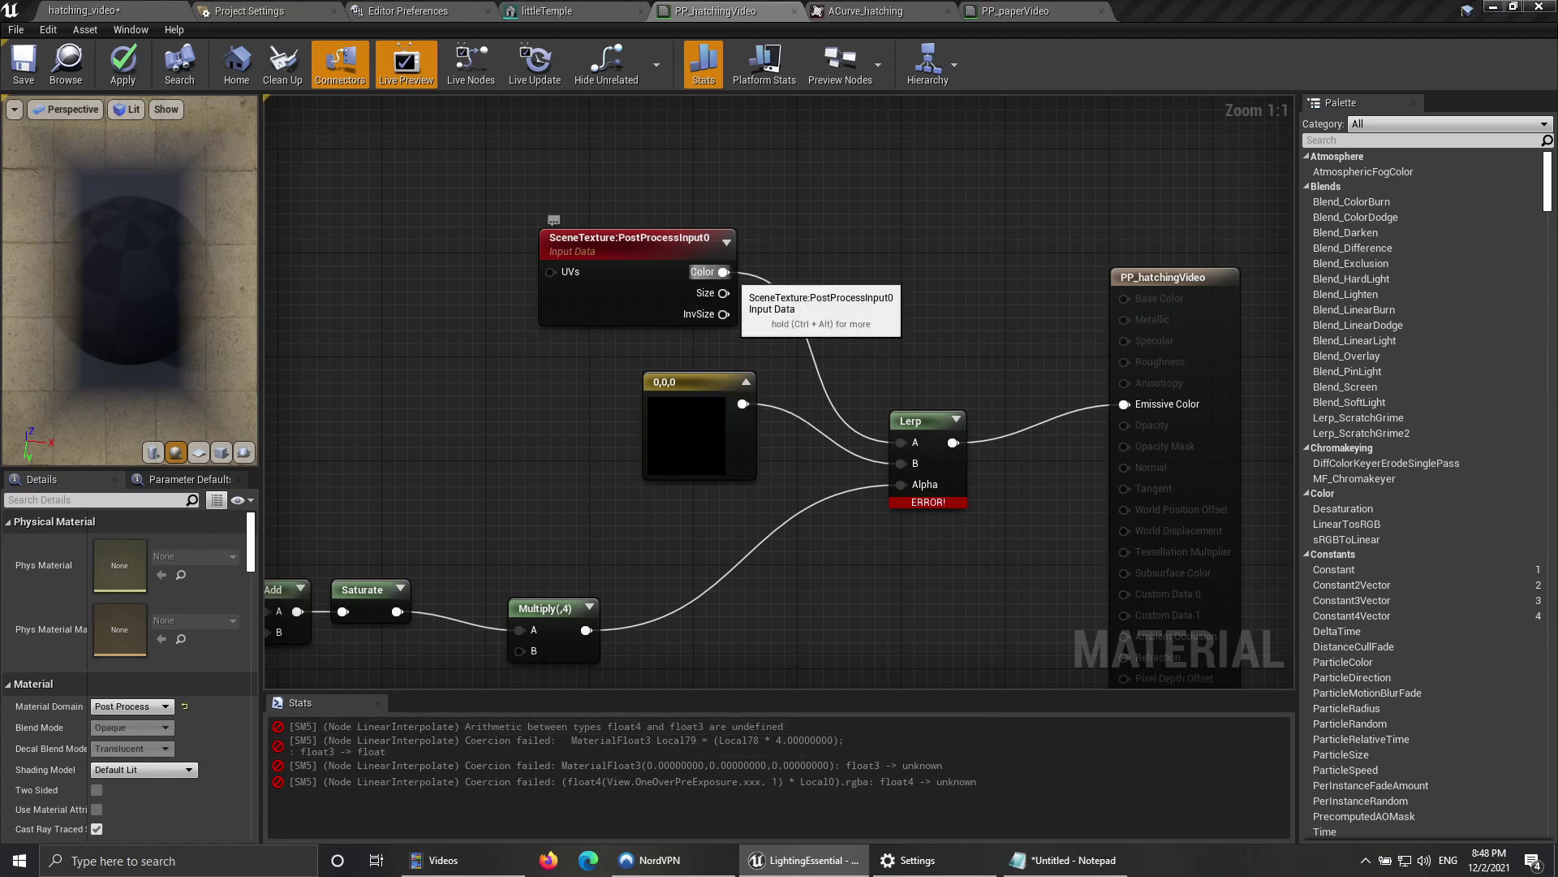
# Step: Route the PostProcessInput0 Color through a ComponentMask with R, G and B enabled into the Lerp's A input, and save the material
pyautogui.moveTo(723, 272); pyautogui.dragTo(809, 231)
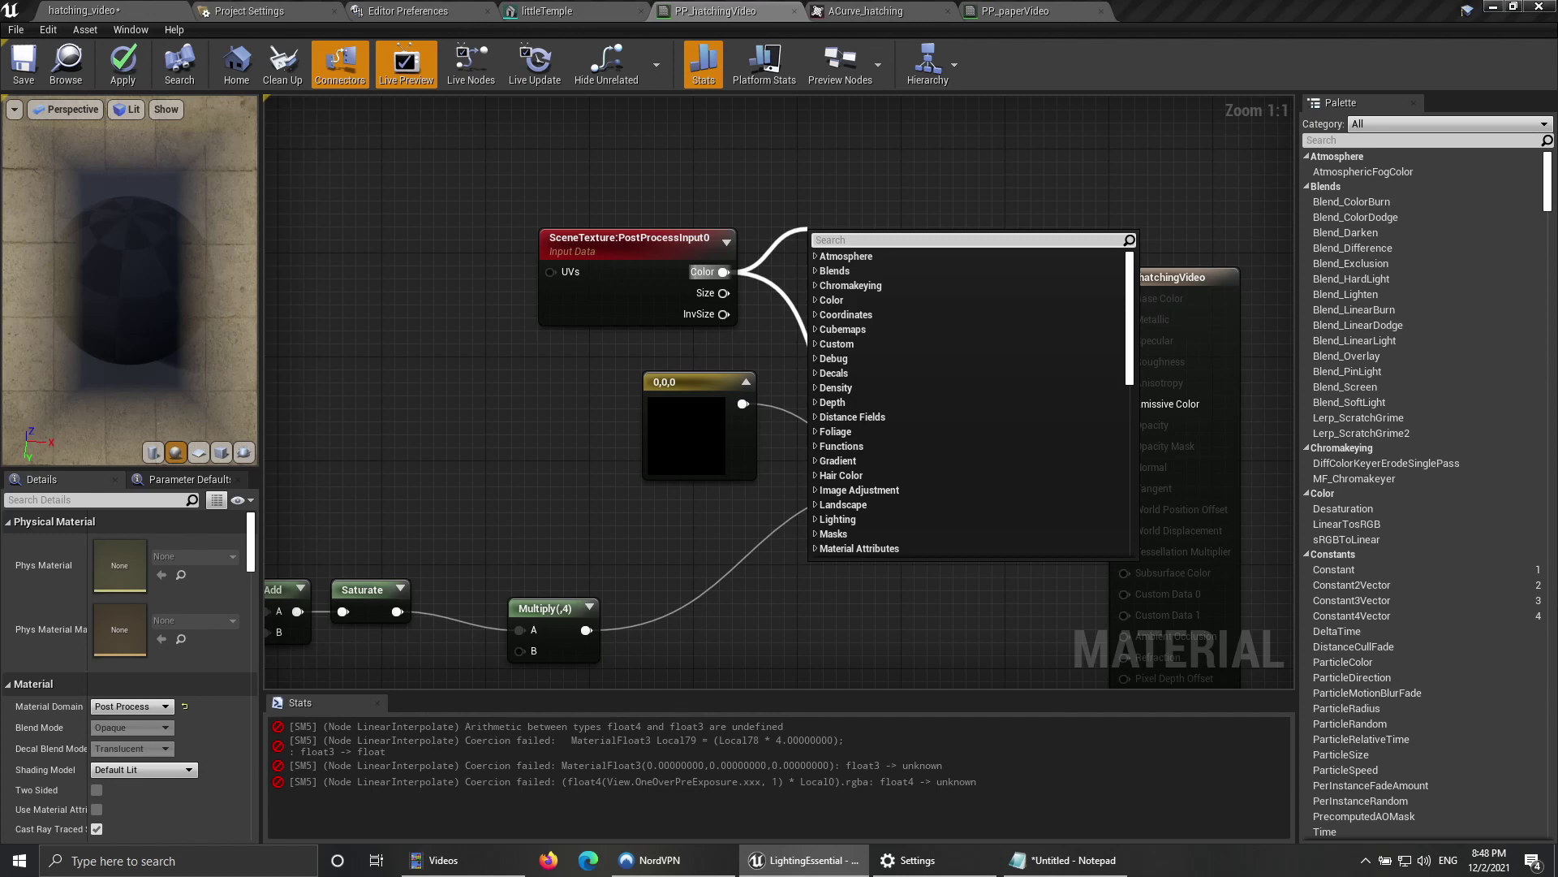
pyautogui.write('mask')
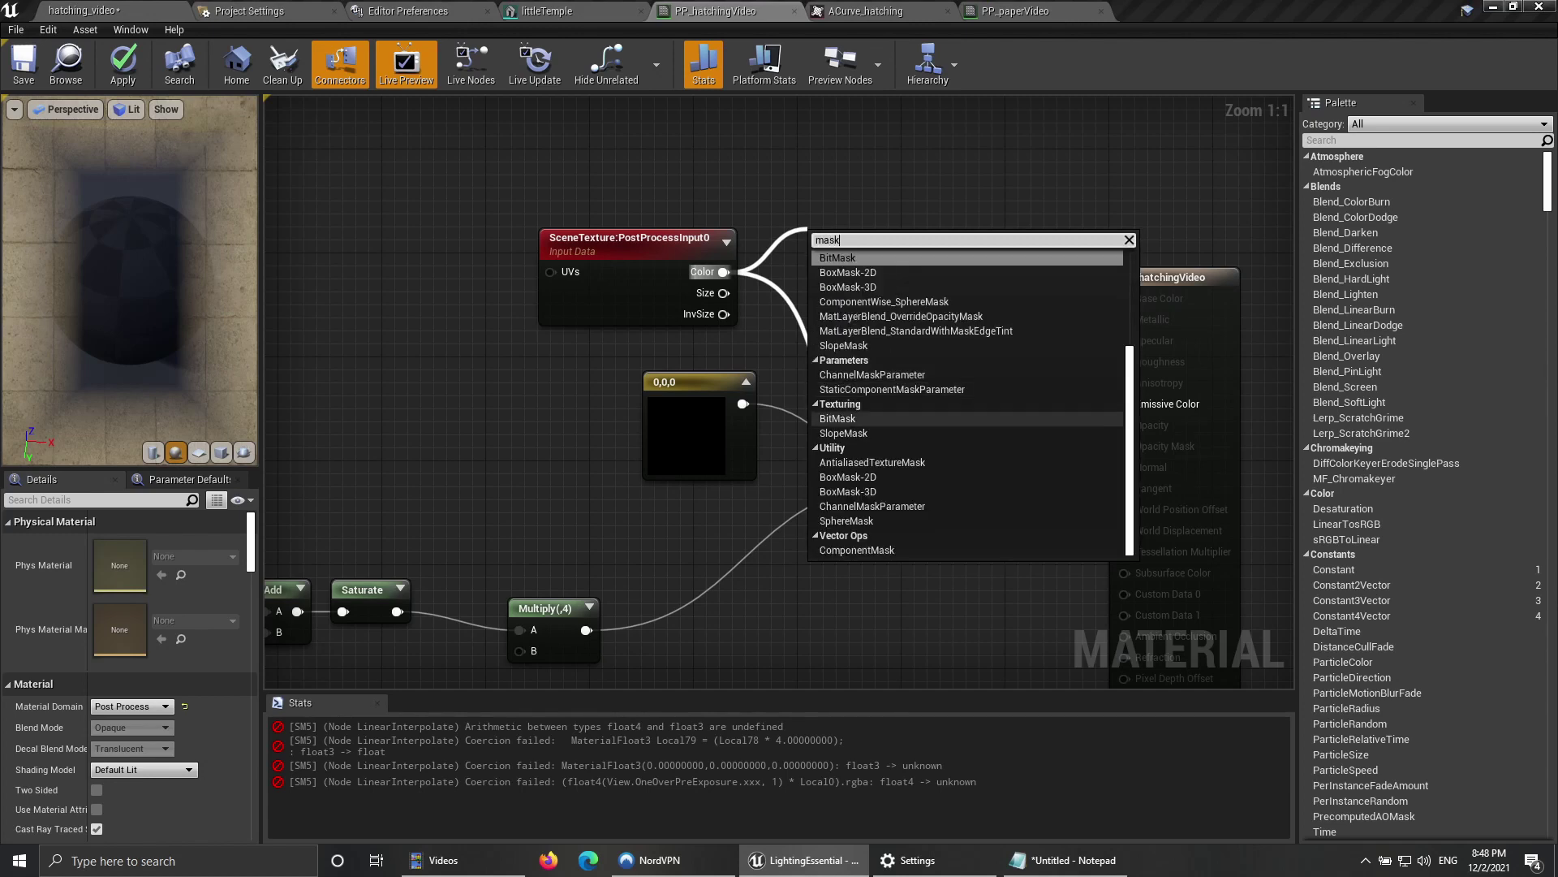
pyautogui.click(869, 536)
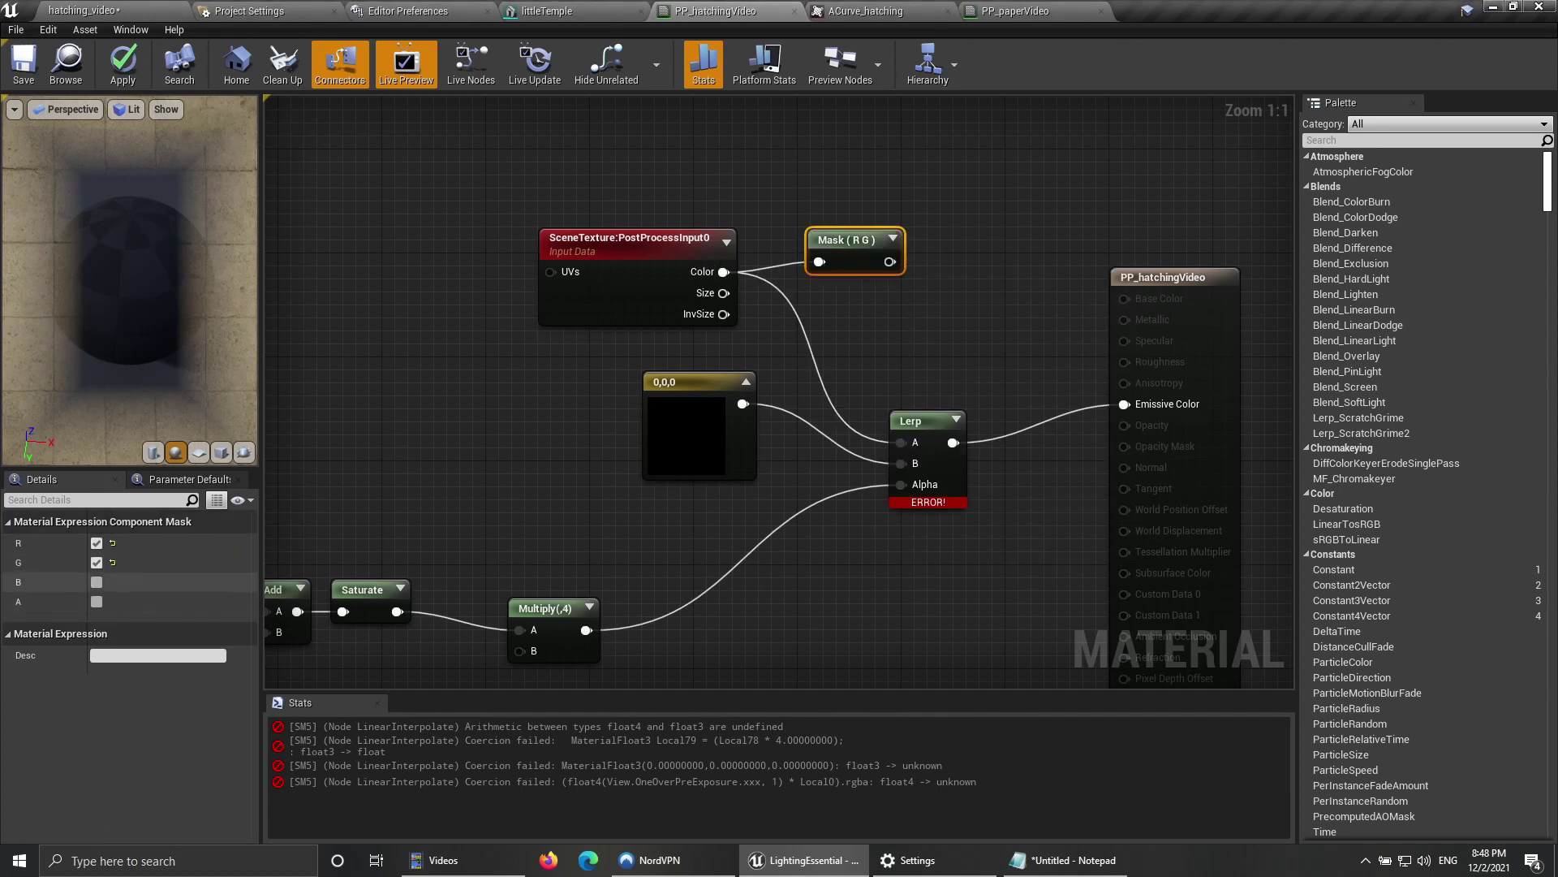
pyautogui.click(96, 582)
pyautogui.moveTo(899, 261); pyautogui.dragTo(901, 442)
pyautogui.hotkey('ctrl', 's')
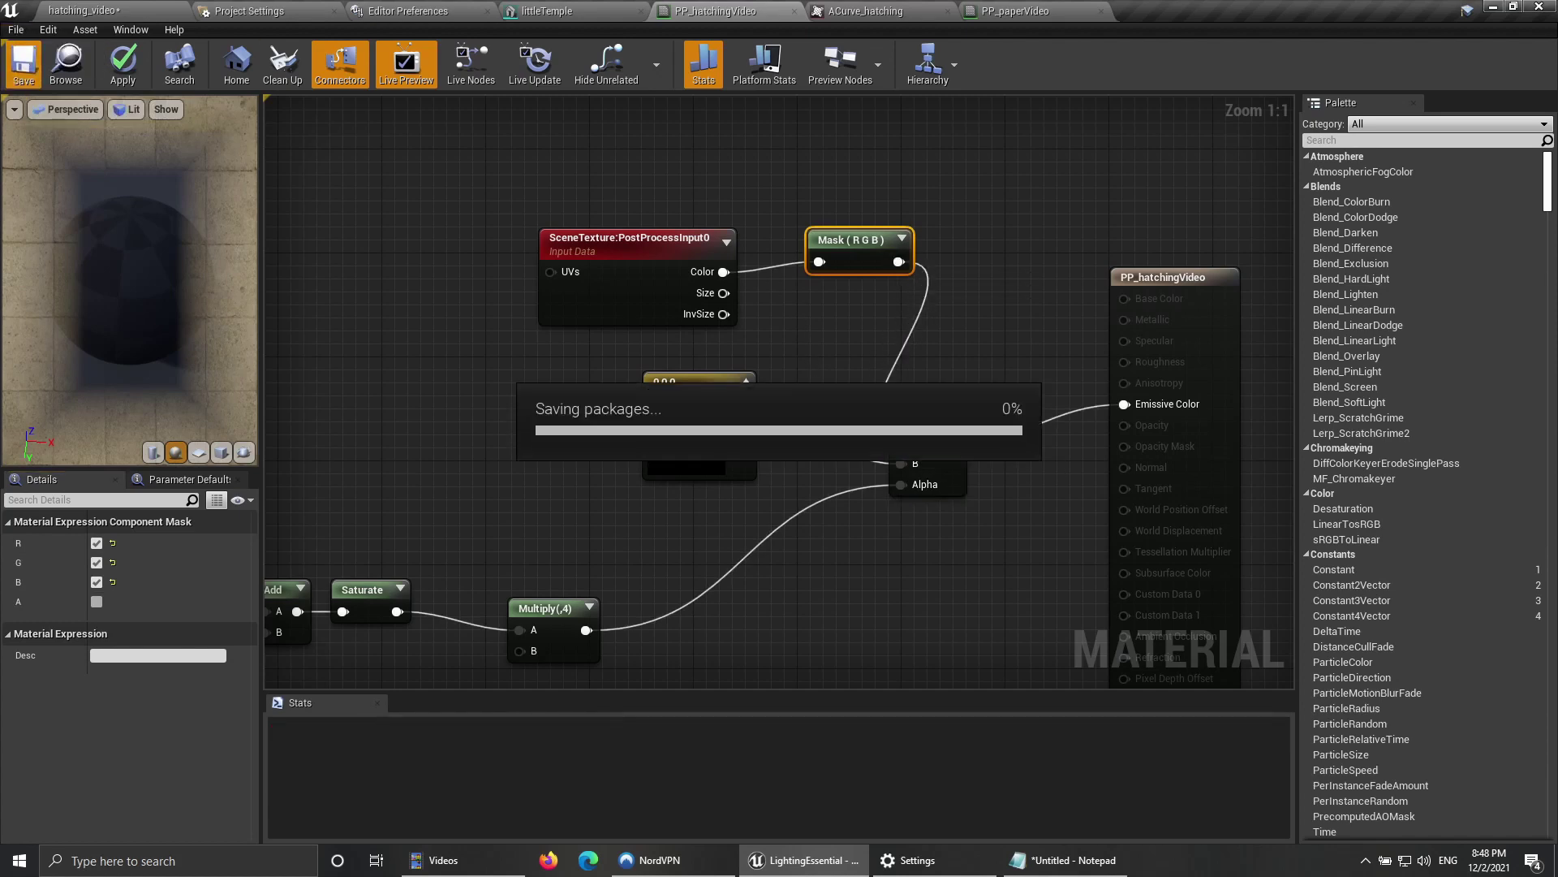
pyautogui.moveTo(849, 241); pyautogui.dragTo(813, 252)
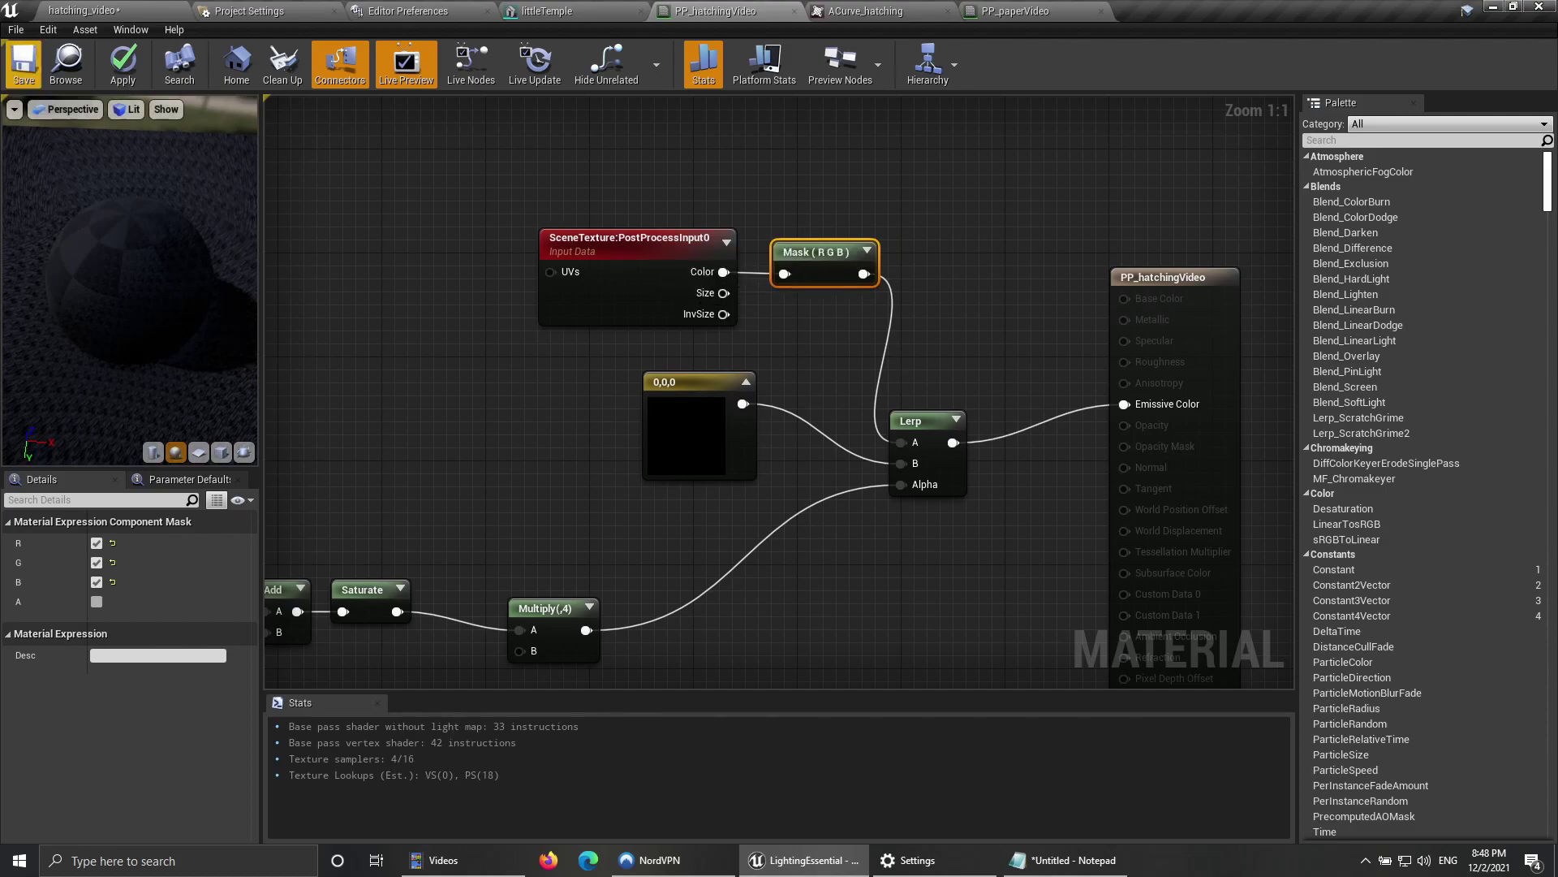
# Step: Examine the combined hatching and paper effect on the temple in a full-screen level viewport
pyautogui.click(86, 11)
pyautogui.moveTo(754, 199); pyautogui.dragTo(775, 236, button='right')
pyautogui.press('s')
pyautogui.press('w')
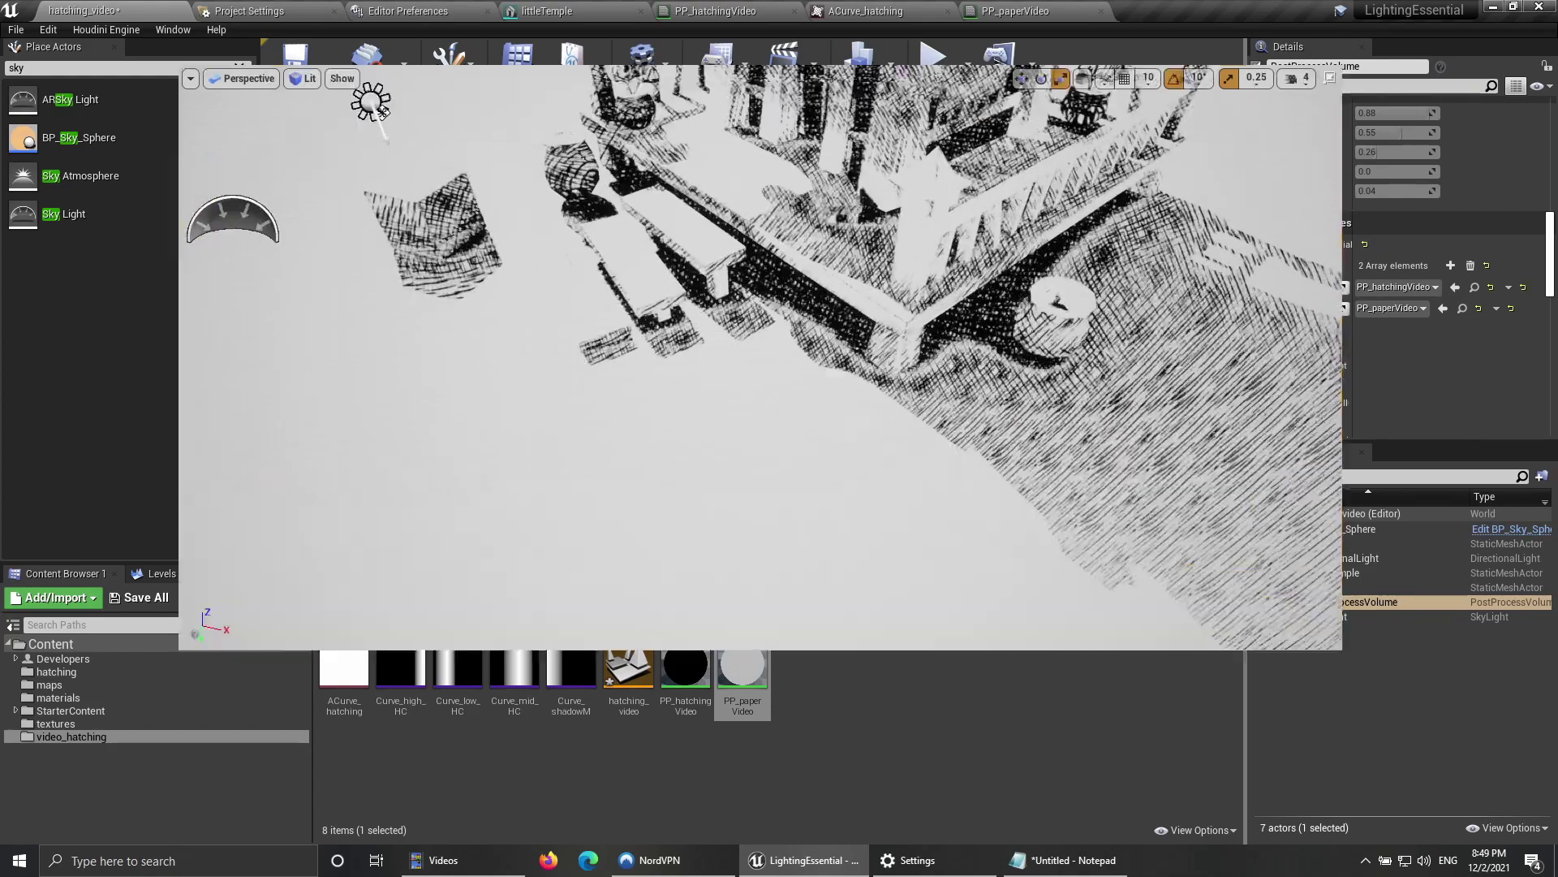
pyautogui.press('F11')
pyautogui.moveTo(392, 77); pyautogui.dragTo(455, 44, button='right')
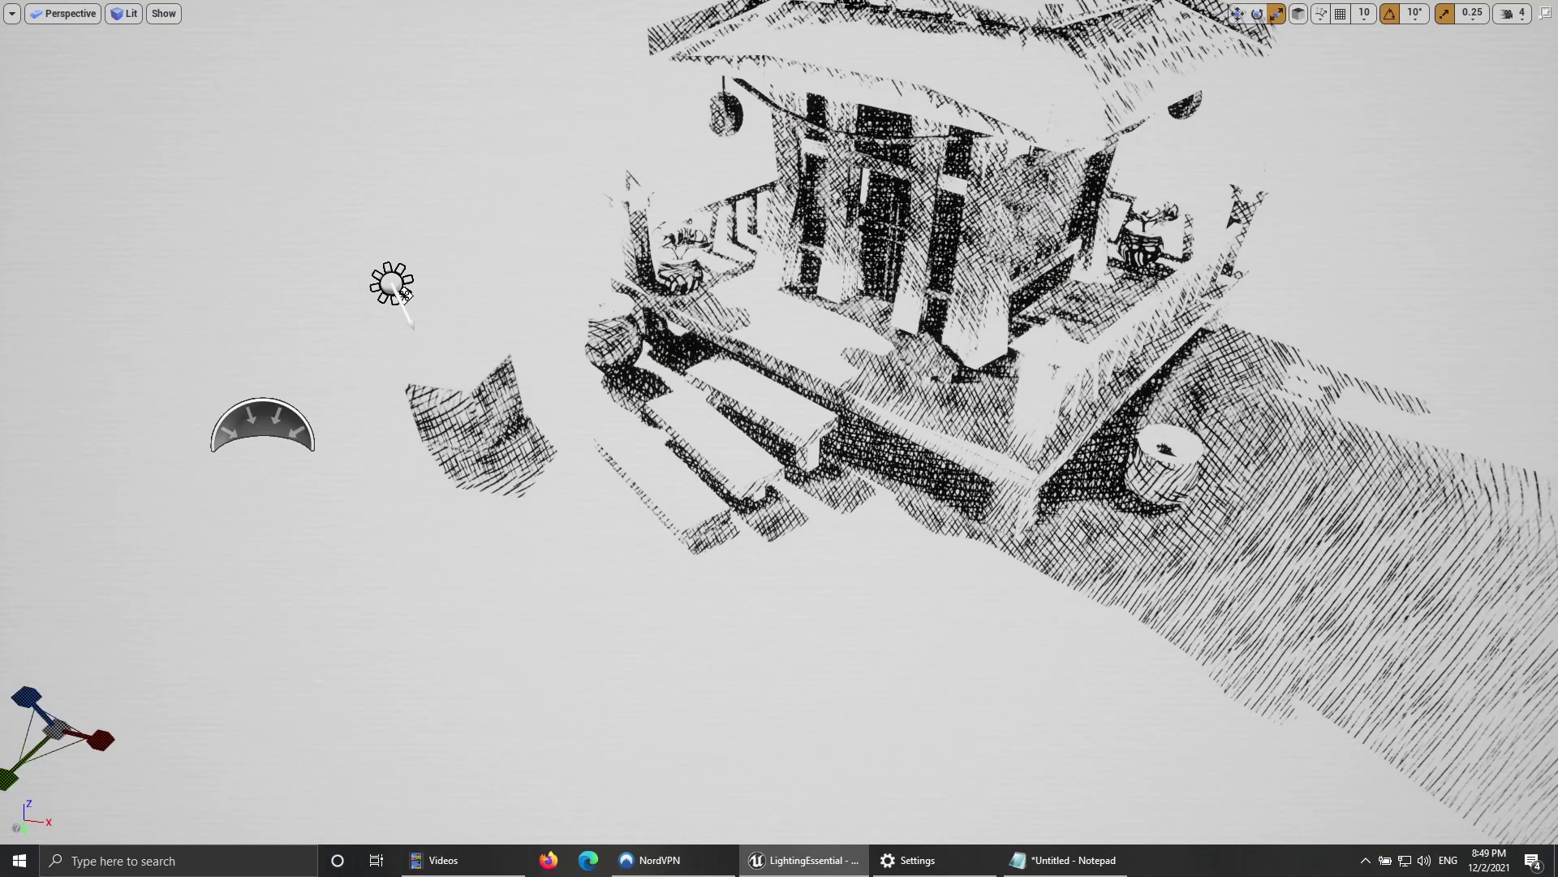
pyautogui.press('F11')
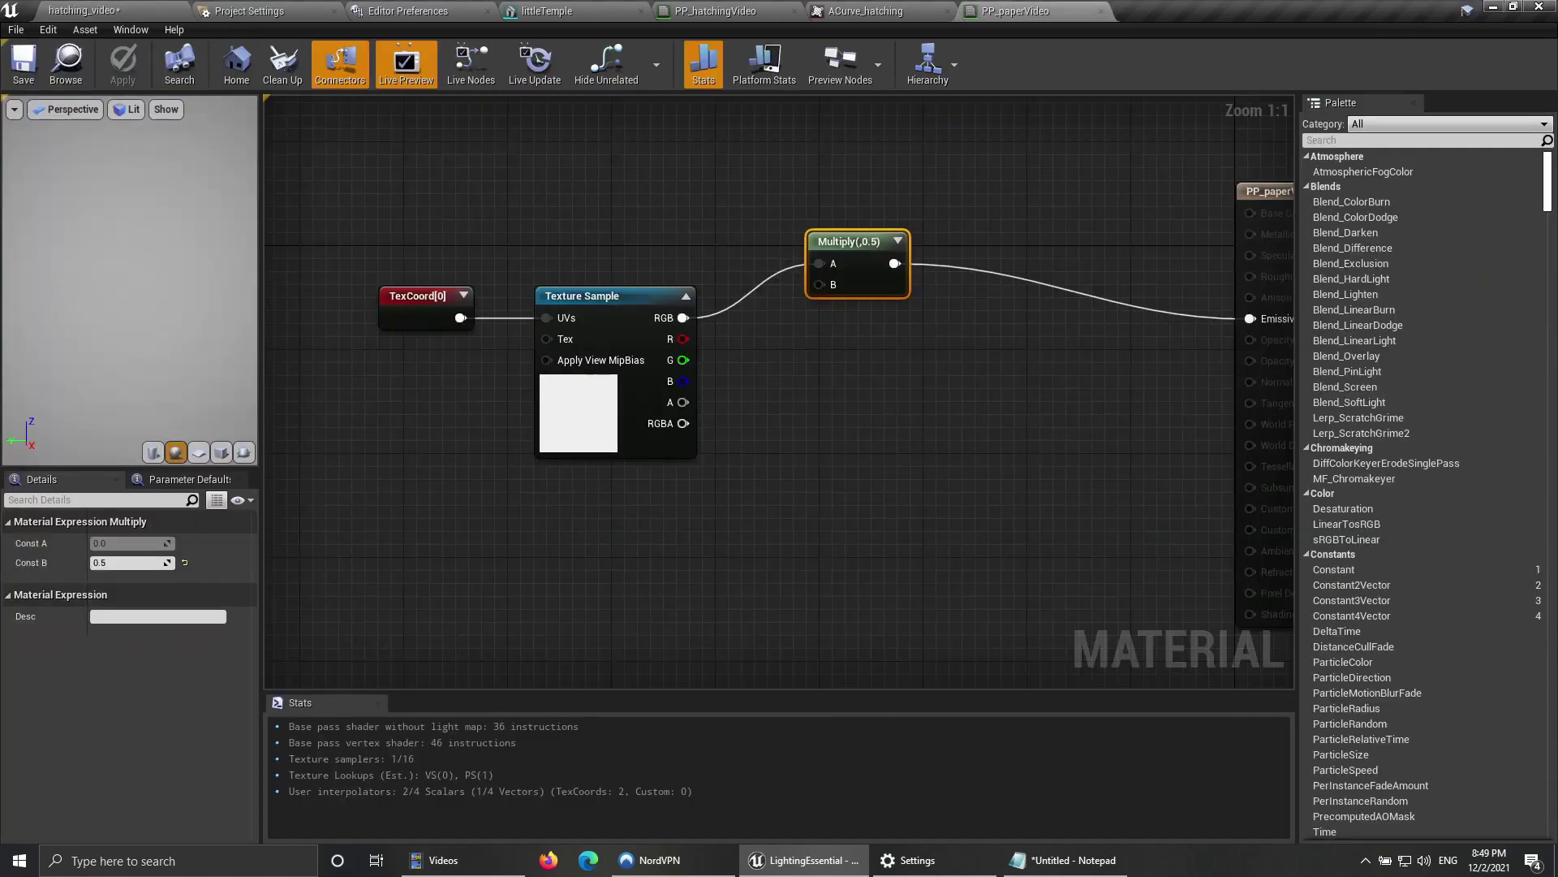
# Step: In the PP_paperVideo graph, insert a CheapContrast node between the Multiply and Emissive Color, with a constant of 1 as its contrast
pyautogui.moveTo(894, 263); pyautogui.dragTo(964, 300)
pyautogui.write('contrast')
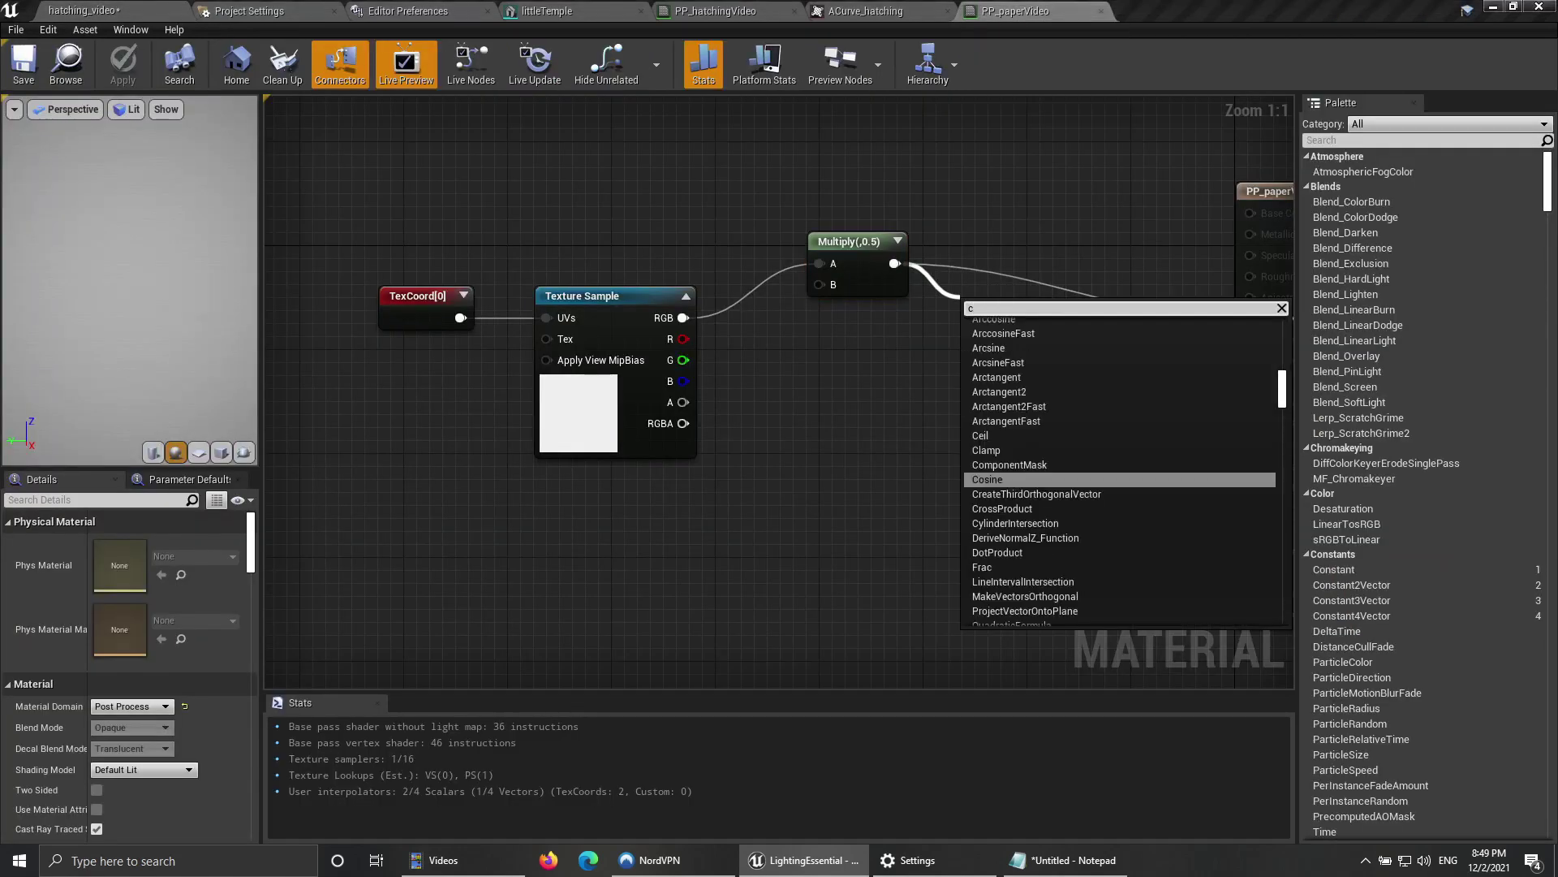
pyautogui.press('Return')
pyautogui.press('Escape')
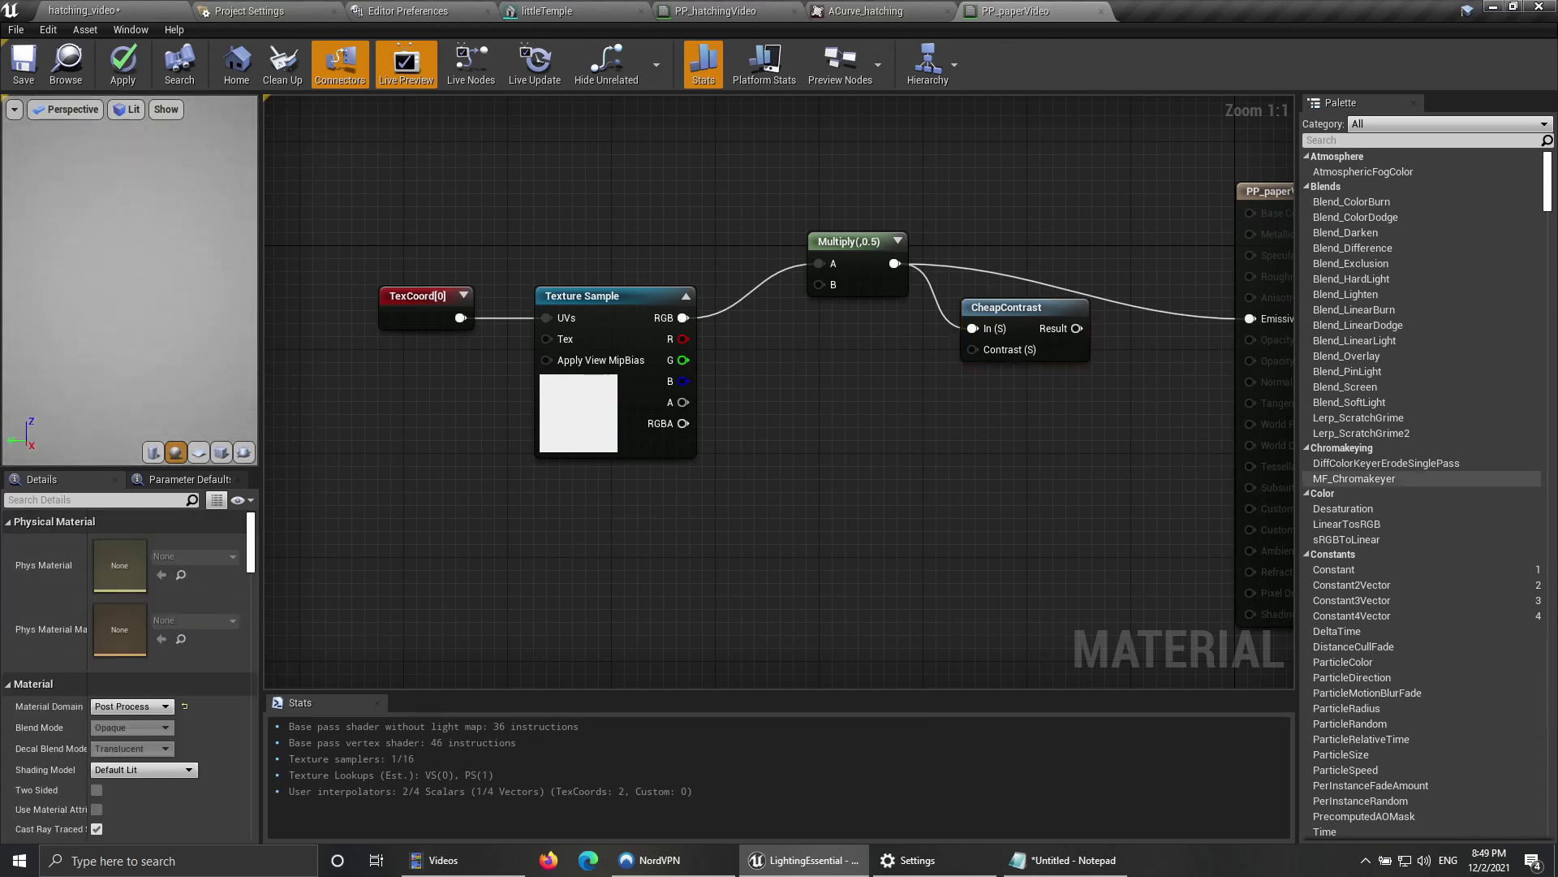
pyautogui.click(903, 377)
pyautogui.moveTo(903, 382); pyautogui.dragTo(661, 392, button='right')
pyautogui.moveTo(666, 400); pyautogui.dragTo(714, 357)
pyautogui.click(726, 359)
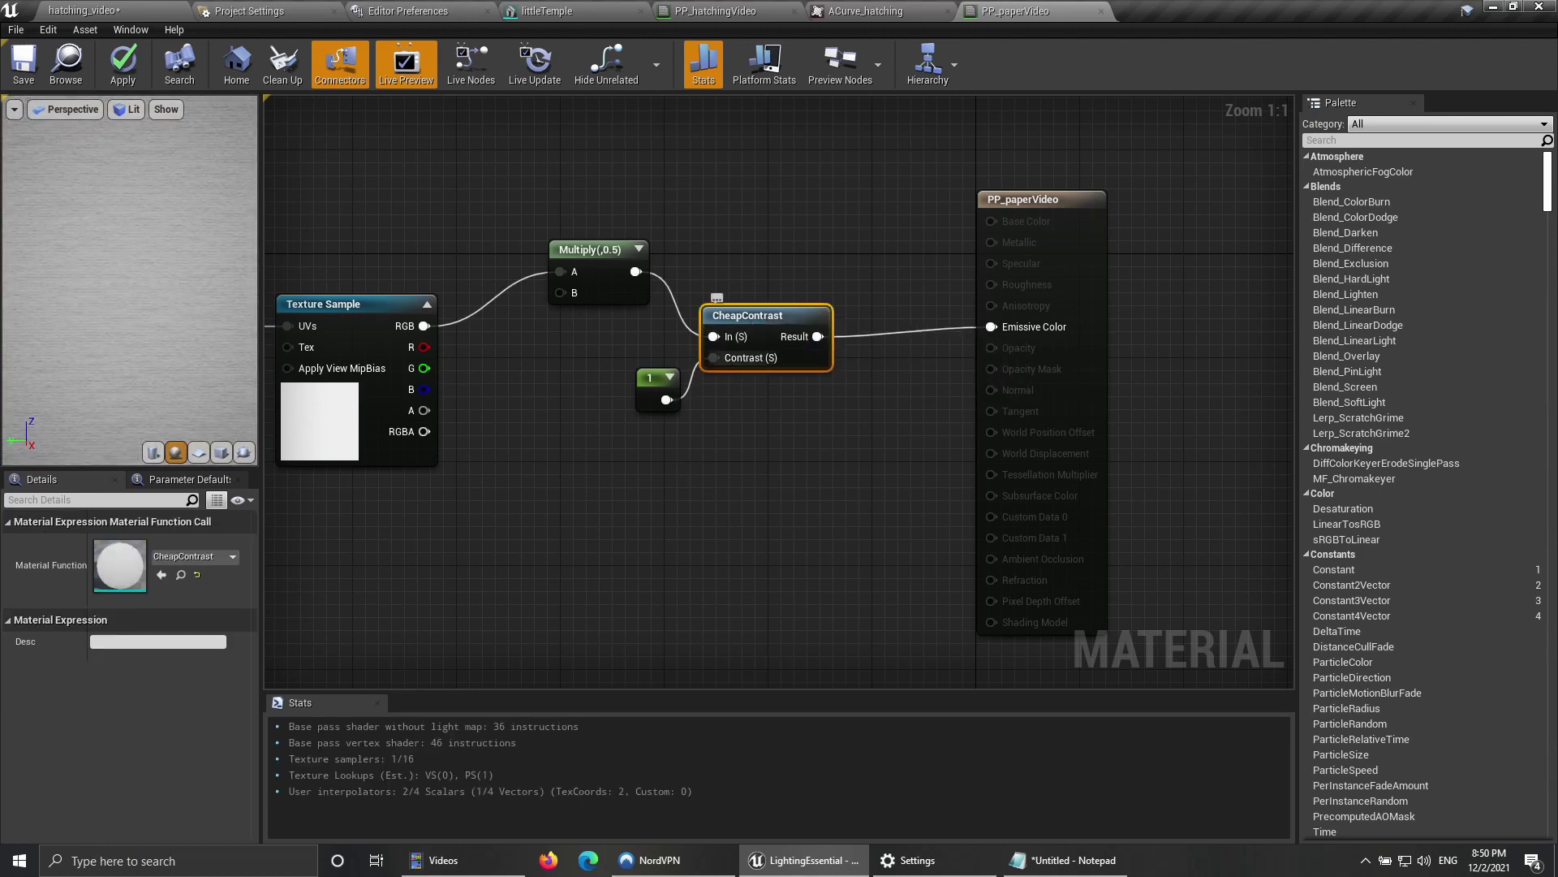
# Step: Set the constant feeding the CheapContrast node's Contrast input to 0.1 and save the material
pyautogui.click(657, 382)
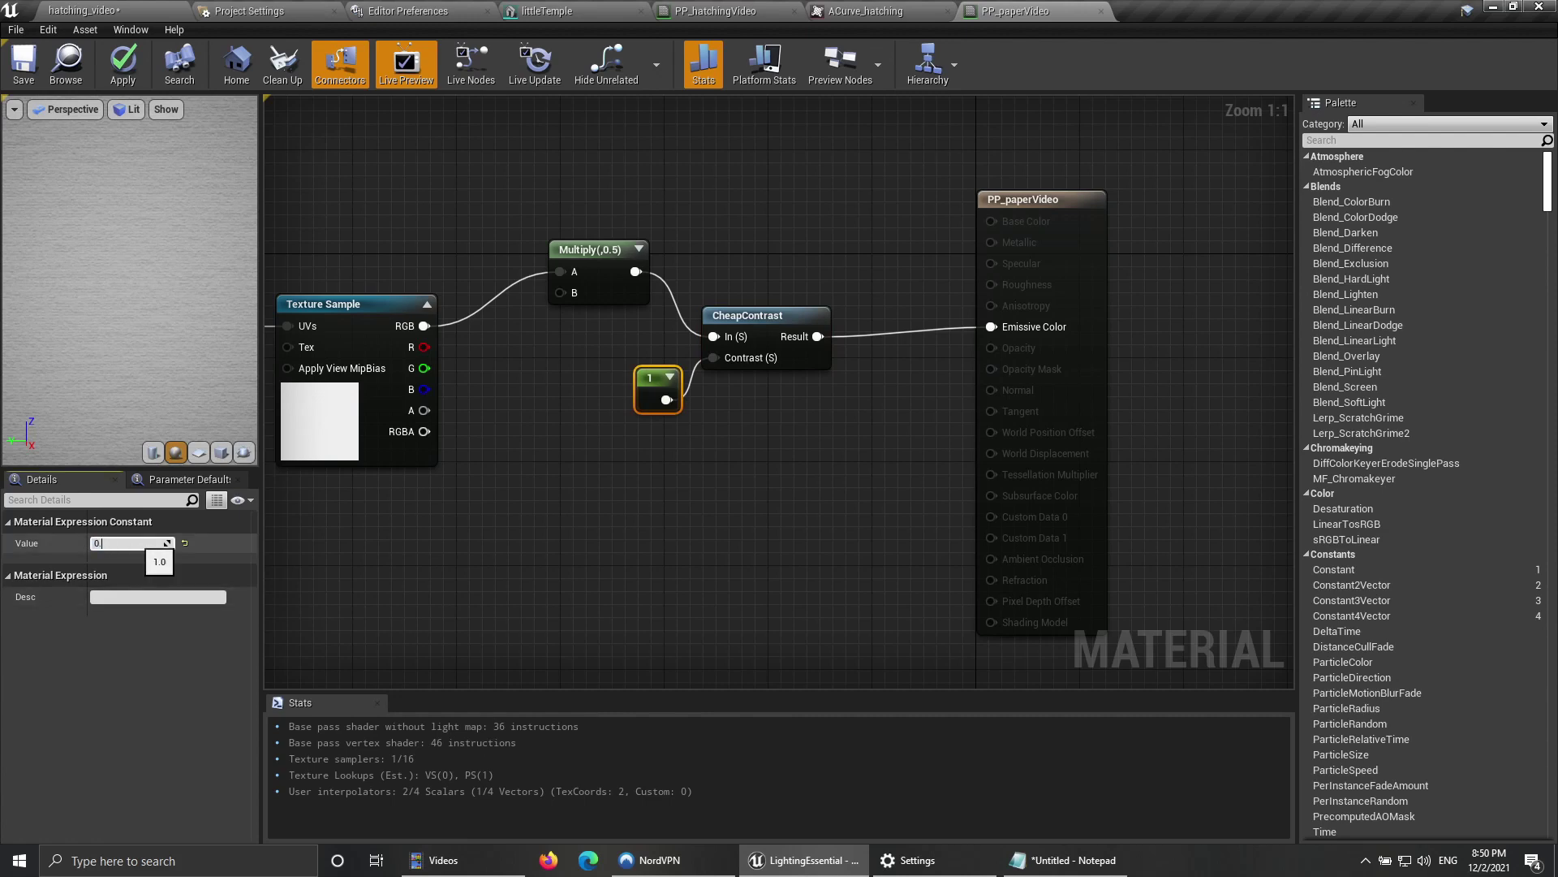
pyautogui.write('0.1')
pyautogui.press('Return')
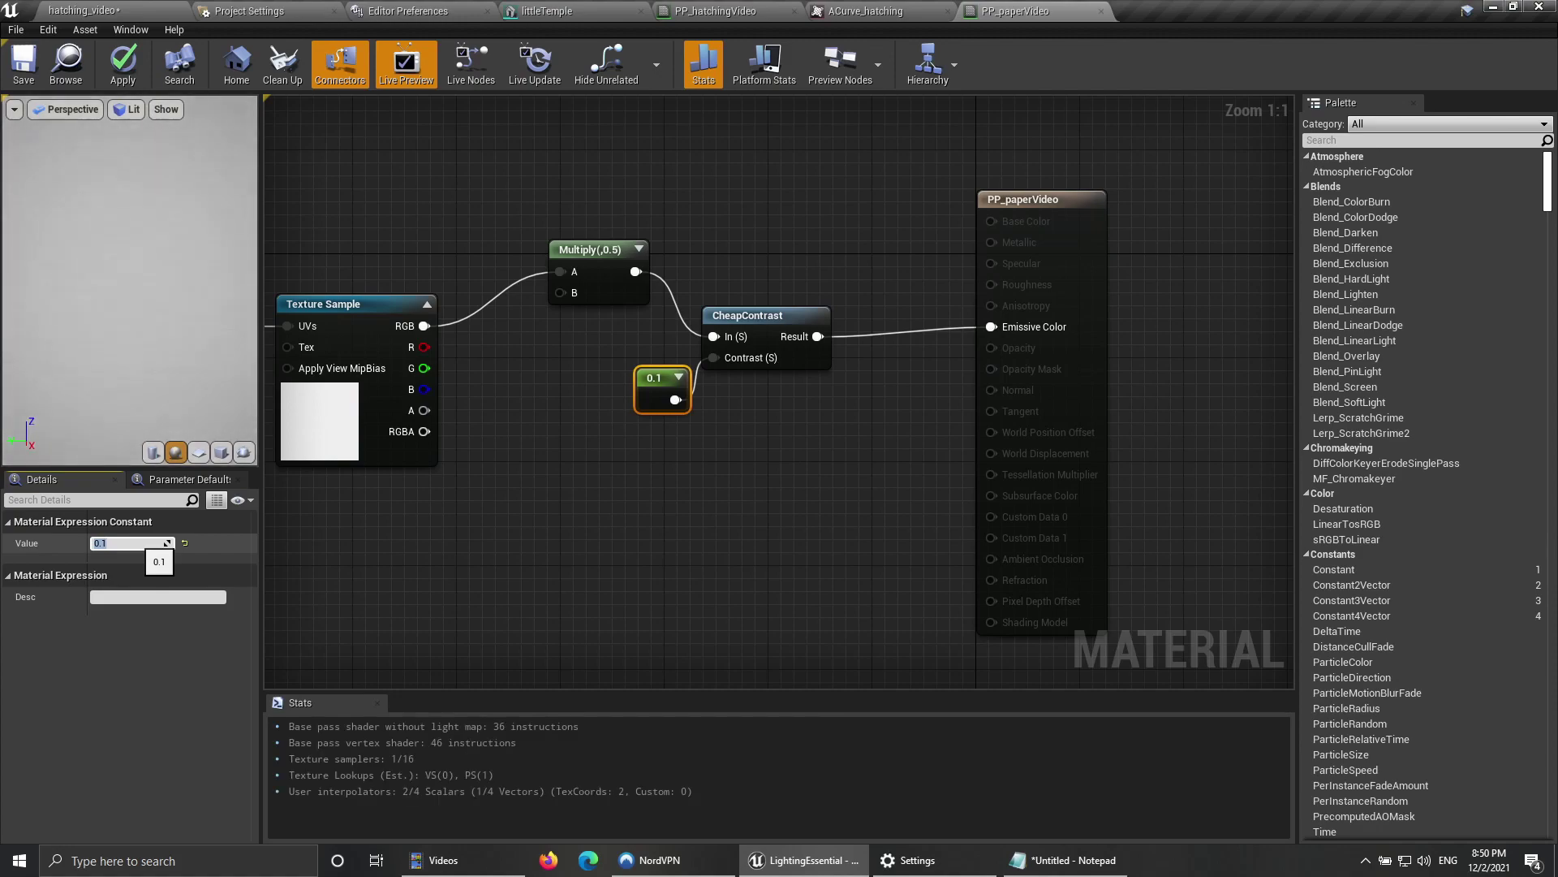
pyautogui.hotkey('ctrl', 's')
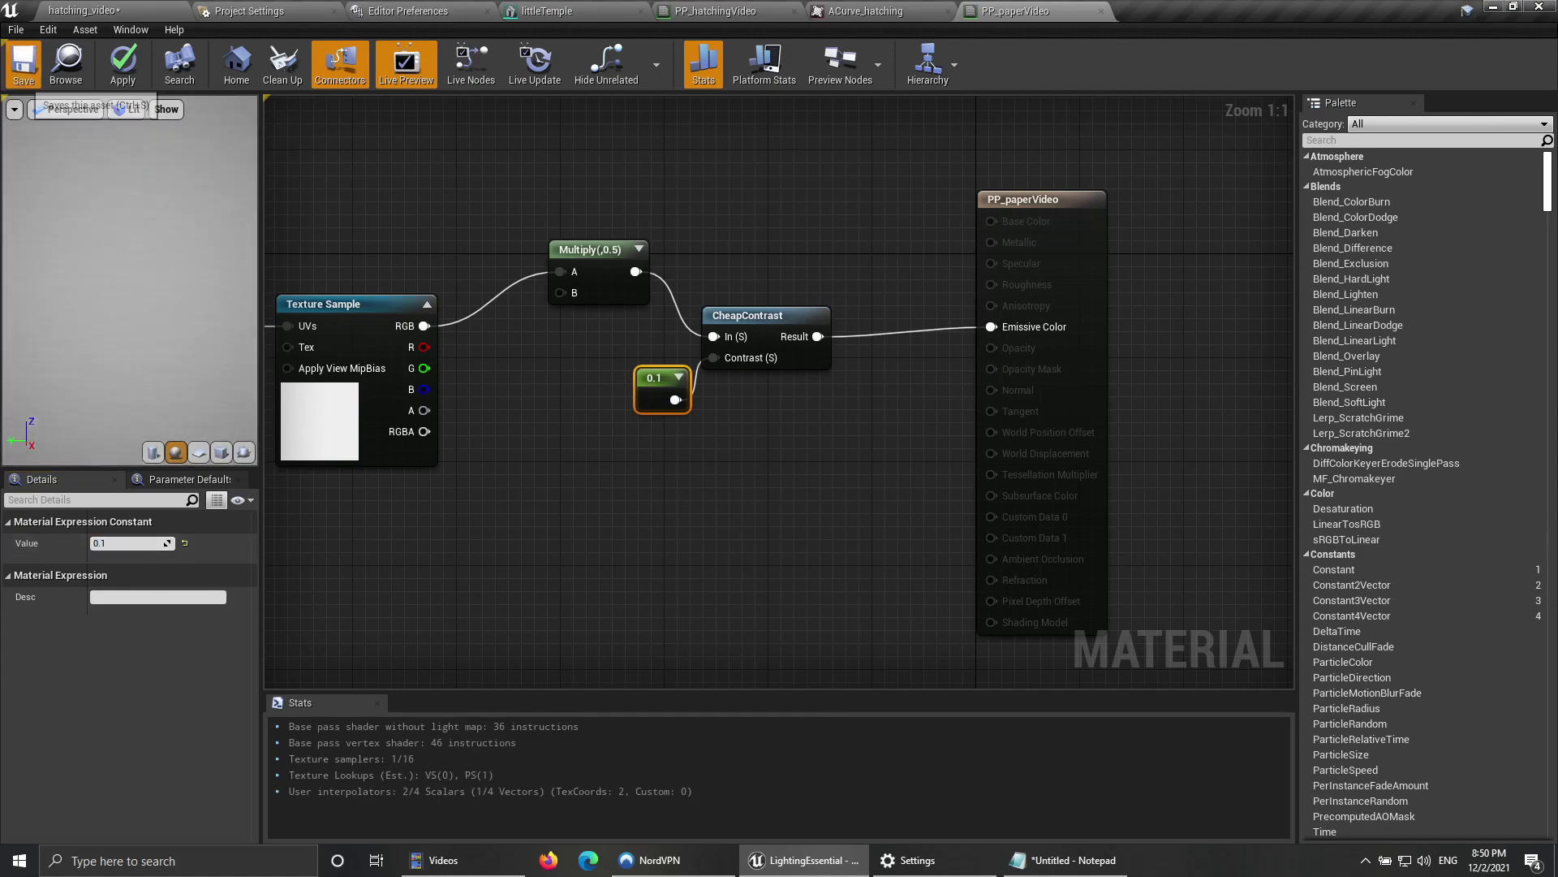
# Step: Examine the hatching and softened paper texture on the temple in the full-screen level viewport from nearer and farther distances
pyautogui.click(81, 11)
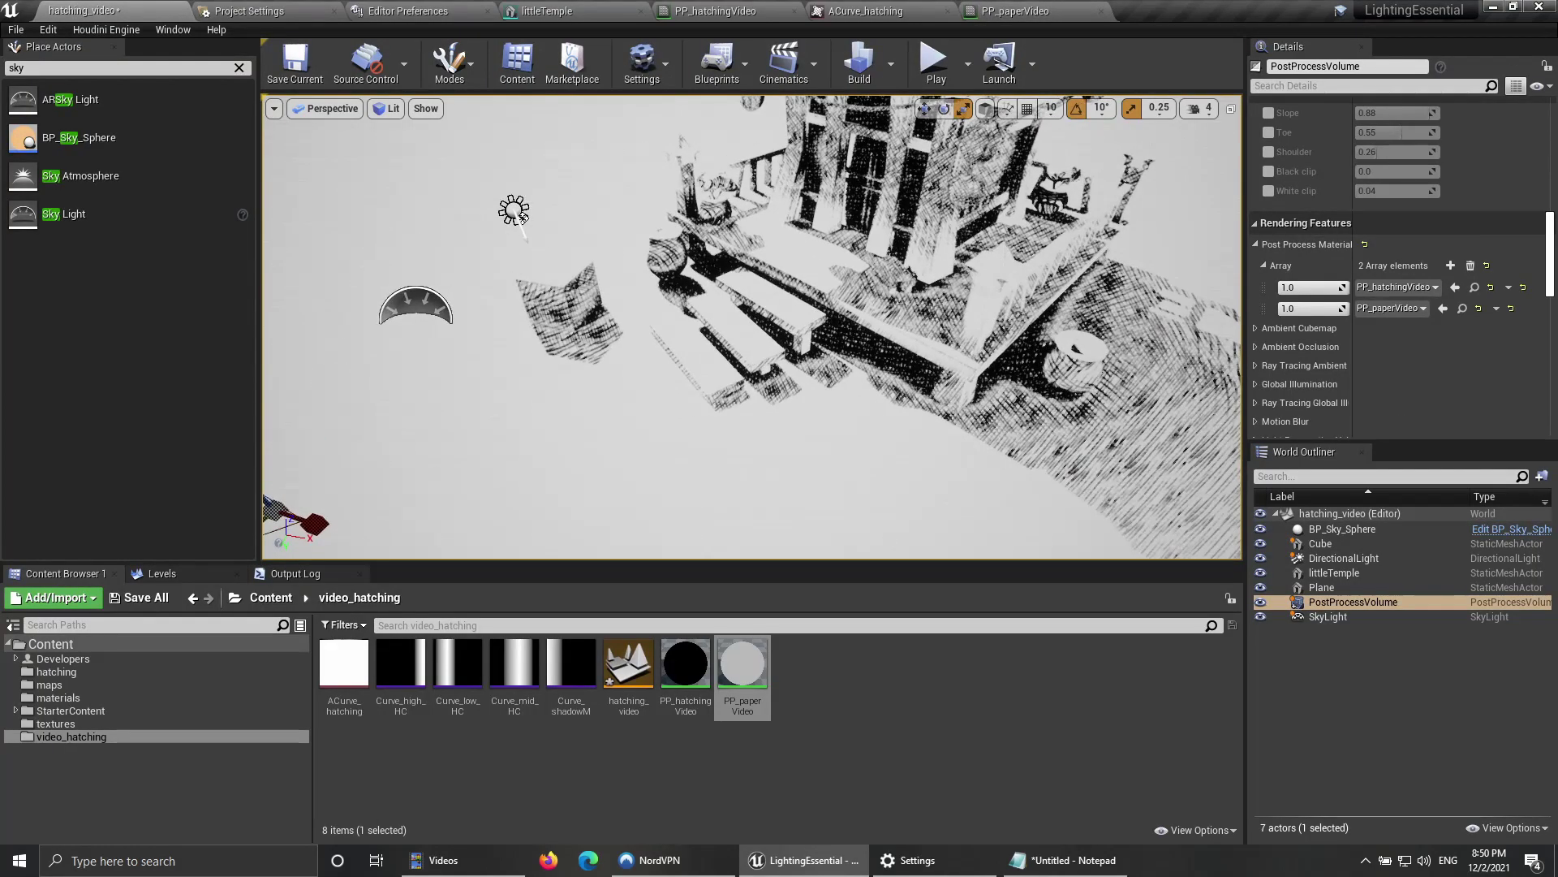
pyautogui.press('F11')
pyautogui.moveTo(751, 327); pyautogui.dragTo(795, 308, button='right')
pyautogui.press('s')
pyautogui.press('w')
pyautogui.press('s')
pyautogui.press('w')
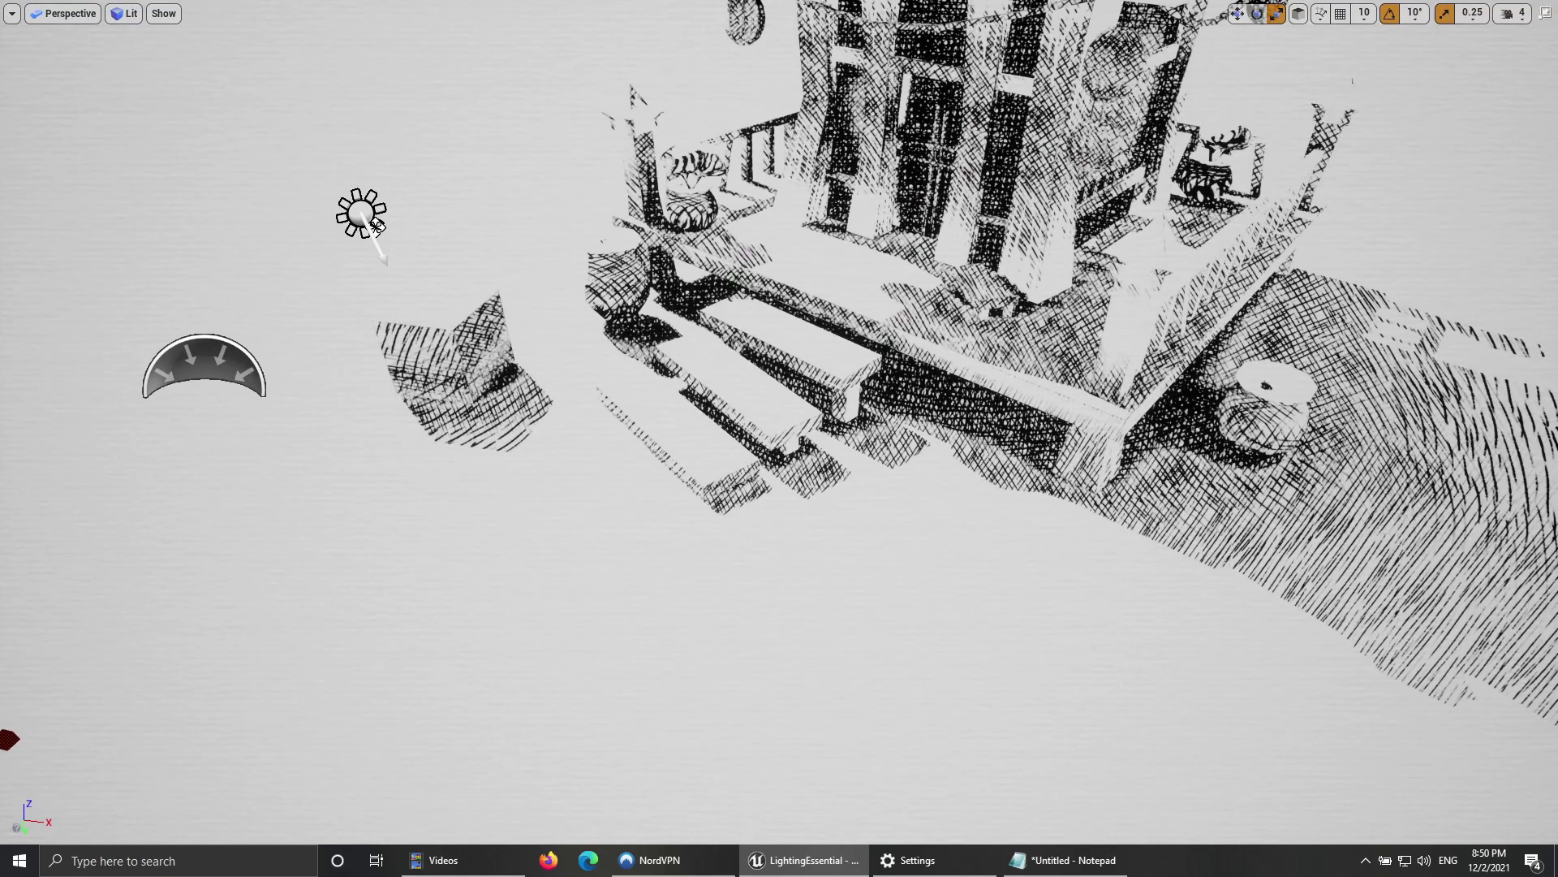
pyautogui.press('s')
pyautogui.moveTo(796, 309); pyautogui.dragTo(826, 314, button='right')
pyautogui.press('w')
pyautogui.press('w')
pyautogui.press('s')
pyautogui.press('w')
pyautogui.press('w')
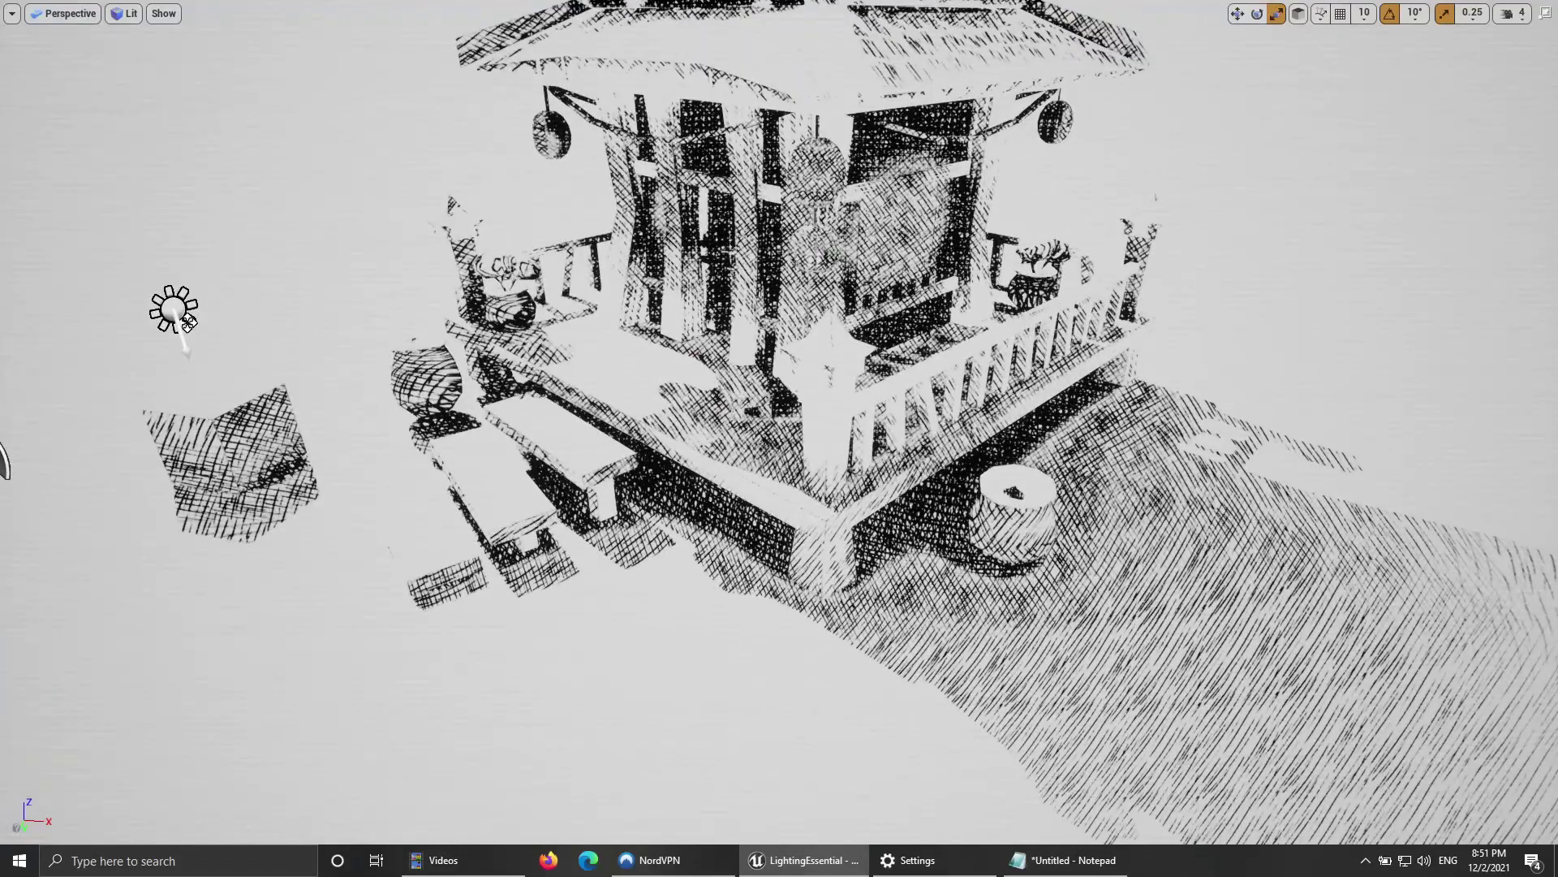
pyautogui.press('s')
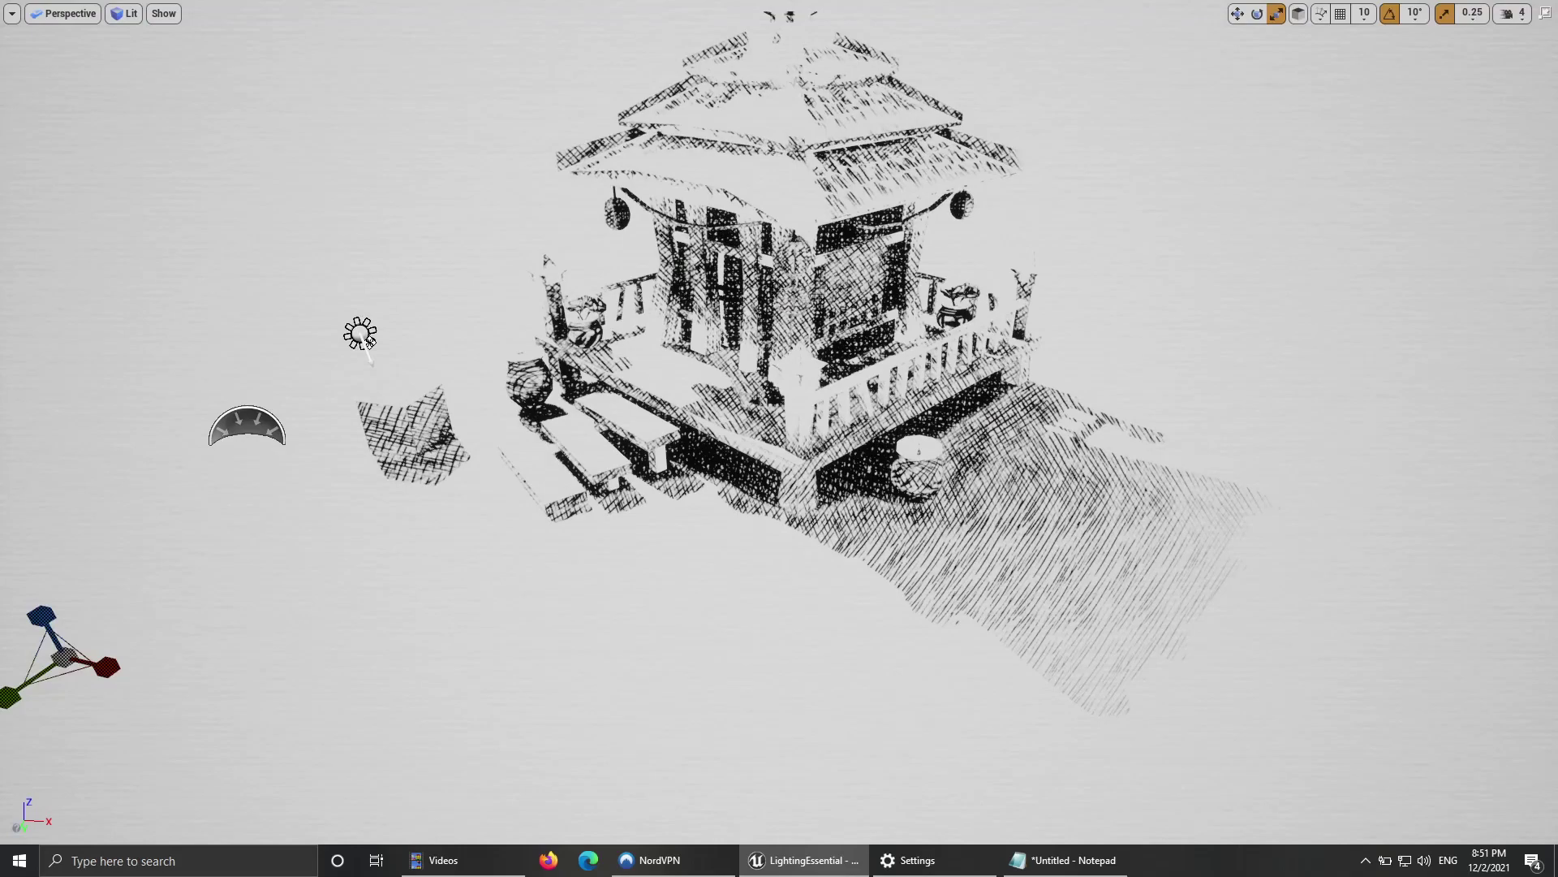
pyautogui.moveTo(826, 314); pyautogui.dragTo(844, 350, button='right')
pyautogui.press('w')
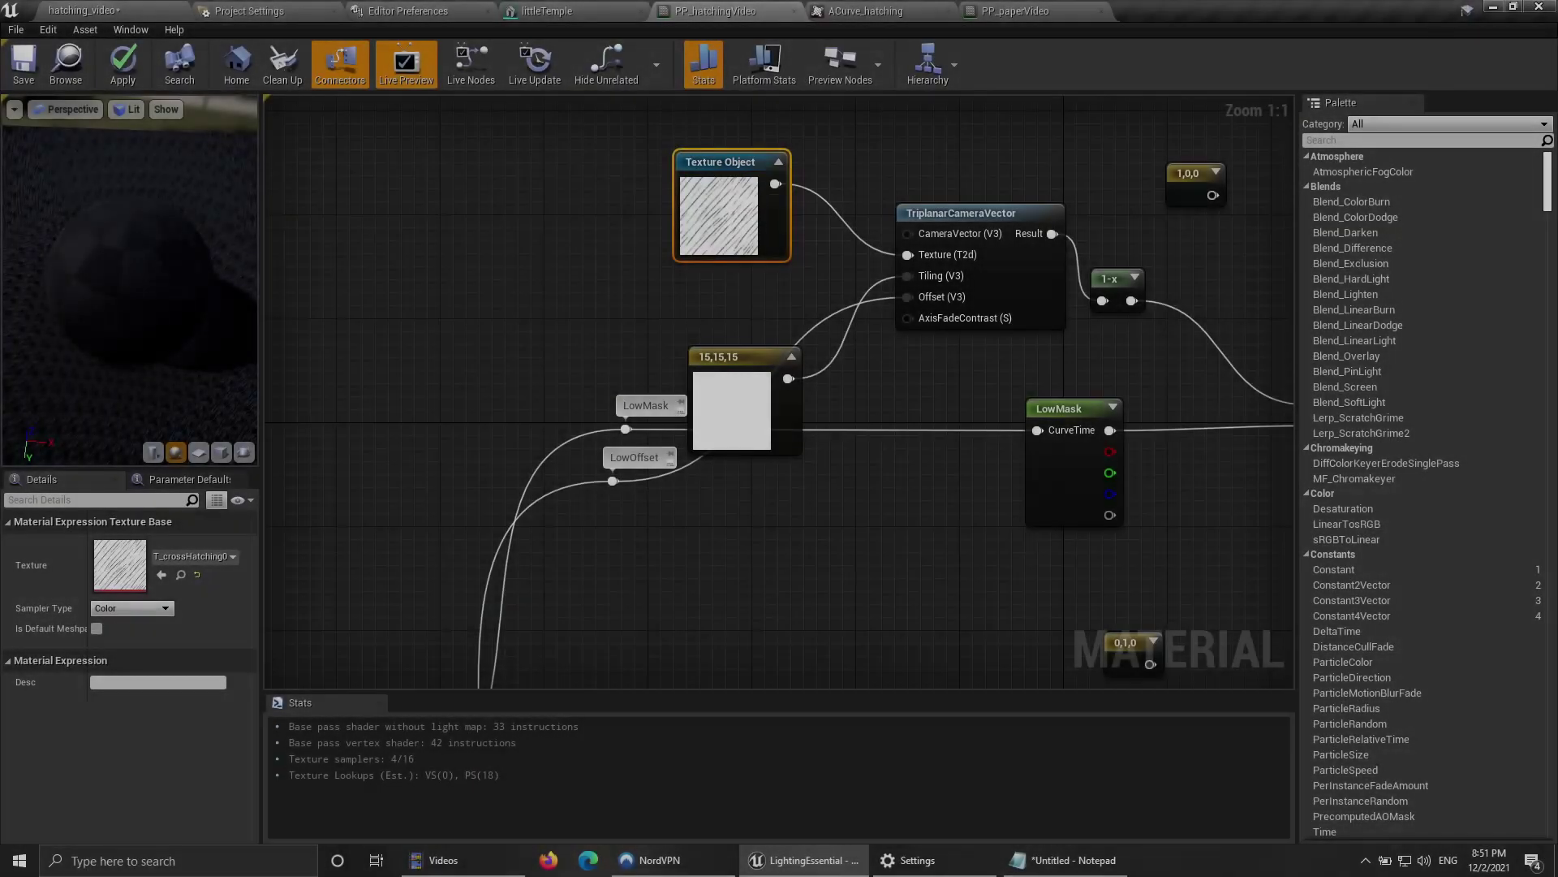
# Step: In the PP_hatchingVideo graph, reposition the low and mid hatching layers' 15,15,15 tiling constants and collapse the low one's preview
pyautogui.moveTo(732, 355); pyautogui.dragTo(616, 289)
pyautogui.click(675, 290)
pyautogui.scroll(-2, 819, 564)
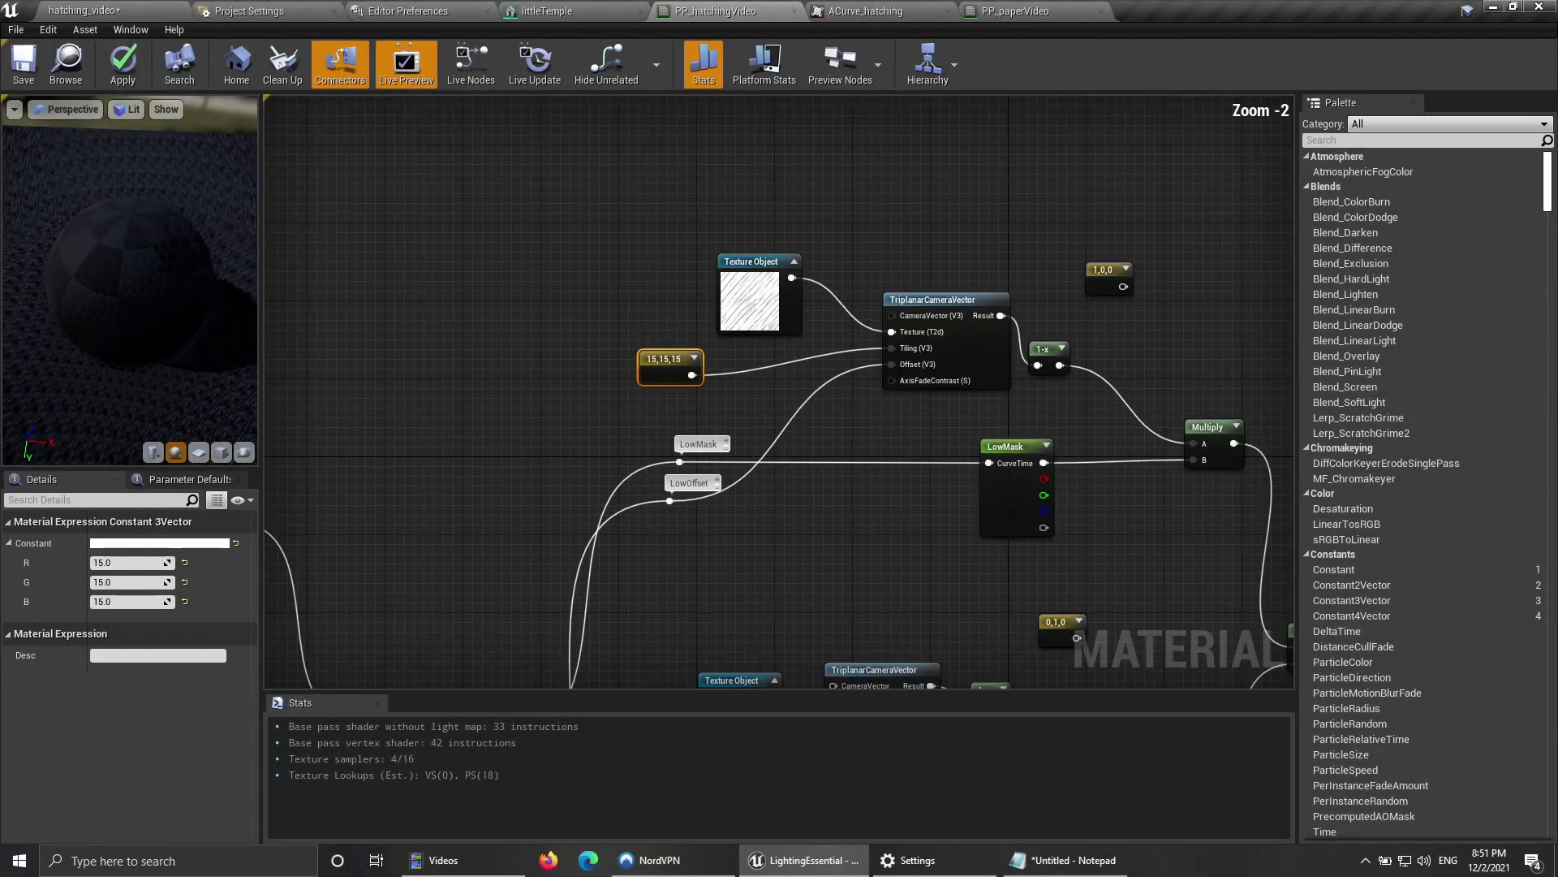
pyautogui.moveTo(860, 218); pyautogui.dragTo(872, 325, button='right')
pyautogui.moveTo(822, 526); pyautogui.dragTo(752, 525)
pyautogui.moveTo(752, 526); pyautogui.dragTo(764, 303, button='right')
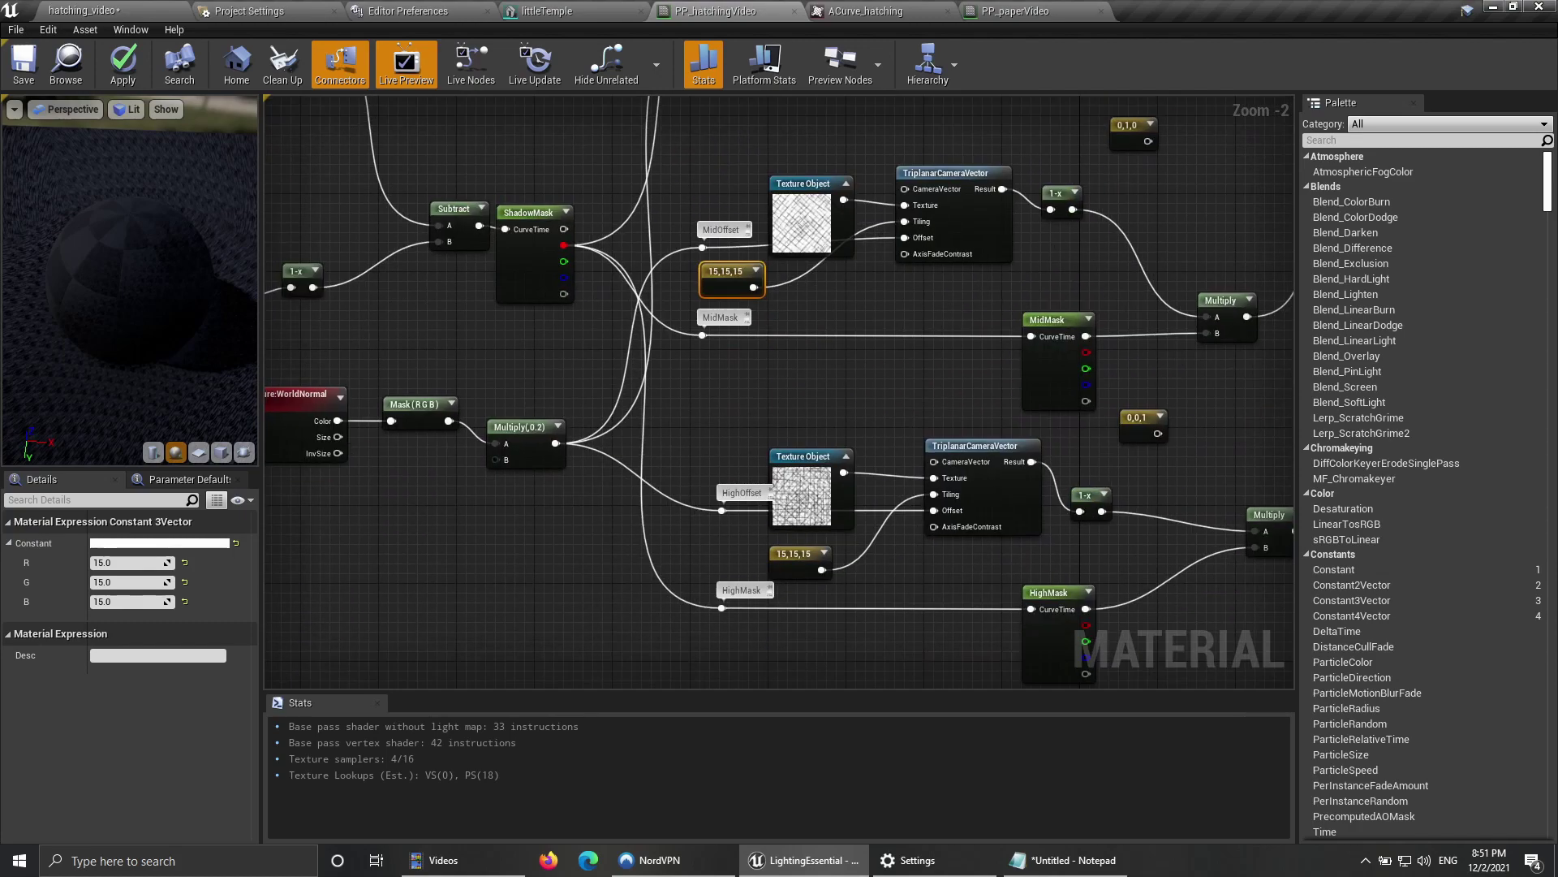
# Step: Delete the 15,15,15 tiling constants of the mid and high hatching layers, keeping only the low layer's constant
pyautogui.scroll(-1, 763, 303)
pyautogui.click(734, 548)
pyautogui.moveTo(743, 555); pyautogui.dragTo(713, 709, button='right')
pyautogui.click(702, 449)
pyautogui.moveTo(702, 448); pyautogui.dragTo(702, 280, button='right')
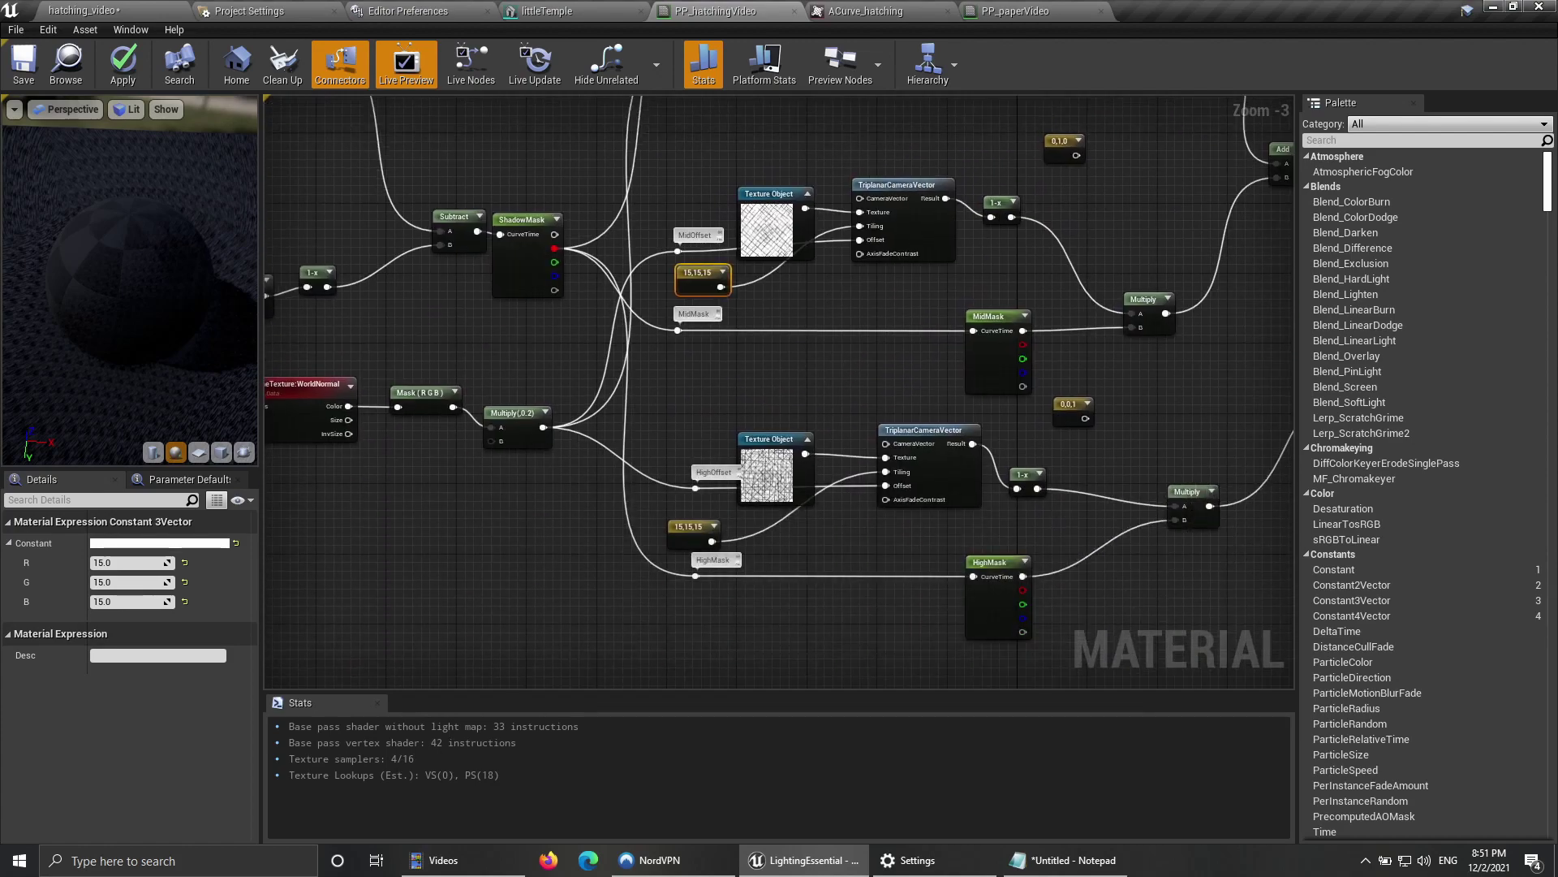
pyautogui.moveTo(814, 316)
pyautogui.mouseDown(button='right')
pyautogui.moveTo(807, 494)
pyautogui.moveTo(801, 326)
pyautogui.mouseUp(button='right')
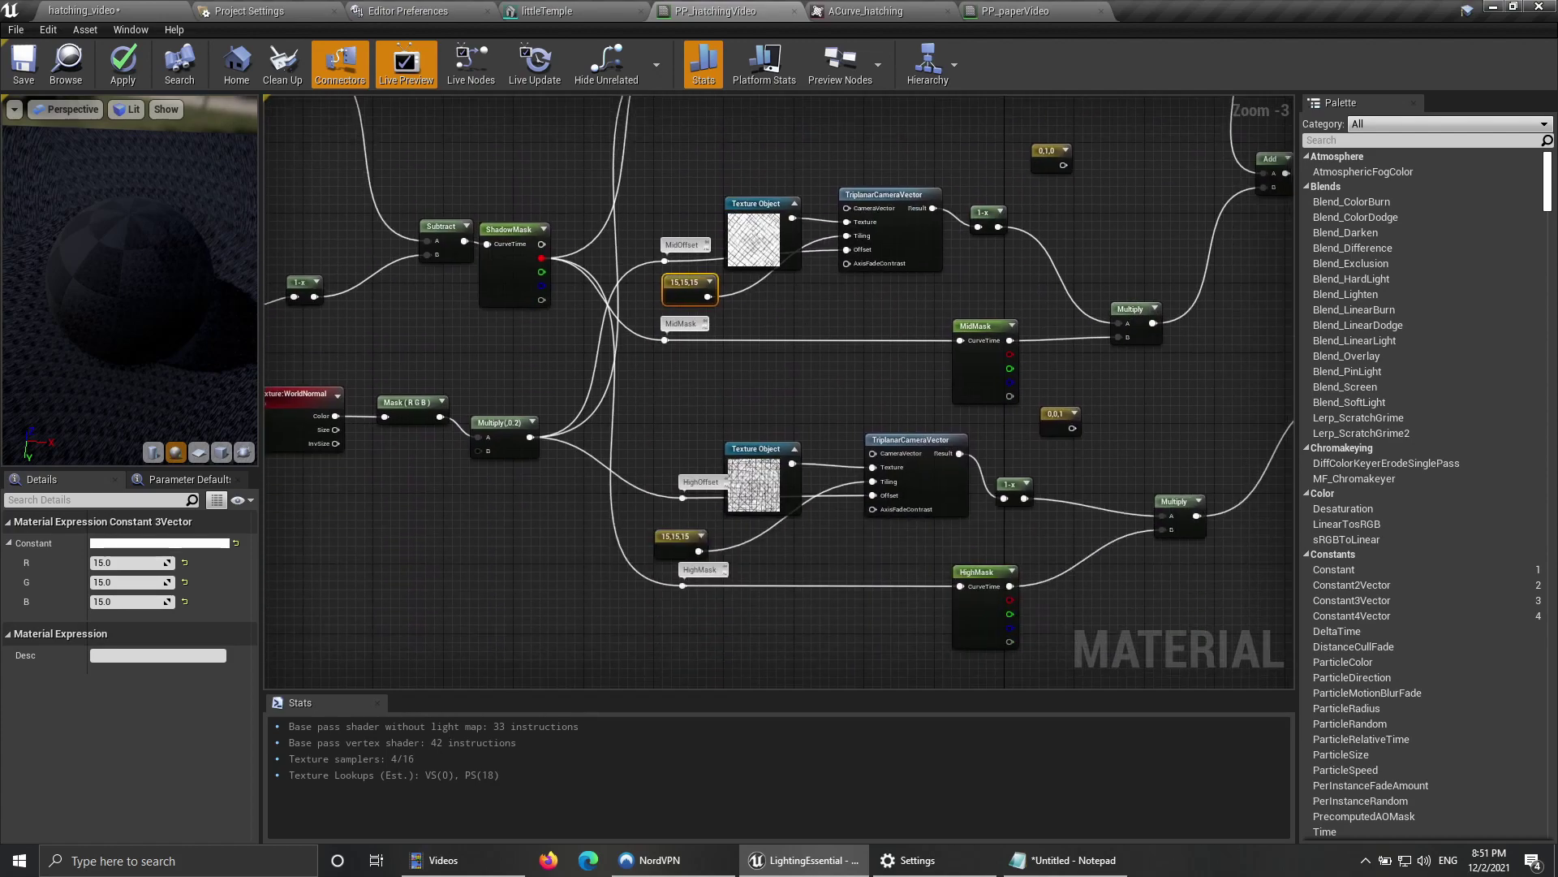
pyautogui.press('Delete')
pyautogui.click(671, 545)
pyautogui.press('Delete')
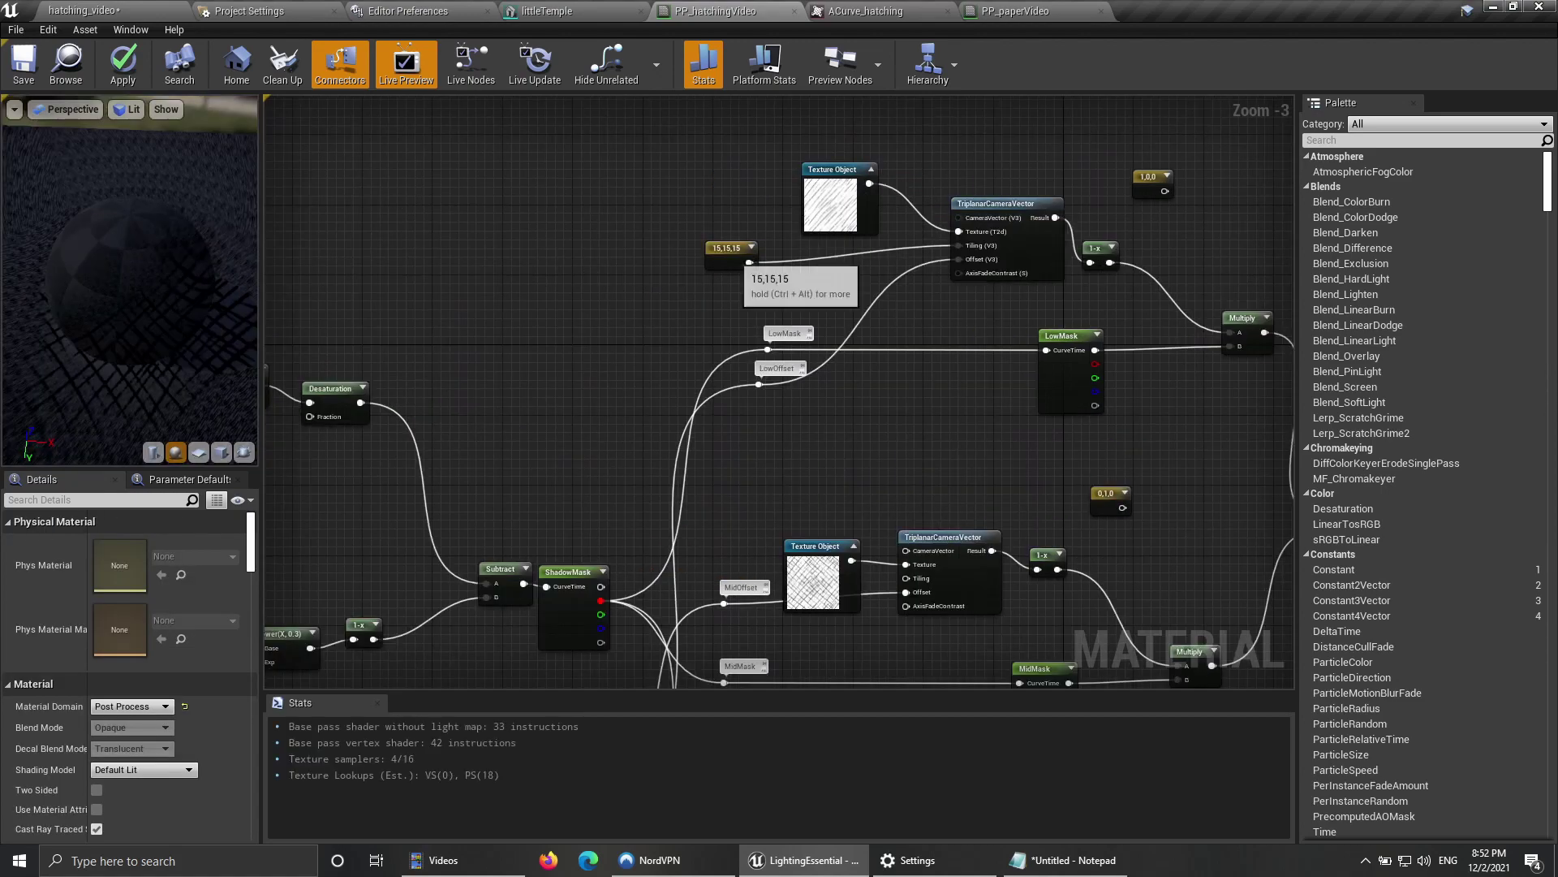
# Step: Add a Camera Position node in the empty graph area above the Divide and Desaturation nodes
pyautogui.click(735, 256)
pyautogui.click(596, 207)
pyautogui.moveTo(596, 207); pyautogui.dragTo(595, 357, button='right')
pyautogui.rightClick(481, 248)
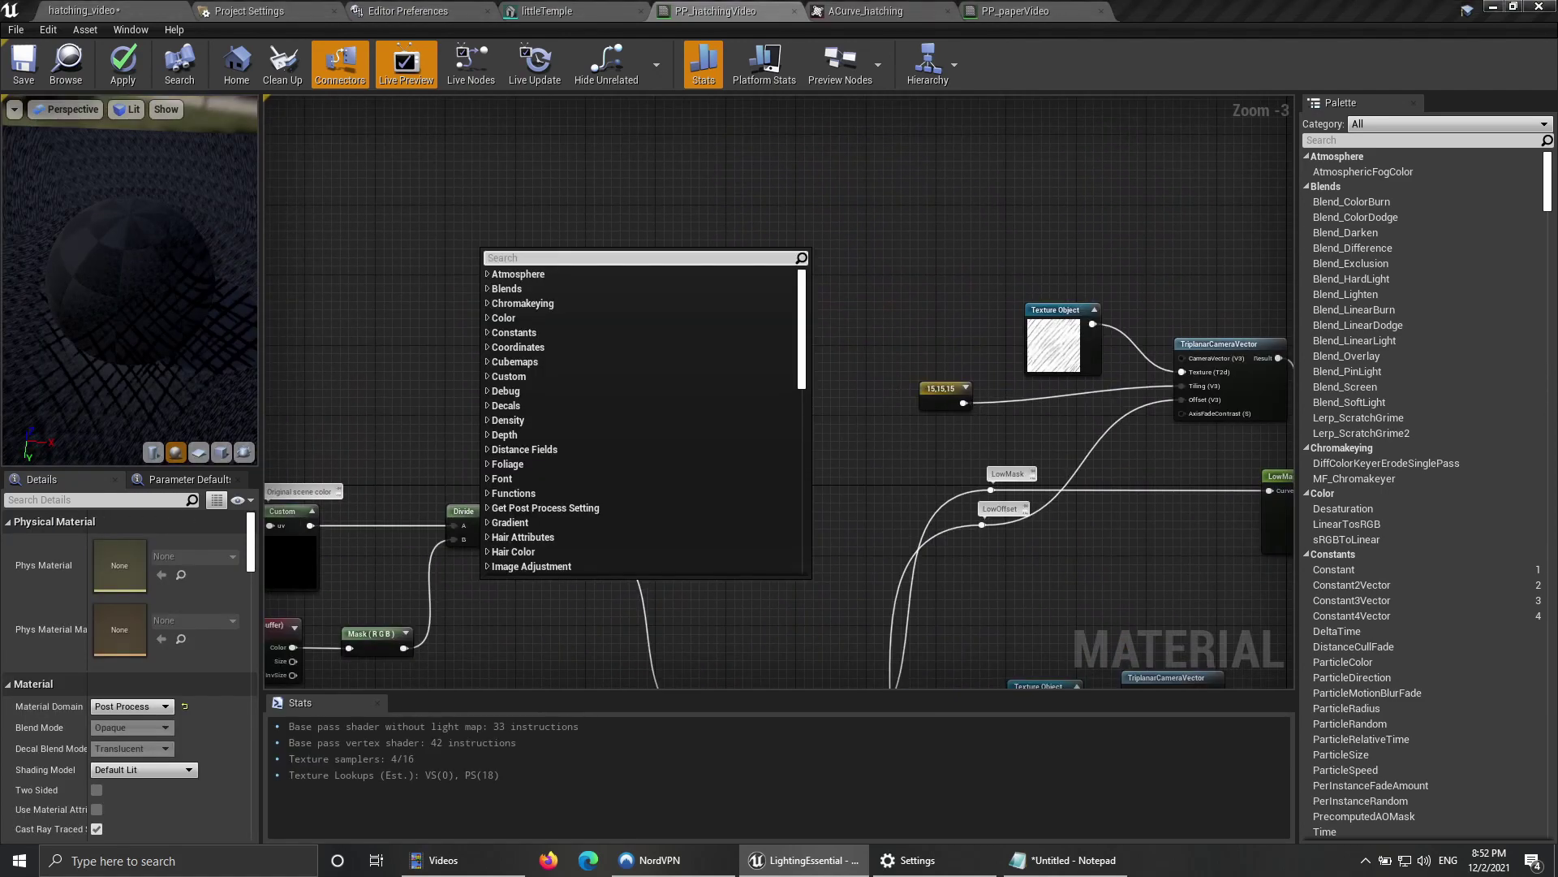
pyautogui.write('c')
pyautogui.press('BackSpace')
pyautogui.write('camera')
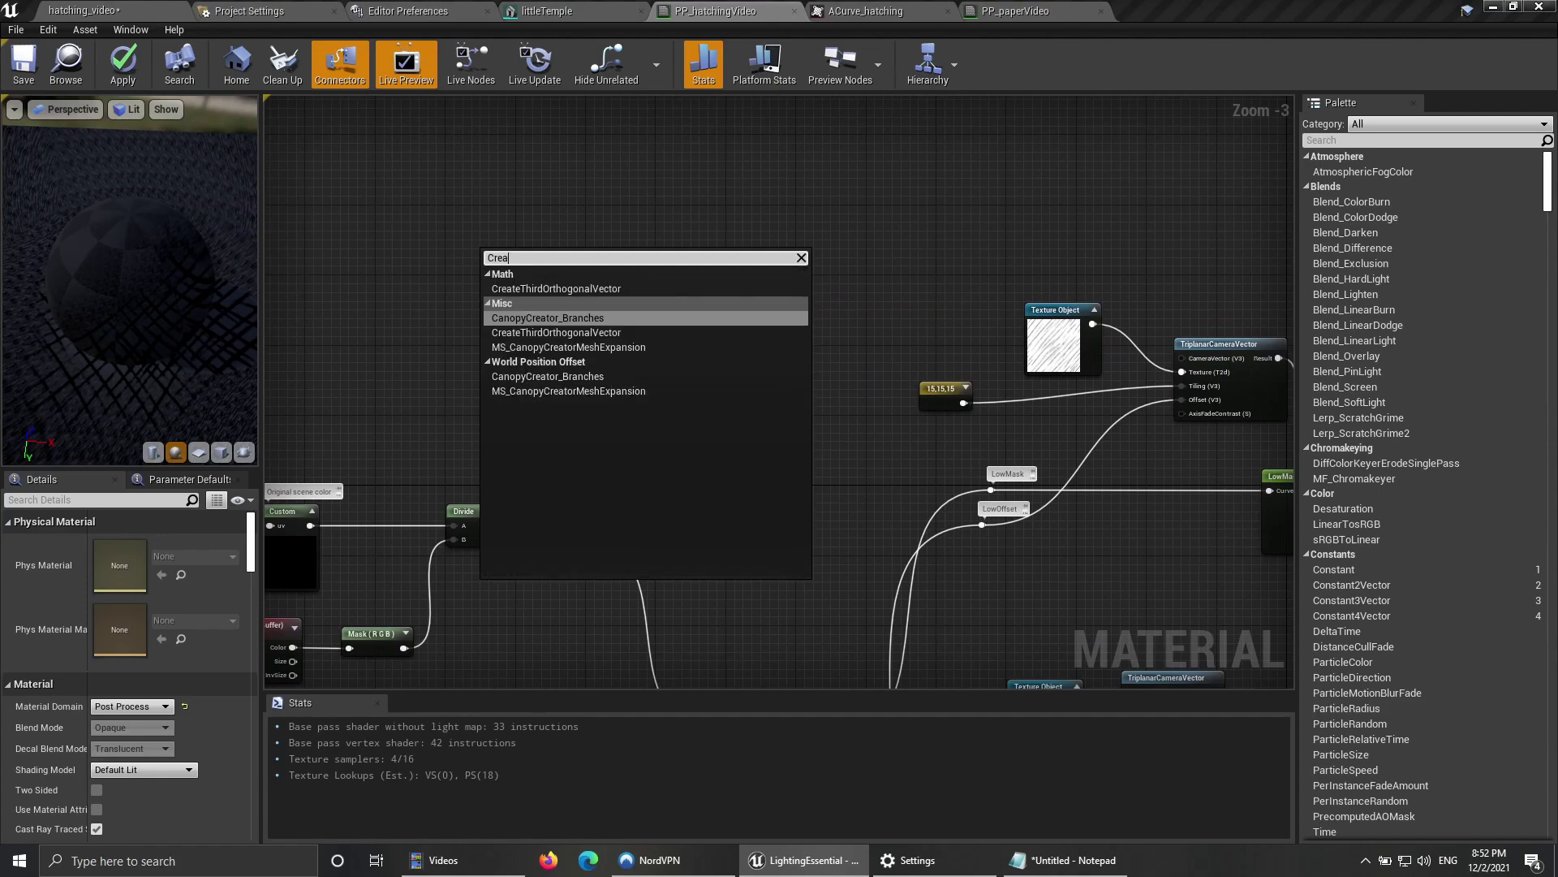
pyautogui.press('Return')
pyautogui.scroll(3, 480, 248)
pyautogui.moveTo(494, 268); pyautogui.dragTo(573, 286)
pyautogui.moveTo(791, 241); pyautogui.dragTo(742, 232, button='right')
# Step: Connect Camera Position to the Vector 3 input of a new VectorLength node and place it just above and beside it
pyautogui.moveTo(612, 298); pyautogui.dragTo(730, 281)
pyautogui.write('length')
pyautogui.press('Return')
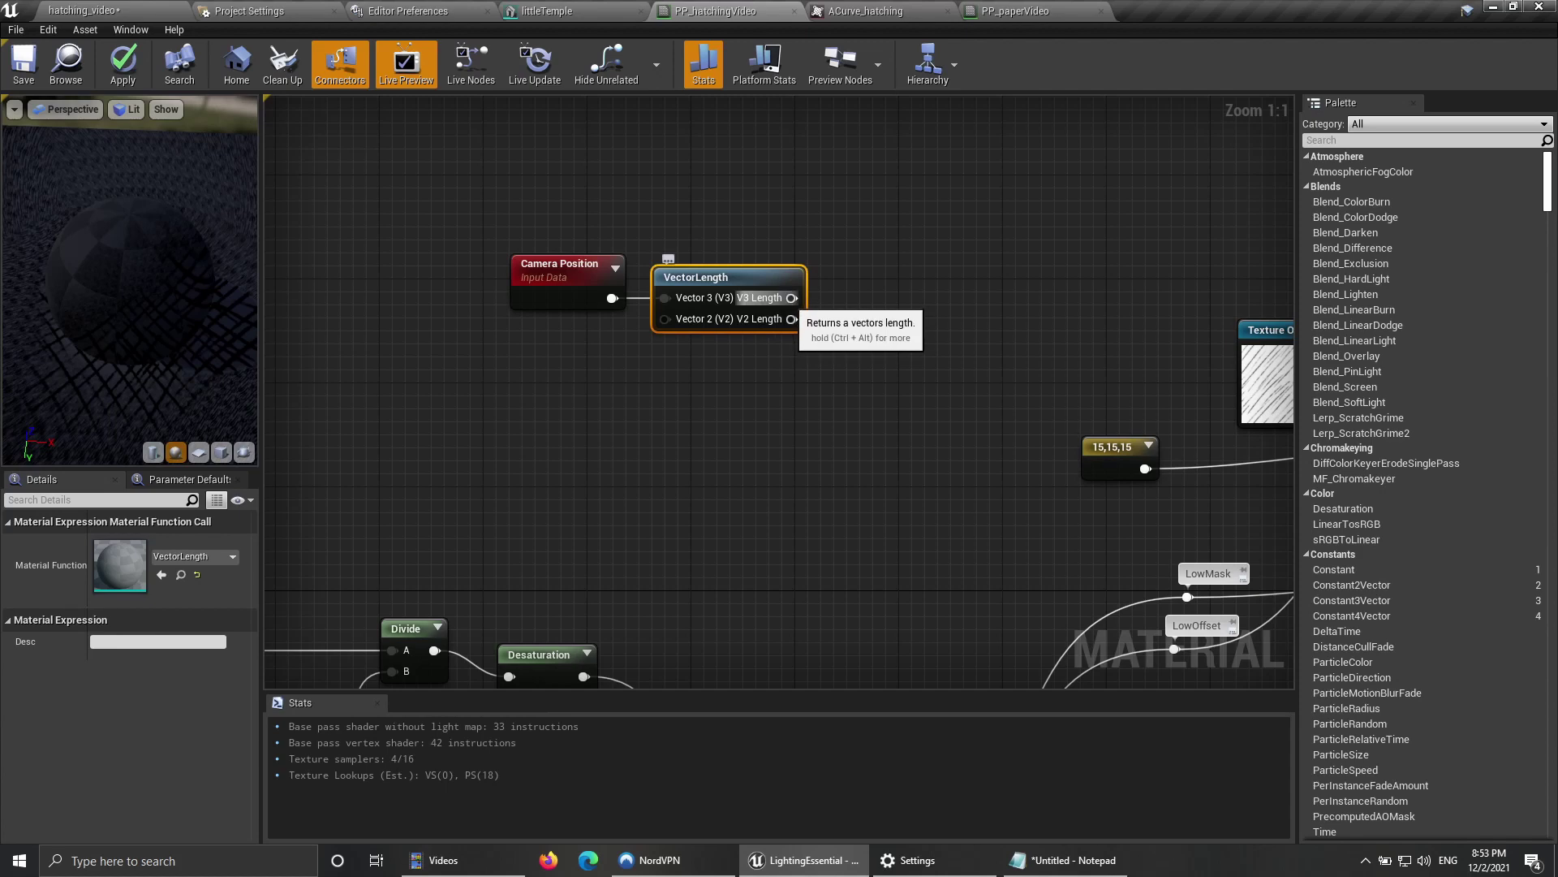
pyautogui.moveTo(745, 274); pyautogui.dragTo(745, 222)
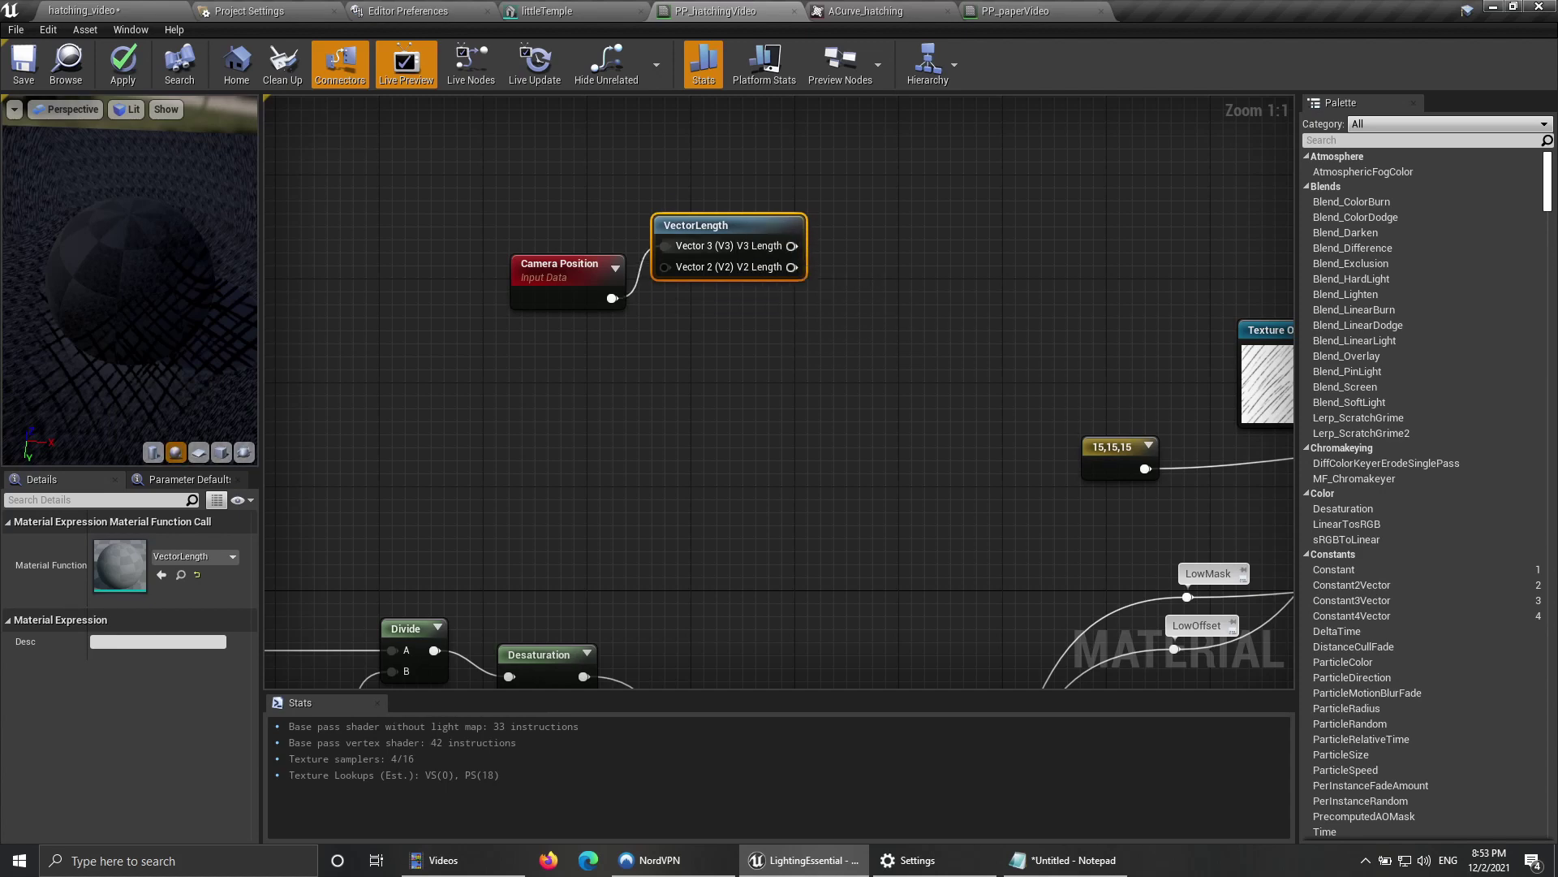
pyautogui.moveTo(698, 229); pyautogui.dragTo(689, 219)
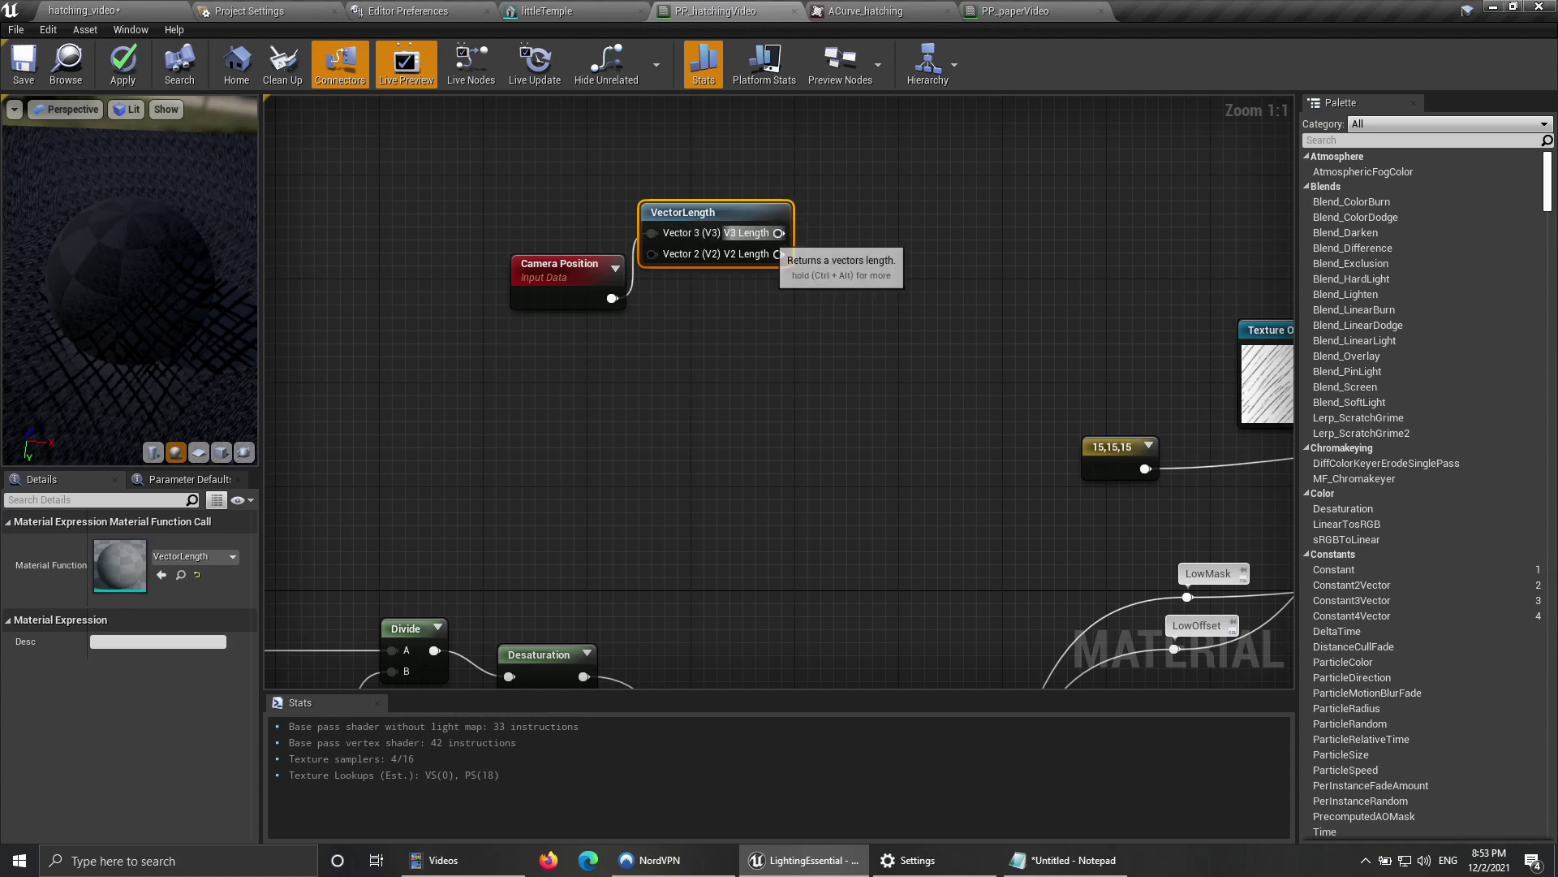
# Step: Feed the VectorLength node's V3 Length output into a new Divide node with Const B set to 300
pyautogui.moveTo(779, 233); pyautogui.dragTo(846, 231)
pyautogui.write('divi')
pyautogui.press('Return')
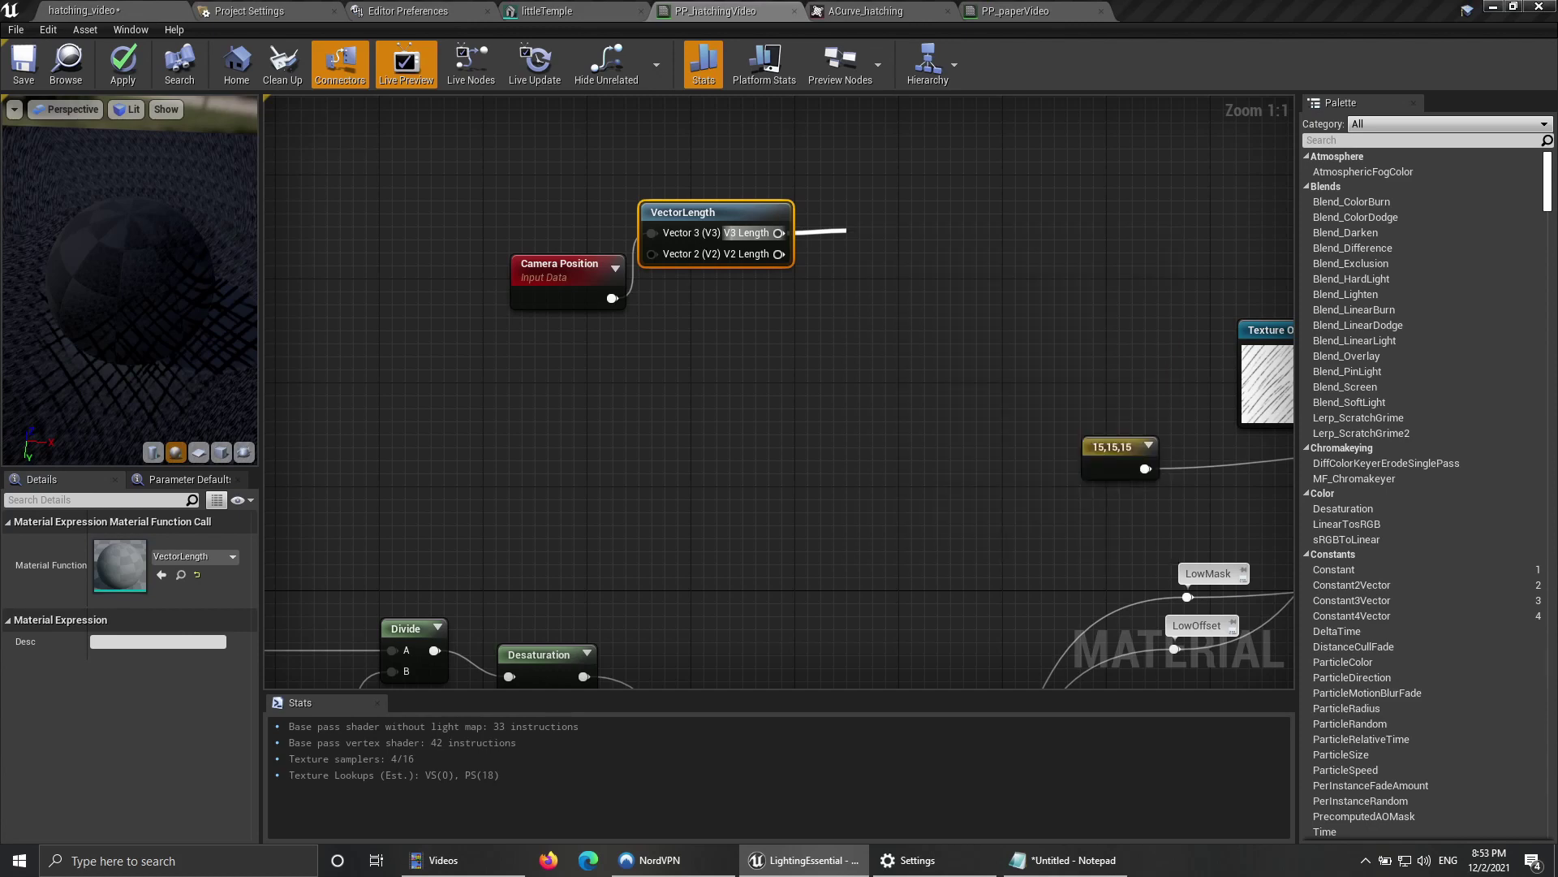
pyautogui.click(127, 562)
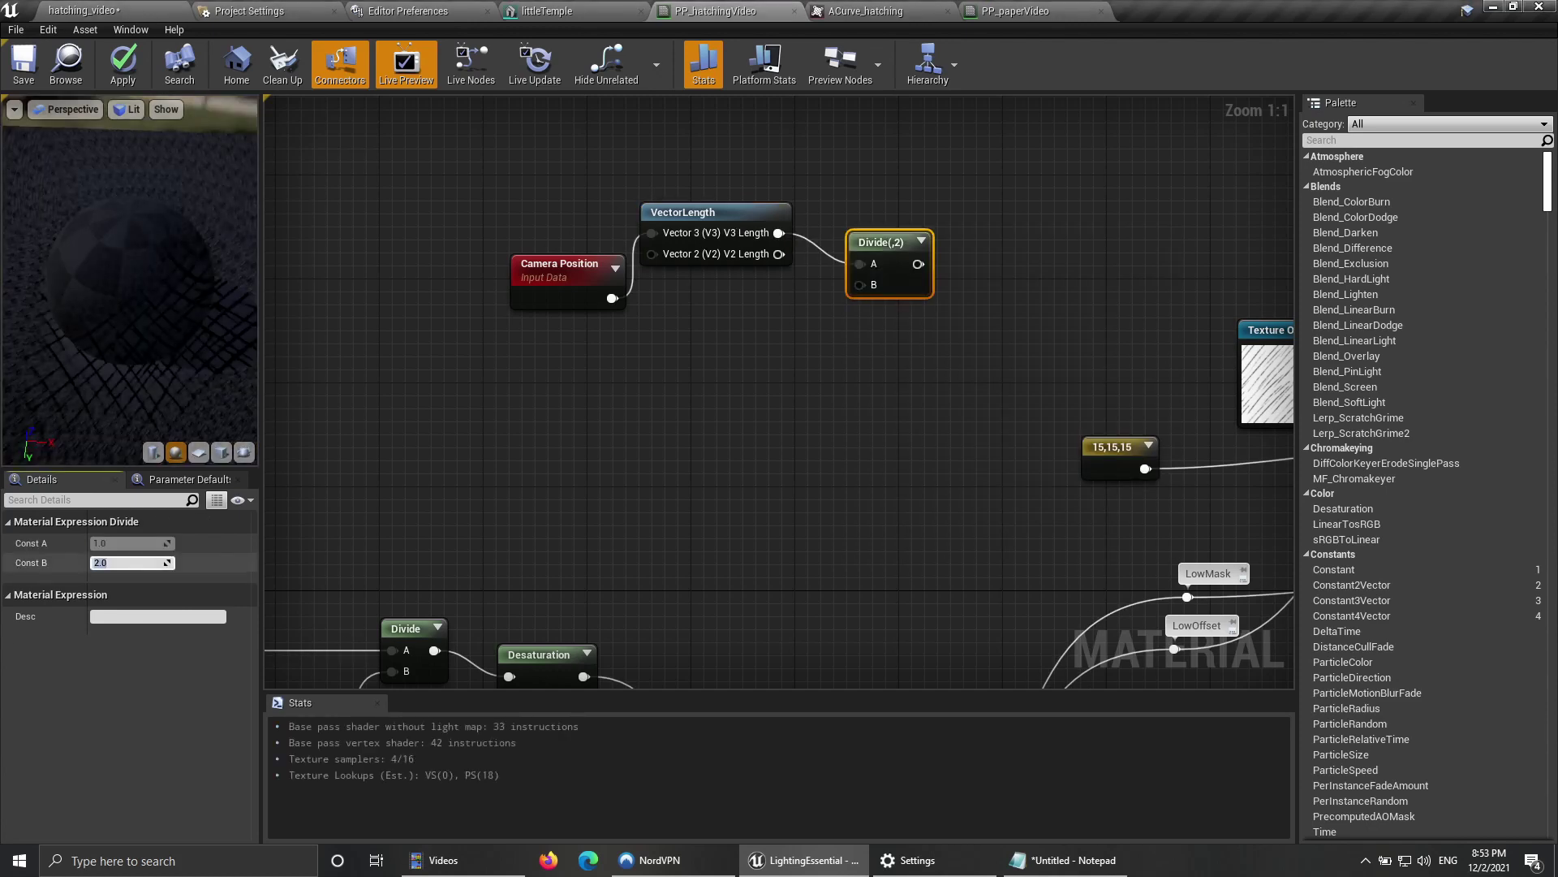
pyautogui.write('300')
pyautogui.press('Return')
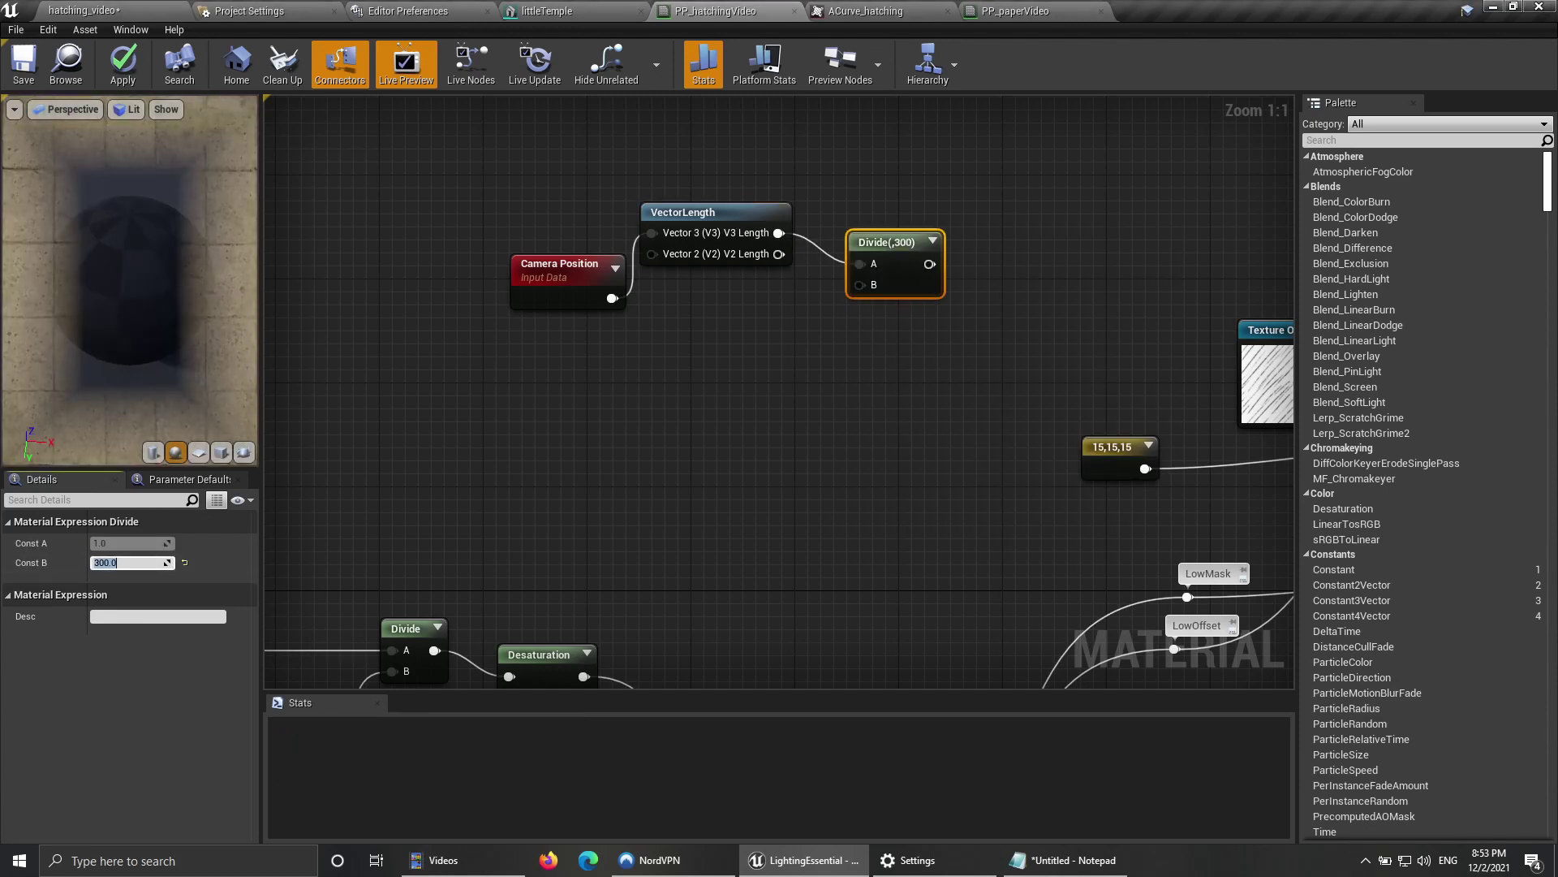
pyautogui.moveTo(890, 245); pyautogui.dragTo(864, 255)
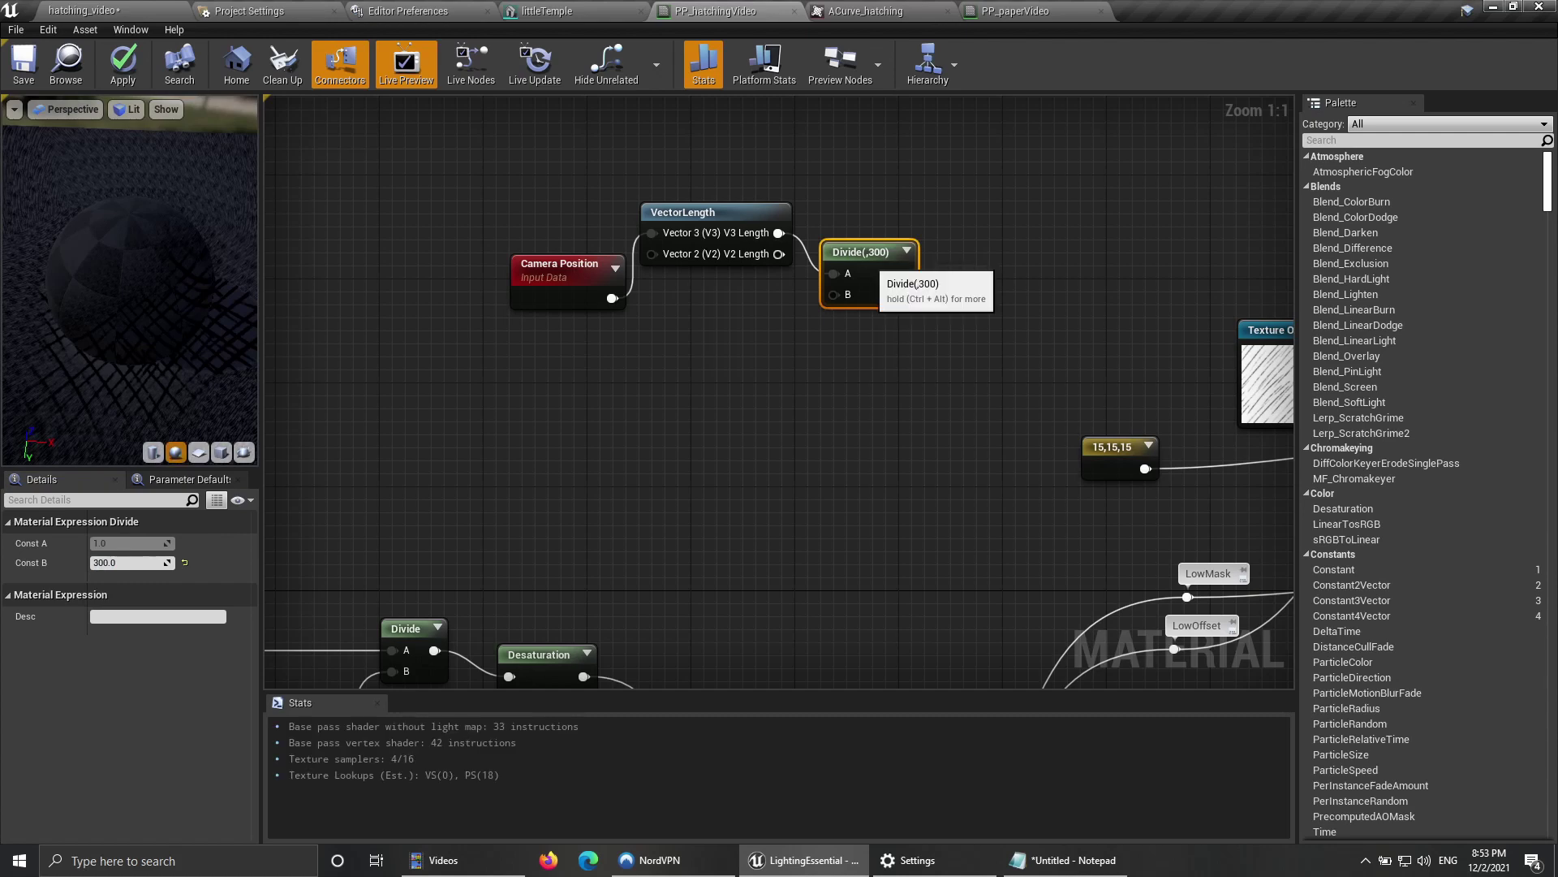
# Step: Connect the Divide node's output to a new Sine node and align it beside the Divide
pyautogui.moveTo(868, 265); pyautogui.dragTo(951, 257)
pyautogui.write('s')
pyautogui.press('Return')
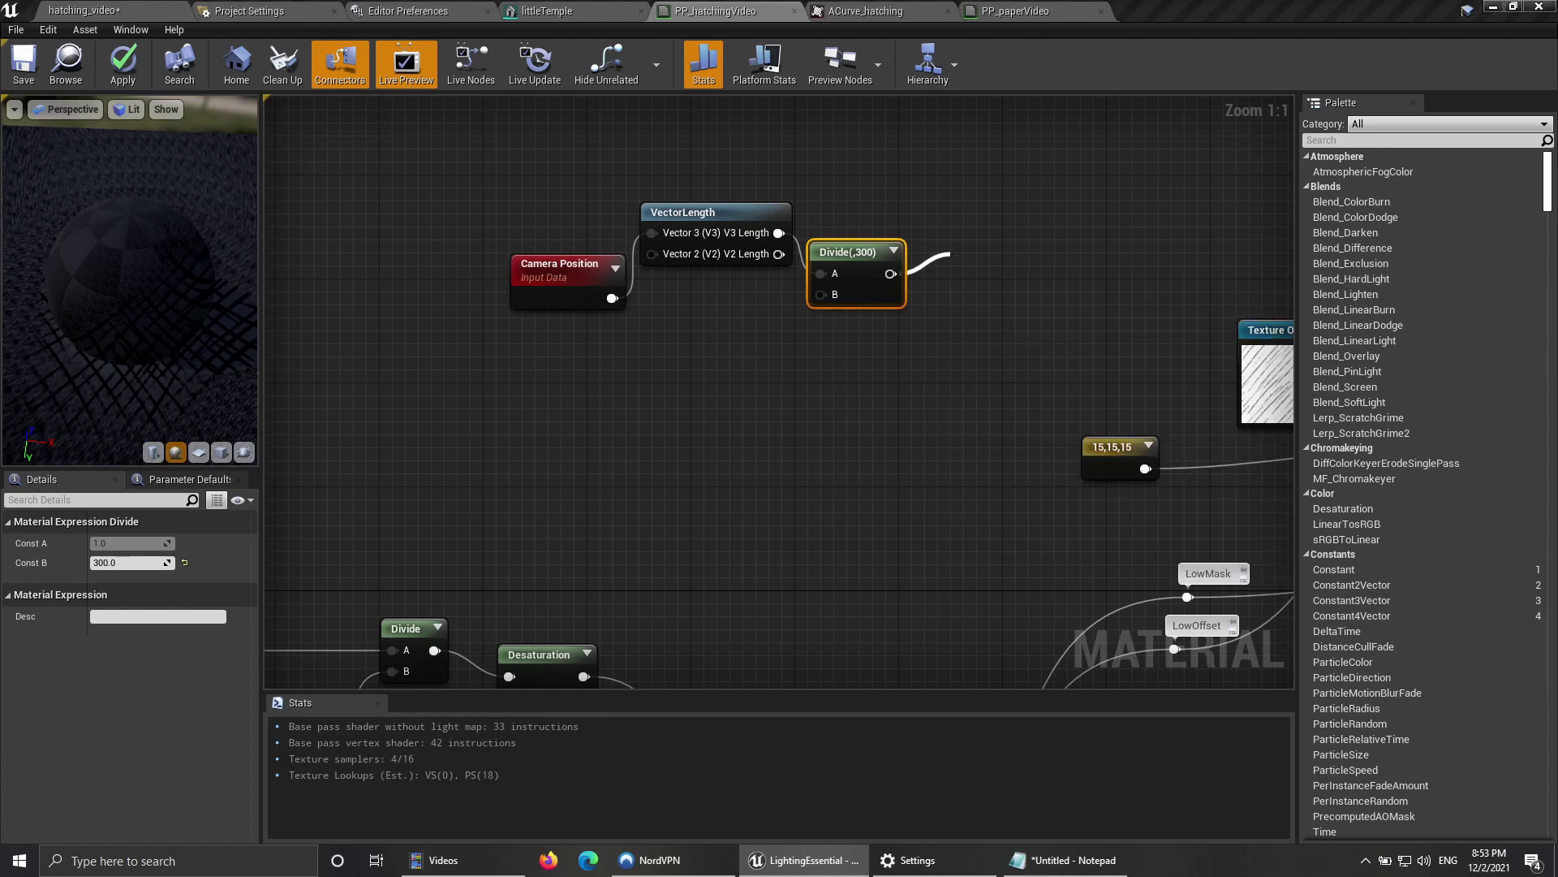
pyautogui.moveTo(954, 261); pyautogui.dragTo(942, 249)
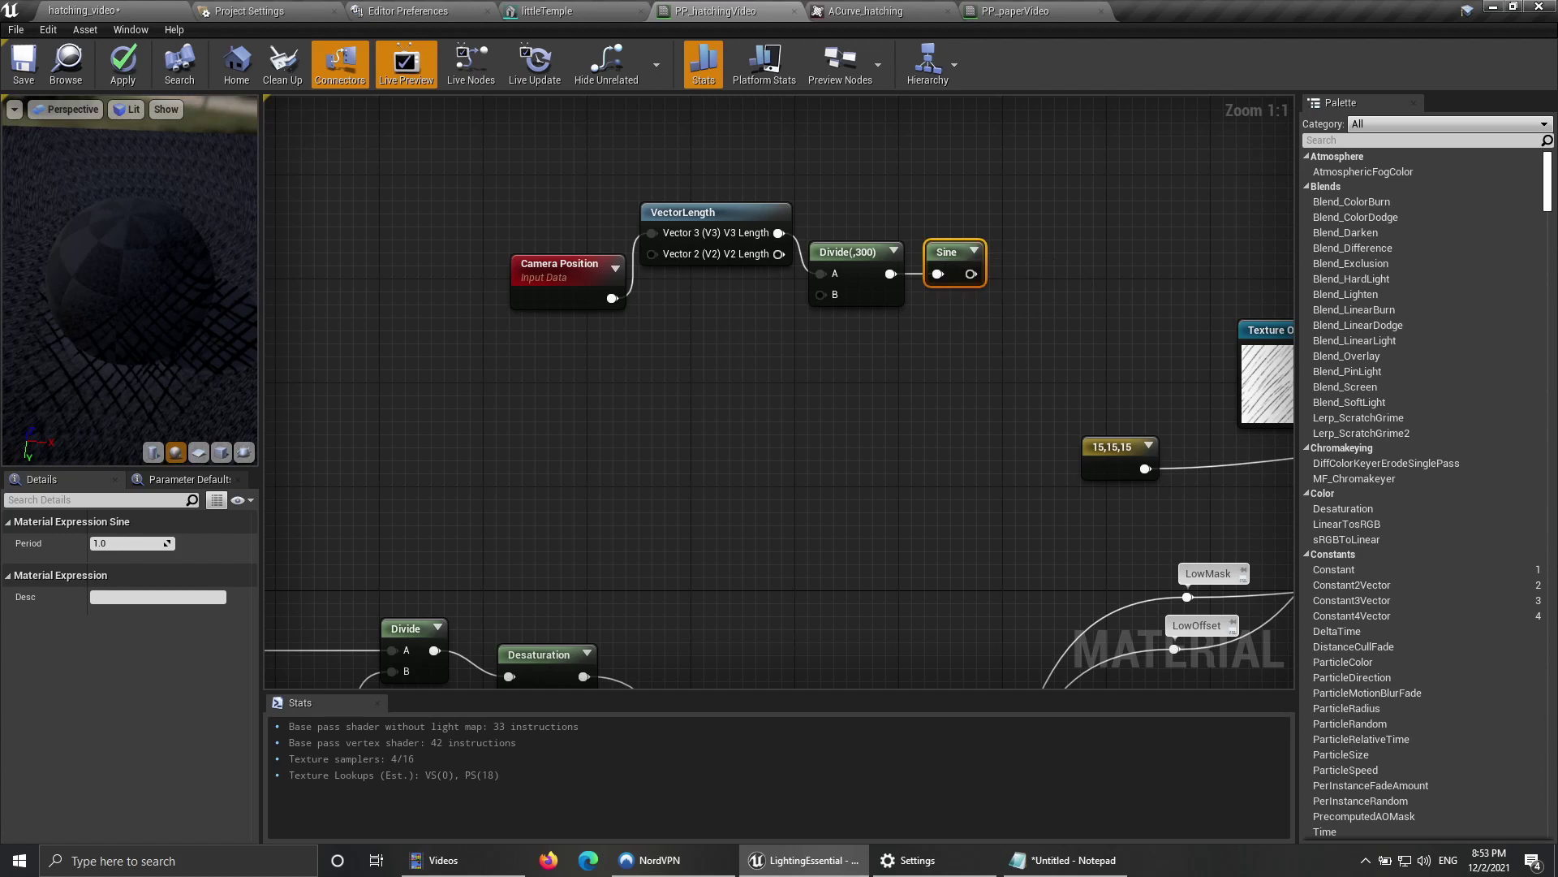
# Step: Add a Constant3Vector above the camera-distance nodes with R, G and B set to 1
pyautogui.moveTo(918, 341); pyautogui.dragTo(899, 491, button='right')
pyautogui.click(899, 490)
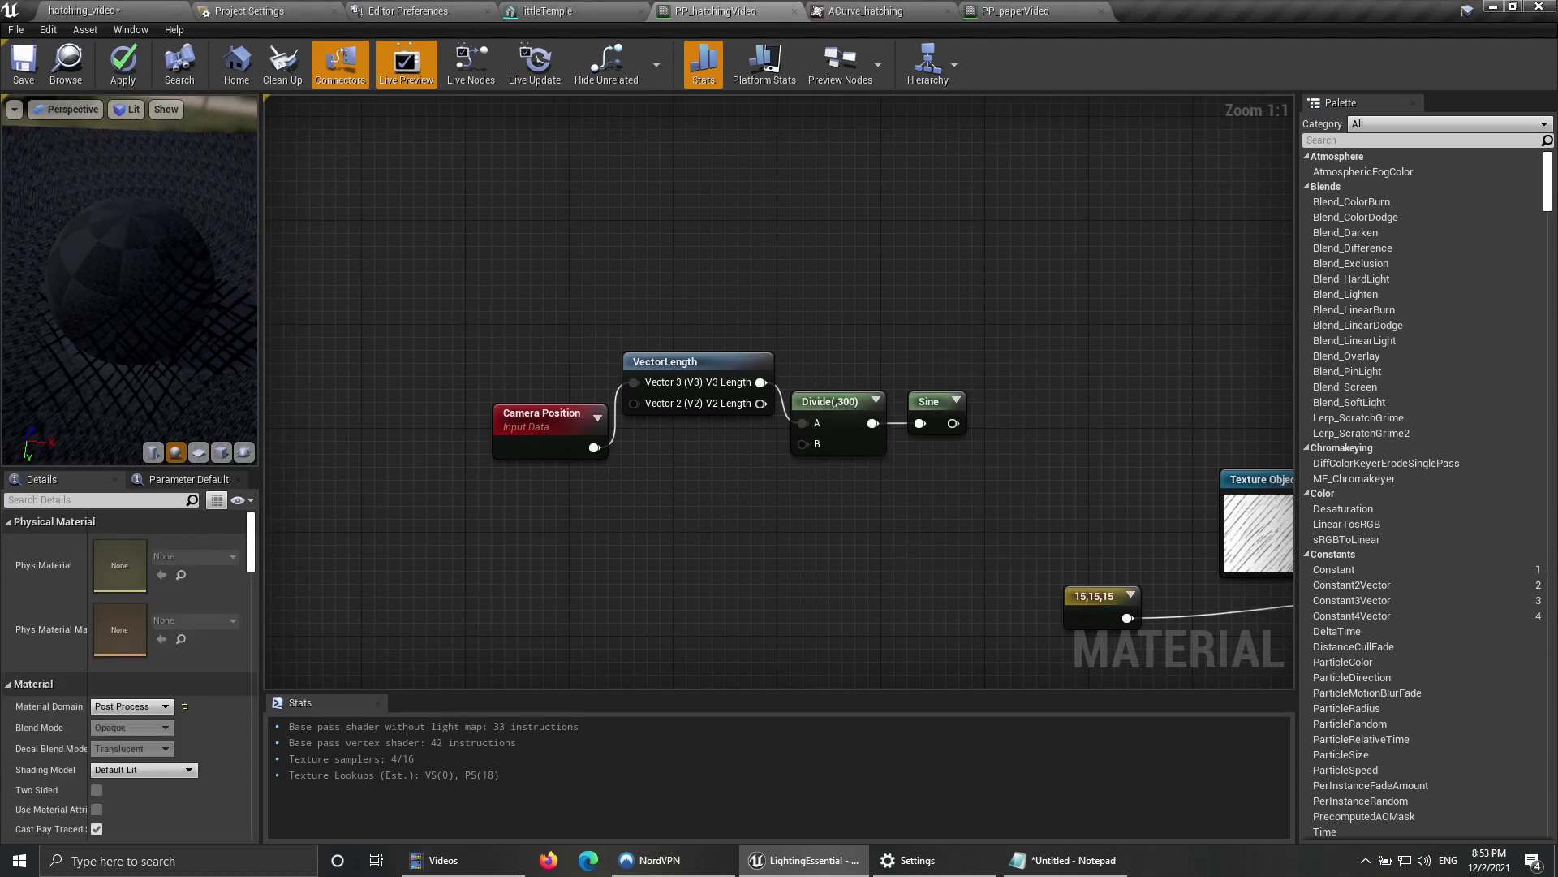
pyautogui.press('3')
pyautogui.click(781, 251)
pyautogui.click(125, 563)
pyautogui.write('1')
pyautogui.press('Return')
pyautogui.click(126, 582)
pyautogui.write('1')
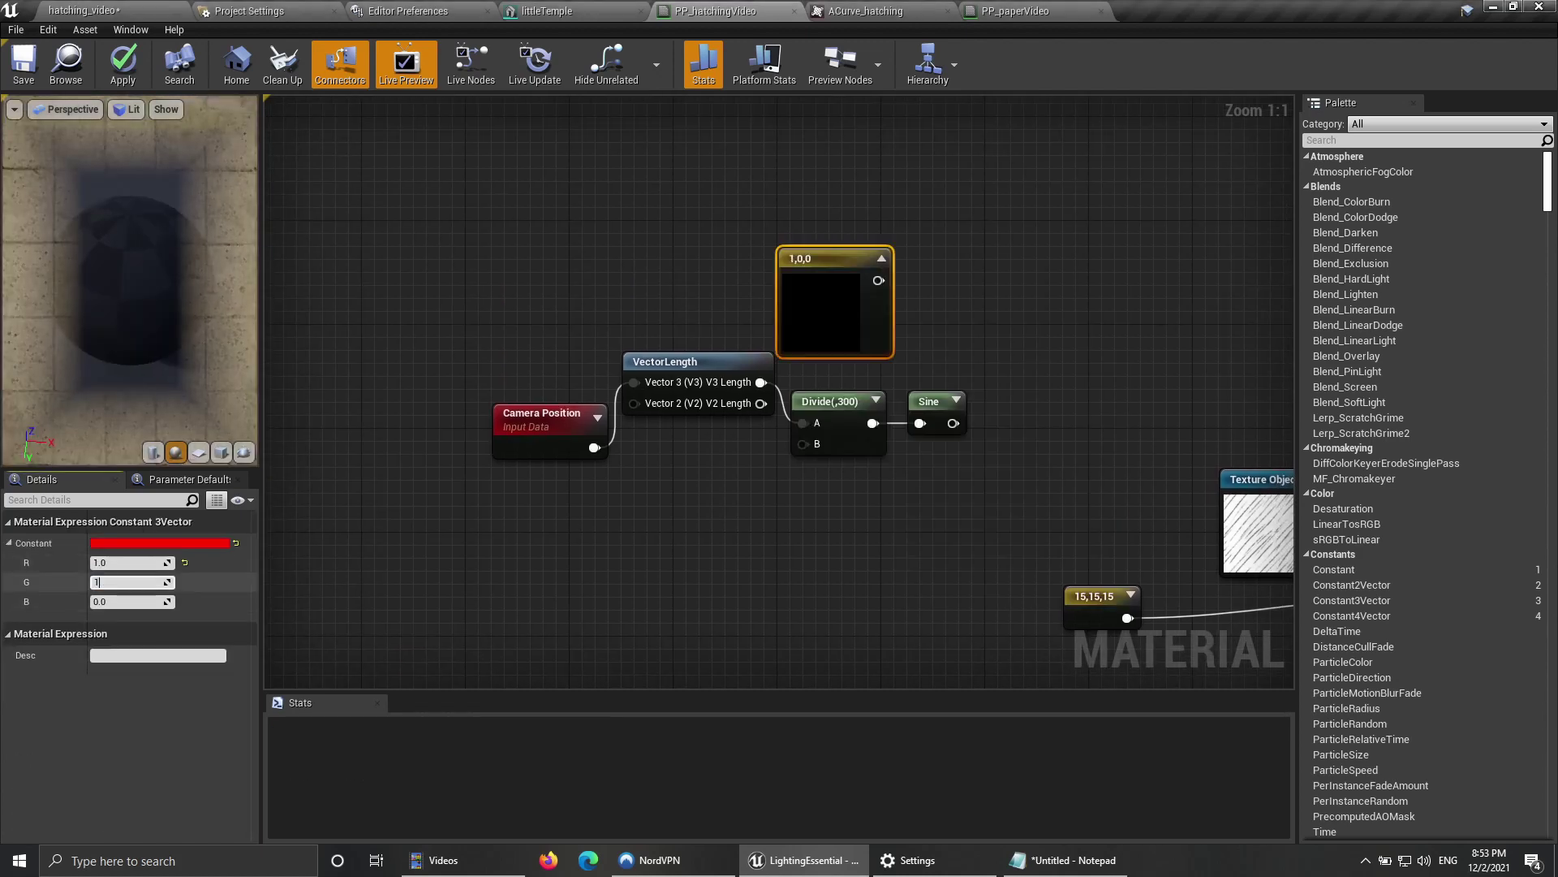
pyautogui.press('Return')
pyautogui.moveTo(892, 498); pyautogui.dragTo(758, 506, button='right')
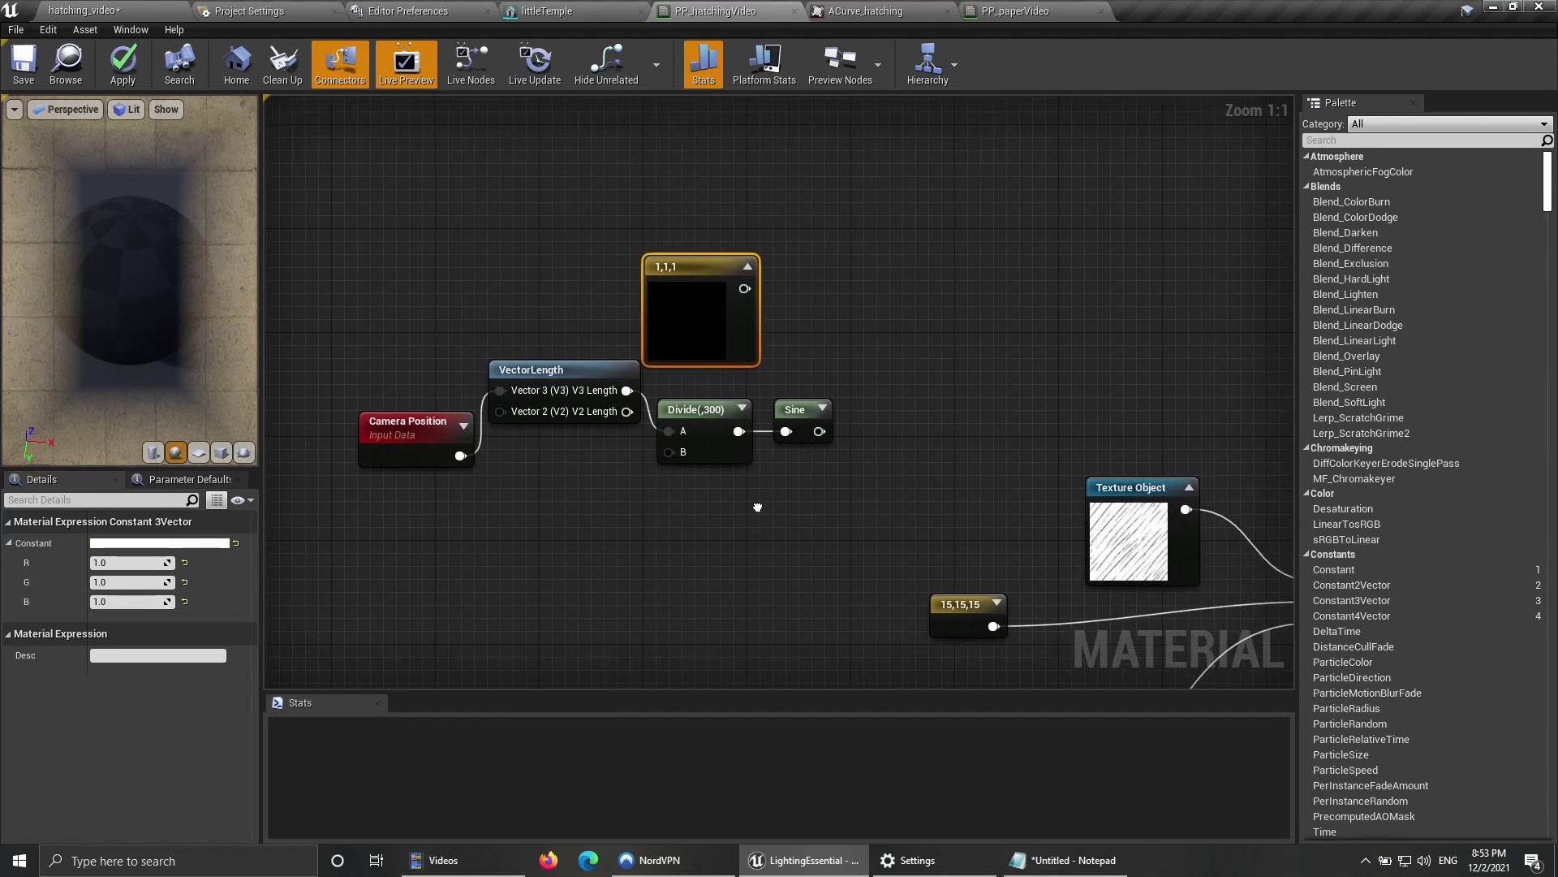
# Step: Multiply the new 1,1,1 vector by the Sine output using a Multiply node, and collapse the vector's preview
pyautogui.moveTo(714, 317); pyautogui.dragTo(897, 309)
pyautogui.click(760, 253)
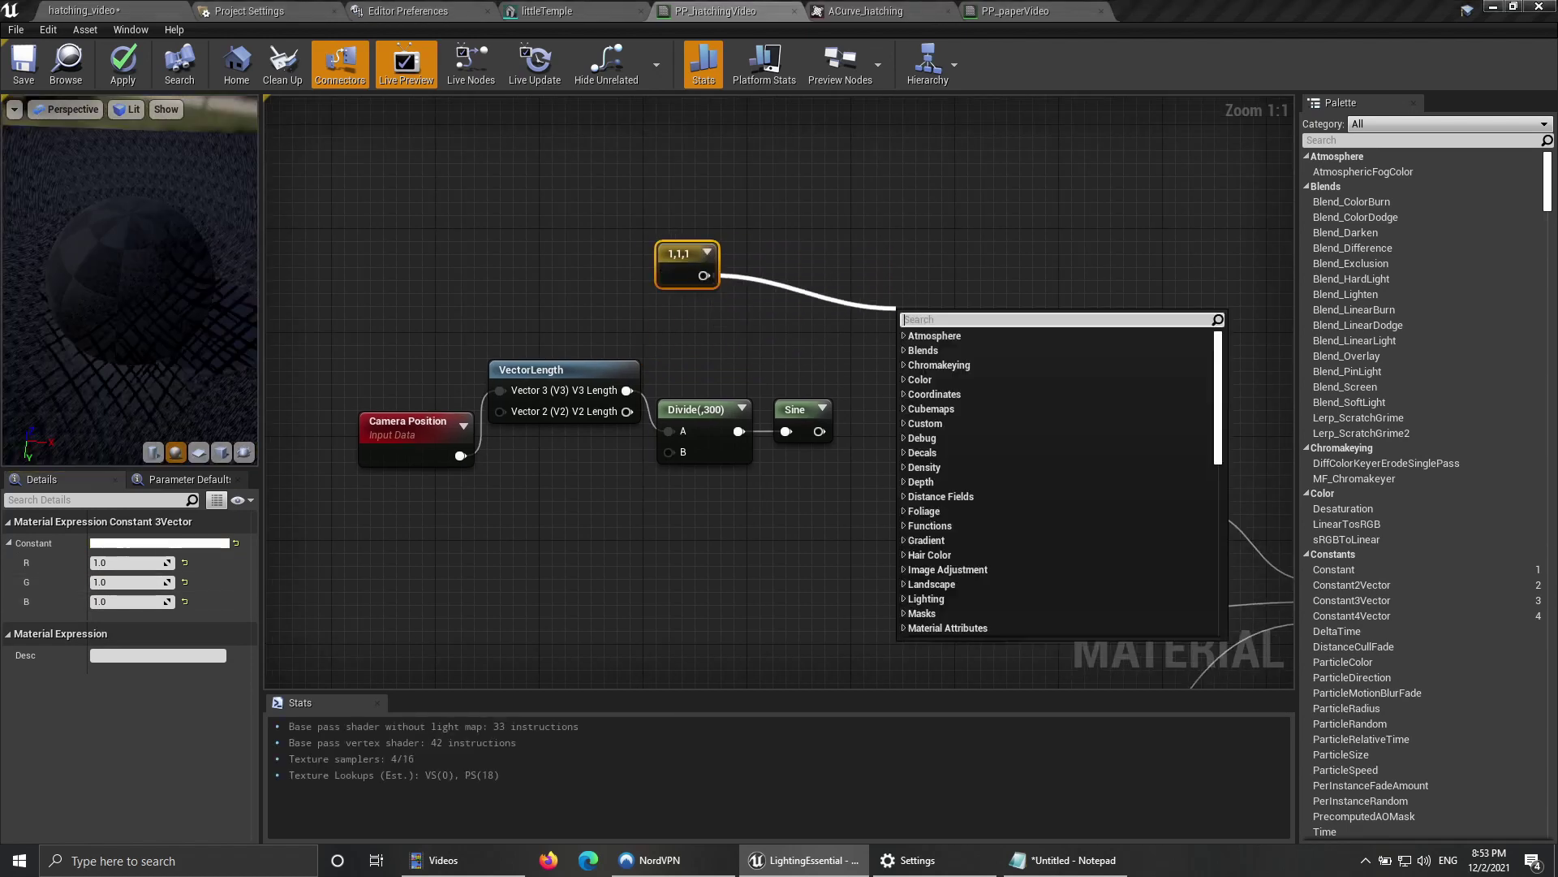
pyautogui.write('mul')
pyautogui.press('Return')
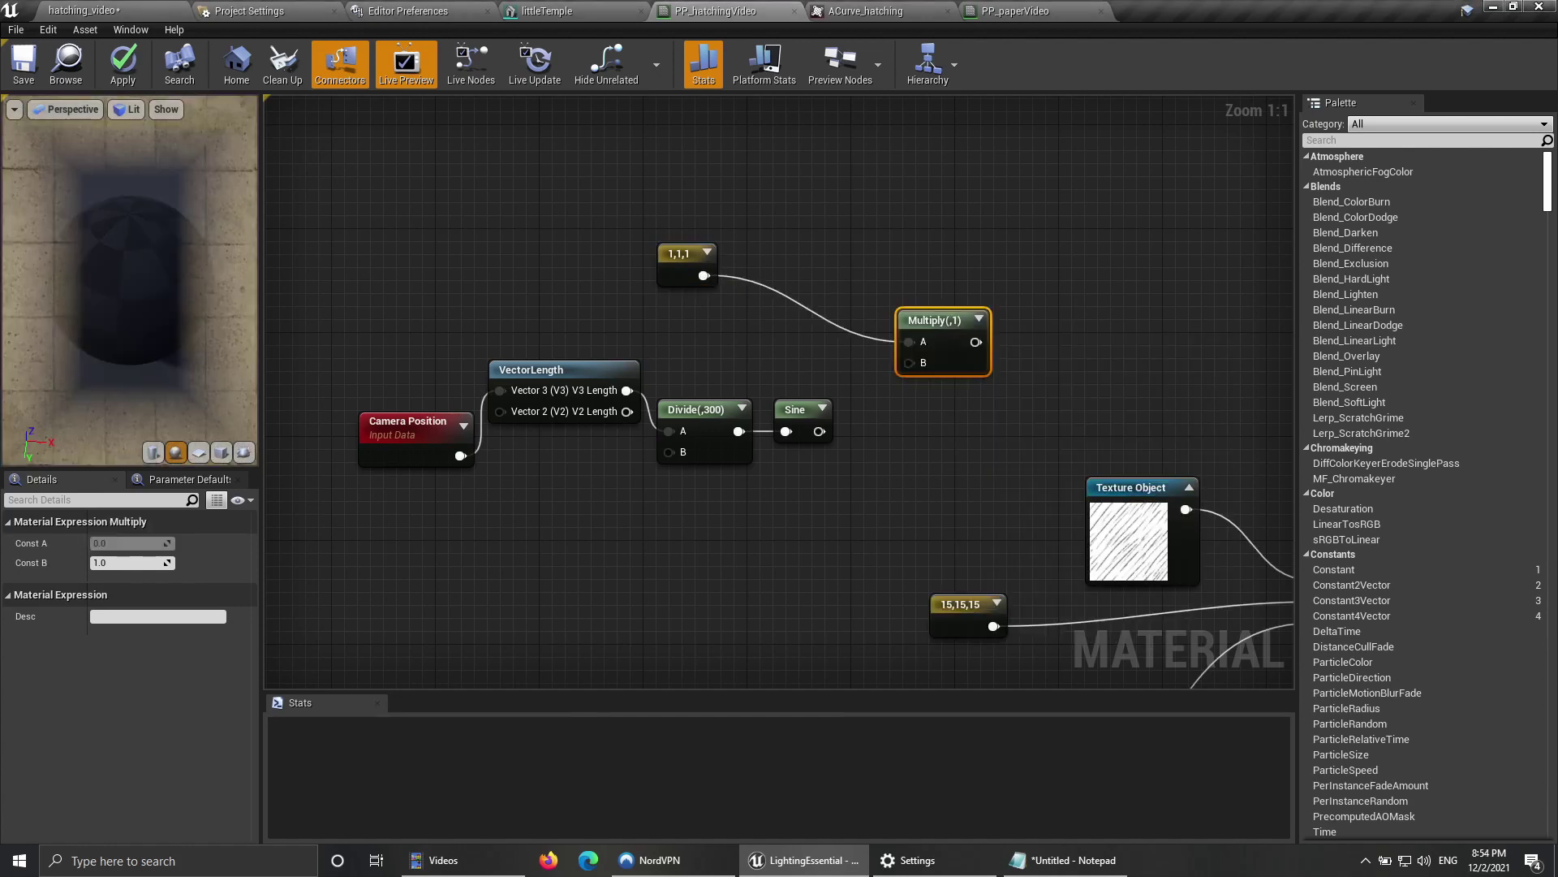
pyautogui.moveTo(819, 431); pyautogui.dragTo(914, 320)
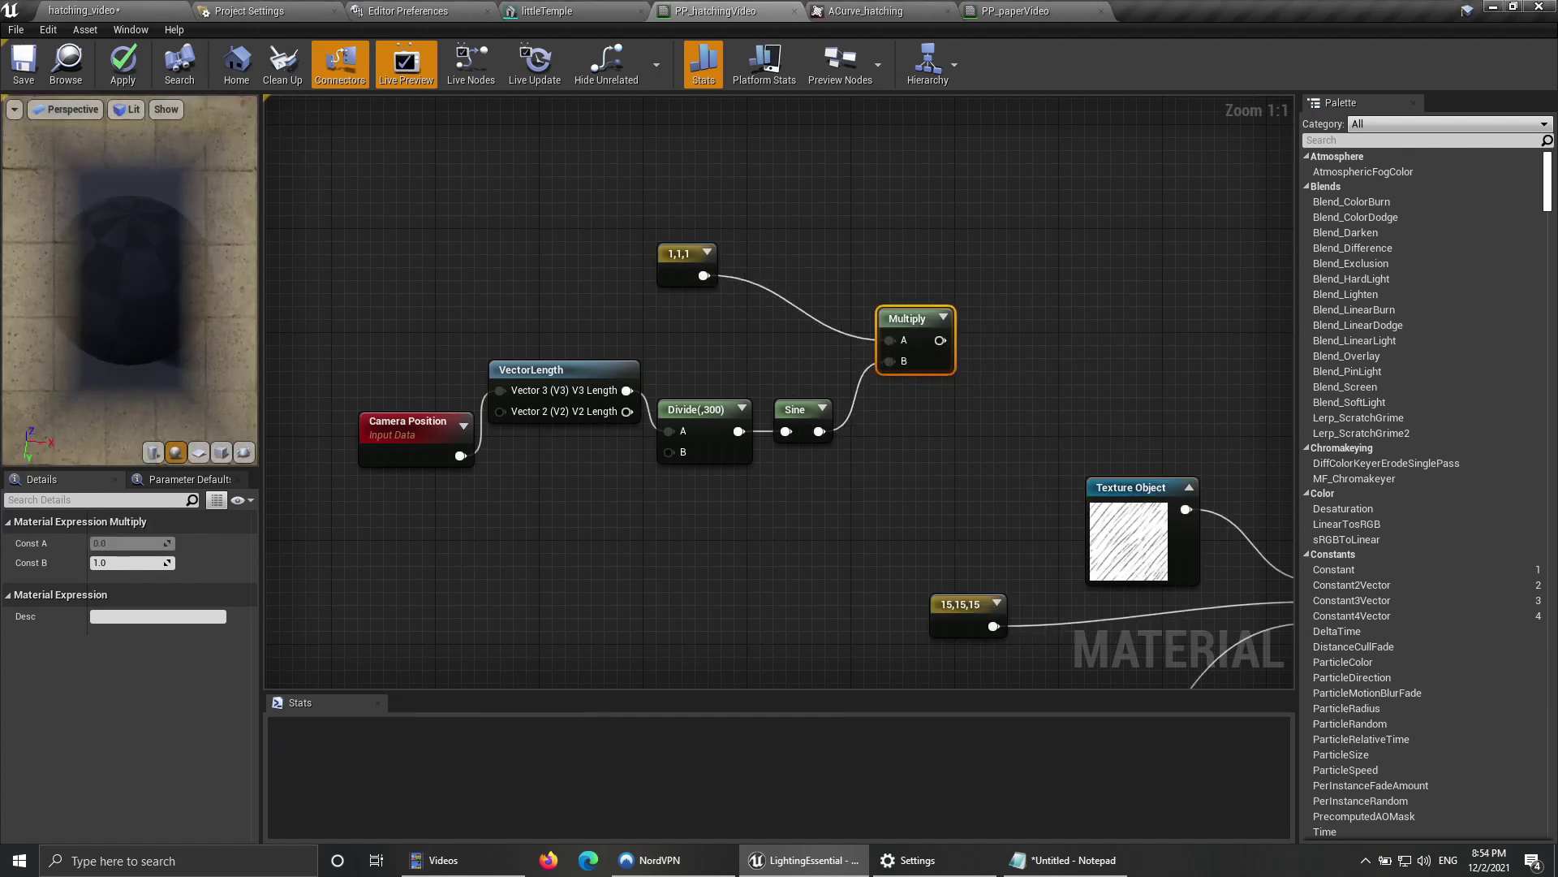
# Step: Change the vector on the Multiply's A input to -1, 1.2, 0.8 and place it closer to the Multiply
pyautogui.moveTo(682, 268); pyautogui.dragTo(718, 293)
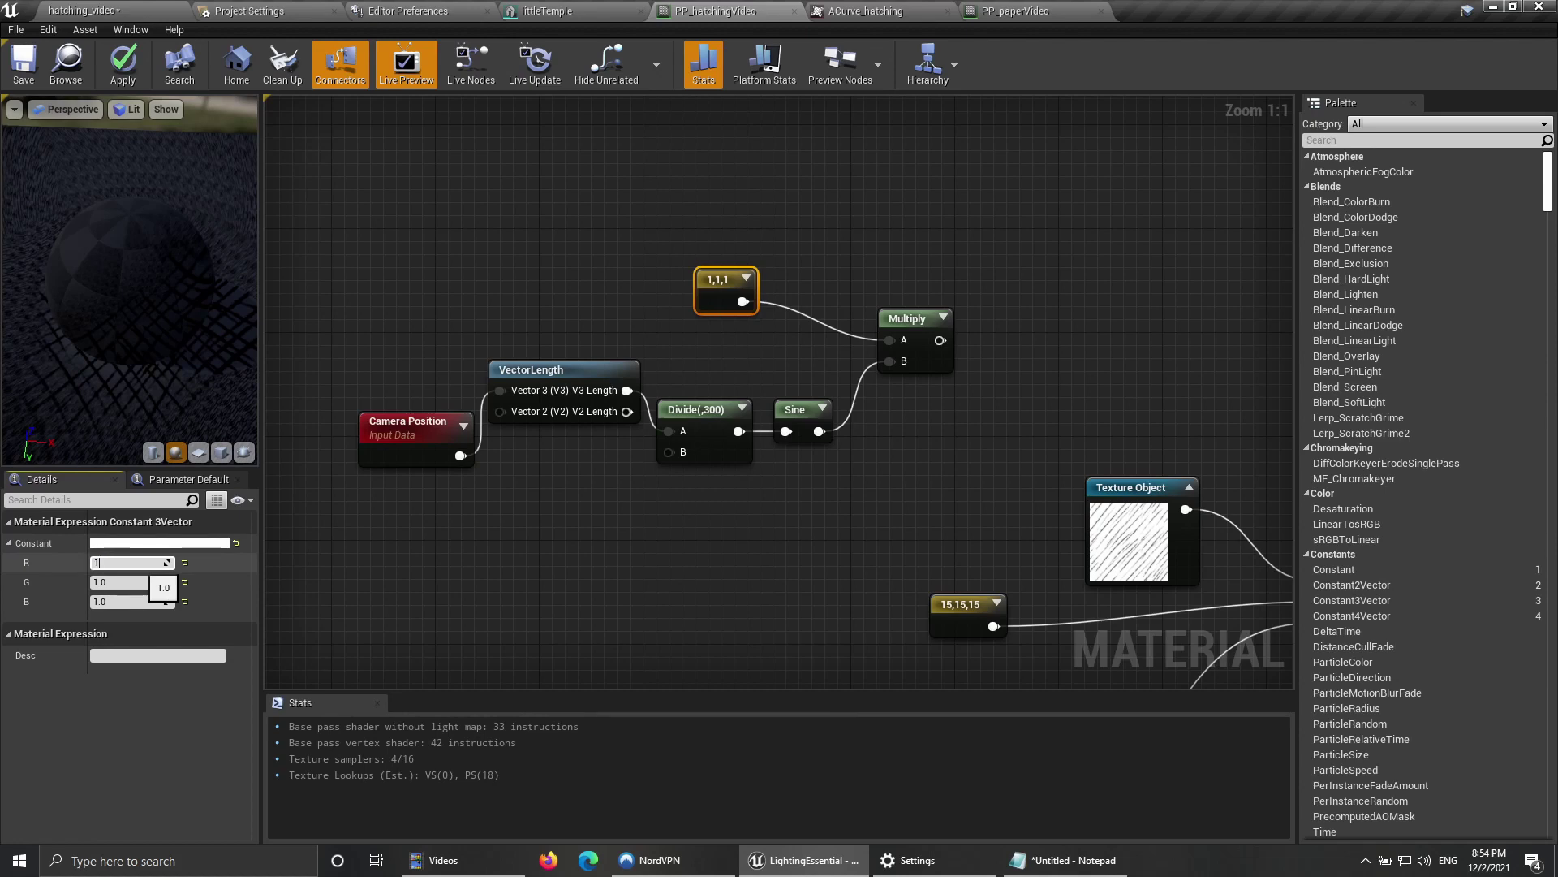
pyautogui.press('Return')
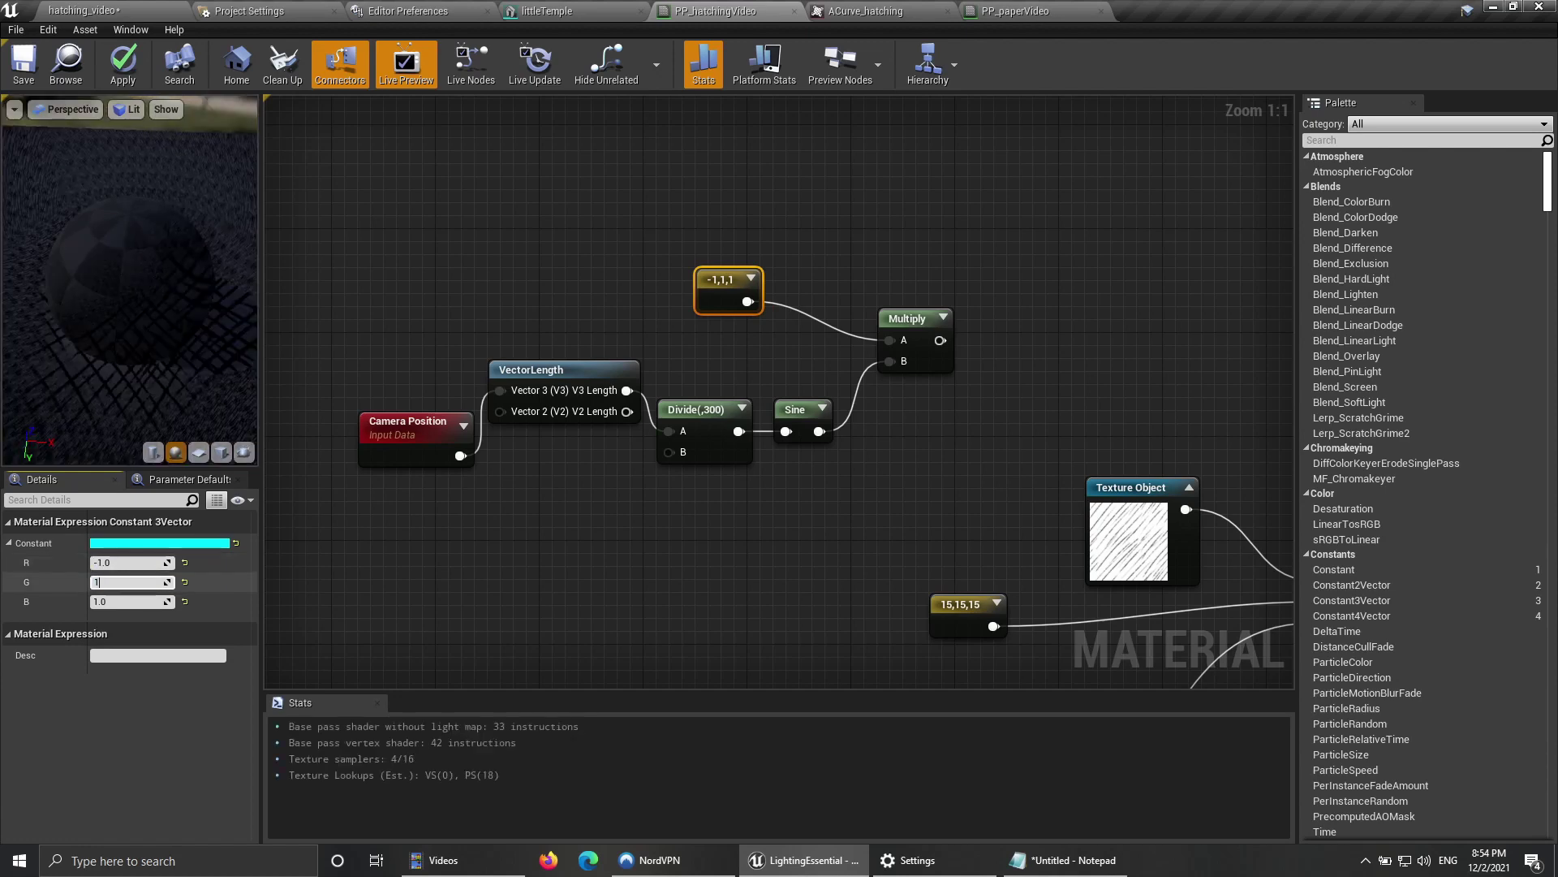
pyautogui.press('Tab')
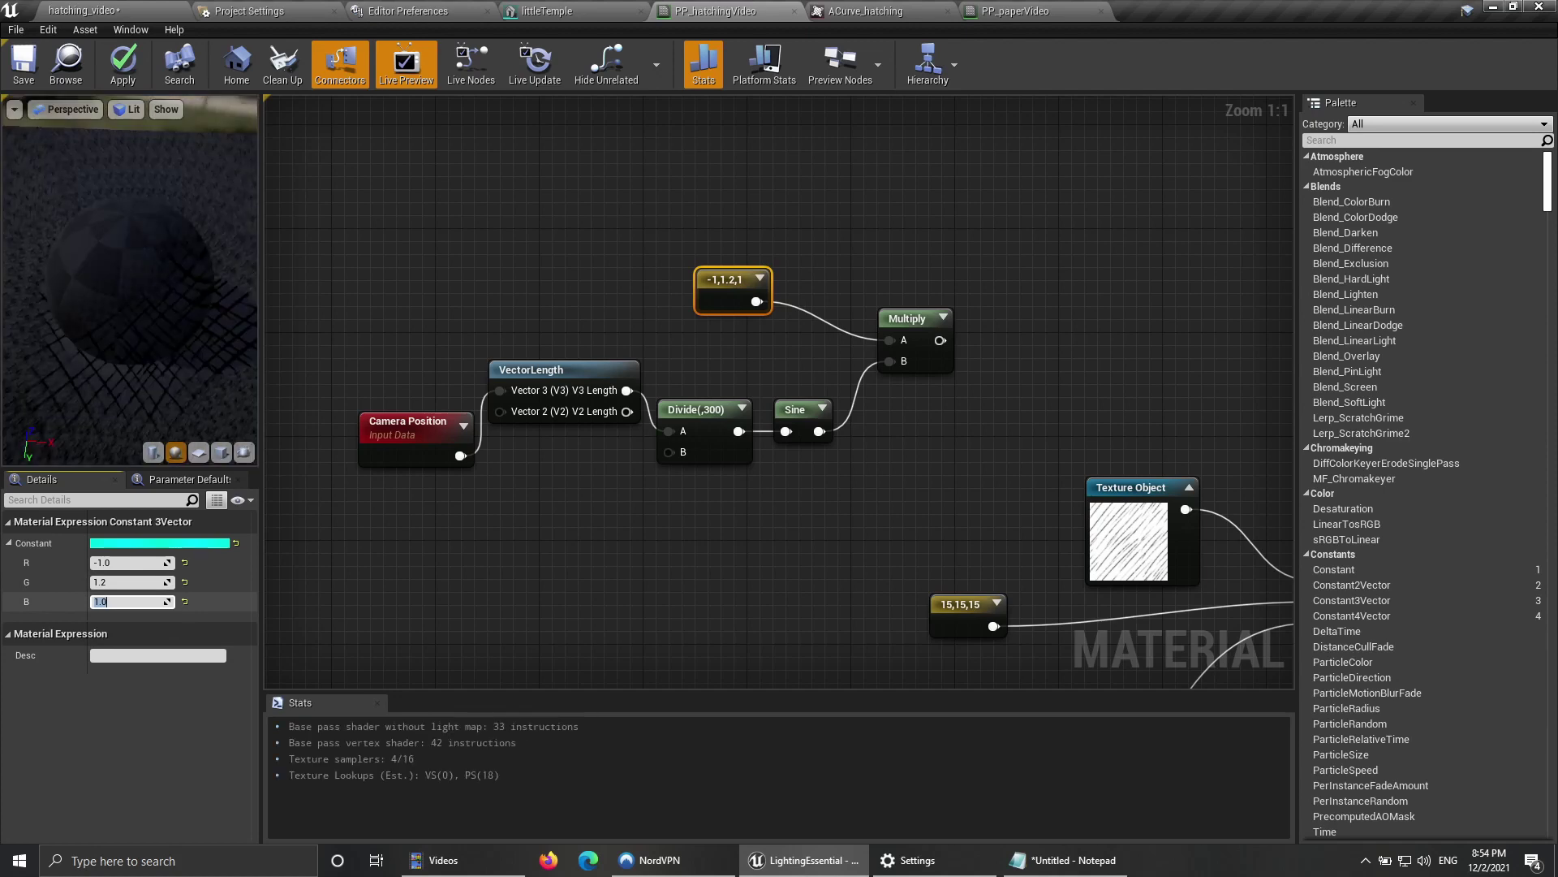
pyautogui.write('0.8')
pyautogui.press('Return')
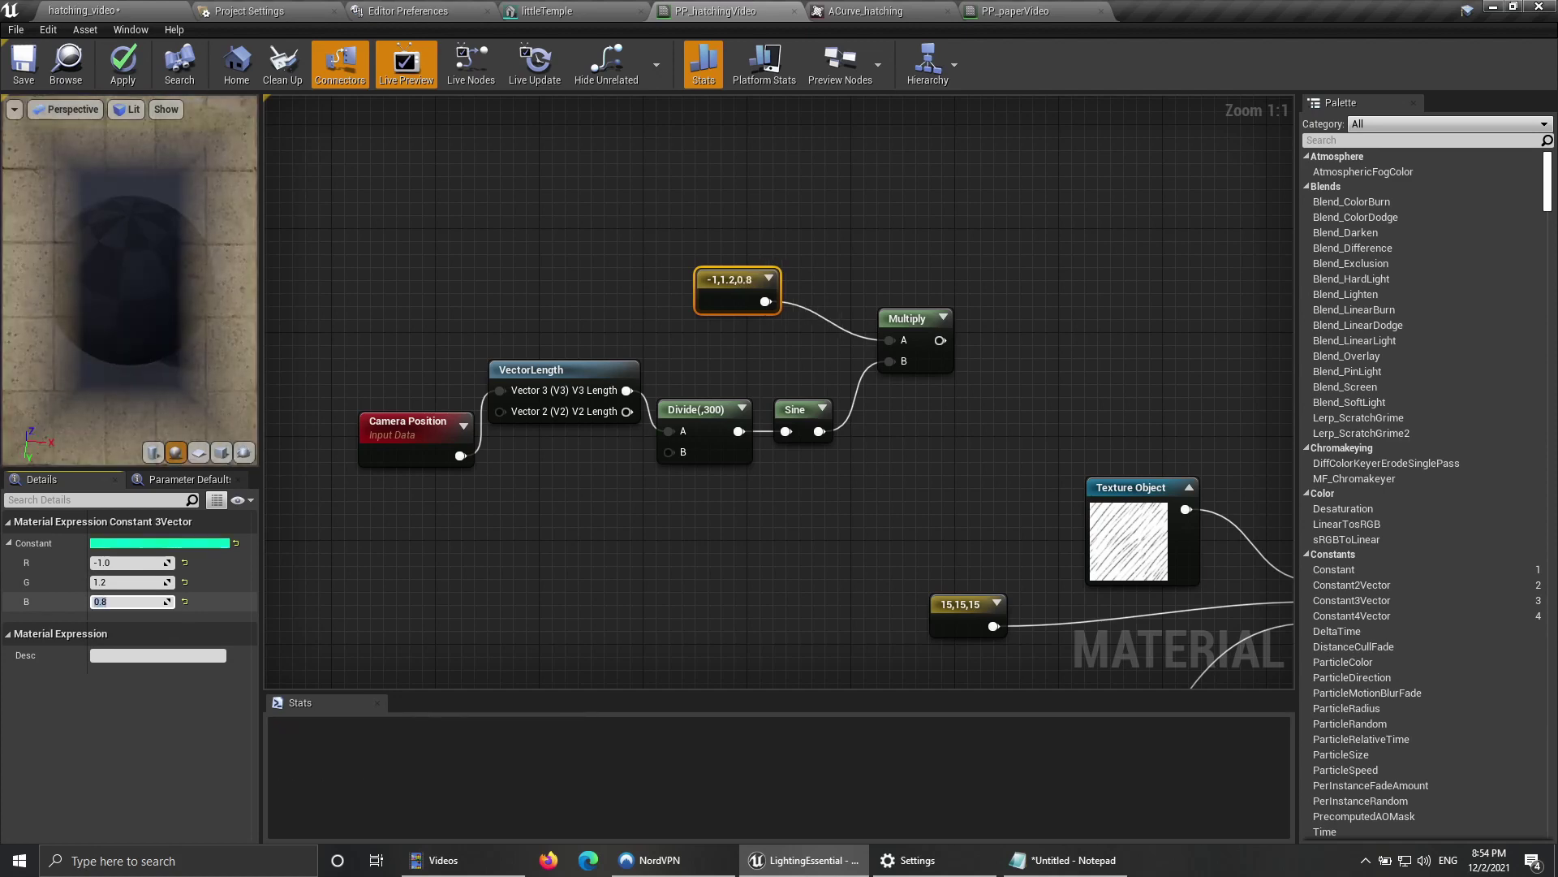
pyautogui.moveTo(734, 292); pyautogui.dragTo(773, 305)
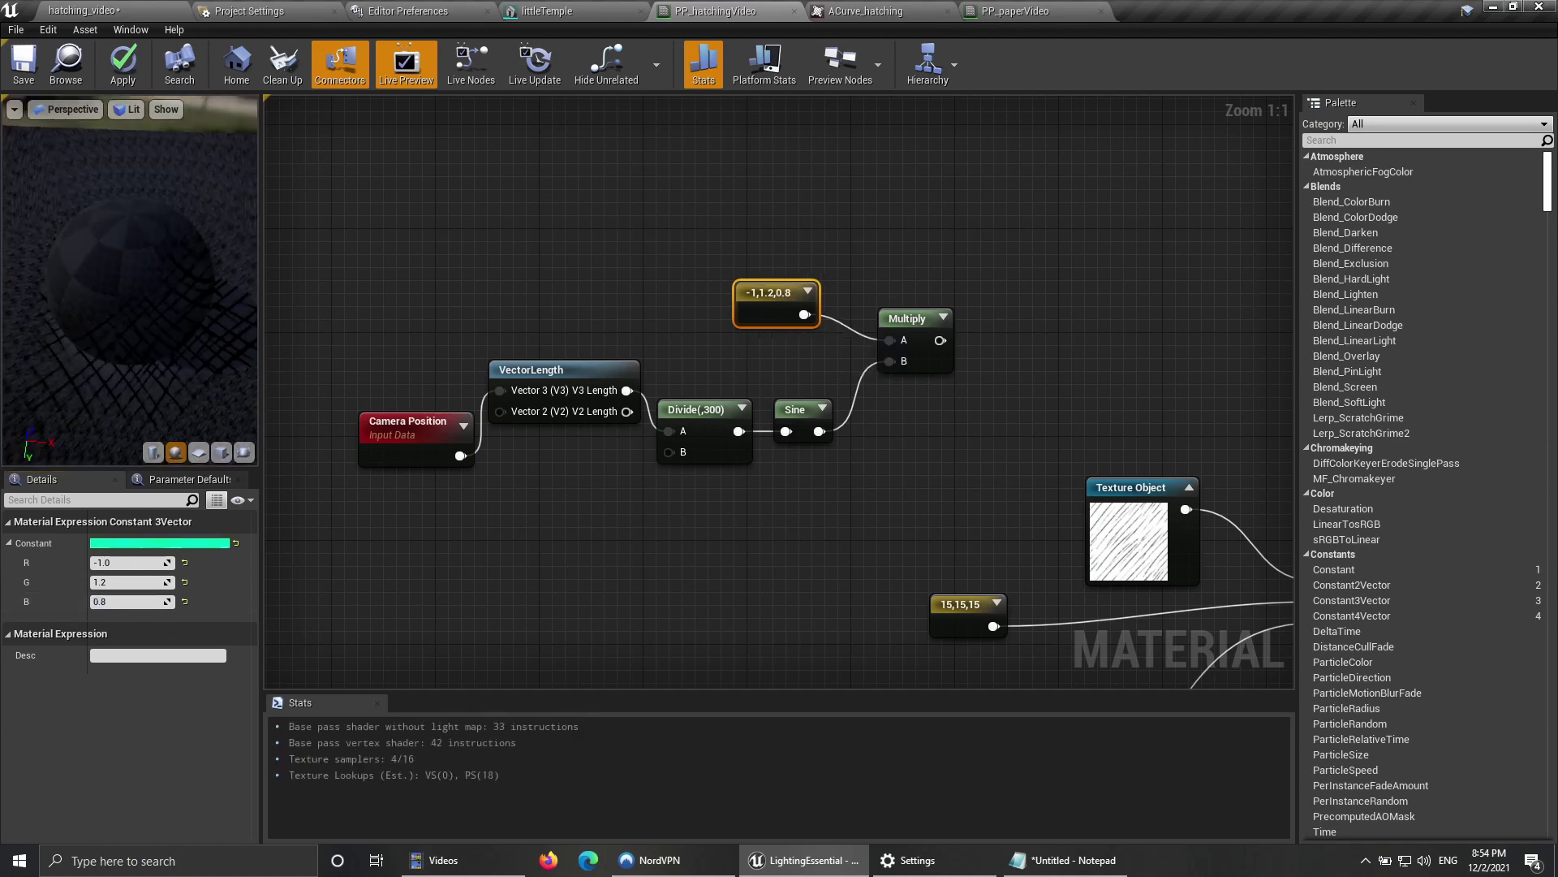
# Step: Add the camera-distance Multiply's output and the 15,15,15 vector together with a new Add node
pyautogui.click(893, 332)
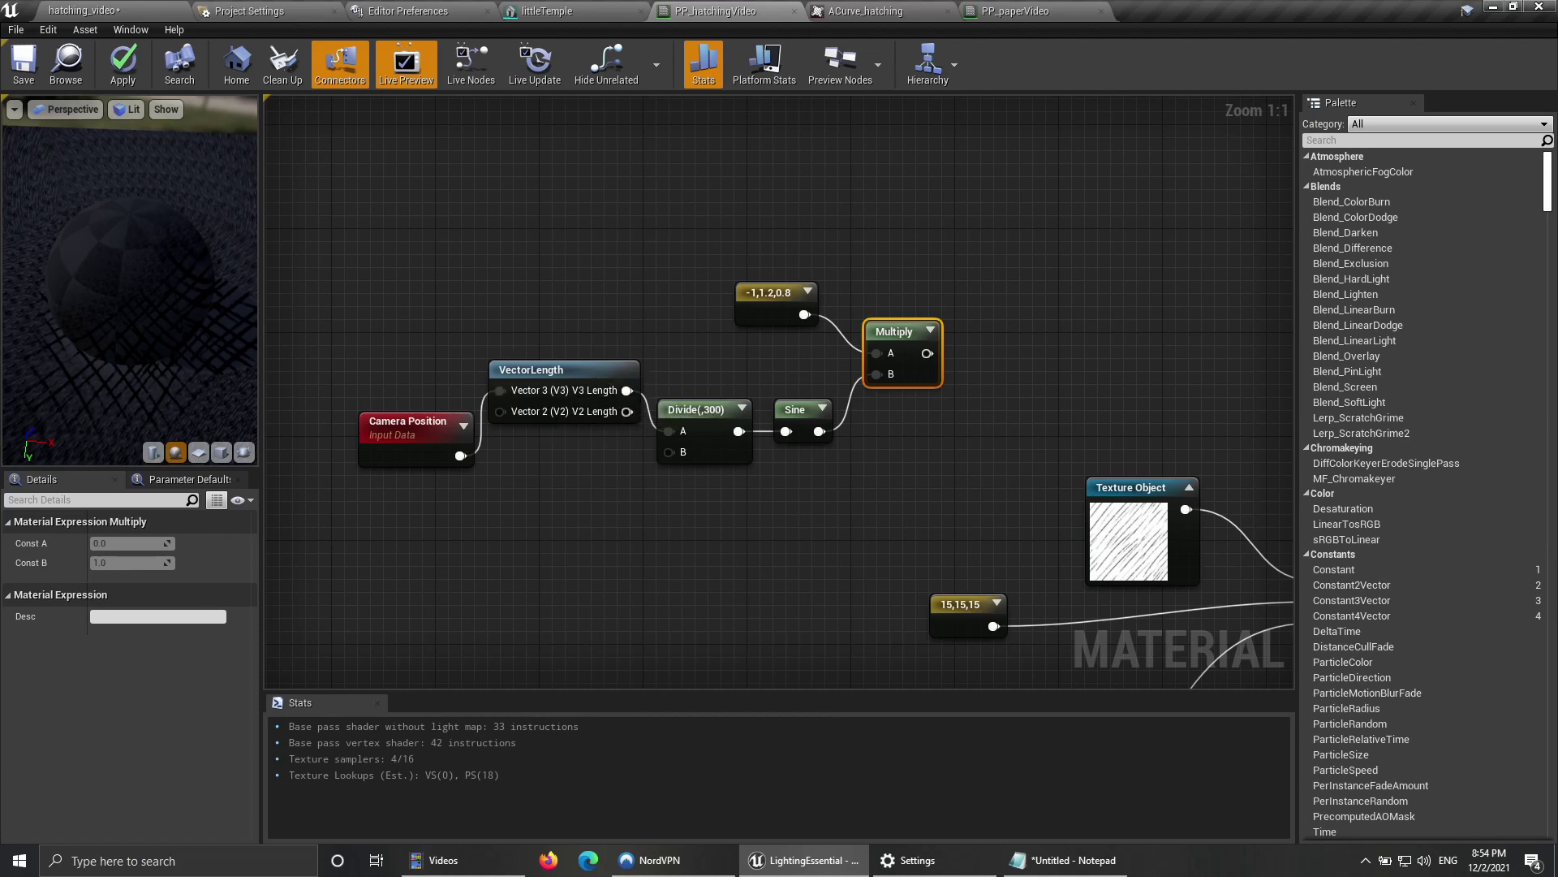
pyautogui.moveTo(898, 462); pyautogui.dragTo(699, 369, button='right')
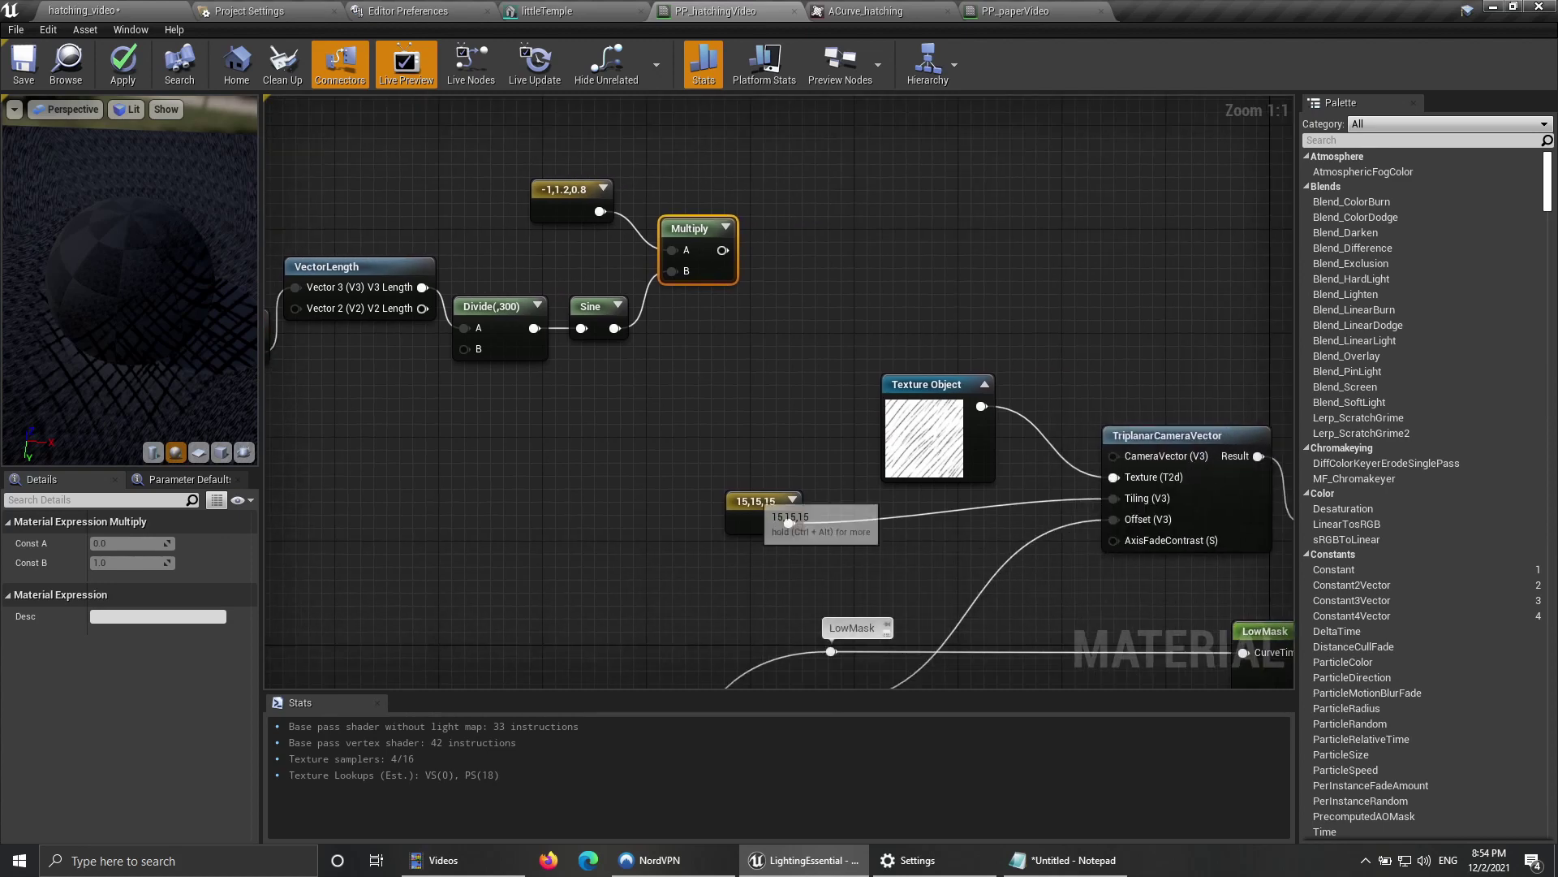
pyautogui.click(763, 507)
pyautogui.moveTo(763, 508); pyautogui.dragTo(621, 482)
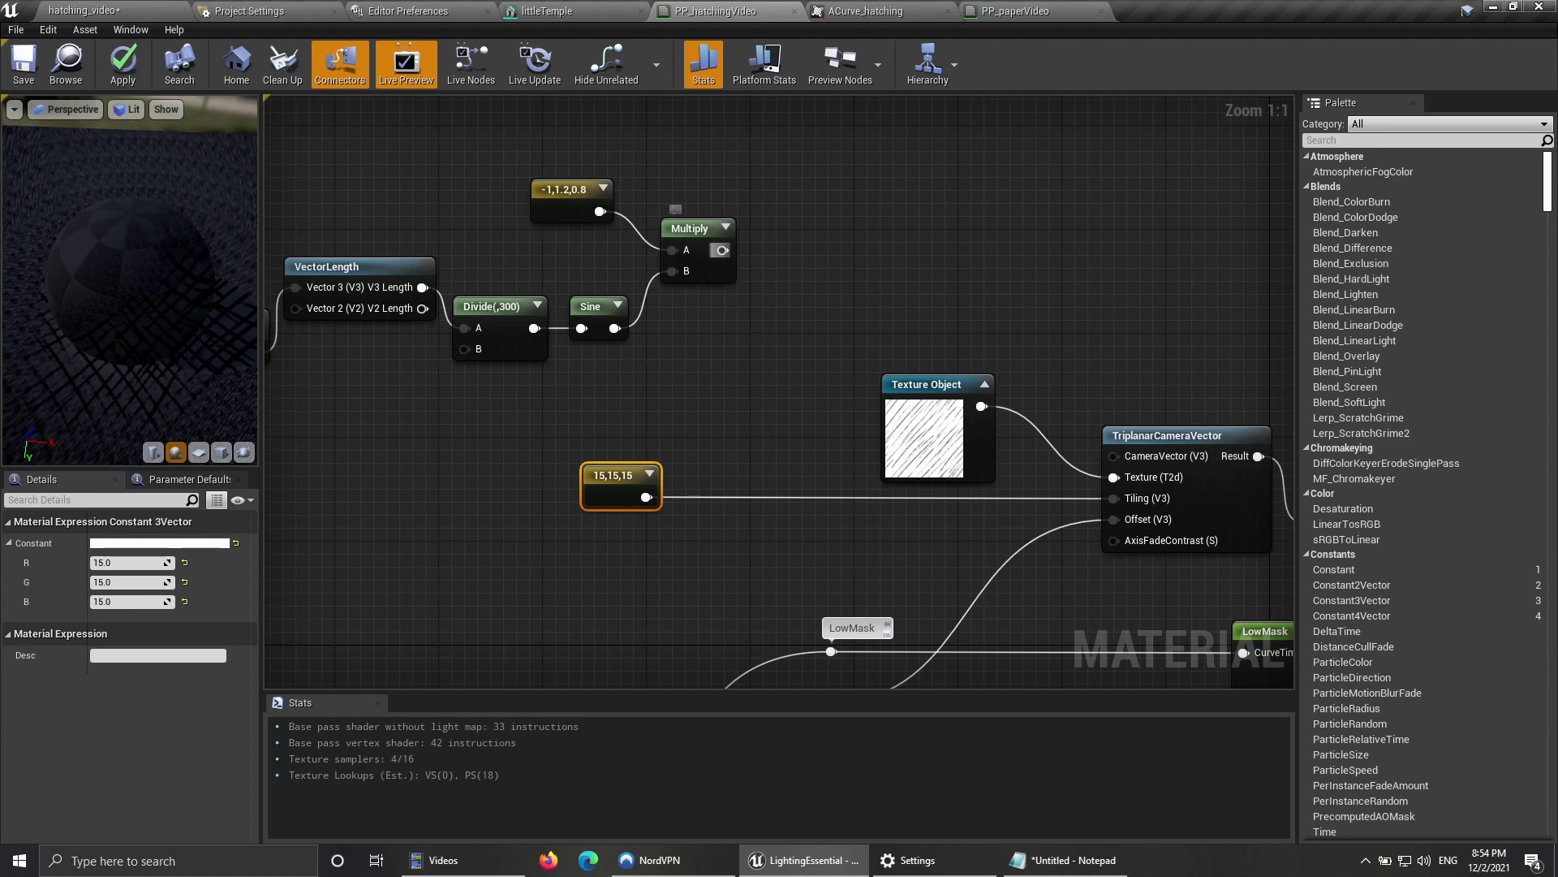
pyautogui.moveTo(722, 250); pyautogui.dragTo(747, 354)
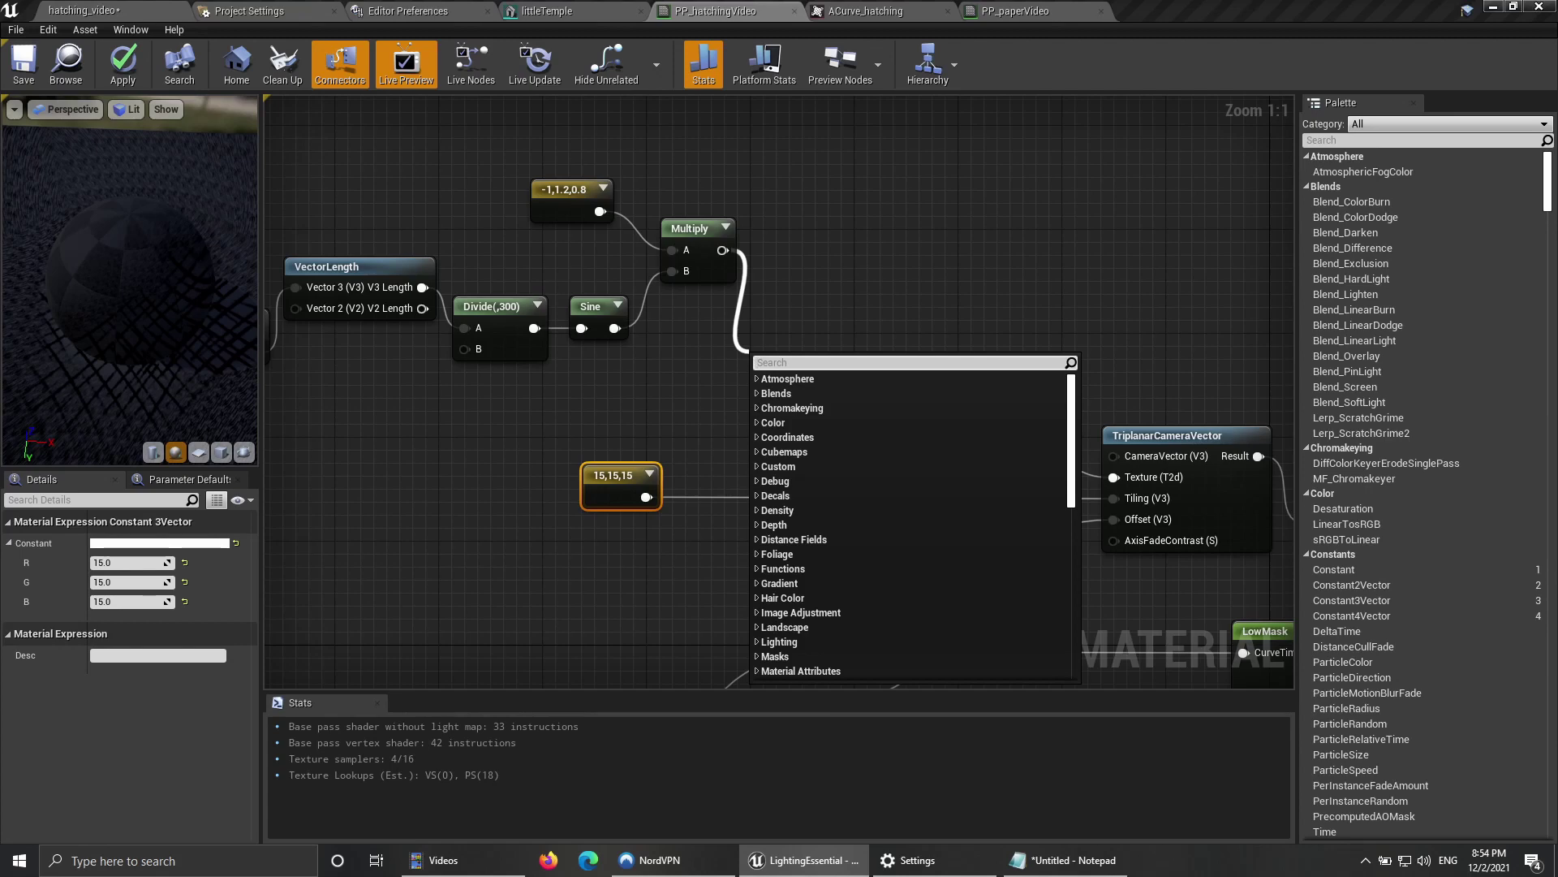
pyautogui.write('add')
pyautogui.press('Return')
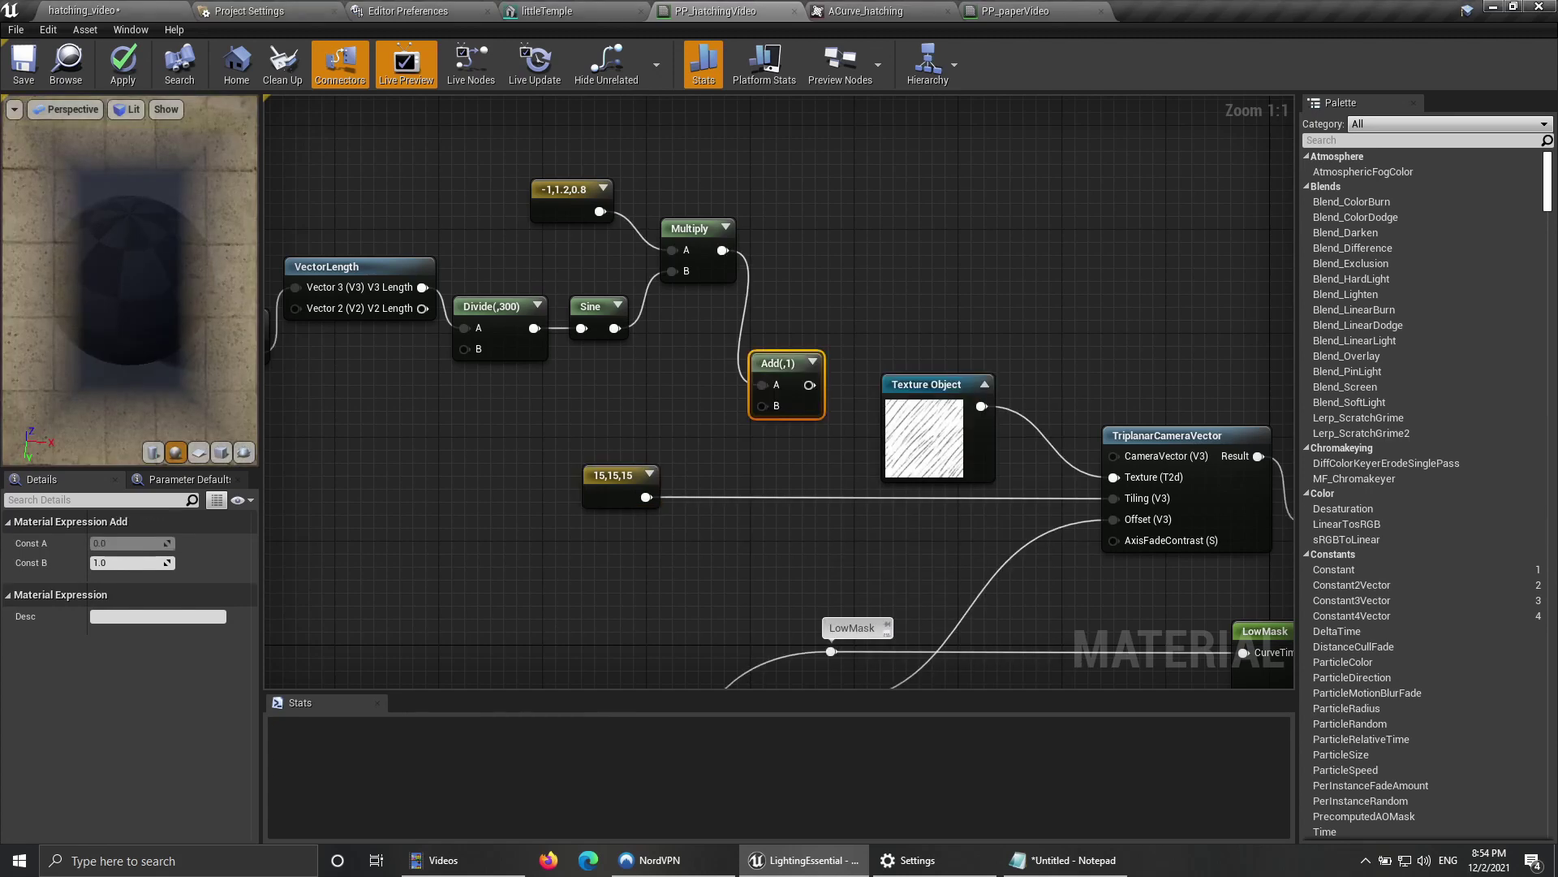
pyautogui.moveTo(646, 496); pyautogui.dragTo(762, 405)
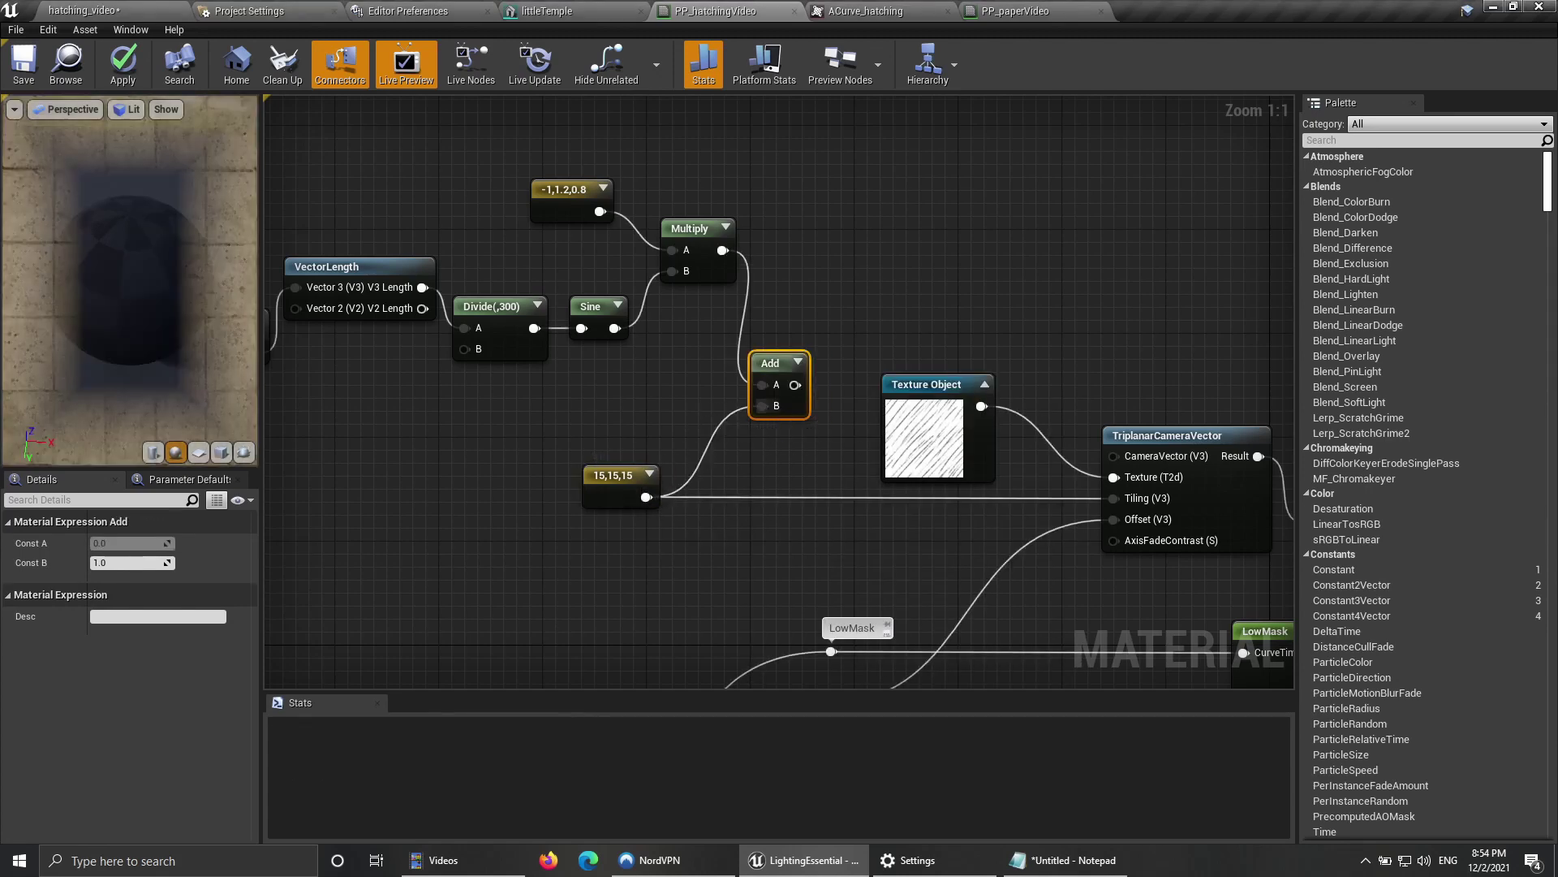
# Step: Connect the new Add node's output to the Tiling inputs of all three TriplanarCameraVector nodes
pyautogui.moveTo(761, 405); pyautogui.dragTo(622, 362, button='right')
pyautogui.moveTo(656, 343); pyautogui.dragTo(974, 455)
pyautogui.moveTo(811, 503); pyautogui.dragTo(812, 224, button='right')
pyautogui.scroll(-2, 812, 280)
pyautogui.moveTo(651, 124); pyautogui.dragTo(831, 580)
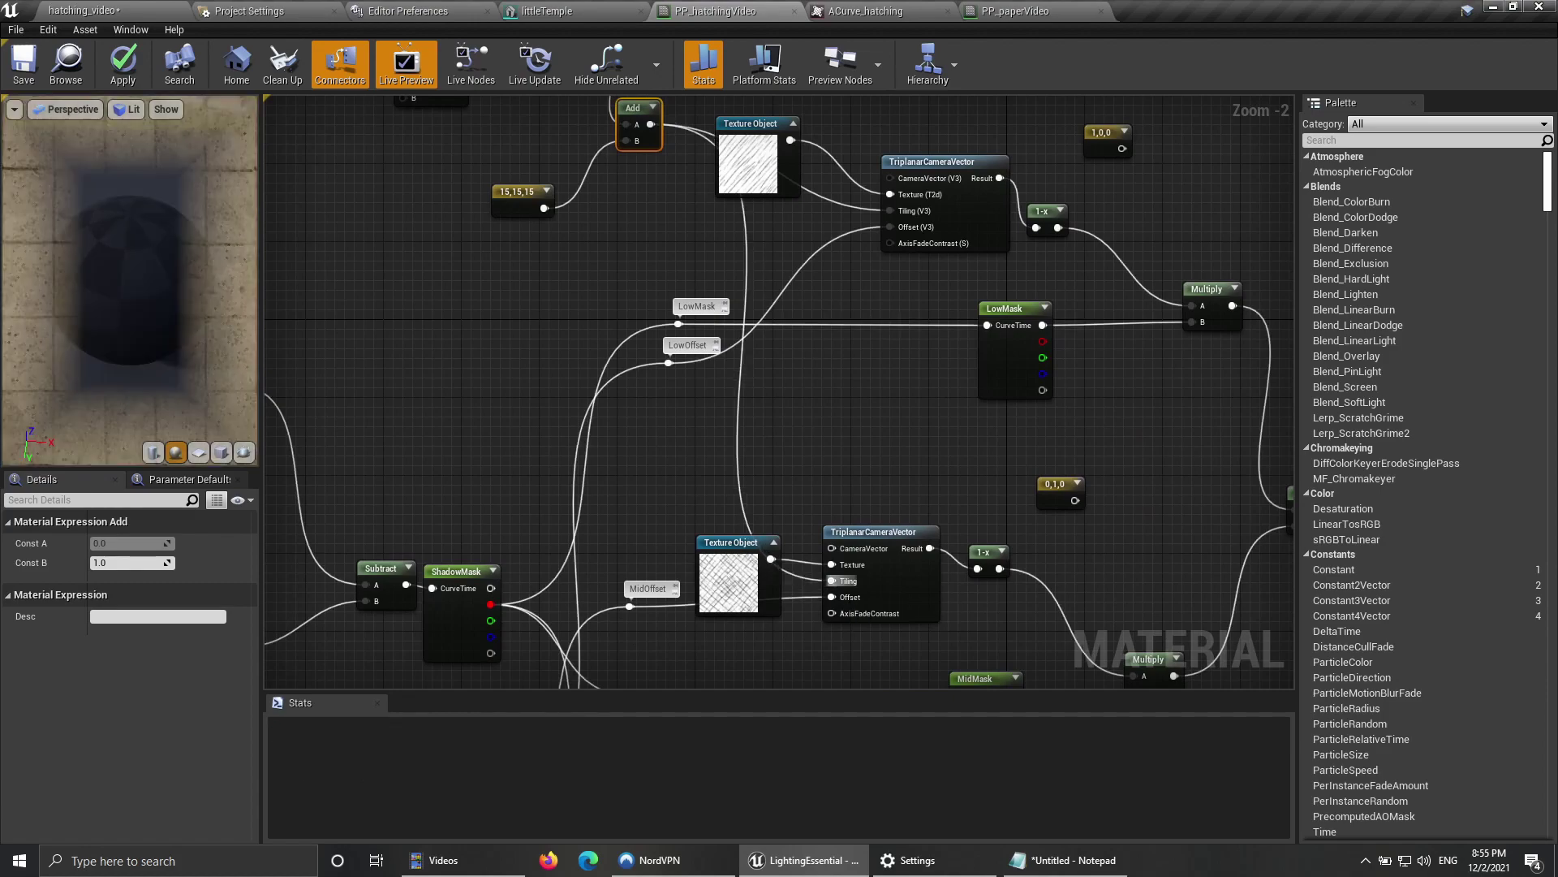
pyautogui.moveTo(795, 452); pyautogui.dragTo(852, 362, button='right')
pyautogui.scroll(-2, 785, 362)
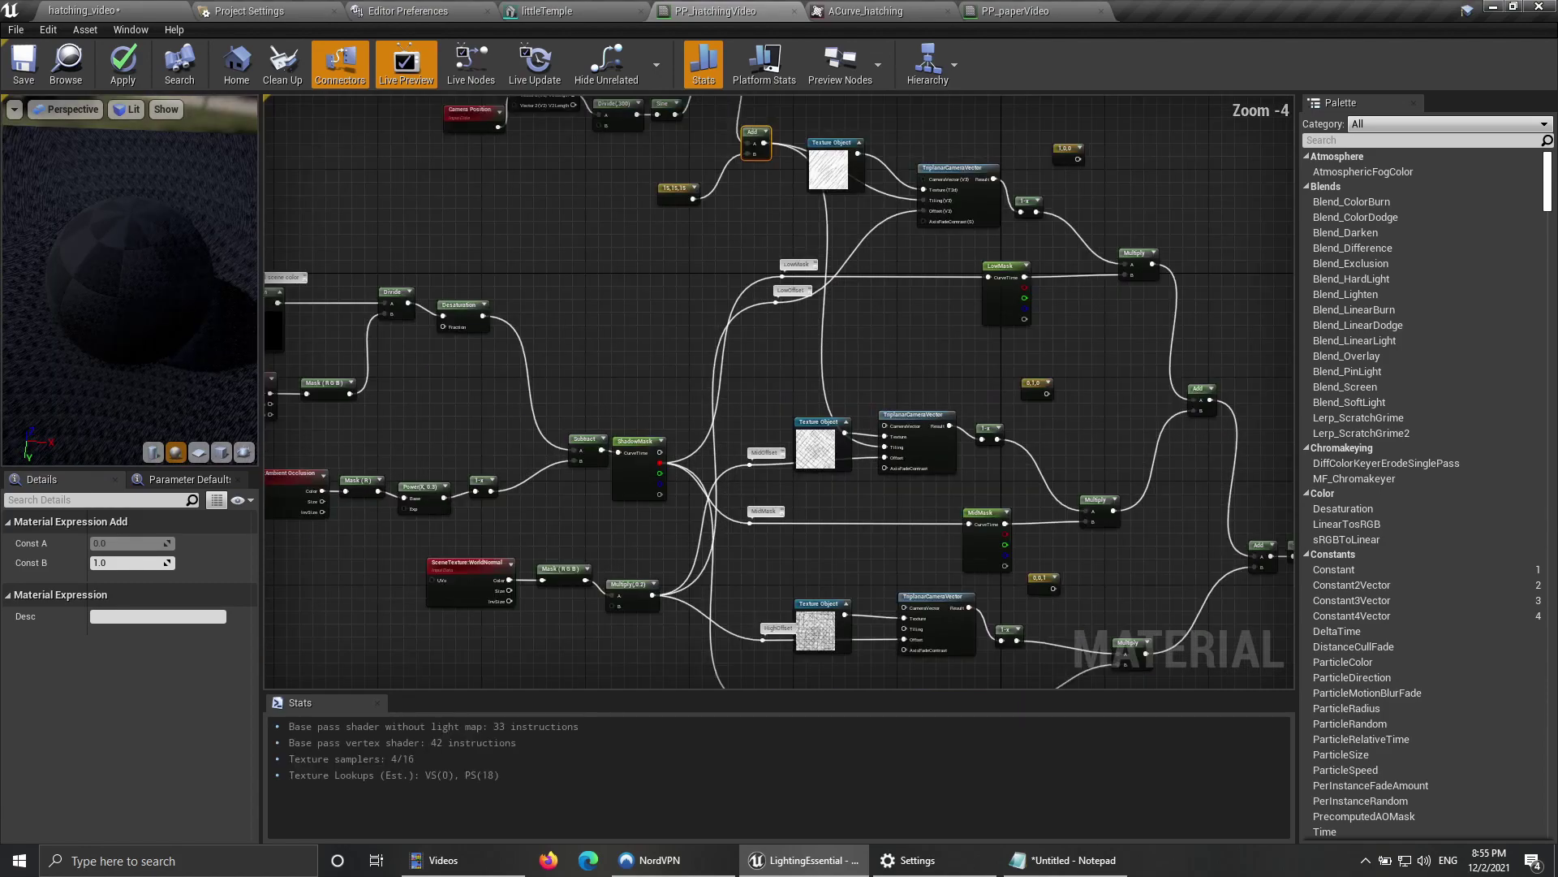
pyautogui.moveTo(763, 143)
pyautogui.mouseDown()
pyautogui.moveTo(803, 349)
pyautogui.moveTo(922, 643)
pyautogui.mouseUp()
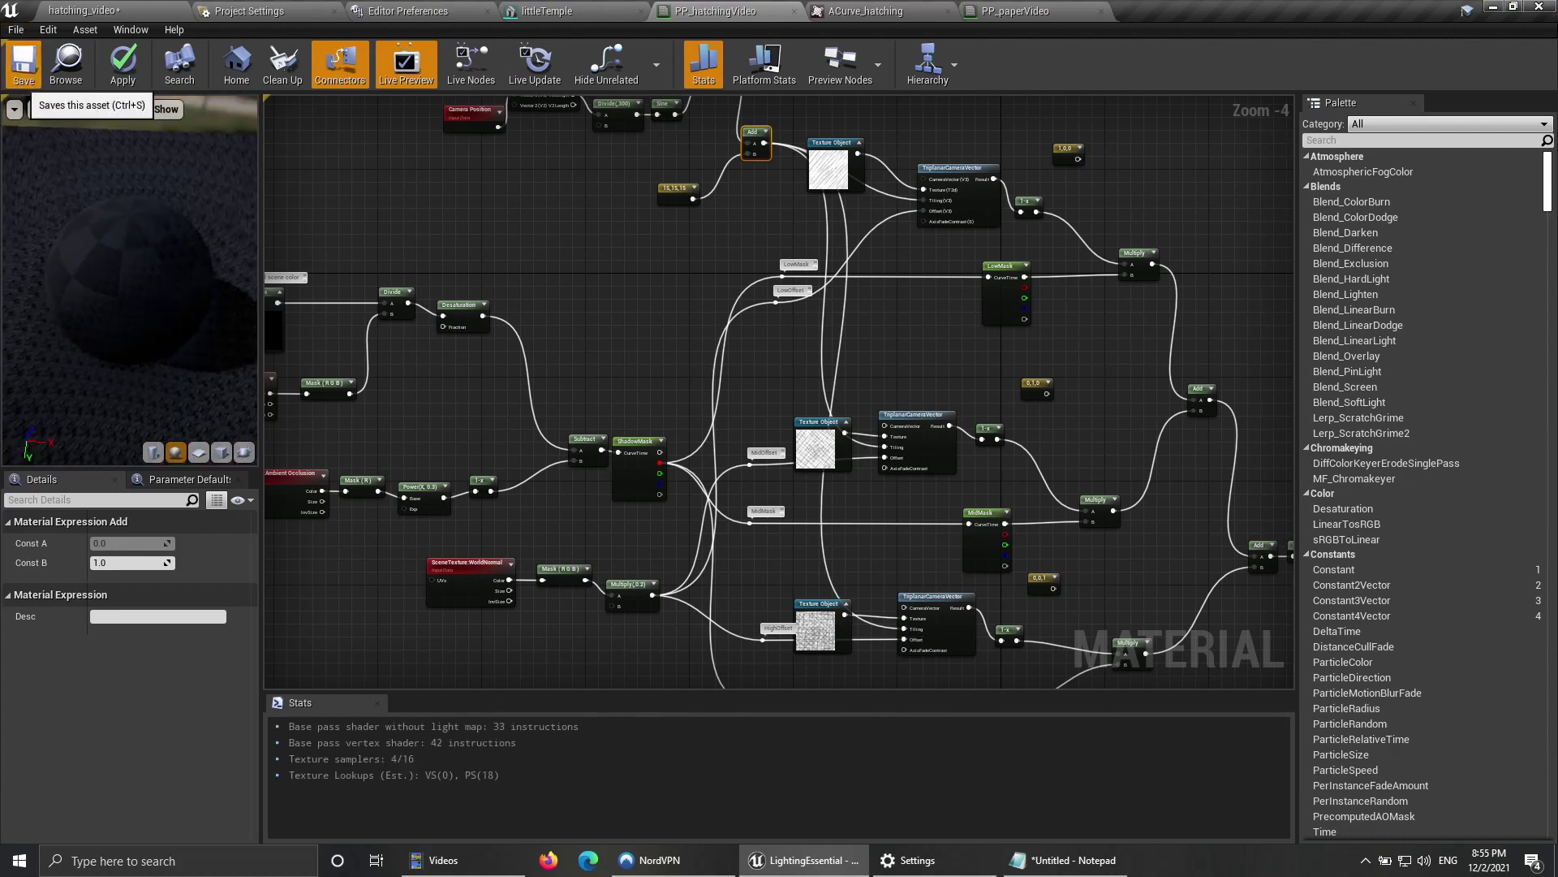
# Step: Examine the hatching on the temple and floor from changing camera positions in the hatching_video level
pyautogui.click(81, 11)
pyautogui.moveTo(753, 326)
pyautogui.mouseDown(button='middle')
pyautogui.moveTo(753, 339)
pyautogui.moveTo(713, 251)
pyautogui.moveTo(755, 430)
pyautogui.moveTo(737, 303)
pyautogui.moveTo(868, 269)
pyautogui.moveTo(804, 312)
pyautogui.moveTo(780, 306)
pyautogui.moveTo(540, 199)
pyautogui.mouseUp(button='middle')
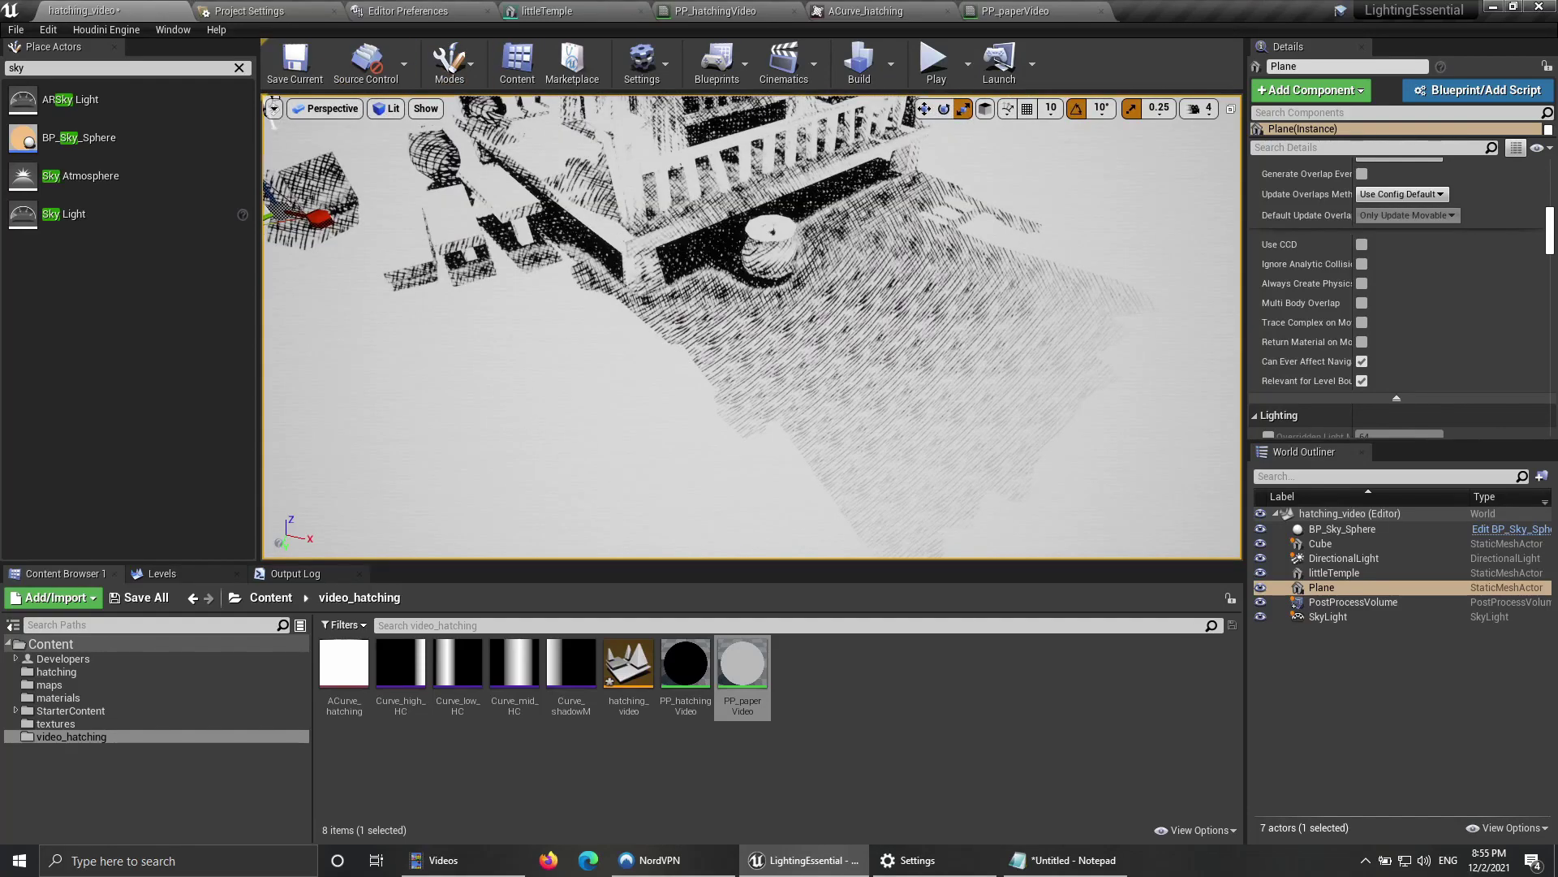
pyautogui.moveTo(751, 325)
pyautogui.mouseDown(button='right')
pyautogui.moveTo(730, 327)
pyautogui.moveTo(734, 313)
pyautogui.mouseUp(button='right')
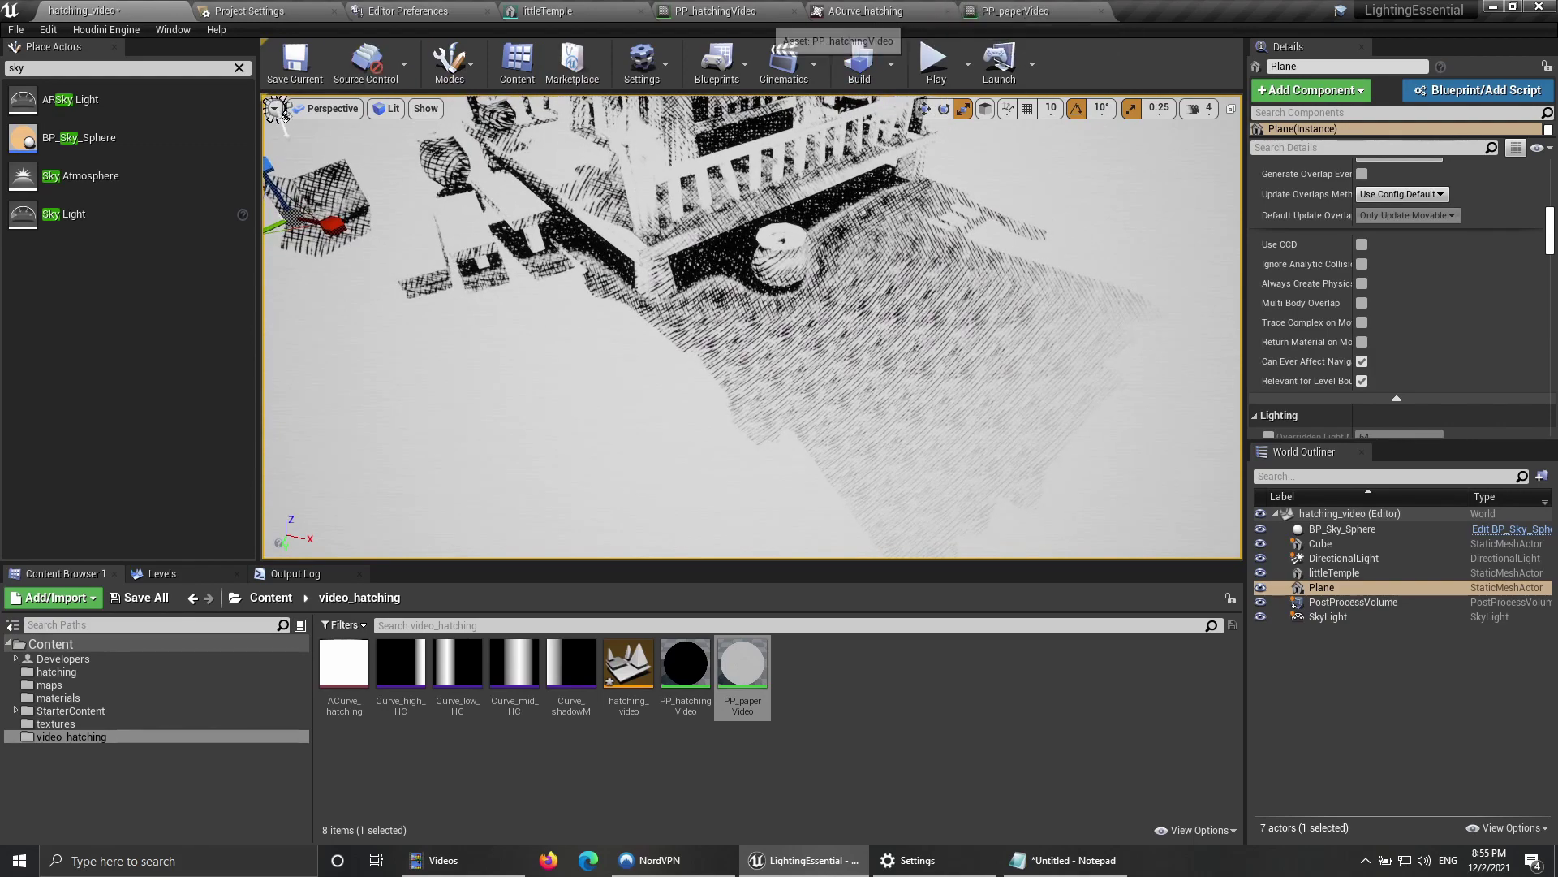
# Step: Return to the PP_hatchingVideo graph and move the 15,15,15 vector closer to the Add node's B input
pyautogui.click(714, 10)
pyautogui.moveTo(665, 314); pyautogui.dragTo(699, 545, button='right')
pyautogui.scroll(4, 674, 398)
pyautogui.click(703, 155)
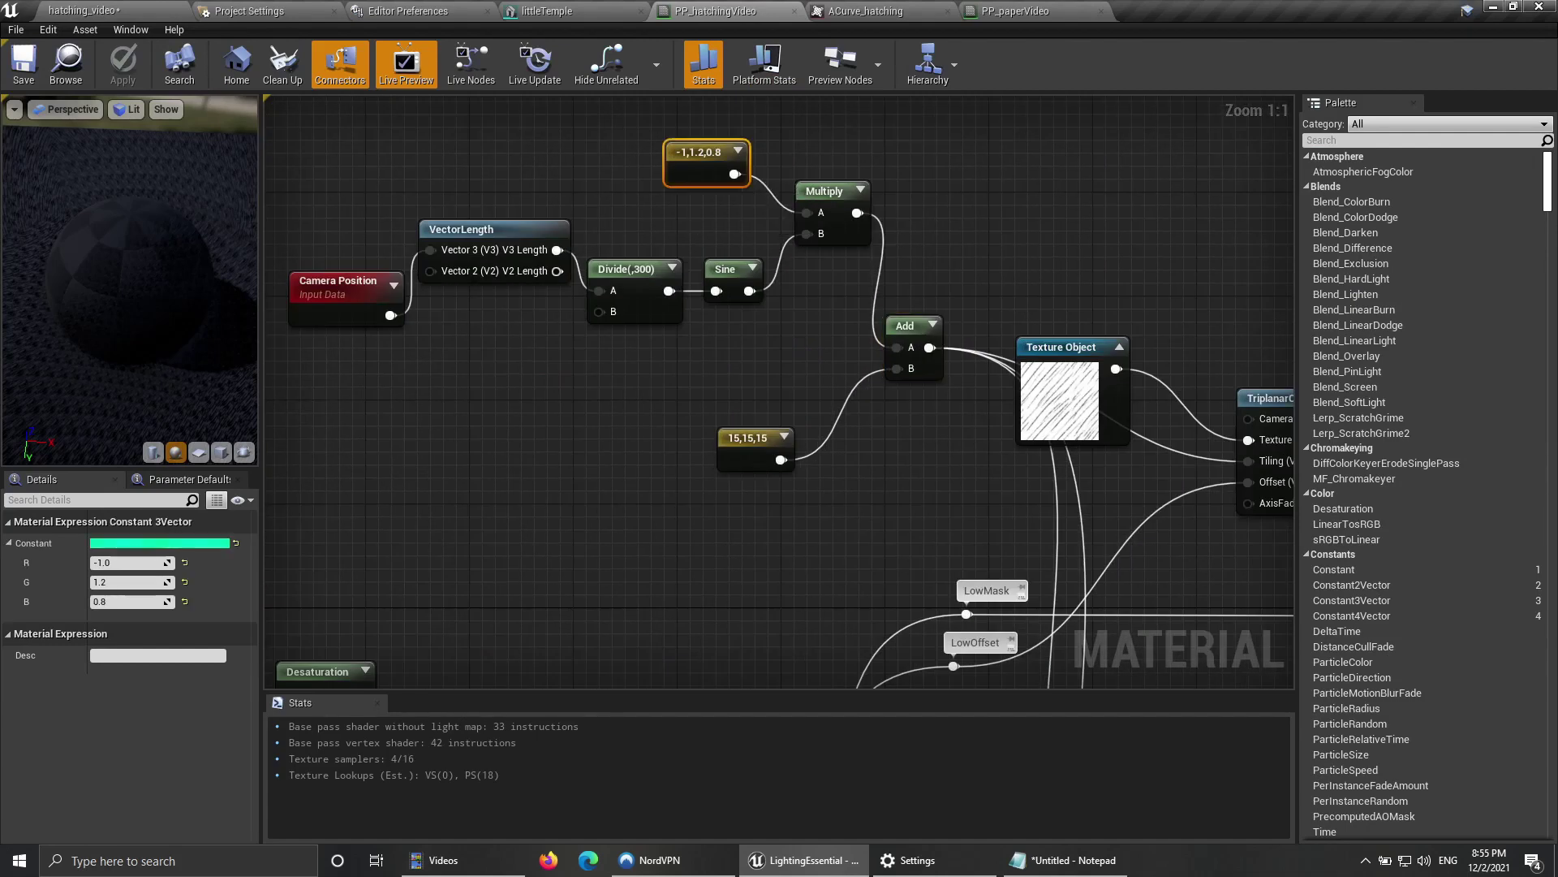
pyautogui.moveTo(743, 445); pyautogui.dragTo(769, 393)
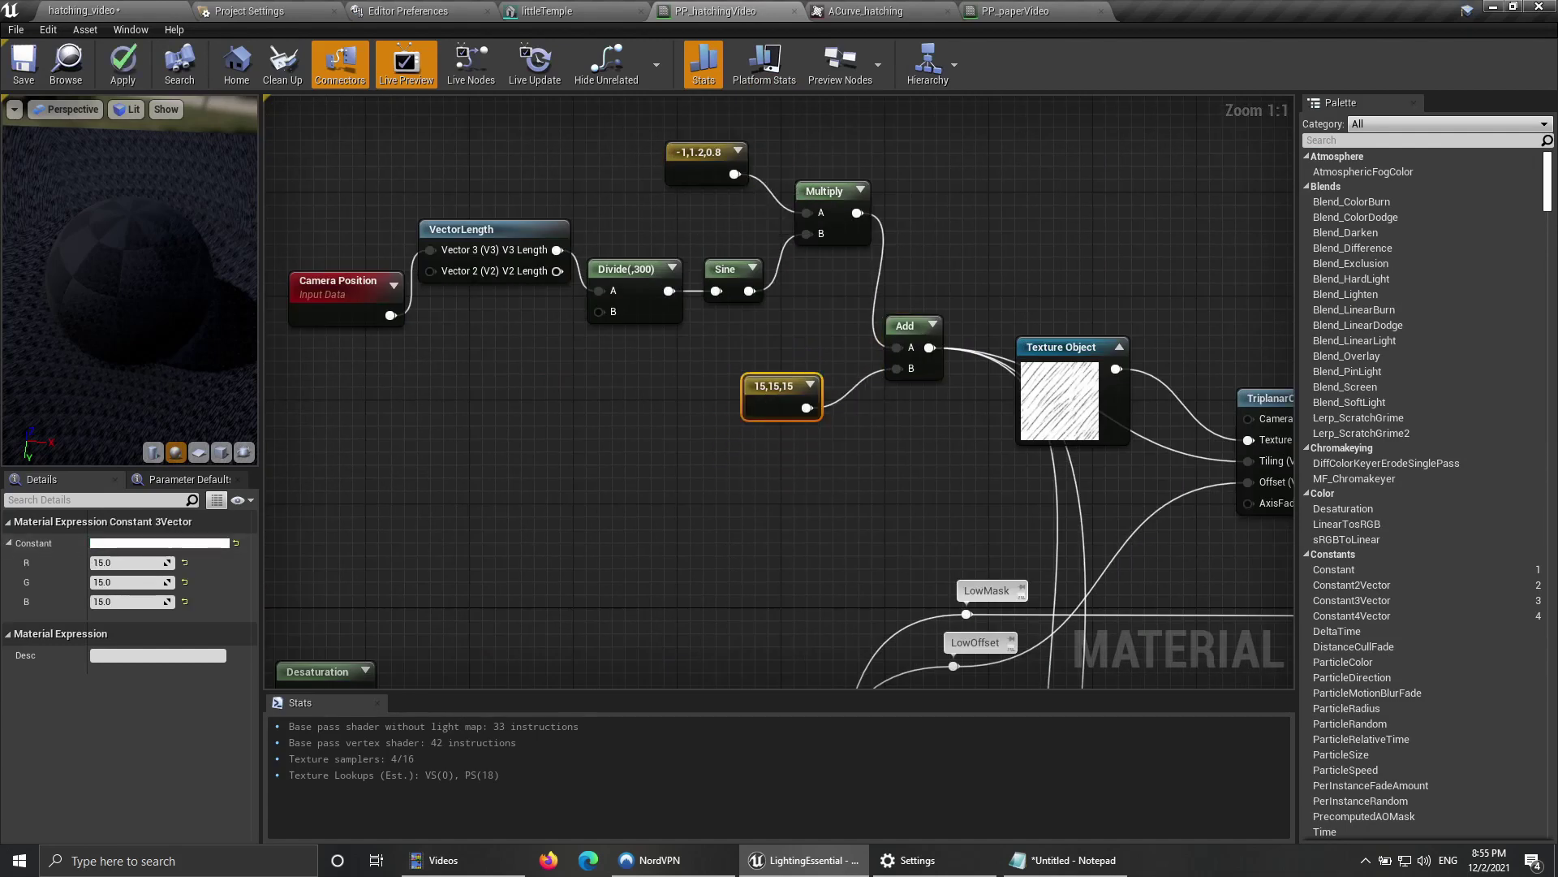
pyautogui.click(695, 462)
# Step: Move the whole camera-distance node group, including the 15,15,15 vector and Add, further away from the Texture Object and save the material
pyautogui.moveTo(696, 463); pyautogui.dragTo(768, 529, button='right')
pyautogui.click(704, 365)
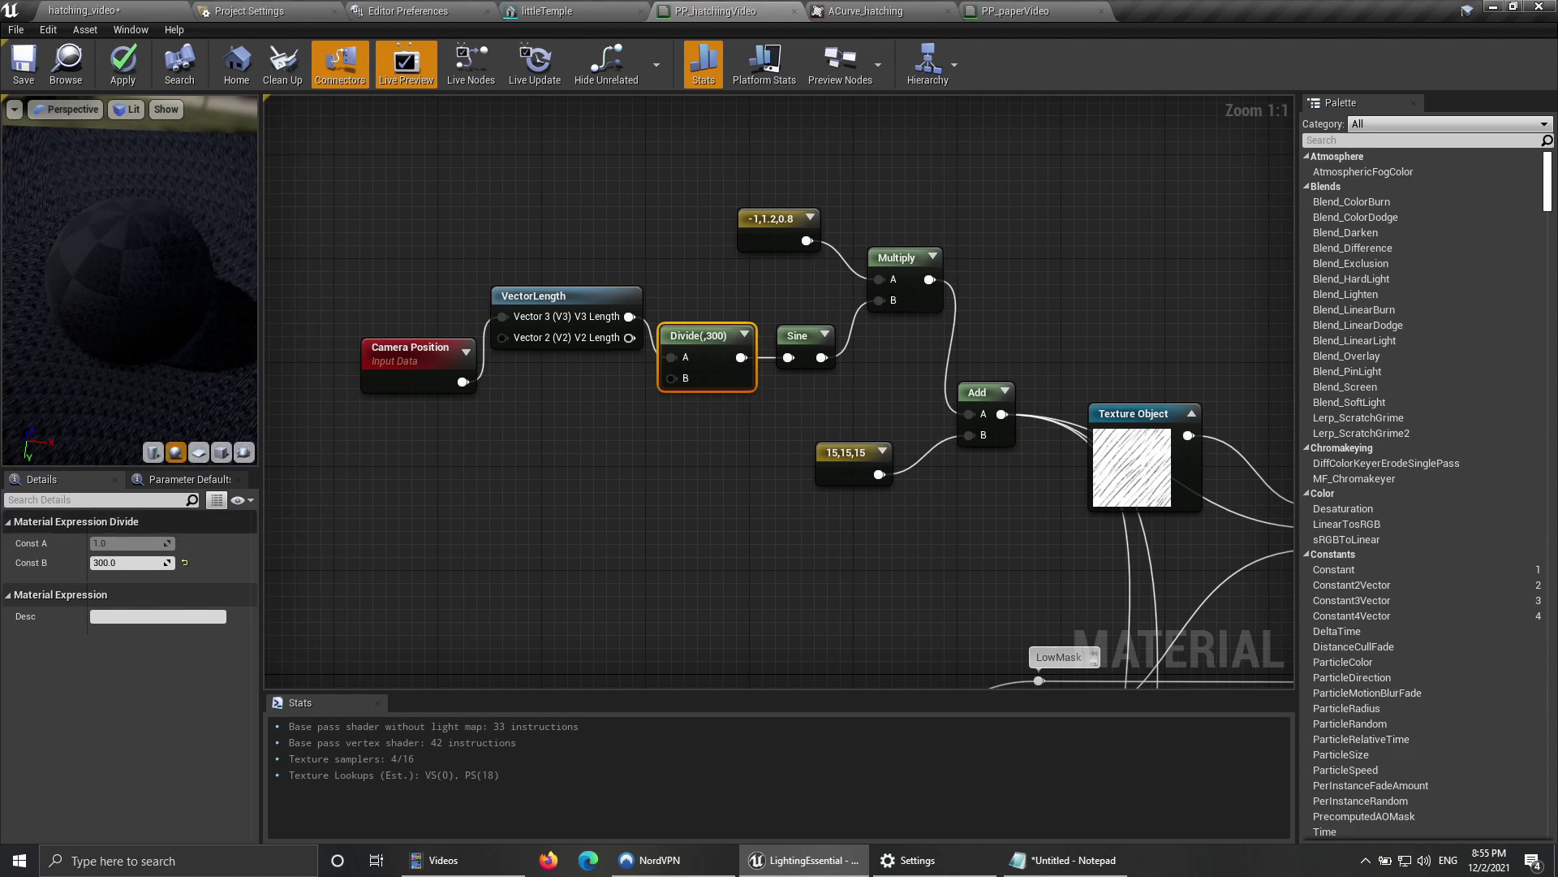
pyautogui.scroll(-5, 629, 375)
pyautogui.scroll(4, 609, 372)
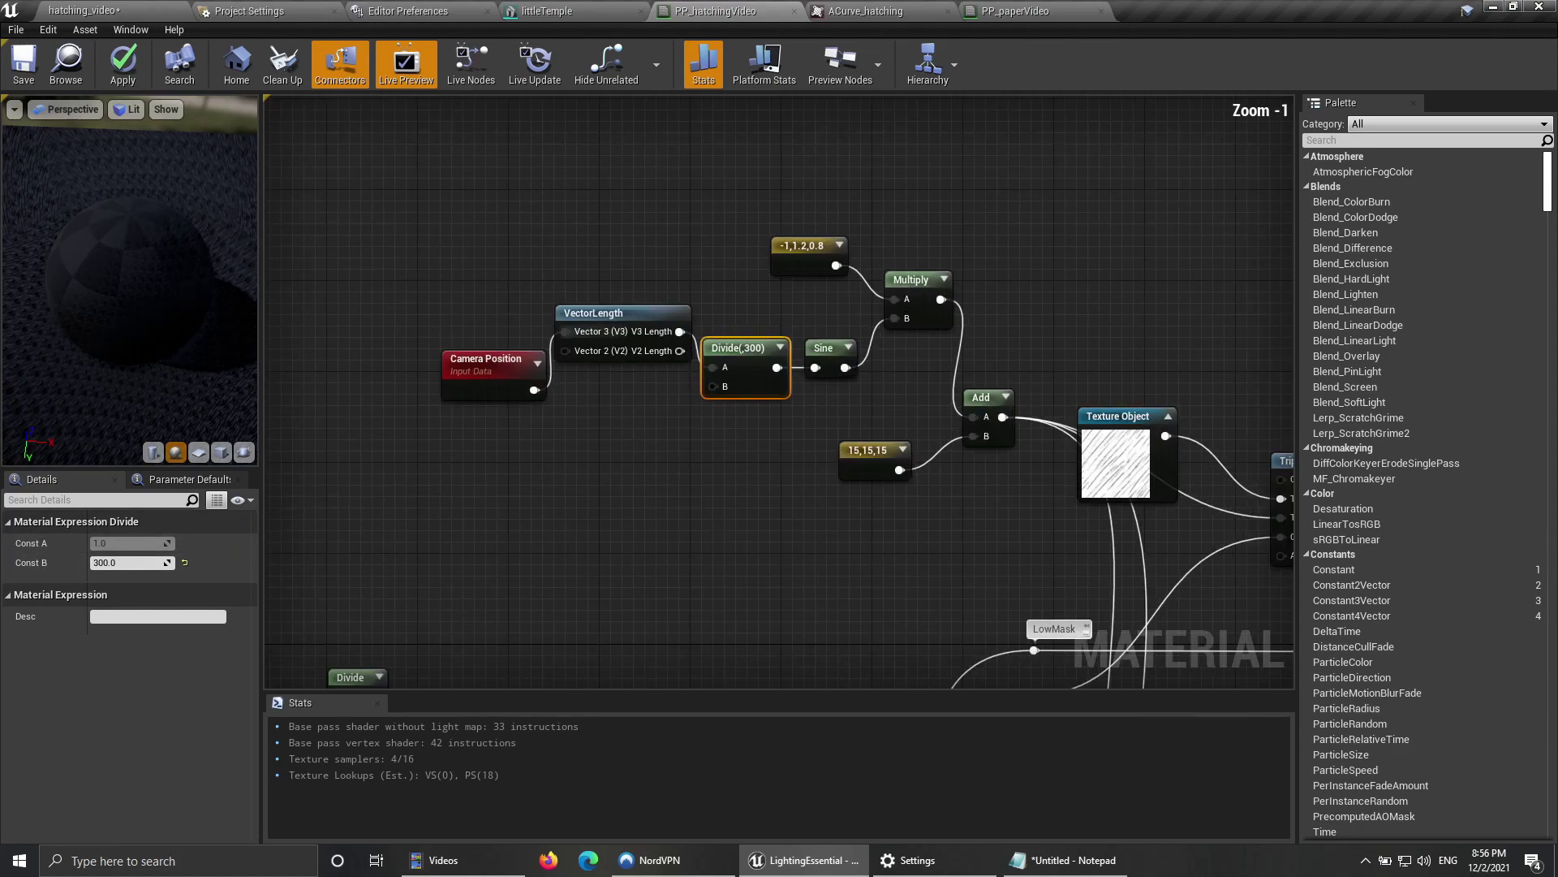
pyautogui.moveTo(454, 220); pyautogui.dragTo(1047, 487)
pyautogui.moveTo(981, 399); pyautogui.dragTo(845, 474)
pyautogui.click(771, 451)
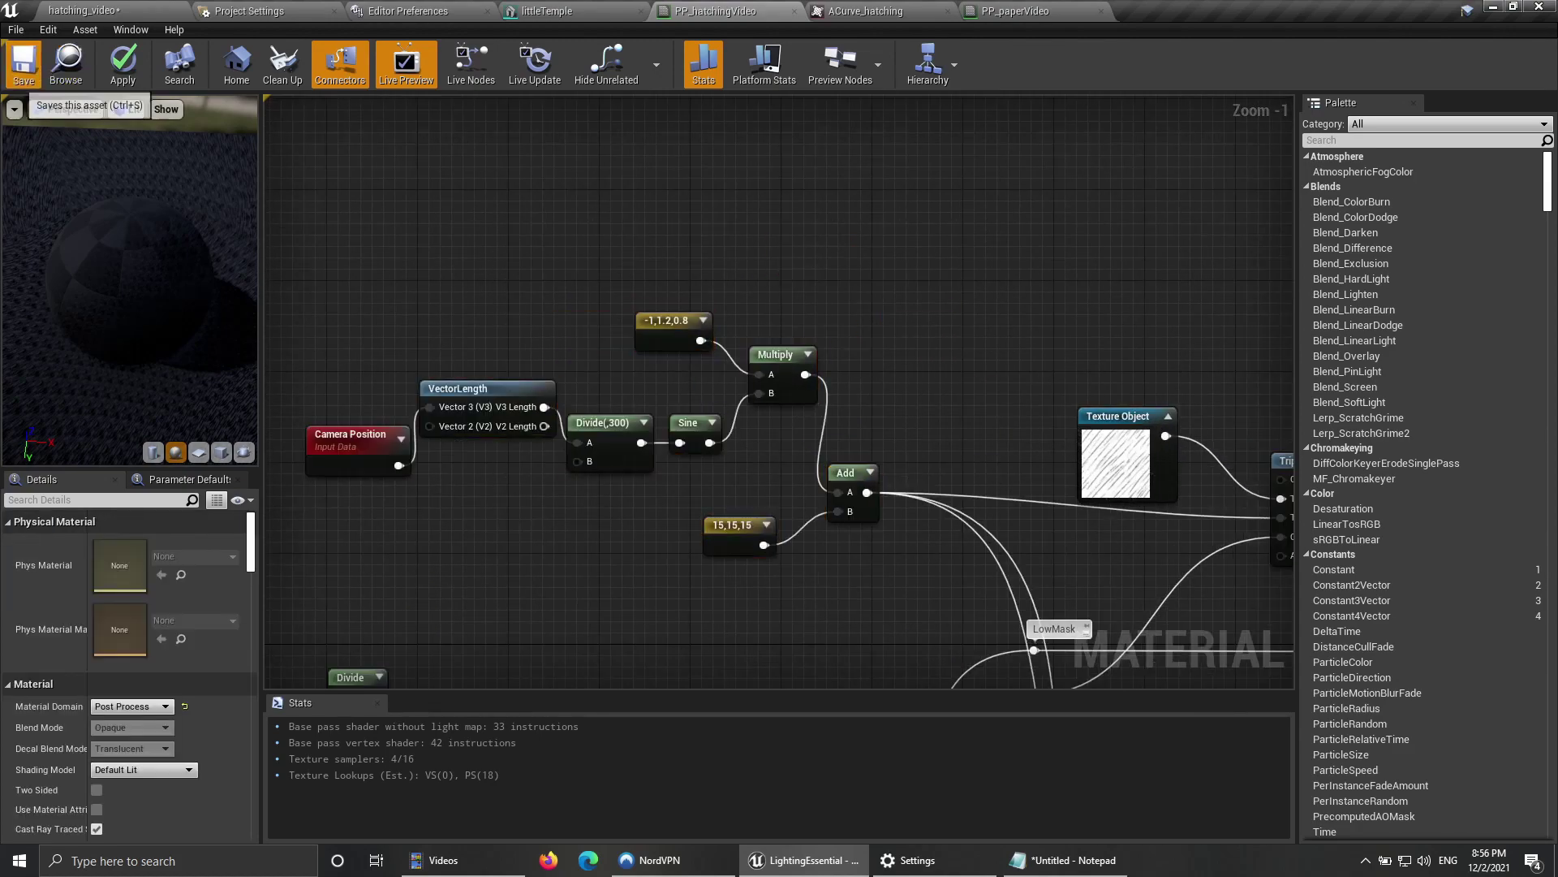
pyautogui.click(23, 67)
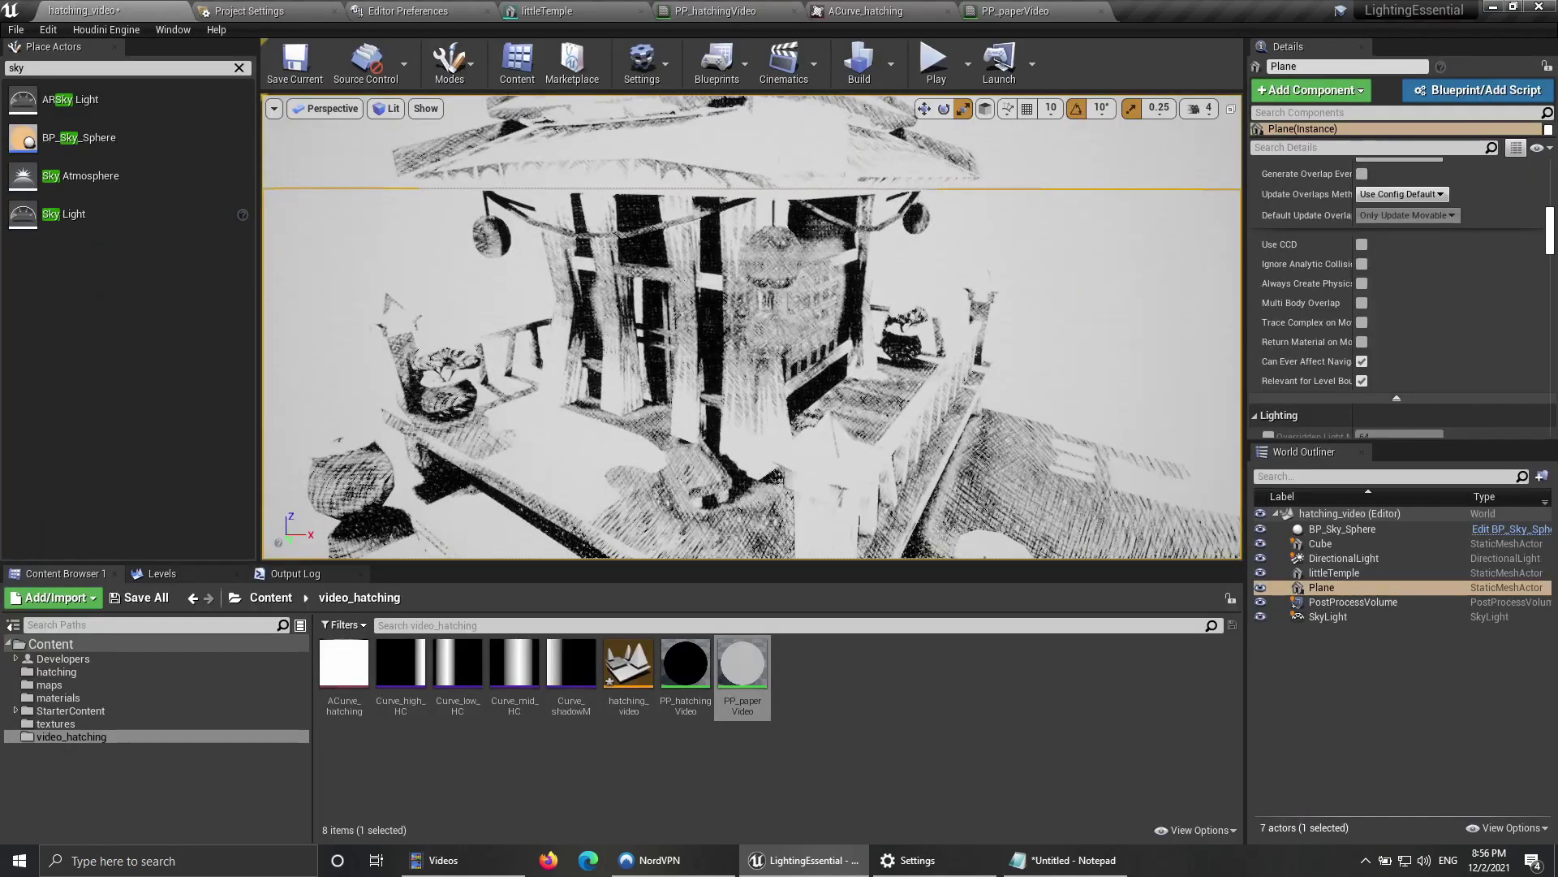
# Step: Examine the temple's hatching in the level while moving the camera, and deselect the Plane
pyautogui.moveTo(753, 325); pyautogui.dragTo(722, 349, button='right')
pyautogui.press('Escape')
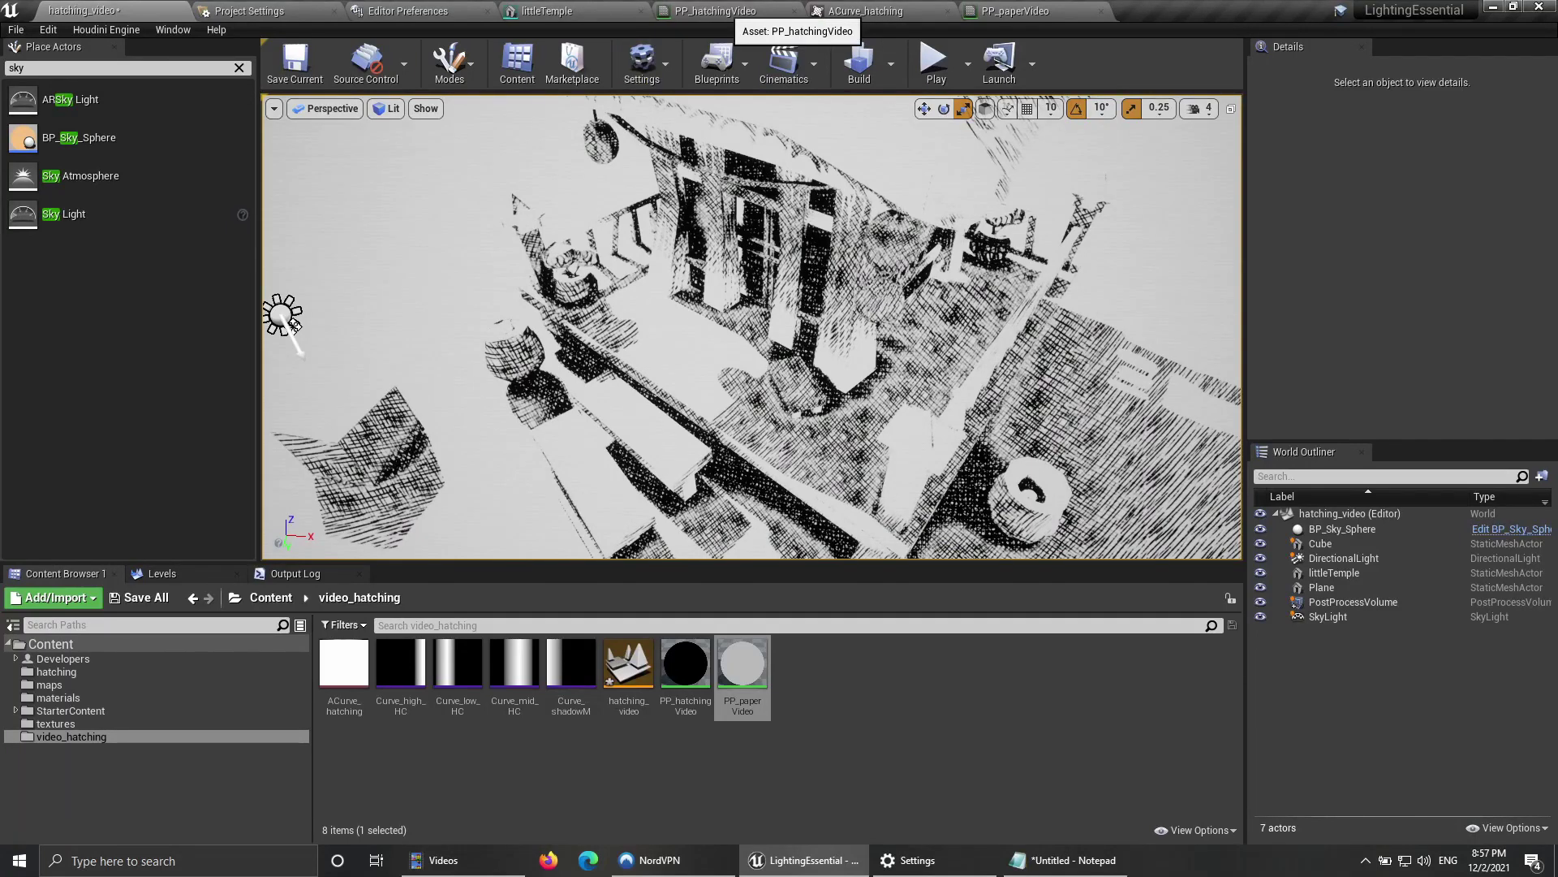
# Step: In PP_hatchingVideo, move the WorldNormal scene texture, its RGB Mask and Multiply together, further away from the offset reroute nodes
pyautogui.click(726, 11)
pyautogui.scroll(3, 520, 243)
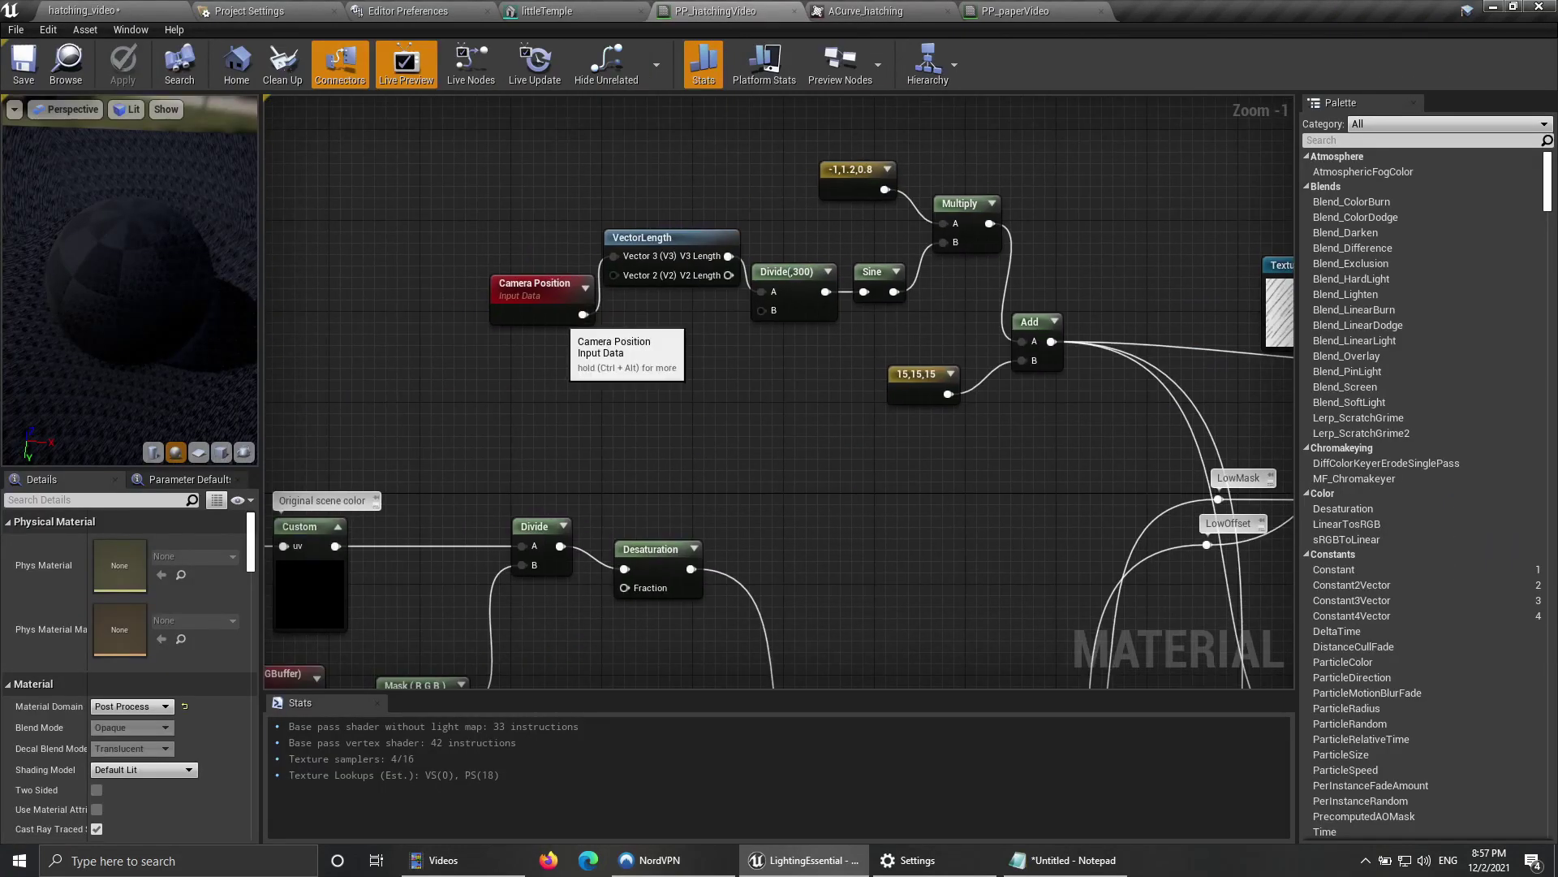
pyautogui.click(560, 308)
pyautogui.moveTo(754, 448); pyautogui.dragTo(593, 258, button='right')
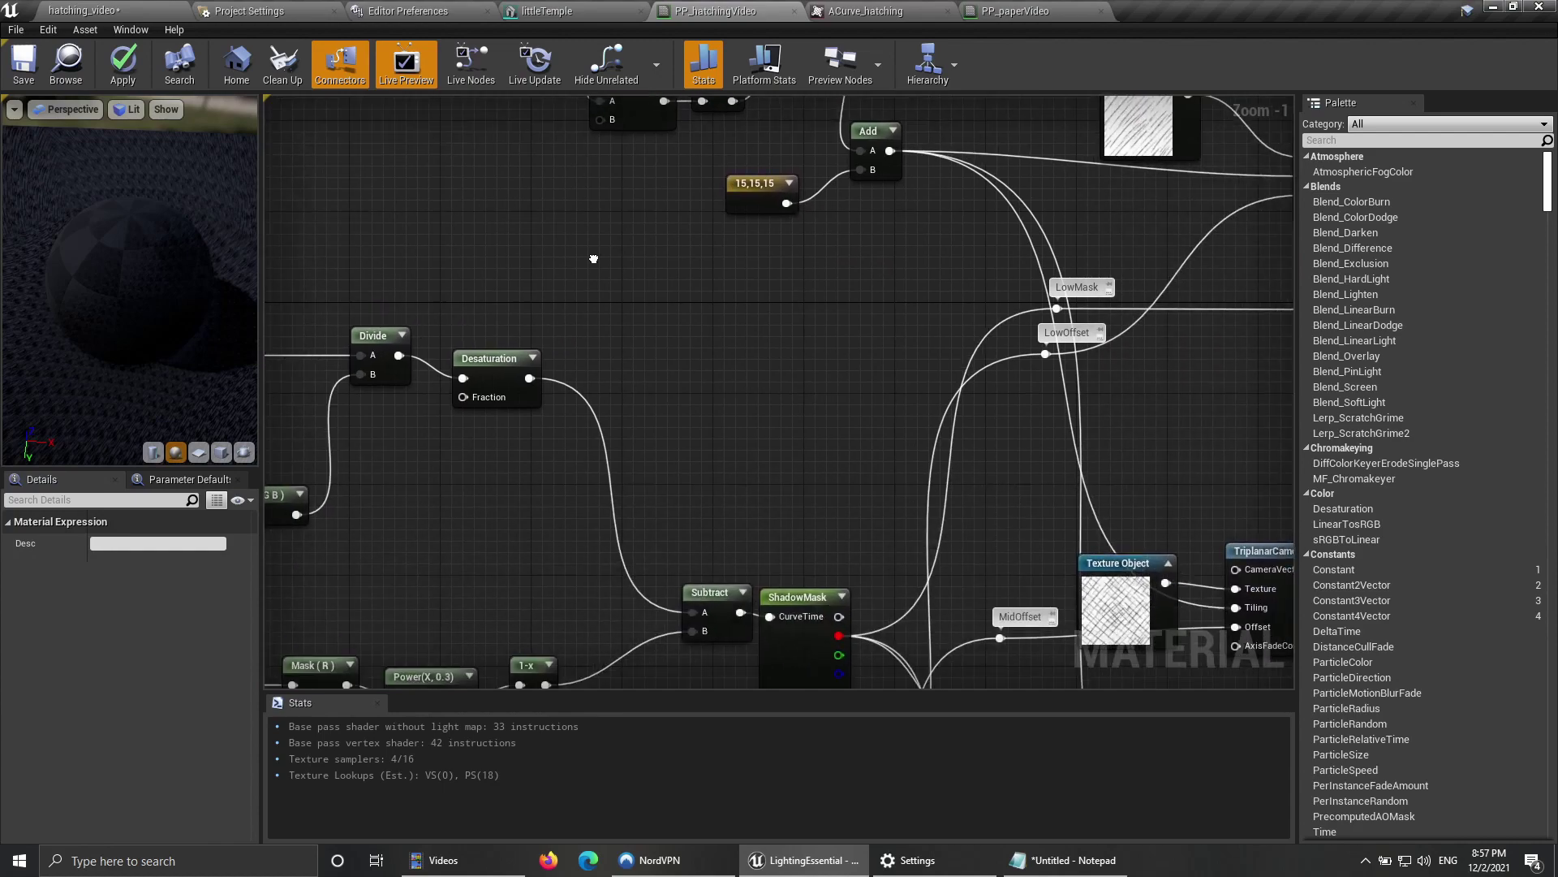
pyautogui.scroll(-2, 667, 328)
pyautogui.moveTo(776, 392); pyautogui.dragTo(624, 223, button='right')
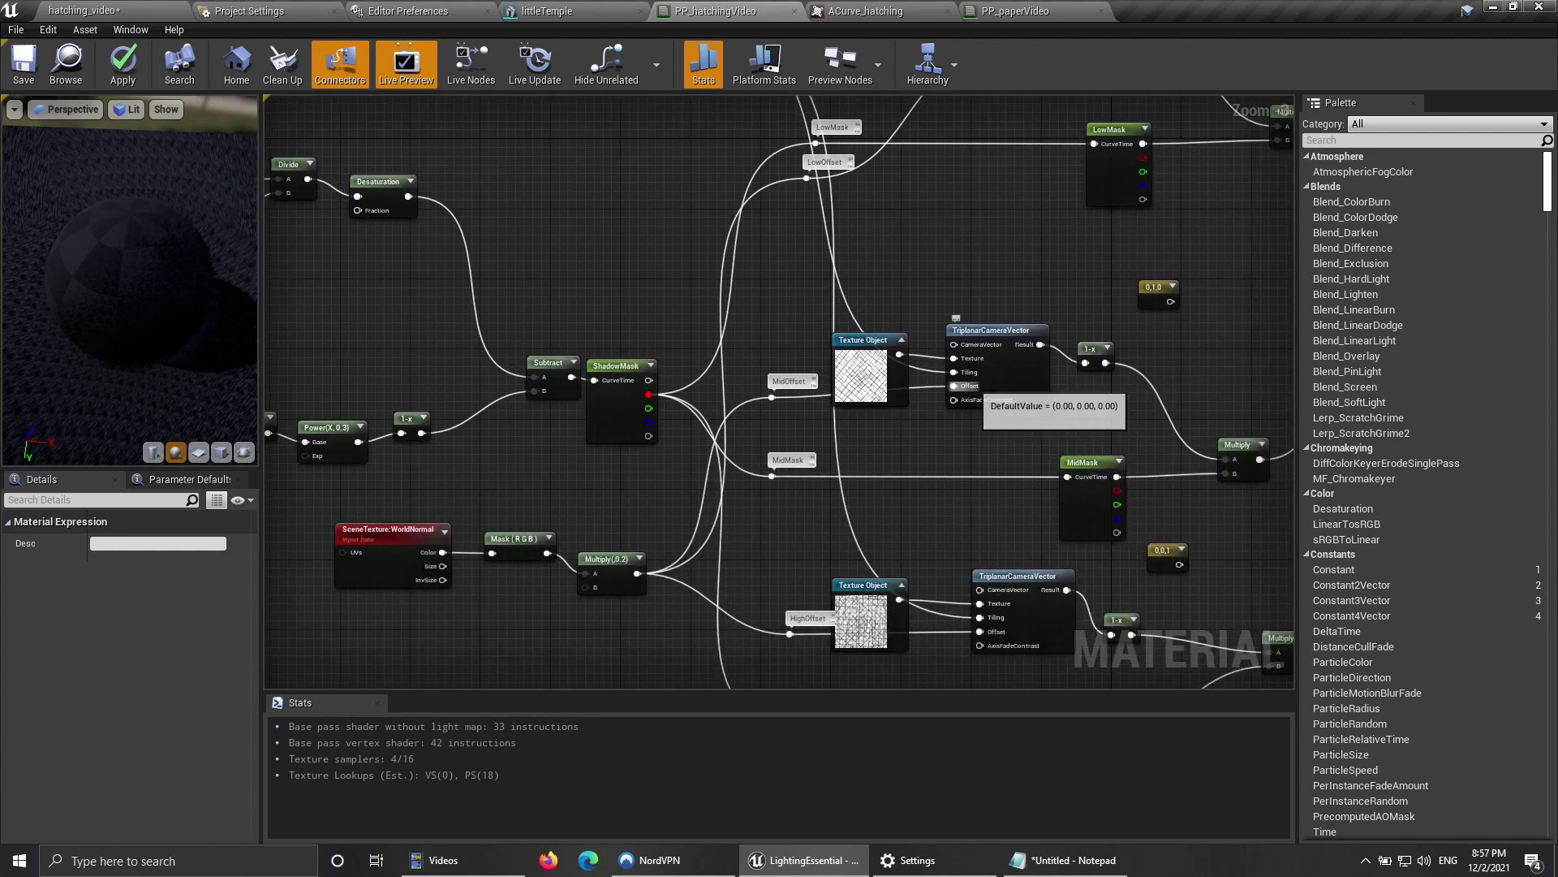
pyautogui.moveTo(956, 388); pyautogui.dragTo(1106, 333, button='right')
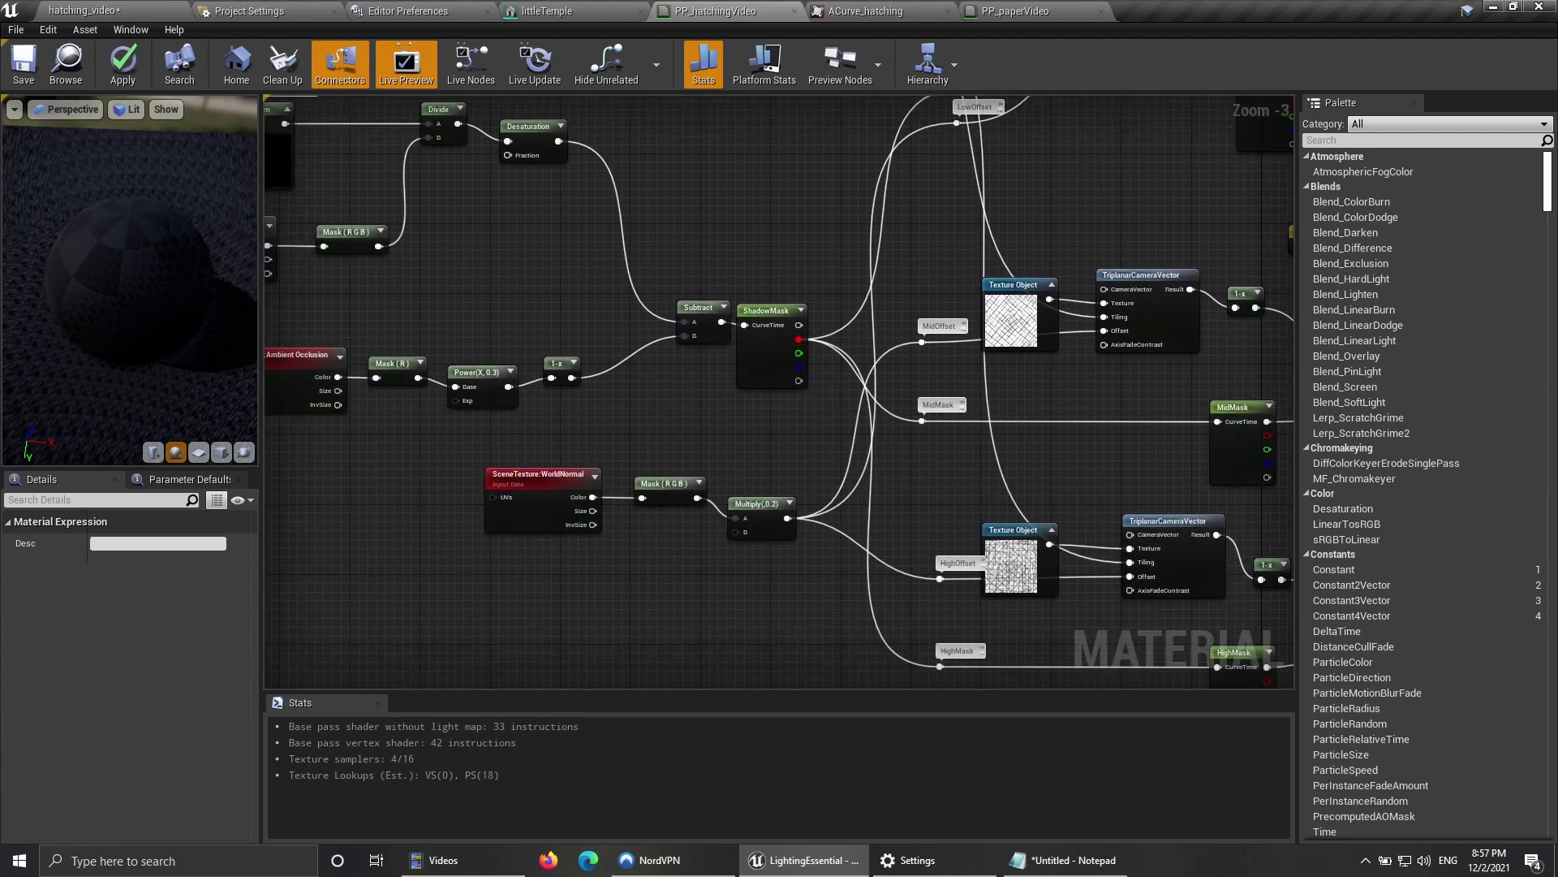
pyautogui.moveTo(791, 444); pyautogui.dragTo(541, 528)
pyautogui.moveTo(767, 503); pyautogui.dragTo(670, 520)
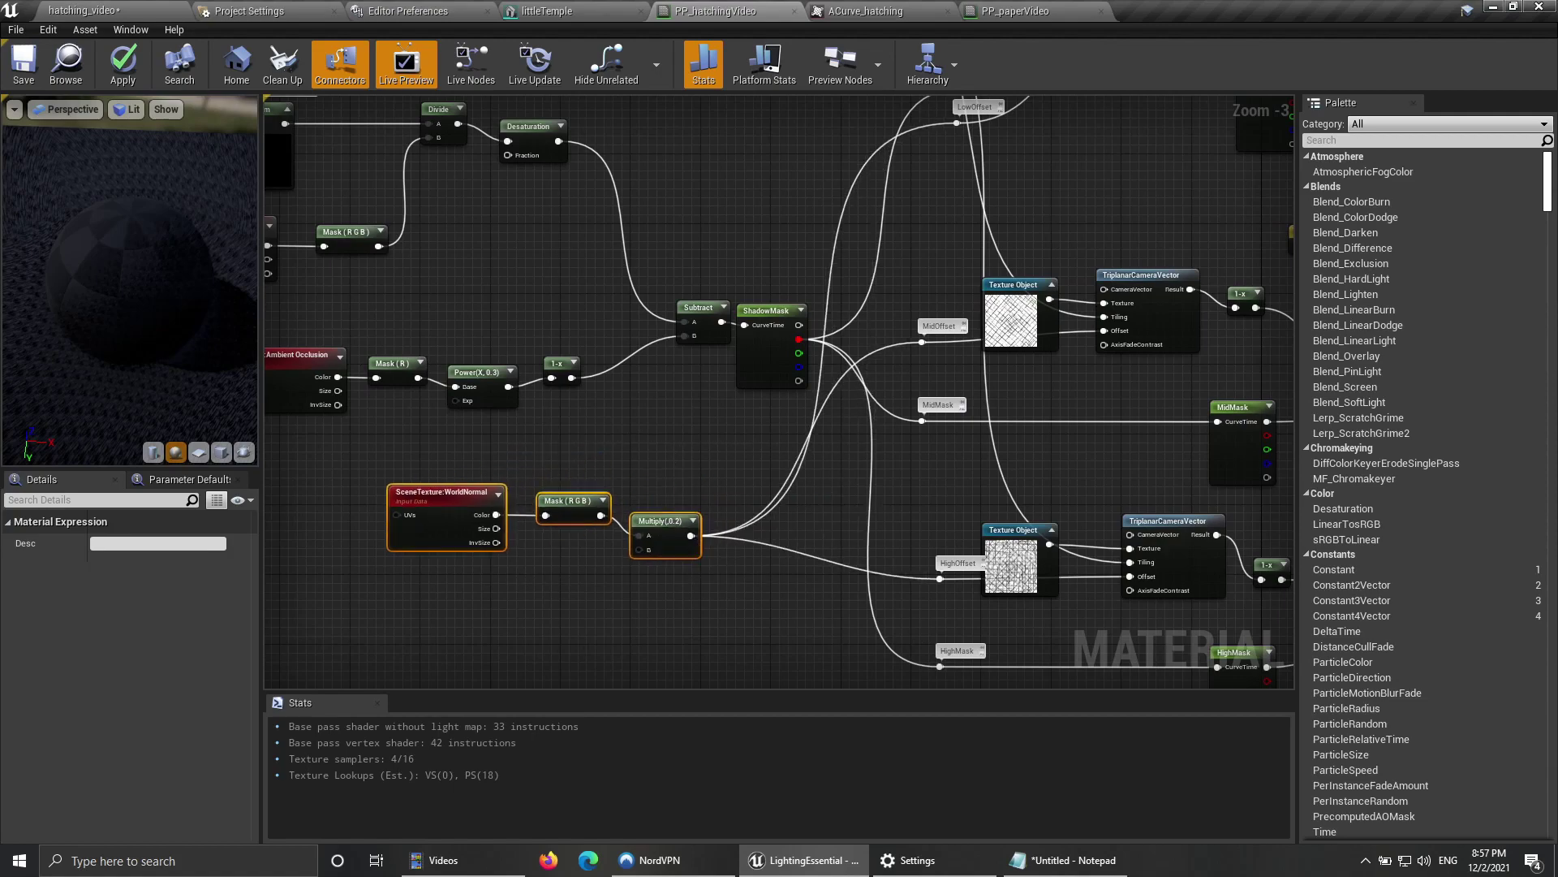
# Step: Open the TriplanarCameraVector function, examine how its Offset and Tiling inputs feed the texture samples, and close it
pyautogui.moveTo(1067, 315); pyautogui.dragTo(923, 359, button='right')
pyautogui.scroll(2, 923, 359)
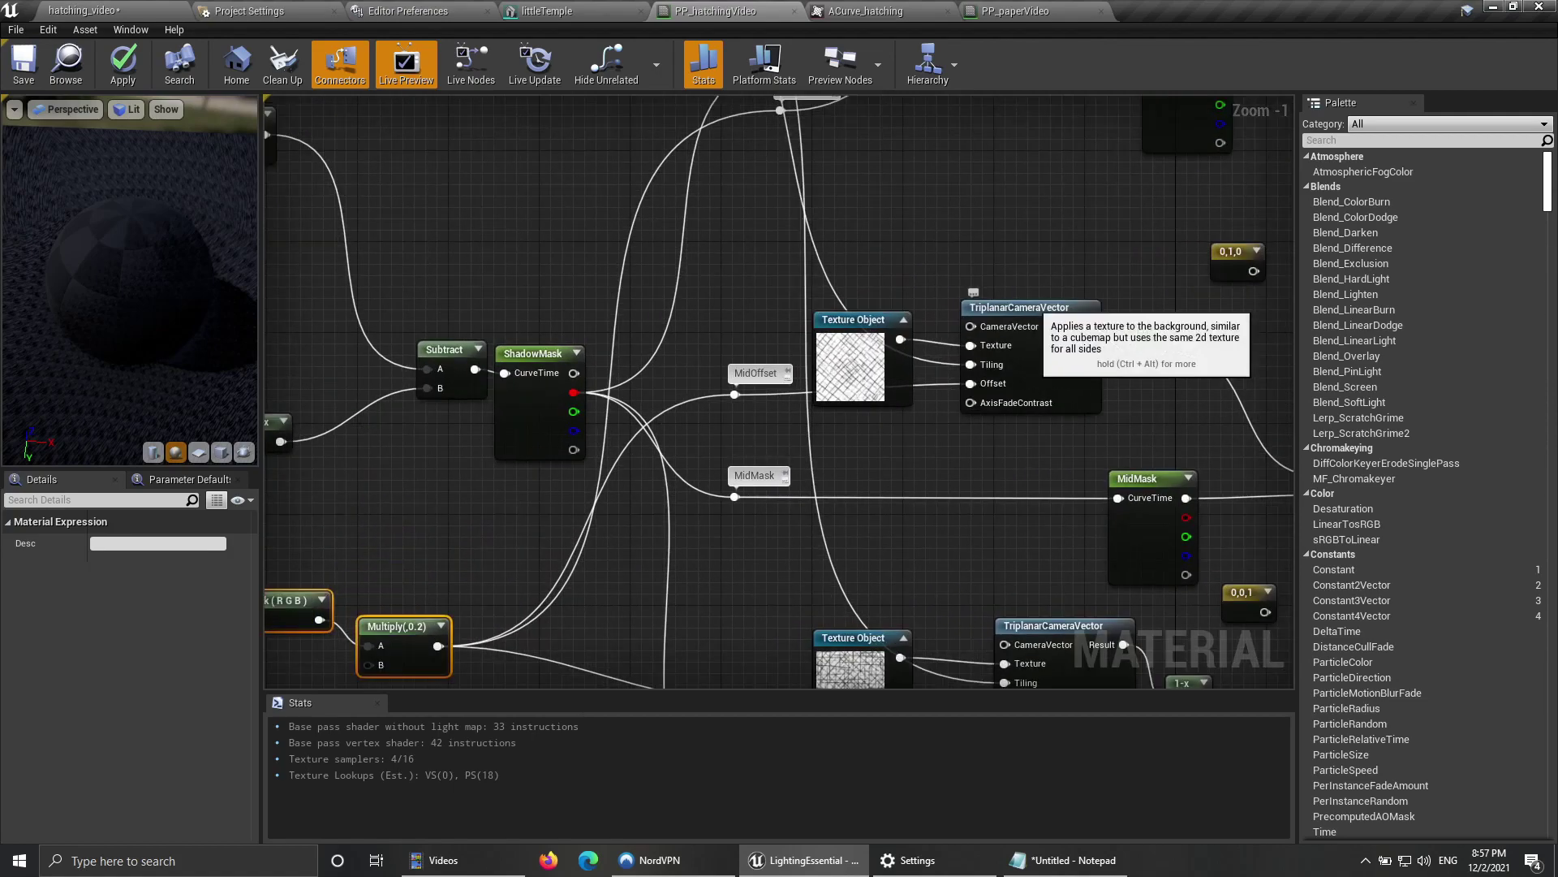
pyautogui.click(1034, 306)
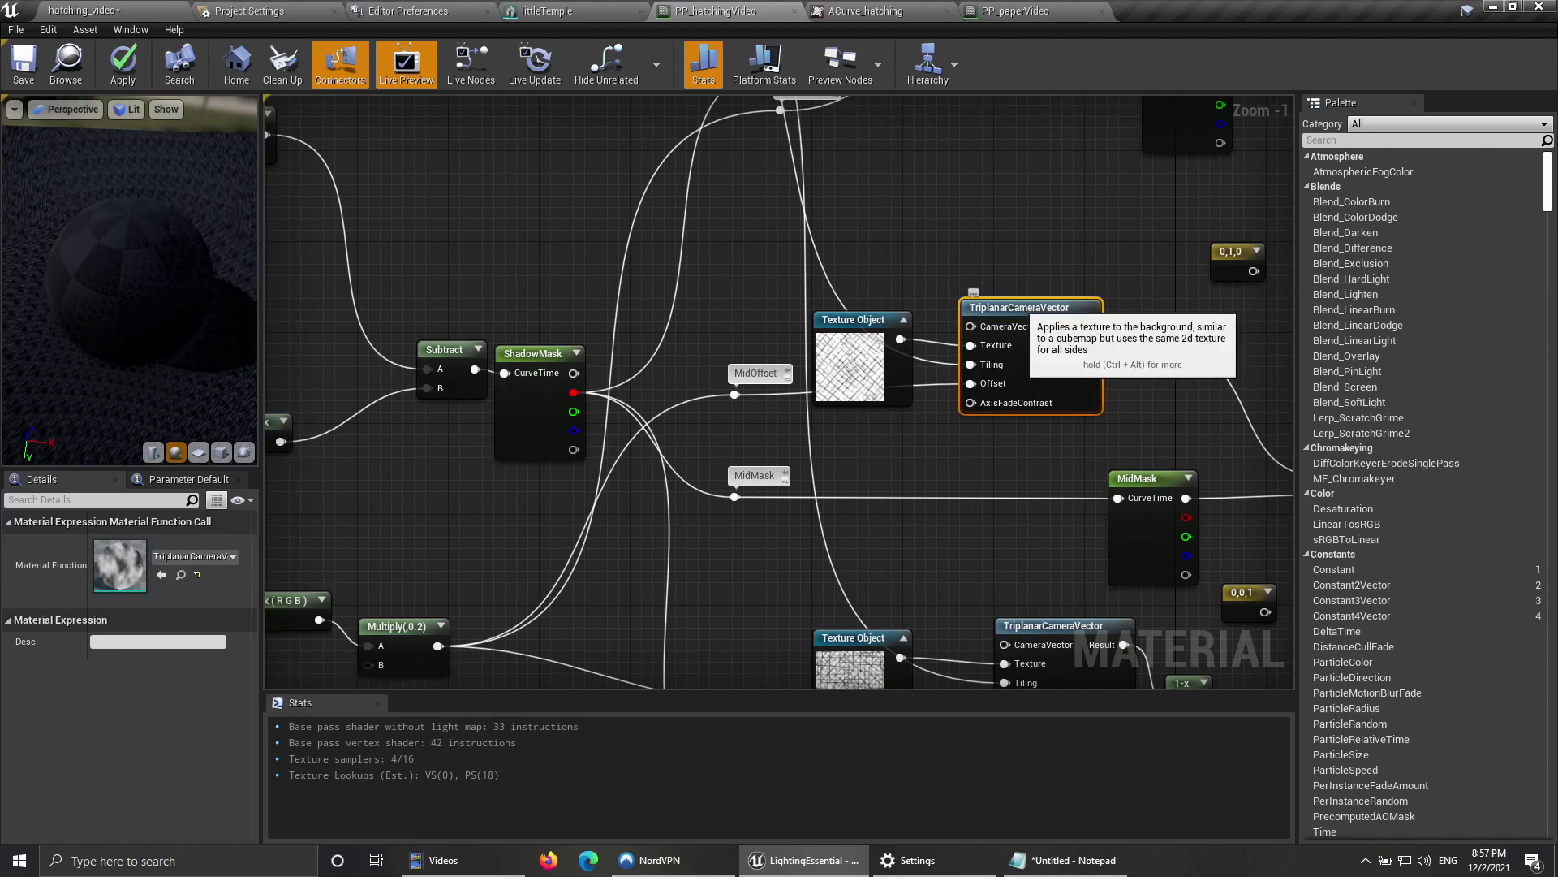
pyautogui.doubleClick(1029, 312)
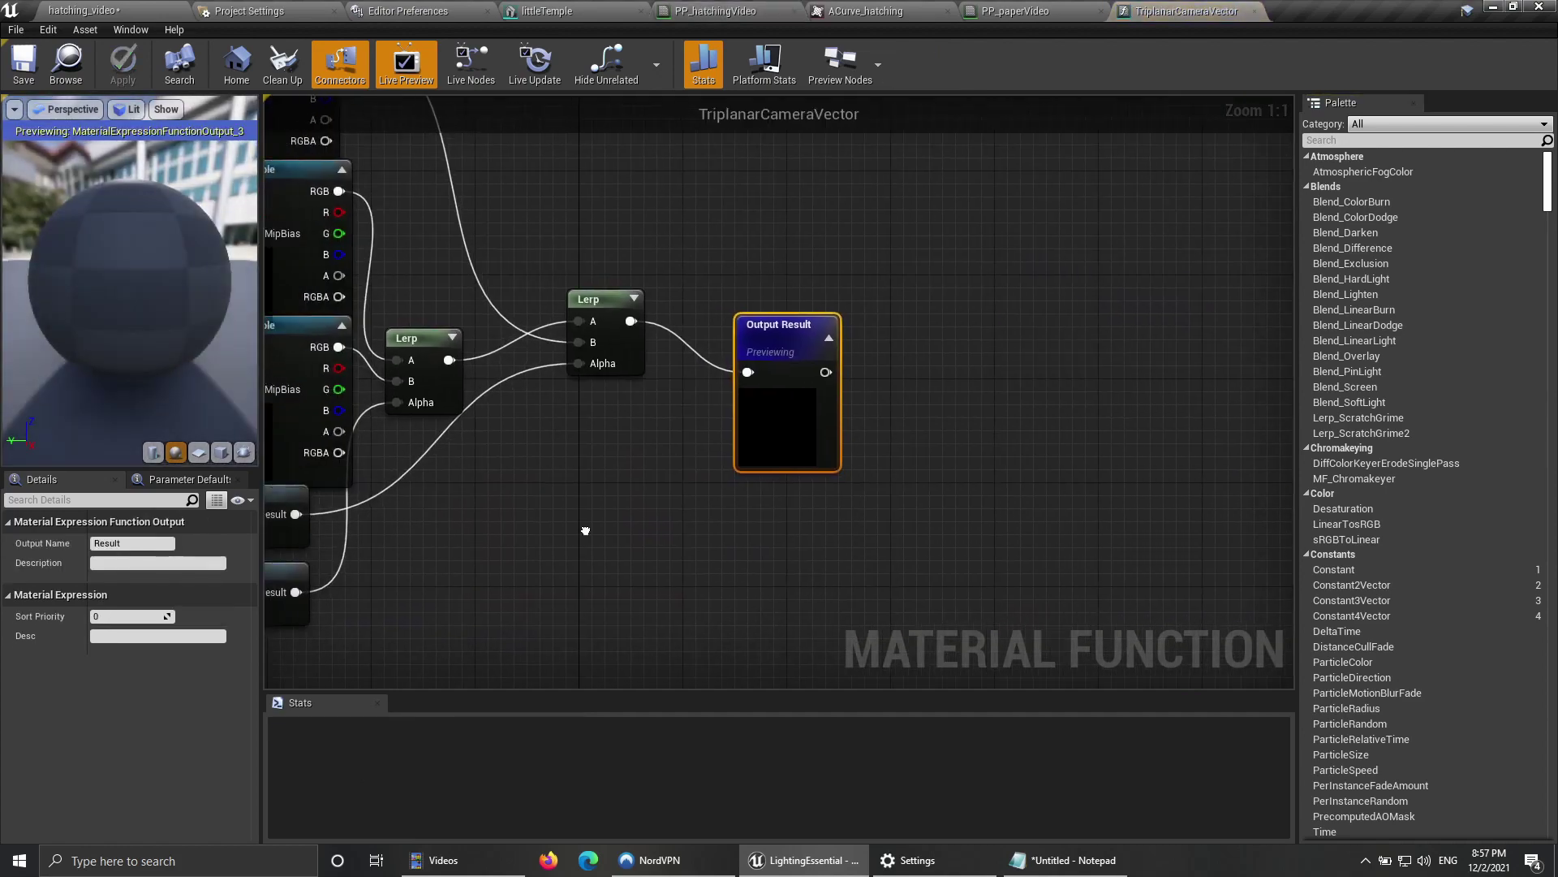
pyautogui.scroll(-2, 585, 529)
pyautogui.moveTo(834, 408); pyautogui.dragTo(768, 465, button='right')
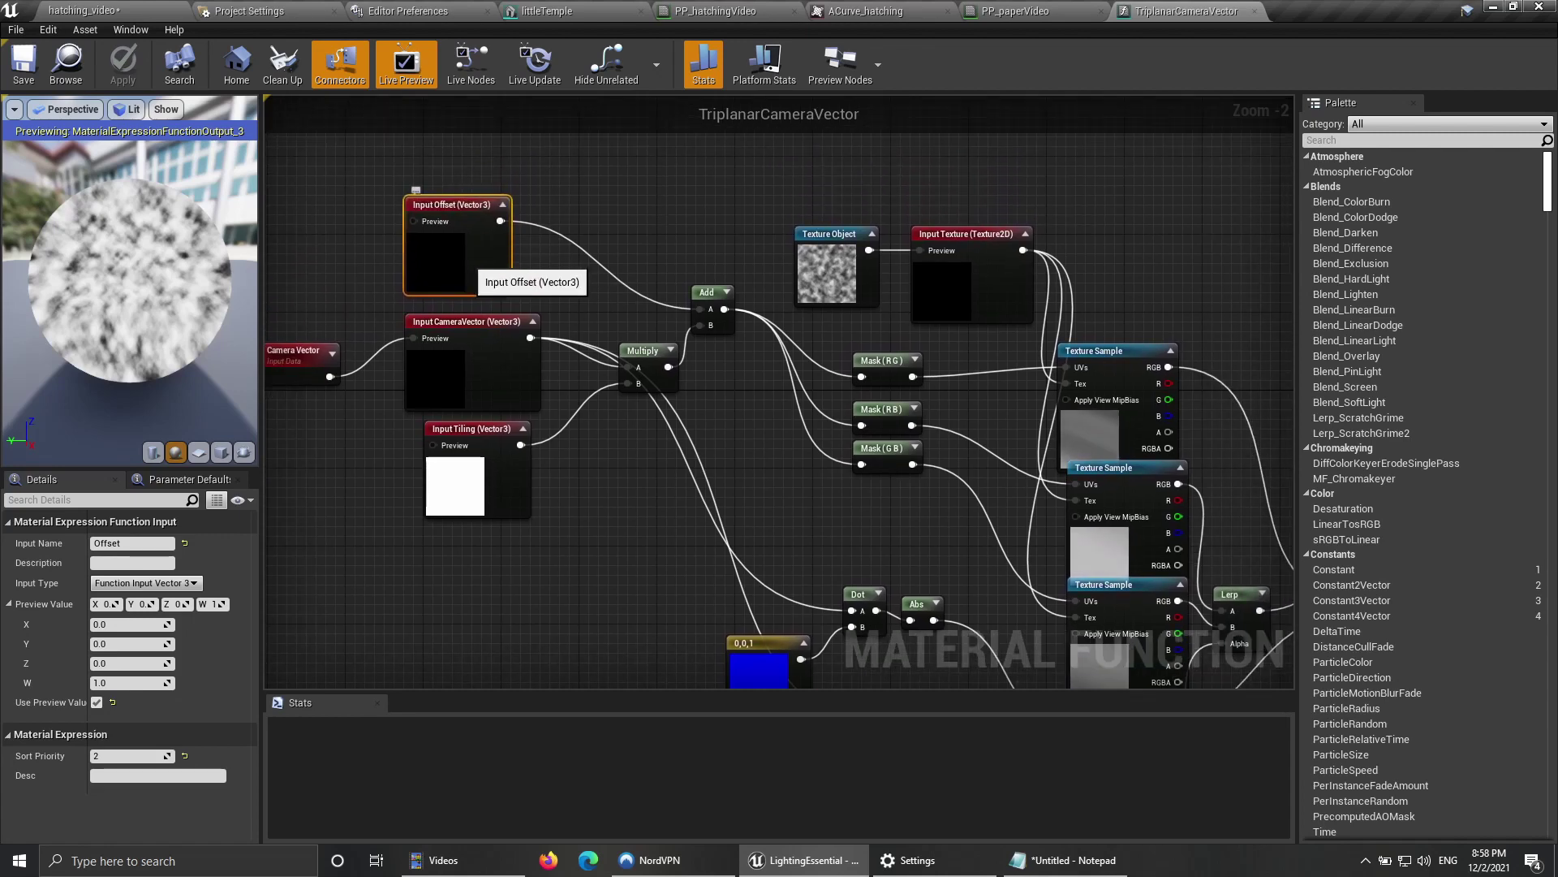
pyautogui.moveTo(768, 465); pyautogui.dragTo(642, 380, button='right')
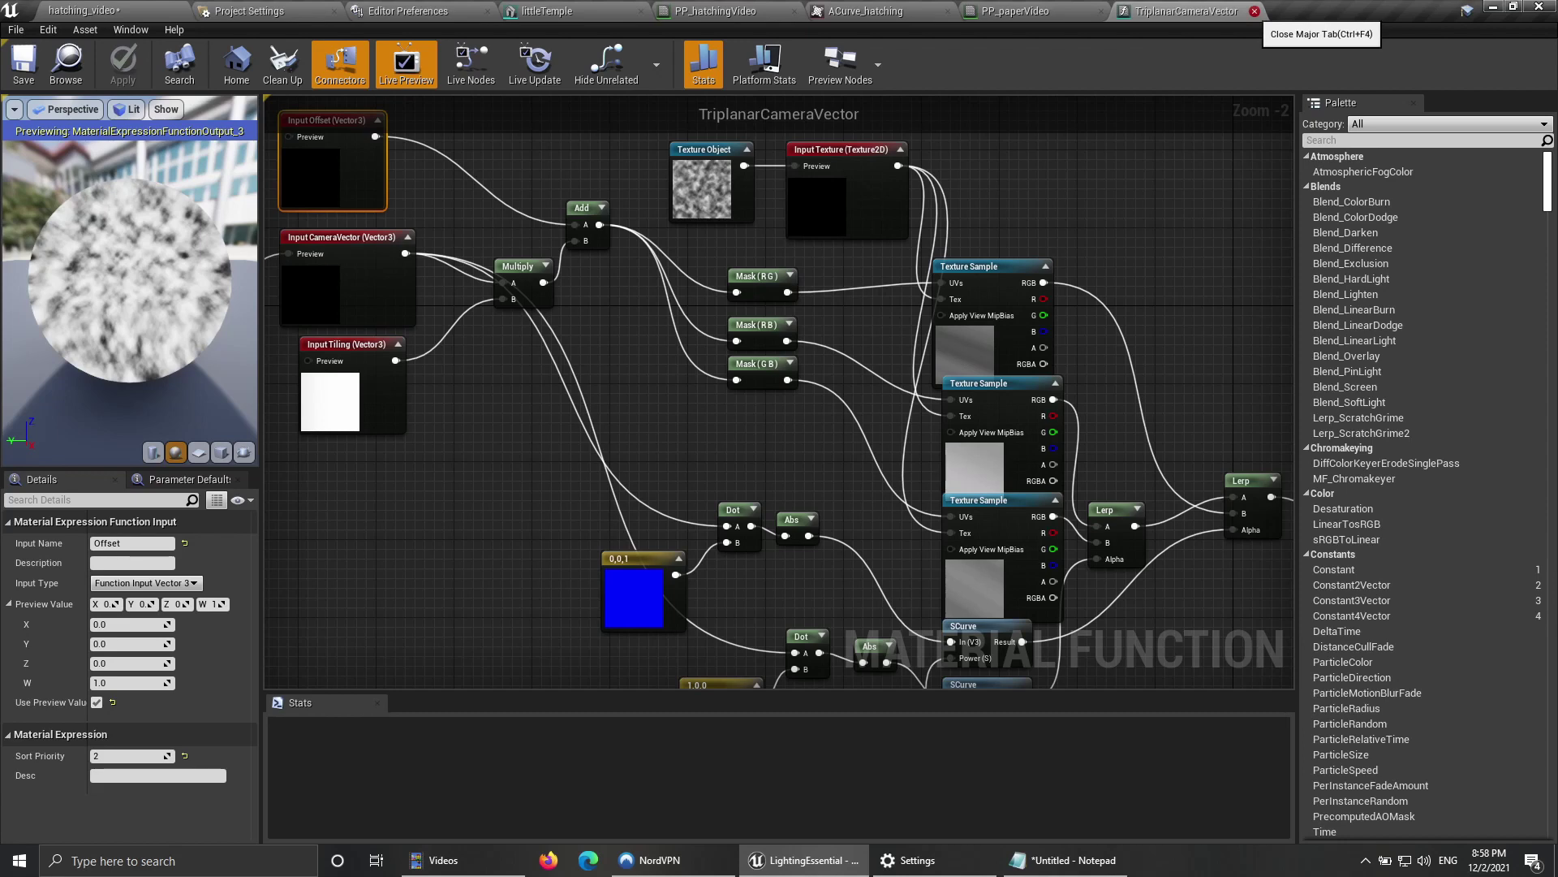
pyautogui.click(1255, 11)
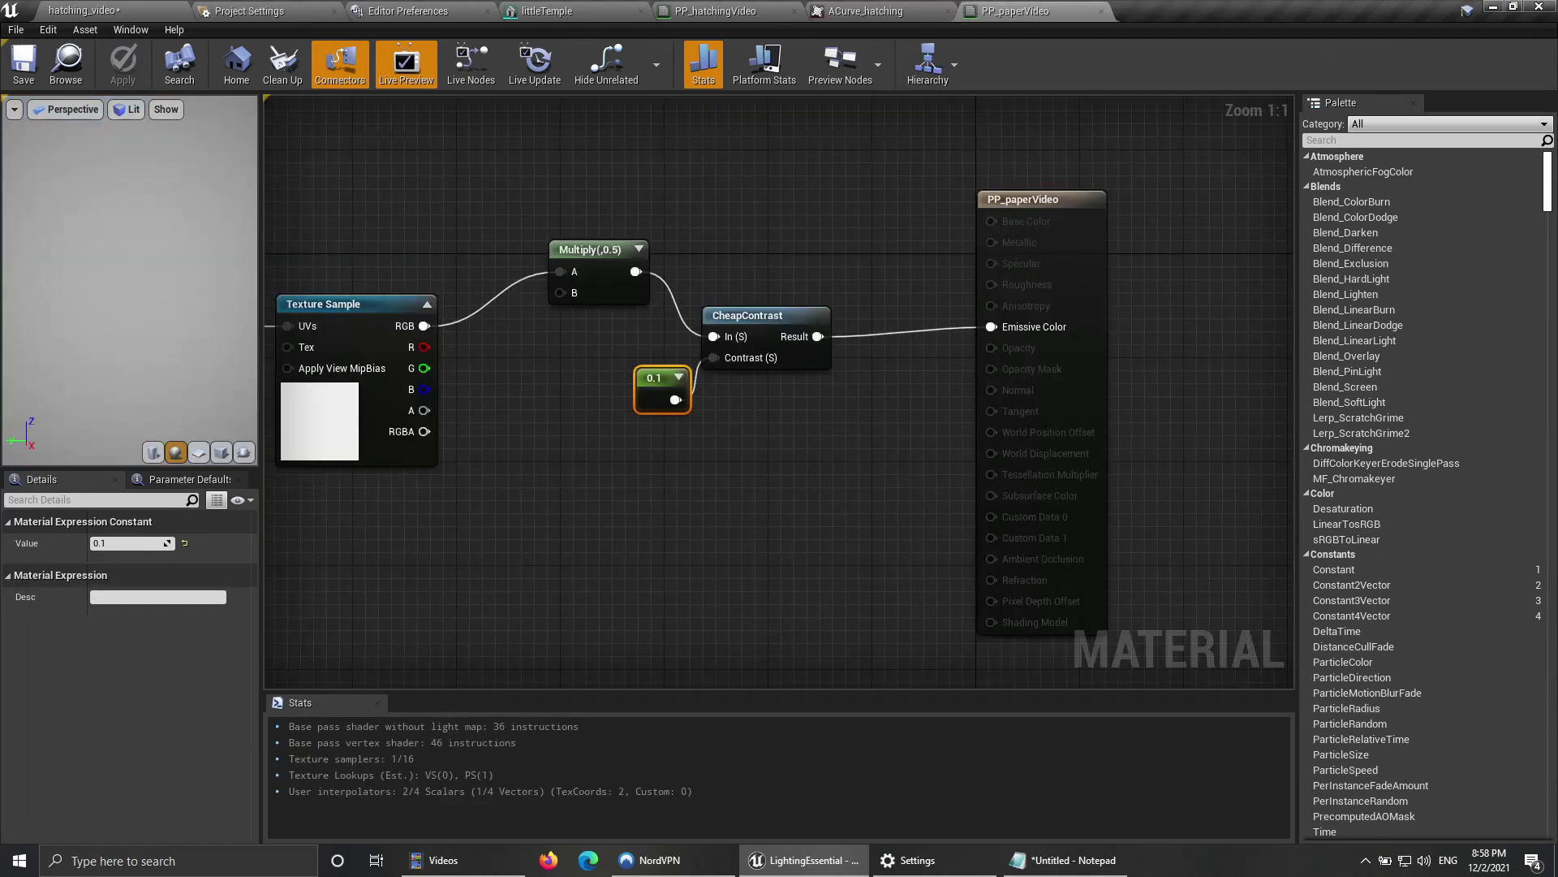
# Step: Return to PP_hatchingVideo and connect Camera Position's output to a new Multiply node placed below VectorLength
pyautogui.moveTo(723, 483); pyautogui.dragTo(942, 473, button='right')
pyautogui.scroll(-4, 904, 487)
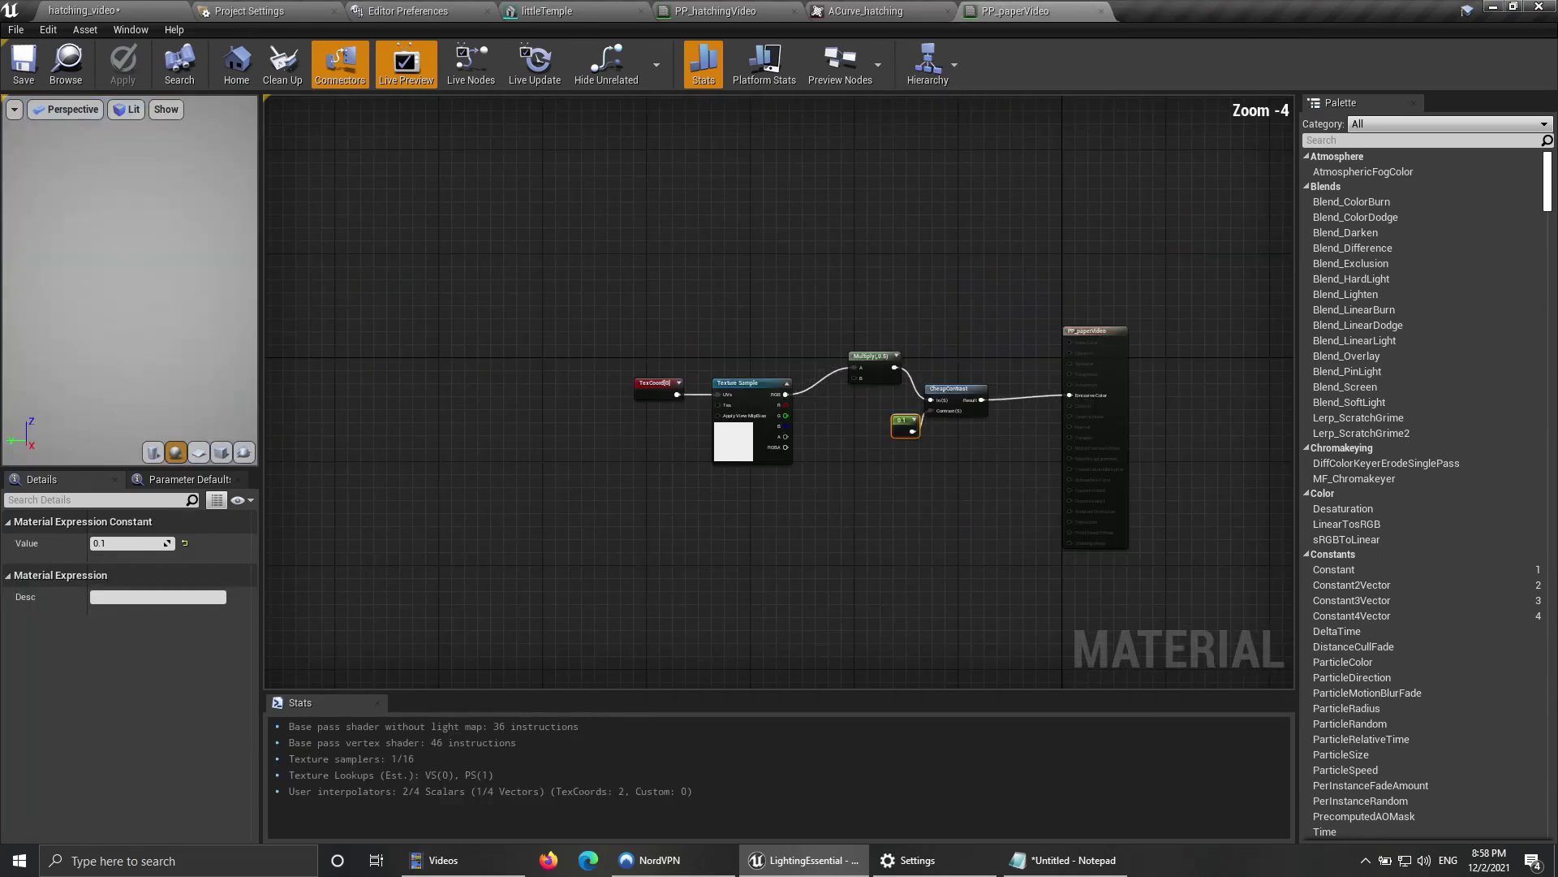
pyautogui.click(714, 11)
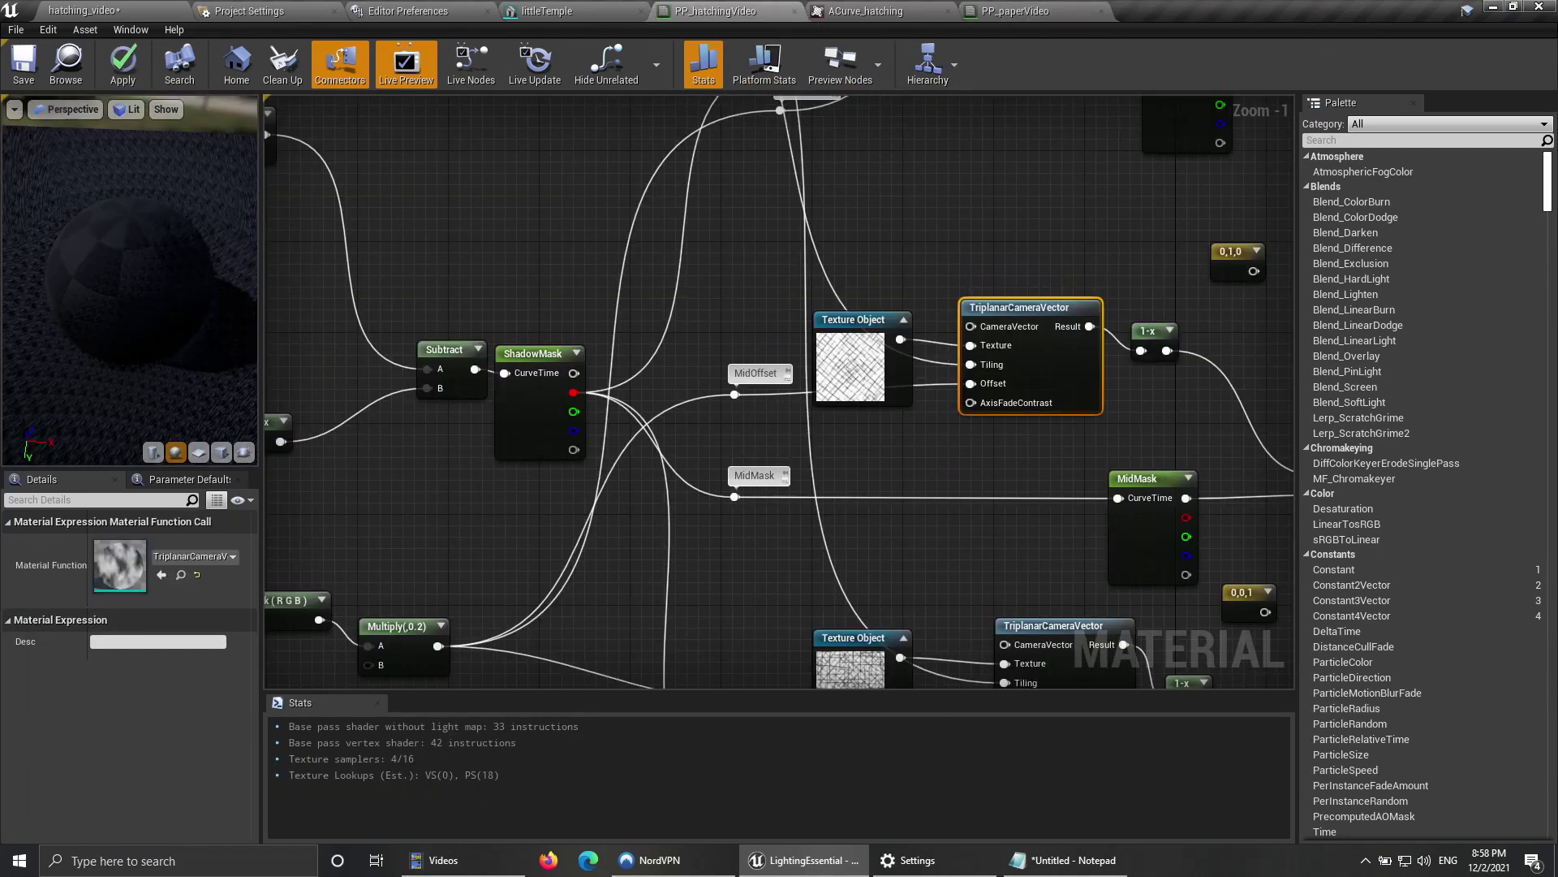
pyautogui.moveTo(589, 548); pyautogui.dragTo(958, 560, button='right')
pyautogui.scroll(-3, 957, 560)
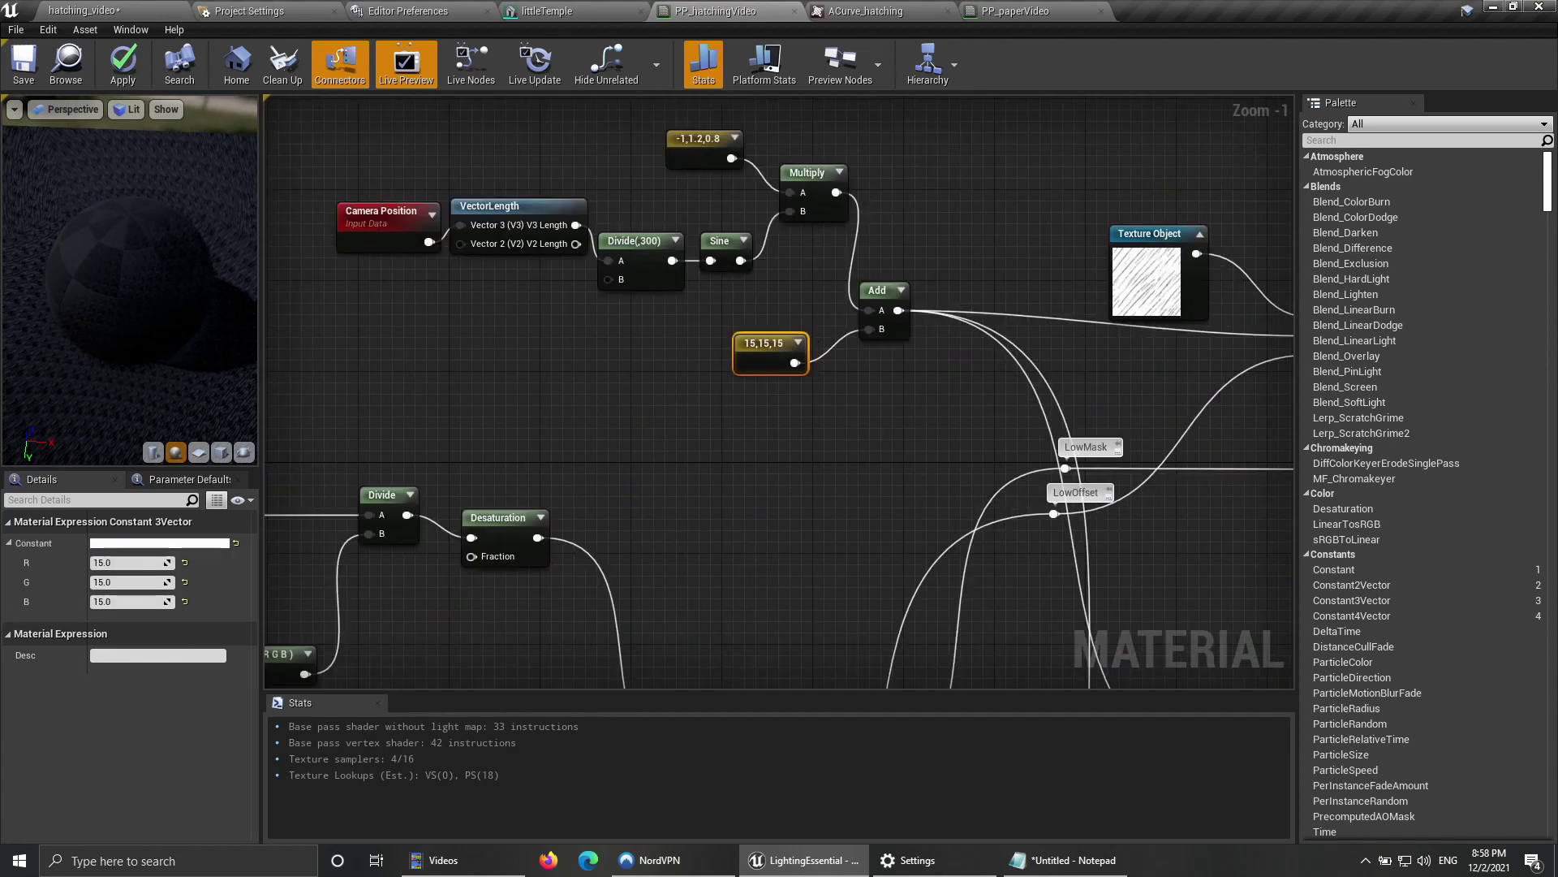
pyautogui.moveTo(428, 241); pyautogui.dragTo(485, 370)
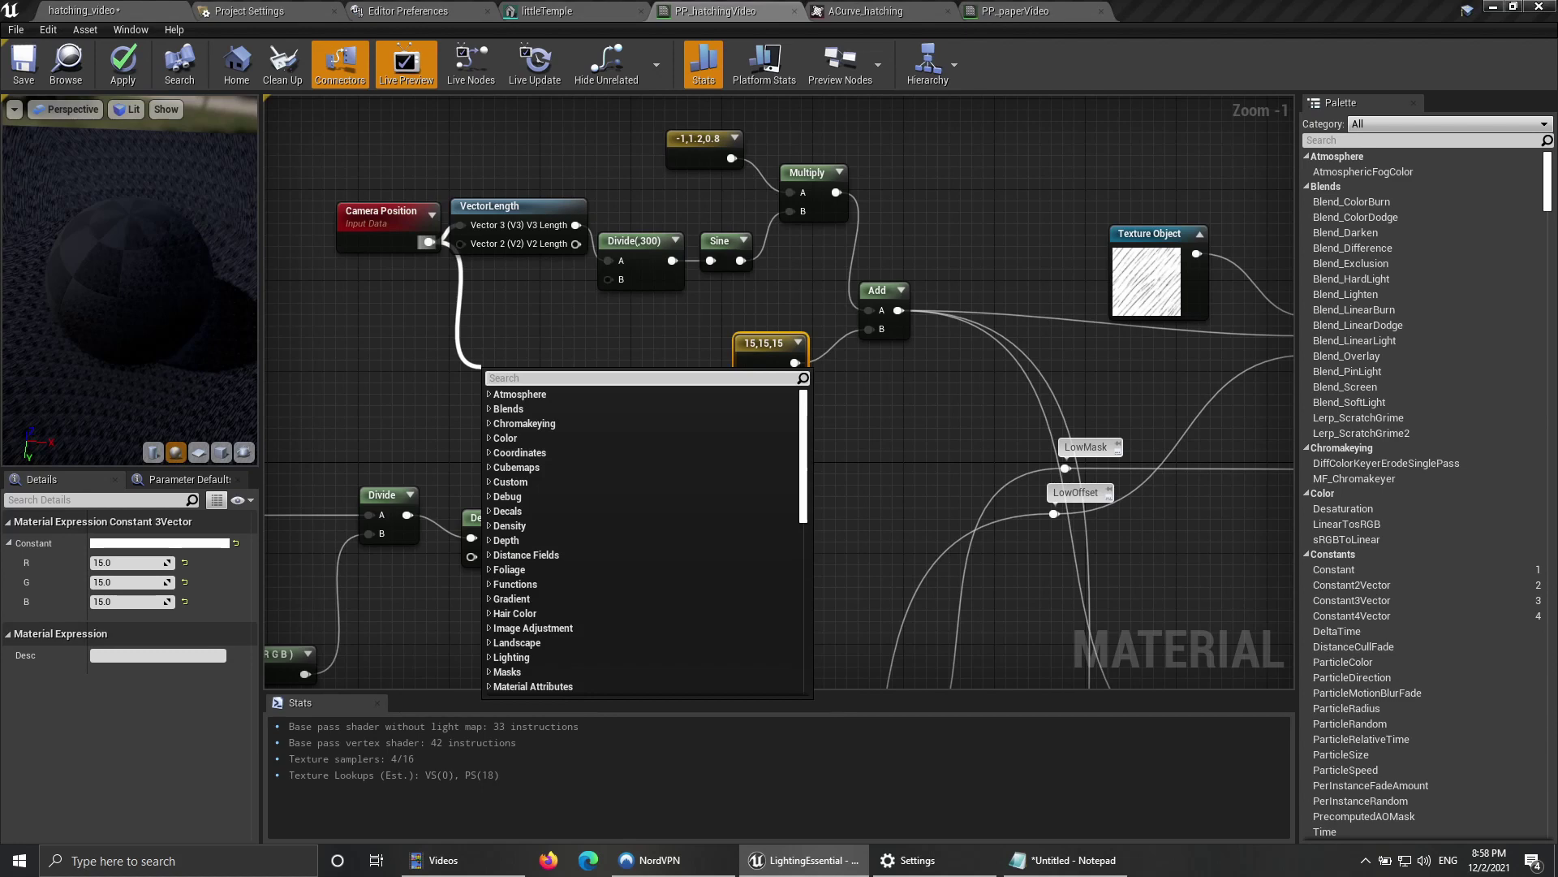
pyautogui.write('mult')
pyautogui.press('Return')
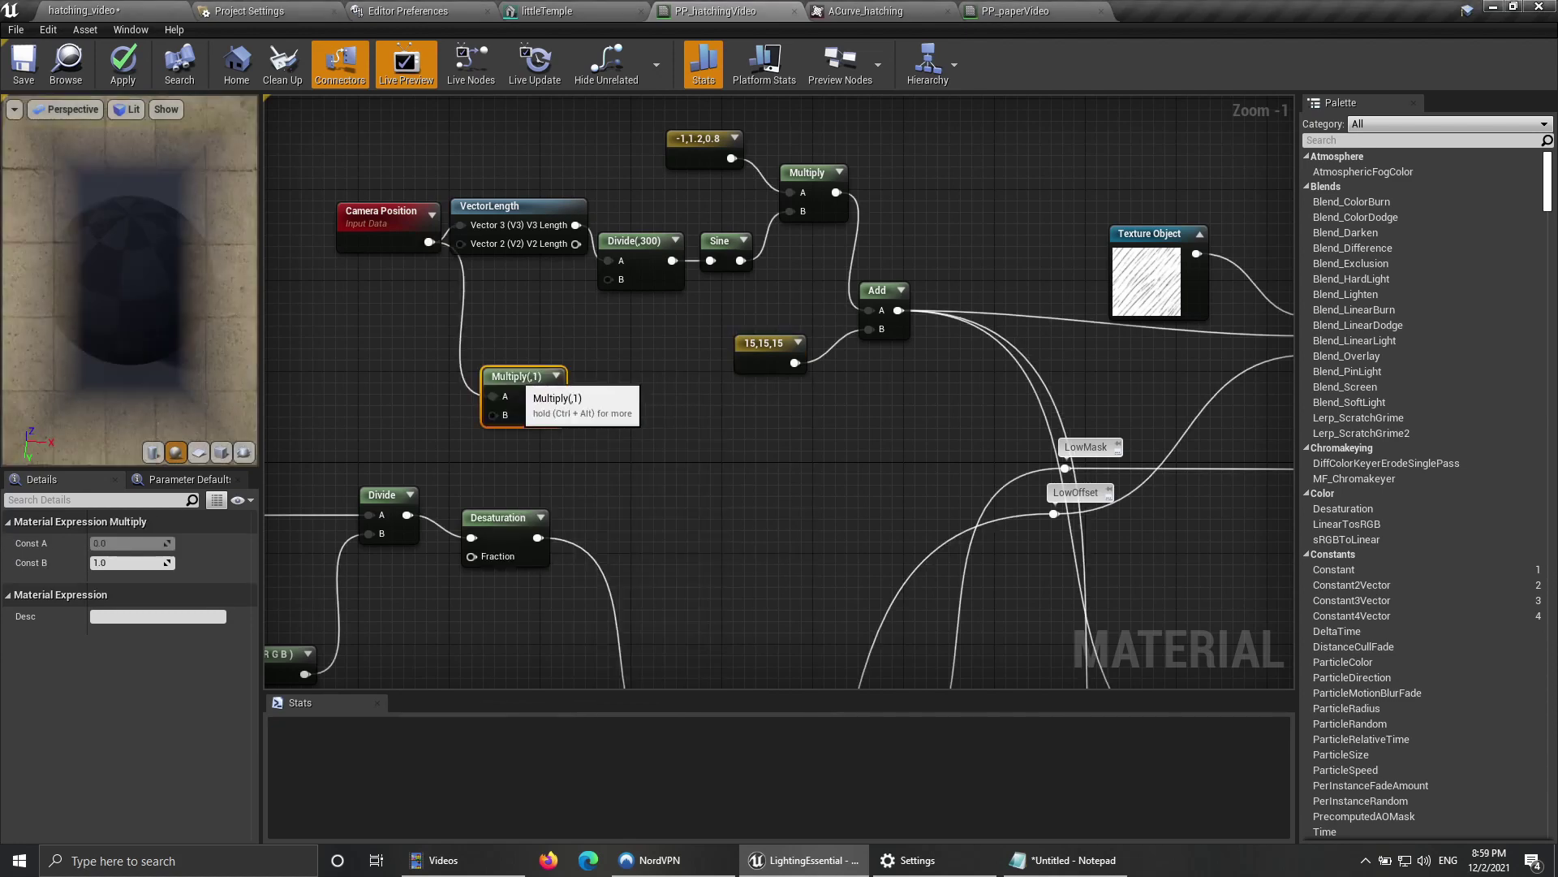
pyautogui.moveTo(530, 371); pyautogui.dragTo(578, 360)
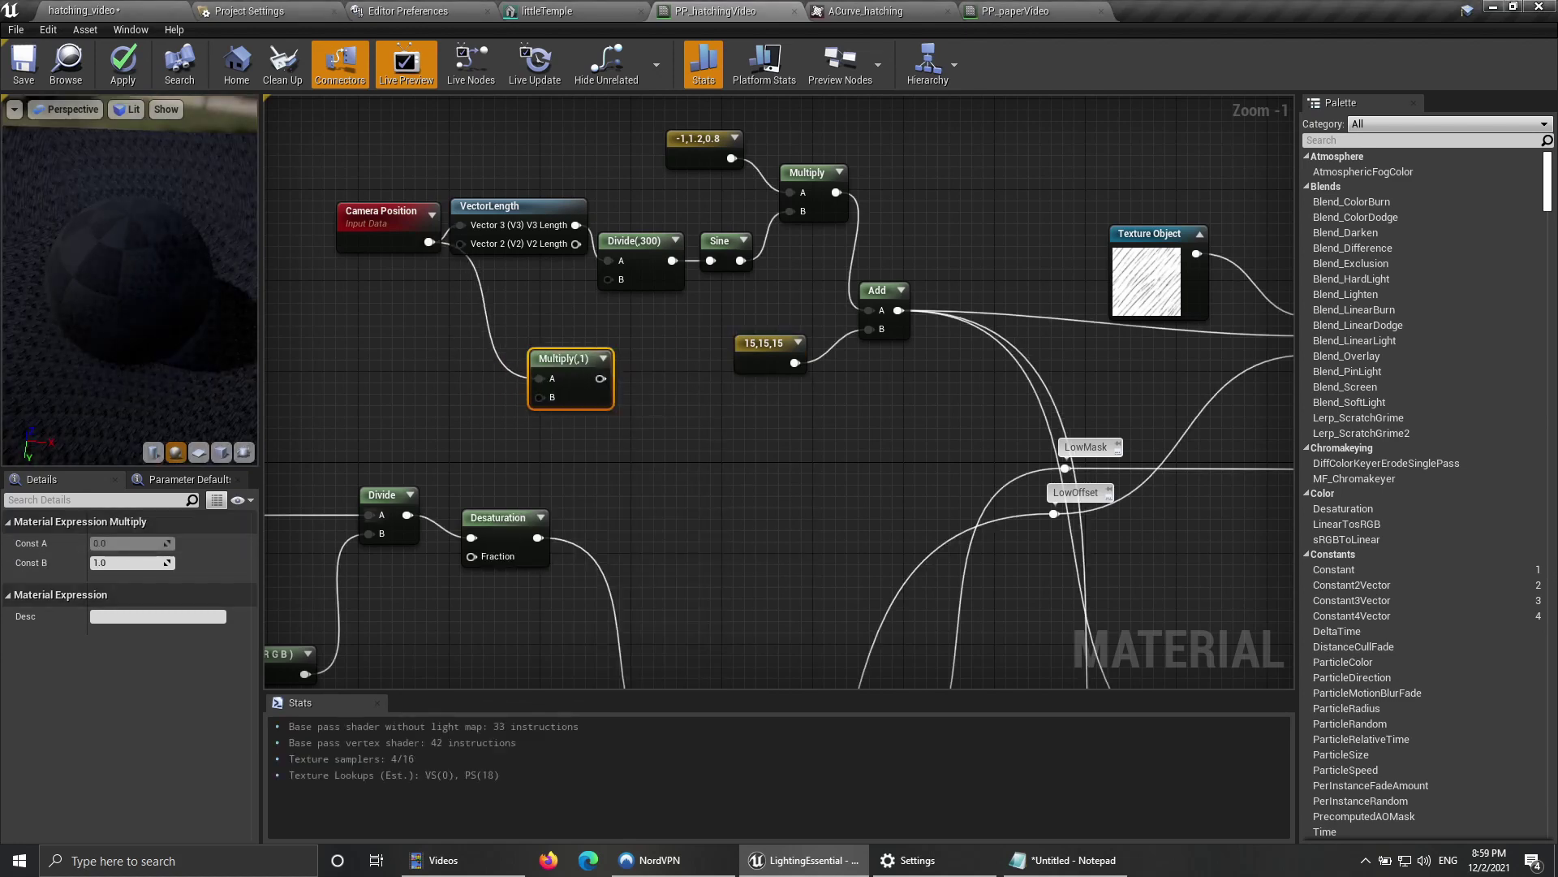
# Step: Add a Constant node with a value of 2 and connect it to the B input of the Multiply below VectorLength
pyautogui.click(502, 410)
pyautogui.moveTo(505, 415); pyautogui.dragTo(472, 384)
pyautogui.press('Delete')
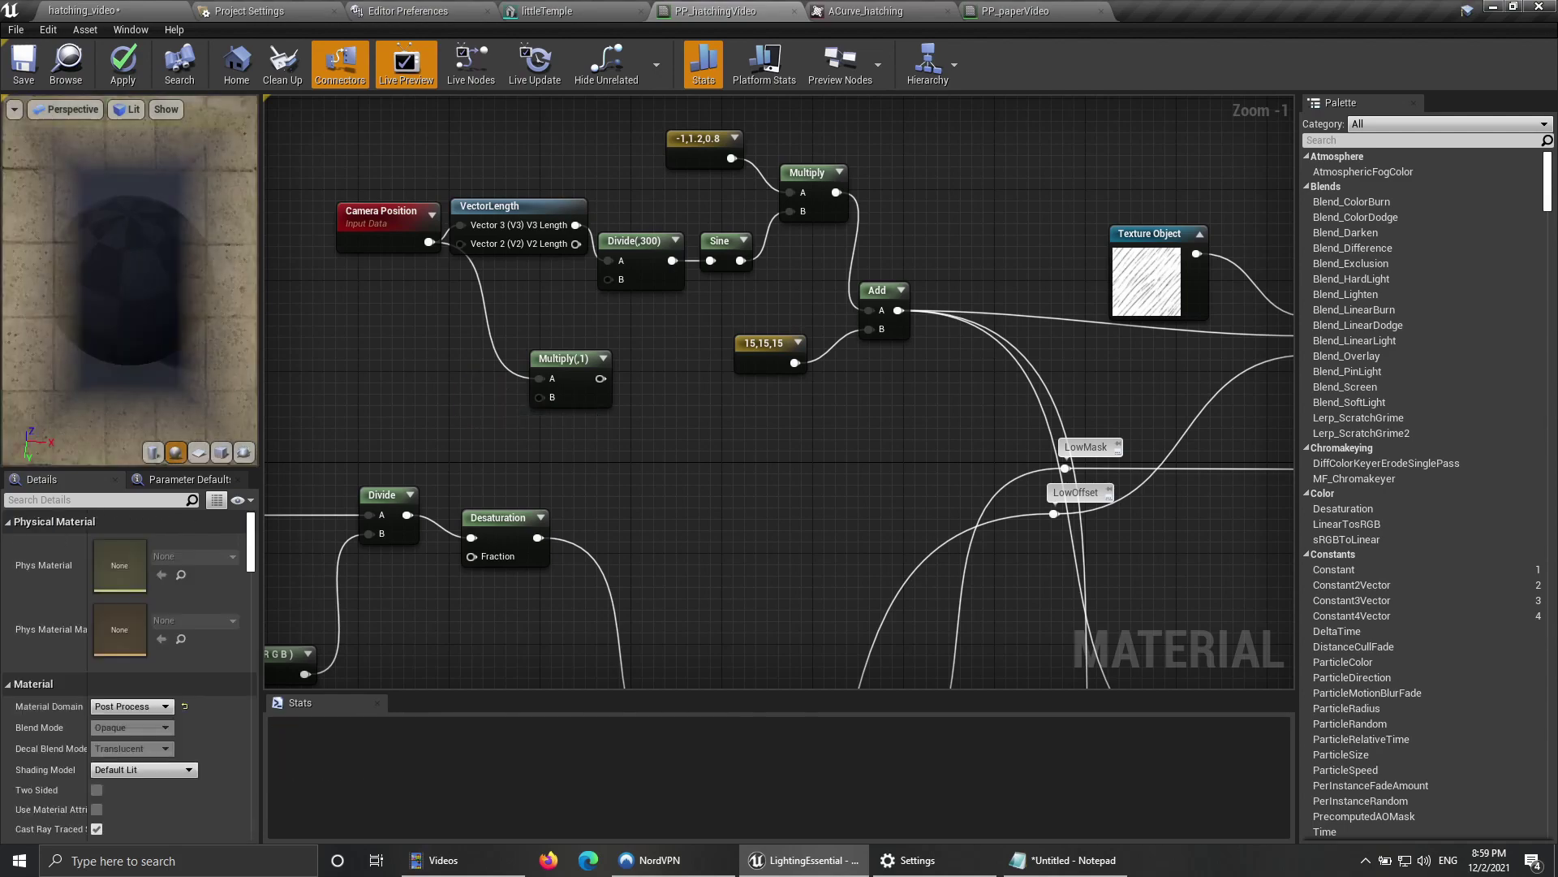
pyautogui.press('1')
pyautogui.click(476, 386)
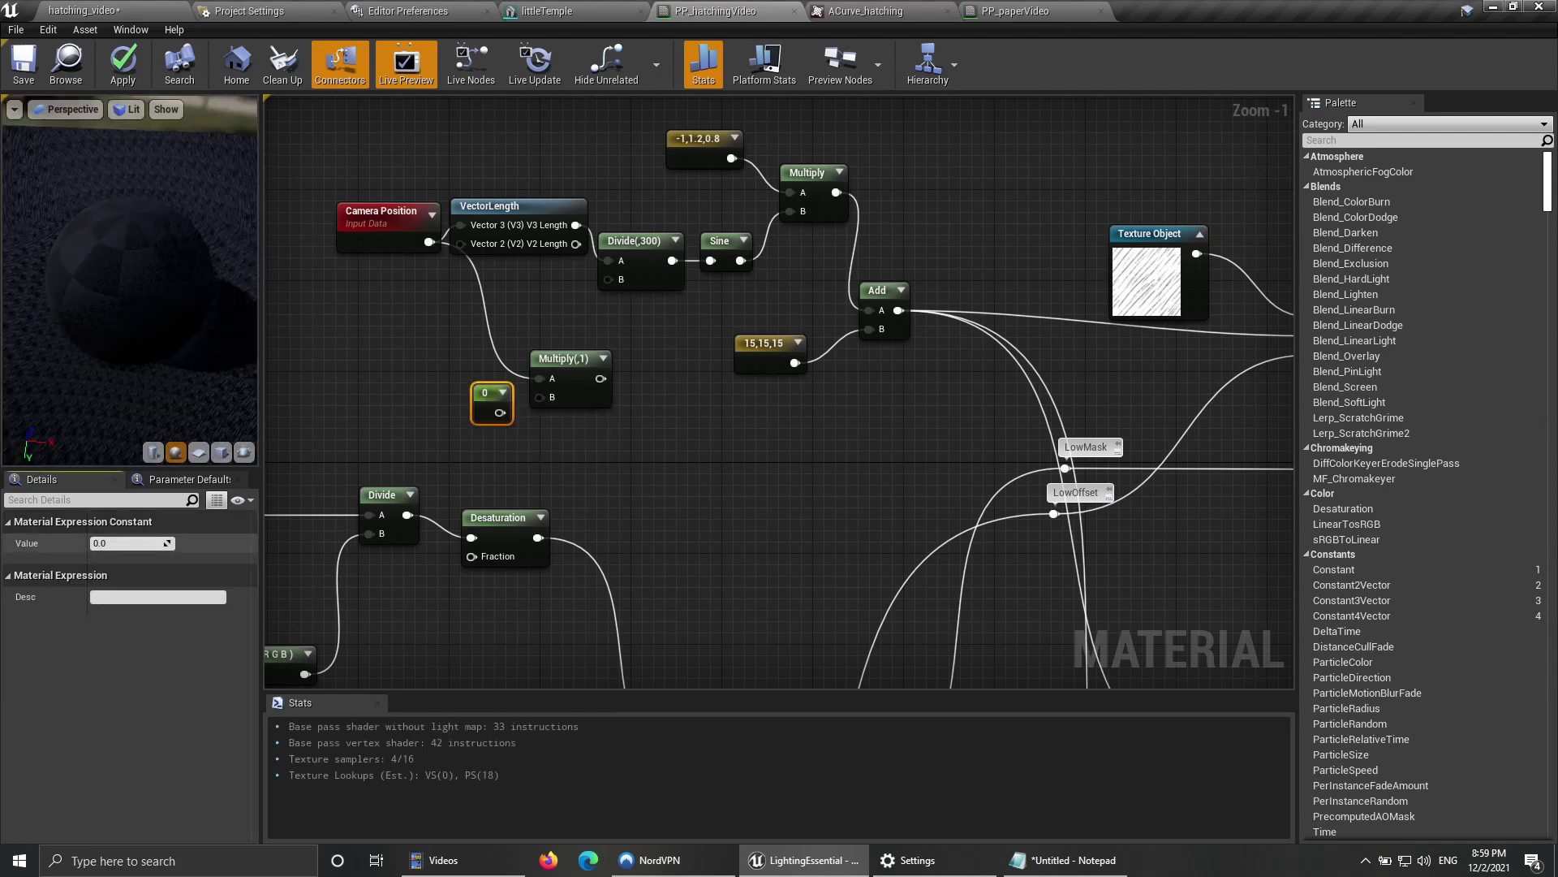
pyautogui.press('Return')
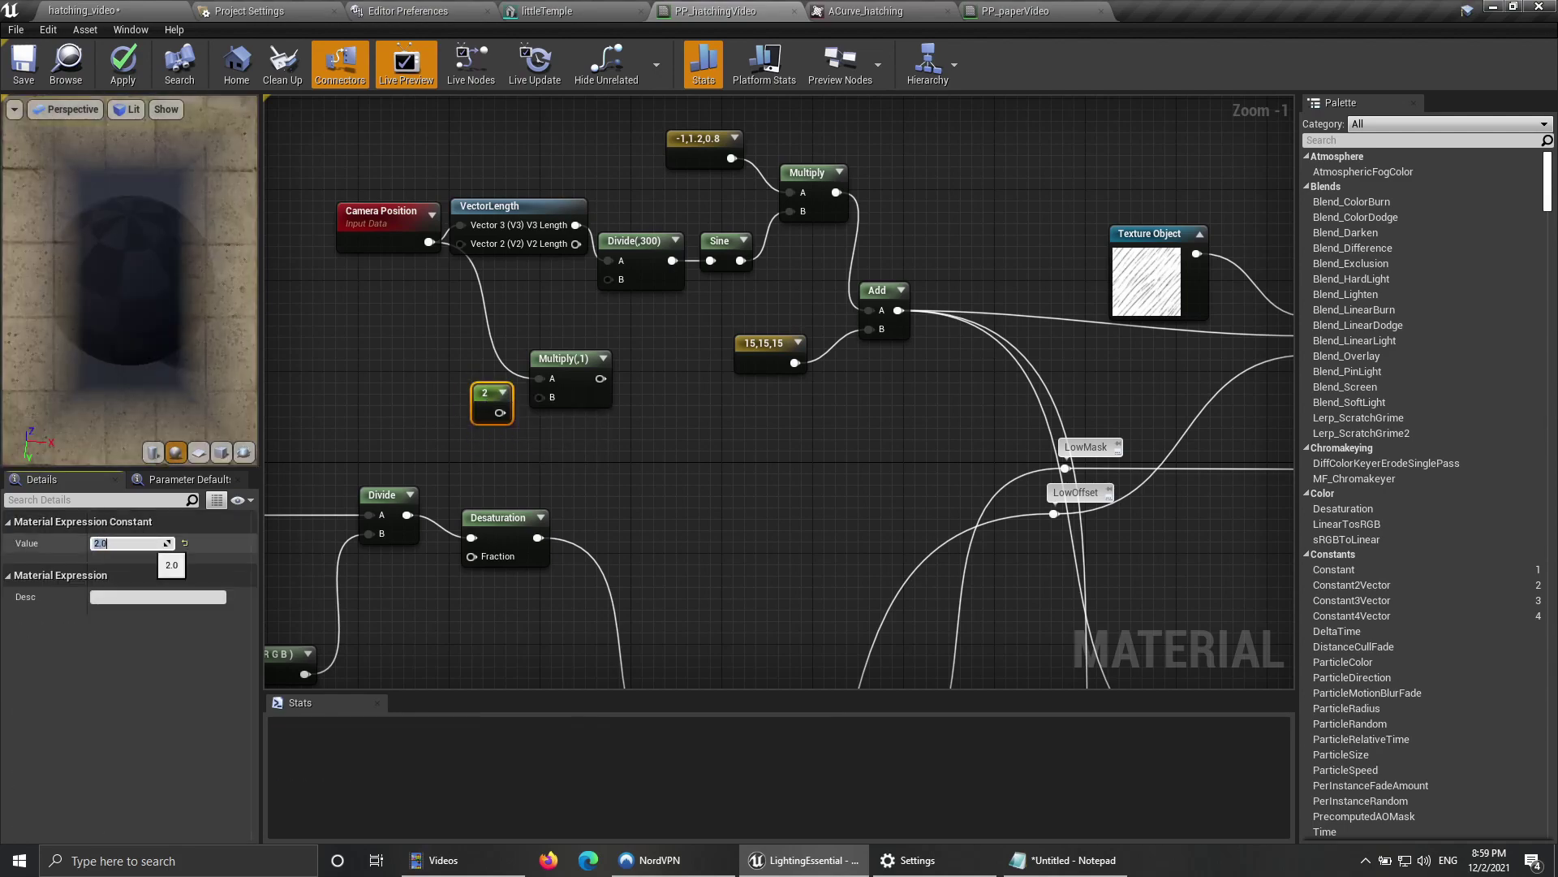
pyautogui.moveTo(499, 413); pyautogui.dragTo(541, 397)
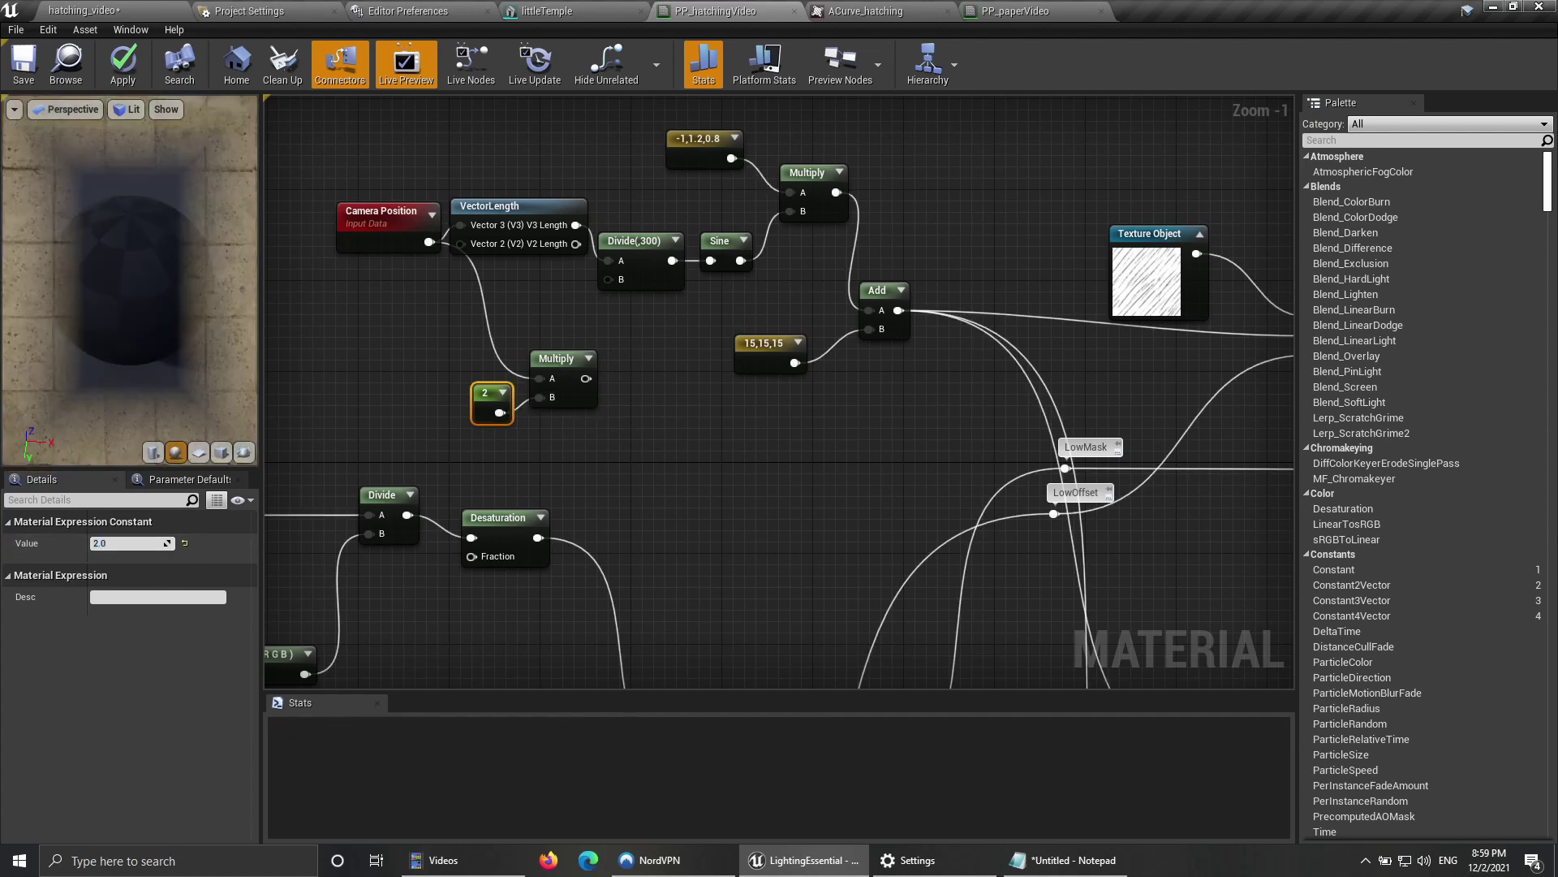
# Step: Connect the output of the camera-position Multiply to a new Floor node
pyautogui.moveTo(643, 398); pyautogui.dragTo(544, 443, button='right')
pyautogui.moveTo(484, 423); pyautogui.dragTo(531, 408)
pyautogui.write('floor')
pyautogui.press('Return')
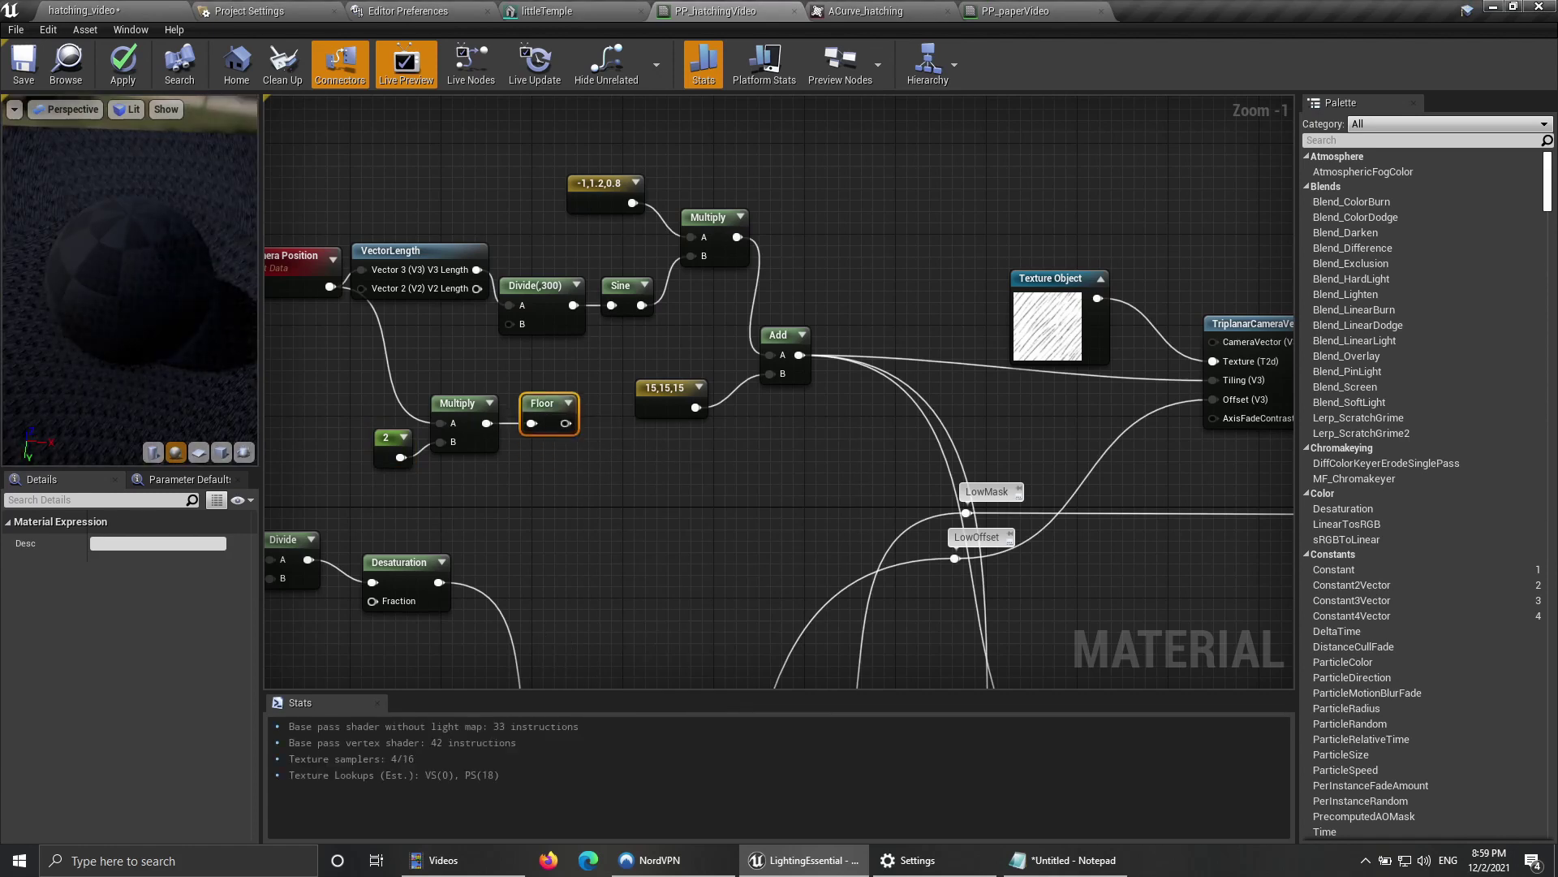
# Step: Feed the Floor result into a new Divide node and connect the constant 2 to the Divide's B input
pyautogui.moveTo(565, 423); pyautogui.dragTo(597, 447)
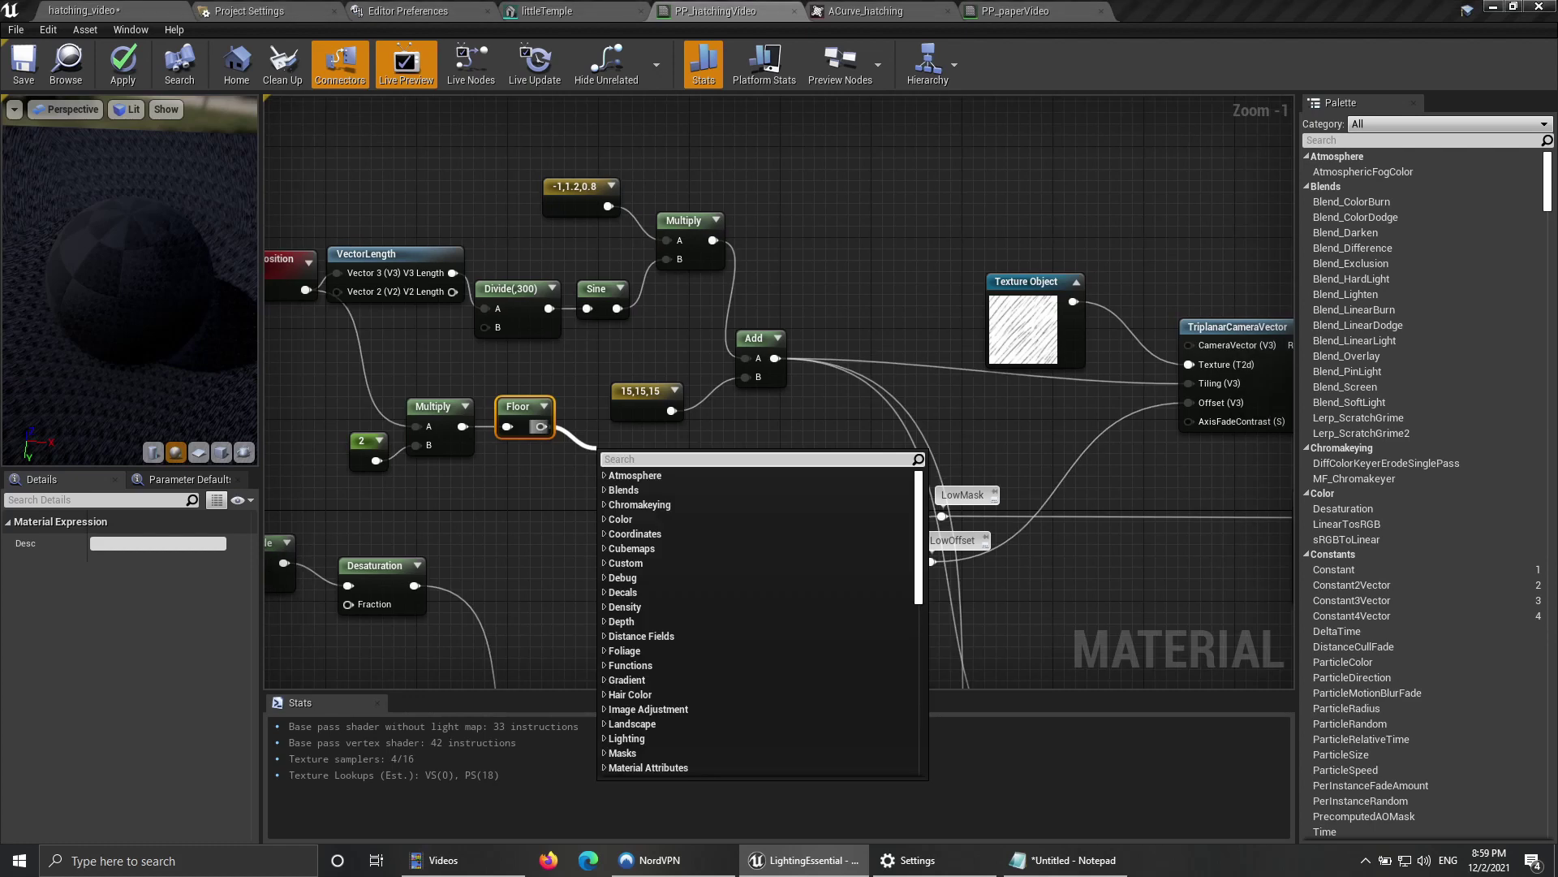
pyautogui.write('div')
pyautogui.press('Return')
pyautogui.moveTo(376, 460); pyautogui.dragTo(608, 496)
# Step: Move the constant 2, Multiply, Floor and Divide nodes together, up beneath VectorLength and clear of the 15,15,15 vector
pyautogui.moveTo(608, 495); pyautogui.dragTo(747, 479, button='right')
pyautogui.moveTo(775, 504); pyautogui.dragTo(468, 389)
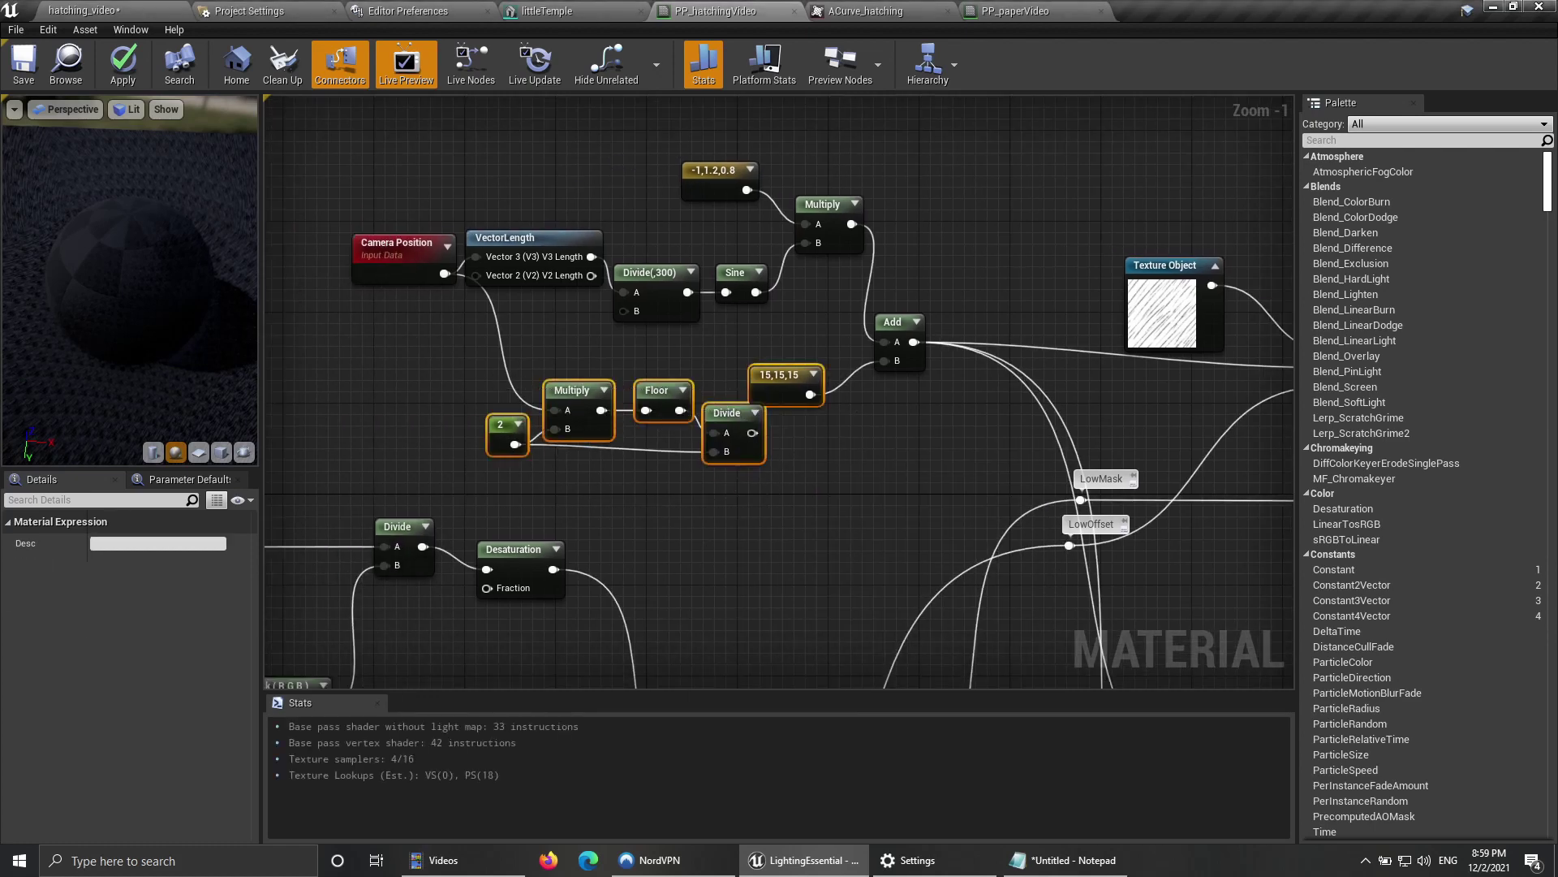
pyautogui.moveTo(742, 474); pyautogui.dragTo(495, 403)
pyautogui.moveTo(735, 415); pyautogui.dragTo(666, 370)
pyautogui.click(698, 487)
pyautogui.moveTo(698, 487); pyautogui.dragTo(719, 495, button='right')
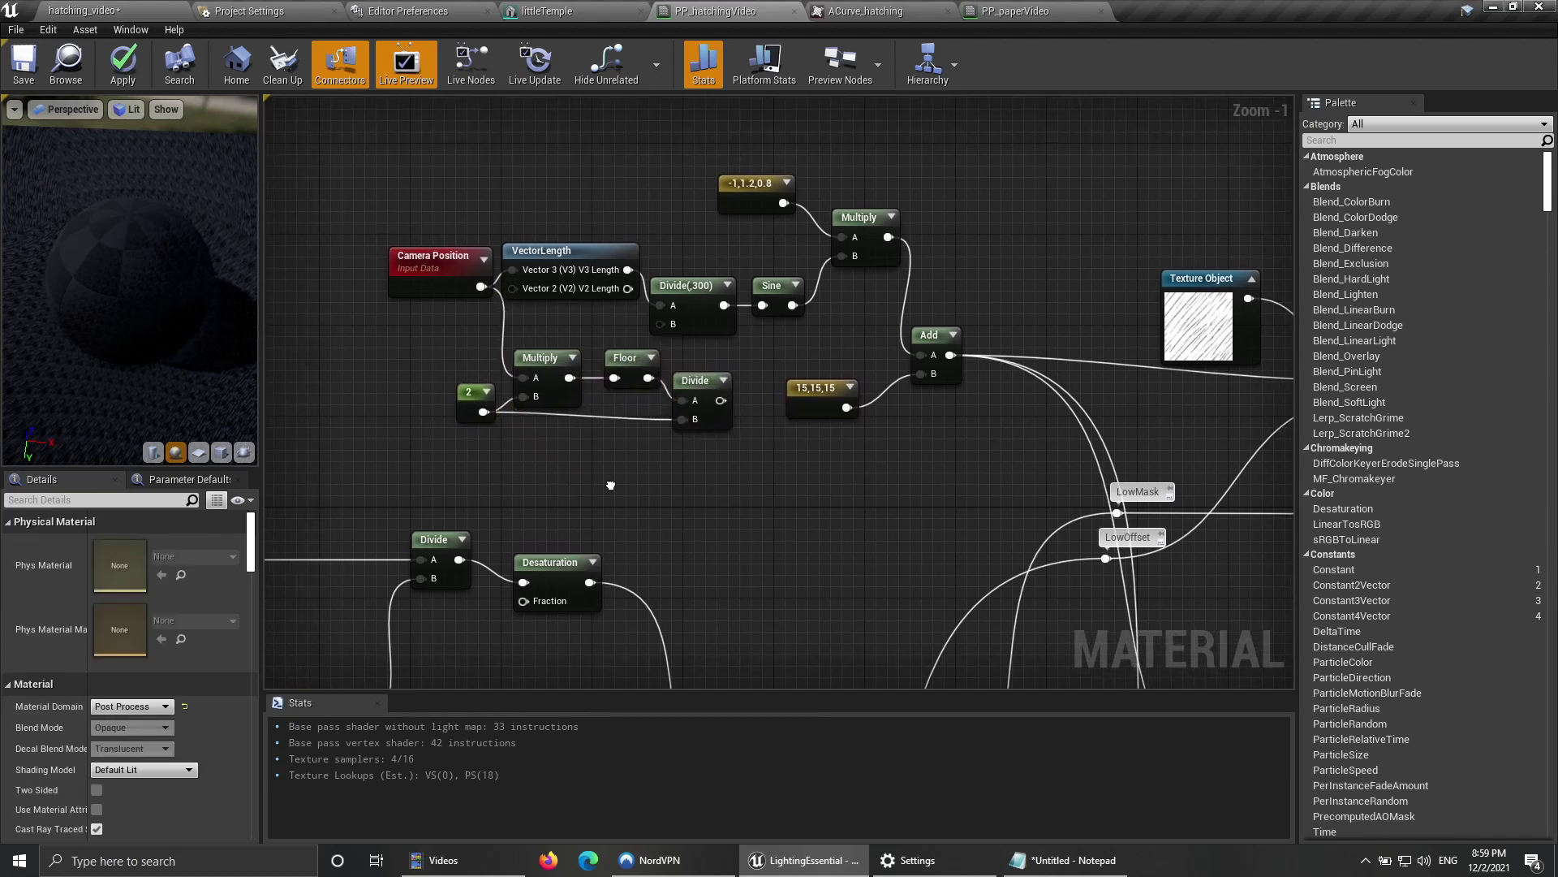
pyautogui.moveTo(609, 487)
pyautogui.mouseDown(button='right')
pyautogui.moveTo(806, 463)
pyautogui.moveTo(616, 466)
pyautogui.mouseUp(button='right')
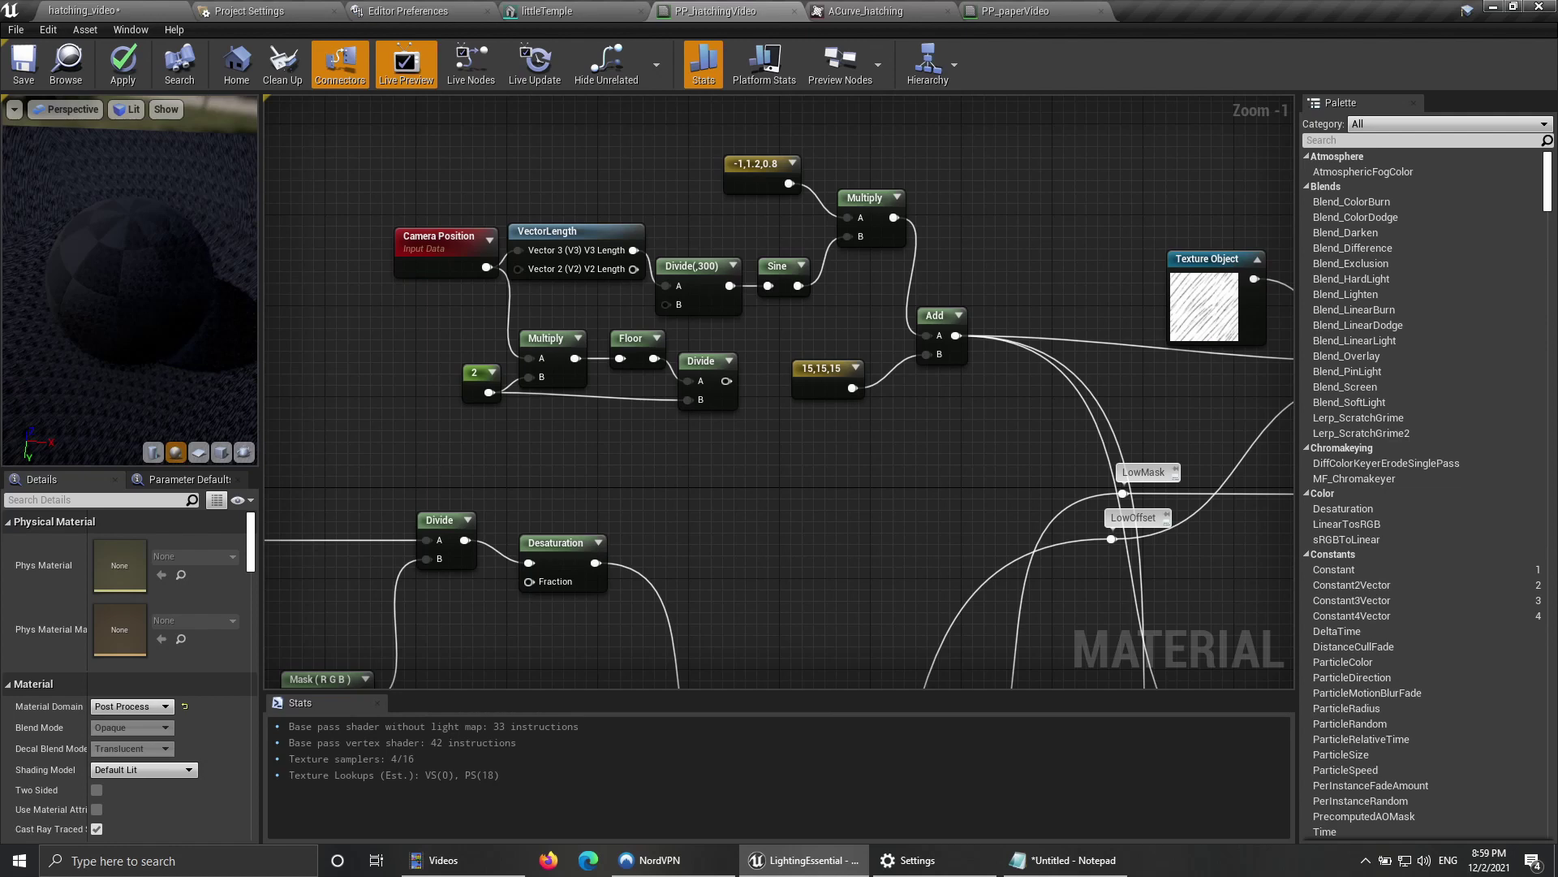
pyautogui.moveTo(482, 388); pyautogui.dragTo(483, 399)
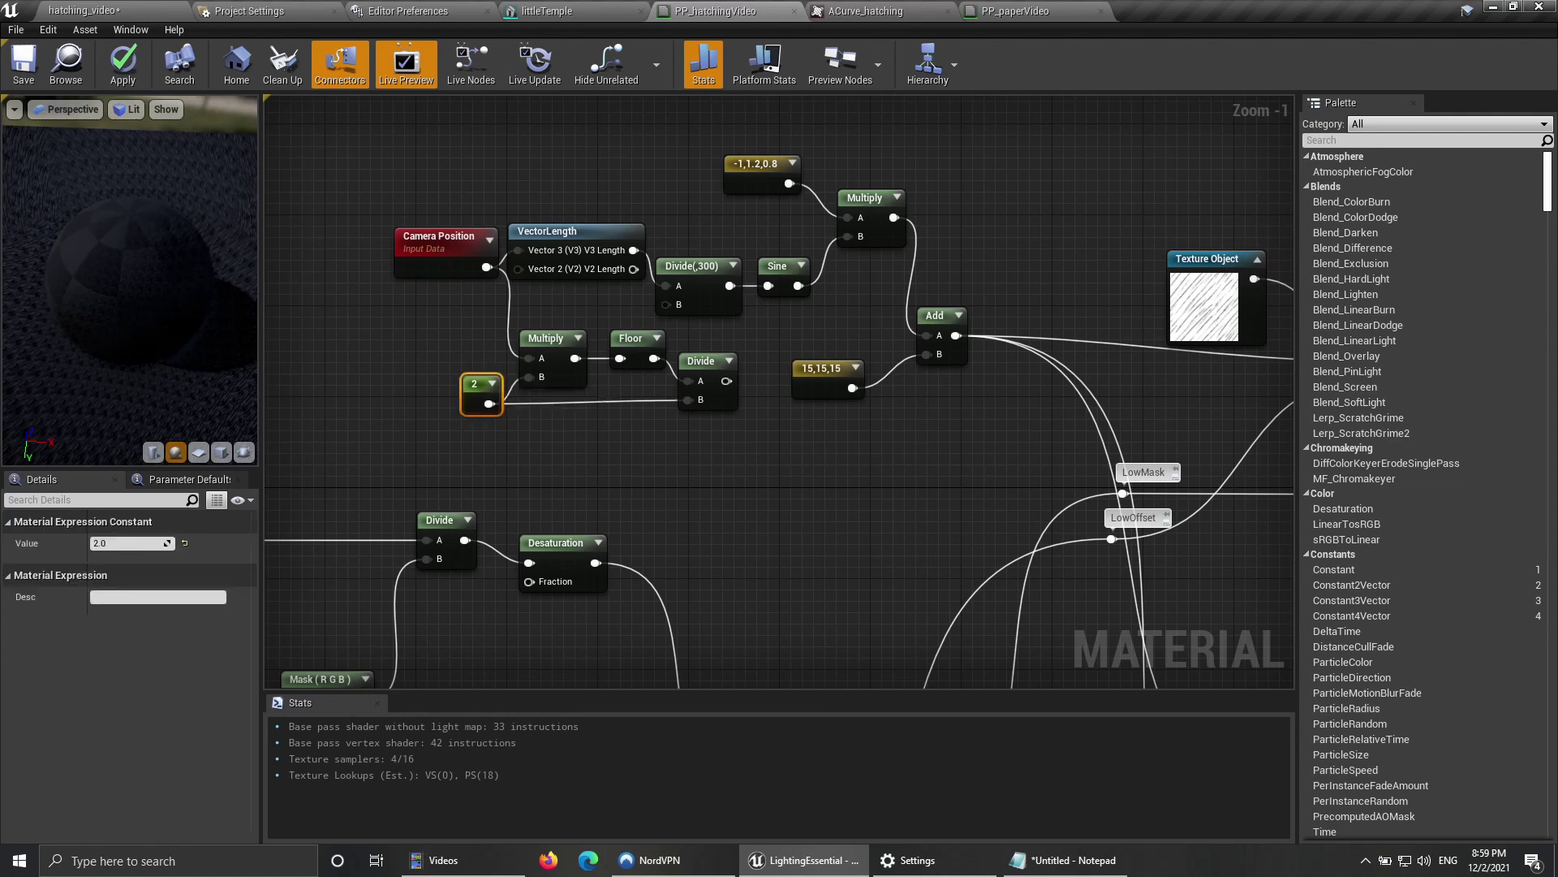
pyautogui.click(631, 342)
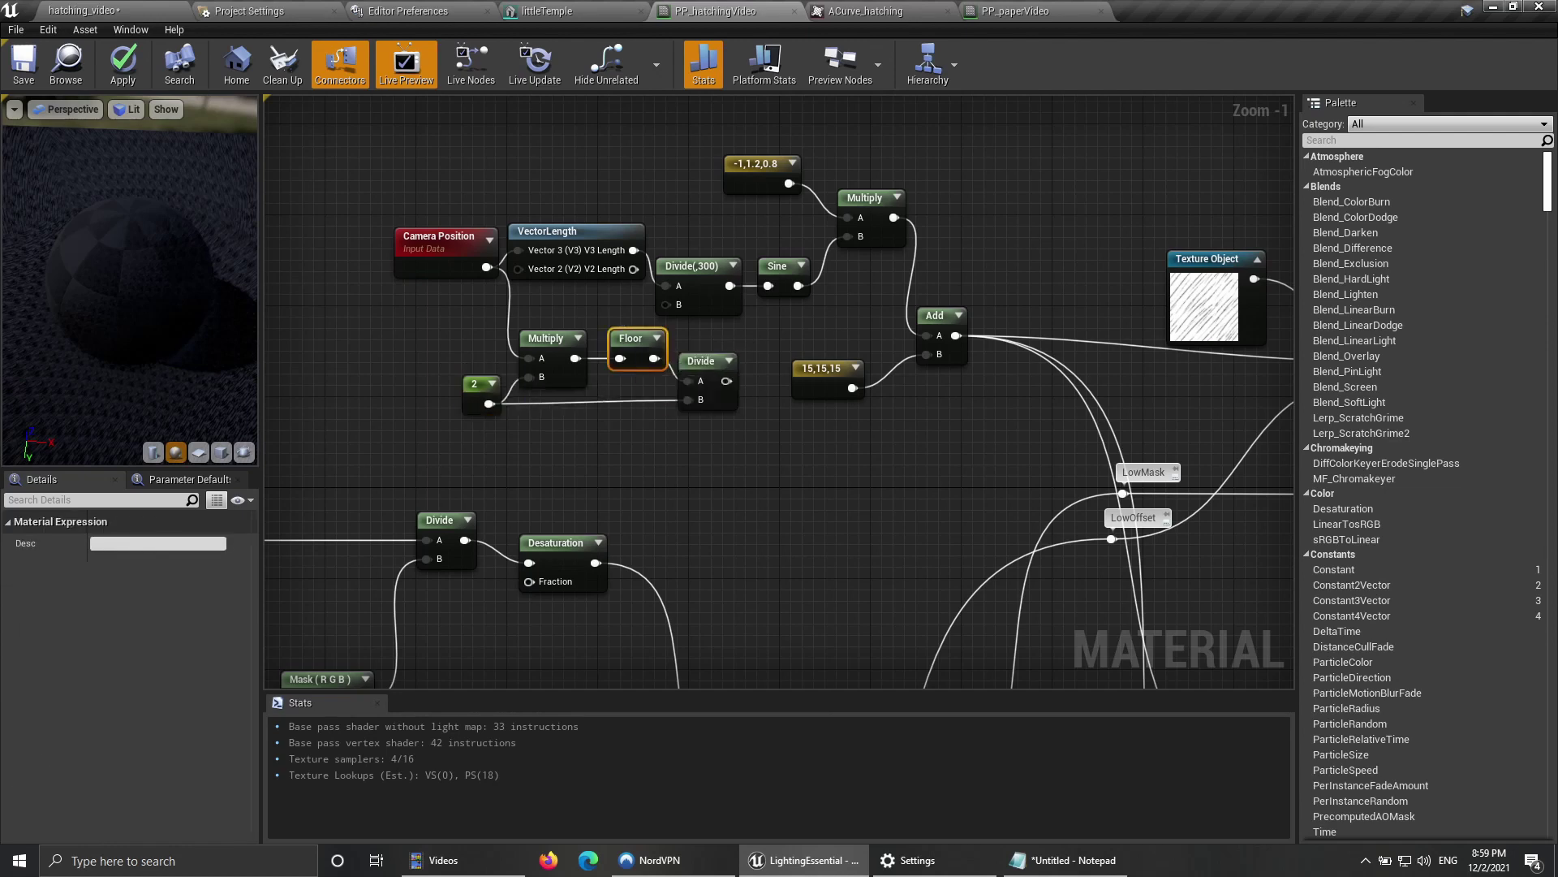
pyautogui.moveTo(375, 419); pyautogui.dragTo(591, 325)
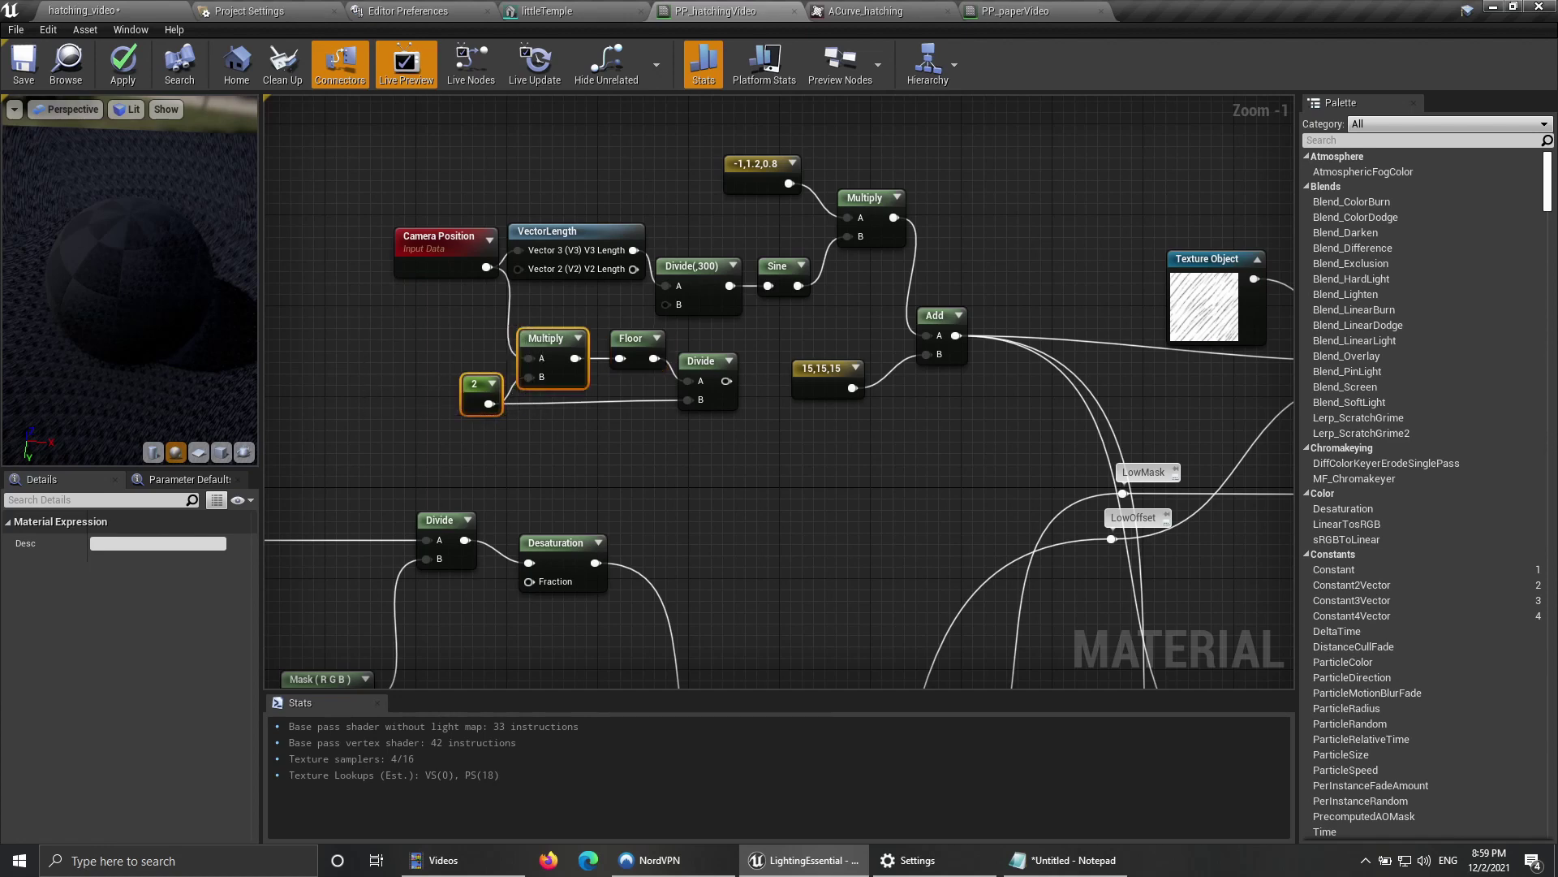
pyautogui.click(632, 349)
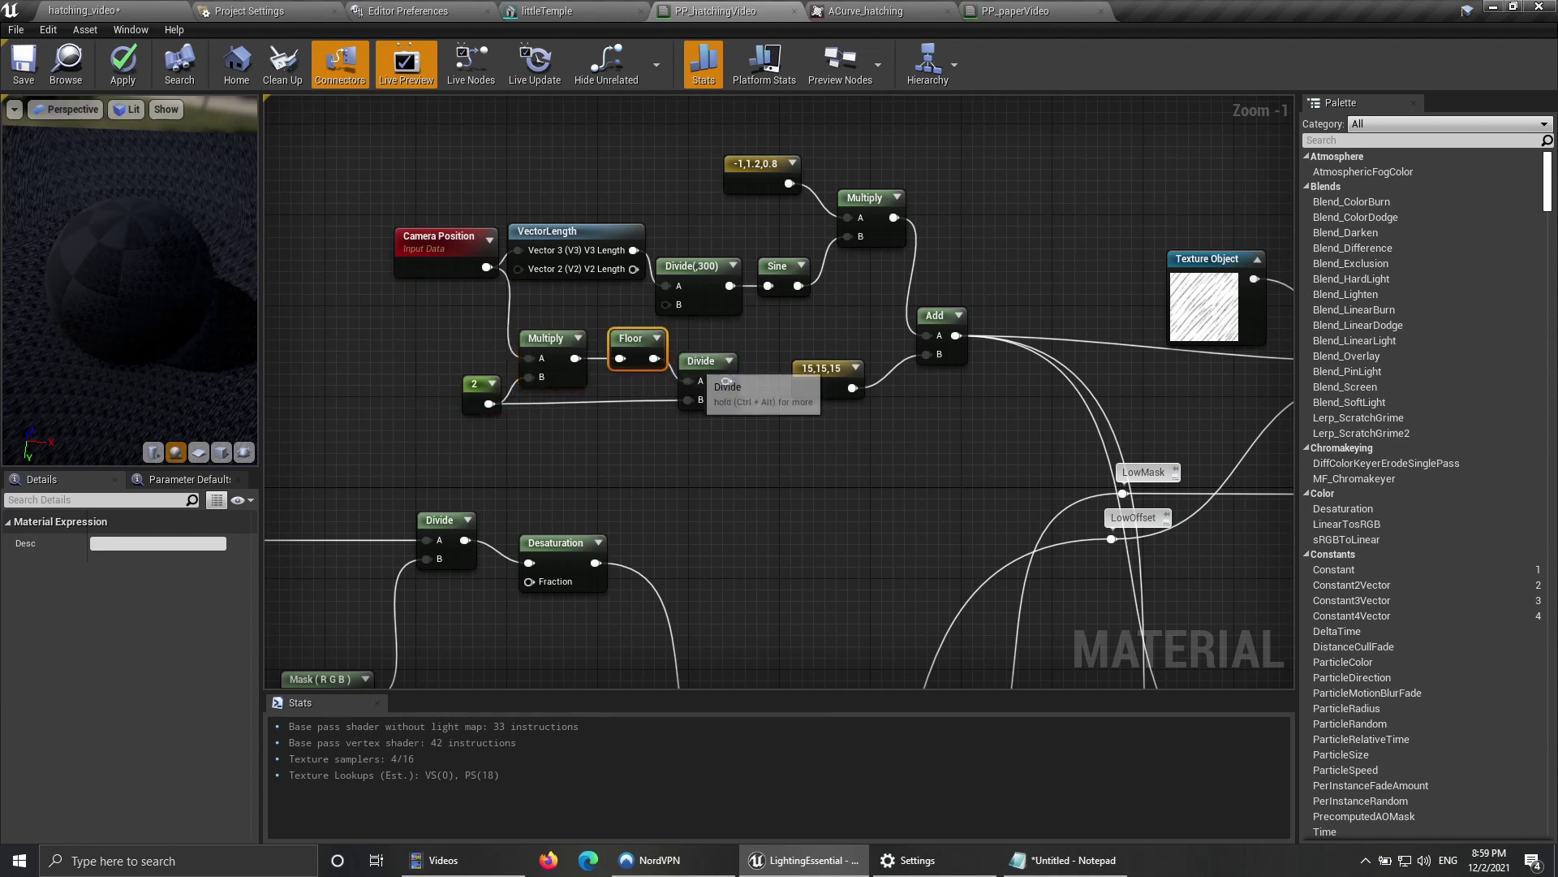
pyautogui.click(700, 370)
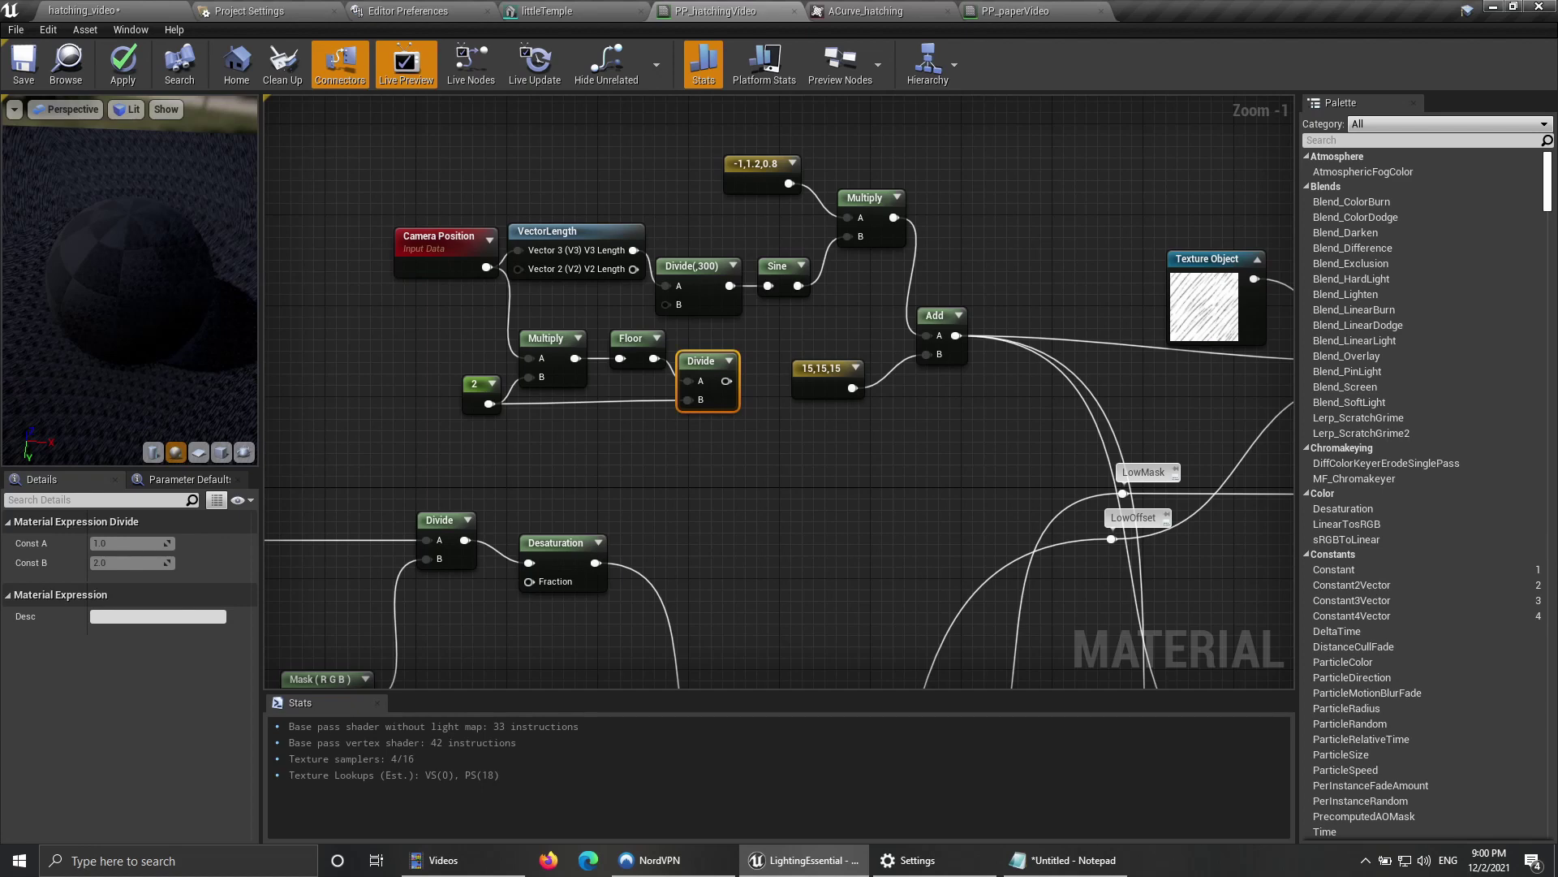
pyautogui.moveTo(786, 544)
pyautogui.mouseDown(button='right')
pyautogui.moveTo(786, 526)
pyautogui.moveTo(778, 573)
pyautogui.mouseUp(button='right')
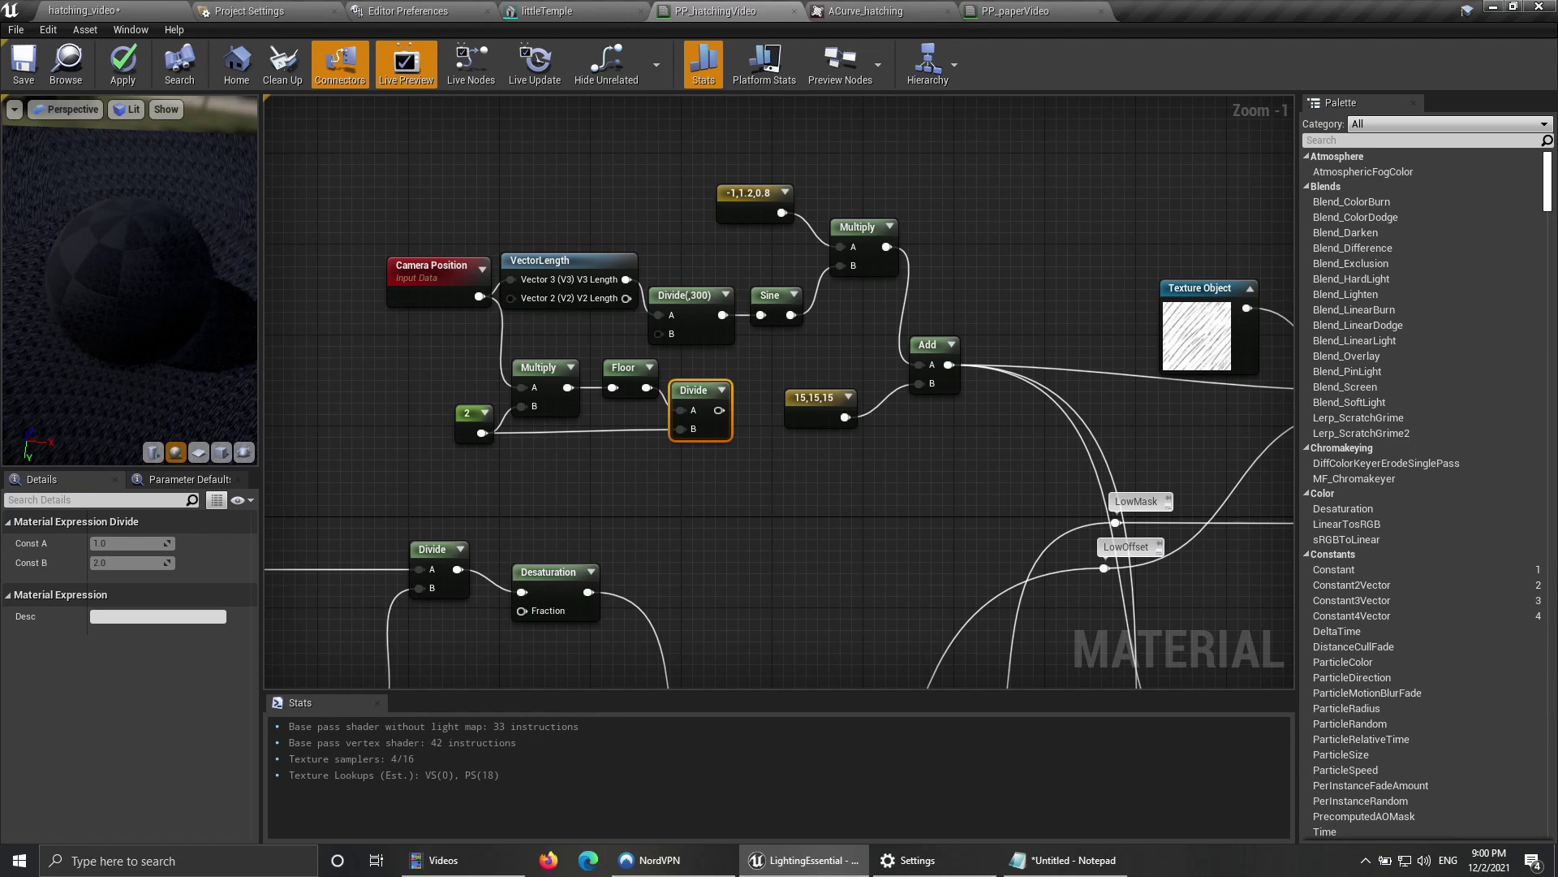
# Step: Move the Camera Position node further away from VectorLength and raise the constant 2 closer to its Multiply node
pyautogui.moveTo(745, 523); pyautogui.dragTo(449, 380)
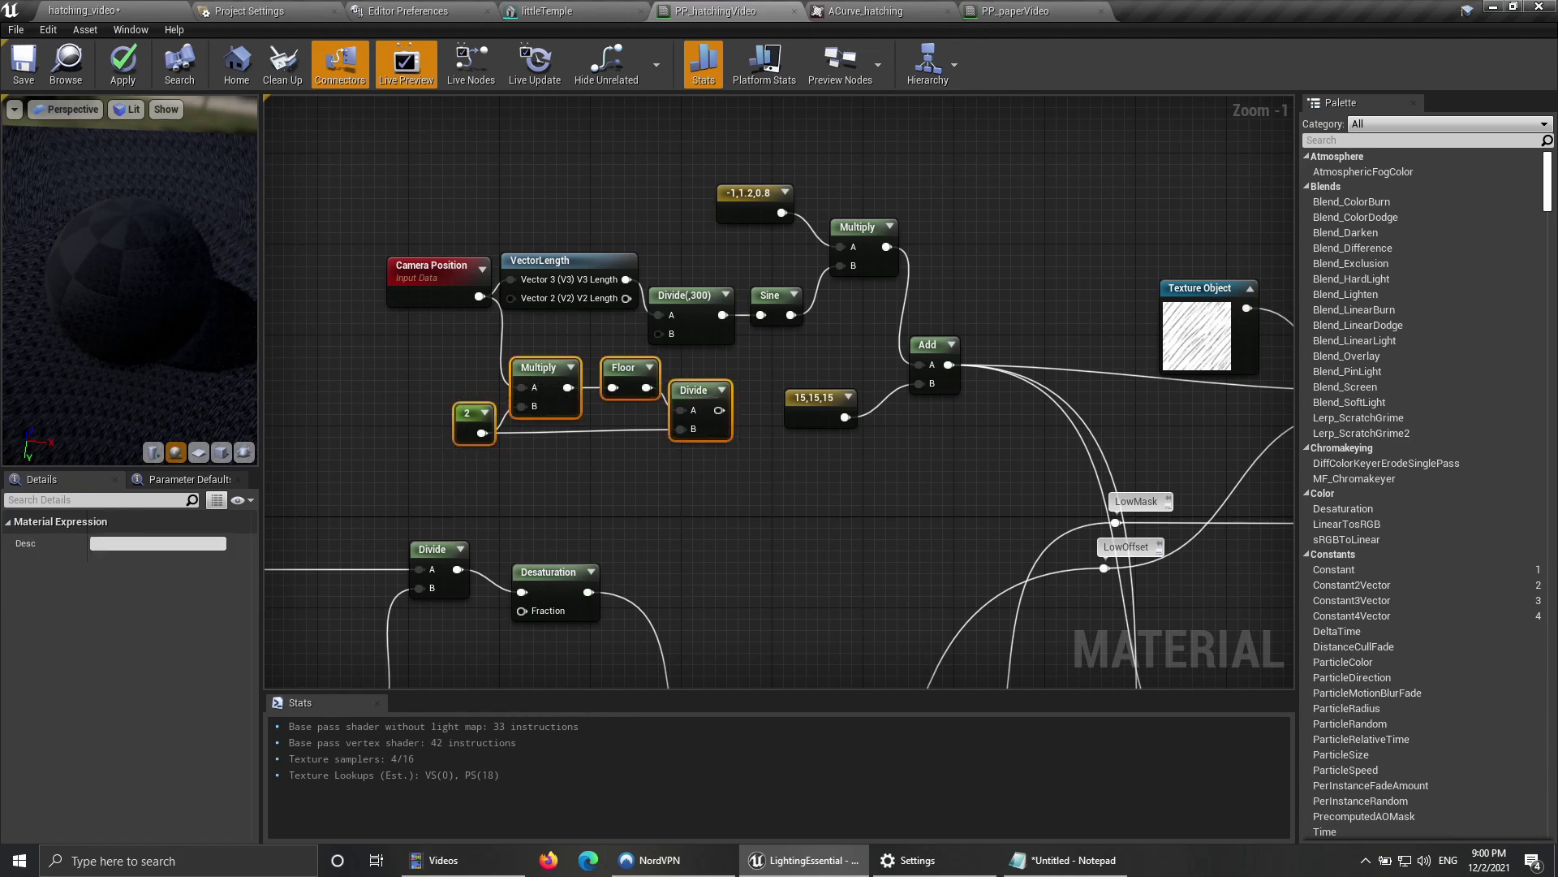
pyautogui.moveTo(418, 280); pyautogui.dragTo(381, 280)
pyautogui.moveTo(704, 474); pyautogui.dragTo(449, 377)
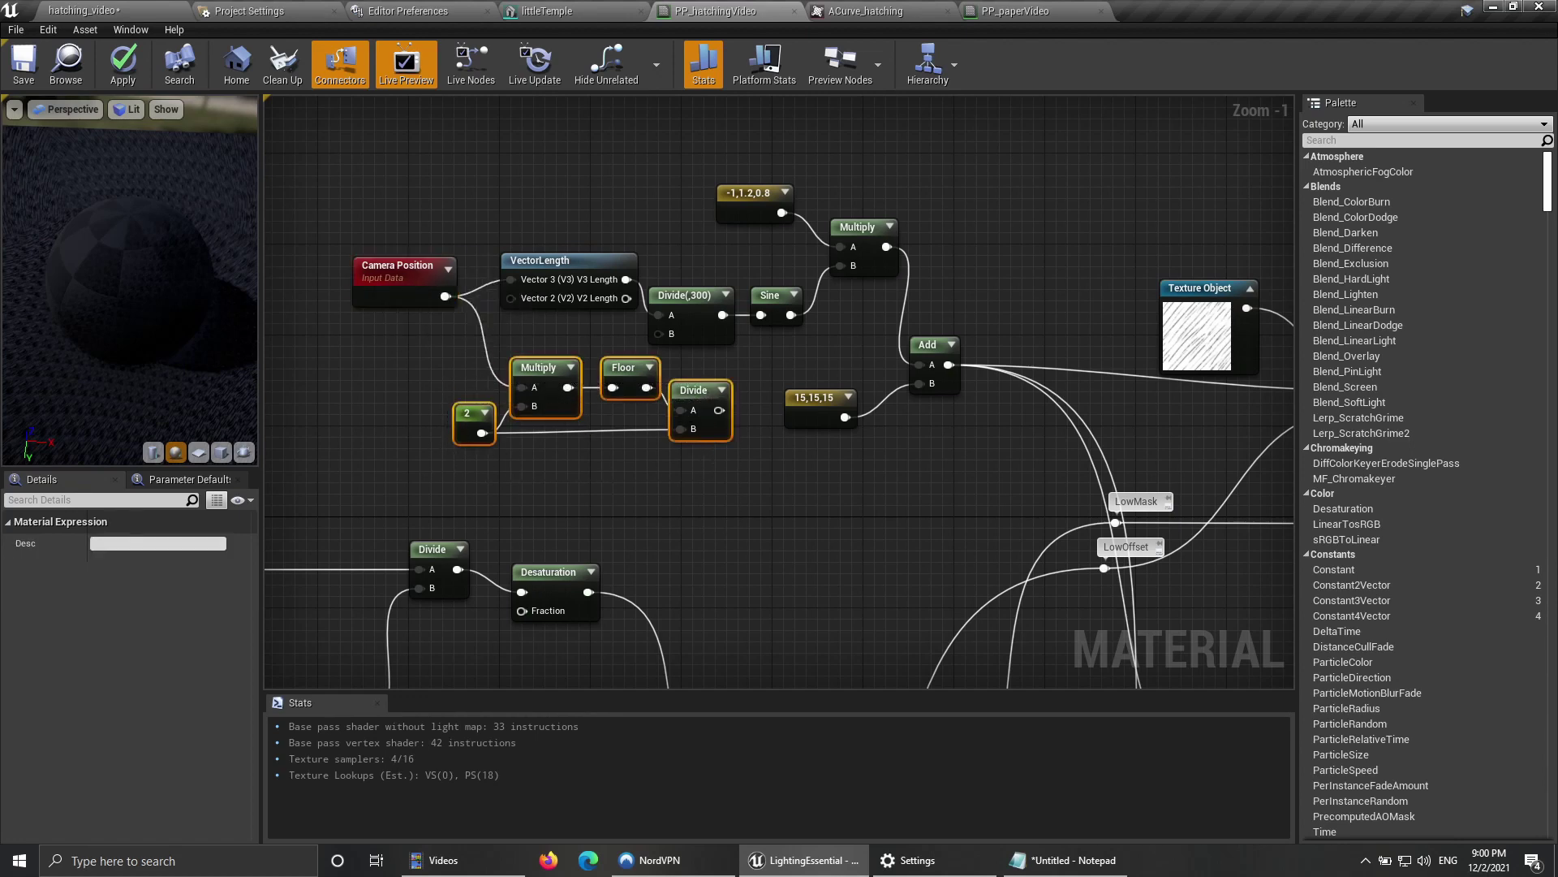
pyautogui.click(683, 374)
pyautogui.moveTo(475, 430); pyautogui.dragTo(475, 419)
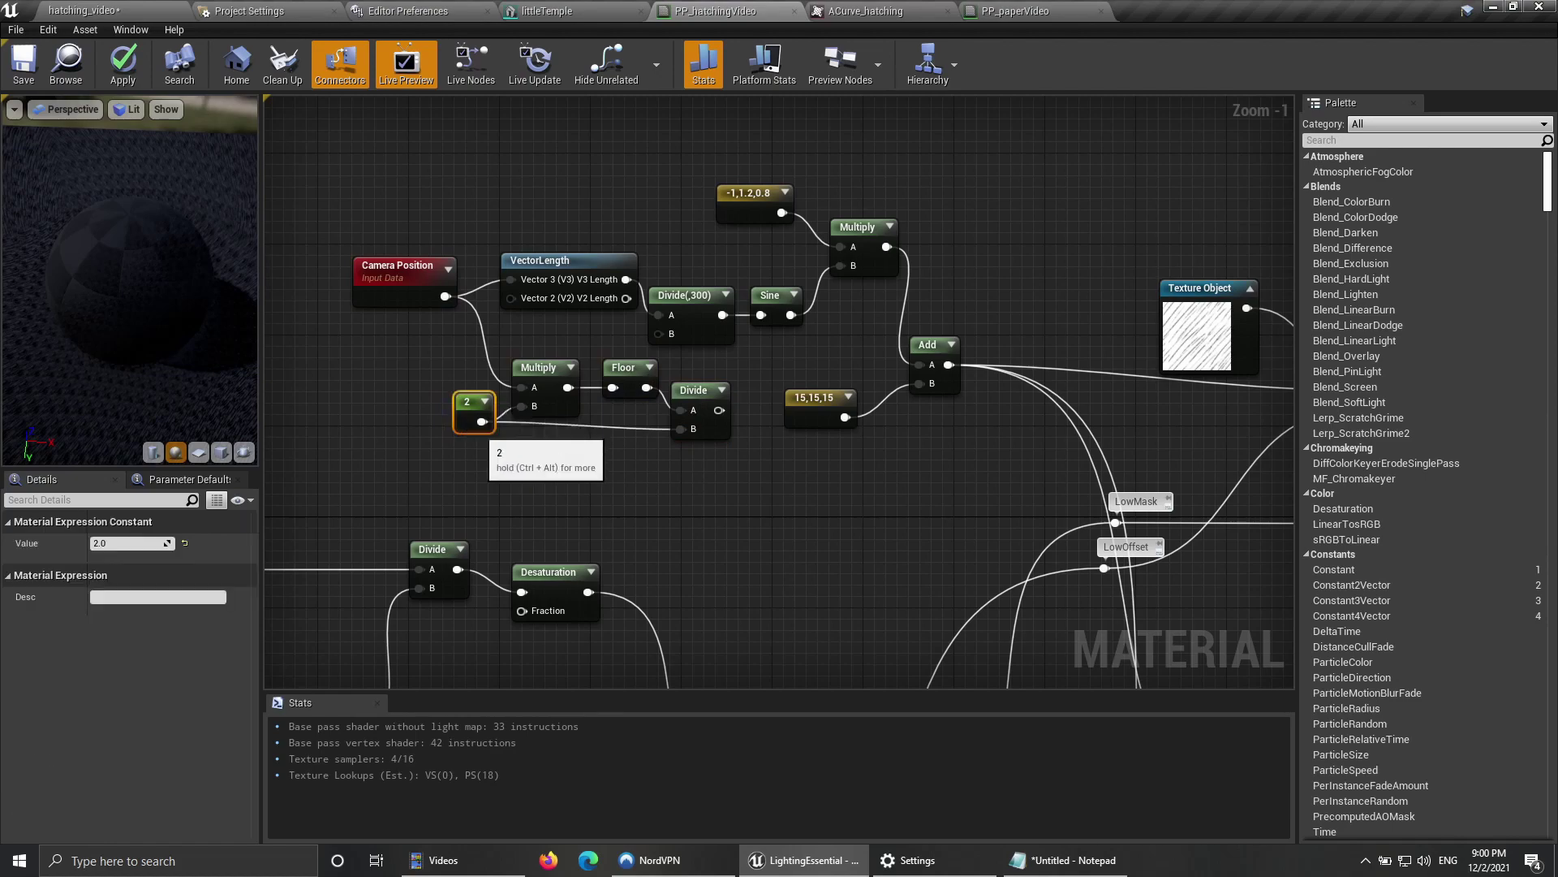
# Step: Create an unconnected Add node in the empty graph area between Desaturation and the LowOffset reroute
pyautogui.moveTo(763, 365); pyautogui.dragTo(659, 340, button='right')
pyautogui.scroll(-1, 659, 341)
pyautogui.rightClick(659, 341)
pyautogui.write('add')
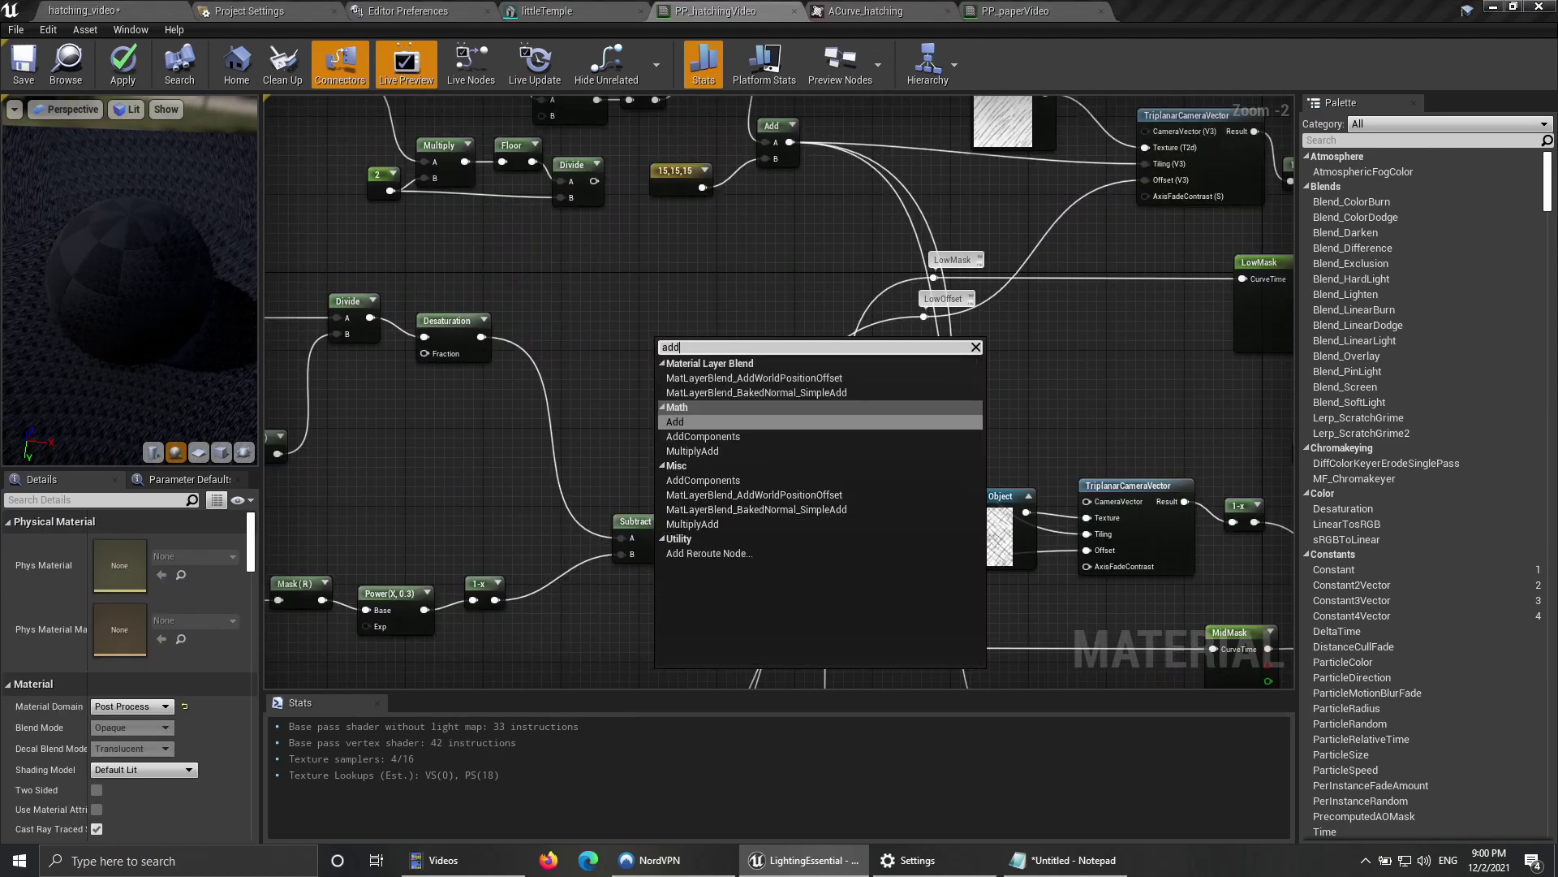
pyautogui.press('Return')
# Step: Move the offset branch's WorldNormal scene texture, RGB Mask and Multiply together, up near the new Add node
pyautogui.moveTo(609, 404); pyautogui.dragTo(725, 167, button='right')
pyautogui.moveTo(721, 414); pyautogui.dragTo(725, 441, button='right')
pyautogui.scroll(-2, 726, 441)
pyautogui.moveTo(733, 567); pyautogui.dragTo(520, 483)
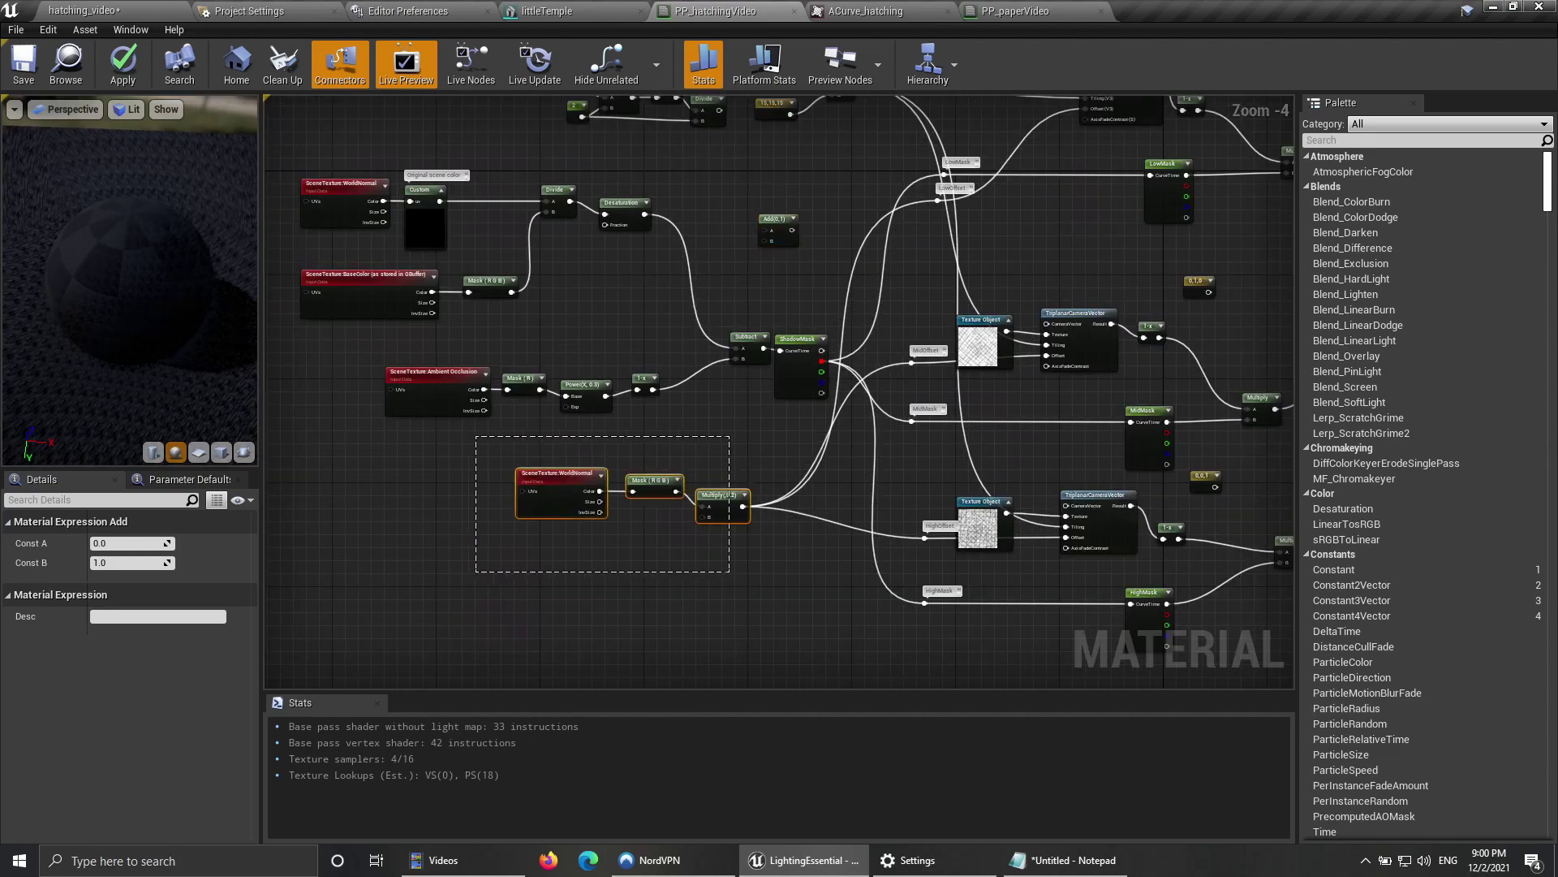
pyautogui.moveTo(552, 479); pyautogui.dragTo(526, 586, button='right')
pyautogui.moveTo(525, 586); pyautogui.dragTo(649, 367)
# Step: Shift the ShadowMask node chain away from the offset branch, and place the WorldNormal scene texture back beside its RGB Mask
pyautogui.moveTo(777, 563); pyautogui.dragTo(874, 517, button='right')
pyautogui.moveTo(875, 517); pyautogui.dragTo(480, 403)
pyautogui.keyDown('shift'); pyautogui.moveTo(488, 341); pyautogui.dragTo(706, 390); pyautogui.keyUp('shift')
pyautogui.moveTo(699, 273); pyautogui.dragTo(540, 270)
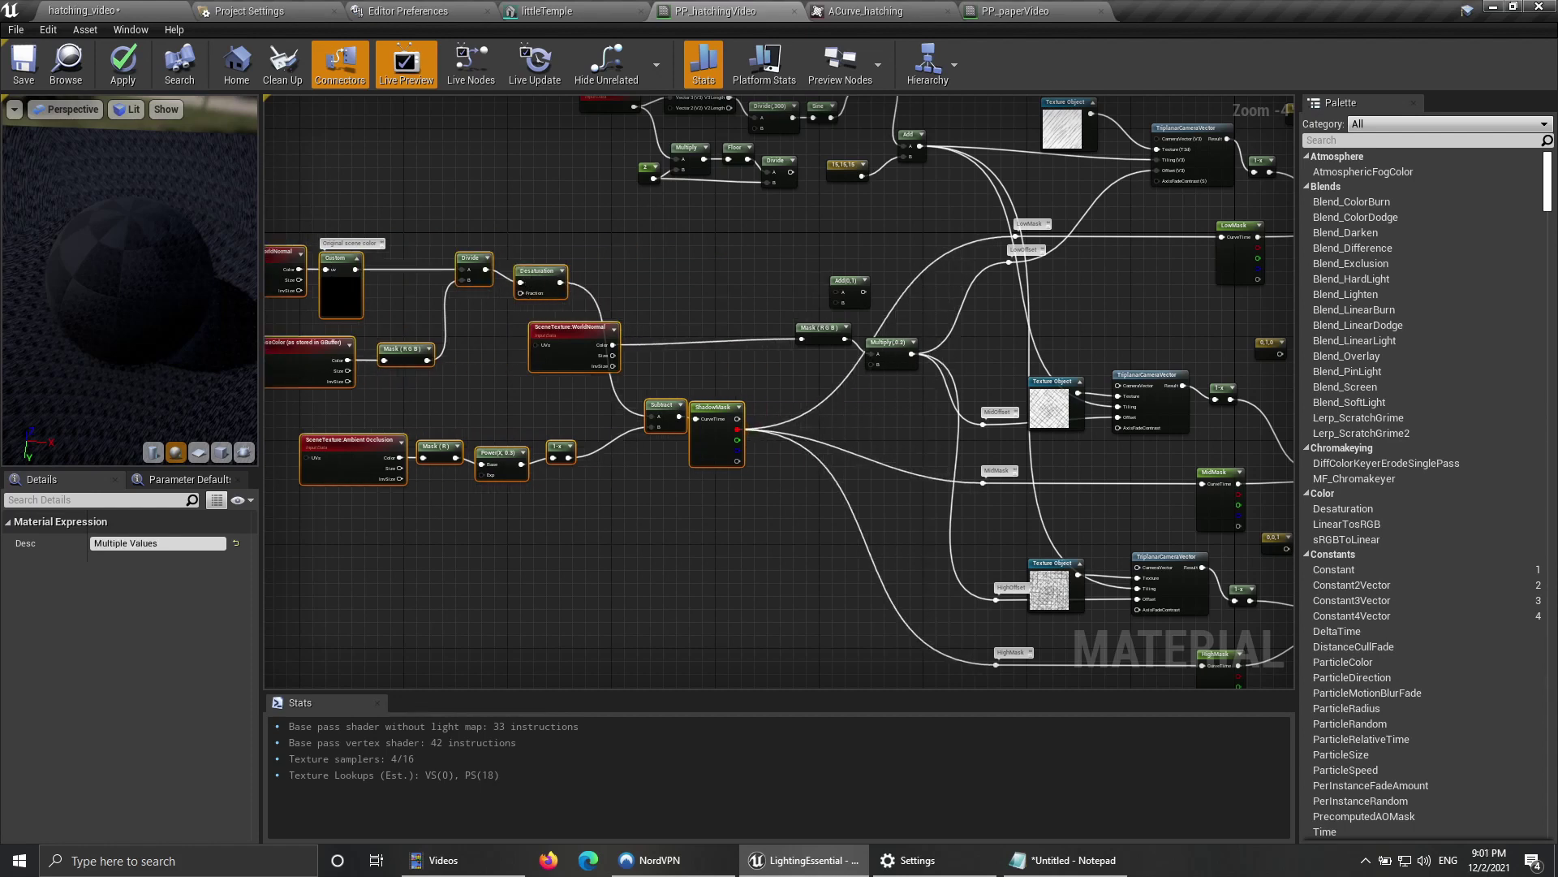
pyautogui.click(562, 335)
pyautogui.moveTo(562, 335); pyautogui.dragTo(710, 324)
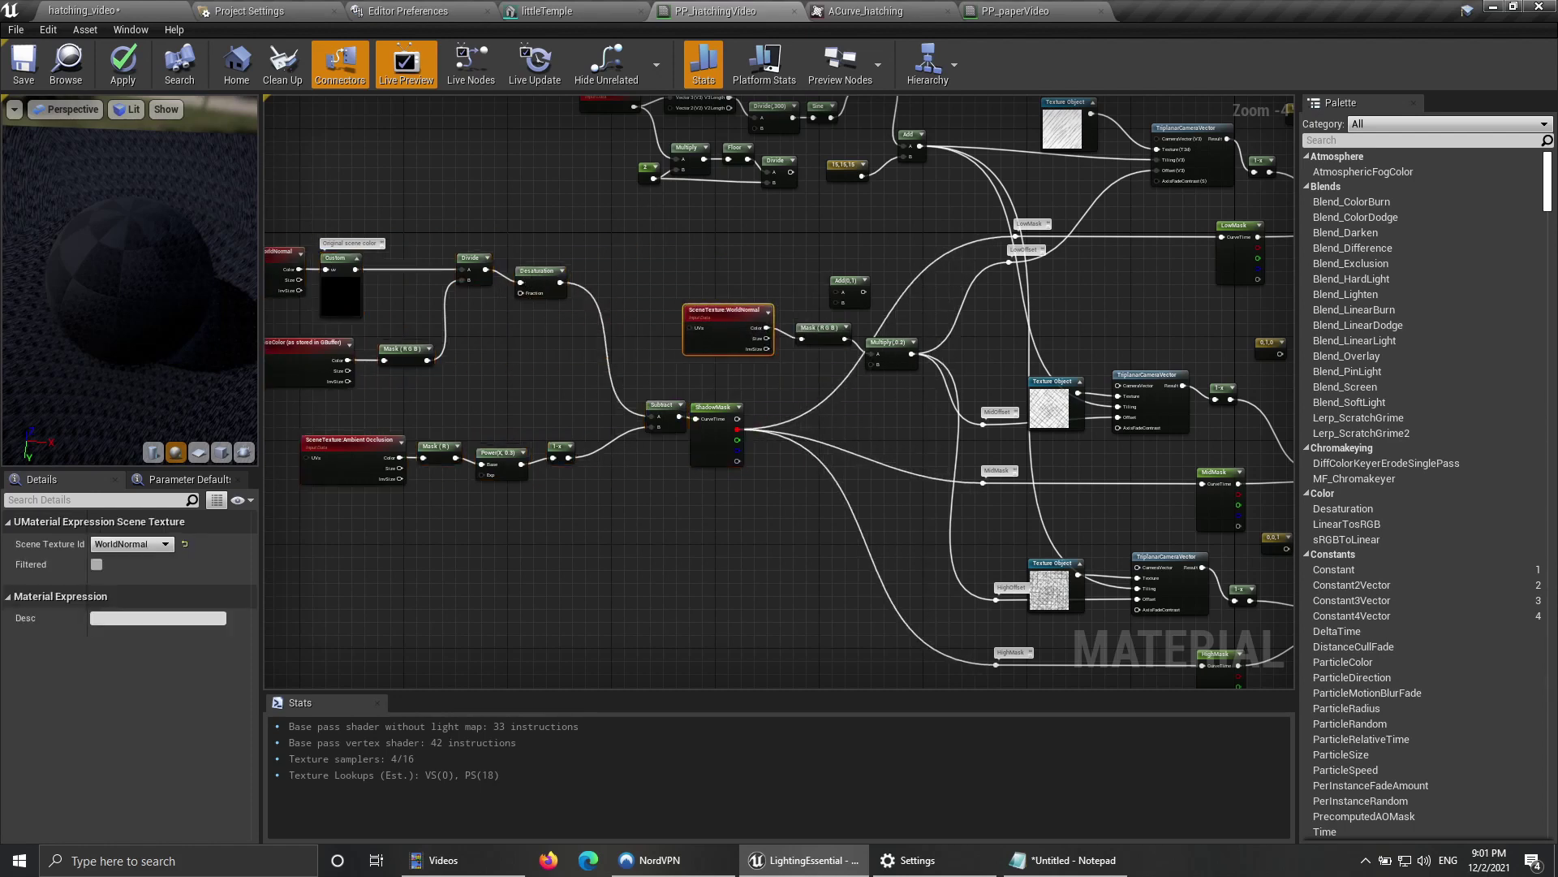
# Step: Connect the camera-position Divide to the new Add's A input and the WorldNormal Multiply (0.2) to its B input
pyautogui.moveTo(916, 383); pyautogui.dragTo(644, 289)
pyautogui.moveTo(846, 281); pyautogui.dragTo(856, 259)
pyautogui.scroll(2, 832, 236)
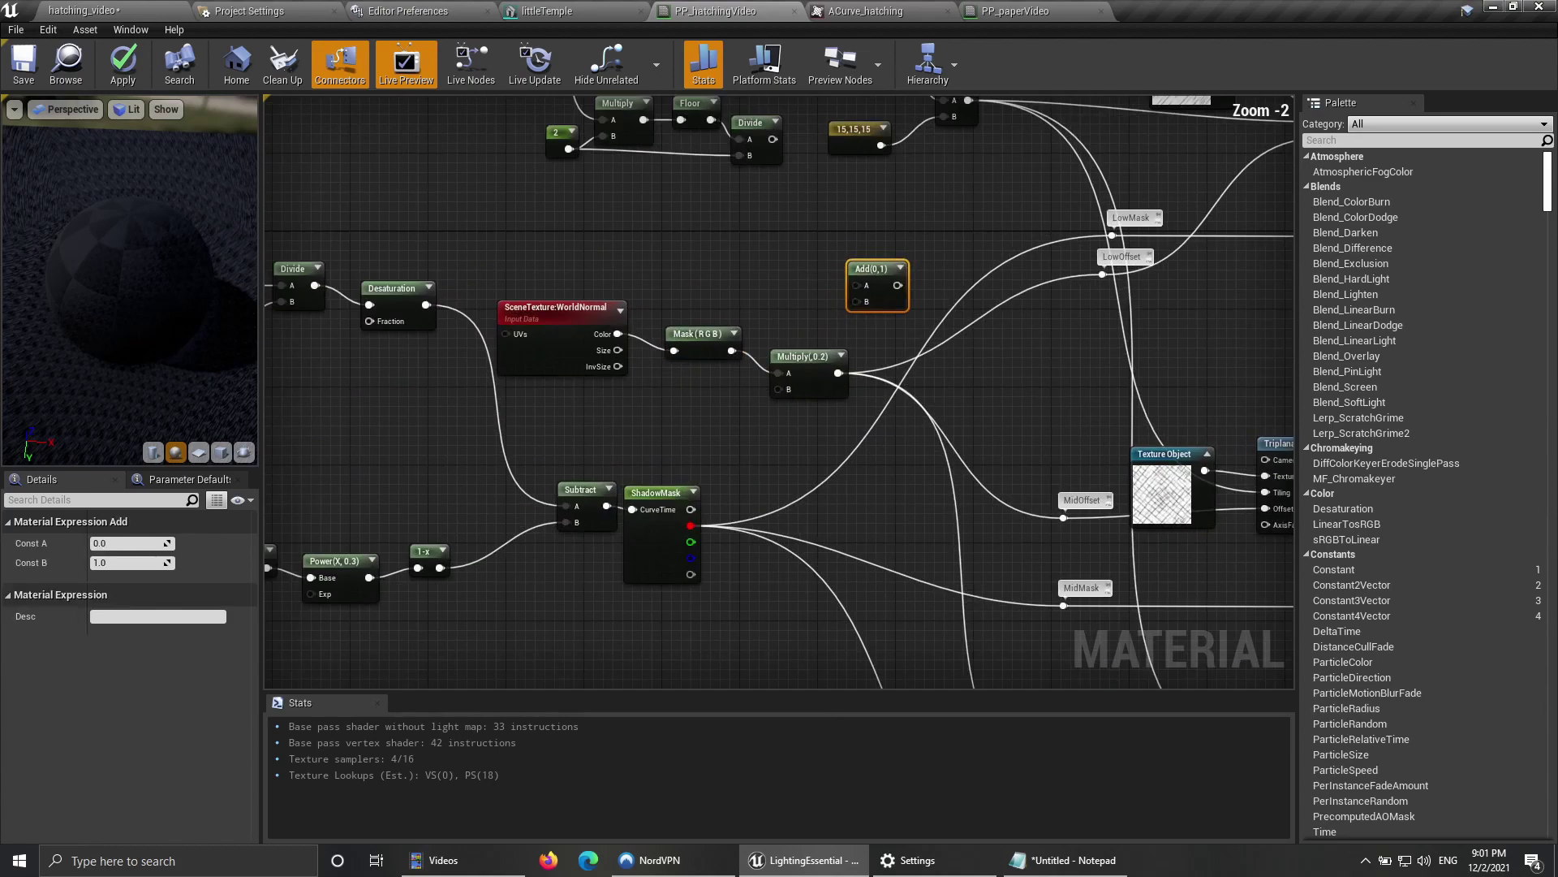
pyautogui.moveTo(771, 140); pyautogui.dragTo(853, 286)
pyautogui.moveTo(835, 374); pyautogui.dragTo(853, 303)
# Step: Connect the new Add's output to the LowOffset, MidOffset and HighOffset reroute nodes, replacing their existing connections
pyautogui.moveTo(885, 313); pyautogui.dragTo(642, 264, button='right')
pyautogui.moveTo(633, 237); pyautogui.dragTo(817, 469)
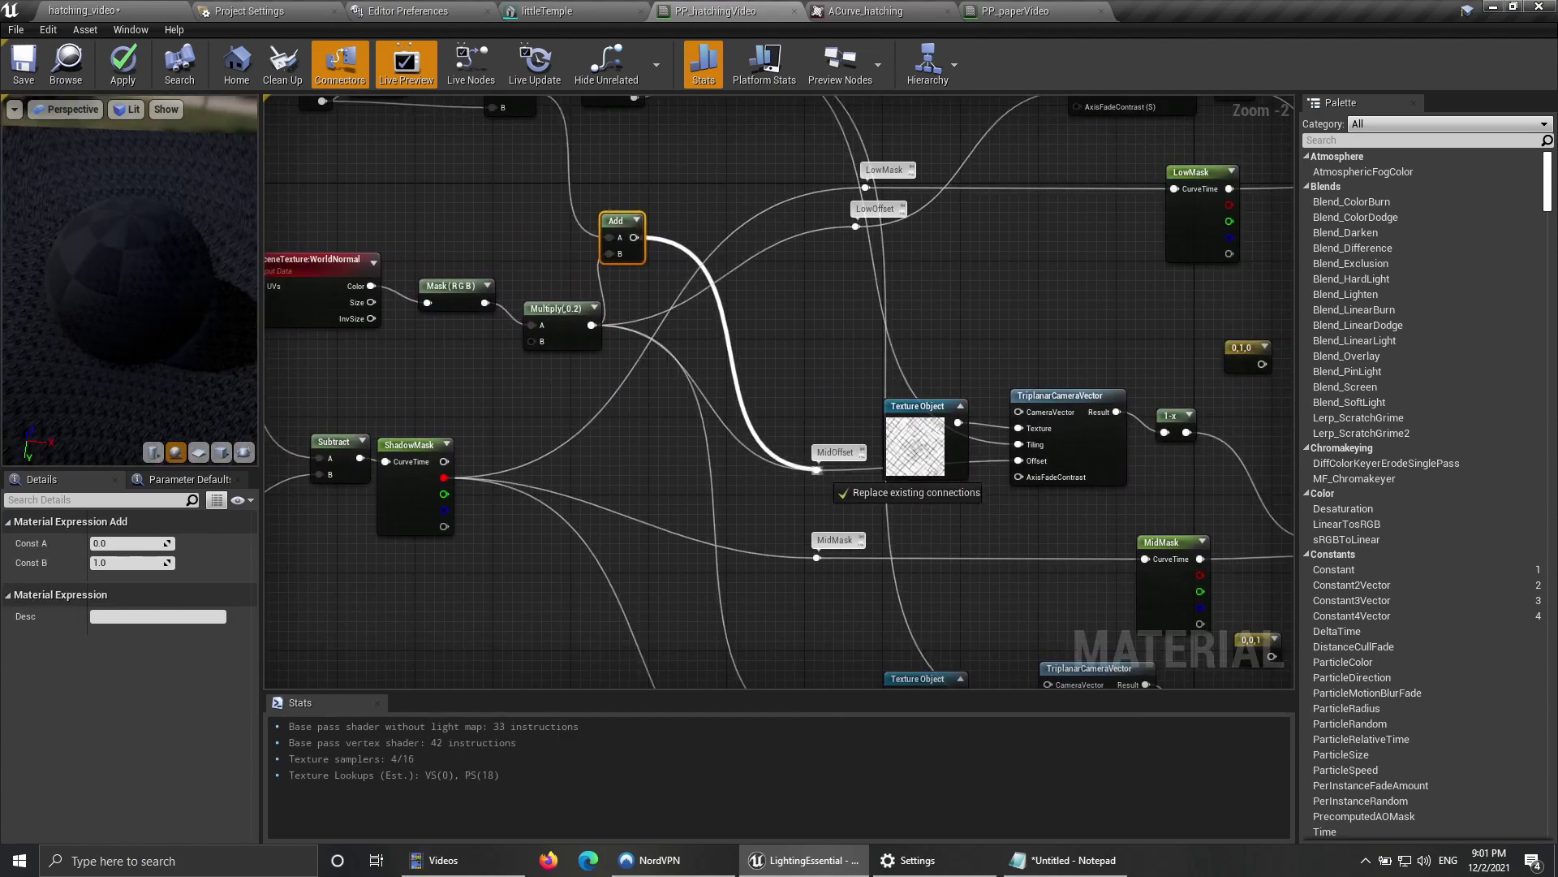
pyautogui.moveTo(817, 469); pyautogui.dragTo(777, 593, button='right')
pyautogui.moveTo(595, 360); pyautogui.dragTo(816, 349)
pyautogui.moveTo(816, 349); pyautogui.dragTo(867, 153, button='right')
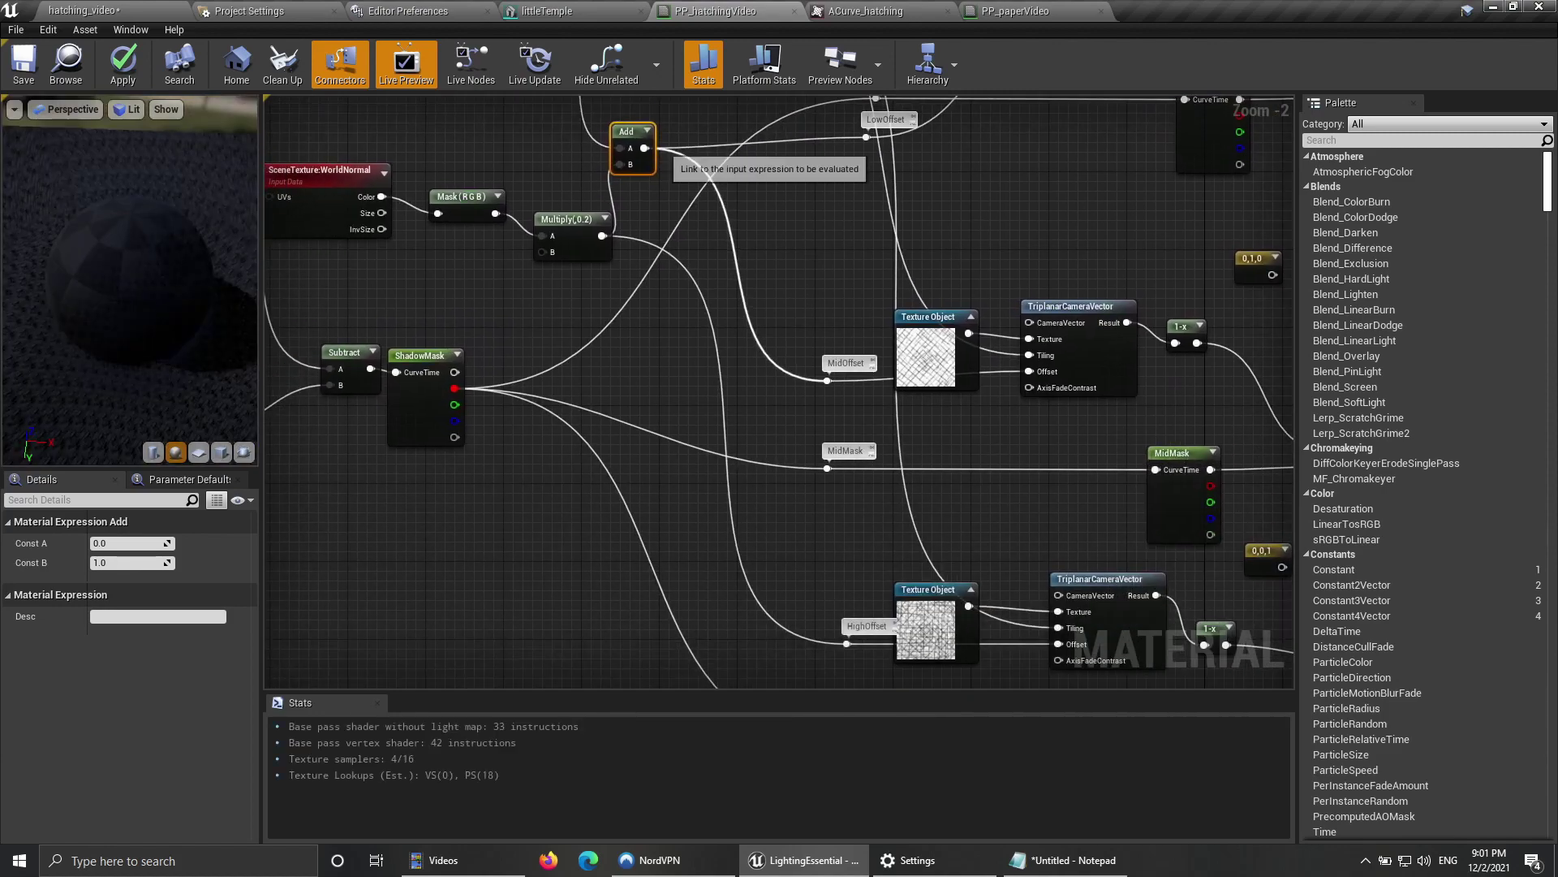
pyautogui.moveTo(644, 147); pyautogui.dragTo(846, 311)
pyautogui.moveTo(812, 321); pyautogui.dragTo(883, 649, button='right')
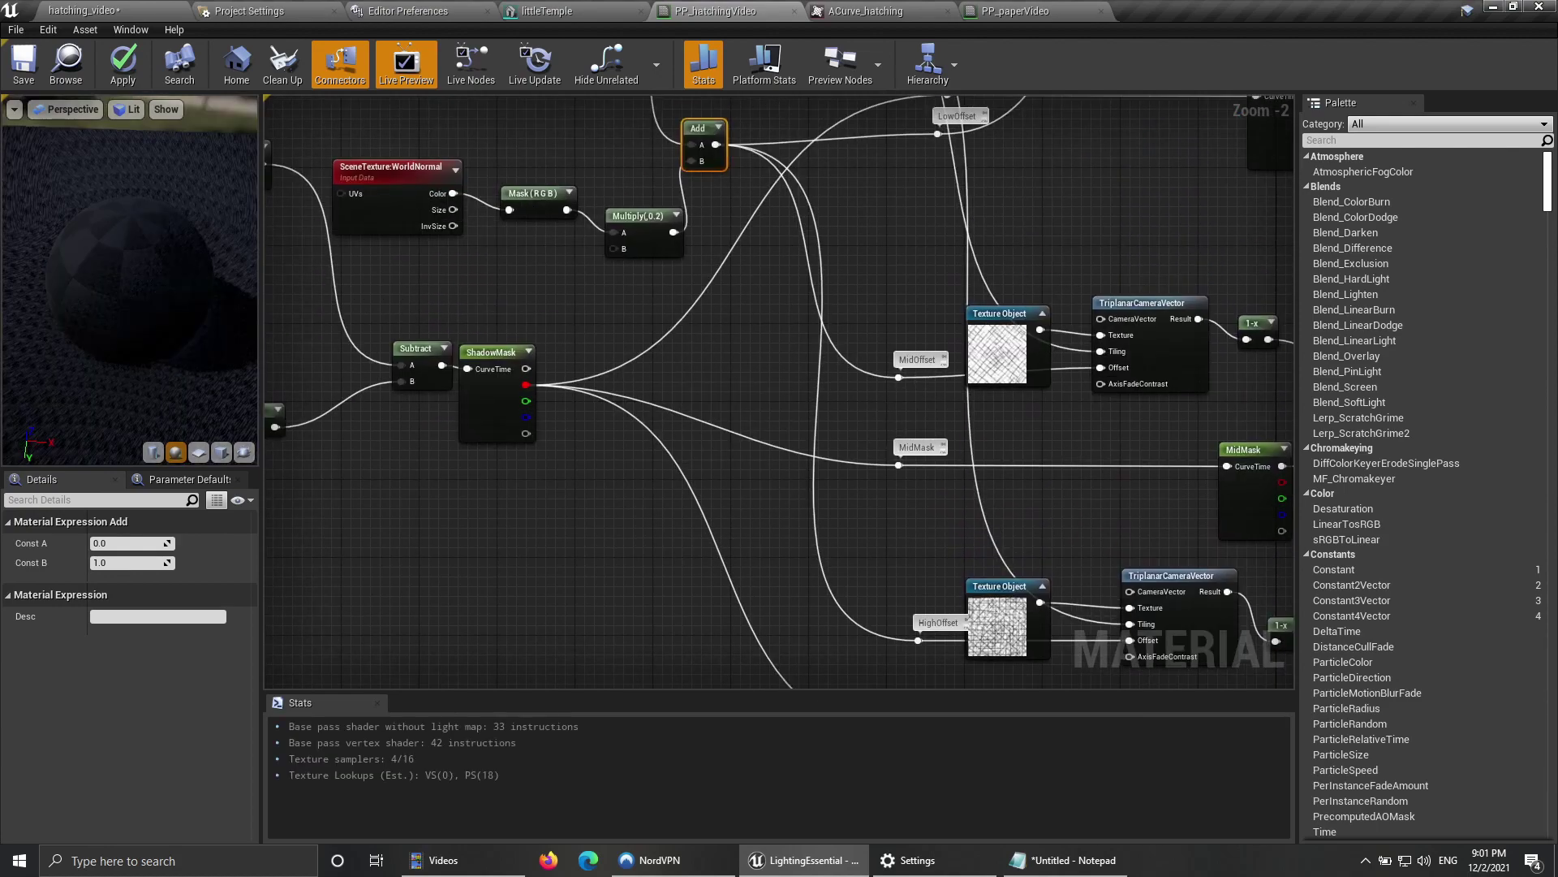
# Step: Save the PP_hatchingVideo material, and save the hatching_video level asset from the video_hatching folder
pyautogui.click(23, 64)
pyautogui.click(81, 11)
pyautogui.moveTo(284, 313); pyautogui.dragTo(285, 313, button='right')
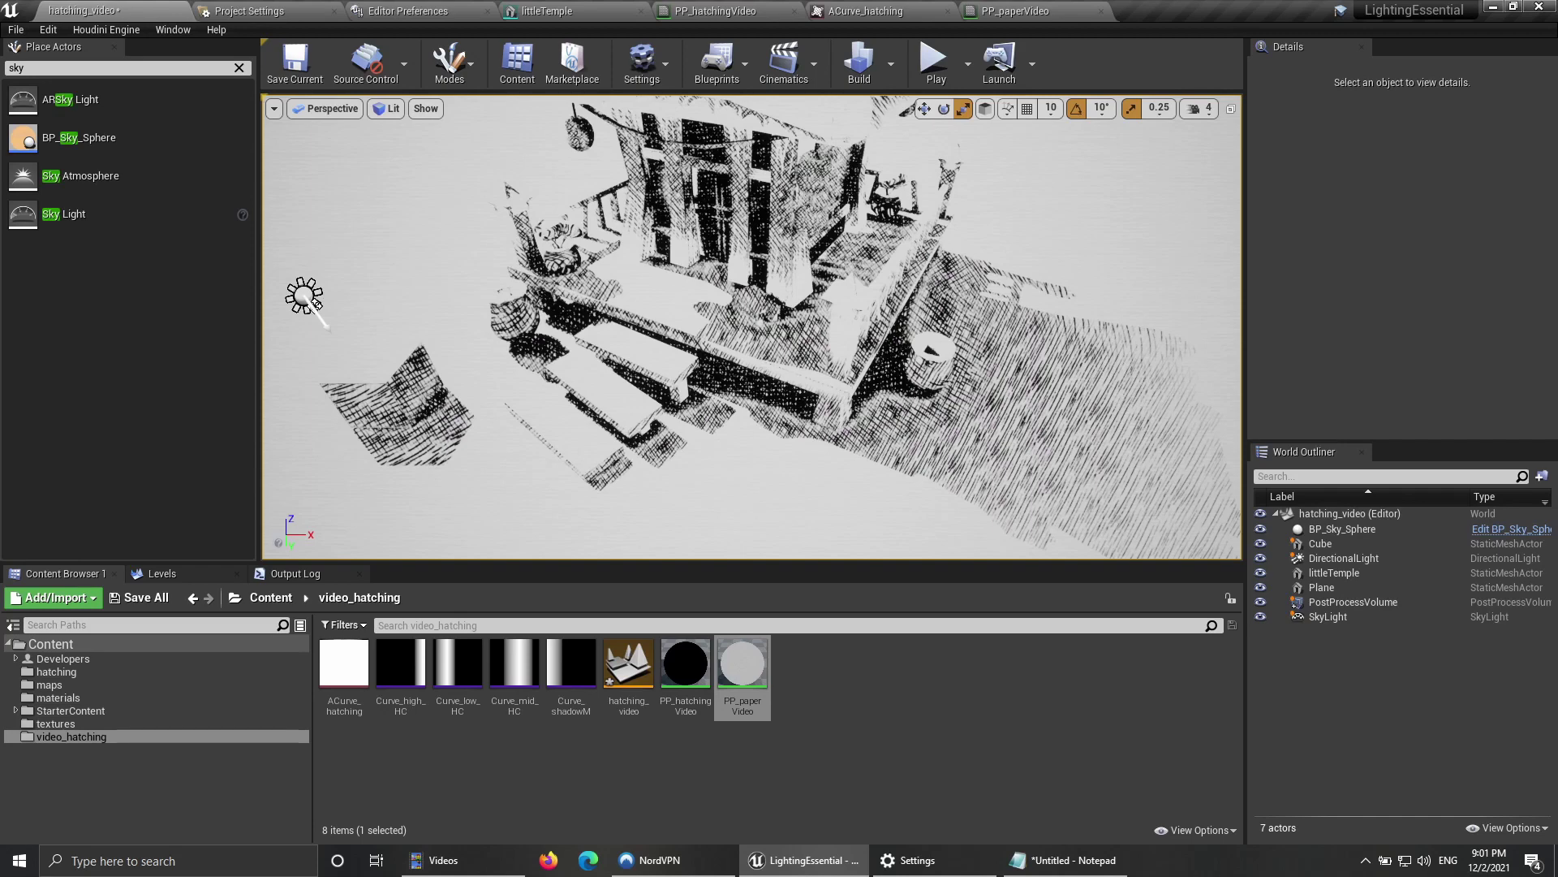
pyautogui.rightClick(632, 665)
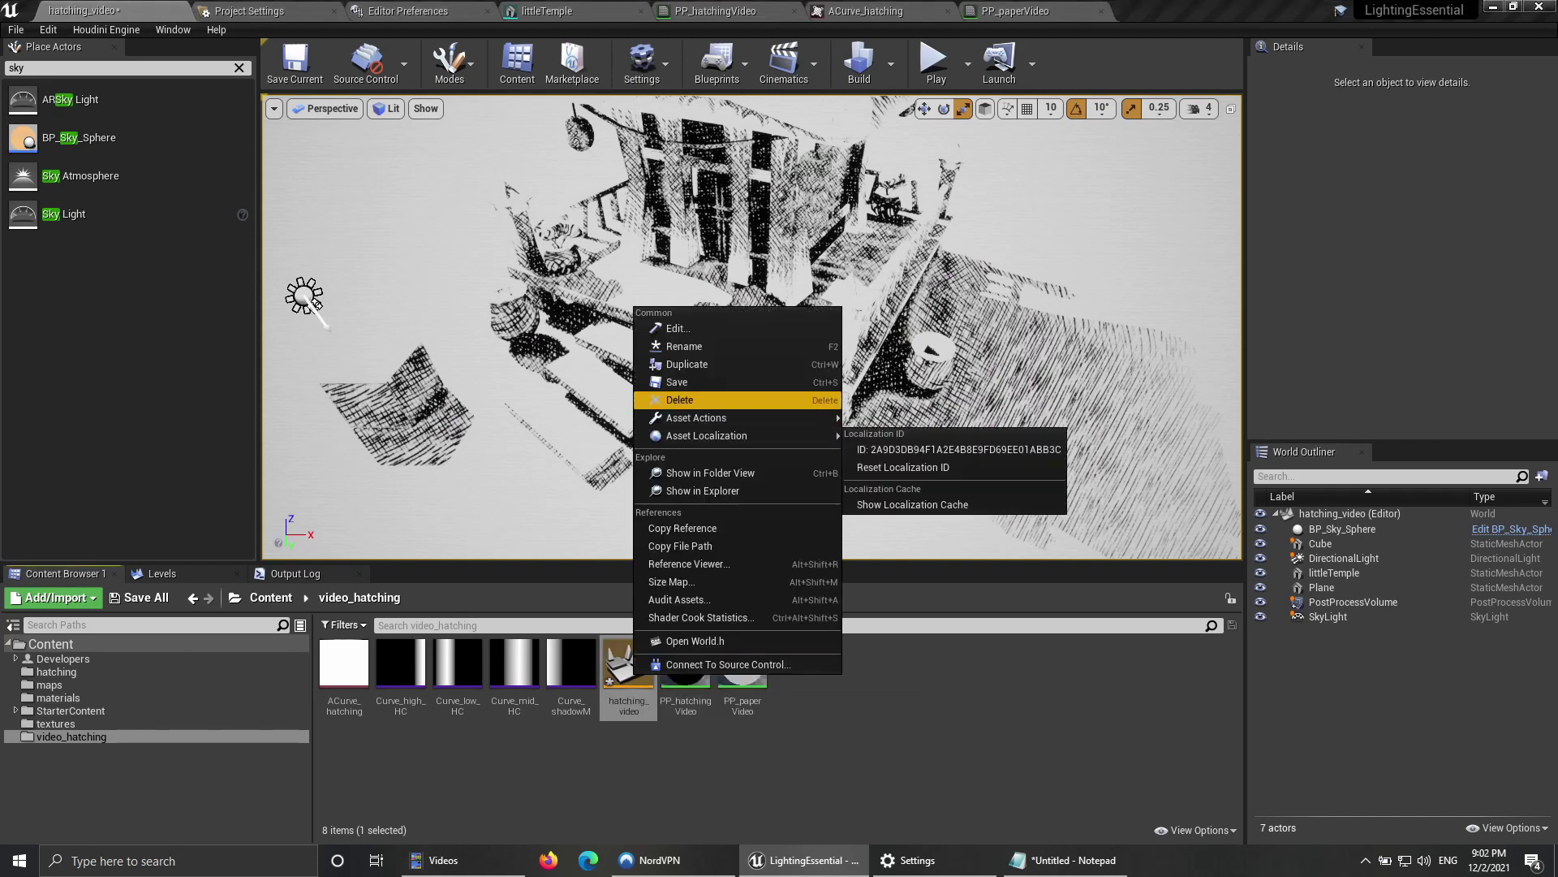
pyautogui.click(698, 381)
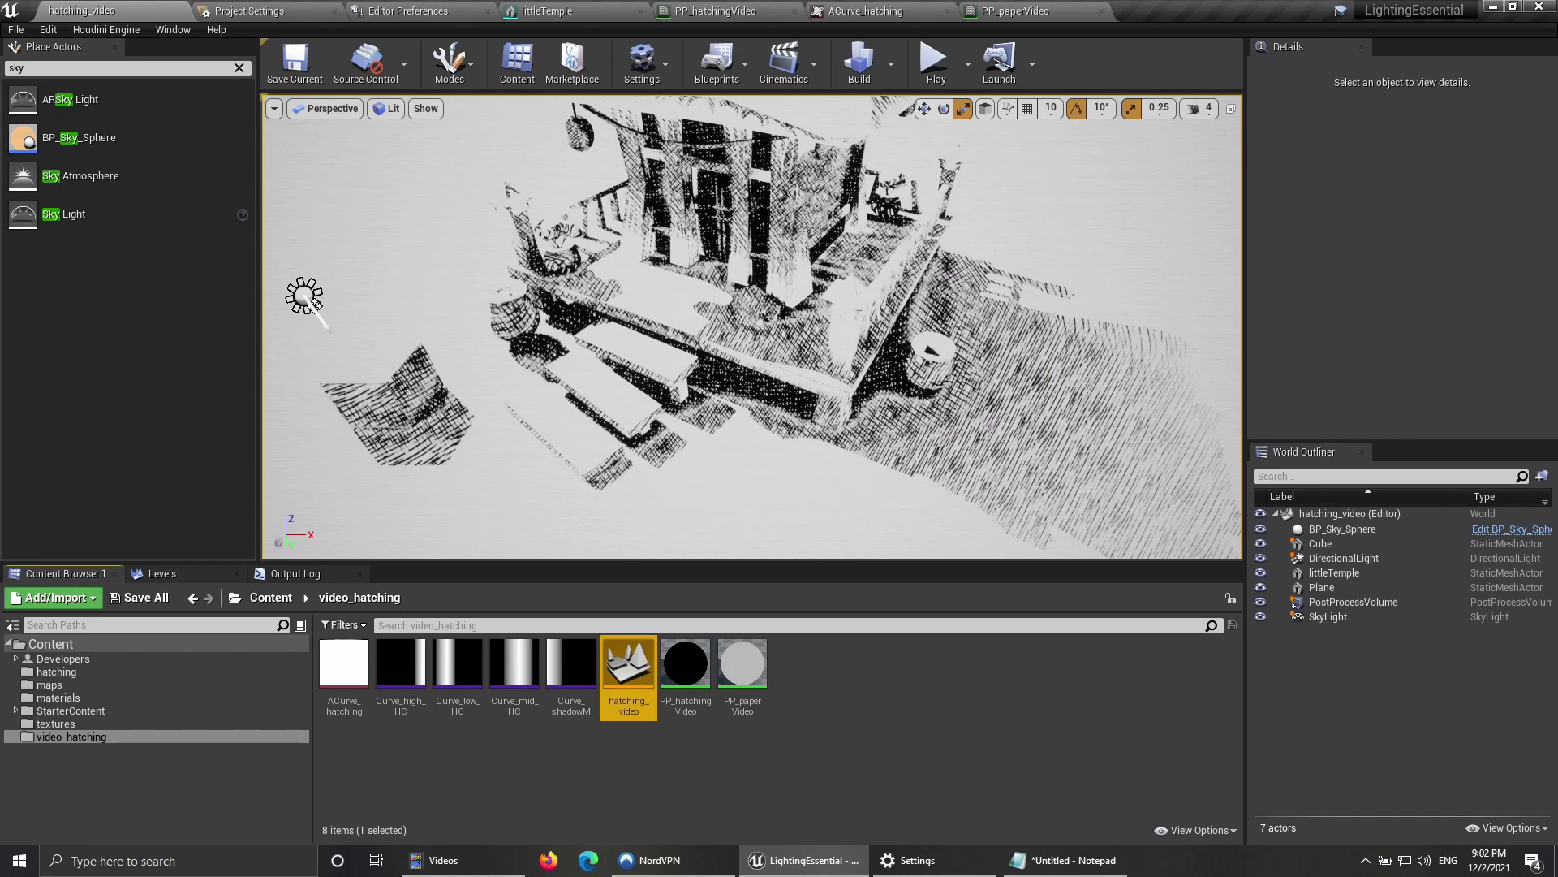